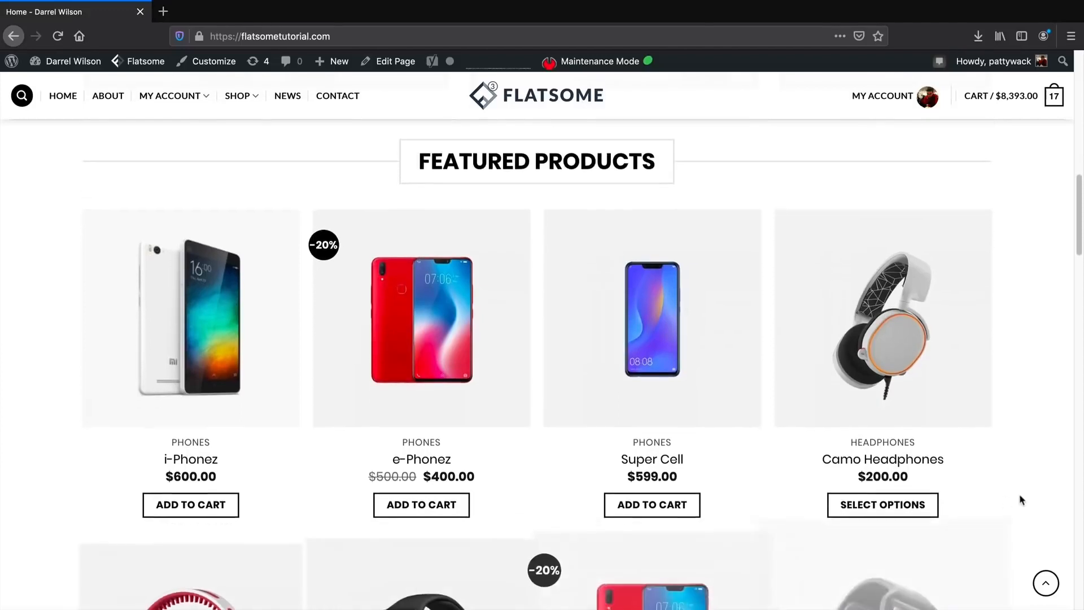
Add the i-Phonez to the cart (18 items, $8,993.00) and flip through the e-Phonez quick-view images.
click(182, 481)
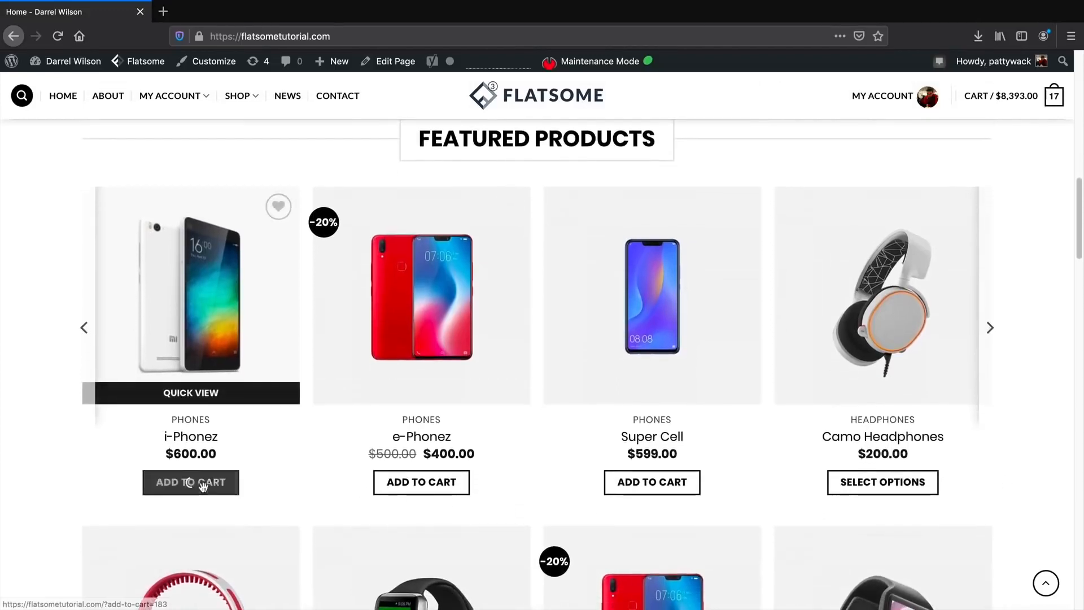
click(417, 392)
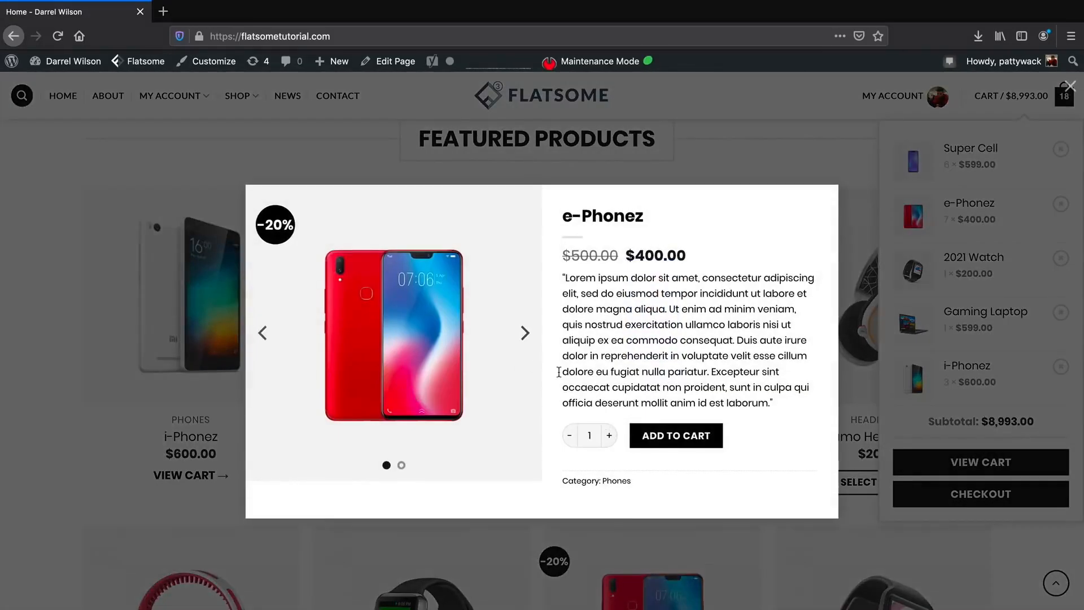
click(525, 333)
click(525, 333)
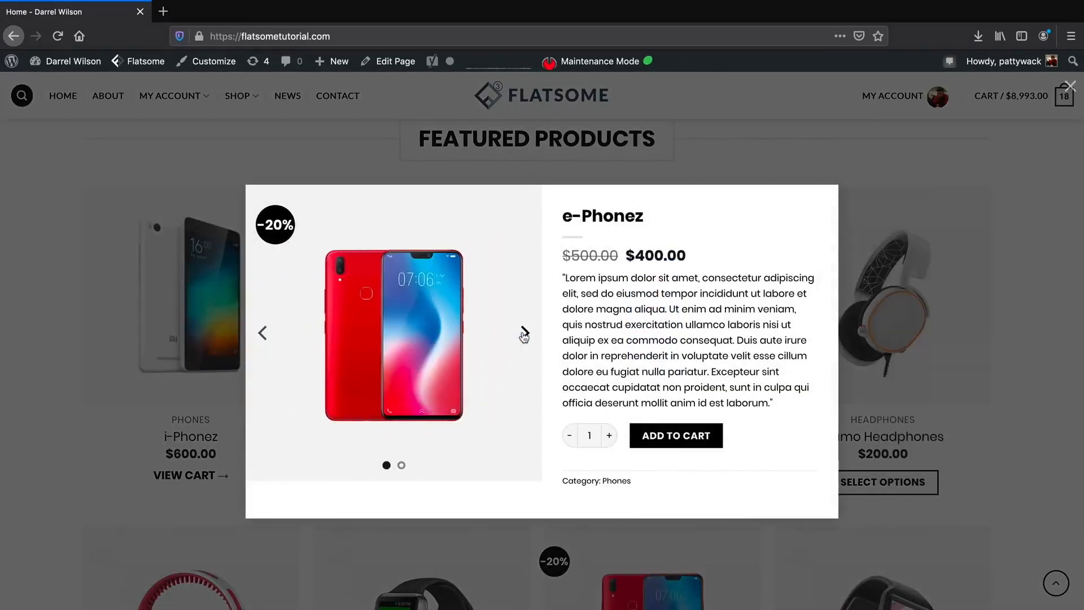
click(524, 335)
click(934, 160)
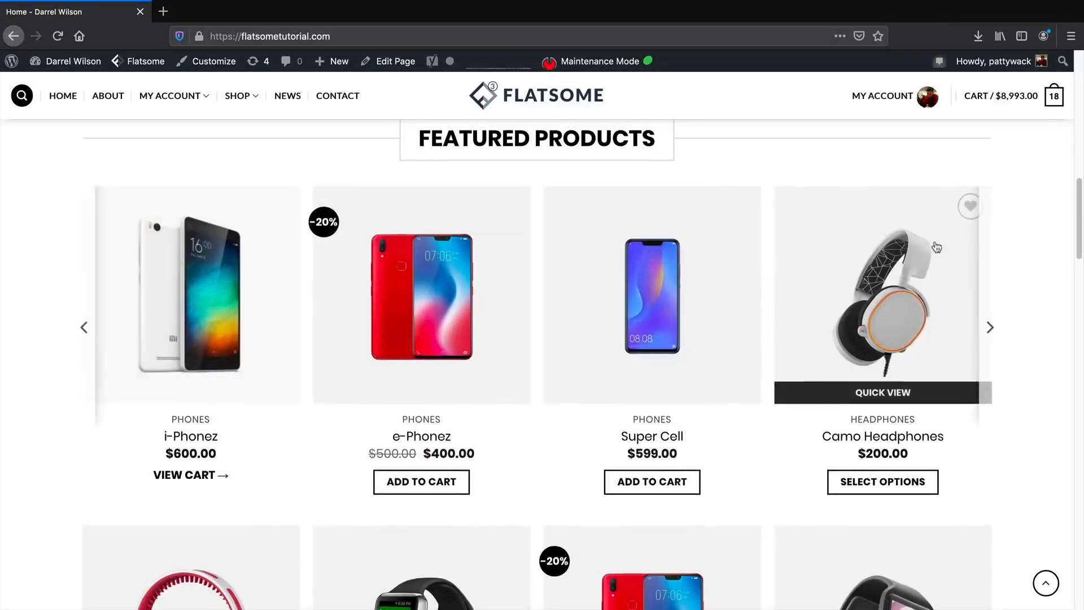
scroll(936, 247, down, 9)
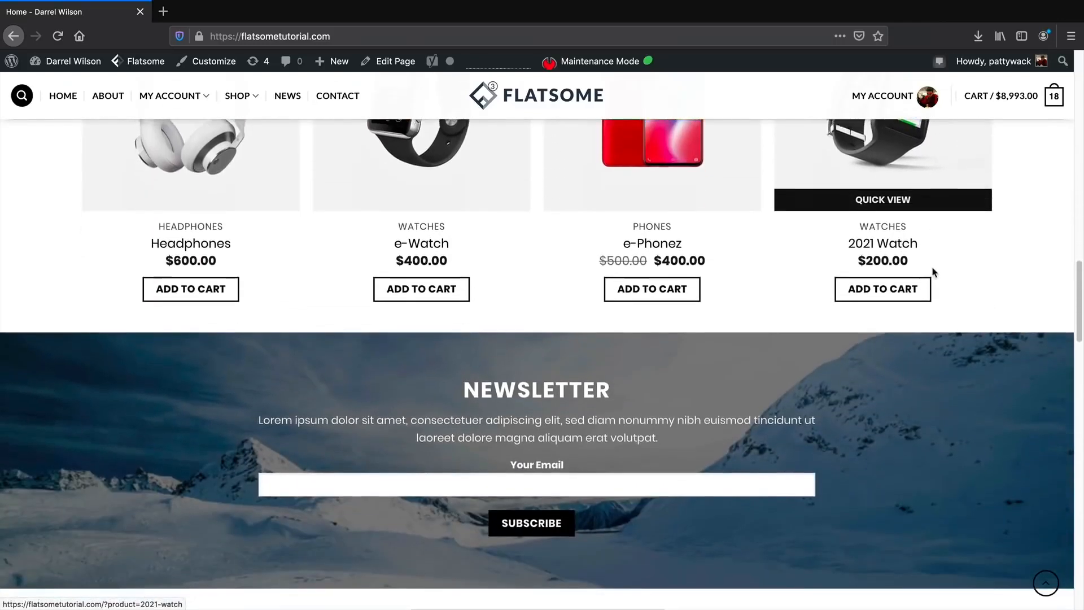
scroll(932, 273, down, 2)
Enter an e-mail address in the Newsletter field and submit the signup.
click(681, 382)
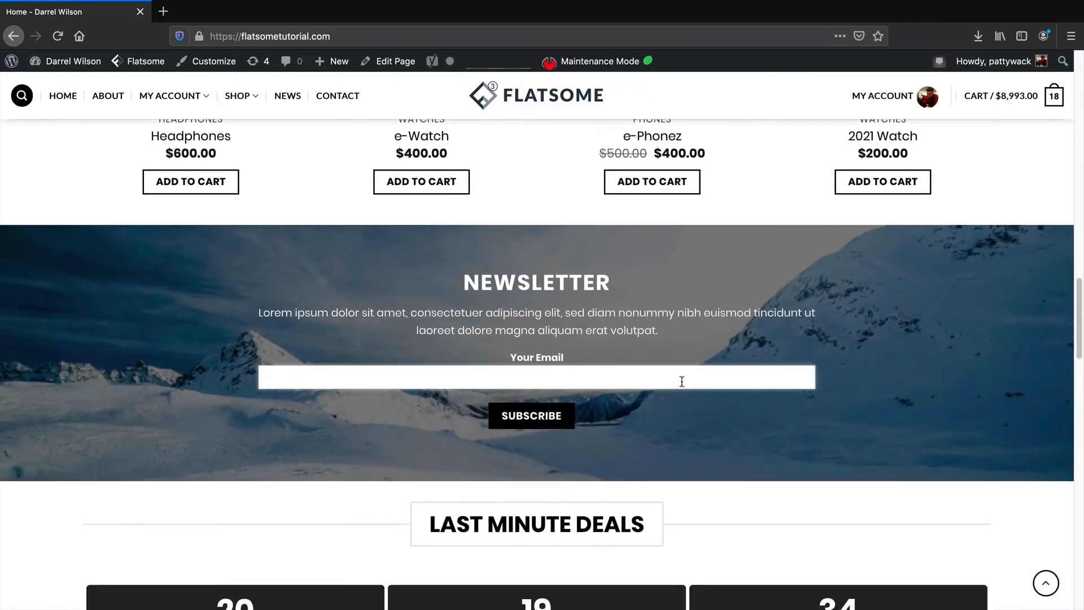
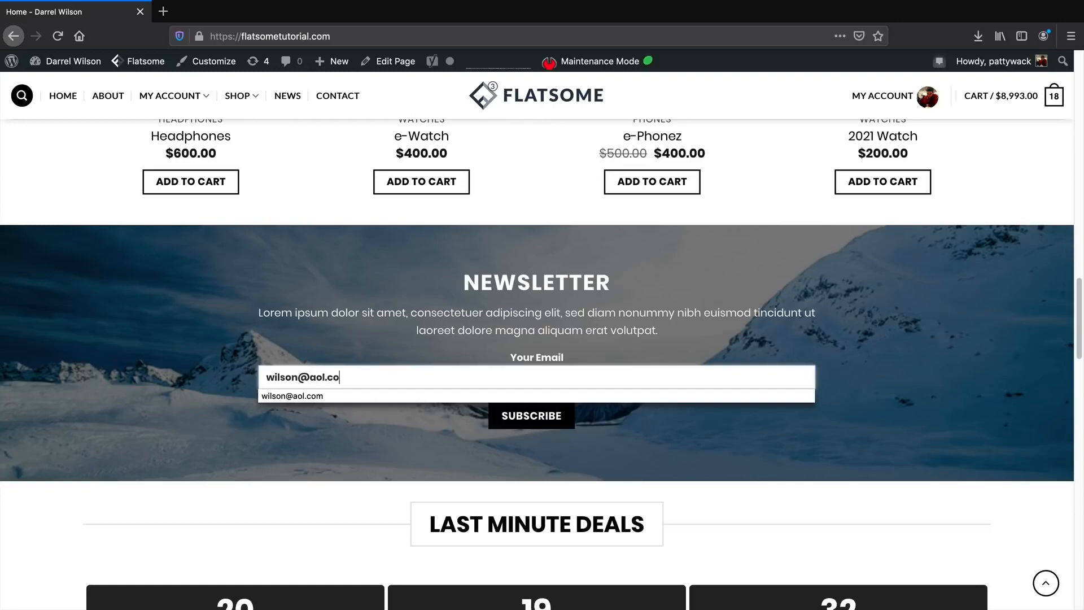
key(Return)
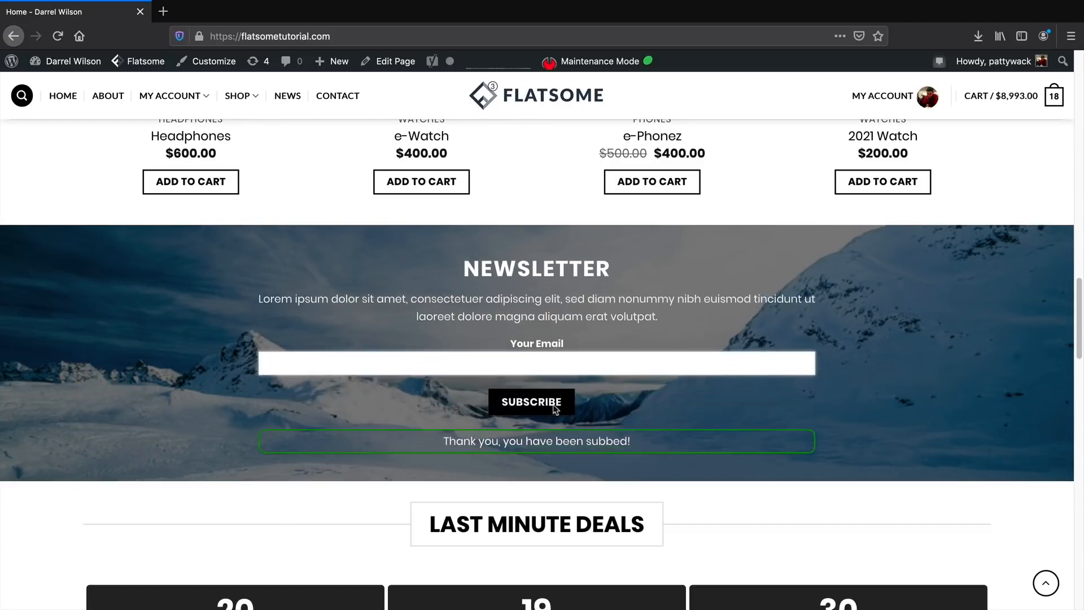
drag(452, 442, 665, 452)
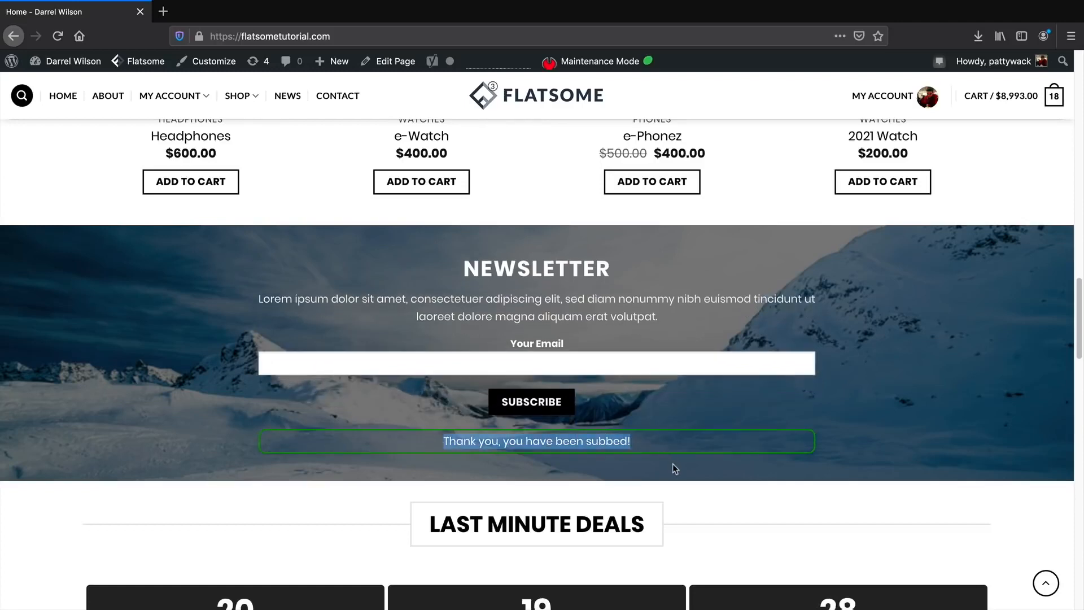
Add Super Cell and Amazing Laptop from Last Minute Deals, bringing the cart to $9,642.00.
scroll(674, 468, down, 5)
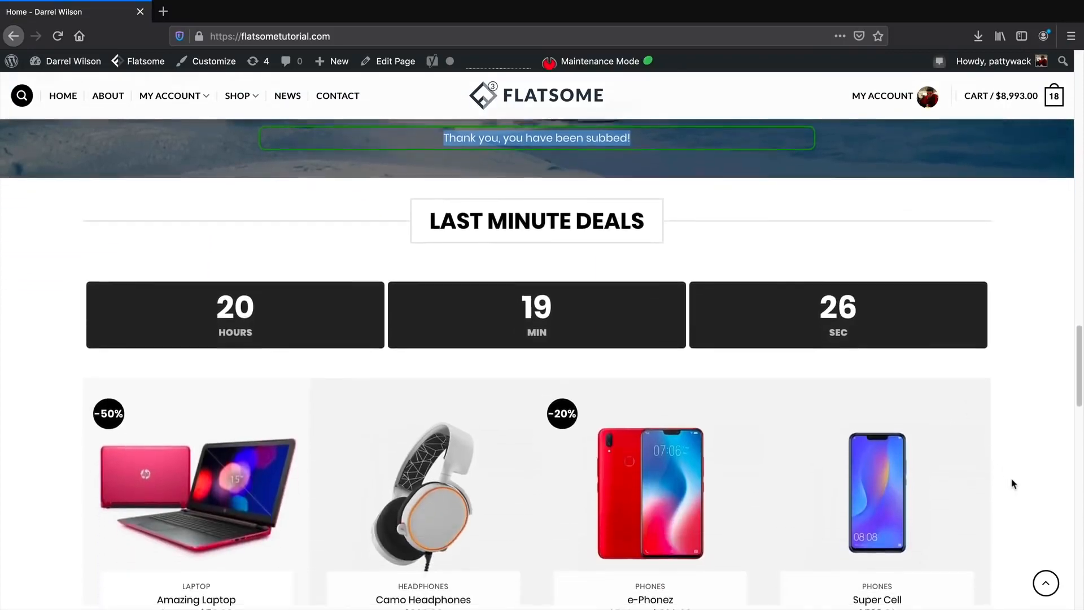
scroll(1014, 484, down, 2)
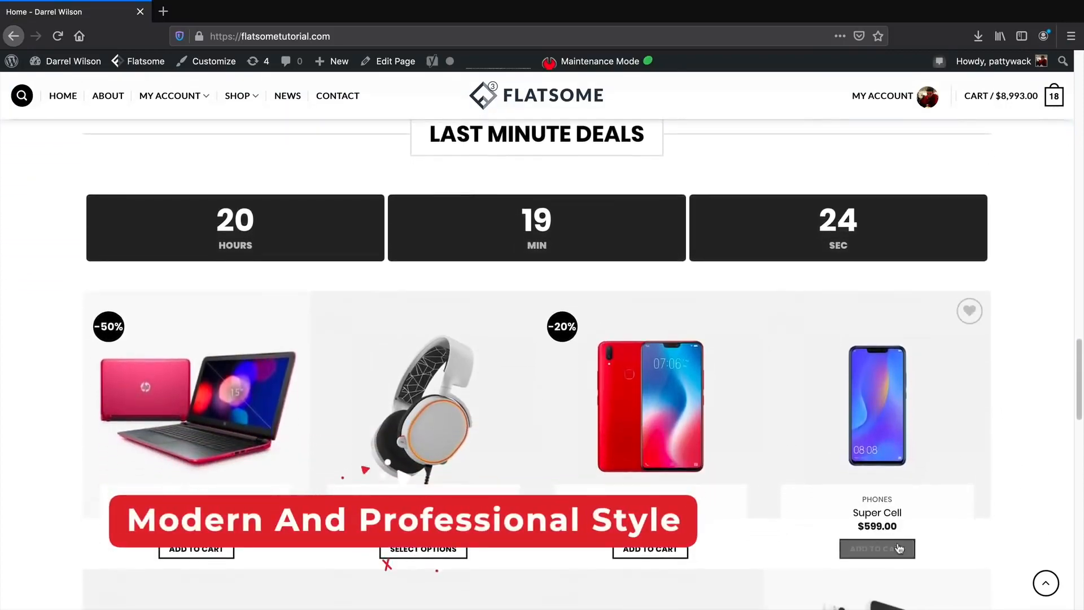
click(899, 549)
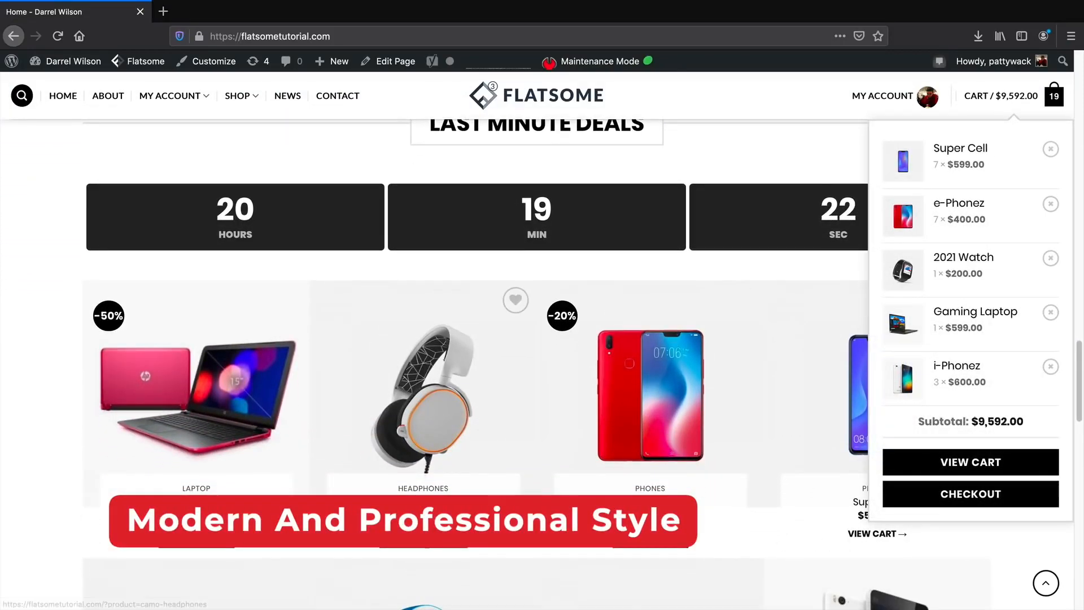
click(196, 533)
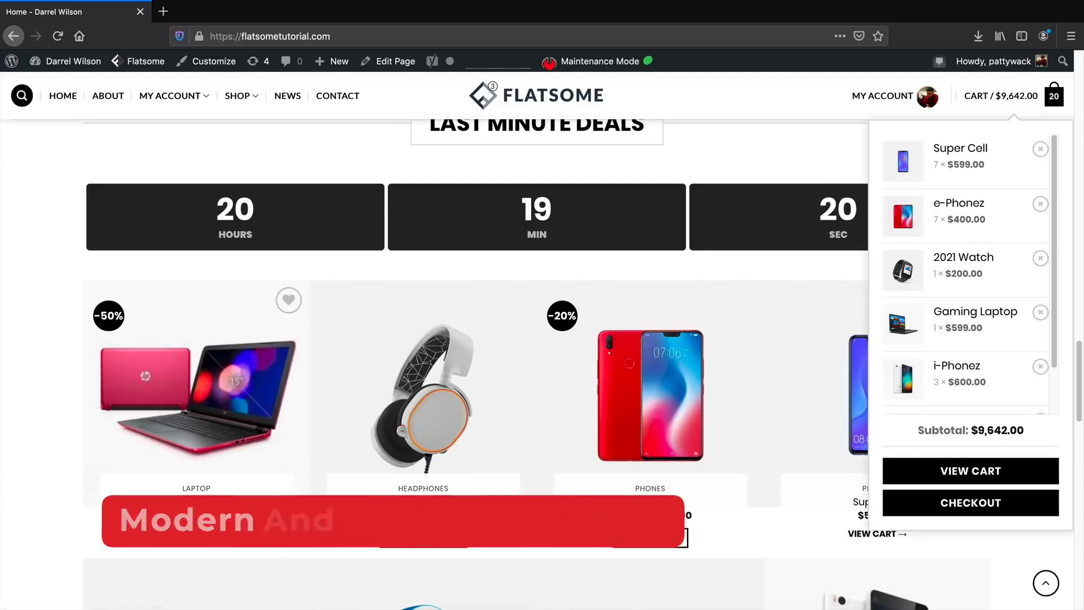
scroll(294, 535, down, 3)
scroll(294, 535, down, 5)
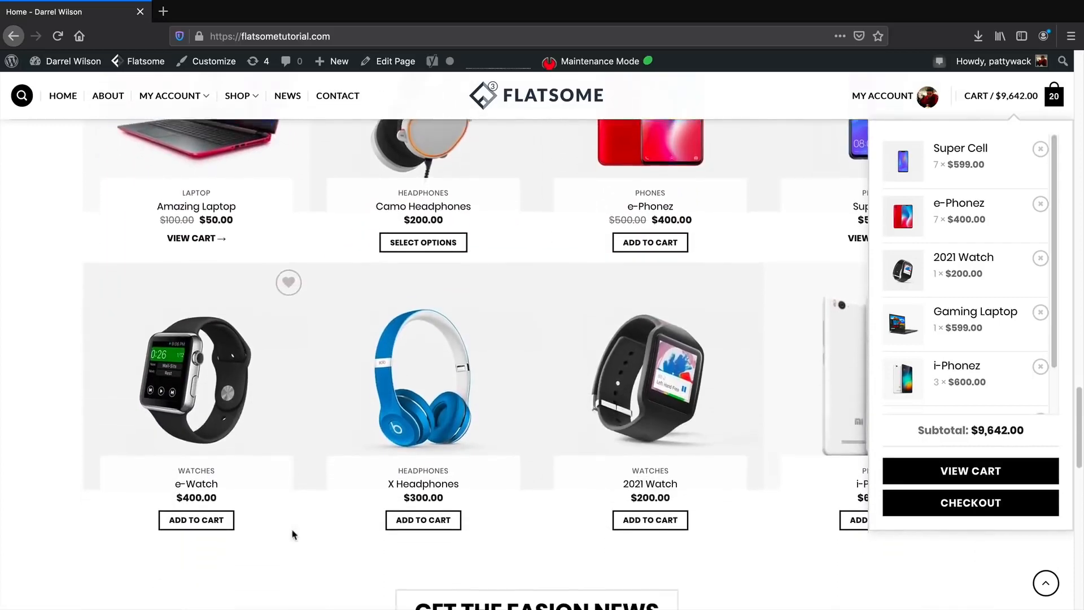
scroll(294, 535, down, 10)
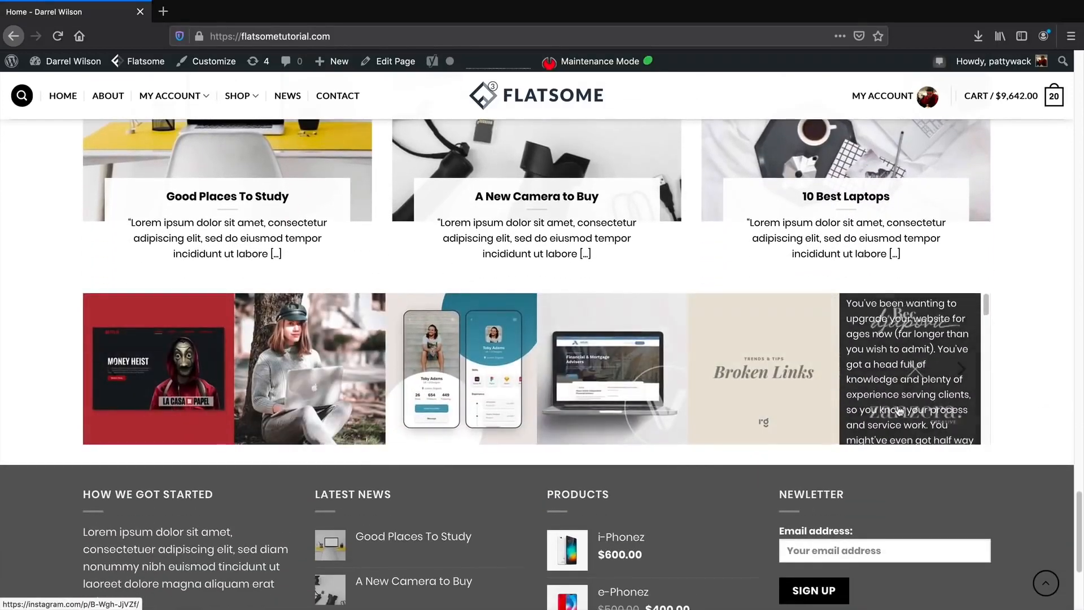
scroll(930, 476, down, 1)
scroll(929, 476, down, 5)
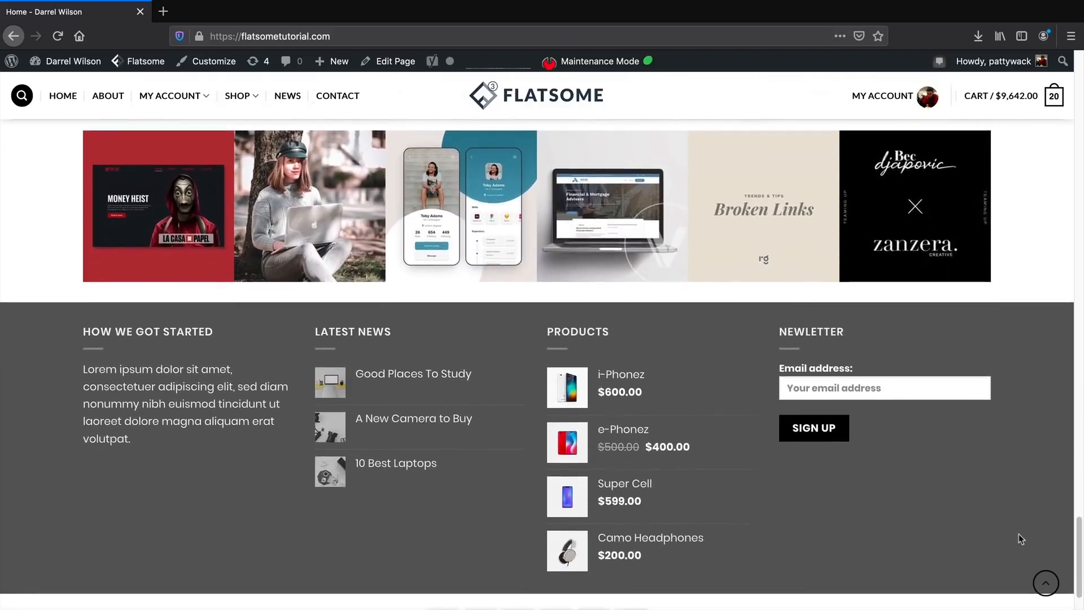
click(1046, 583)
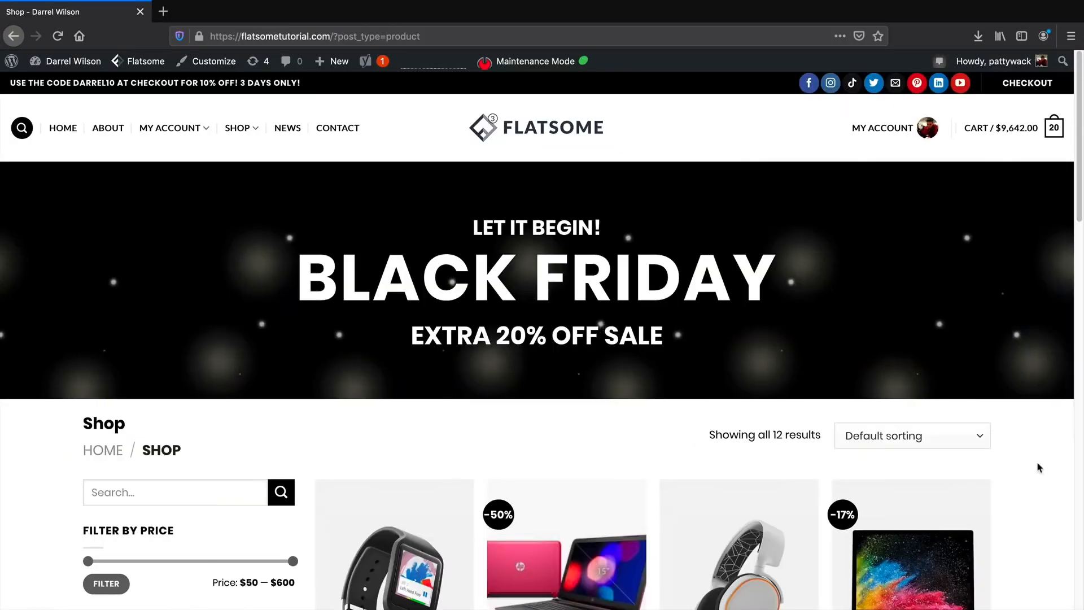
Review the checkout page and place the $2,905.61 order with the saved Visa card.
scroll(1039, 468, down, 2)
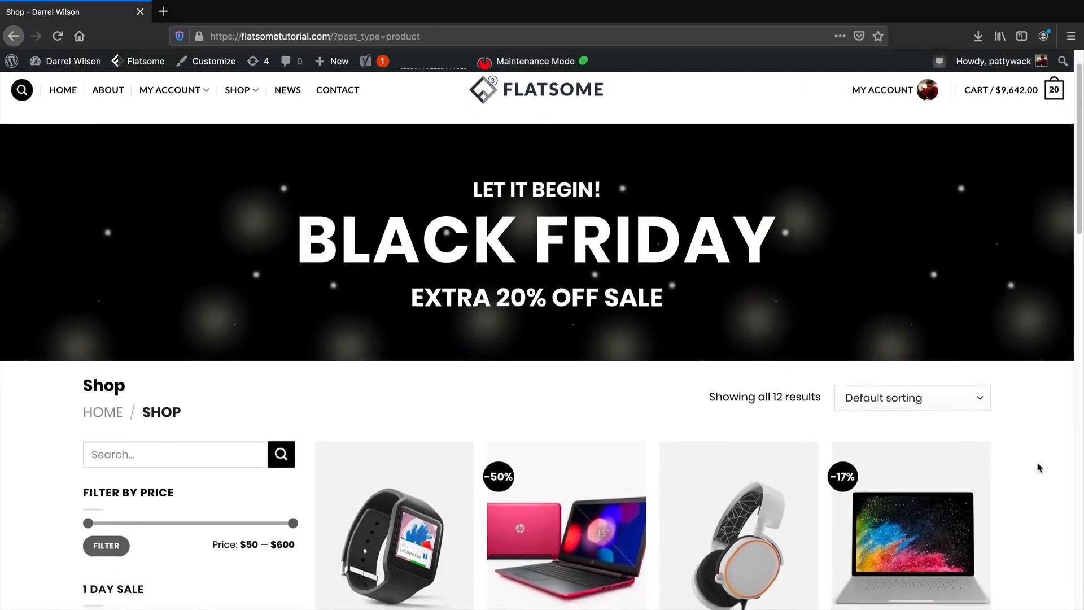
scroll(1039, 467, down, 3)
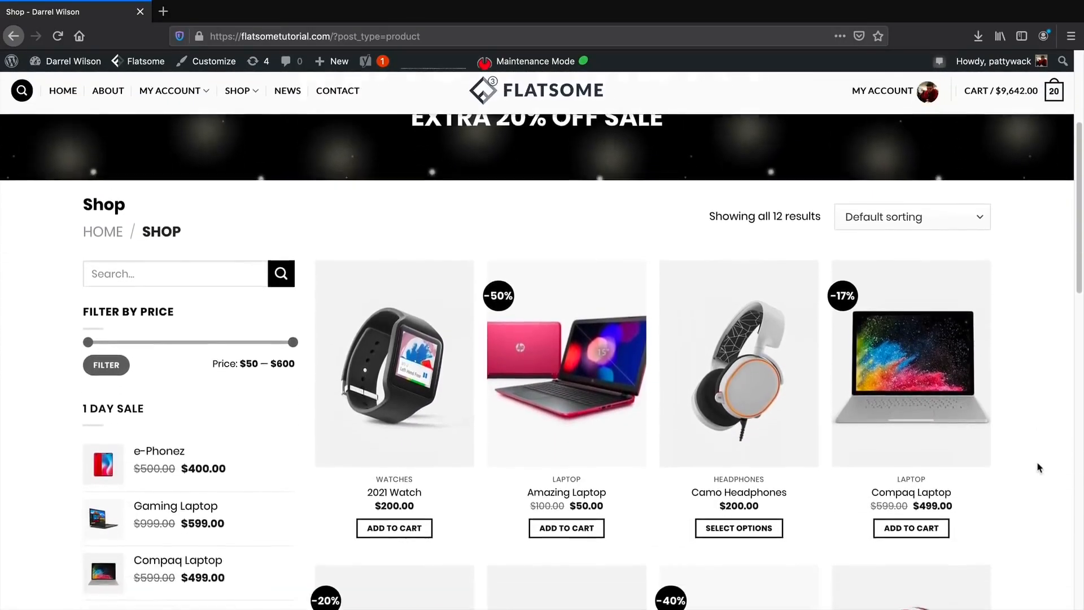
scroll(1039, 468, down, 4)
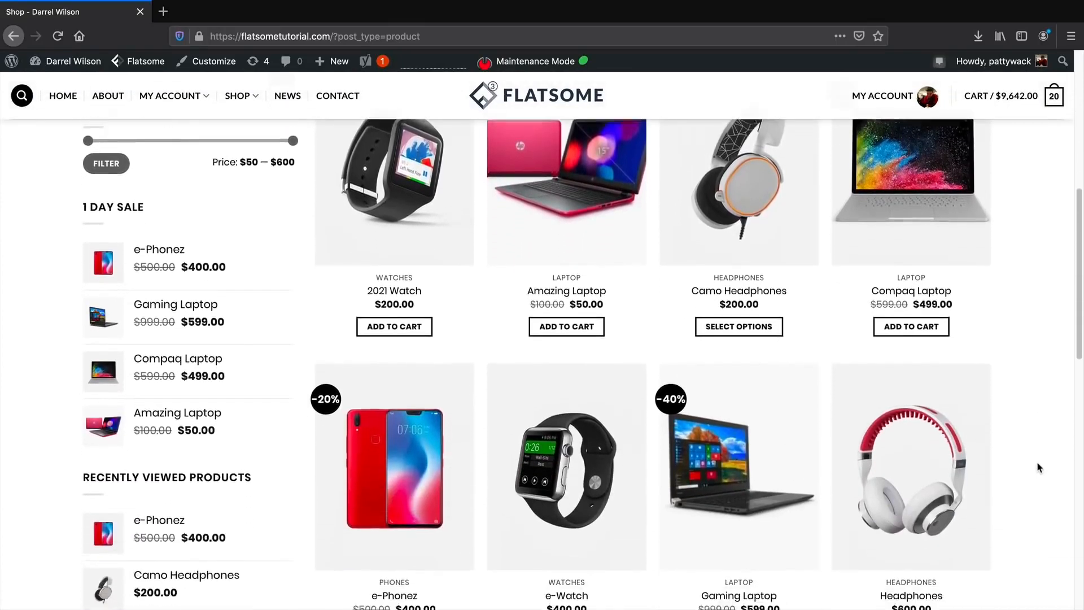
scroll(1039, 468, down, 3)
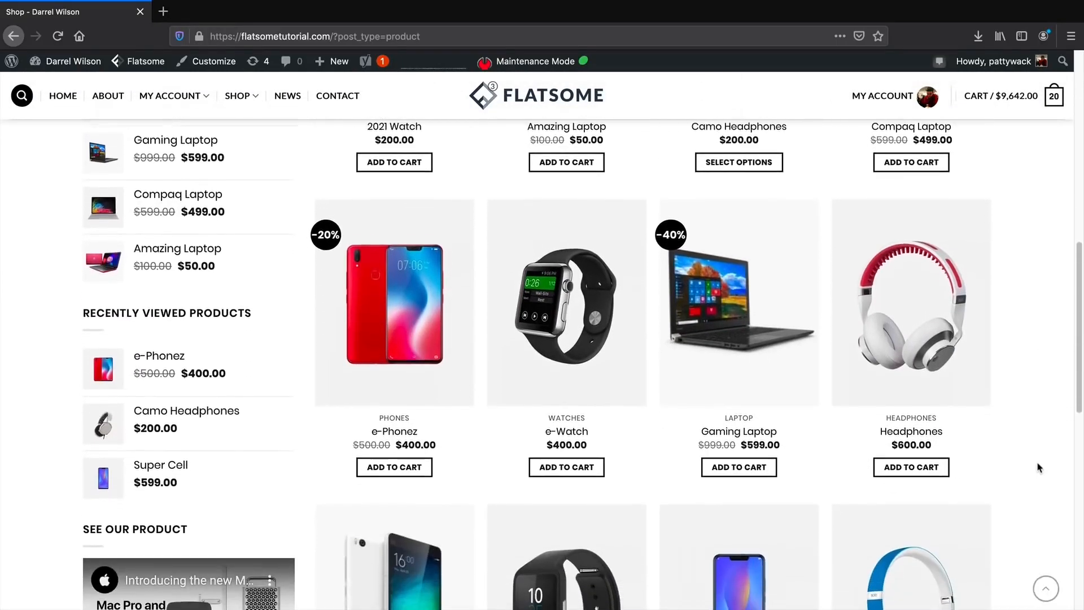
scroll(1039, 468, down, 2)
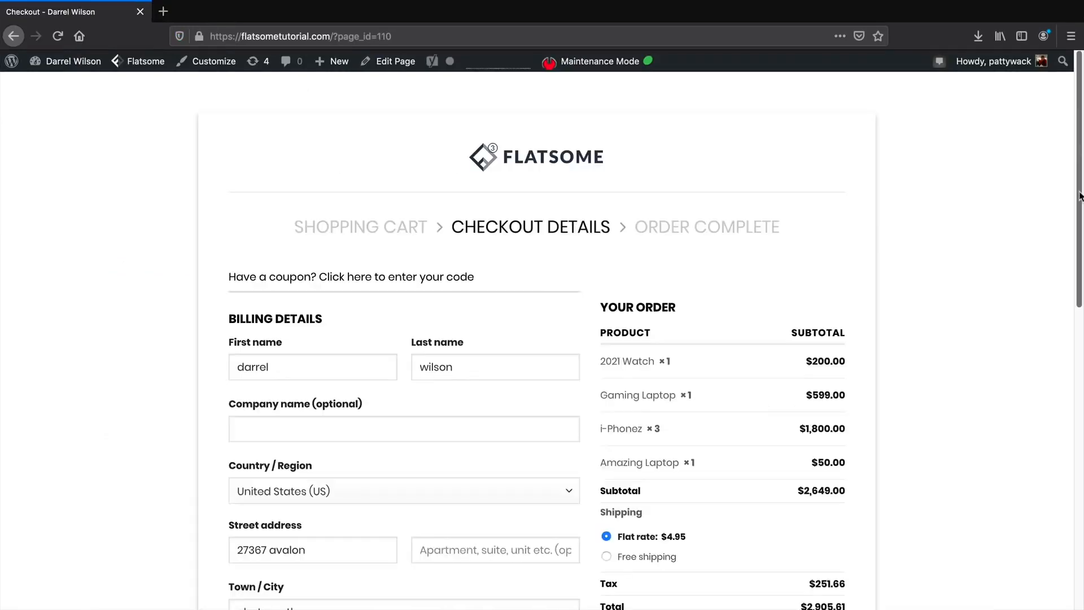
scroll(542, 339, down, 6)
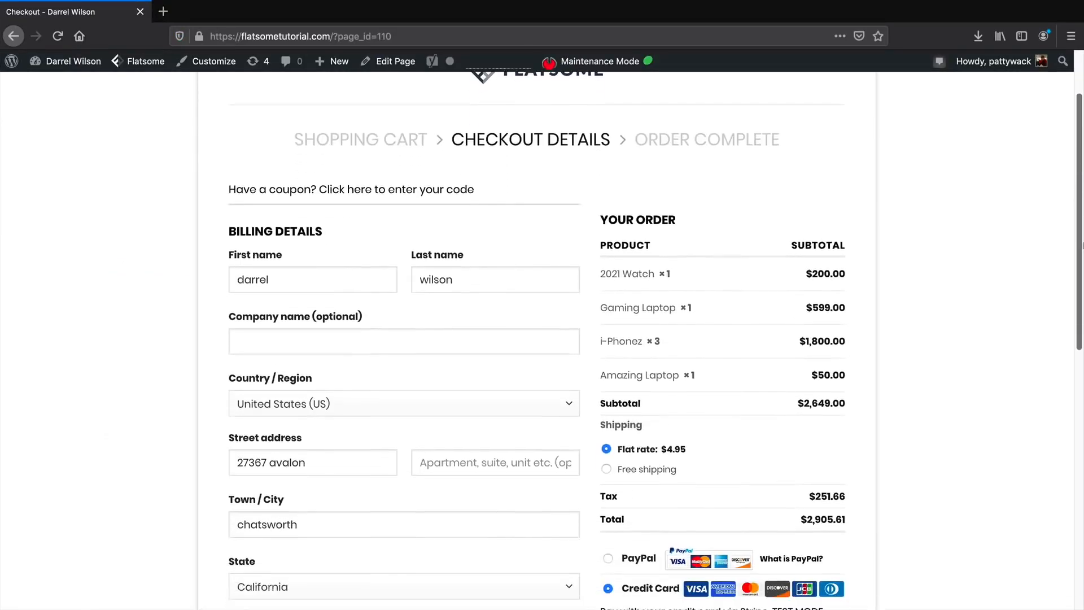
scroll(921, 403, down, 2)
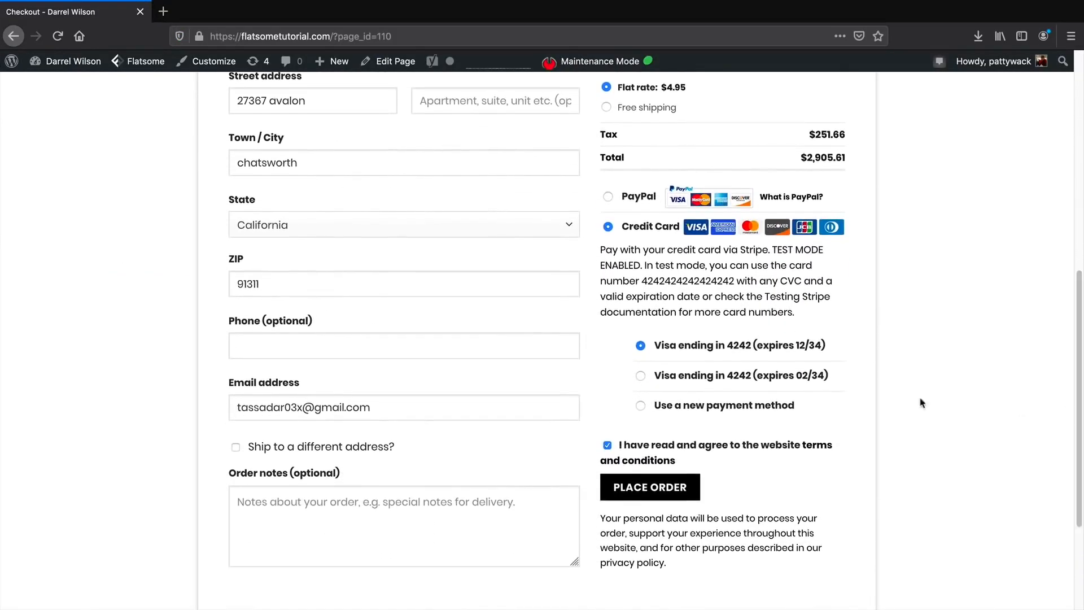
click(682, 489)
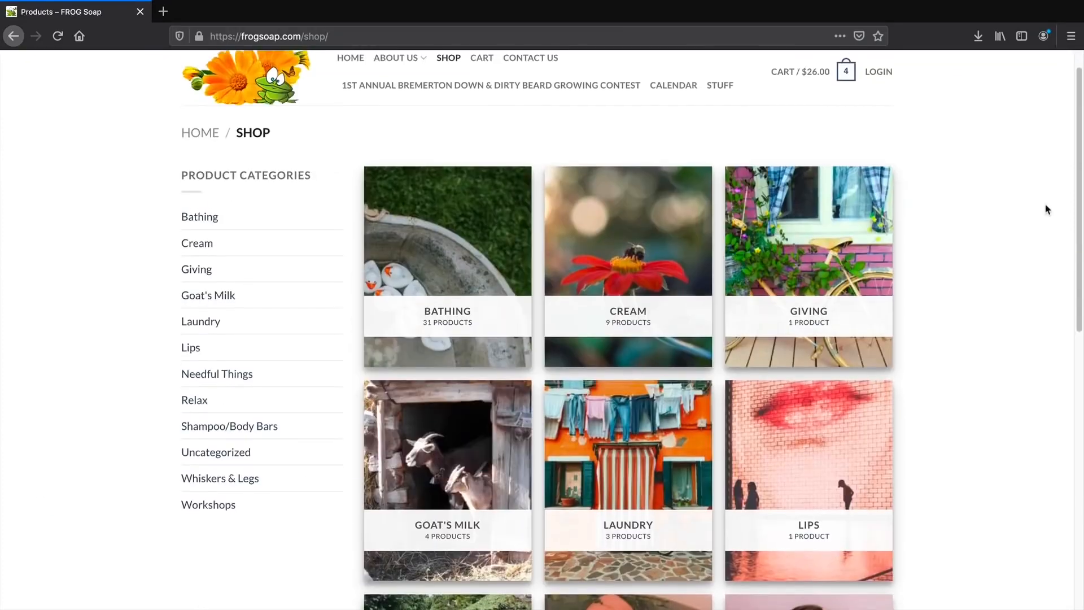
Add four Plain & Simple Shampoo/Body Bars to the cart and go to checkout with the $52.00 subtotal.
scroll(1046, 208, down, 2)
scroll(1046, 208, down, 3)
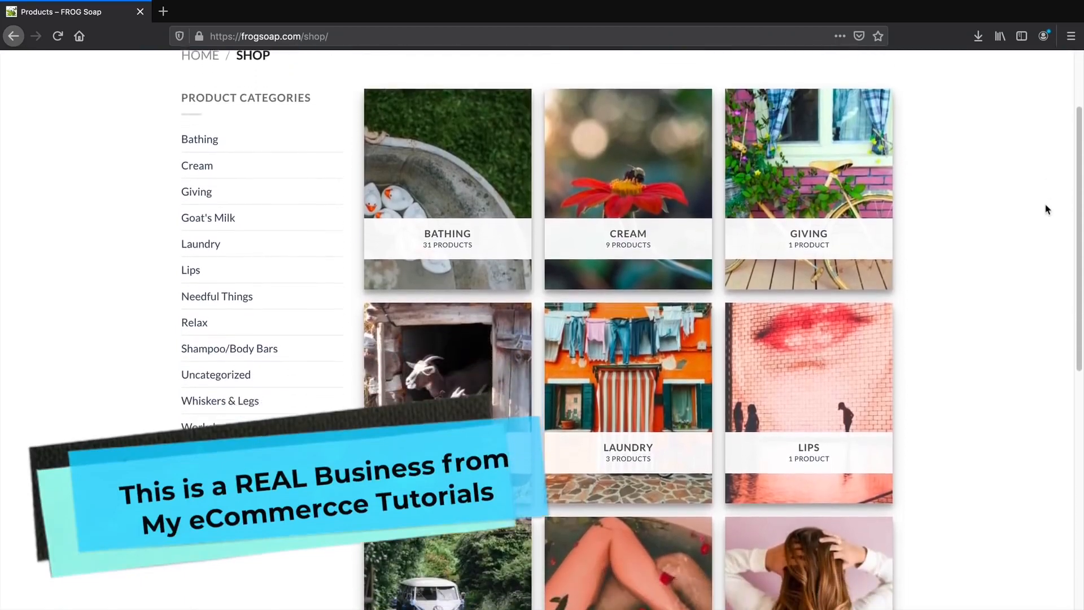
scroll(1048, 213, down, 1)
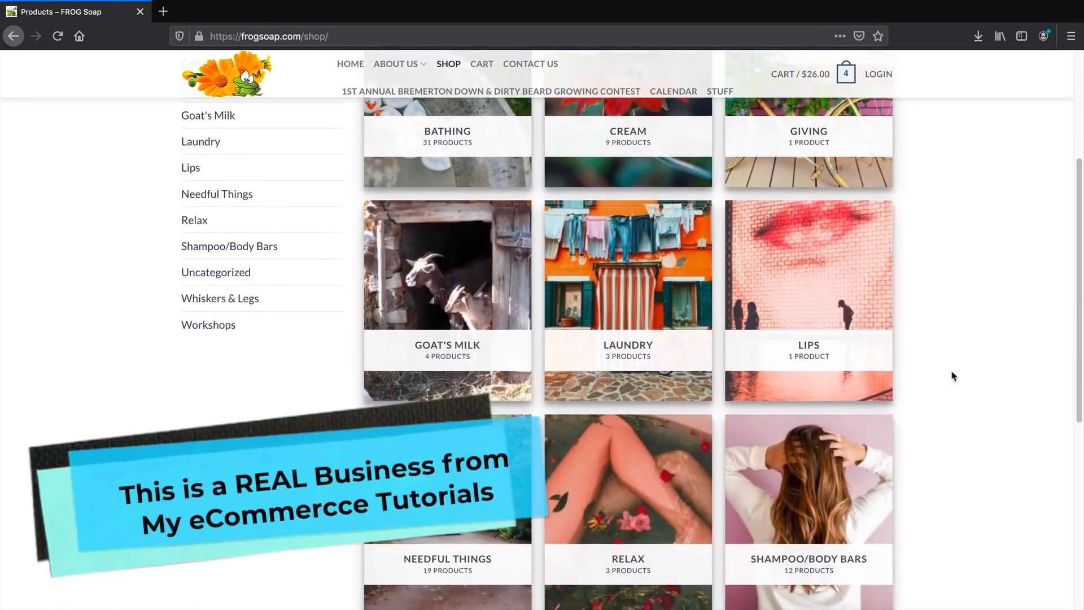
click(829, 486)
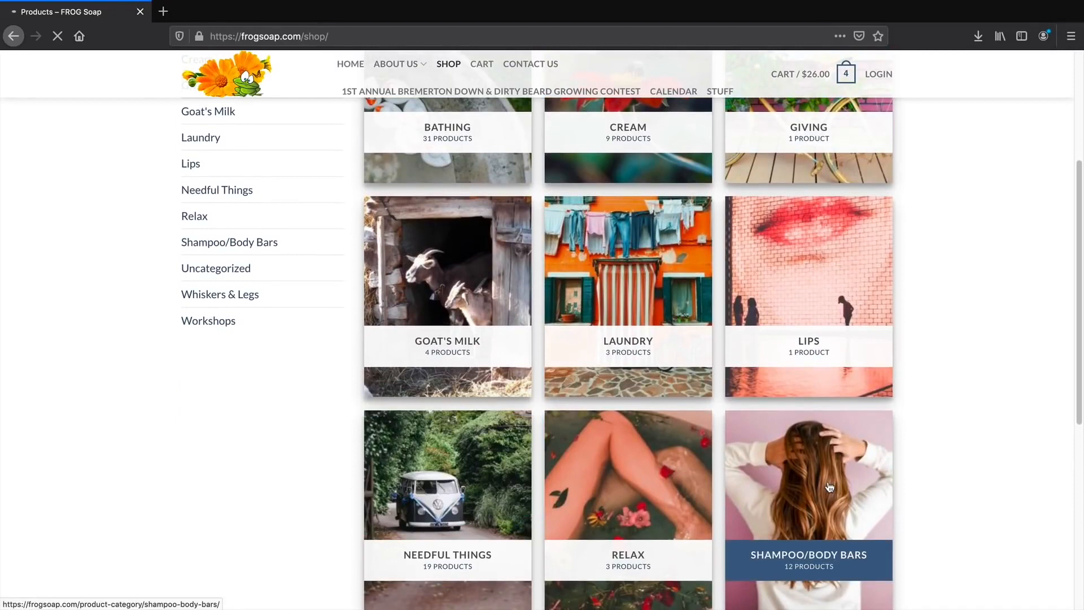
scroll(960, 404, down, 2)
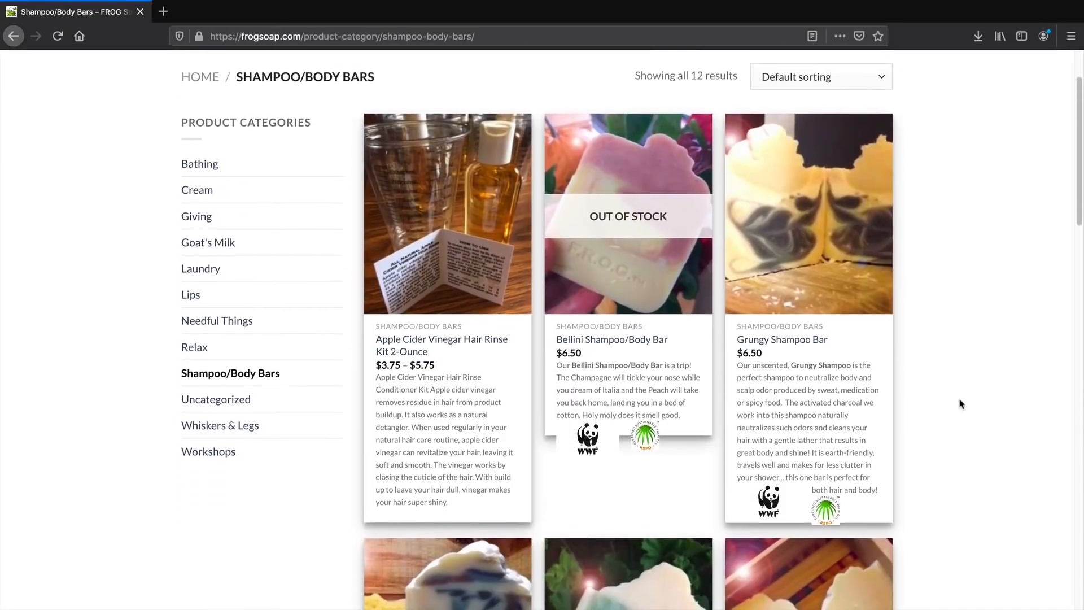
scroll(960, 404, down, 4)
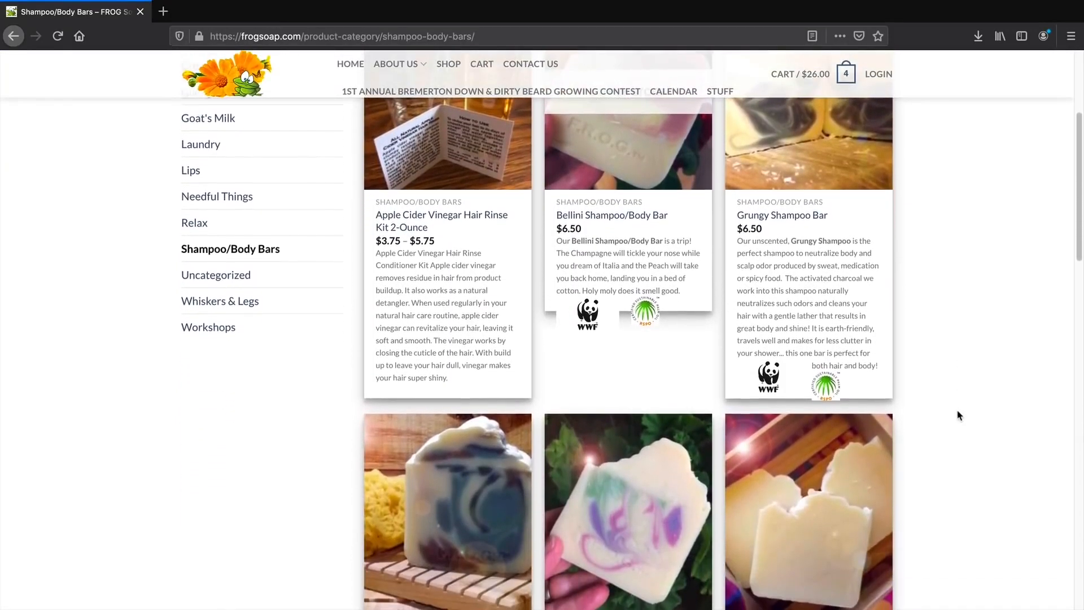
scroll(958, 416, down, 1)
click(813, 509)
click(618, 523)
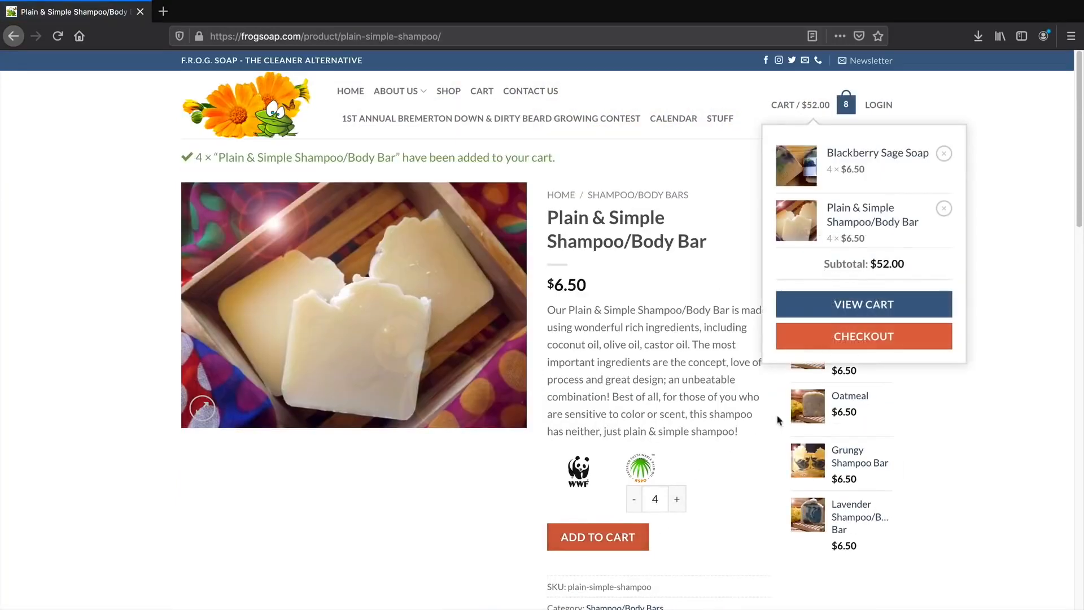
click(842, 337)
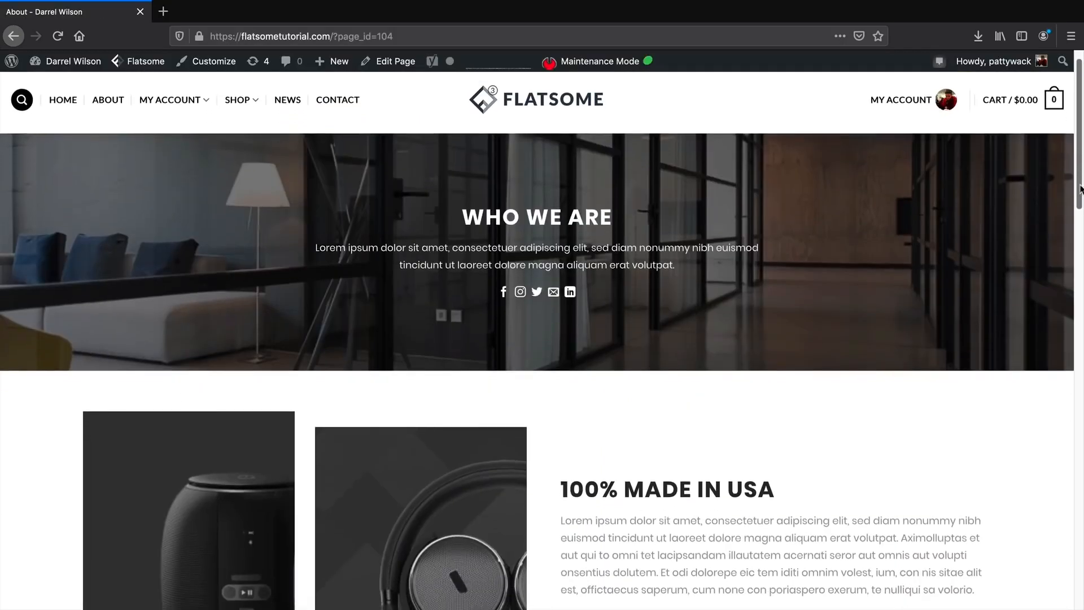
Browse the About and Contact pages, then try Blue and White colours on Camo Headphones.
scroll(542, 330, down, 5)
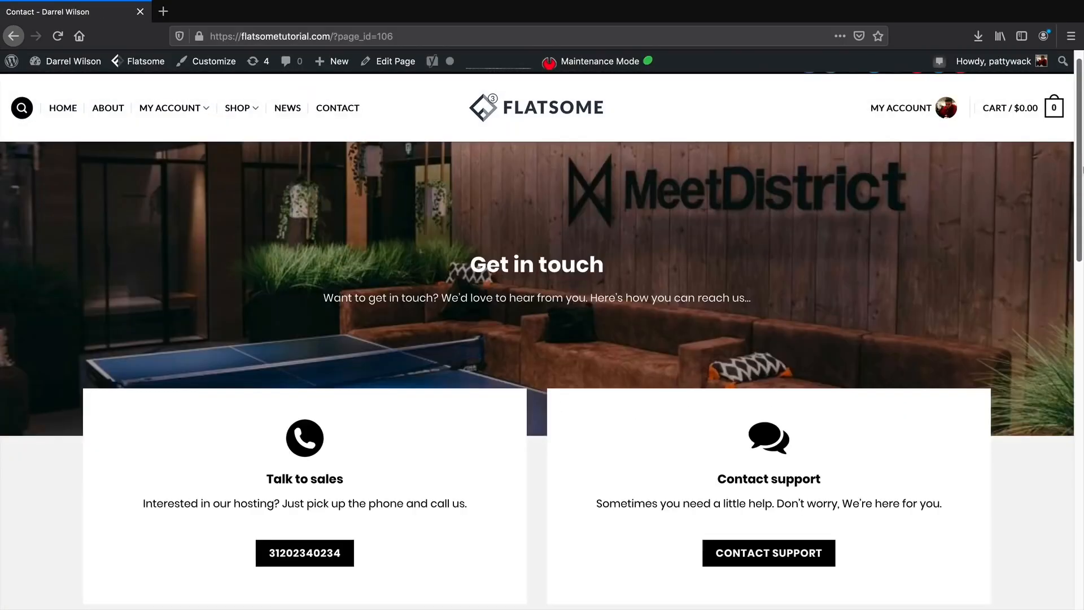
scroll(542, 330, down, 2)
scroll(542, 330, down, 5)
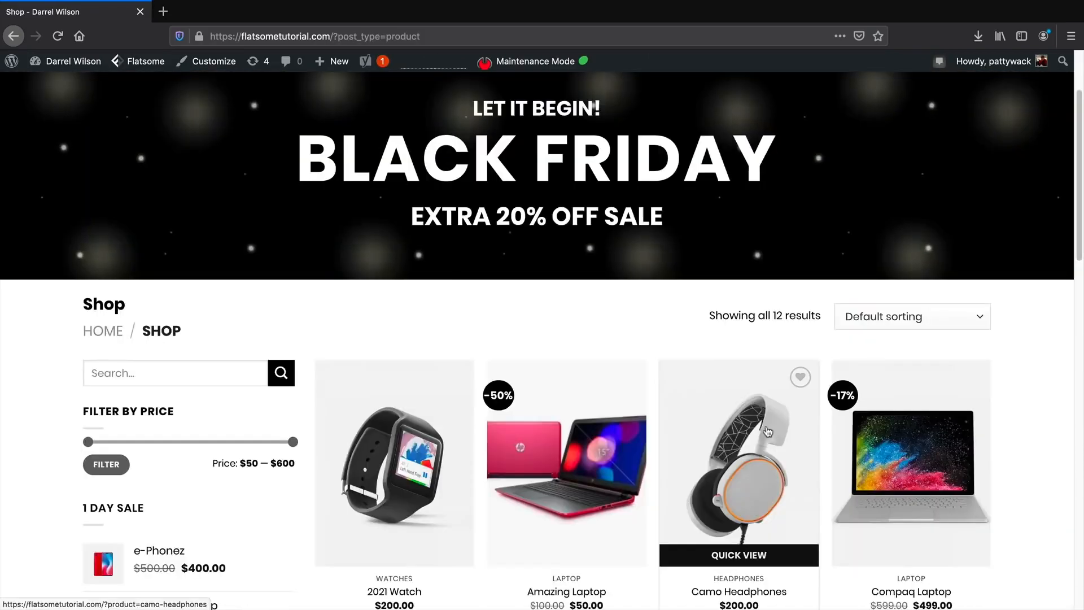
click(767, 432)
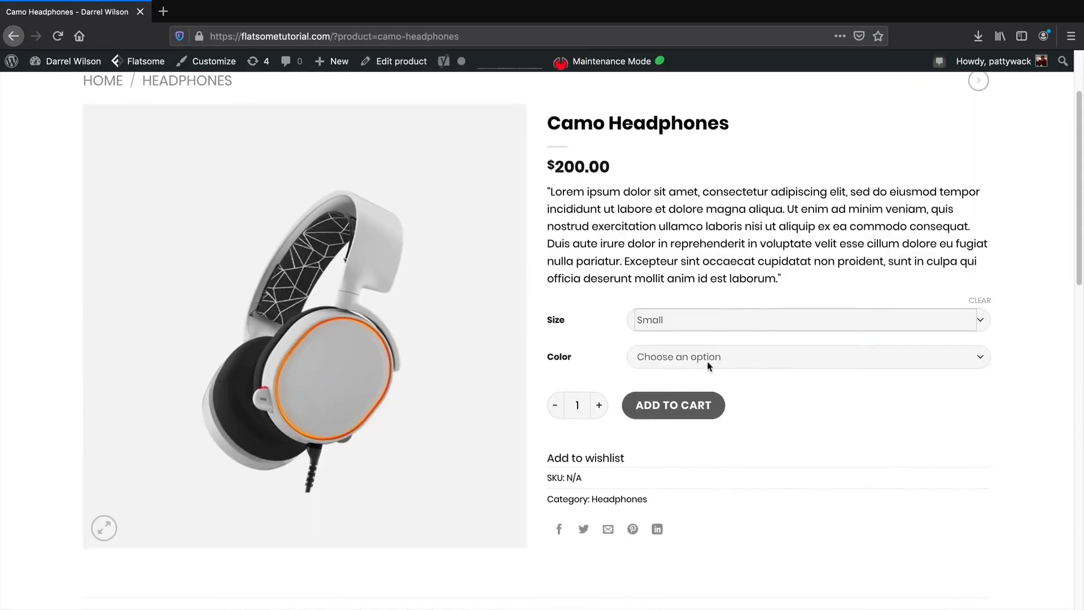
click(709, 362)
click(709, 370)
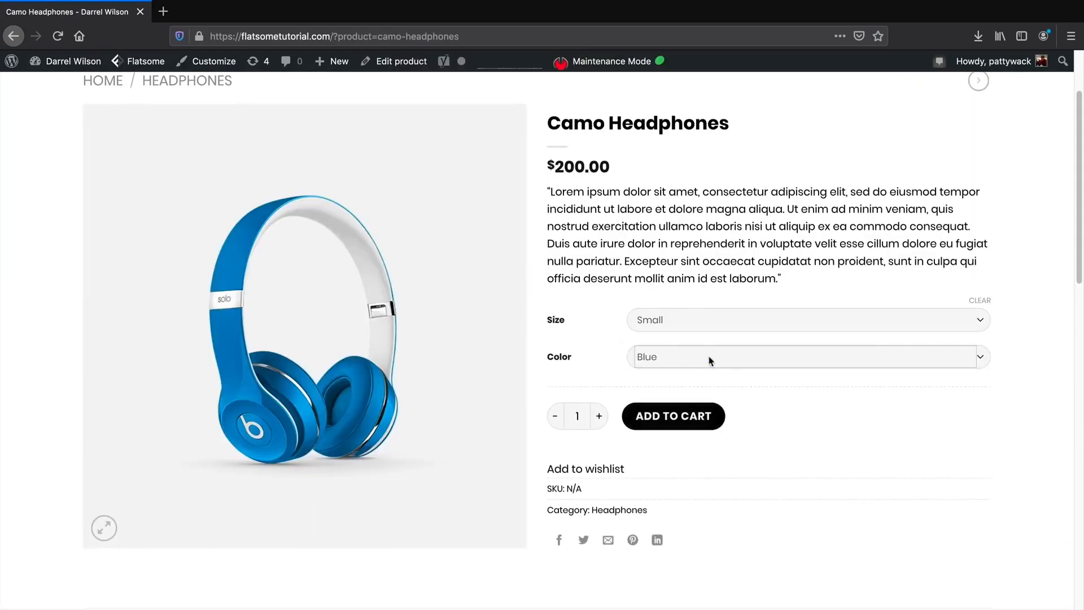
click(711, 359)
click(714, 340)
click(713, 358)
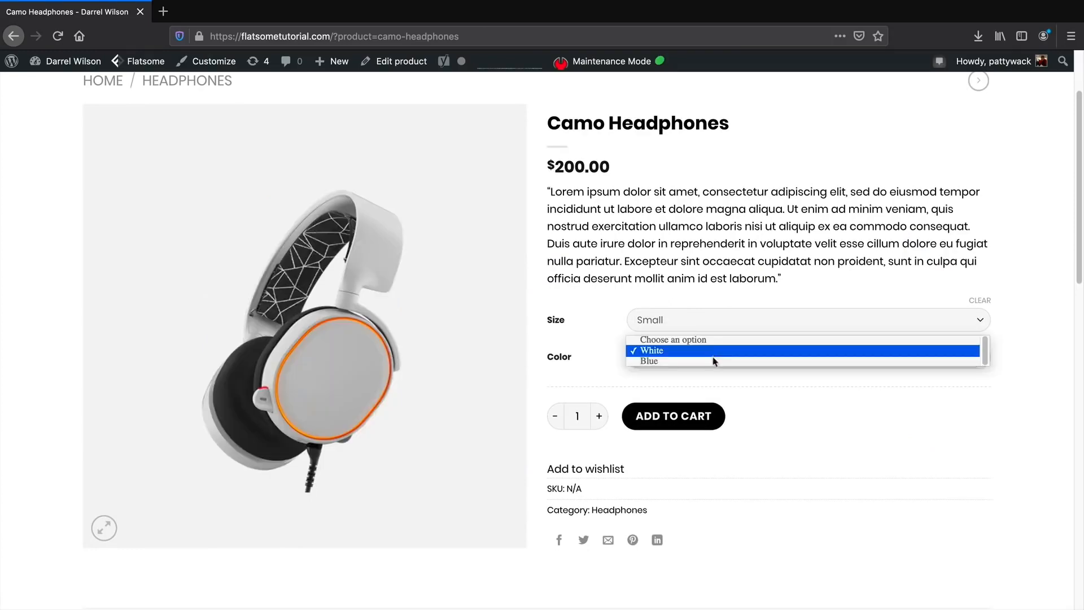
click(716, 368)
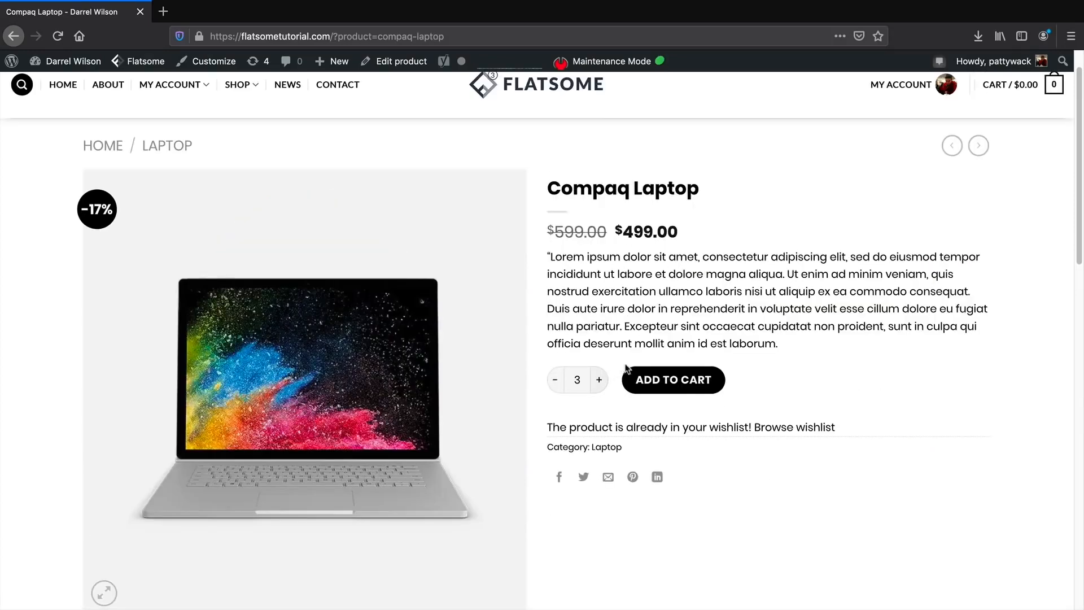
Add three Compaq Laptops to the cart, then enter 'wacktutorial' and continue.
click(672, 381)
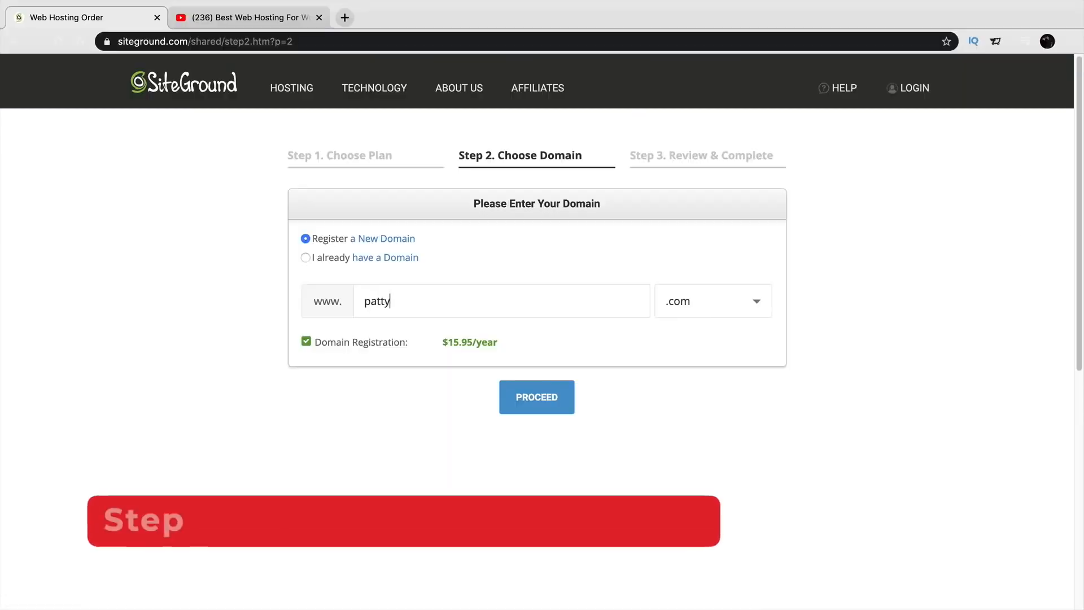
text(wacktutorial)
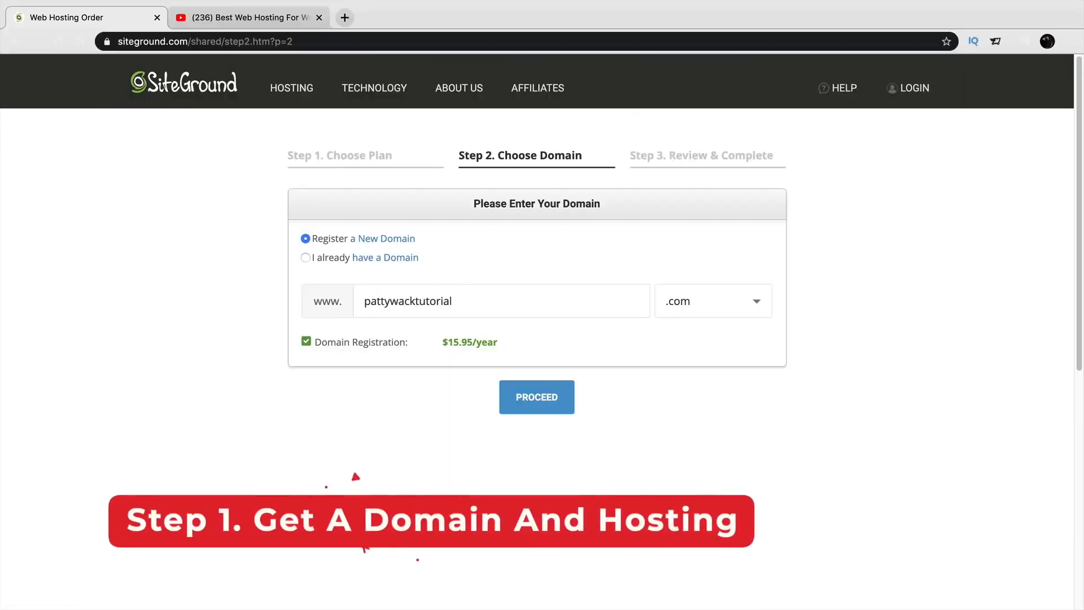
click(556, 396)
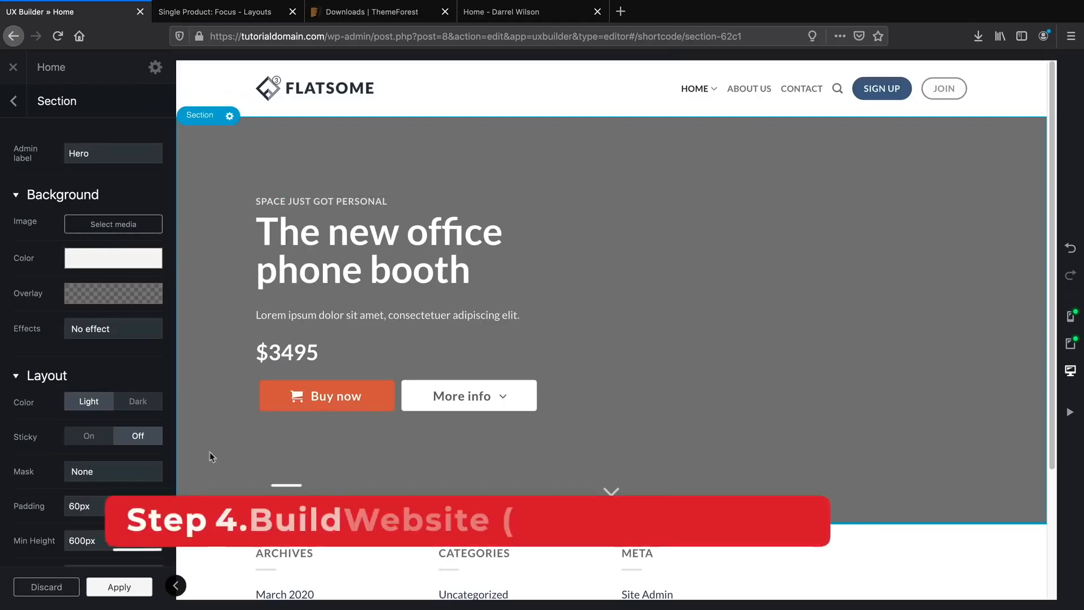
click(115, 275)
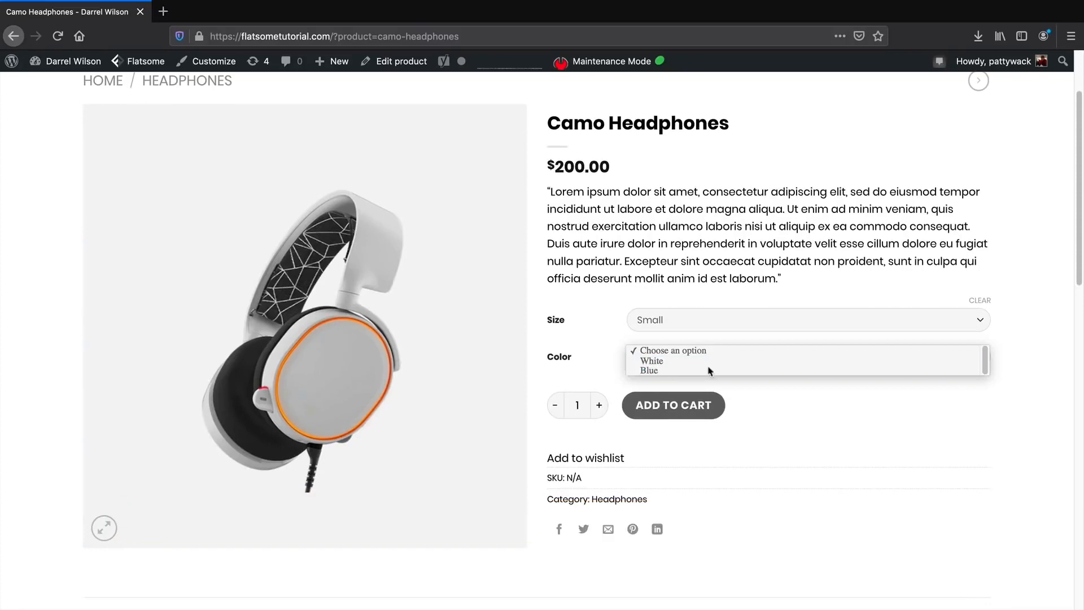
Import the Landing Page: Shop – Promo Grid template from Flatsome Studio's Full Page layouts.
click(710, 371)
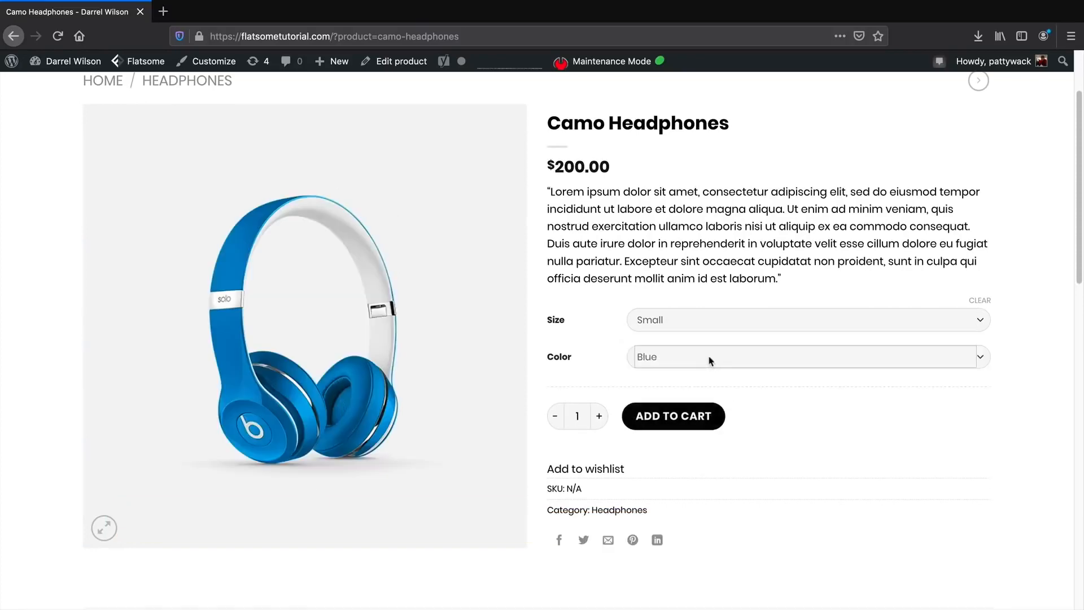
click(709, 359)
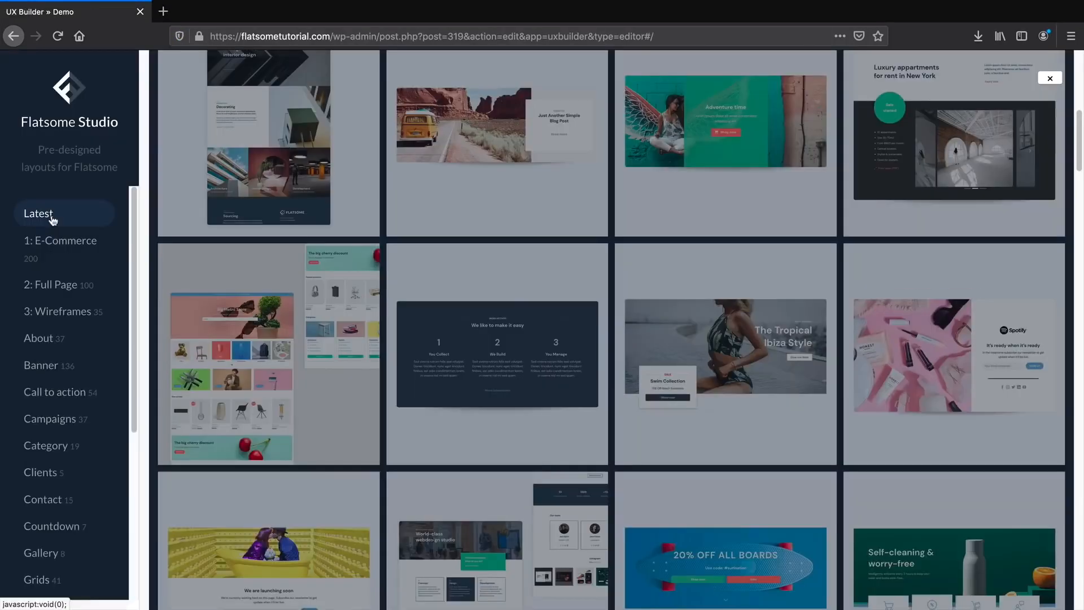
click(60, 253)
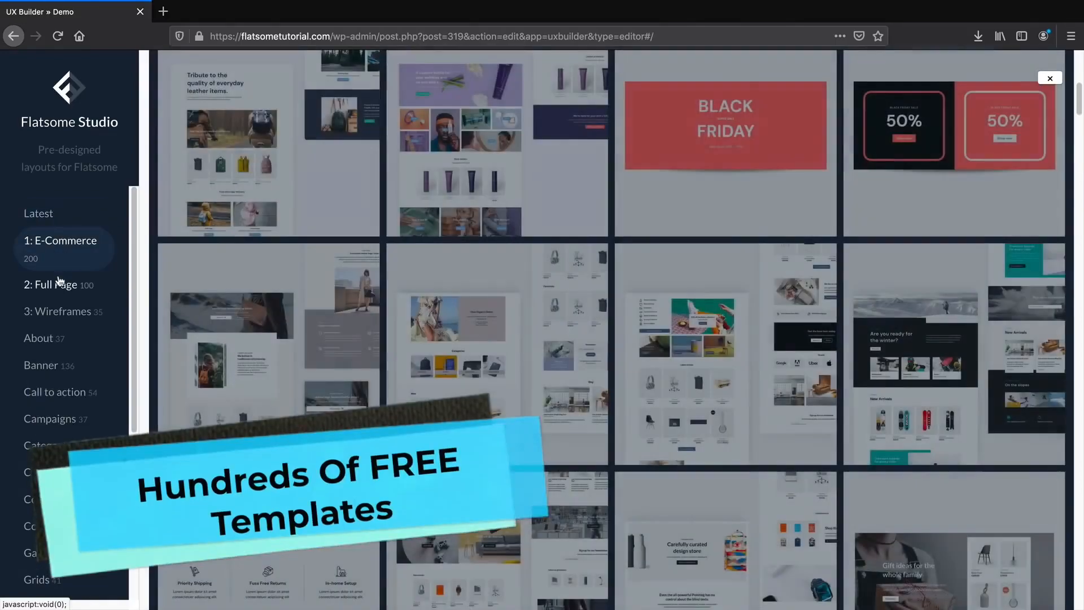
click(61, 299)
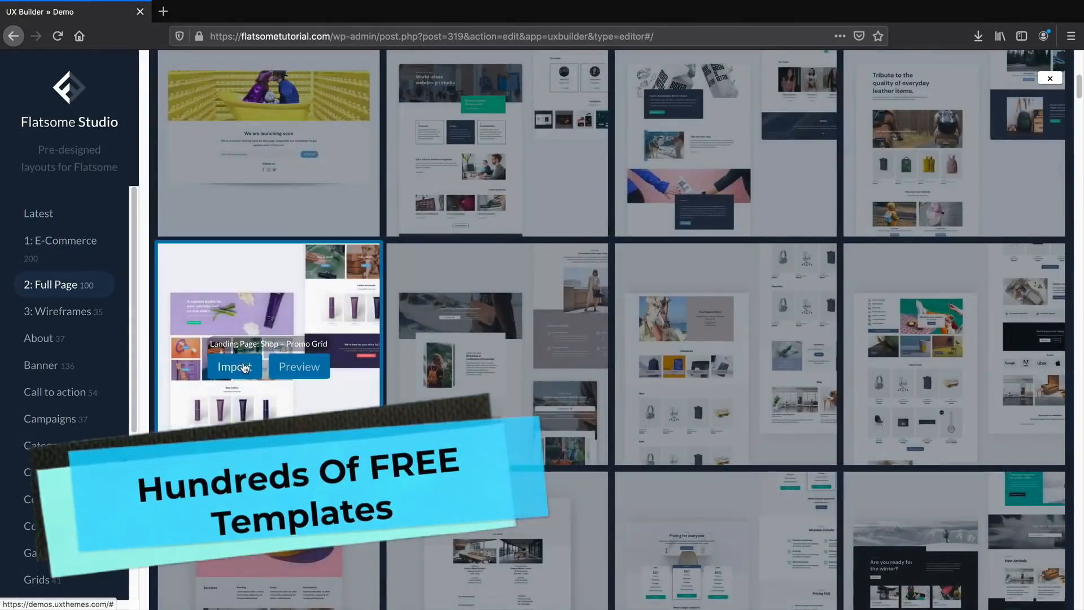
click(349, 357)
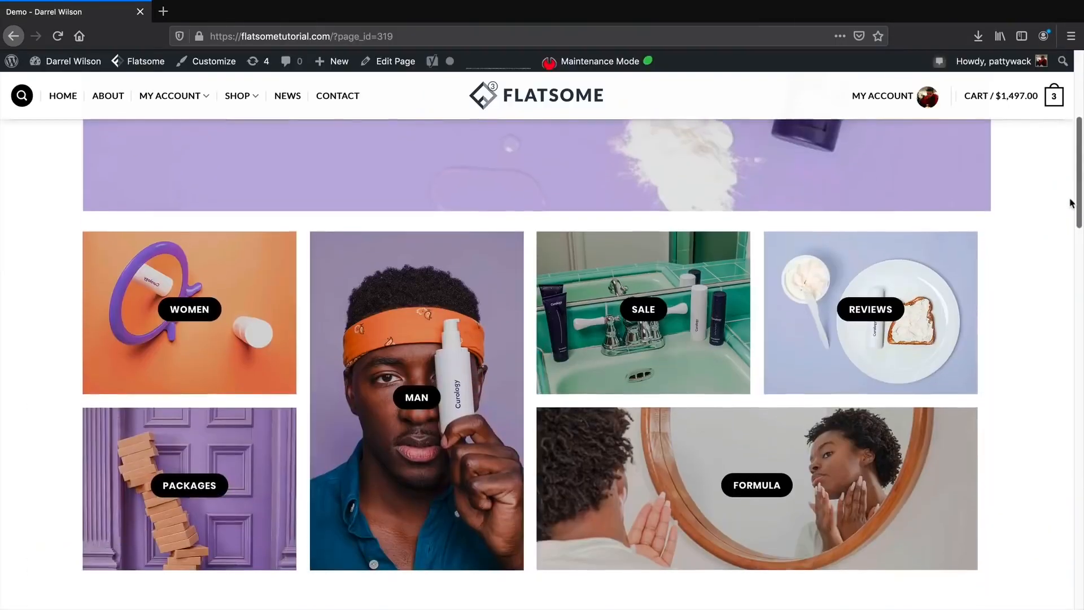
scroll(1075, 234, down, 3)
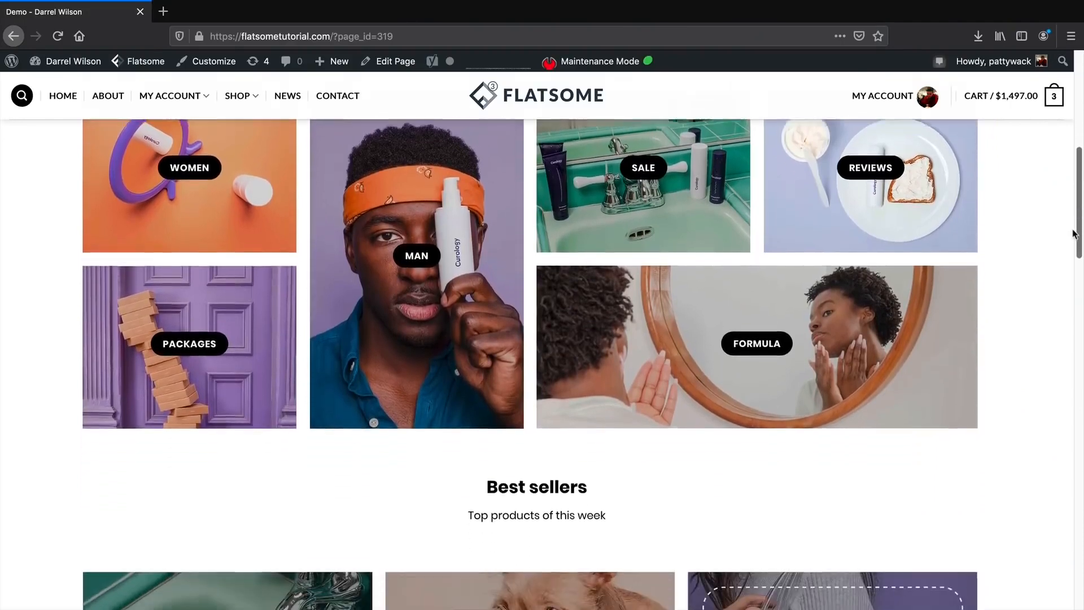
Drag the scrollbar to scroll through the imported Demo page.
drag(1075, 234, 1079, 310)
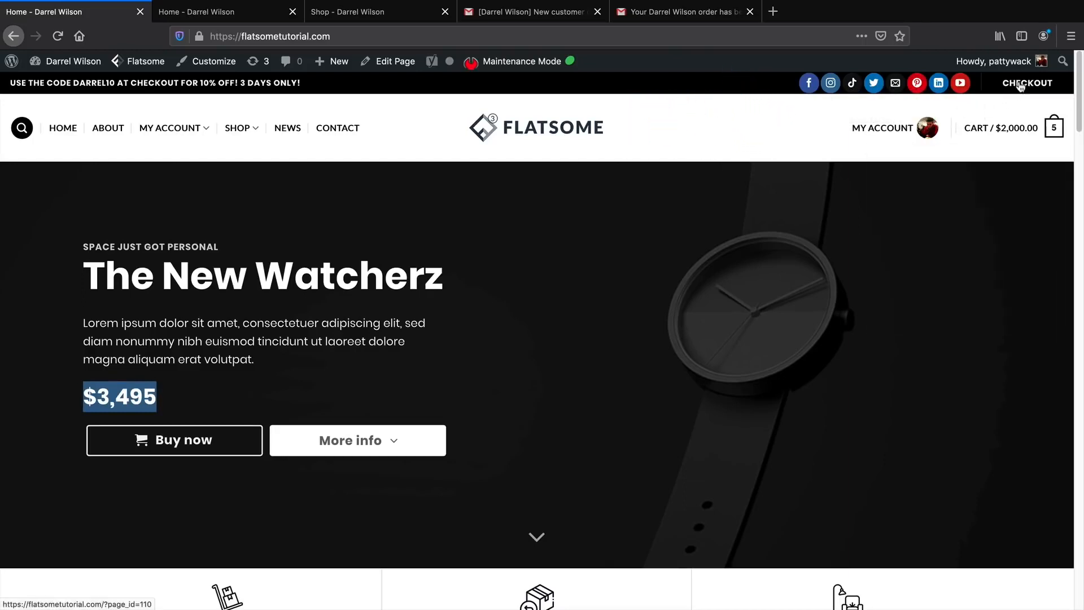
mouse_move(1010, 131)
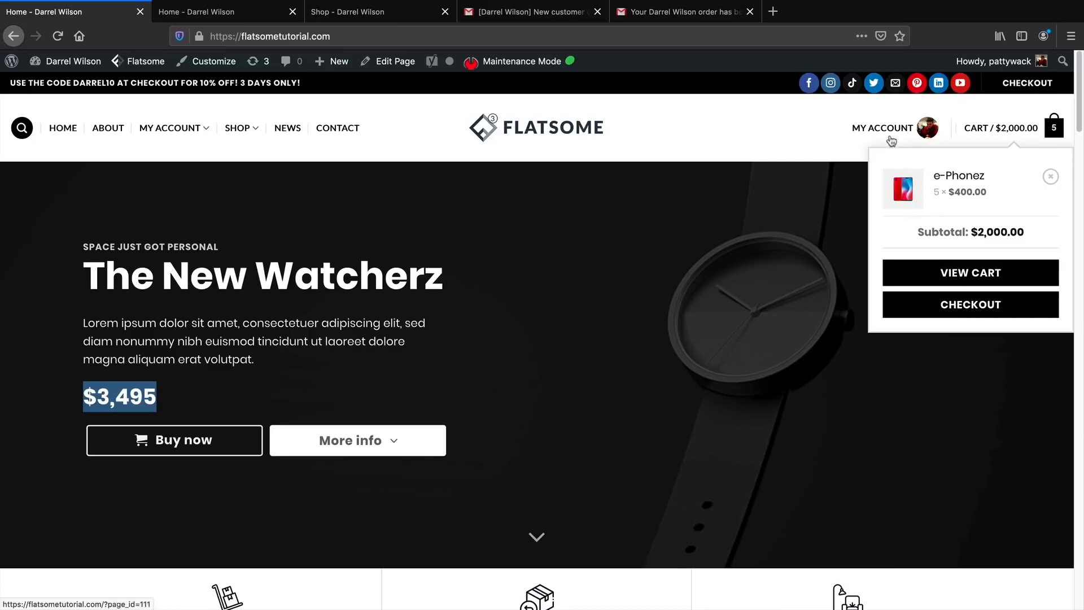
mouse_move(888, 130)
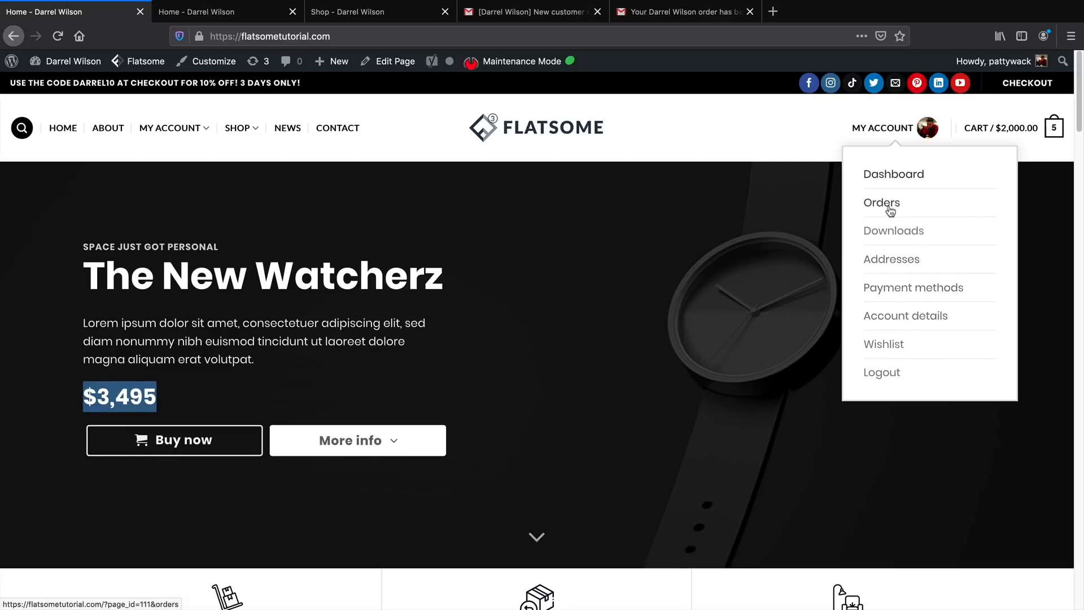
click(733, 125)
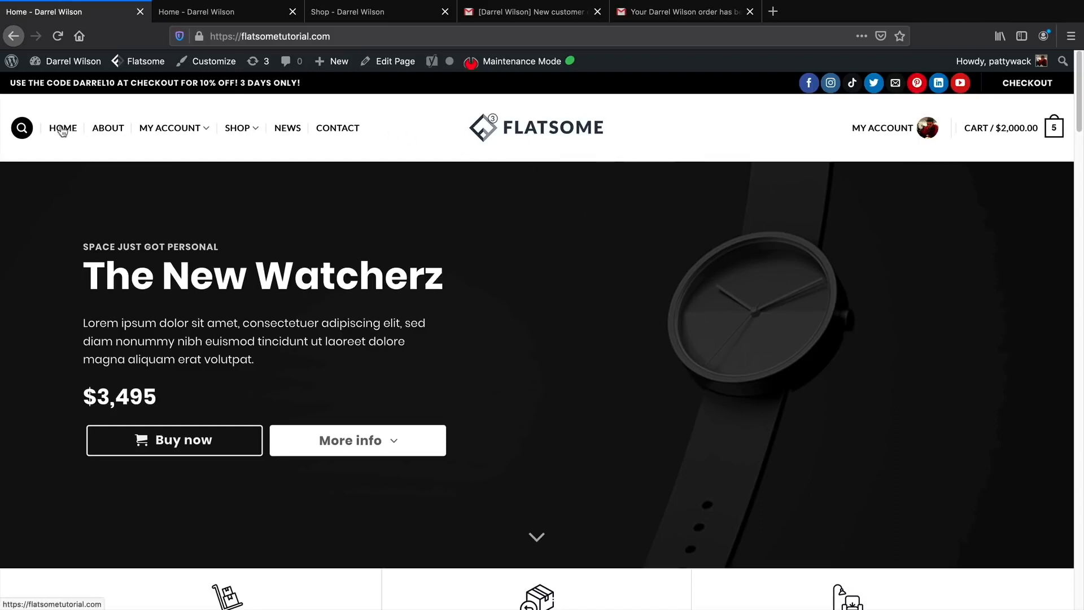
mouse_move(150, 129)
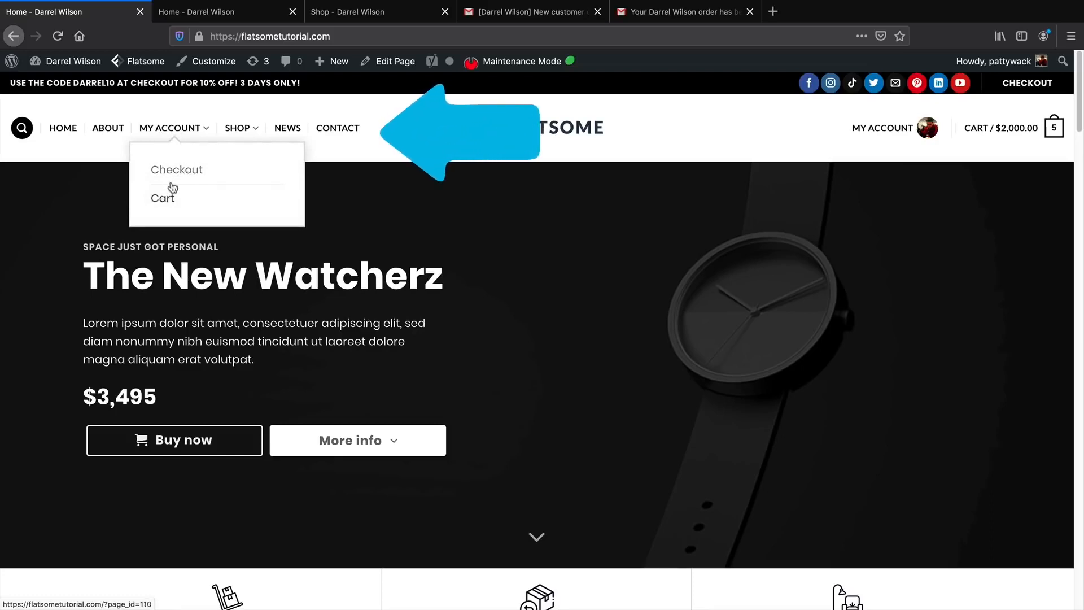
mouse_move(232, 127)
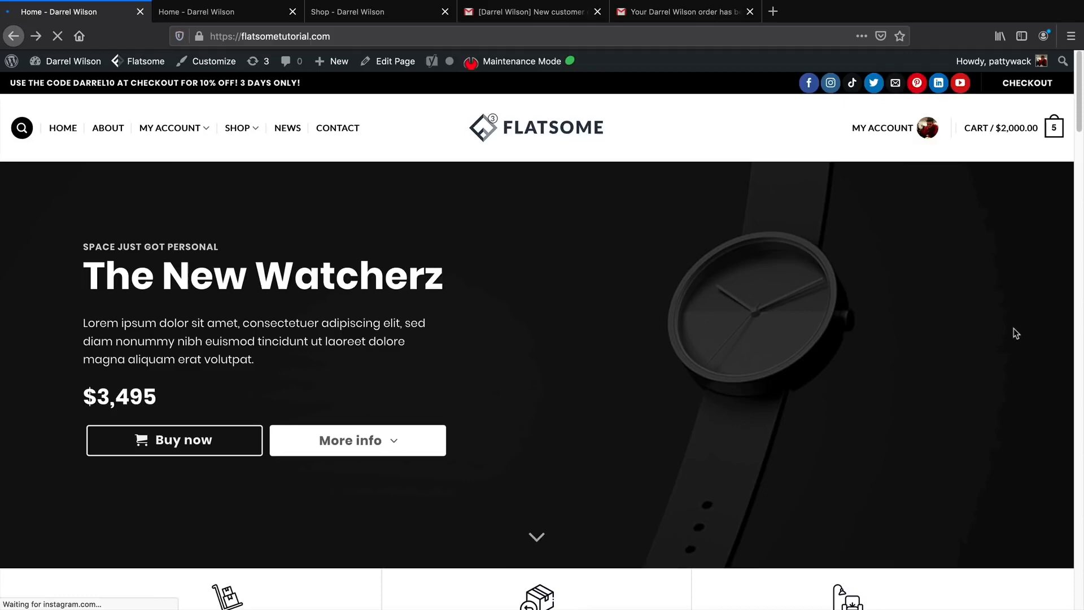
Scroll the home page down to the shipping features row and the watch, laptop and headphone banners.
scroll(1014, 331, down, 3)
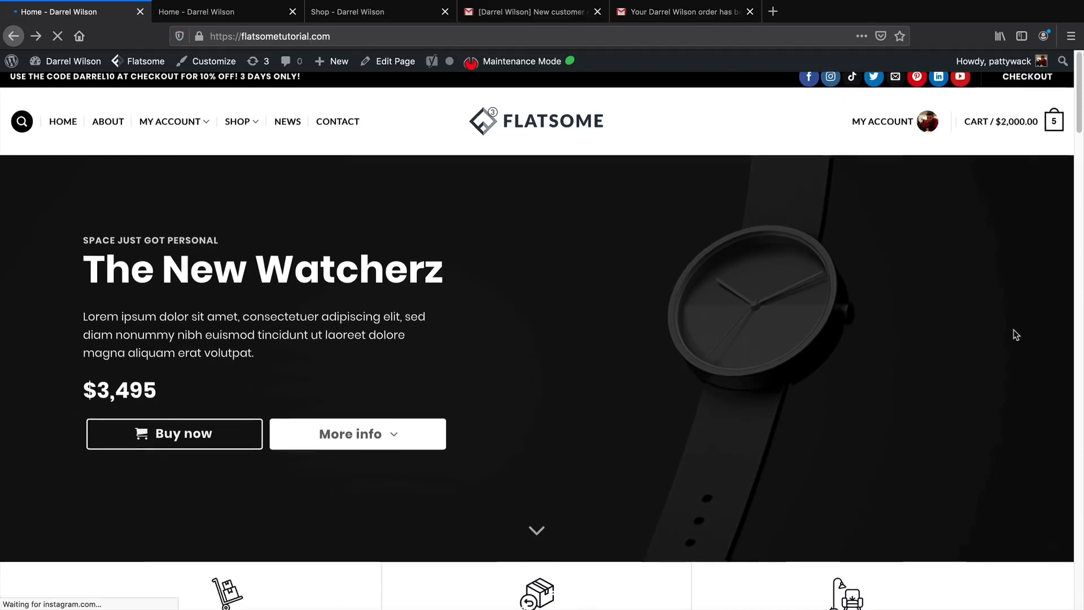
scroll(1011, 340, down, 1)
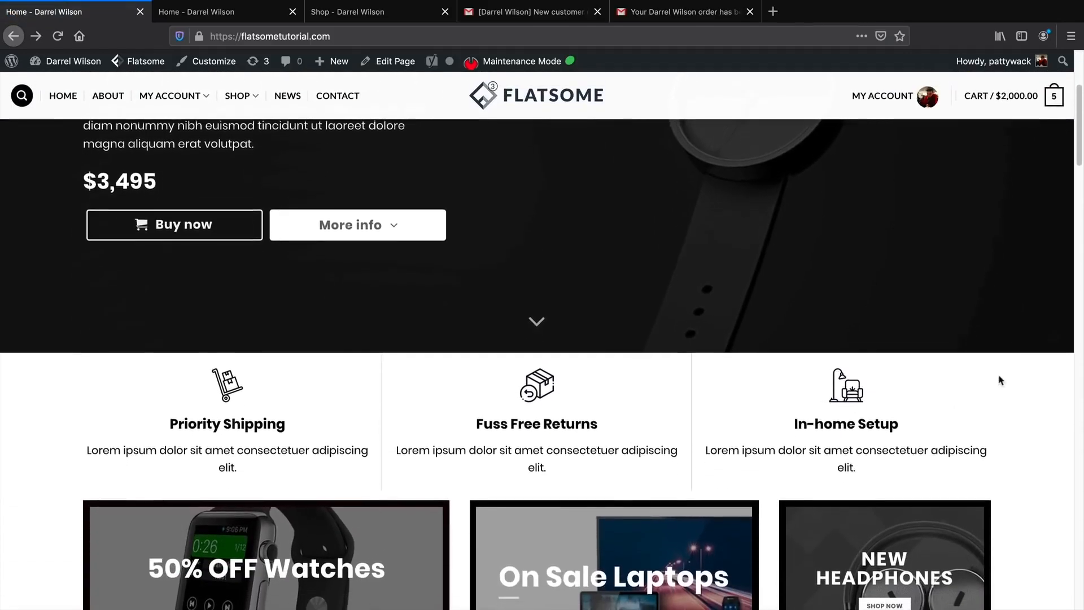
scroll(832, 432, down, 1)
scroll(832, 432, down, 1)
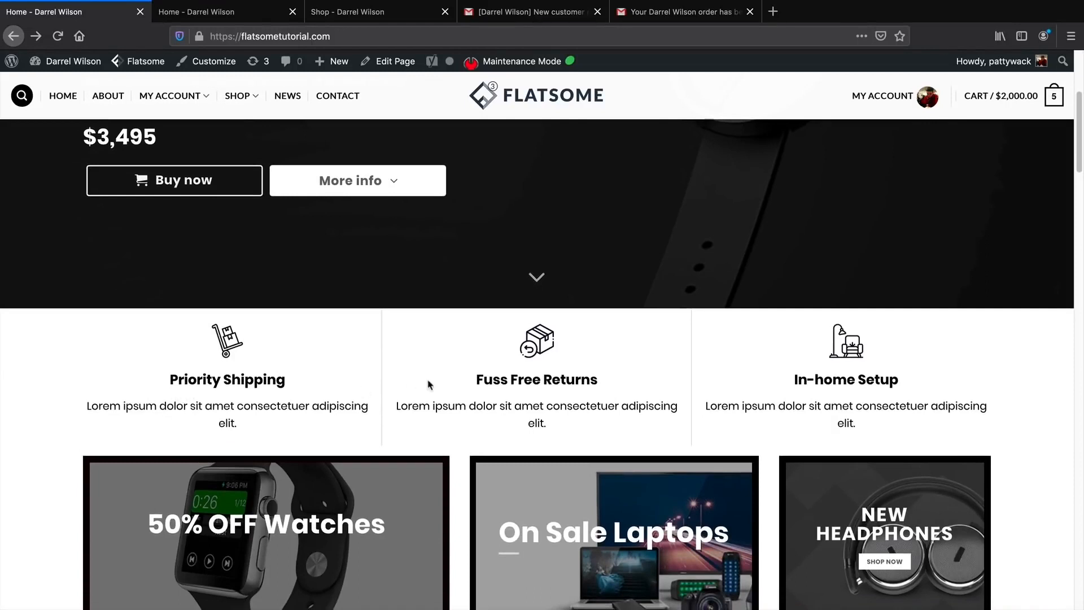
scroll(677, 395, down, 1)
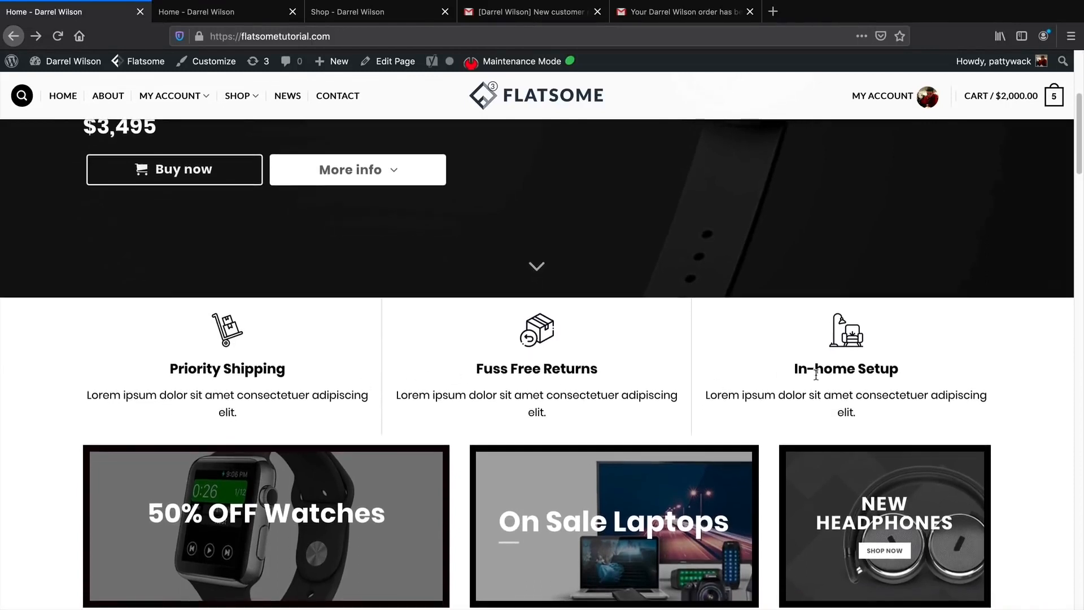
mouse_move(825, 370)
mouse_down()
mouse_move(897, 369)
mouse_move(833, 369)
mouse_up()
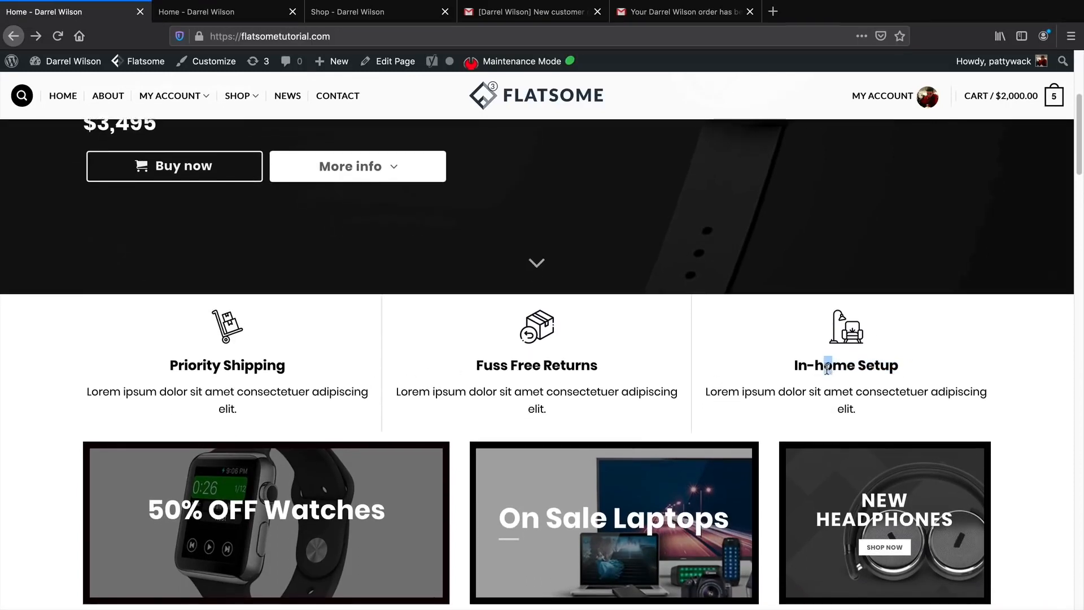
scroll(734, 336, down, 2)
scroll(734, 336, down, 3)
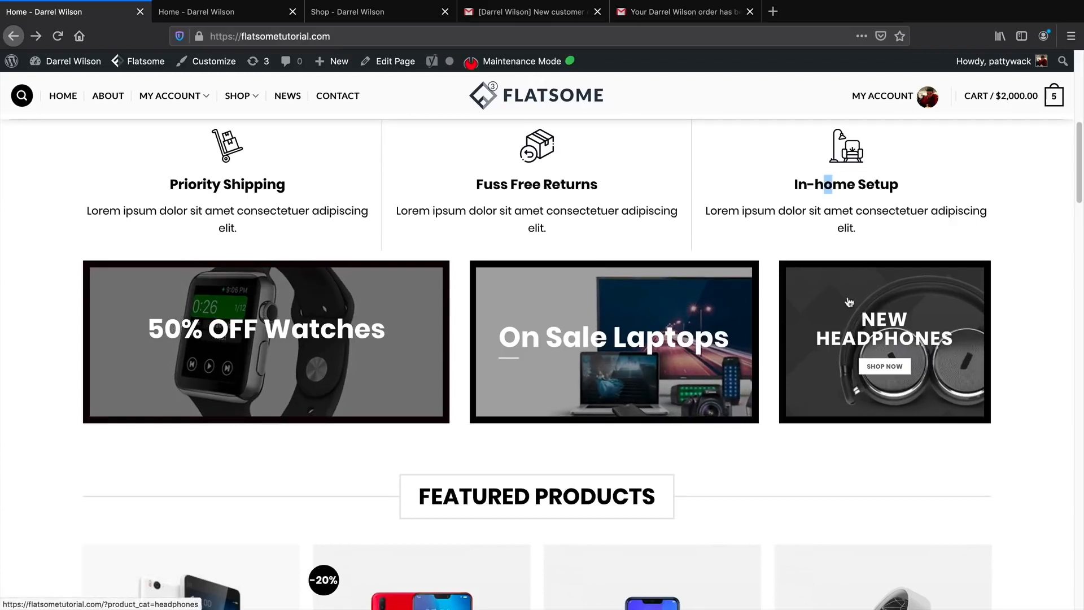
Open the Watches category (2021 Watch, e-Watch, Run Watch) and quick-view the 2021 Watch description.
click(404, 302)
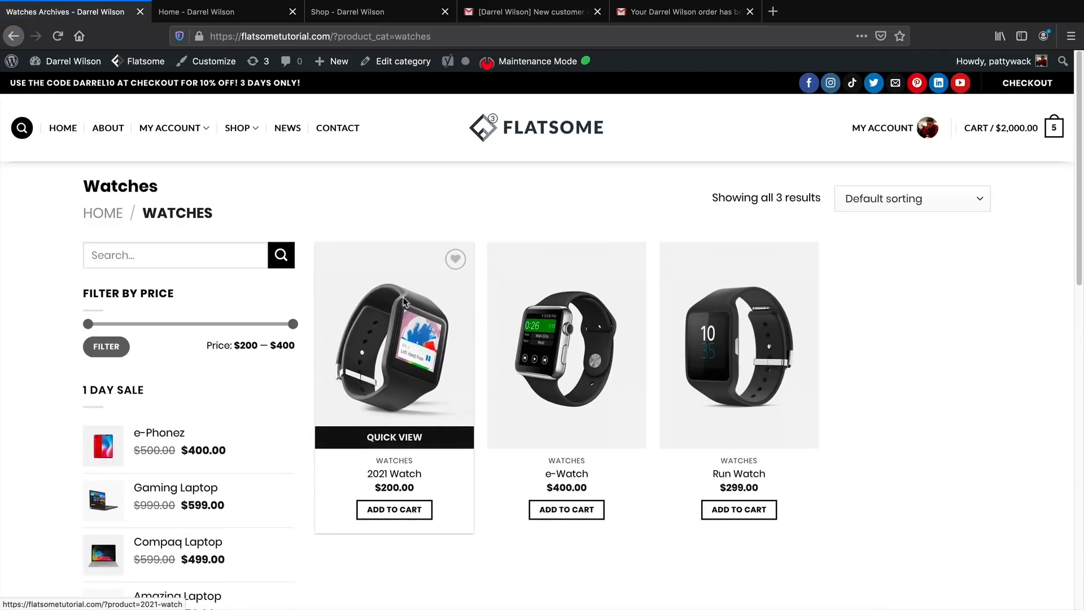
drag(230, 216, 143, 210)
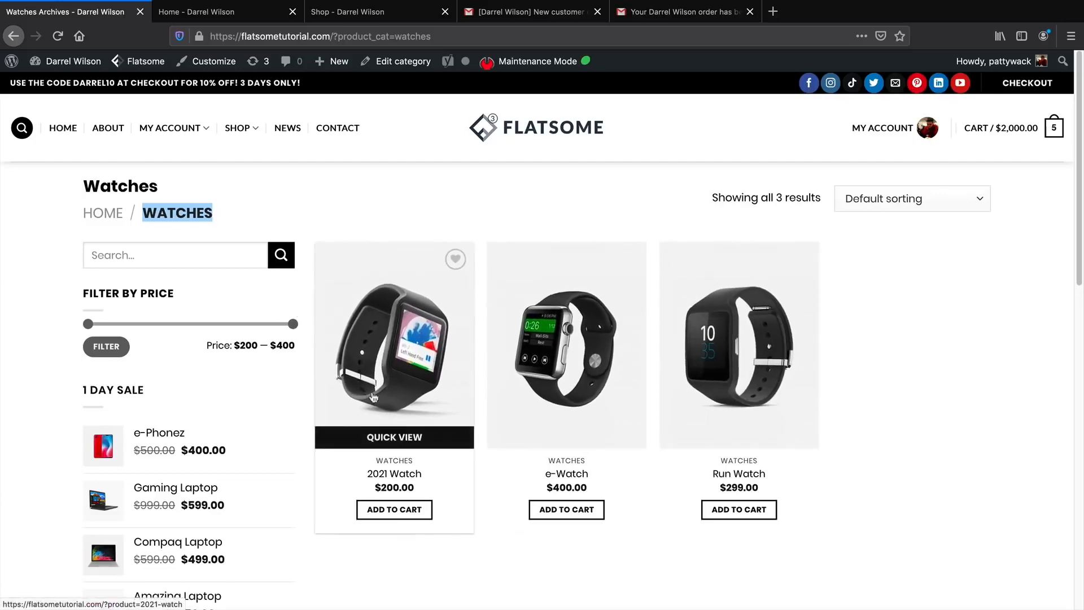
click(388, 440)
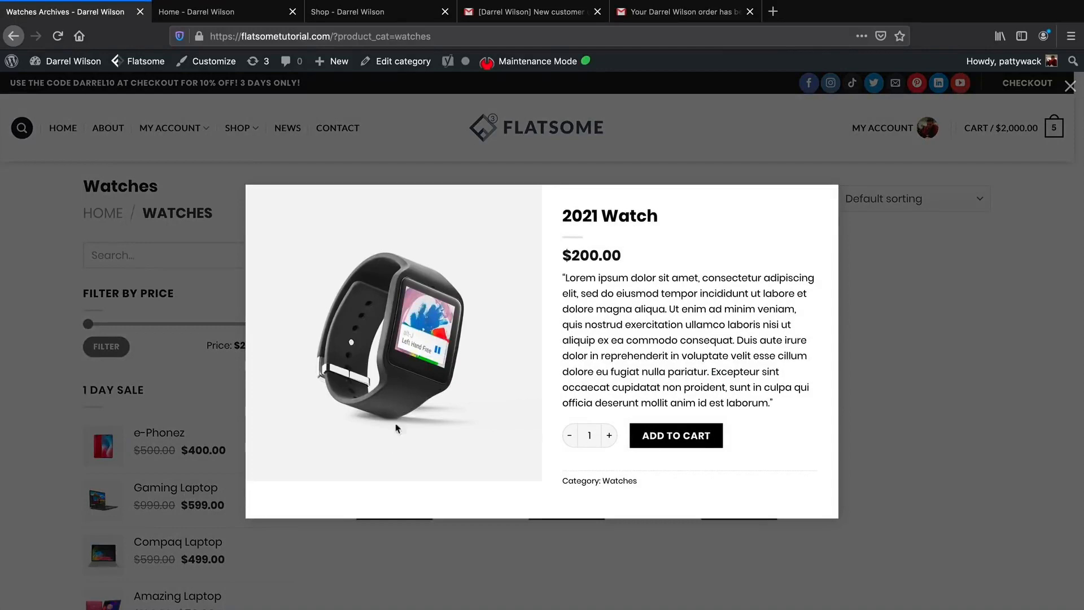
drag(592, 284, 776, 408)
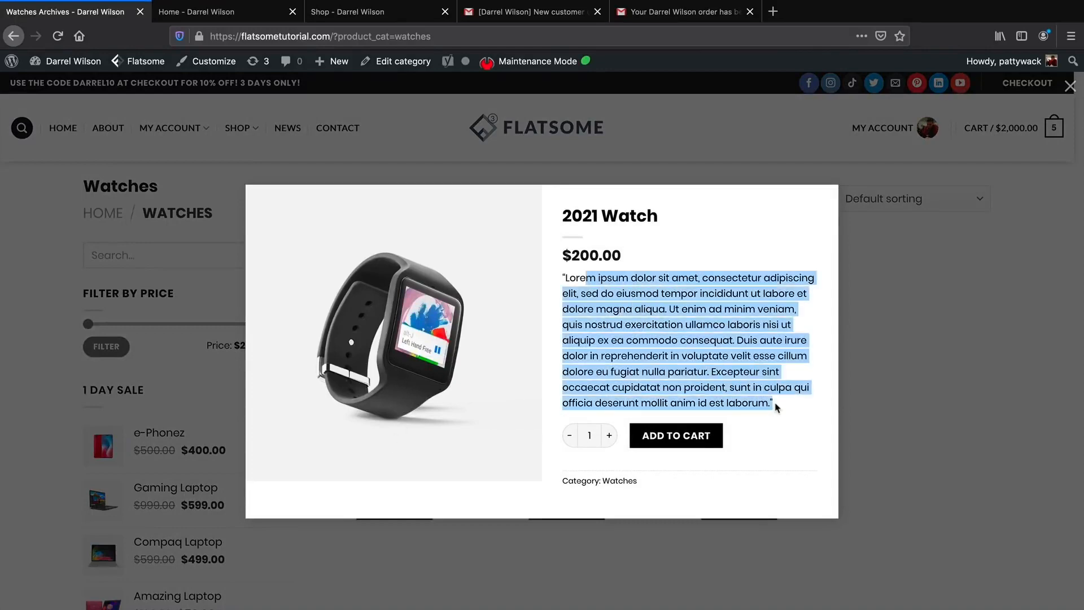
click(871, 374)
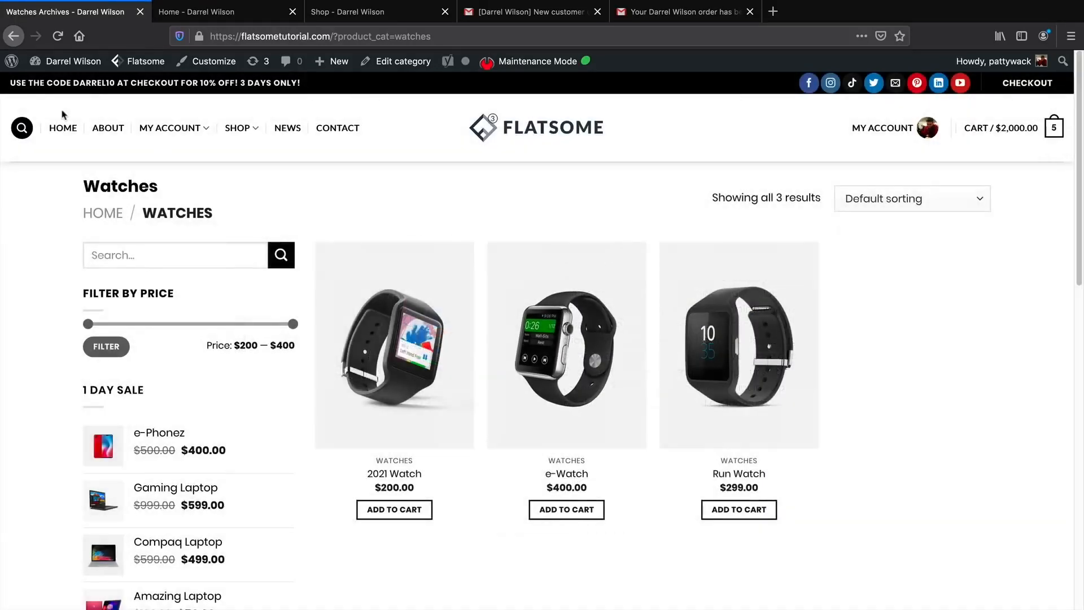
key(alt+Left)
Scroll to Featured Products and flip through three e-Phonez quick-view photos before closing it.
scroll(1001, 374, down, 5)
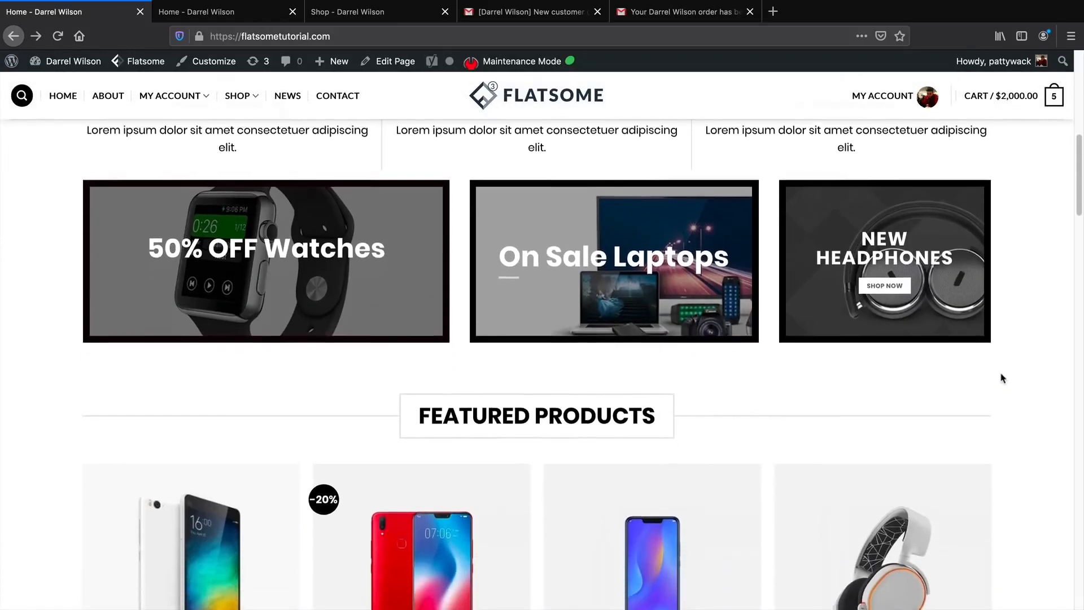
scroll(1007, 382, down, 3)
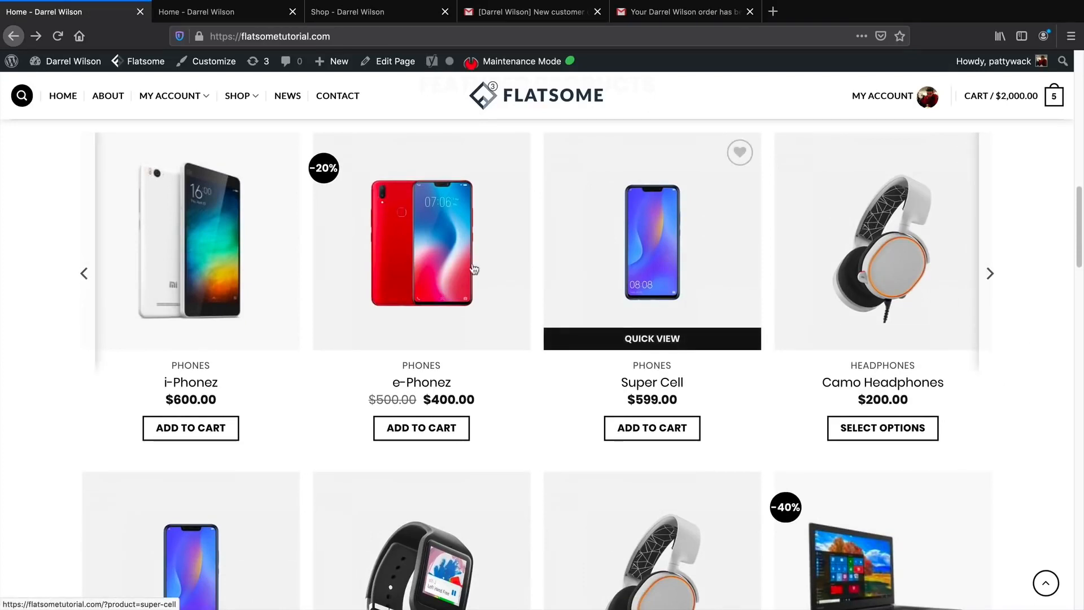
click(404, 338)
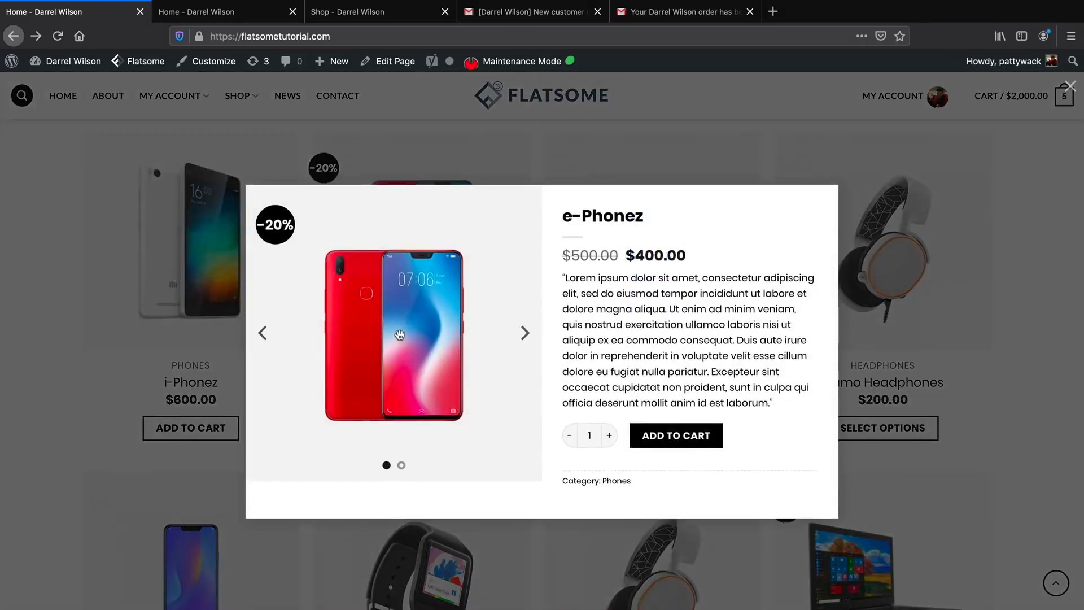
click(526, 336)
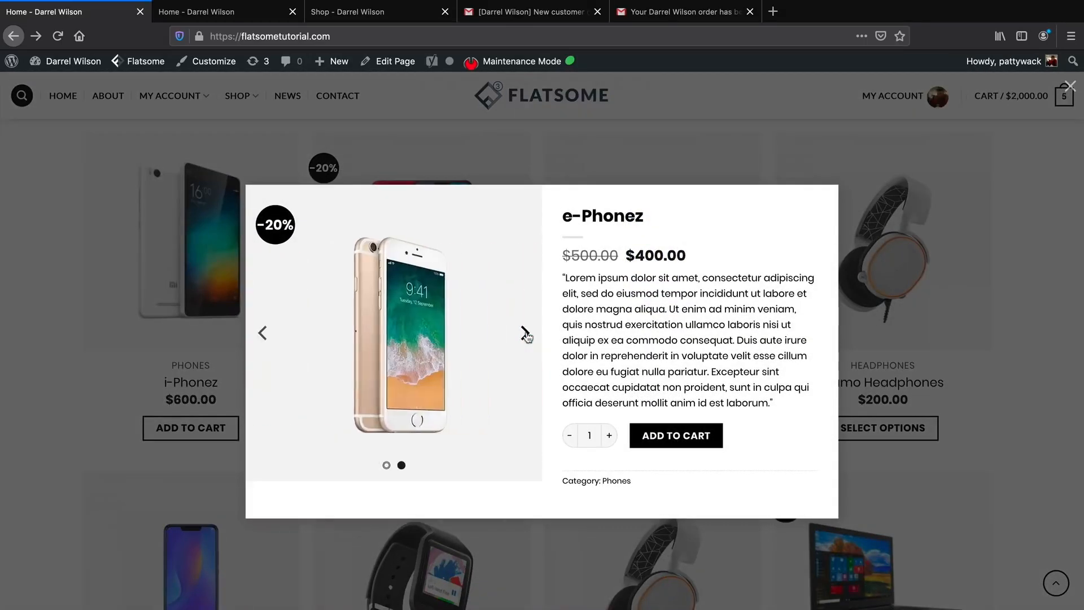
click(526, 336)
click(525, 336)
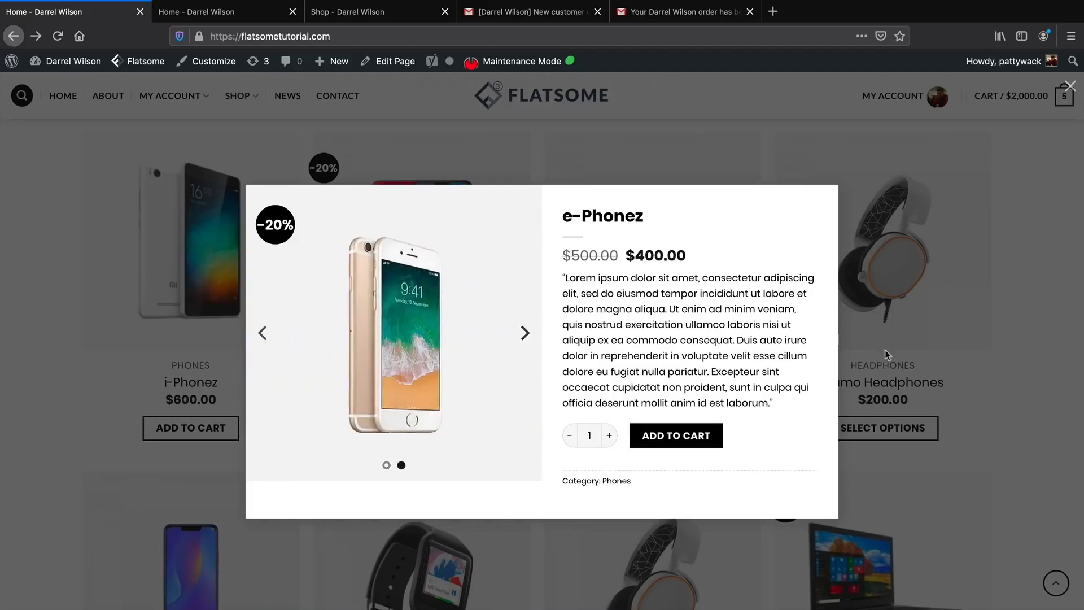
click(1014, 368)
scroll(1011, 398, down, 1)
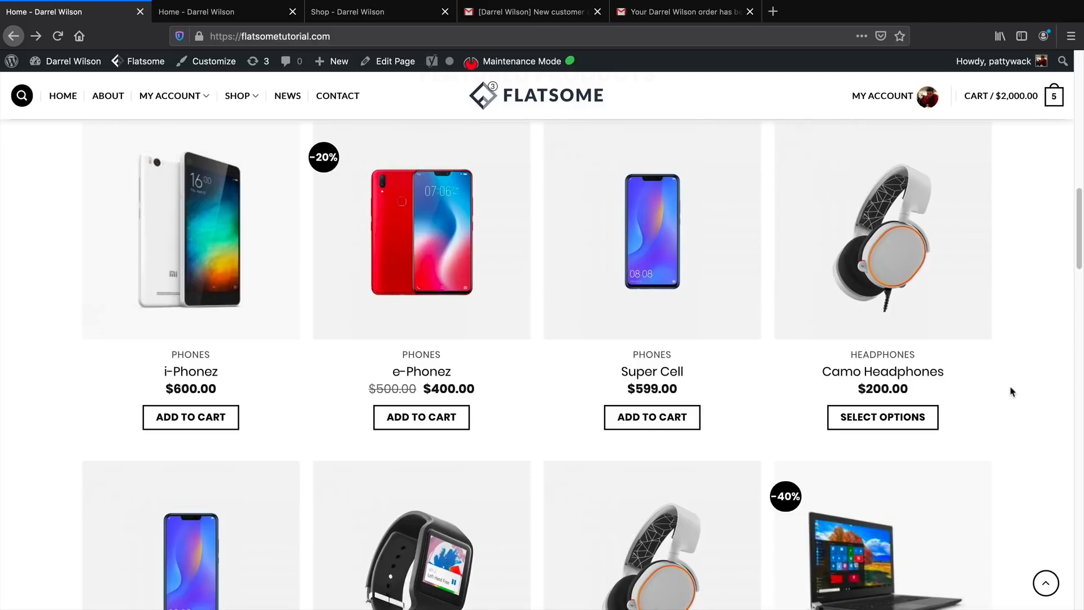
scroll(1045, 237, up, 1)
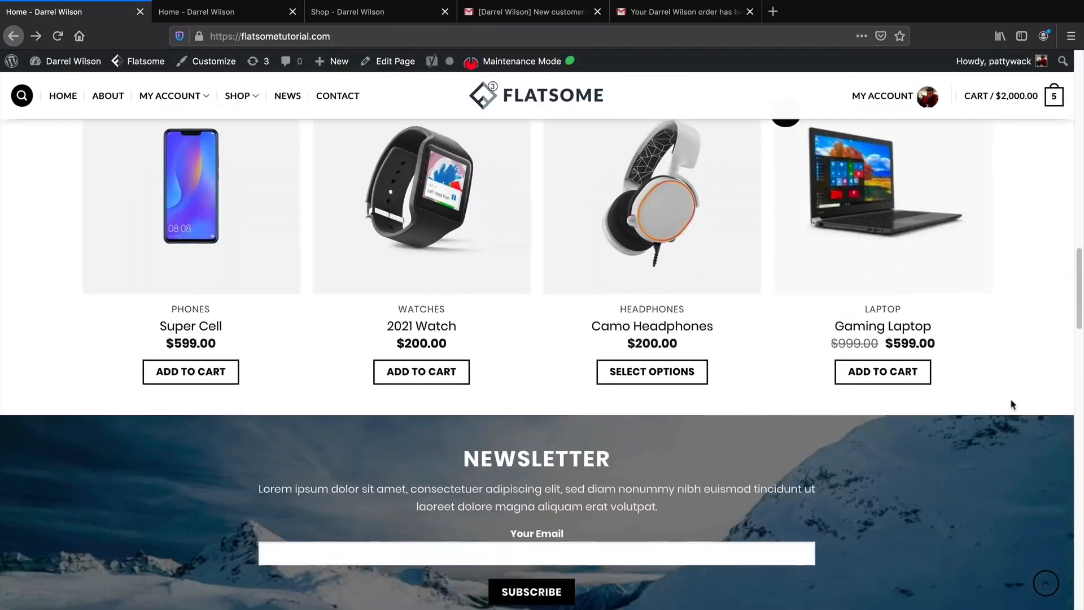
Subscribe the suggested email address to the home page newsletter.
scroll(1008, 402, down, 3)
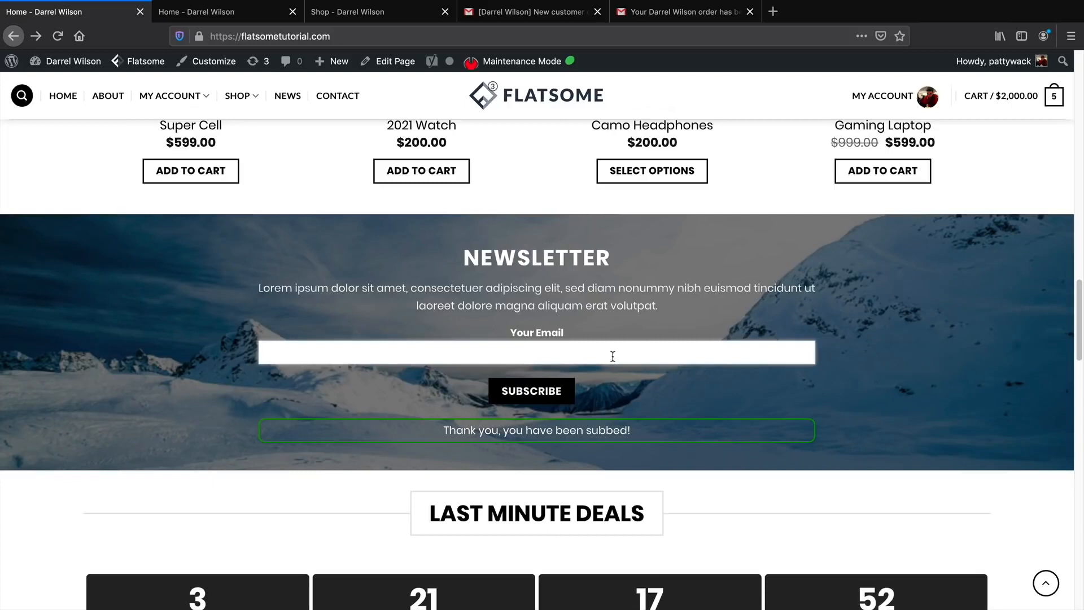
text(pc)
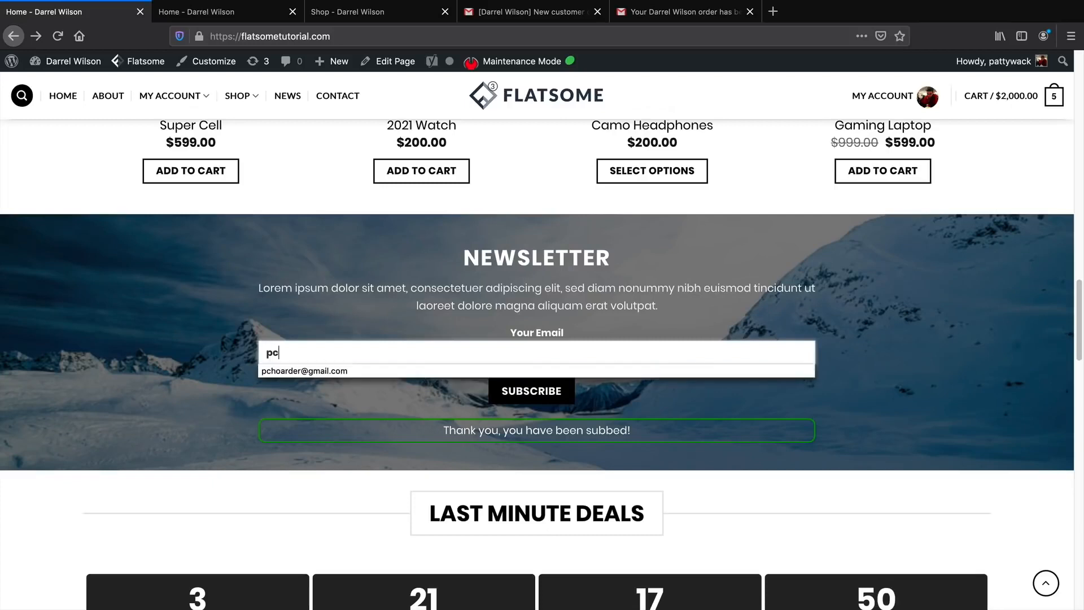
click(613, 370)
click(567, 390)
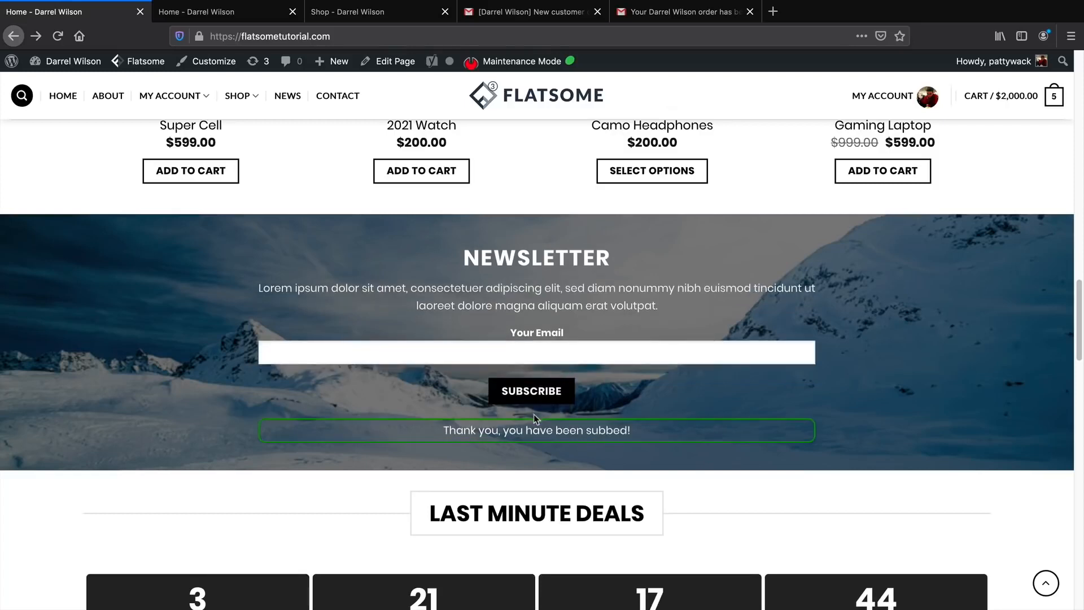
Scroll through the remaining home page sections to the How We Got Started footer, then return to the top.
scroll(533, 422, down, 3)
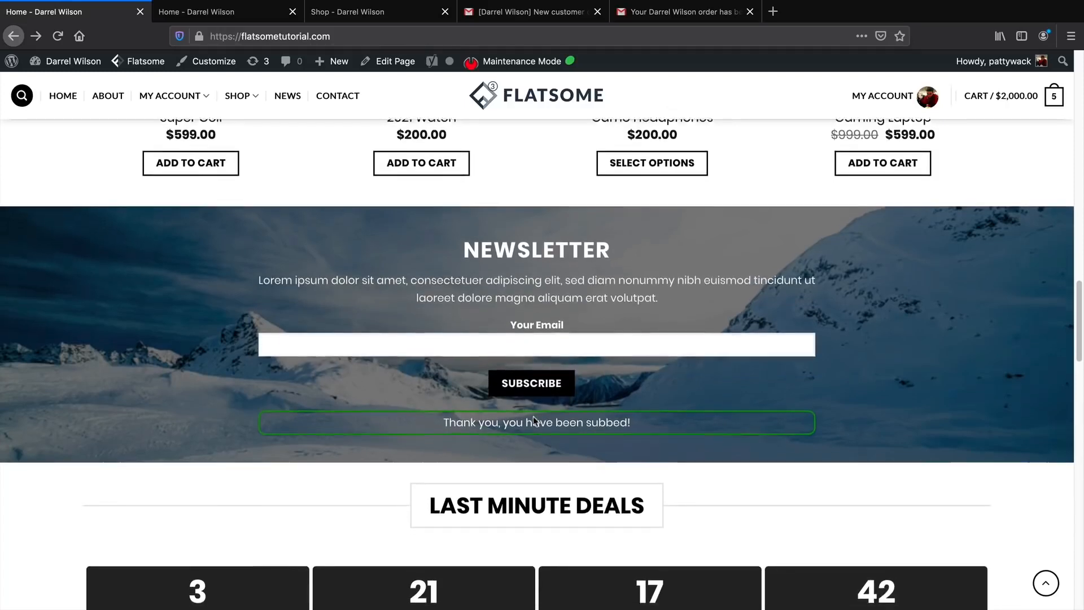
scroll(538, 392, down, 2)
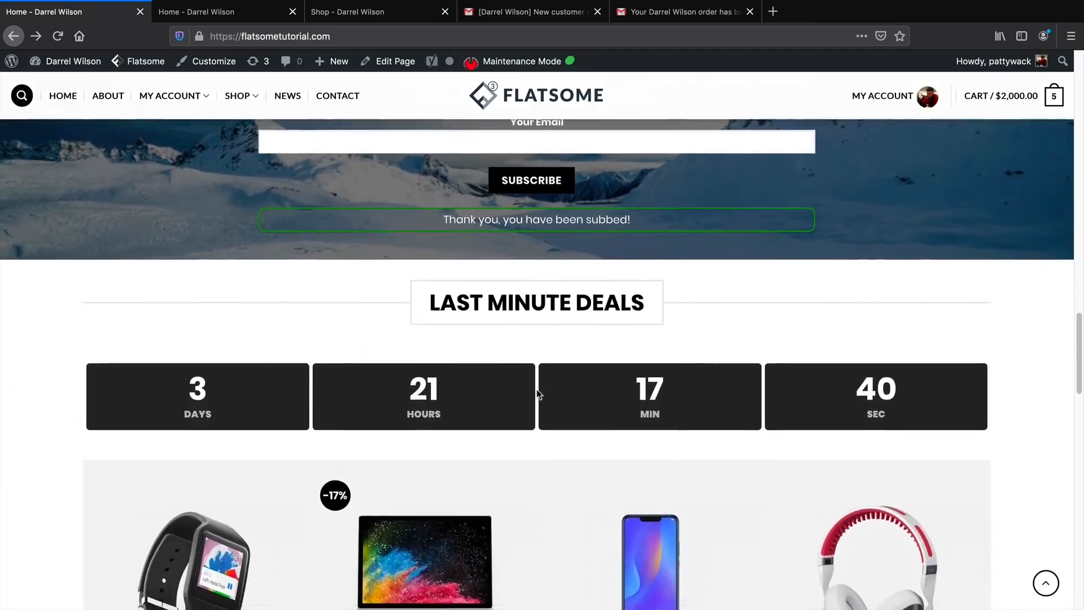
drag(456, 251, 610, 255)
scroll(775, 315, down, 2)
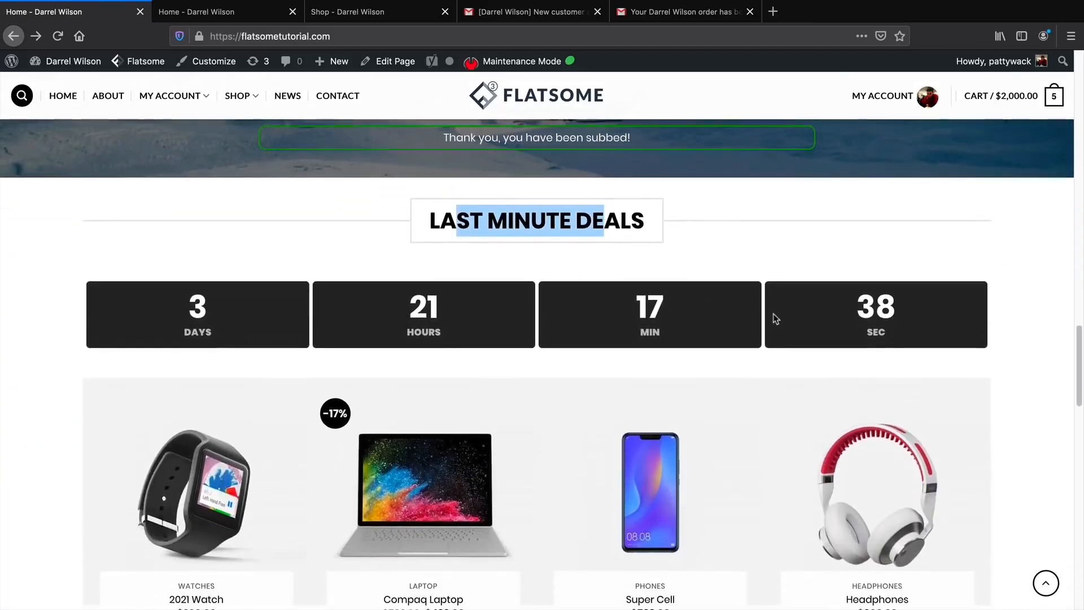
scroll(869, 319, down, 2)
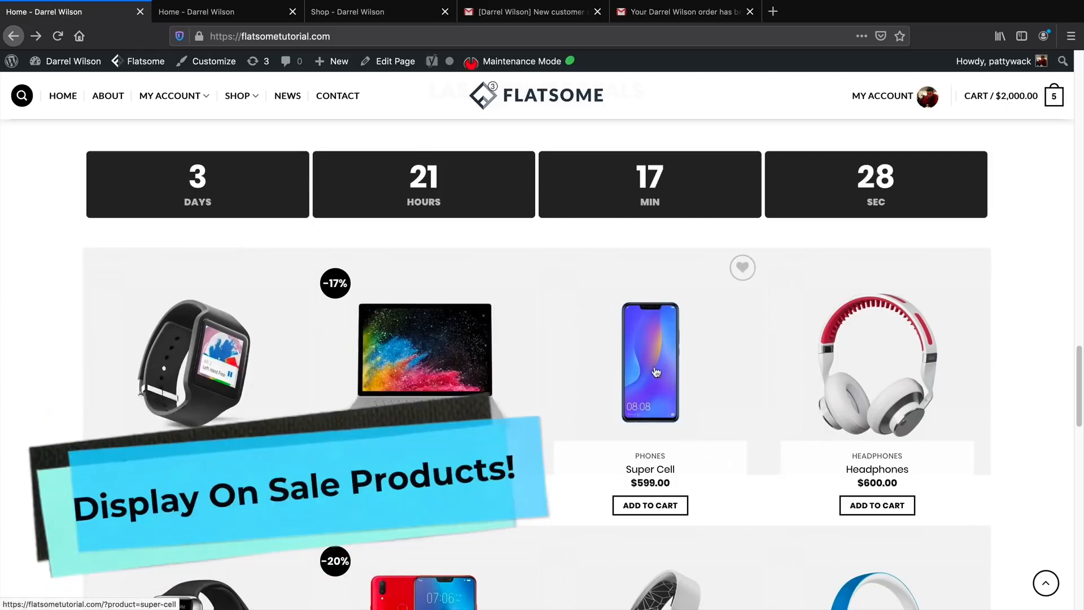
scroll(583, 412, down, 1)
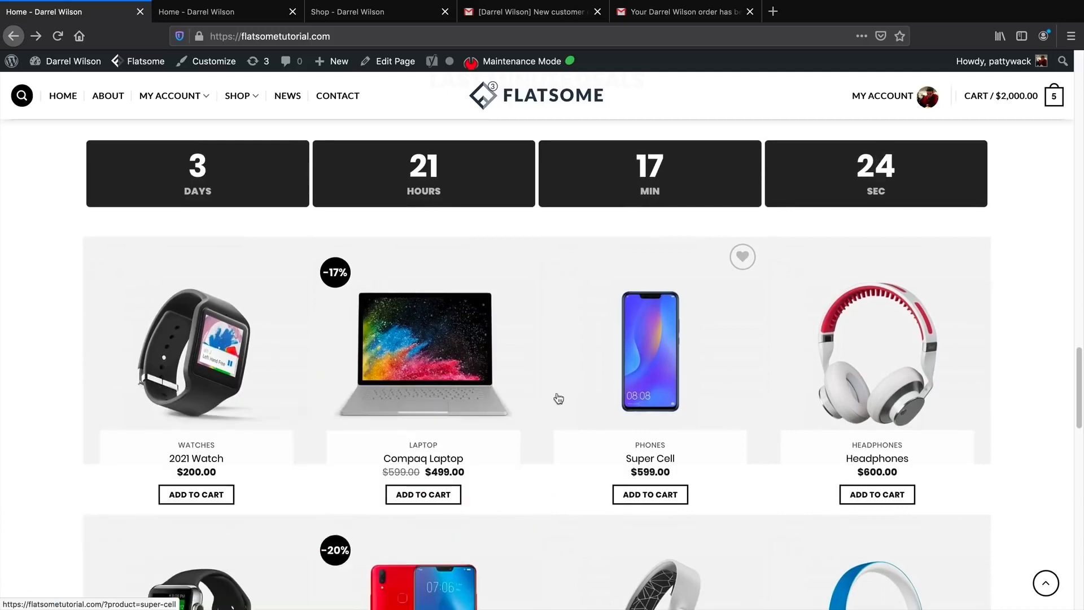
scroll(550, 395, down, 3)
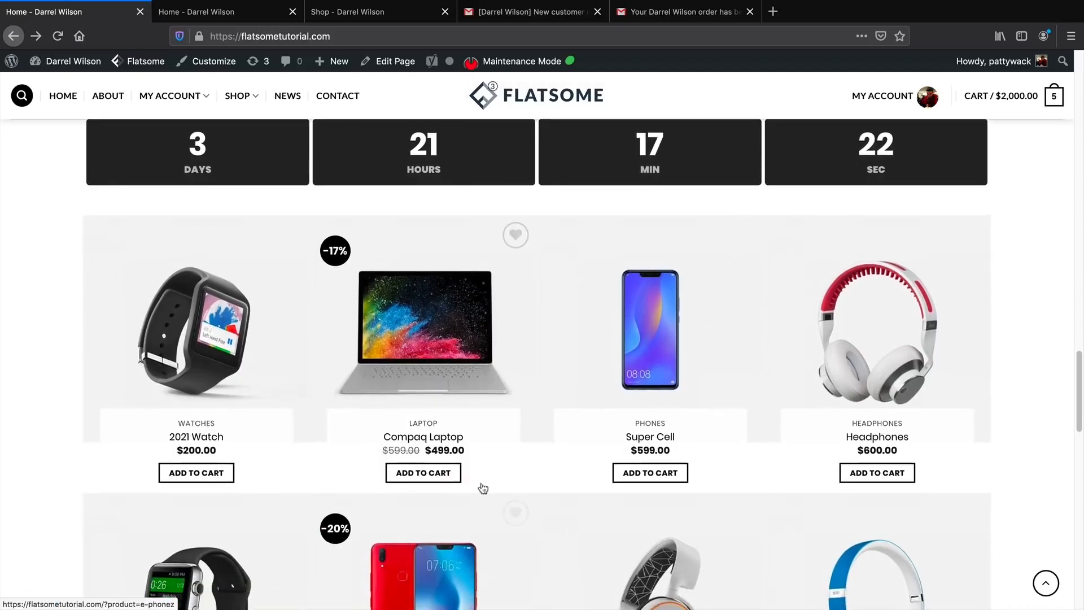
scroll(474, 470, down, 9)
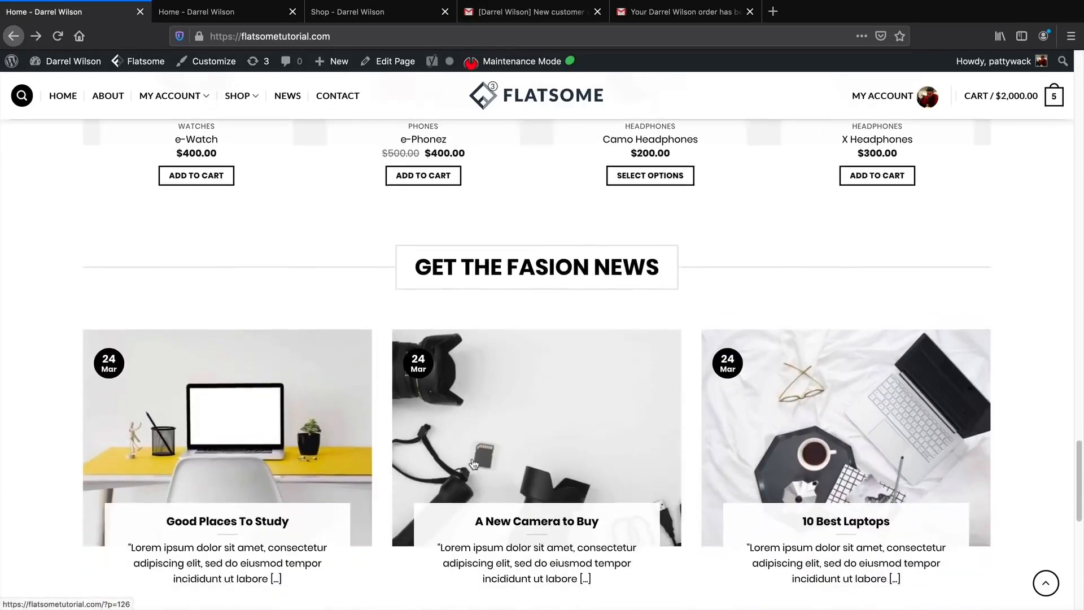
scroll(559, 424, down, 1)
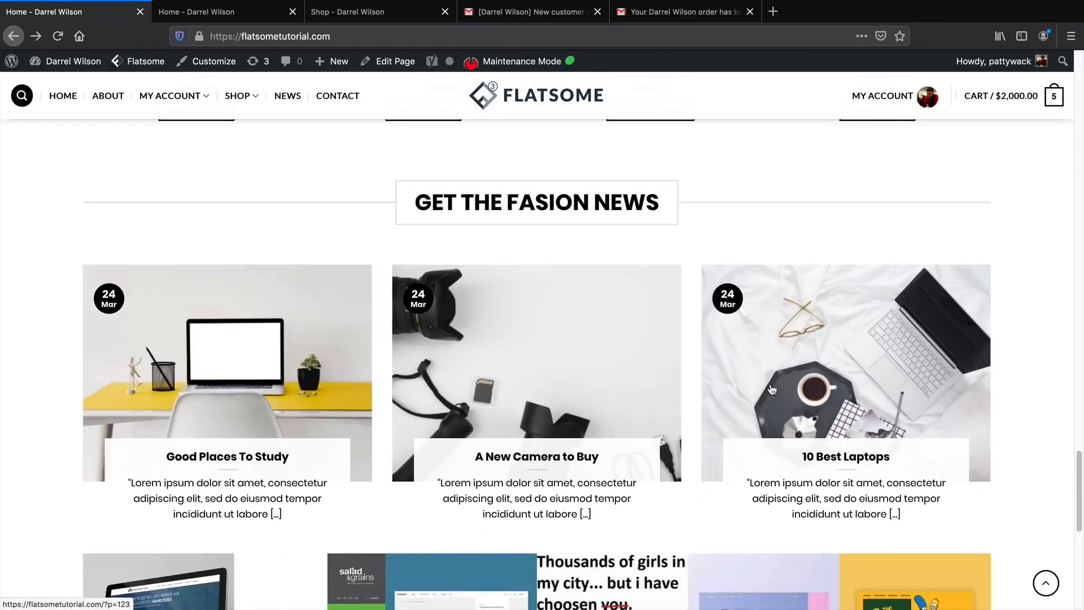
scroll(773, 386, down, 2)
scroll(782, 358, down, 3)
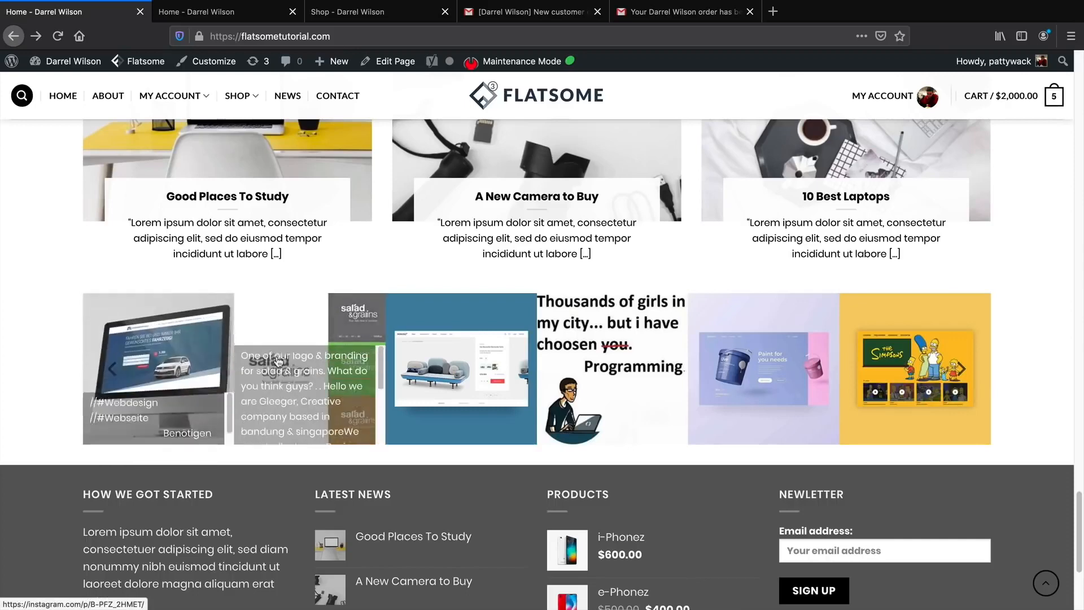
scroll(428, 371, down, 2)
scroll(428, 371, down, 4)
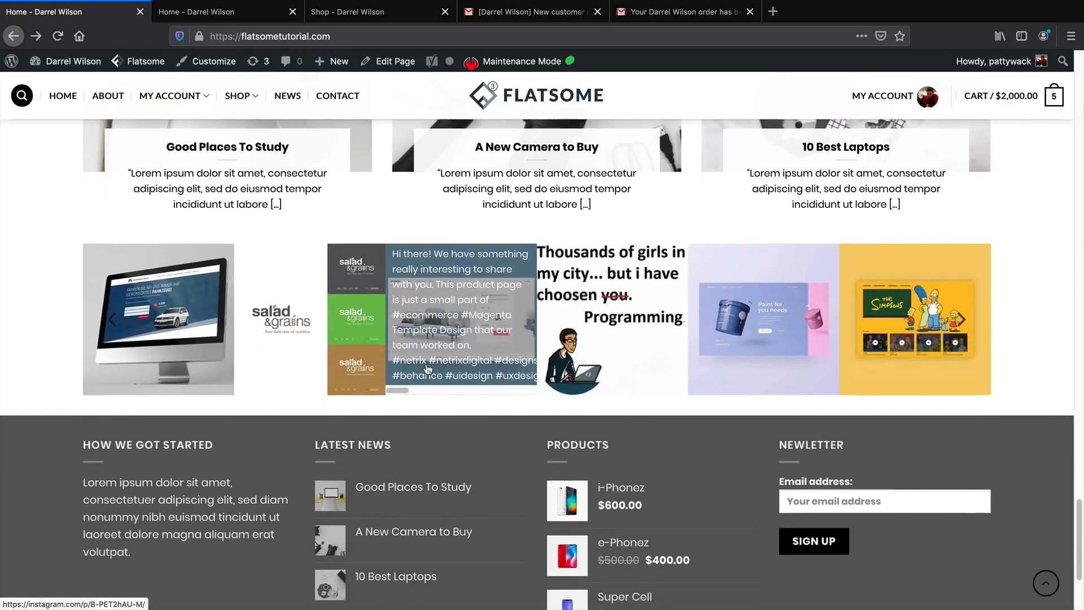
scroll(423, 371, down, 1)
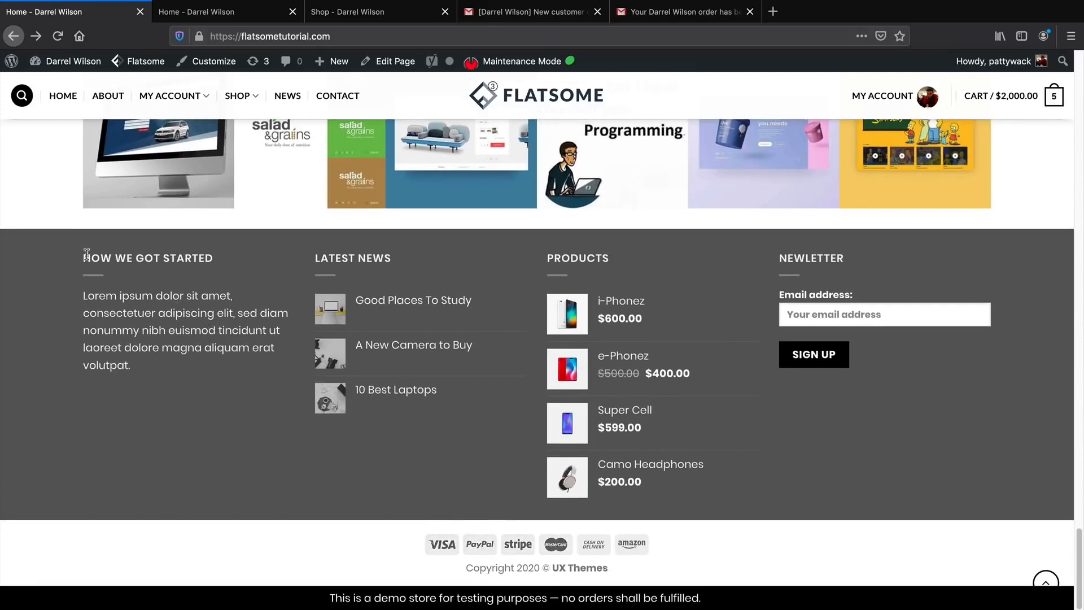
drag(87, 254, 188, 364)
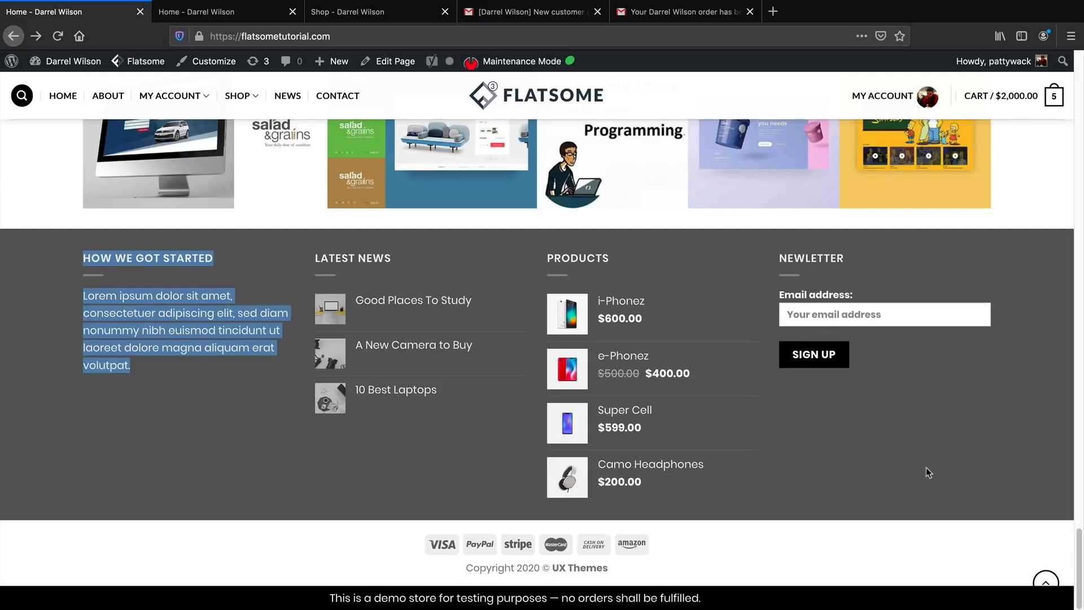
click(1046, 583)
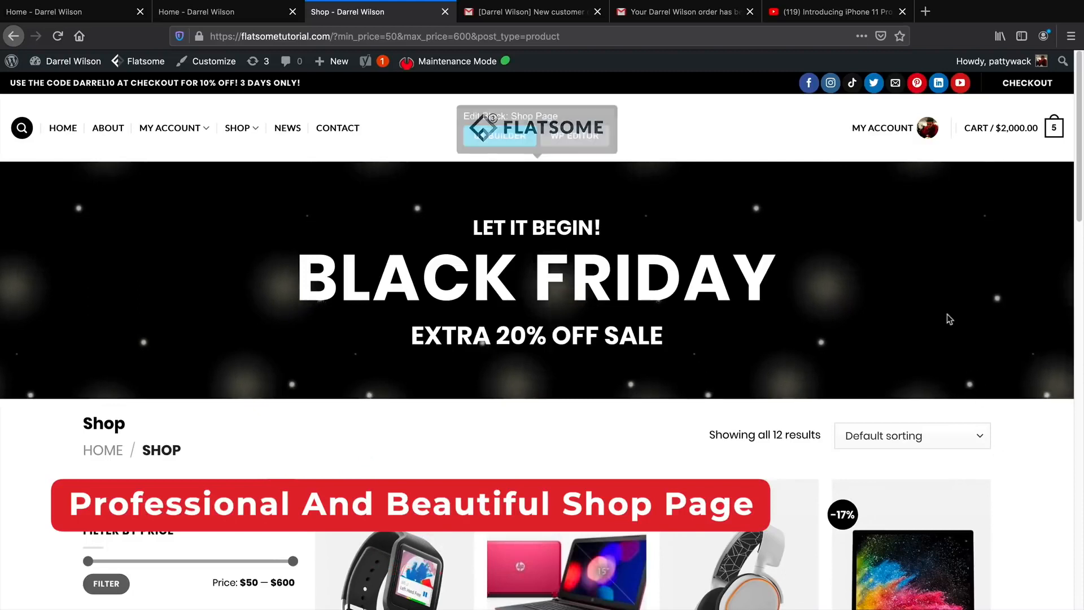
Highlight the BLACK FRIDAY banner heading on the Shop page.
mouse_move(915, 310)
drag(773, 281, 330, 285)
click(330, 285)
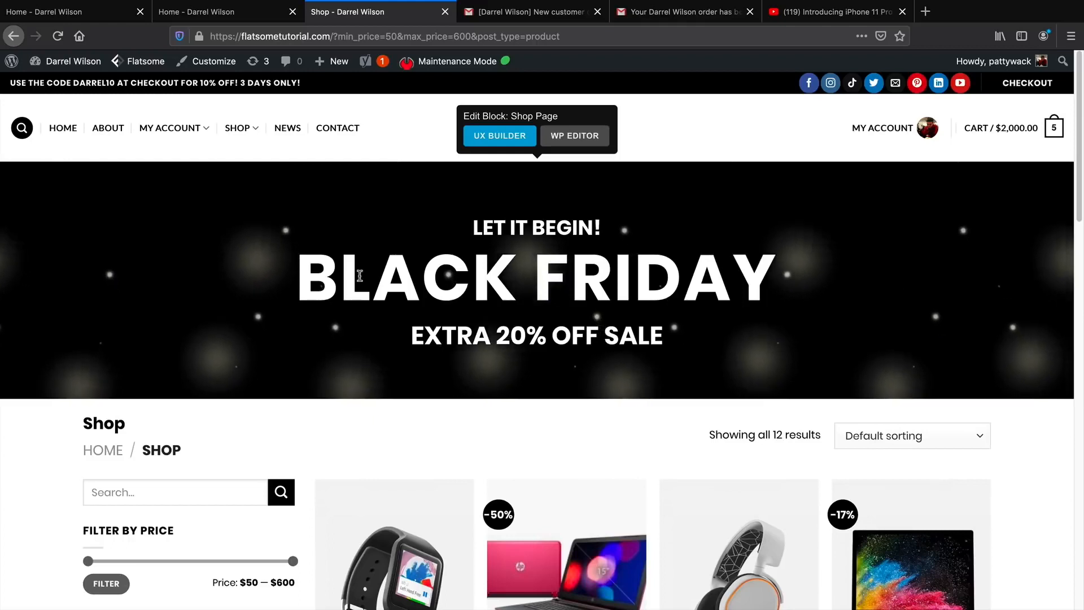
drag(317, 276, 786, 279)
click(1037, 450)
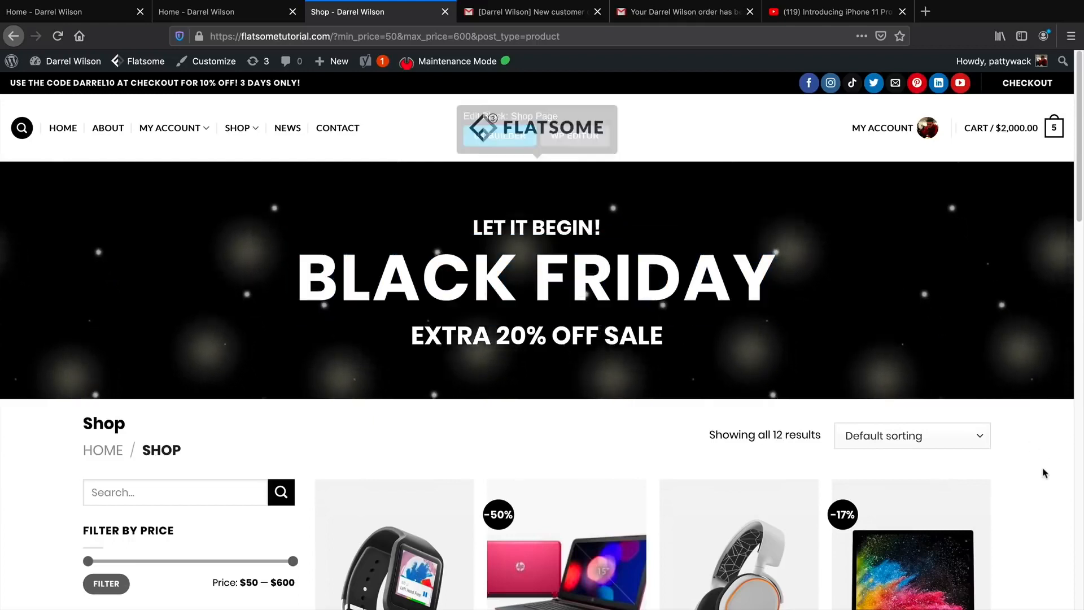
Look over the product sorting options, keeping the default sorting.
scroll(1043, 472, down, 3)
scroll(1041, 469, down, 5)
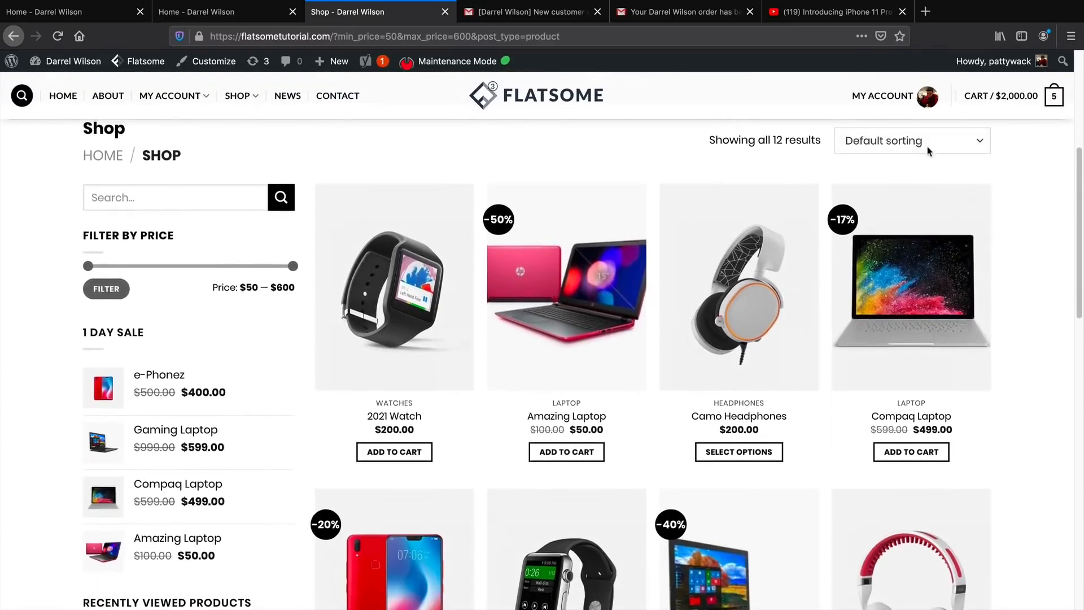
click(927, 146)
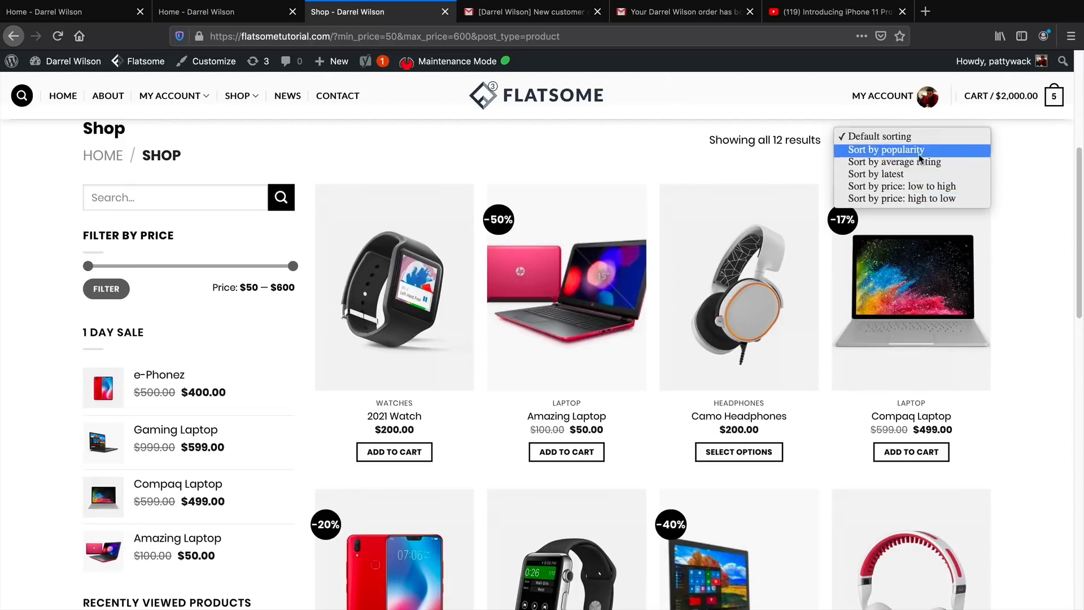
click(764, 161)
Filter the products to the $50–$250 price range.
click(187, 195)
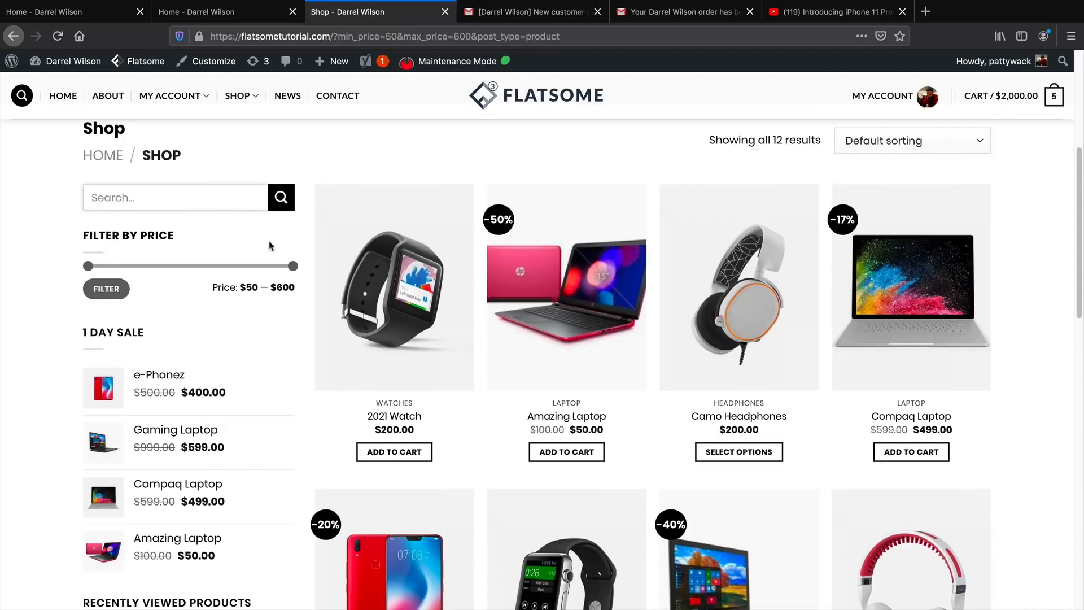
drag(293, 271, 183, 256)
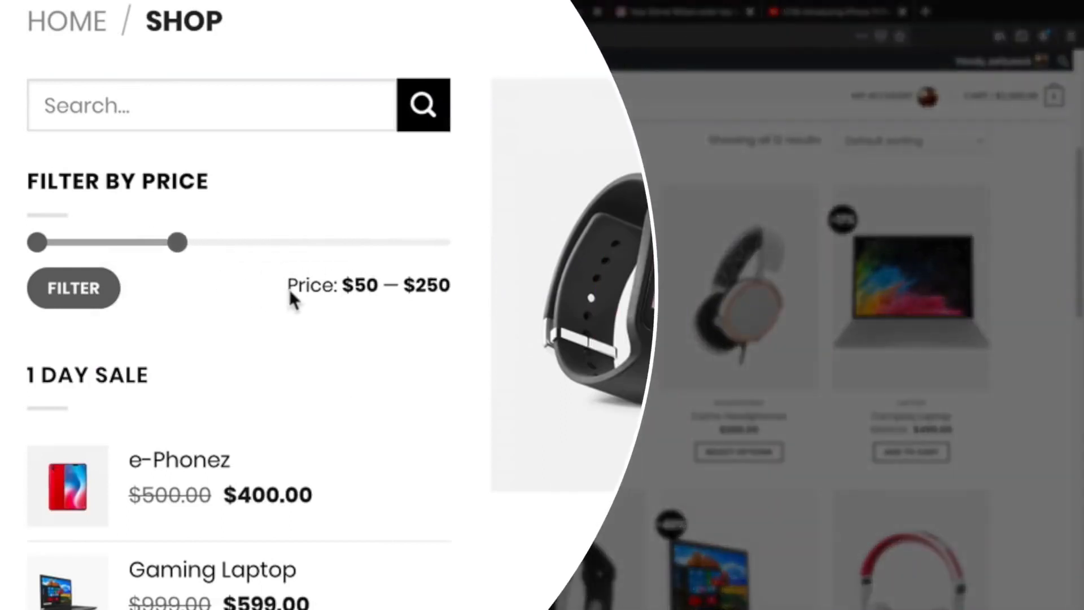
drag(352, 281, 455, 283)
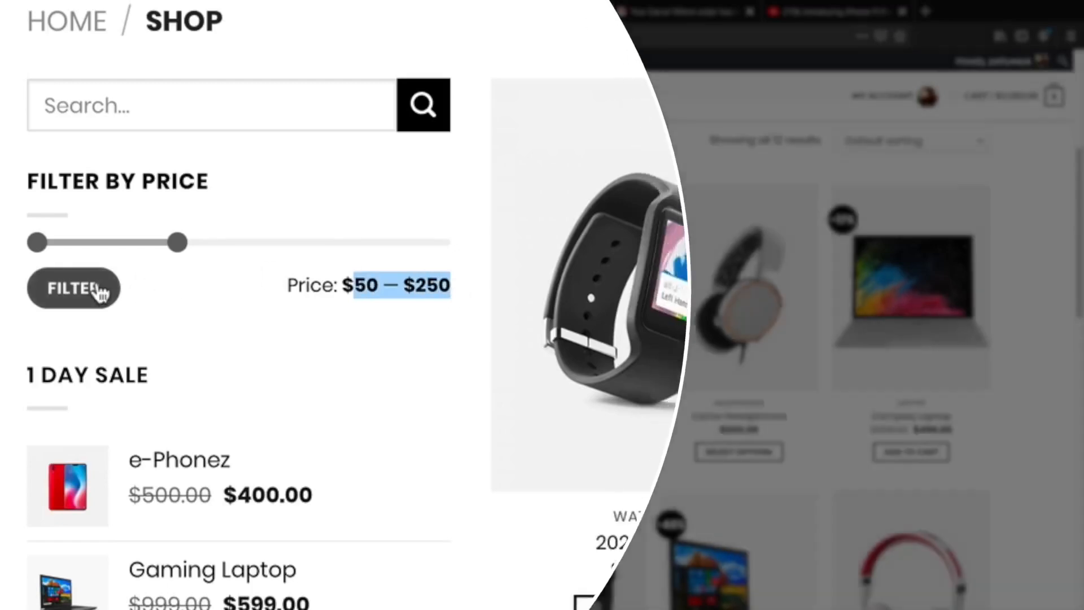
click(98, 288)
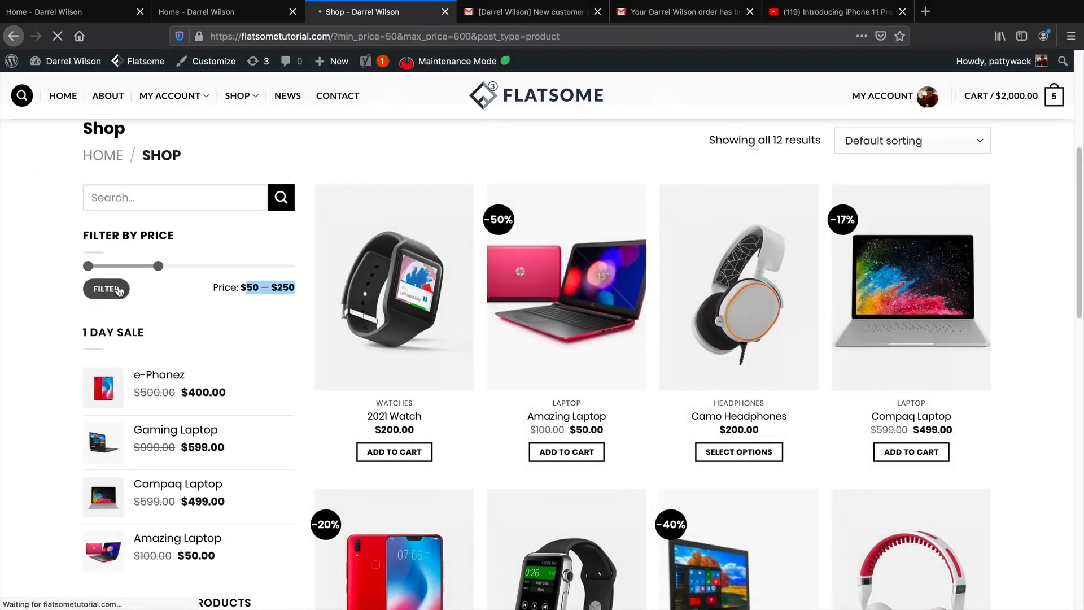
Widen the price filter to $50–$600 so all 12 products show.
scroll(316, 360, down, 5)
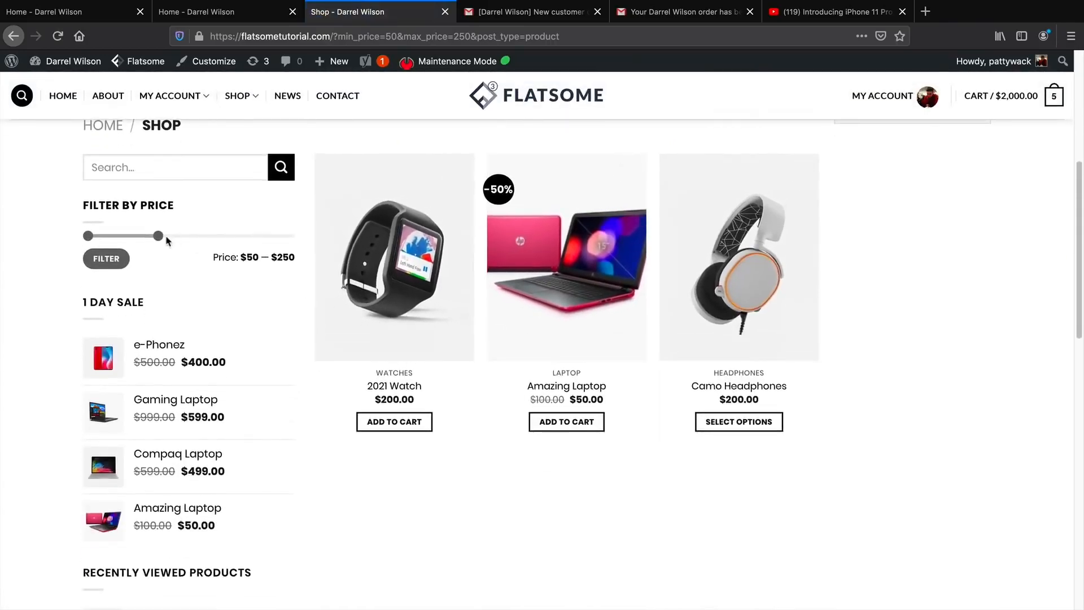
drag(191, 237, 293, 236)
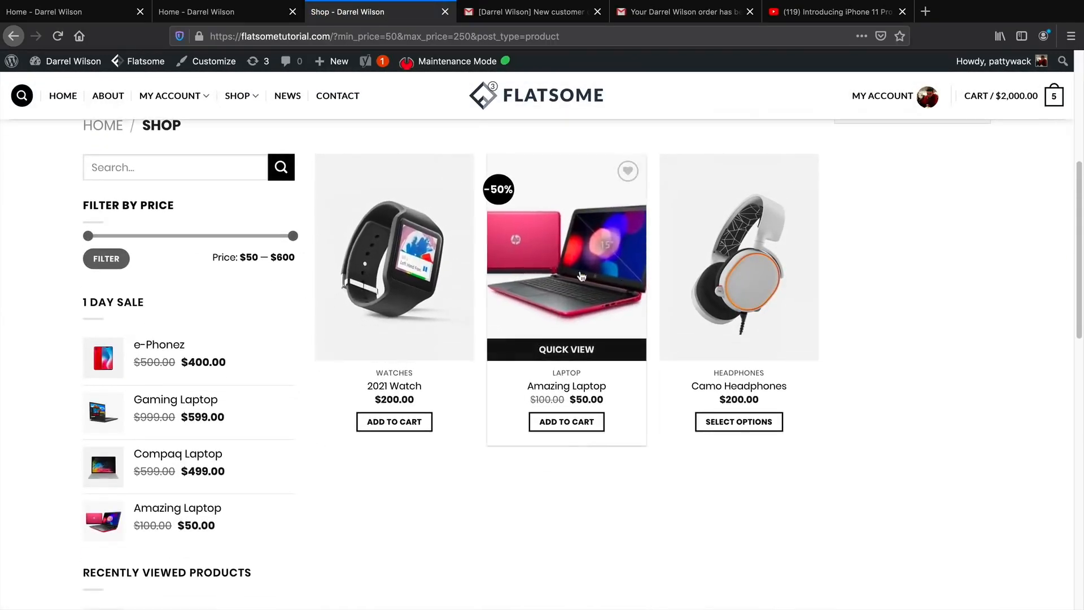
click(106, 258)
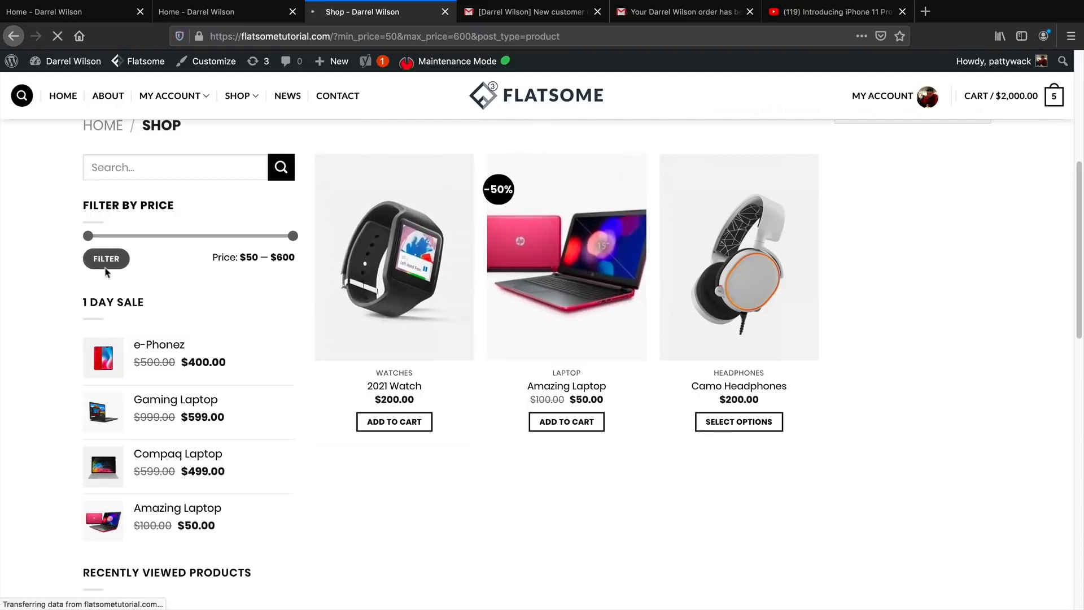
Scroll down the sidebar, highlighting the Recently Viewed Products and See Our Product headings.
scroll(205, 336, down, 5)
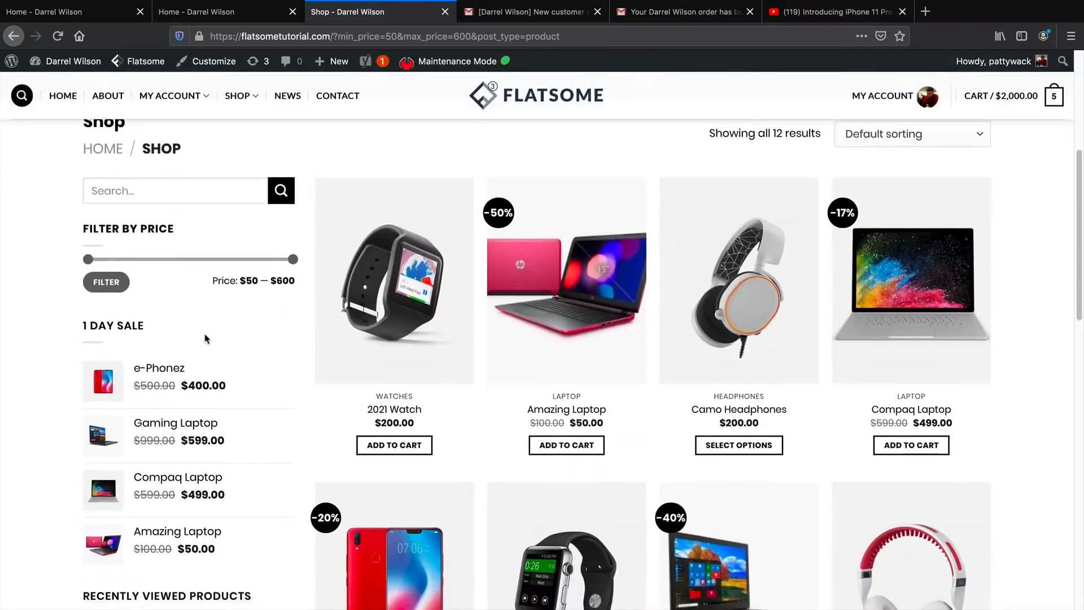
scroll(205, 338, down, 2)
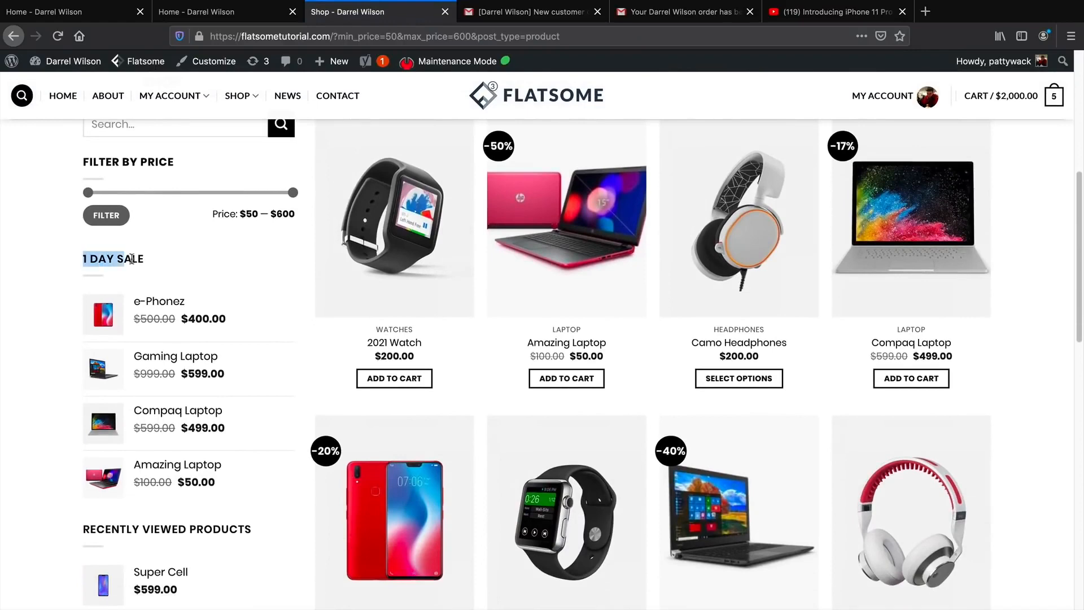
scroll(158, 265, down, 1)
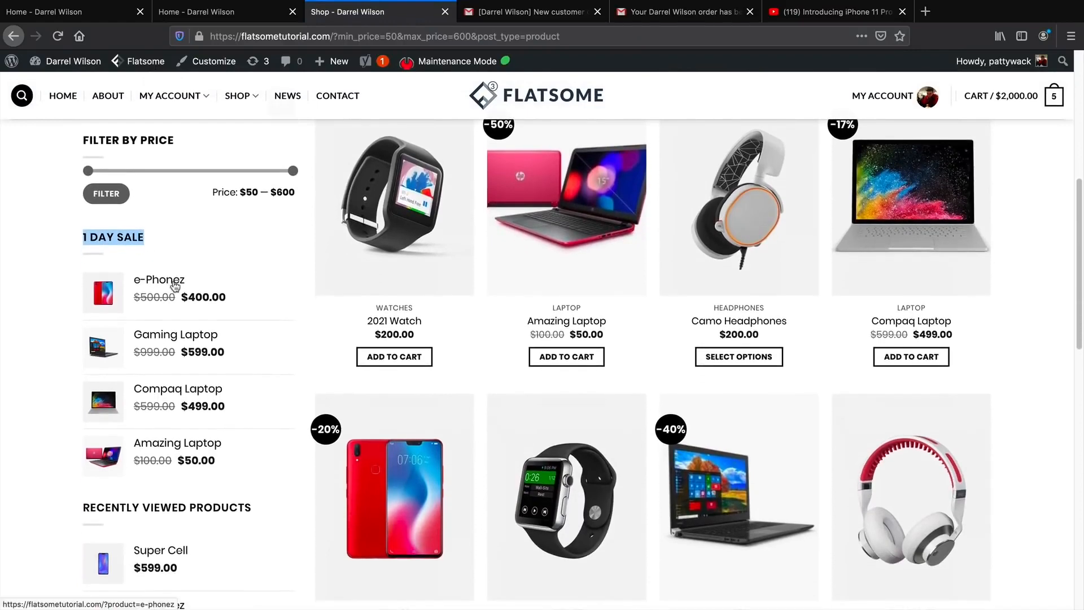
scroll(190, 292, down, 3)
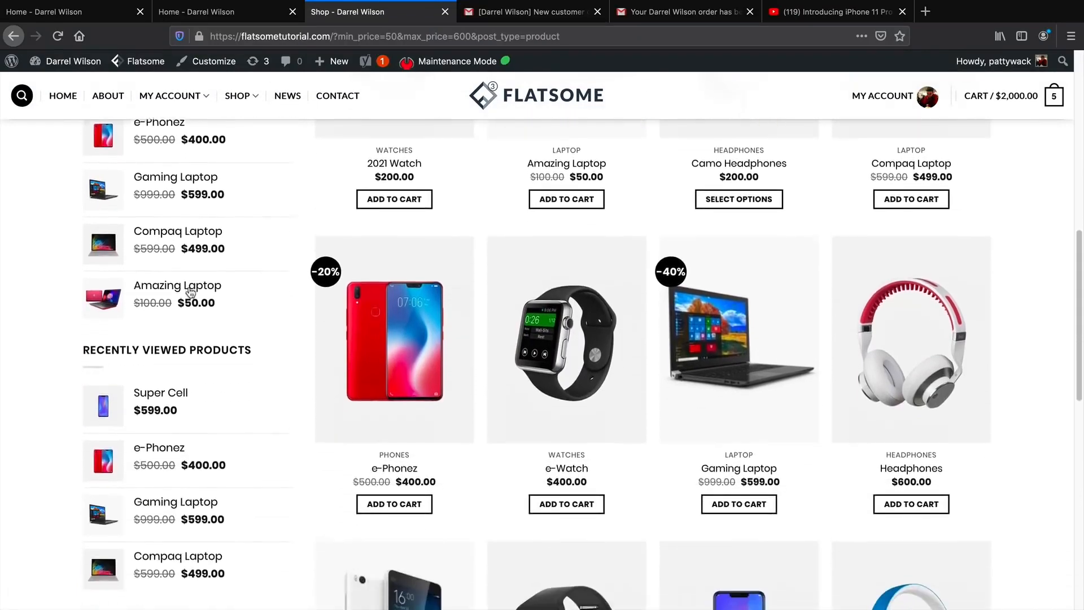
drag(84, 335, 248, 334)
scroll(257, 337, down, 2)
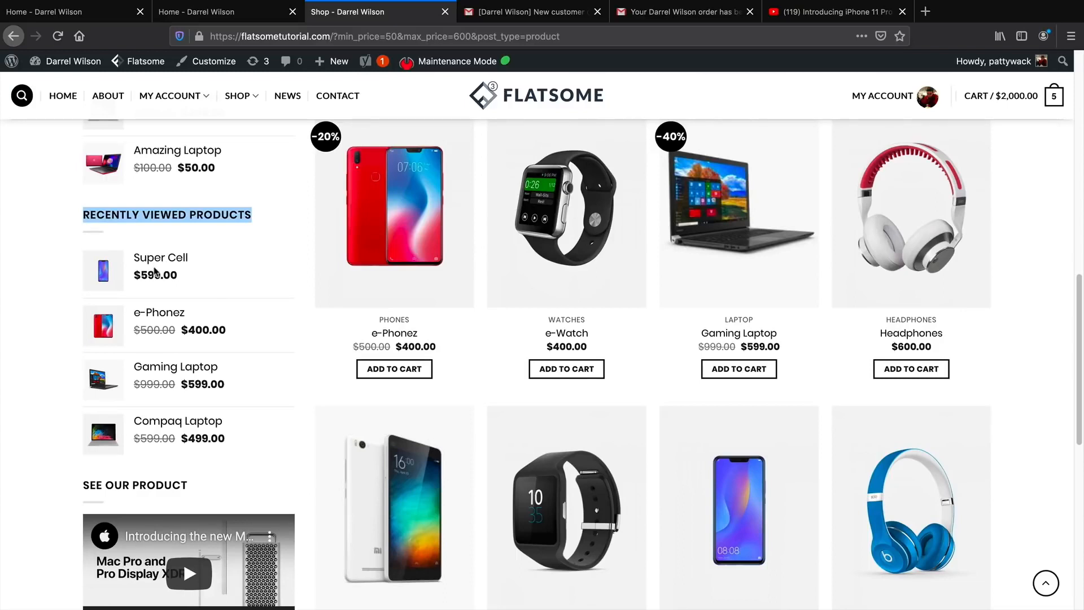
triple_click(149, 216)
scroll(234, 285, down, 3)
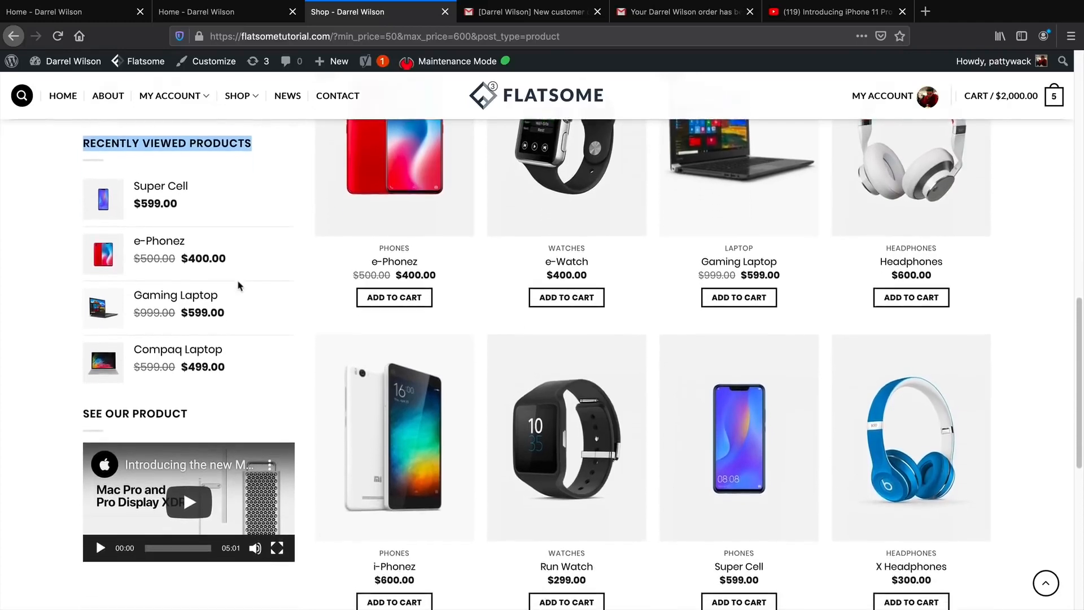
scroll(239, 285, down, 4)
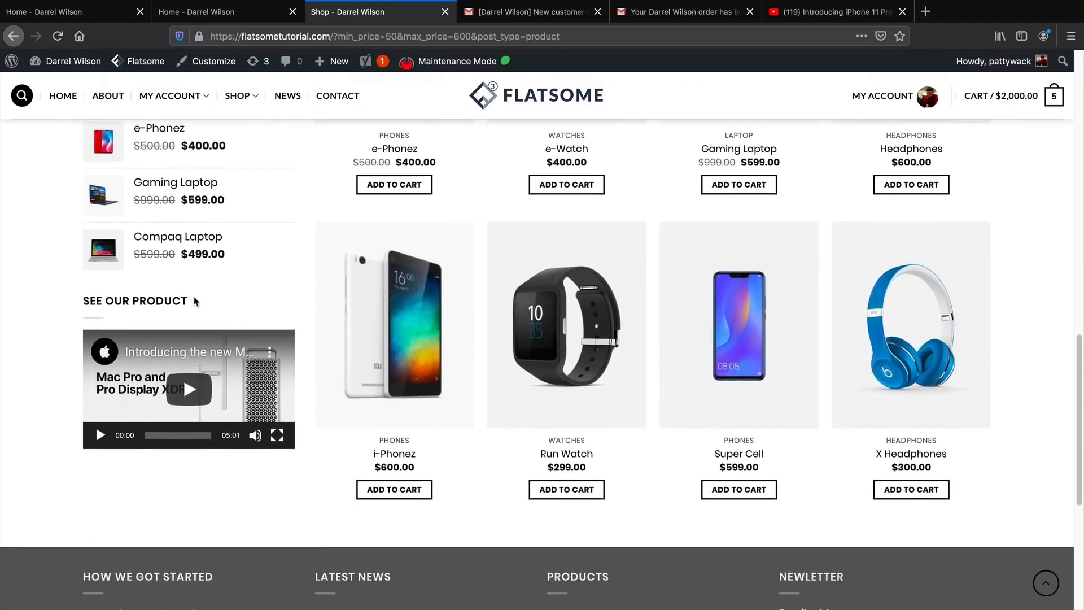
drag(196, 303, 81, 302)
Play the See Our Product video with lower volume, skip ahead, pause it, and open the 2021 Watch.
click(181, 389)
mouse_move(255, 436)
drag(255, 367, 255, 399)
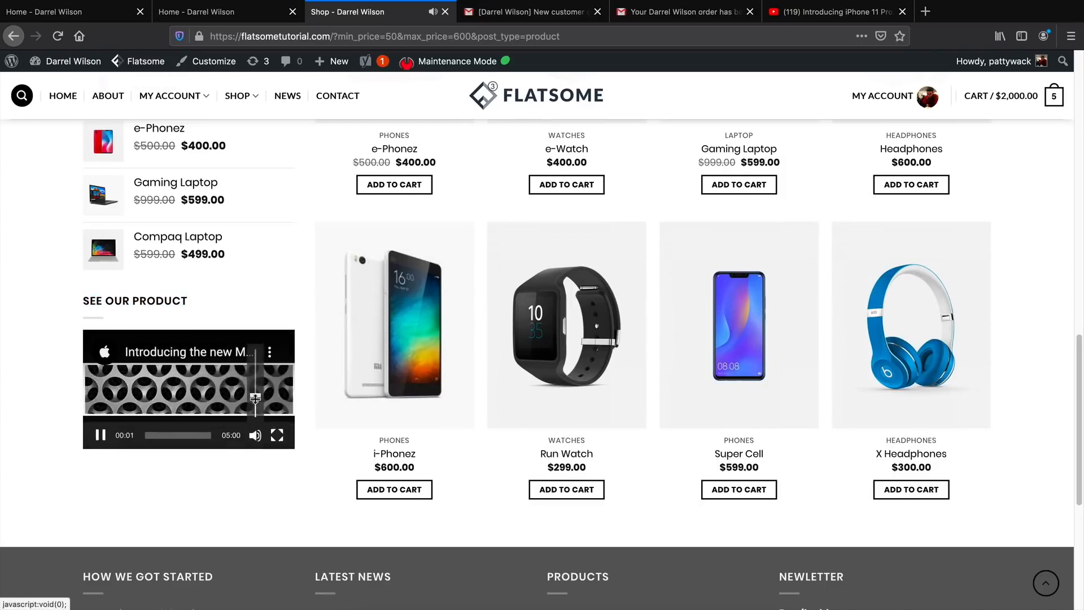
click(159, 436)
click(101, 435)
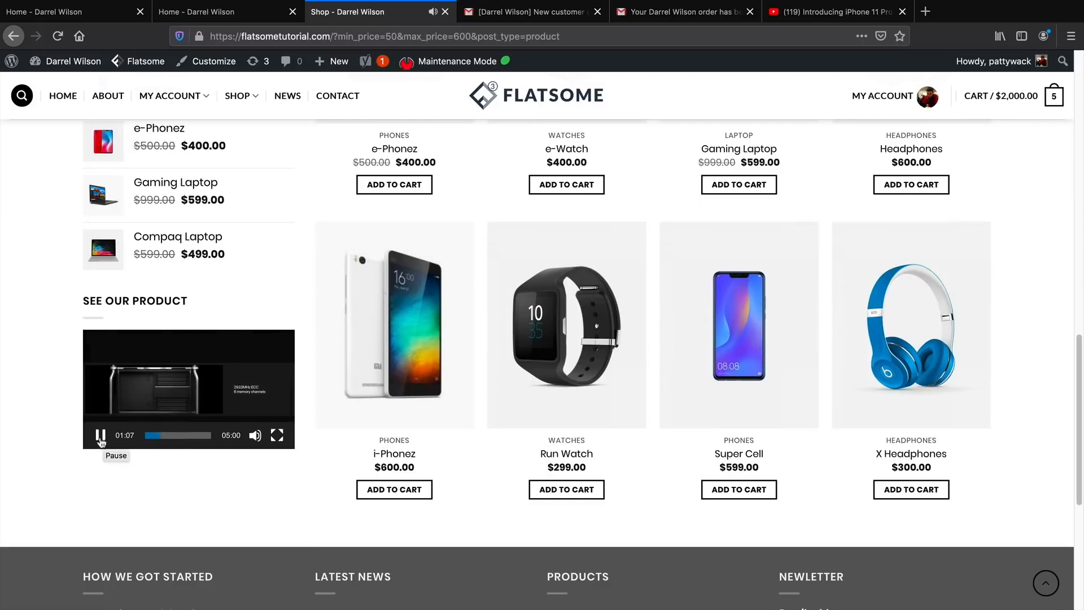
click(103, 438)
click(393, 270)
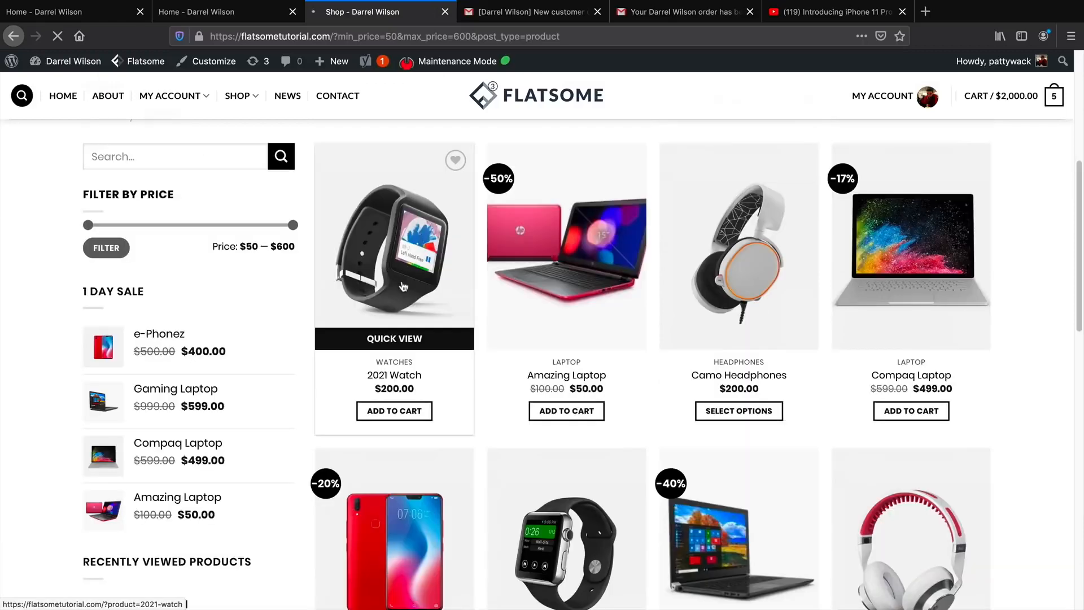
Scroll the 2021 Watch product page, highlighting its title and description text.
scroll(688, 234, down, 1)
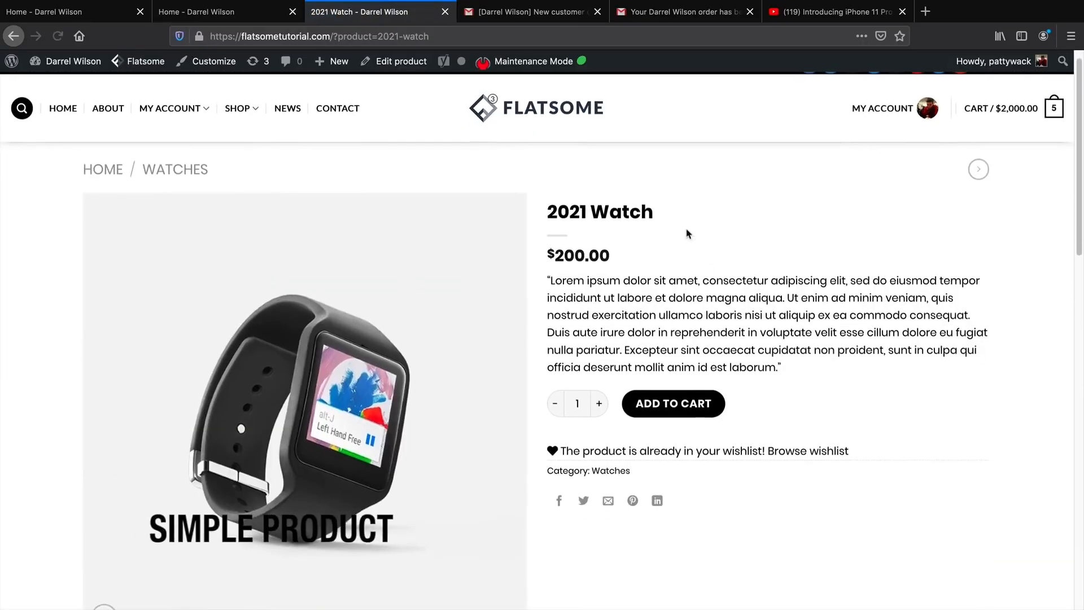
drag(655, 214, 547, 213)
drag(607, 251, 810, 314)
scroll(548, 252, down, 1)
click(561, 252)
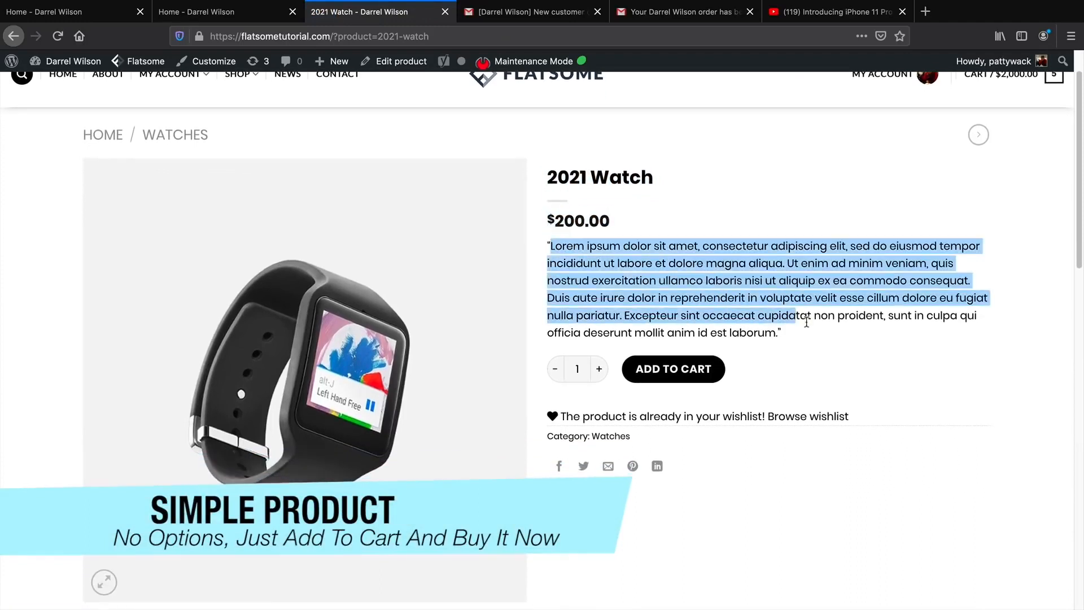
scroll(813, 315, down, 1)
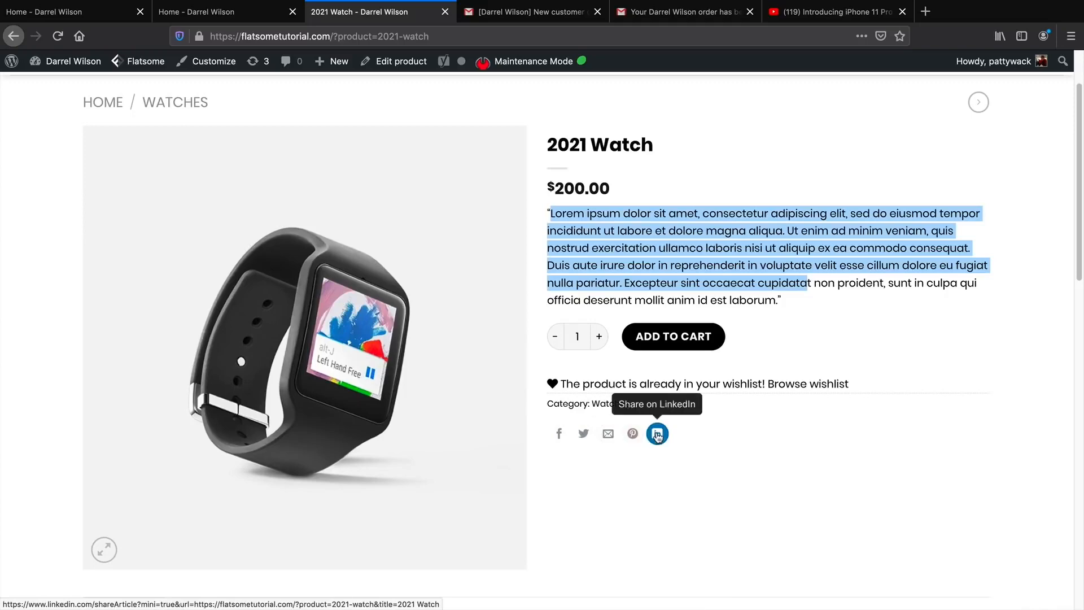
scroll(630, 436, down, 1)
scroll(629, 436, down, 5)
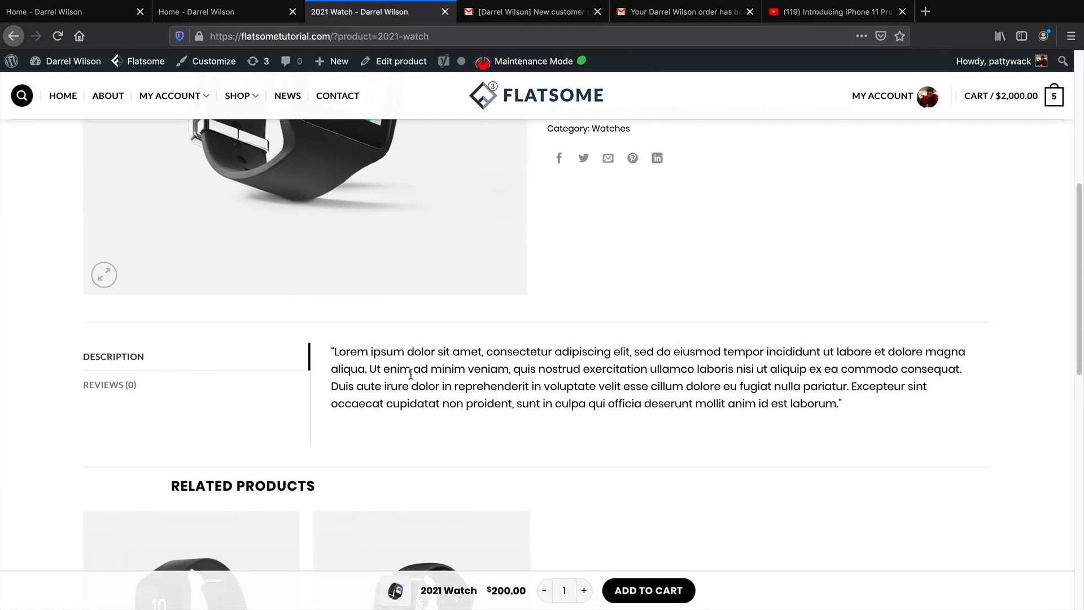
Give the 2021 Watch a four-star rating in its Reviews section.
click(116, 388)
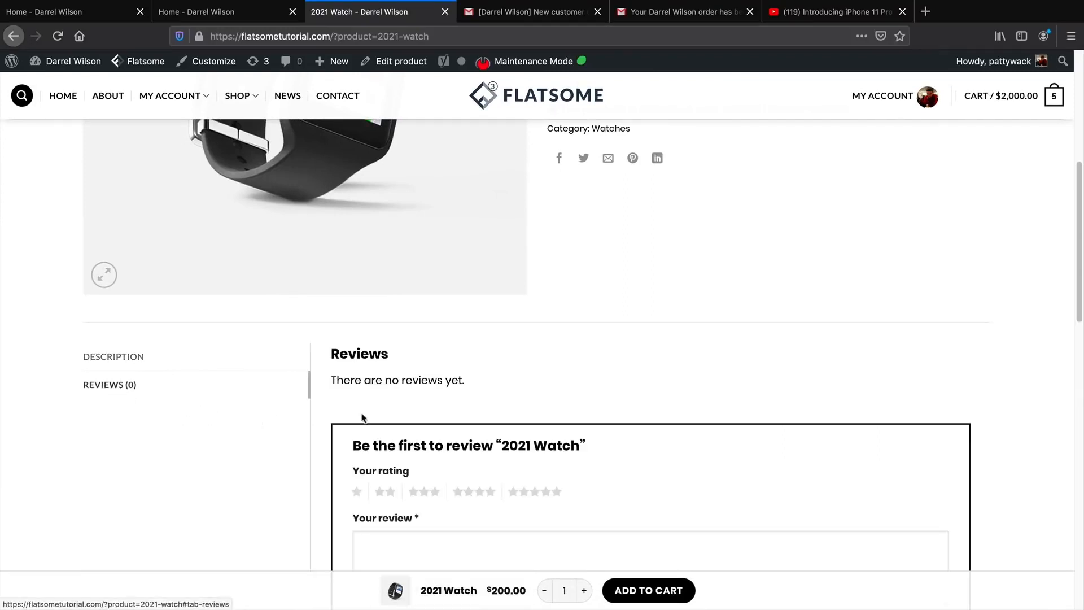
scroll(429, 450, down, 1)
click(490, 460)
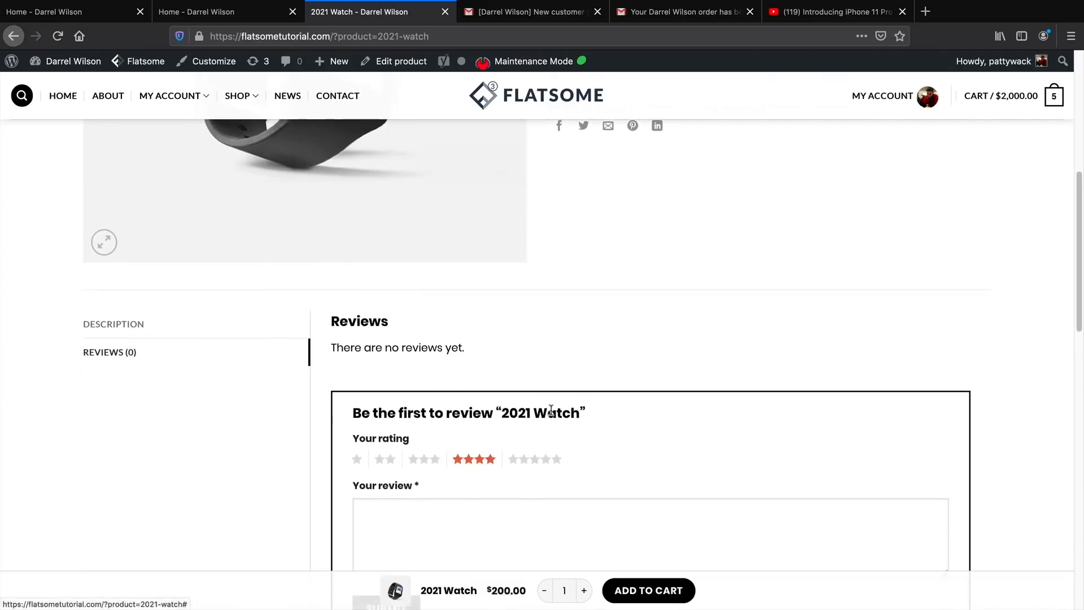
Scroll the product page, return to the top, and go back to the $50–$600 shop page.
scroll(447, 473, down, 6)
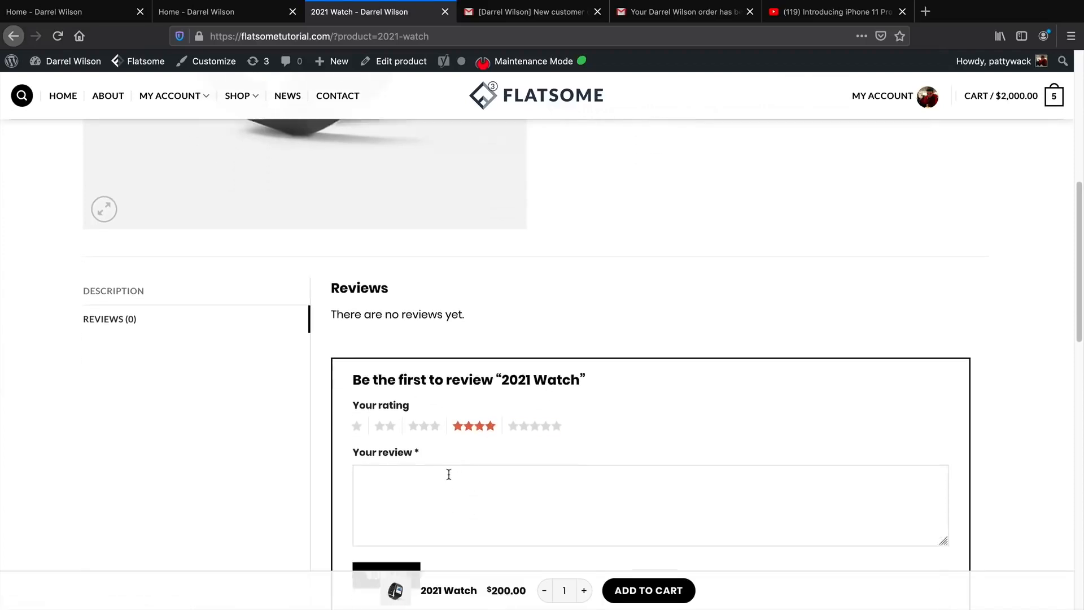
scroll(455, 433, down, 4)
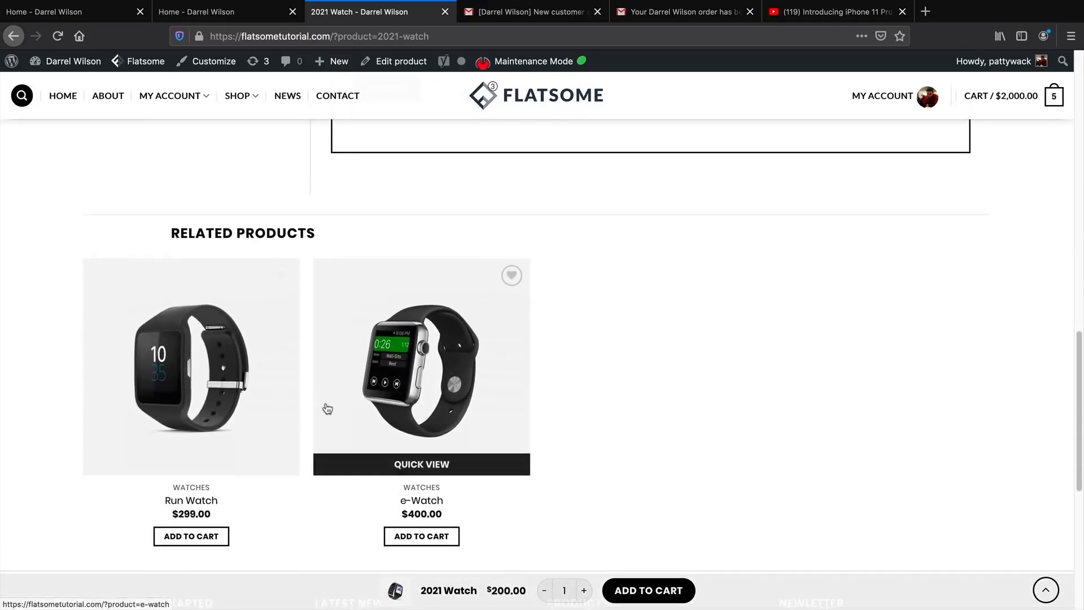
scroll(327, 408, down, 1)
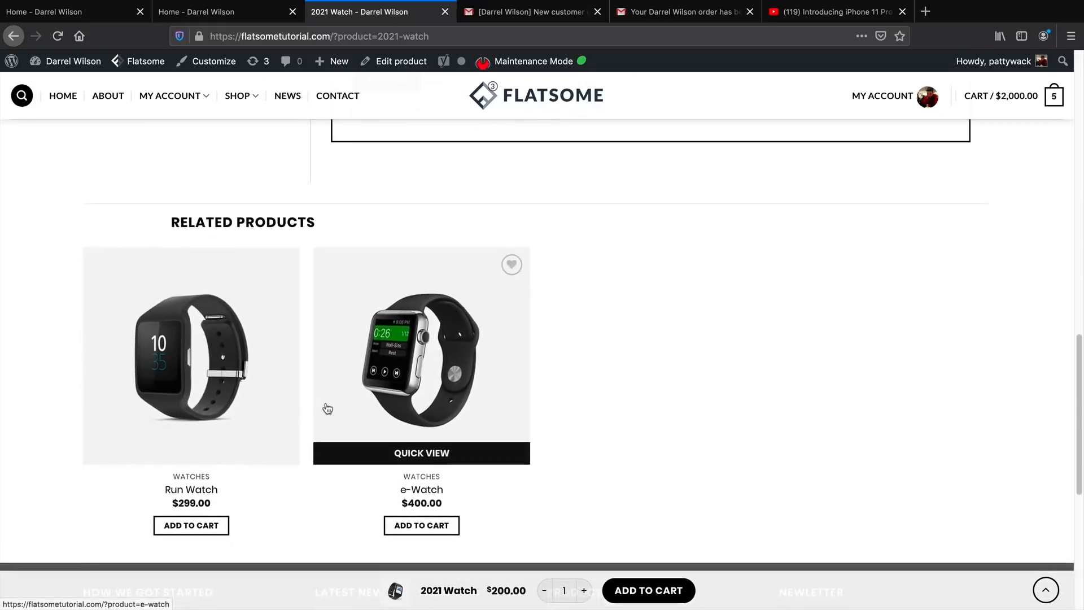
scroll(327, 408, down, 1)
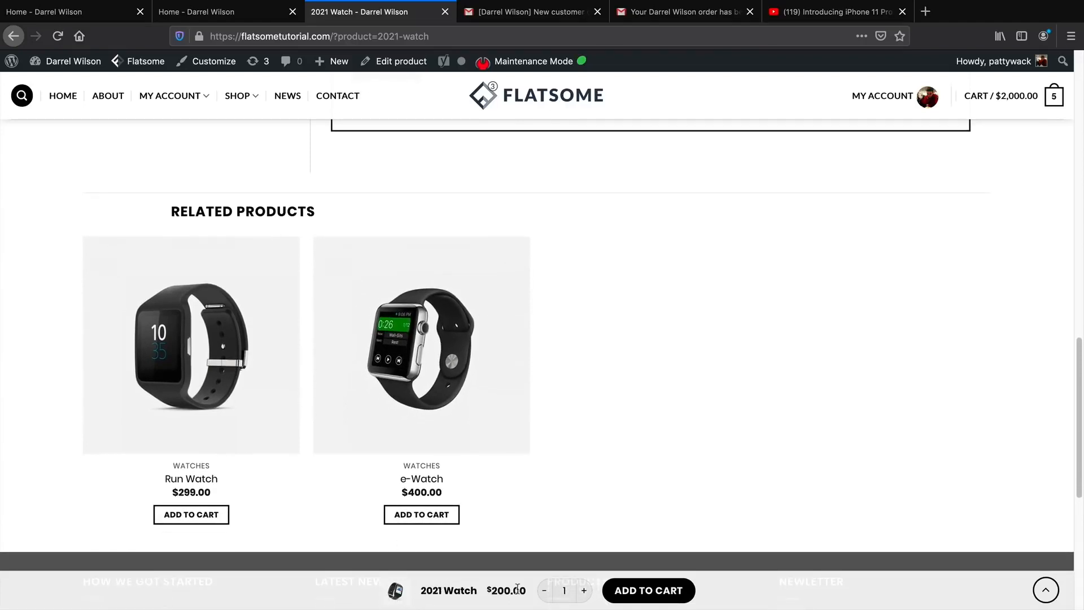
scroll(587, 592, down, 5)
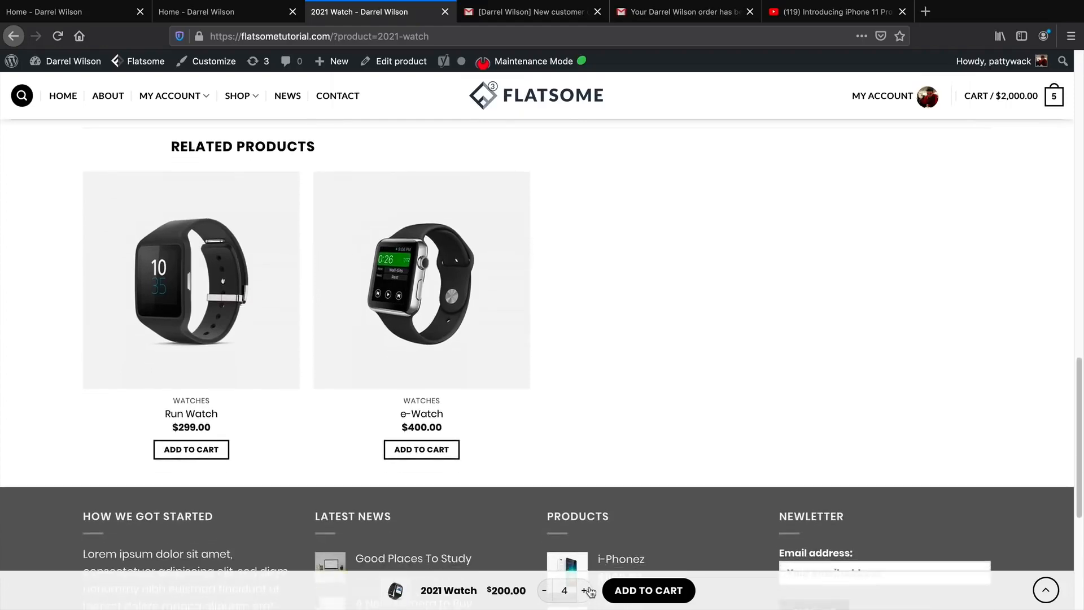
click(1054, 594)
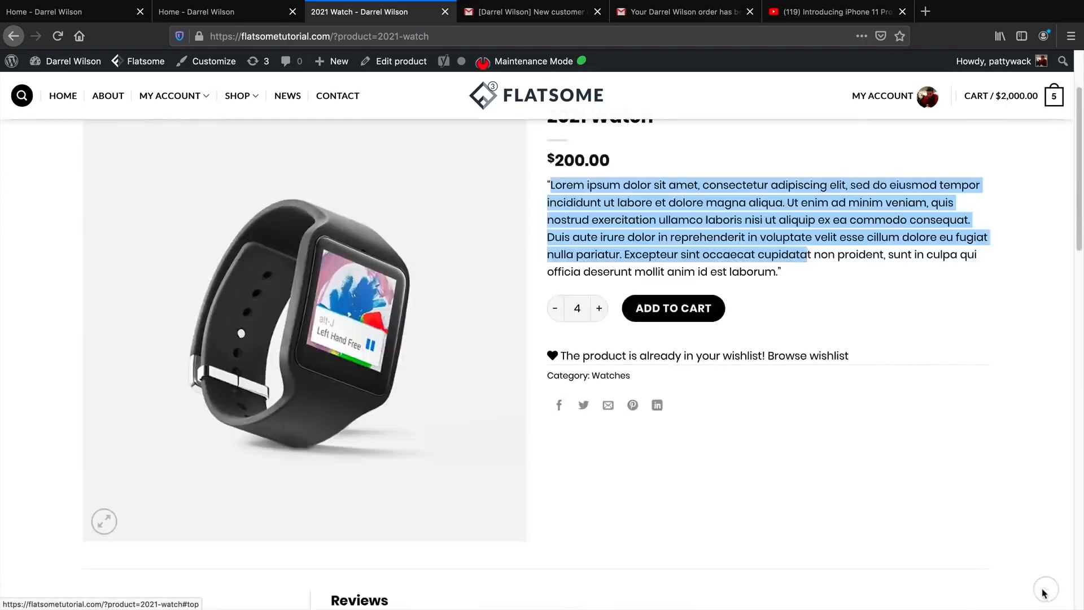
click(832, 348)
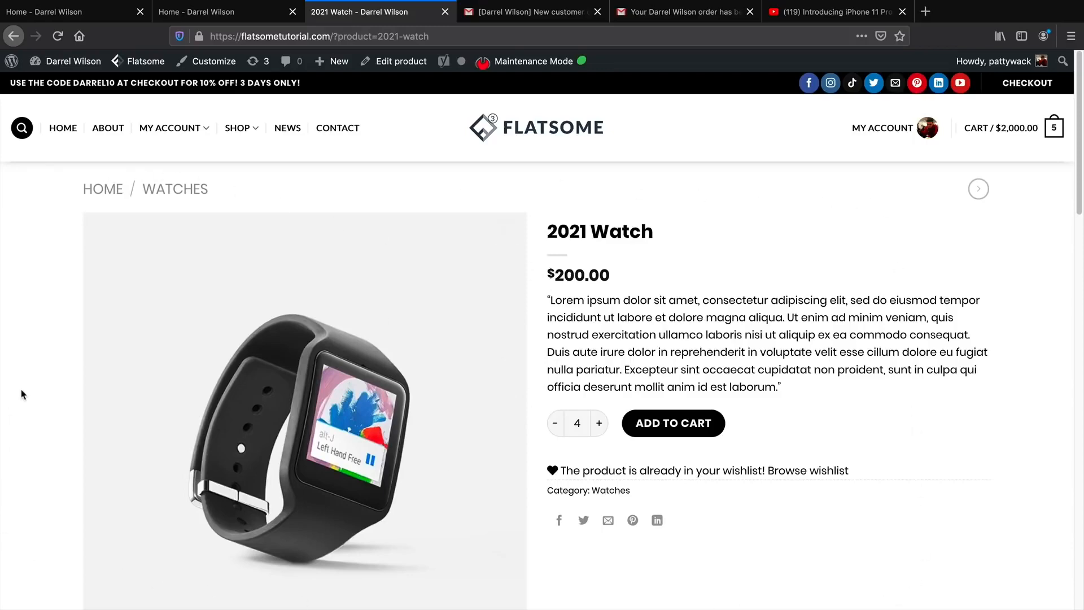
click(14, 36)
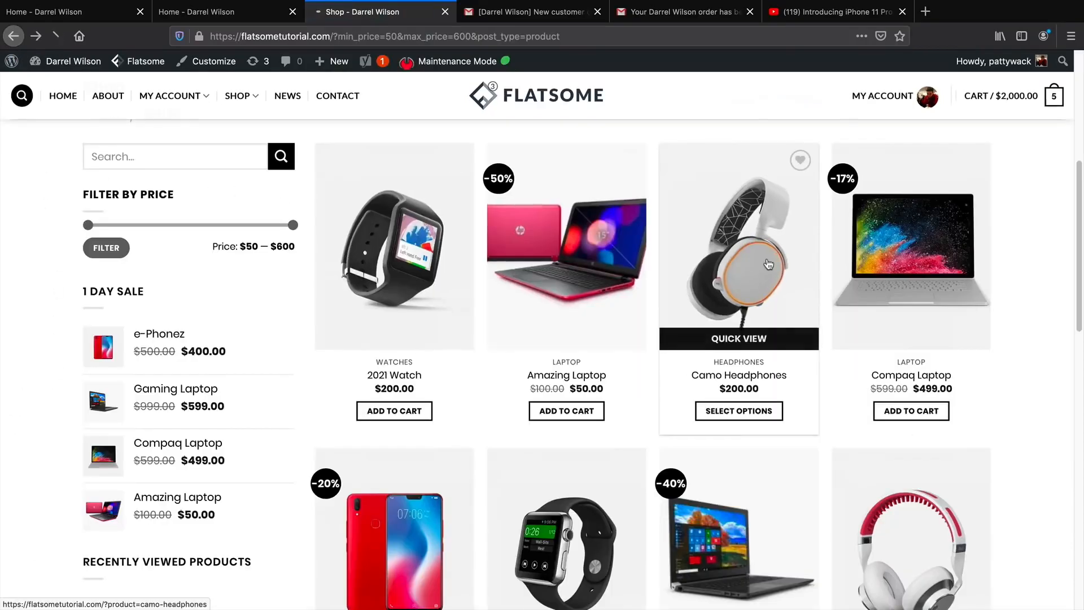
Open the Camo Headphones product page and highlight its title.
click(768, 265)
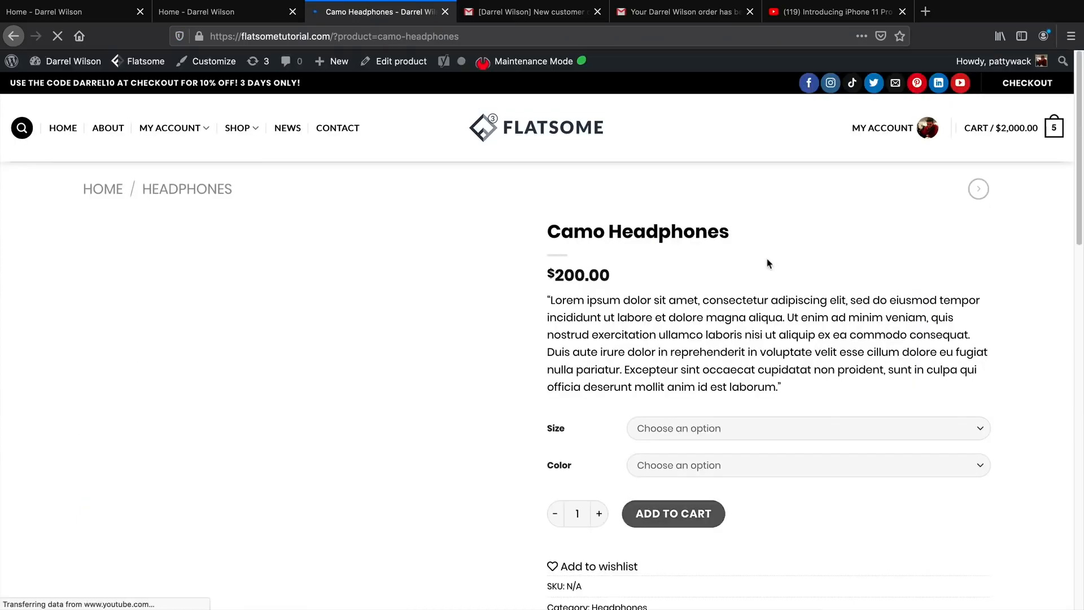
scroll(767, 275, down, 2)
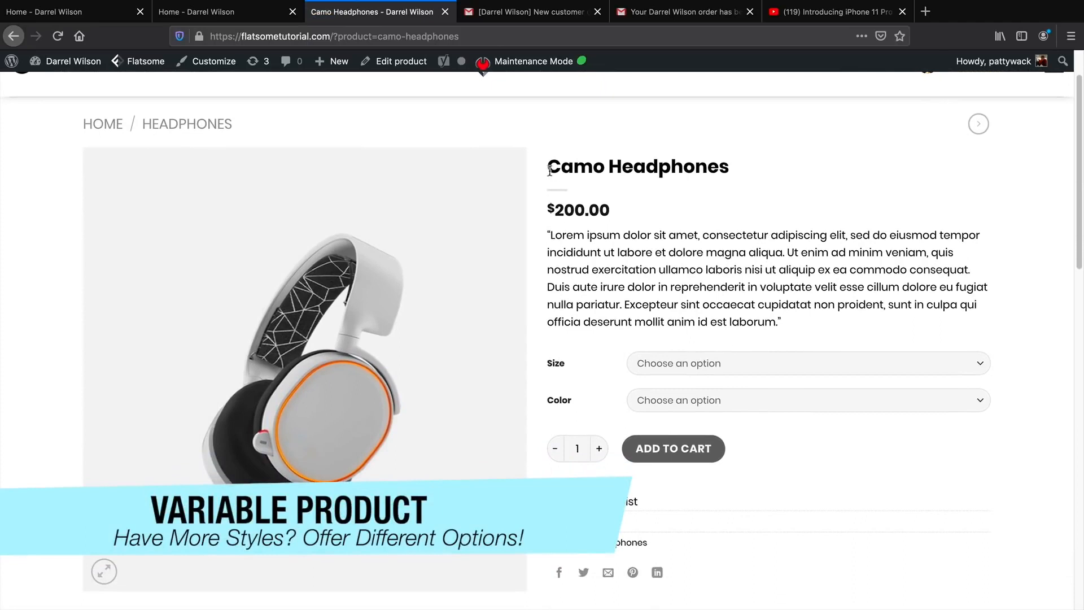
drag(550, 169, 730, 170)
click(741, 265)
Choose size Medium and colour Blue for the Camo Headphones.
click(712, 365)
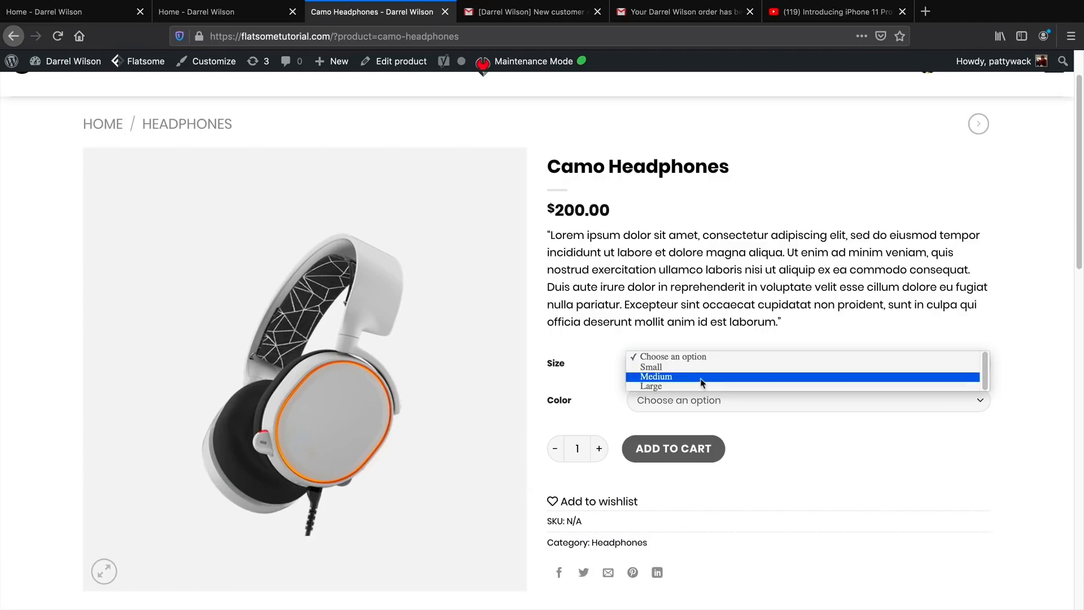
click(702, 378)
click(700, 402)
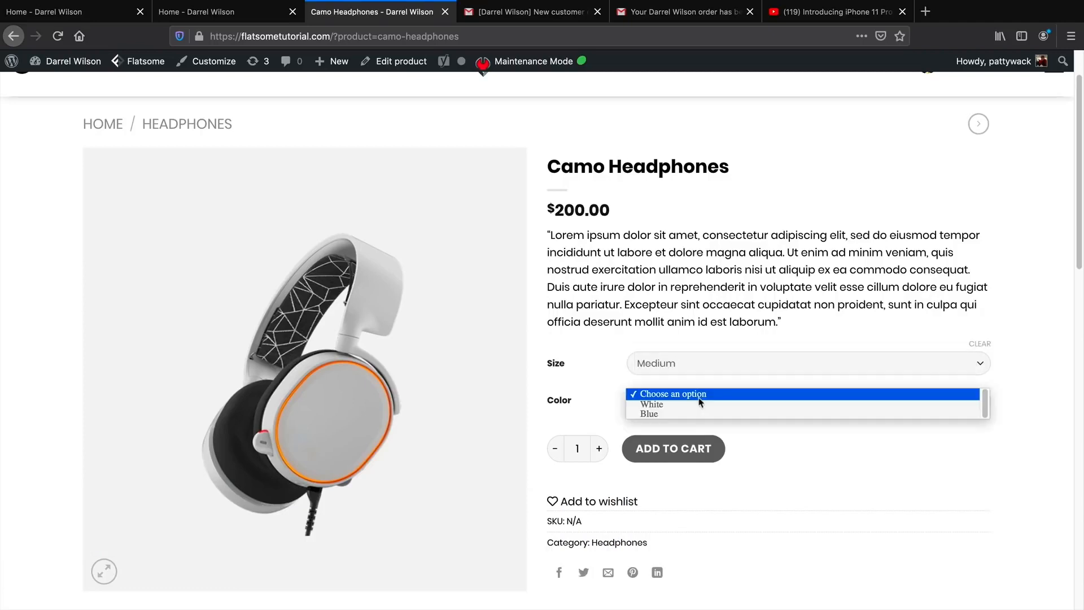
click(702, 415)
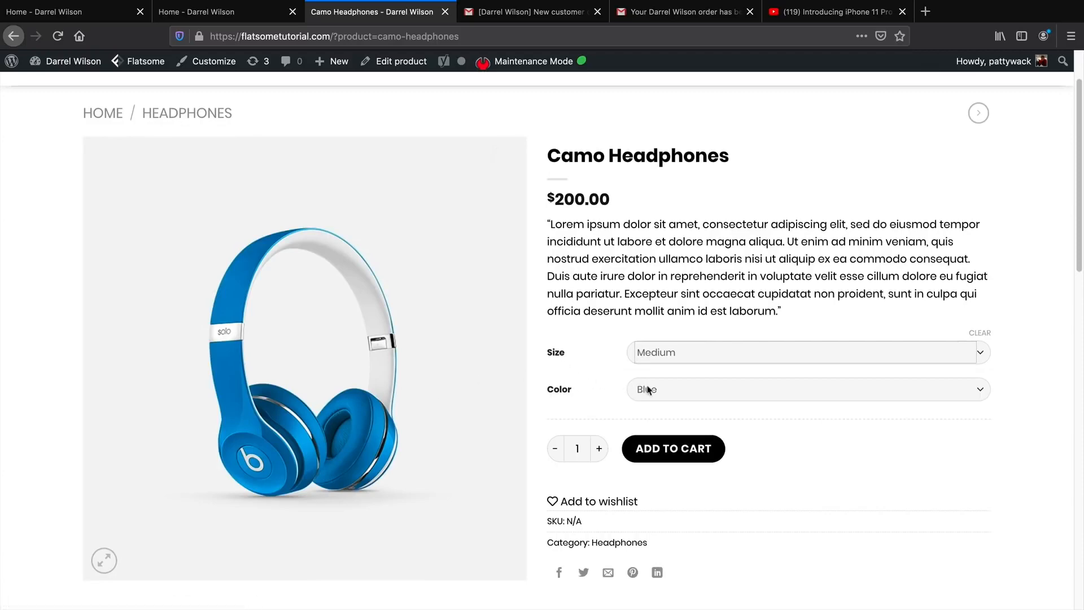
View the enlarged product image, then switch the colour to White and back to Blue.
click(105, 562)
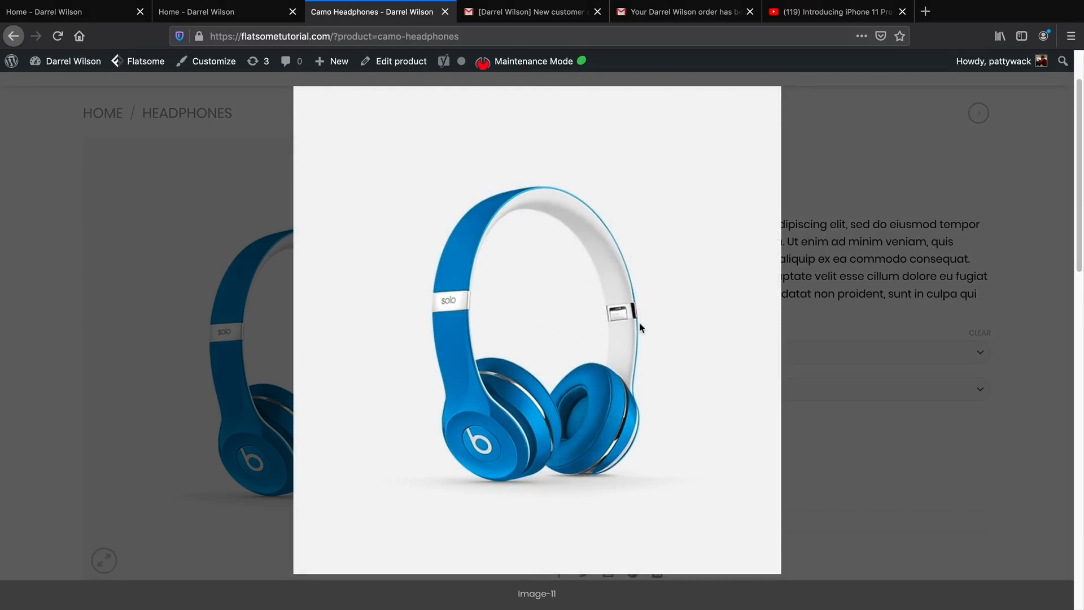
click(958, 191)
click(720, 390)
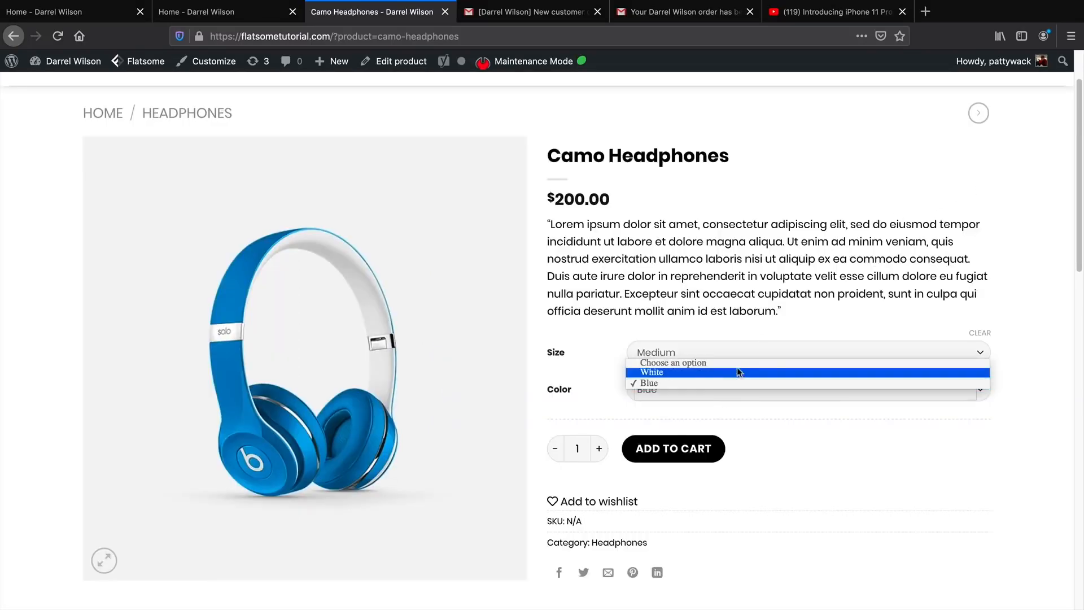
click(719, 382)
click(768, 388)
click(768, 394)
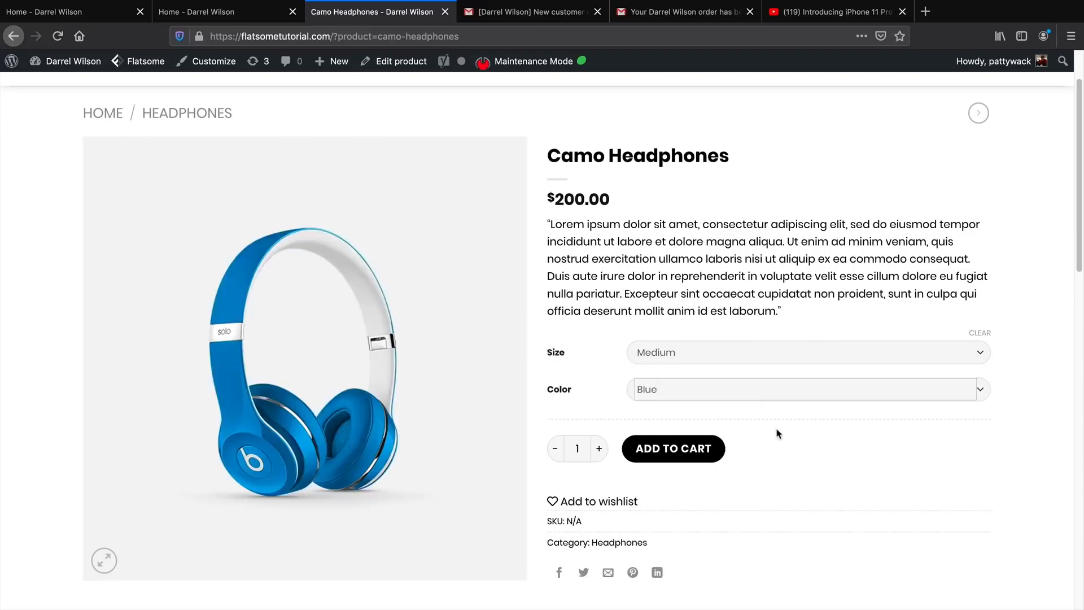
Scroll down the Camo Headphones page and back up.
scroll(777, 433, down, 4)
scroll(777, 430, down, 2)
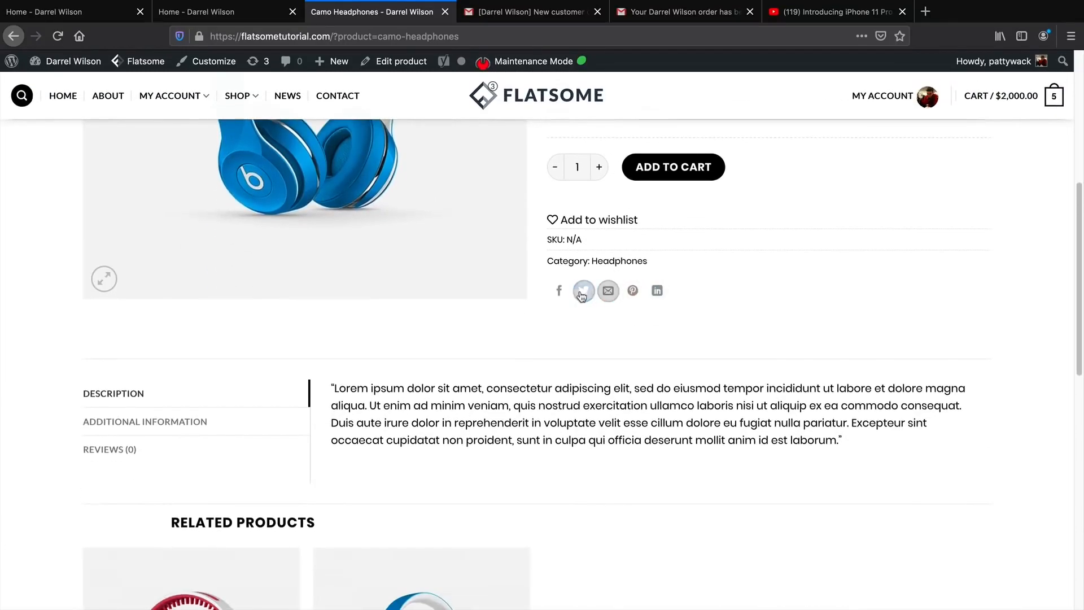
scroll(583, 380, down, 3)
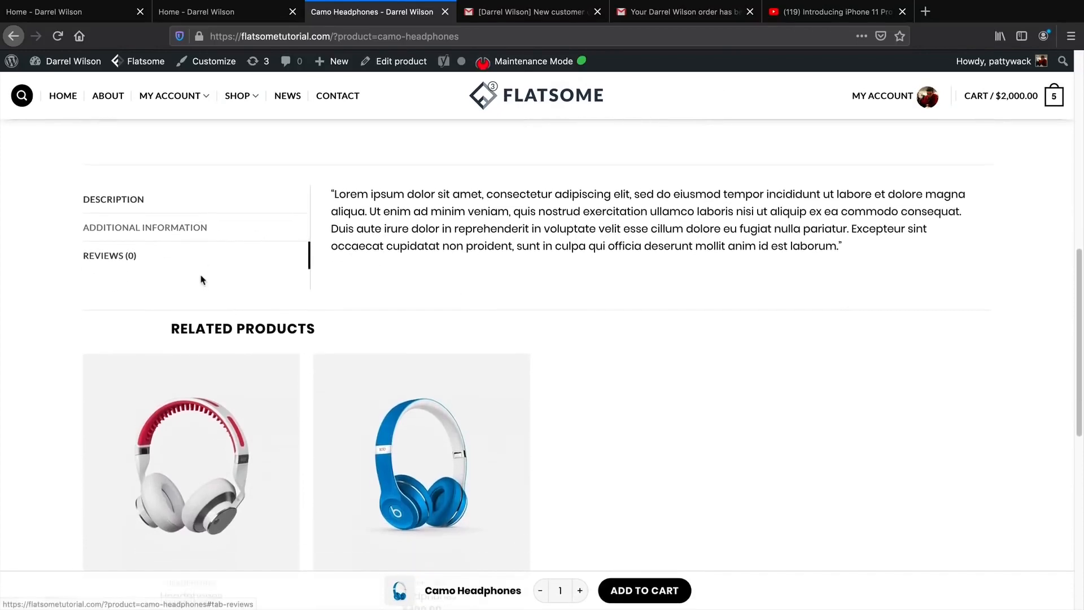
scroll(209, 338, down, 2)
scroll(450, 405, up, 8)
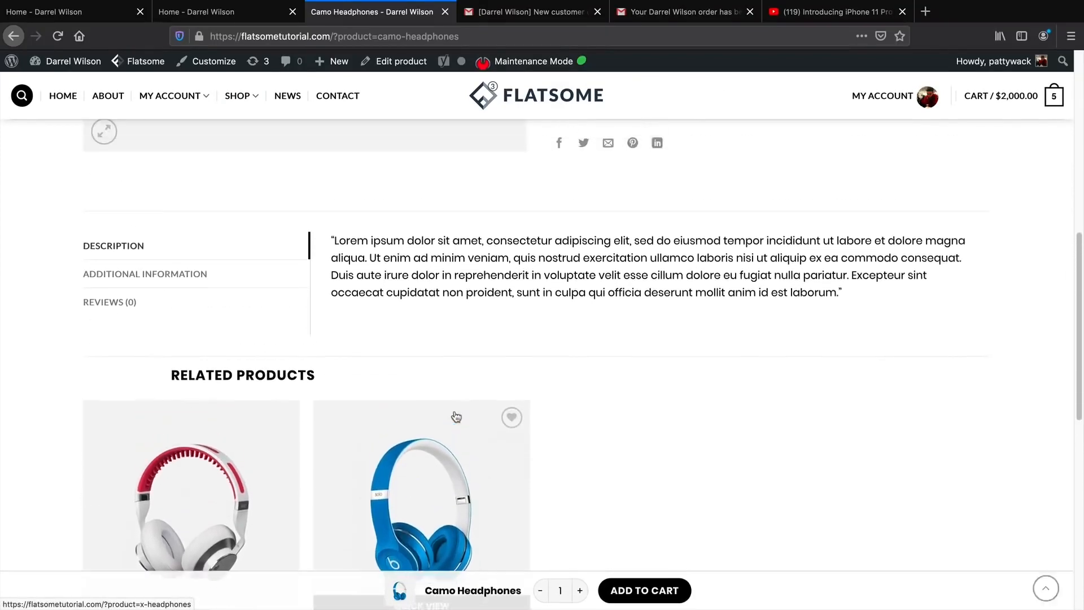
scroll(451, 405, up, 2)
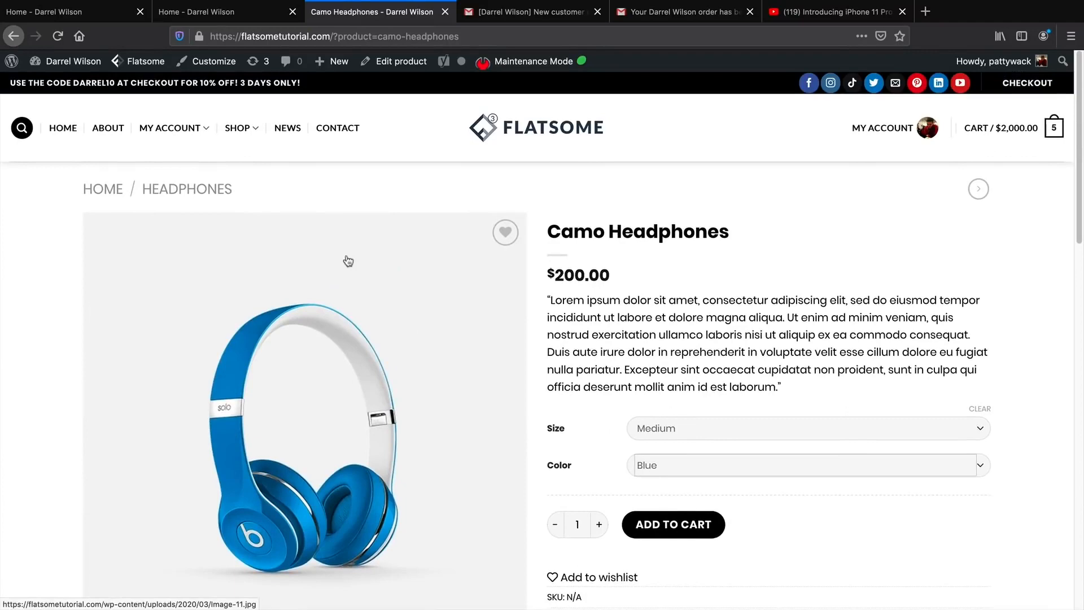
Return to the shop listing and open the $599.00 Super Cell product page.
click(35, 62)
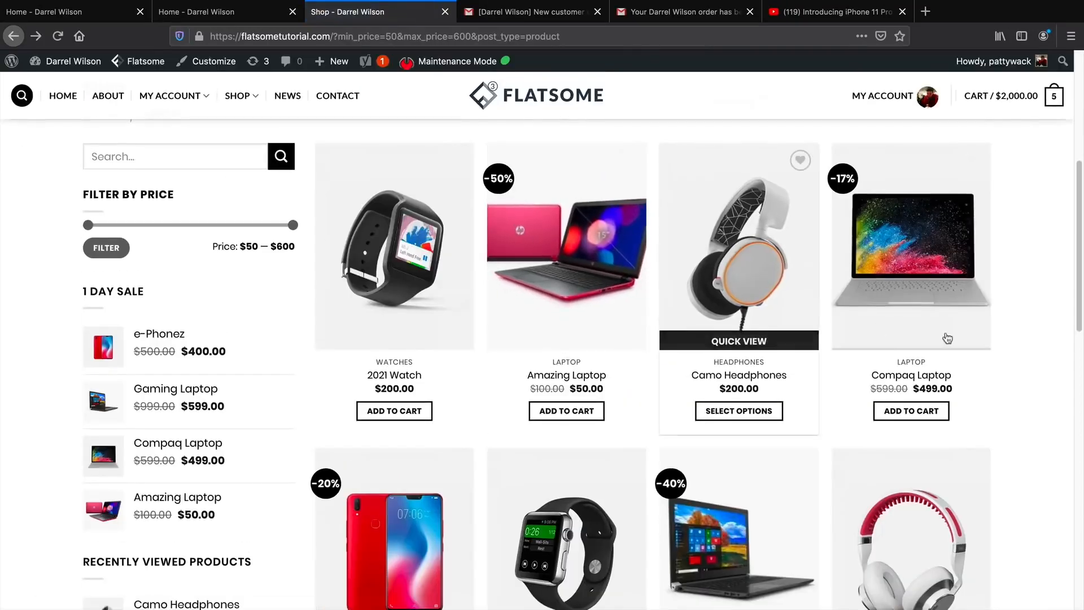
scroll(1030, 334, down, 1)
scroll(1031, 335, down, 3)
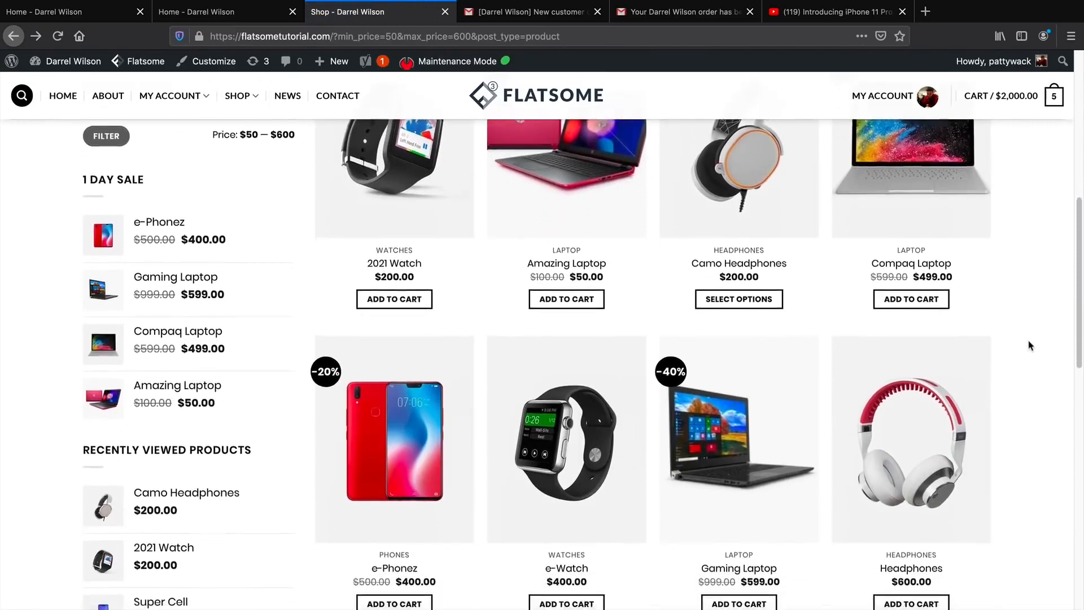
scroll(1030, 341, down, 1)
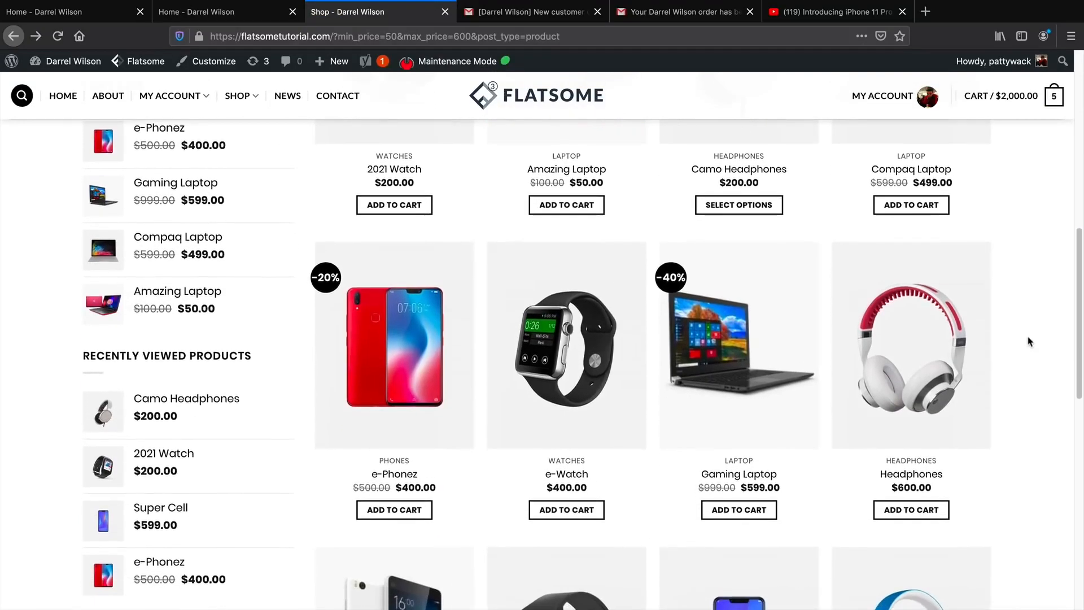
scroll(1030, 341, down, 1)
scroll(1030, 341, down, 3)
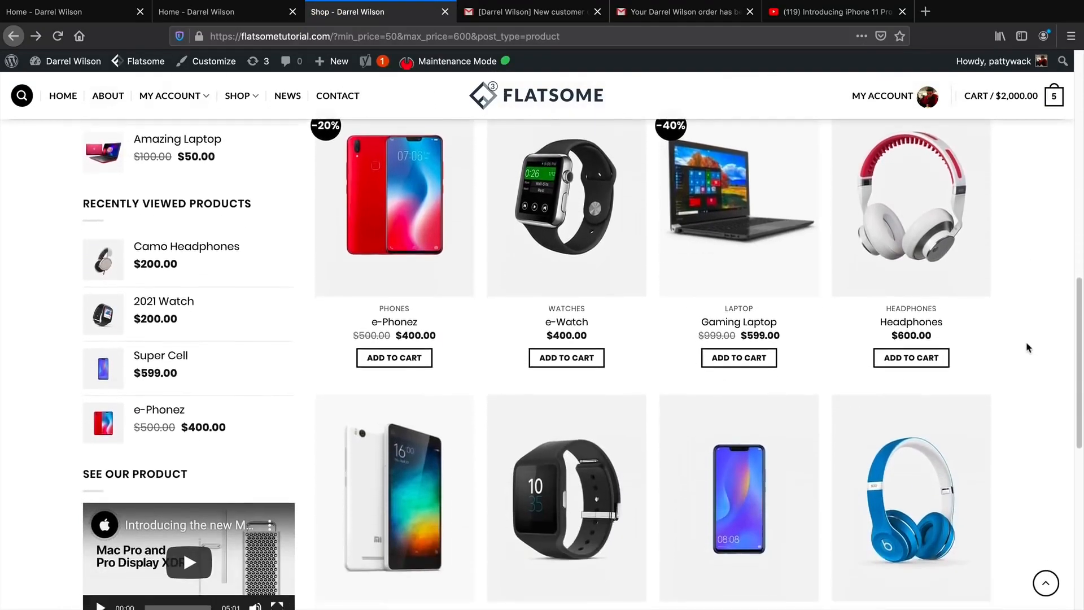
click(727, 443)
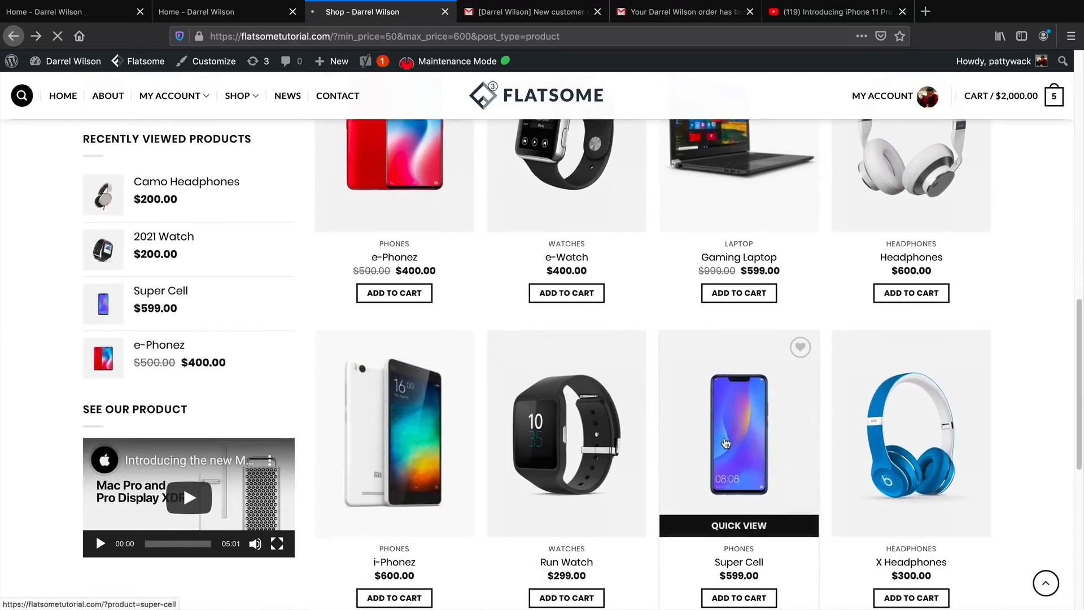
scroll(654, 402, down, 1)
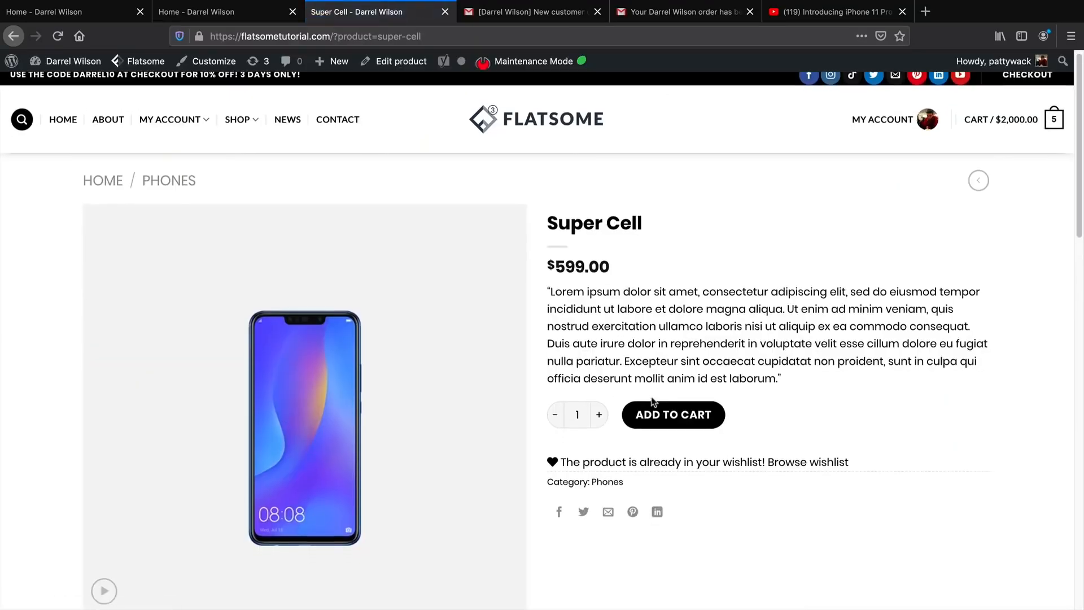
scroll(653, 401, down, 2)
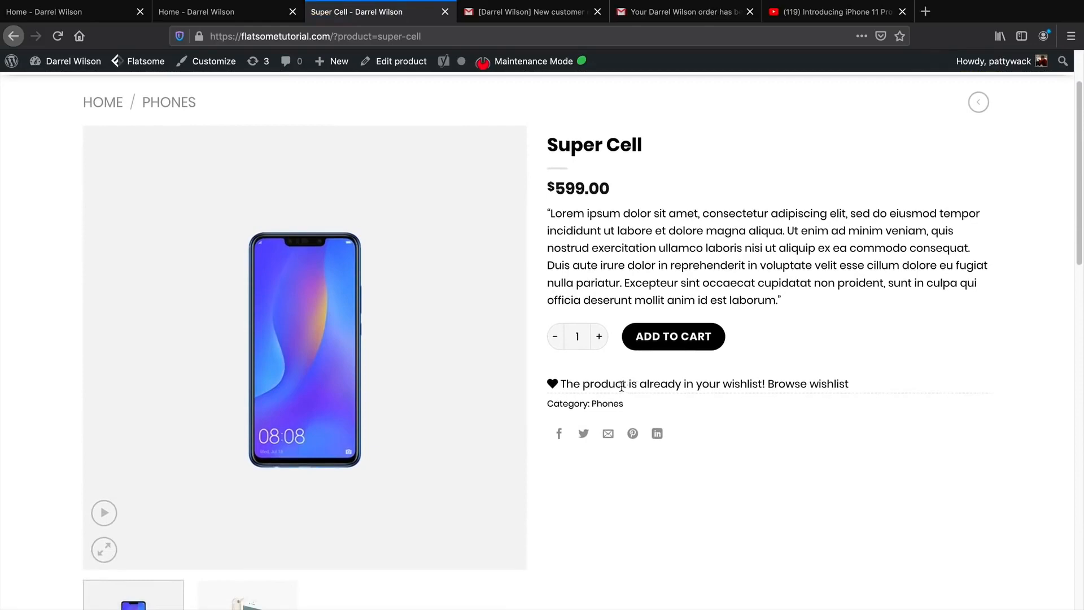
click(105, 514)
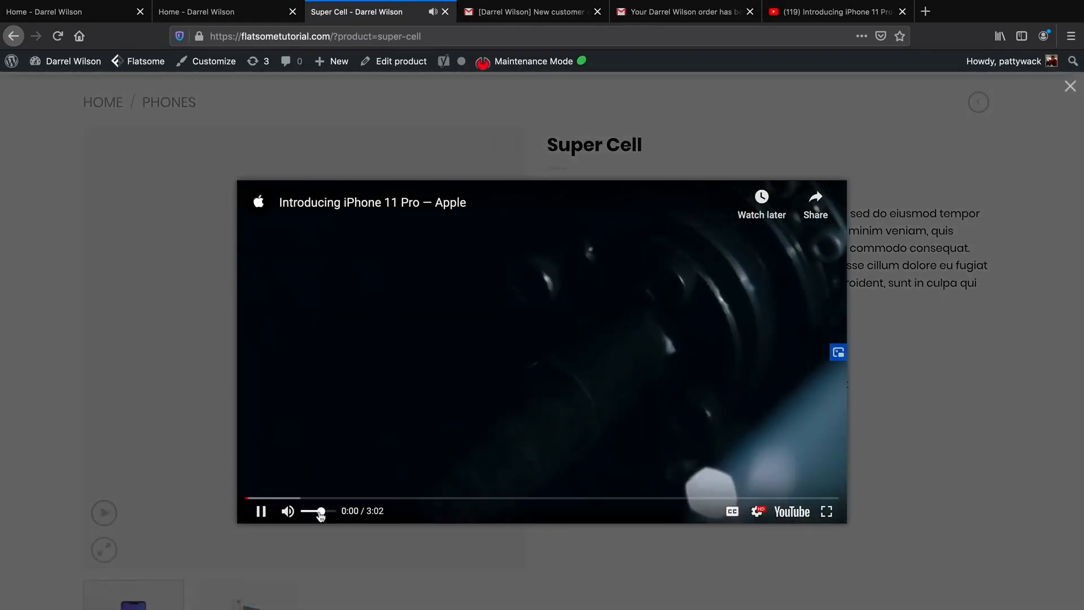
drag(320, 511, 310, 510)
click(305, 498)
click(394, 498)
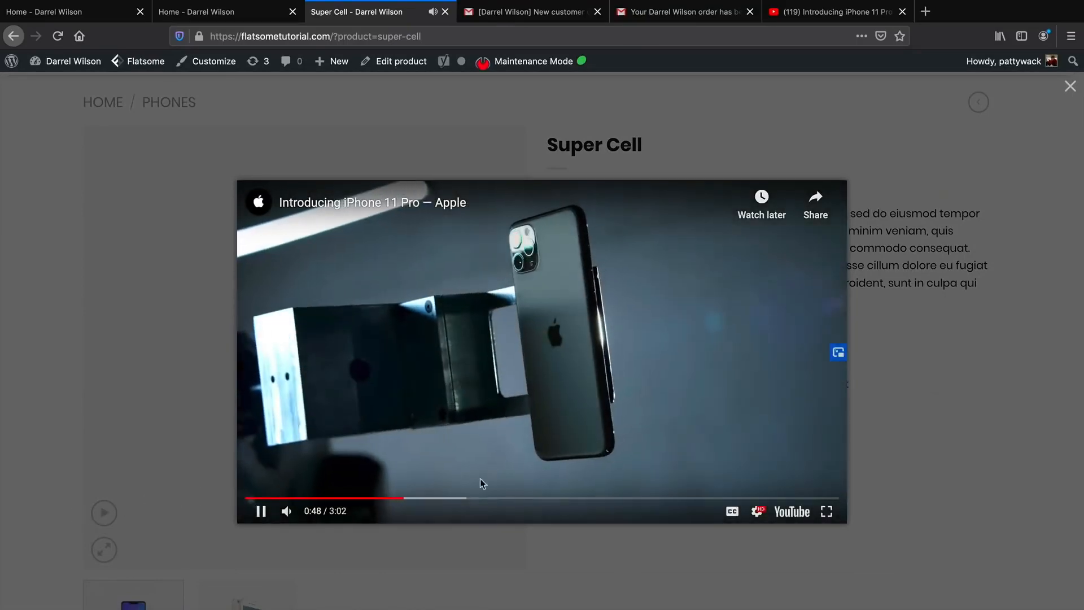
drag(311, 512, 300, 512)
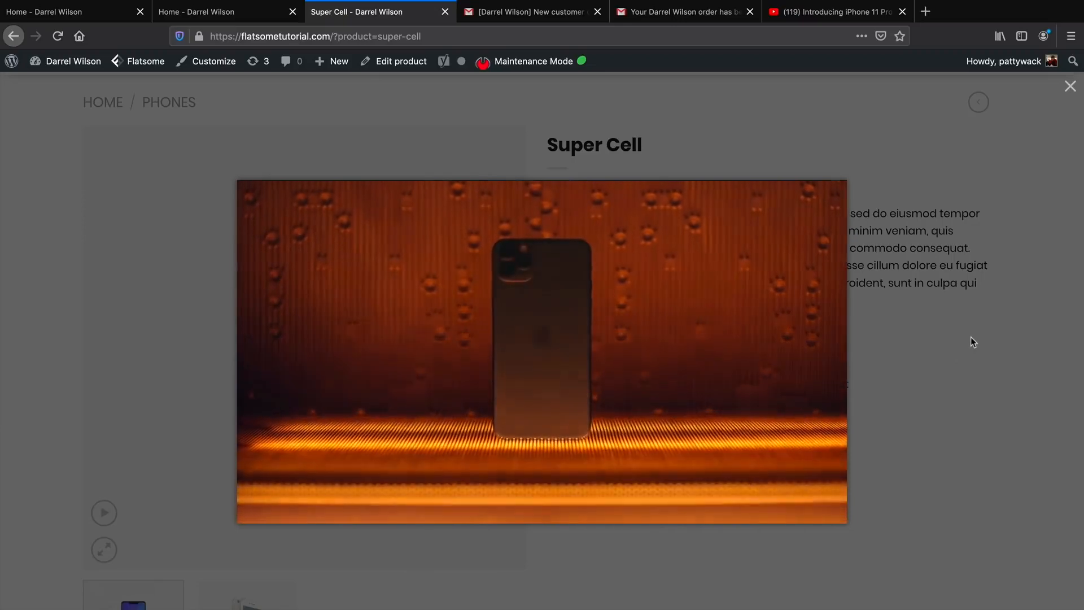
click(971, 340)
scroll(716, 347, up, 2)
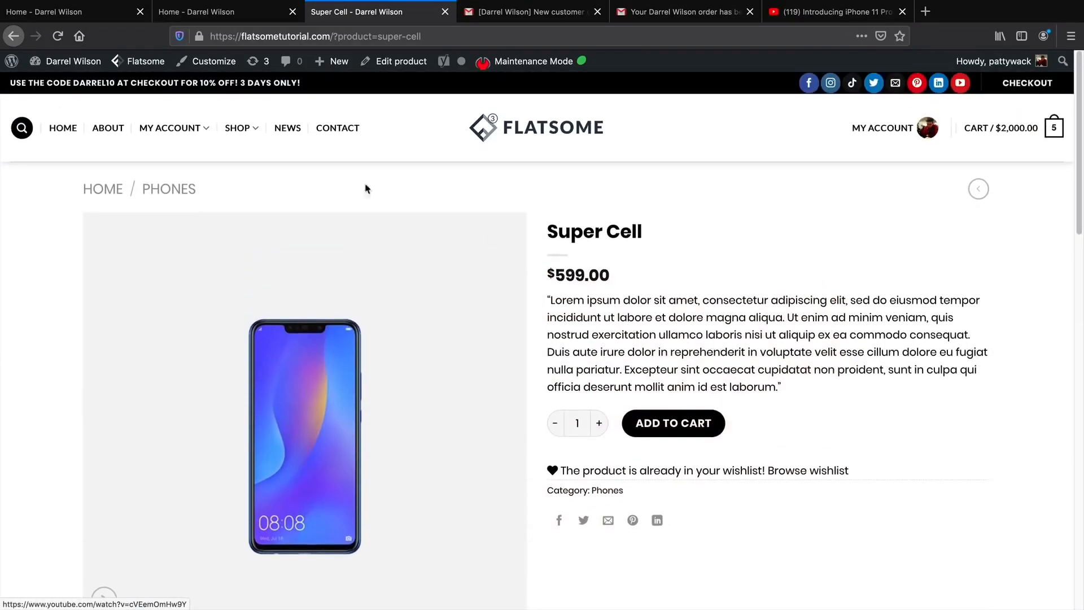
Back on the shop listing, add the 2021 Watch to the cart for a $2,200.00 total.
click(13, 36)
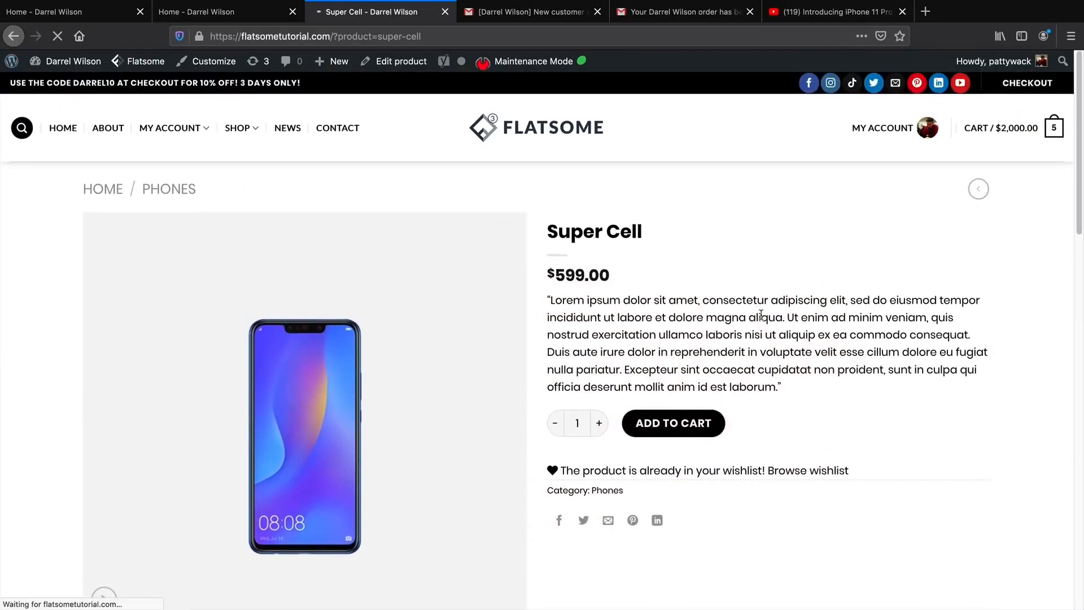
scroll(1070, 402, down, 5)
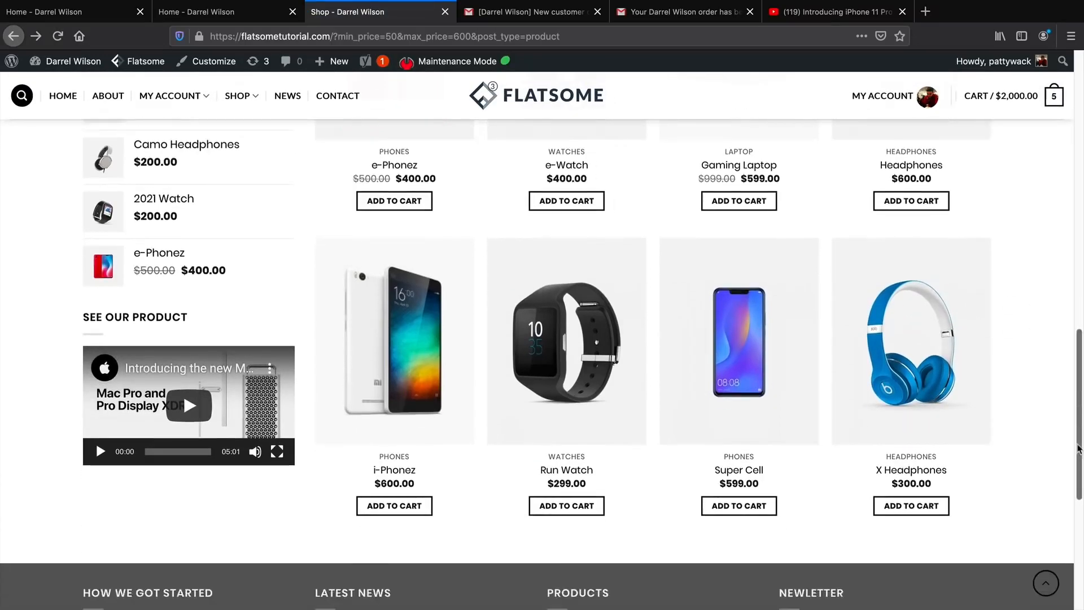
scroll(1068, 396, up, 6)
scroll(1064, 388, up, 7)
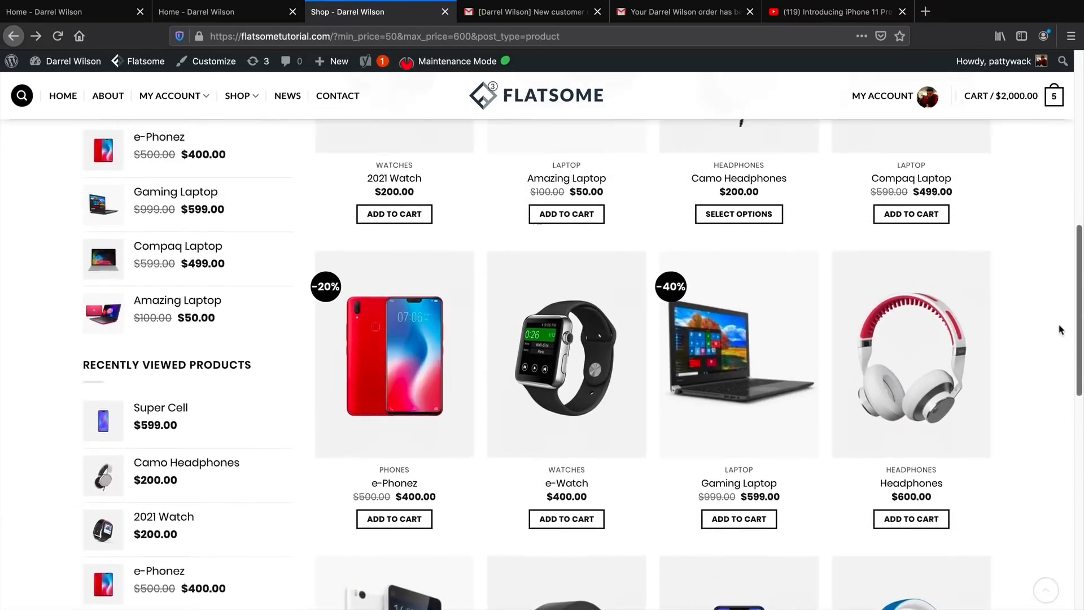
scroll(1068, 254, up, 1)
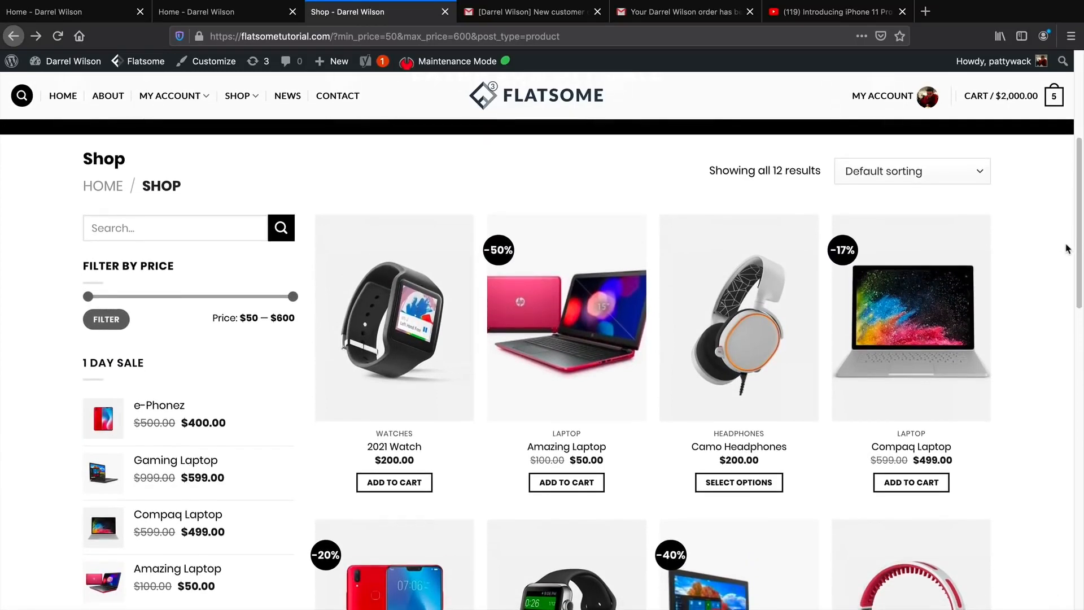
scroll(1045, 248, up, 5)
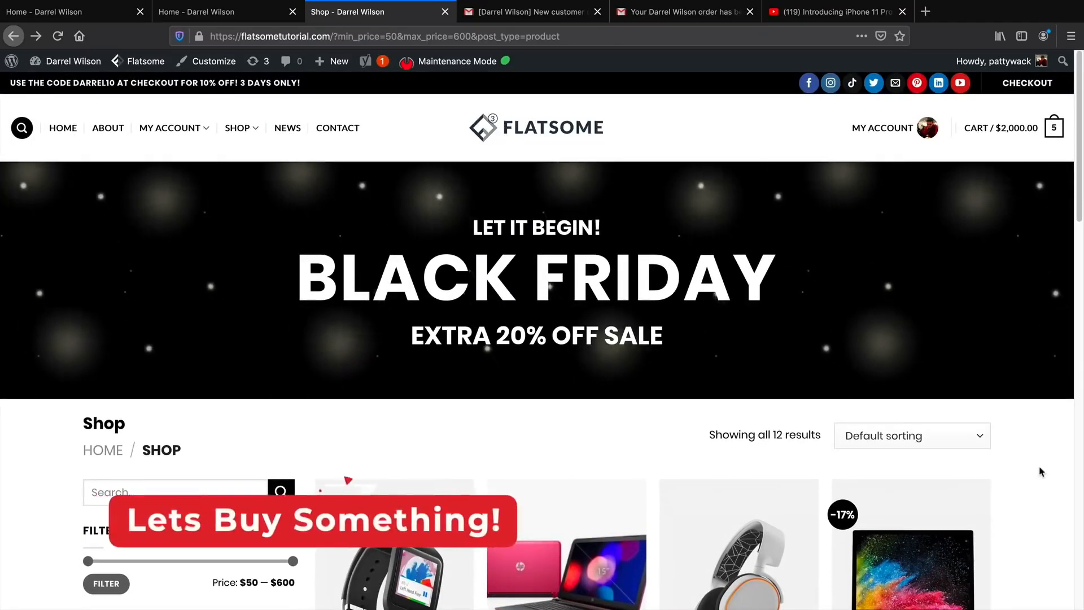
scroll(1034, 474, down, 3)
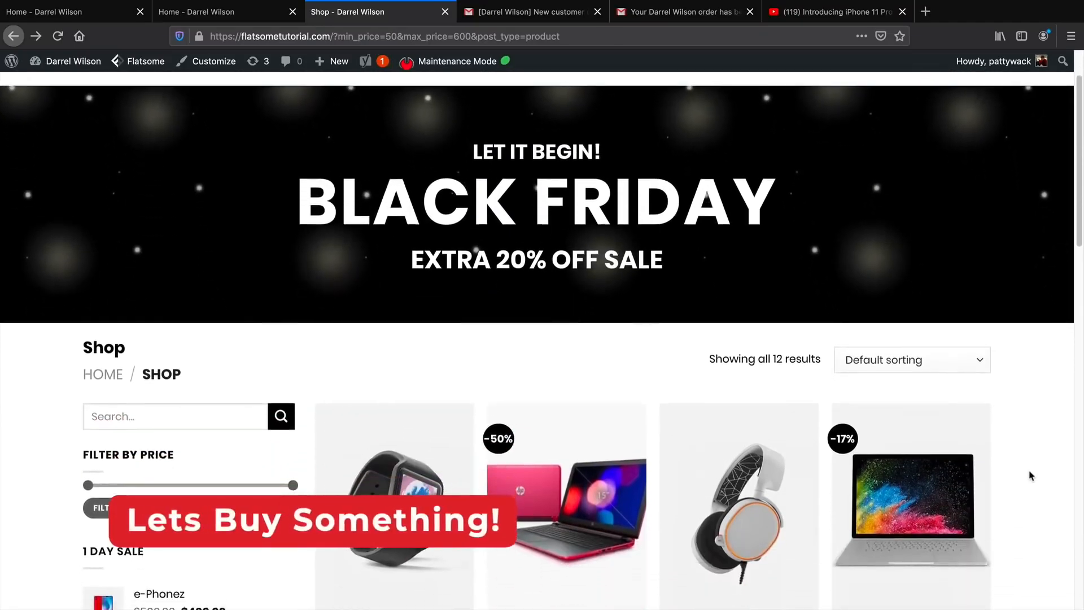
scroll(1031, 476, down, 3)
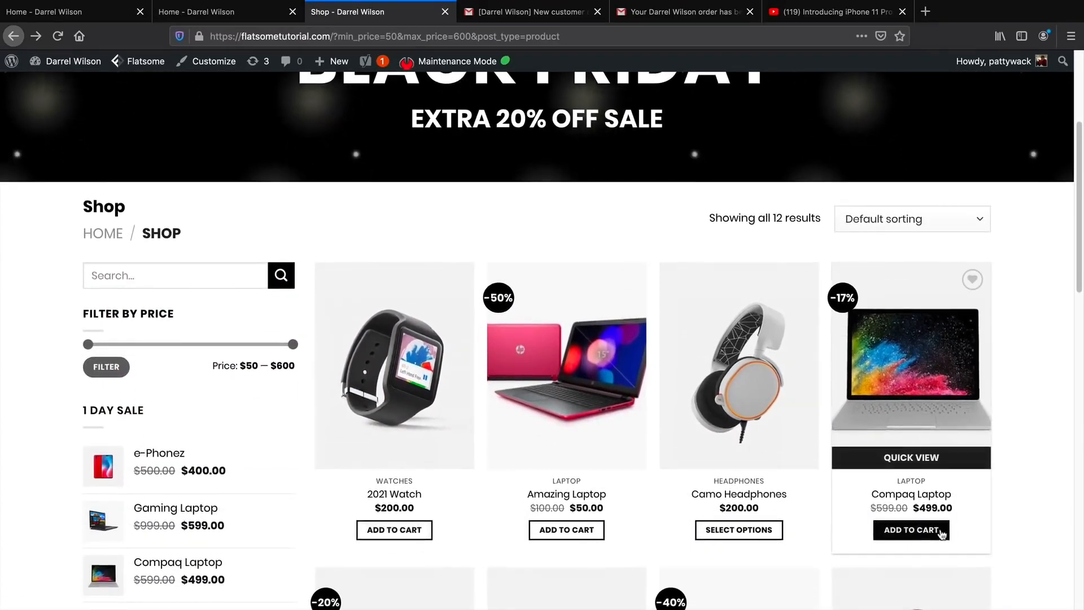
click(400, 537)
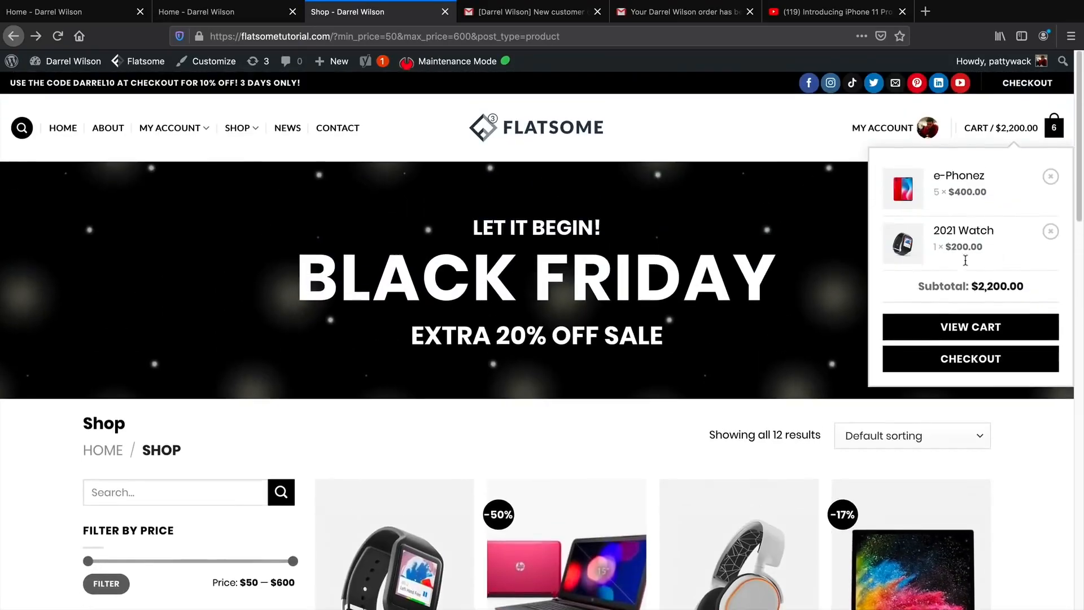
Review the cart's 10% discount message and $2,200.00 subtotal, then proceed to checkout.
click(979, 330)
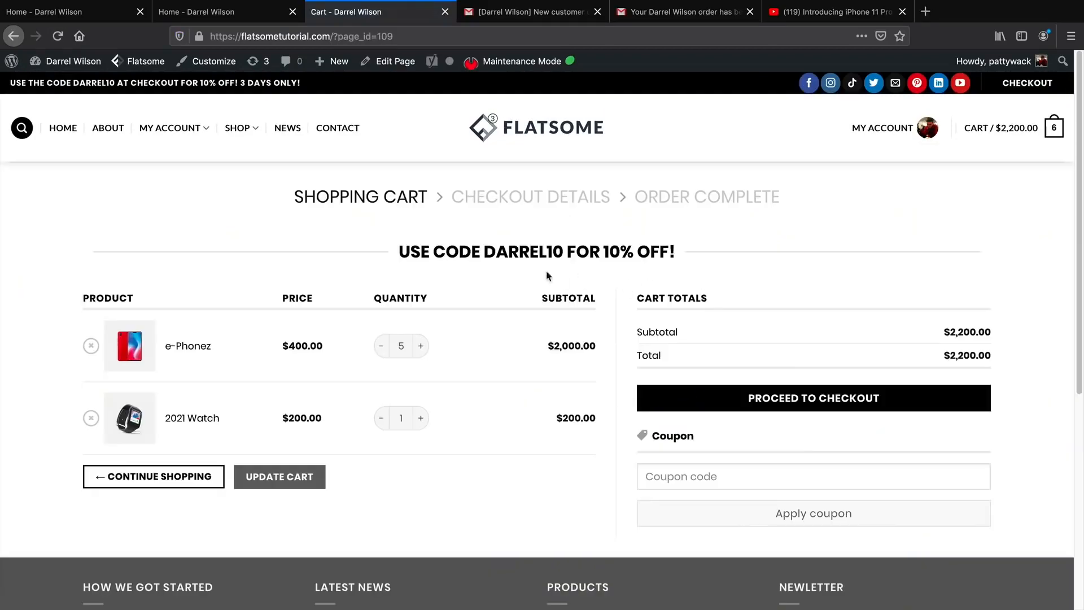
drag(399, 251, 693, 247)
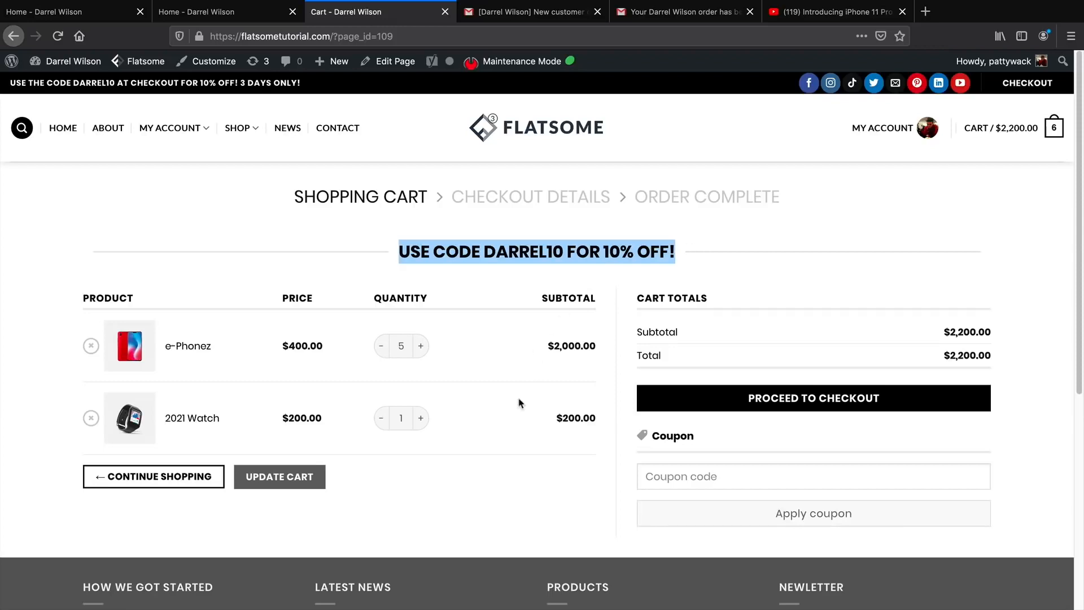
drag(942, 331, 1008, 333)
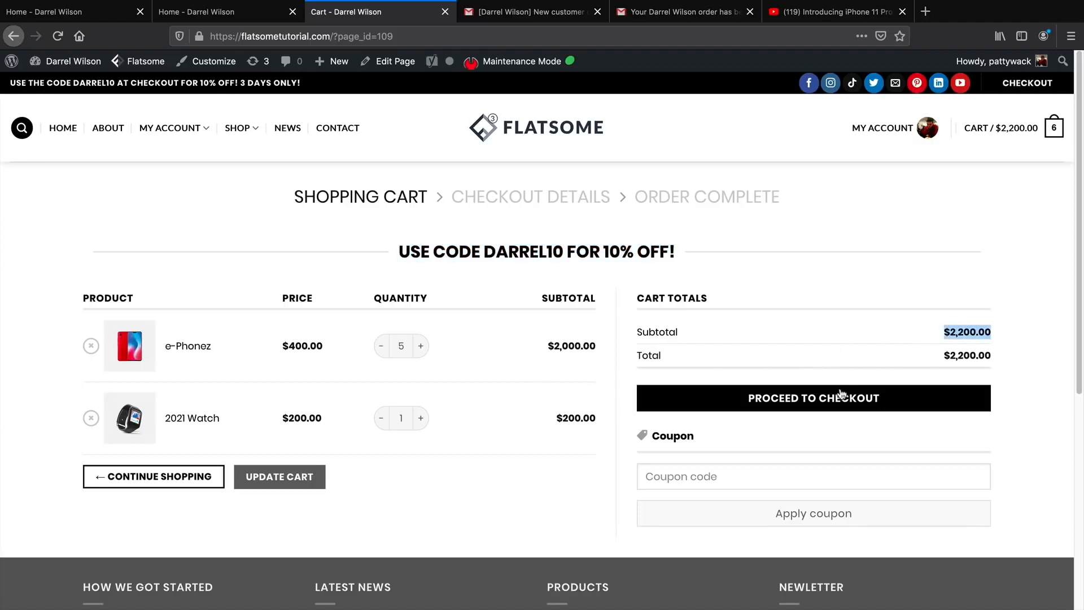
click(800, 408)
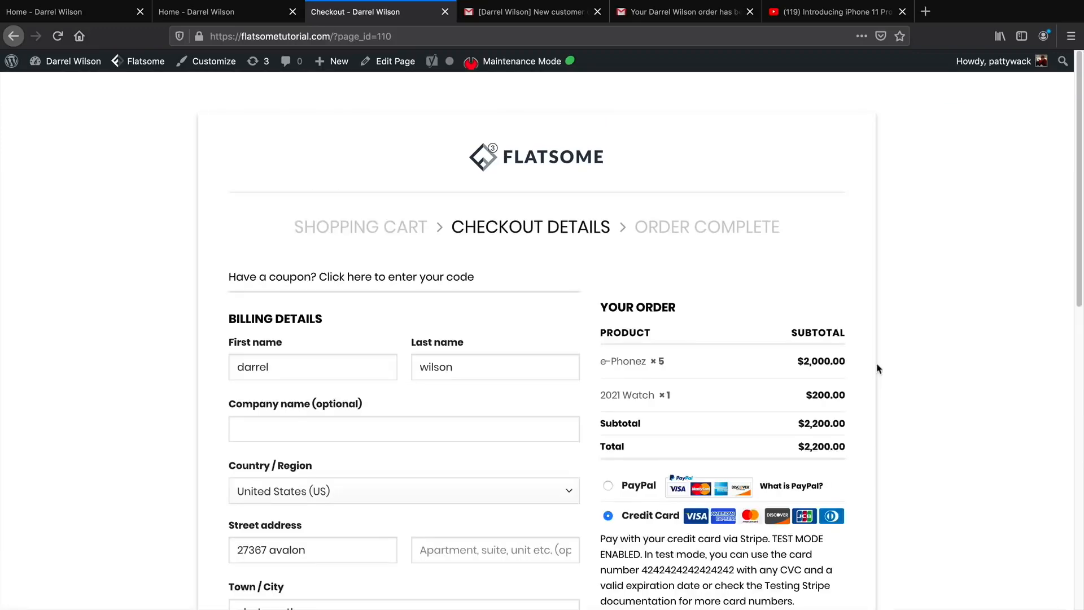
Choose a new payment method and enter the Stripe test card number and expiry date.
scroll(878, 368, down, 2)
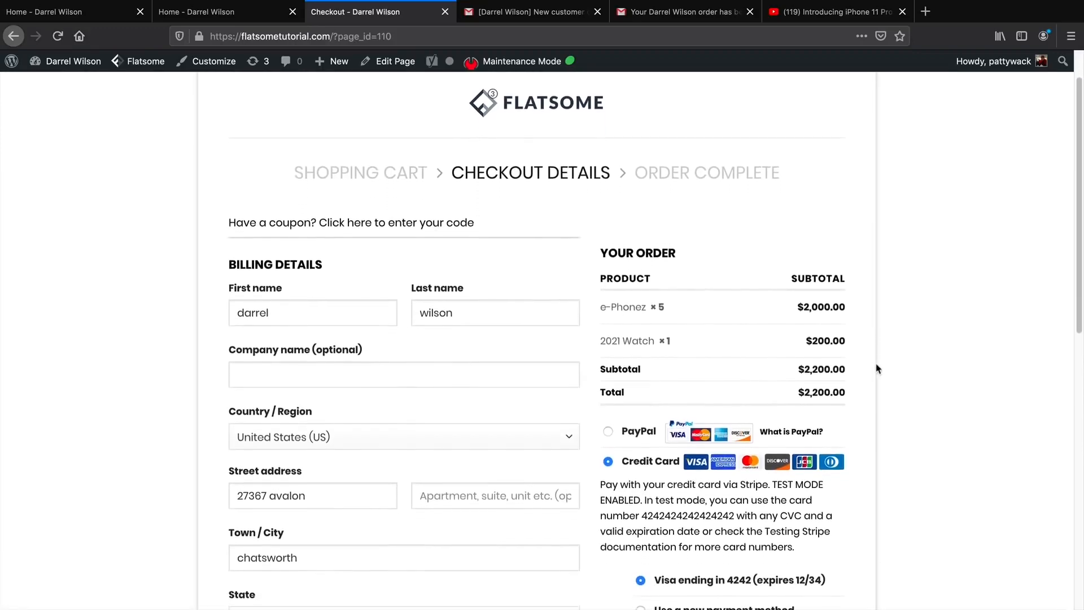
scroll(878, 368, down, 3)
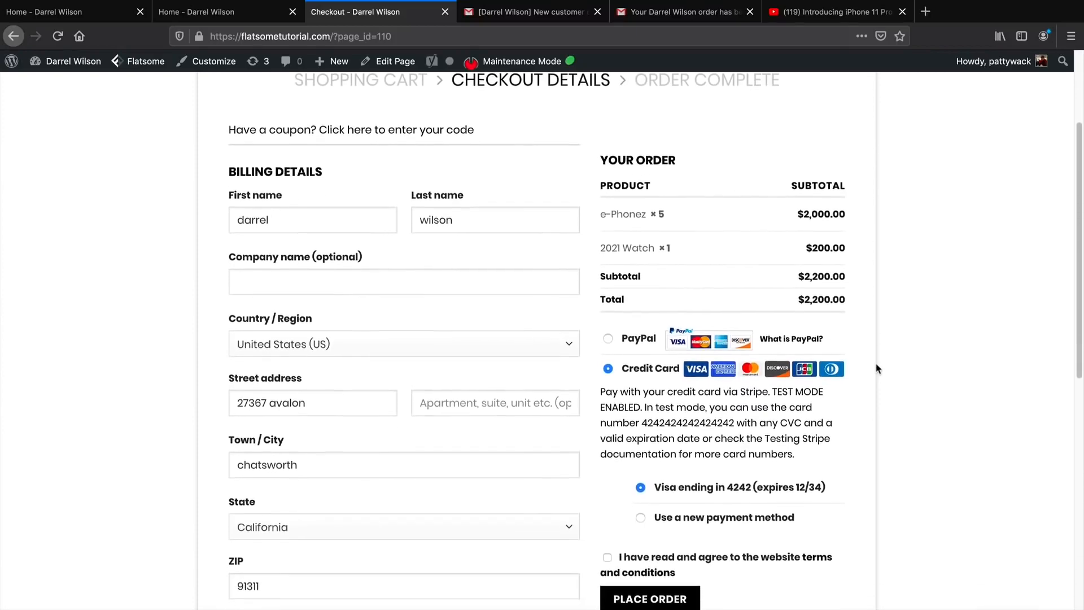
scroll(878, 368, down, 3)
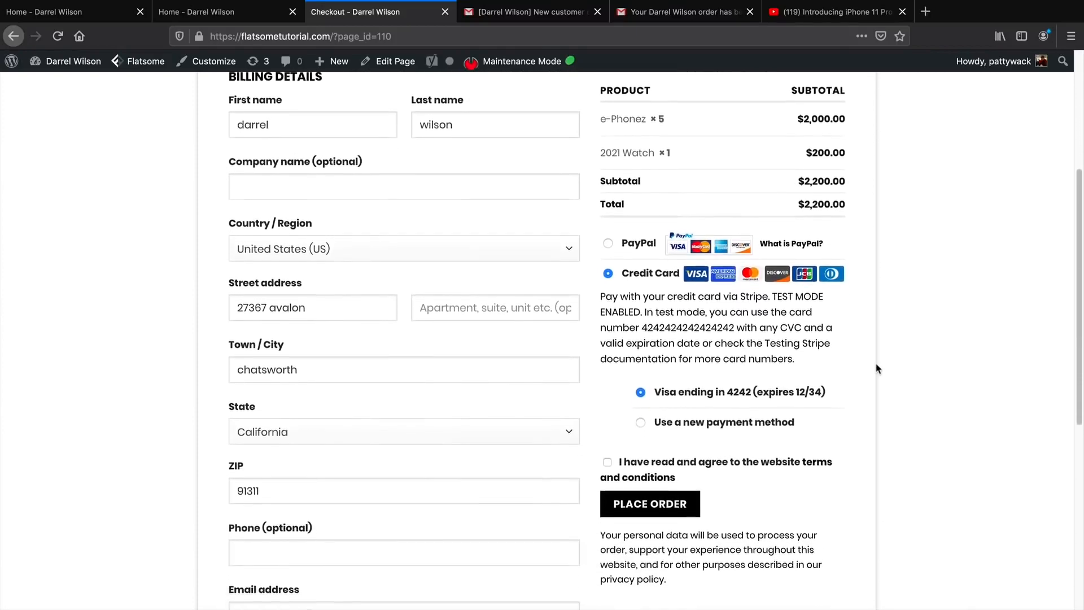
scroll(878, 368, down, 3)
scroll(878, 369, up, 3)
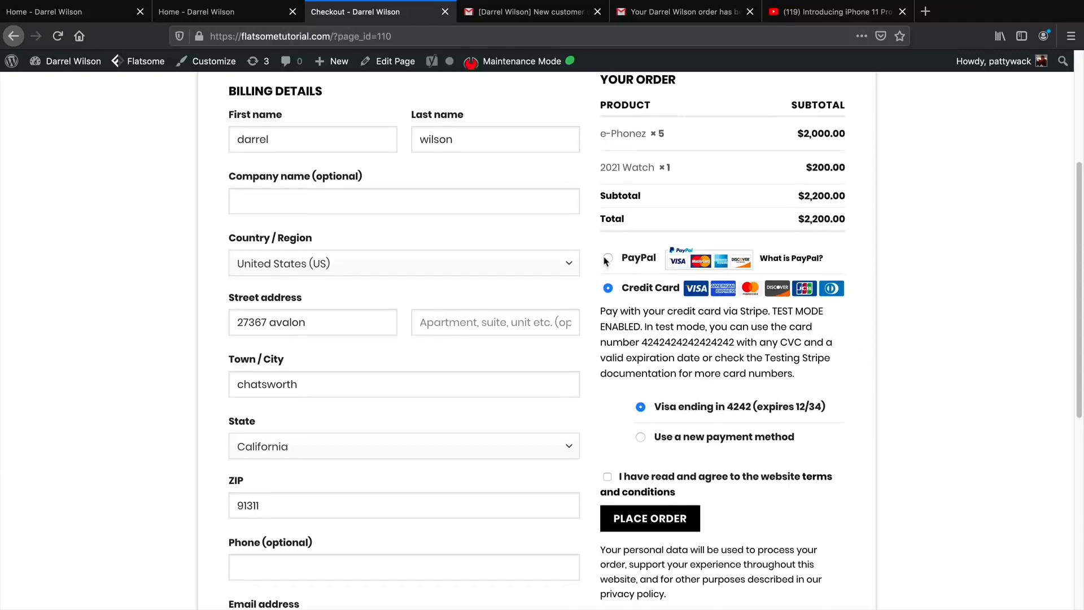
scroll(633, 345, down, 1)
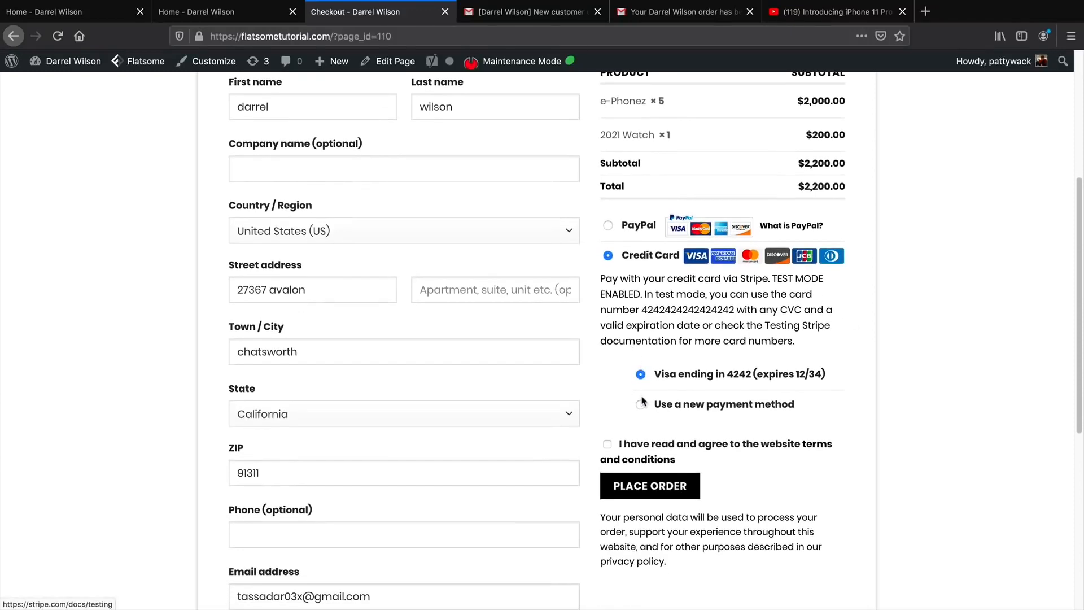
click(641, 404)
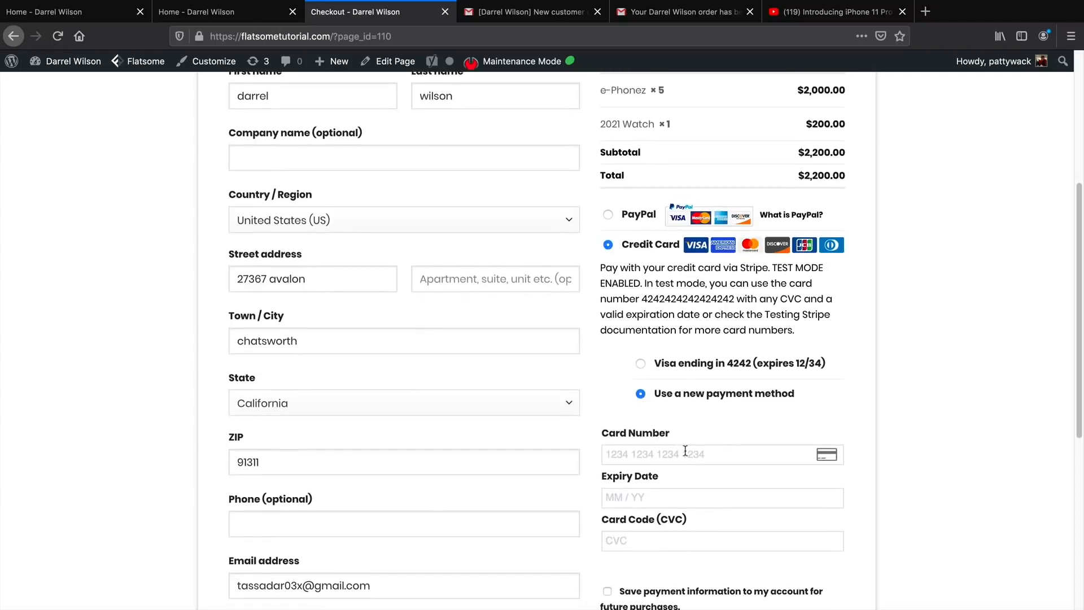
click(753, 451)
text(4242 4242 4242 4242)
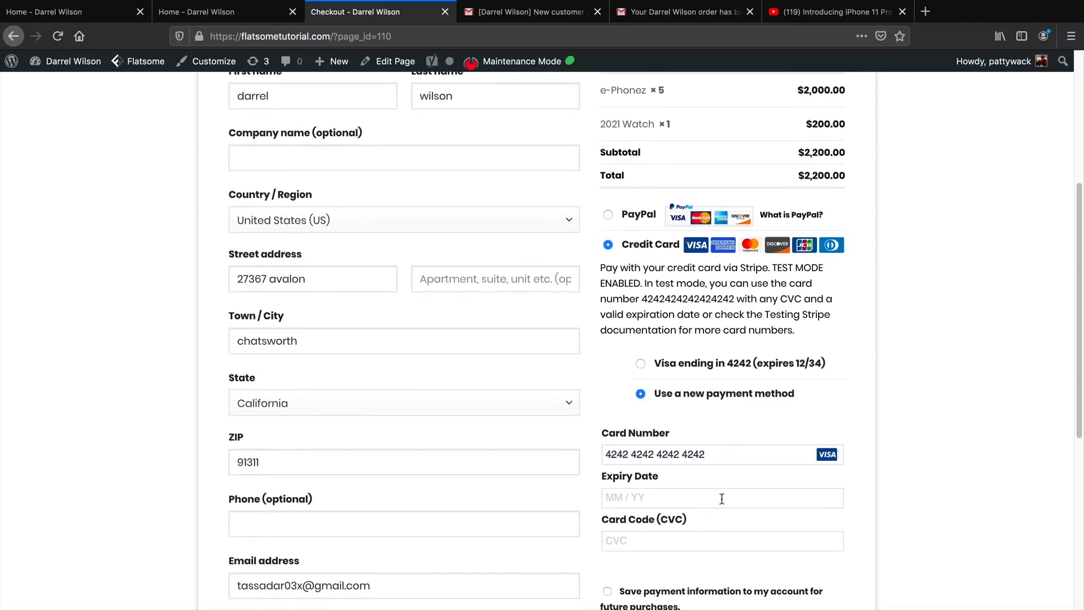
click(721, 499)
text(023)
text(123)
Check the $2,200.00 order total and place the order.
drag(797, 177, 851, 172)
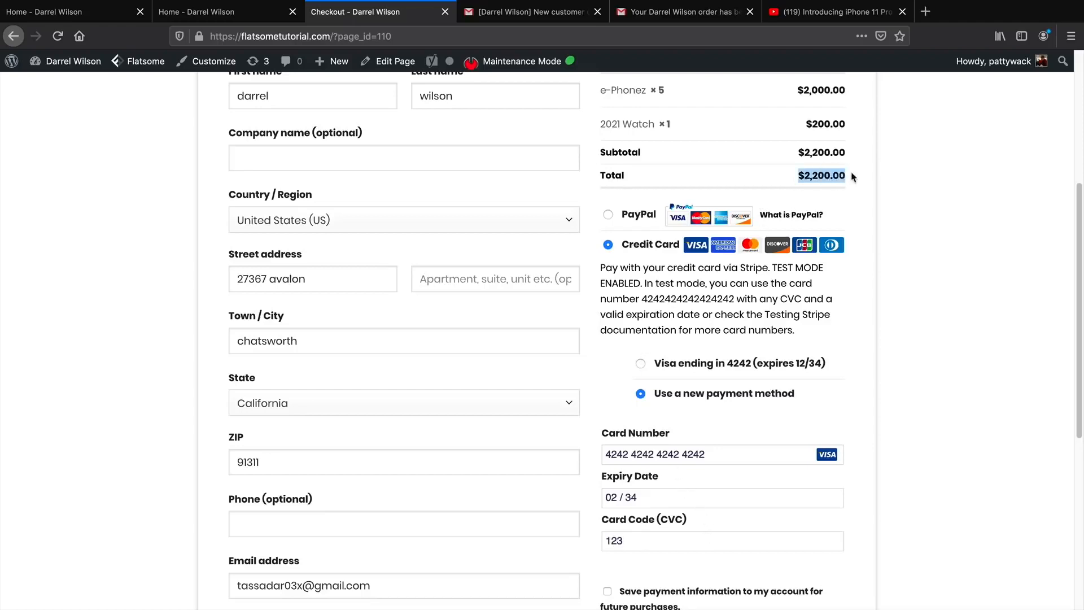
click(891, 226)
scroll(915, 269, down, 5)
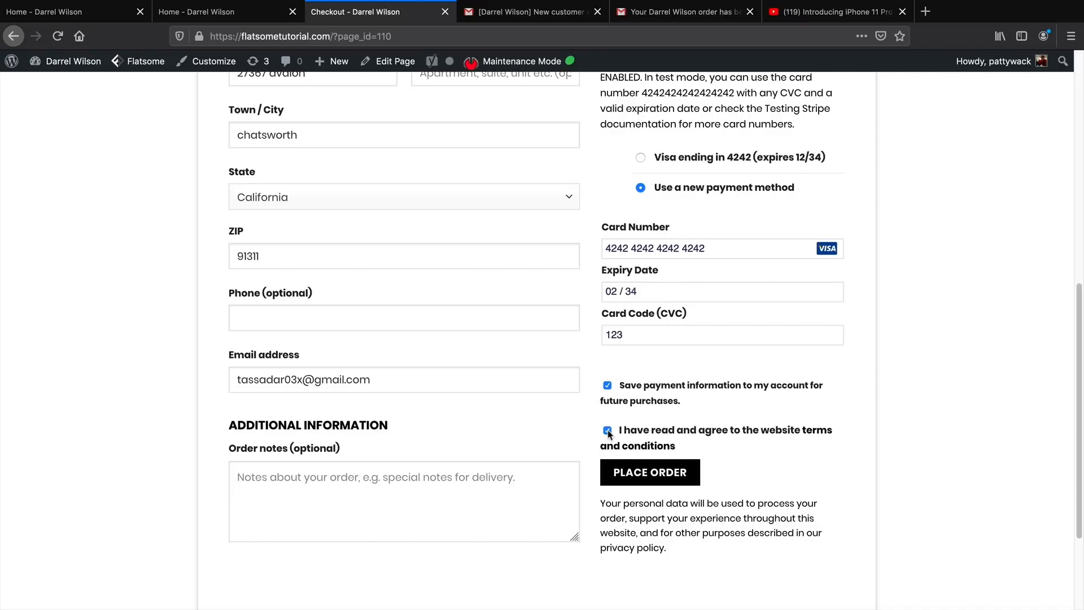
click(638, 479)
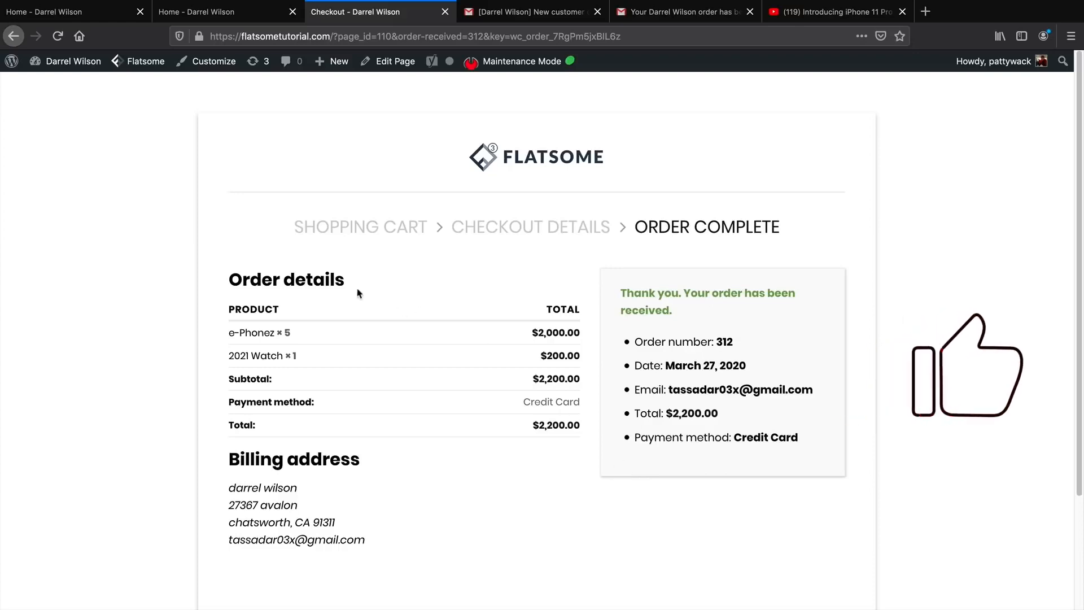
Review the order details and billing address, then open the new-order notification email in Gmail.
drag(329, 282, 224, 293)
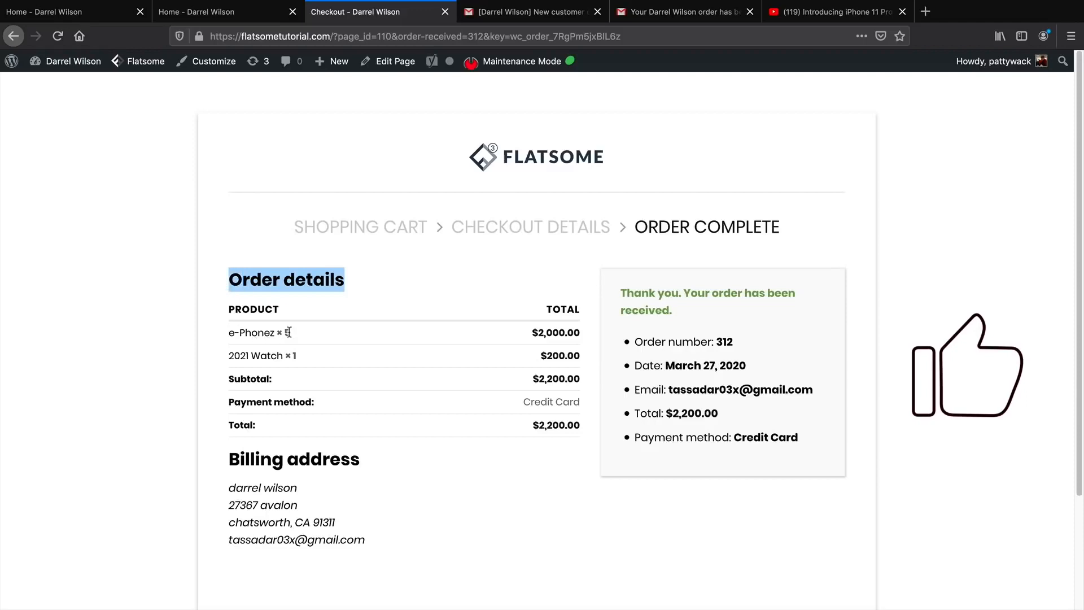
drag(374, 532, 215, 484)
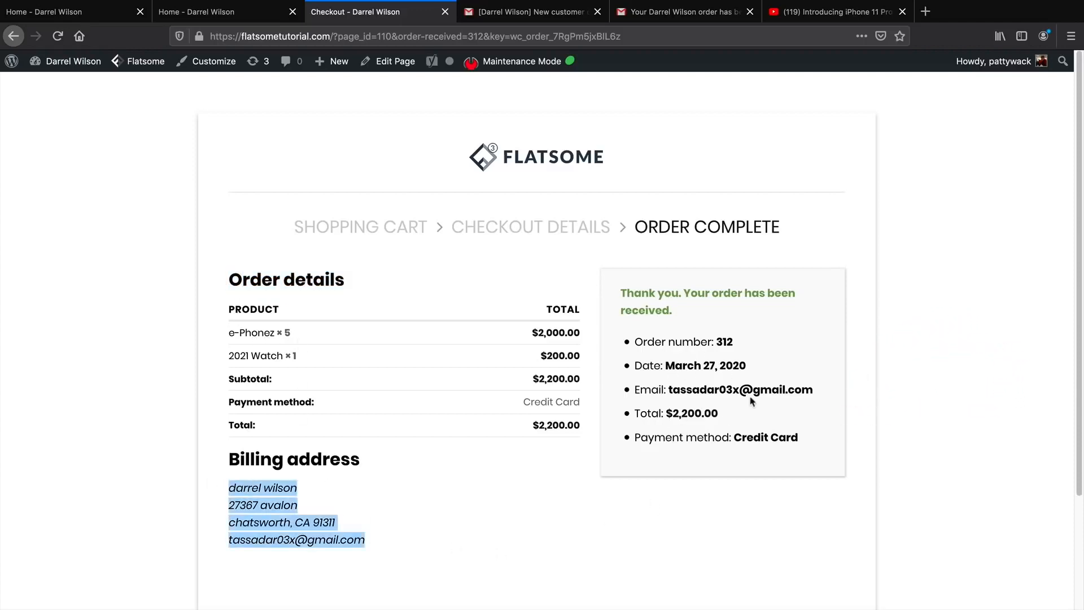
click(704, 330)
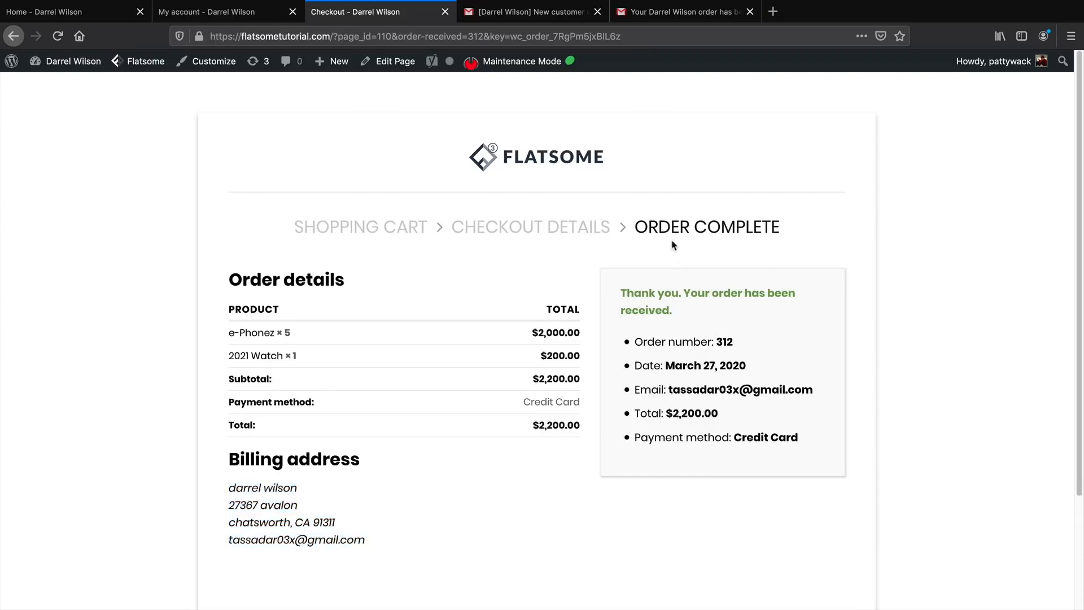
click(531, 12)
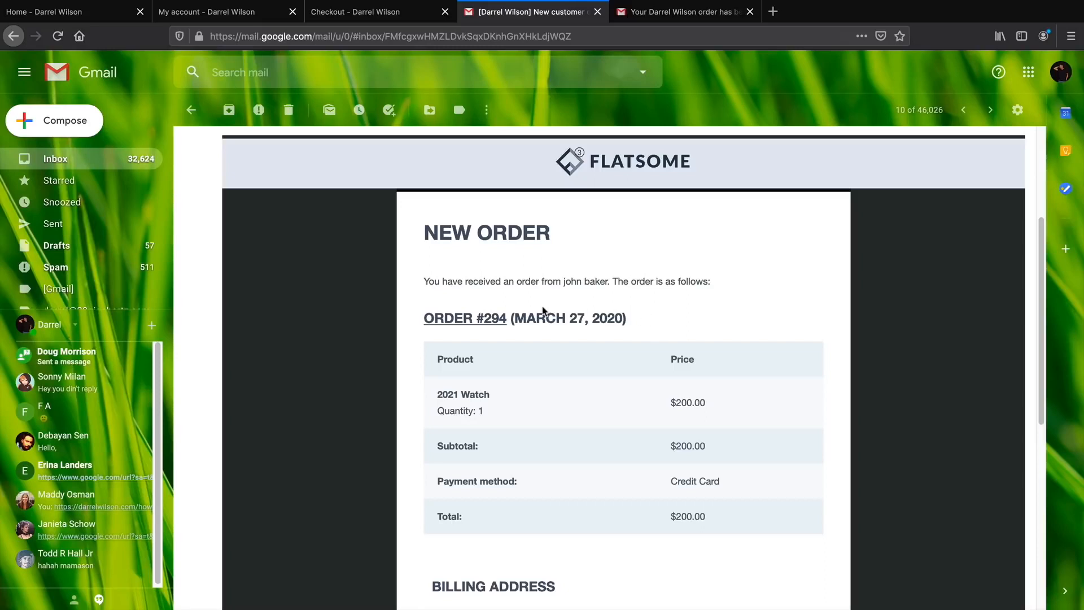
Review the admin New Order email's item quantity, $200.00 subtotal and congratulations line.
scroll(547, 307, down, 1)
drag(467, 267, 613, 268)
scroll(518, 298, down, 3)
drag(445, 281, 486, 282)
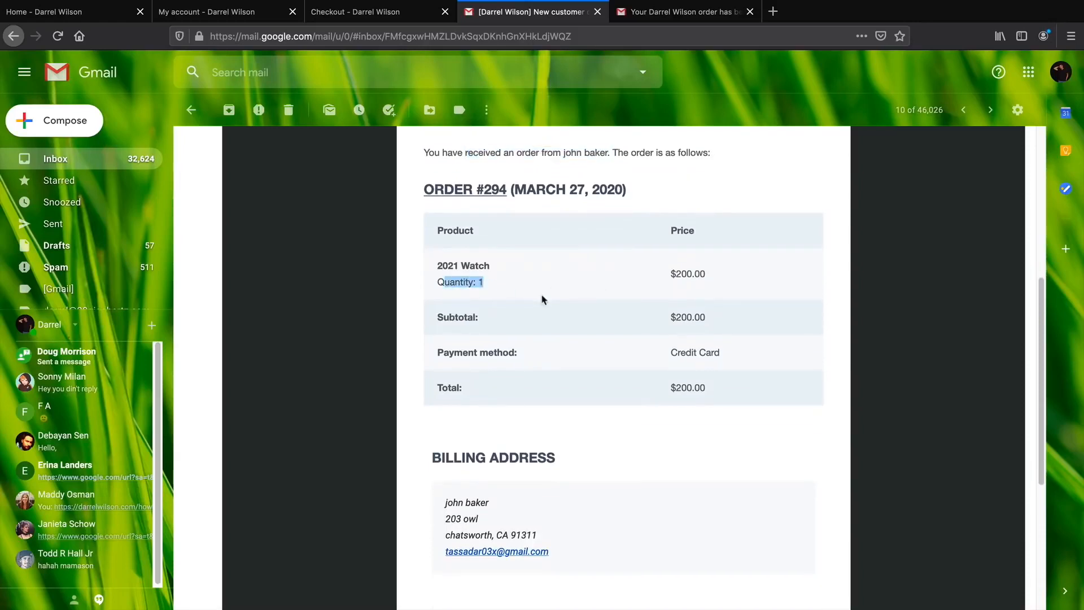
drag(670, 317, 713, 318)
drag(670, 353, 726, 354)
scroll(517, 414, down, 1)
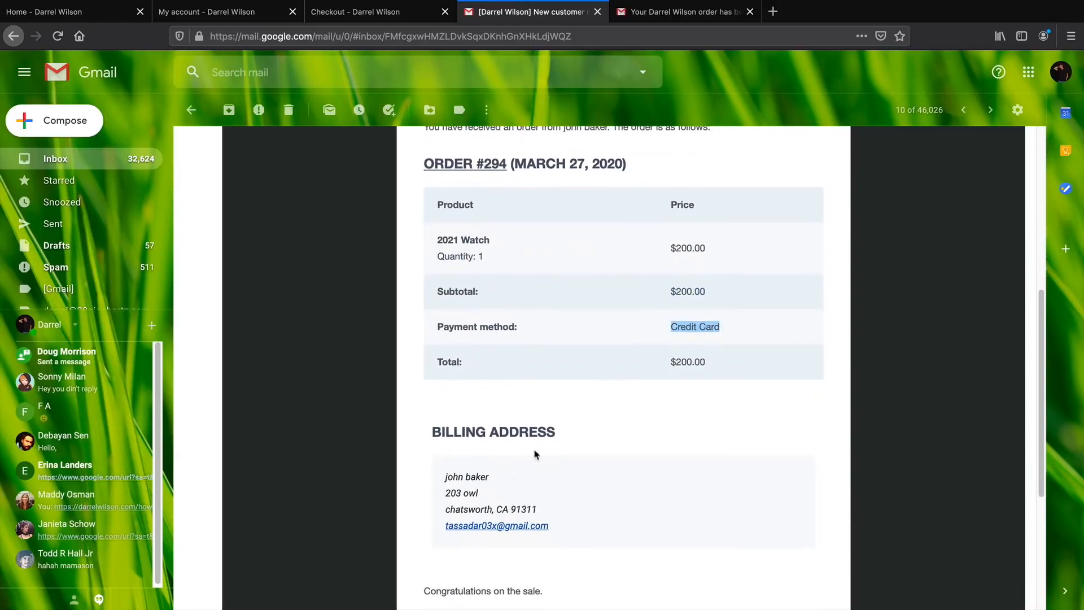
scroll(492, 452, down, 2)
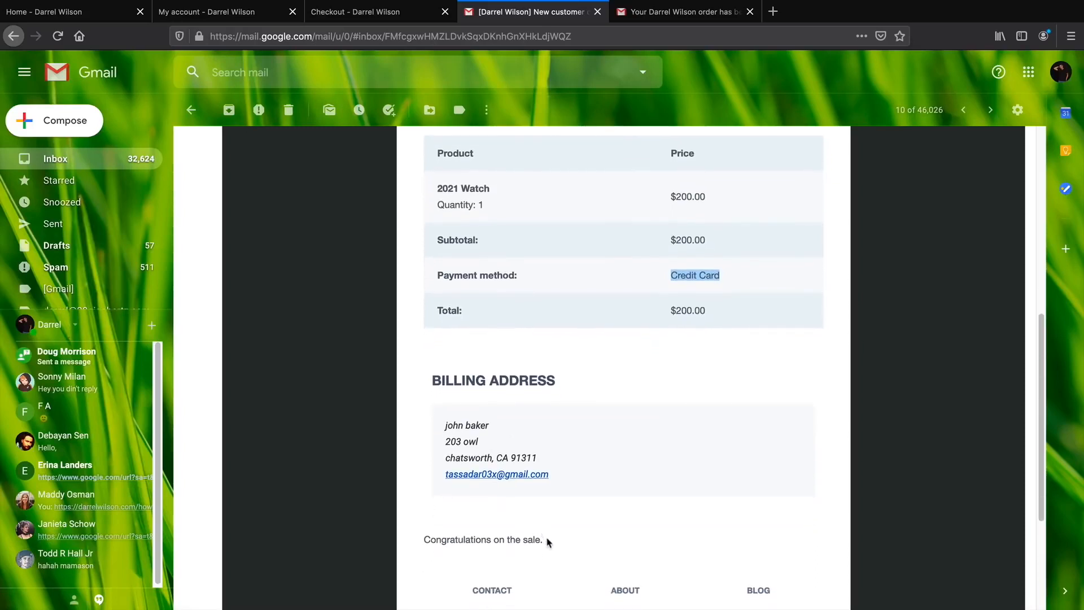
drag(546, 541, 428, 537)
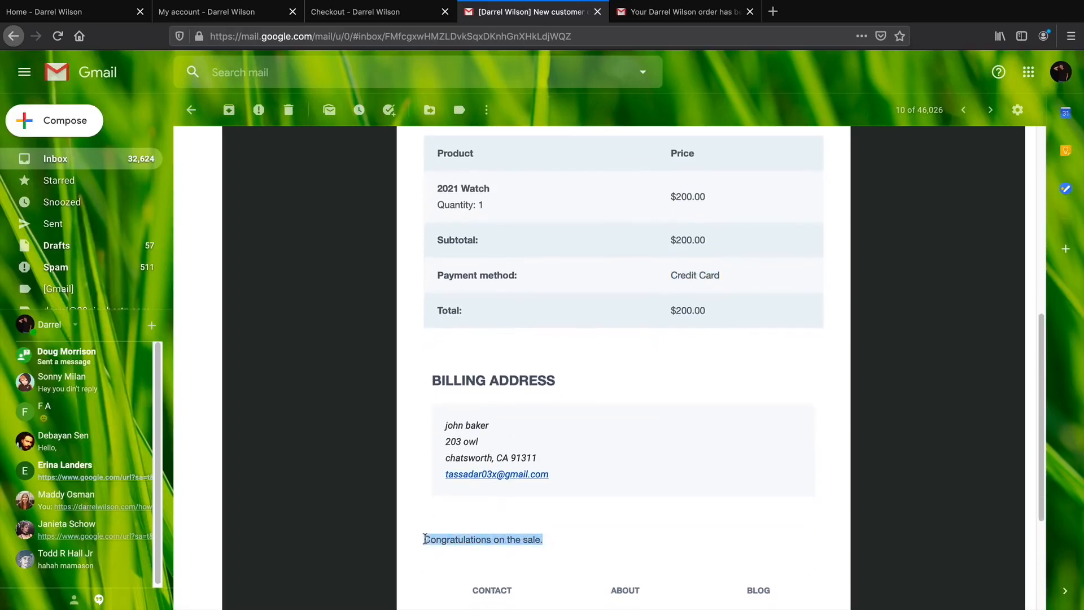
click(541, 514)
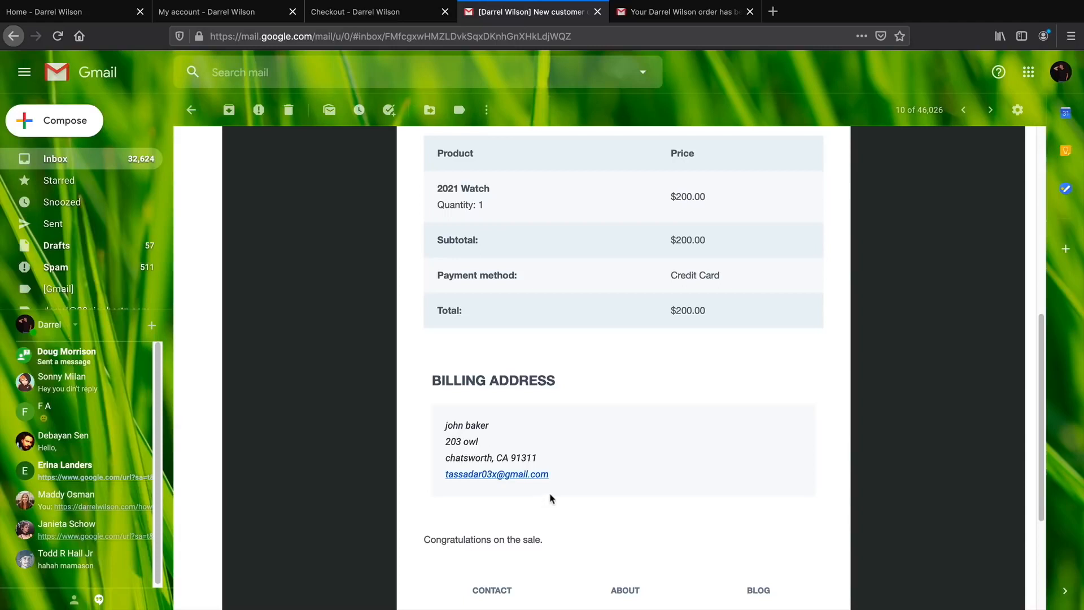
Read the customer's order-received email with billing address, then return to the My account page.
click(672, 16)
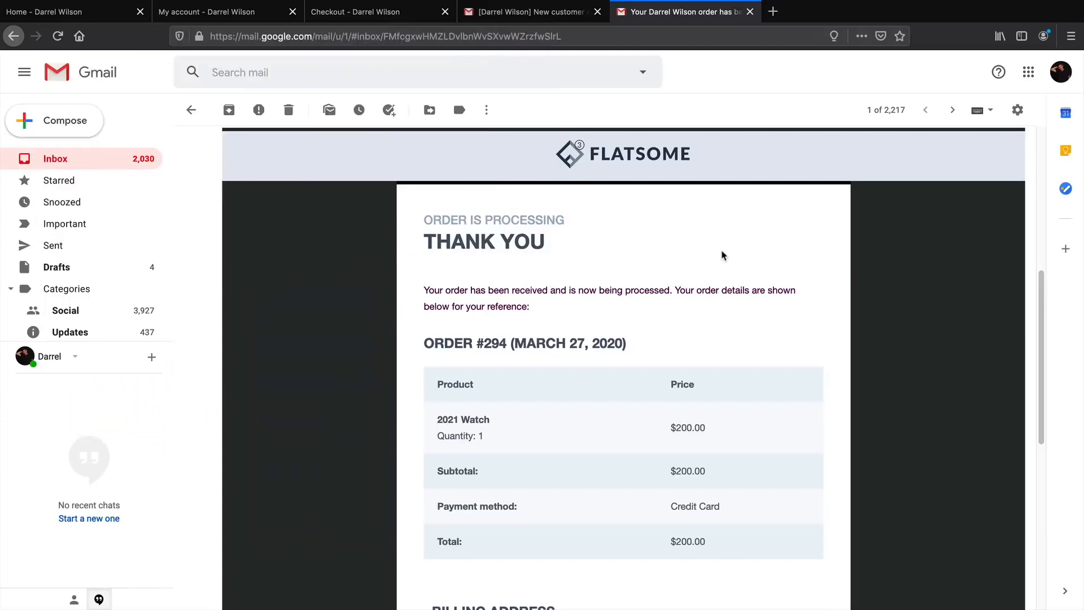
scroll(575, 393, down, 1)
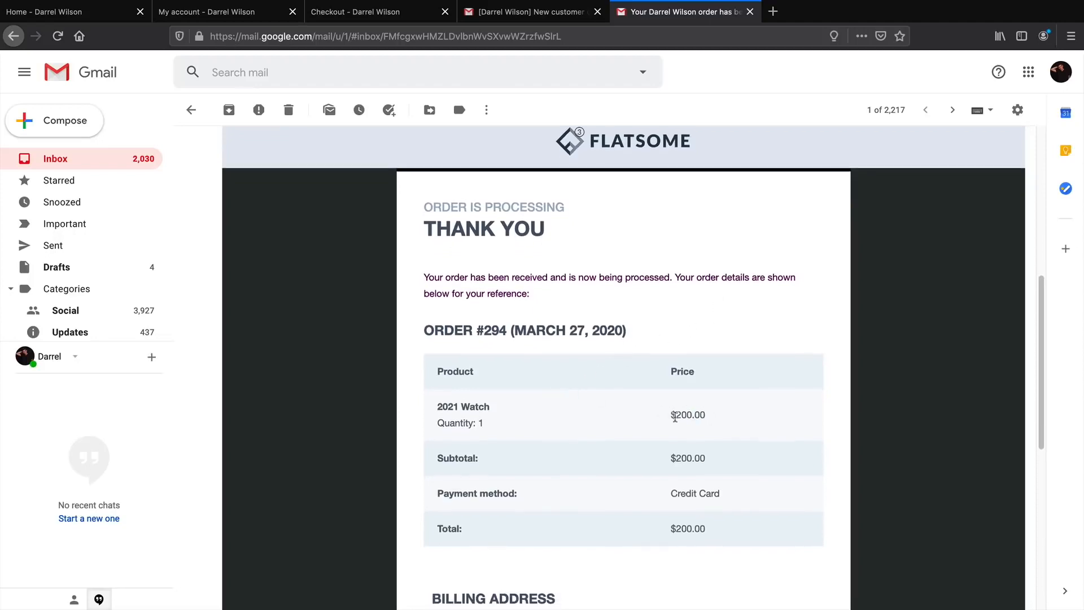
drag(706, 417, 652, 415)
scroll(649, 414, down, 2)
drag(720, 454, 677, 451)
scroll(649, 442, down, 3)
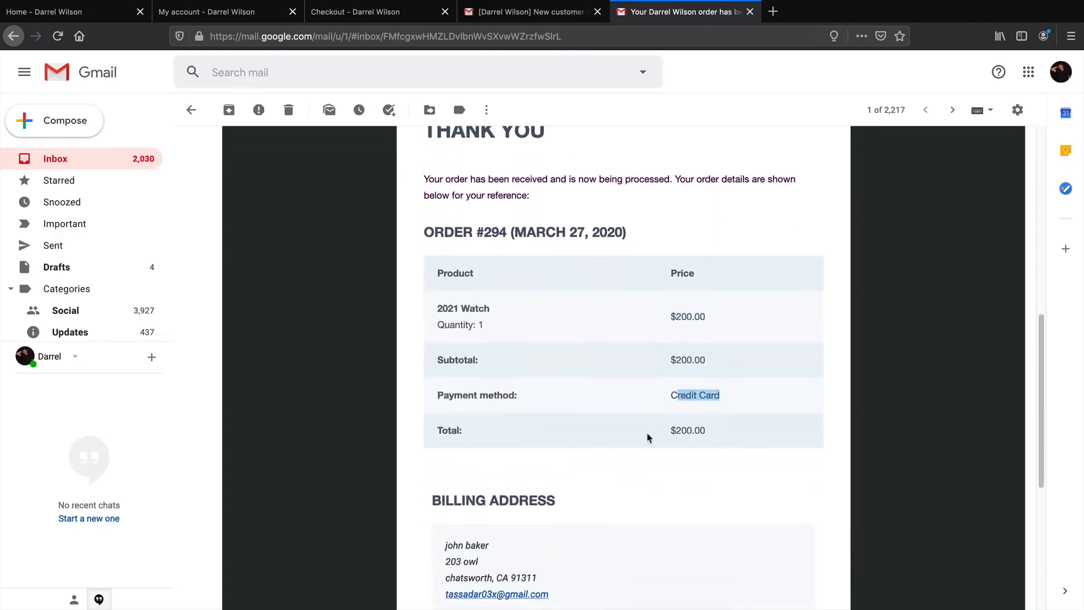
scroll(648, 437, down, 3)
drag(433, 422, 568, 428)
scroll(568, 428, down, 1)
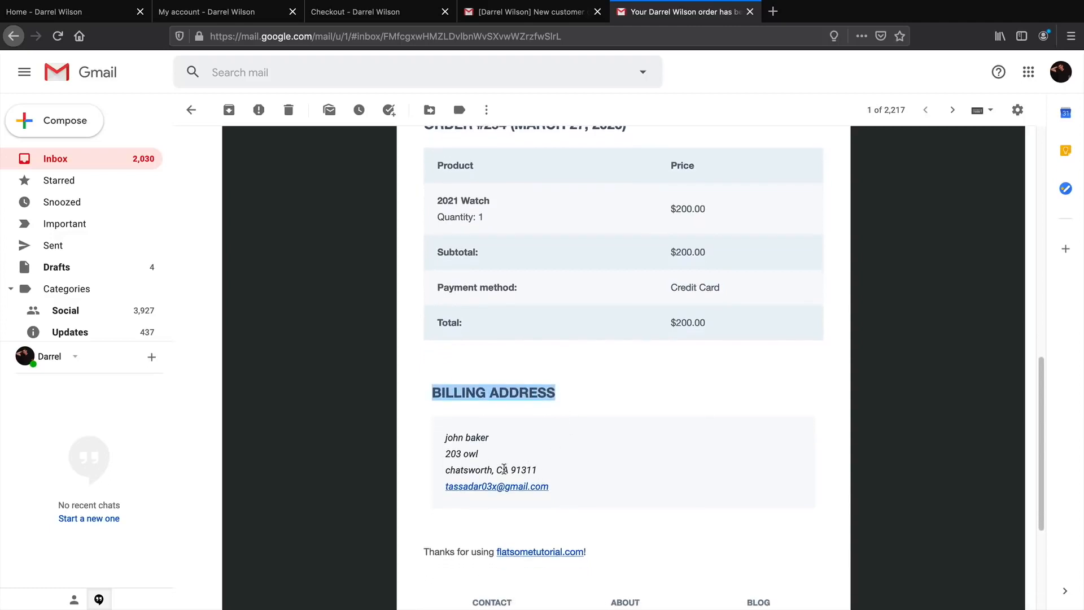
drag(438, 437, 489, 468)
drag(423, 552, 599, 556)
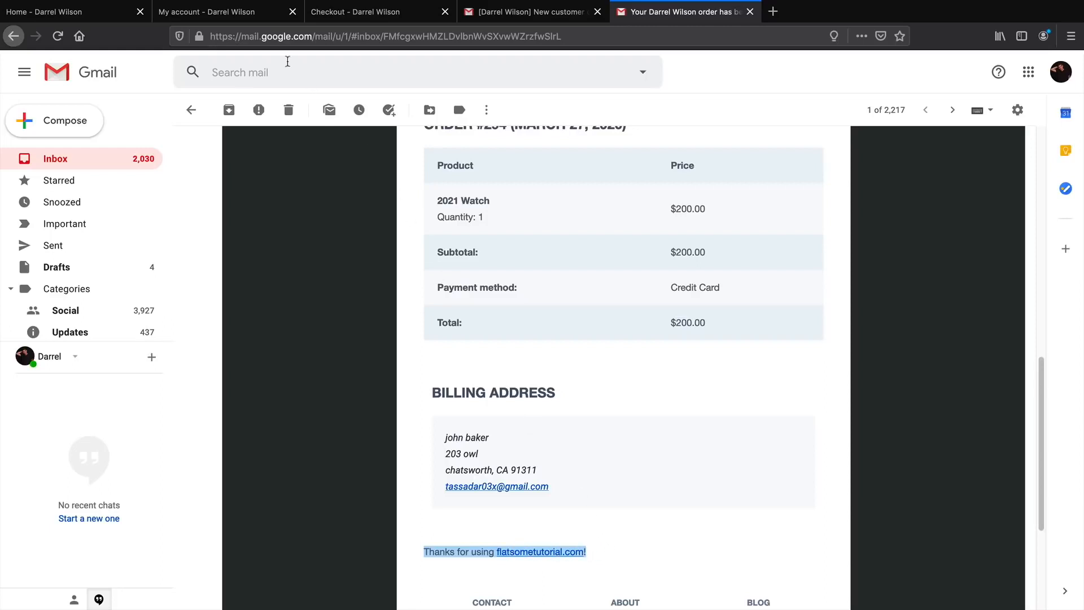
click(258, 17)
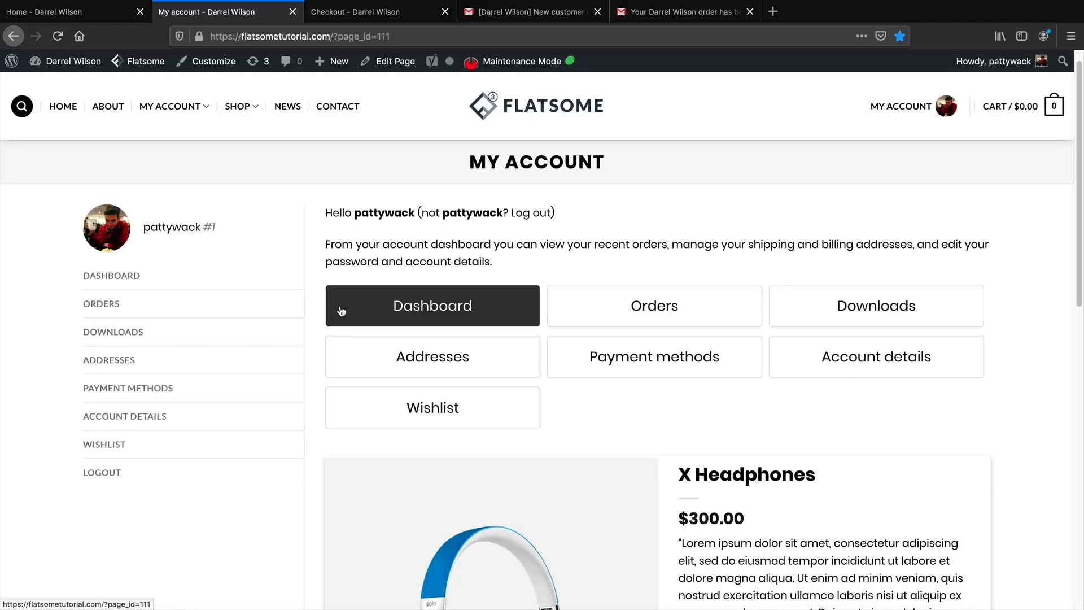
Browse the account's Orders, Addresses, Payment methods and Account details sections, then the dashboard.
click(150, 304)
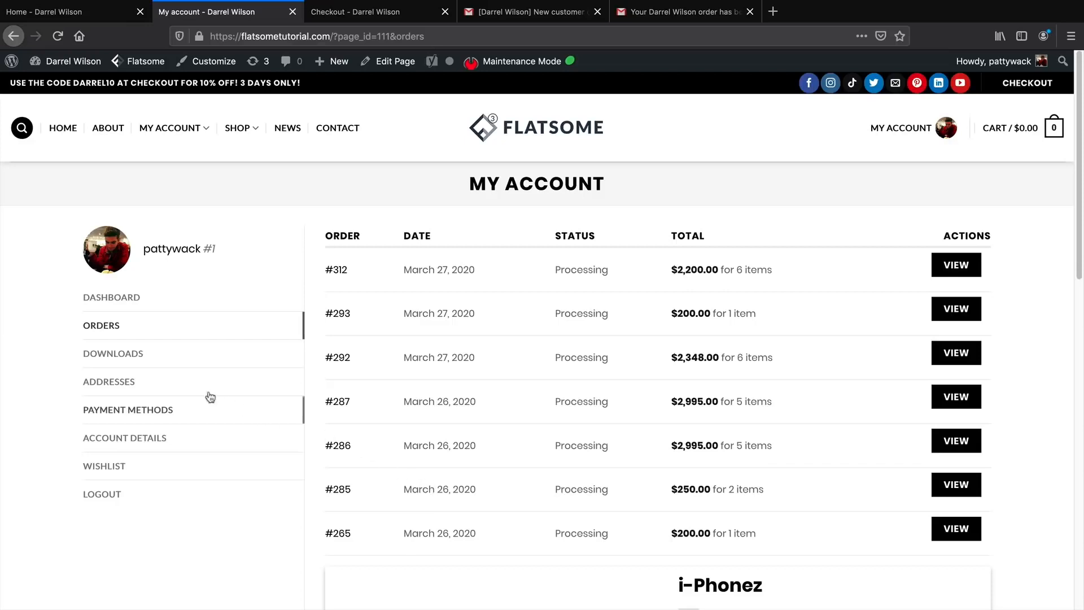
click(113, 385)
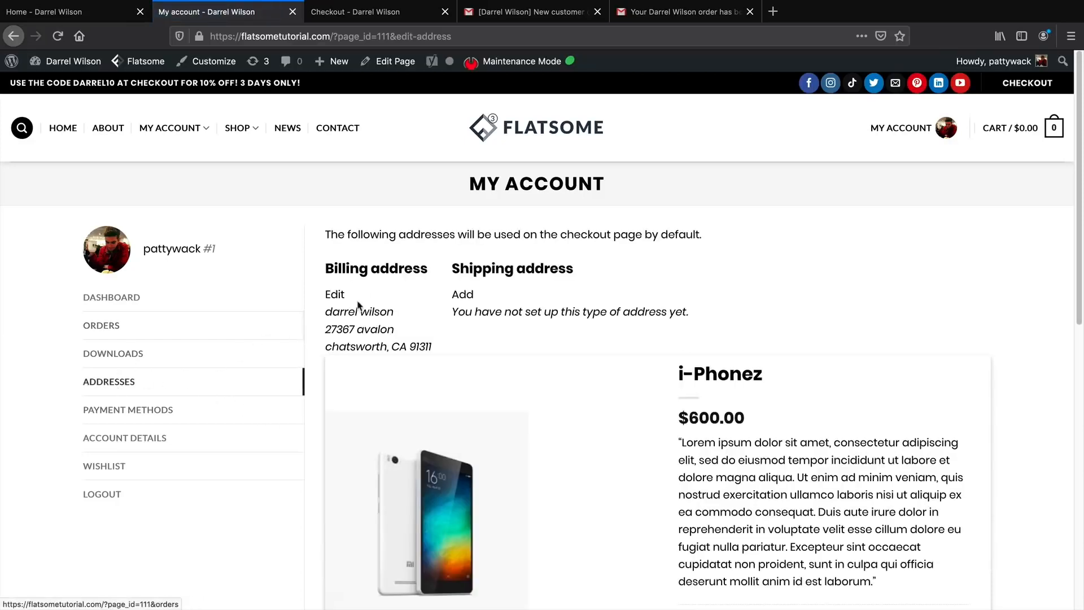
click(157, 414)
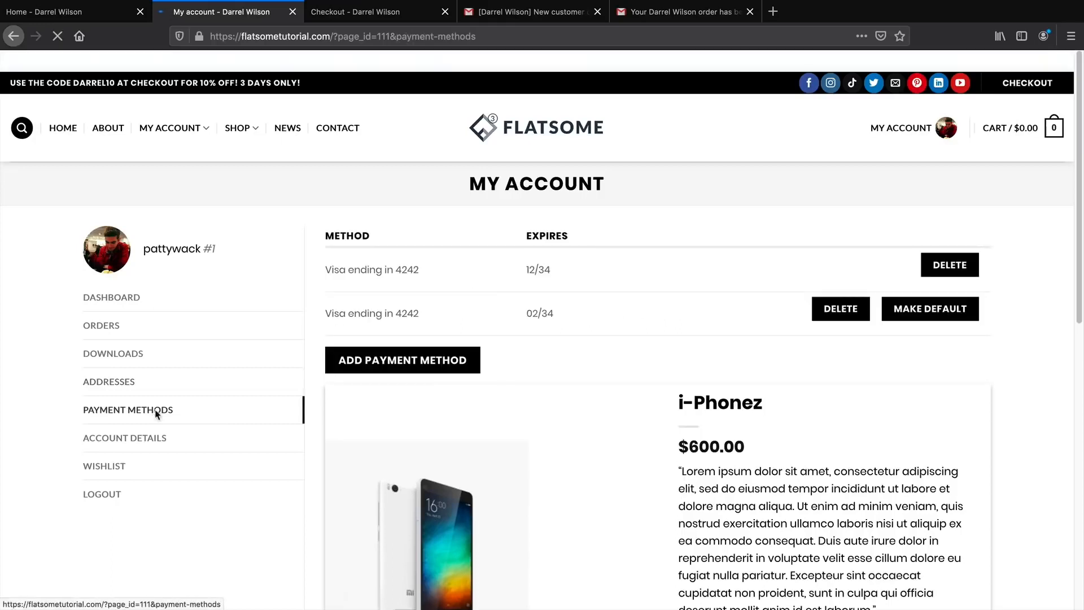
drag(421, 314, 326, 320)
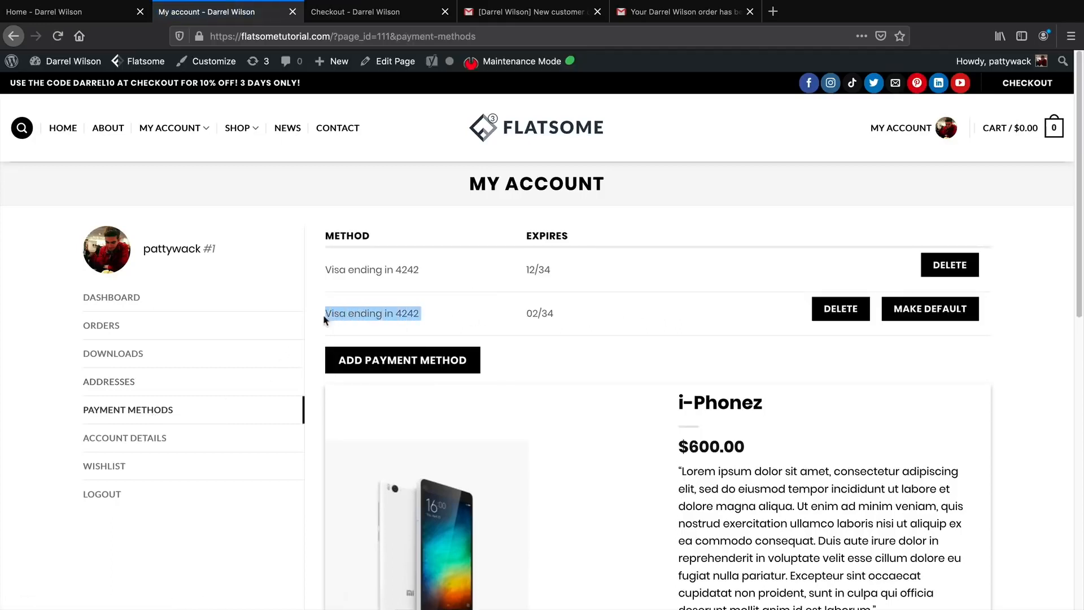
click(151, 444)
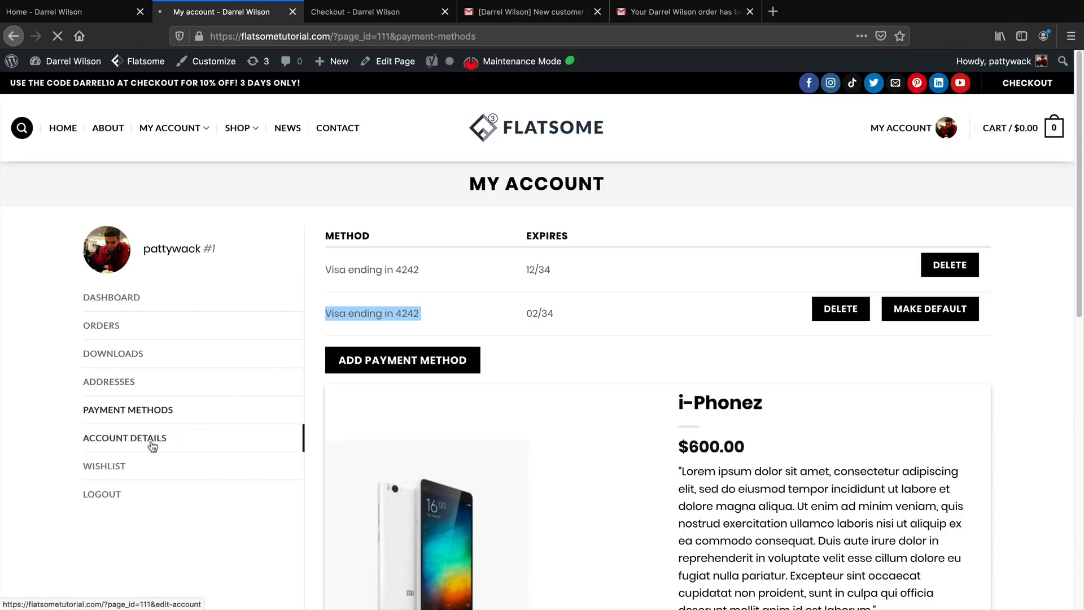
click(127, 299)
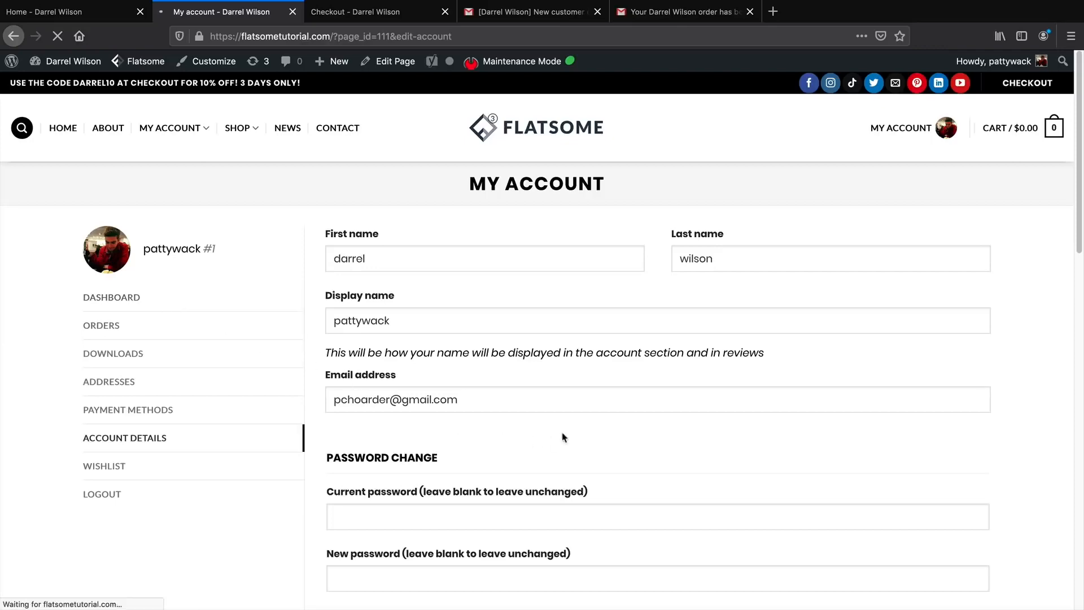
Advance the product slider past Headphones and X Headphones to the 2021 Watch.
scroll(844, 424, down, 3)
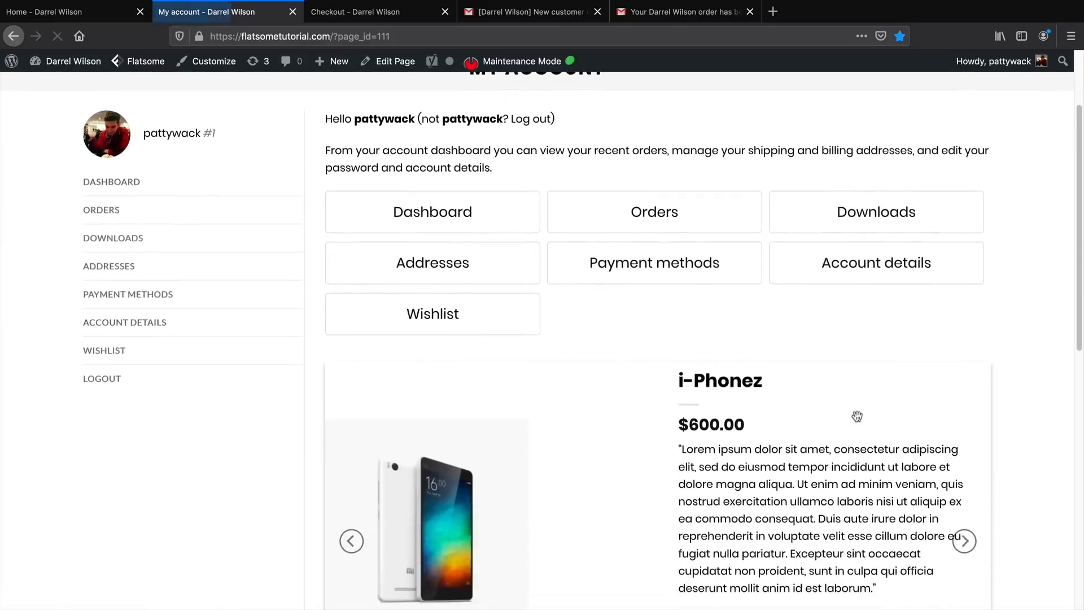
click(965, 509)
scroll(966, 509, down, 2)
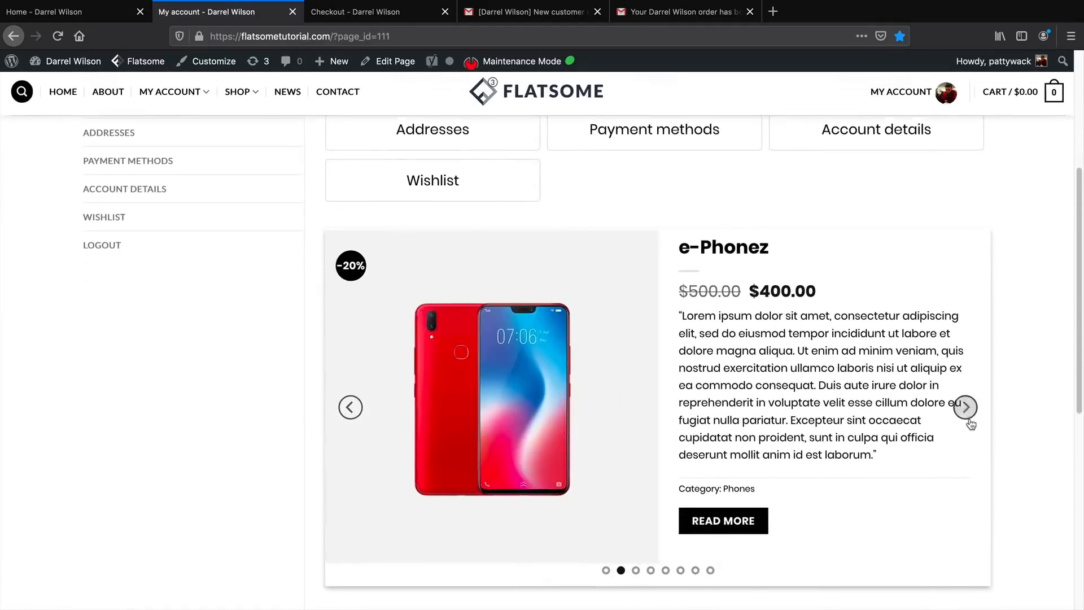
click(967, 409)
click(967, 409)
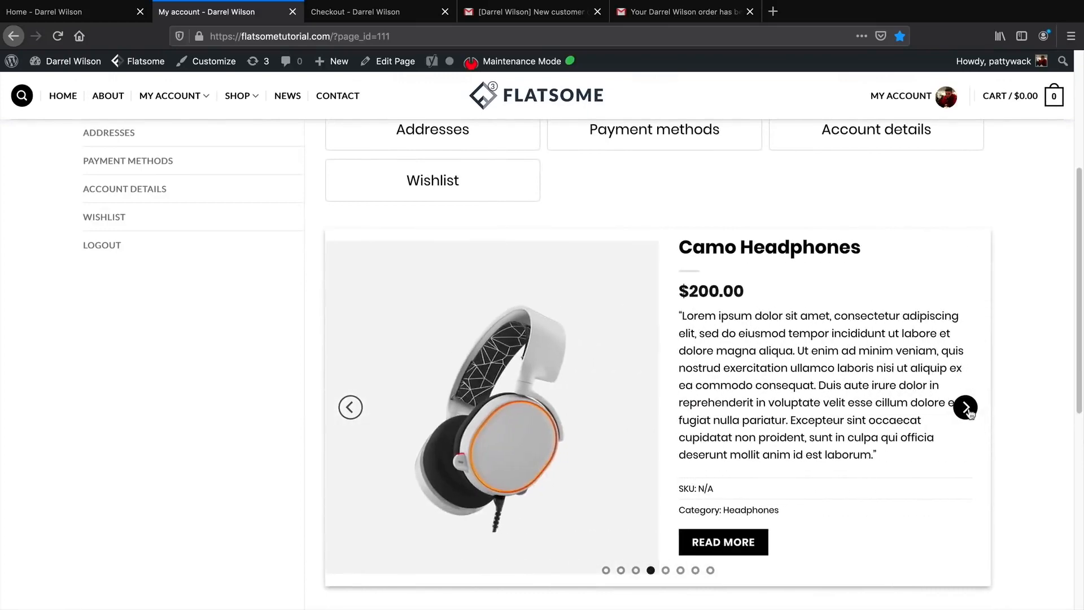
click(967, 410)
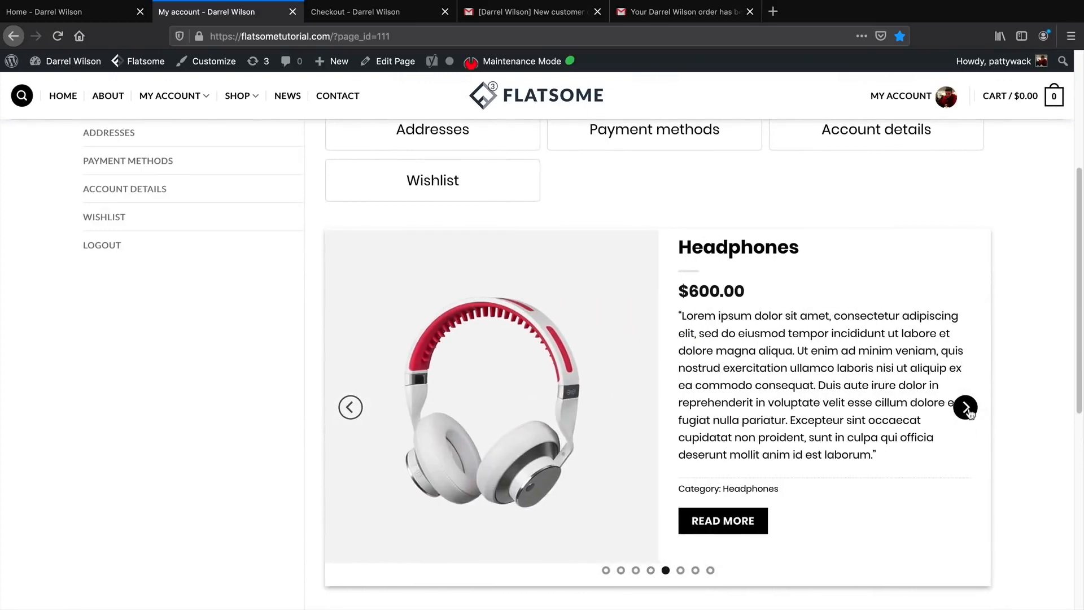
click(968, 412)
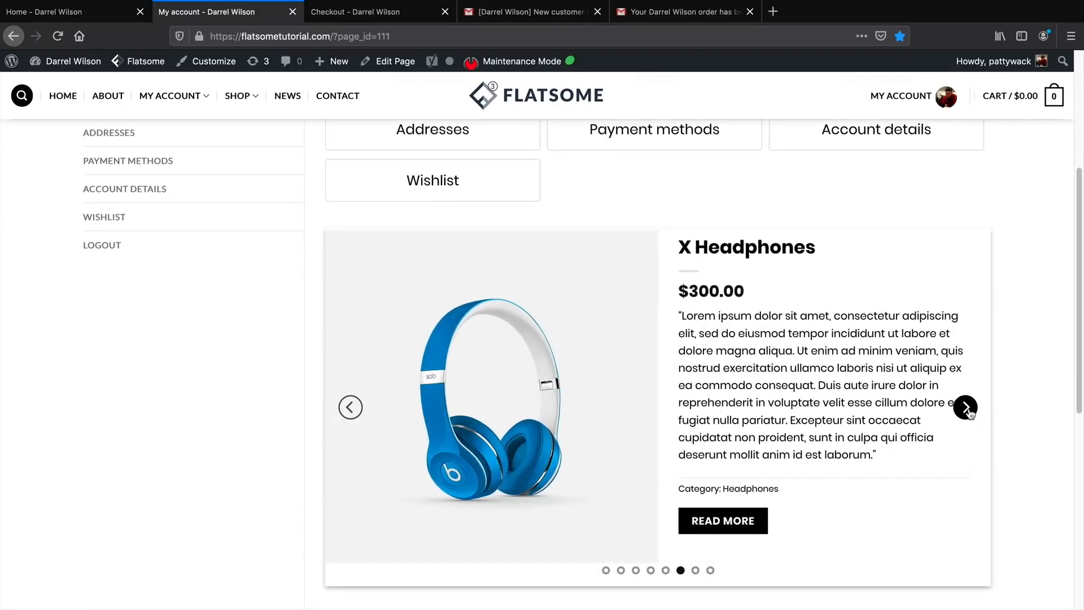
click(967, 408)
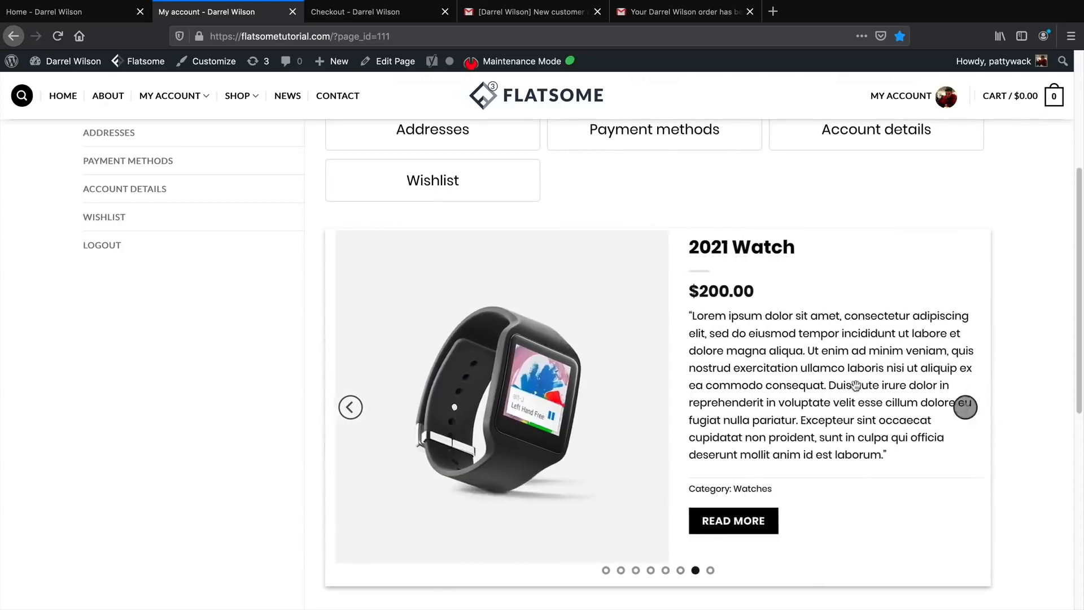
scroll(854, 389, up, 5)
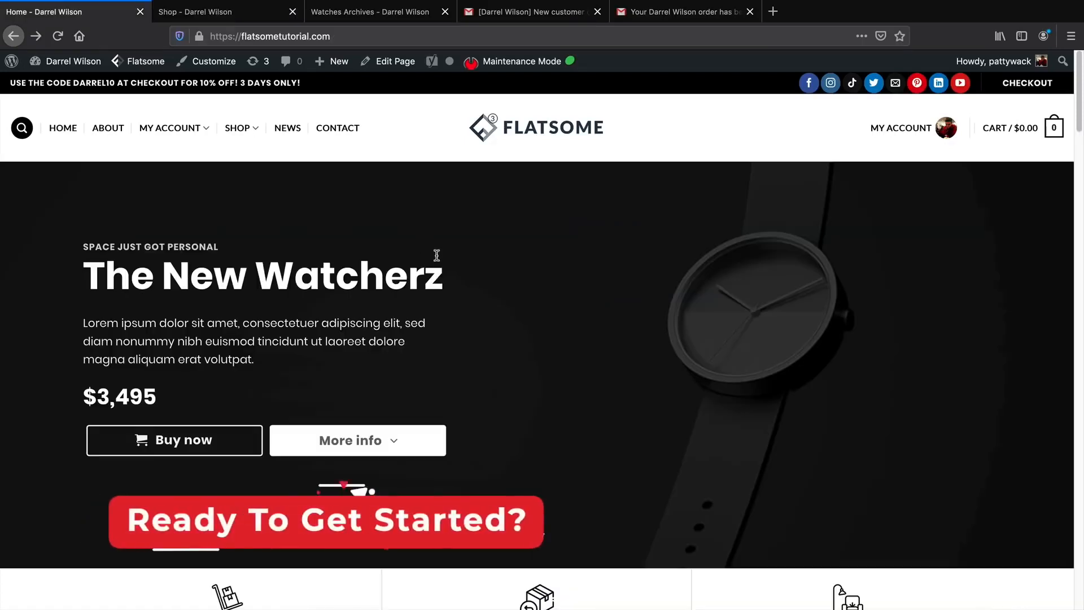
Browse the Shop product grid and the Watches category, then return to the store homepage.
click(228, 12)
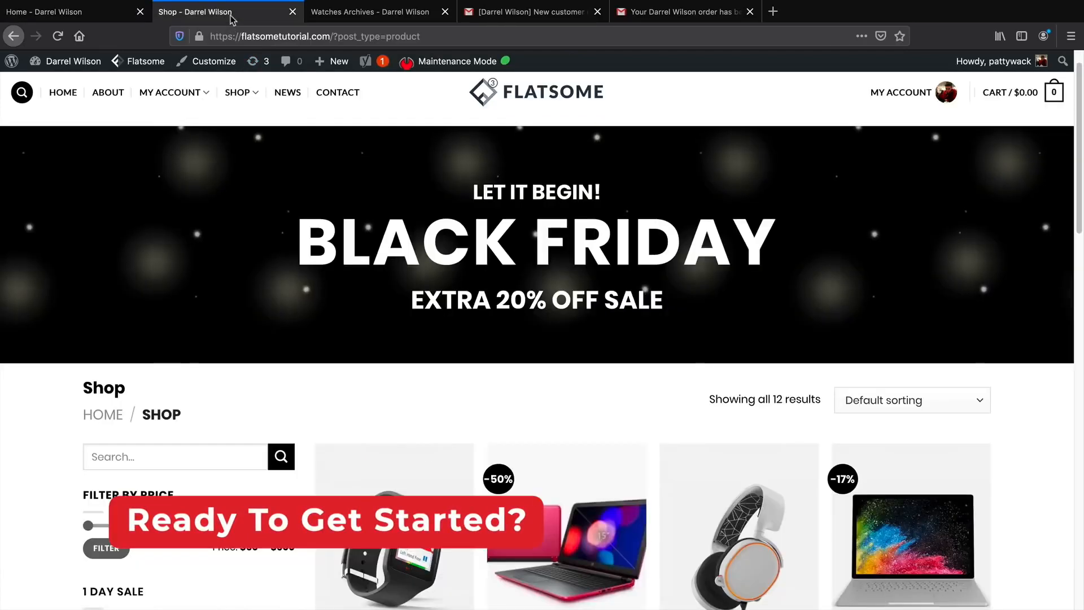
scroll(293, 239, down, 5)
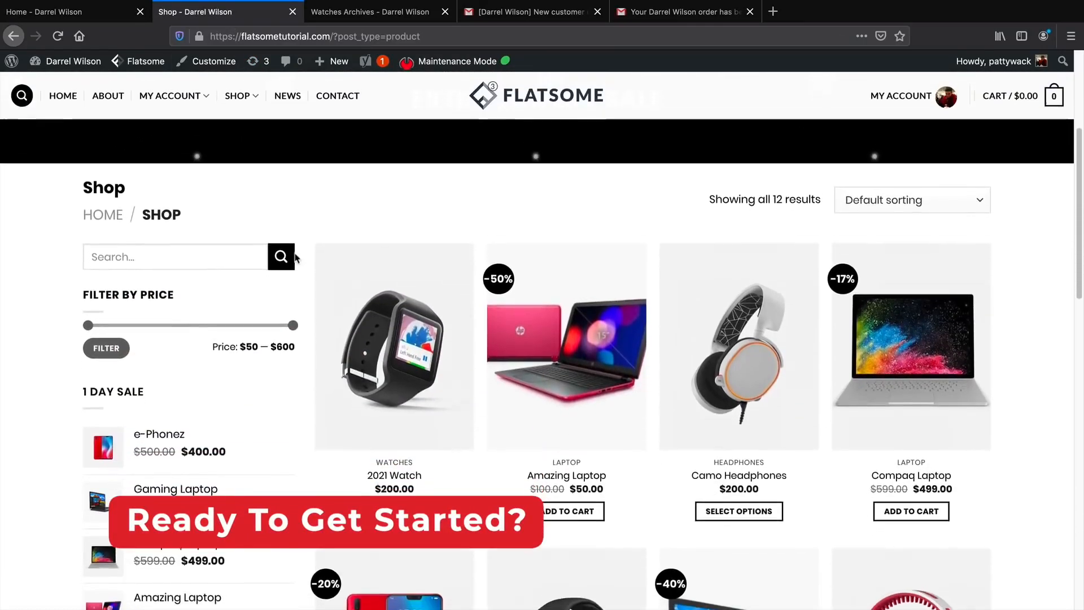
scroll(301, 292, down, 5)
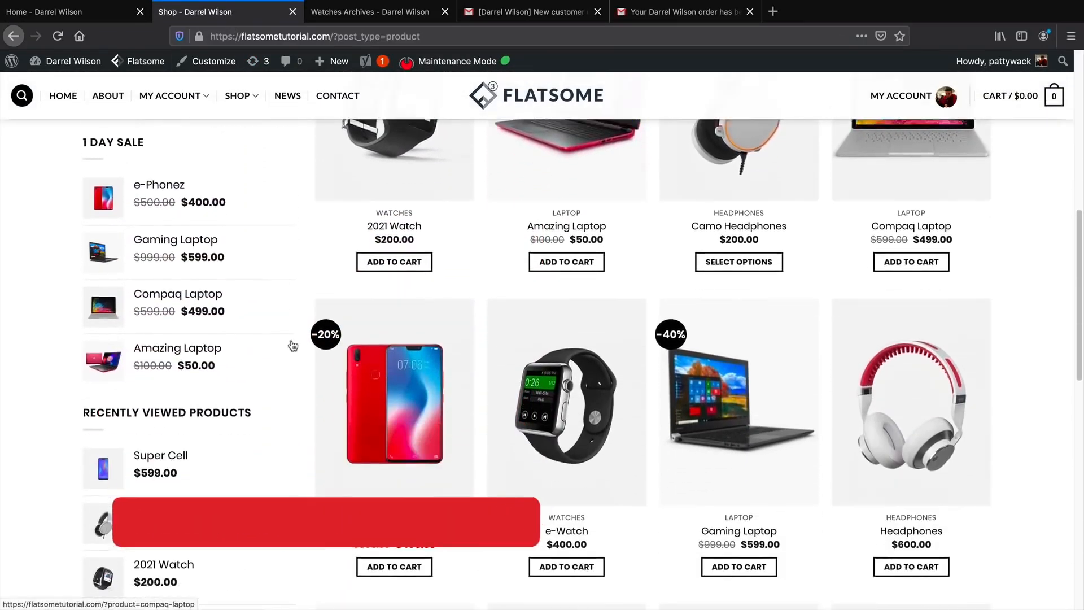
scroll(287, 352, down, 2)
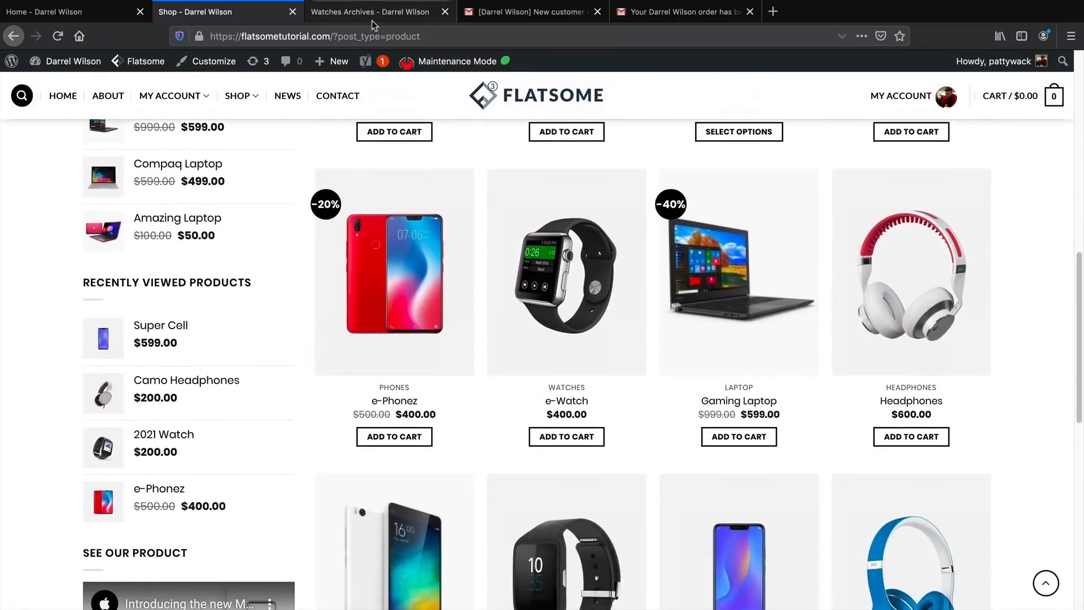
click(372, 20)
click(88, 18)
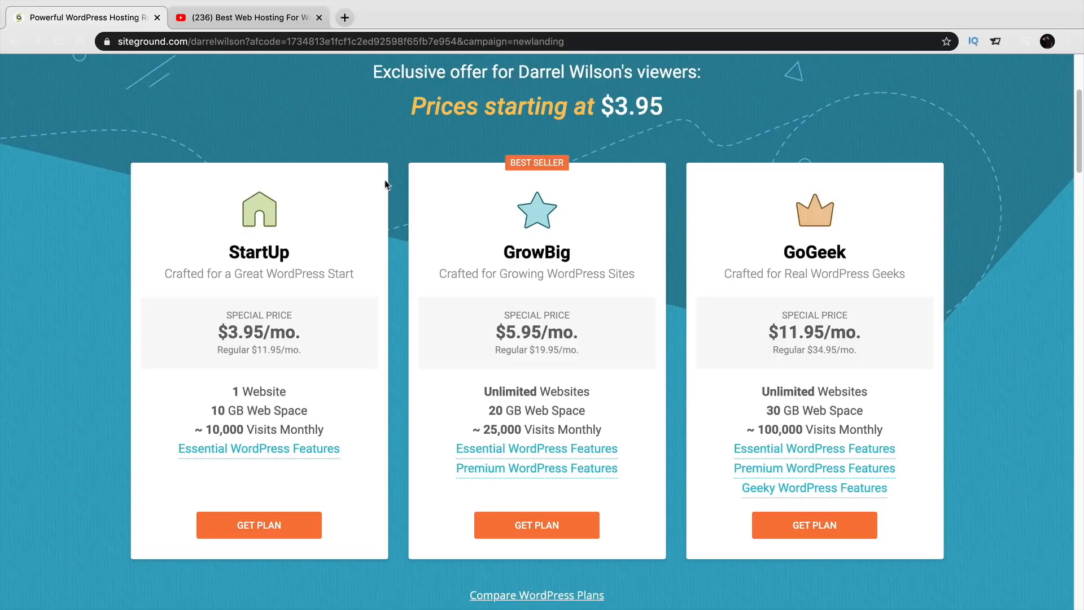
Check the hosting review video, then compare the StartUp, GrowBig and GoGeek plan cards.
click(292, 20)
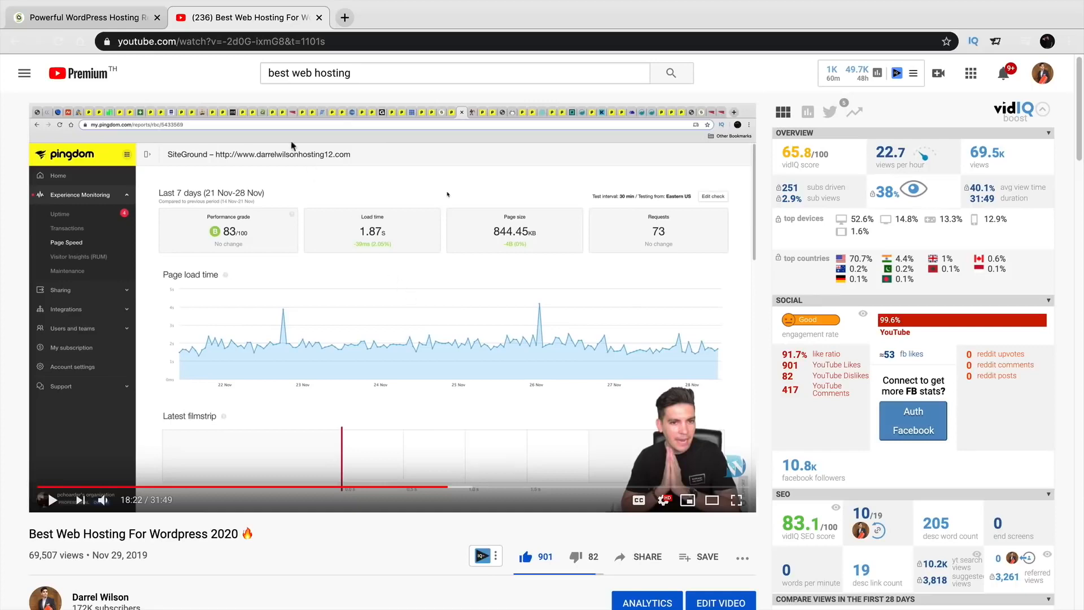
click(111, 20)
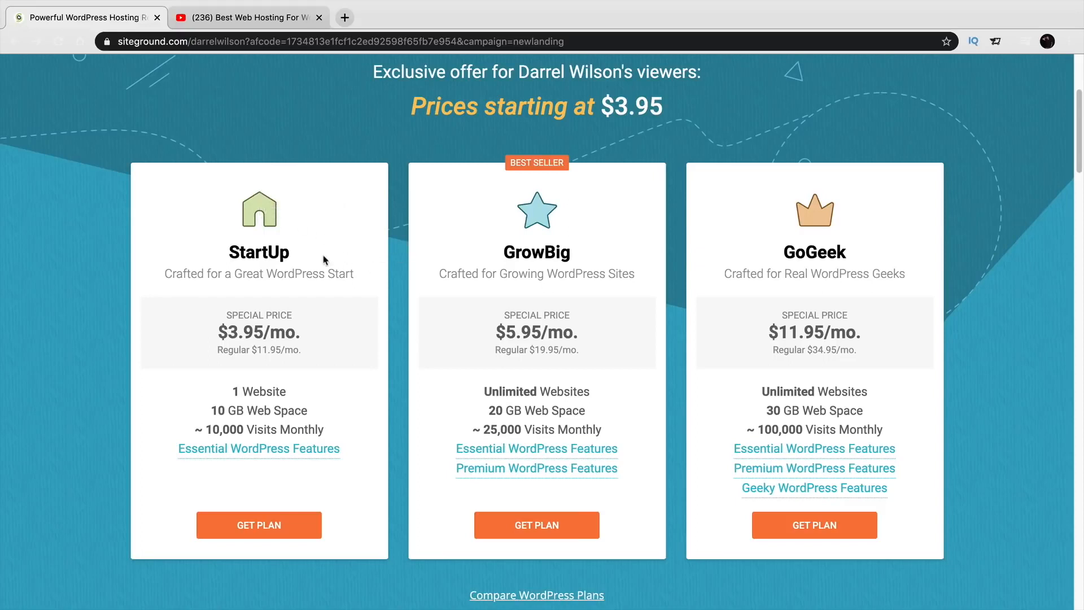
double_click(281, 252)
double_click(517, 255)
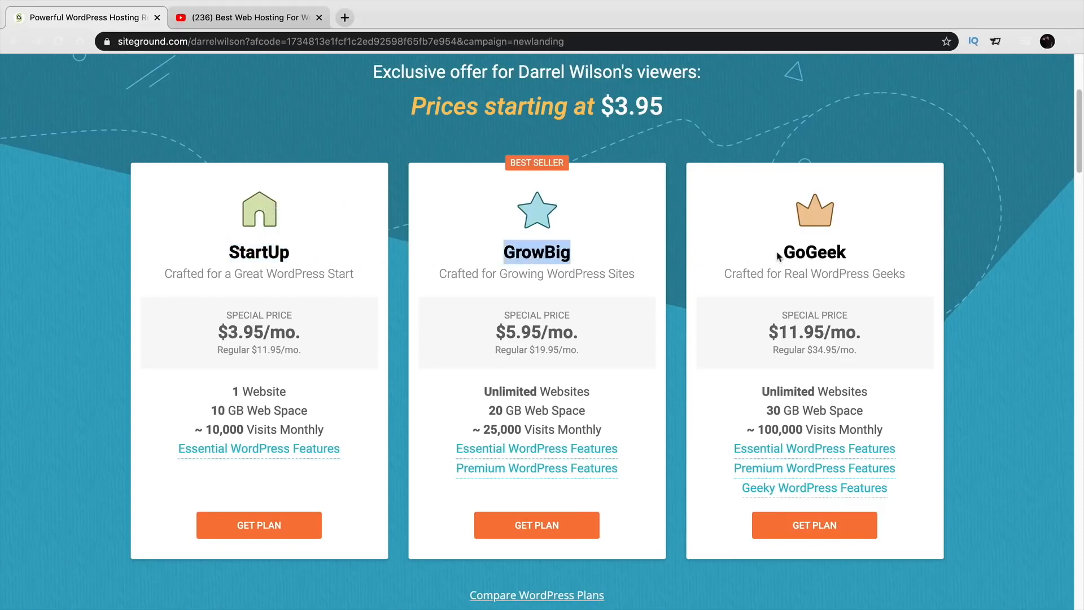
double_click(808, 253)
click(669, 284)
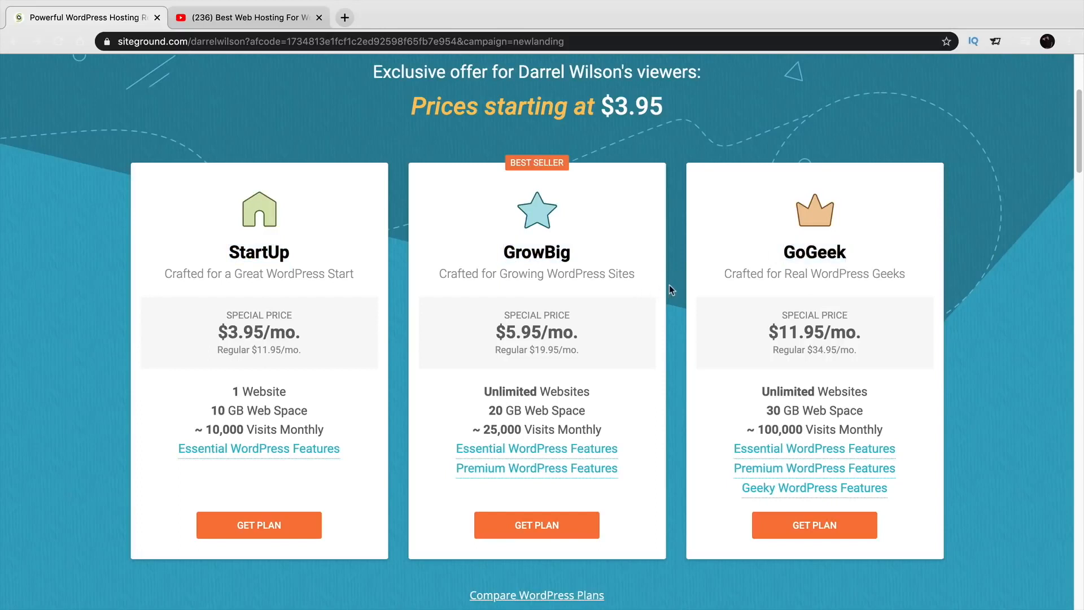
Compare GrowBig's Unlimited Websites against StartUp's 1 Website and order the GrowBig plan.
double_click(564, 254)
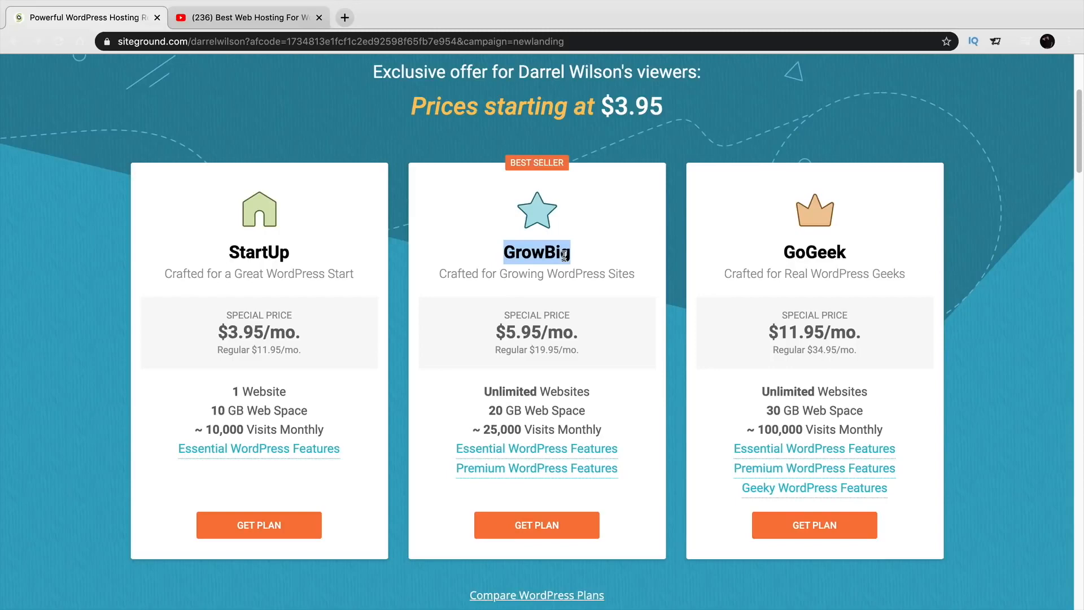
drag(592, 392, 479, 392)
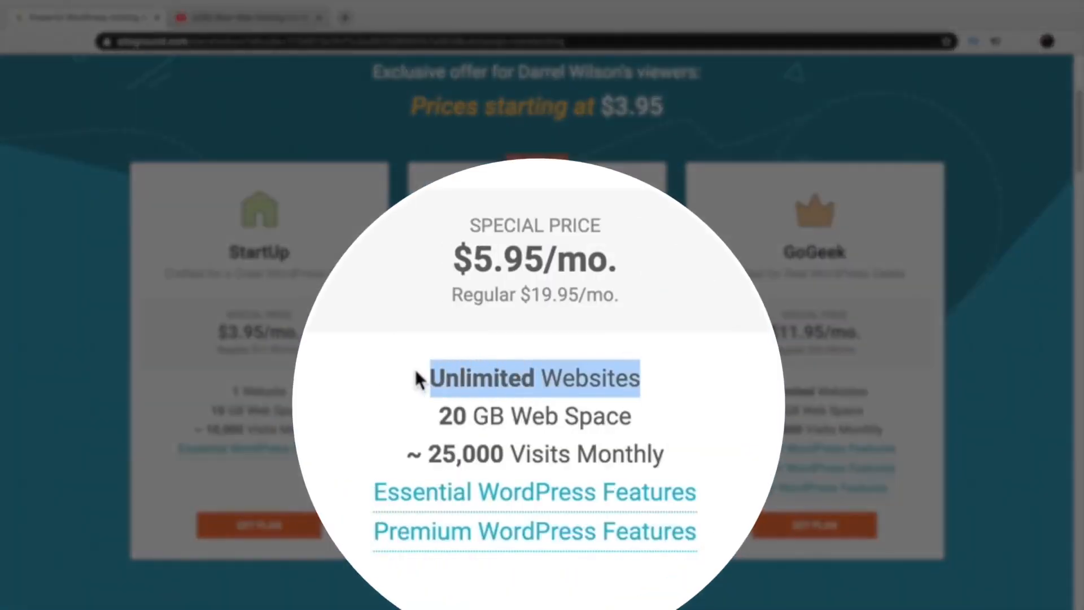
drag(286, 391, 227, 396)
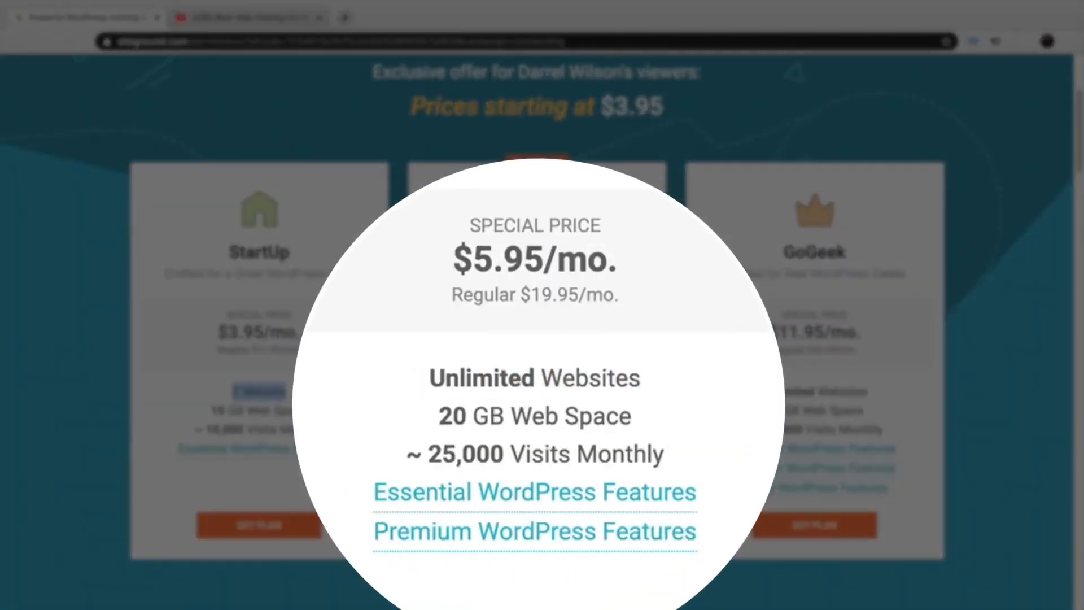
click(559, 375)
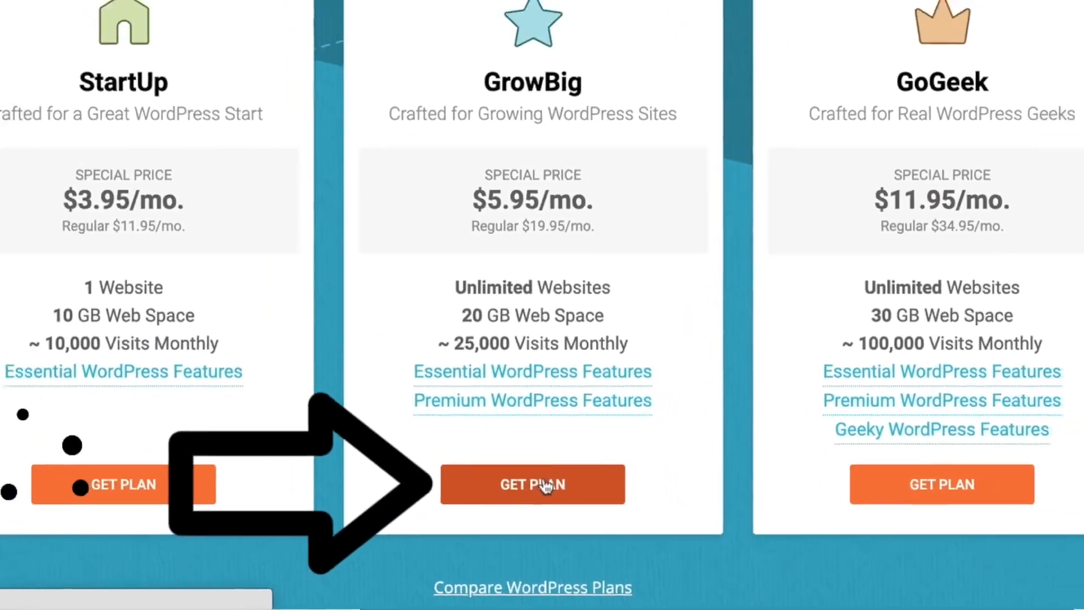
click(545, 483)
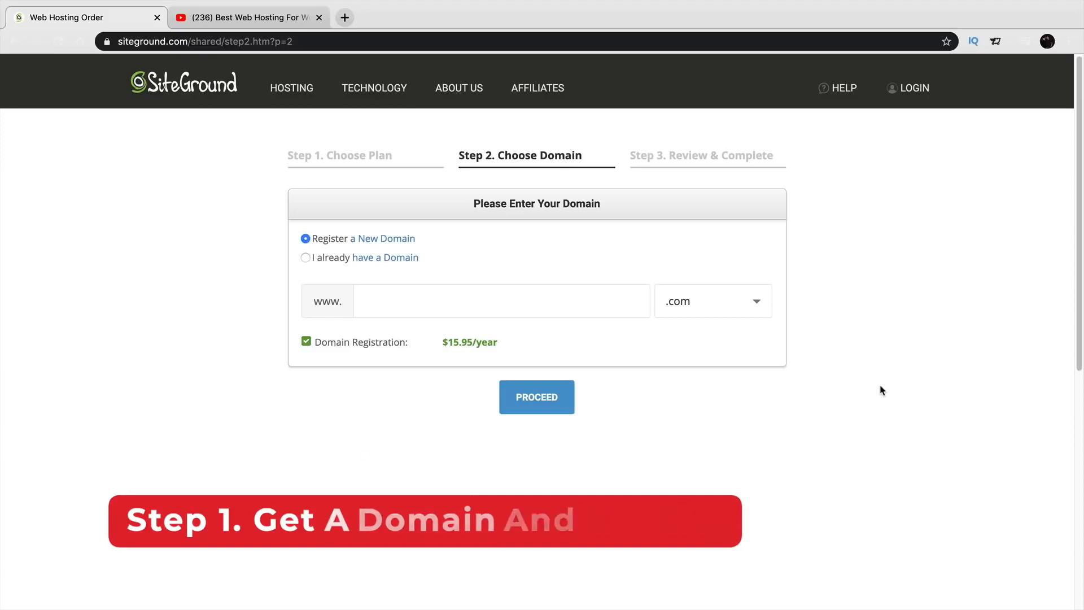
Enter pattywacktutorial.com as the new domain and proceed to check its availability.
click(561, 303)
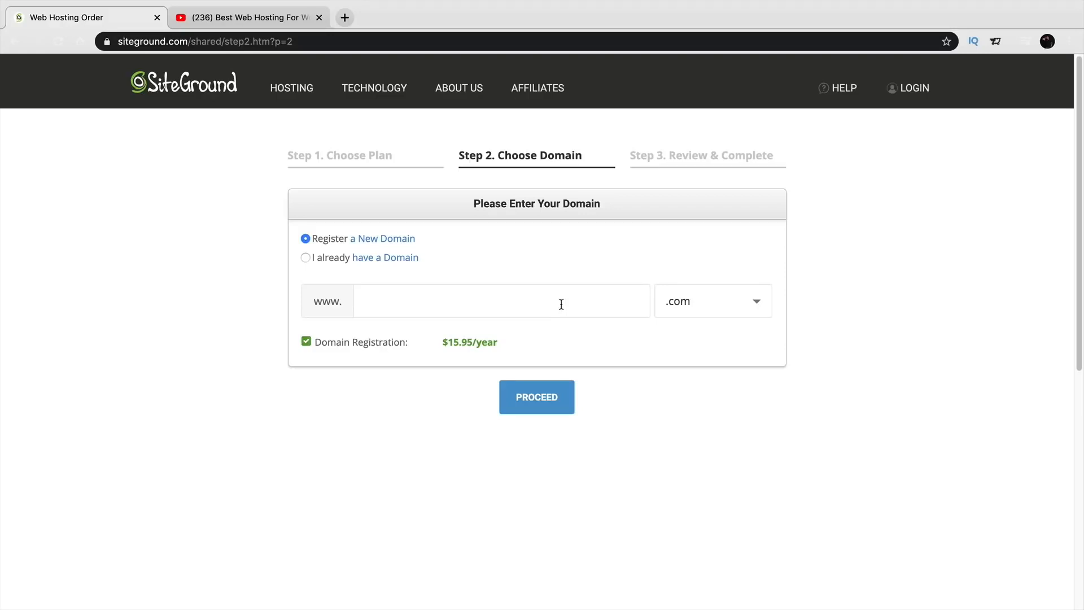
text(pattywacktutorial)
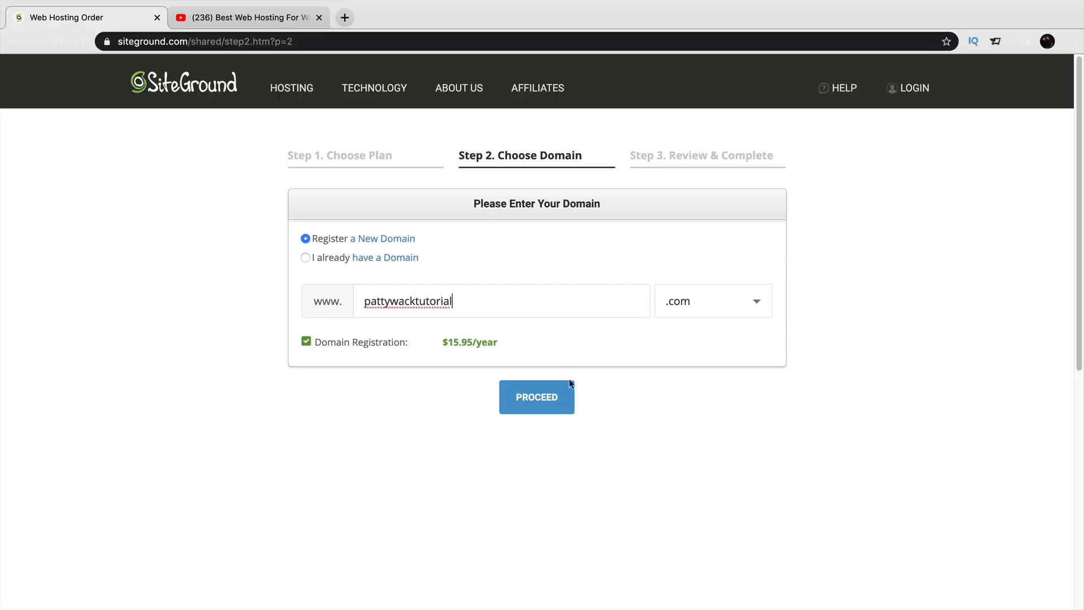
click(552, 400)
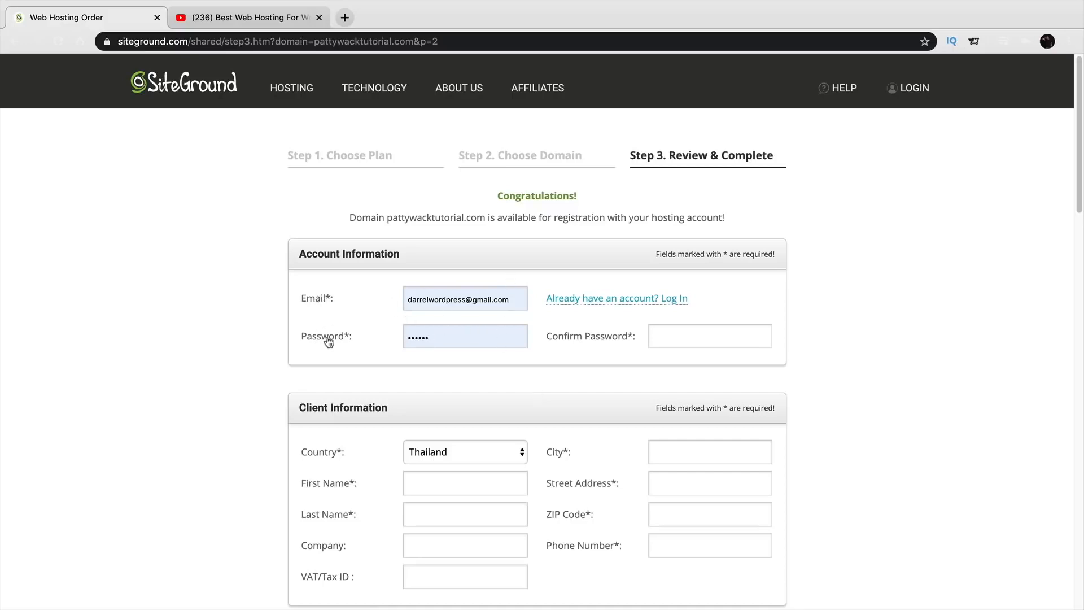
scroll(329, 342, down, 1)
scroll(328, 342, down, 3)
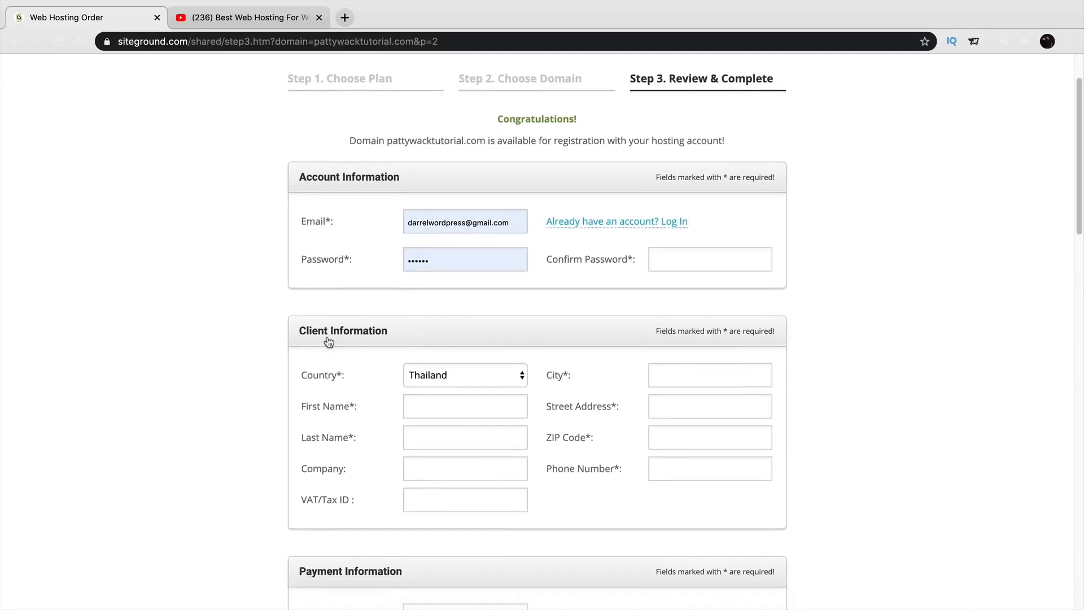
click(459, 357)
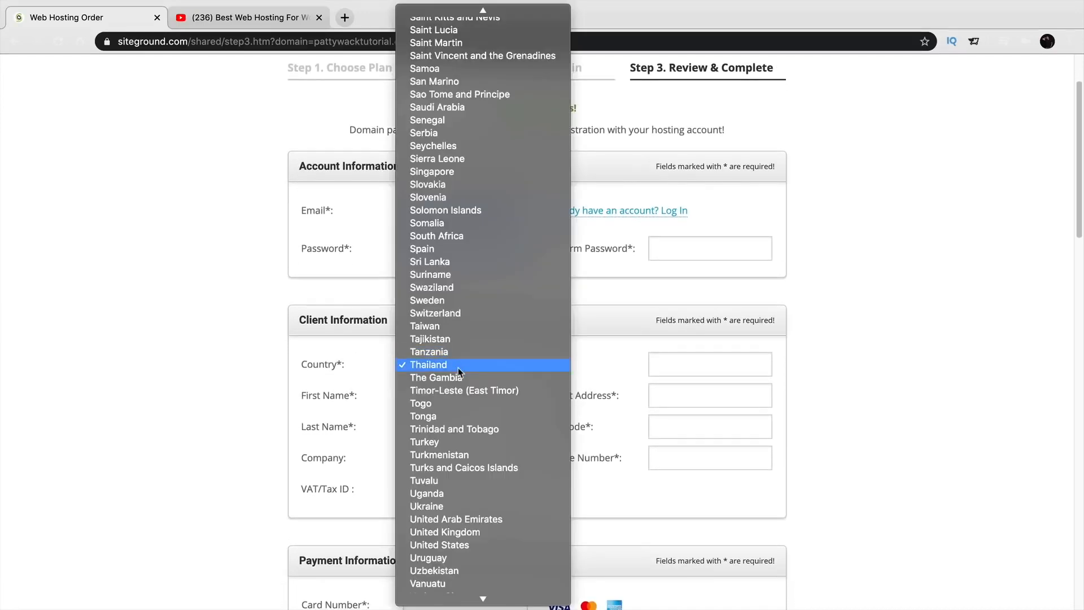
click(484, 545)
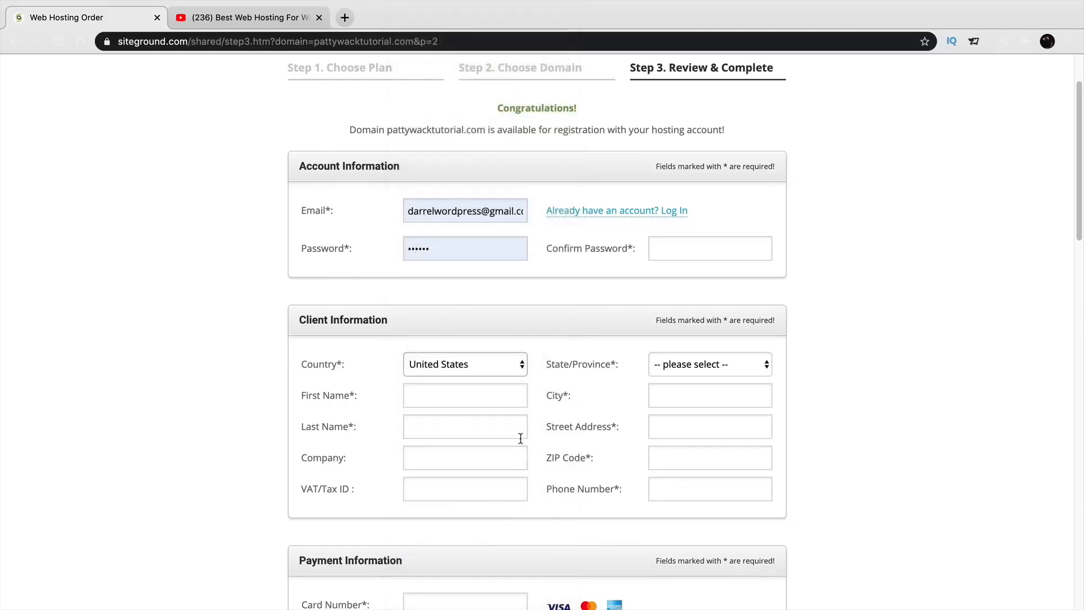
click(666, 393)
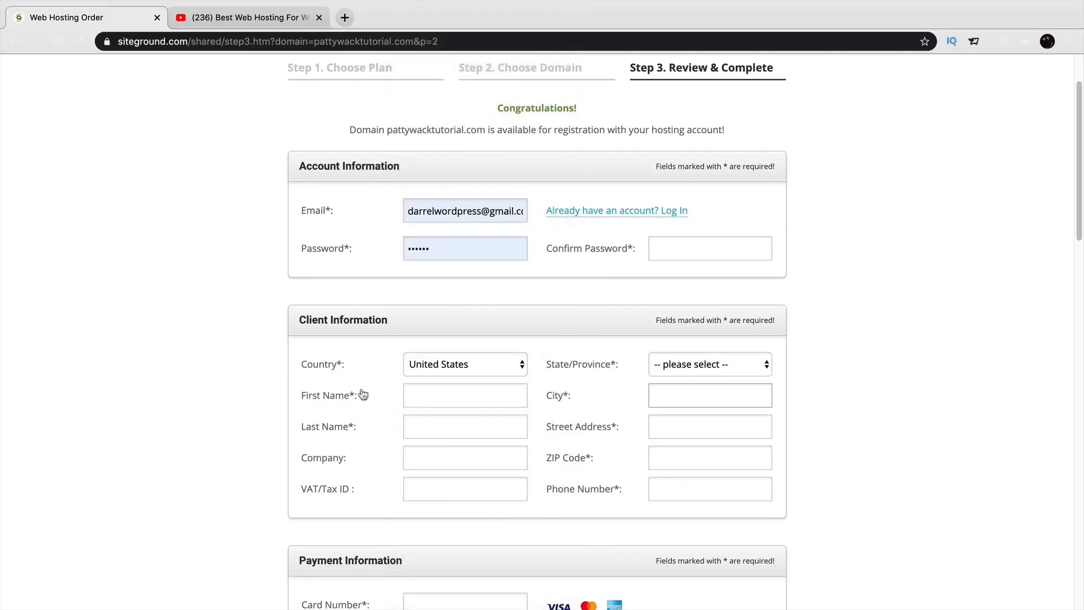
scroll(815, 440, down, 2)
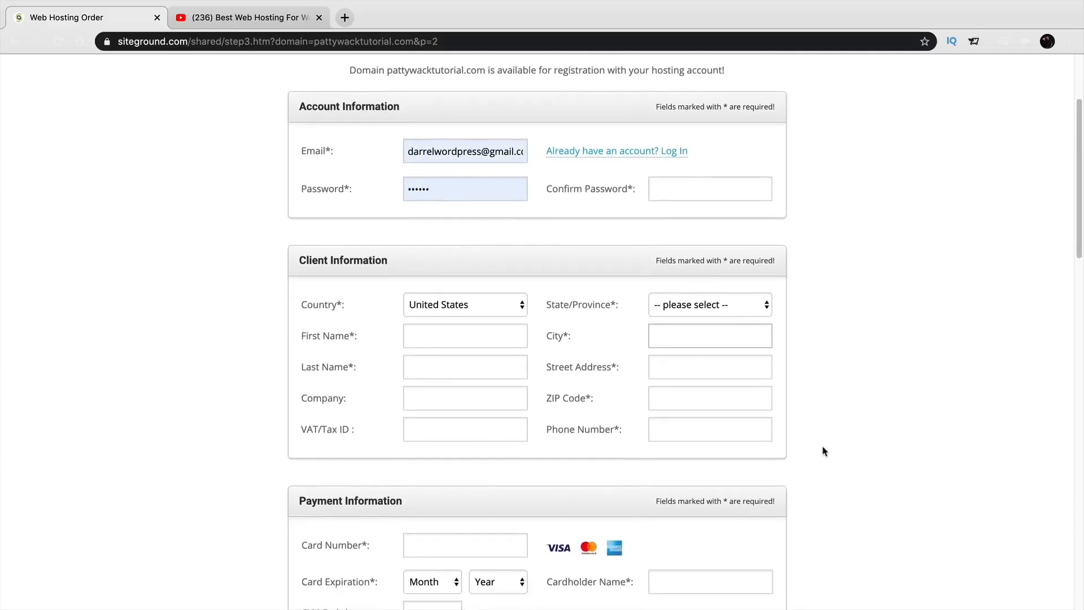
scroll(825, 455, down, 2)
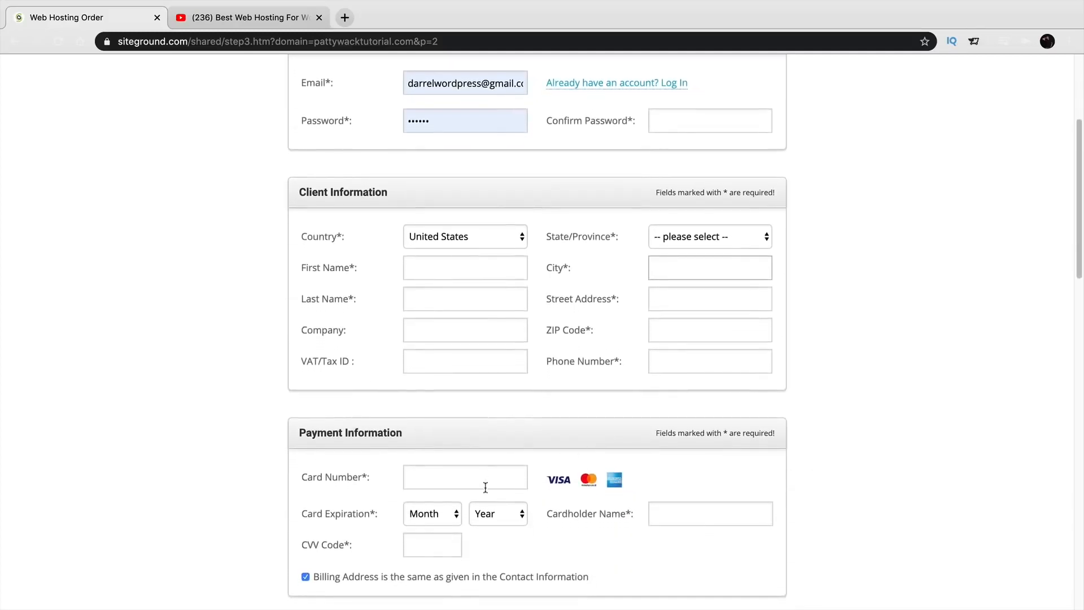
scroll(424, 477, down, 1)
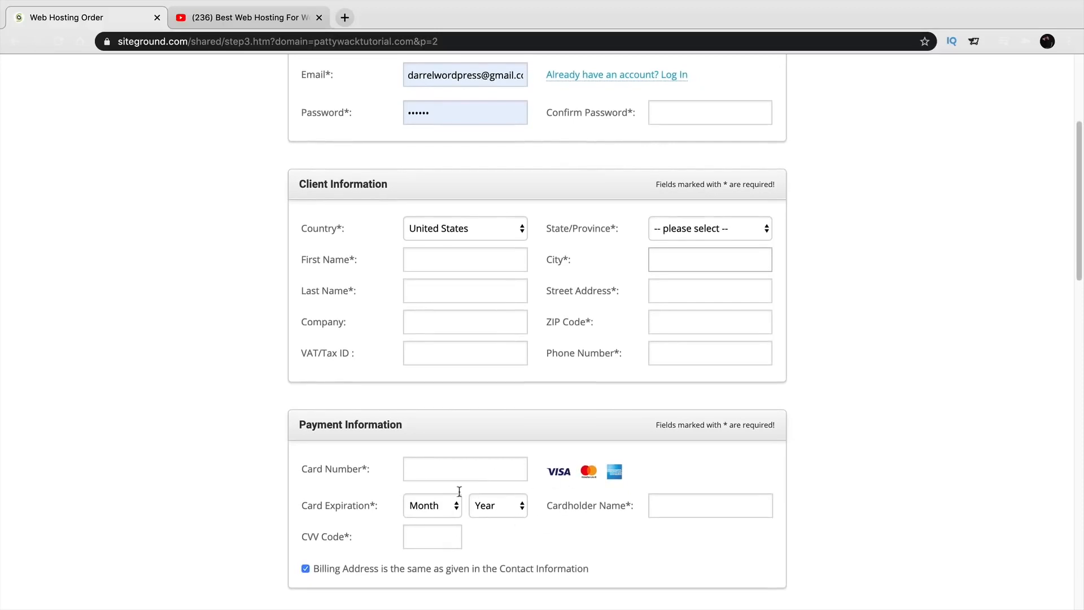
scroll(532, 505, down, 3)
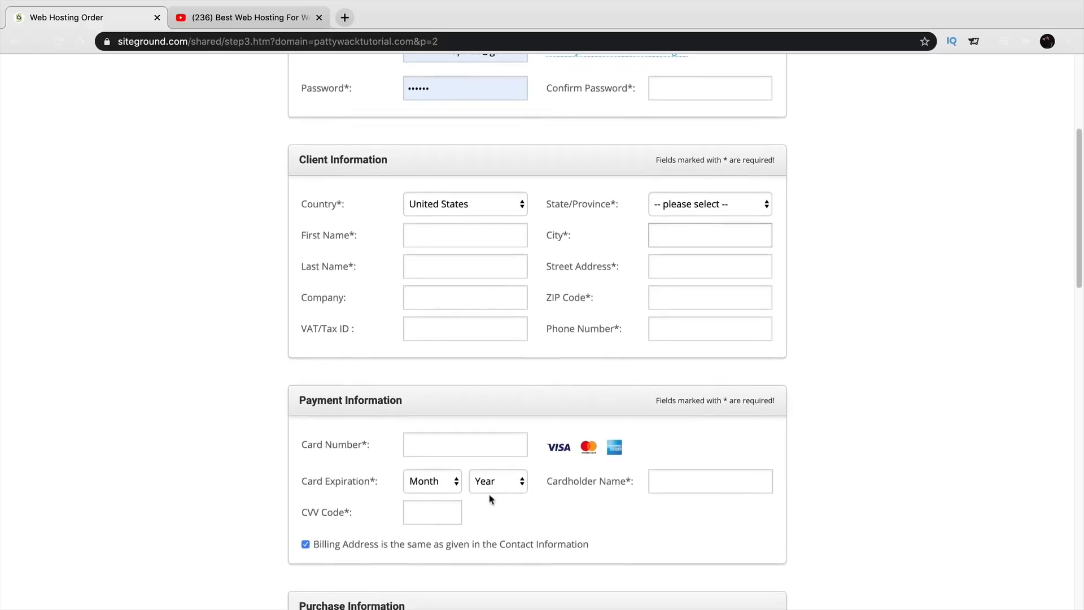
click(431, 511)
scroll(816, 503, down, 3)
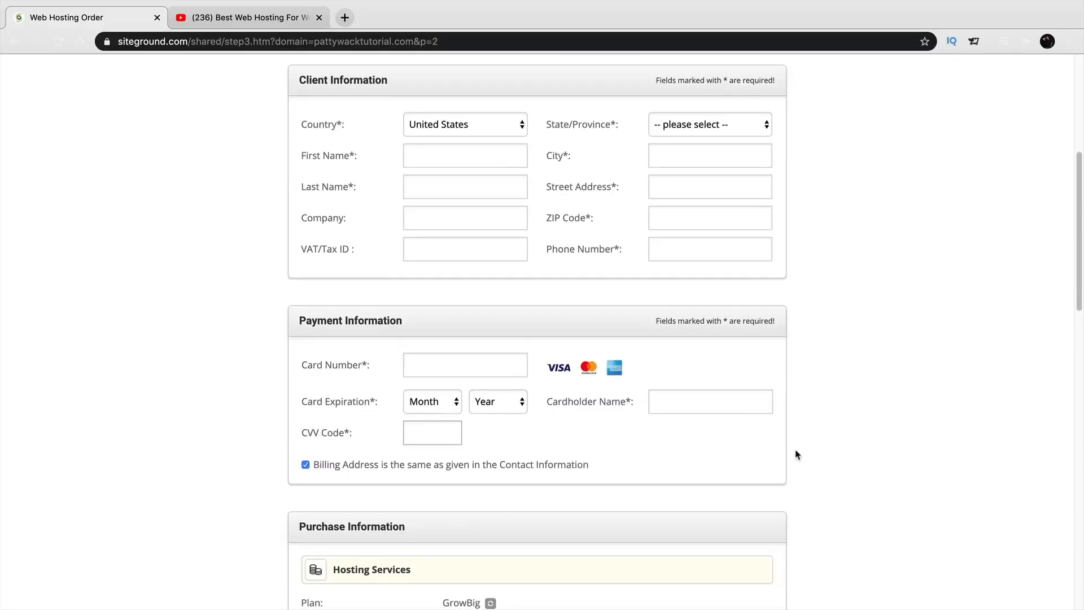
scroll(798, 455, down, 5)
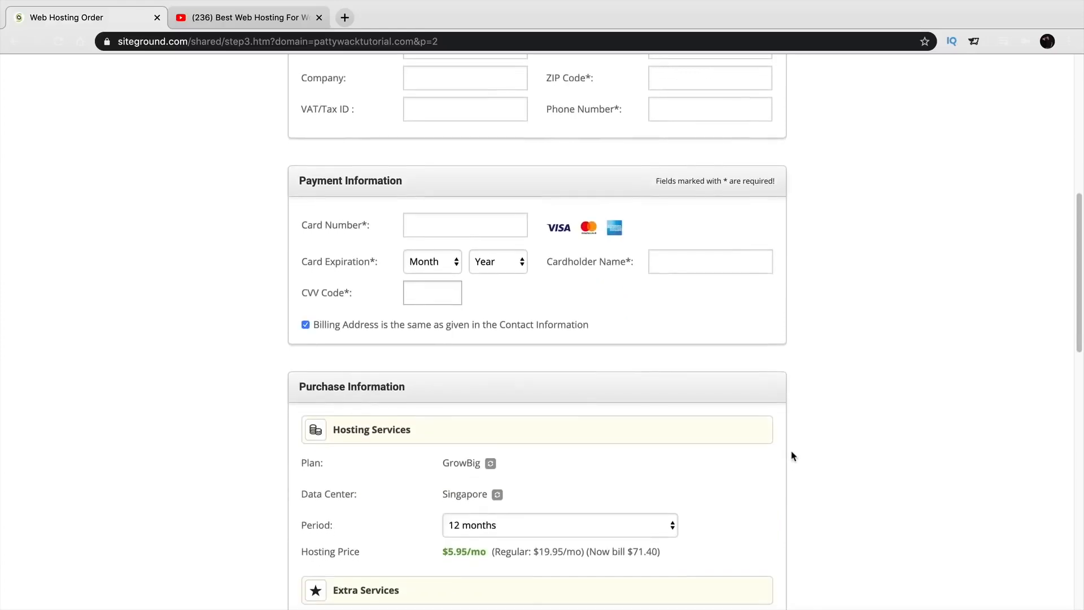
scroll(793, 455, down, 4)
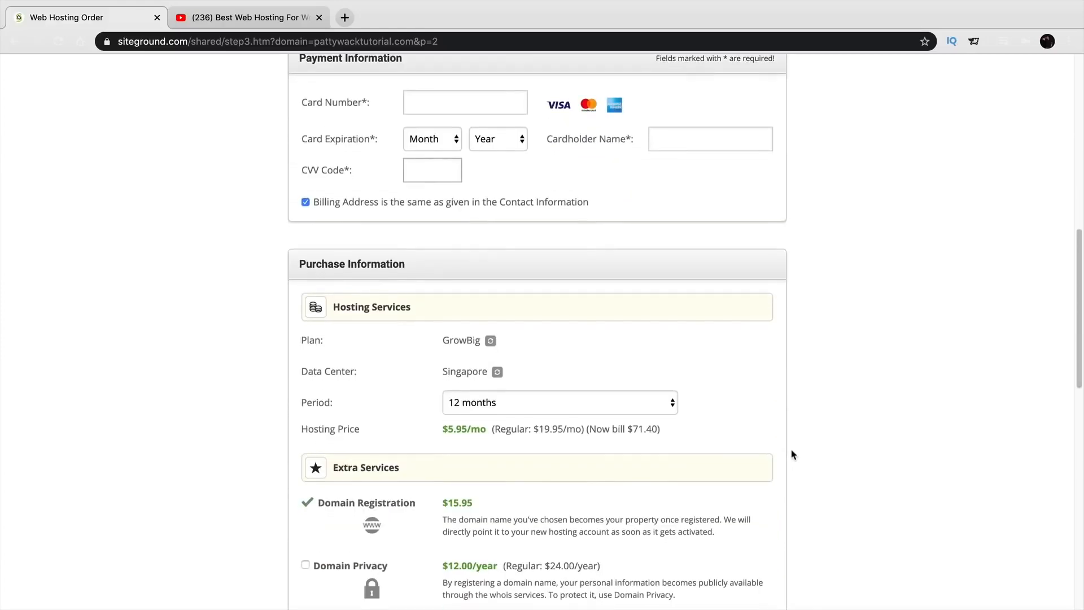
scroll(791, 435, down, 3)
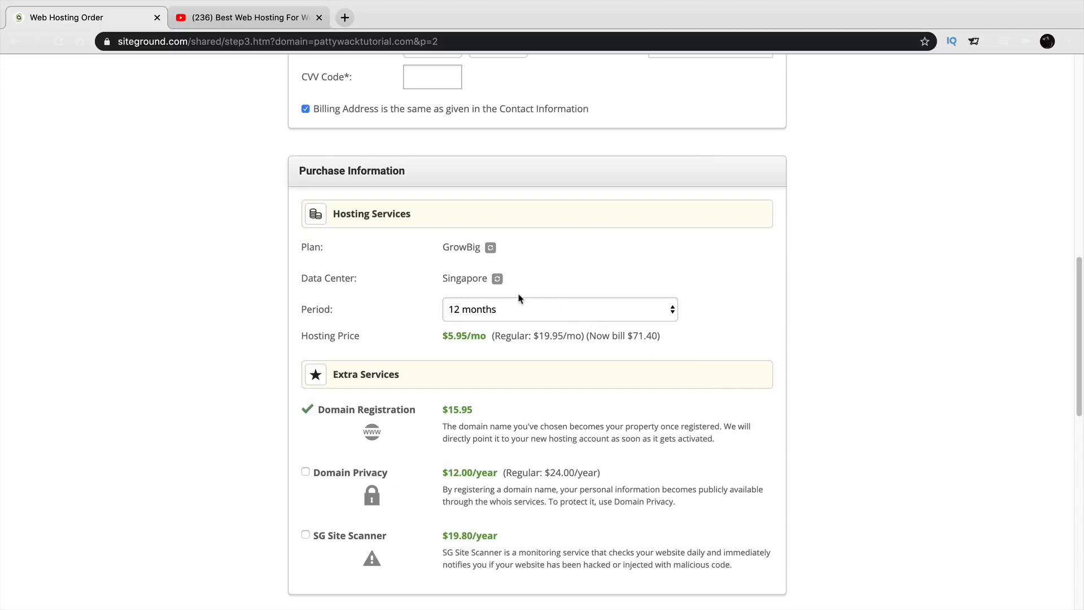
Keep the 12-month hosting period and add Domain Privacy, bringing the total to 99.35 USD.
click(480, 310)
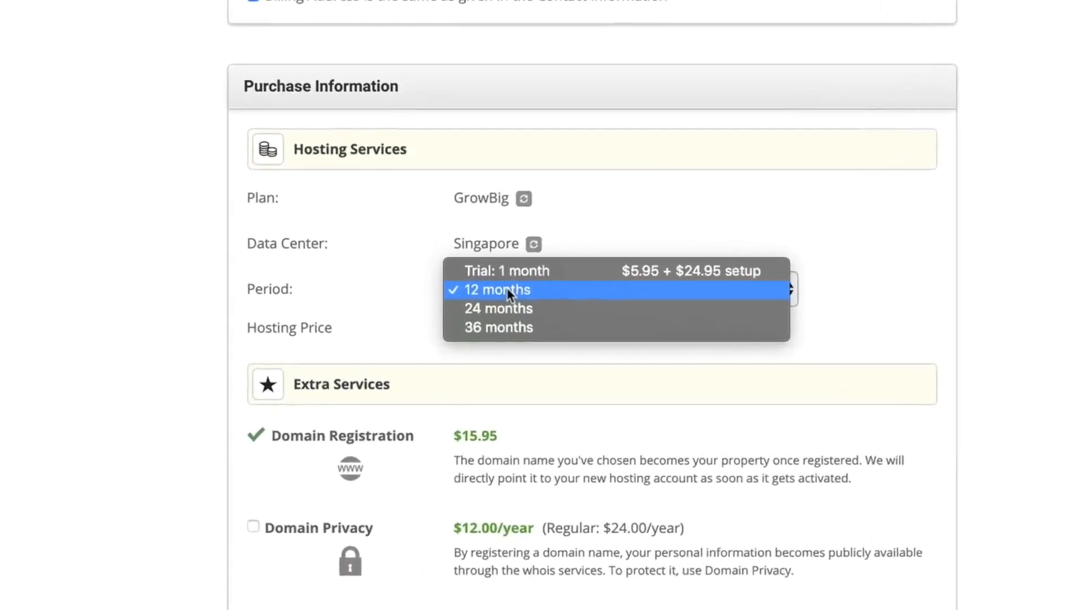
click(522, 273)
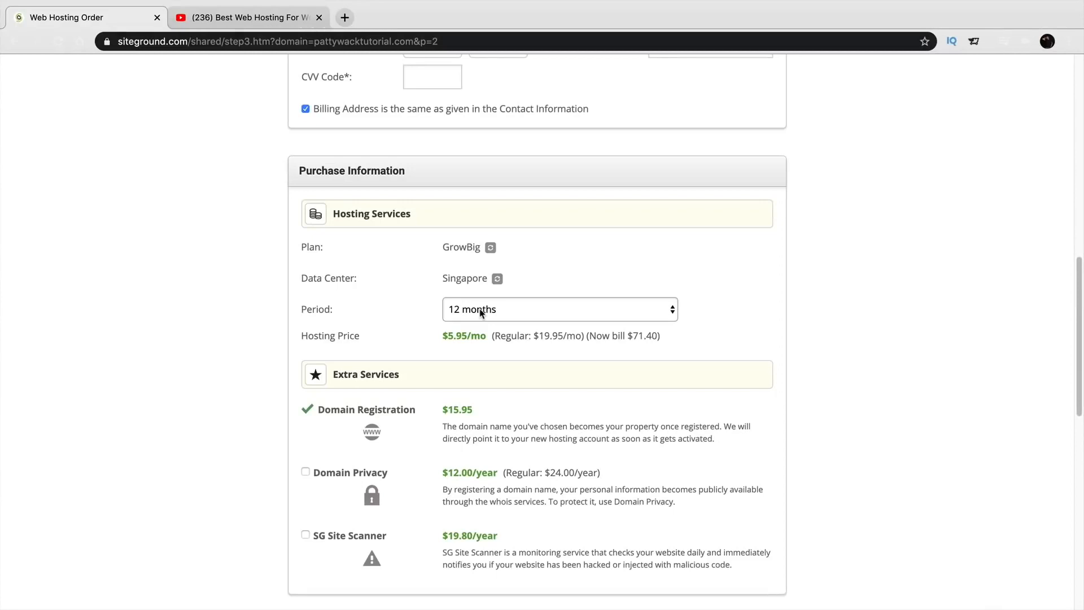
scroll(456, 351, down, 1)
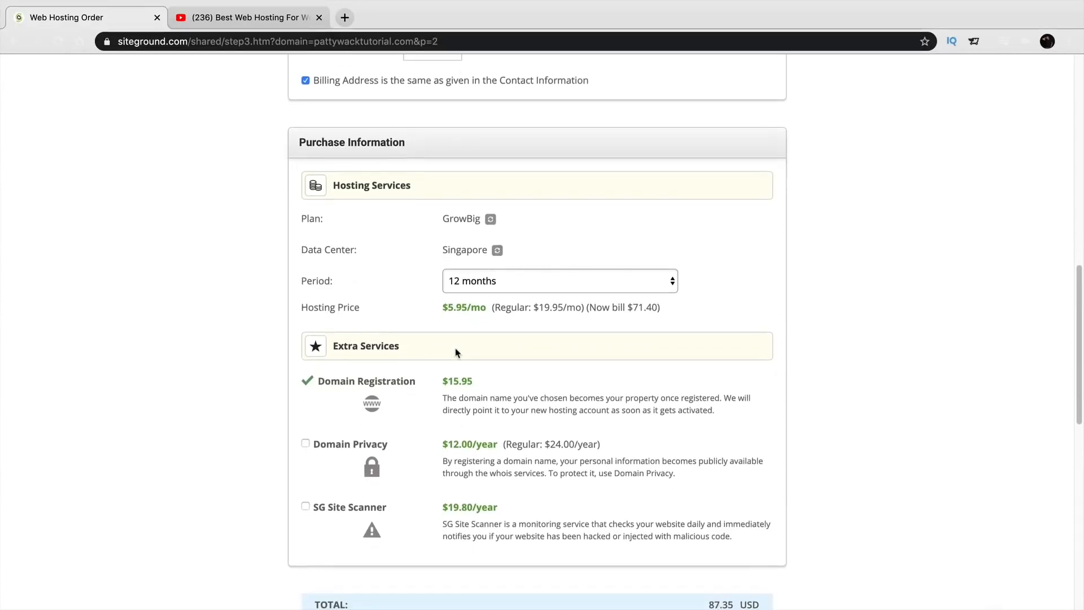
scroll(458, 352, down, 3)
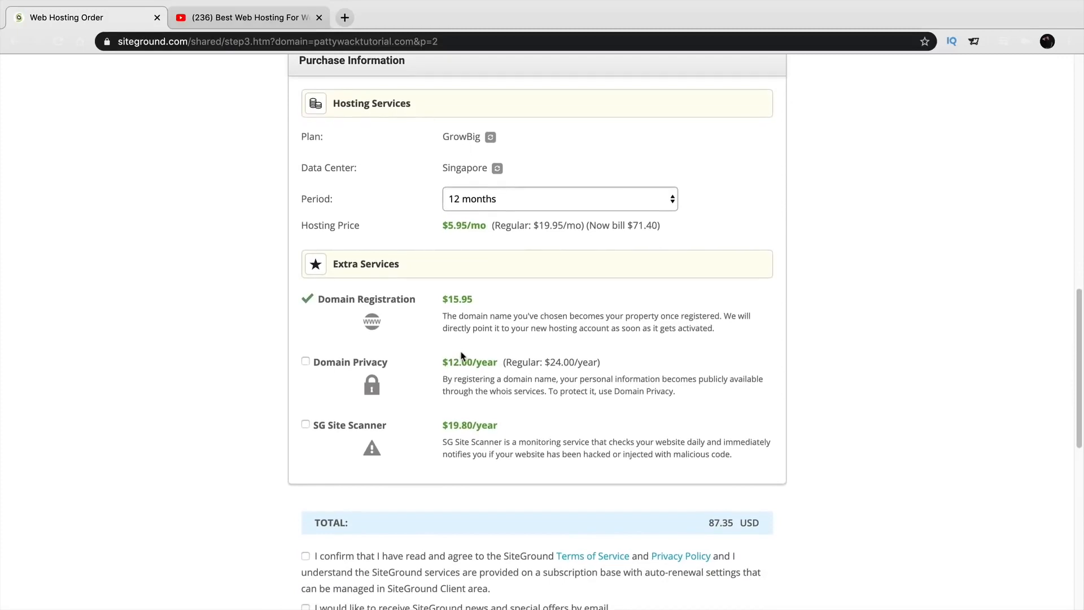
click(305, 361)
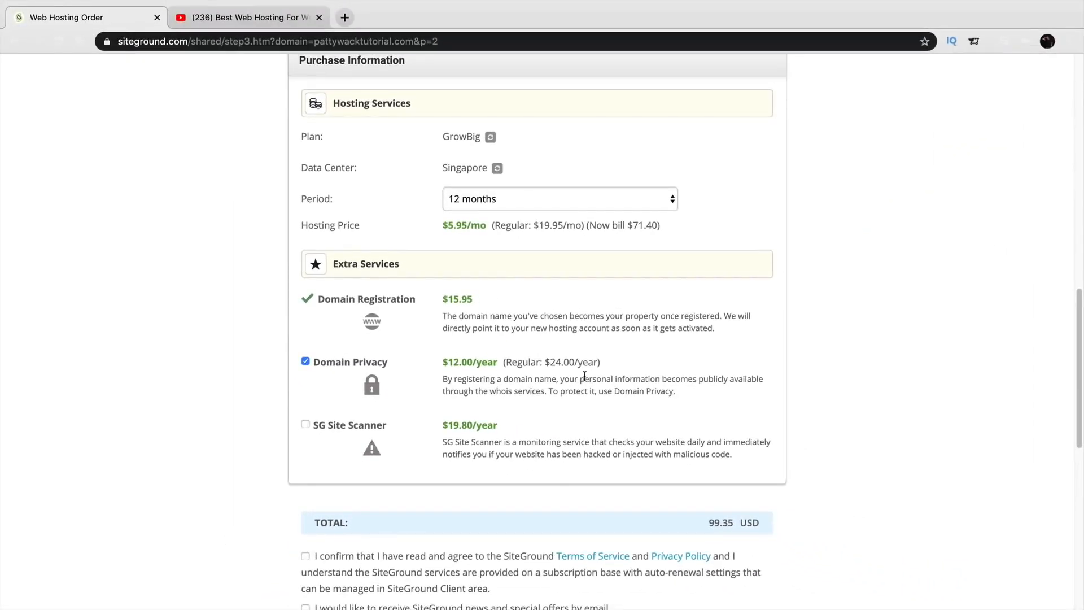
drag(585, 376, 659, 379)
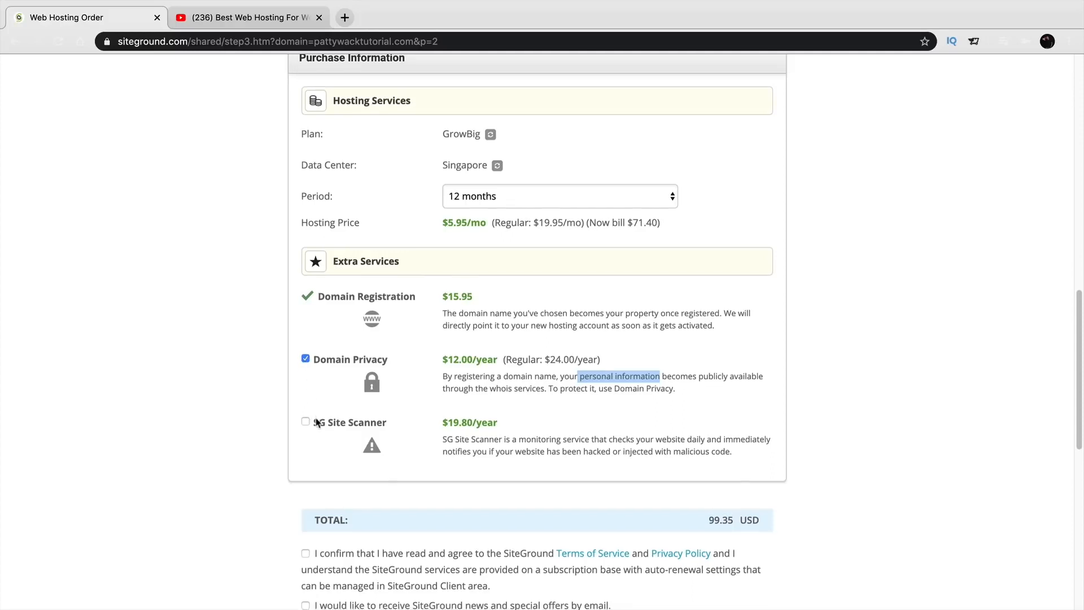
Scroll down to the Terms of Service confirmation line and review its agreement wording.
scroll(307, 396, down, 3)
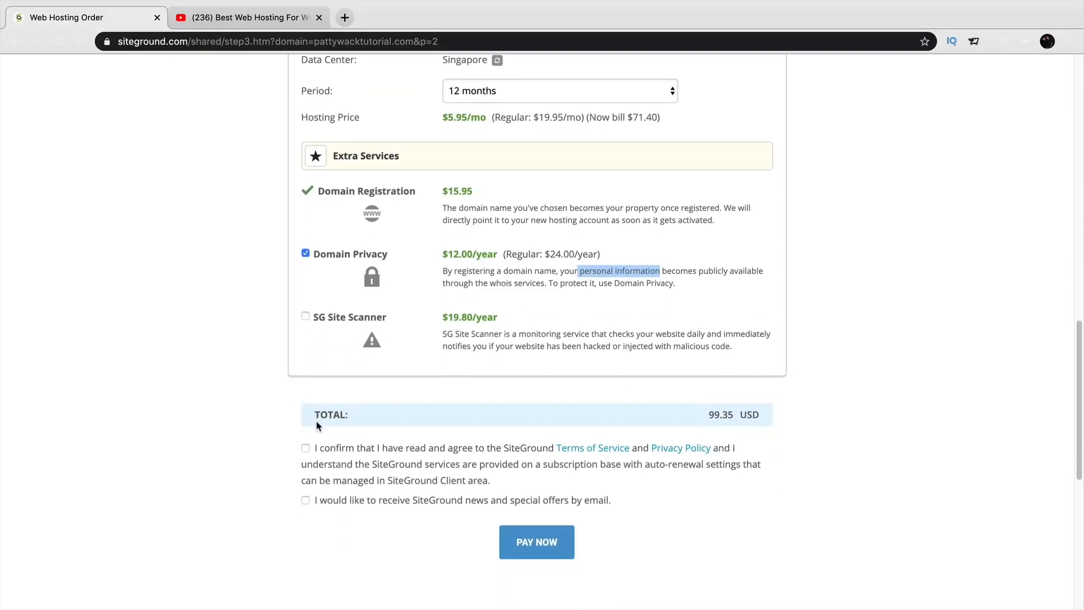
scroll(319, 424, down, 1)
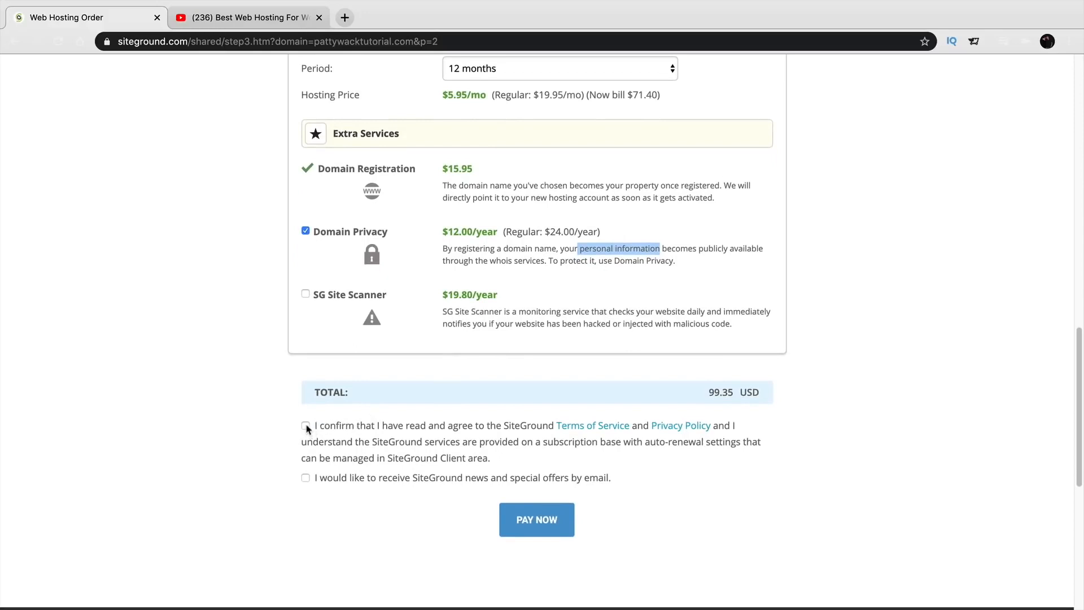
drag(371, 428, 488, 428)
Open and review the Terms of Service and Privacy Policy, returning to the order page.
click(603, 428)
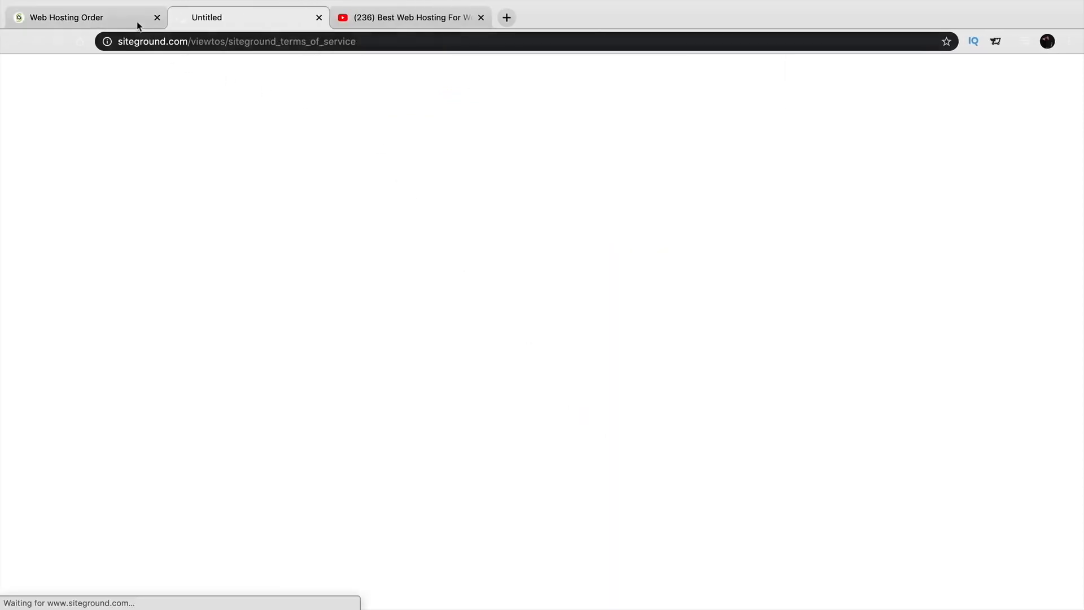
click(136, 23)
click(684, 423)
click(421, 23)
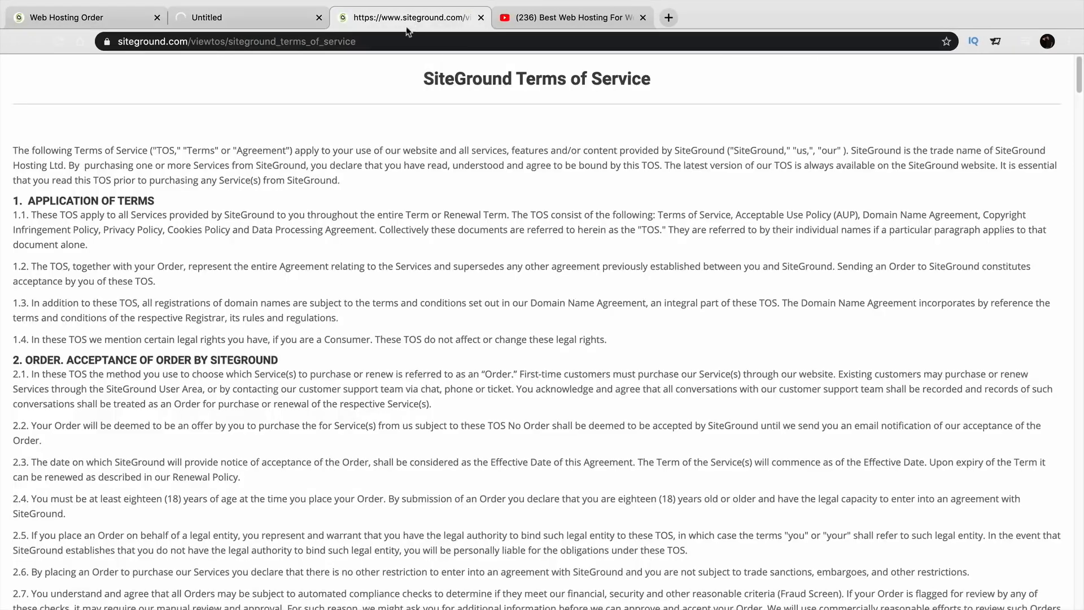
click(178, 23)
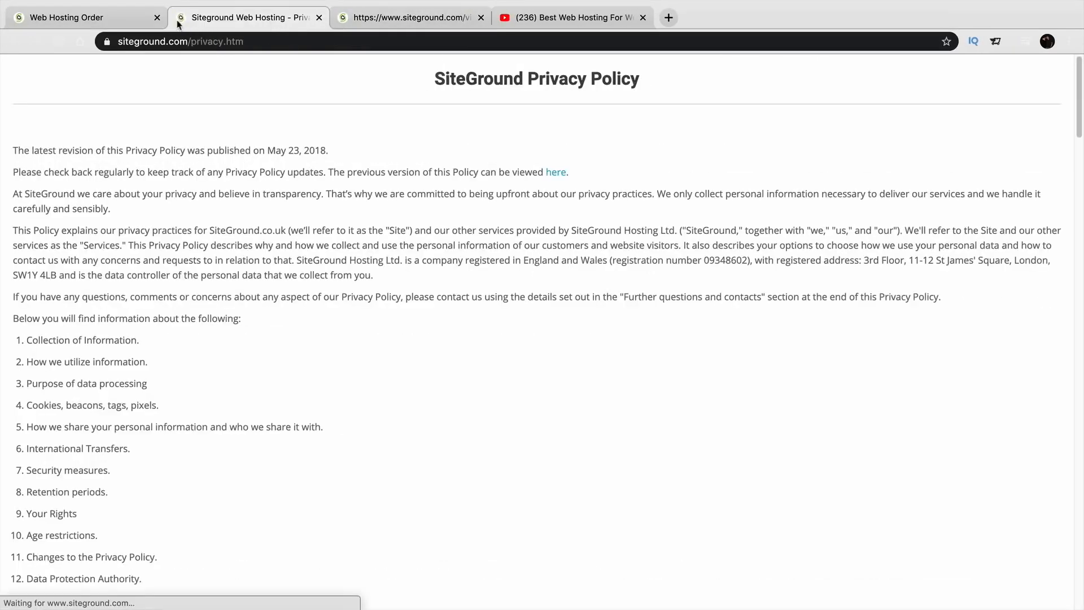
click(114, 23)
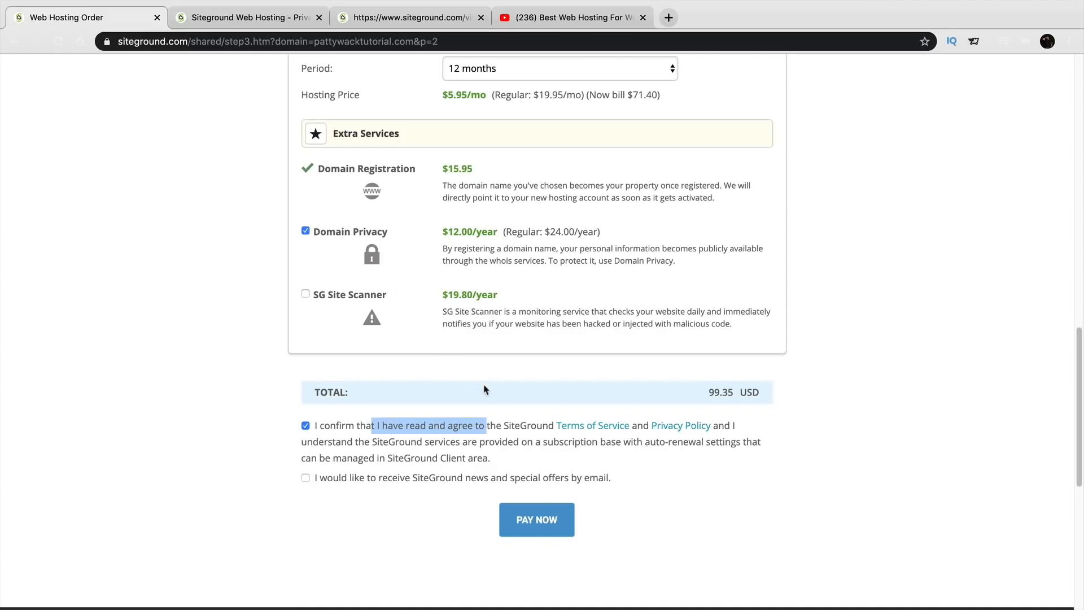
Re-tick the terms agreement and opt in to SiteGround news and offers by email.
click(534, 434)
click(446, 429)
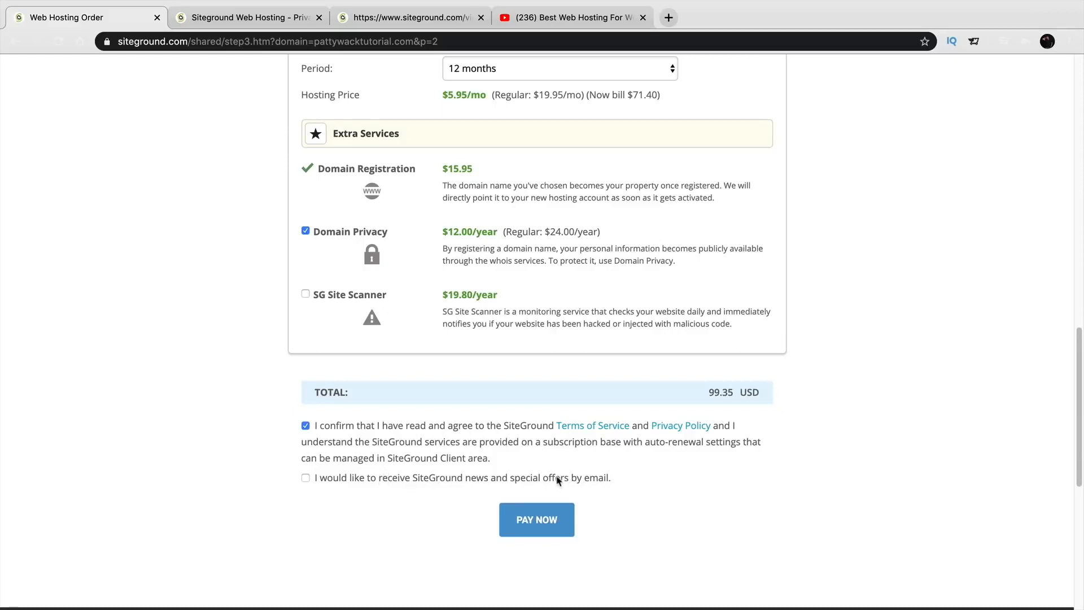
drag(539, 481, 615, 484)
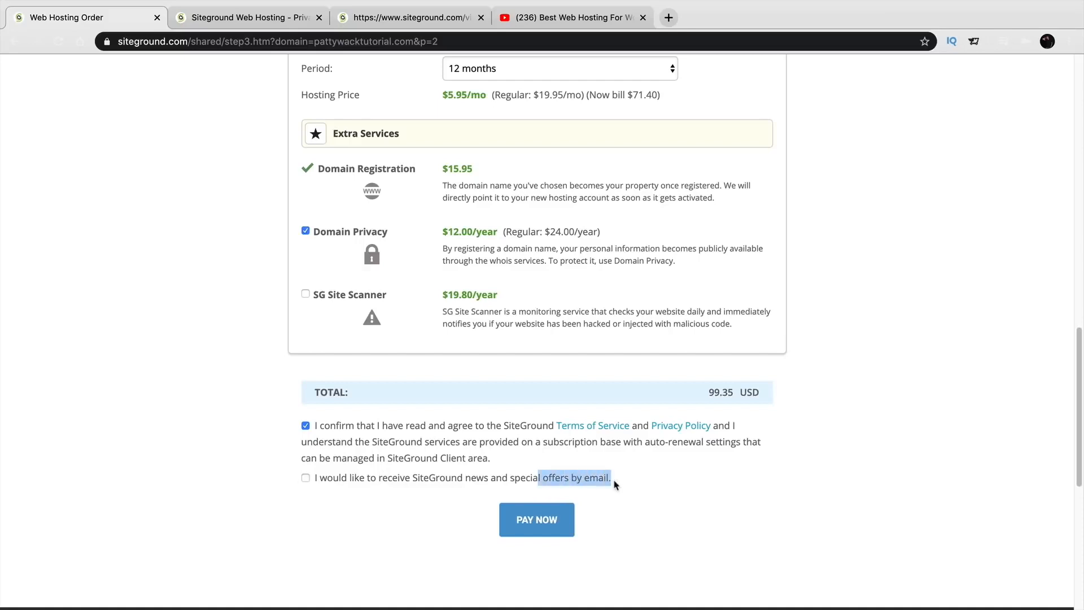
click(359, 479)
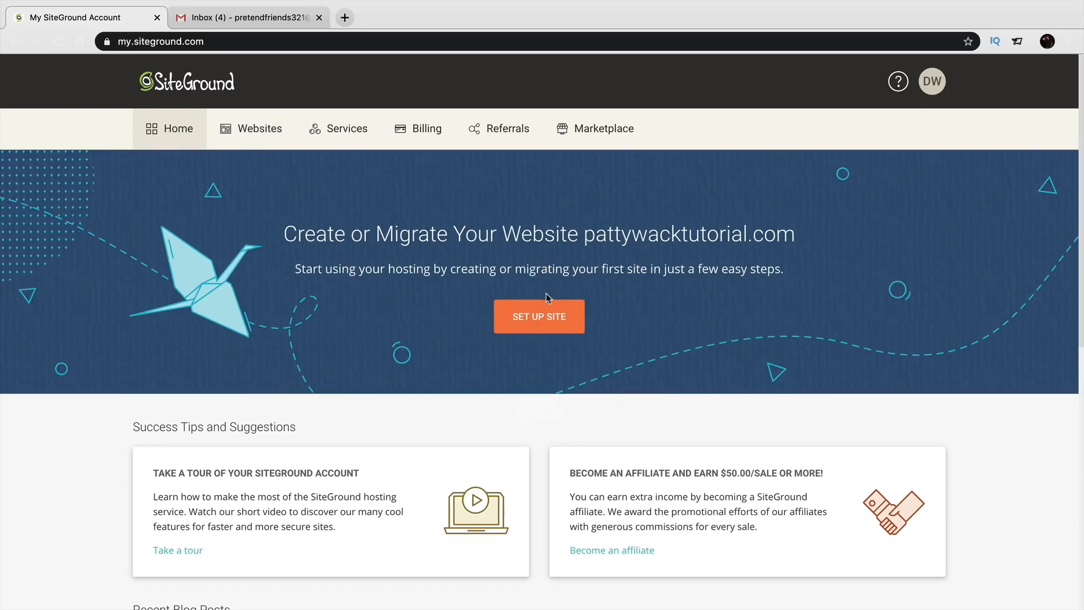
Set up pattywacktutorial.com as a brand-new website with WordPress as the application.
click(545, 325)
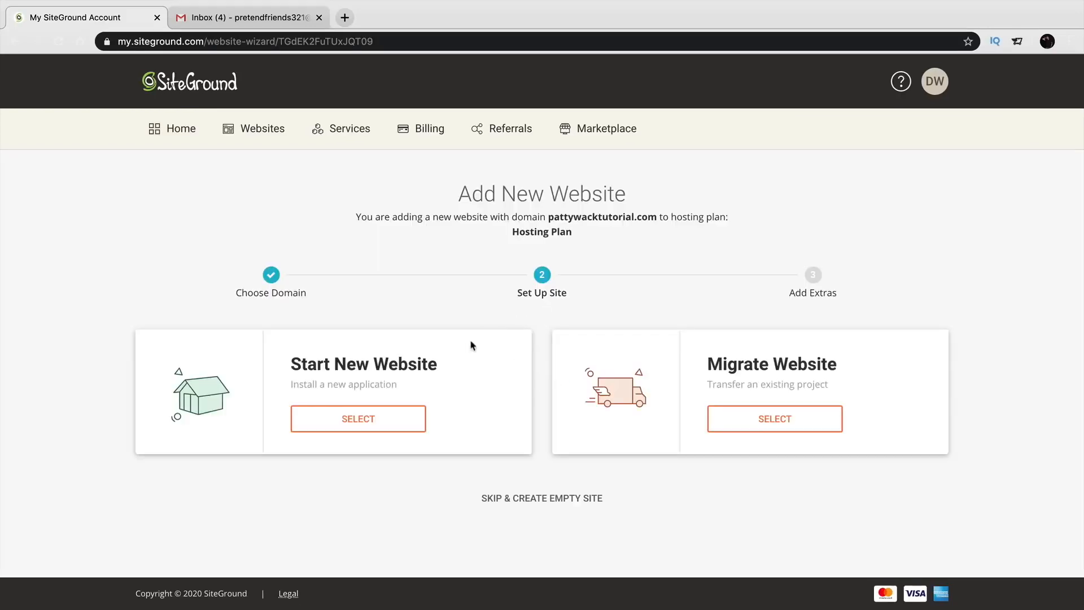
drag(290, 363, 532, 367)
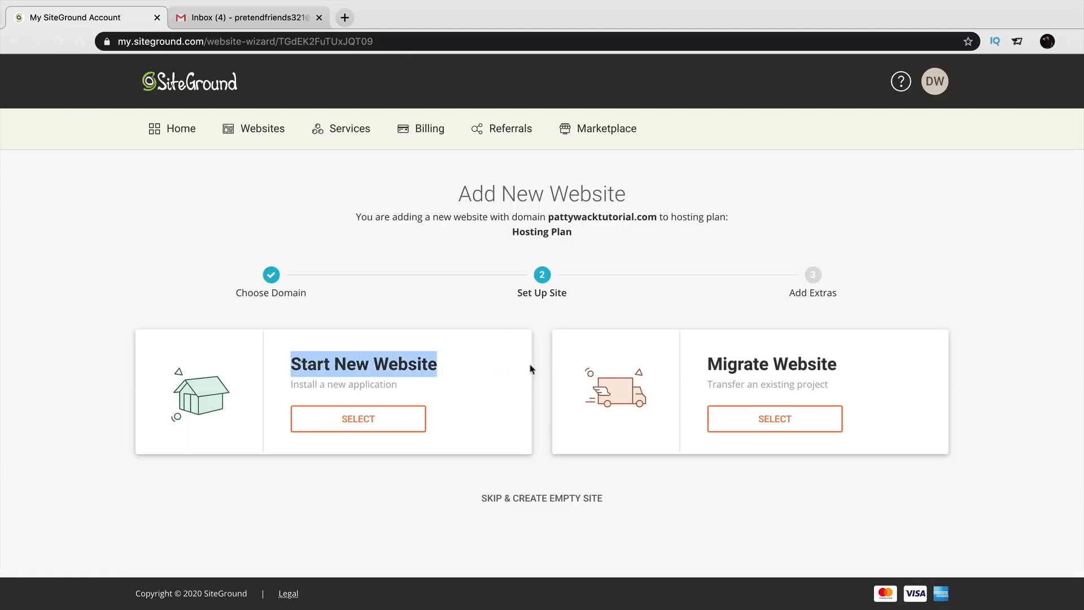
drag(707, 363, 846, 376)
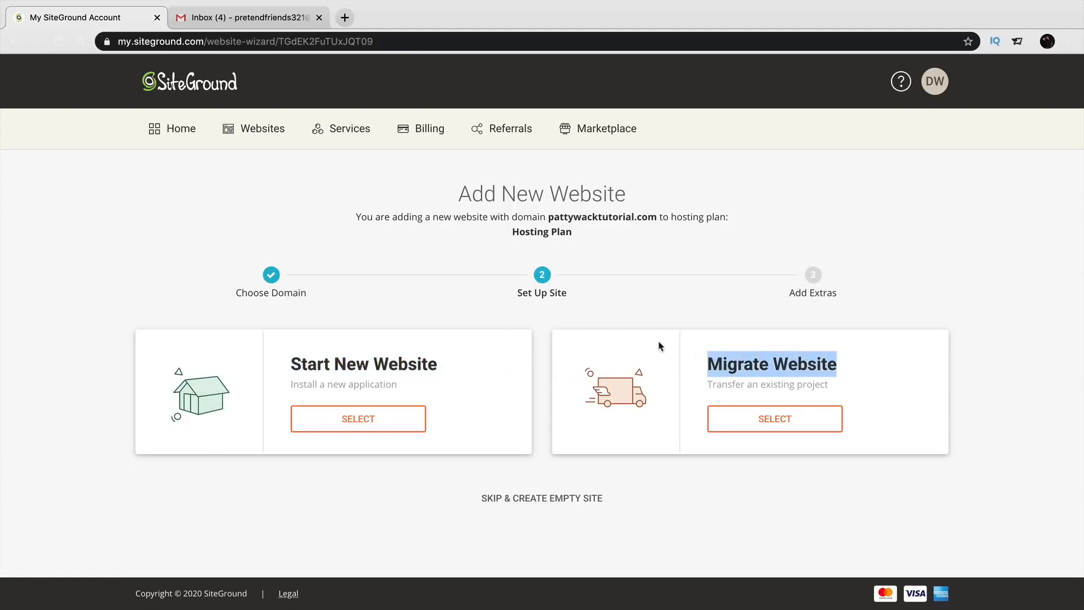
drag(290, 364, 457, 375)
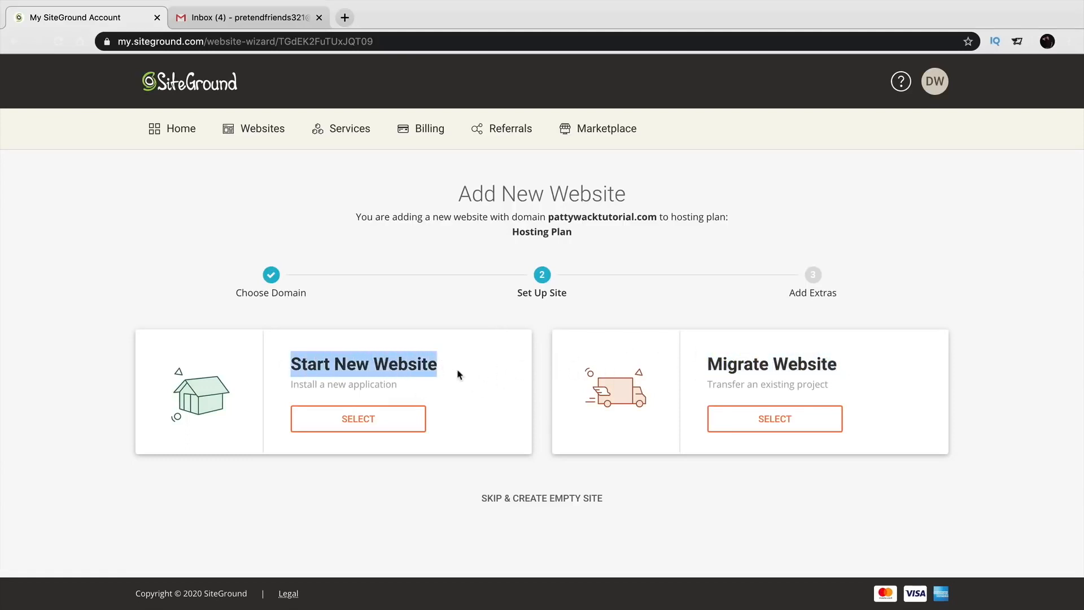
click(359, 422)
scroll(362, 423, down, 3)
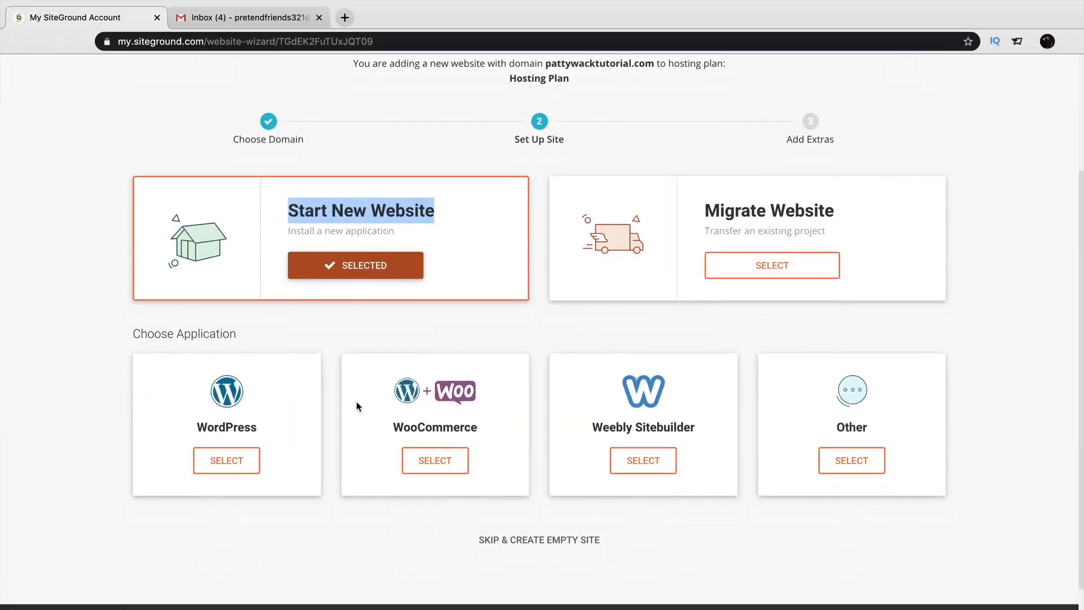
click(225, 461)
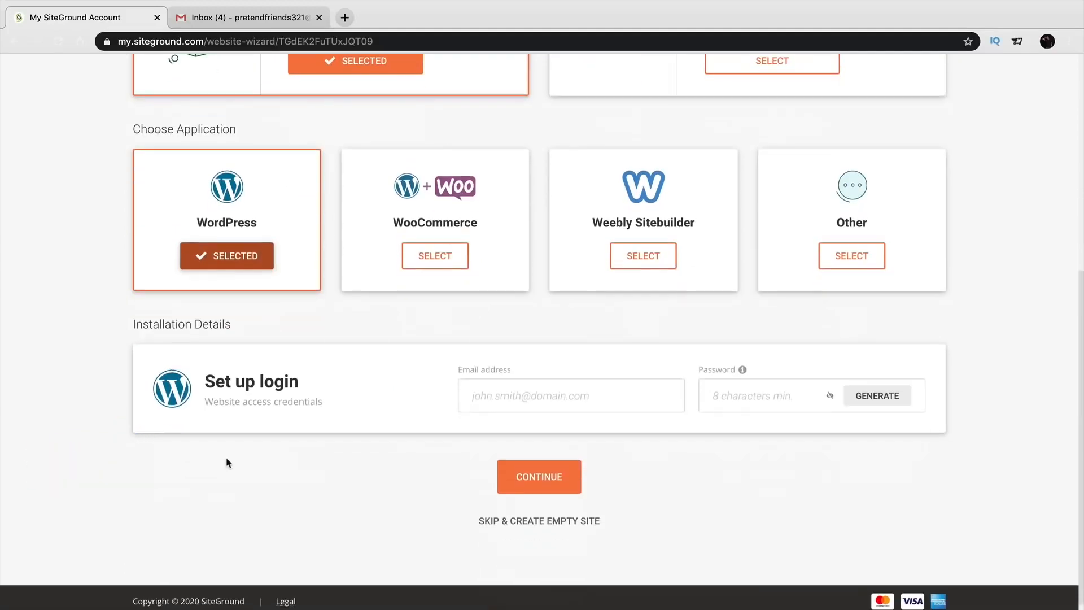
Enter the WordPress login e-mail and password, then continue to Add Extras.
click(531, 394)
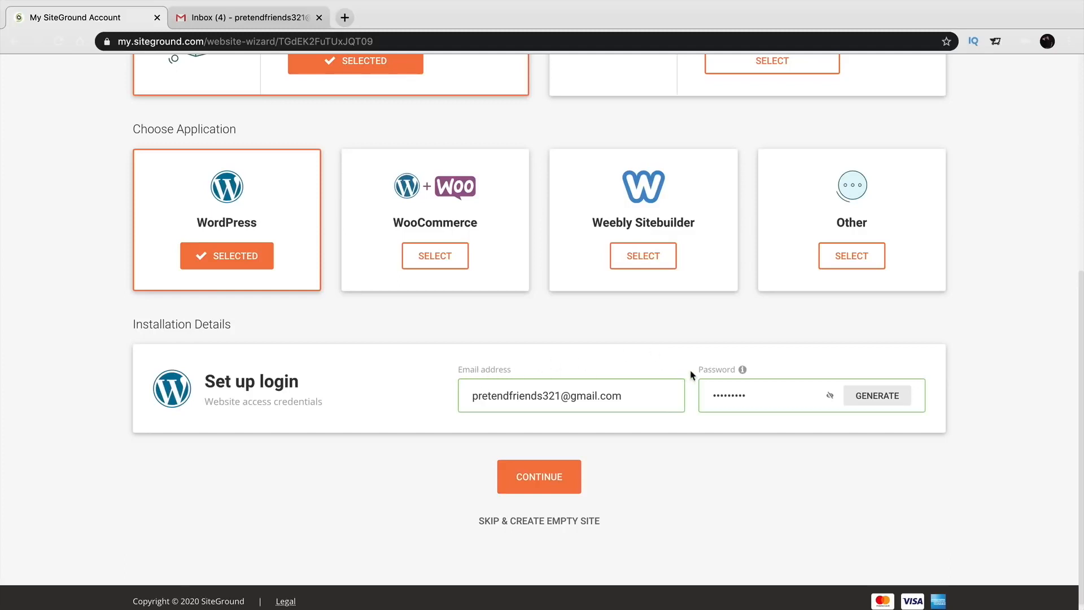
click(540, 482)
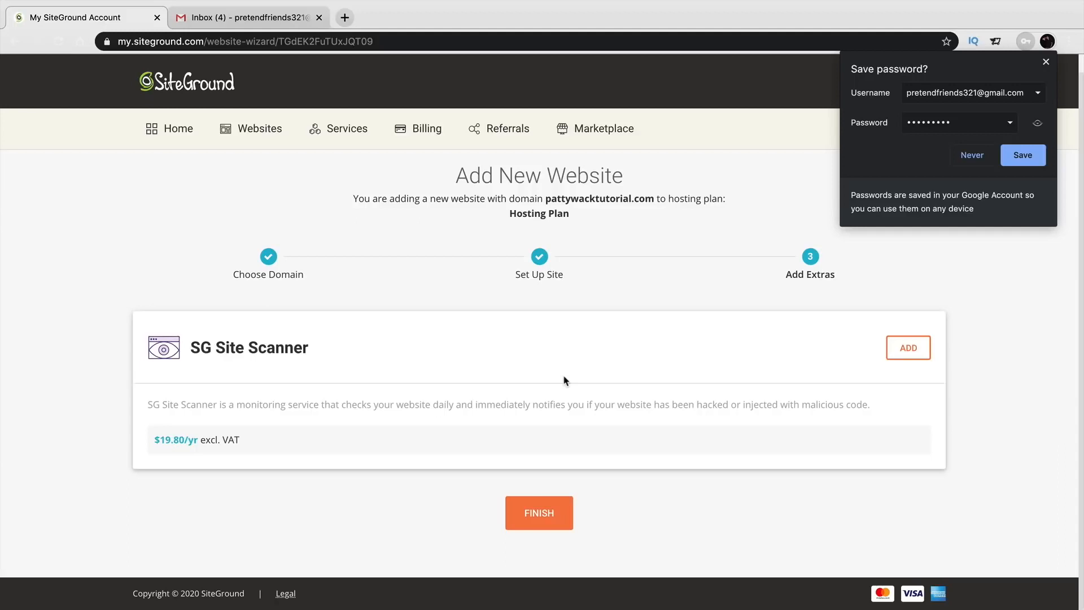
Dismiss the save-password prompt, finish without extras, and bring up the Gmail inbox.
click(1046, 62)
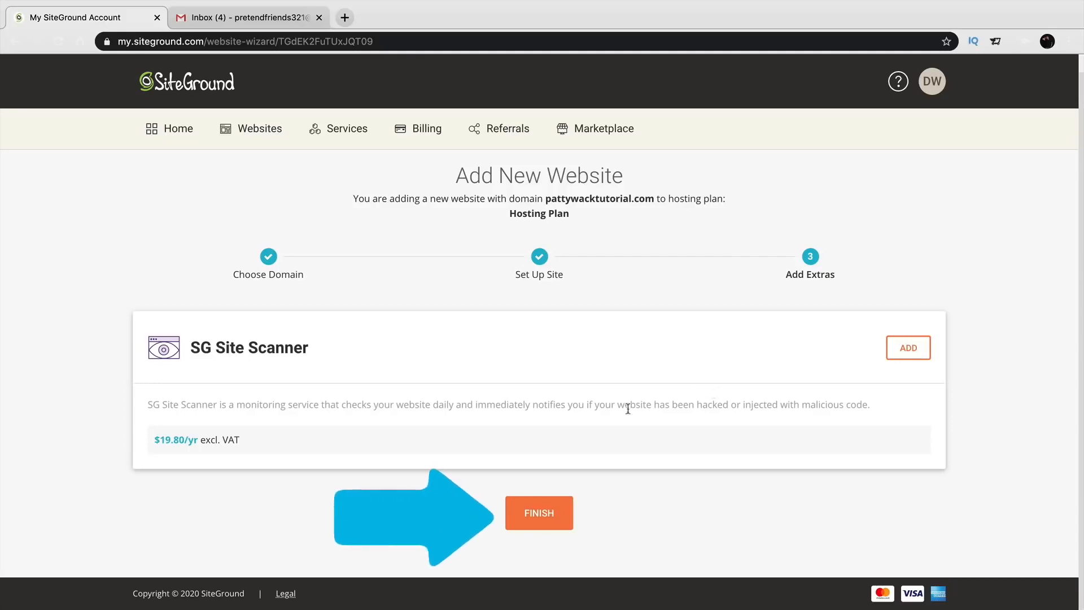
click(540, 515)
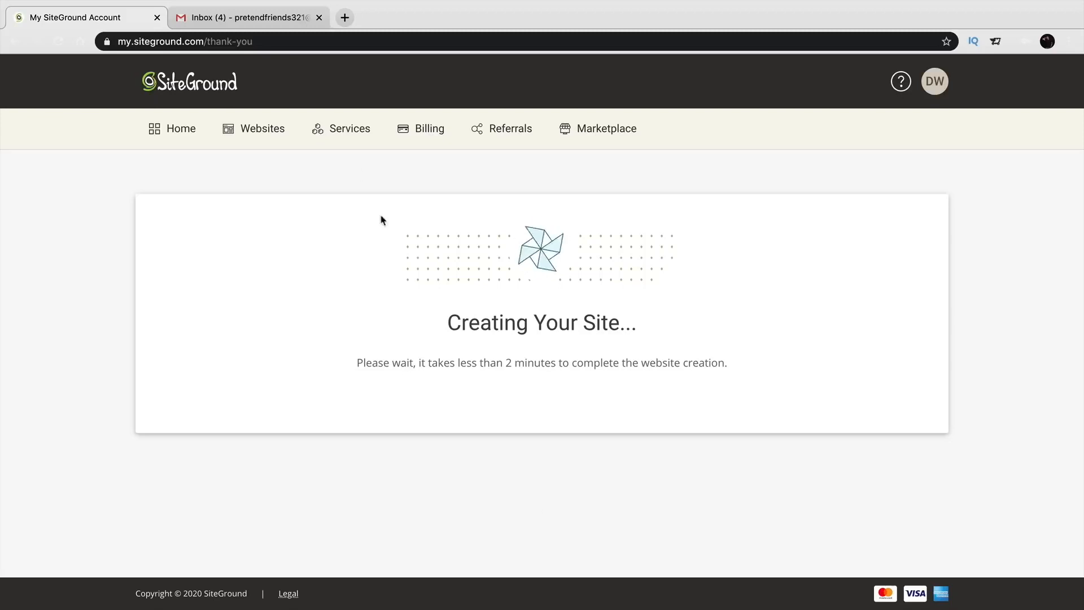
click(266, 23)
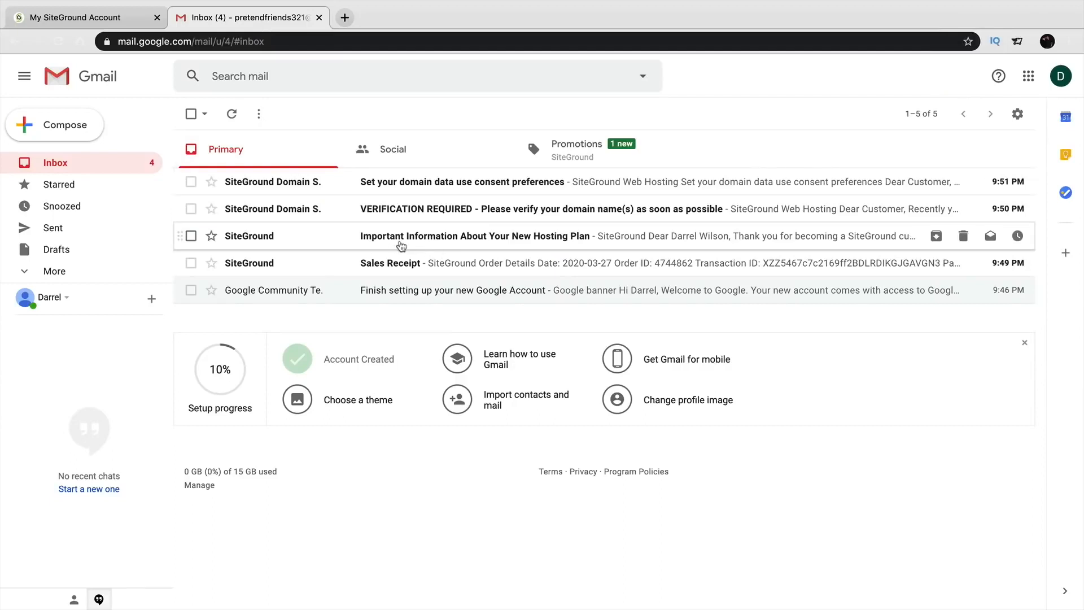
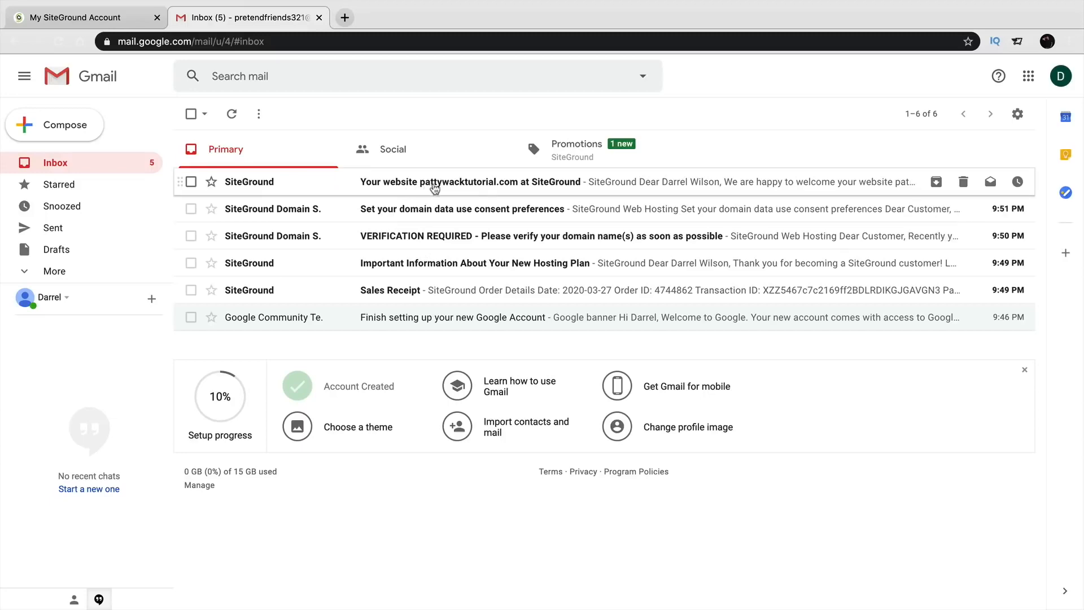
Read the SiteGround welcome email, then open pattywacktutorial.com's Website Details in SiteGround.
click(434, 188)
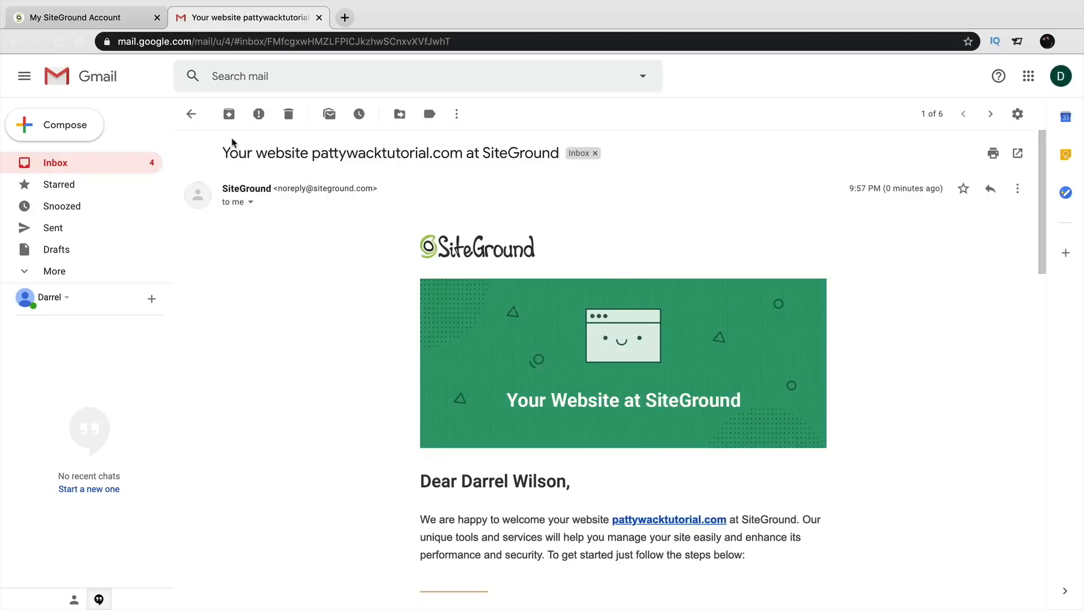
click(111, 18)
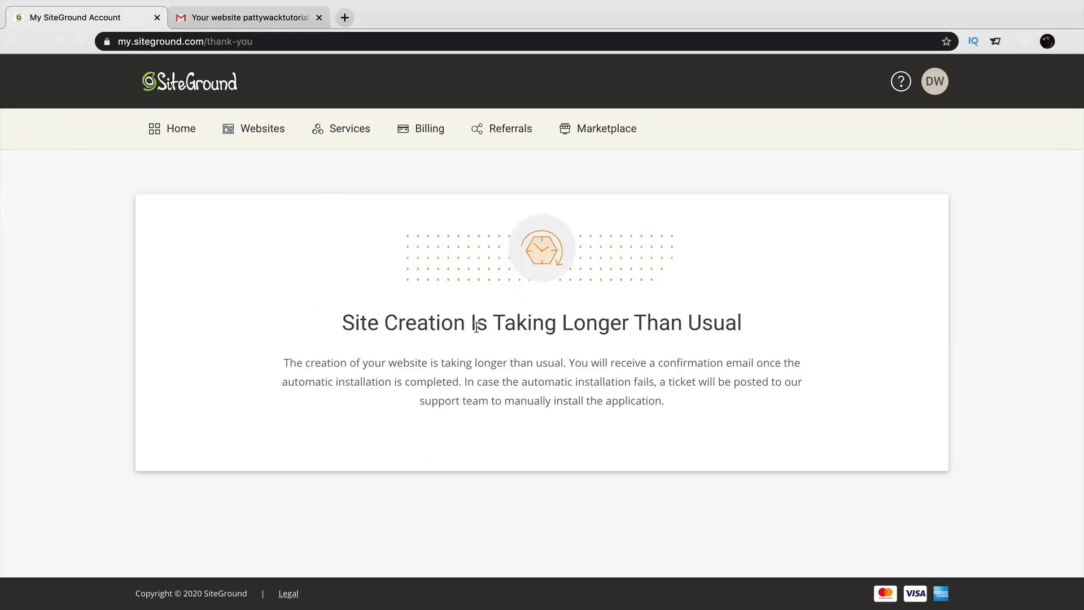
drag(341, 323, 760, 334)
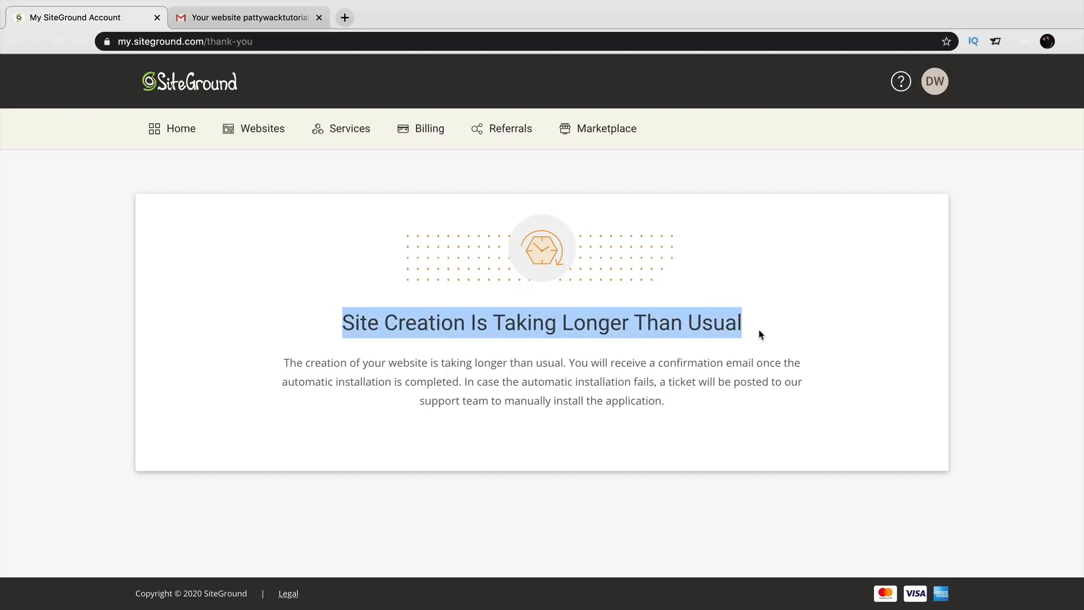
click(182, 130)
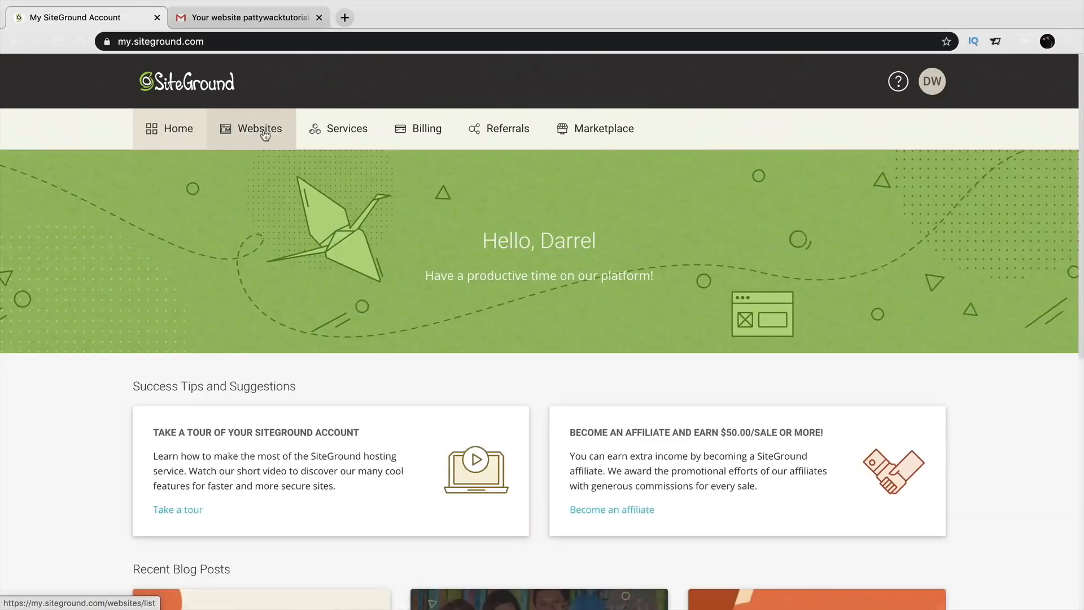
click(264, 133)
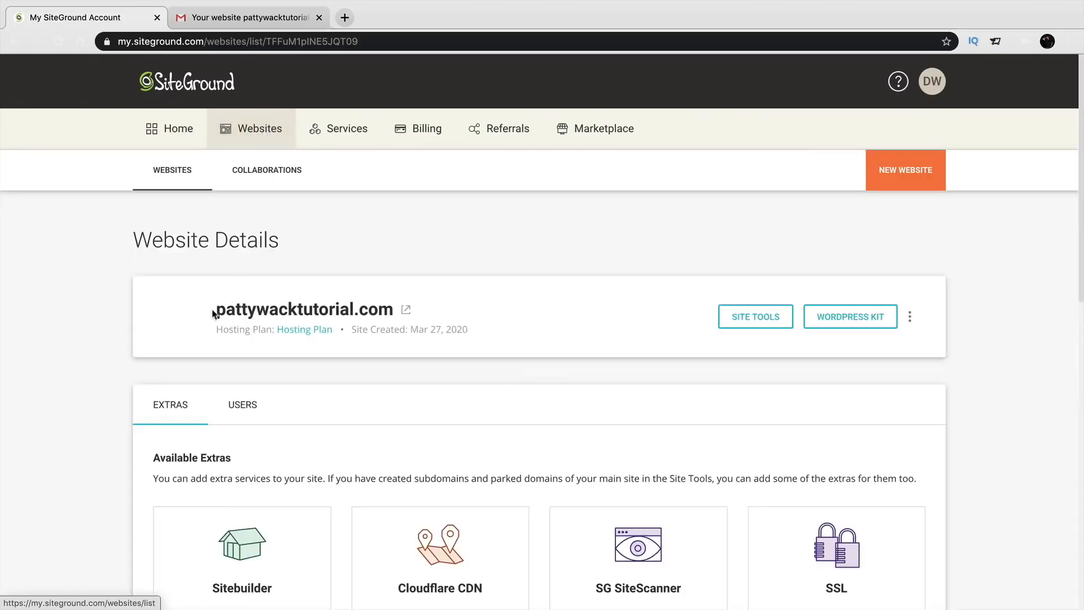
Open Site Tools for pattywacktutorial.com.
drag(216, 312, 422, 306)
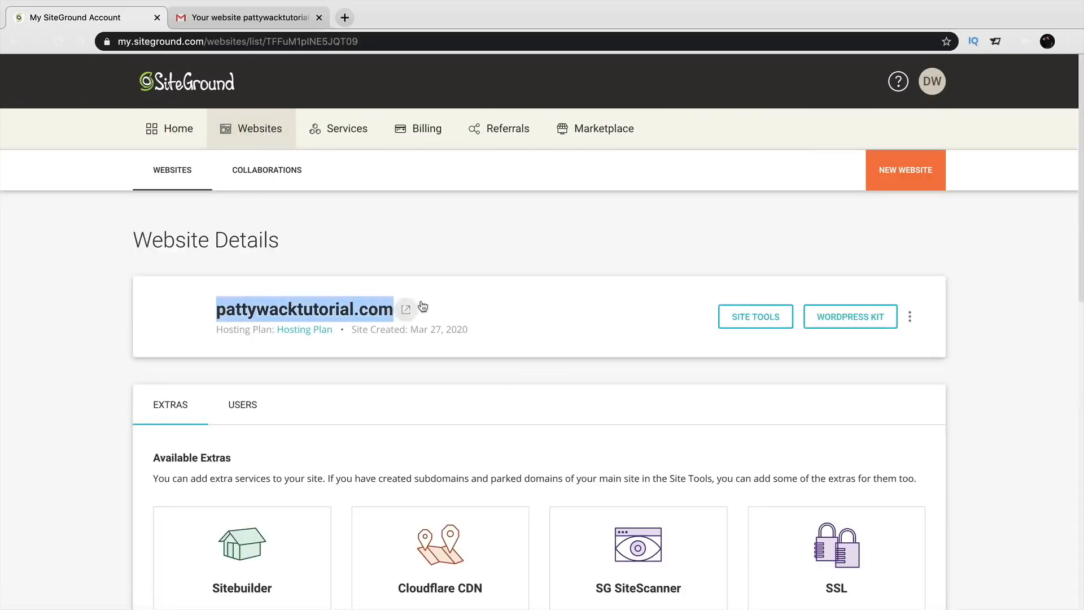
click(469, 284)
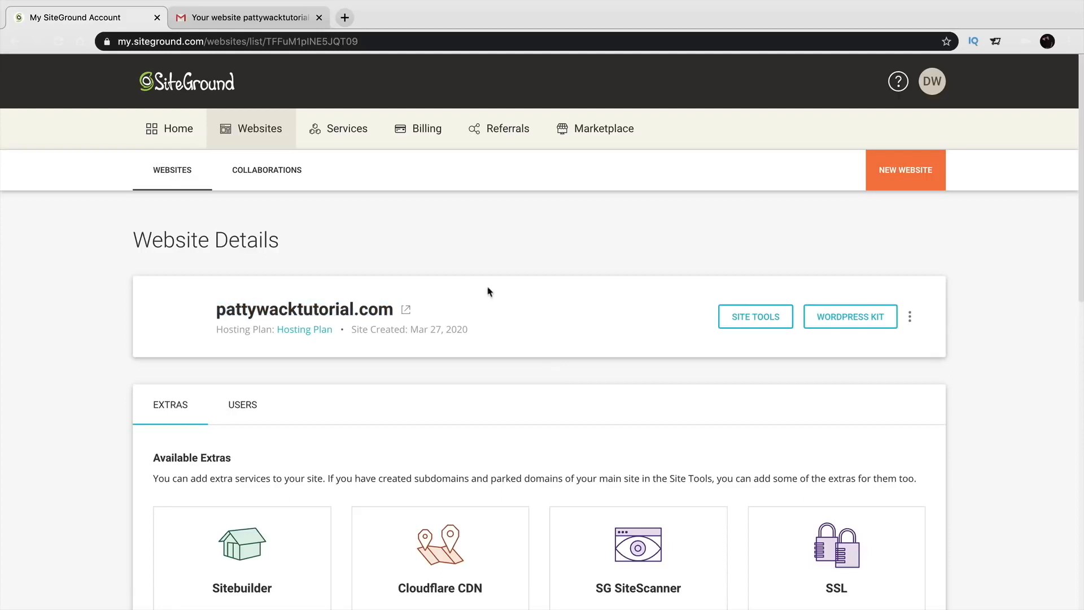
click(766, 320)
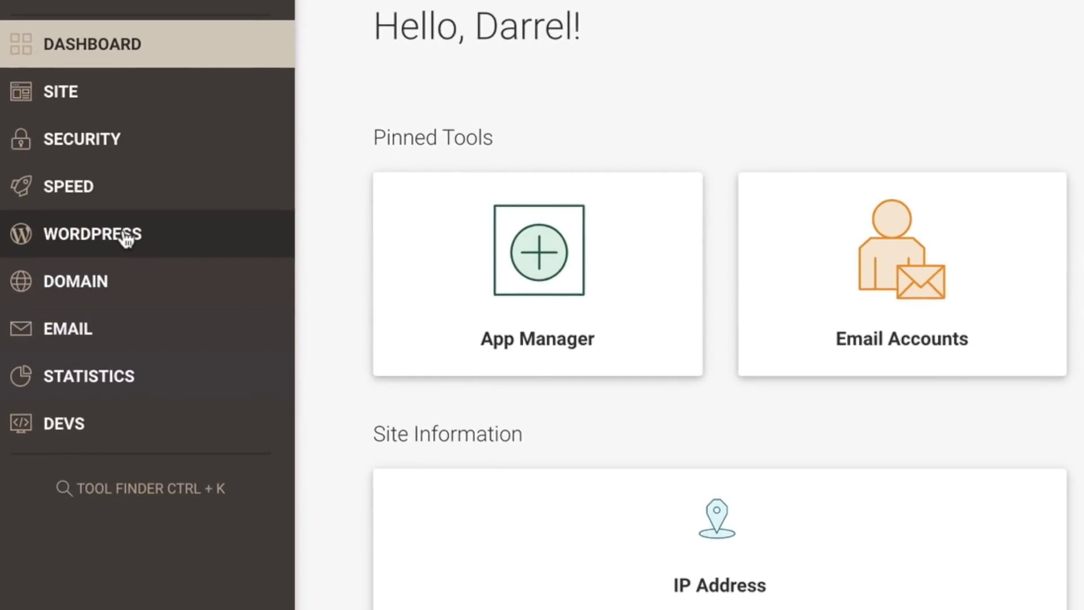
Log in to the admin panel of the WordPress 5.3.2 installation from Install & Manage.
click(127, 238)
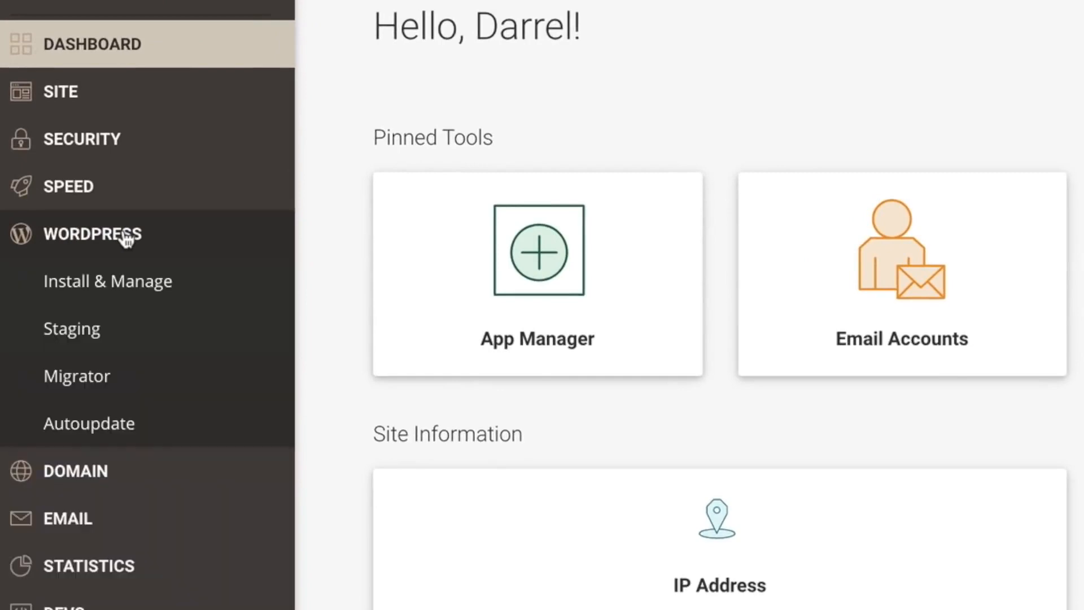
click(130, 288)
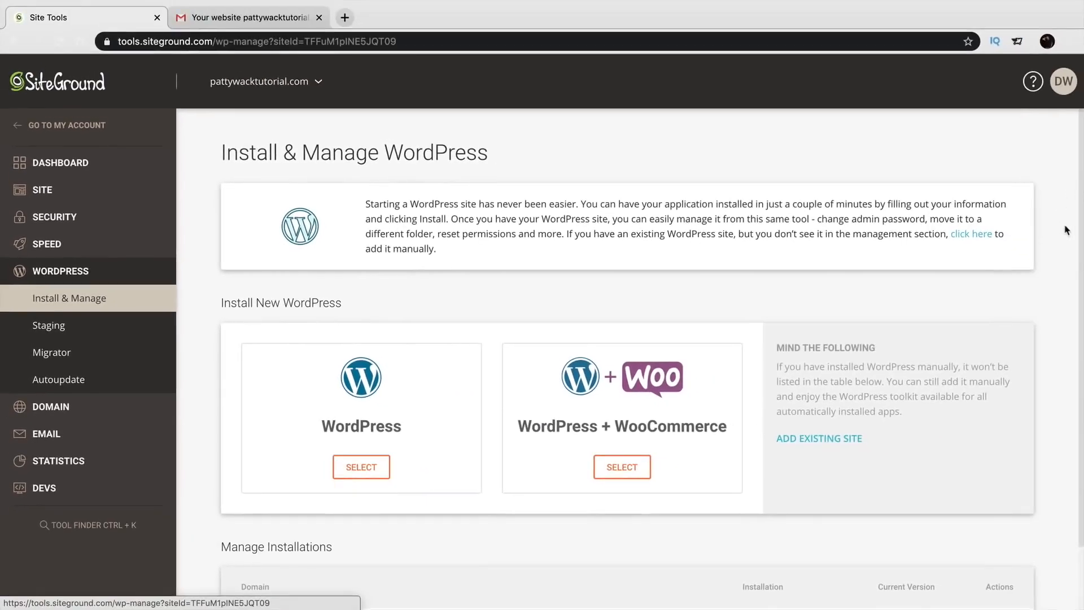
scroll(1052, 337, down, 3)
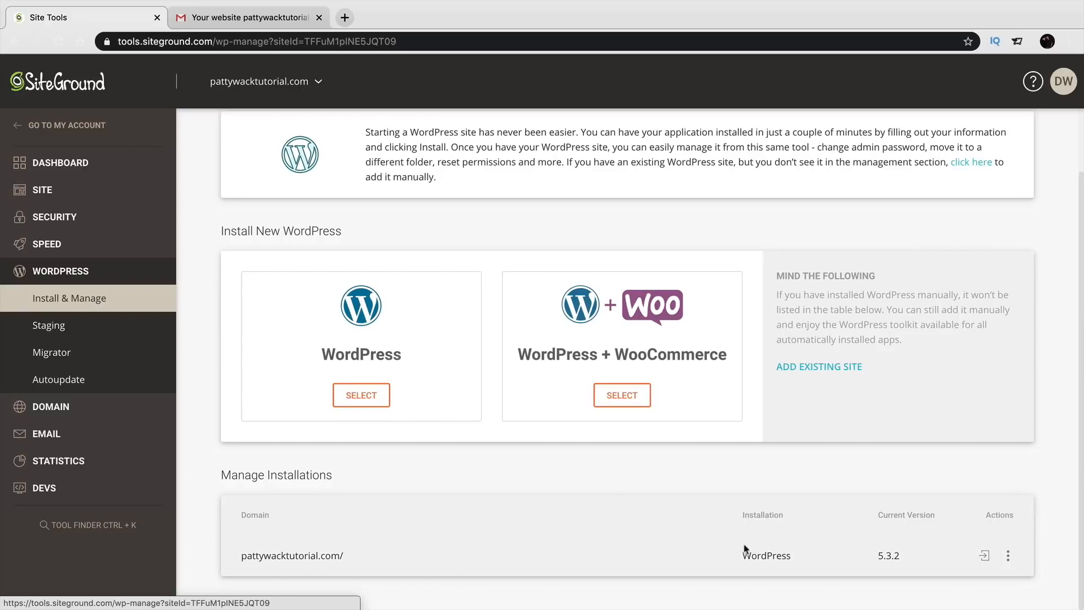
drag(742, 555, 859, 559)
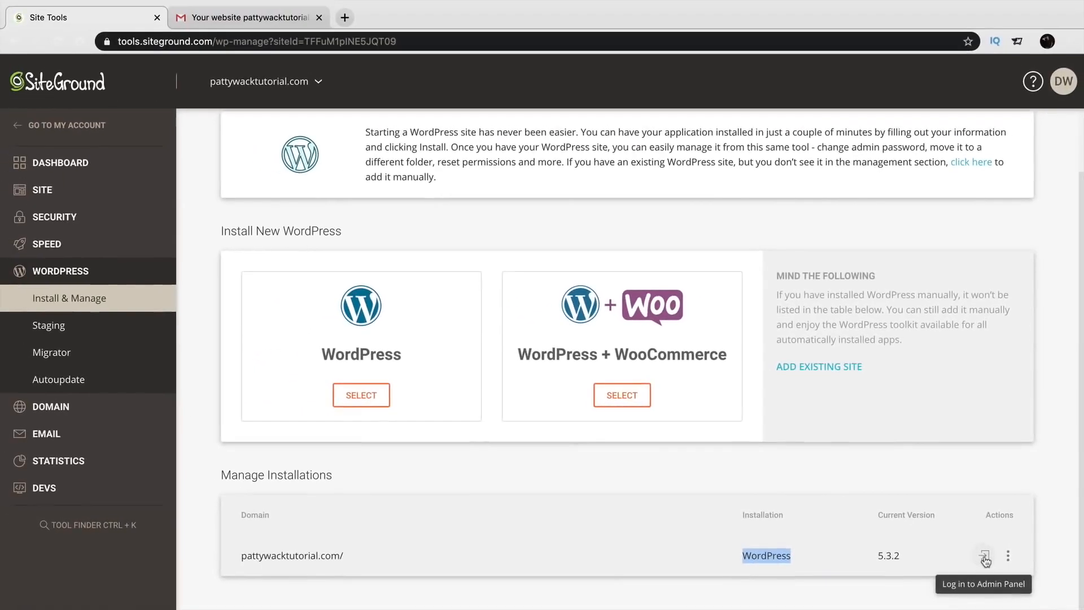
click(945, 522)
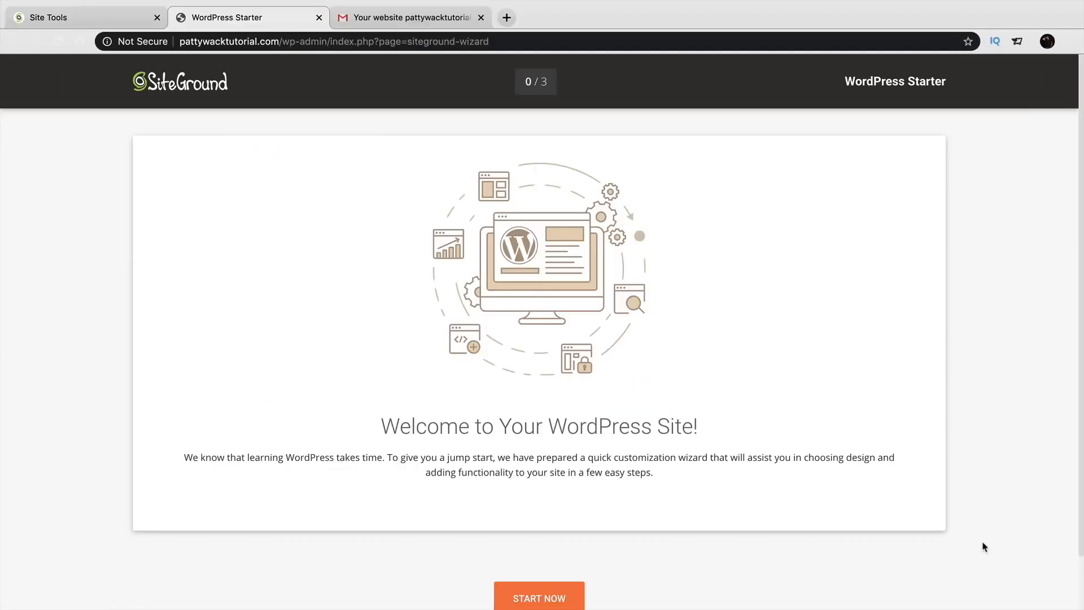
Exit the WordPress Starter wizard.
scroll(680, 477, down, 1)
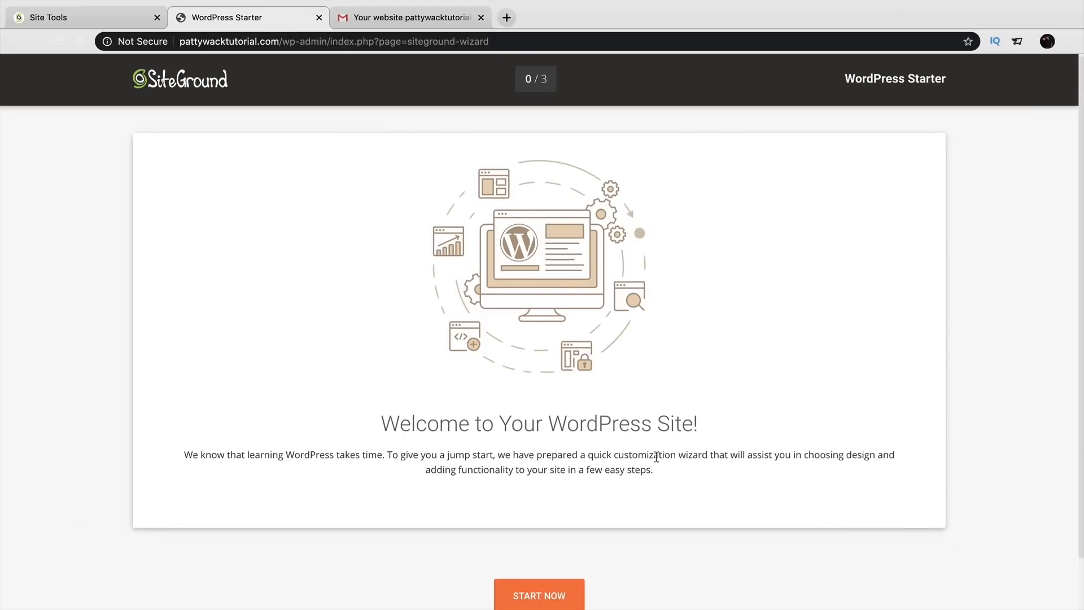
scroll(632, 452, down, 2)
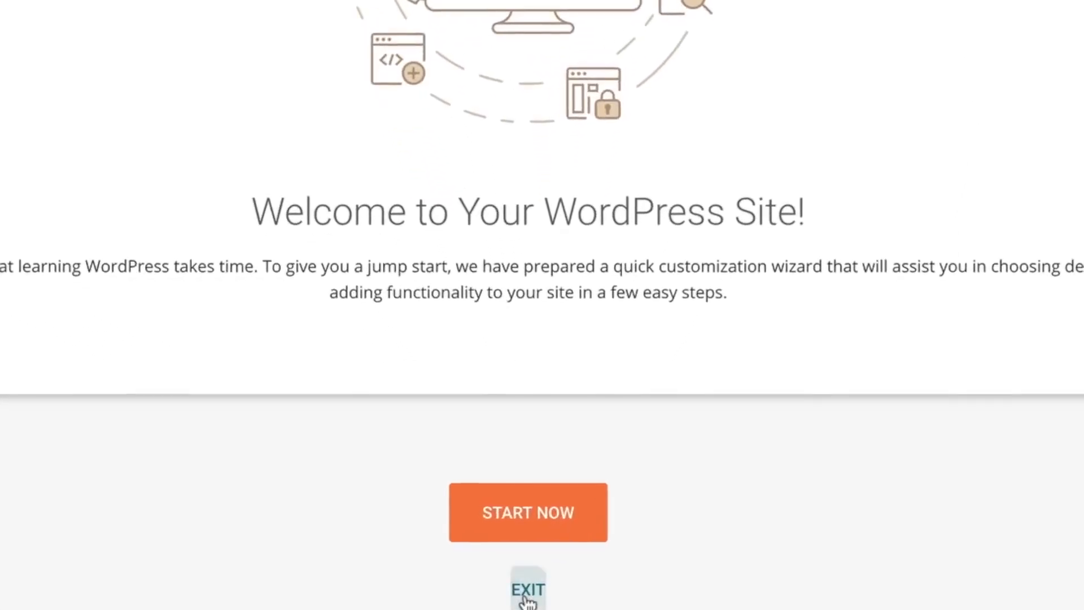
click(532, 591)
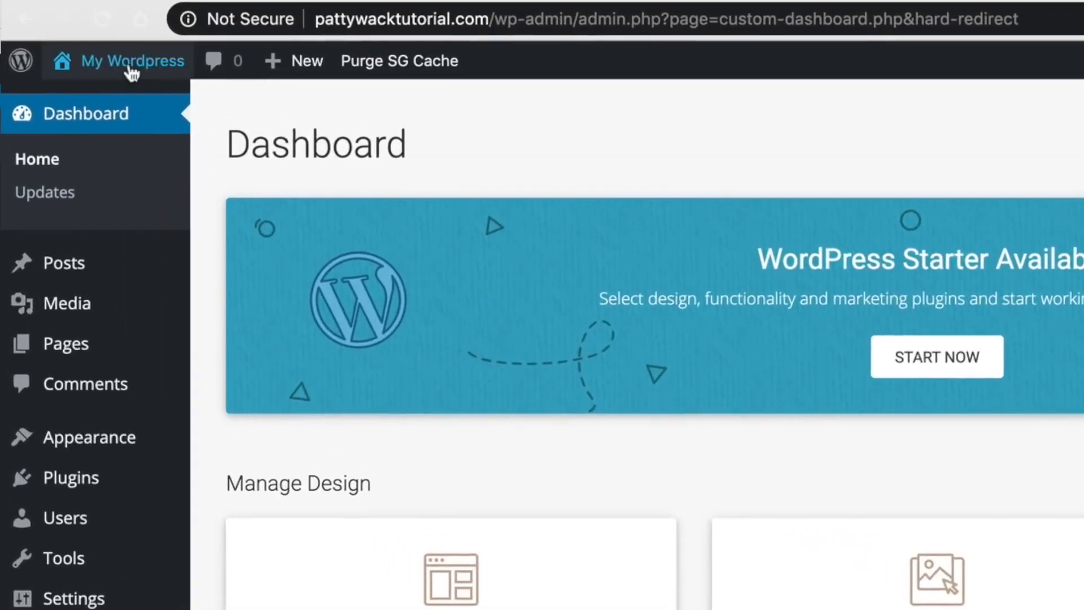
View the live site in Twenty Twenty, then return to the admin Dashboard.
mouse_move(131, 73)
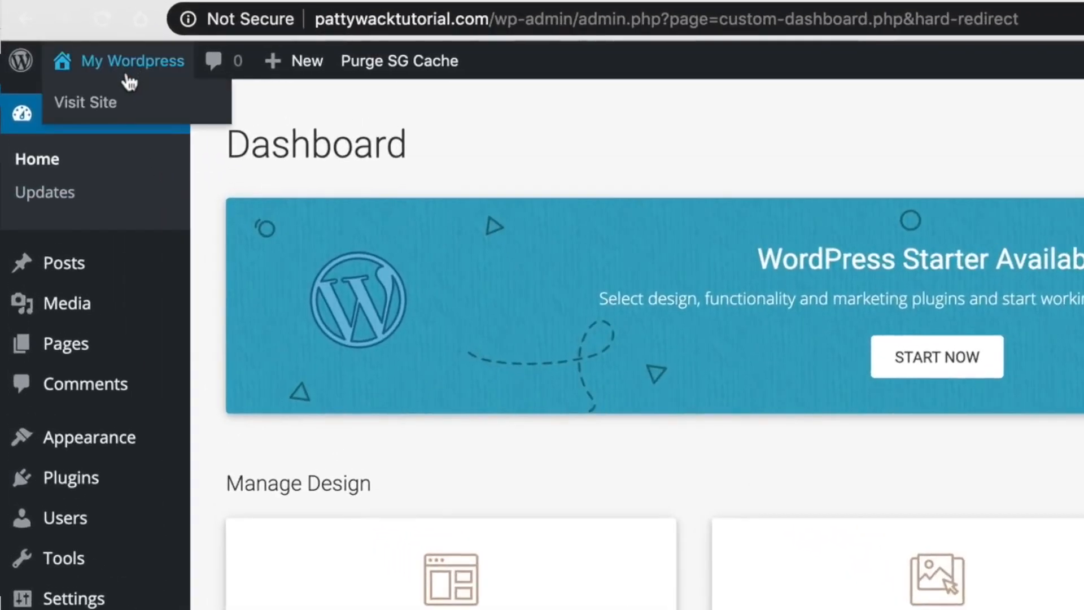
click(108, 108)
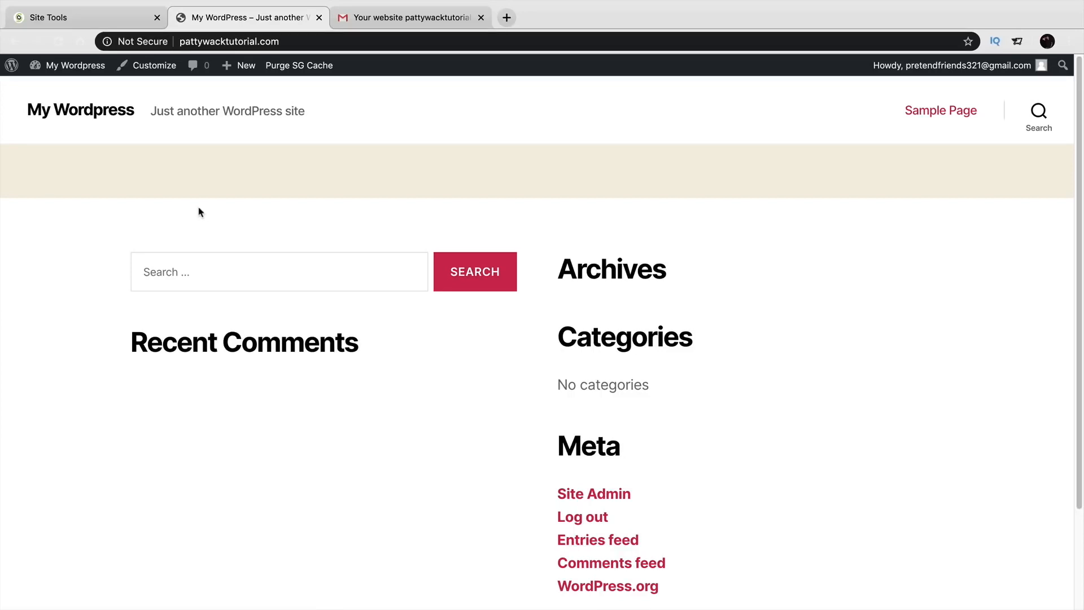
mouse_move(79, 66)
click(53, 89)
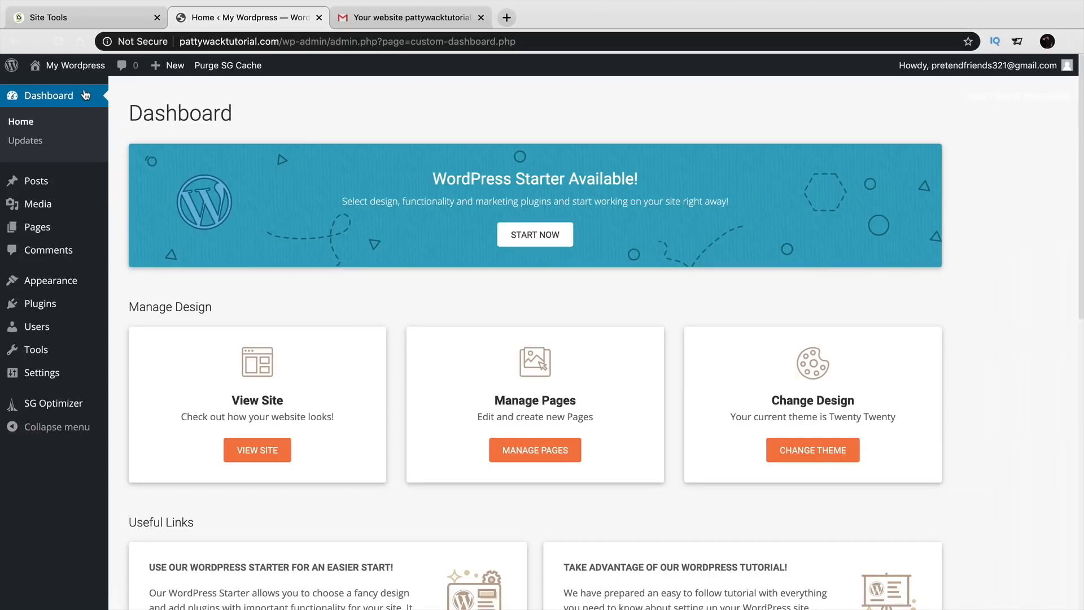
Set permalinks to the Post name structure (/sample-post/) and save the changes.
click(131, 43)
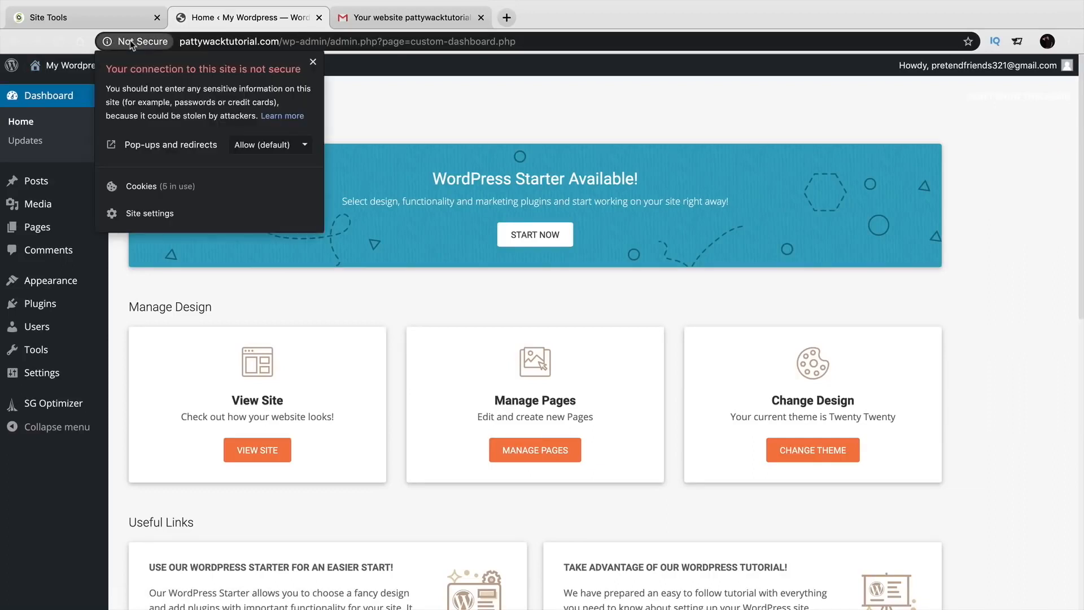
click(131, 42)
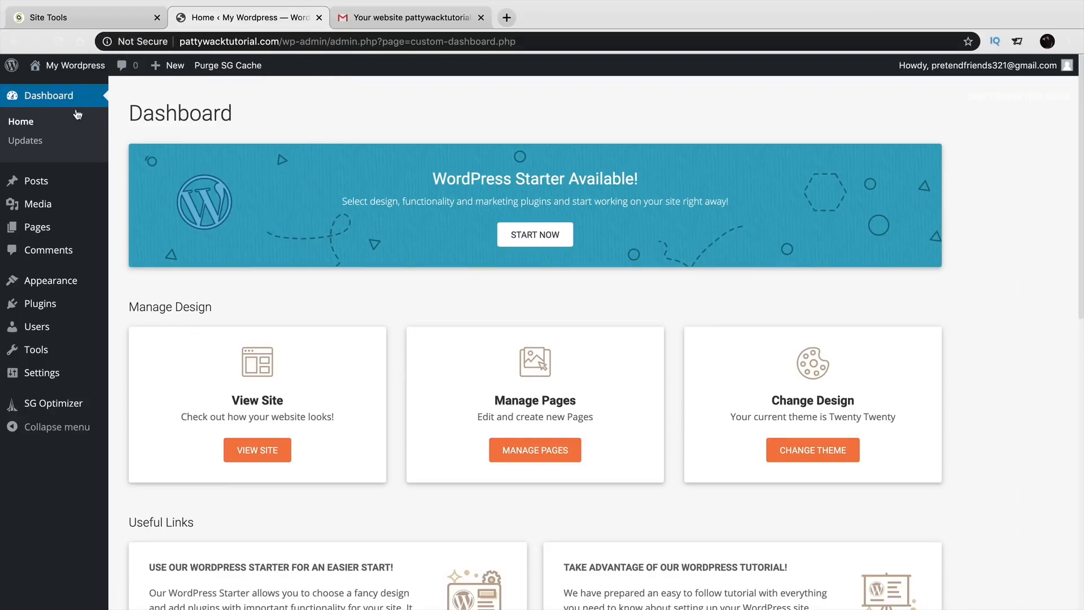
mouse_move(48, 375)
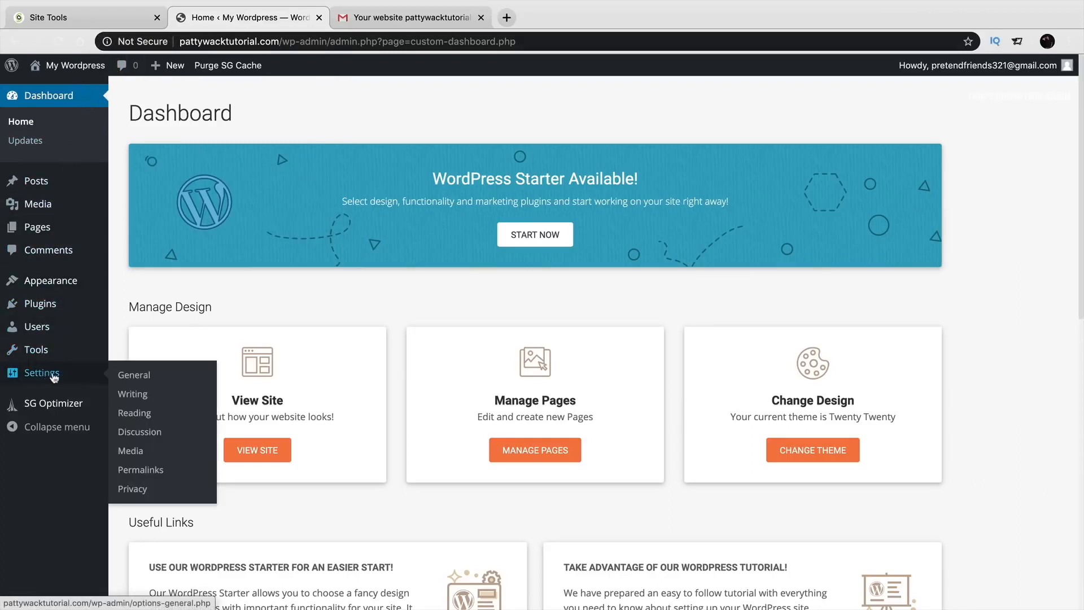
click(142, 473)
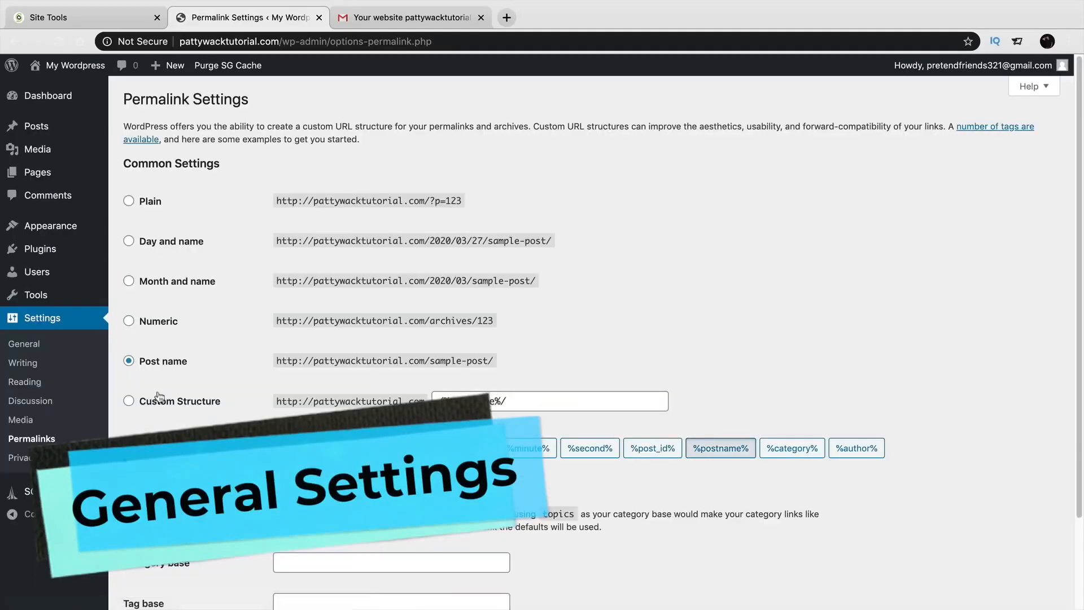
click(146, 366)
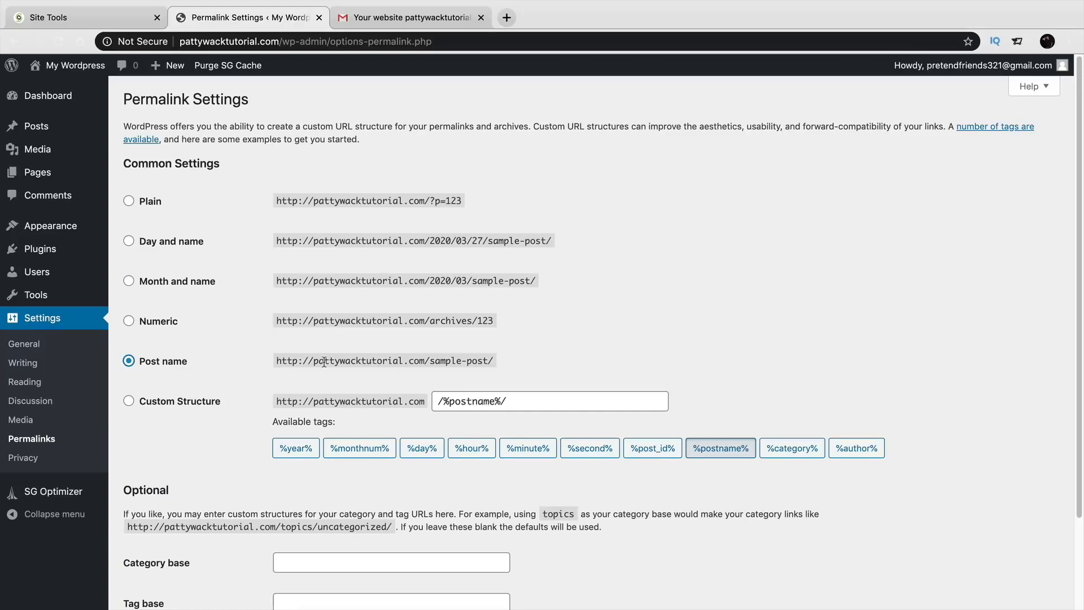
drag(314, 362, 433, 364)
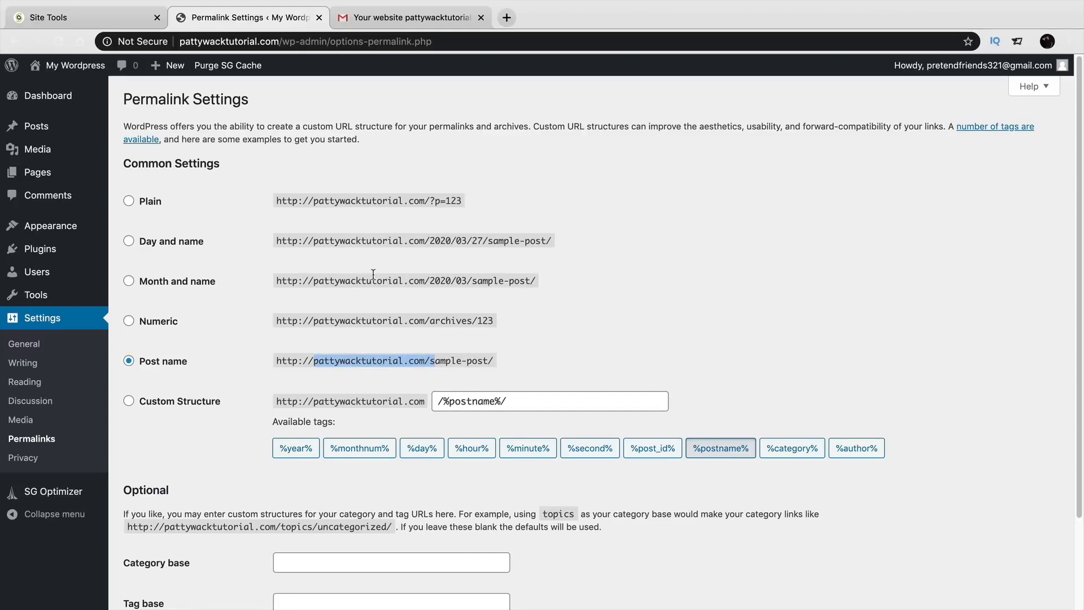
scroll(225, 317, down, 3)
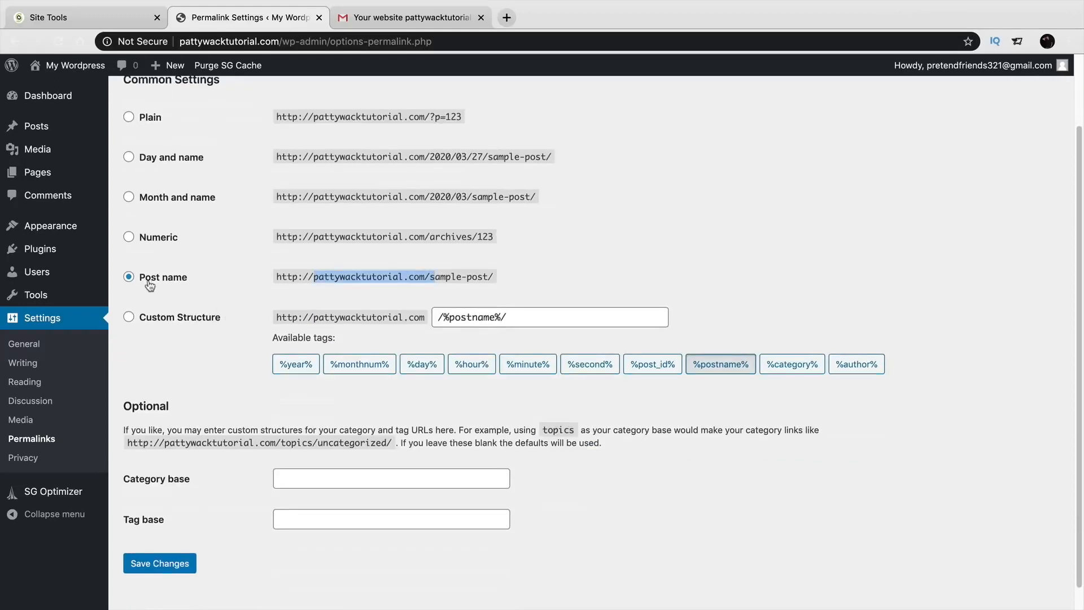
click(175, 564)
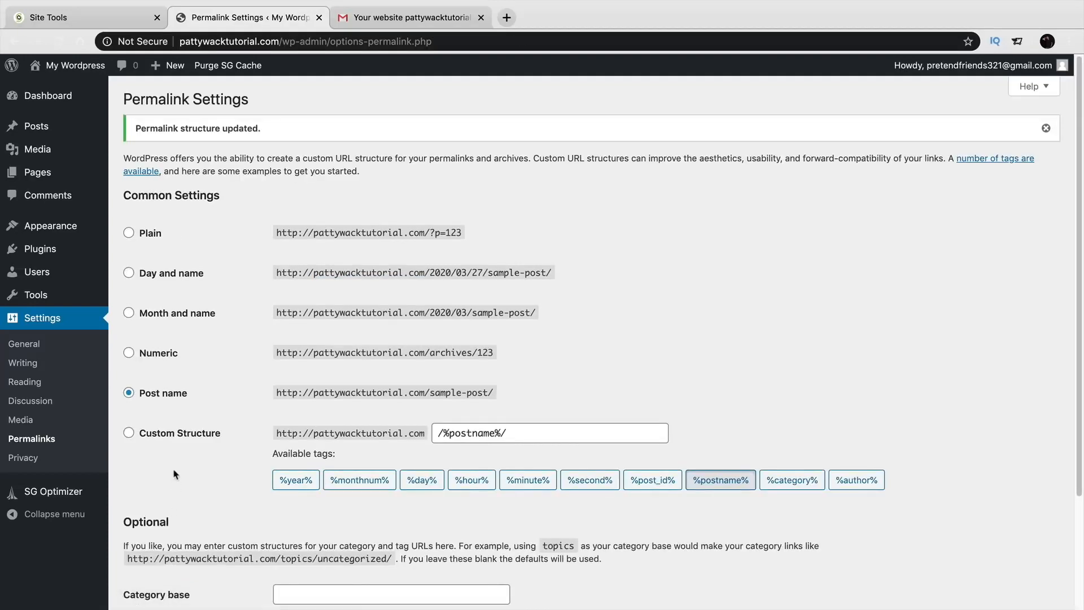
In Your Profile, preview Light, Blue, Coffee, Sunrise and Ocean, then pick Midnight.
mouse_move(38, 274)
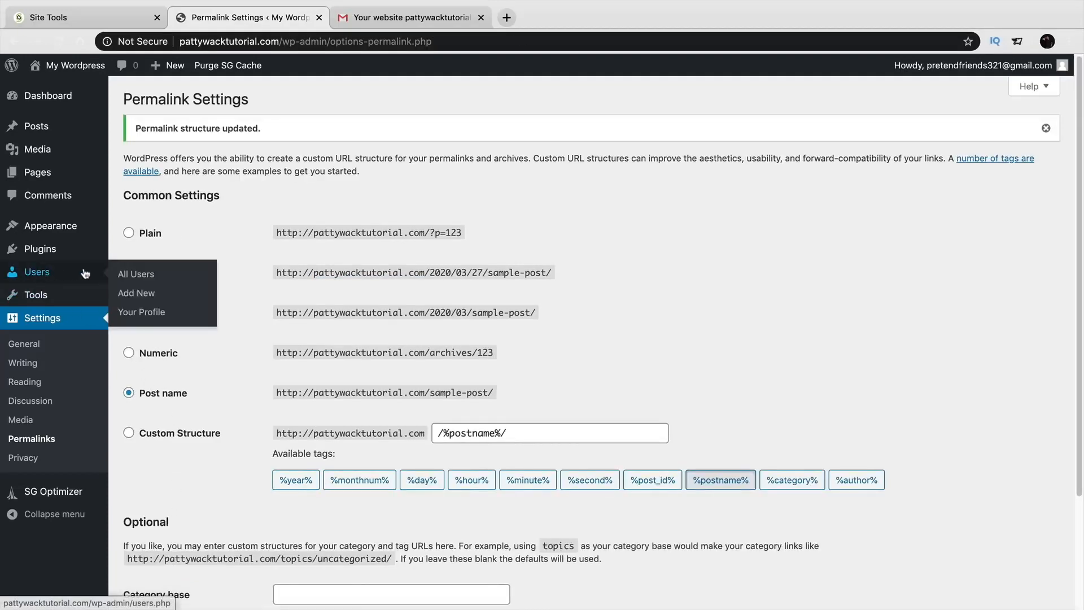
click(141, 314)
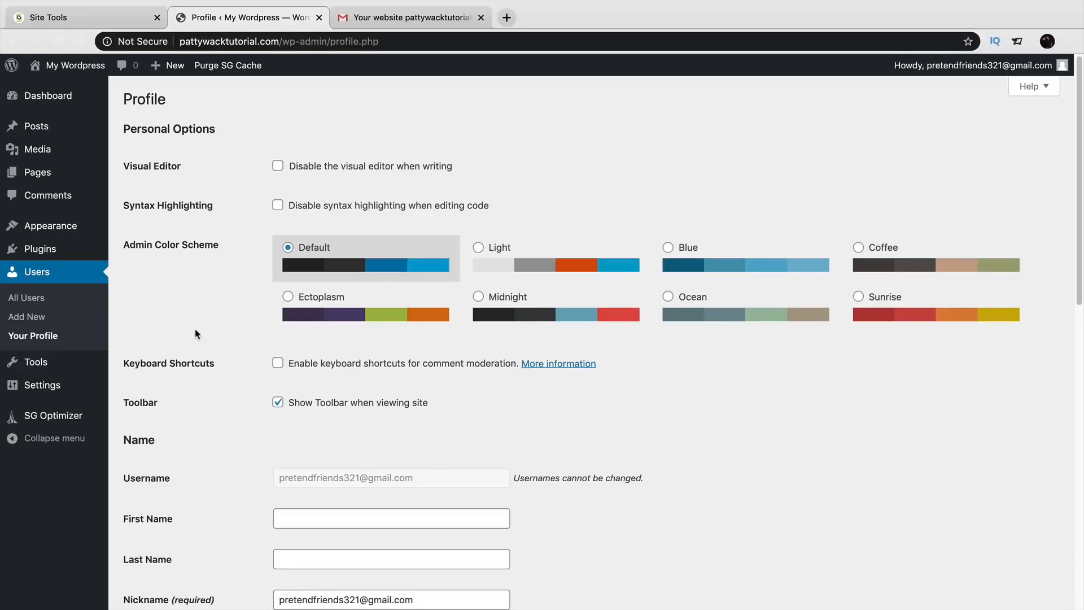
click(478, 258)
click(686, 251)
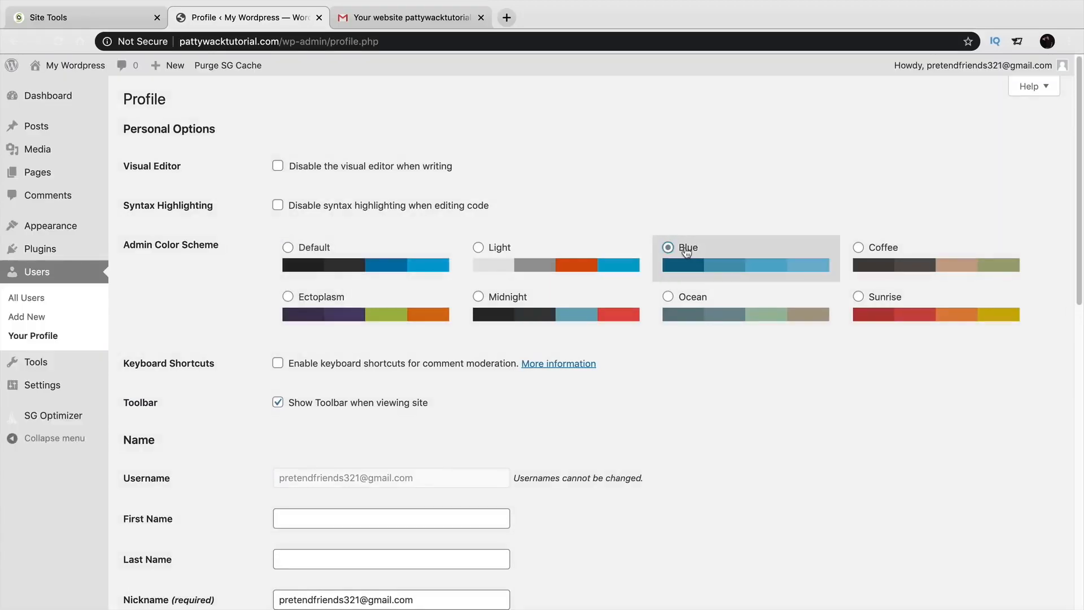
click(864, 263)
click(882, 312)
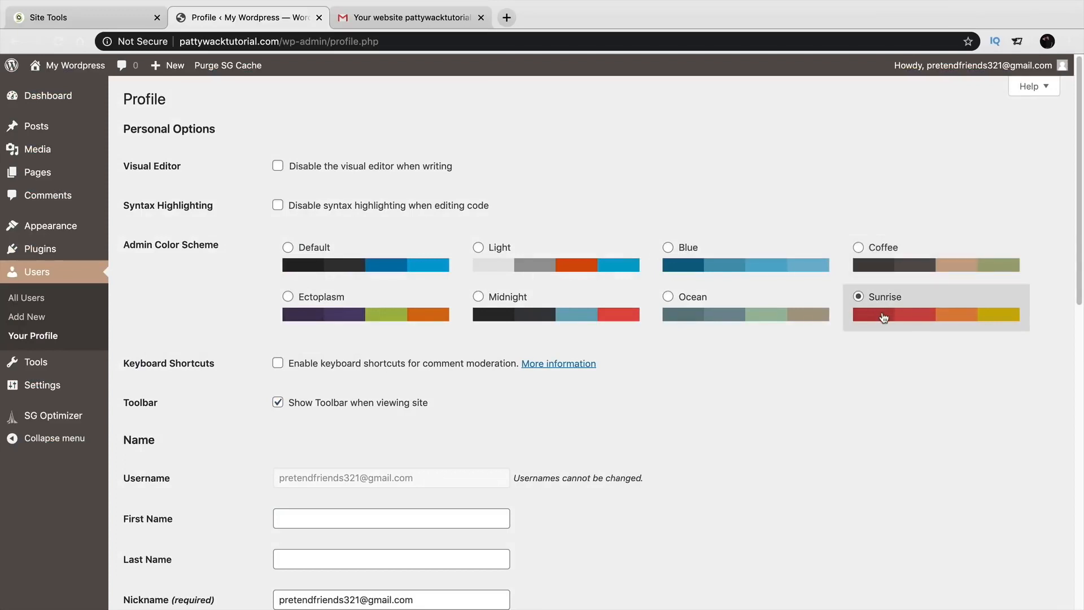
click(764, 314)
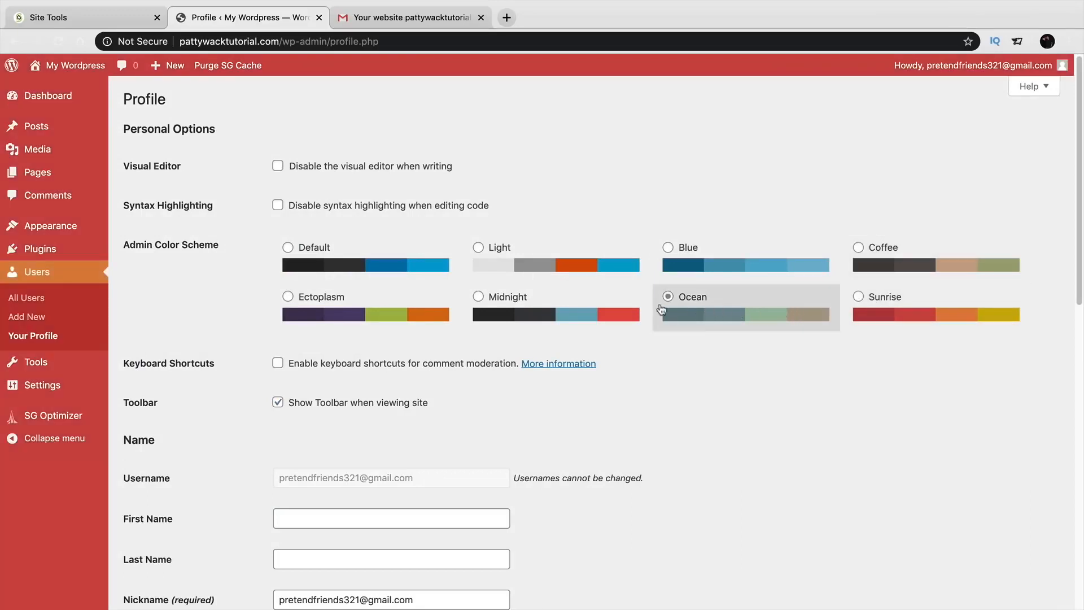
click(586, 301)
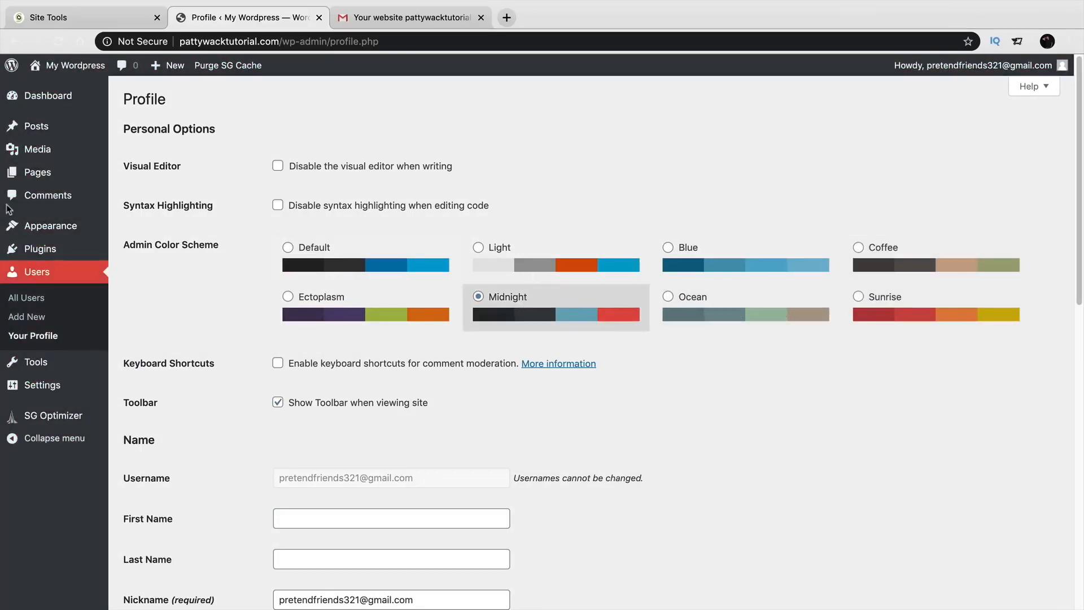
Save the profile with the Midnight color scheme.
mouse_move(72, 395)
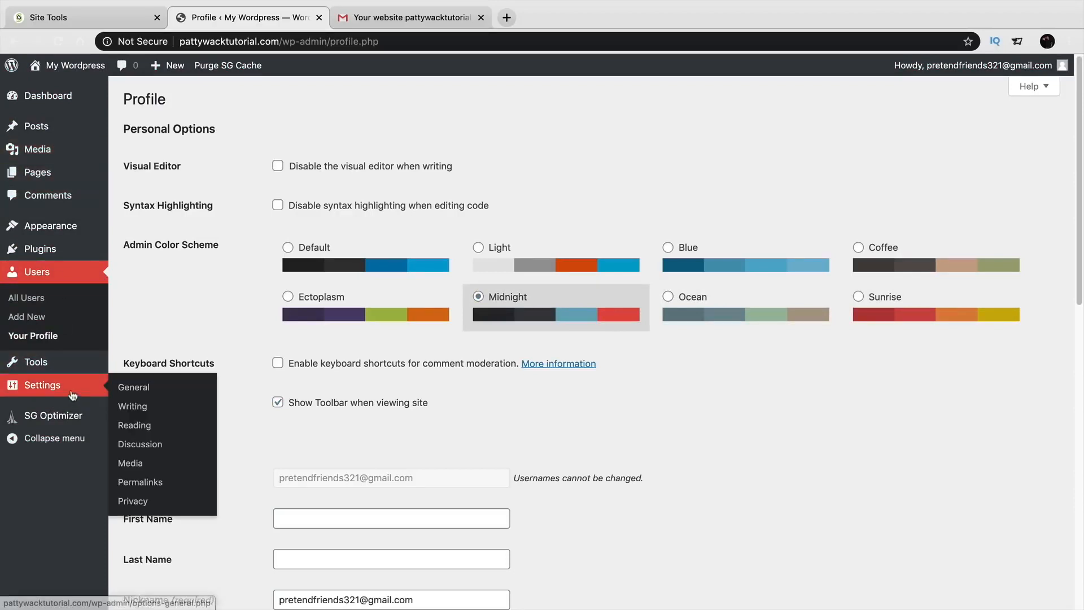
scroll(357, 413, down, 1)
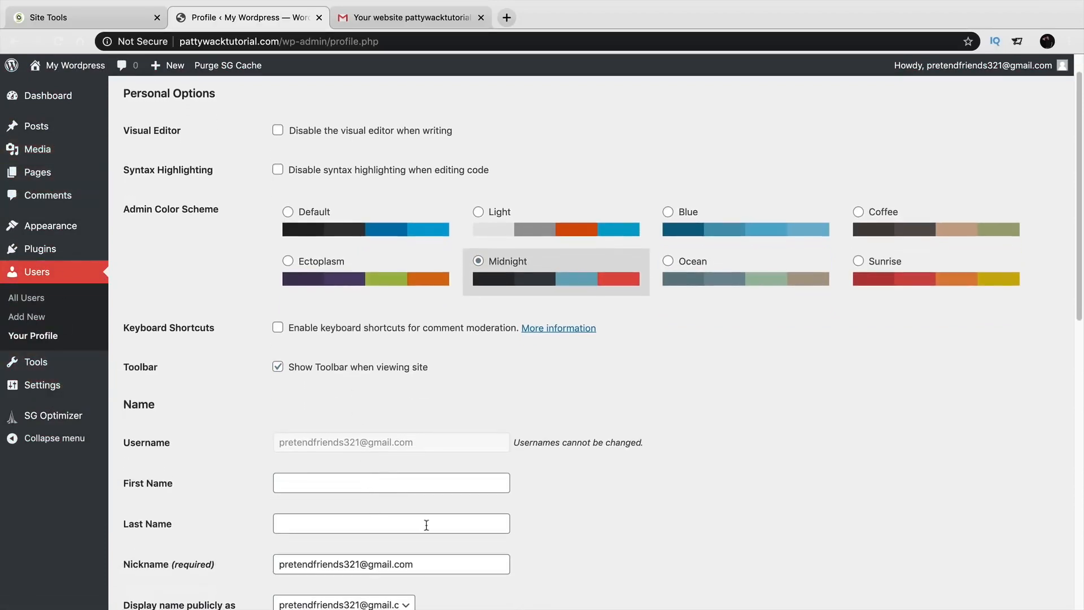
drag(1080, 256, 1082, 388)
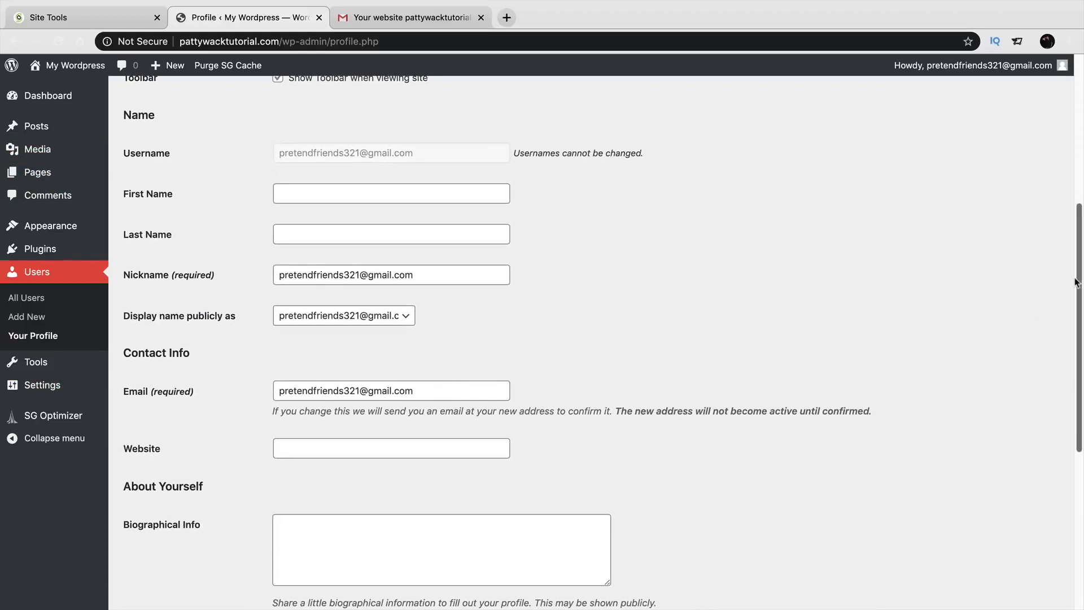
drag(1081, 294, 1083, 449)
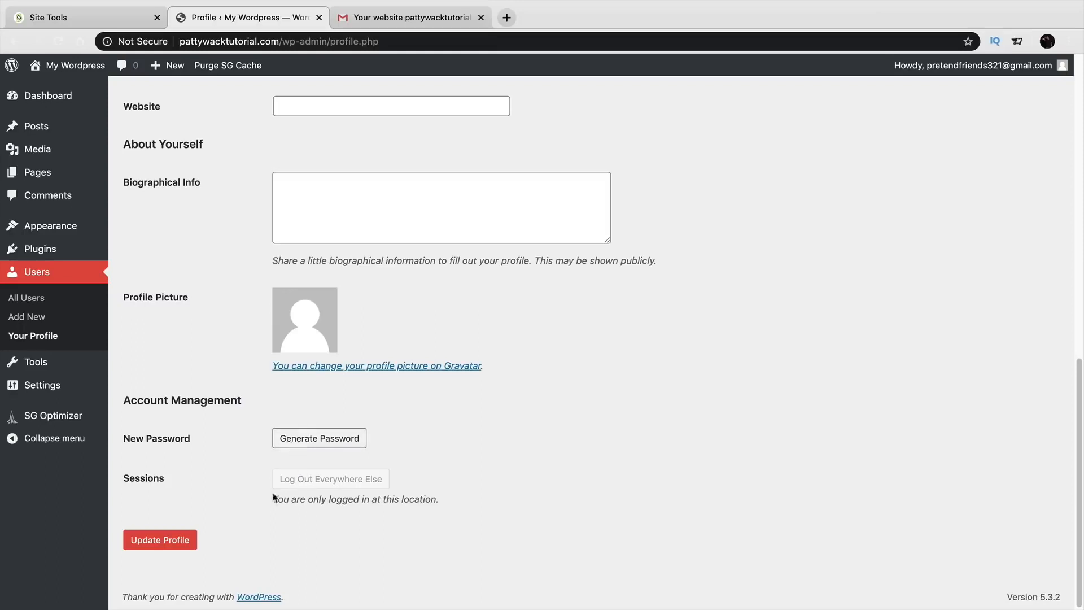
click(160, 541)
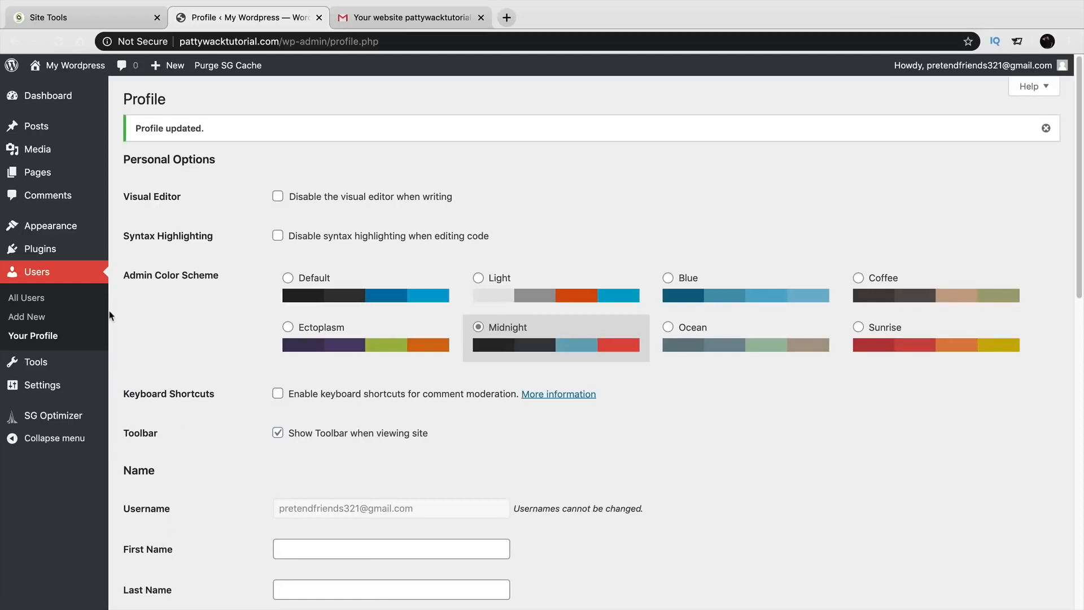
mouse_move(77, 367)
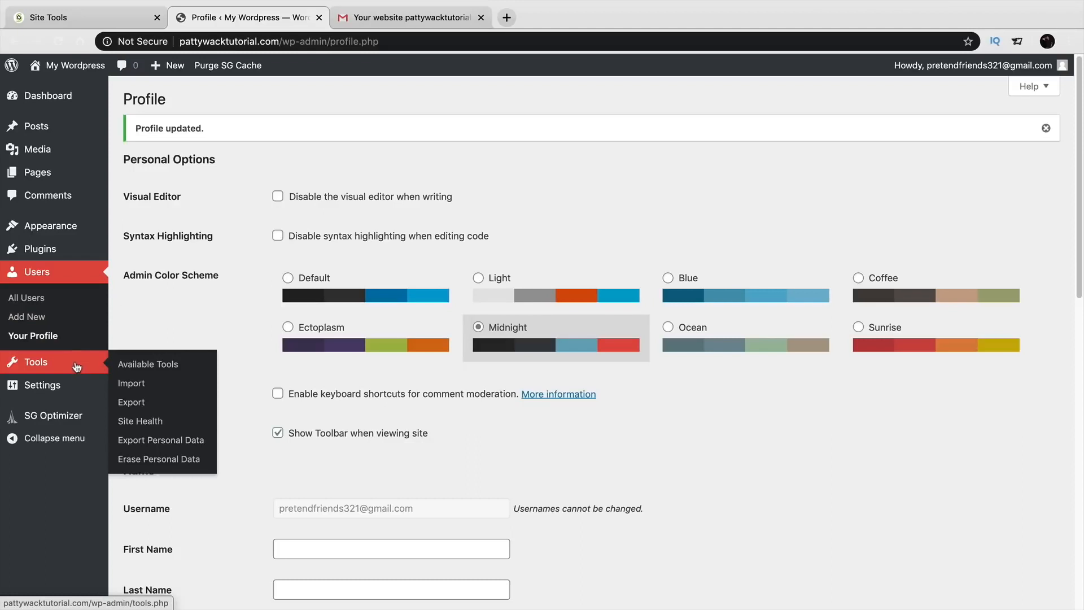
Deactivate the WordPress Starter plugin and go to the Add Plugins page.
mouse_move(54, 250)
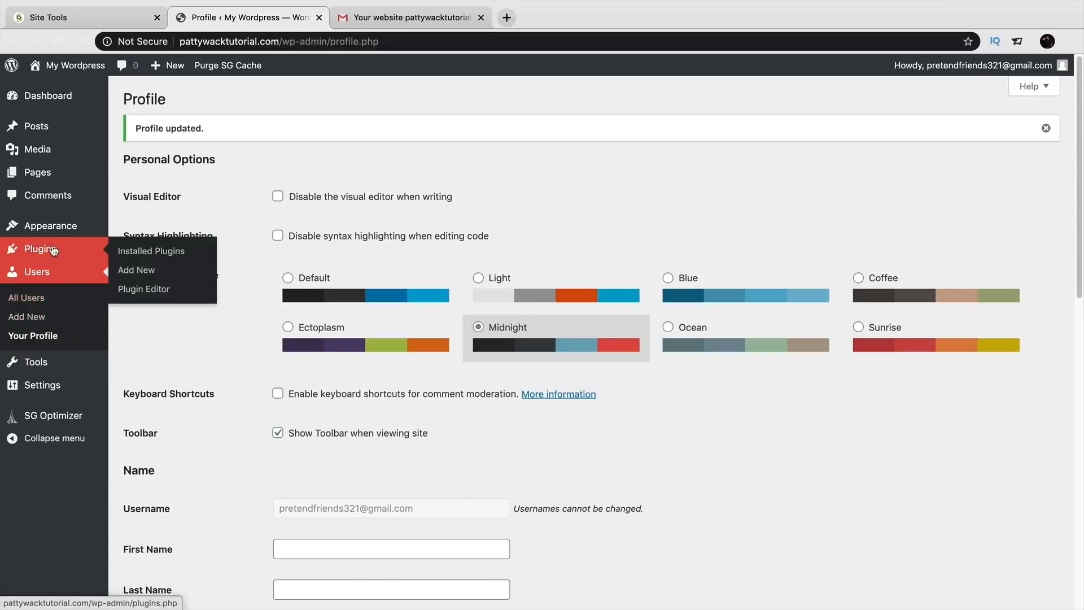
click(148, 252)
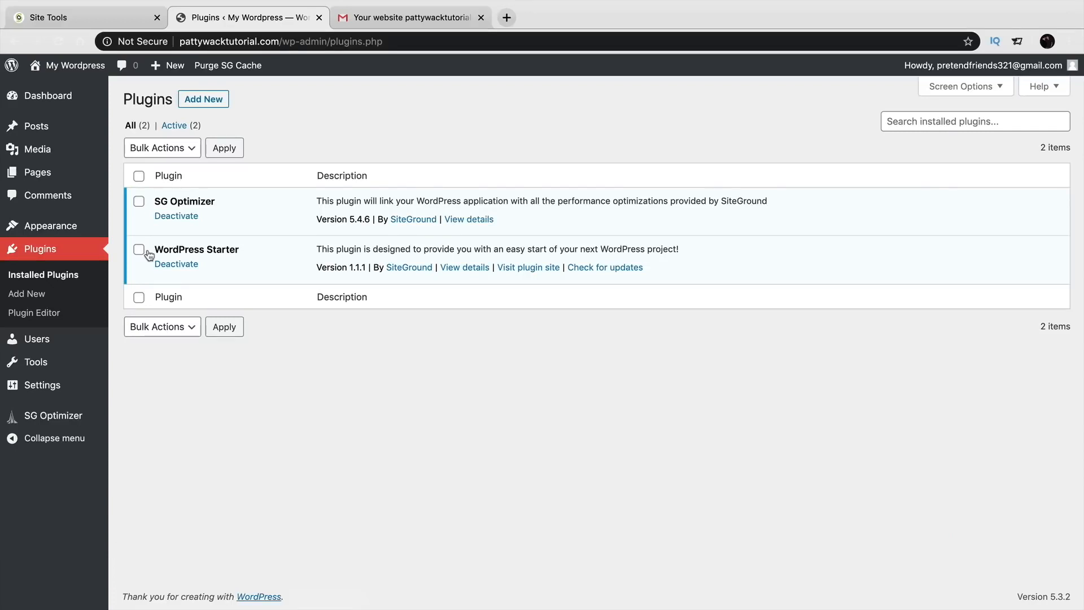
click(176, 267)
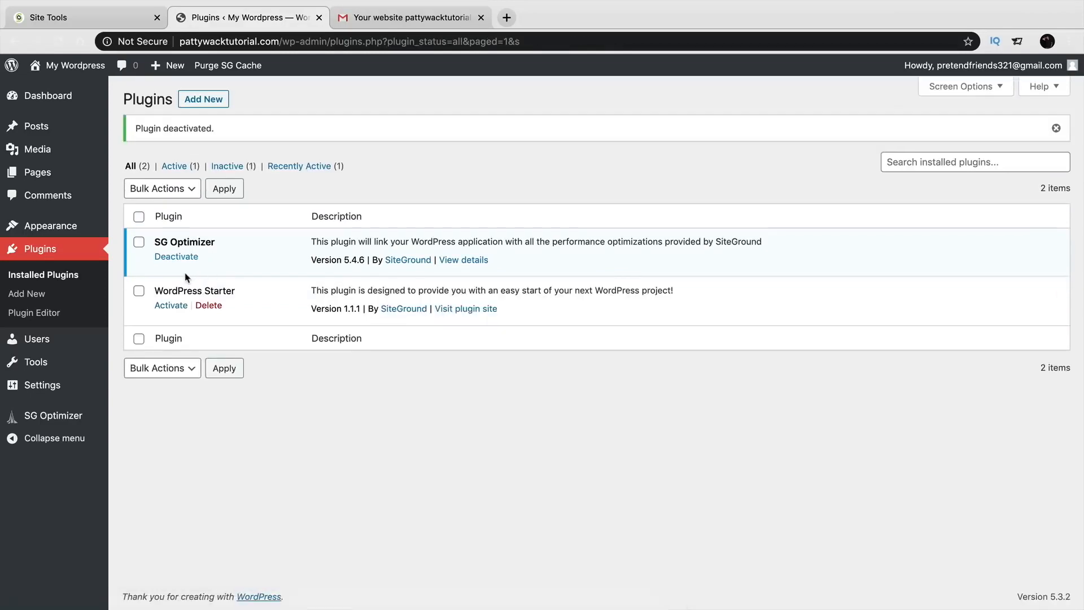
click(30, 300)
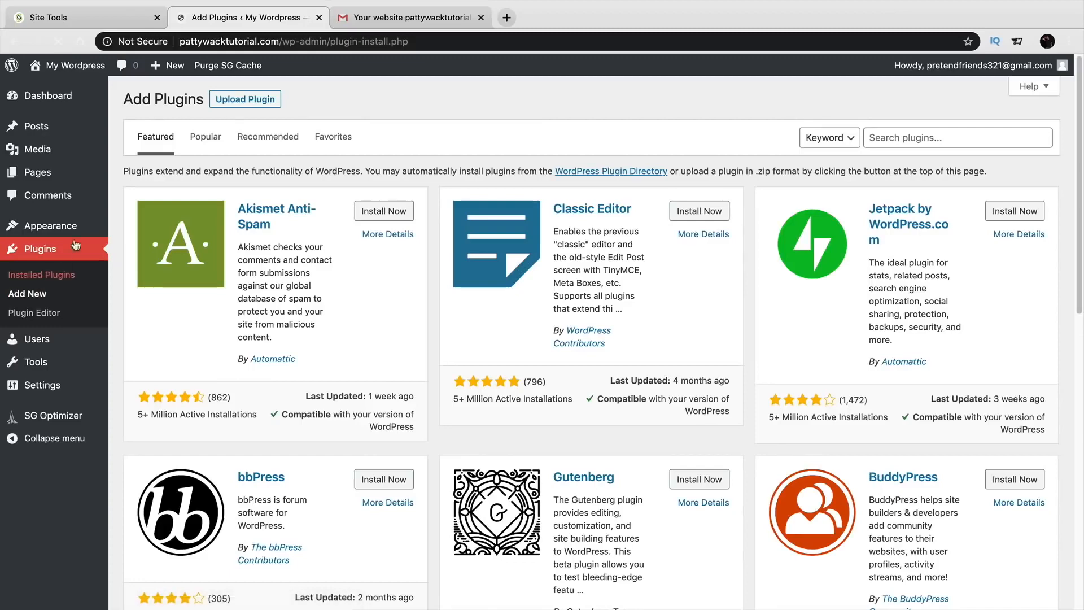
click(142, 42)
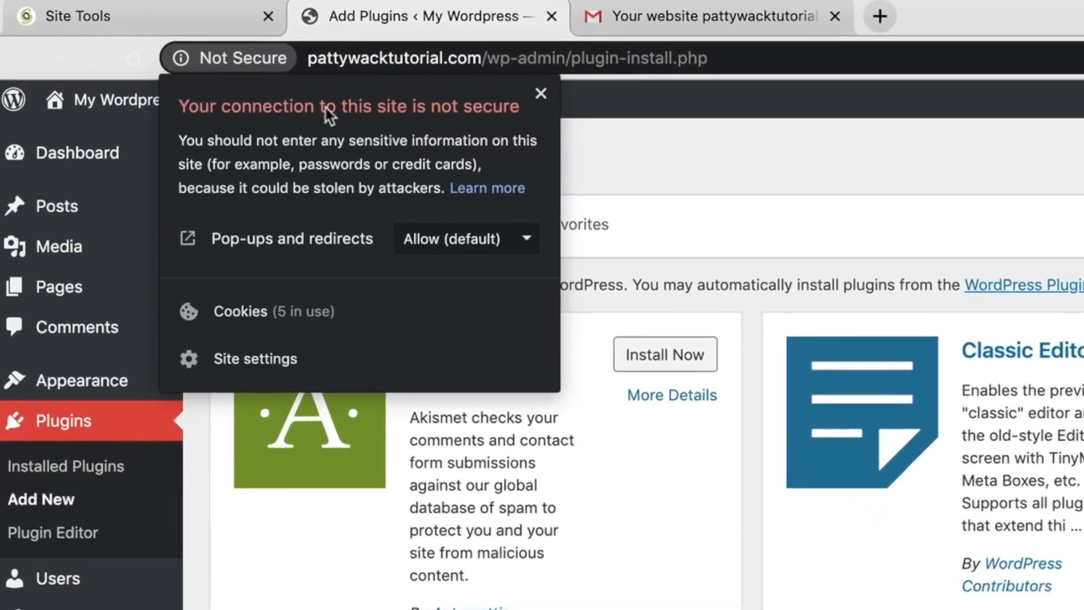
click(192, 14)
click(181, 60)
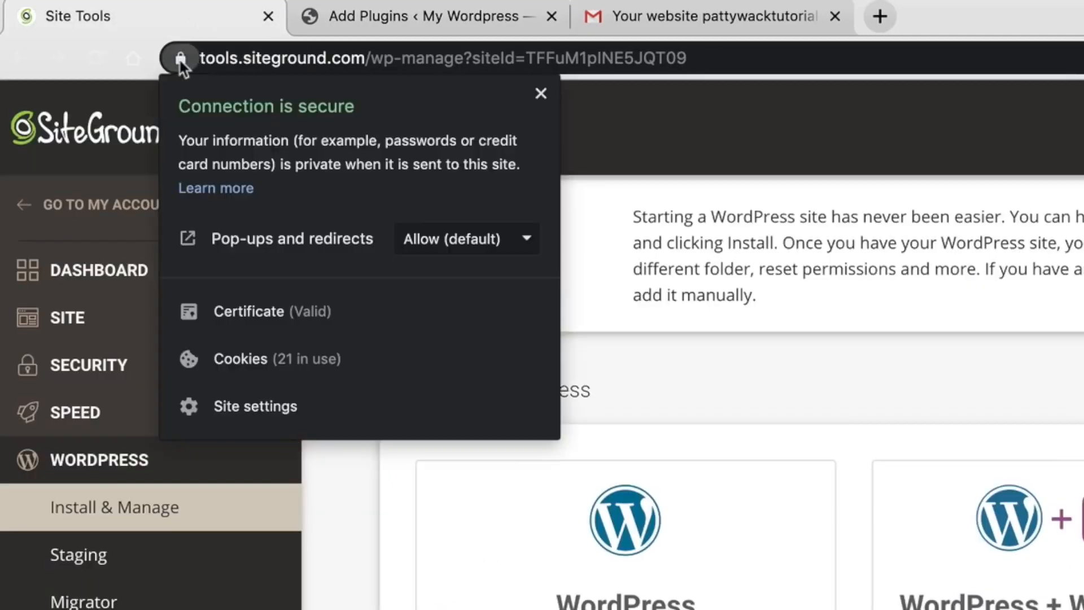
click(637, 19)
click(181, 58)
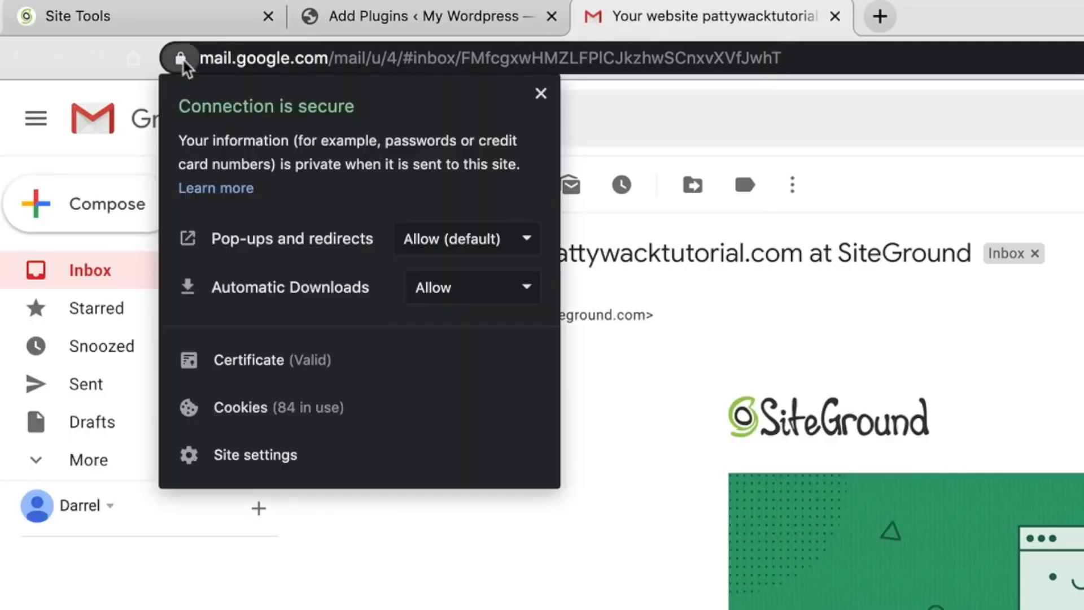
click(333, 17)
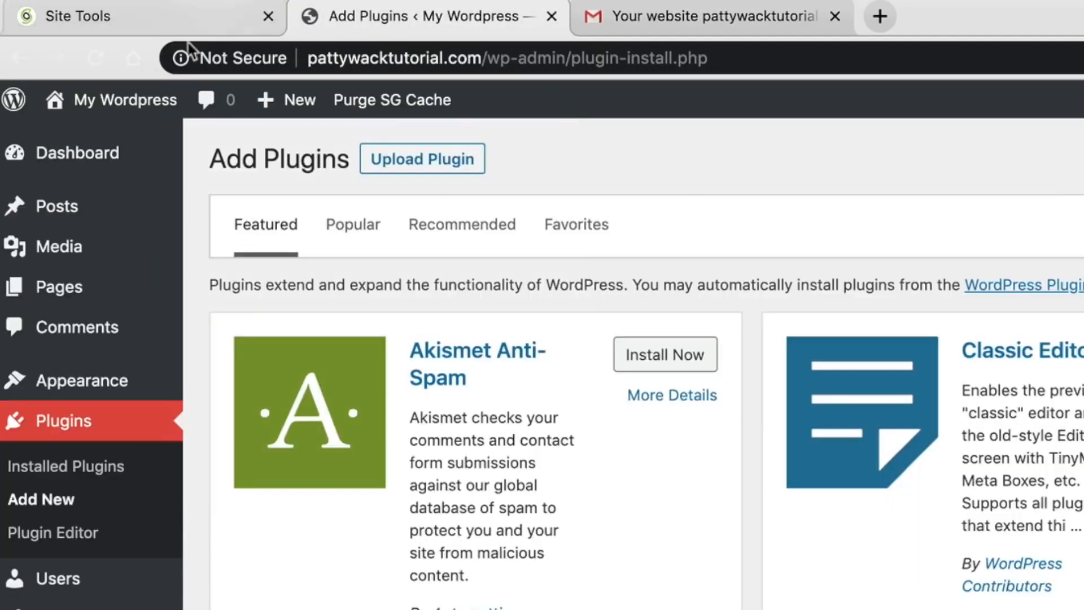
click(181, 59)
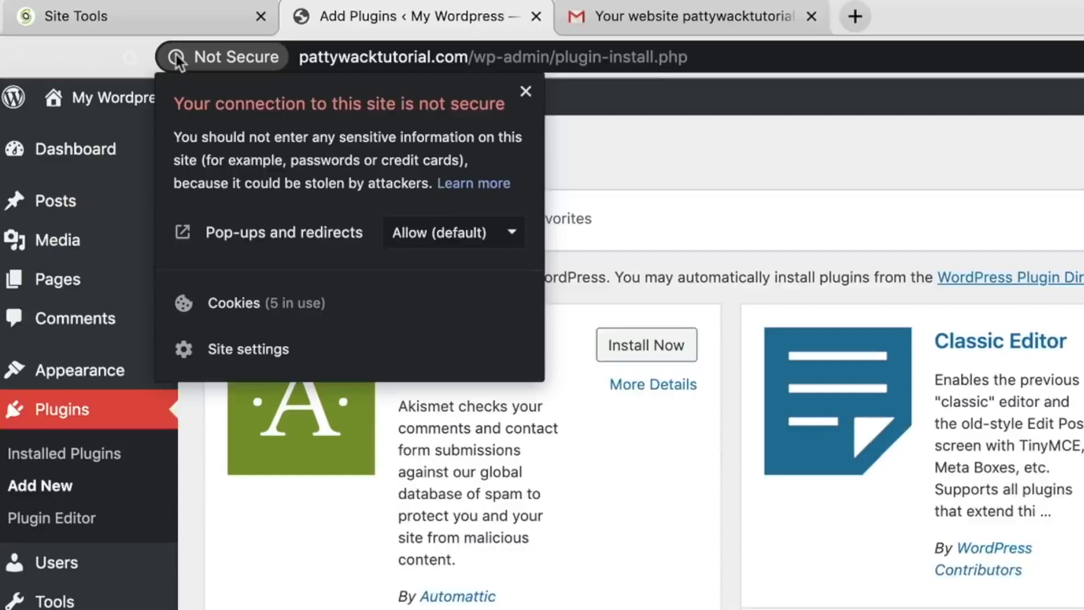
click(181, 58)
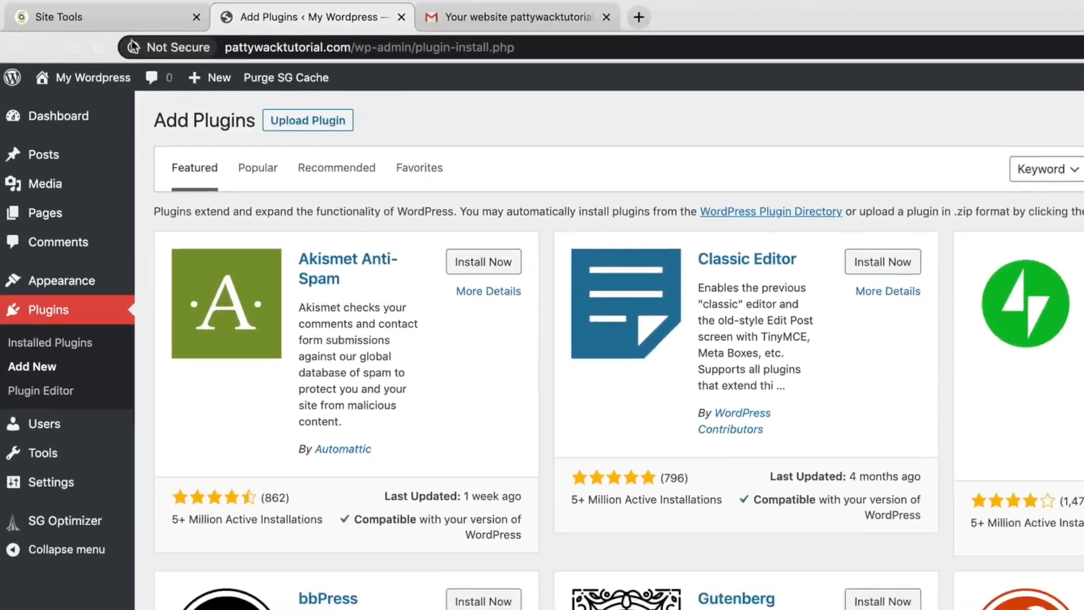
click(908, 141)
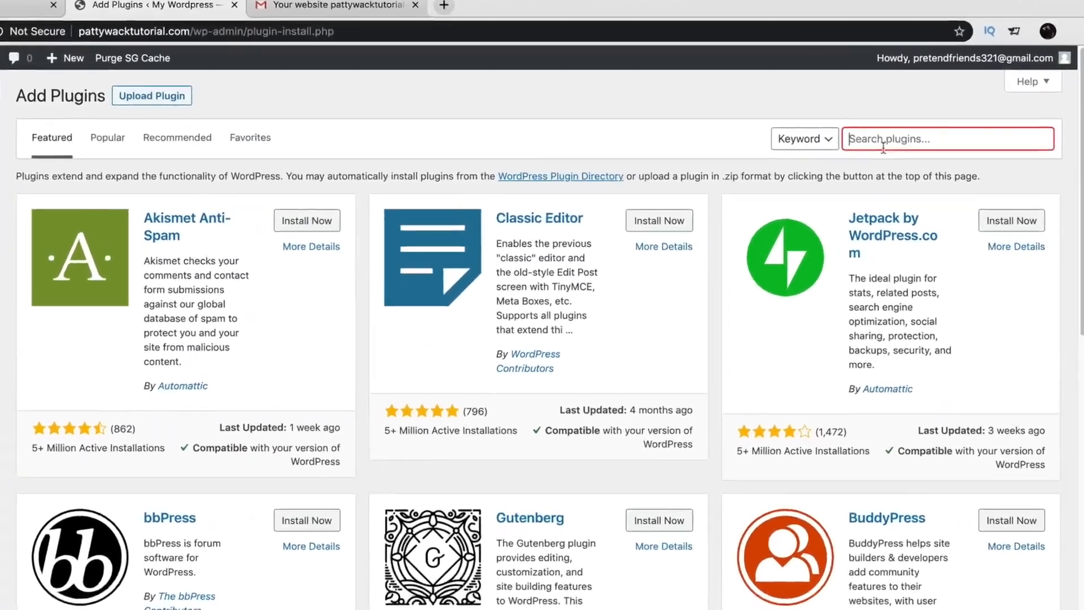
Search 'really simple ssl', then install and activate the Really Simple SSL plugin.
text(really siom)
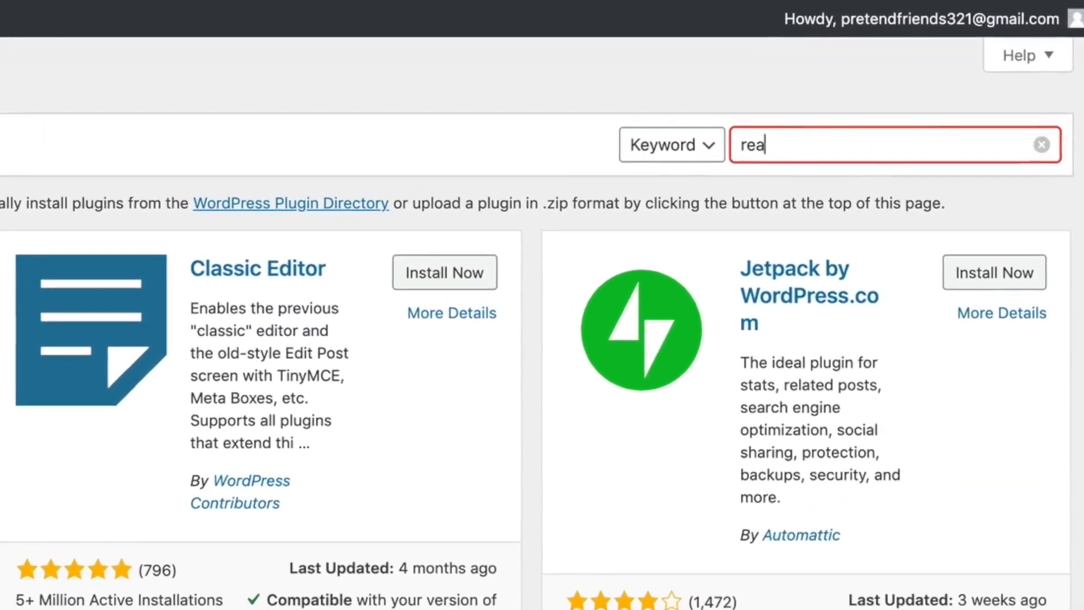
key(BackSpace)
key(BackSpace)
text(mple ssl)
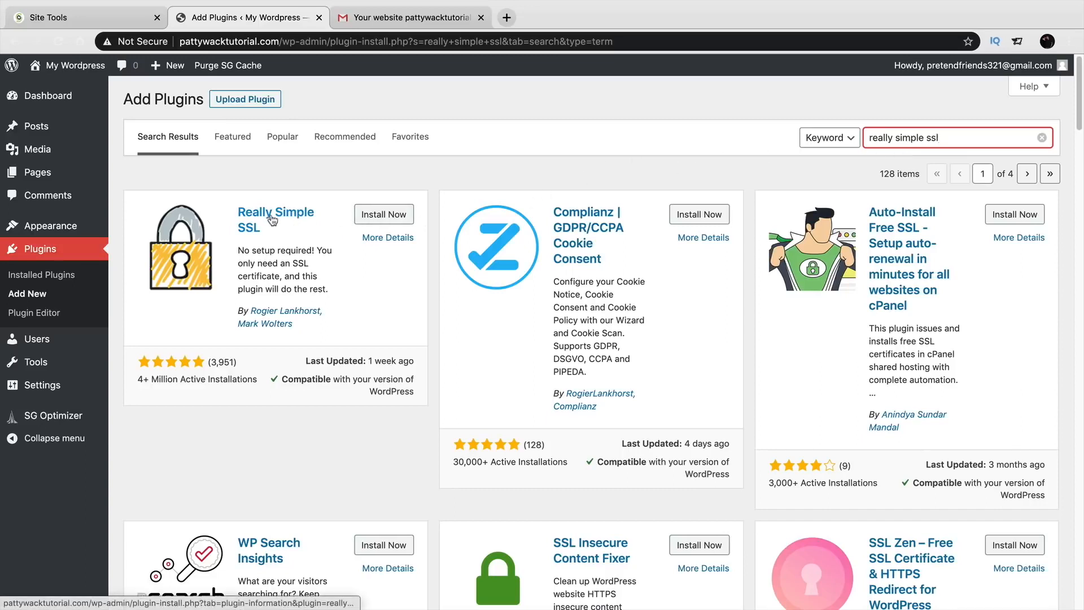
click(381, 216)
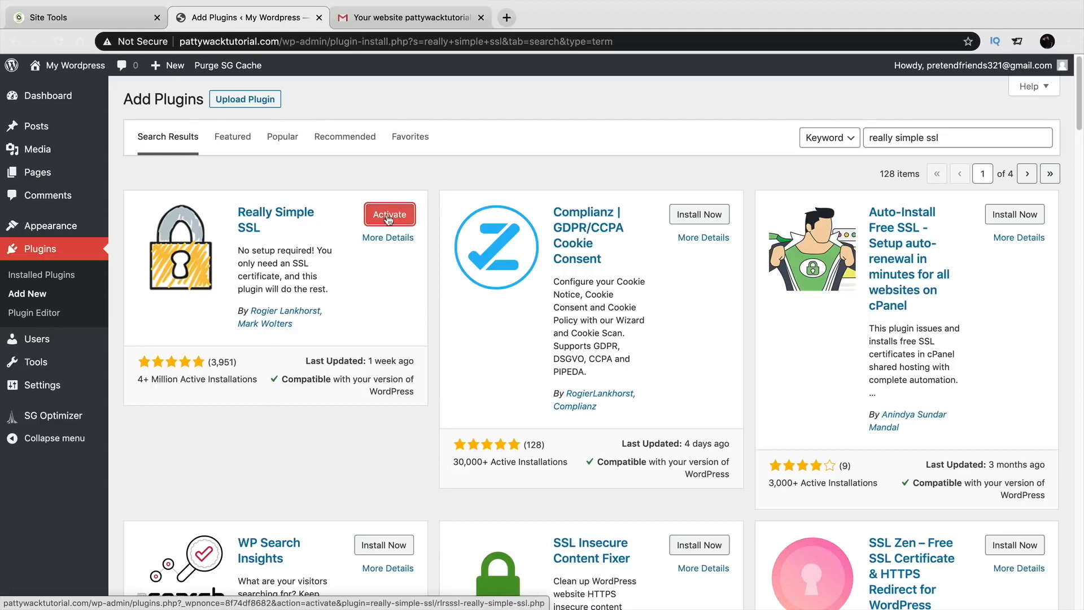
click(388, 217)
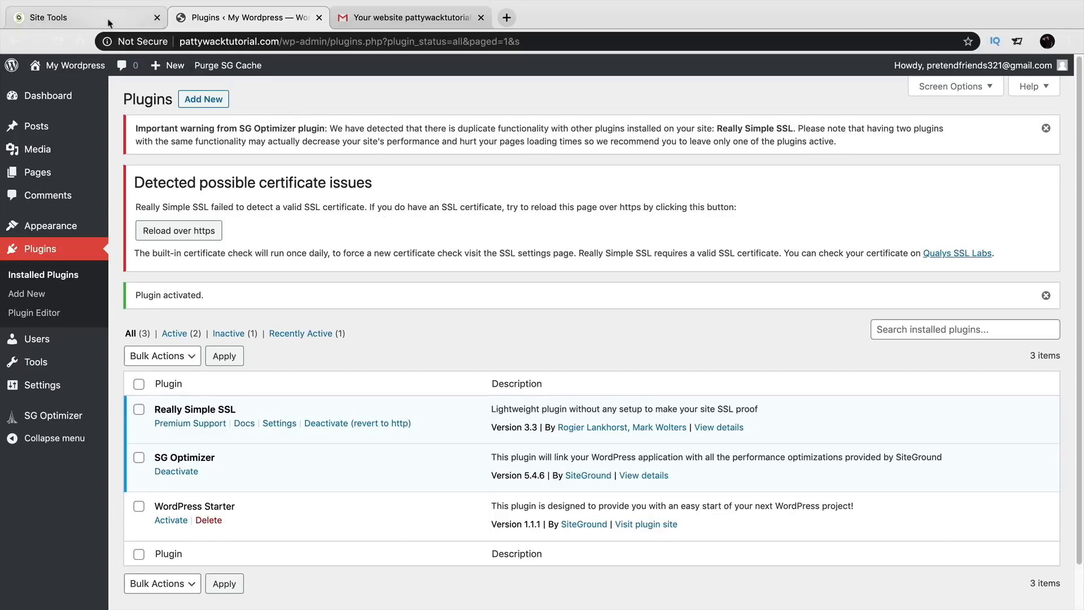
Open the SSL Manager under Security in SiteGround Site Tools.
click(53, 19)
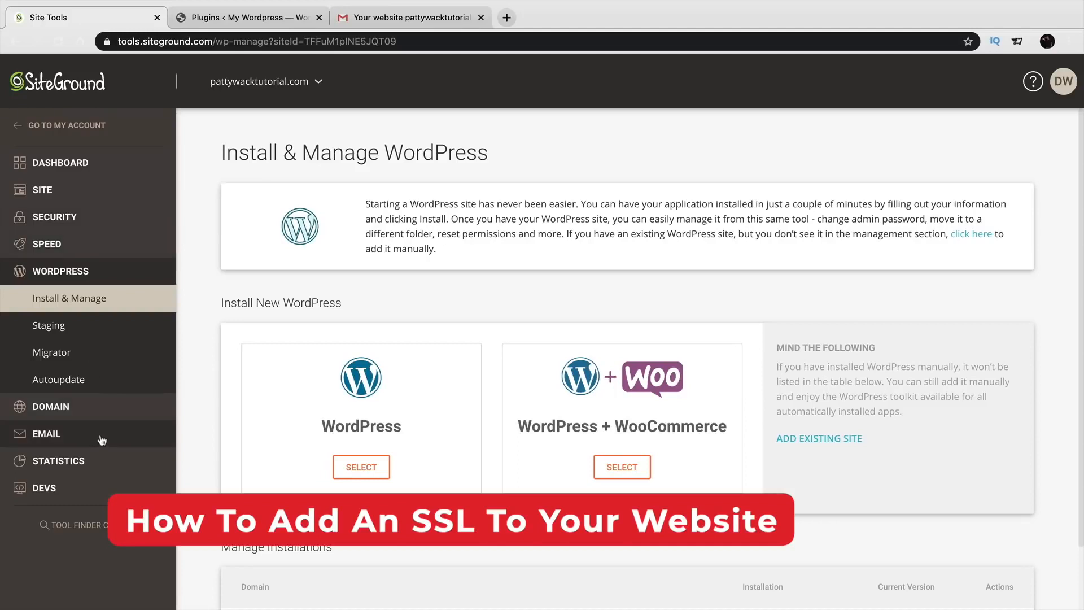
click(74, 219)
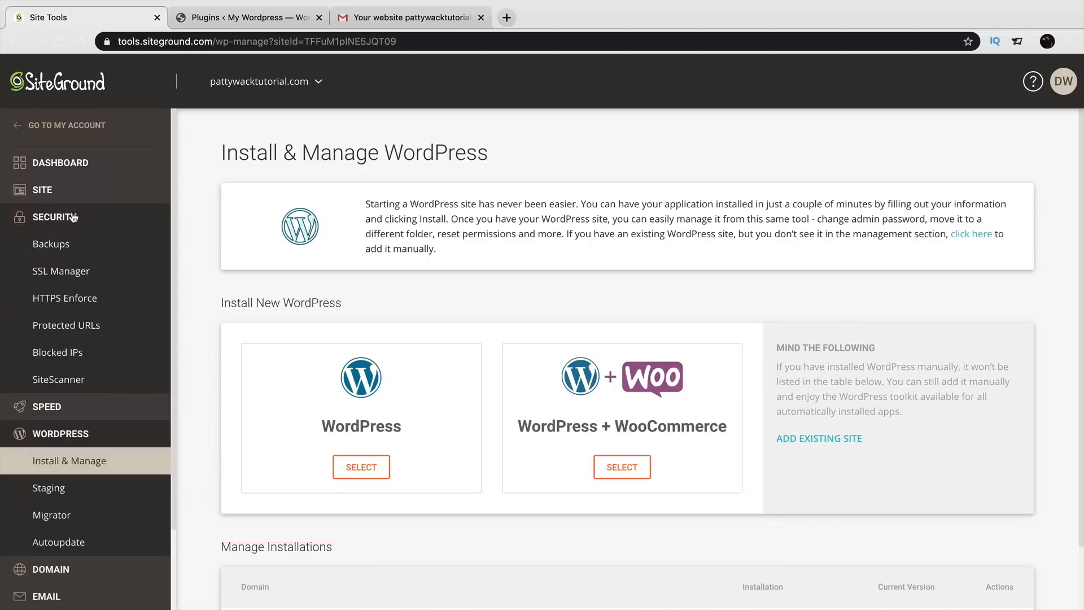
click(68, 275)
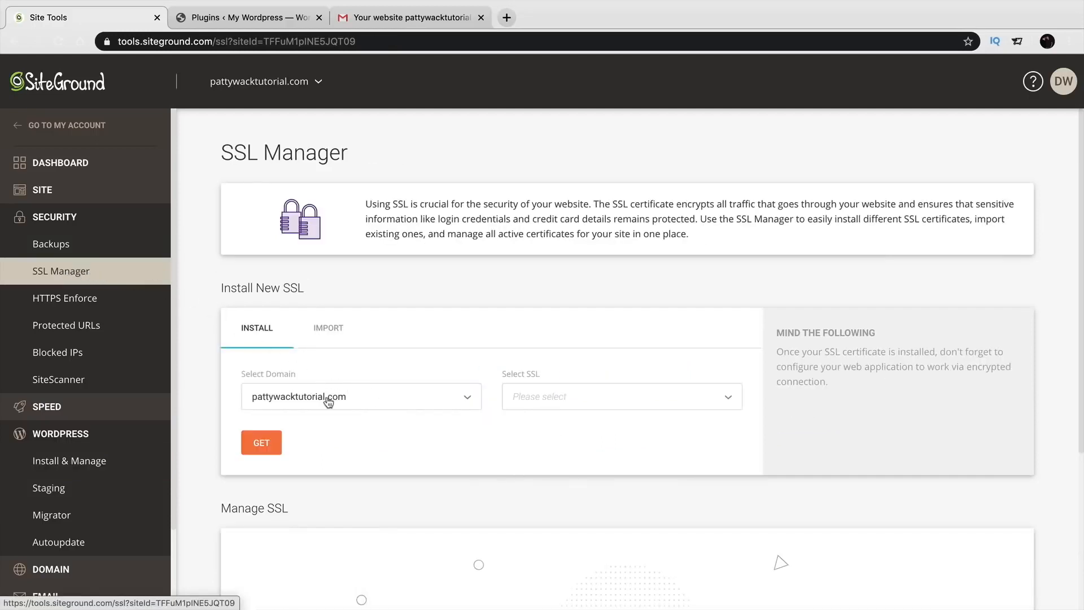
Install a Let's Encrypt Wildcard certificate for pattywacktutorial.com, then return to the Dashboard.
click(608, 400)
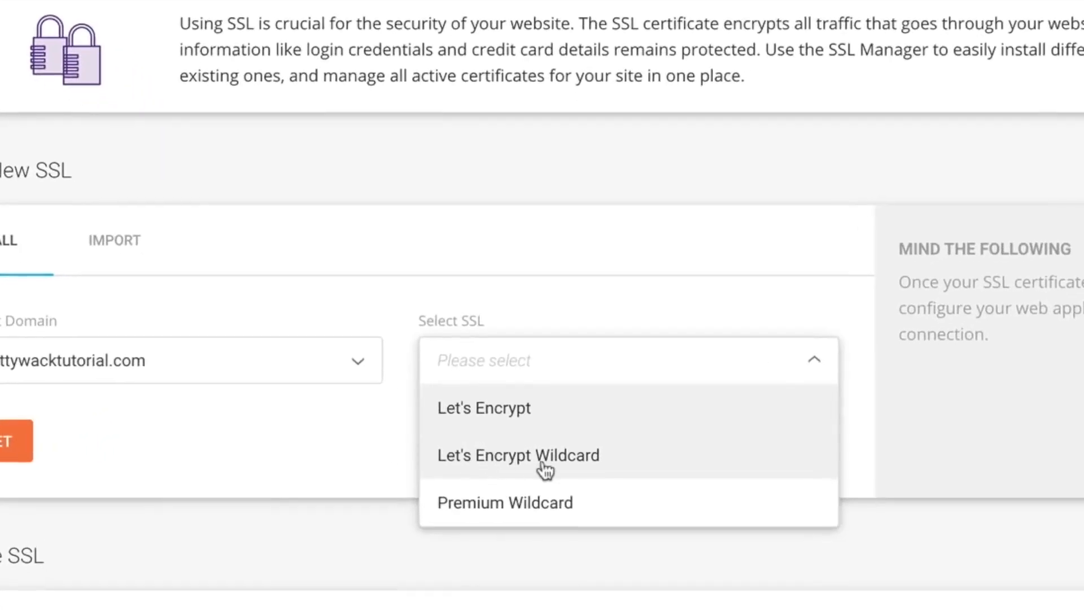
click(571, 467)
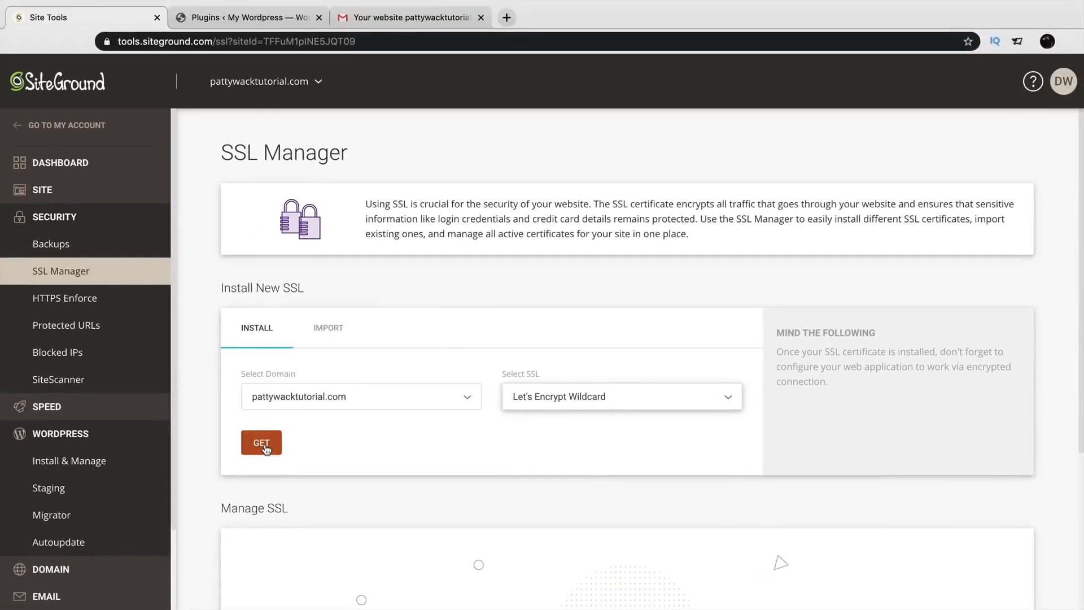
click(203, 442)
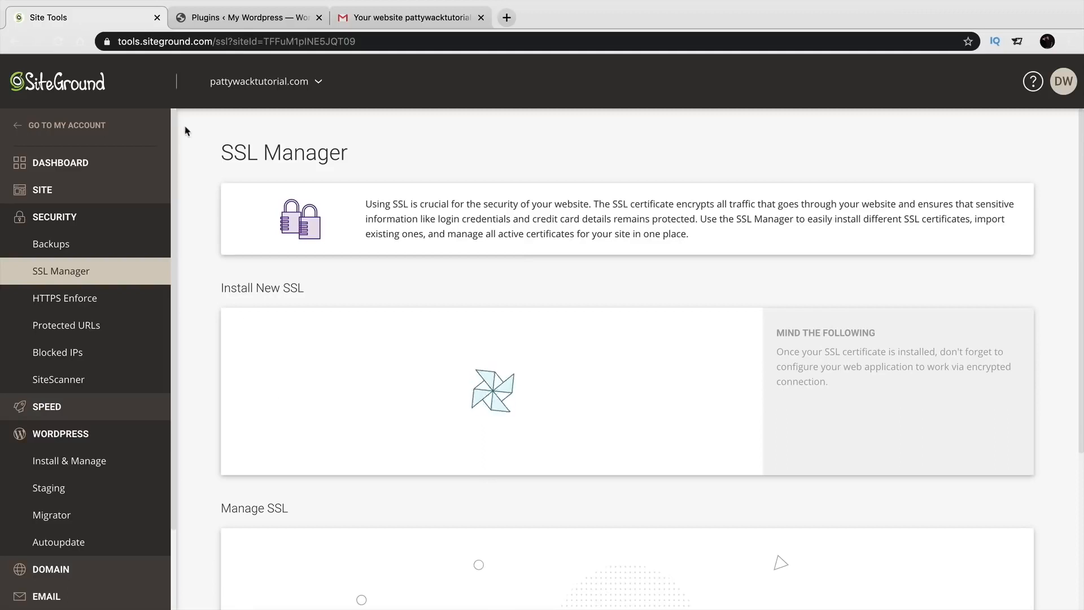
click(108, 41)
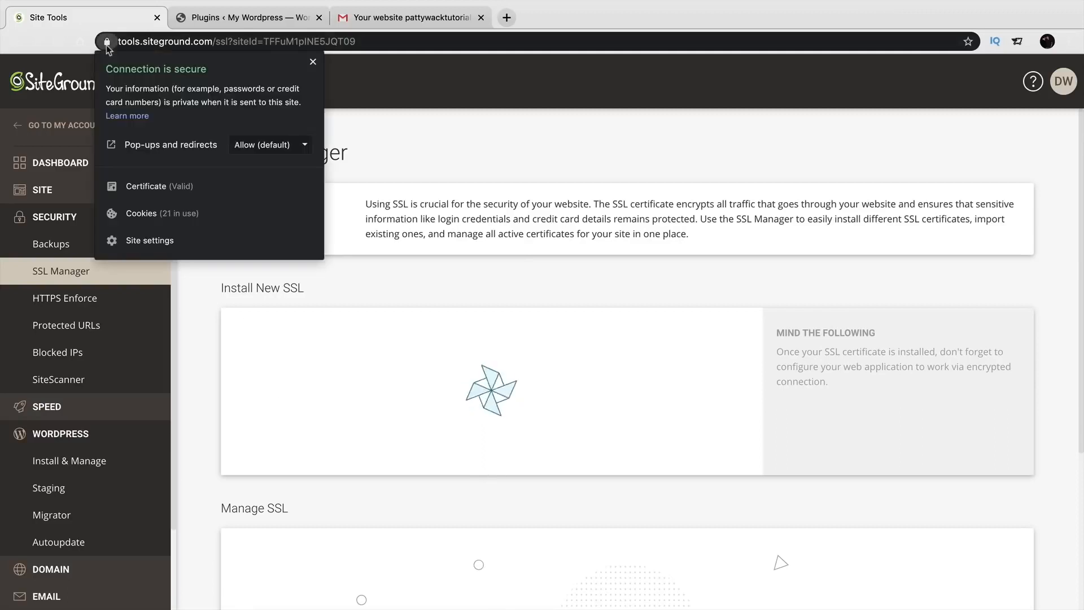
click(107, 46)
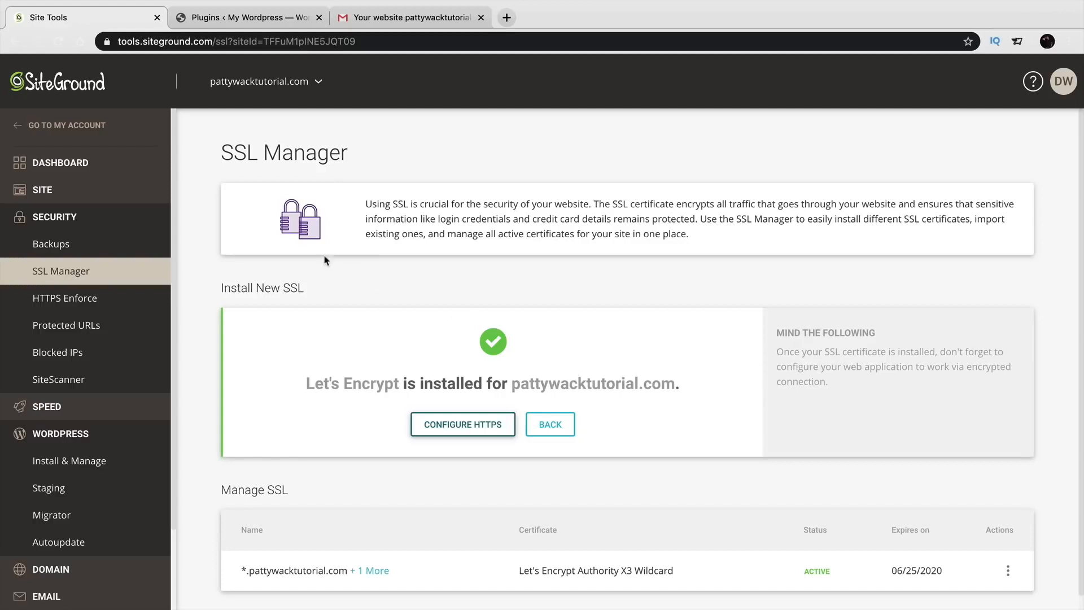
click(93, 164)
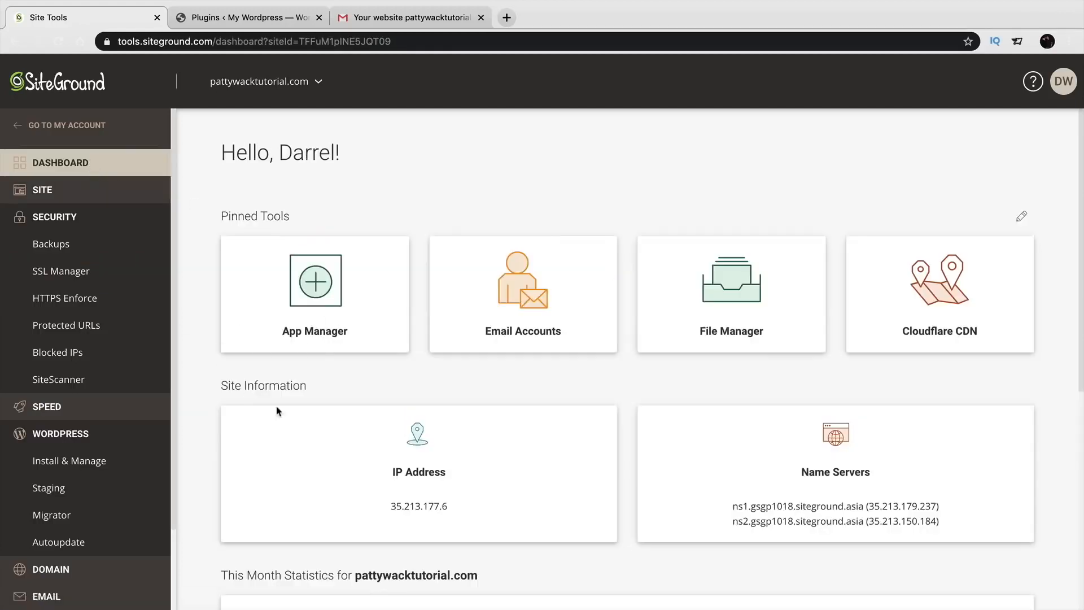
Reload the WordPress Plugins page over https and activate SSL through Really Simple SSL.
click(226, 17)
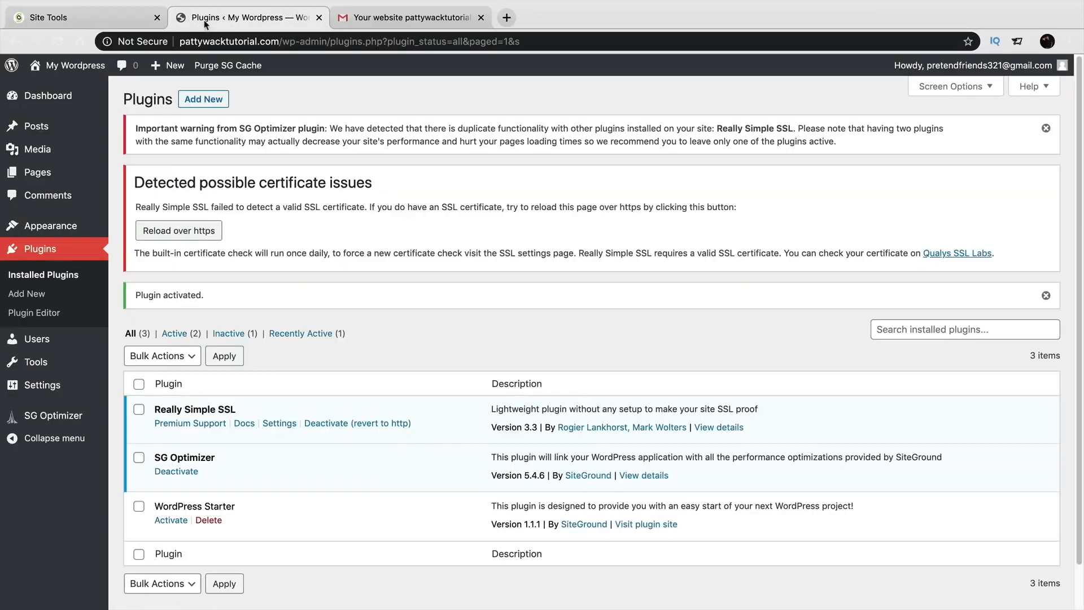
click(58, 42)
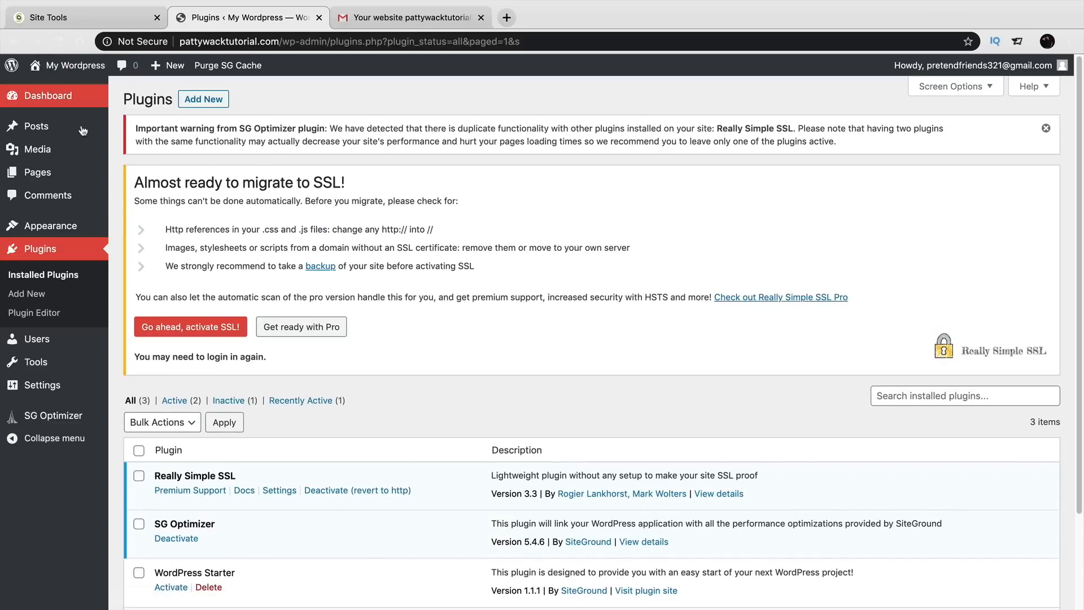
drag(136, 182, 385, 217)
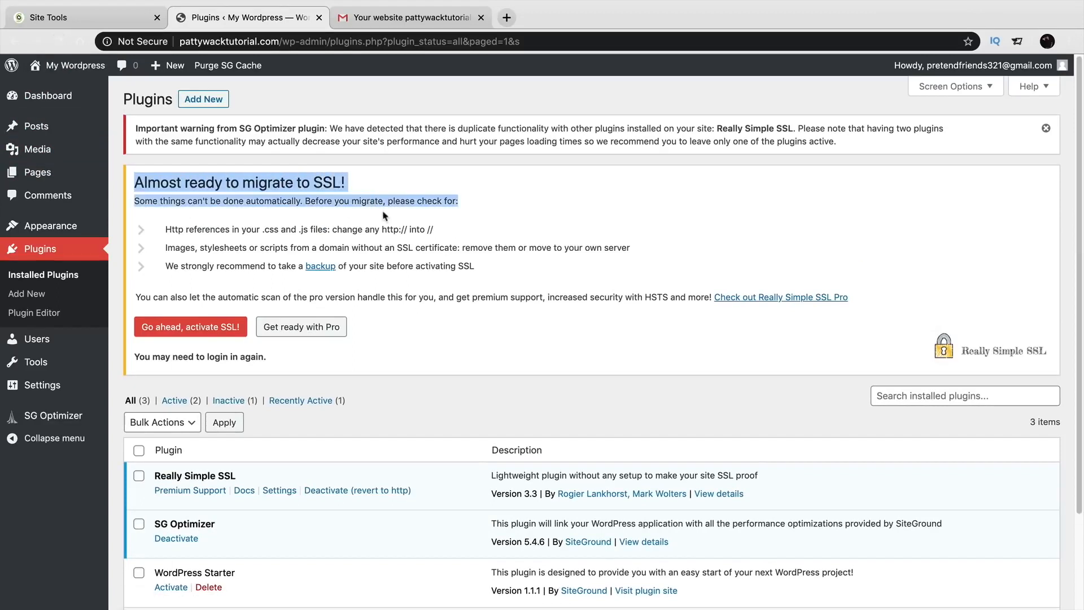
click(414, 242)
triple_click(414, 243)
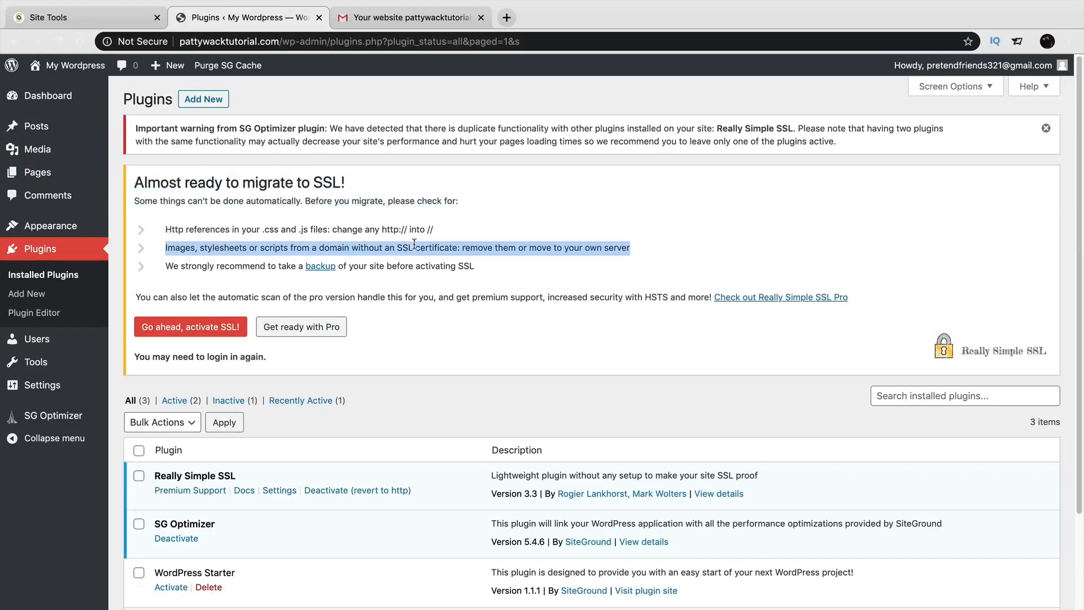
click(188, 333)
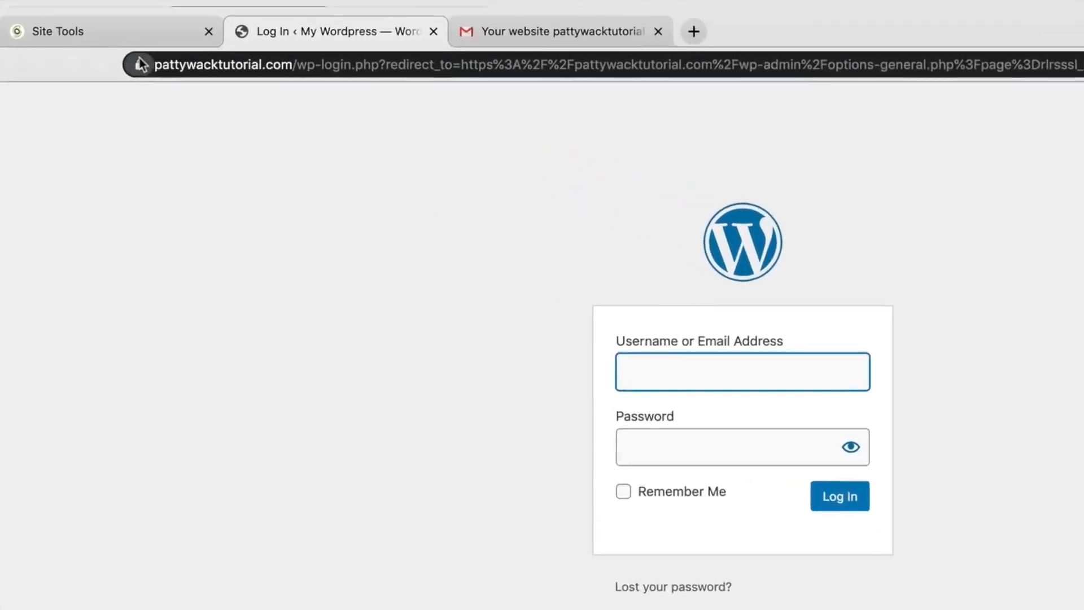
Log back in to WordPress and decline saving the password.
click(141, 65)
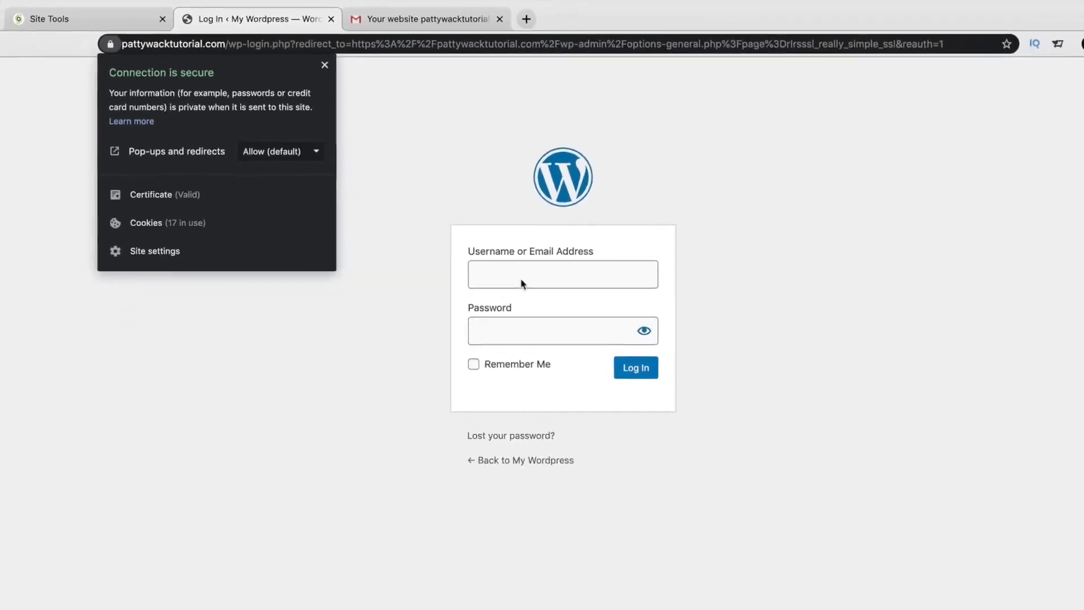
click(865, 471)
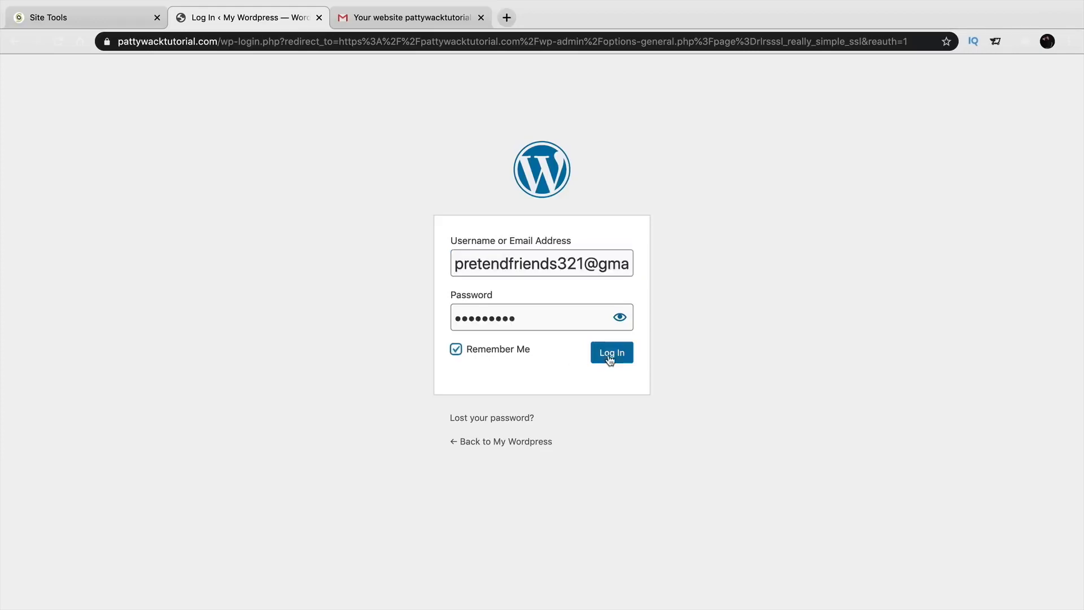
click(610, 358)
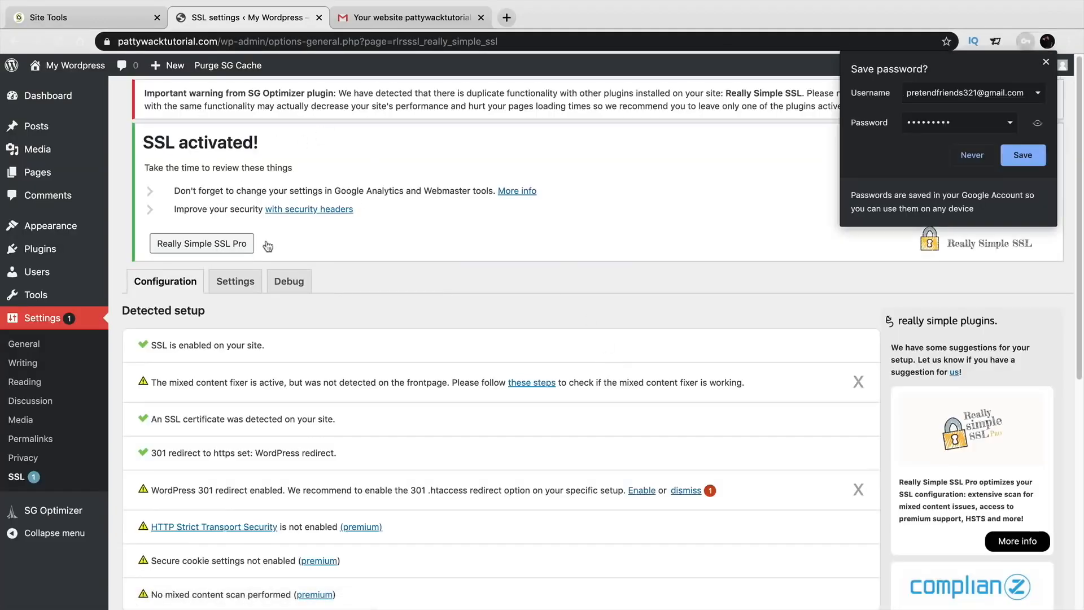
click(967, 156)
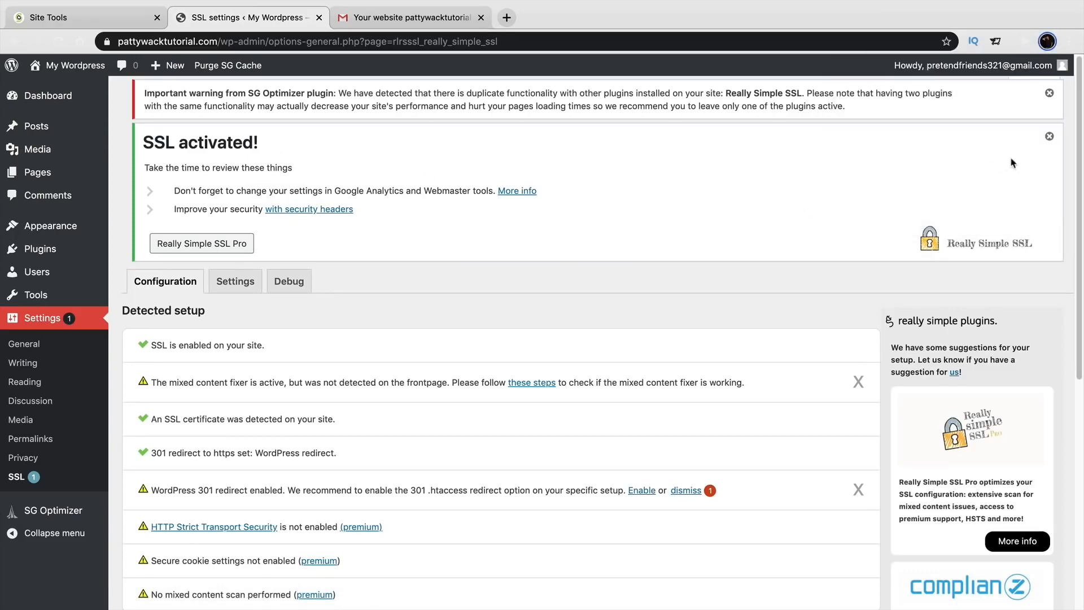
Dismiss the SSL and SG Optimizer notices, confirm the secure connection, and visit the site.
click(1049, 137)
click(1049, 93)
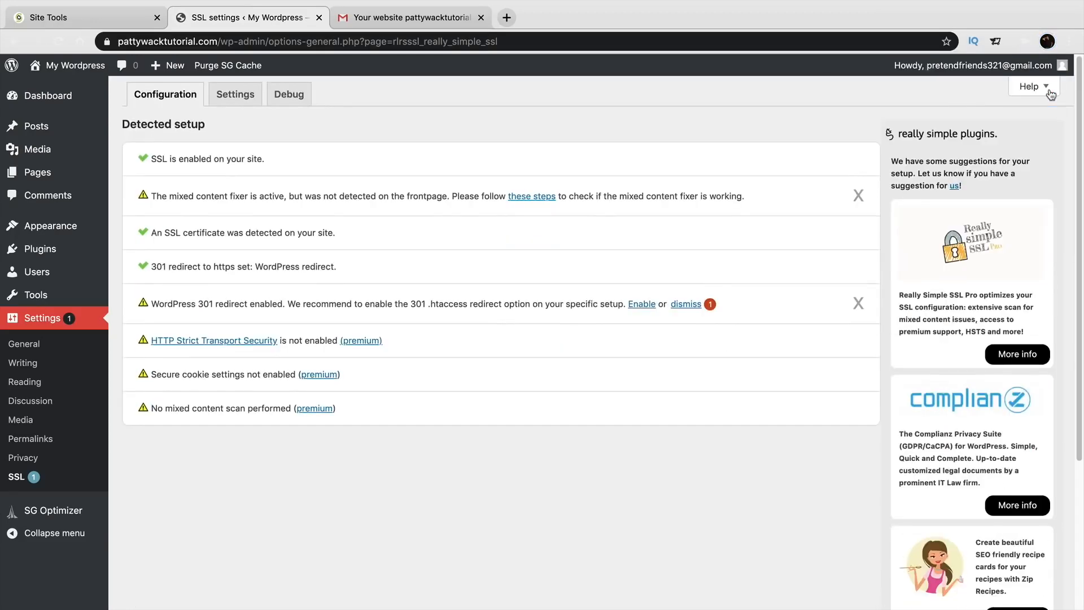
click(107, 41)
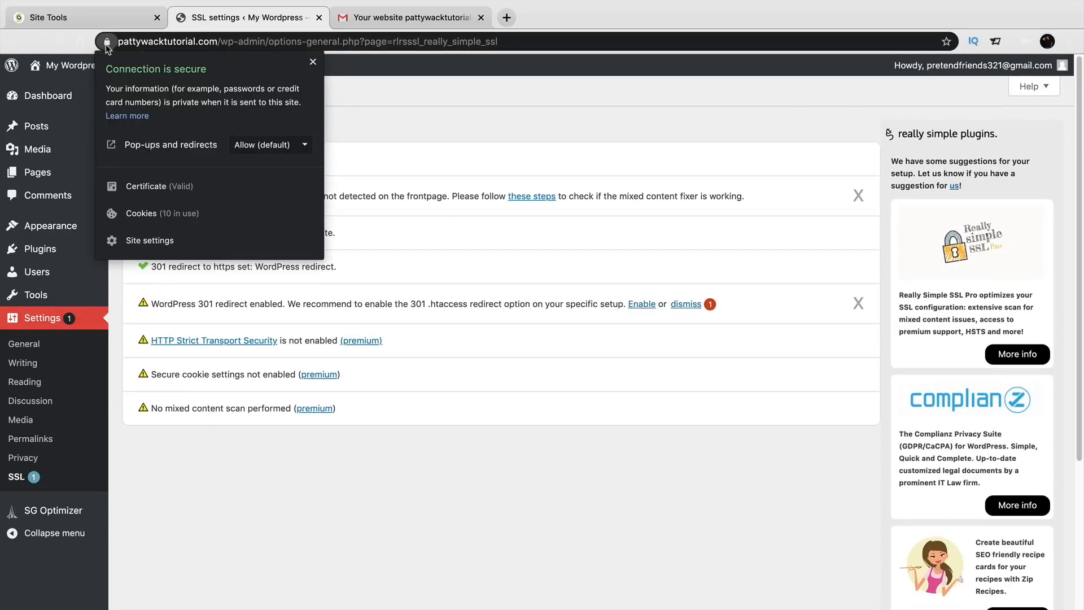
click(106, 45)
mouse_move(70, 66)
click(86, 88)
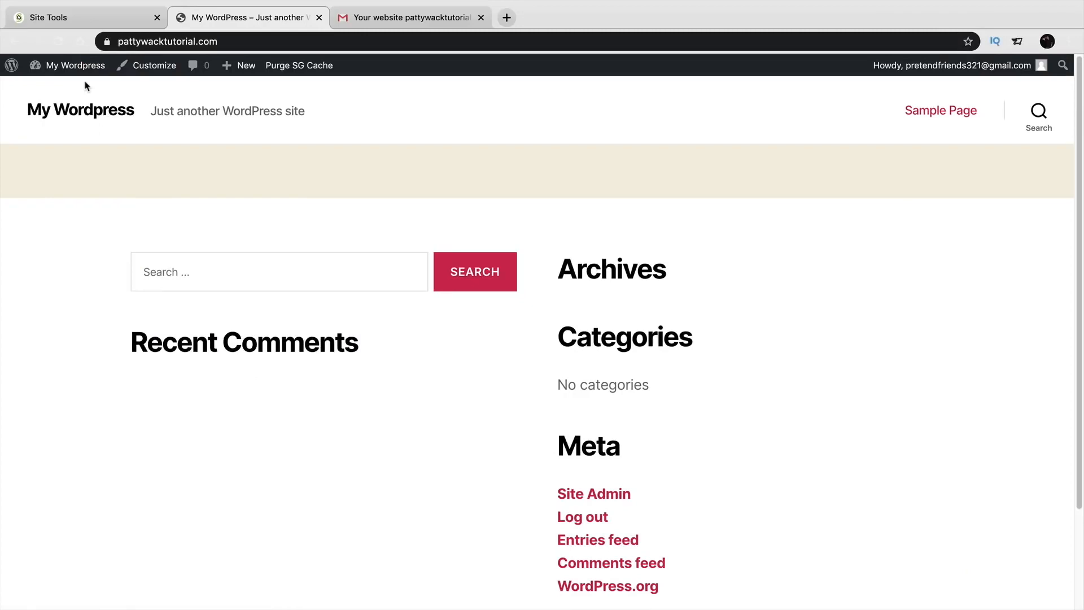
Log out of WordPress and browse to the site's homepage and Sample Page.
mouse_move(960, 65)
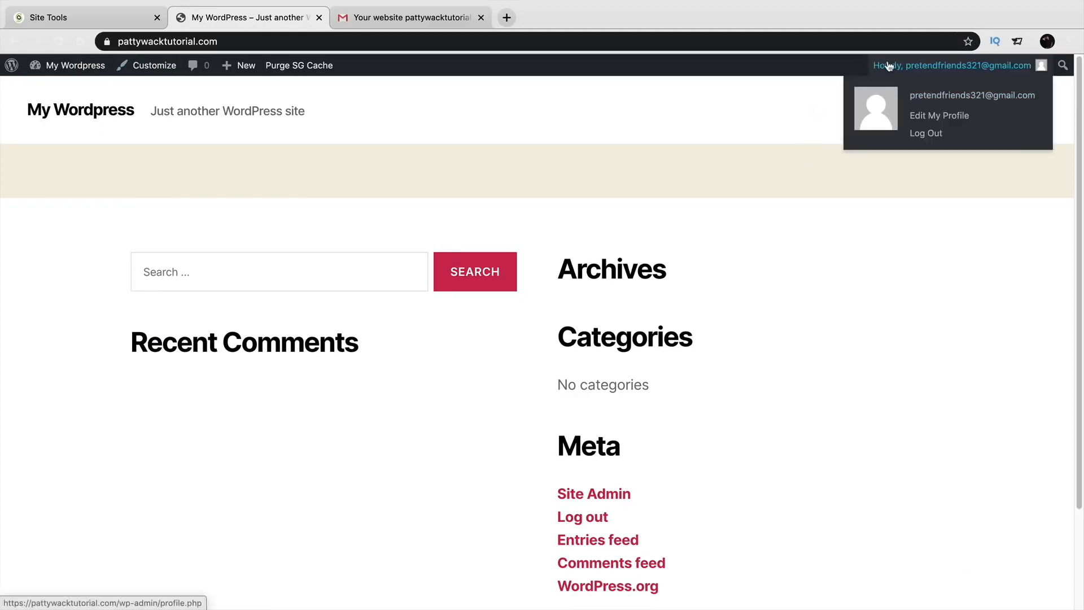
click(926, 143)
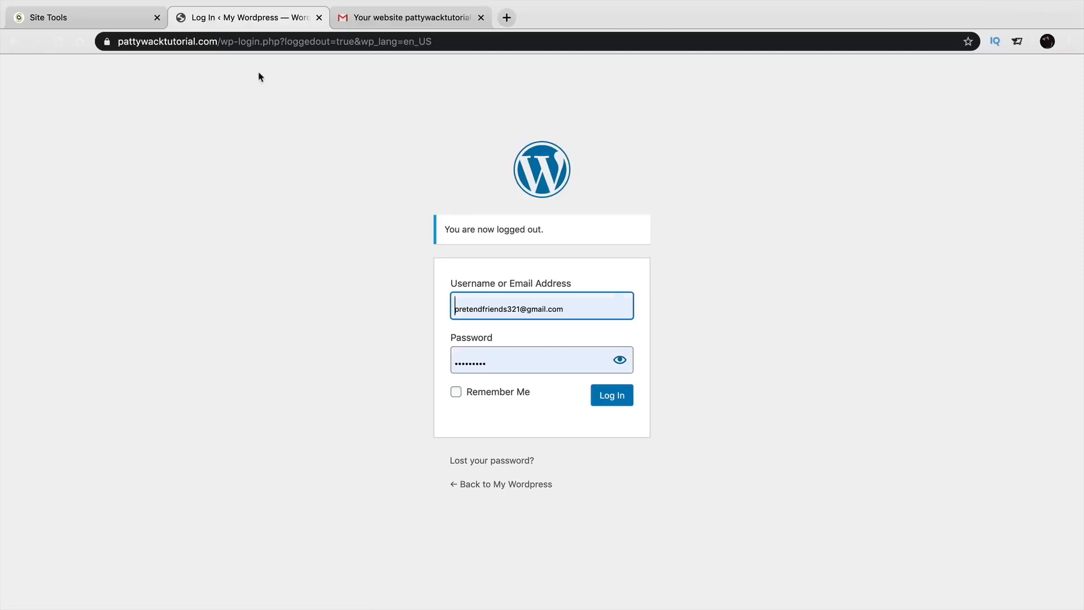
drag(219, 42, 646, 61)
key(BackSpace)
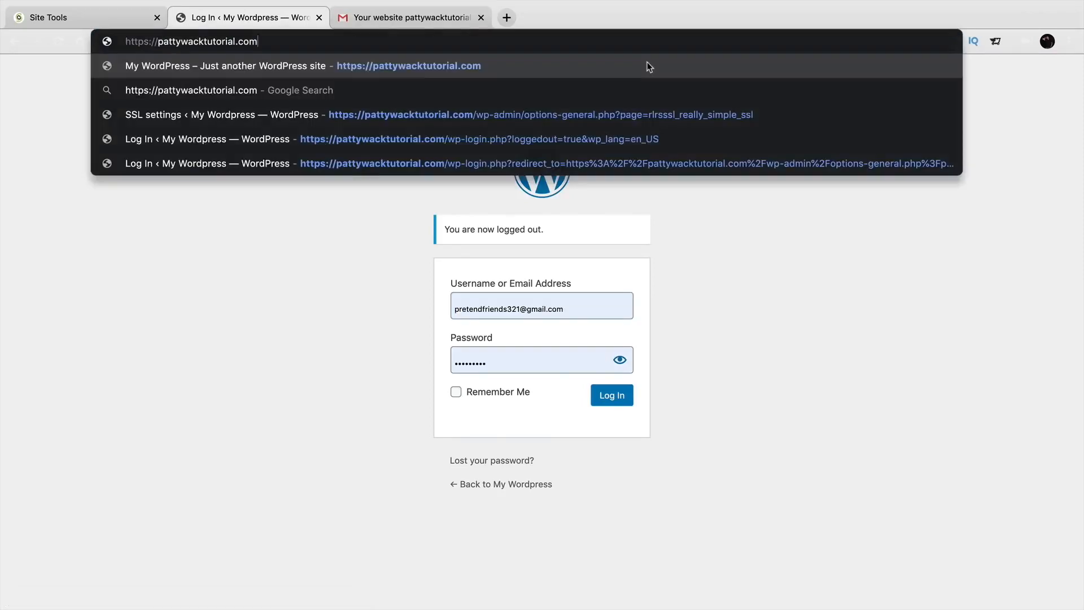
key(Return)
click(942, 89)
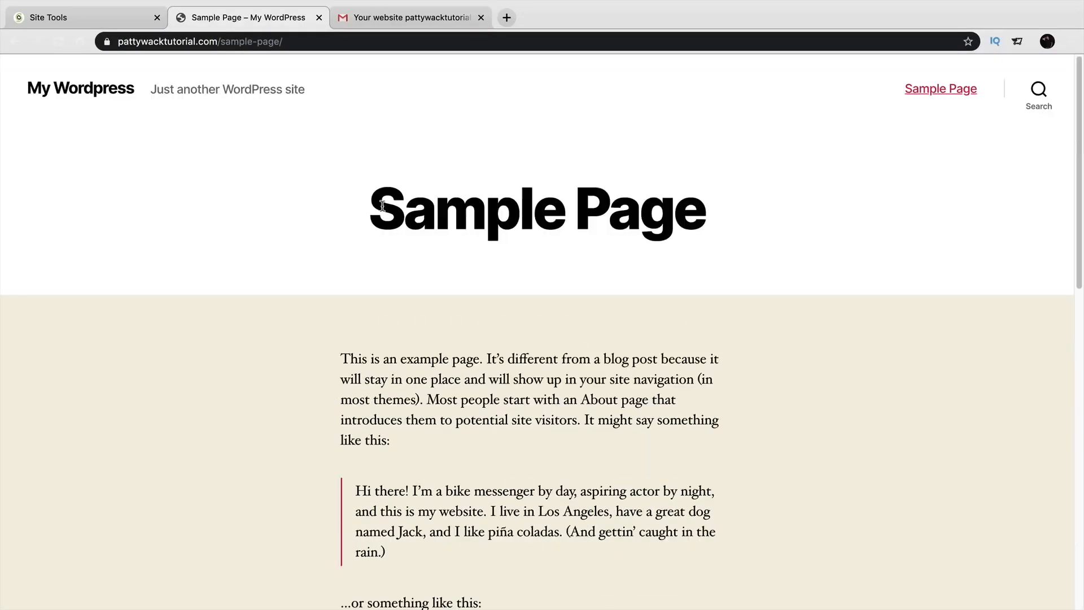
Go to the site's /wp-admin address and log in with Remember Me ticked.
drag(218, 41, 384, 53)
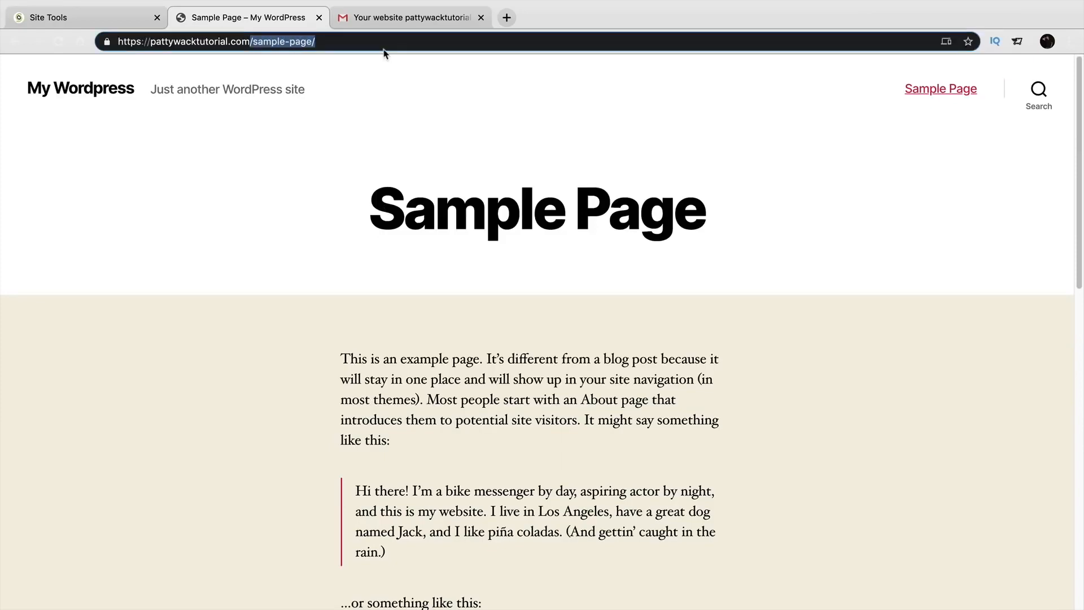
key(BackSpace)
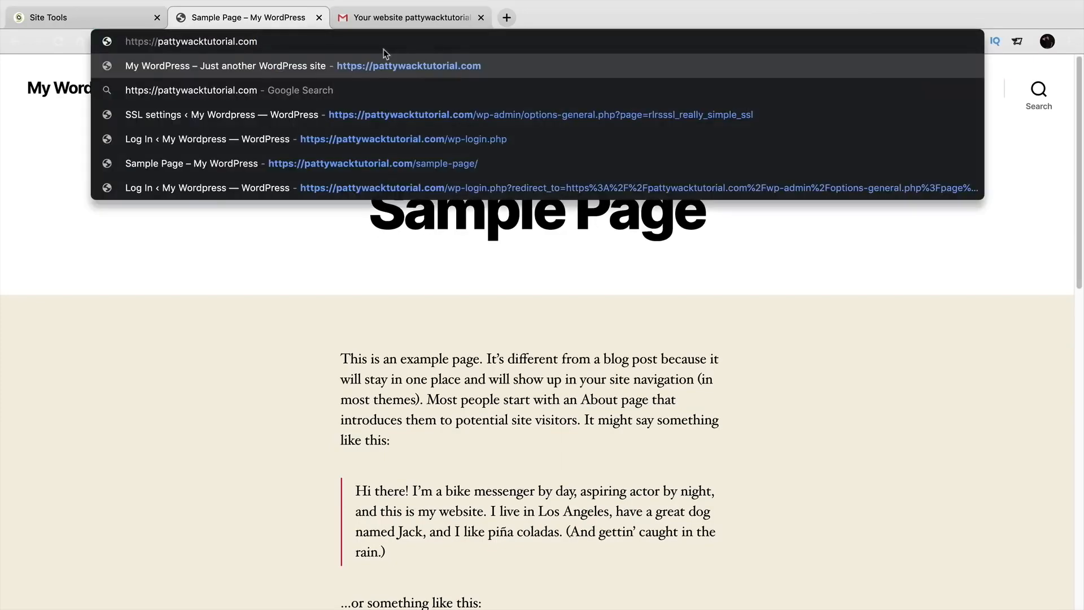
text(/wp)
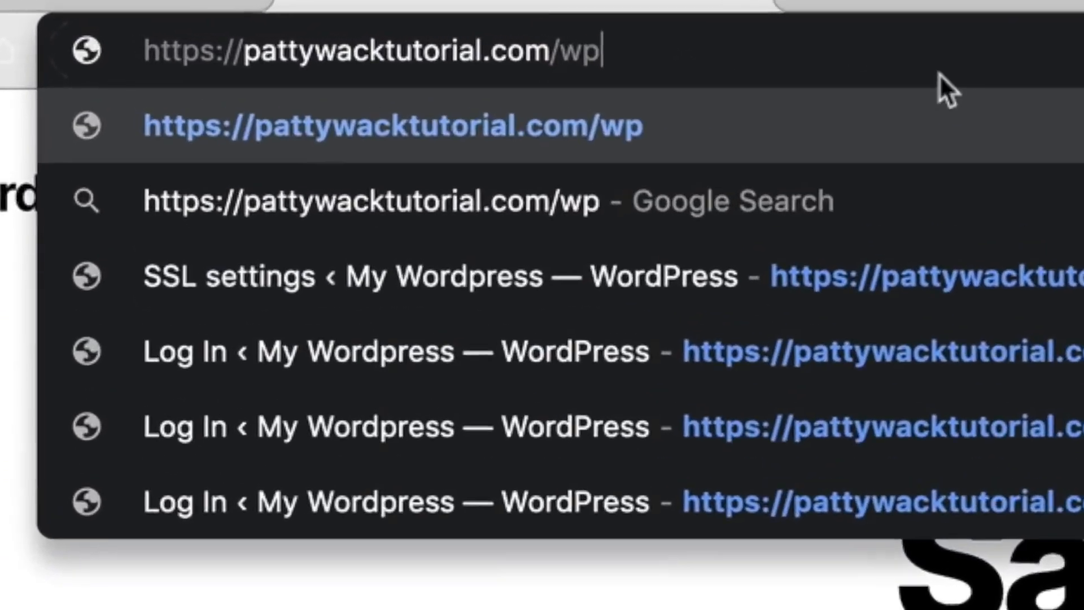
text(-admin)
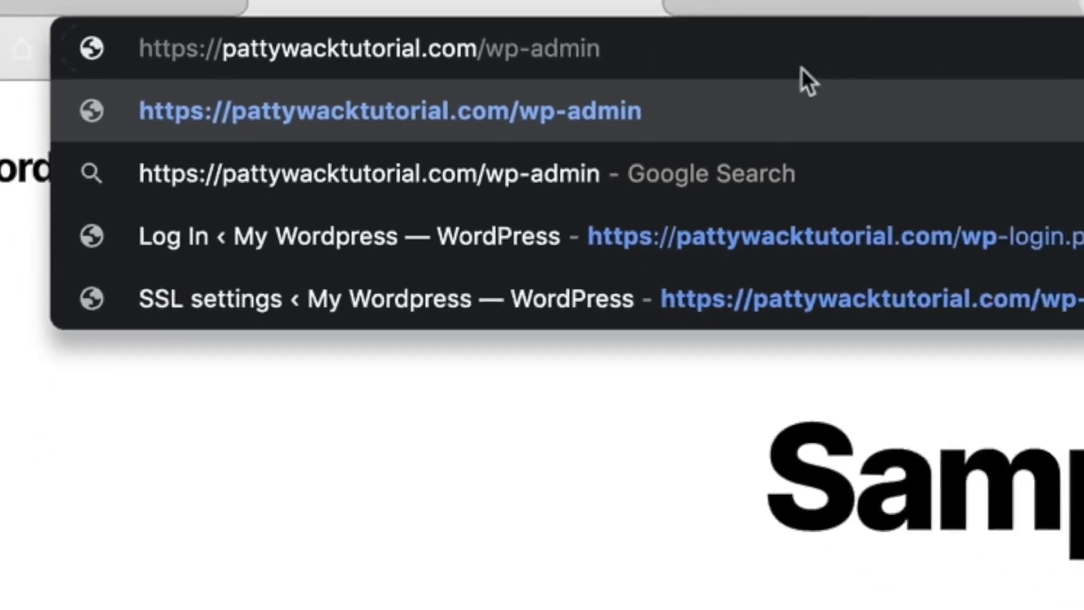
key(Return)
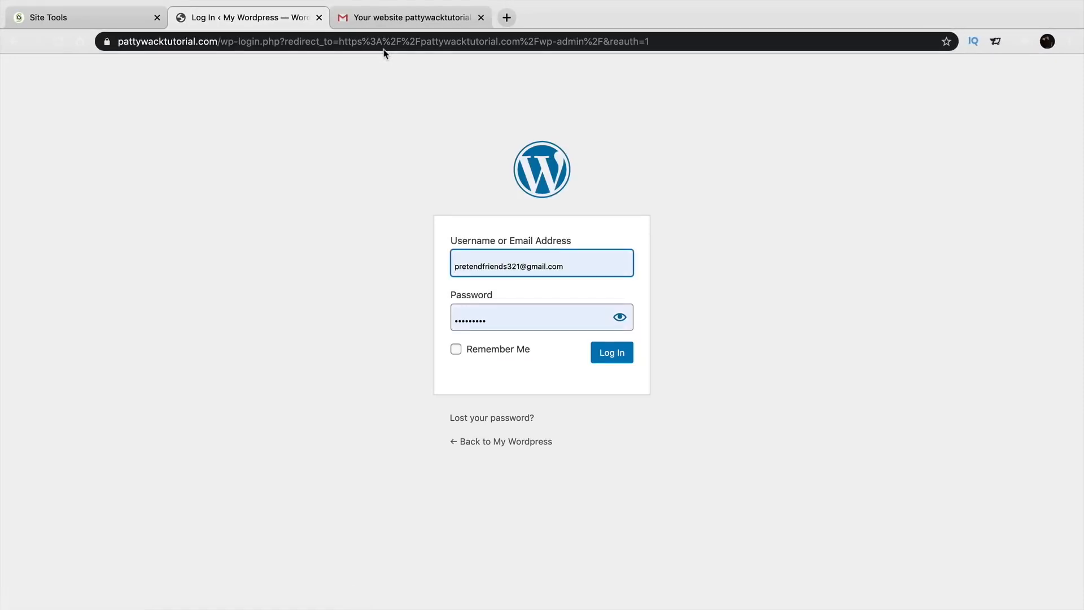
click(473, 351)
click(601, 353)
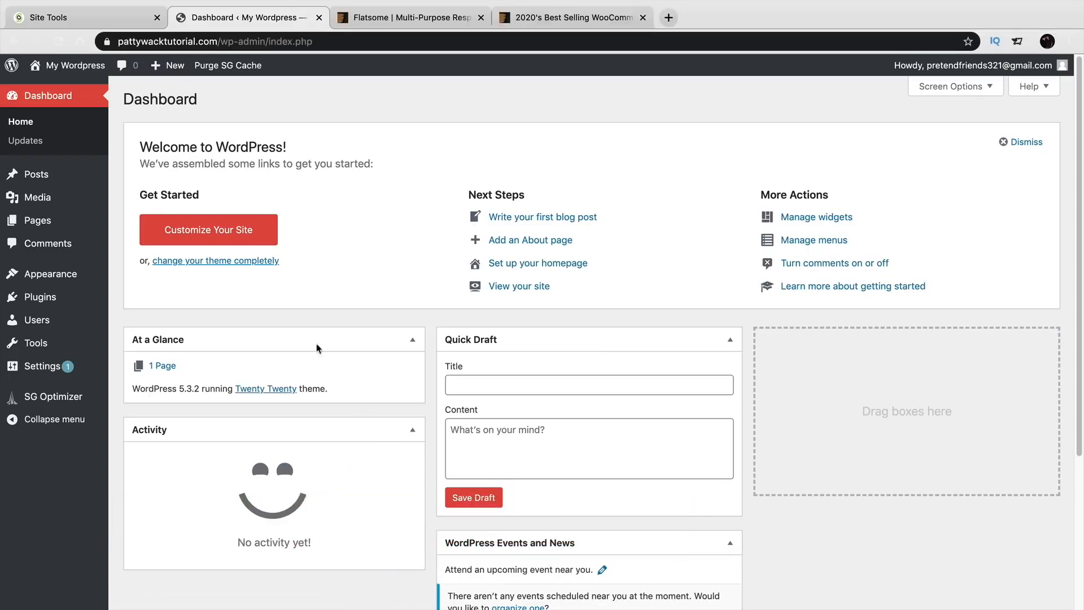
click(85, 86)
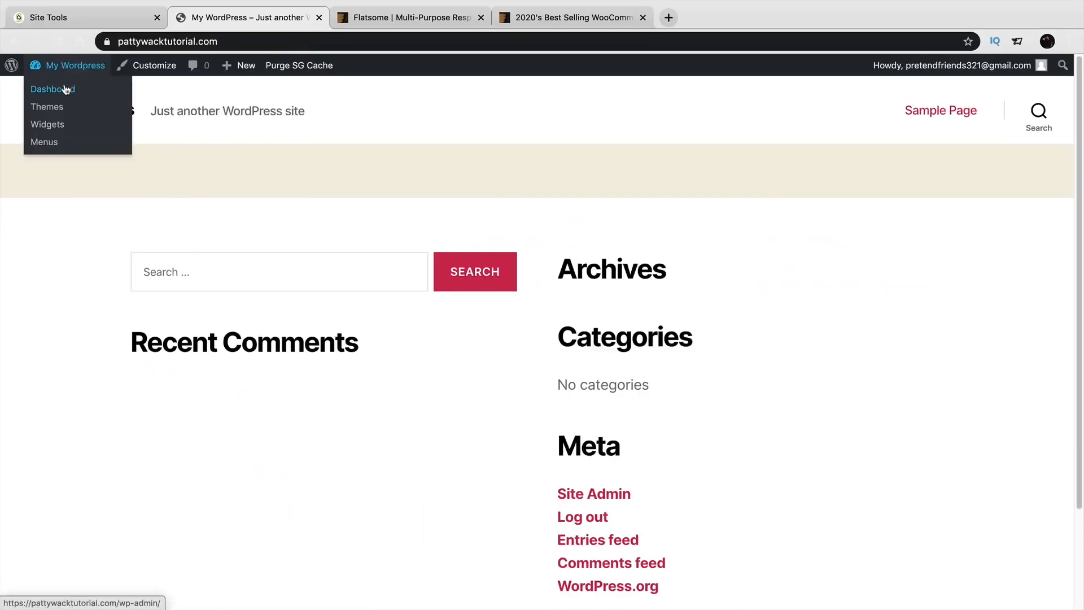
click(67, 90)
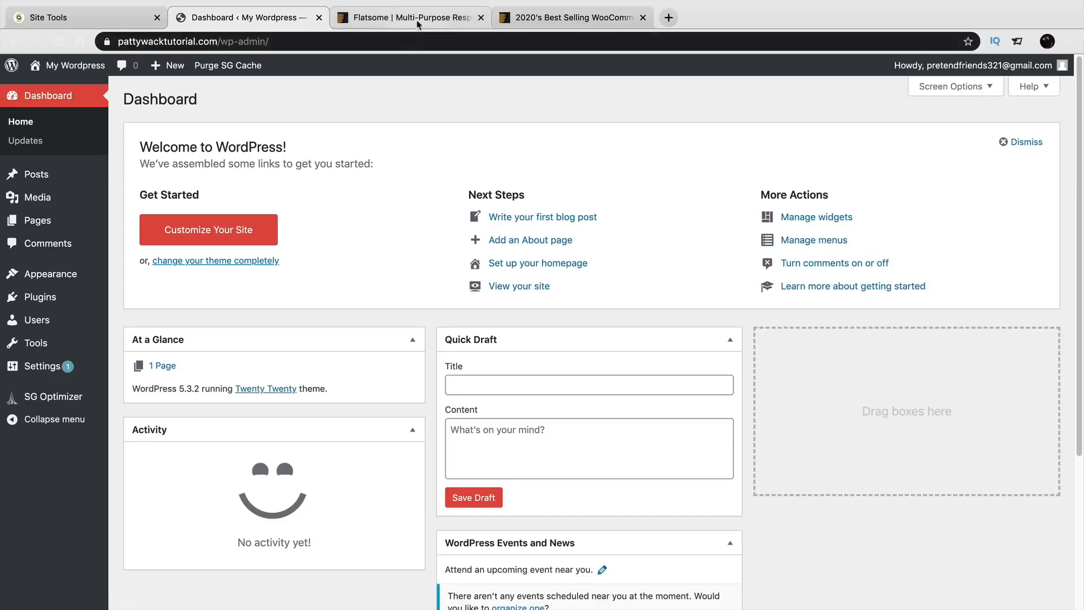
click(418, 18)
scroll(927, 263, down, 1)
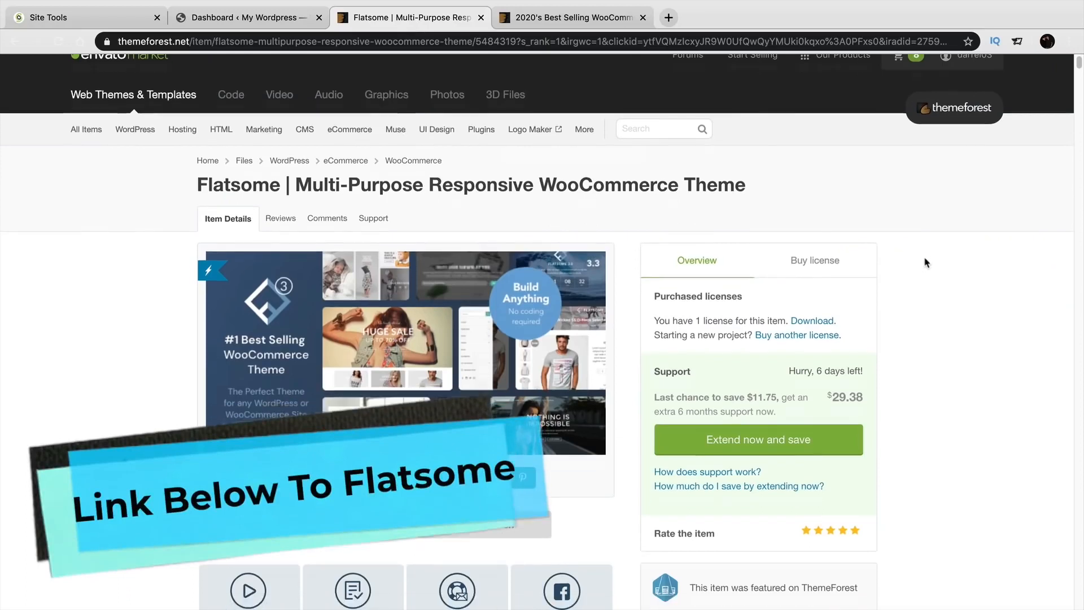
scroll(926, 263, down, 1)
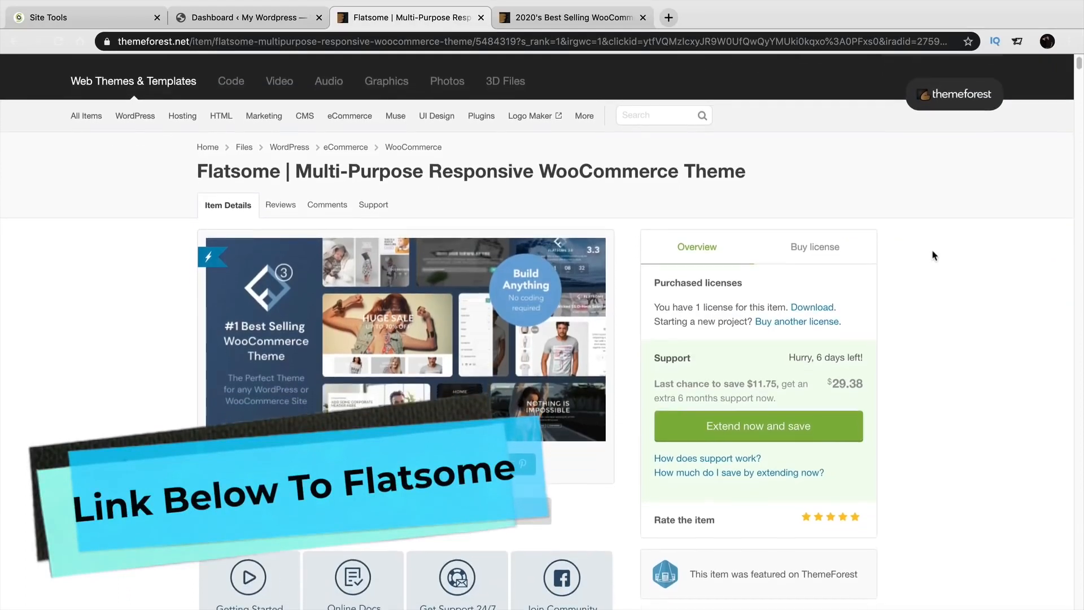
scroll(933, 256, down, 1)
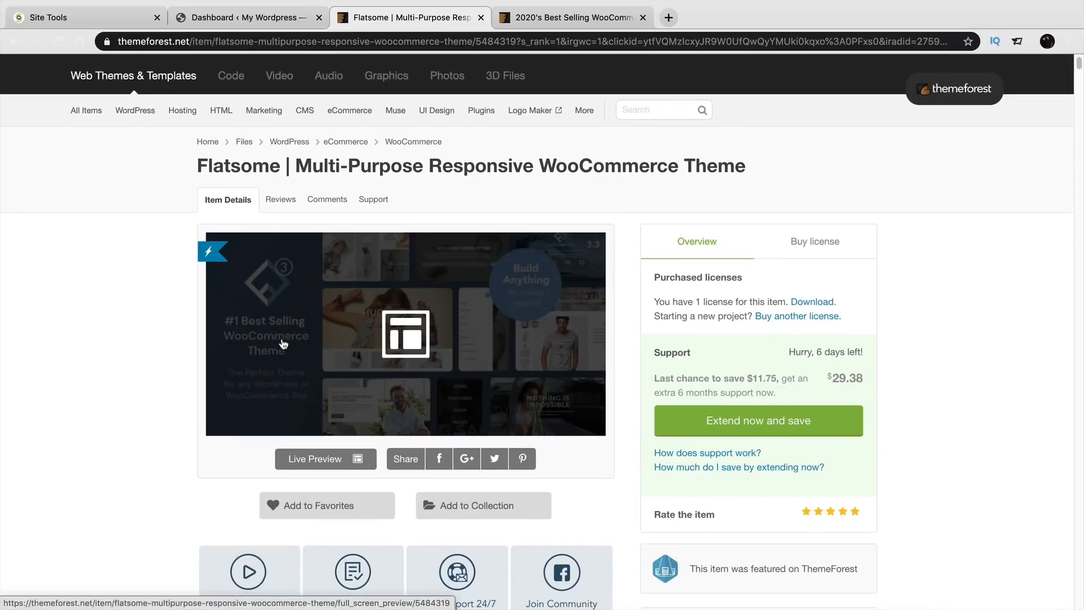
scroll(968, 310, down, 5)
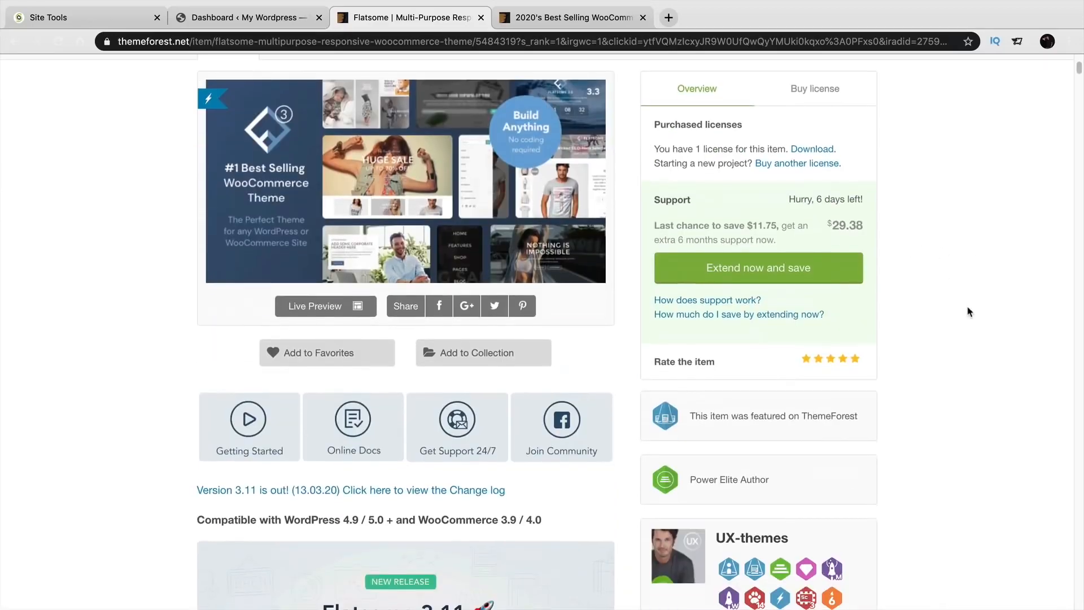
scroll(968, 312, down, 4)
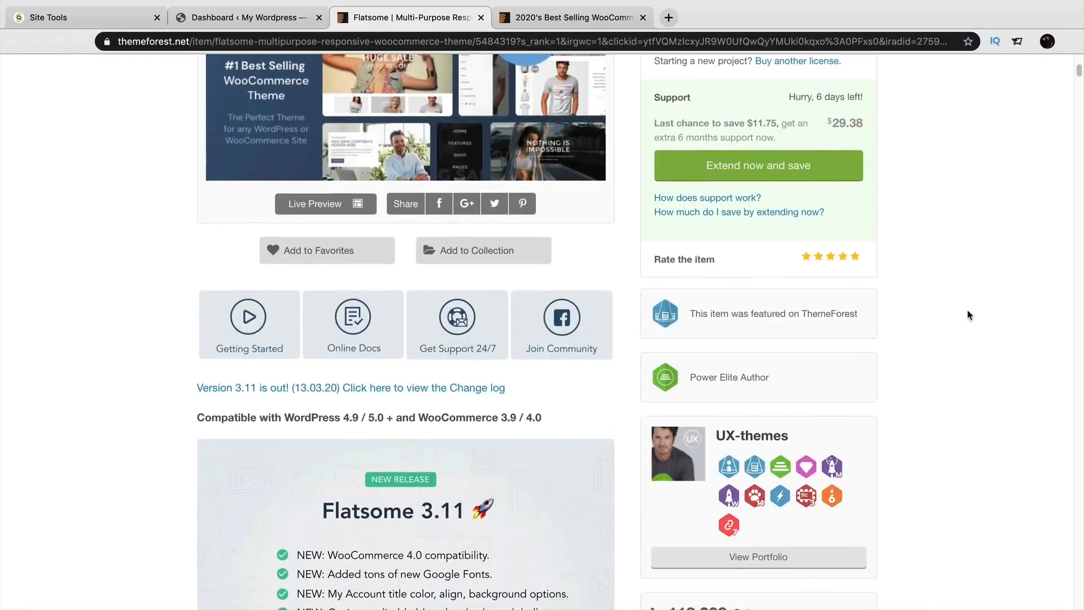
scroll(969, 316, down, 4)
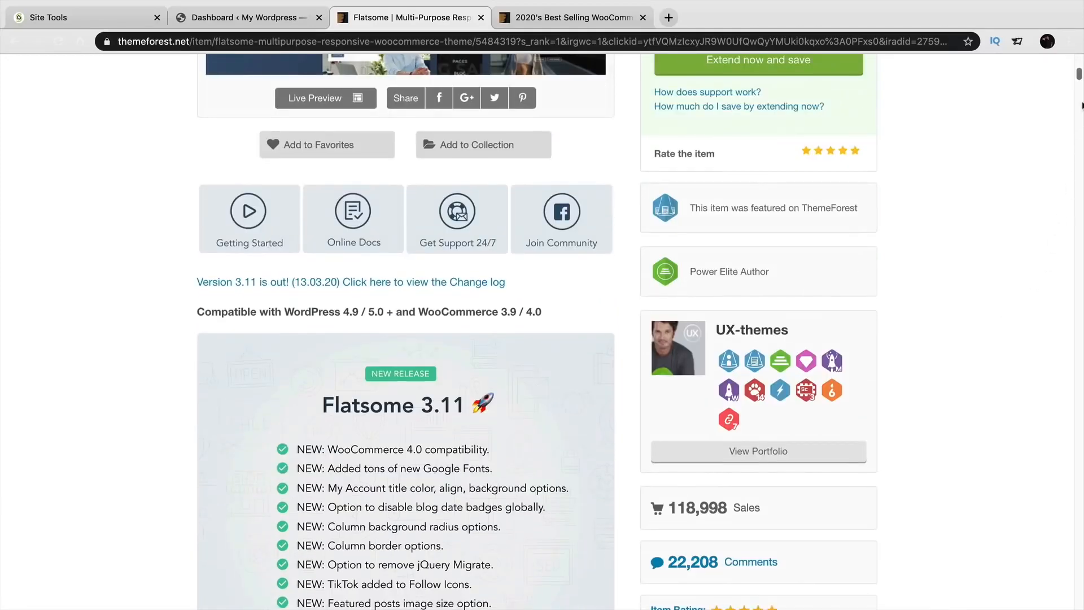
scroll(1018, 212, down, 5)
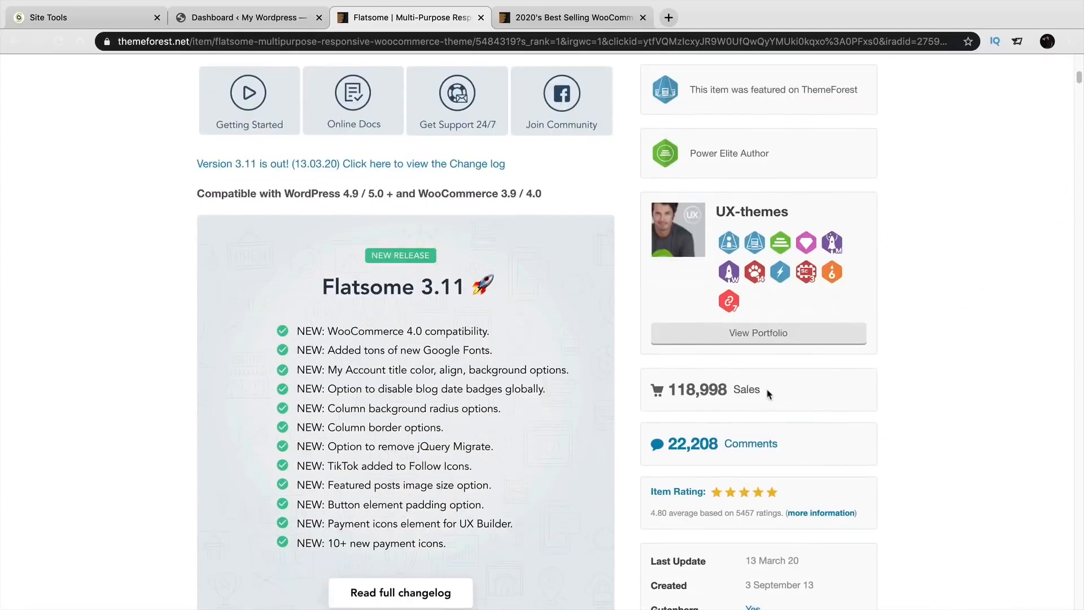
drag(766, 389, 676, 400)
scroll(785, 448, down, 1)
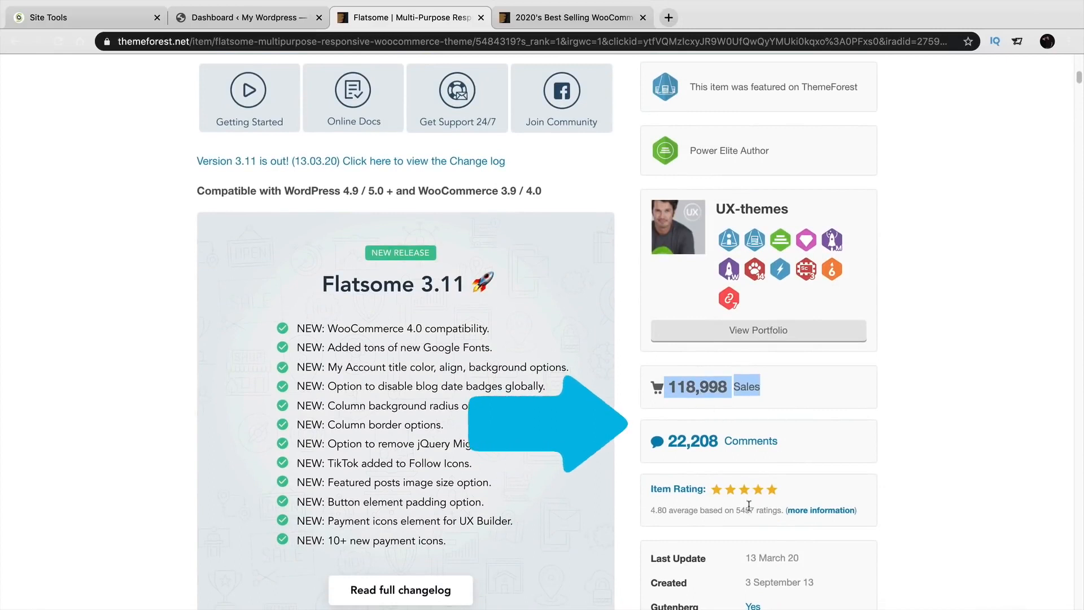
drag(762, 511, 651, 512)
click(896, 490)
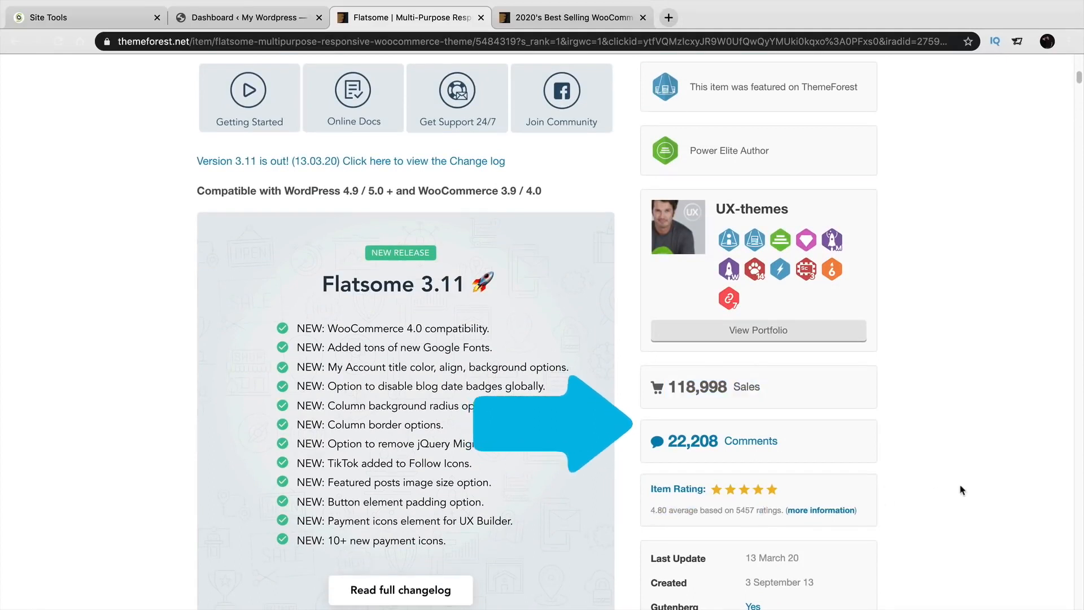
scroll(962, 492, down, 1)
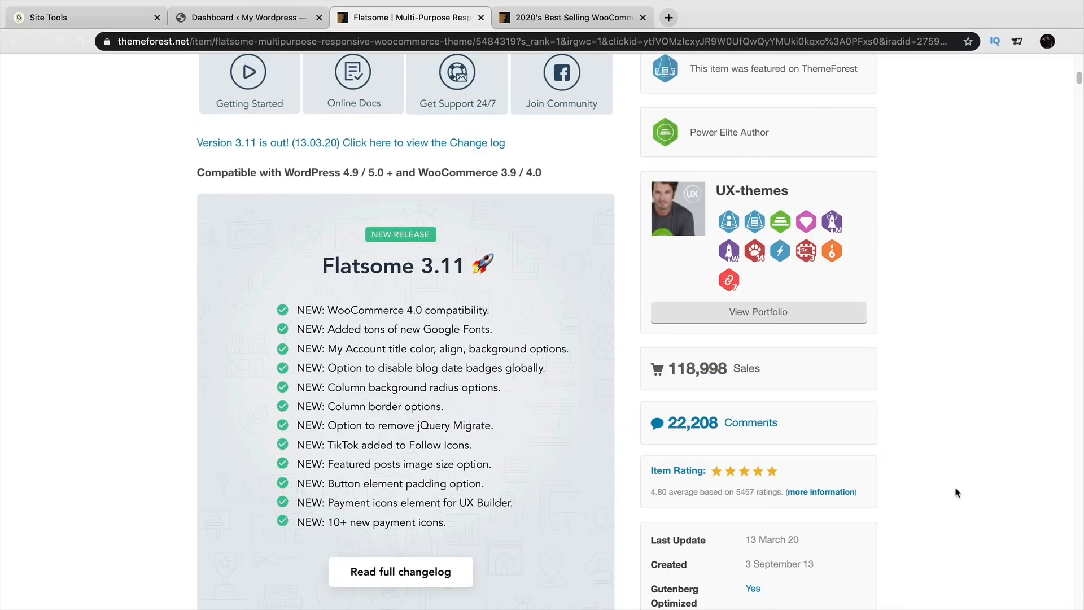
scroll(958, 490, up, 4)
scroll(959, 489, up, 6)
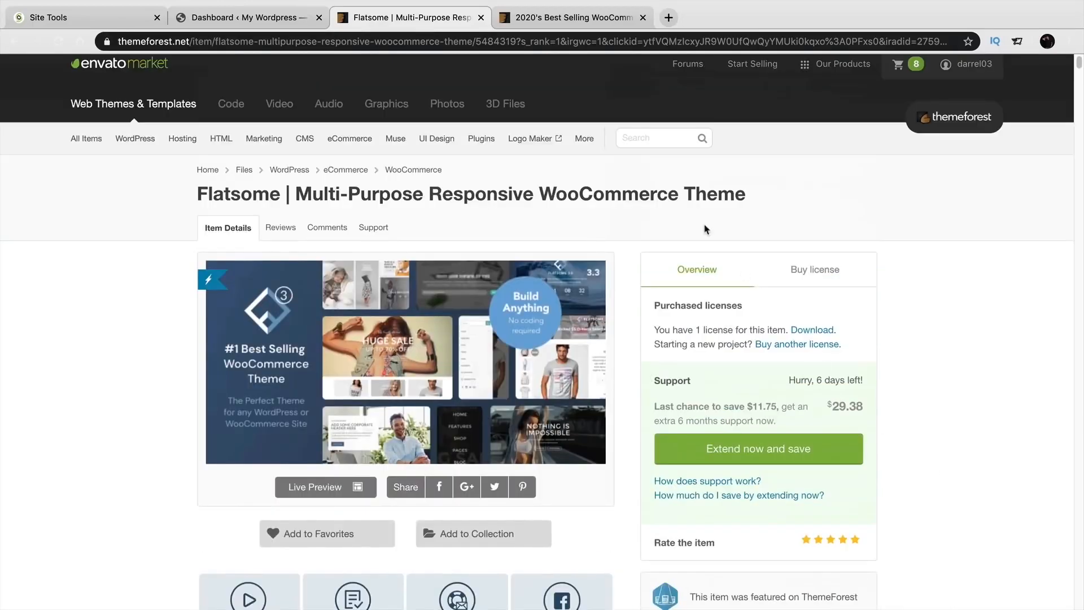
click(545, 19)
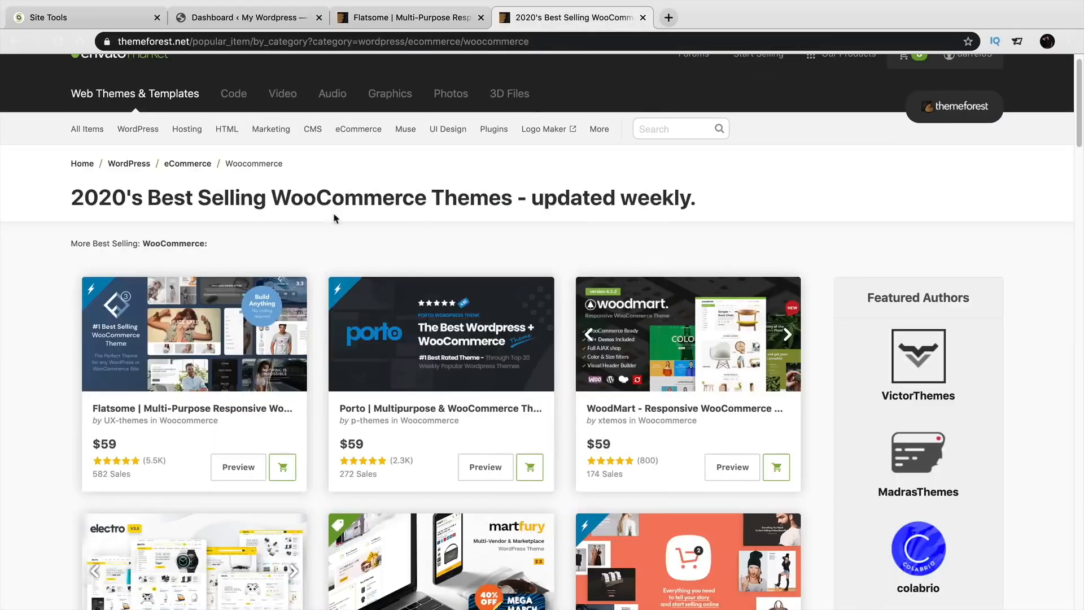
scroll(4, 280, down, 1)
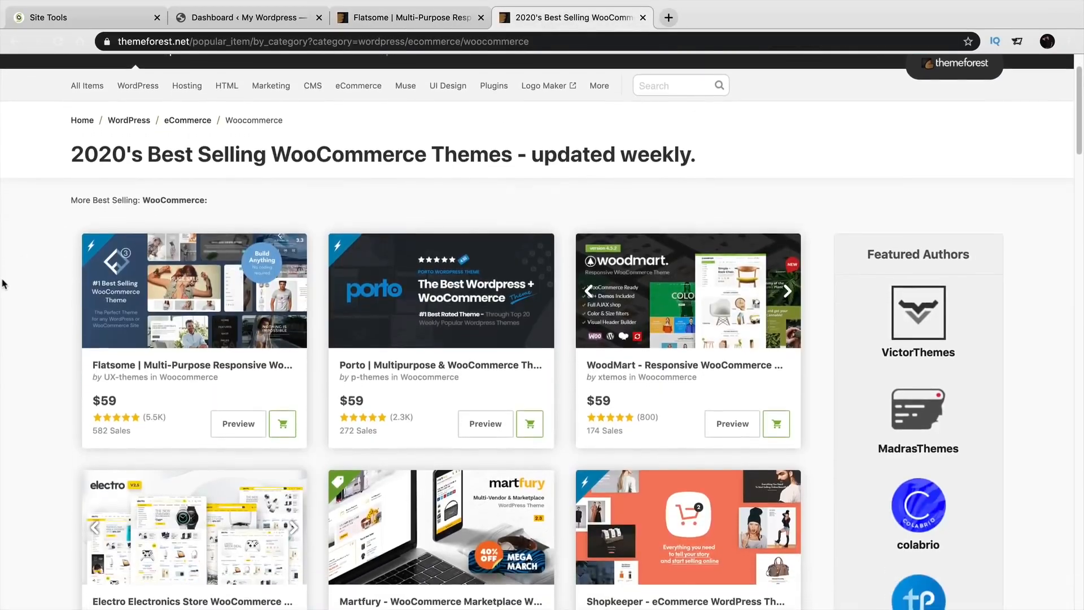
scroll(6, 288, down, 2)
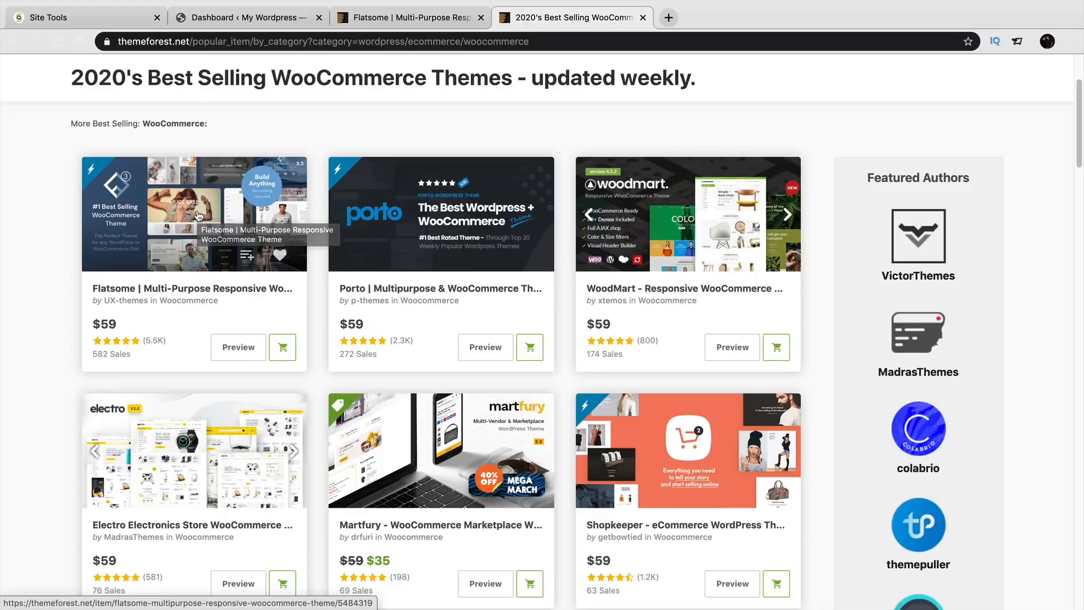
scroll(376, 378, down, 4)
scroll(370, 375, down, 4)
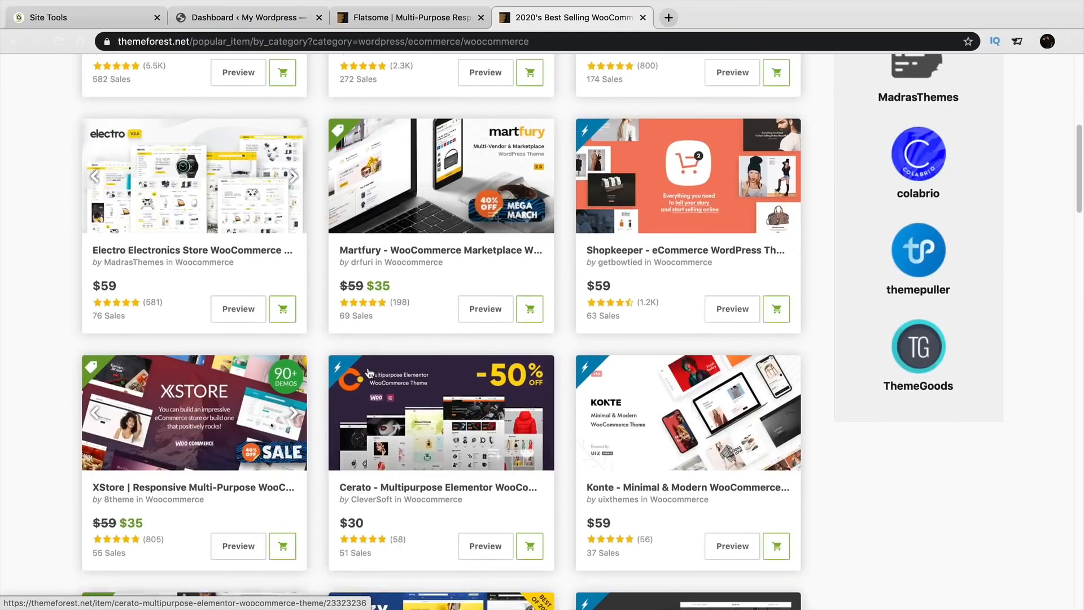
scroll(366, 371, up, 9)
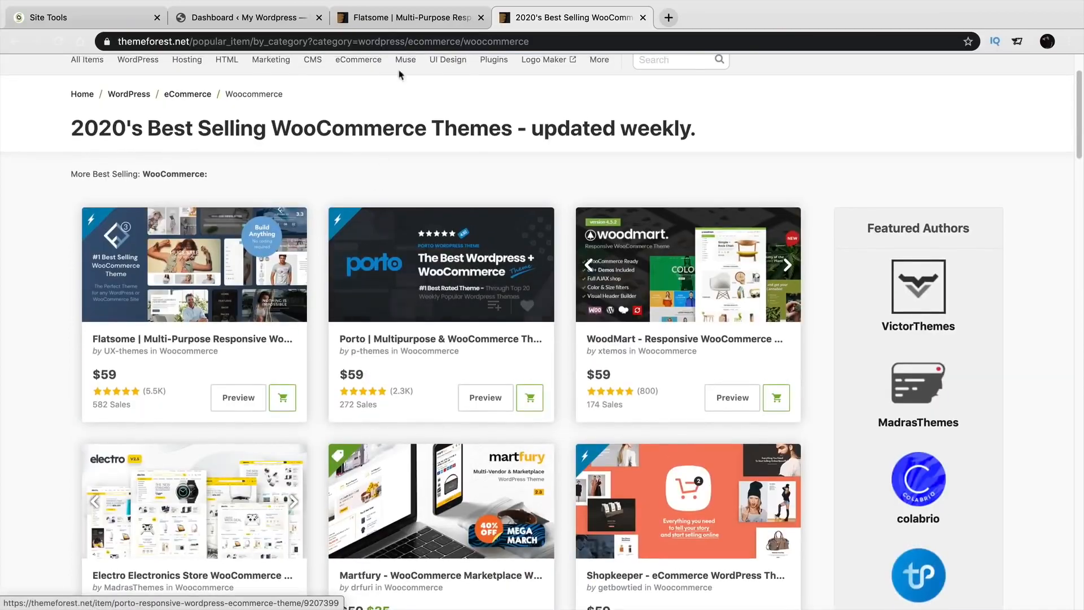
click(421, 18)
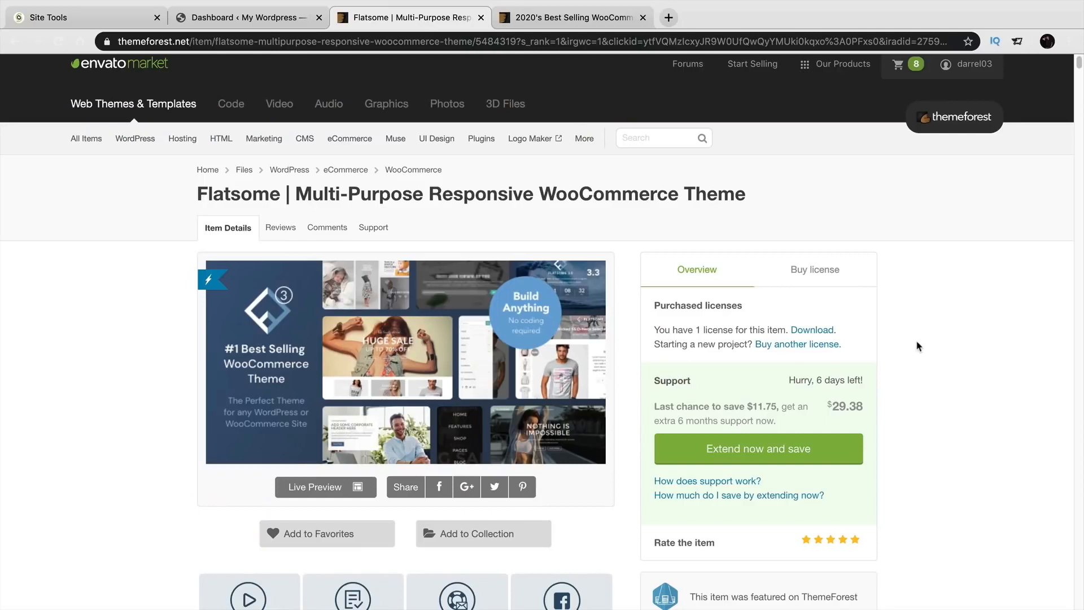
Show Flatsome's Buy license panel with the $59 Regular License.
click(841, 288)
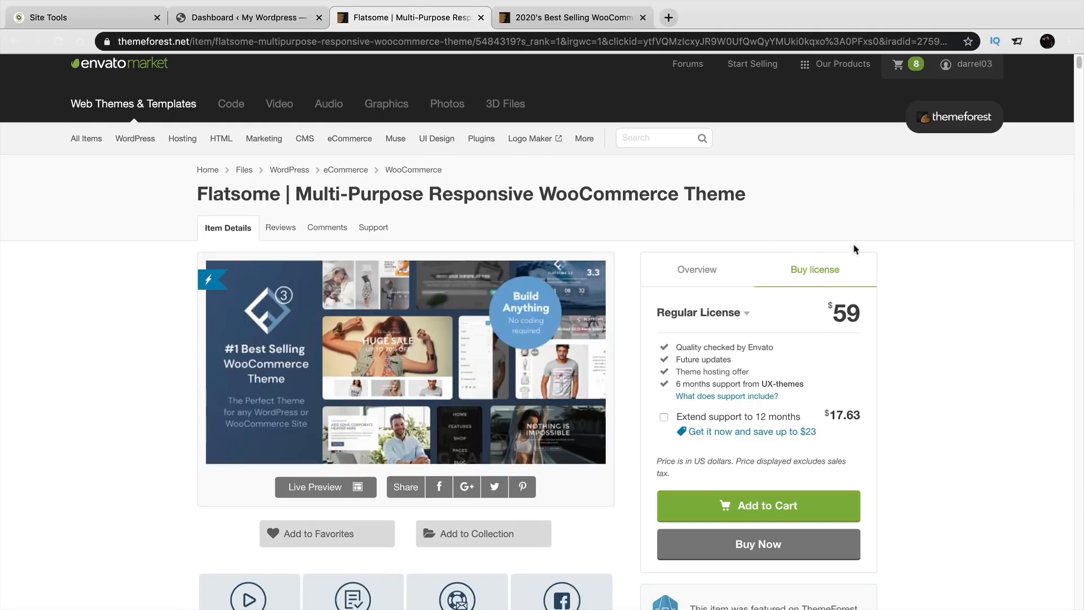
Download Flatsome's 'Installable WordPress file only' from ThemeForest Downloads, then return to the WordPress tab.
mouse_move(946, 65)
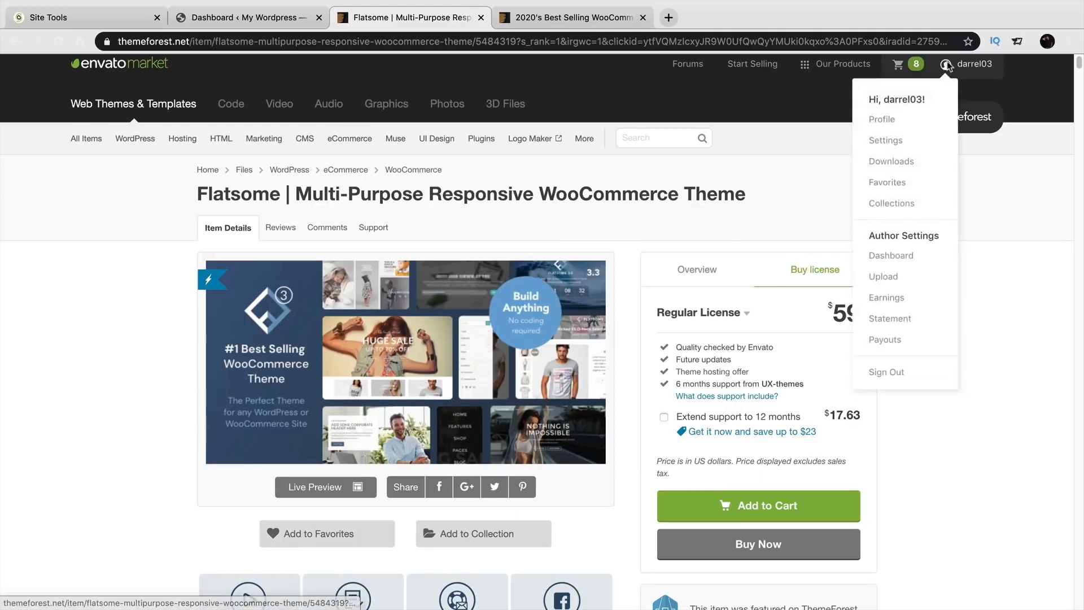
click(890, 162)
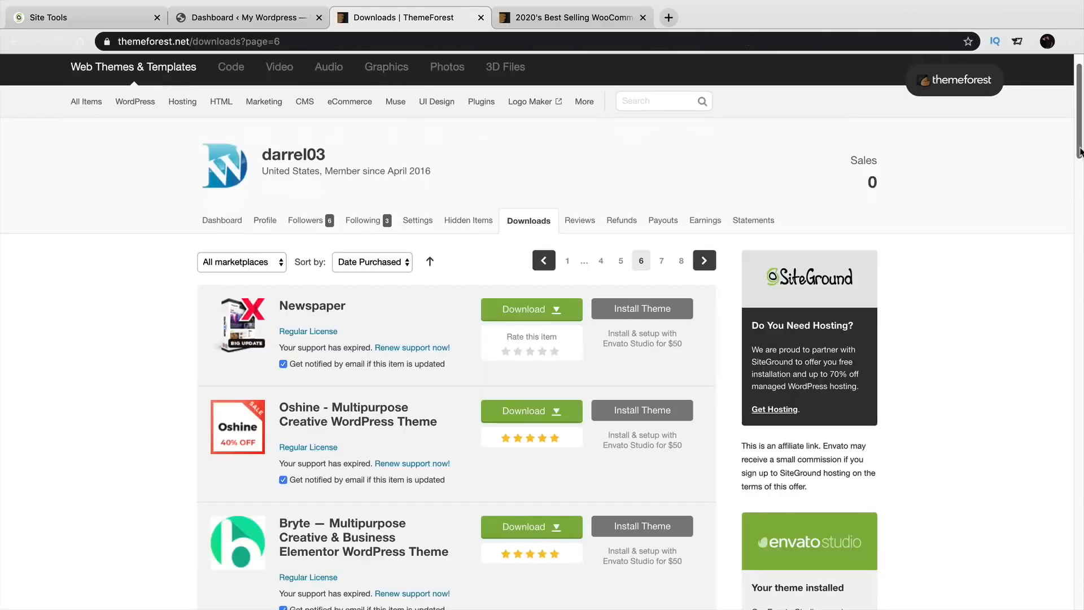
scroll(1079, 152, down, 8)
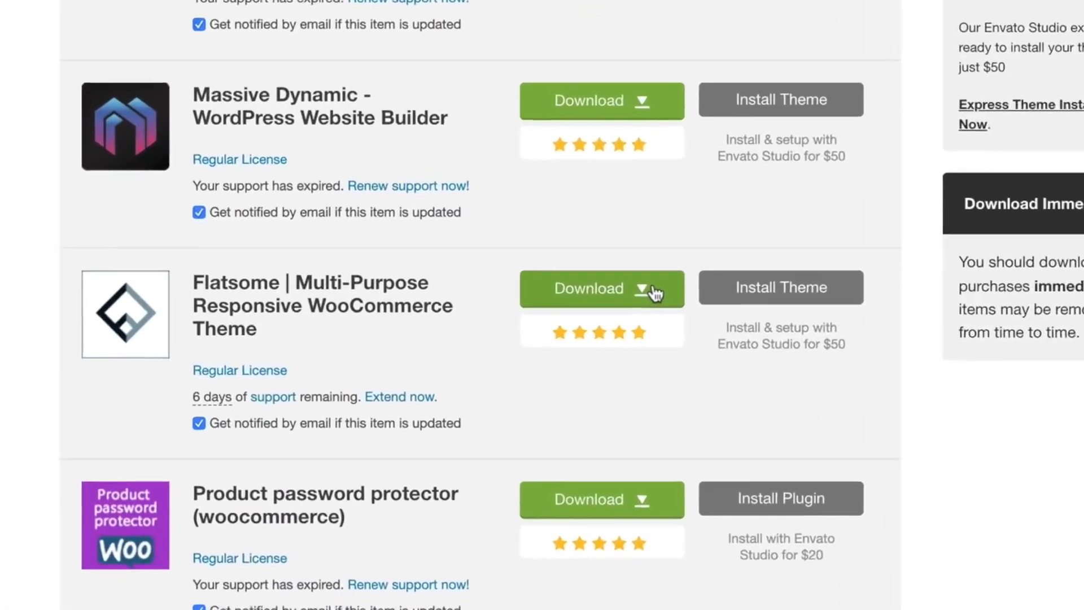
click(652, 291)
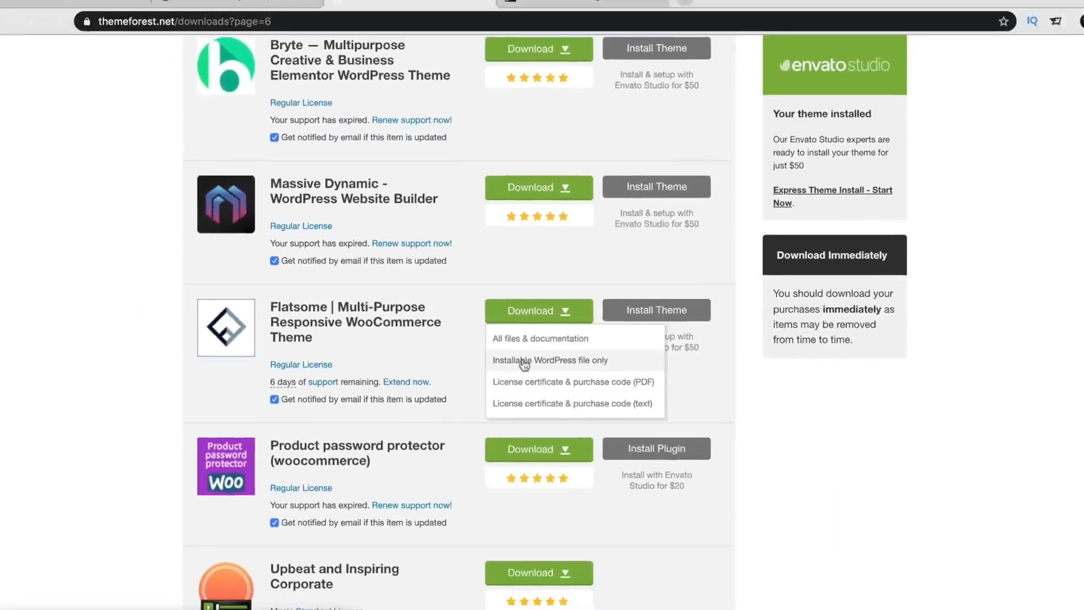
click(591, 368)
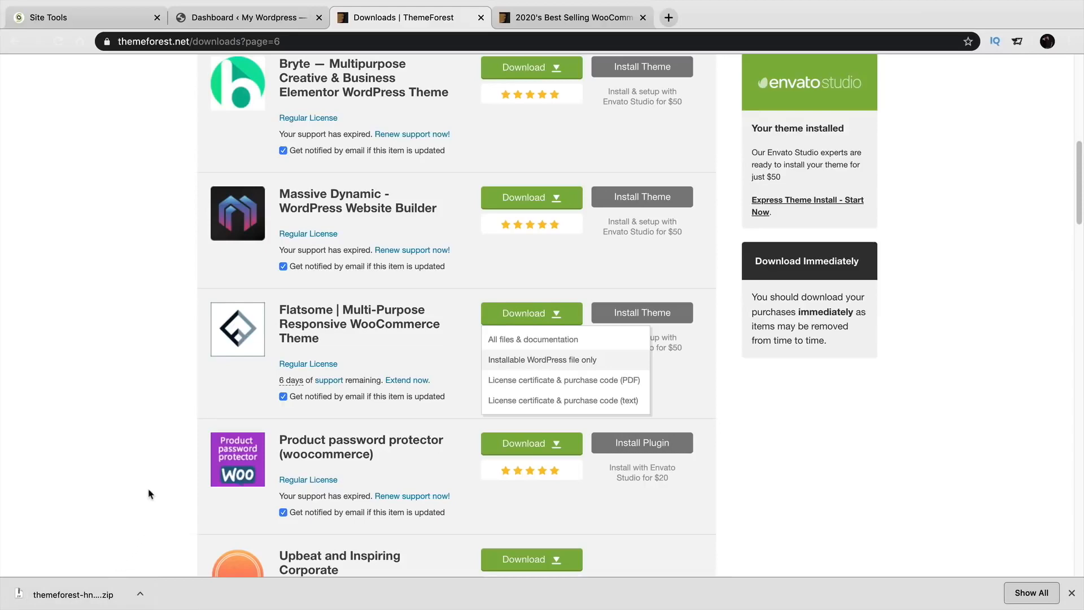
click(273, 21)
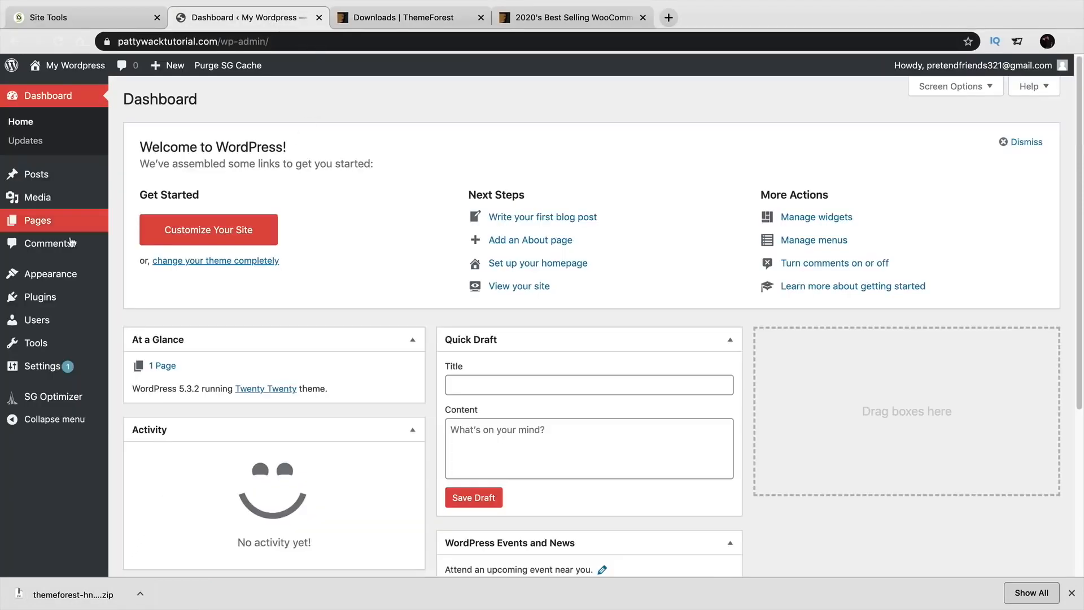
Go from Appearance > Themes to Add New and reveal the Upload Theme area.
mouse_move(56, 276)
click(151, 279)
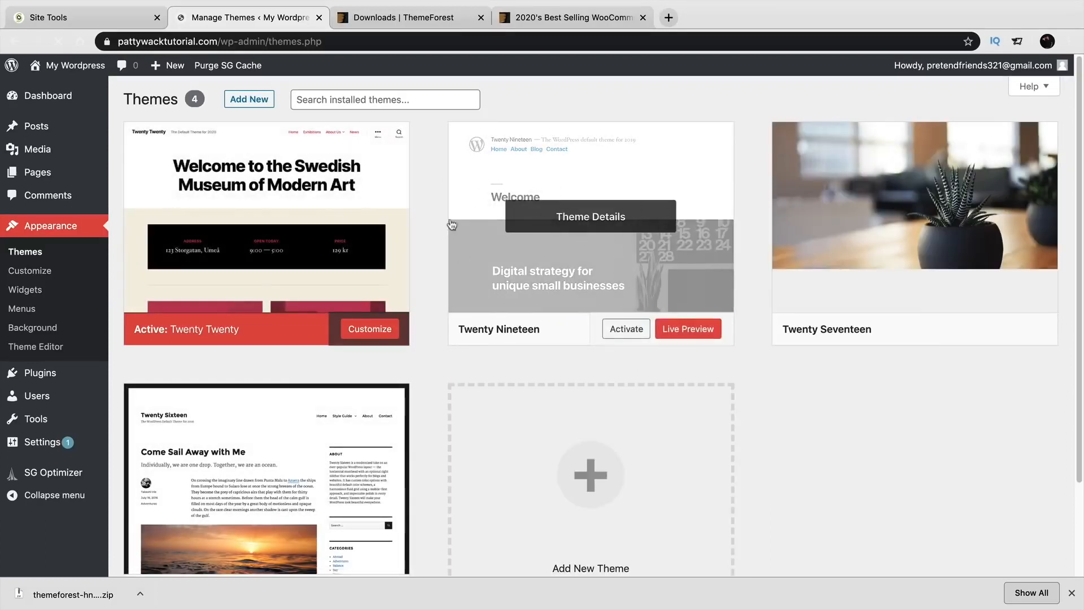
click(1072, 593)
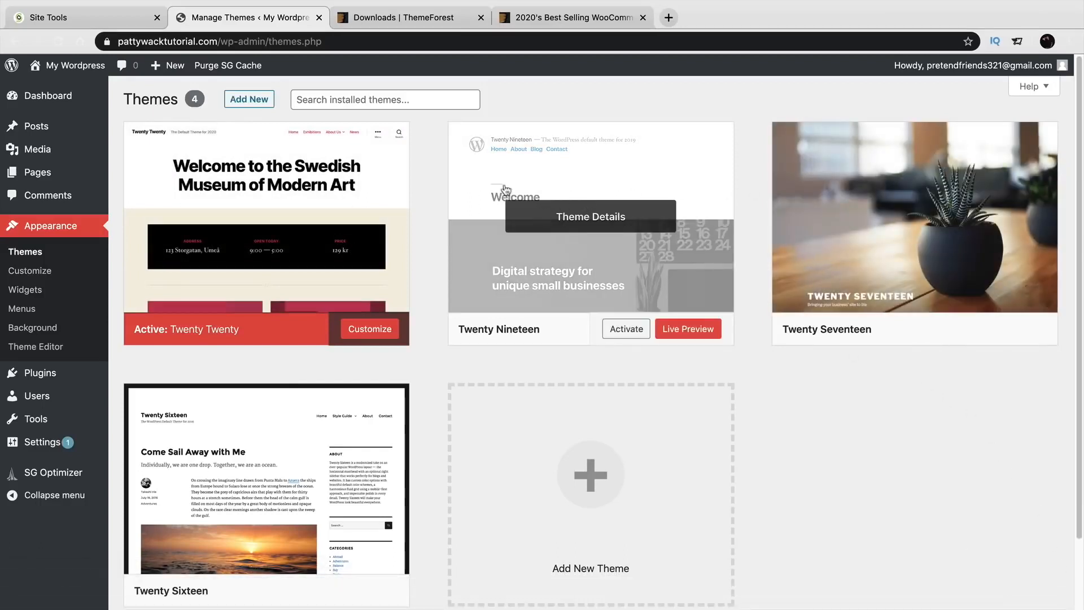
click(253, 103)
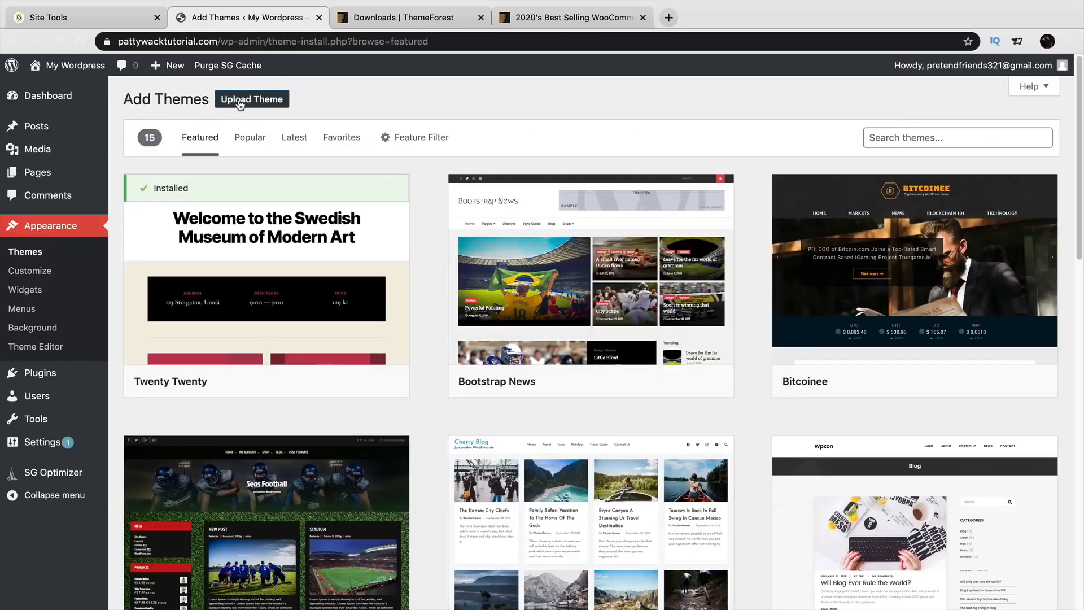
click(240, 105)
Upload the downloaded themeforest Flatsome zip from Downloads and install it.
click(482, 221)
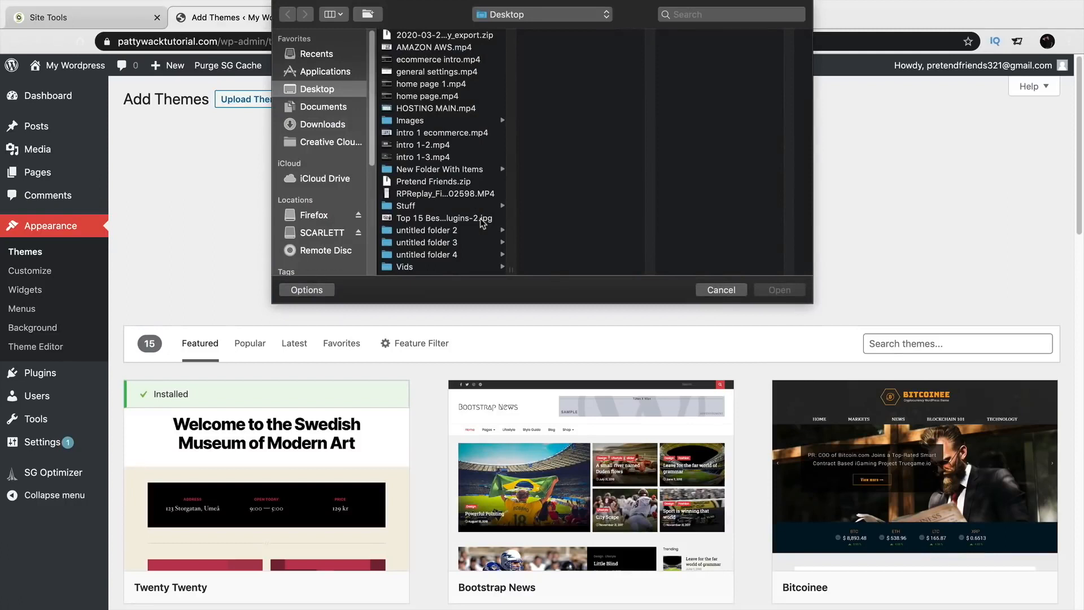
click(469, 133)
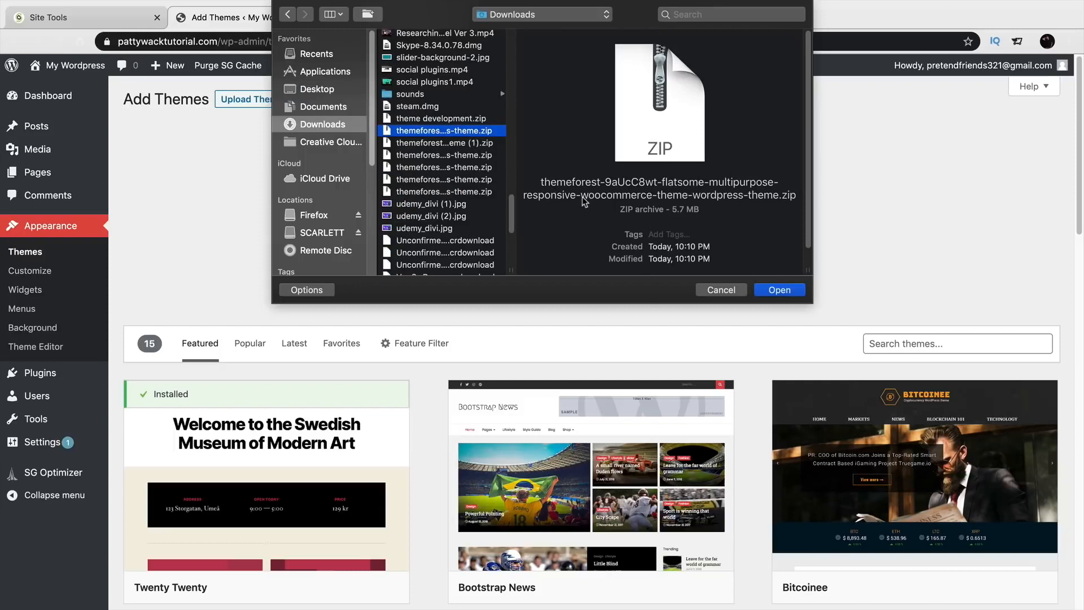
click(787, 292)
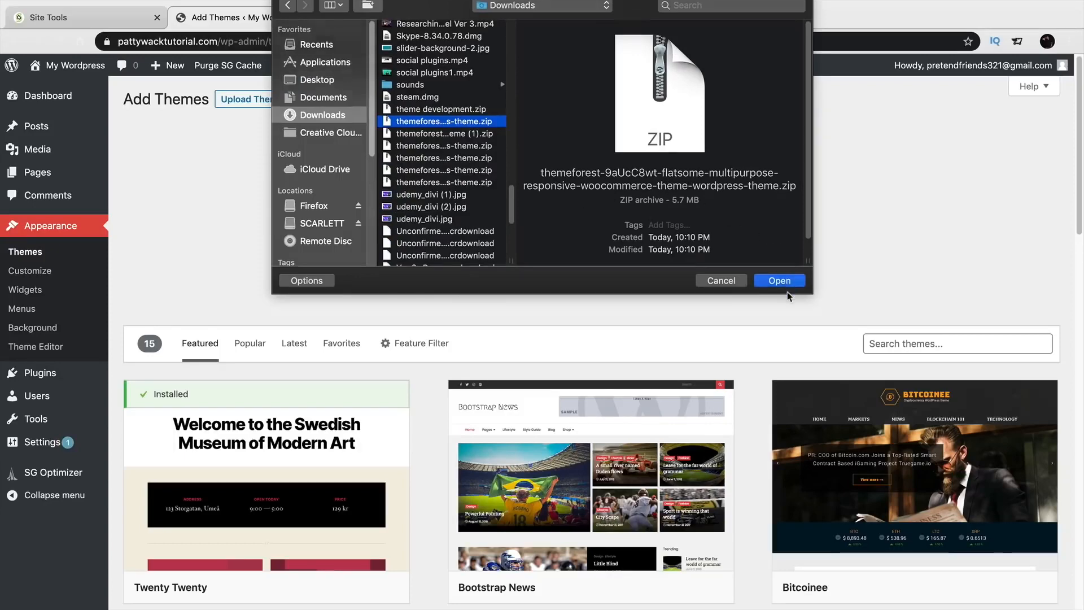
click(492, 239)
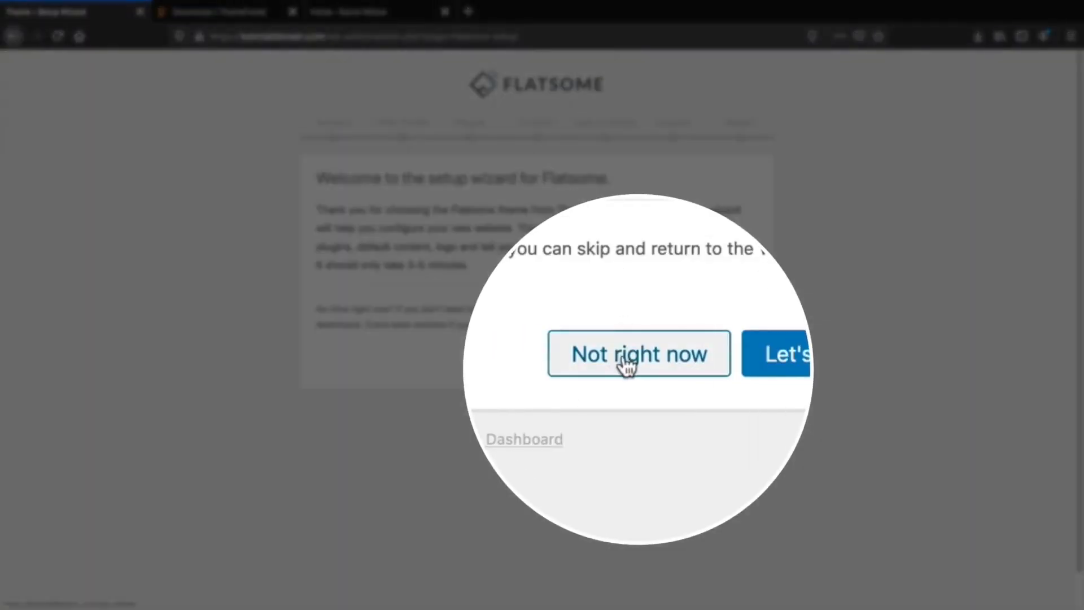
click(625, 364)
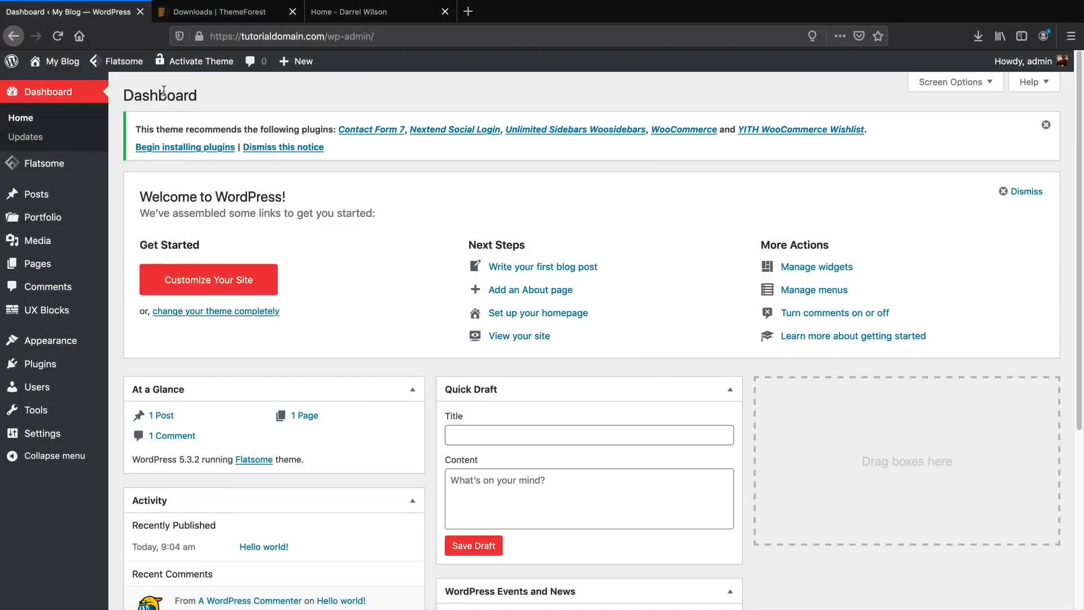
mouse_move(138, 66)
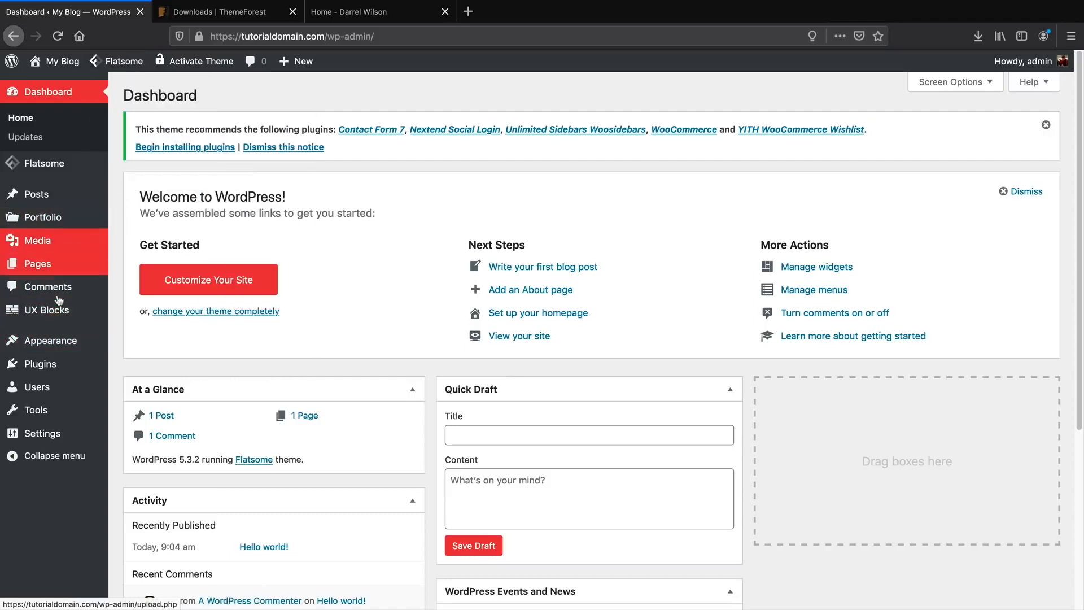
mouse_move(59, 62)
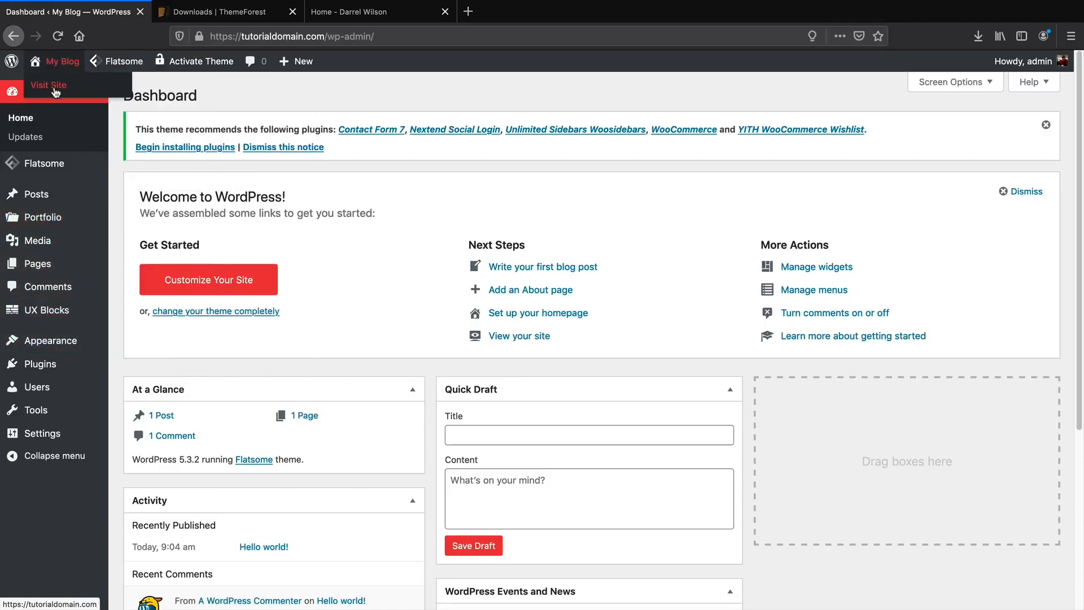
click(55, 85)
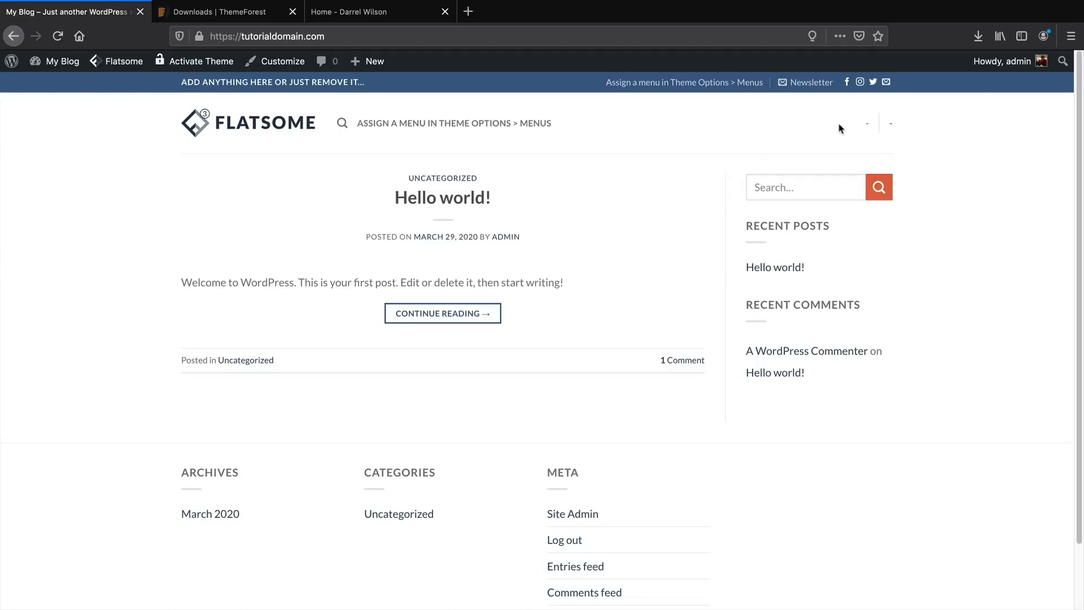
mouse_move(57, 61)
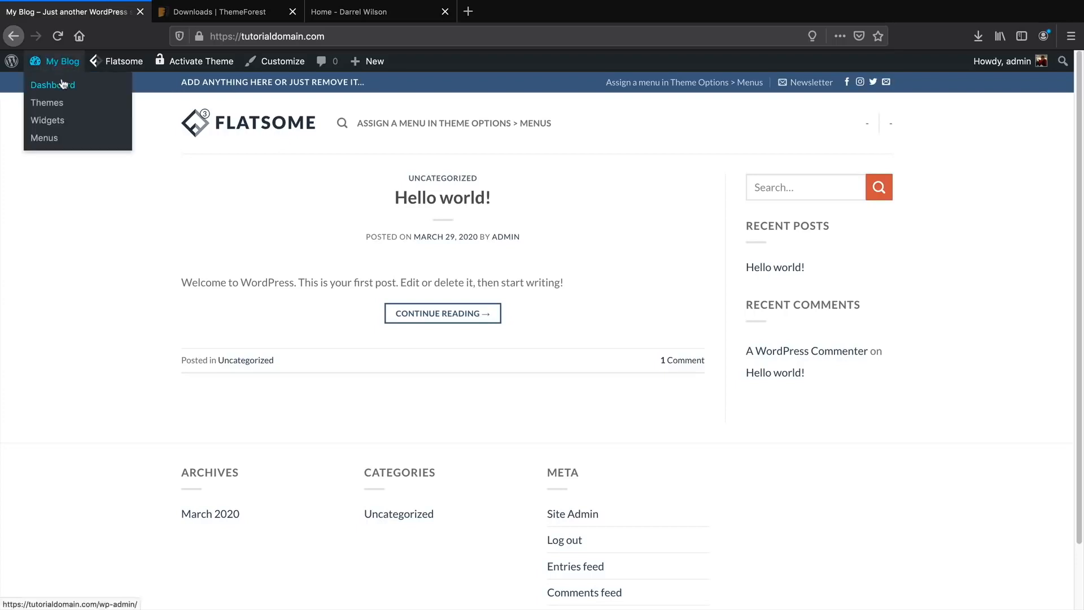
click(63, 84)
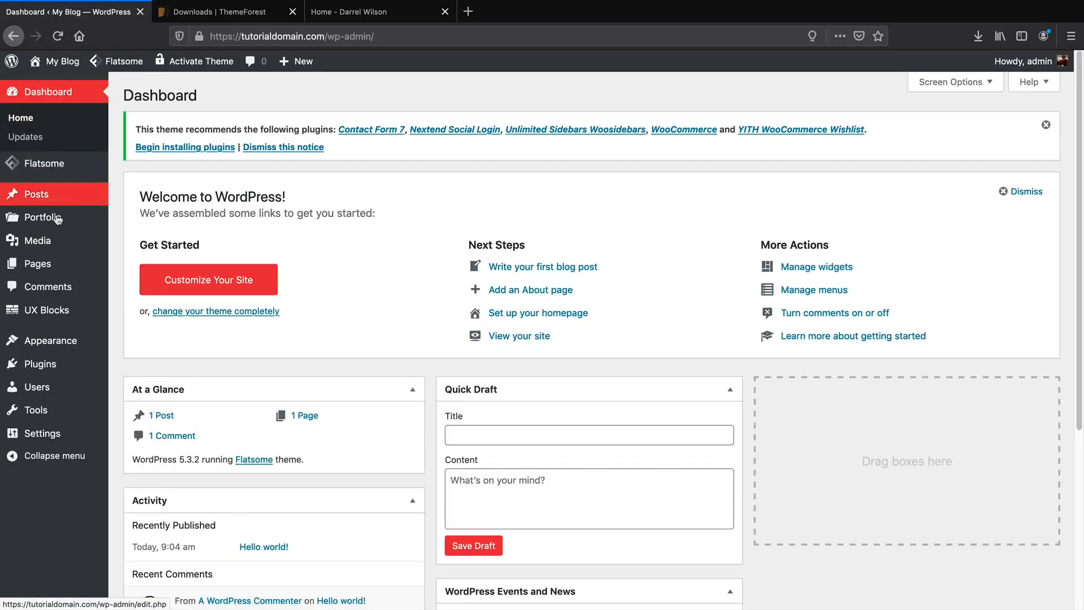
Bulk-trash the Privacy Policy and Sample Page pages, then start a new page.
mouse_move(57, 264)
click(136, 265)
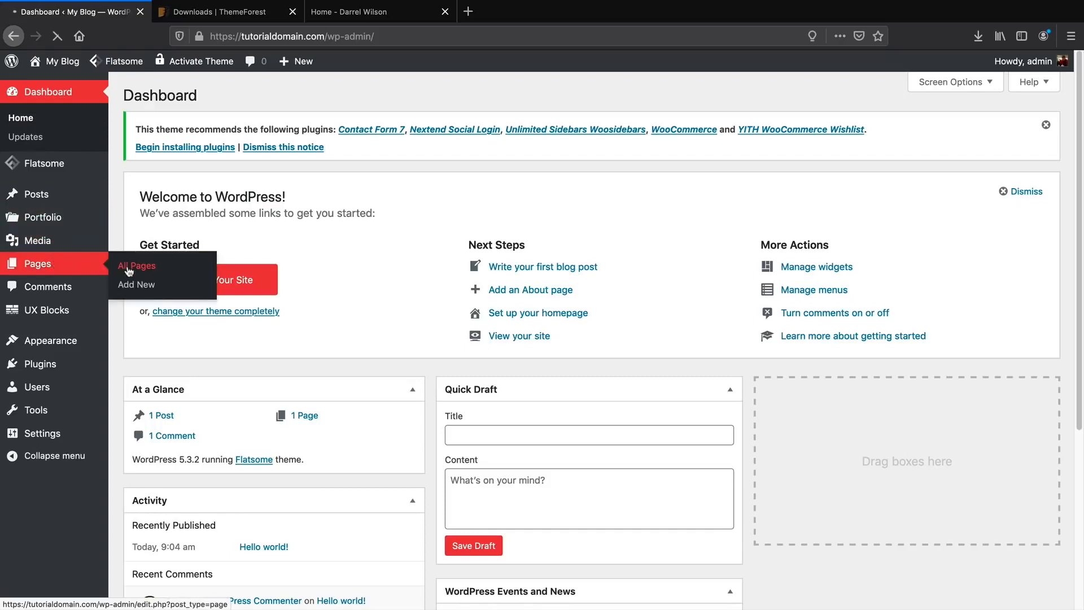
mouse_move(261, 288)
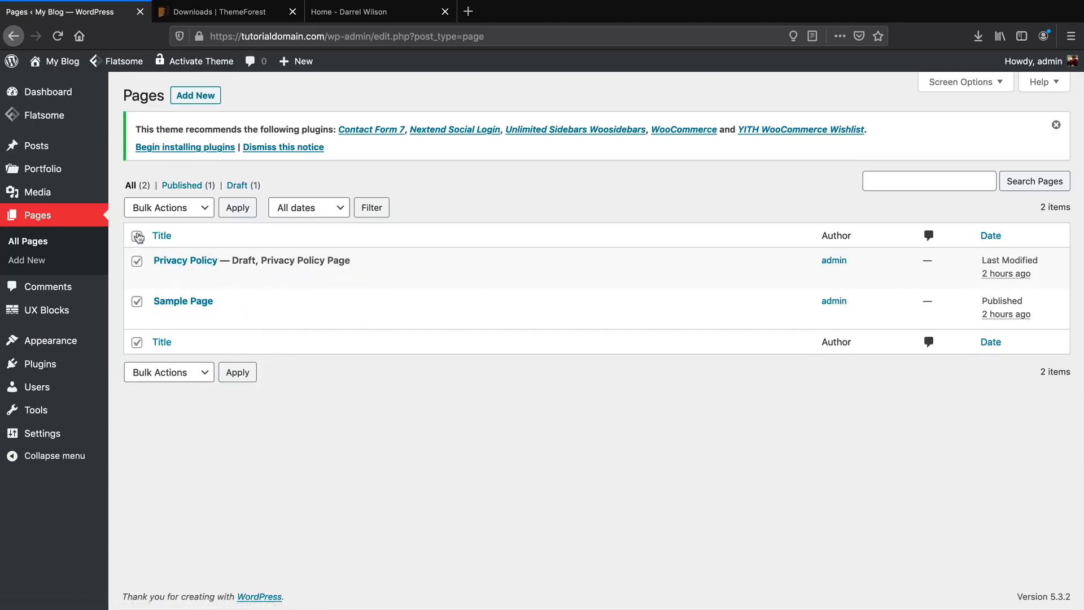
click(164, 209)
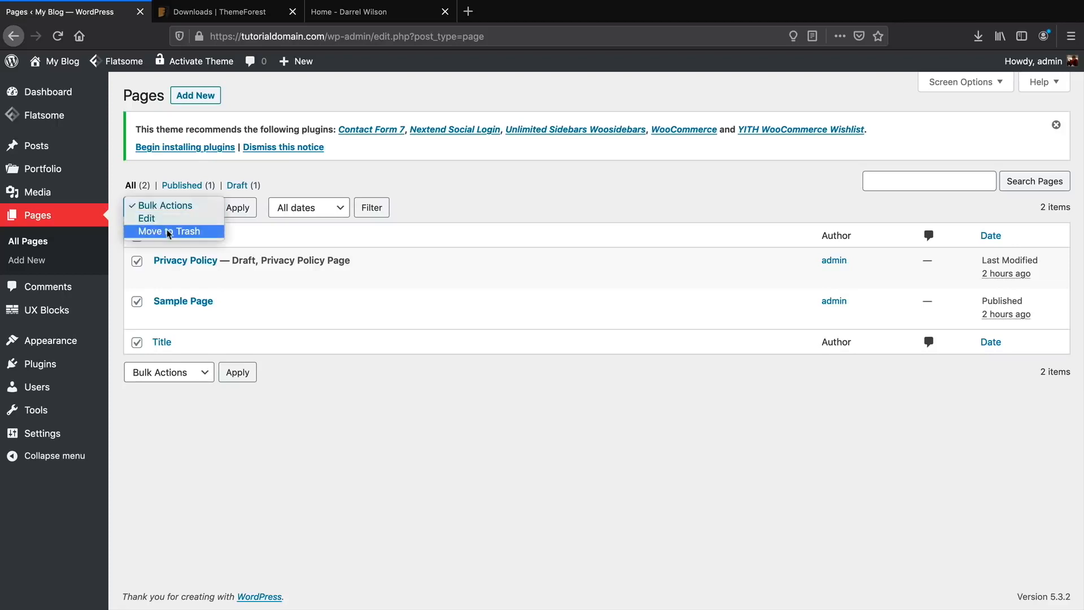
click(169, 232)
click(230, 209)
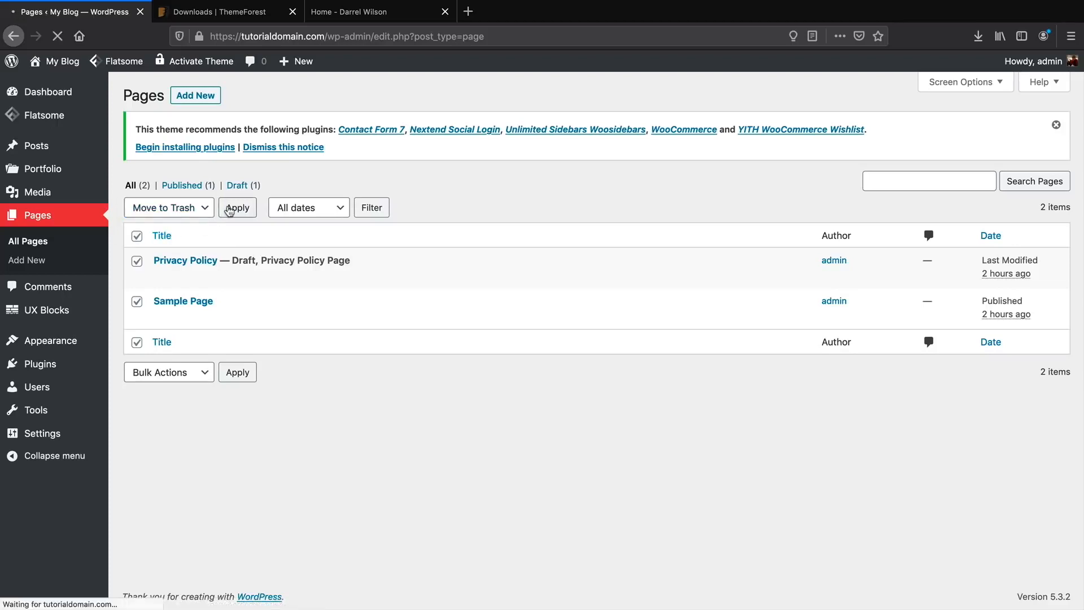
click(199, 97)
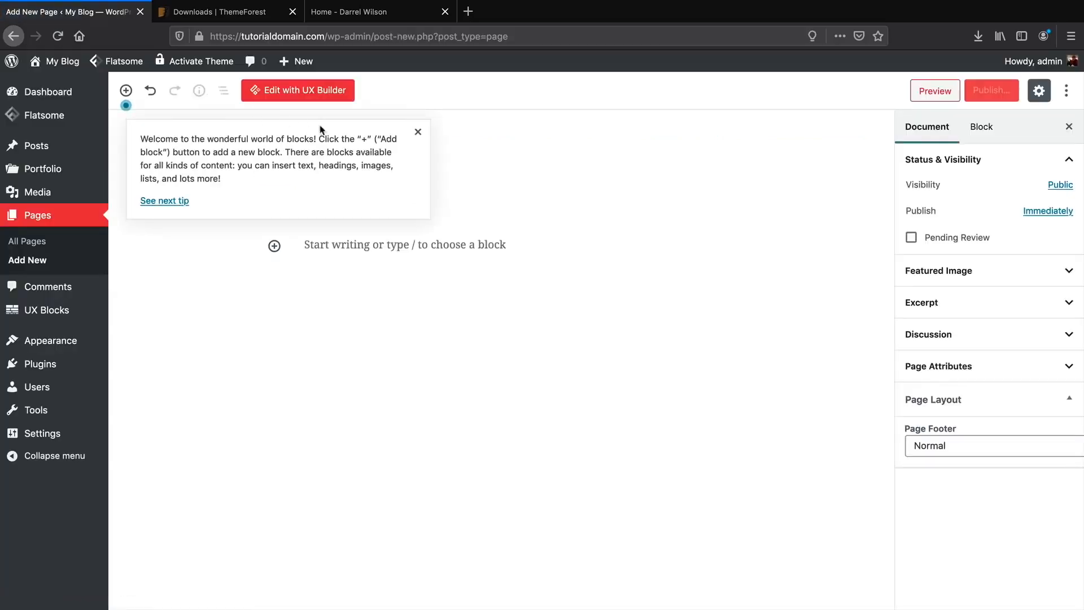
Title the new page 'Home' and publish it.
click(418, 131)
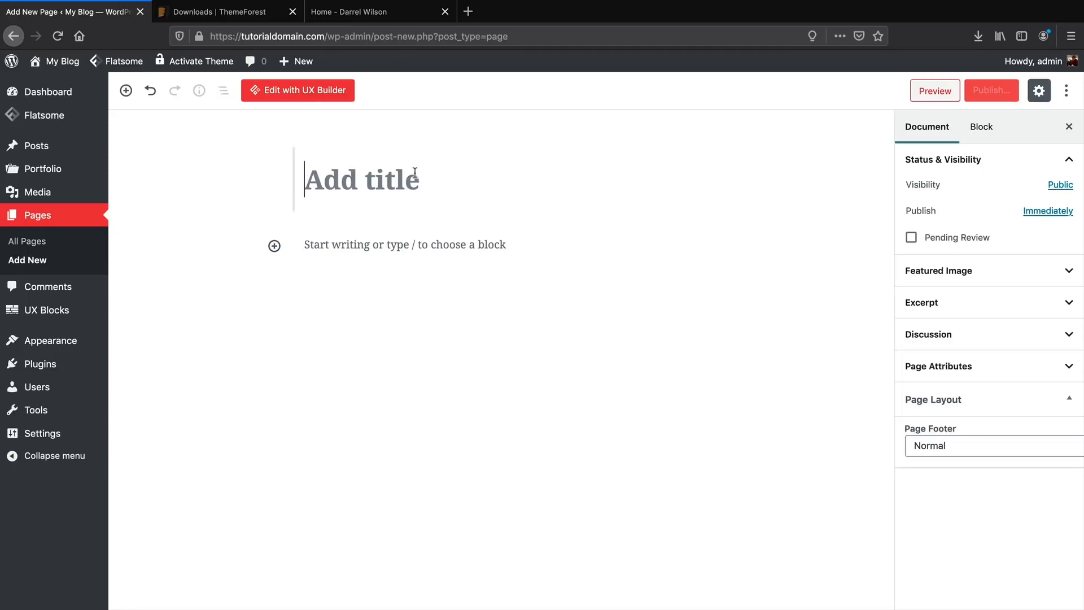
text(Home)
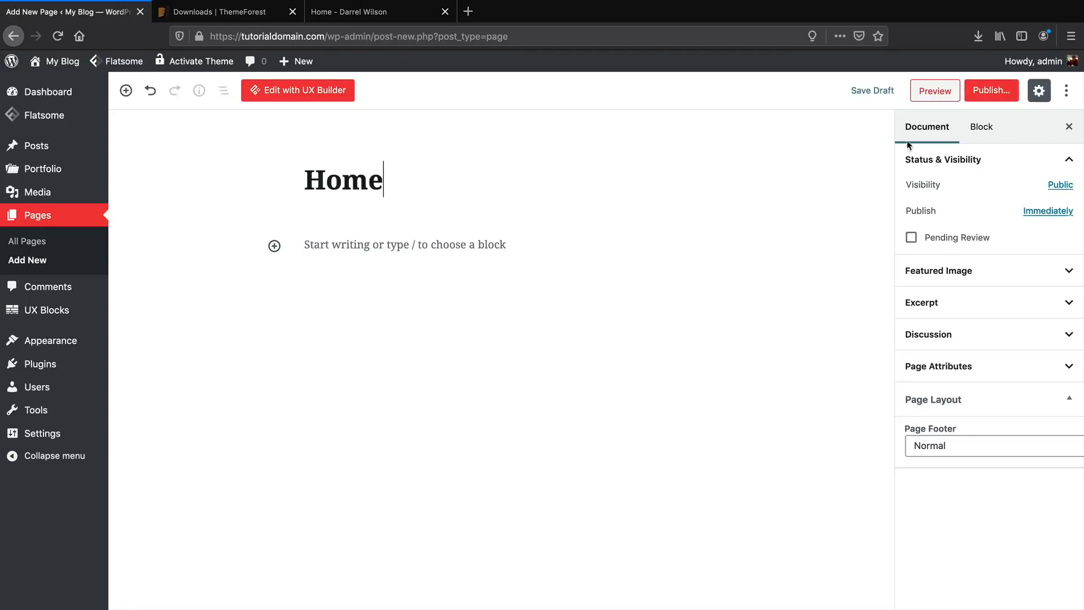
click(983, 98)
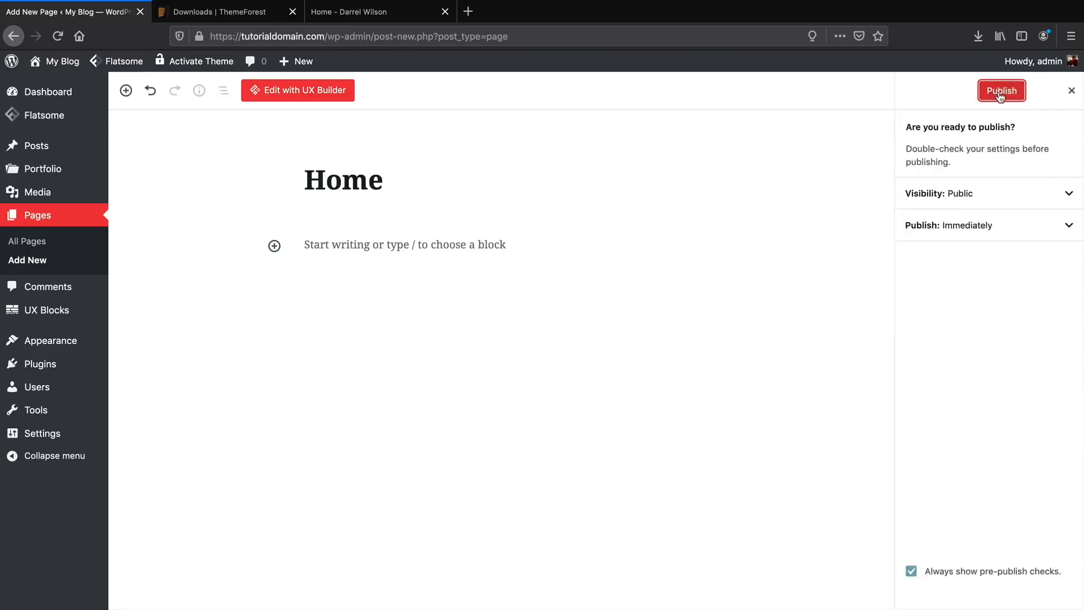
click(1000, 94)
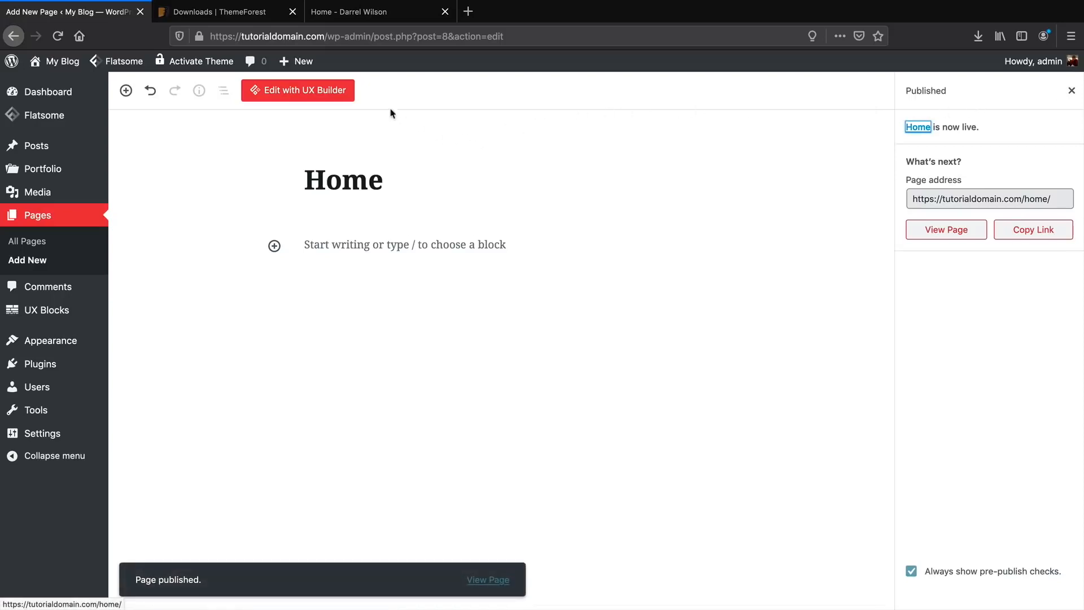
Create and publish a page titled 'About Us'.
mouse_move(284, 61)
click(301, 122)
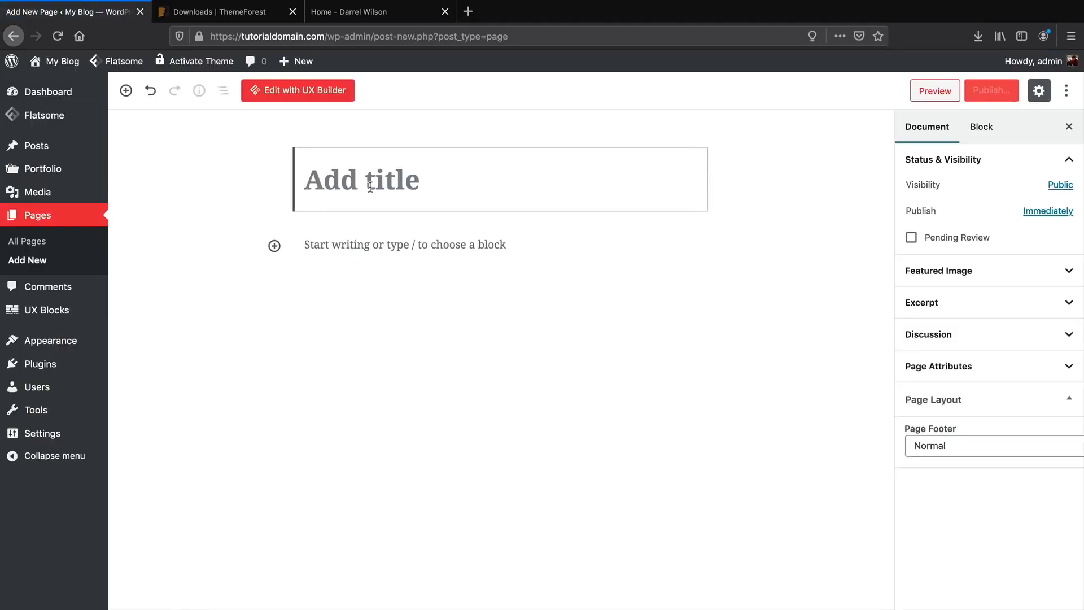
text(About Us)
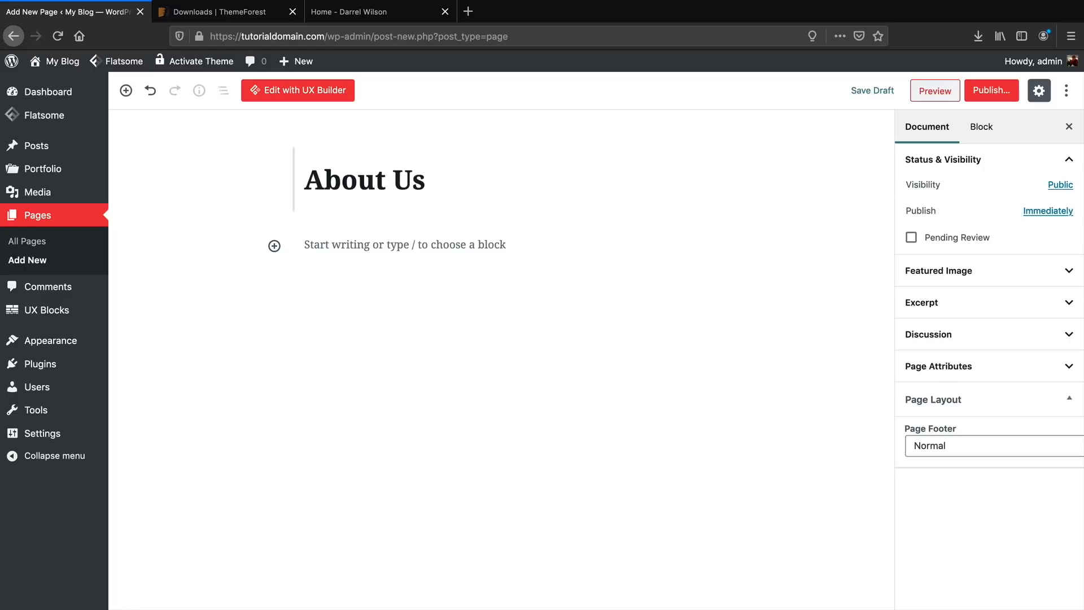
click(1001, 95)
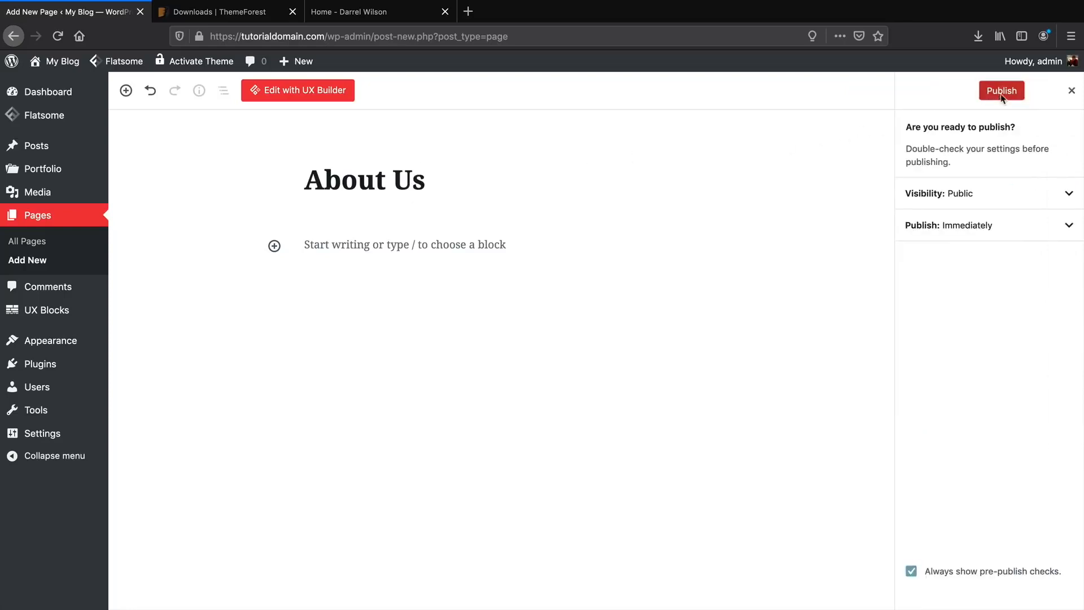
click(1001, 93)
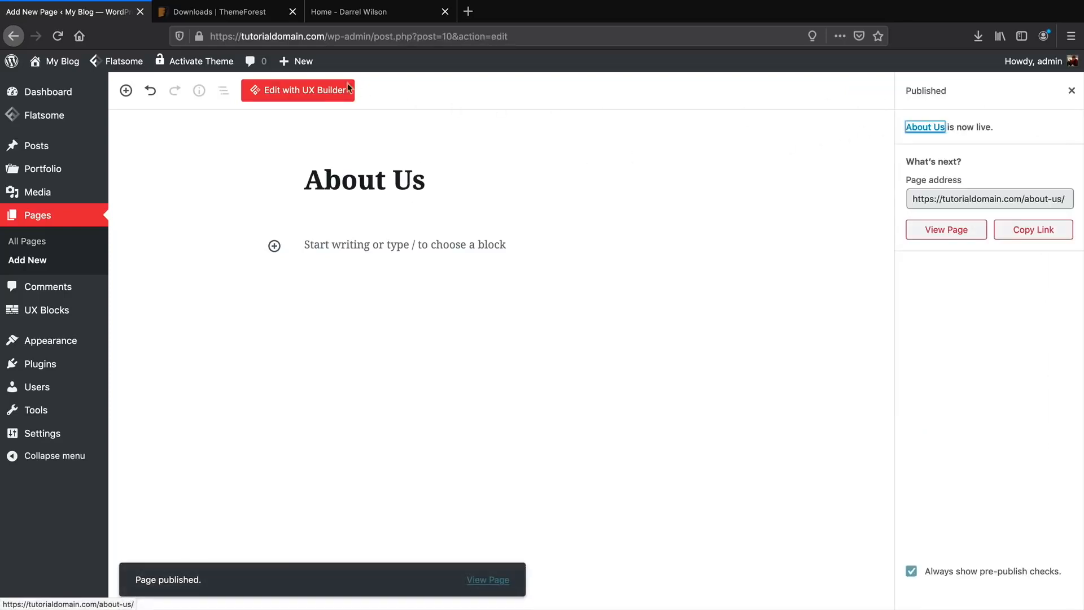
Create and publish a page titled 'Contact'.
mouse_move(300, 61)
click(308, 122)
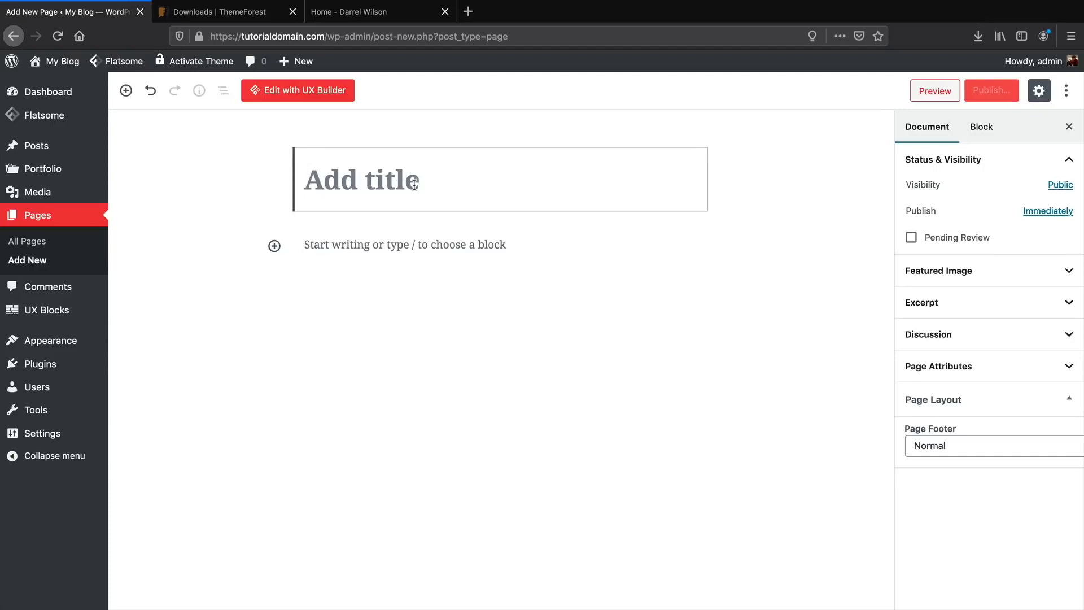
text(Contact)
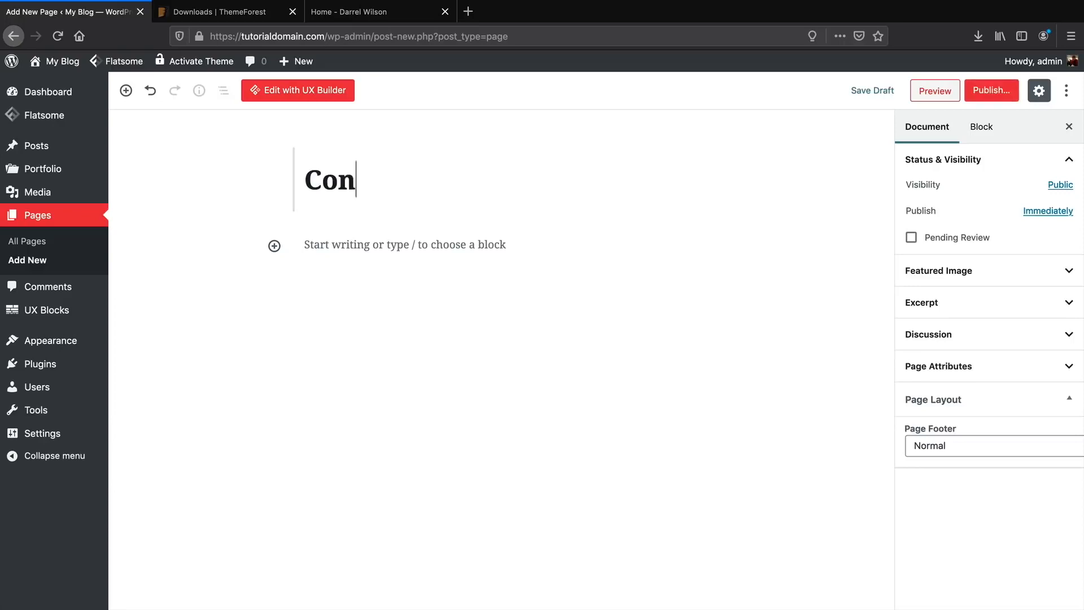
click(992, 93)
click(994, 95)
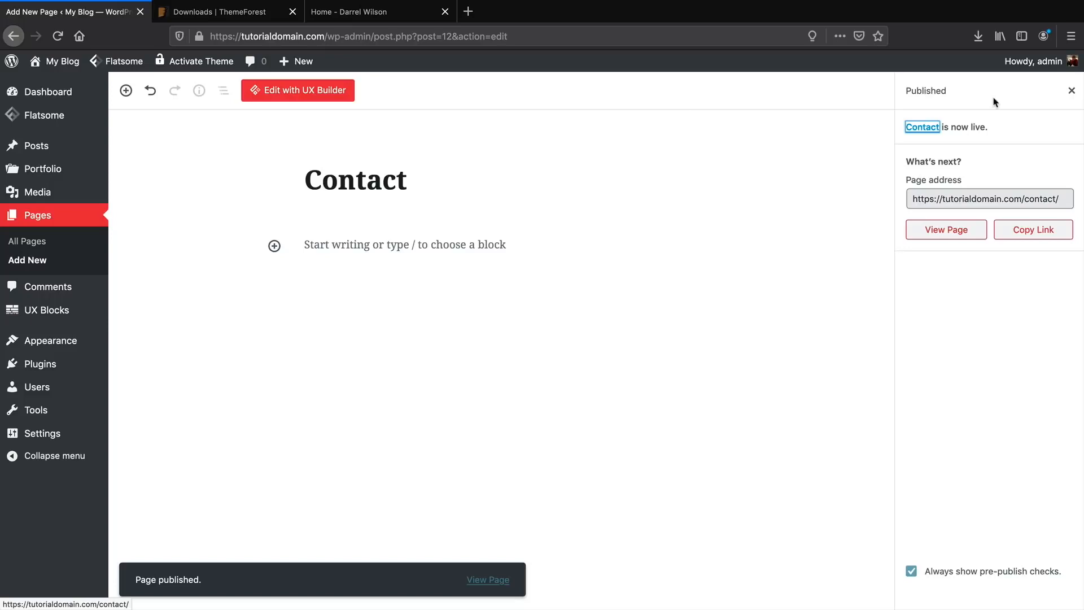
Create 'Main Menu', add all four pages to it, and move Home to the top.
mouse_move(65, 341)
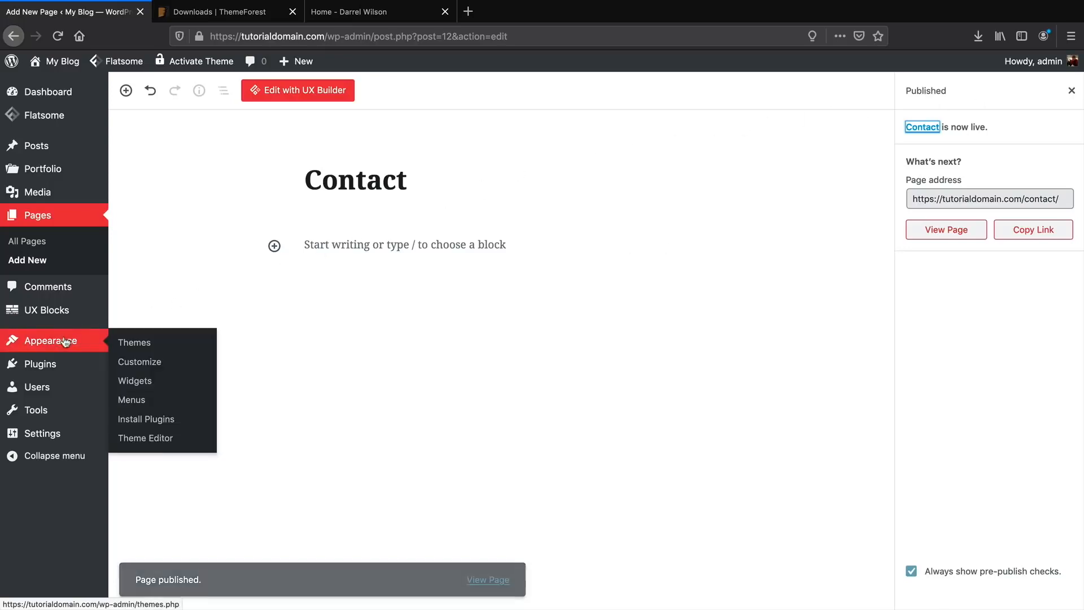
click(133, 402)
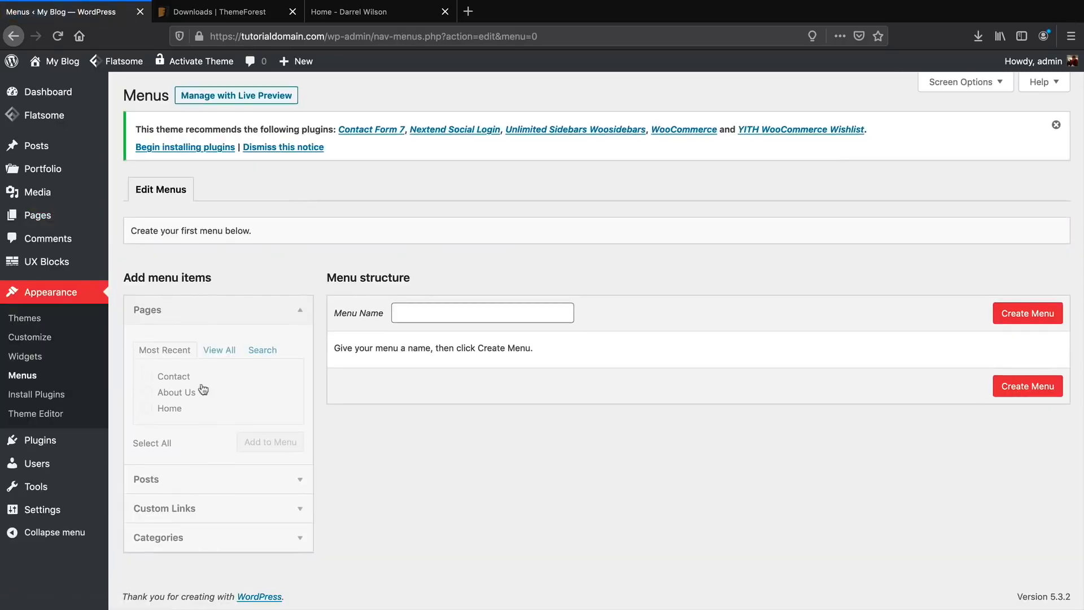
click(439, 312)
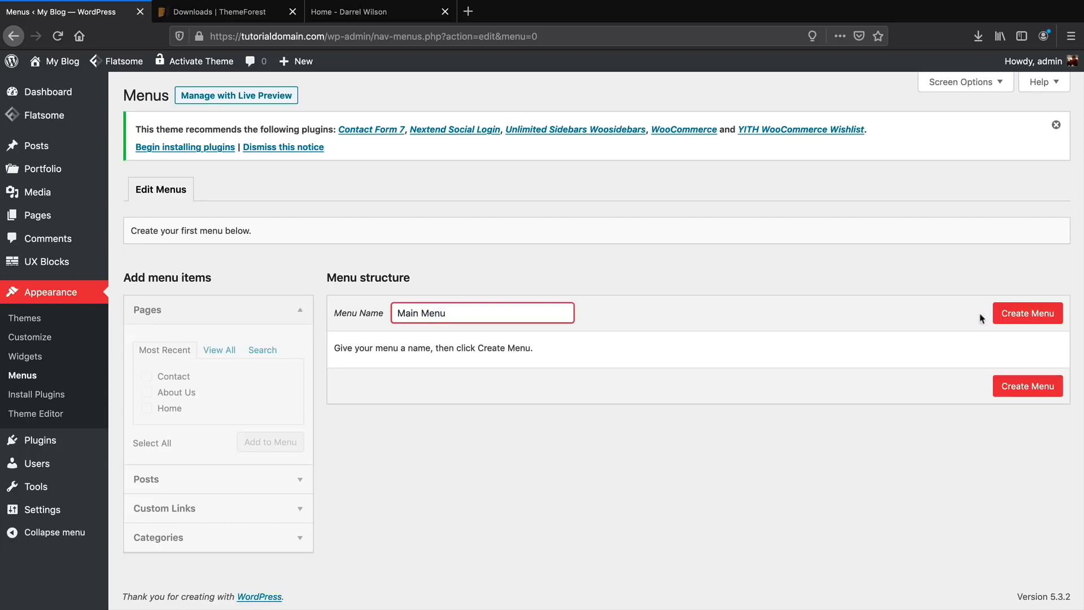
click(1012, 317)
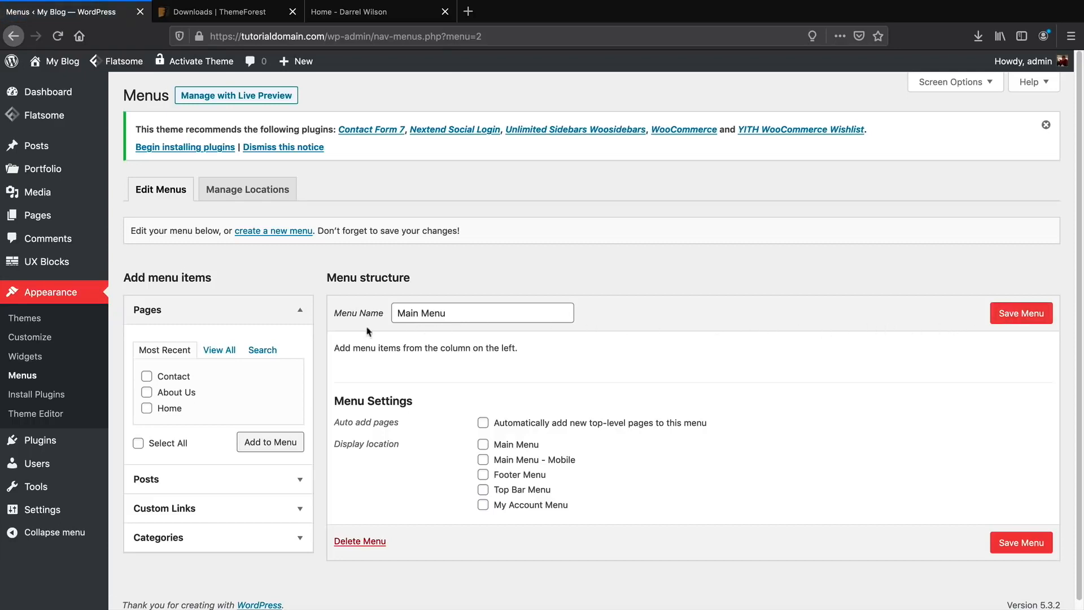
click(229, 351)
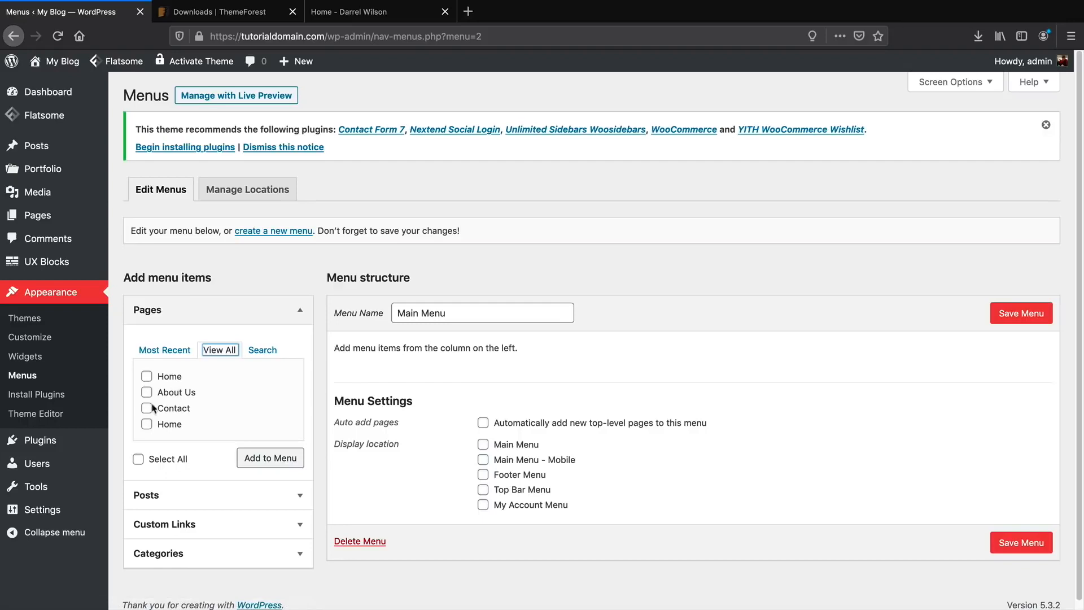
click(138, 460)
click(245, 461)
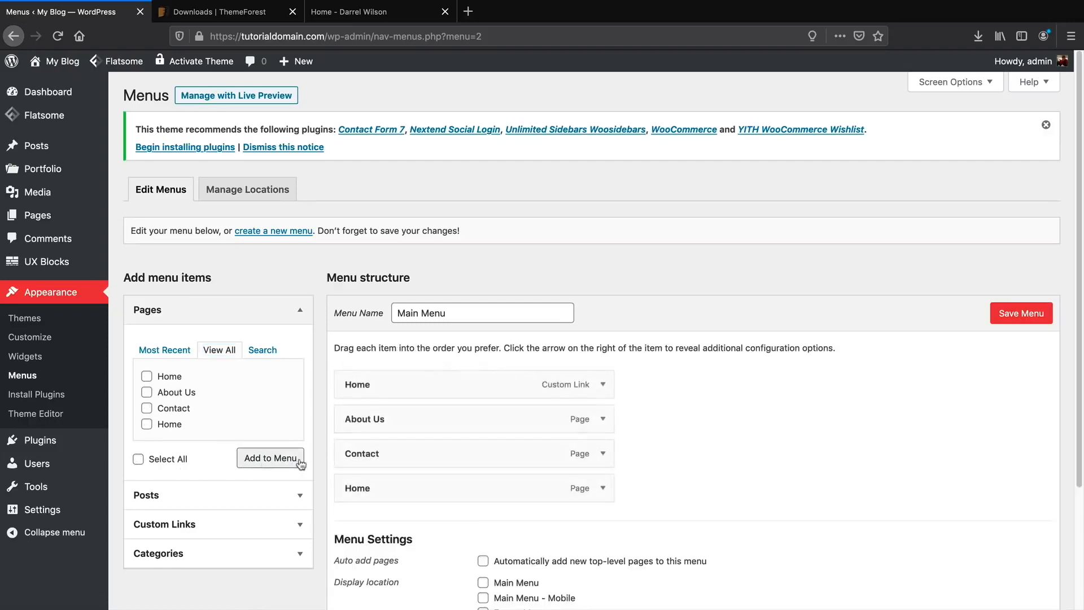
drag(388, 486, 384, 374)
Remove the duplicate Home custom link and save Main Menu.
scroll(527, 387, down, 1)
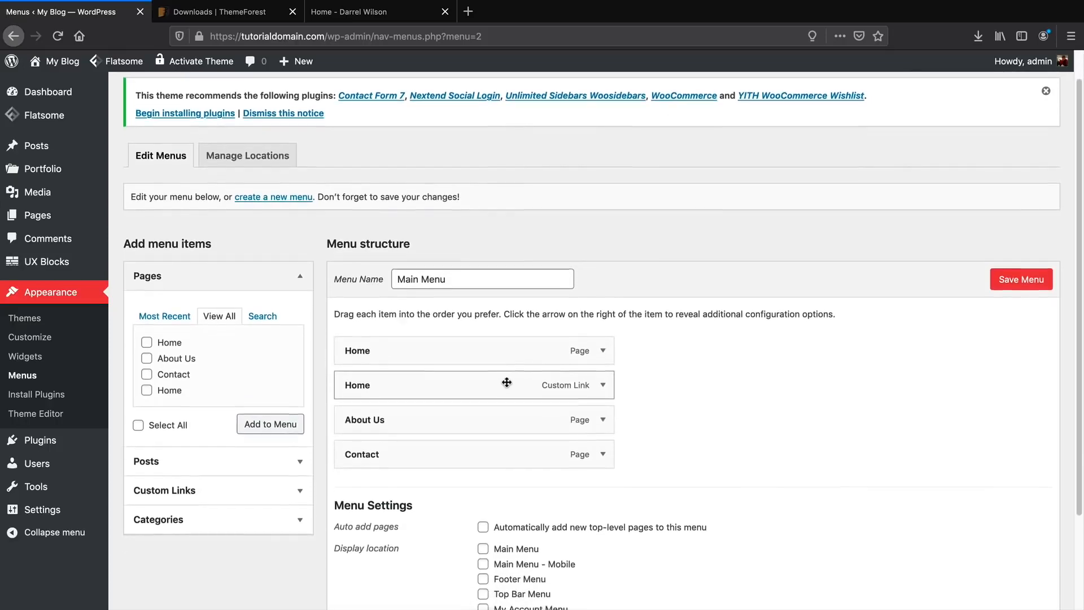
scroll(507, 382, down, 1)
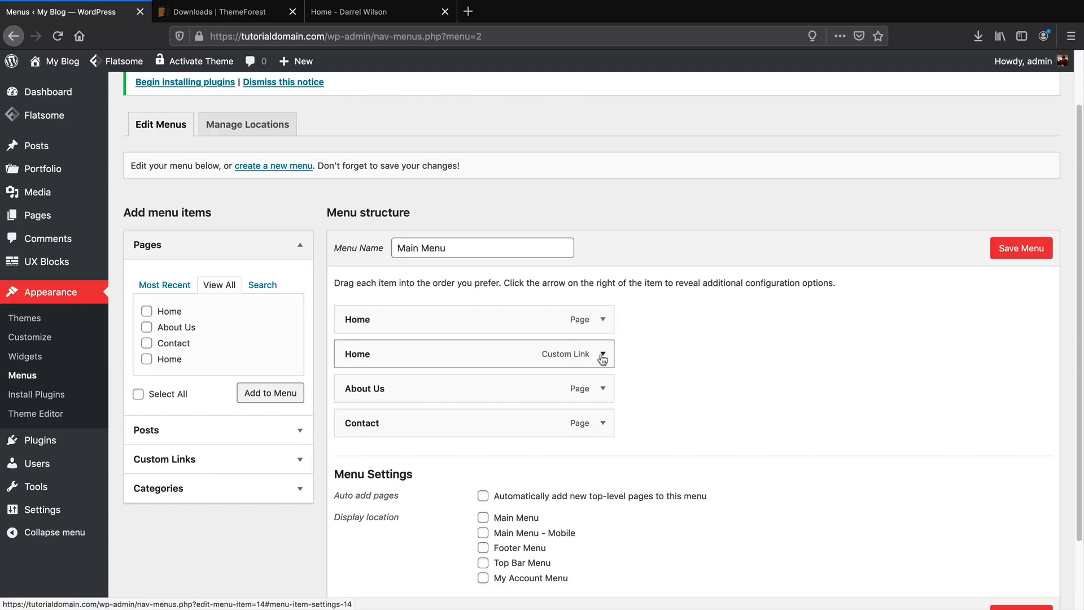
click(603, 356)
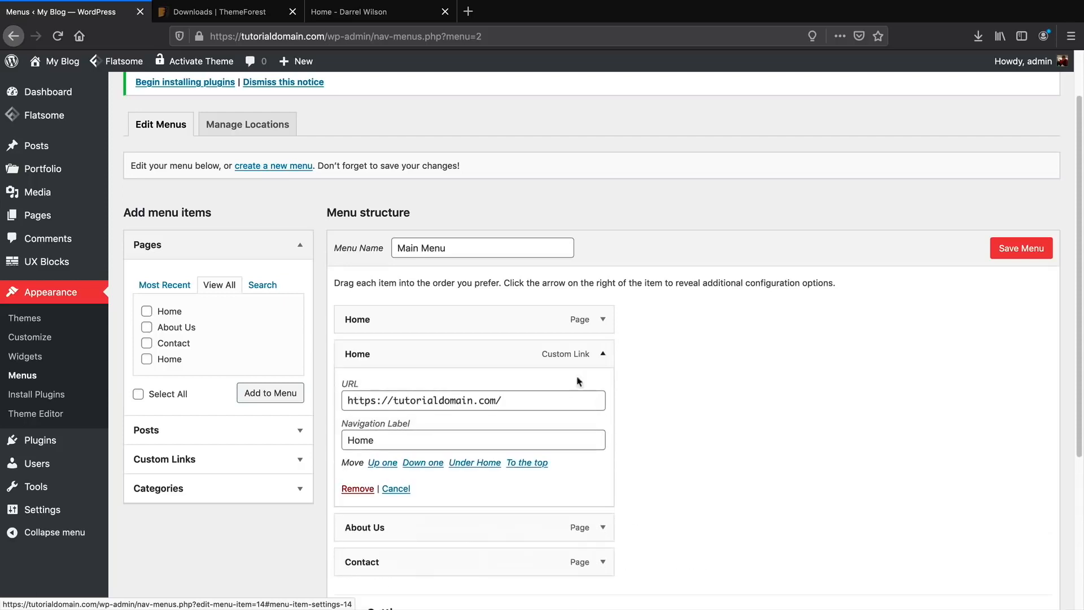
click(357, 489)
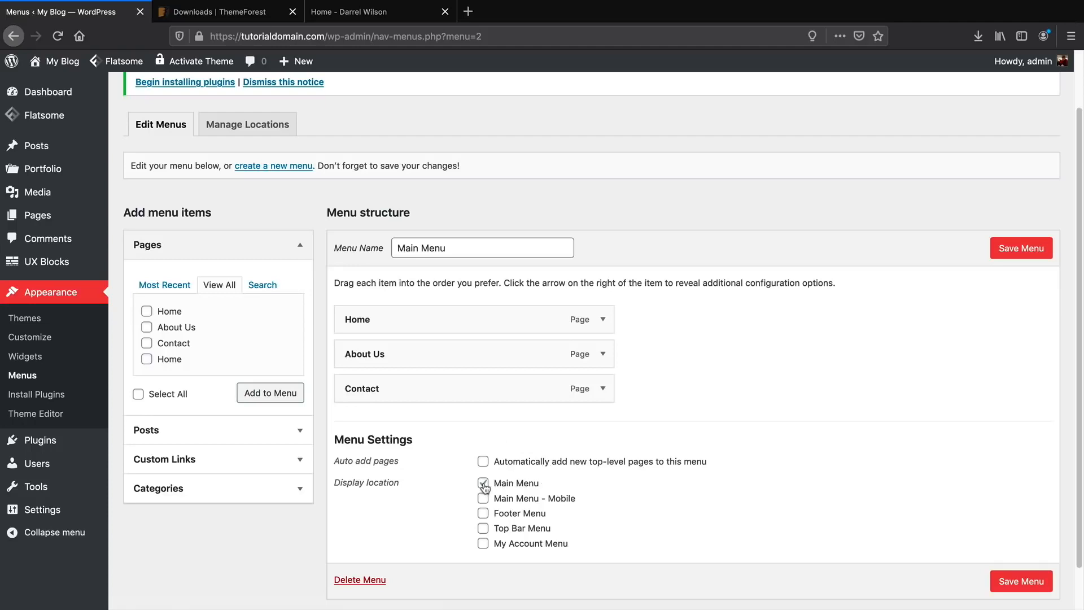
click(1005, 247)
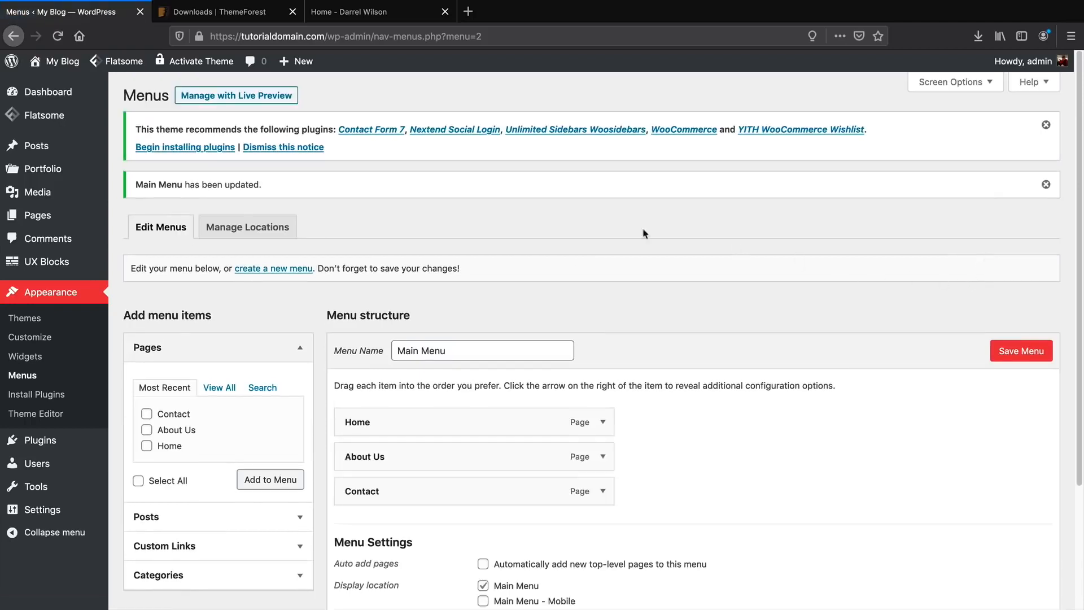
Visit the live site, click Contact, About Us and Home, then the FLATSOME logo.
mouse_move(62, 63)
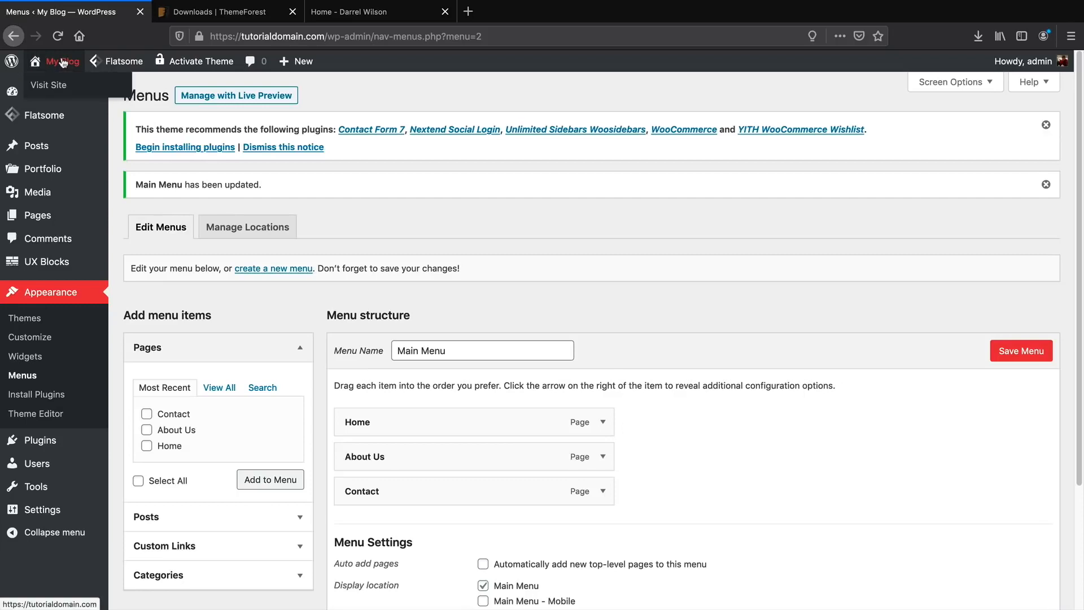
click(55, 91)
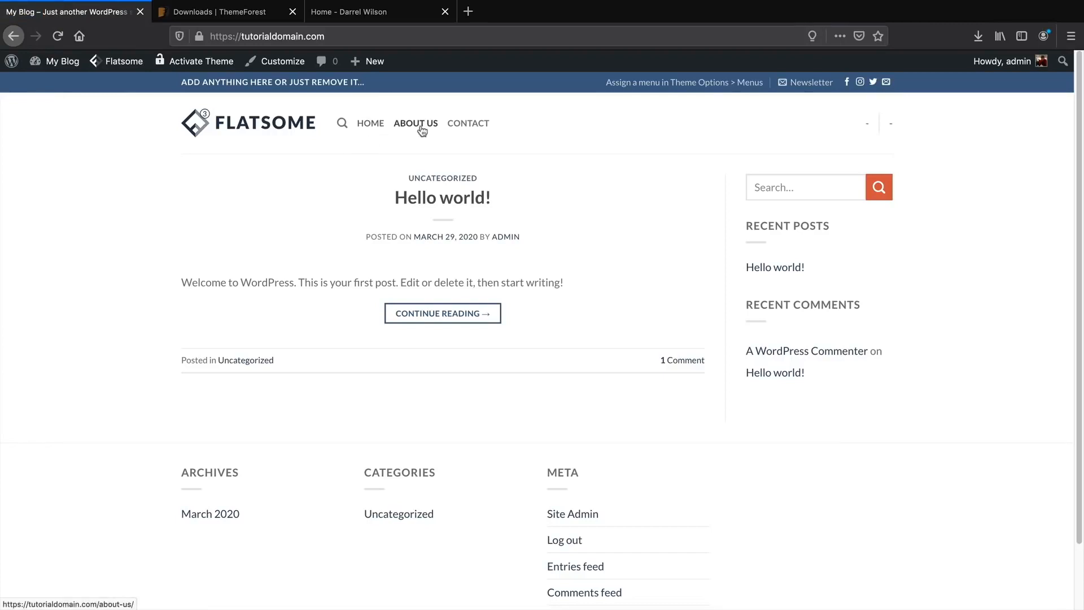
click(477, 125)
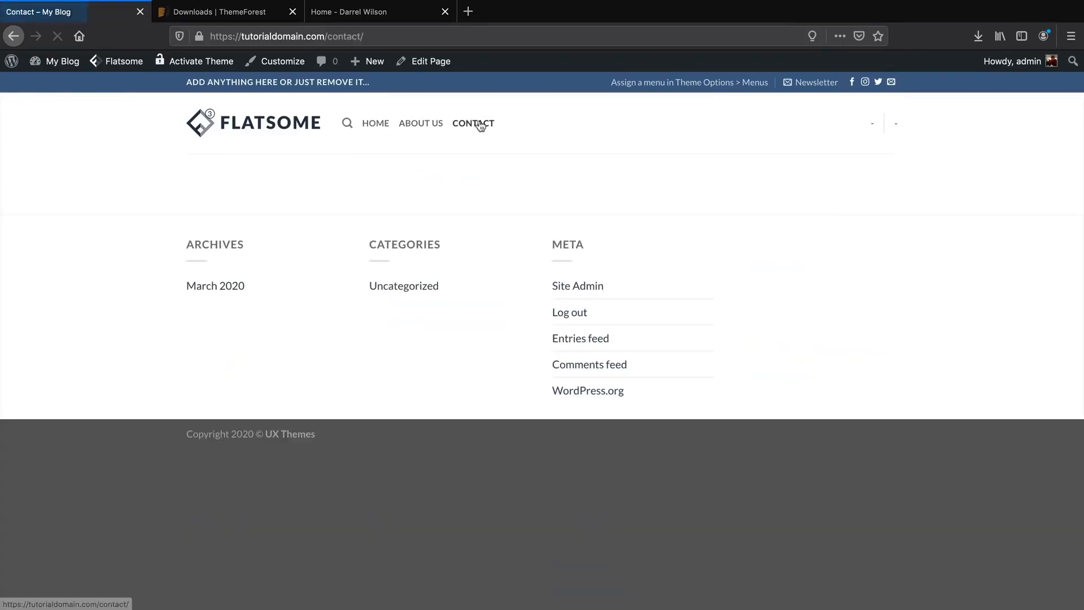
click(428, 128)
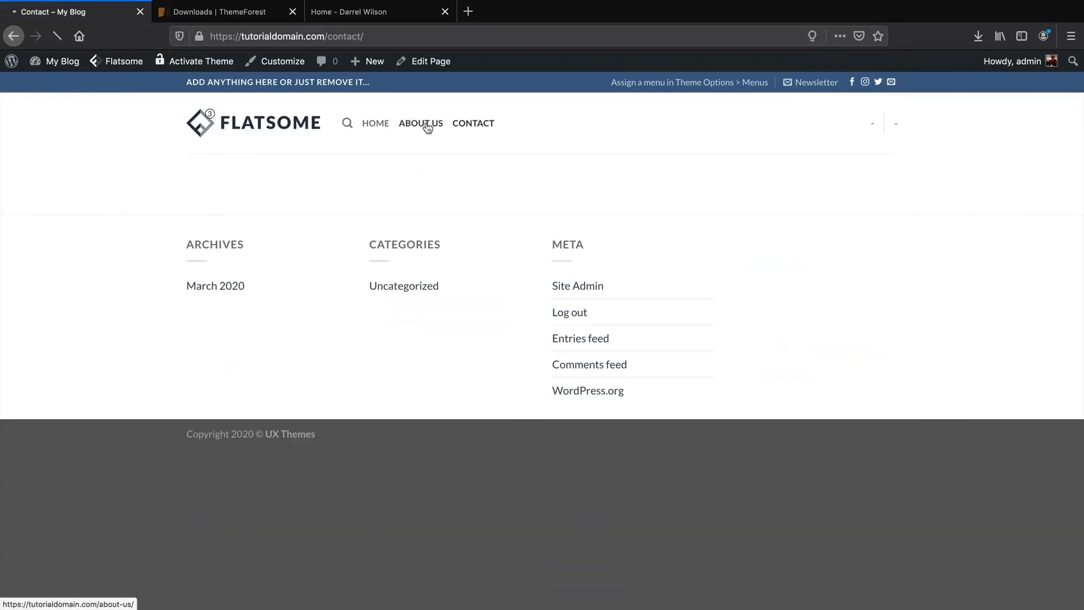
click(382, 126)
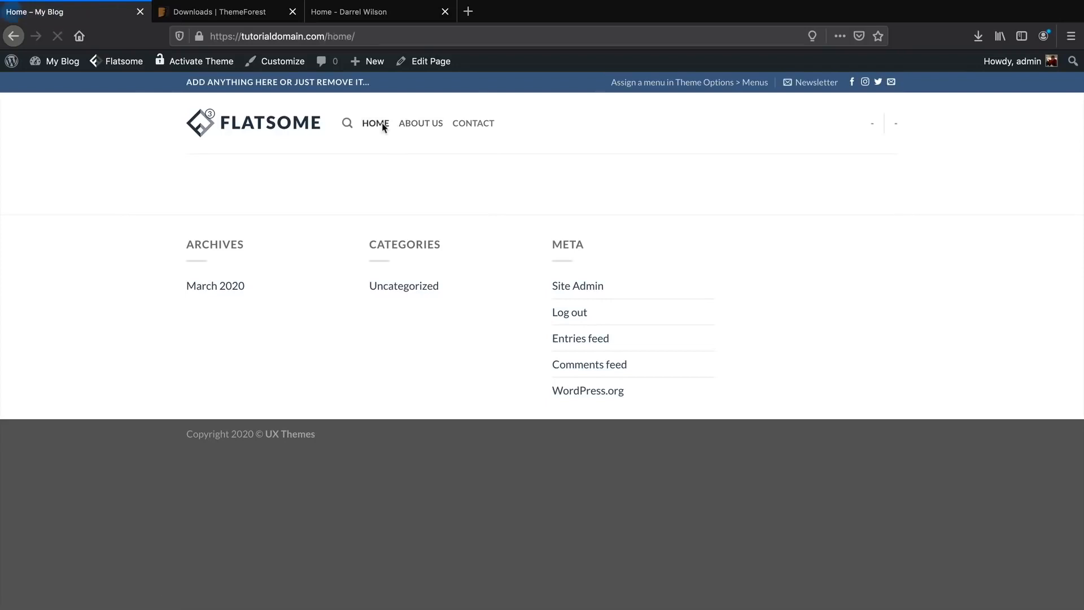
click(297, 127)
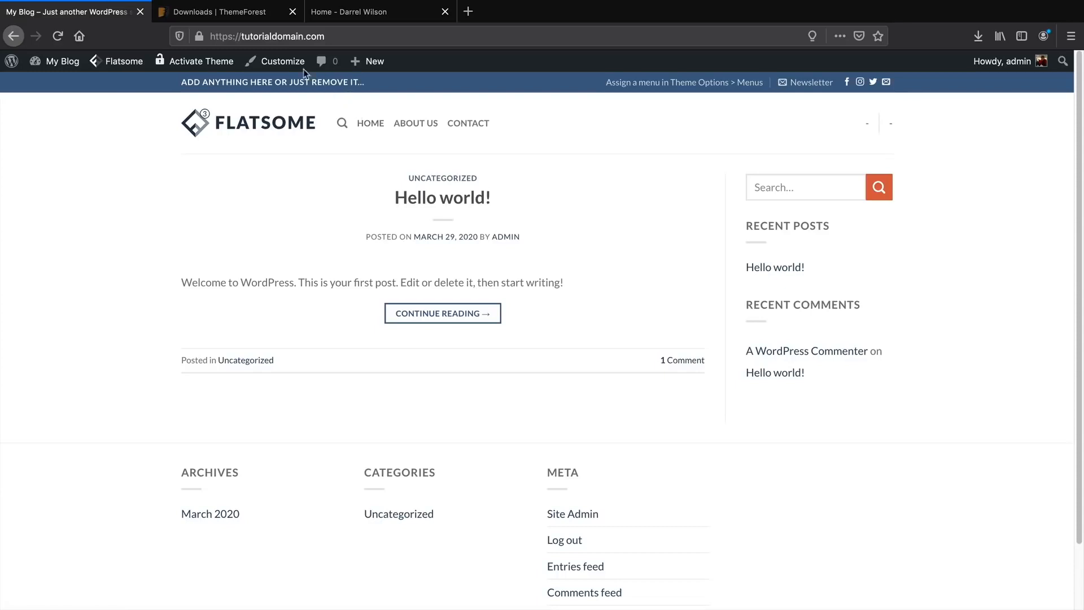
In Customizer Header presets, apply the preset with Sign up and Join buttons and publish.
click(284, 64)
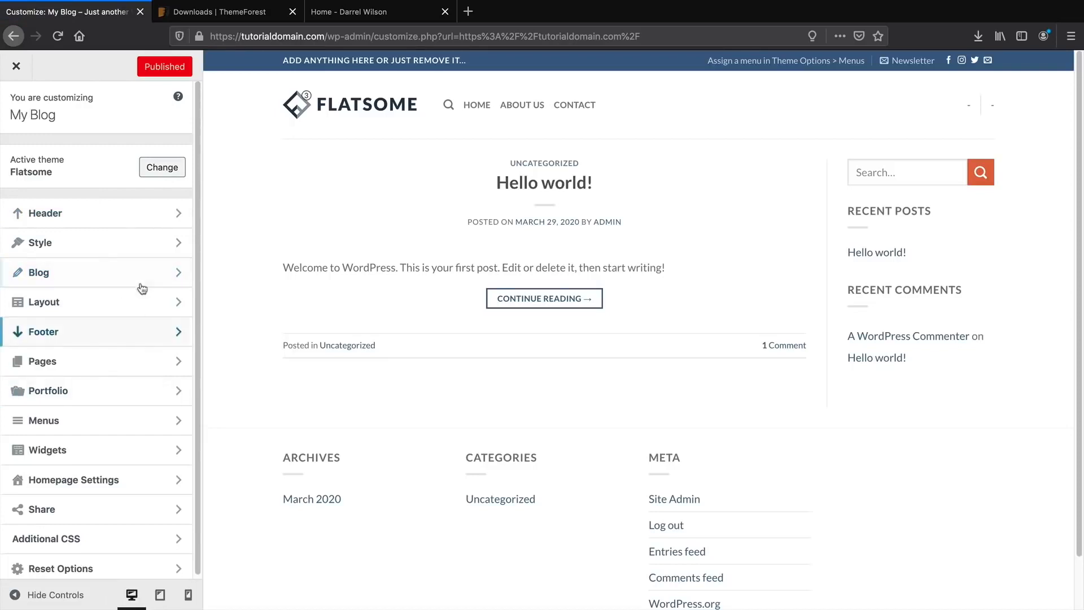
click(142, 226)
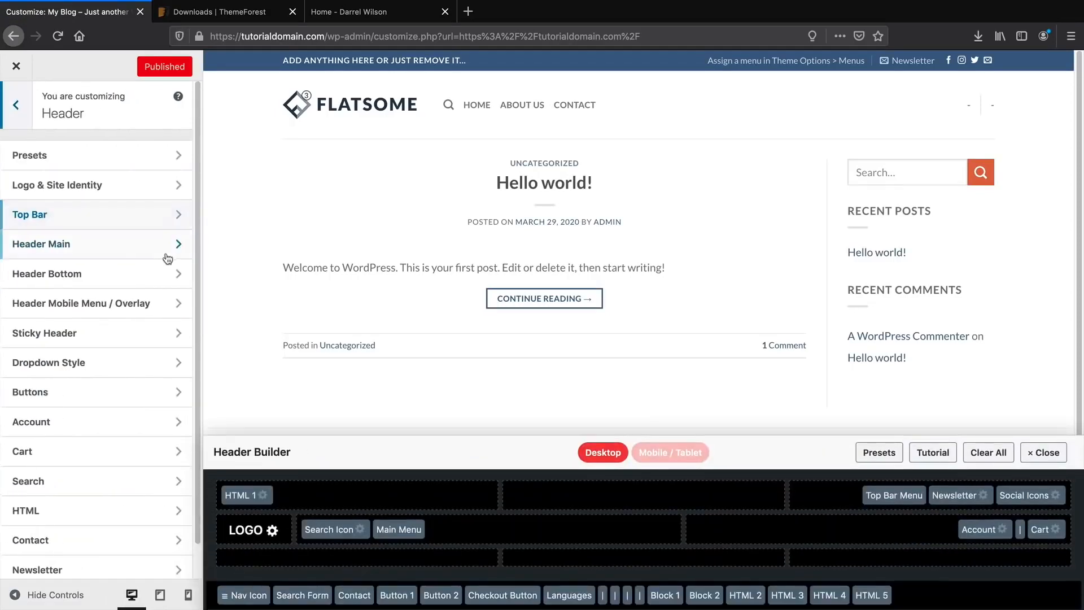
click(119, 160)
click(114, 291)
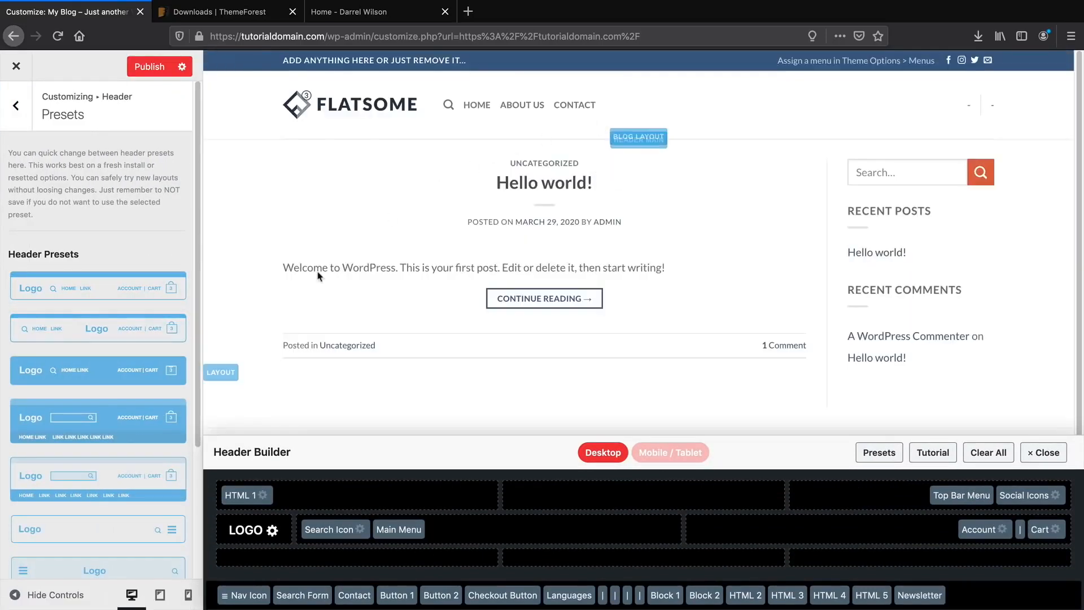
scroll(145, 493, down, 3)
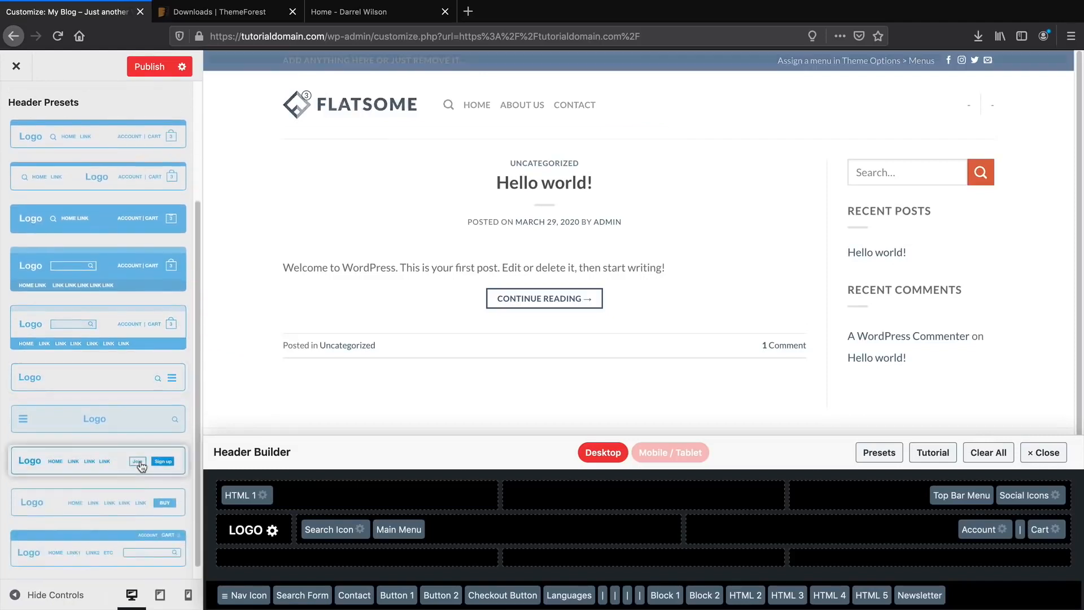
click(141, 466)
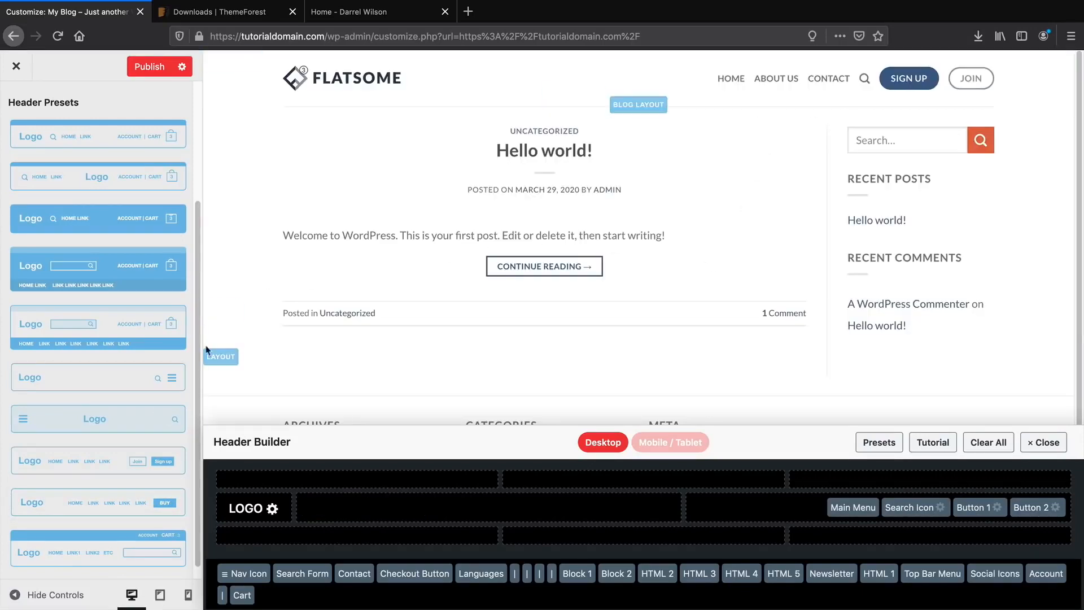
scroll(127, 447, up, 3)
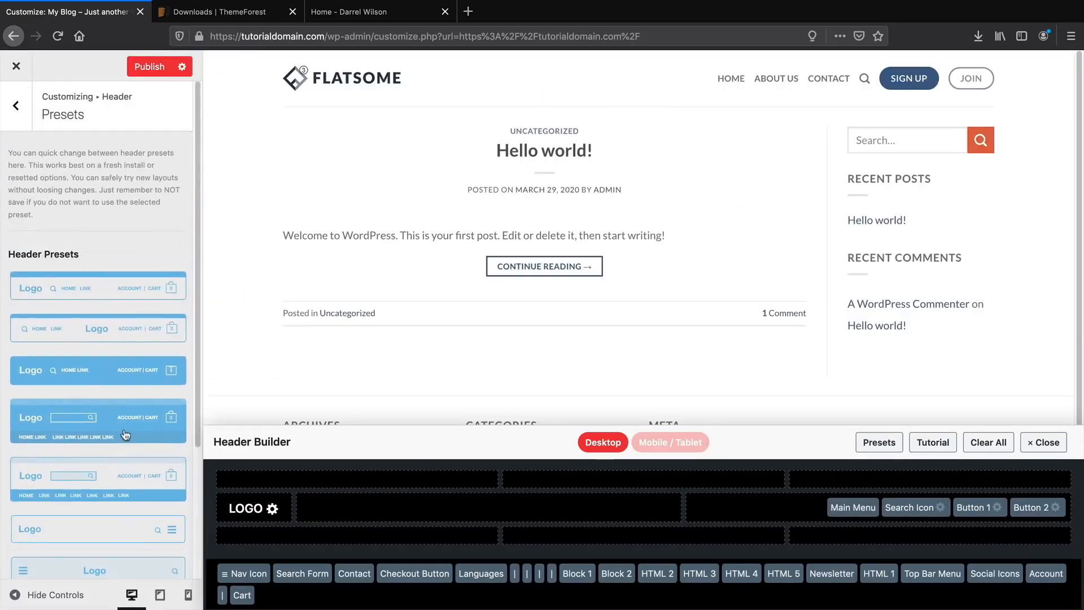
click(164, 294)
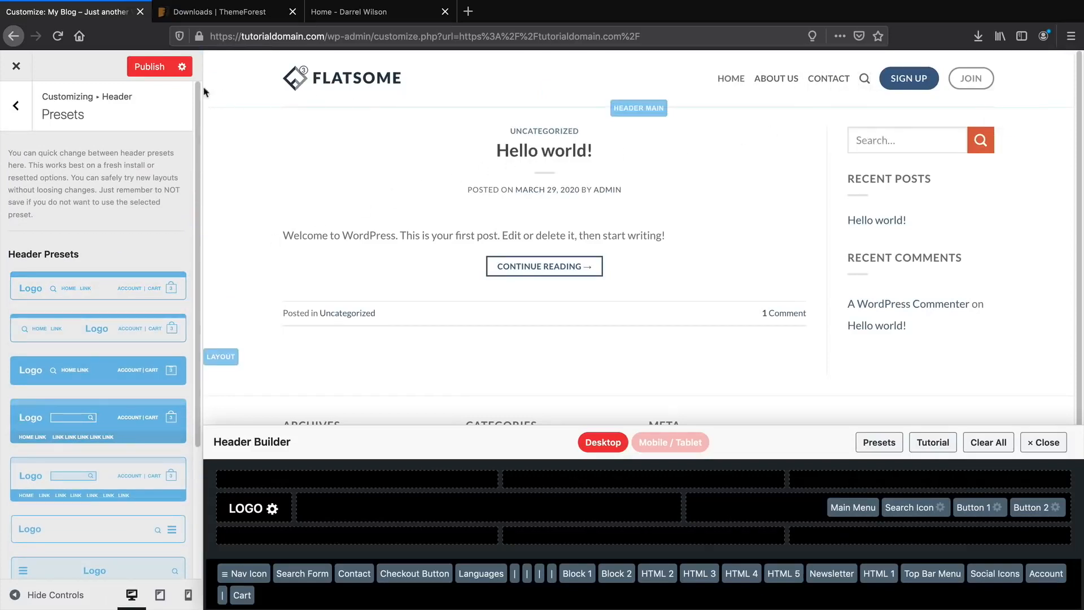
click(160, 69)
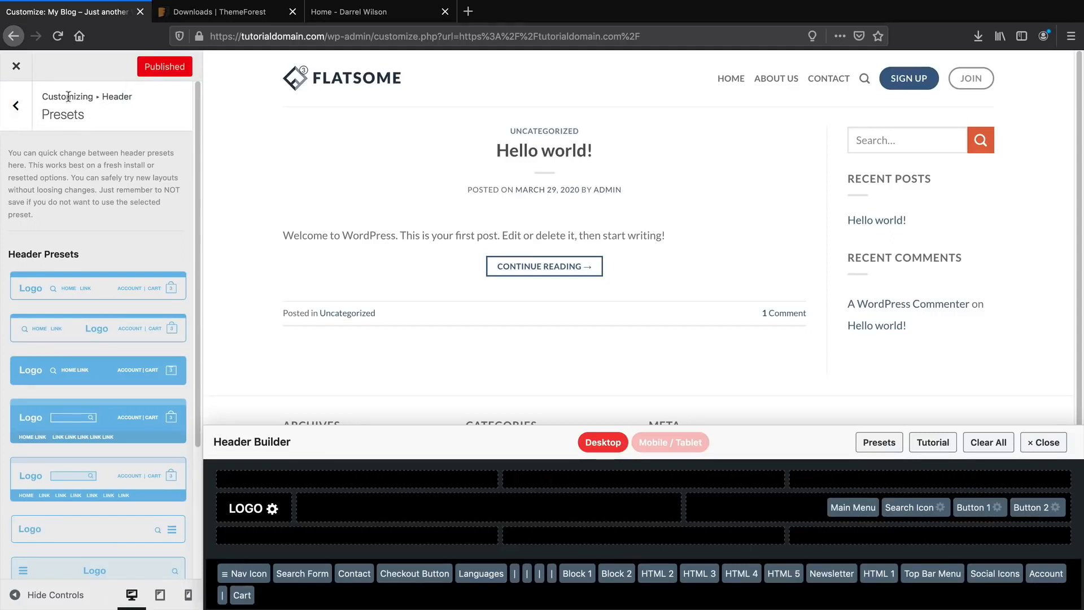
Navigate back out of the header settings to the main Customizer sections.
click(29, 107)
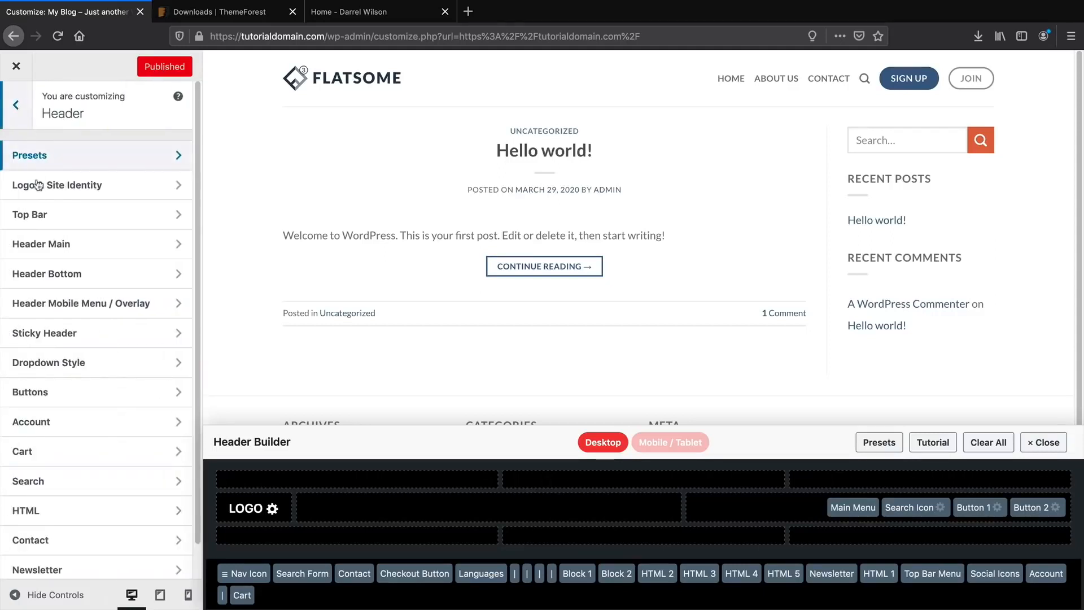
scroll(74, 280, down, 1)
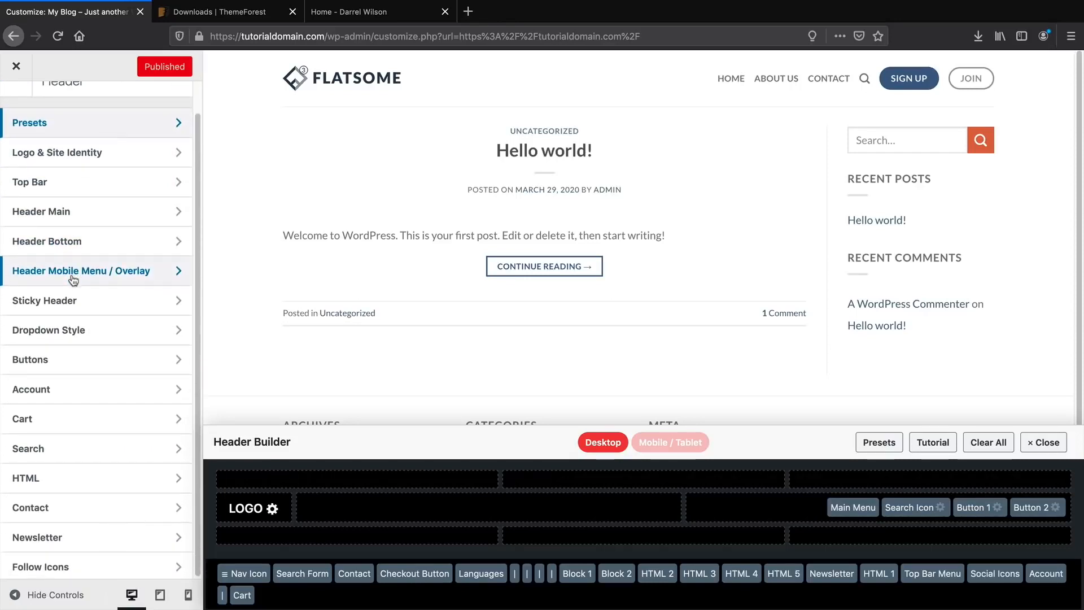
scroll(72, 280, up, 2)
click(16, 106)
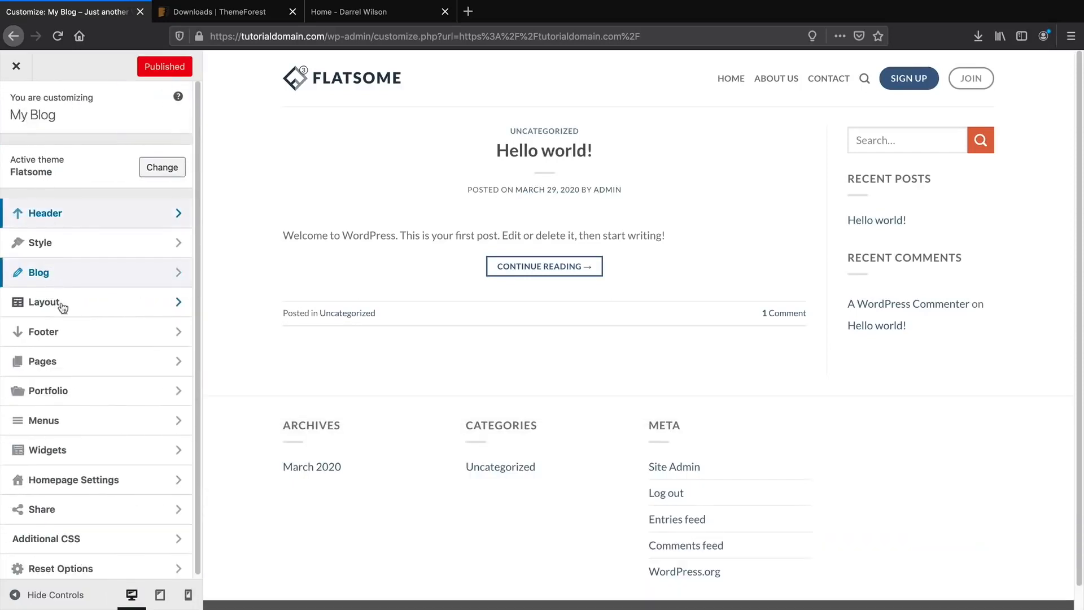
Set the homepage to a static page showing Home and publish it.
click(82, 483)
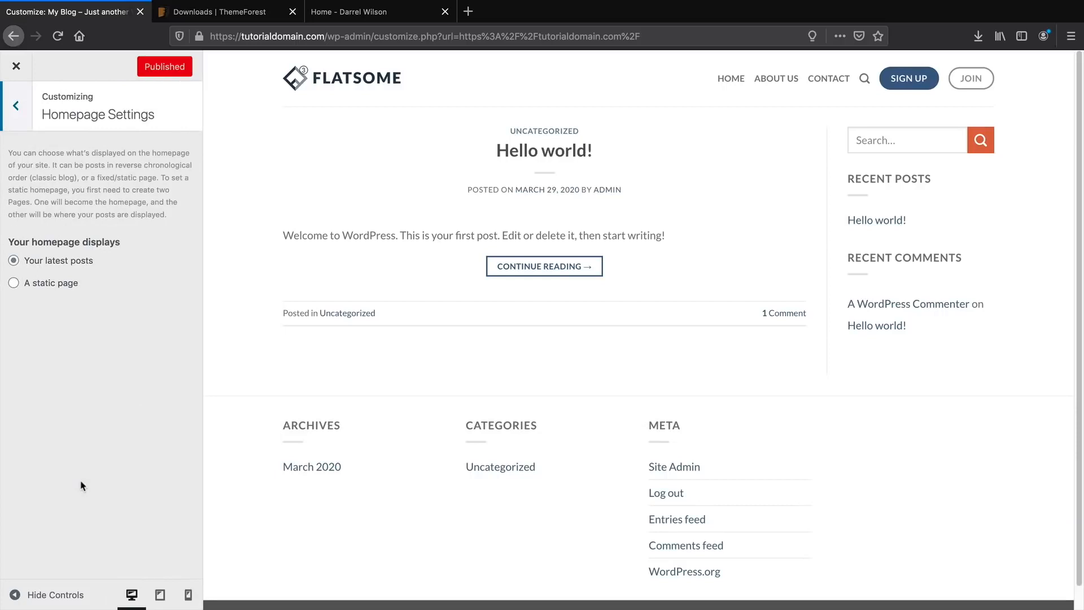
click(45, 284)
click(109, 345)
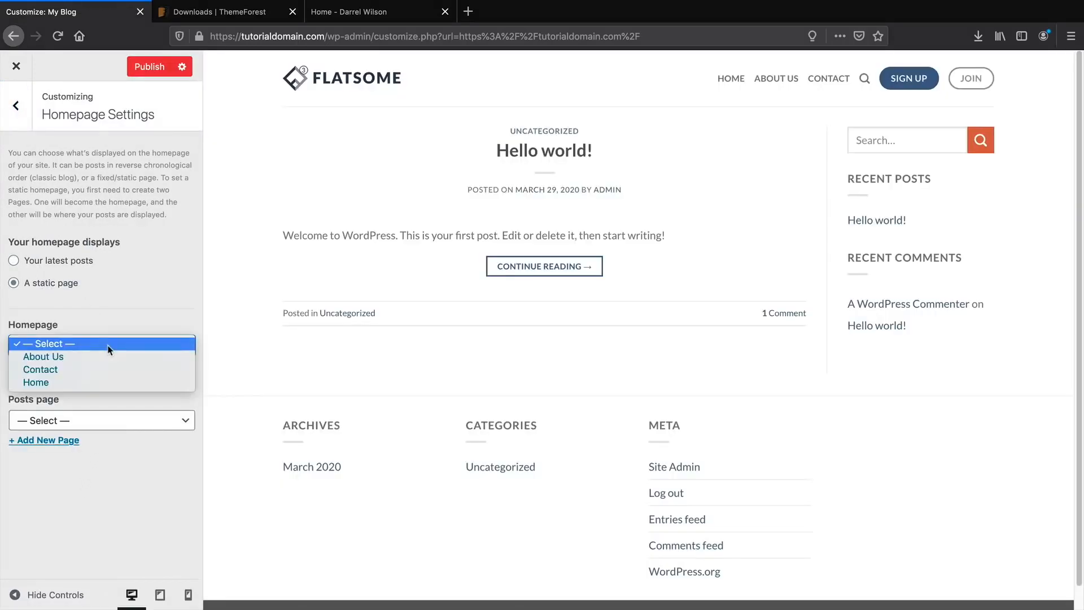
click(109, 381)
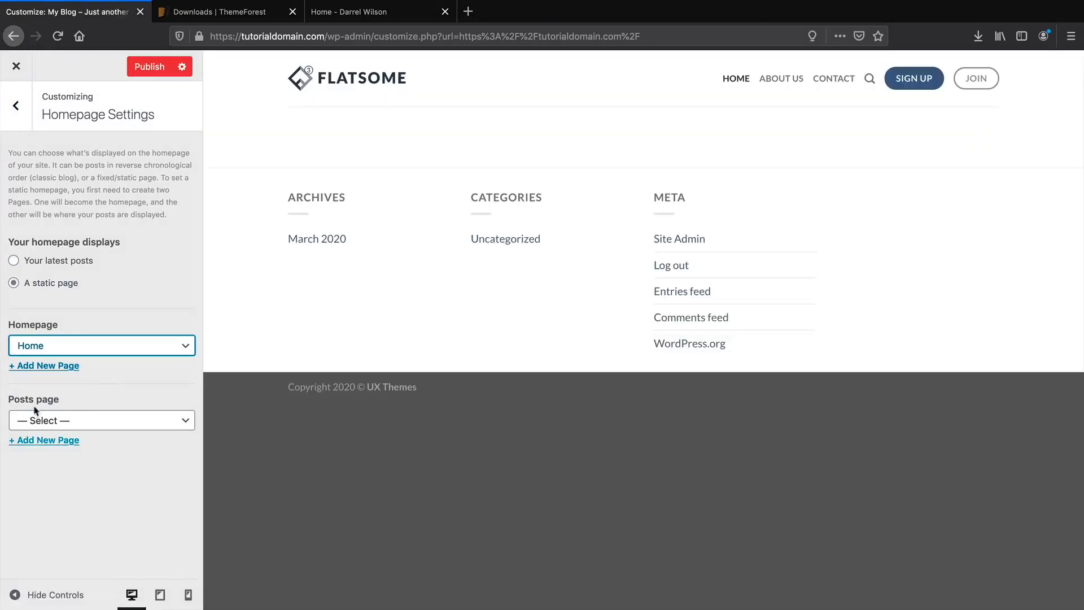
click(150, 68)
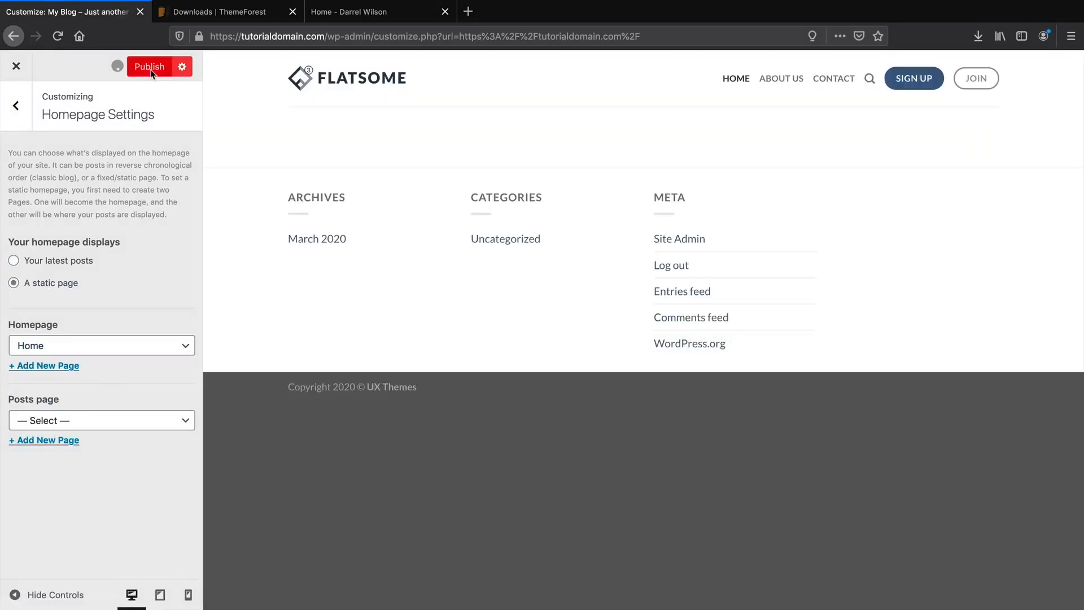
Create a new 'Blog' page as the posts page and publish the change.
click(63, 446)
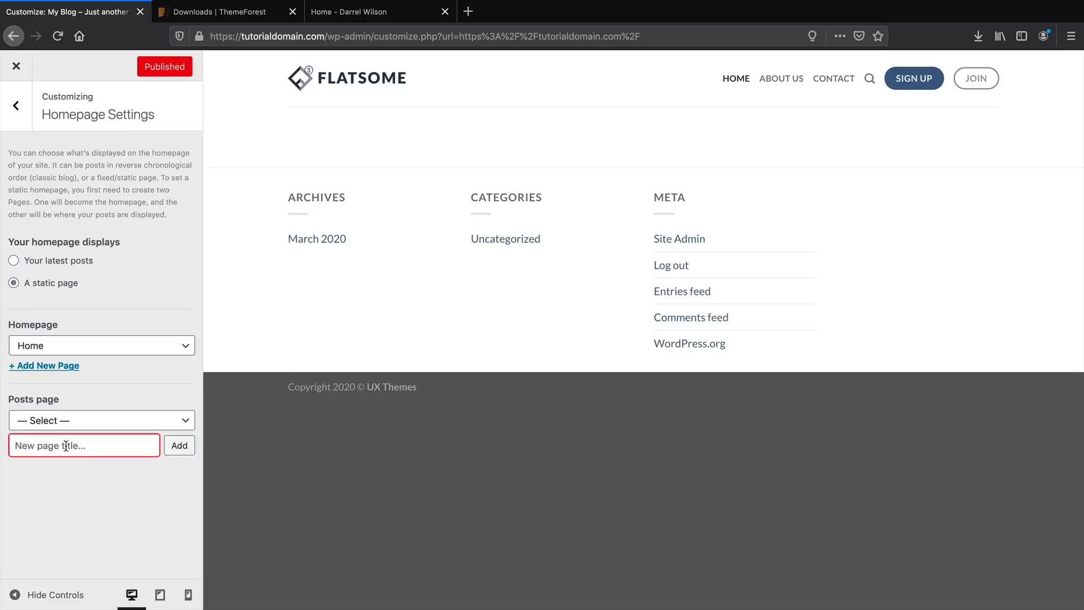
text(Blog)
click(178, 449)
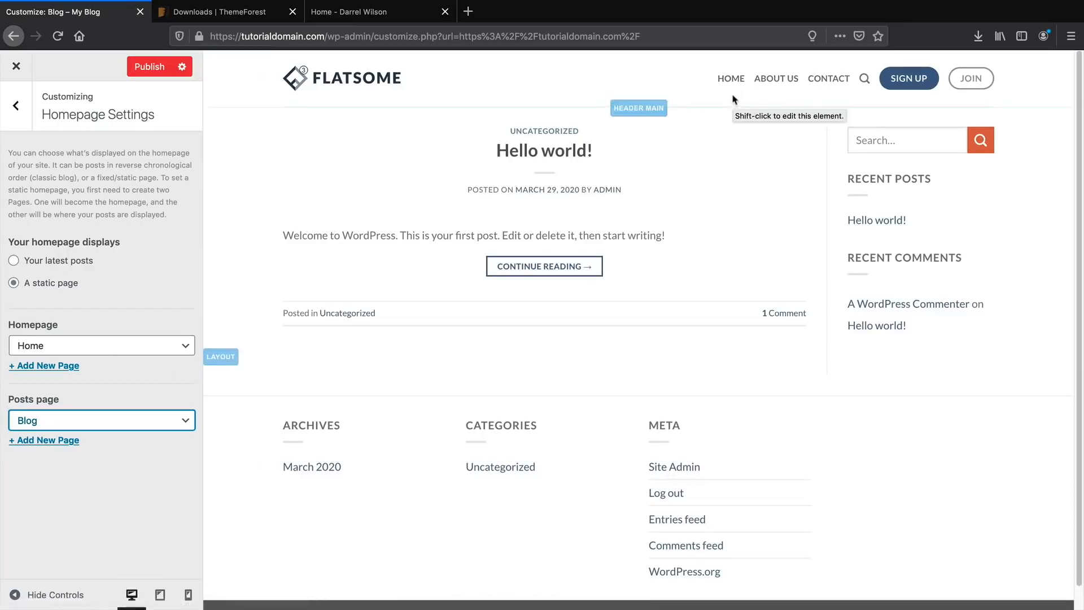
click(149, 67)
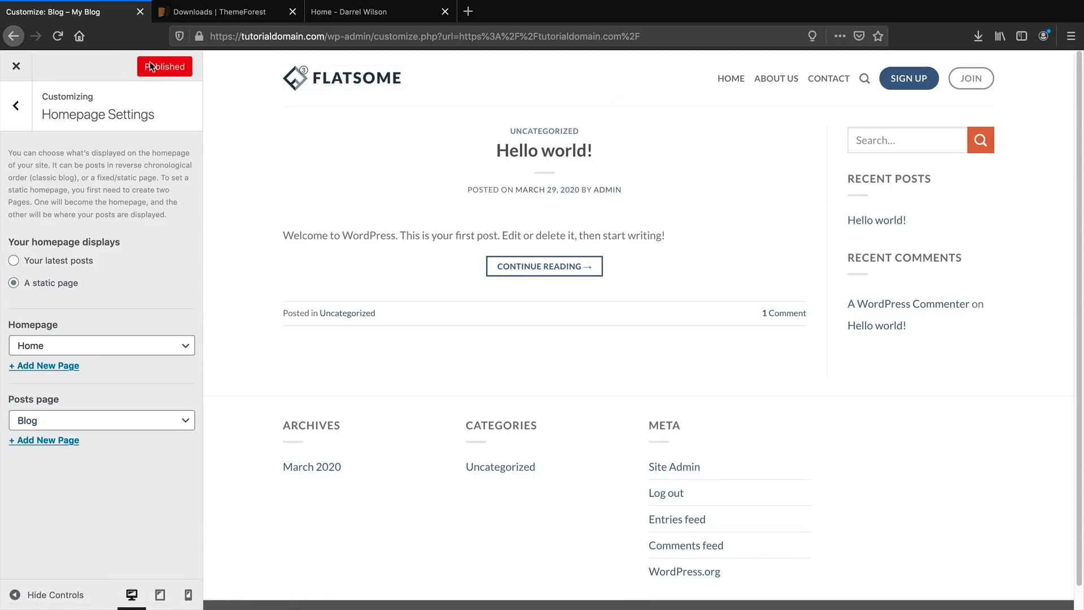
click(16, 107)
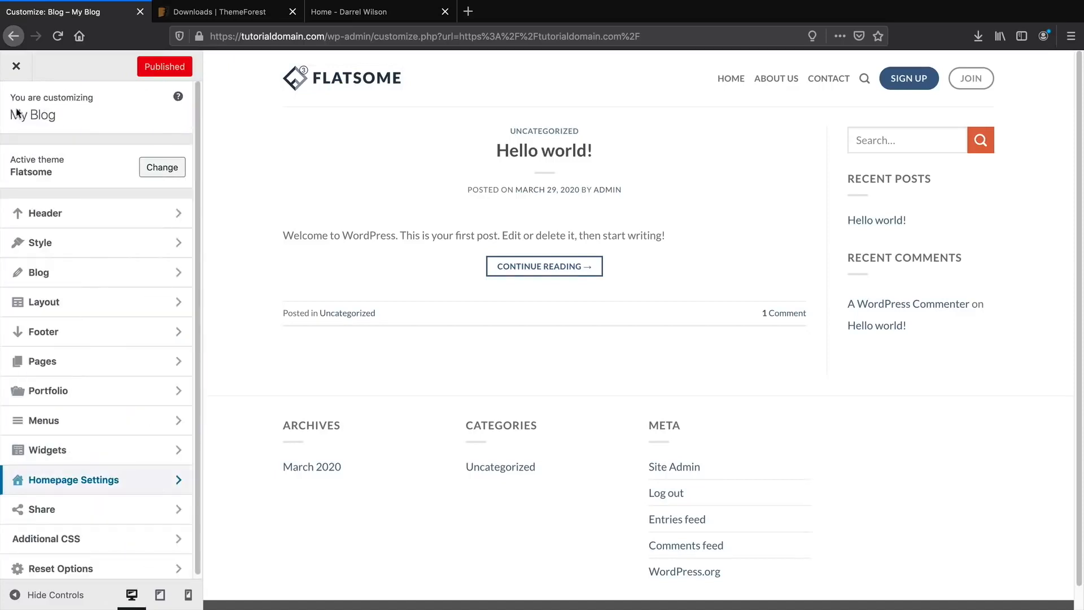
Open the Main Menu in the Customizer and review its Home, About Us and Contact items.
click(79, 422)
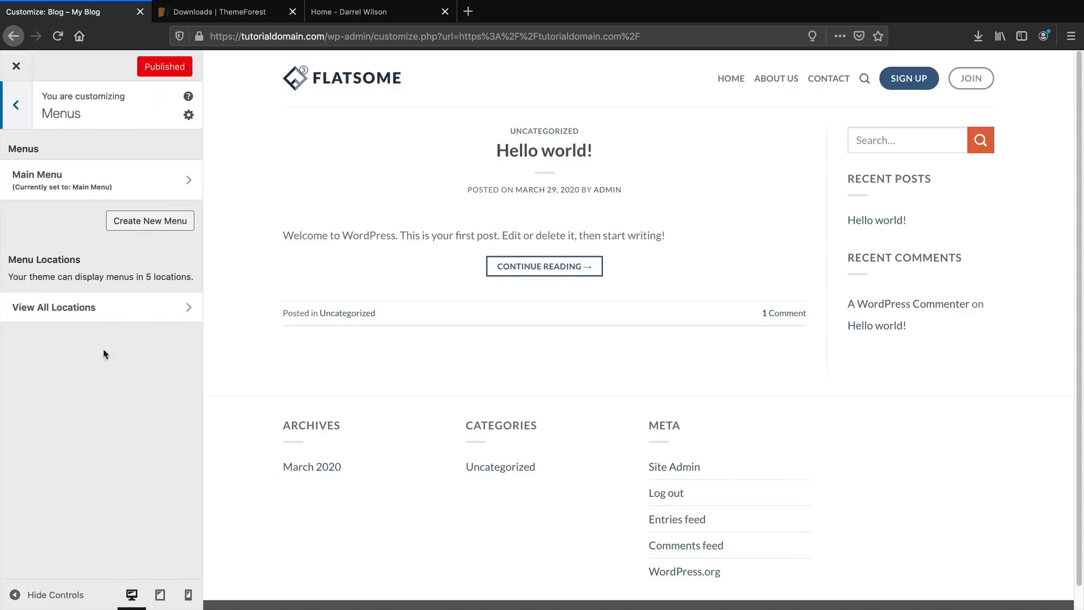
click(128, 187)
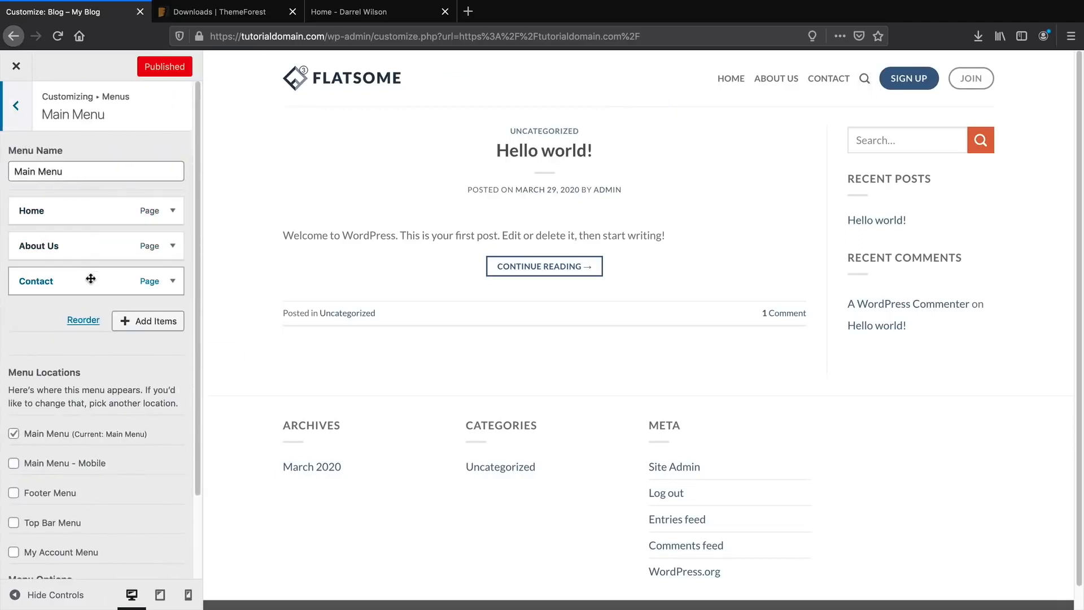
scroll(100, 245, down, 1)
scroll(104, 226, up, 1)
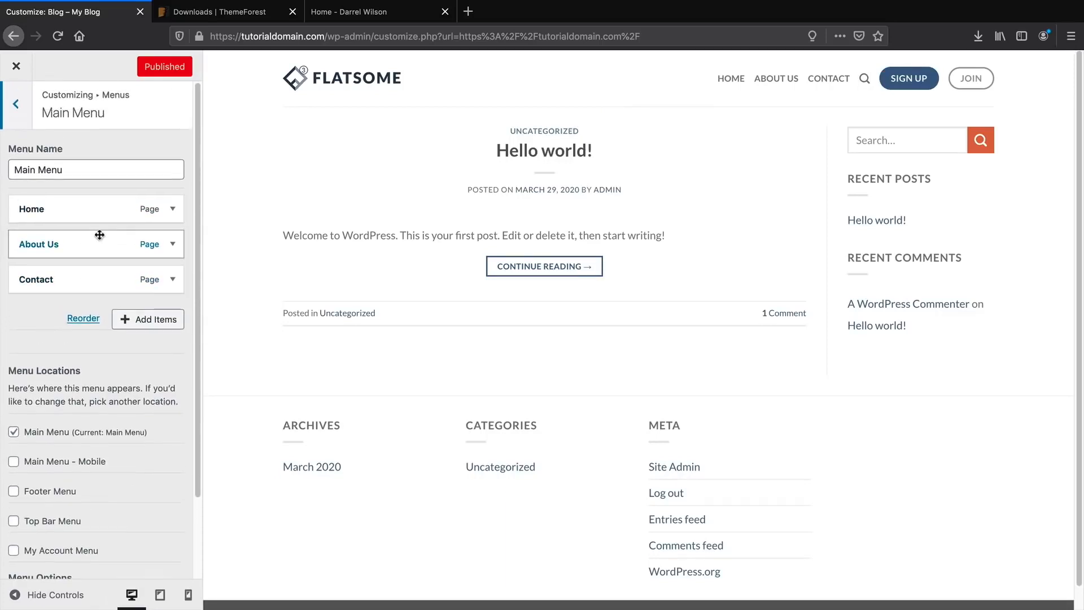
mouse_move(96, 213)
mouse_down()
mouse_move(101, 268)
mouse_move(101, 210)
mouse_up()
scroll(138, 269, down, 2)
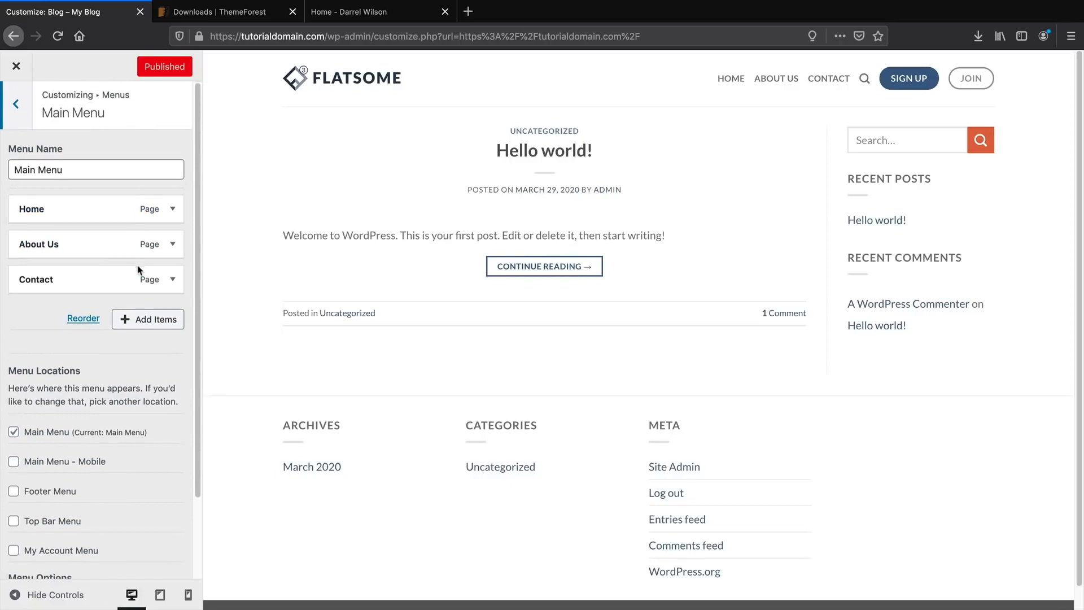
scroll(140, 267, up, 1)
scroll(141, 265, down, 2)
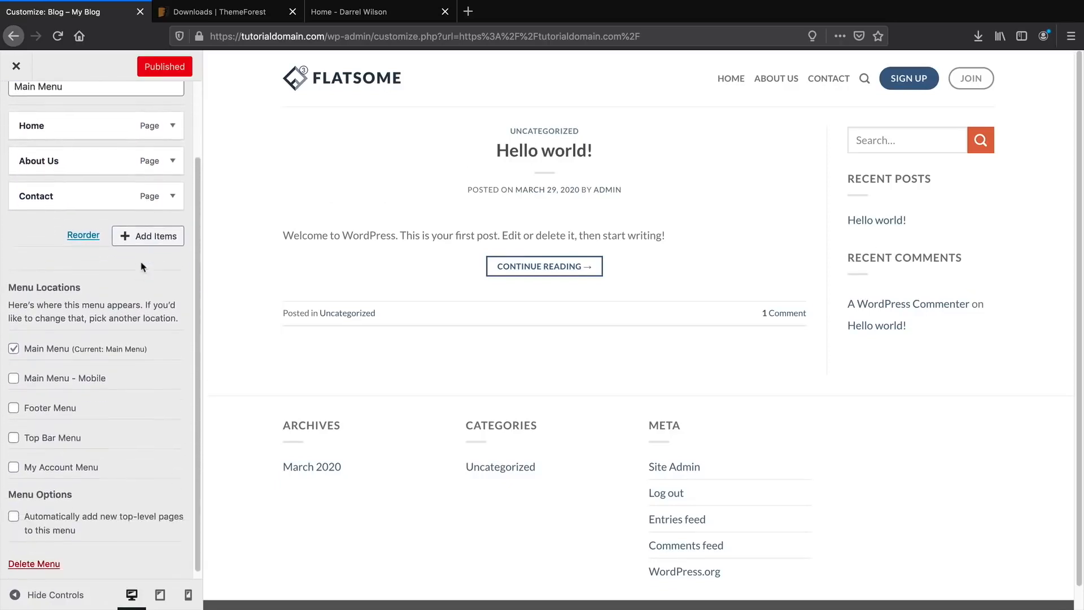
scroll(93, 287, up, 2)
scroll(93, 283, up, 1)
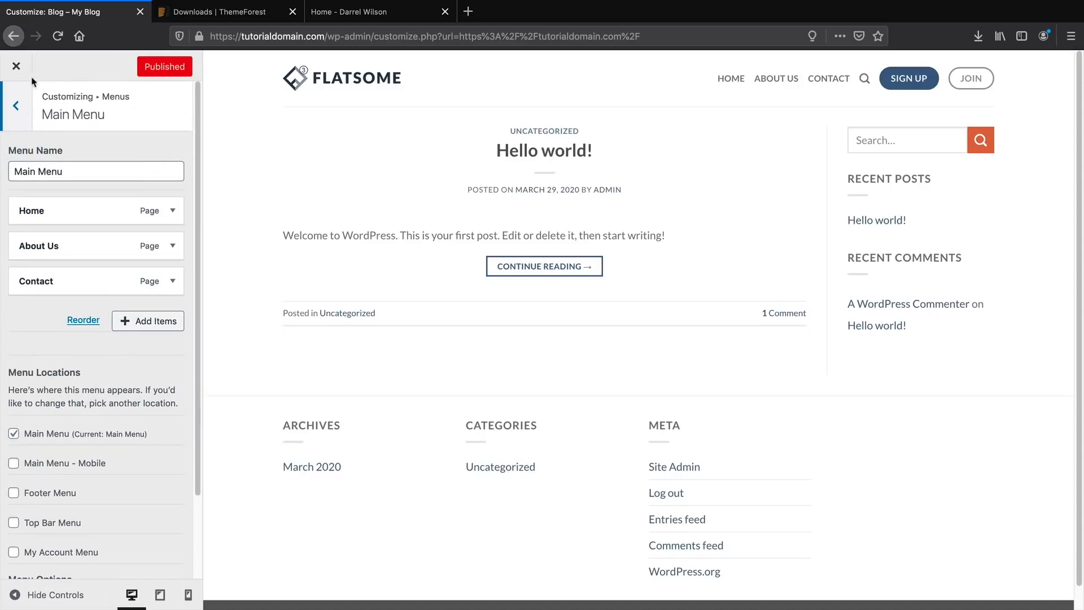
Close the Customizer and visit About Us, Contact, then Home from the site header.
click(16, 66)
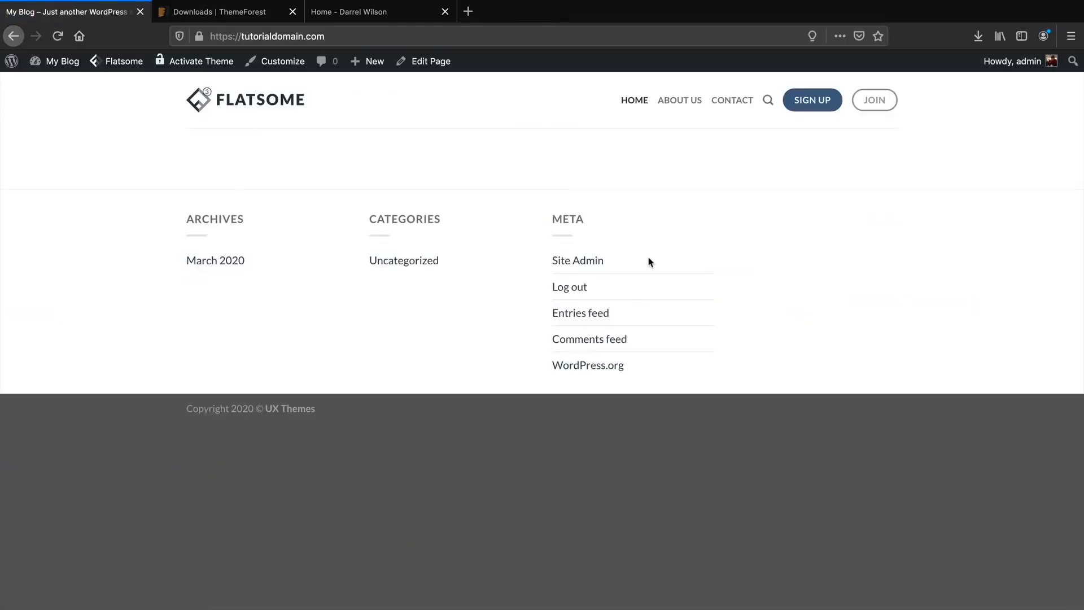
click(678, 102)
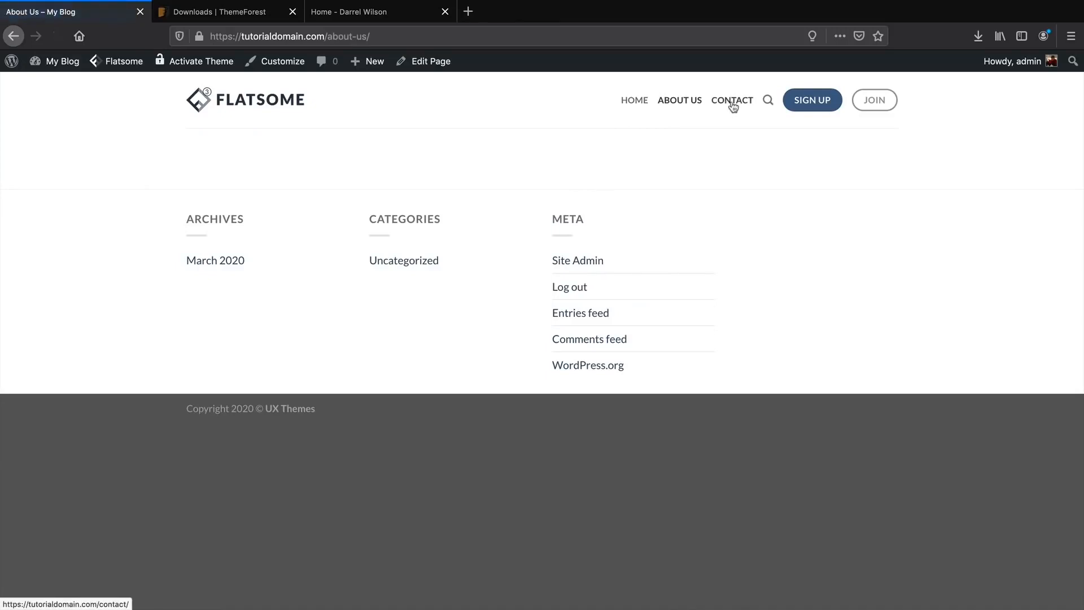
click(733, 105)
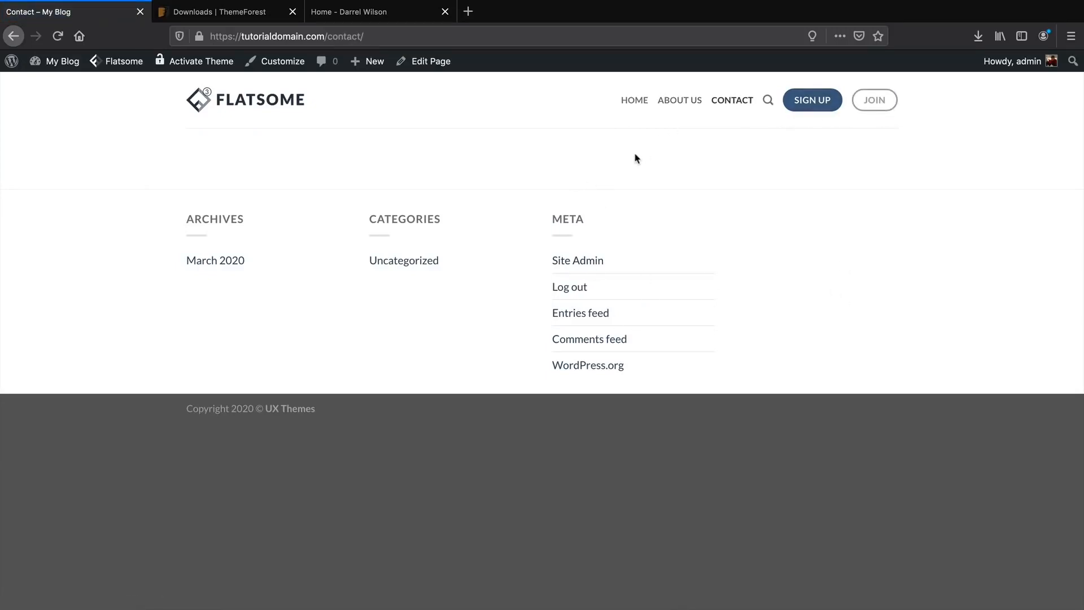
click(640, 108)
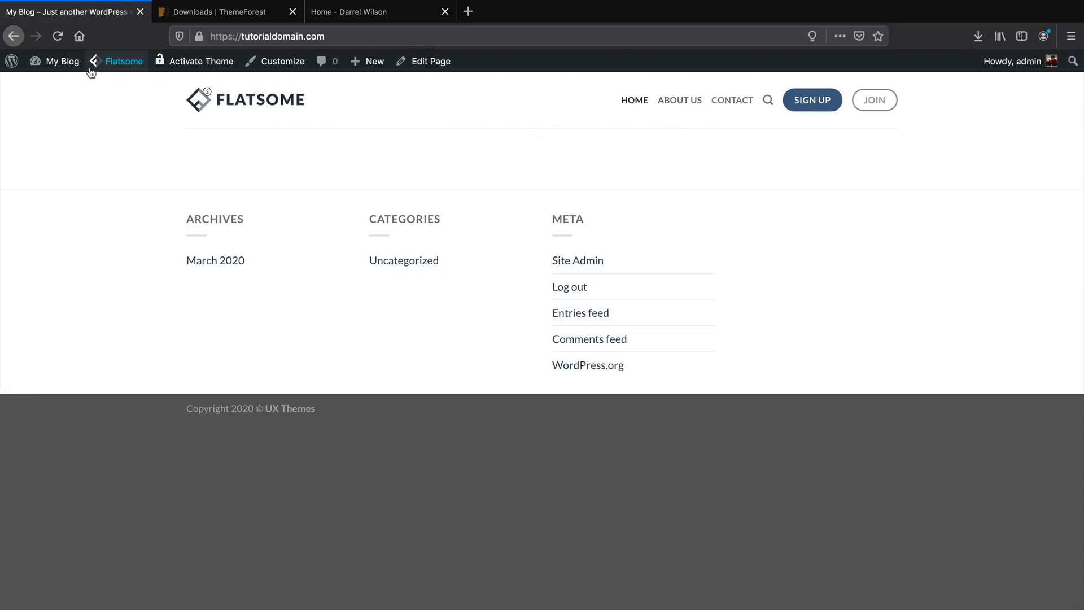
In Appearance > Menus, add Blog under Home in the Main Menu, save, and view the site.
mouse_move(76, 66)
click(69, 85)
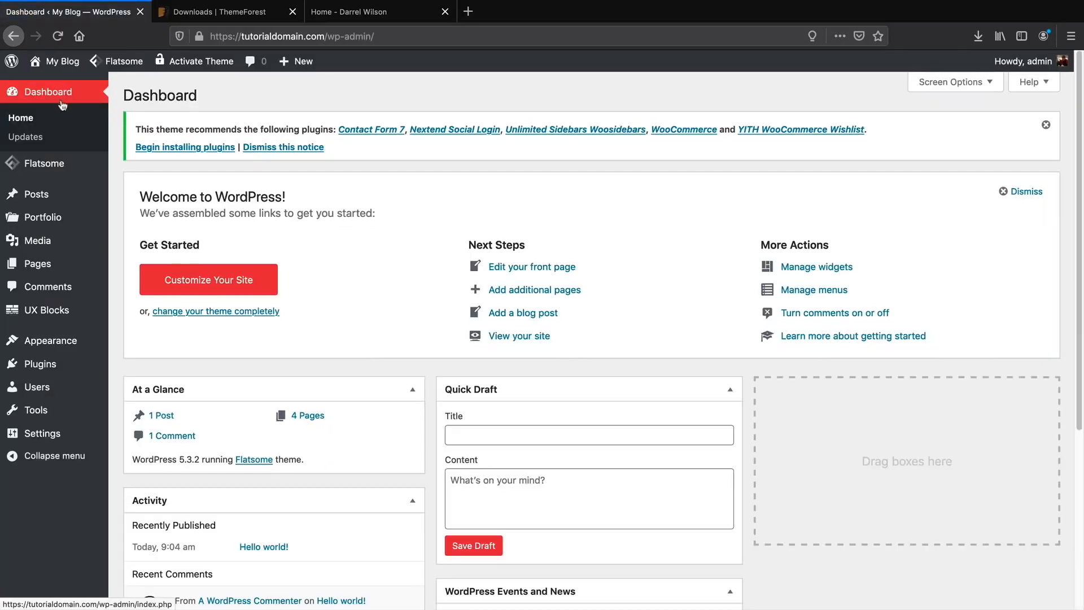
mouse_move(73, 344)
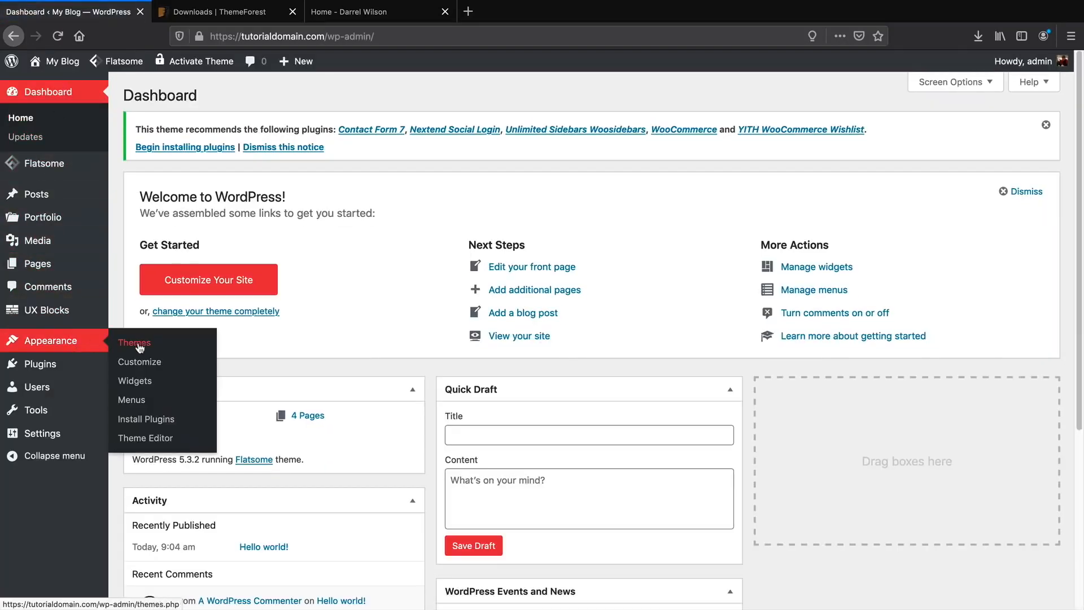
click(133, 399)
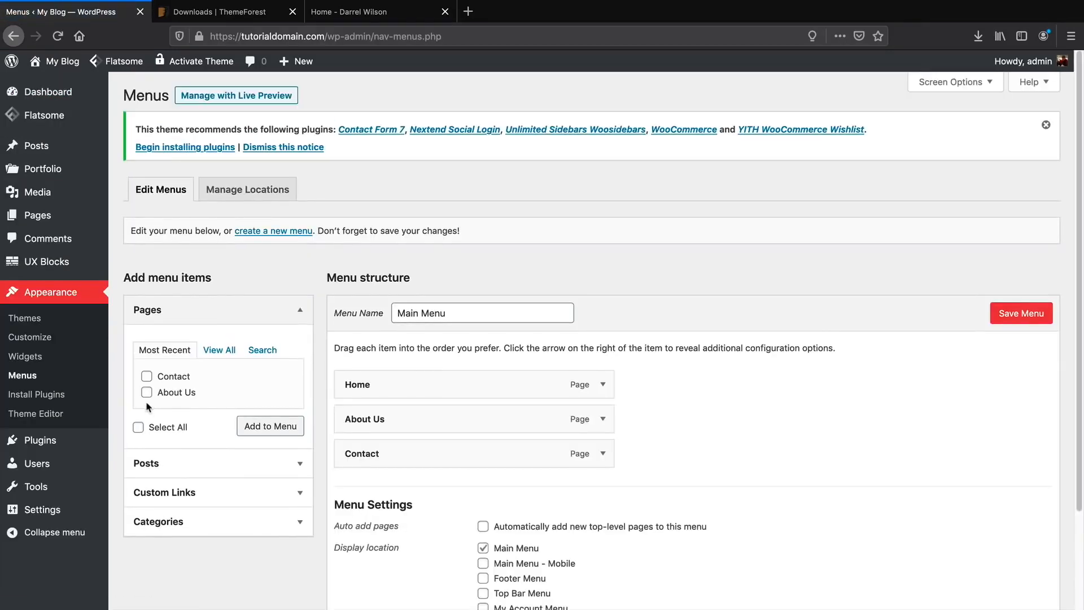
scroll(148, 401, down, 1)
click(221, 329)
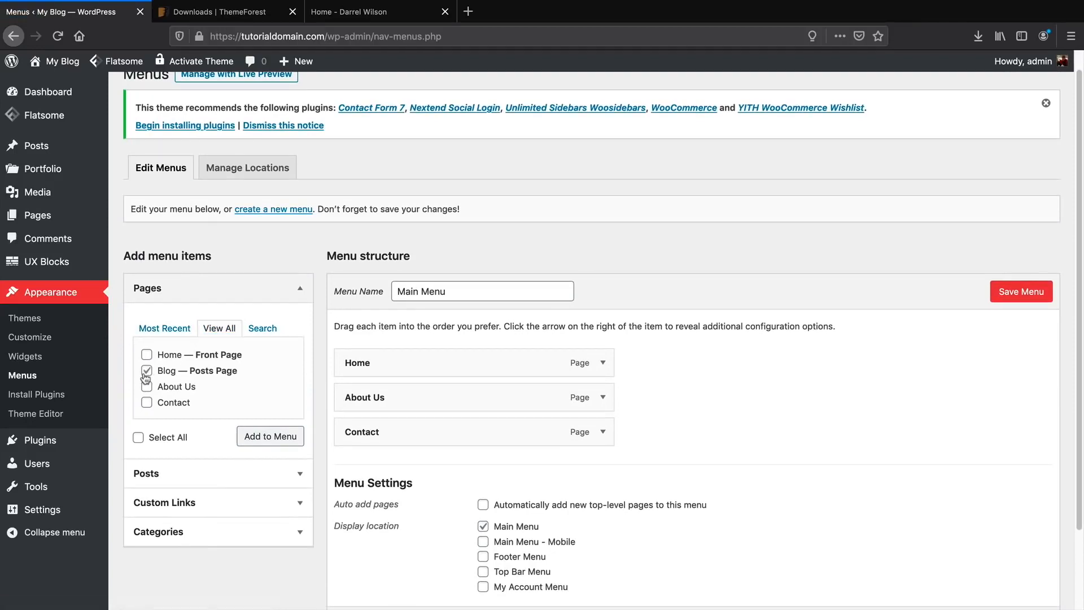
click(254, 441)
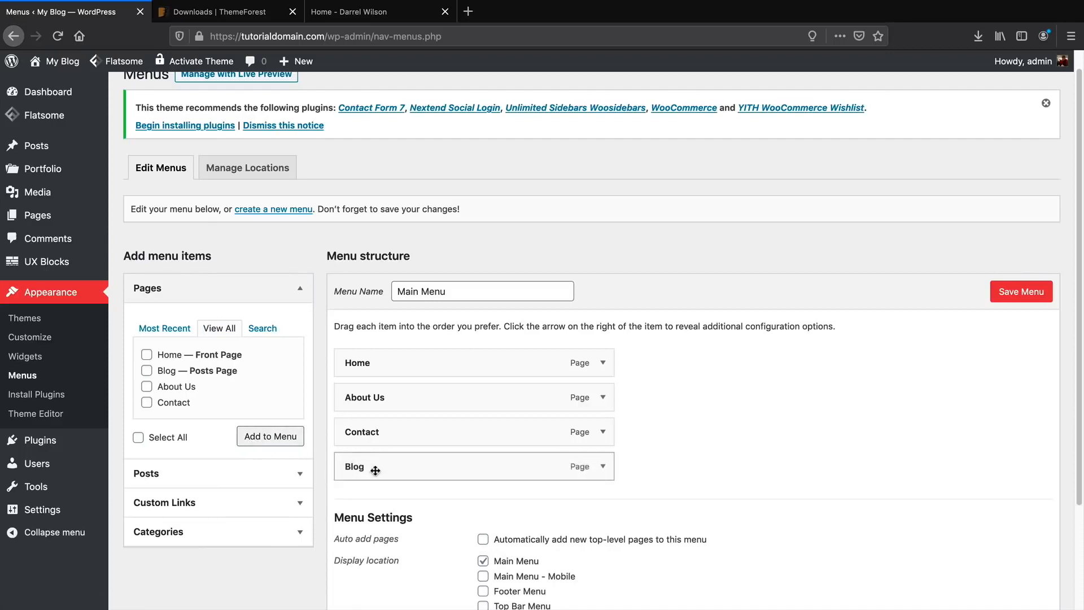
drag(364, 466, 416, 398)
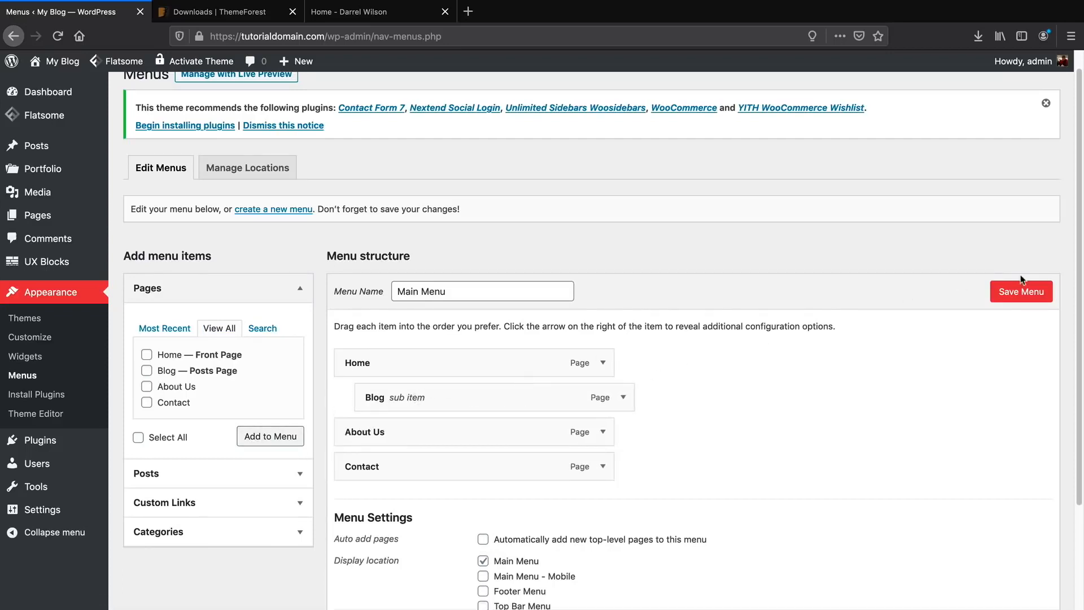
click(1023, 290)
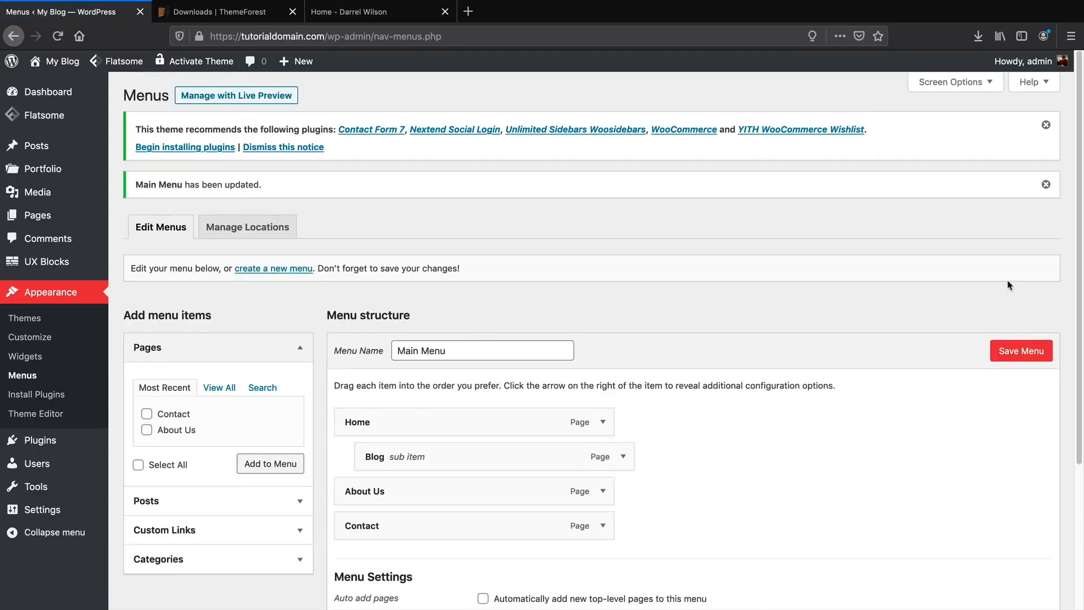
mouse_move(56, 62)
click(51, 85)
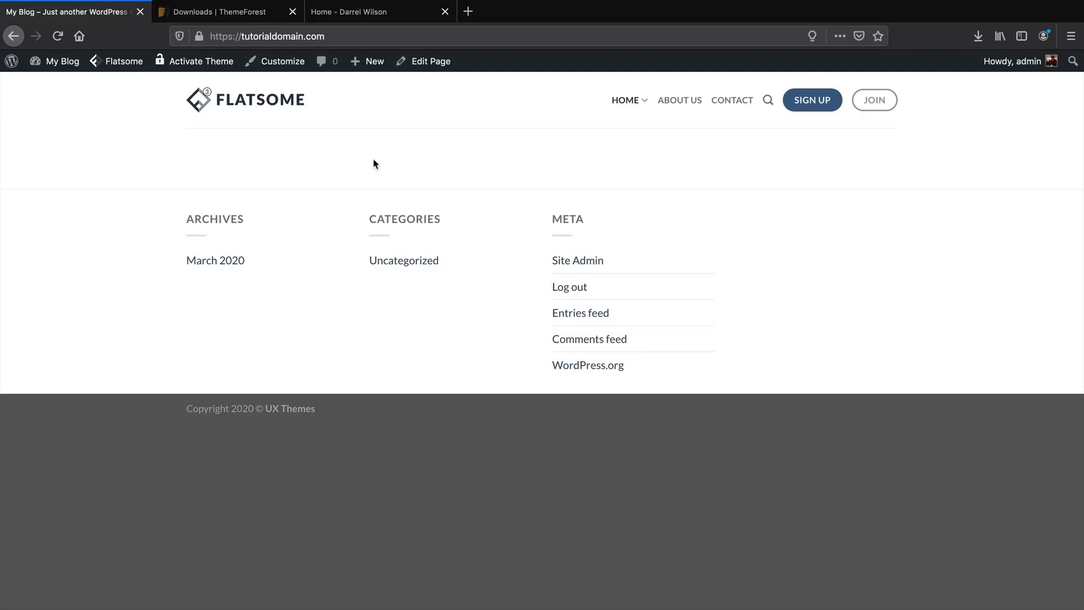
Edit the Home page and launch it in Flatsome's UX Builder.
mouse_move(430, 70)
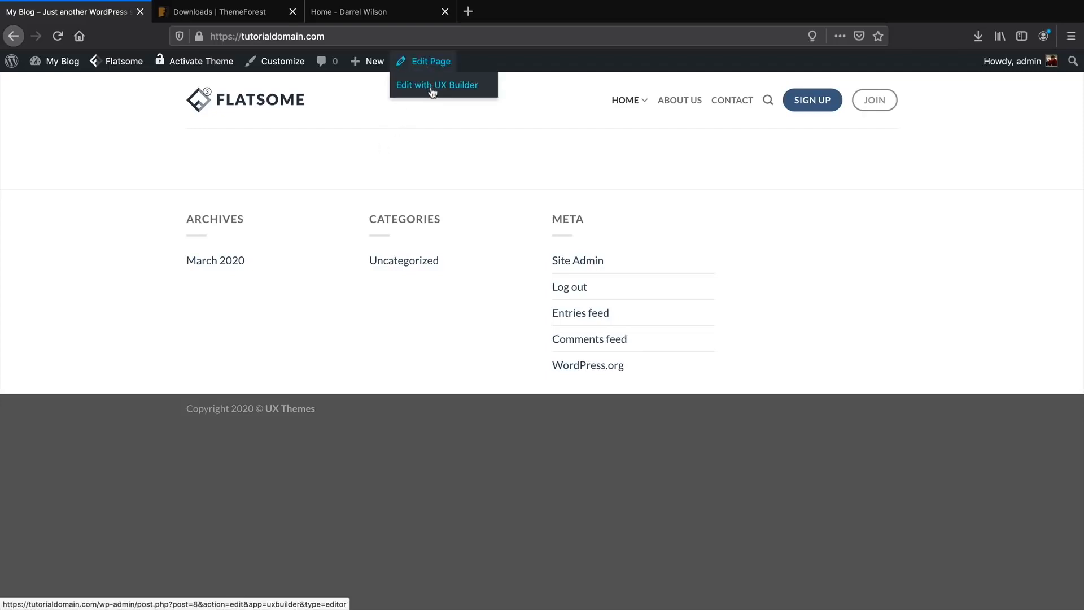
click(434, 66)
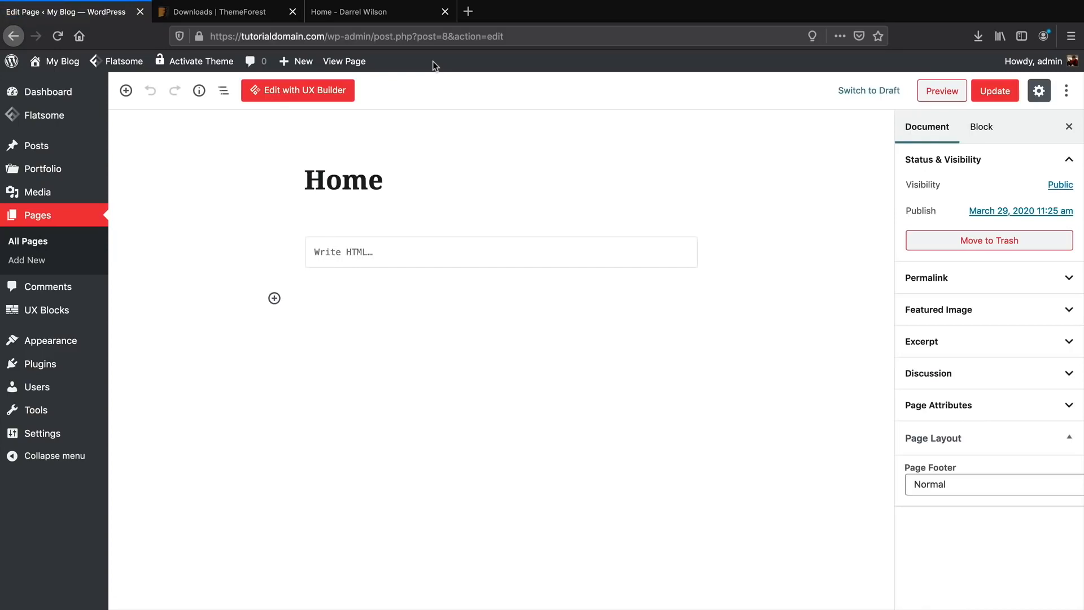
click(307, 90)
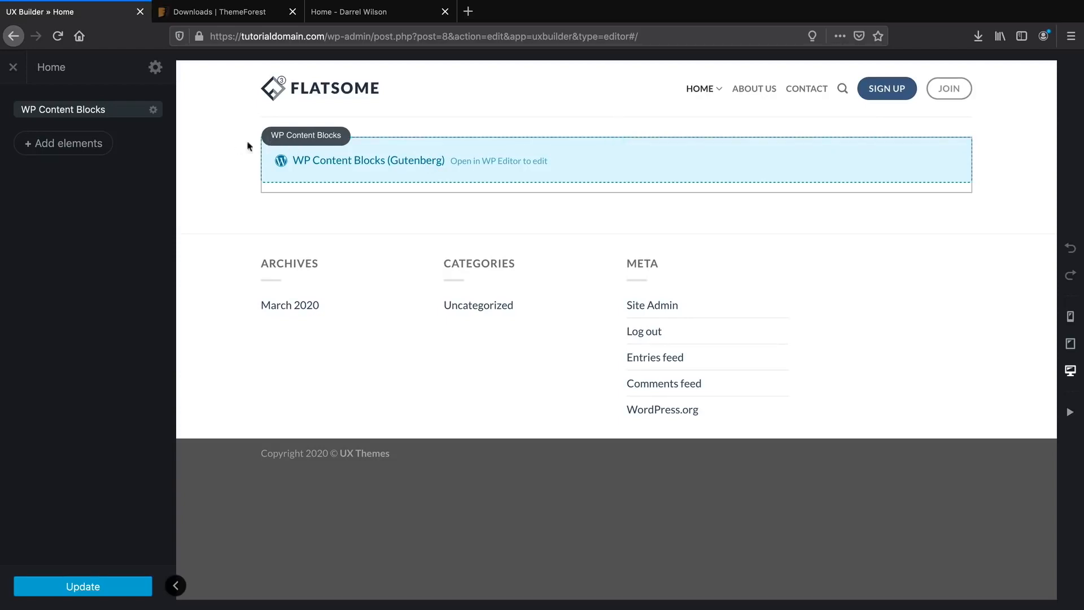
Delete the WP Content Blocks element and browse the Insert a template gallery.
click(153, 111)
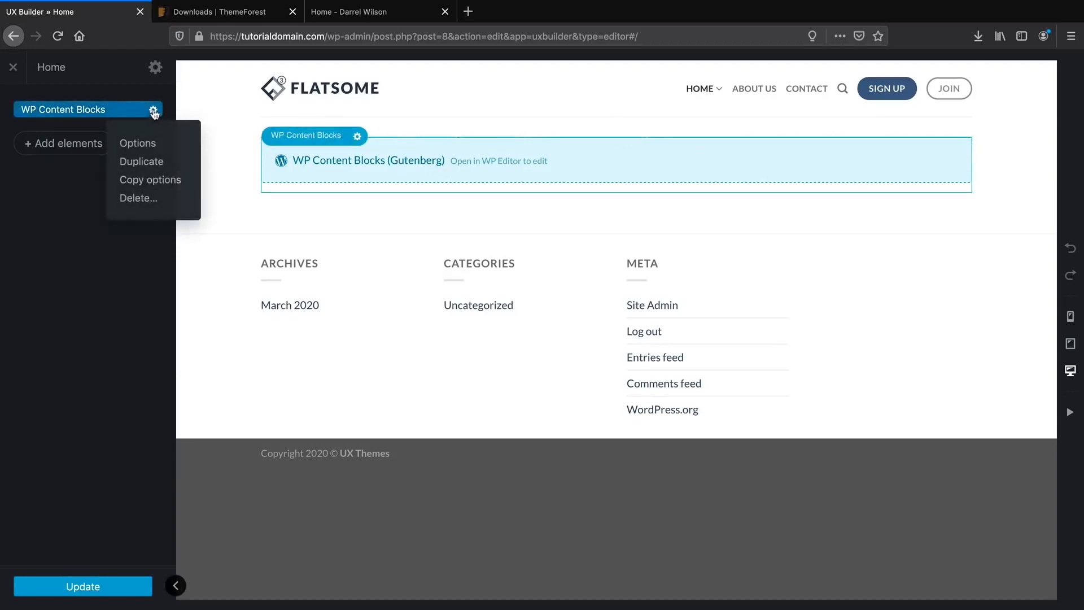
click(148, 200)
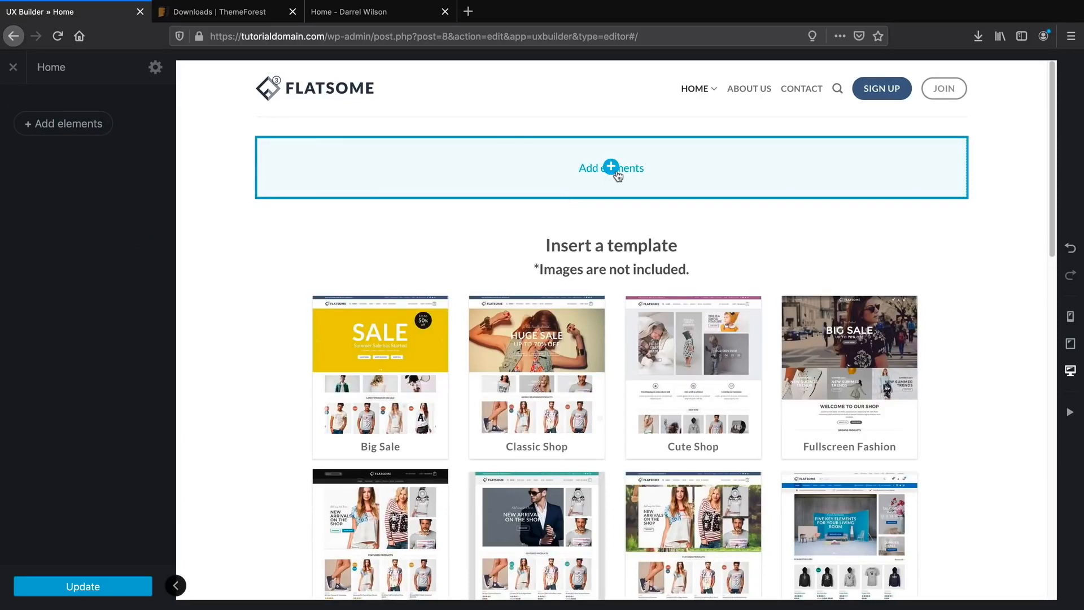
scroll(547, 307, down, 2)
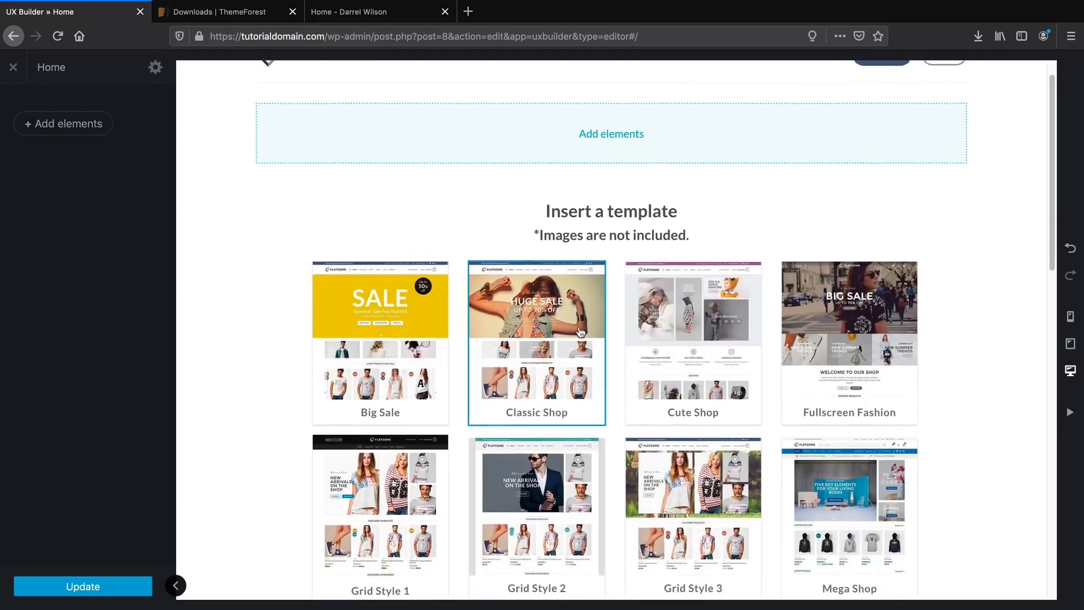
scroll(592, 288, down, 1)
scroll(605, 285, down, 4)
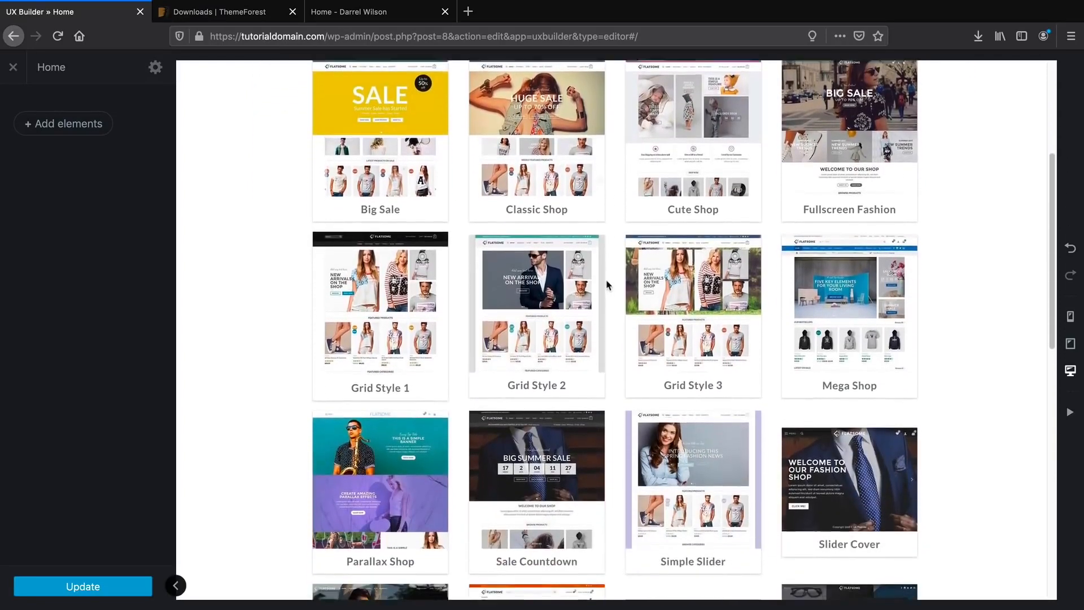
scroll(605, 284, down, 5)
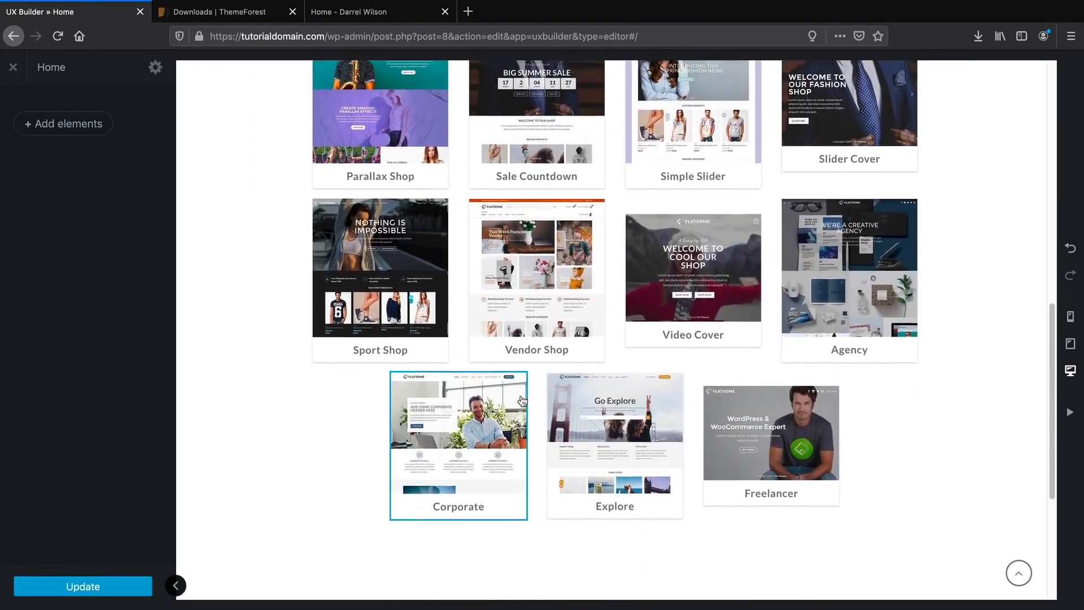
scroll(522, 391, up, 4)
scroll(523, 392, up, 7)
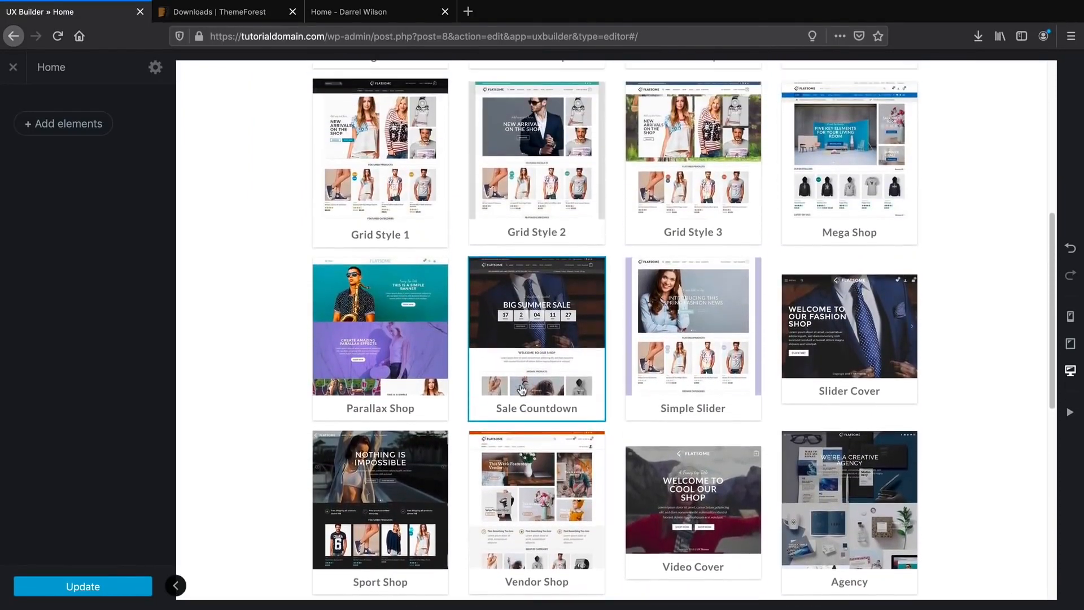
scroll(523, 387, up, 1)
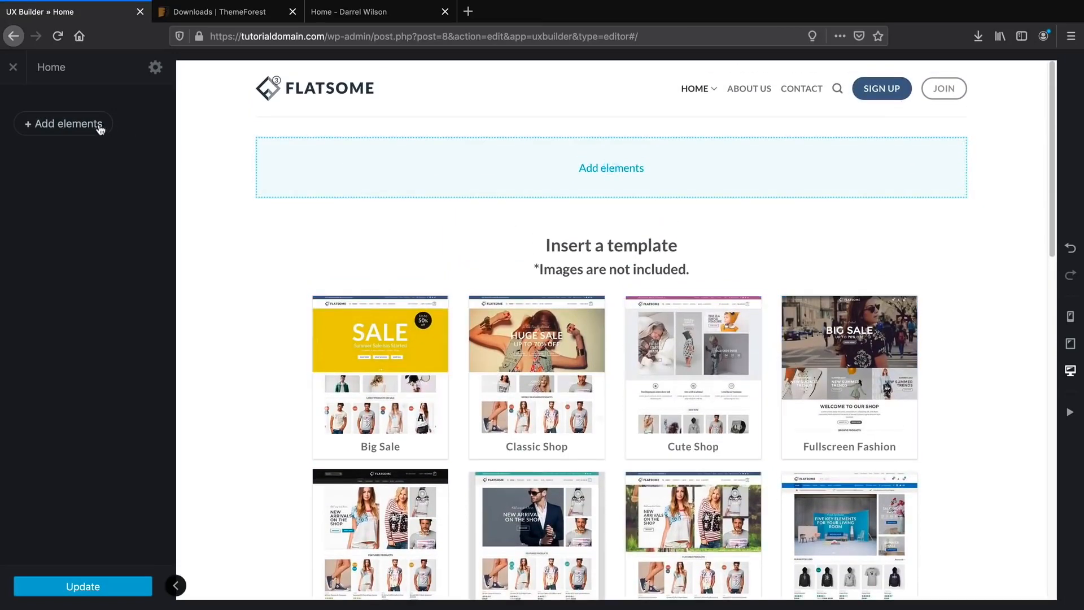
Add a Text element using the Paragraph with Sub Headline preset.
click(68, 130)
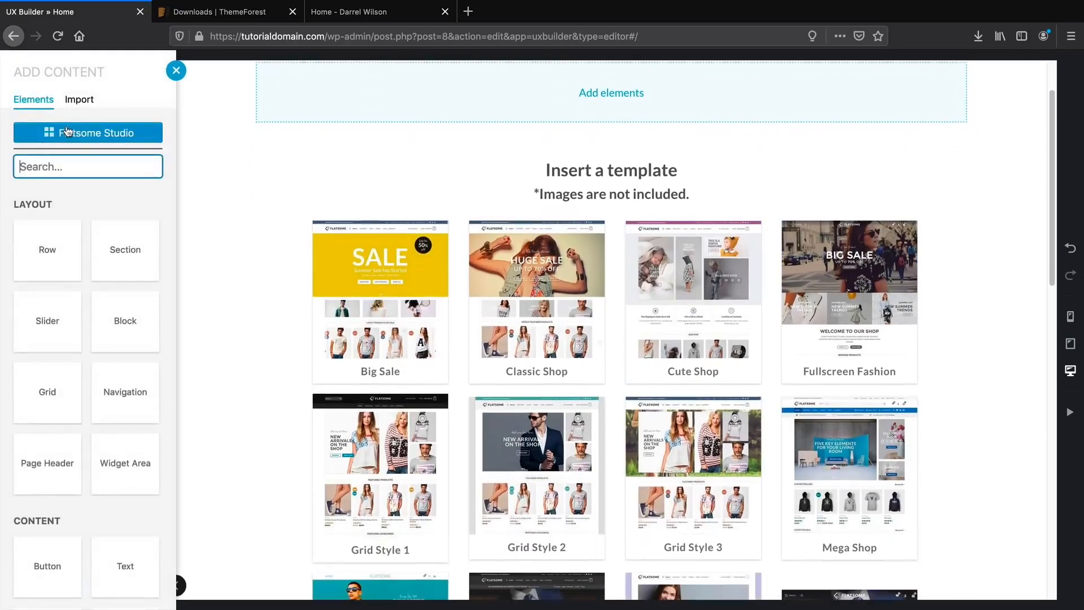
scroll(104, 178, down, 5)
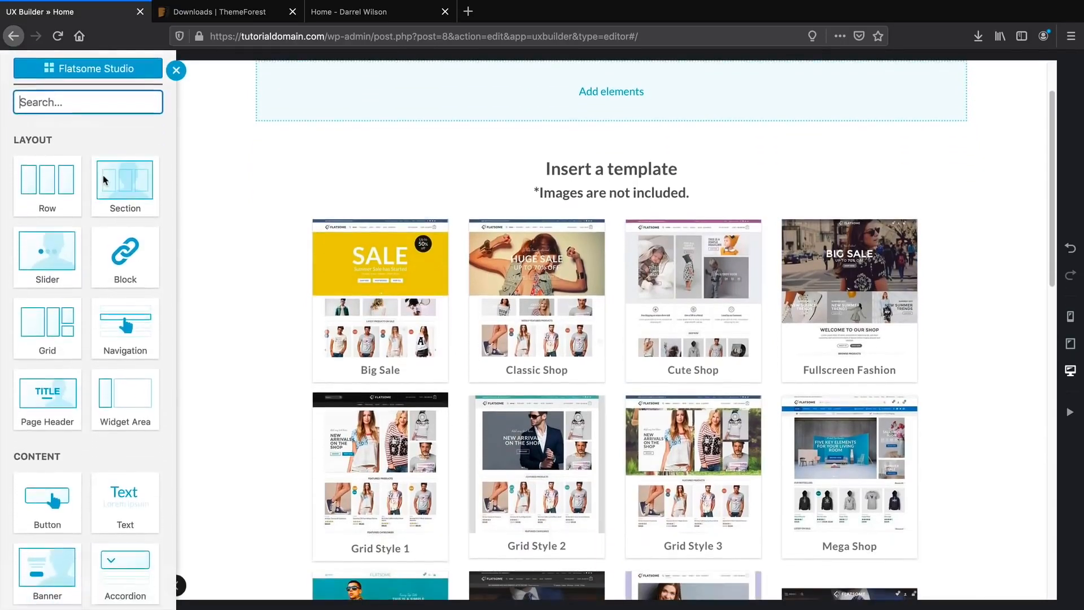
scroll(103, 179, down, 2)
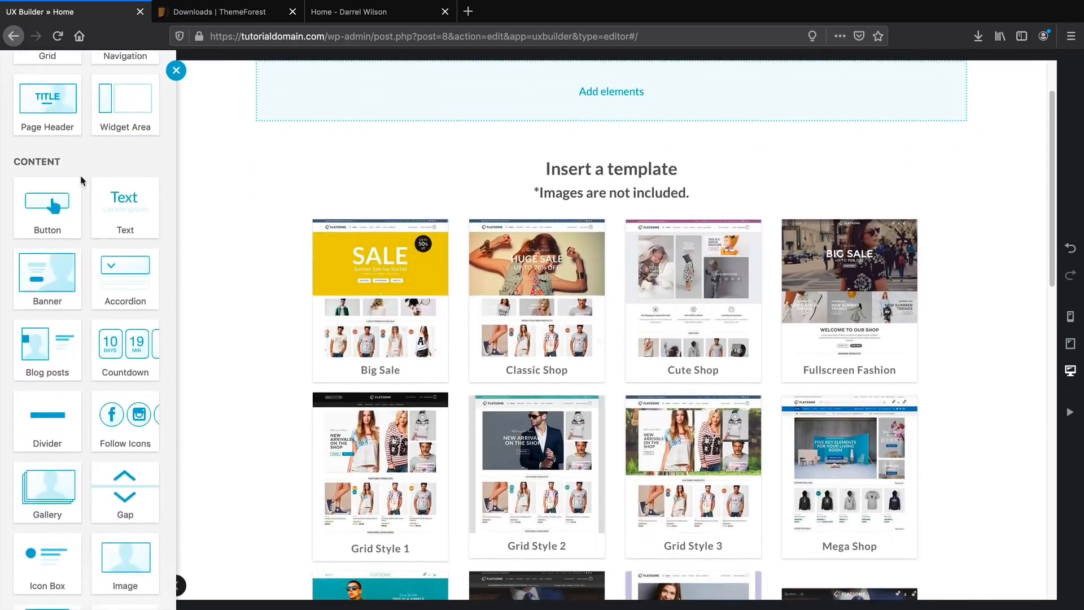
scroll(113, 216, up, 4)
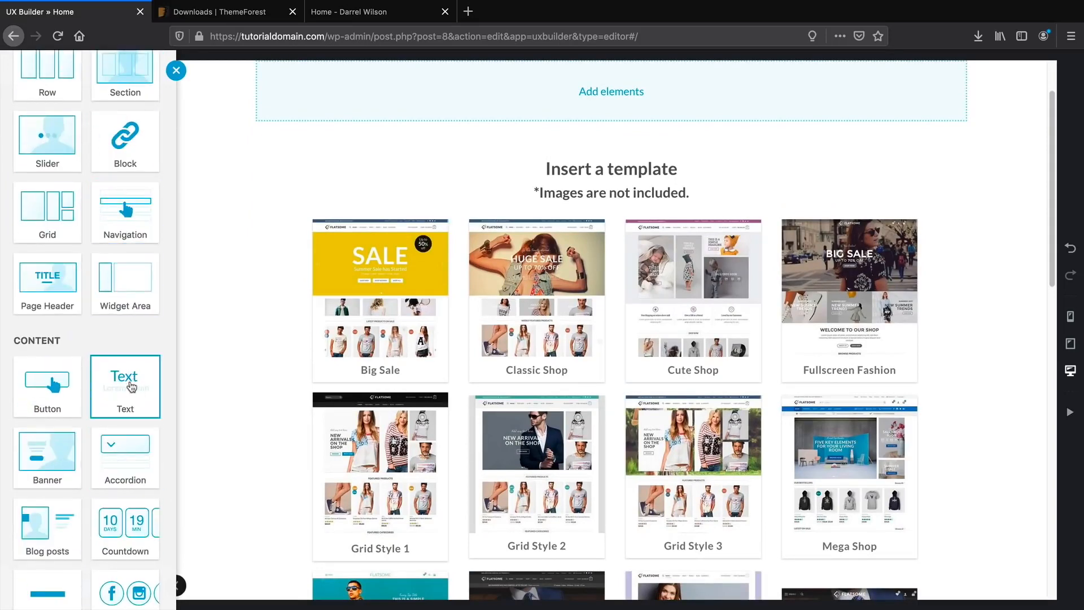
click(131, 387)
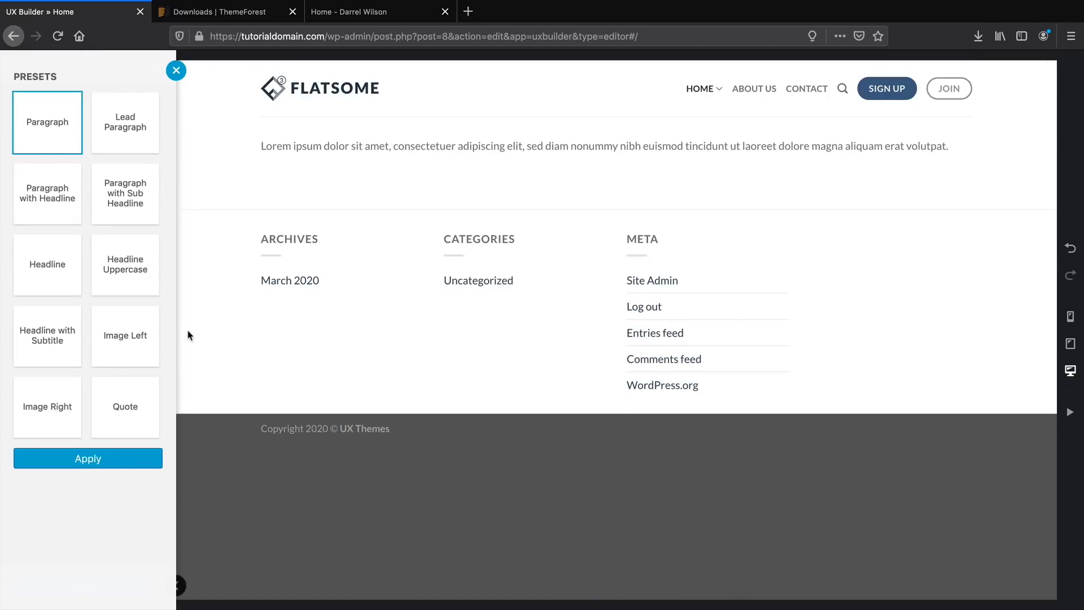
click(137, 192)
click(51, 277)
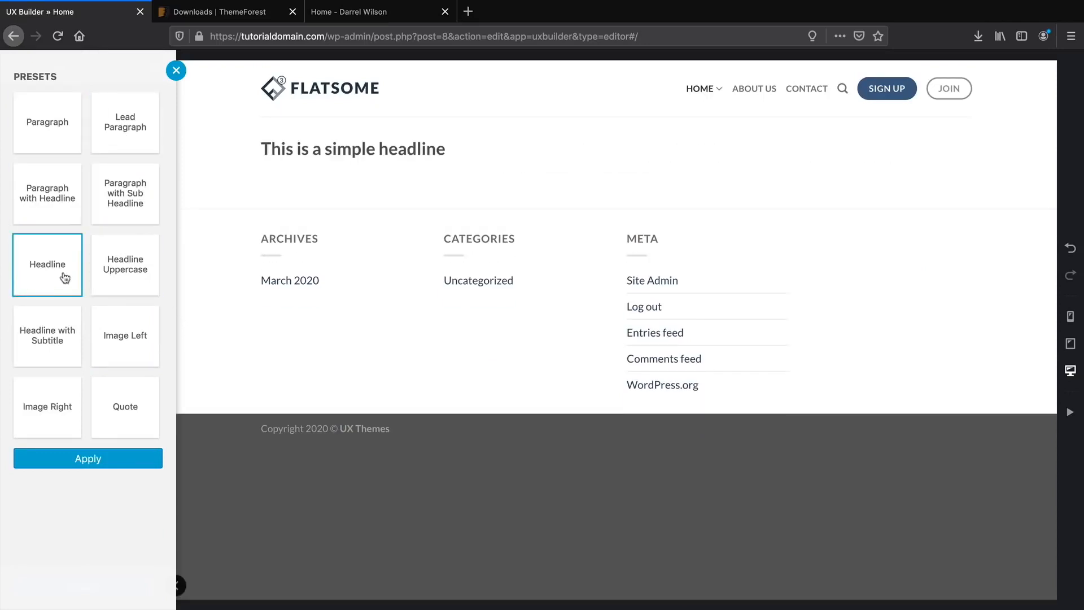
click(121, 271)
click(121, 333)
click(51, 332)
click(121, 203)
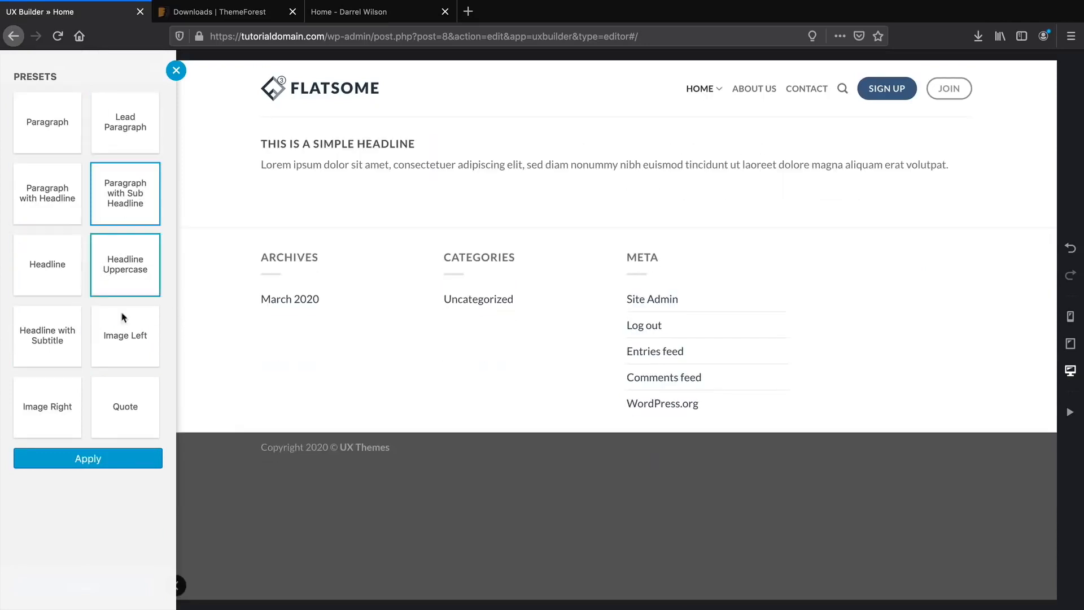
click(119, 458)
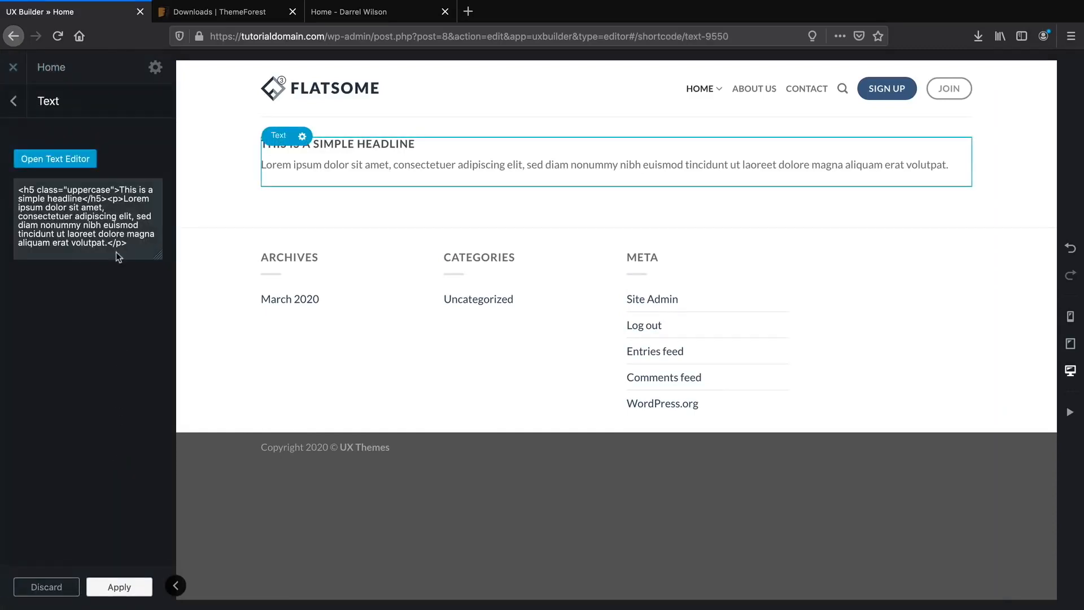
Change the heading to 'This is a simple This to Anything' in the text editor.
click(59, 159)
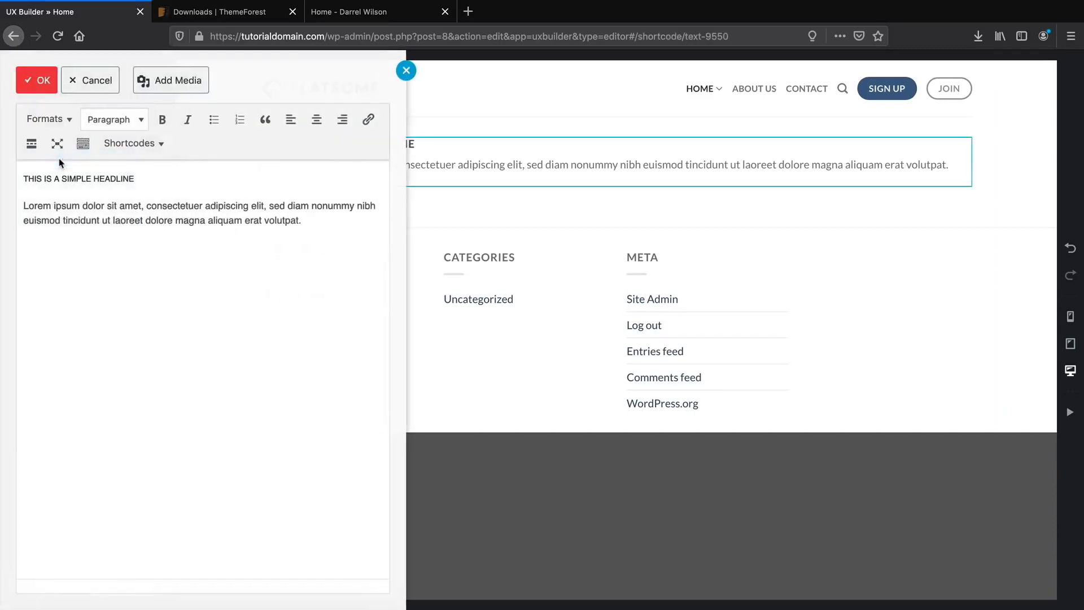
double_click(128, 178)
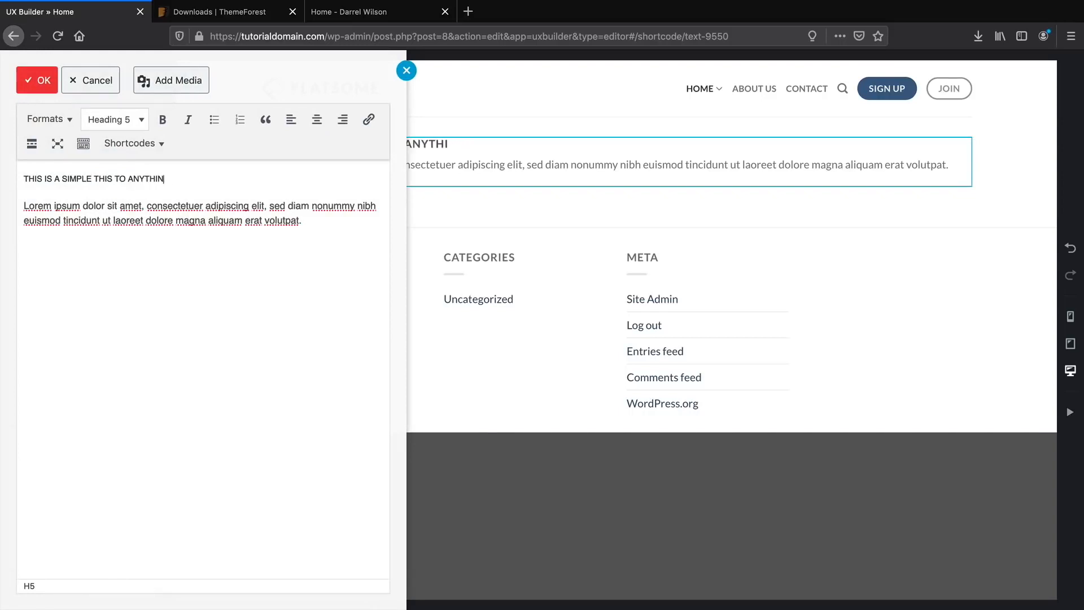
click(41, 81)
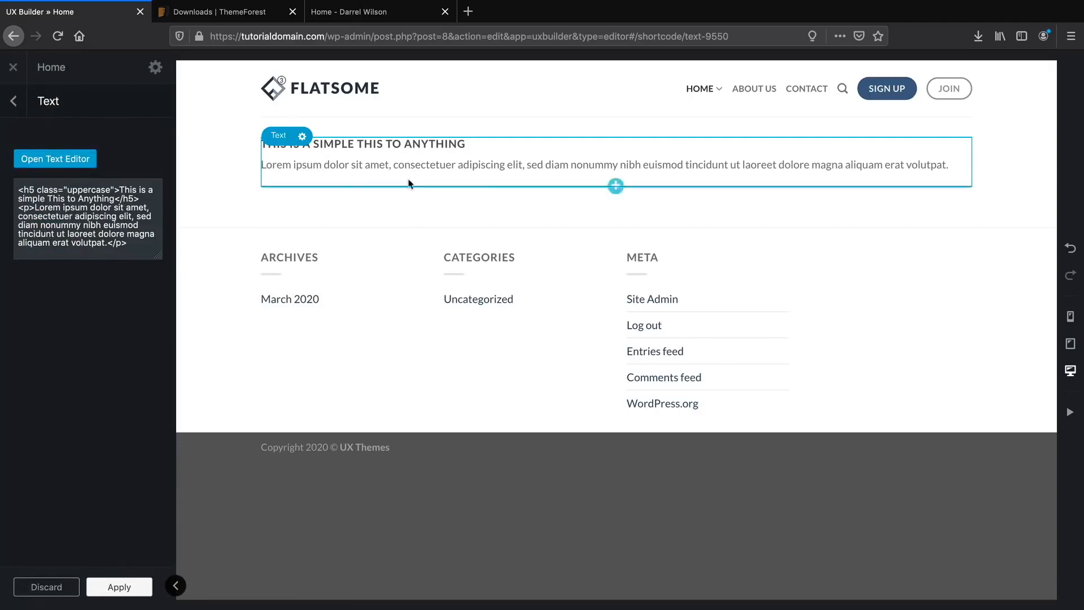
Insert a Button below the text block and apply the Outline Circle preset.
click(616, 186)
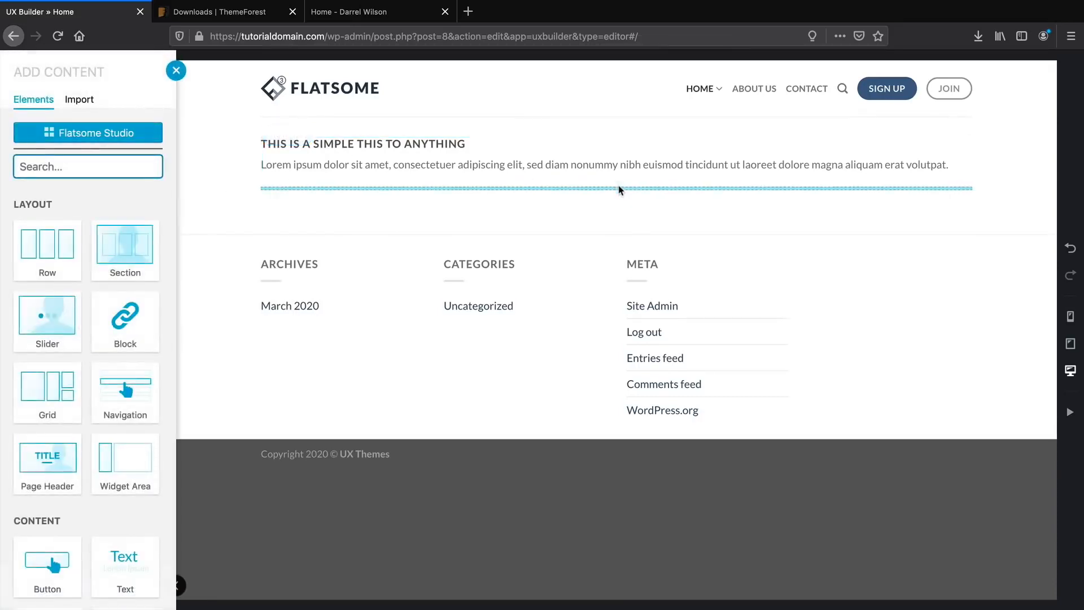
click(53, 545)
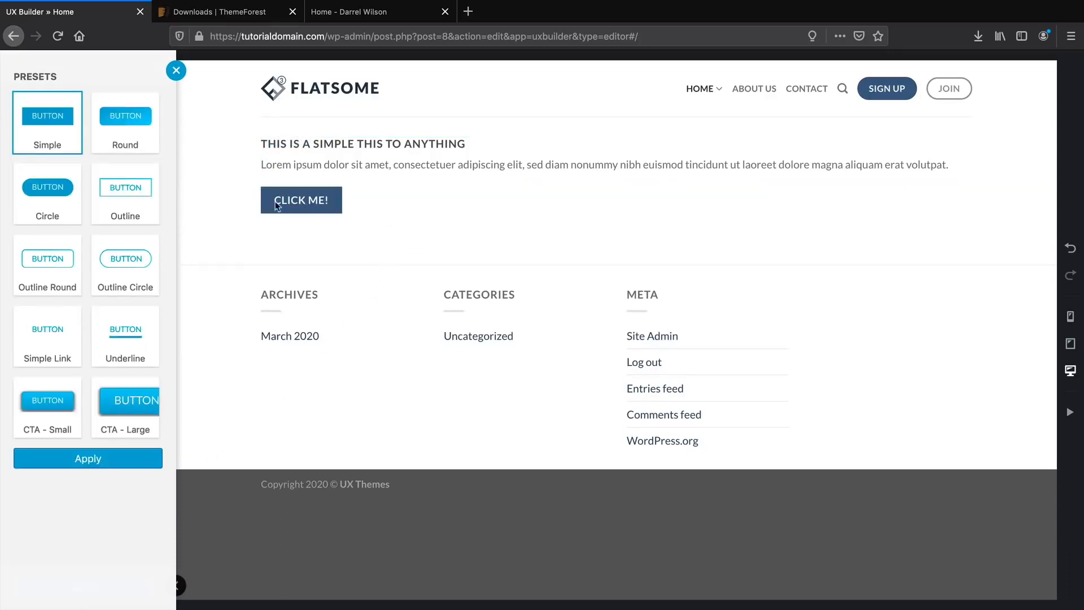
click(115, 141)
click(144, 337)
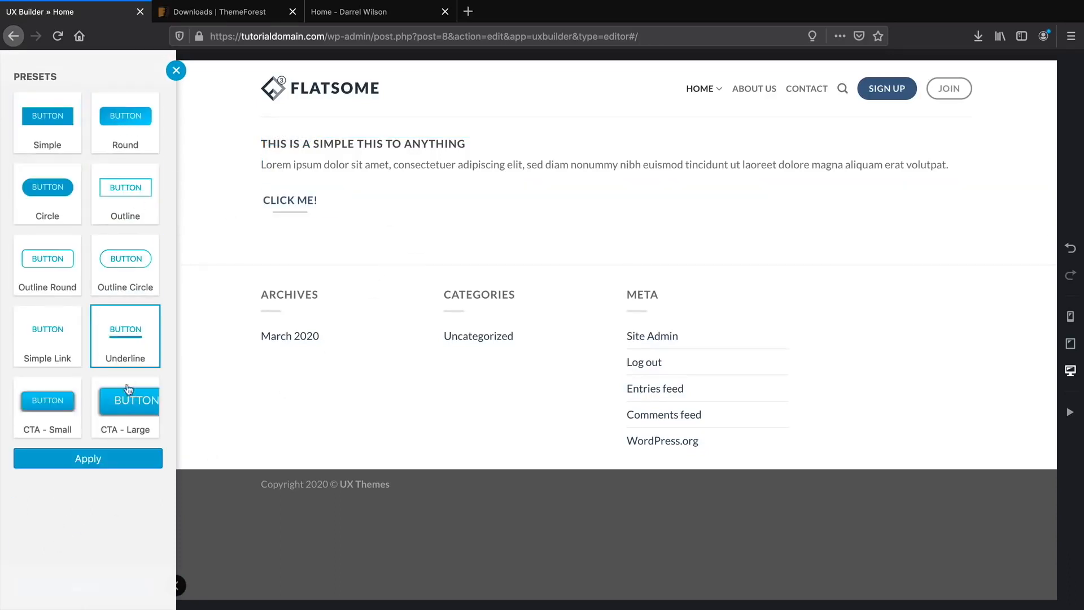
click(49, 408)
click(101, 402)
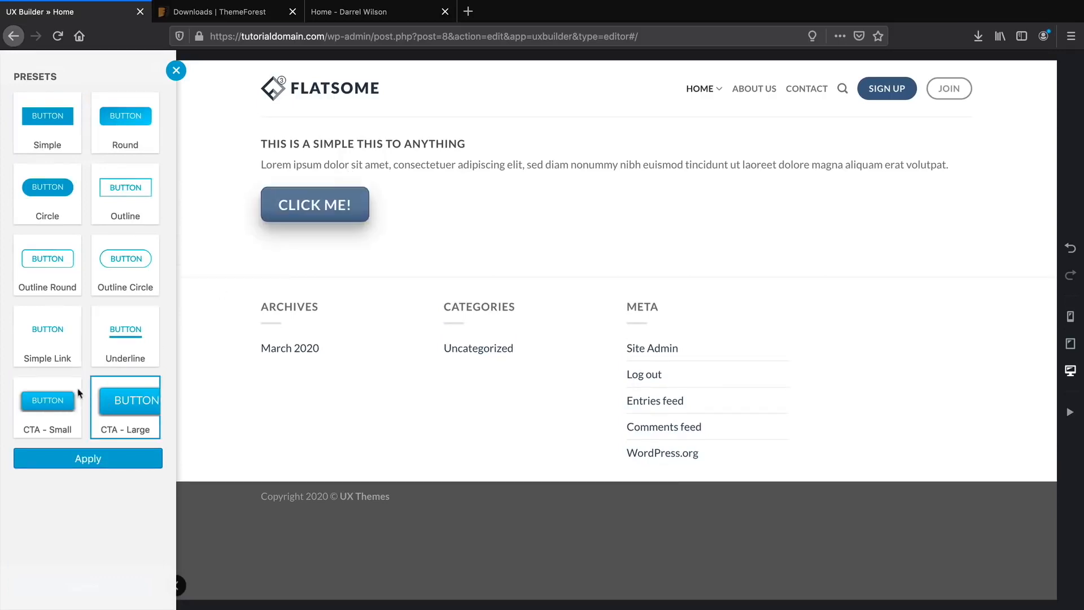
click(35, 356)
click(76, 267)
click(114, 264)
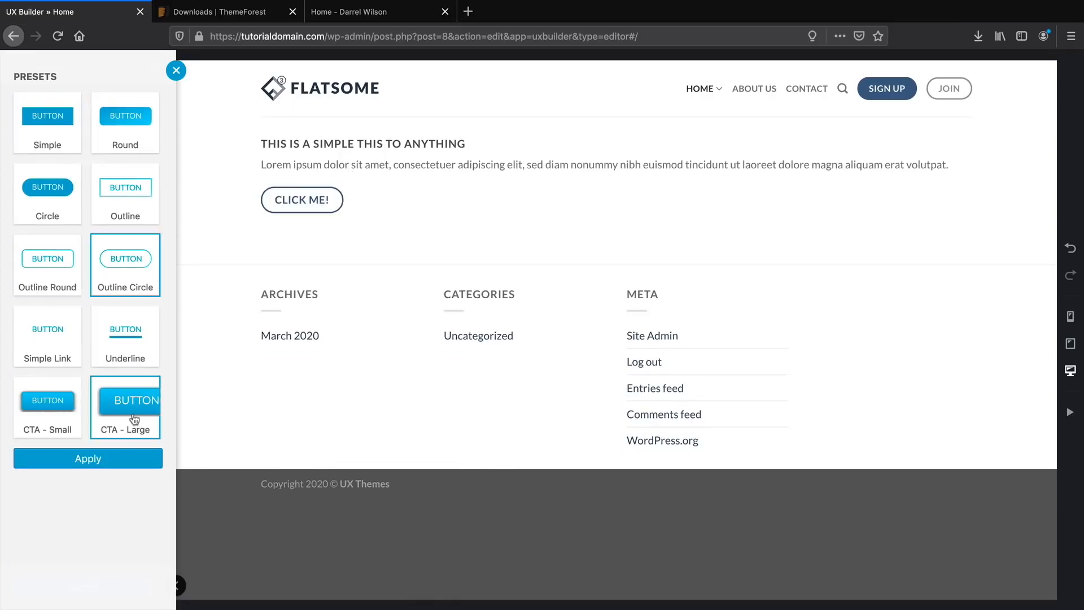
click(115, 456)
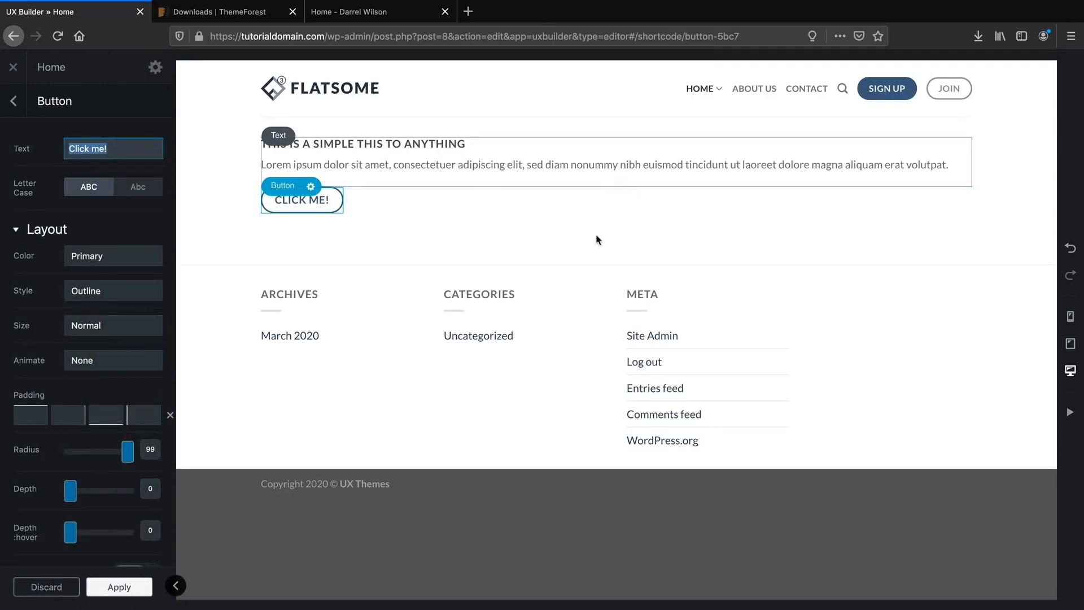
Keep the button uppercase with Primary colour and set its style to Shade.
click(138, 187)
click(89, 186)
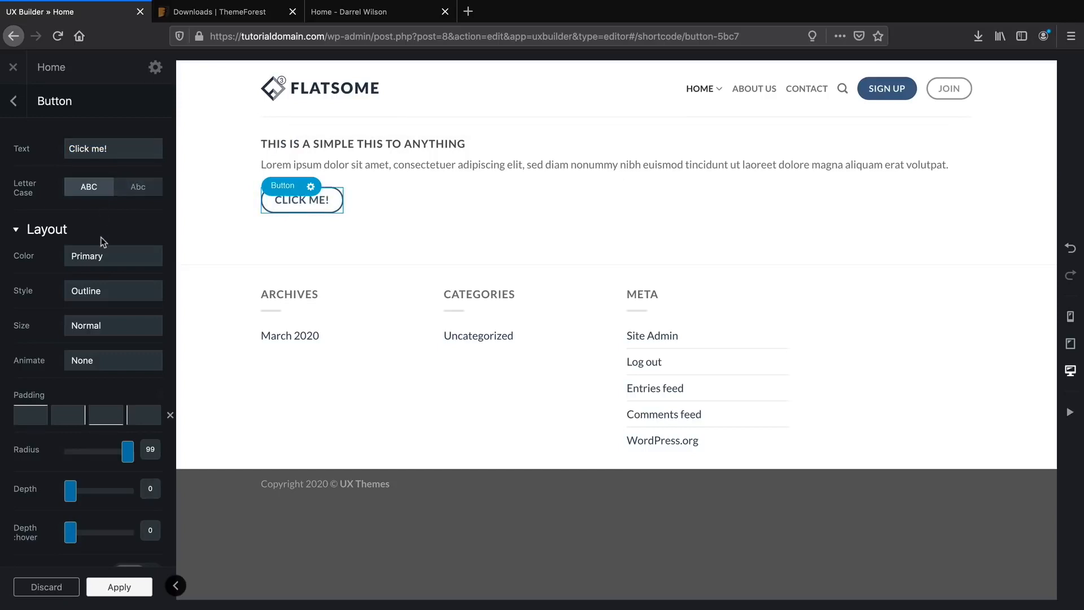
click(111, 265)
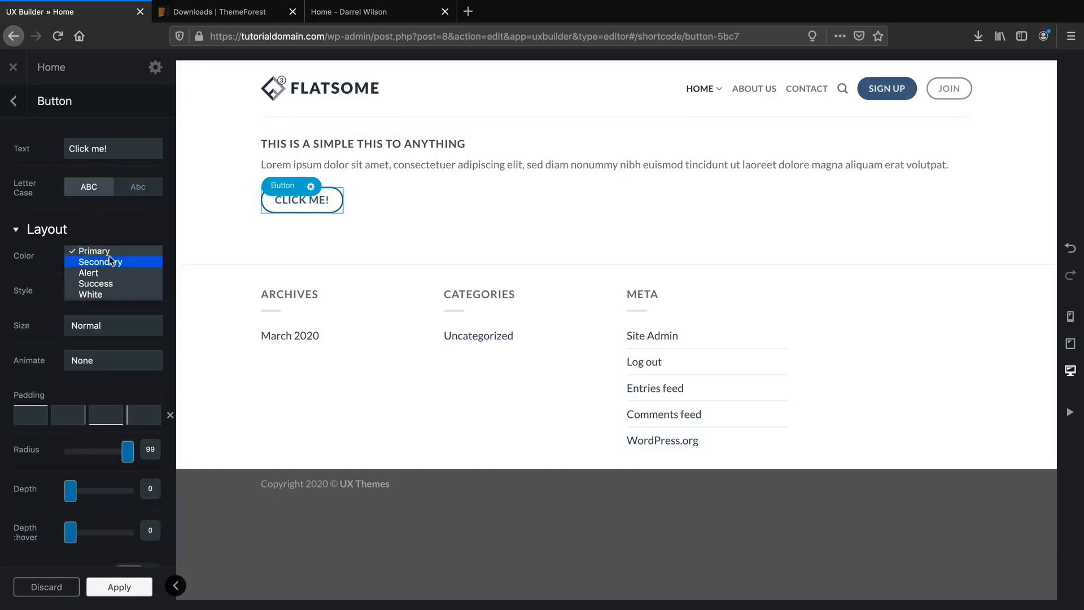
click(111, 259)
click(111, 257)
click(107, 237)
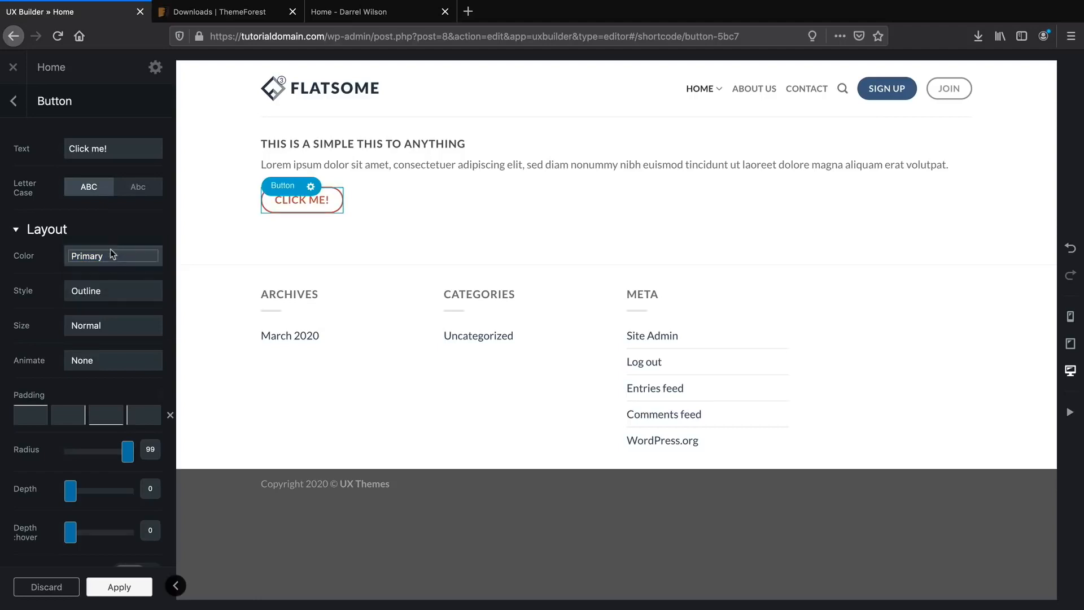
click(108, 289)
click(104, 300)
click(108, 290)
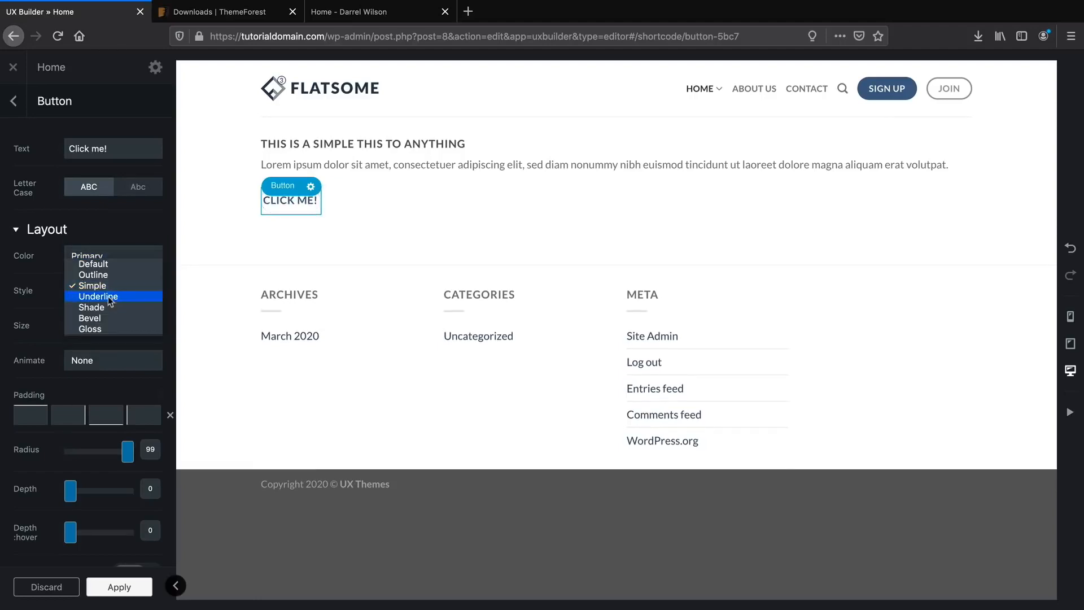
click(110, 306)
Give the button a Map Pen icon and close the button settings.
scroll(117, 310, down, 3)
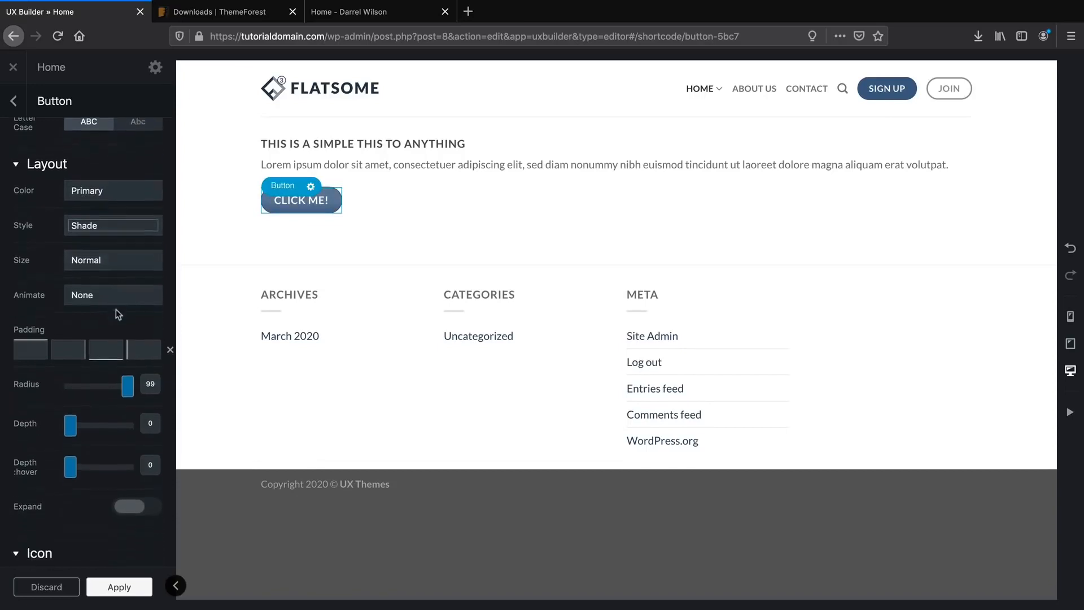
mouse_move(126, 374)
mouse_down()
mouse_move(59, 376)
mouse_move(129, 382)
mouse_up()
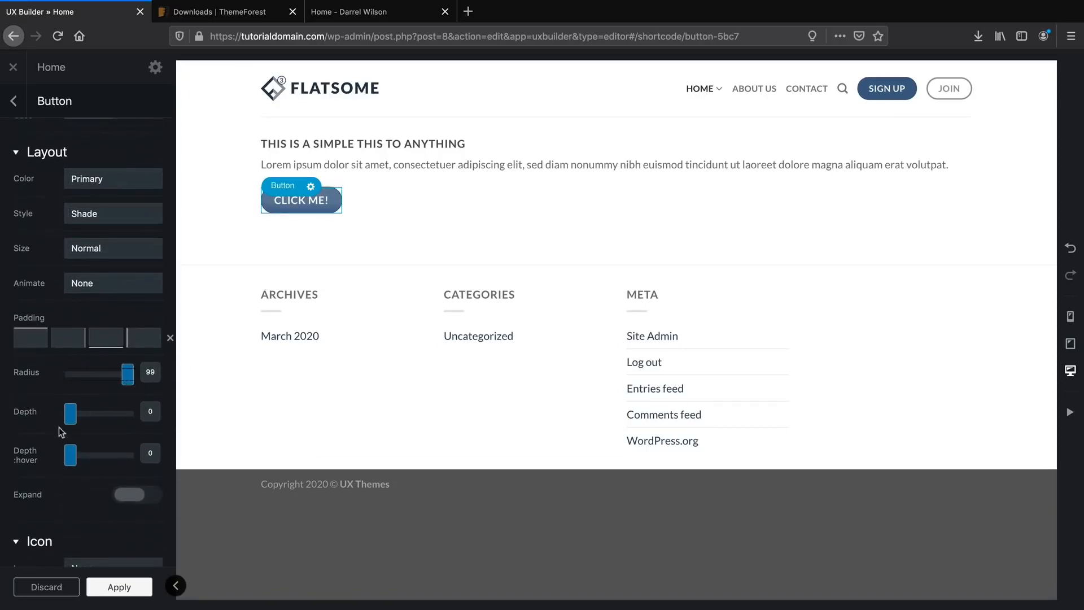
scroll(60, 421, down, 8)
click(97, 363)
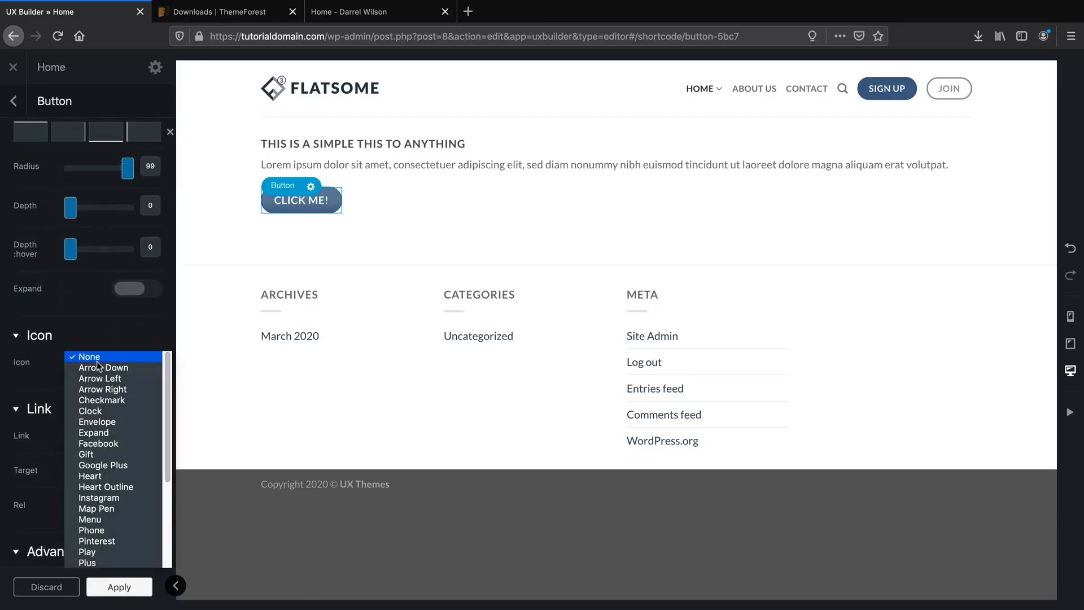
click(96, 422)
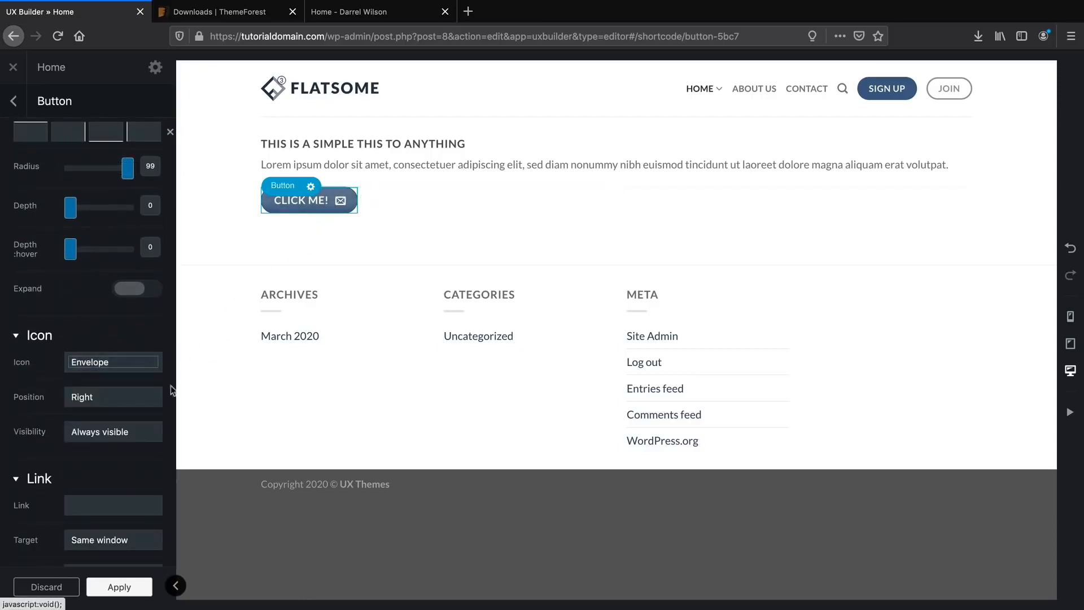
click(119, 362)
click(119, 394)
click(120, 358)
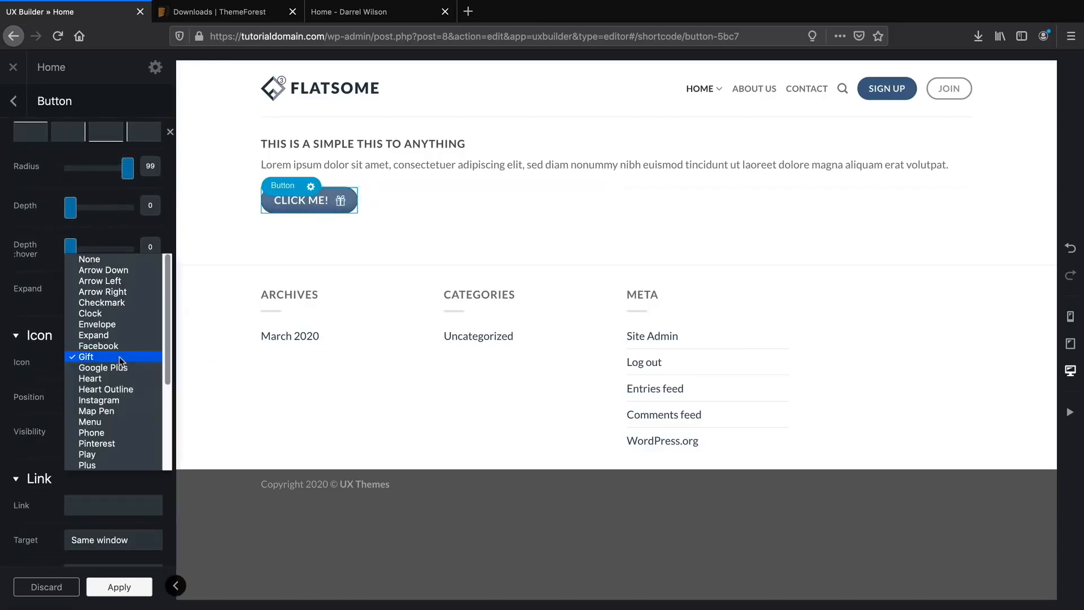
click(116, 410)
scroll(116, 395, down, 5)
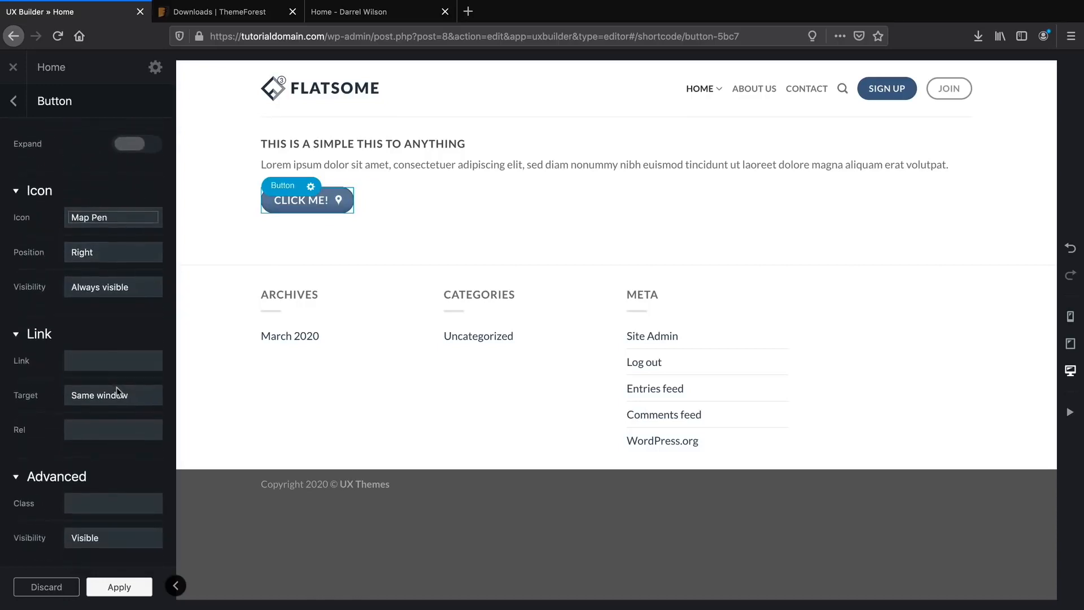
scroll(116, 389, up, 10)
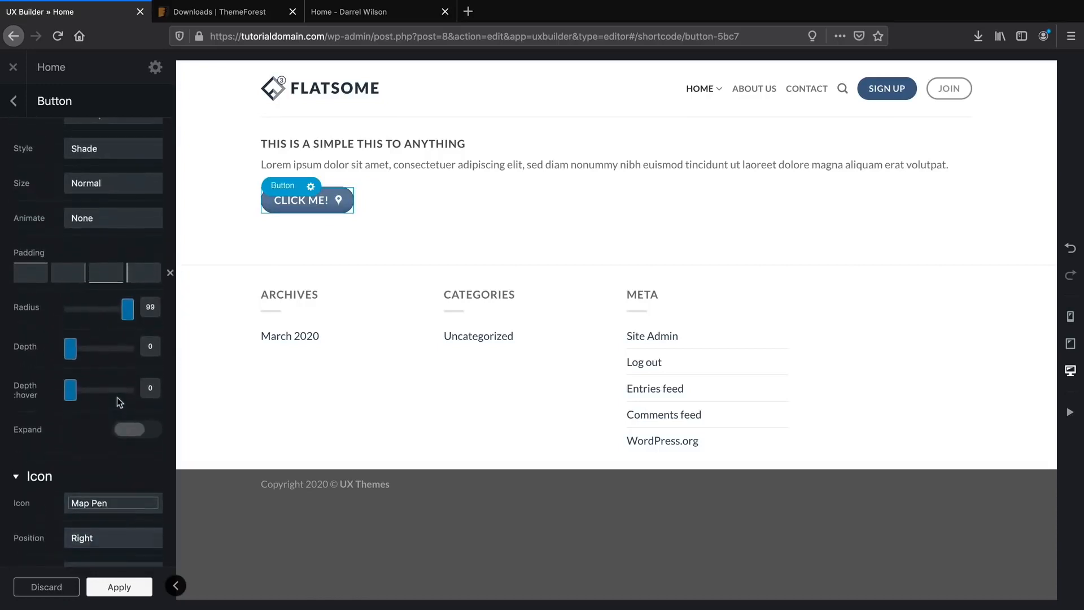
scroll(117, 397, up, 1)
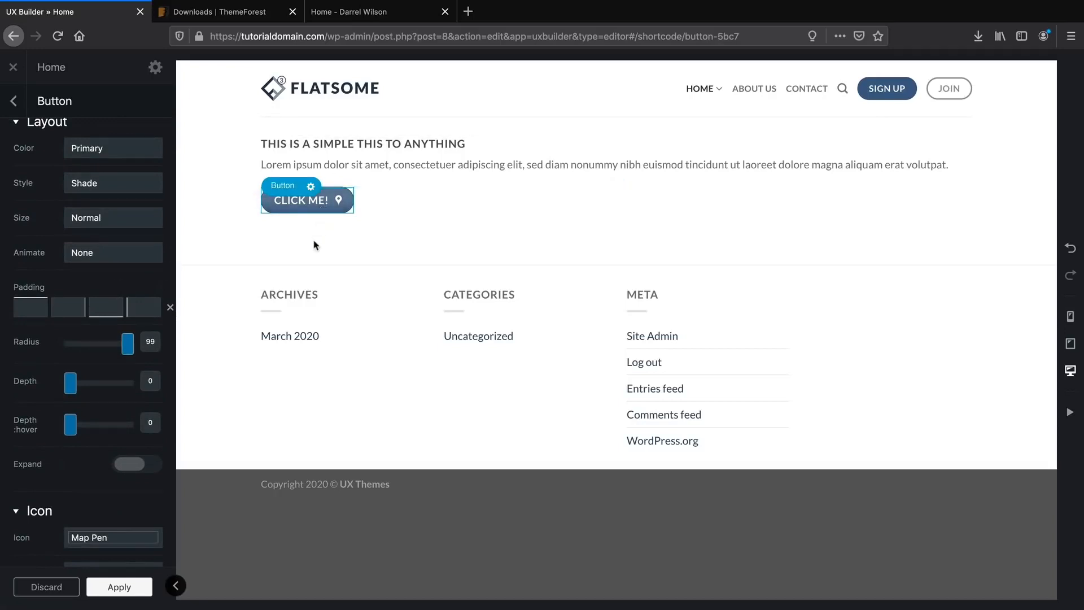
scroll(125, 210, up, 3)
click(25, 103)
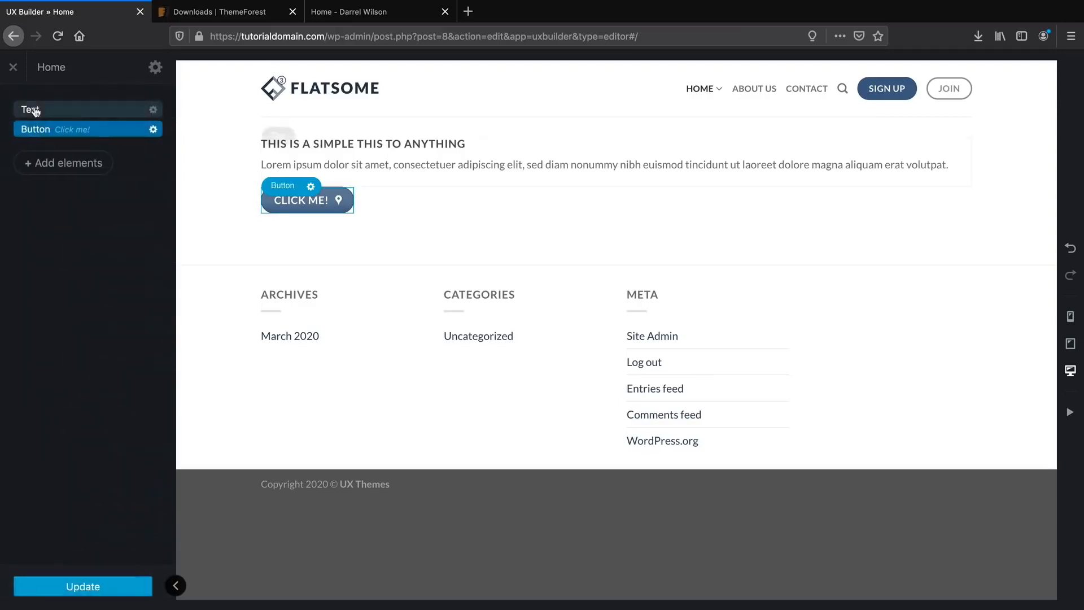
Delete the CLICK ME! button and the text block, then open the elements list.
click(153, 130)
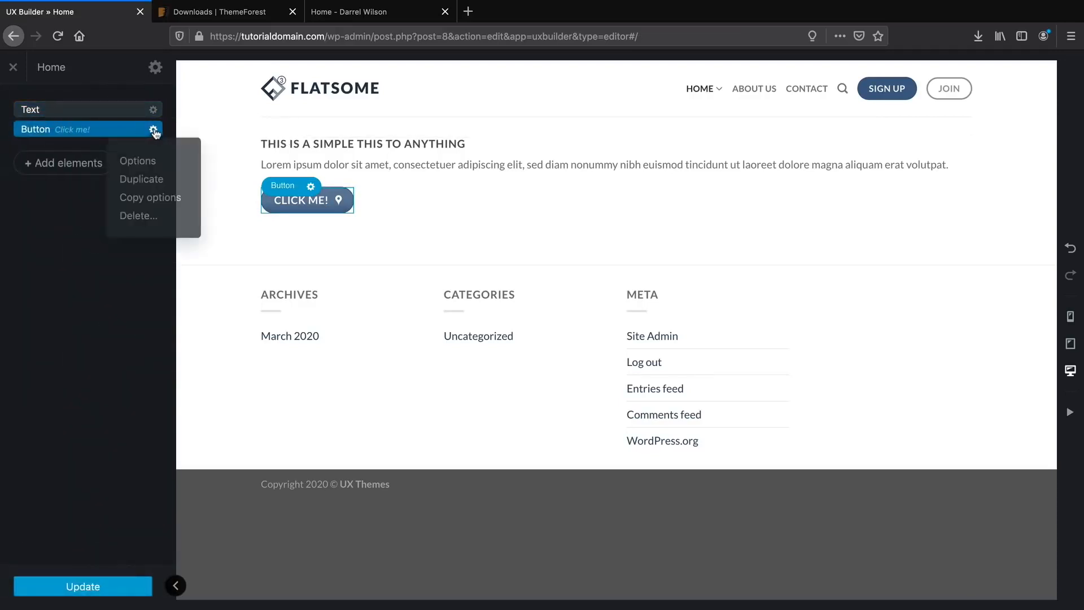
click(137, 215)
click(153, 111)
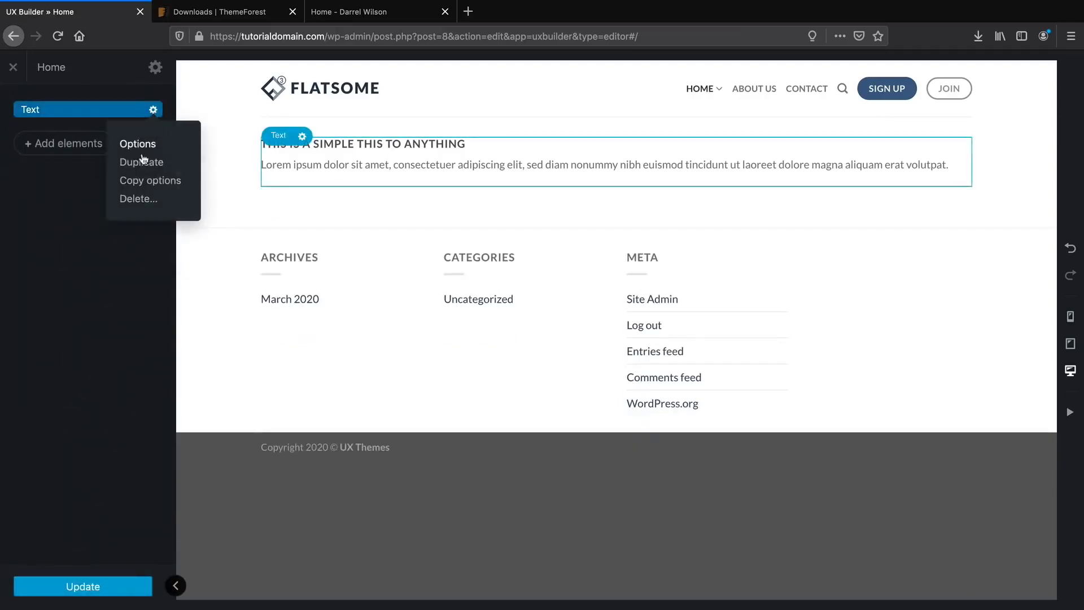
click(142, 197)
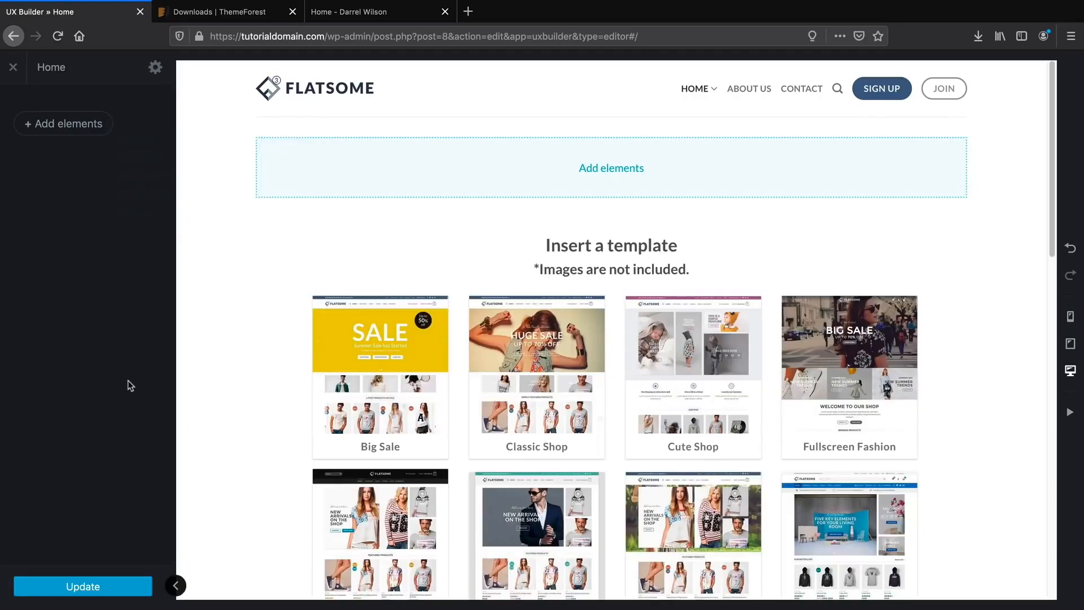
click(81, 127)
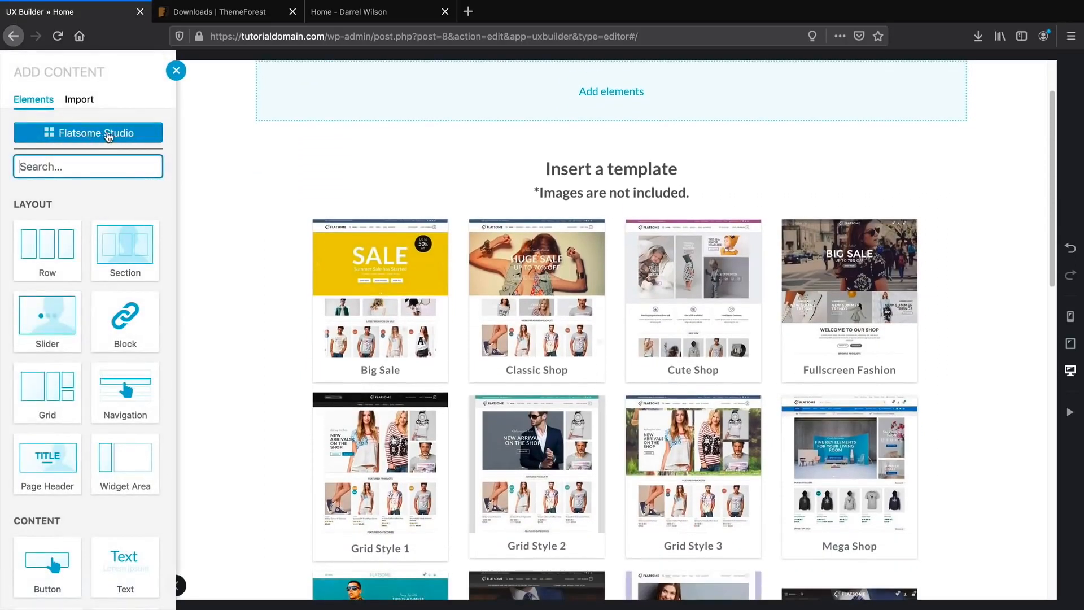
Open the Flatsome Studio layout library and scroll through its layouts.
click(109, 135)
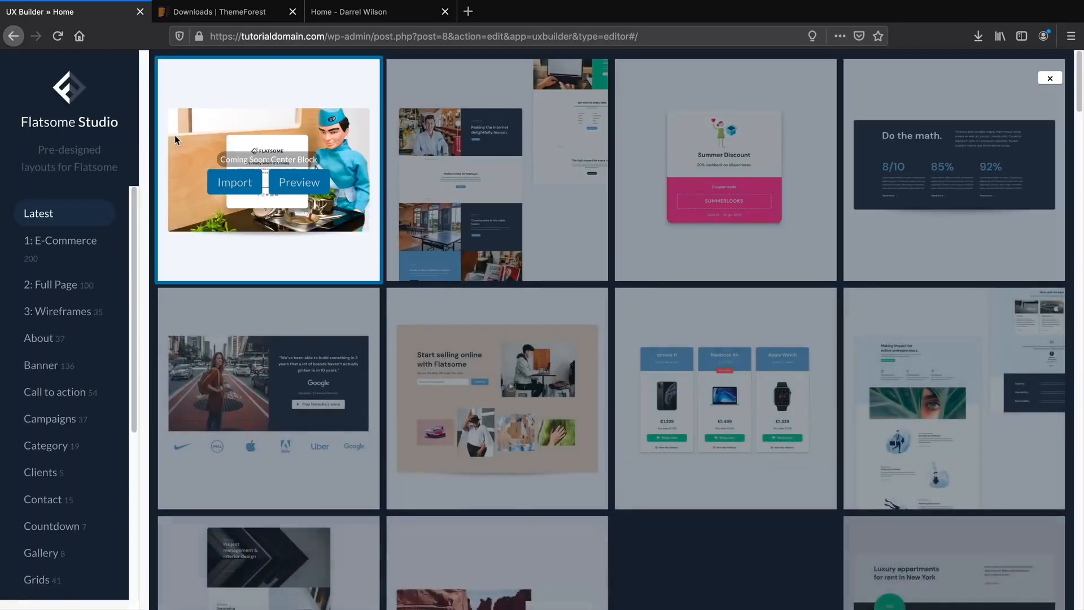
scroll(179, 206, down, 3)
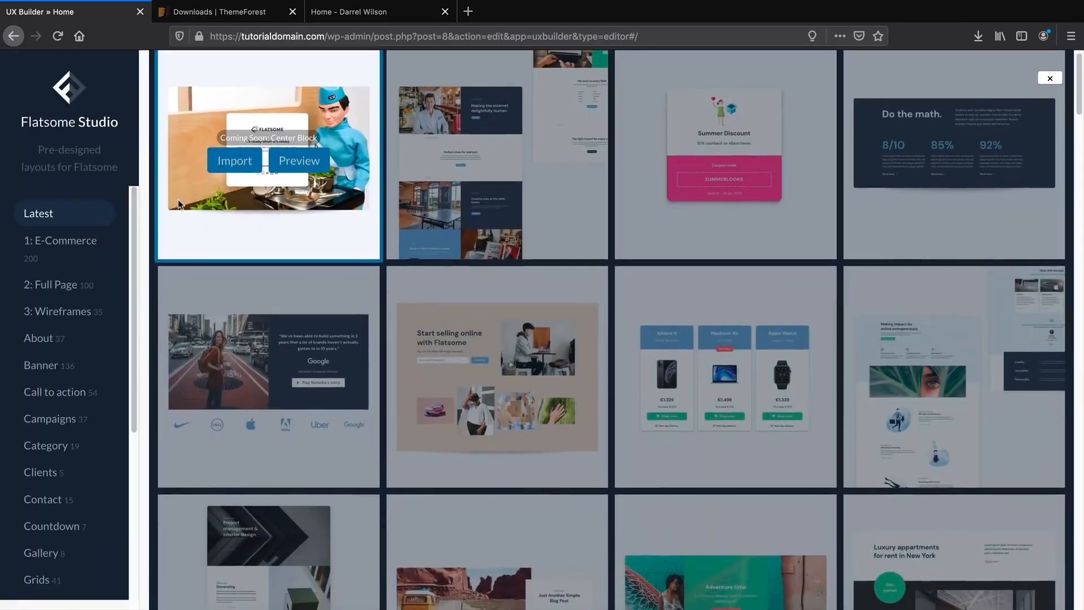
scroll(178, 199, down, 3)
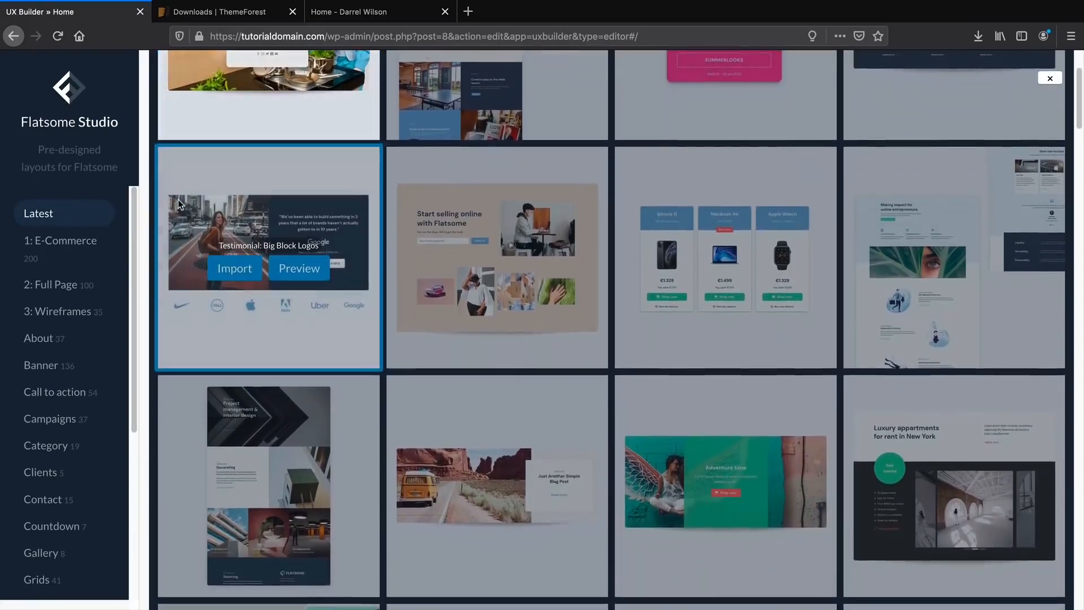
scroll(177, 208, down, 6)
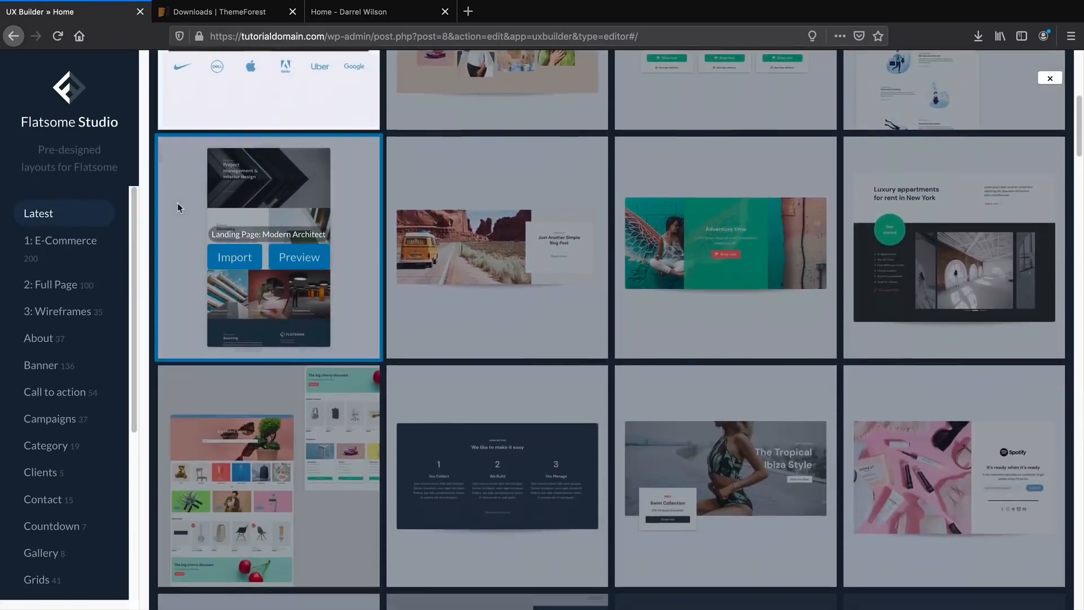
scroll(177, 208, down, 4)
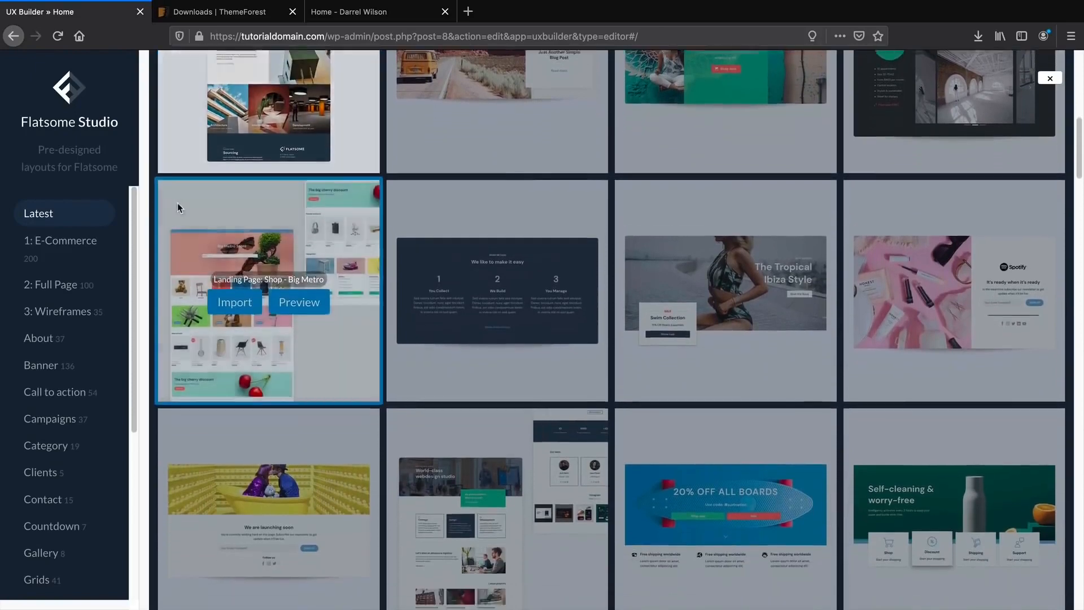
scroll(178, 203, down, 3)
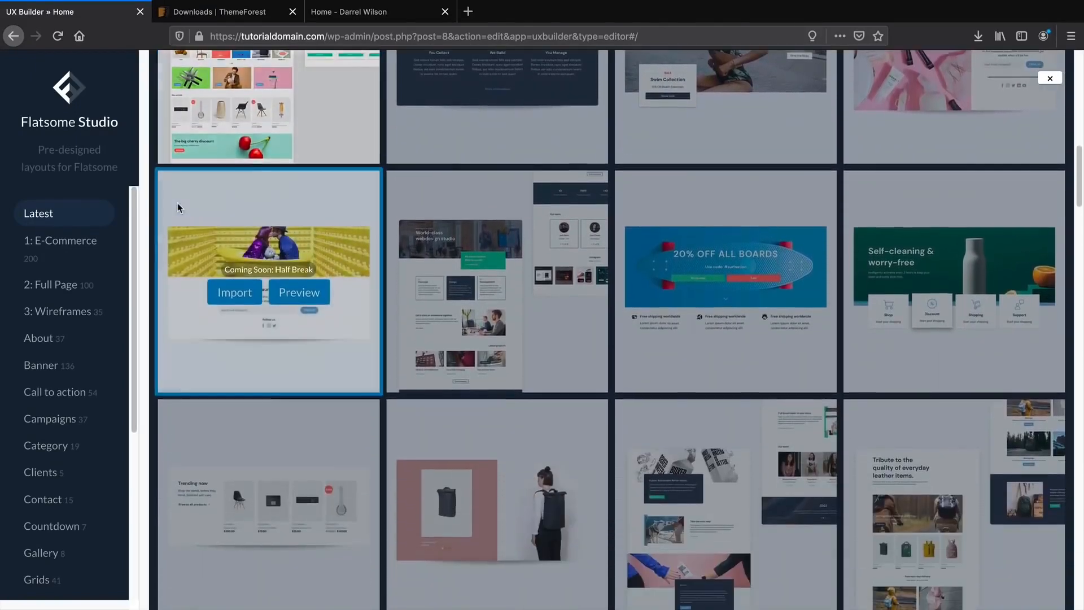
scroll(78, 285, down, 1)
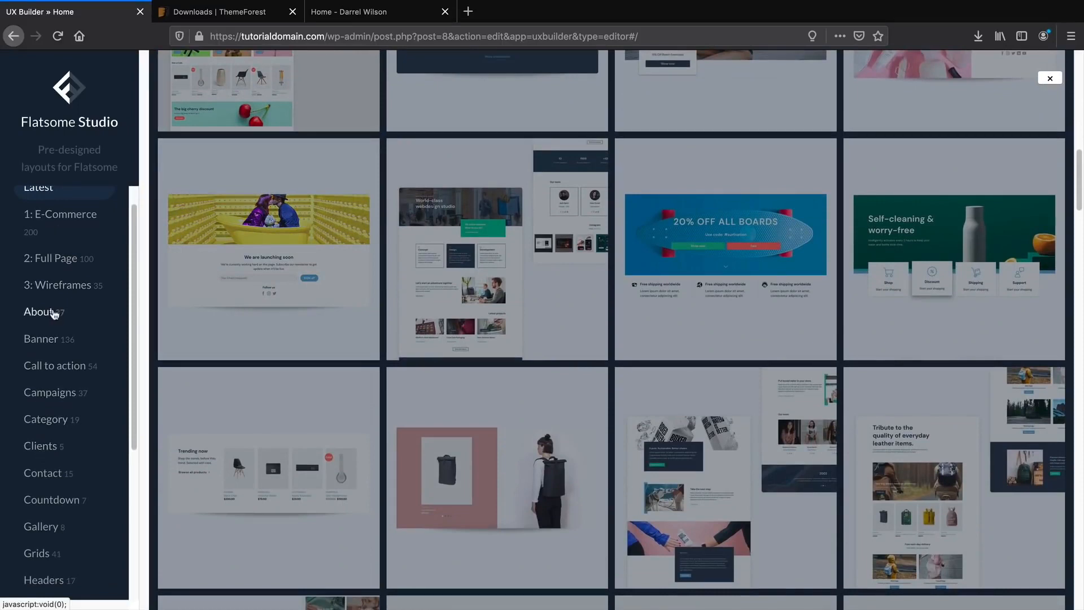
Browse the Campaigns, Call to action and Banner categories, briefly checking the live home page.
click(66, 401)
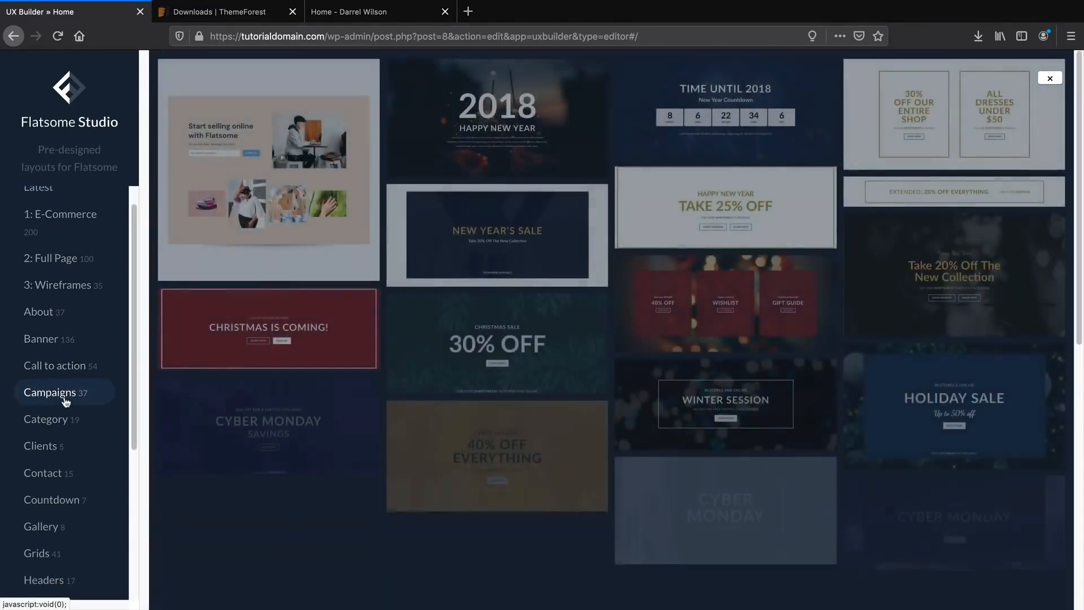
click(63, 367)
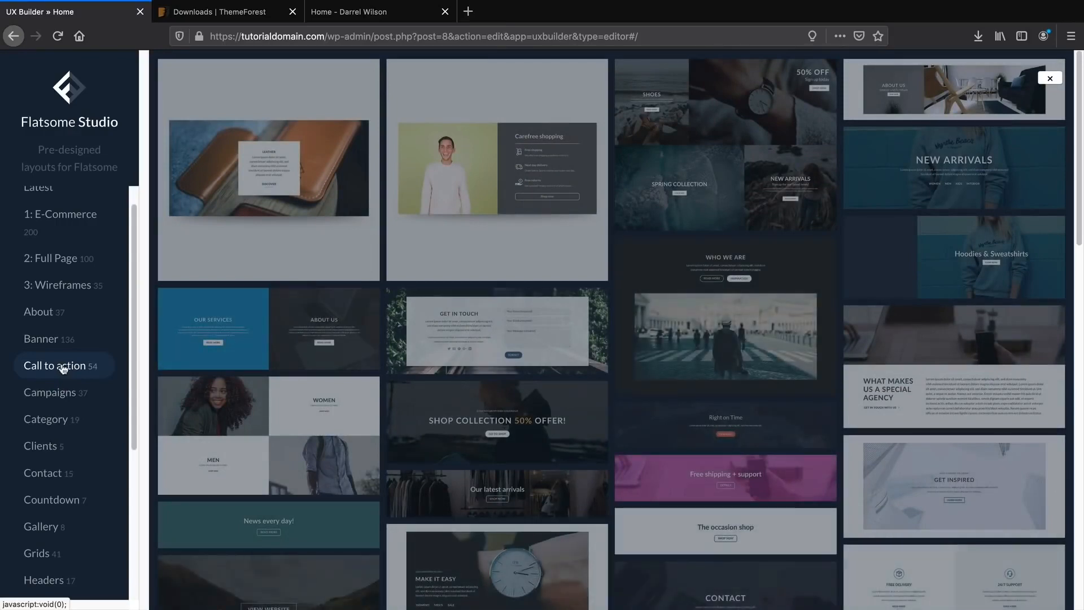
click(63, 342)
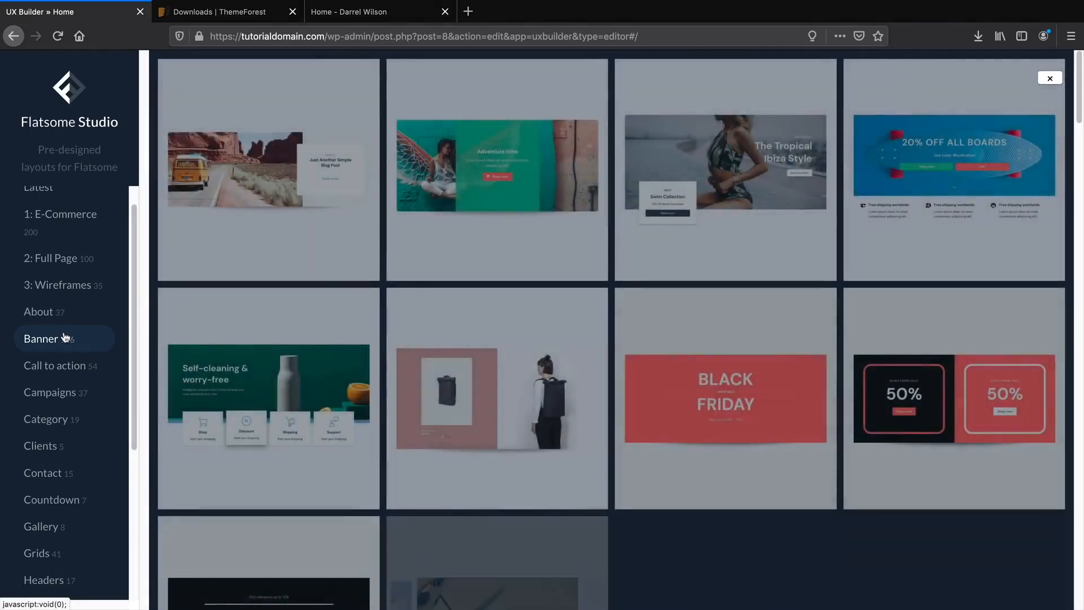
mouse_move(289, 95)
click(356, 12)
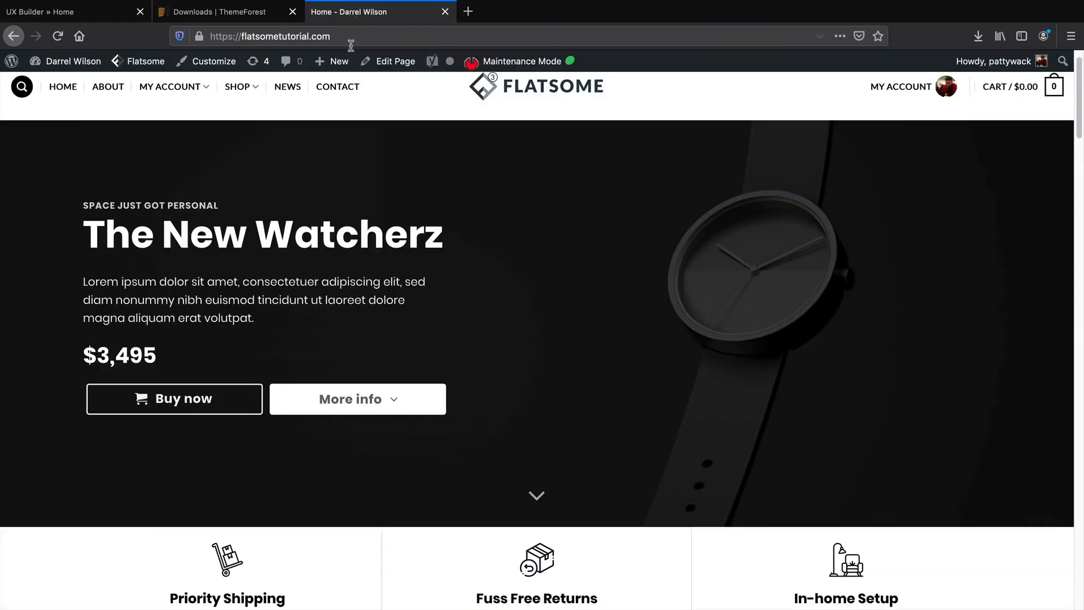
click(105, 12)
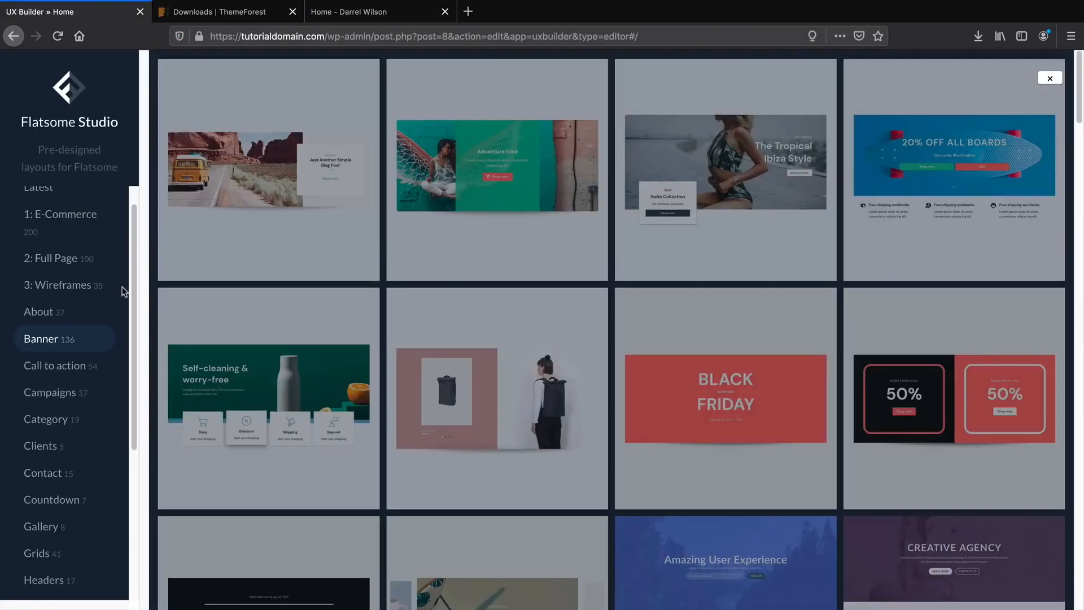
Switch to the 1: E-Commerce category and scroll through its 200 layouts.
scroll(73, 316, up, 1)
click(58, 250)
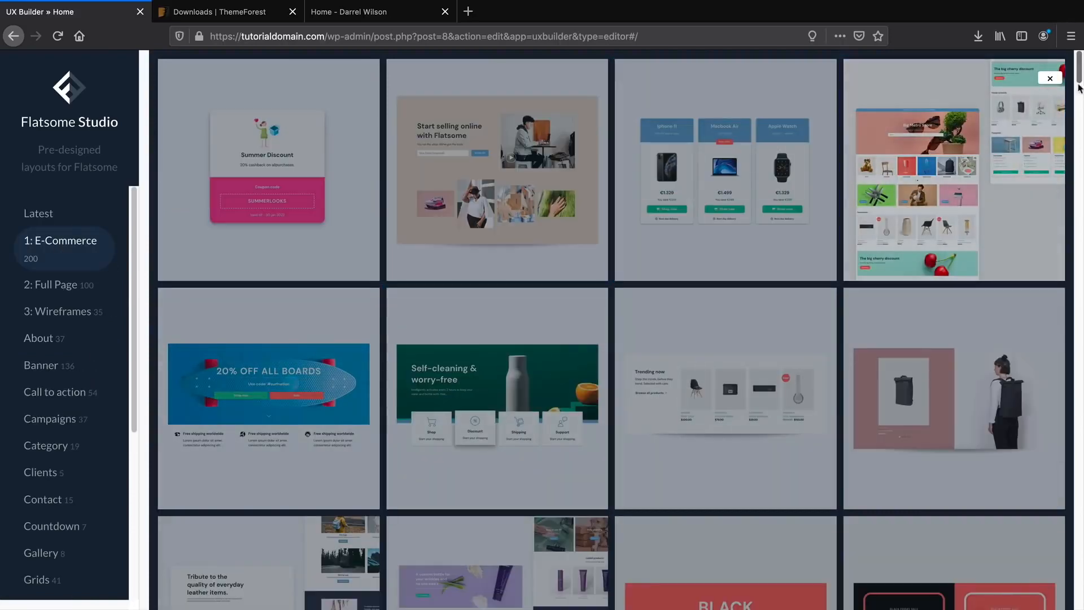
scroll(1080, 84, down, 2)
drag(1080, 84, 1080, 155)
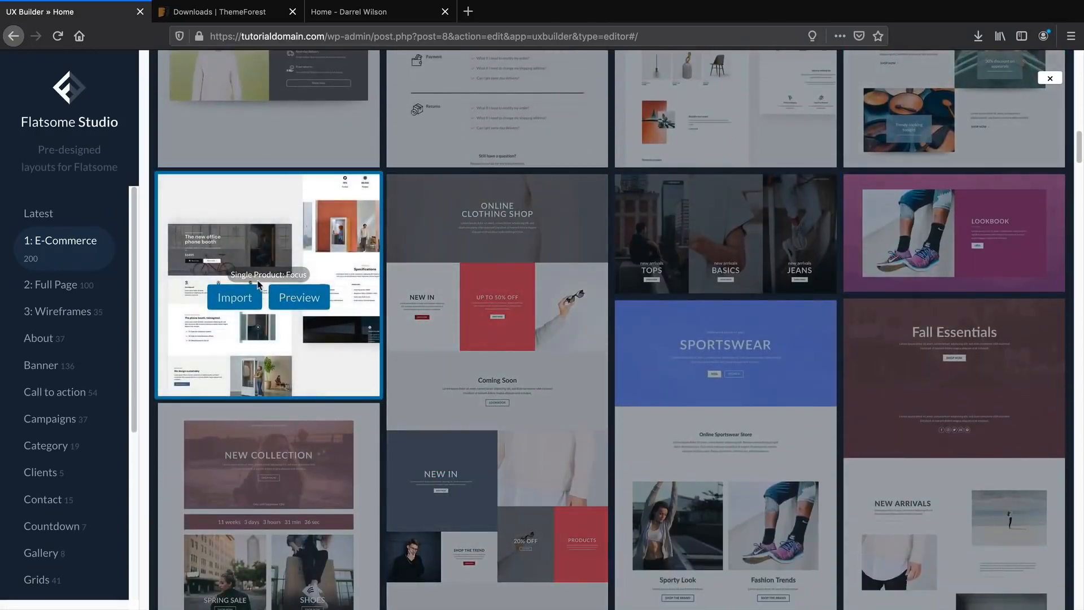
Preview the Single Product: Focus demo page on demos.uxthemes.com, then return to the UX Builder library.
click(297, 299)
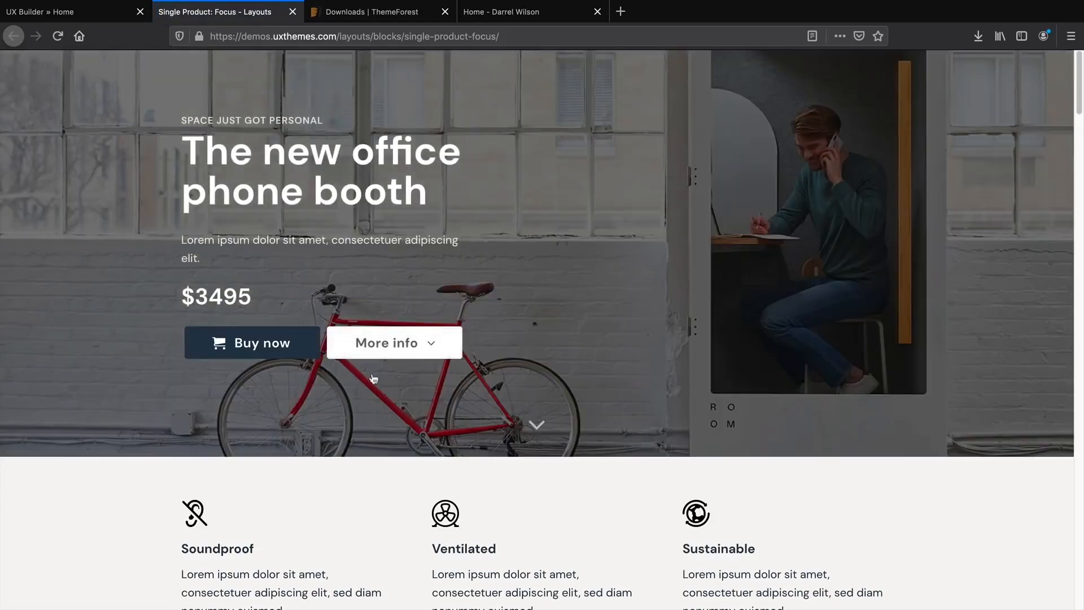
scroll(608, 457, down, 7)
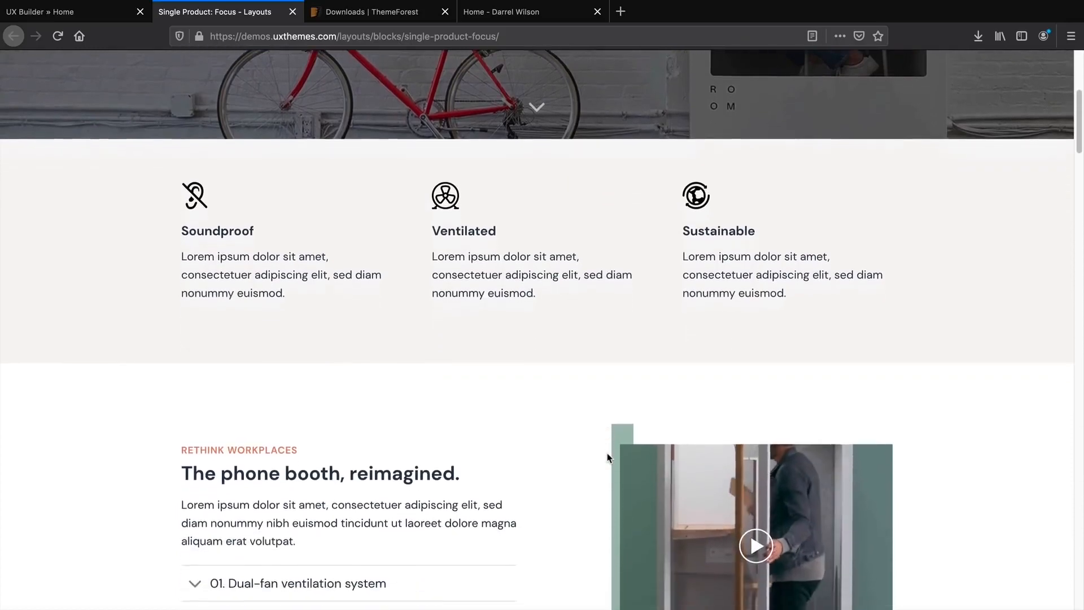
scroll(608, 457, down, 6)
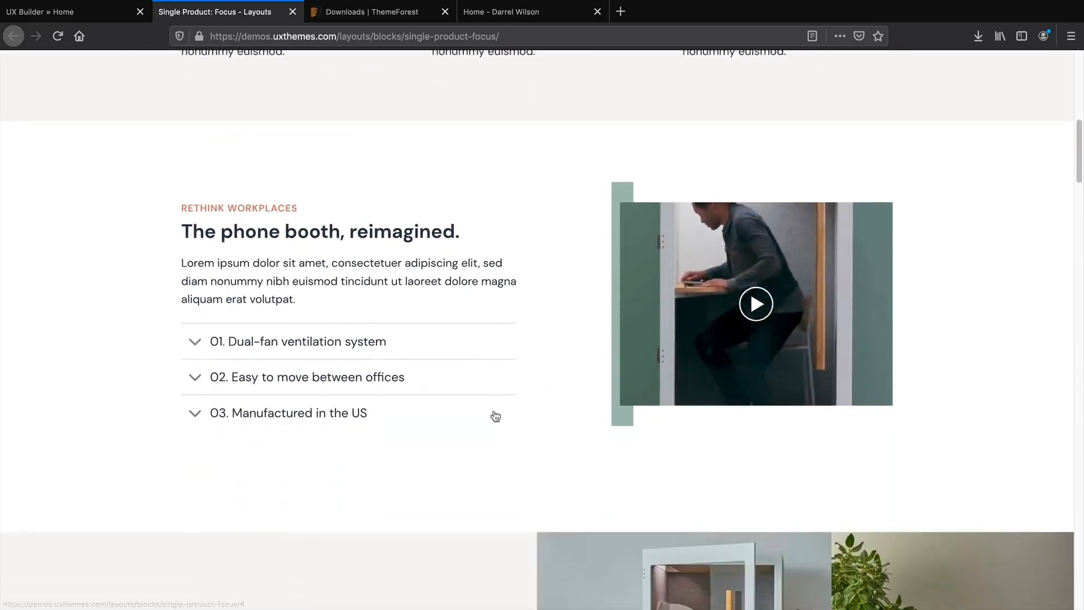
scroll(494, 416, down, 7)
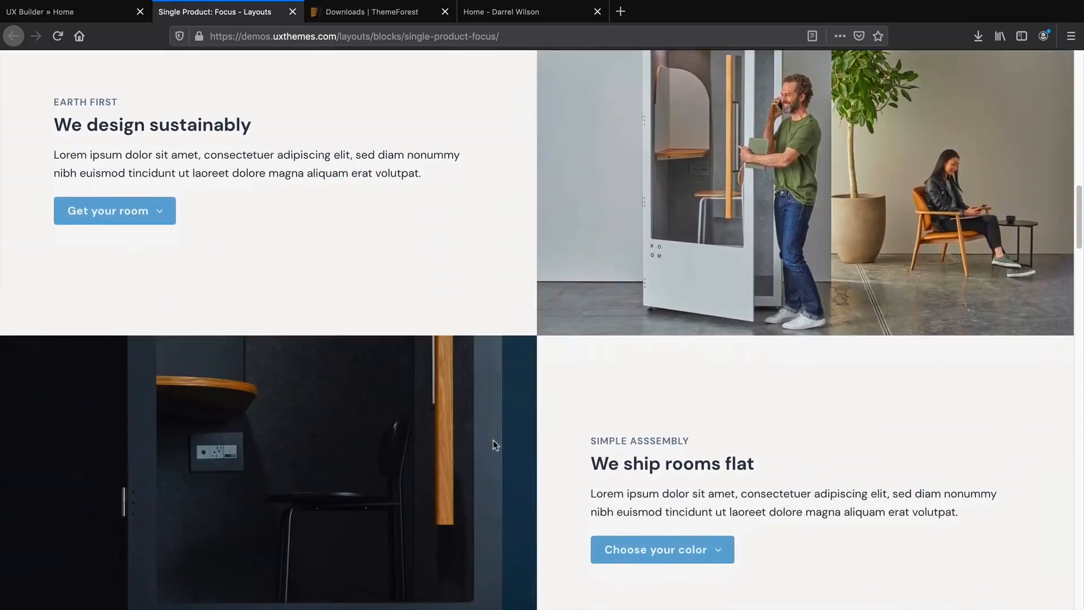
scroll(493, 443, up, 3)
scroll(493, 450, up, 17)
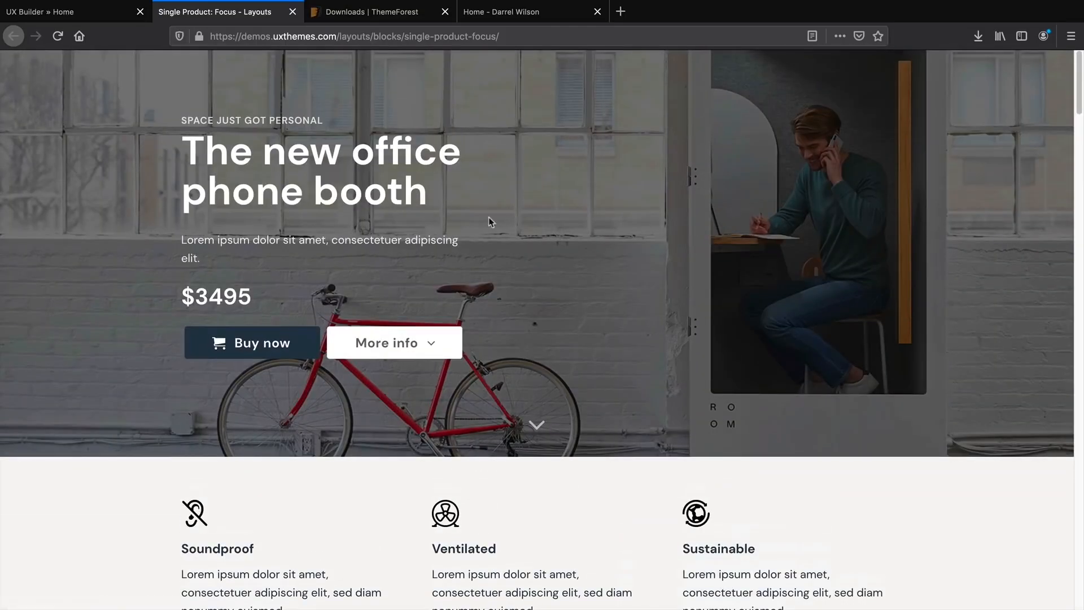
click(87, 16)
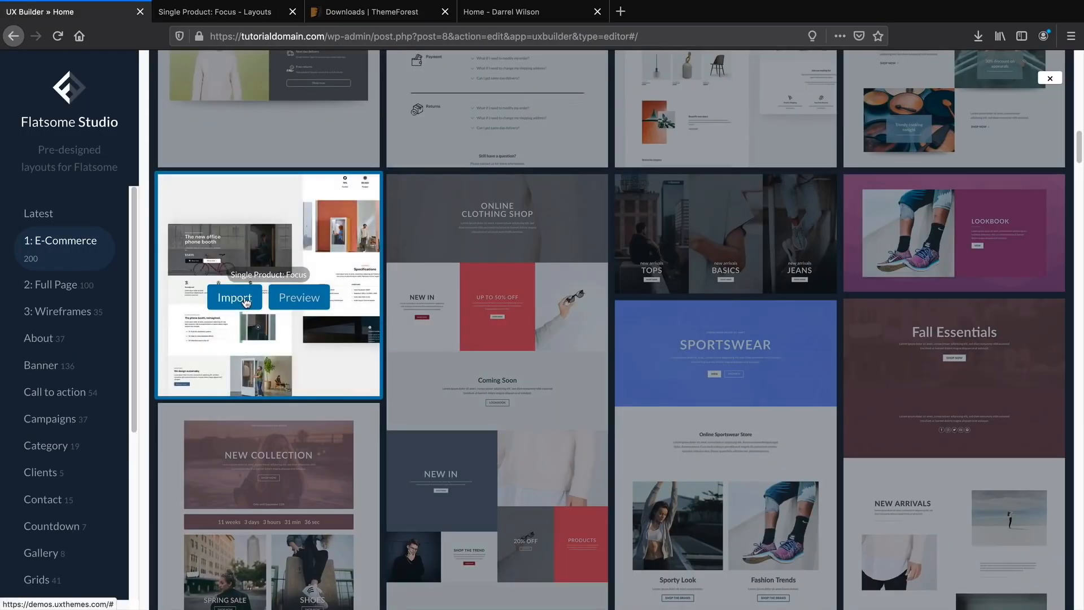
Import the Single Product: Focus layout, starting the import without its 30 images.
click(246, 302)
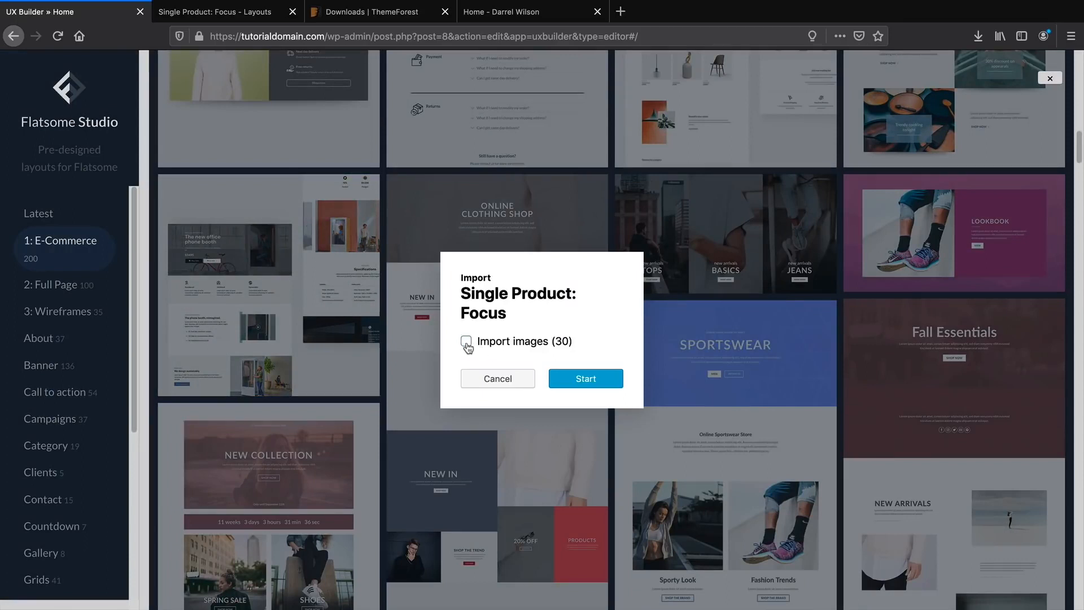
click(594, 380)
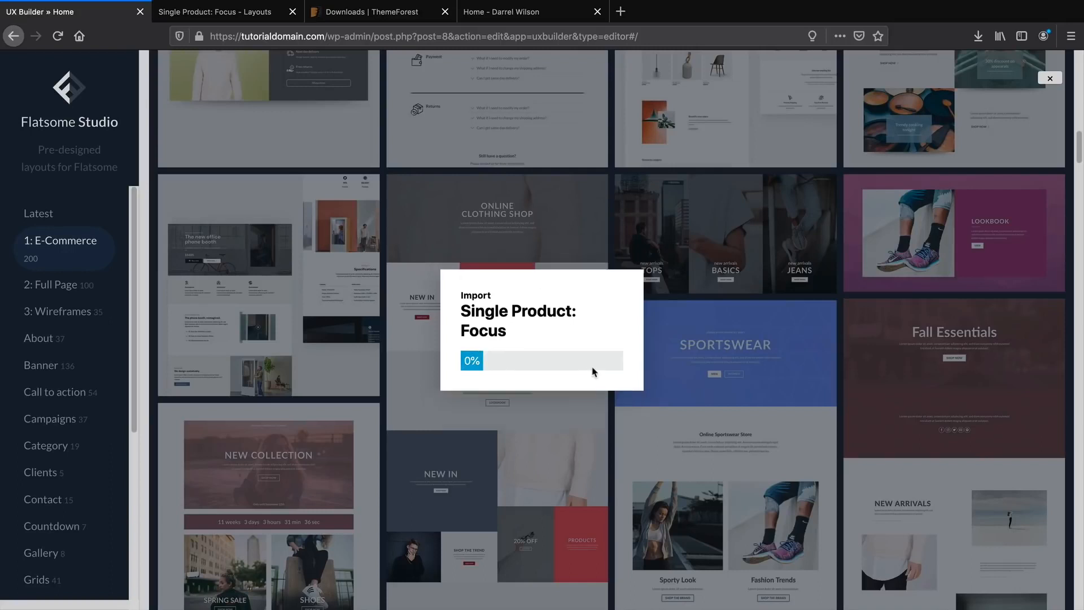
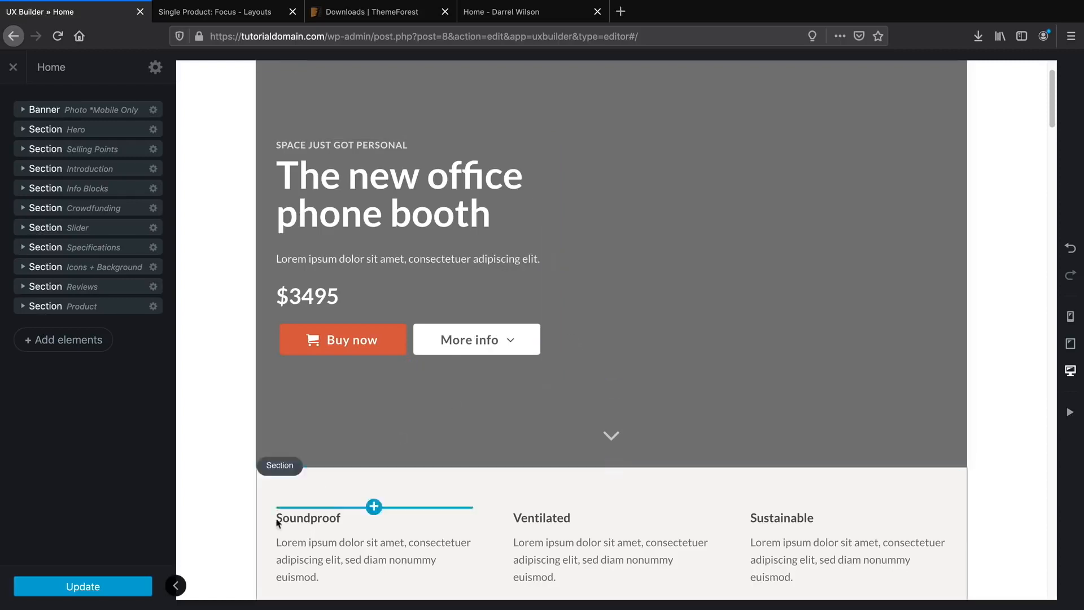
Save the Home page with Update and scroll through the imported phone-booth layout.
click(112, 587)
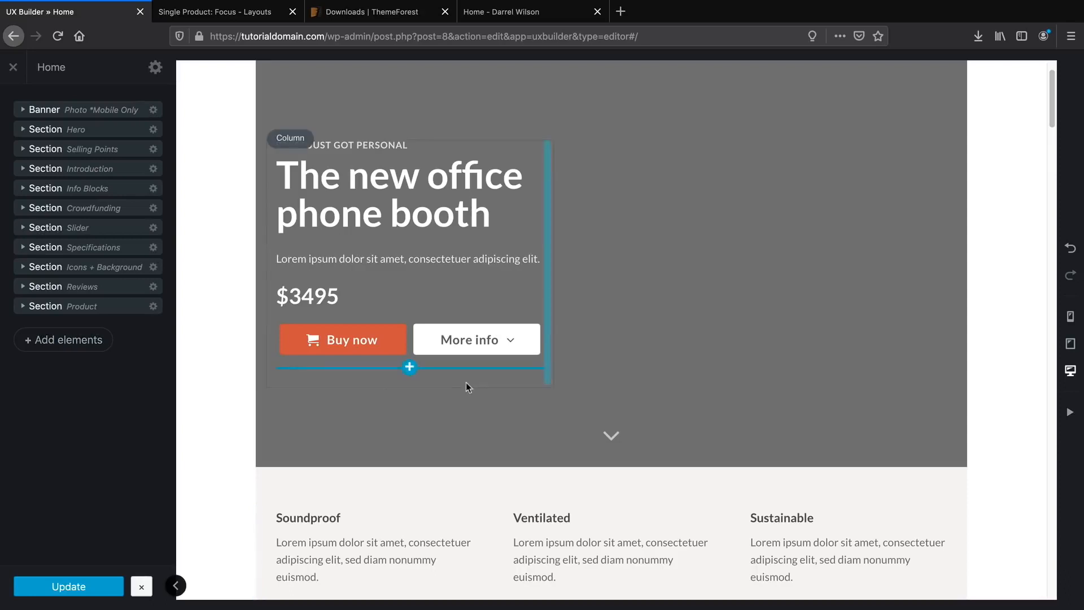
scroll(484, 381, down, 5)
scroll(484, 382, down, 15)
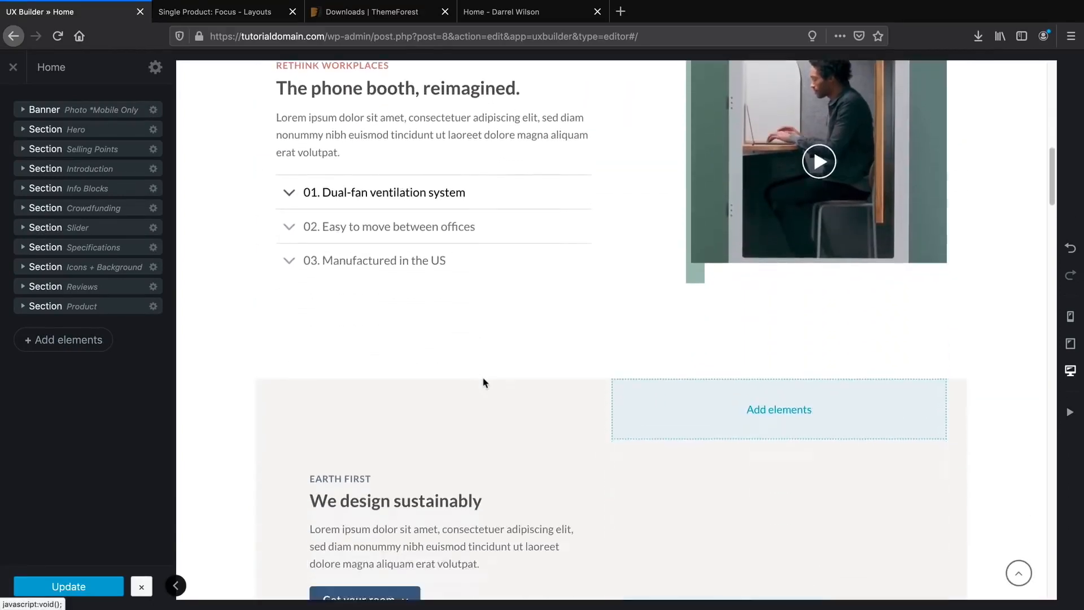
scroll(484, 383, down, 20)
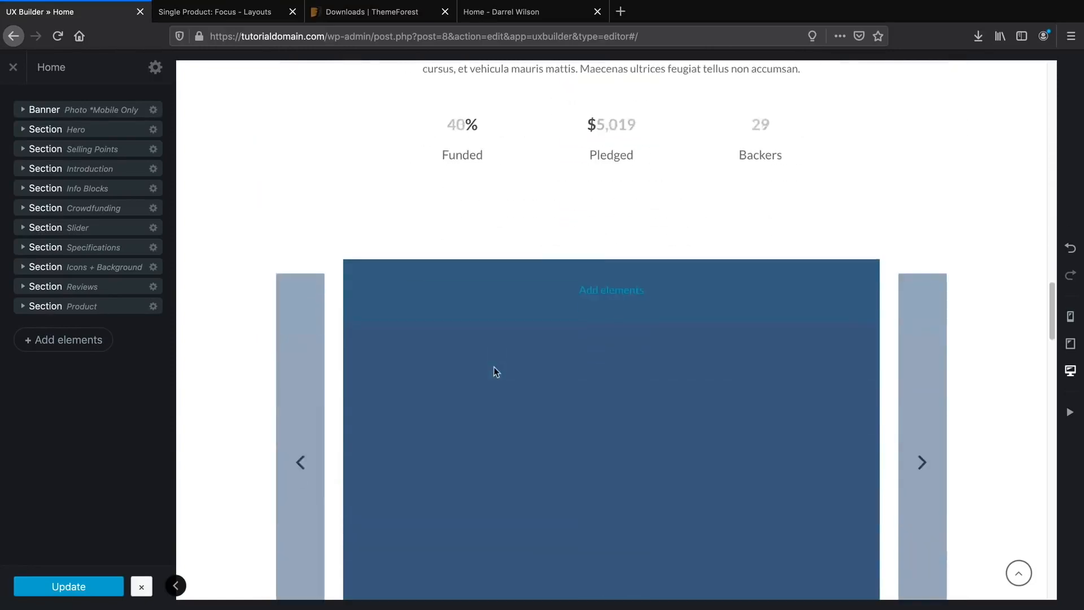
scroll(495, 371, down, 20)
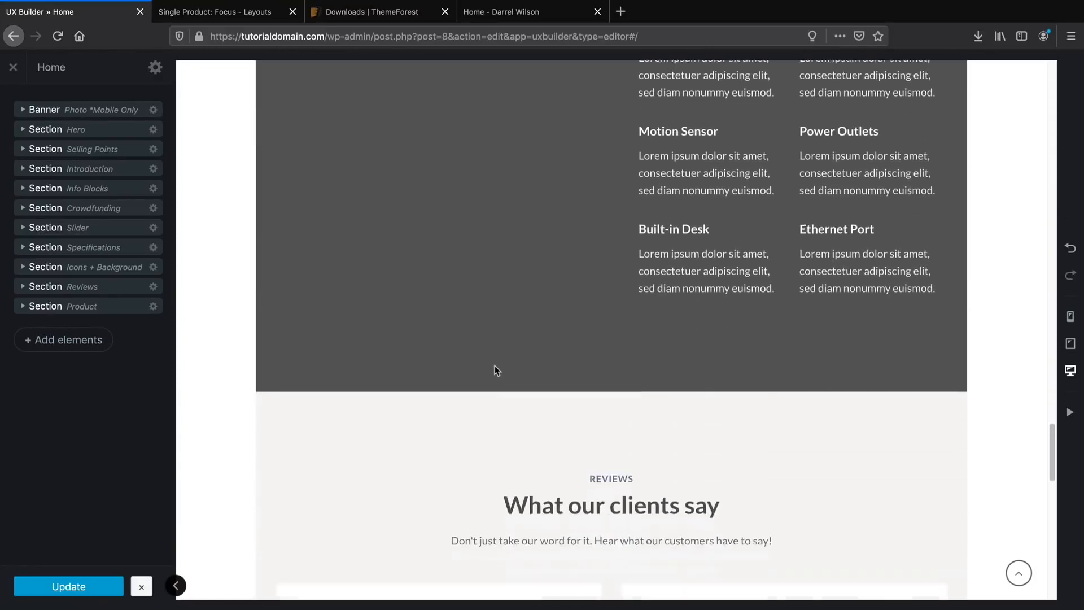
scroll(493, 374, down, 5)
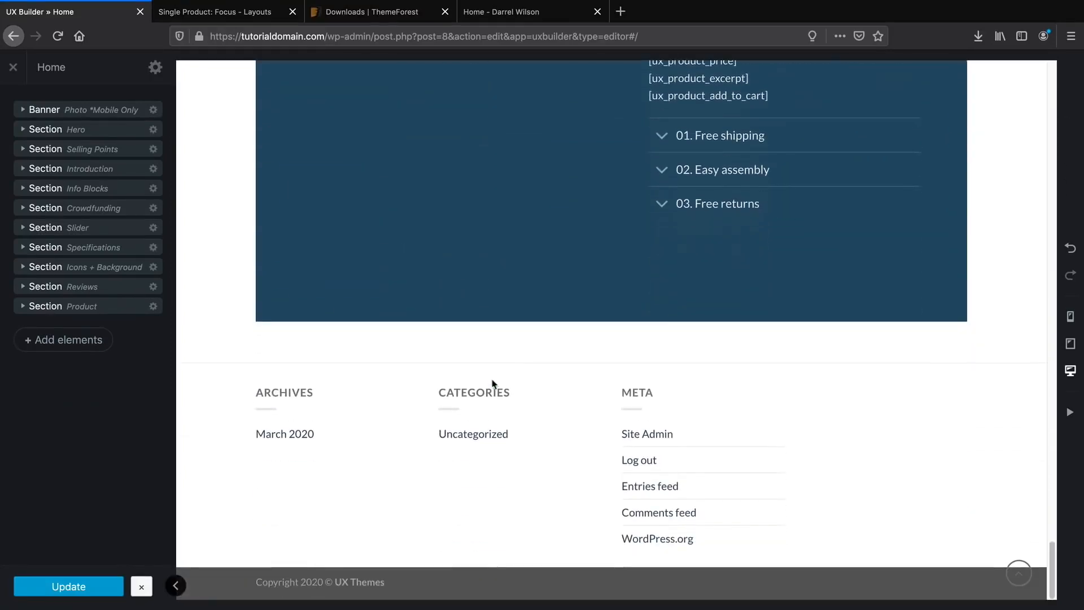
scroll(480, 398, up, 9)
scroll(446, 395, up, 20)
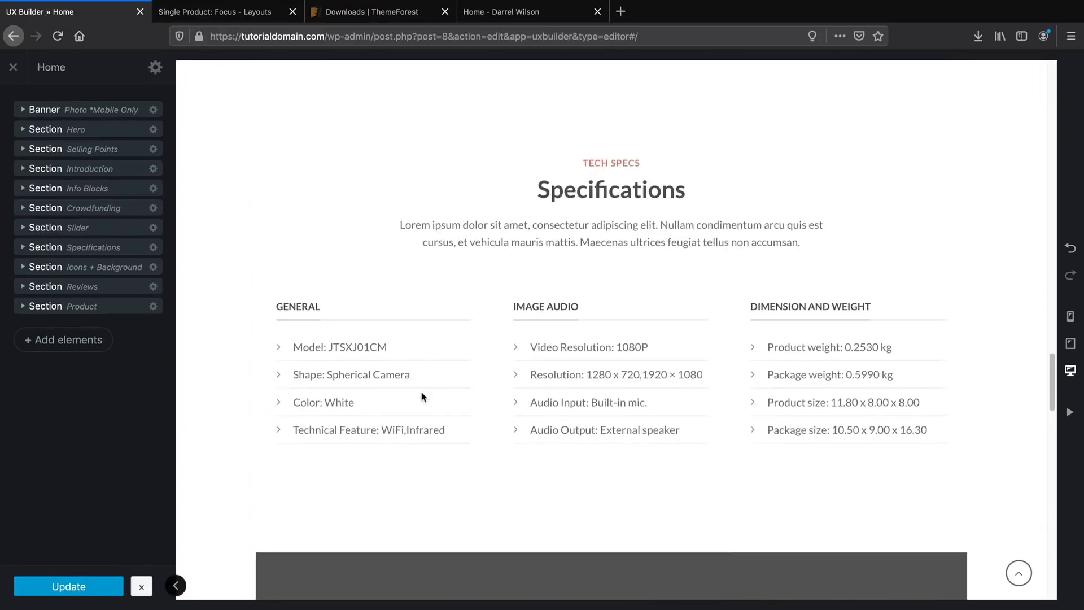
scroll(413, 394, up, 15)
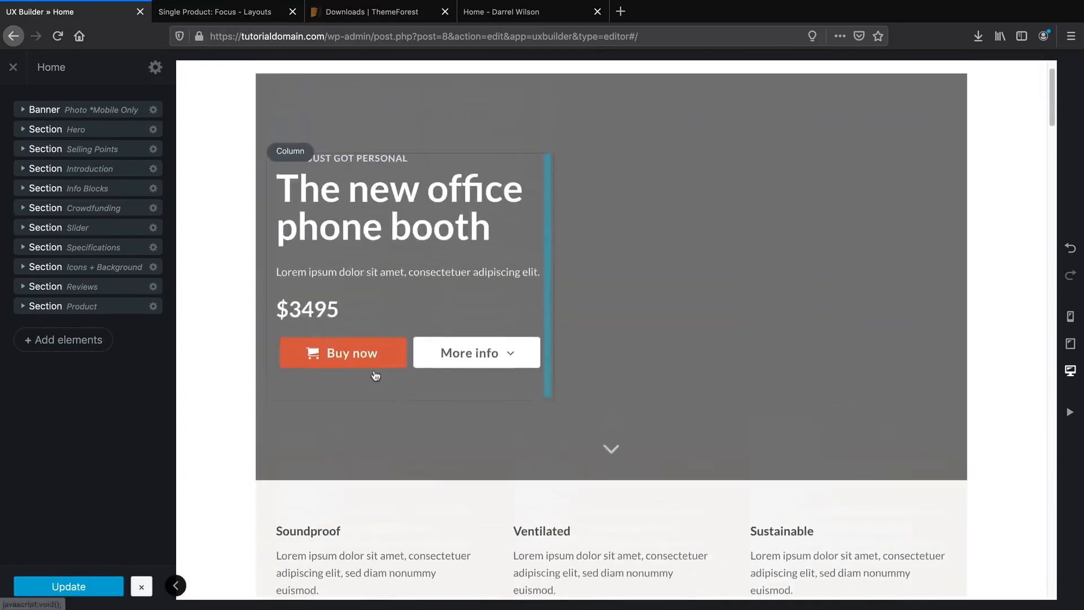
scroll(188, 187, down, 2)
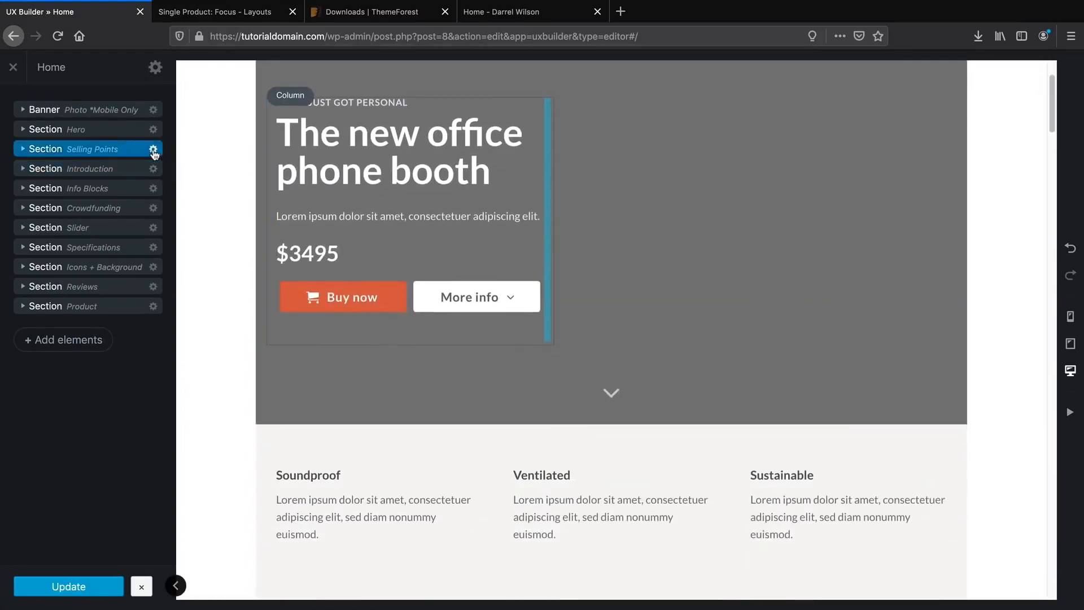
Delete the Selling Points, Introduction, Info Blocks, Crowdfunding and Slider sections.
click(153, 149)
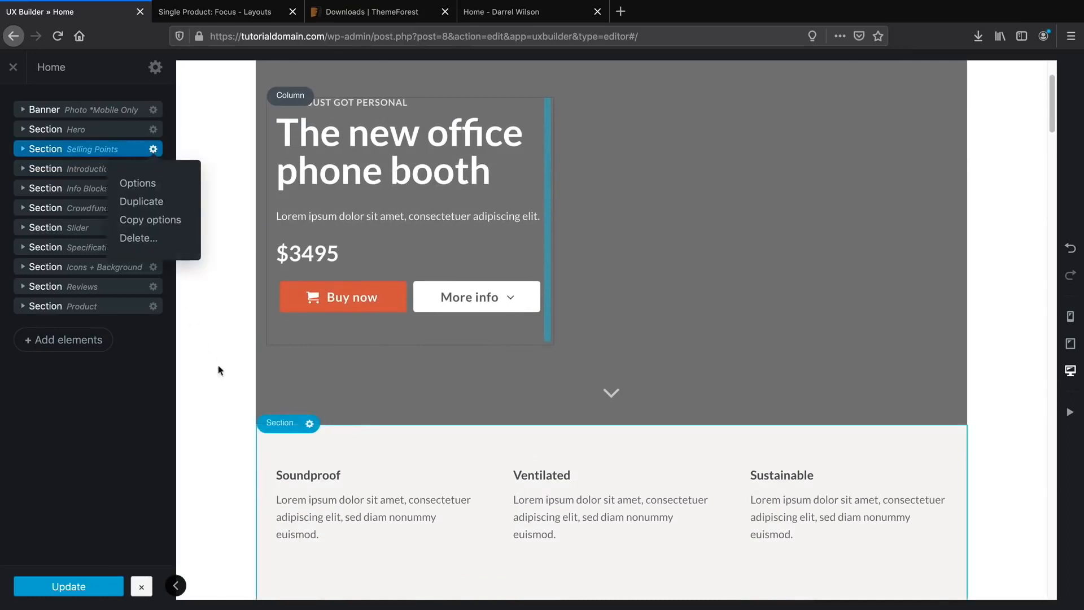
click(167, 247)
click(153, 149)
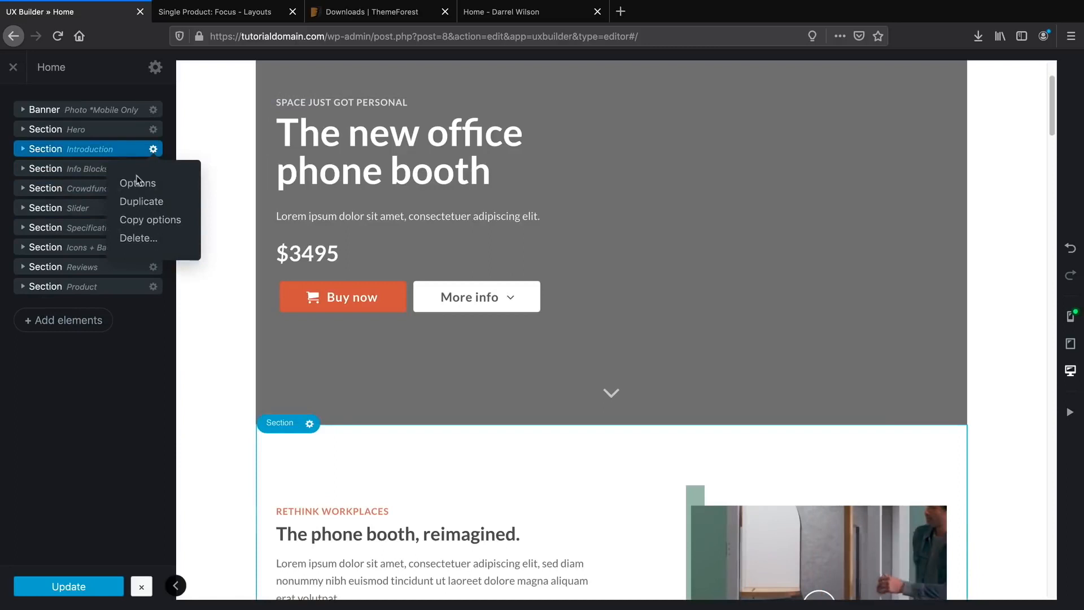
click(138, 238)
click(153, 150)
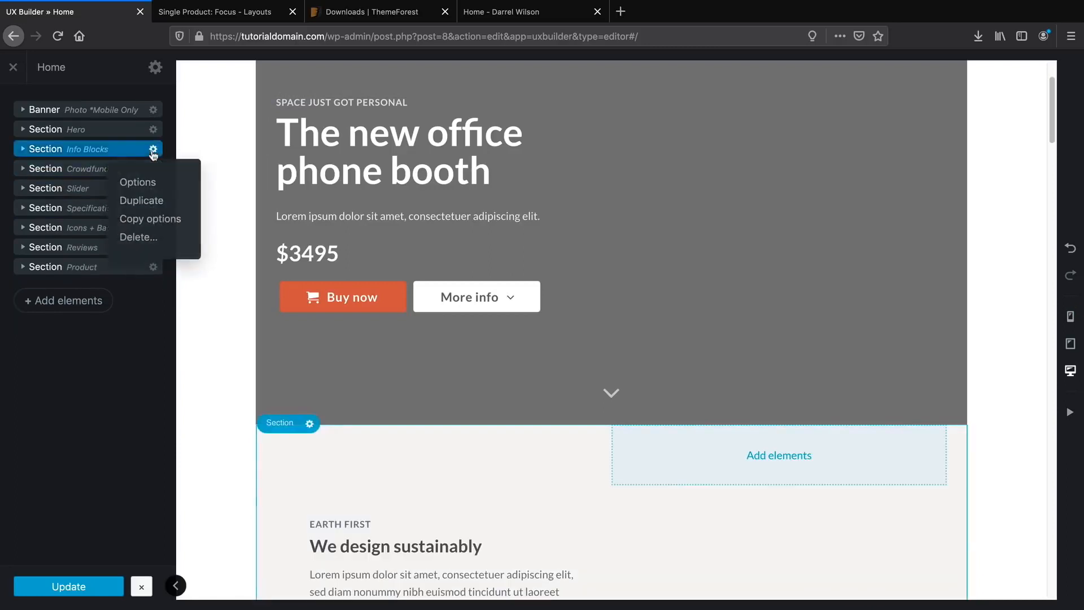
click(141, 238)
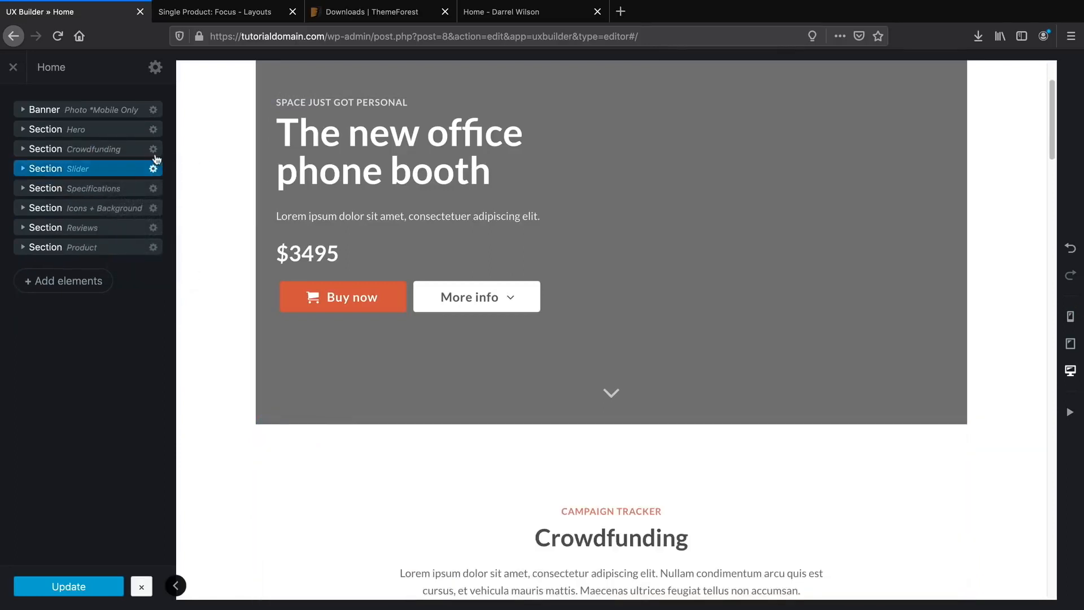
click(153, 149)
click(142, 238)
click(153, 149)
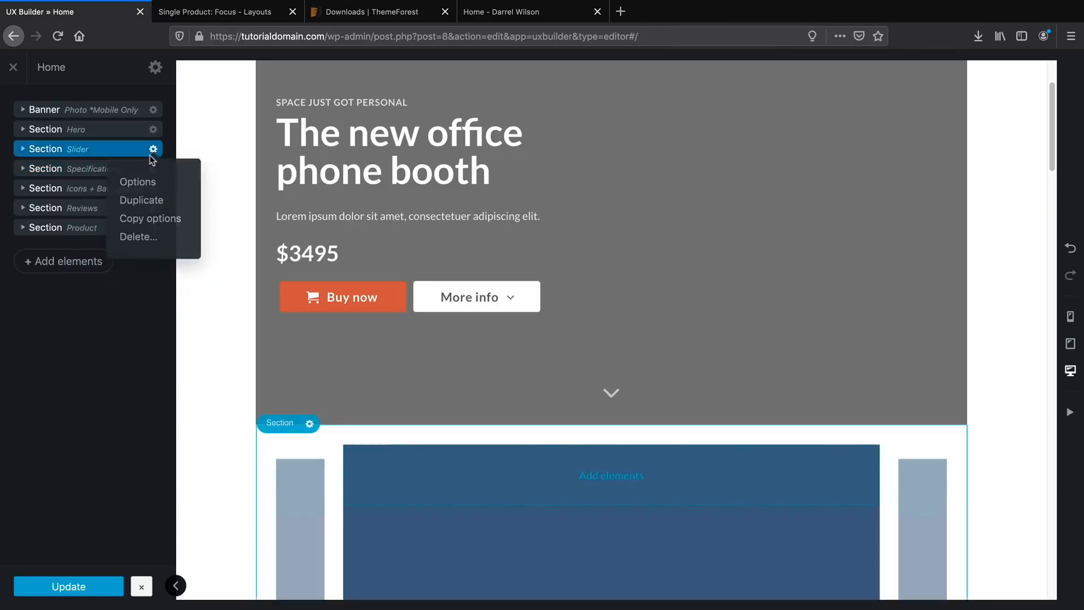
click(141, 238)
Delete the Specifications, Icons + Background, Reviews and Product sections.
click(153, 149)
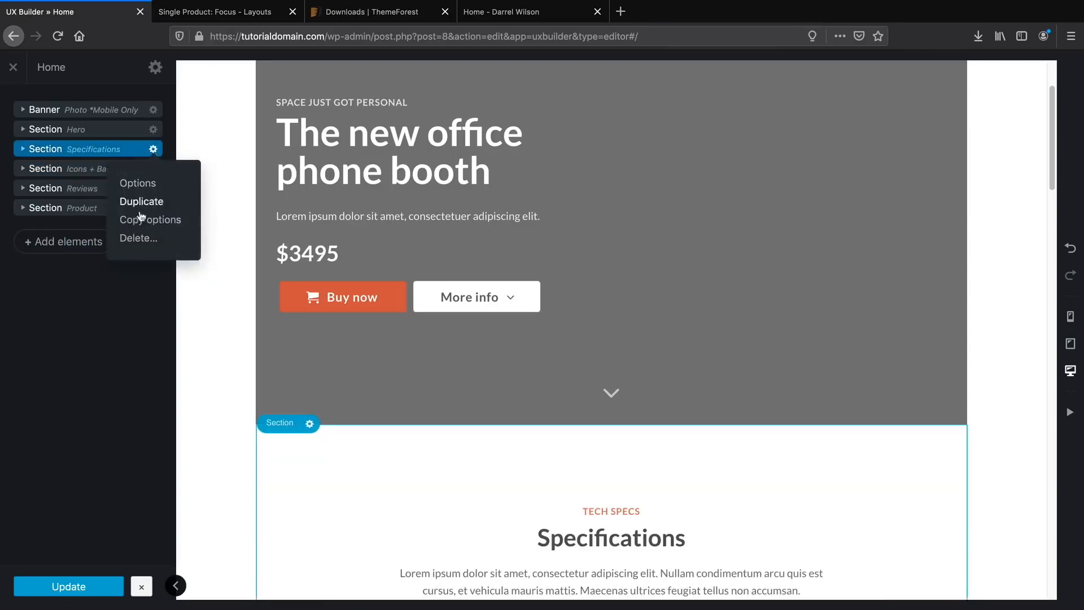
click(139, 238)
click(153, 149)
click(136, 238)
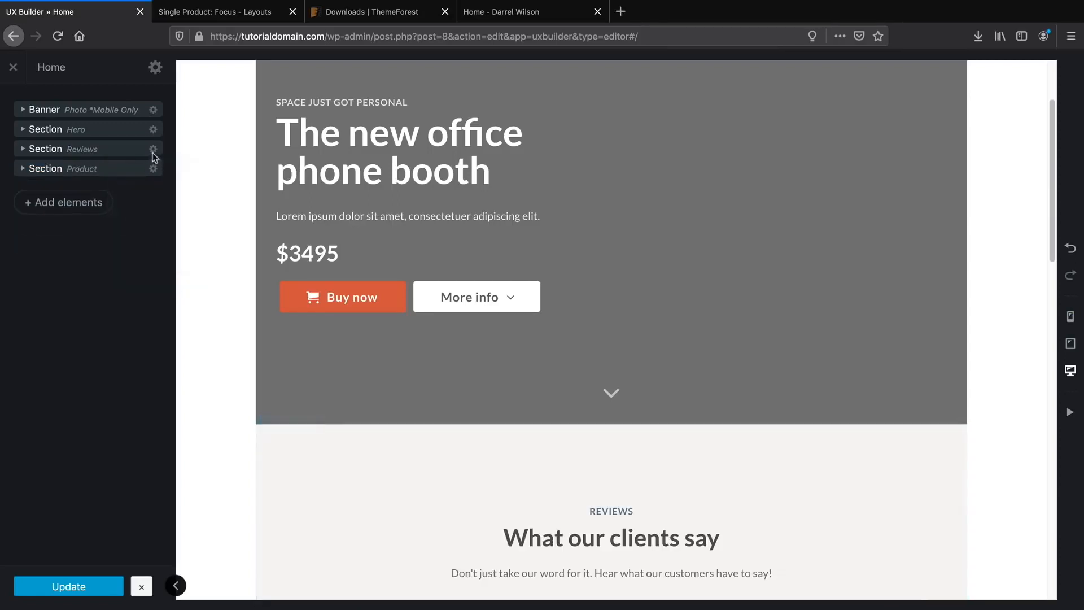
click(153, 148)
click(138, 238)
click(153, 149)
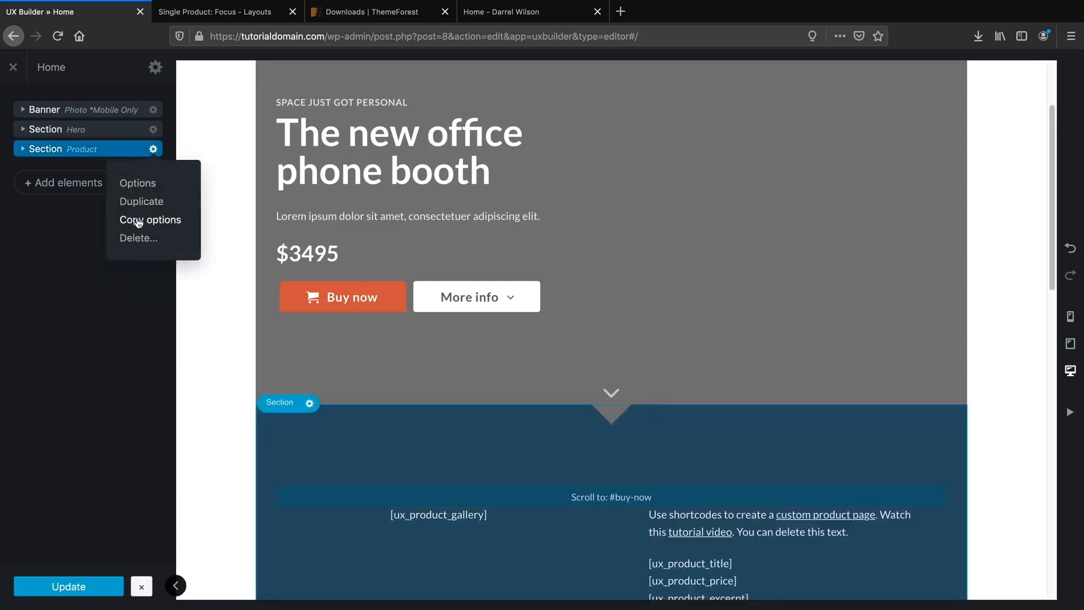
click(139, 238)
scroll(222, 278, up, 2)
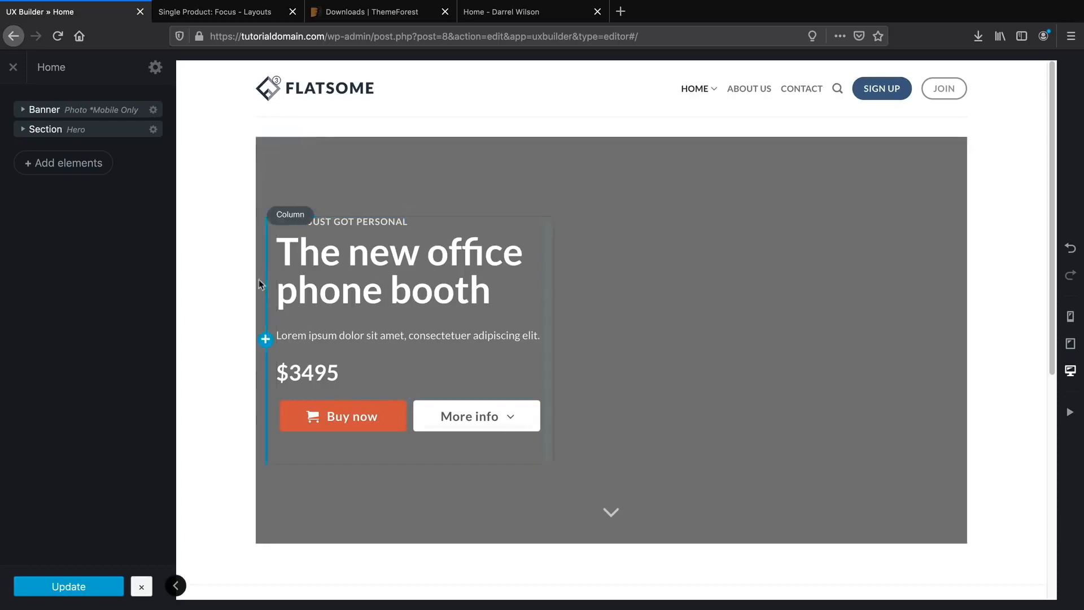
scroll(261, 304, down, 1)
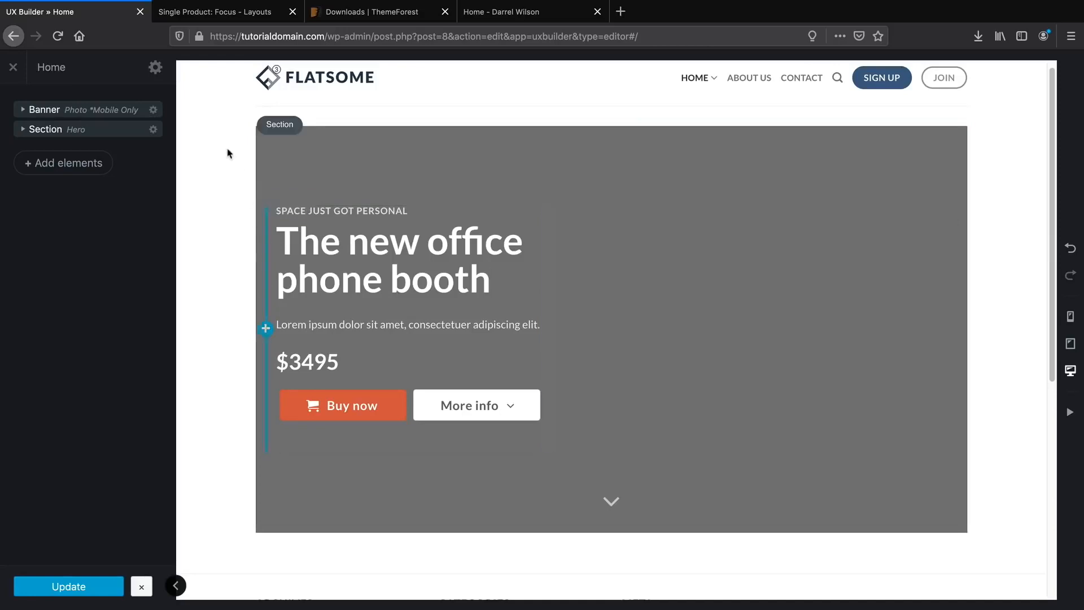
Set the Home page template to Page - Full Width and apply it.
click(155, 69)
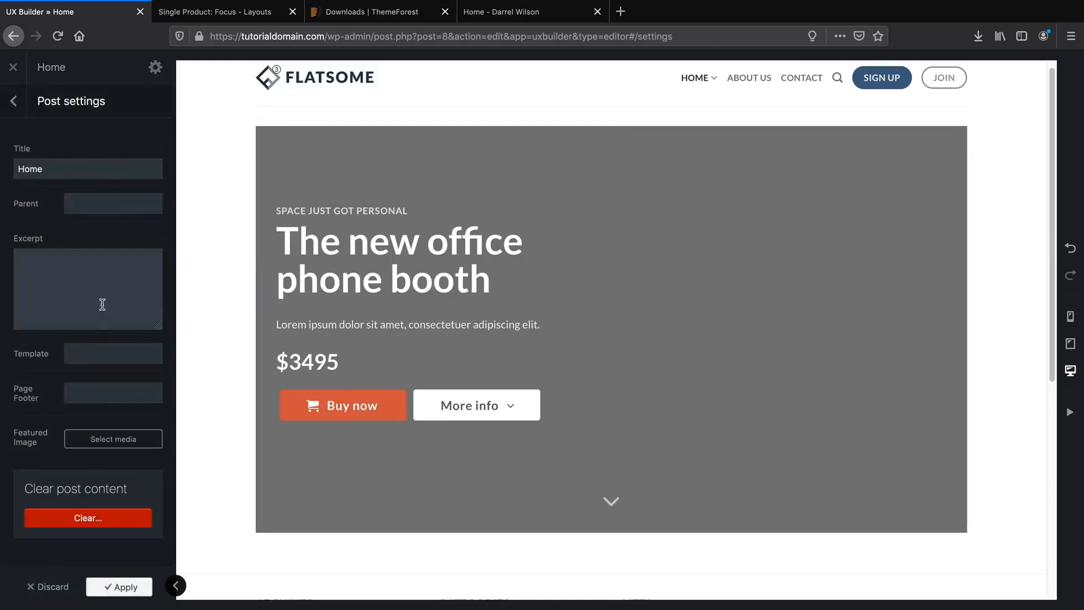
click(96, 355)
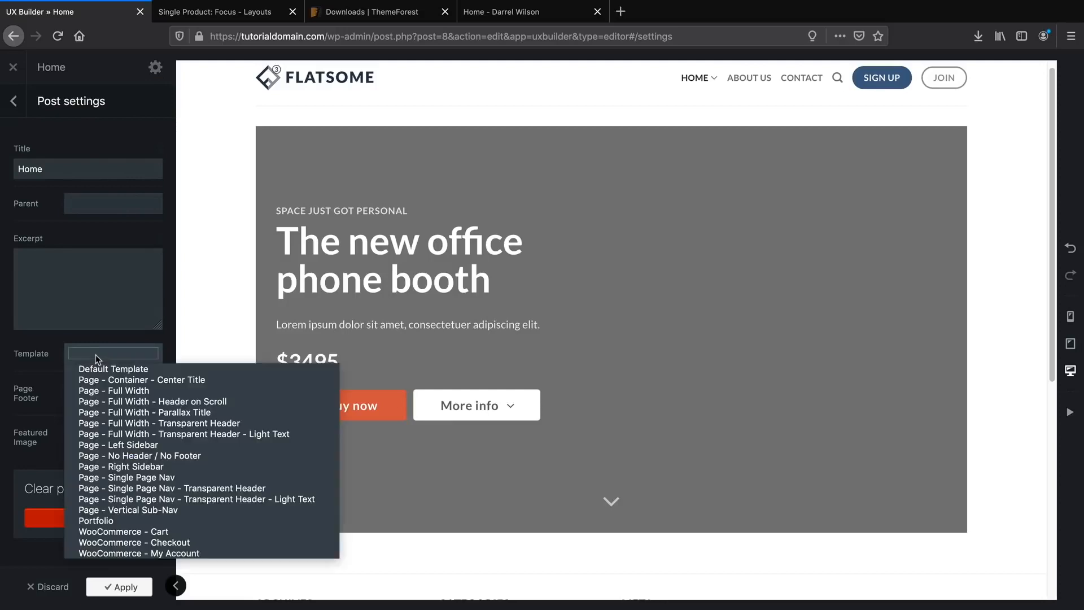
click(106, 391)
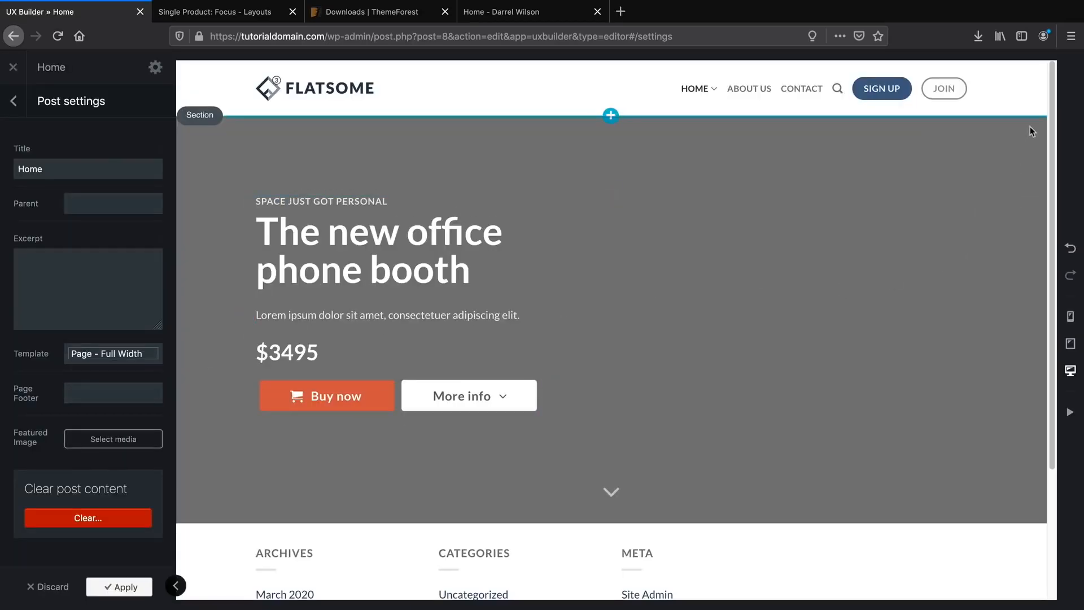
click(132, 590)
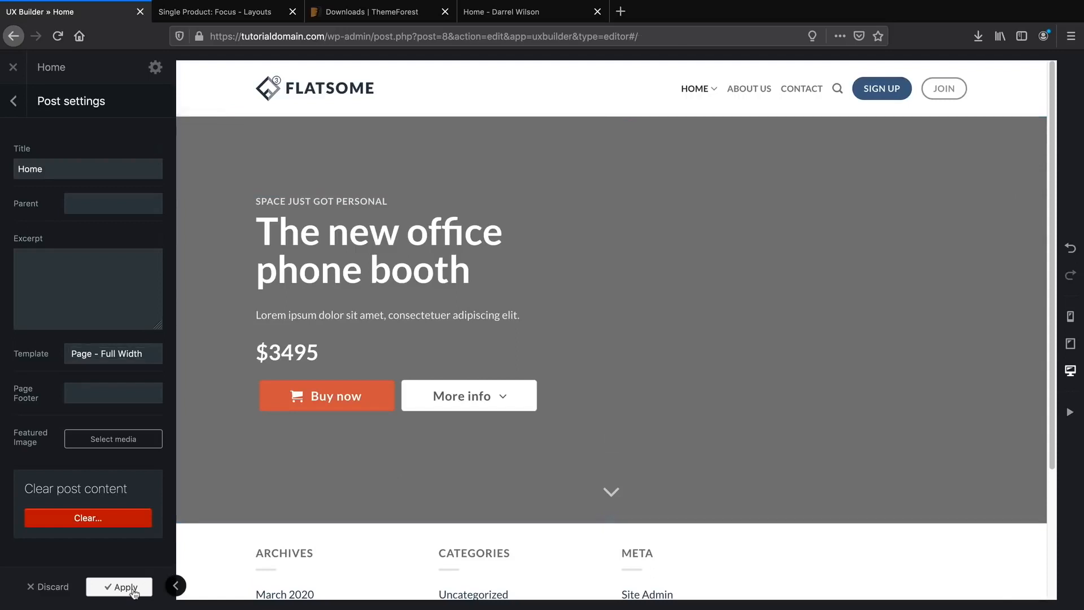
click(154, 69)
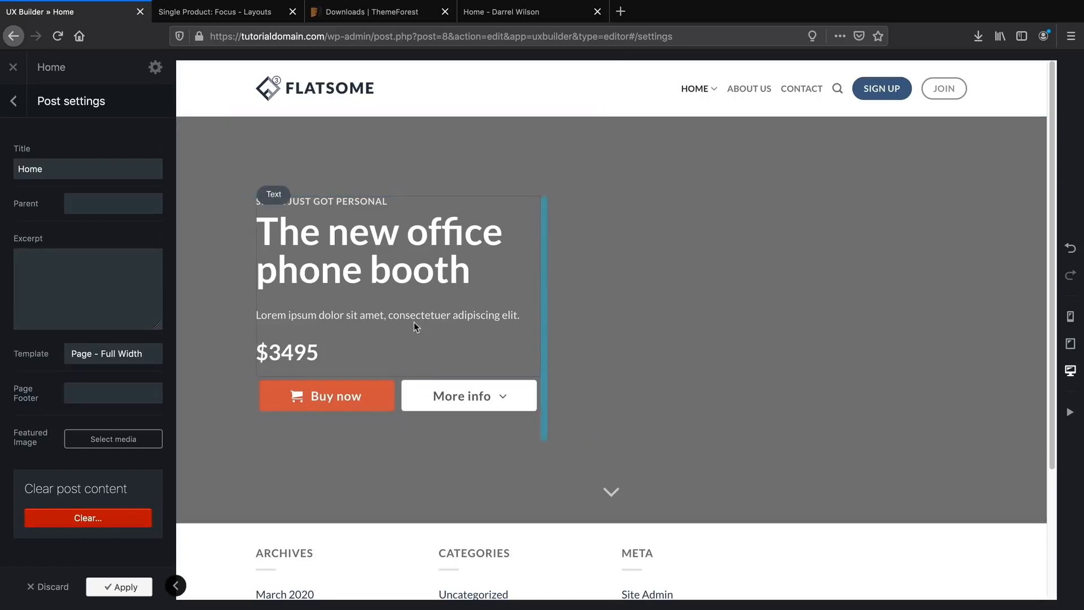
click(15, 100)
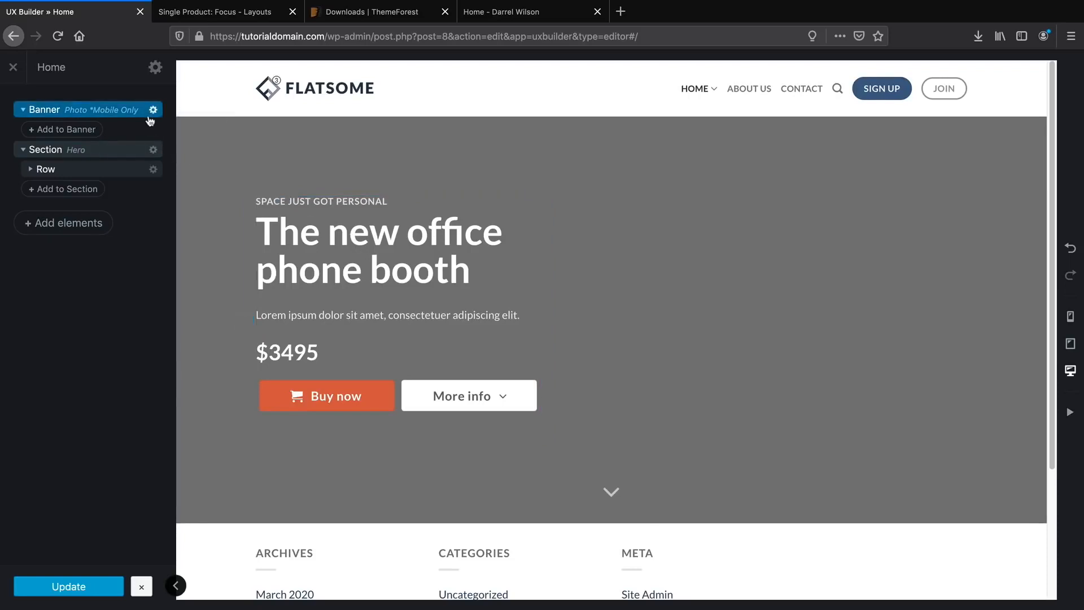
In the Hero section settings, try a blue overlay and a darker background, then cancel the colour change.
click(153, 151)
click(150, 184)
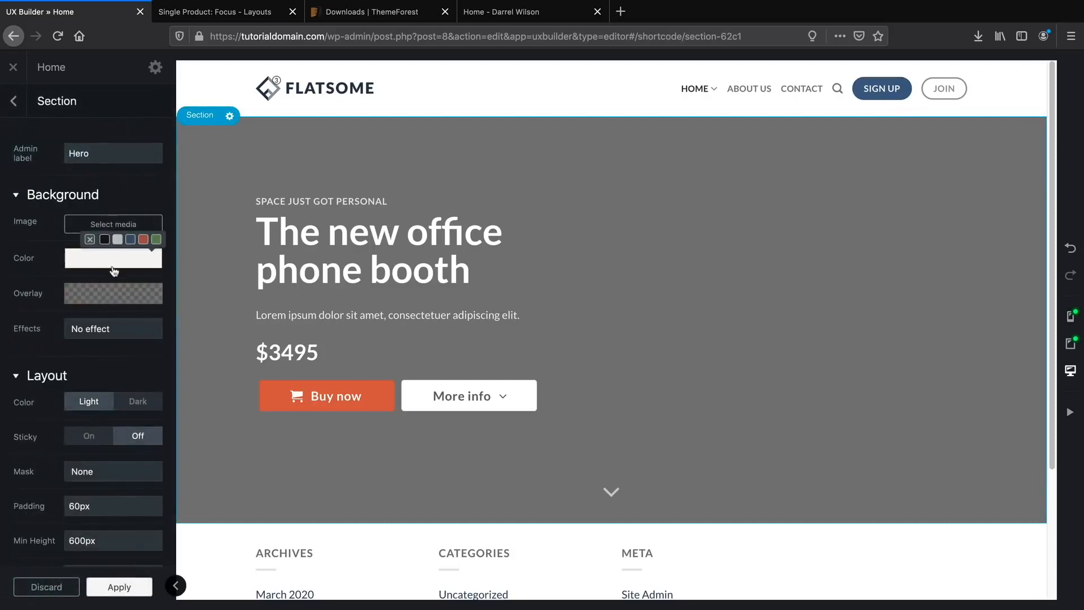
mouse_move(117, 293)
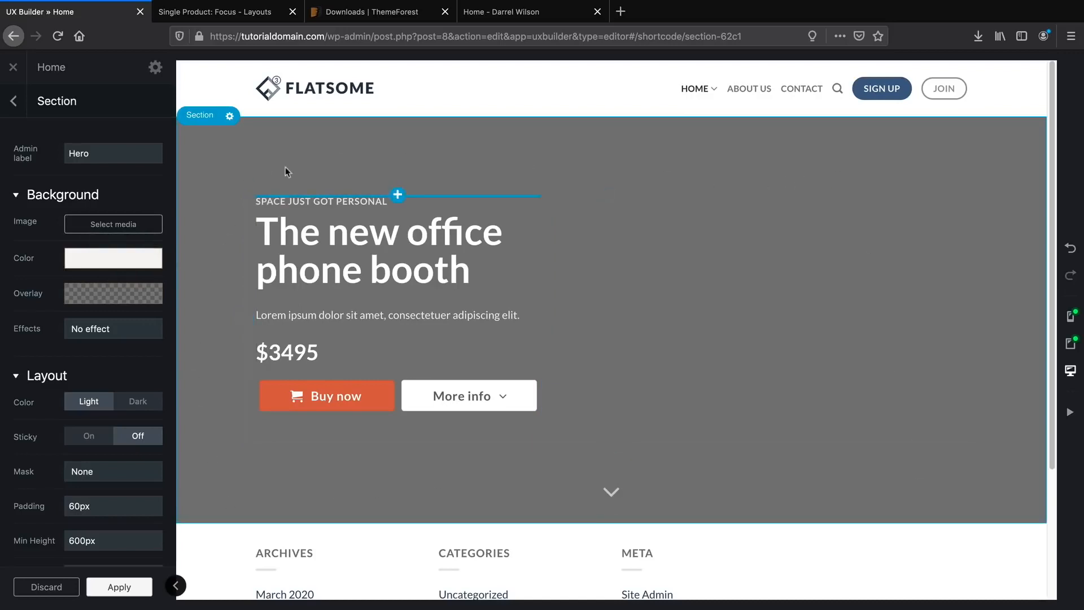
mouse_move(72, 298)
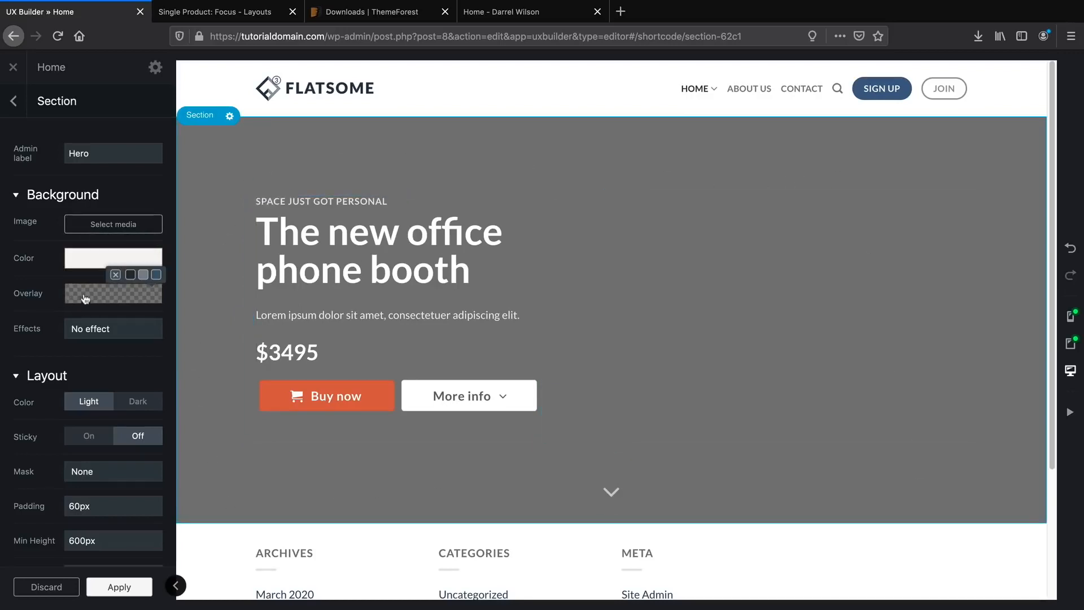
click(157, 274)
click(93, 258)
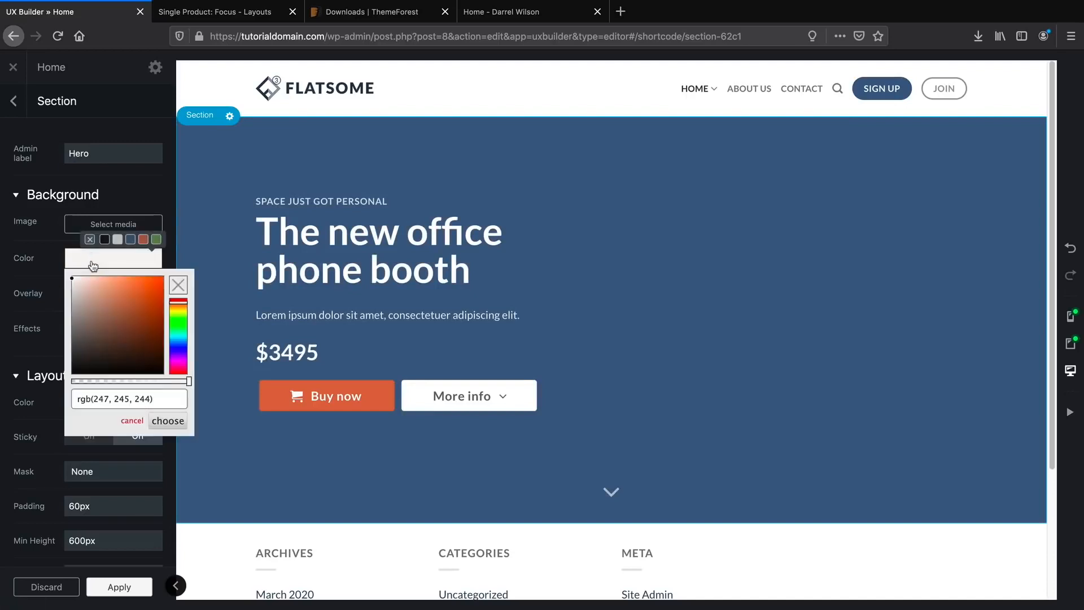
drag(102, 283, 149, 343)
click(131, 422)
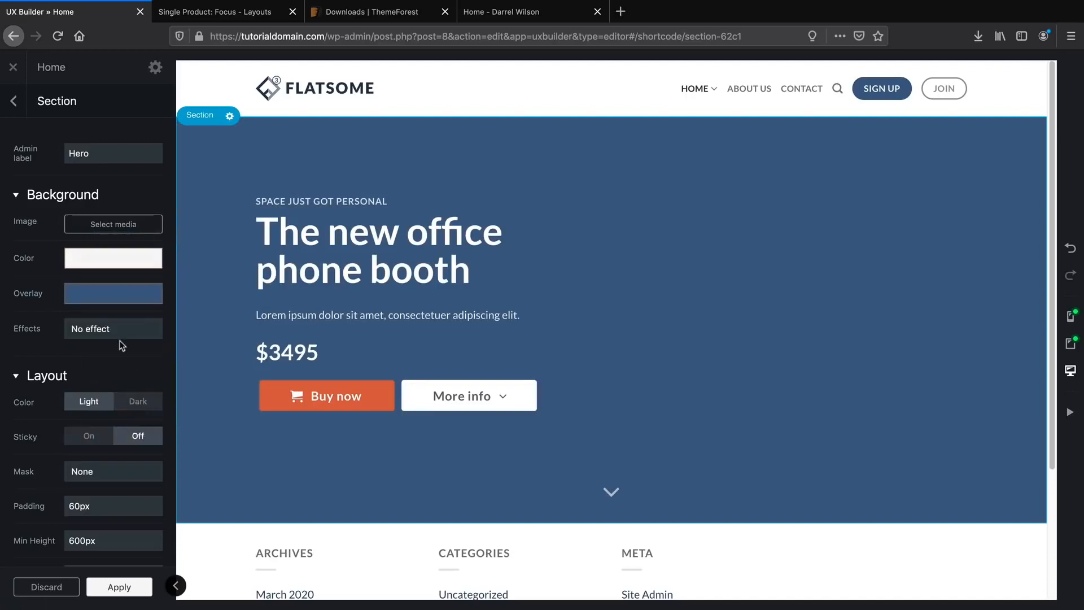
Clear the Hero overlay and set its background colour to black, rgb(0, 0, 0).
mouse_move(88, 301)
click(115, 275)
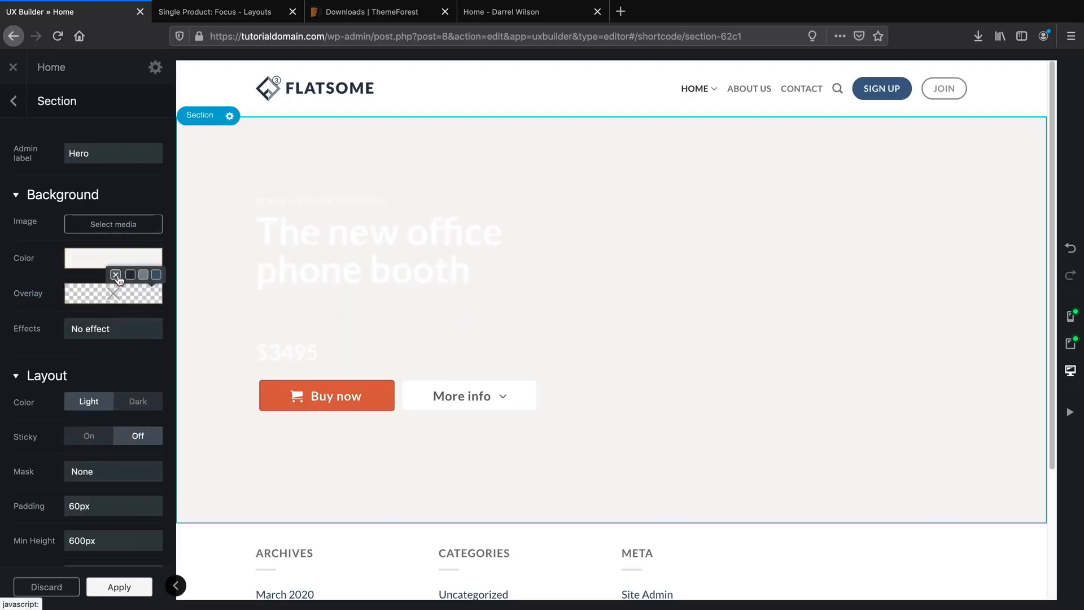
click(90, 263)
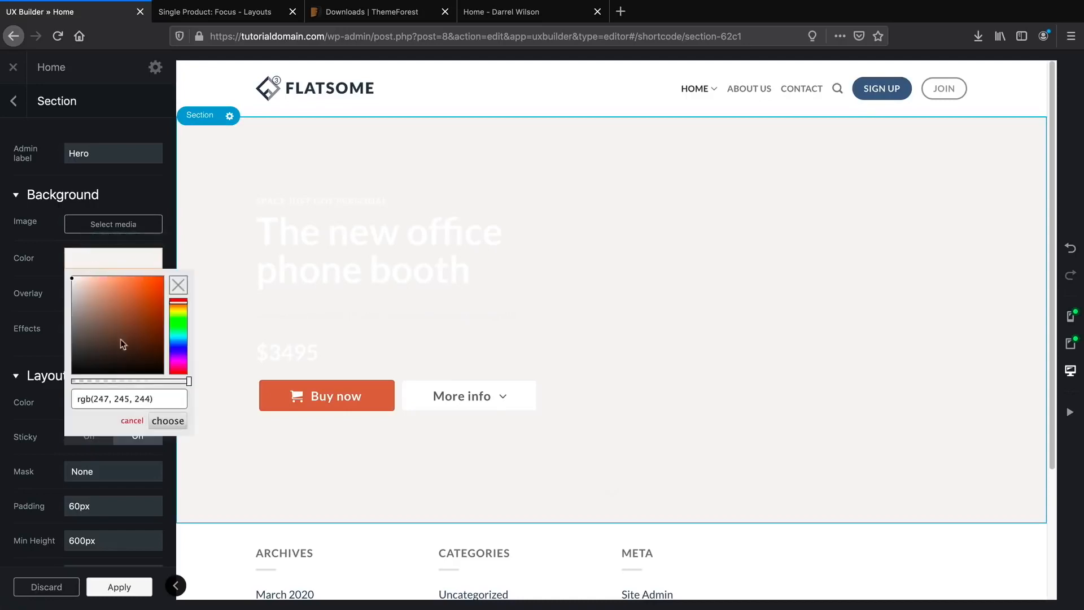
drag(122, 344, 160, 379)
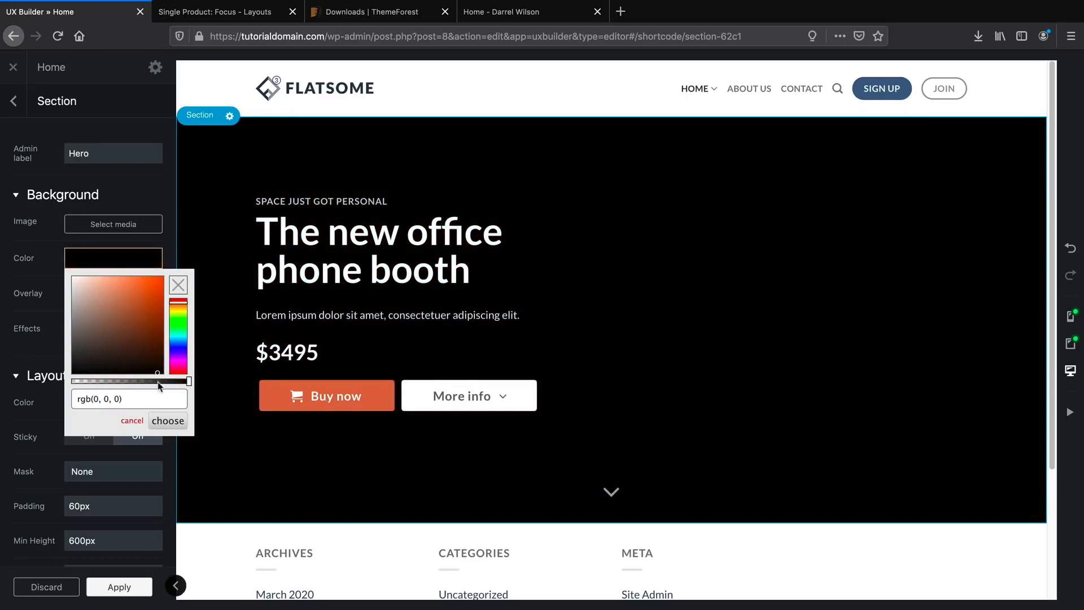
click(168, 422)
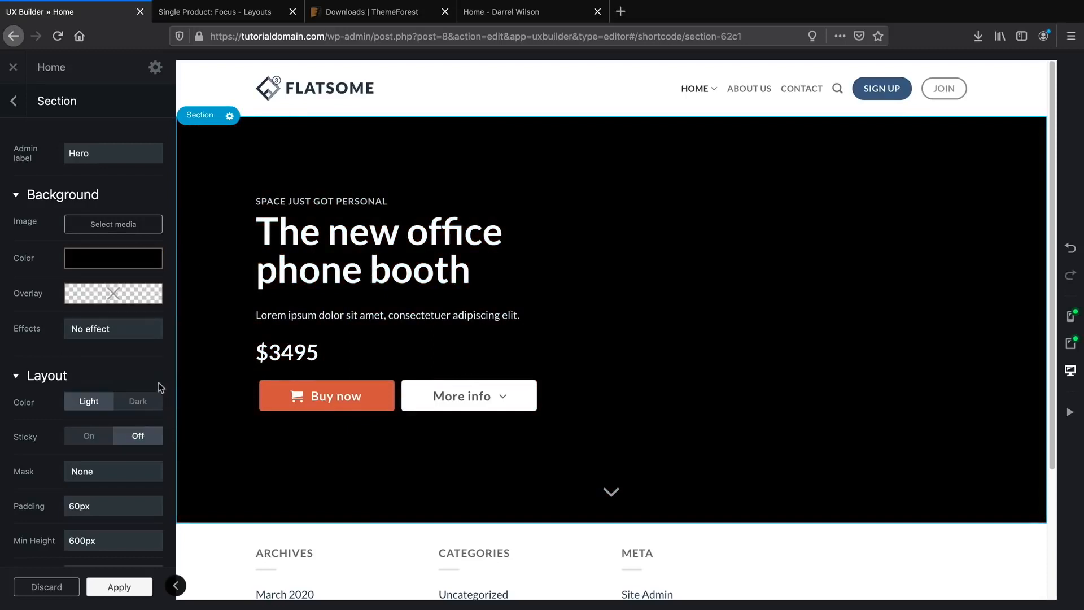
Upload all images from the Flatsome Images folder to the media library.
click(111, 225)
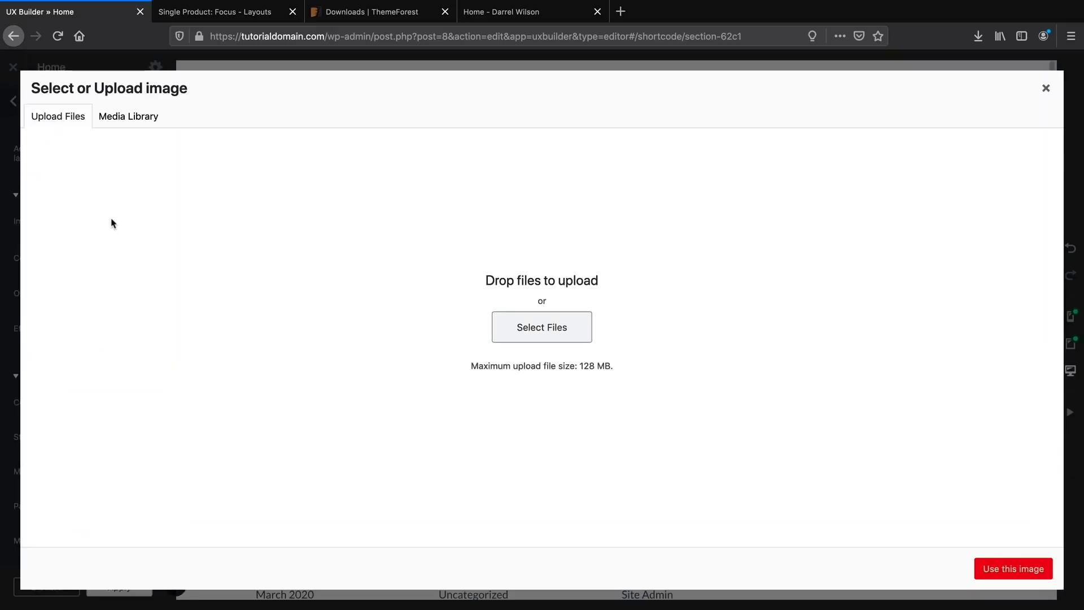
click(136, 120)
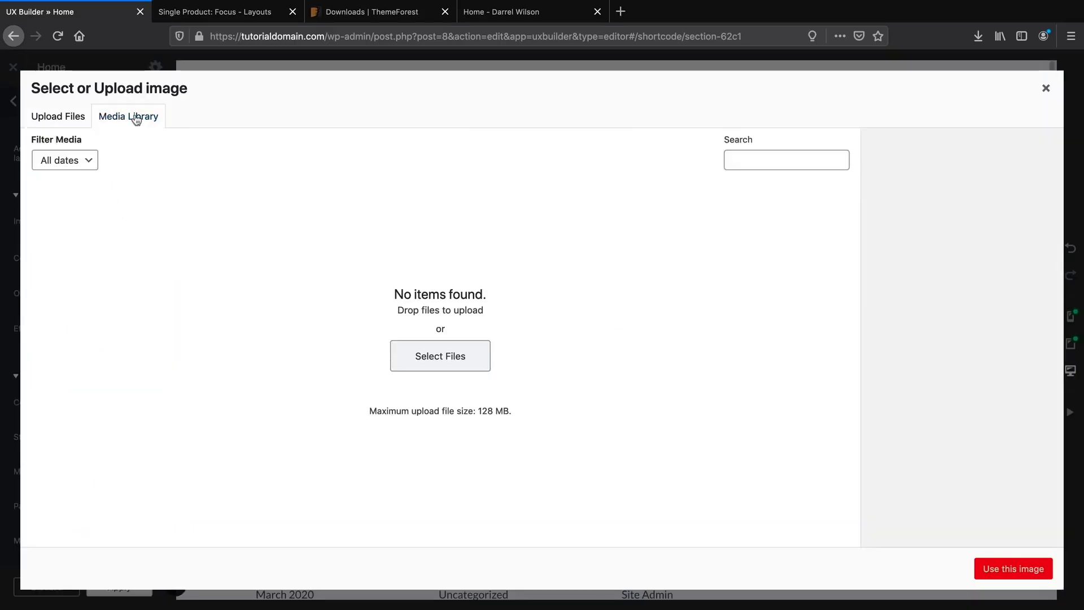
click(441, 357)
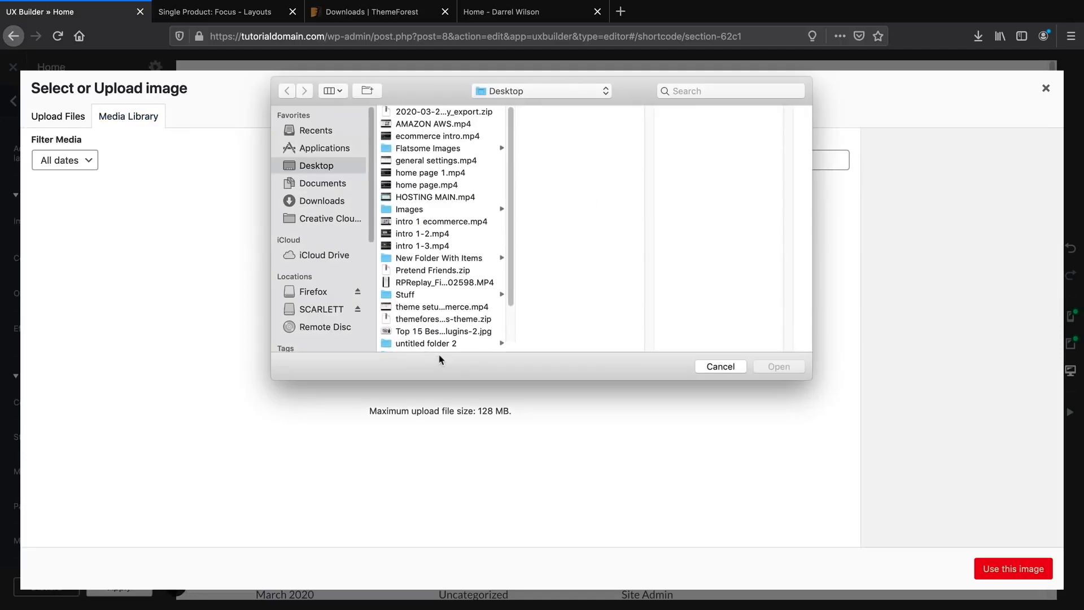
click(444, 150)
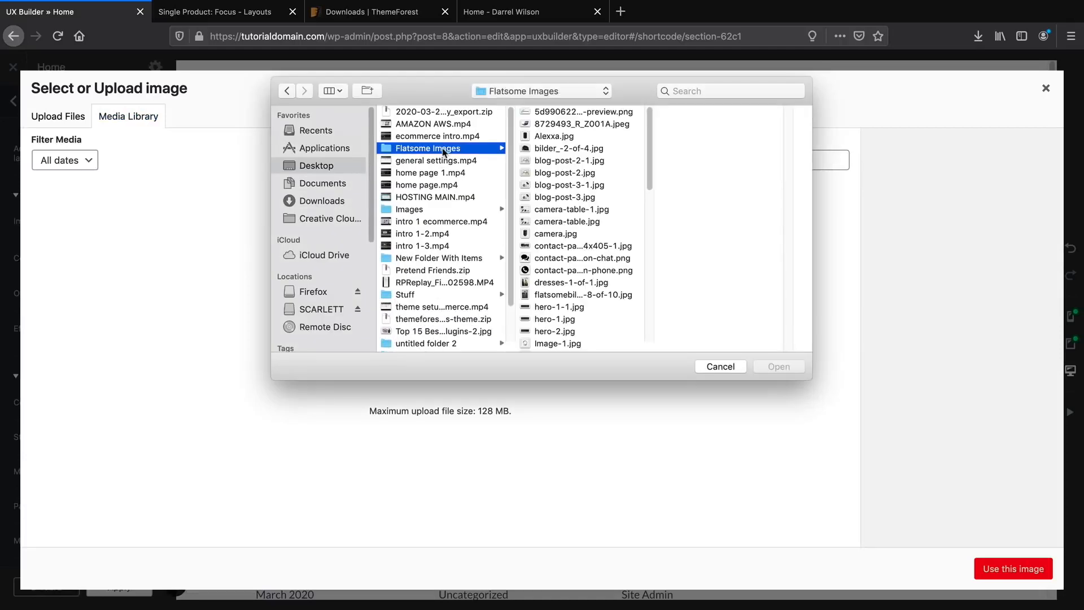
click(587, 112)
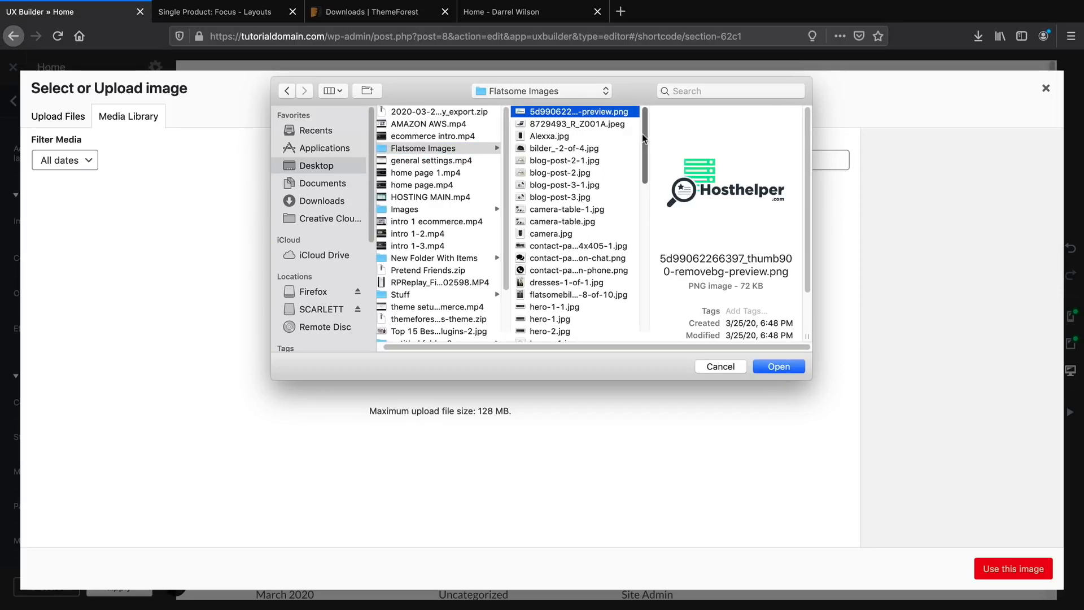
key(shift+Down)
key(shift+Down)
key(shift+Down)
key(shift+Down)
key(shift+Down)
key(shift+Down)
key(shift+Down)
key(shift+Down)
key(shift+Down)
key(shift+Down)
key(shift+Down)
key(shift+Down)
key(shift+Down)
key(shift+Down)
key(shift+Down)
key(shift+Down)
key(shift+Down)
key(shift+Down)
key(shift+Down)
key(shift+Down)
key(shift+Down)
key(shift+Down)
key(shift+Down)
key(shift+Down)
key(shift+Down)
key(shift+Down)
key(shift+Down)
key(shift+Down)
key(shift+Down)
key(shift+Down)
key(shift+Down)
key(shift+Down)
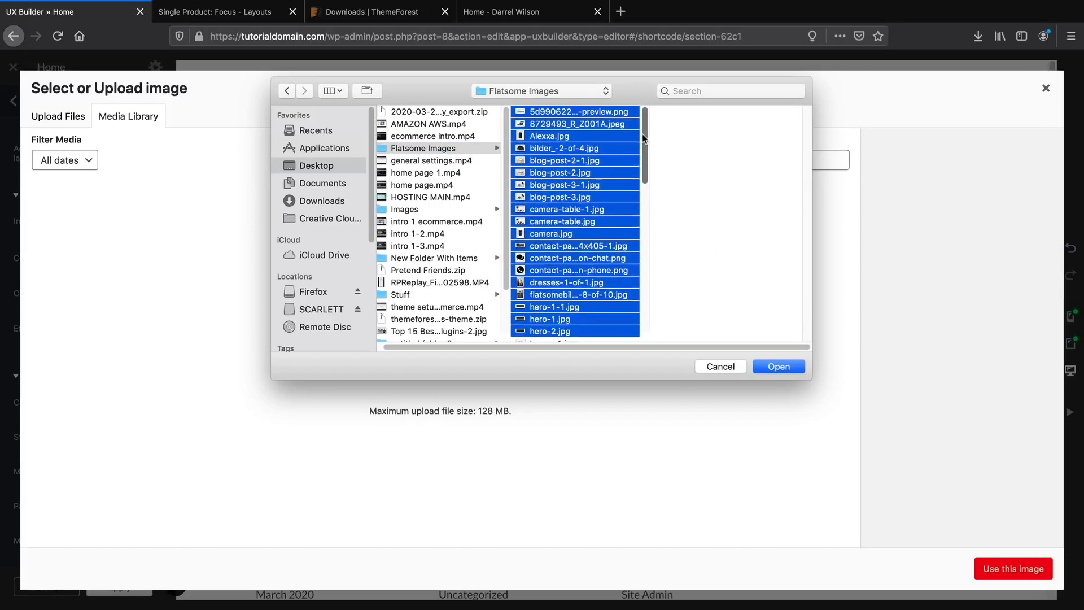
key(shift+Down)
key(shift+Down)
key(shift+Down)
key(shift+Down)
key(shift+Down)
key(shift+Down)
key(shift+Down)
key(shift+Down)
key(shift+Down)
key(shift+Down)
key(shift+Down)
key(shift+Down)
key(shift+Down)
key(shift+Down)
key(shift+Down)
key(shift+Down)
key(shift+Down)
key(shift+Down)
key(shift+Down)
key(shift+Down)
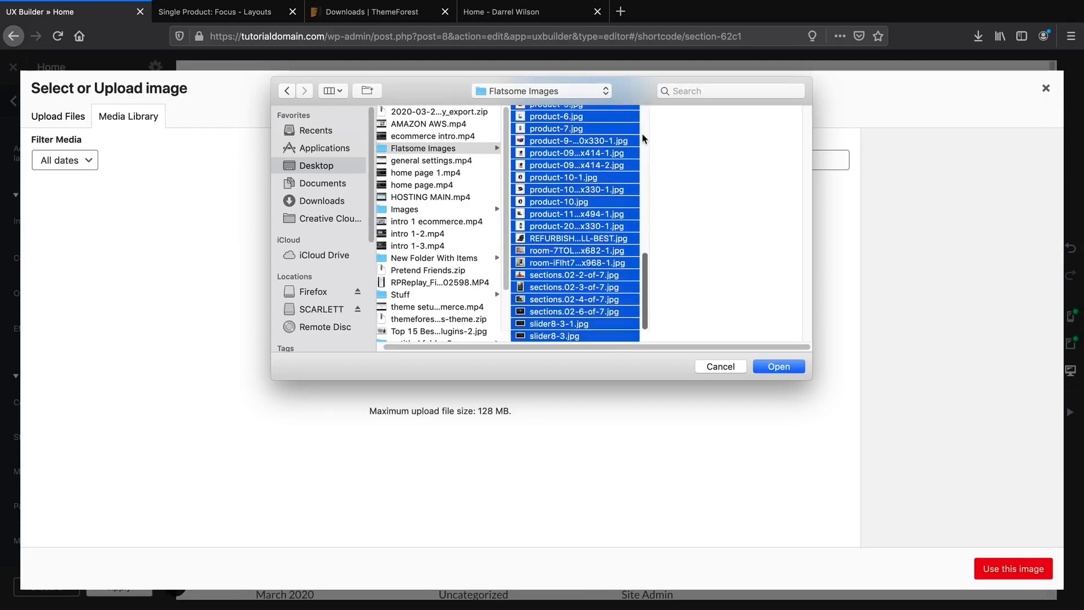
click(786, 371)
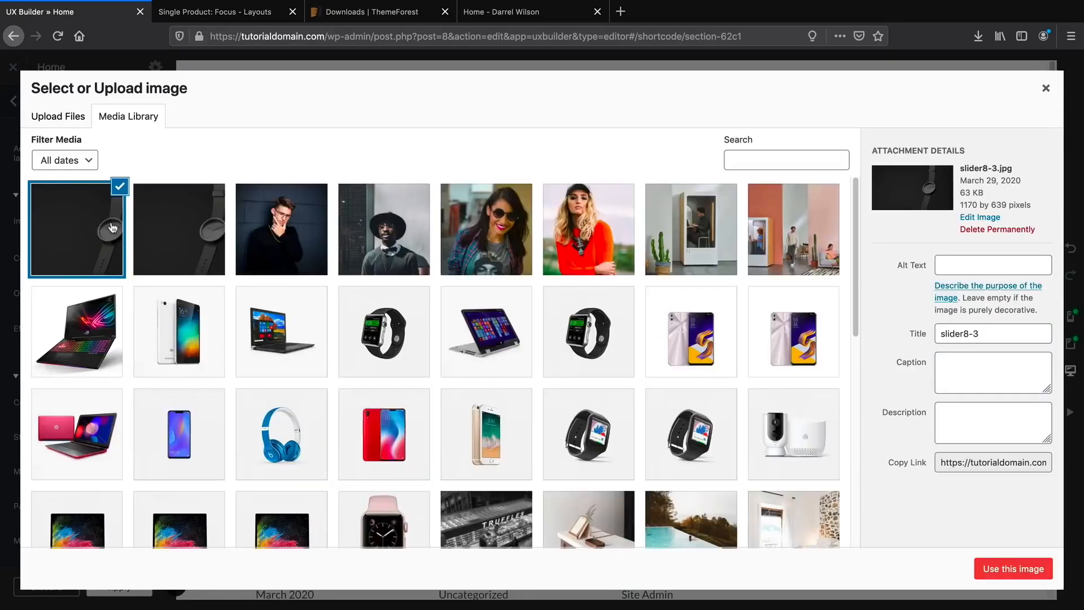
Use slider8-3-1.jpg, the dark watch photo, as the Hero background image.
click(184, 230)
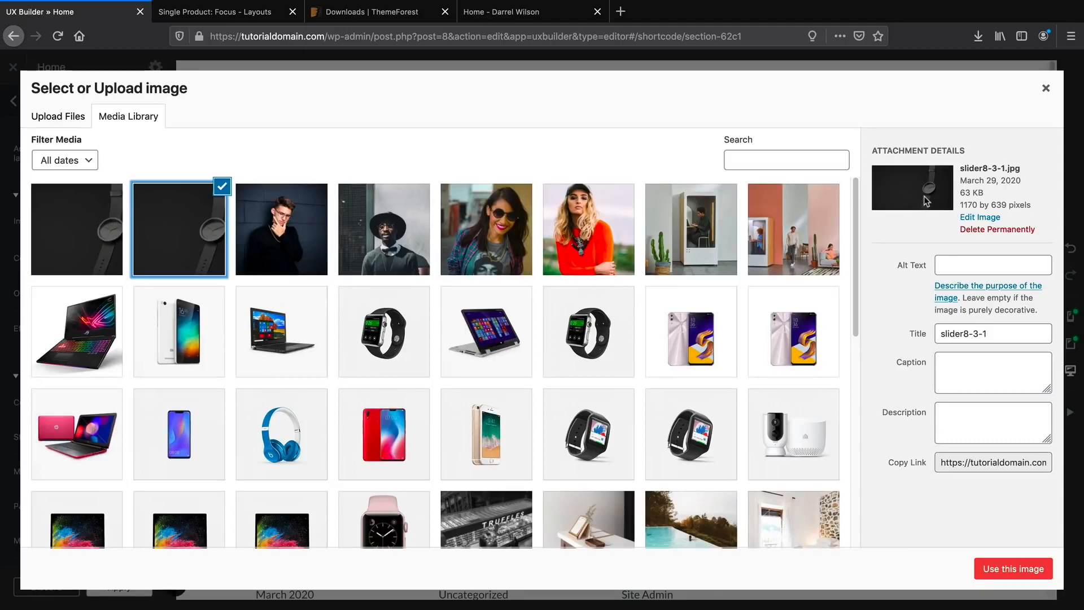
click(1011, 570)
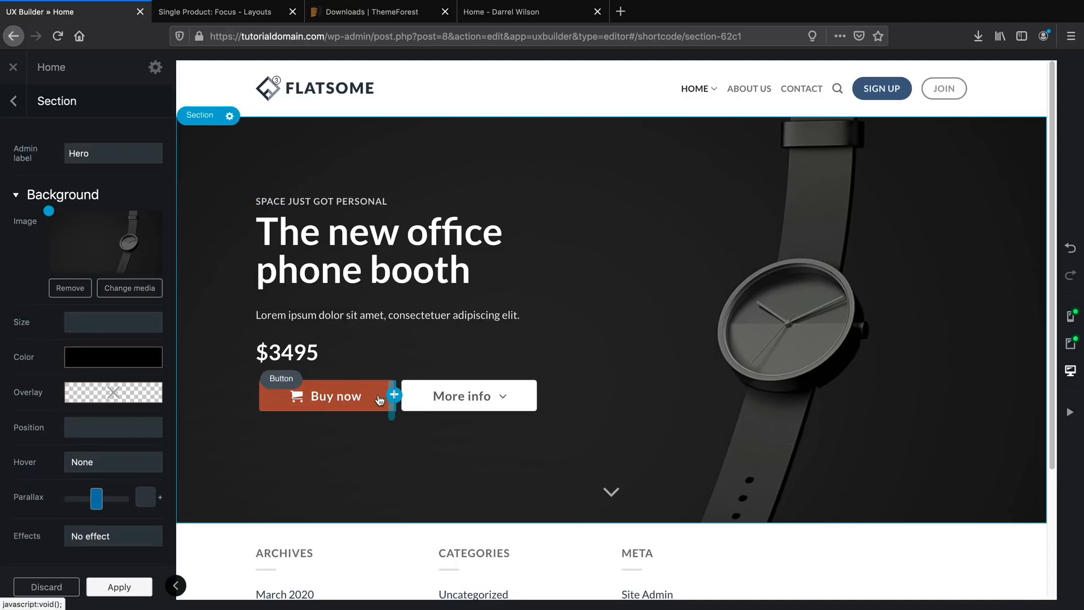
click(343, 395)
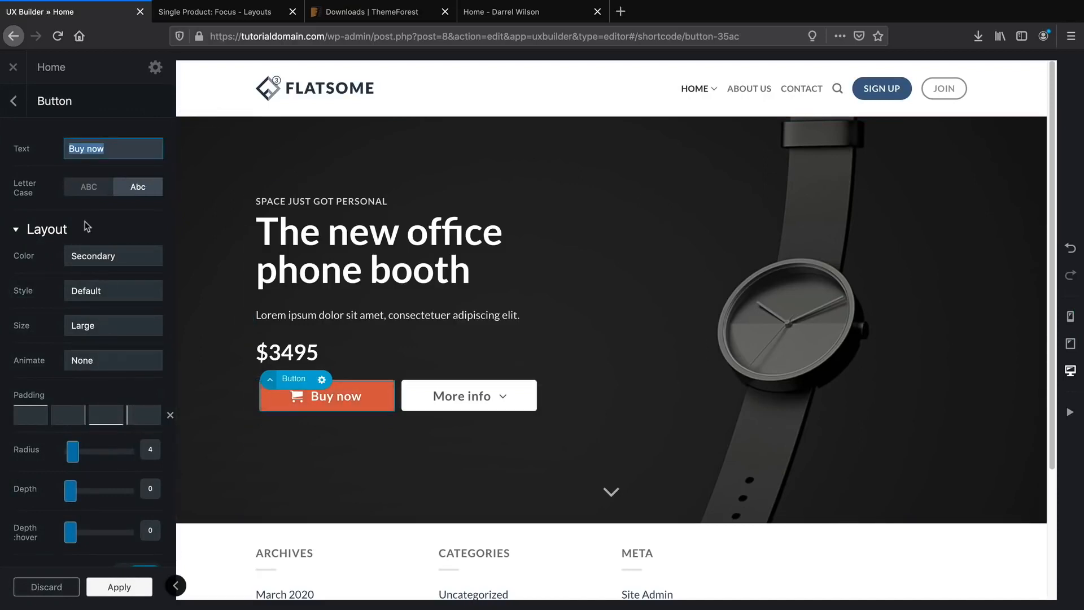
Try an uppercase label and the Primary, Alert and Success colours on Buy now, keeping orange Secondary.
click(92, 192)
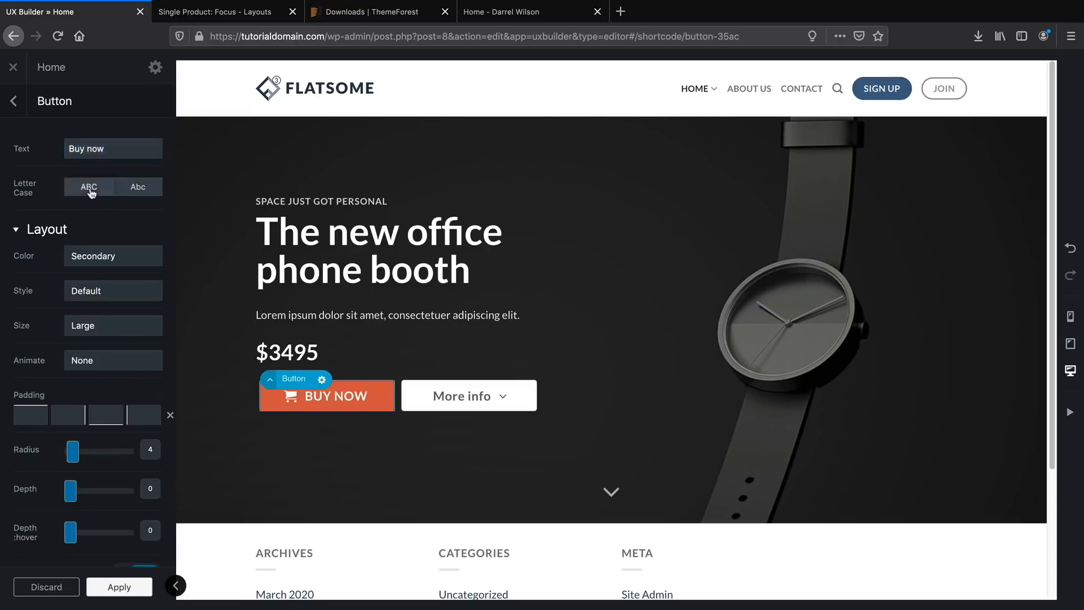
click(136, 187)
click(125, 256)
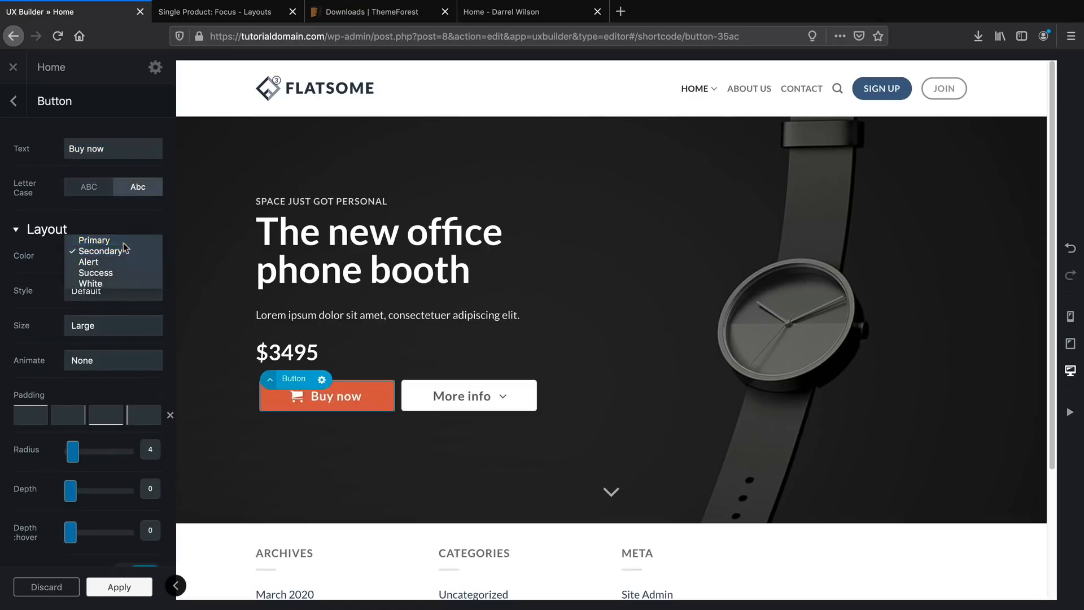
click(124, 240)
click(121, 258)
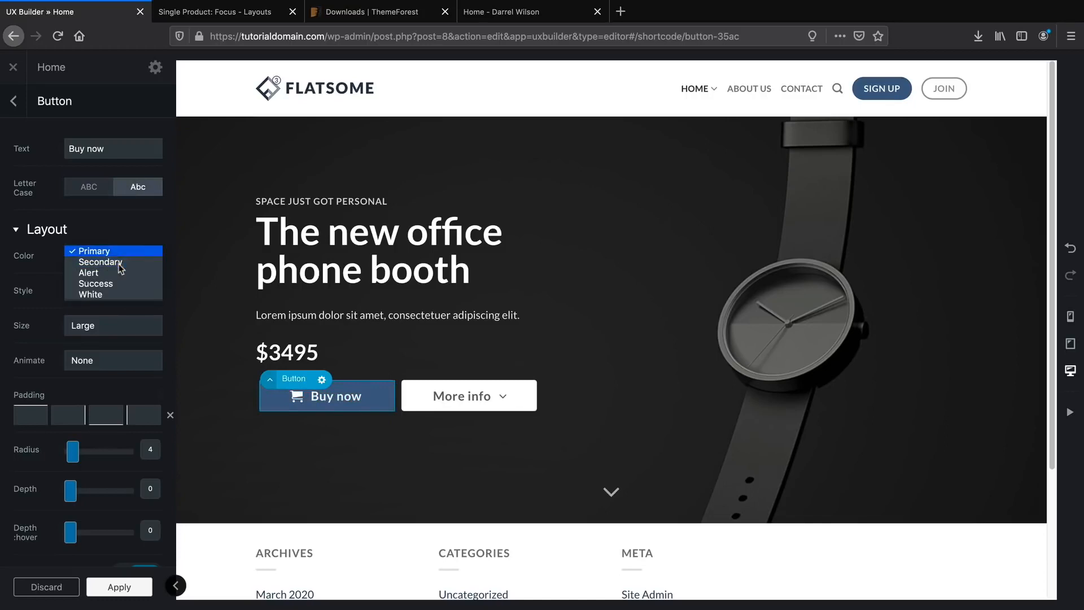
click(120, 261)
click(121, 263)
click(119, 263)
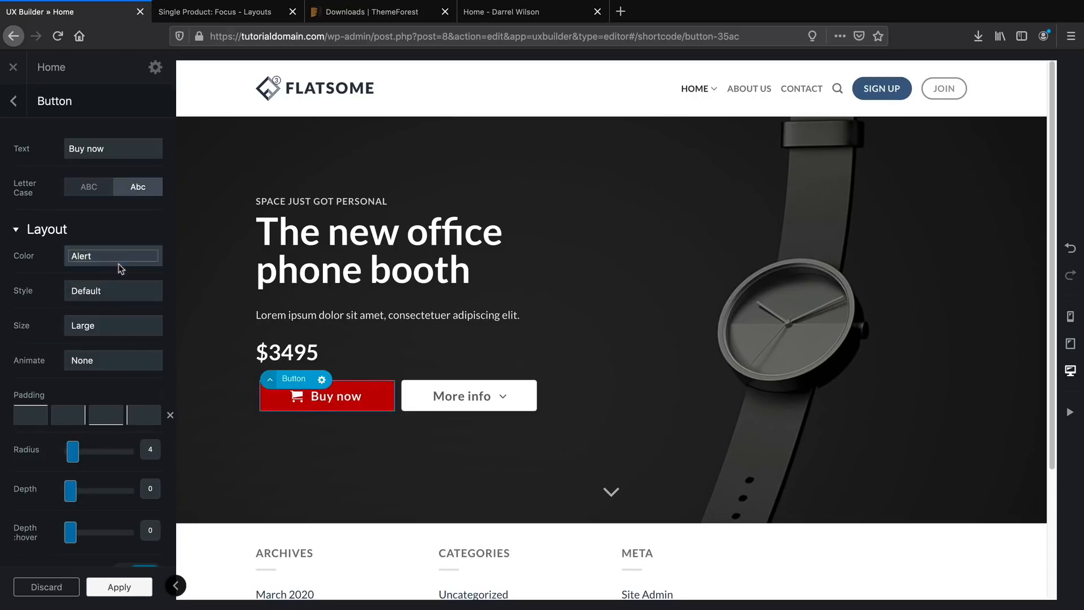
click(122, 261)
click(123, 266)
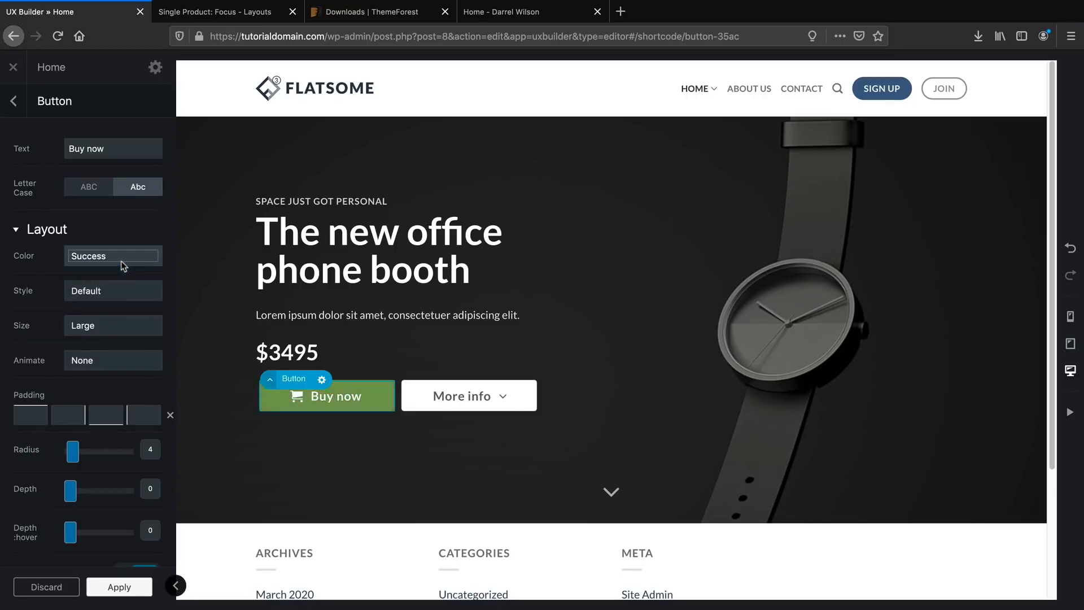
click(124, 264)
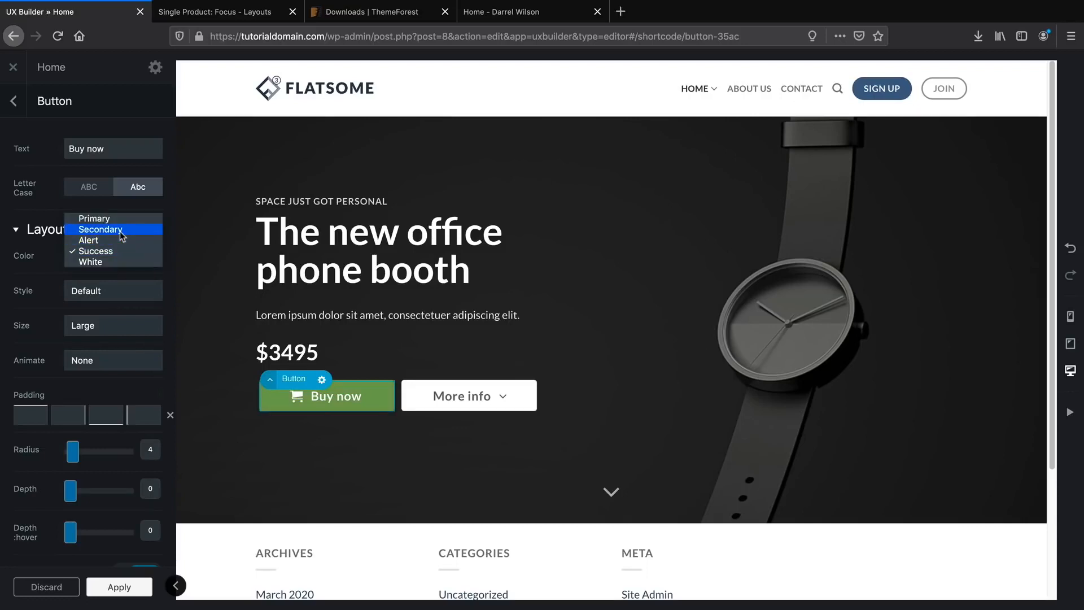
click(121, 232)
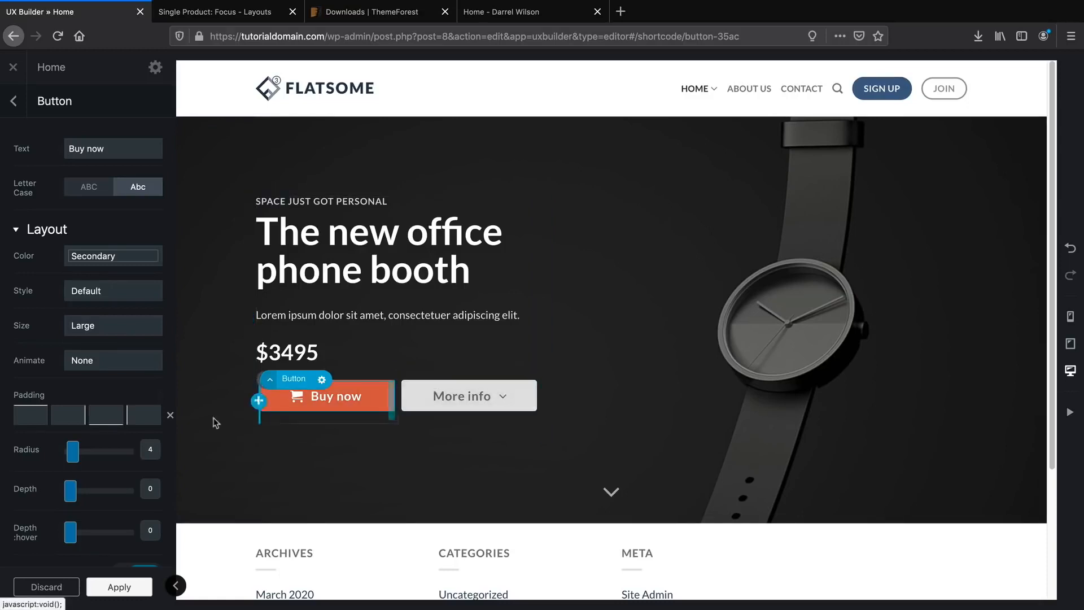
Set the Buy now button's entrance animation to Bounce In Up and apply.
click(102, 365)
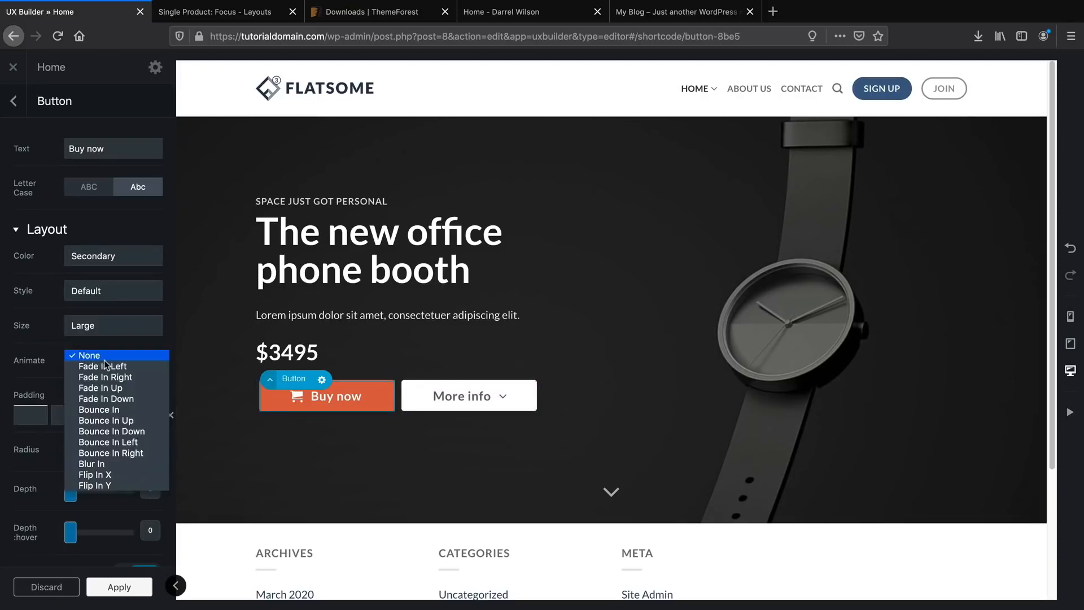
click(120, 466)
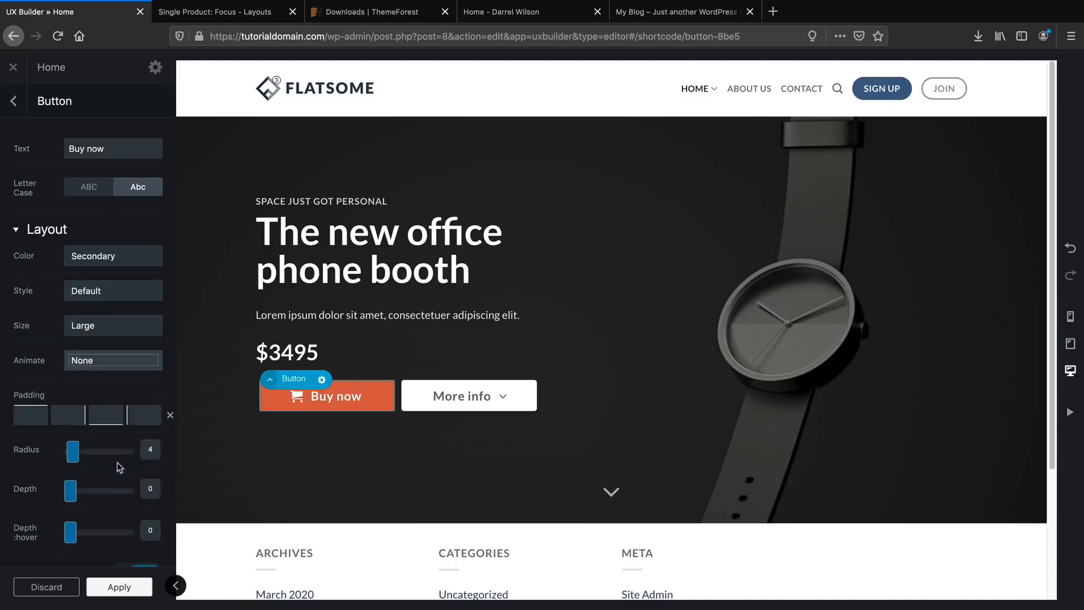
click(143, 362)
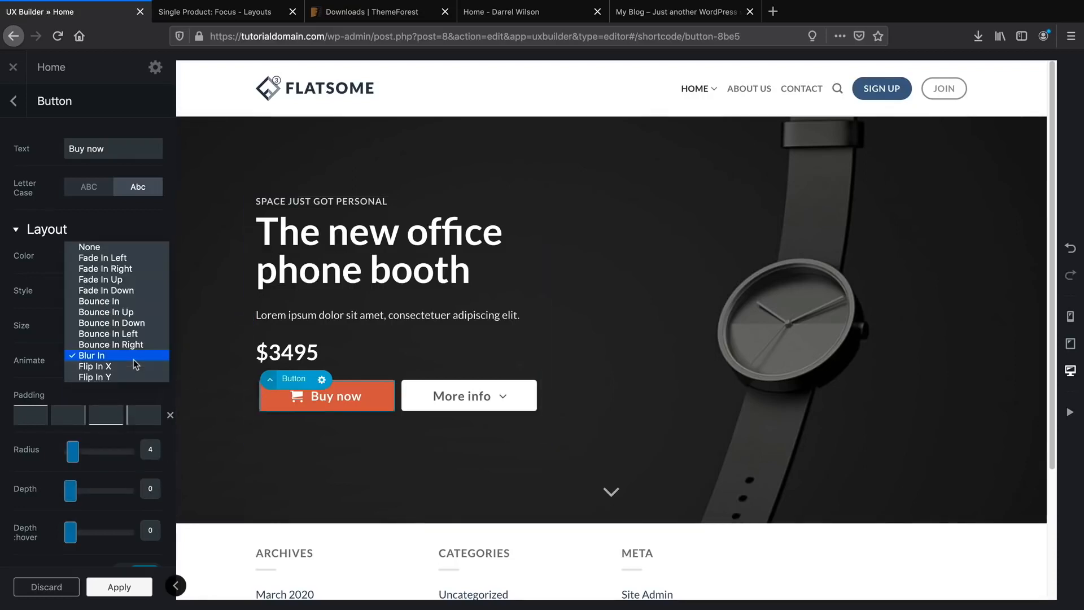
click(130, 311)
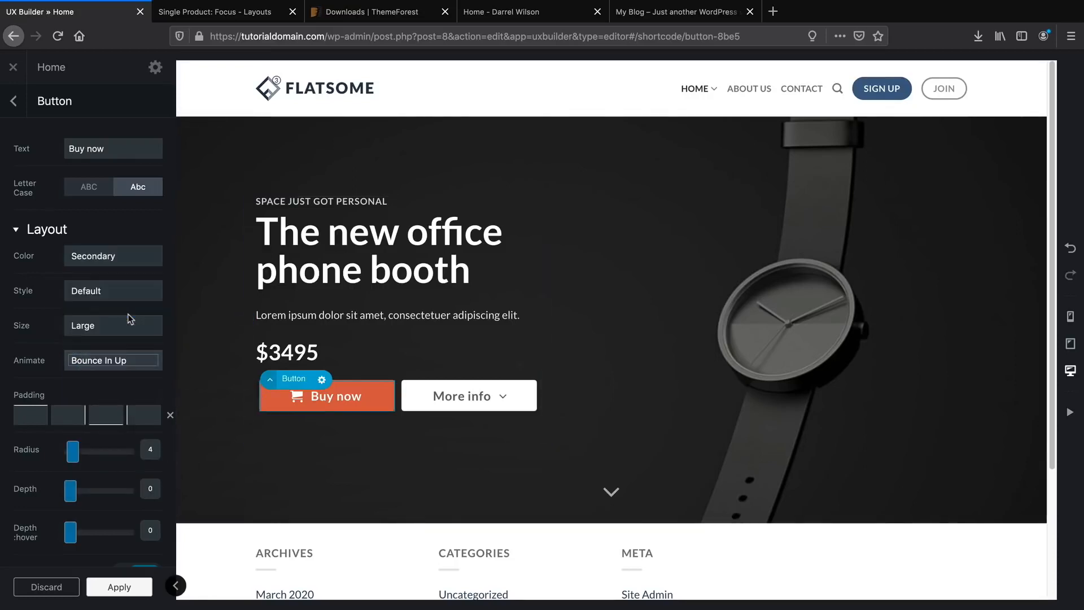
click(132, 588)
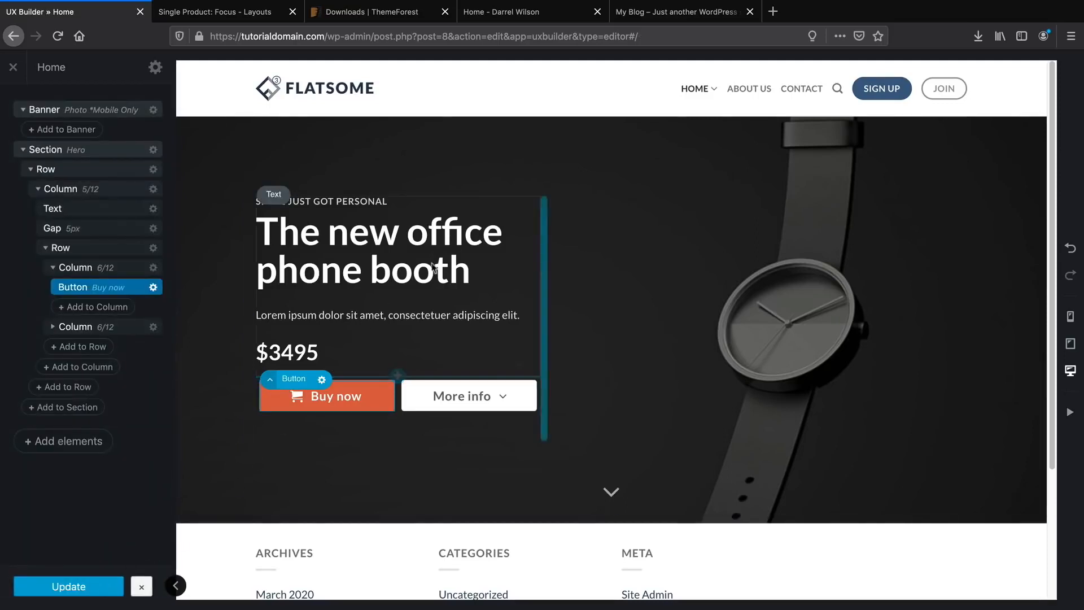
Reload the live home page to check the button, then return to UX Builder.
click(674, 13)
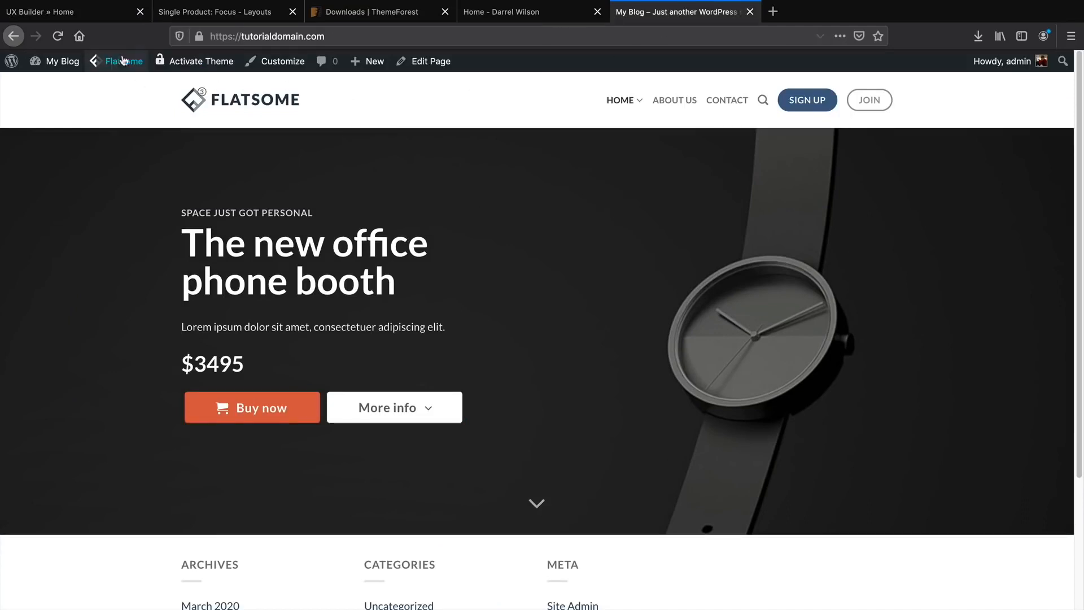
click(59, 36)
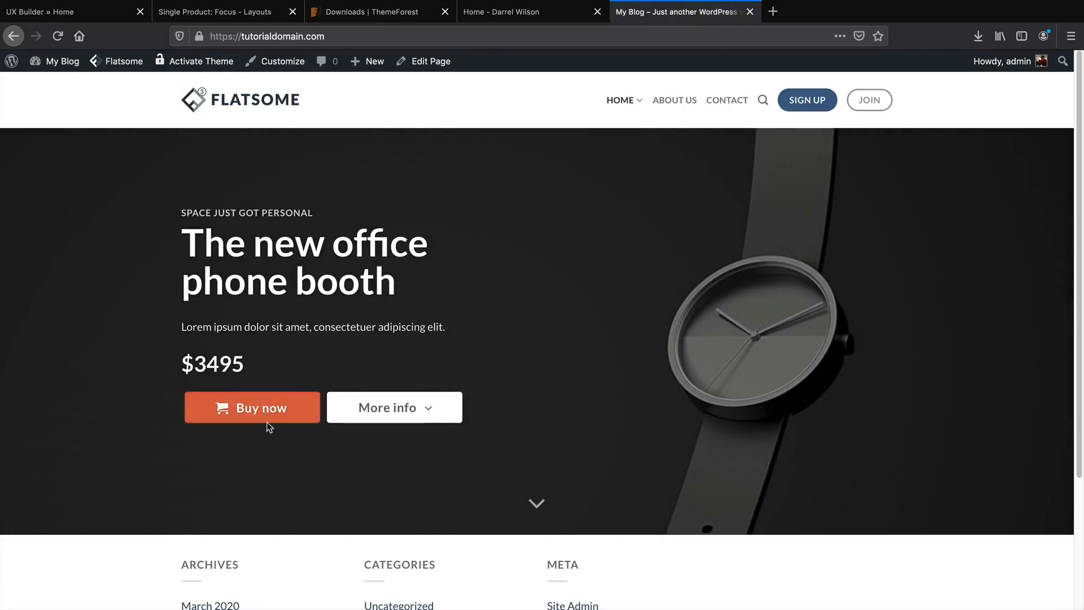
click(58, 36)
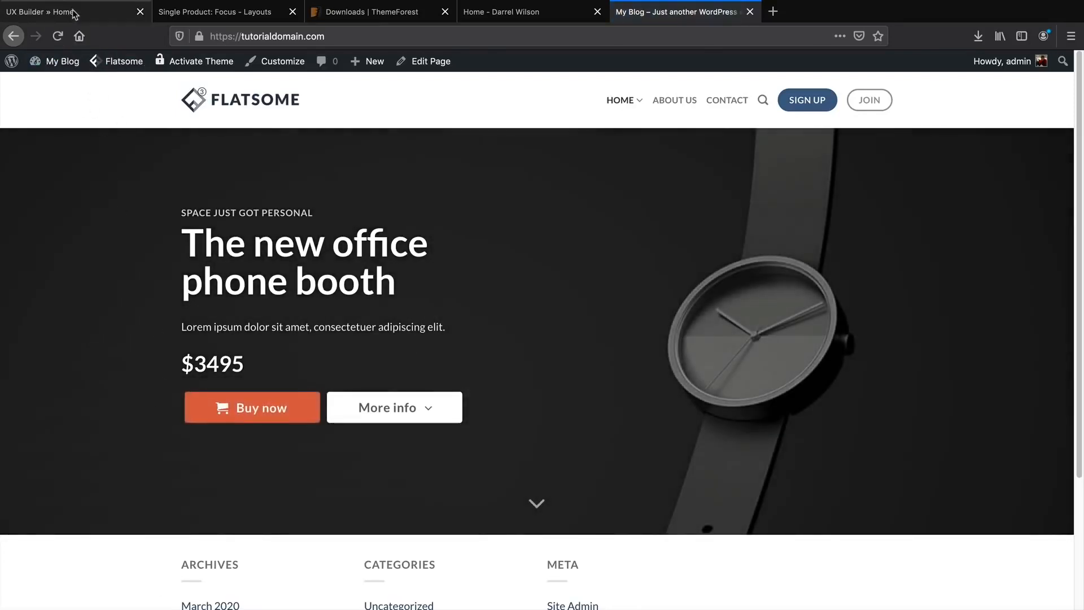
click(76, 11)
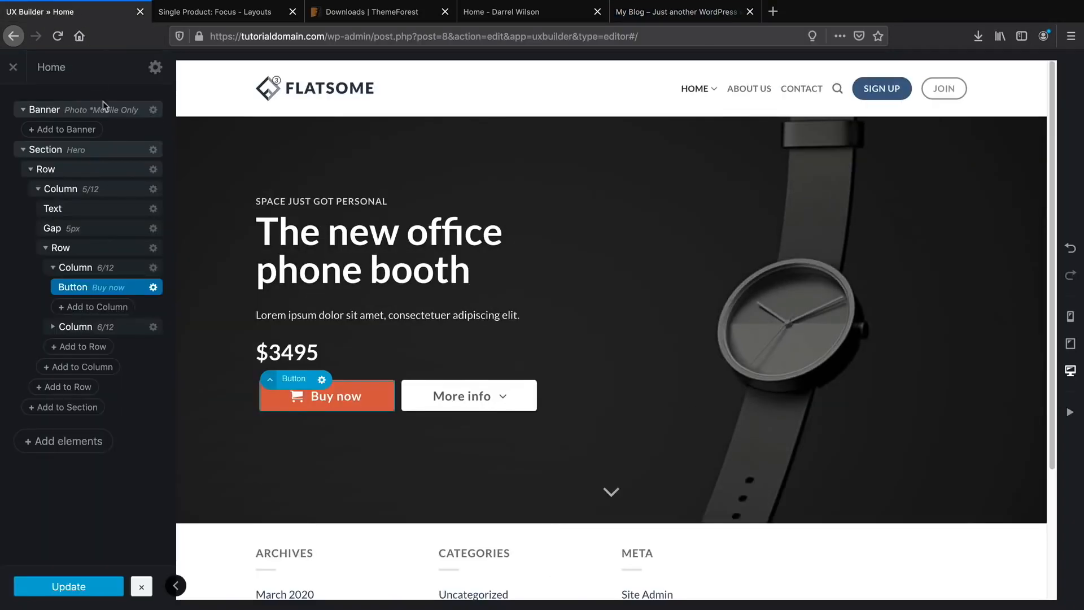
Change the Buy now animation to Blur In and preview it on the reloaded live page.
click(293, 392)
click(140, 364)
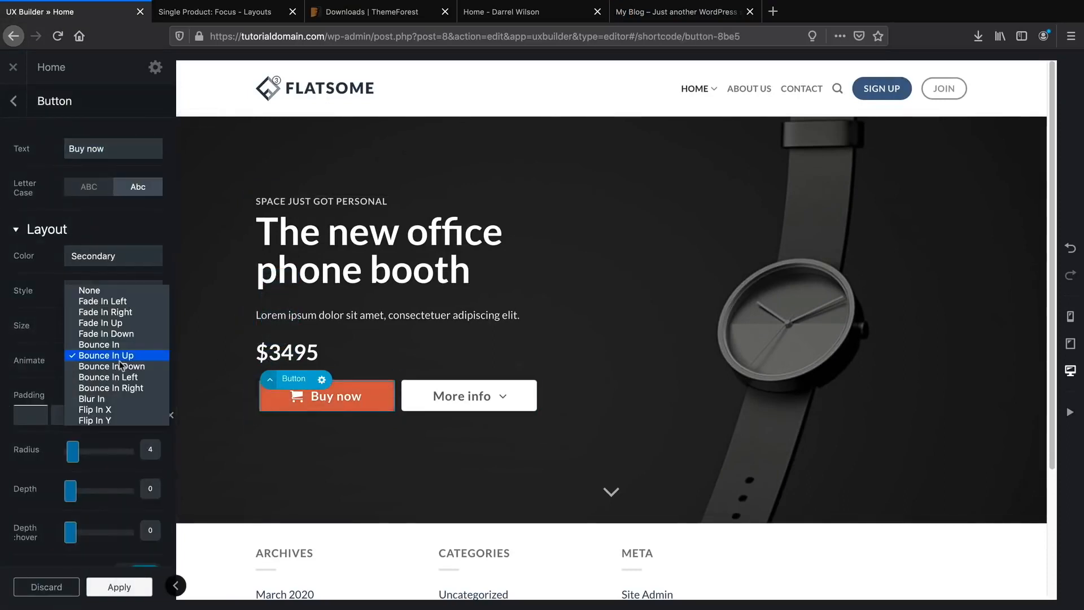
click(127, 399)
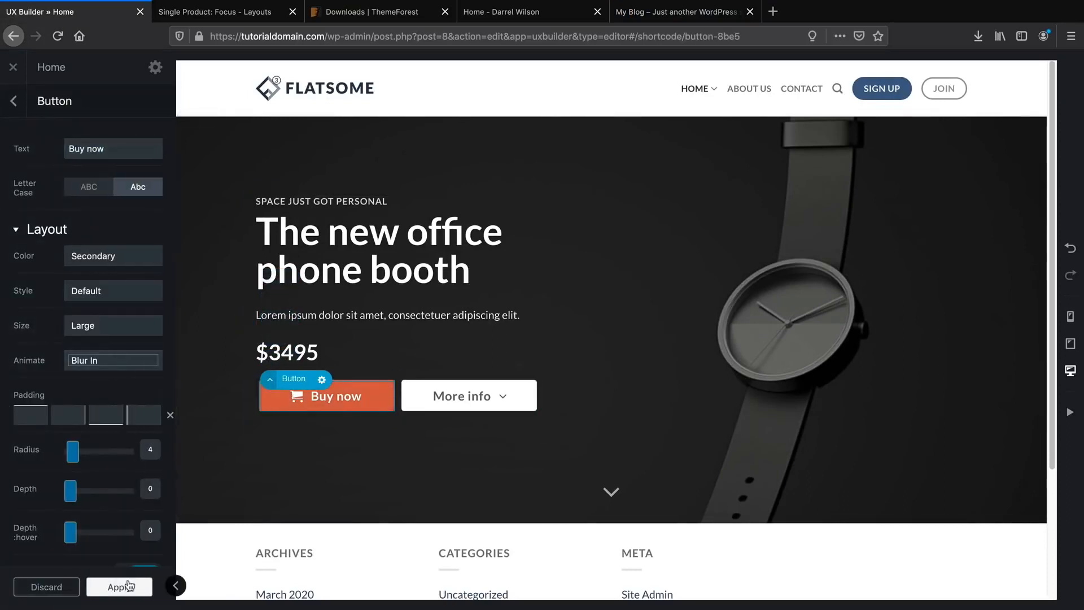
click(129, 586)
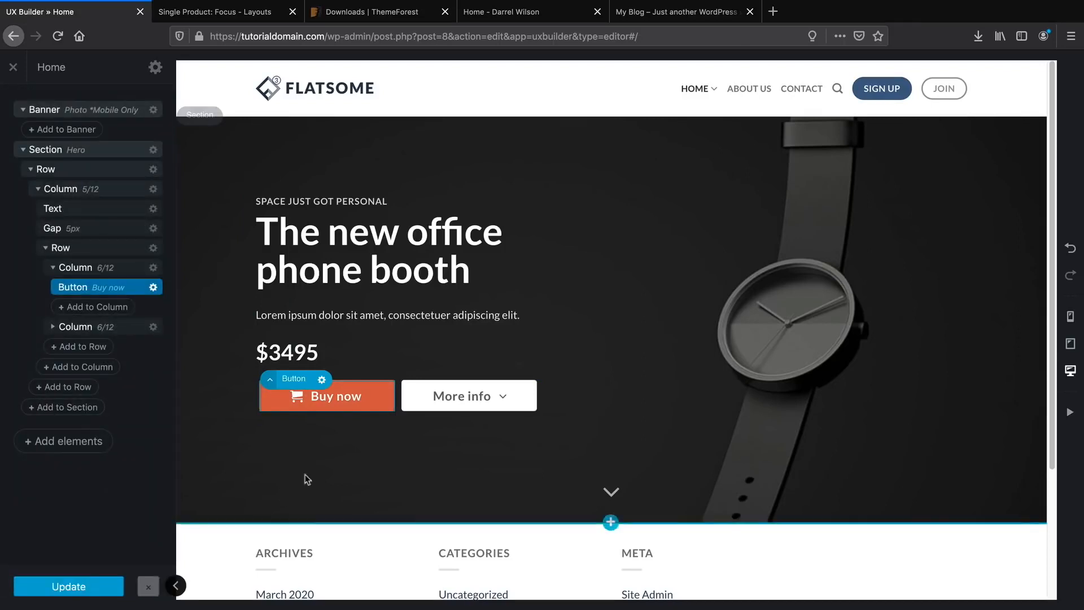
click(677, 11)
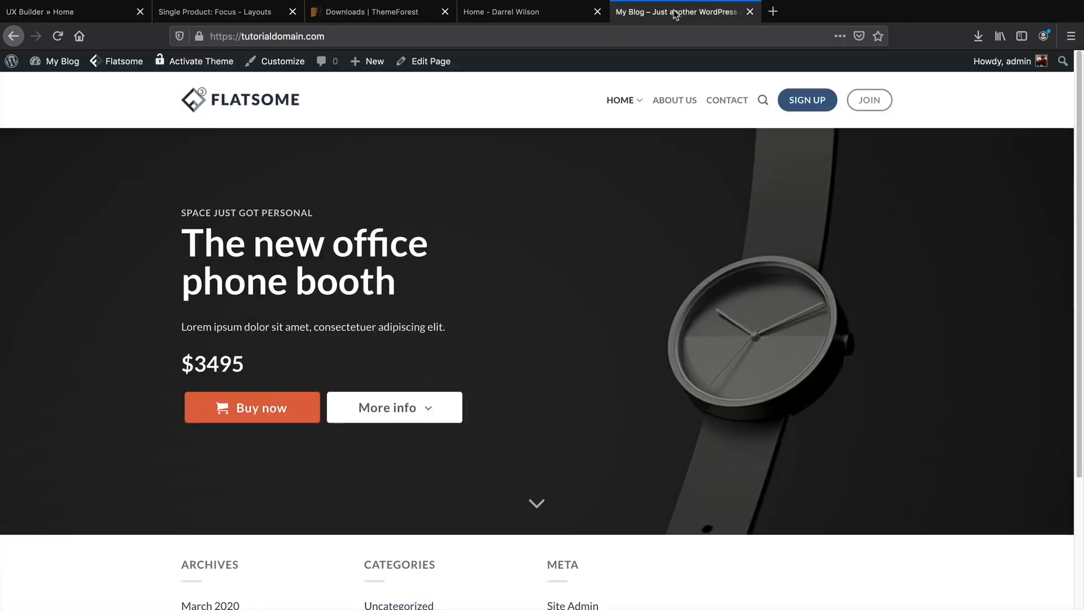
click(58, 36)
click(83, 19)
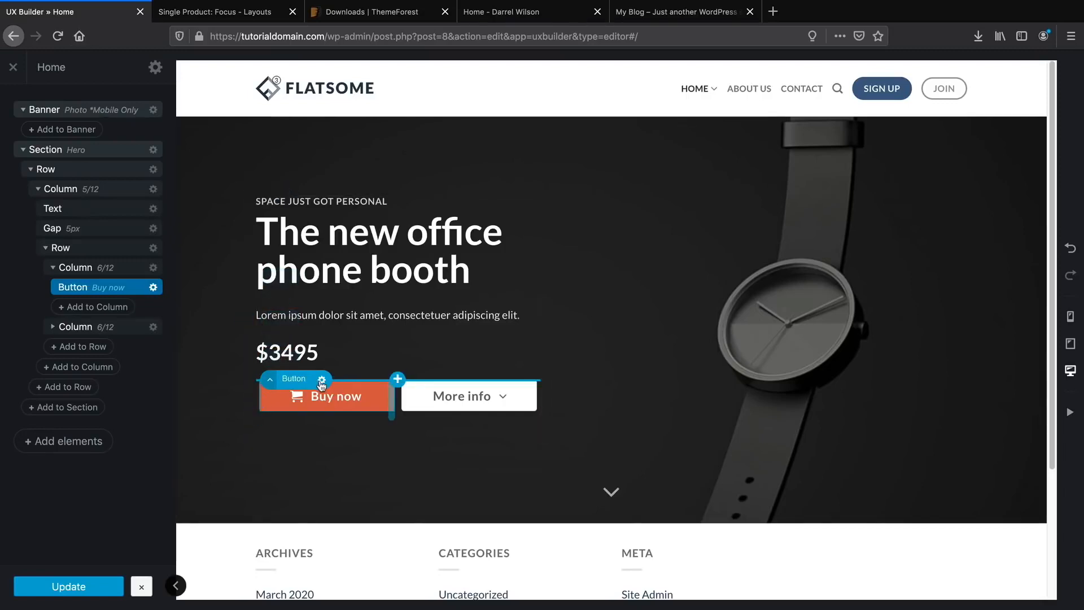
Replace the hero heading text with 'The New iPhonez Watch' in the text editor.
click(324, 274)
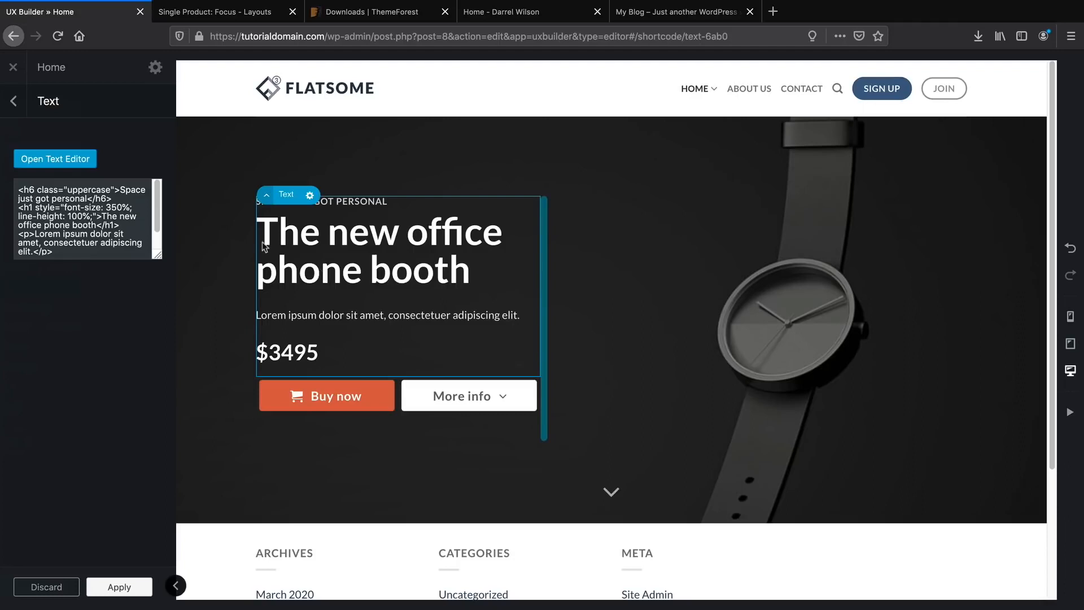
click(55, 160)
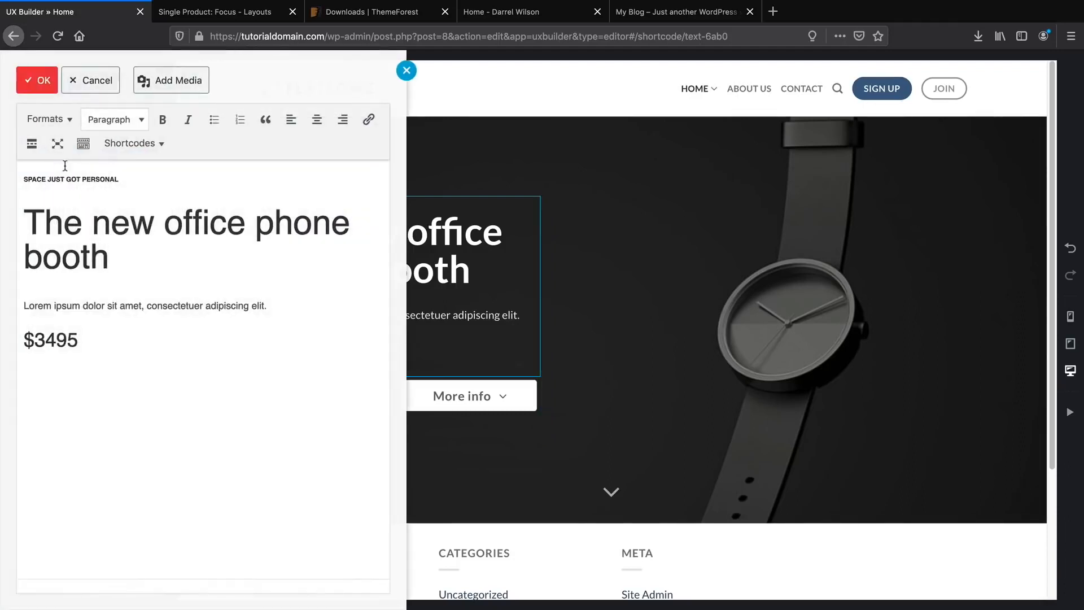
drag(127, 248, 48, 226)
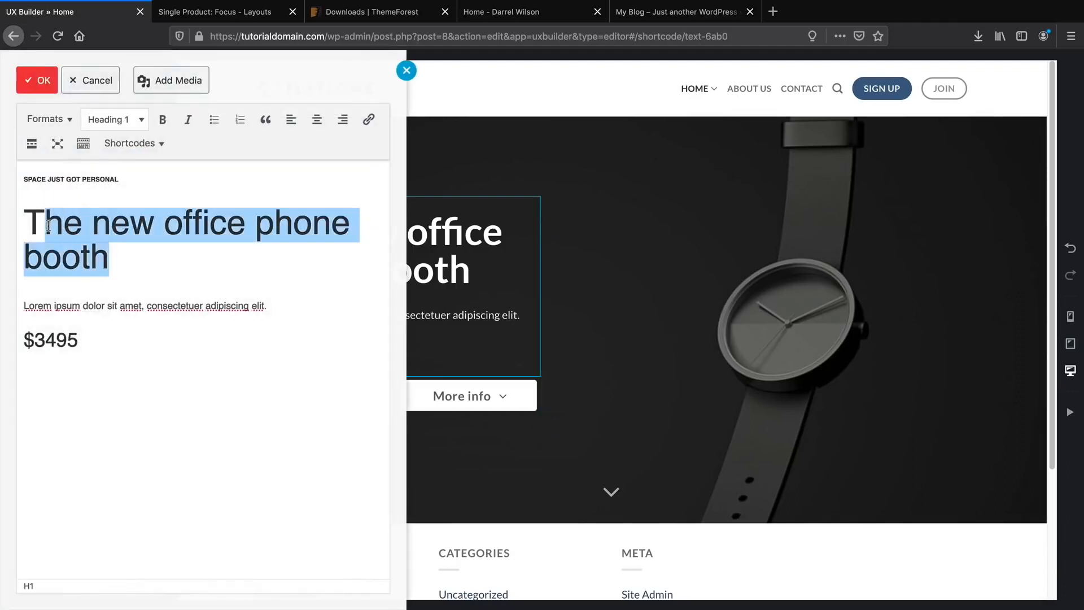
text(he New)
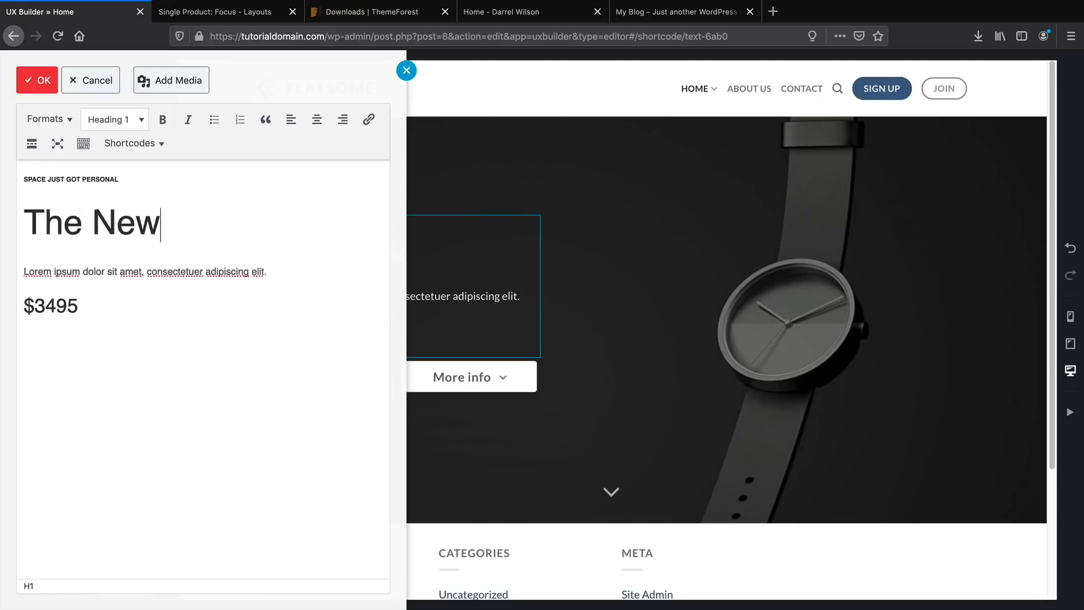
text( ip)
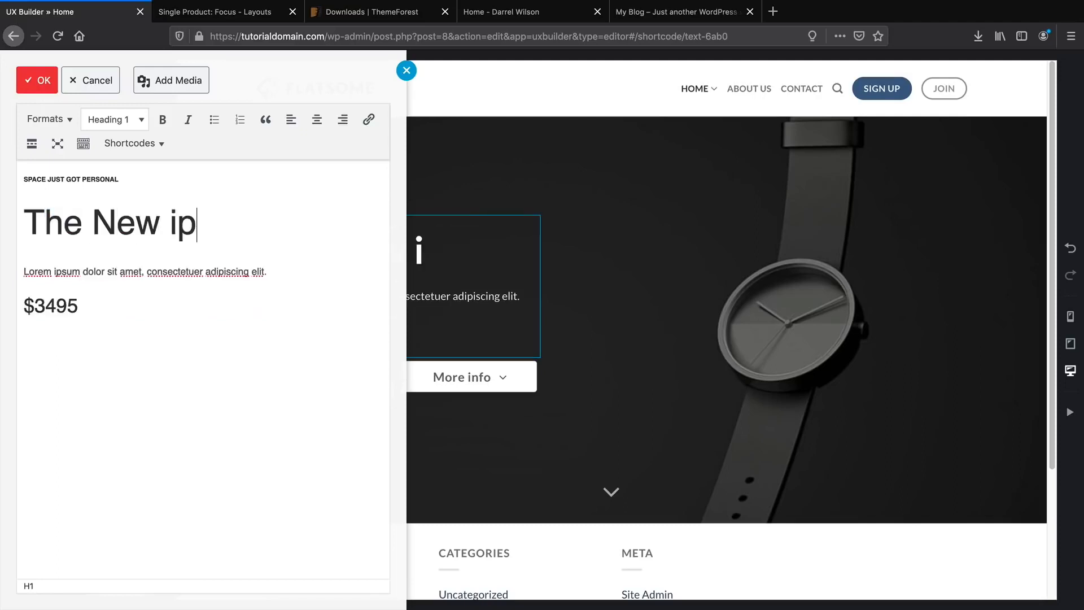
key(BackSpace)
text(H)
key(BackSpace)
text(Phone)
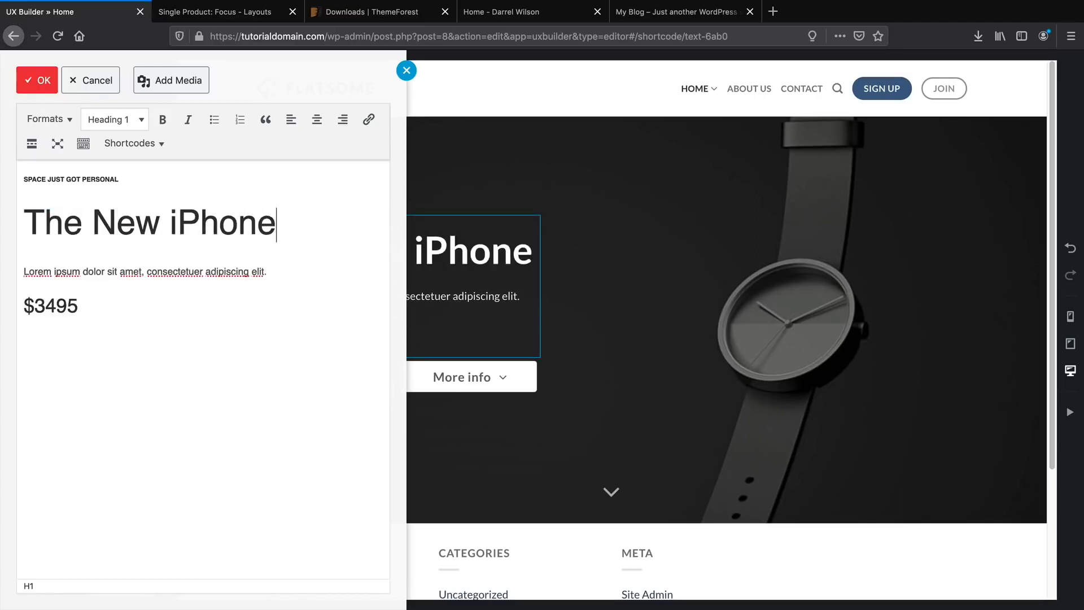
text(z Watch)
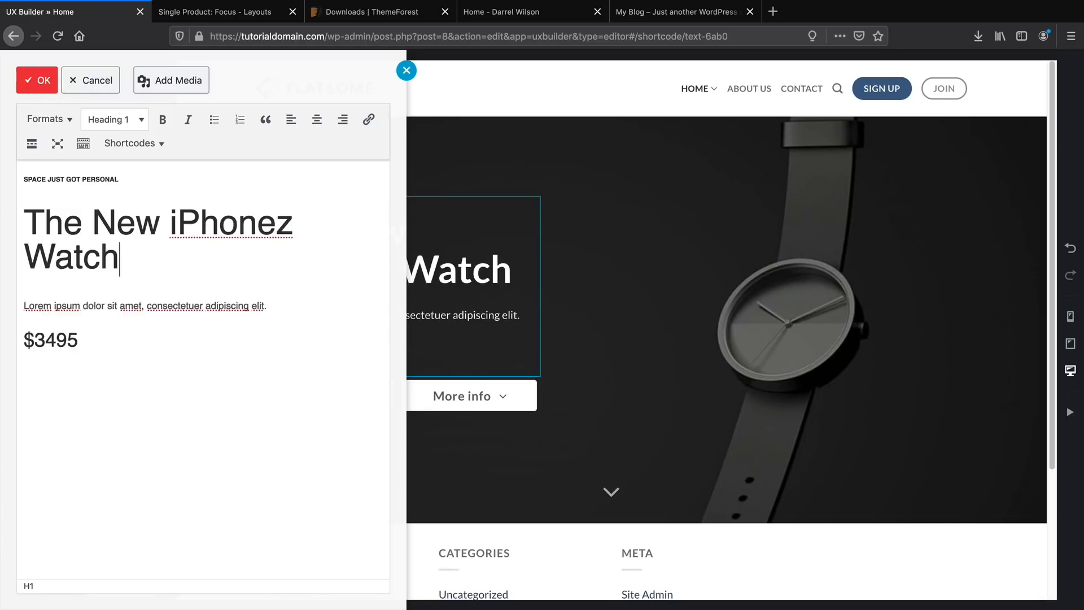
click(35, 86)
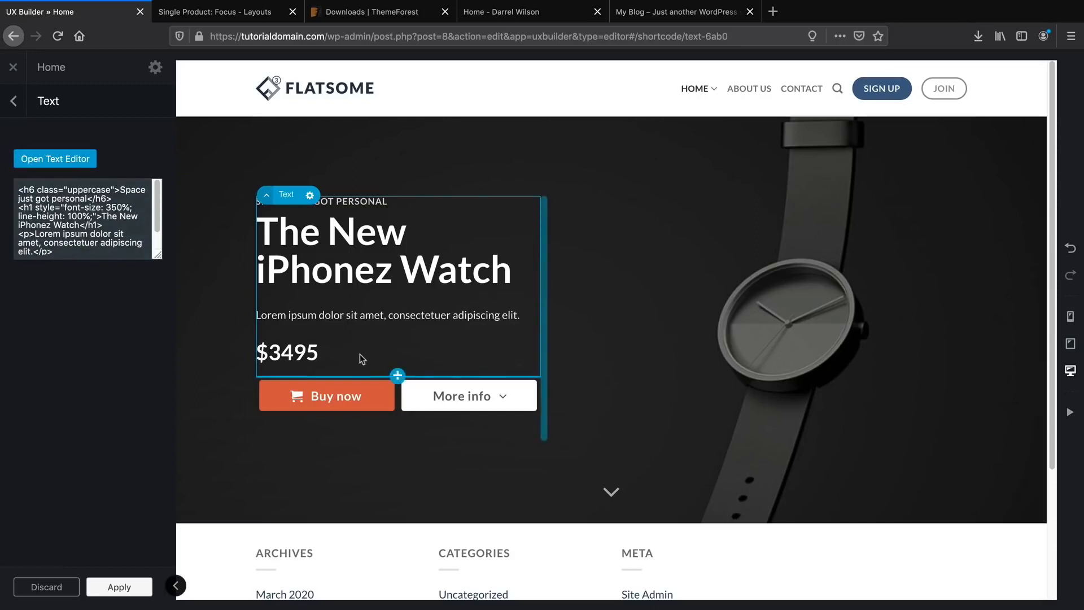
Apply the text changes and add a one-column row beneath the hero text.
mouse_move(400, 438)
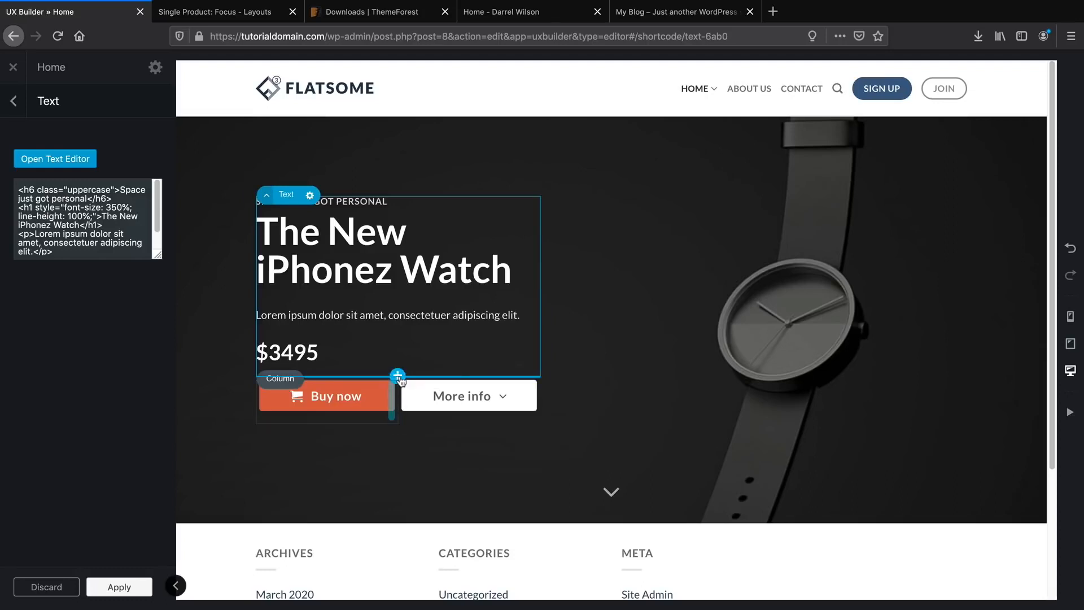
click(126, 588)
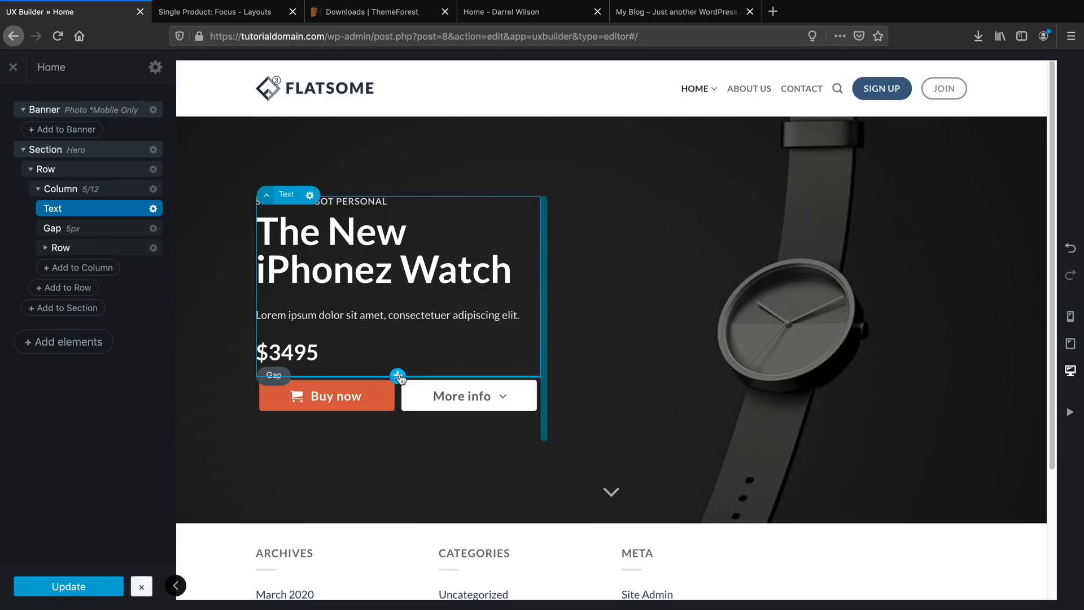
click(398, 376)
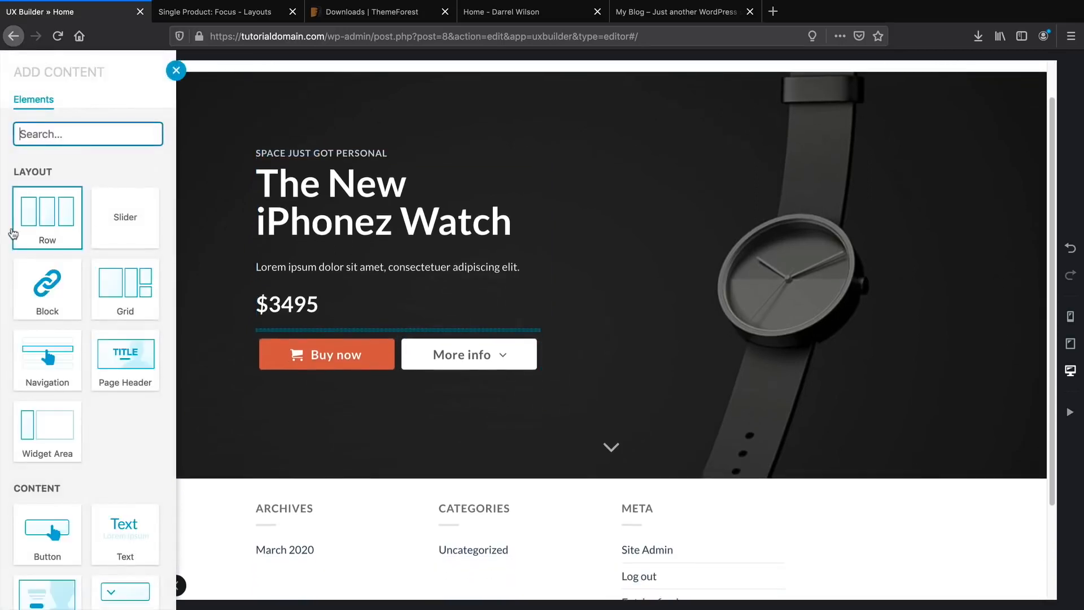
click(42, 223)
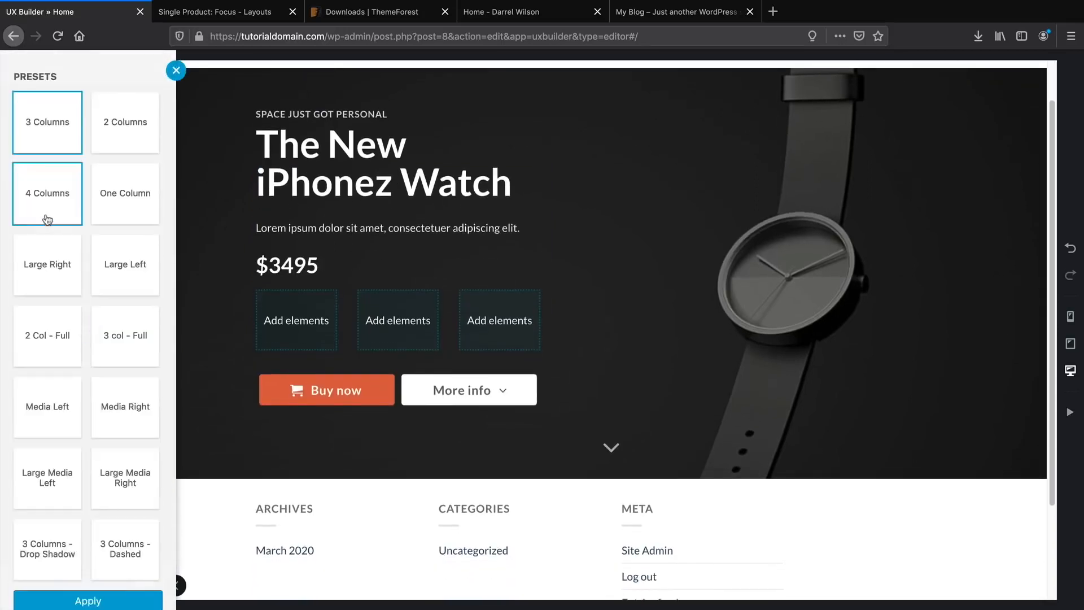
click(119, 193)
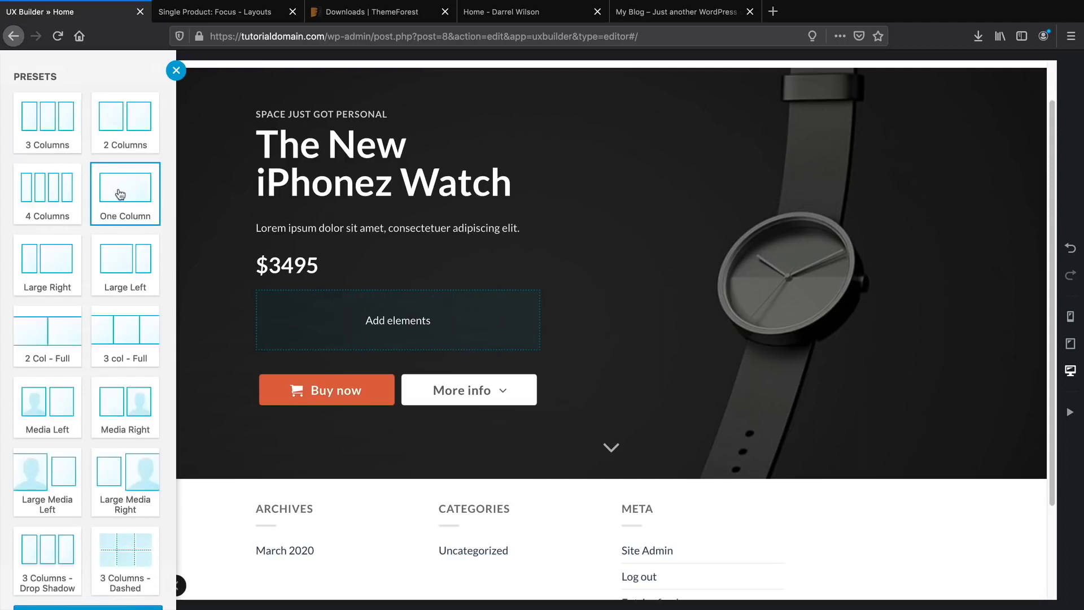
scroll(107, 587, down, 1)
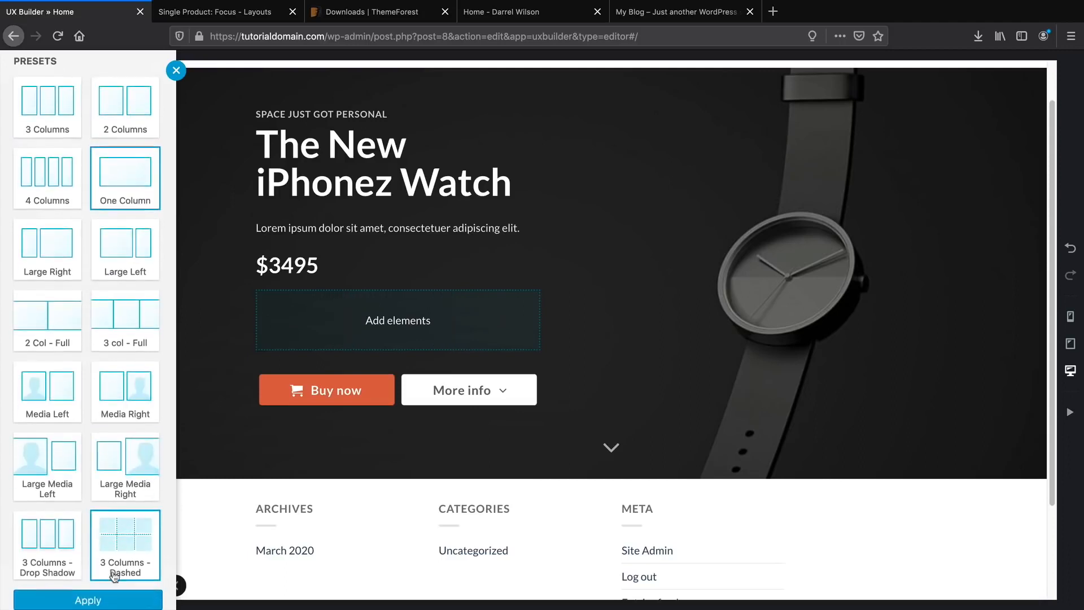
click(90, 600)
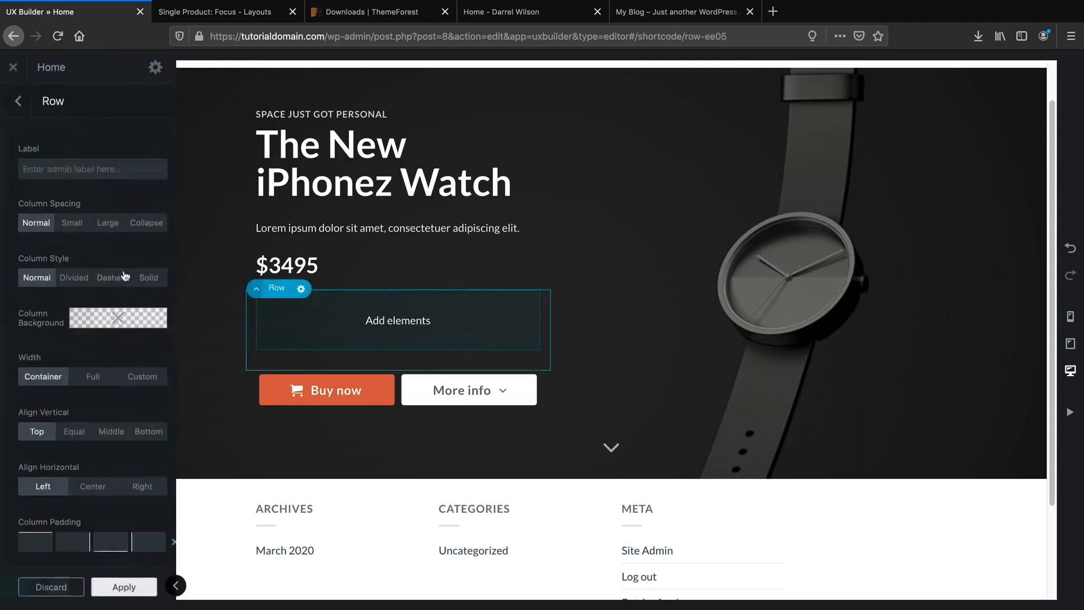
Add a Follow Icons element into the new row.
click(397, 320)
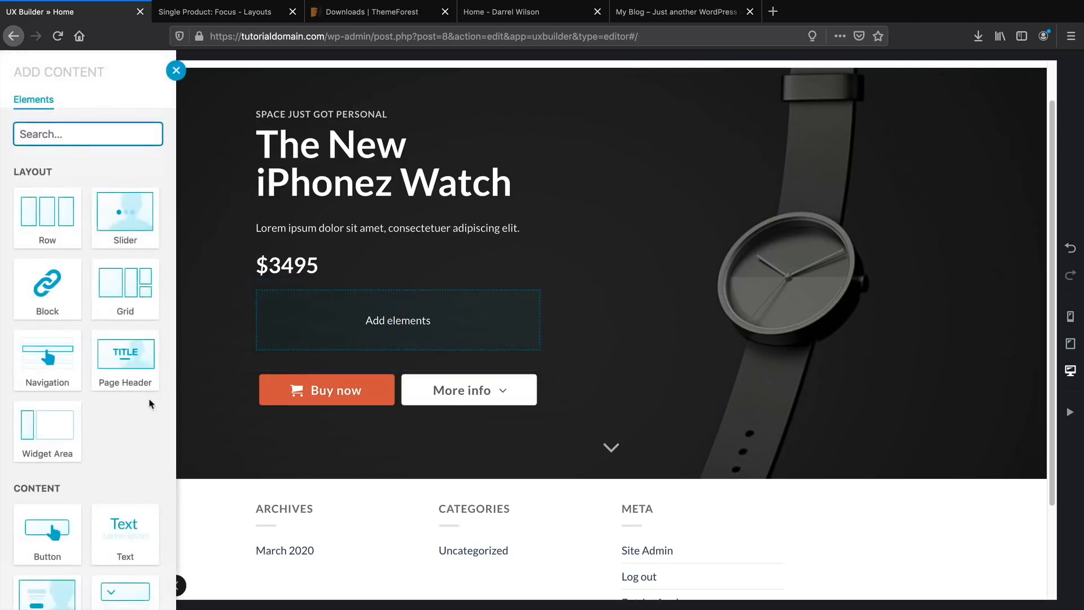
scroll(149, 403, down, 5)
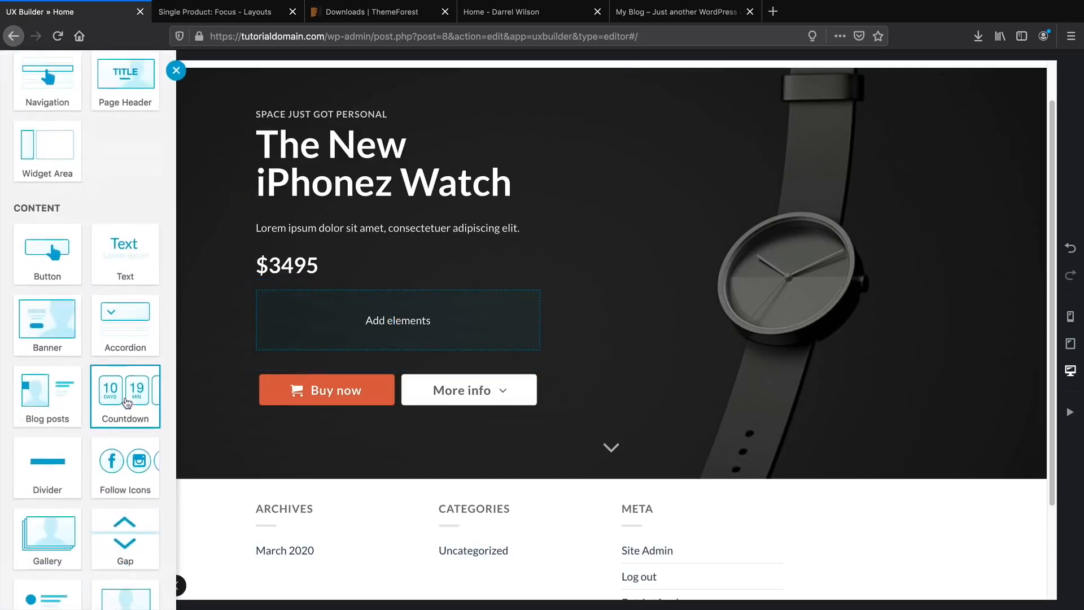
scroll(124, 407, down, 2)
click(126, 427)
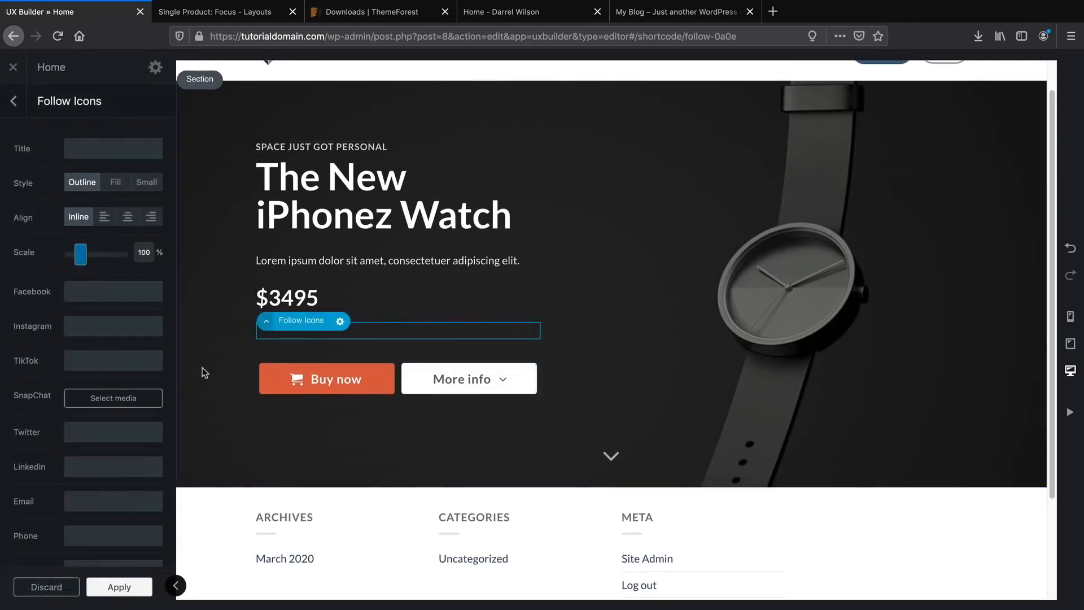
Enter # as the Facebook, Instagram and TikTok follow-icon links.
click(105, 294)
text(#)
key(Tab)
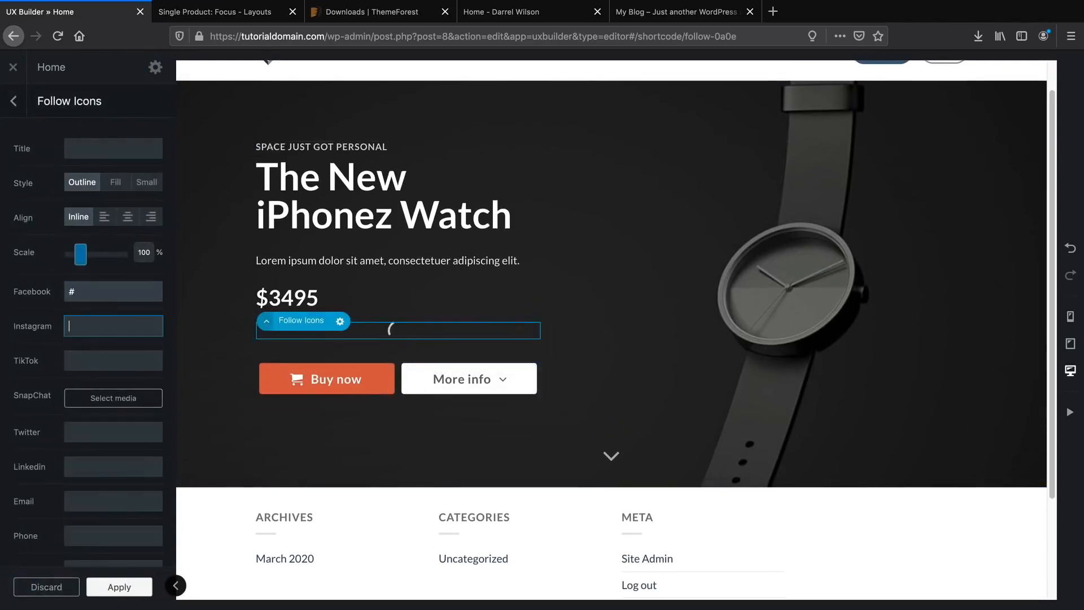
text(#)
key(Tab)
text(#)
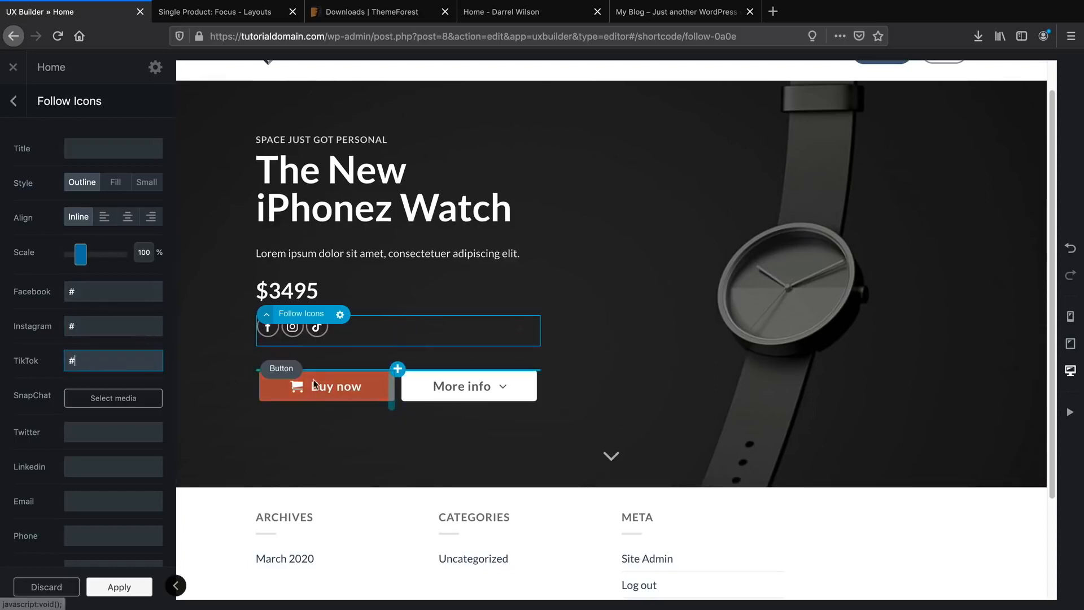
Enter # for Twitter and the next two link fields, then return to the element outline.
click(114, 430)
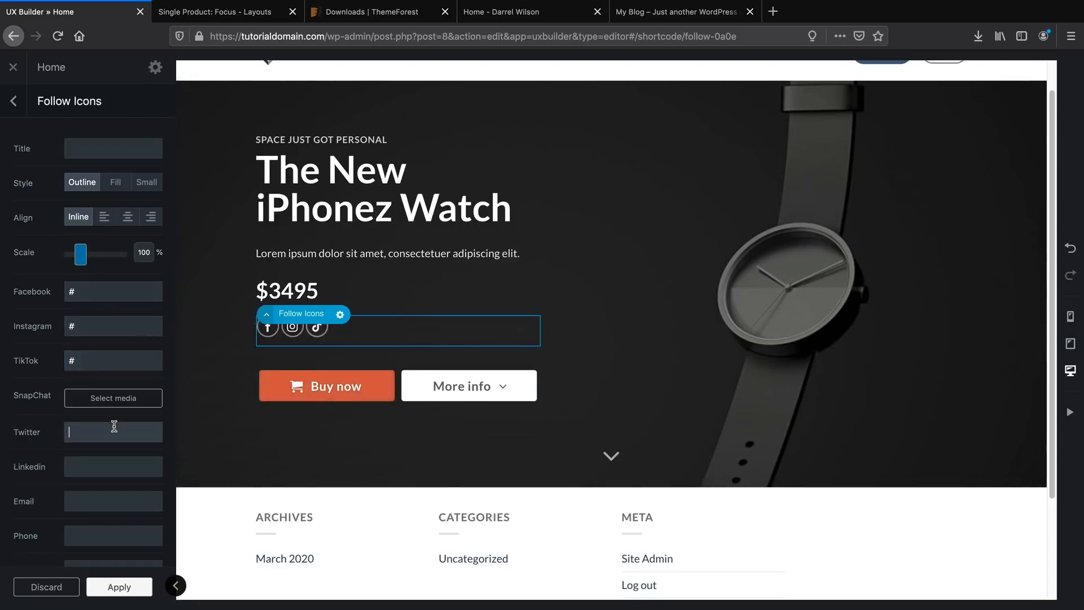
text(#)
key(Tab)
text(#)
key(Tab)
text(#)
key(Tab)
text(#)
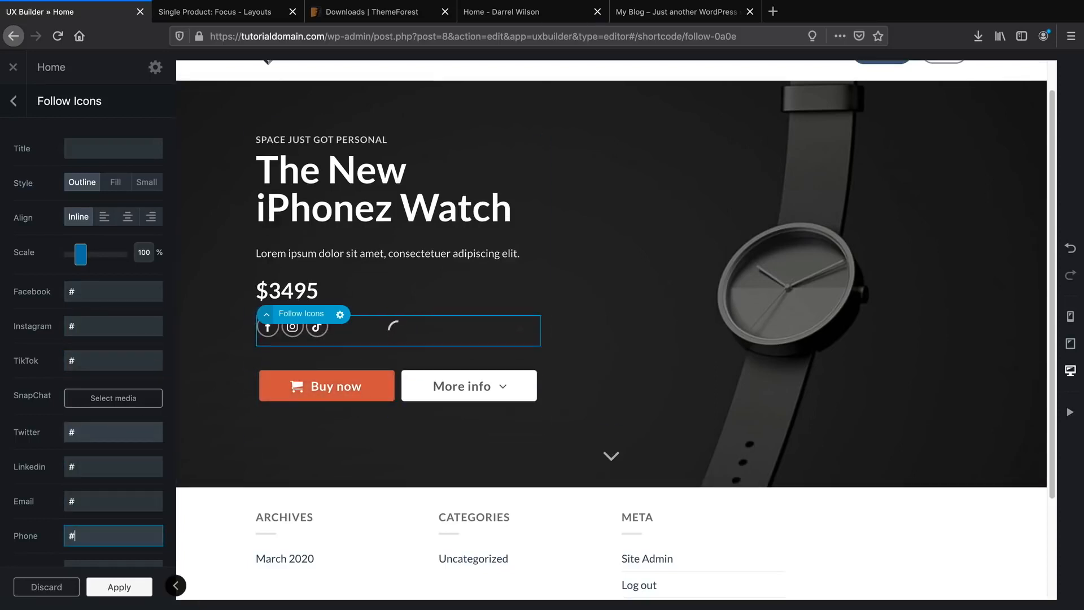
click(347, 252)
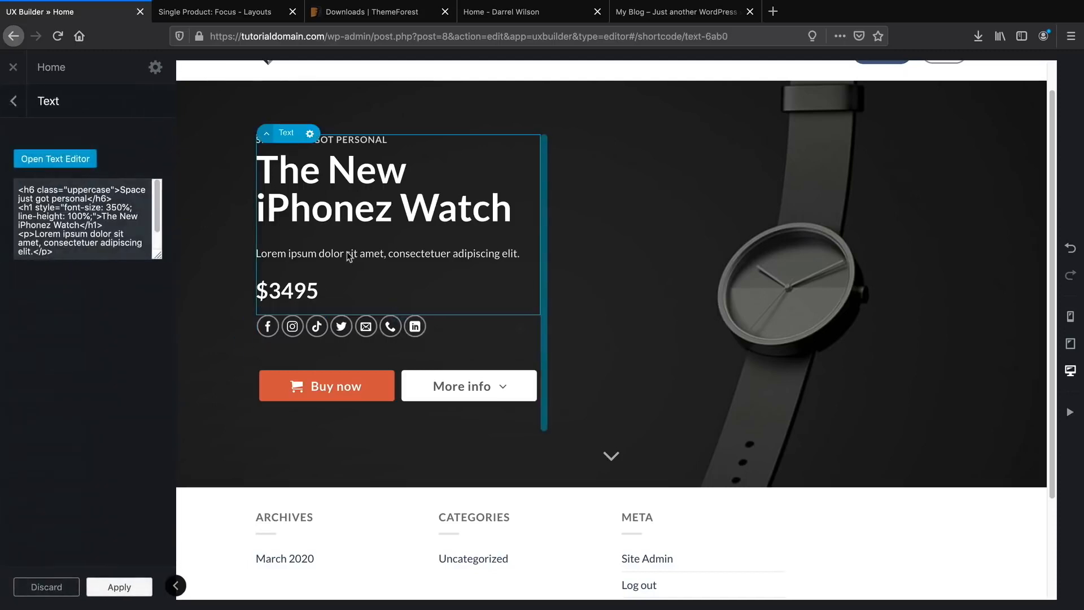
scroll(358, 266, up, 1)
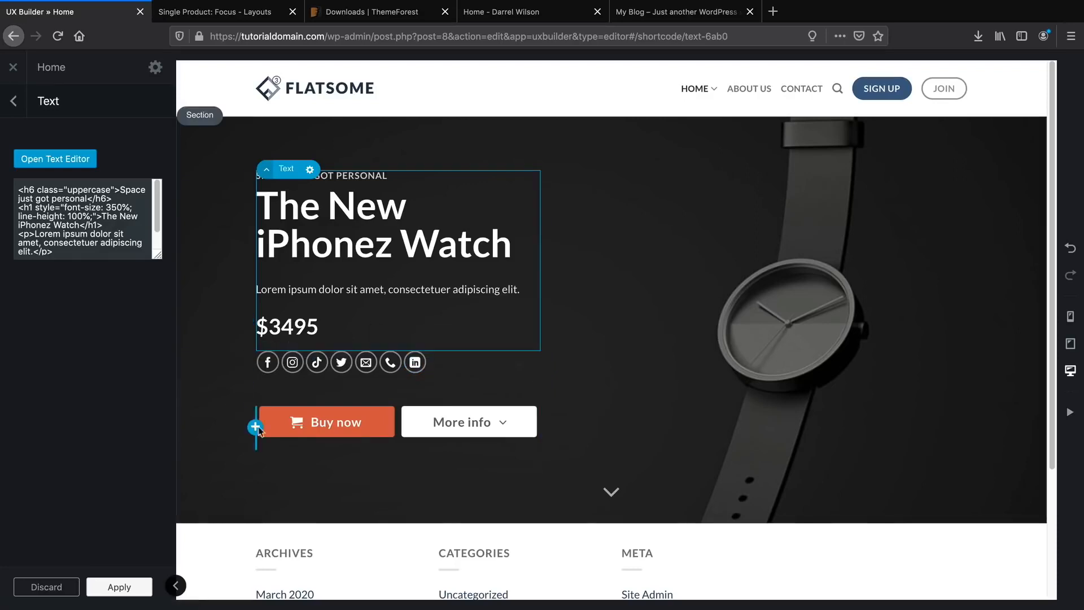
click(14, 102)
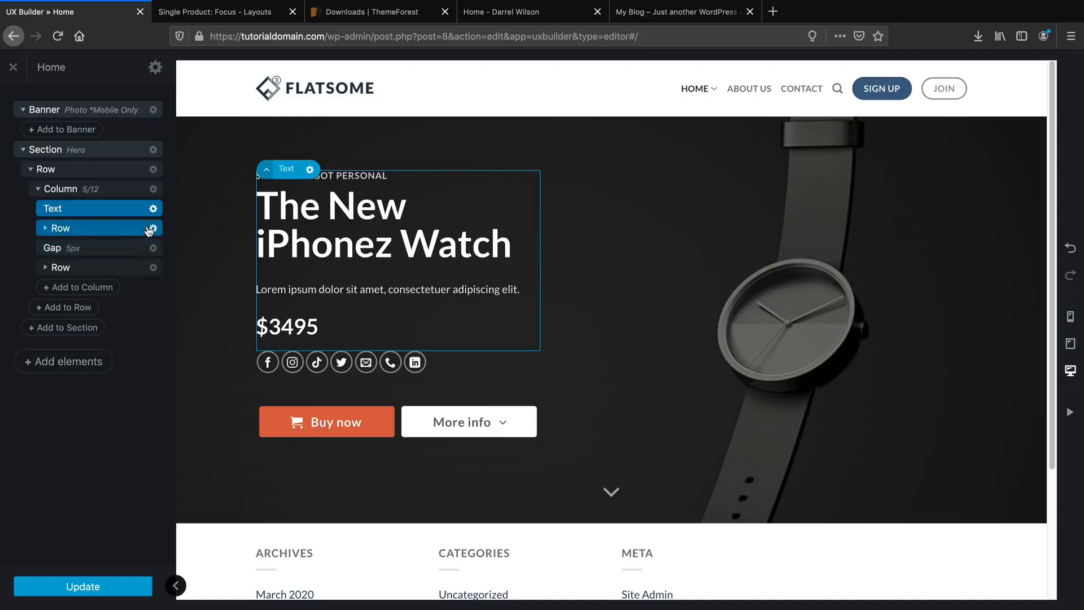
Delete the social follow-icons row so the $3495 price sits directly above Buy now.
click(92, 230)
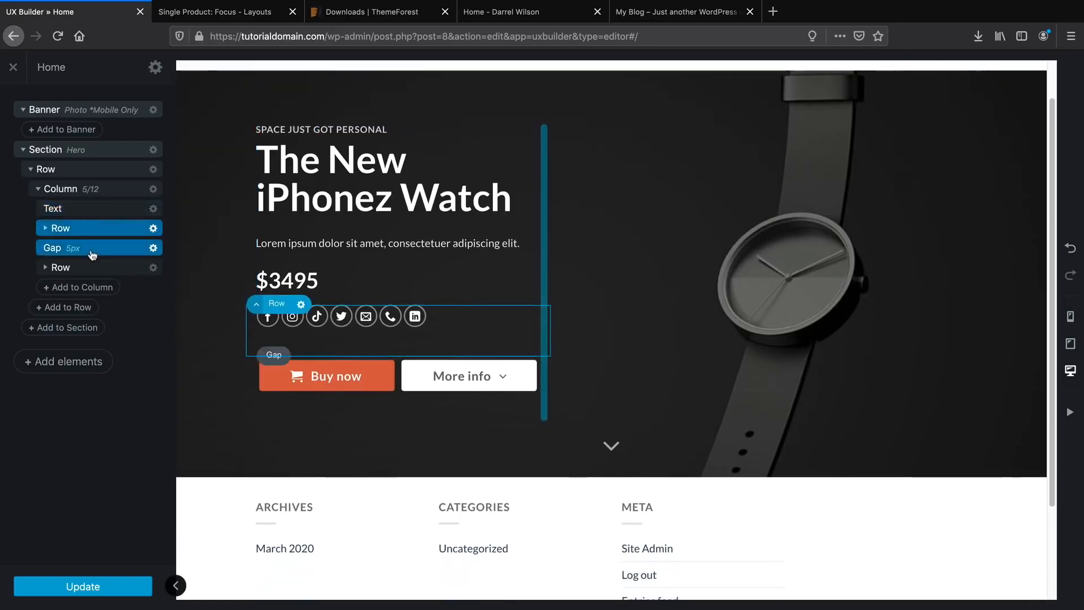
click(92, 250)
click(93, 271)
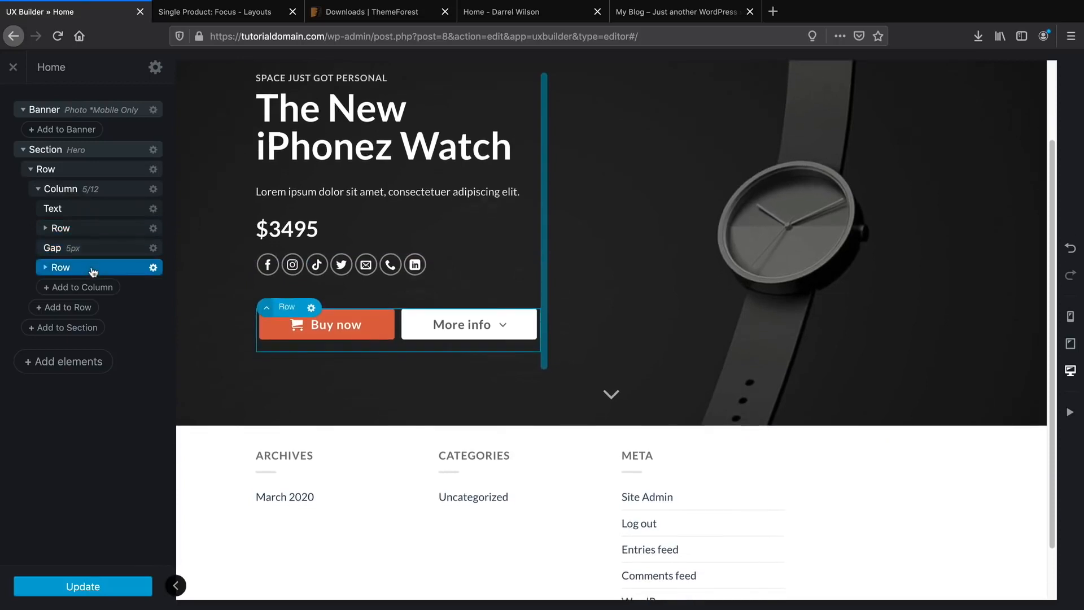
click(93, 232)
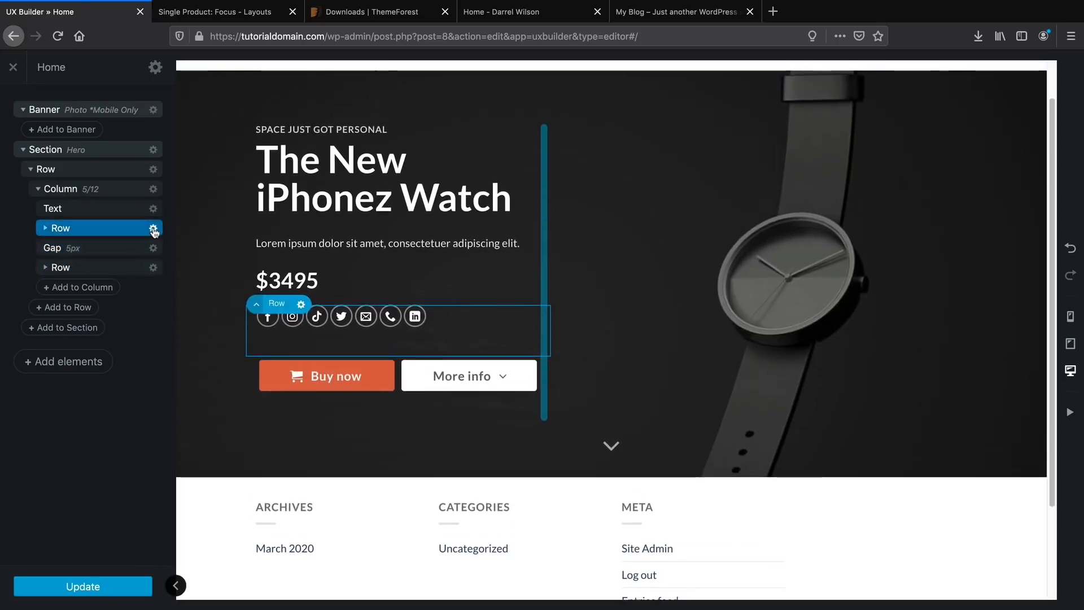
drag(151, 232, 144, 274)
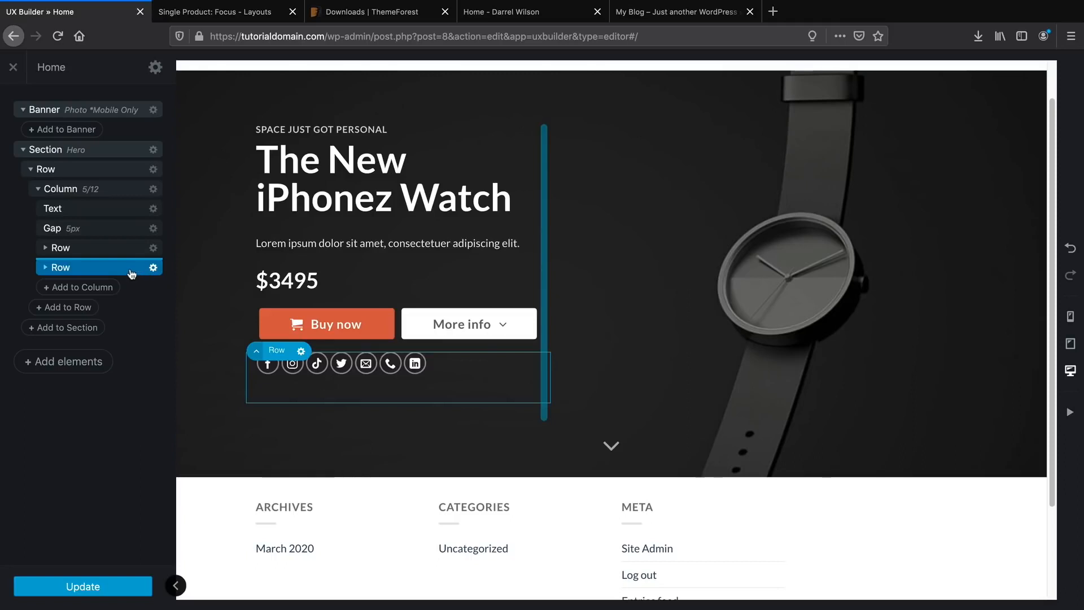
drag(132, 272, 131, 221)
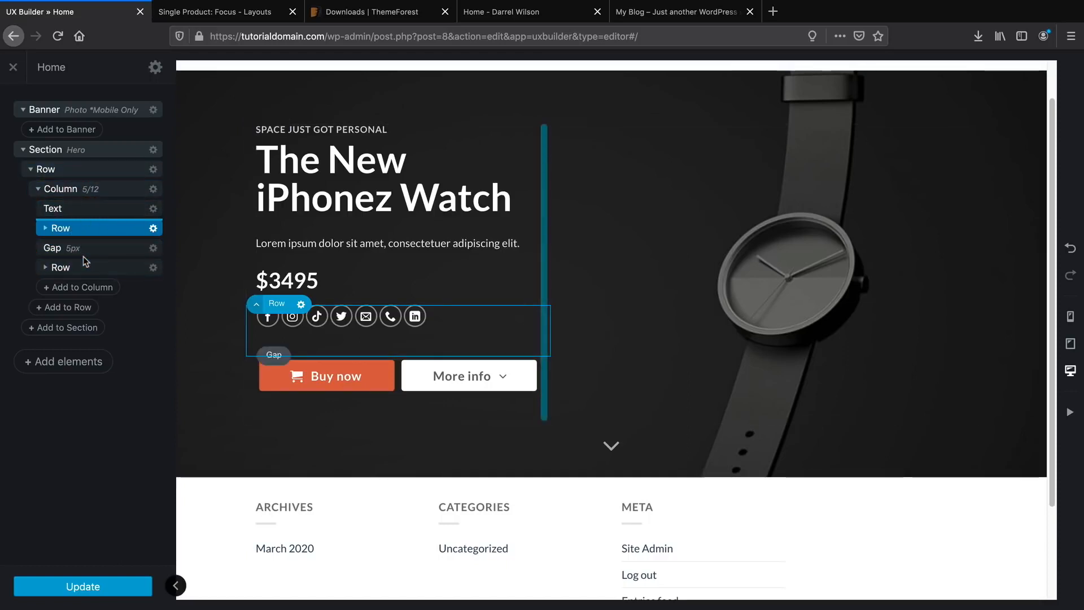
click(153, 229)
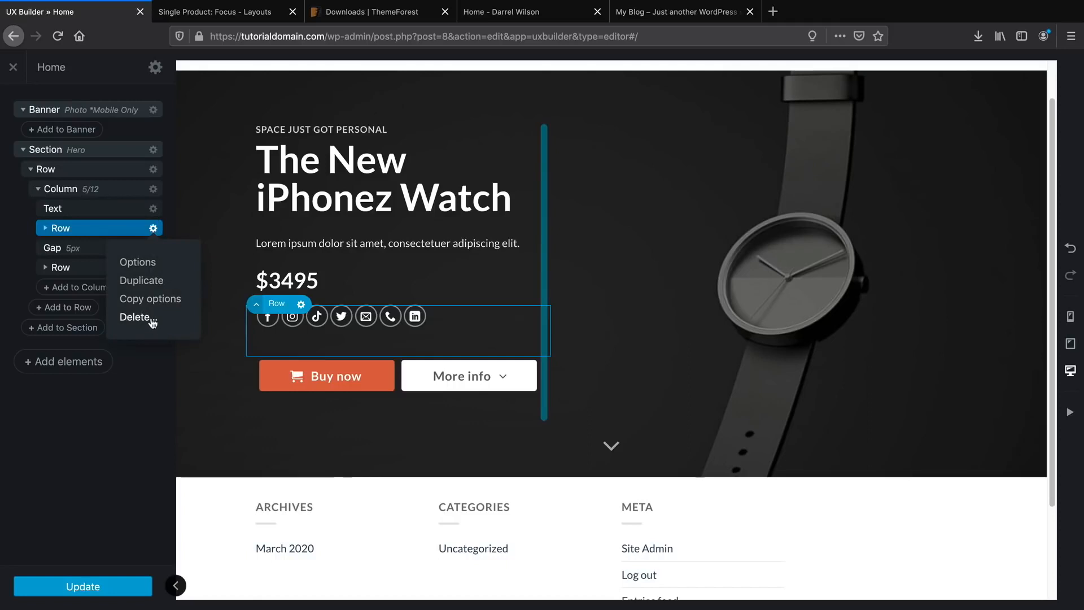
click(135, 388)
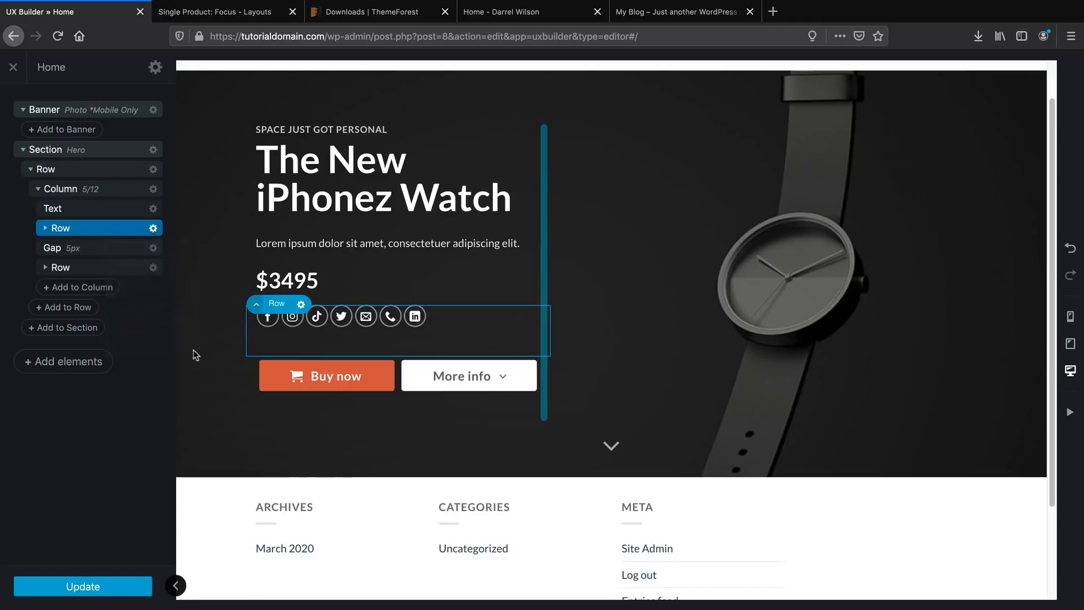
click(302, 305)
click(299, 392)
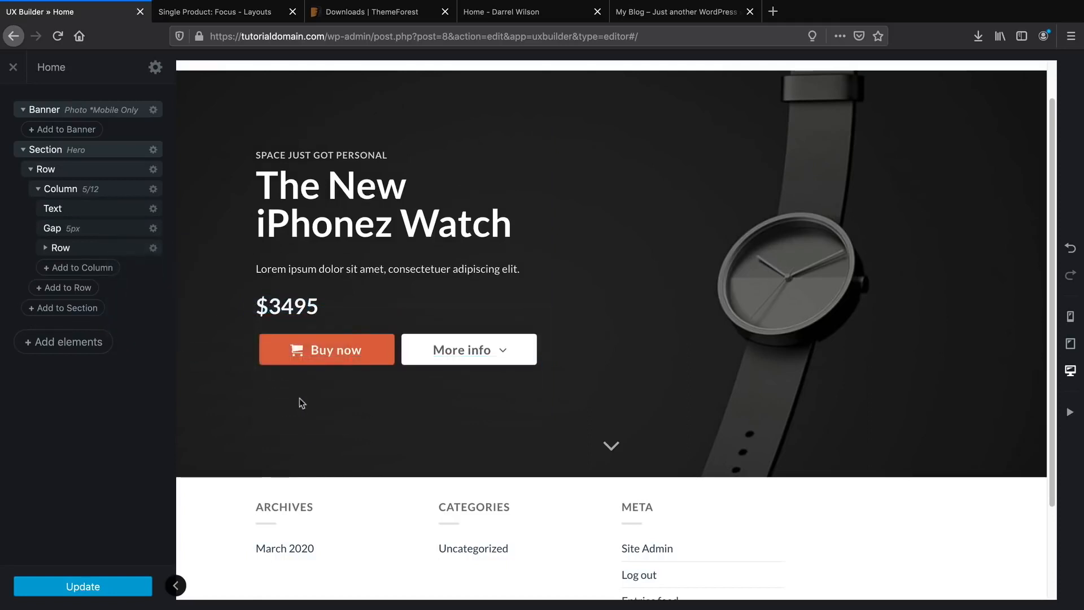
Insert a new Row below the hero using the 3 Columns preset, after checking the live homepage.
drag(501, 11, 273, 10)
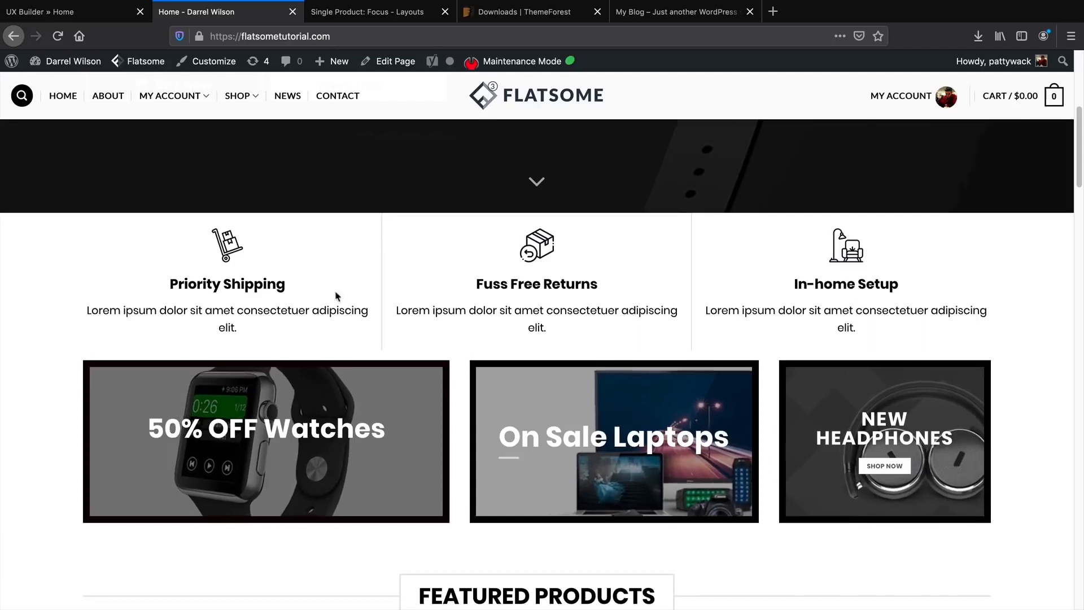
click(100, 17)
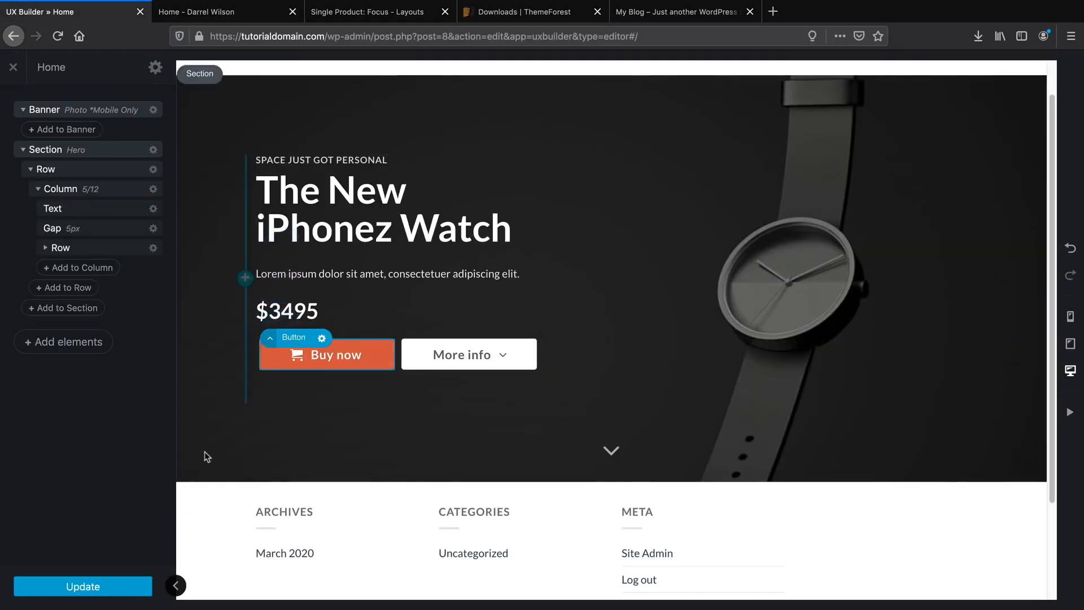
scroll(572, 443, down, 1)
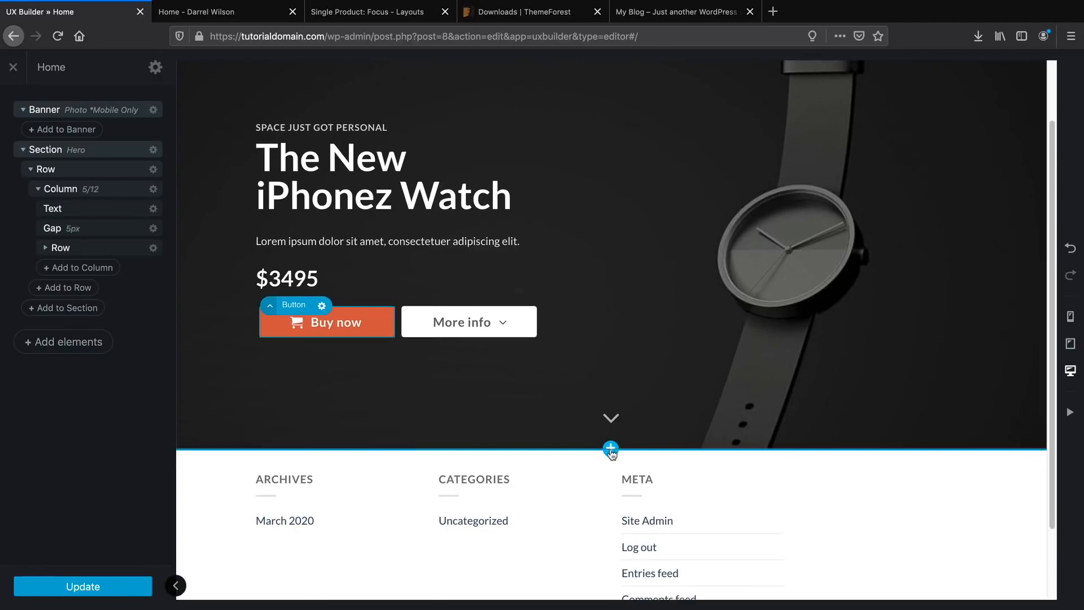
click(611, 450)
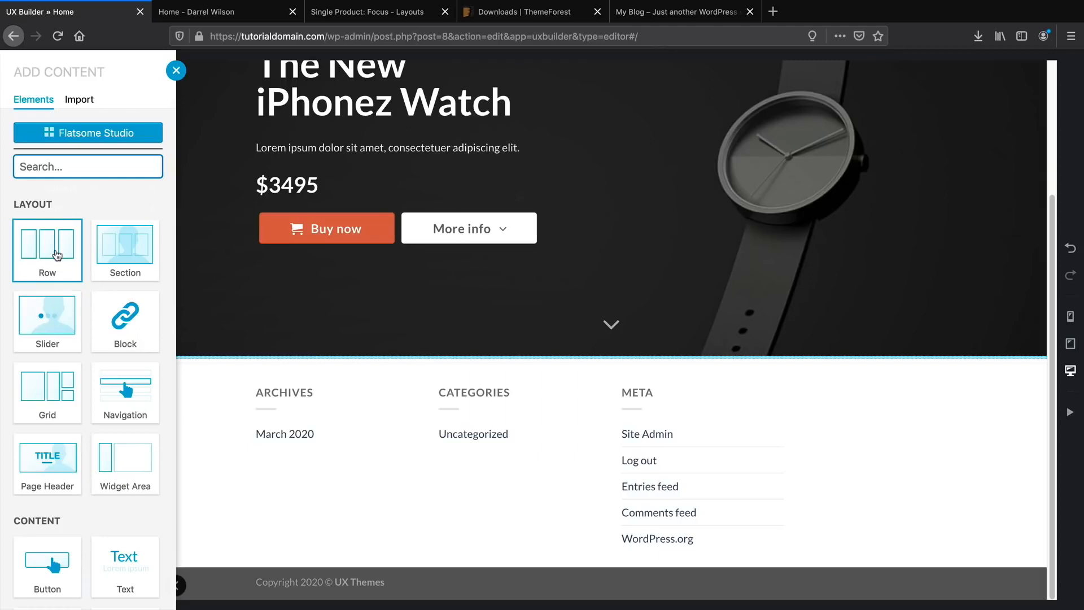
click(61, 260)
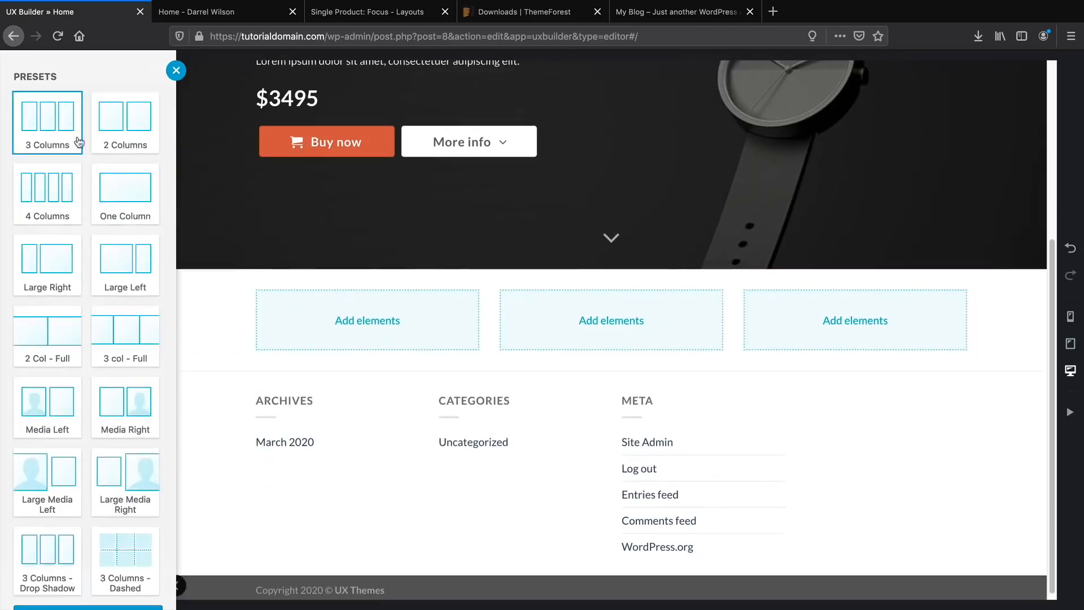
click(113, 179)
click(59, 180)
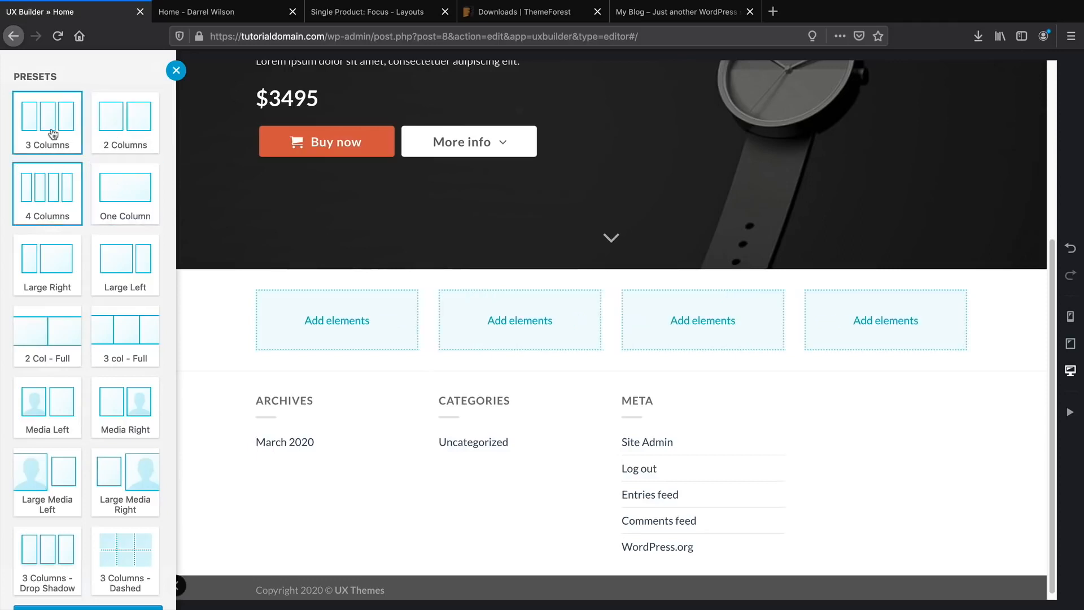
click(54, 134)
scroll(90, 452, down, 1)
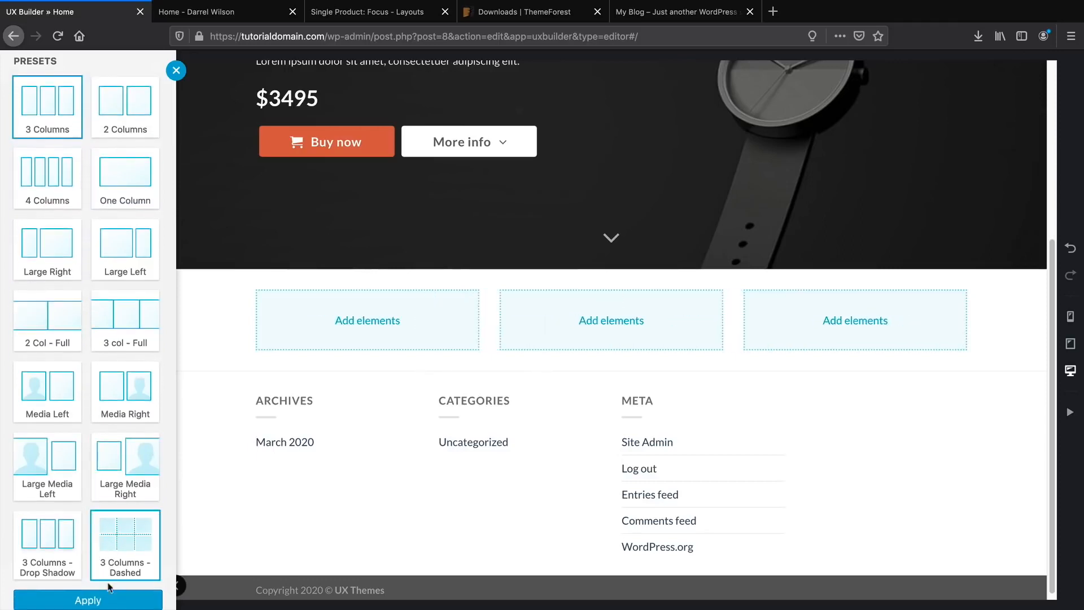
click(108, 597)
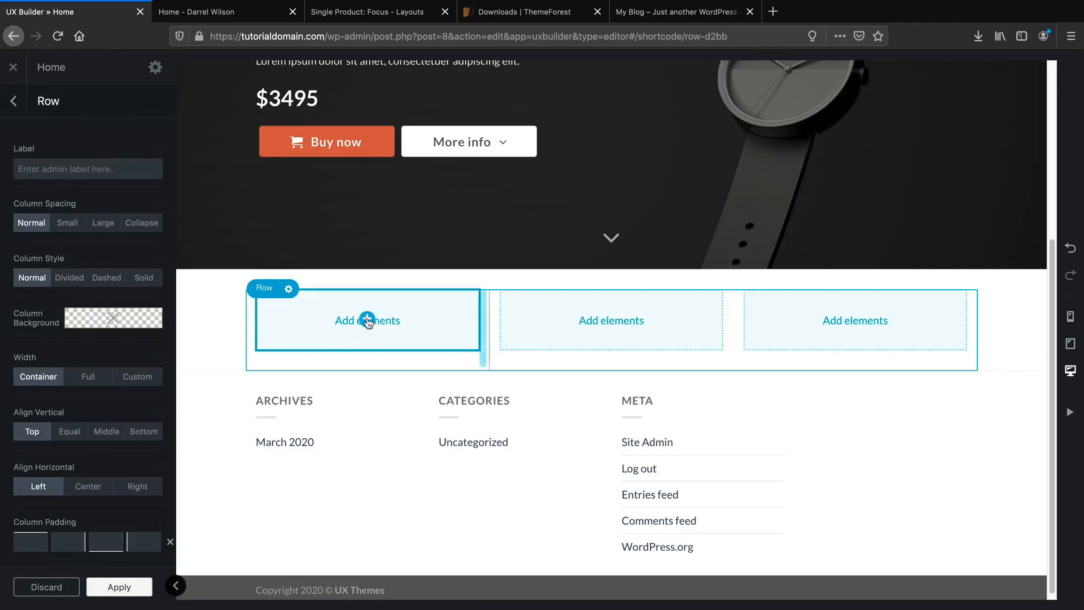
click(368, 323)
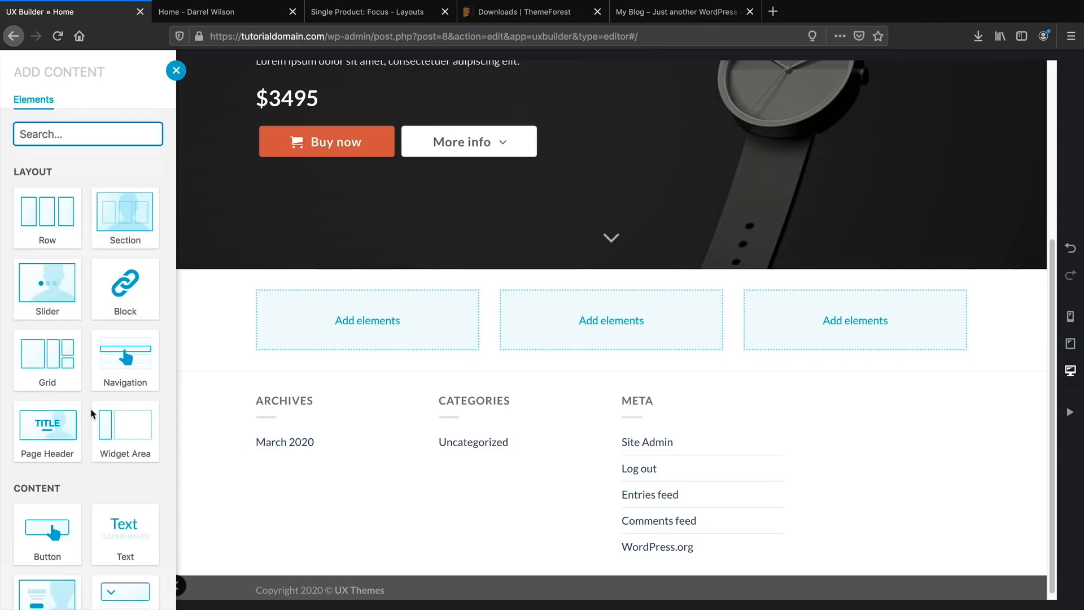
scroll(91, 414, down, 4)
scroll(92, 412, up, 4)
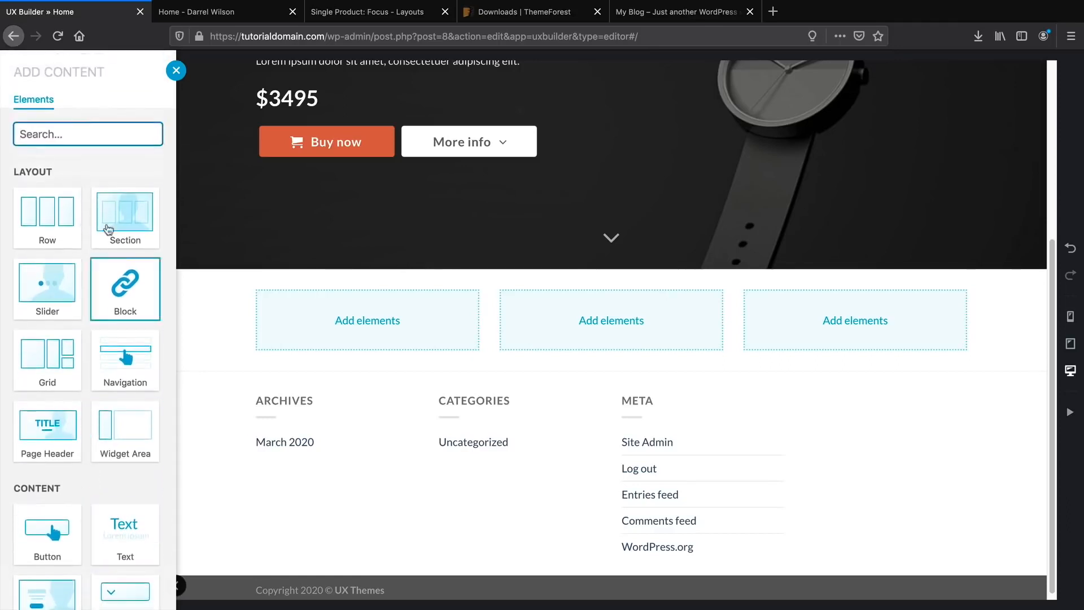
text(i)
key(BackSpace)
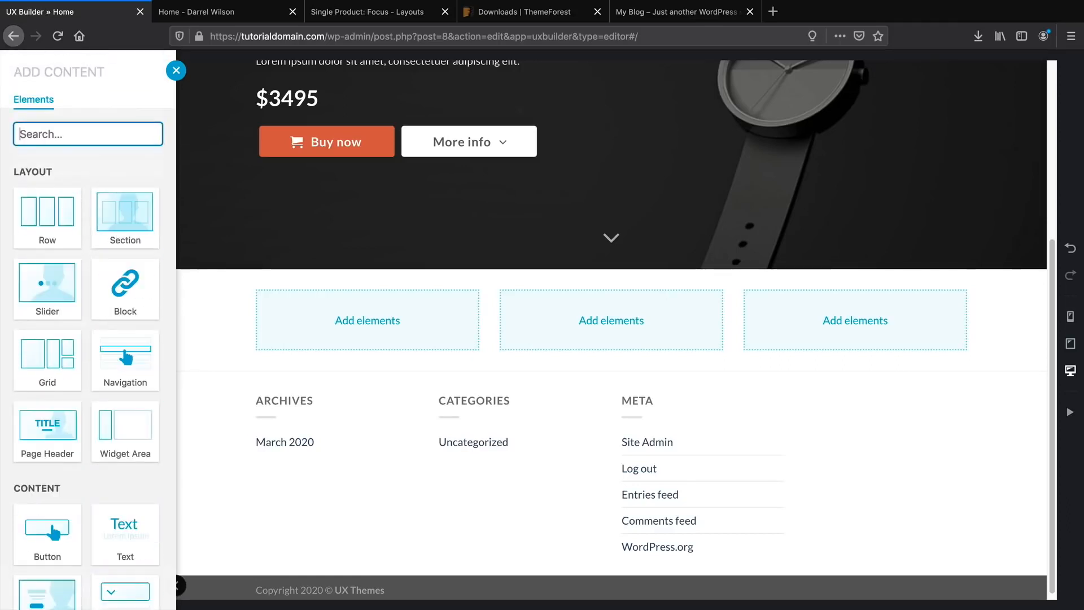
text(icon)
click(129, 196)
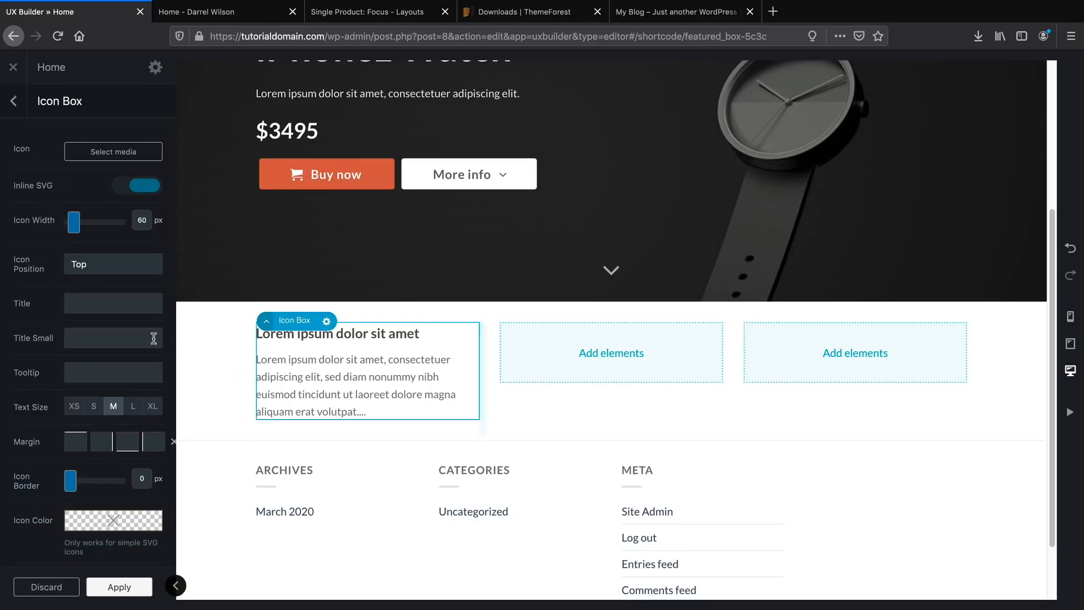
scroll(138, 331, down, 3)
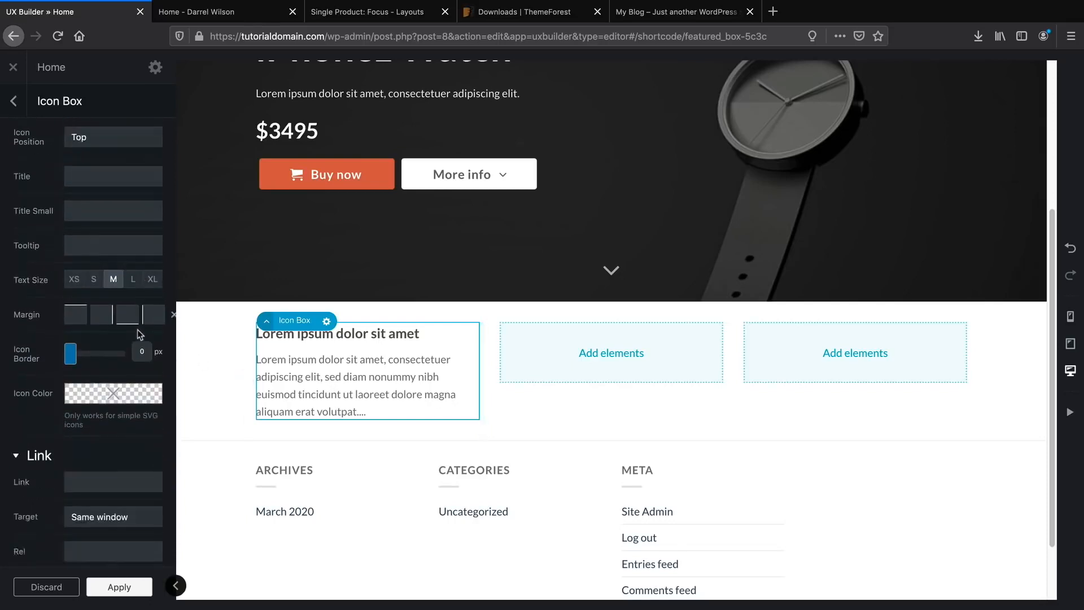
scroll(137, 330, up, 3)
scroll(137, 331, up, 1)
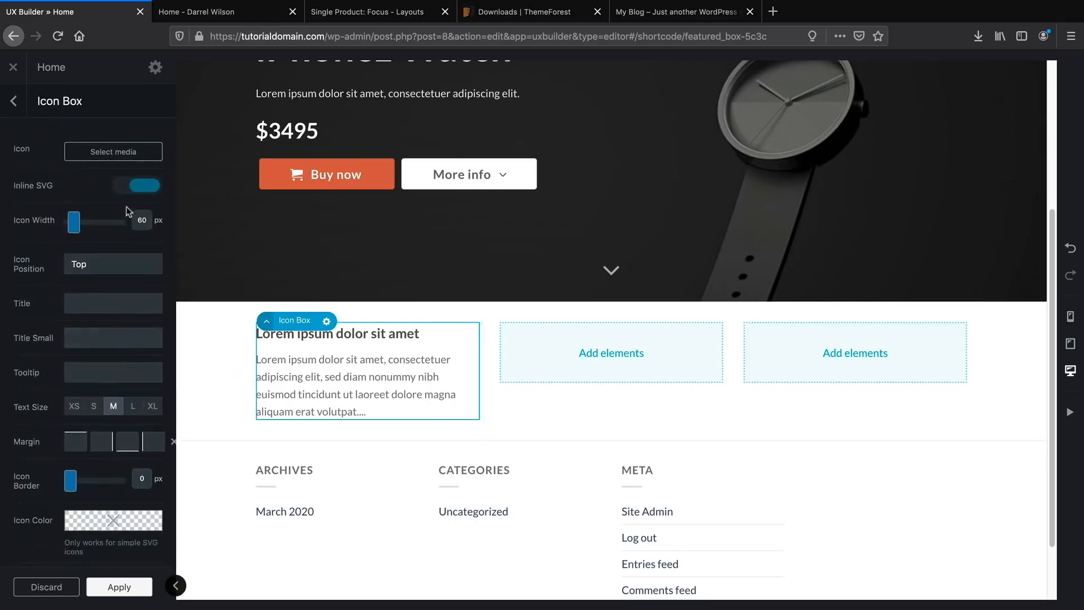
click(119, 154)
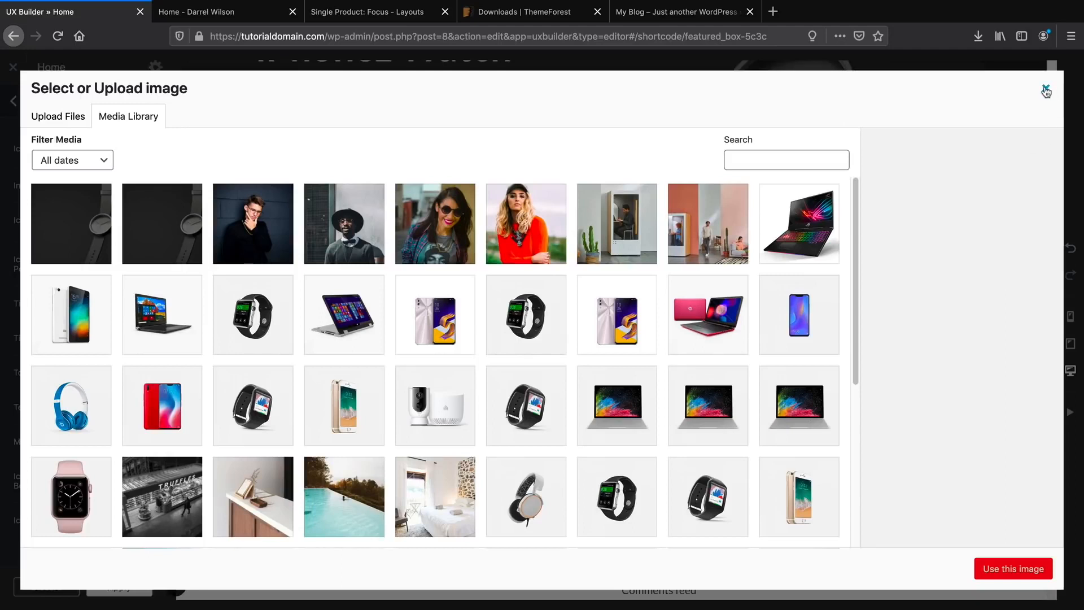
click(1045, 90)
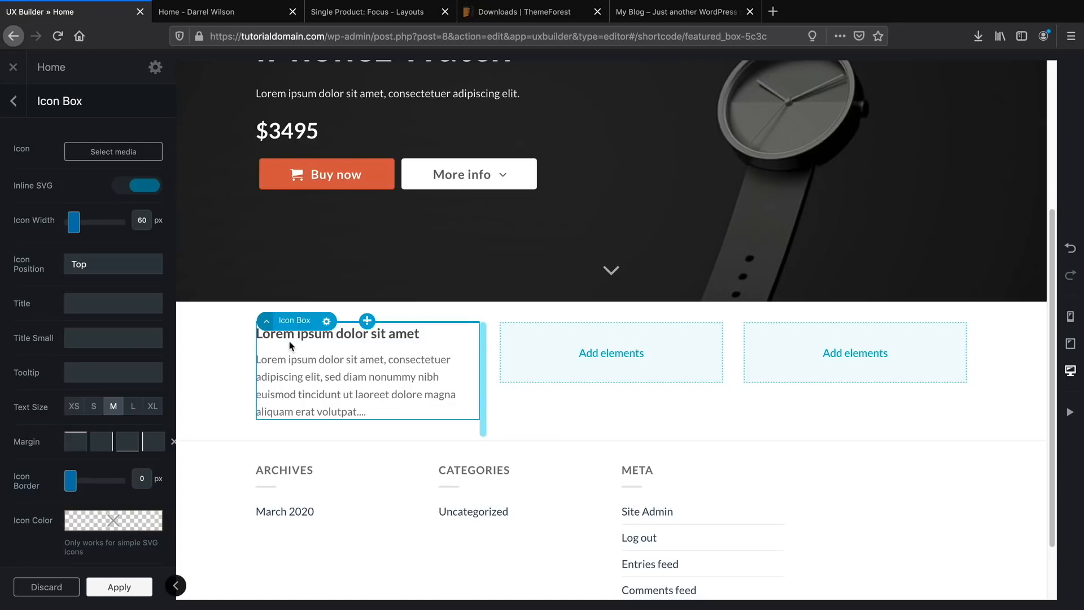
click(327, 322)
click(318, 412)
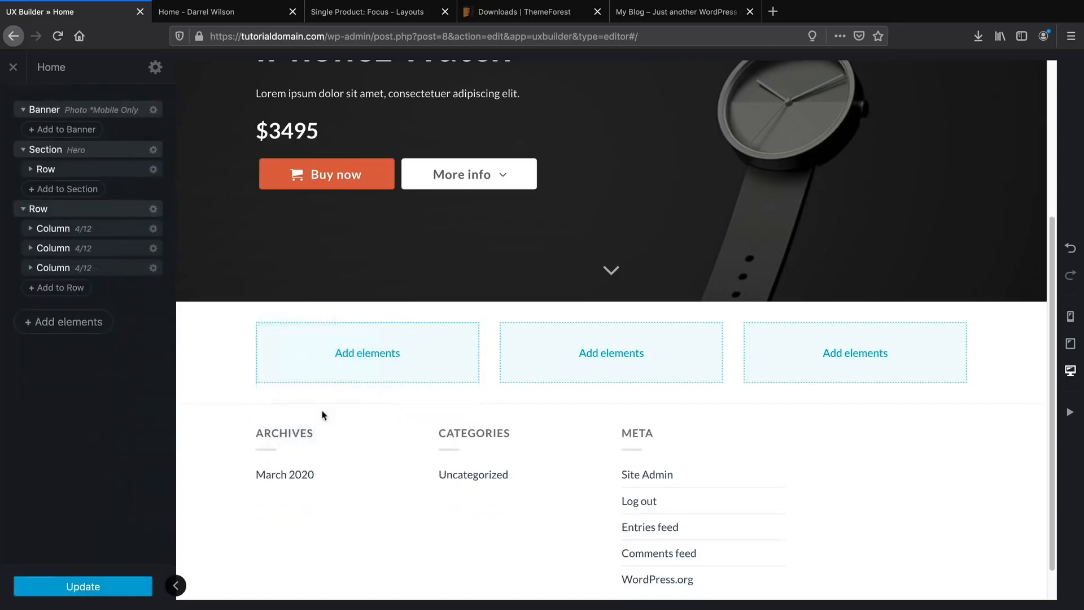
Add a Testimonial to the first column, trying several presets before applying Default.
click(366, 352)
scroll(254, 243, down, 1)
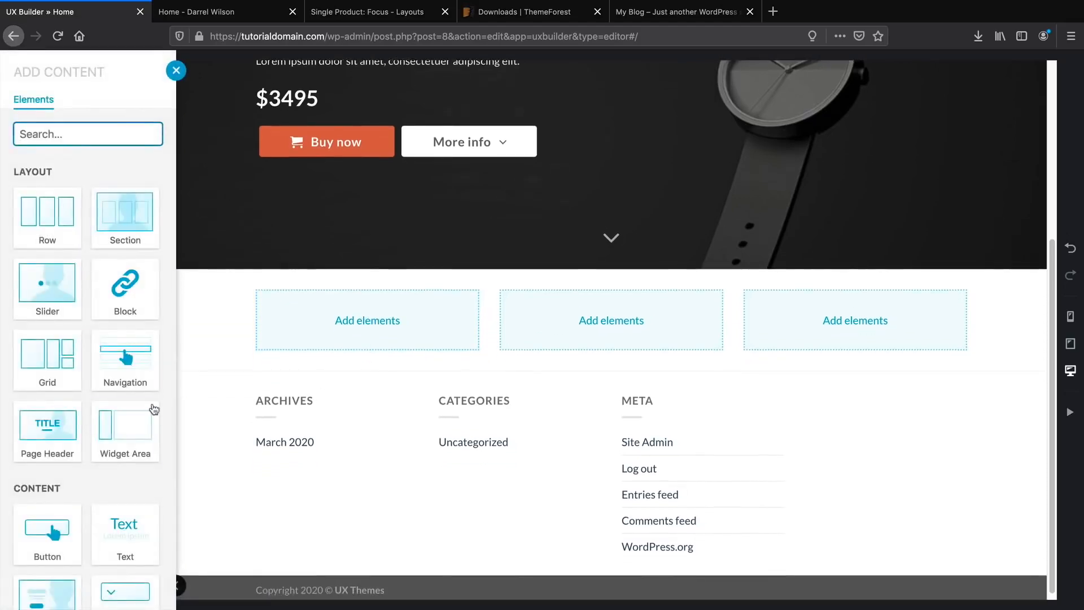
scroll(153, 283, down, 6)
scroll(153, 407, down, 7)
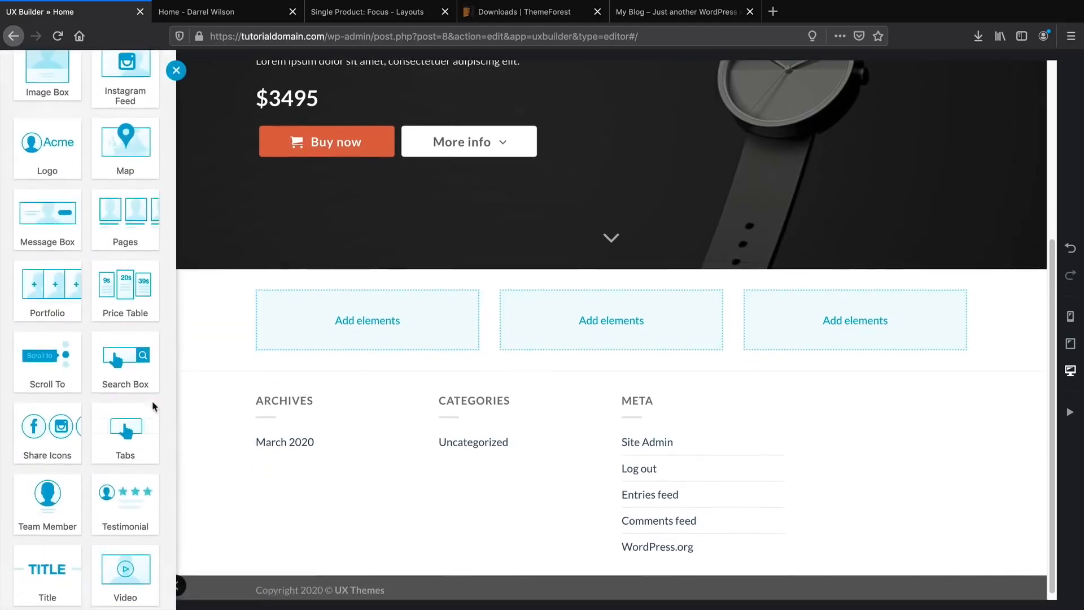
scroll(154, 406, down, 1)
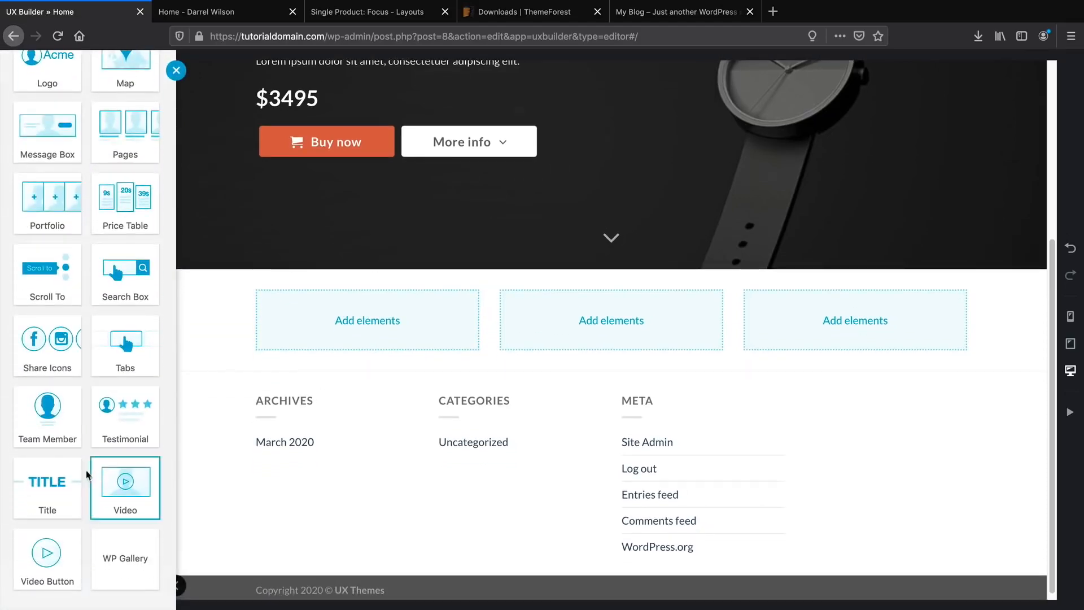
click(138, 426)
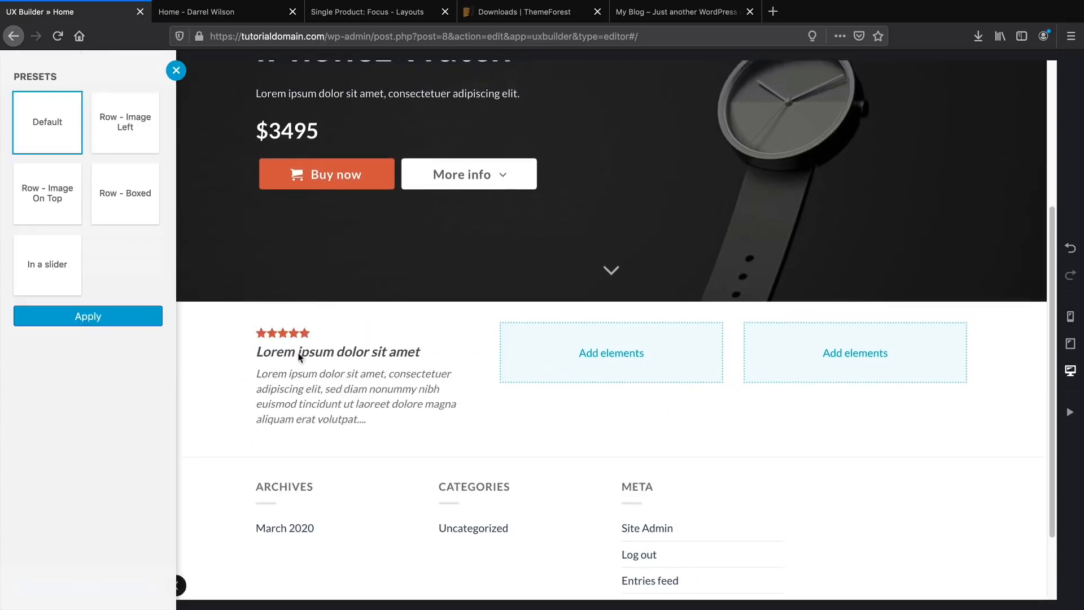
click(68, 193)
click(105, 129)
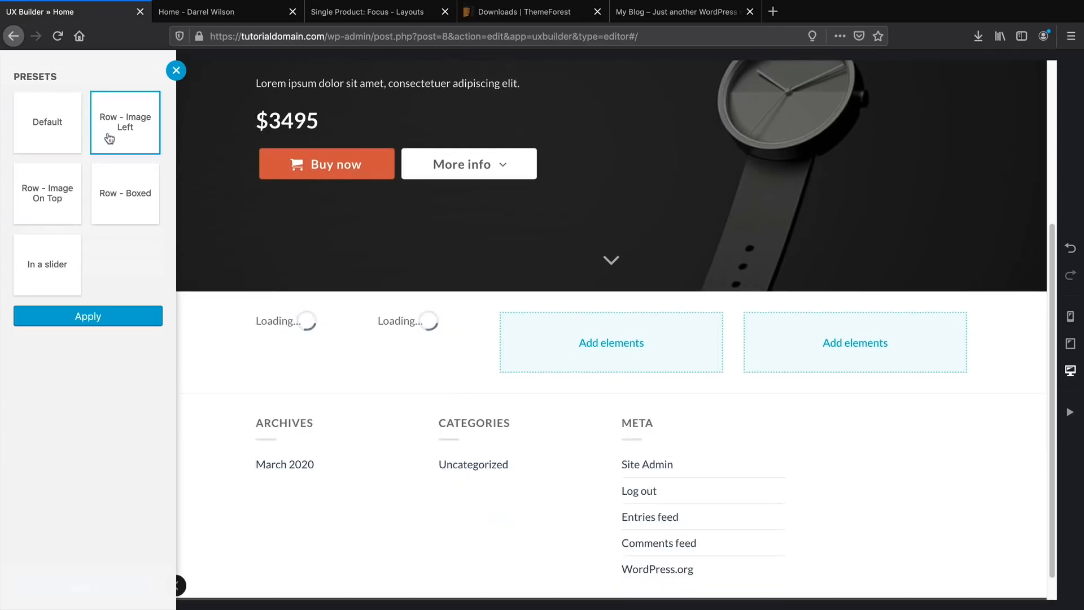
click(115, 200)
click(52, 265)
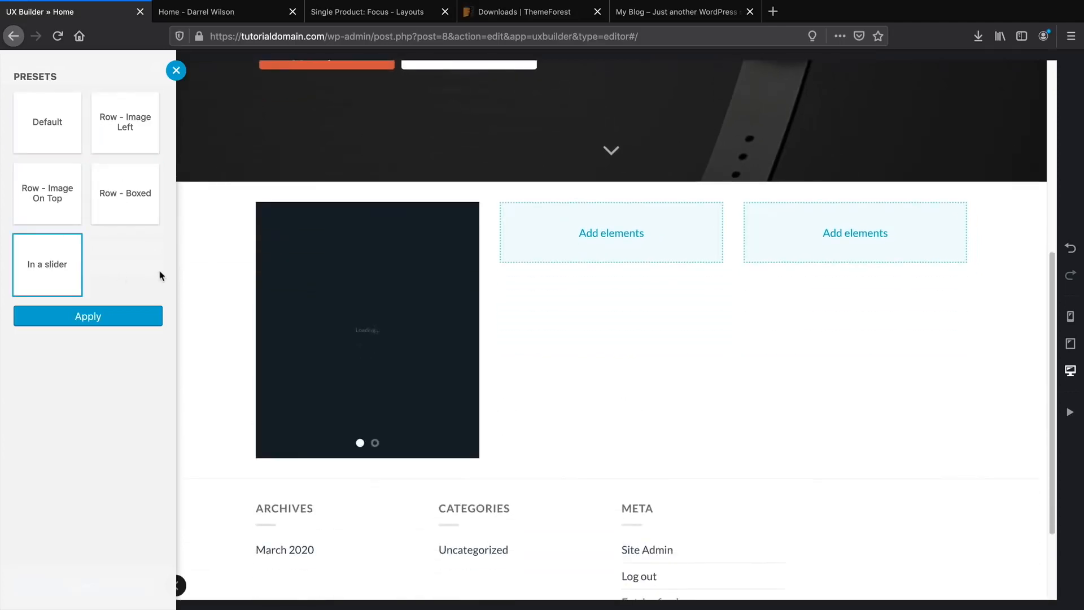
click(63, 120)
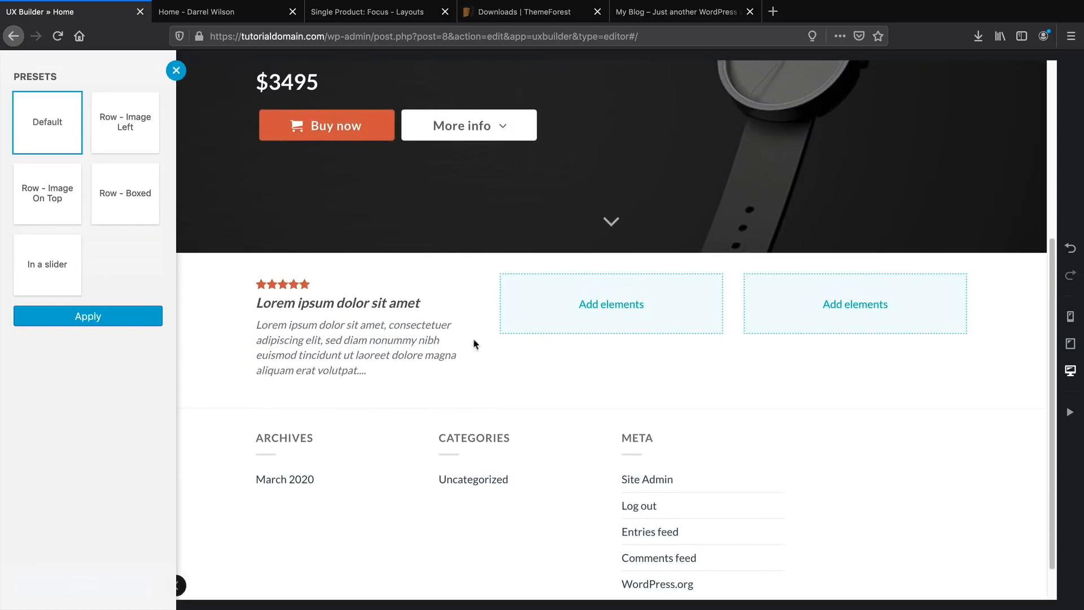
click(55, 326)
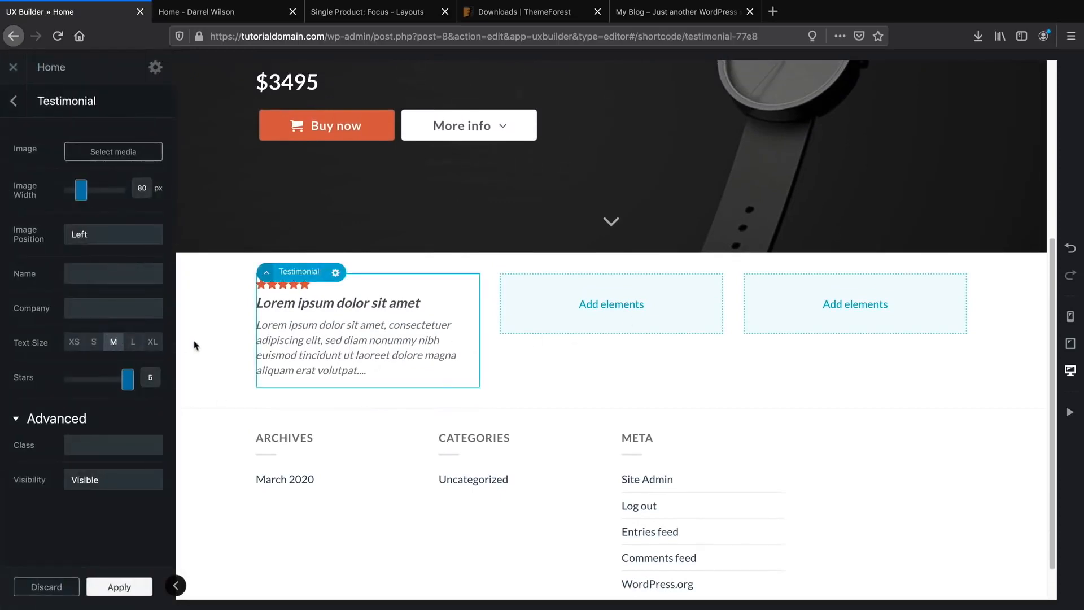
Delete the whole three-column row holding the testimonial.
click(14, 101)
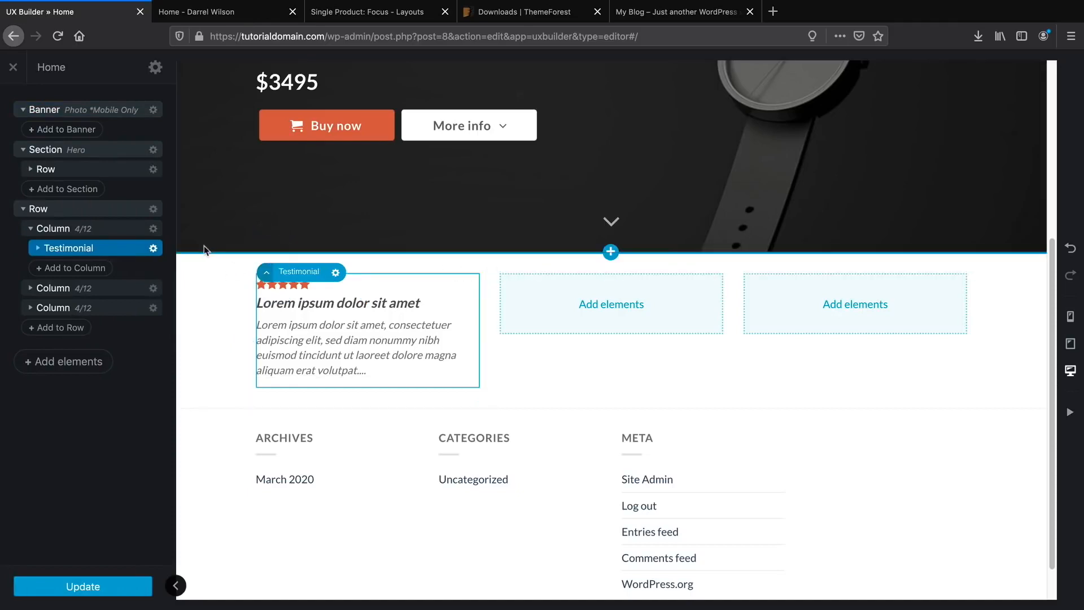
click(105, 215)
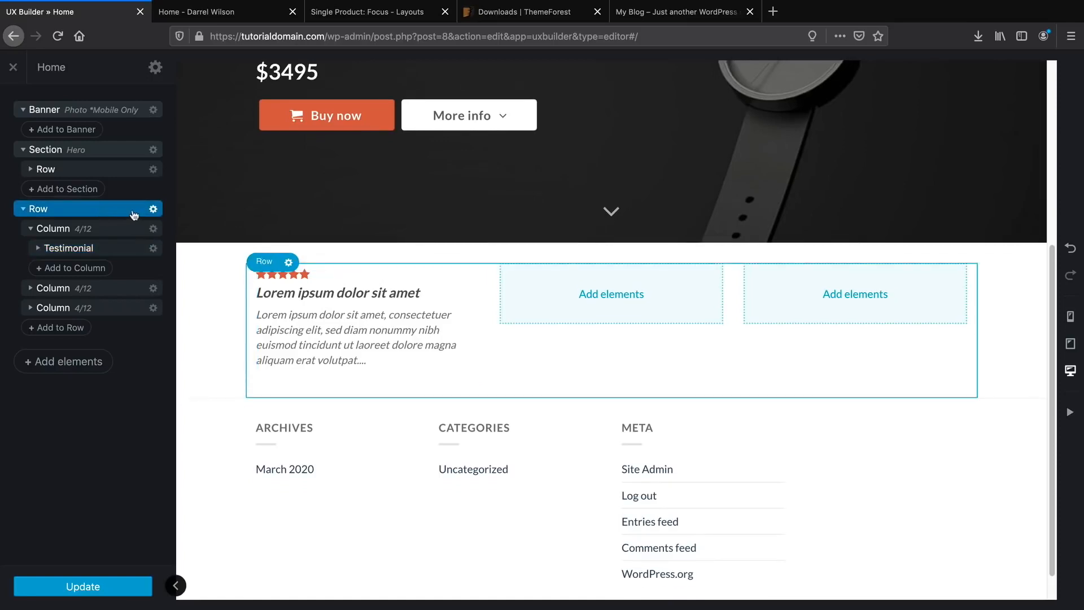
click(153, 210)
click(137, 299)
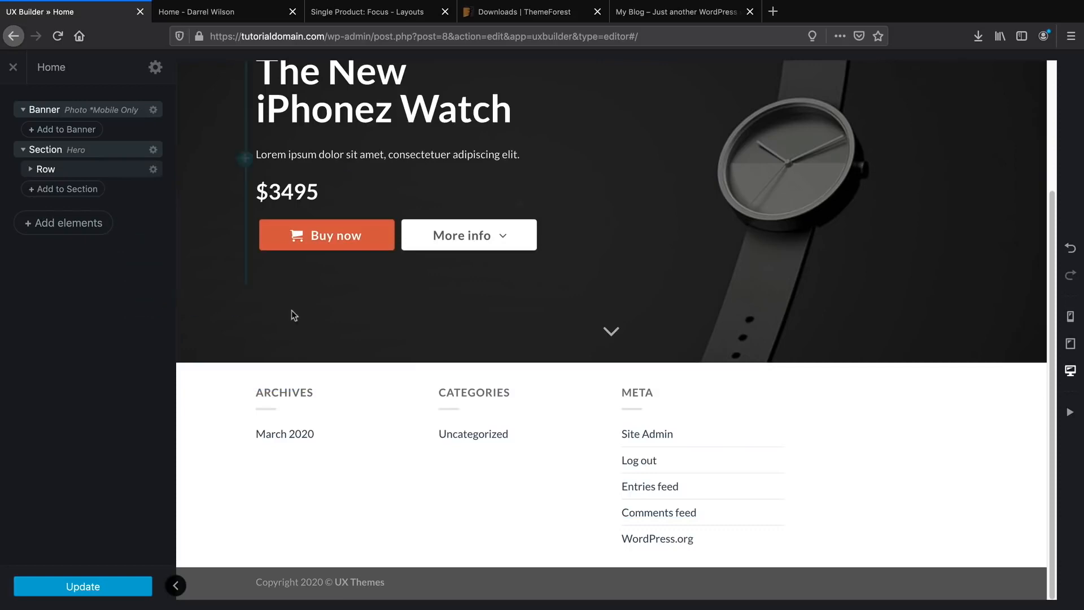
Import Icon Boxes: Shop - Benefits from Flatsome Studio's Services / Icons category below the hero.
click(611, 363)
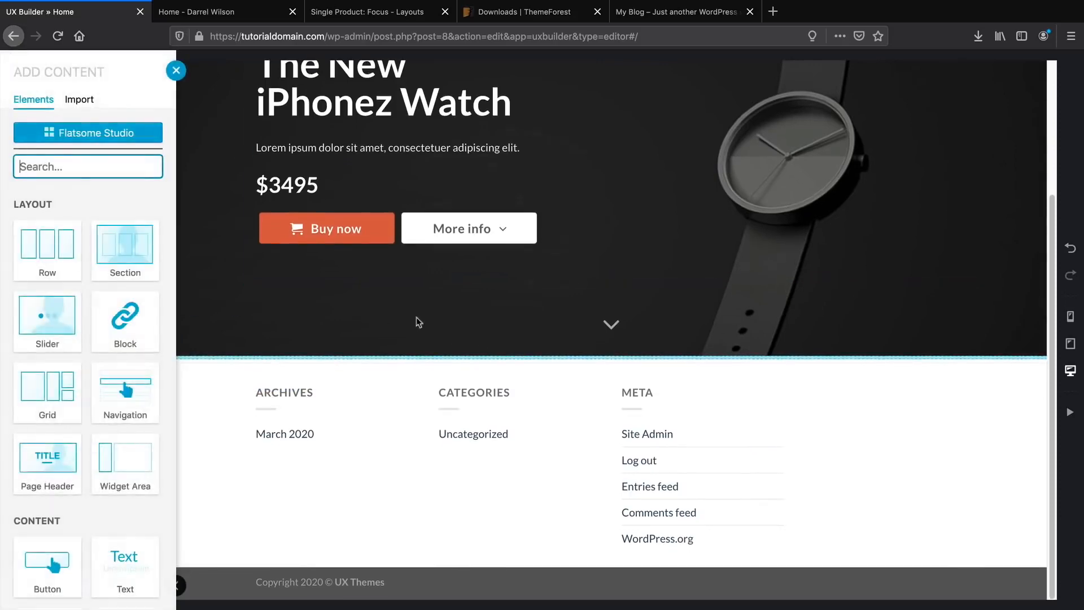
click(105, 135)
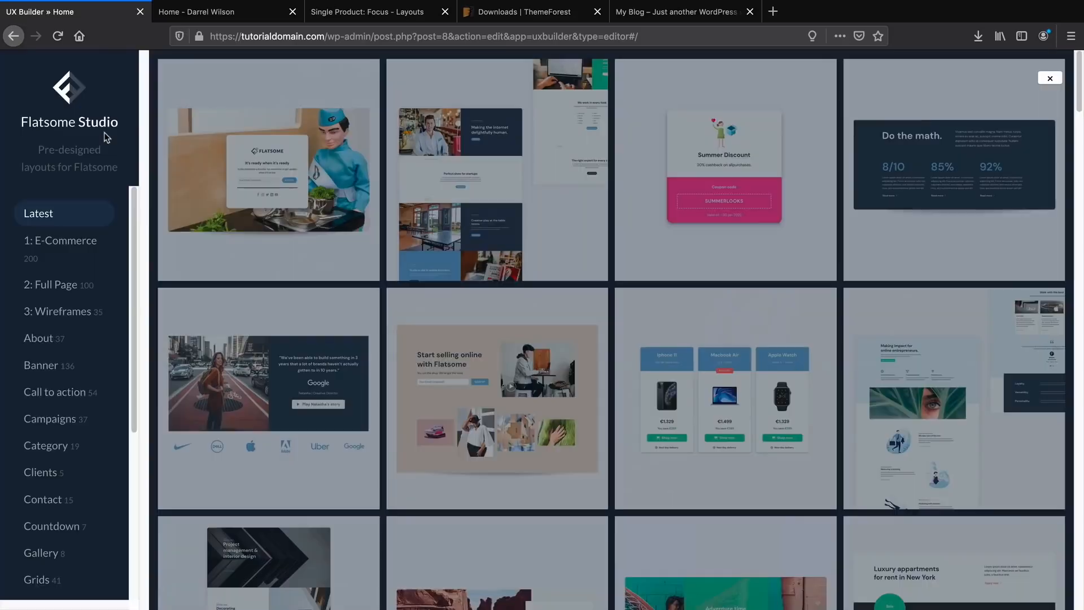
click(51, 367)
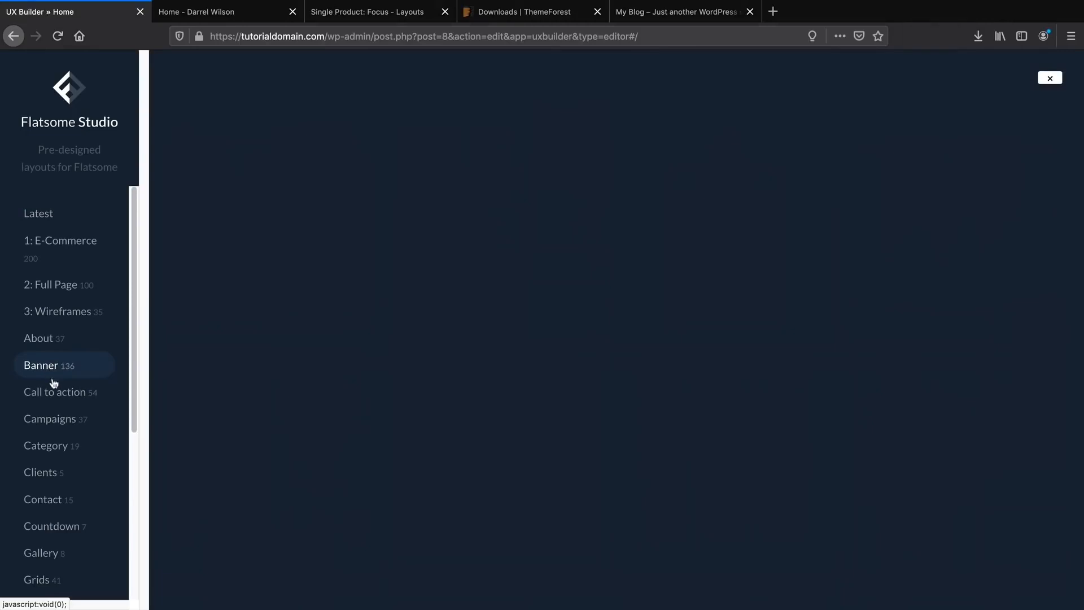
scroll(56, 392, down, 1)
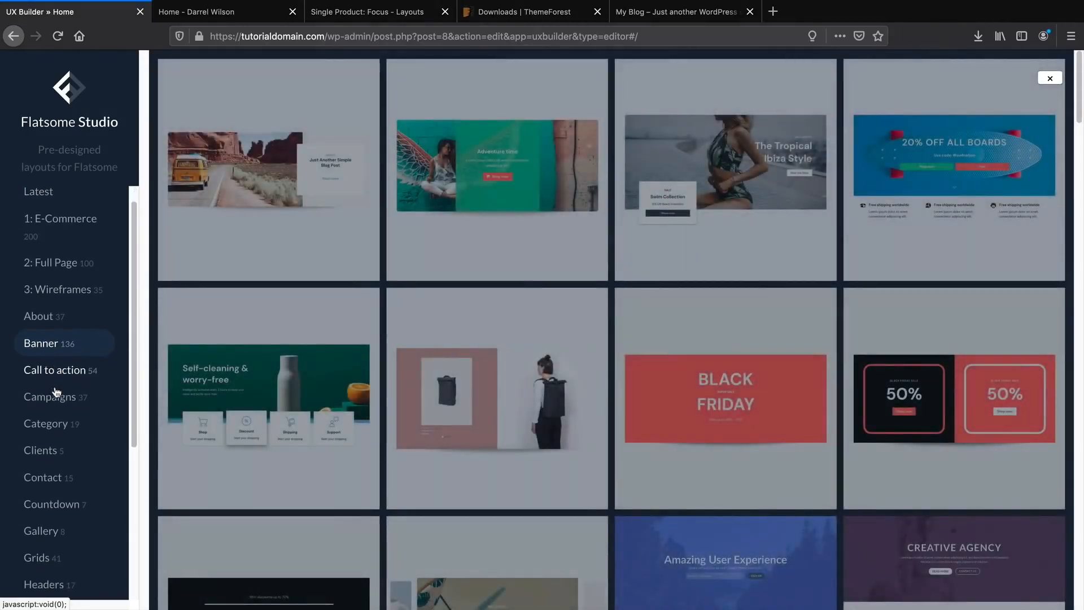
scroll(56, 392, down, 1)
click(66, 353)
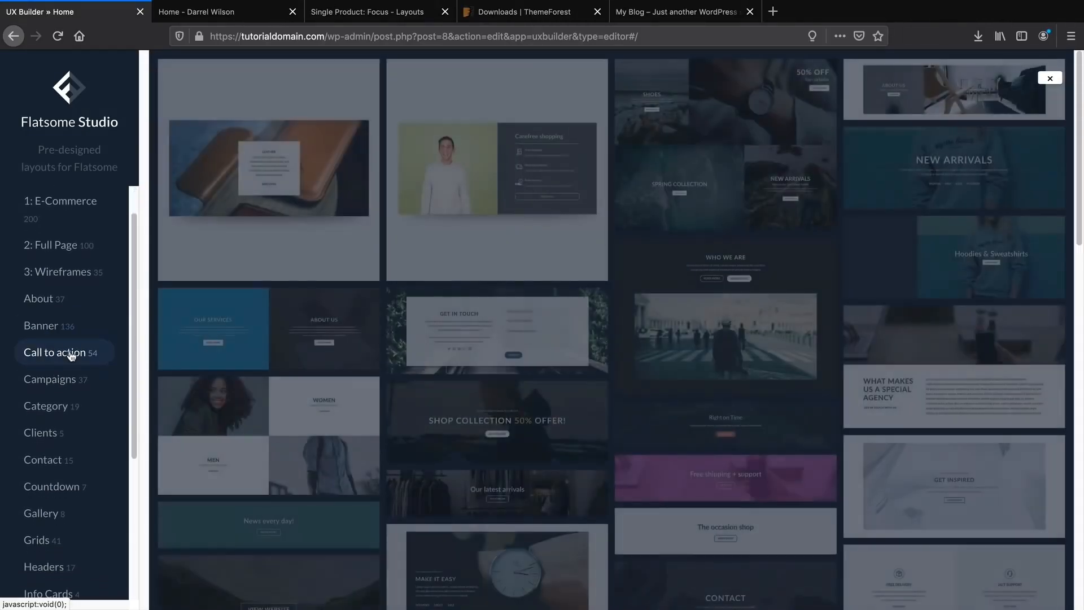
scroll(229, 364, down, 3)
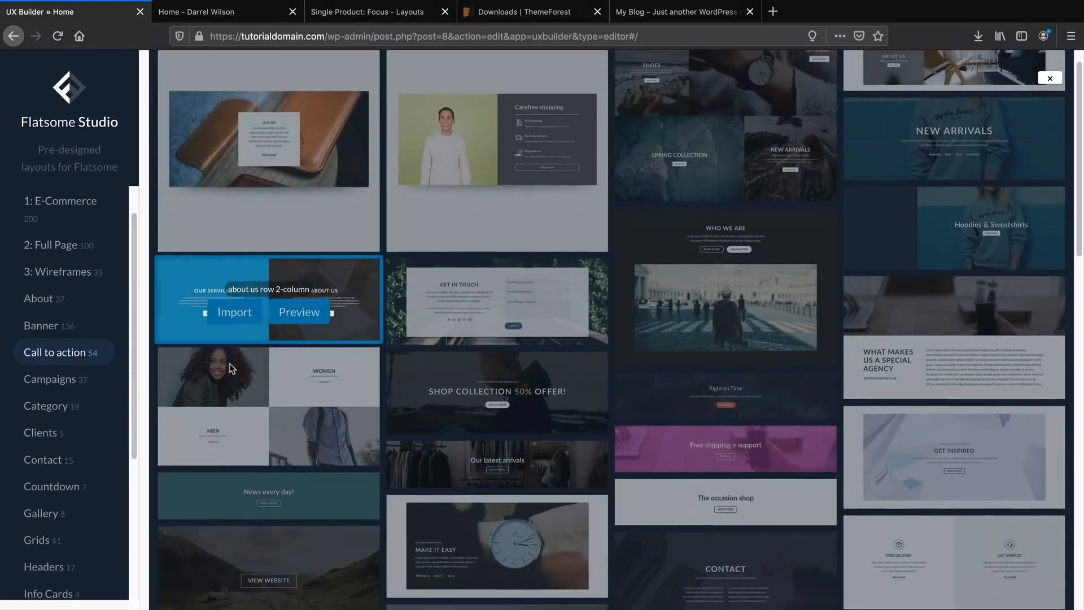
scroll(68, 392, down, 4)
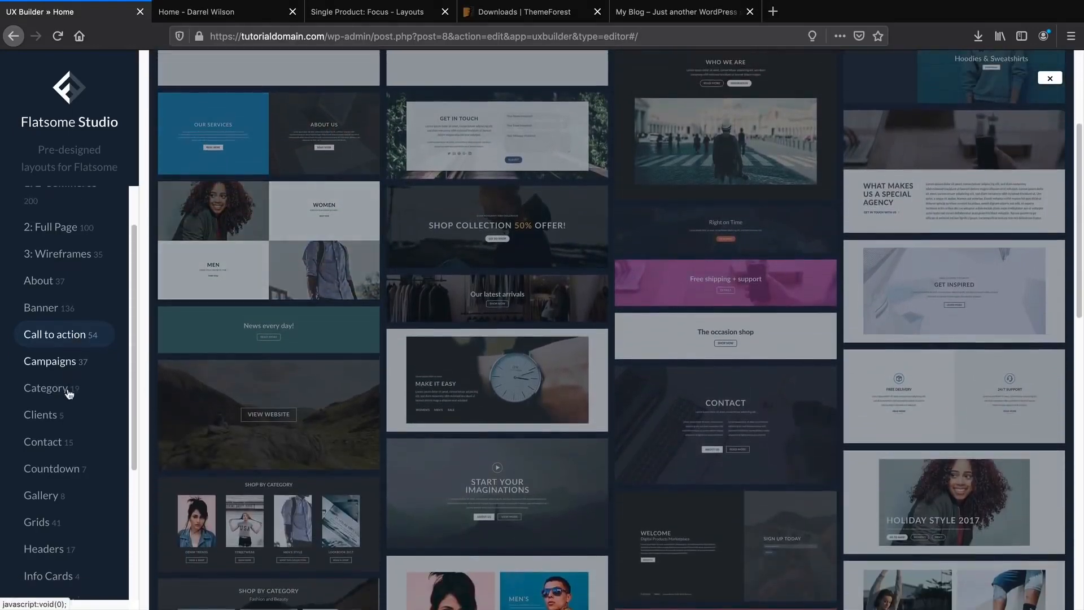
scroll(70, 396, down, 1)
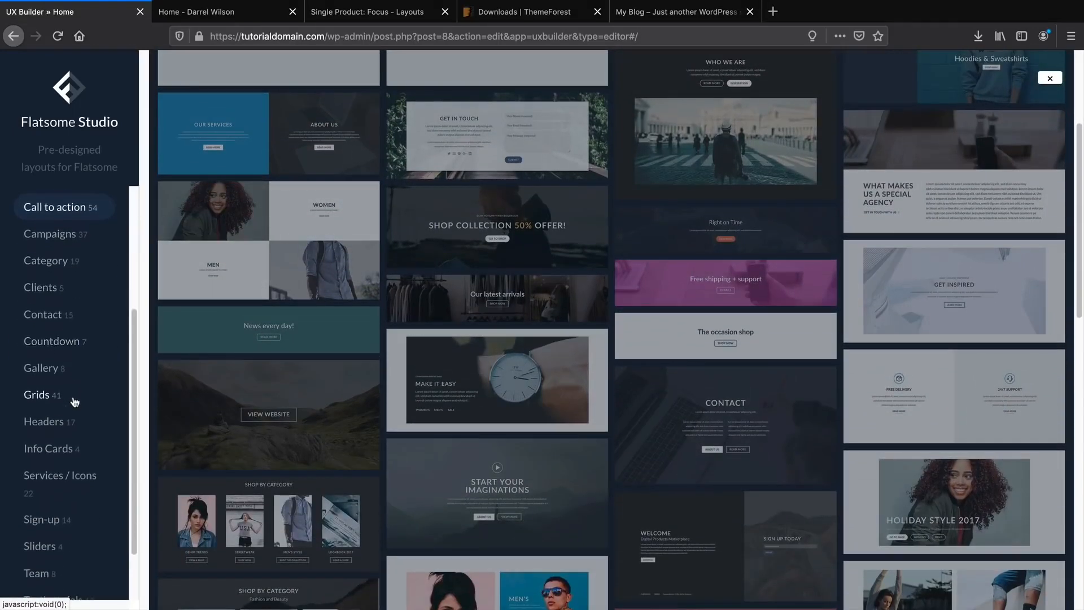
click(74, 481)
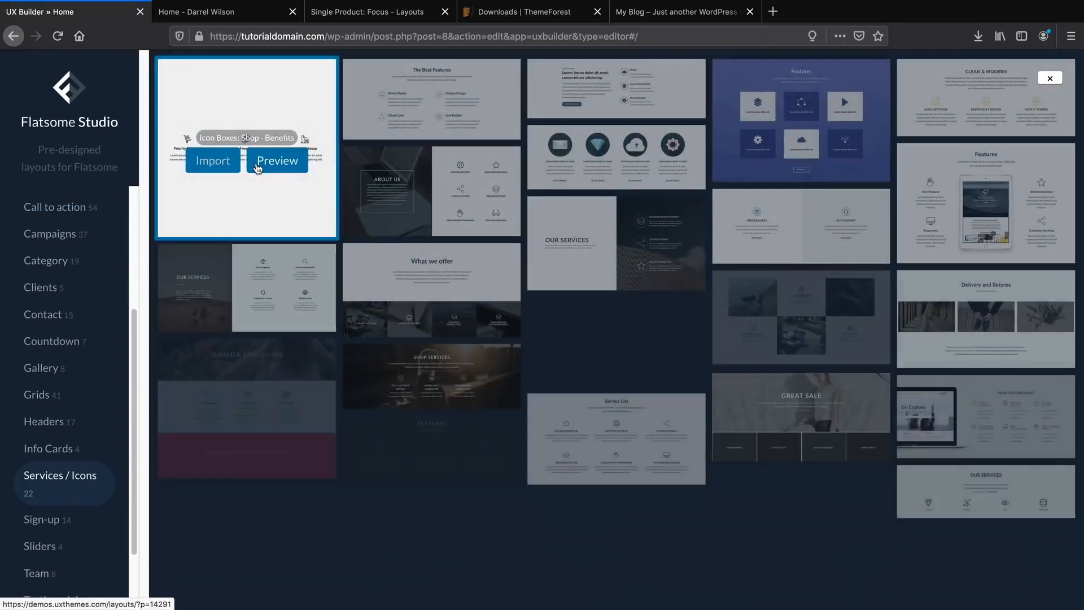
click(214, 161)
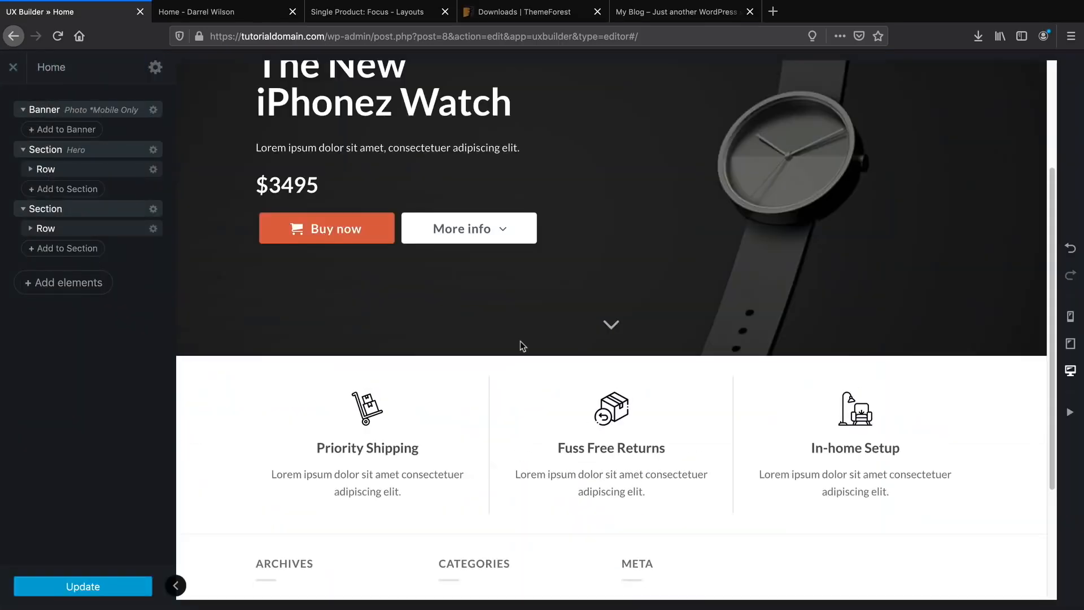
Scroll down to view the new Priority Shipping, Fuss Free Returns and In-home Setup section.
scroll(520, 342, down, 2)
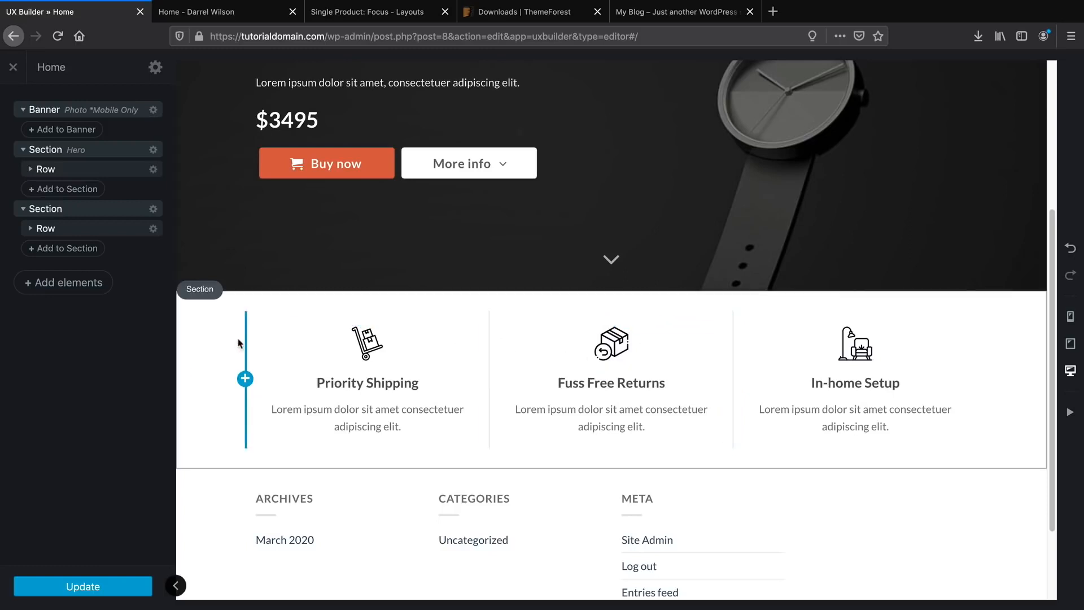
right_click(242, 331)
click(244, 329)
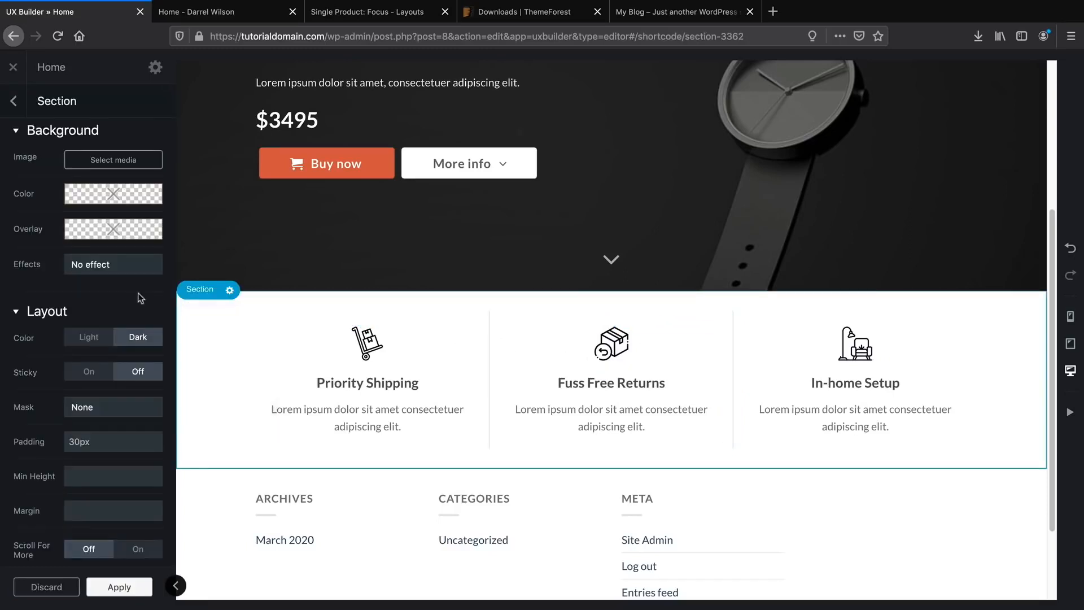
mouse_move(118, 282)
scroll(72, 287, down, 3)
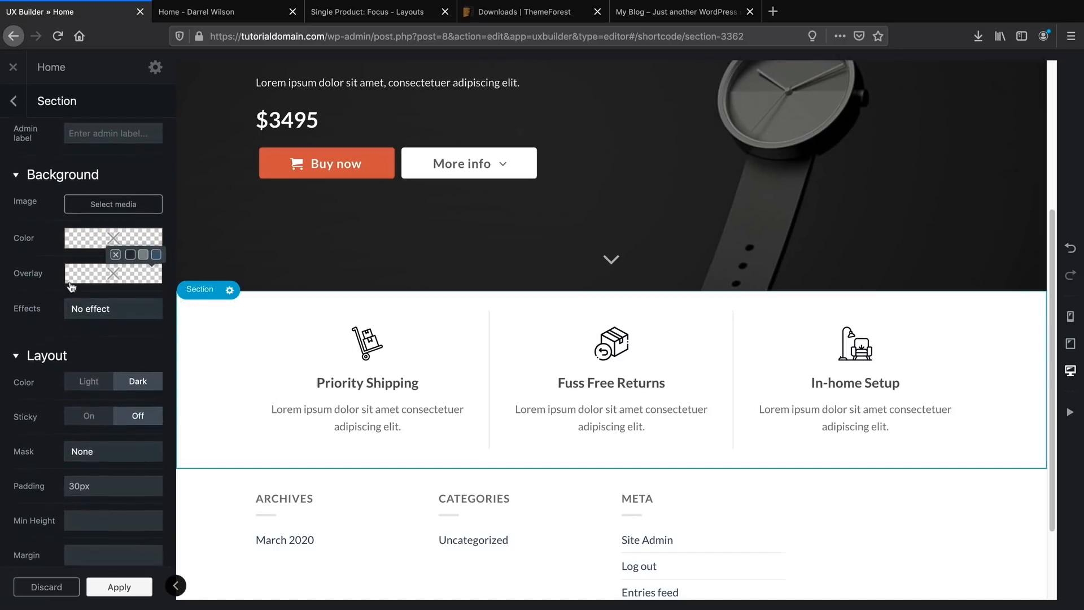
scroll(72, 285, down, 2)
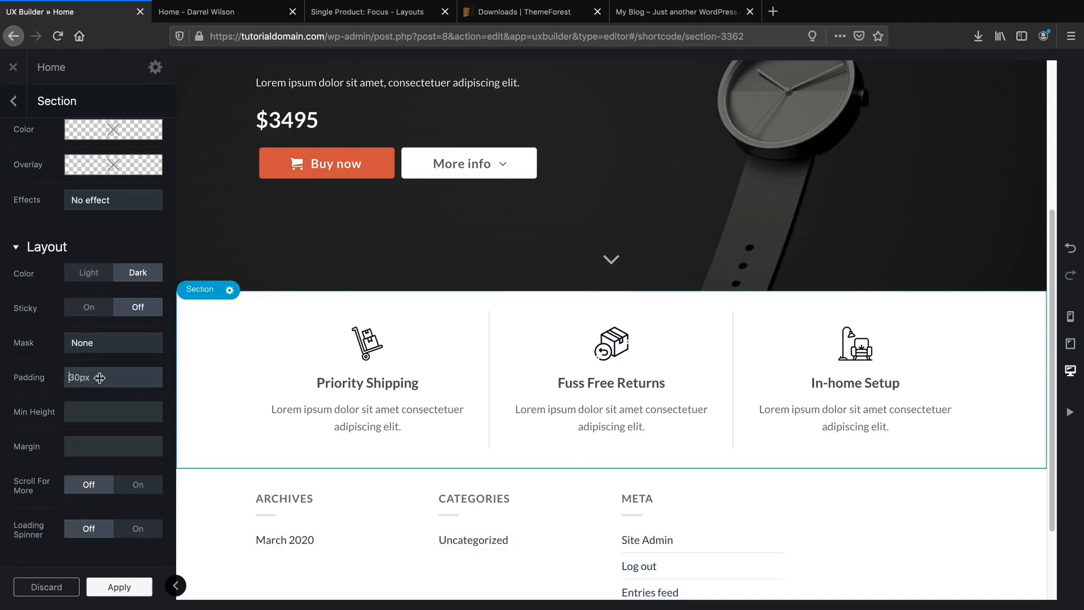
drag(100, 378, 61, 381)
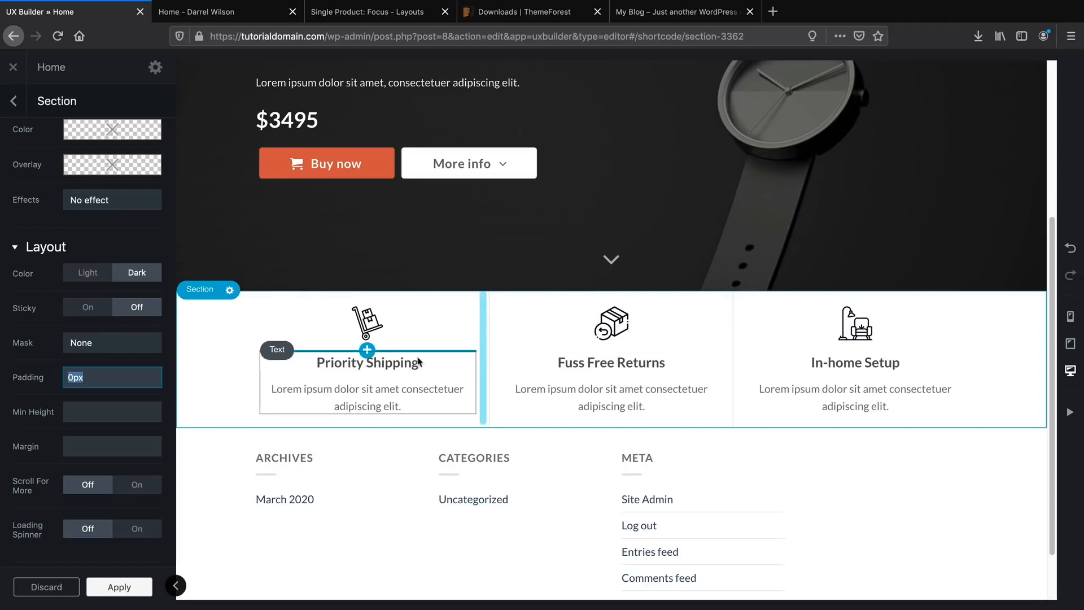
click(89, 273)
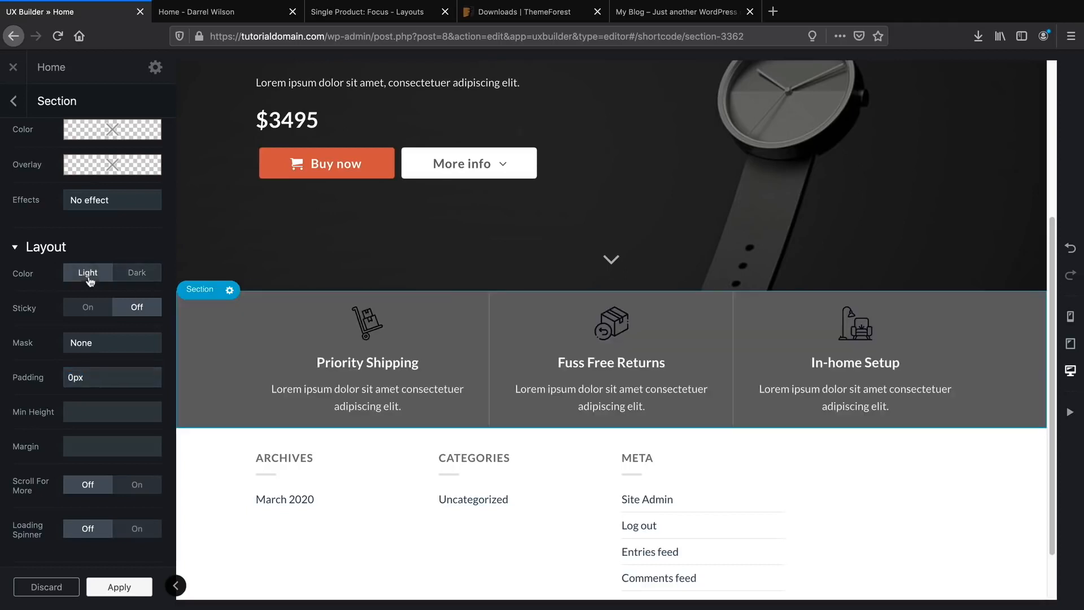
click(141, 280)
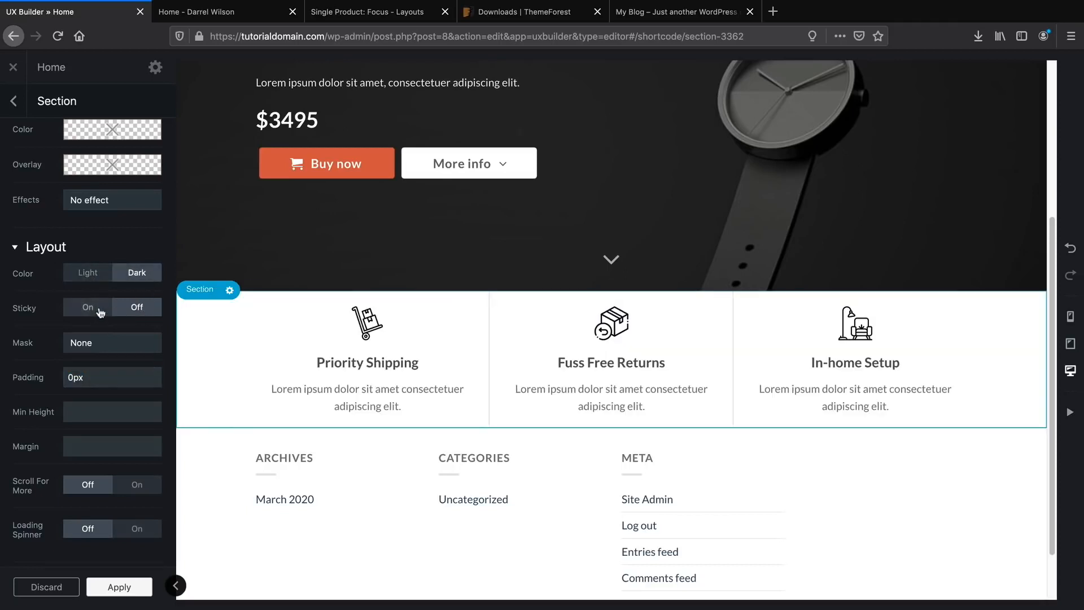
click(133, 481)
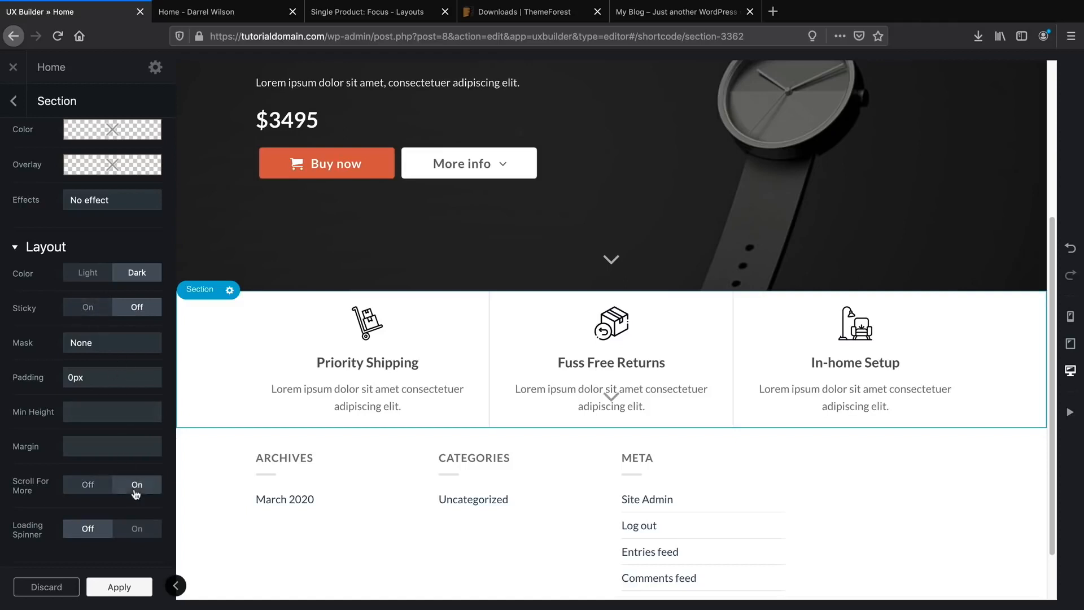
click(90, 486)
scroll(91, 486, down, 5)
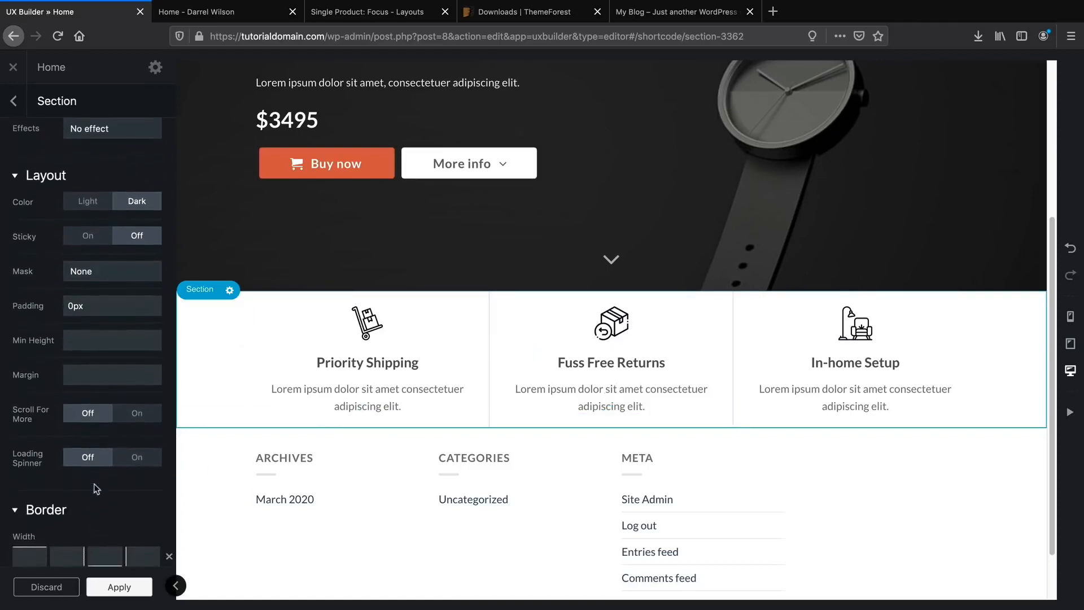
scroll(93, 475, up, 10)
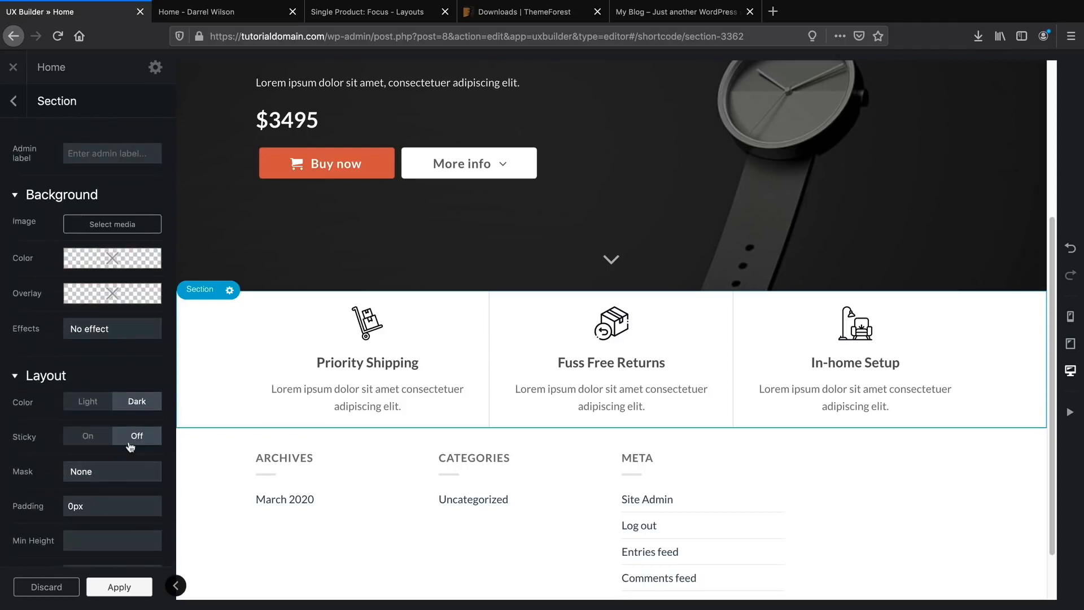
scroll(500, 371, down, 1)
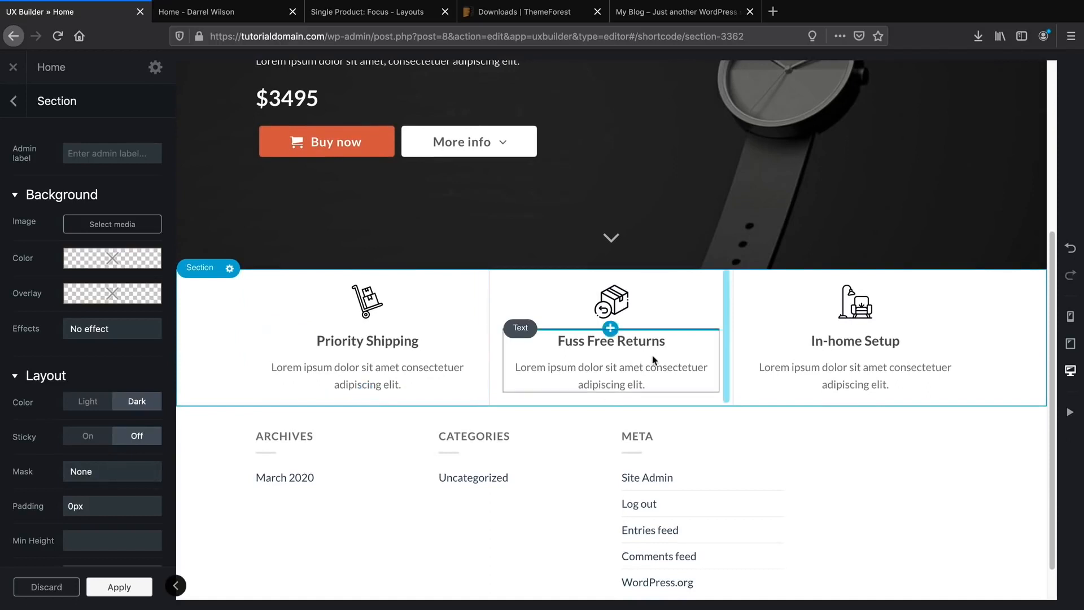
scroll(611, 362, down, 2)
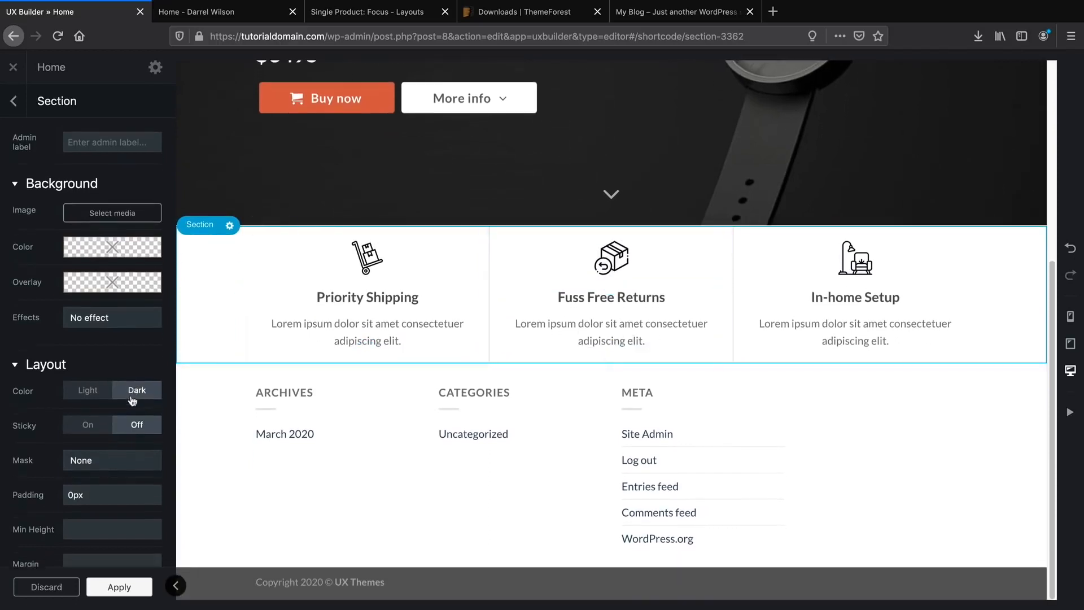
scroll(132, 390, down, 5)
scroll(130, 396, down, 6)
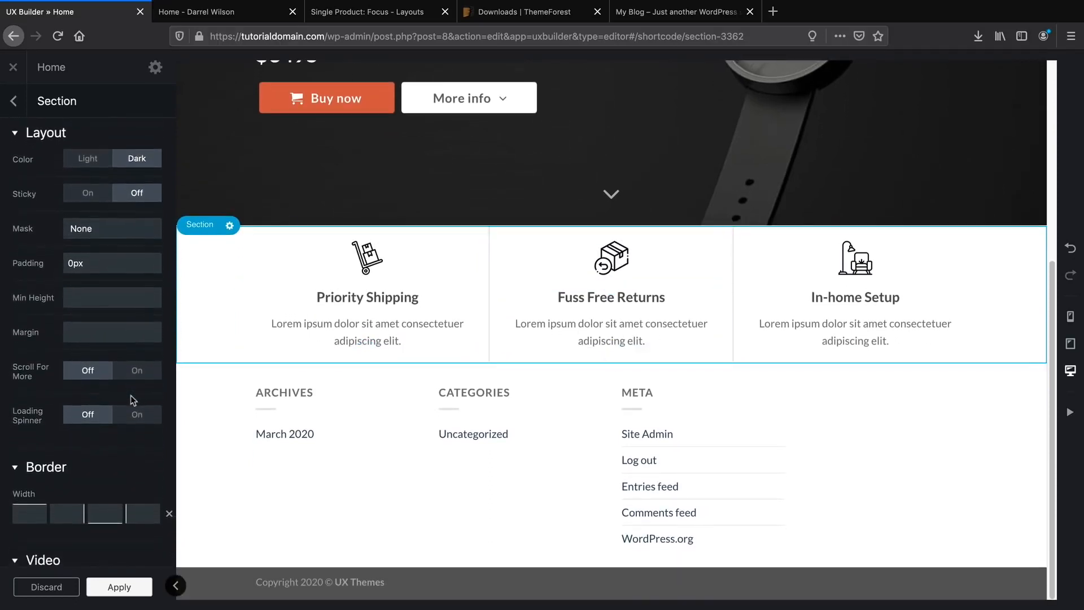
scroll(69, 429, down, 4)
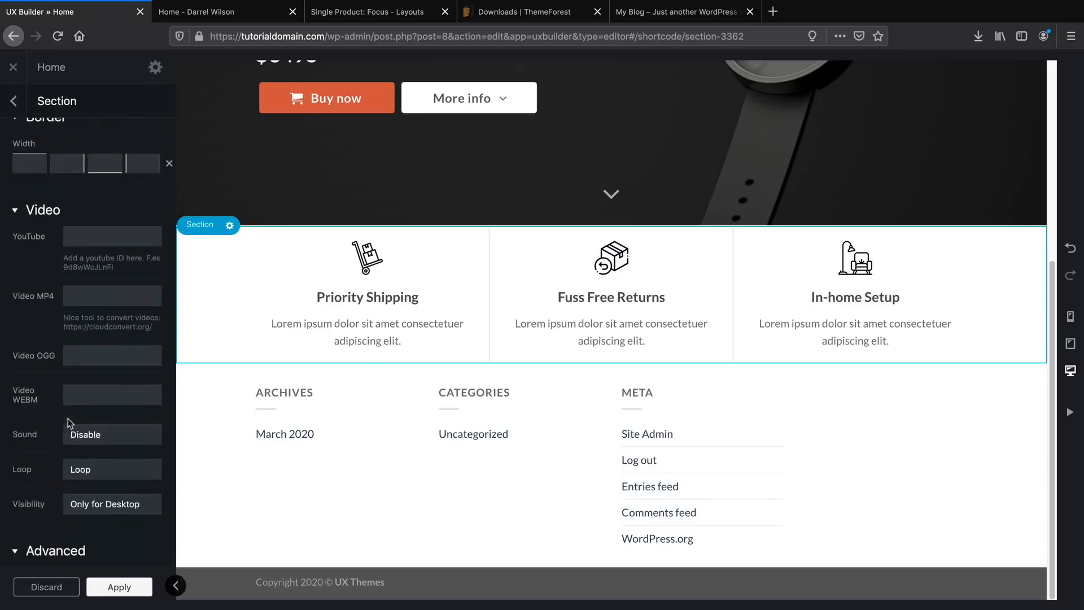
scroll(65, 418, up, 3)
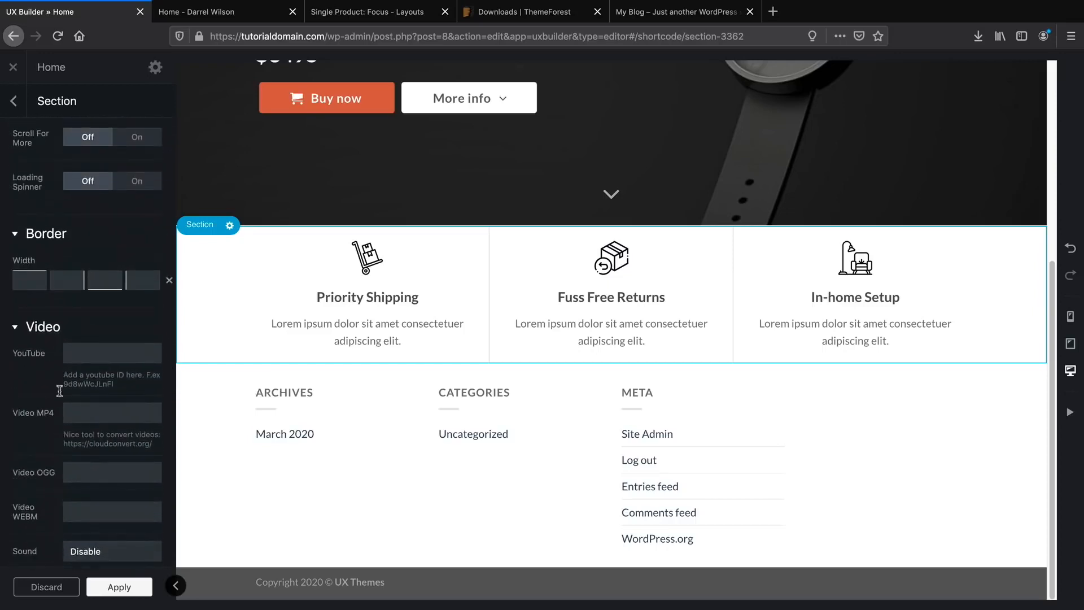
scroll(86, 455, up, 2)
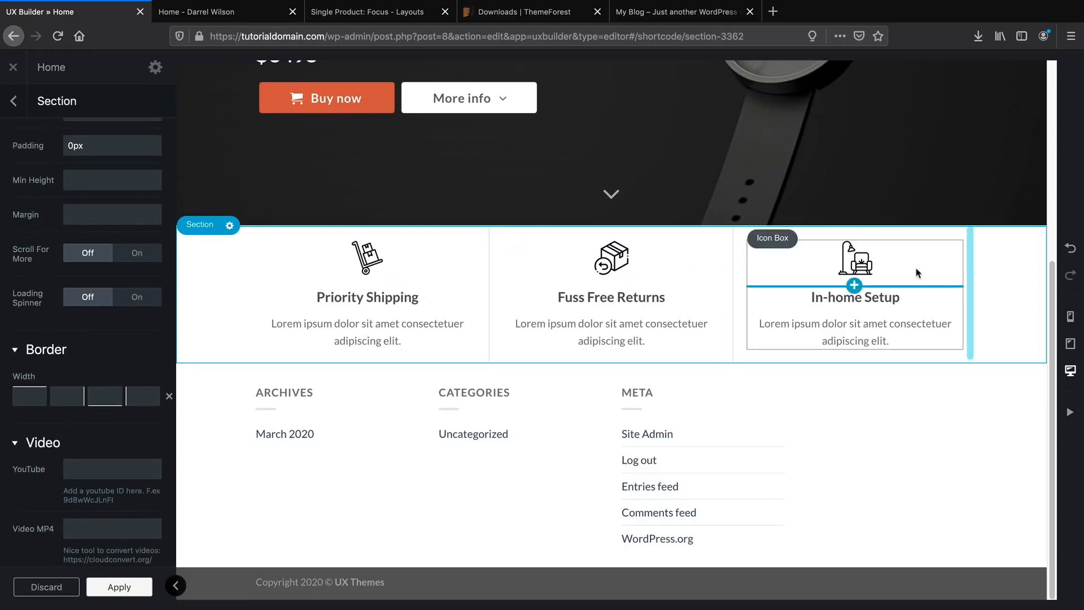
scroll(139, 393, up, 5)
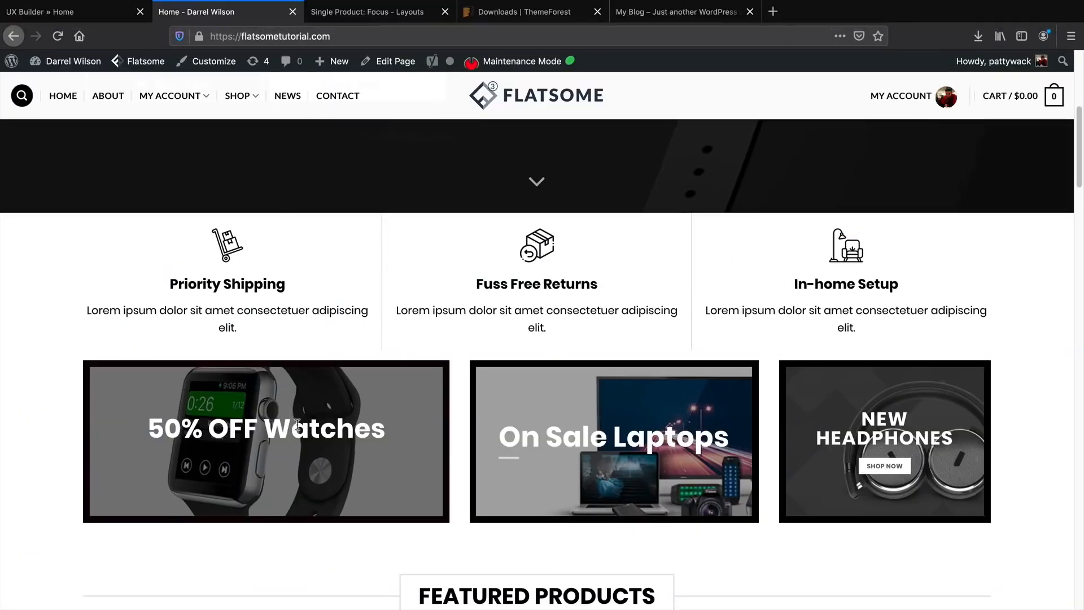
click(91, 12)
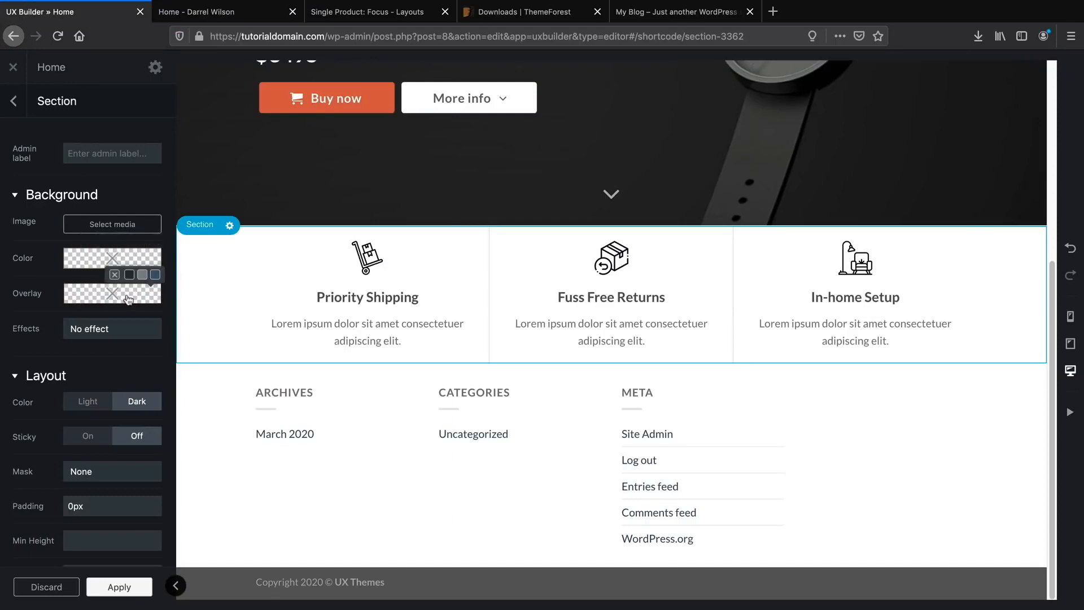
Set the Priority Shipping heading's text colour to black and apply the text element.
click(347, 306)
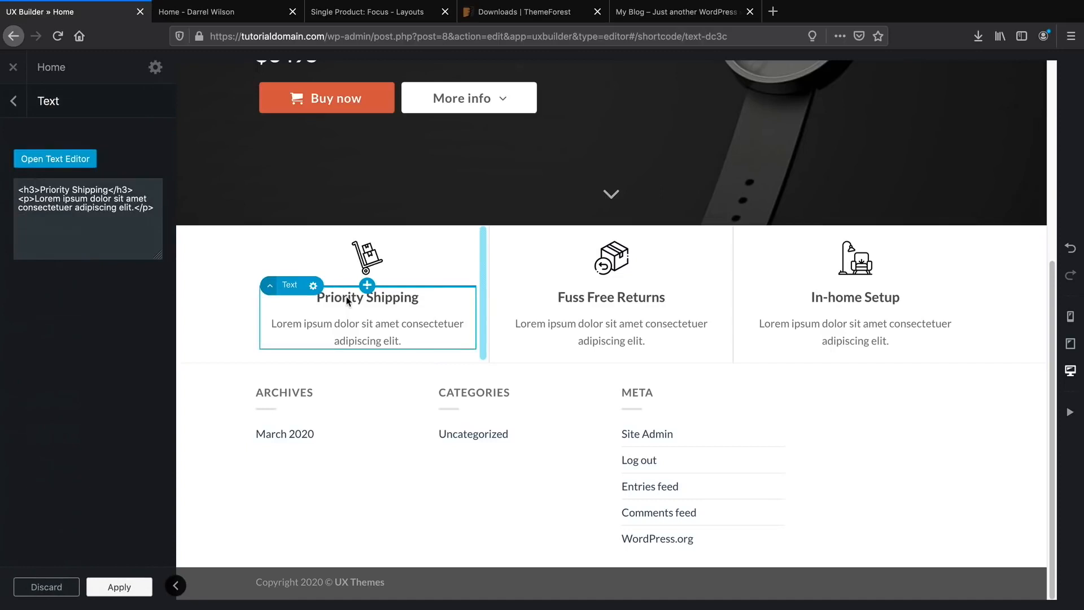
click(75, 162)
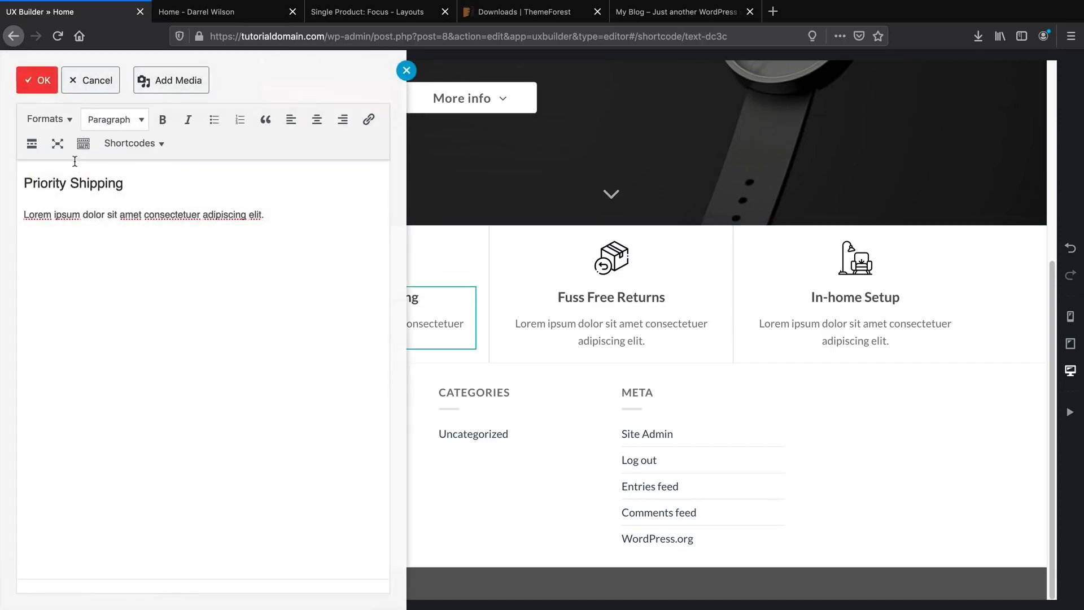
triple_click(79, 182)
click(83, 145)
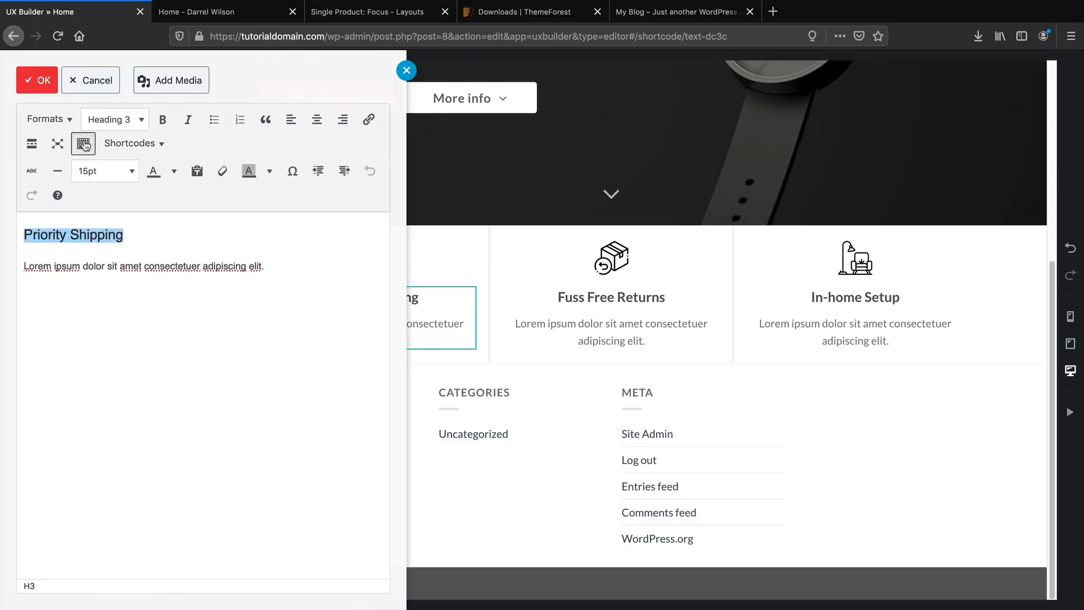
click(173, 171)
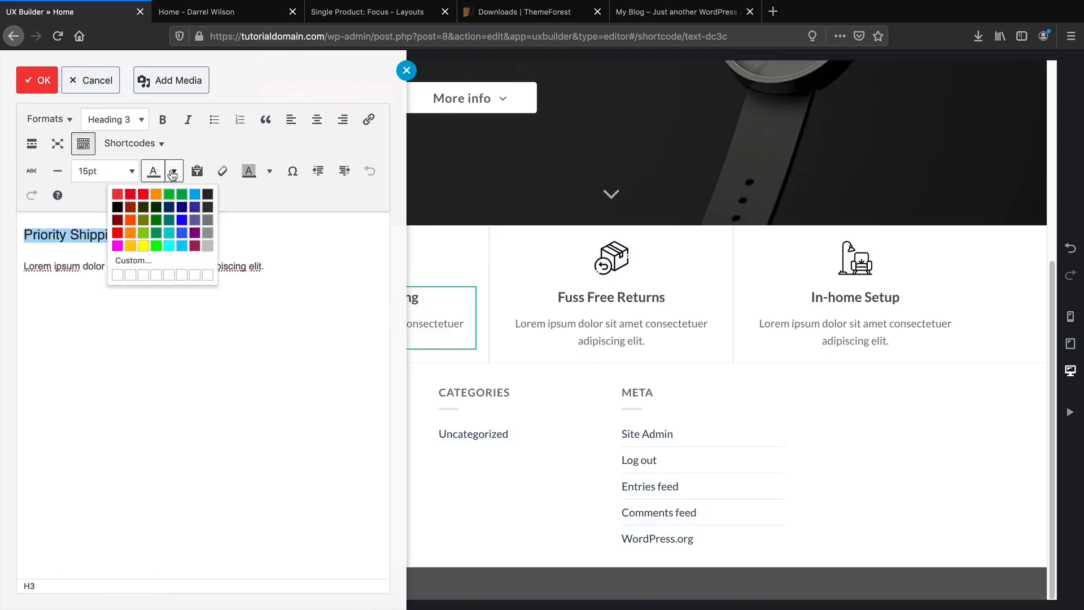
click(121, 207)
click(38, 81)
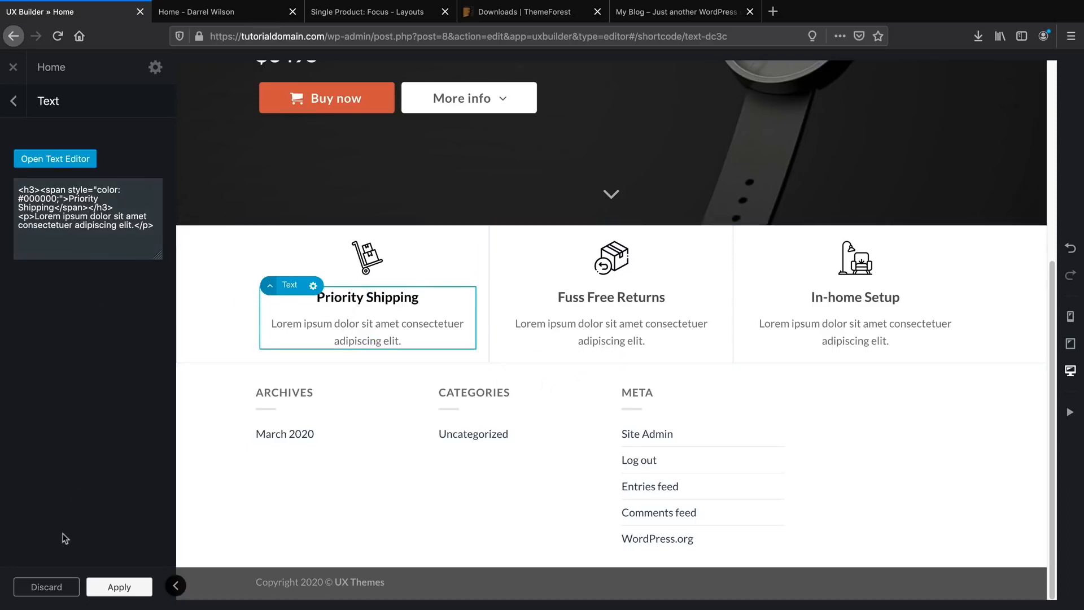
click(121, 587)
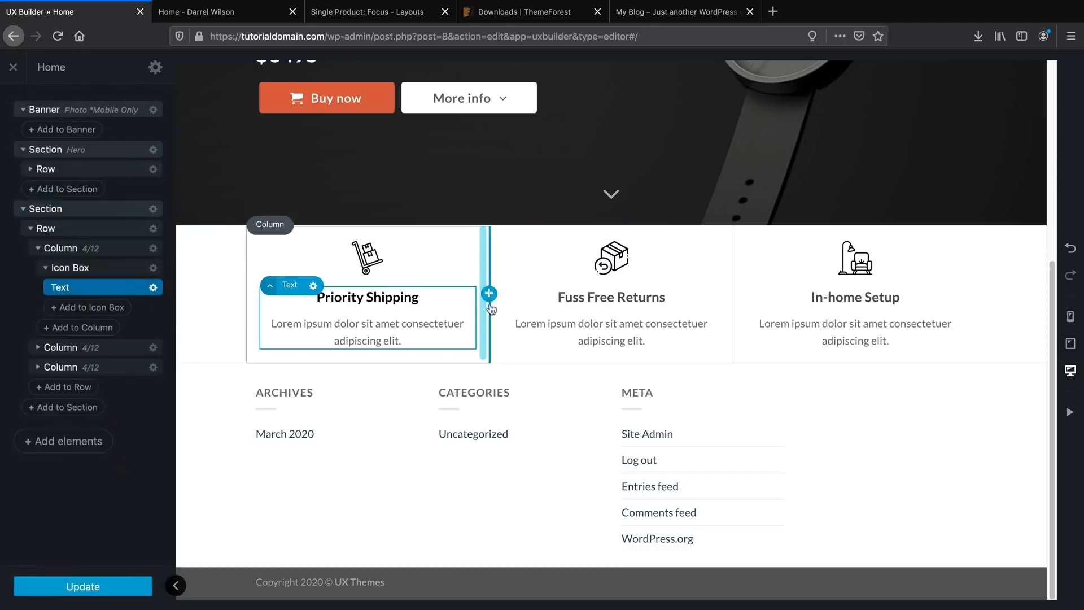
click(220, 12)
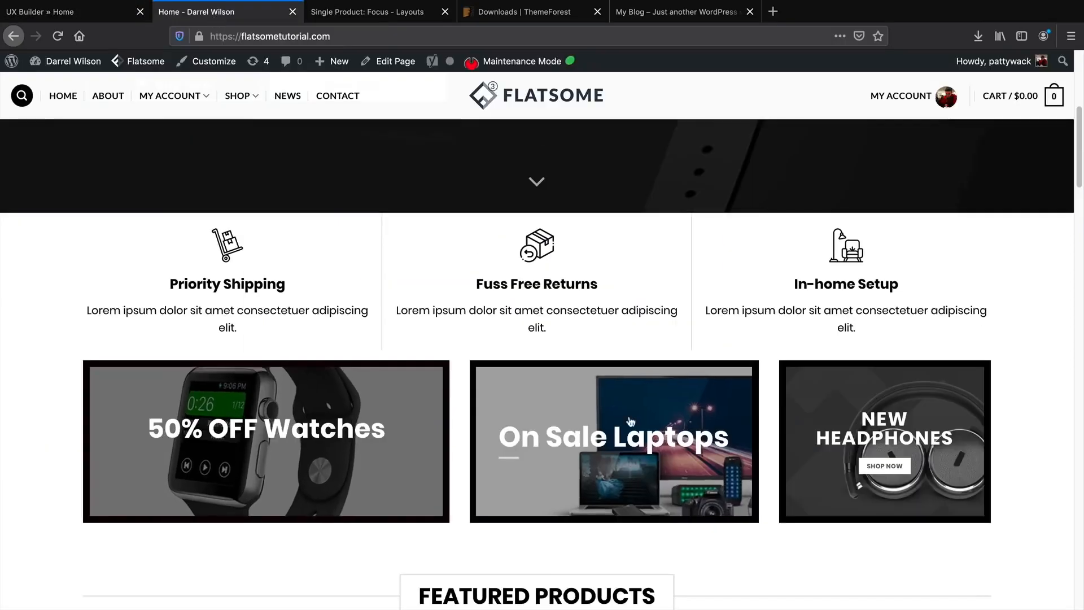
key(ctrl+shift+Tab)
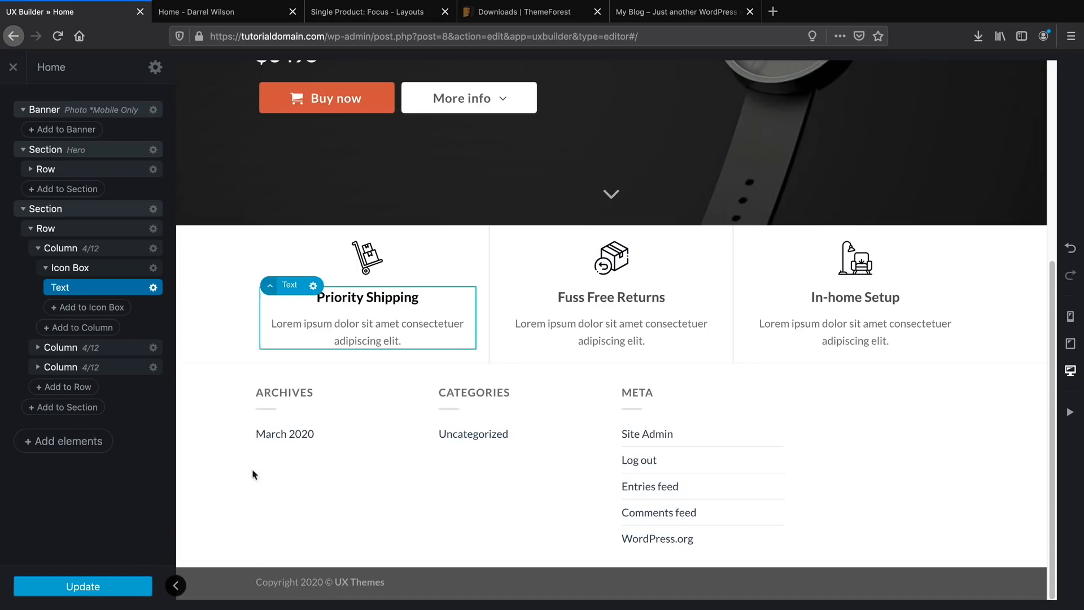
Preview and import the eCommerce info-box 3-column layout from Flatsome Studio, with image import off.
click(80, 445)
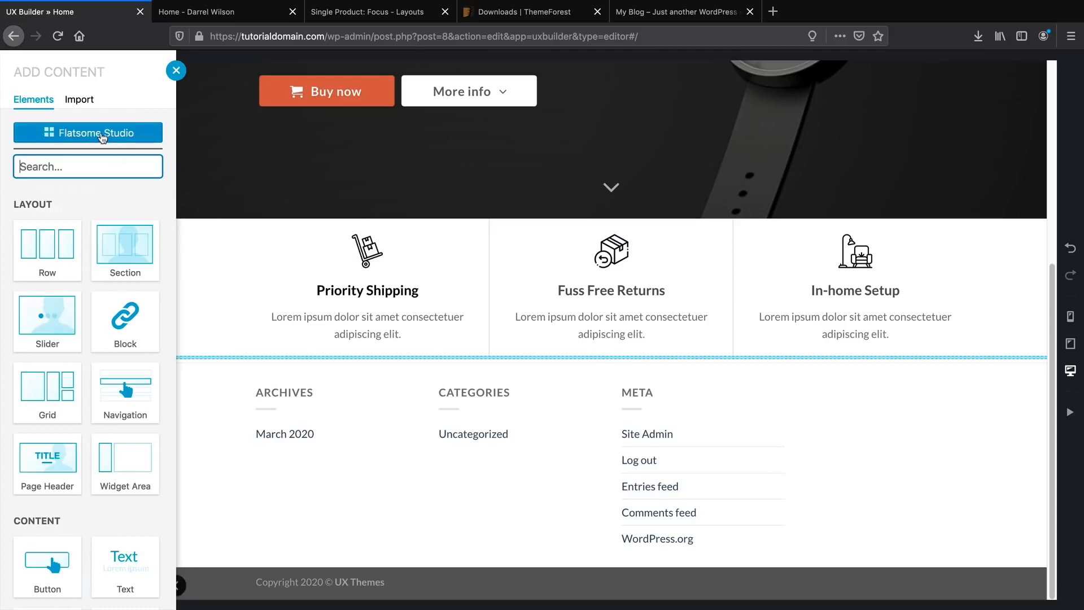
click(103, 137)
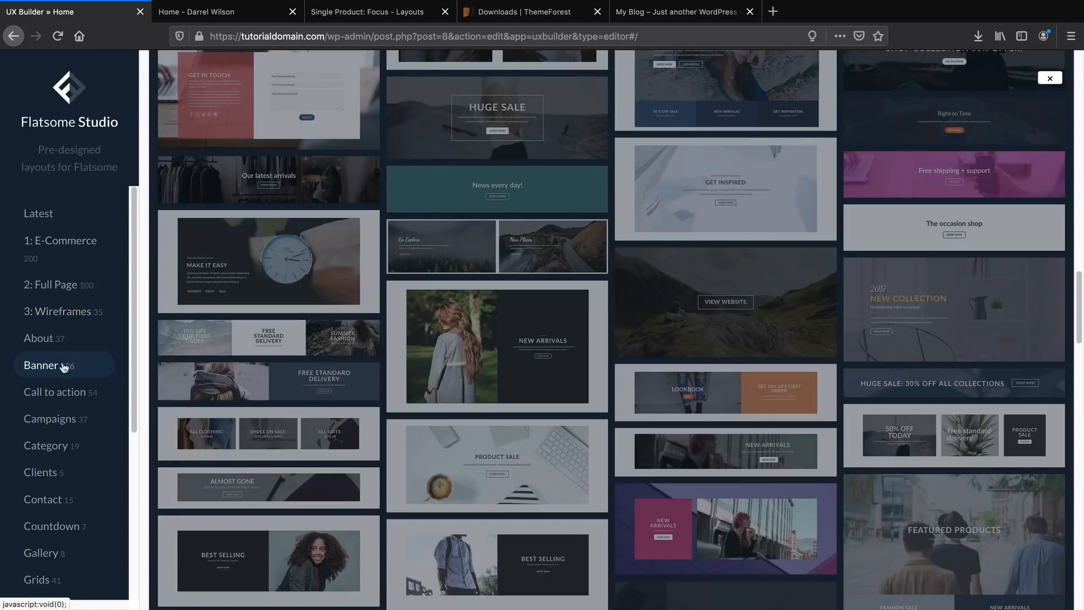
mouse_move(859, 423)
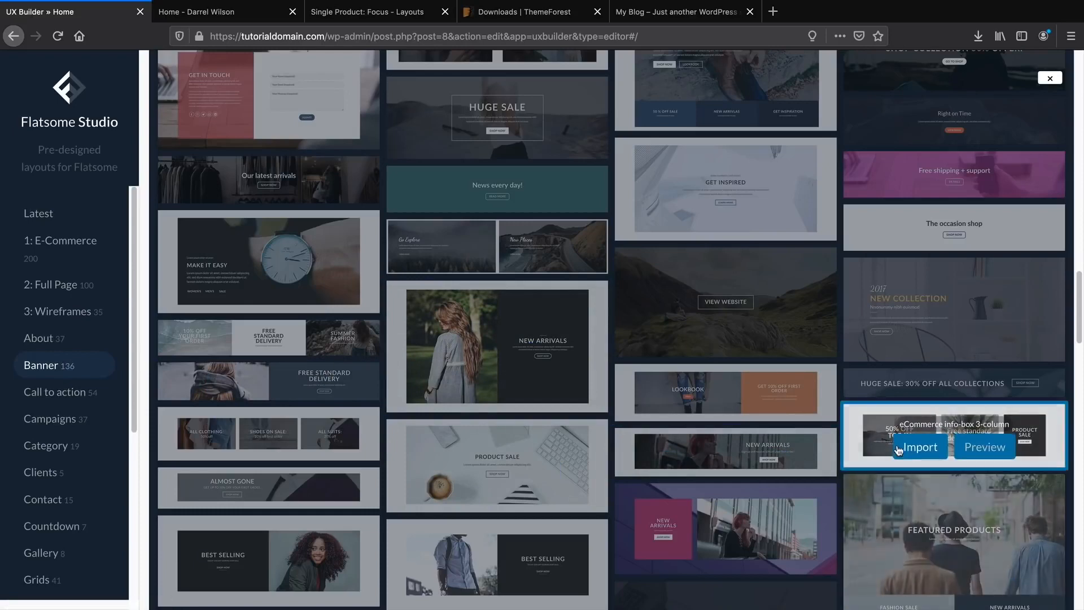
click(989, 449)
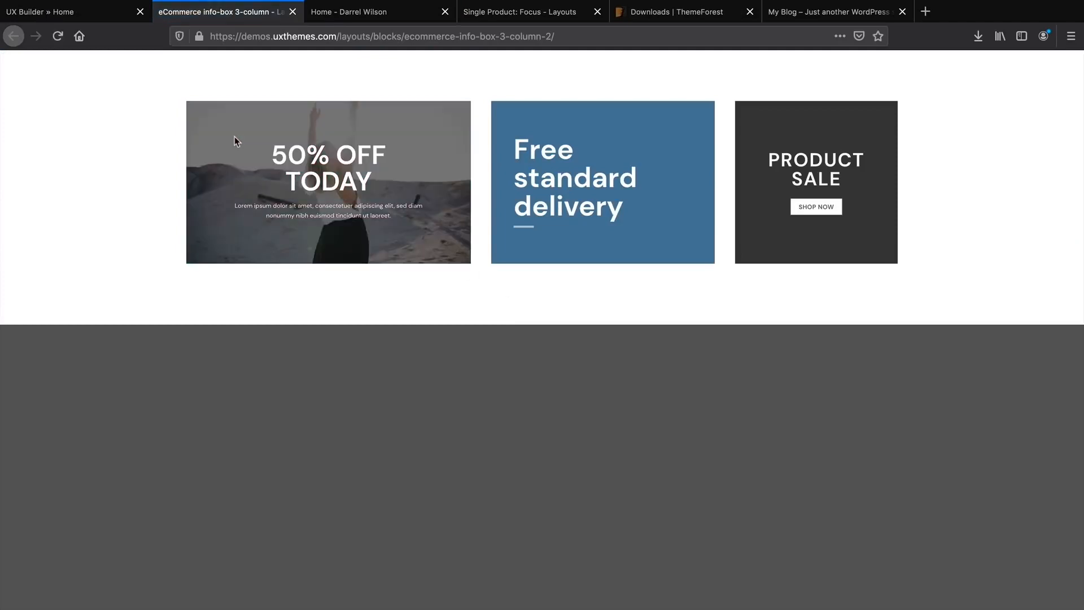
click(81, 15)
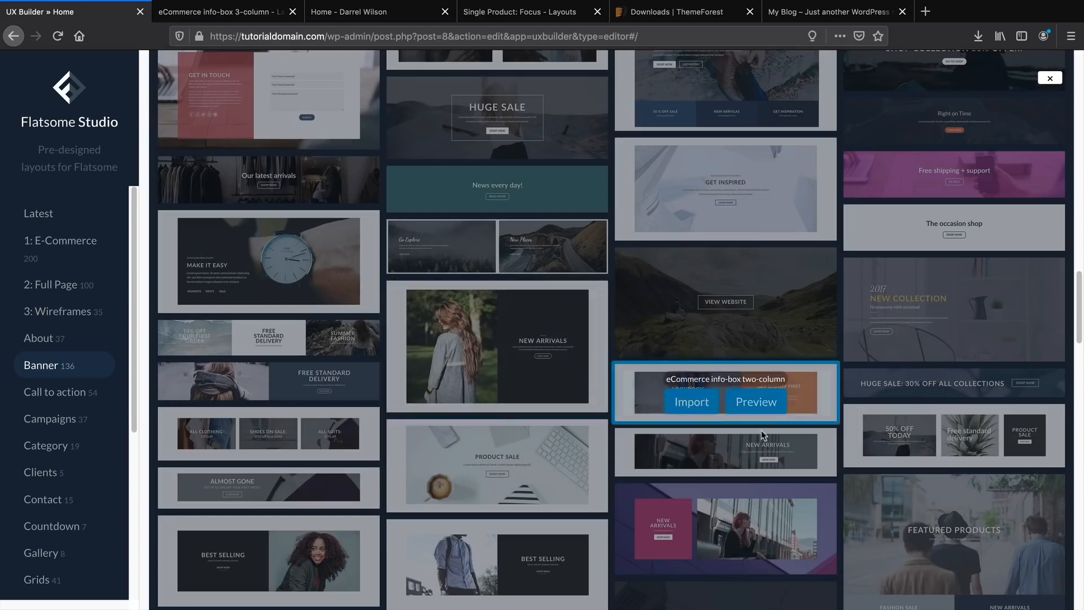
click(916, 449)
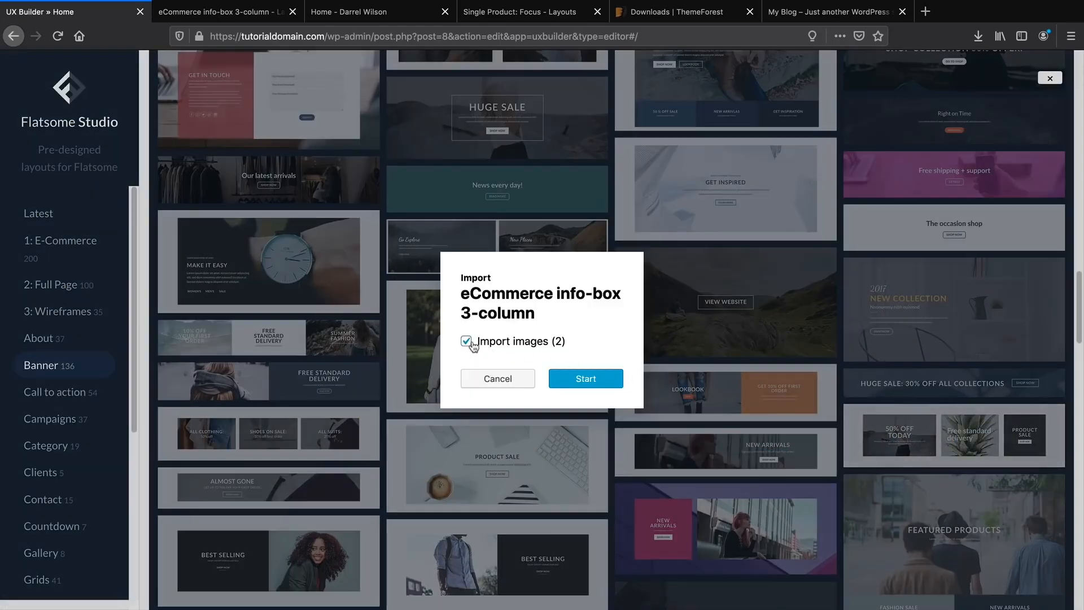
click(587, 381)
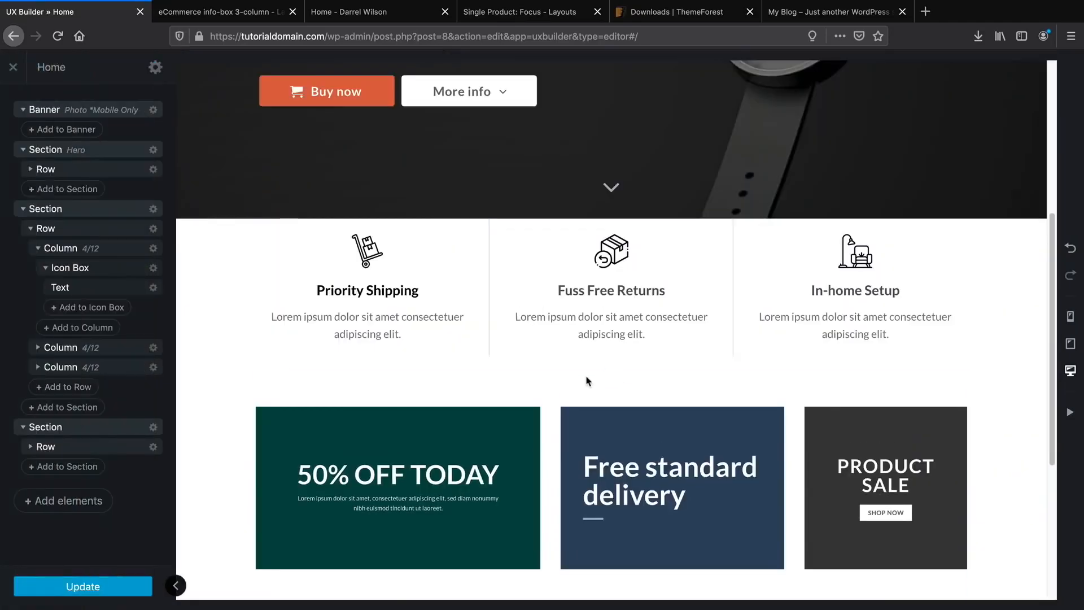
Set the PRODUCT SALE banner's background image to hero-1-1 headphones.
scroll(587, 381, down, 3)
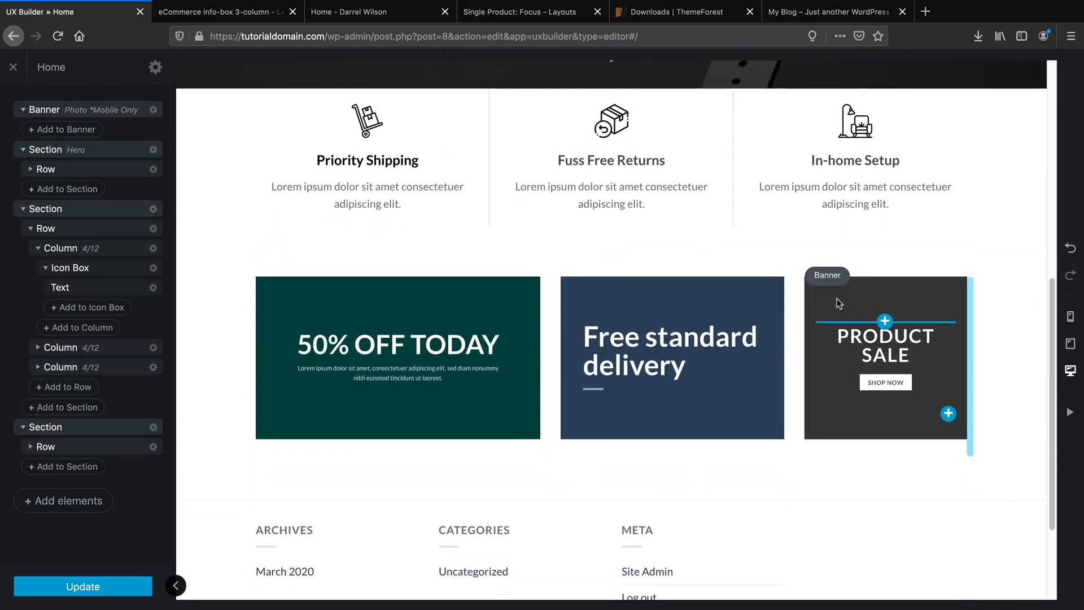
click(839, 303)
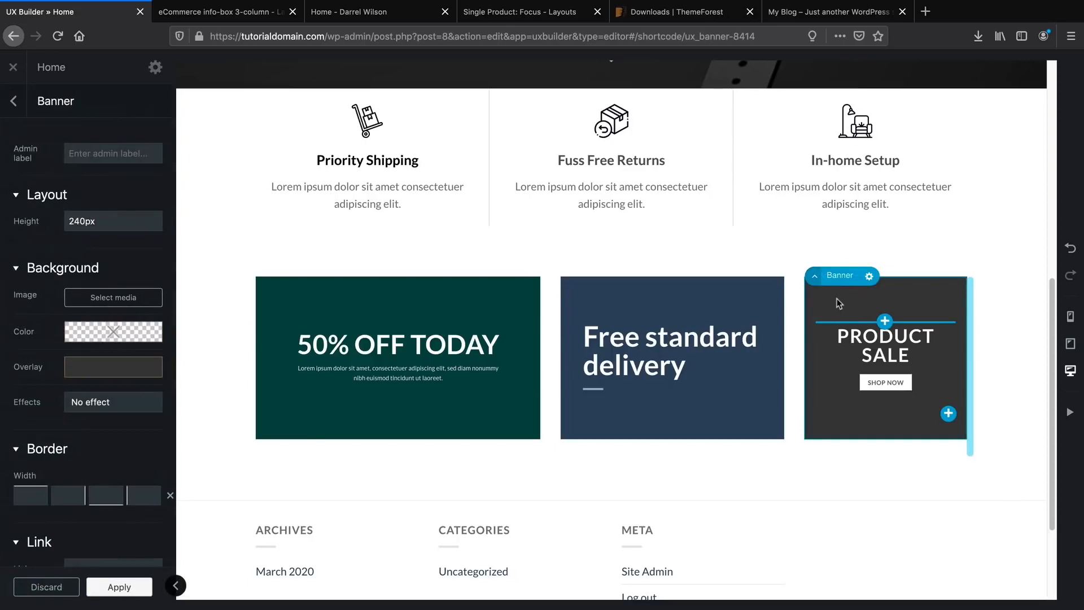
click(113, 297)
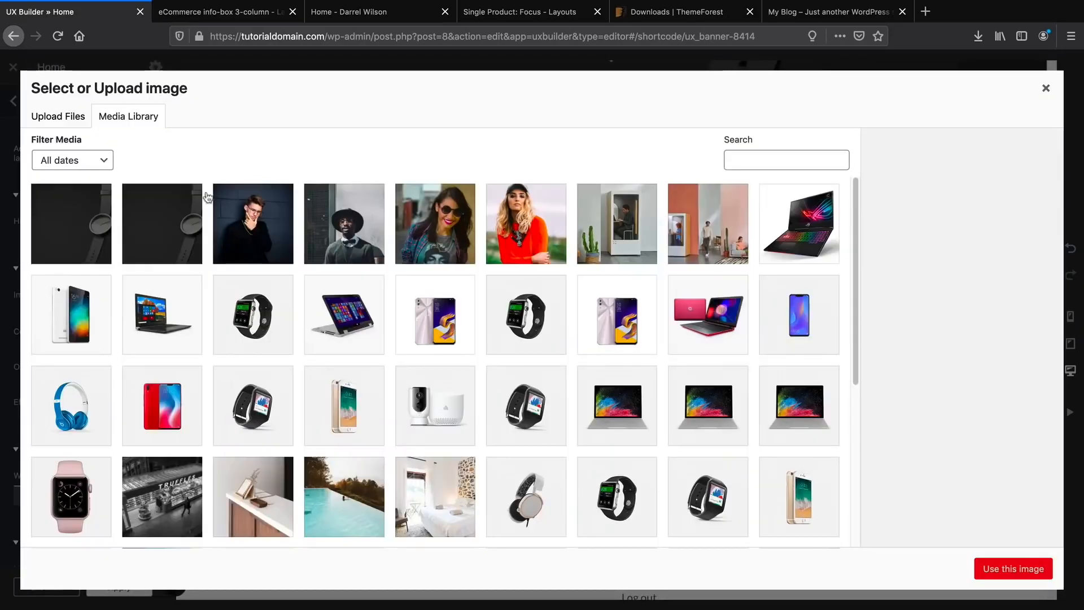
key(ctrl+Tab)
key(ctrl+Tab)
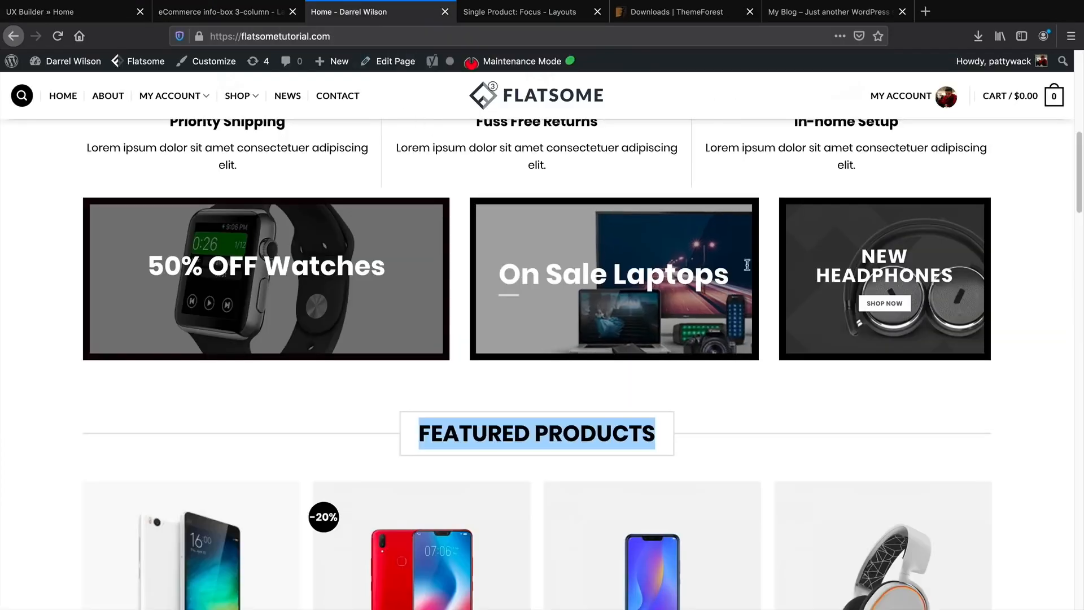
key(ctrl+1)
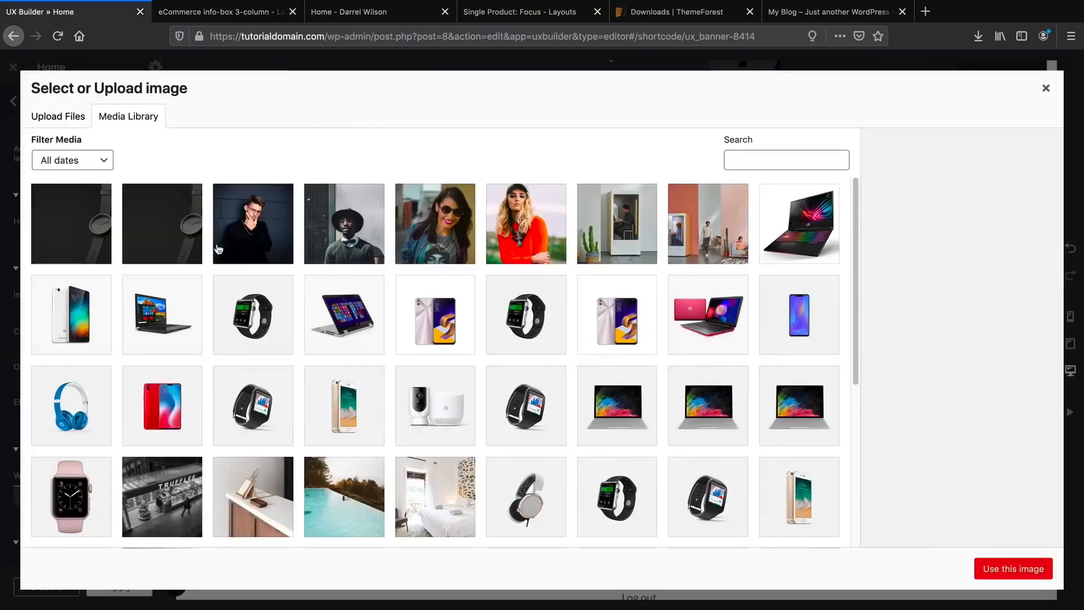
scroll(218, 249, down, 5)
click(671, 379)
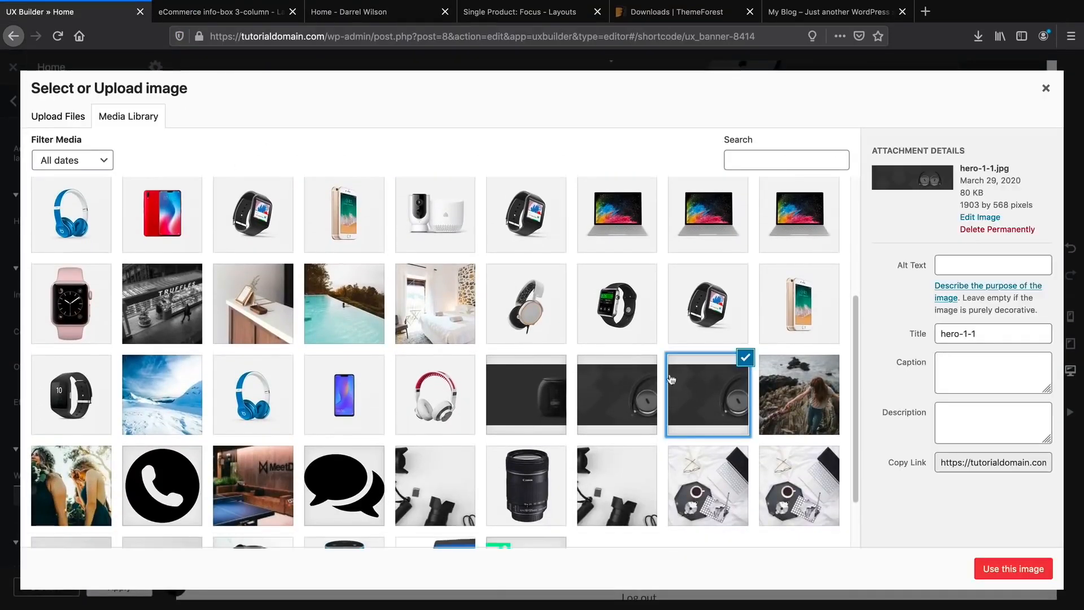
click(1001, 566)
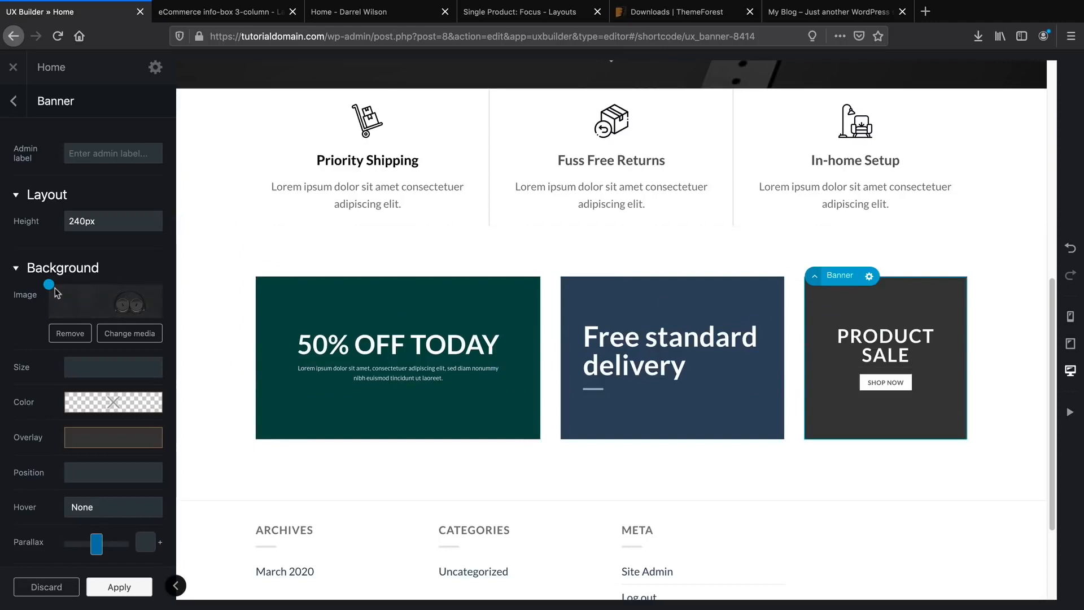
Clear the banner's dark overlay and shift the image focal point to about 61% 93%.
mouse_move(49, 285)
mouse_down()
mouse_move(70, 305)
mouse_move(129, 305)
mouse_move(113, 303)
mouse_up()
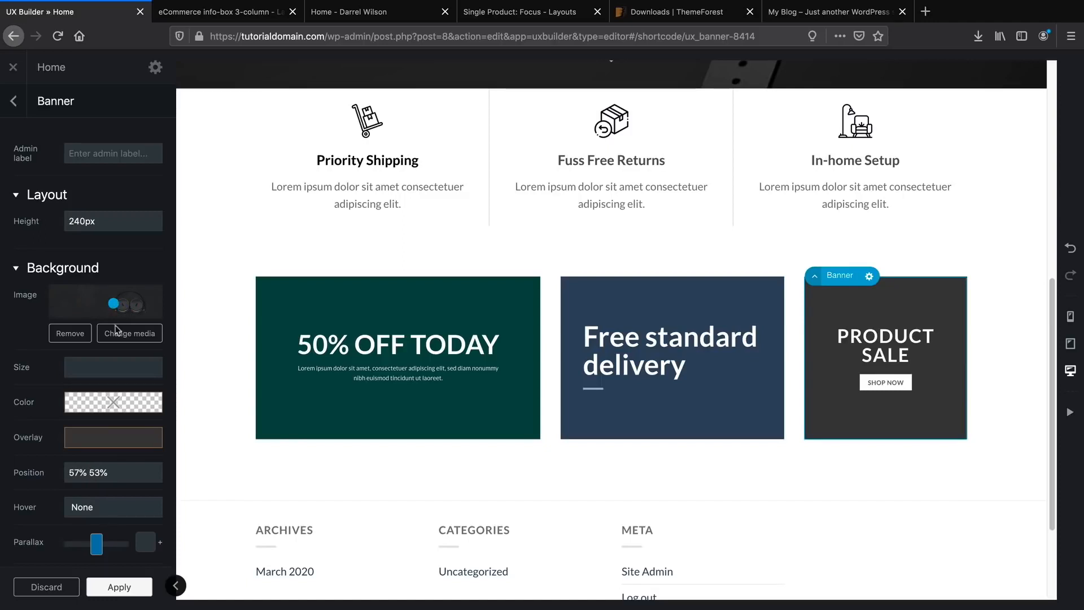
mouse_move(105, 446)
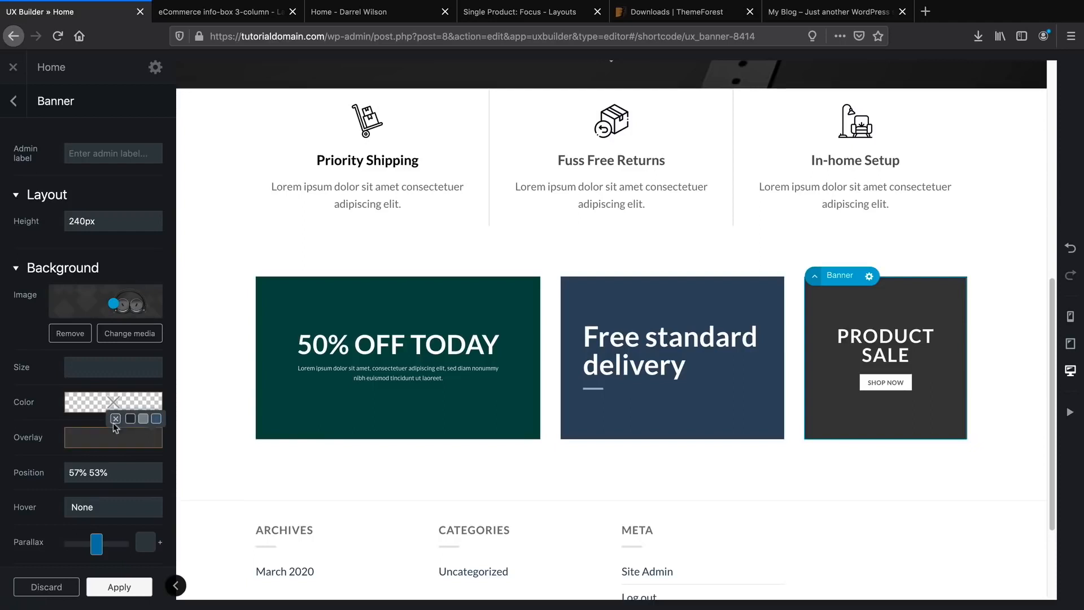
click(115, 418)
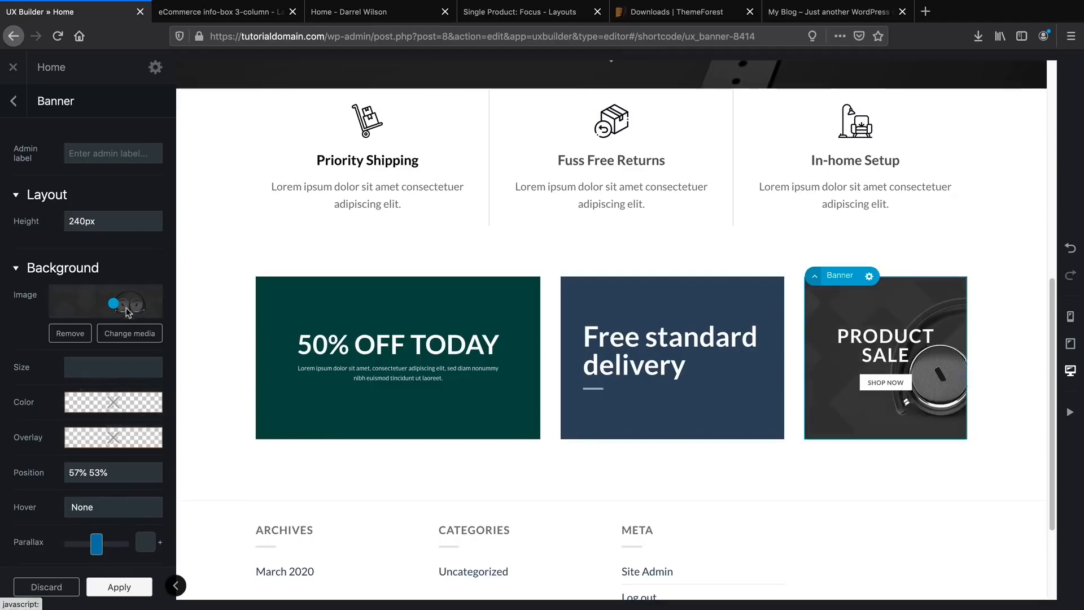
mouse_move(116, 304)
mouse_down()
mouse_move(146, 310)
mouse_move(118, 314)
mouse_up()
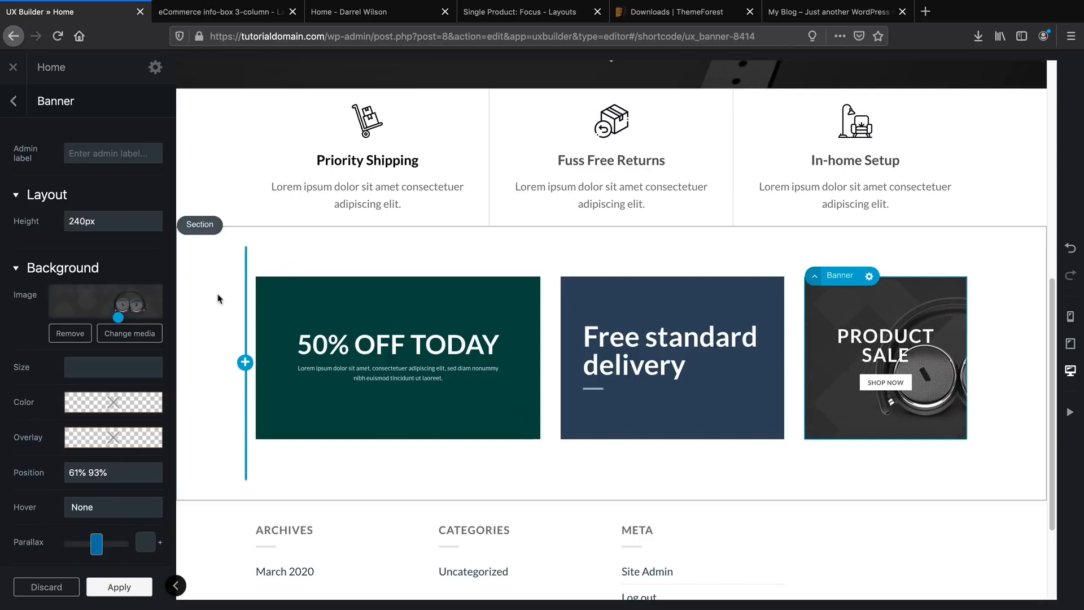
Replace the PRODUCT SALE heading text with HEADPHONES in the text editor.
click(836, 347)
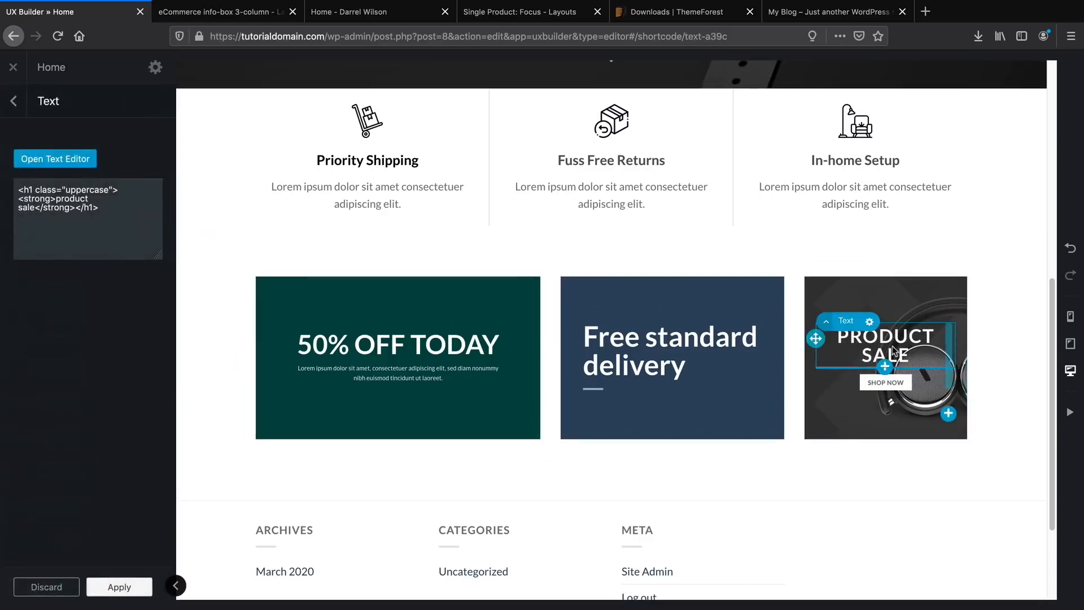
click(73, 164)
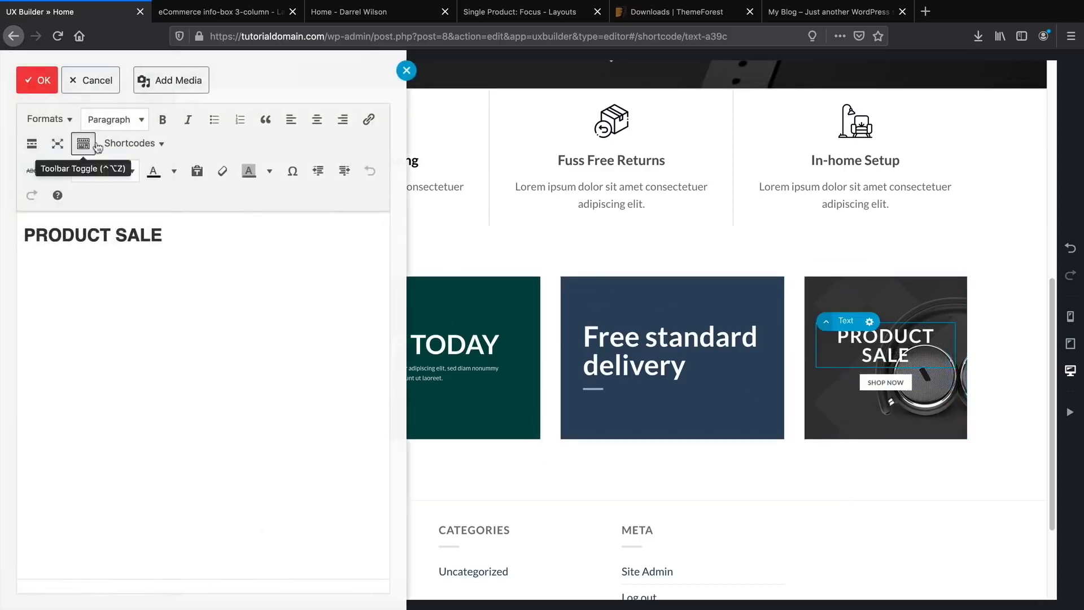
drag(169, 236, 19, 236)
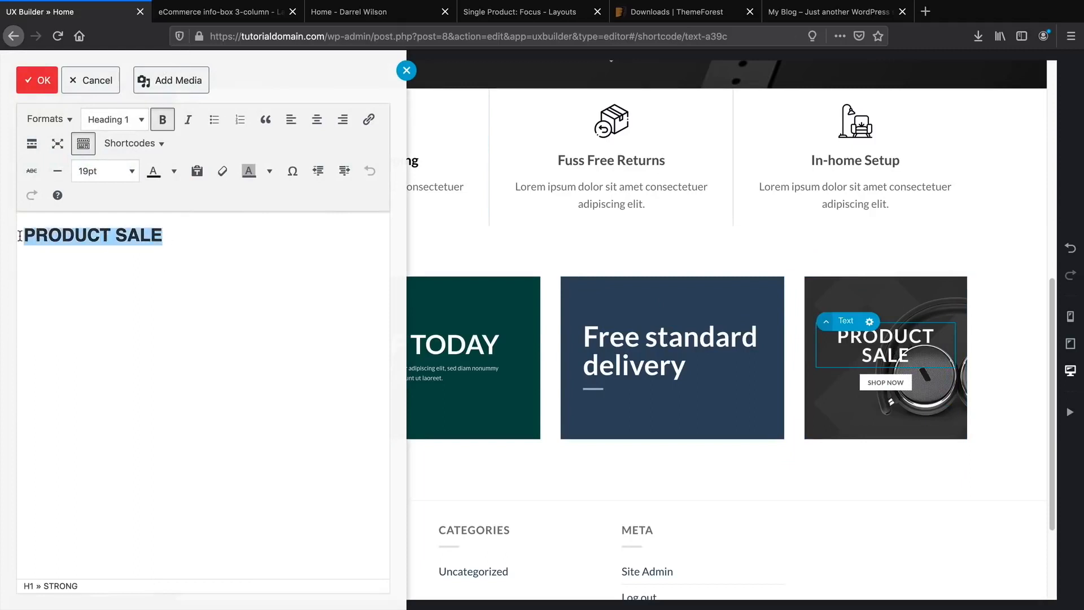
text(HEADPHONES)
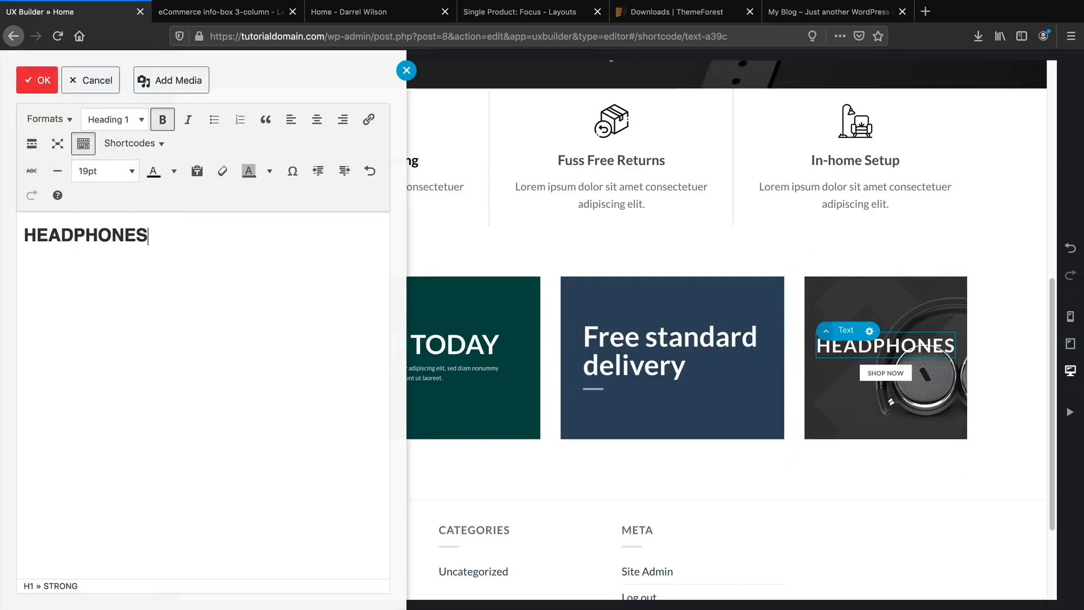
click(35, 85)
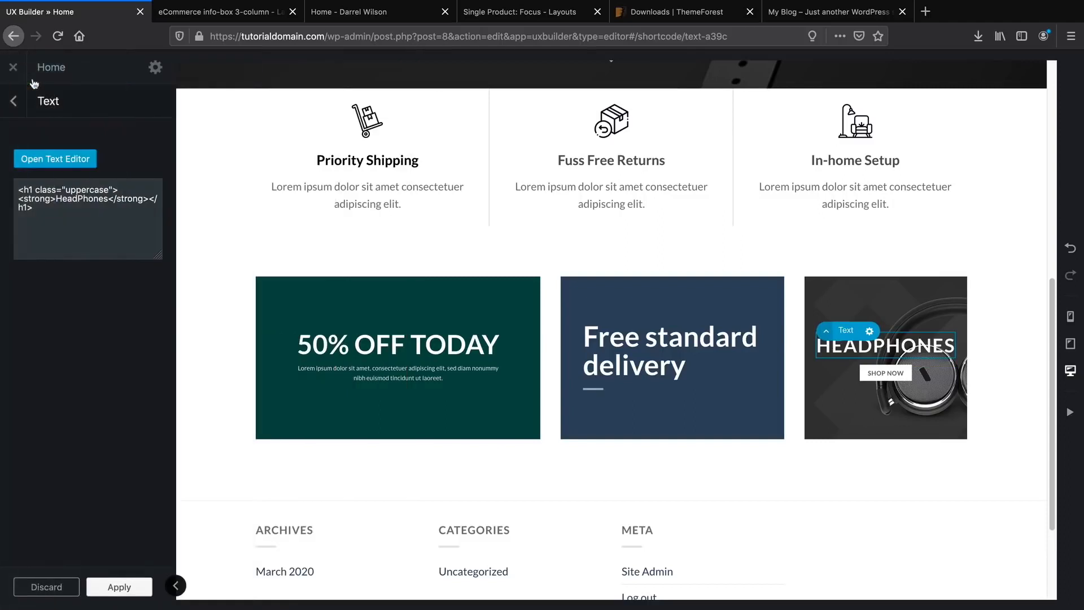
click(17, 112)
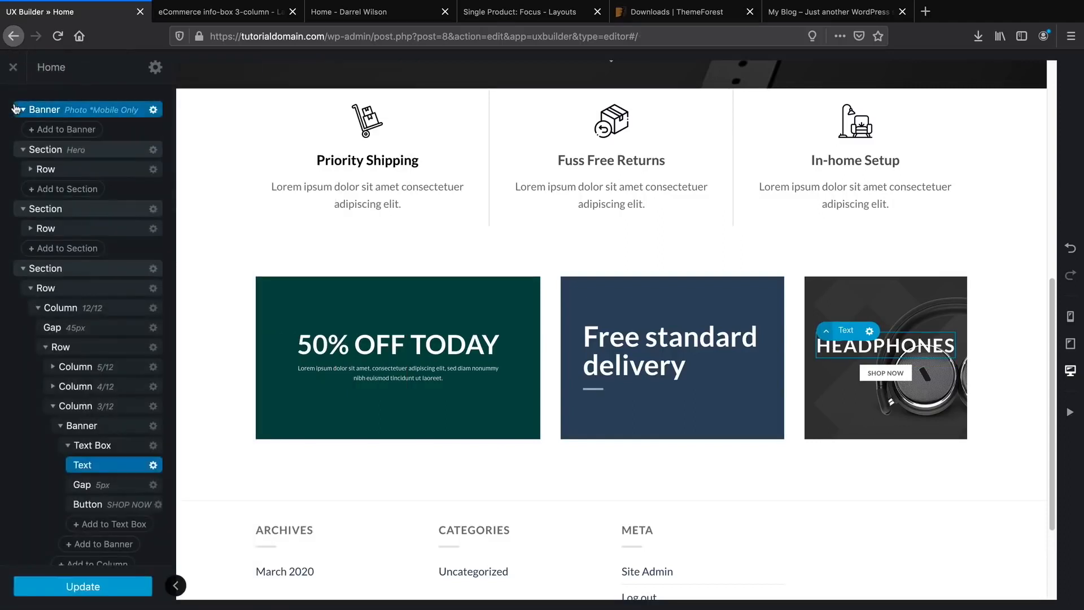
Set the headphones banner's link to #, comparing against the live homepage banners.
click(855, 306)
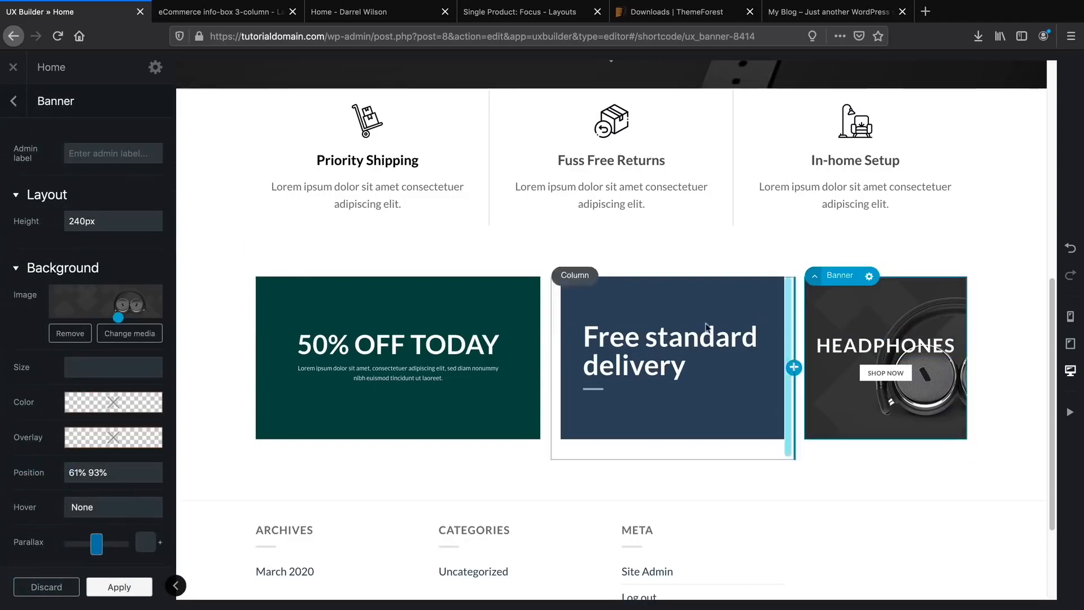
scroll(88, 439, down, 2)
scroll(88, 439, down, 5)
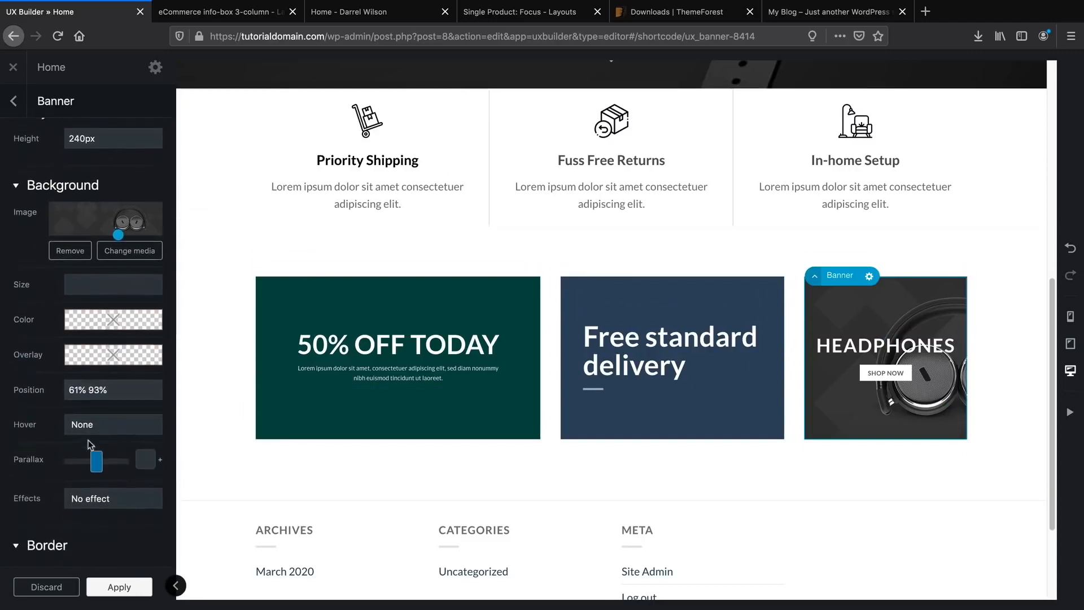
scroll(88, 439, down, 1)
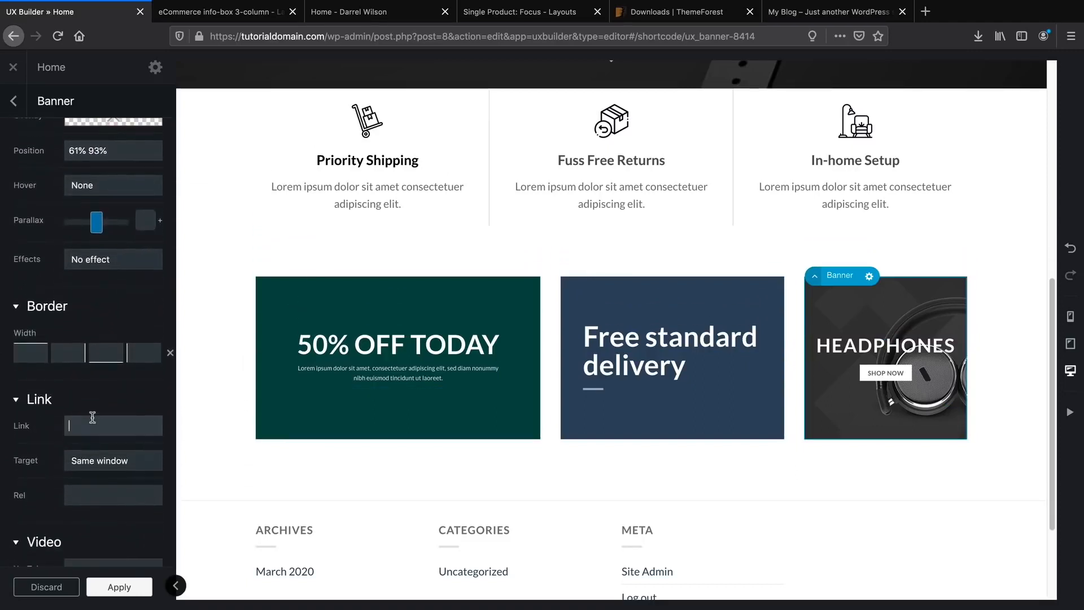
click(92, 423)
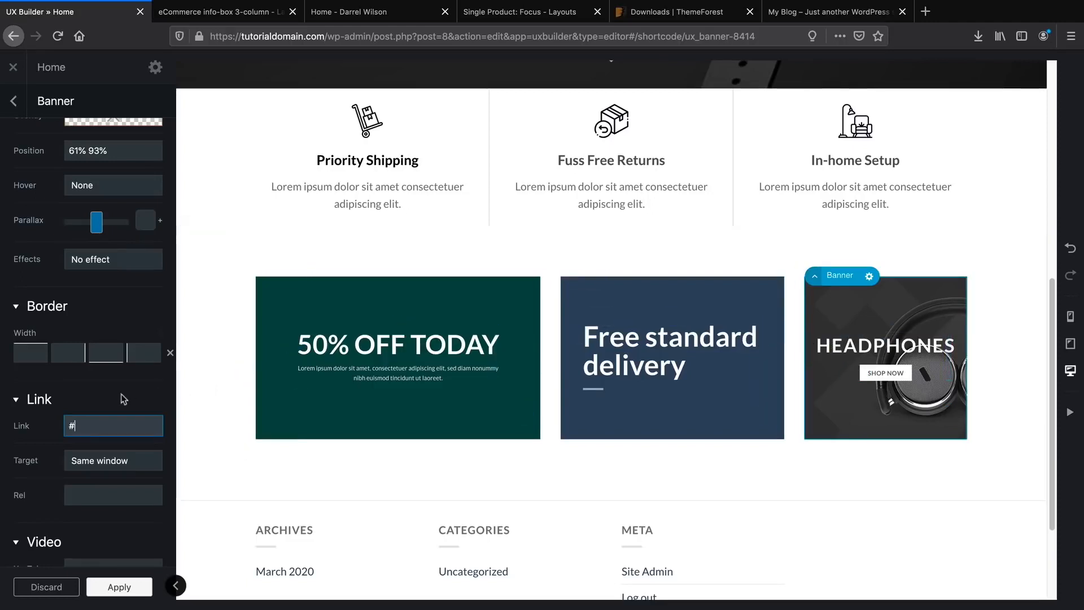
click(341, 17)
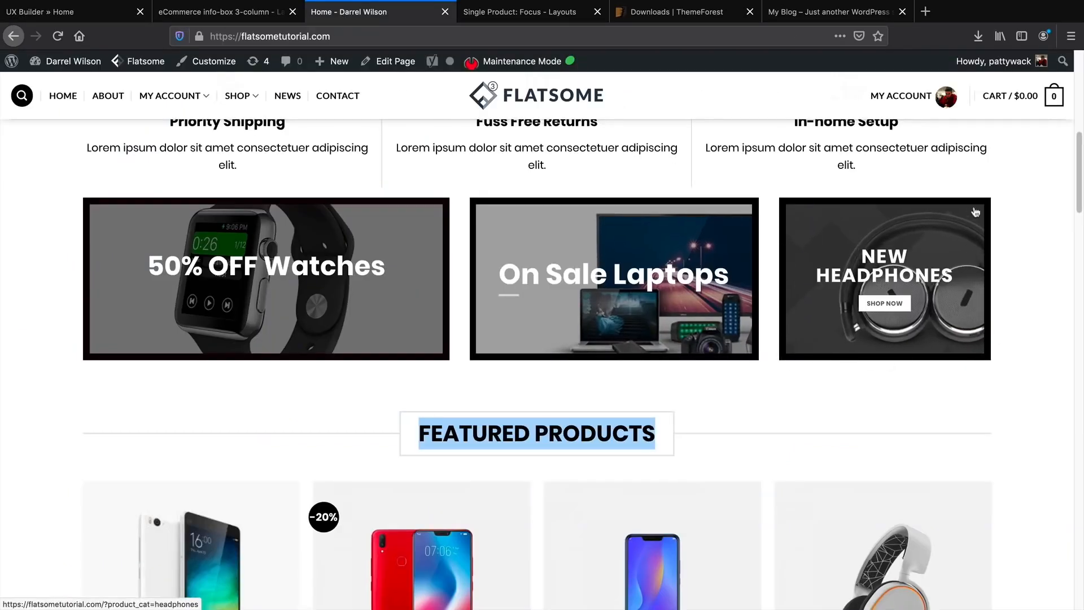
click(113, 13)
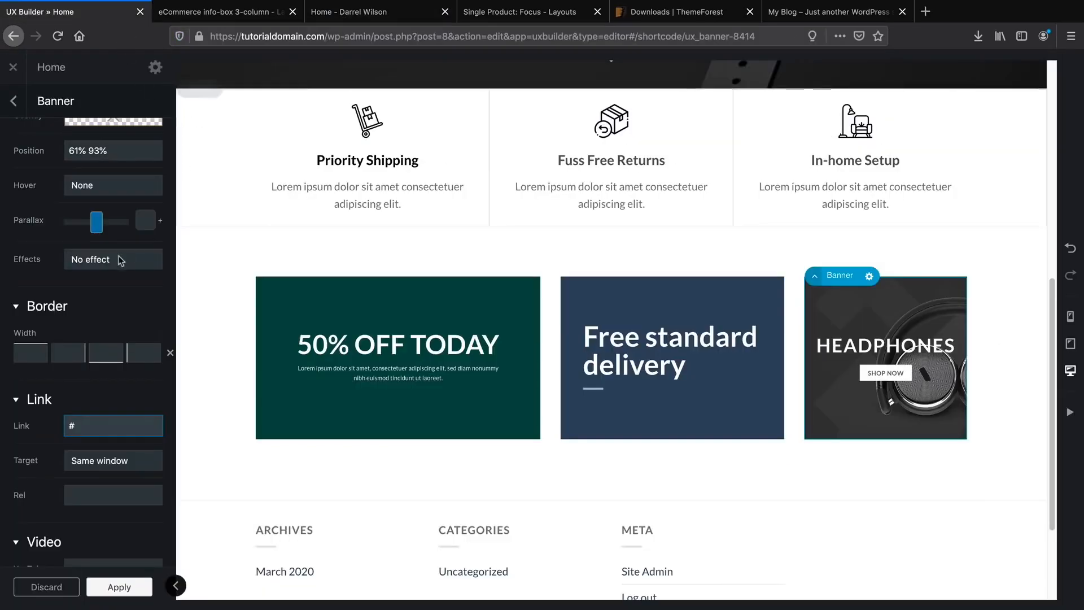
scroll(96, 343, down, 1)
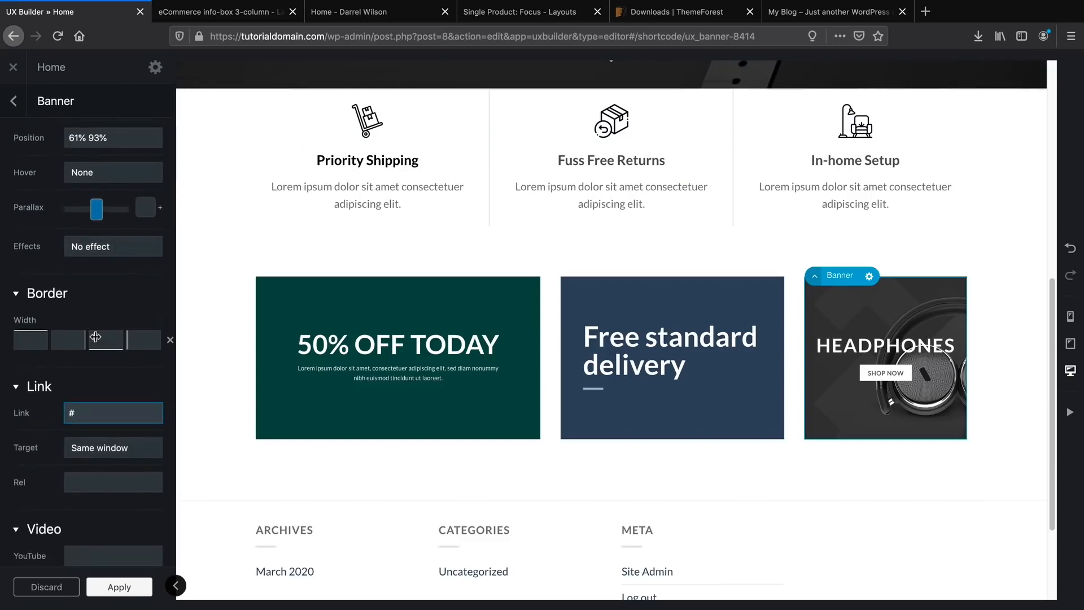
Set the headphones banner's border width to 10px on all four sides.
click(38, 338)
text(3)
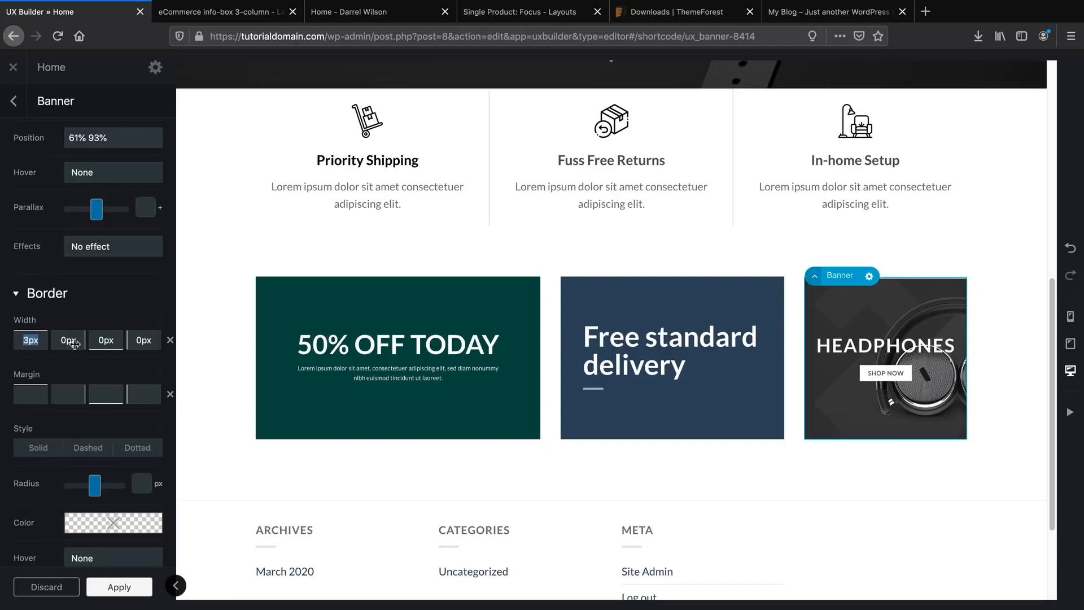
text(1px)
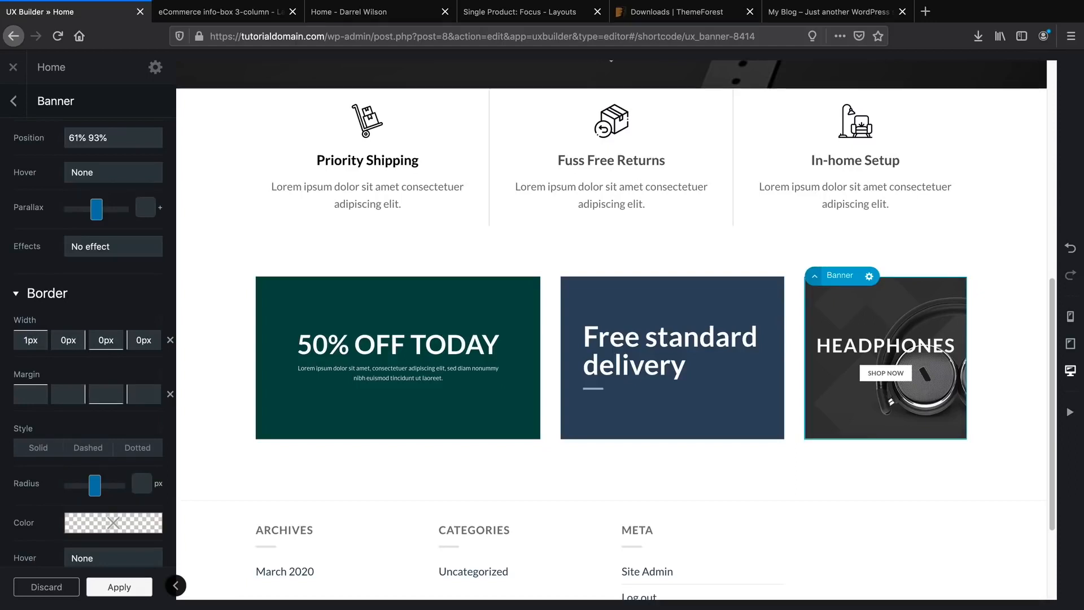
text(0)
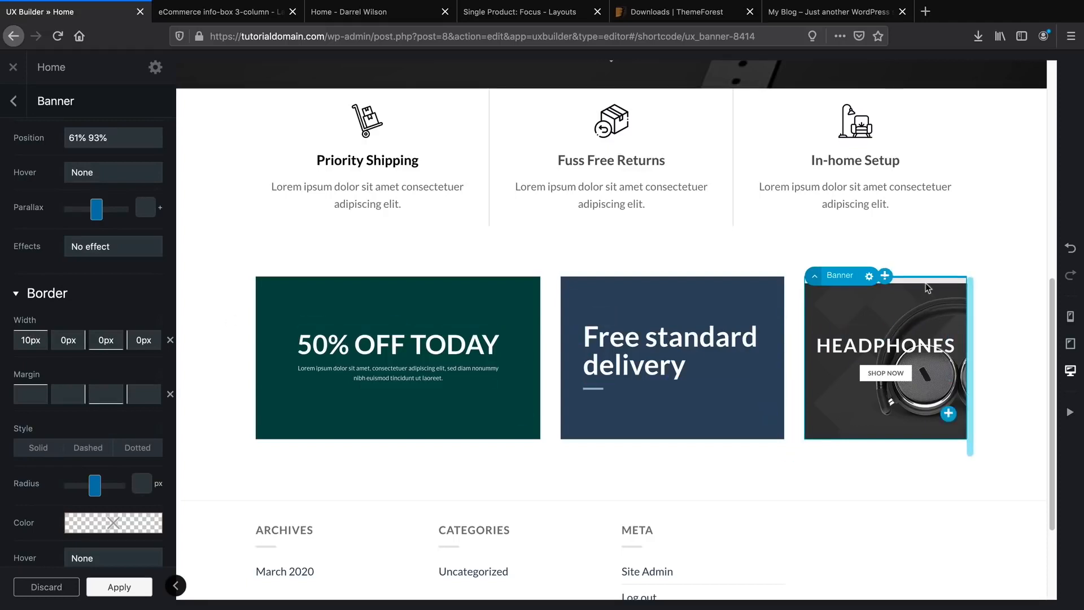
text(1)
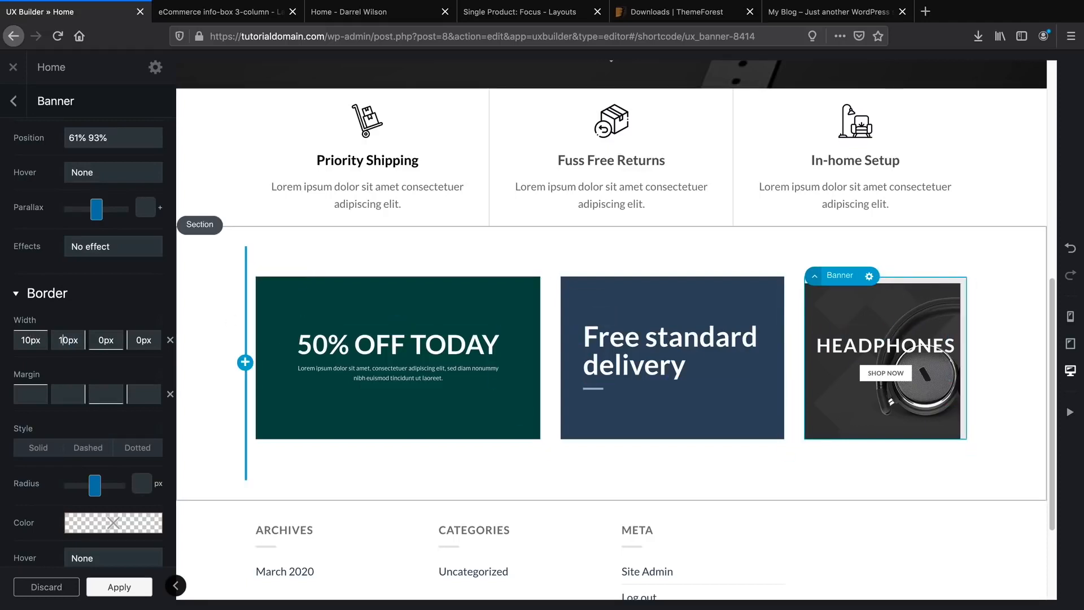
double_click(25, 339)
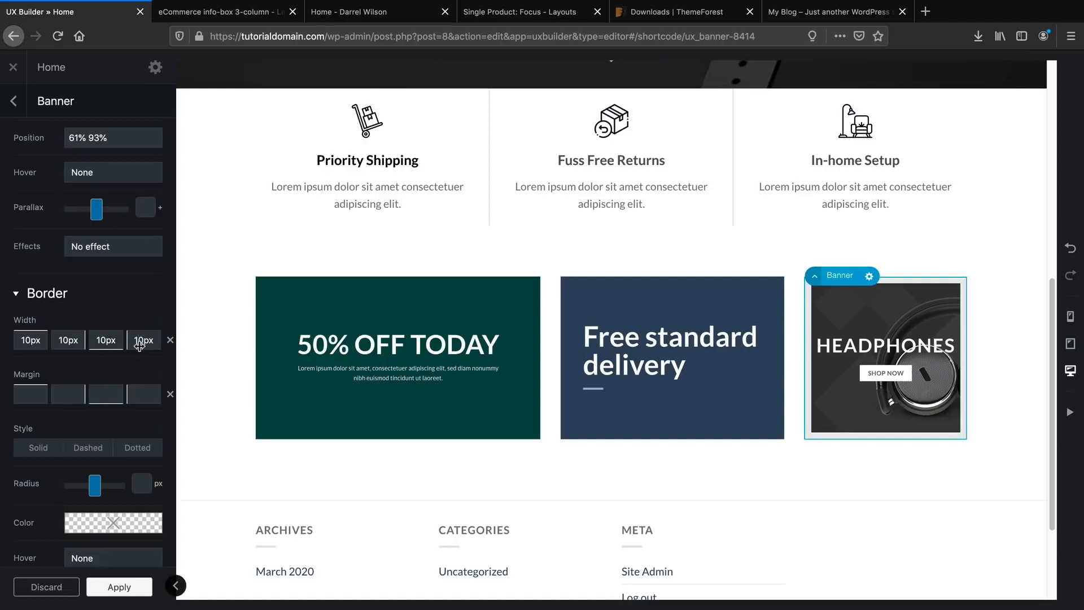
Make the headphones banner's border solid black with a 0 corner radius.
click(38, 449)
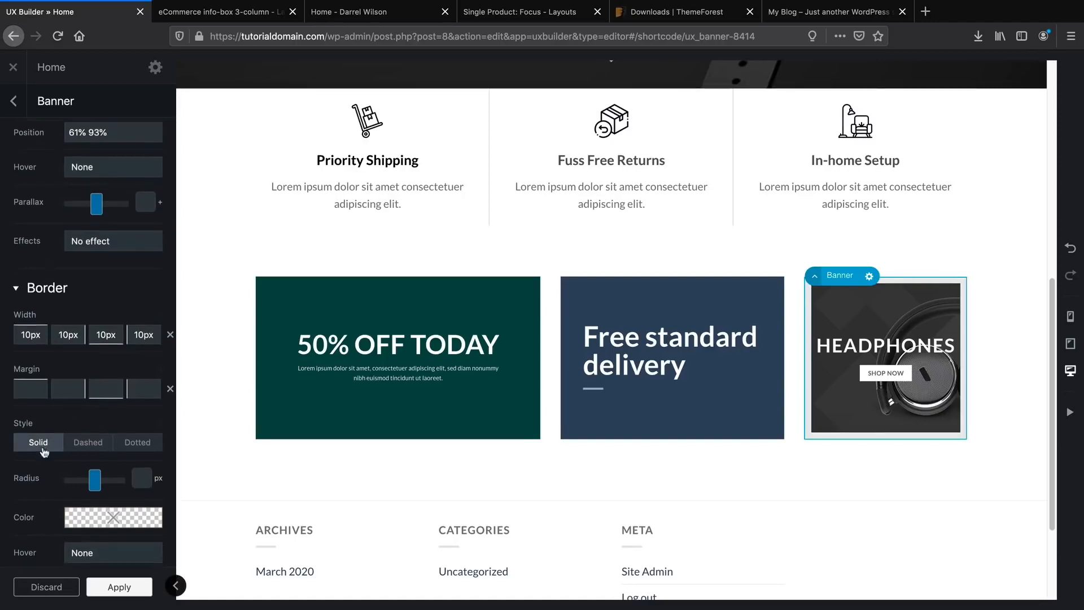
scroll(68, 406, down, 3)
click(113, 373)
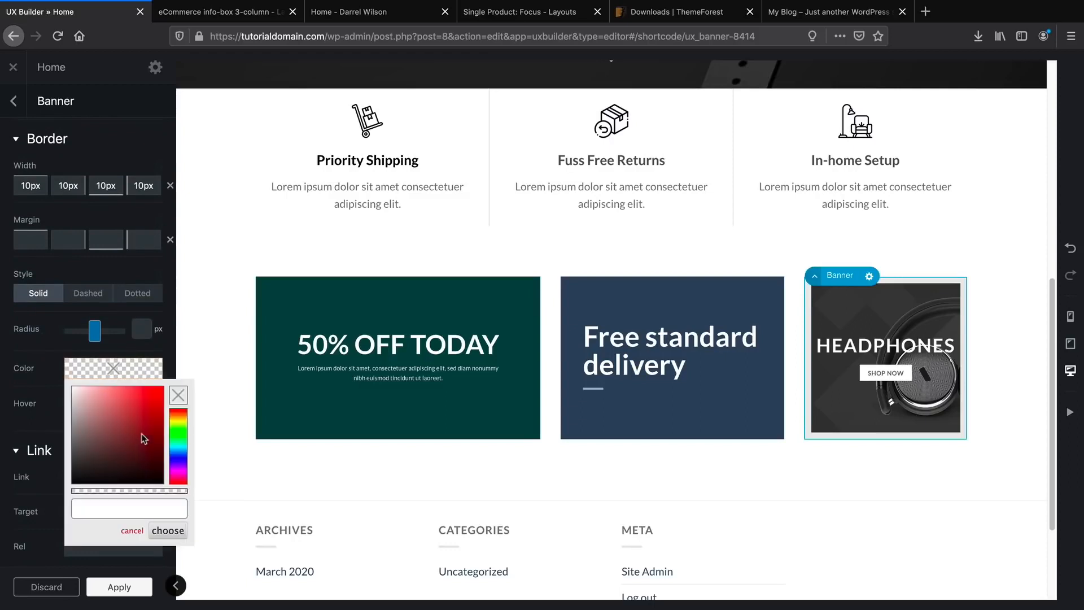
drag(141, 435, 167, 488)
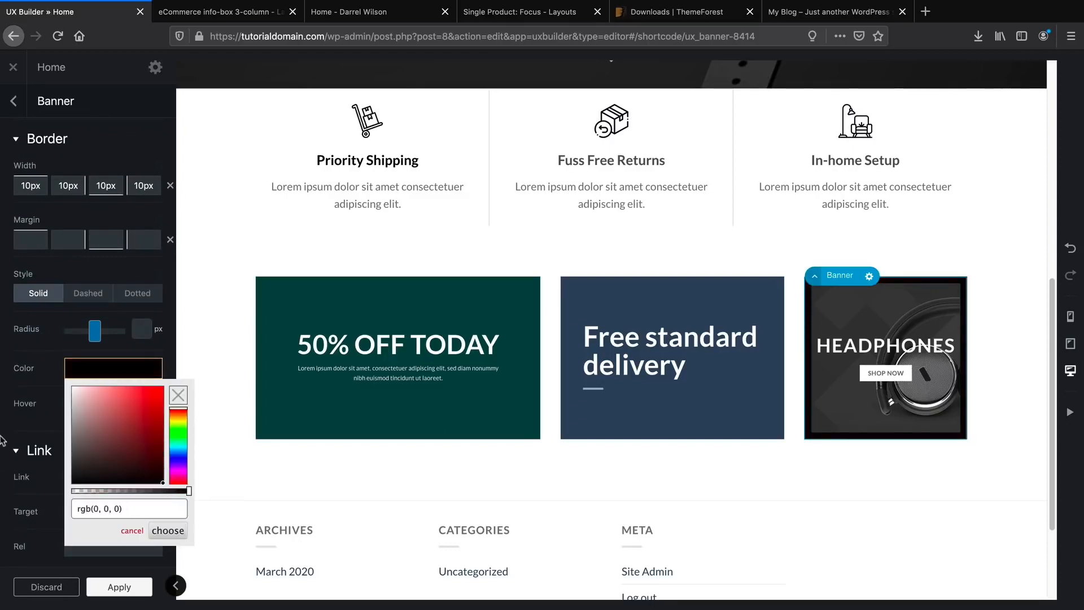
click(4, 412)
drag(94, 333, 72, 339)
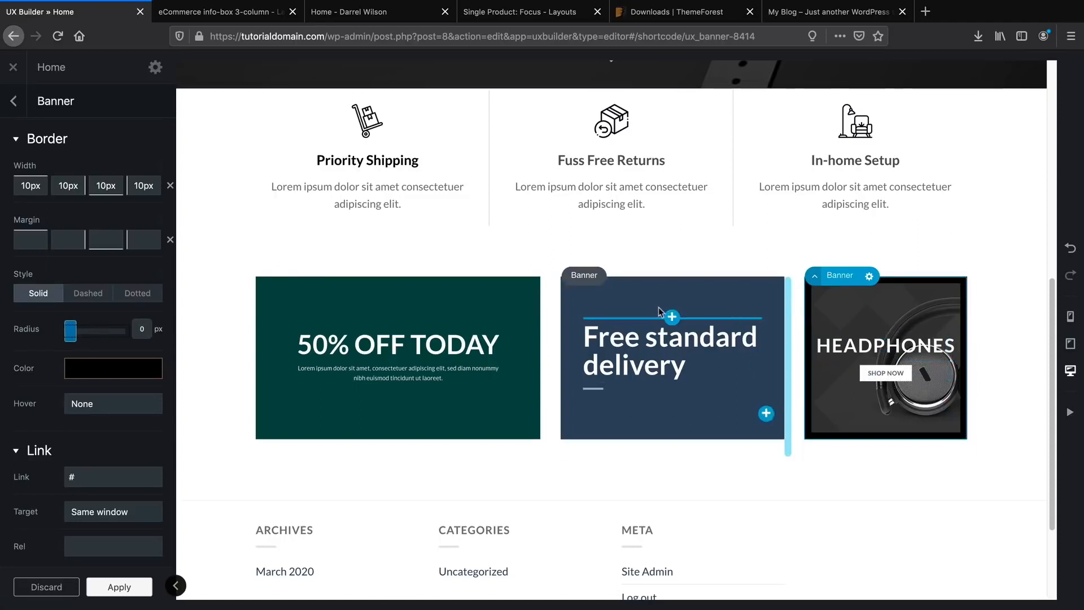
Set the blog-post-3 laptop photo as the middle banner's background image.
click(655, 308)
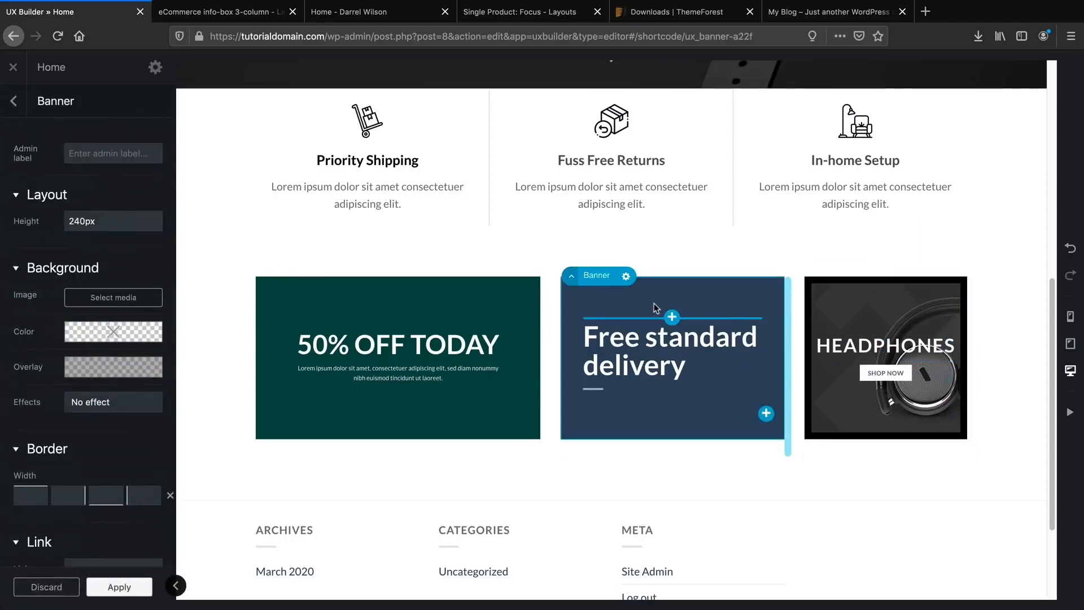
click(113, 297)
scroll(299, 402, down, 2)
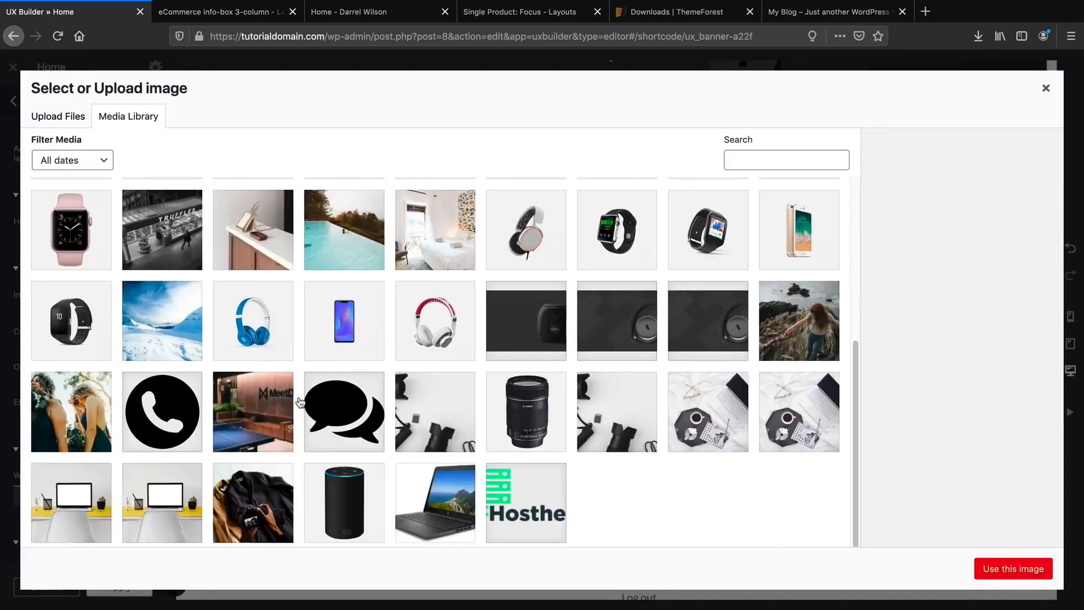
click(715, 417)
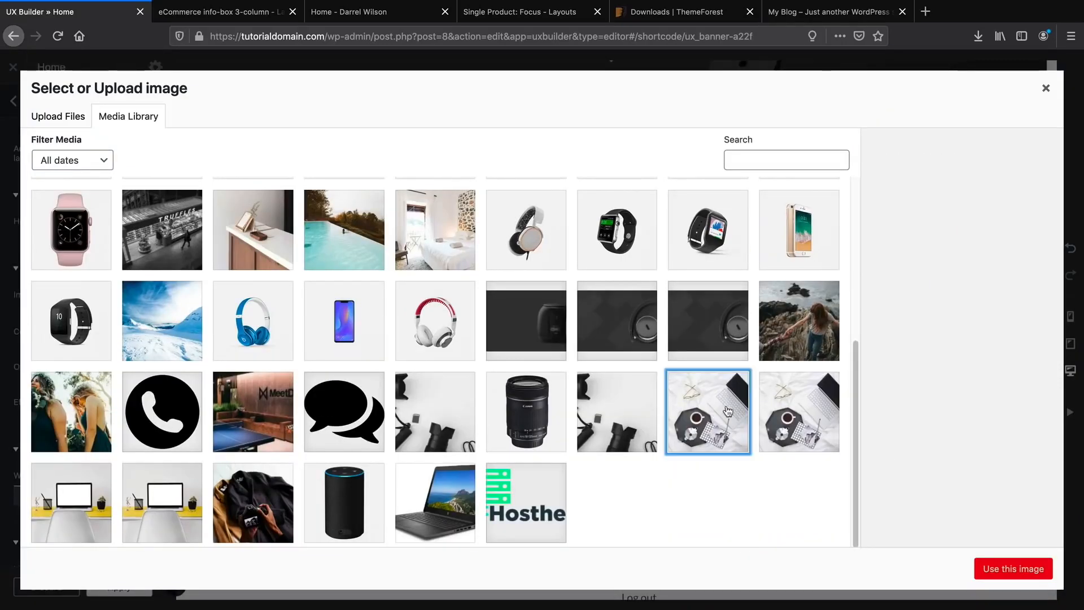
click(1002, 570)
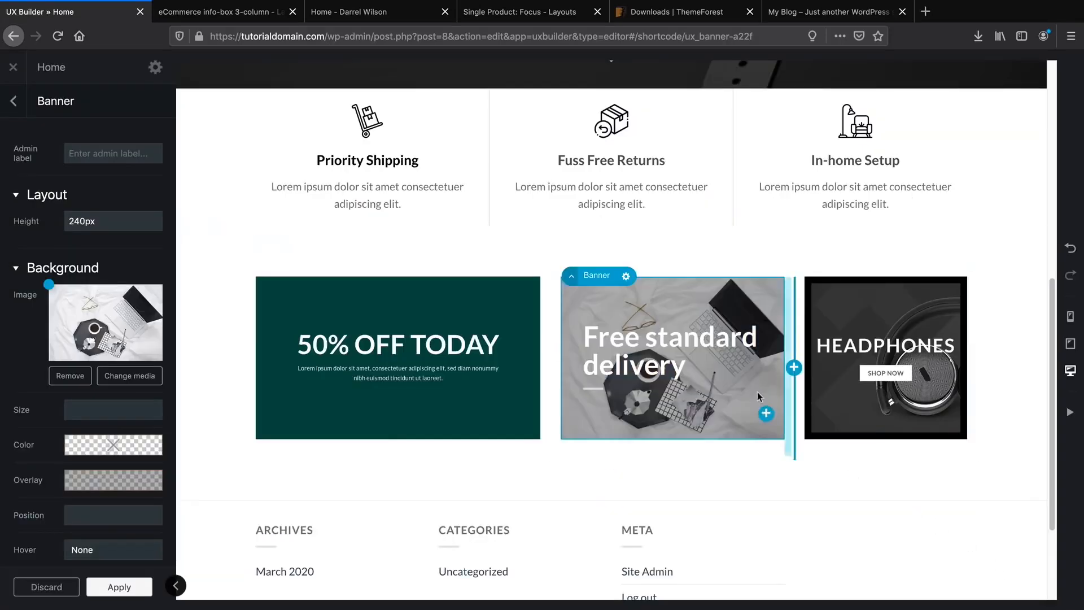
Replace the 'Free standard delivery' heading with 'Discounted Laptops'.
click(680, 351)
click(55, 159)
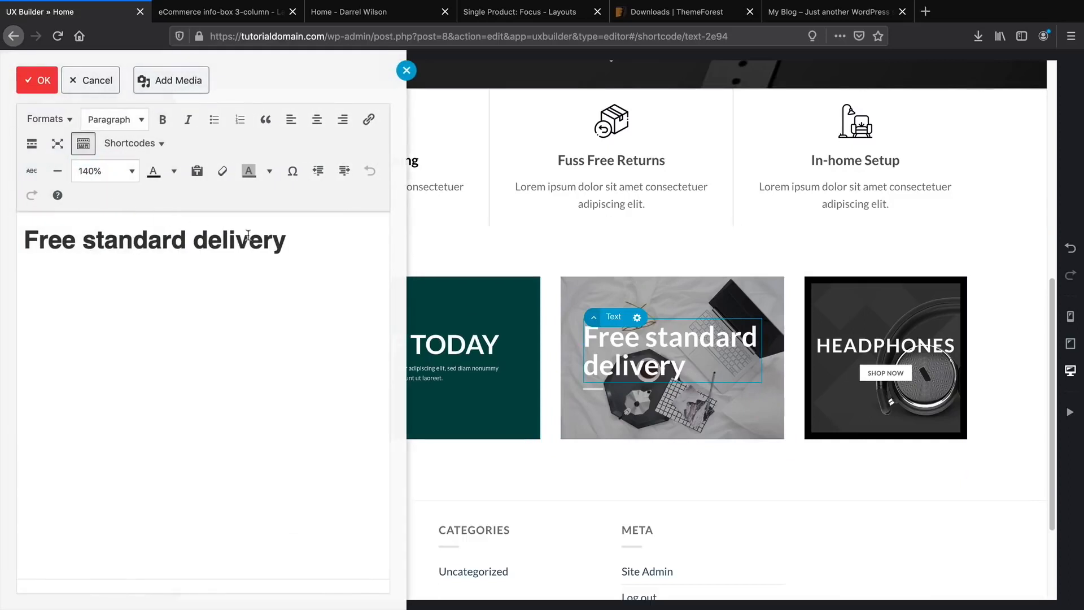
drag(297, 239, 5, 235)
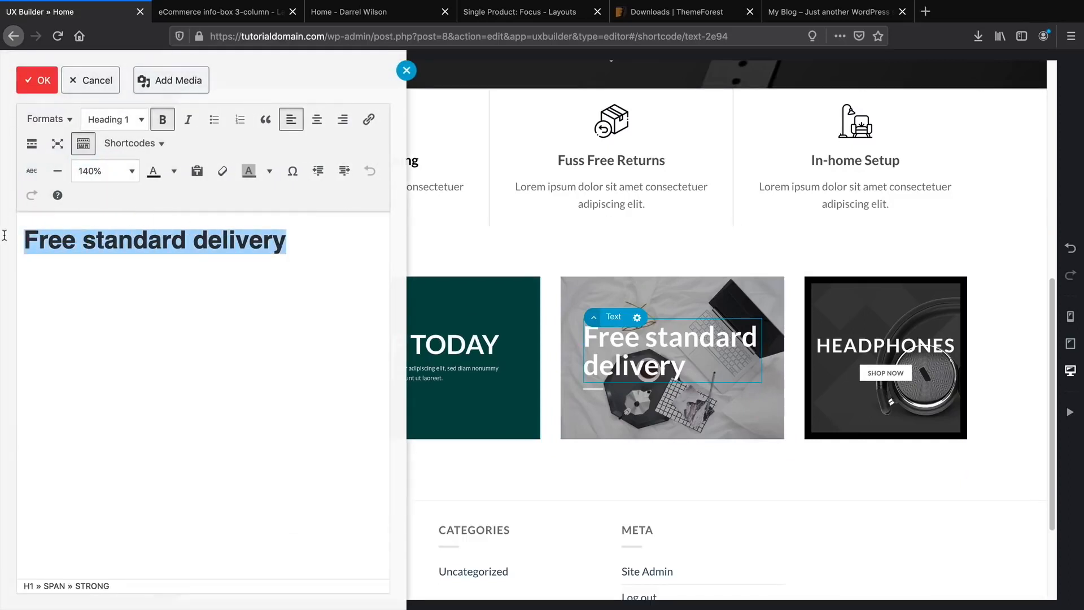
text(Discounted)
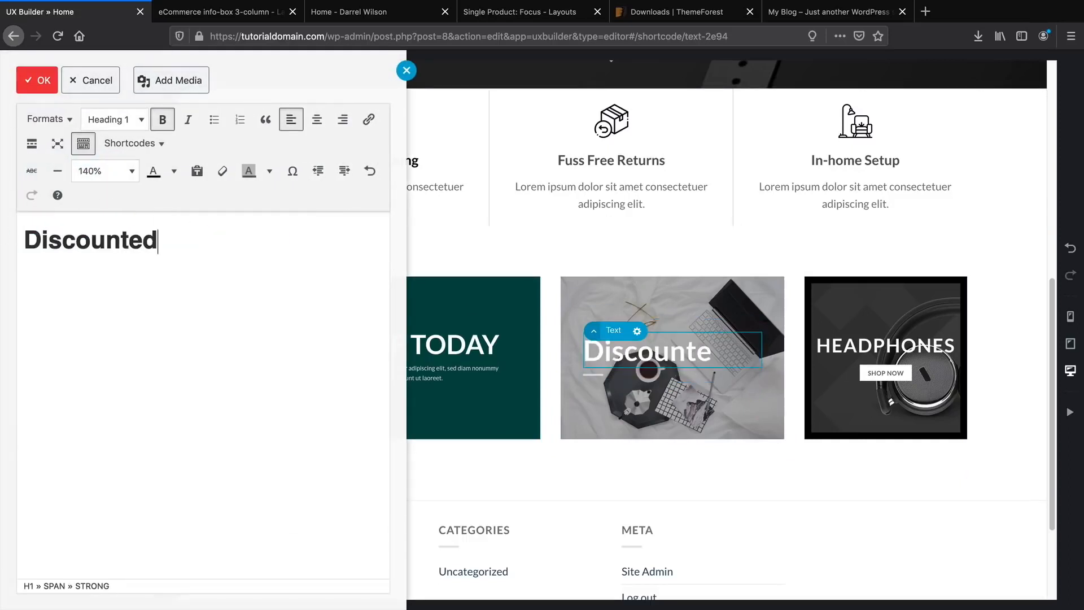
text( Laptop)
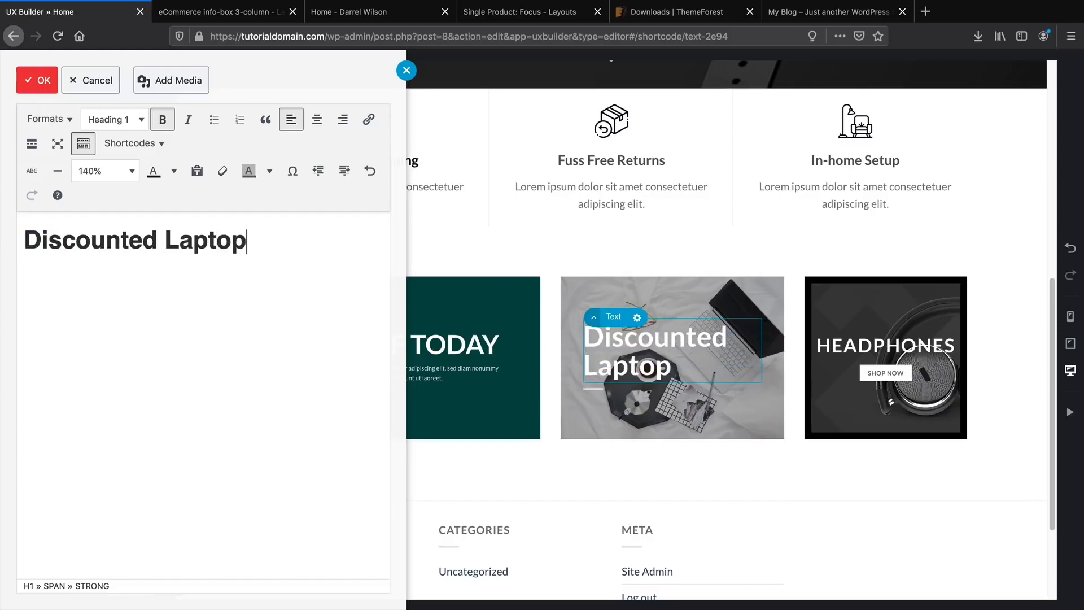
text(s)
click(32, 83)
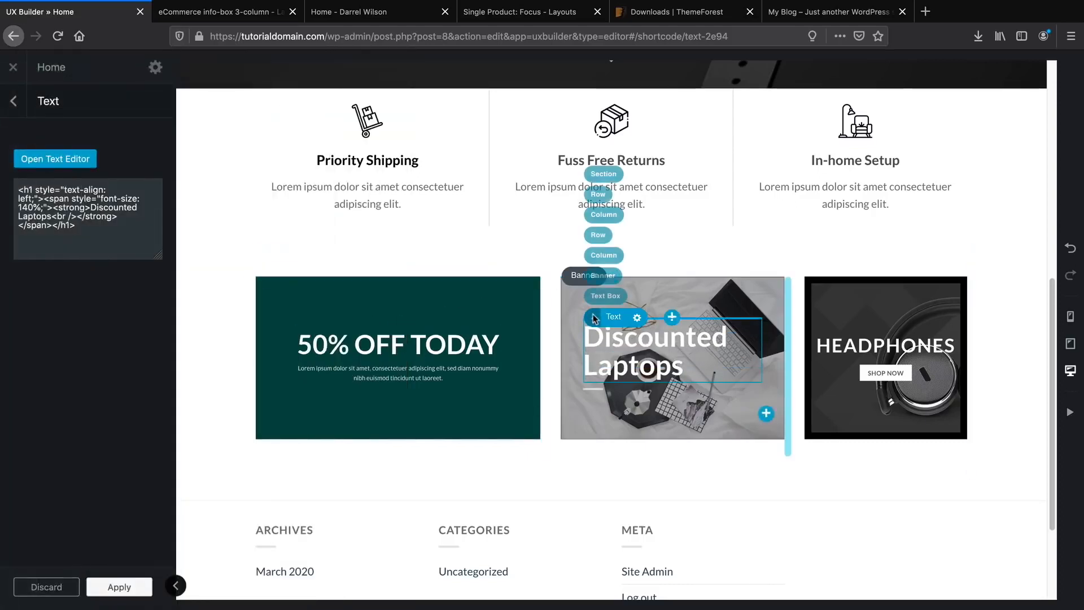
click(603, 275)
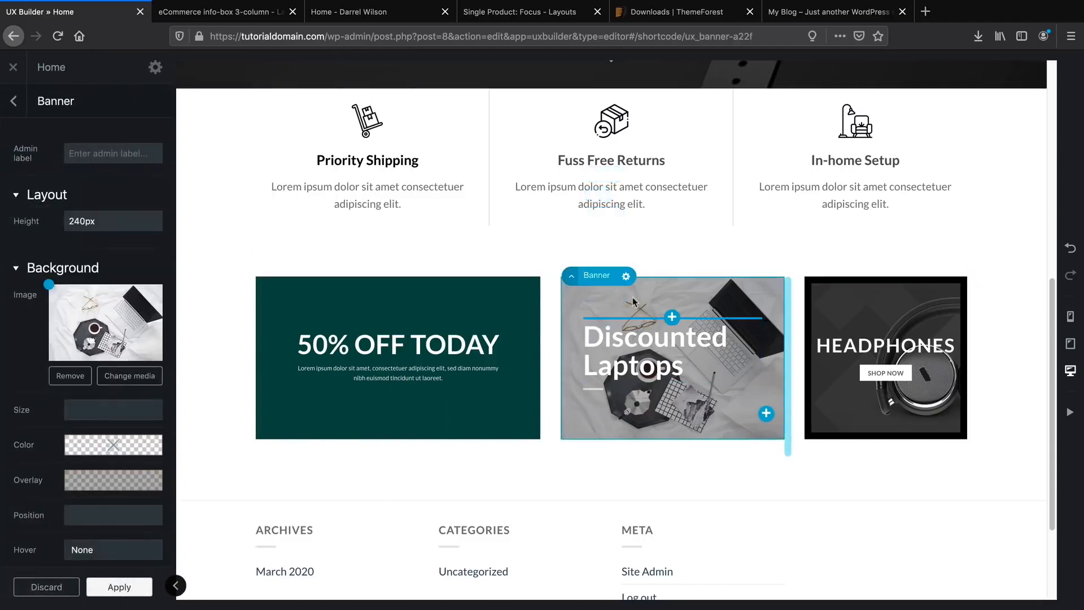
Replace the laptop banner's grey overlay with a dark overlay.
scroll(144, 466, down, 3)
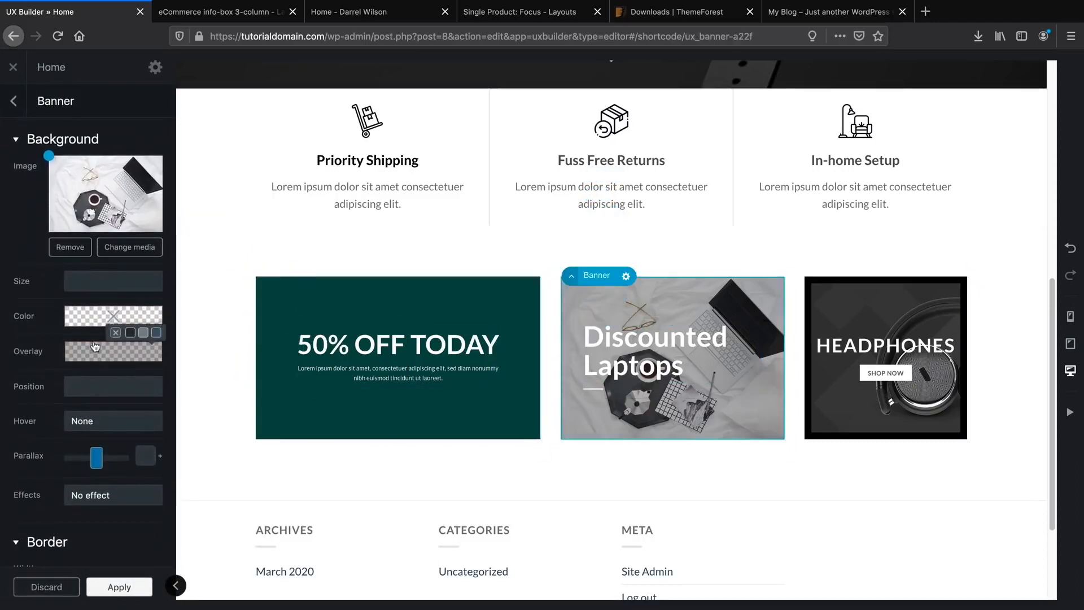
click(115, 333)
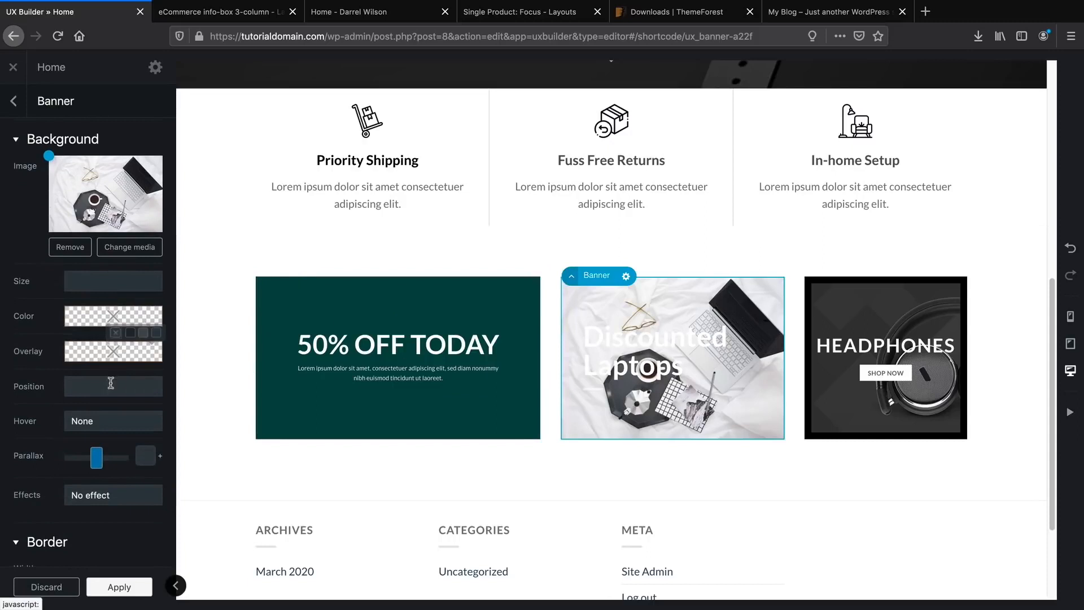
scroll(115, 336, down, 1)
click(129, 322)
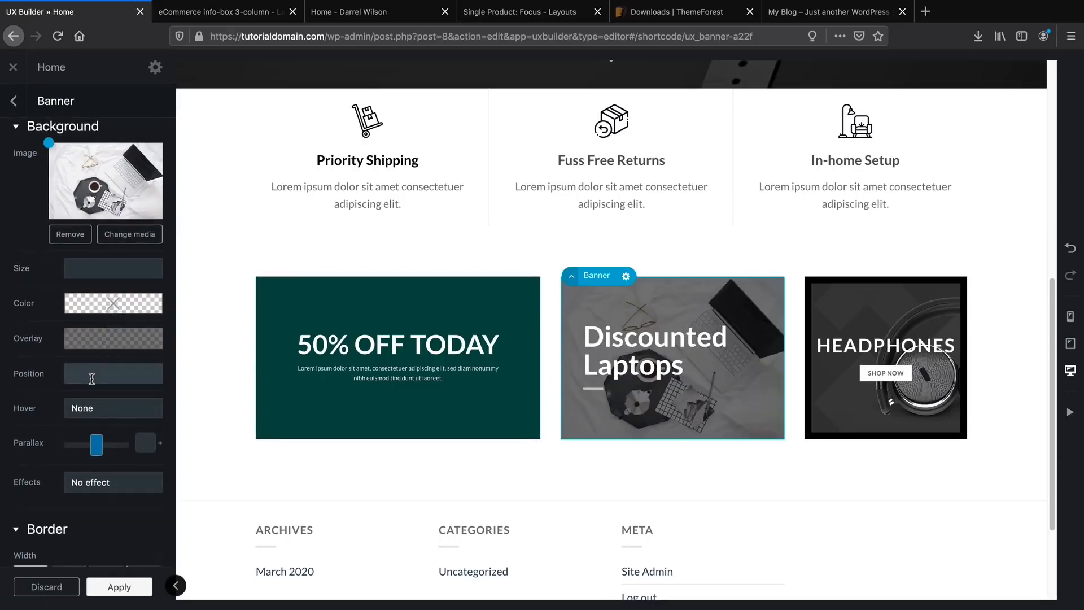
Set the laptop banner's border width to 10px on all four sides.
scroll(92, 378, down, 2)
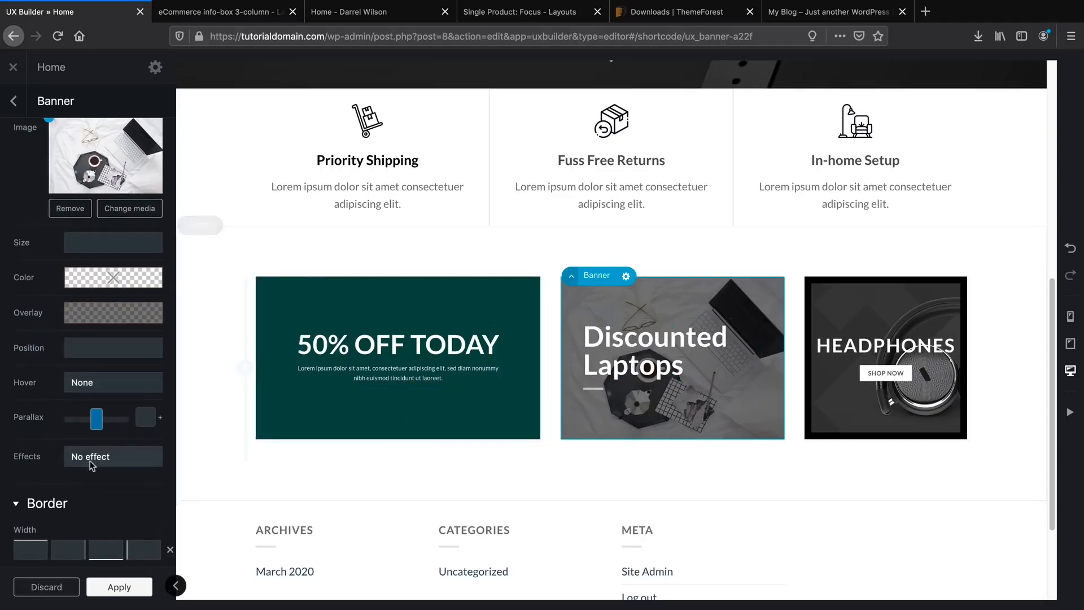
scroll(87, 465, down, 3)
scroll(89, 465, down, 5)
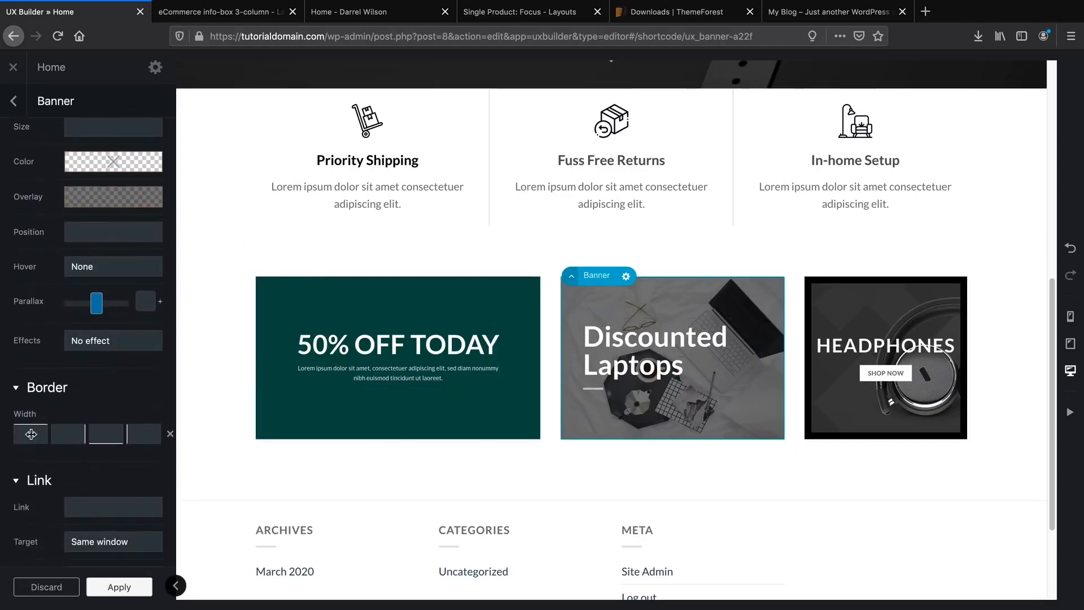
click(31, 434)
text(1px)
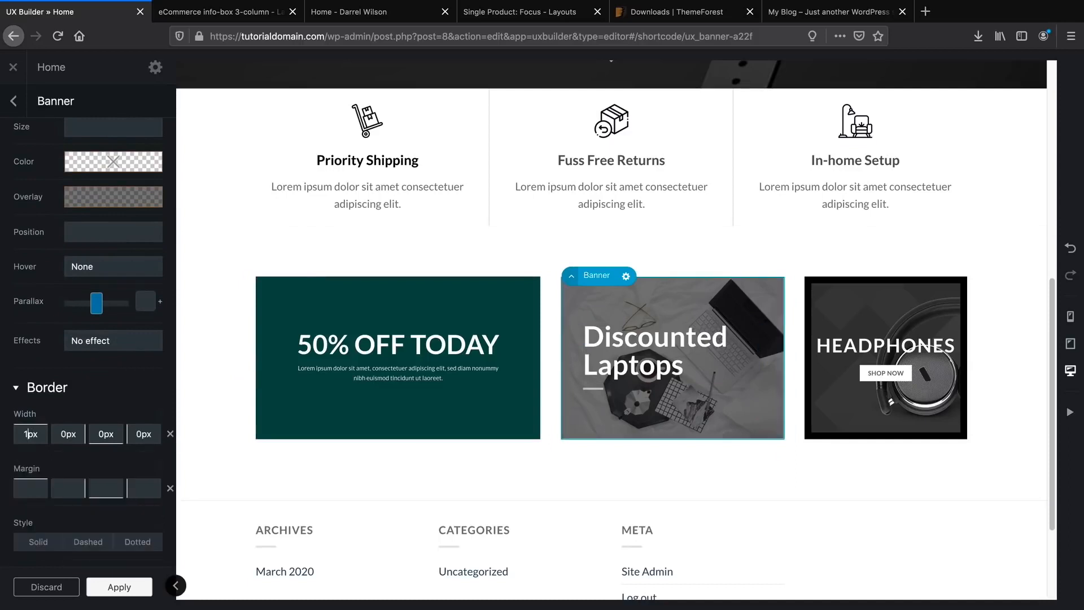
text(0)
text(10px)
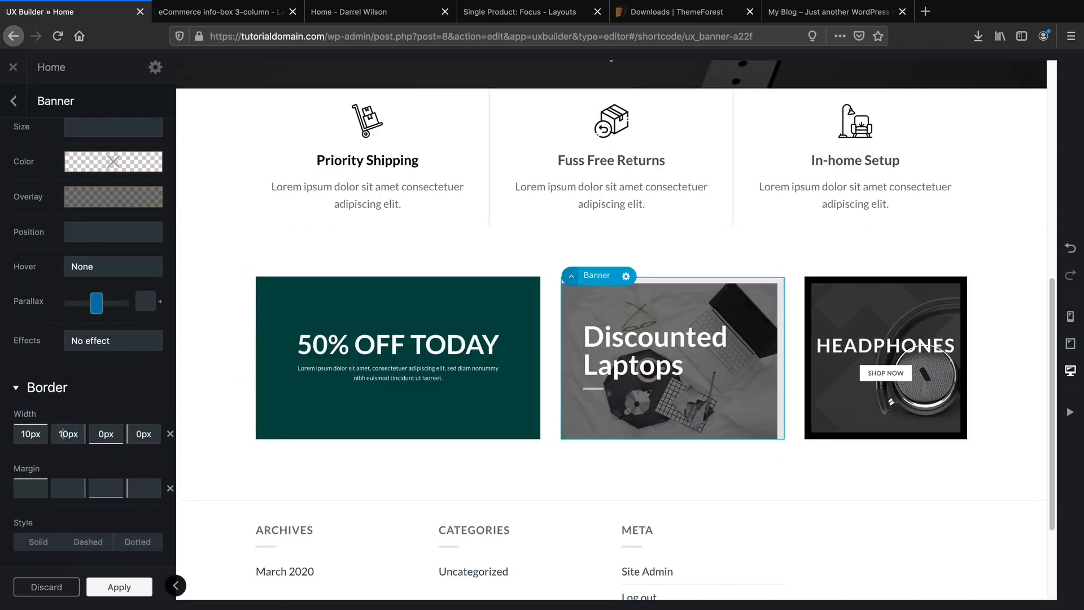
text(1)
click(136, 434)
text(1)
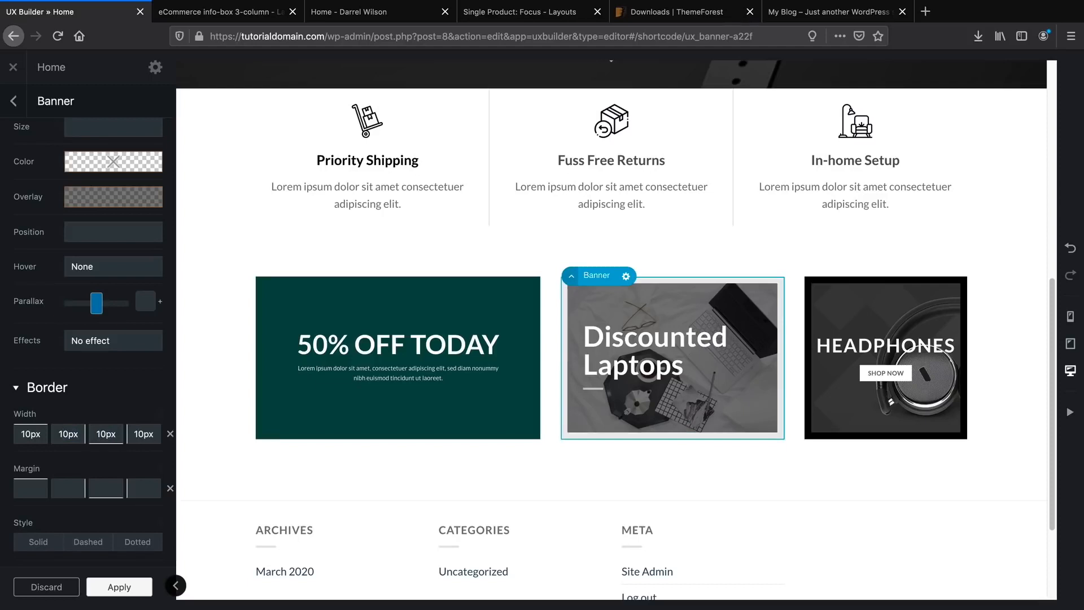
Make the laptop banner's border solid and pure black, rgb(0,0,0).
scroll(32, 434, down, 5)
click(38, 374)
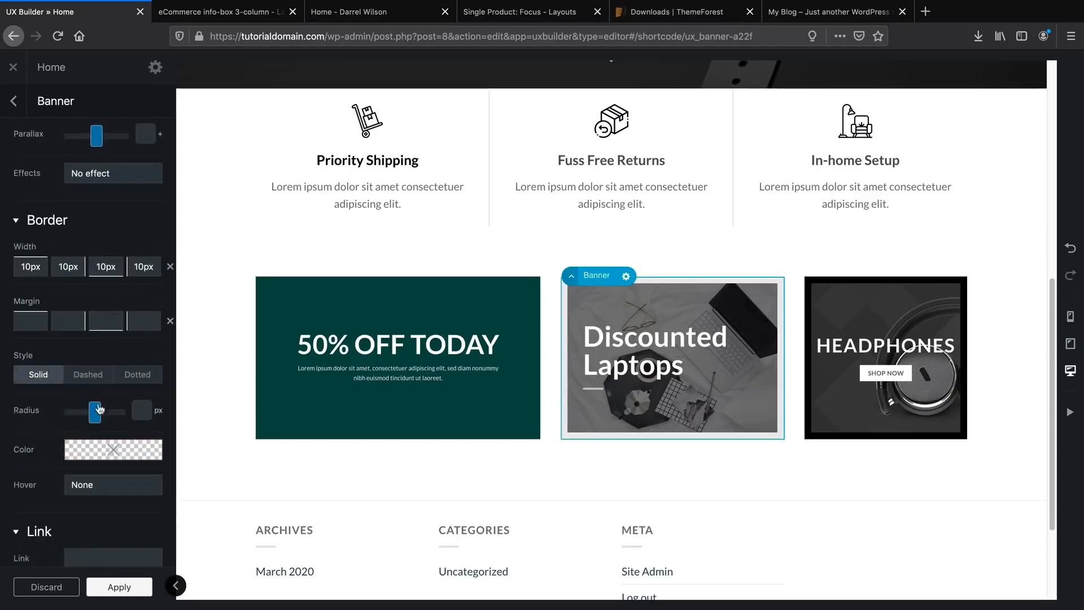
click(96, 451)
drag(151, 364, 171, 381)
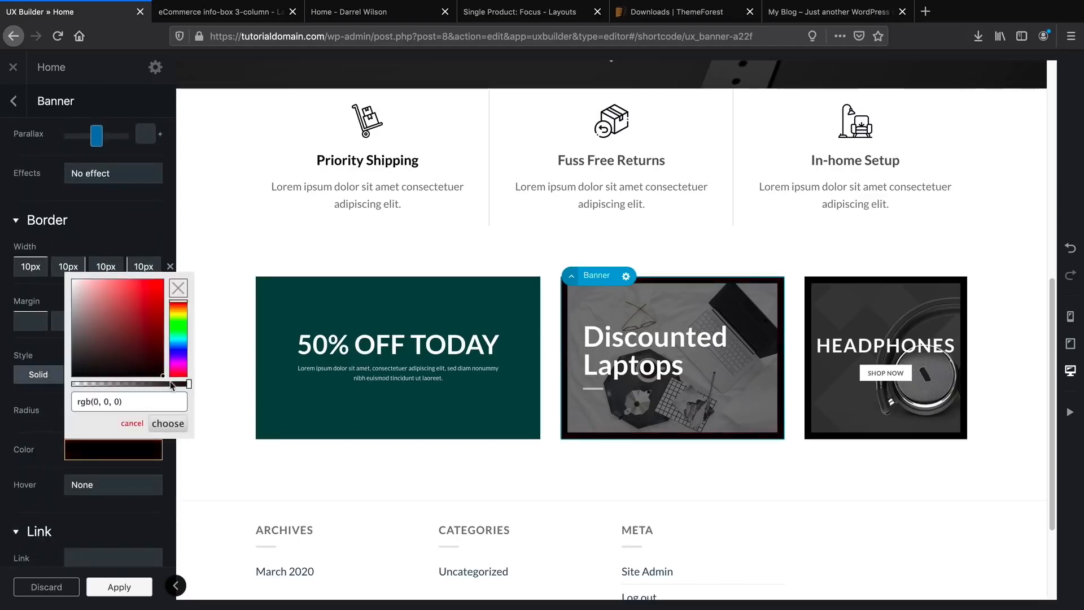
click(168, 424)
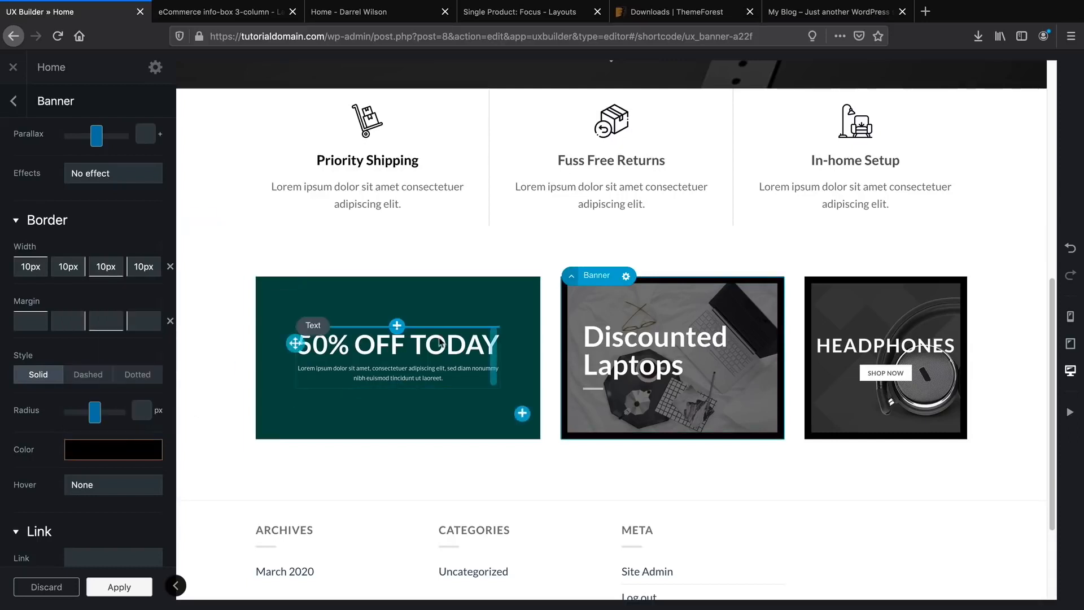
click(447, 310)
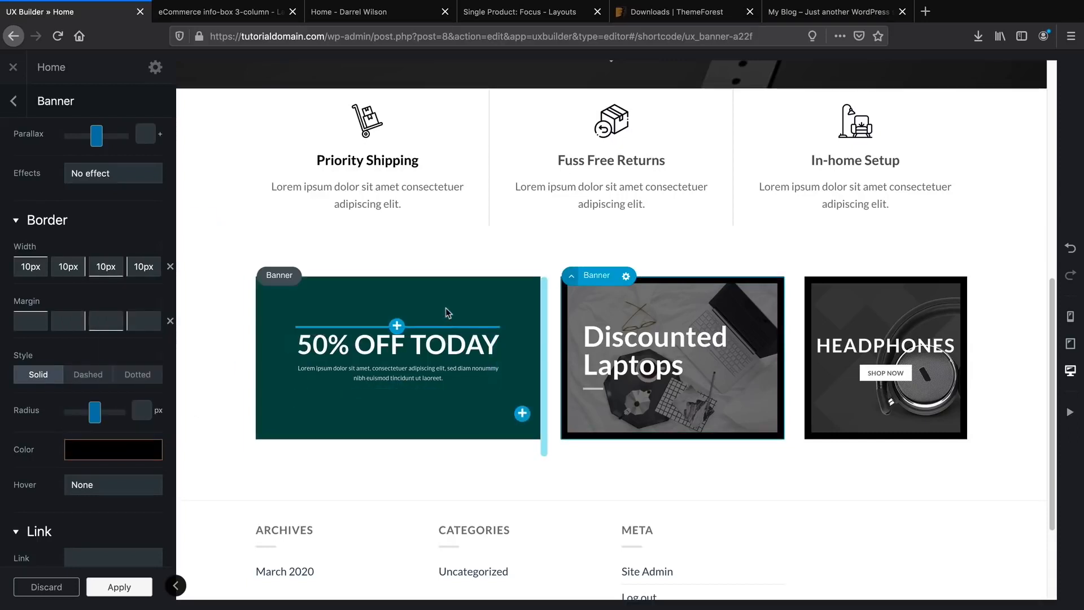
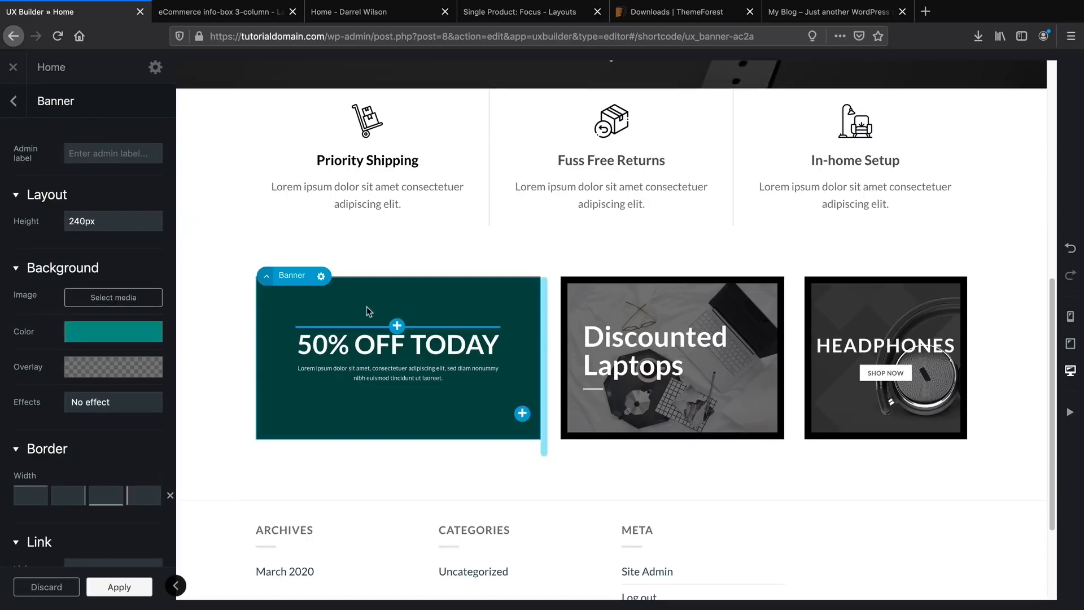
Set the green watch photo as the 50% OFF TODAY banner's background image.
click(355, 17)
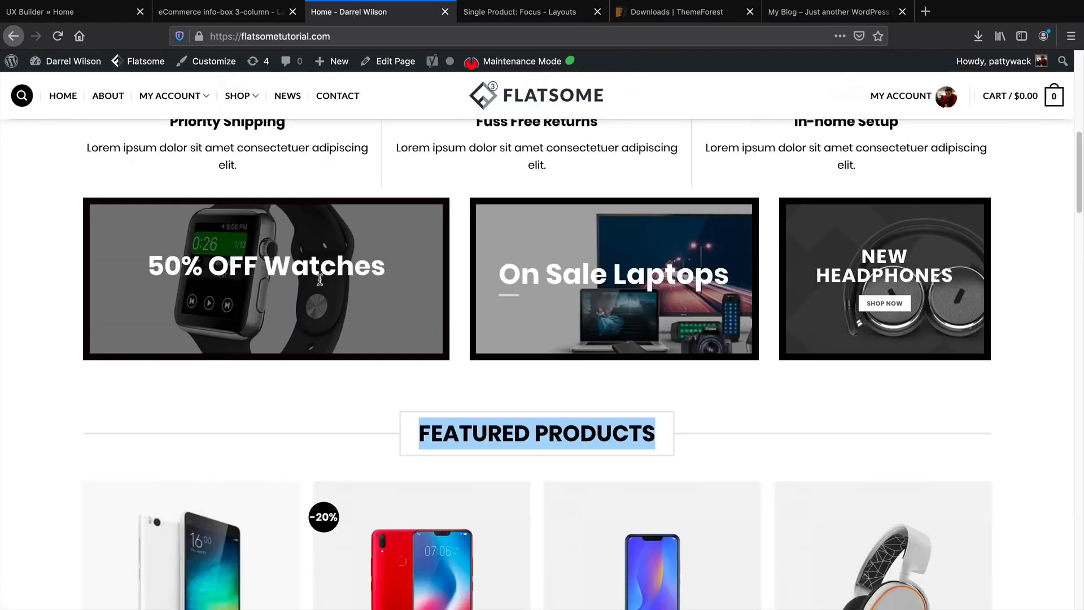
click(102, 12)
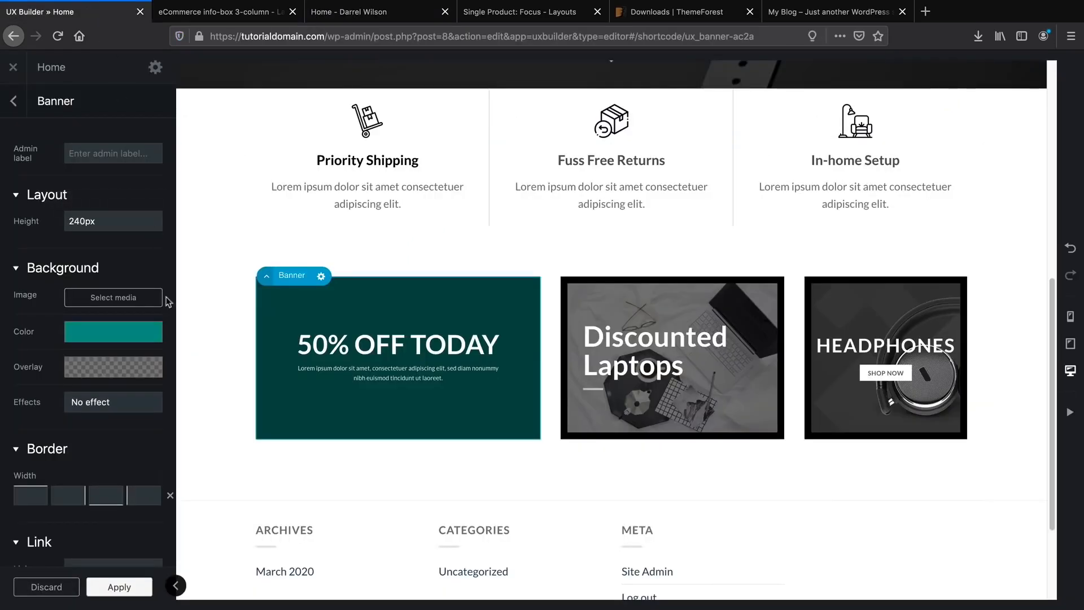
click(117, 302)
scroll(118, 305, down, 5)
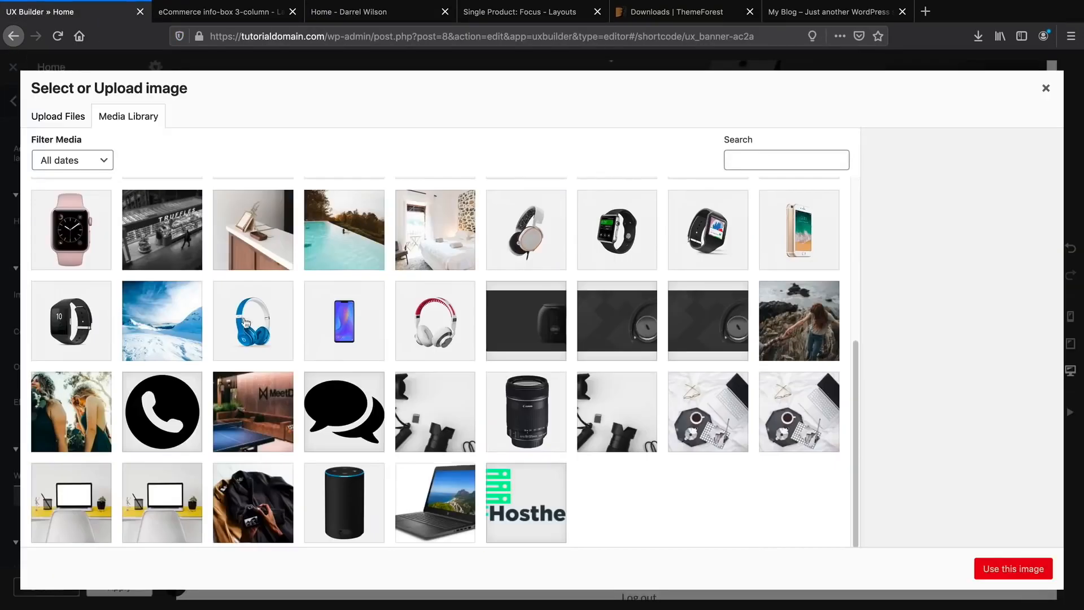
click(588, 266)
click(334, 14)
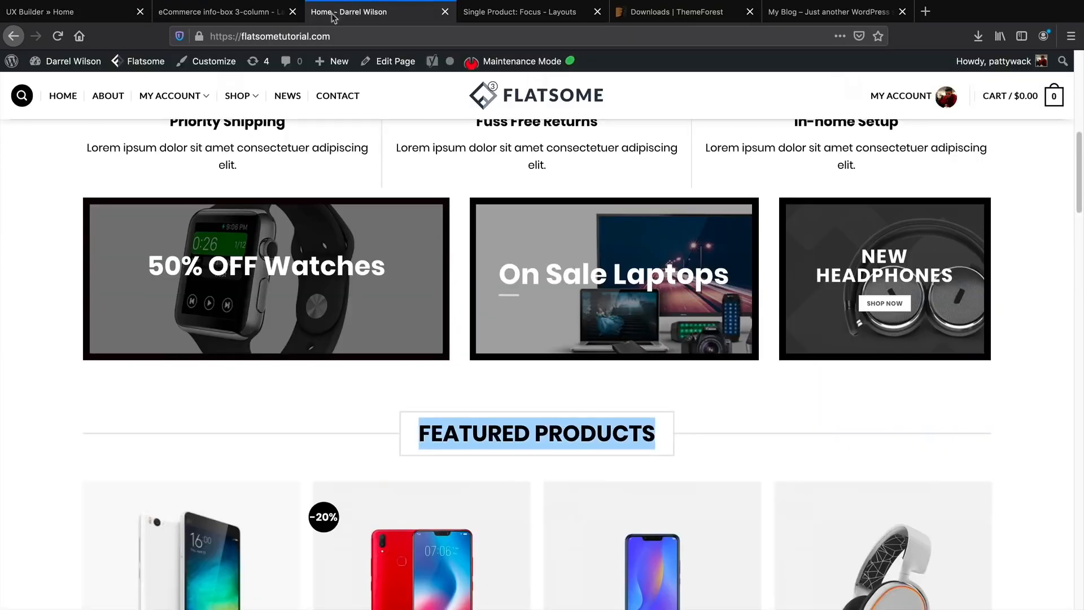
click(90, 17)
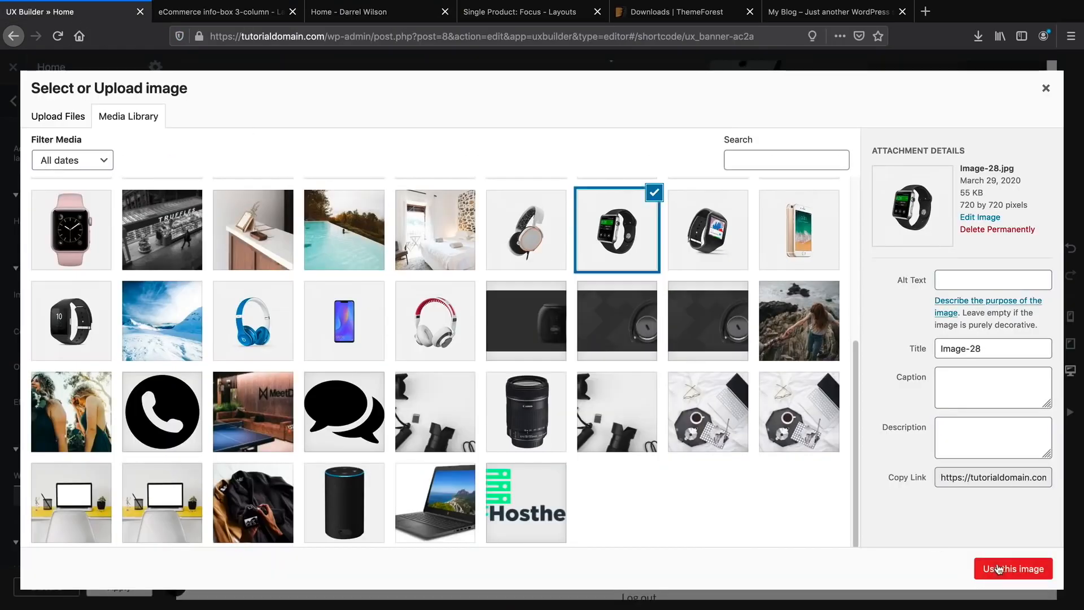
click(1014, 569)
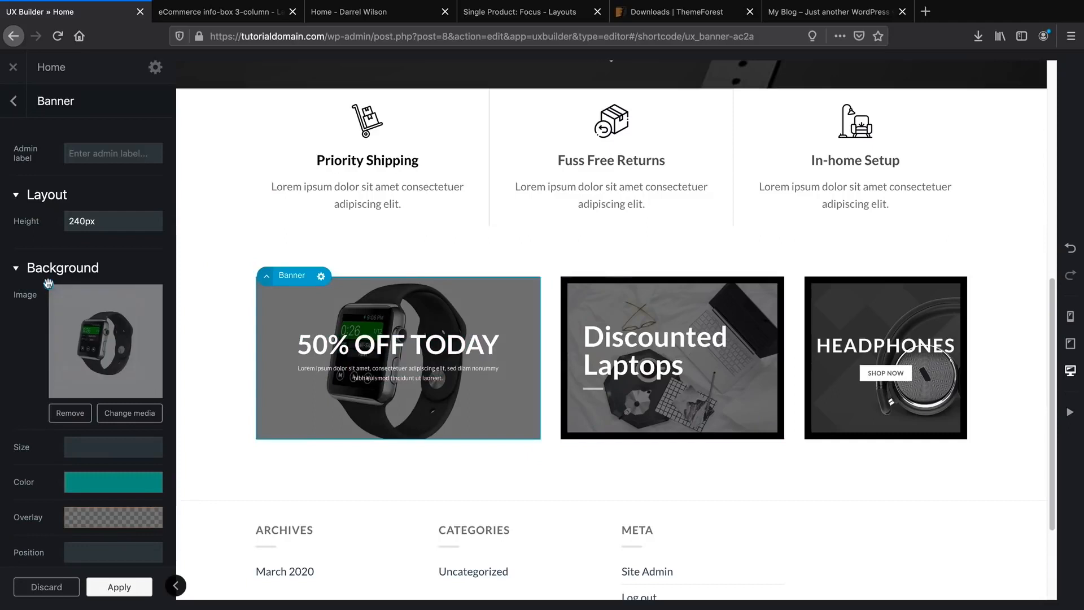
Move the background focal point to 49% 56% and clear the teal background colour.
click(69, 314)
drag(70, 314, 103, 347)
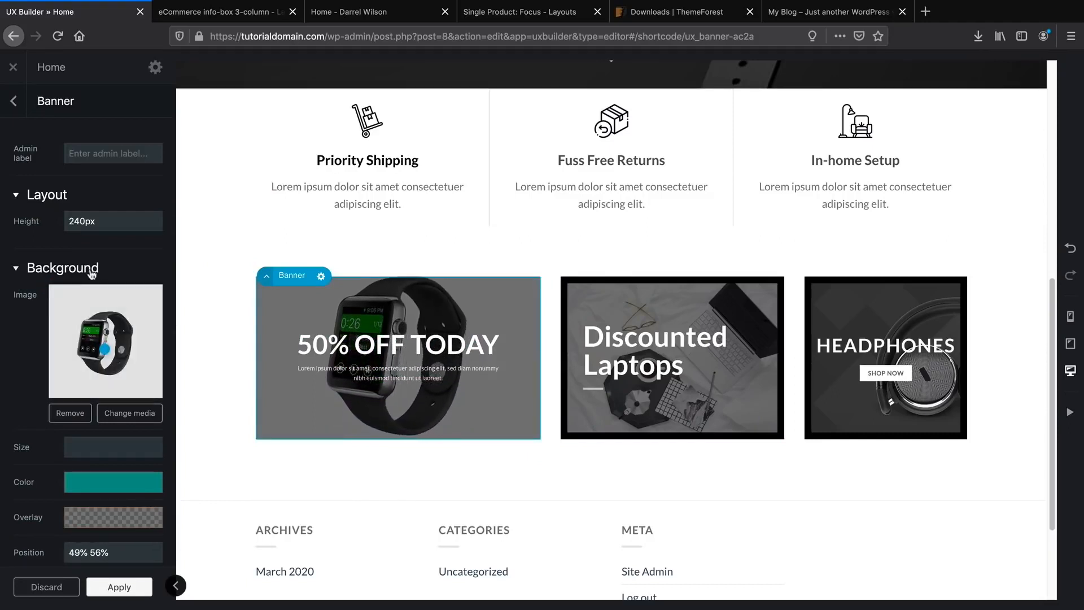
scroll(103, 355, down, 3)
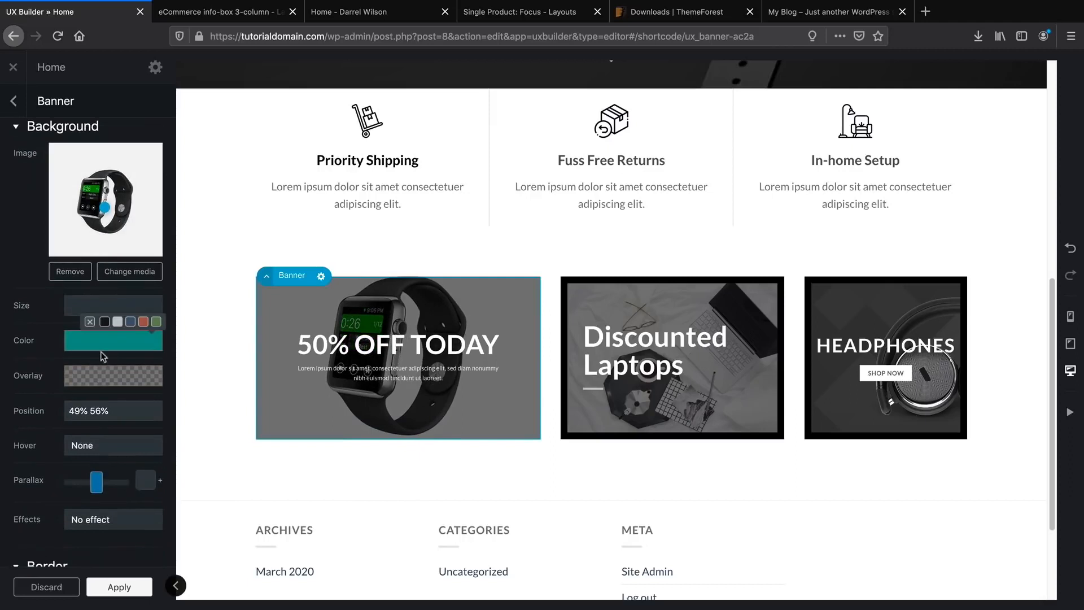
click(90, 323)
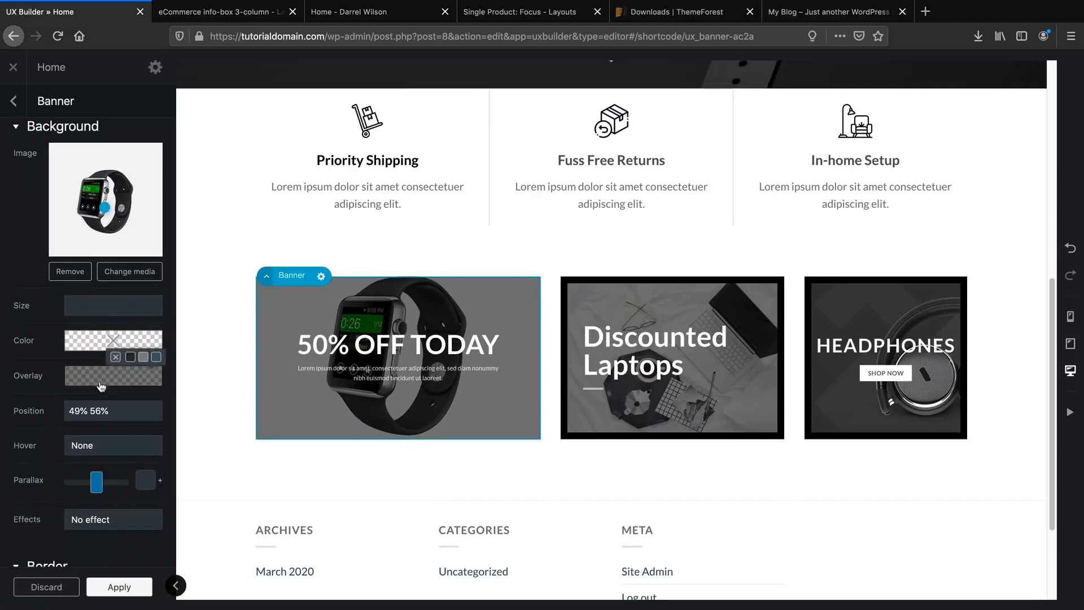
Try the Blur, Fade Out and Zoom Long hover effects, then settle on Zoom.
scroll(101, 386, down, 2)
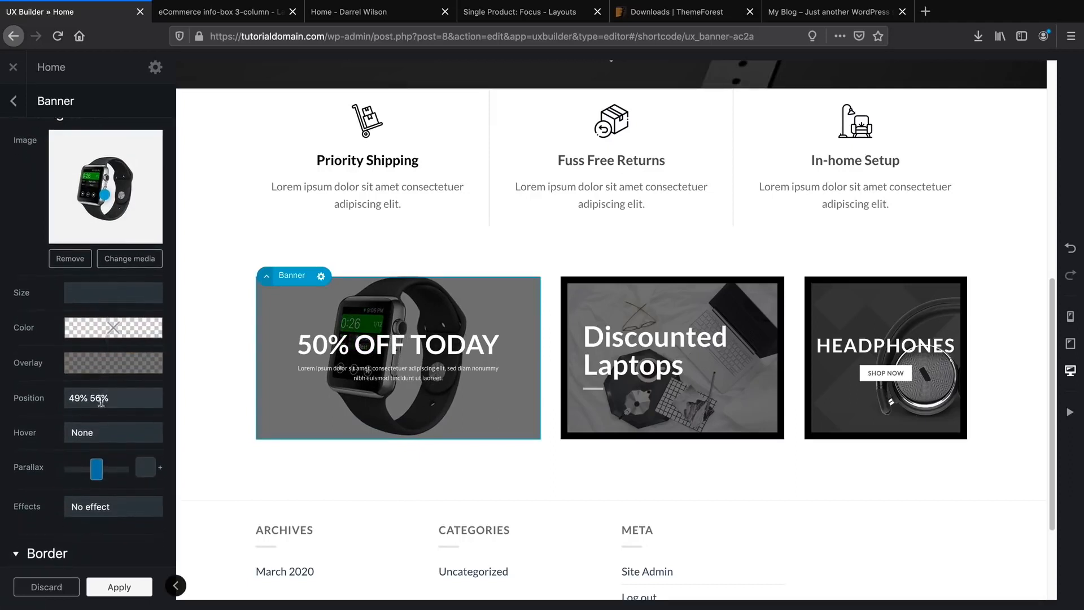
click(112, 393)
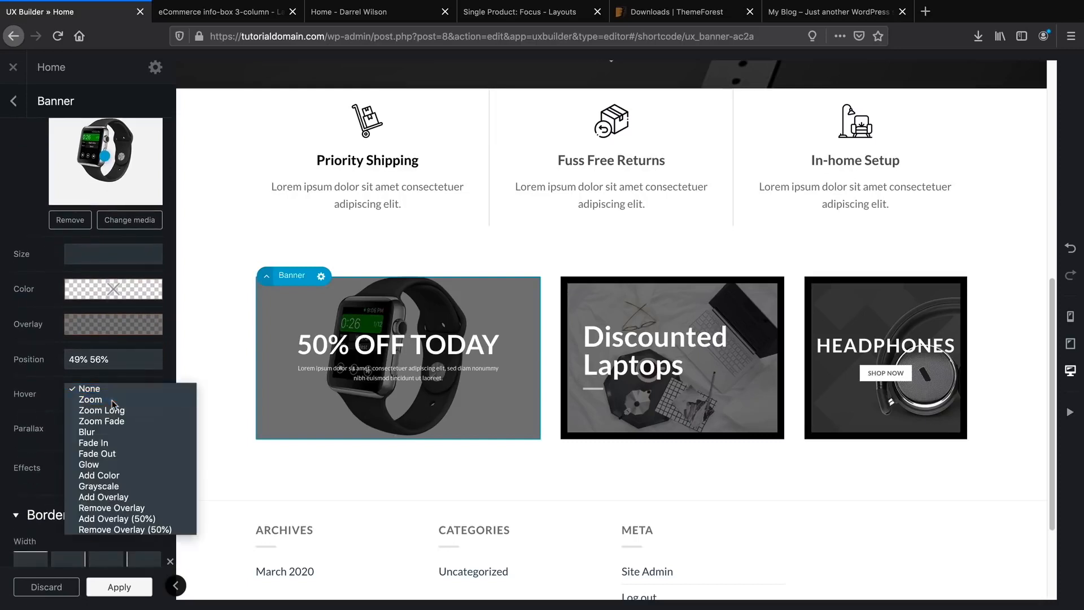
click(112, 399)
click(114, 398)
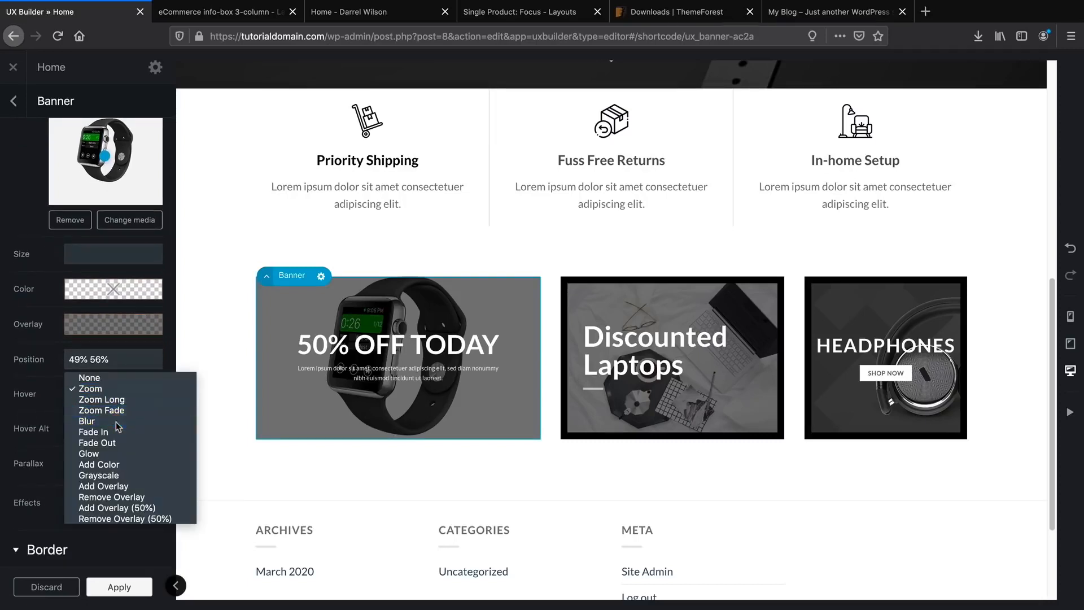
click(116, 416)
click(117, 395)
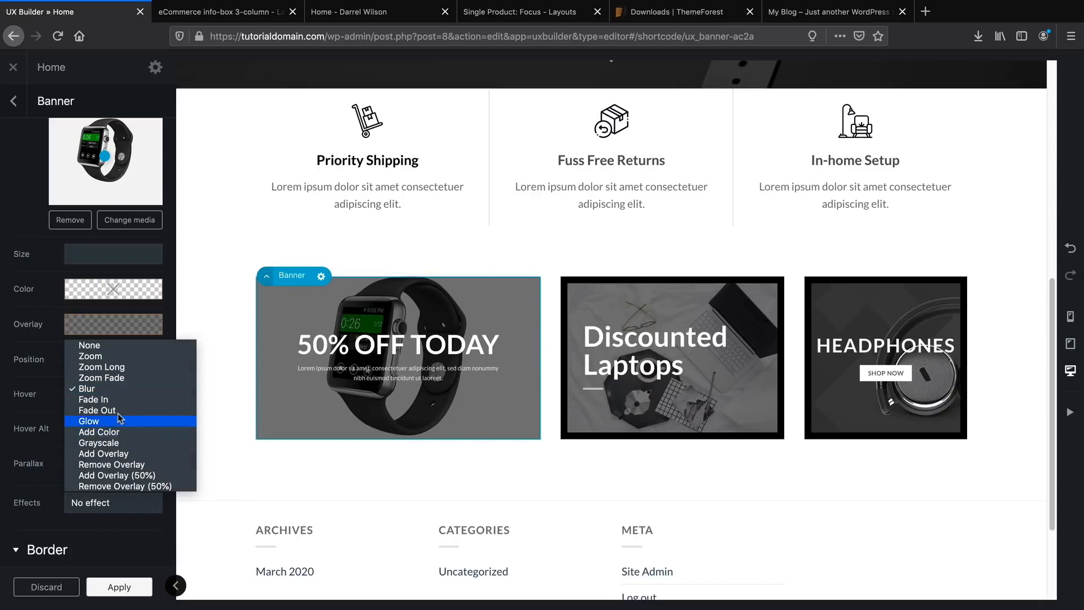
click(118, 411)
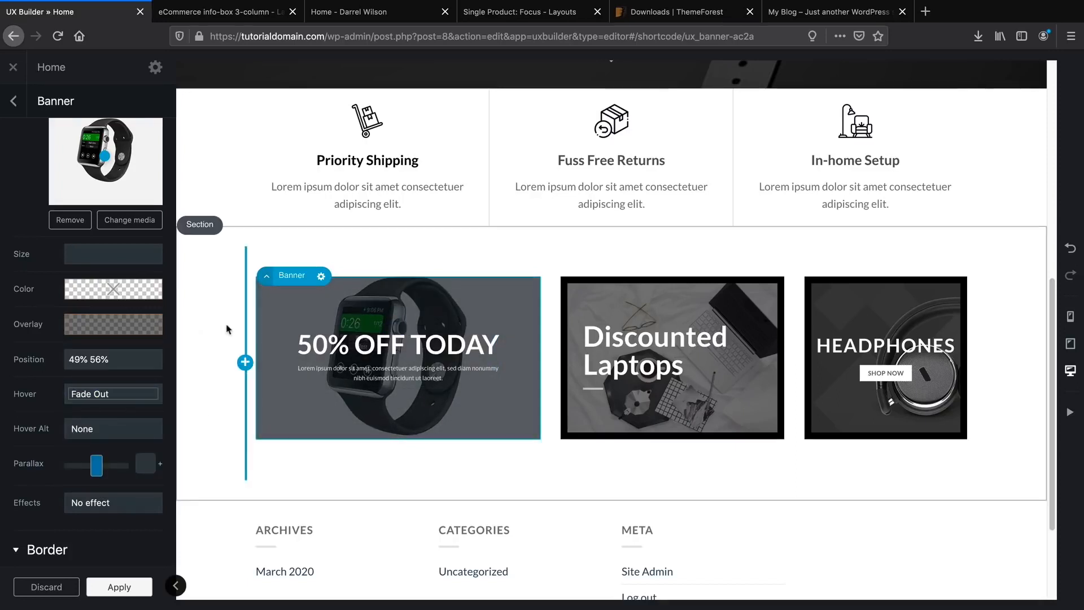
click(120, 400)
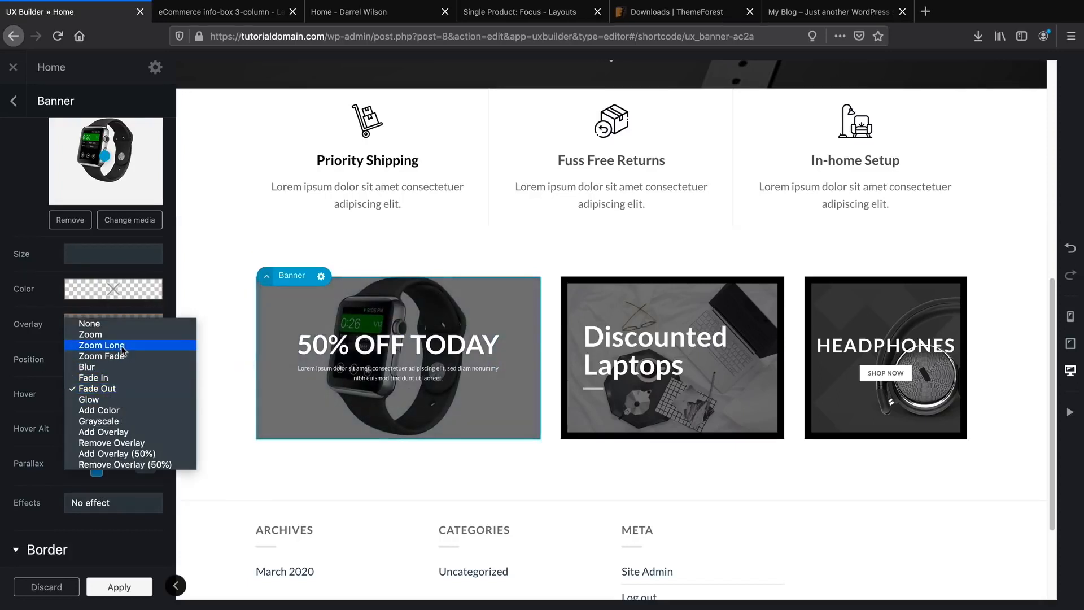
click(122, 345)
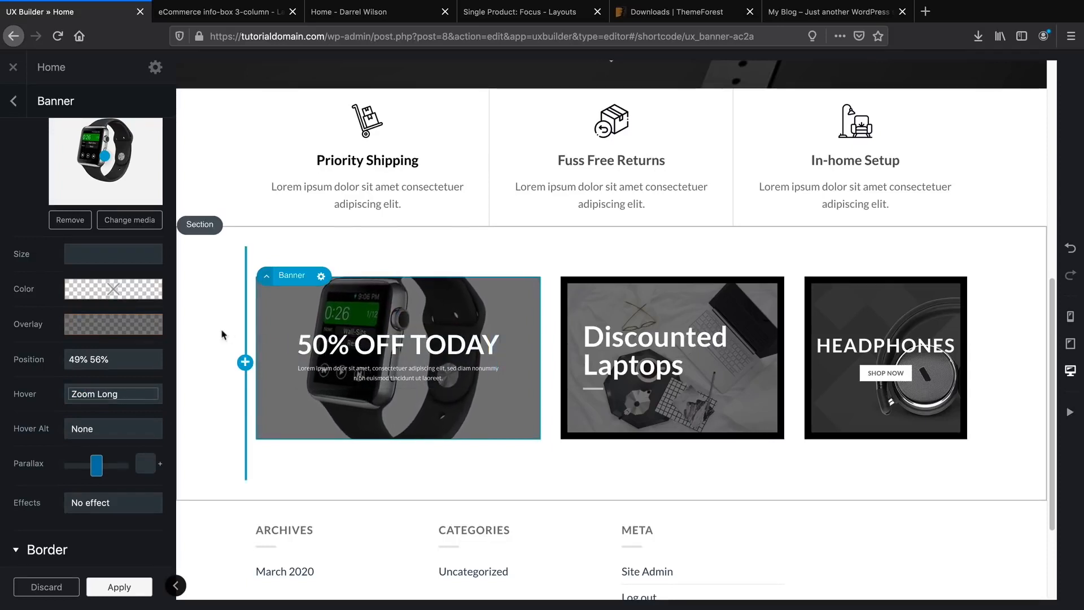
click(121, 397)
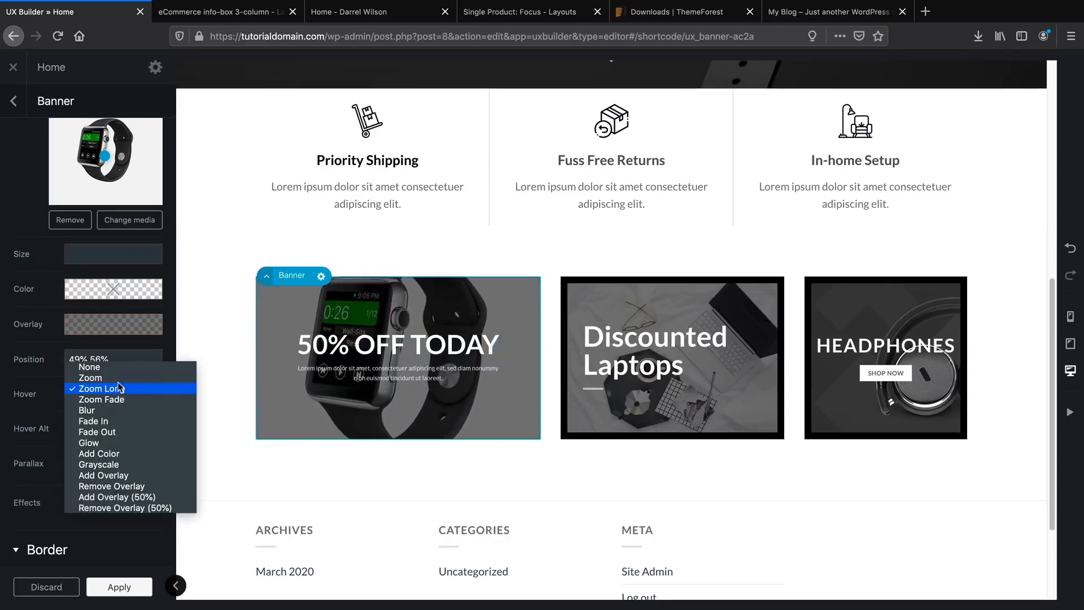
click(118, 380)
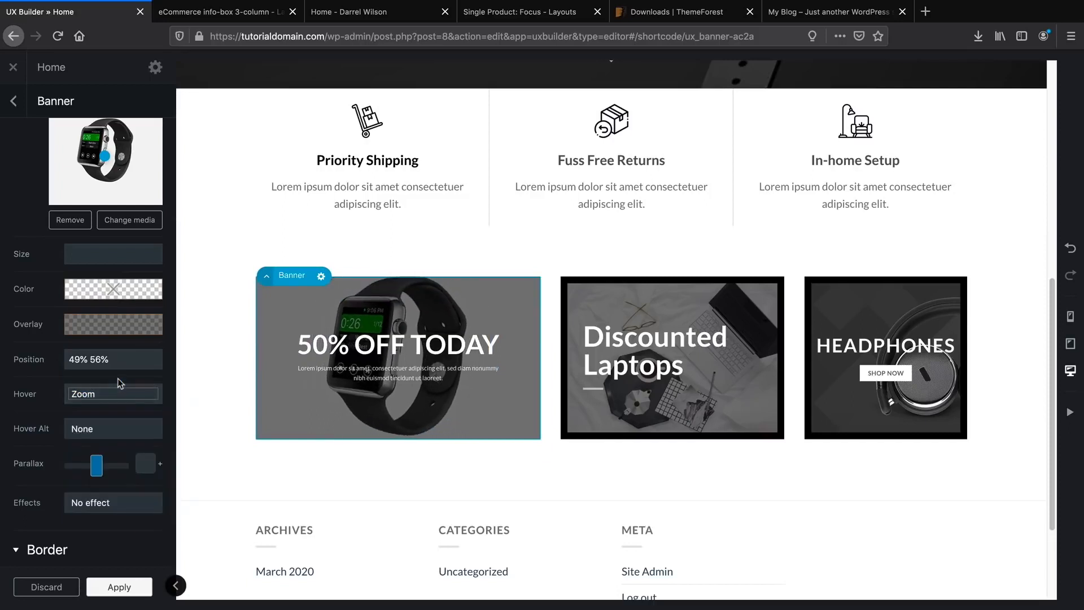
scroll(113, 396, down, 2)
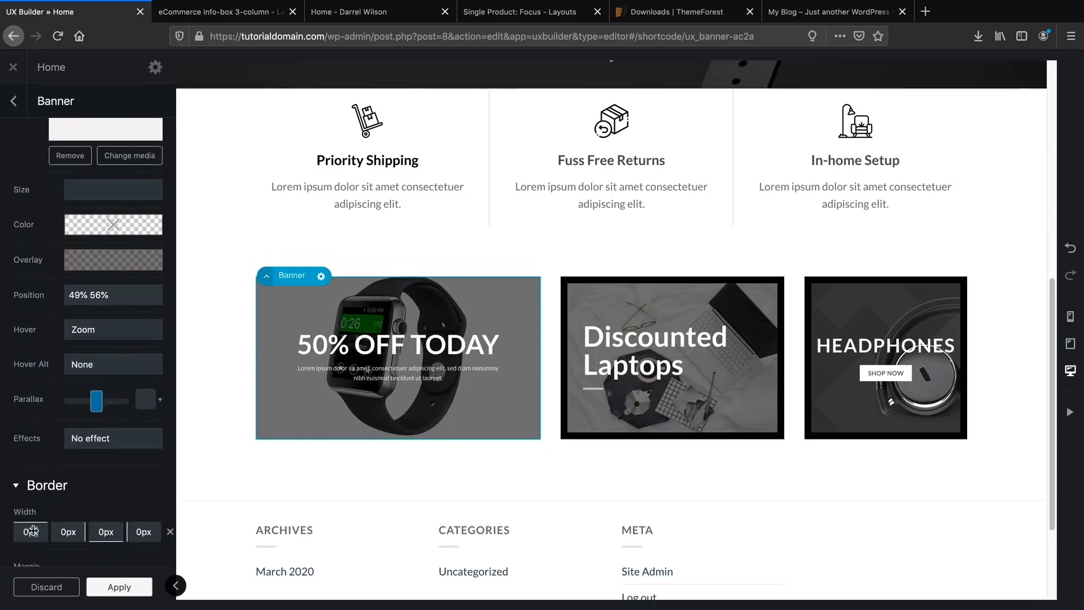
Set the watch banner's border width to 10px on all four sides.
click(27, 531)
text(10px)
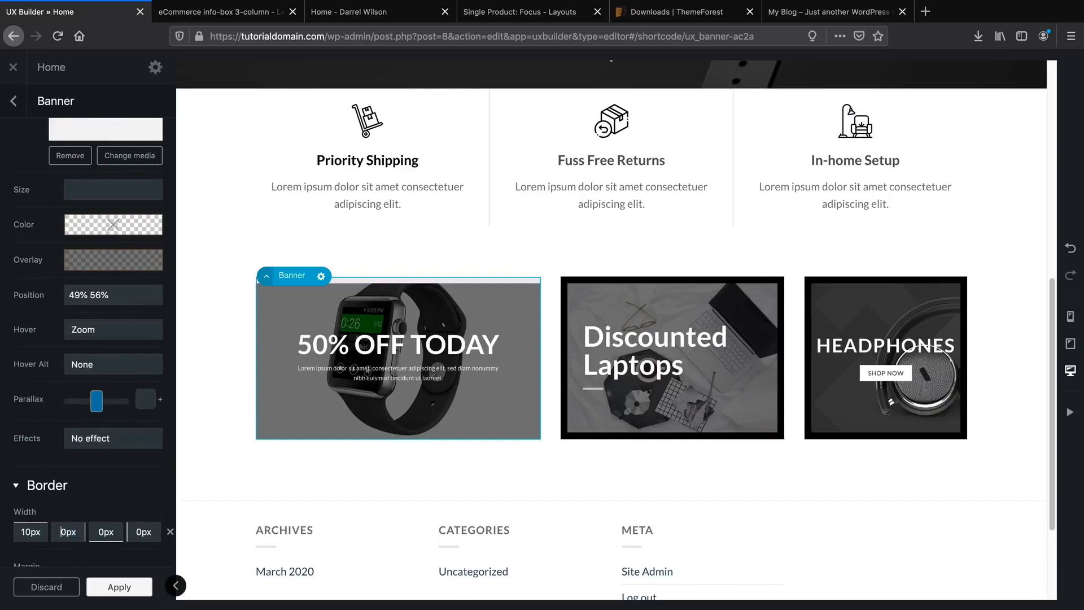
text(10px10px)
key(Tab)
text(10px)
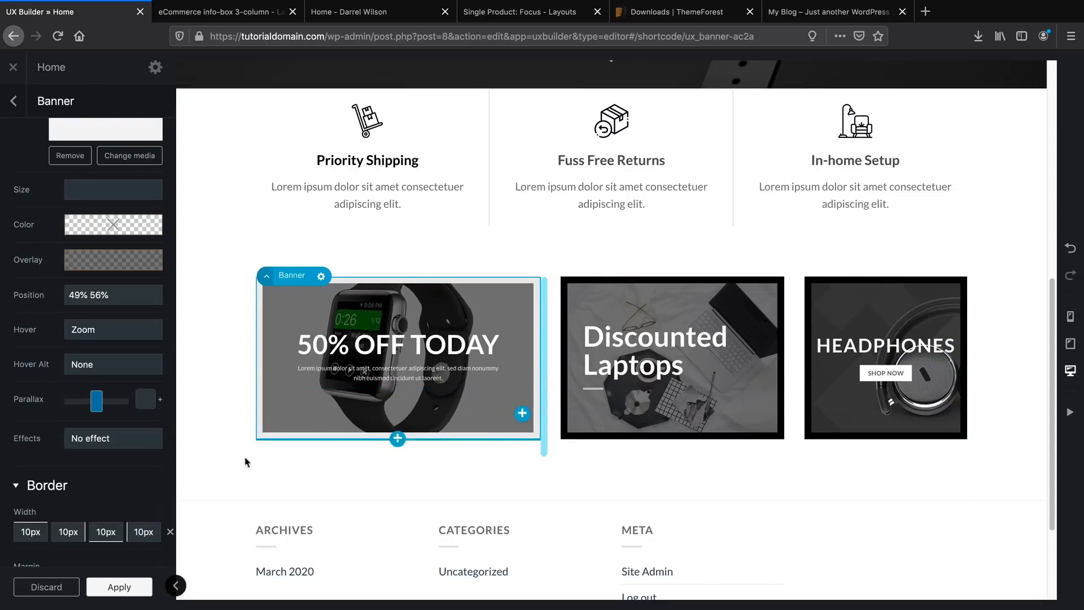
scroll(71, 481, down, 3)
scroll(71, 481, down, 1)
Make the watch banner's border solid and black.
click(37, 441)
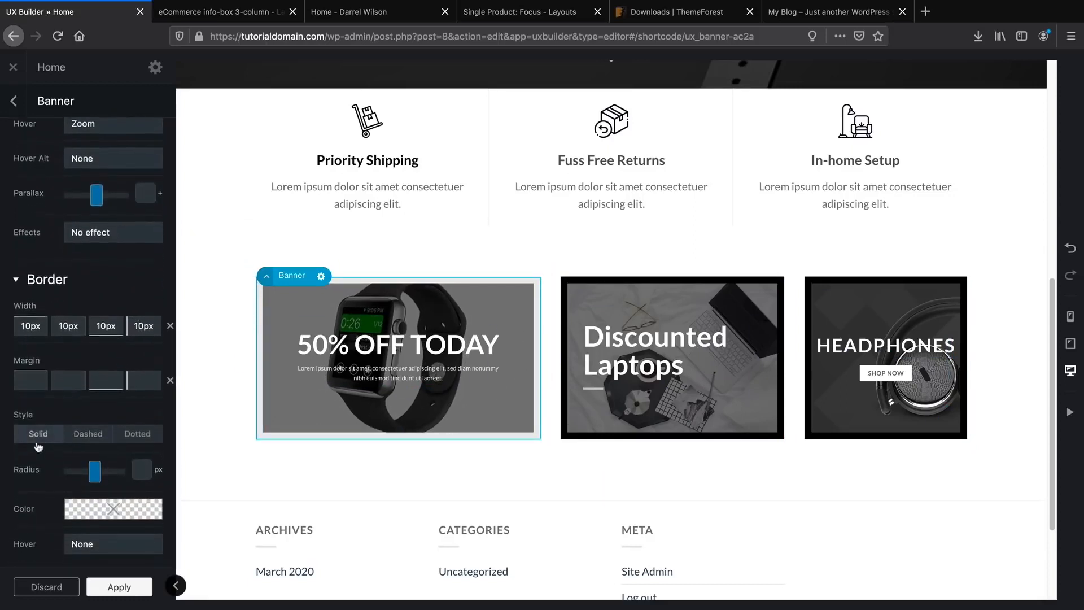
click(105, 509)
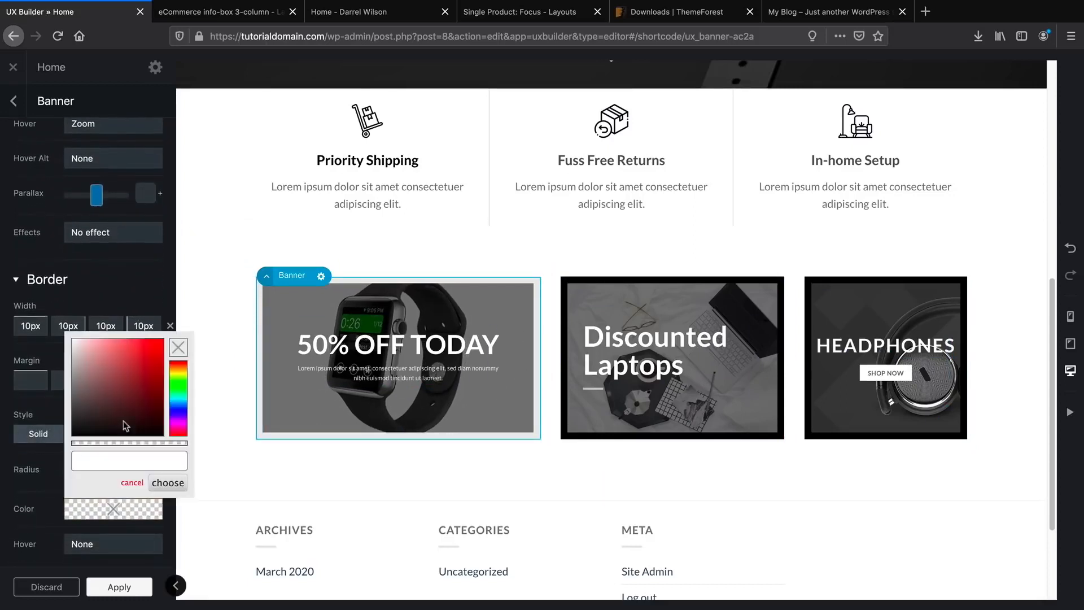
drag(127, 426, 165, 438)
click(169, 483)
scroll(147, 367, down, 3)
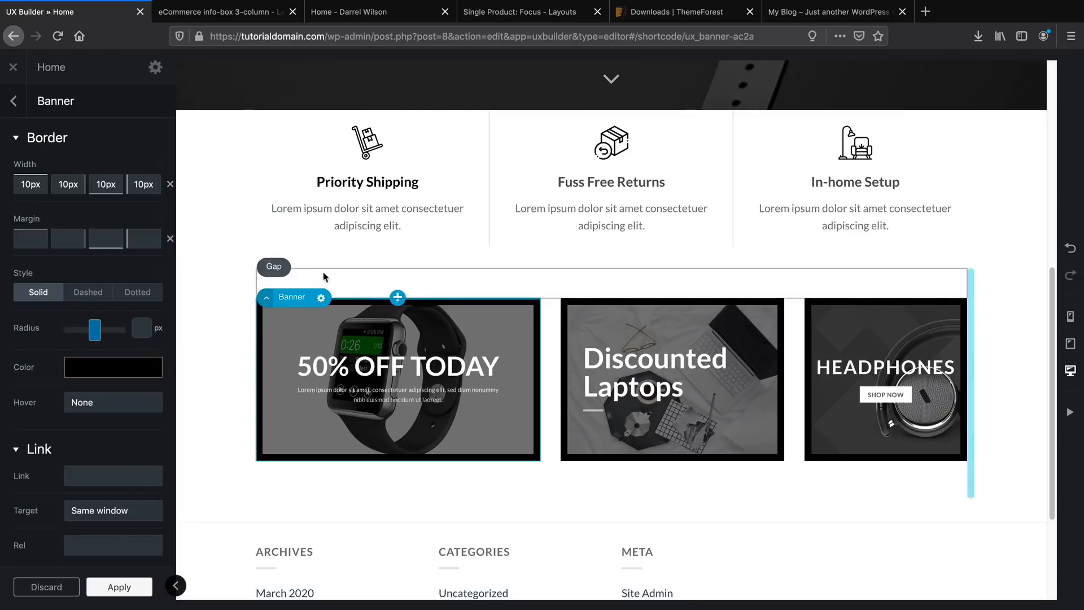
click(389, 278)
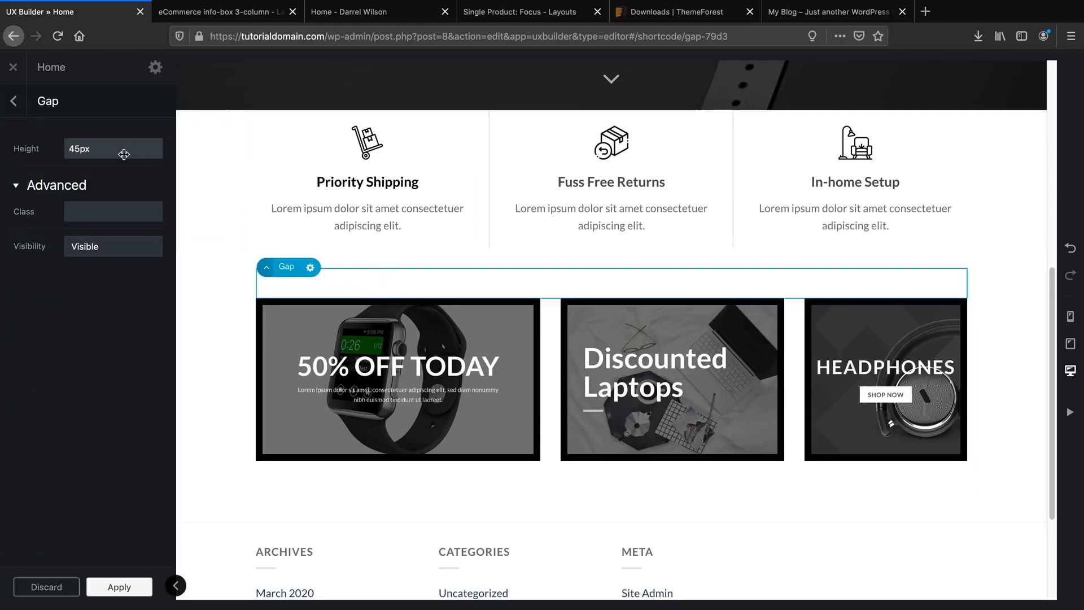
Give the gap above the promo banners a 45px height, preview it, and apply.
mouse_move(114, 149)
mouse_down()
mouse_move(43, 151)
mouse_move(118, 149)
mouse_up()
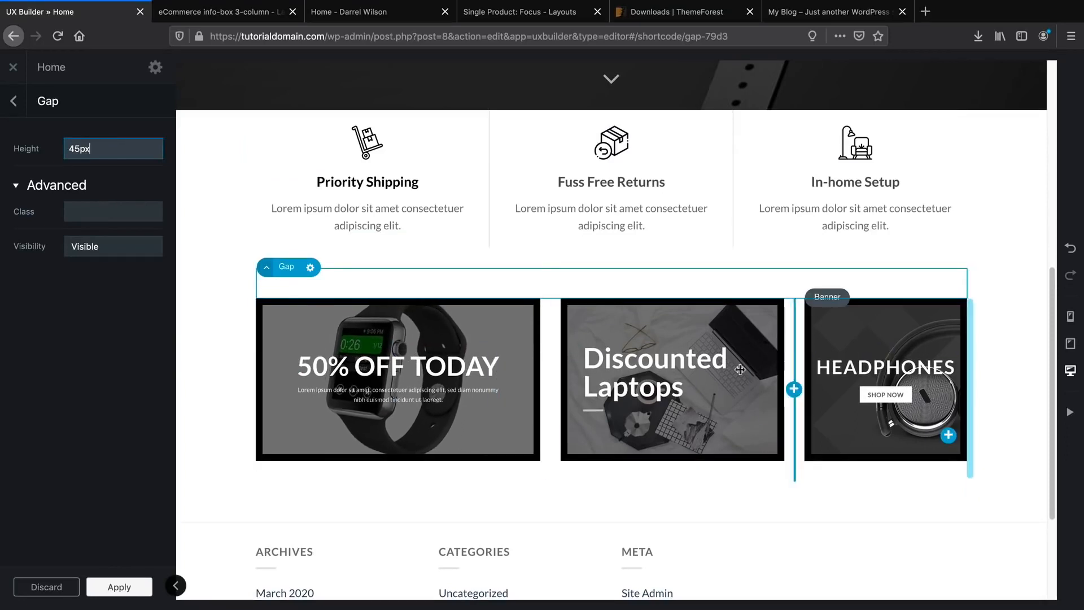
click(175, 585)
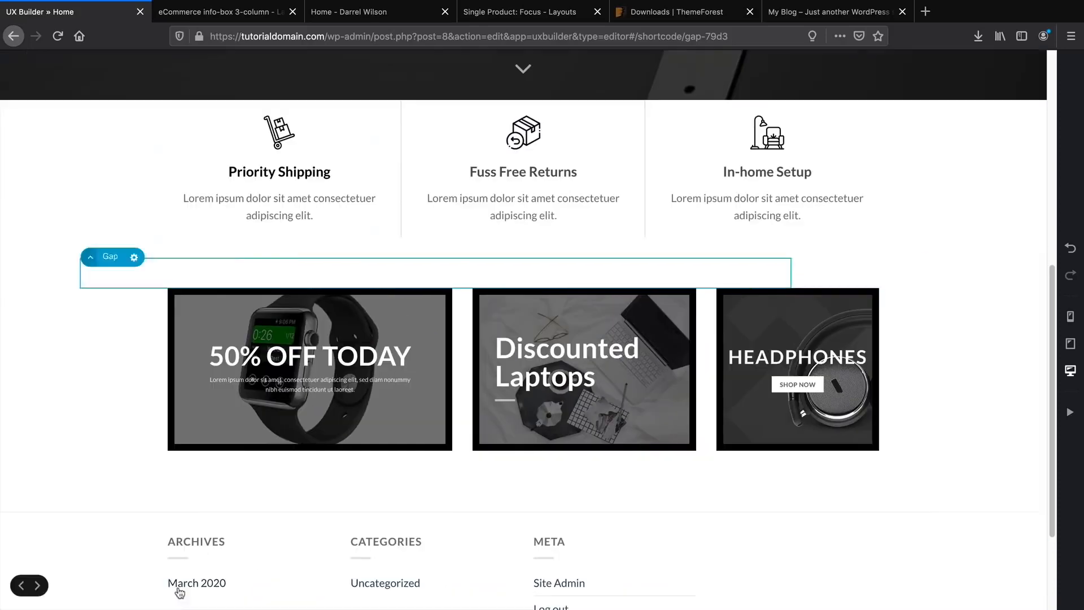
scroll(633, 487, up, 7)
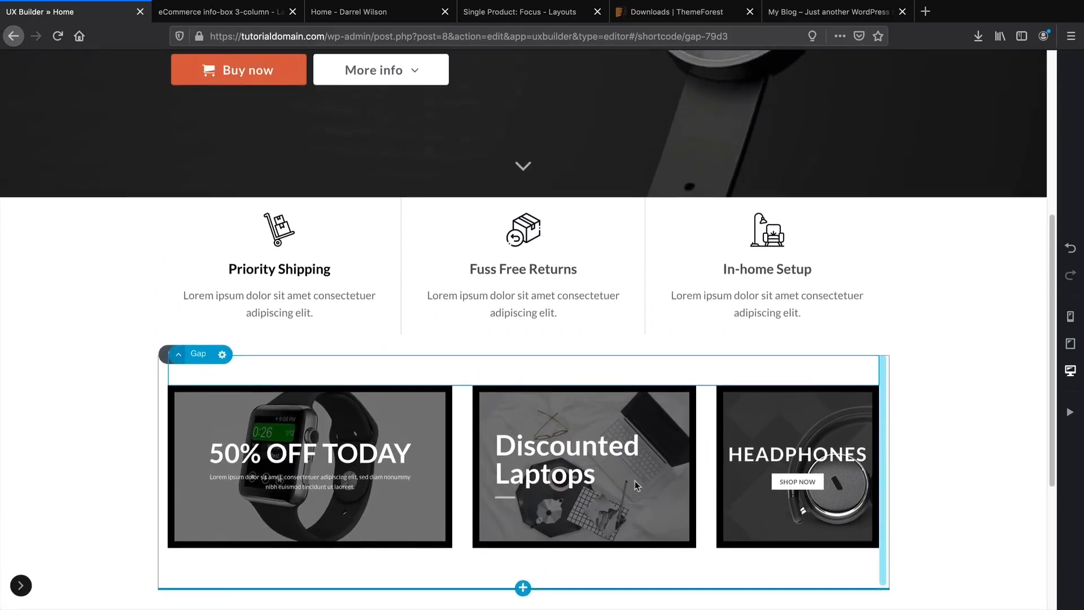
scroll(652, 449, down, 4)
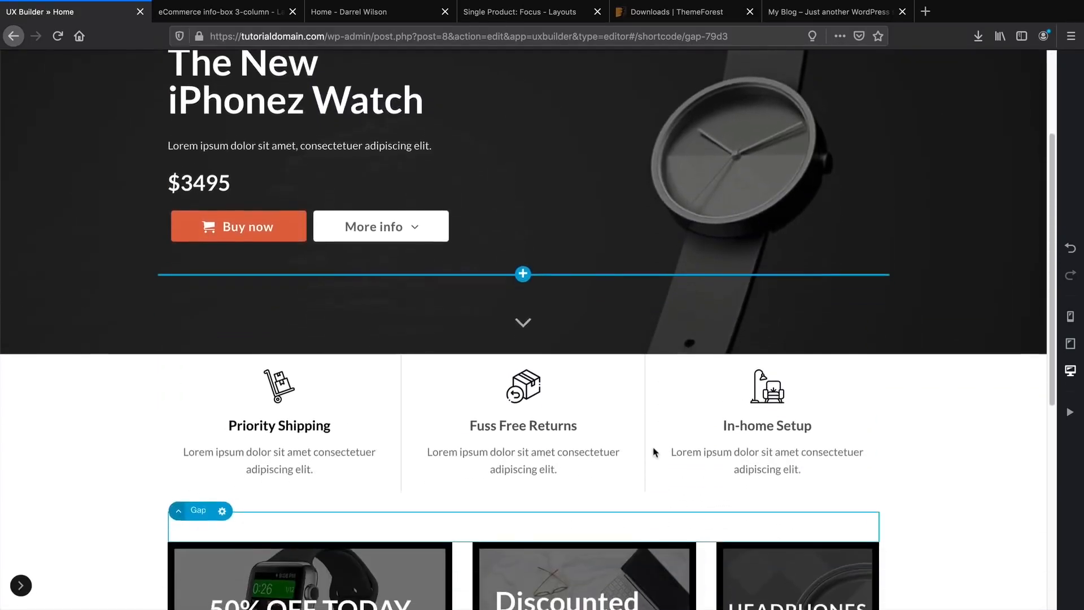
scroll(653, 448, down, 1)
click(21, 585)
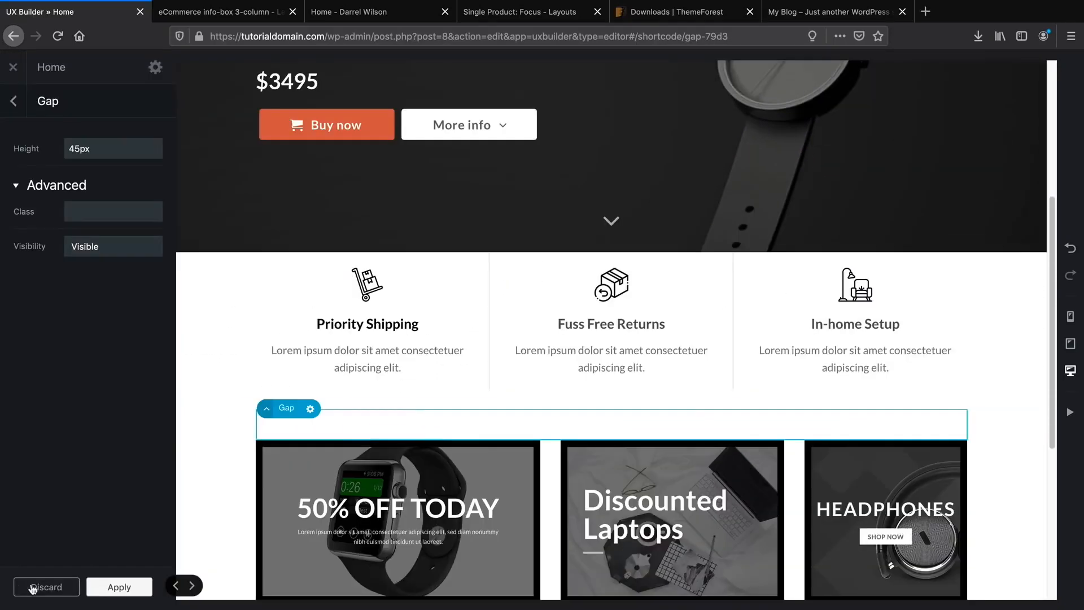
click(98, 589)
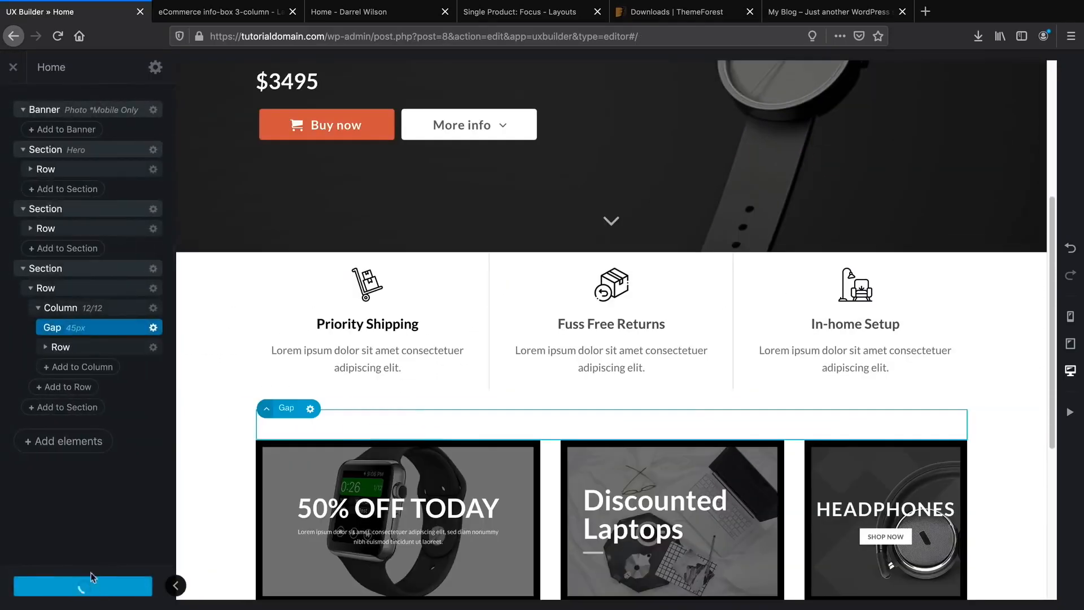
Exit to the live homepage, scroll it, then reopen Home via Edit Page > Edit with UX Builder.
click(14, 69)
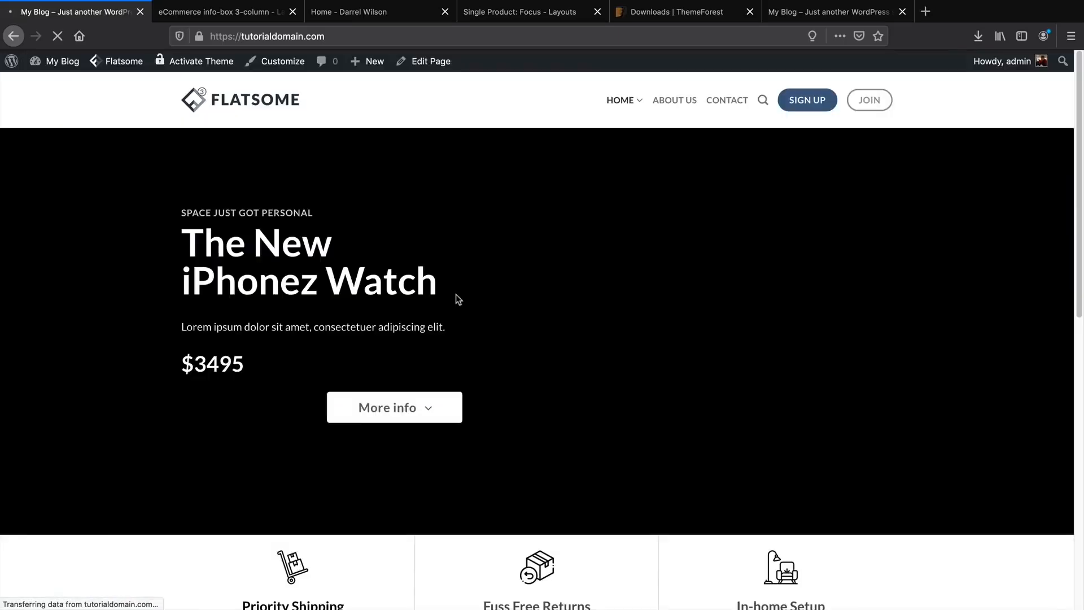
scroll(538, 335, down, 5)
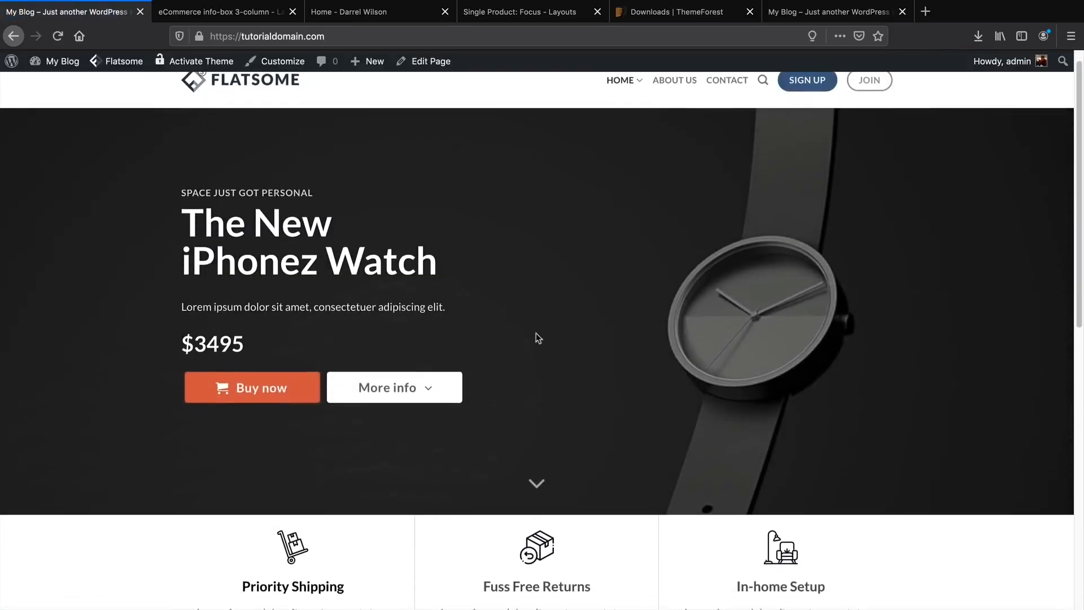
scroll(538, 338, down, 3)
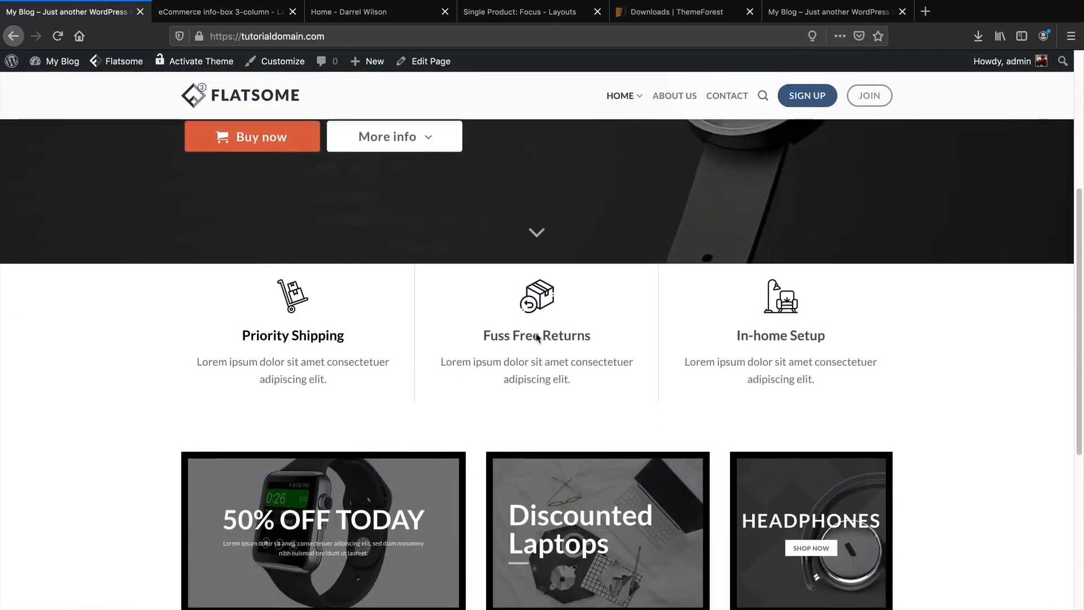
scroll(535, 334, down, 3)
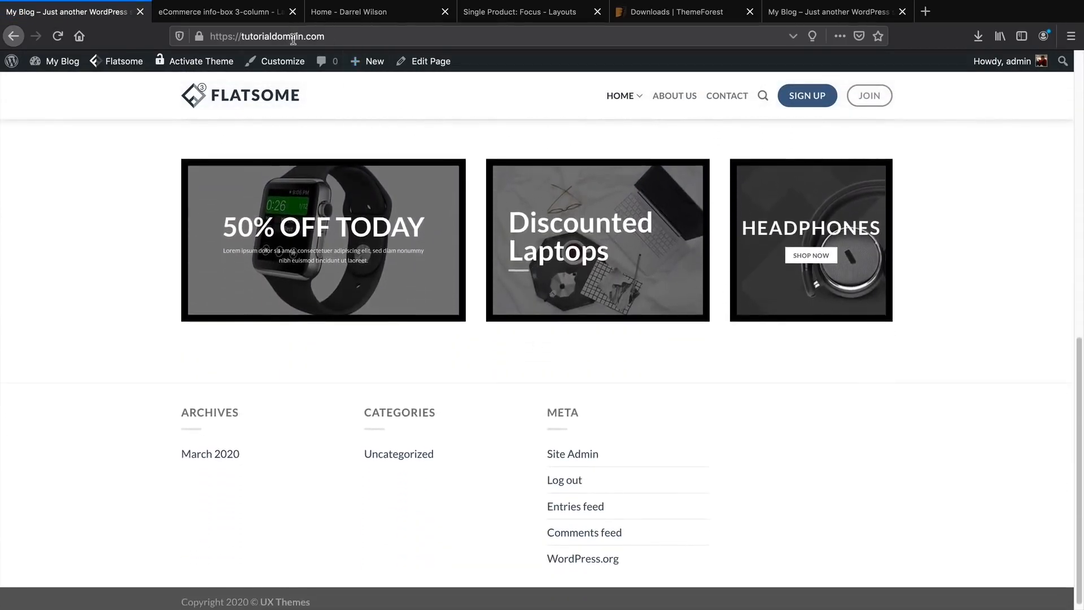
mouse_move(423, 61)
click(424, 86)
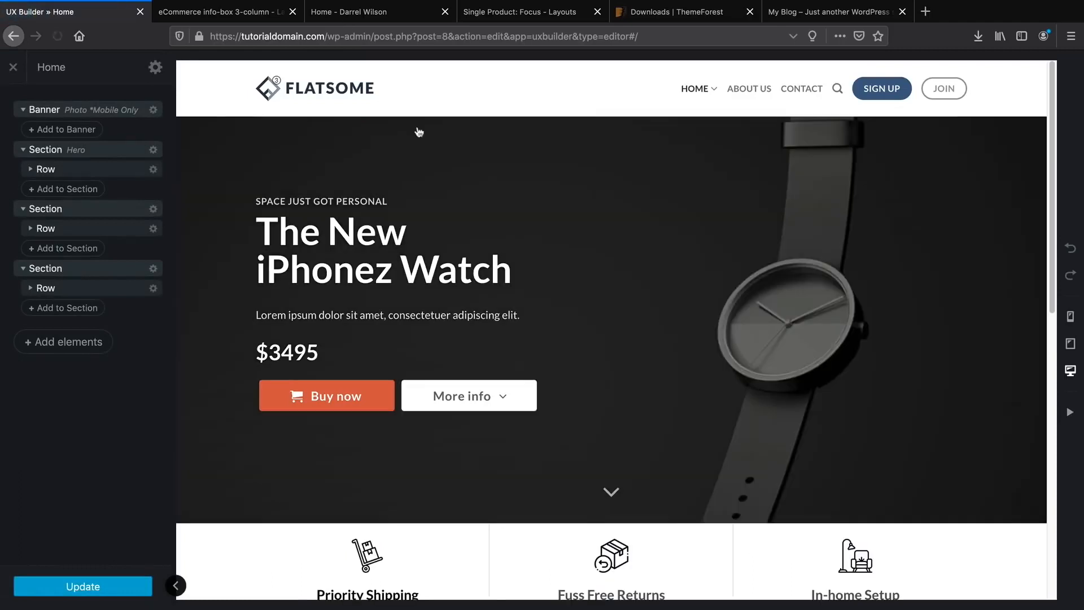
Add a Title element below the banners by searching 'title' in the elements list.
scroll(602, 339, down, 5)
scroll(601, 339, down, 5)
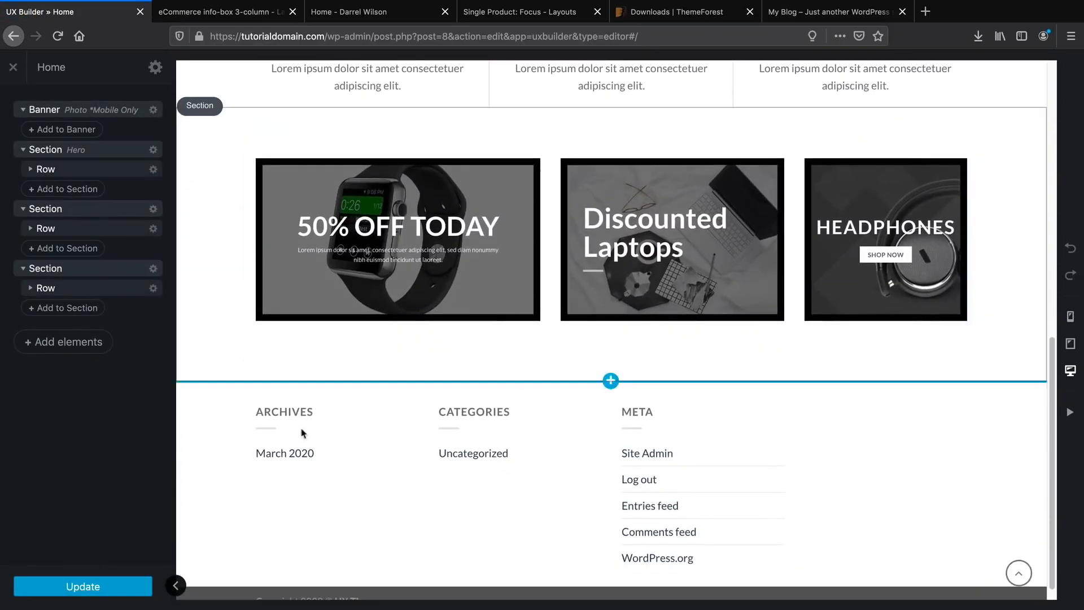
click(88, 349)
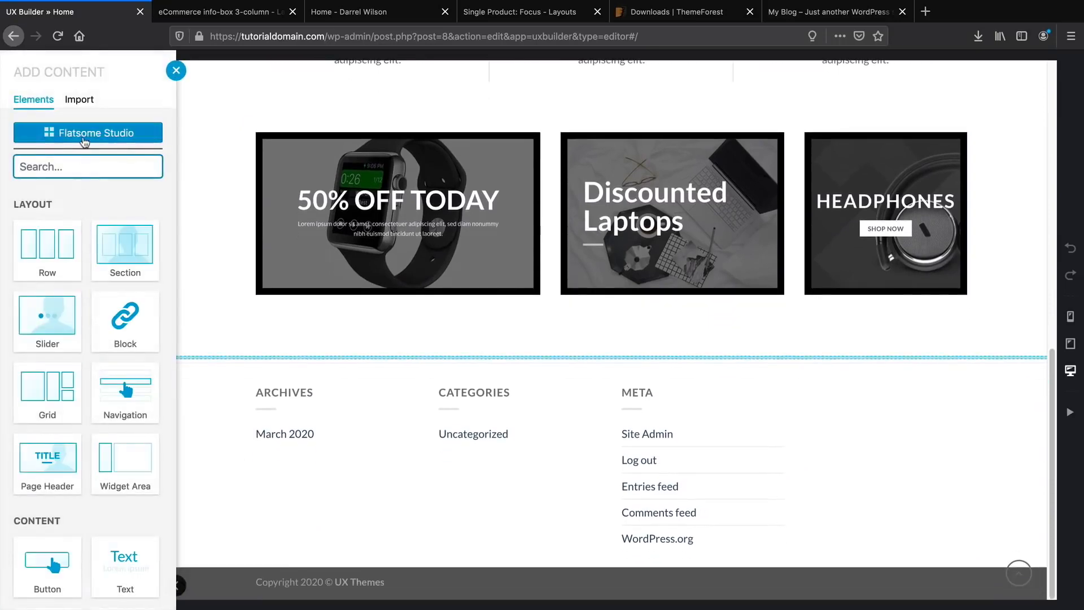
click(83, 133)
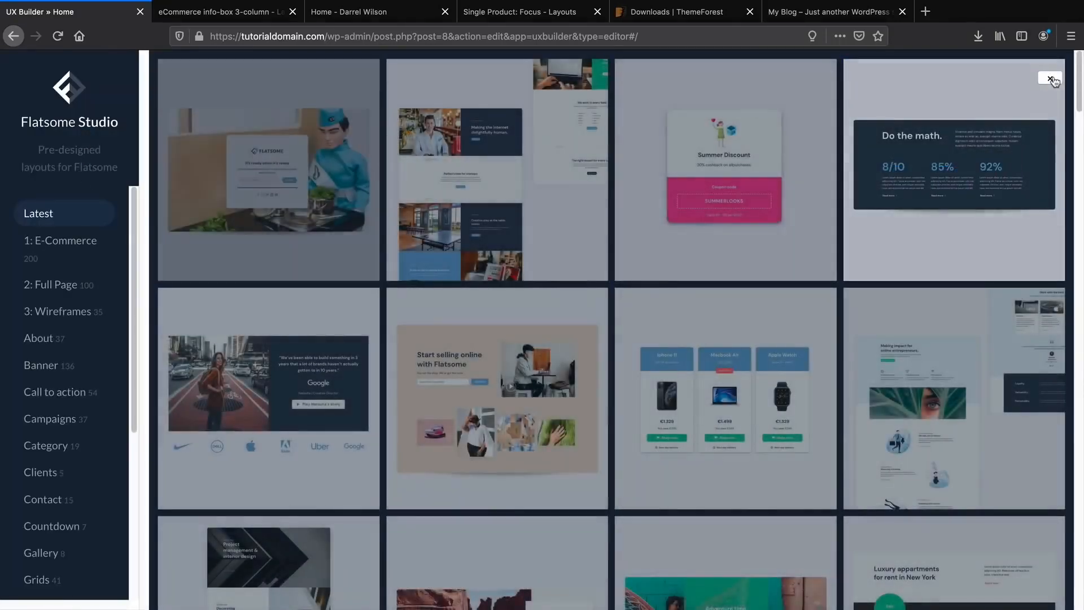
click(1051, 80)
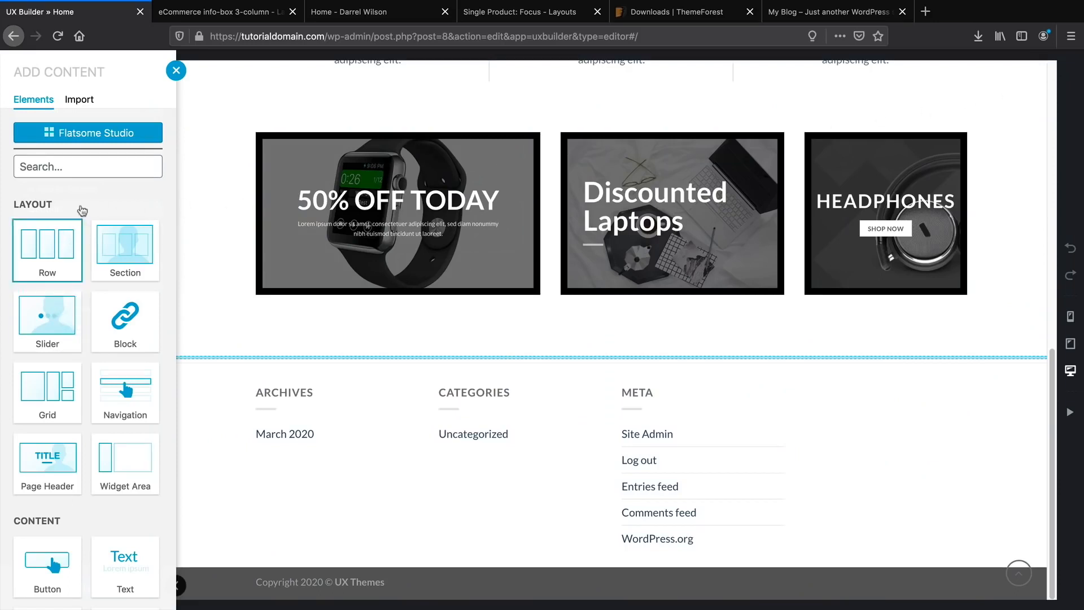
click(77, 166)
text(title)
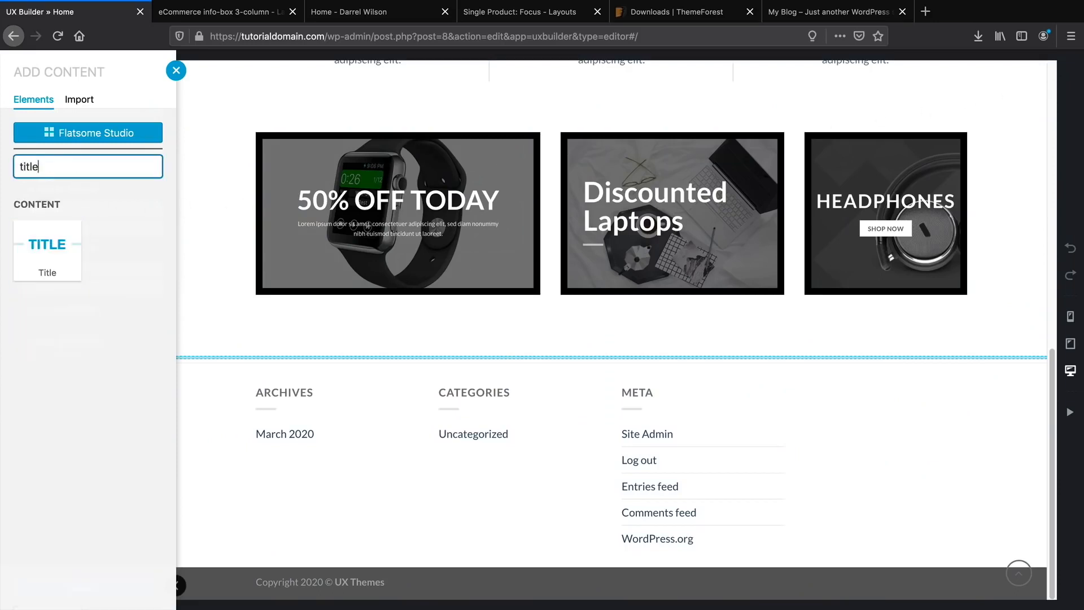
click(45, 247)
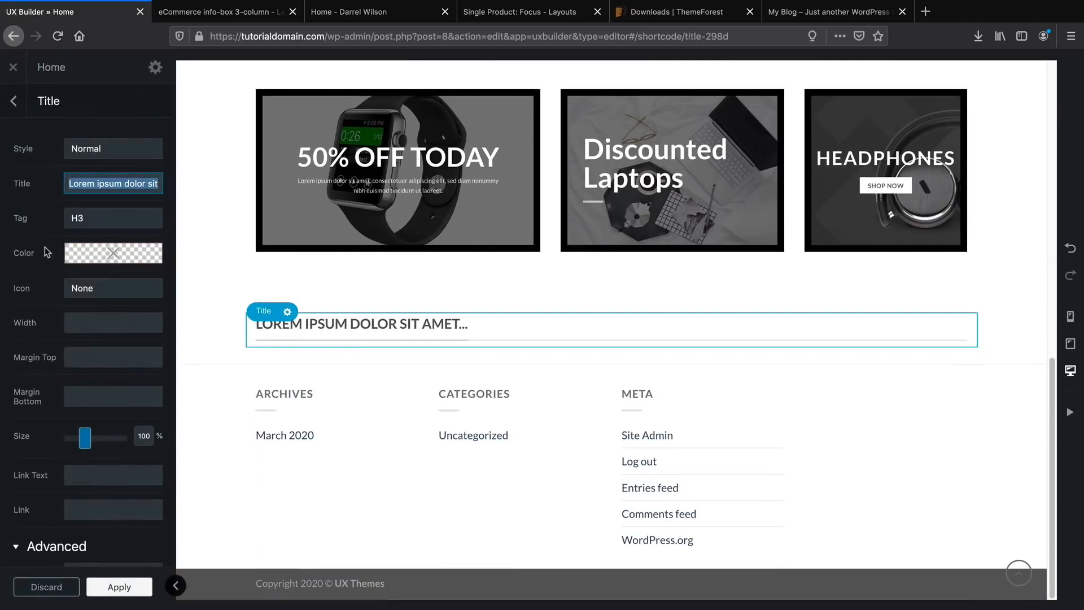
Set the title style to Center and its text to 'Featured Products'.
click(113, 149)
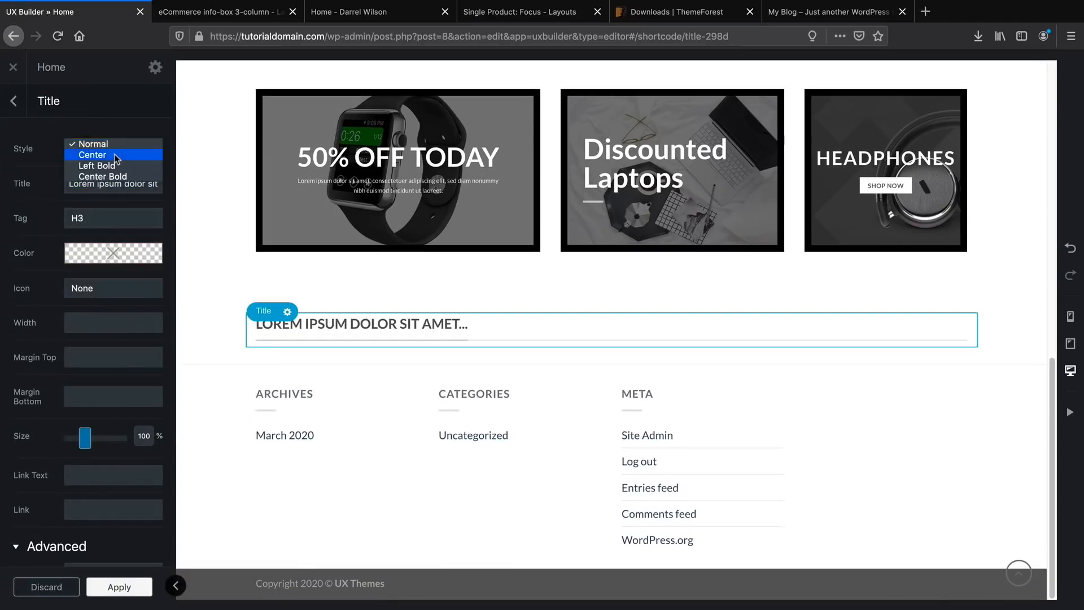
click(113, 152)
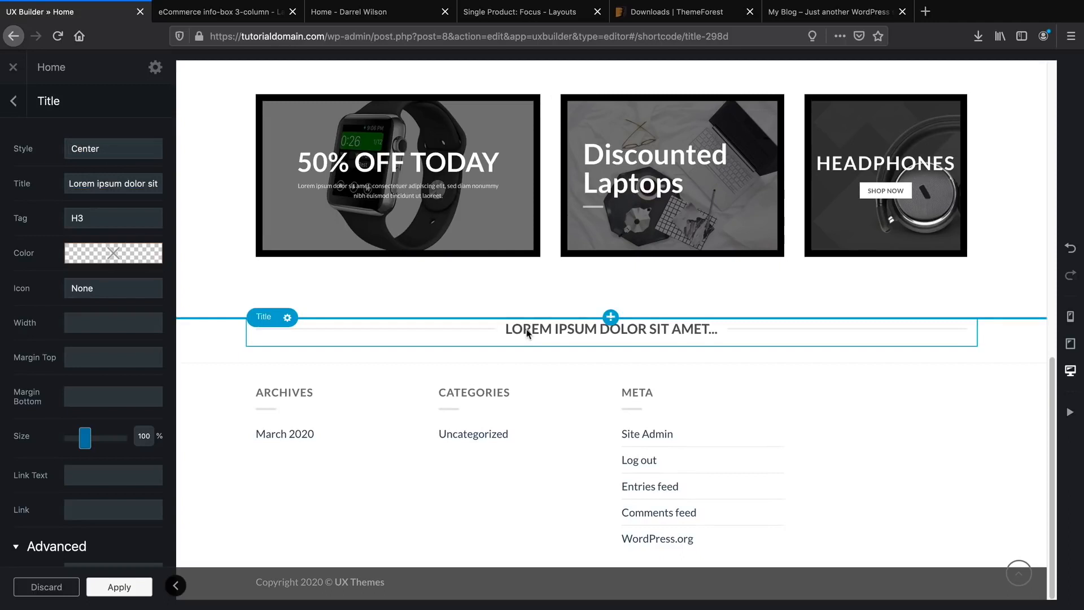
triple_click(89, 184)
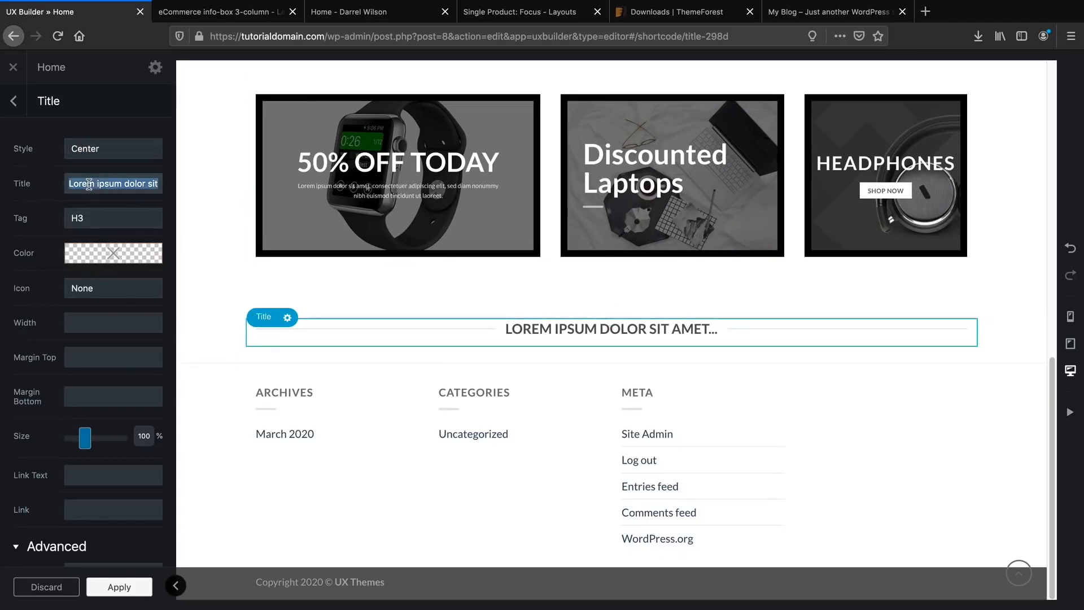
text(Featued)
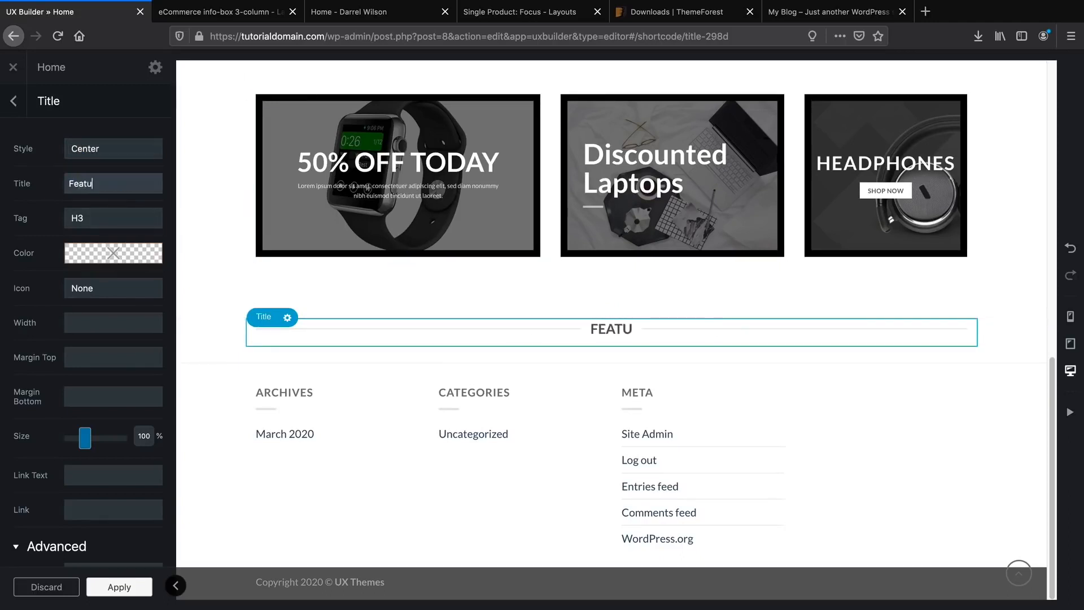
key(BackSpace)
key(BackSpace)
text(red )
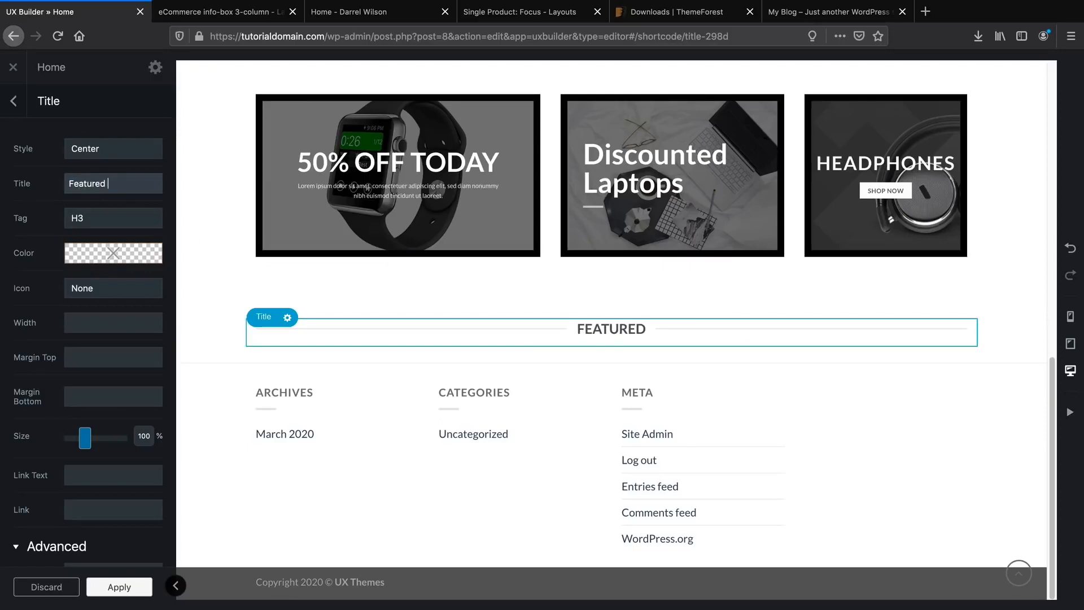
text(Products)
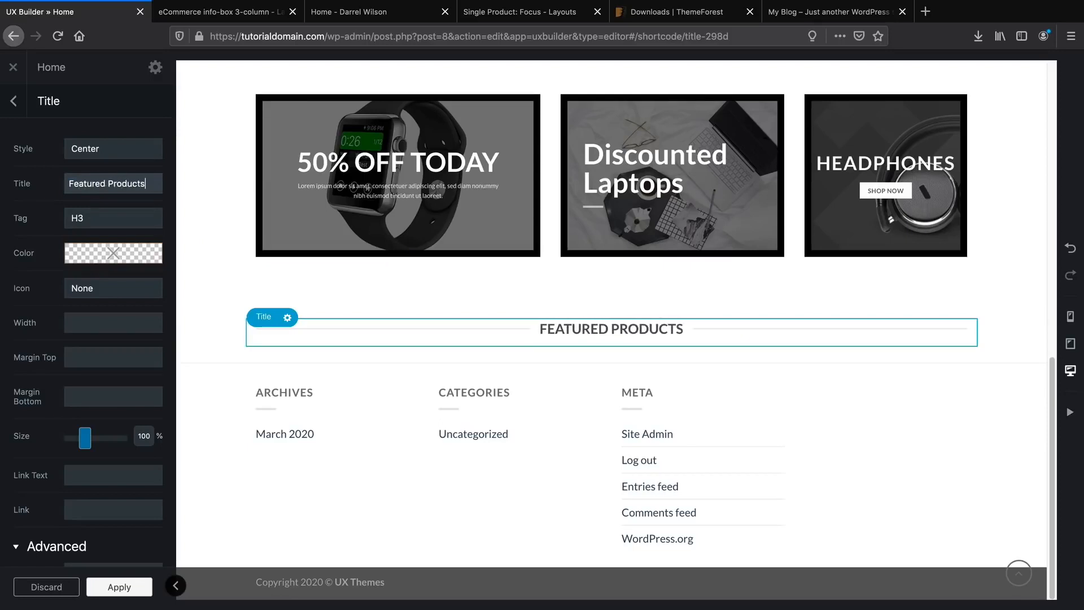
Enlarge the heading to about 158%, apply, and update the Home page.
drag(85, 441, 96, 445)
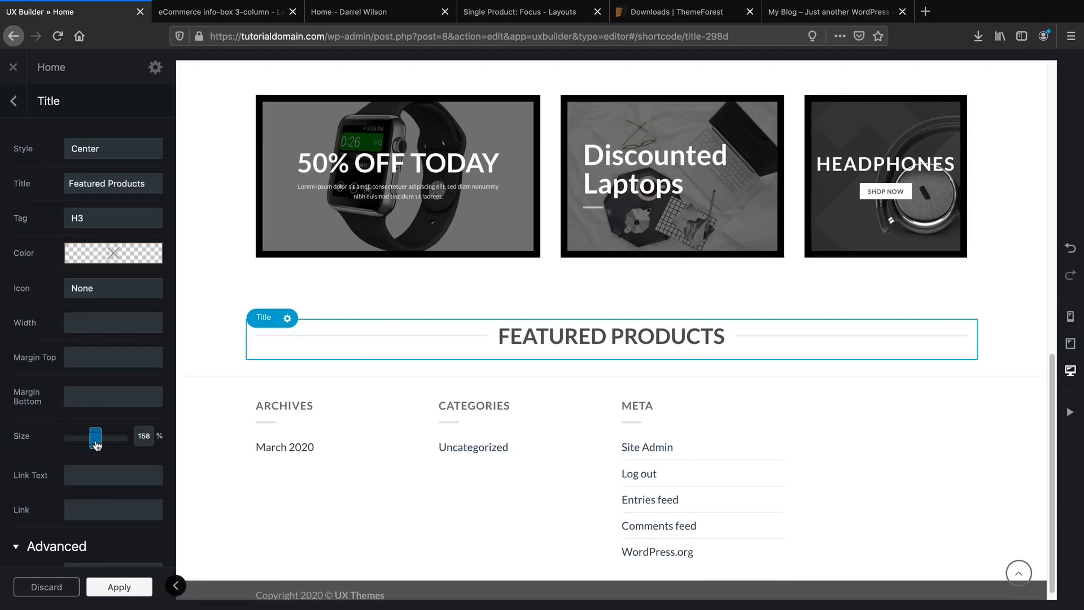
drag(96, 446, 96, 447)
click(129, 587)
click(130, 587)
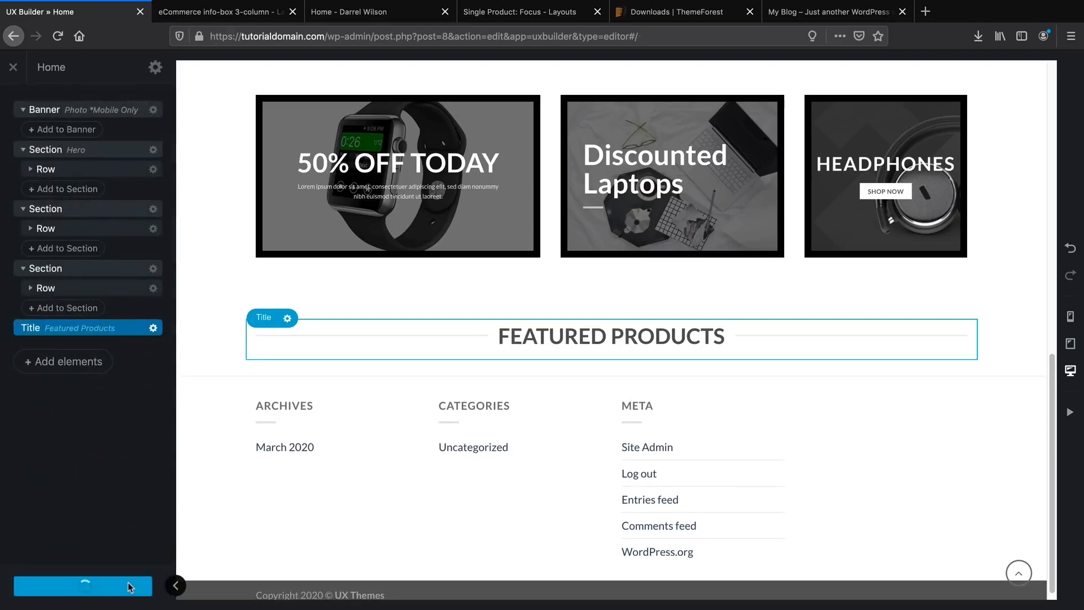
scroll(660, 382, down, 1)
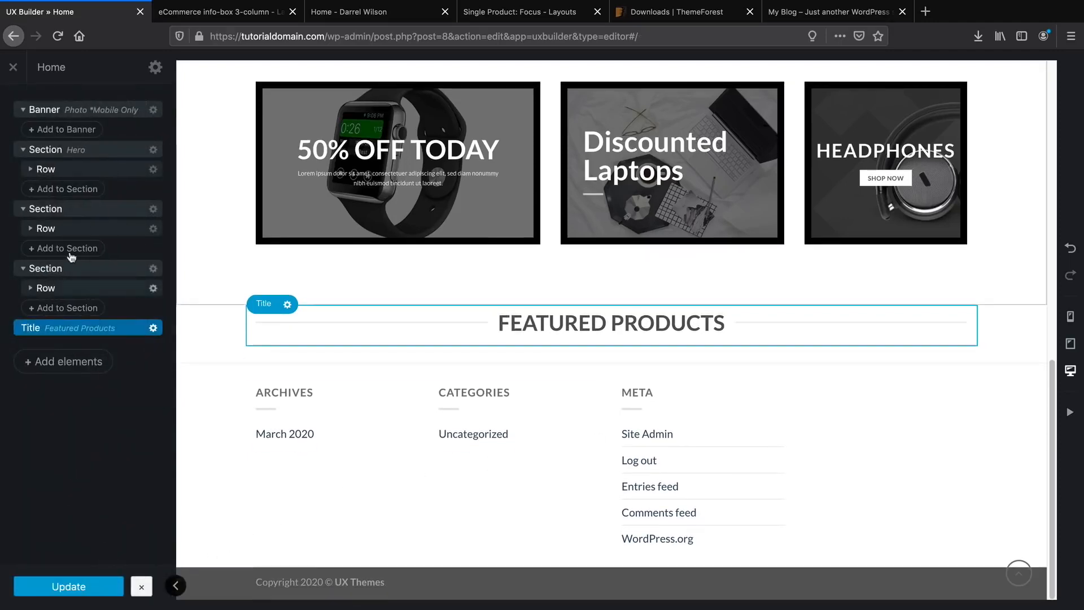
click(19, 68)
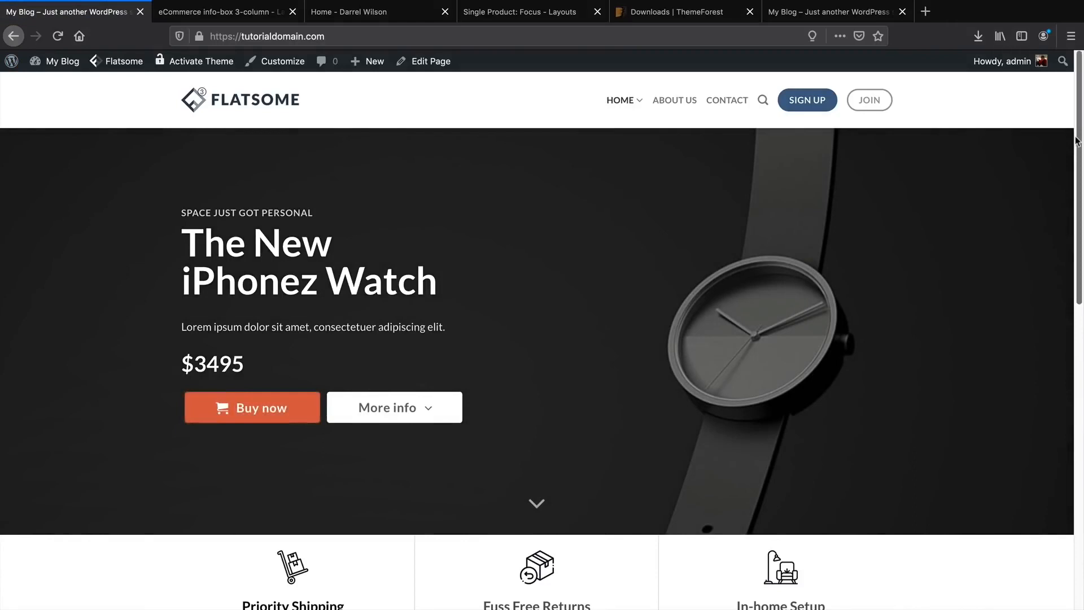
Go to Plugins > Add New, show Popular plugins, and dismiss the theme's recommended-plugins notice.
mouse_move(1077, 140)
mouse_down()
mouse_move(1081, 432)
mouse_move(1075, 130)
mouse_up()
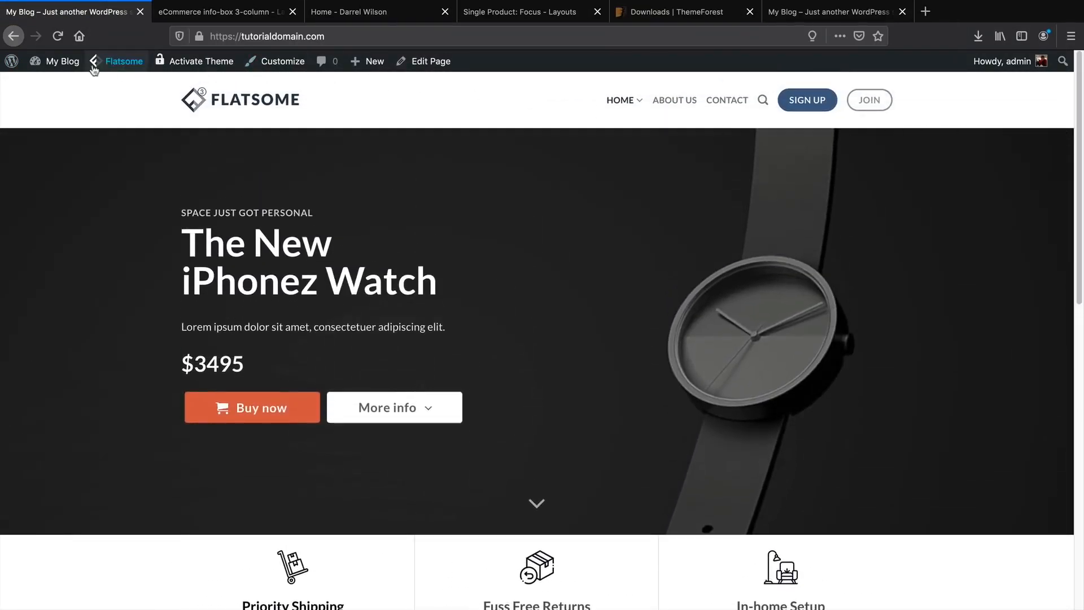
mouse_move(61, 64)
click(64, 85)
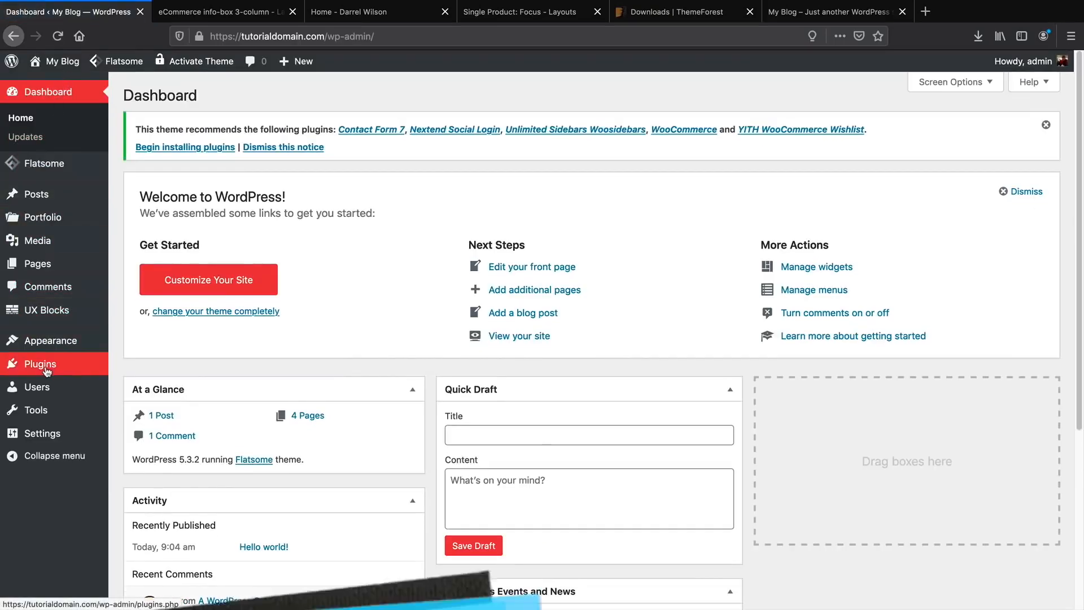
mouse_move(46, 368)
click(141, 387)
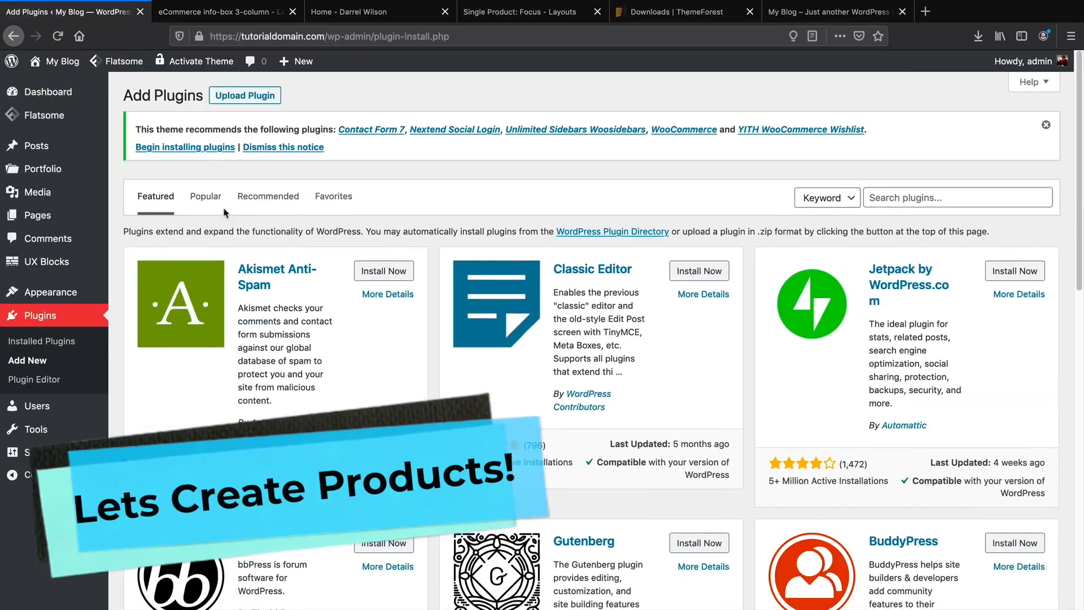
click(201, 197)
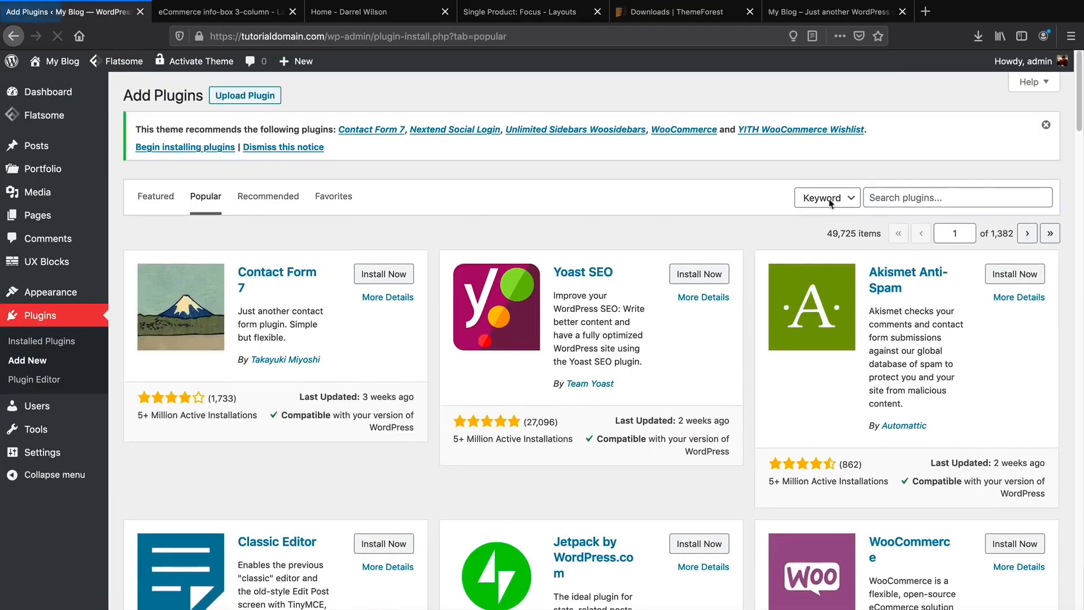
click(1046, 124)
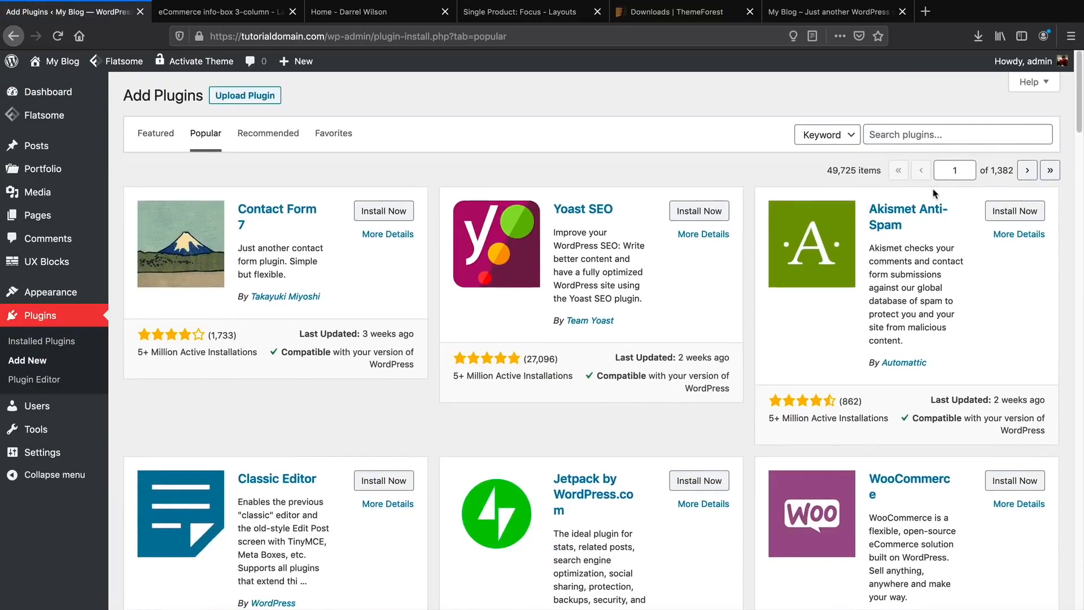
Scroll through the popular plugins list to locate WooCommerce.
scroll(855, 339, down, 4)
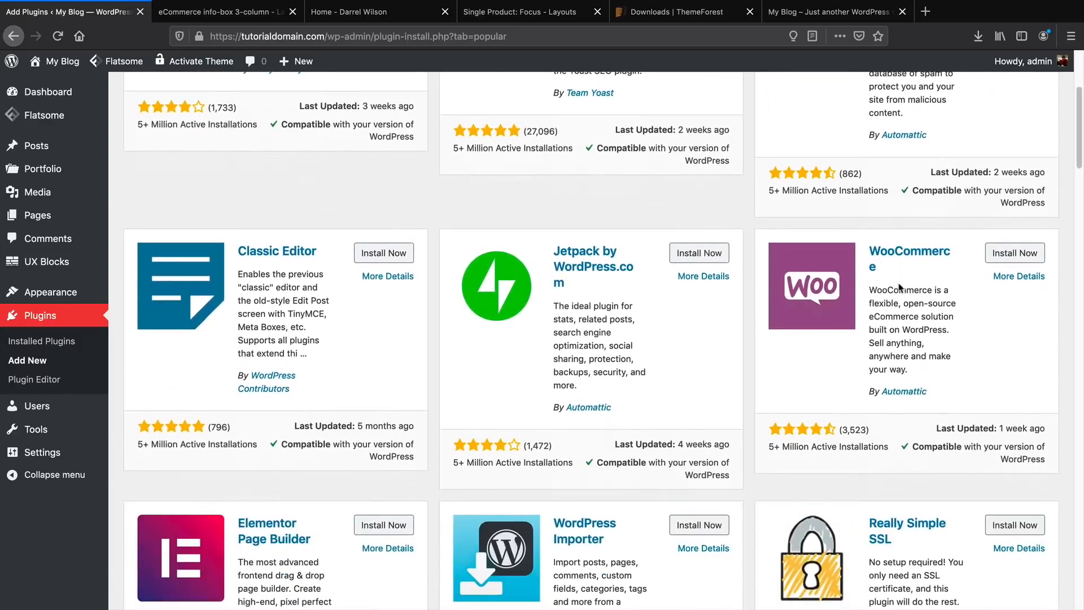
scroll(901, 287, down, 3)
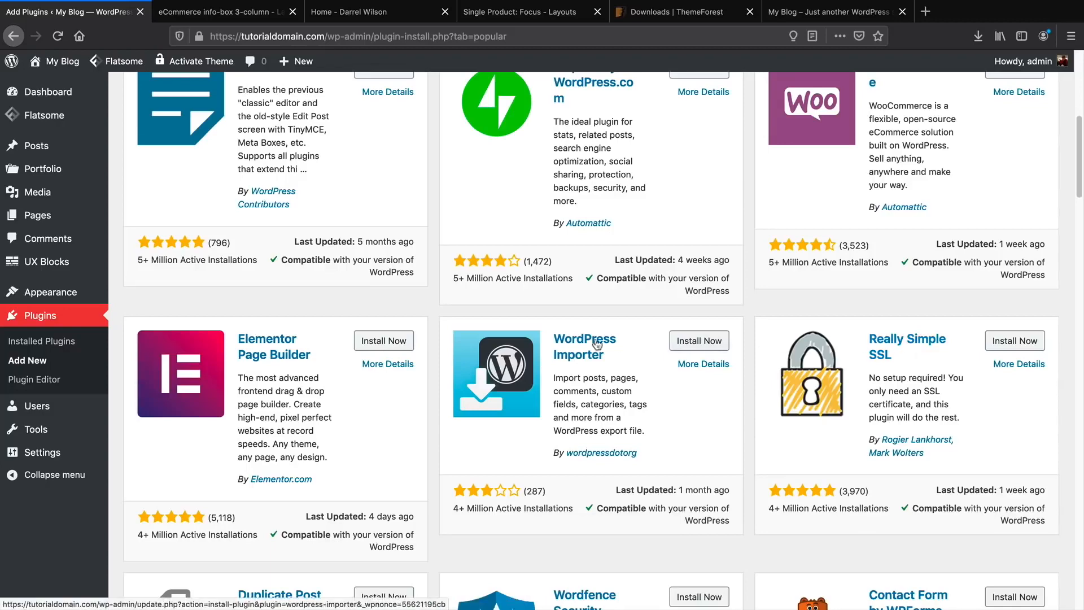
scroll(576, 343, down, 4)
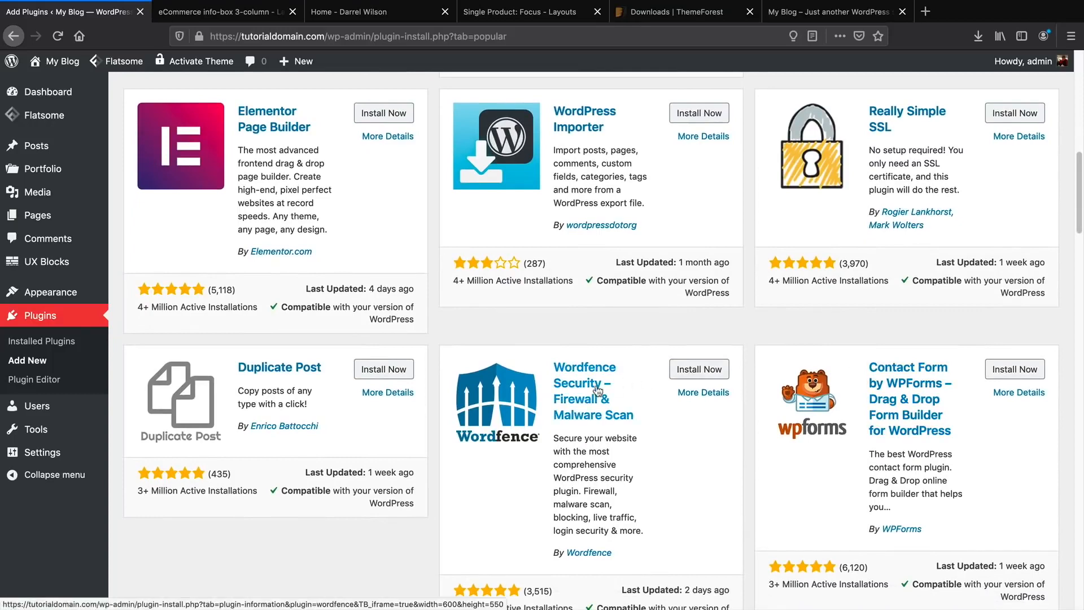
scroll(597, 390, down, 5)
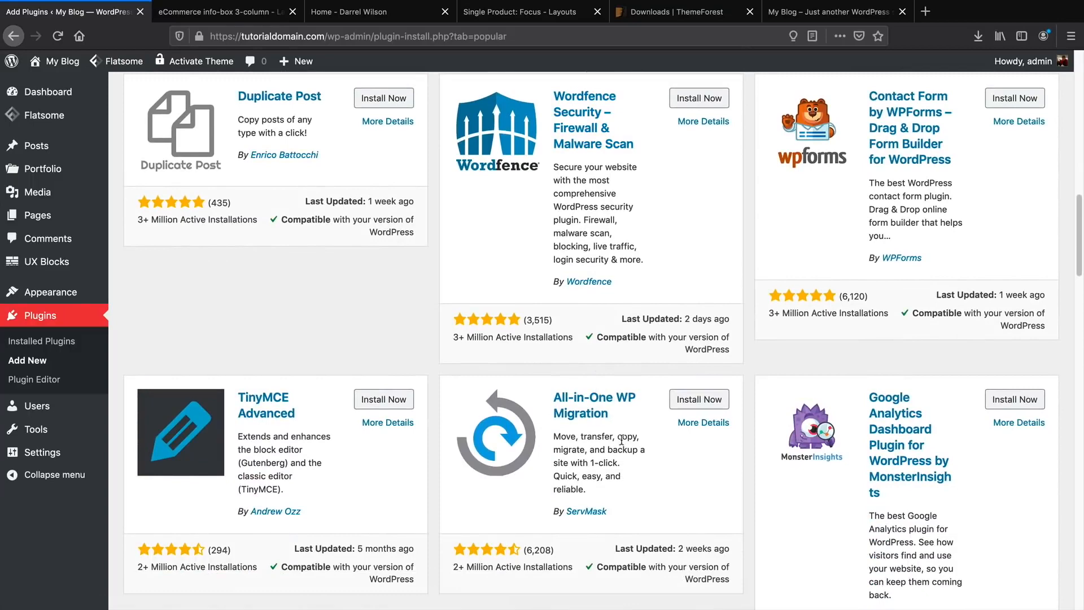
scroll(622, 440, down, 6)
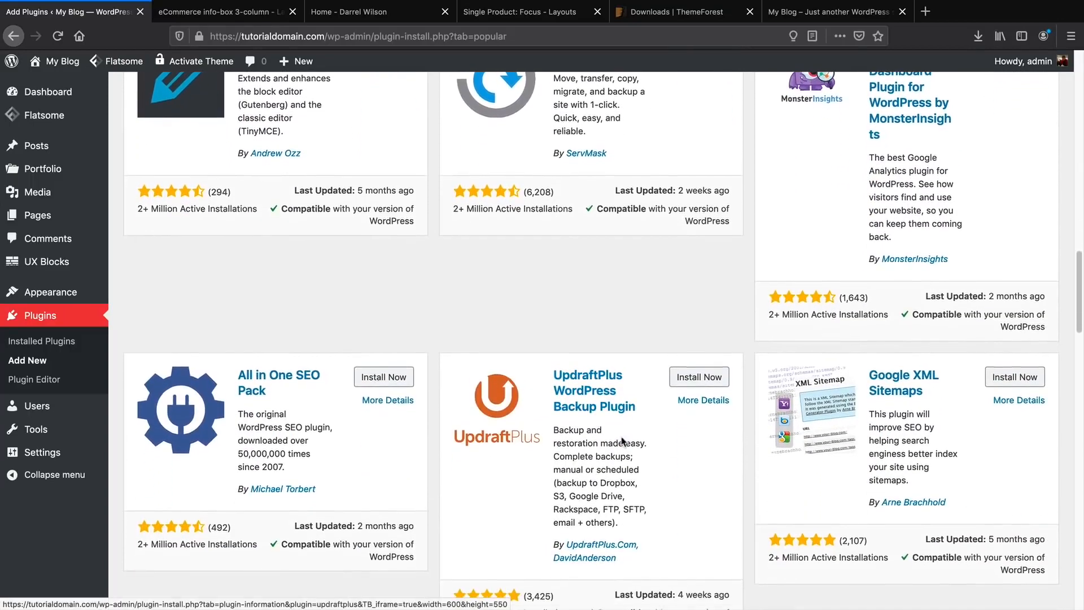
scroll(627, 446, up, 5)
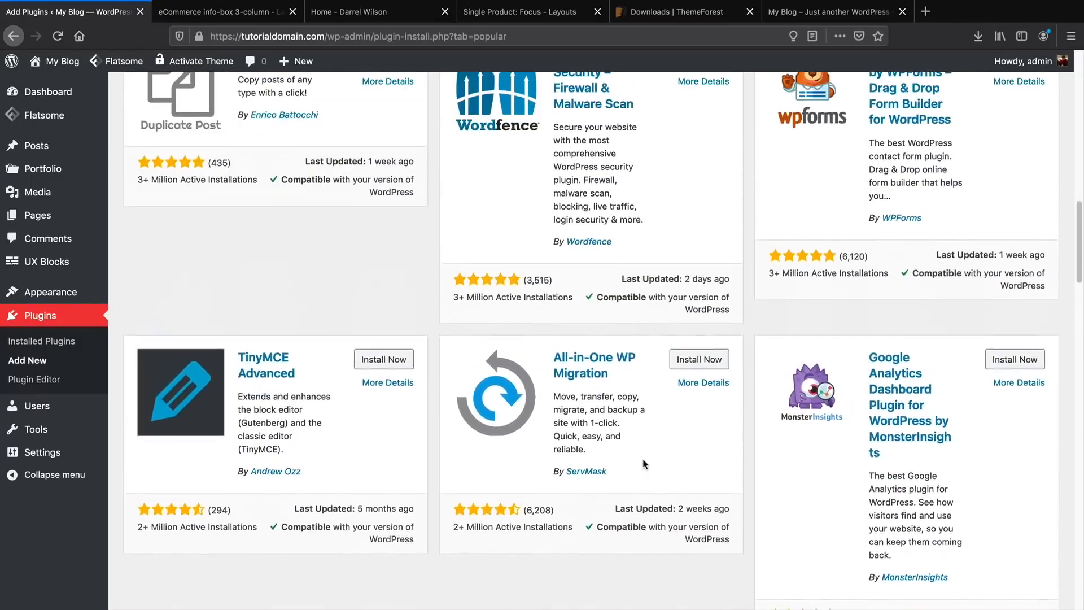
scroll(643, 464, up, 3)
mouse_move(783, 4)
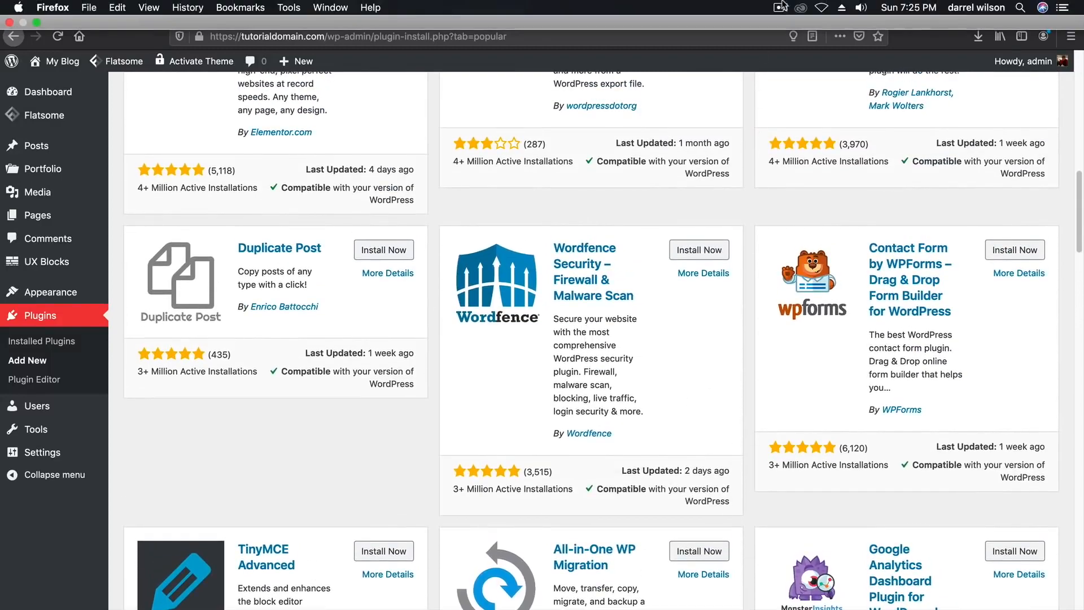
scroll(958, 329, up, 2)
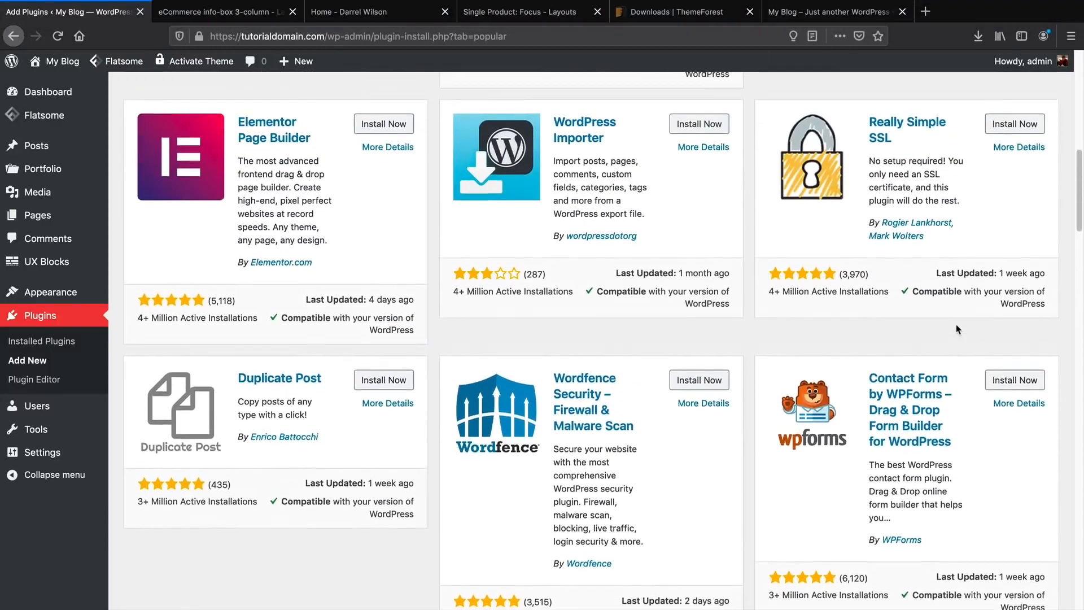
scroll(958, 330, up, 4)
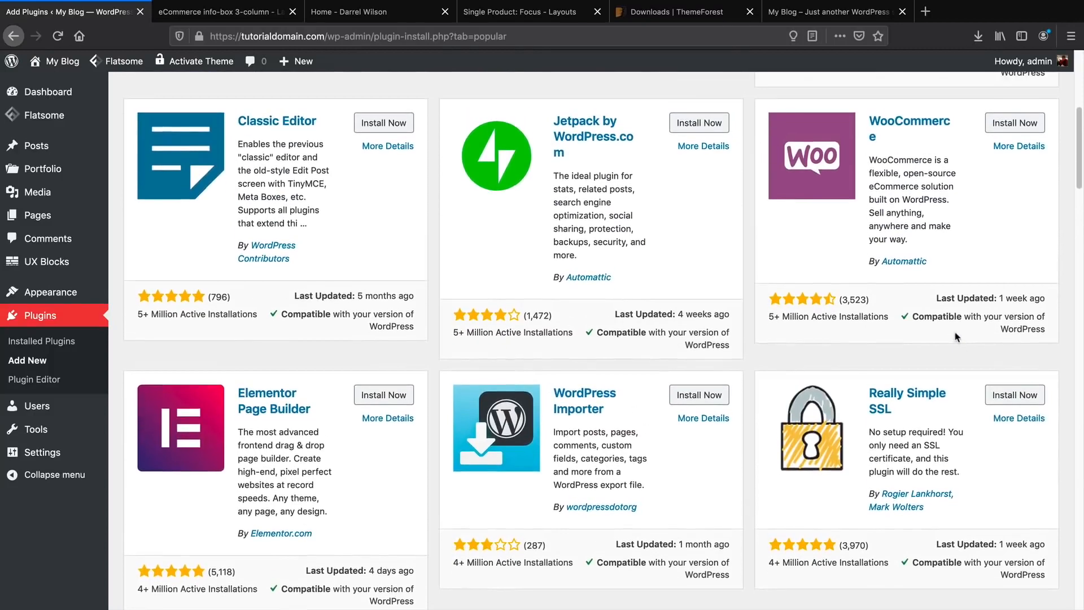
scroll(959, 333, up, 2)
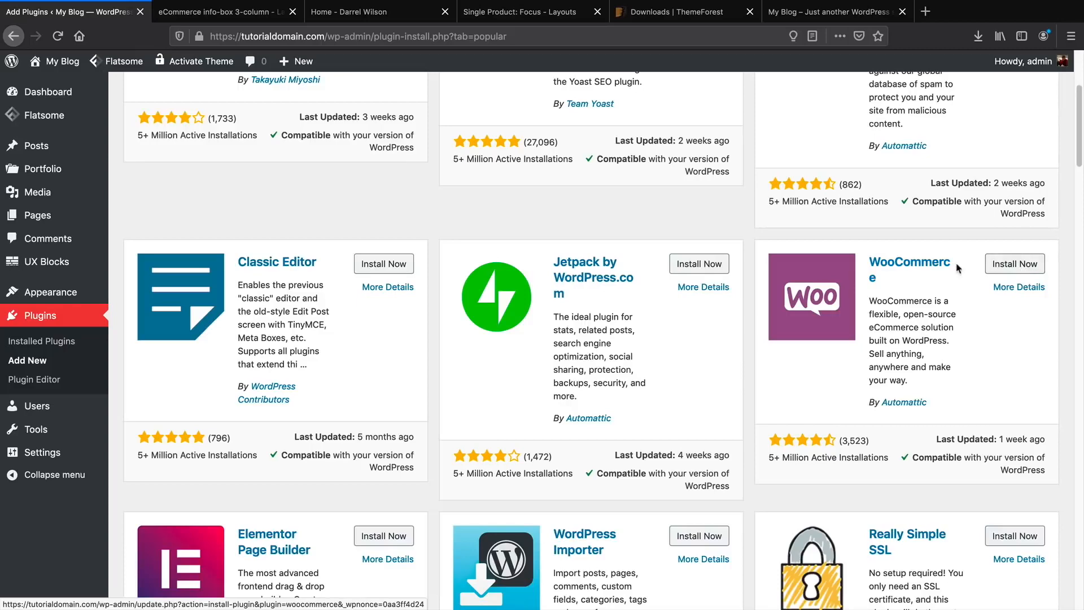
scroll(957, 271, up, 4)
Search plugins for 'woocommerce', then install and activate WooCommerce.
click(942, 137)
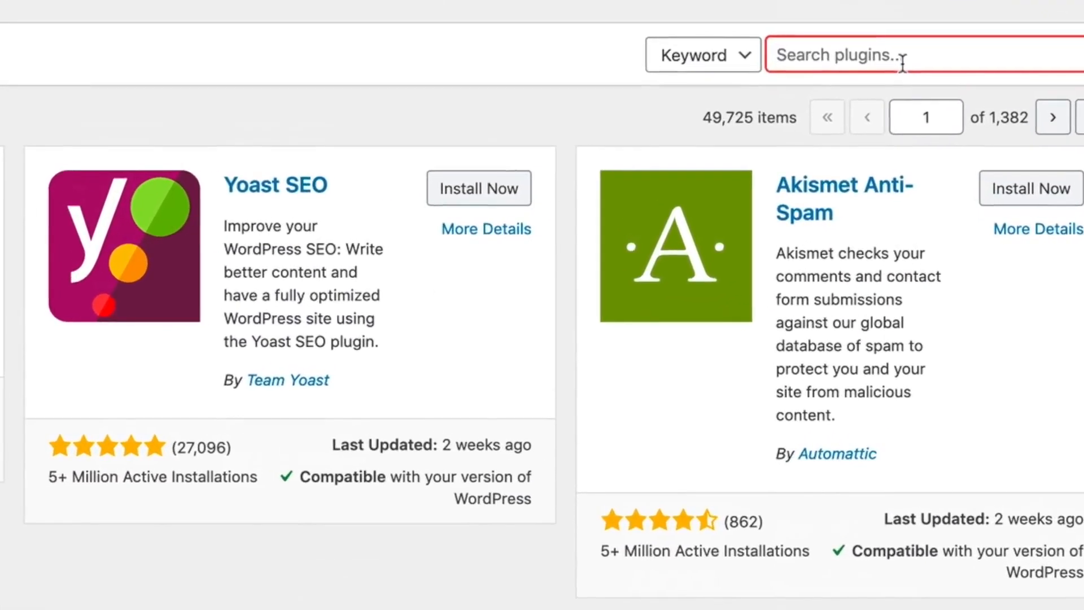
text(woocommerce)
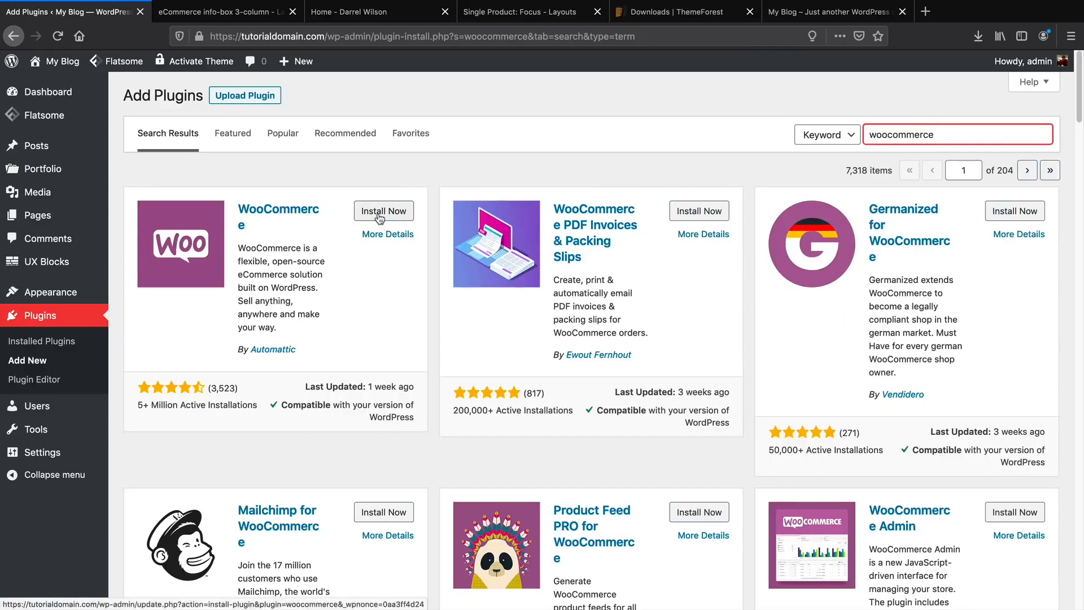
click(380, 215)
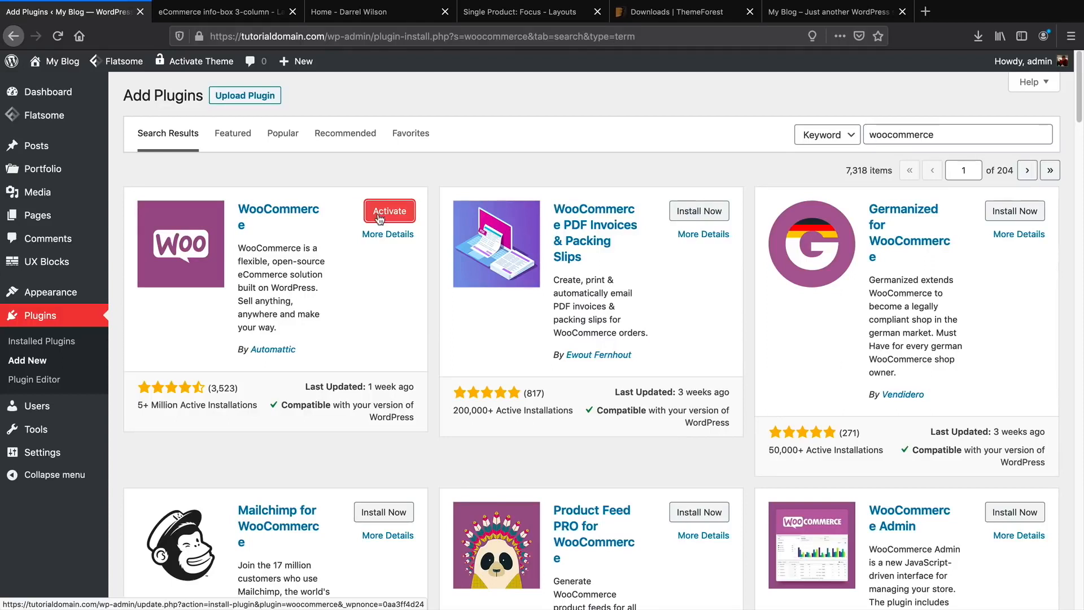
click(379, 219)
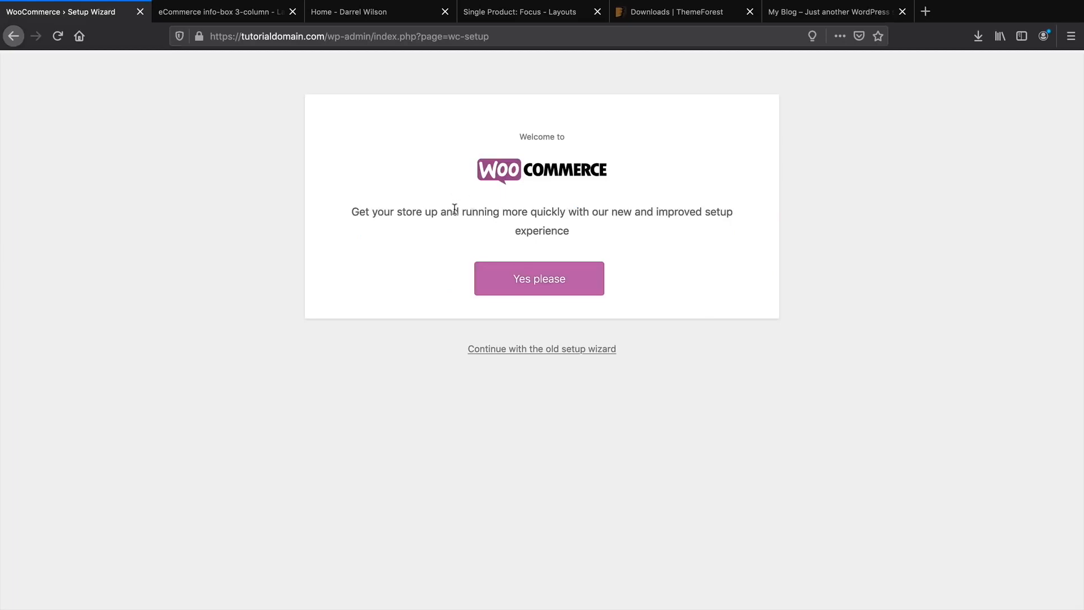
Accept the new setup experience, proceed without Jetpack & WooCommerce Services, and decline usage tracking.
click(548, 281)
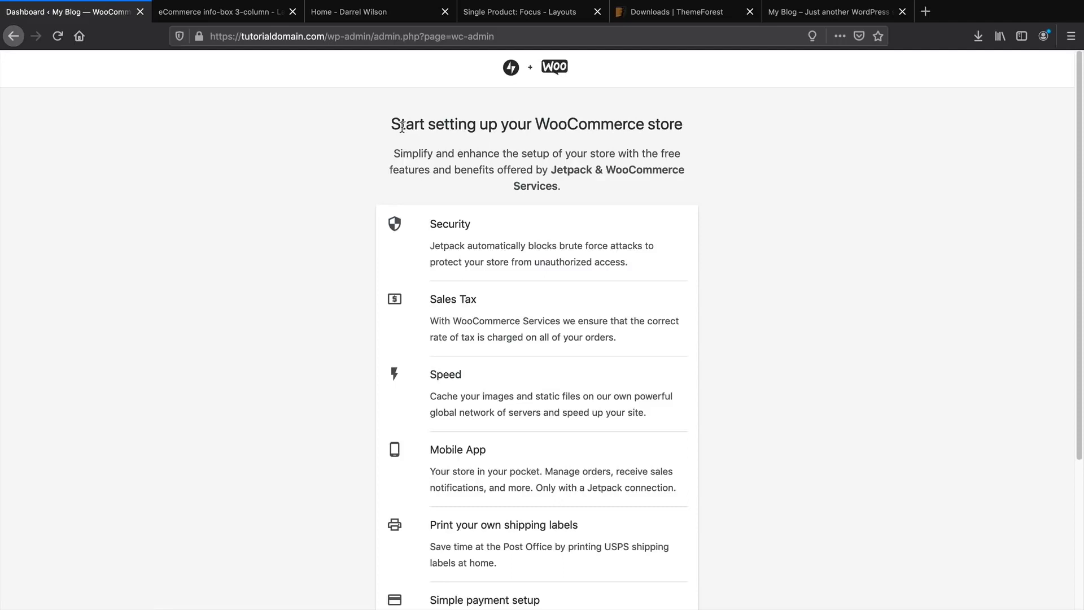
drag(402, 126, 656, 137)
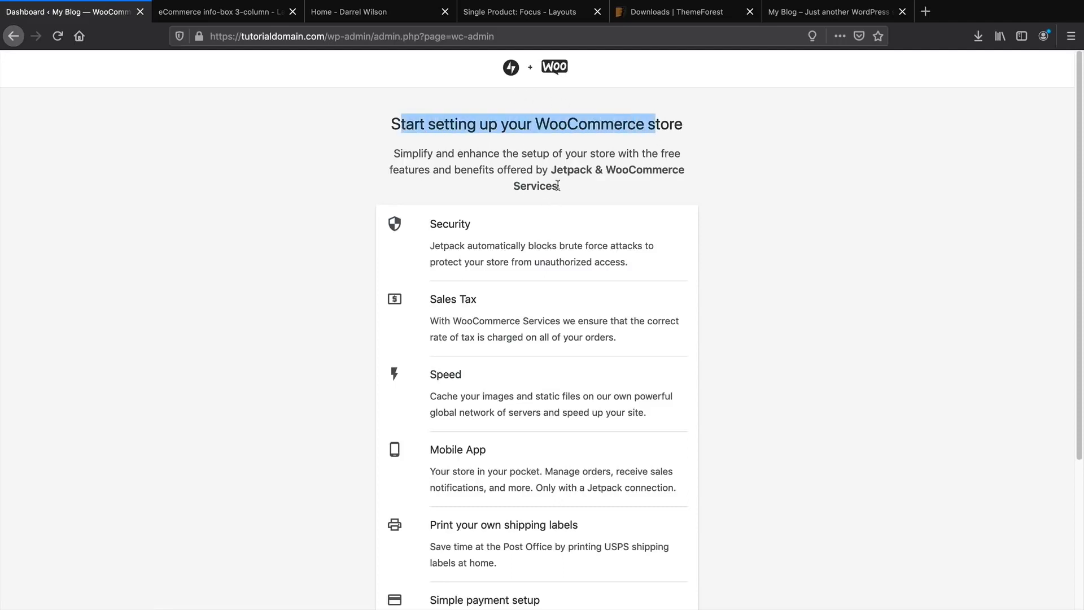
scroll(497, 233, down, 3)
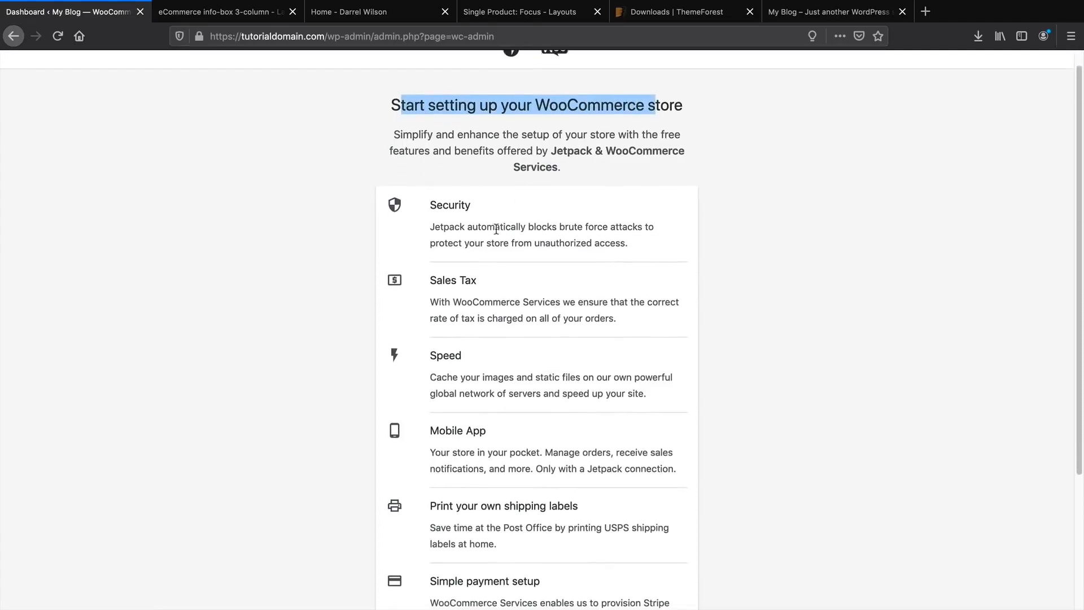
scroll(497, 233, down, 2)
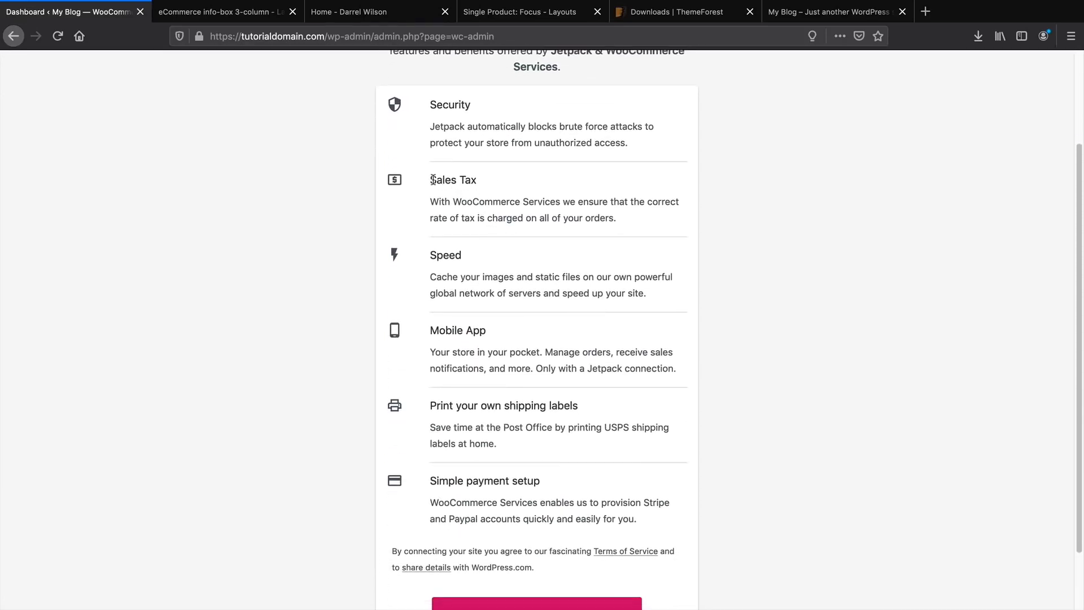
scroll(433, 179, down, 3)
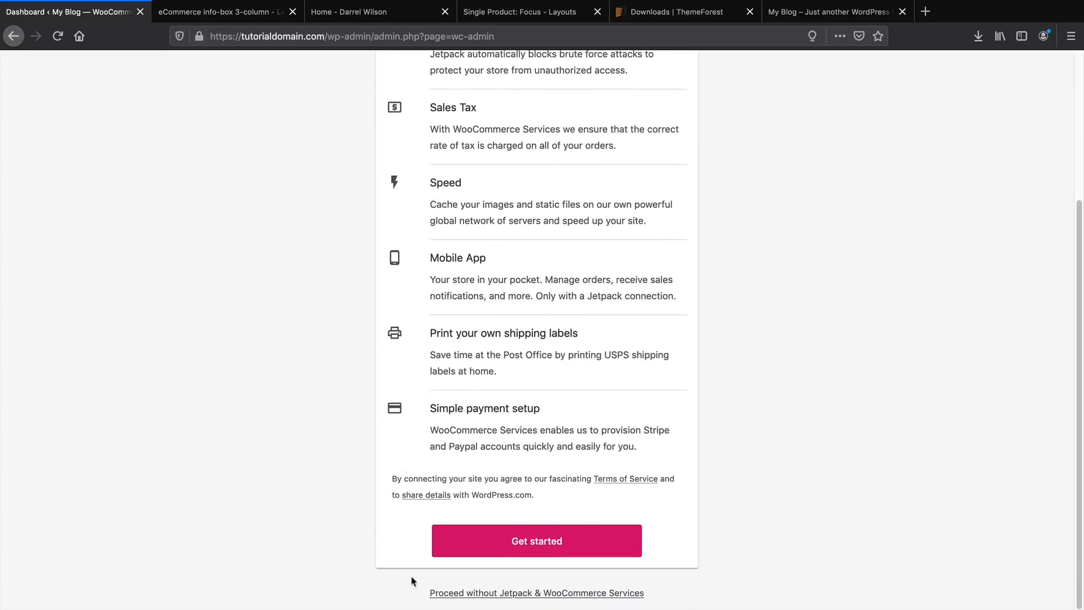
click(470, 594)
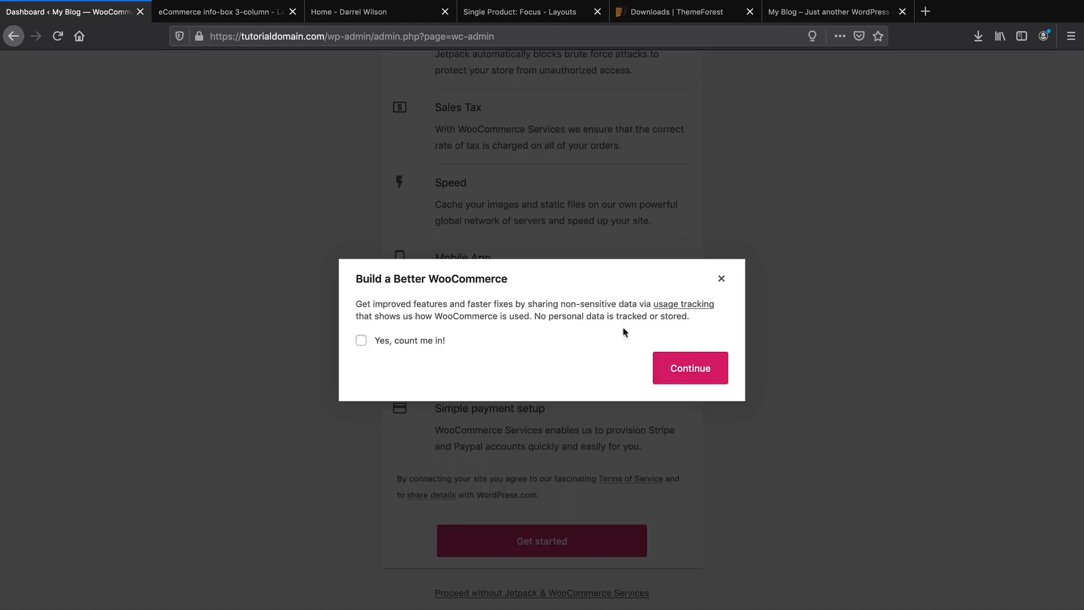
click(690, 368)
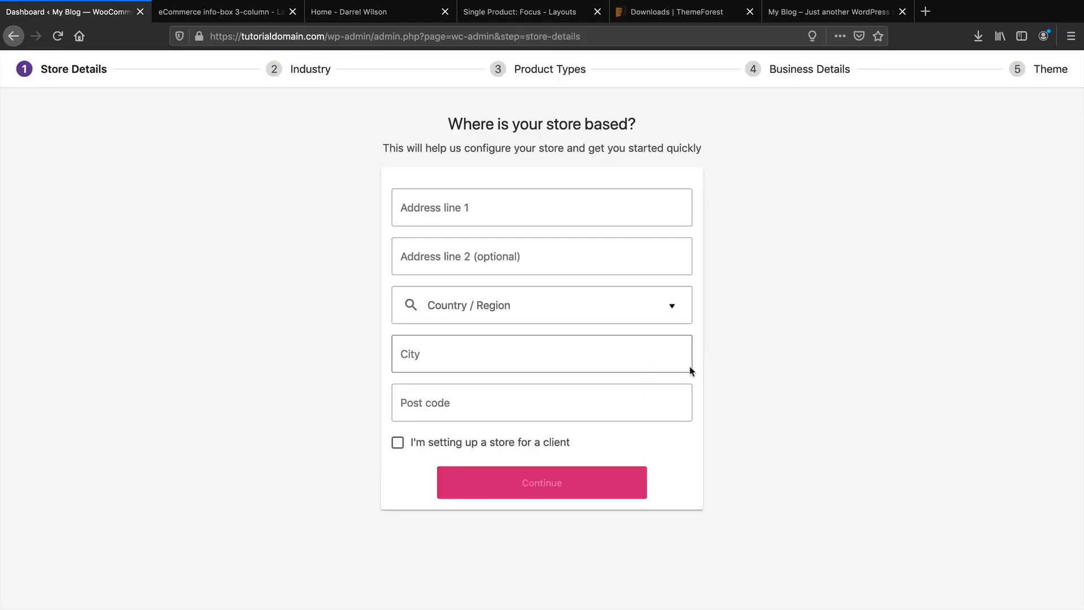
Enter the store's street address and set the region to United States (US) — California.
click(615, 208)
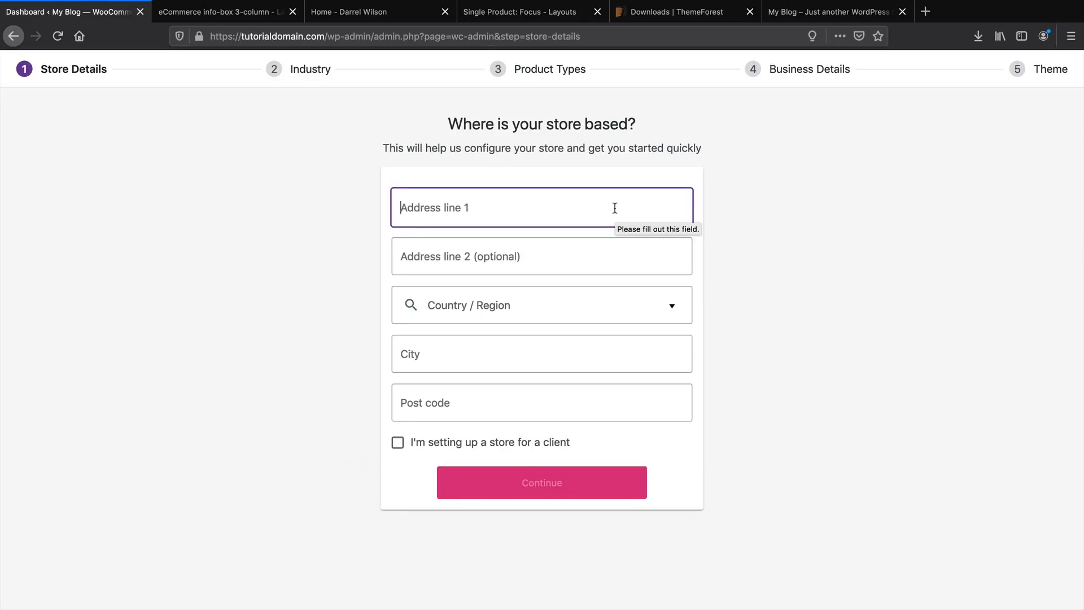
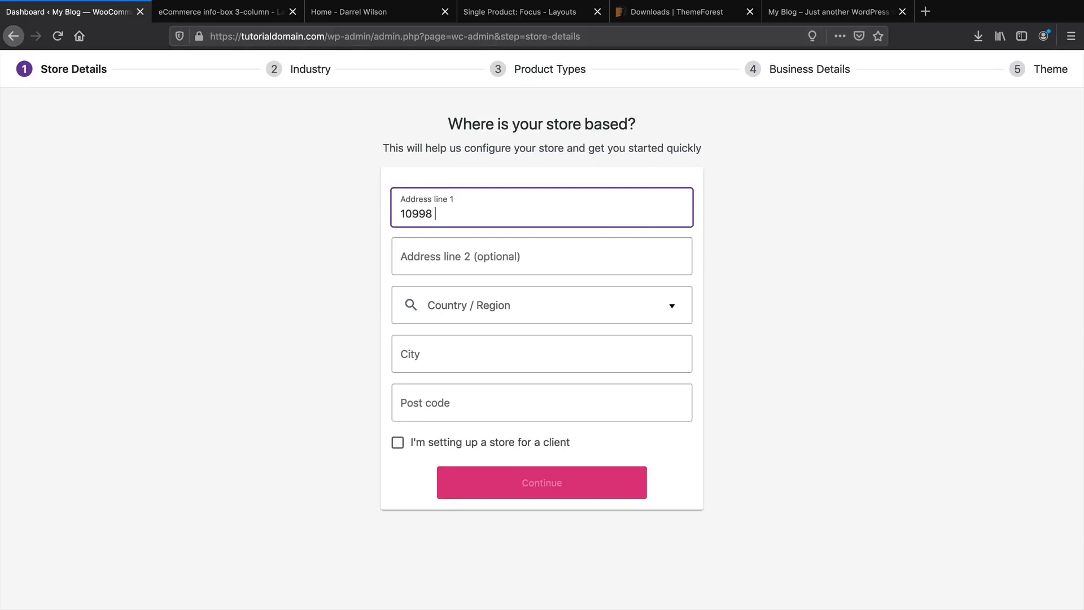
key(Tab)
key(Tab)
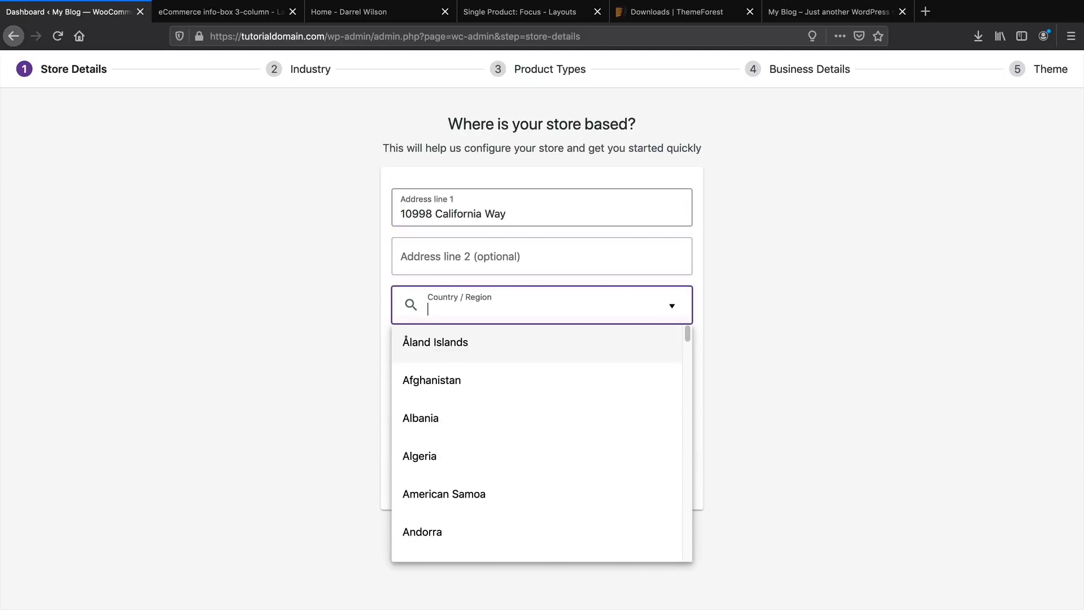
text(united)
scroll(599, 510, down, 2)
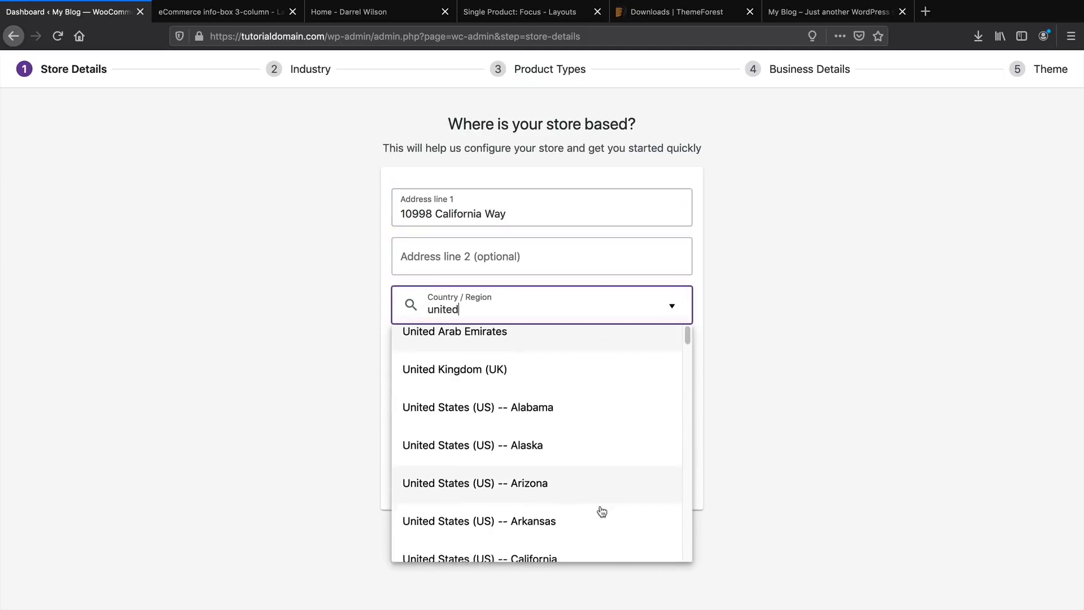
click(605, 539)
Enter the store's city and post code, toggle the client-store option, and continue.
click(518, 351)
text(Santa Cla)
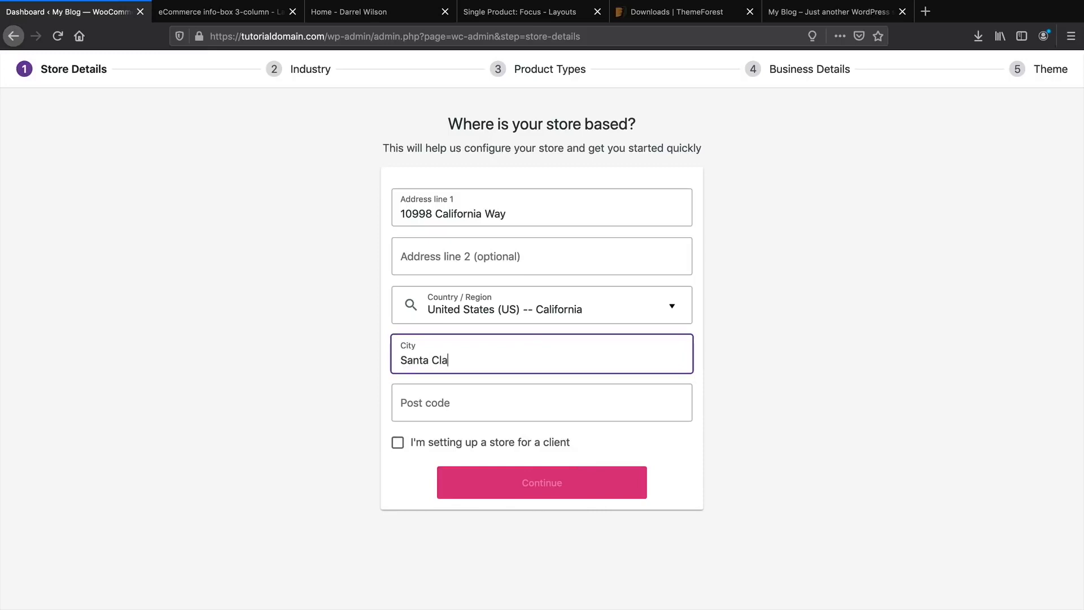
text(rita)
key(Tab)
text(9135)
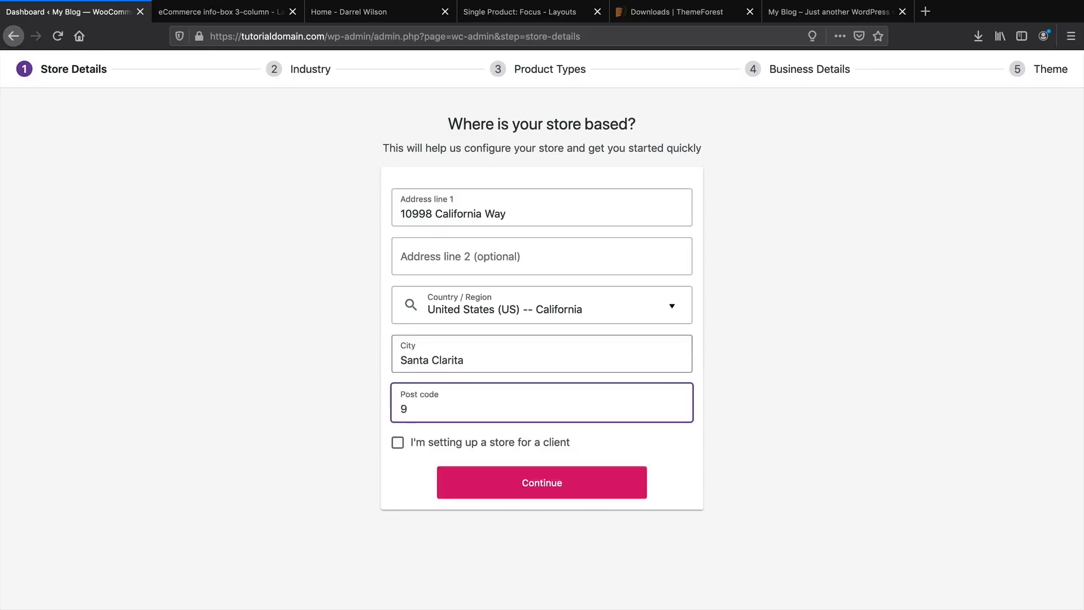
click(508, 443)
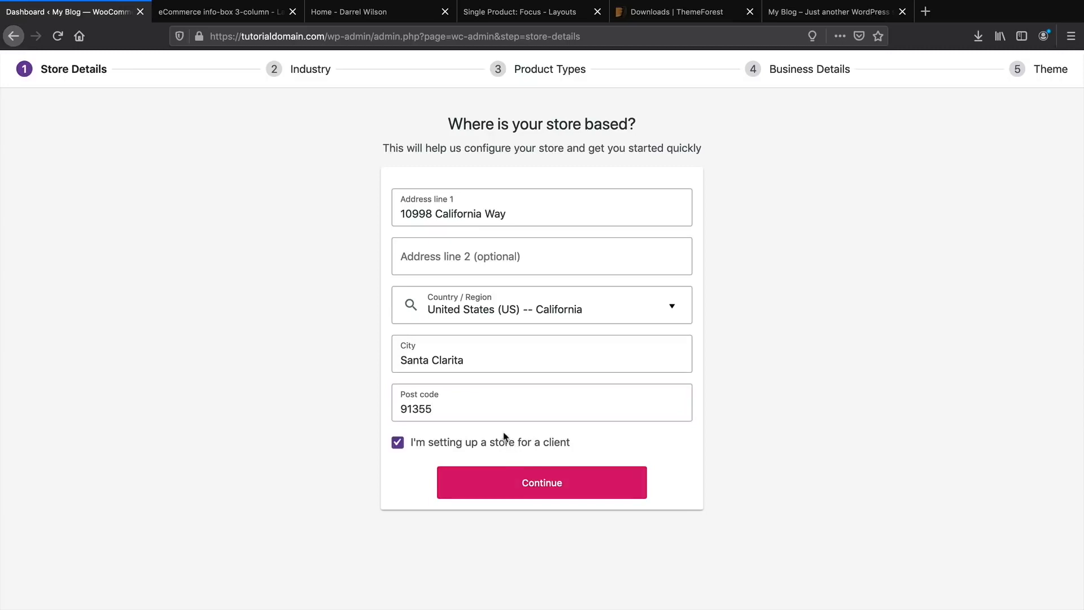
click(505, 445)
click(504, 446)
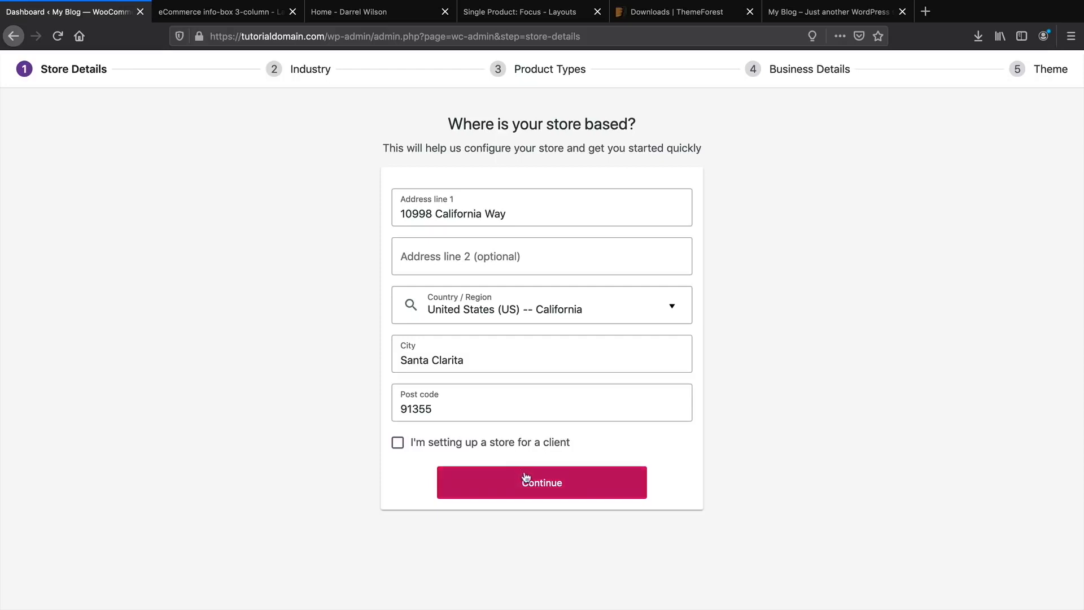
click(552, 493)
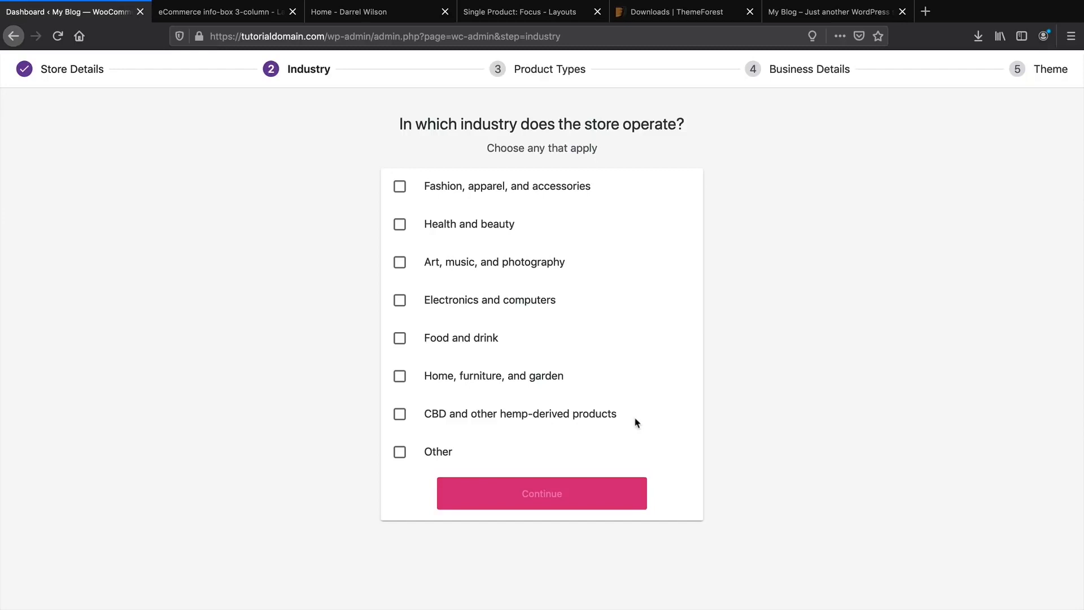
Choose Electronics and computers as the industry, with physical and downloadable product types.
drag(475, 423, 605, 426)
click(365, 375)
click(480, 307)
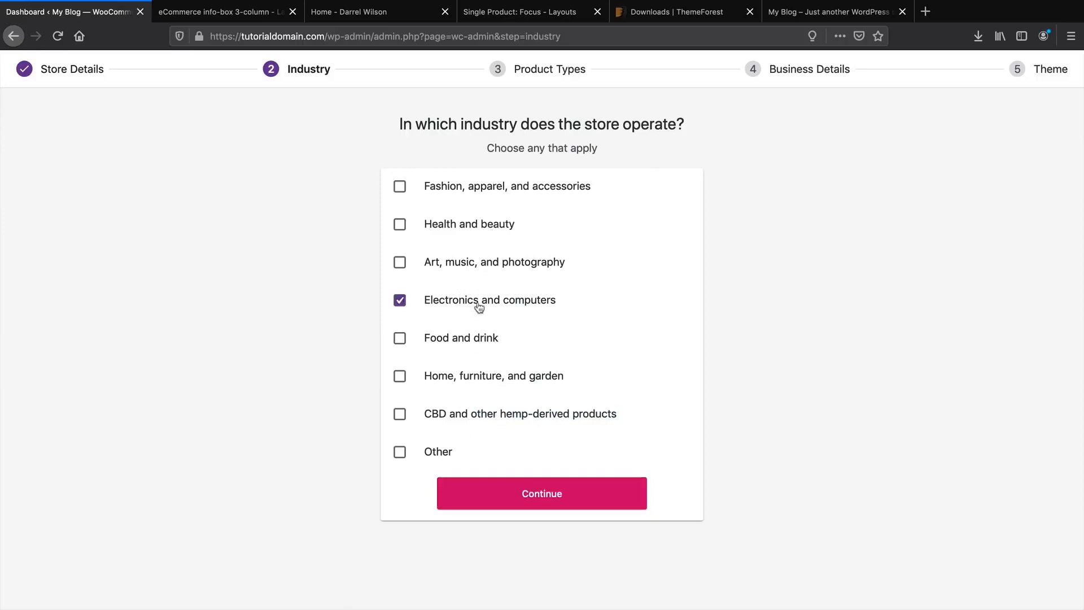
click(579, 495)
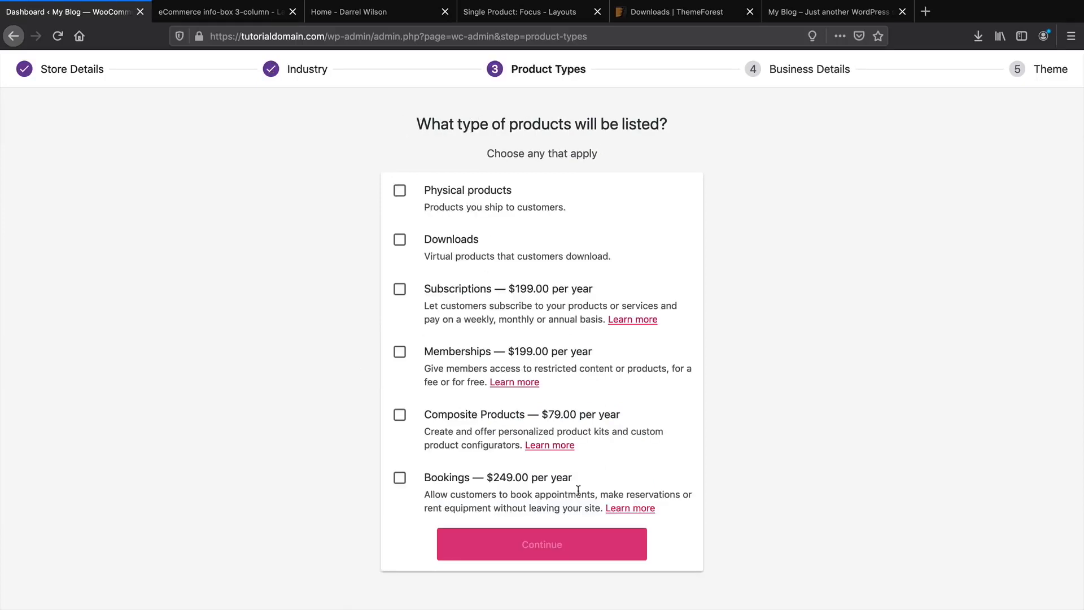
click(400, 190)
click(400, 243)
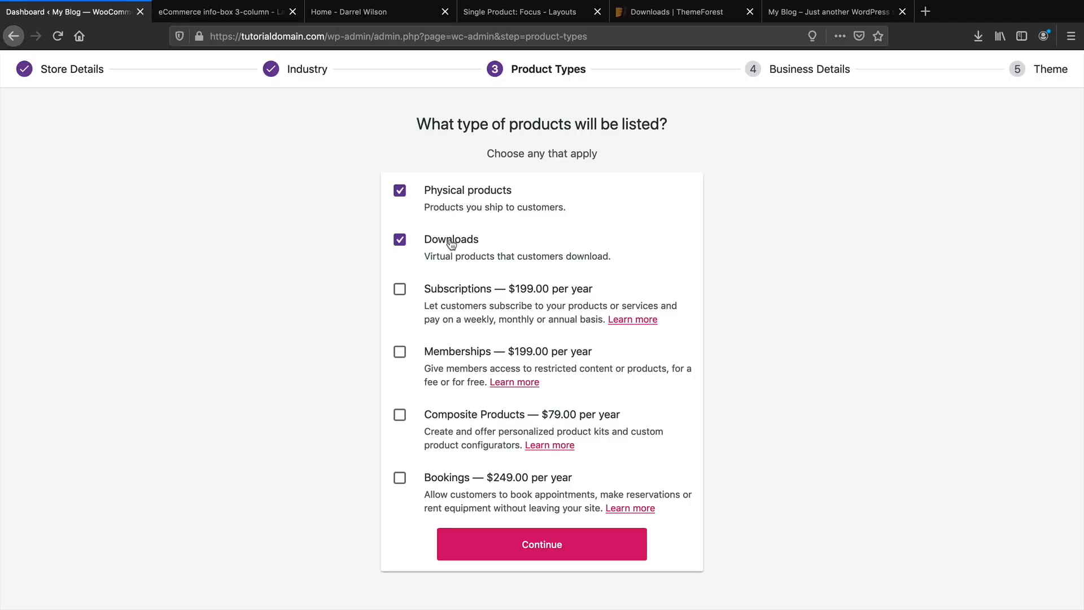
click(546, 550)
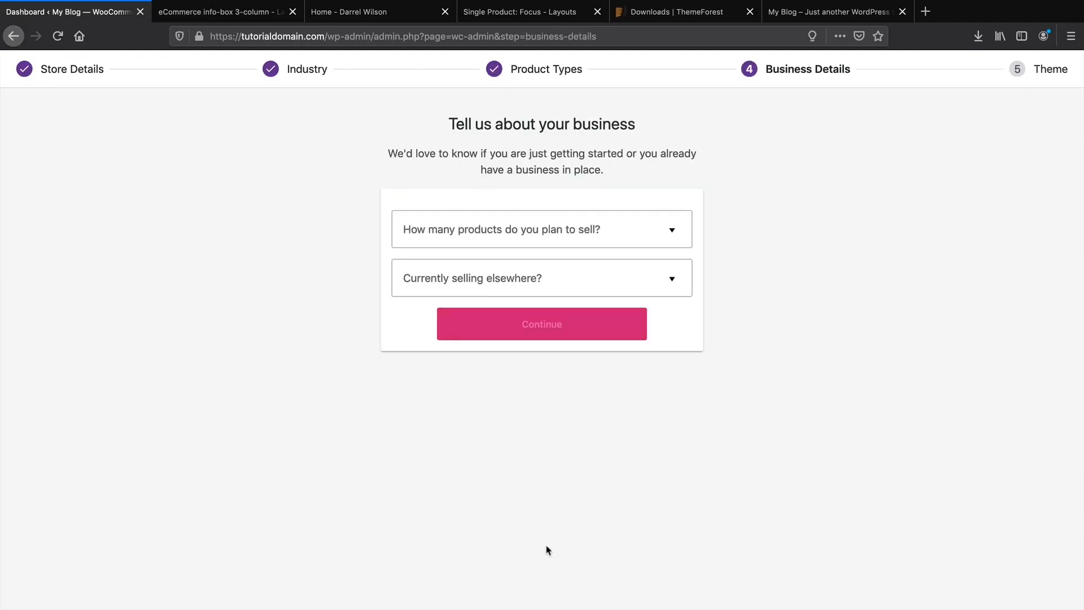
Set business details to no products and no other sales channels, skipping Facebook, Mailchimp and Google Shopping plugins.
click(564, 237)
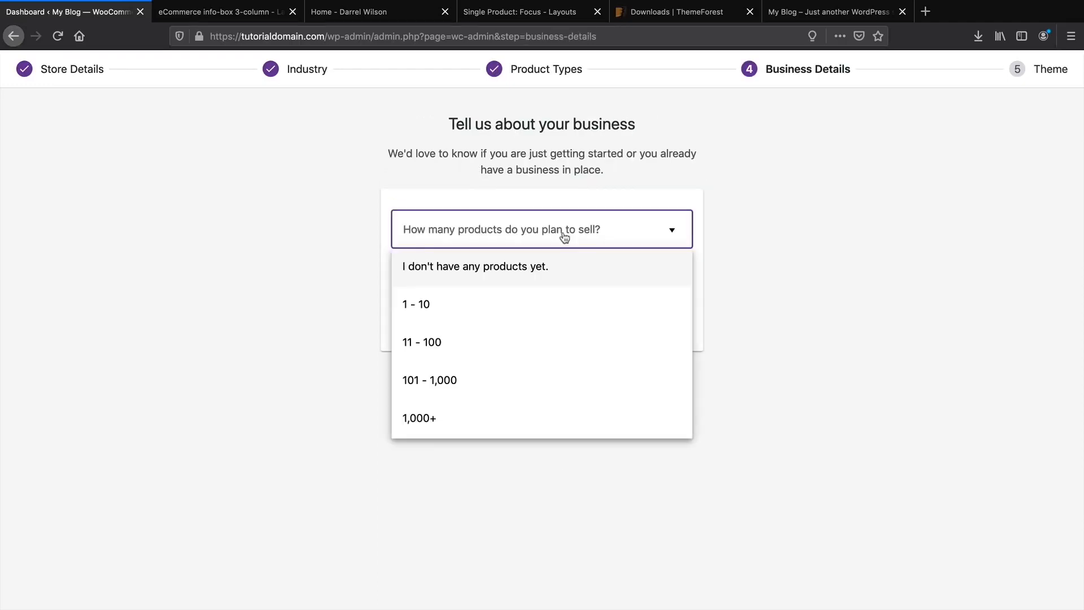
click(536, 272)
click(557, 278)
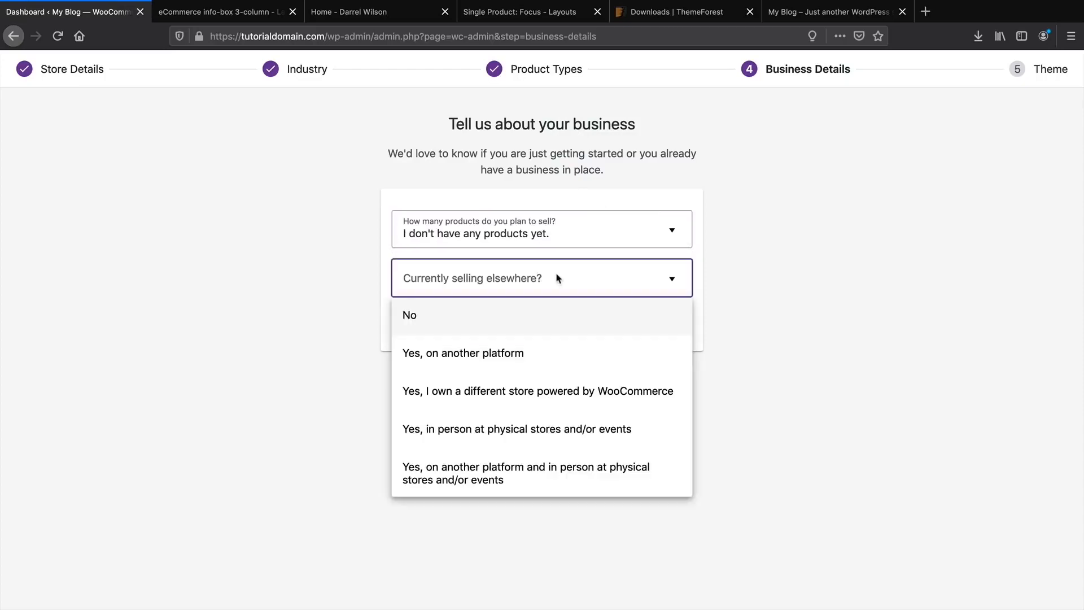
click(540, 314)
scroll(912, 340, down, 2)
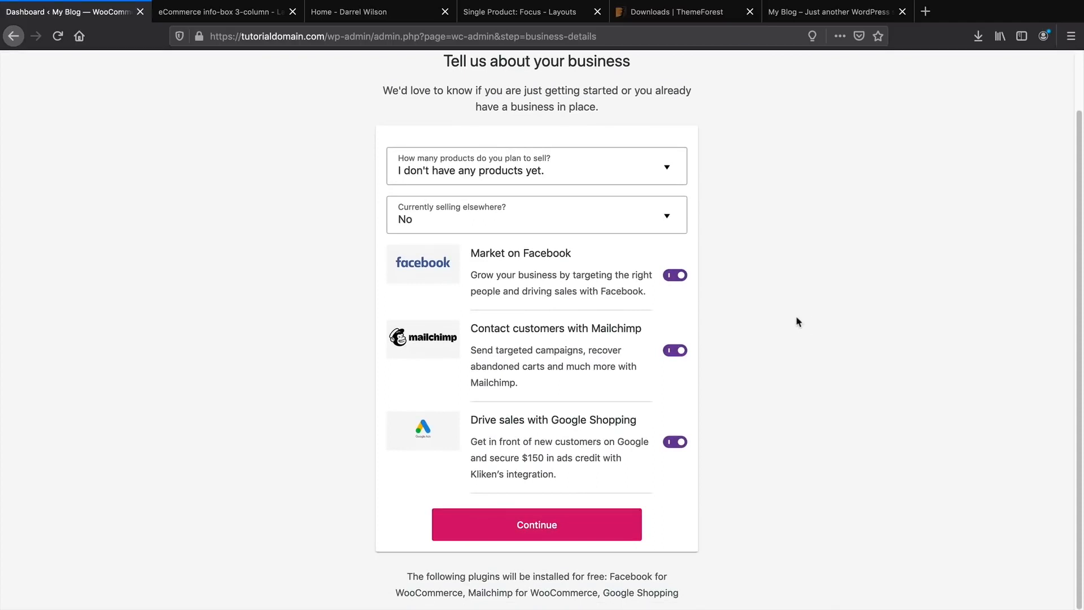
drag(529, 423, 623, 420)
click(677, 277)
click(680, 352)
click(680, 457)
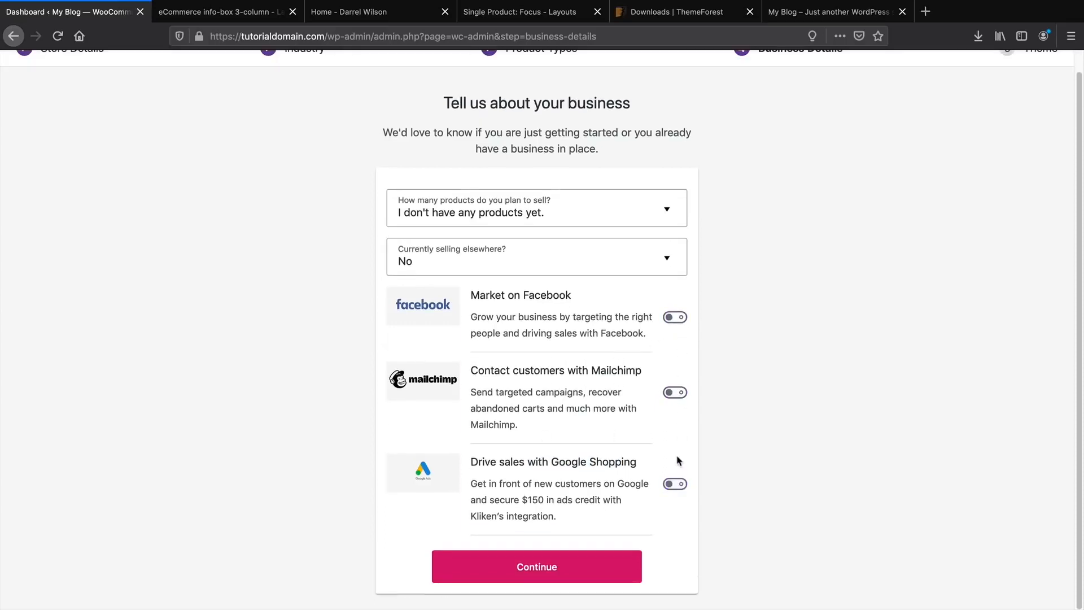
click(531, 567)
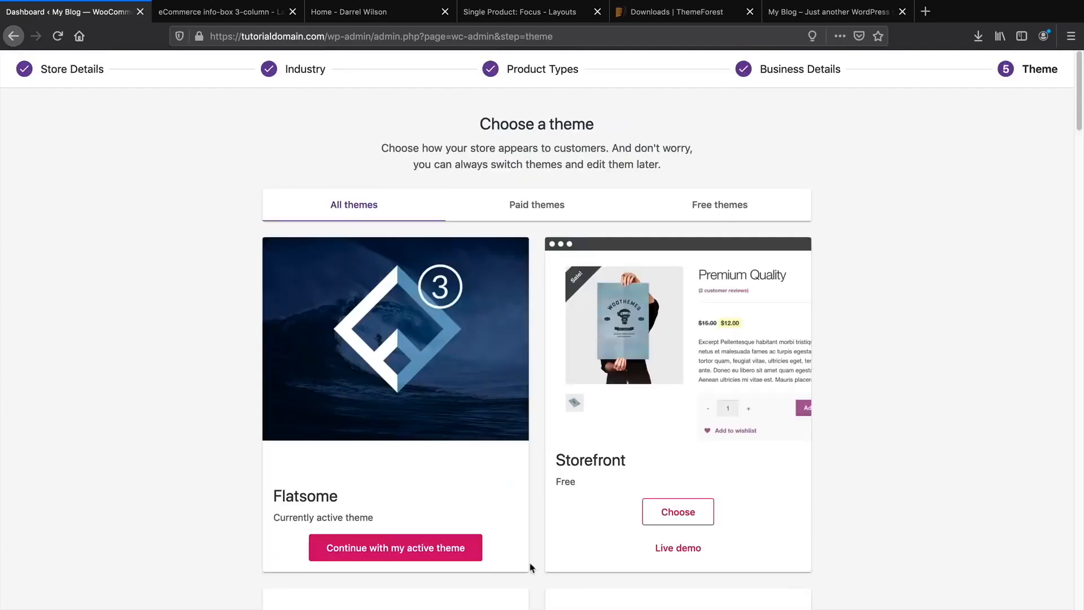
Continue with the active Flatsome theme to complete the wizard.
scroll(427, 314, down, 1)
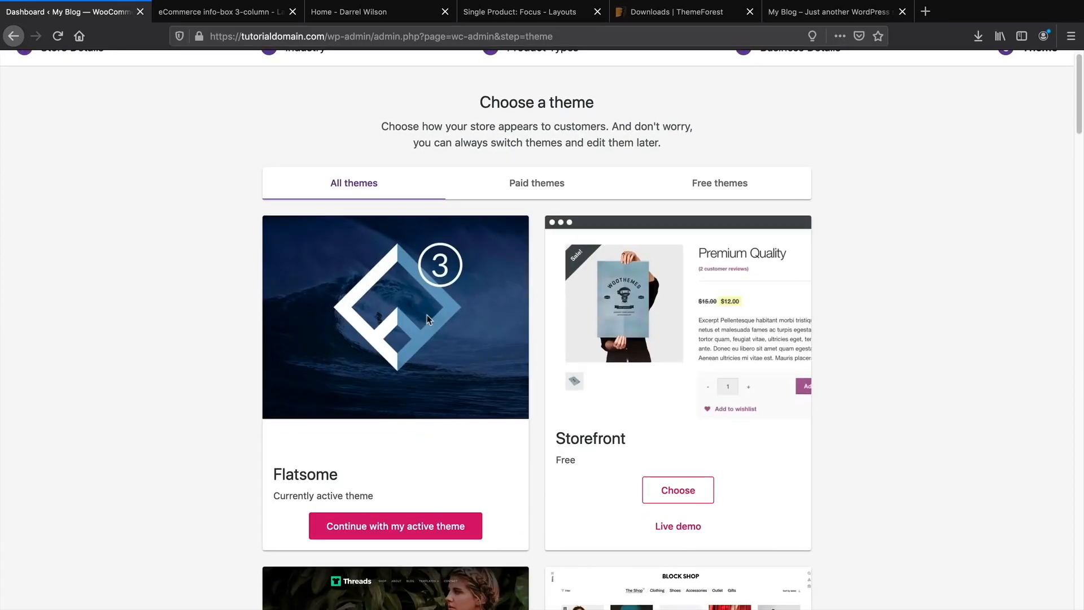
scroll(426, 314, down, 5)
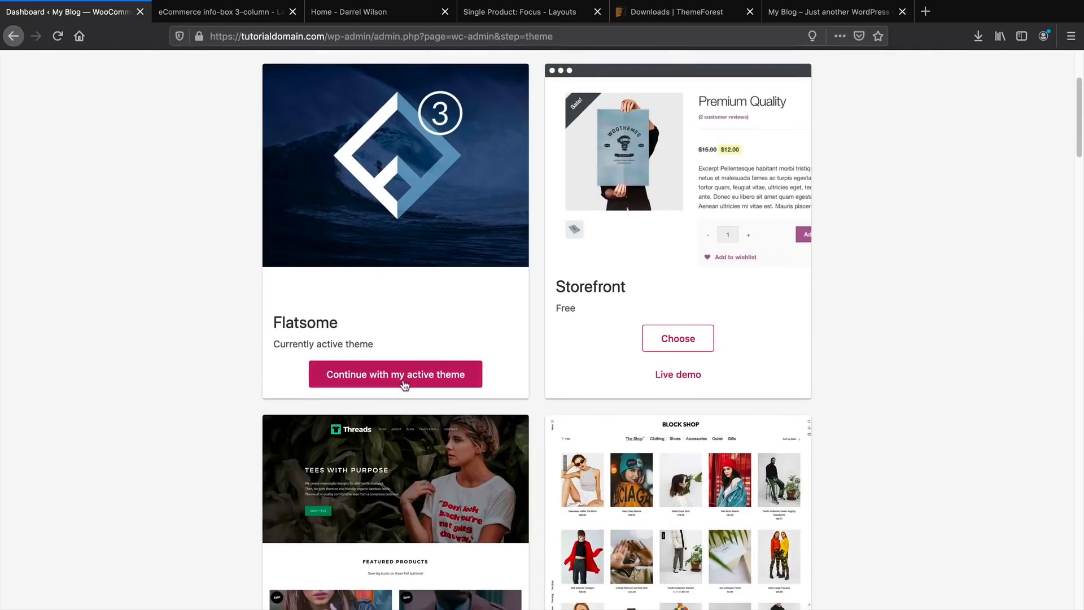
click(372, 382)
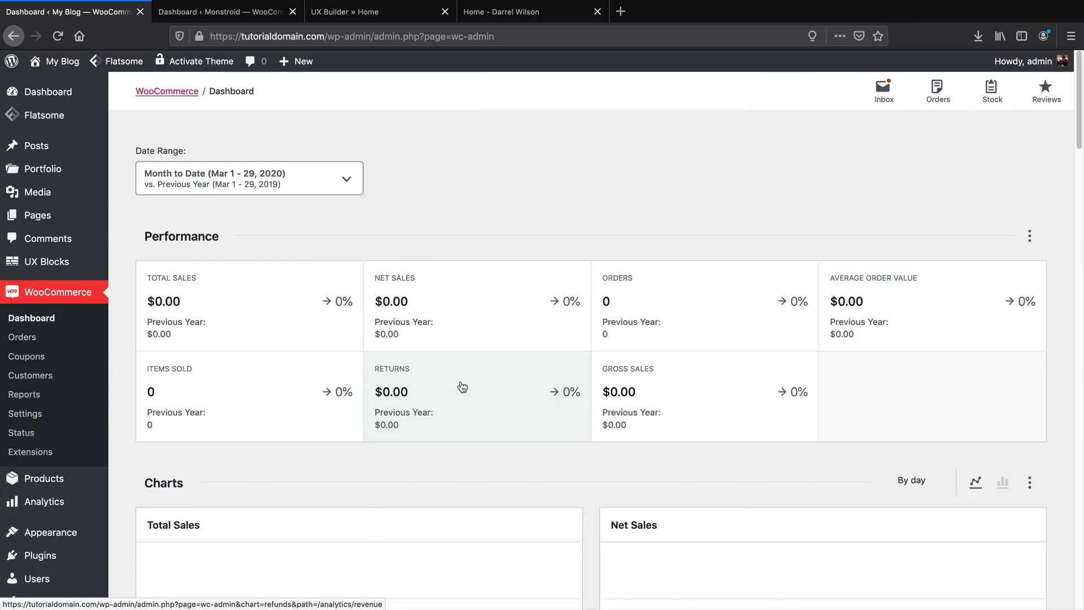
scroll(462, 387, down, 3)
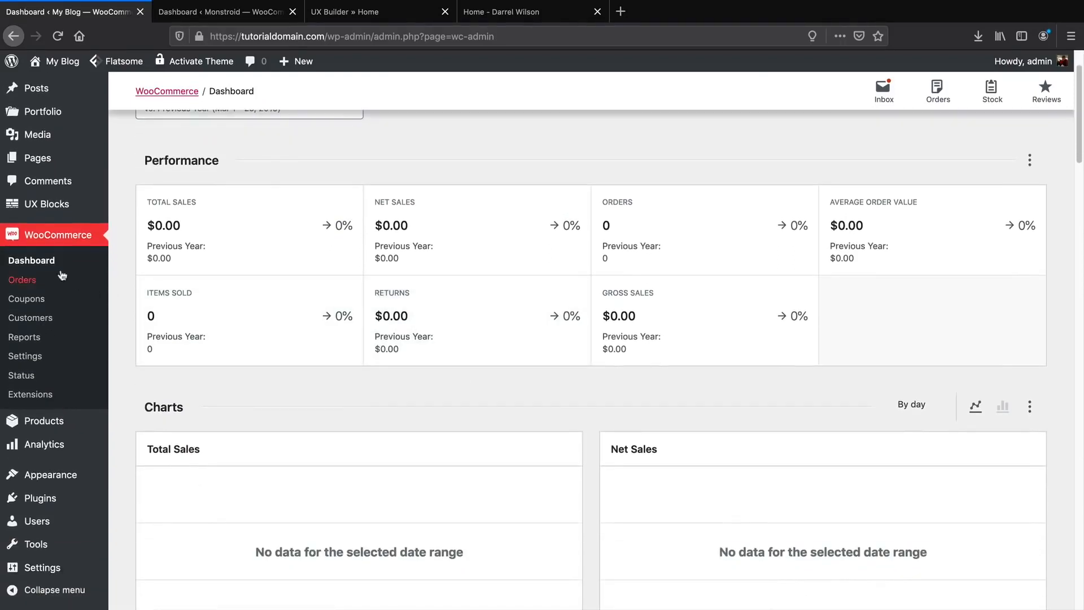
scroll(404, 411, down, 5)
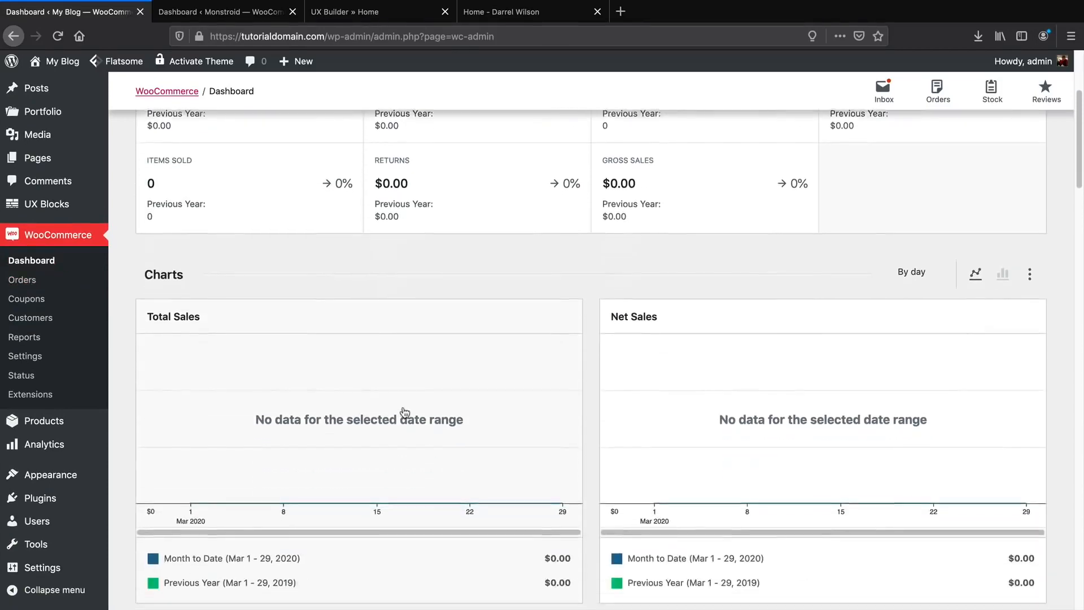
scroll(404, 412, down, 15)
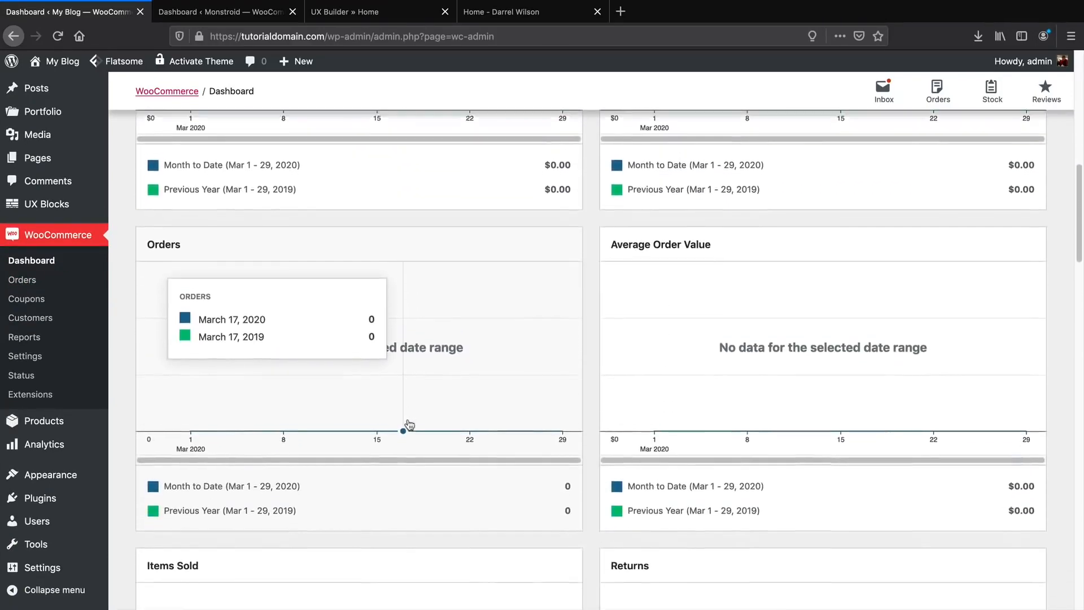
scroll(410, 425, up, 20)
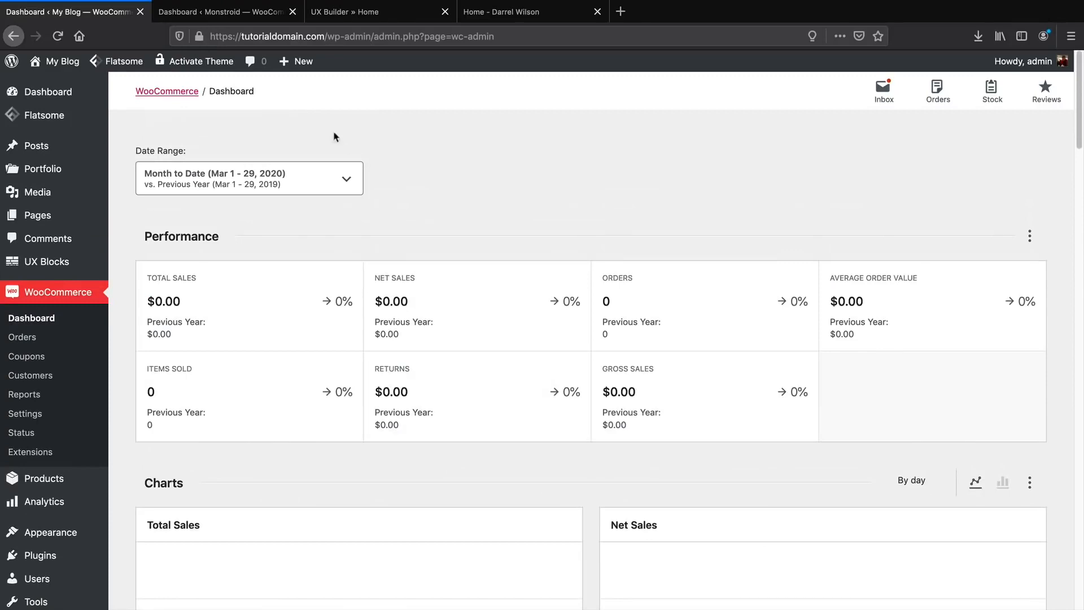
click(246, 12)
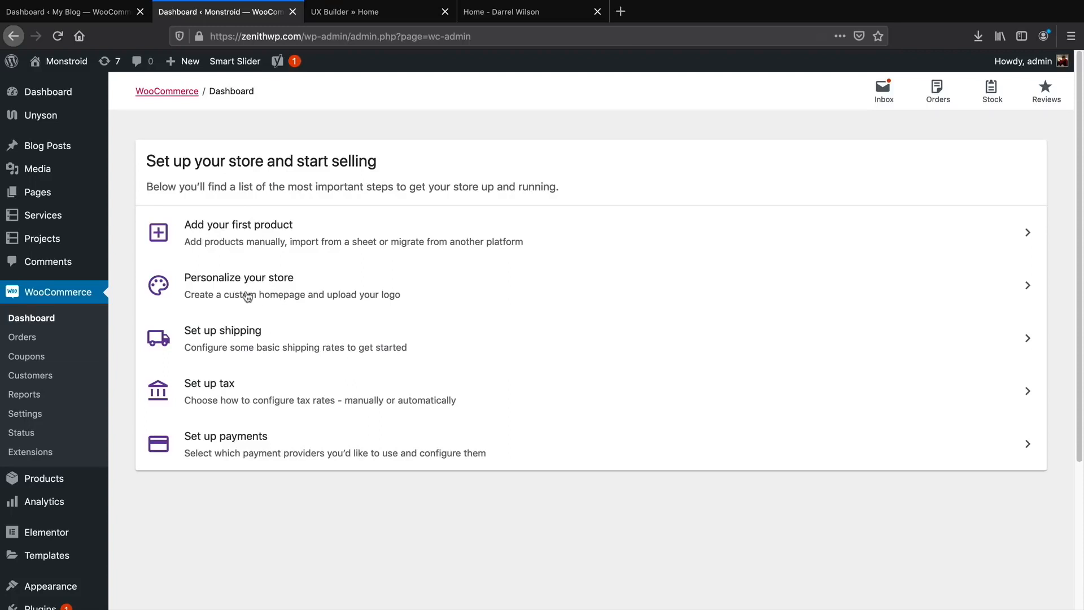
click(113, 12)
scroll(66, 435, down, 1)
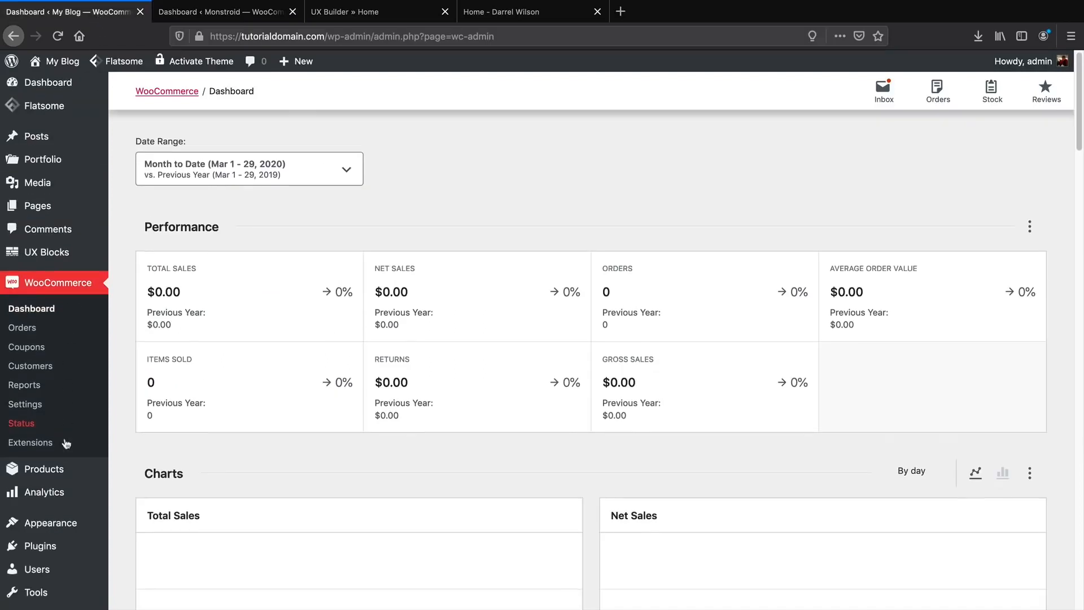
mouse_move(55, 460)
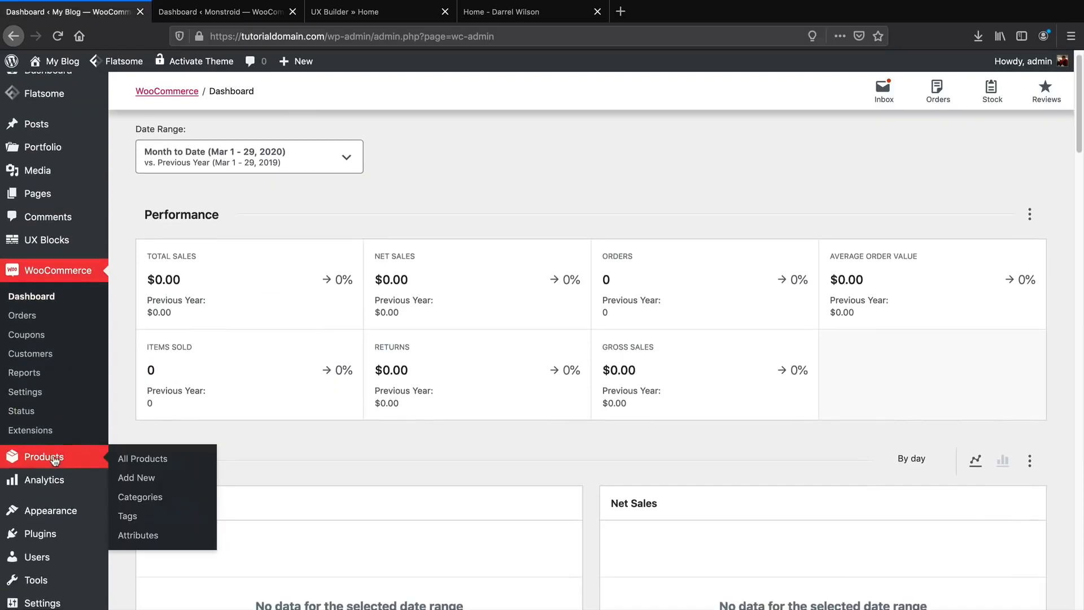
click(131, 460)
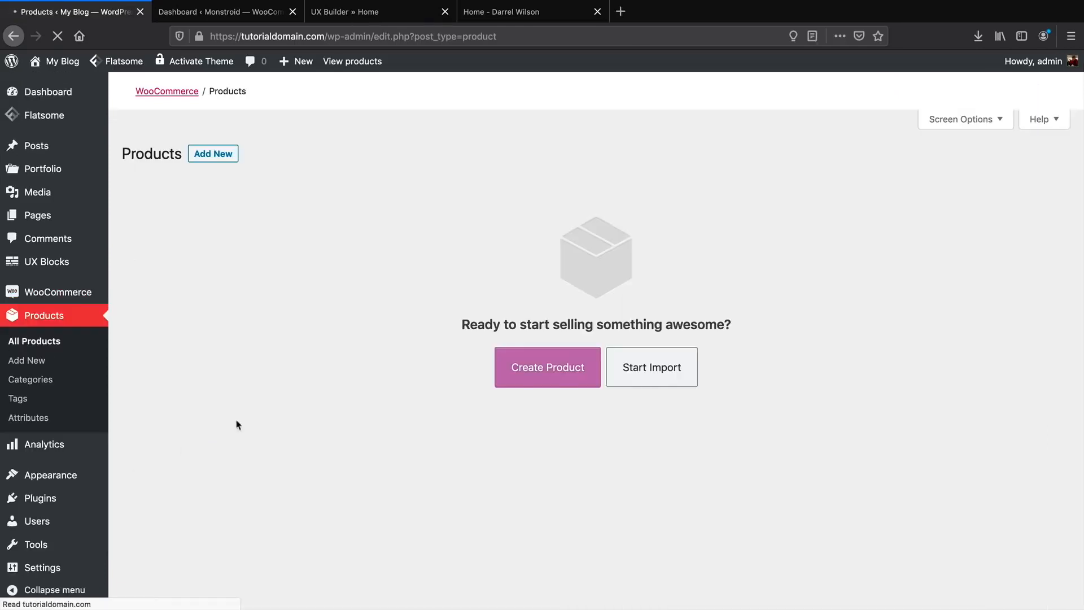
Dismiss the plugin notice and create a new product, closing the tour tip.
click(1045, 189)
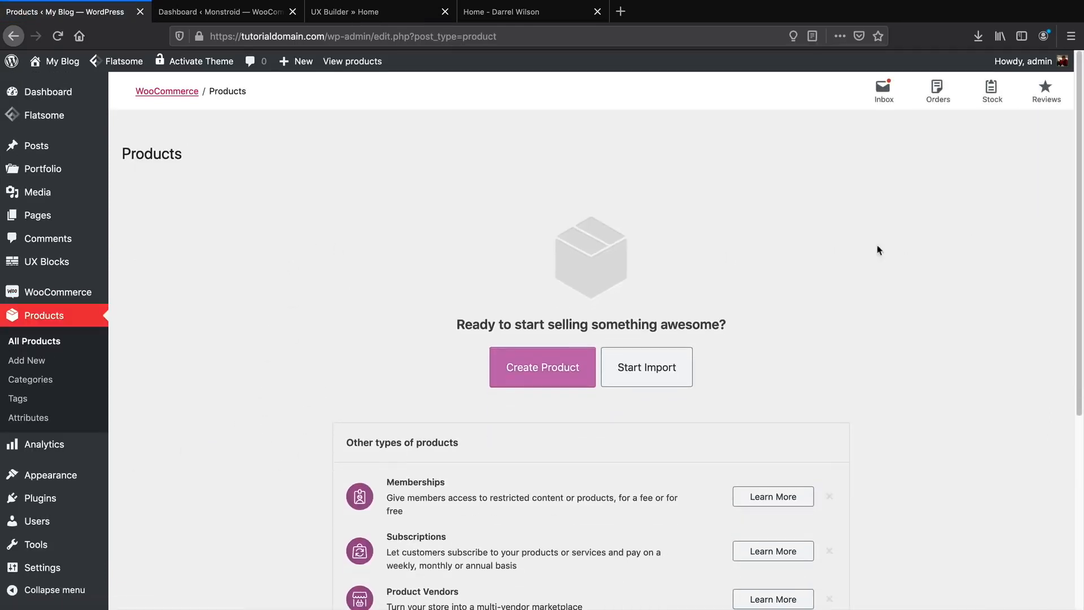
scroll(833, 272, down, 1)
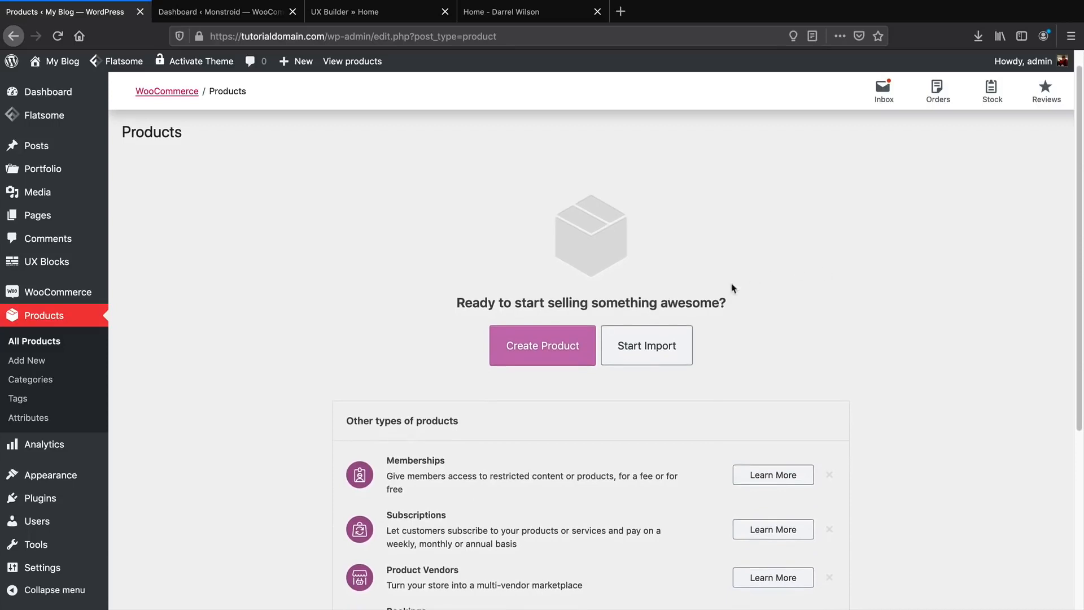
click(549, 353)
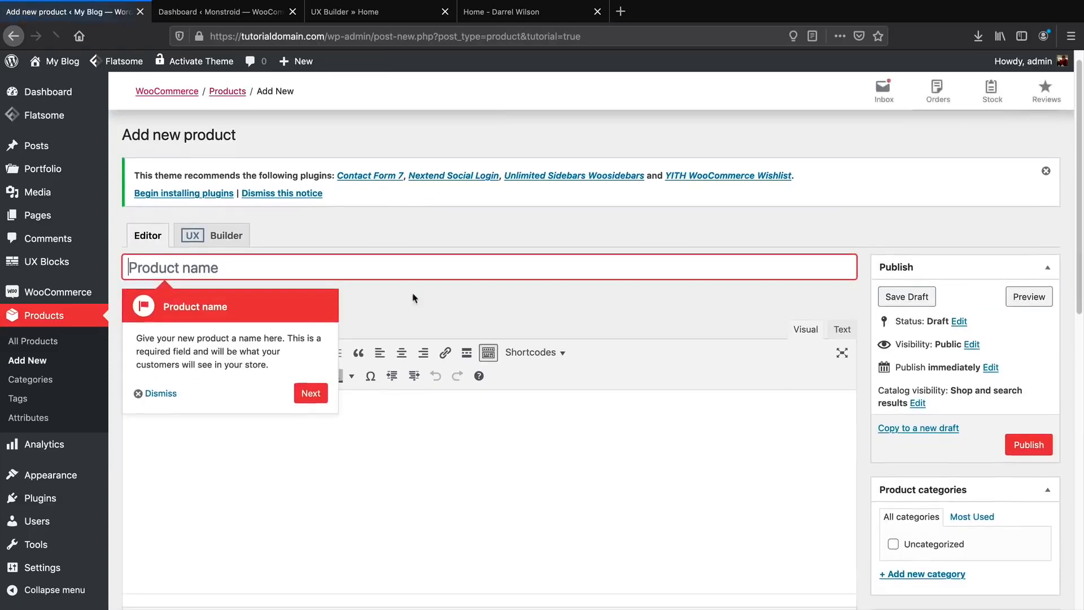
click(167, 350)
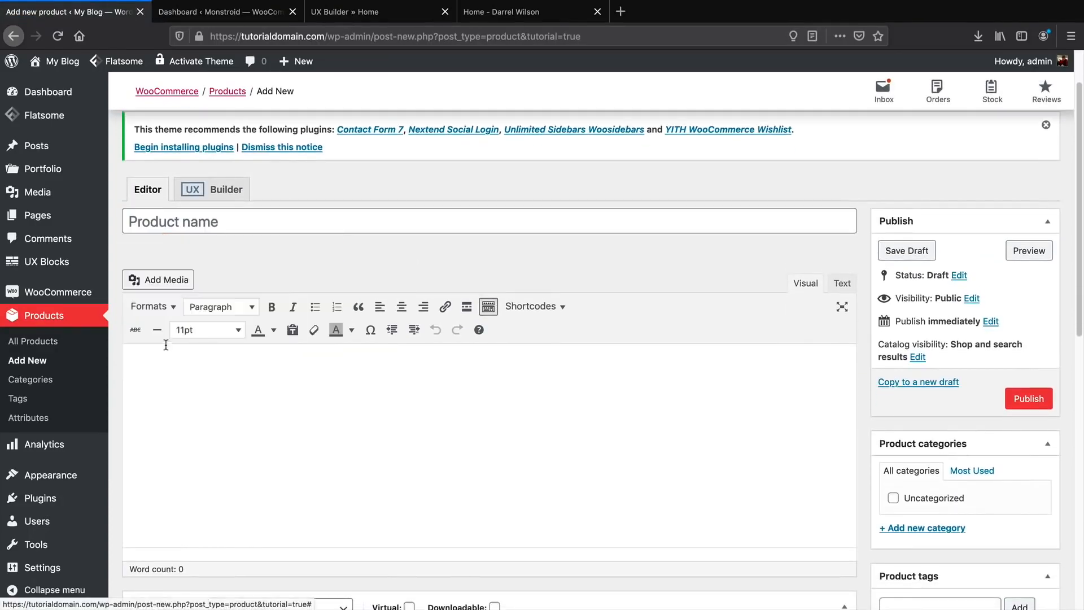
Review the e-Phonez storefront page's title and description for reference.
click(495, 16)
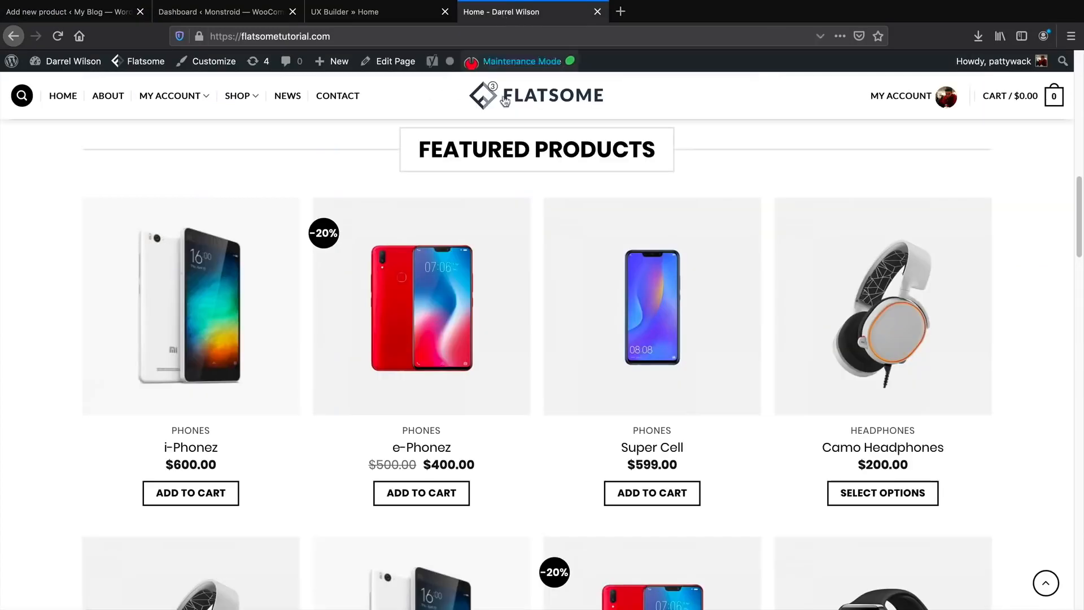
click(441, 299)
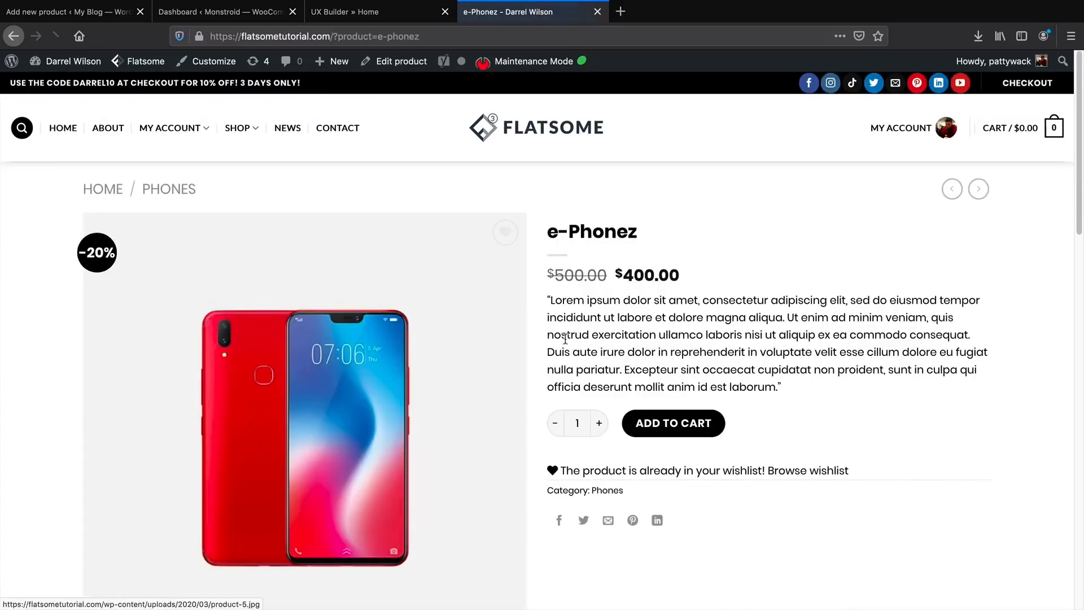
scroll(566, 338, down, 2)
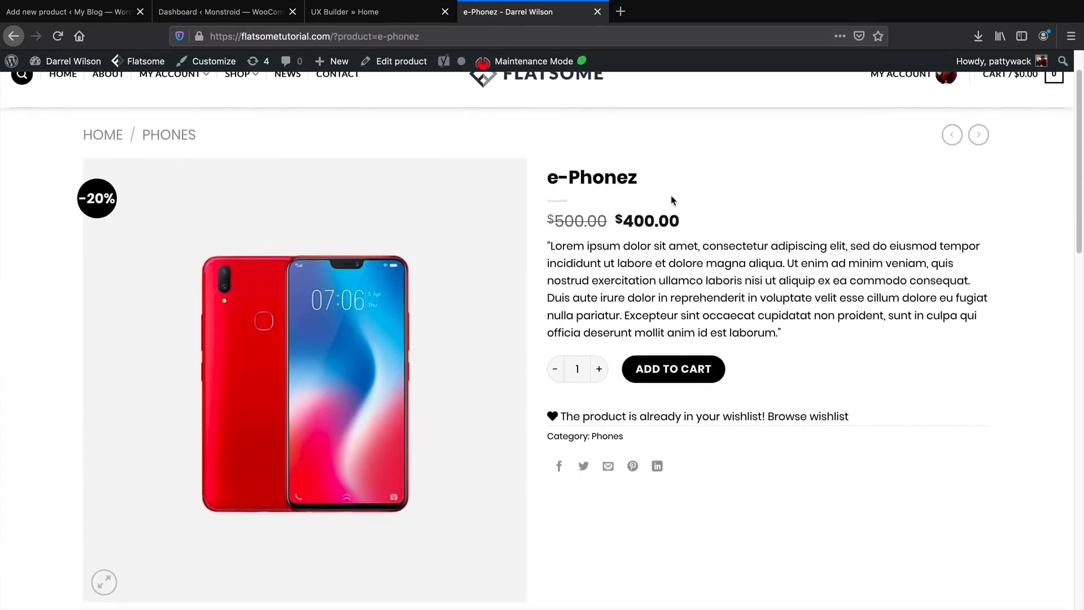
drag(643, 179, 582, 180)
click(602, 250)
drag(602, 250, 668, 312)
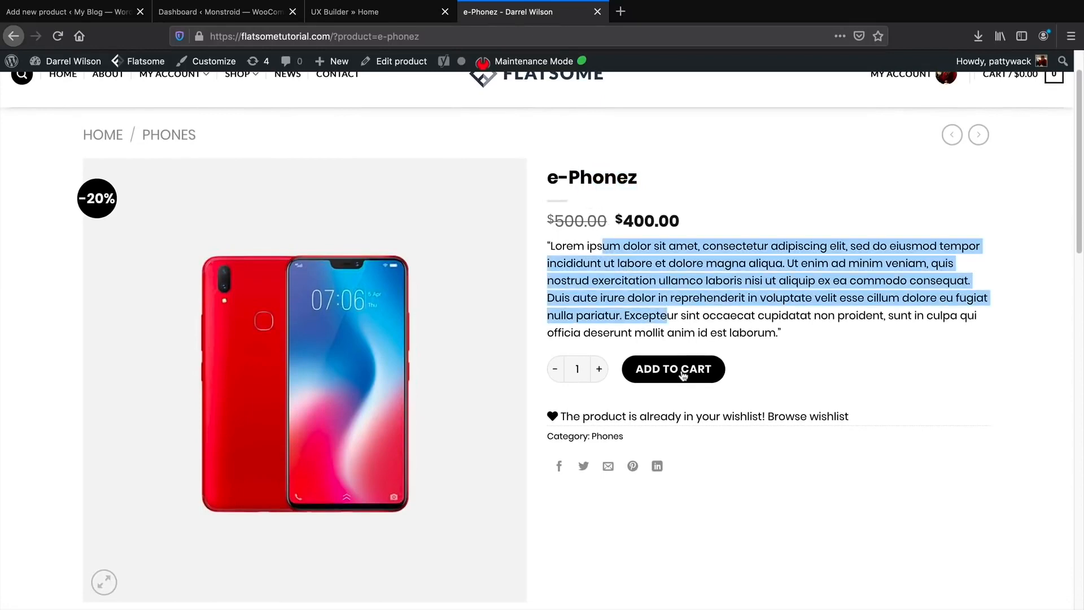
click(84, 13)
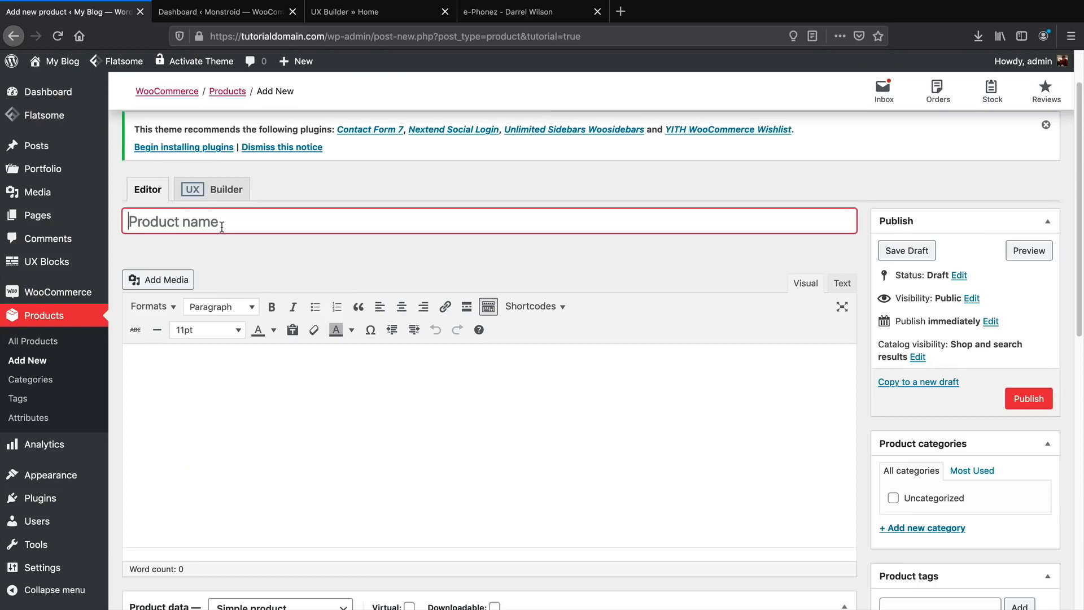
Name the product E-Phonez and check the storefront e-Phonez description for reference.
text(E)
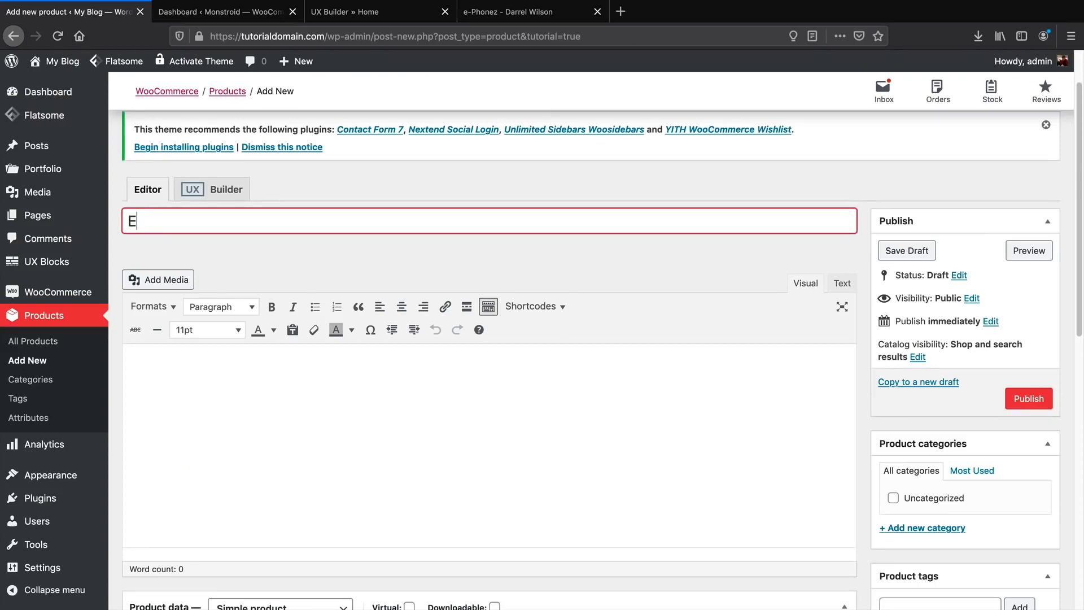
text(-Phonez)
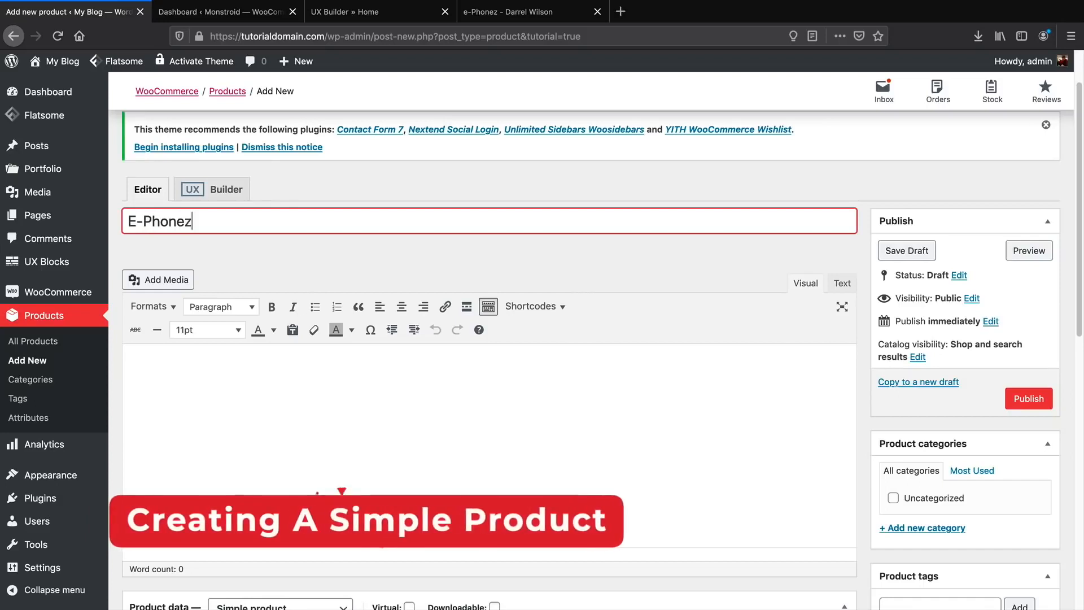
key(Tab)
scroll(219, 337, down, 2)
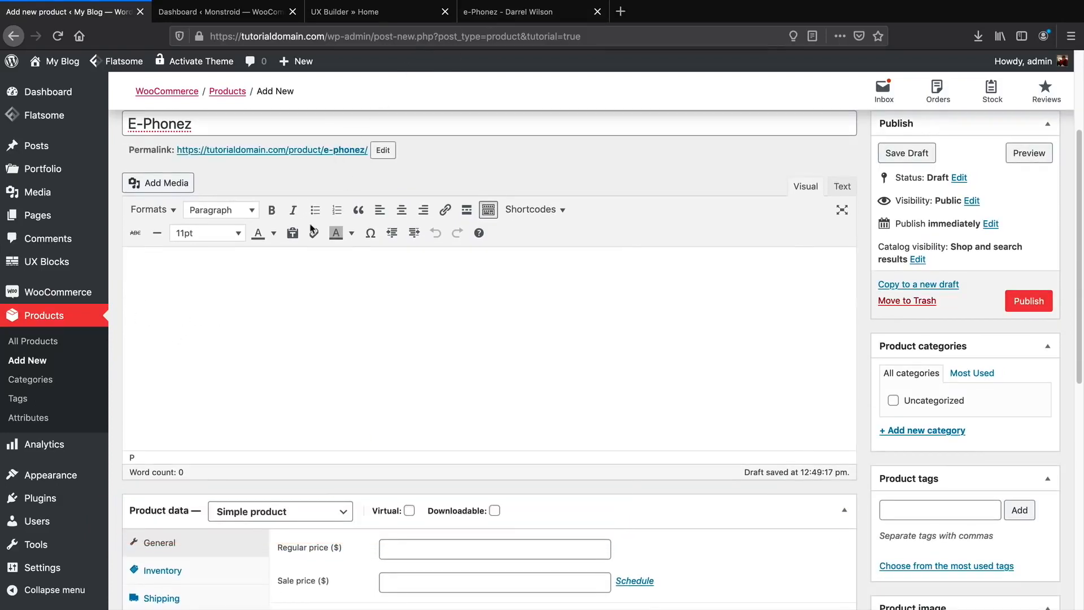
click(494, 12)
scroll(489, 323, down, 6)
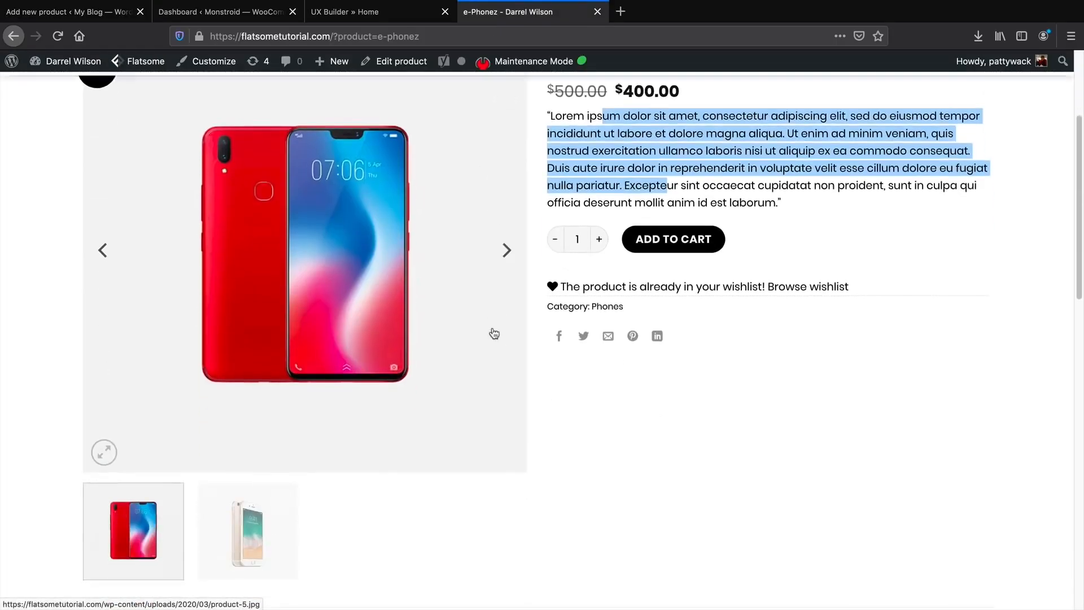
drag(337, 354, 763, 438)
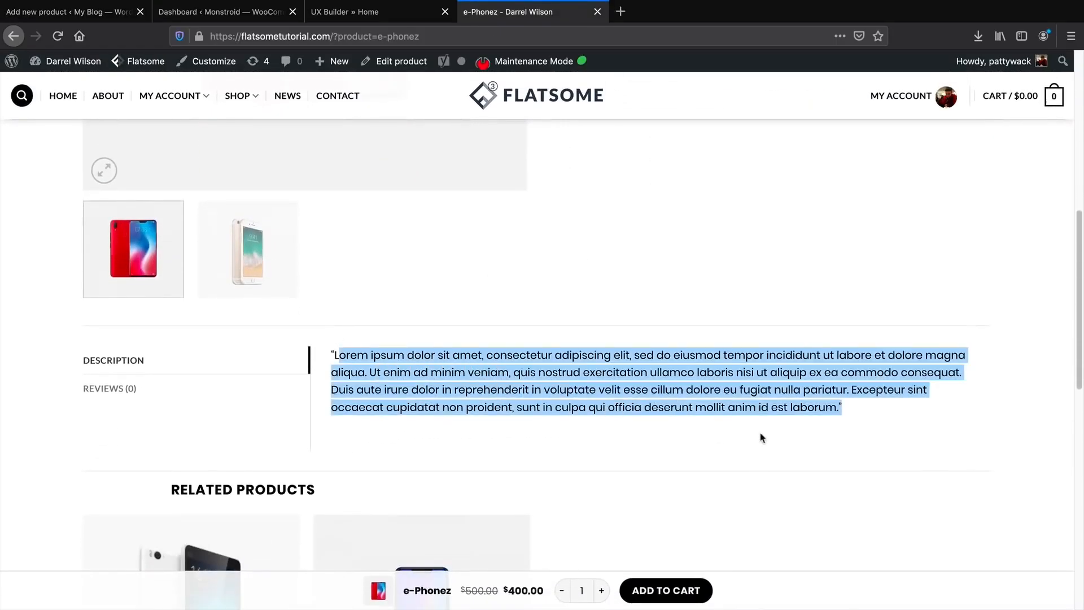
click(97, 14)
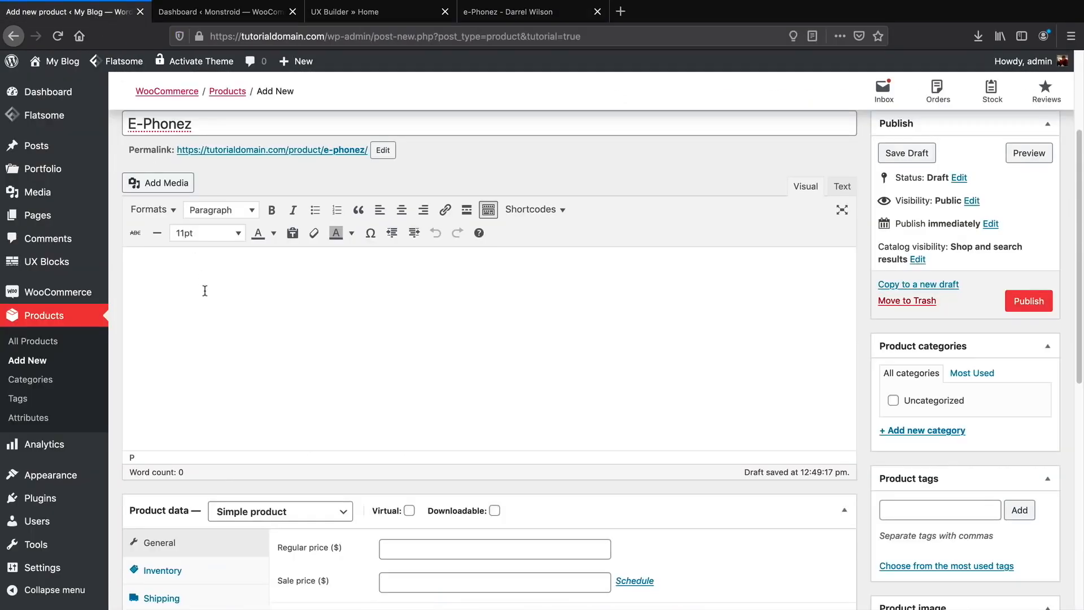
Write the description lines '100% Fiber' and 'Made In USA 30 Day Money Back'.
text(Ma)
key(BackSpace)
key(BackSpace)
text(100% Fiber)
key(Return)
text(Made In USA)
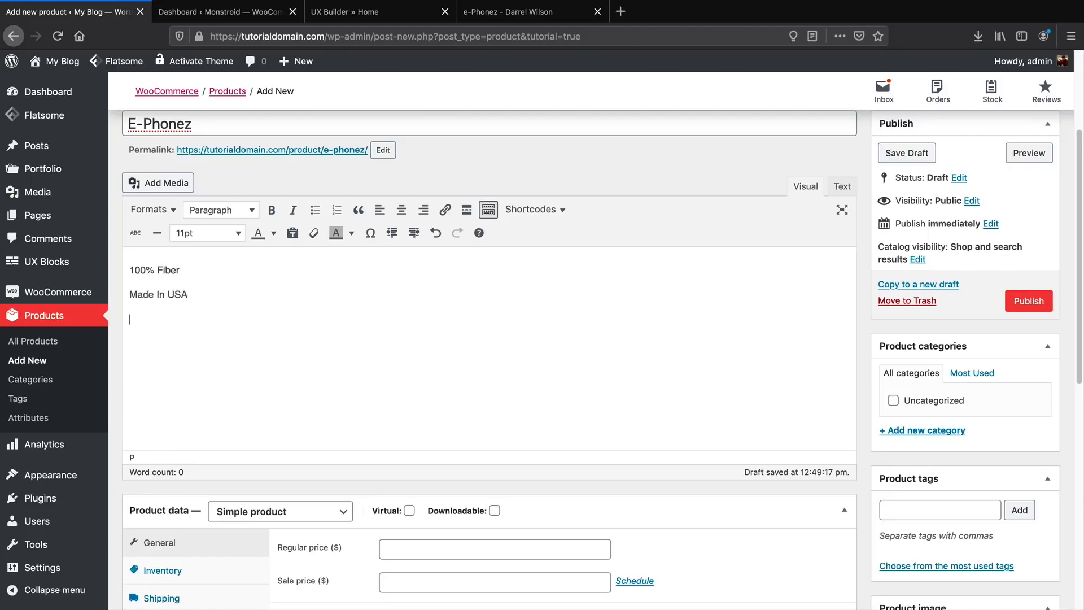
text( 30 Day Money Back)
scroll(291, 361, down, 3)
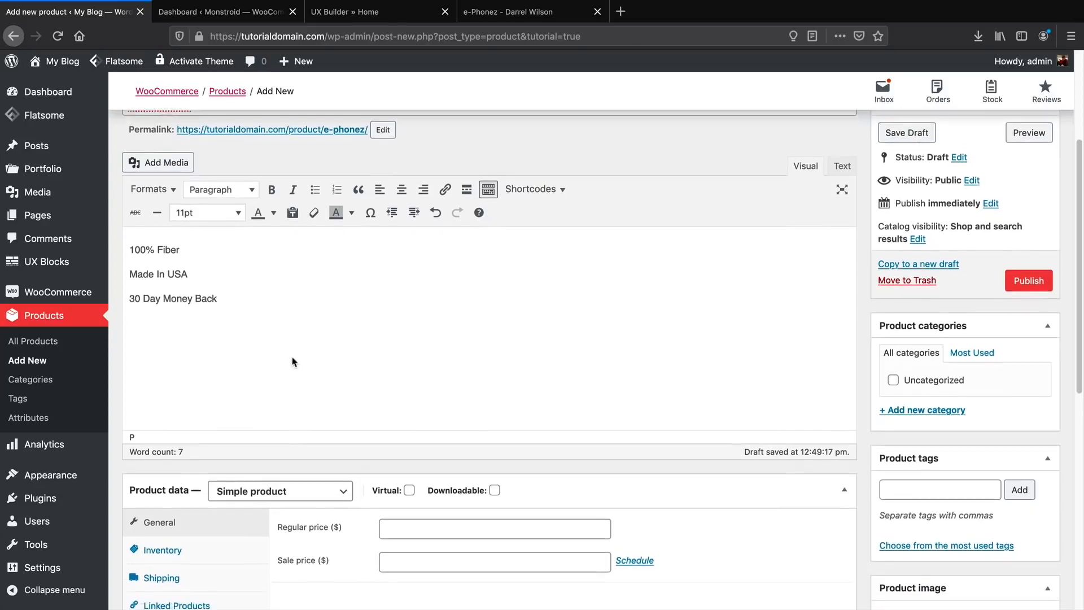
scroll(292, 357, down, 3)
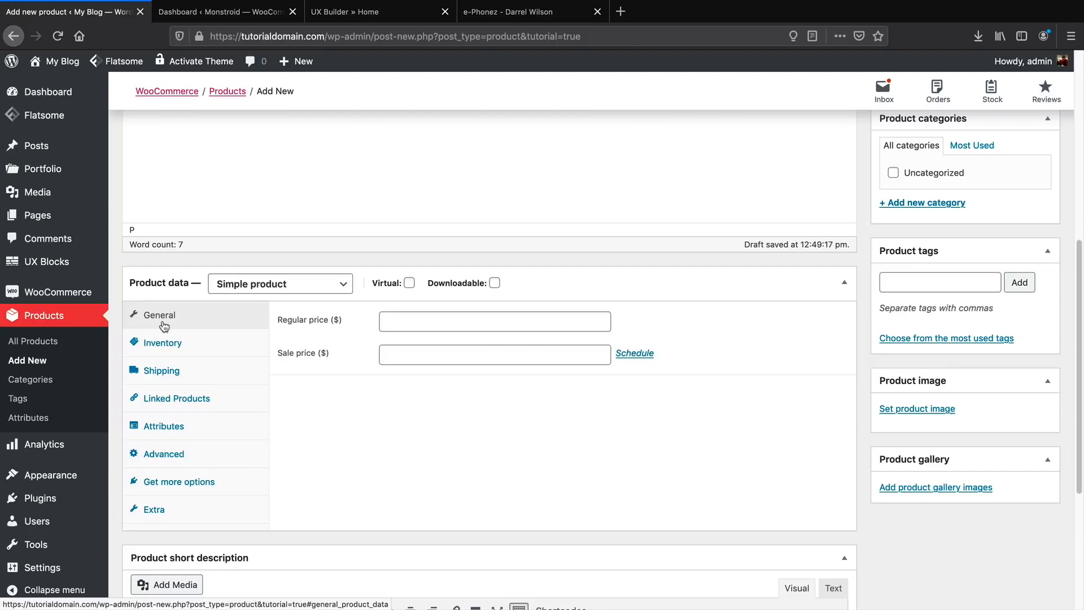
Give the product a $600 regular price and a $500 sale price.
click(473, 318)
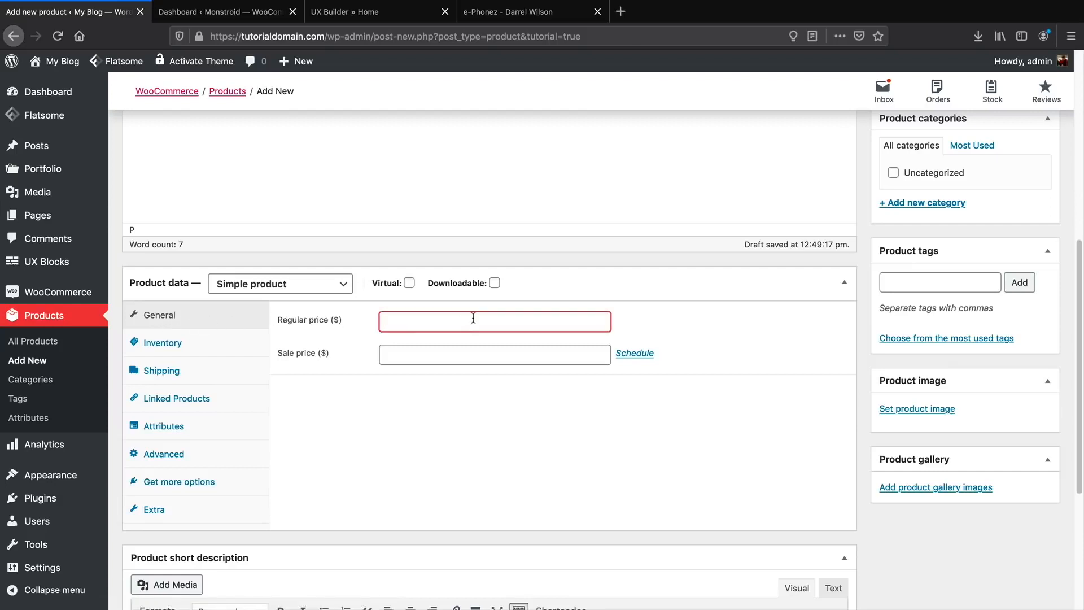
text(6)
key(Tab)
text(500)
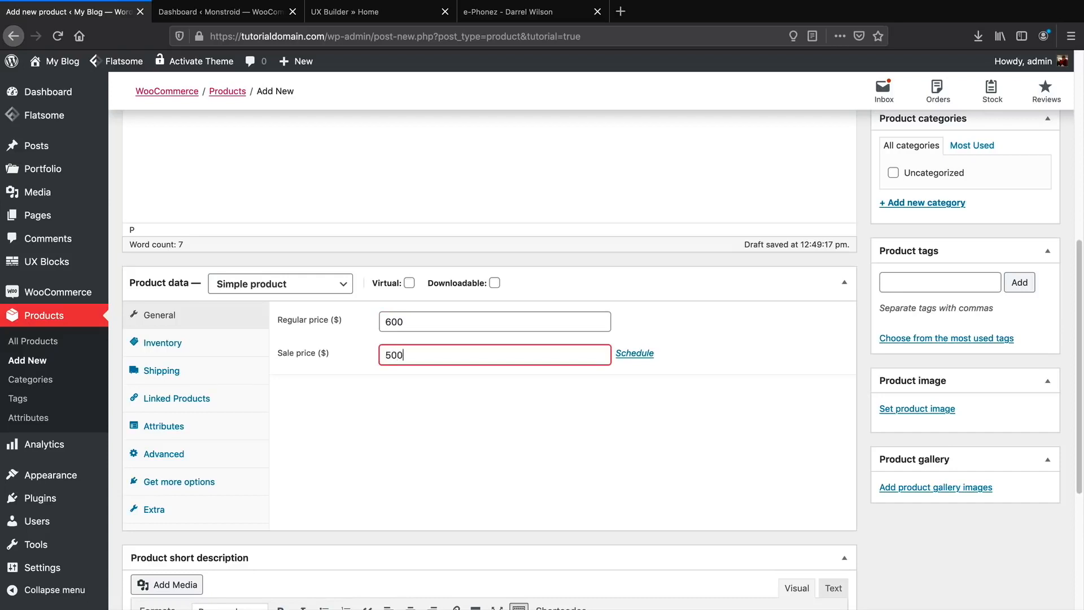
Schedule the sale from 28 March 2020 to 30 April 2020, then open Inventory.
click(629, 355)
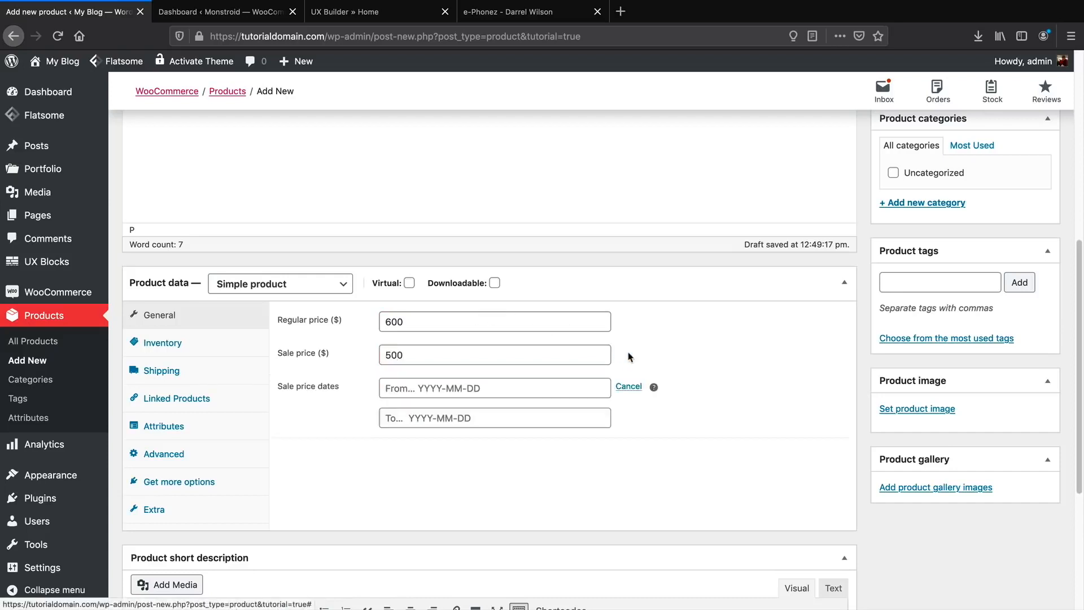
click(552, 386)
scroll(529, 497, down, 2)
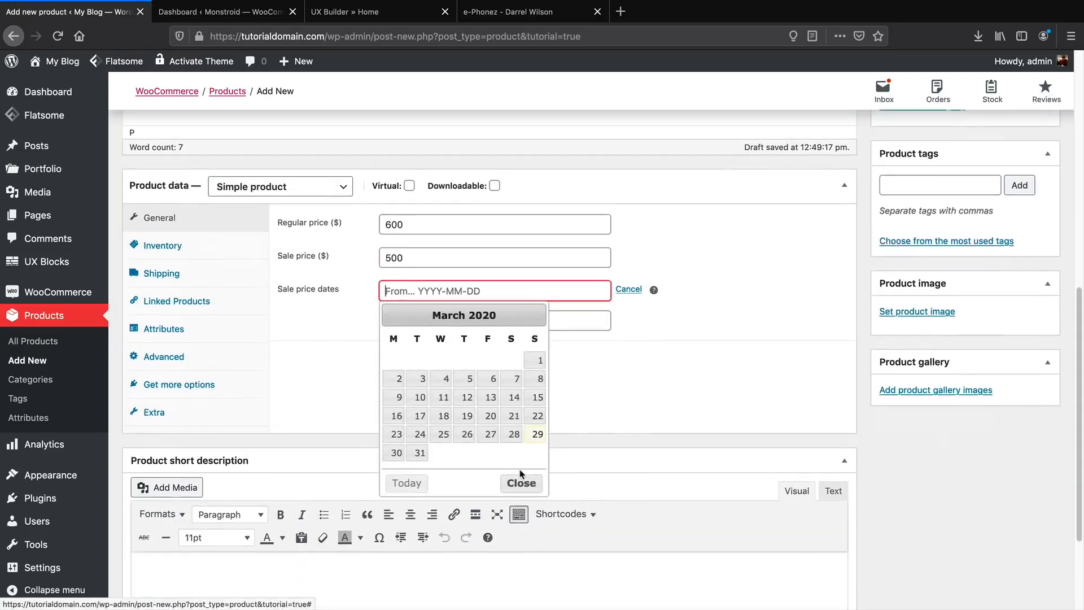
click(535, 314)
click(444, 360)
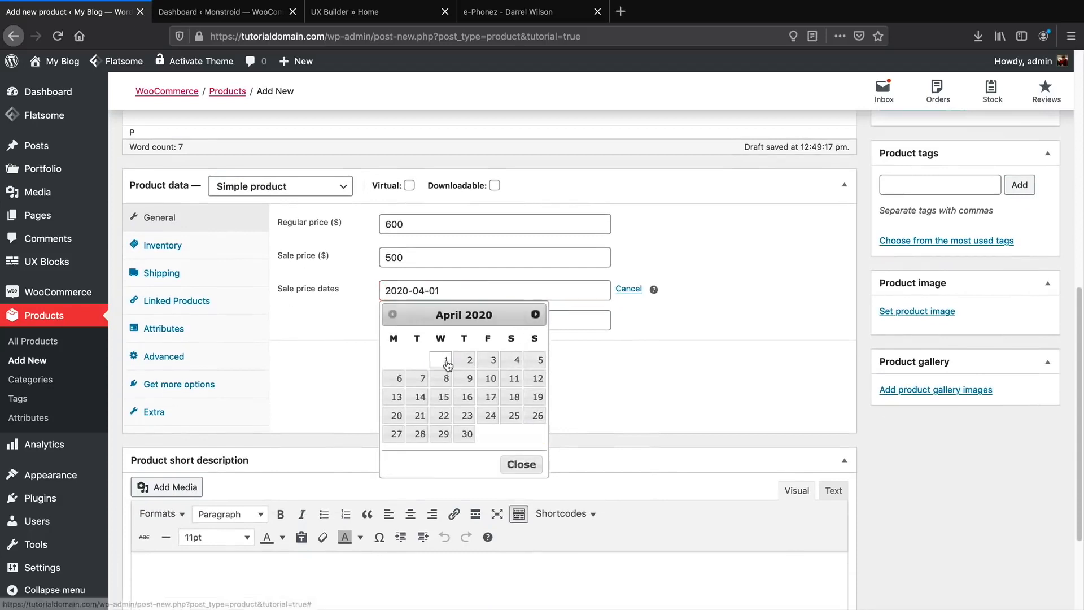
click(483, 320)
click(466, 464)
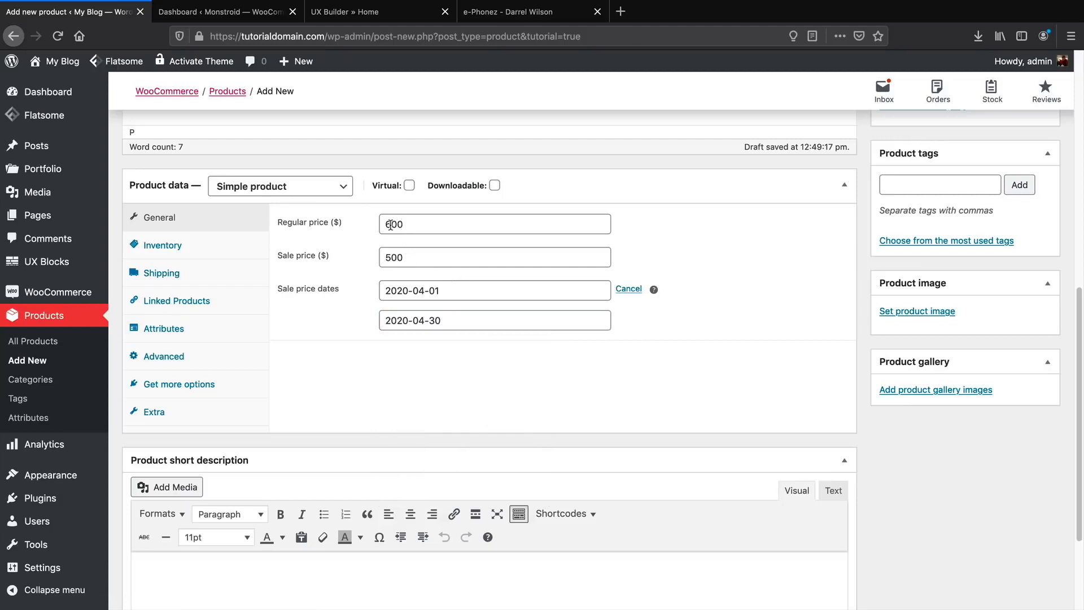
click(430, 295)
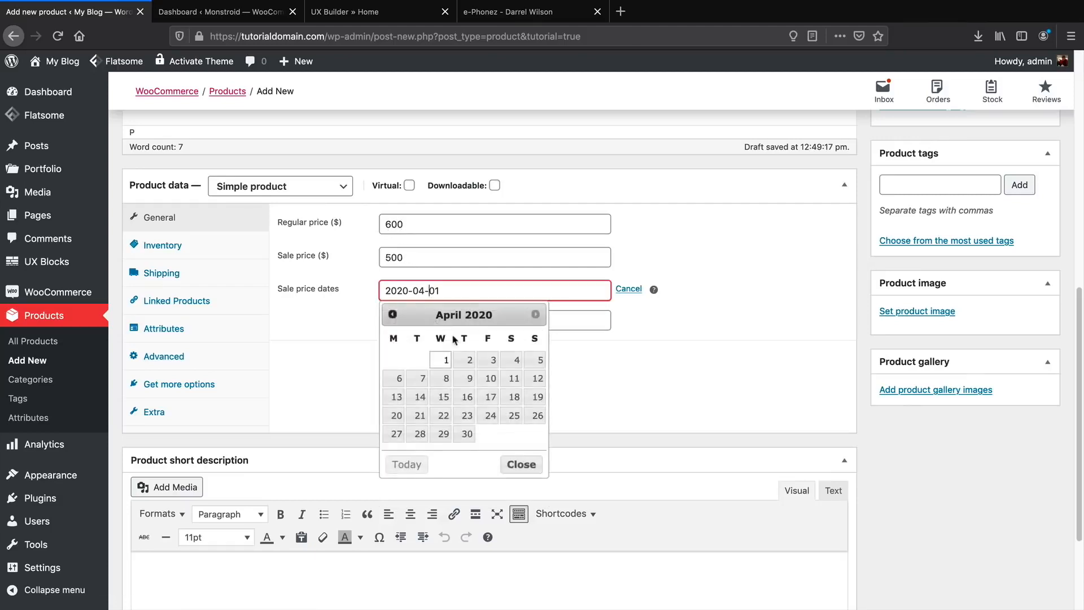
click(392, 313)
click(514, 434)
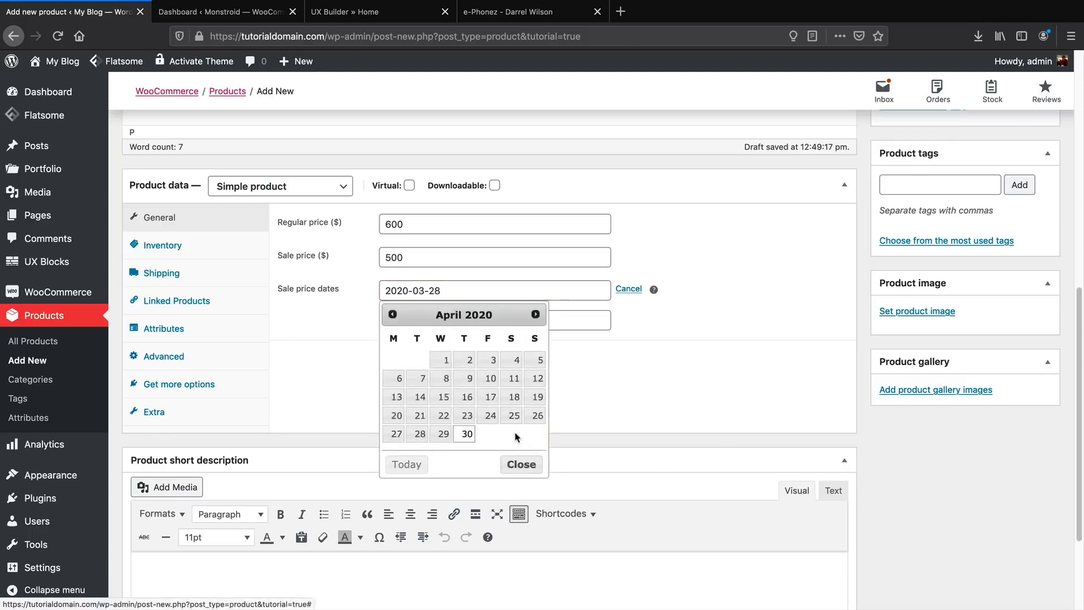
click(195, 247)
click(447, 226)
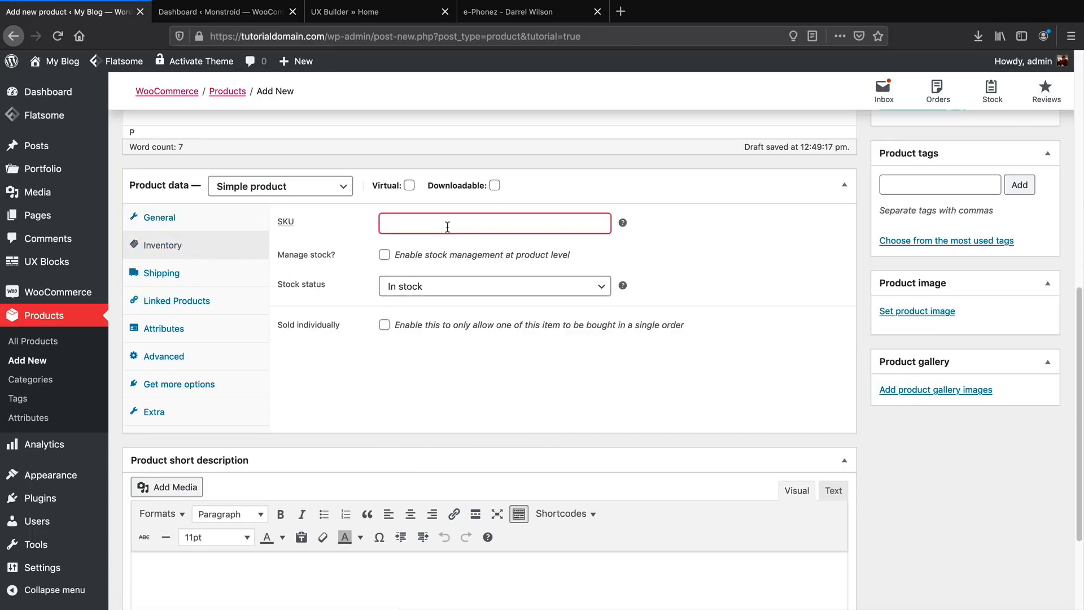
Enable stock management: 10 in stock, backorders allowed, low-stock threshold 5.
click(407, 252)
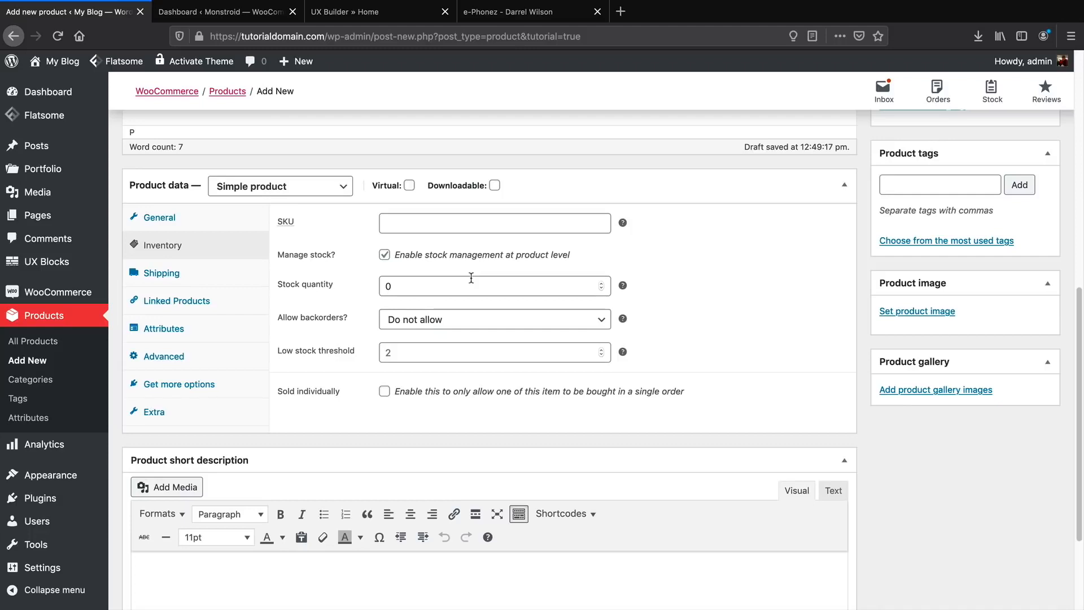
click(601, 283)
click(602, 283)
click(601, 283)
click(602, 282)
click(602, 283)
click(602, 283)
click(602, 283)
click(480, 326)
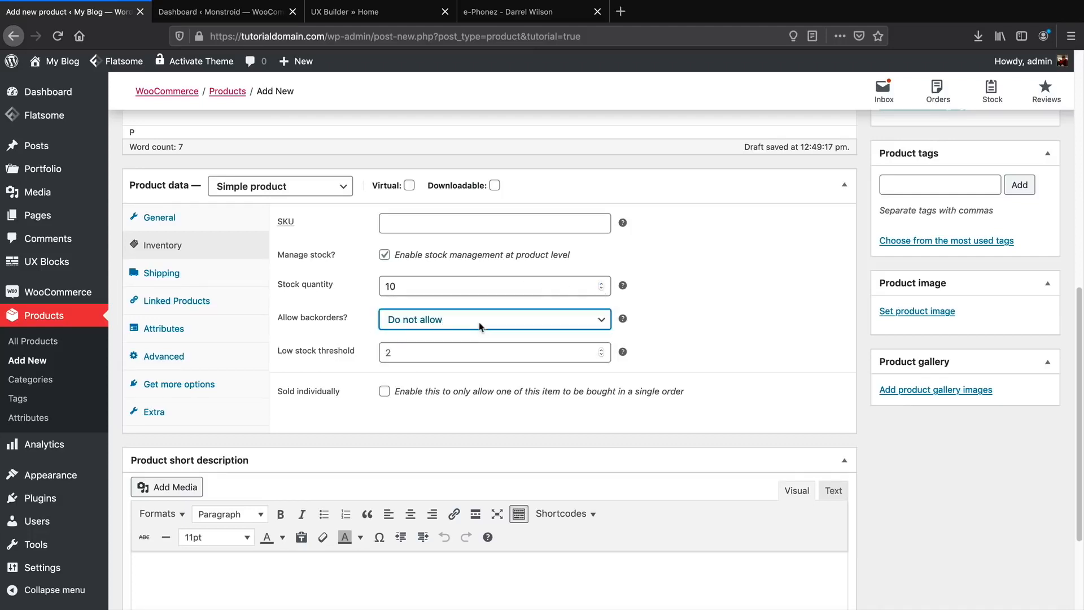
click(479, 326)
click(484, 342)
click(484, 351)
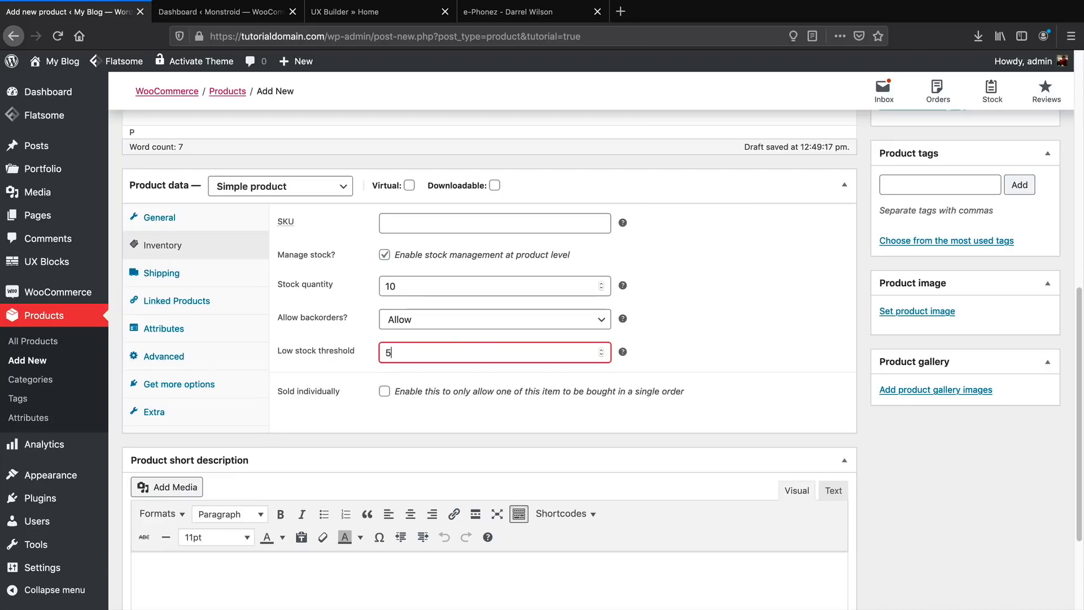
Look through the Shipping settings, then the Linked Products upsell search.
click(164, 275)
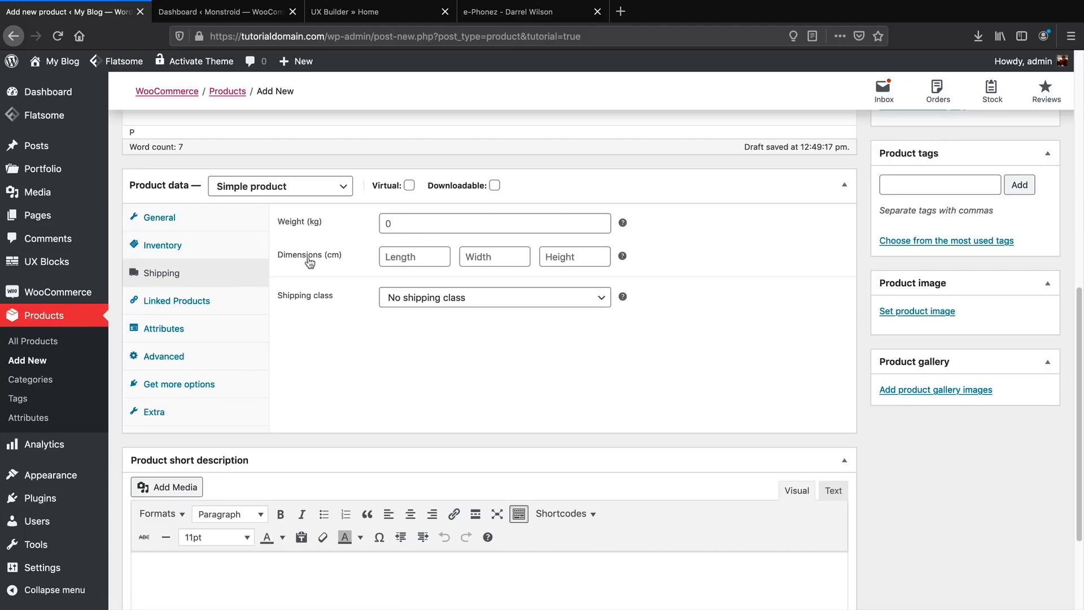
click(190, 305)
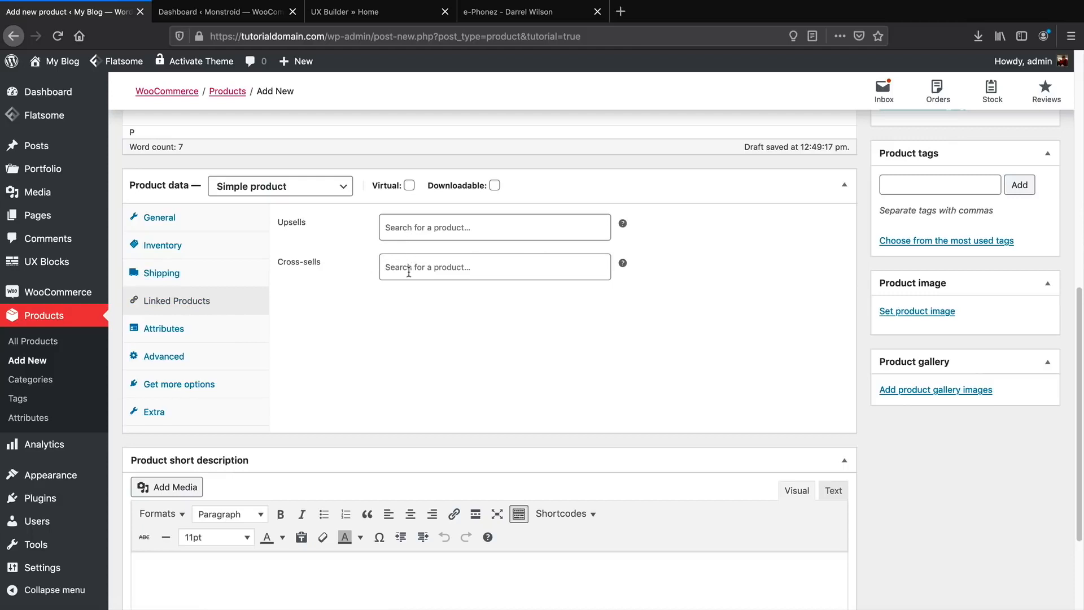
click(419, 226)
mouse_move(623, 225)
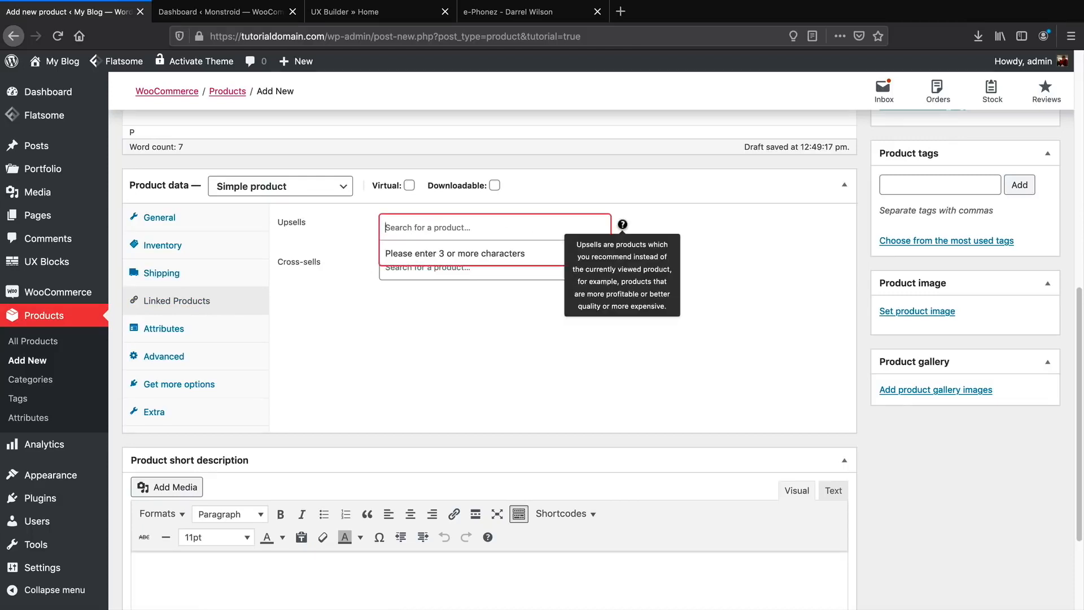
Add e-Phonez to the cart from its storefront page and view the $400.00 cart.
click(543, 17)
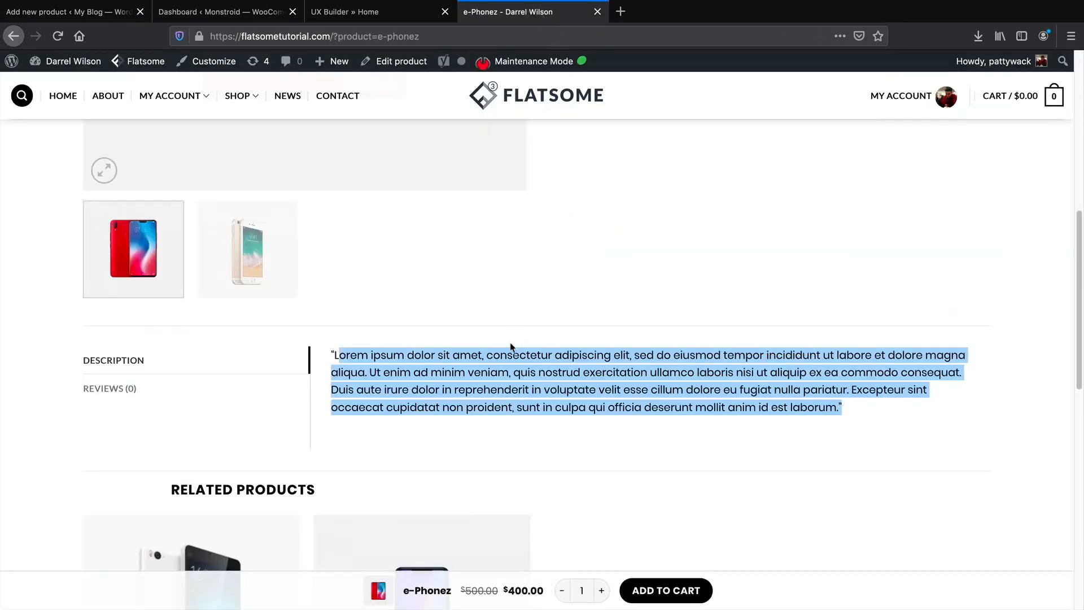
scroll(512, 348, down, 3)
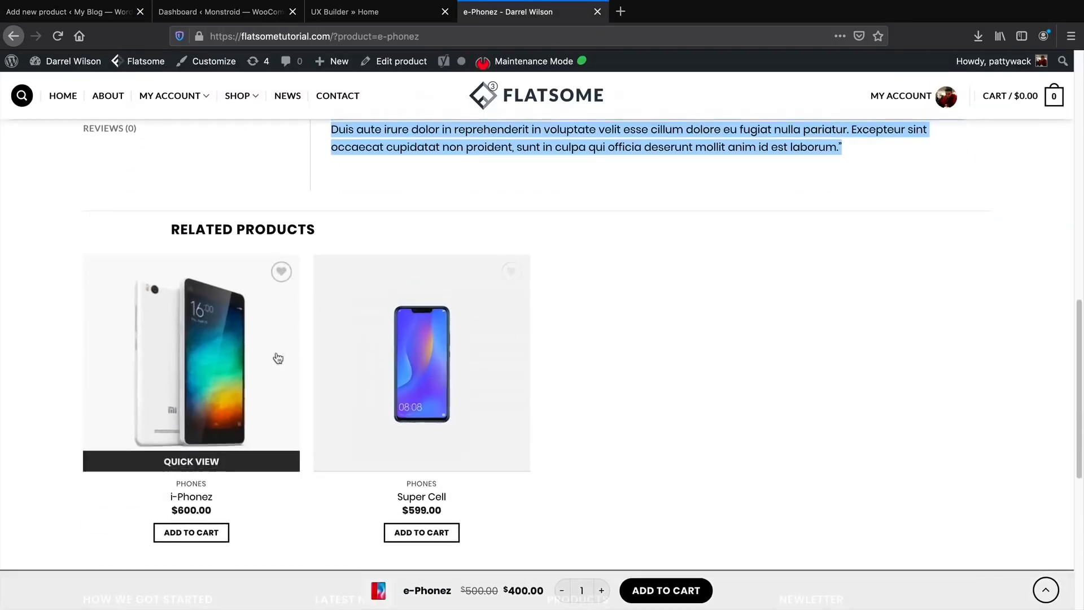
scroll(535, 423, up, 12)
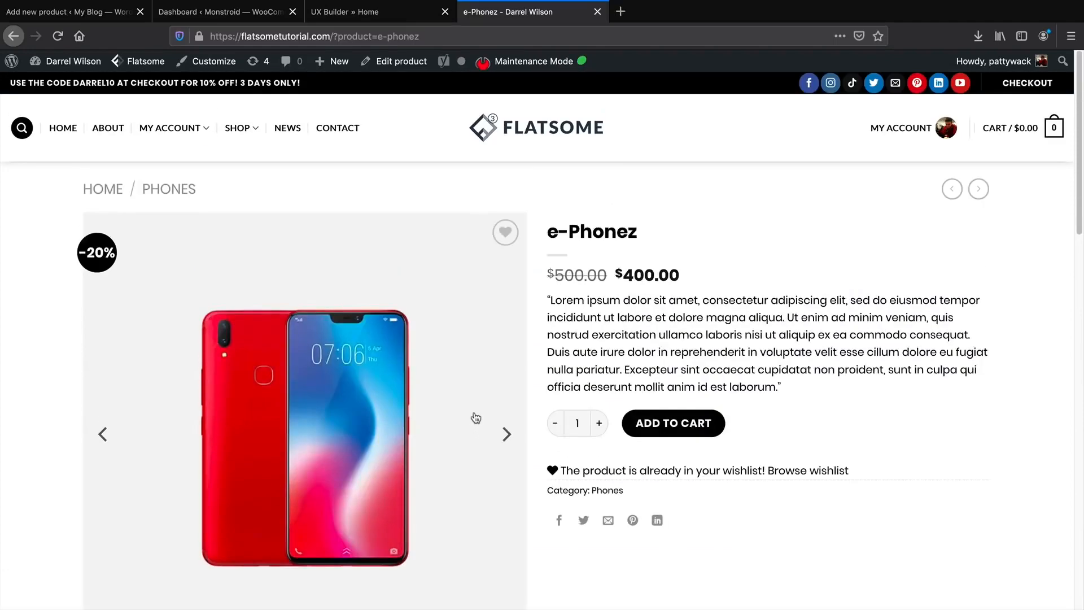
scroll(476, 416, down, 10)
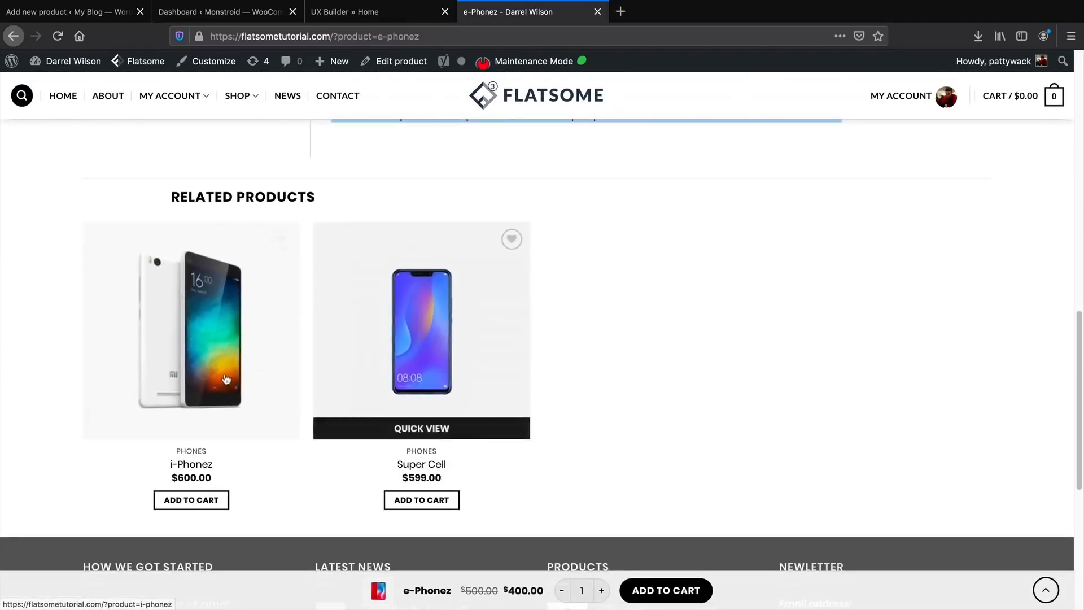
scroll(312, 378, up, 12)
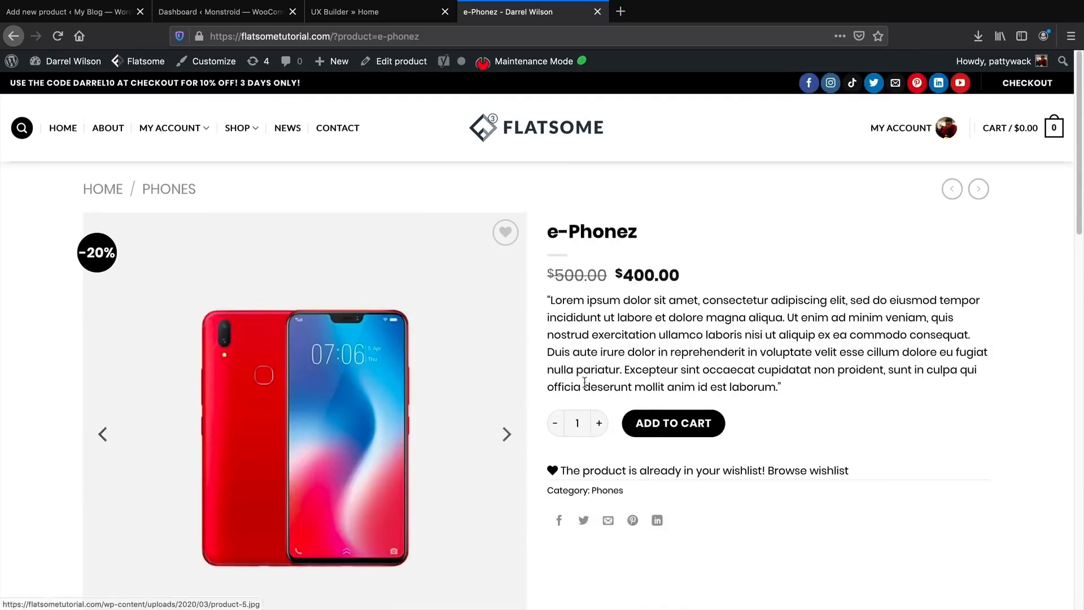
click(684, 421)
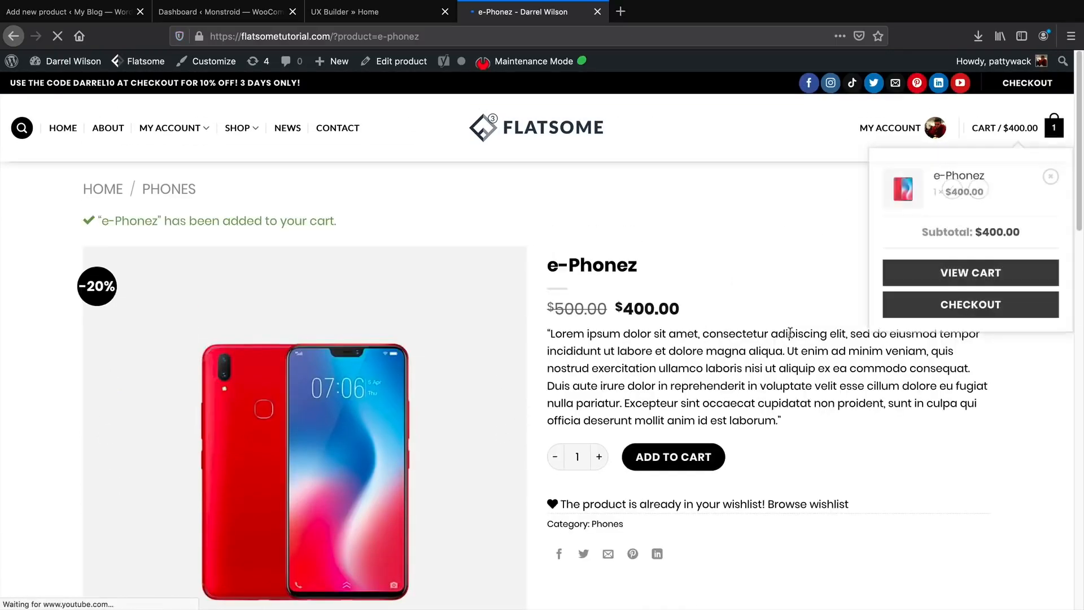
click(916, 283)
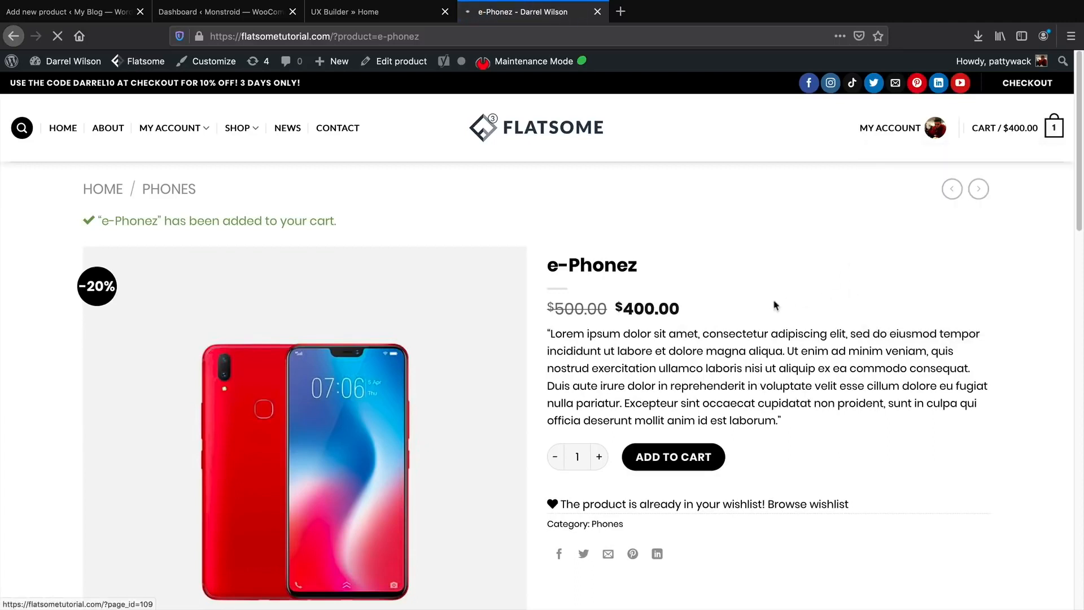
scroll(237, 448, down, 2)
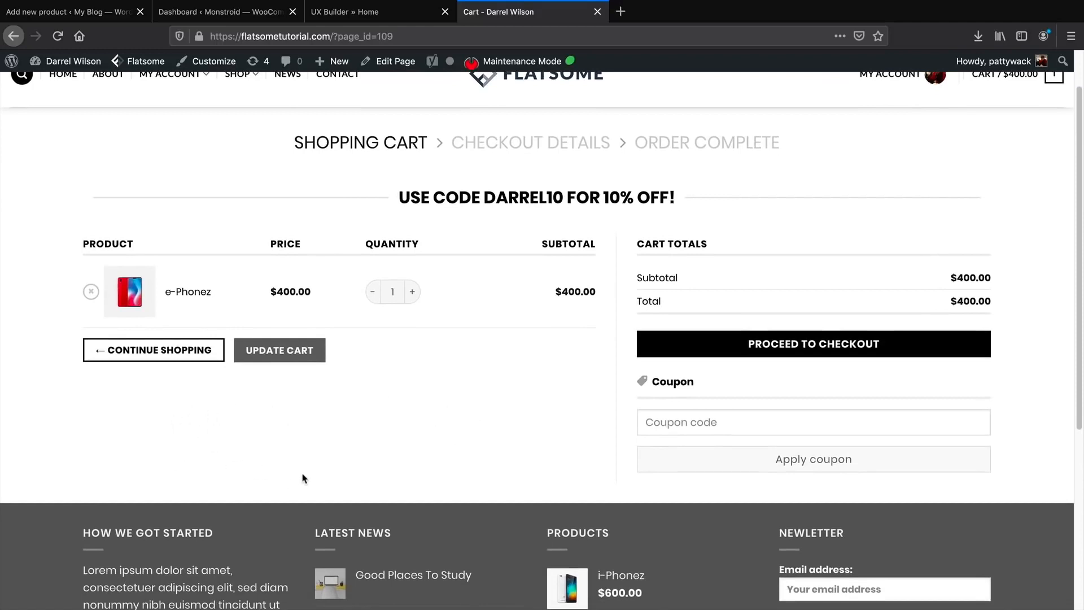
Close the upsell suggestions and move to the cross-sell and short description fields.
click(58, 18)
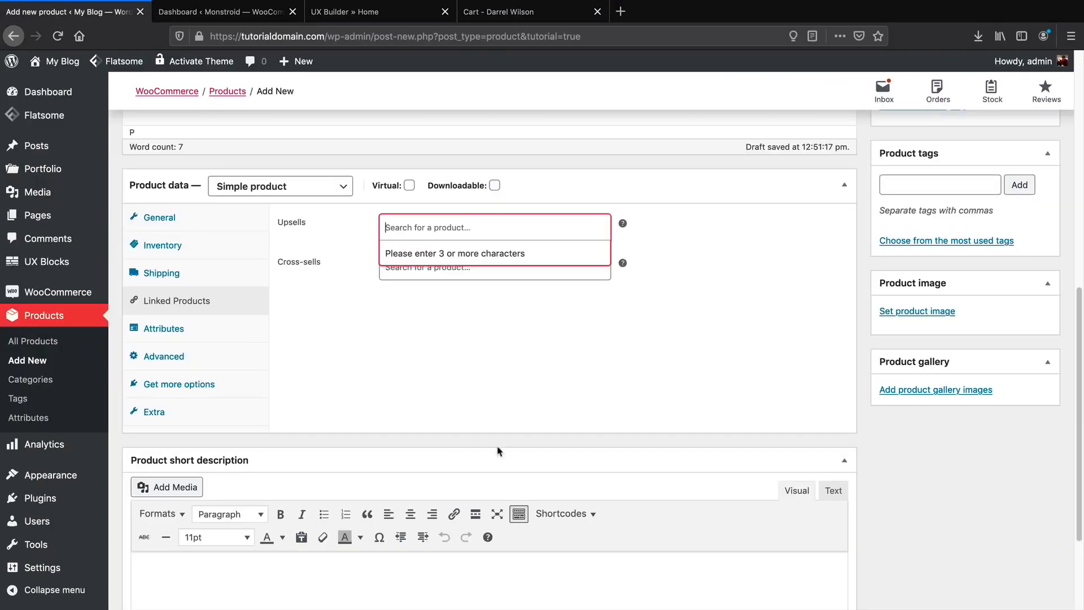
click(407, 332)
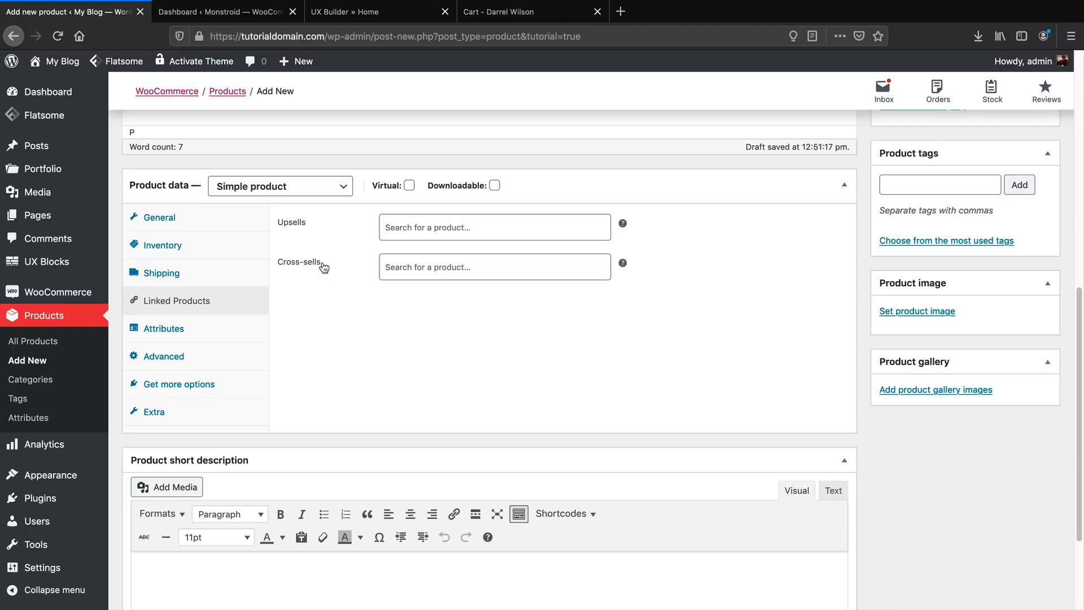
click(483, 21)
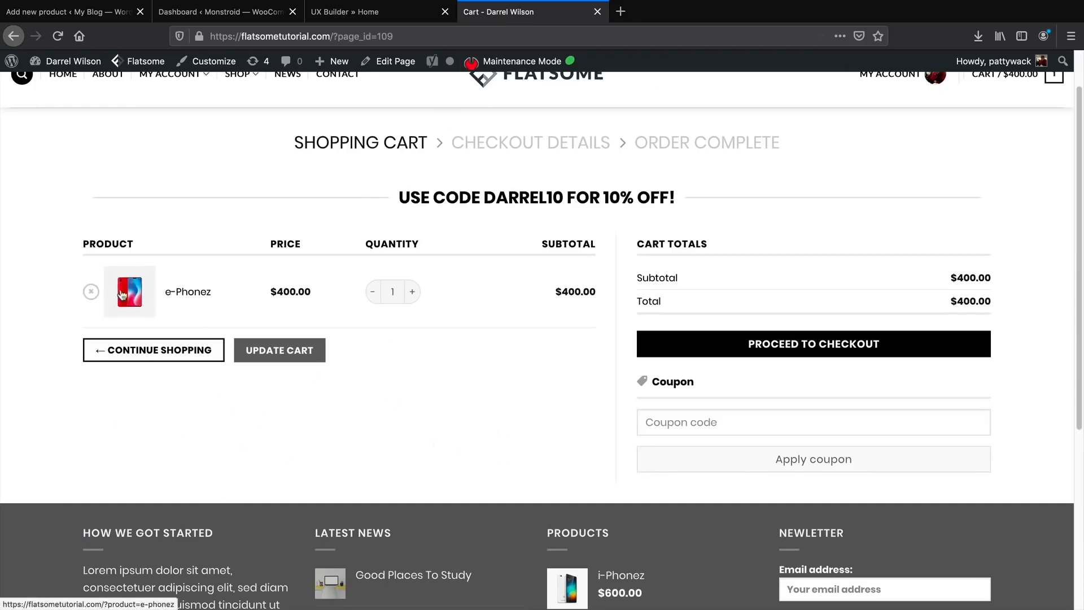
click(96, 14)
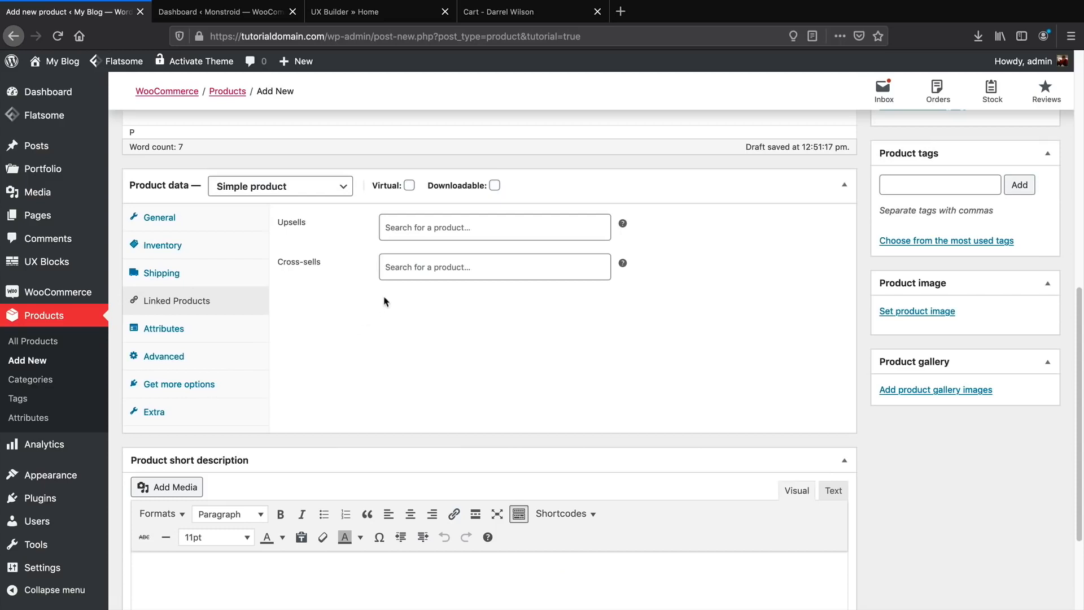
click(419, 273)
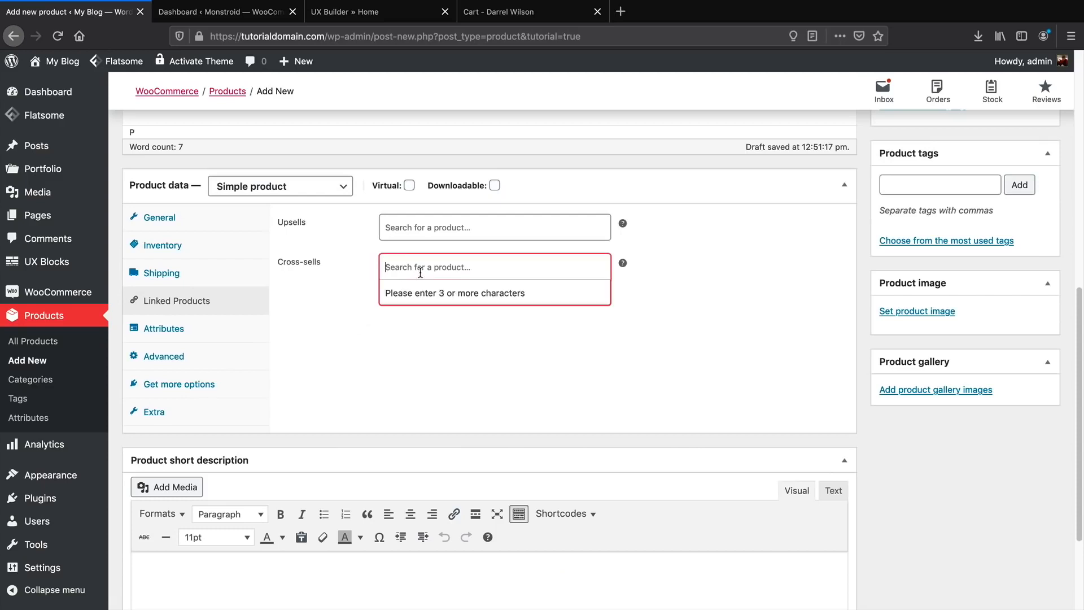
scroll(431, 384, down, 5)
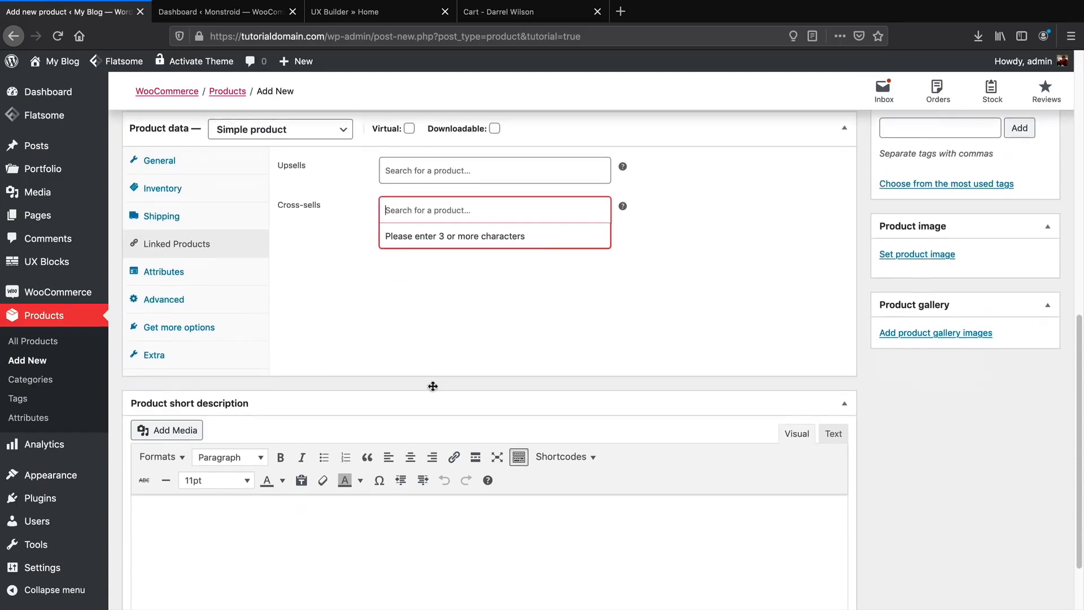
click(195, 455)
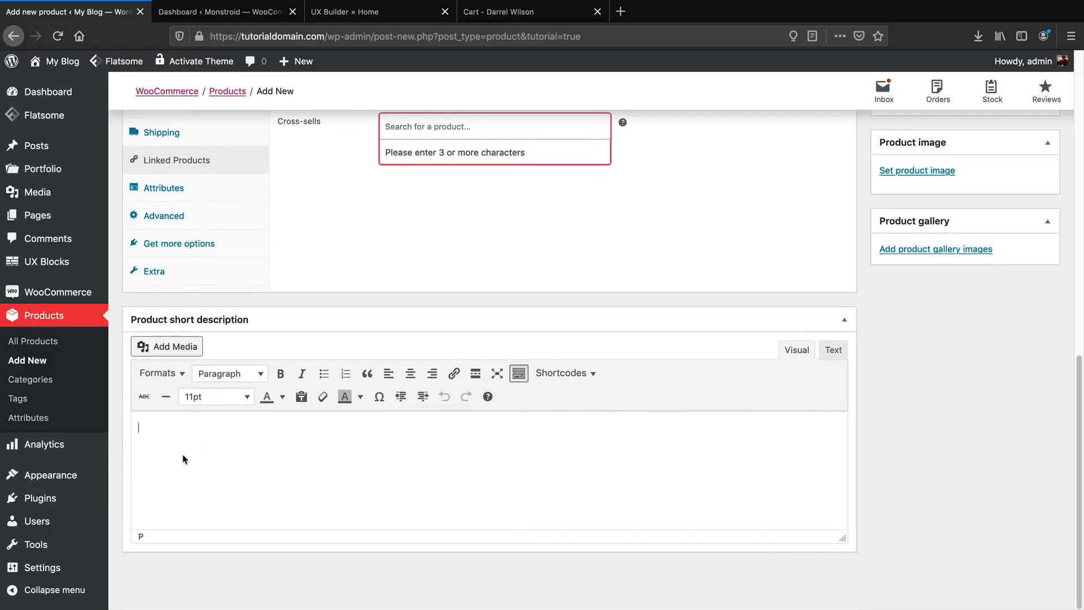
From the cart, open the e-Phonez product page and select its description text.
click(492, 17)
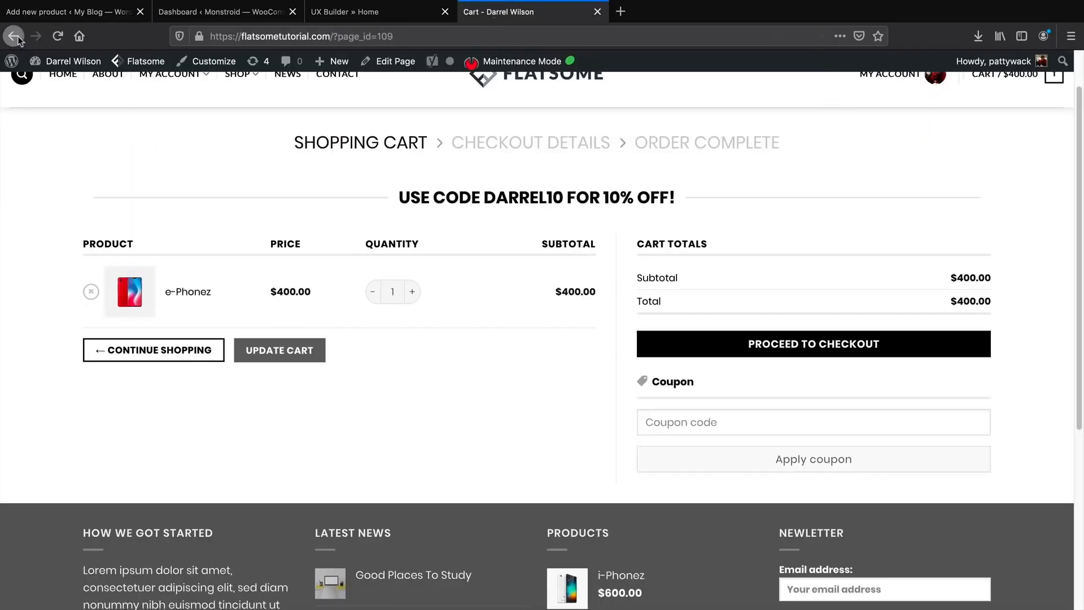
click(194, 293)
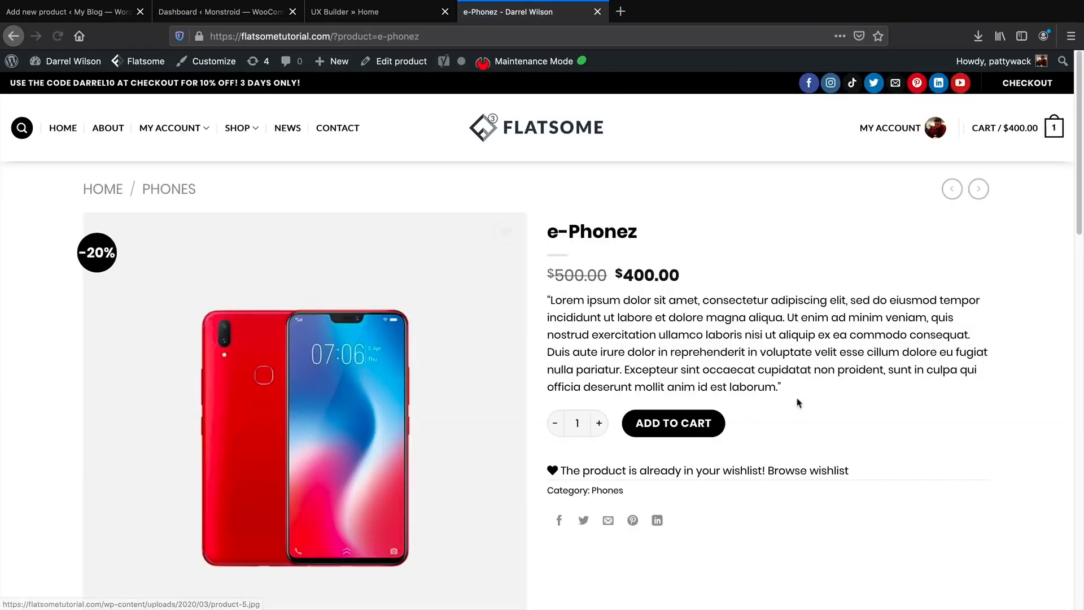
drag(794, 393, 545, 302)
Copy the e-Phonez lorem ipsum description from the storefront page.
right_click(559, 300)
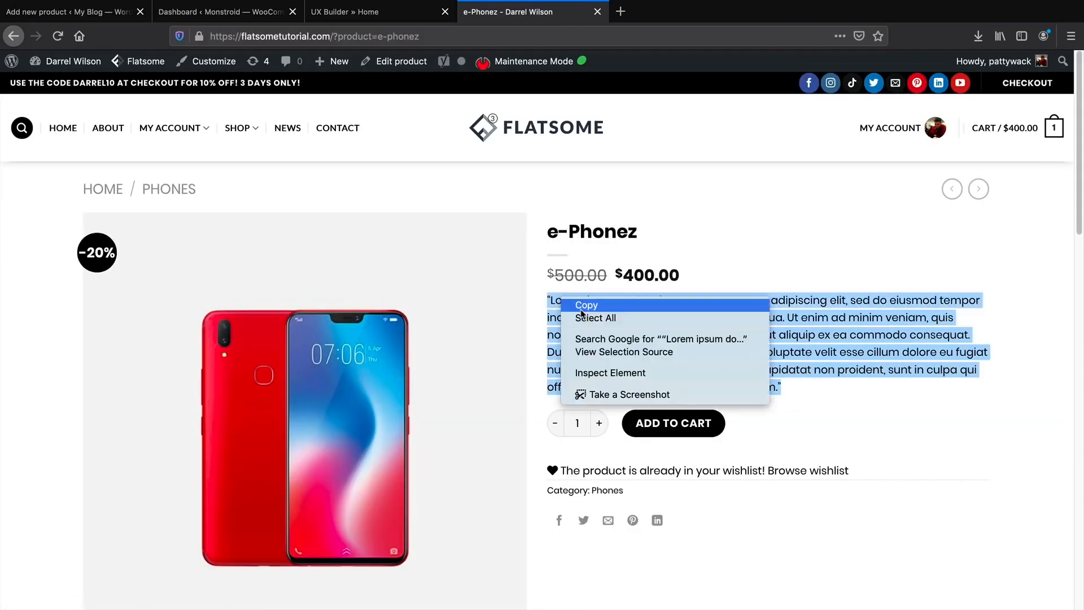
click(580, 308)
click(99, 21)
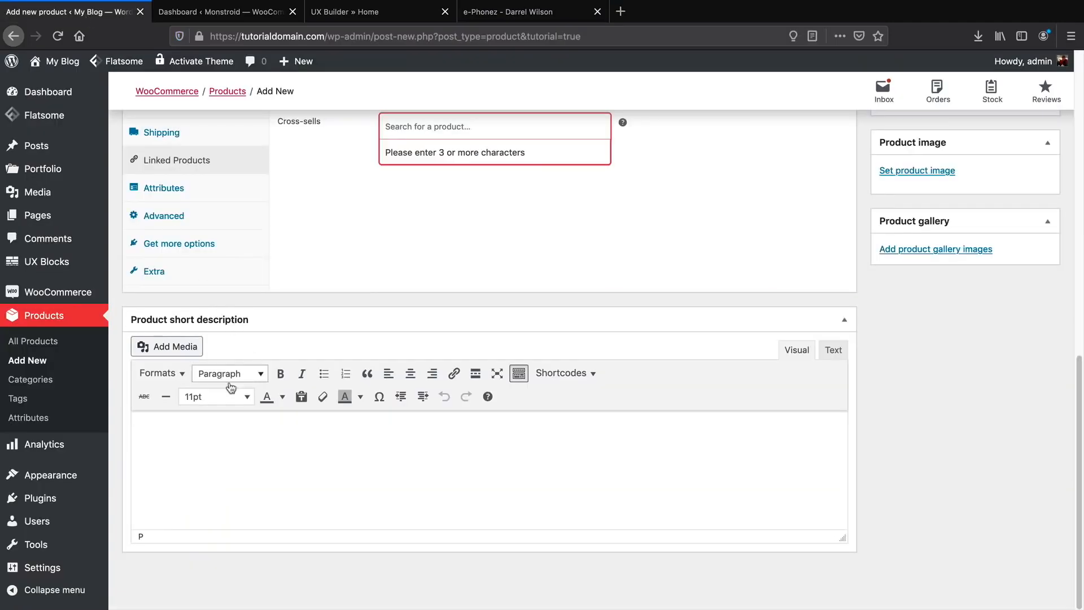
Paste the lorem ipsum text into the new product's short description.
right_click(183, 436)
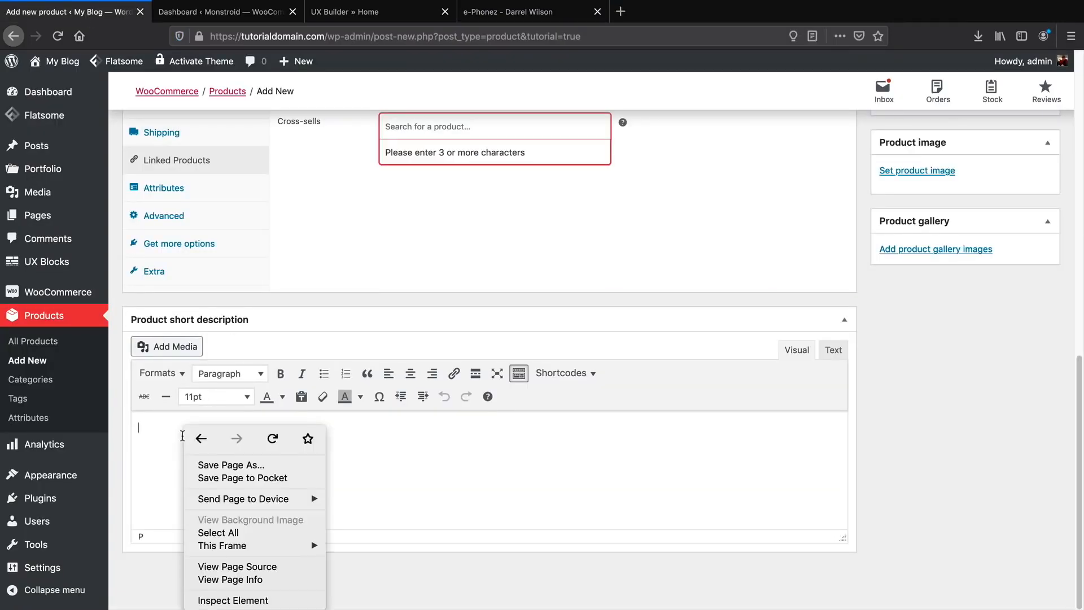
click(163, 462)
right_click(148, 427)
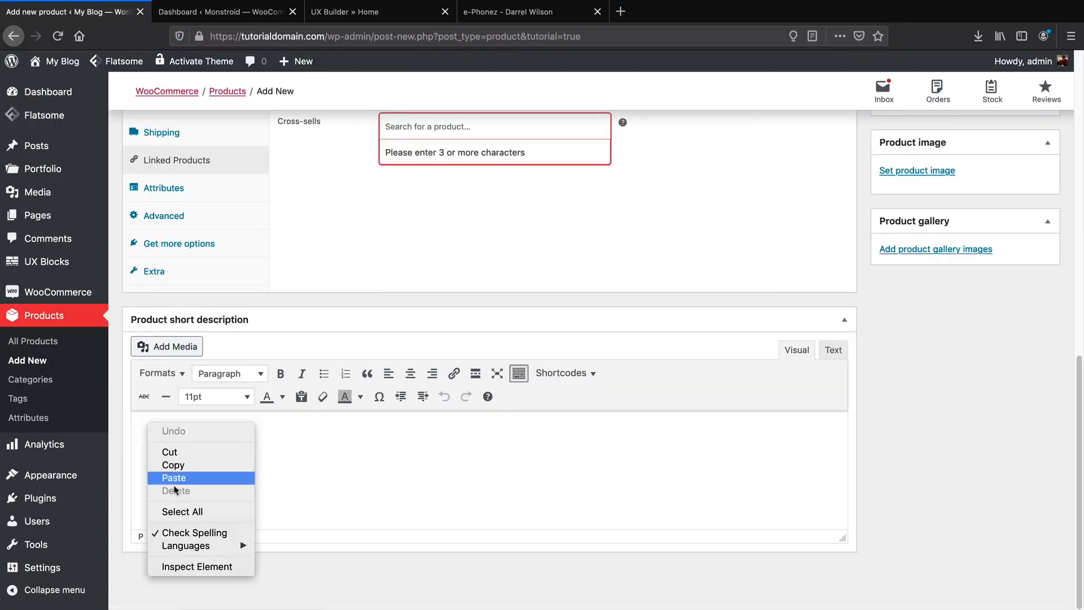
click(178, 479)
scroll(625, 465, up, 3)
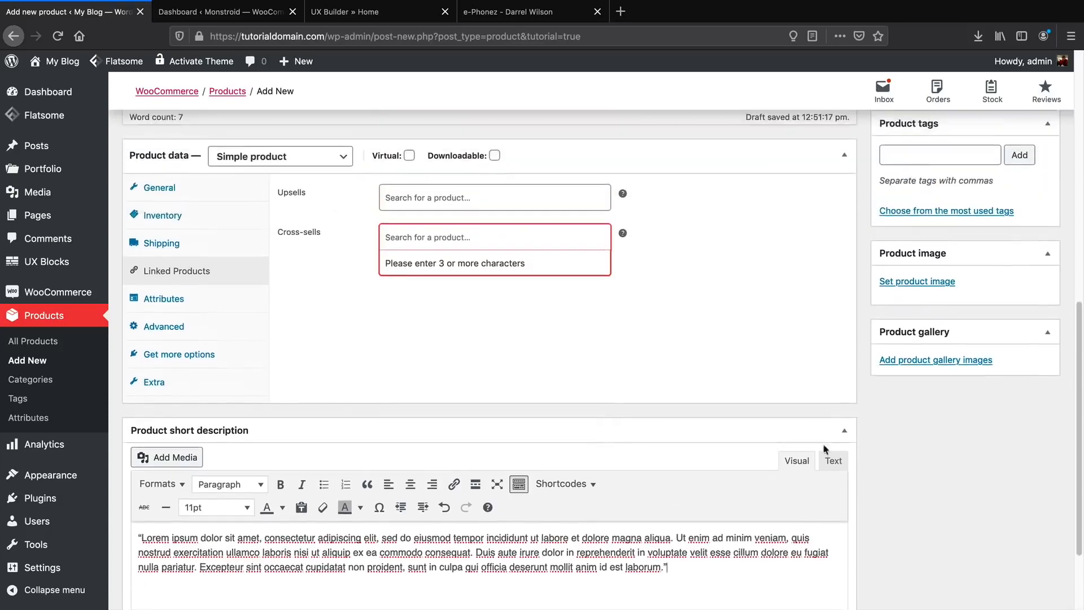
click(910, 305)
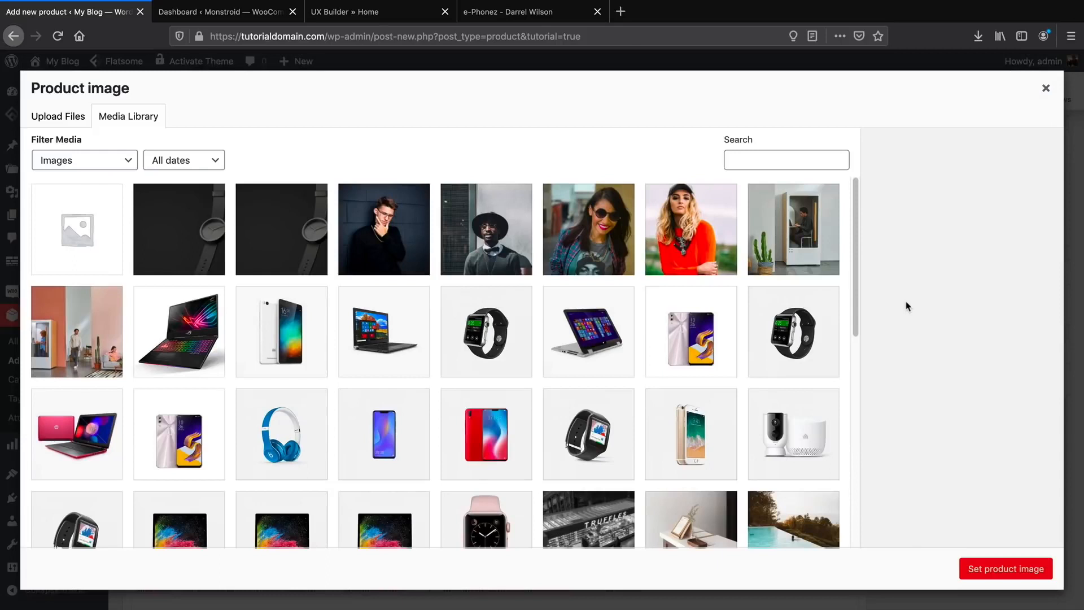
Set the blue phone photo as the product image.
scroll(489, 422, down, 2)
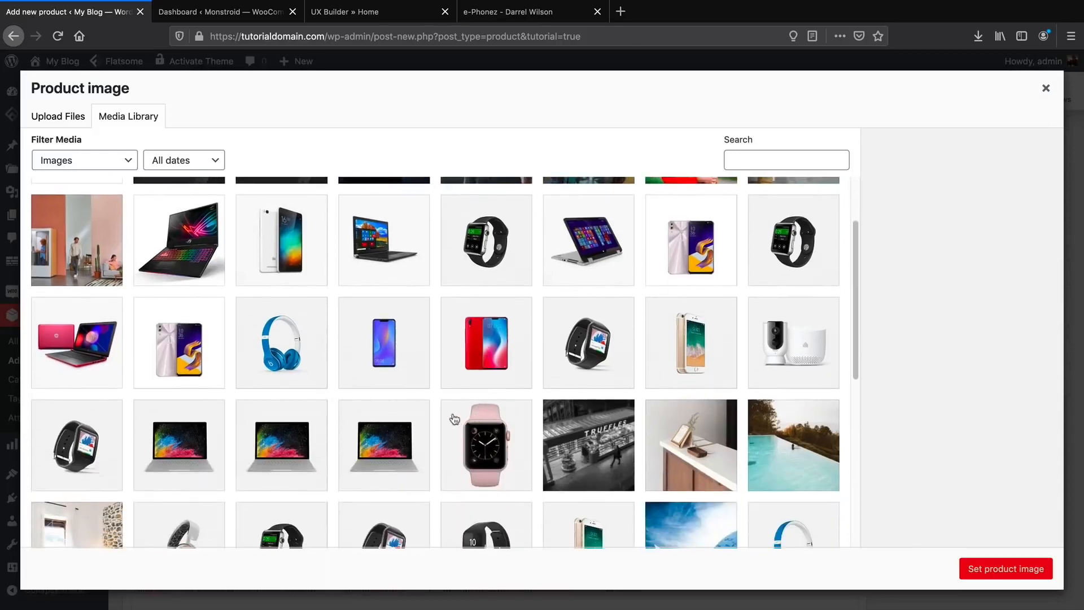
click(388, 332)
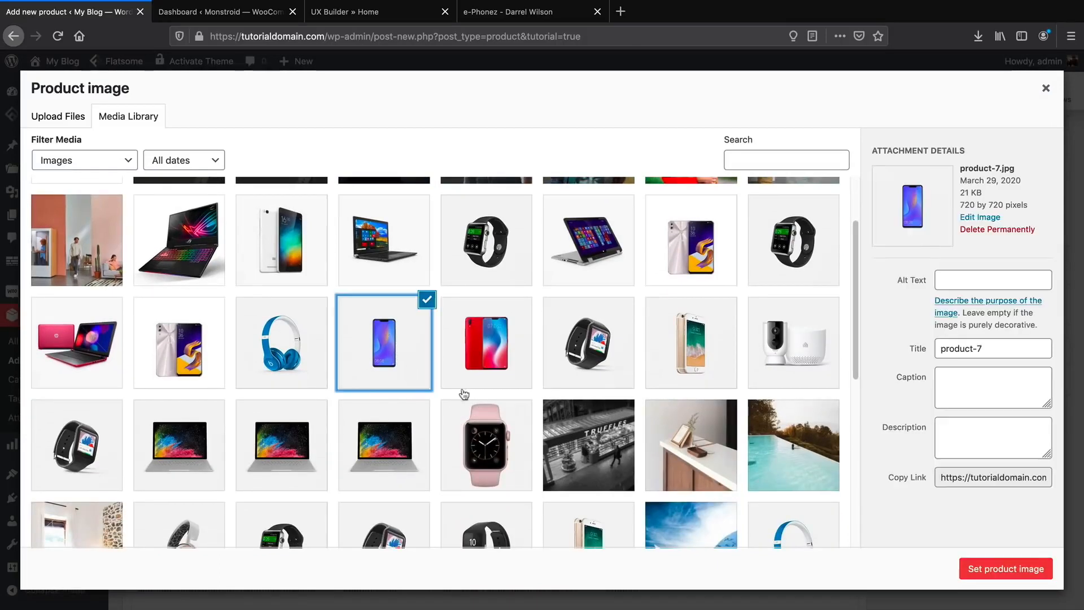
click(992, 569)
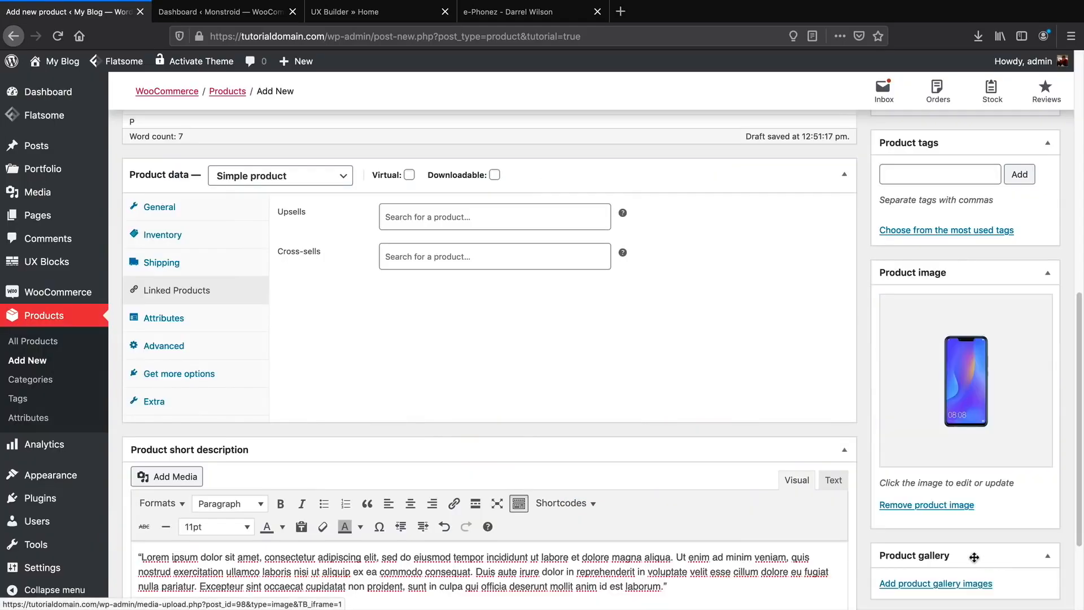
Add the silver phone photo to the product gallery.
scroll(960, 554, down, 3)
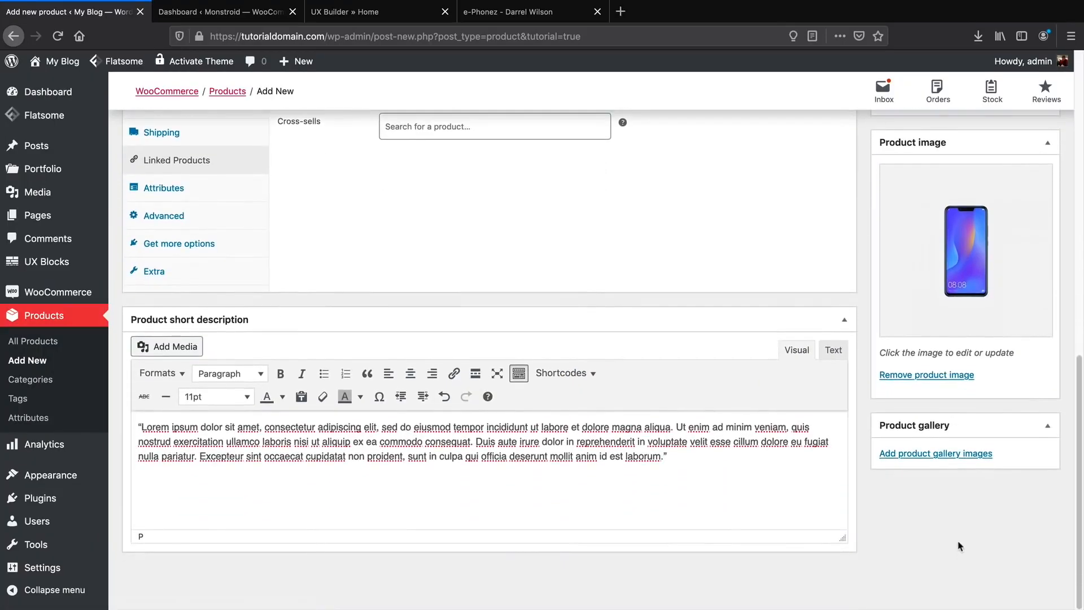
click(922, 455)
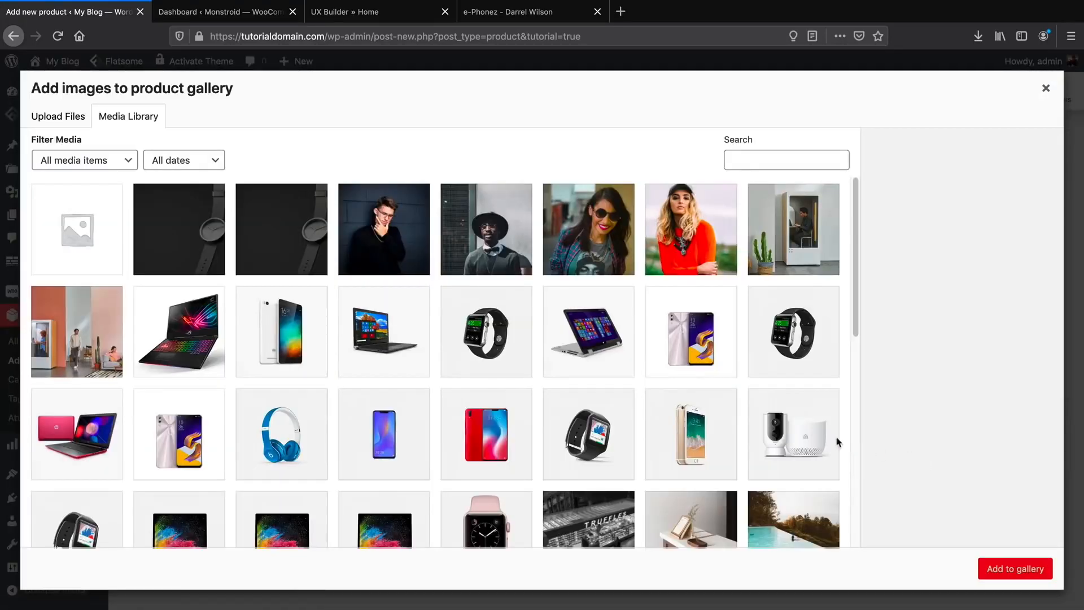
click(705, 344)
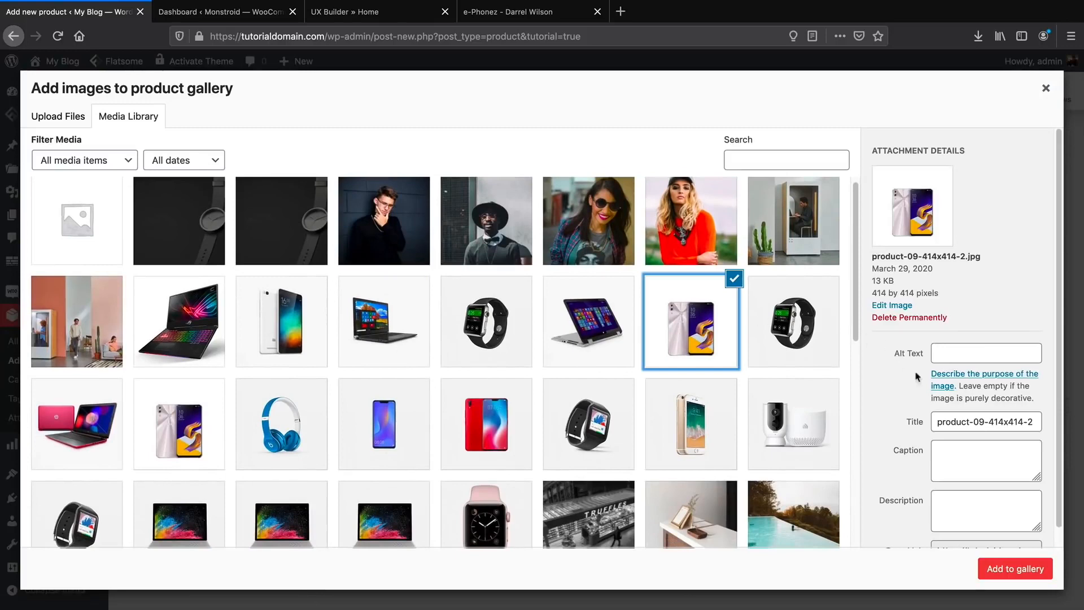
click(1011, 568)
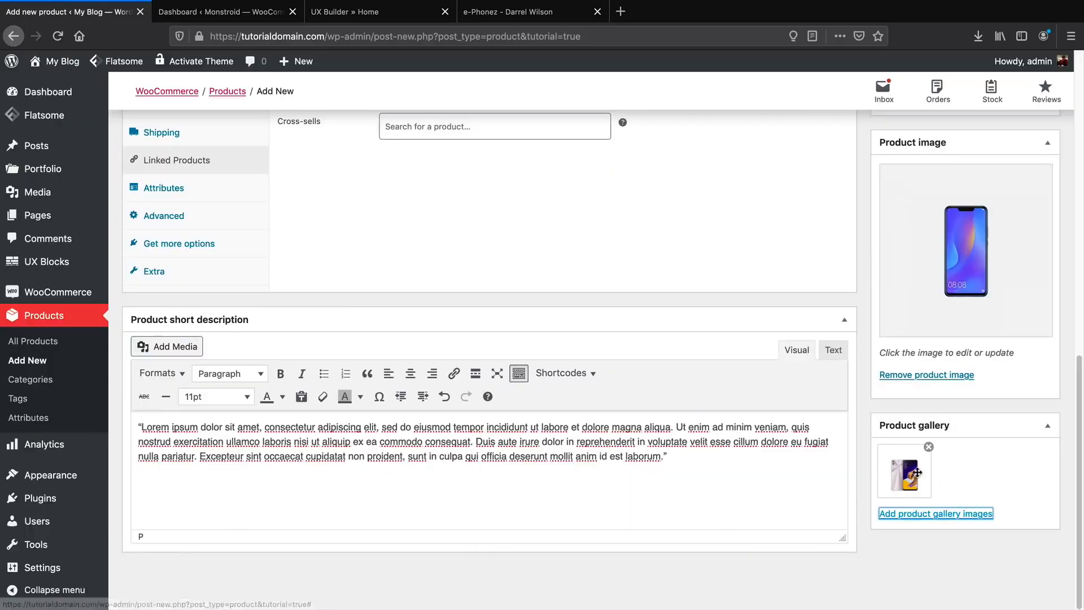
scroll(905, 487, up, 6)
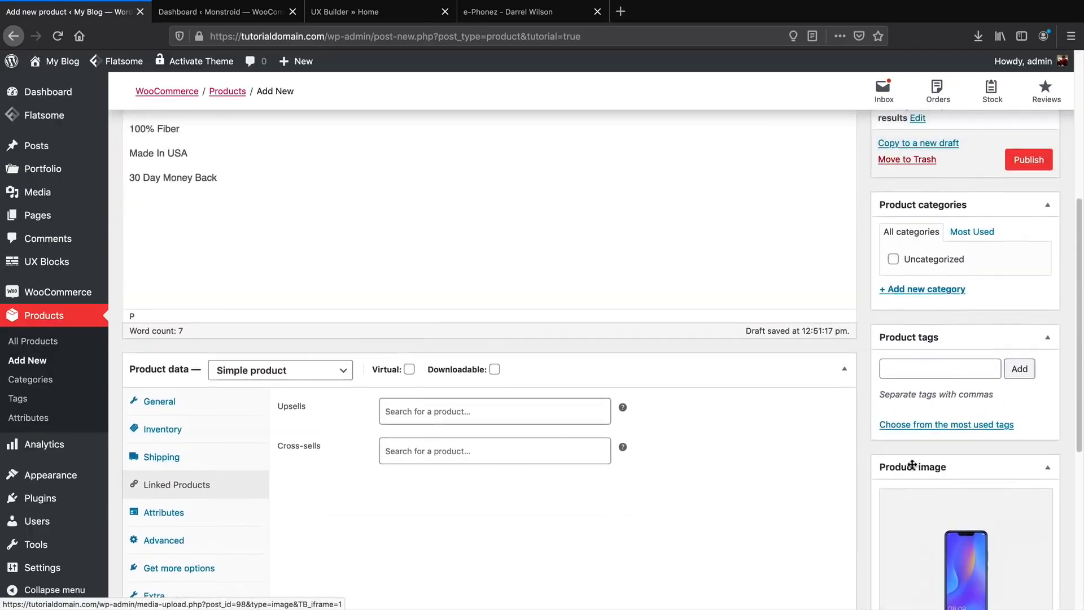
Tag the product 'phones'.
click(925, 382)
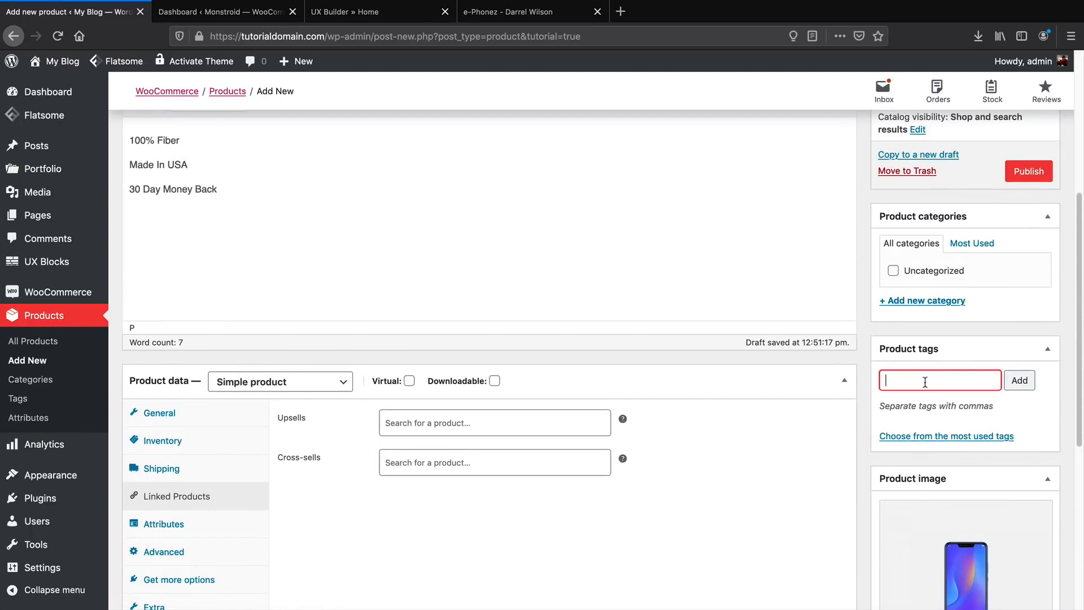
text(phones)
click(1024, 384)
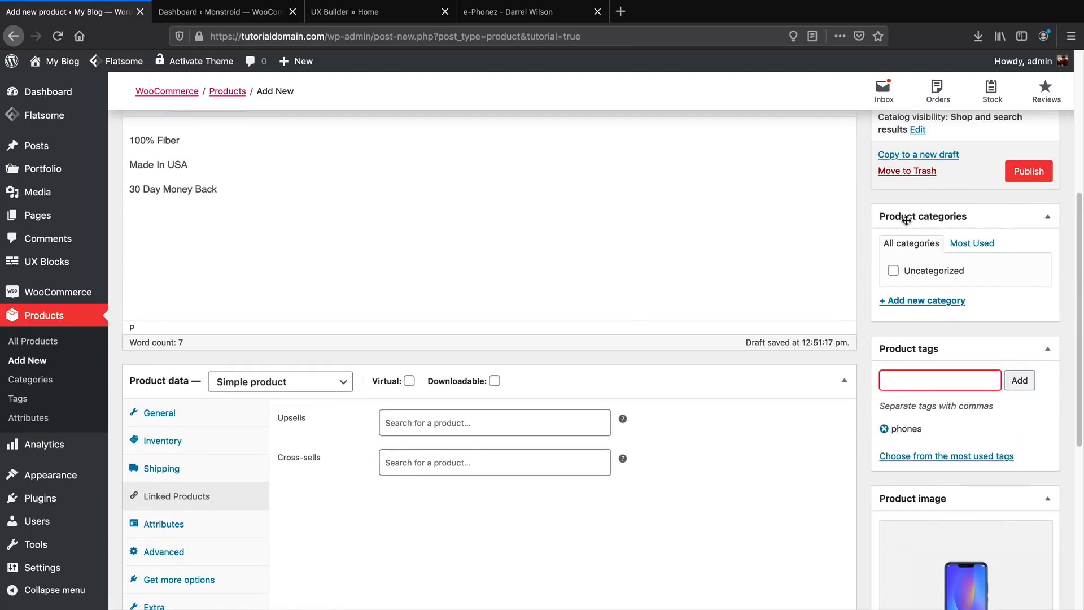
Create and assign a new Phones category, then glance at the live e-Phonez page.
click(925, 301)
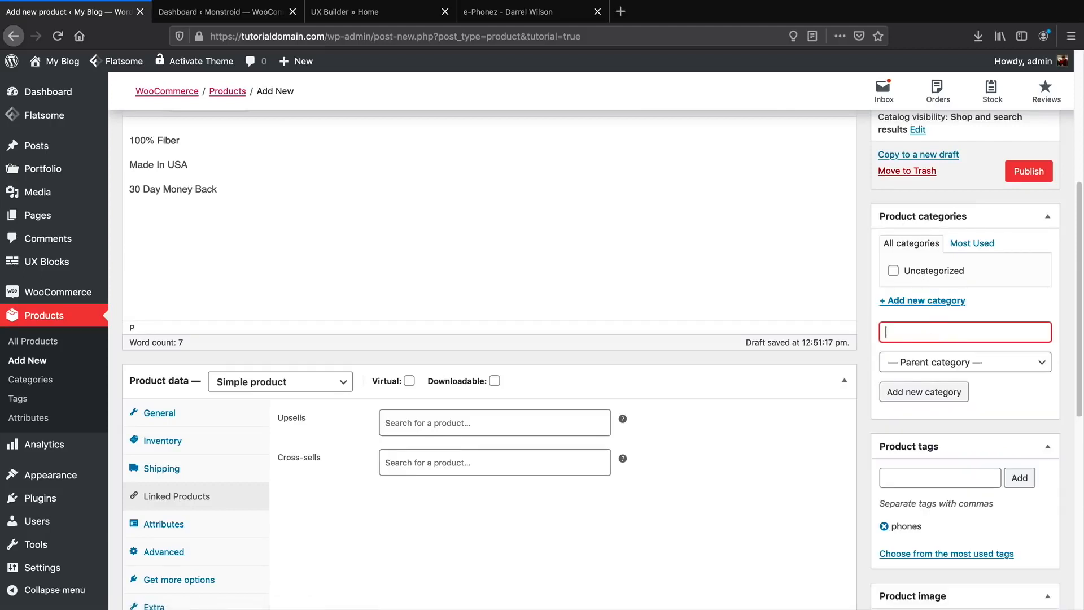
click(948, 392)
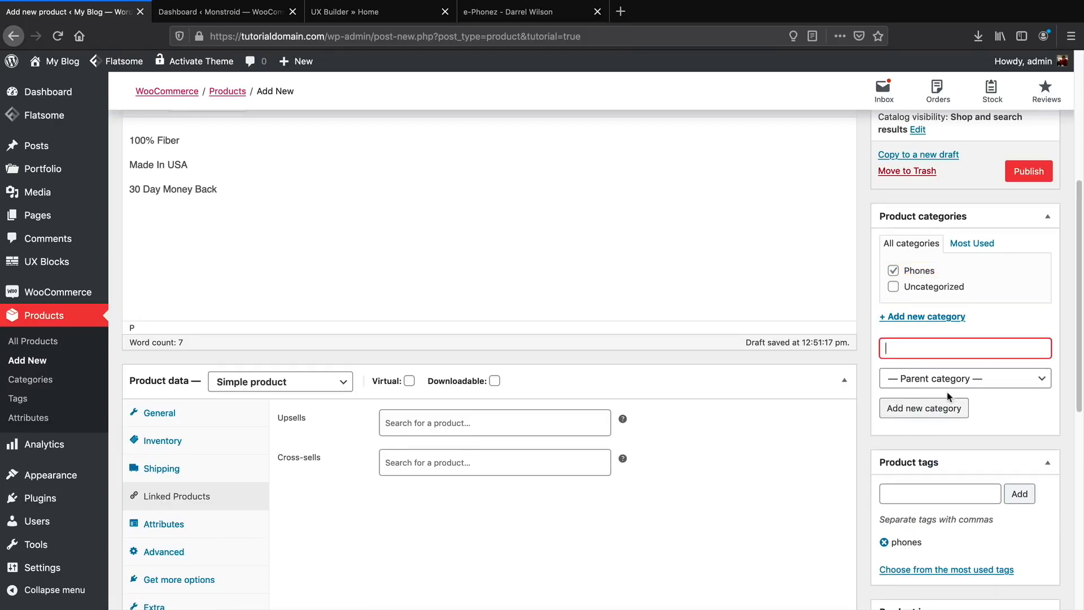
click(490, 16)
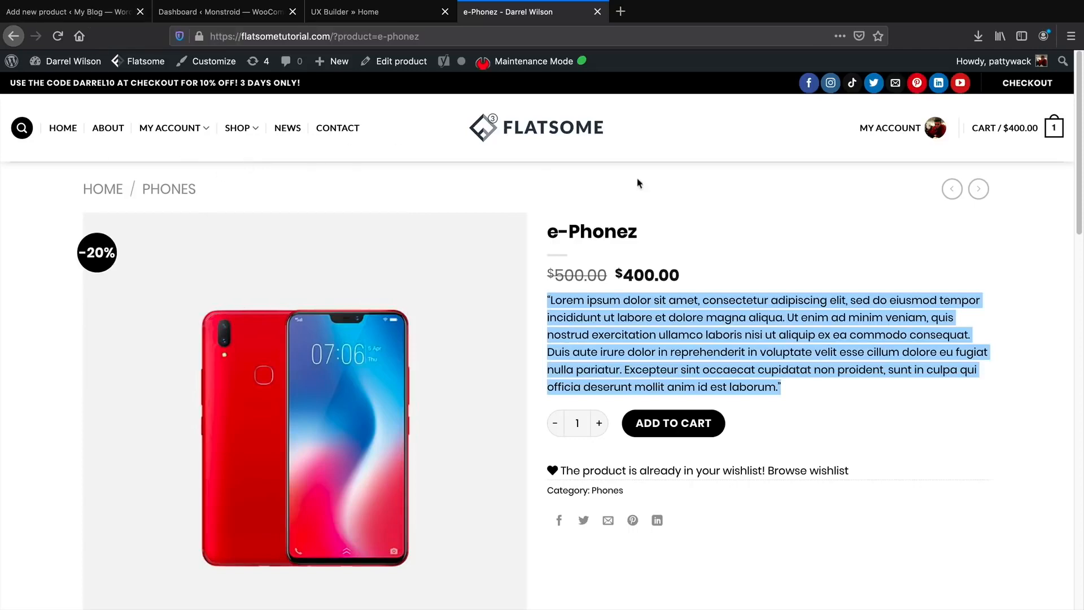
click(94, 13)
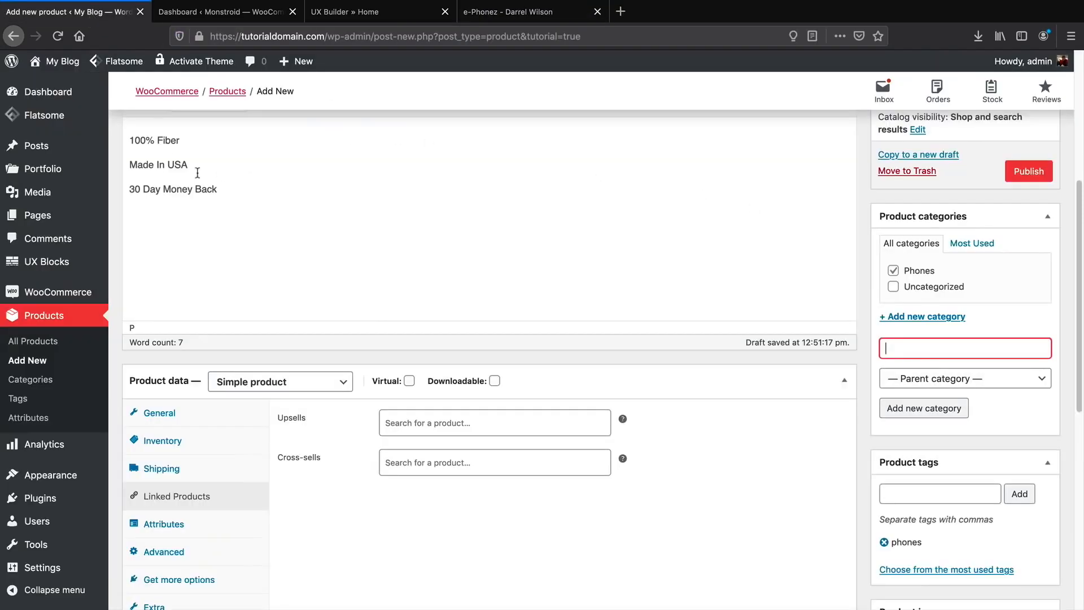
Review the General pricing and the Advanced purchase note and menu order settings.
click(190, 416)
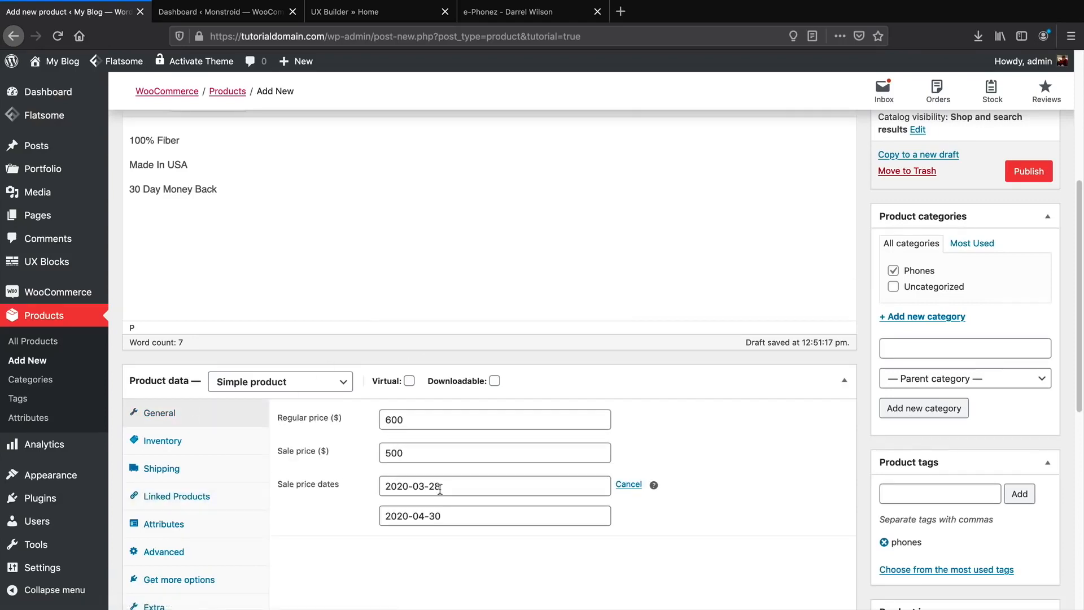
scroll(223, 502, down, 1)
click(206, 520)
scroll(406, 316, down, 3)
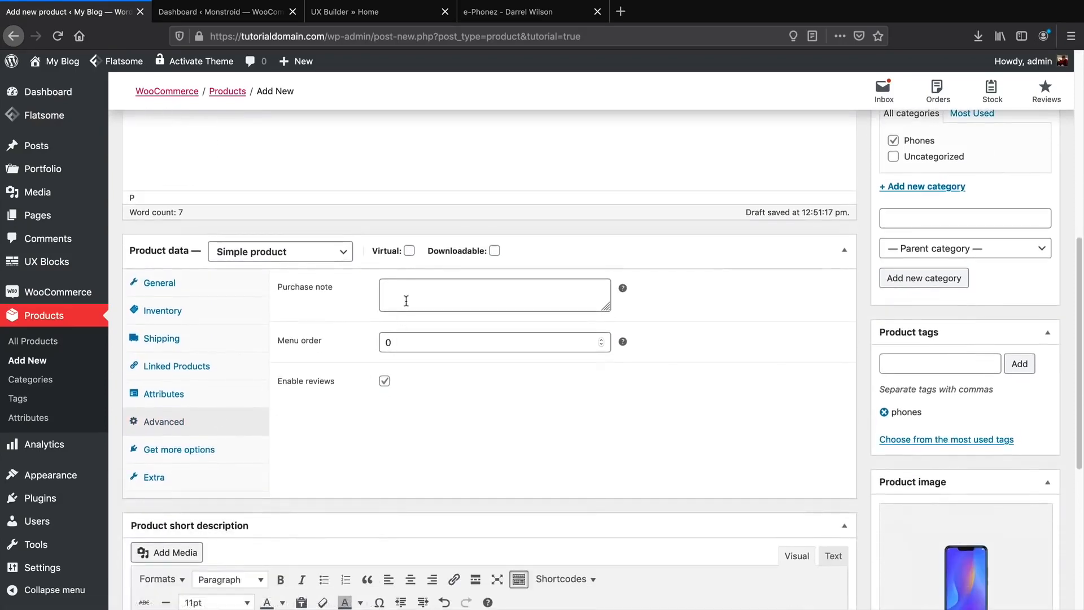
click(407, 295)
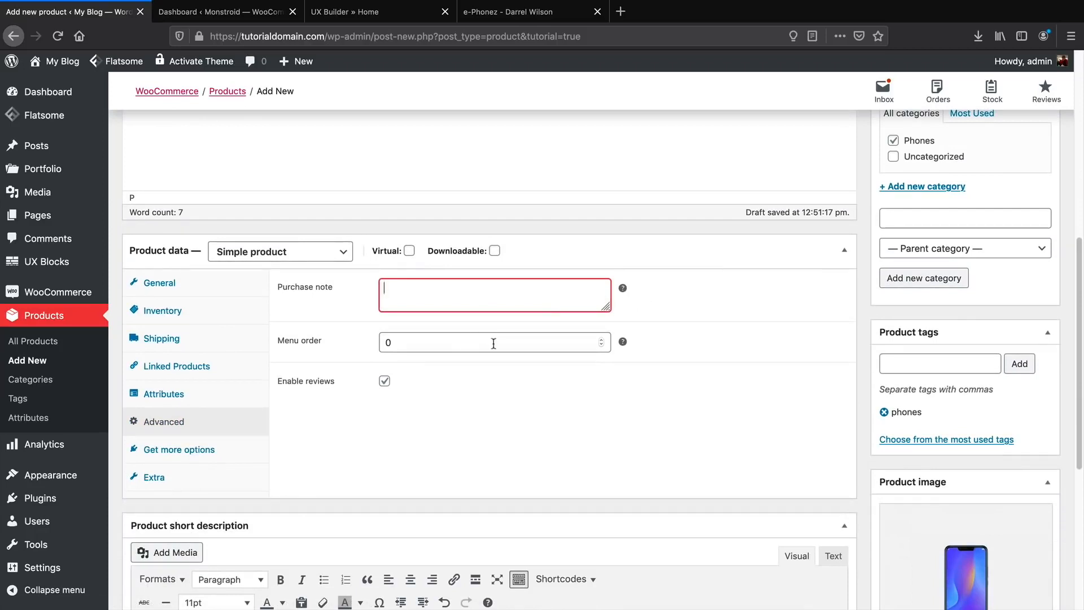
mouse_move(625, 342)
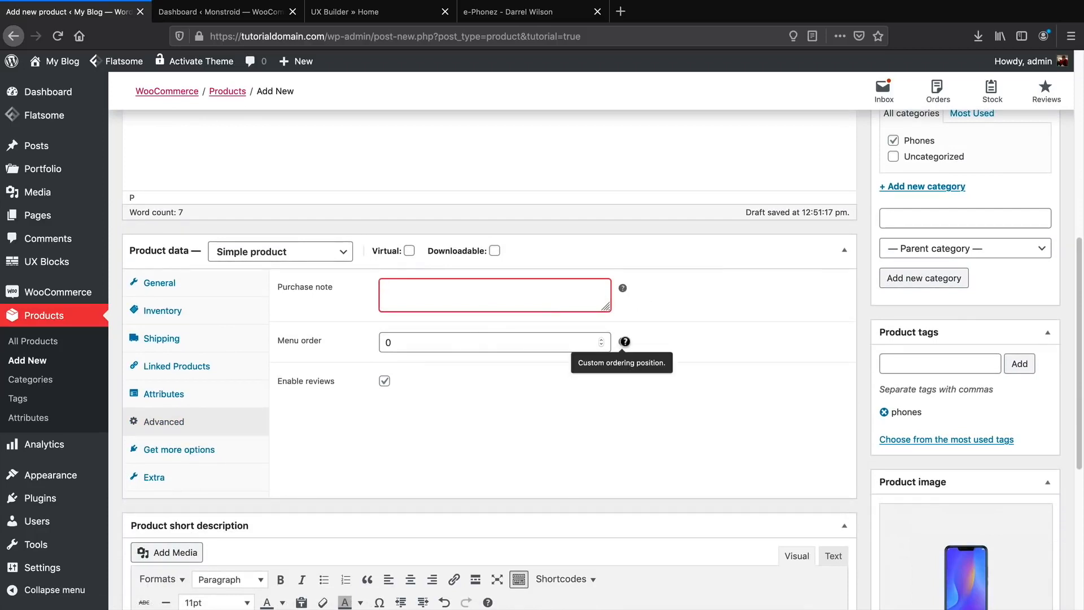
click(507, 348)
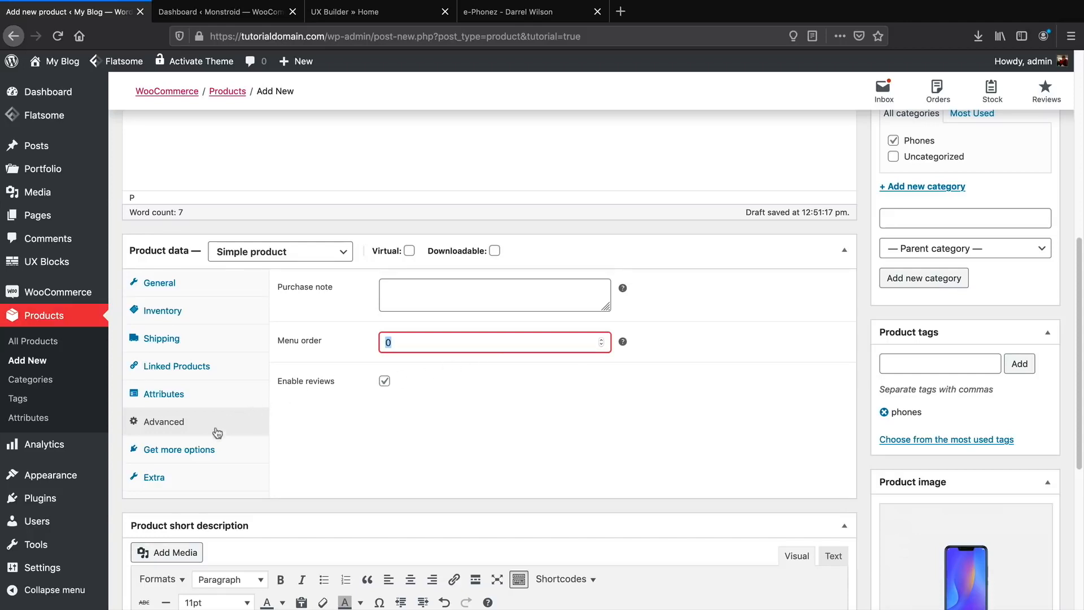
click(163, 489)
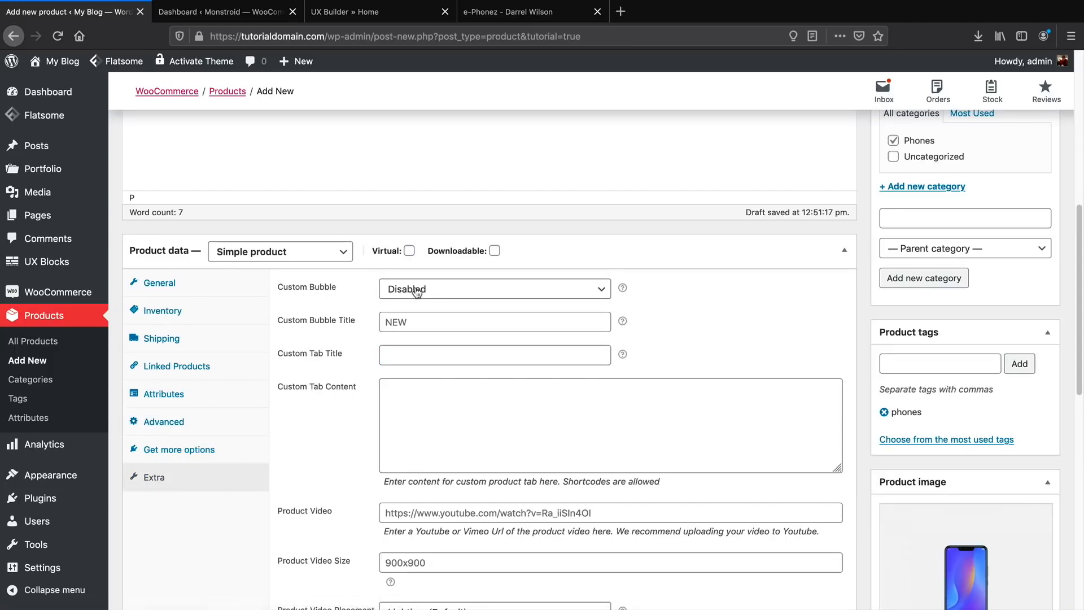
Check the product video URL field and keep Lightbox (Default) as the video placement.
scroll(417, 292, down, 1)
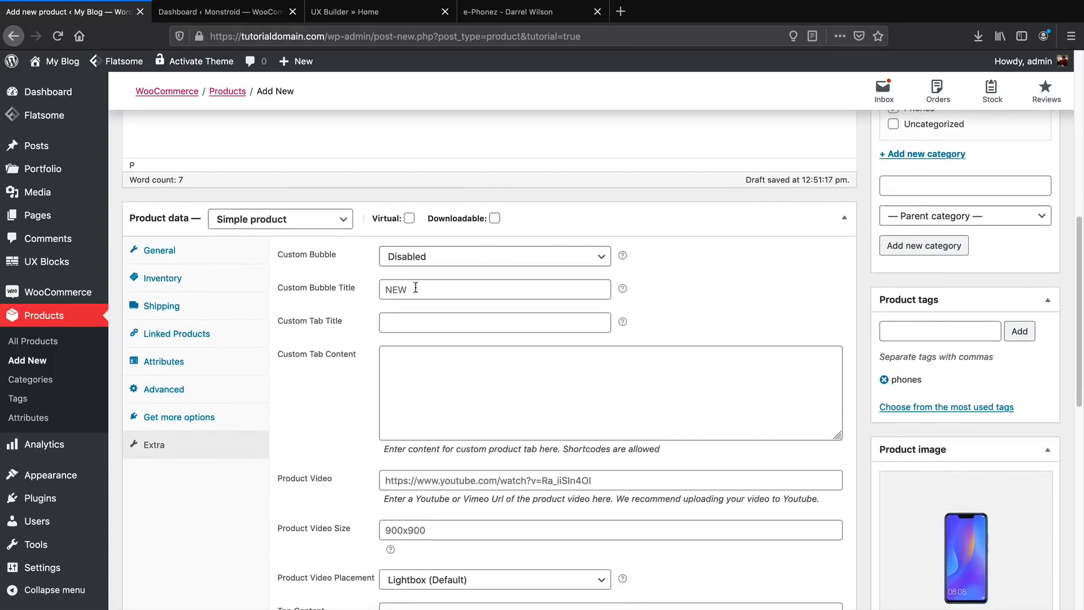
scroll(420, 281, down, 1)
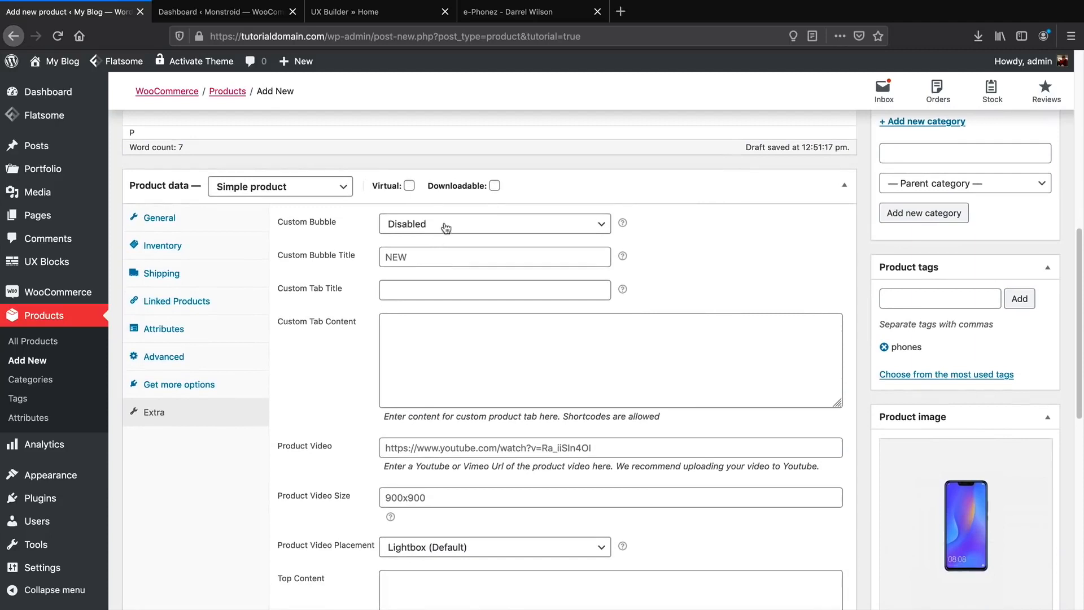
click(412, 448)
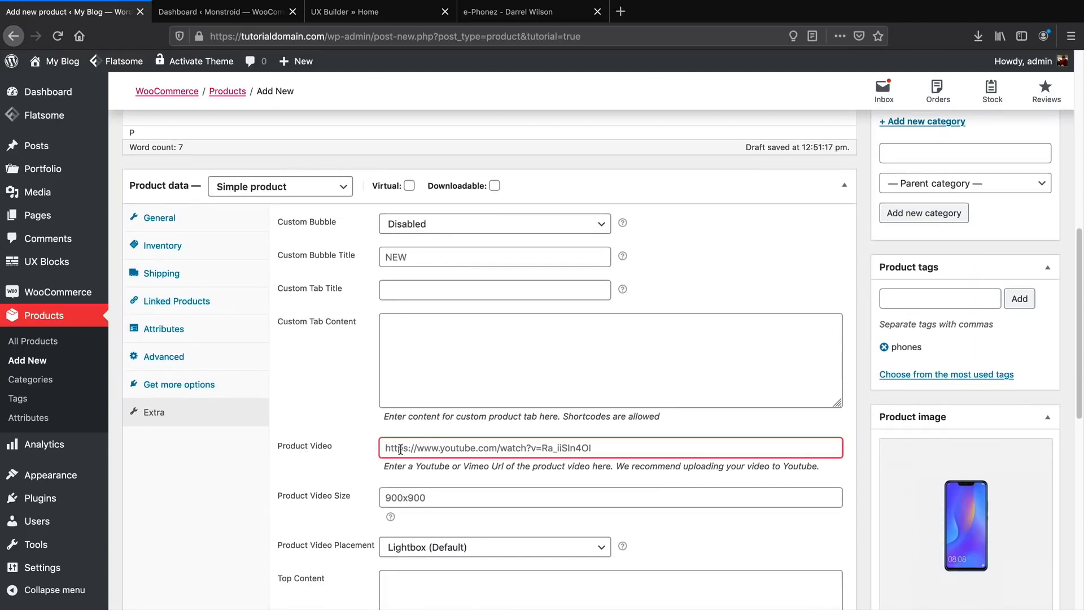
scroll(400, 449, down, 5)
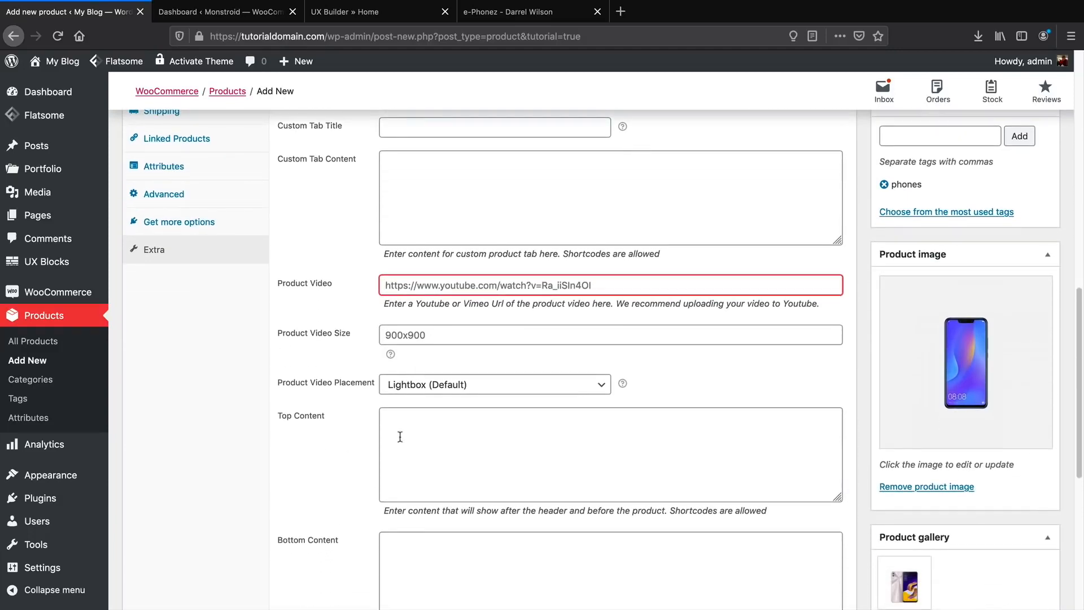
scroll(400, 436, down, 5)
scroll(412, 375, up, 5)
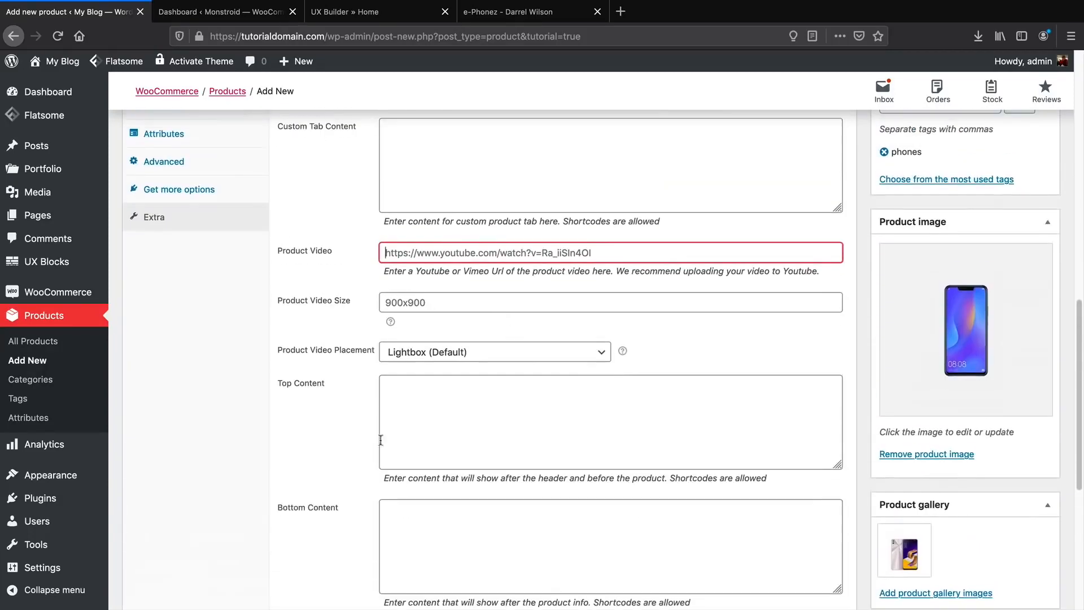
scroll(480, 376, up, 2)
click(468, 430)
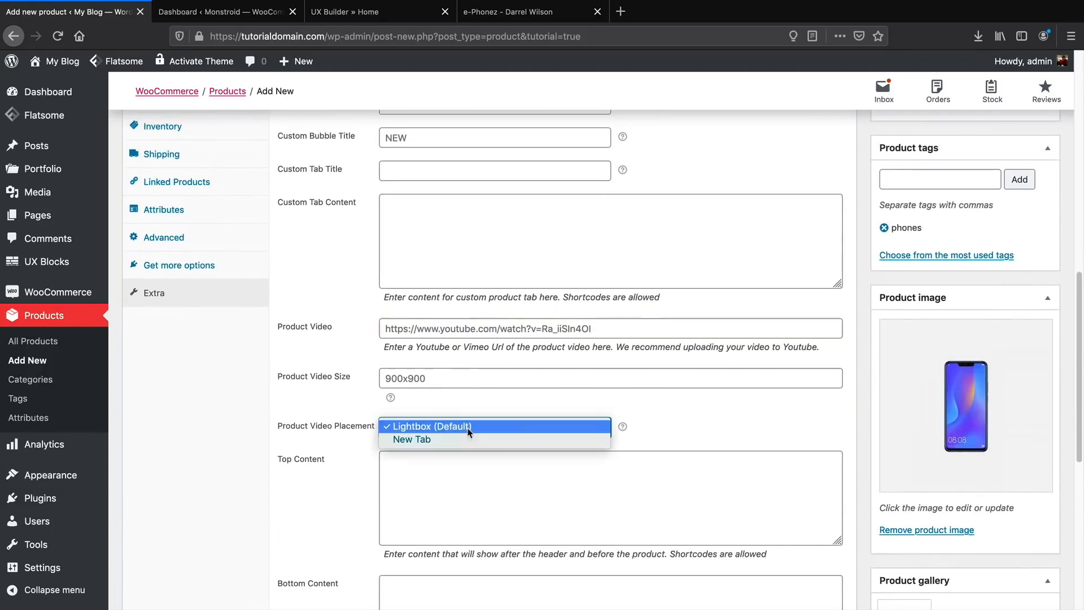
click(468, 431)
Bring up the General pricing fields (regular 600, sale 500) and return to the editor top.
scroll(467, 439, up, 5)
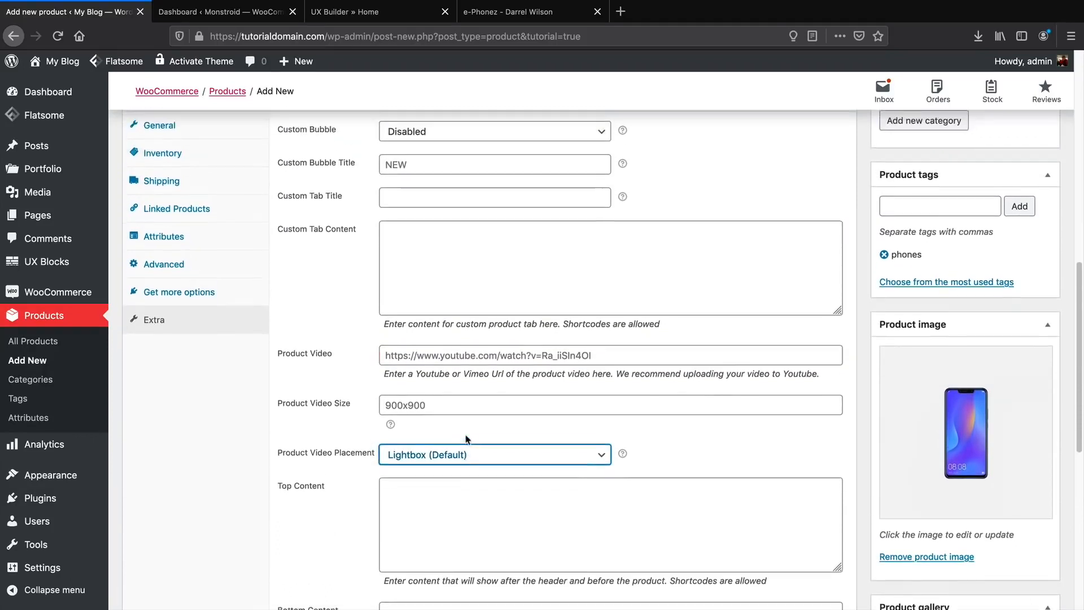
scroll(469, 435, down, 1)
scroll(437, 497, down, 2)
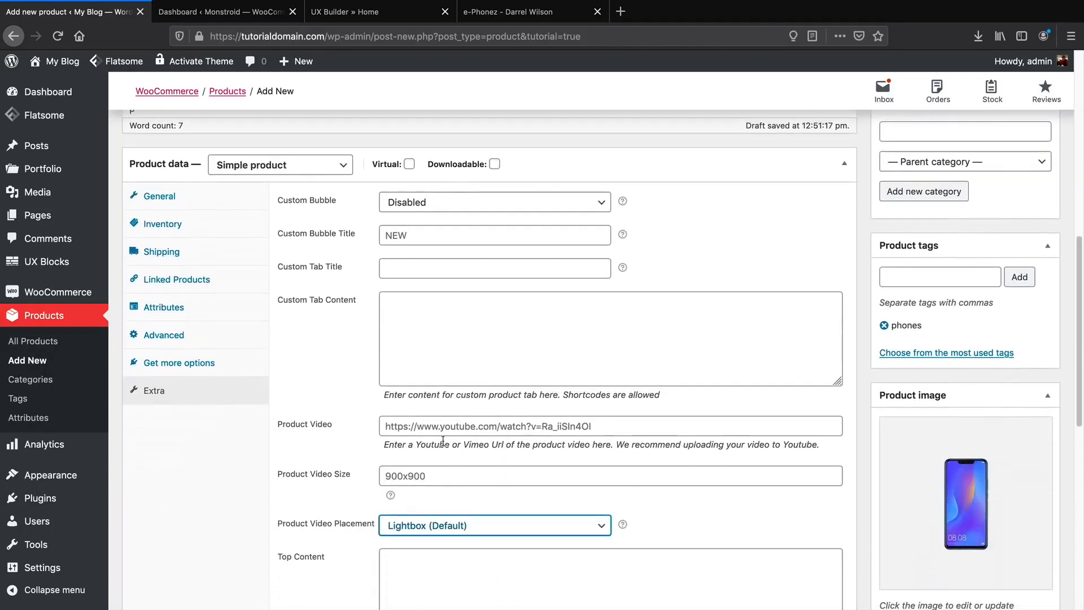
click(467, 240)
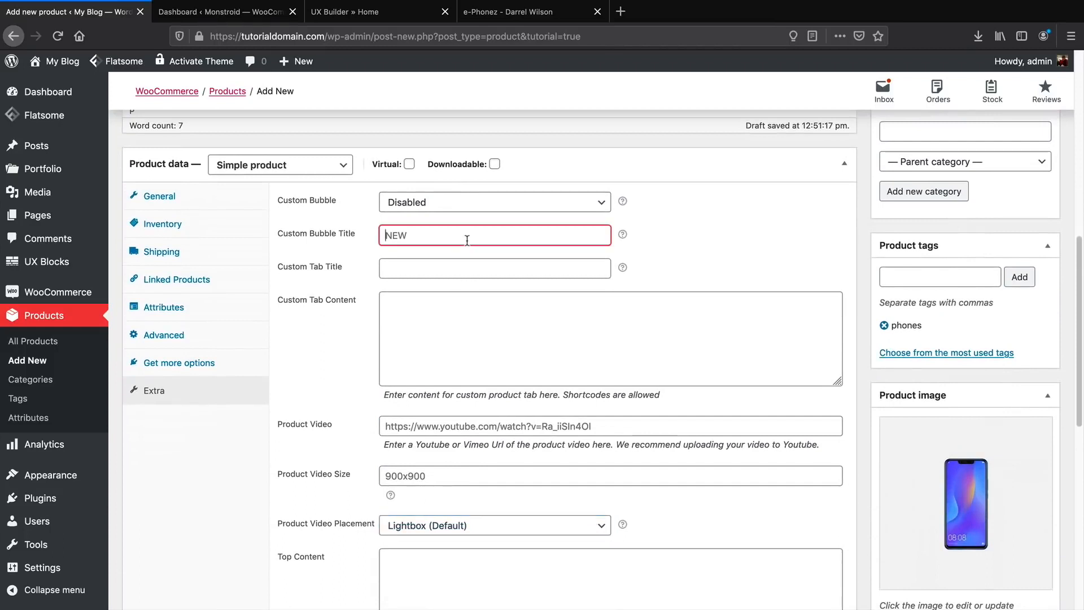
click(204, 202)
scroll(781, 471, up, 1)
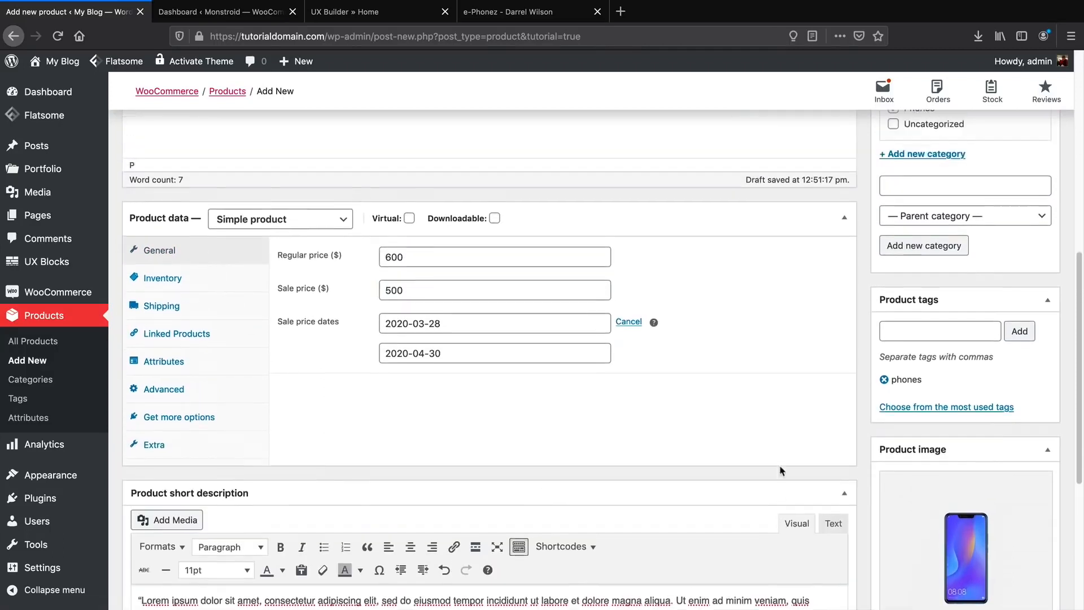
scroll(781, 470, up, 6)
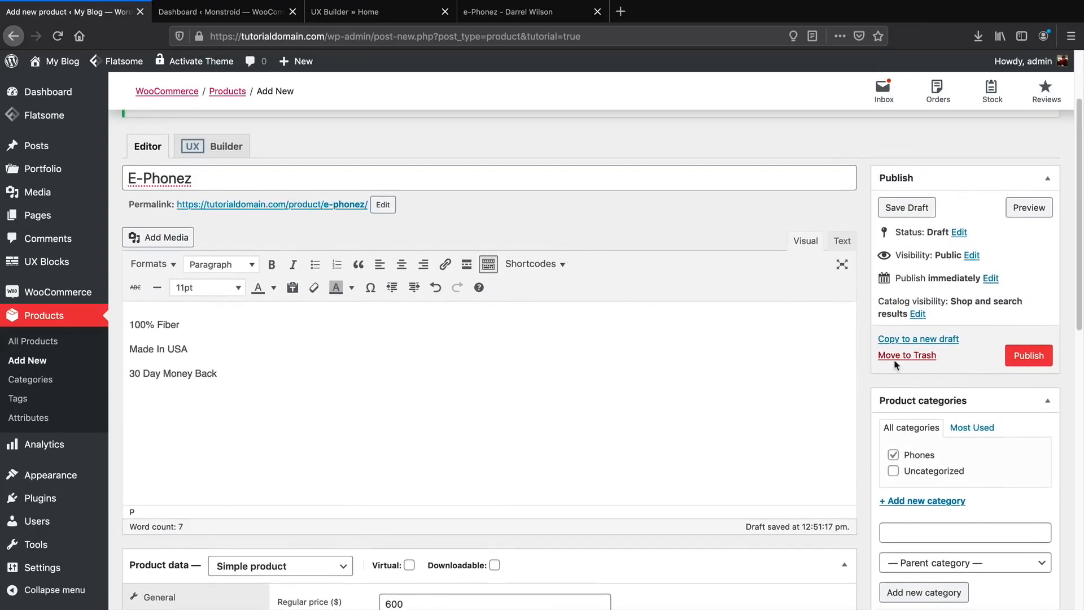
Publish the E-Phonez product and point out its struck-through original price on the live page.
click(1028, 355)
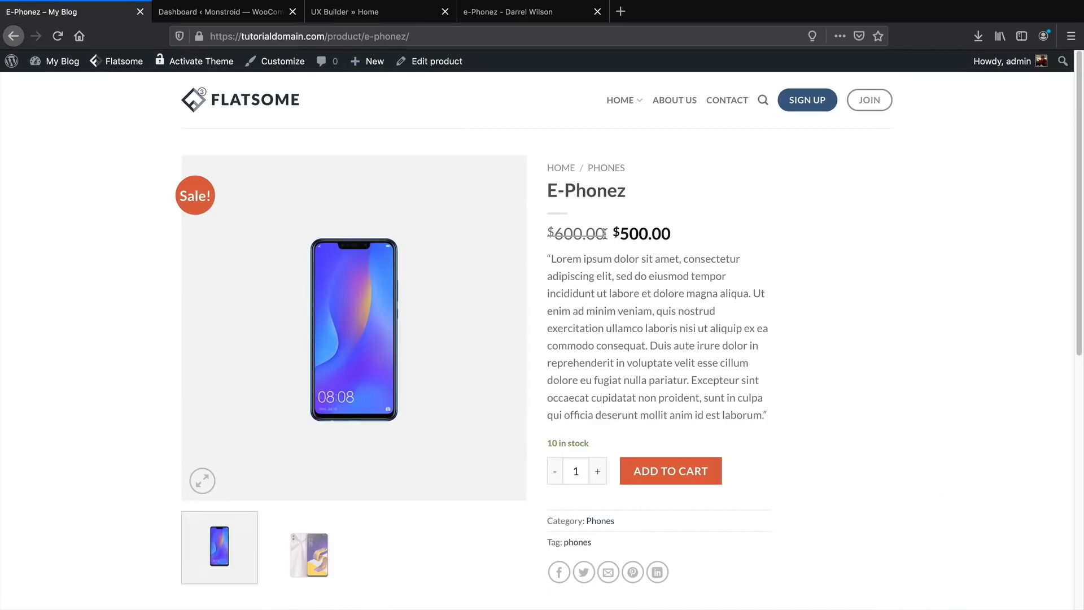
drag(605, 233, 578, 232)
scroll(586, 452, down, 5)
scroll(588, 443, up, 3)
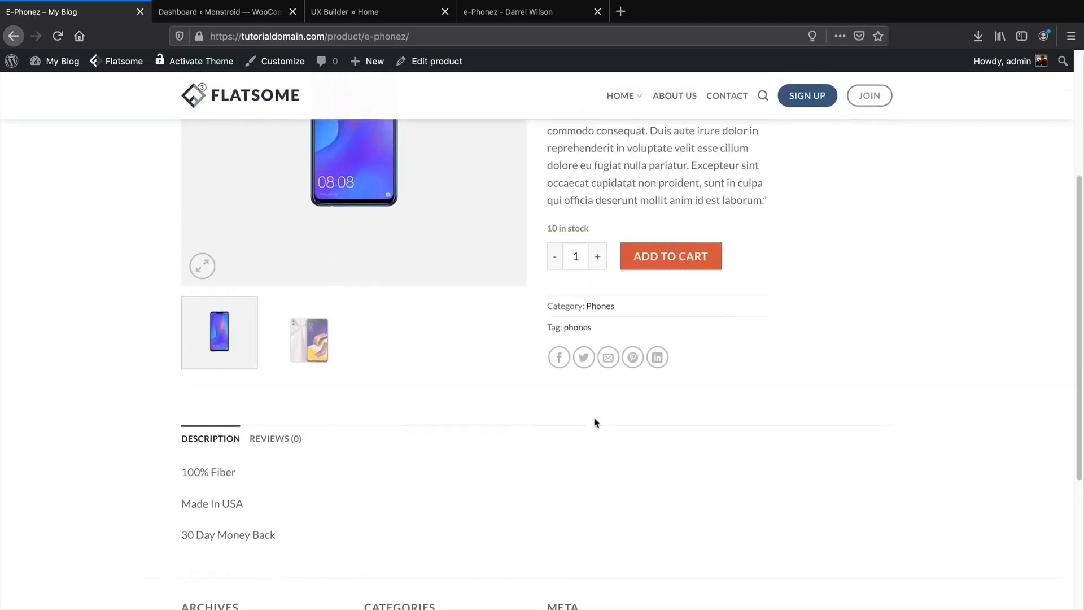
Browse the white and blue phone gallery images, stepping through them in the enlarged view.
click(320, 433)
scroll(339, 486, up, 2)
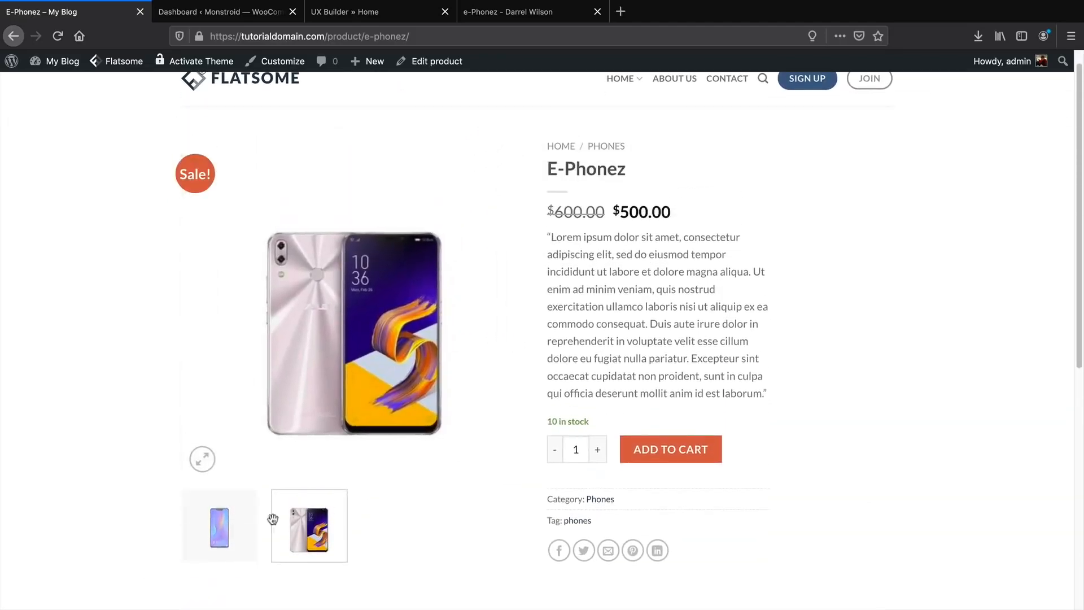
click(249, 511)
click(202, 459)
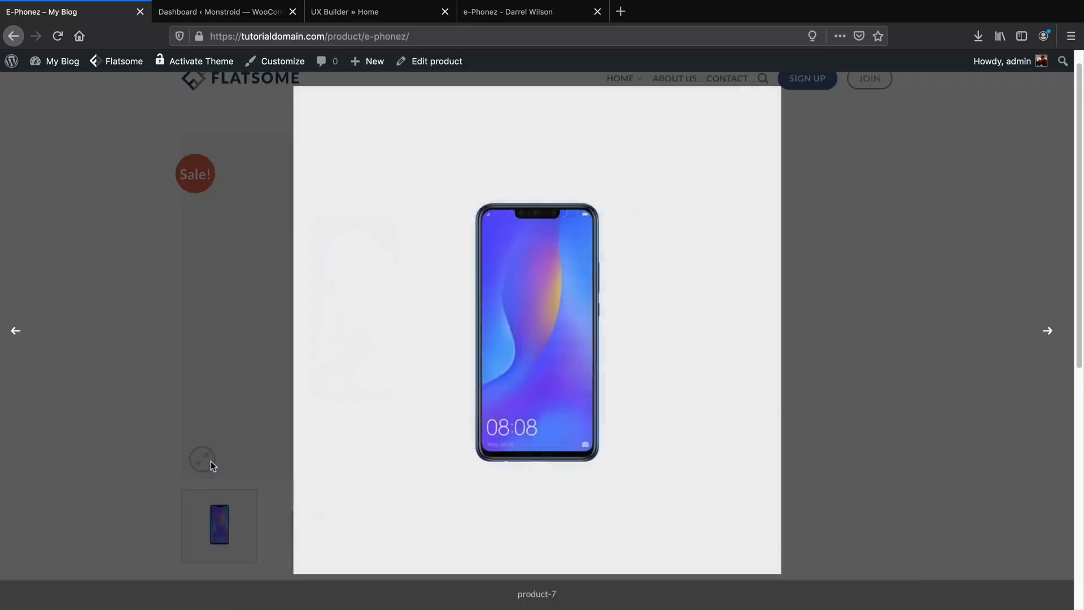
click(1048, 331)
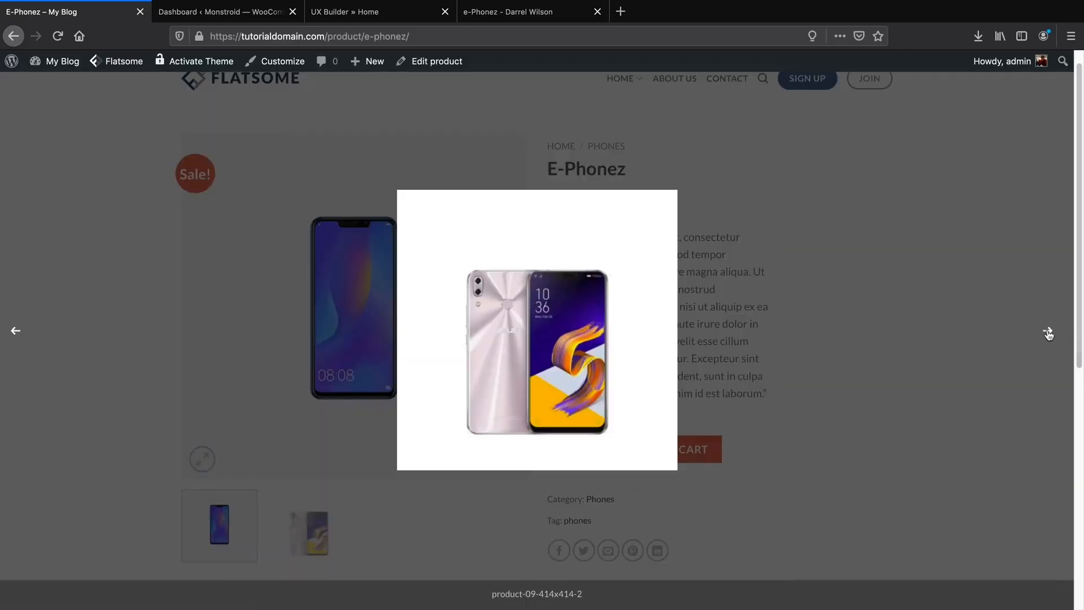
click(1048, 331)
click(1048, 332)
click(1048, 332)
click(964, 267)
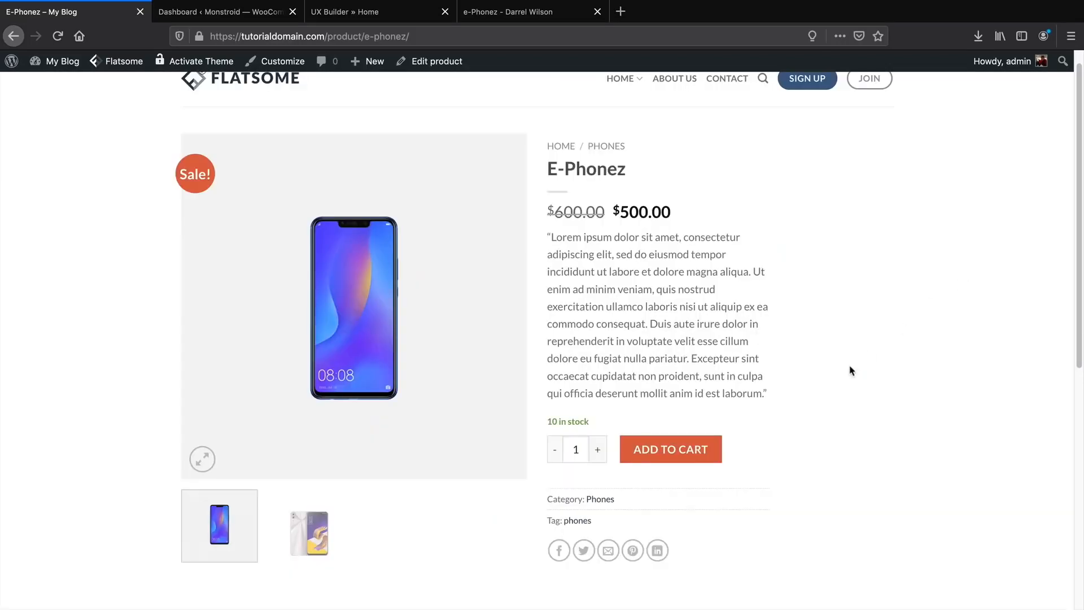
Highlight the '100% Fiber' and 'Made In USA' description lines.
scroll(851, 370, down, 3)
scroll(838, 372, down, 1)
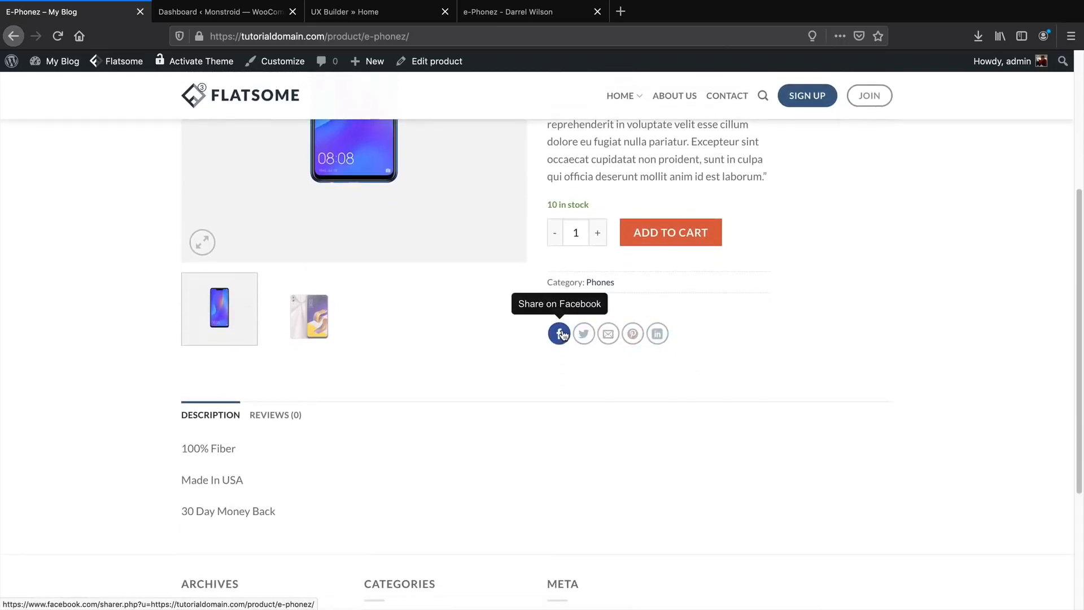
drag(237, 447, 181, 455)
scroll(181, 455, down, 1)
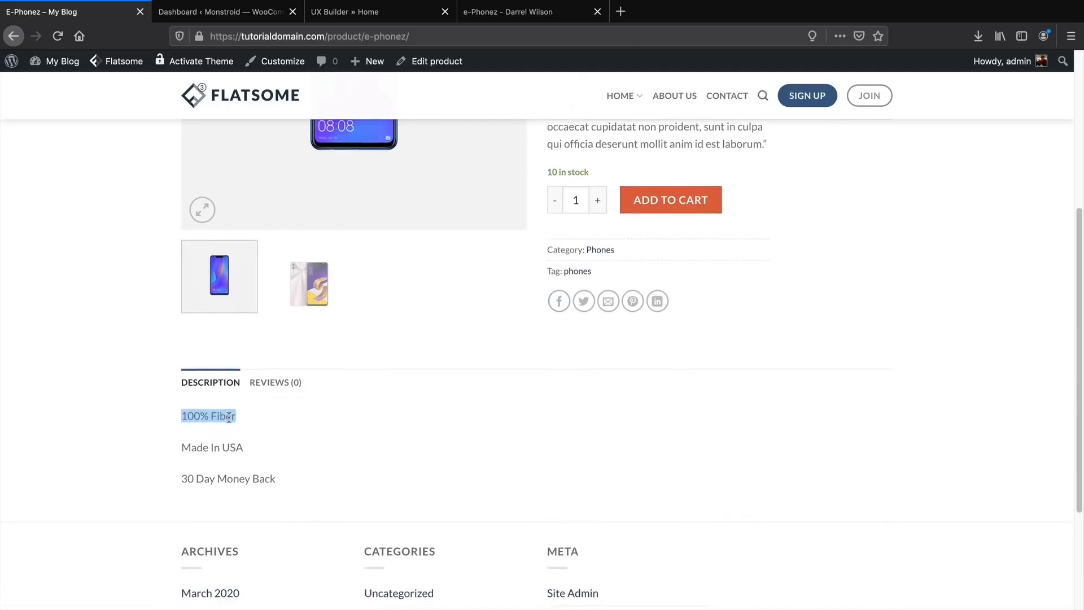
triple_click(228, 443)
click(233, 478)
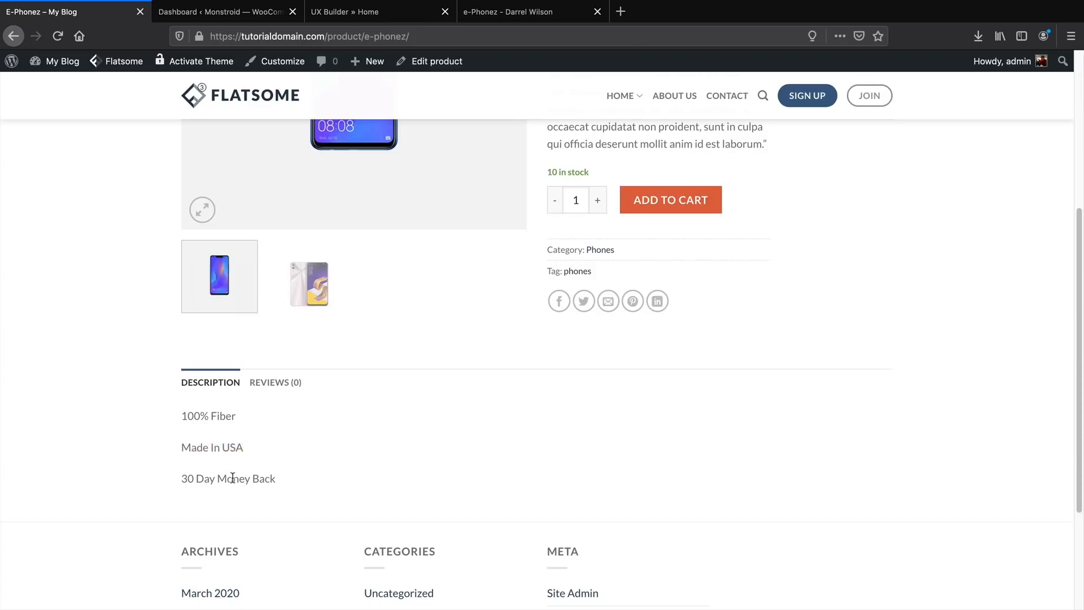
triple_click(225, 418)
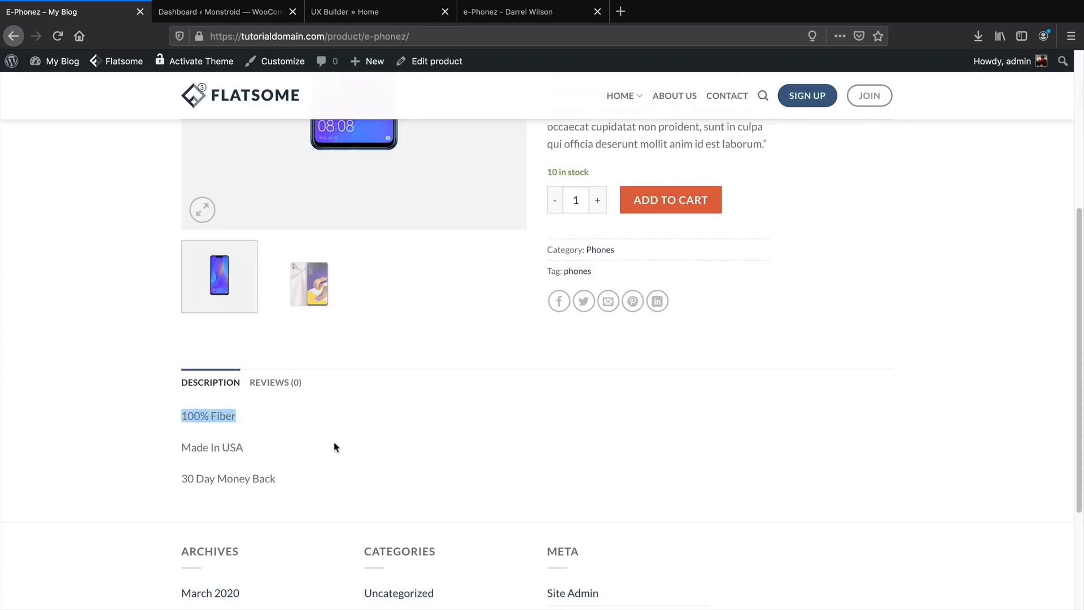
Rate E-Phonez five stars in Reviews, enter 'Awesome!' as the review, and submit it.
click(282, 382)
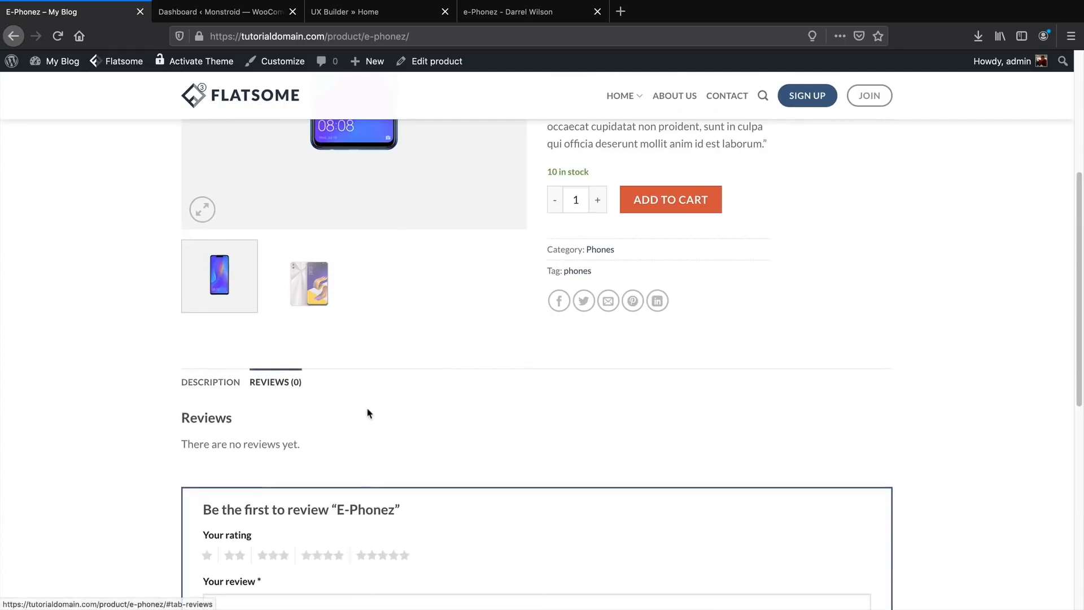
scroll(369, 411, down, 2)
click(406, 437)
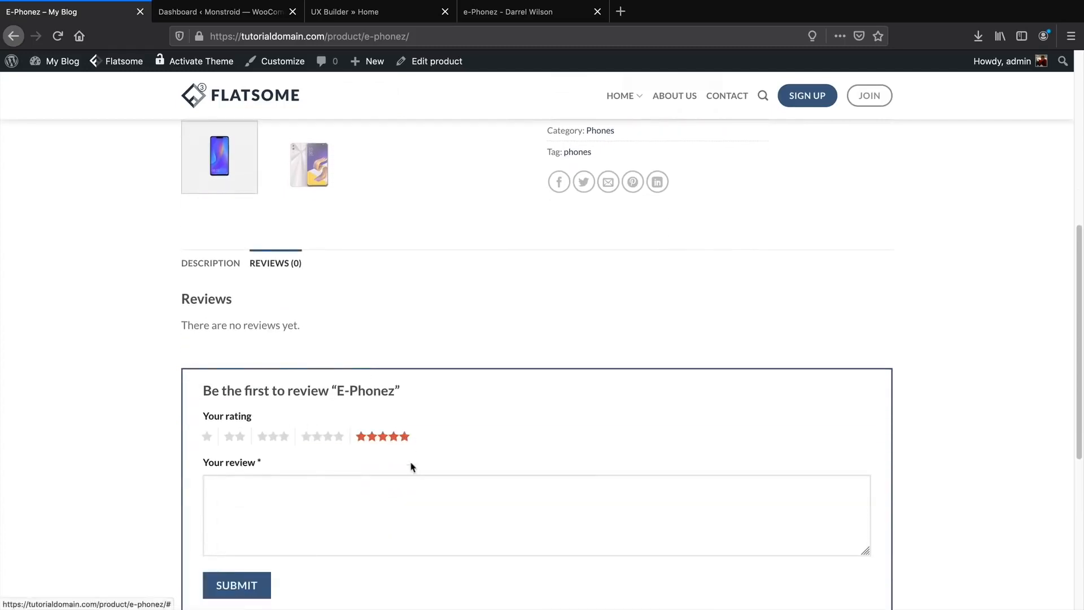
scroll(412, 467, down, 1)
scroll(419, 467, down, 2)
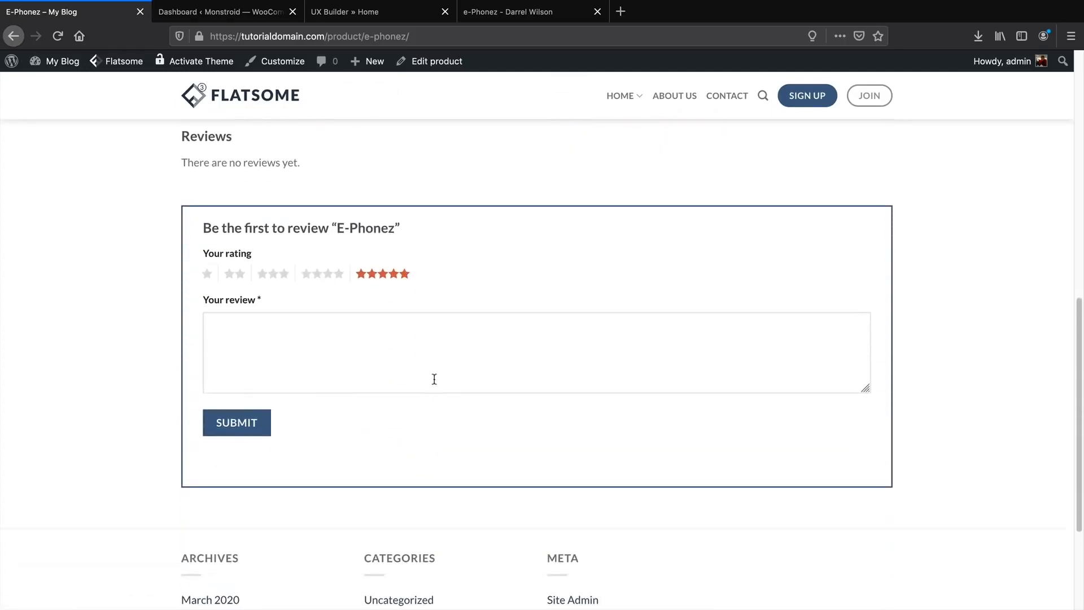
click(440, 367)
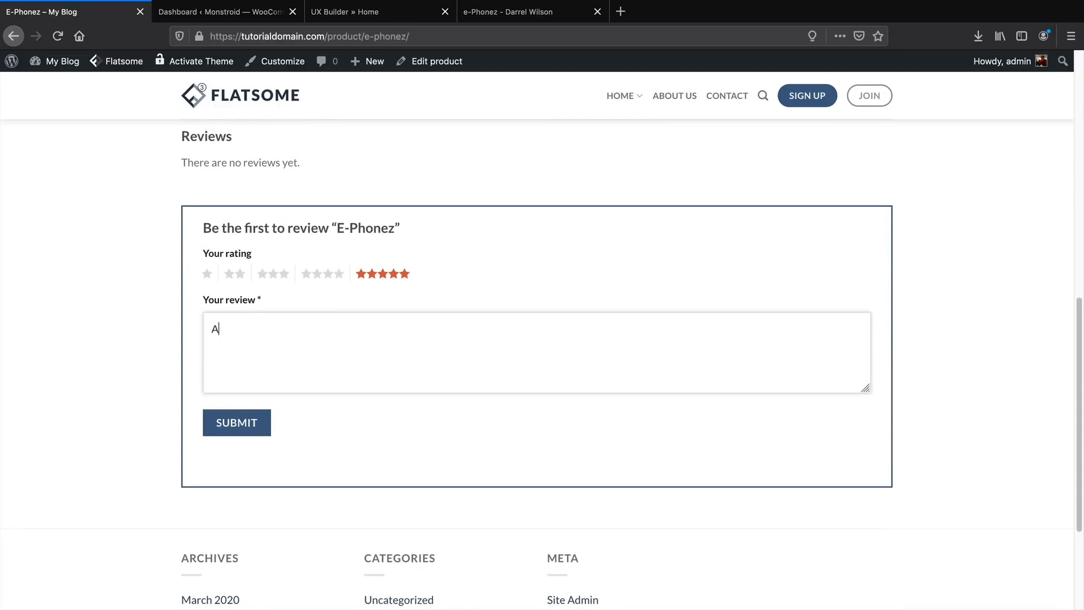
click(265, 429)
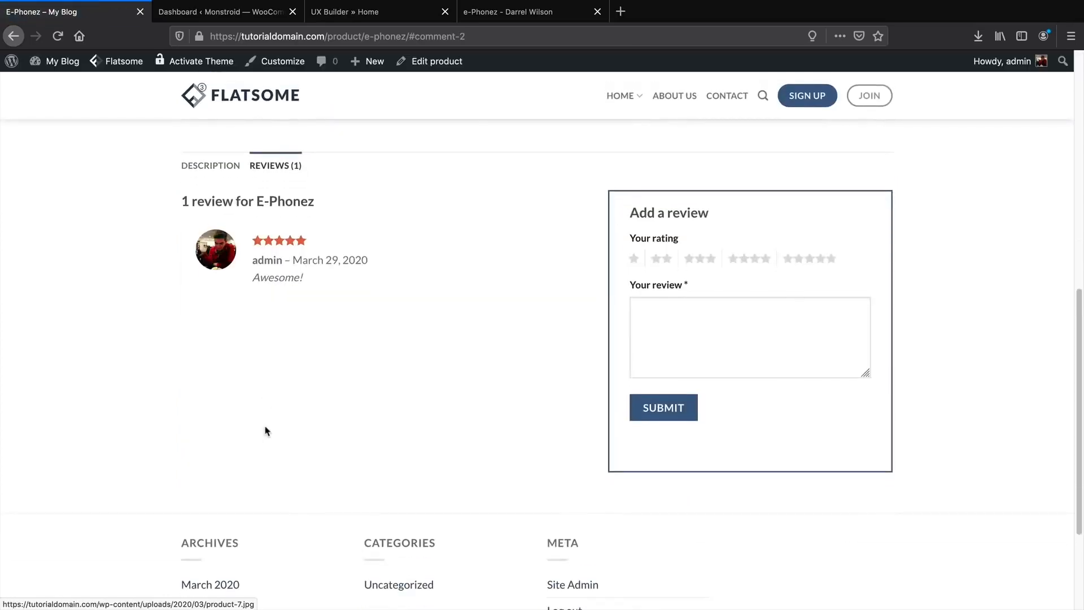
scroll(266, 429, up, 5)
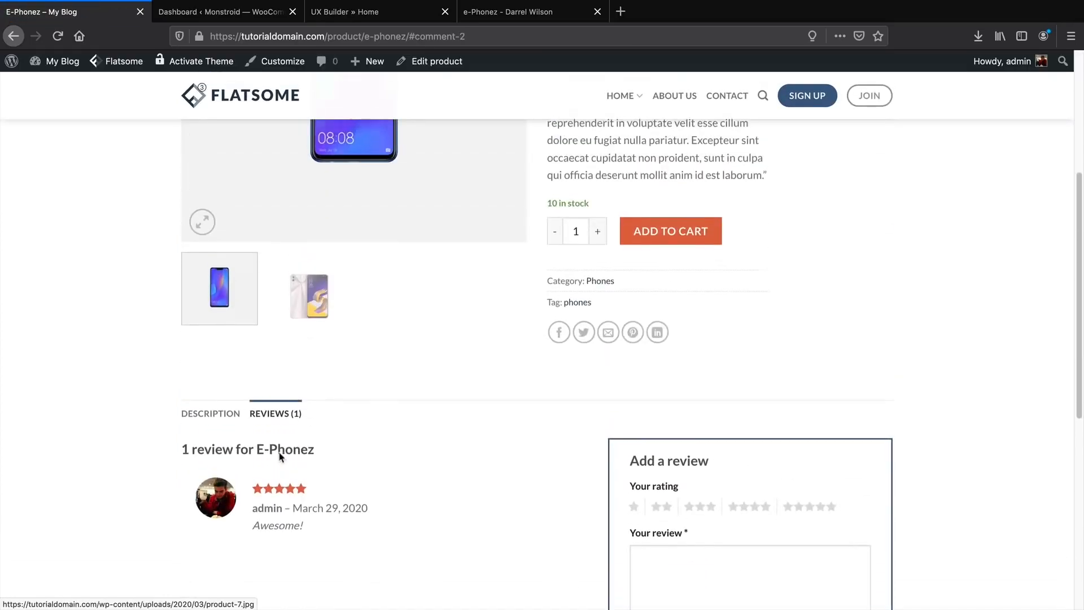
scroll(288, 472, up, 3)
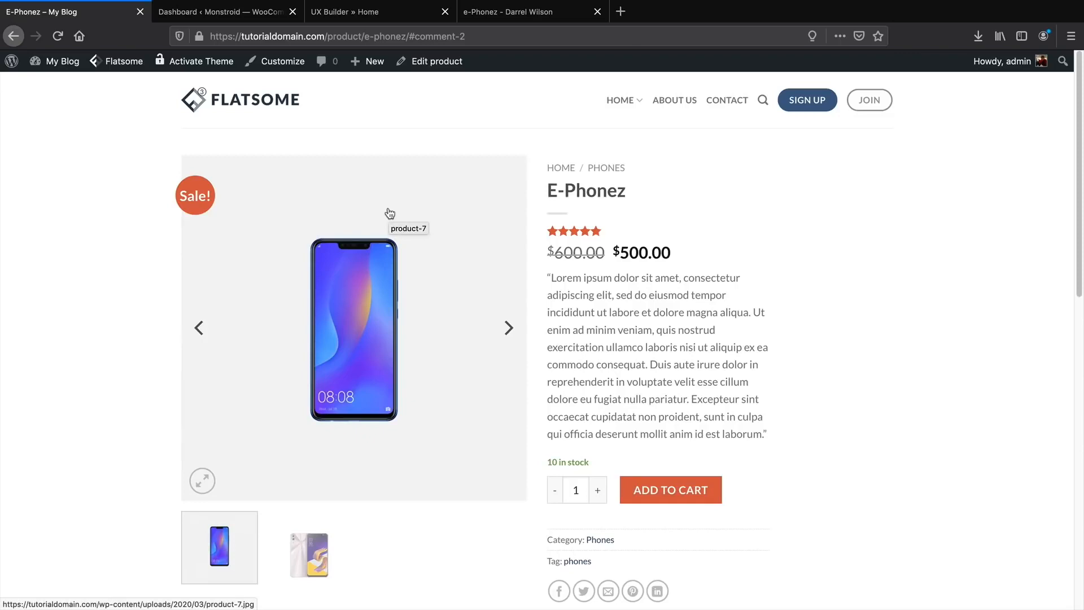
mouse_move(287, 63)
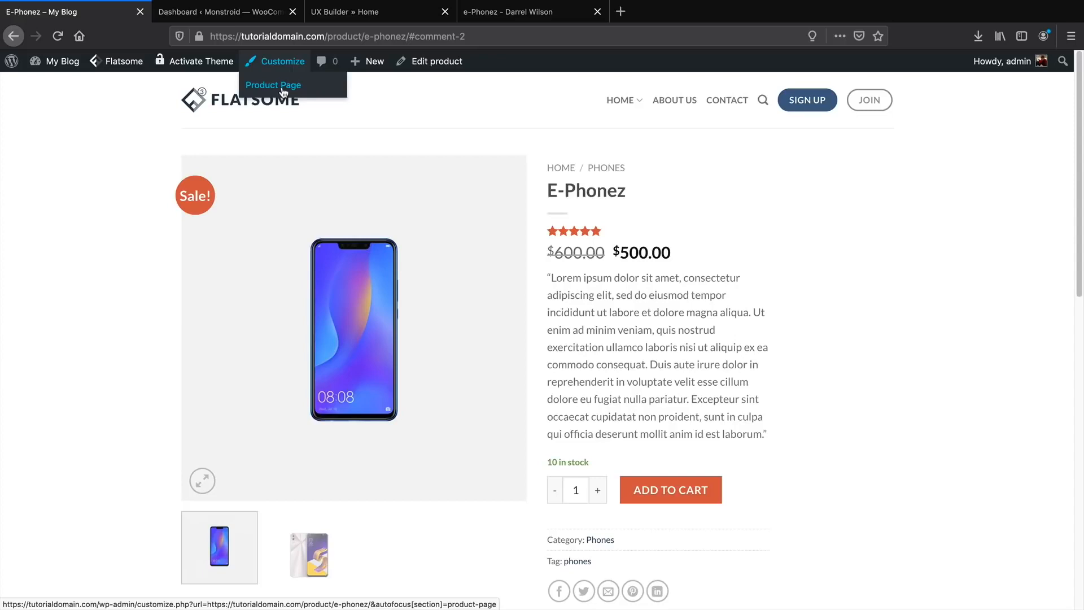
In Product Page settings, try the dark banner header, then choose the plain breadcrumb header.
click(283, 91)
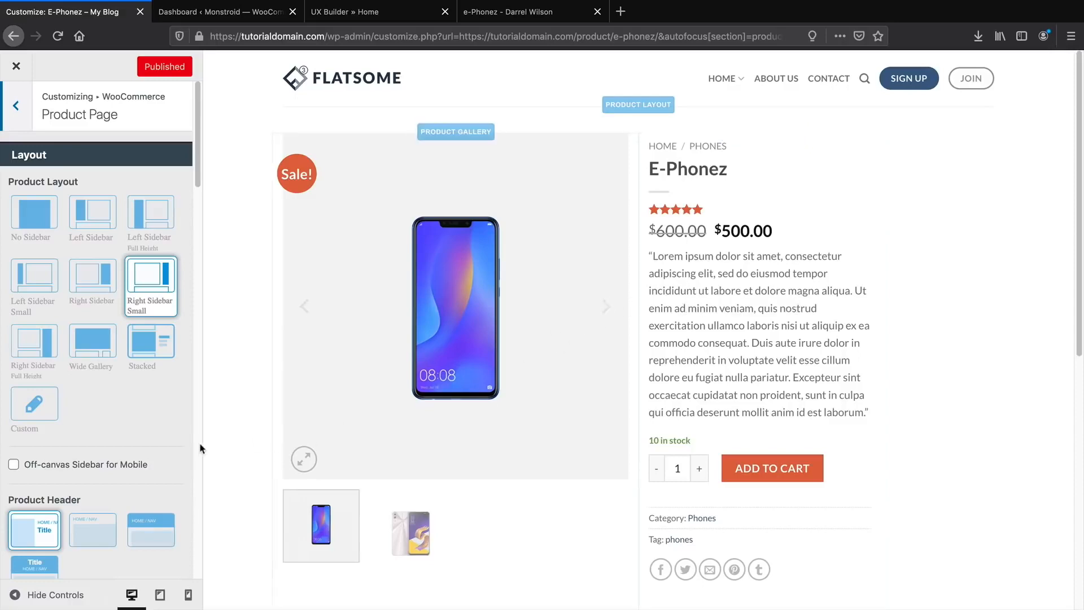
scroll(162, 439, down, 2)
scroll(163, 439, down, 1)
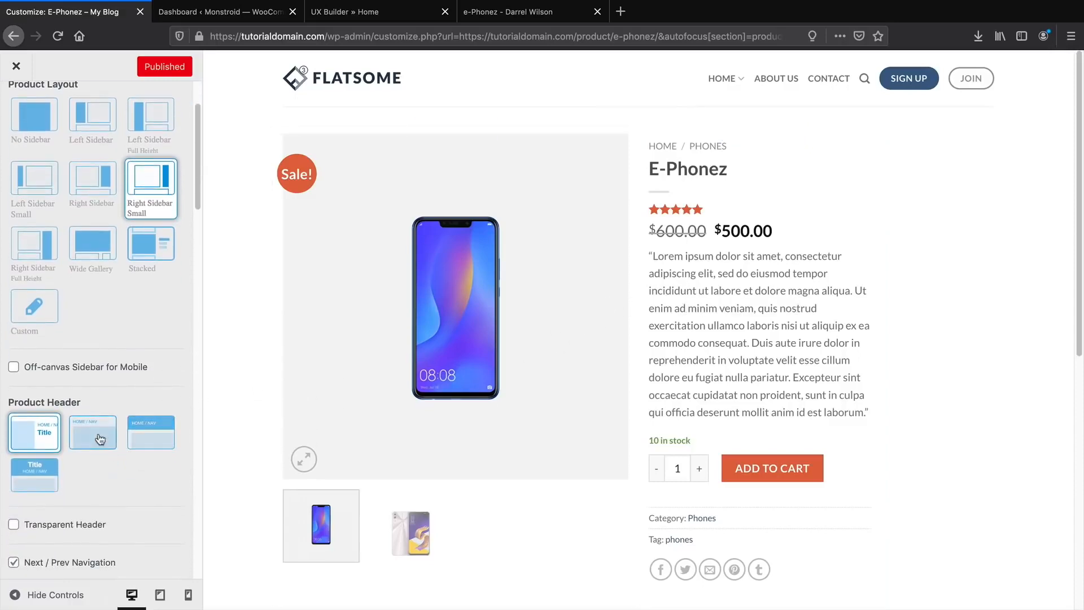
click(150, 435)
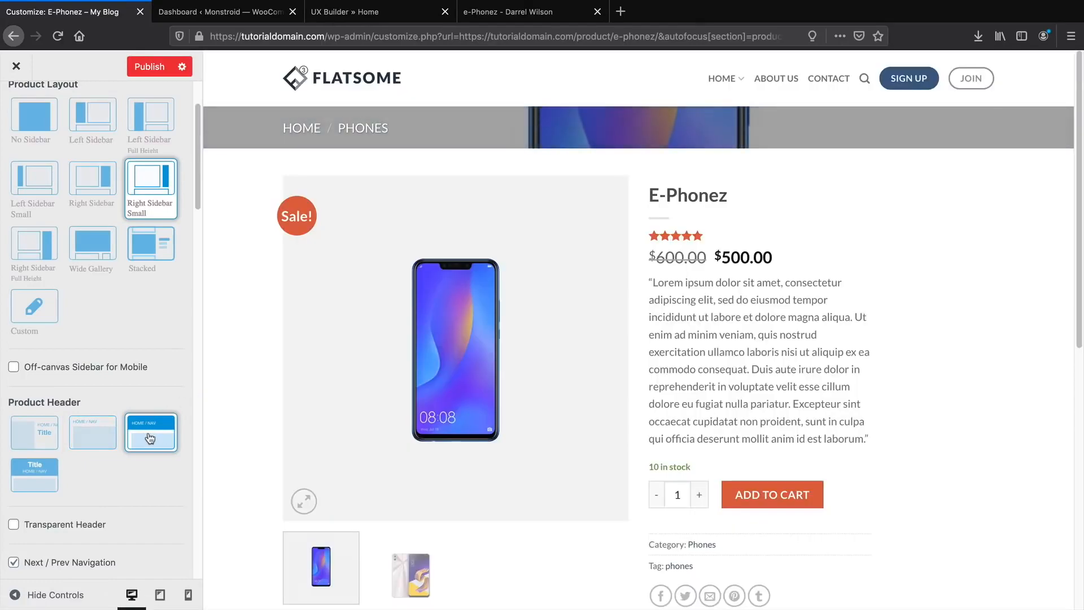
click(39, 476)
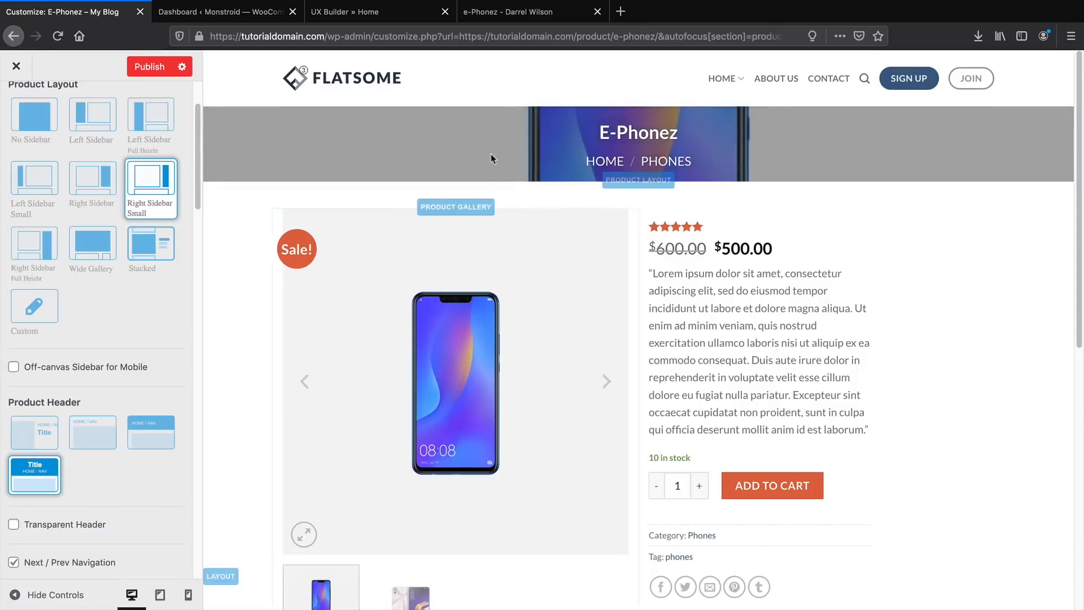
click(90, 435)
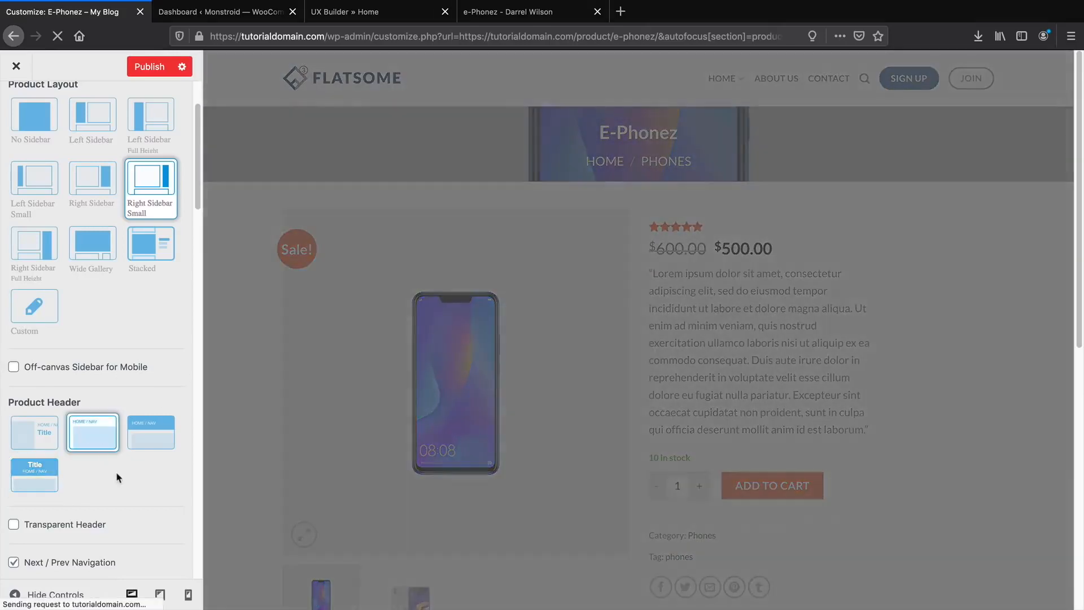
scroll(115, 470, down, 3)
scroll(148, 418, up, 5)
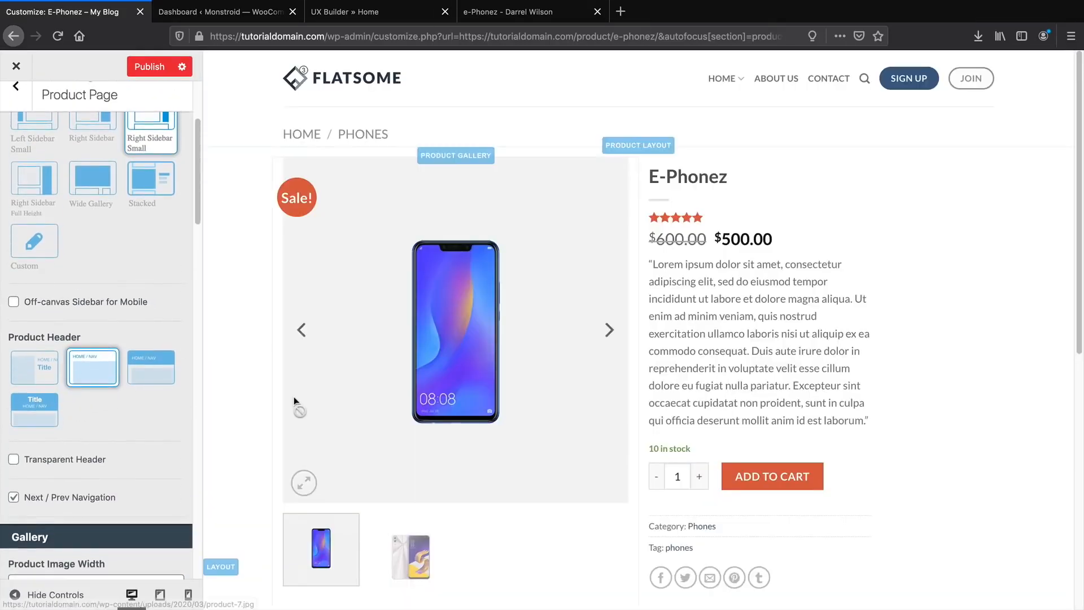
scroll(149, 418, up, 2)
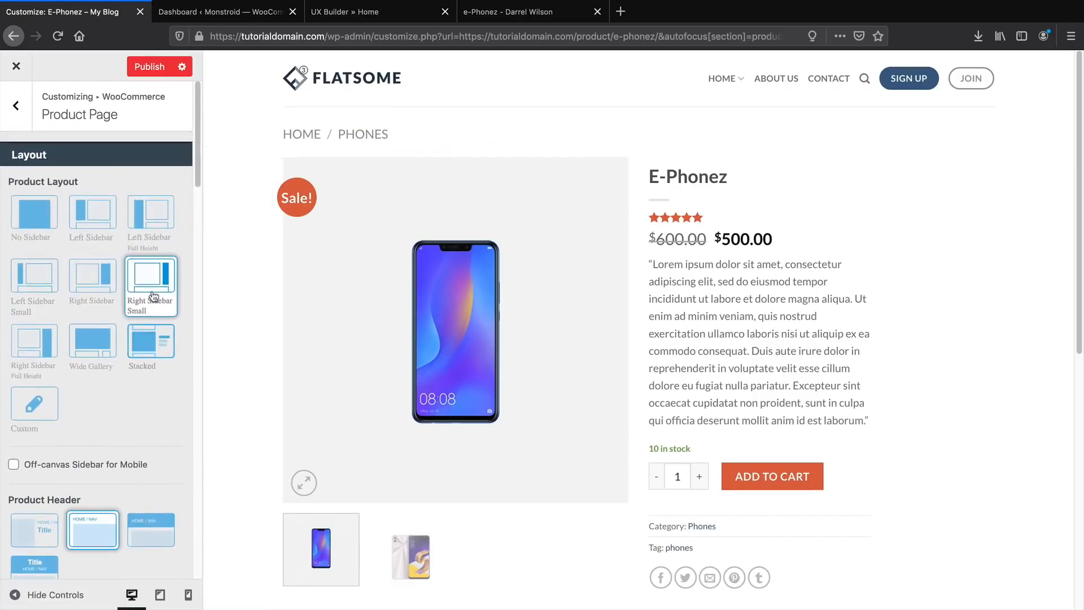
Try right sidebar, stacked, wide gallery and full-height sidebar layouts, then settle on No Sidebar.
click(96, 286)
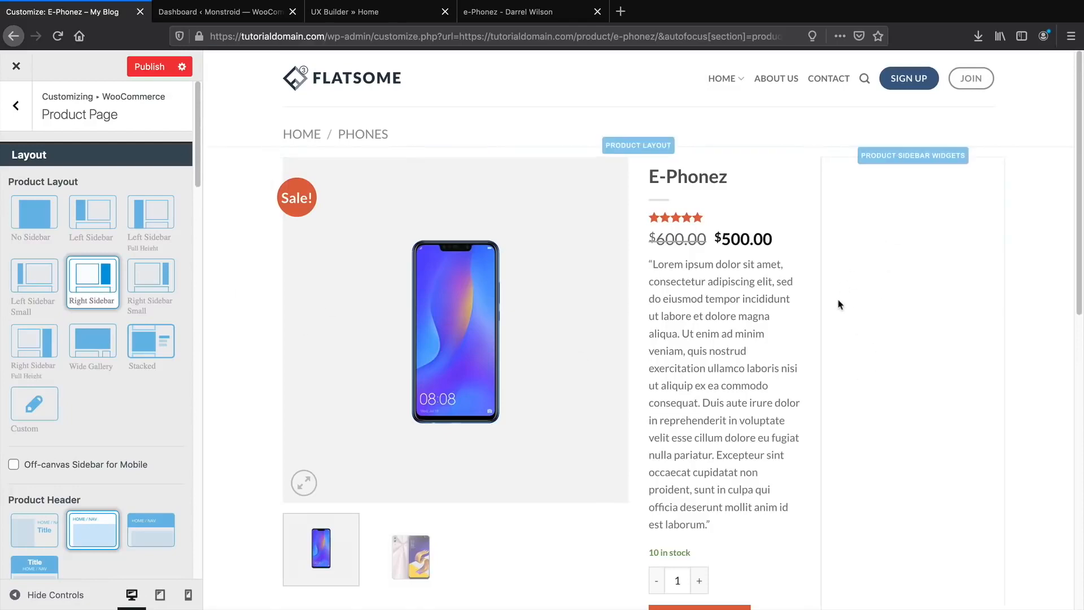
click(147, 343)
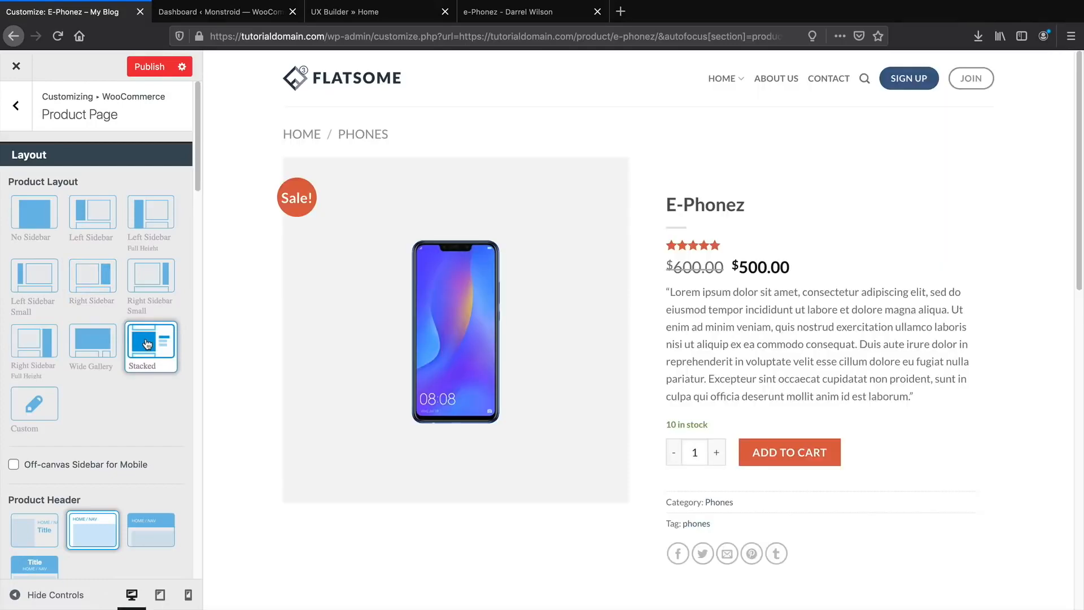
click(91, 344)
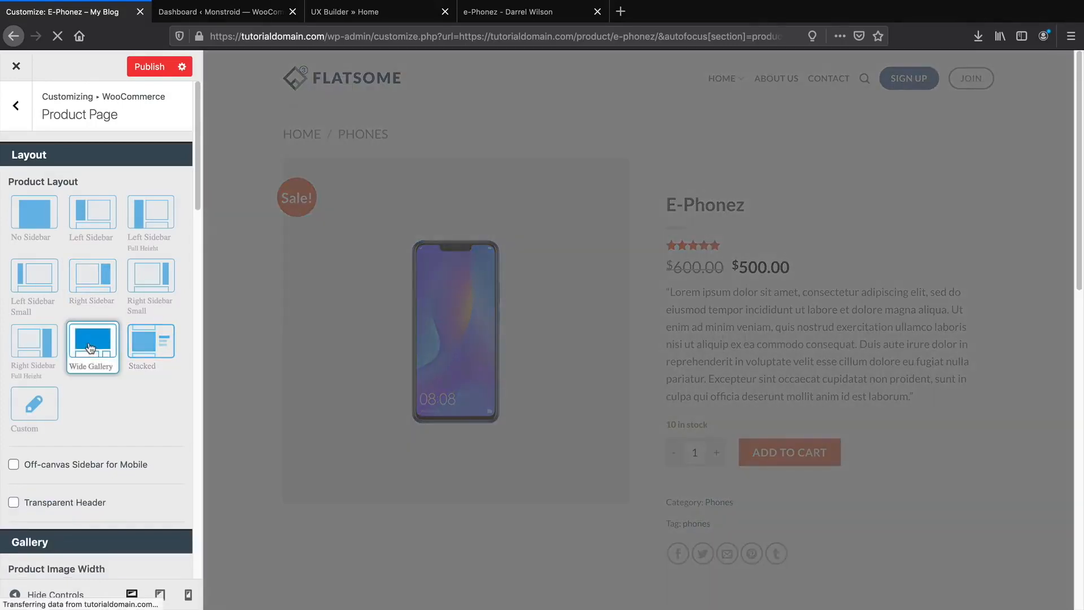
scroll(339, 377, down, 5)
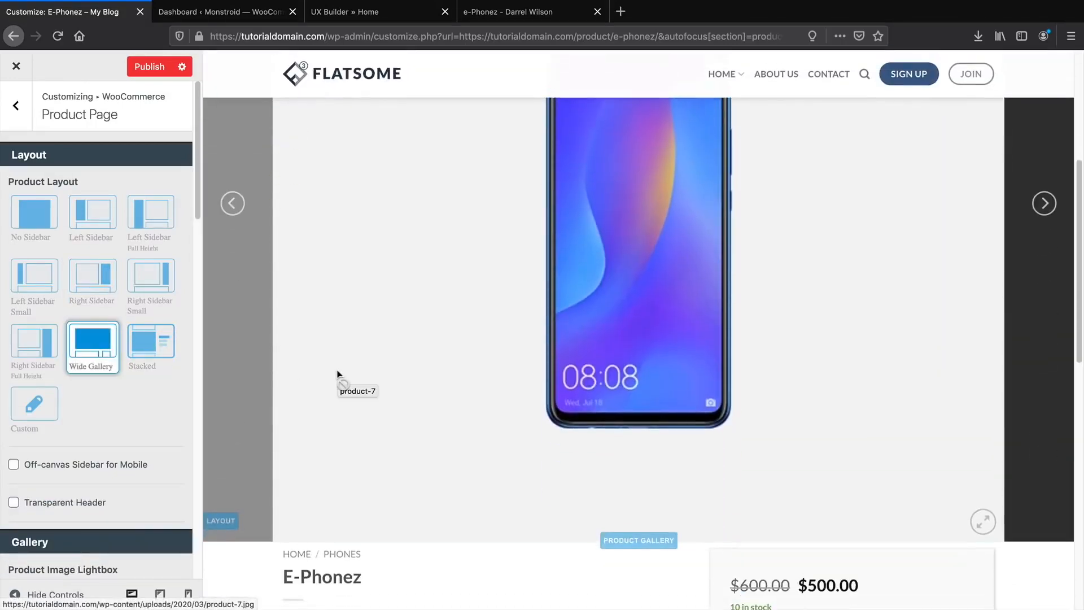
scroll(345, 407, up, 5)
click(54, 353)
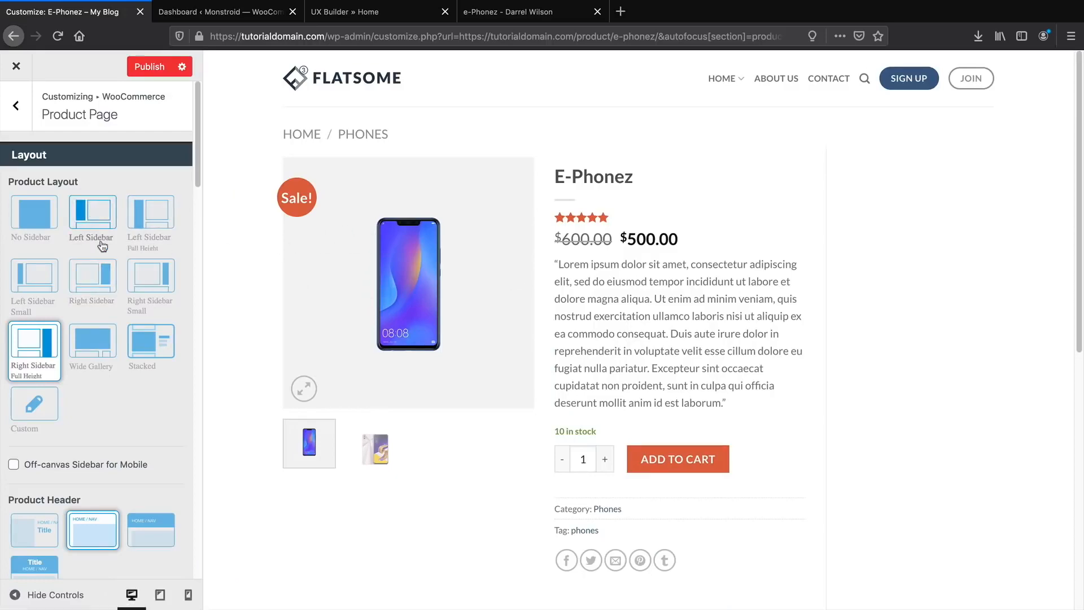
click(34, 217)
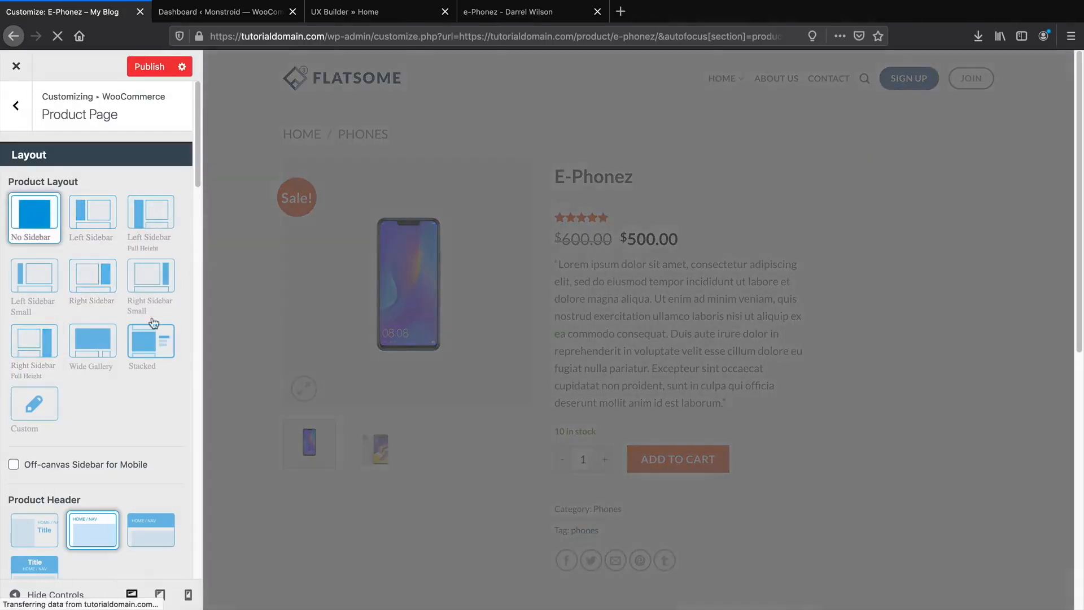
scroll(146, 361, down, 6)
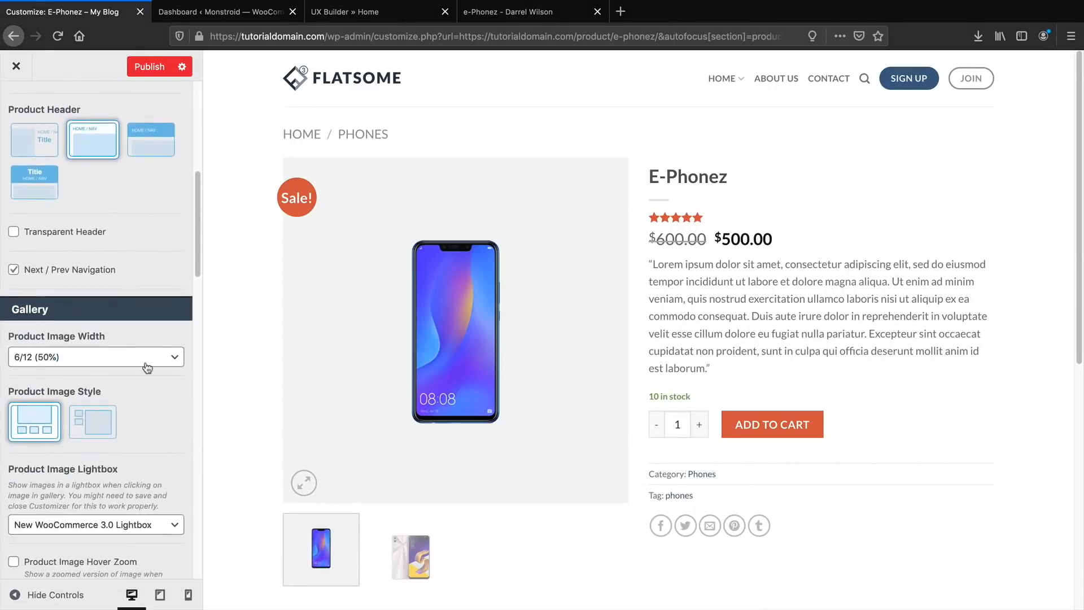
scroll(146, 366, down, 2)
click(98, 364)
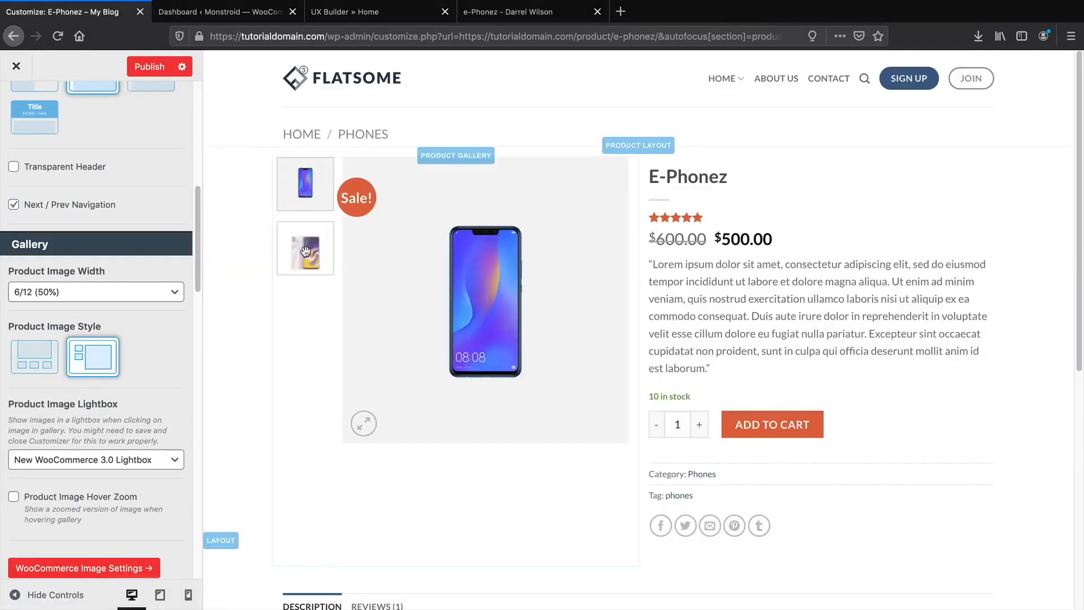
click(36, 357)
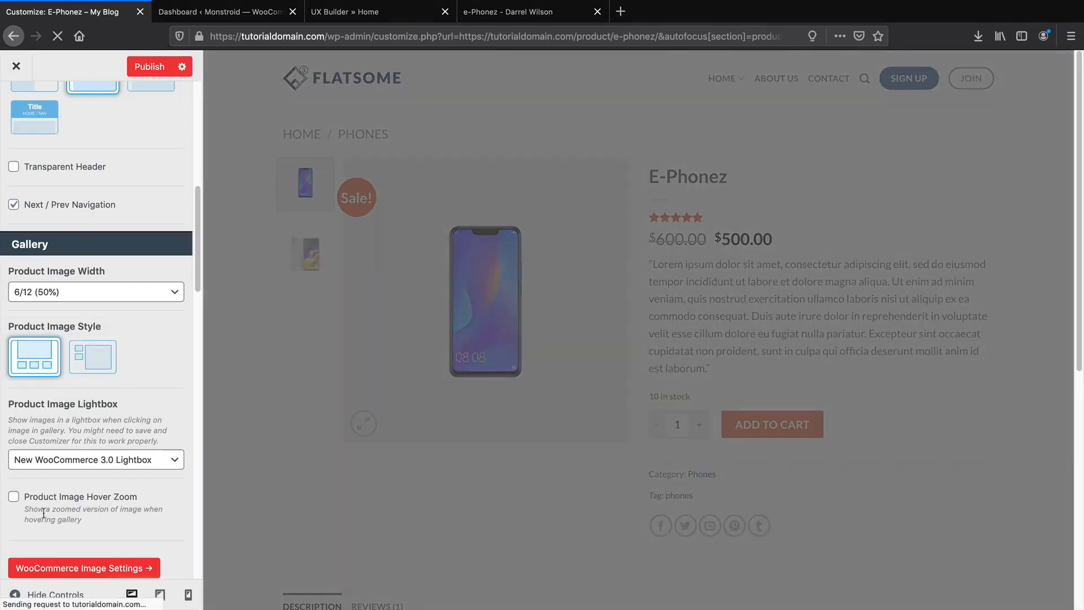
scroll(90, 517, down, 3)
scroll(95, 511, down, 5)
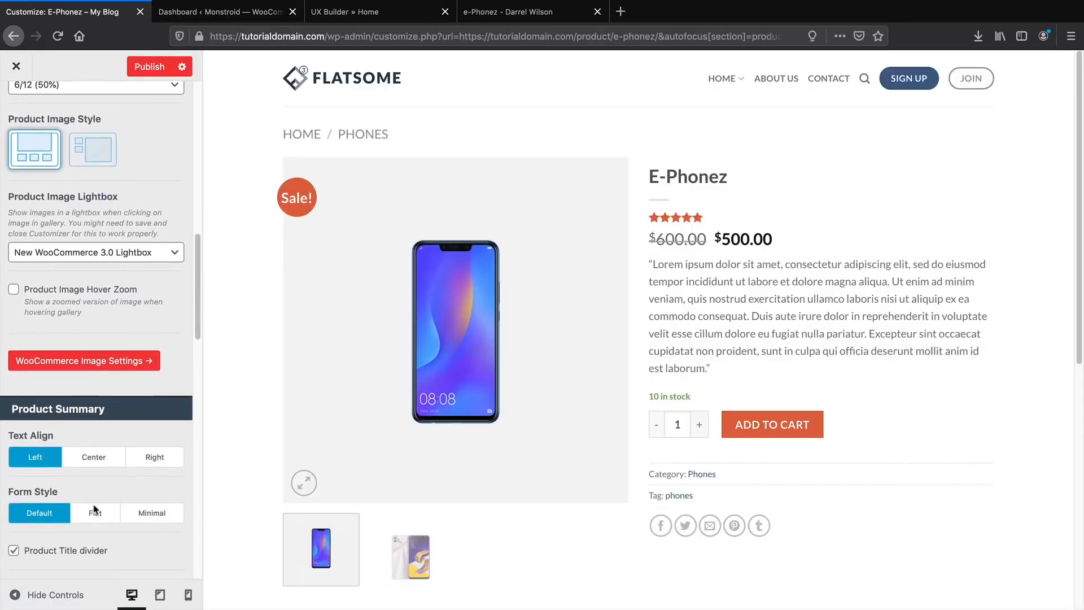
Center the product summary text and, after trying Flat and Minimal, keep the Default form style.
click(93, 329)
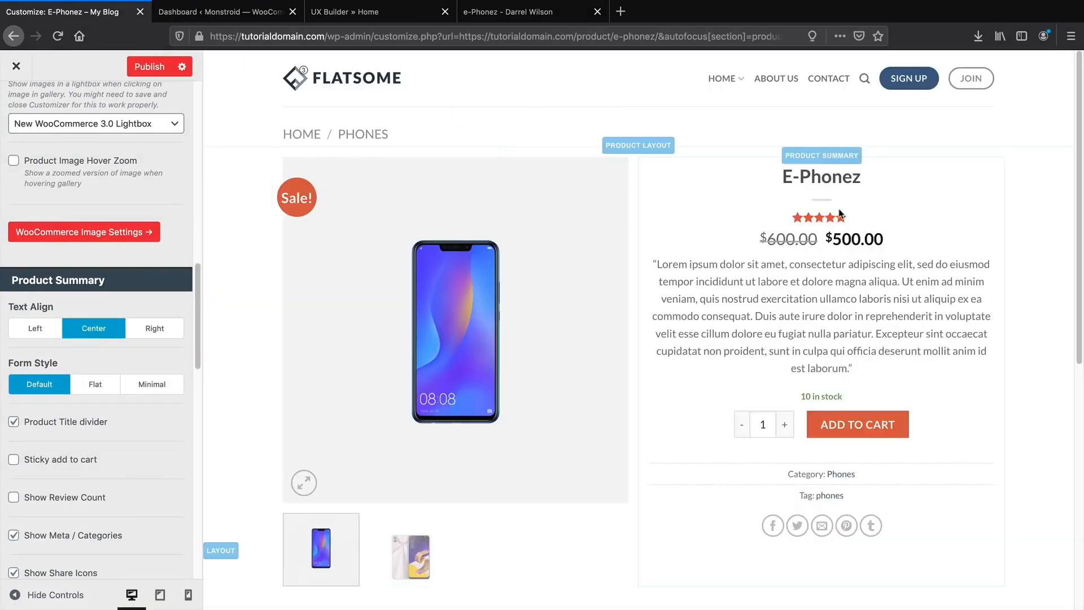
click(105, 388)
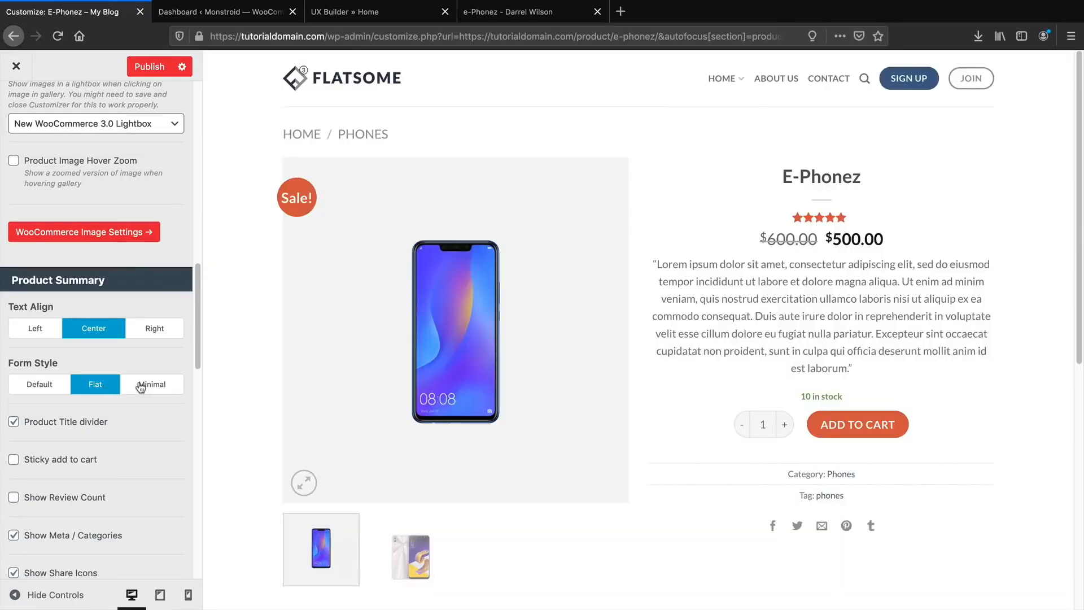
click(141, 387)
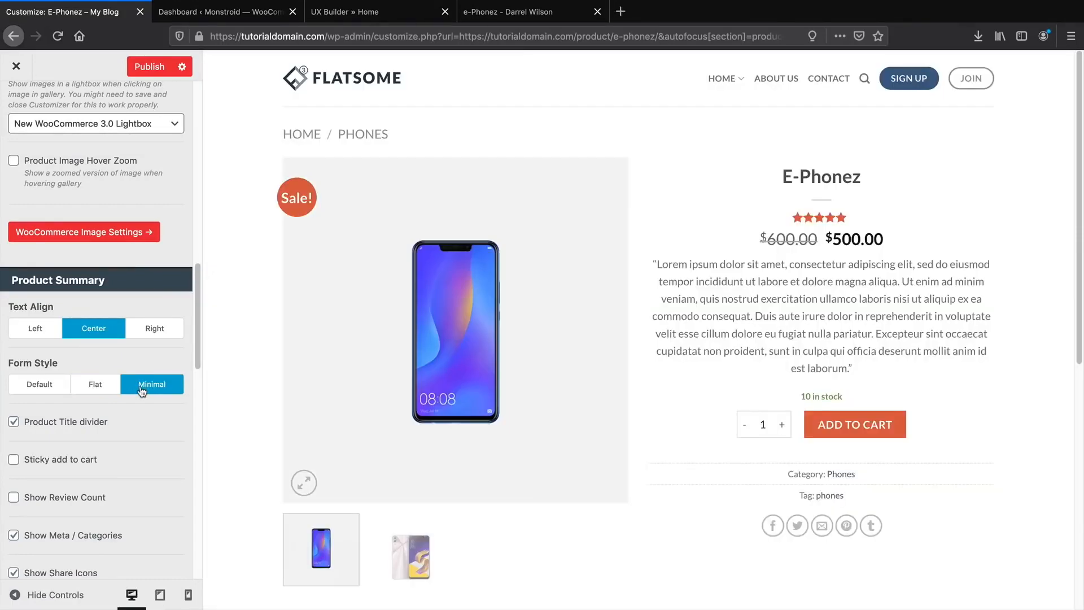
click(88, 390)
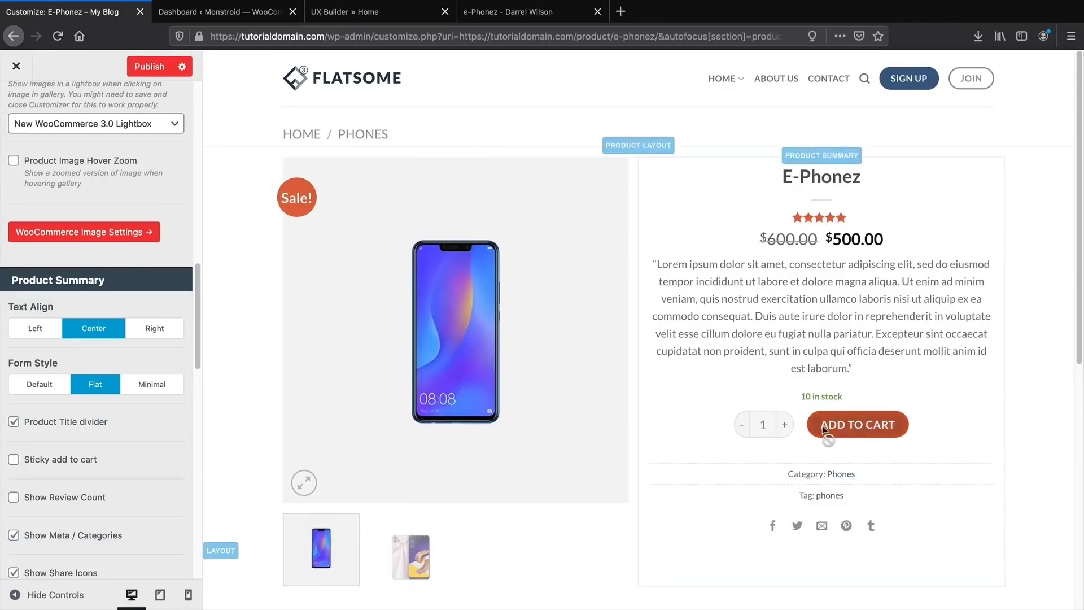
click(42, 386)
scroll(98, 455, down, 1)
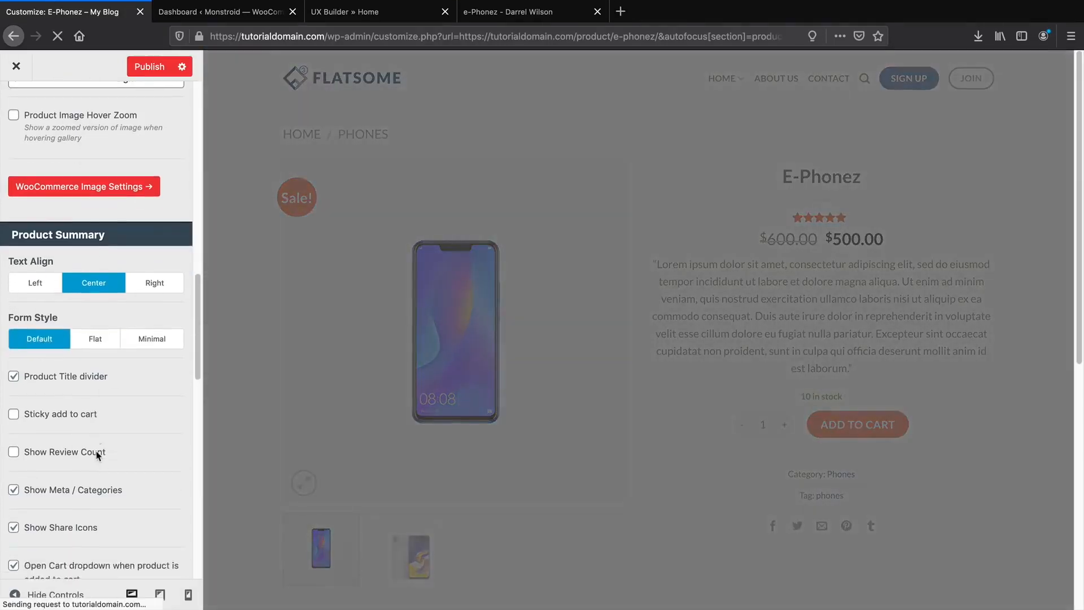
scroll(97, 455, down, 5)
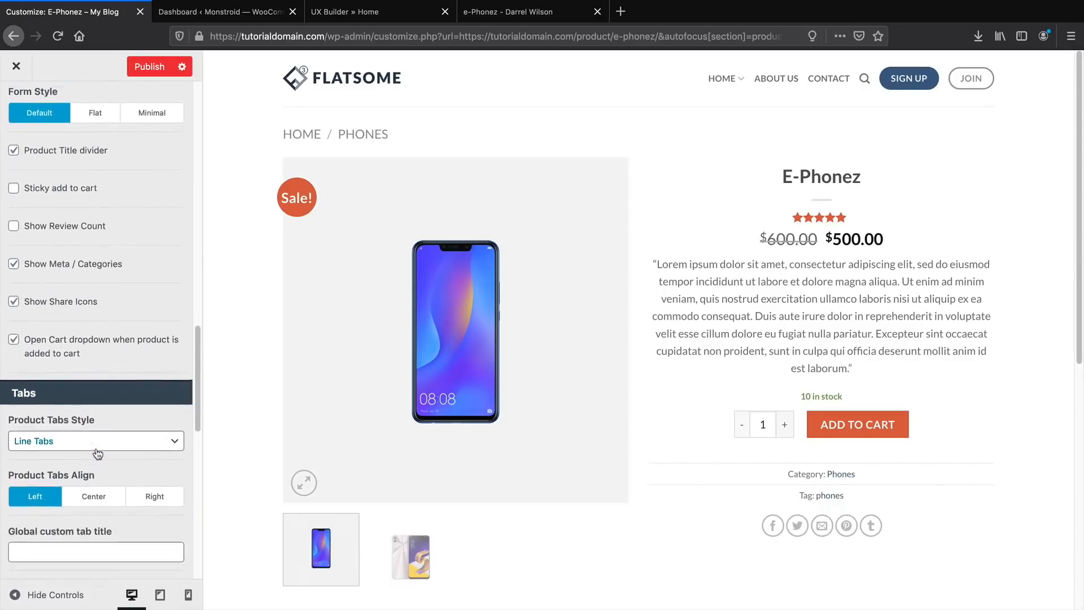
Set Product Tabs Align to Left and Product Tabs Style to Tabs Normal.
scroll(98, 454, down, 1)
click(97, 451)
scroll(97, 452, down, 2)
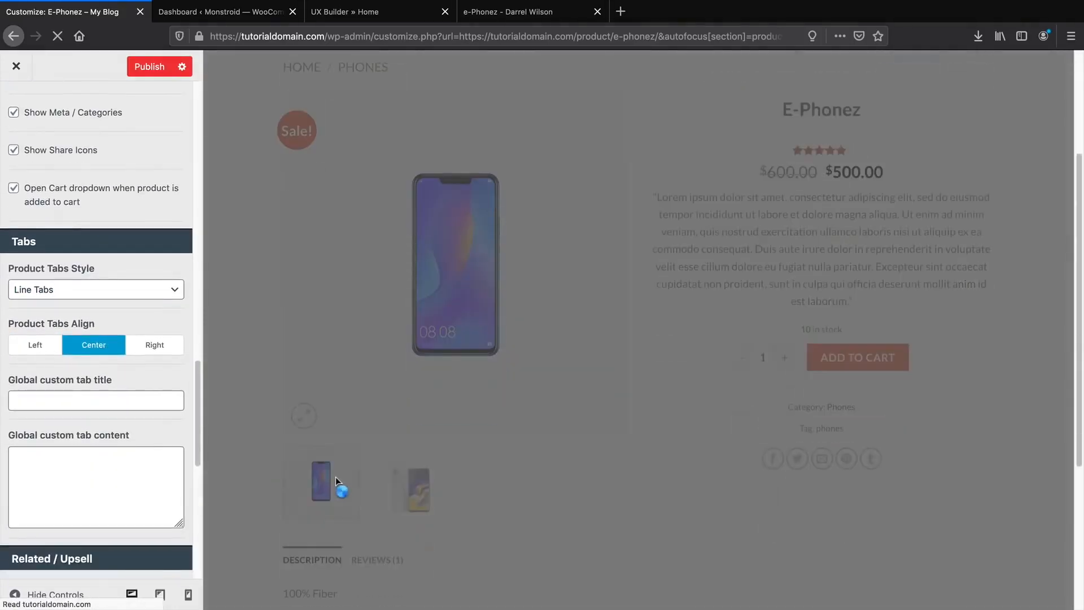
scroll(341, 473, down, 5)
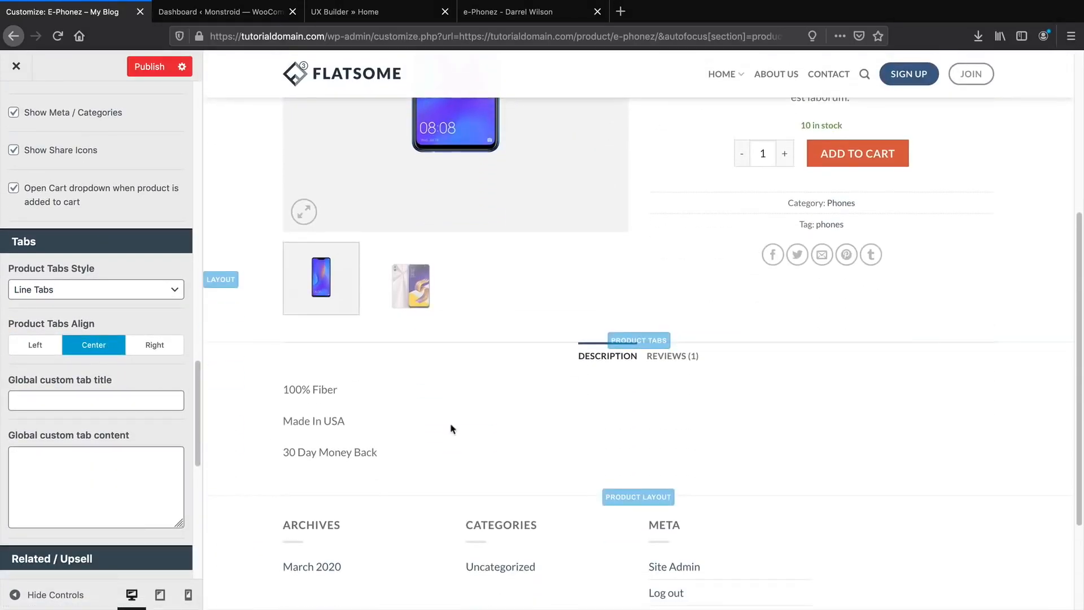
scroll(87, 435, up, 2)
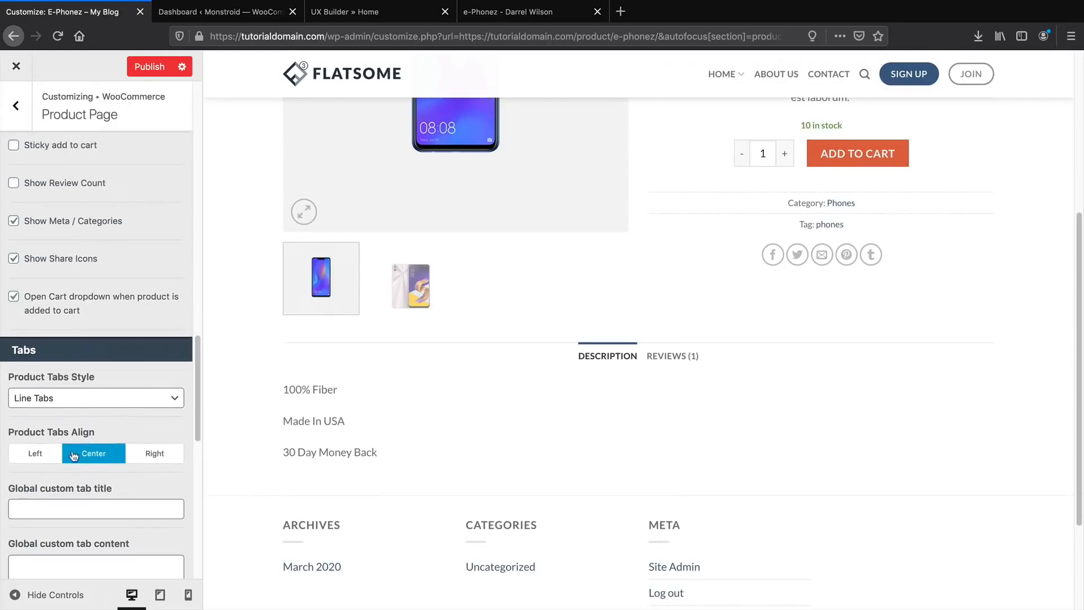
click(38, 453)
click(130, 404)
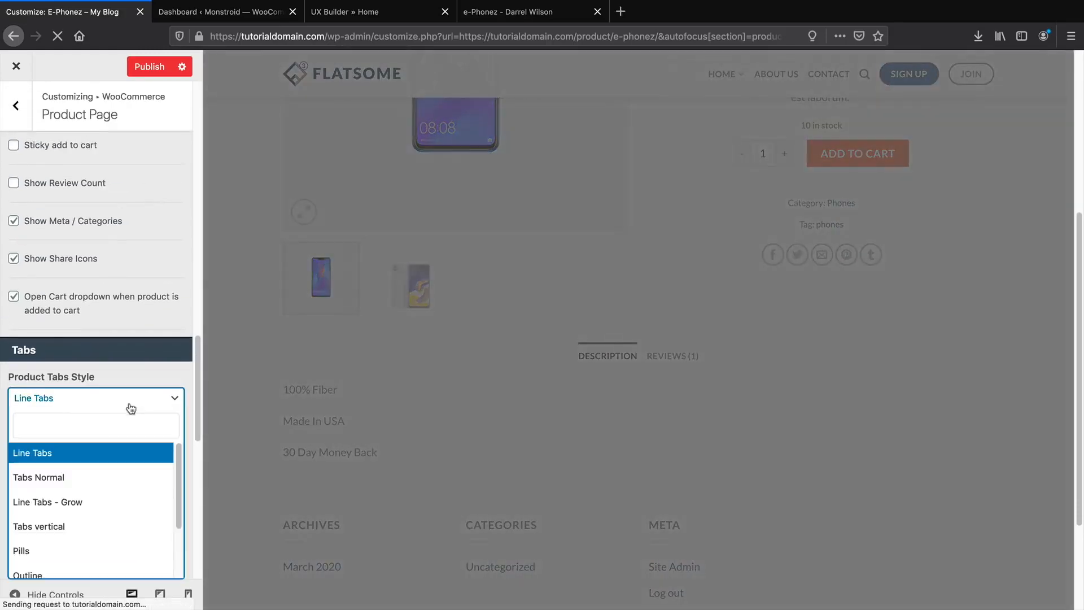
click(94, 480)
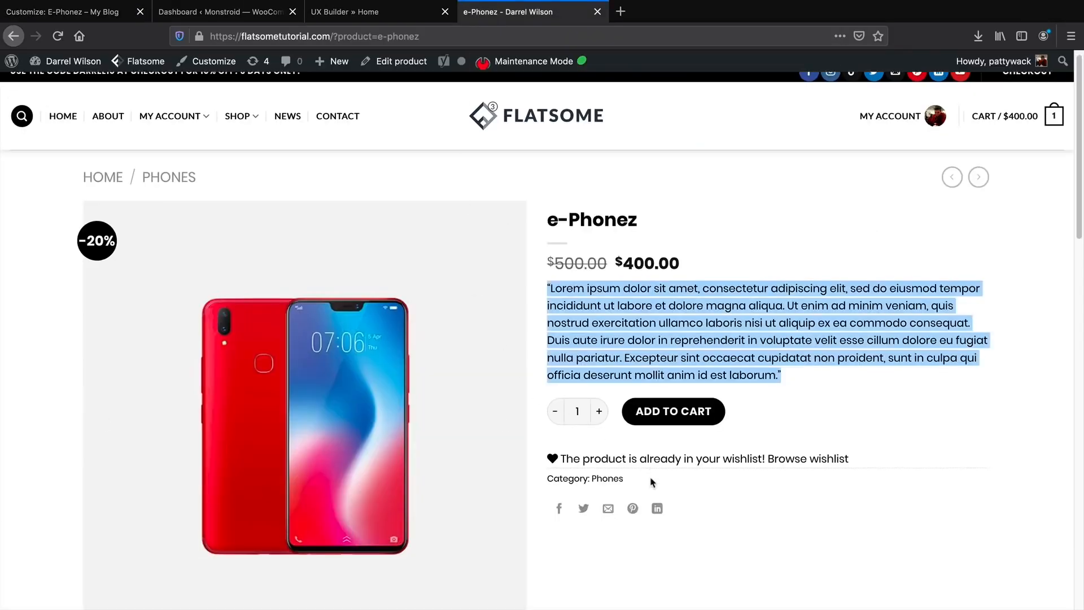
scroll(650, 477, down, 8)
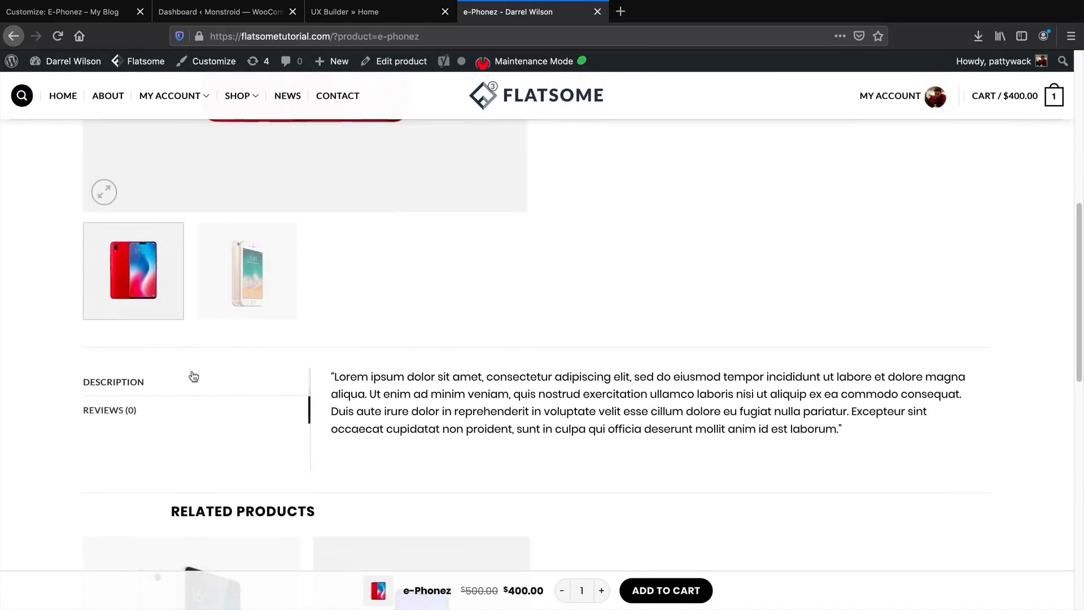
Scroll the reference e-Phonez page to the top and go to the next product, Super Cell.
scroll(349, 405, up, 5)
scroll(602, 447, up, 3)
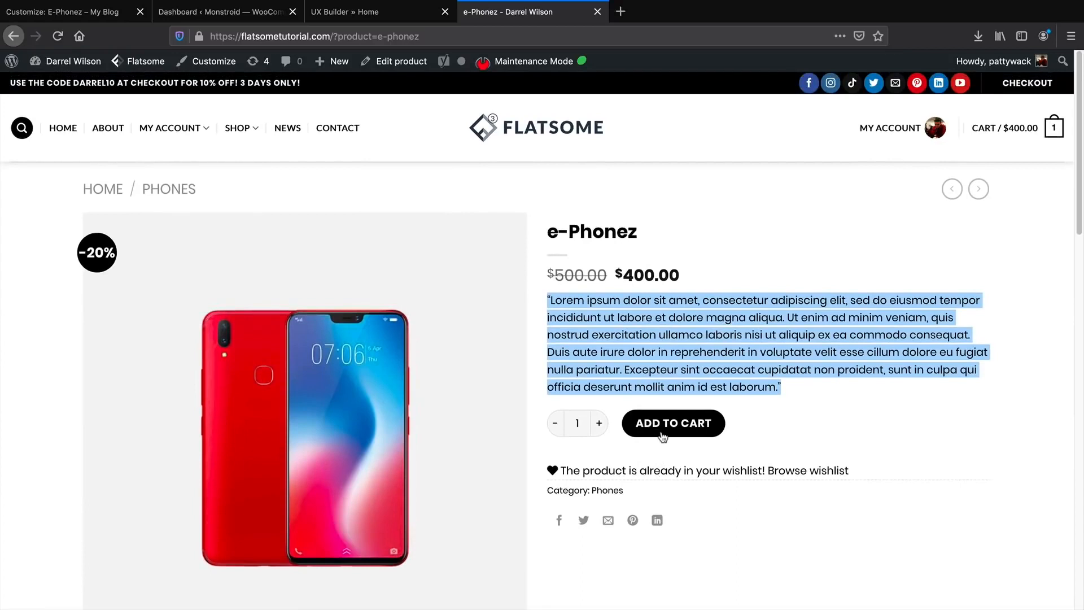
click(981, 189)
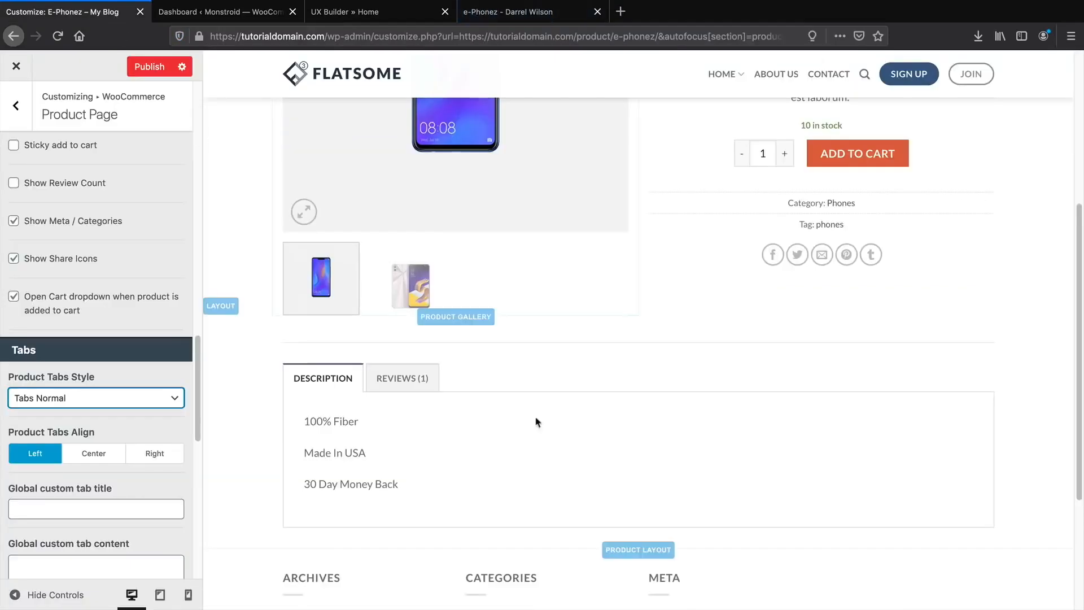
Try a transparent product page header, then turn it back off.
scroll(564, 452, up, 5)
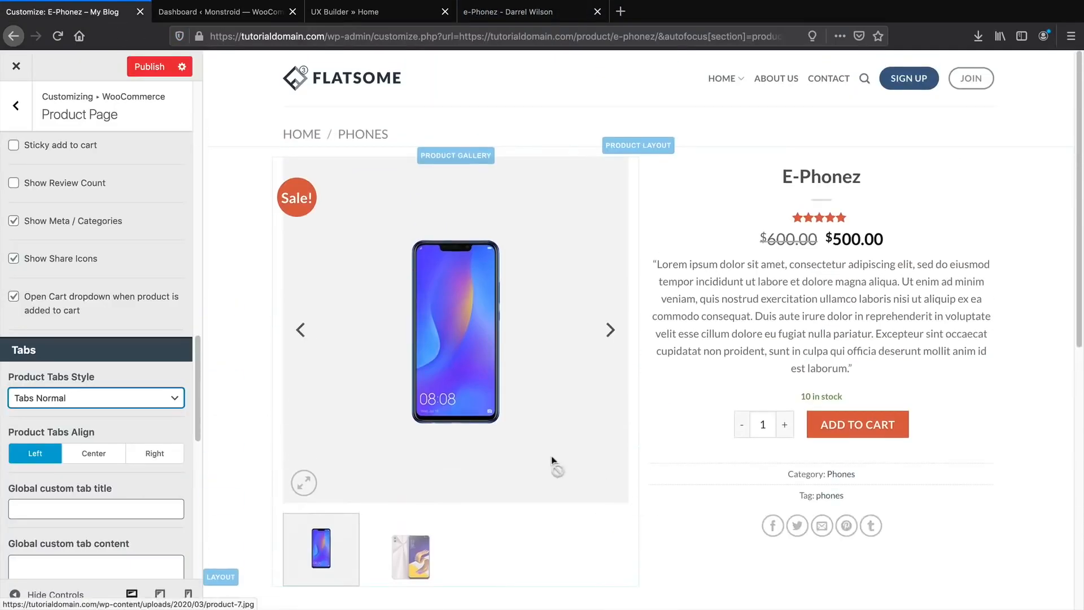
scroll(93, 469, up, 5)
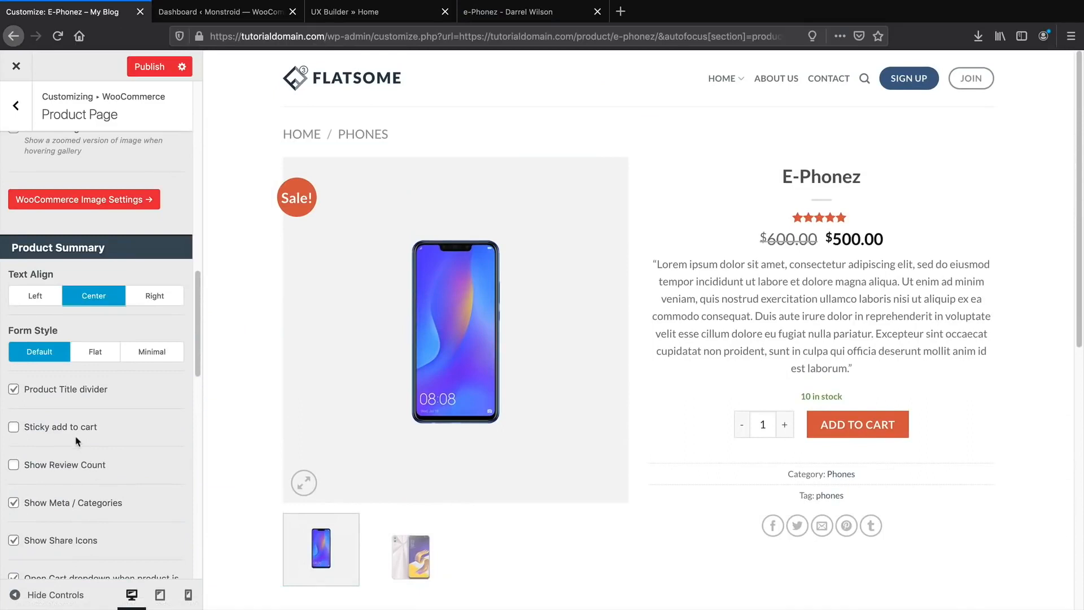
scroll(164, 467, up, 1)
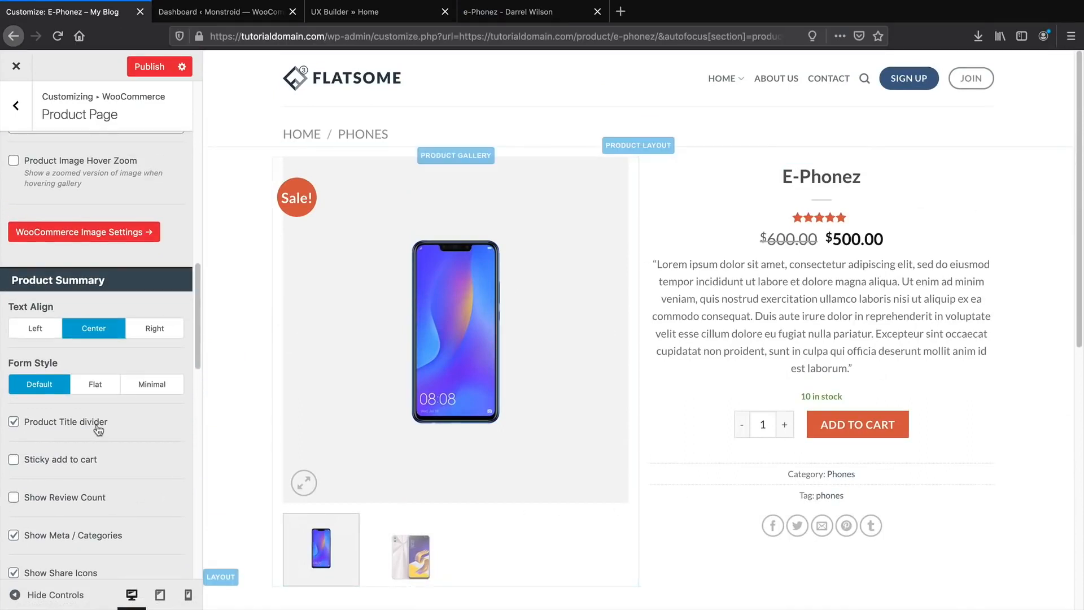
scroll(101, 435, up, 3)
scroll(103, 430, up, 6)
scroll(102, 430, down, 3)
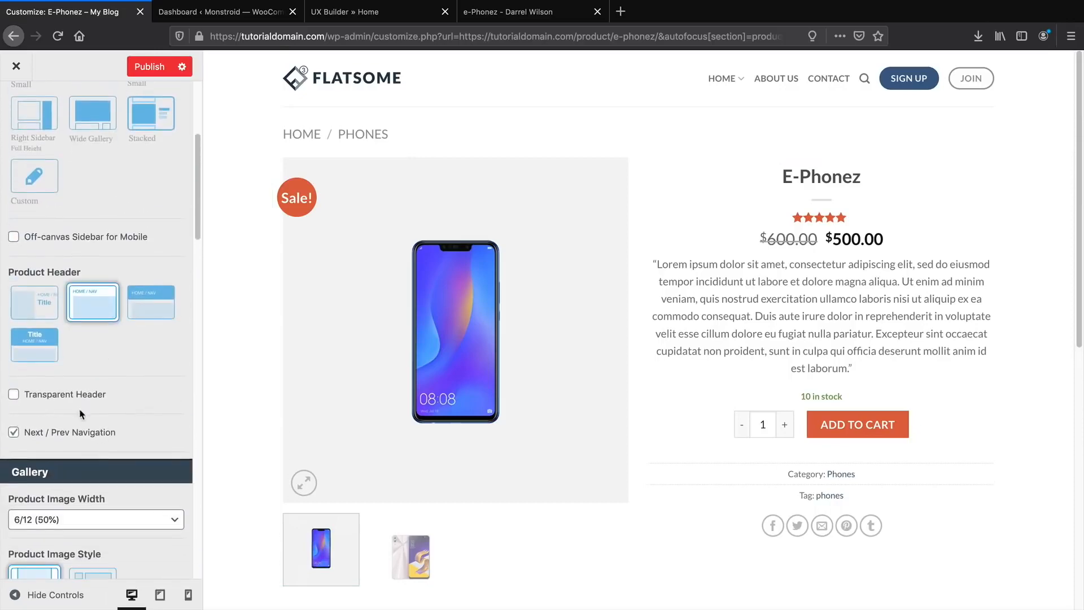
click(72, 397)
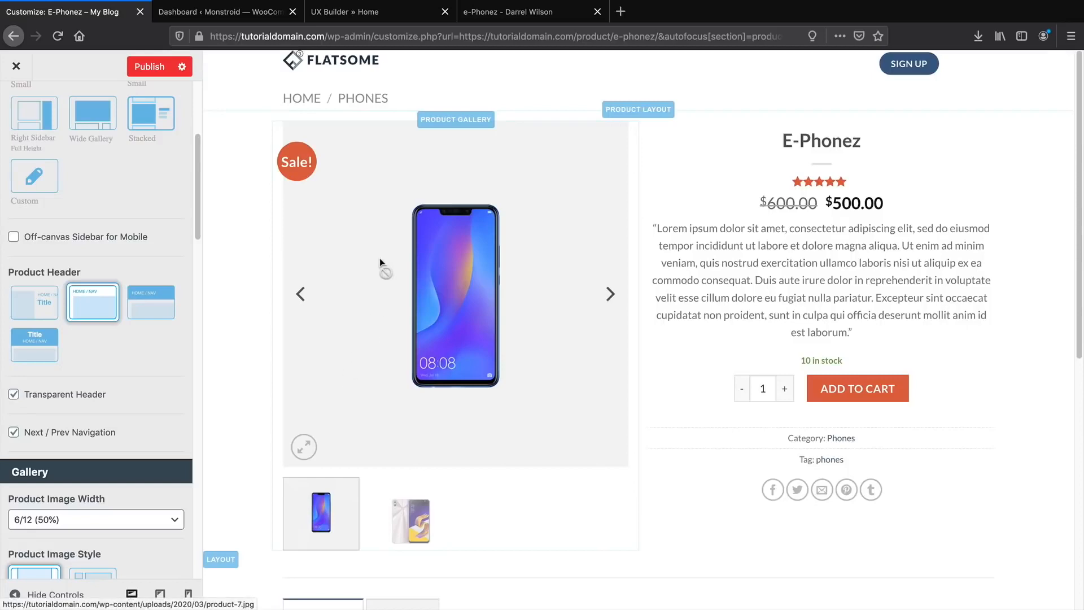
click(14, 395)
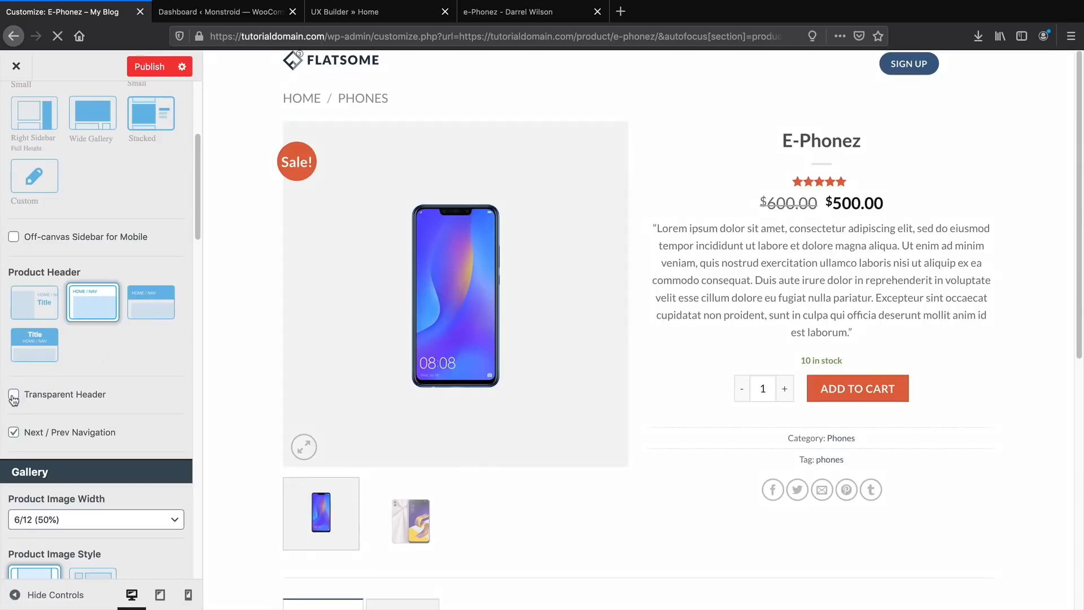
Choose the second Product Header layout and publish the product page changes.
click(35, 347)
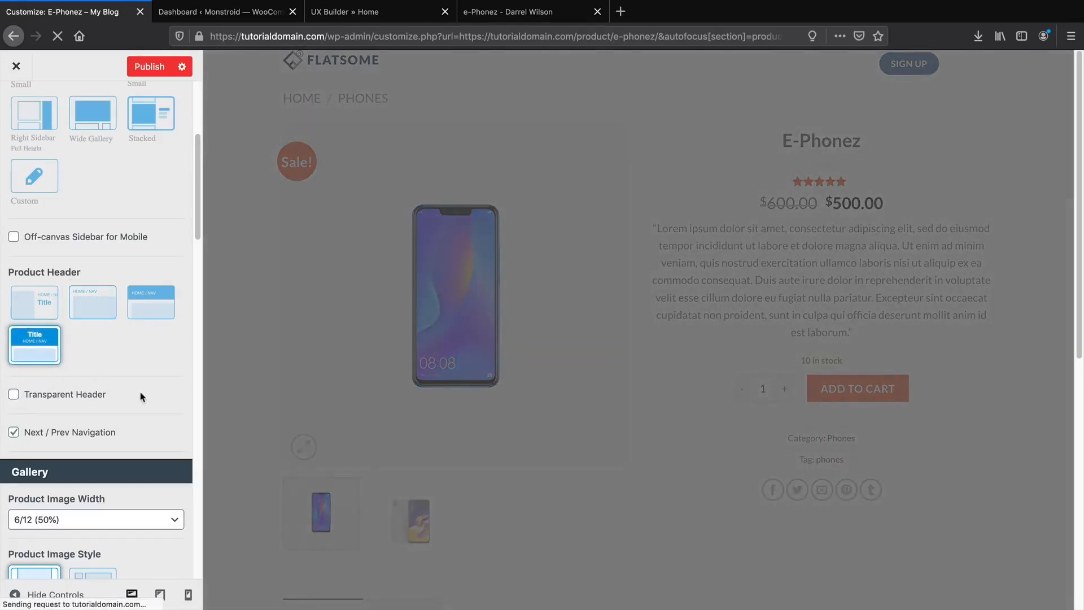
scroll(141, 396, up, 5)
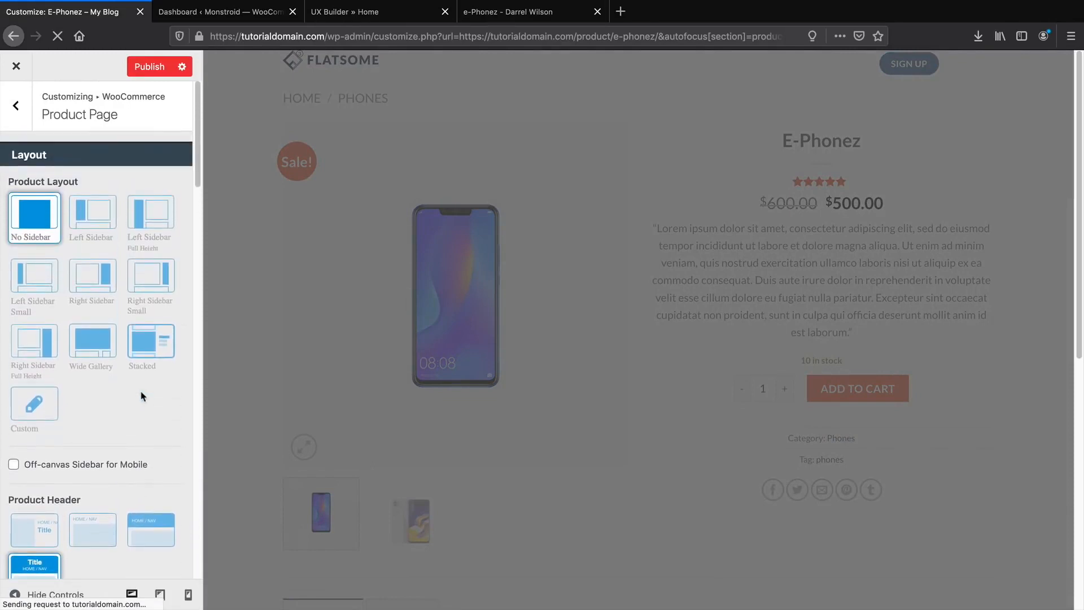
scroll(93, 440, down, 7)
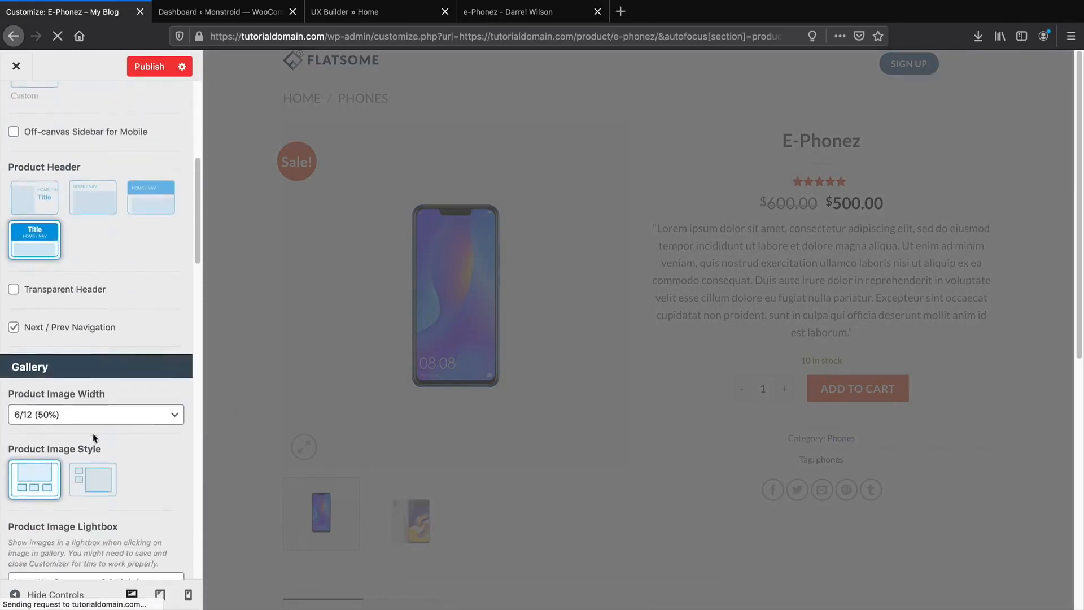
scroll(119, 411, down, 10)
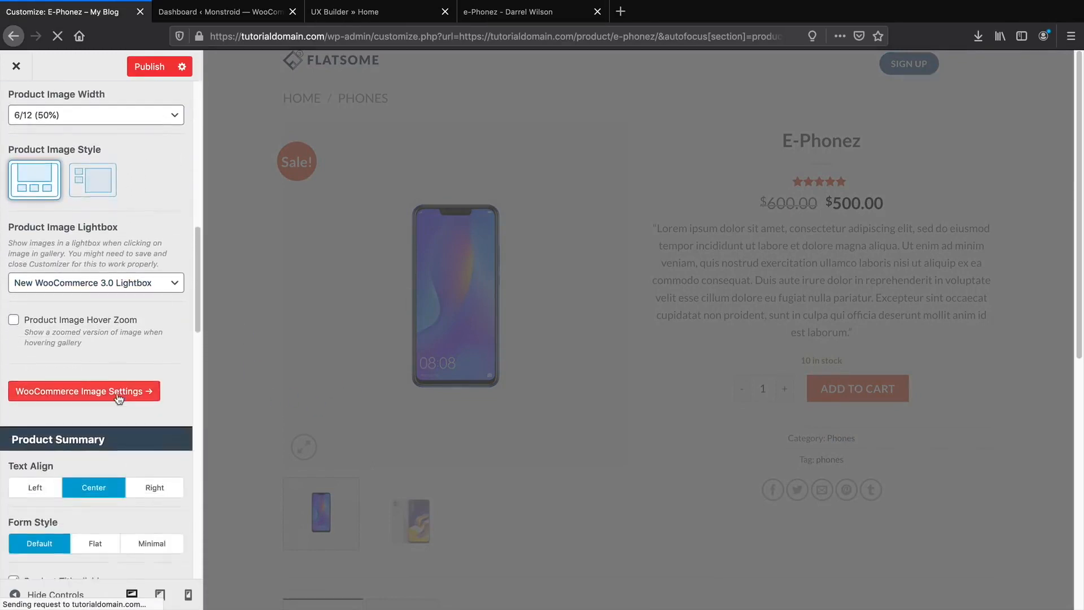
scroll(116, 397, down, 10)
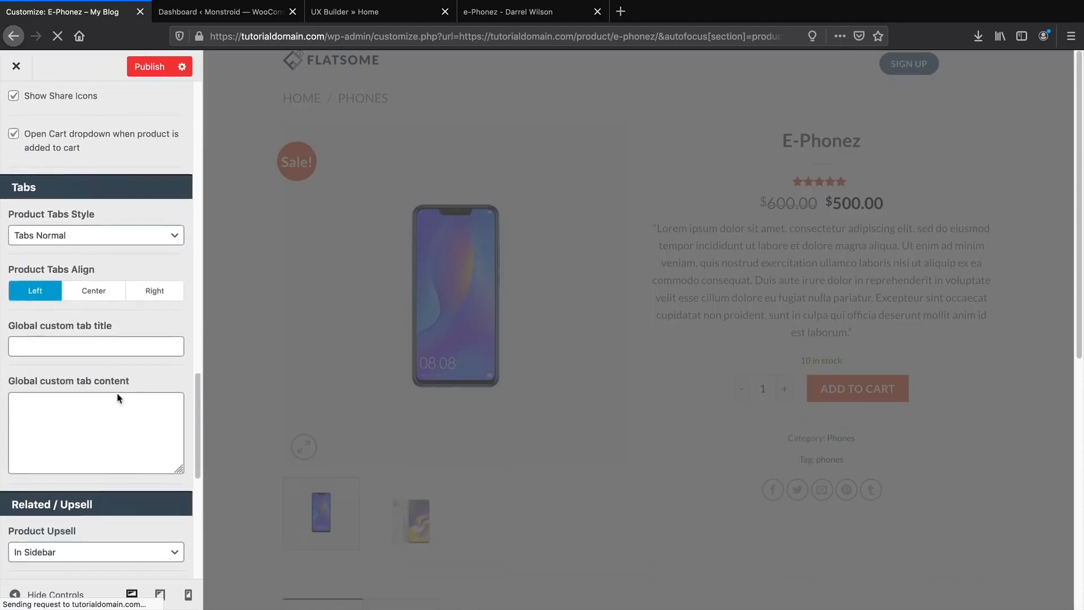
scroll(117, 395, up, 20)
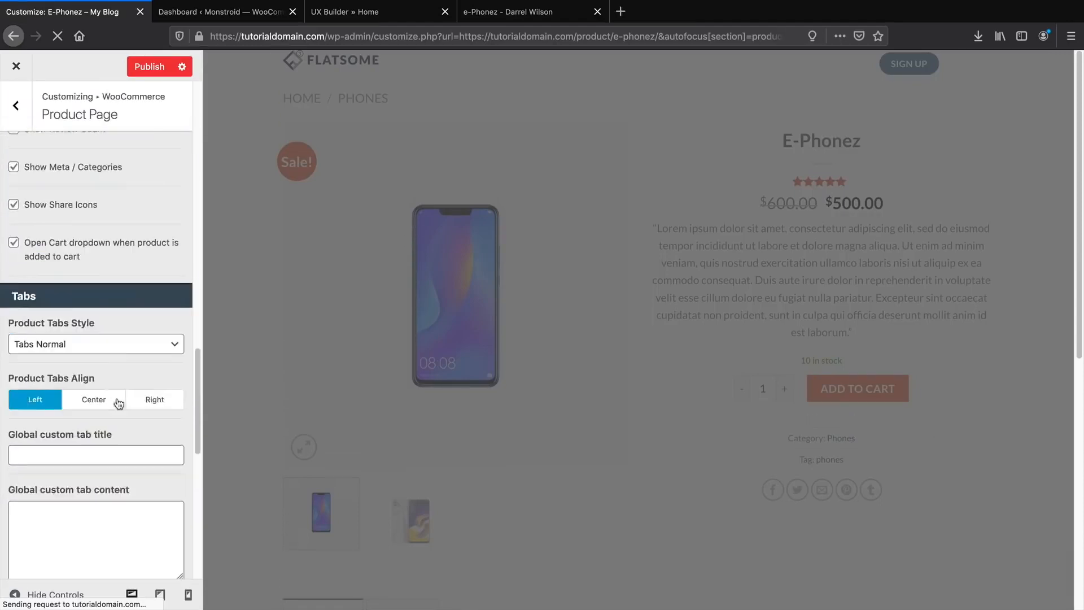
scroll(117, 402, down, 3)
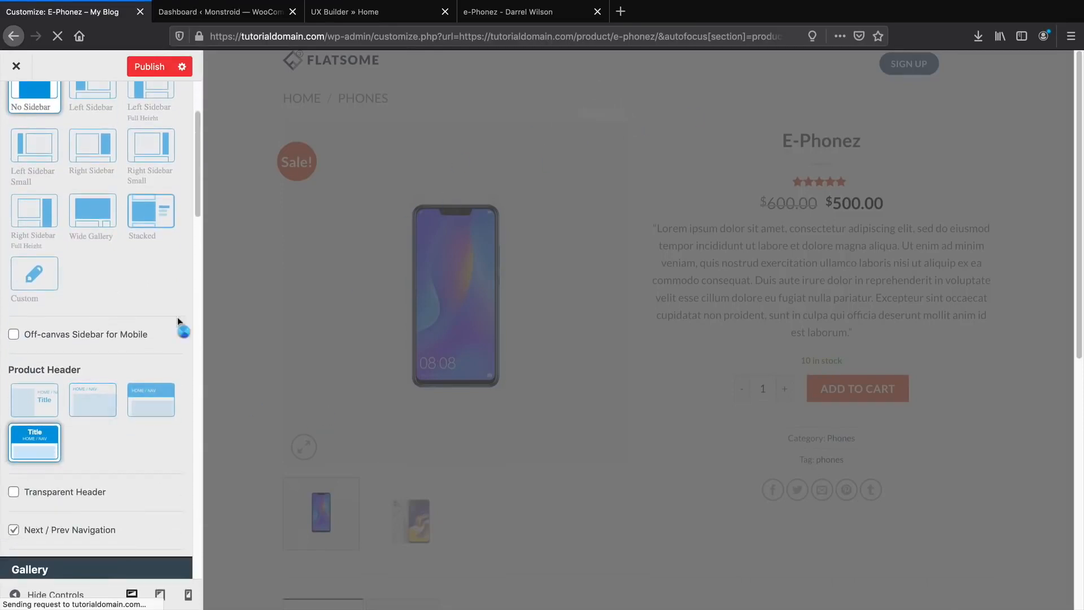
click(89, 411)
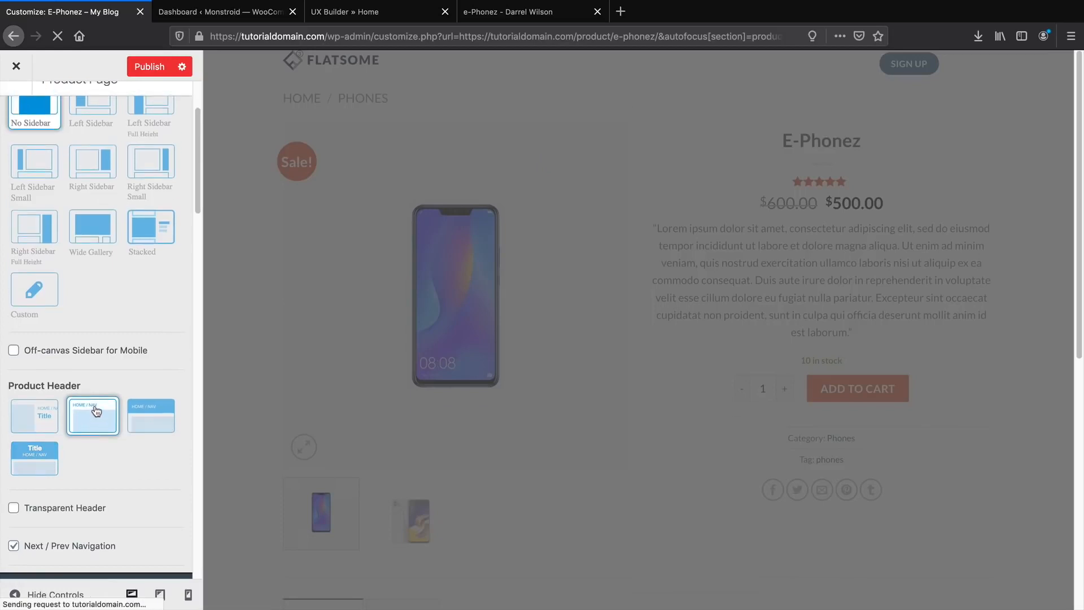
click(156, 67)
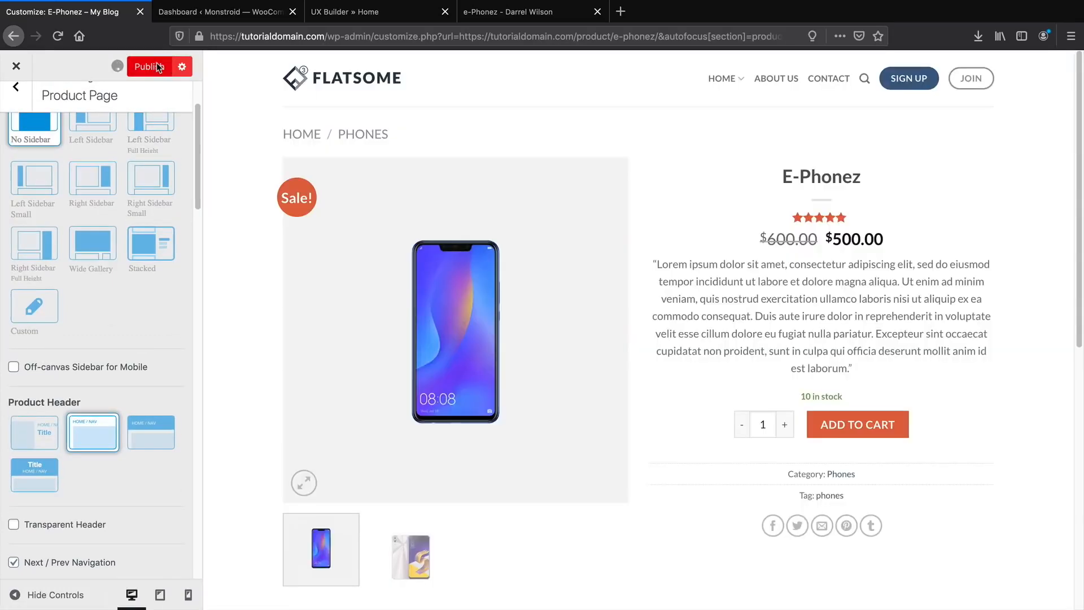
Exit the Customizer, add E-Phonez to the cart, and switch to the demo store's e-Phonez page.
click(16, 66)
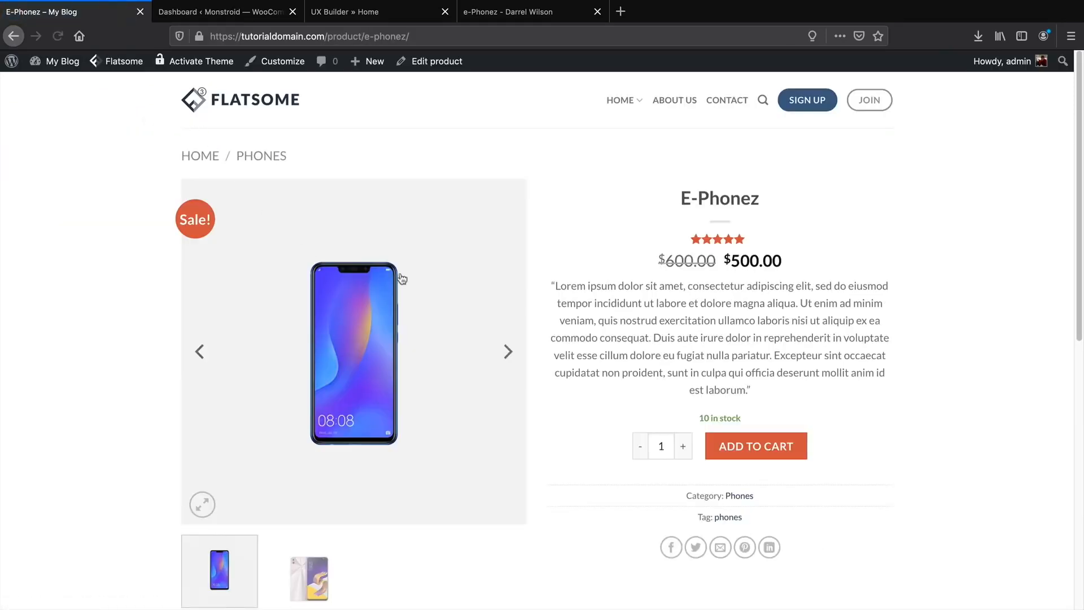
scroll(611, 314, down, 1)
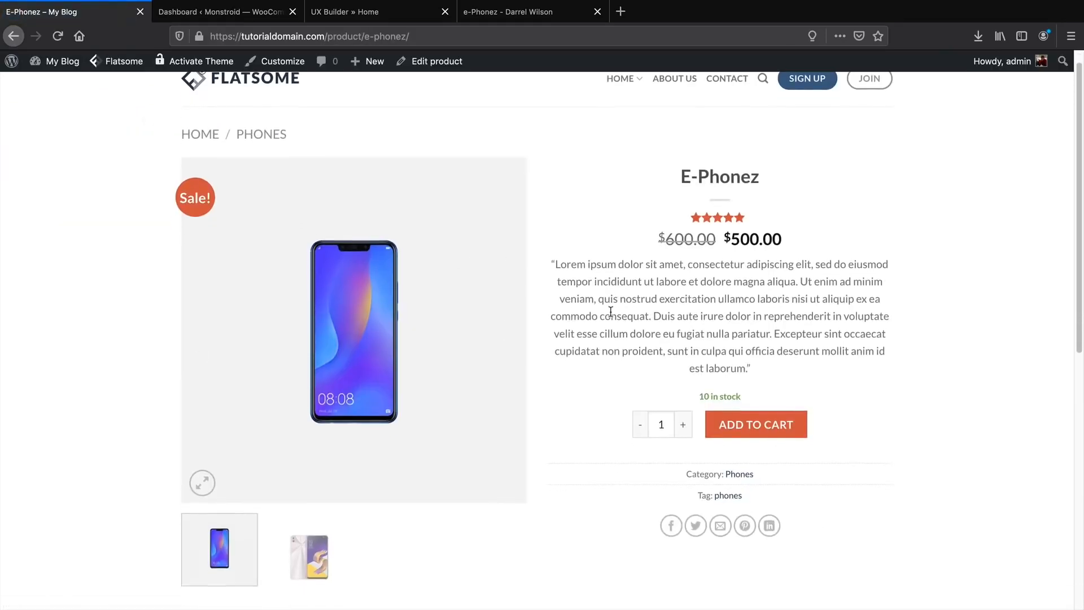
click(757, 425)
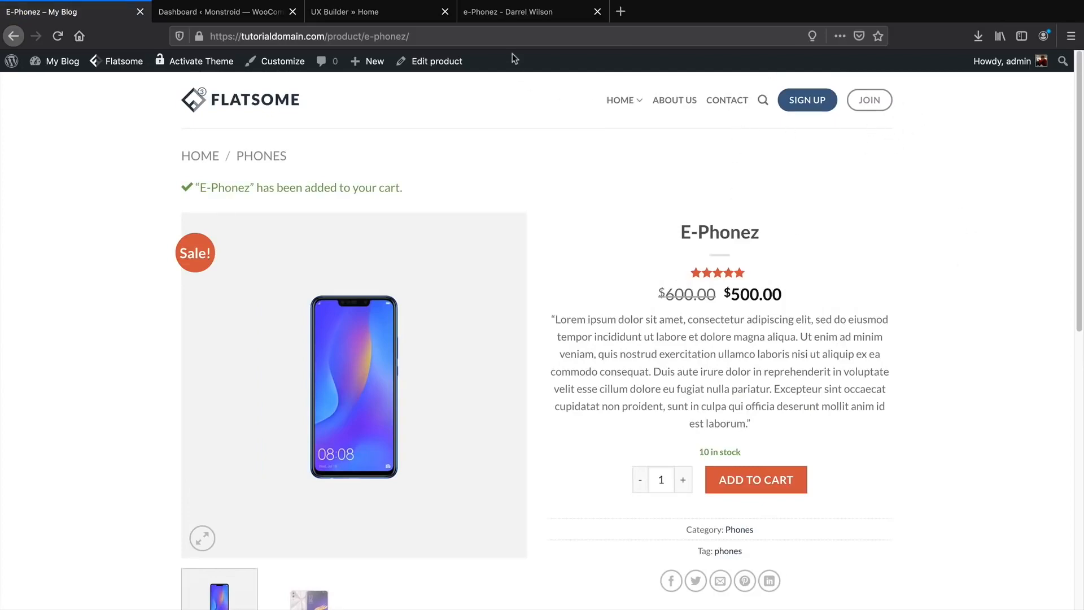
click(514, 17)
mouse_move(1051, 133)
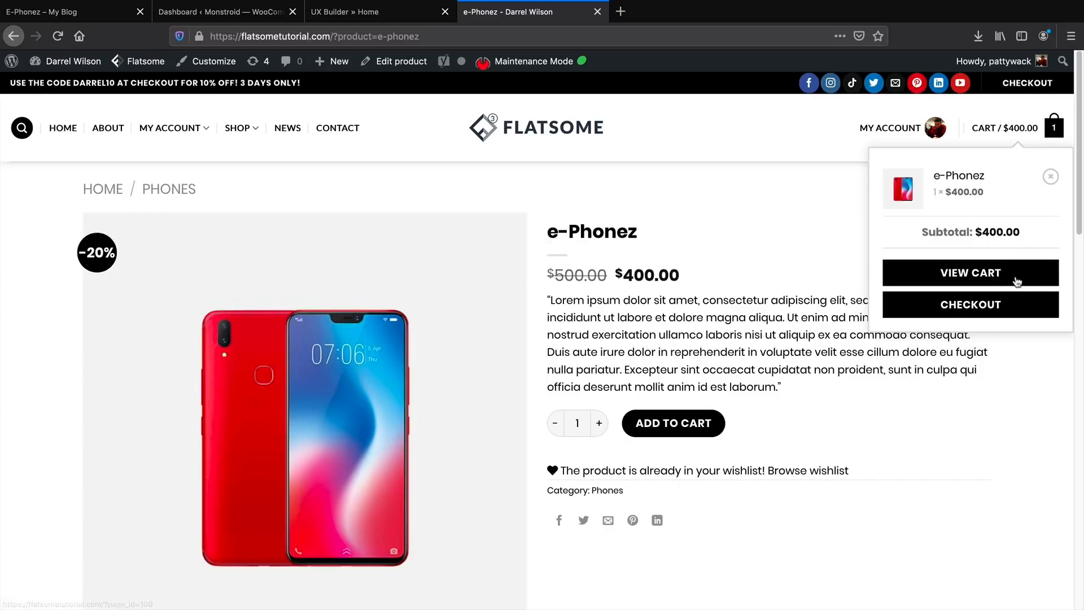
Go to the demo store's shop and open the Camo Headphones product page.
click(79, 13)
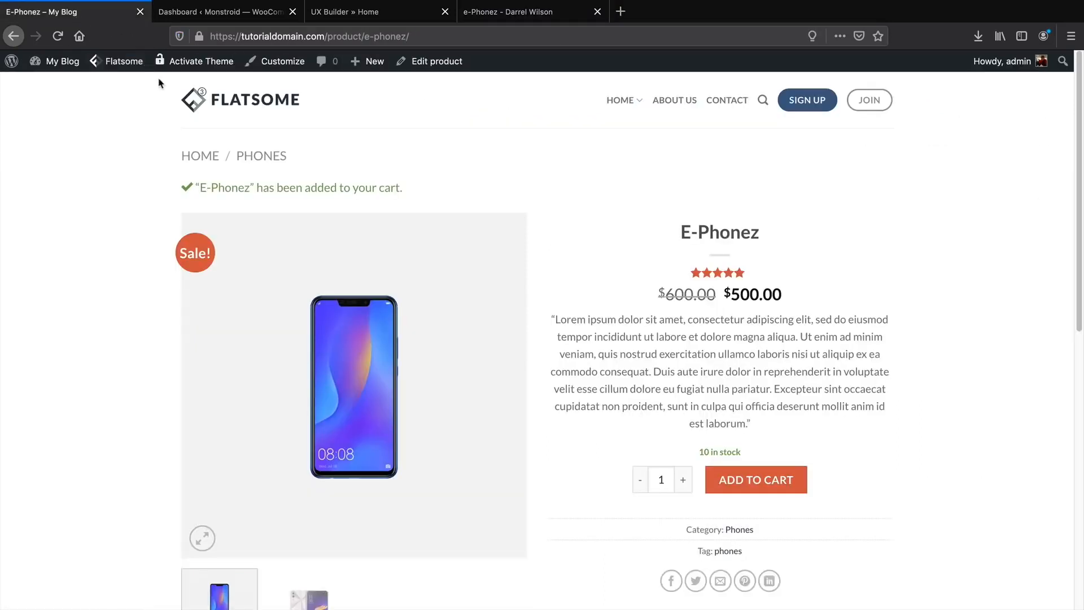
click(472, 16)
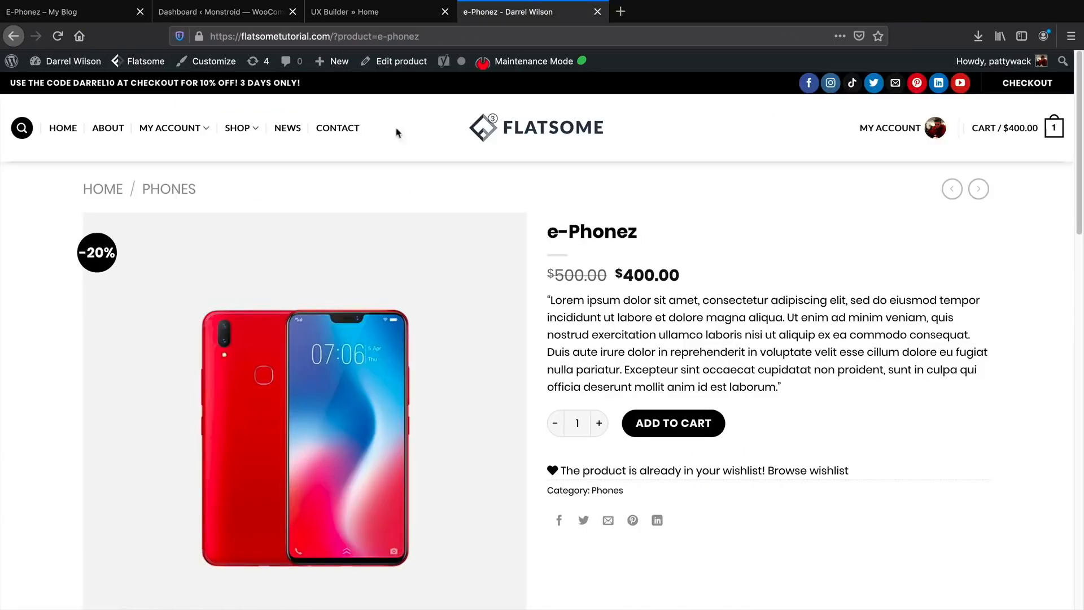
click(239, 135)
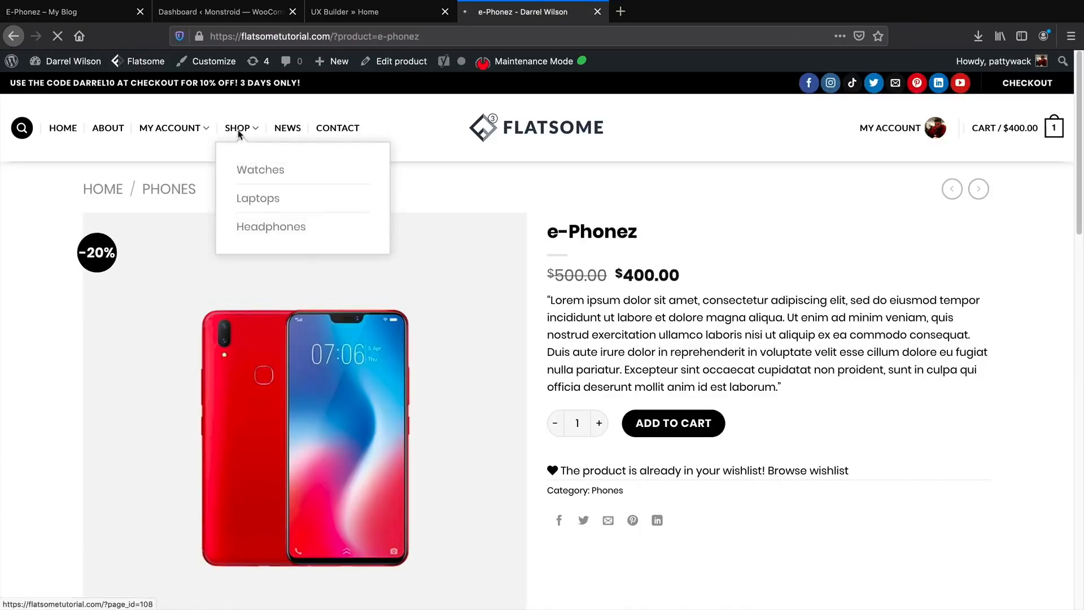
scroll(418, 279, down, 5)
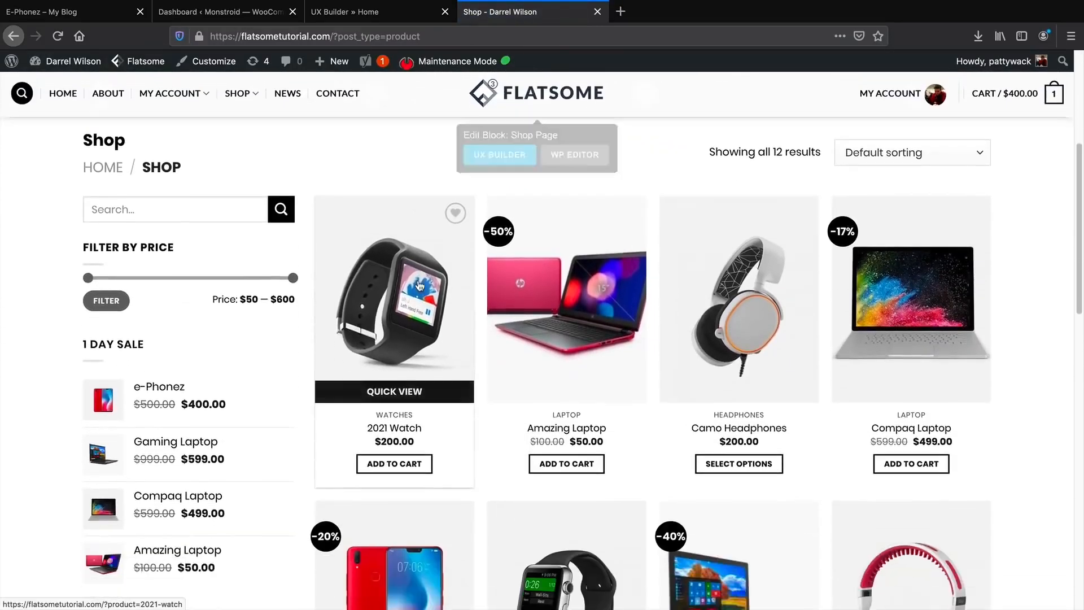
scroll(419, 285, down, 1)
click(724, 262)
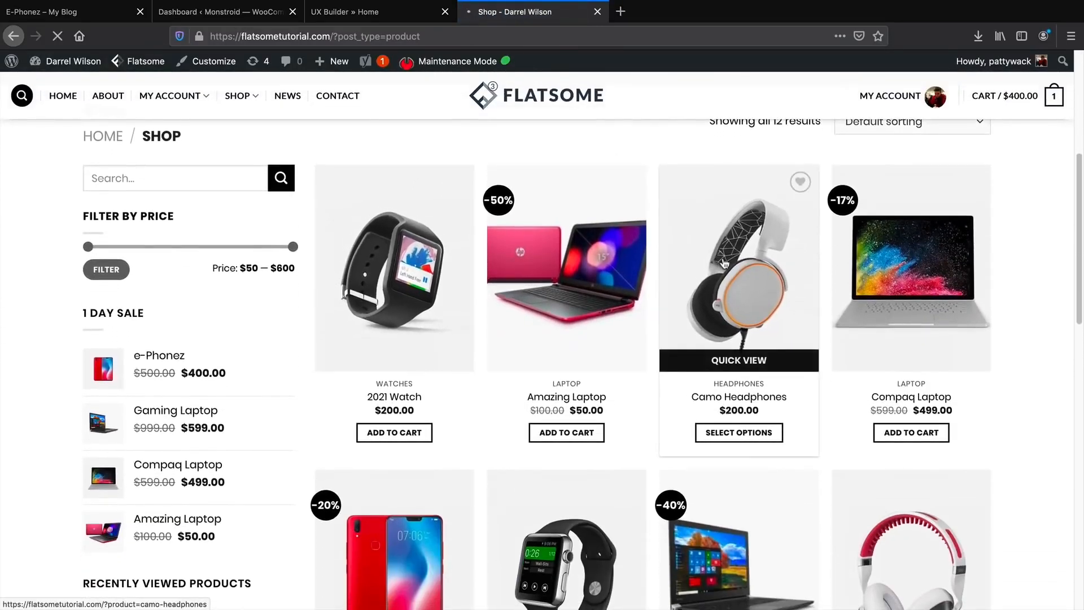
Select the Small size and Blue color, then return to the E-Phonez – My Blog tab.
scroll(714, 248, down, 3)
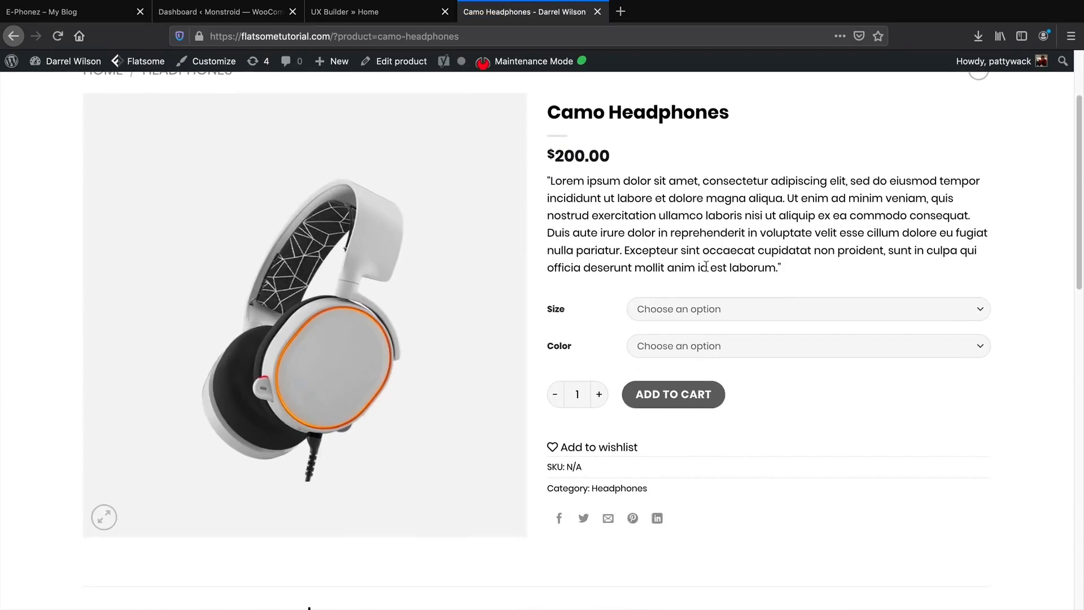
click(689, 310)
click(684, 316)
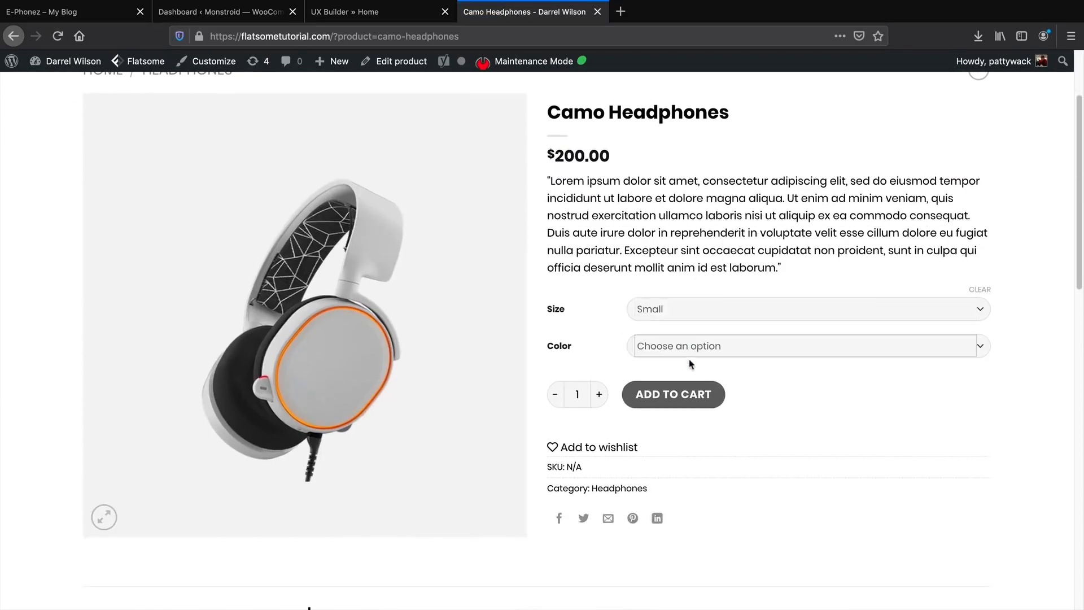
click(691, 351)
click(692, 350)
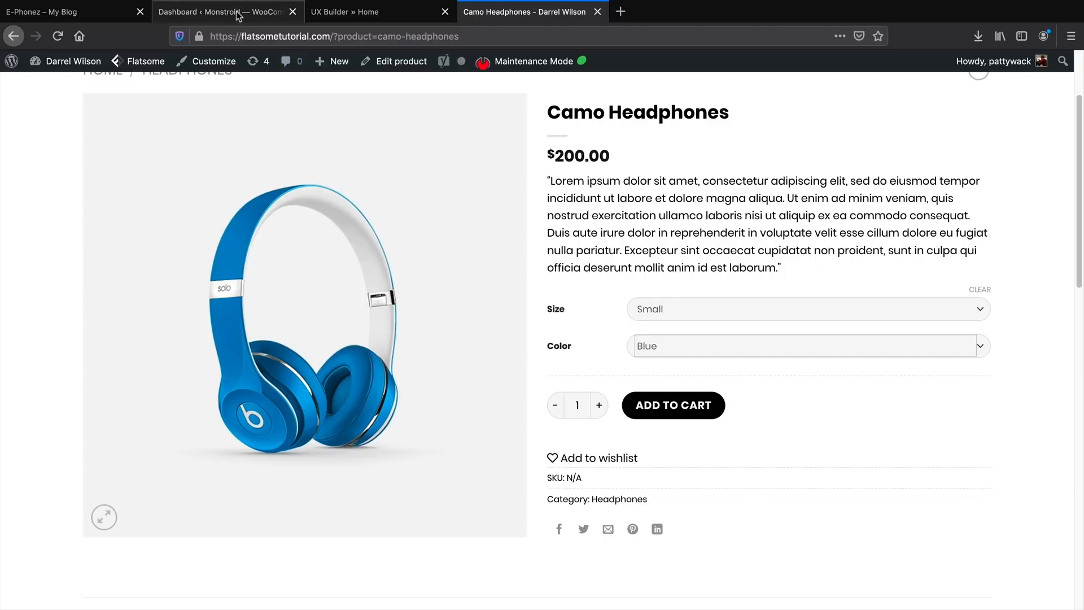
click(103, 15)
Start a new product named 'Camo HeadPhones'.
mouse_move(366, 62)
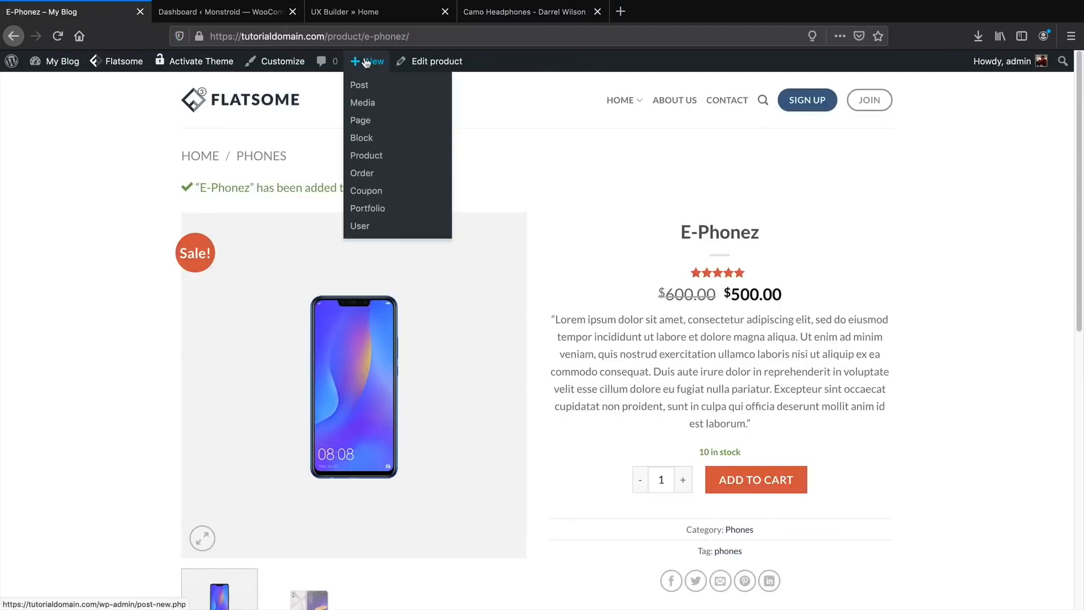
click(371, 161)
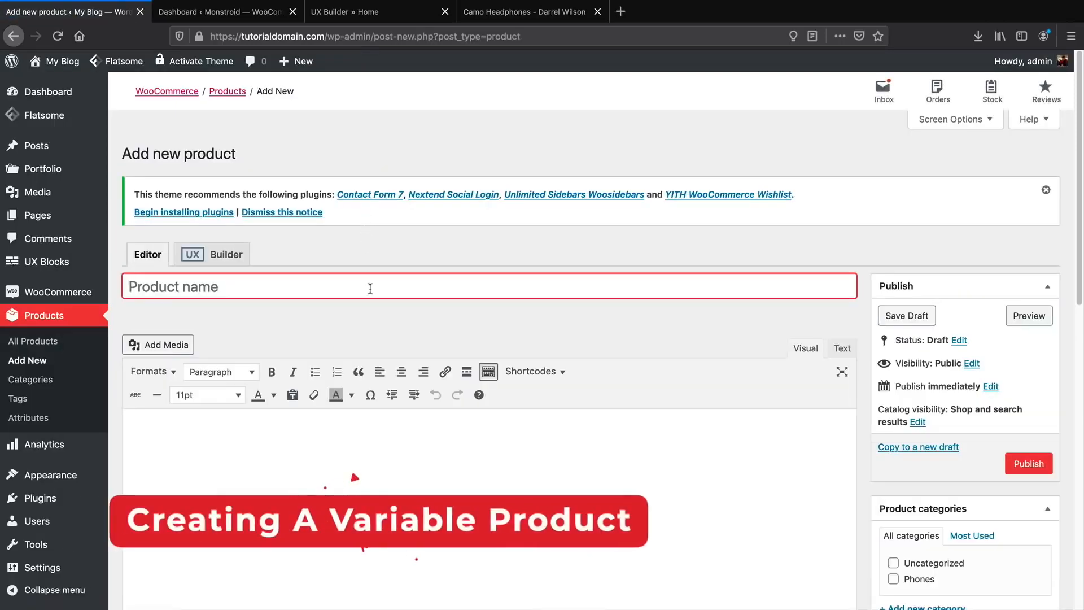
text(Camo H)
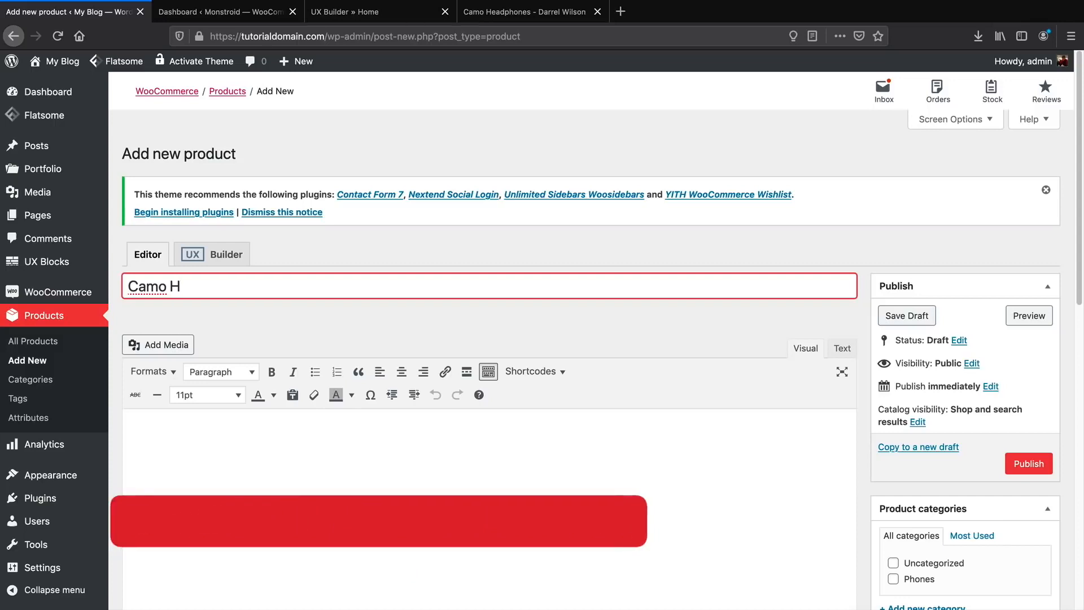
text(eadPHone)
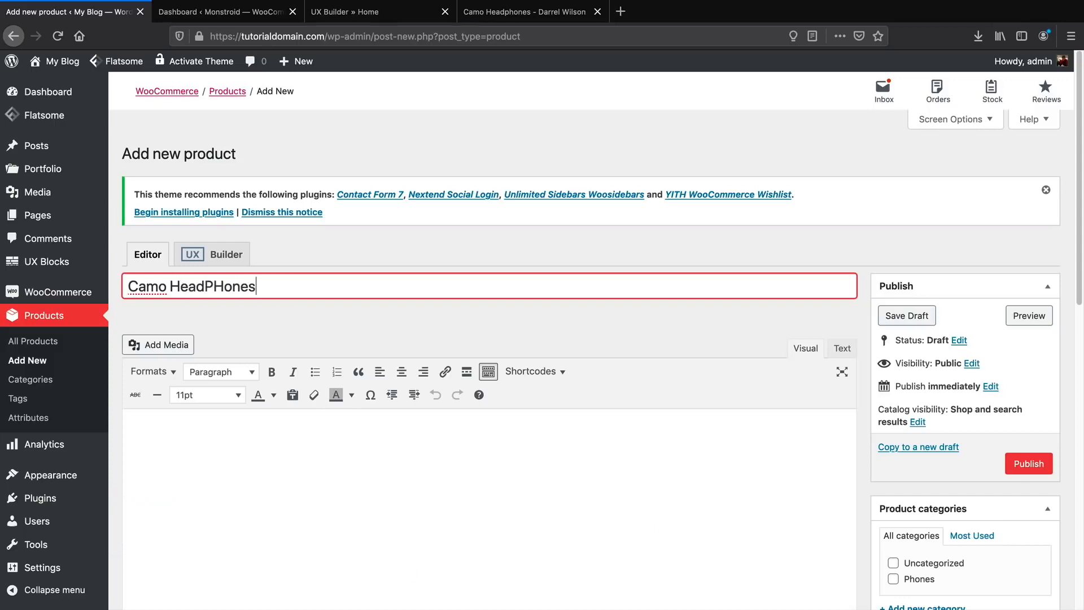
text(s)
key(BackSpace)
key(BackSpace)
text(hones)
Enter 'Description' as placeholder text in the product description editor.
scroll(370, 303, down, 3)
click(302, 385)
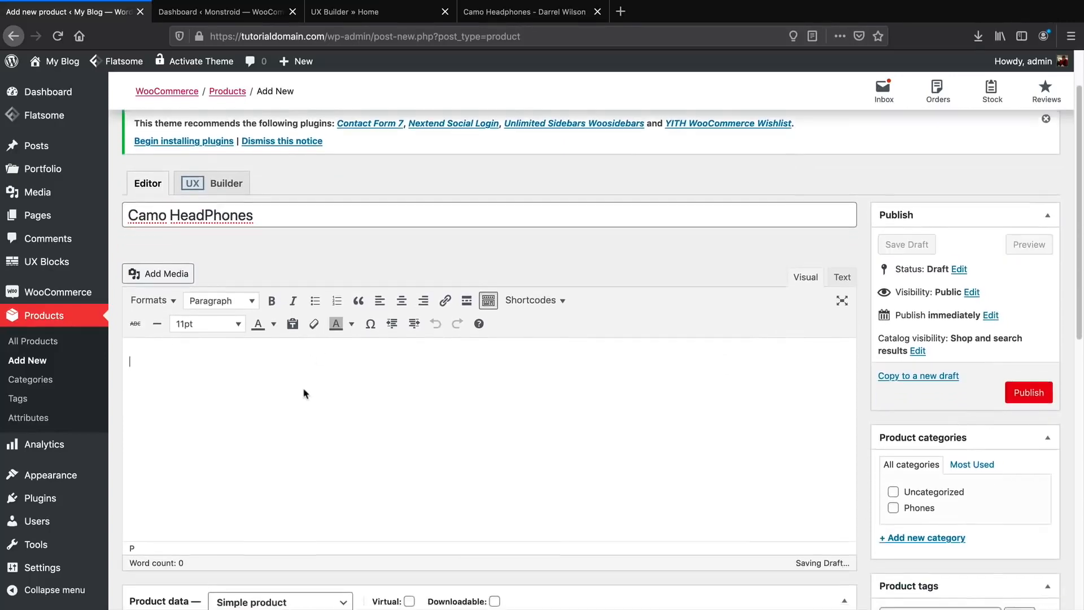
scroll(304, 394, down, 3)
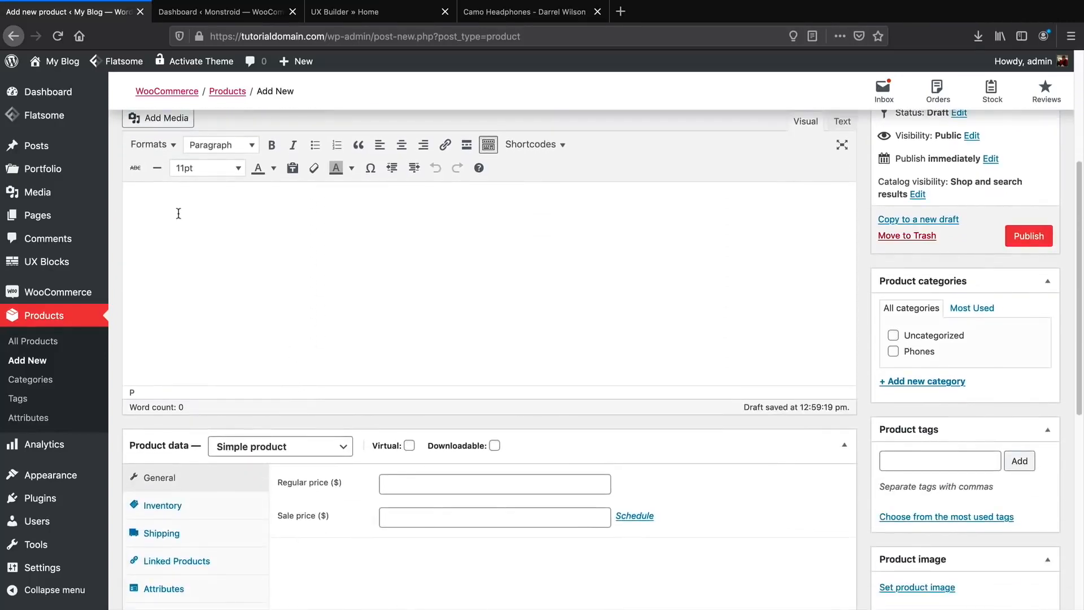
text(Description)
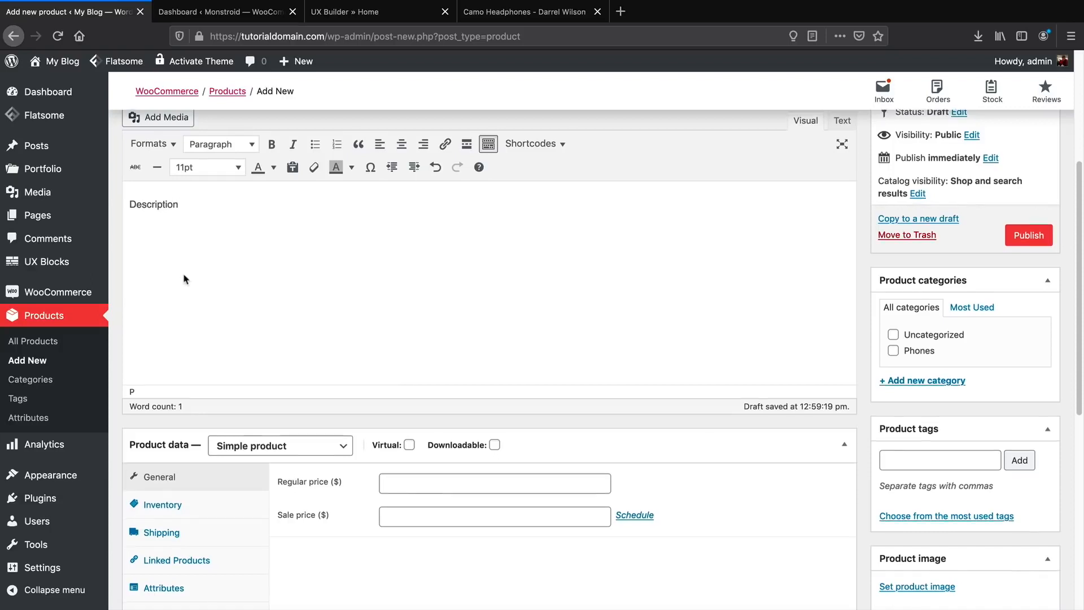
Set the product data type to Variable product and show its Attributes section.
scroll(186, 279, down, 4)
click(210, 290)
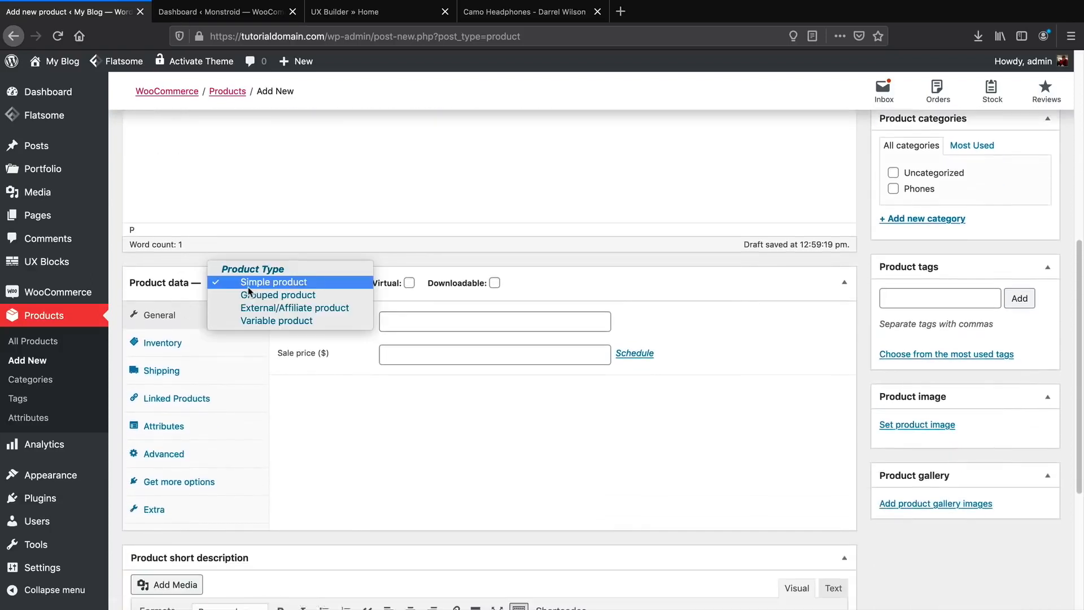
click(263, 323)
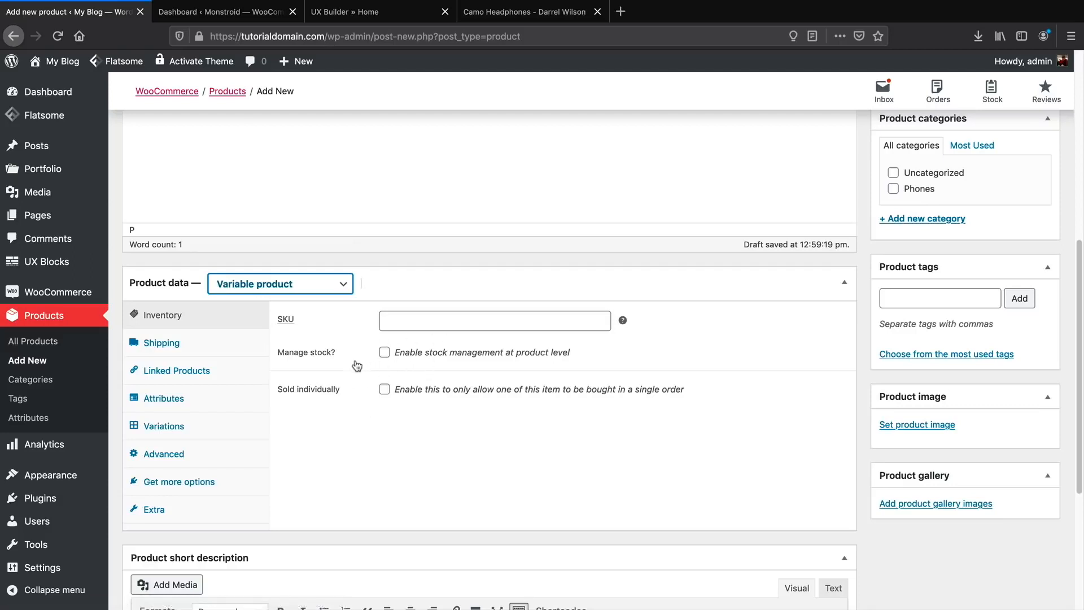
click(164, 404)
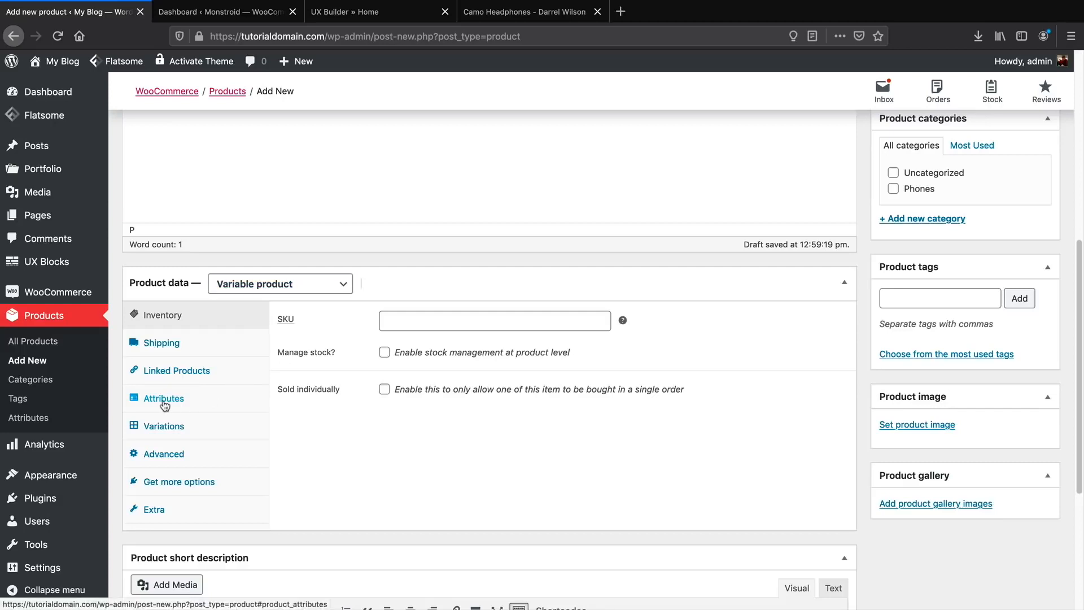
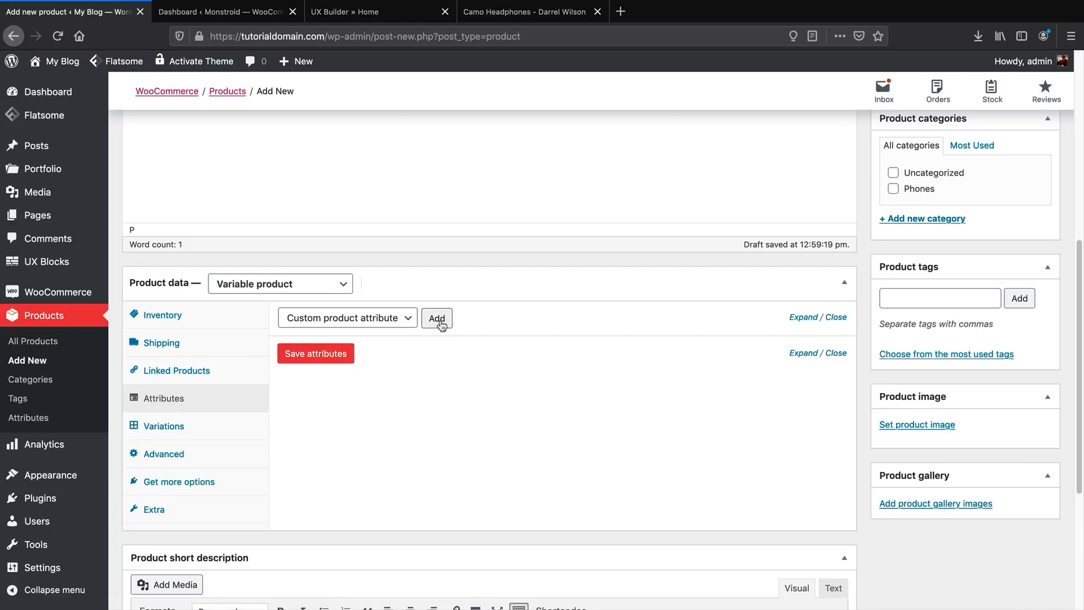
Add a custom Size attribute with values Small|Large, used for variations, and save it.
click(437, 326)
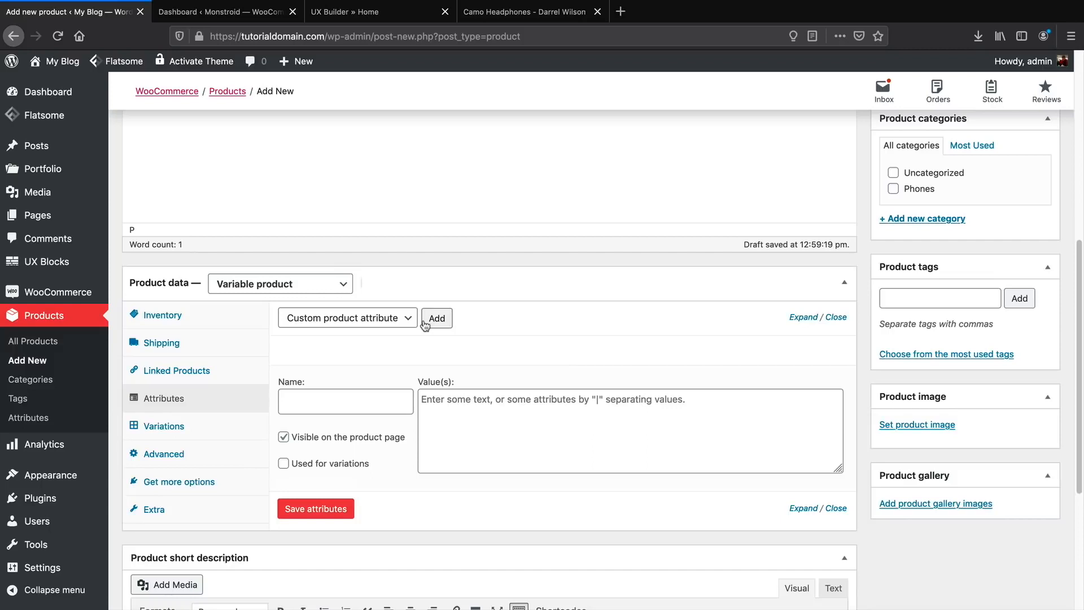
click(359, 394)
text(Size)
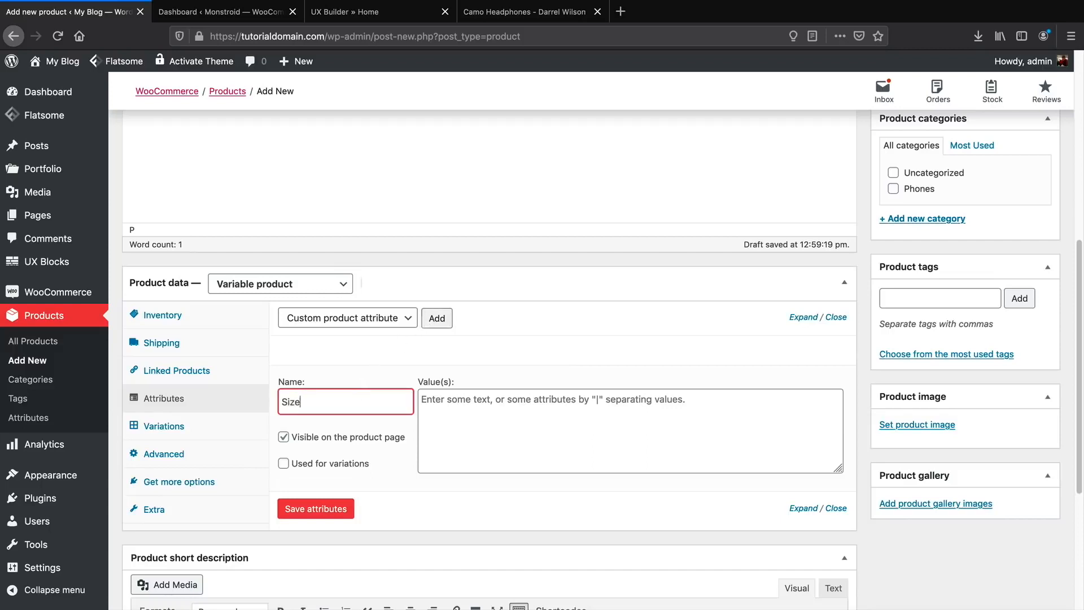
key(Tab)
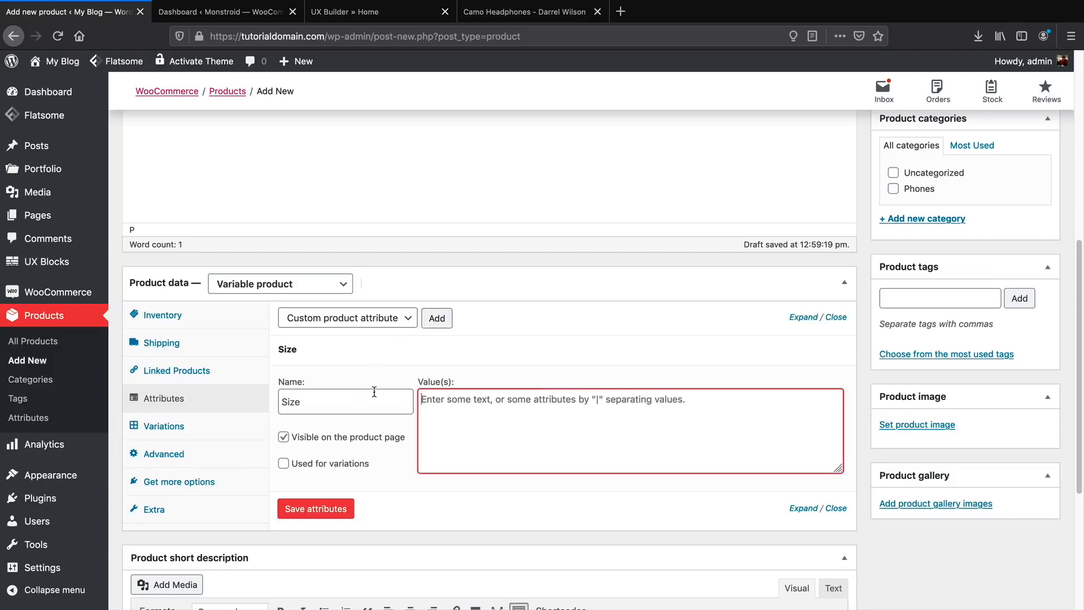
text(Small|Large)
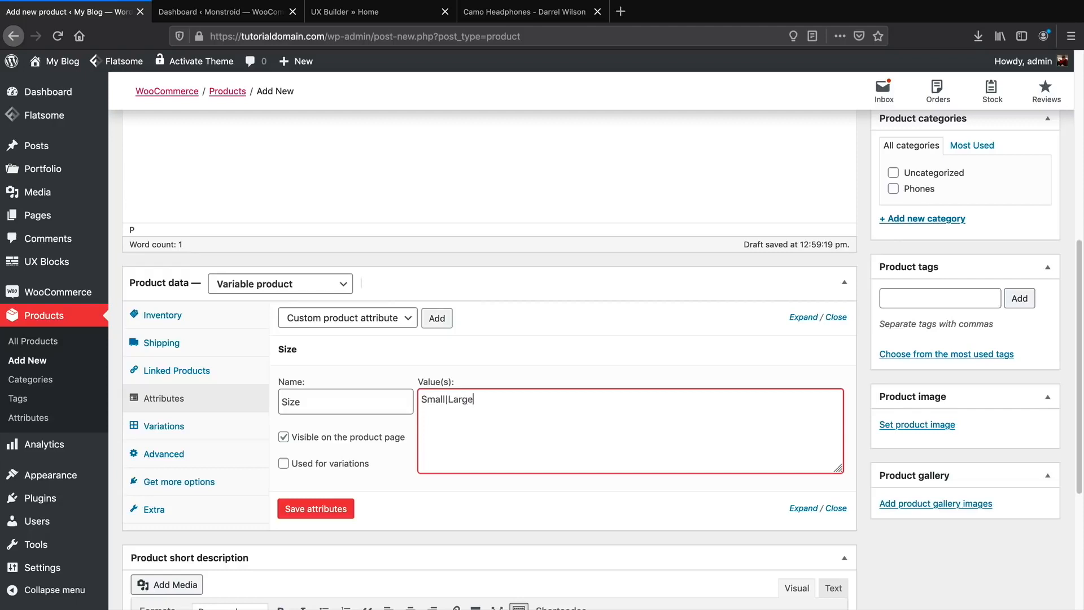
click(282, 465)
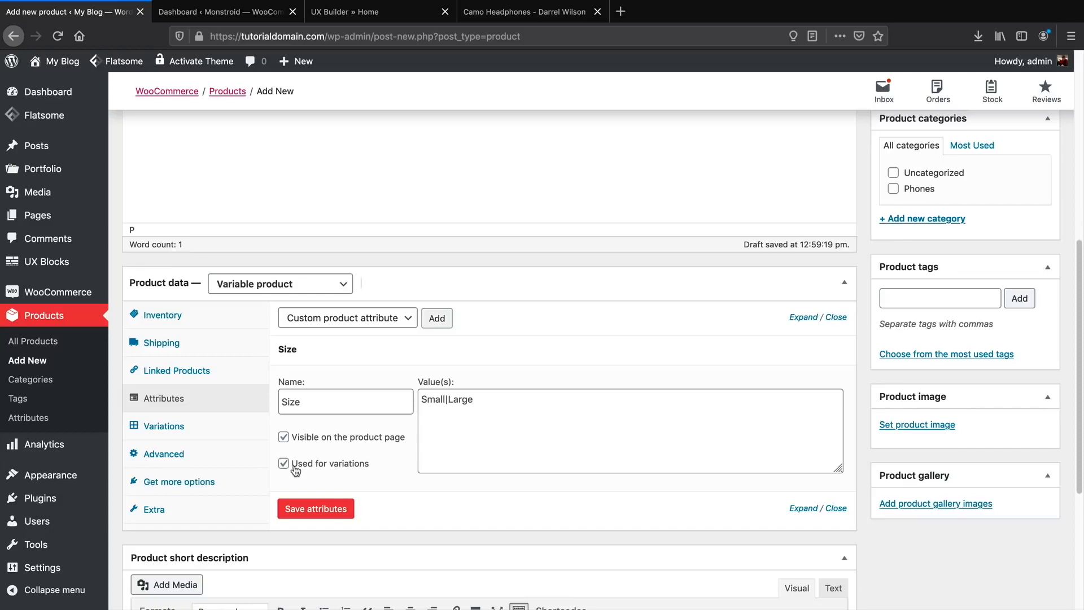
click(334, 509)
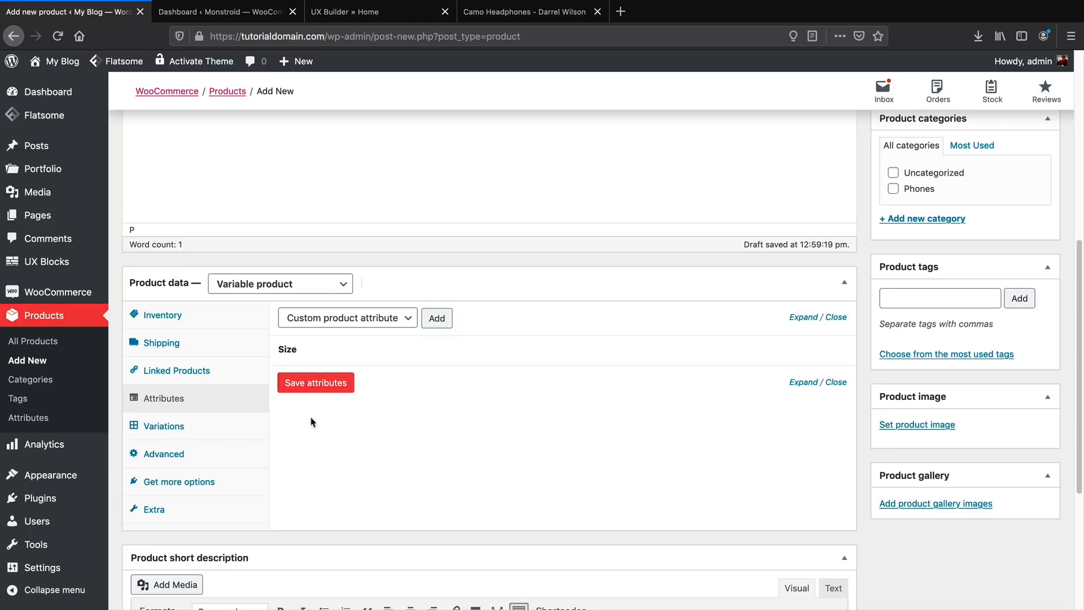
Add a second custom attribute, Color, with values White|Blue, used for variations, and save.
click(436, 320)
click(358, 430)
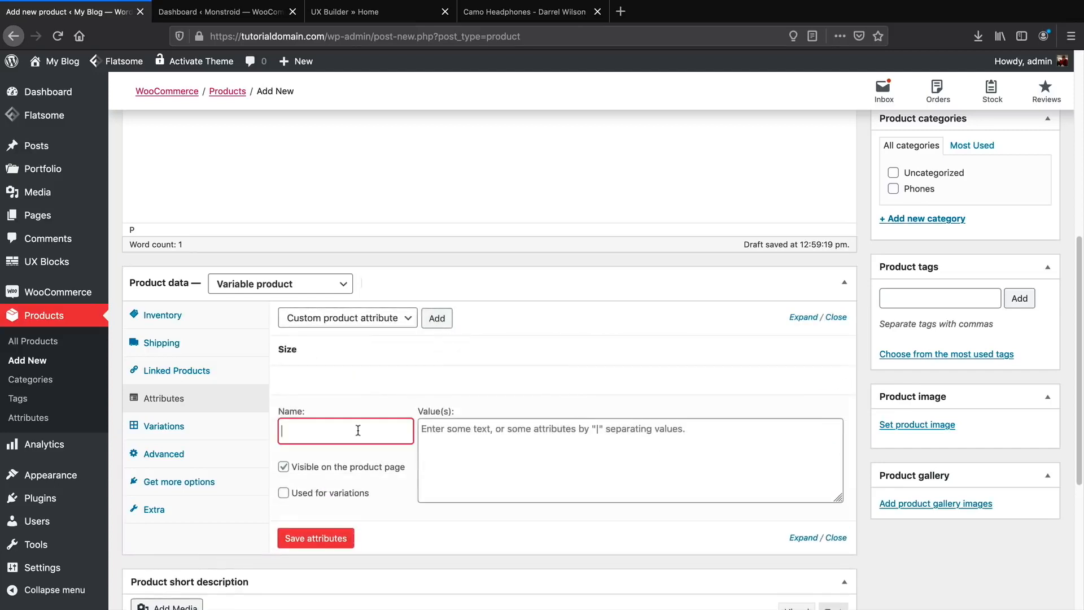
text(Color)
key(Tab)
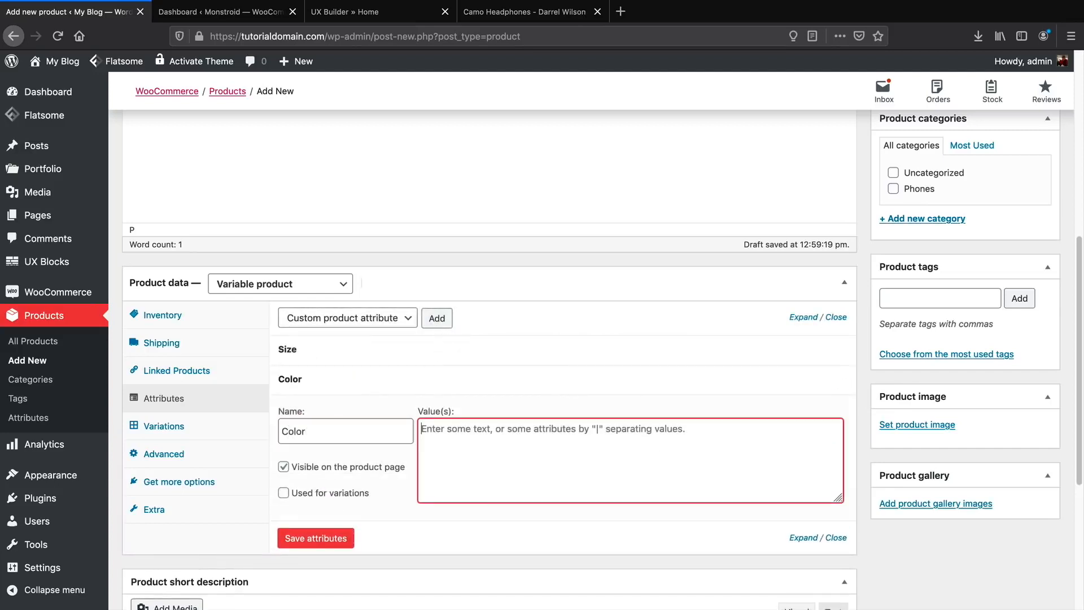
text(White|Blue)
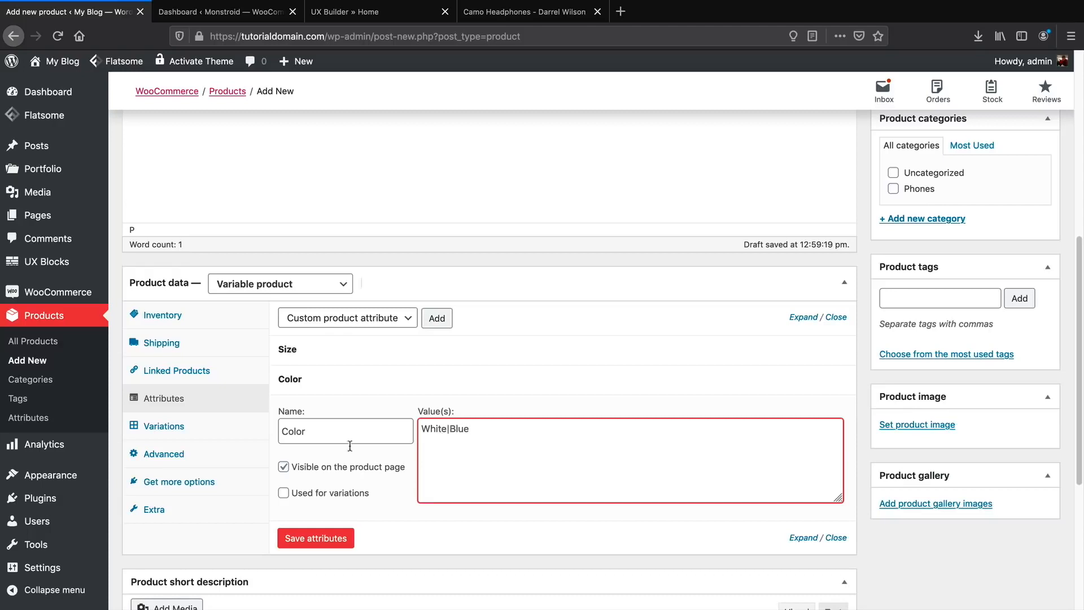
click(284, 493)
click(316, 540)
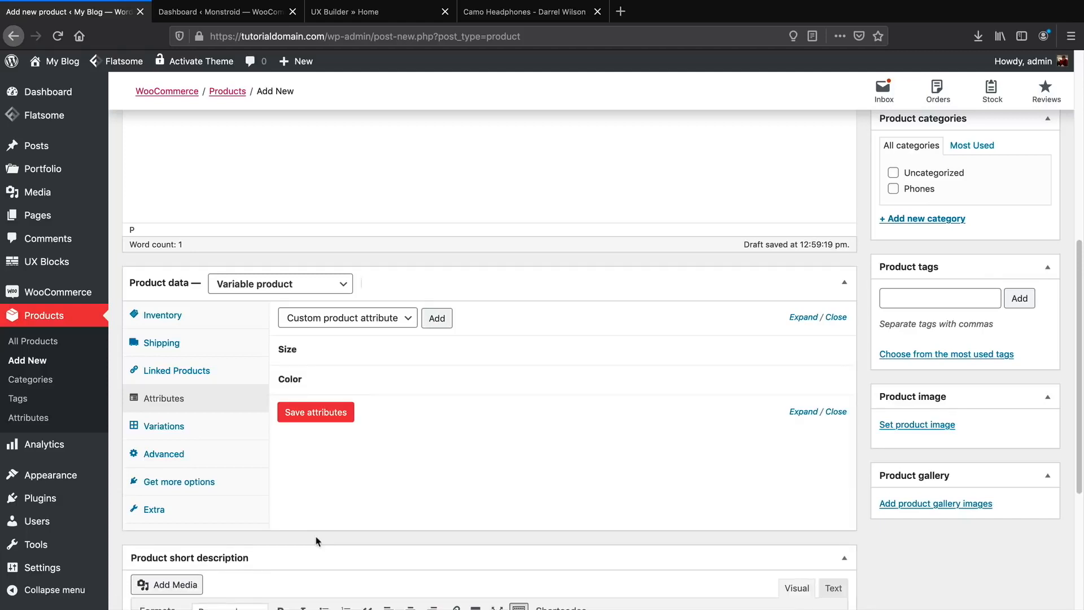
Create variations from all attributes, producing four Size/Color variations #101 to #104.
click(157, 428)
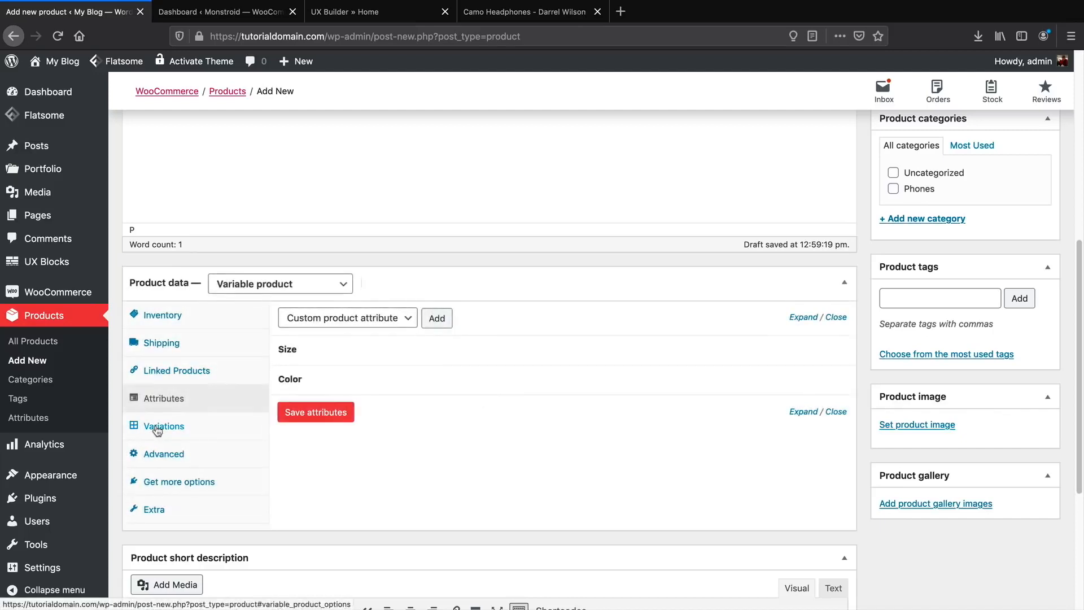
click(157, 428)
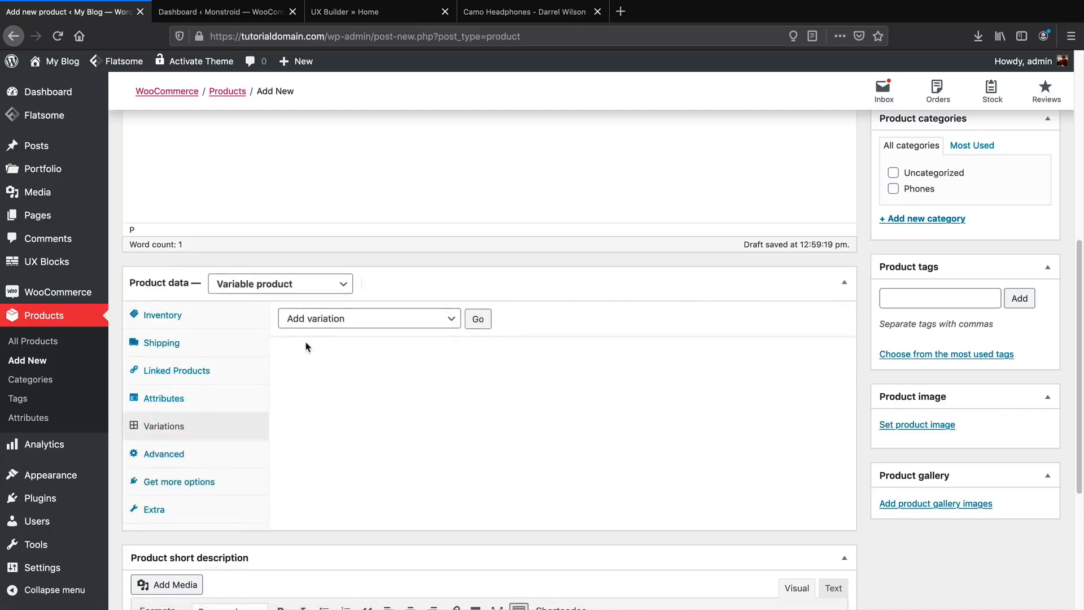
click(329, 320)
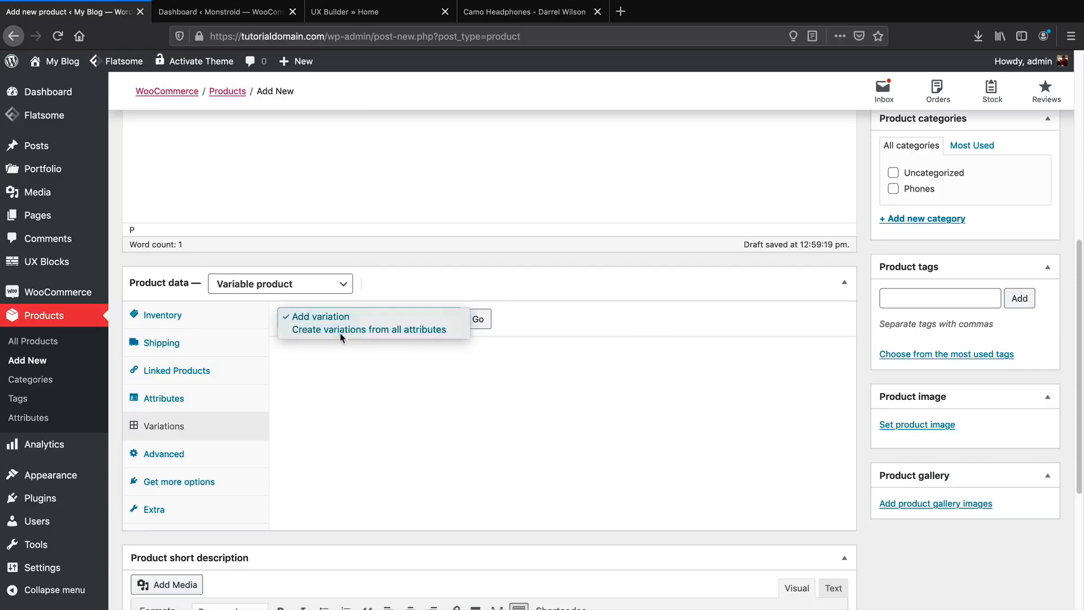
click(341, 334)
click(478, 320)
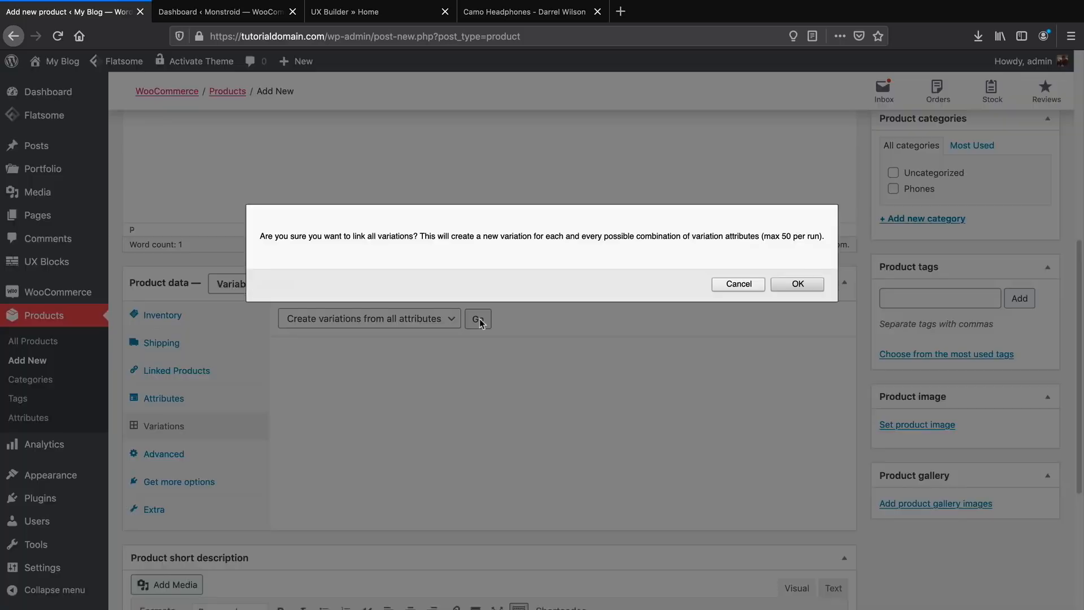
click(797, 284)
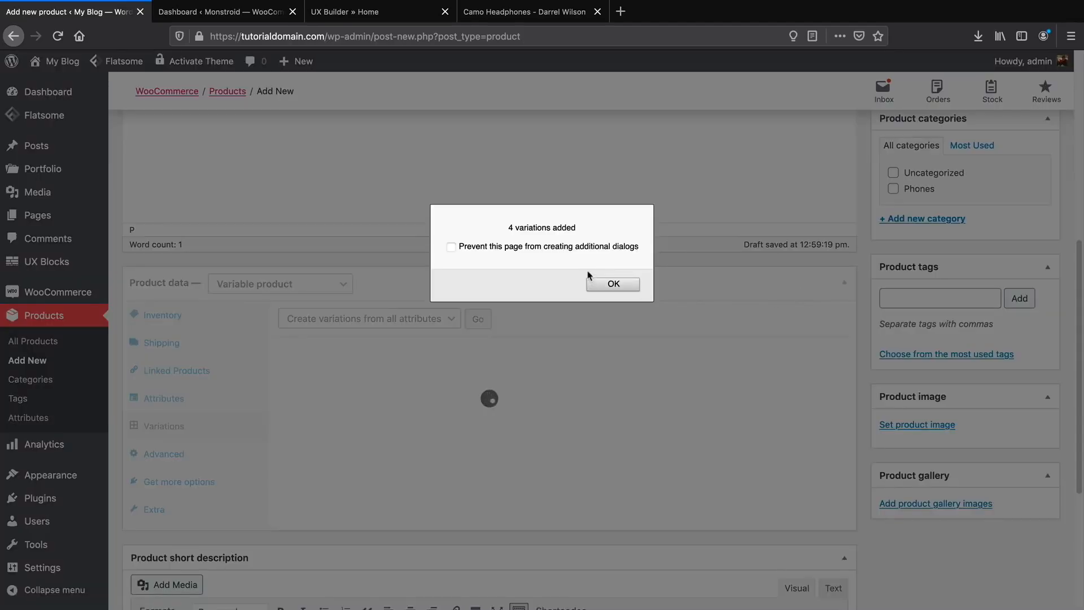
click(604, 285)
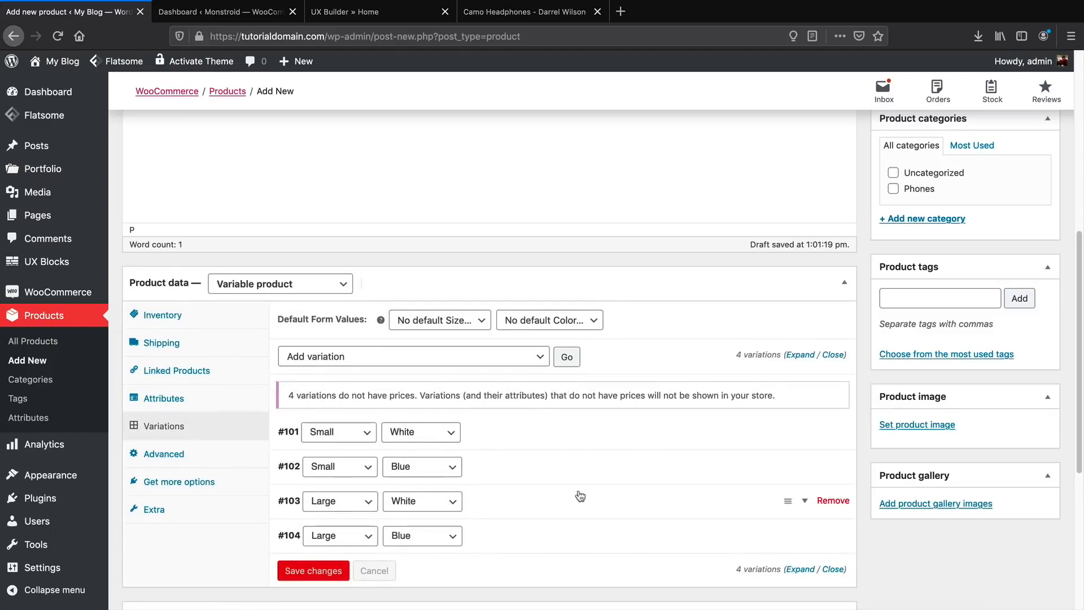
scroll(578, 496, down, 2)
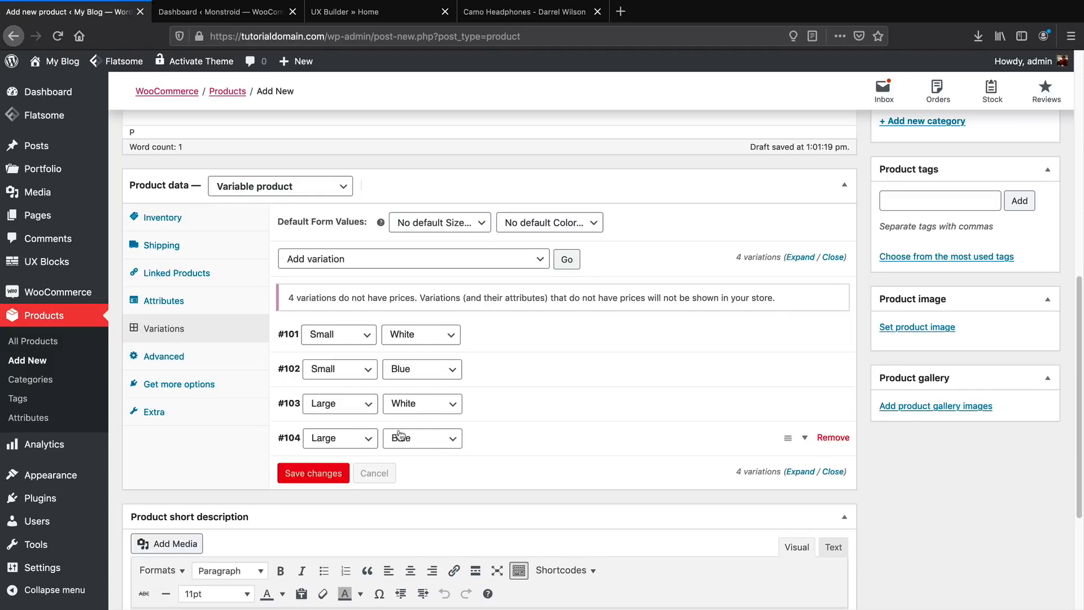
Give variation #101 the white and red headphones image and a regular price of 300.
click(804, 336)
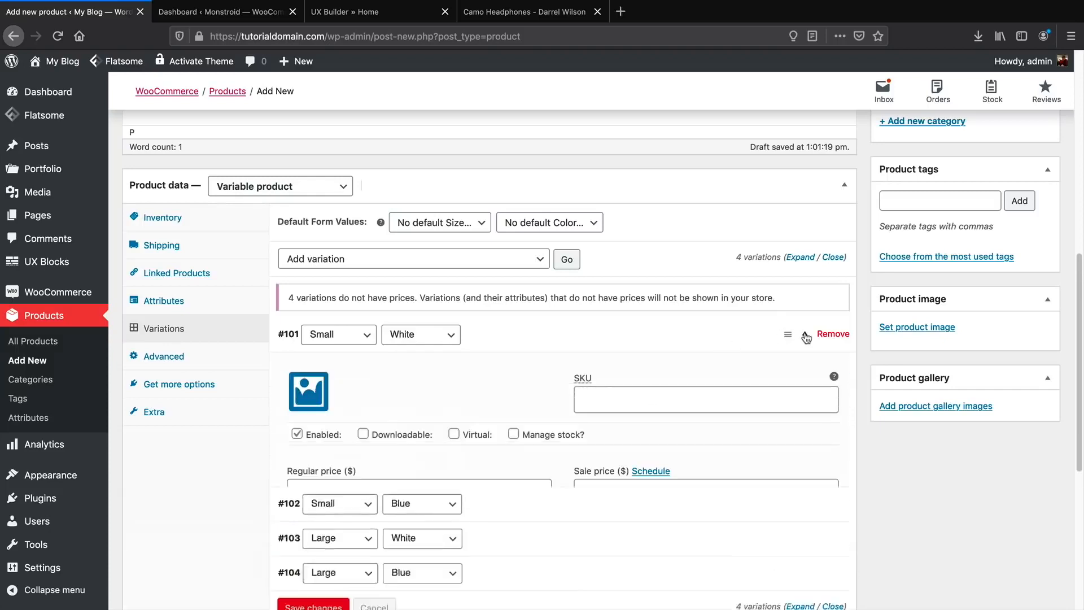
scroll(602, 379, down, 3)
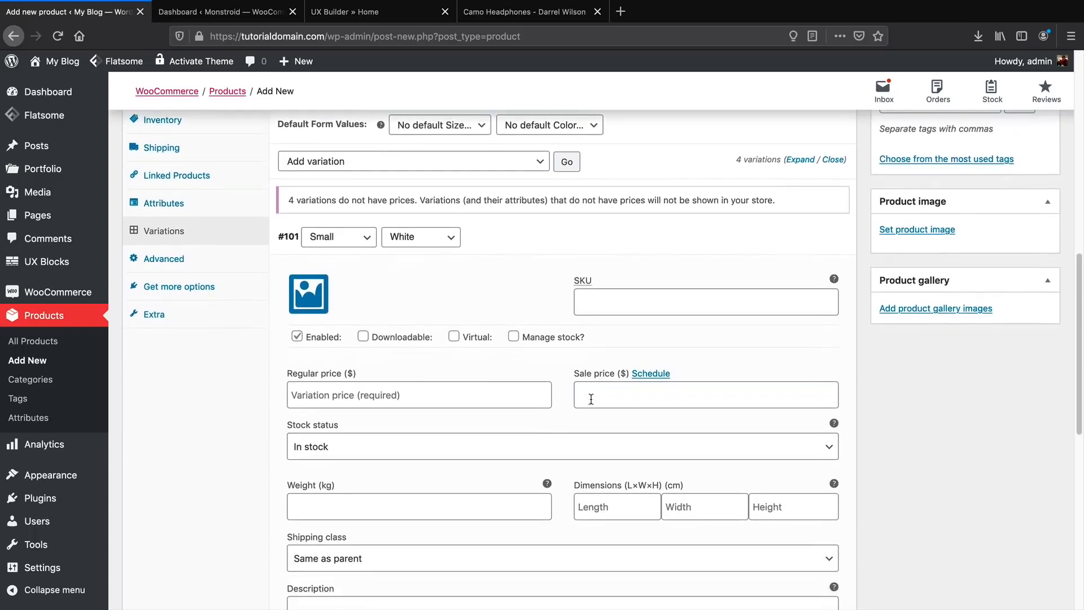
click(309, 294)
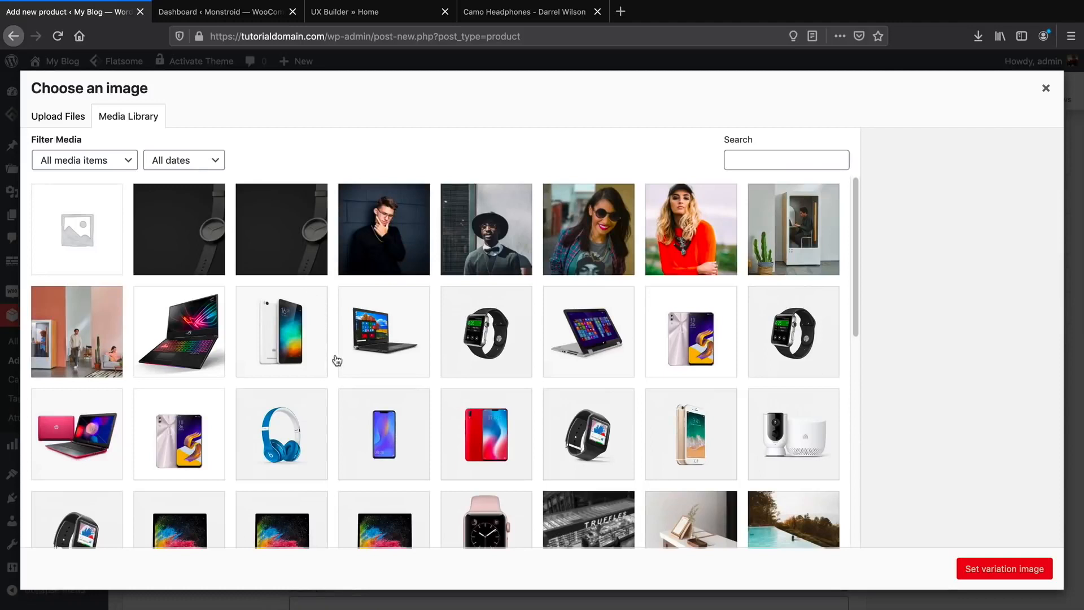
scroll(336, 361, down, 1)
scroll(337, 361, down, 5)
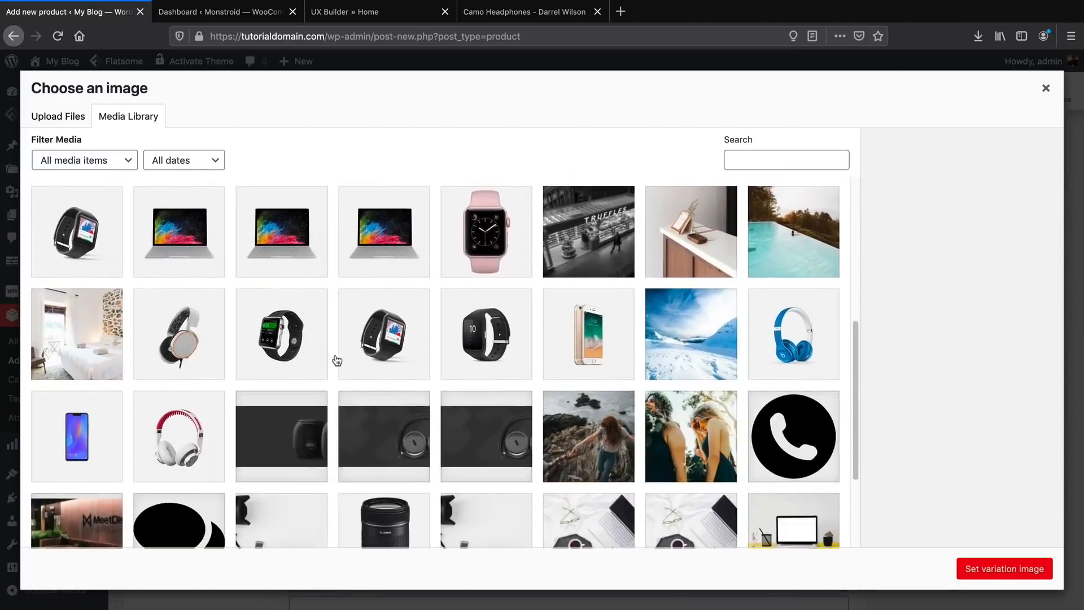
scroll(337, 361, down, 2)
click(169, 346)
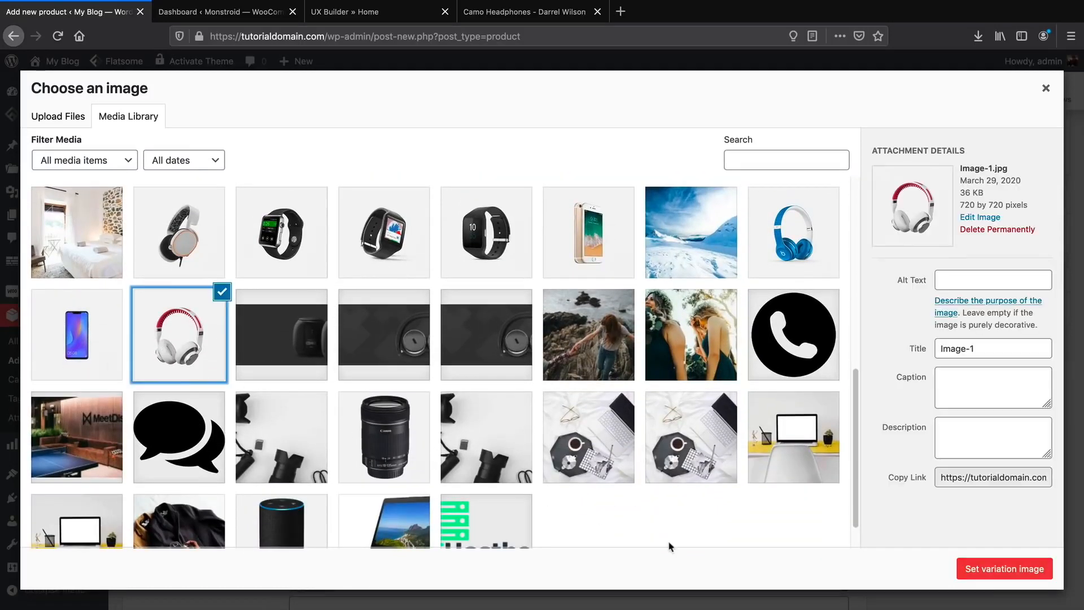
click(1024, 576)
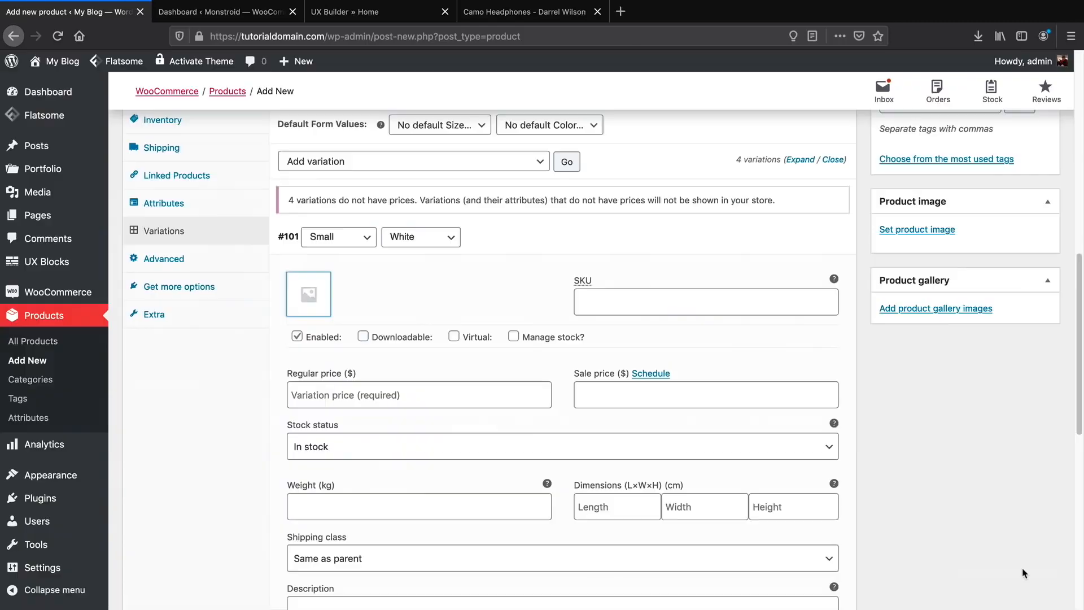
click(436, 394)
text(300)
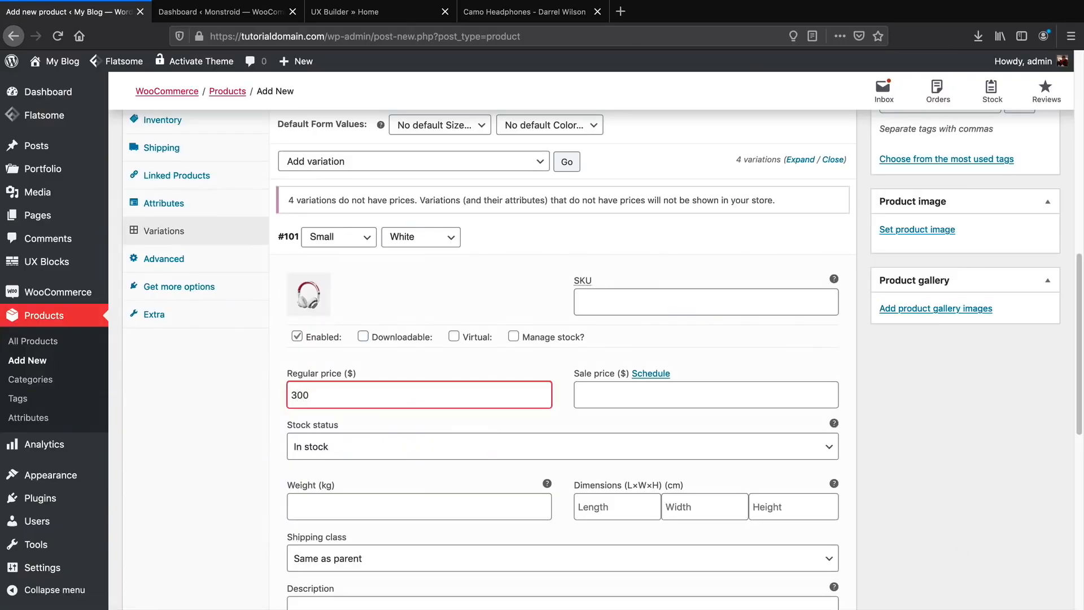
scroll(514, 366, down, 1)
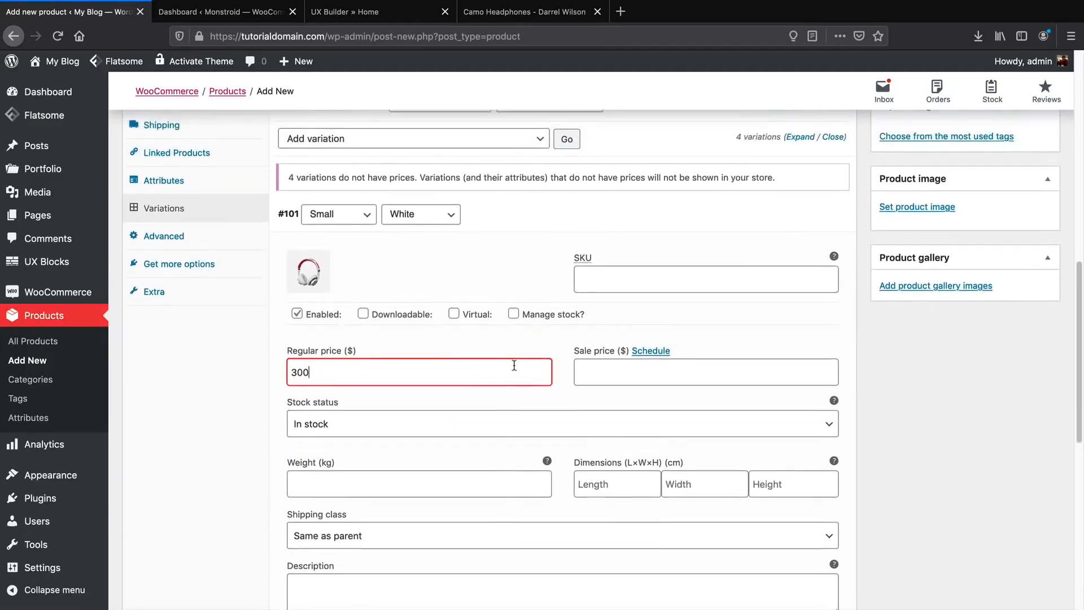
scroll(514, 366, up, 3)
click(807, 327)
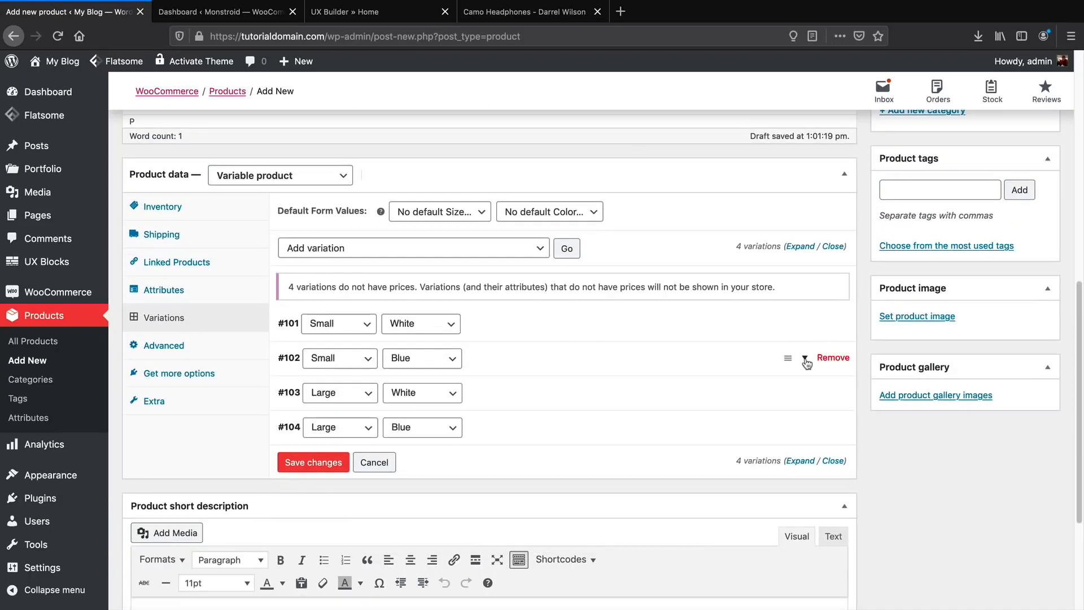
Give variation #102 (Small/Blue) a headphones image and a regular price of 300.
click(806, 361)
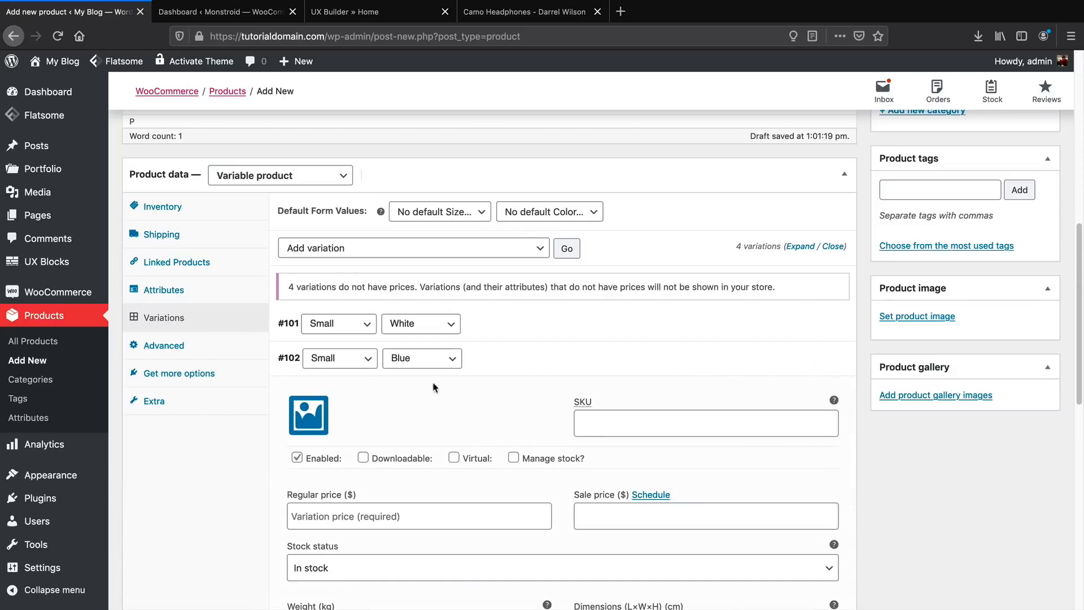
click(318, 418)
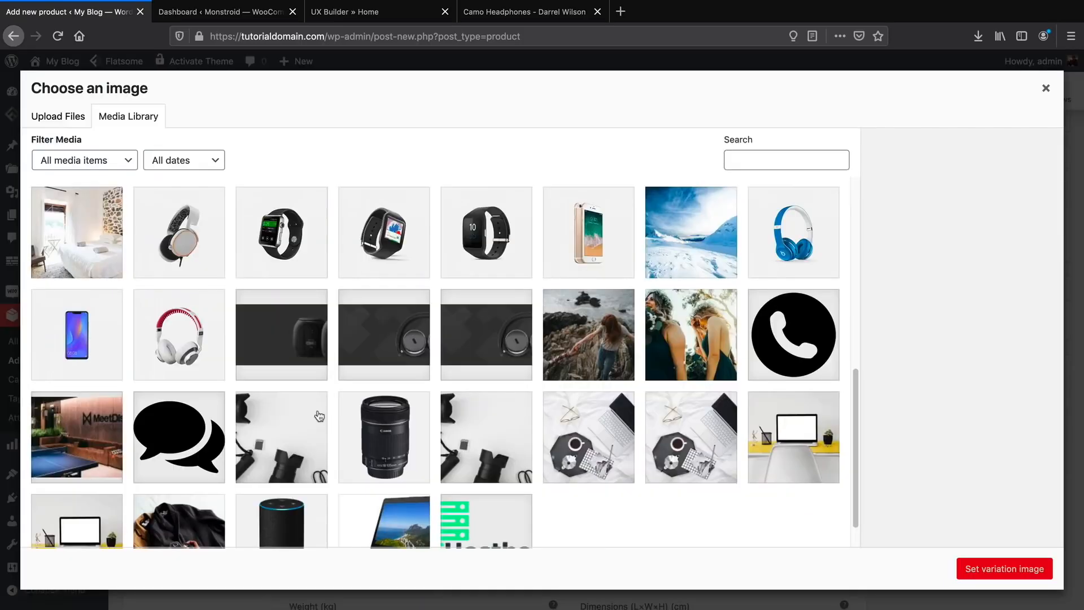
click(793, 232)
click(988, 568)
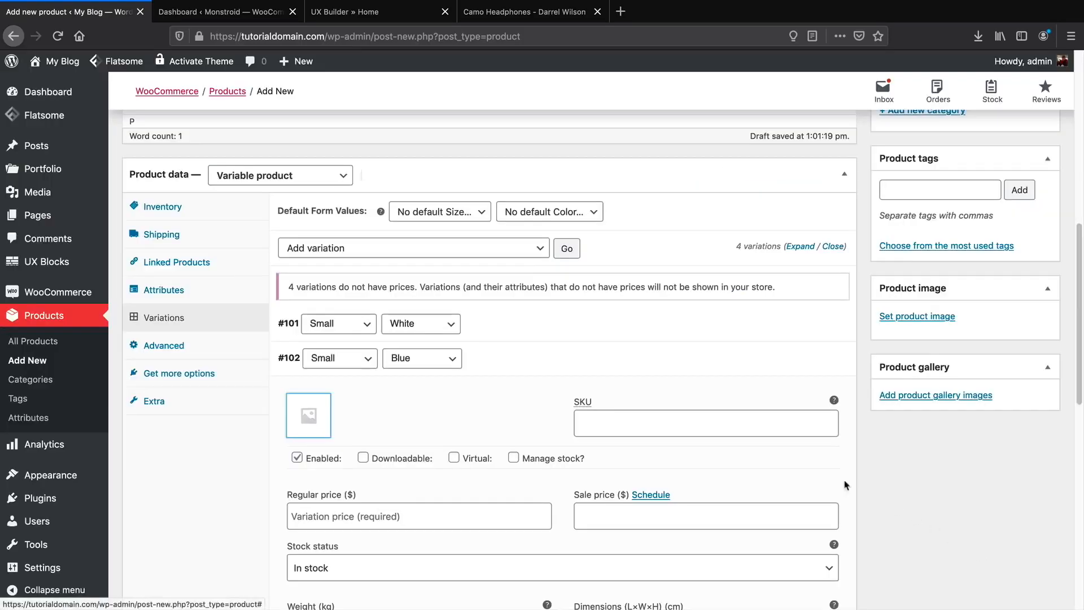
click(461, 516)
text(3)
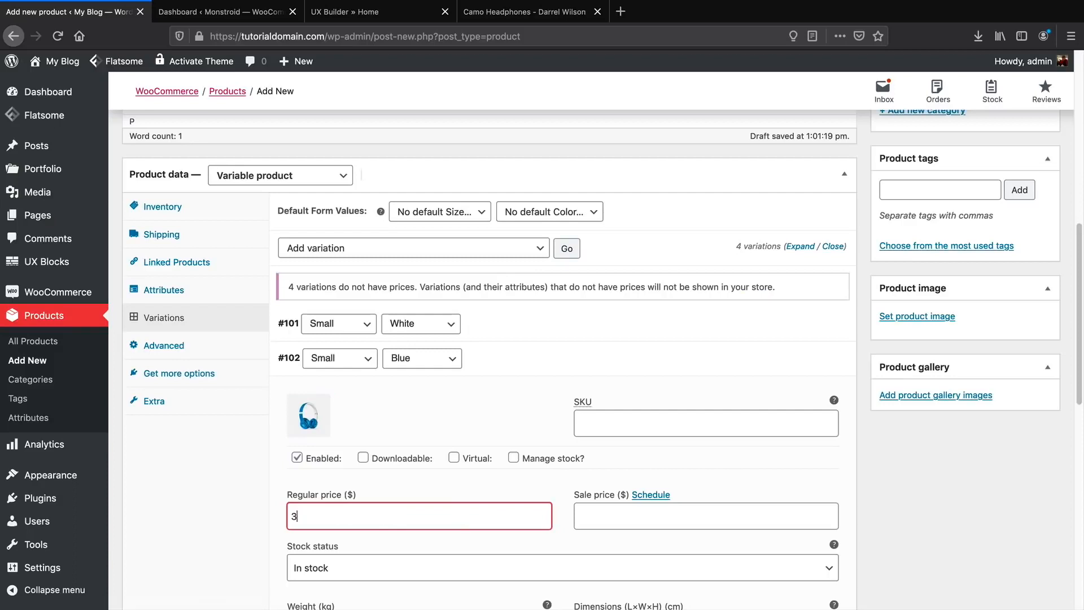
text(00)
click(806, 323)
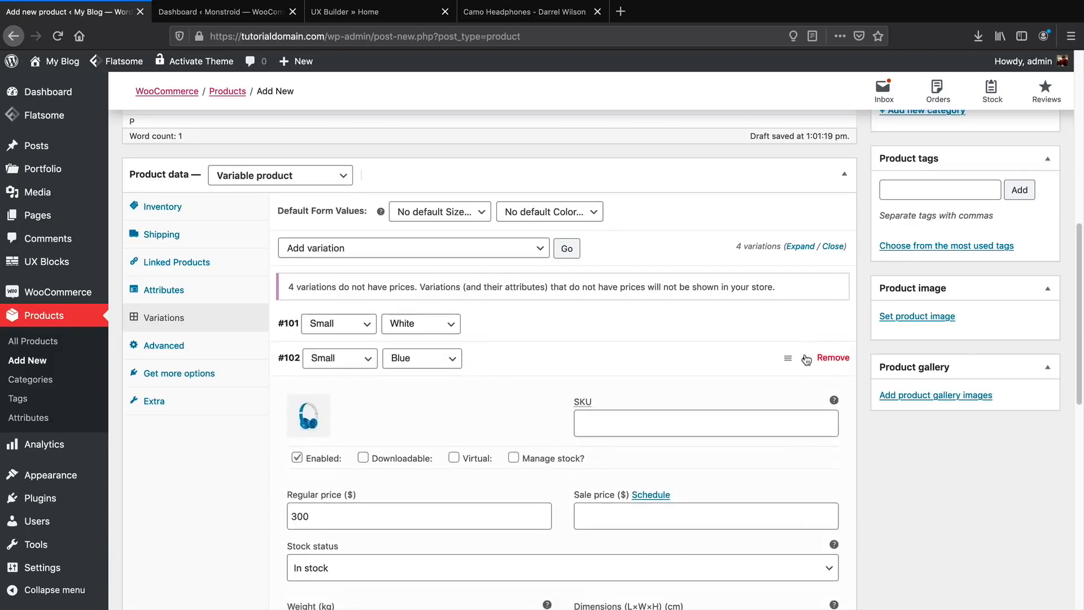
click(806, 359)
scroll(807, 359, down, 2)
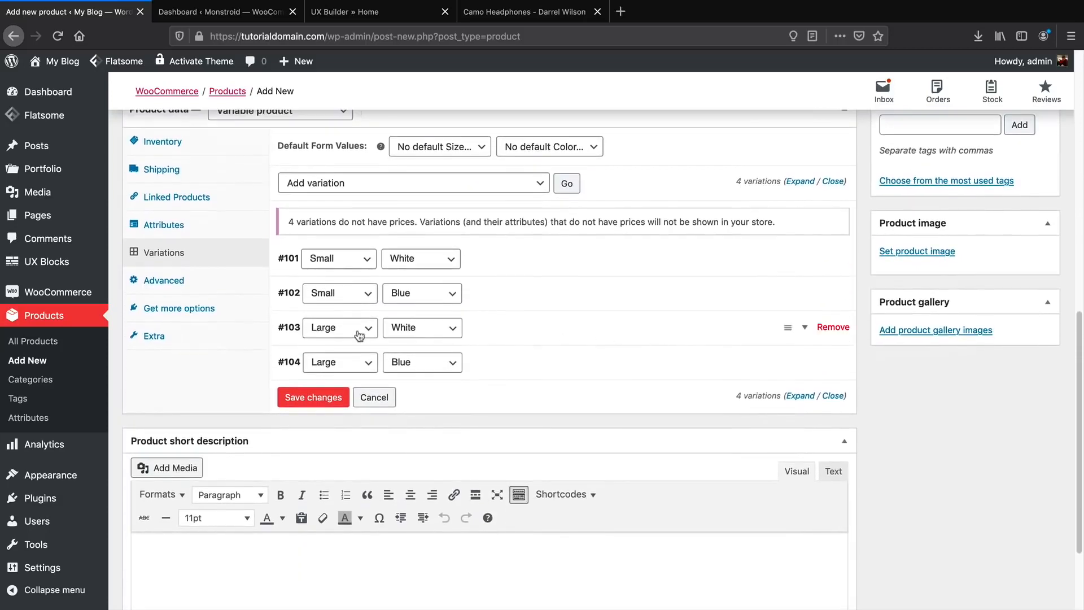
Give the Large White variation the white and red headphones image and a 300 price.
click(805, 328)
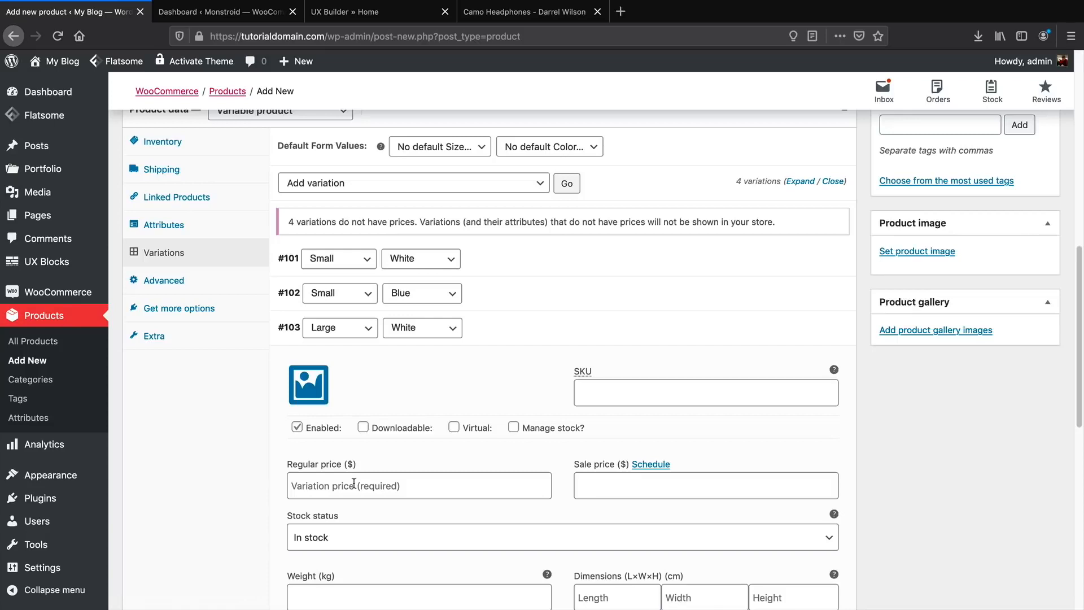
click(383, 488)
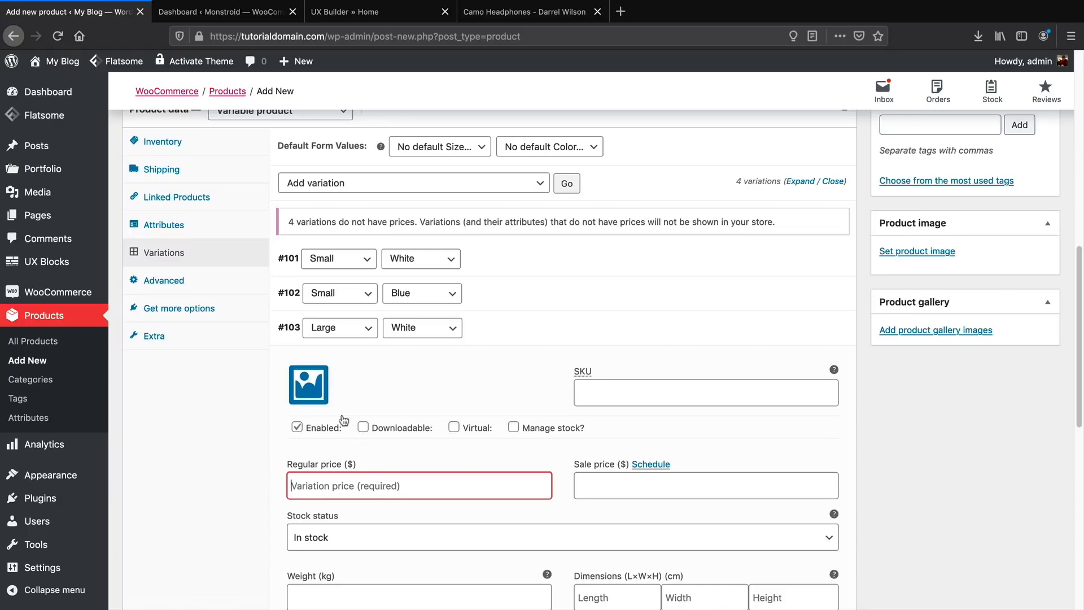
click(308, 385)
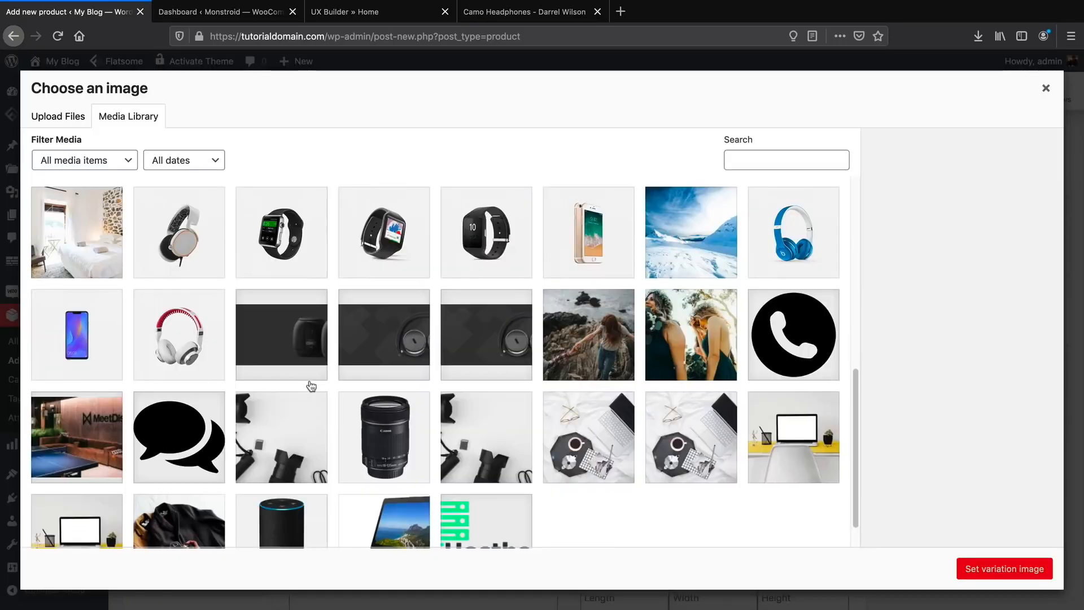
click(179, 330)
click(1004, 569)
click(382, 485)
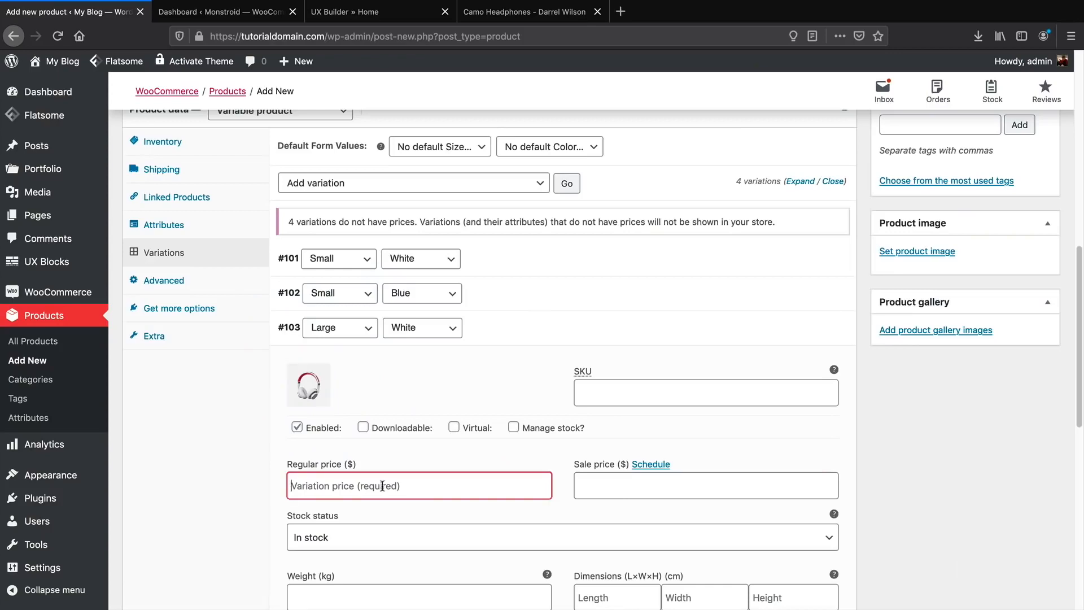
text(300)
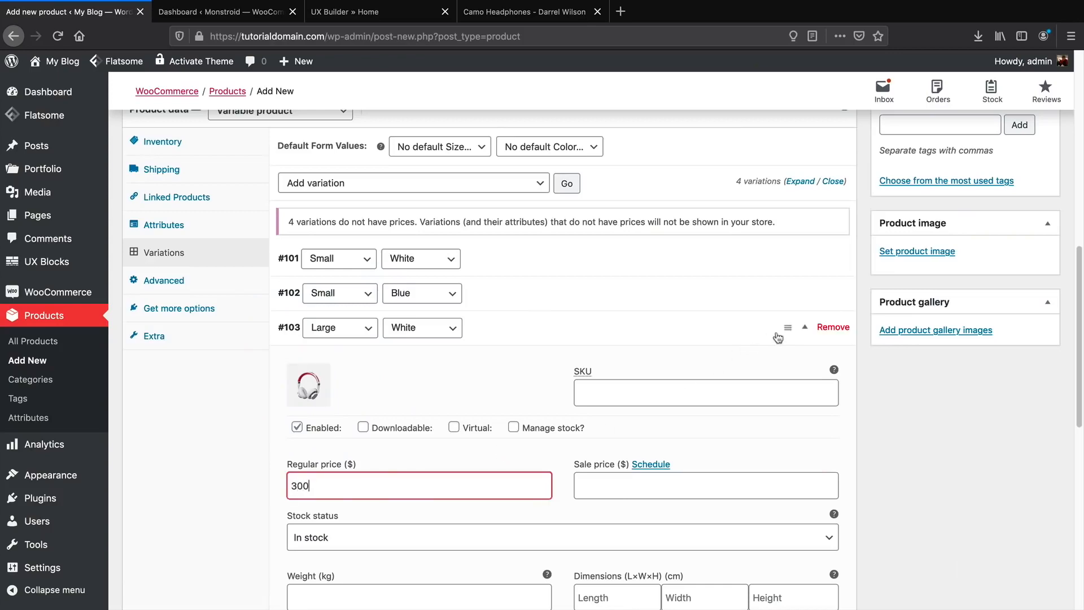
click(808, 333)
Give Large Blue the blue headphones image and 300 price, then paste Lorem ipsum short description.
click(803, 367)
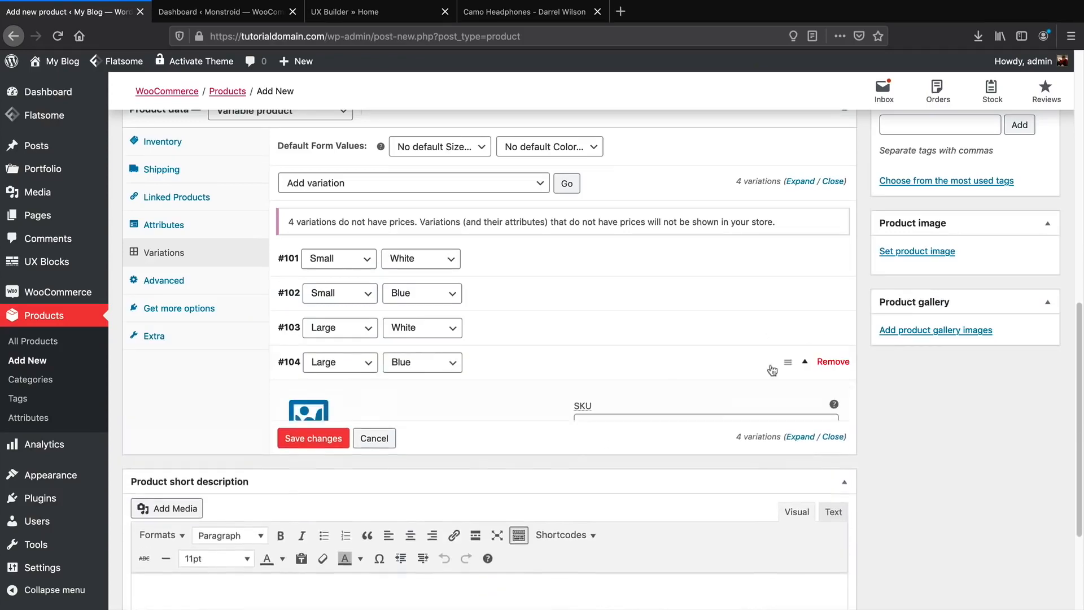
click(315, 425)
click(777, 243)
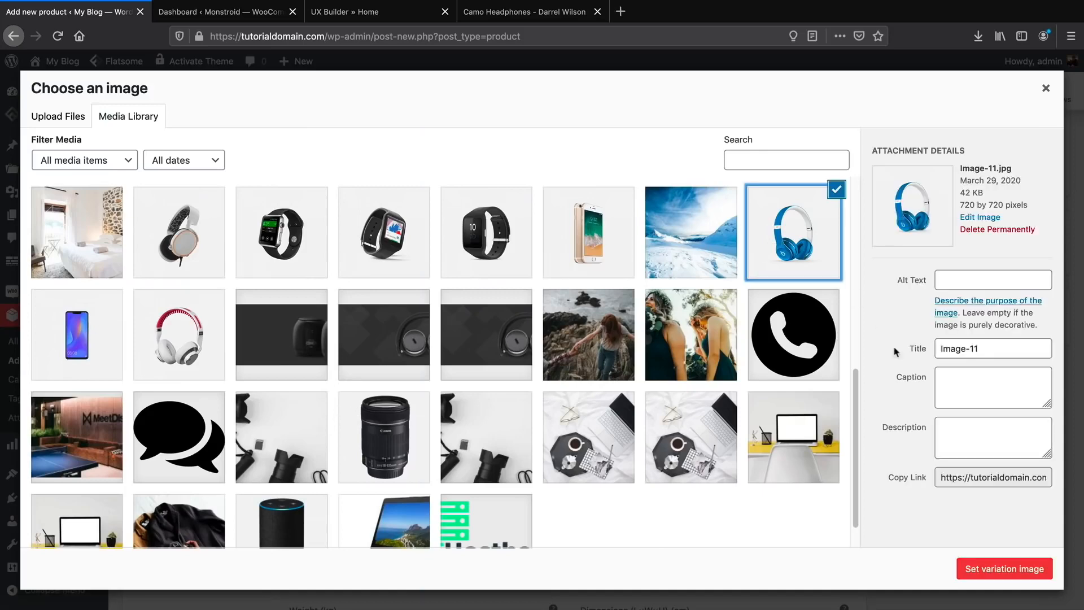
click(985, 568)
click(400, 517)
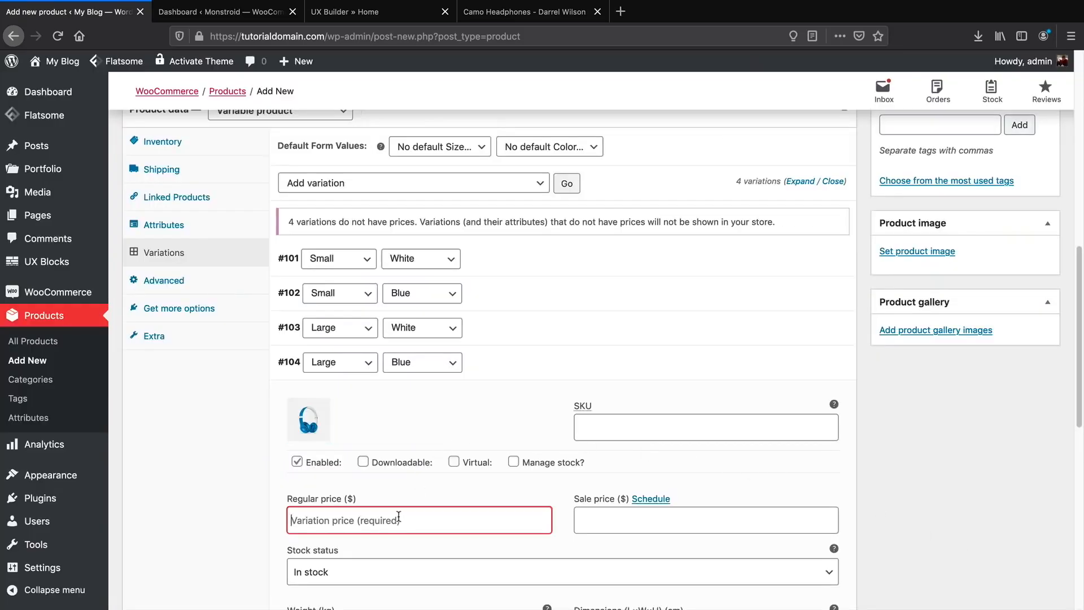
text(300)
scroll(407, 497, down, 3)
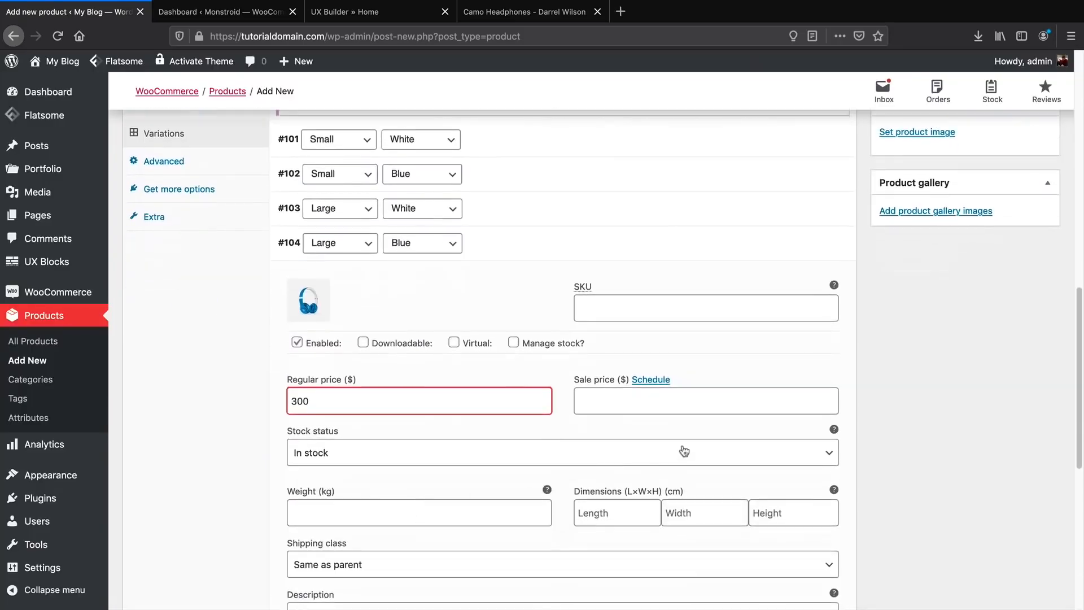
click(808, 275)
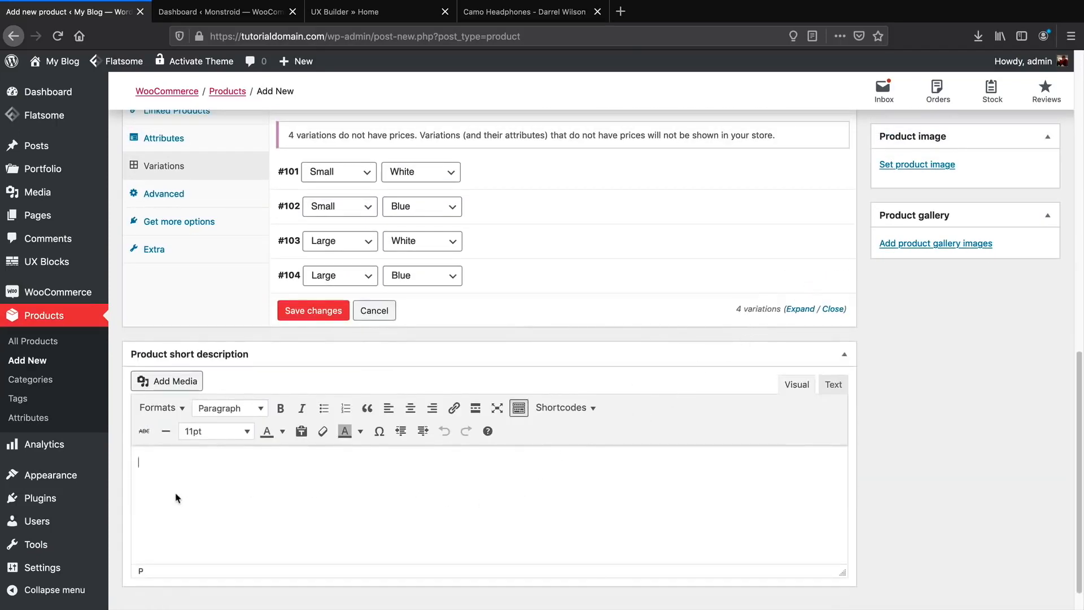
right_click(160, 495)
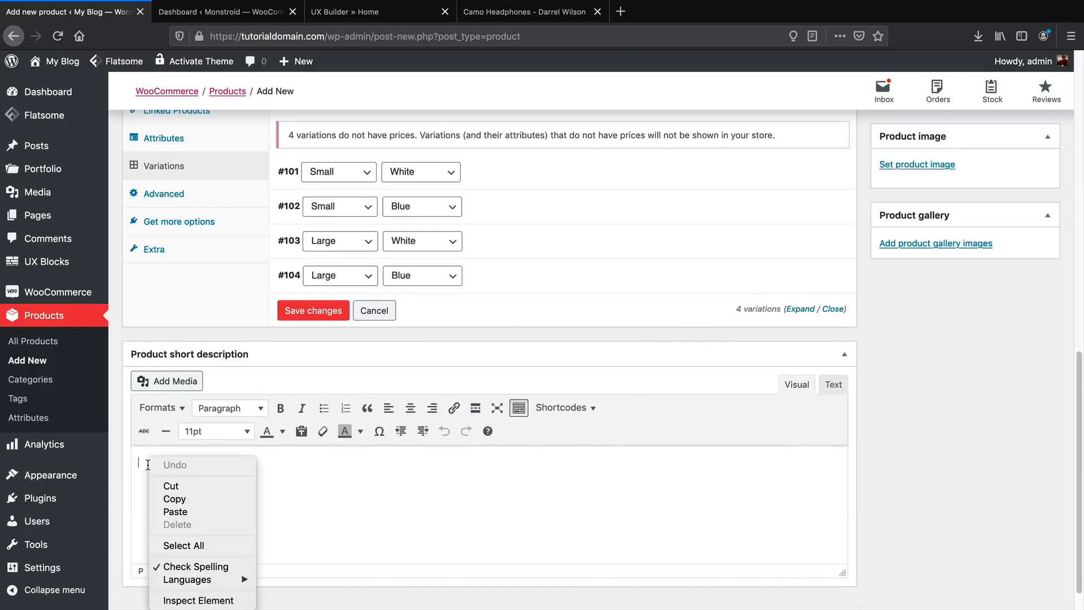
click(175, 516)
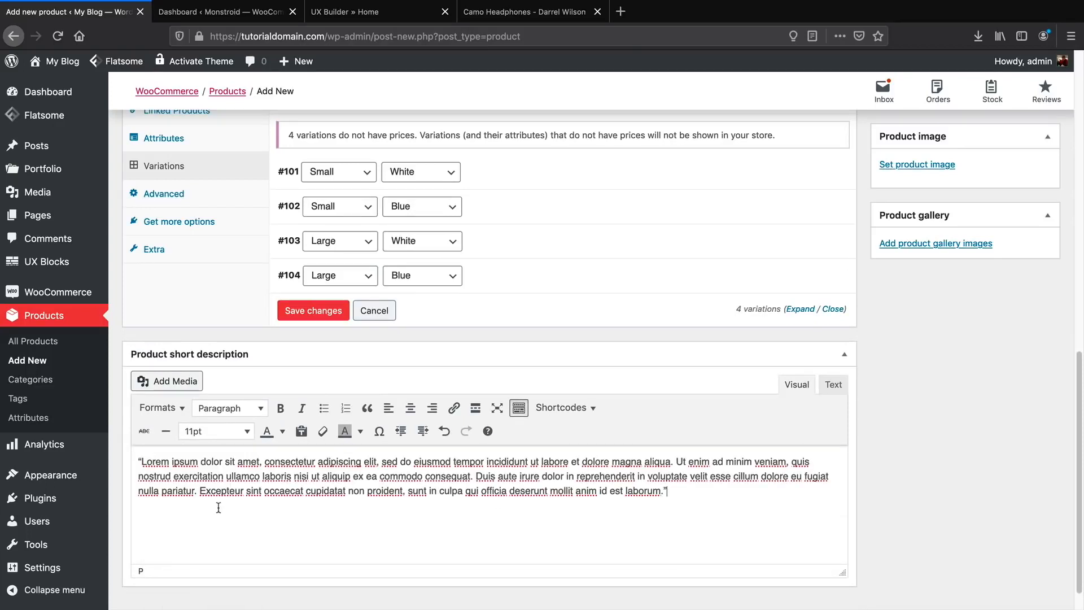
Choose the white and red headphones from the Media Library as the product image.
scroll(243, 504, up, 2)
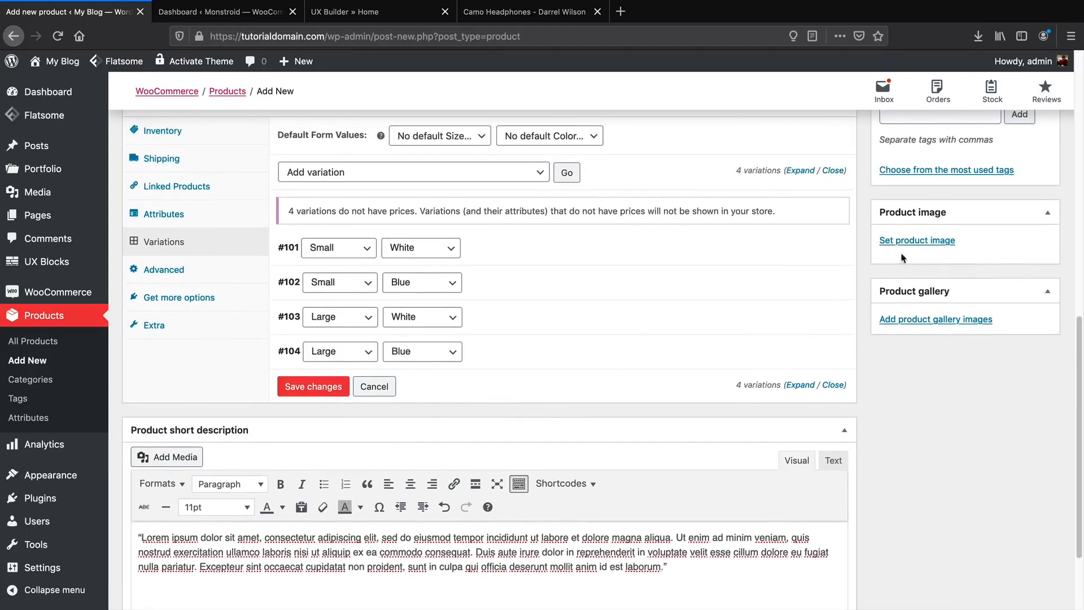
scroll(917, 256, up, 3)
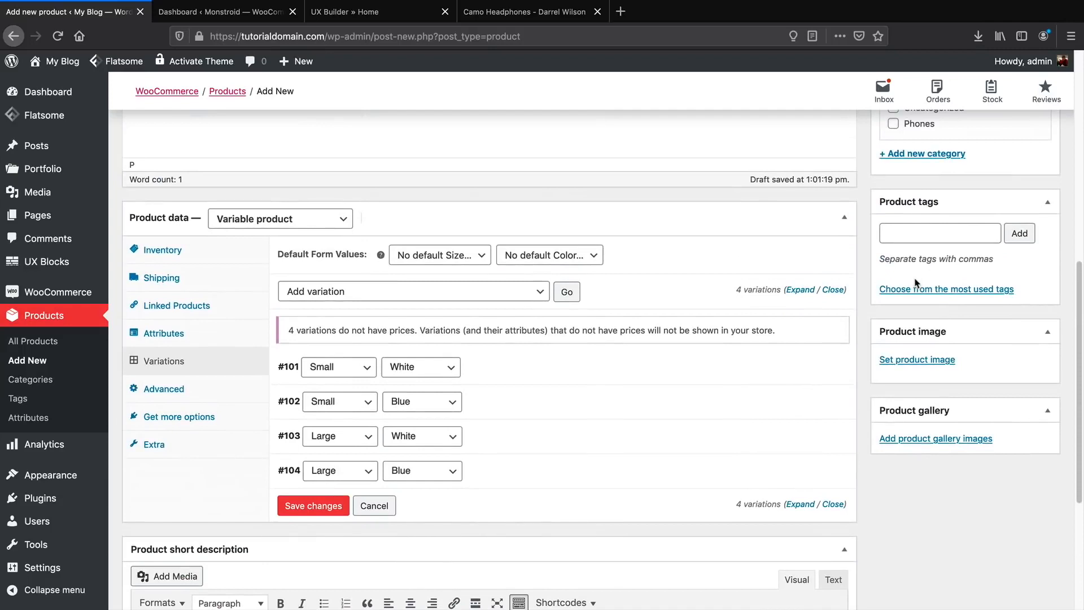
click(932, 366)
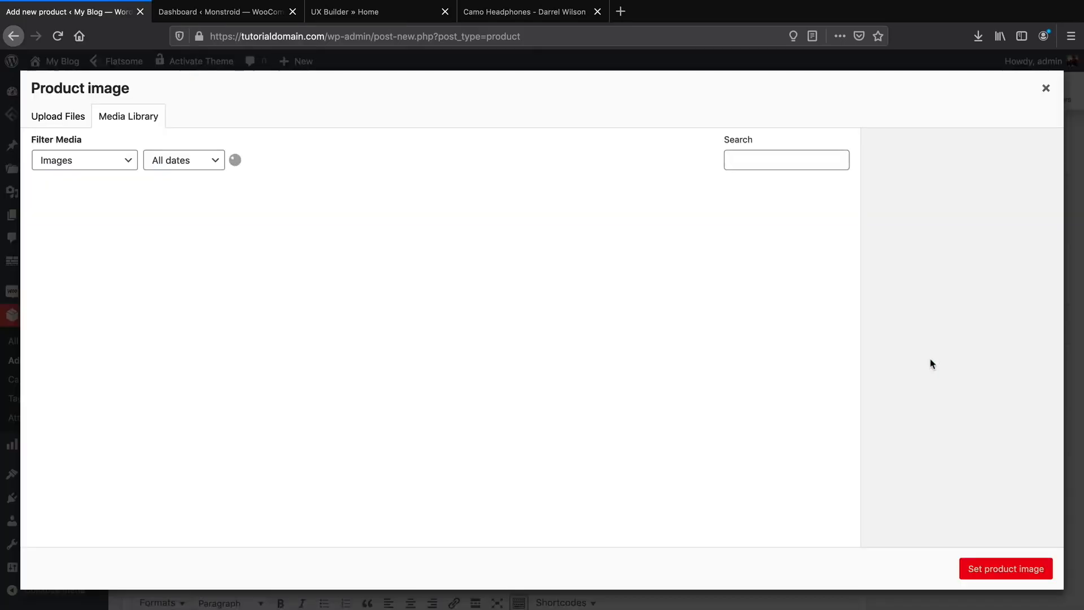
scroll(780, 437, down, 5)
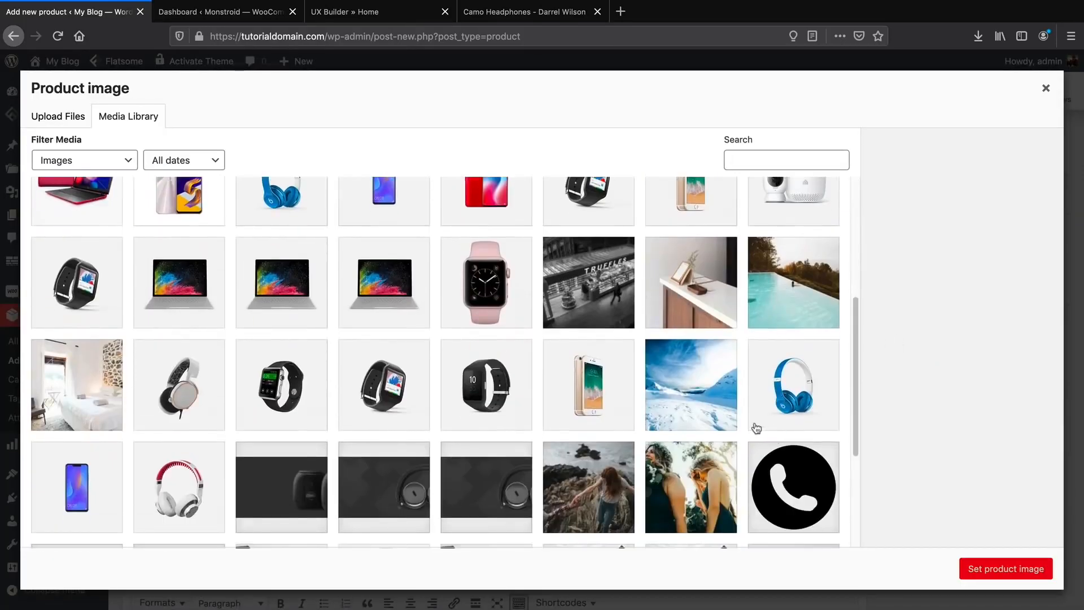
scroll(755, 429, down, 2)
click(192, 373)
click(985, 569)
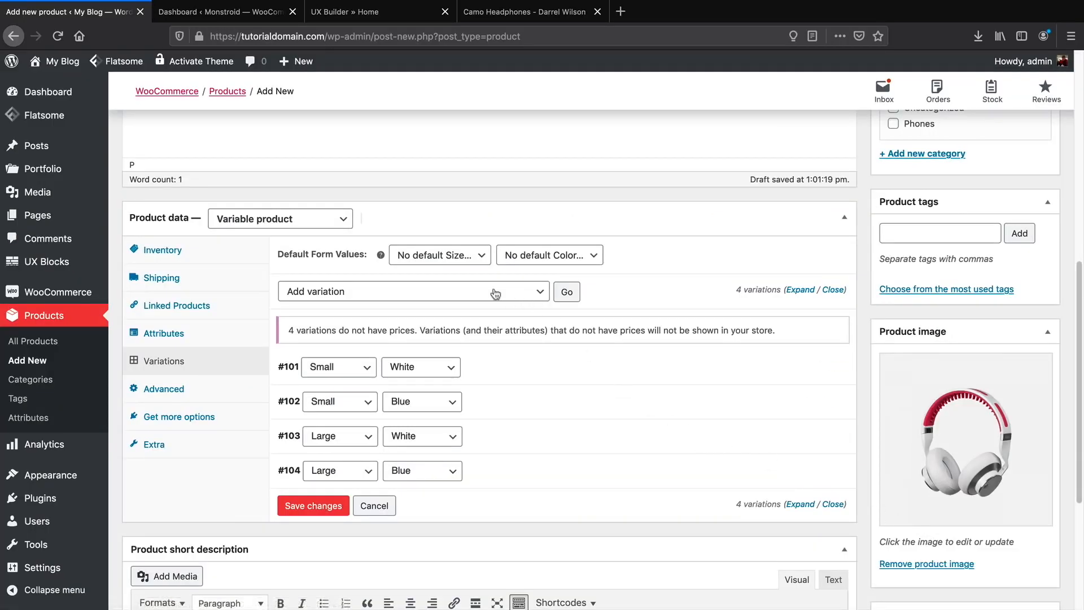
Set the Default Form Values to Size Large and Color White.
click(428, 257)
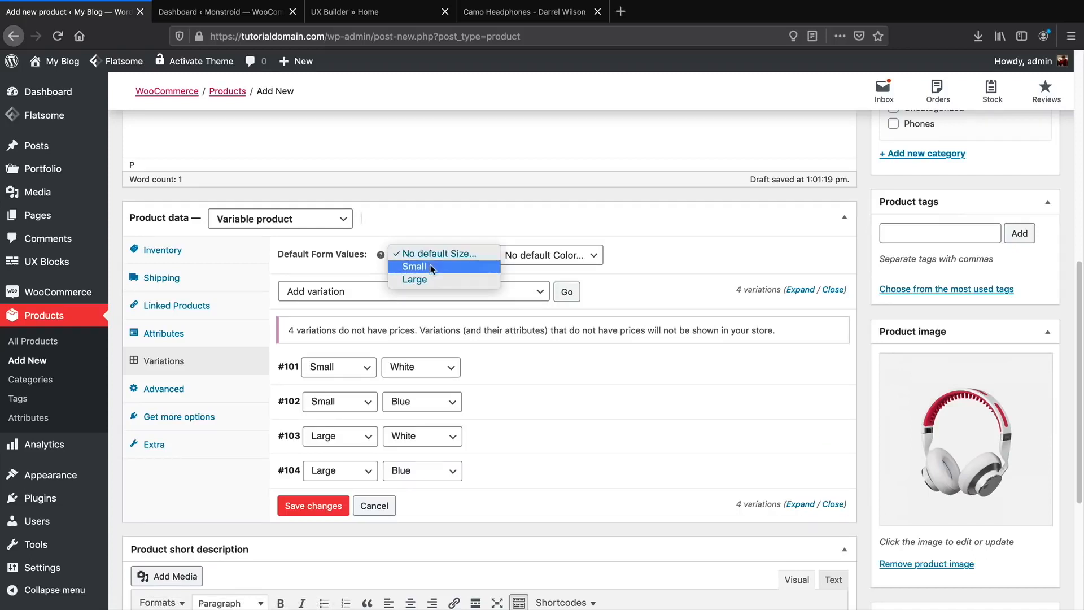
click(431, 268)
click(503, 256)
click(509, 266)
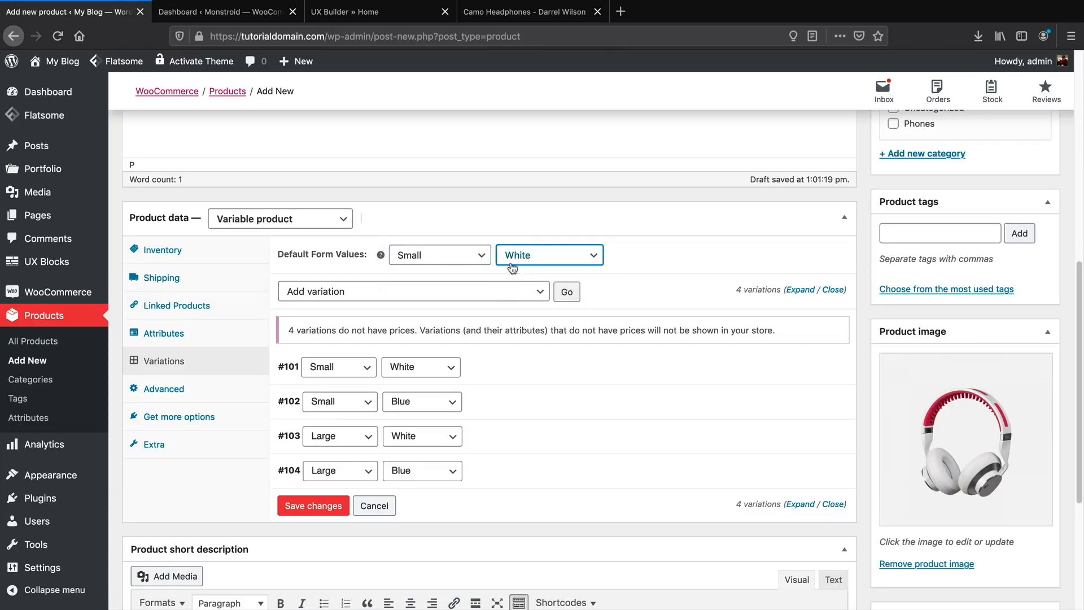
click(461, 257)
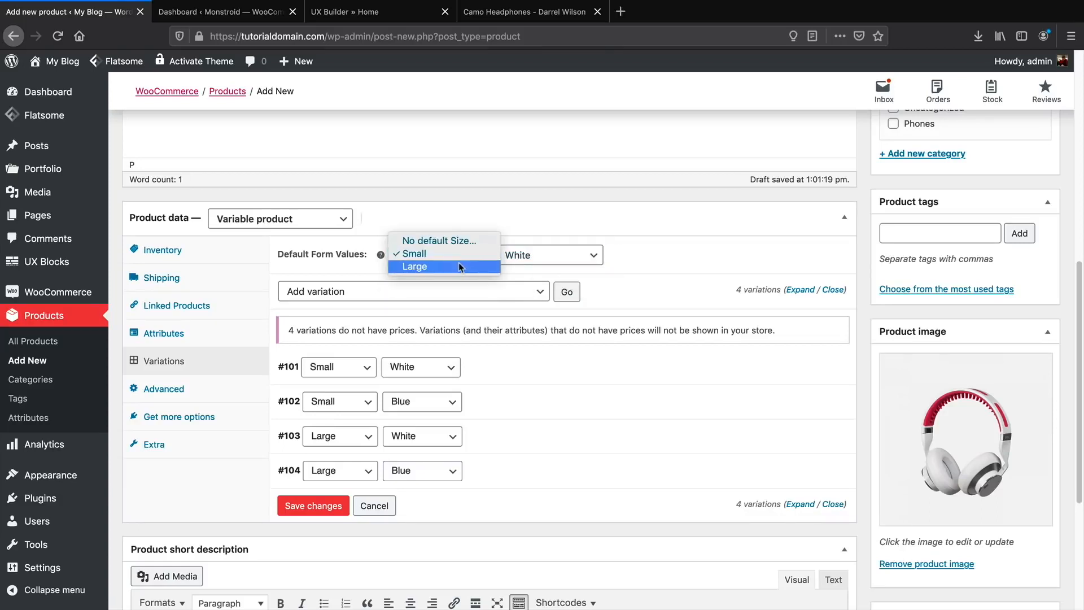
click(458, 265)
click(531, 256)
click(532, 268)
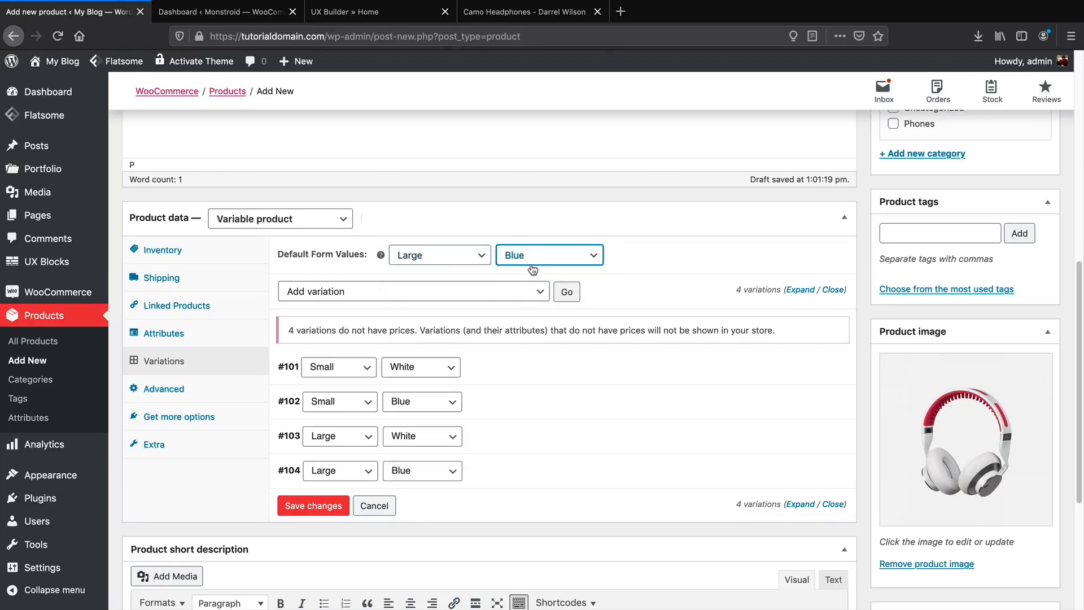
click(461, 254)
click(459, 229)
click(549, 256)
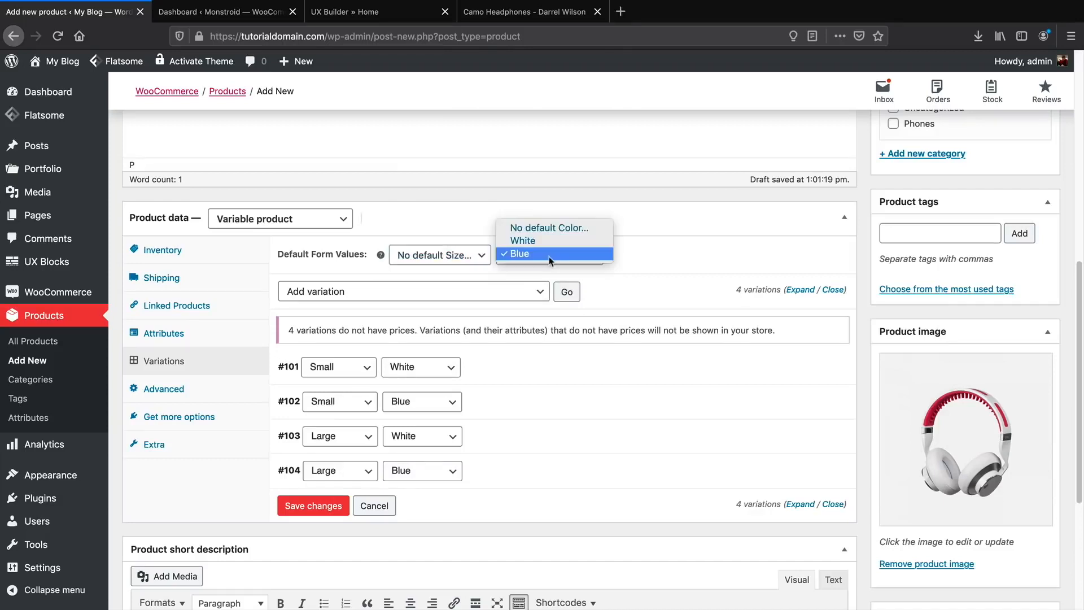
click(548, 228)
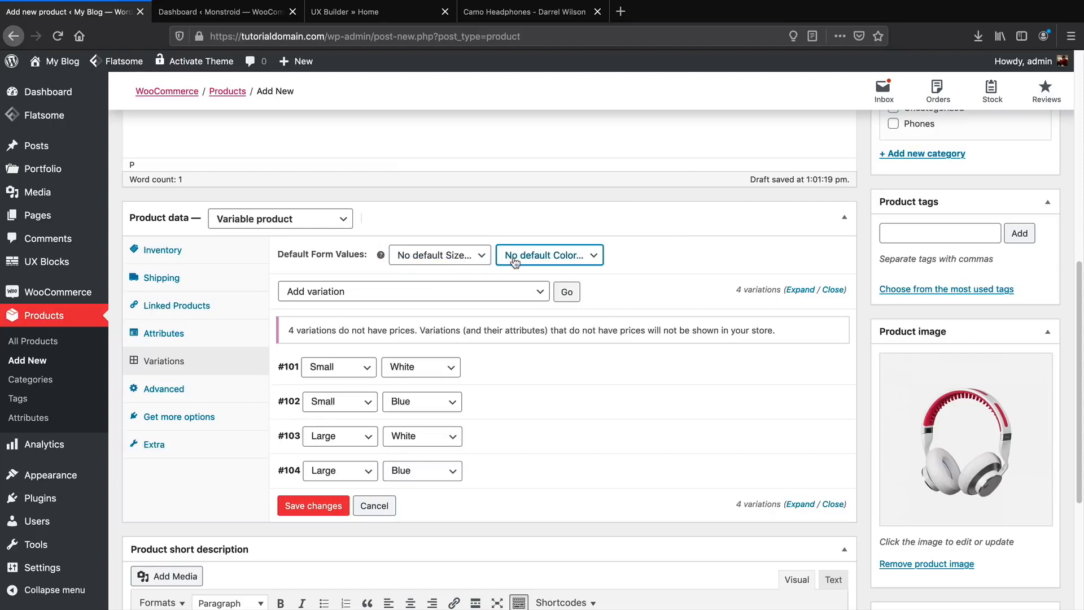
click(478, 257)
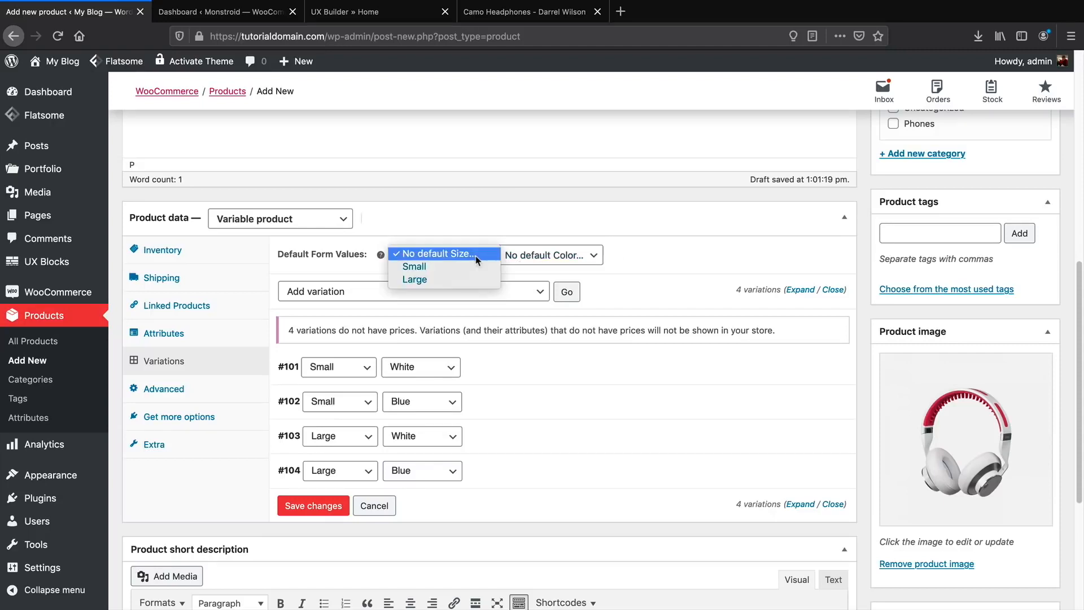
click(415, 279)
click(550, 255)
click(525, 266)
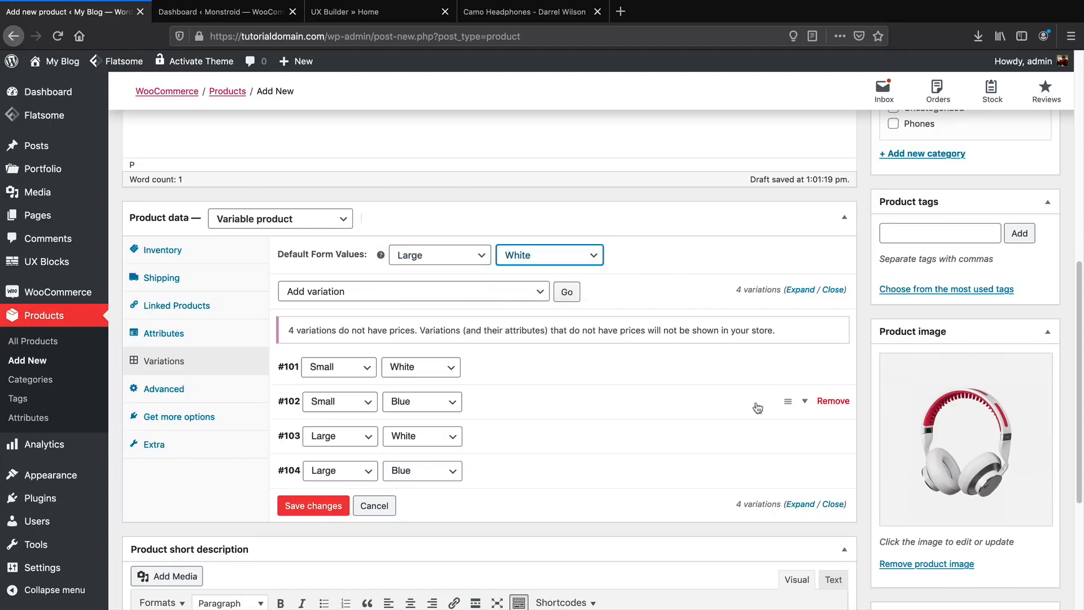
scroll(559, 277, up, 3)
Create a new 'Headphones' product category for the product.
click(918, 273)
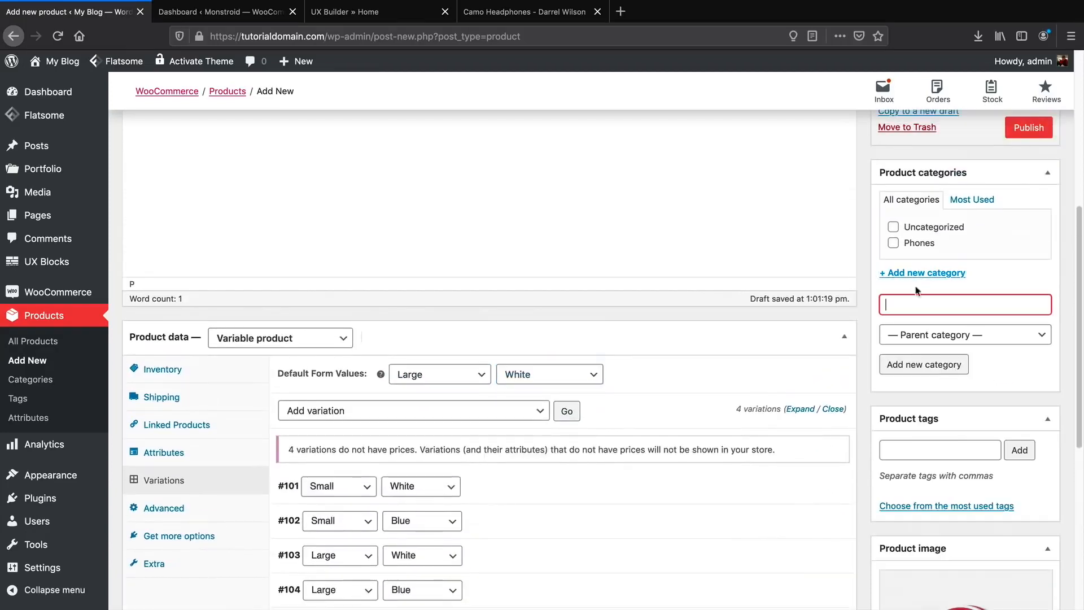
text(Headphones)
click(927, 366)
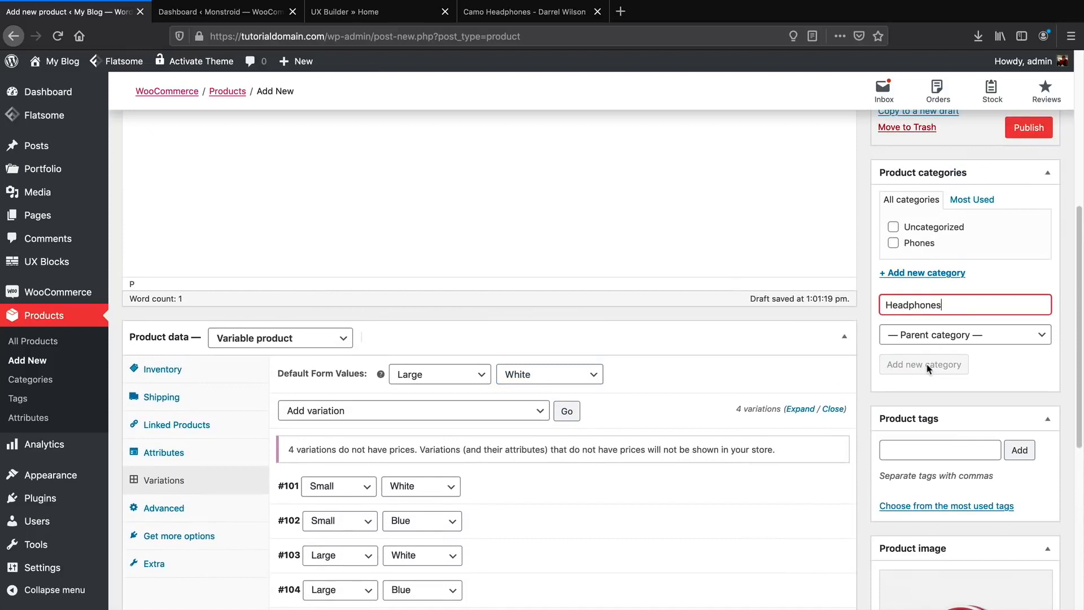
Publish the Camo HeadPhones product.
scroll(891, 407, up, 3)
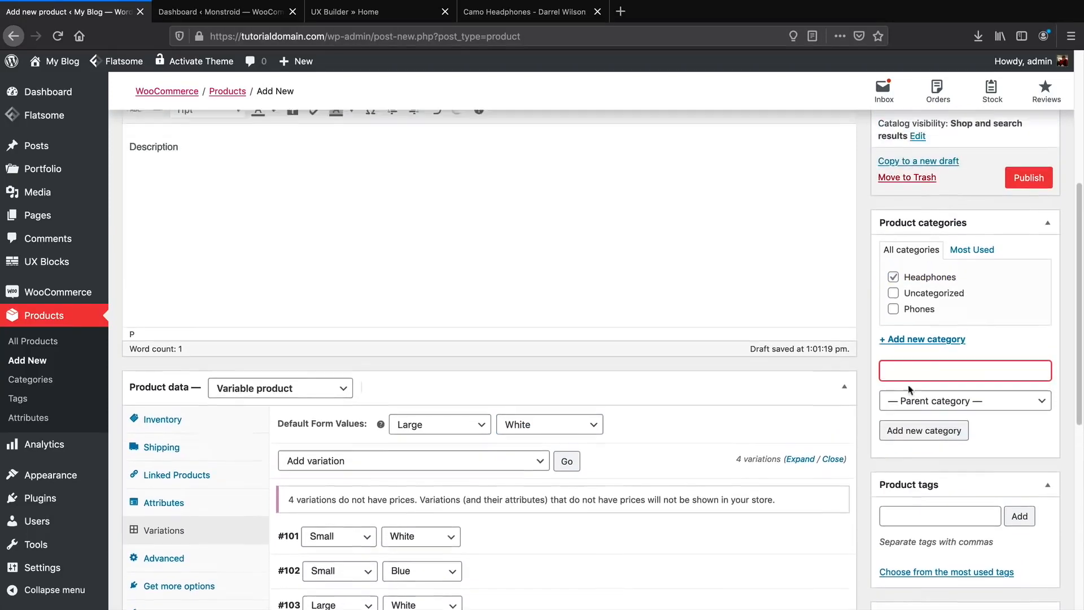
scroll(958, 305, up, 1)
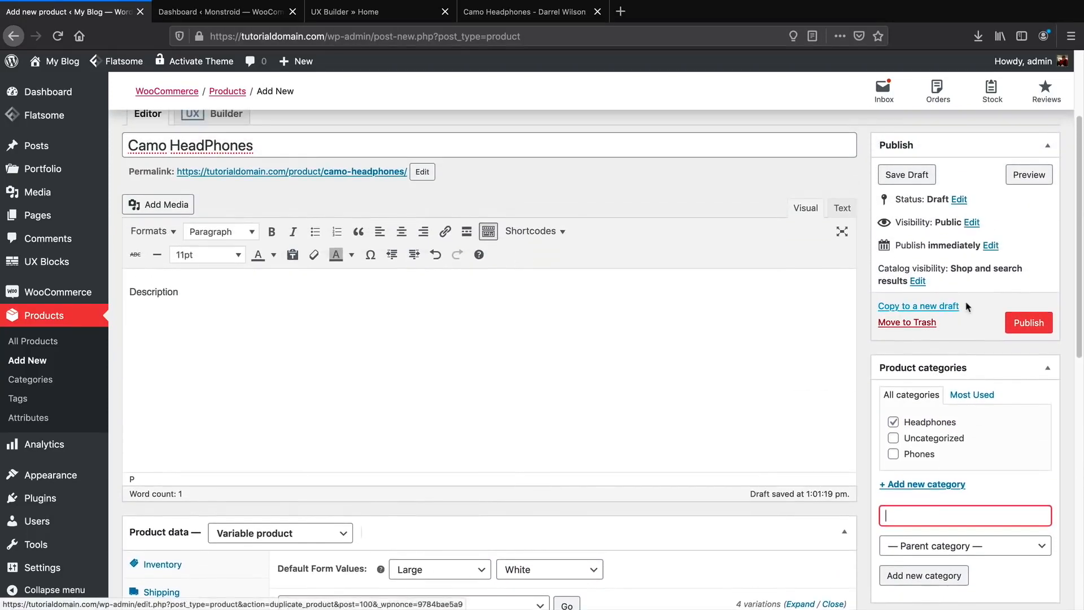
click(1028, 325)
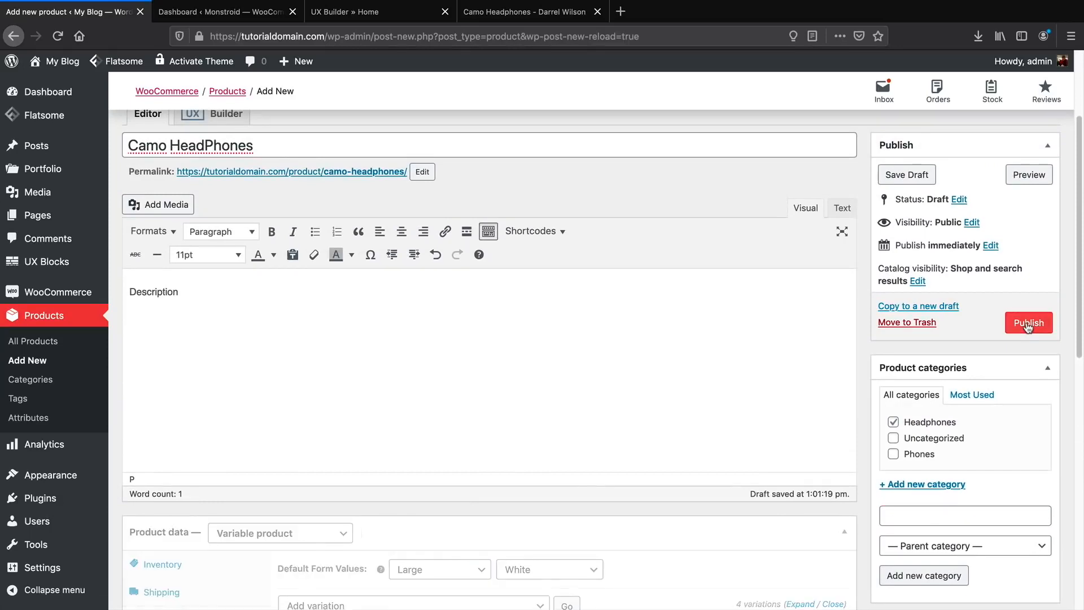
click(1028, 326)
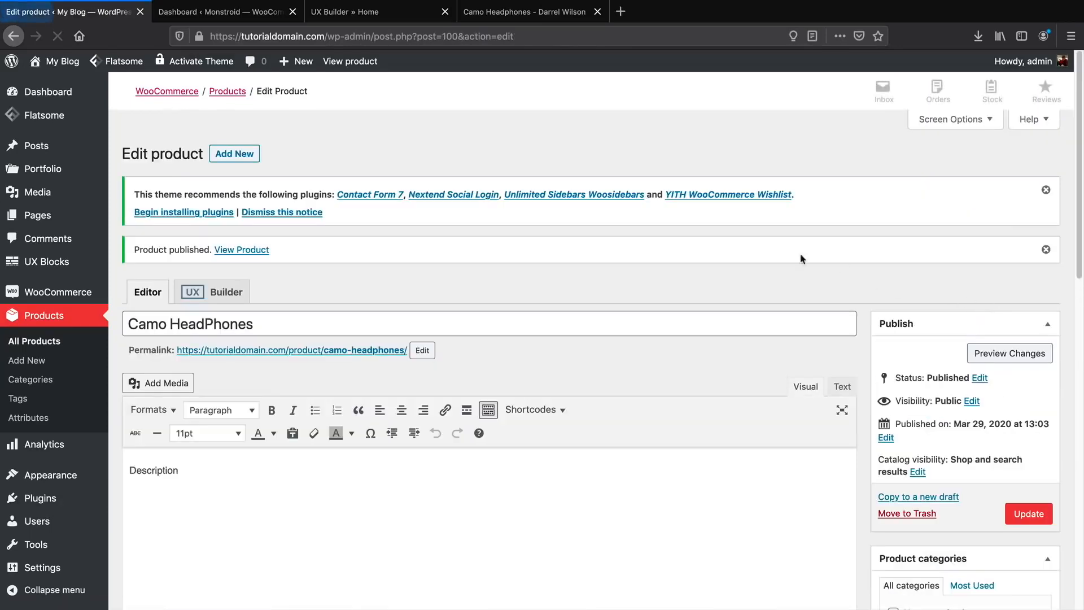
View the published Camo HeadPhones page and try the Small size with Blue and White colours.
click(1047, 192)
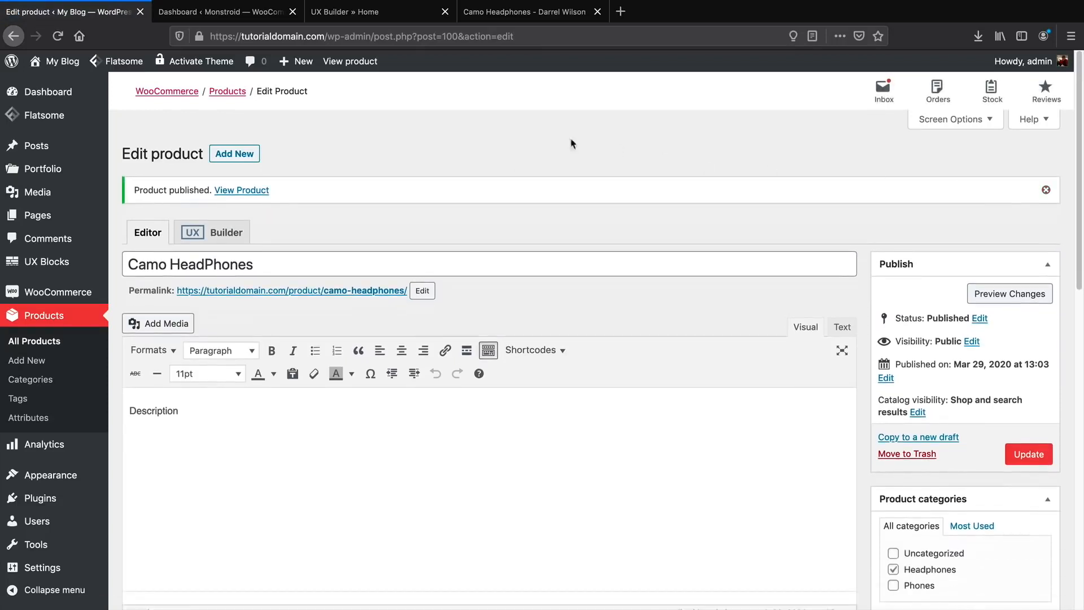
click(350, 62)
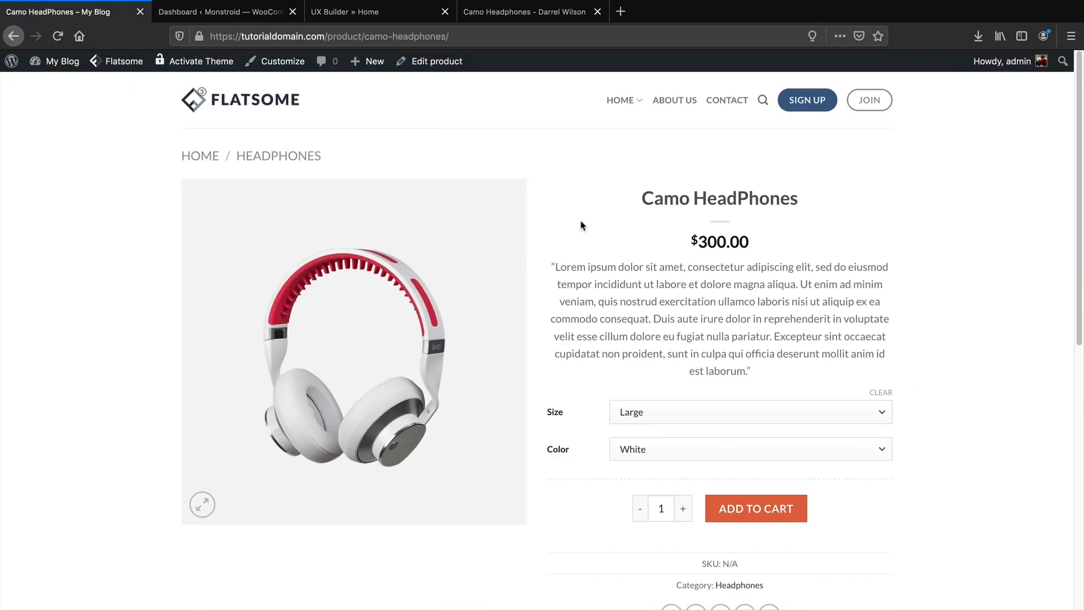
click(642, 419)
click(649, 401)
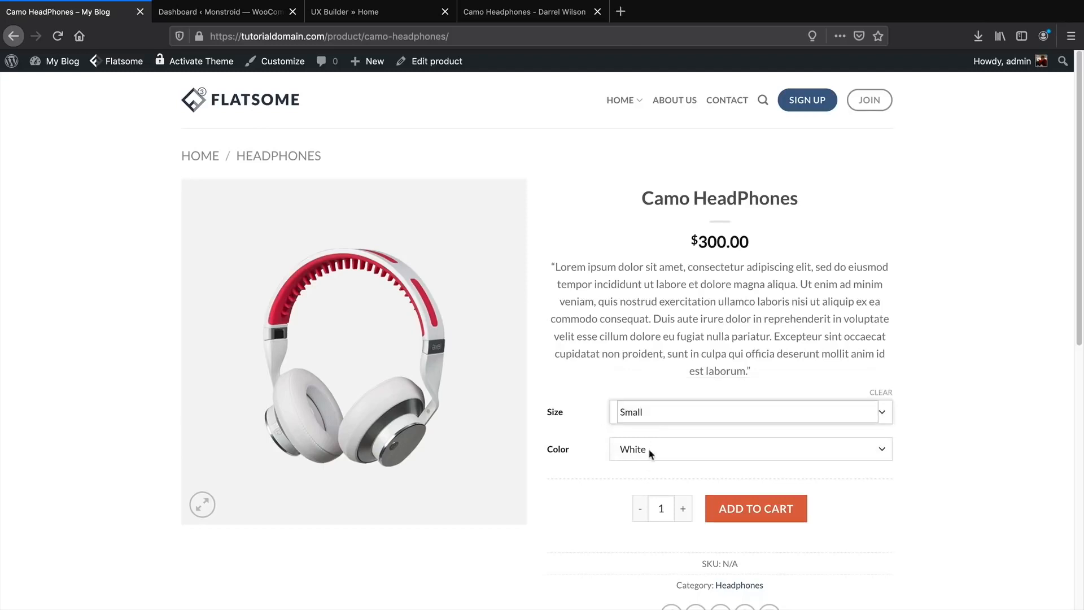
click(649, 449)
click(633, 457)
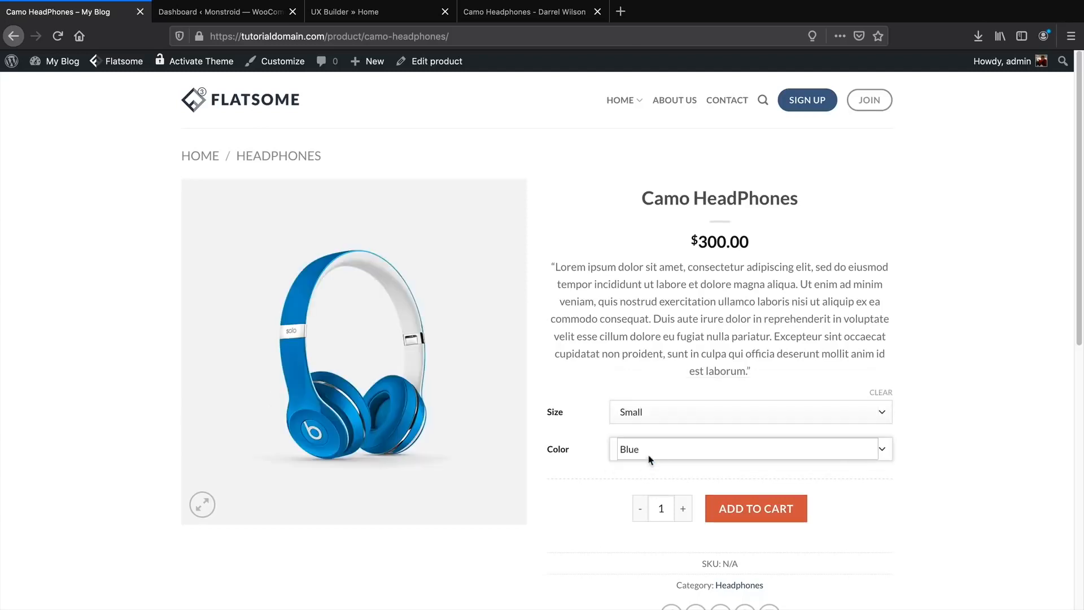
click(649, 459)
click(650, 429)
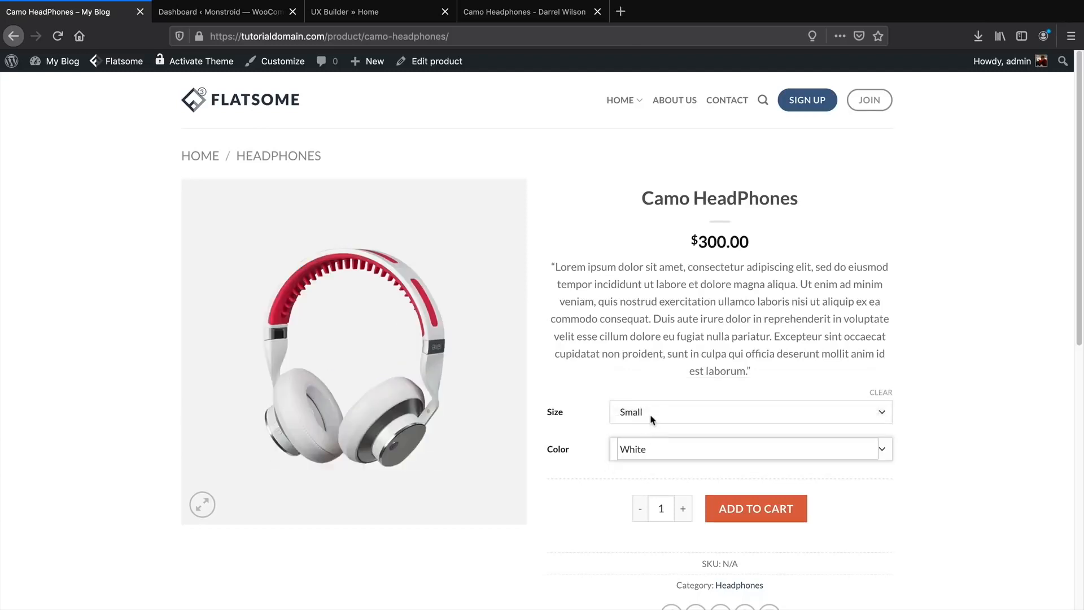
Choose Large and Blue and add the headphones to the cart at $300.00.
click(652, 417)
click(653, 423)
click(653, 450)
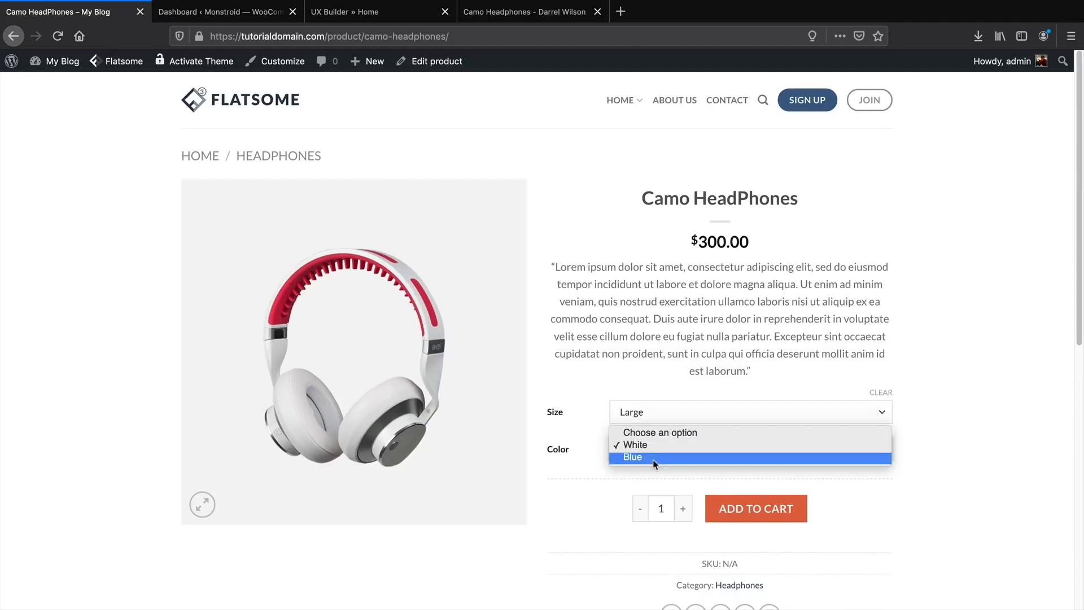
click(655, 459)
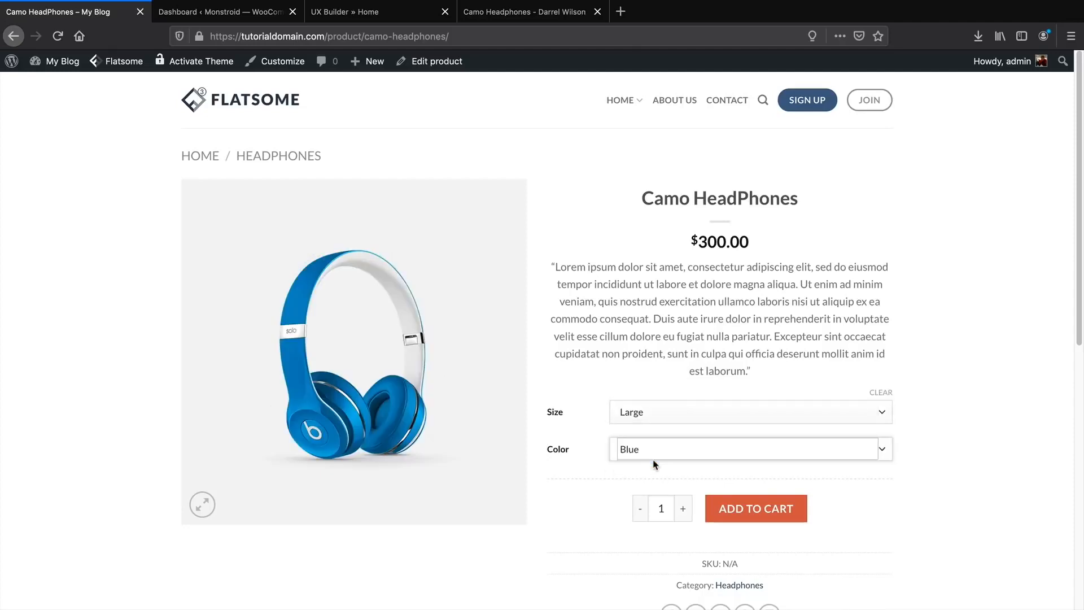
click(784, 509)
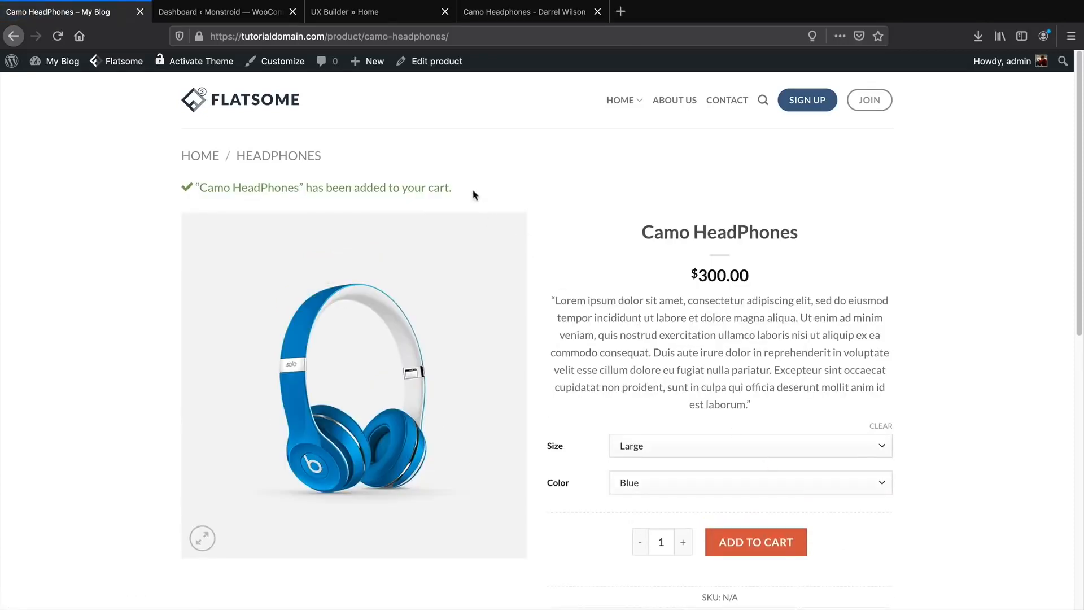
drag(474, 195, 173, 188)
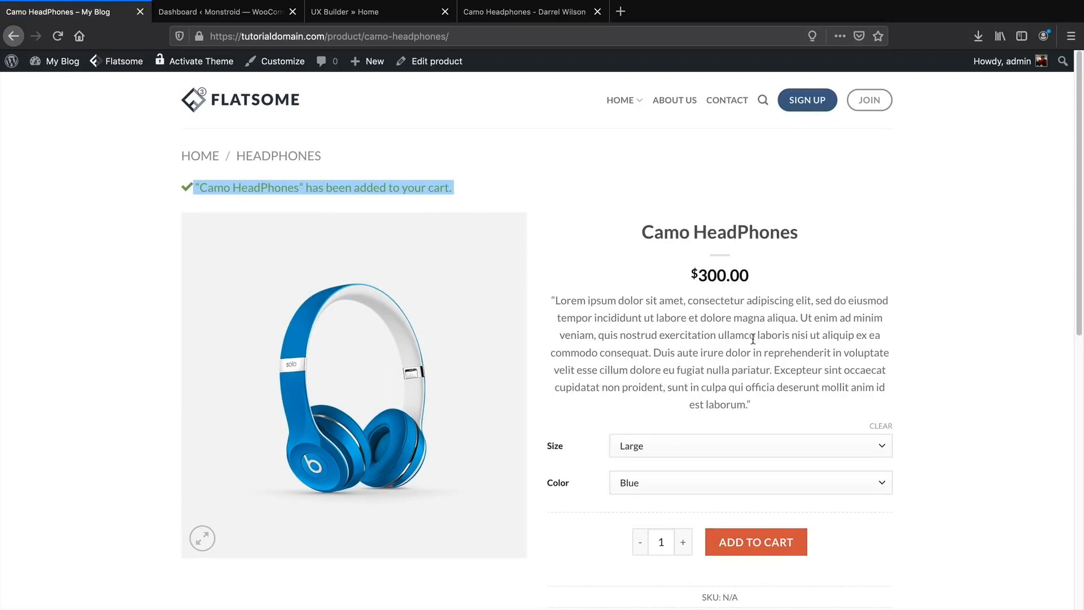
scroll(705, 383, down, 1)
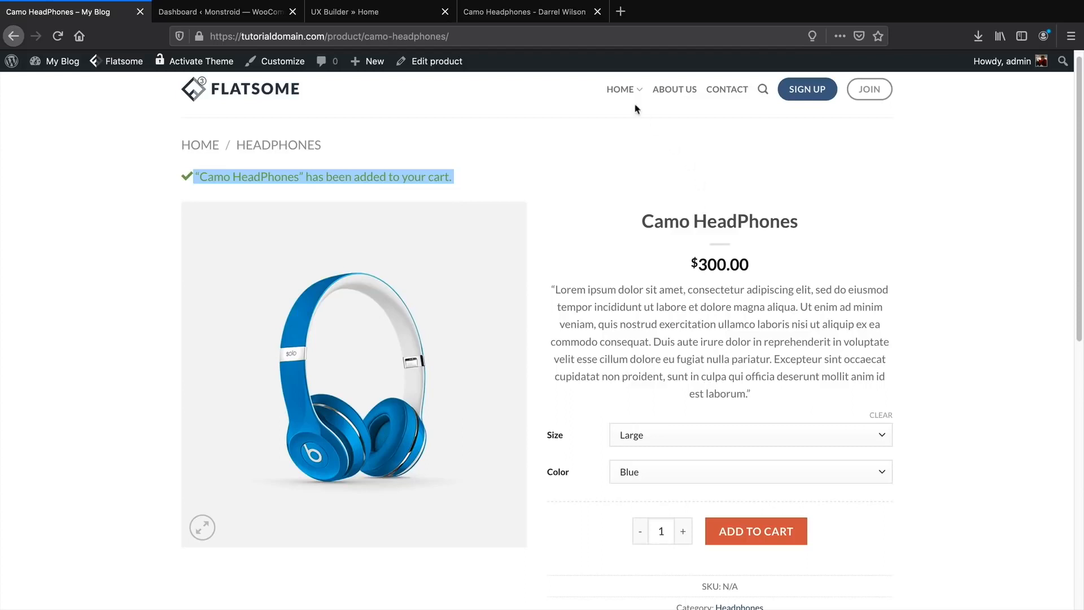
mouse_move(625, 99)
Go to the HOME page and open it via Edit Page > Edit with UX Builder.
click(620, 89)
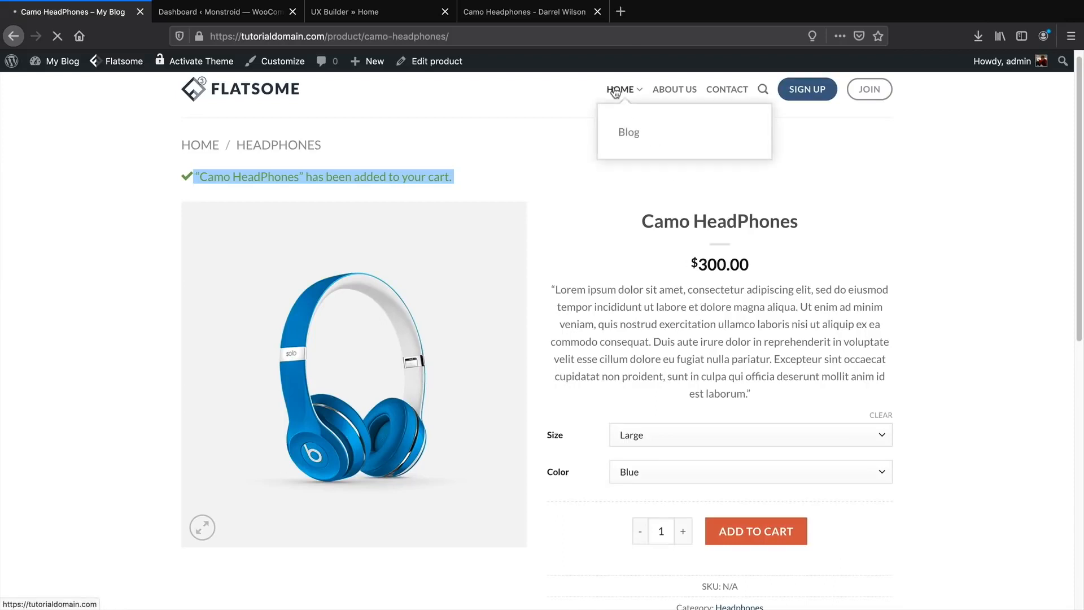
scroll(592, 278, down, 7)
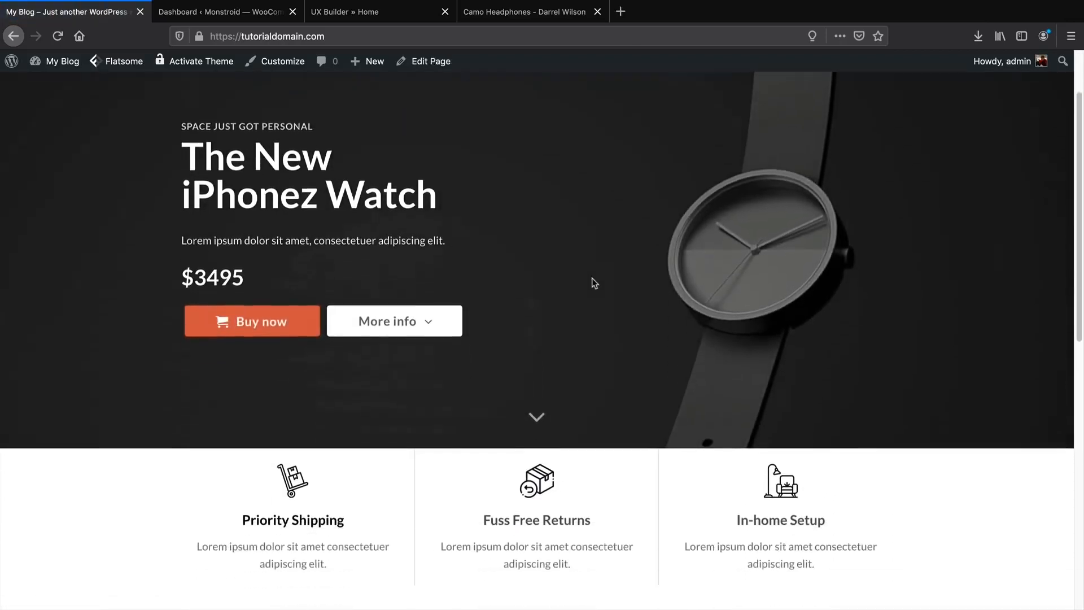
scroll(591, 293, down, 4)
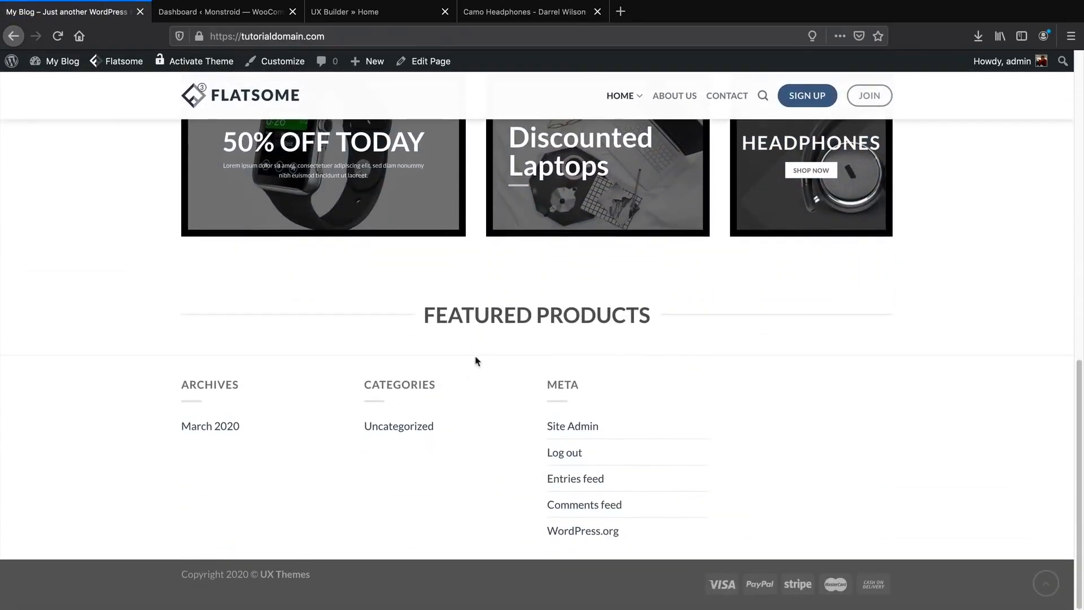
mouse_move(373, 64)
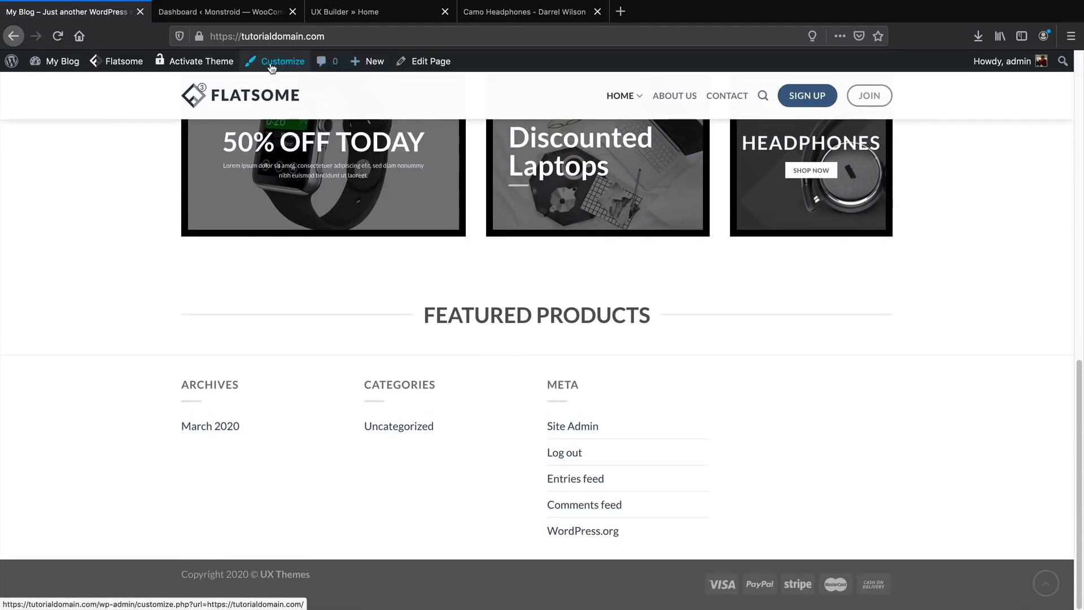
mouse_move(430, 62)
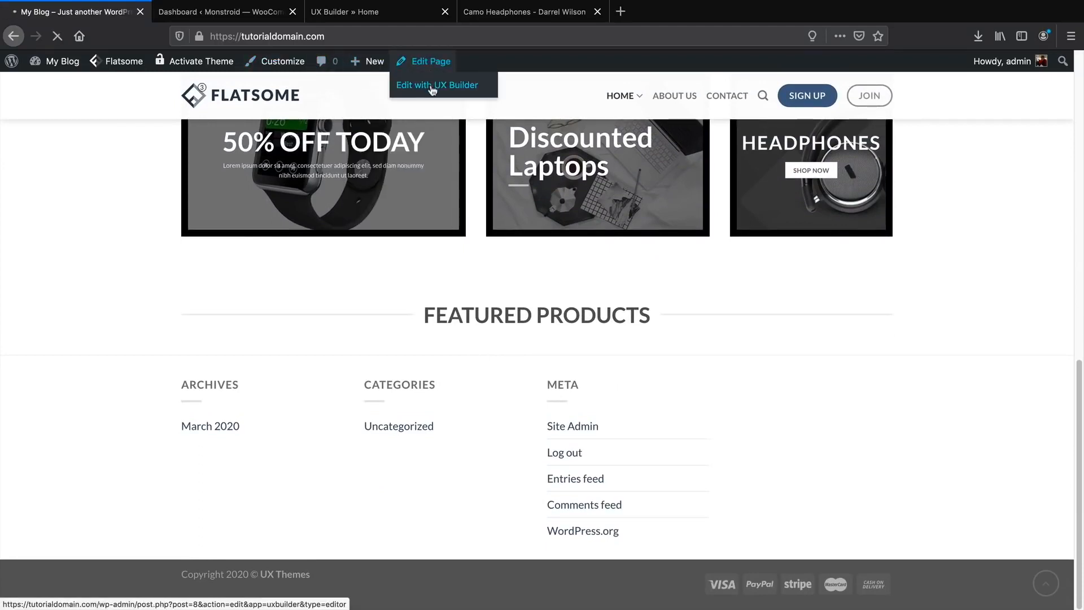
click(433, 88)
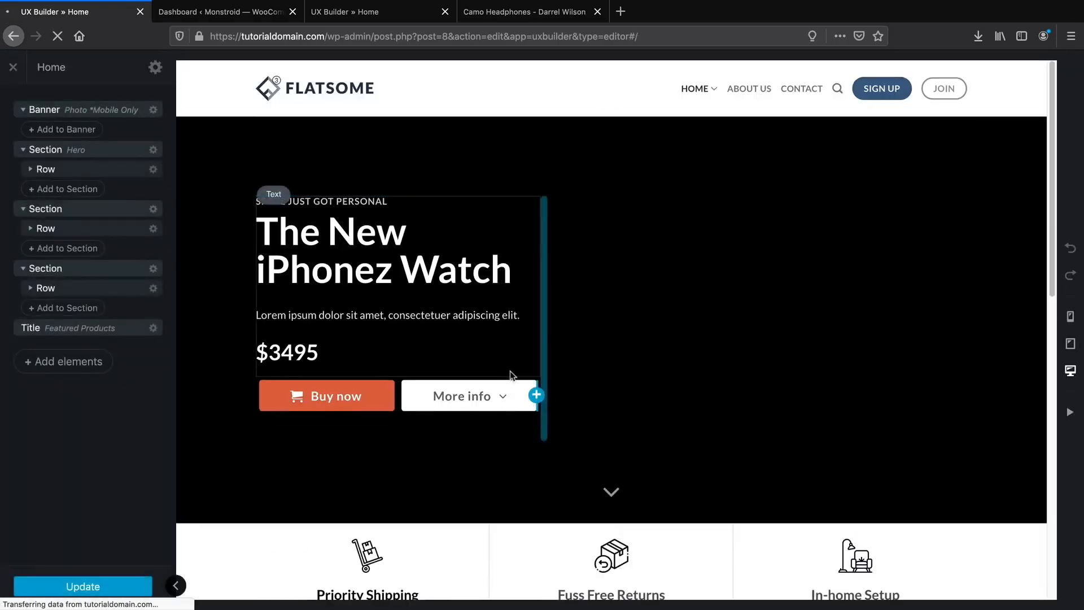
Insert a Products element below Featured Products, found by searching 'pro'.
scroll(511, 376, down, 8)
scroll(510, 375, down, 3)
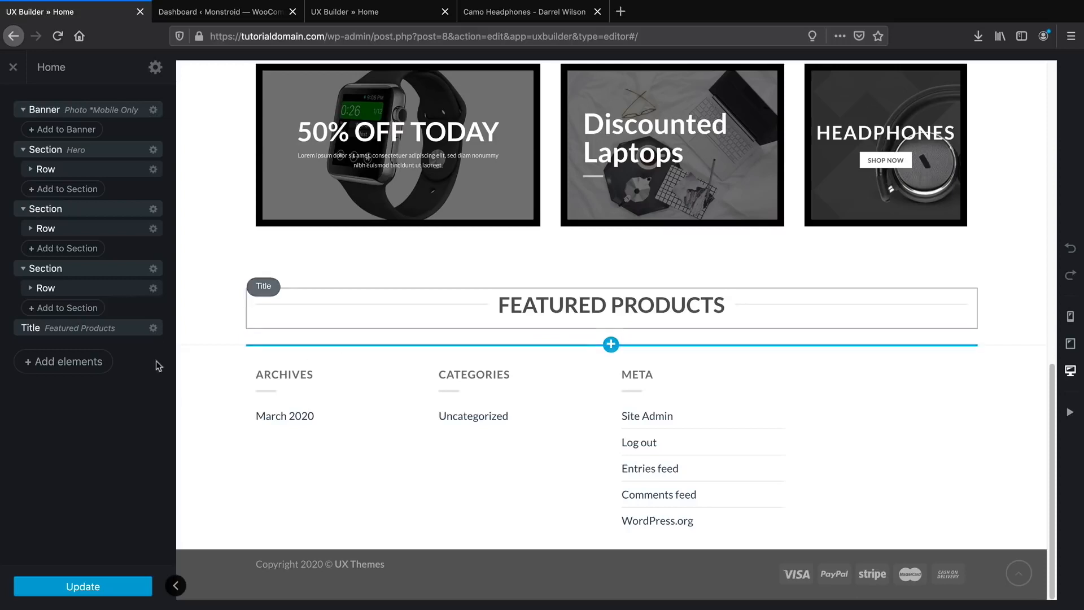
click(79, 367)
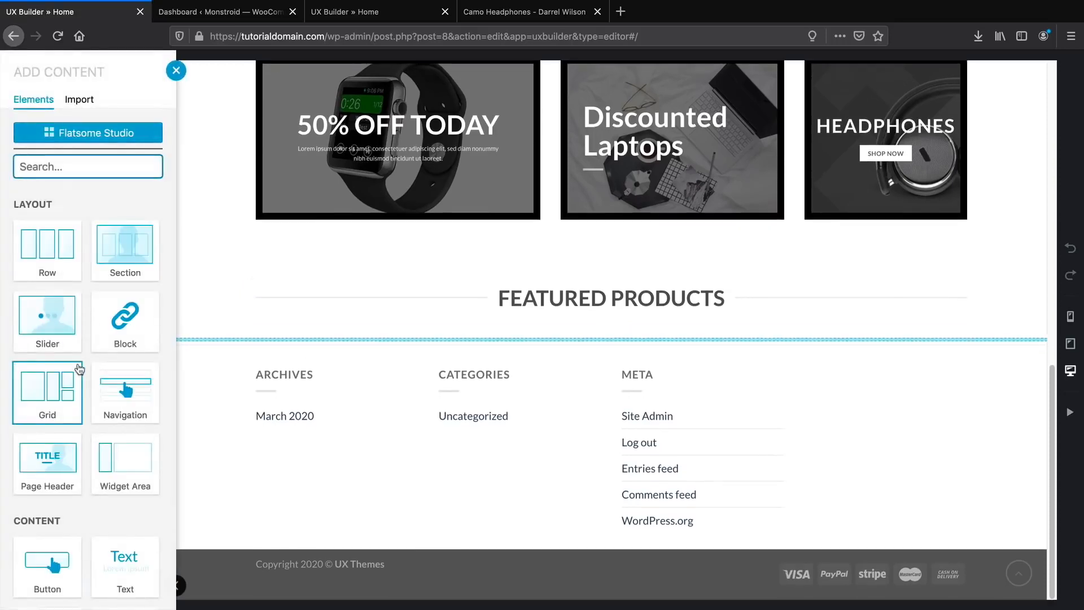
scroll(79, 367, down, 2)
scroll(79, 339, up, 2)
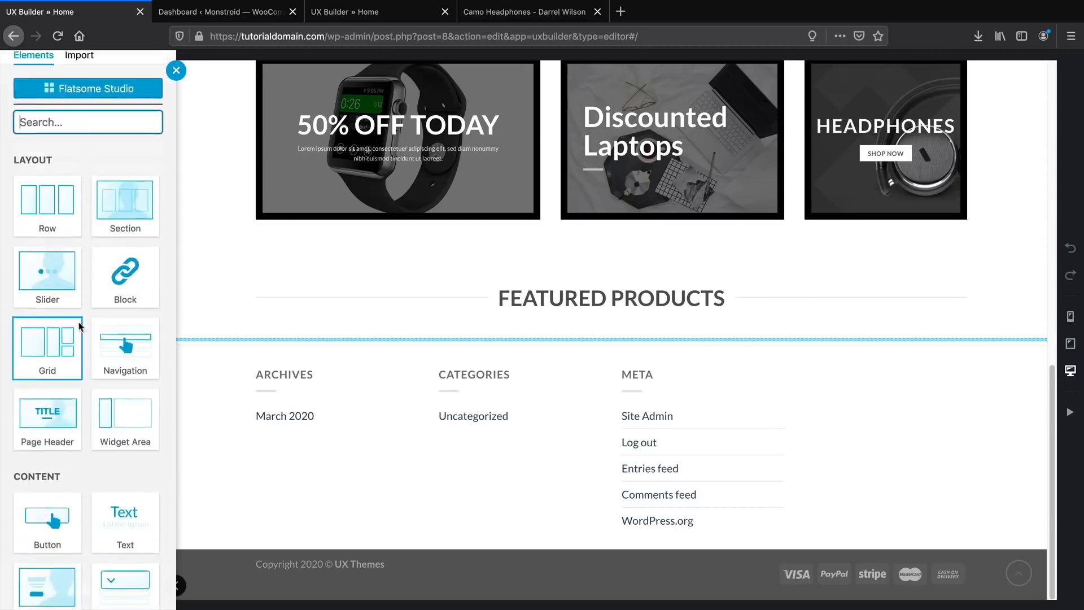
text(prod)
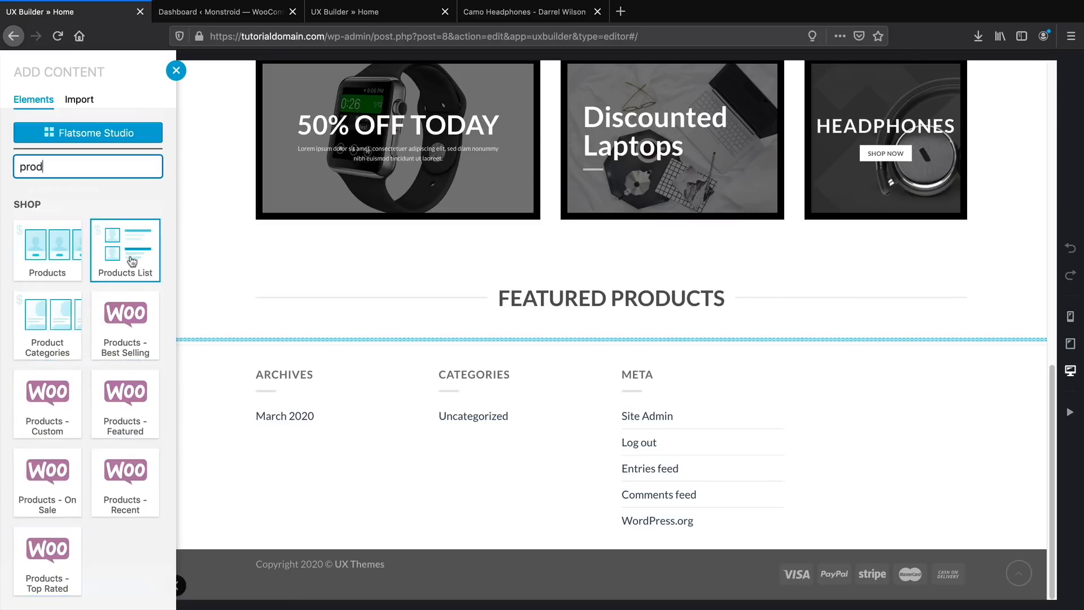
click(39, 250)
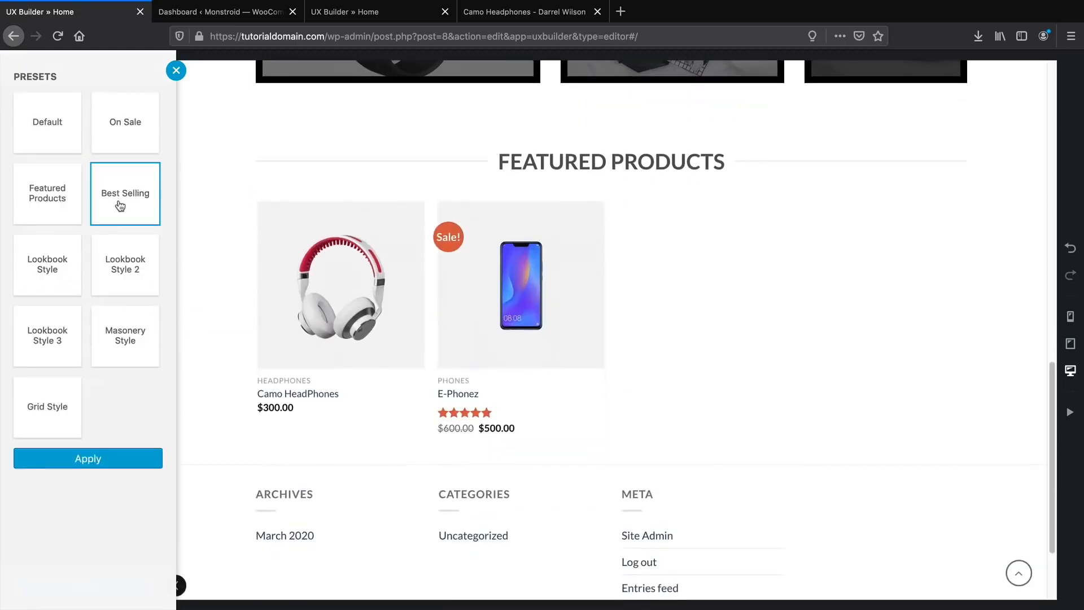
Compare the product layout presets and apply Lookbook Style 2.
click(48, 198)
click(47, 265)
click(121, 289)
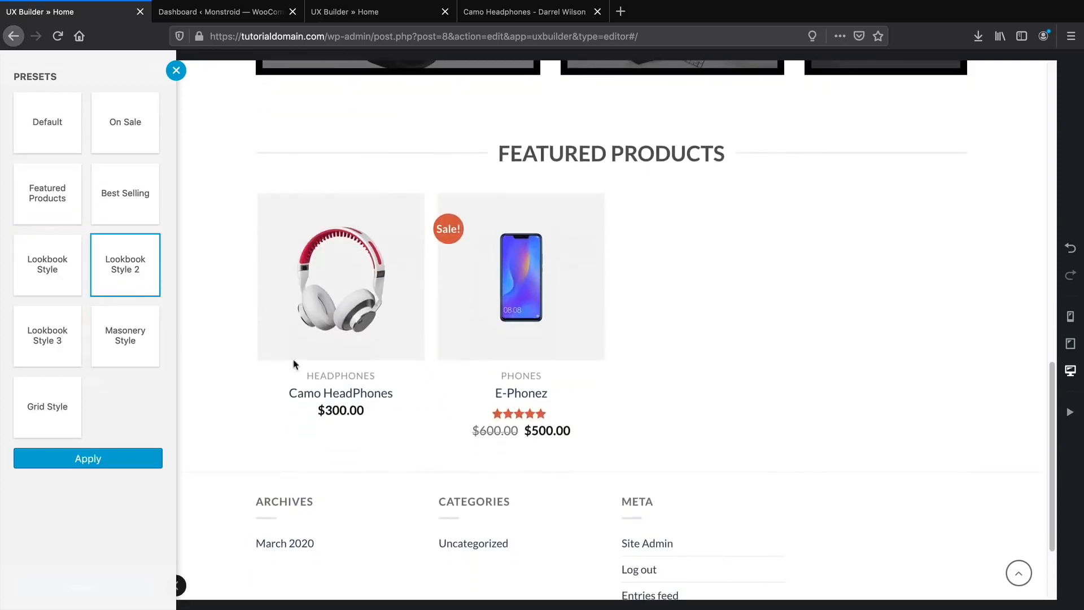
click(101, 339)
click(59, 338)
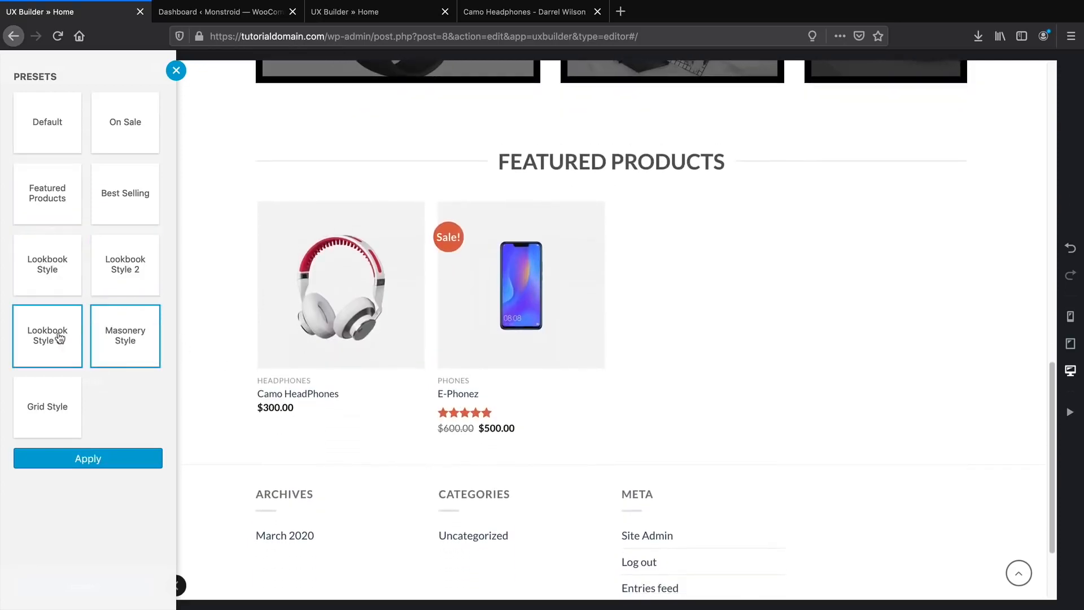
click(48, 415)
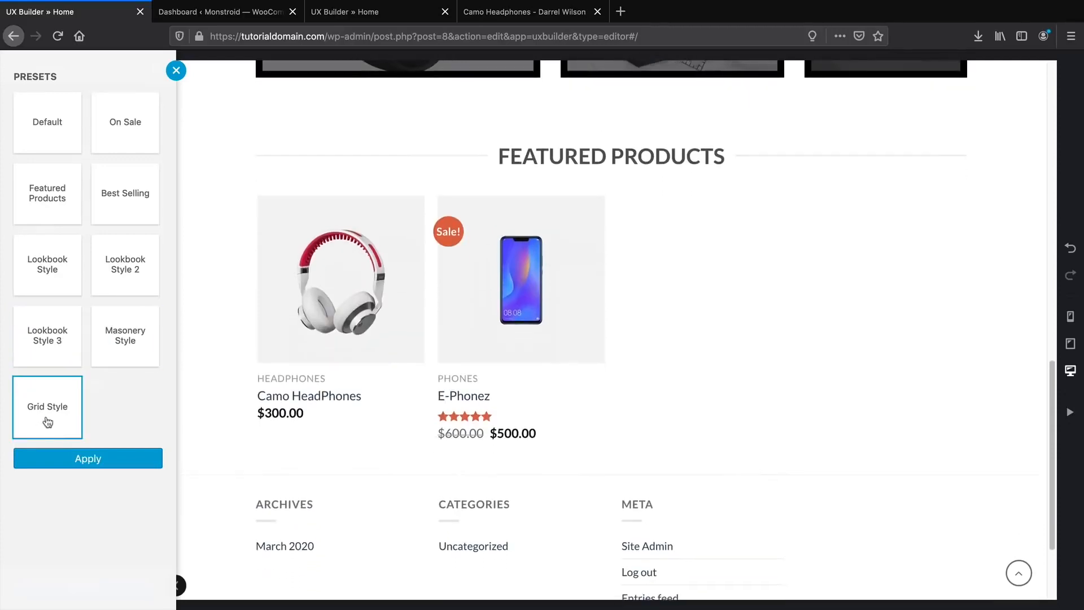
click(116, 268)
click(114, 215)
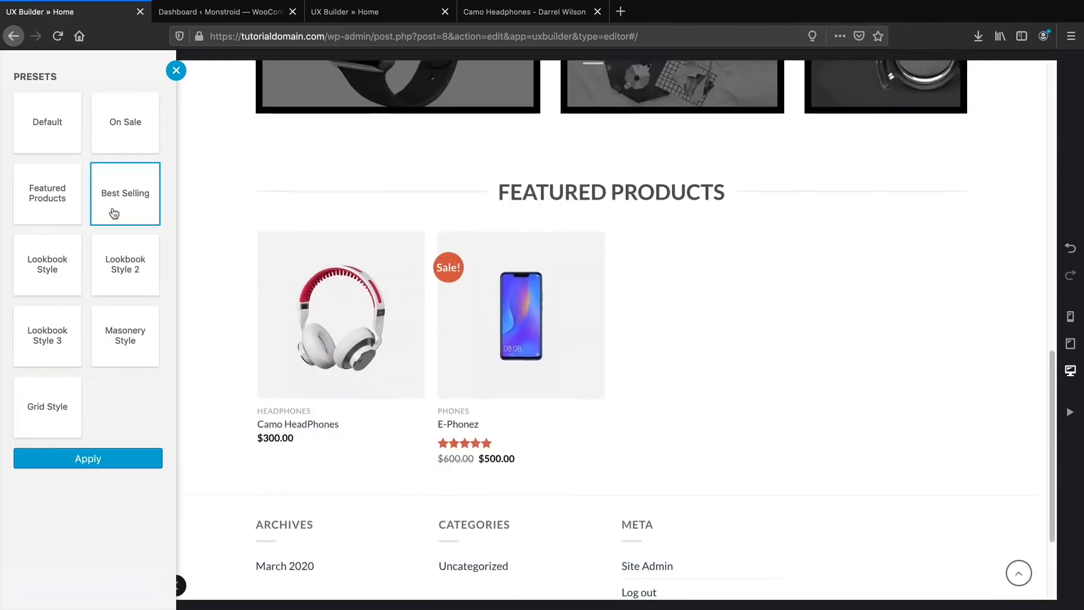
click(121, 251)
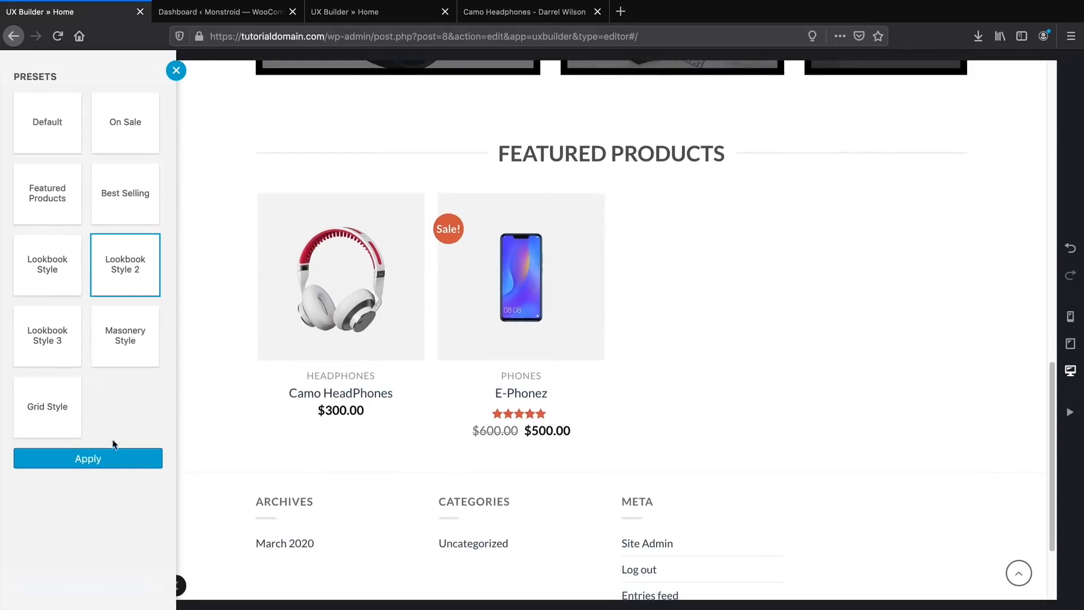
click(113, 458)
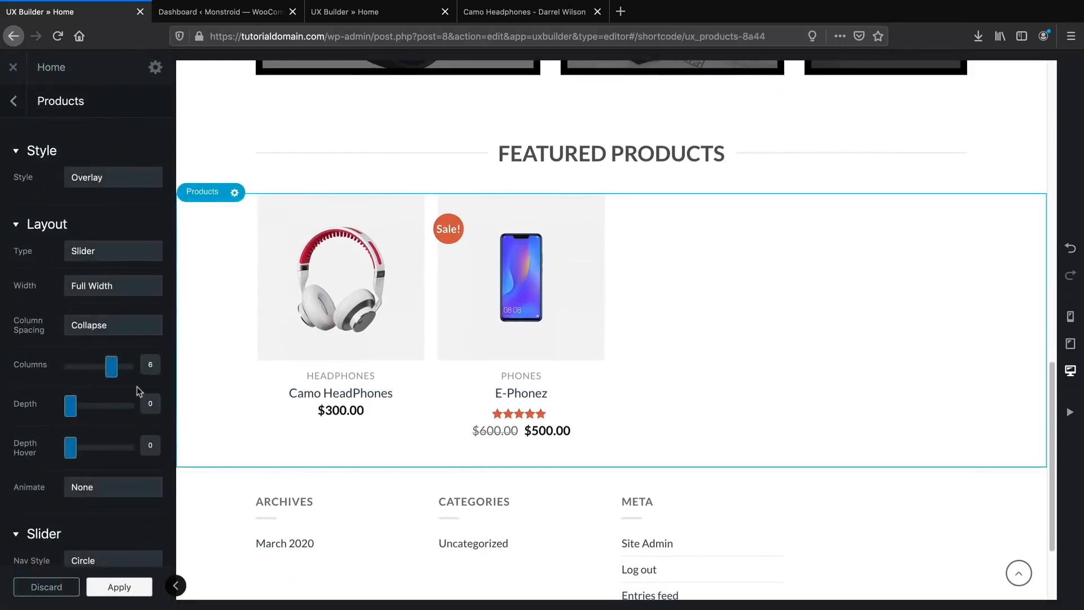
Change the product card style from Overlay to Shade, then to Default.
click(133, 184)
click(133, 181)
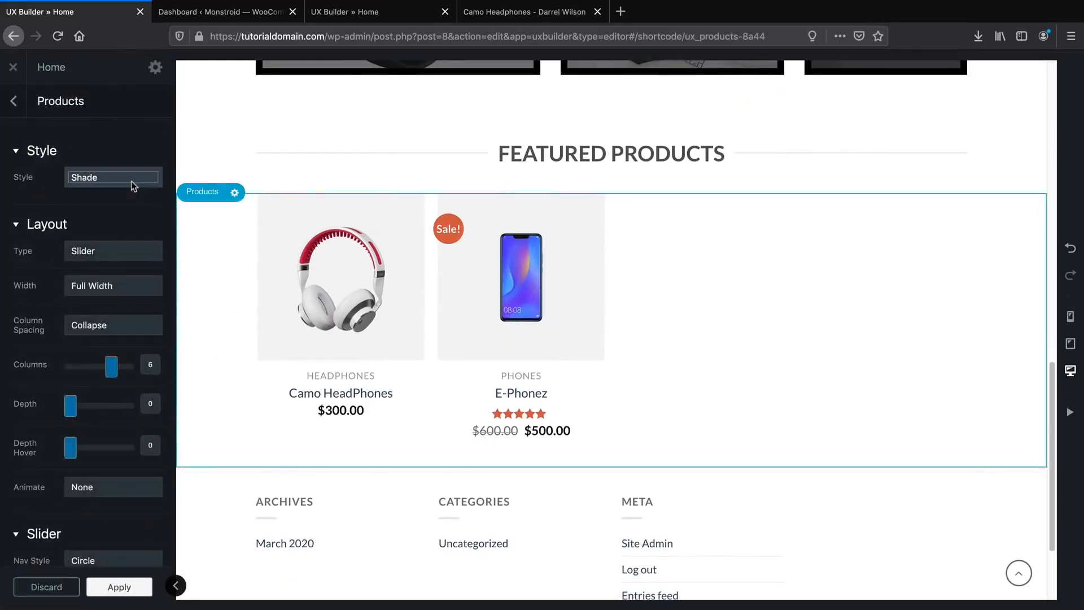
scroll(212, 342, down, 2)
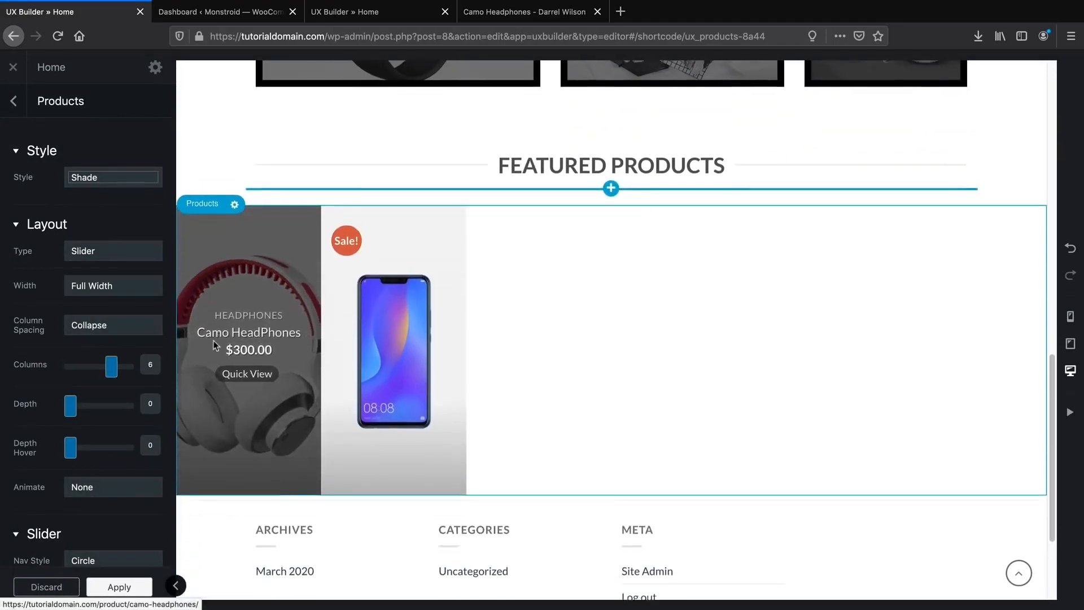
click(133, 178)
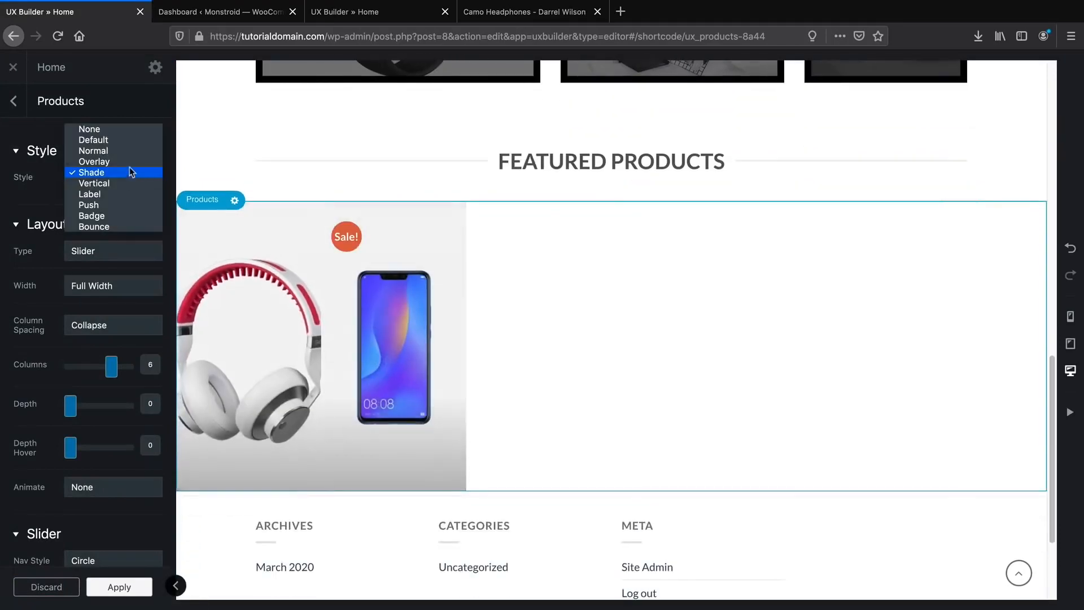
click(131, 140)
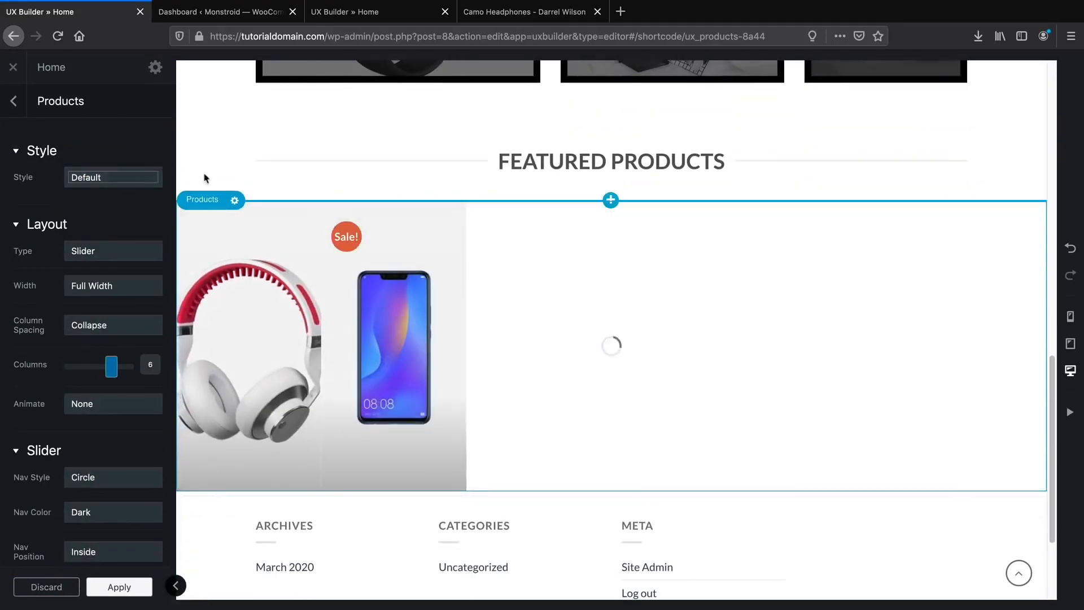
From the Camo Headphones page tab, go to the shop's home page.
click(489, 19)
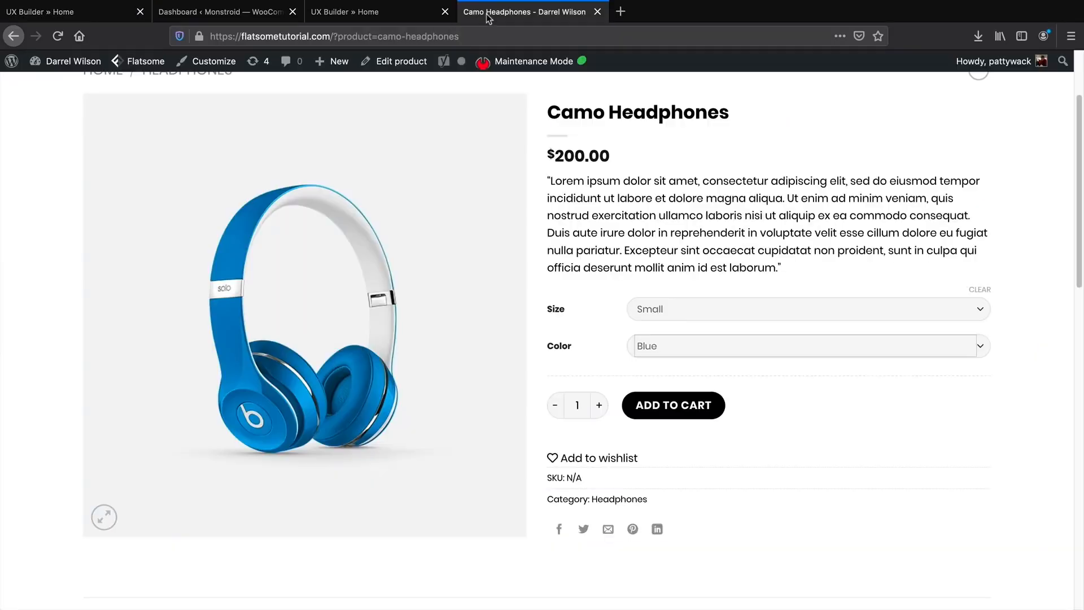
scroll(547, 302, up, 3)
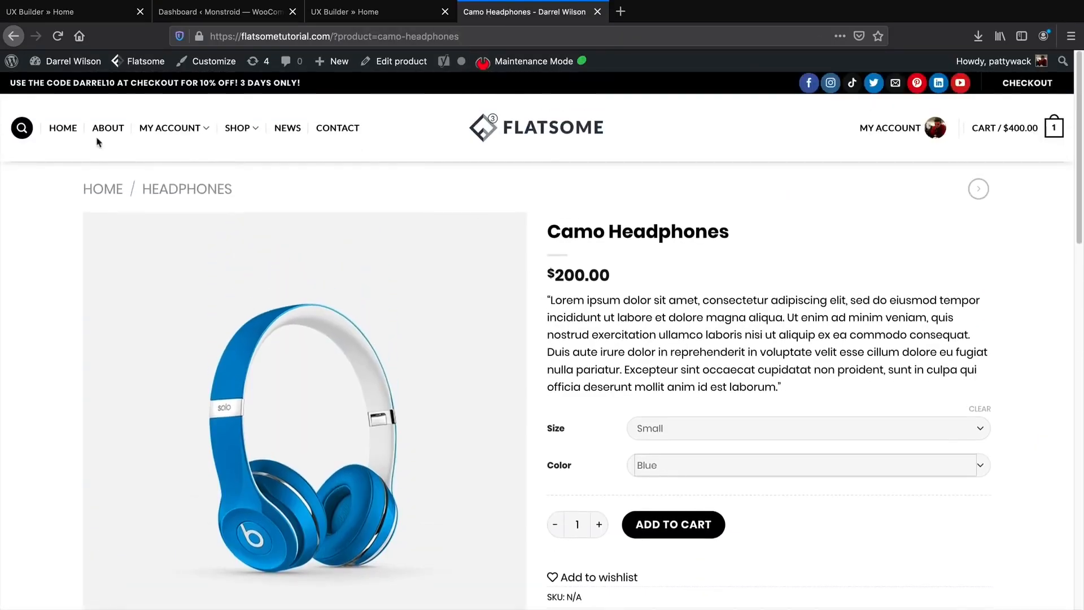
click(61, 136)
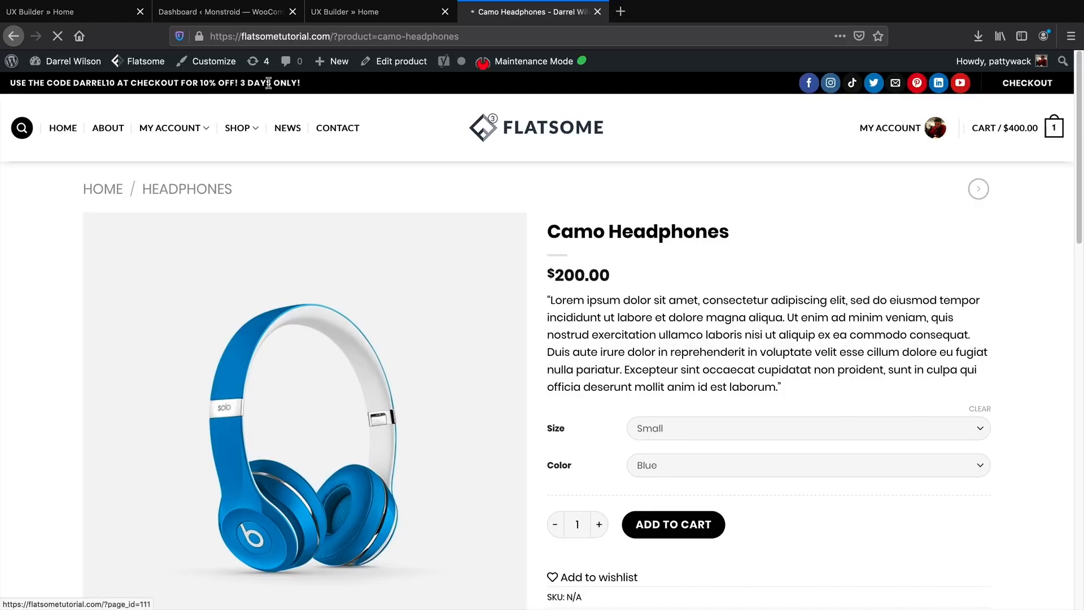
In the second UX Builder Home tab, open the Featured Products slider's options.
click(358, 16)
scroll(320, 273, down, 1)
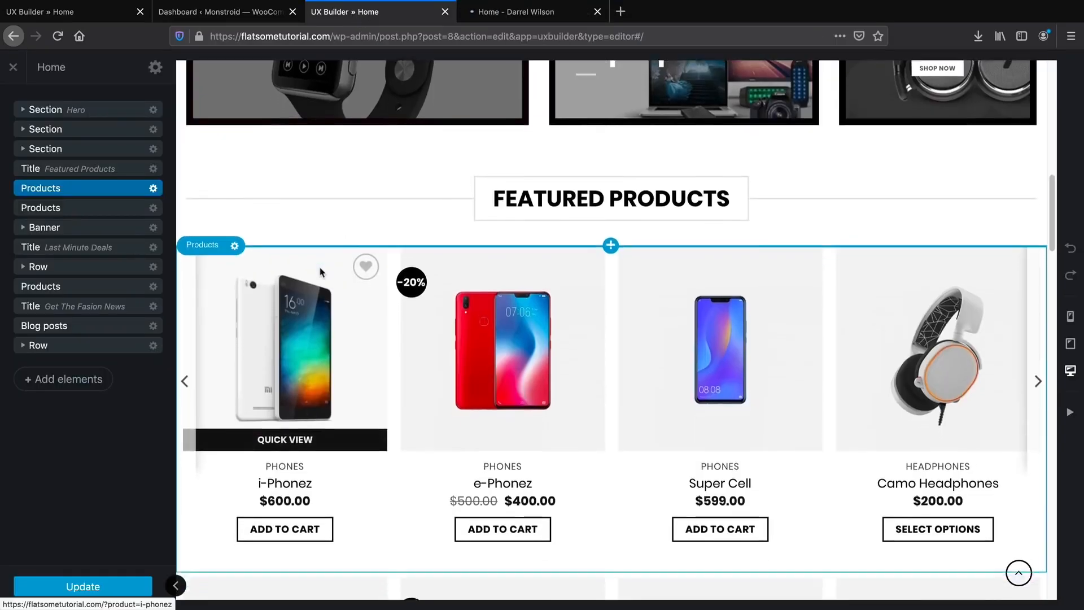
scroll(321, 272, down, 2)
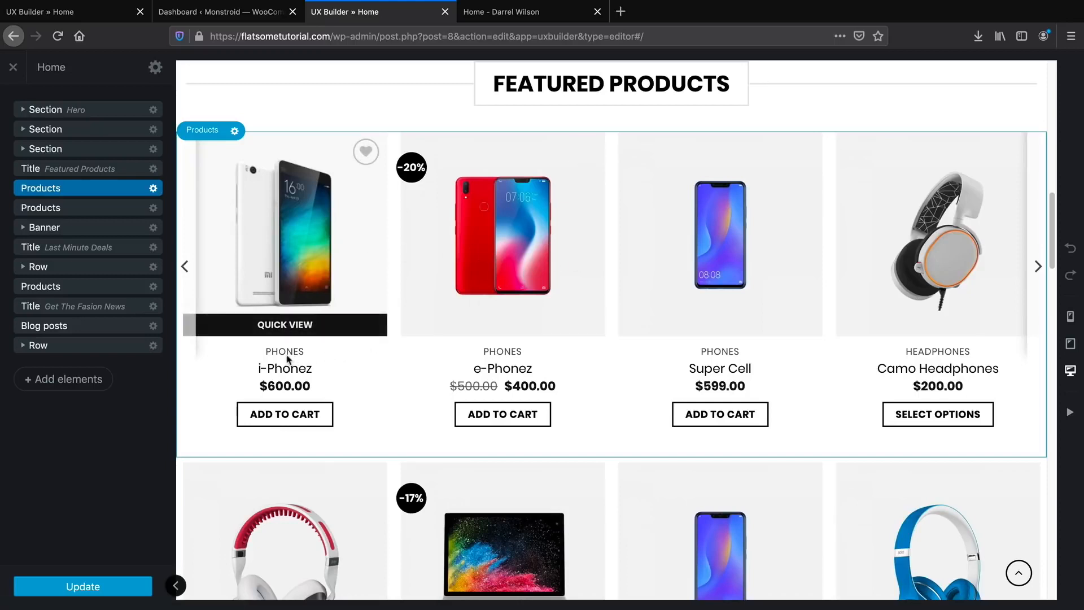
scroll(930, 361, down, 2)
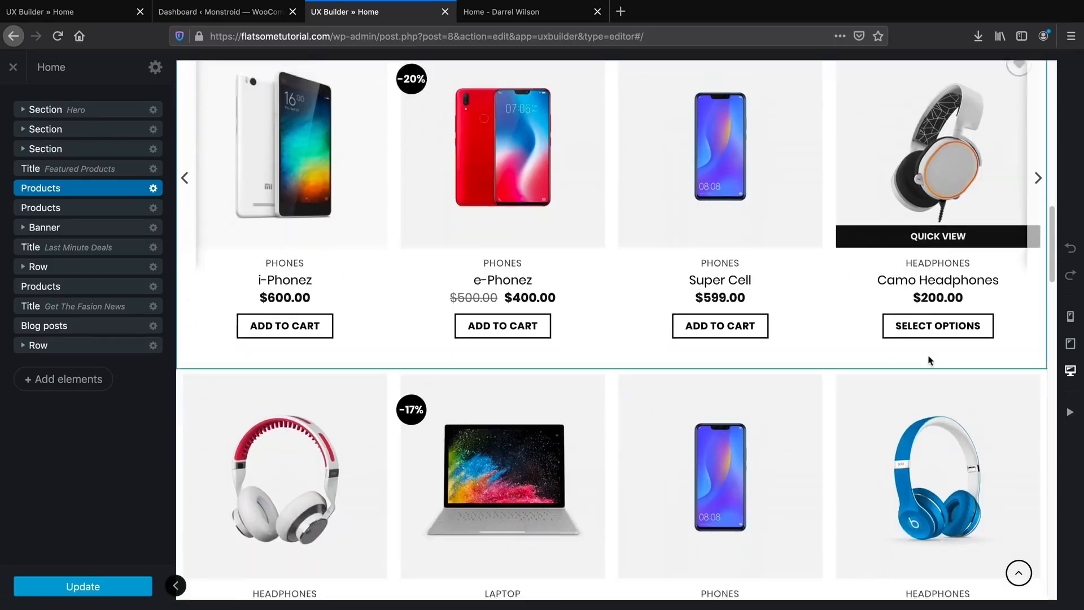
scroll(930, 360, down, 3)
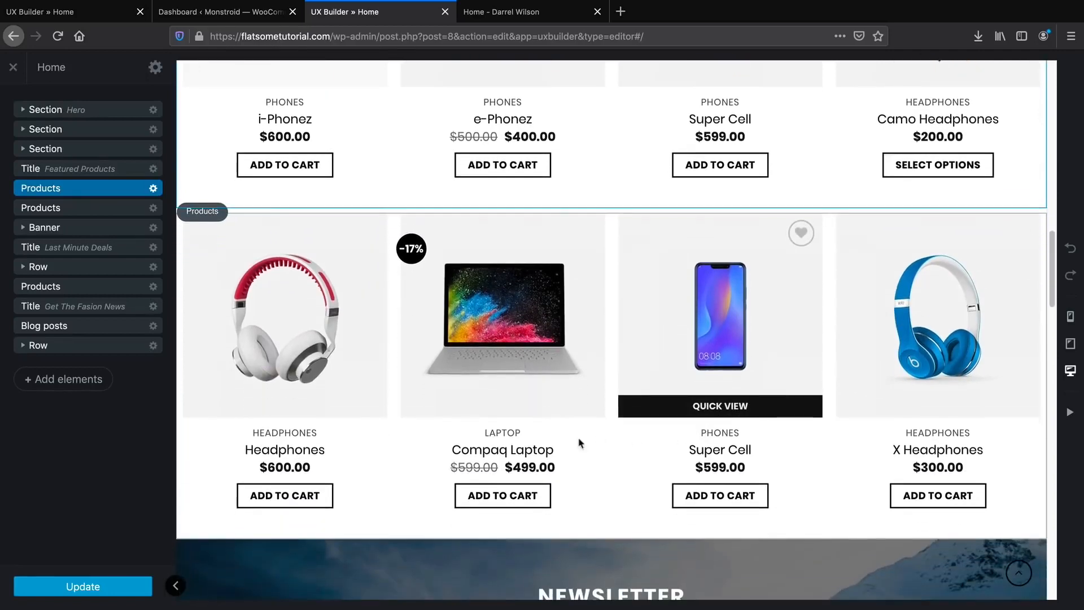
scroll(513, 442, up, 2)
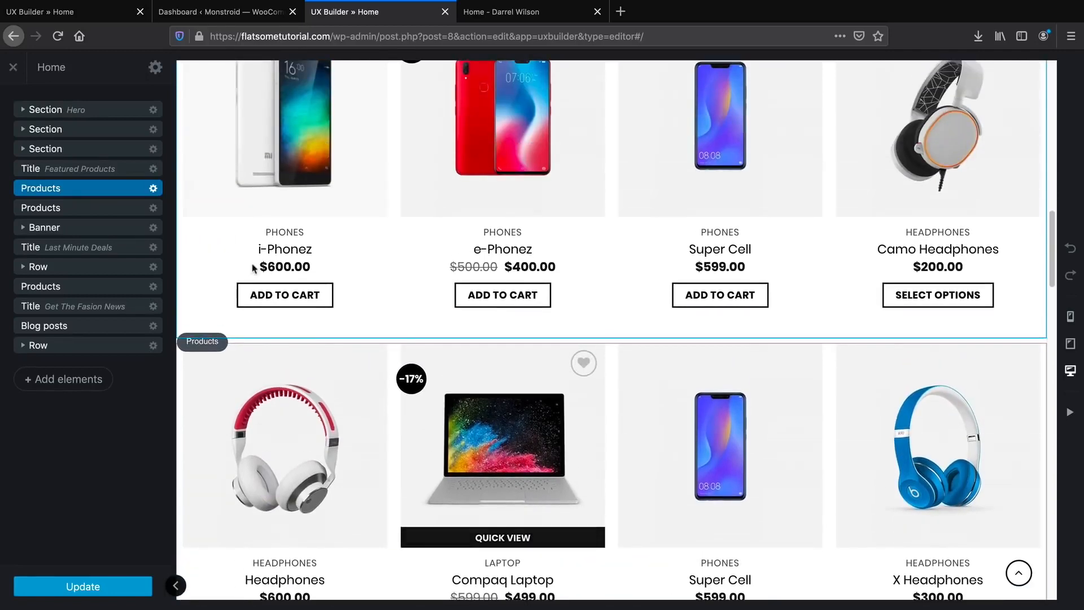
click(153, 188)
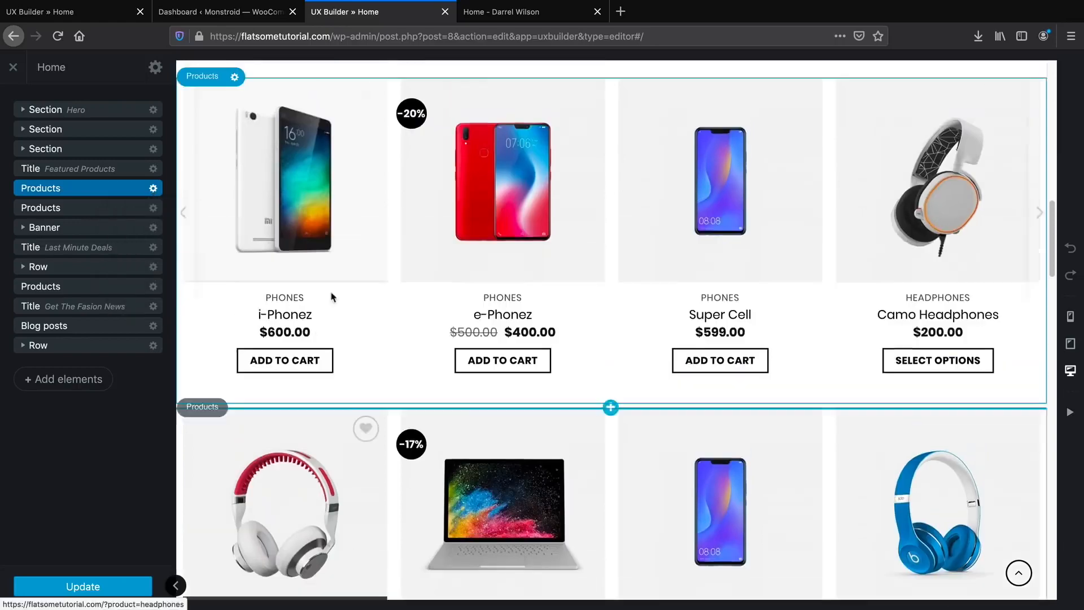
scroll(331, 295, up, 7)
click(153, 190)
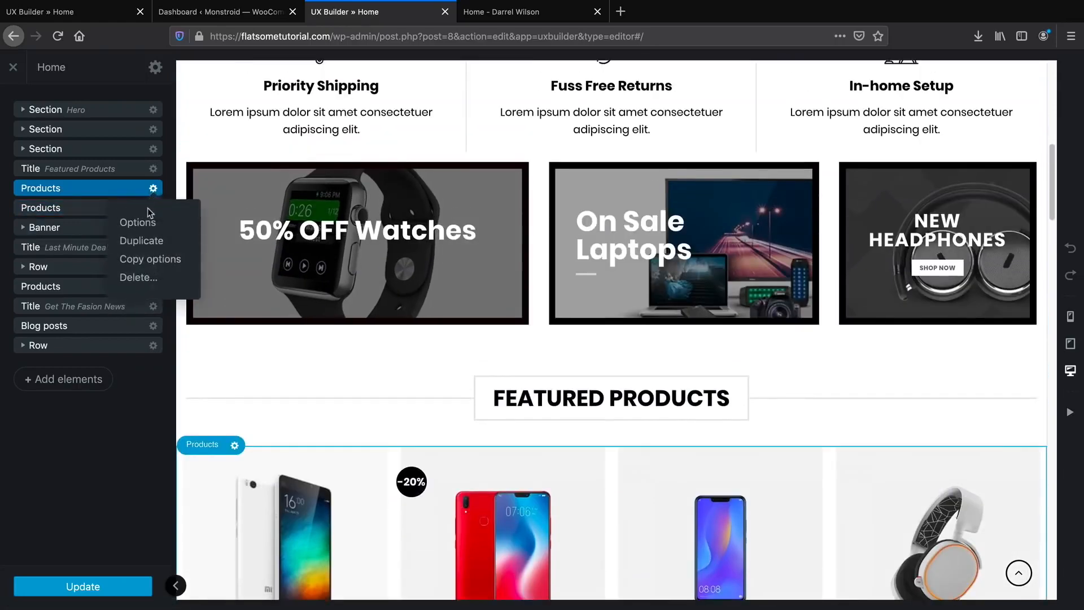
click(141, 222)
scroll(370, 366, down, 1)
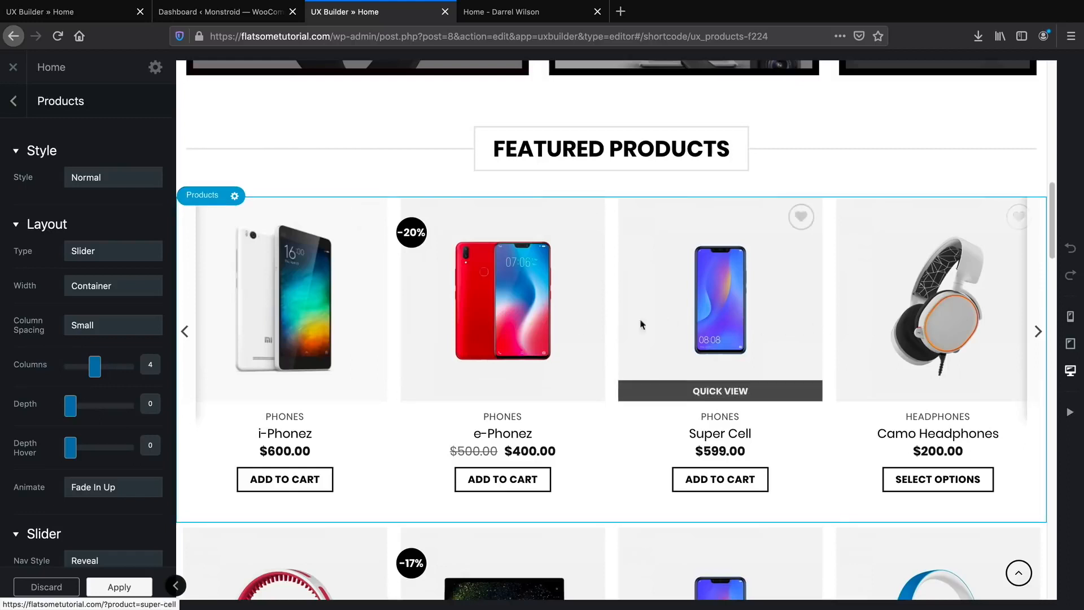
Preview the Featured Products in the Overlay, Shade, Vertical and Push card styles.
click(117, 179)
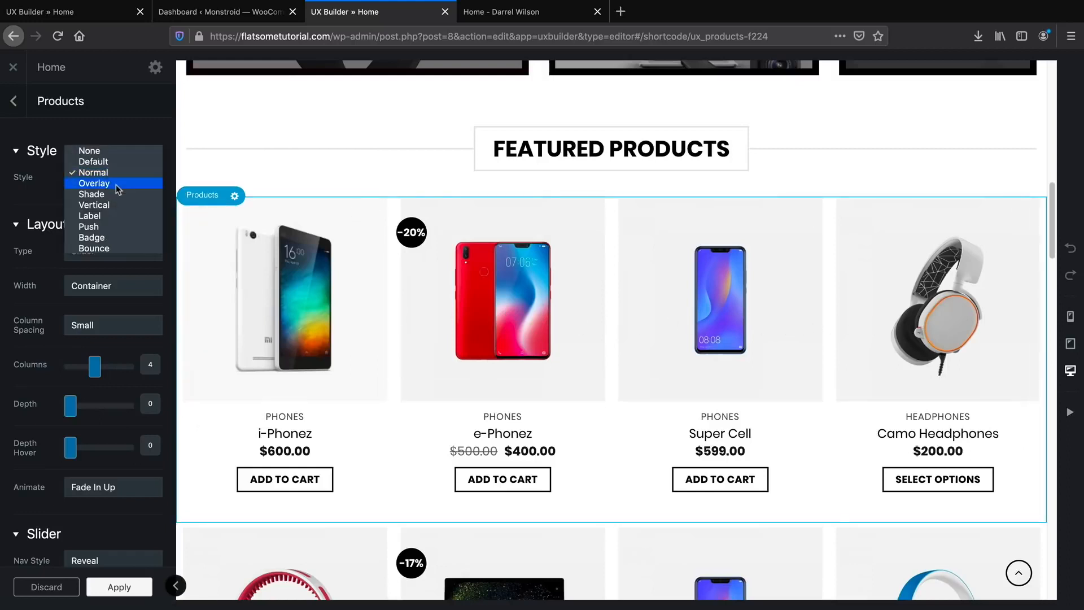
click(118, 184)
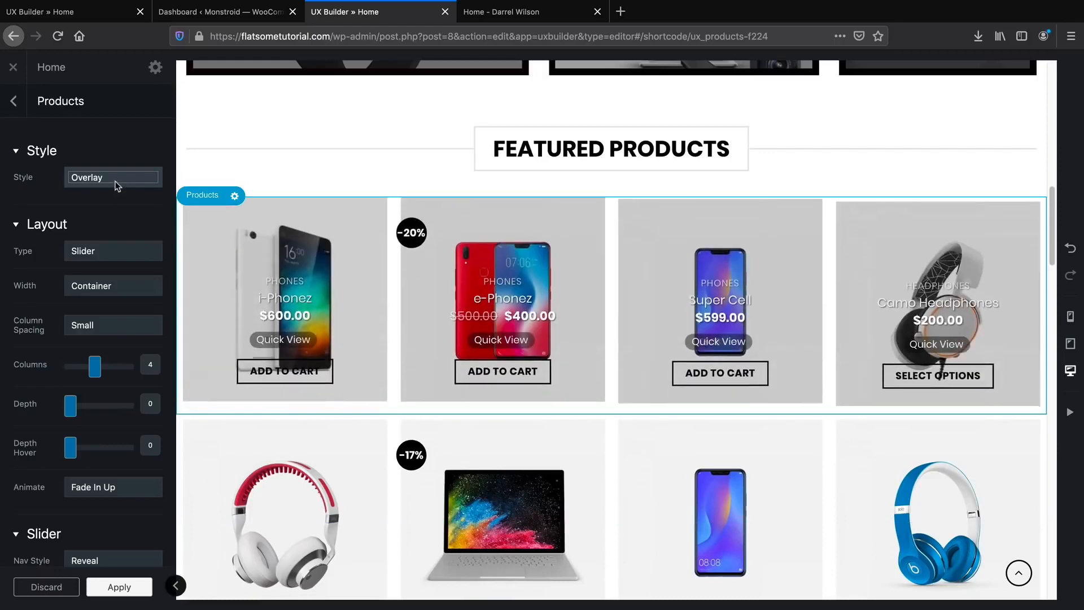
click(117, 187)
click(118, 187)
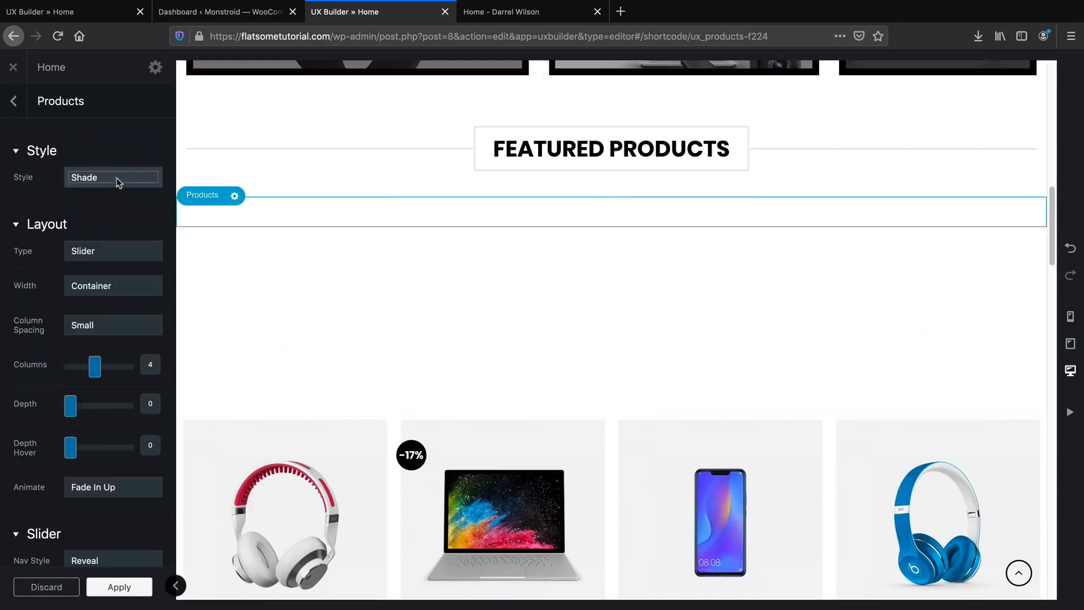
click(116, 176)
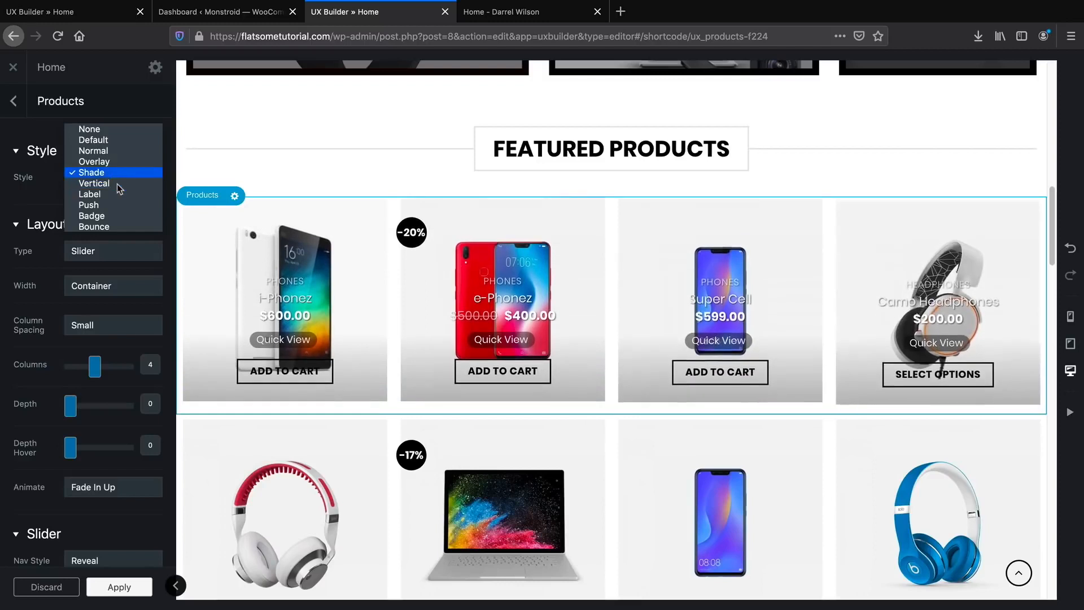
click(117, 183)
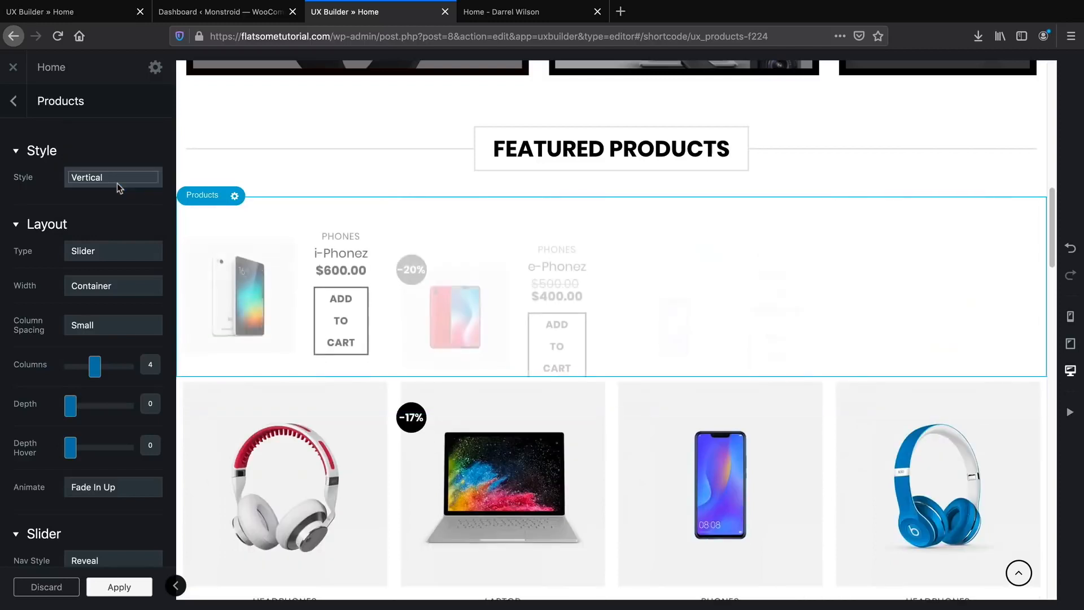
click(116, 181)
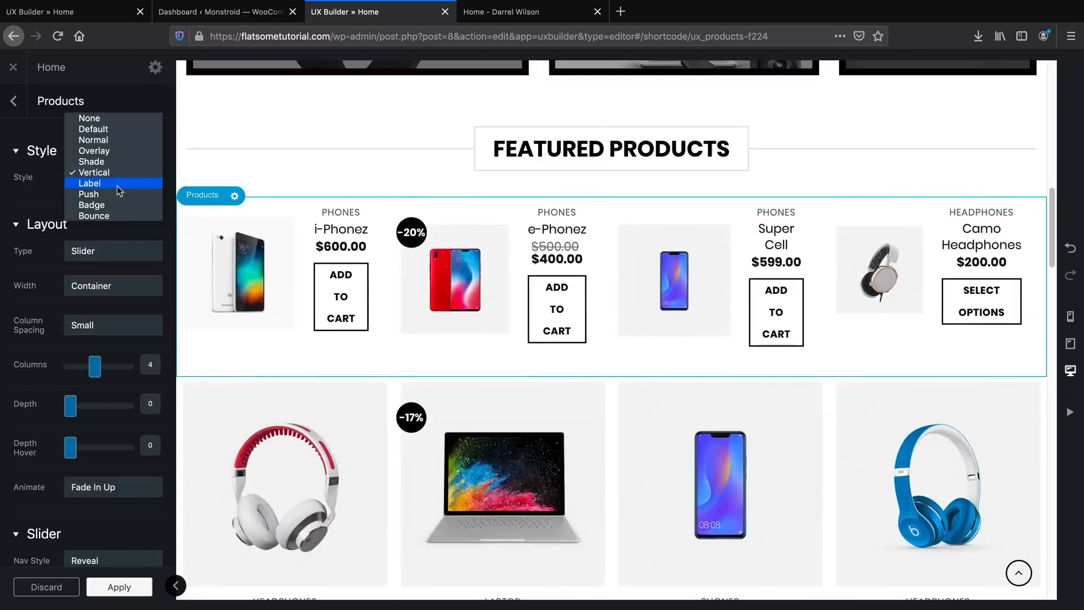
click(118, 194)
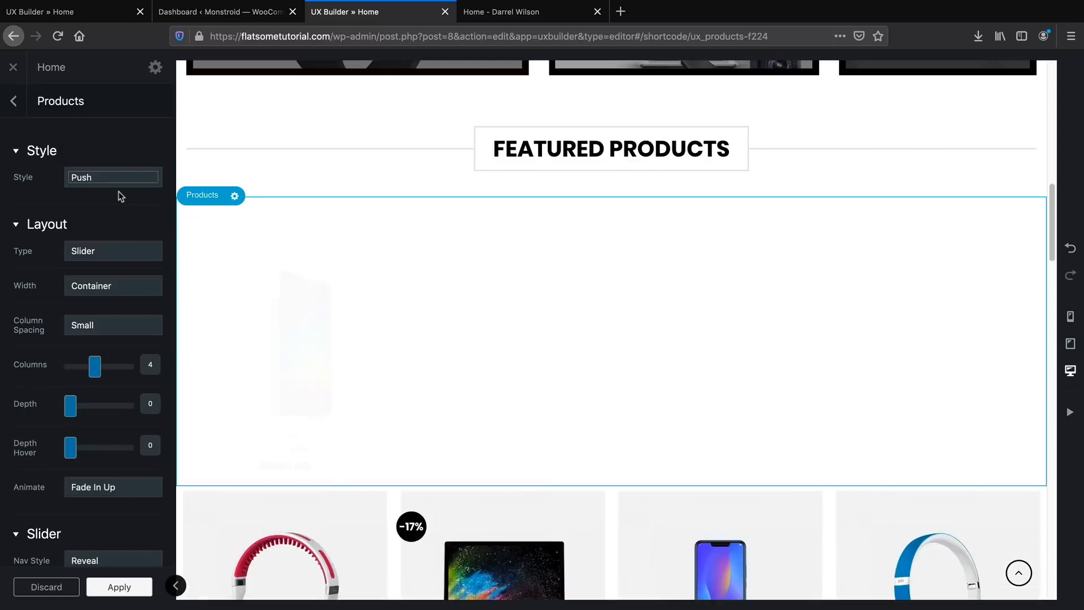
Try the Badge card style, then choose Bounce for the products.
click(121, 183)
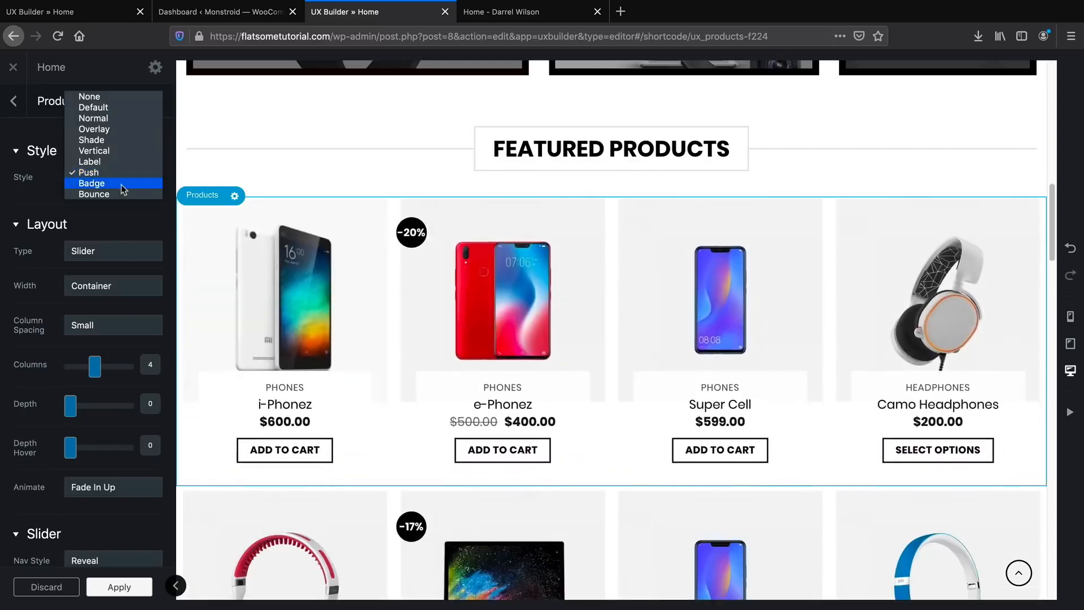
click(196, 265)
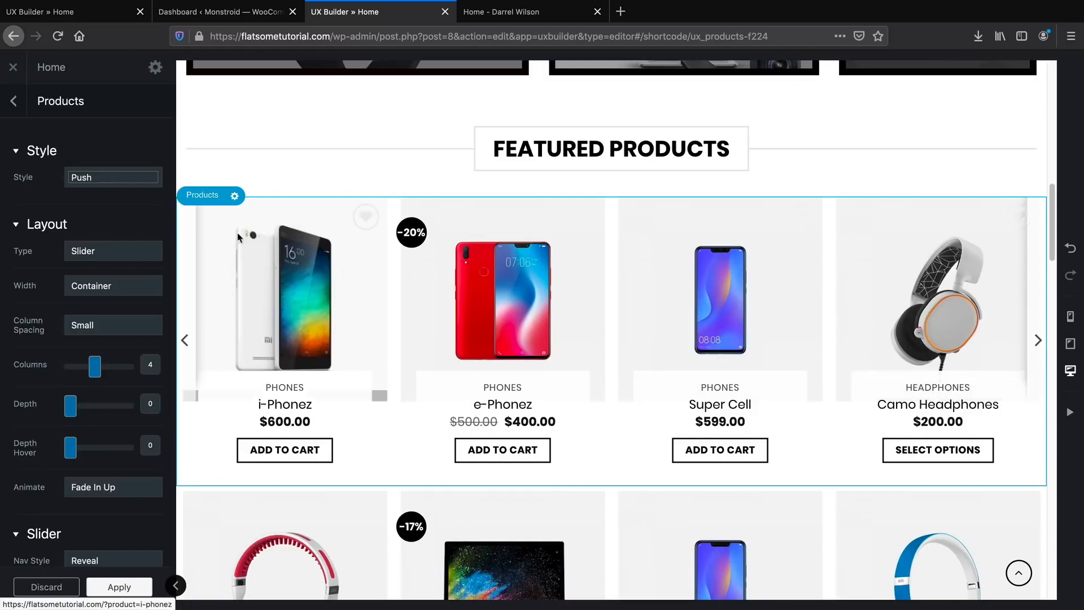
click(110, 176)
click(104, 187)
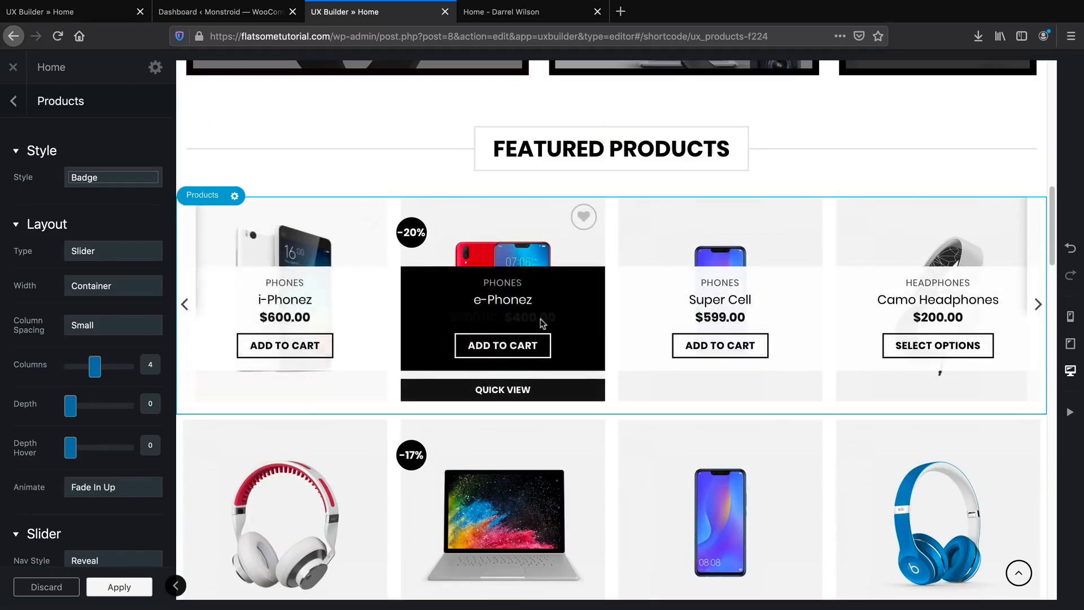
click(140, 179)
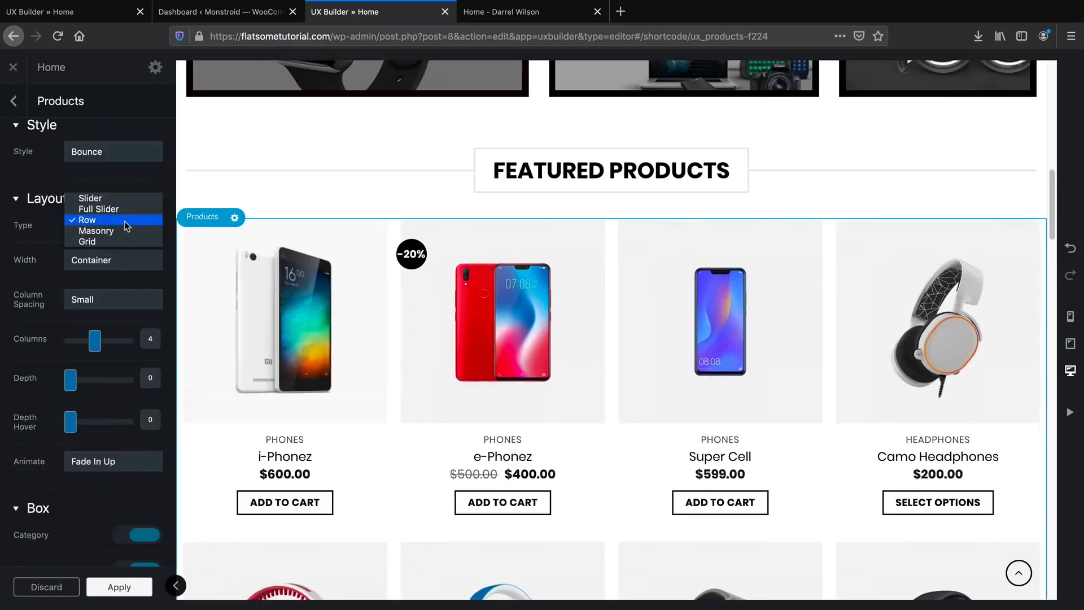
Try the Slider, Full Slider and Masonry layout types, keeping navigation colour Dark.
click(121, 199)
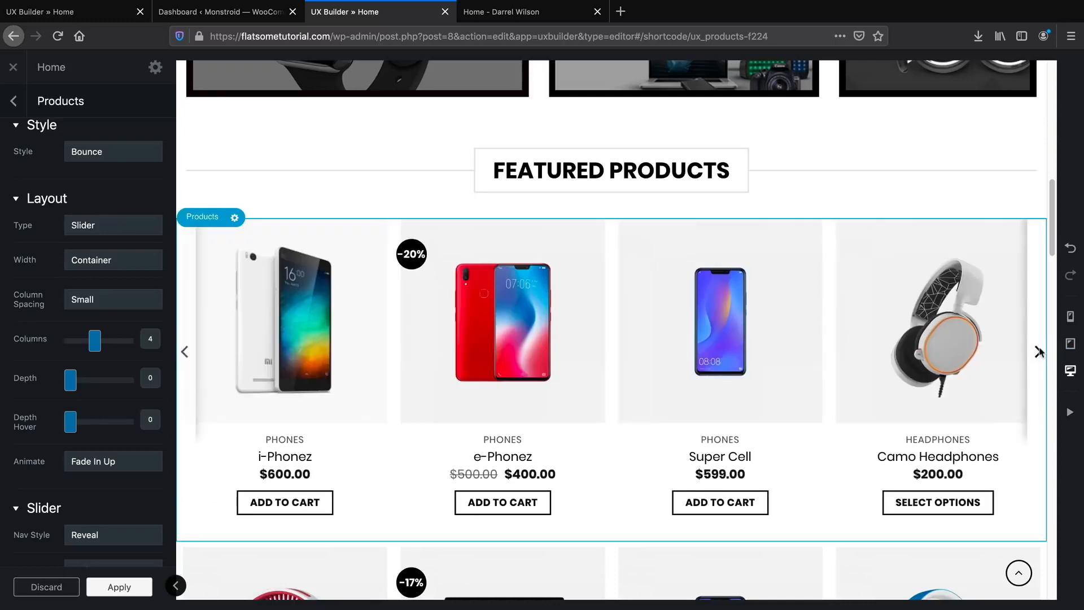
scroll(135, 347, down, 1)
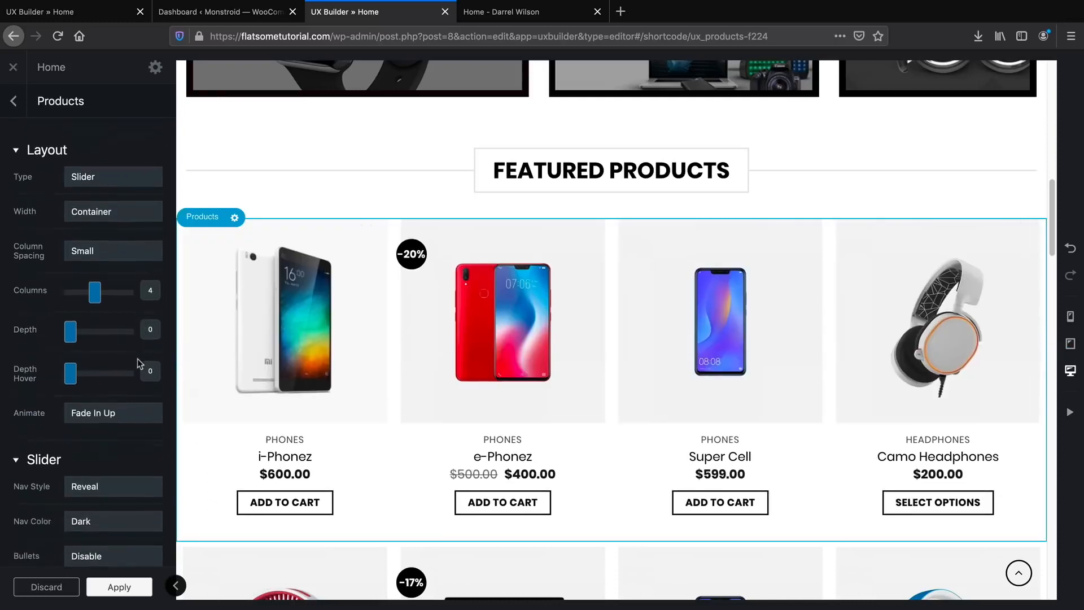
scroll(134, 346, down, 3)
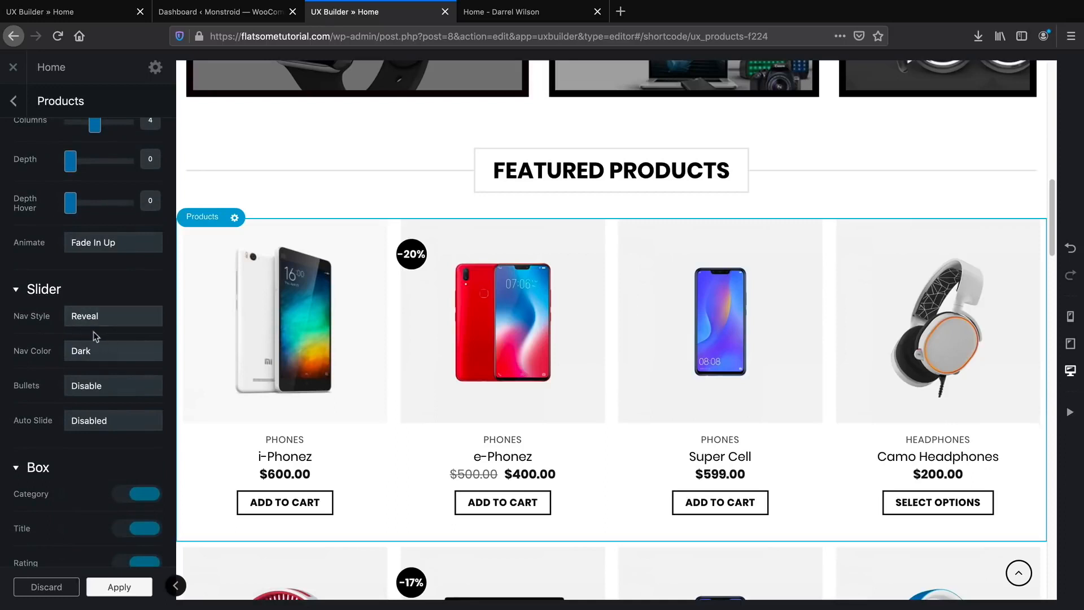
click(93, 354)
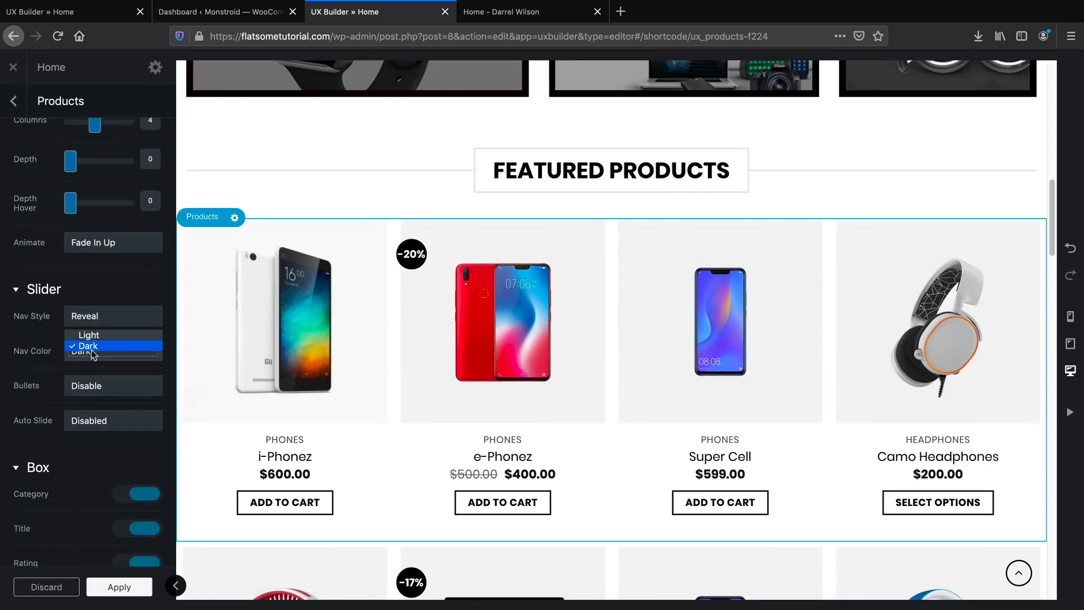
click(91, 347)
scroll(111, 394, up, 1)
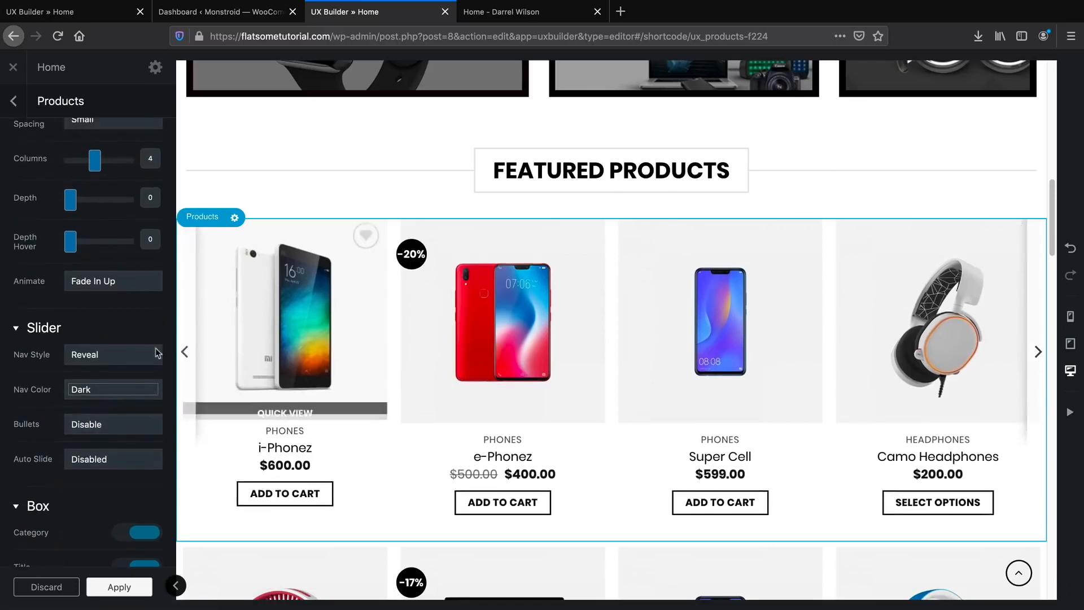
scroll(117, 368, up, 5)
click(110, 245)
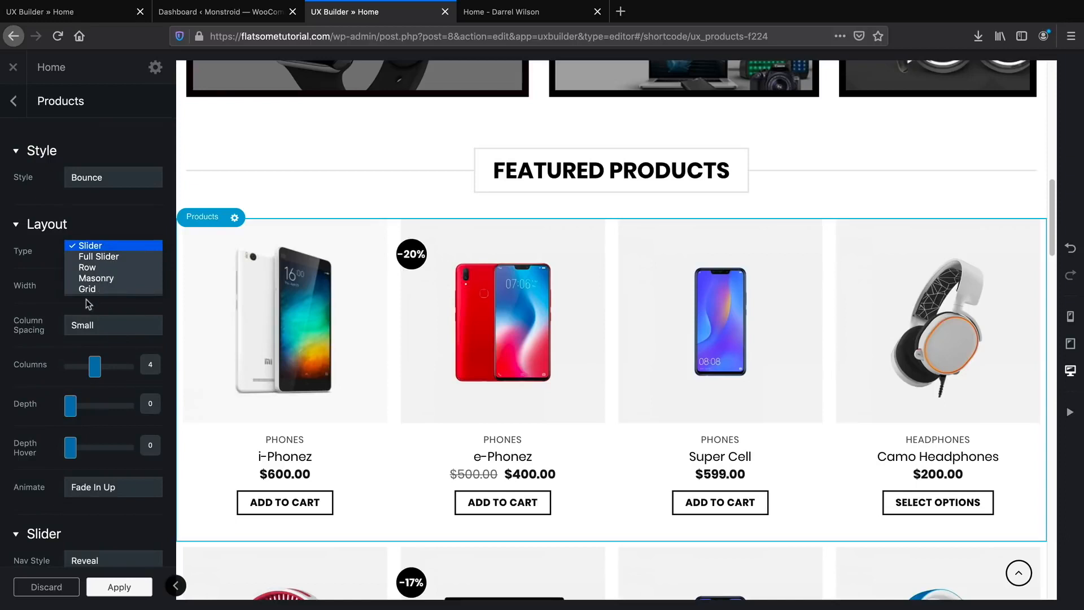
click(64, 287)
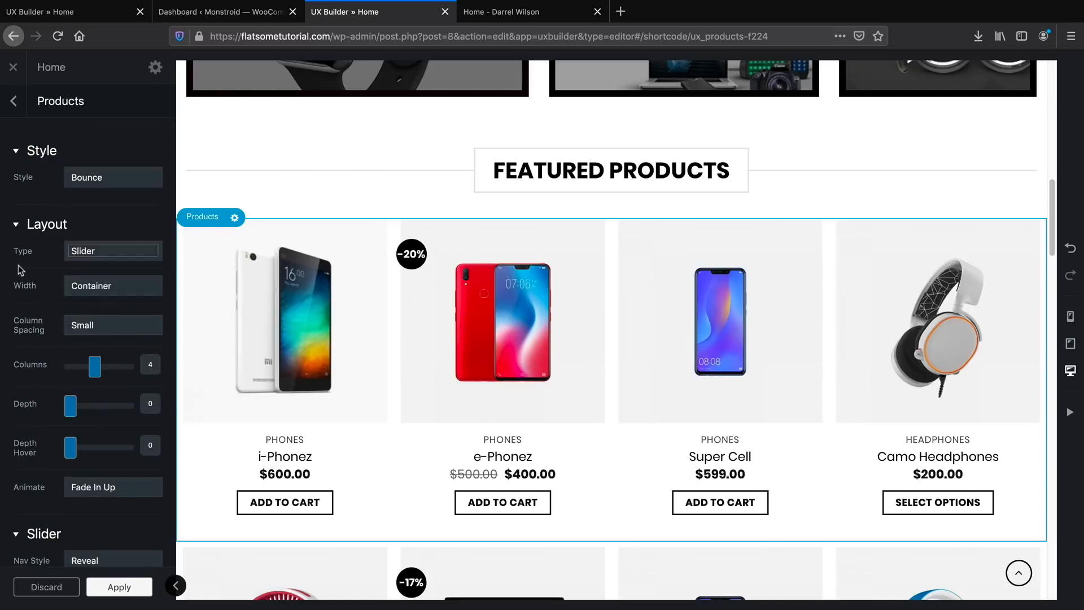
click(102, 251)
click(101, 256)
click(111, 252)
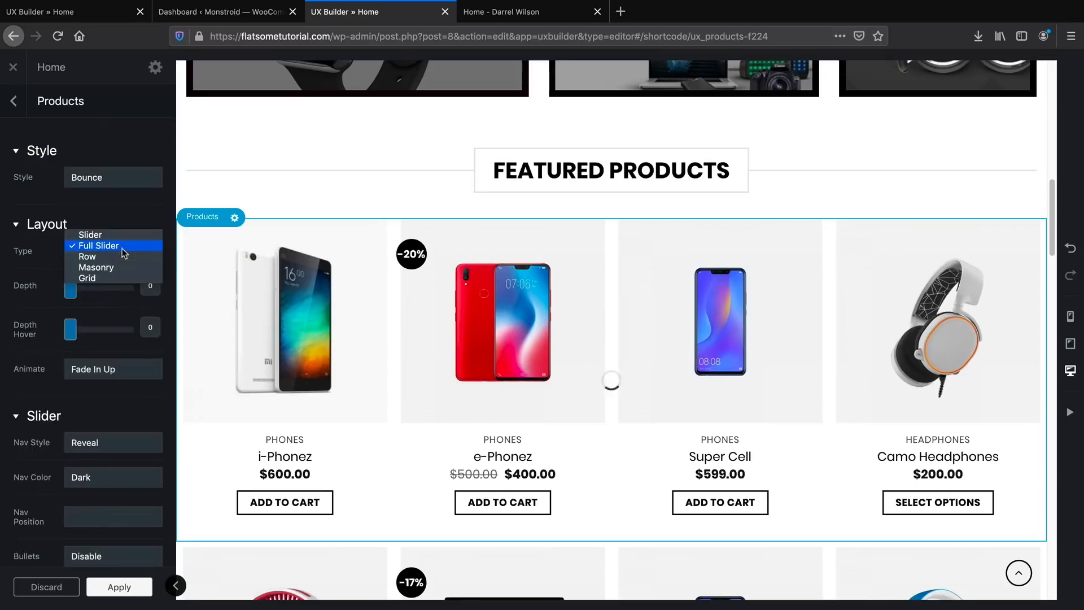
click(124, 265)
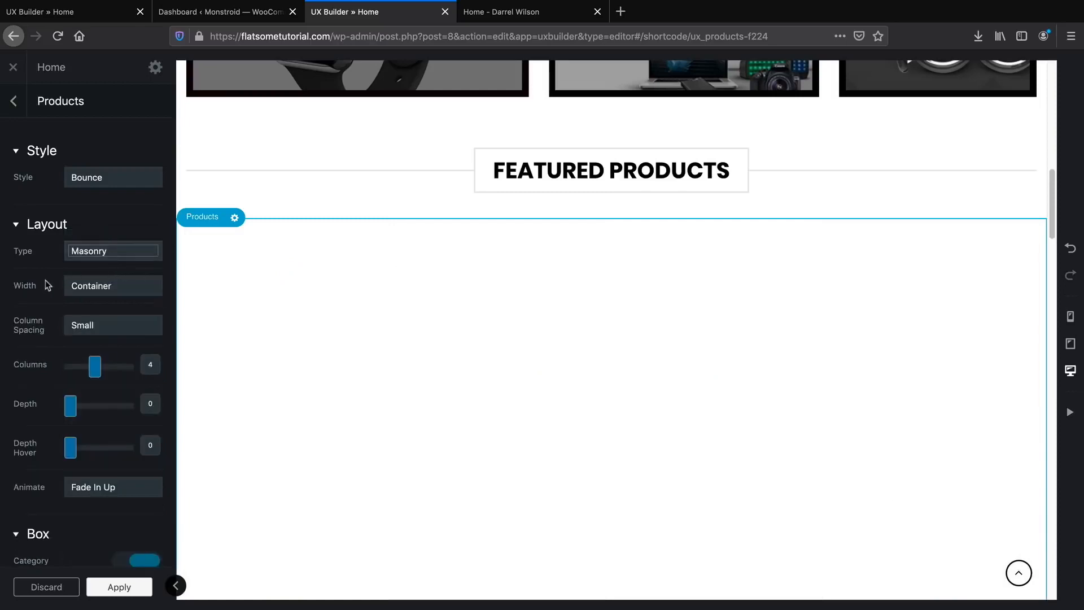
Set the products layout type to Row with 4 columns.
scroll(22, 307, down, 1)
scroll(22, 307, down, 5)
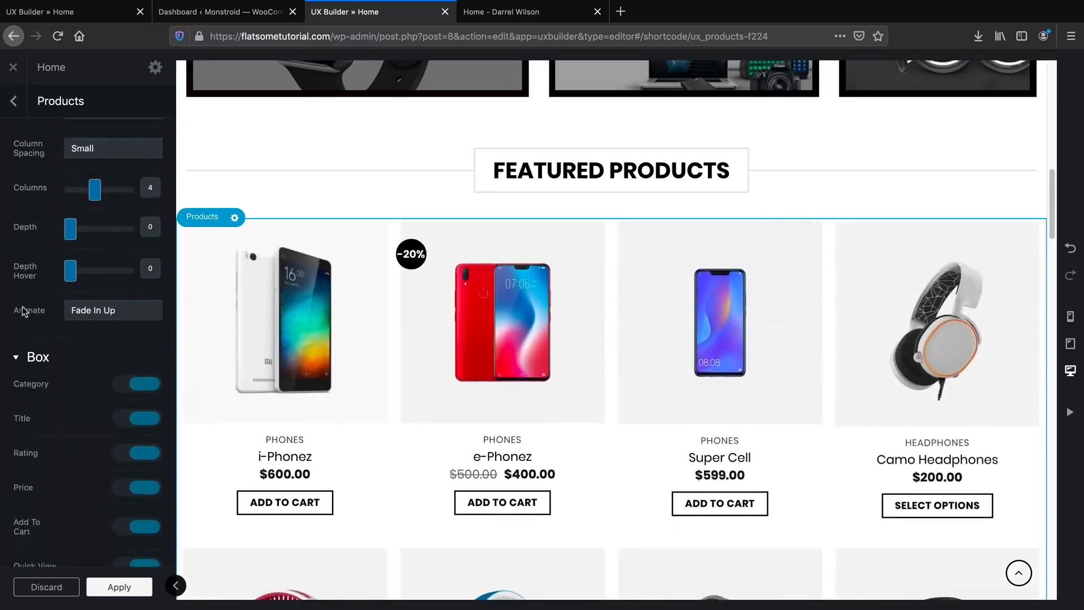
scroll(90, 432, down, 4)
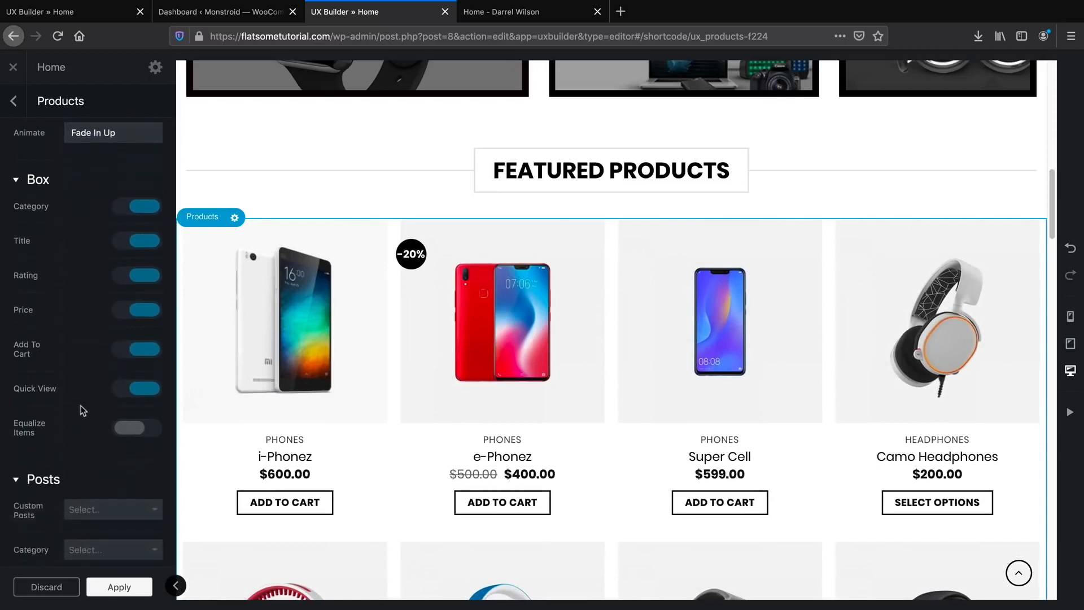
scroll(96, 415, down, 2)
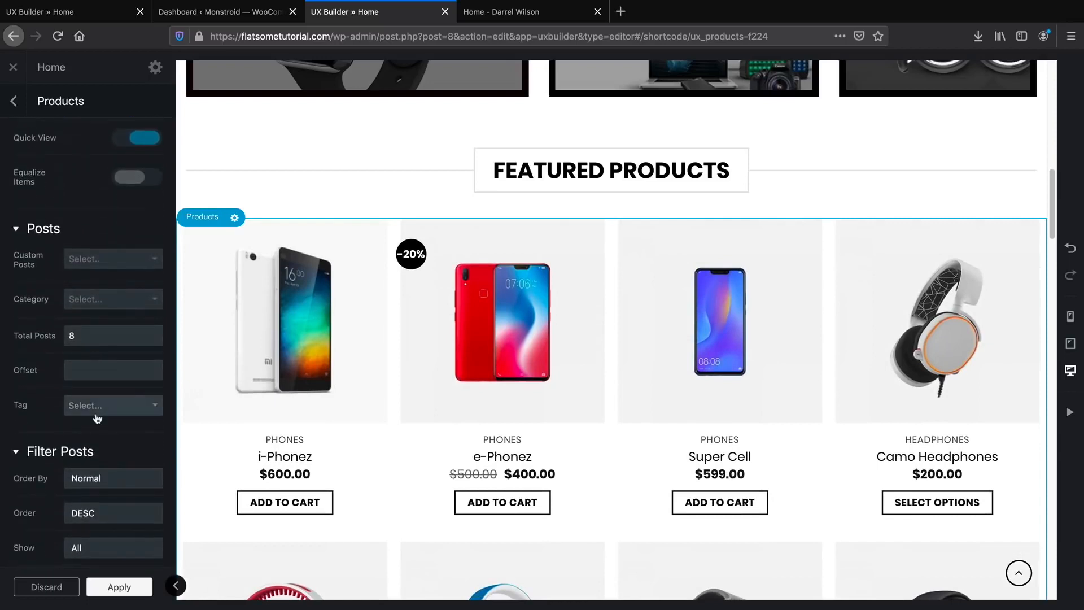
scroll(99, 423, up, 5)
scroll(100, 433, up, 5)
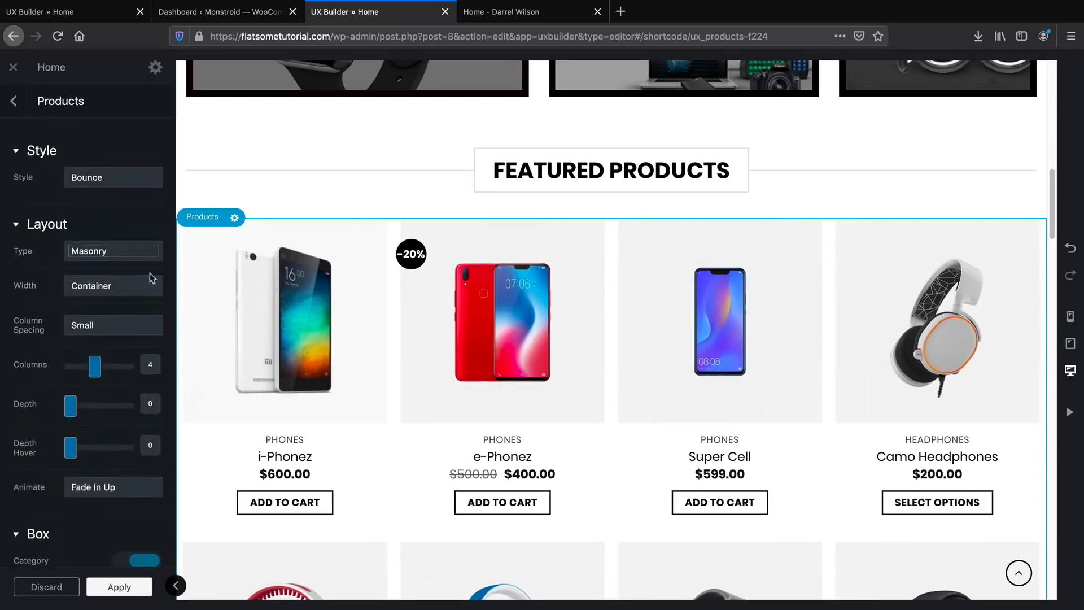
click(141, 252)
click(138, 235)
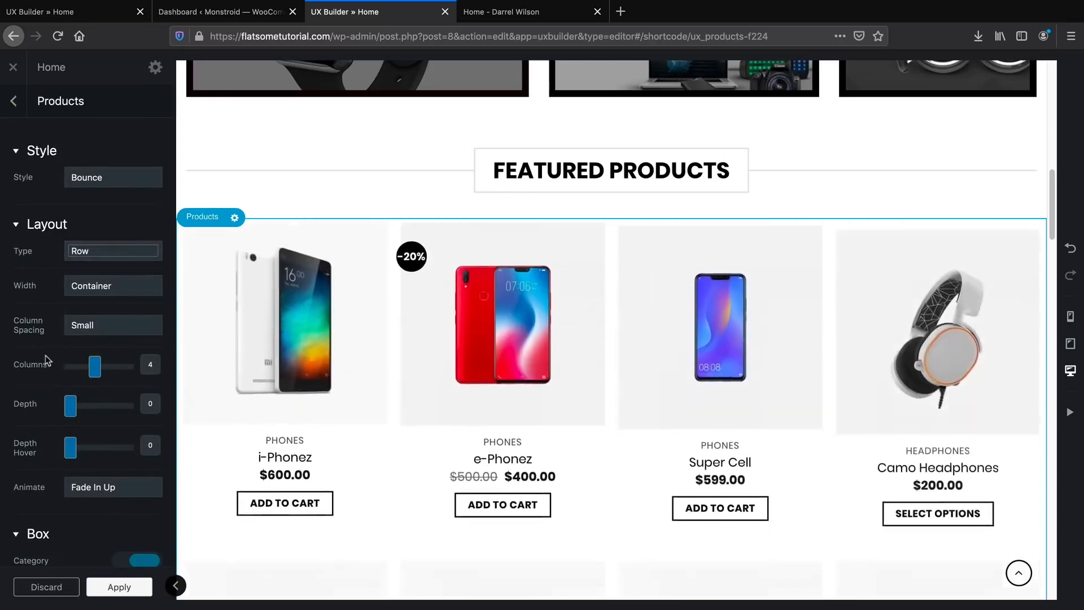
click(95, 370)
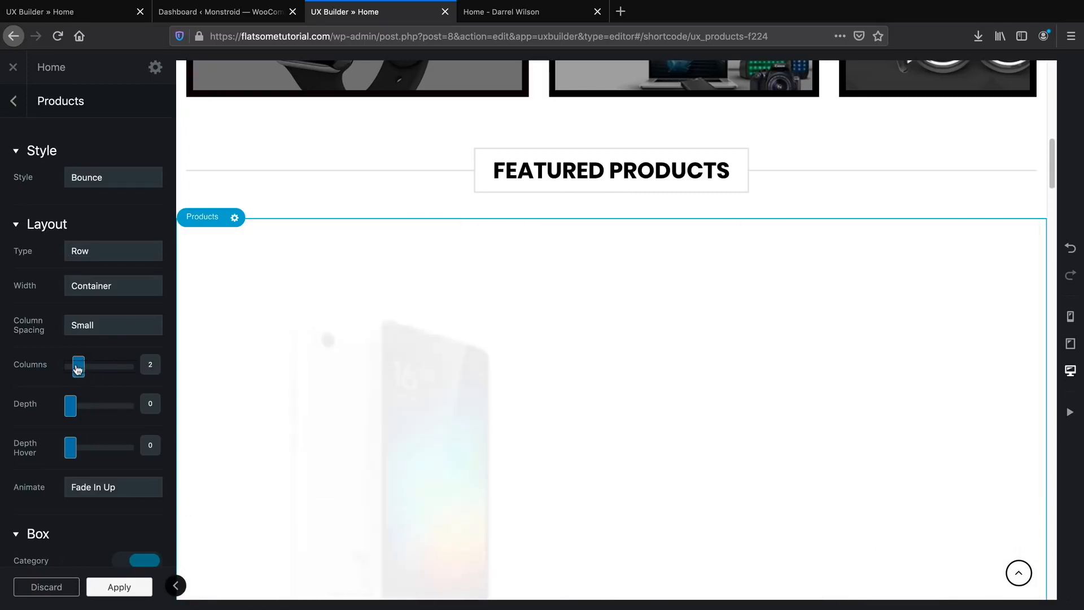
drag(78, 368, 96, 369)
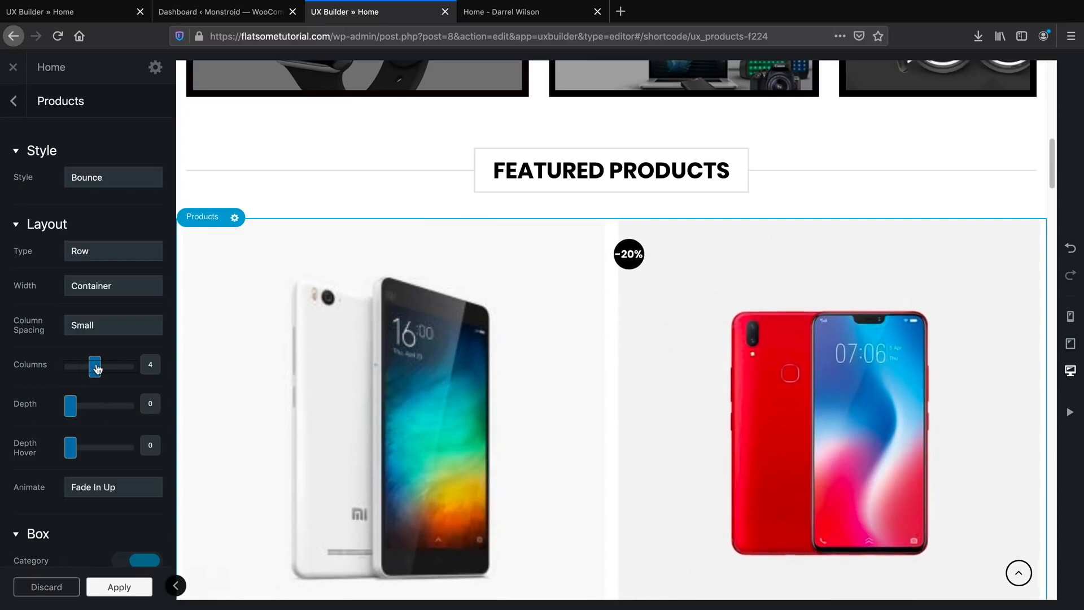
Experiment with card shadow depth and hover shadow, leaving Depth and Depth Hover at 0.
click(88, 405)
scroll(97, 392, down, 1)
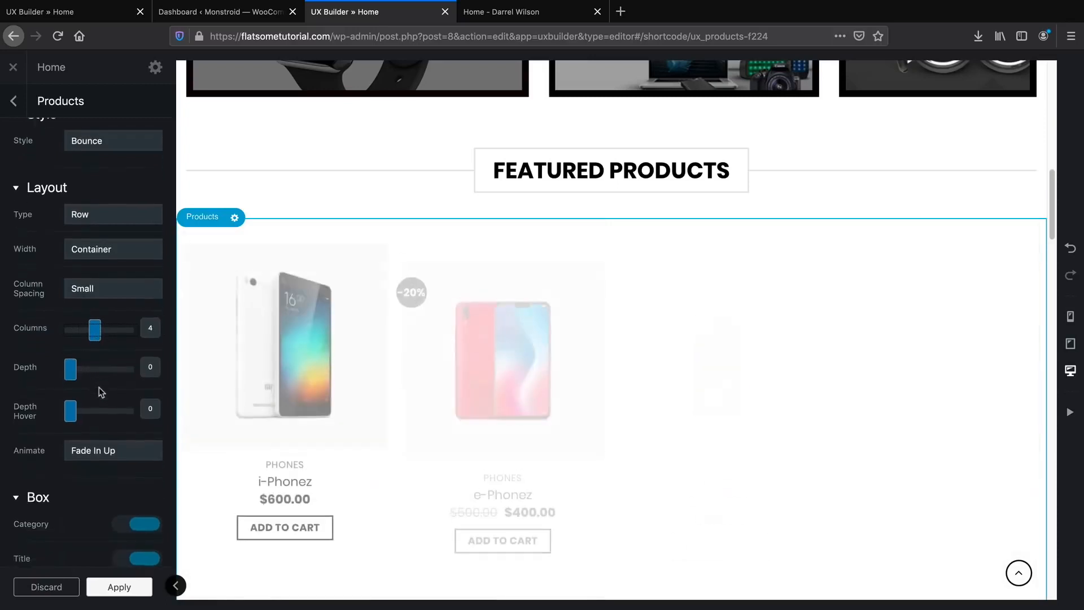
drag(88, 371, 128, 368)
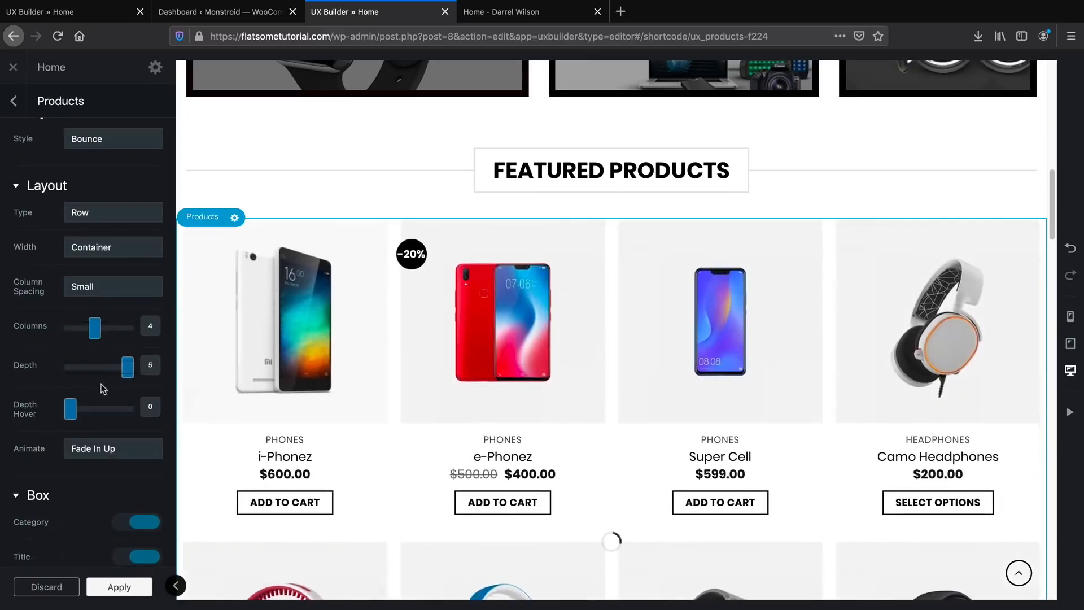
drag(70, 411, 116, 411)
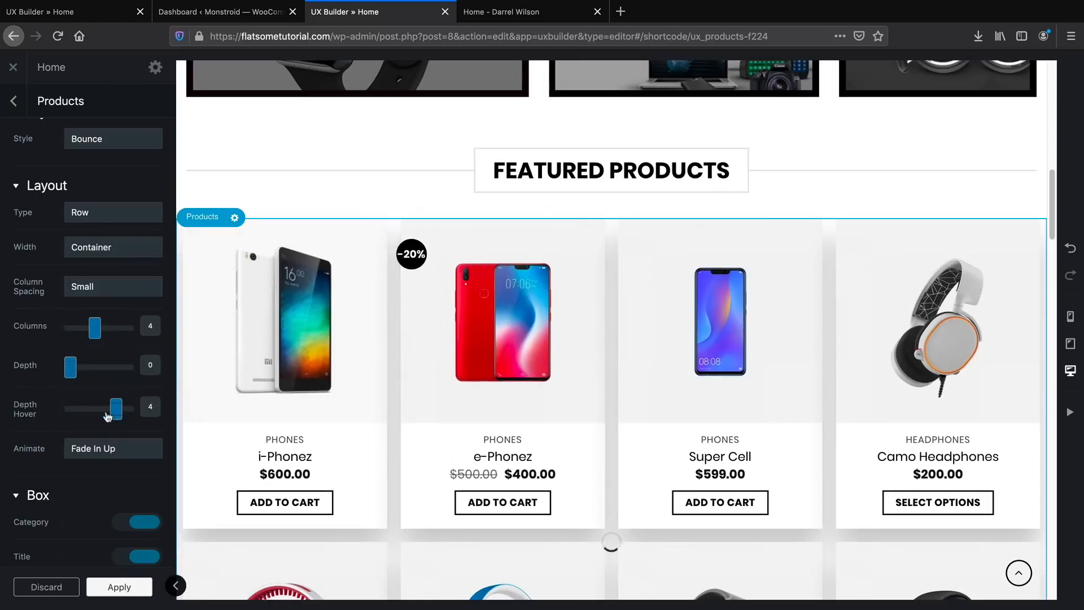
drag(108, 417, 70, 408)
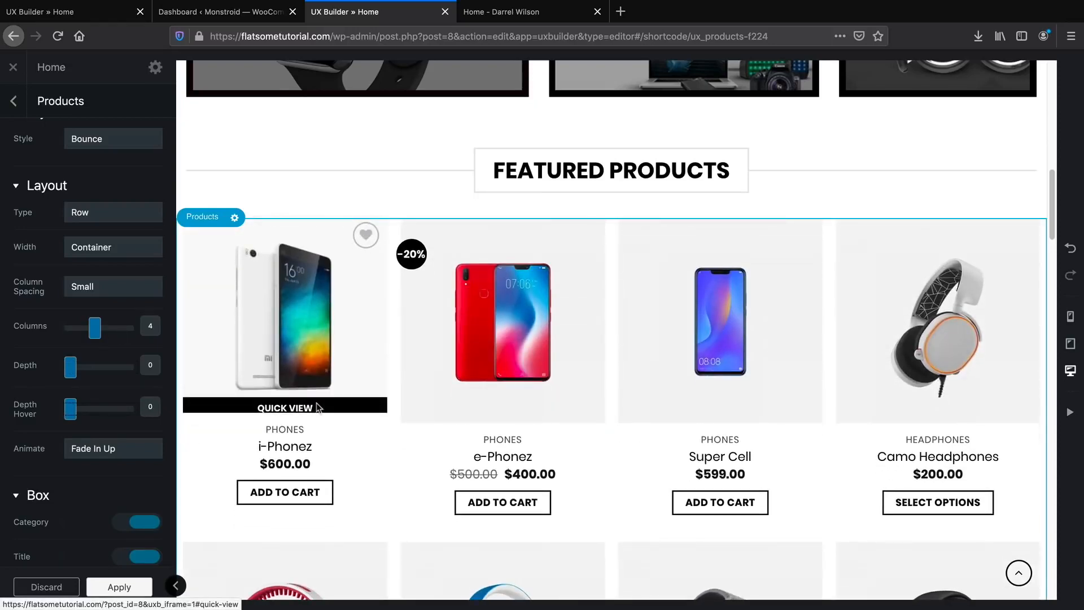
scroll(143, 395, down, 10)
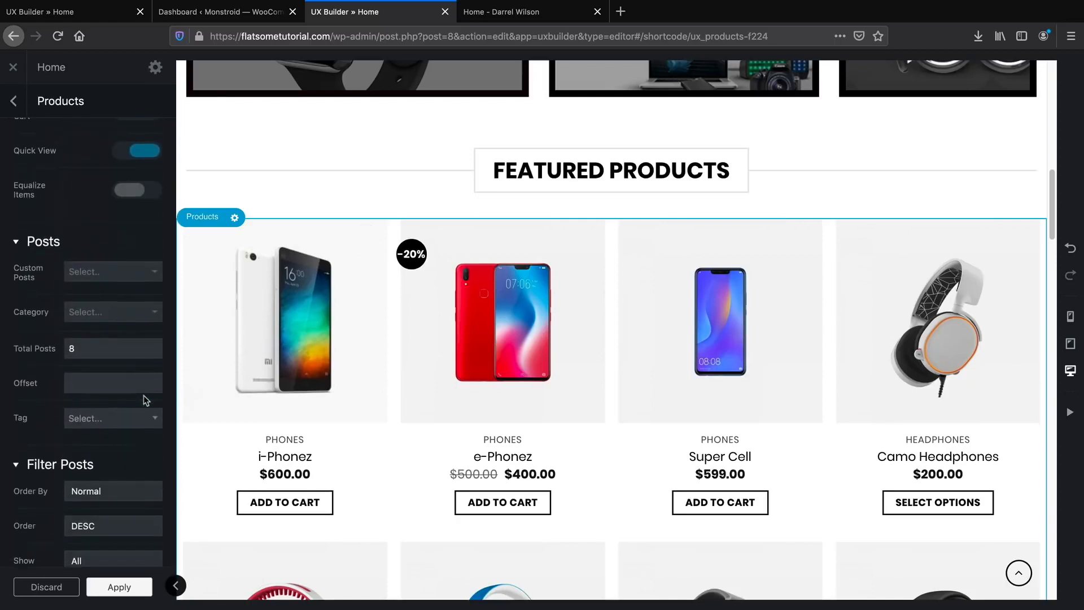
Set the products category filter to Phones, replacing the briefly chosen Headphones.
scroll(144, 394, up, 1)
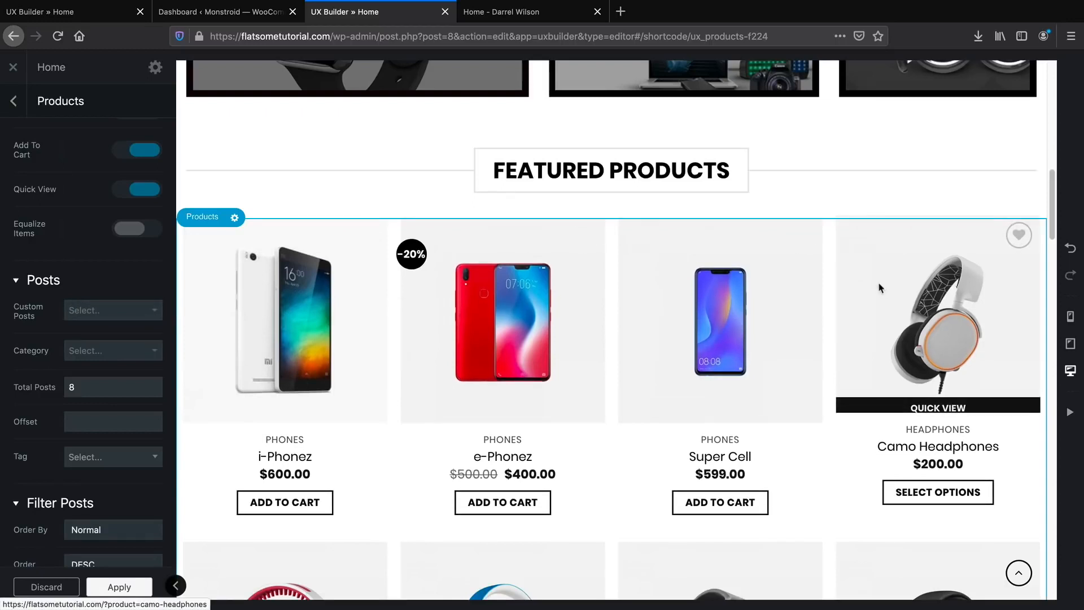
click(148, 353)
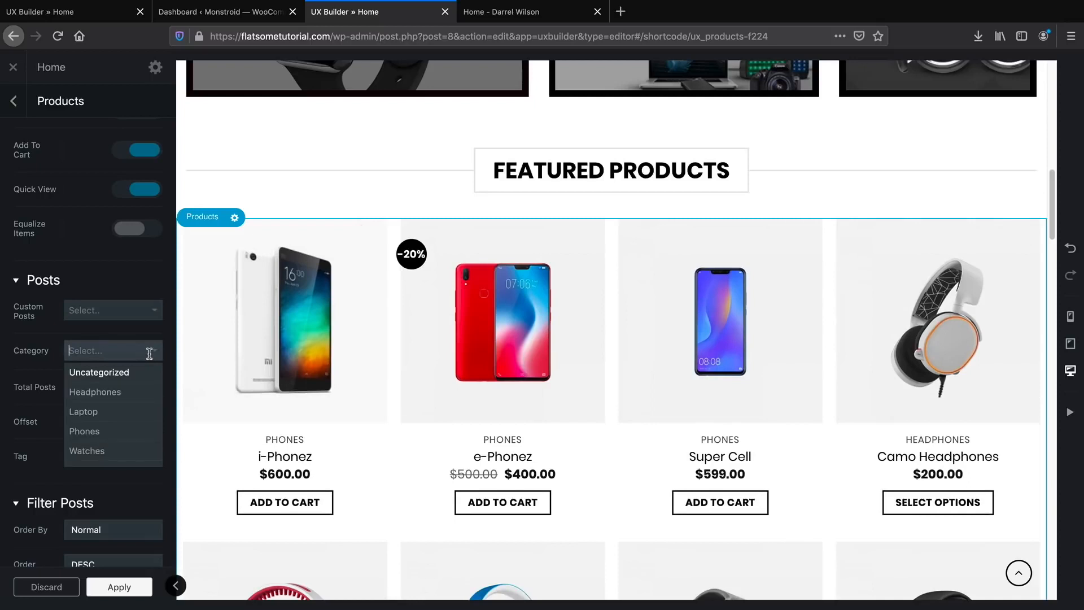
click(95, 392)
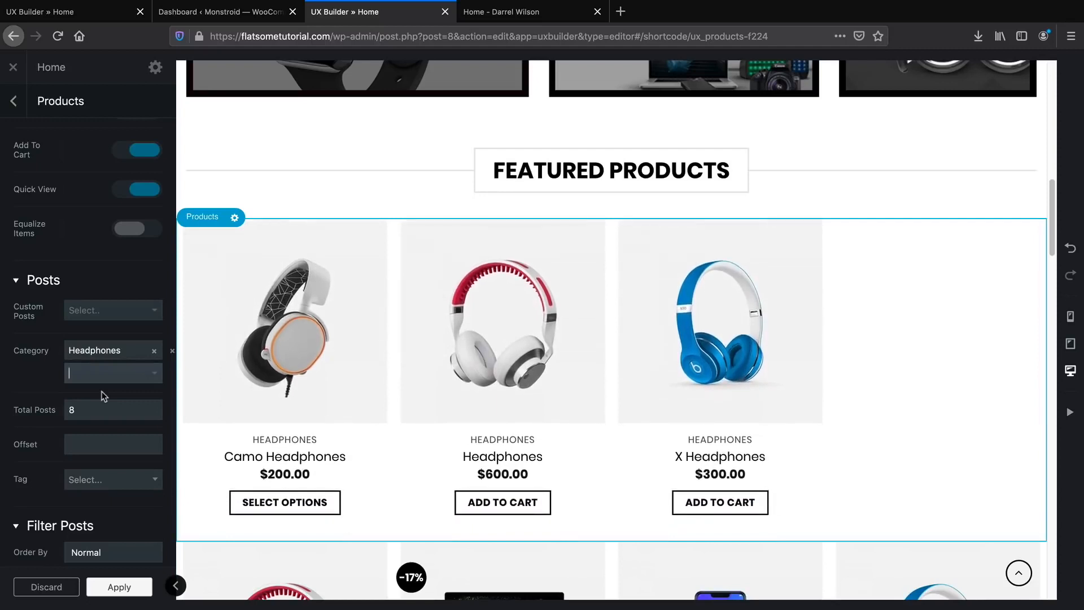
click(154, 351)
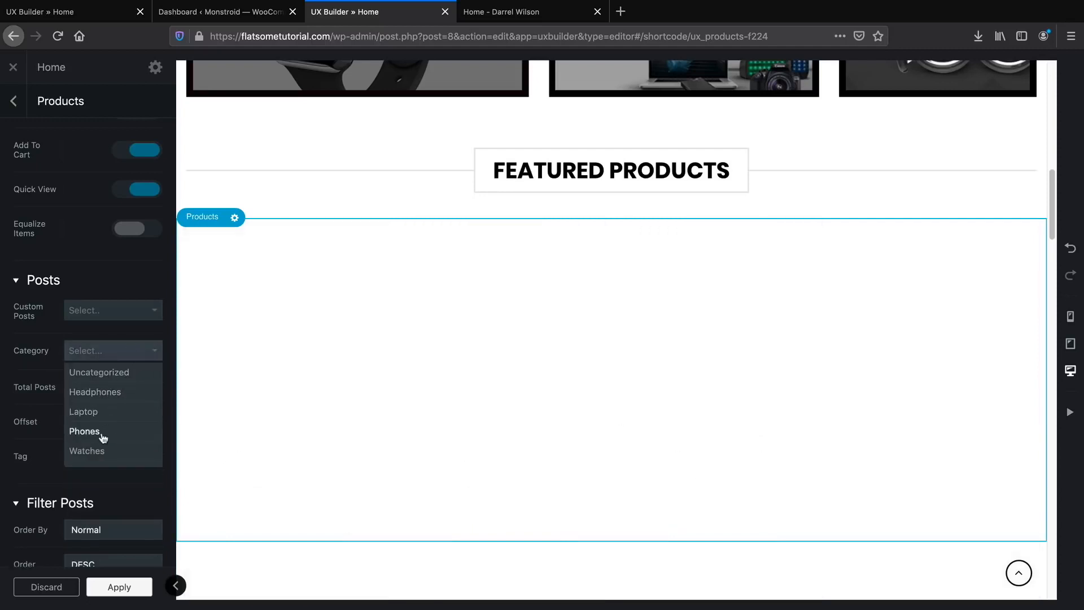
click(99, 432)
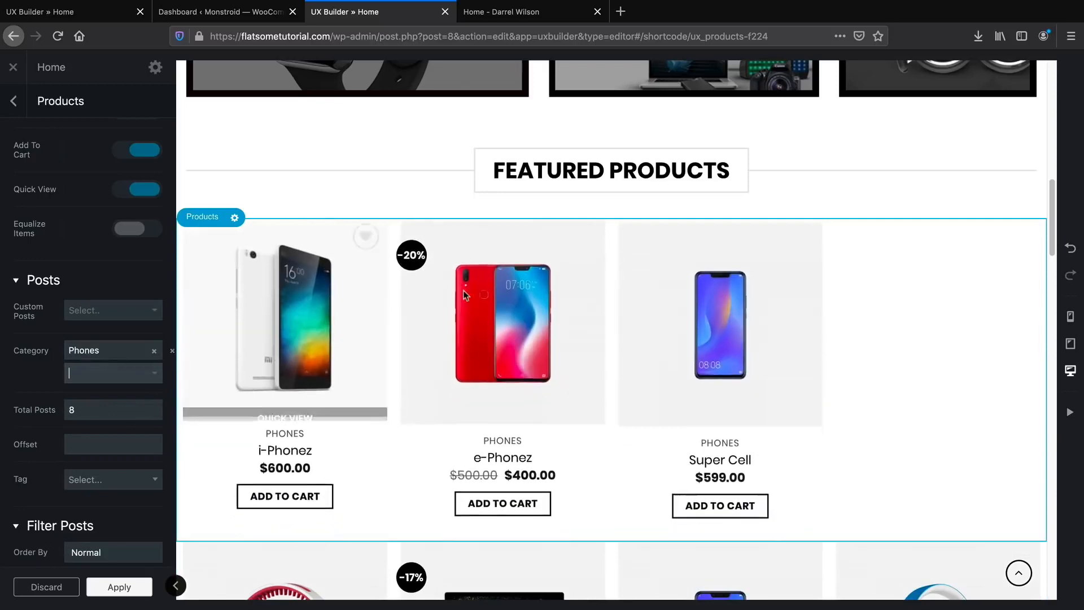
Change the FEATURED PRODUCTS heading to 'Best Phones' and switch to the first UX Builder Home tab.
click(565, 175)
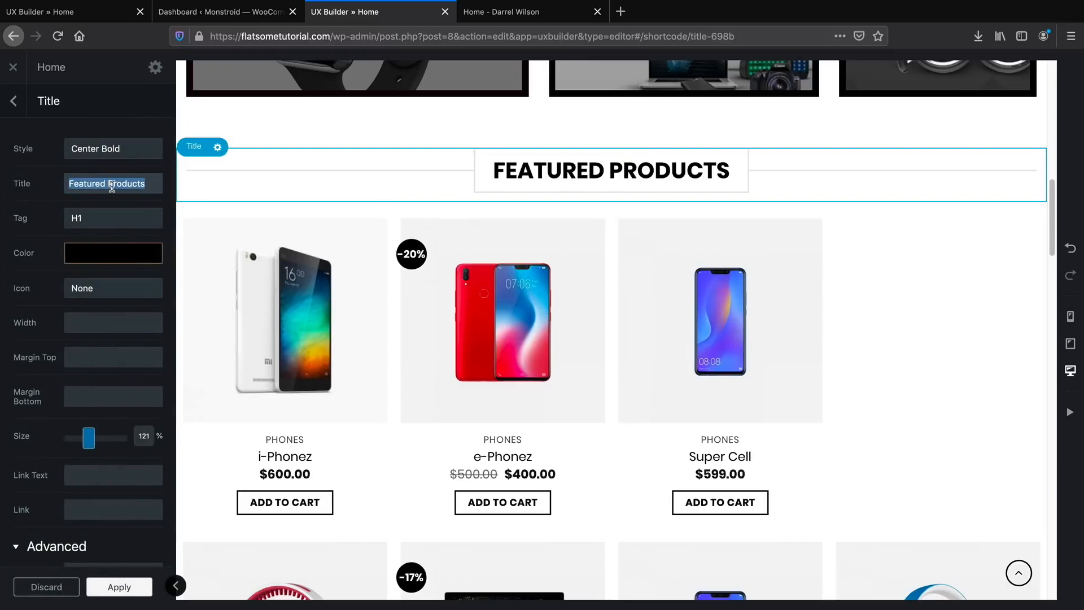
text(Best Phones)
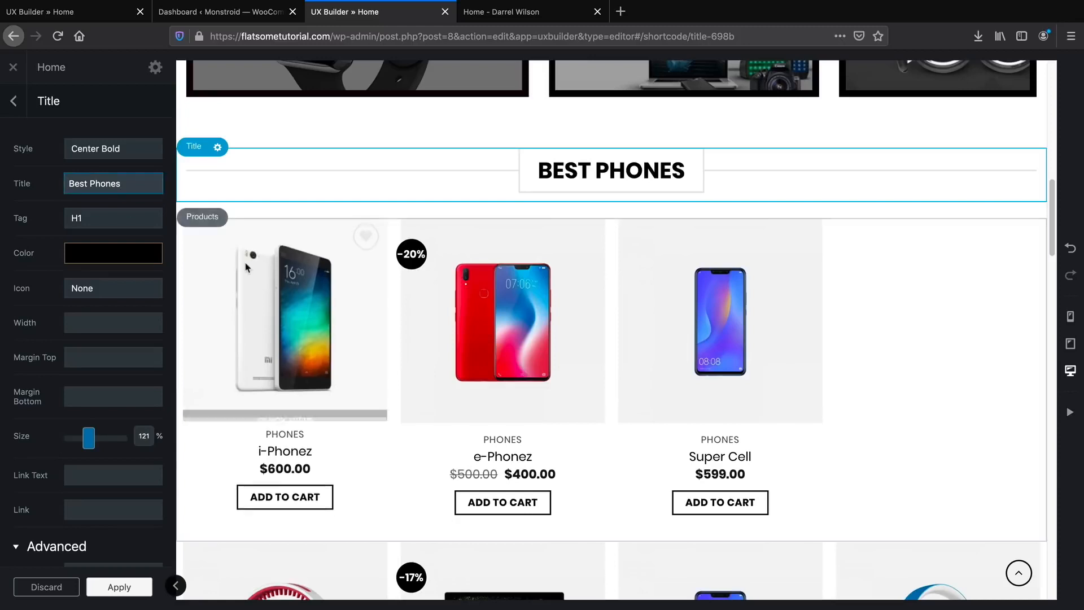
scroll(314, 300, down, 4)
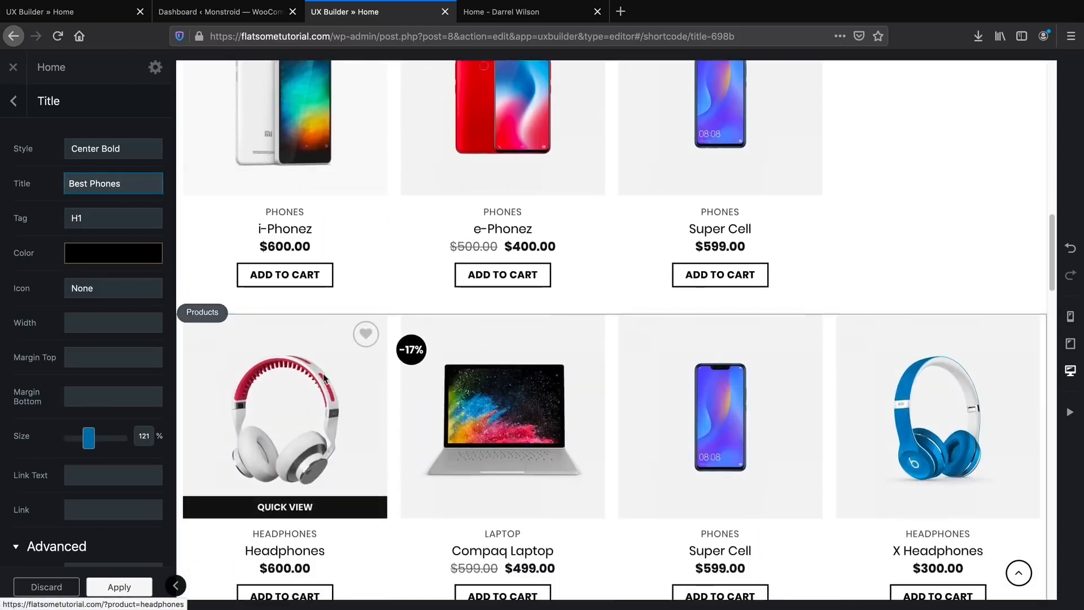
click(94, 14)
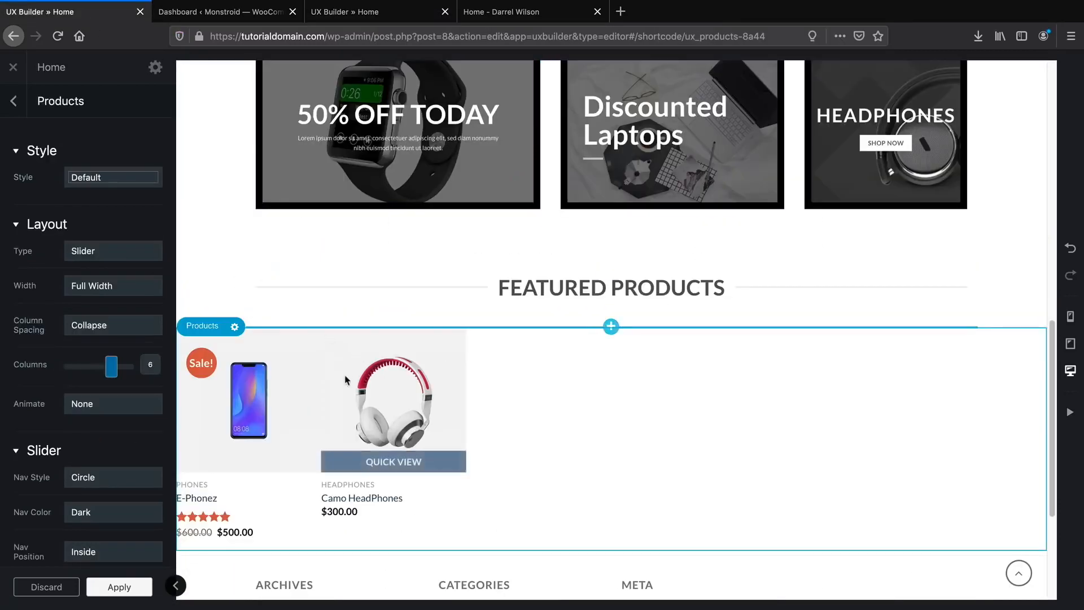
Set the Featured Products to Normal style in a Row layout with three columns.
click(112, 177)
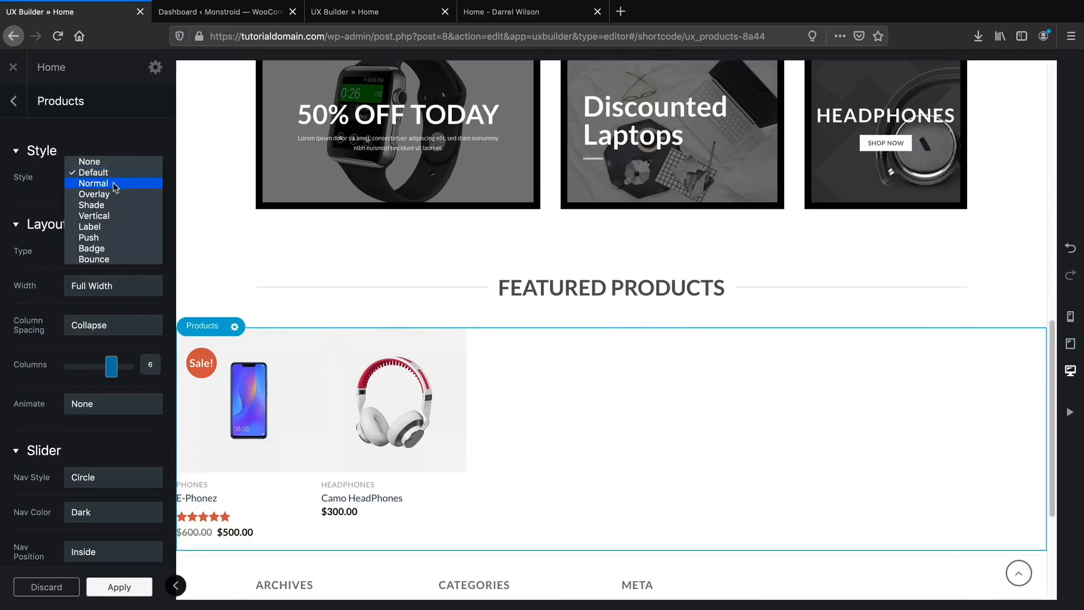
click(115, 184)
click(100, 251)
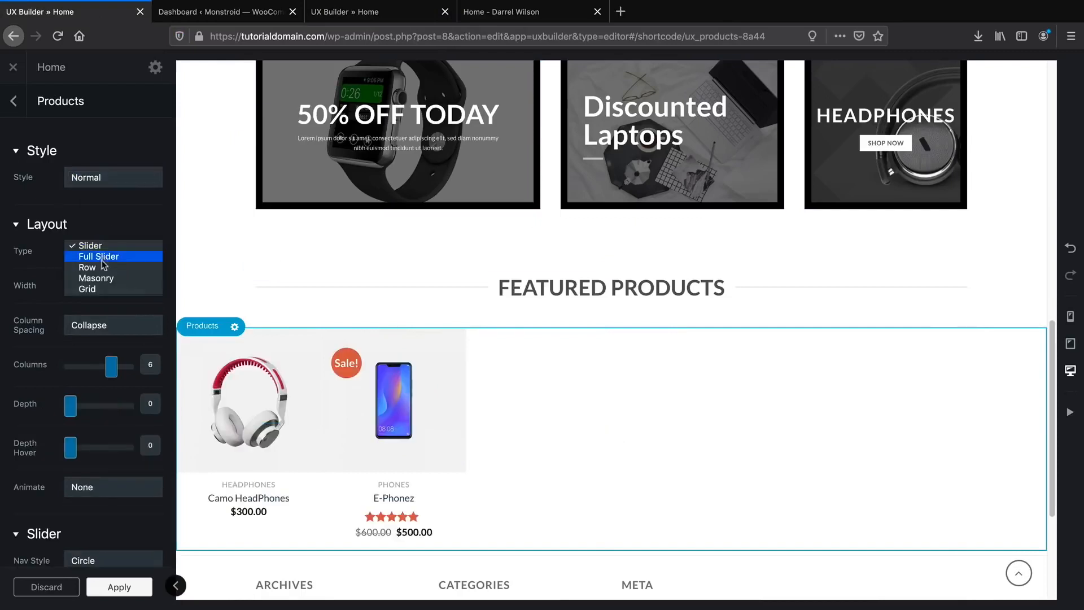
click(101, 266)
drag(110, 376, 85, 372)
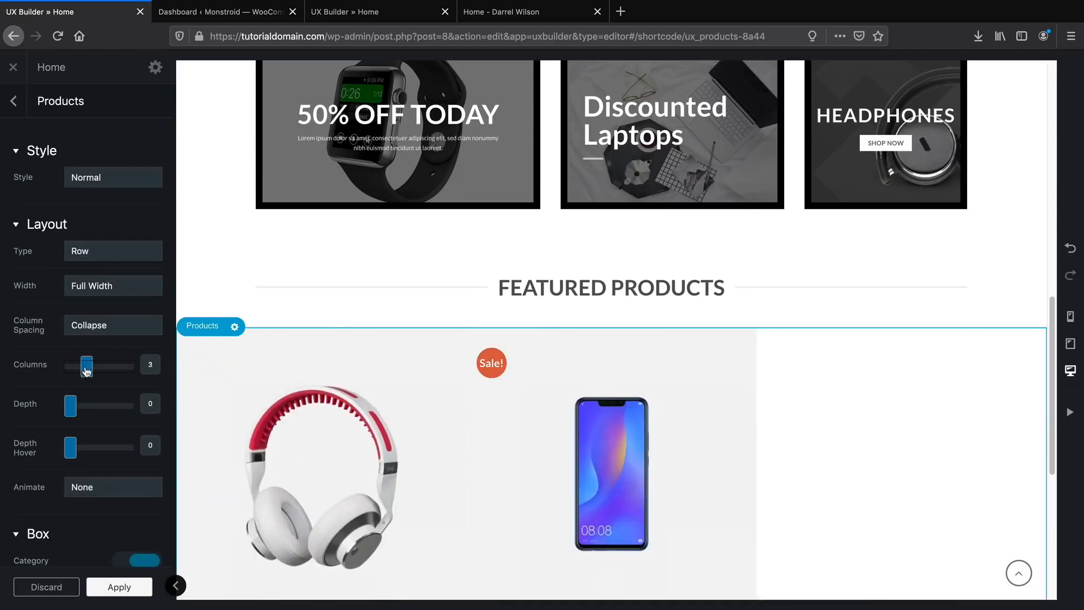
Toggle product prices off and back on, then view the live homepage.
scroll(134, 362, down, 1)
scroll(395, 367, down, 2)
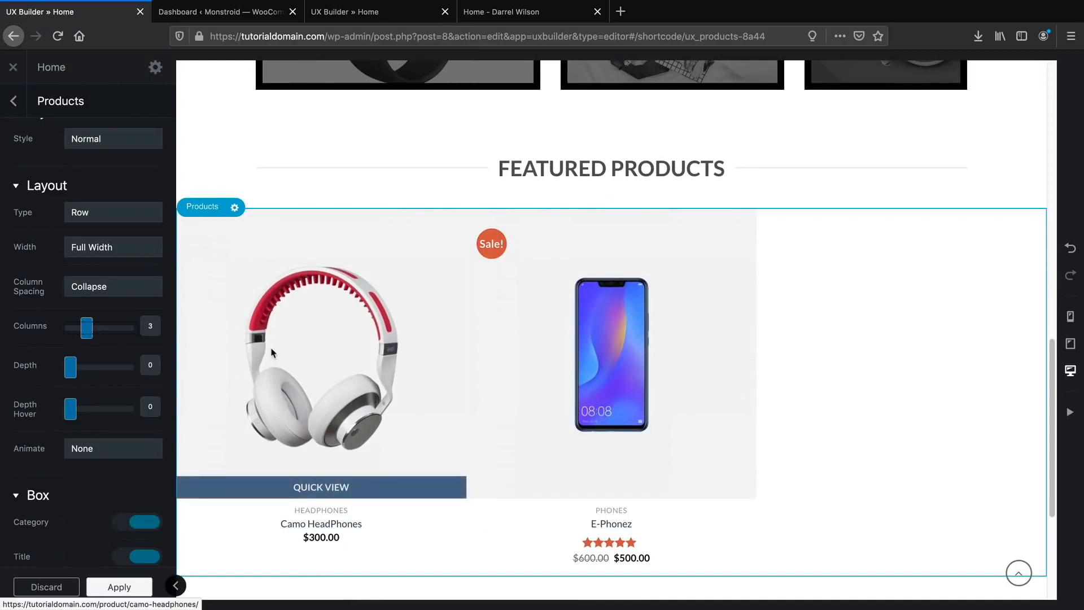
scroll(98, 361, down, 5)
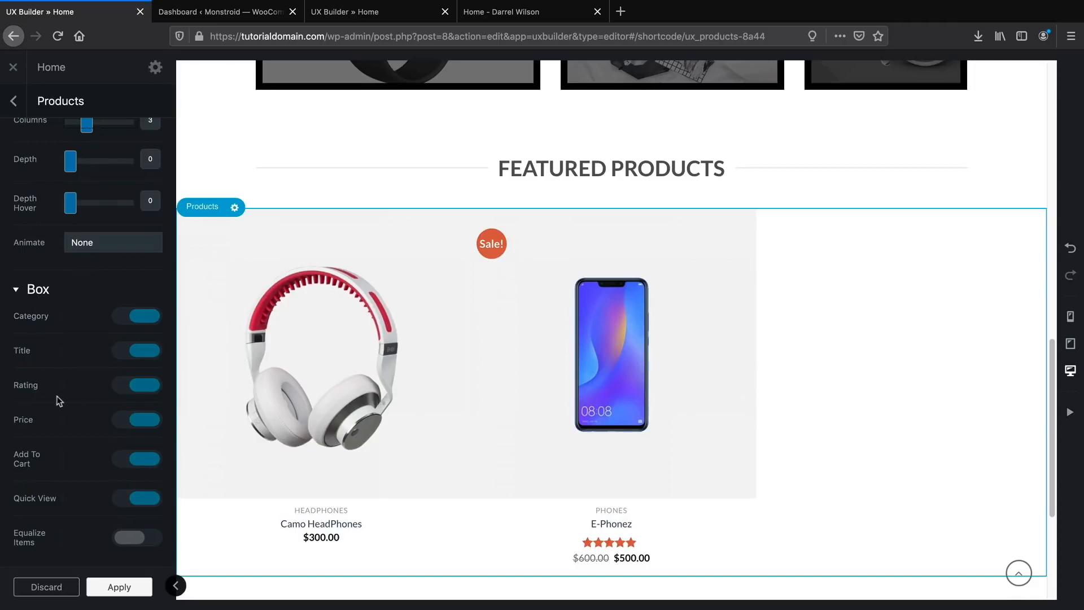
click(131, 421)
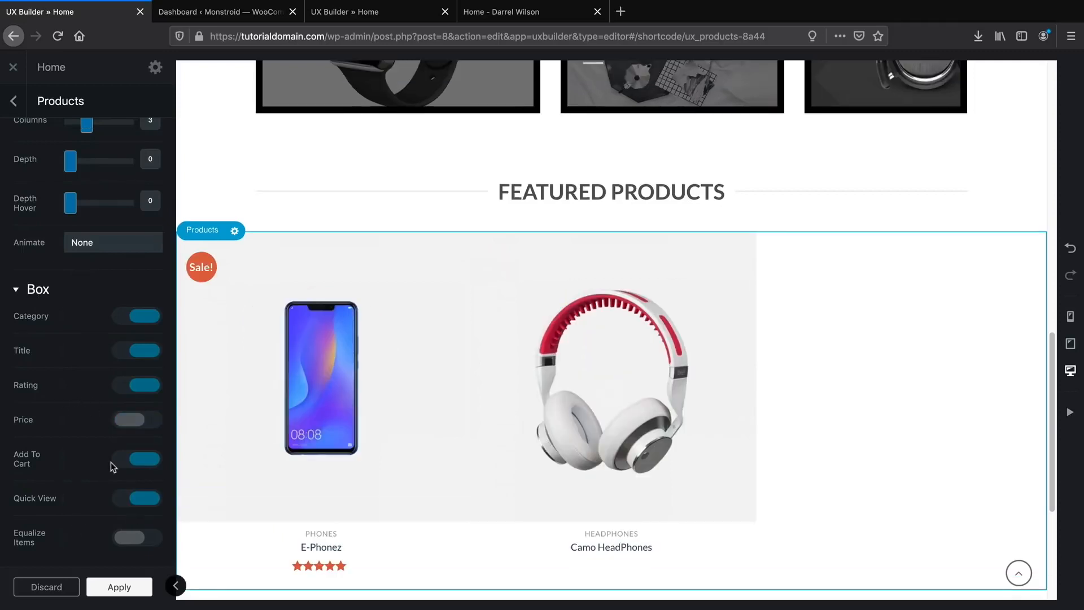
scroll(132, 431, down, 1)
scroll(218, 406, down, 2)
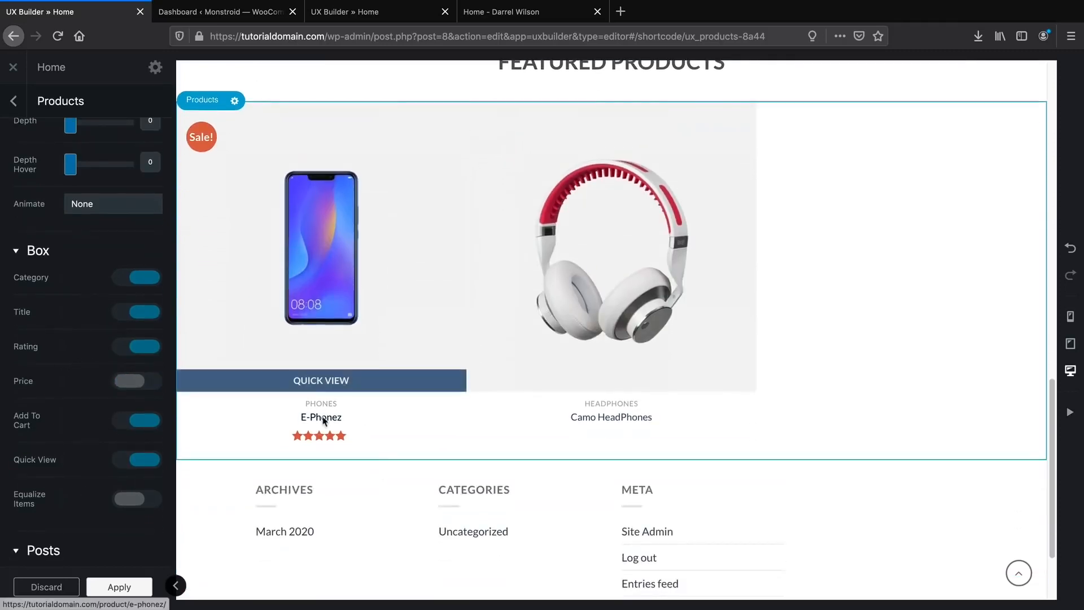
click(144, 382)
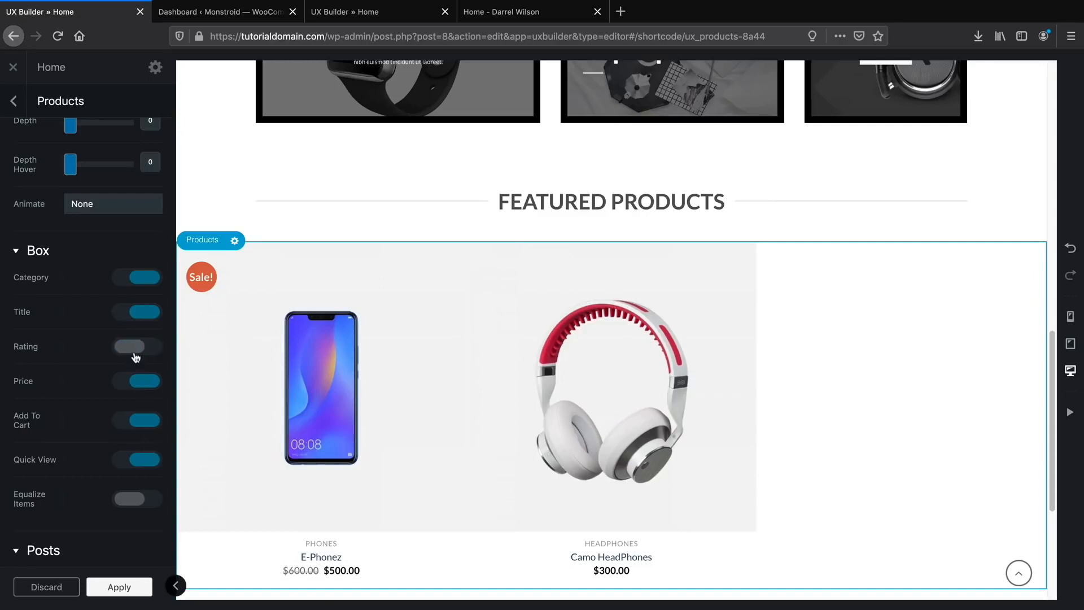
scroll(426, 399, down, 2)
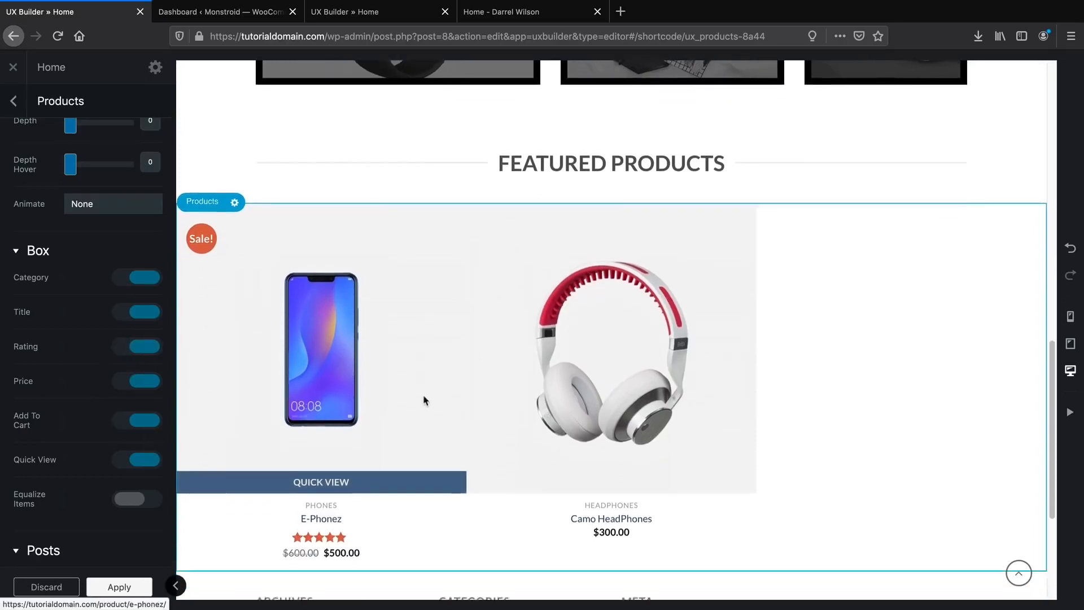
scroll(486, 334, up, 1)
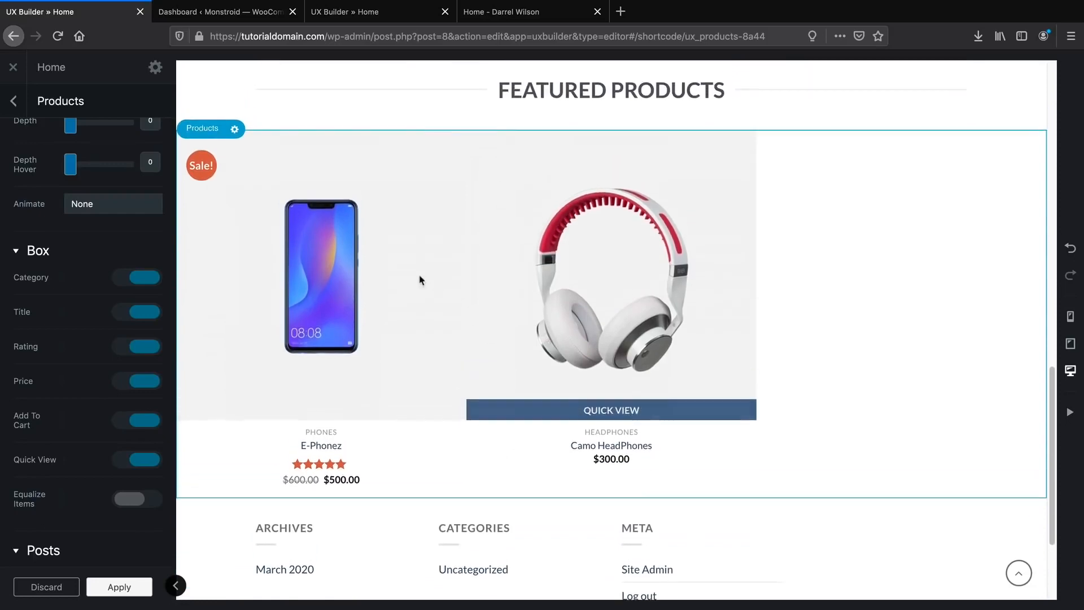
click(501, 12)
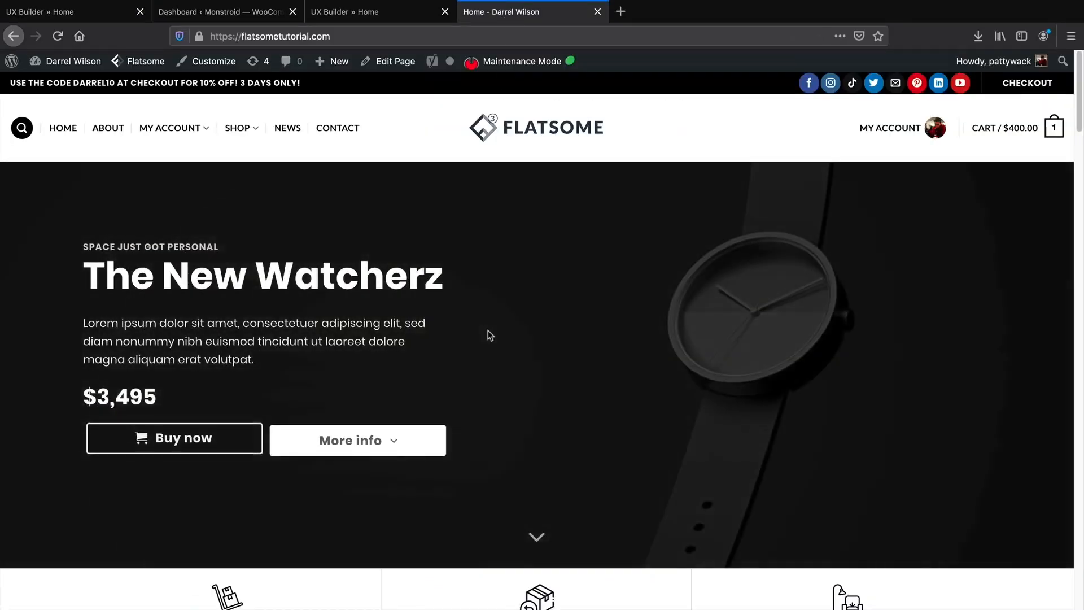
Back in the builder, limit the product grid below Best Phones to the Laptop category.
click(390, 12)
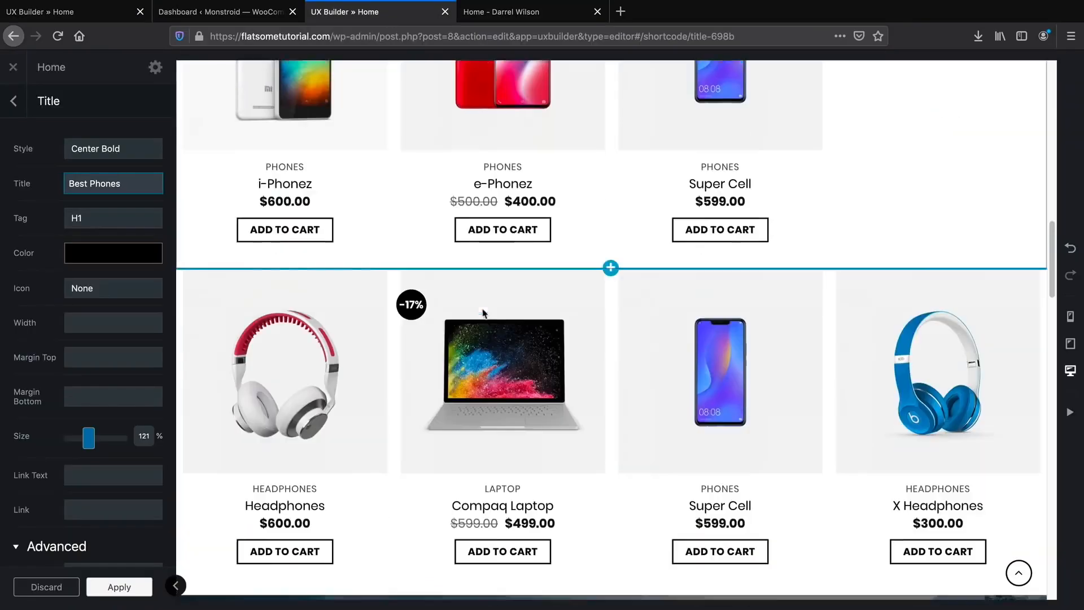
scroll(488, 341, up, 2)
scroll(468, 252, down, 2)
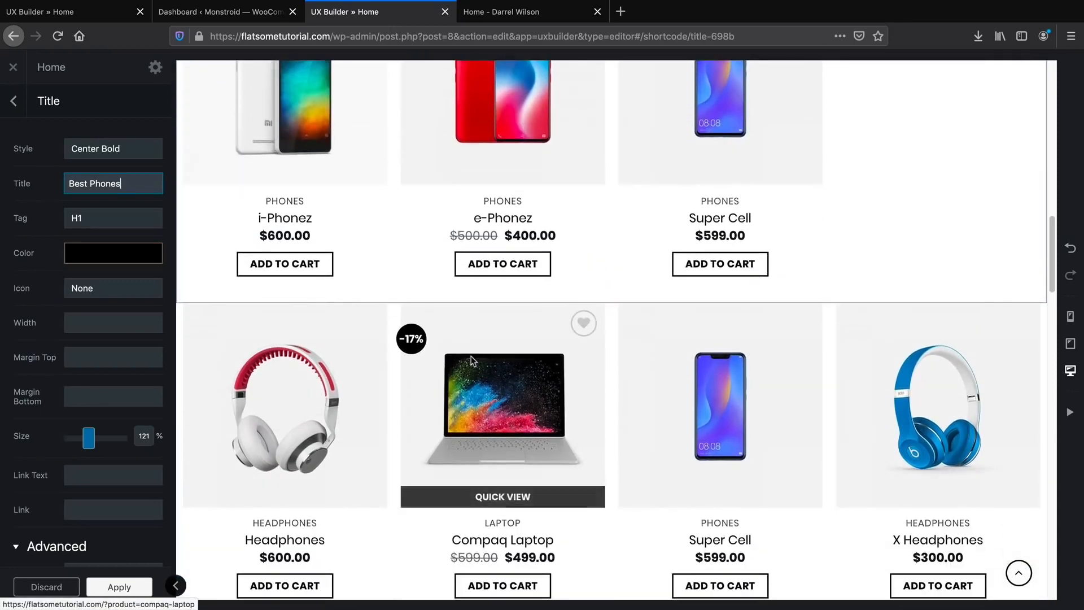
click(471, 360)
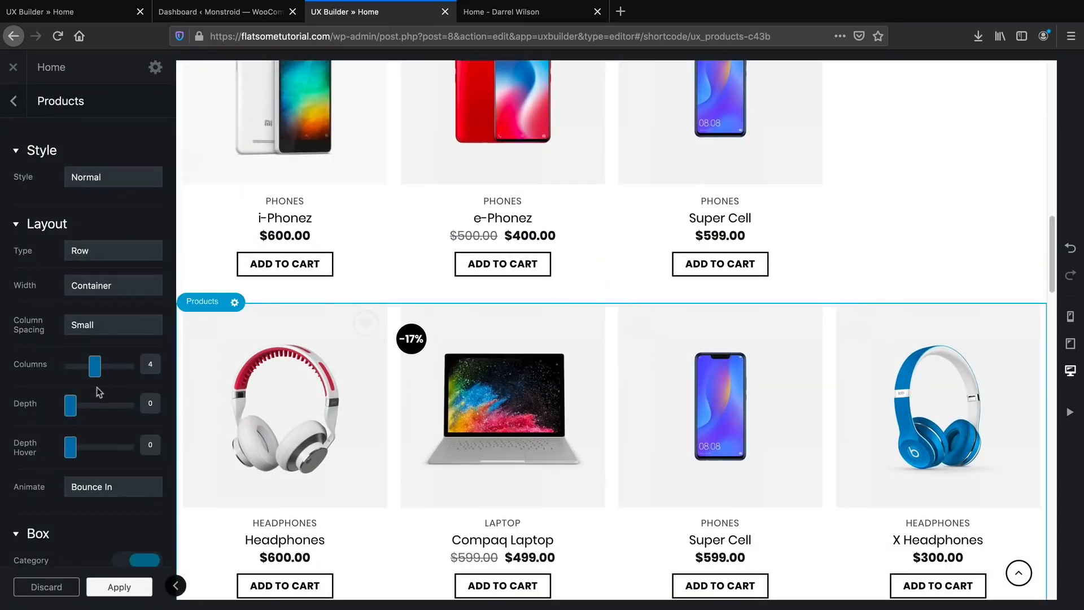
scroll(97, 384, down, 2)
scroll(97, 389, down, 6)
click(108, 364)
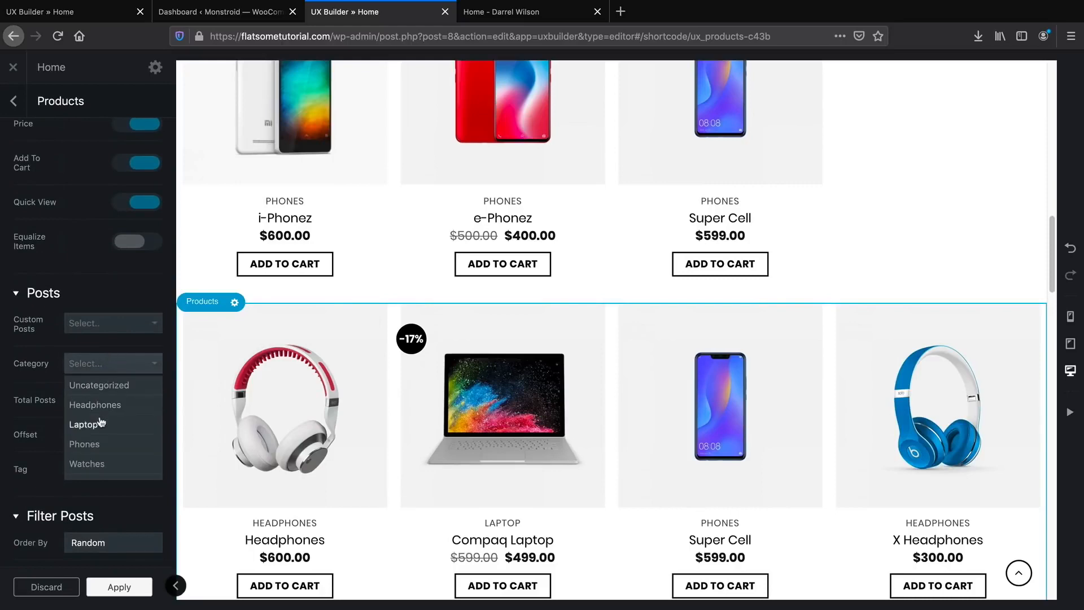
click(85, 424)
Adjust the laptop grid's total product count and set it to 3 columns.
scroll(719, 300, up, 3)
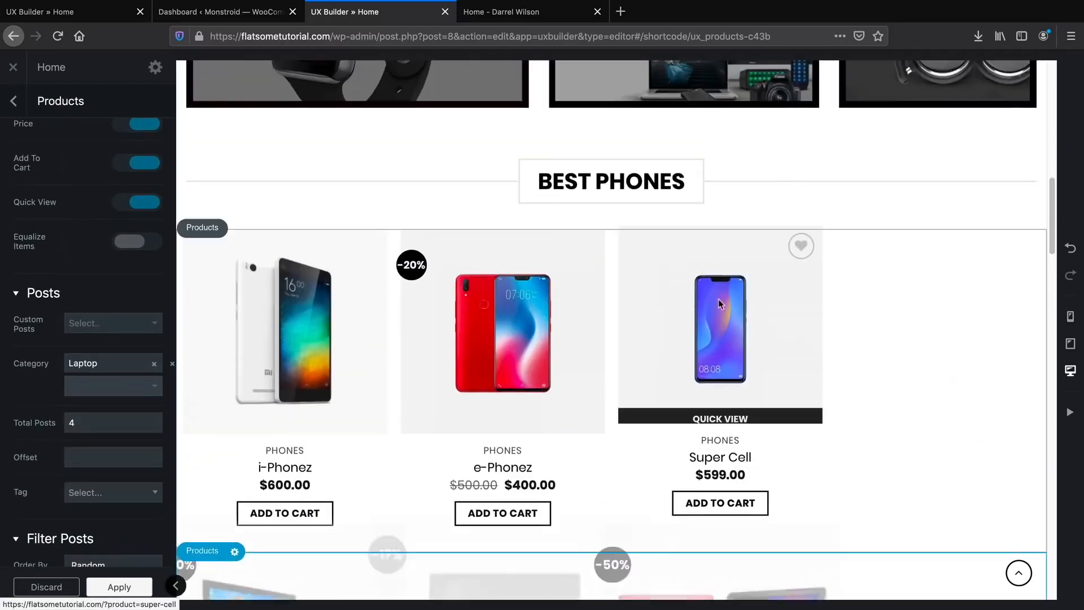
scroll(583, 374, down, 5)
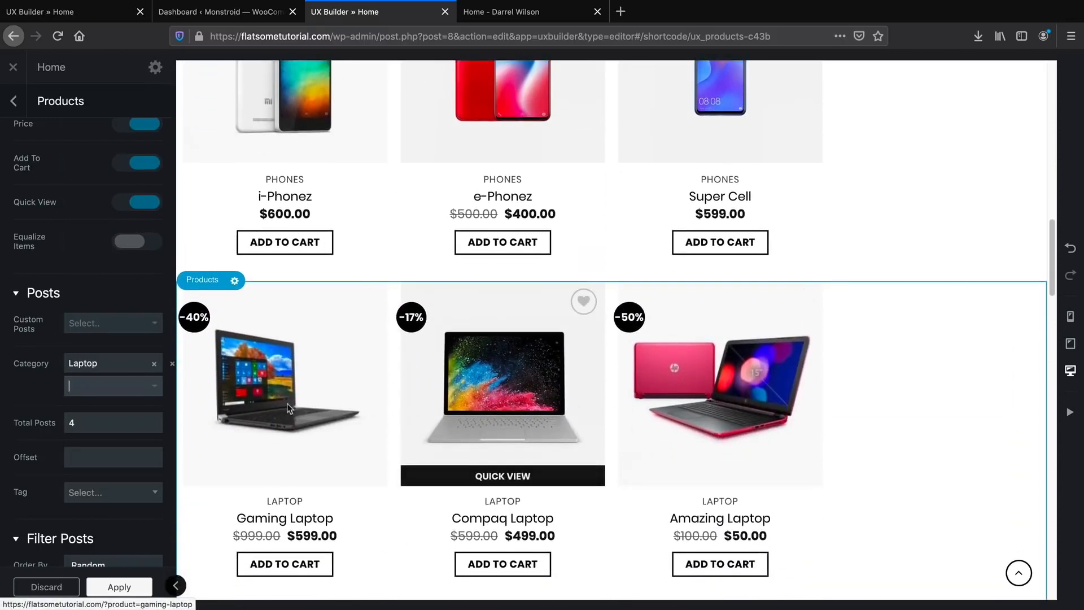
click(123, 423)
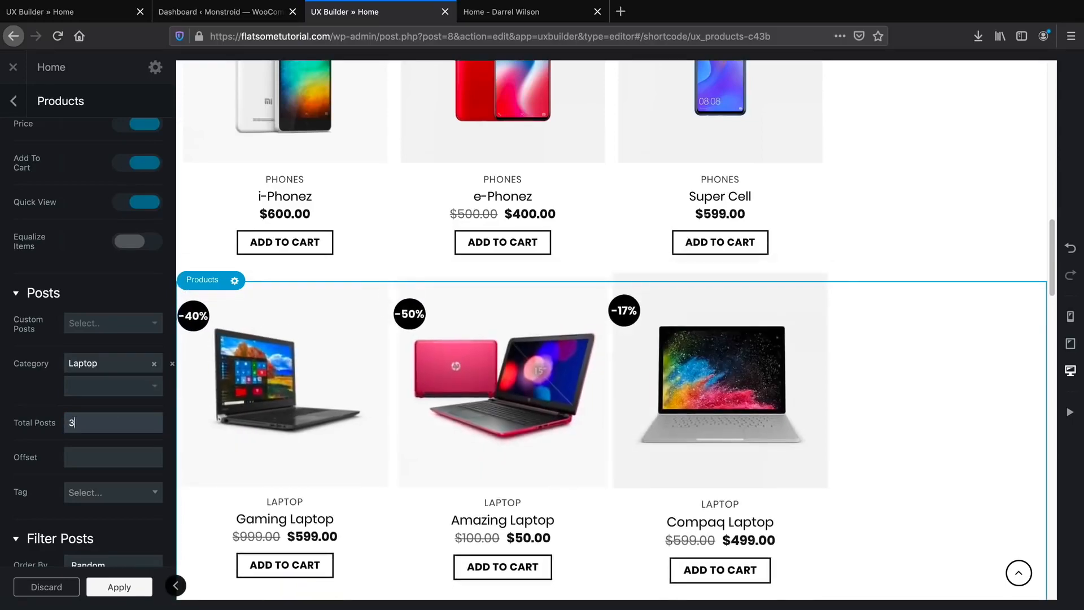
scroll(614, 384, down, 1)
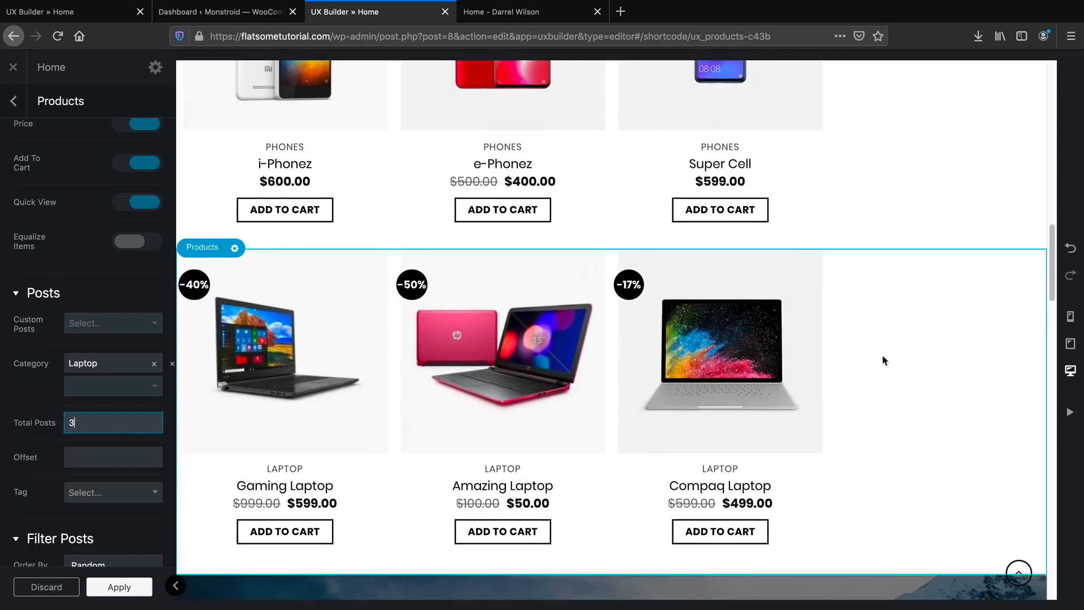
scroll(99, 454, up, 2)
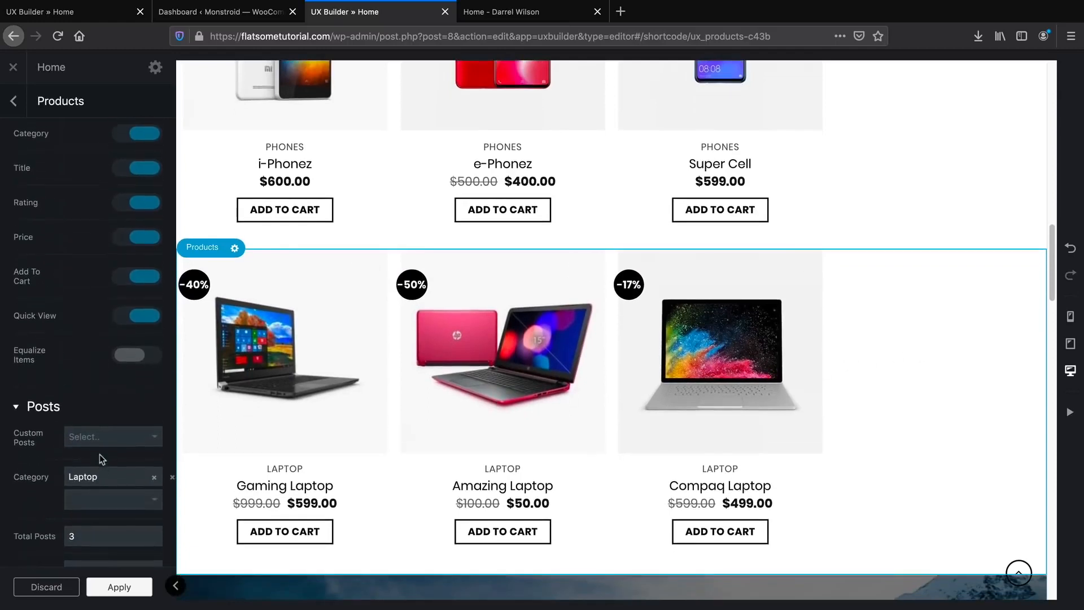
scroll(100, 454, down, 1)
double_click(106, 496)
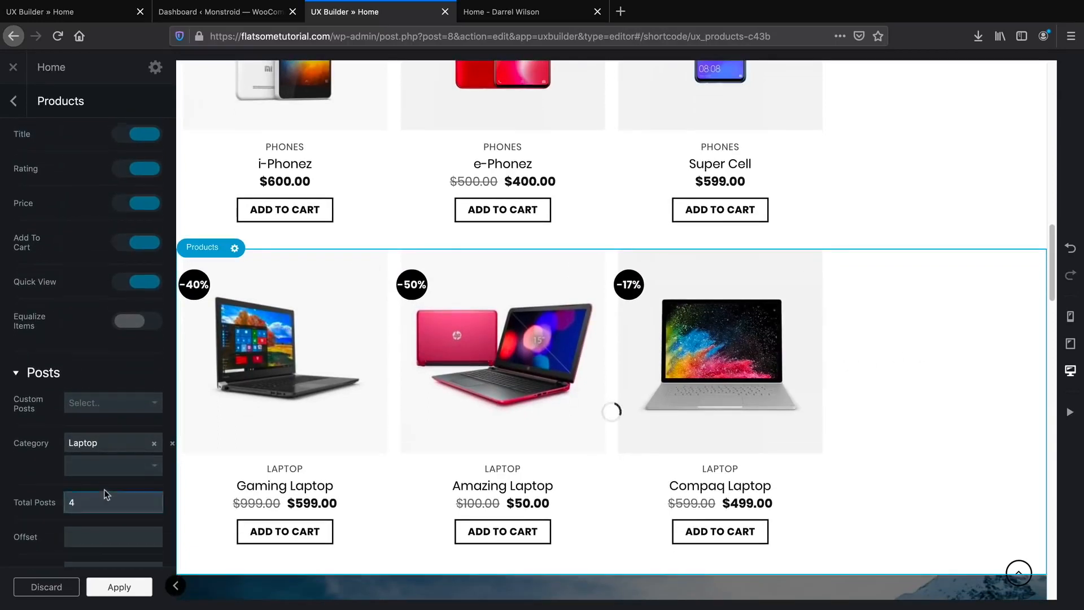
scroll(104, 489, up, 8)
drag(92, 375, 85, 374)
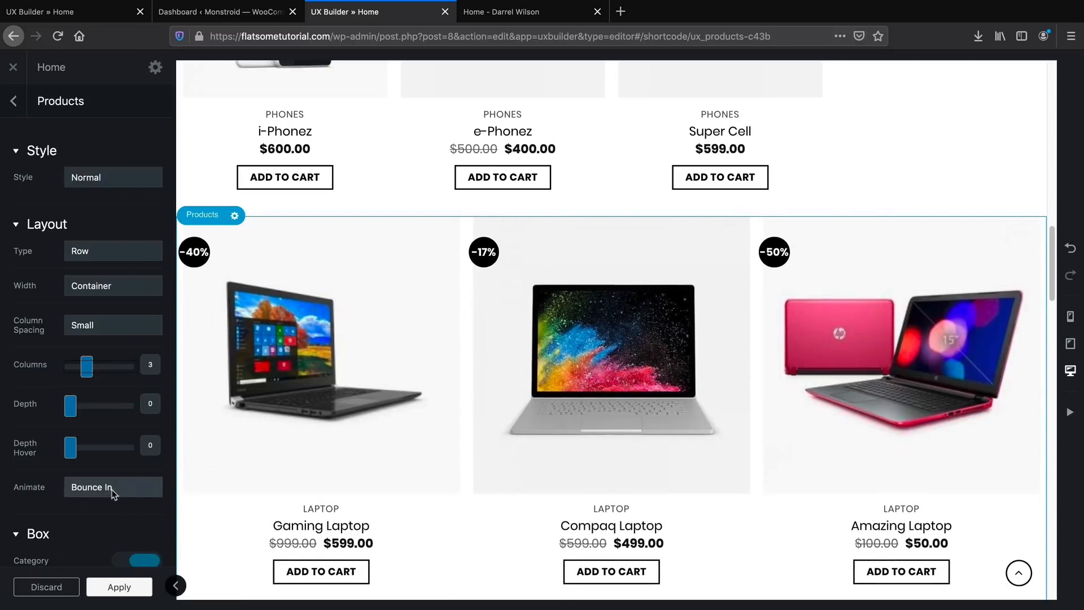
click(65, 14)
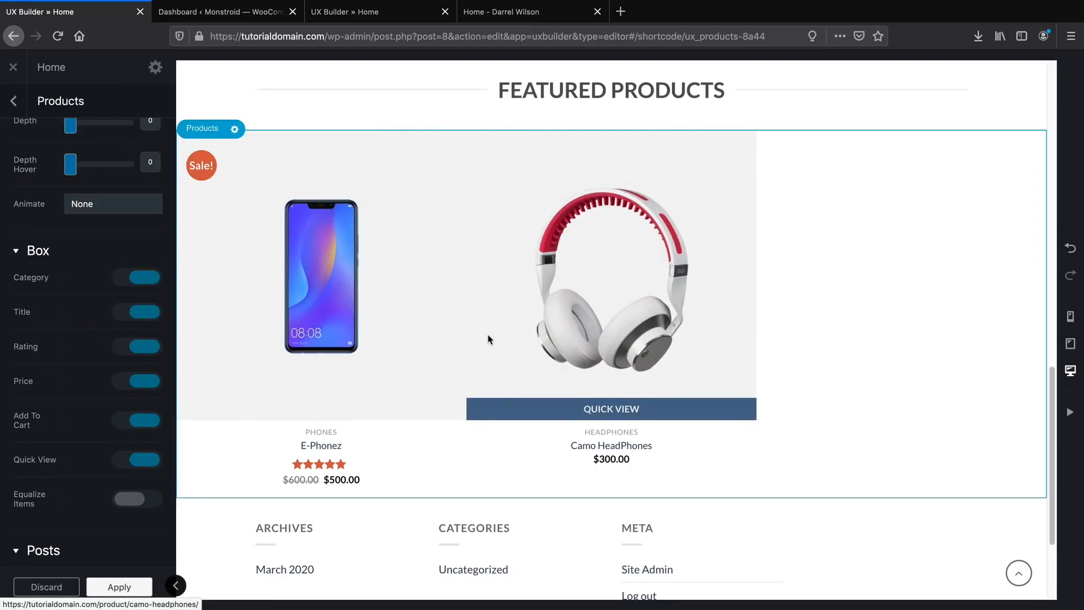
scroll(489, 339, down, 1)
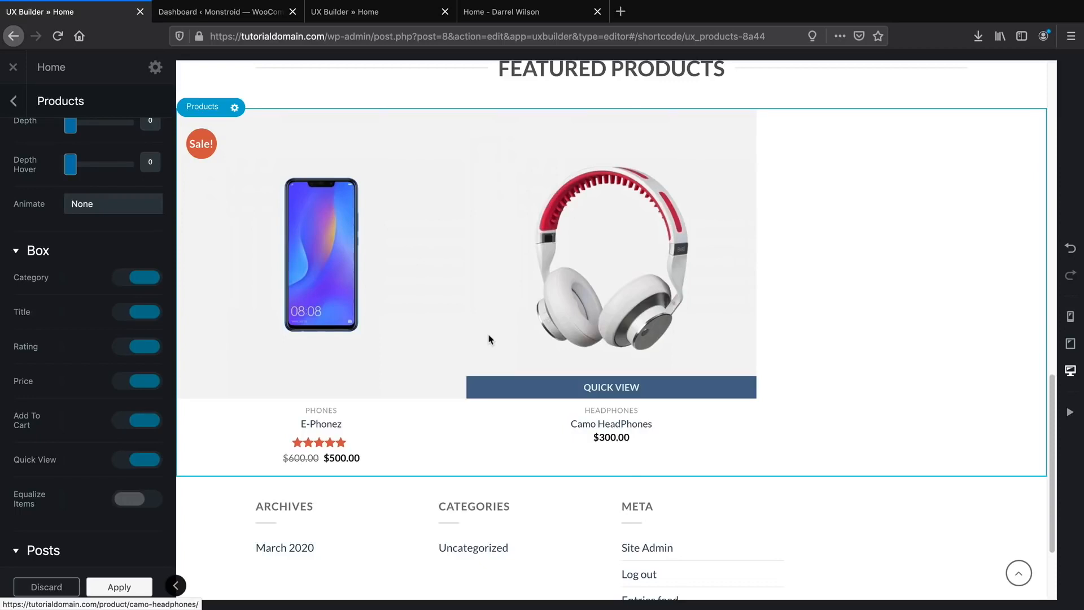
click(529, 17)
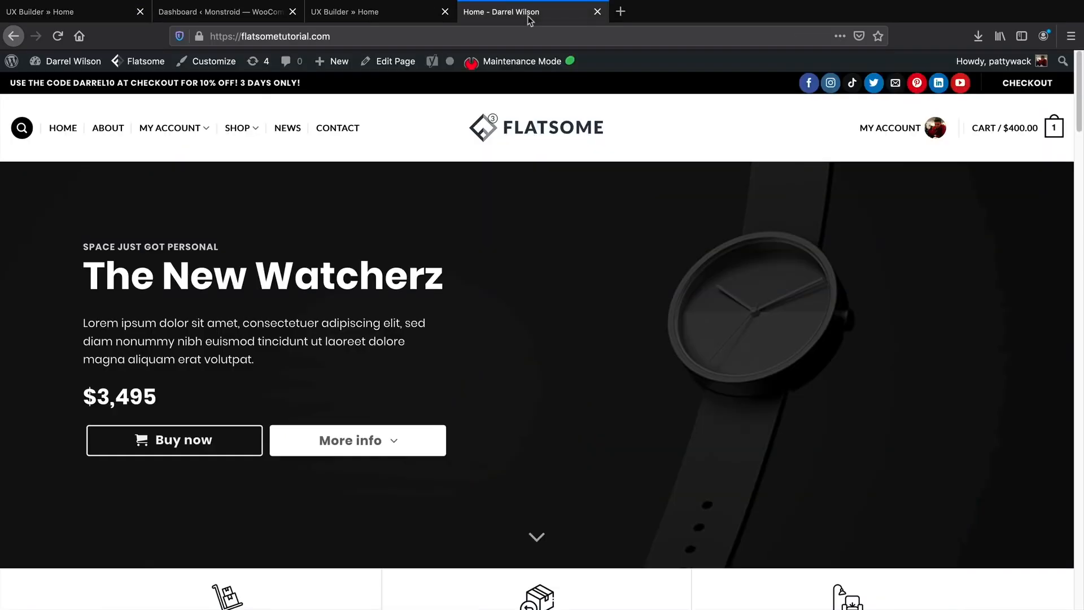
scroll(552, 305, down, 15)
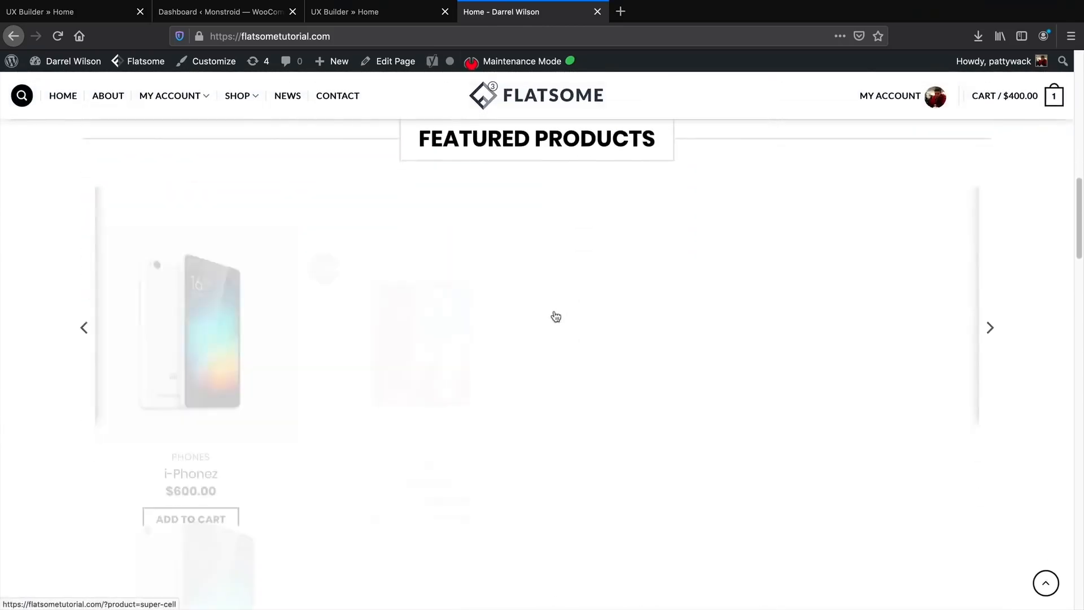
scroll(555, 316, down, 8)
scroll(418, 370, up, 1)
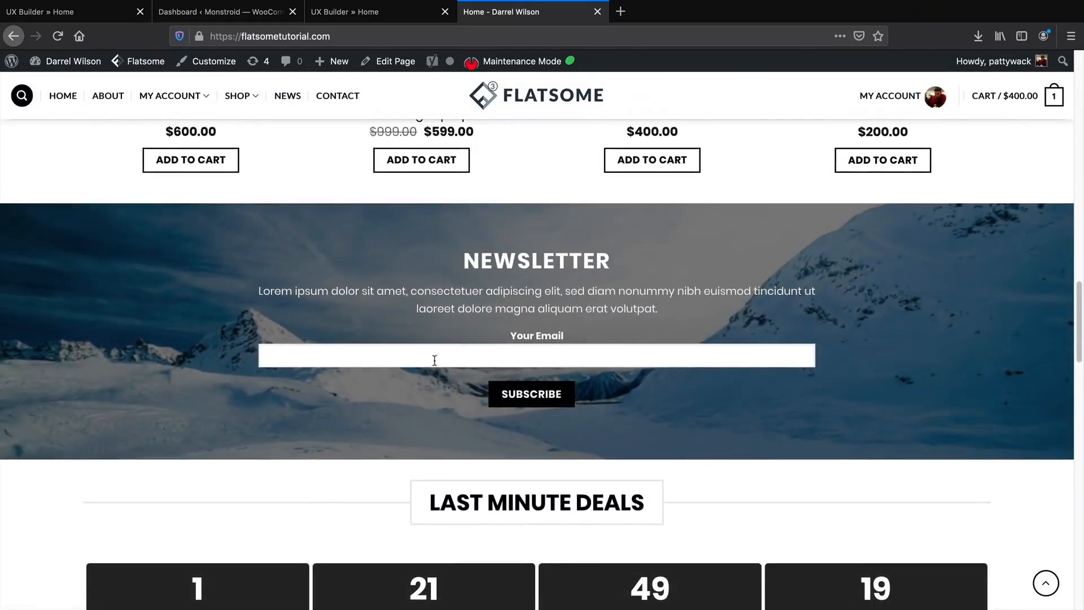
click(98, 18)
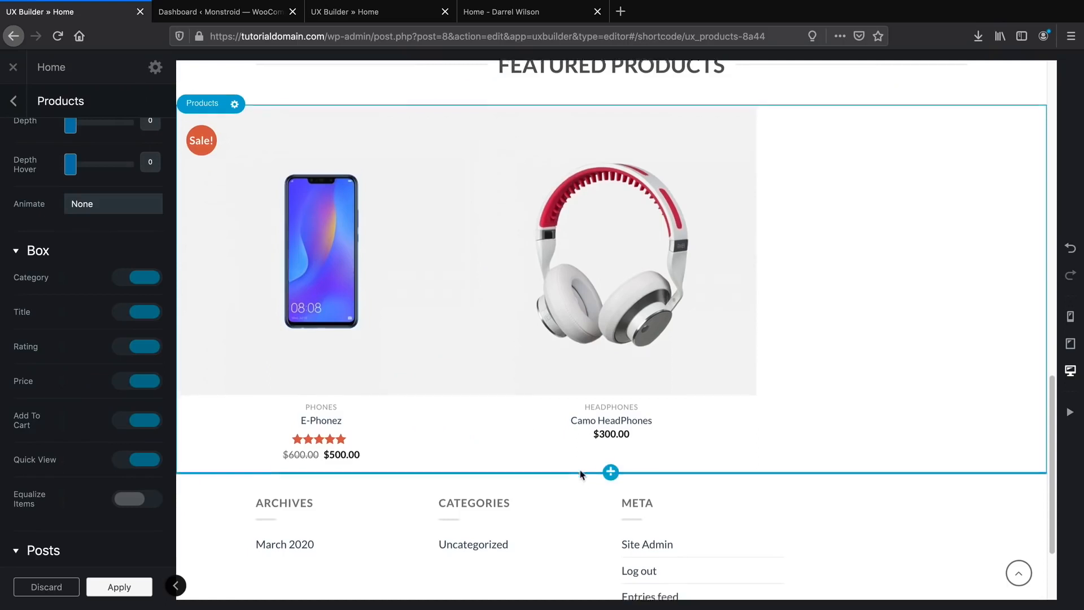
scroll(610, 446, down, 1)
Import the Sign-up layout 'Call to action Plane 2' from Flatsome Studio below Featured Products.
click(611, 443)
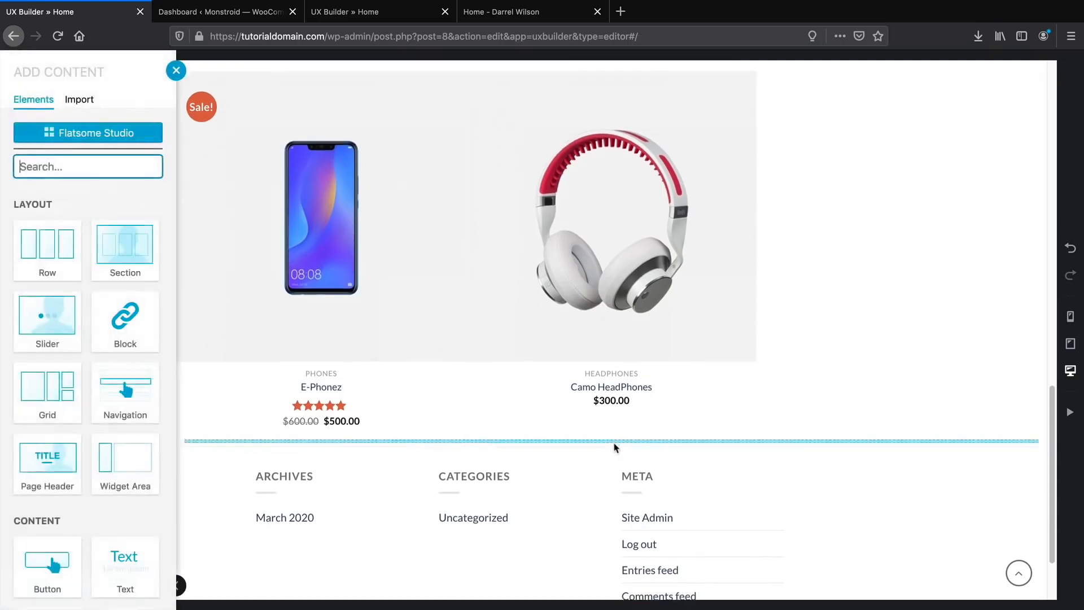
click(79, 135)
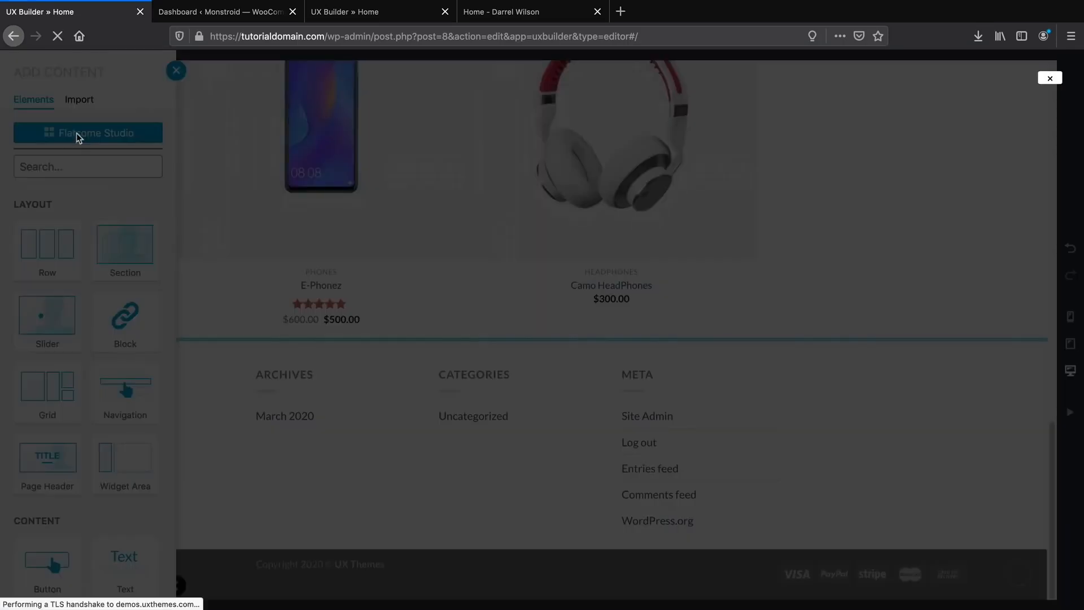
scroll(85, 373, down, 5)
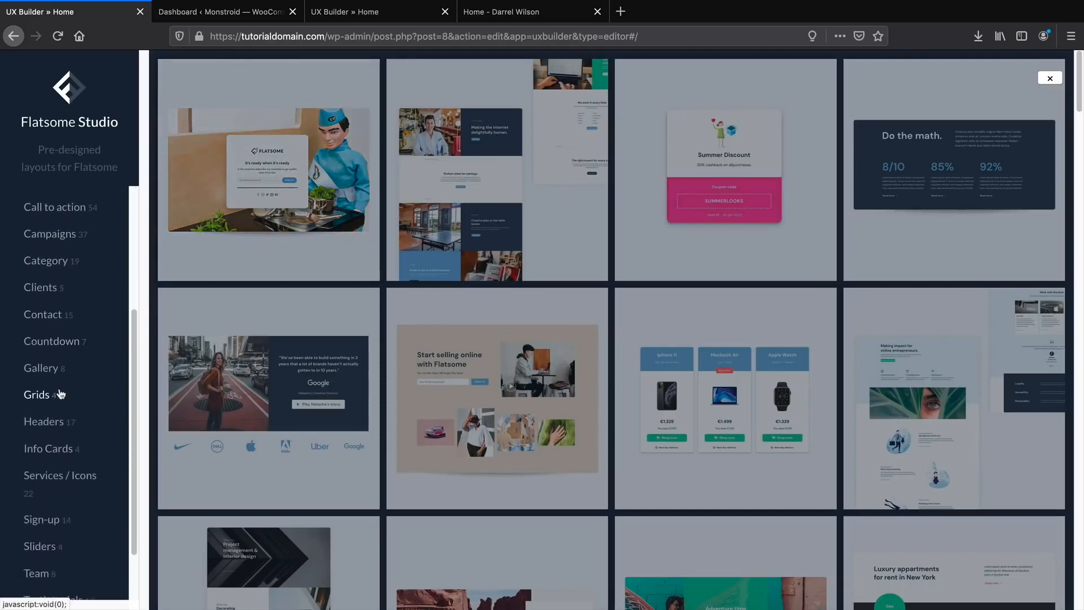
scroll(51, 460, down, 1)
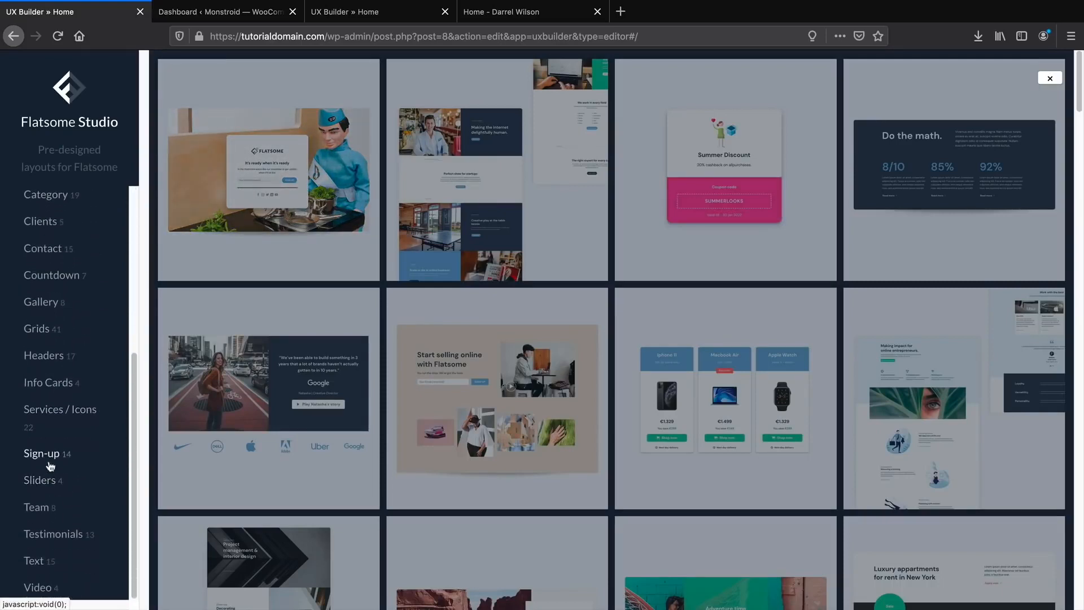
click(55, 457)
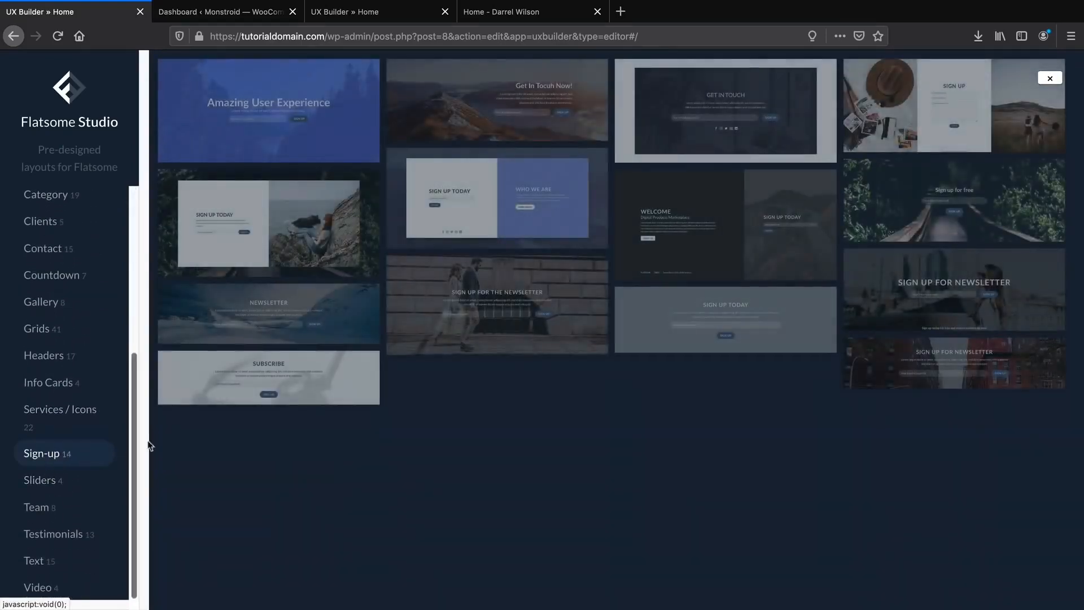
mouse_move(241, 338)
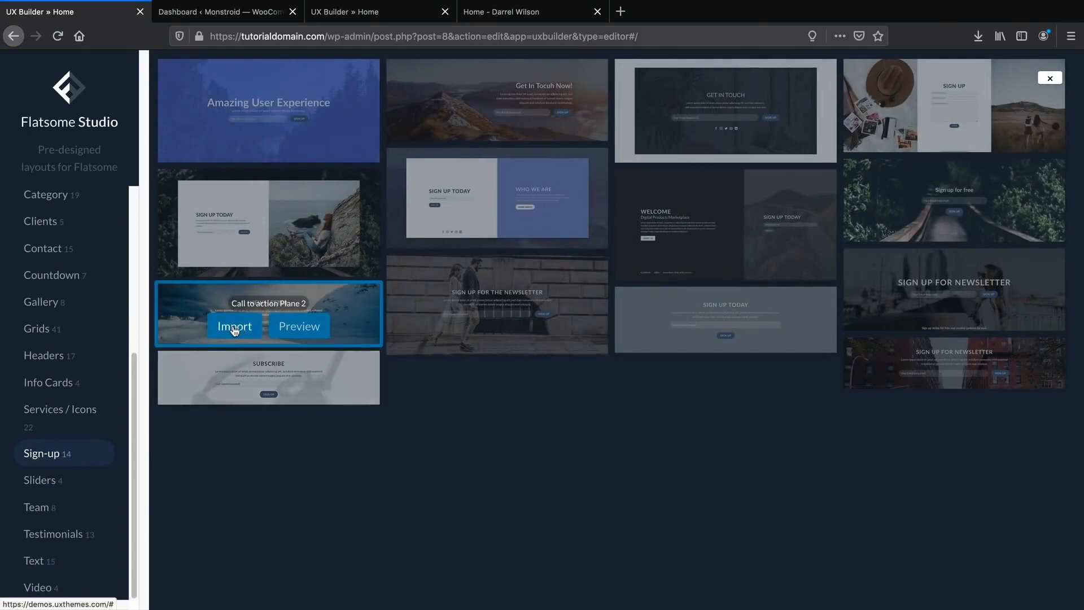
click(235, 331)
click(597, 370)
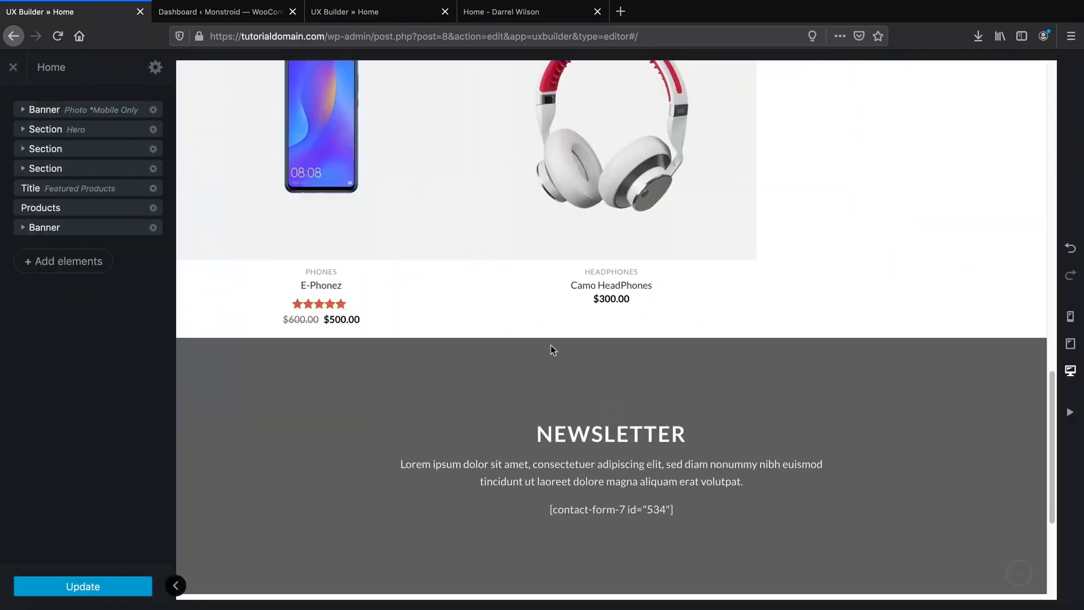
scroll(551, 344, down, 2)
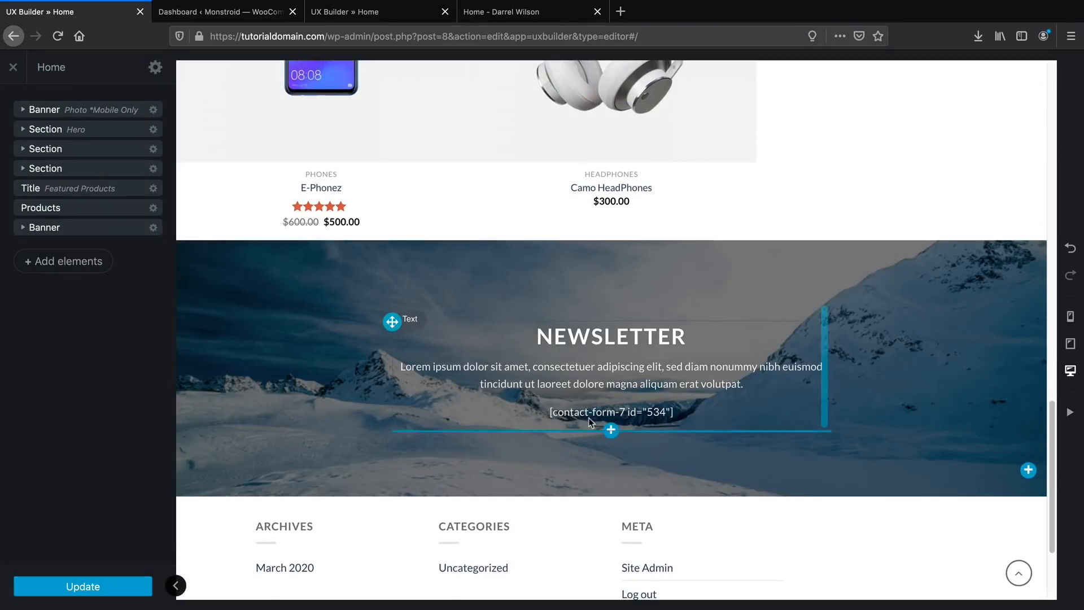
scroll(582, 401, down, 1)
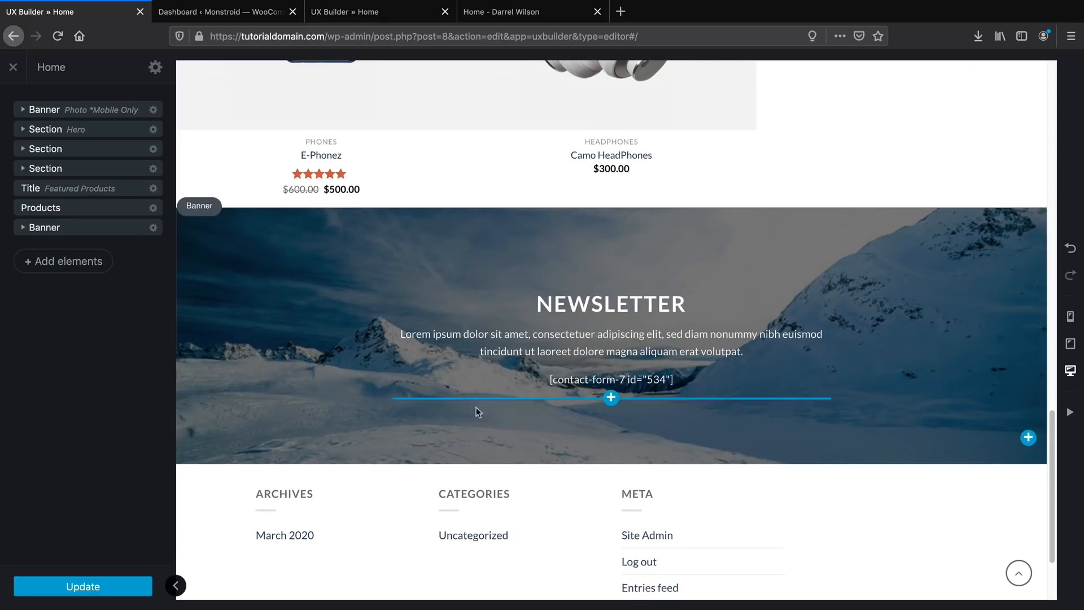
Update the homepage, close the UX Builder and go to the admin Dashboard via My Blog.
click(102, 589)
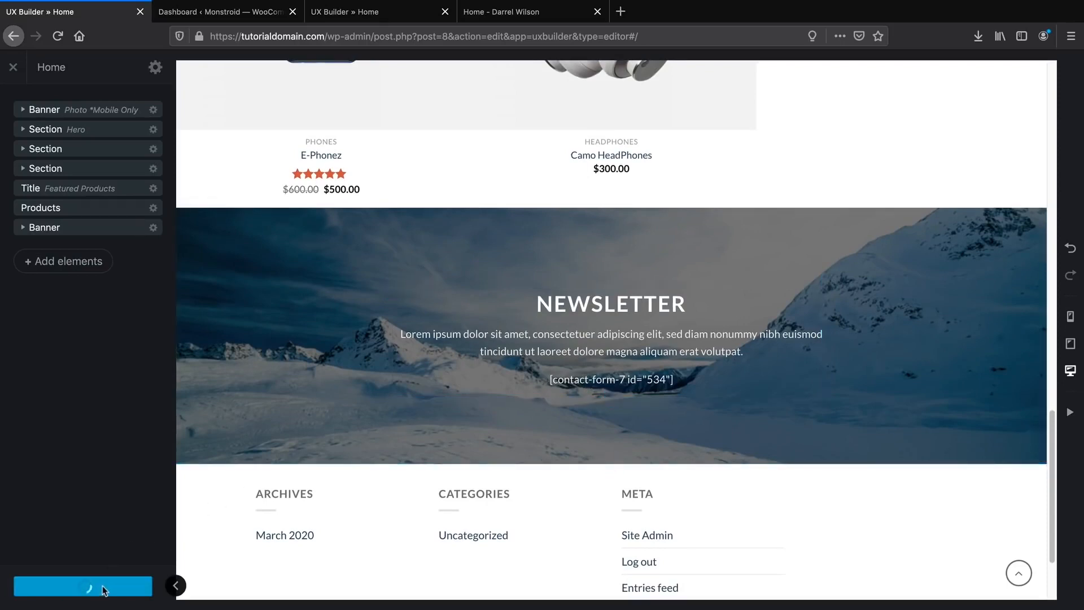
click(13, 69)
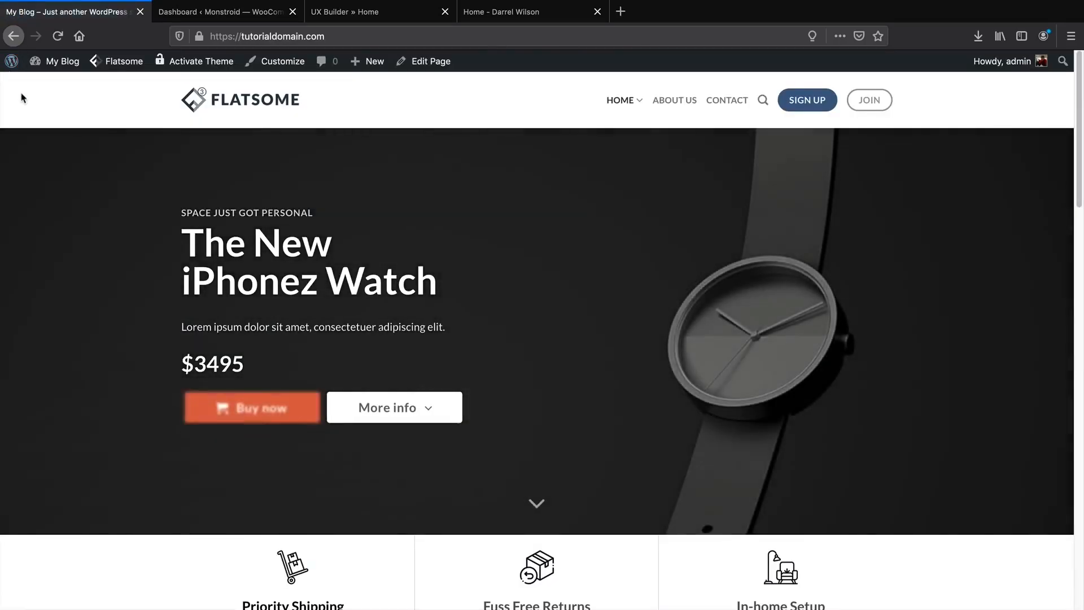
mouse_move(54, 62)
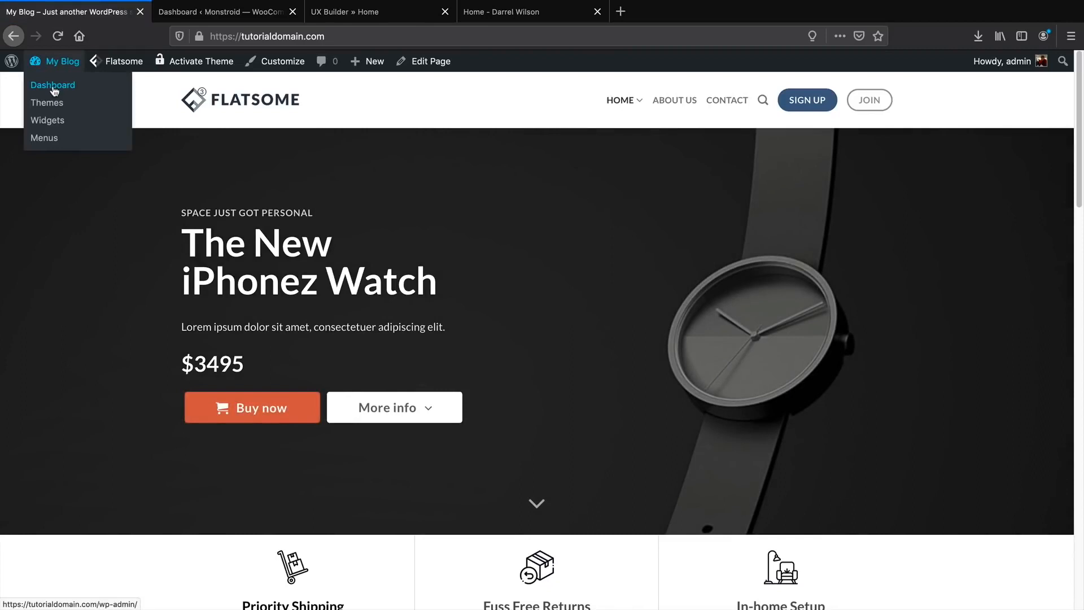
click(54, 91)
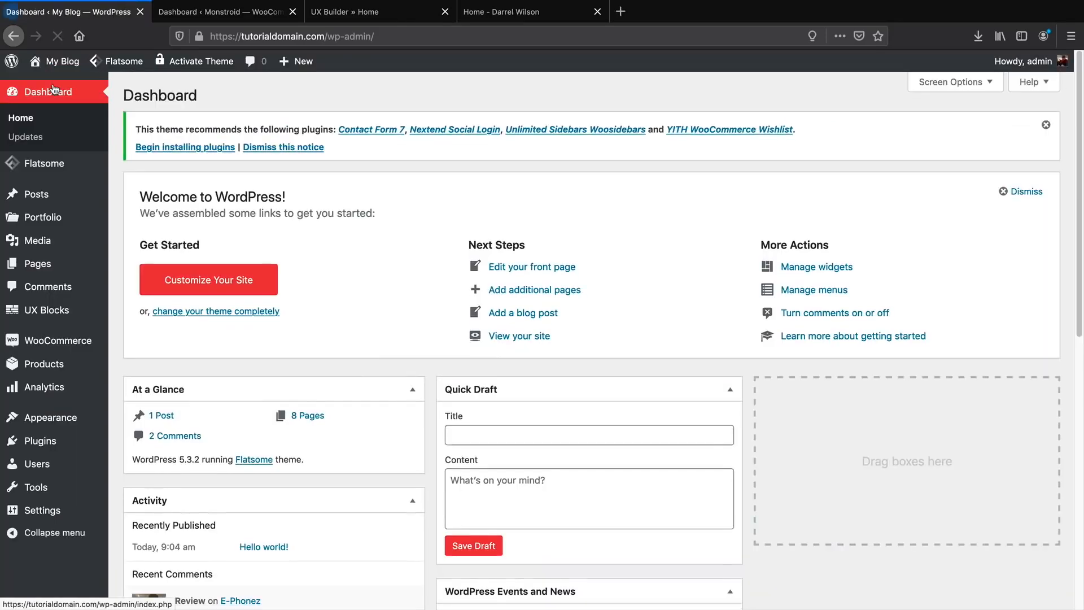
Search Add New plugins for 'contact form 7', install and activate it, then return to Add New.
mouse_move(68, 441)
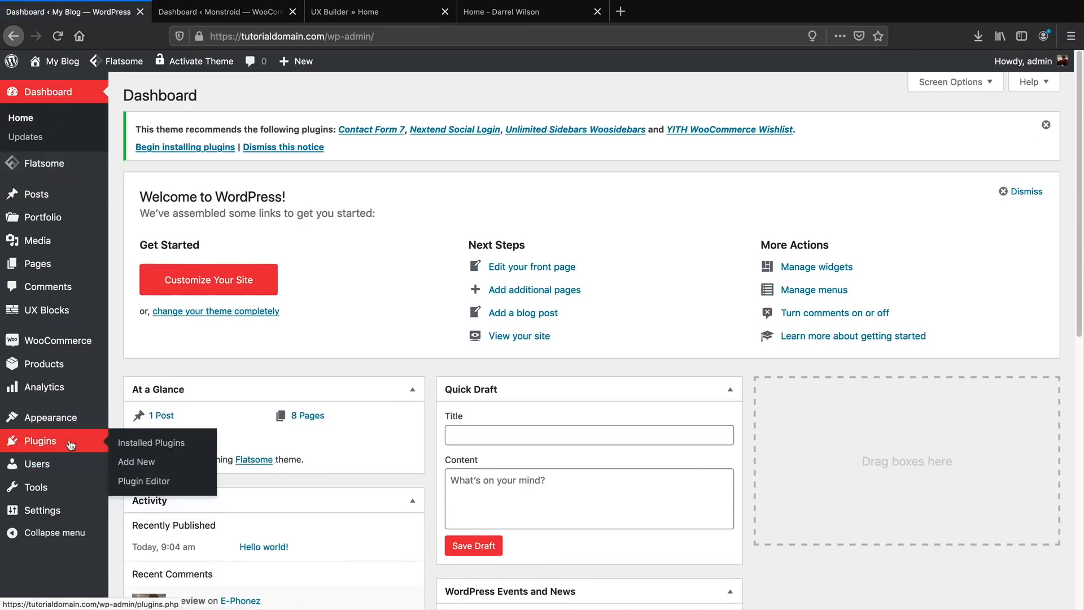
click(142, 462)
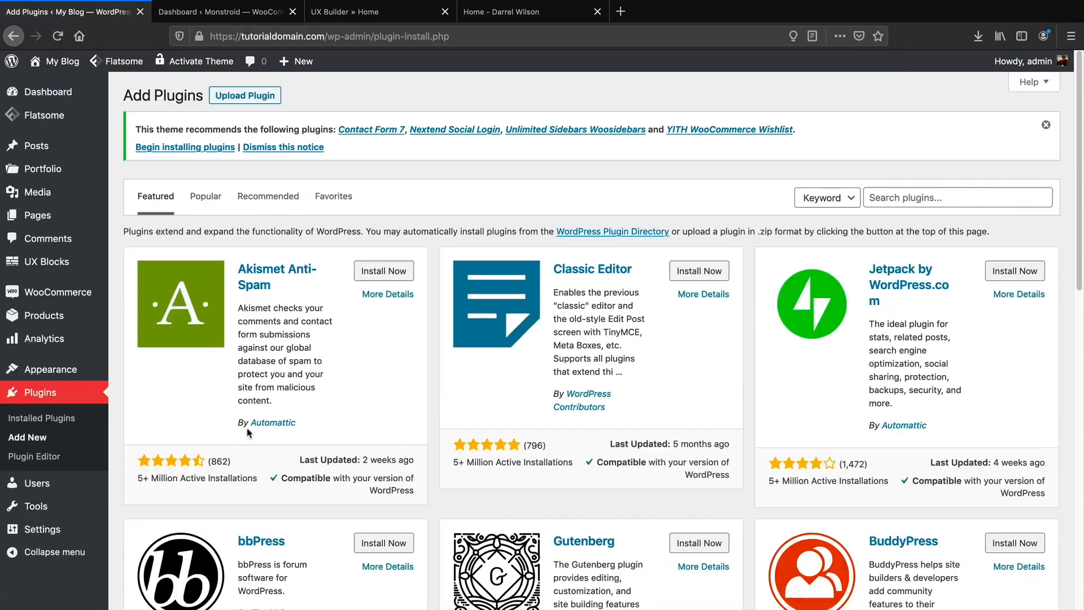
click(905, 199)
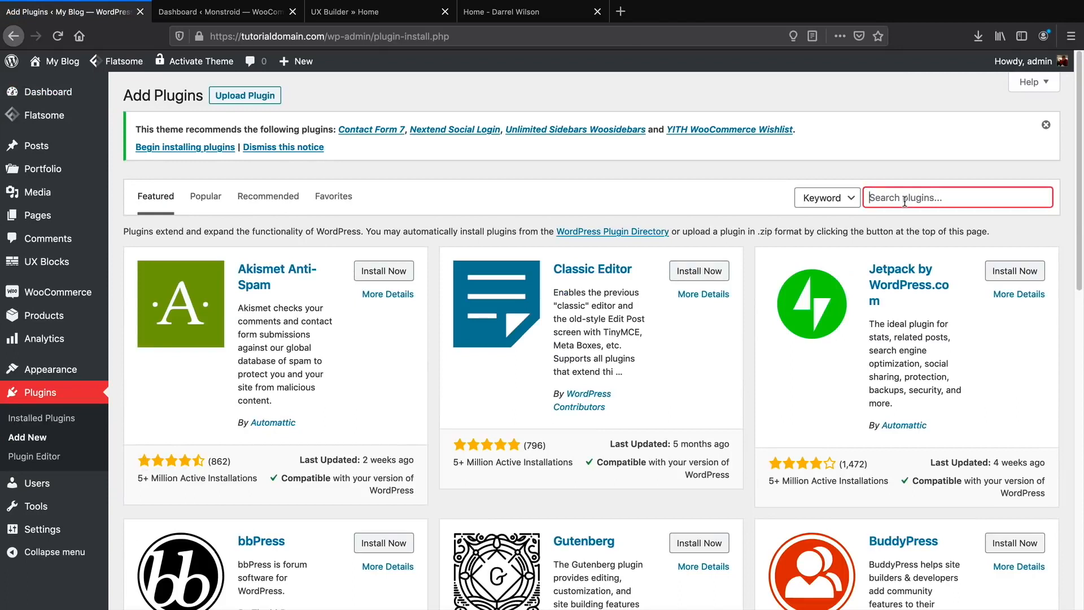
text(contact form 7)
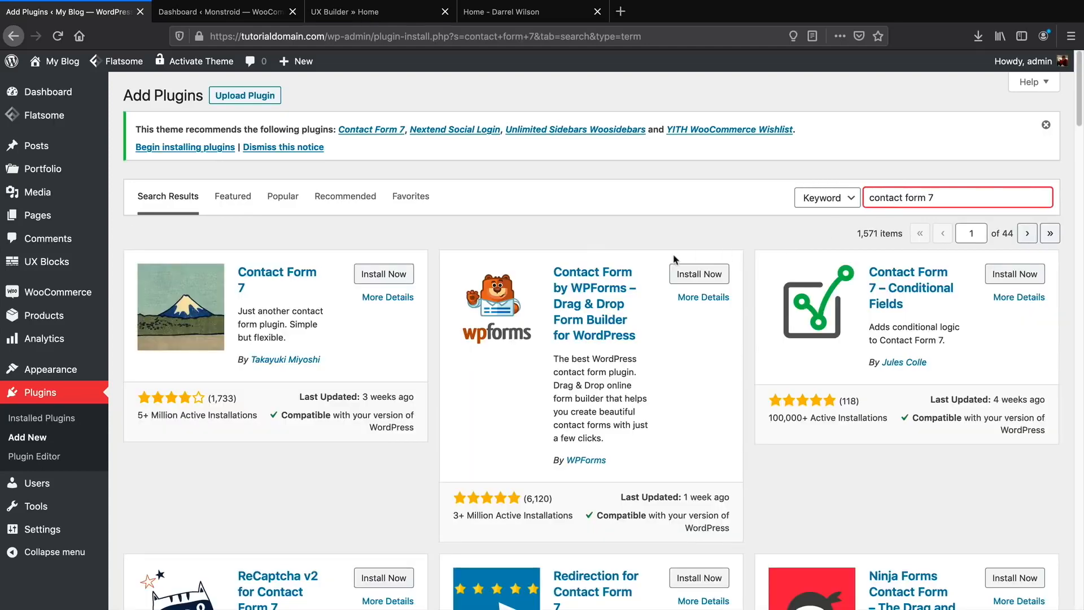
click(380, 277)
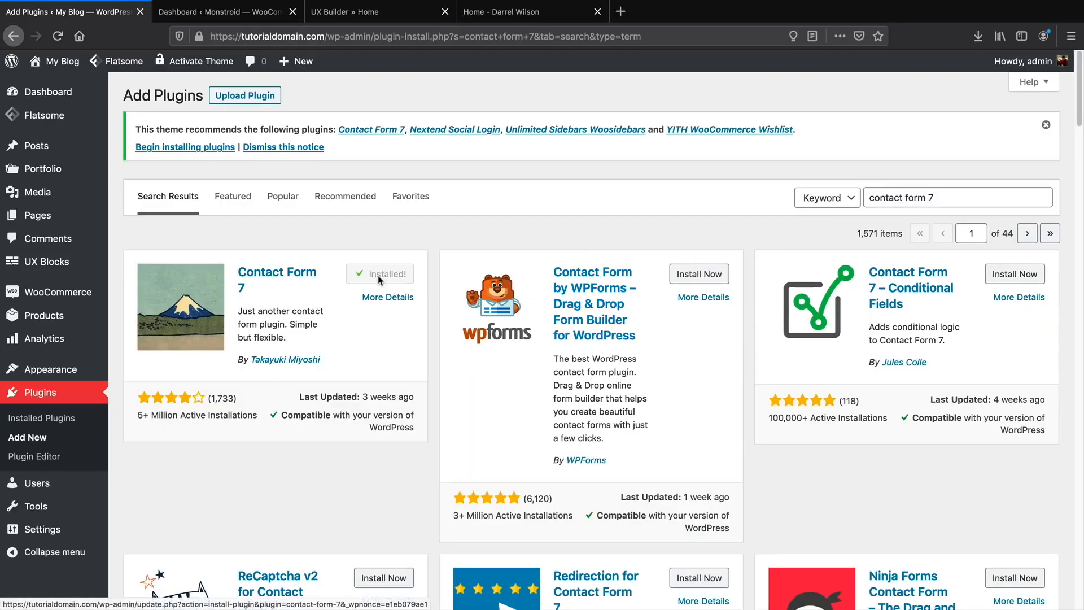
click(385, 277)
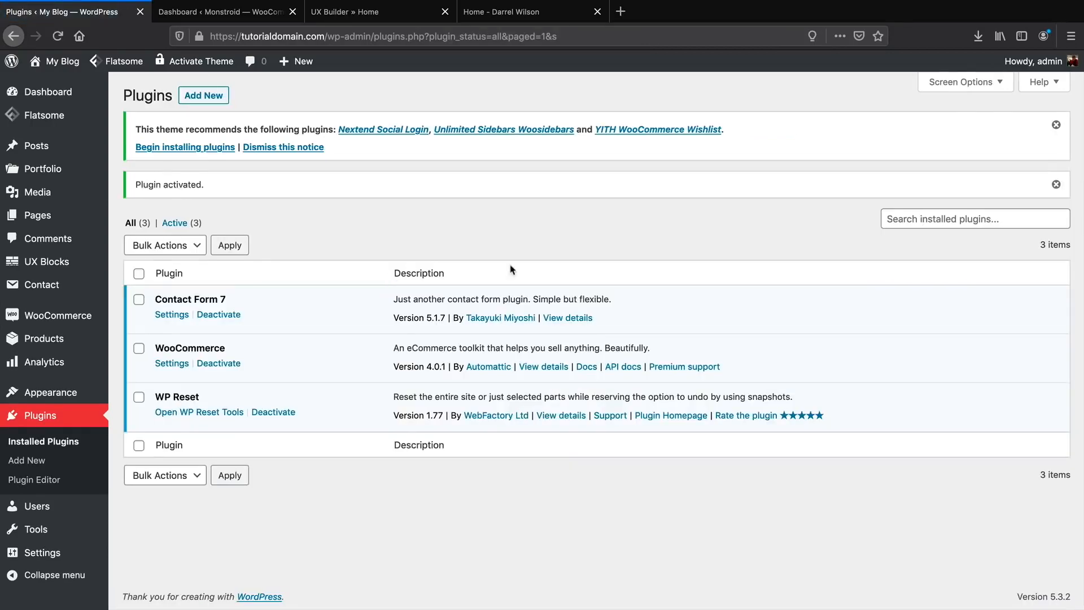
click(202, 100)
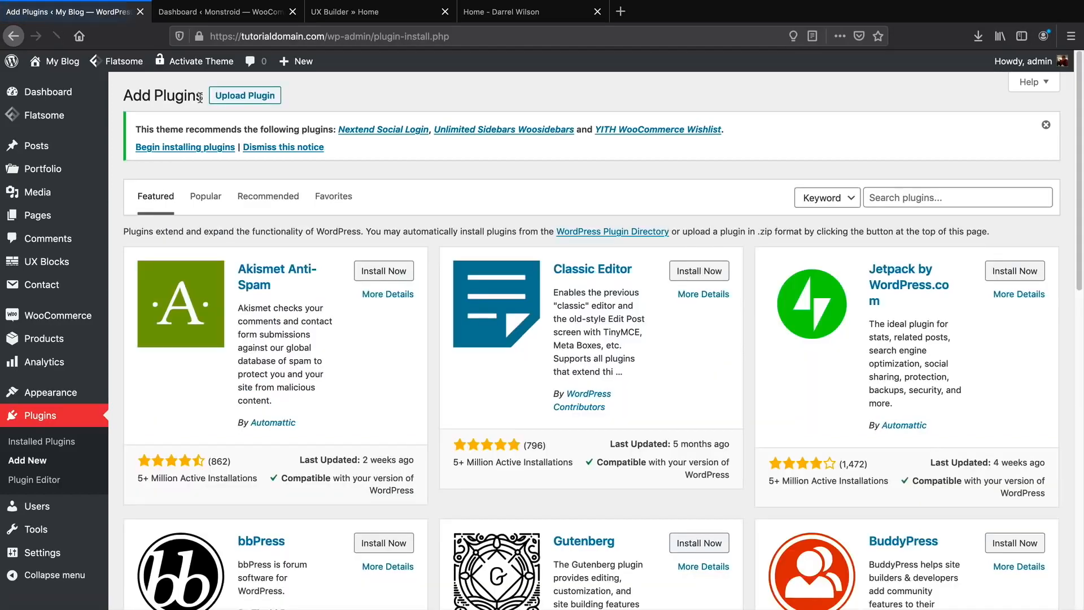
Search plugins for 'mailchimp', then install and activate Contact Form 7 Extension For Mailchimp.
click(918, 196)
text(mailchimp)
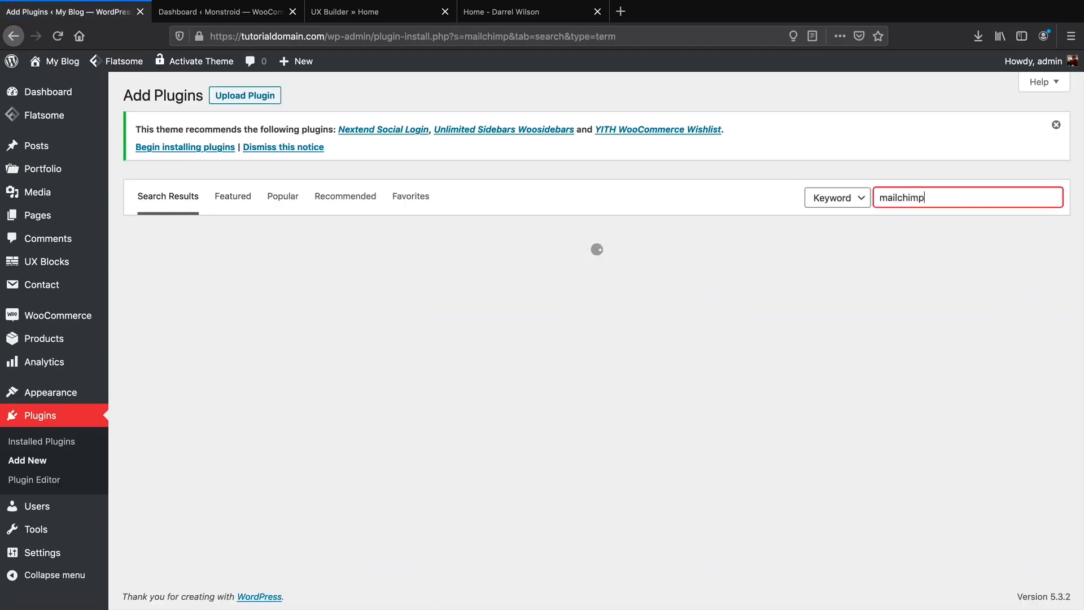
scroll(701, 386, down, 9)
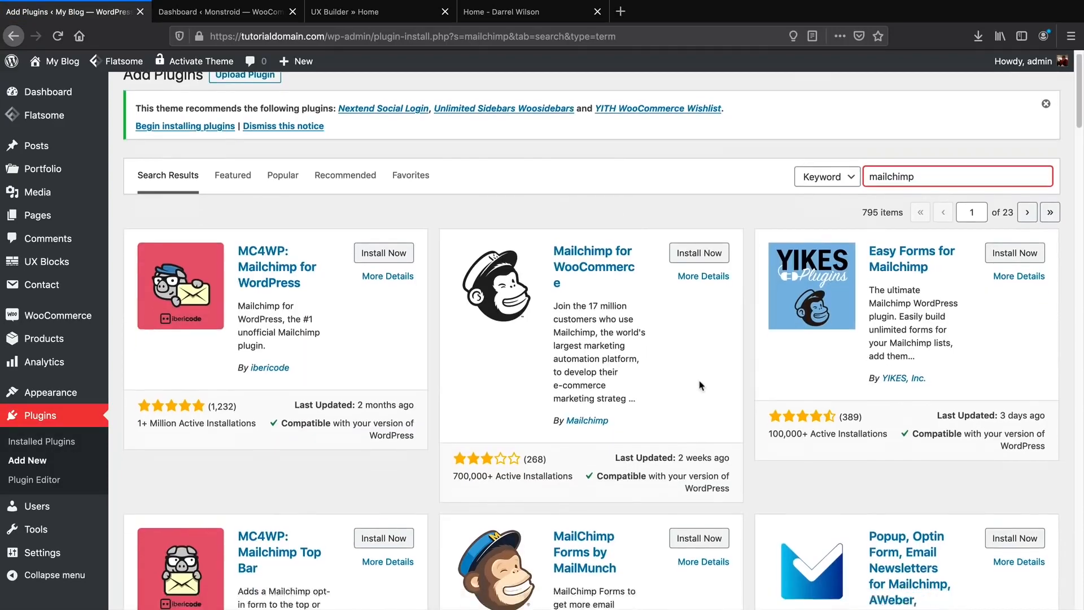
scroll(700, 385, down, 1)
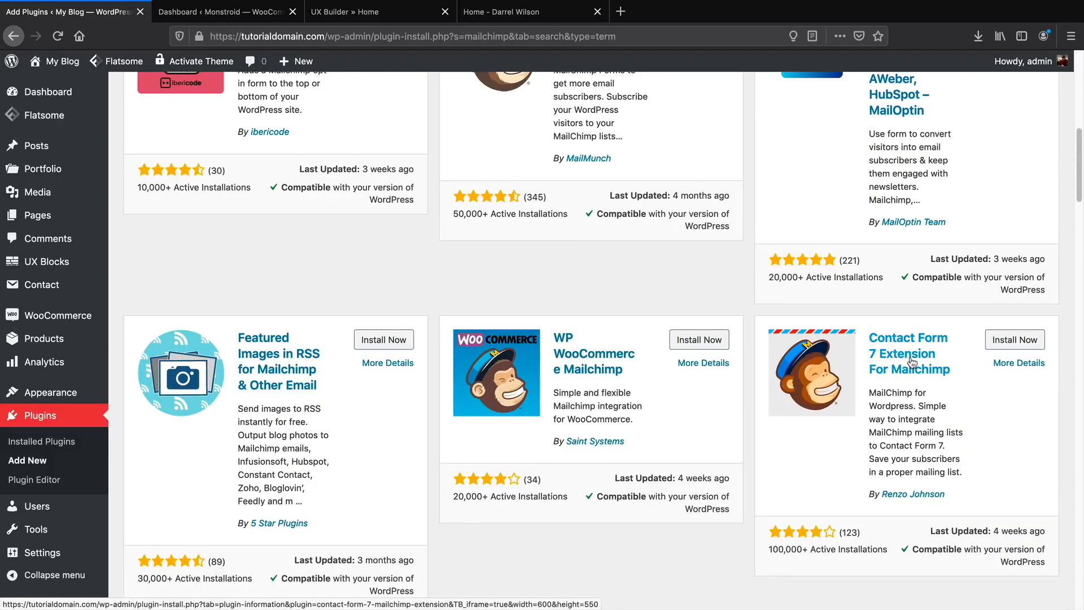
click(1021, 341)
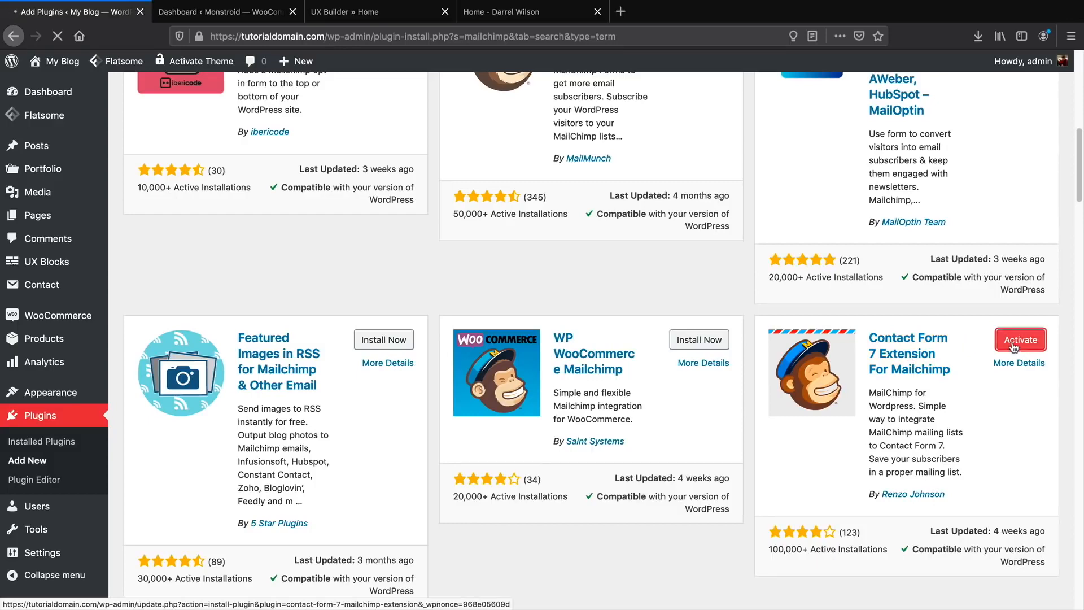
click(1016, 341)
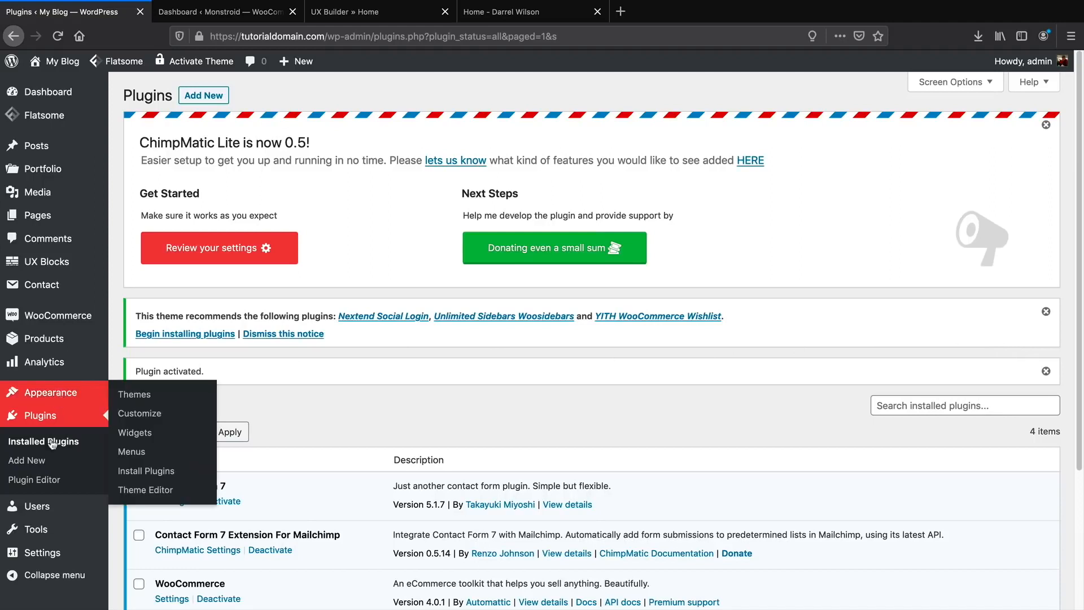
mouse_move(66, 531)
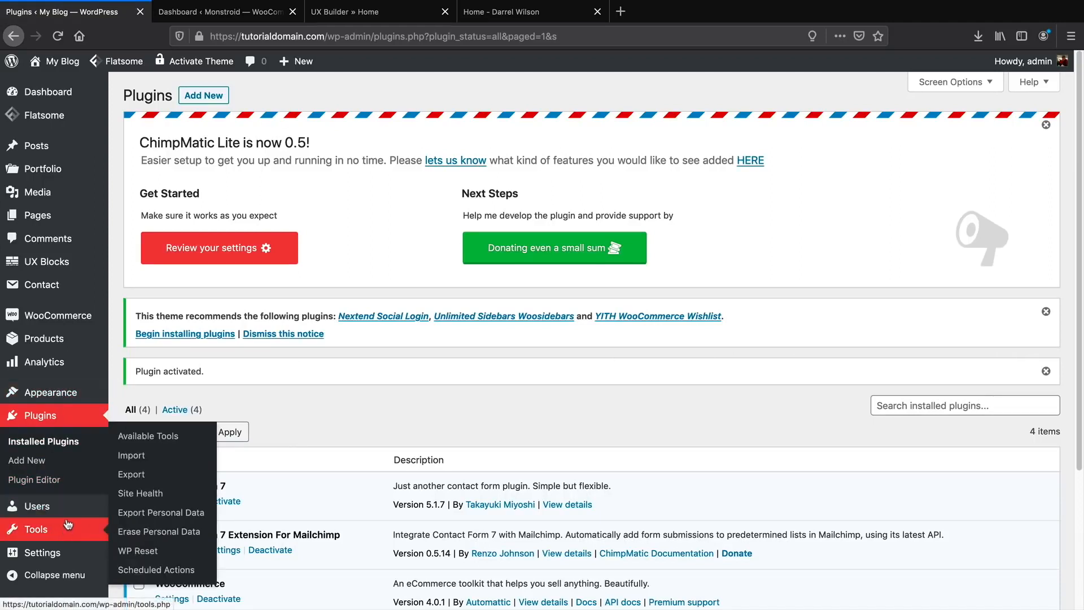
mouse_move(70, 502)
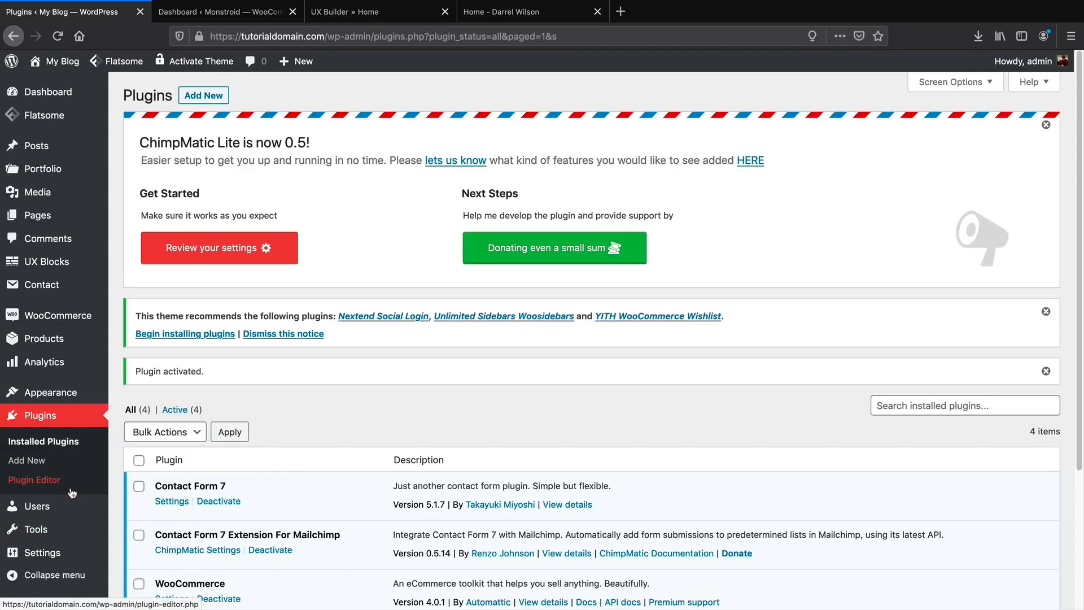
scroll(71, 493, down, 3)
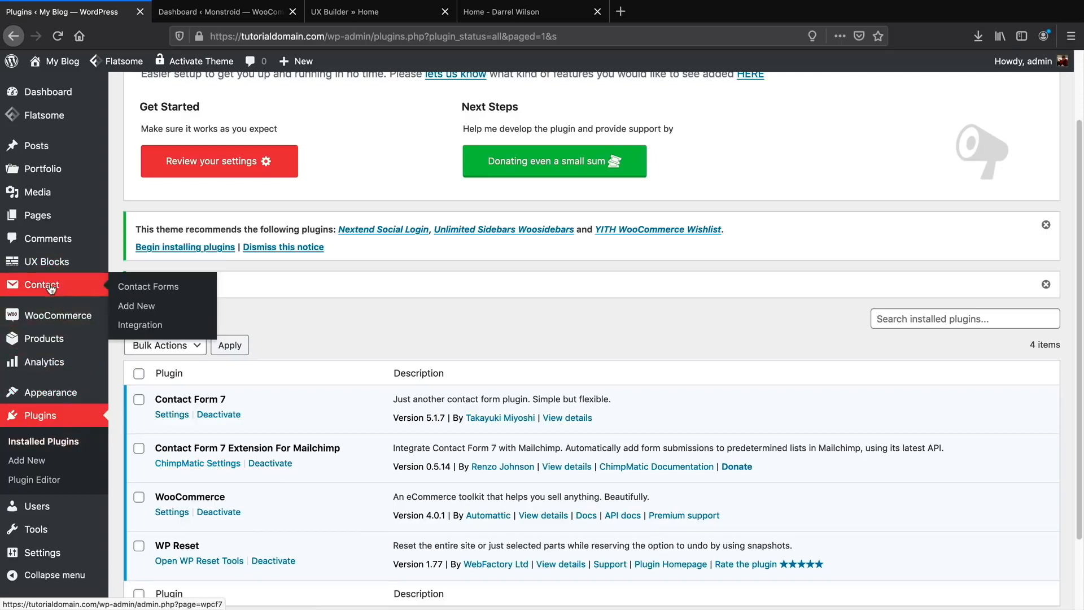
Open Contact form 1 from the contact forms list and show its Form template.
click(143, 286)
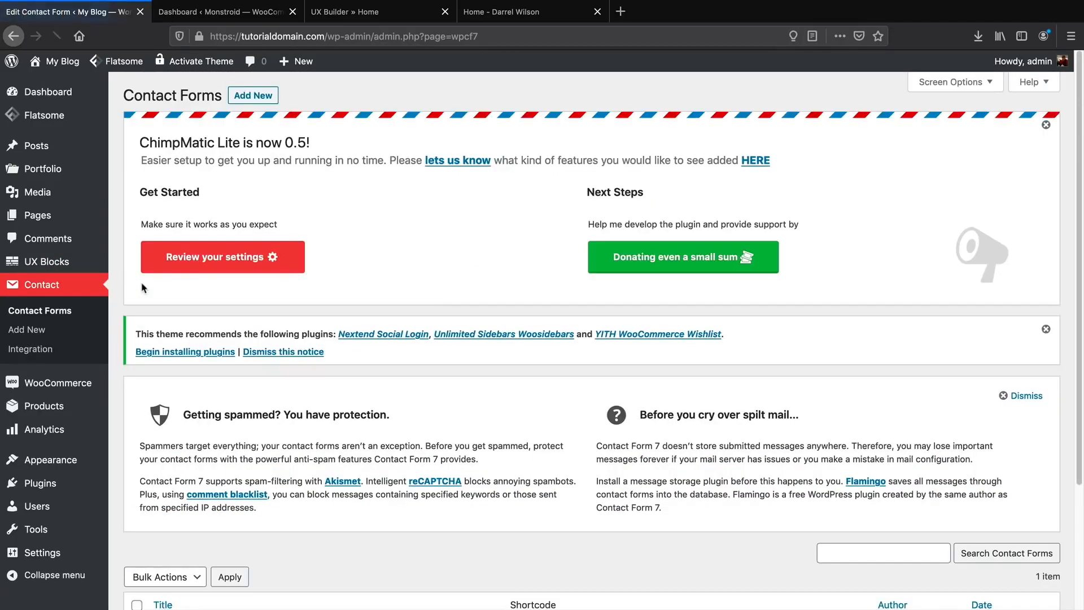
scroll(226, 384, down, 3)
scroll(226, 382, down, 1)
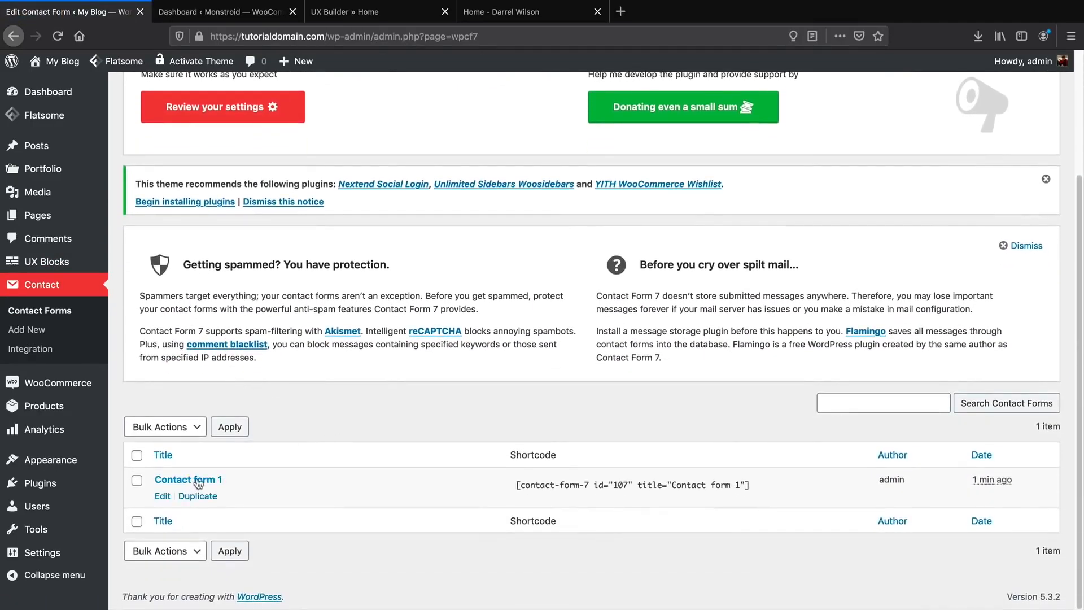
click(163, 497)
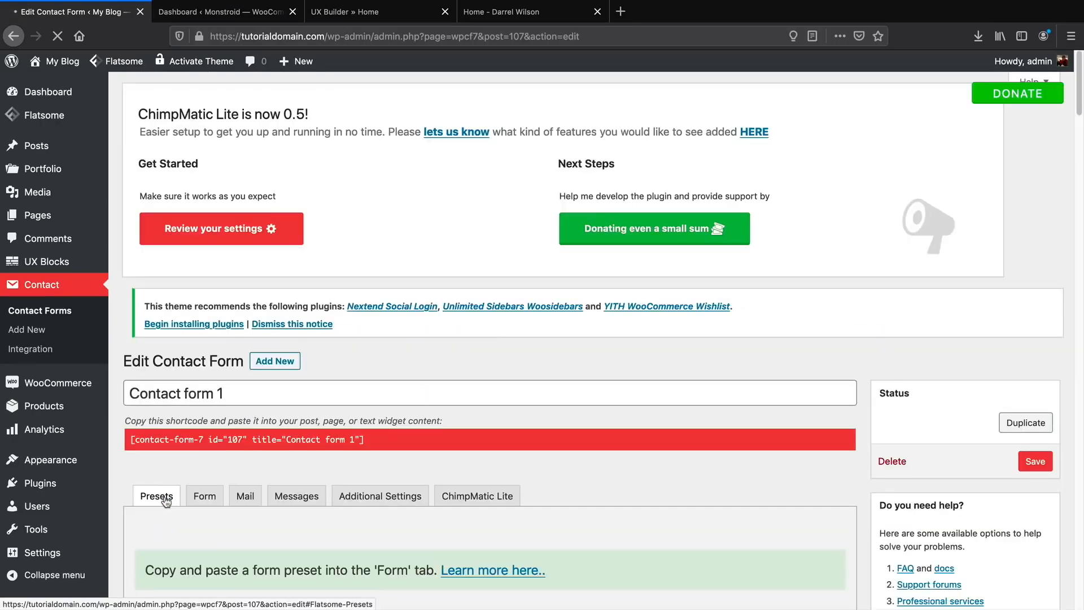
scroll(167, 491, down, 5)
scroll(167, 492, down, 1)
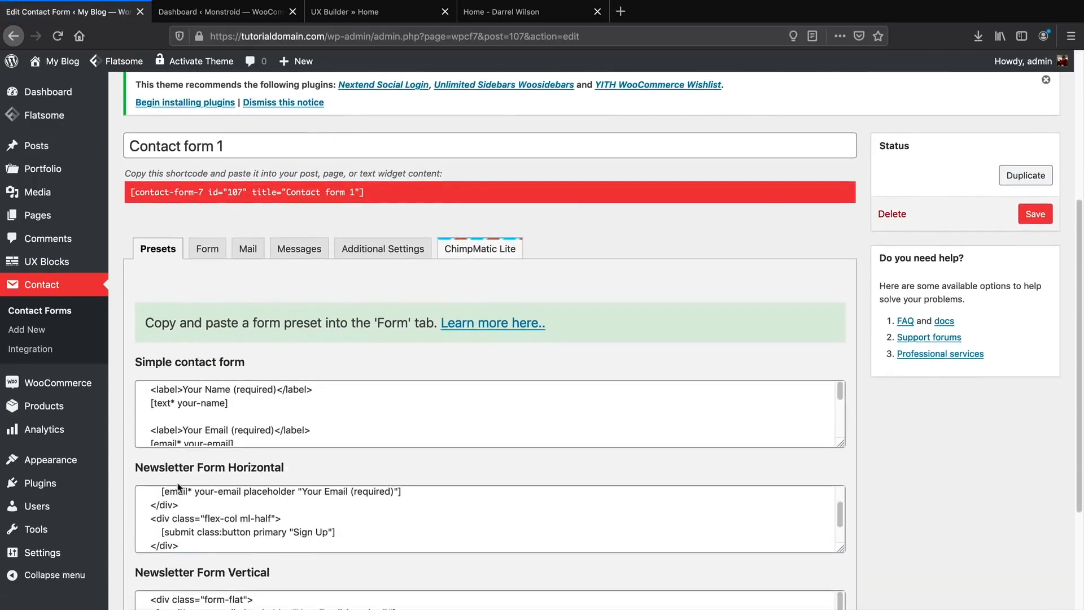
scroll(225, 429, down, 1)
click(213, 251)
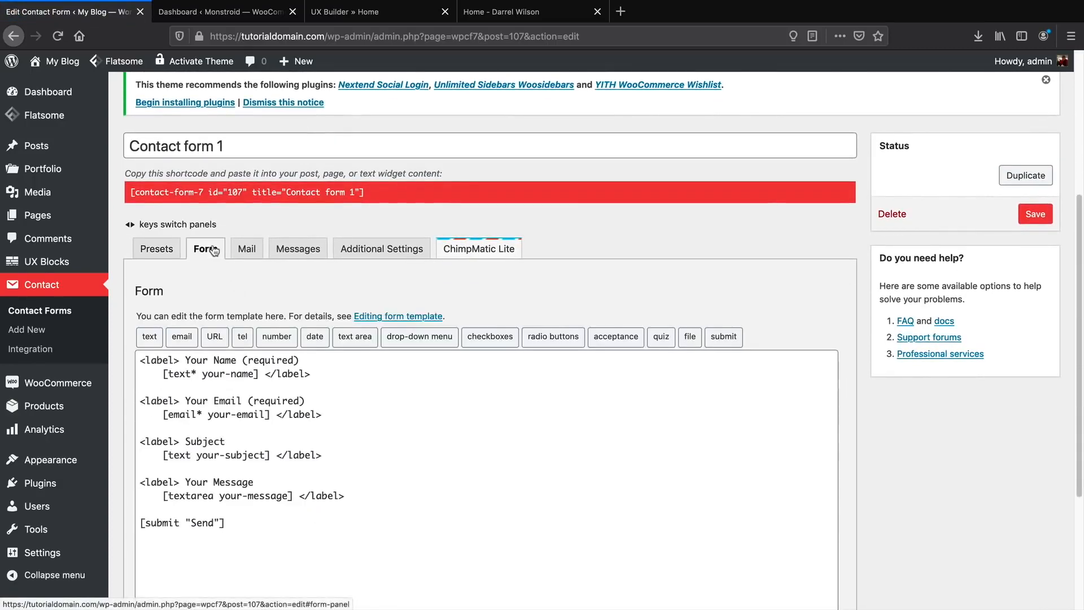
Delete the Name, Subject and Message blocks, leaving only email and Send, and save.
click(281, 389)
drag(209, 372, 101, 353)
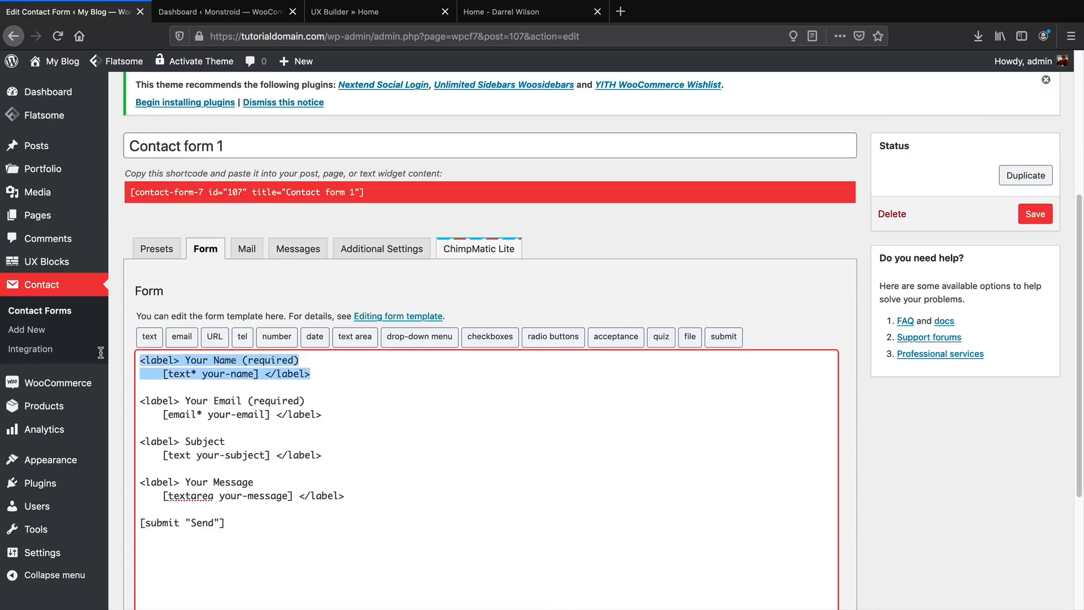
key(BackSpace)
key(BackSpace)
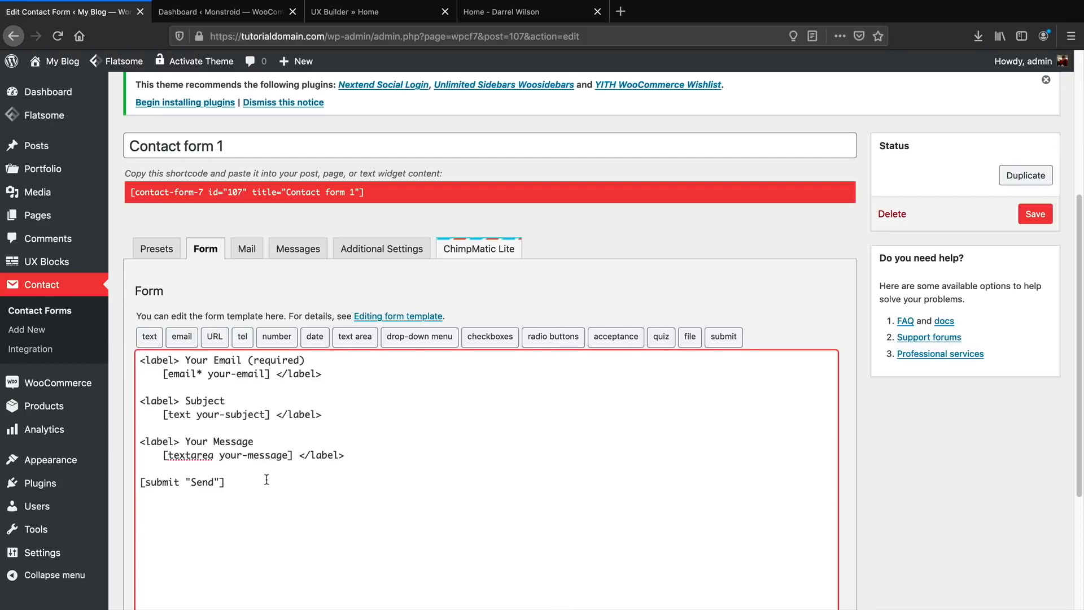
drag(358, 460, 130, 400)
key(BackSpace)
key(BackSpace)
key(BackSpace)
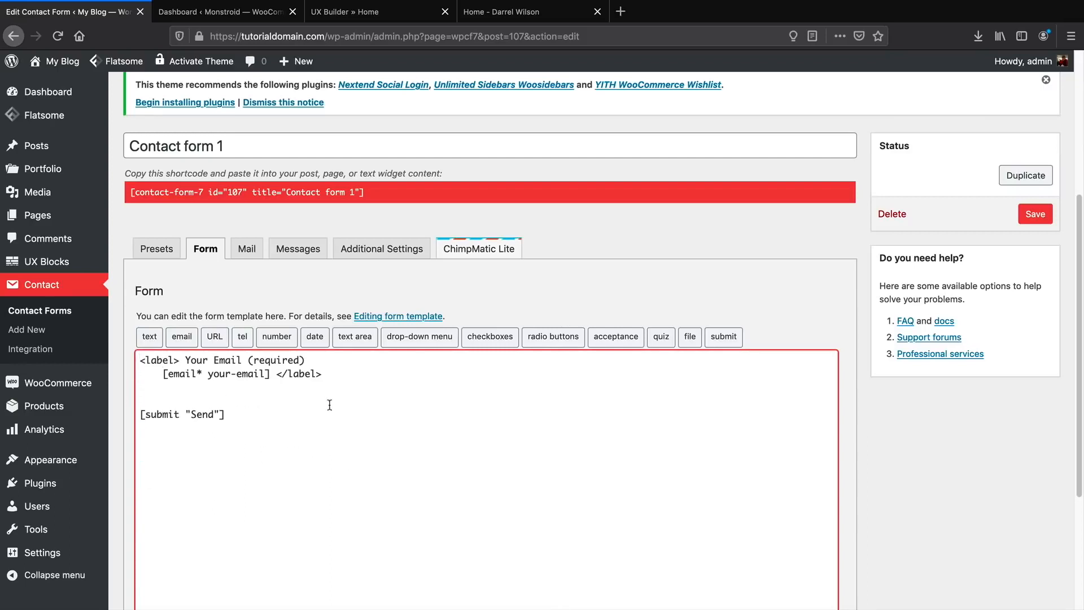
click(1035, 214)
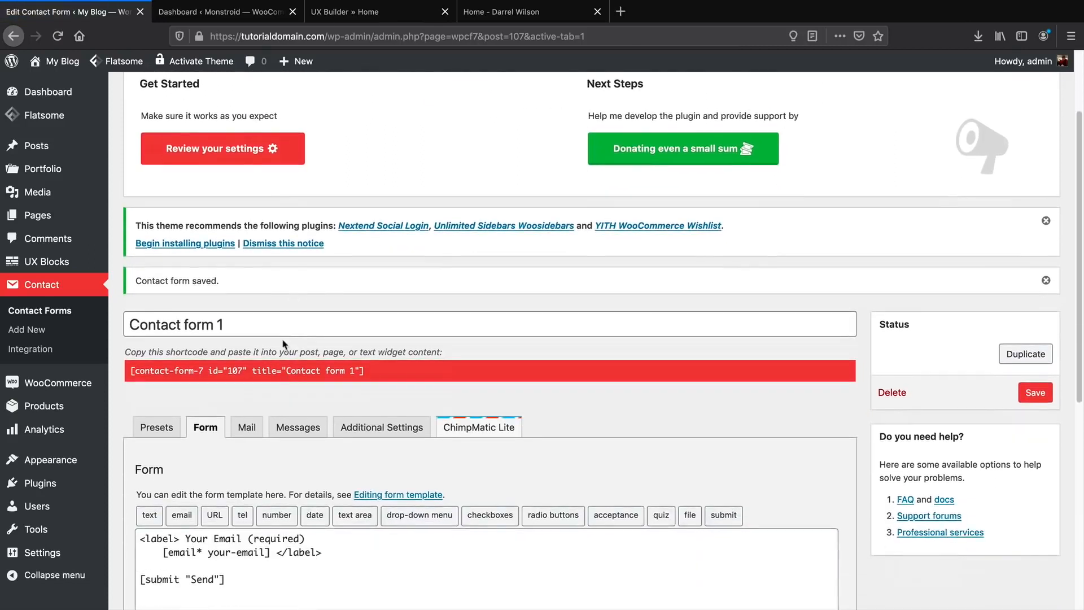
Retitle the form 'Subscribe' and save it.
triple_click(286, 326)
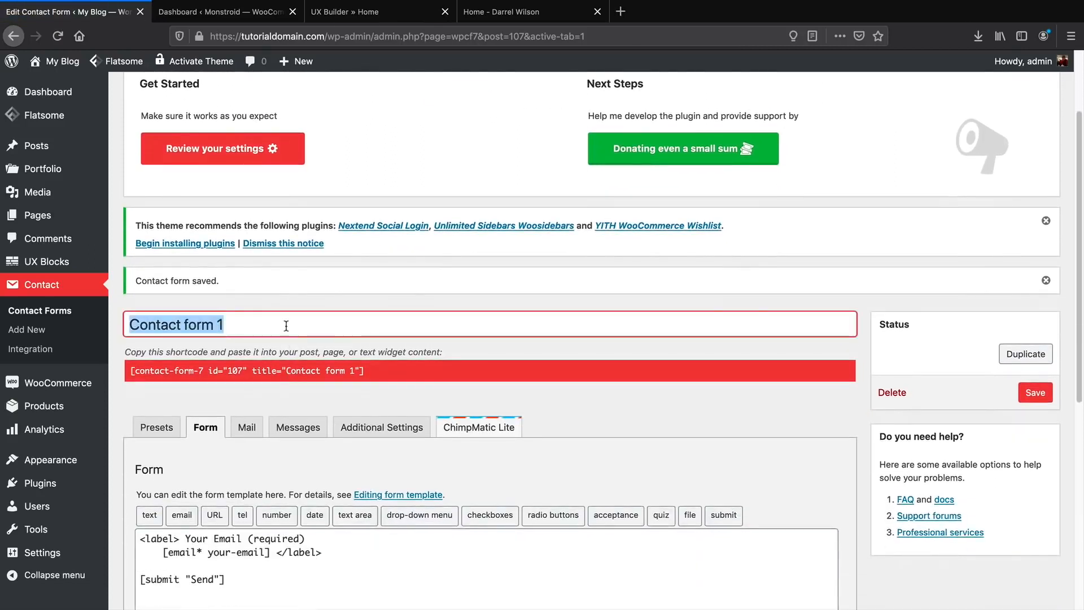
text(Subscribe)
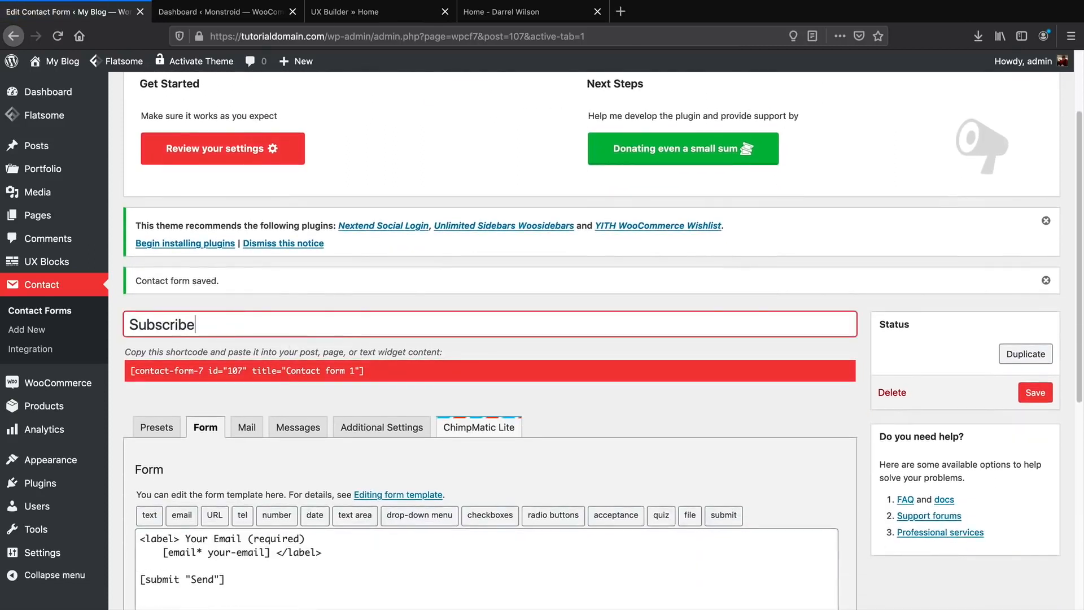
click(1036, 392)
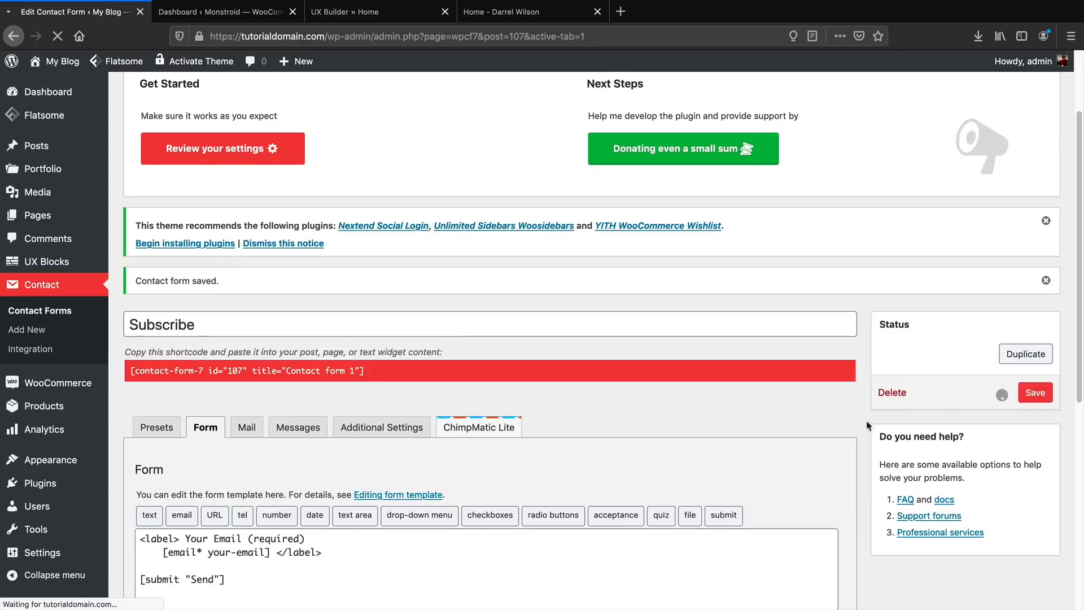
scroll(404, 450, down, 3)
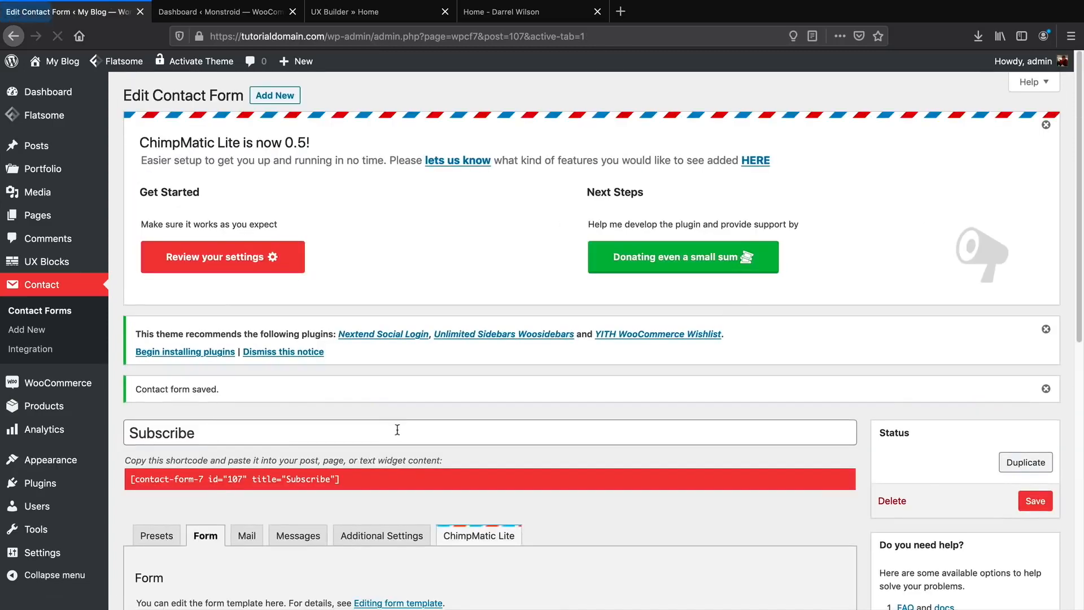
scroll(395, 435, down, 3)
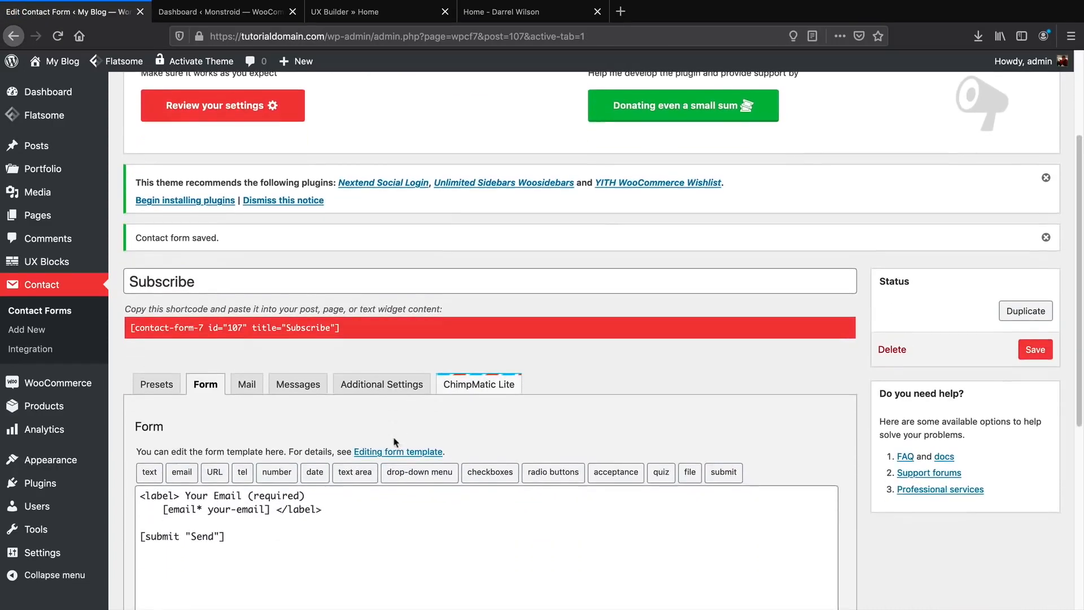
Create a new form titled 'Contact Form', review its default template fields, and save it.
click(30, 334)
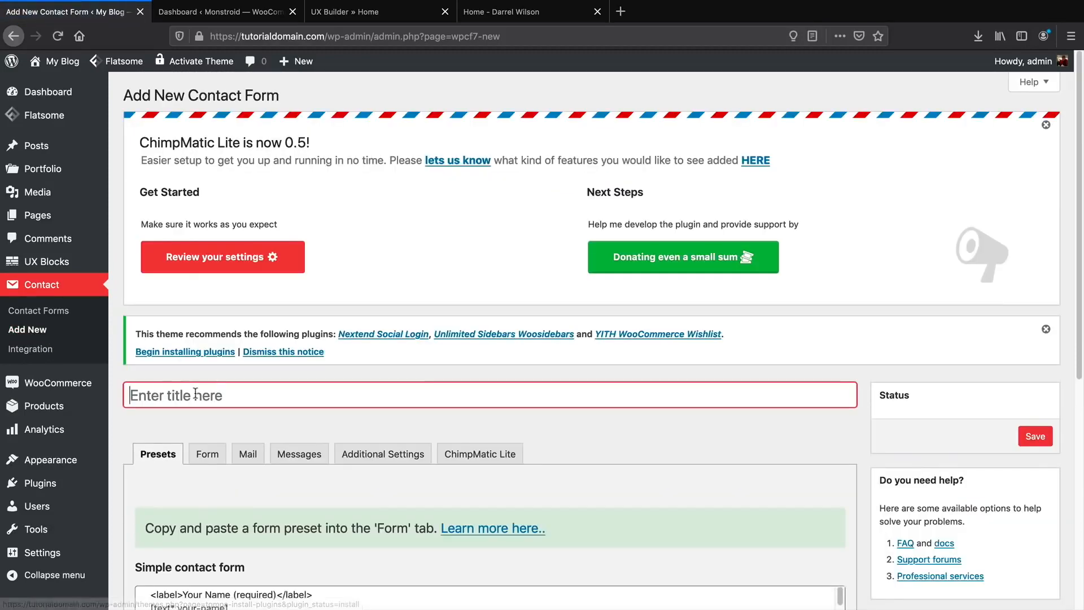
text(Contact Form)
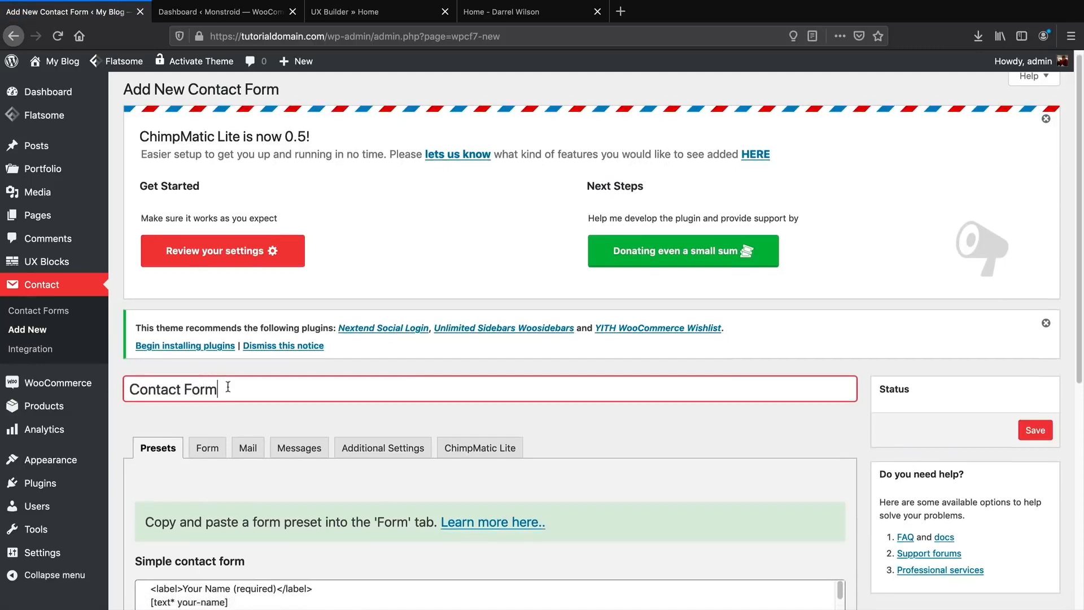
scroll(216, 203, down, 5)
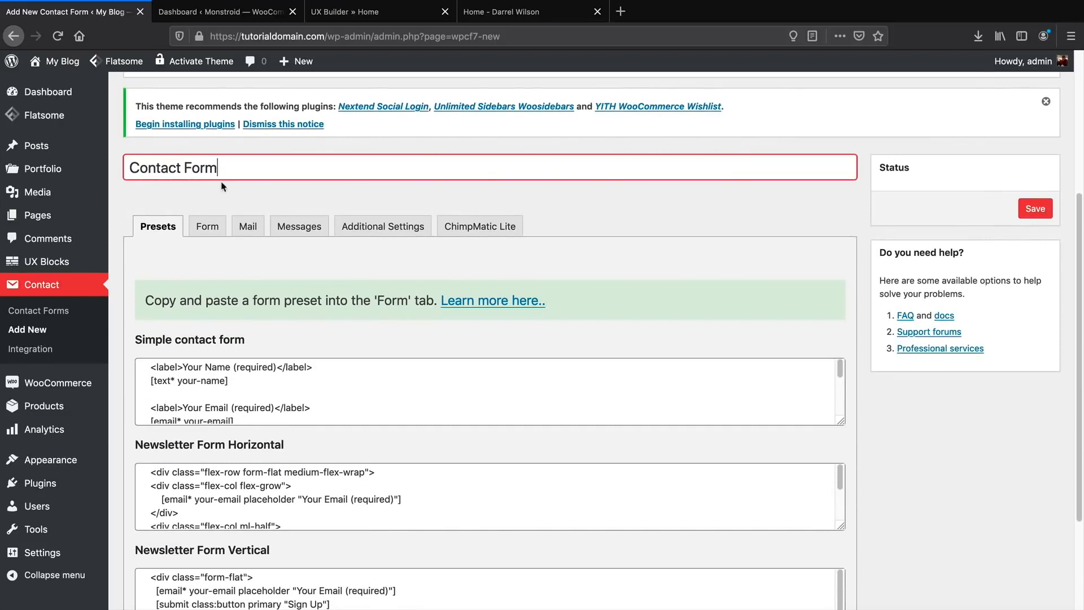
click(201, 230)
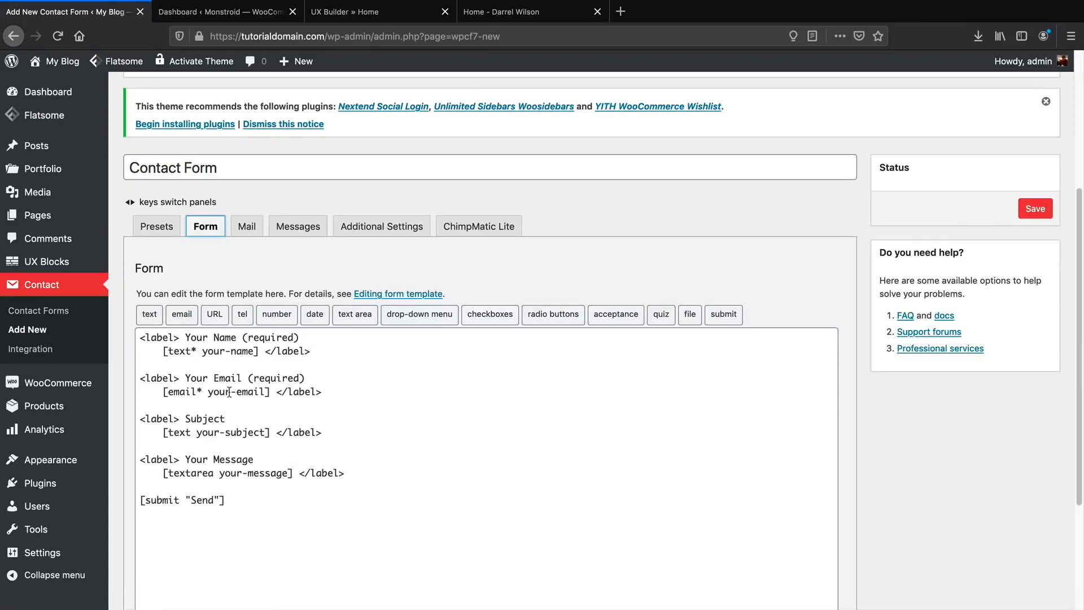
drag(310, 350, 163, 350)
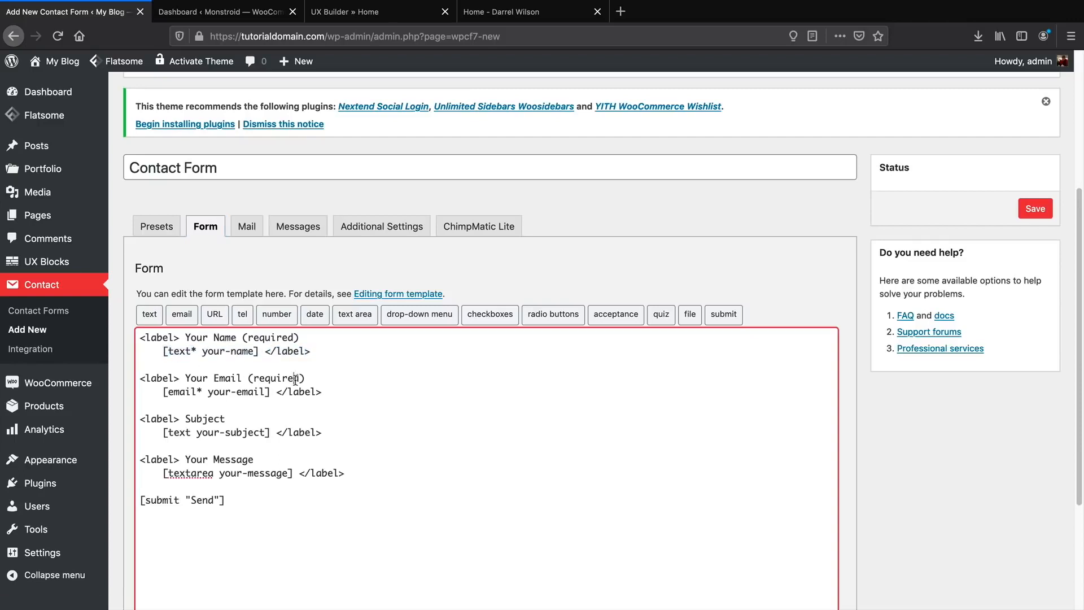
drag(292, 378, 158, 378)
drag(225, 419, 169, 419)
drag(256, 459, 179, 464)
drag(227, 501, 161, 497)
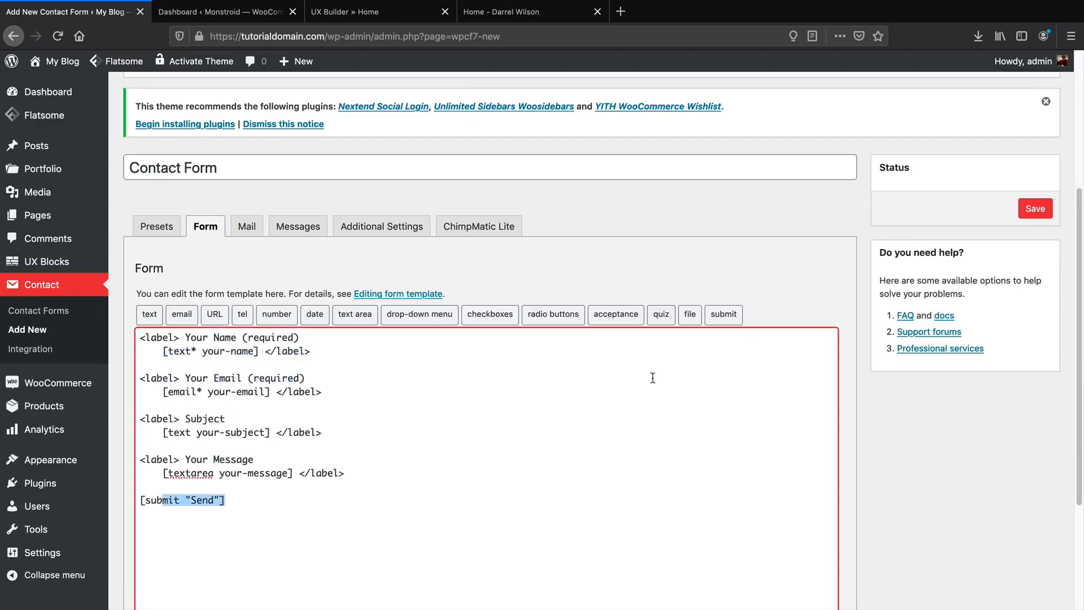
click(1034, 210)
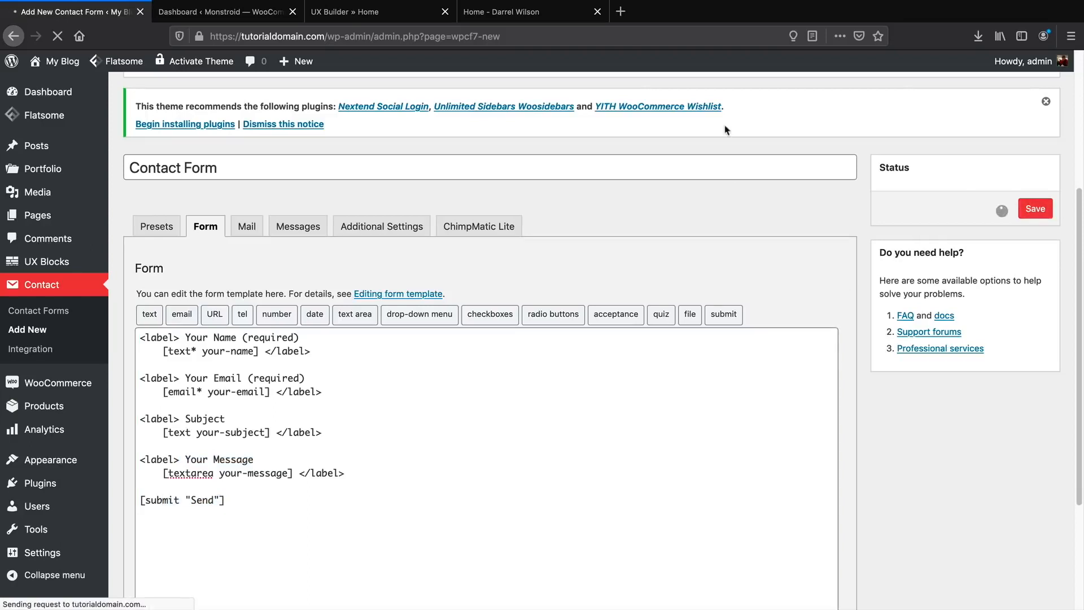
View the Ask a question form, with Subject and Your Message fields, on the live Contact page.
click(497, 12)
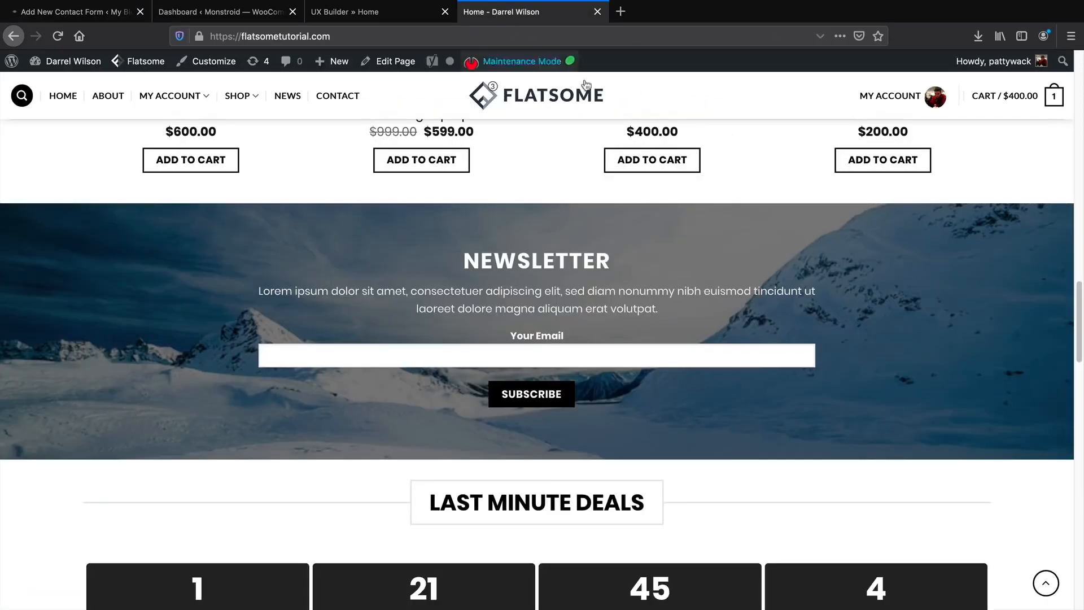
click(338, 96)
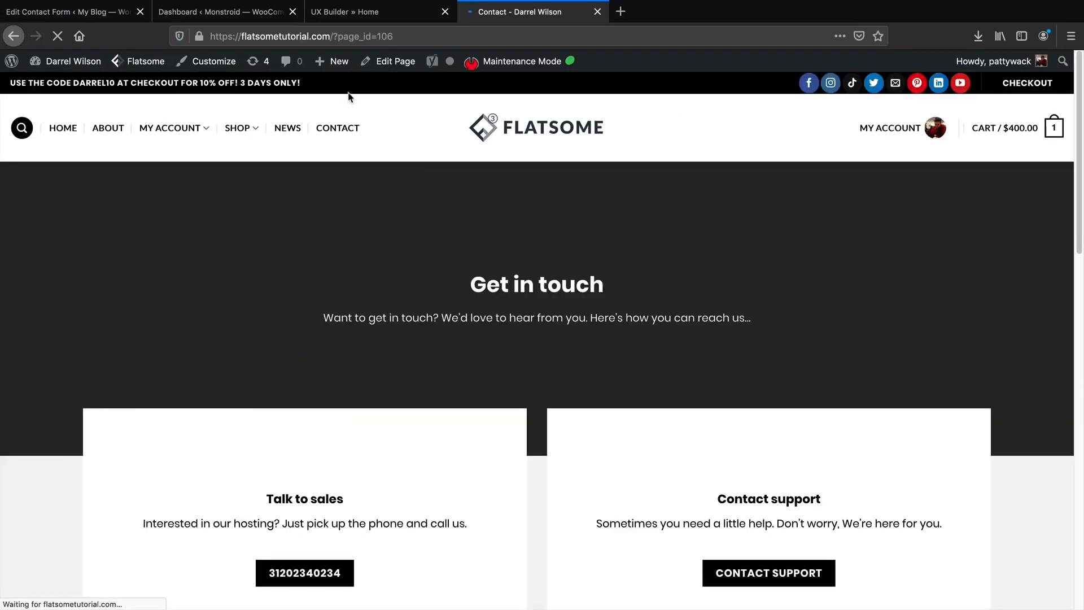
scroll(474, 356, down, 3)
scroll(478, 356, down, 5)
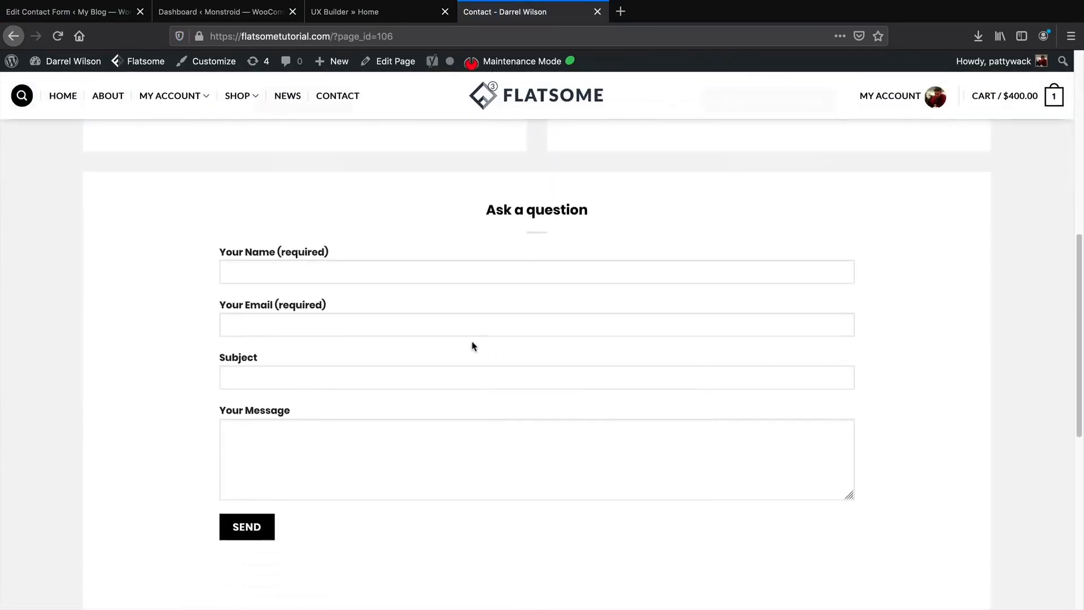
drag(271, 215, 228, 273)
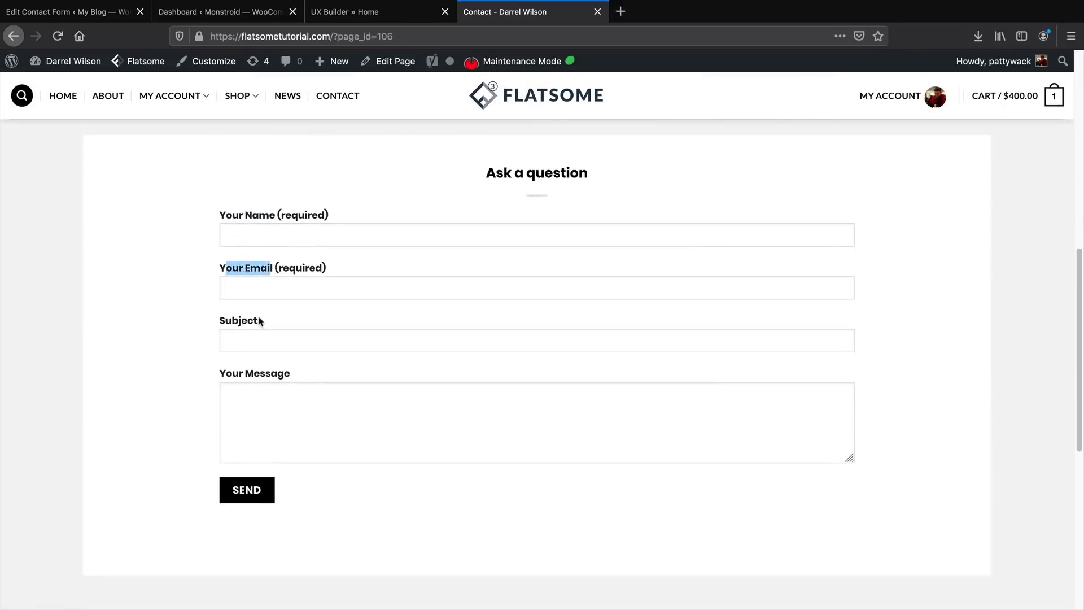
drag(261, 321, 244, 347)
drag(288, 373, 226, 377)
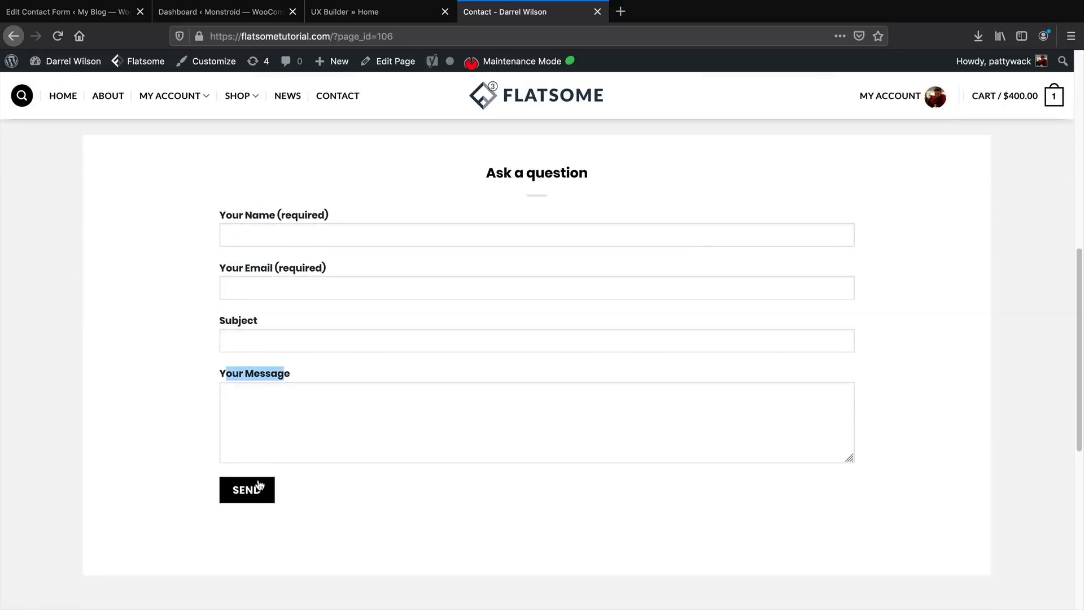
Open the homepage in Flatsome UX Builder and scroll down to the Newsletter banner.
click(90, 13)
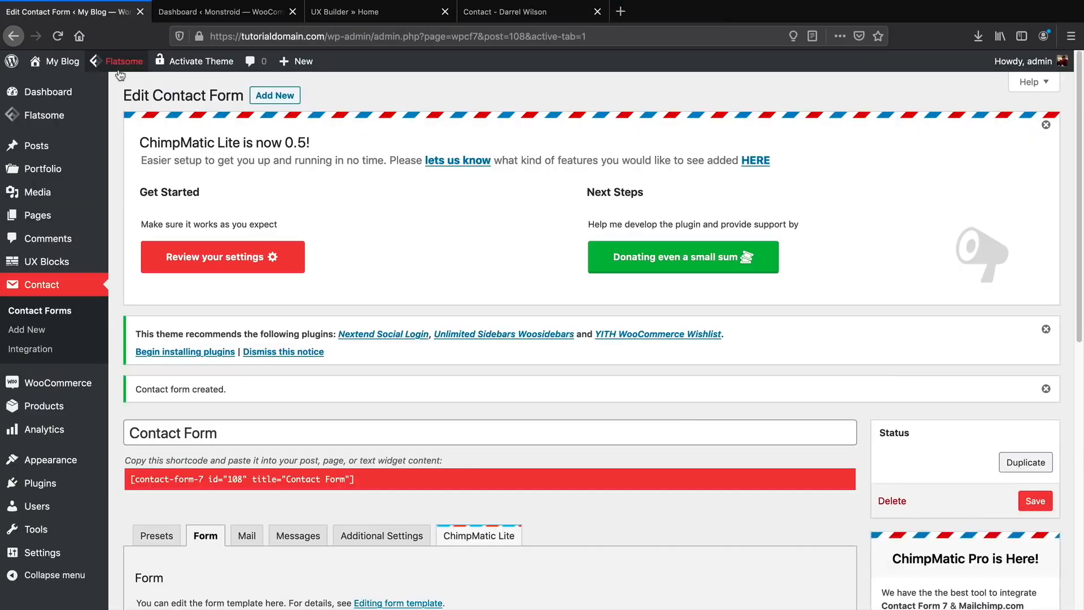
mouse_move(122, 61)
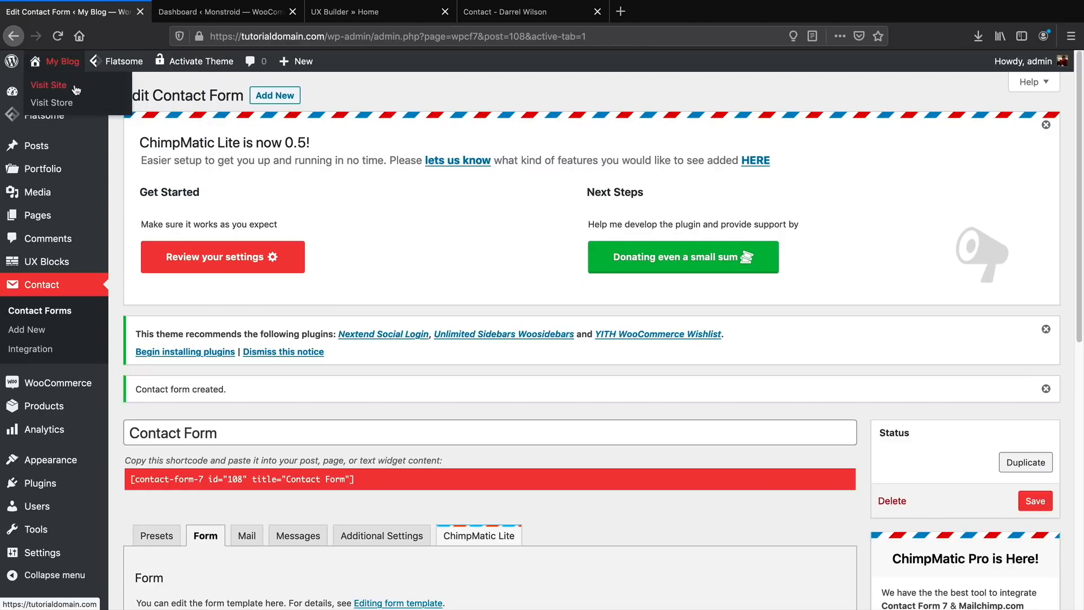
click(76, 88)
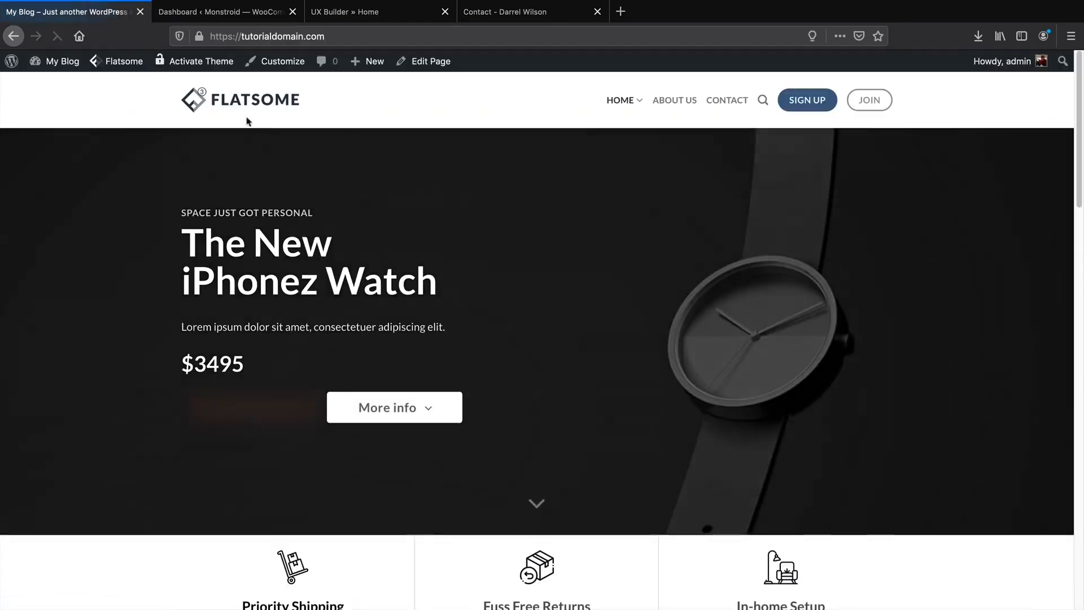
mouse_move(419, 67)
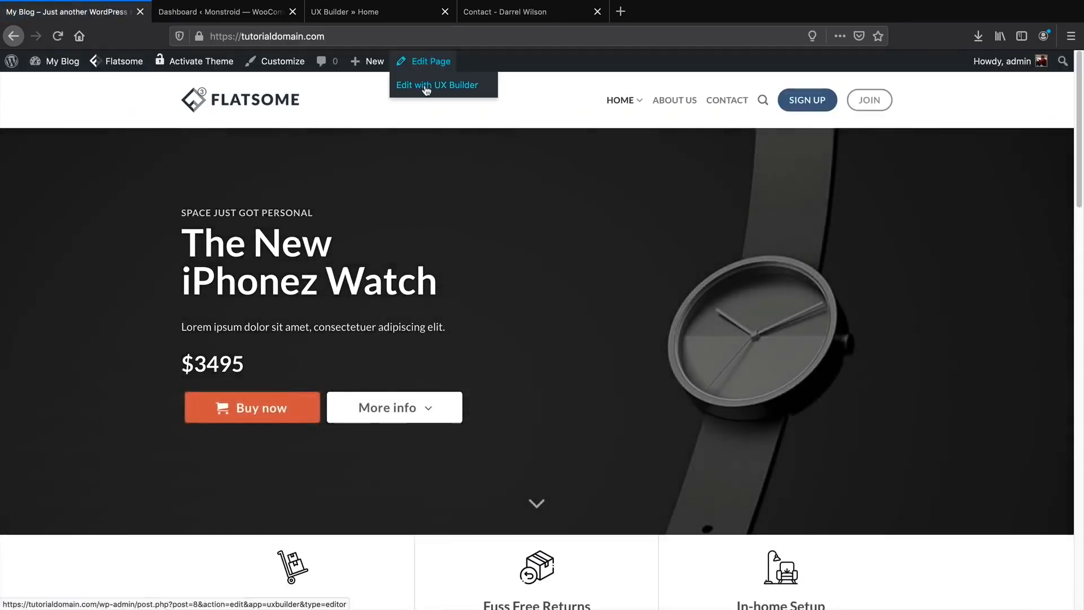
click(427, 87)
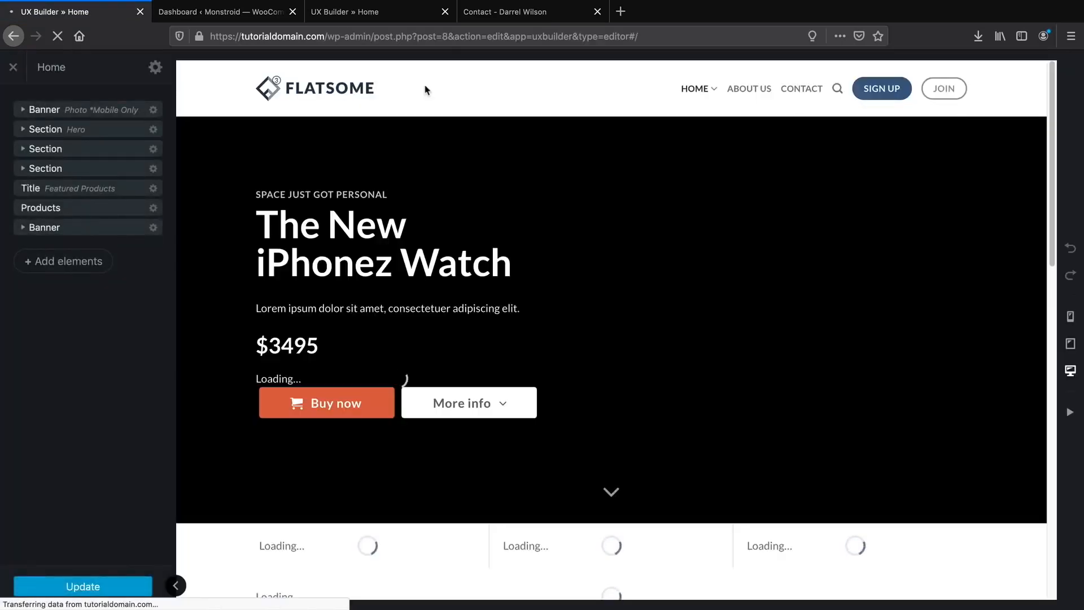
scroll(530, 261, down, 5)
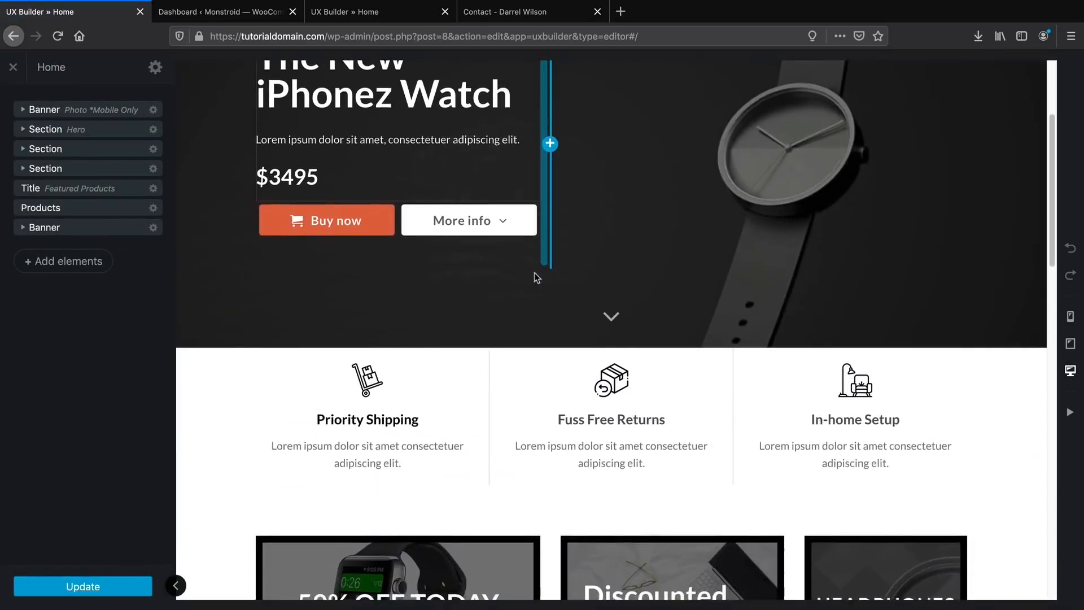
scroll(534, 277, down, 7)
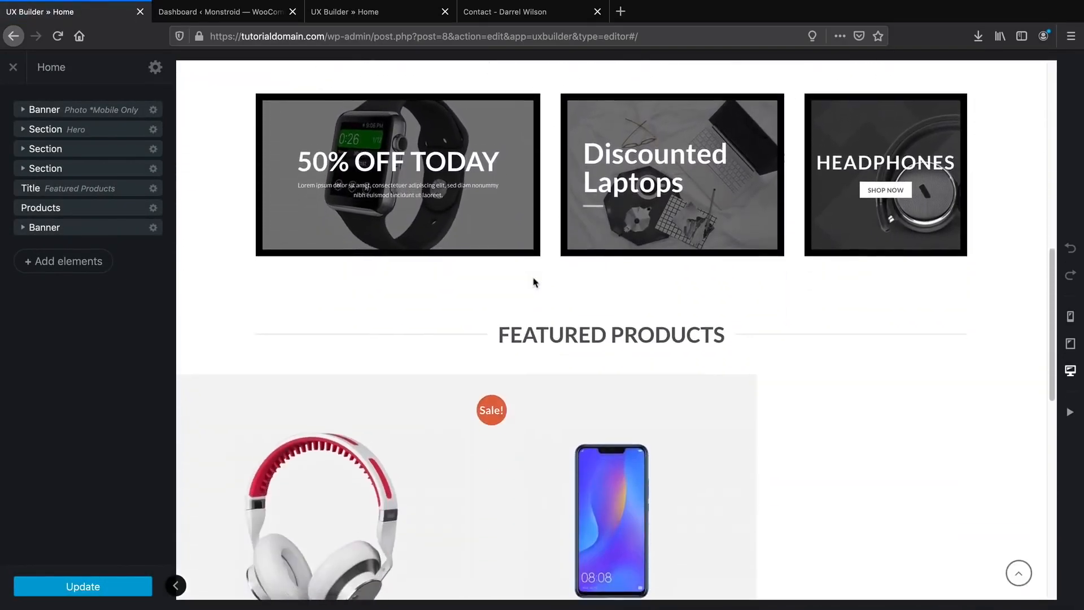
scroll(535, 281, down, 1)
scroll(534, 282, down, 6)
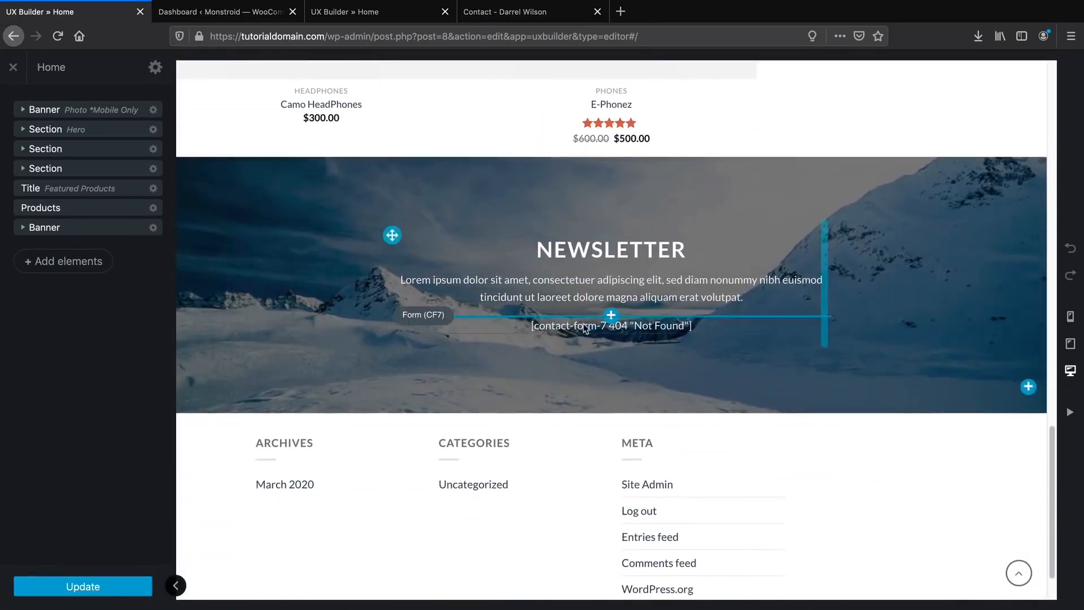
Set the newsletter banner's Form (CF7) element to the Subscribe form.
click(585, 327)
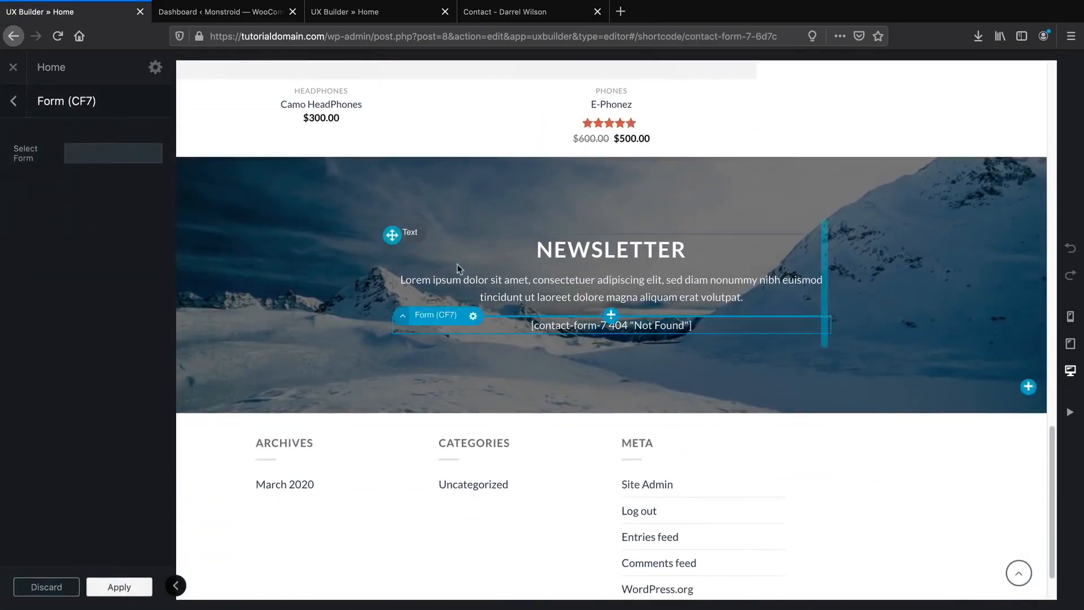
click(108, 154)
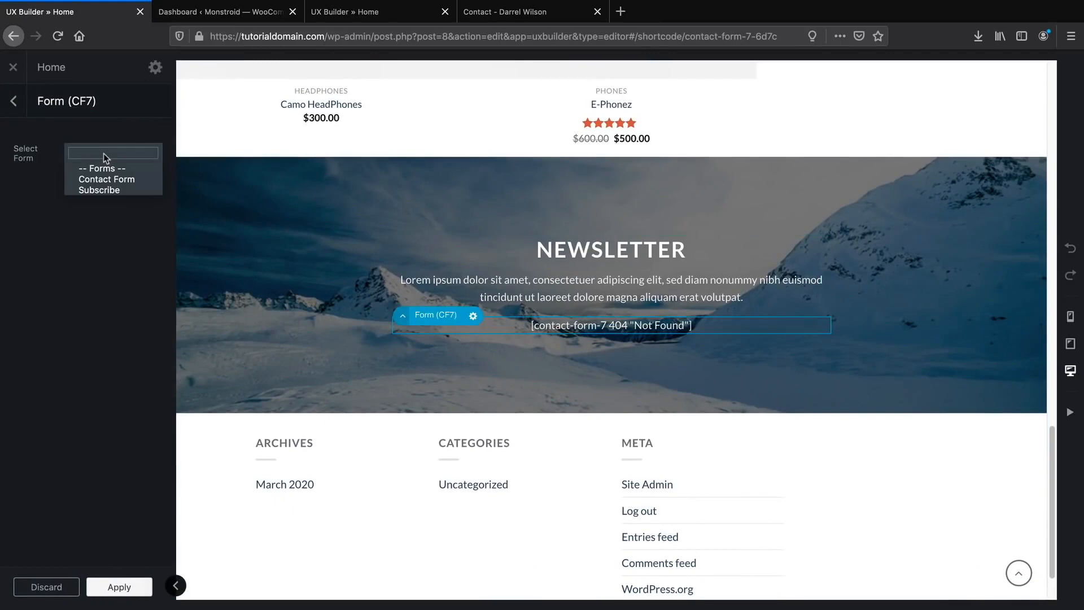
click(110, 191)
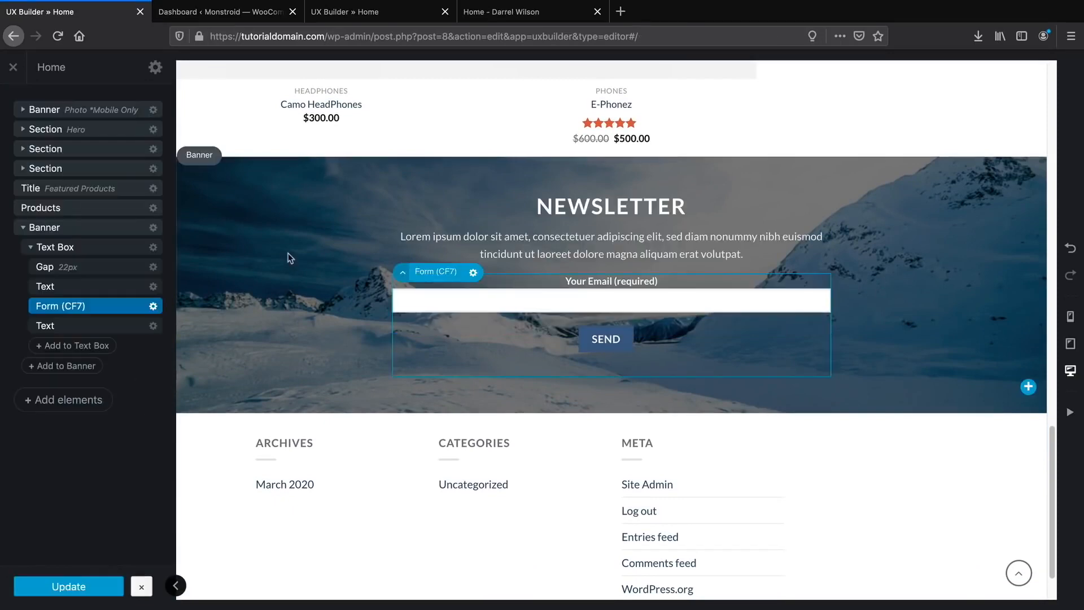
Review the LAST MINUTE DEALS countdown on the live demo homepage.
click(475, 15)
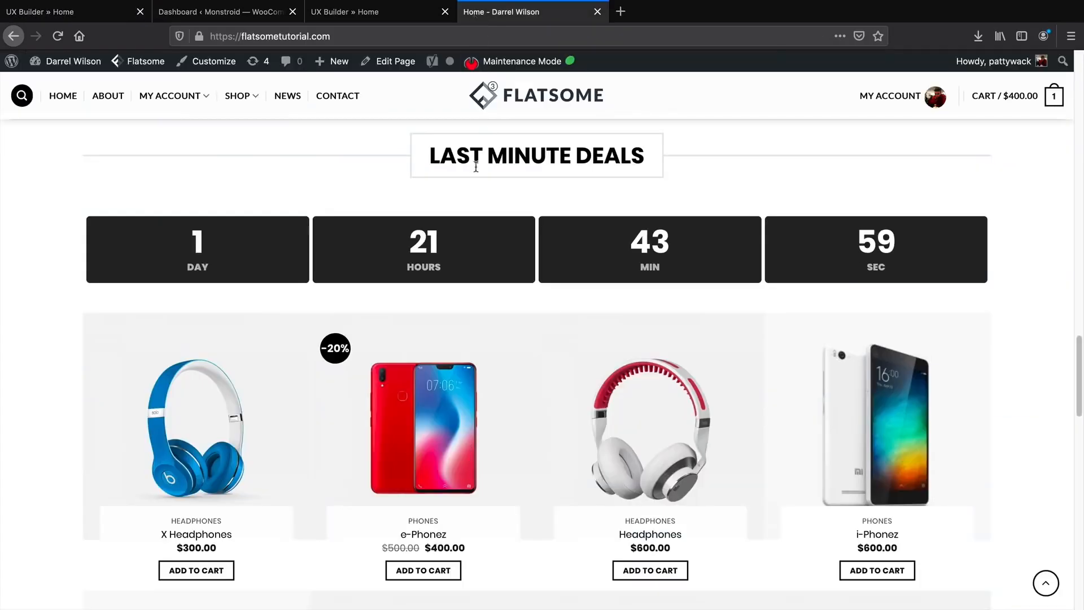
drag(427, 162, 658, 154)
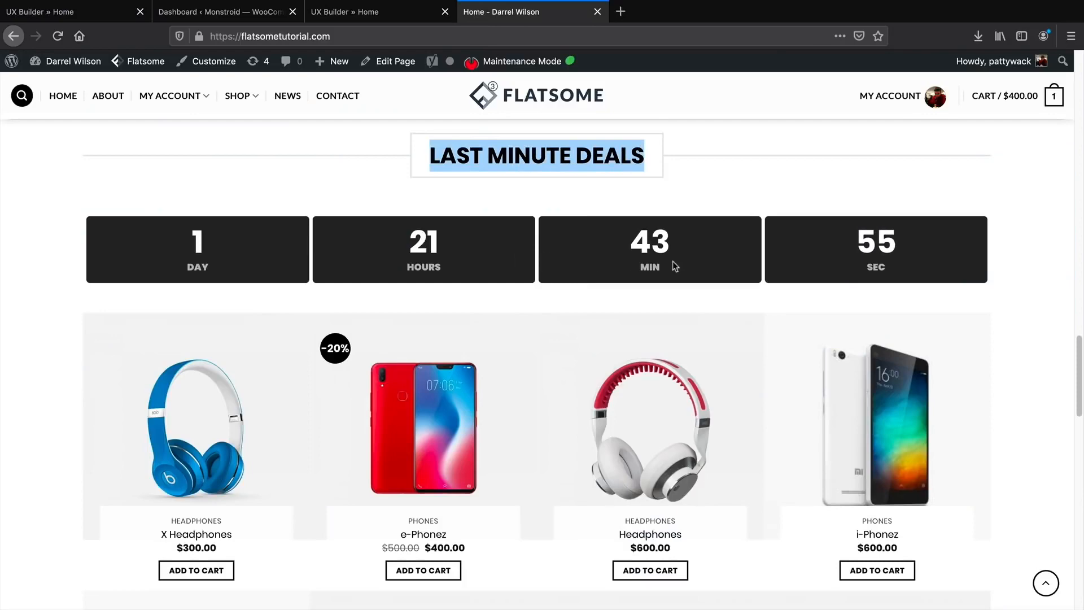
scroll(672, 264, down, 10)
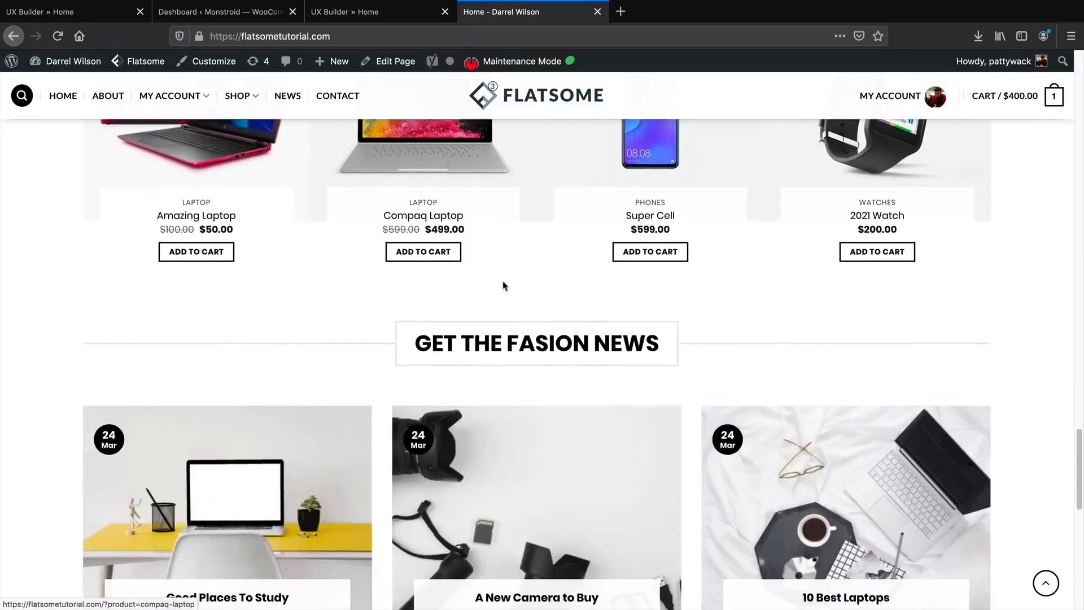
scroll(504, 285, down, 2)
drag(451, 269, 622, 268)
scroll(358, 341, down, 2)
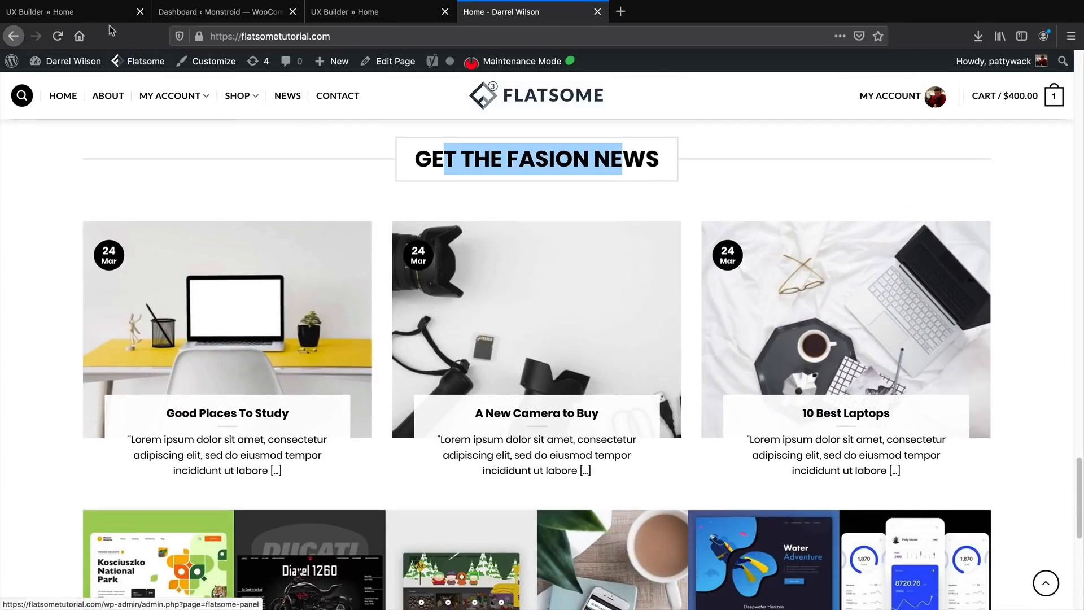
Add a centred Title element reading 'On Sale Products' below the newsletter banner.
click(95, 16)
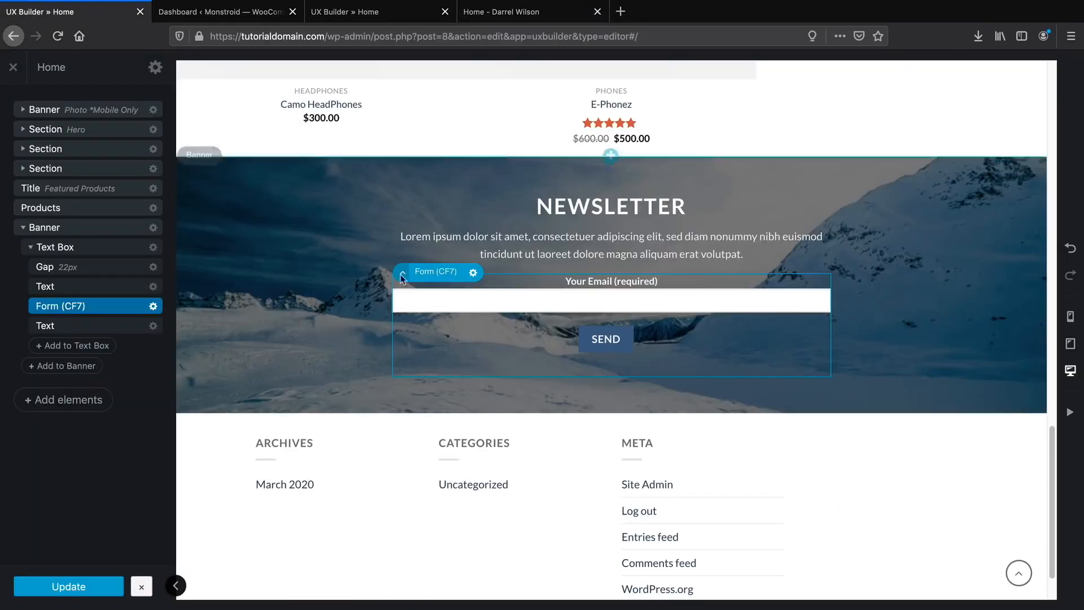
mouse_move(611, 417)
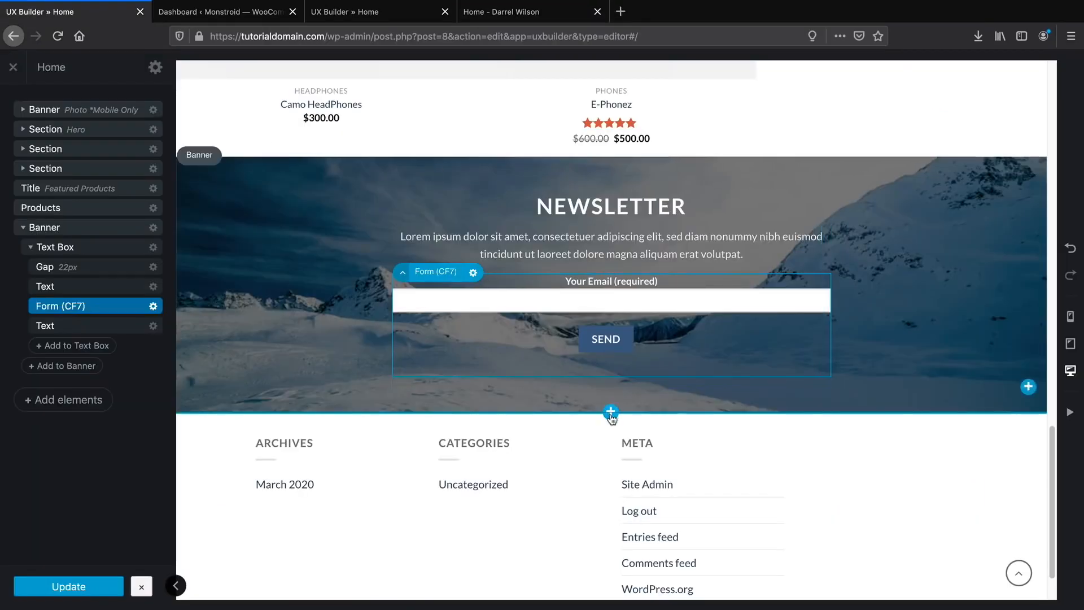
click(67, 402)
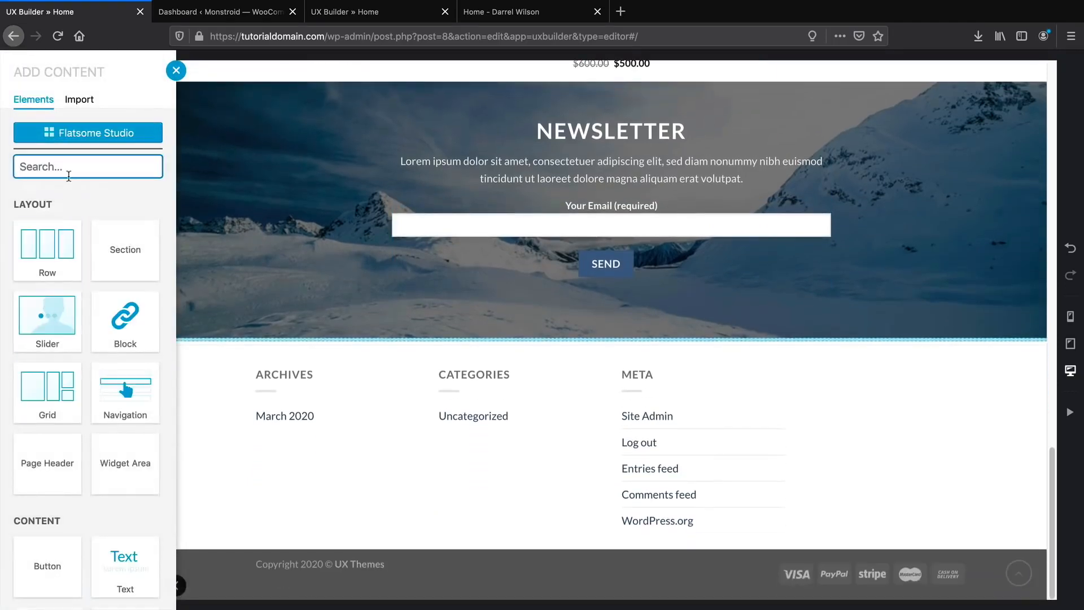
text(ti)
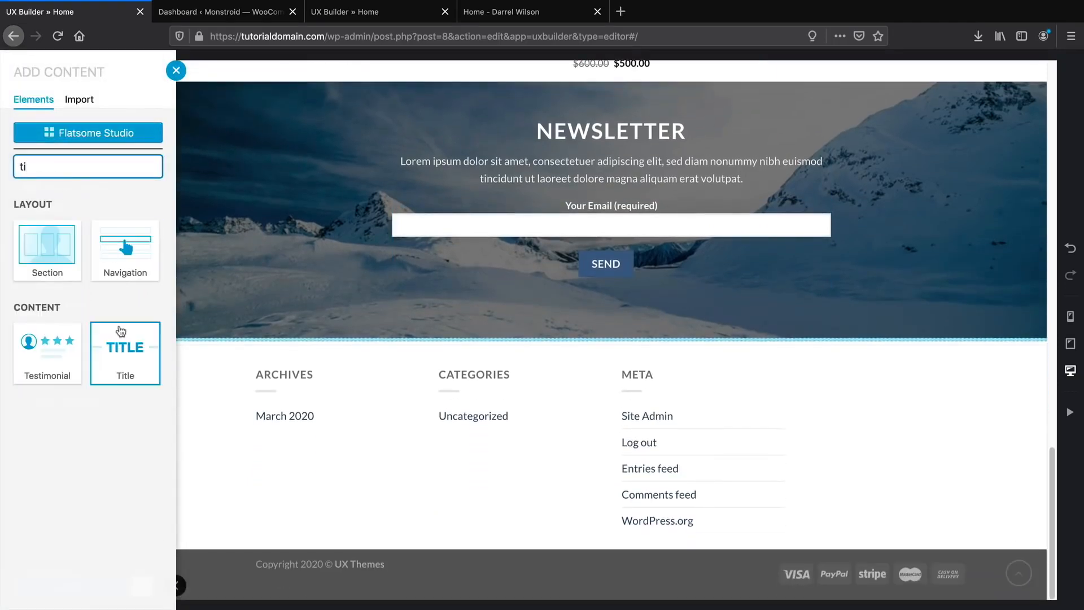
click(122, 346)
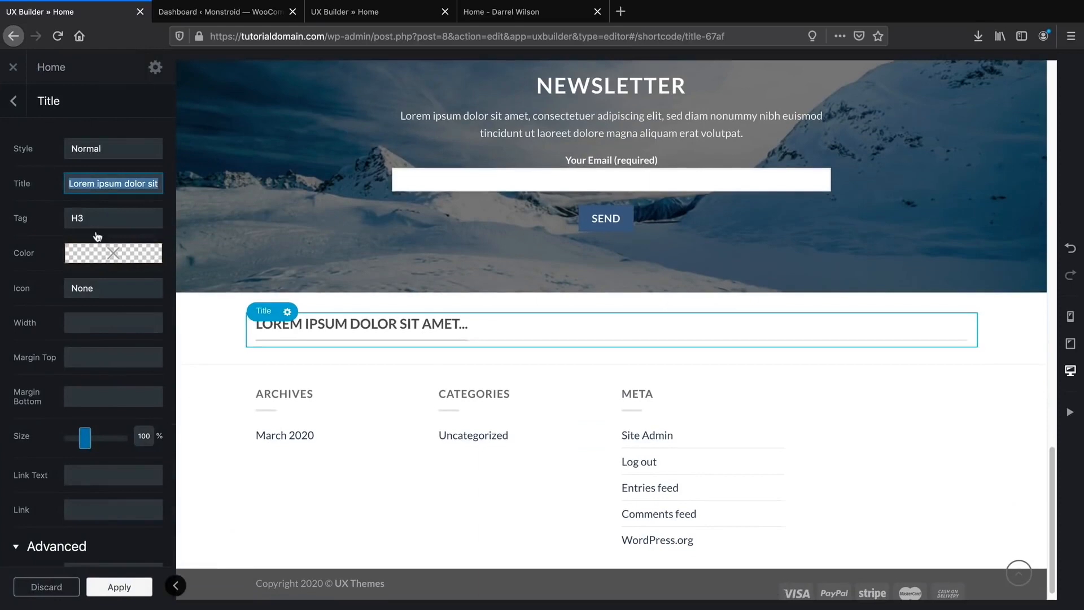
click(100, 148)
click(101, 154)
triple_click(120, 178)
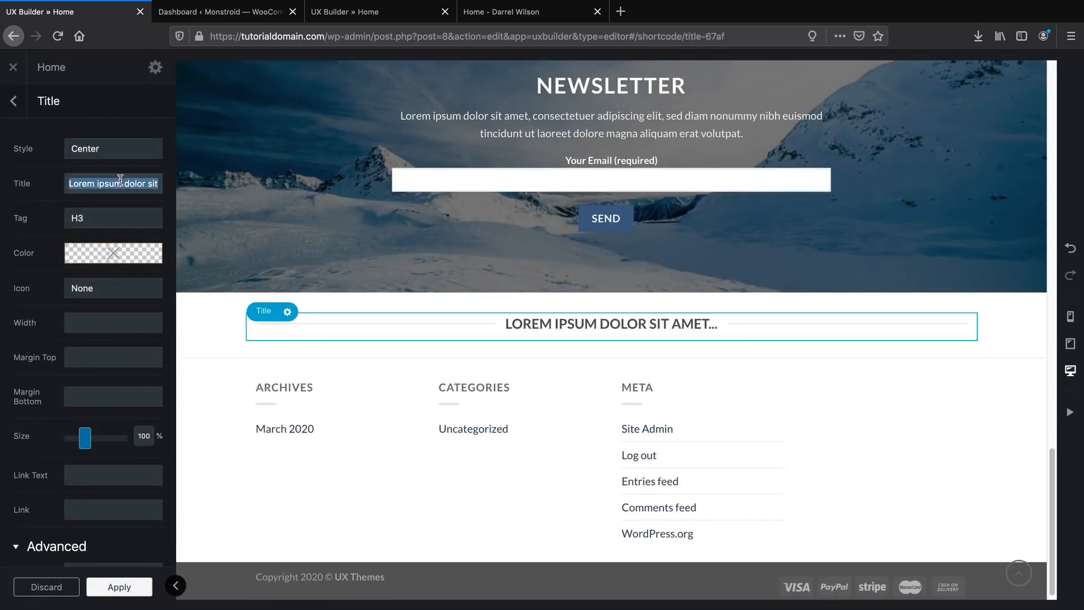
text(O)
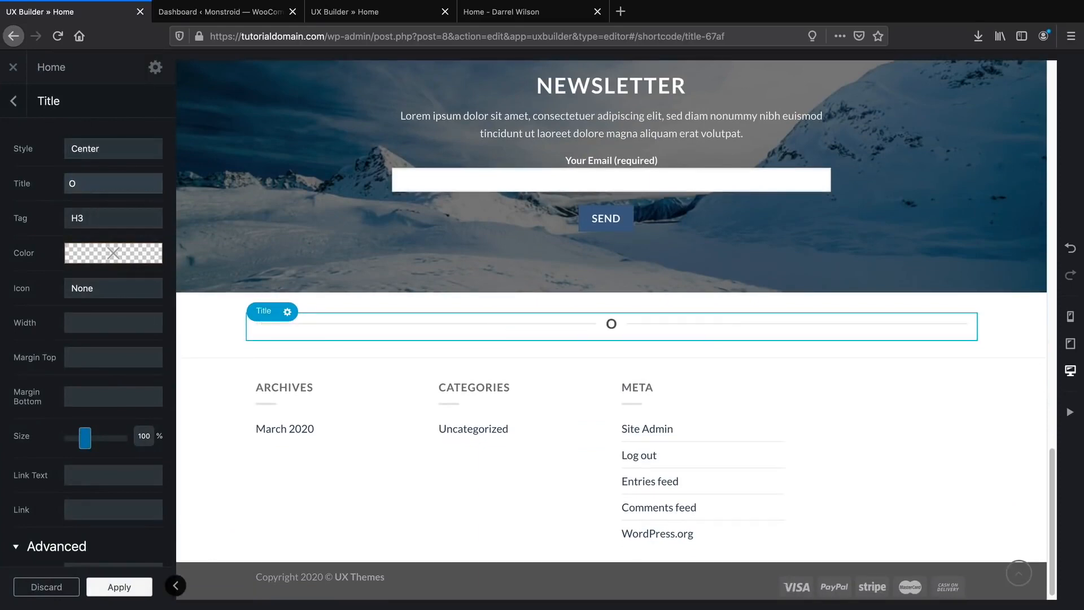
text(n Sale Products)
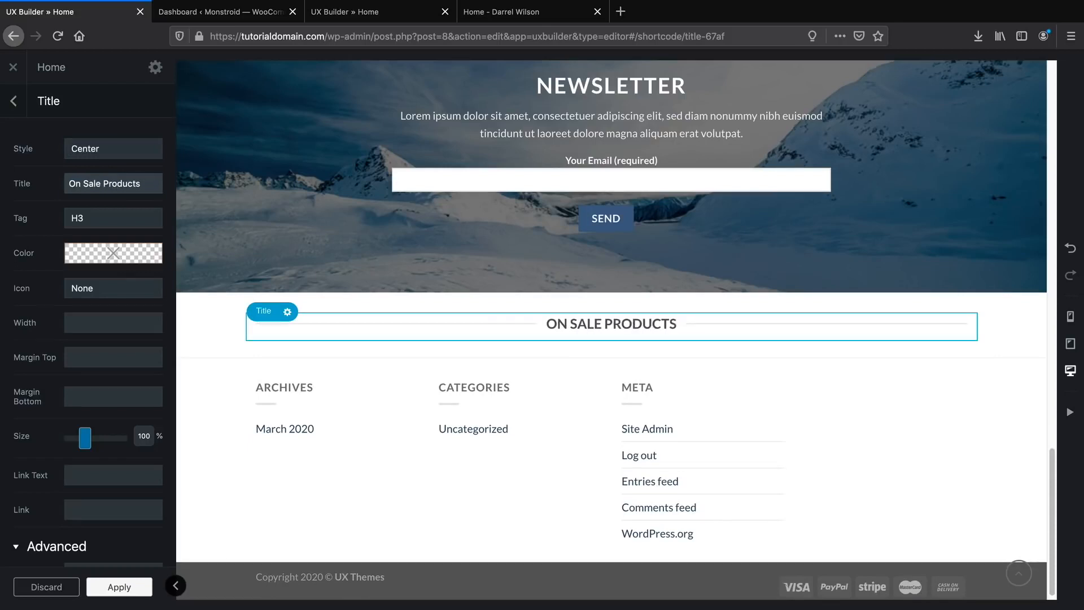
click(133, 590)
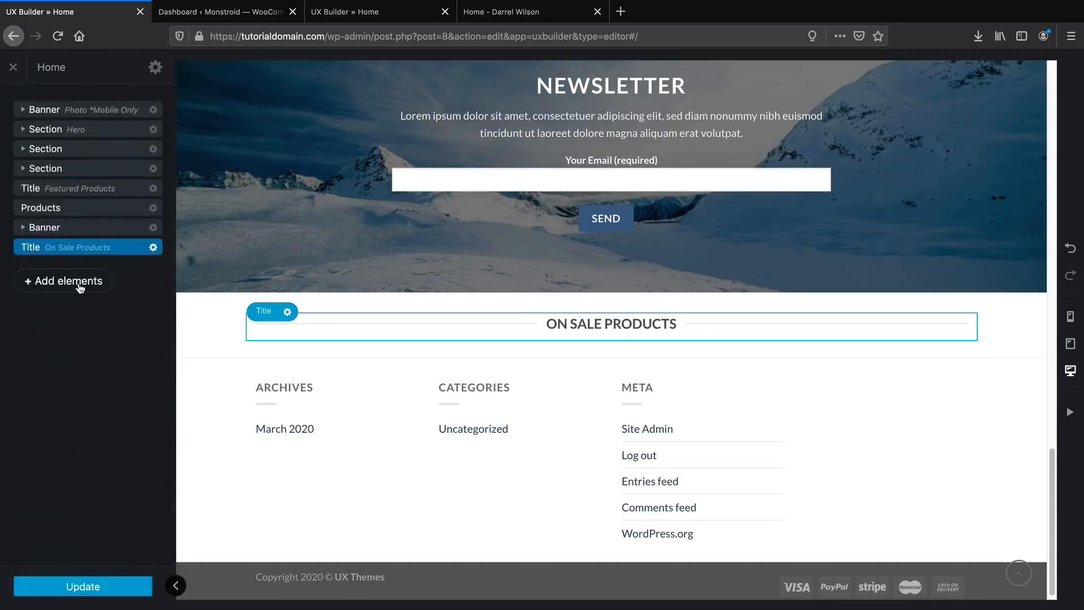
Enlarge the On Sale Products title to 160% size.
click(153, 247)
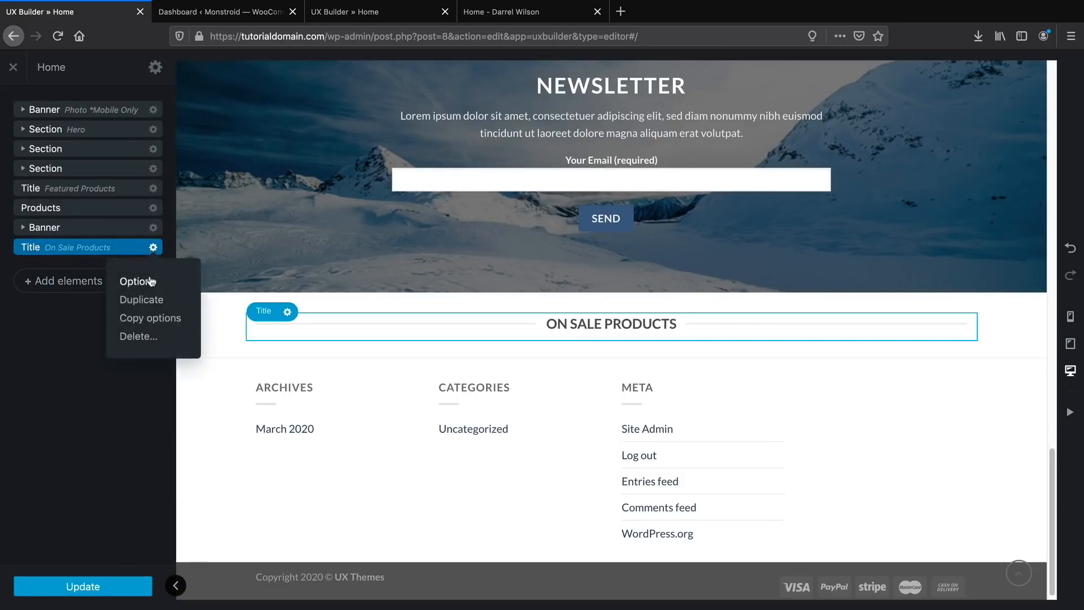
click(136, 281)
drag(87, 446, 97, 446)
click(128, 581)
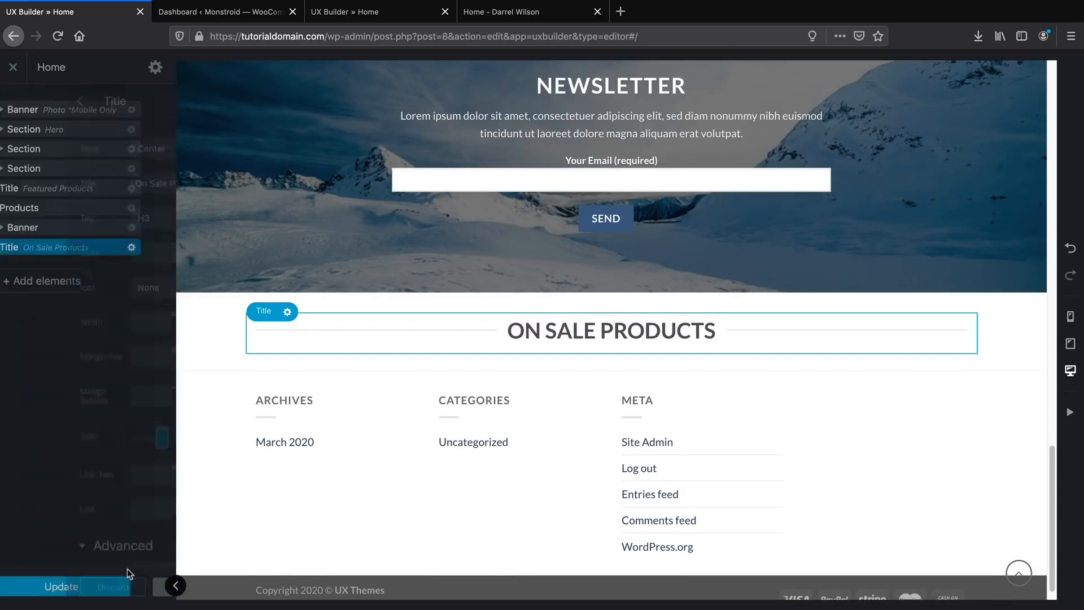
Add a Countdown under the title with year 2020 and month 3.
click(76, 283)
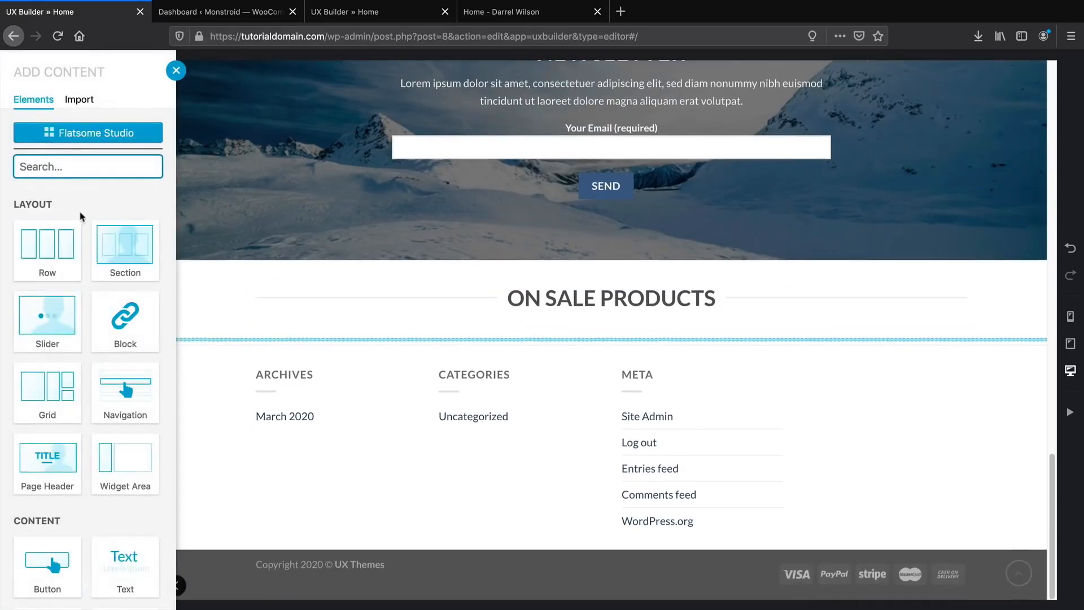
text(cou)
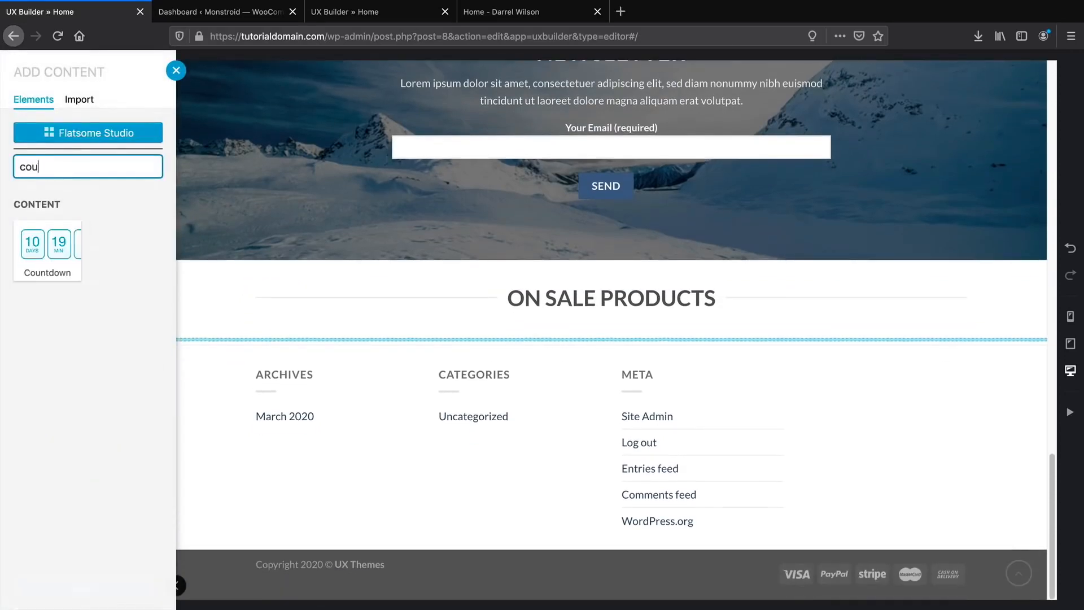
click(60, 238)
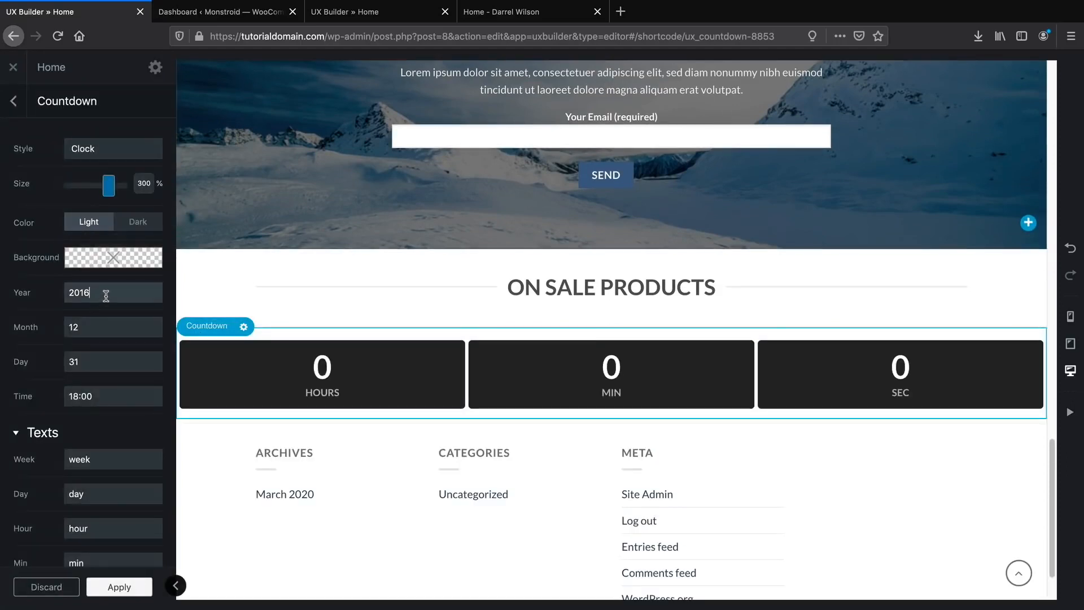
text(20)
double_click(112, 325)
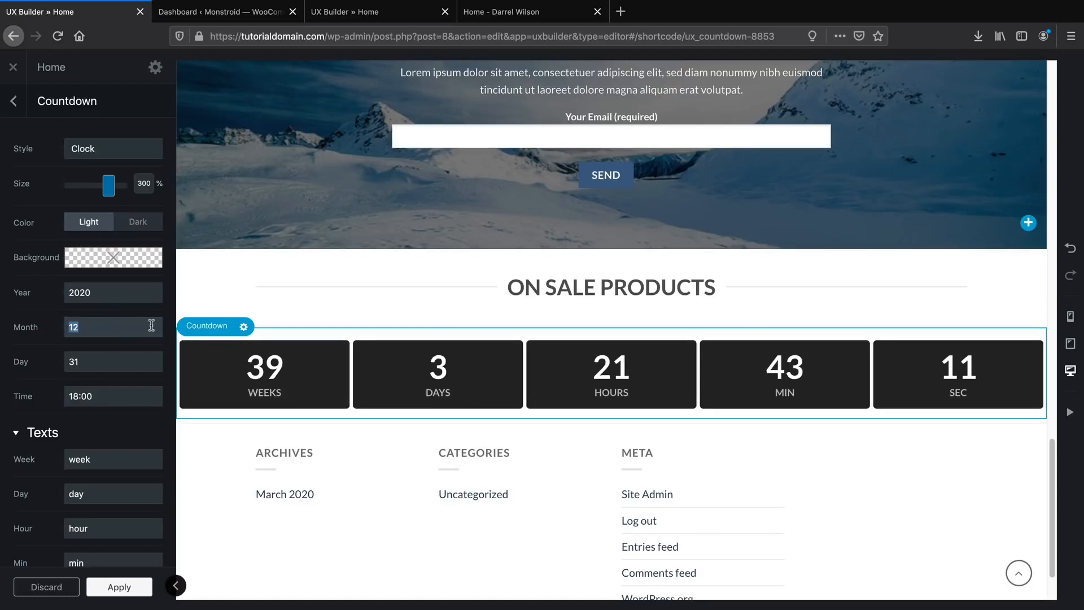
text(4)
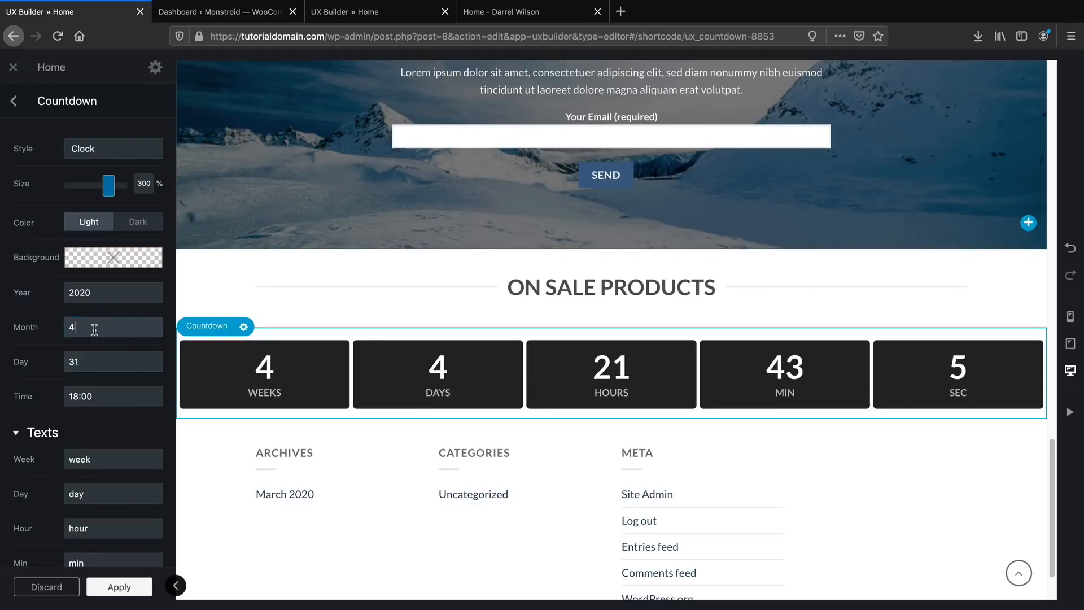
text(2)
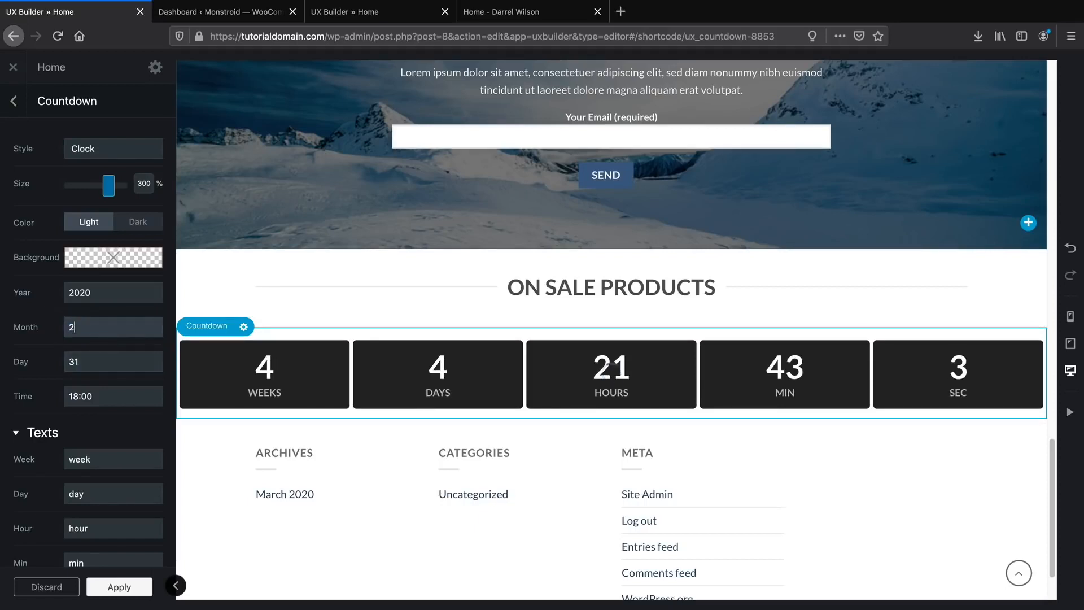
key(BackSpace)
text(3)
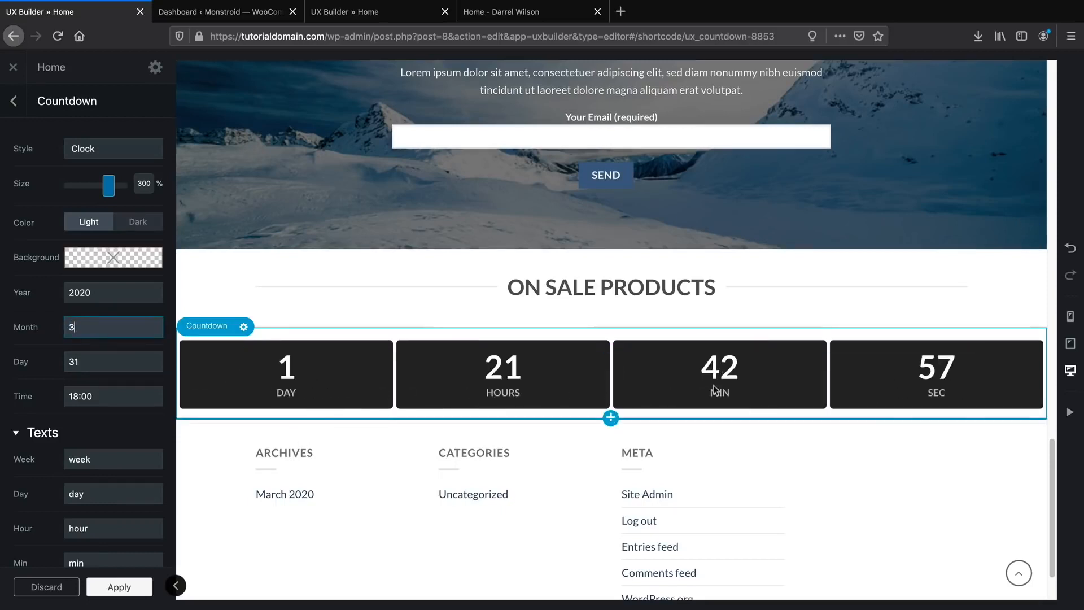
scroll(130, 444, down, 3)
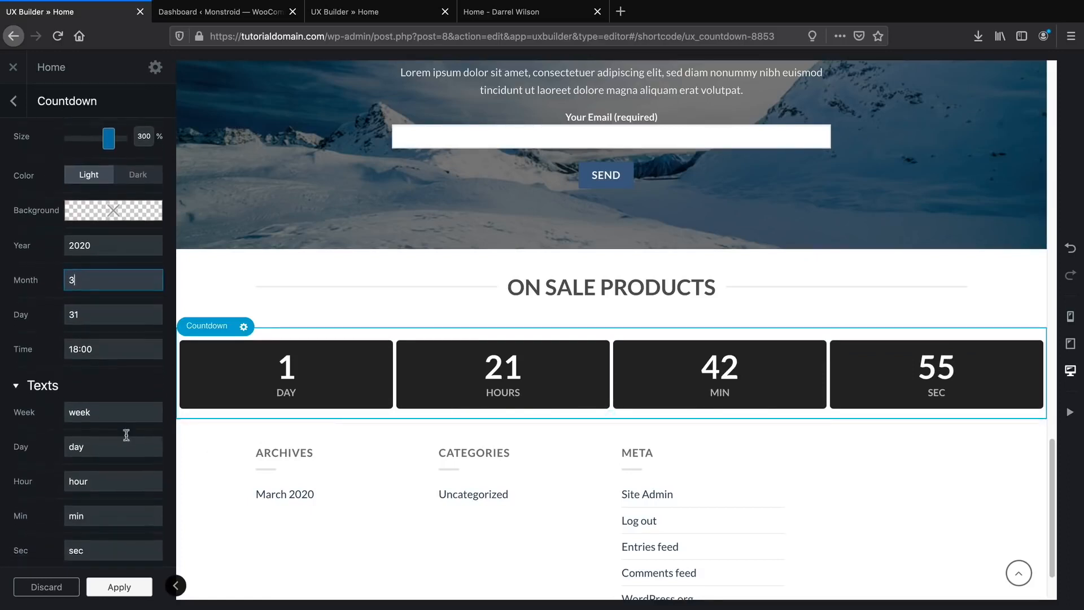
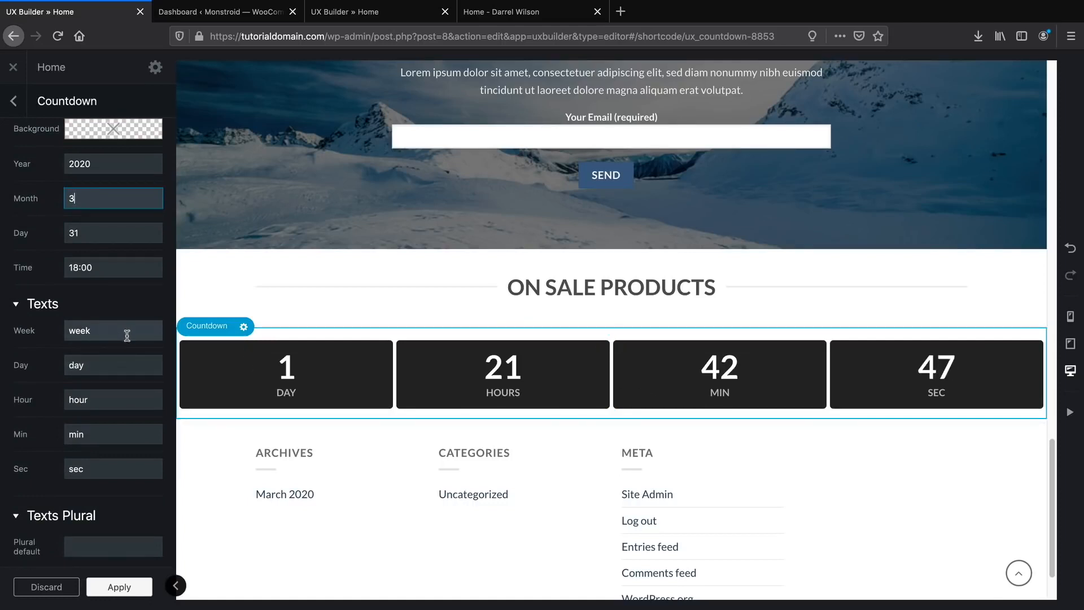
Apply the Countdown settings so it ends on 31 March 2020 at 18:00.
scroll(87, 416, down, 1)
scroll(336, 401, down, 3)
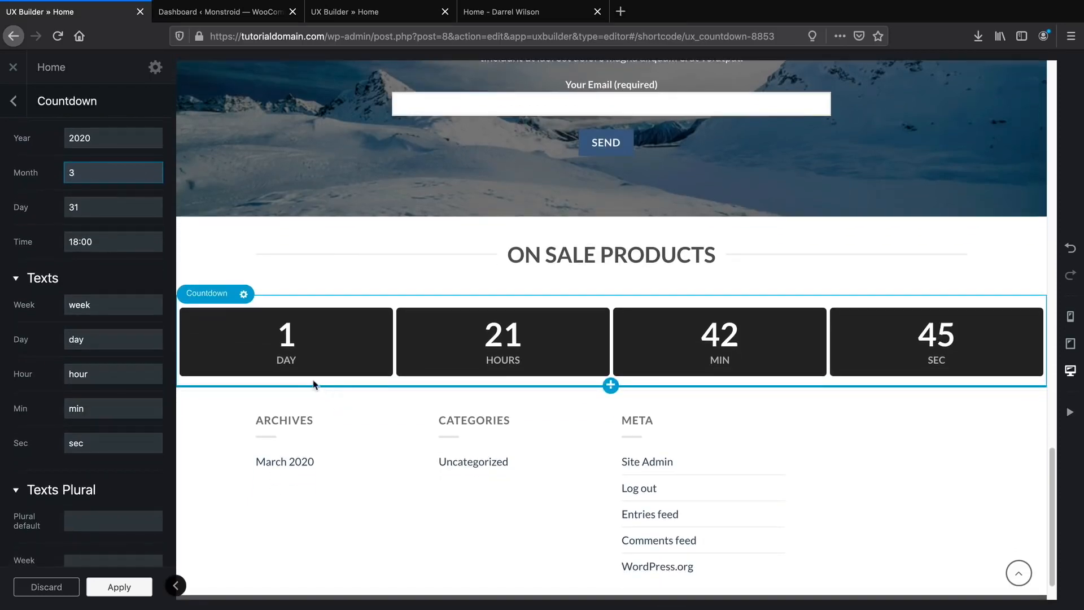
click(134, 588)
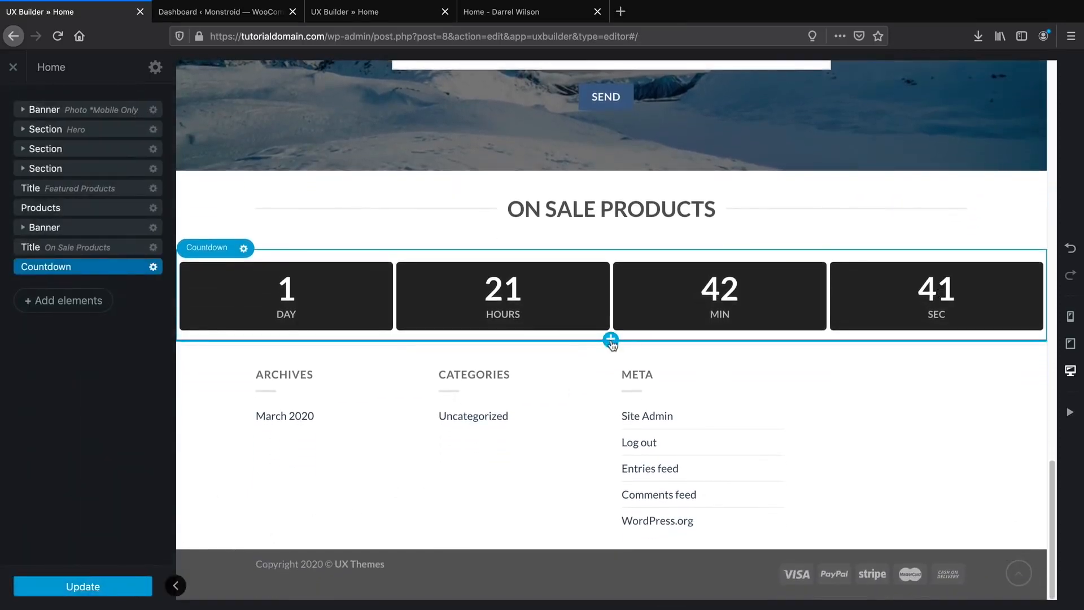
Add a Products element below the countdown using the On Sale preset.
click(76, 304)
text(pro)
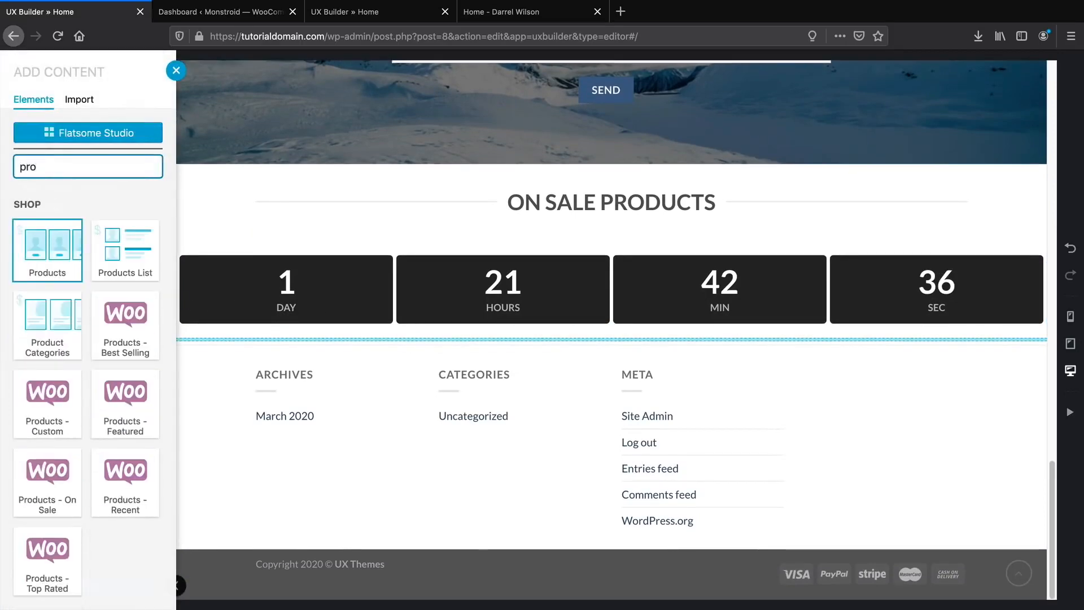
click(61, 242)
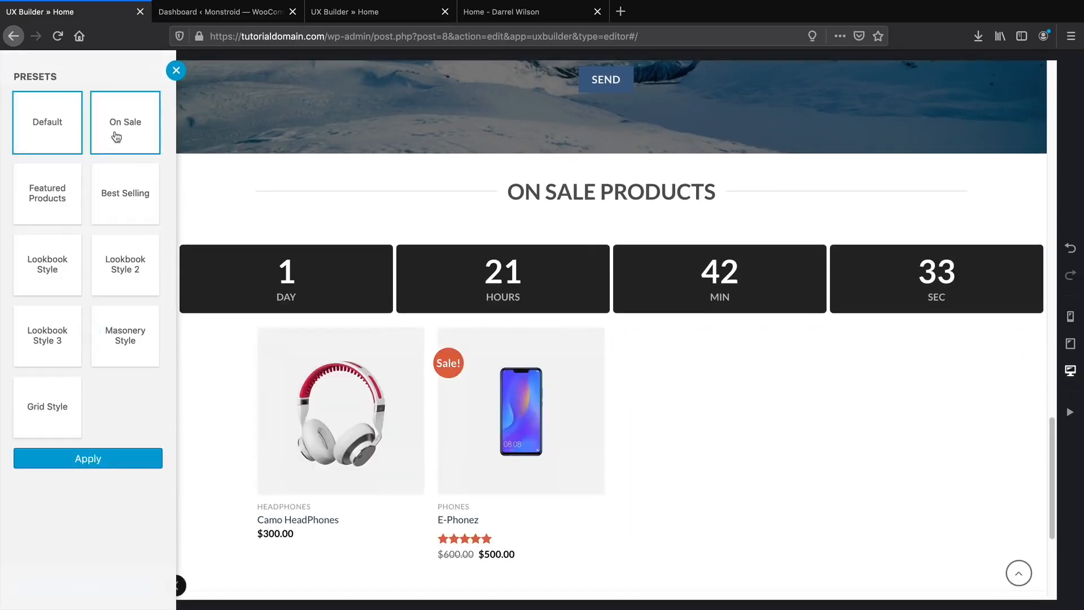
click(119, 127)
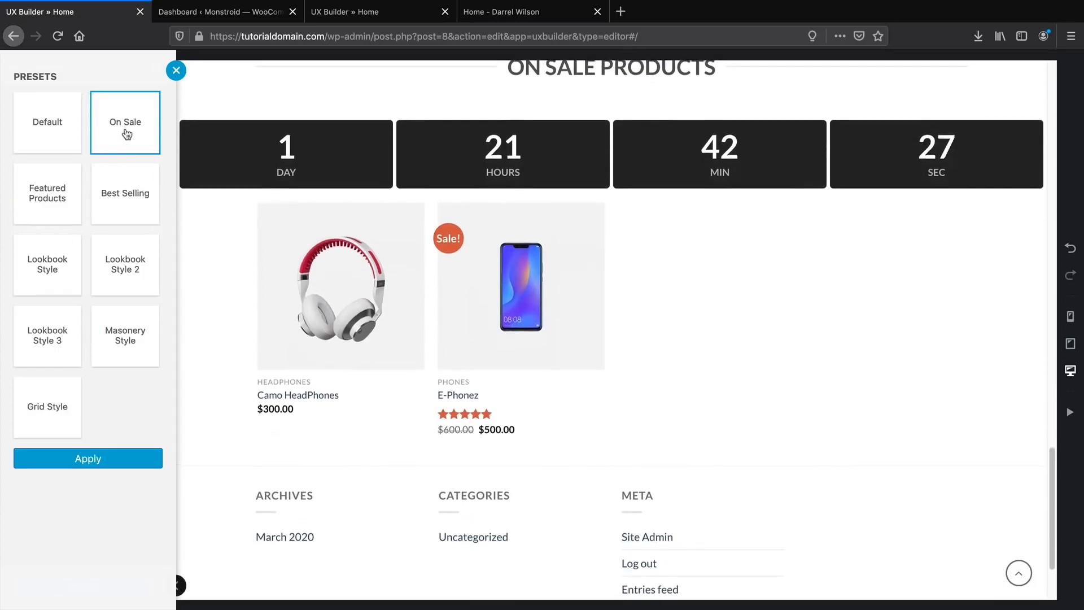
click(103, 461)
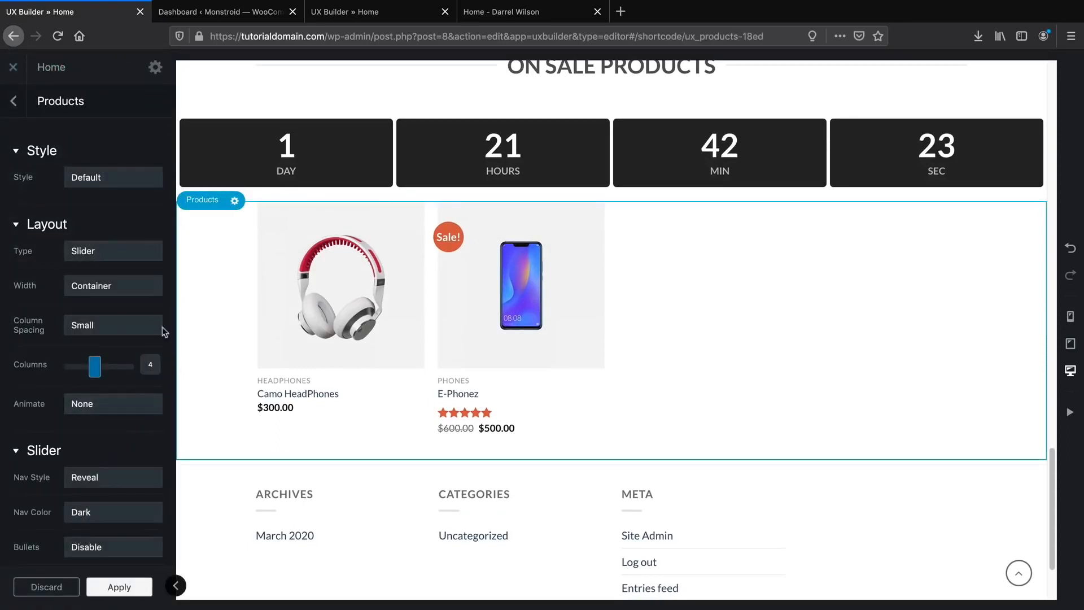
Set the products style to Push after trying Shade and Label.
click(120, 181)
click(117, 205)
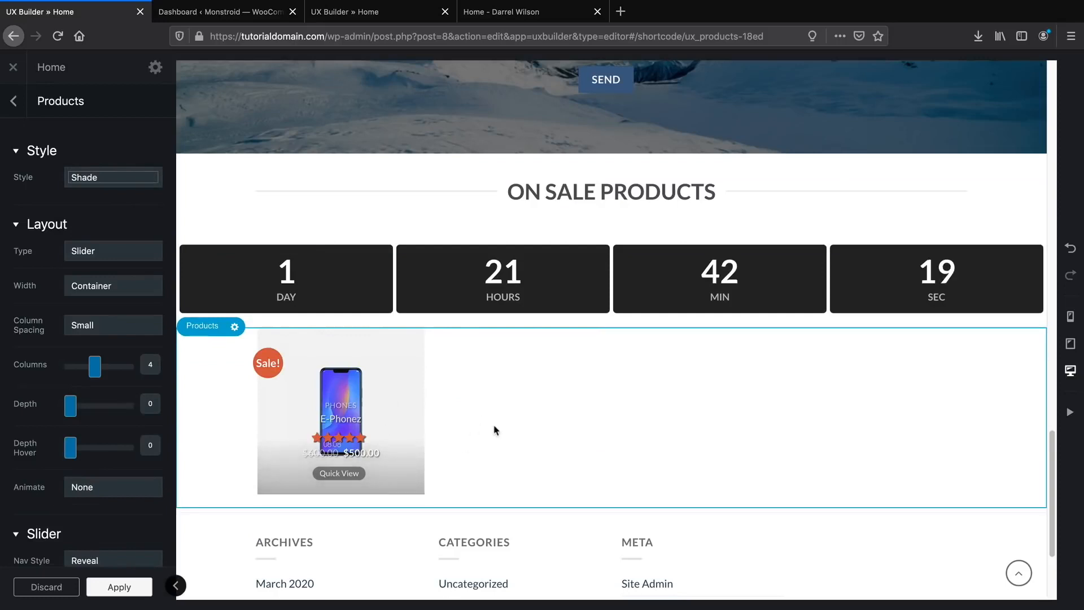
click(121, 179)
click(123, 193)
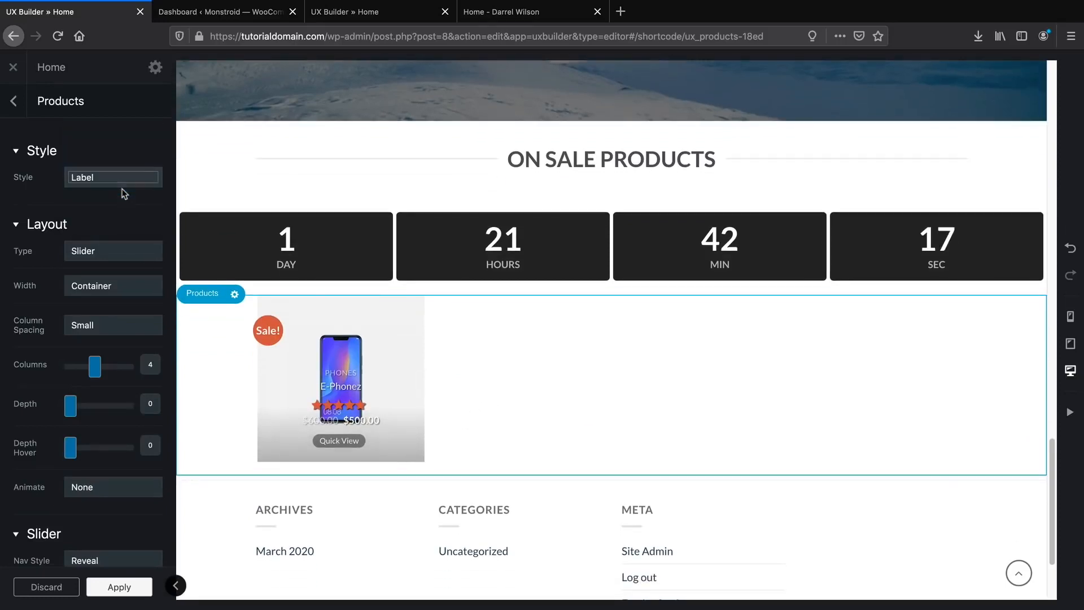
click(125, 187)
click(125, 186)
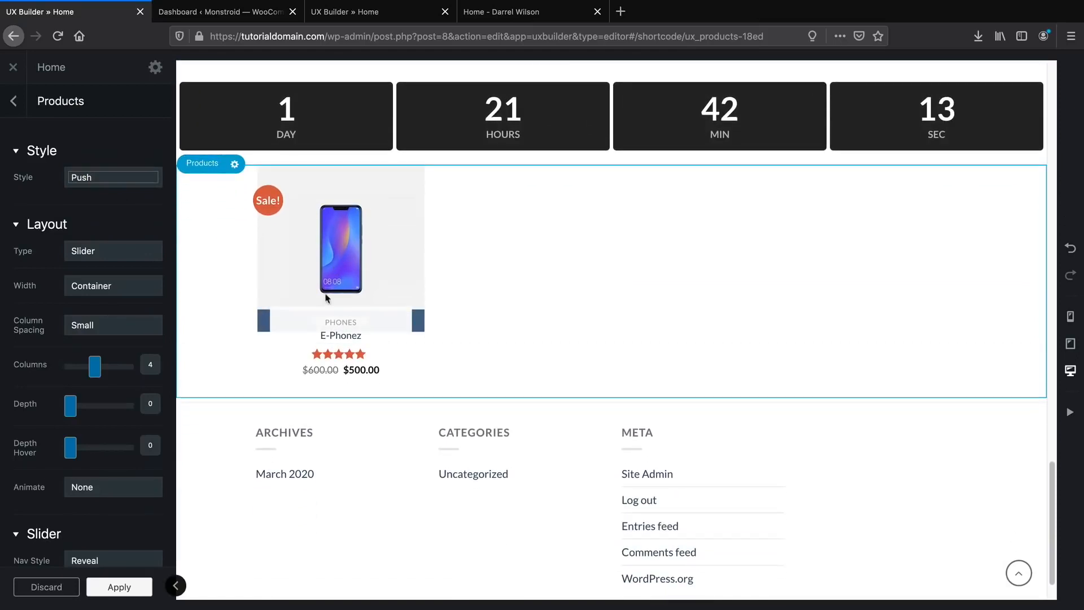
scroll(503, 397, up, 3)
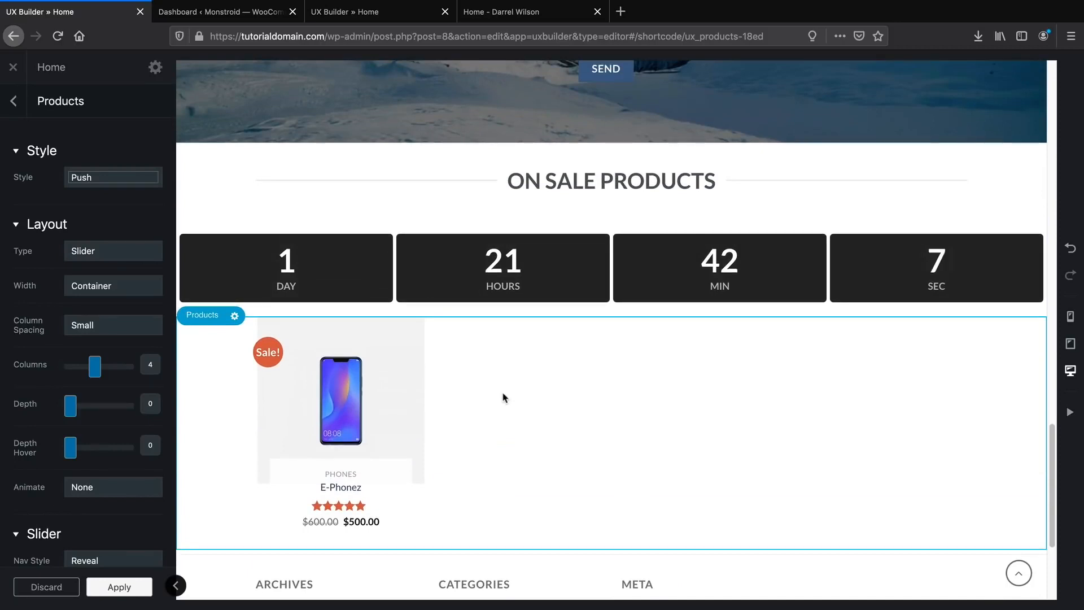
scroll(504, 398, down, 1)
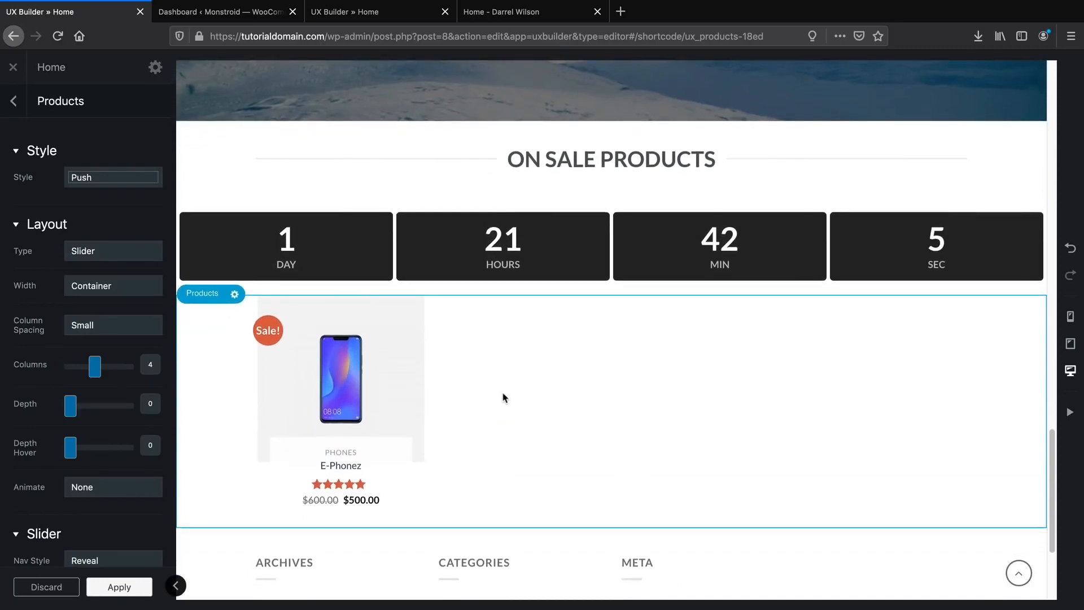
Compare with the reference site's deals section, then save the Products settings.
click(388, 19)
scroll(445, 270, down, 10)
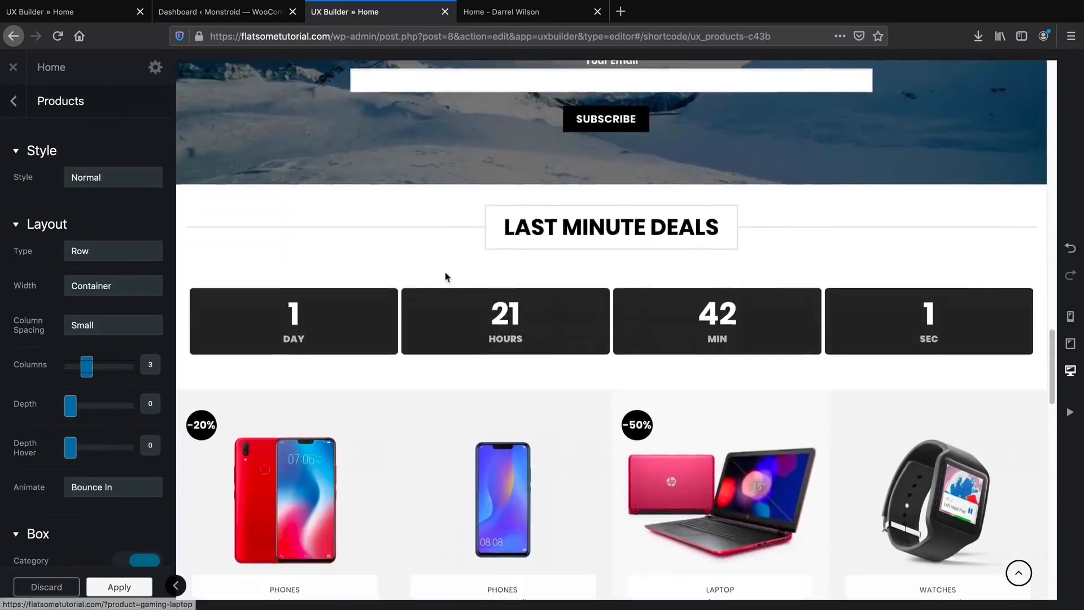
scroll(446, 274, down, 1)
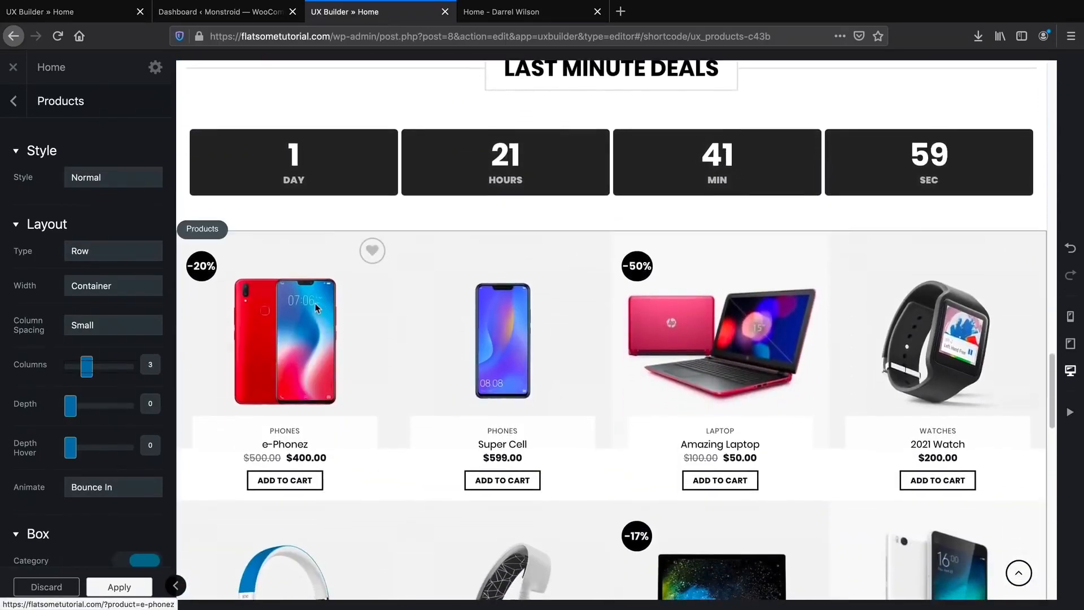
scroll(315, 307, down, 1)
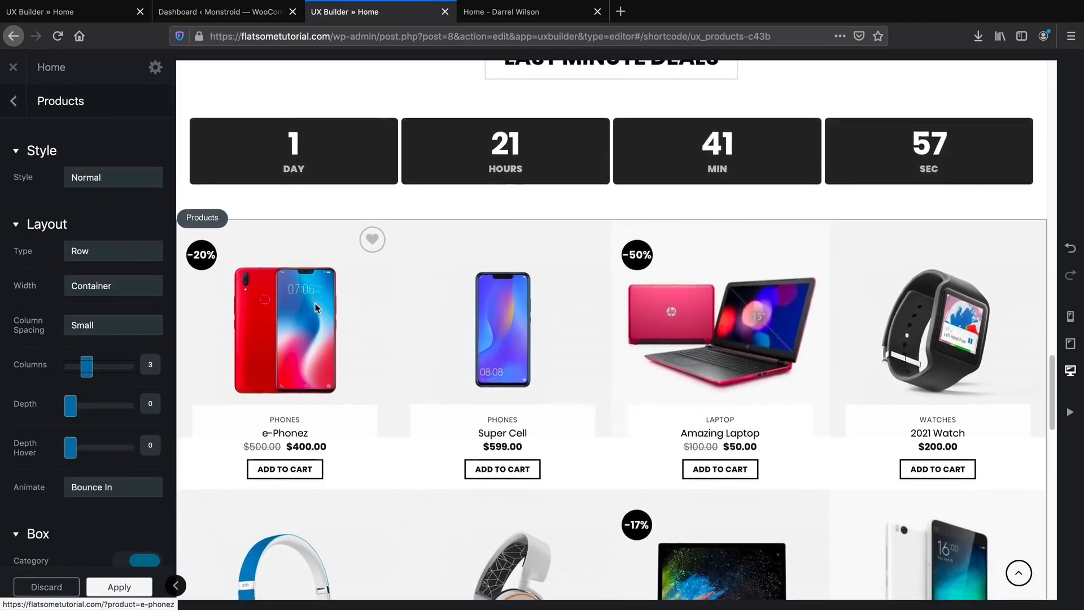
scroll(315, 308, down, 2)
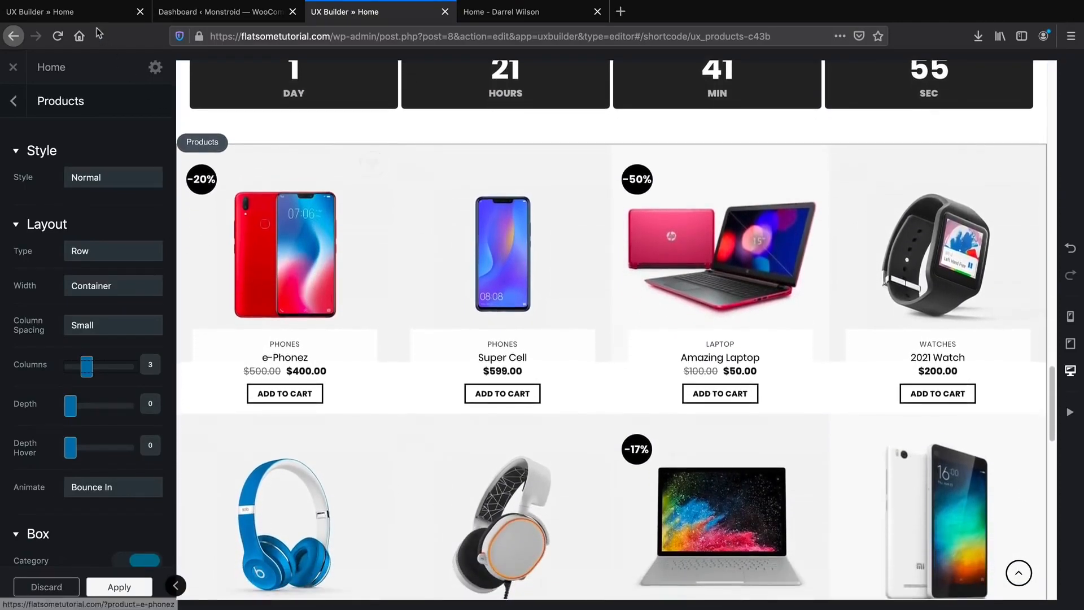
click(59, 11)
scroll(435, 408, down, 4)
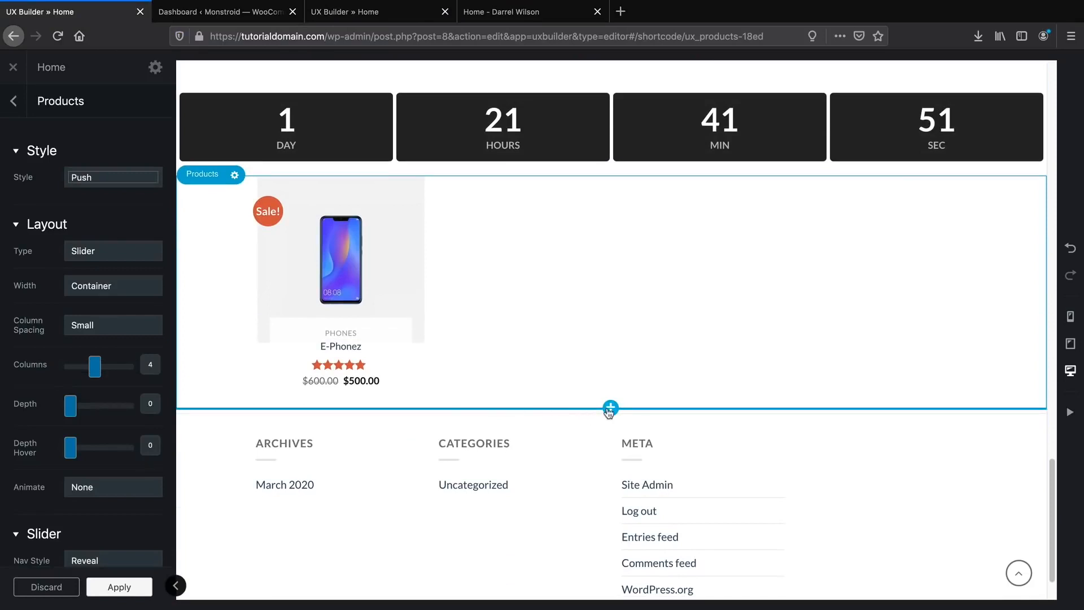
click(136, 591)
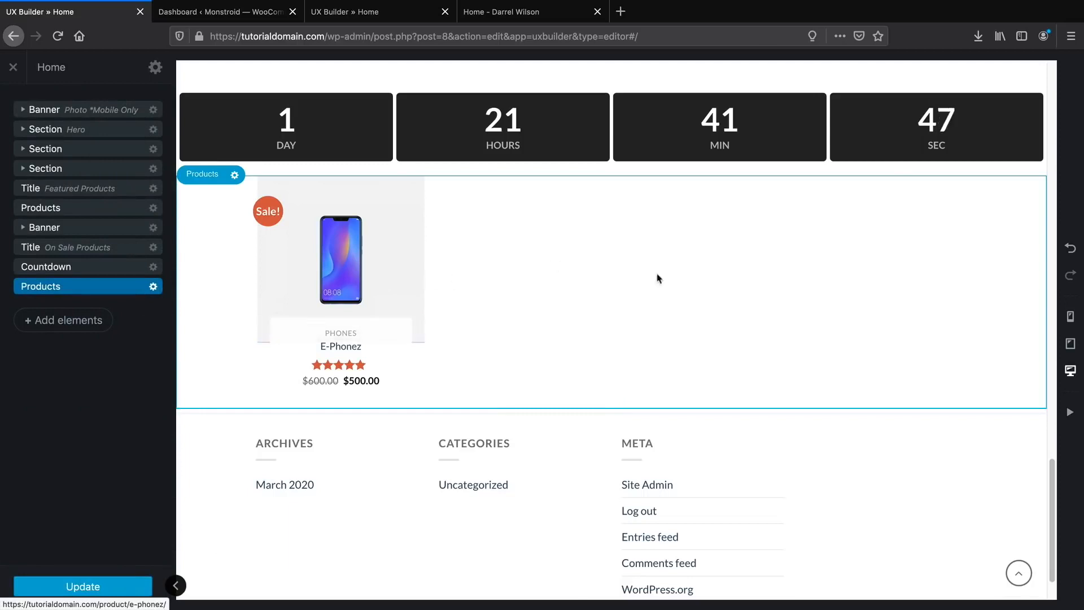
Add a Blog posts element with the Normal preset and Normal style below the products.
click(68, 326)
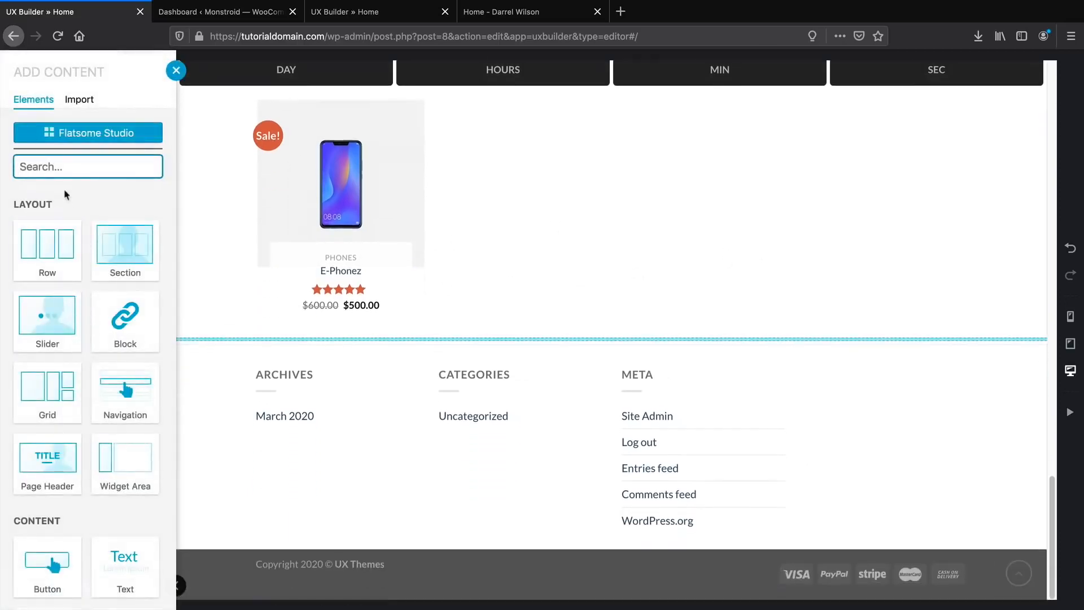
text(bl)
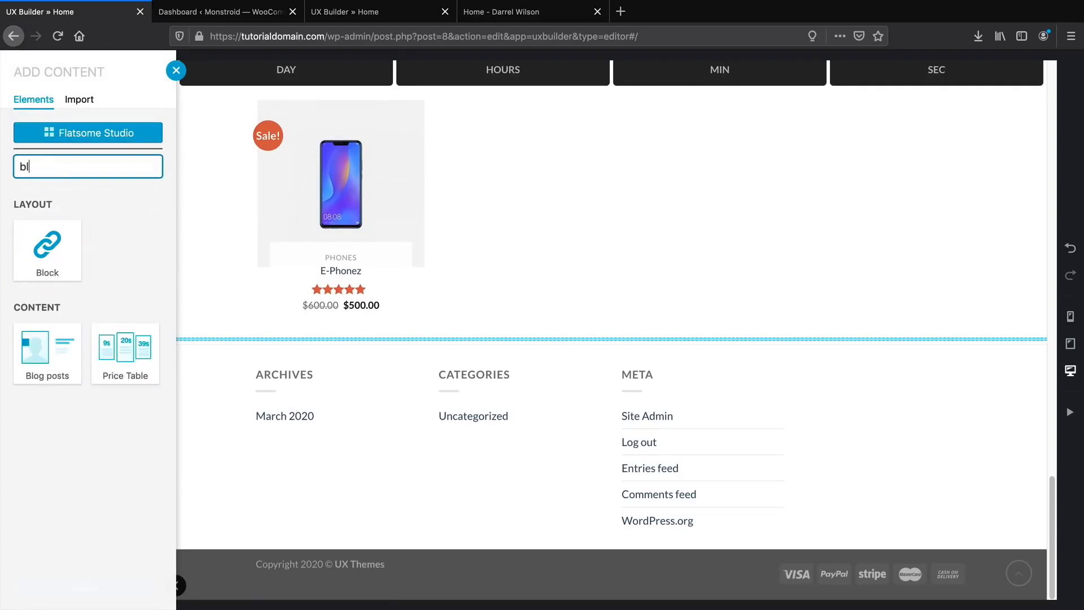
click(57, 350)
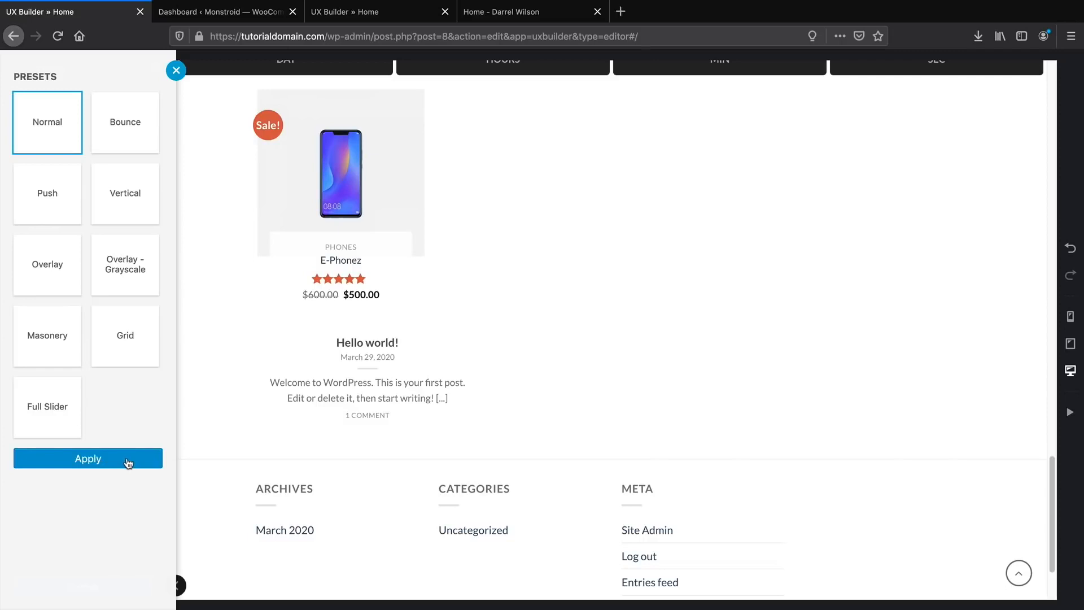
click(128, 461)
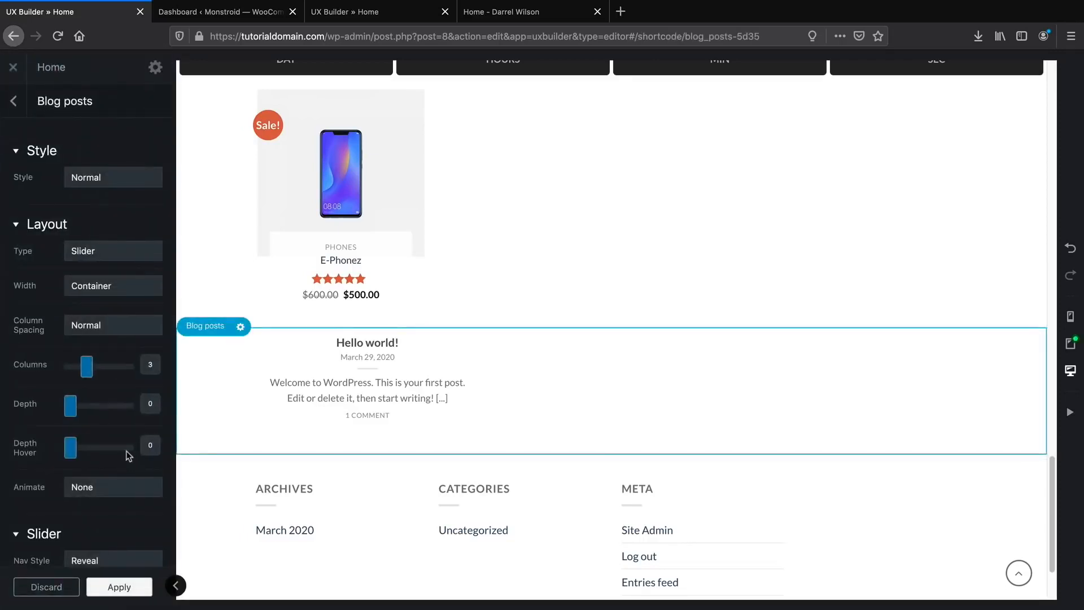
click(113, 178)
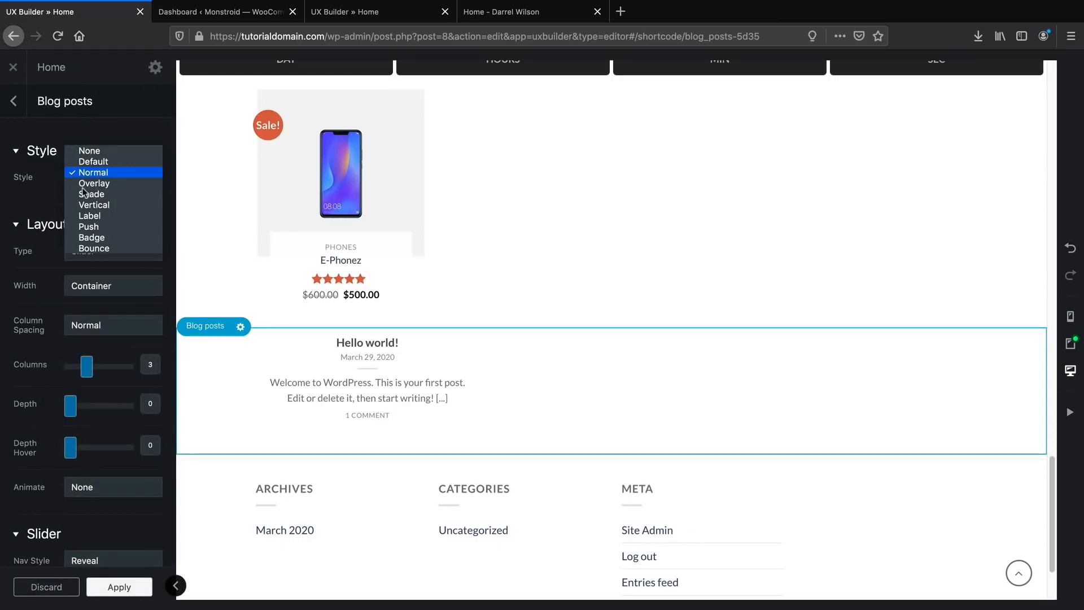
click(2, 170)
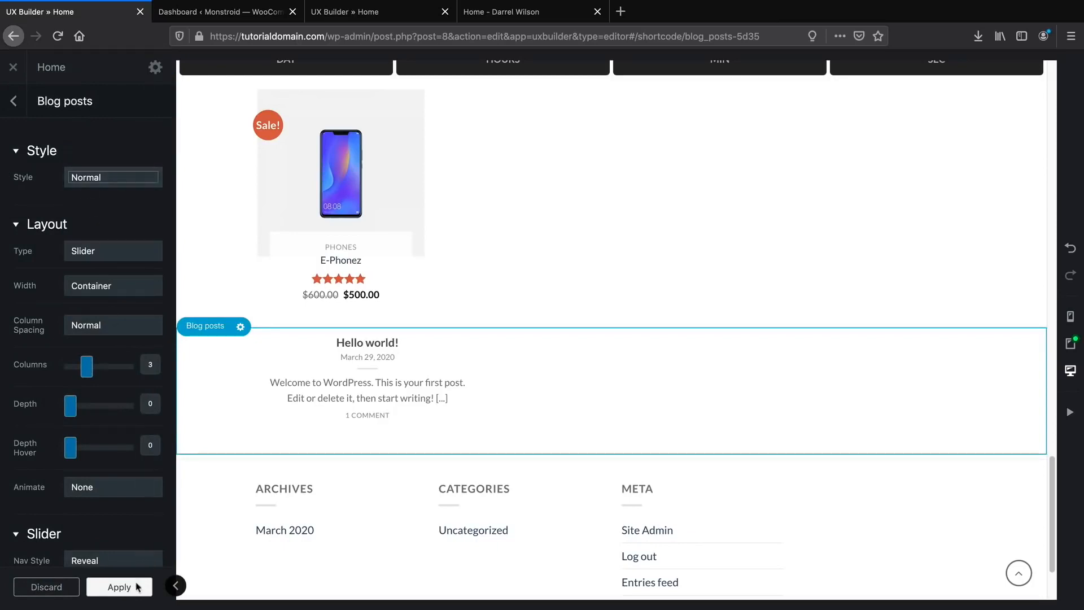
scroll(268, 464, down, 2)
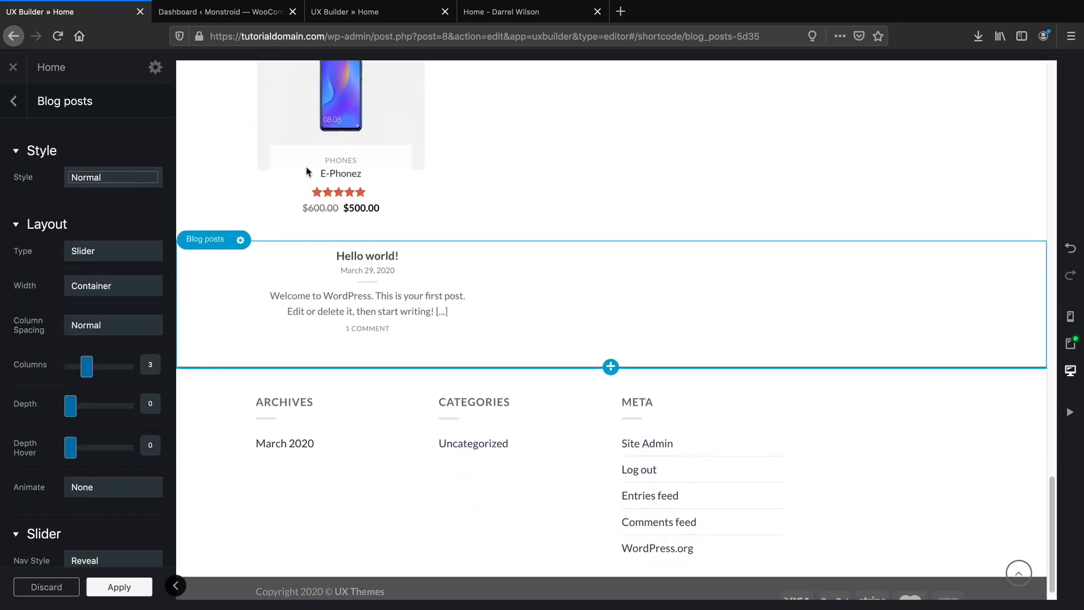
Add an Instagram feed element below the blog posts using the Simple Grid preset.
click(611, 367)
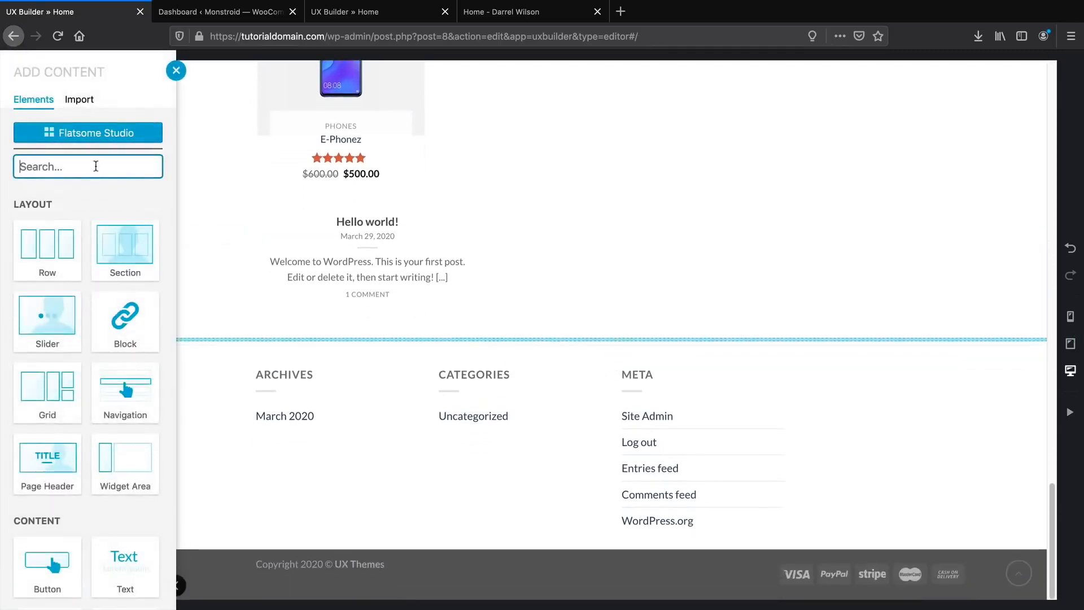
text(ins)
click(61, 252)
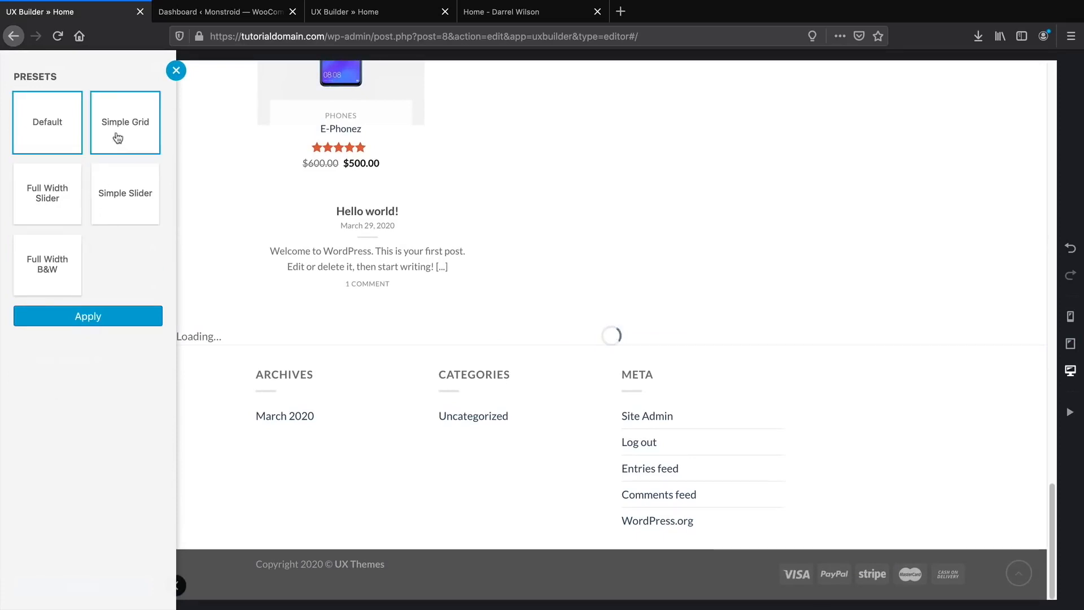
click(125, 125)
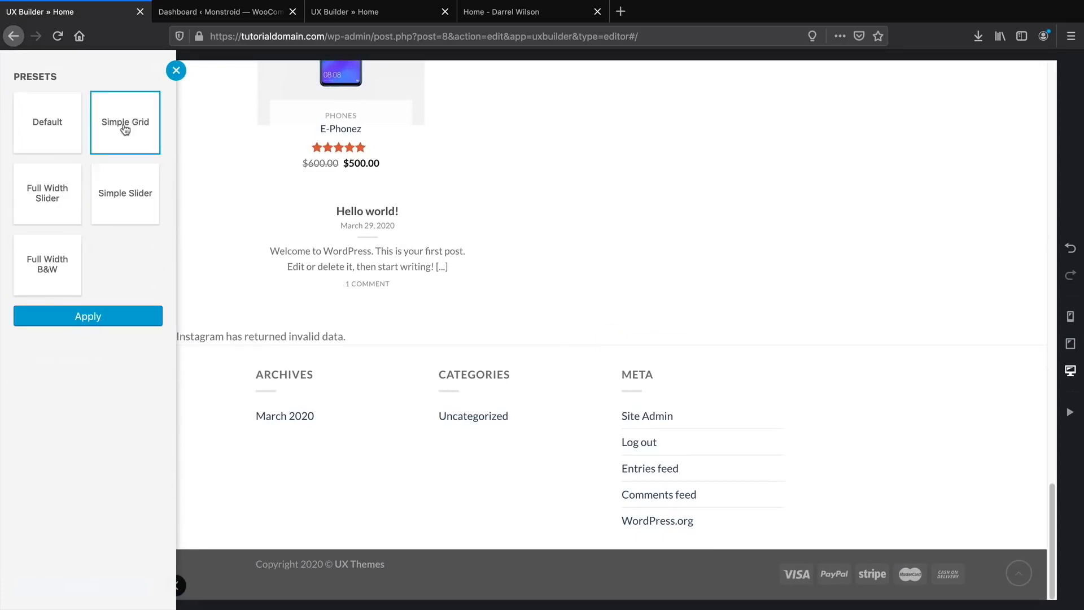
click(65, 204)
click(115, 138)
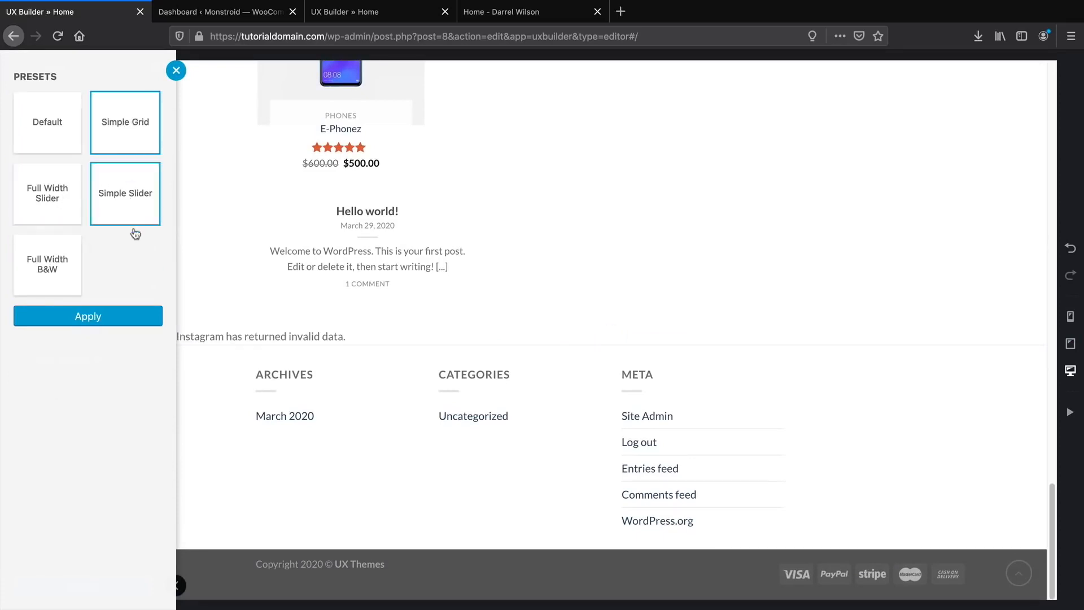
click(121, 319)
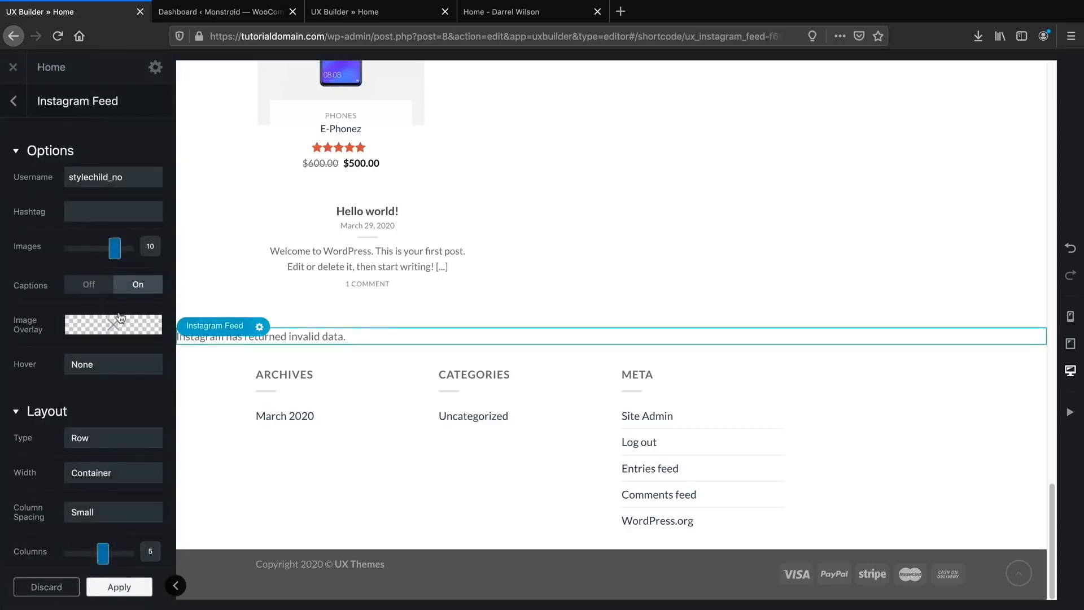
Set the Instagram feed hashtag to stylechild_no and reduce the images from 10 to 5.
click(141, 211)
text(stylechild_no)
scroll(162, 242, down, 1)
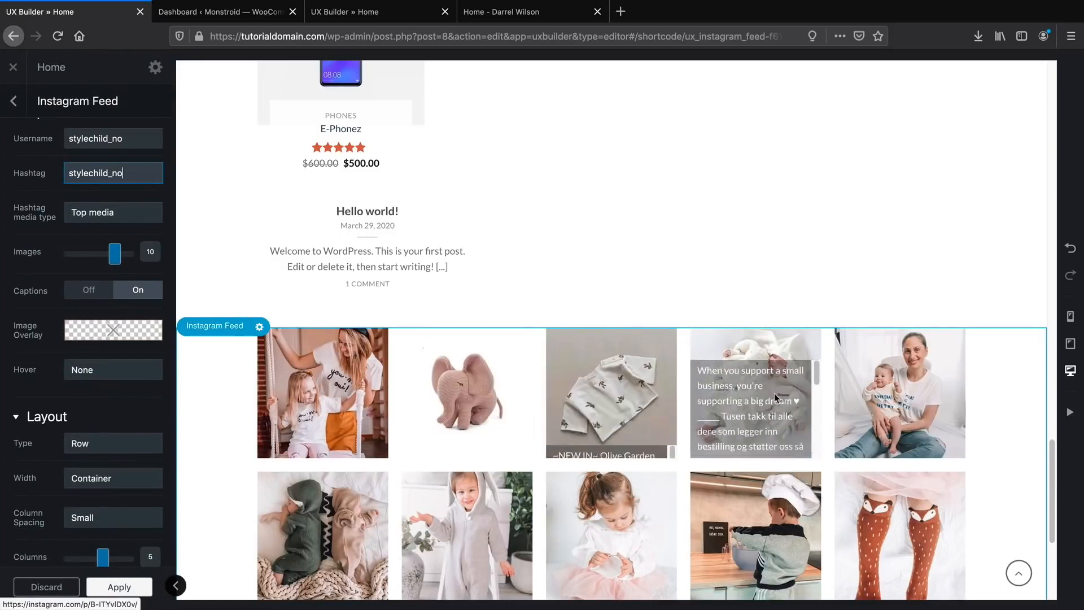
scroll(871, 403, down, 1)
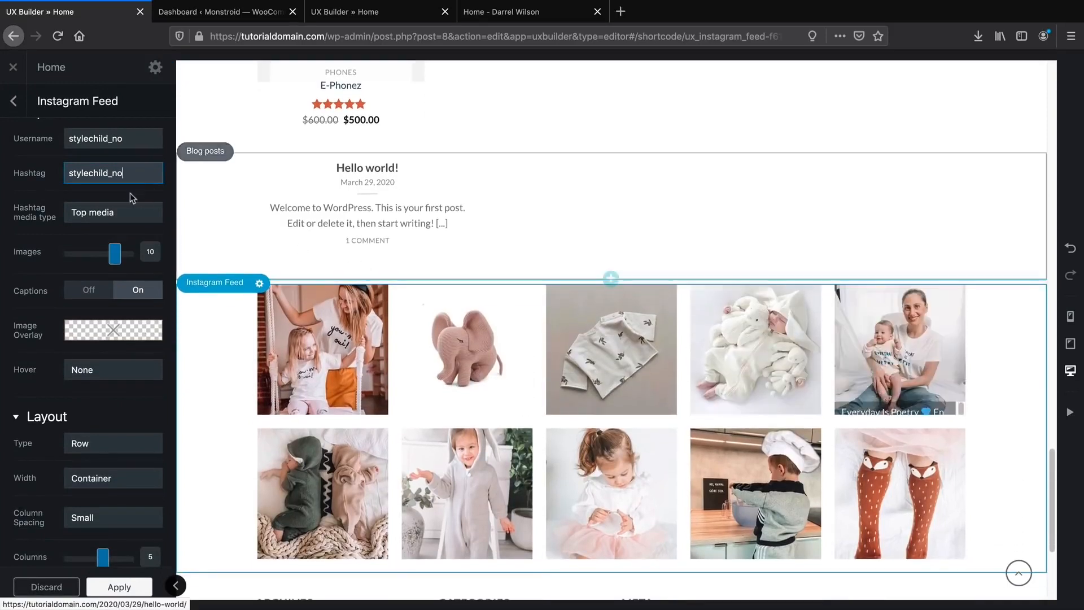
click(125, 174)
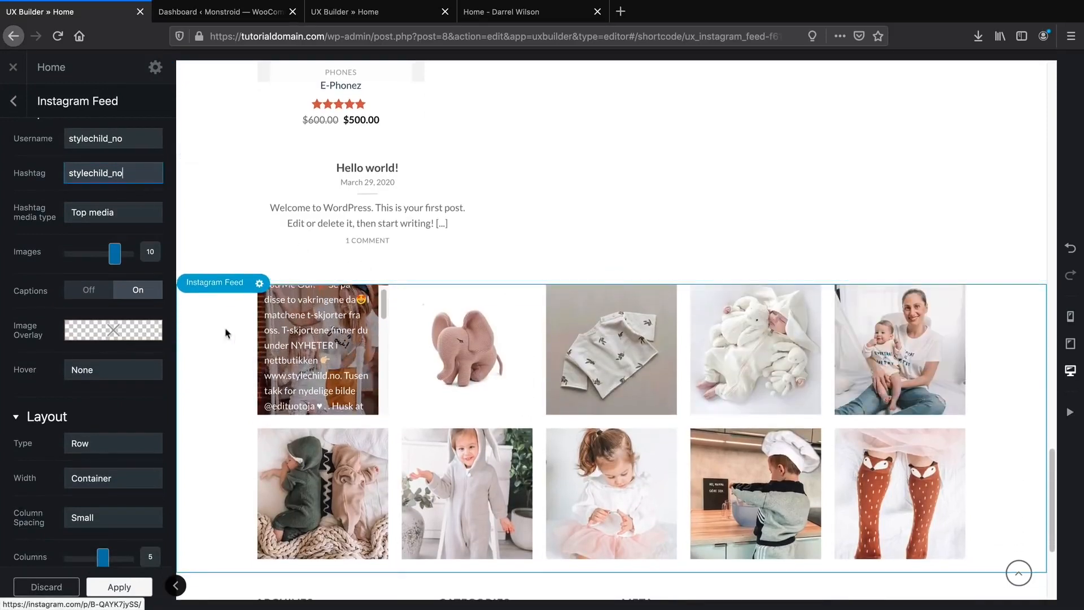
drag(115, 255, 85, 261)
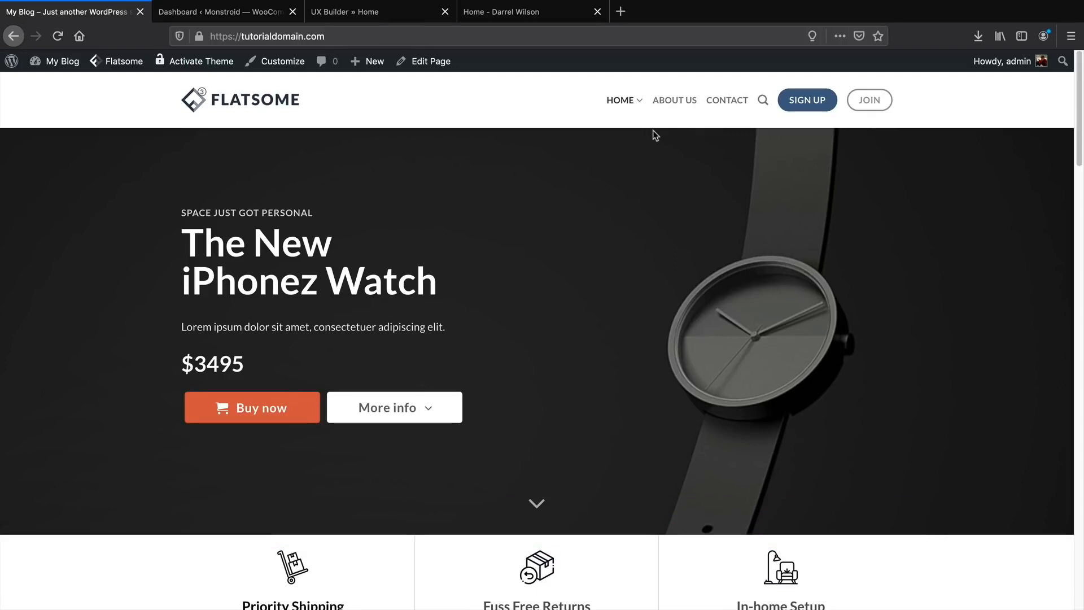
Dismiss the ChimpMatic Lite and recommended plugins notices on the Dashboard.
mouse_move(65, 62)
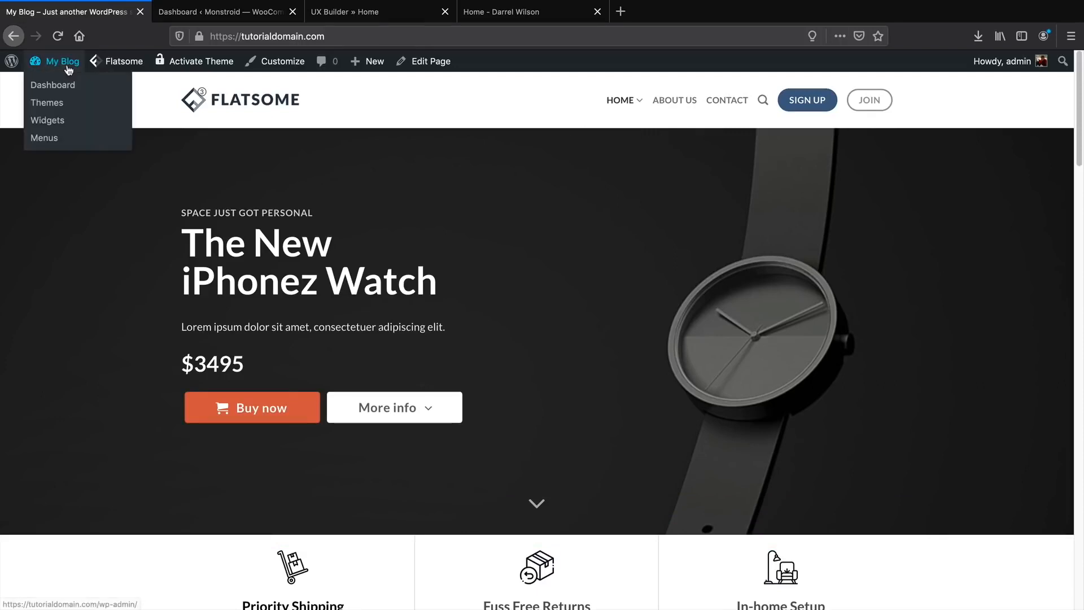
click(68, 84)
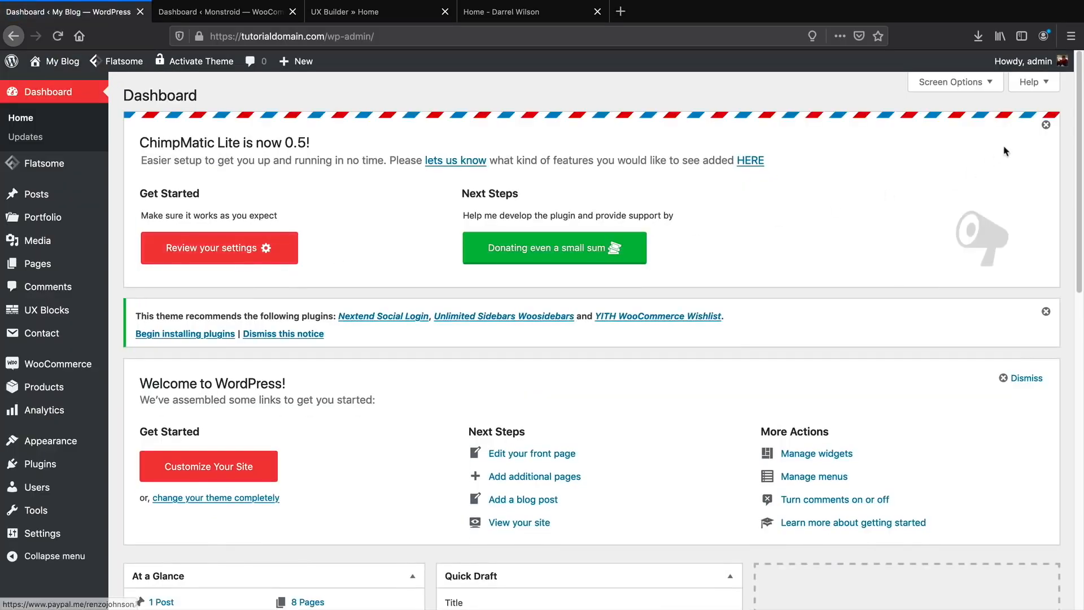
click(1046, 125)
click(1046, 127)
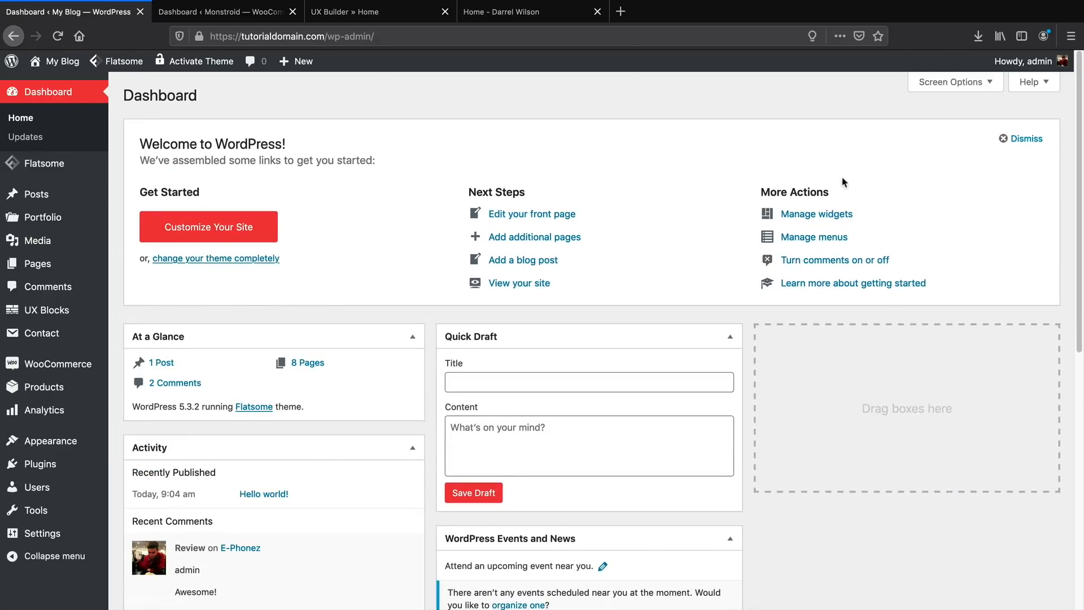
Search 'google fonts' and install and activate the Google Fonts Typography plugin.
mouse_move(76, 466)
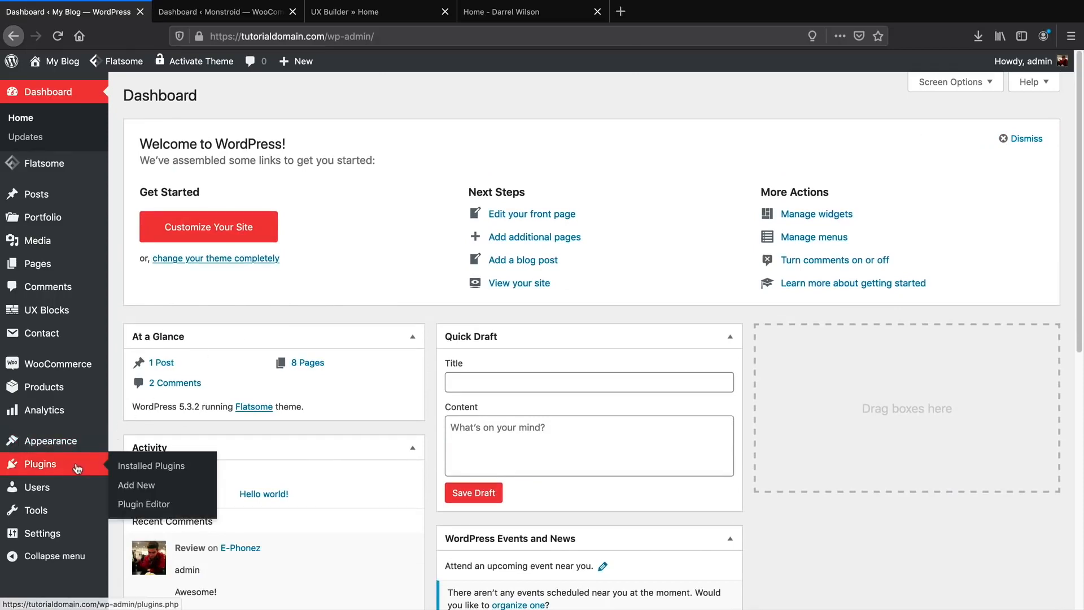
click(138, 488)
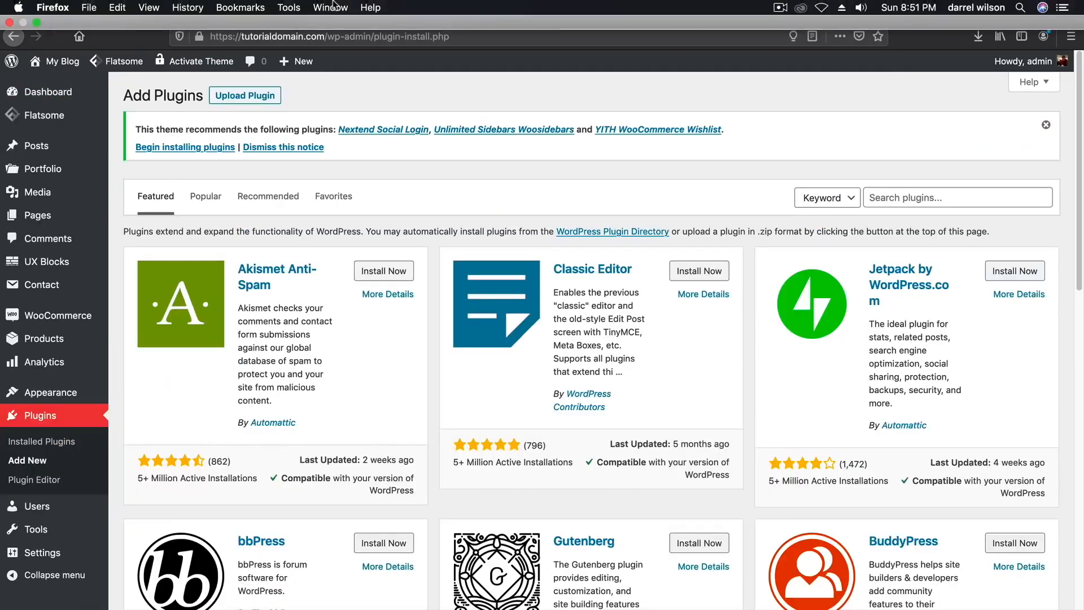
click(944, 200)
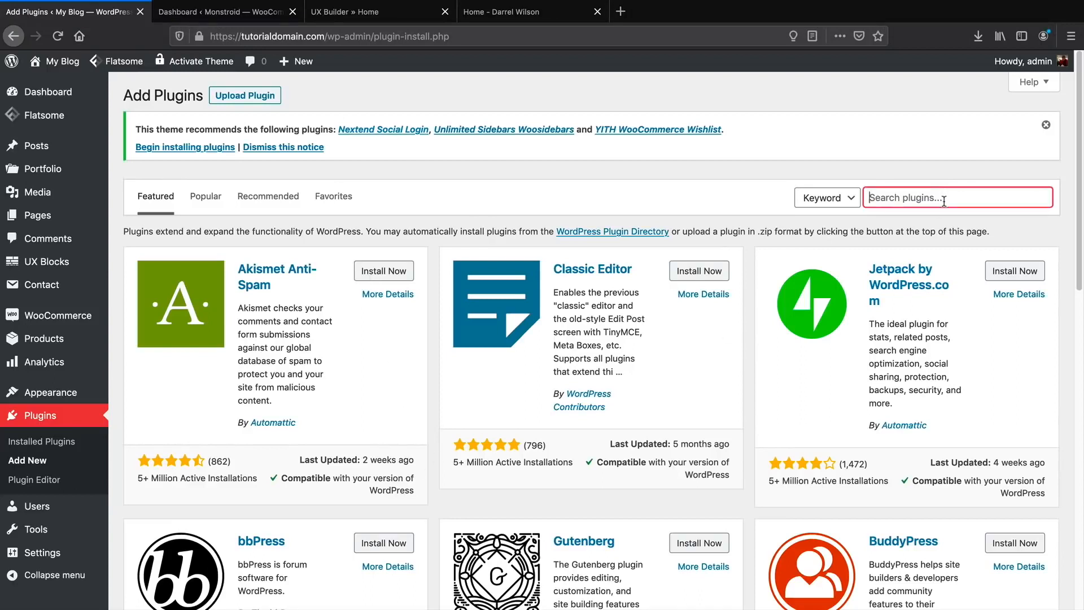
text(google fonts)
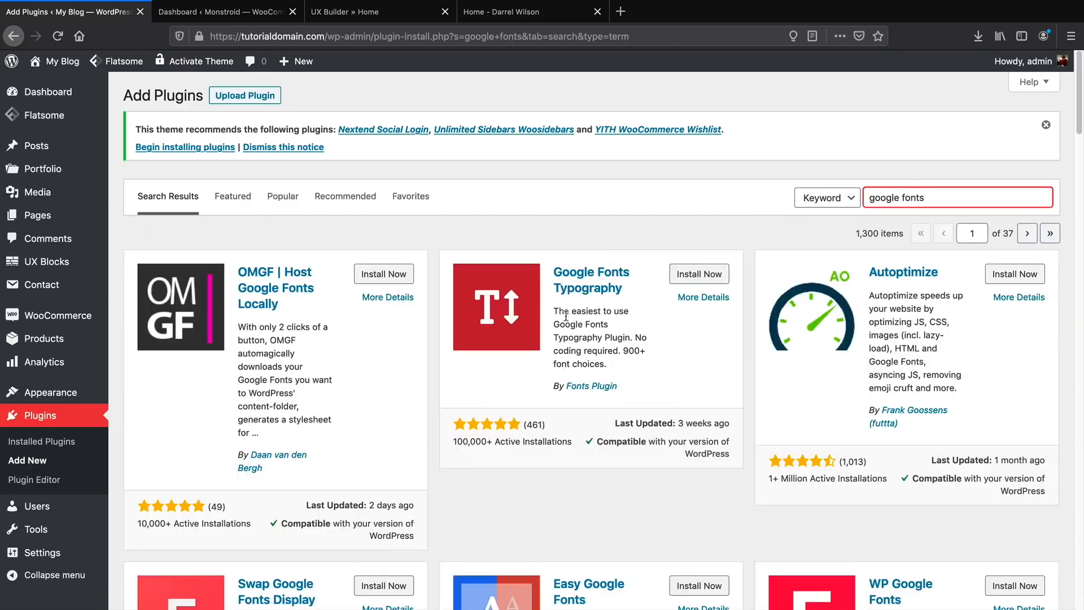
scroll(565, 316, down, 5)
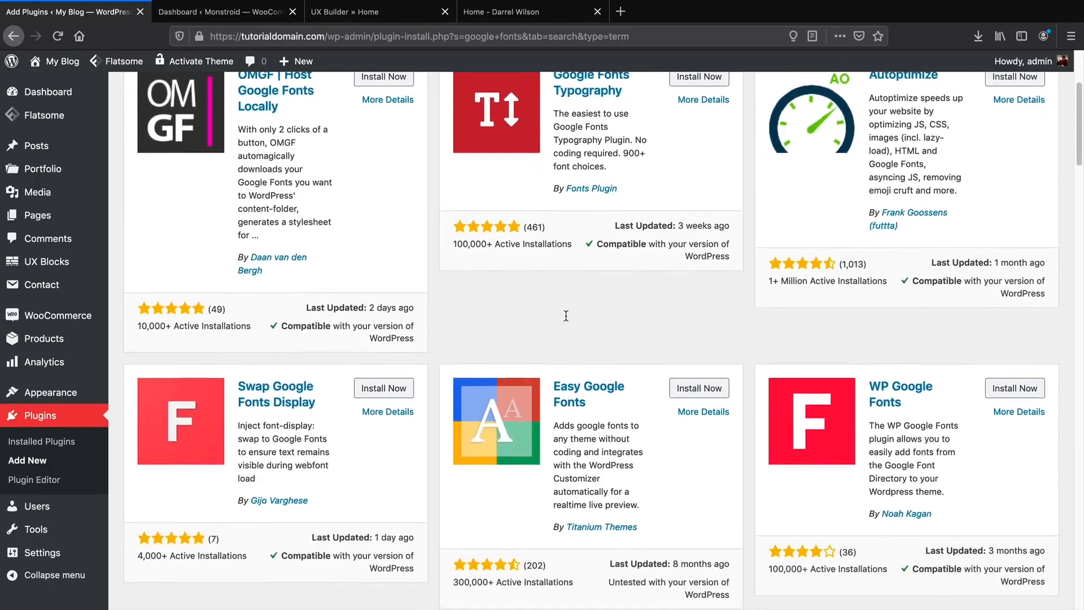
scroll(566, 316, down, 1)
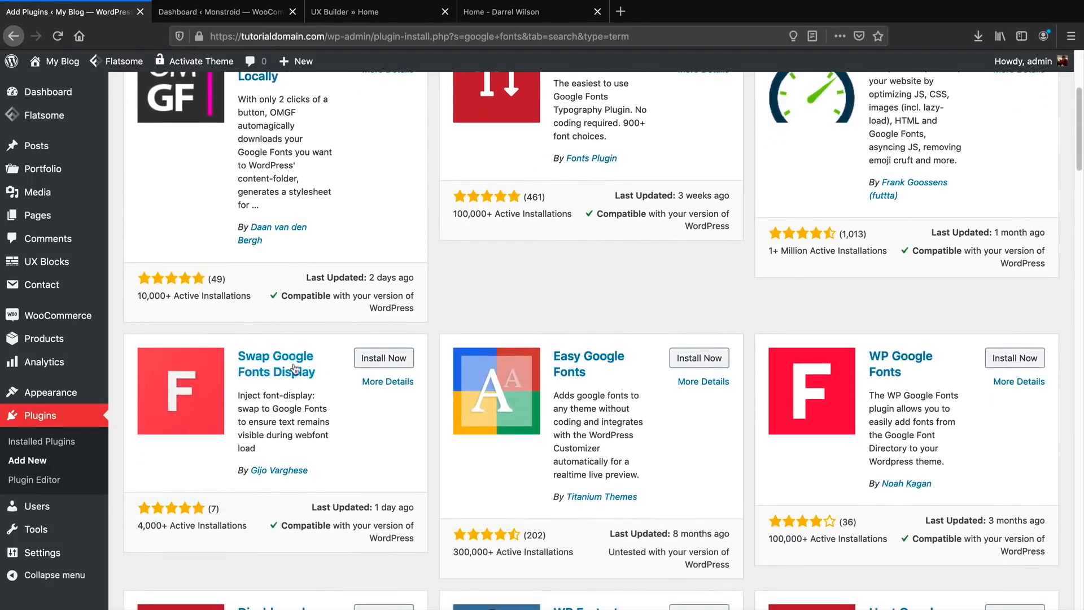
scroll(293, 368, up, 3)
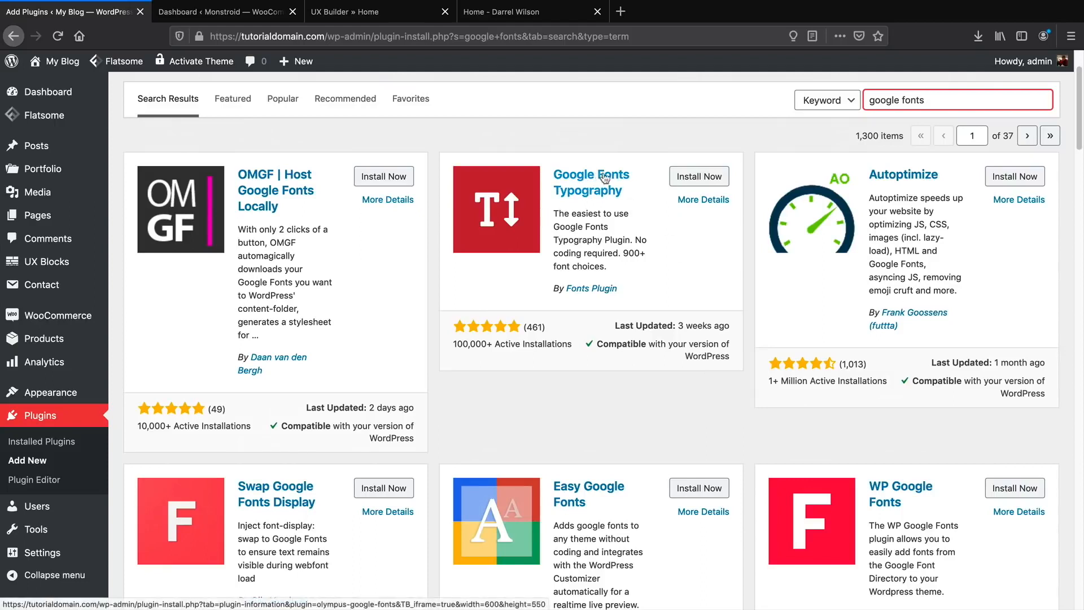
click(685, 177)
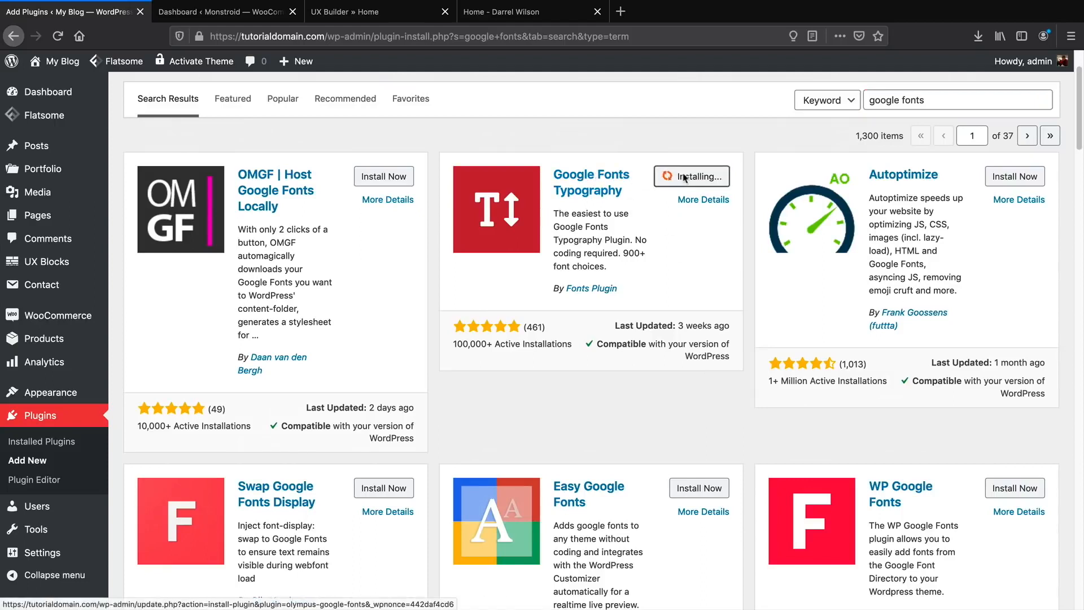
click(700, 186)
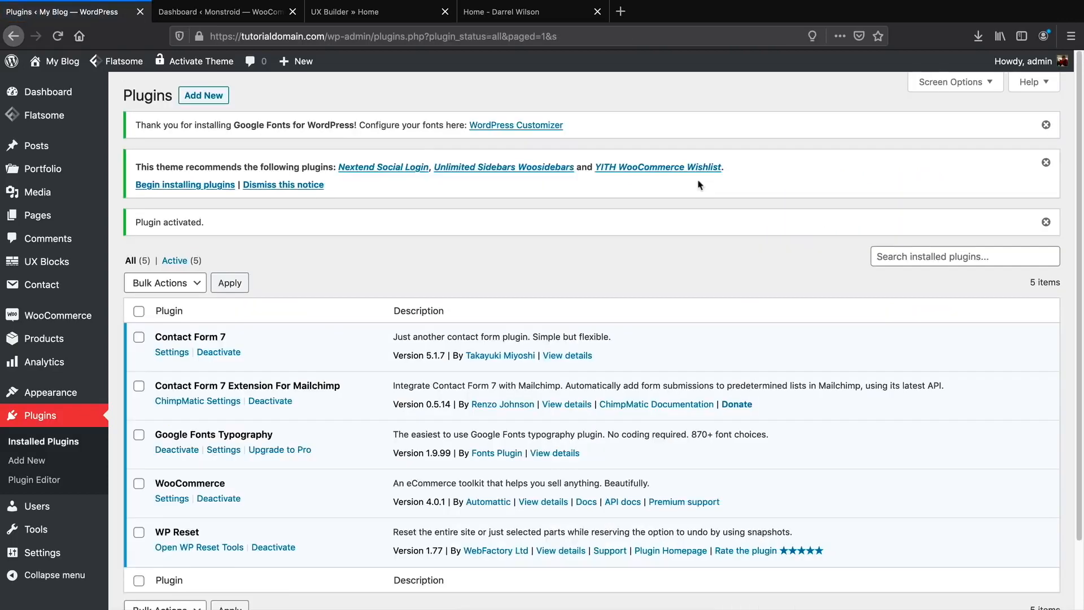
click(208, 96)
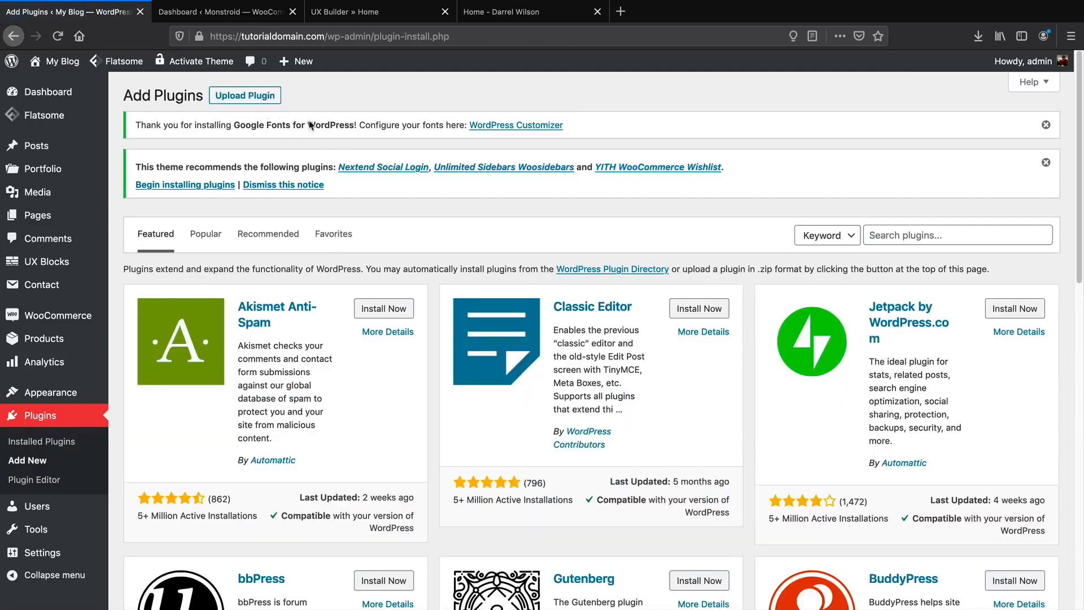
Search 'wooside' and install and activate the WooSidebars plugin.
click(889, 235)
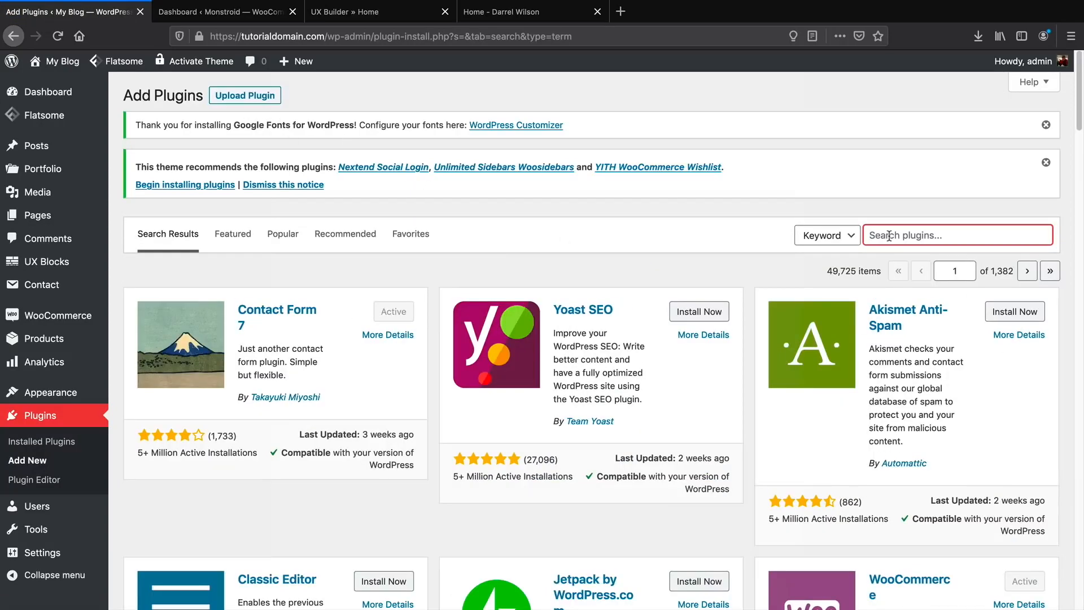
text(woo)
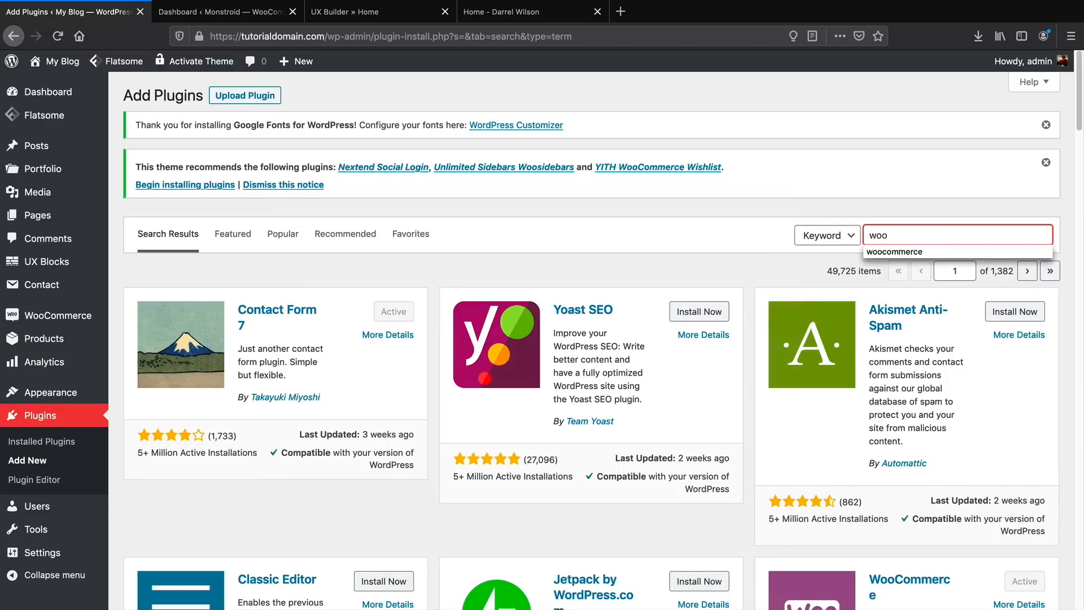
text(sidebars)
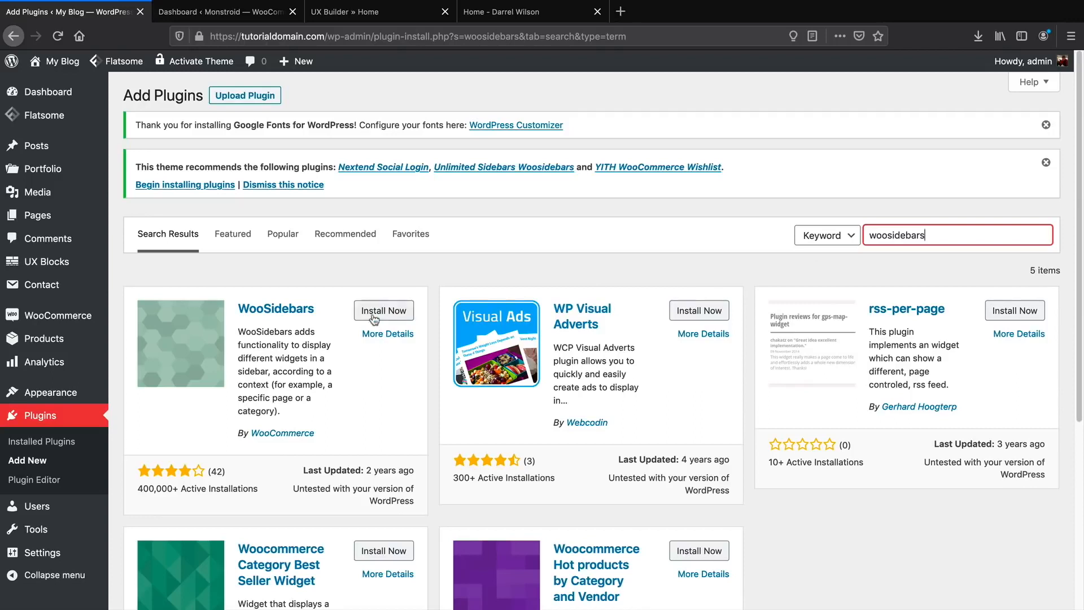
click(374, 313)
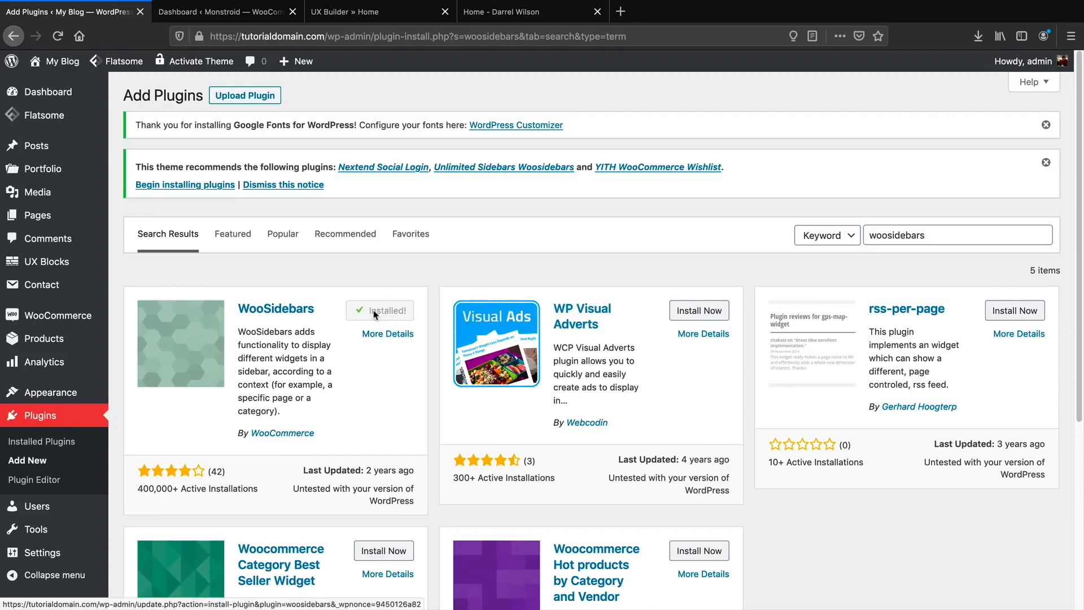
click(375, 315)
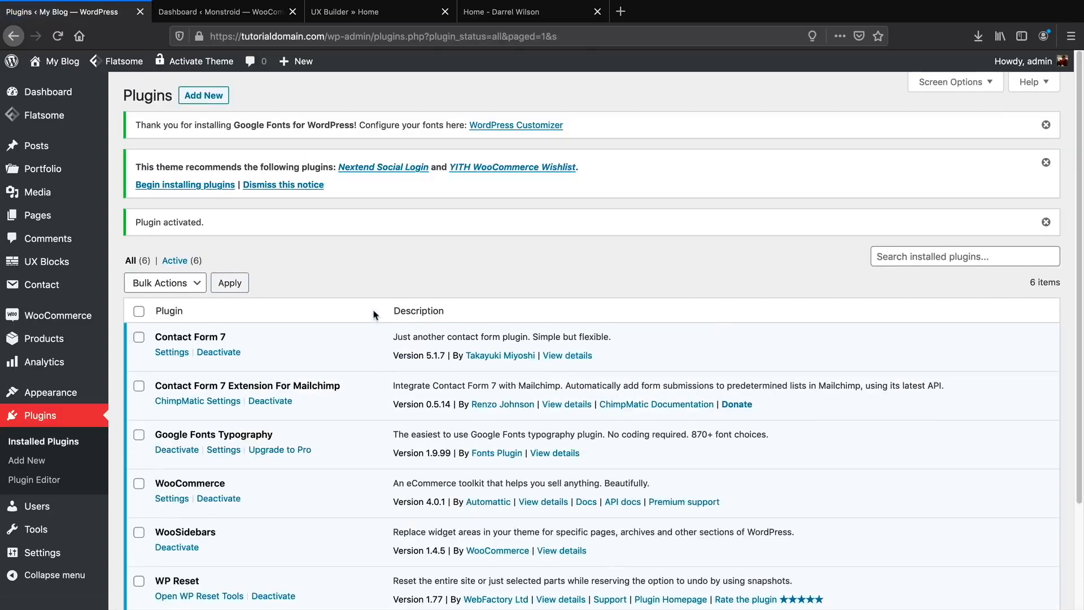
click(206, 100)
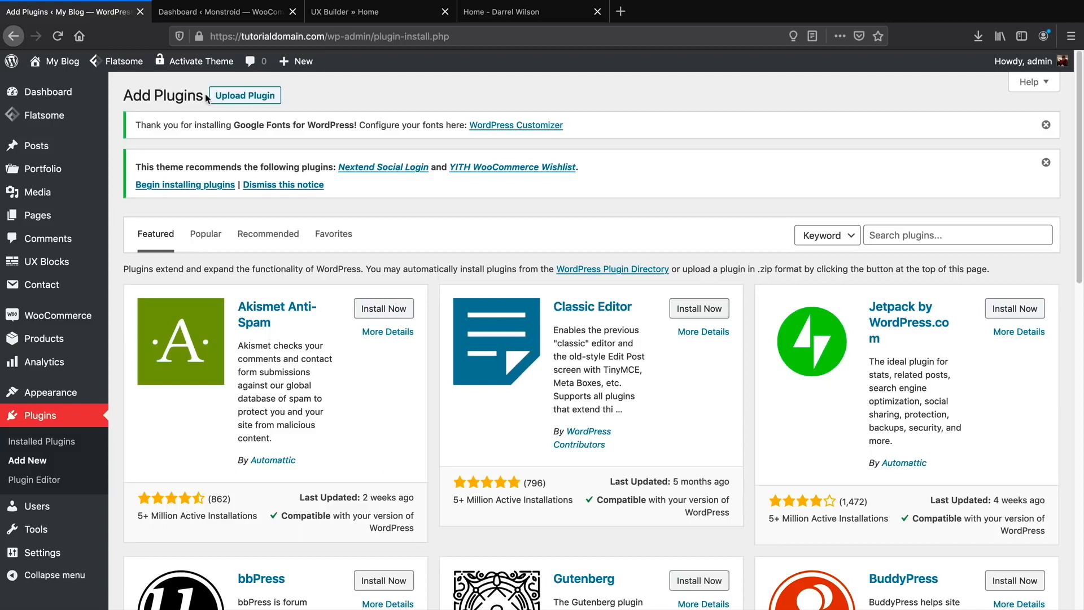
Search 'wishlist' and install and activate YITH WooCommerce Wishlist.
click(953, 235)
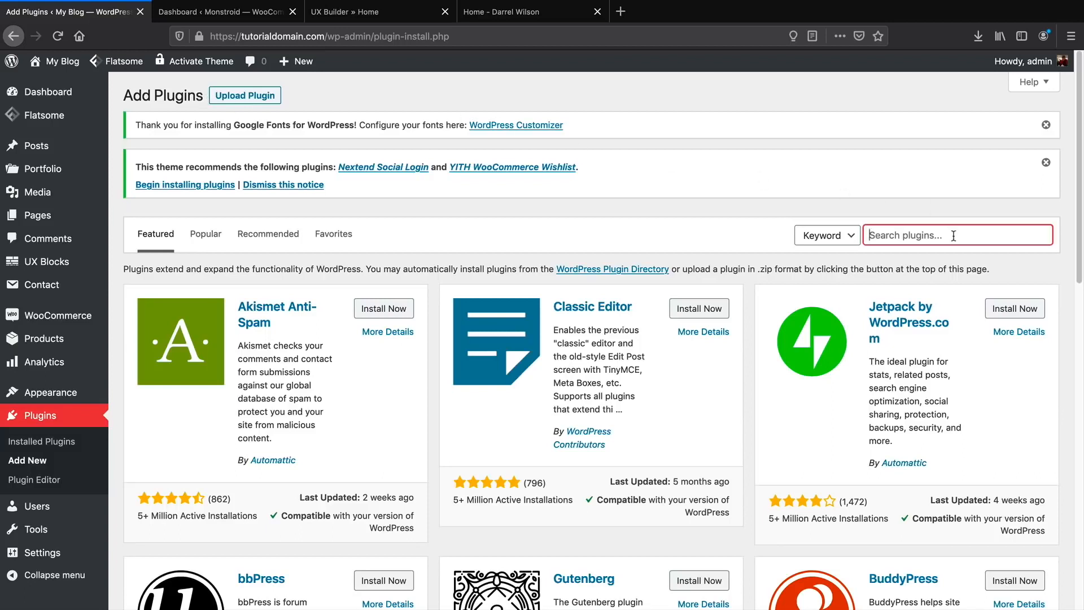
text(wishlist)
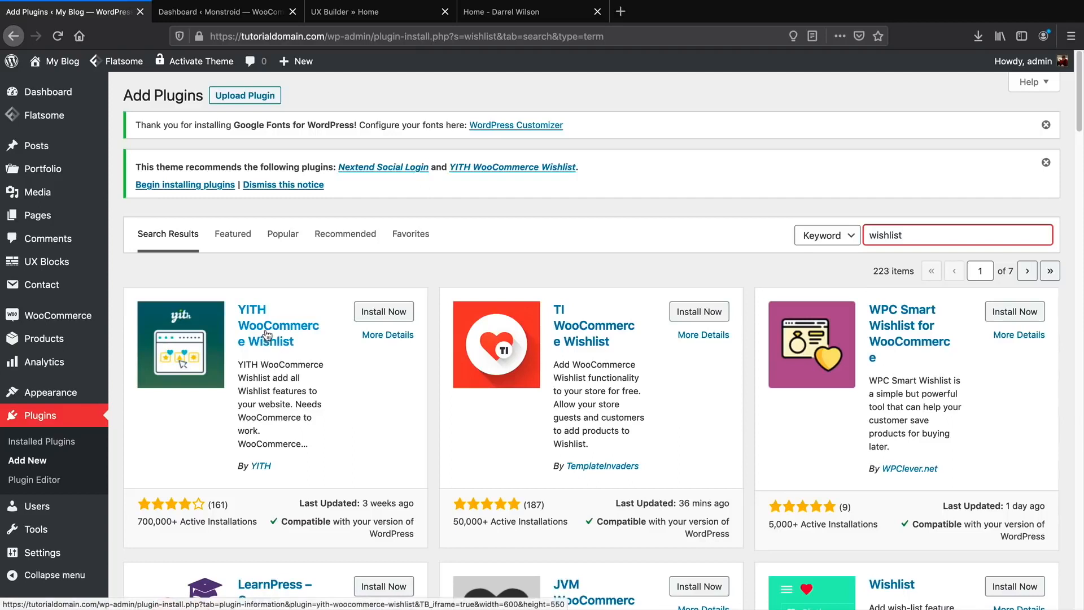
click(372, 316)
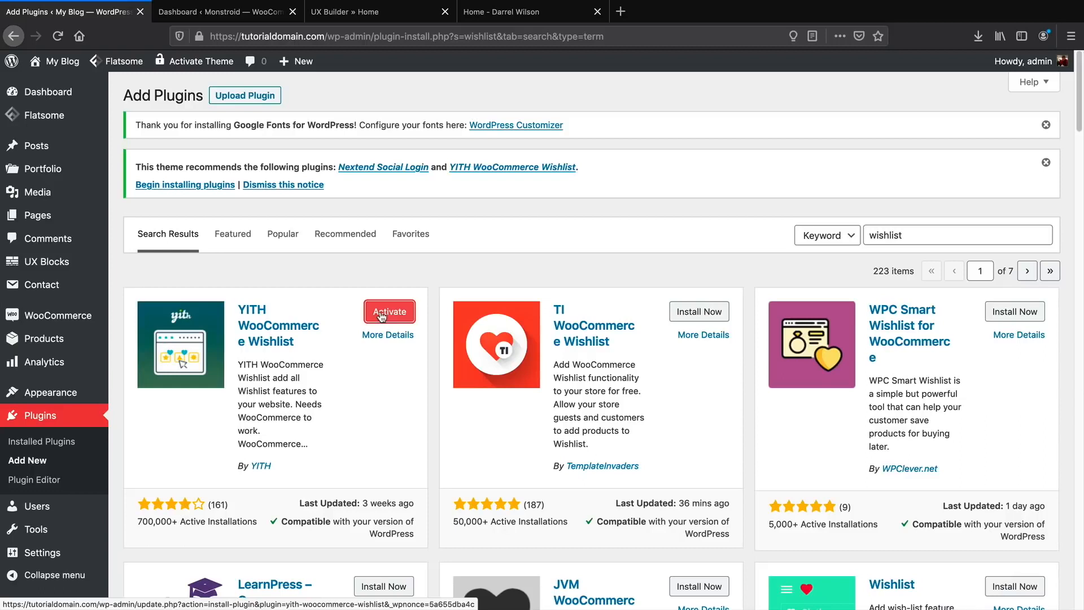
click(383, 318)
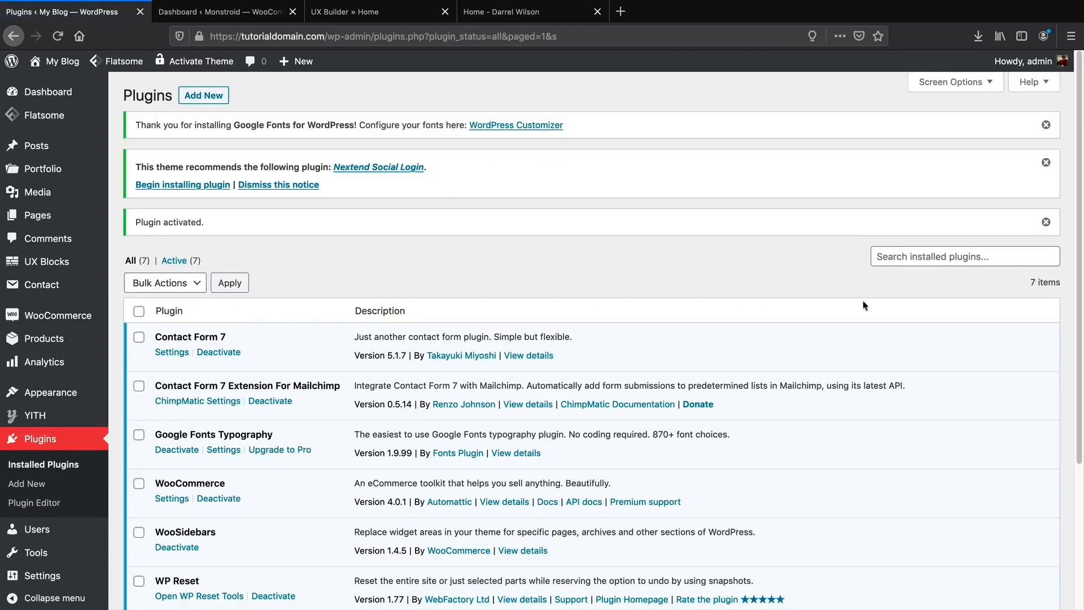
Search 'mailchimp woocommer' and install and activate Mailchimp for WooCommerce.
click(211, 96)
click(868, 235)
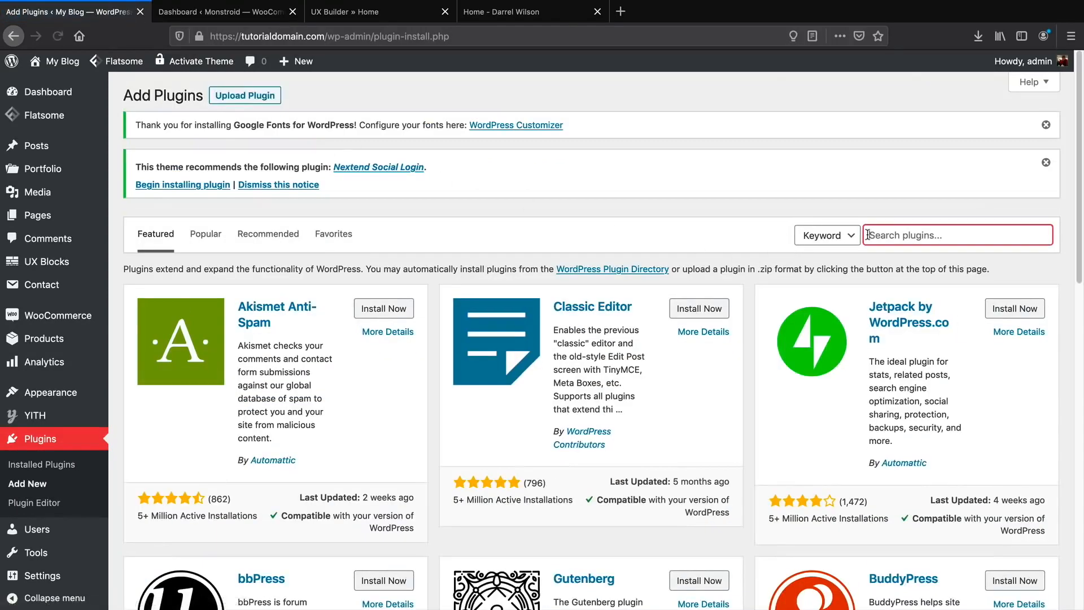
text(mailchimp woocommerce)
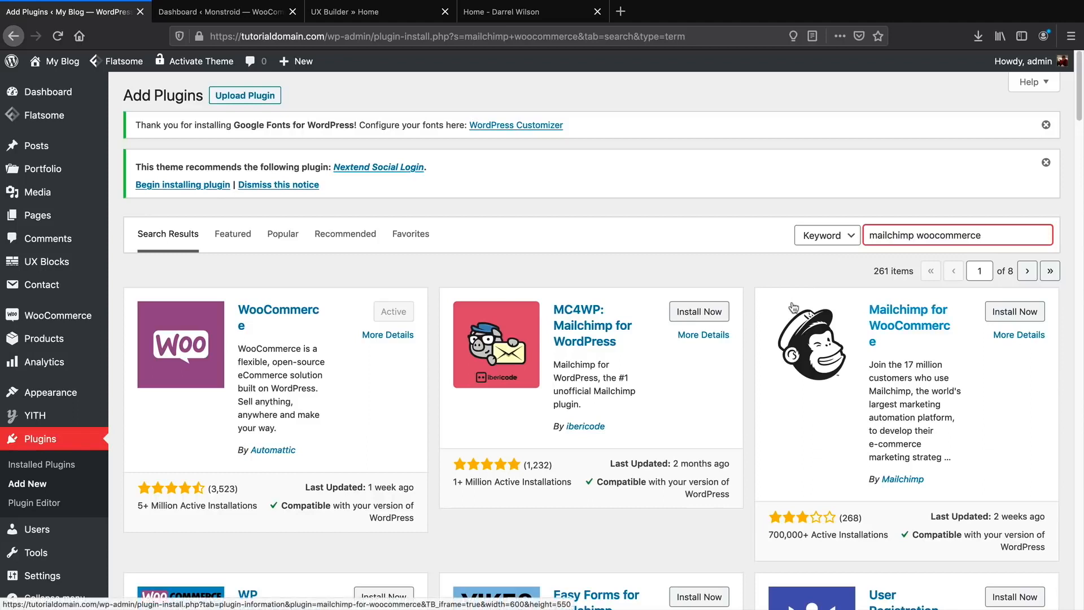
scroll(794, 307, down, 1)
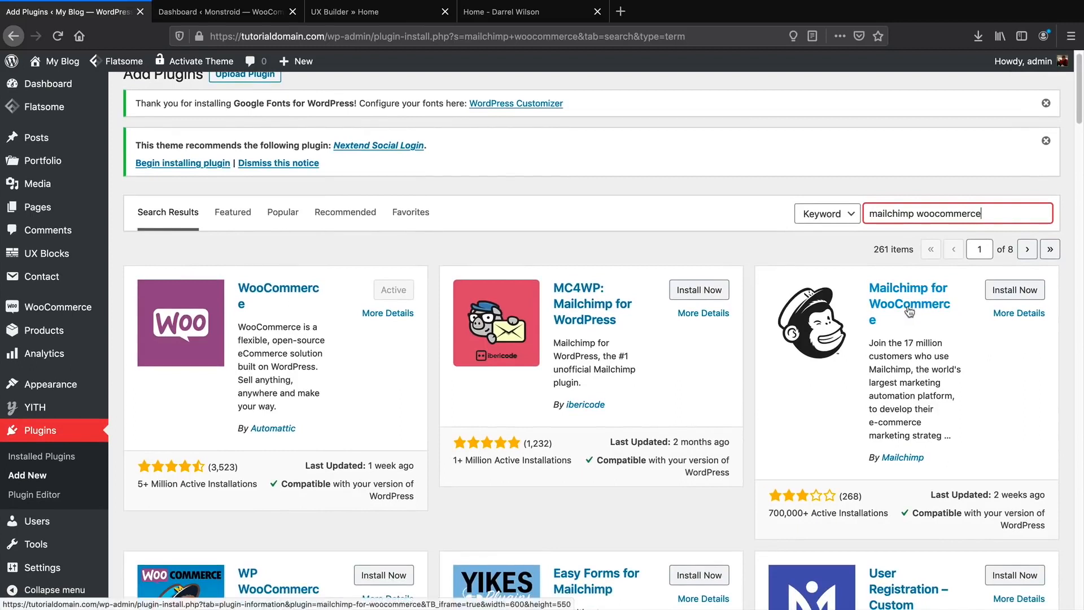
click(1007, 292)
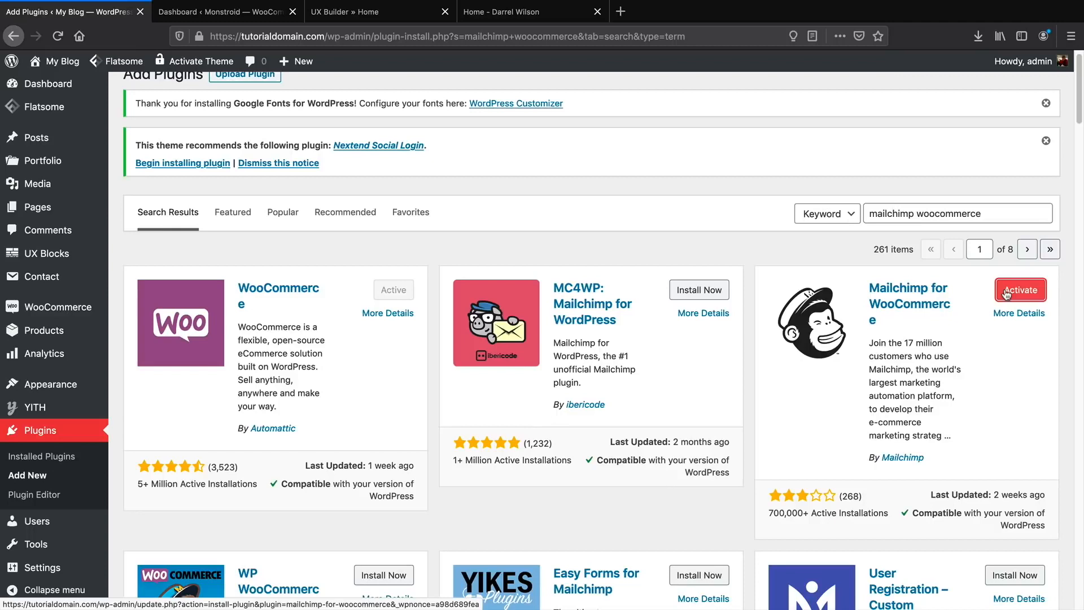
click(1006, 291)
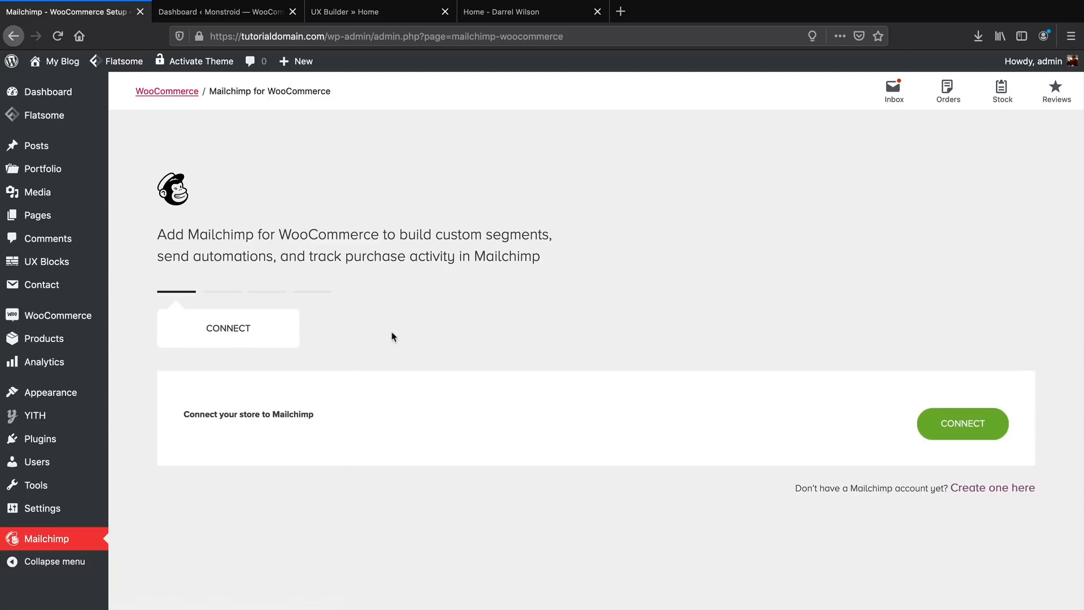
Dismiss the Google Fonts and recommended-plugin notices on the Dashboard, then visit the site.
mouse_move(67, 440)
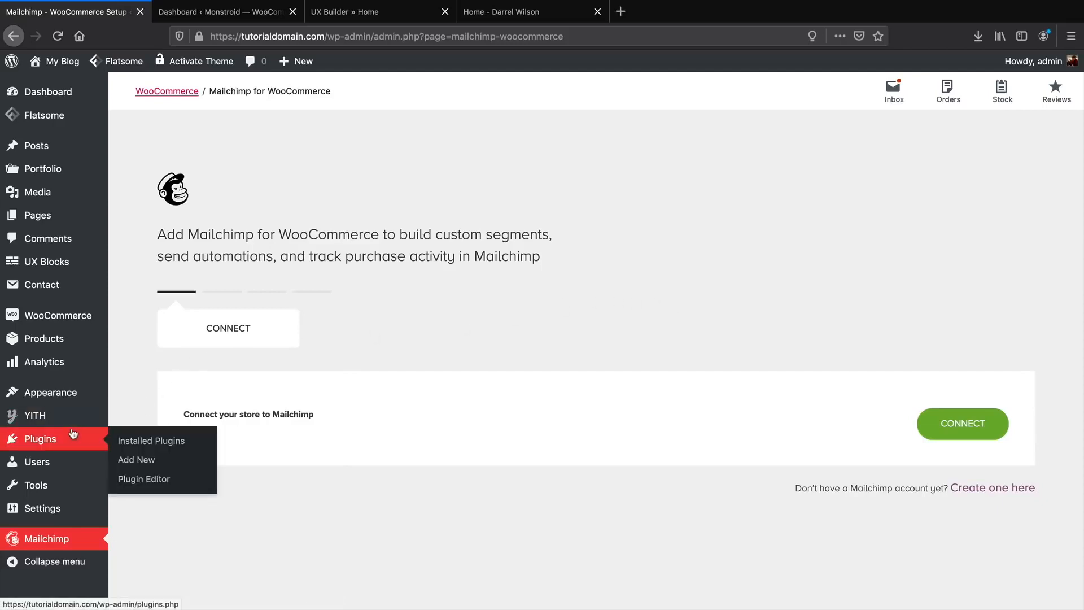
click(45, 92)
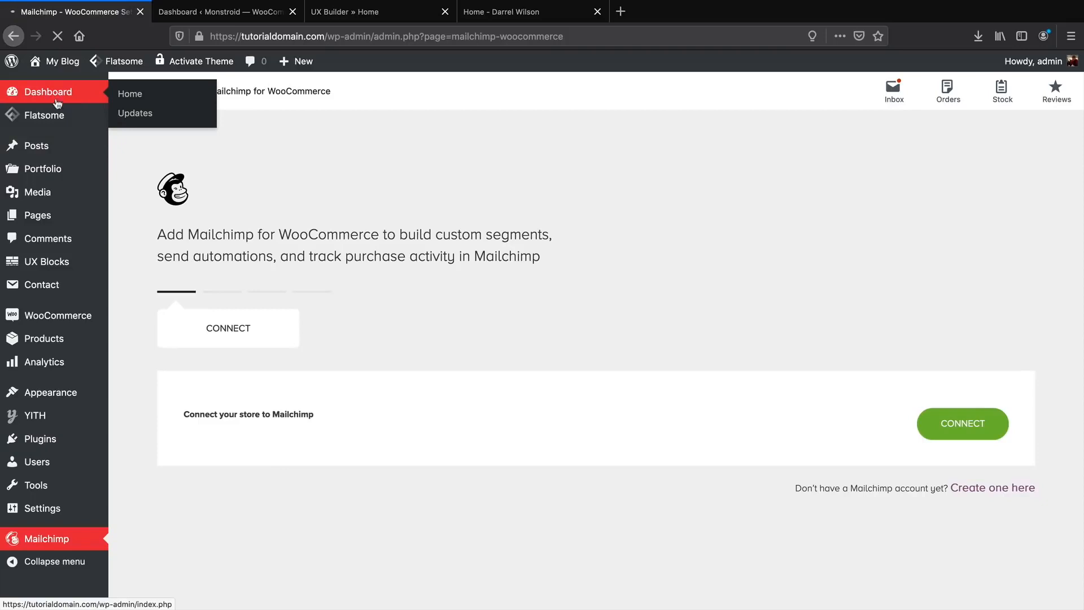
mouse_move(71, 113)
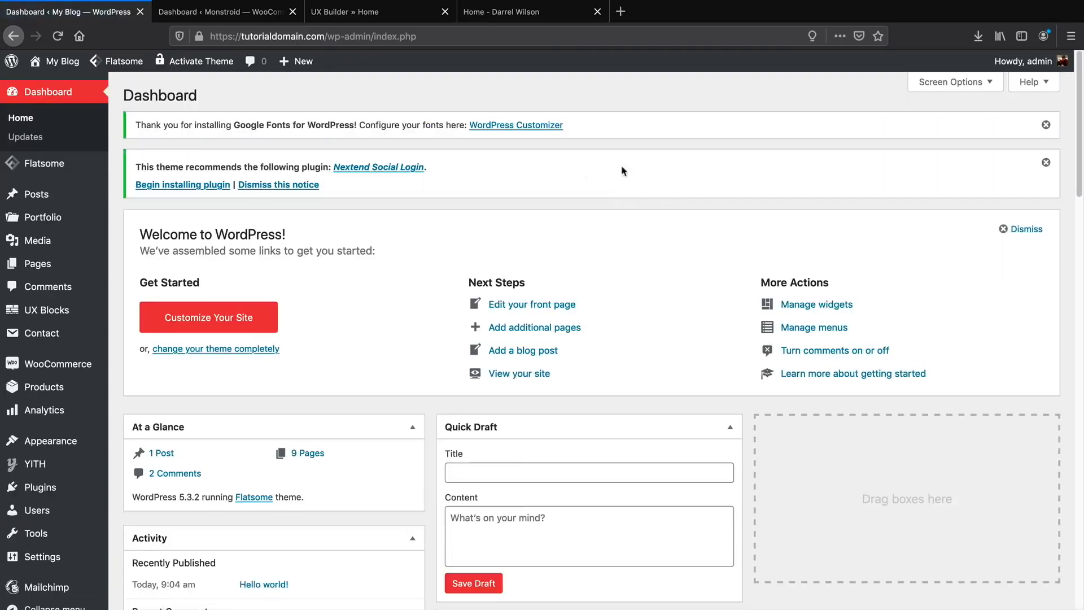
click(1047, 125)
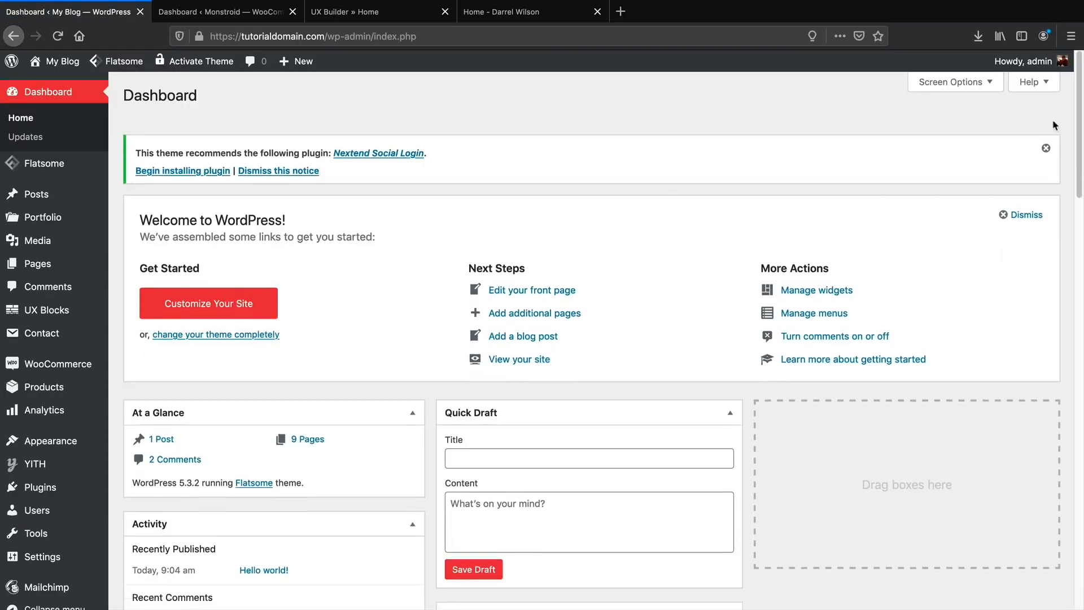
click(1046, 148)
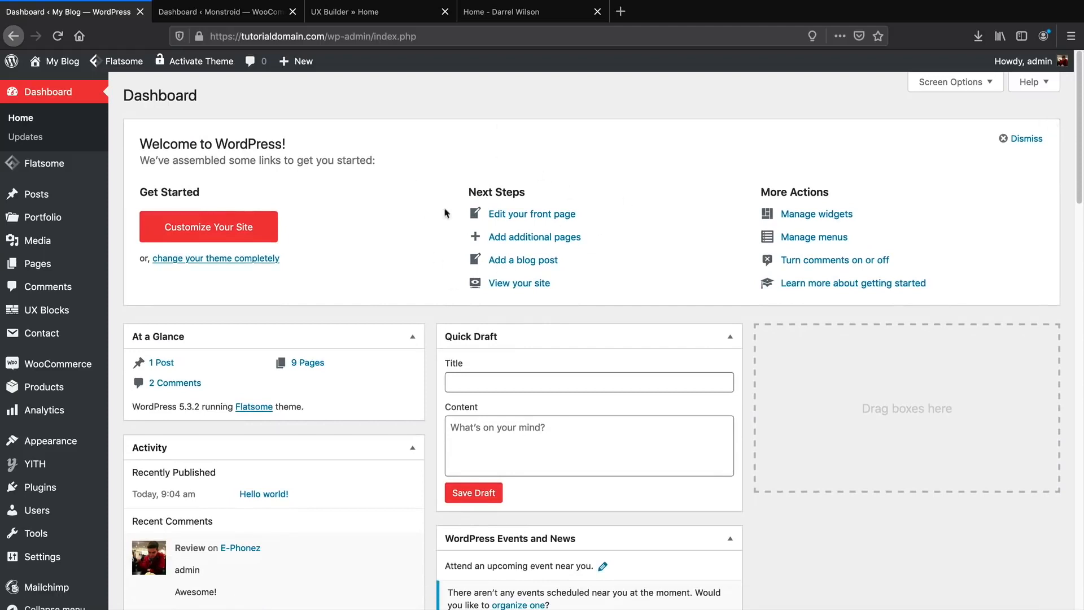
mouse_move(63, 62)
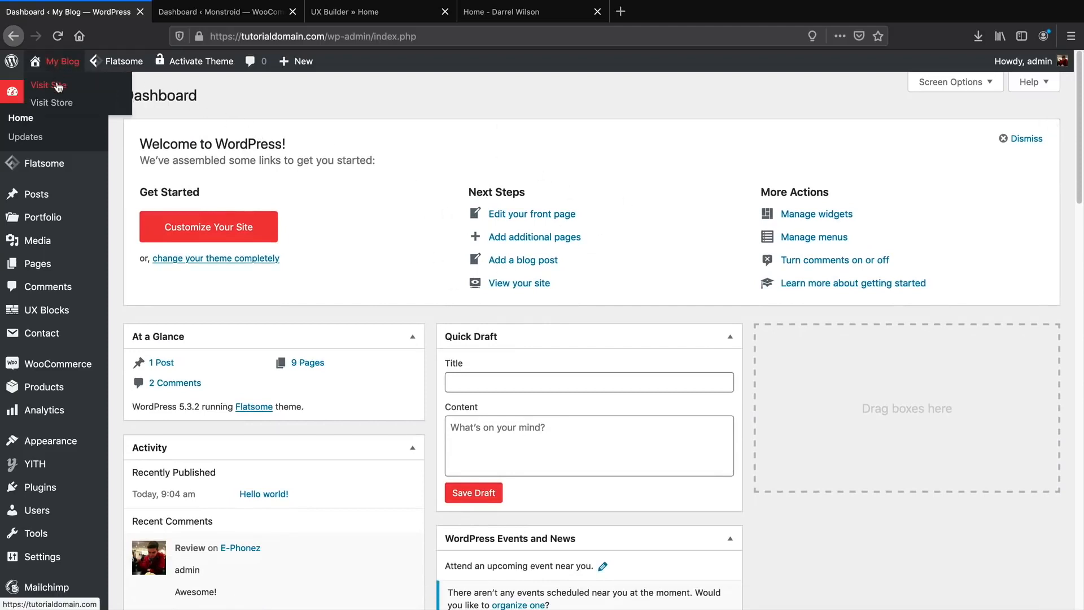
click(58, 85)
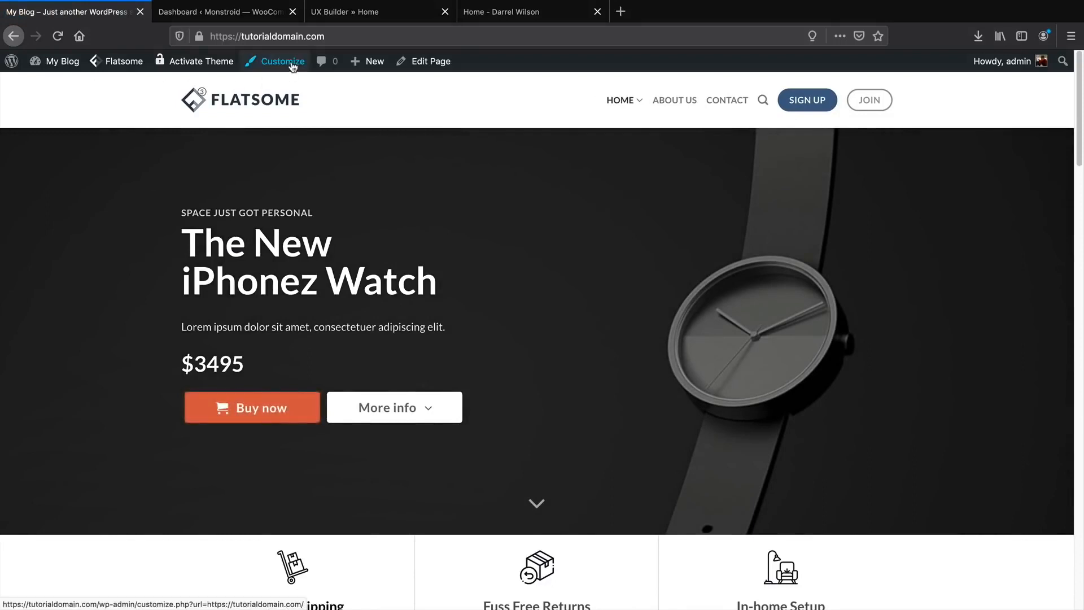
Set the headings font to Poppins in the Customizer's Google Fonts basic settings.
click(293, 67)
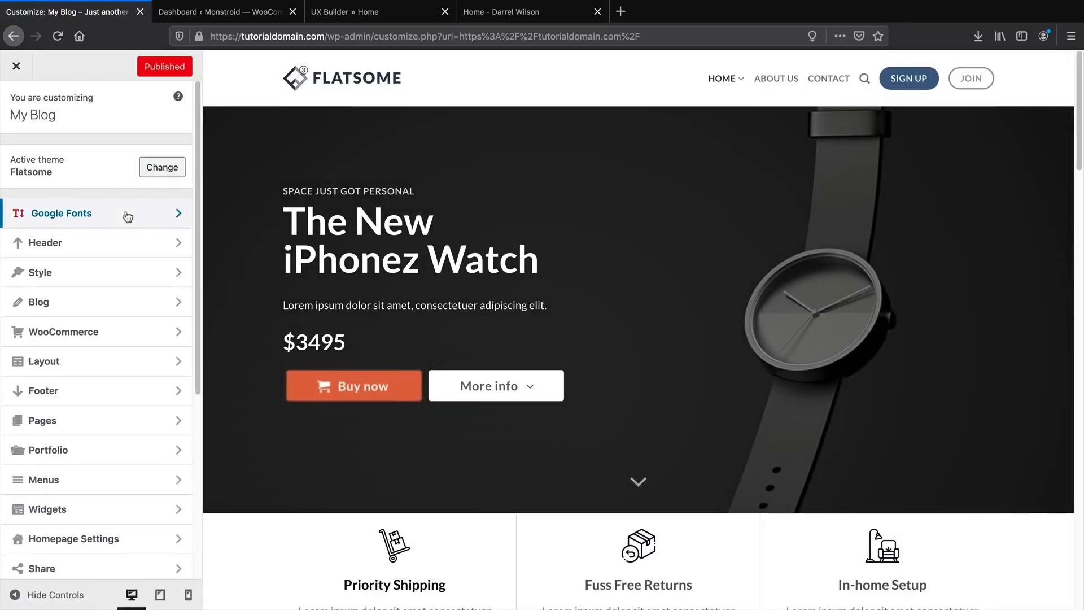
click(128, 217)
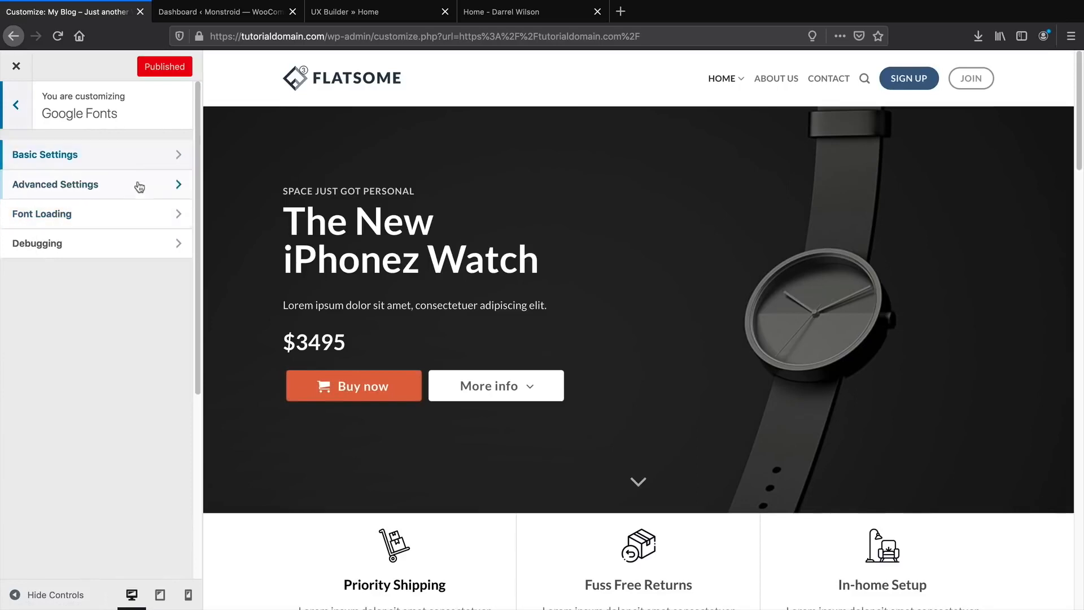
click(134, 154)
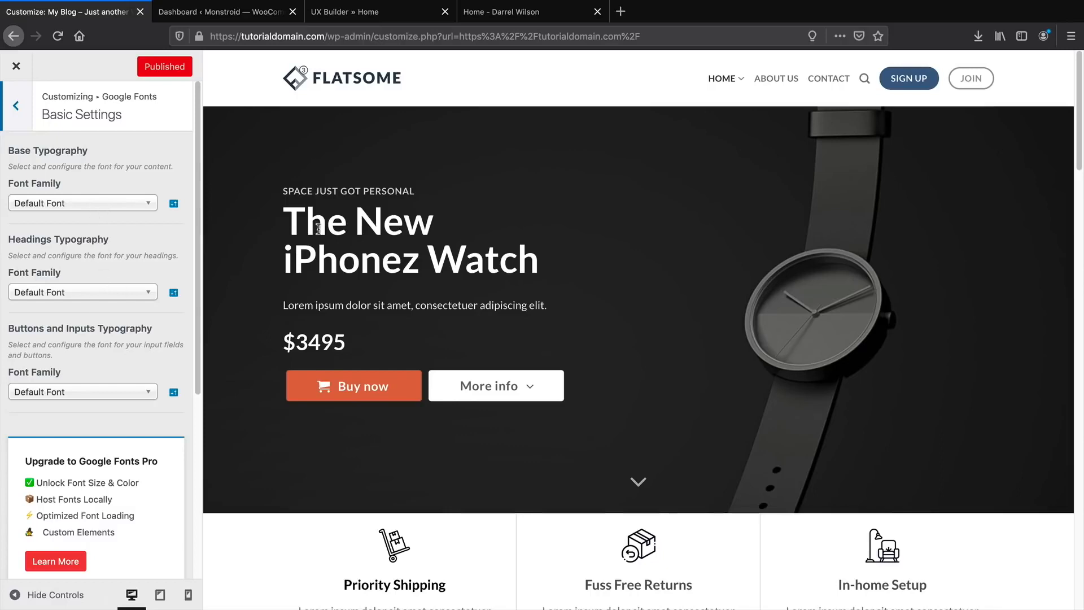
double_click(536, 267)
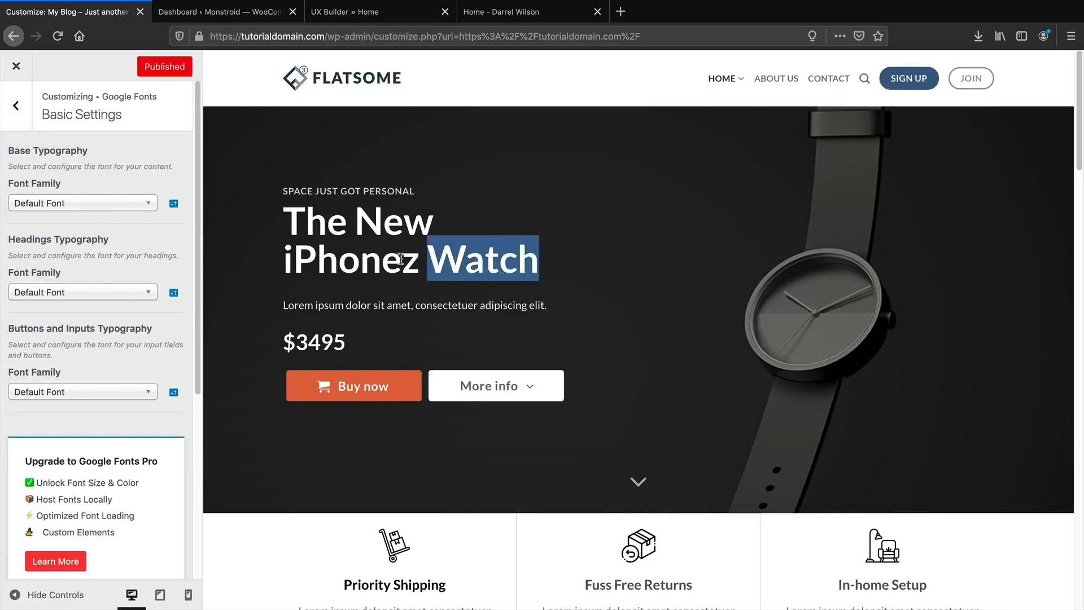
drag(401, 258, 285, 257)
click(116, 293)
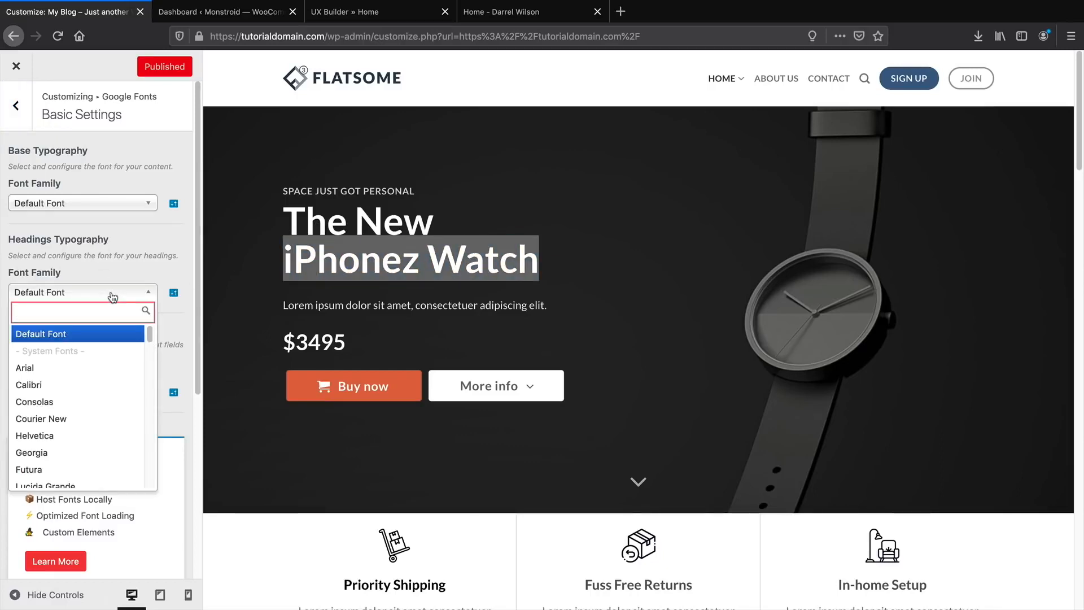
text(poppins)
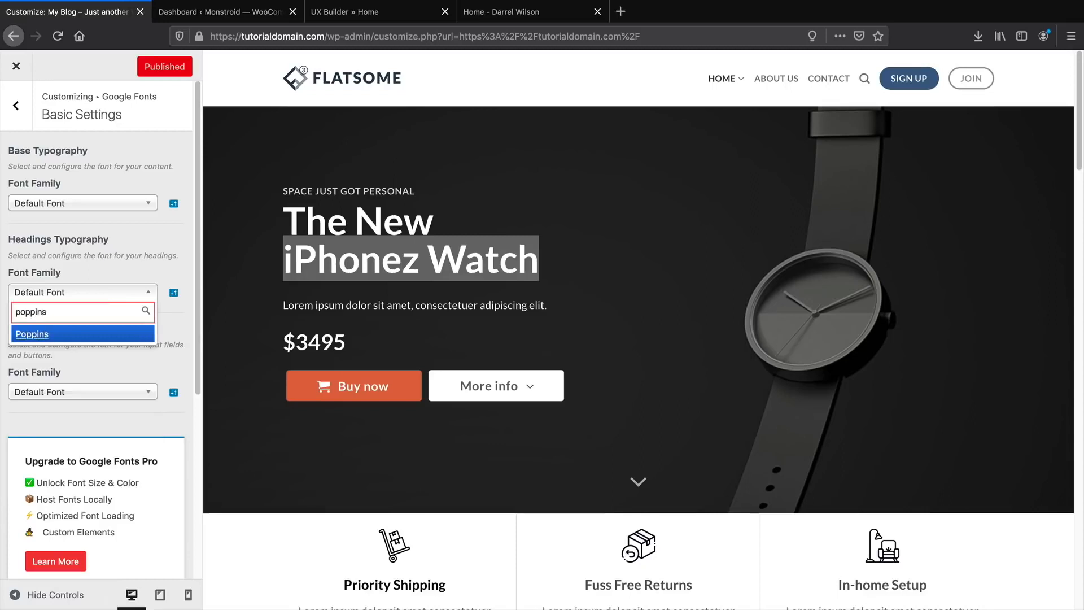
click(48, 335)
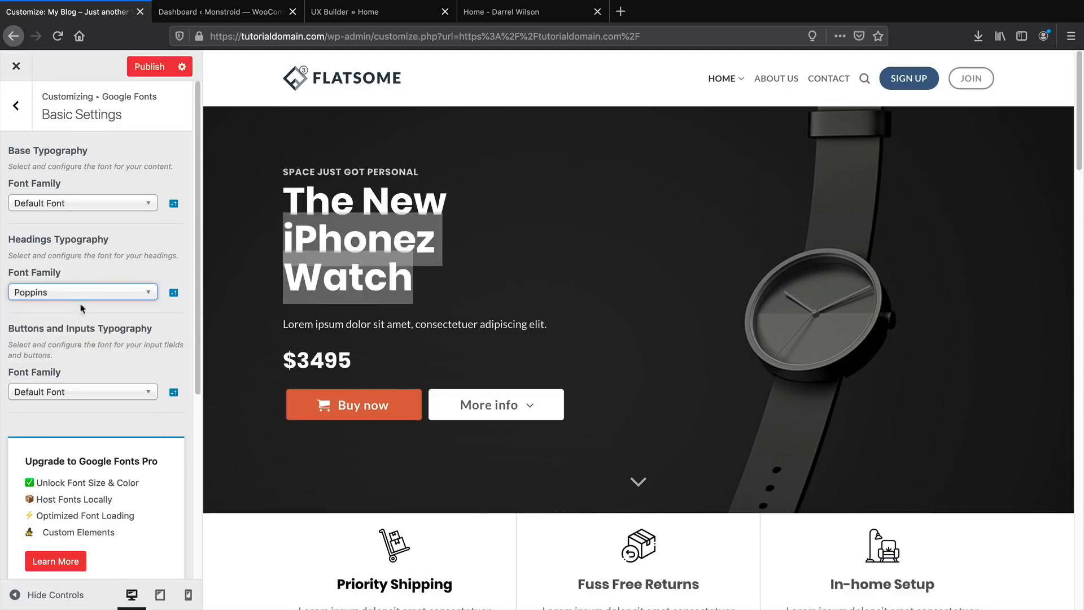
click(112, 260)
click(343, 244)
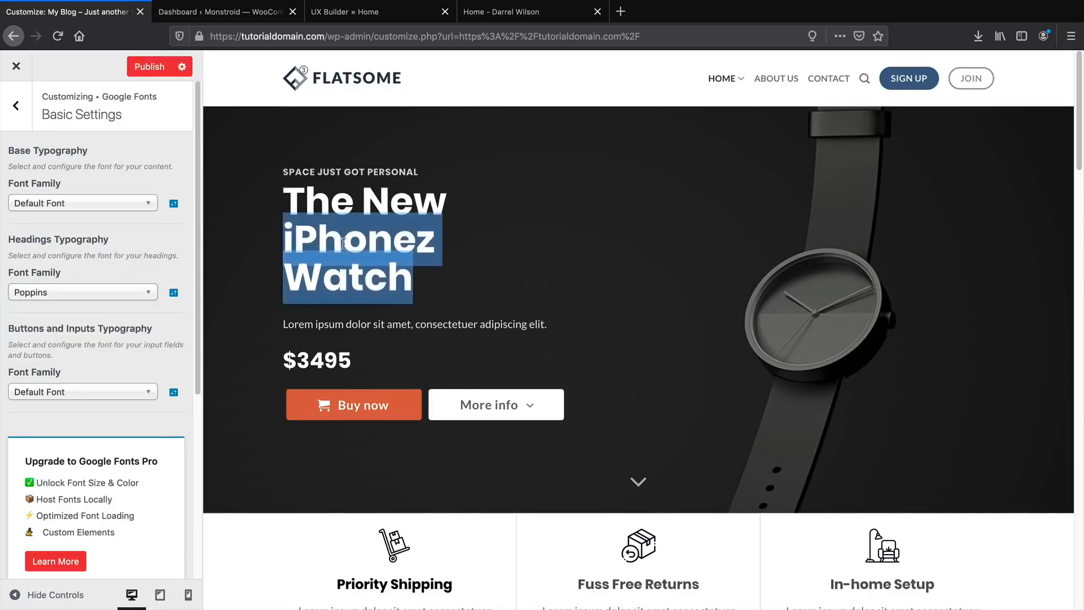
click(343, 244)
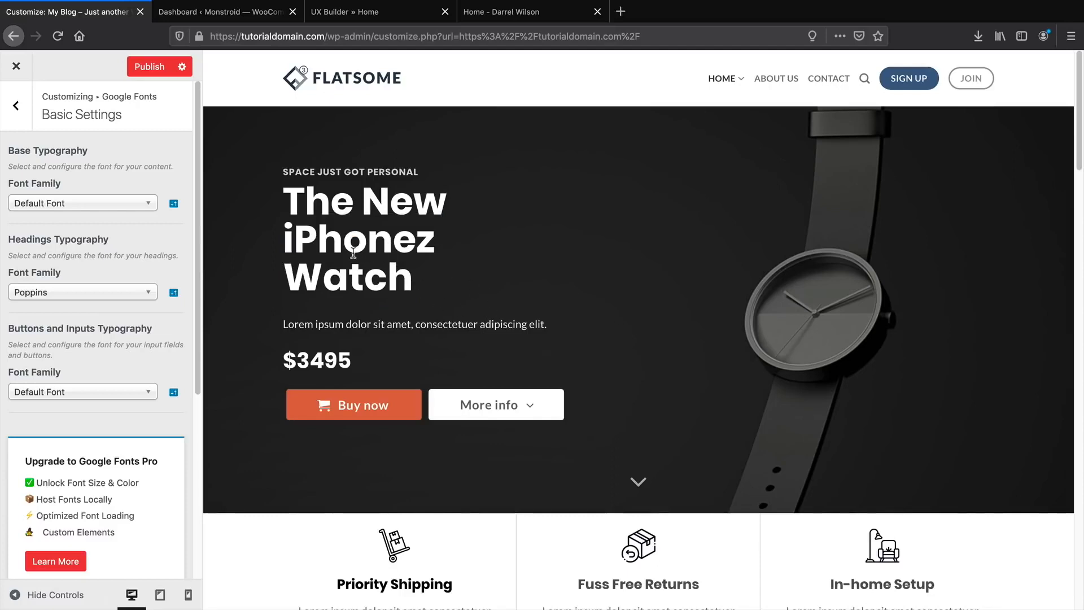
Set the base typography font to Poppins and publish the changes.
click(90, 207)
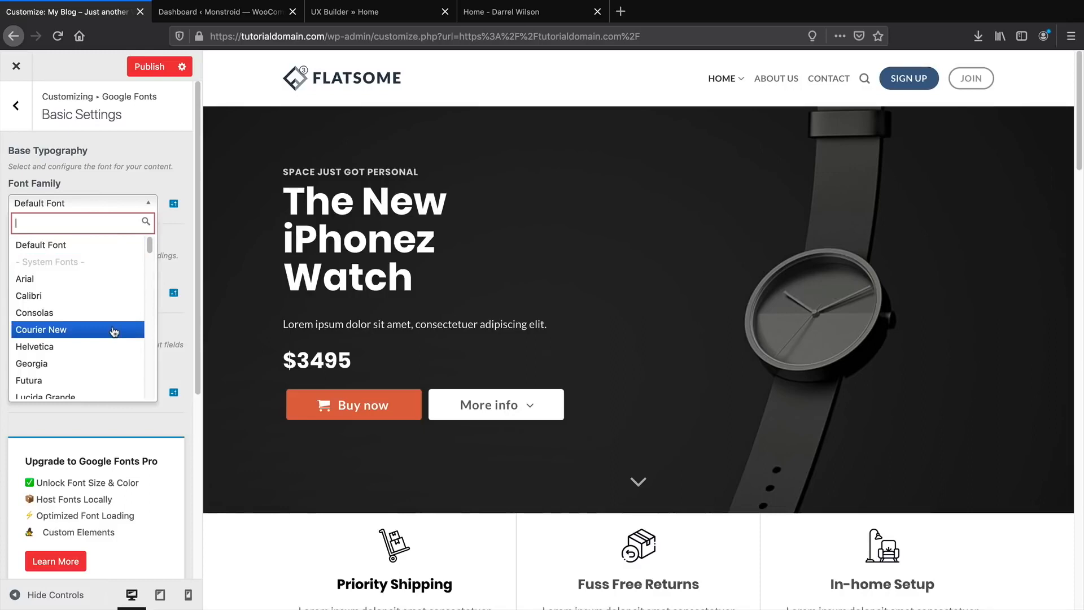
click(104, 365)
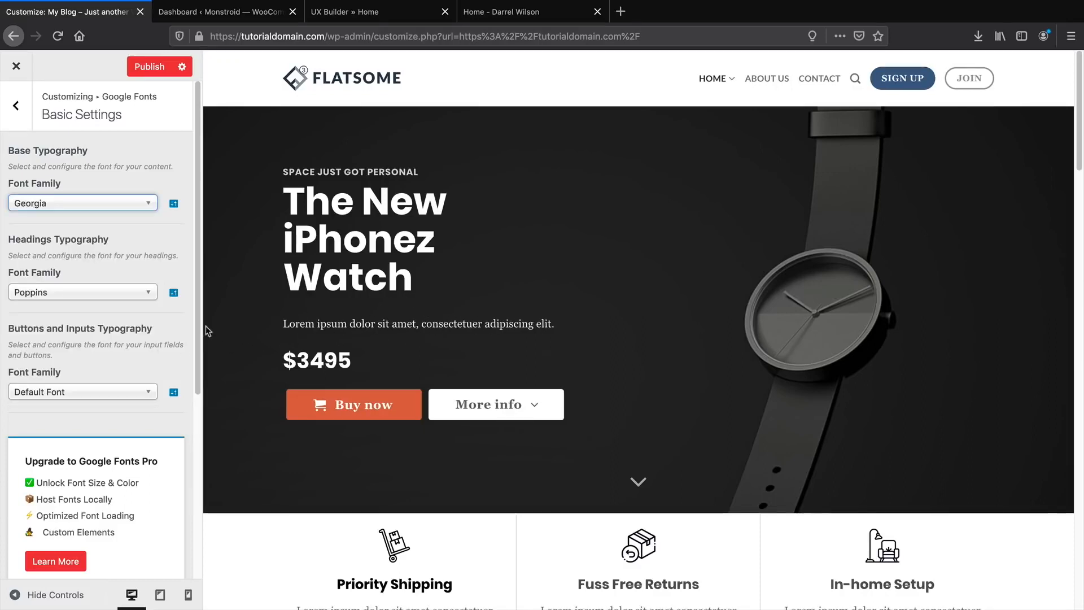
click(93, 207)
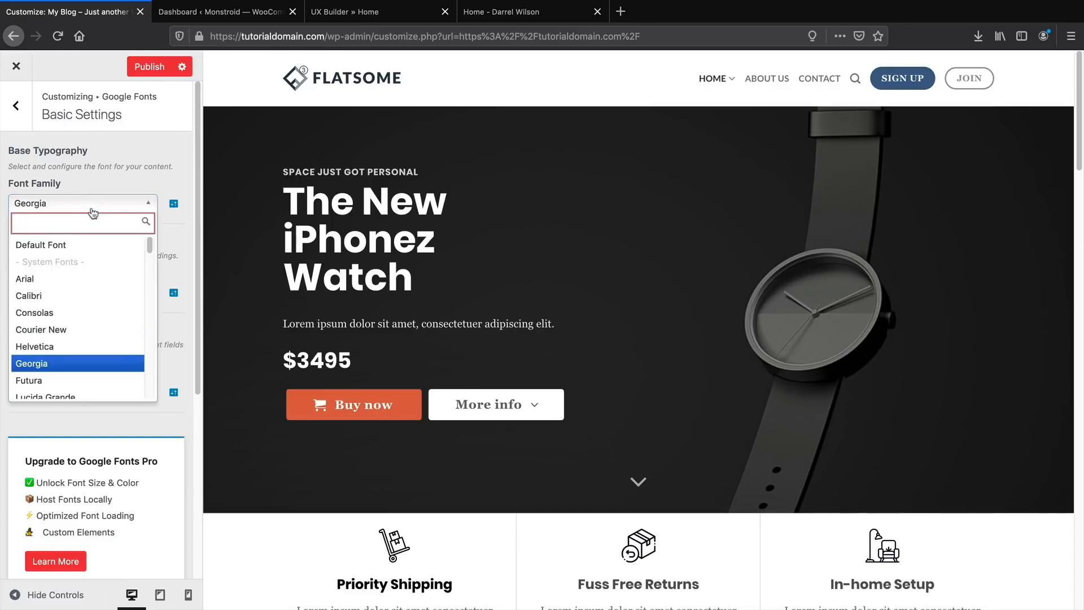
text(popp)
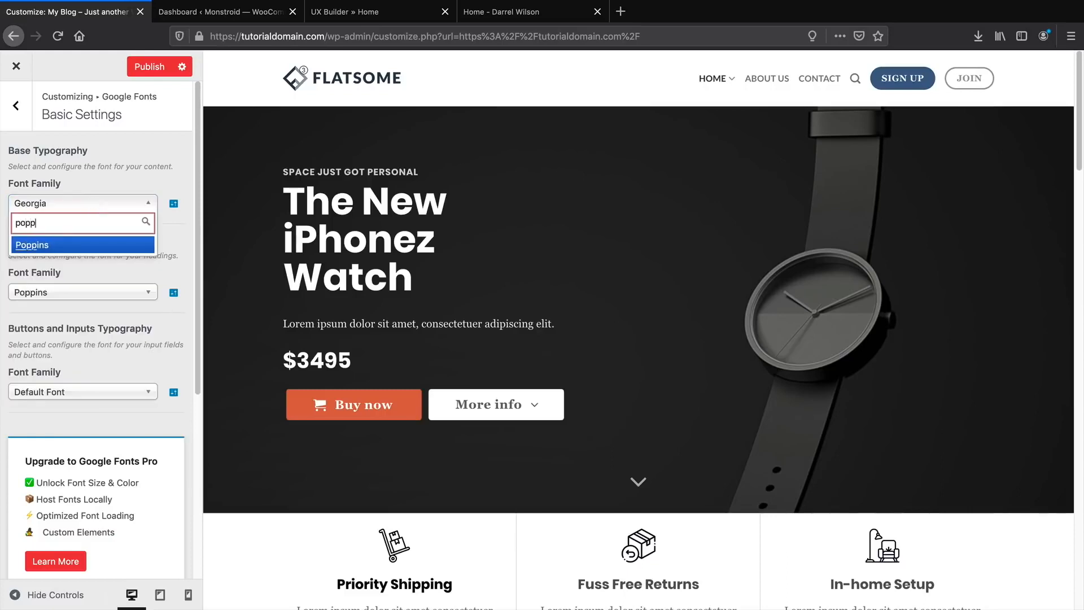
click(56, 244)
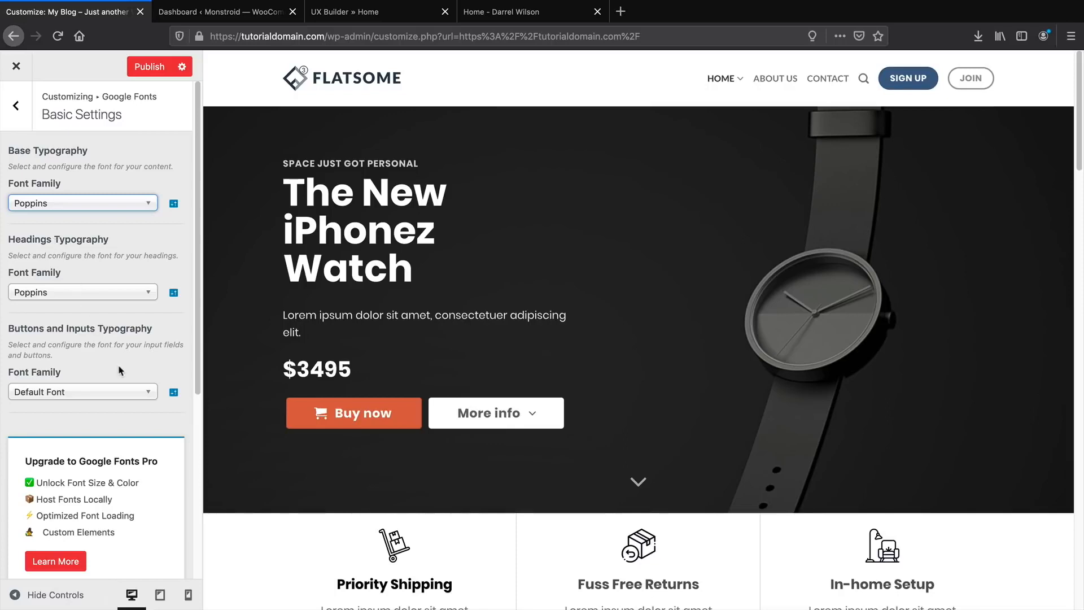
scroll(120, 370, down, 1)
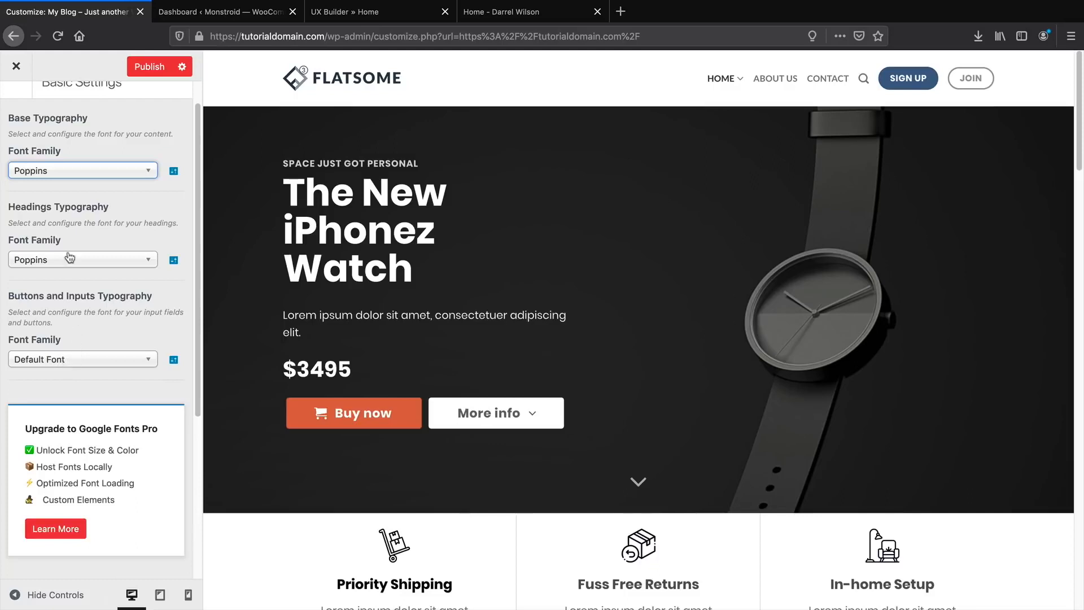
click(137, 69)
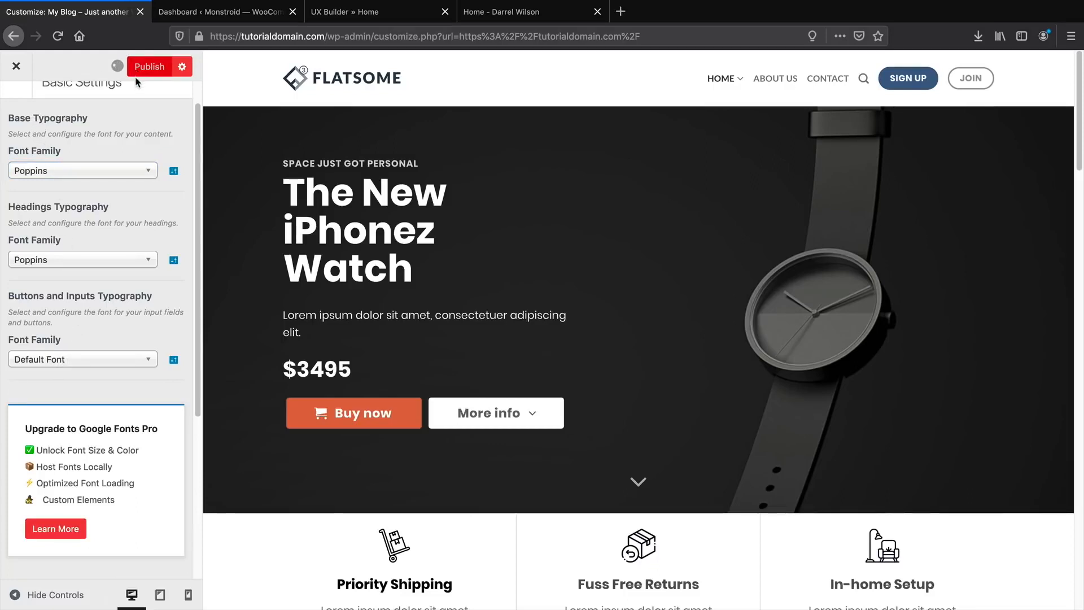
click(17, 113)
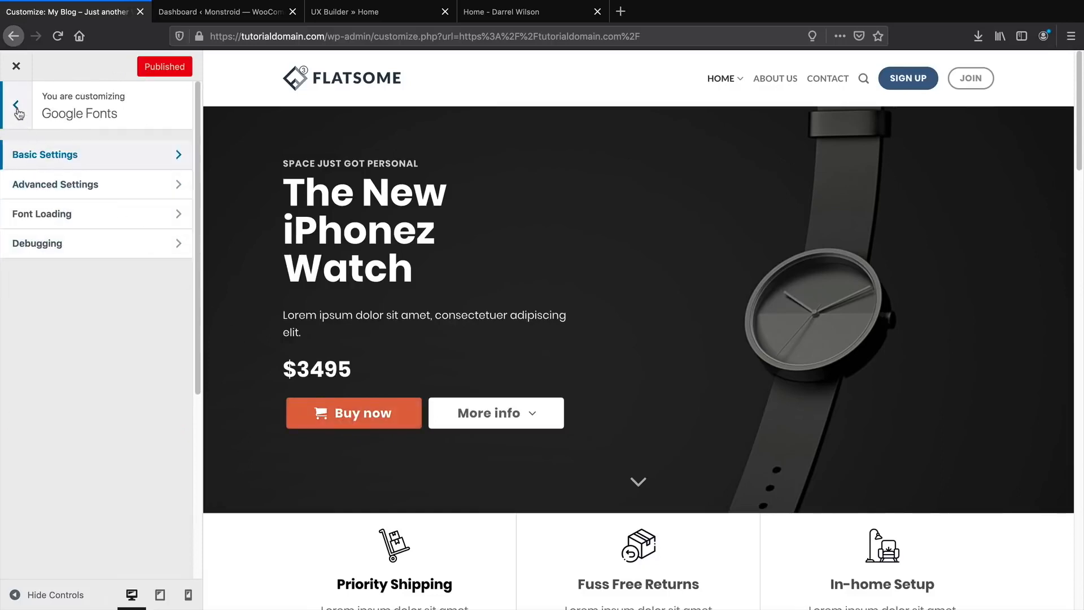
Set the Primary Color to black in the Customizer's Style › Colors settings.
click(17, 113)
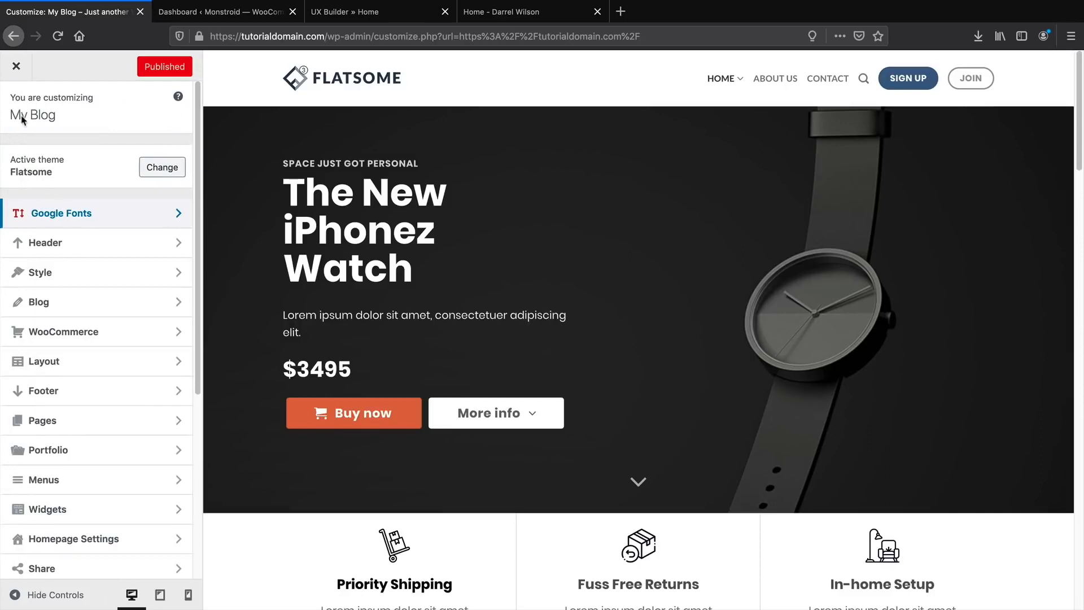
click(45, 272)
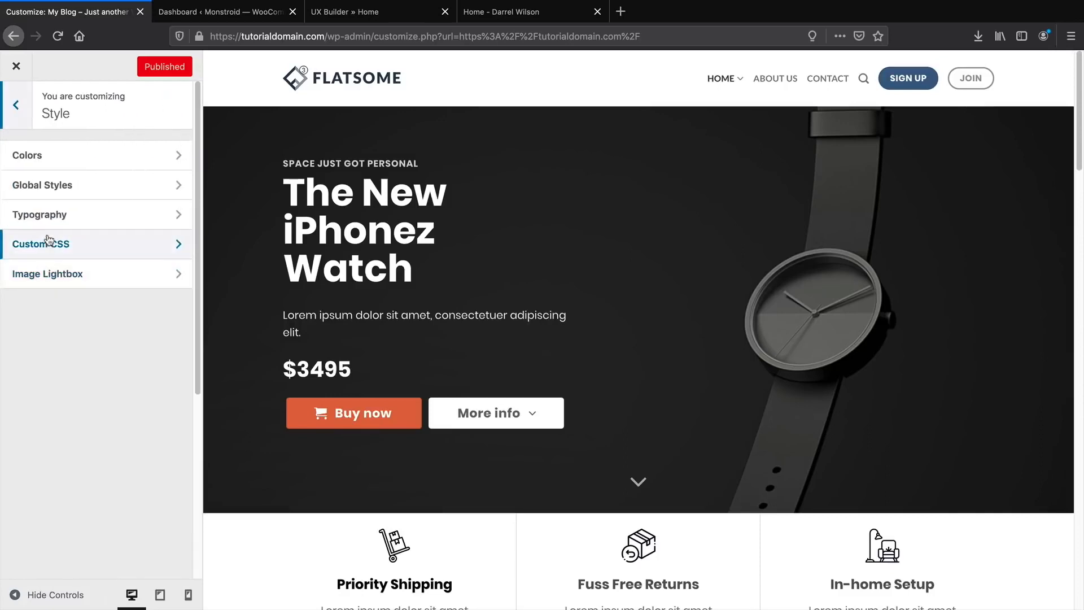
click(49, 162)
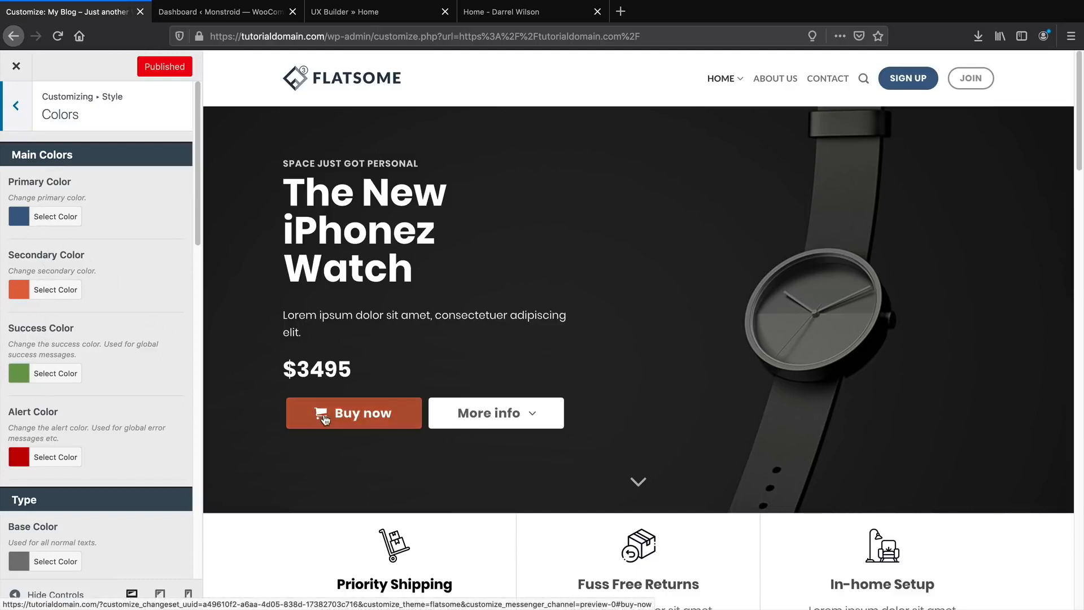
click(54, 218)
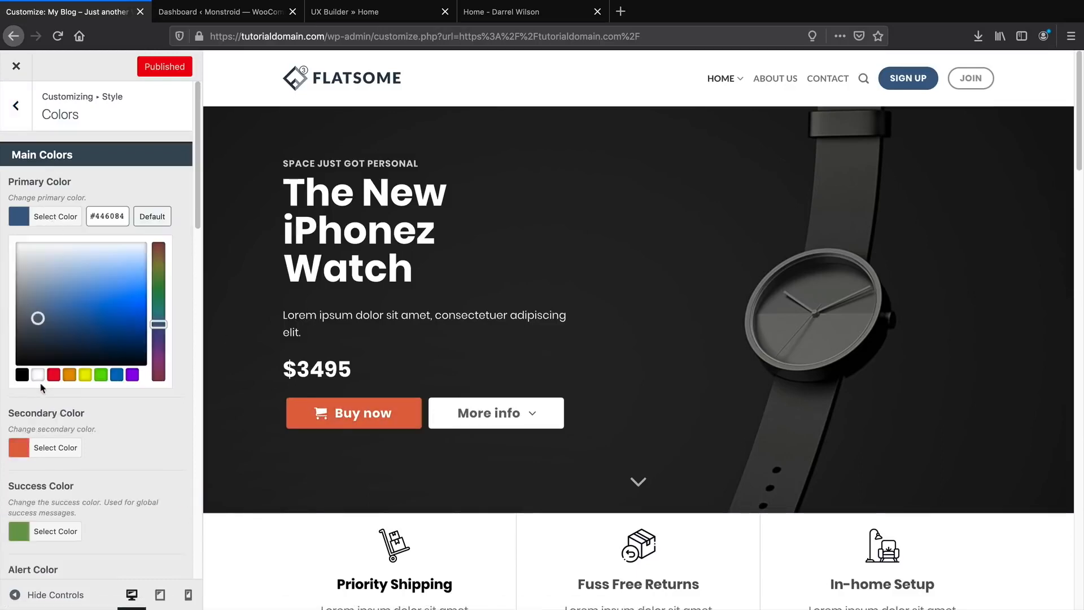
click(23, 376)
click(179, 276)
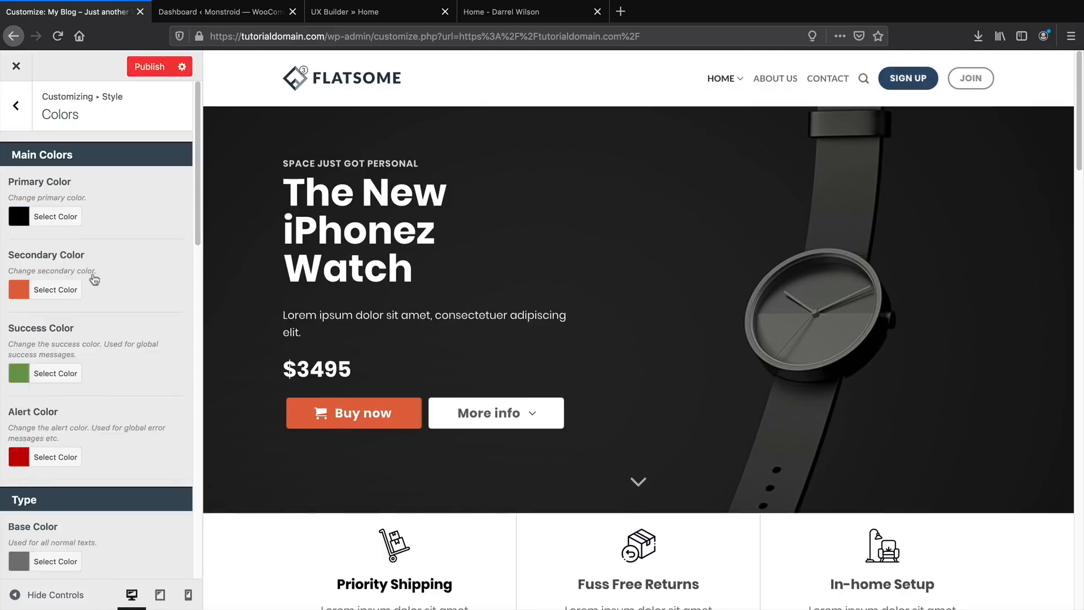
Try orange and purple for the Secondary Color, then settle on black.
click(21, 292)
click(69, 448)
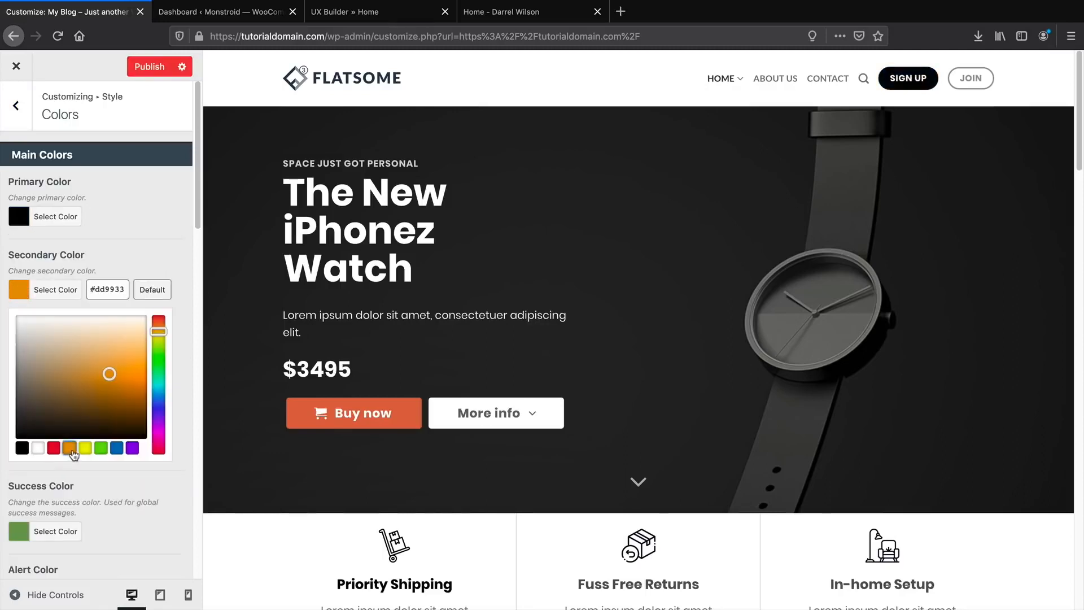
click(145, 254)
click(26, 291)
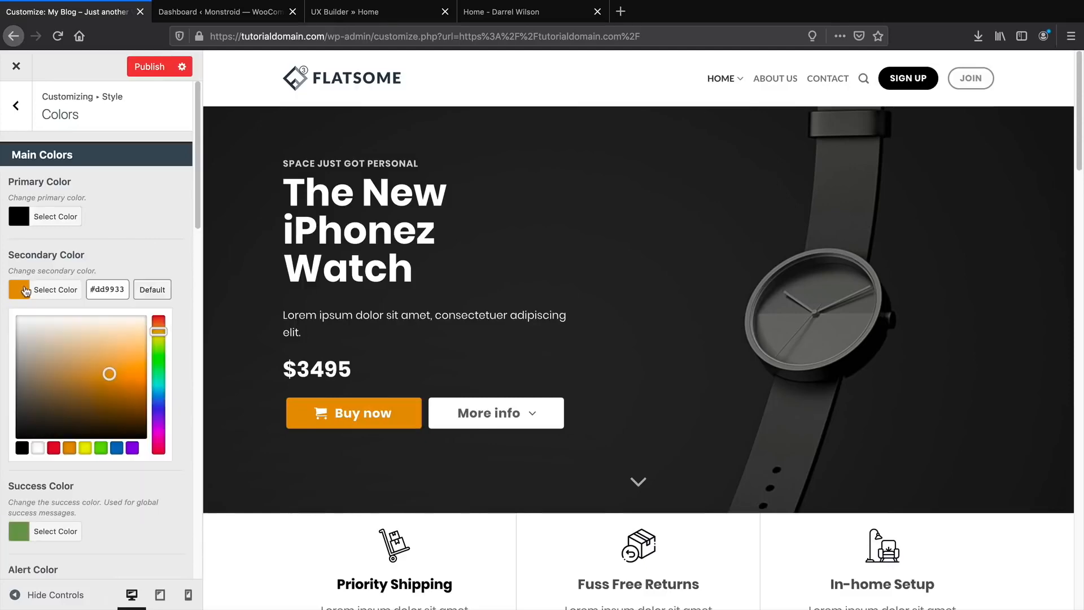
click(132, 447)
triple_click(158, 251)
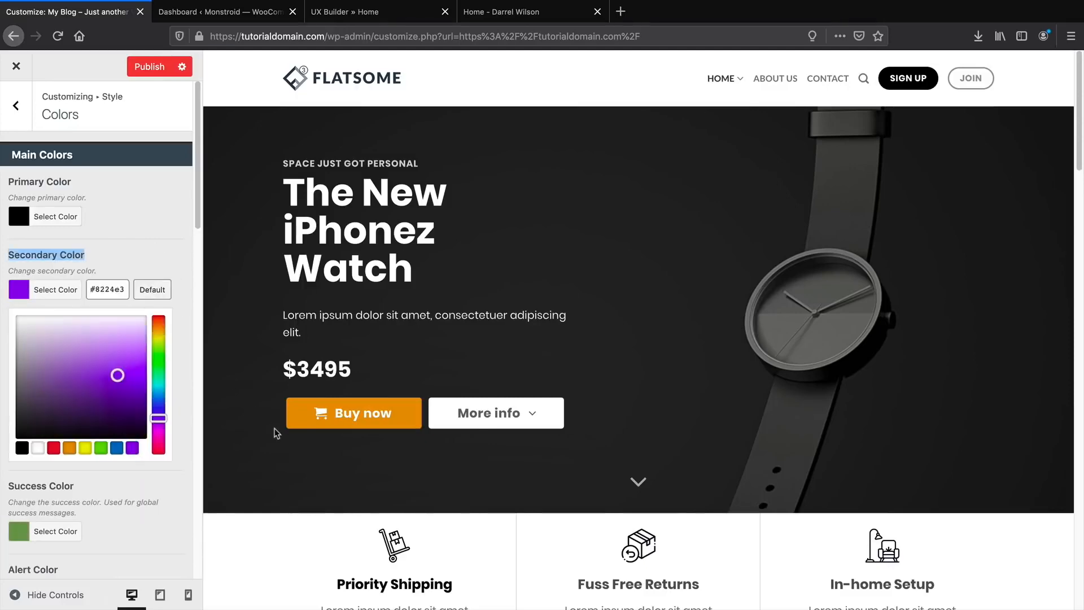
scroll(387, 334, down, 3)
scroll(386, 334, up, 3)
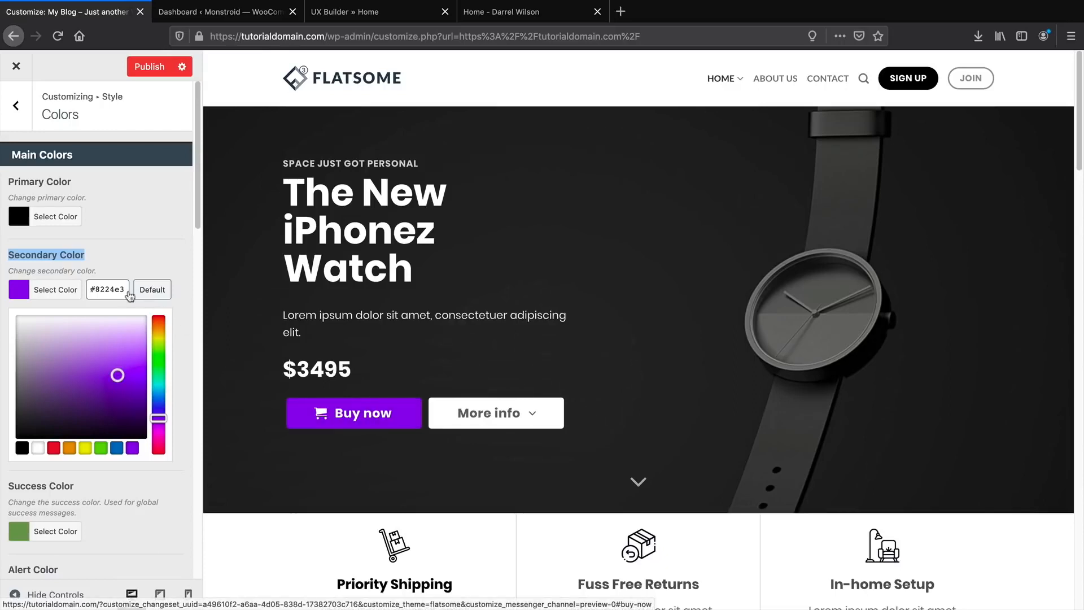
click(54, 290)
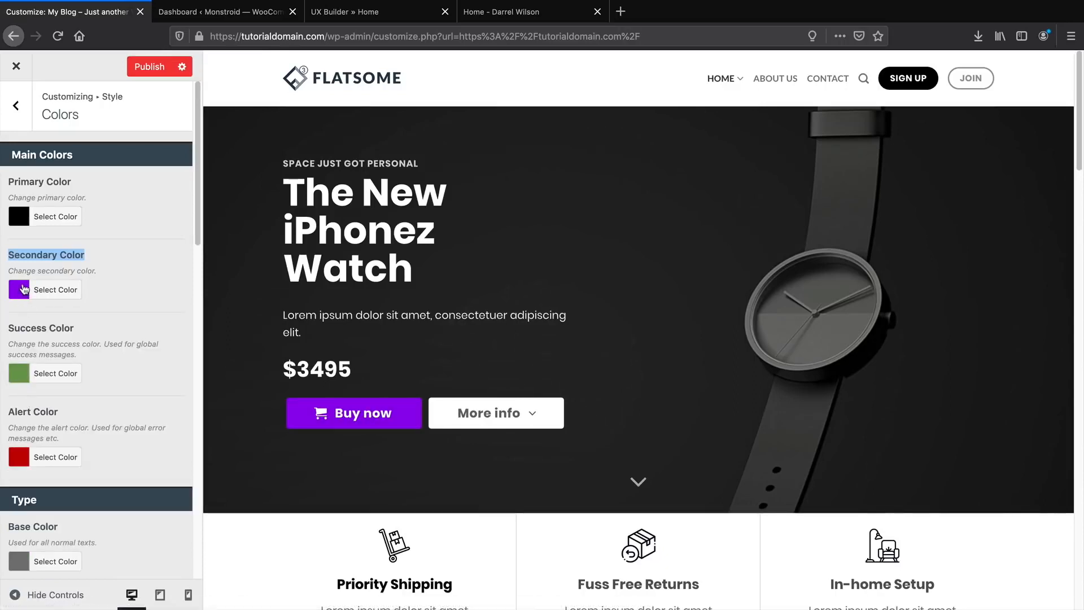
click(24, 290)
click(22, 448)
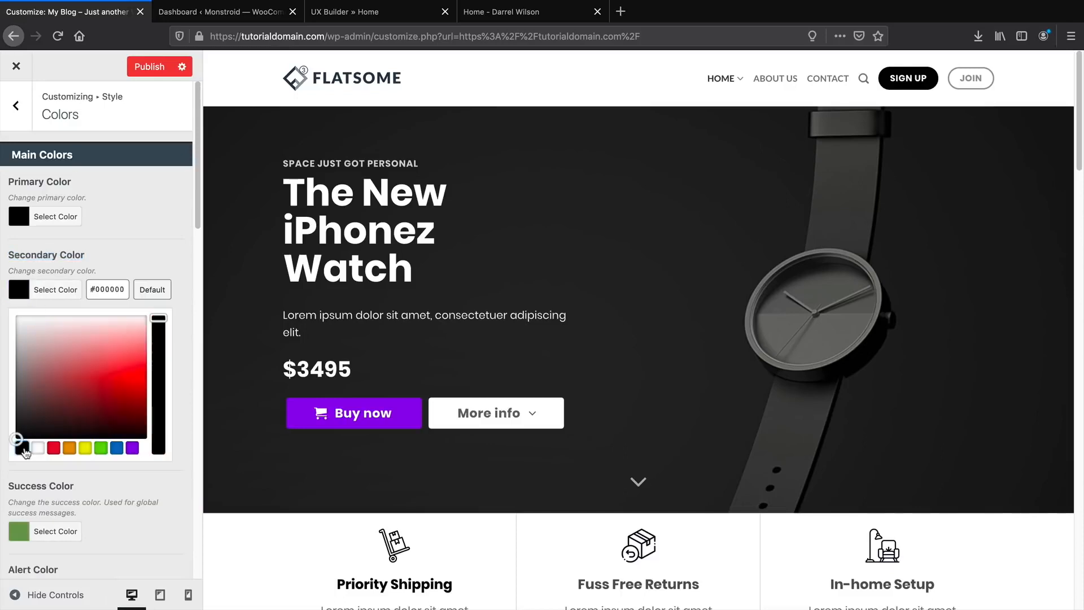
click(152, 275)
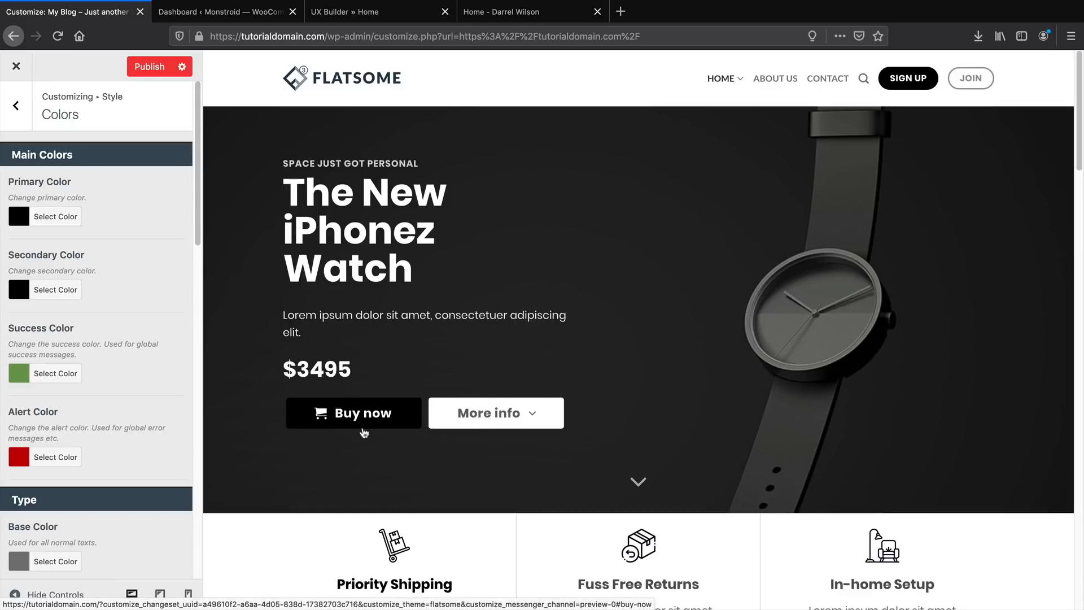
Compare with the reference site's home page, then publish the black colour settings.
scroll(550, 305, down, 8)
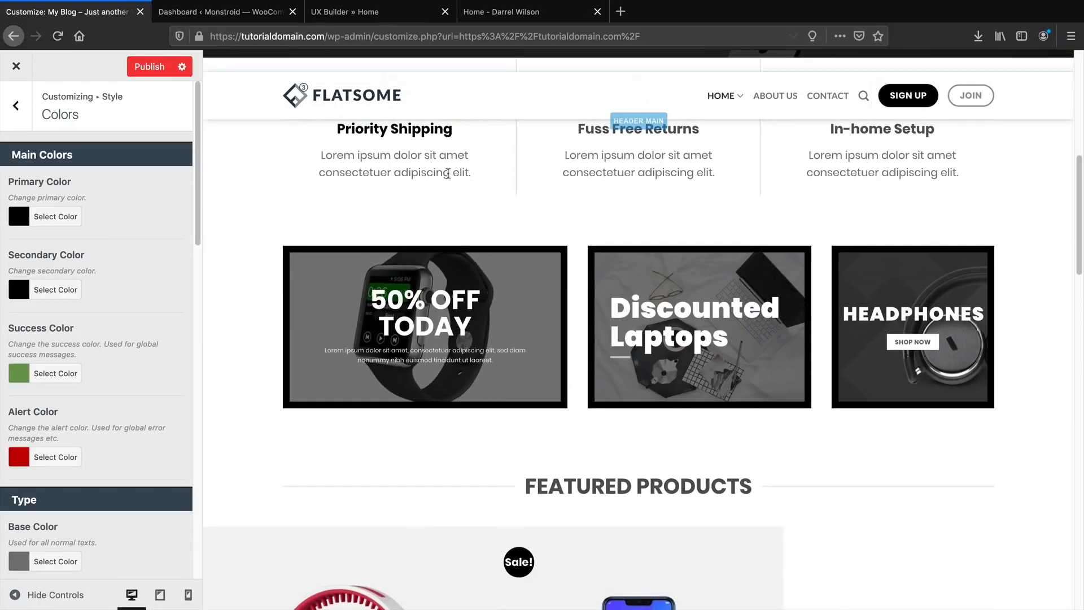
scroll(456, 194, up, 6)
scroll(455, 195, up, 2)
click(531, 12)
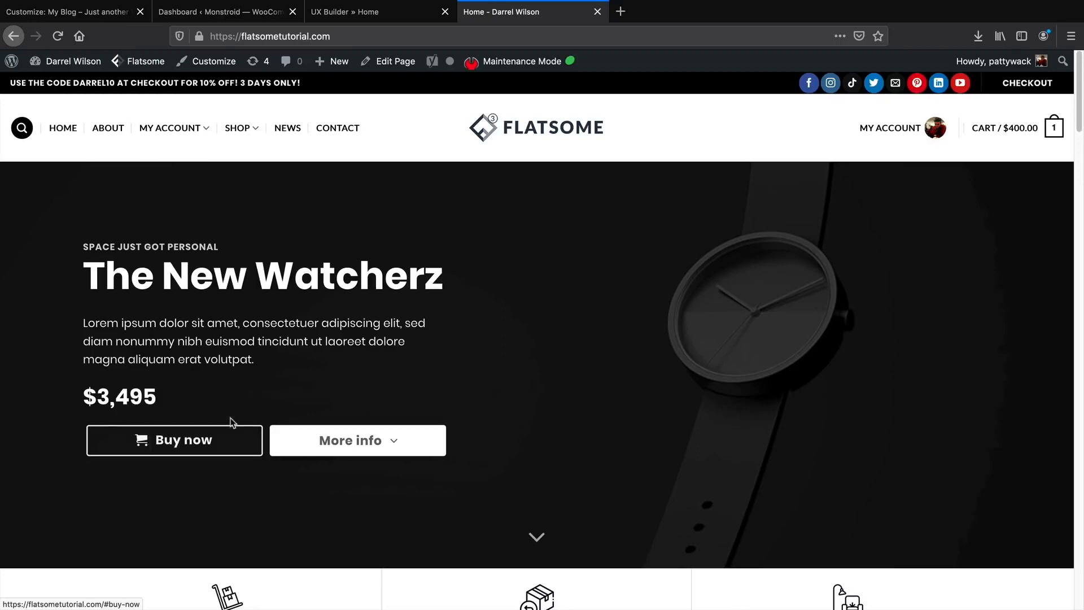
click(109, 17)
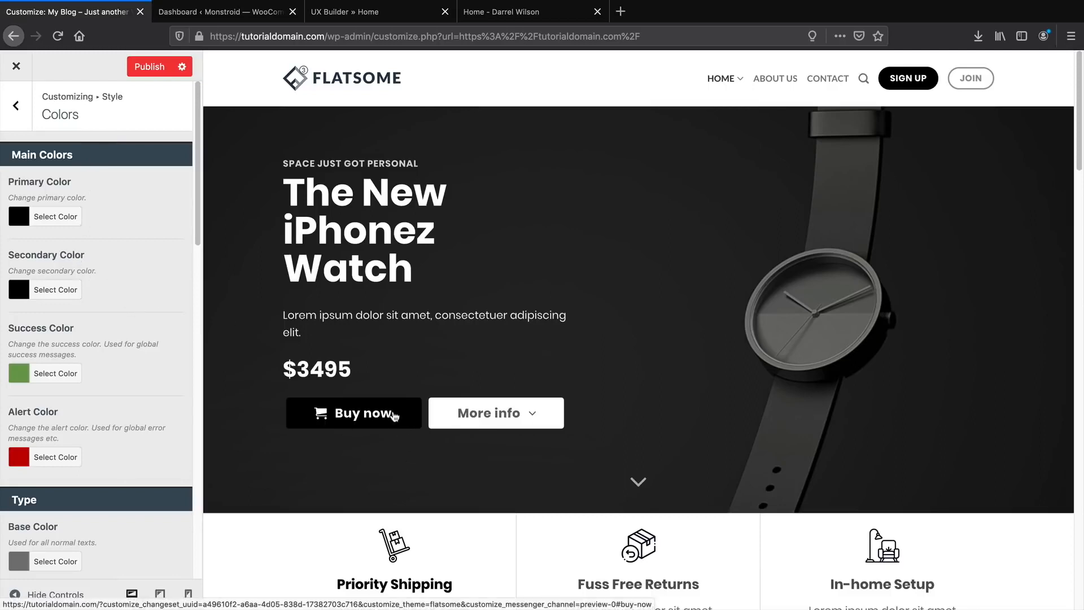
scroll(388, 411, down, 2)
scroll(165, 367, down, 2)
scroll(308, 384, down, 8)
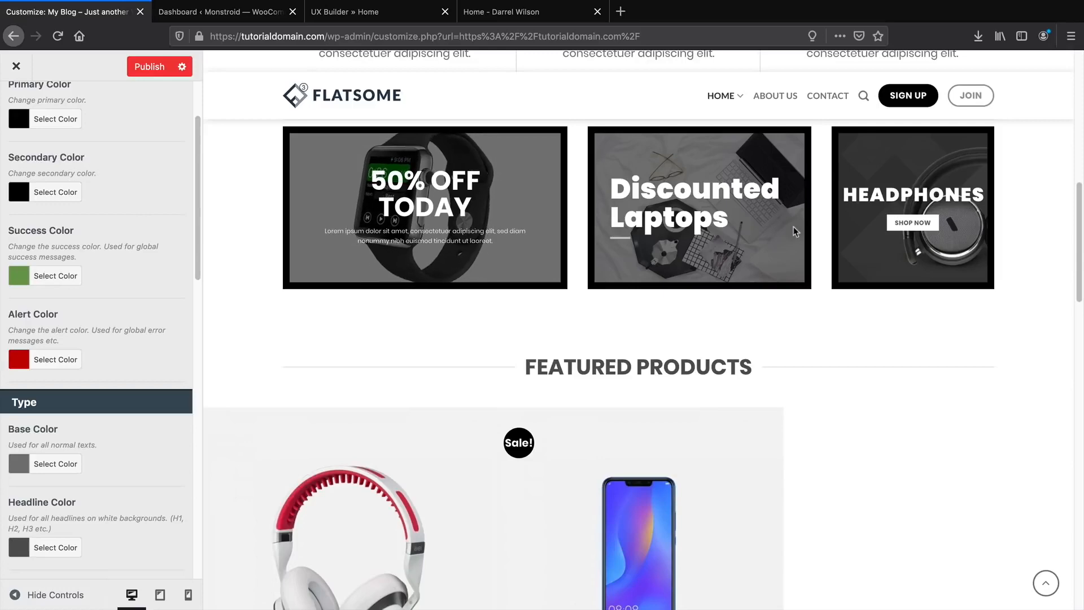
scroll(431, 354, up, 4)
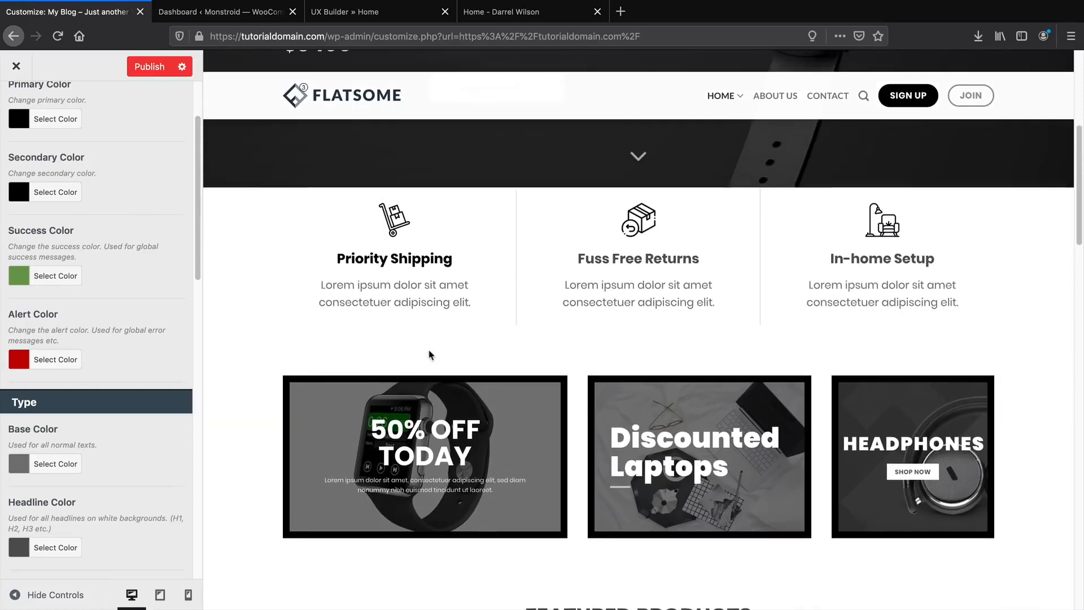
scroll(431, 353, down, 5)
scroll(429, 355, down, 10)
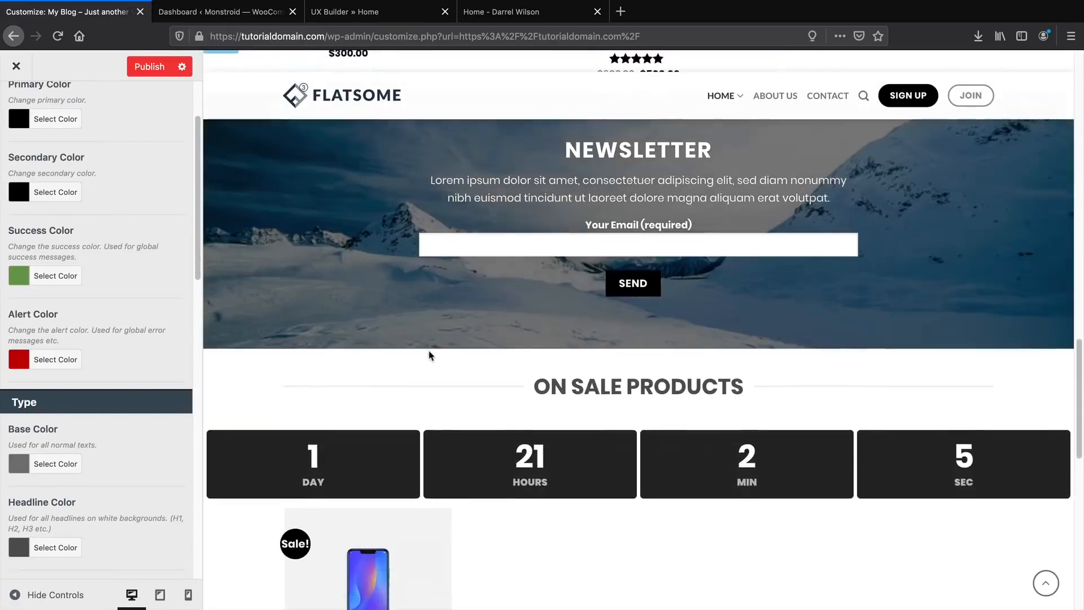
scroll(431, 355, down, 2)
drag(538, 260, 743, 258)
scroll(460, 356, down, 8)
scroll(400, 430, up, 20)
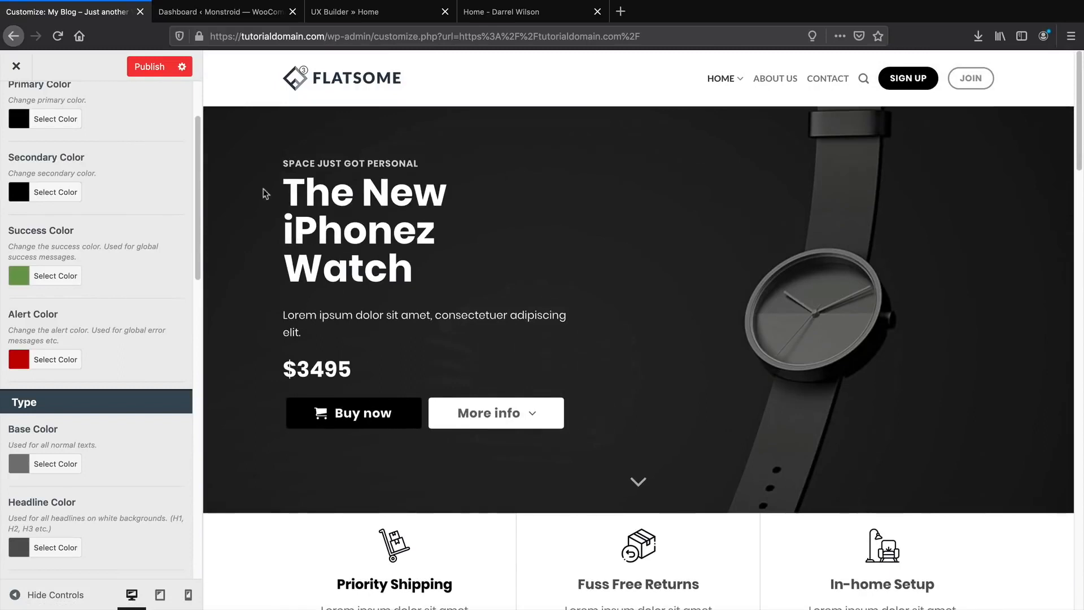
click(149, 67)
scroll(79, 266, up, 3)
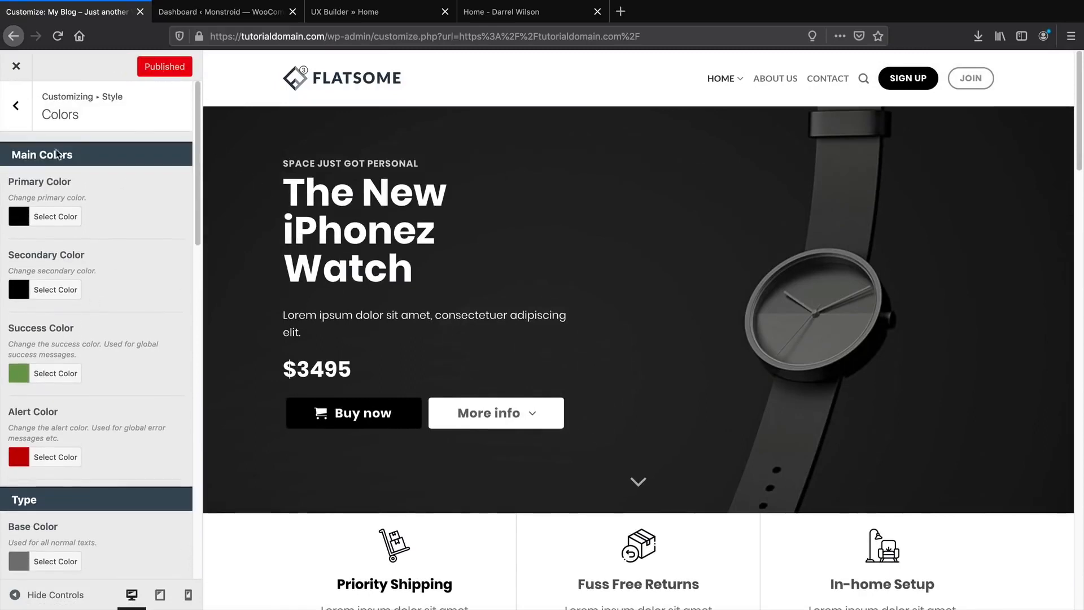
Close the Customizer and view the site's empty About Us page.
click(14, 106)
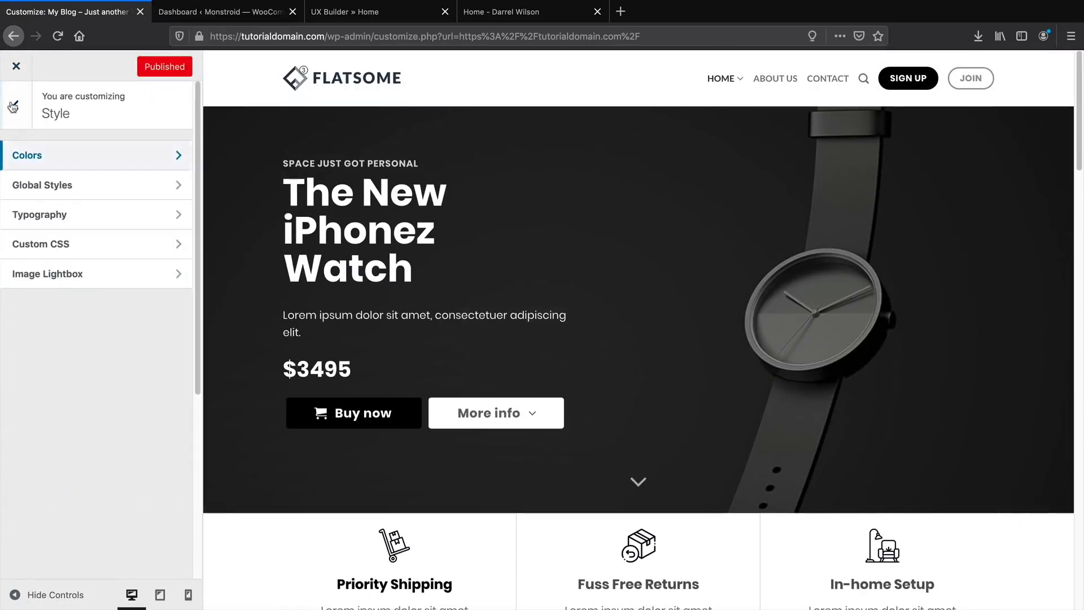
click(13, 106)
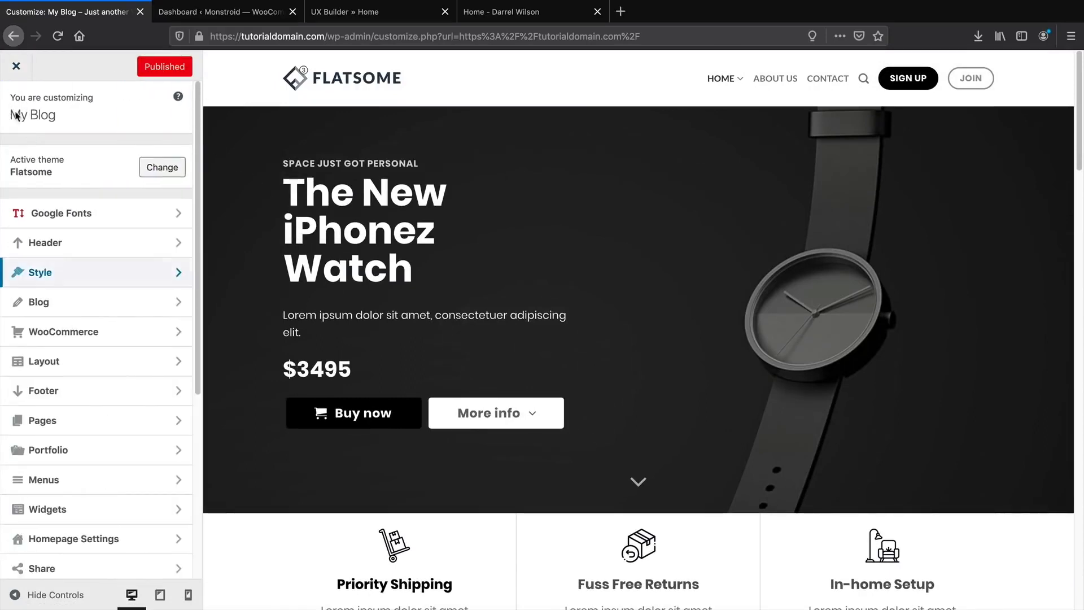
click(16, 69)
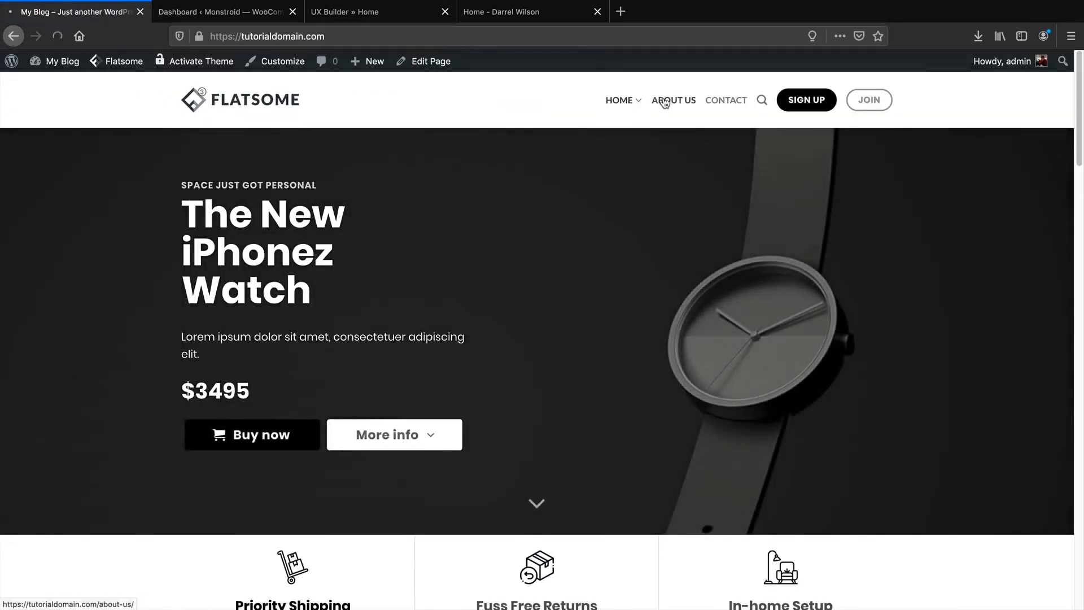
click(666, 101)
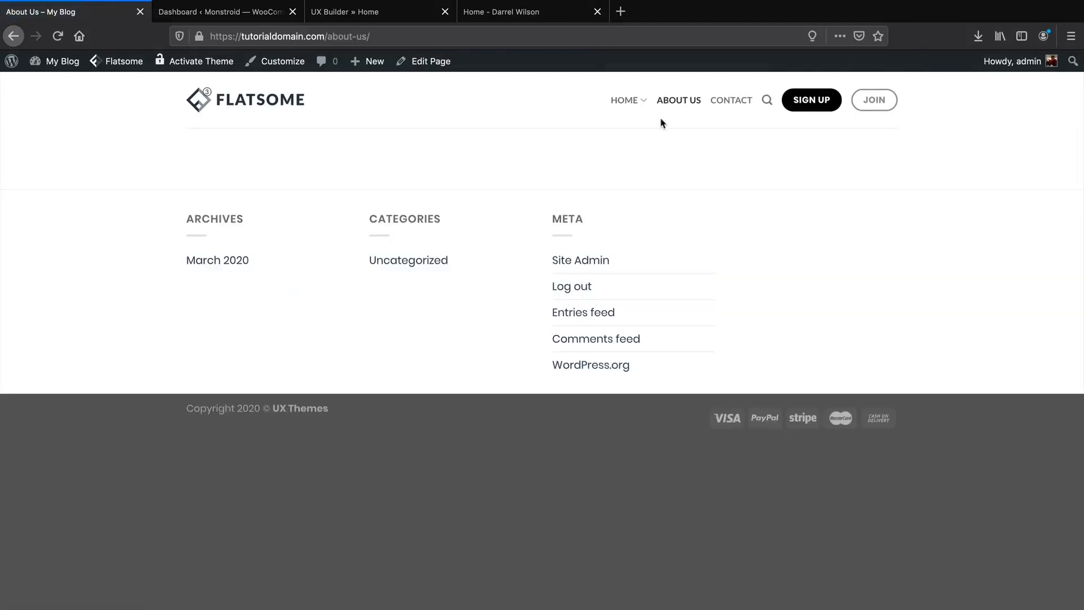
Look through the reference site's About page for comparison.
click(486, 12)
click(120, 132)
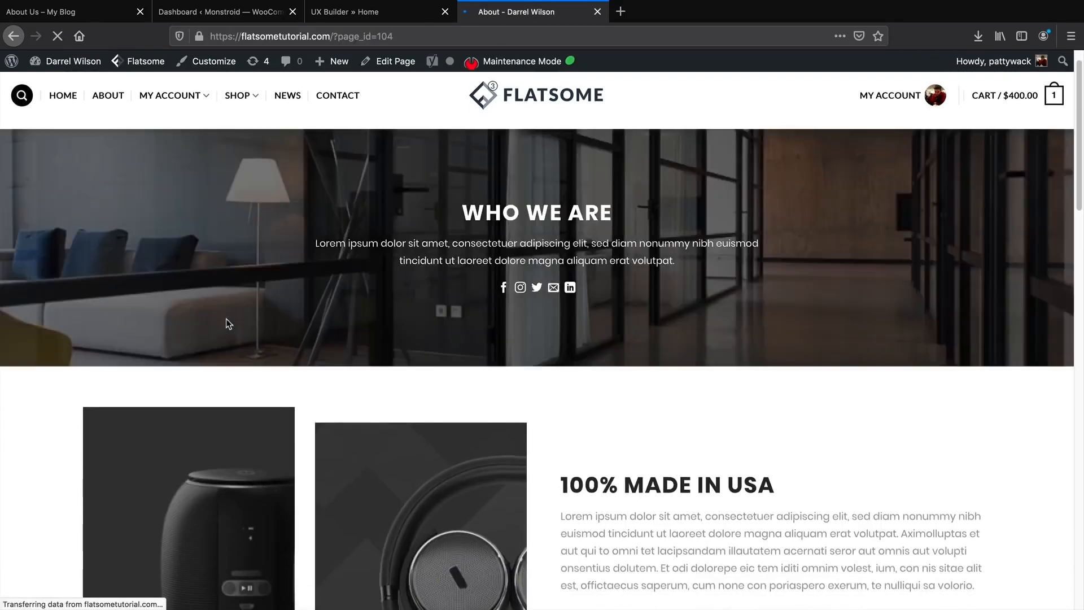
scroll(162, 315, down, 1)
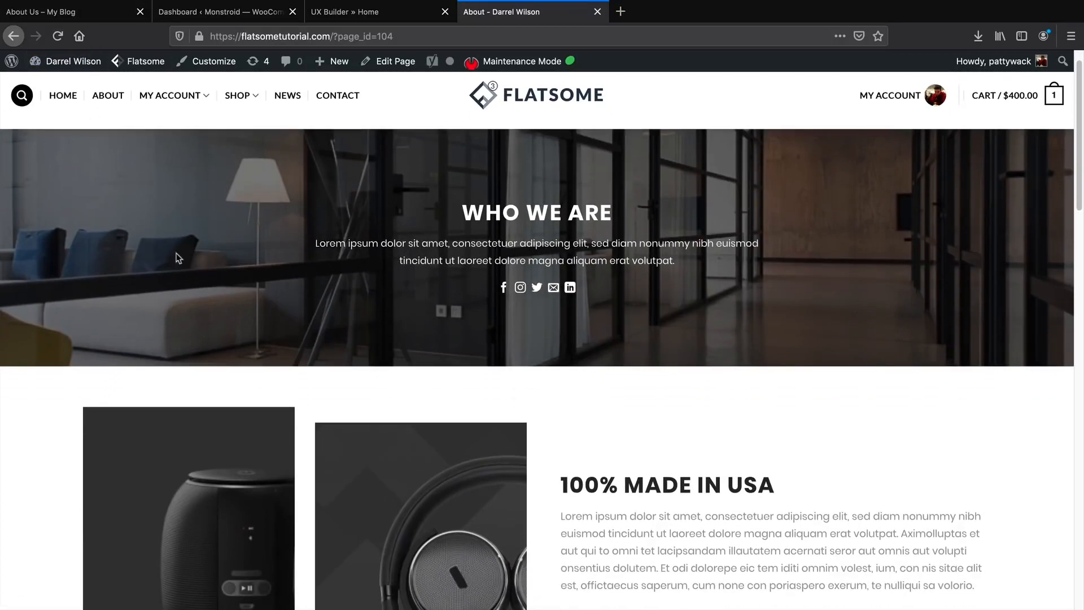
scroll(182, 274, down, 7)
scroll(182, 275, down, 7)
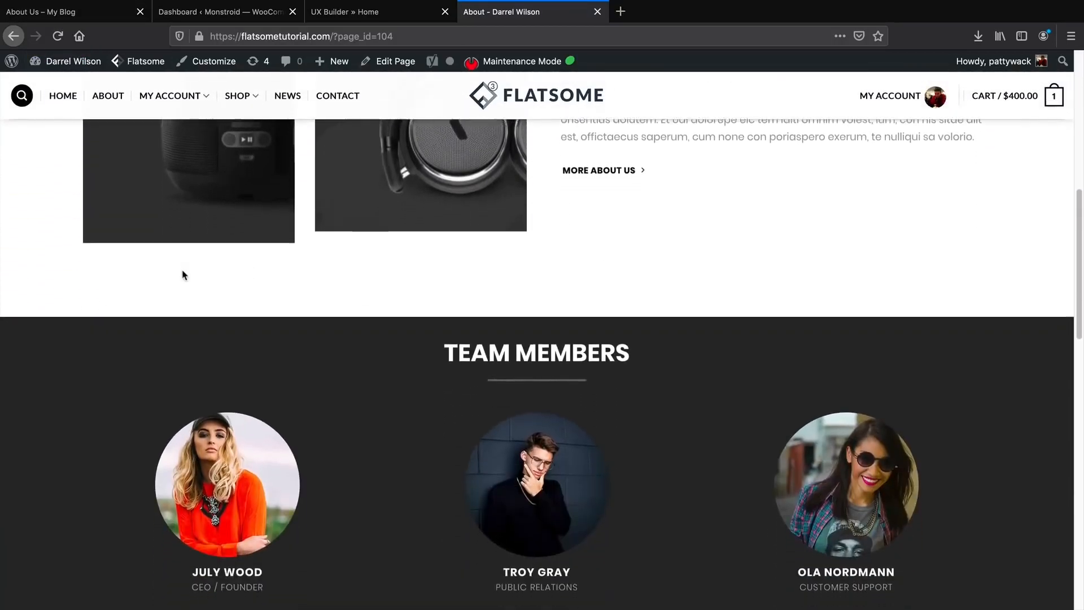
scroll(183, 274, down, 6)
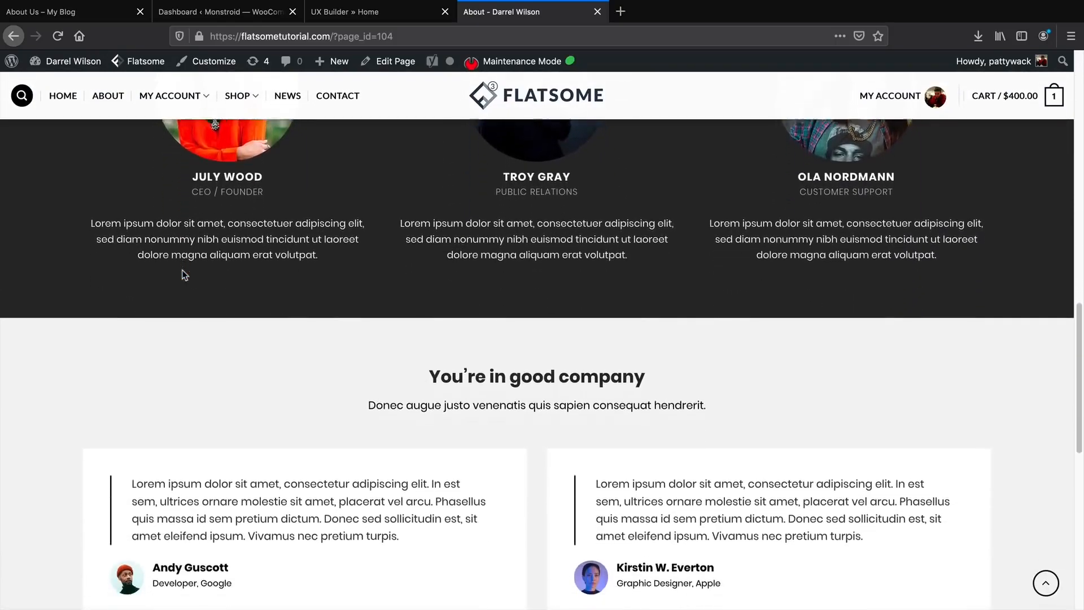
scroll(186, 279, down, 3)
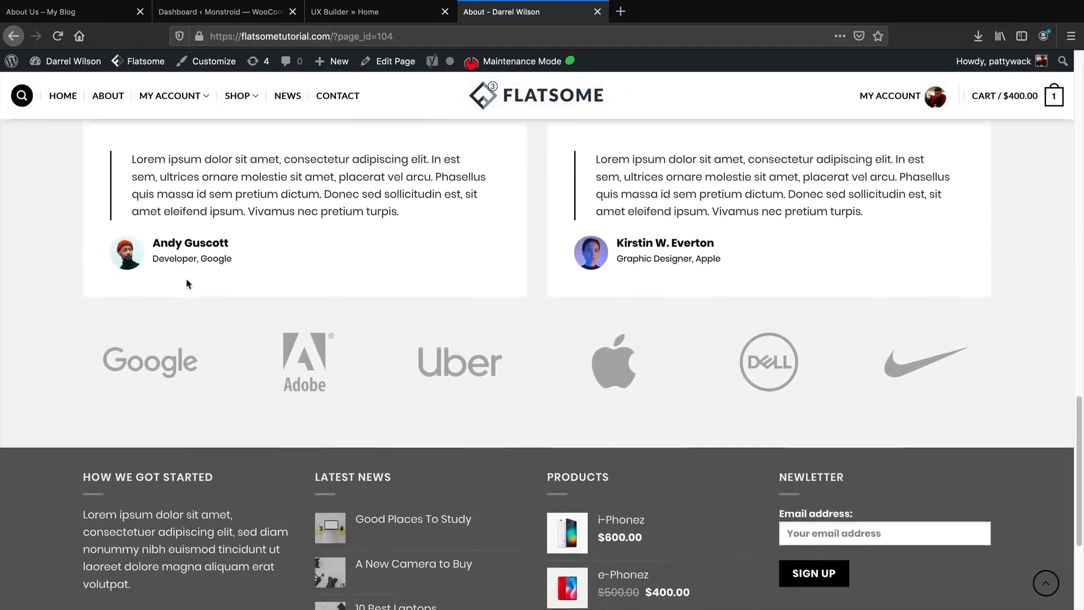
scroll(189, 282, up, 15)
scroll(190, 284, up, 5)
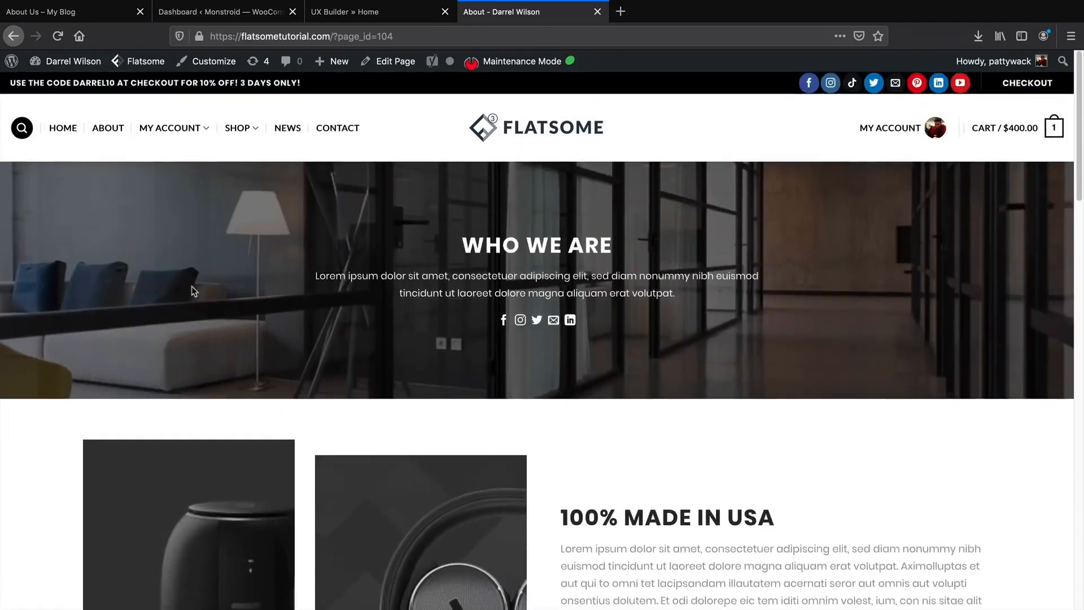
Return to the empty About Us page and choose Edit with UX Builder.
click(62, 7)
click(87, 203)
click(71, 17)
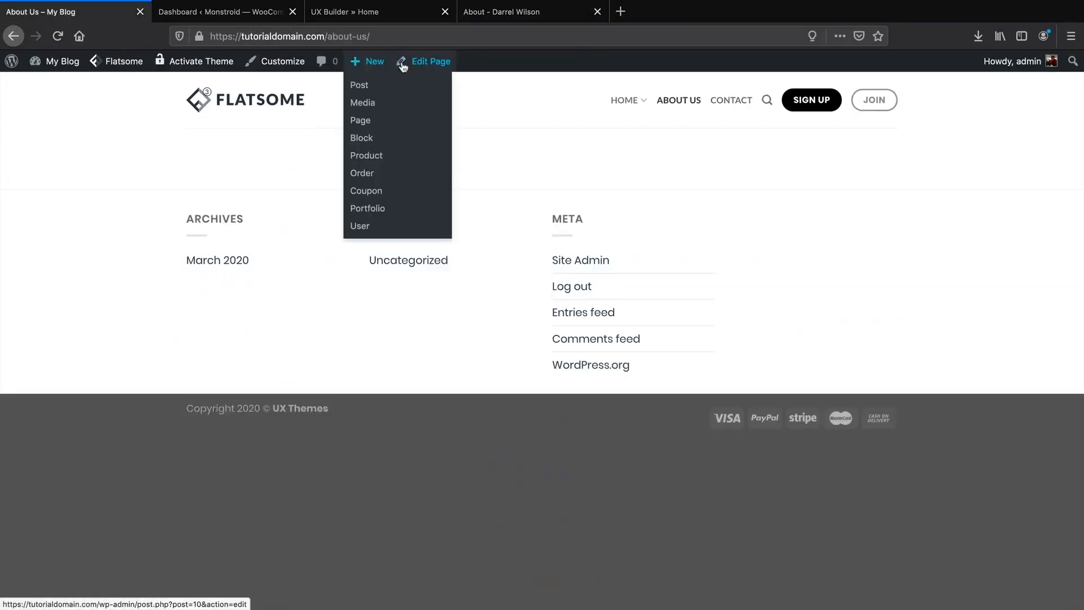
mouse_move(418, 64)
click(418, 87)
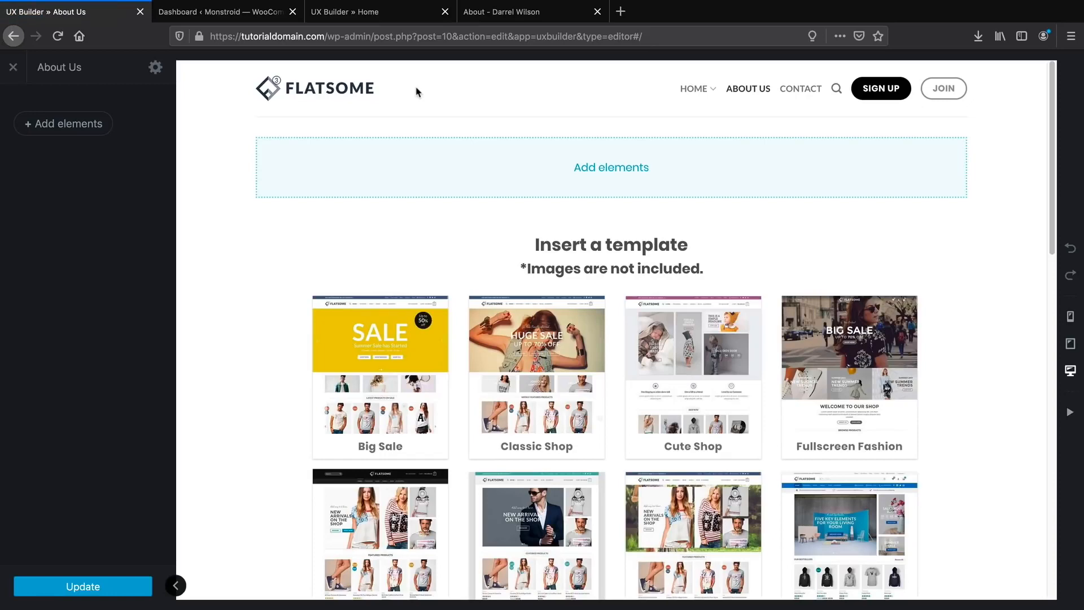
Import the 'About us text row with info banner' layout from Flatsome Studio › About.
click(78, 130)
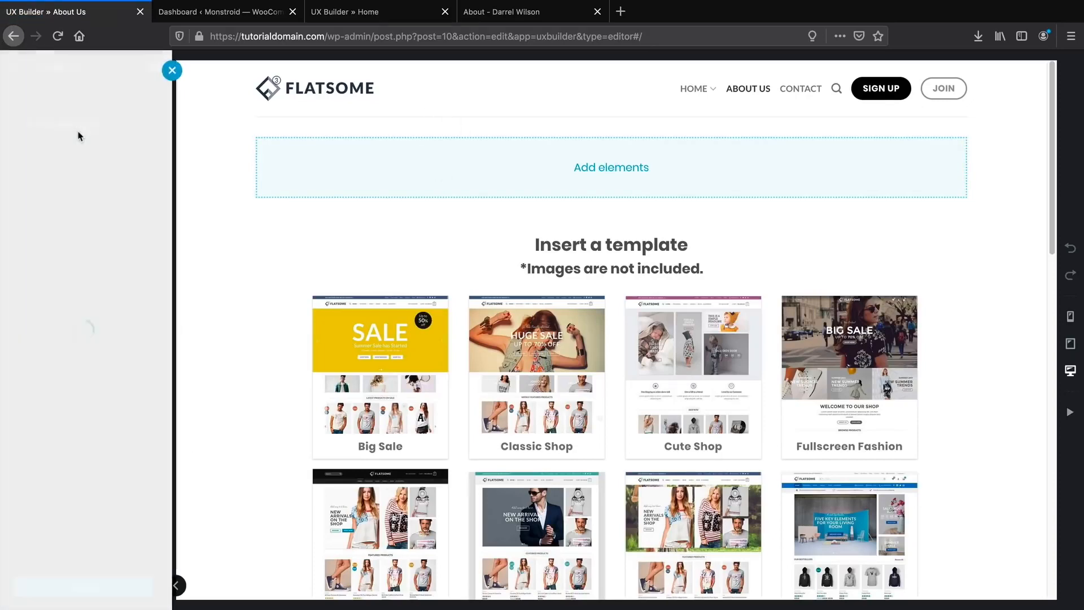
click(87, 132)
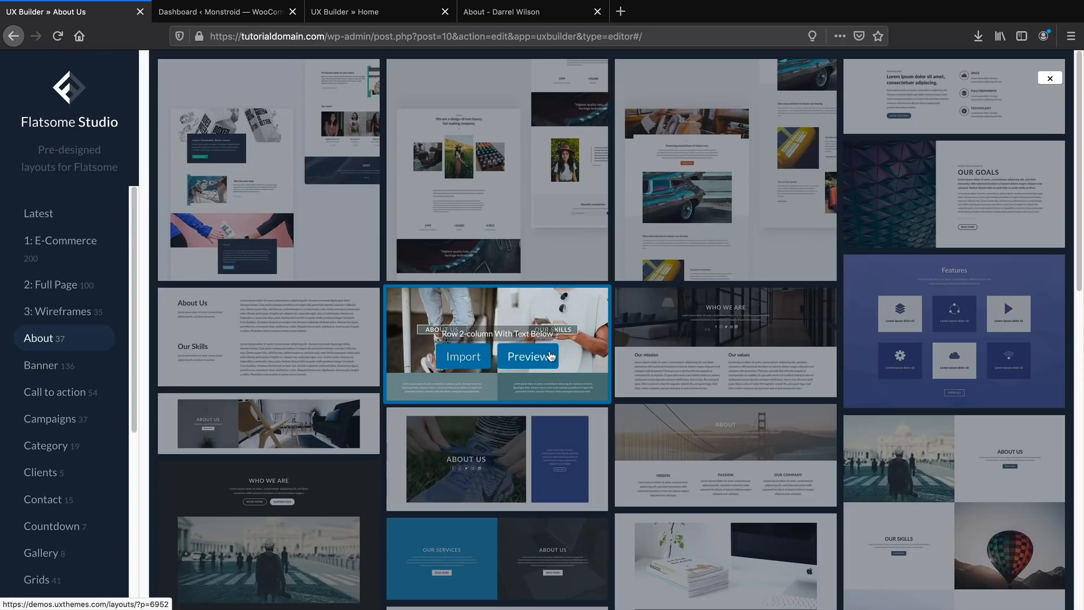
mouse_move(657, 362)
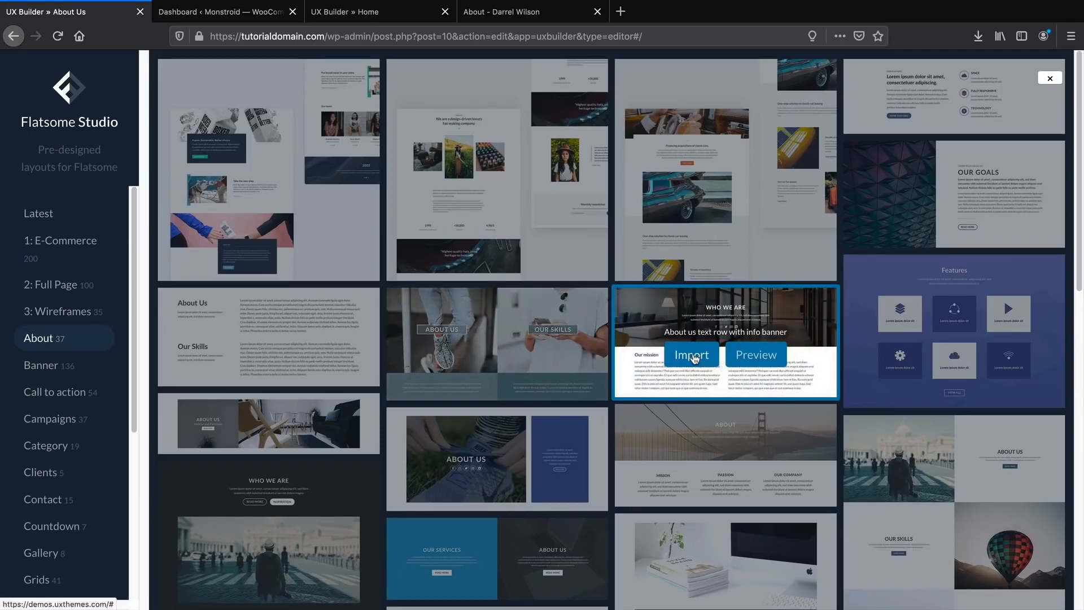
click(694, 359)
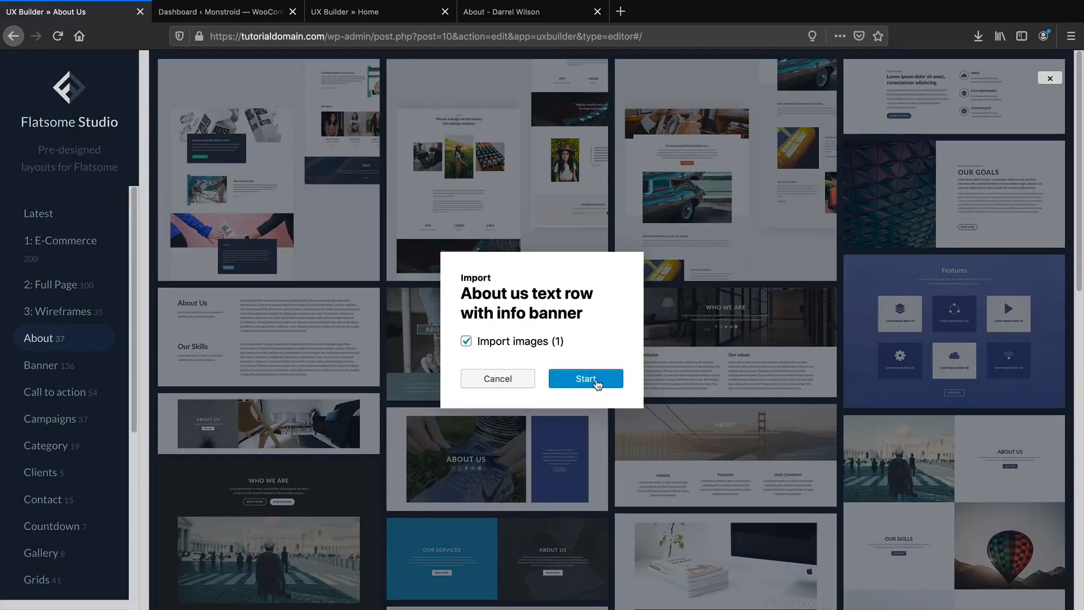
click(585, 378)
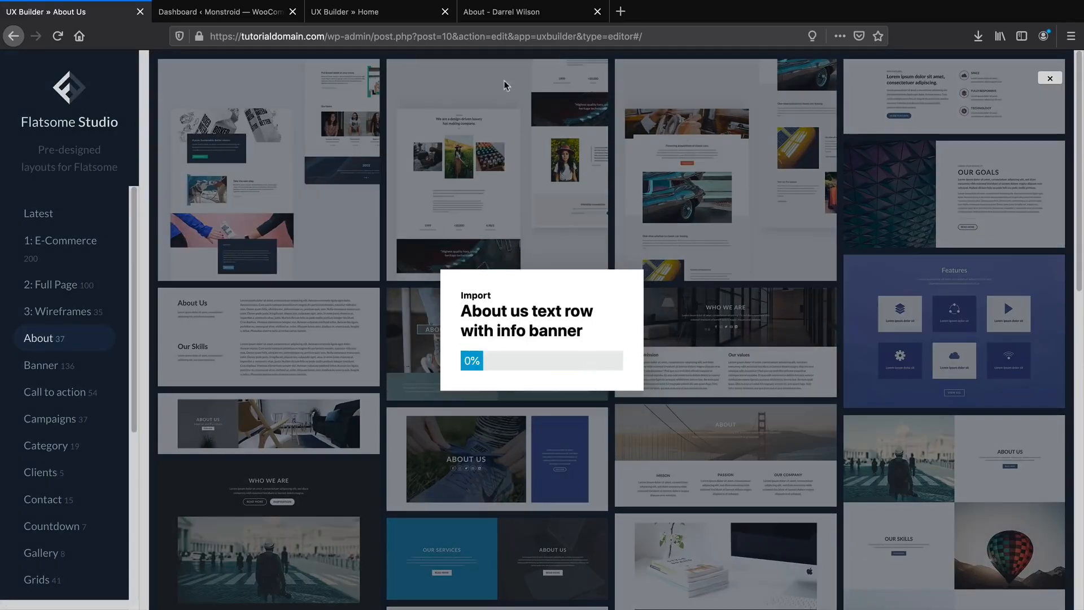
Compare with the reference About page, then delete the mission-and-values Section.
click(504, 12)
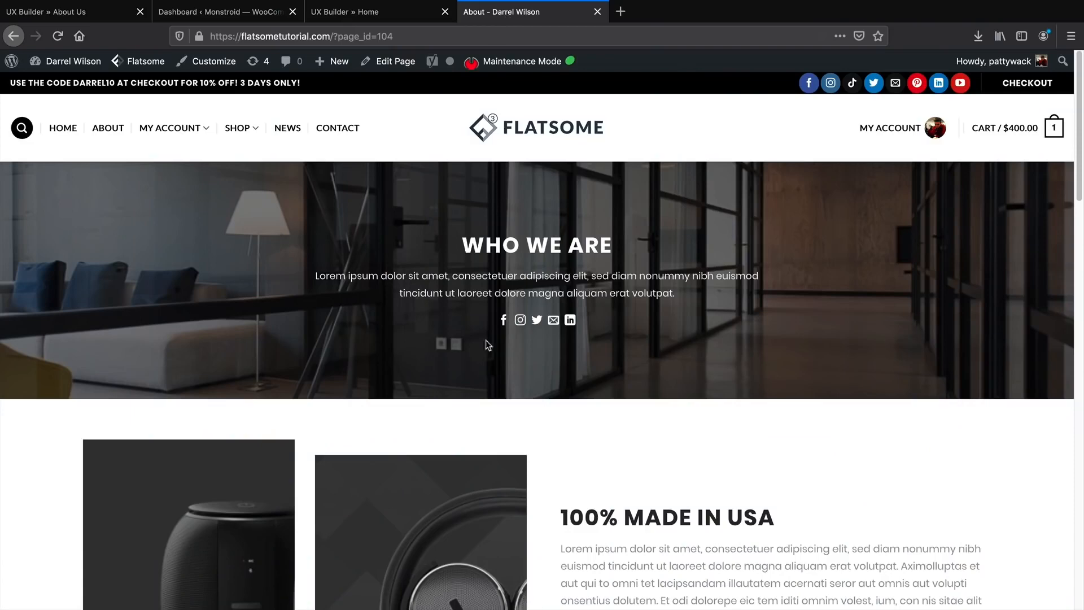
scroll(487, 276, down, 5)
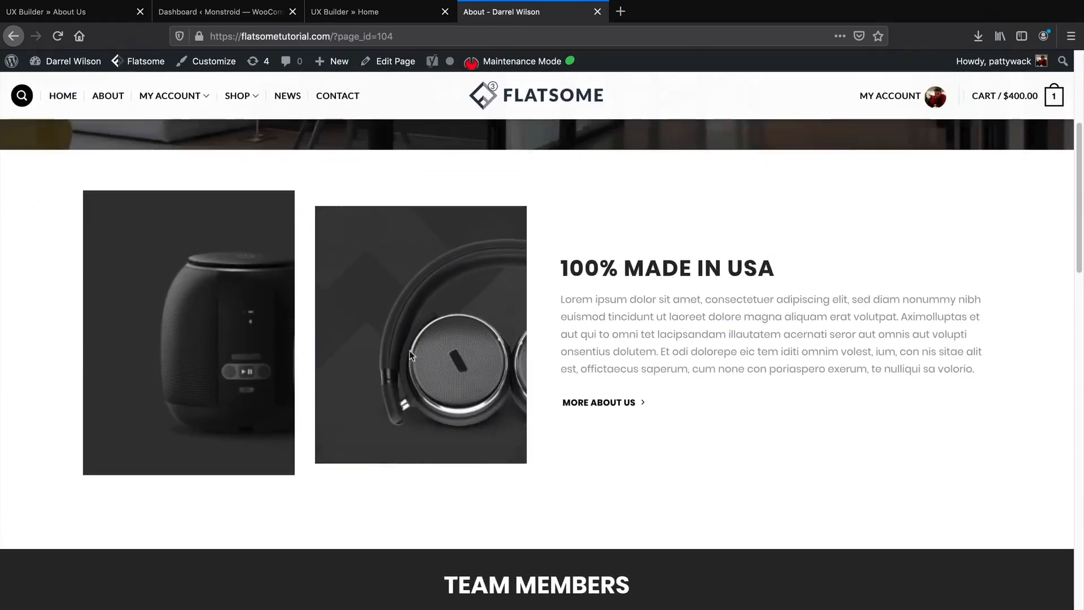
click(68, 11)
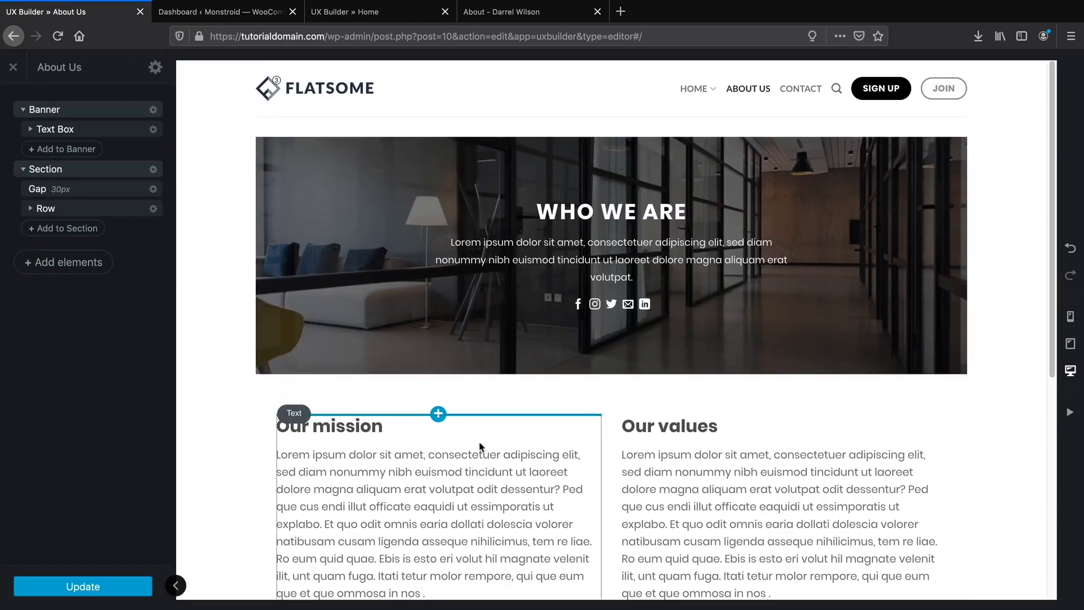
click(153, 170)
click(149, 261)
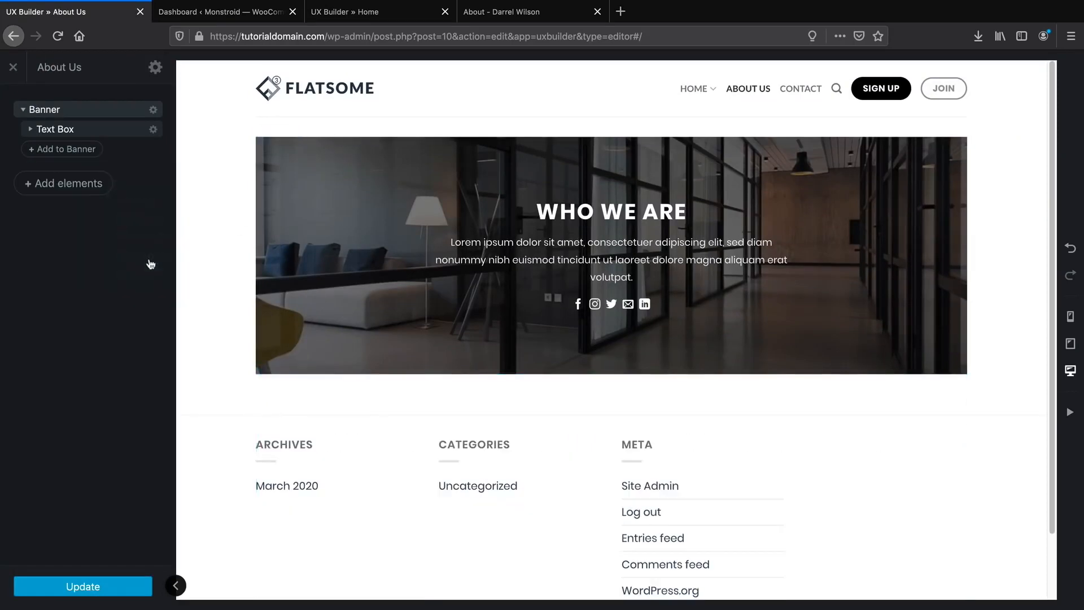
Set the page Template to Page - Full Width and apply it.
click(155, 67)
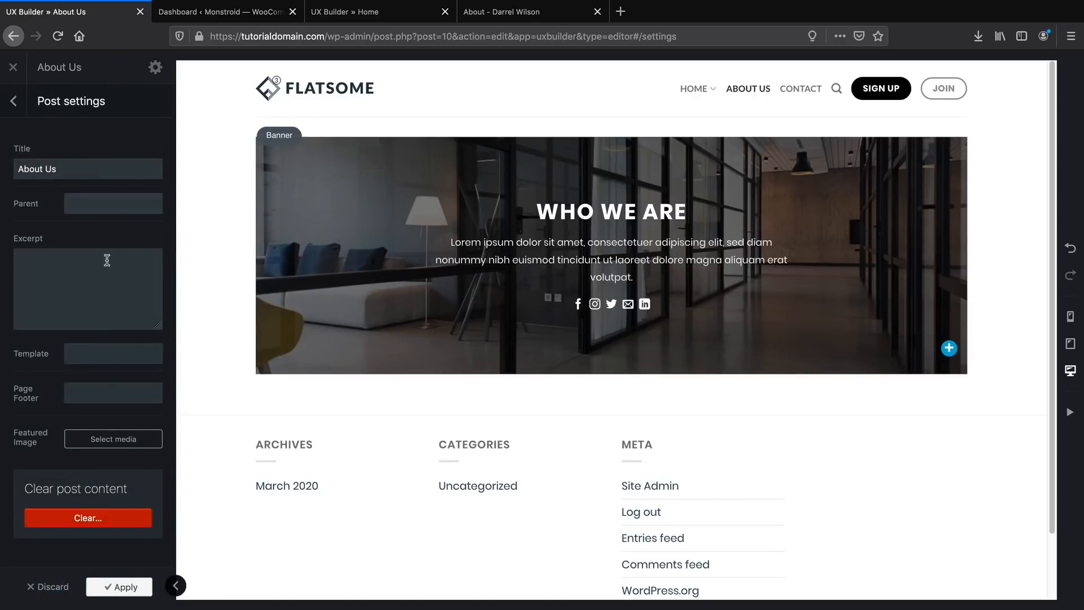
click(99, 360)
click(110, 389)
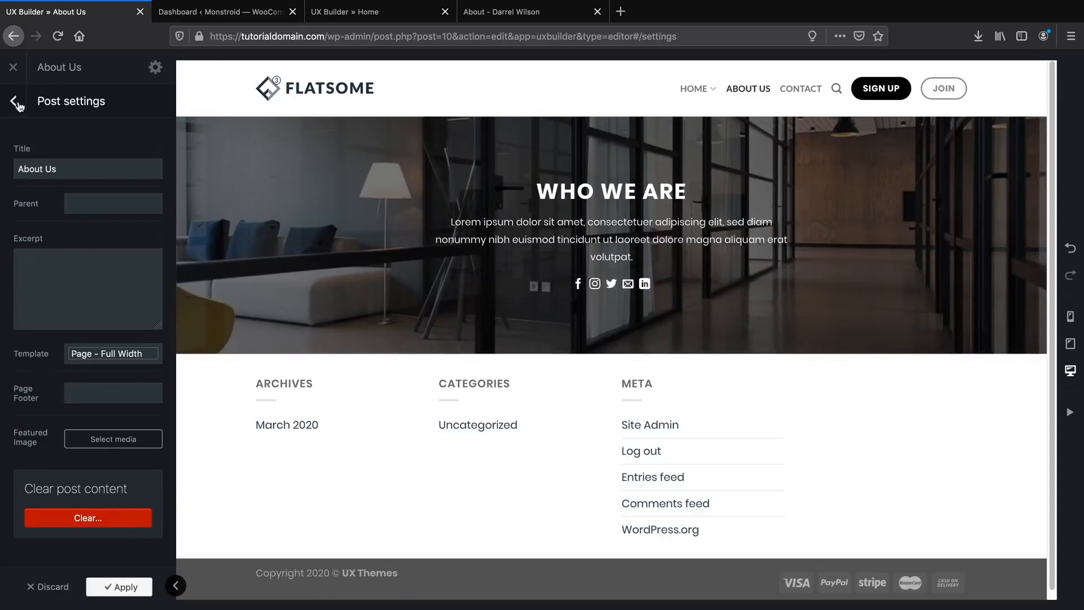
click(125, 587)
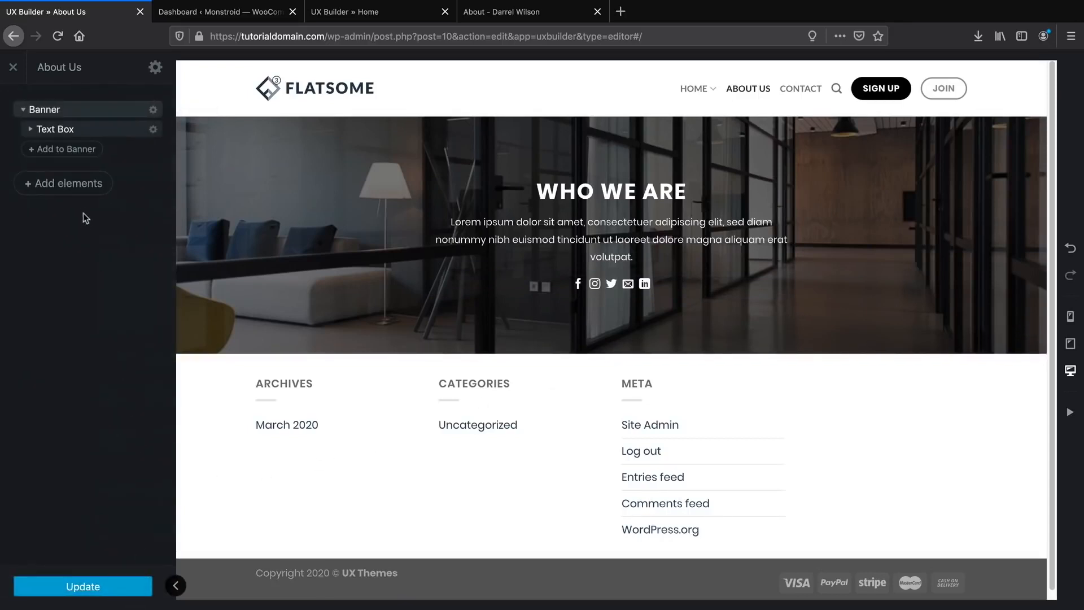
Import the 'about us section images and text row' layout from Flatsome Studio.
click(83, 184)
click(109, 134)
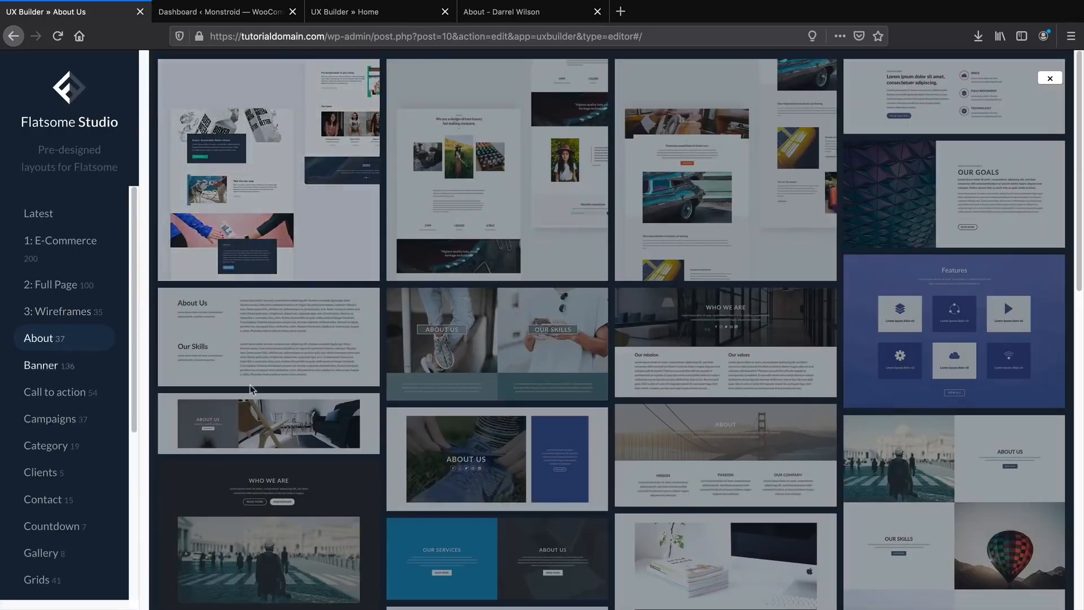
scroll(528, 398, down, 2)
scroll(528, 396, down, 5)
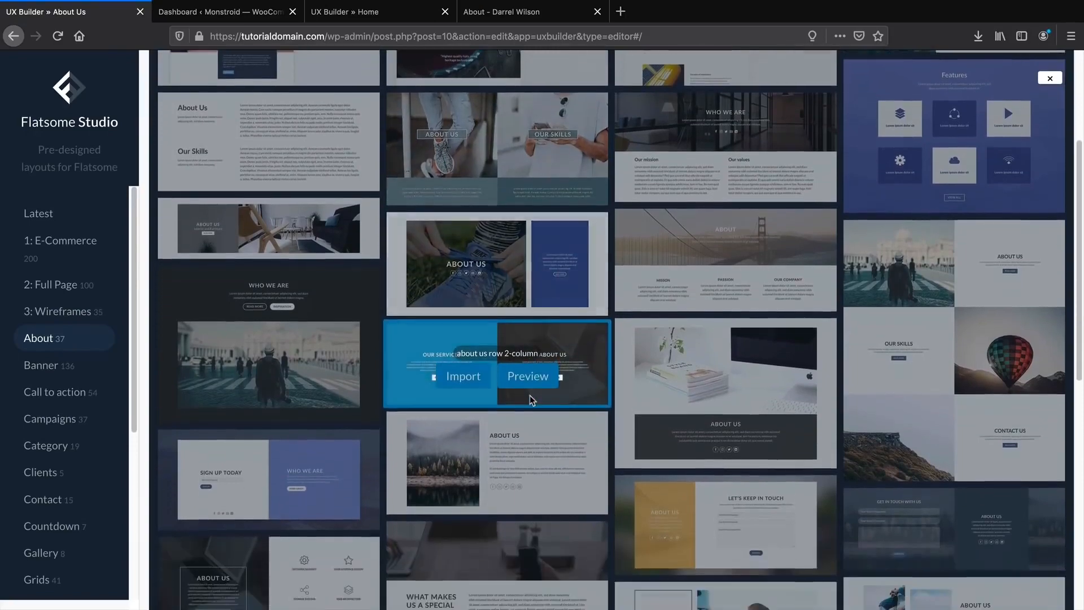
scroll(529, 395, down, 3)
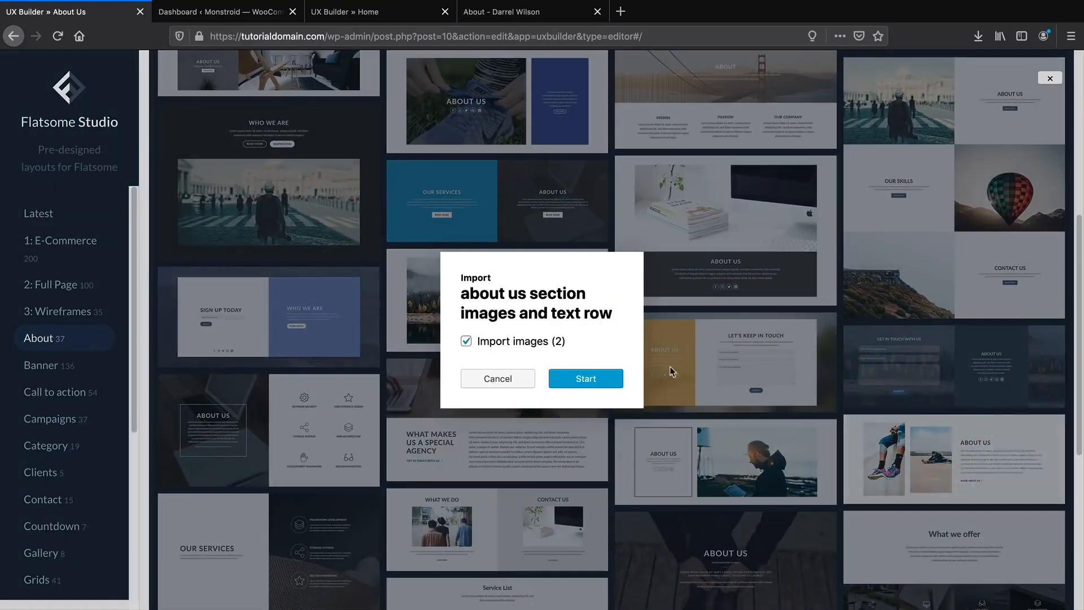
click(596, 381)
Compare the imported row with the reference page's 100% MADE IN USA heading.
drag(487, 13, 107, 17)
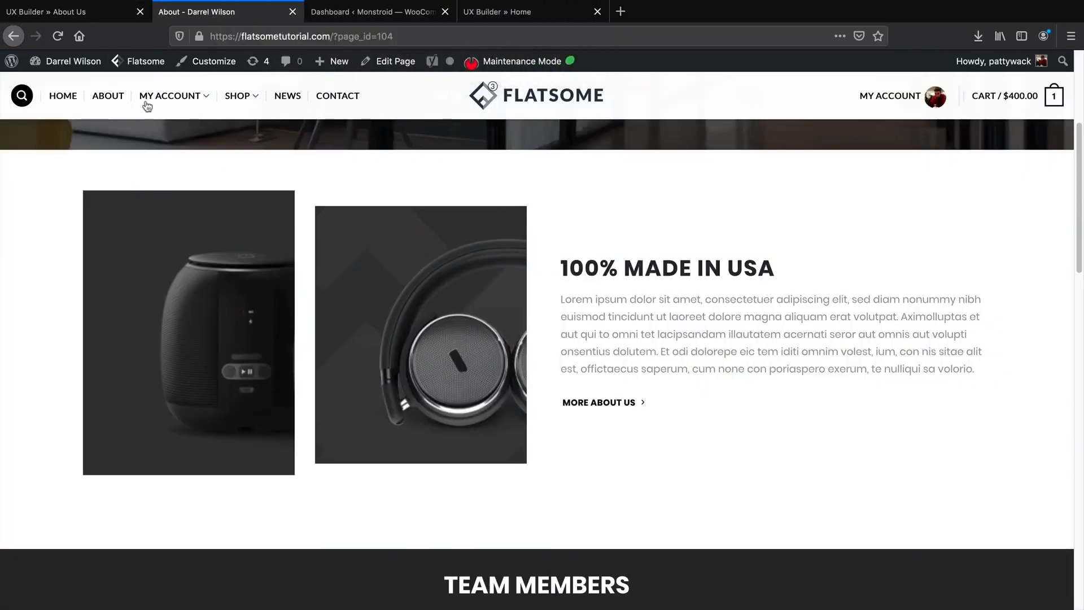
click(74, 11)
scroll(359, 325, down, 5)
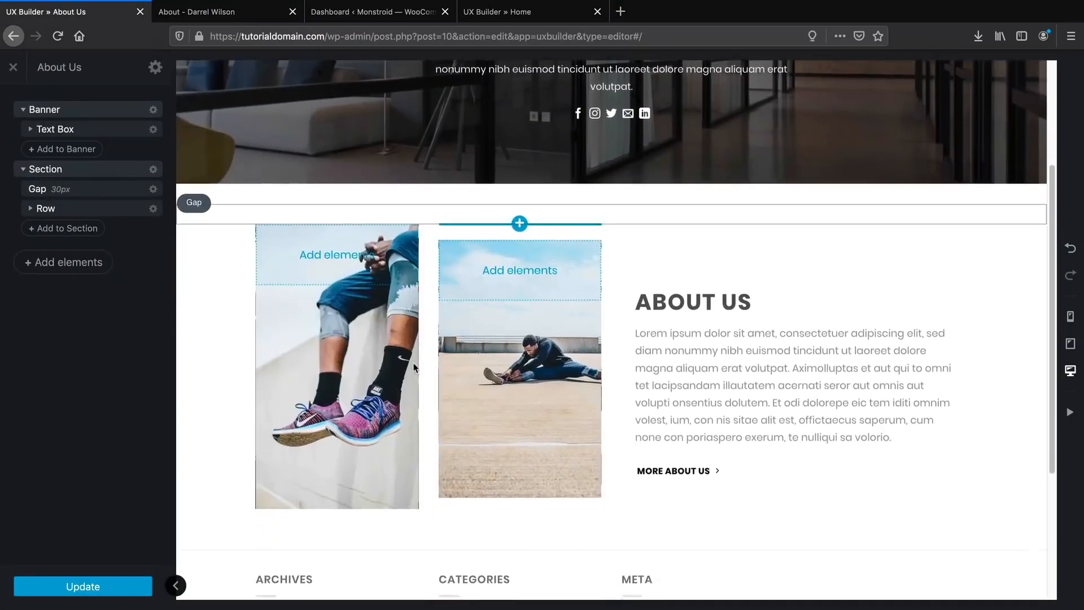
scroll(415, 367, down, 2)
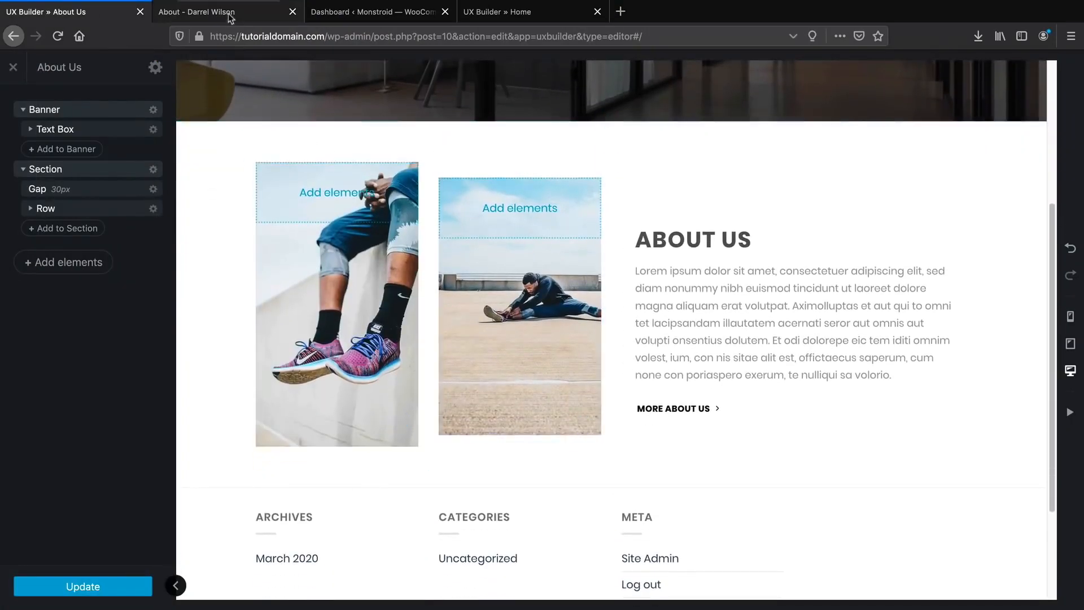
click(230, 14)
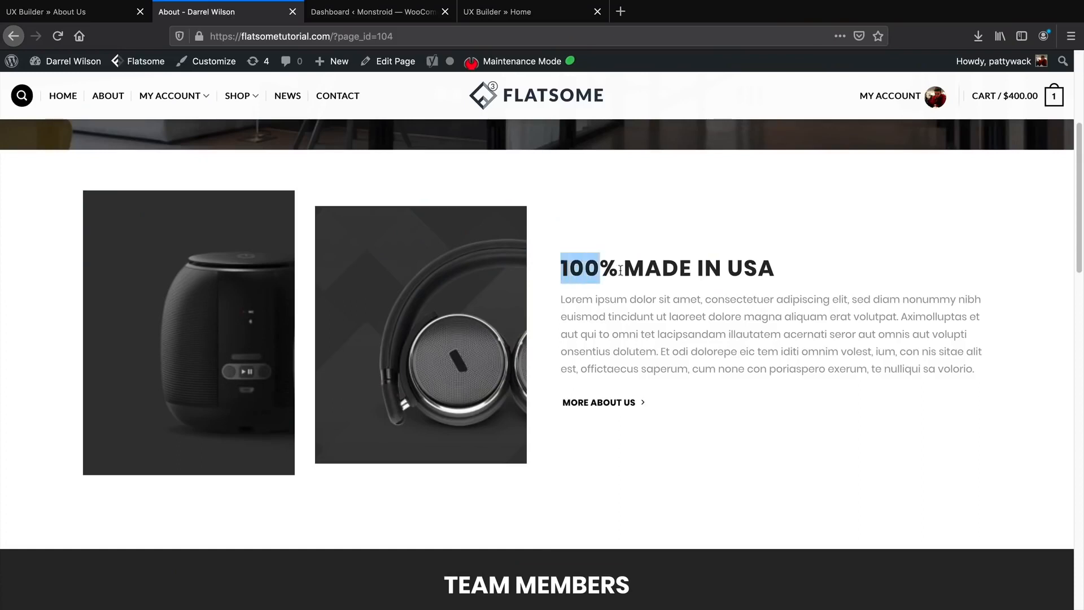
drag(621, 270, 778, 277)
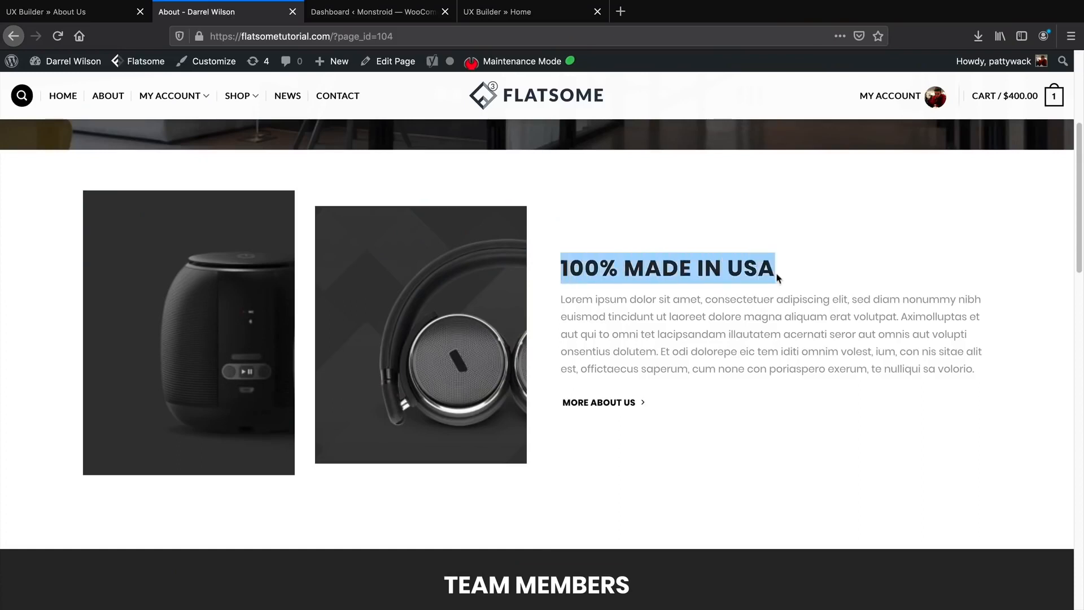
click(113, 22)
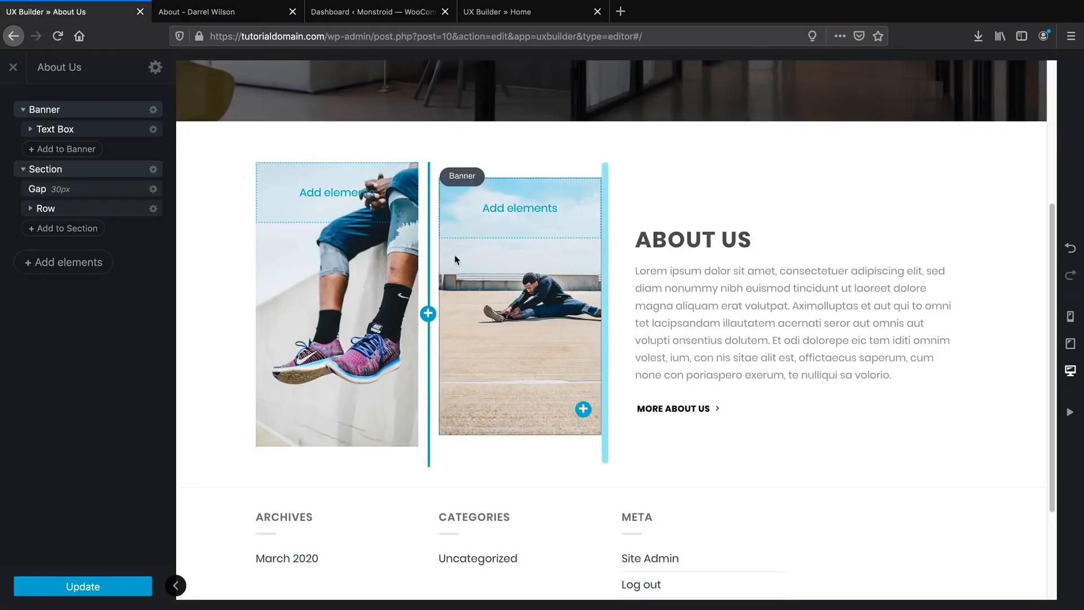
Flip between the reference About tab and UX Builder, then open Add elements in the sidebar.
click(239, 14)
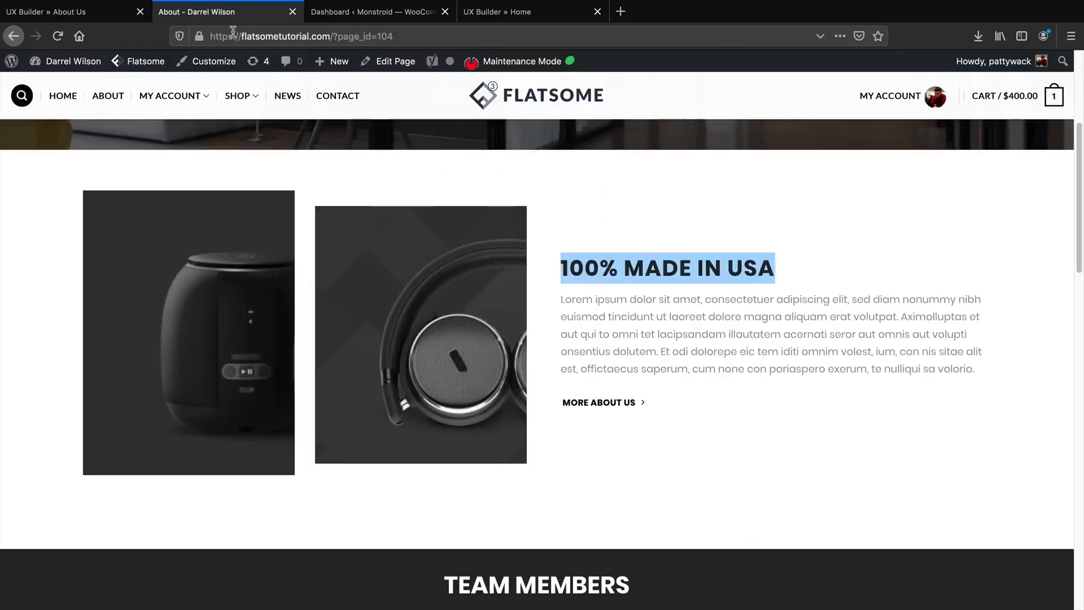
click(109, 19)
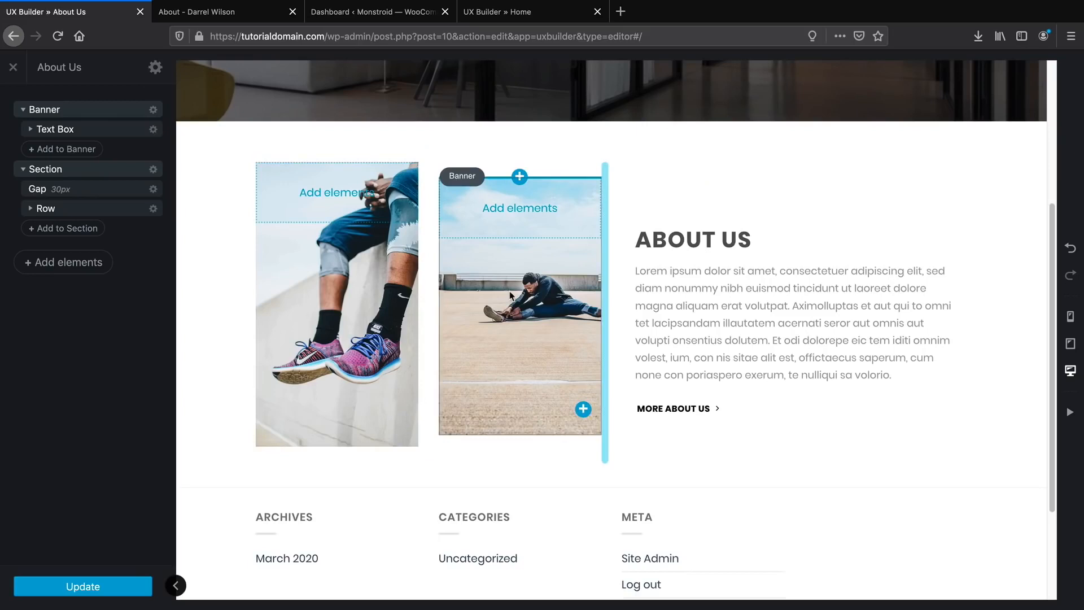
click(230, 17)
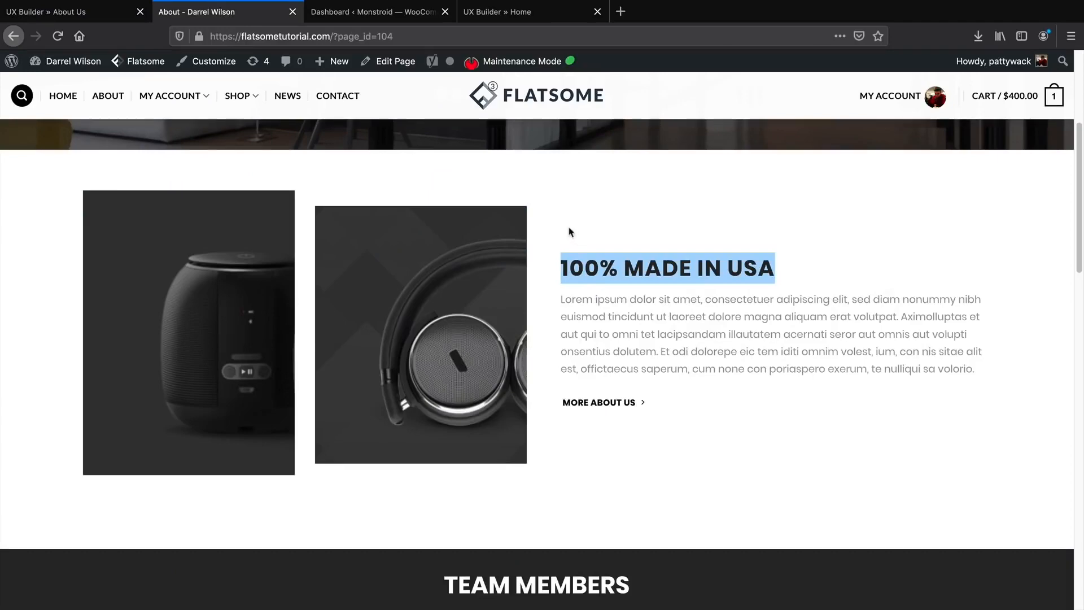
click(92, 16)
scroll(484, 395, down, 1)
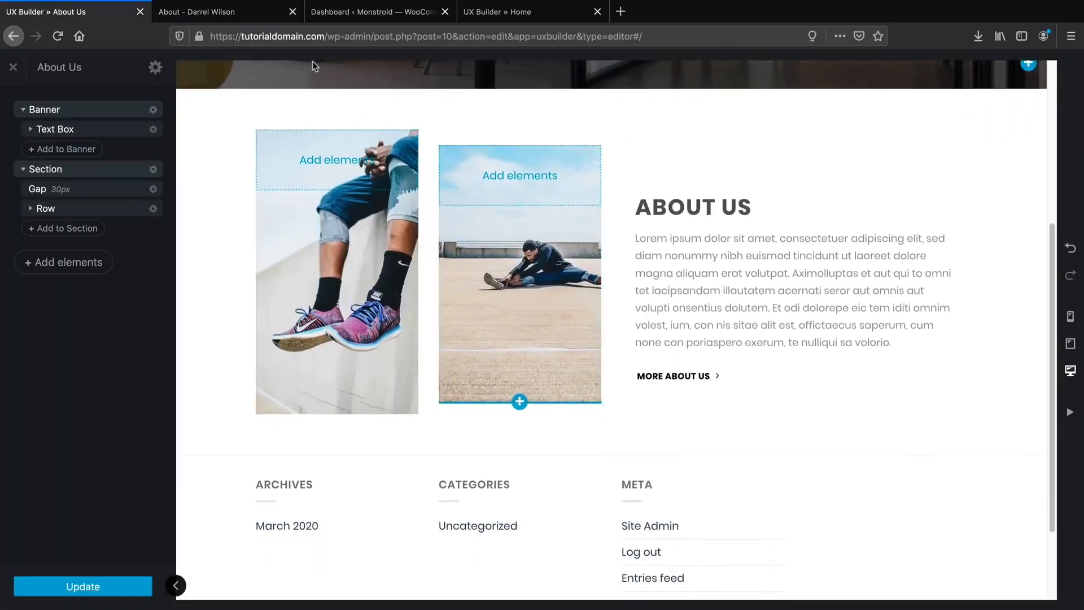
click(254, 15)
scroll(435, 344, down, 7)
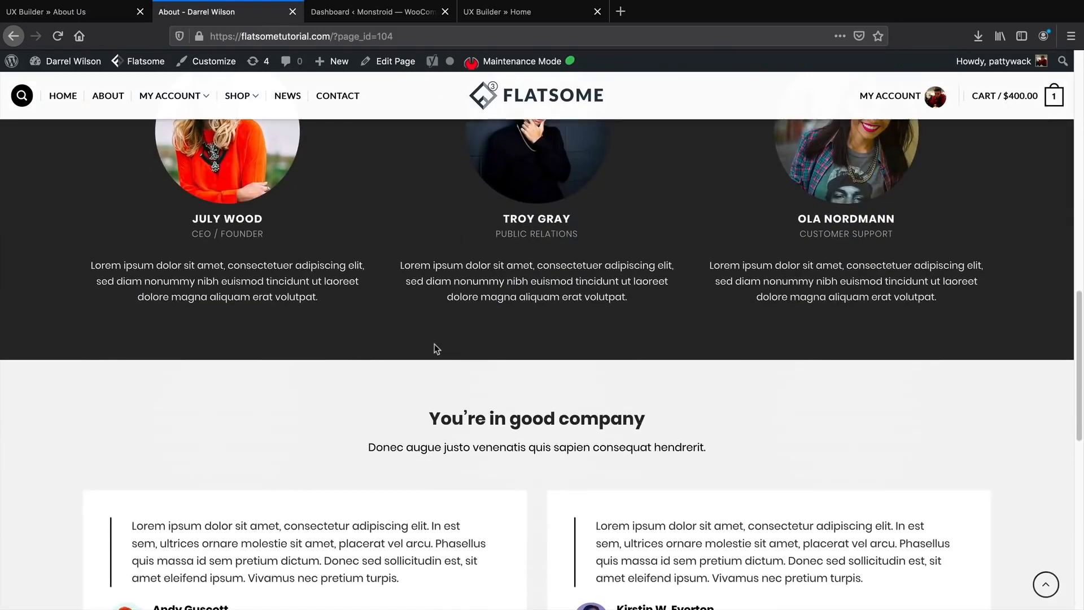
scroll(432, 343, up, 1)
click(113, 12)
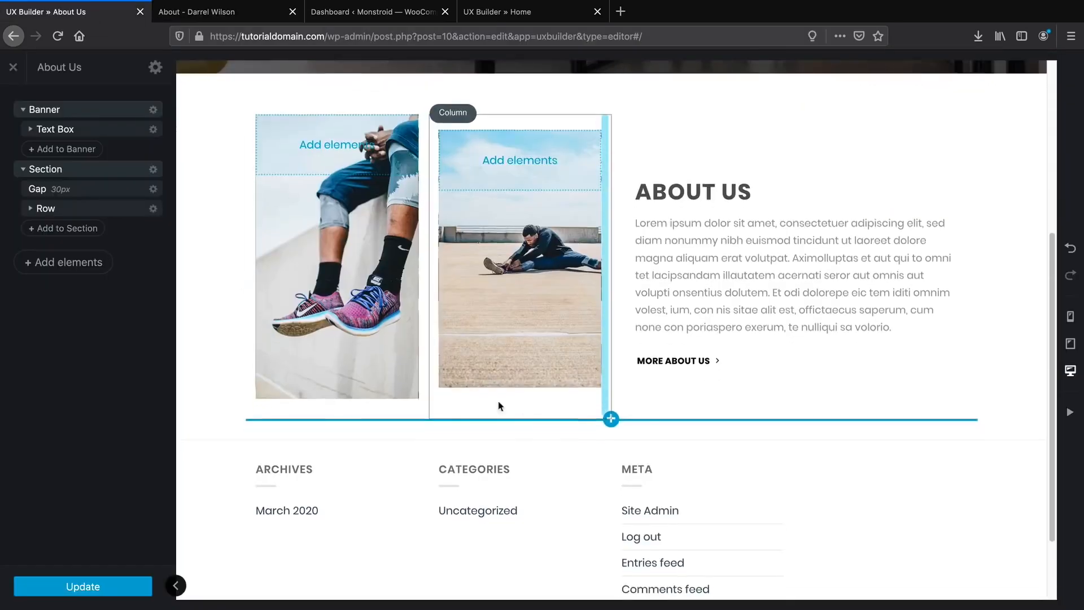
click(109, 263)
Import the Team Dark background layout from Flatsome Studio's Team category.
click(99, 132)
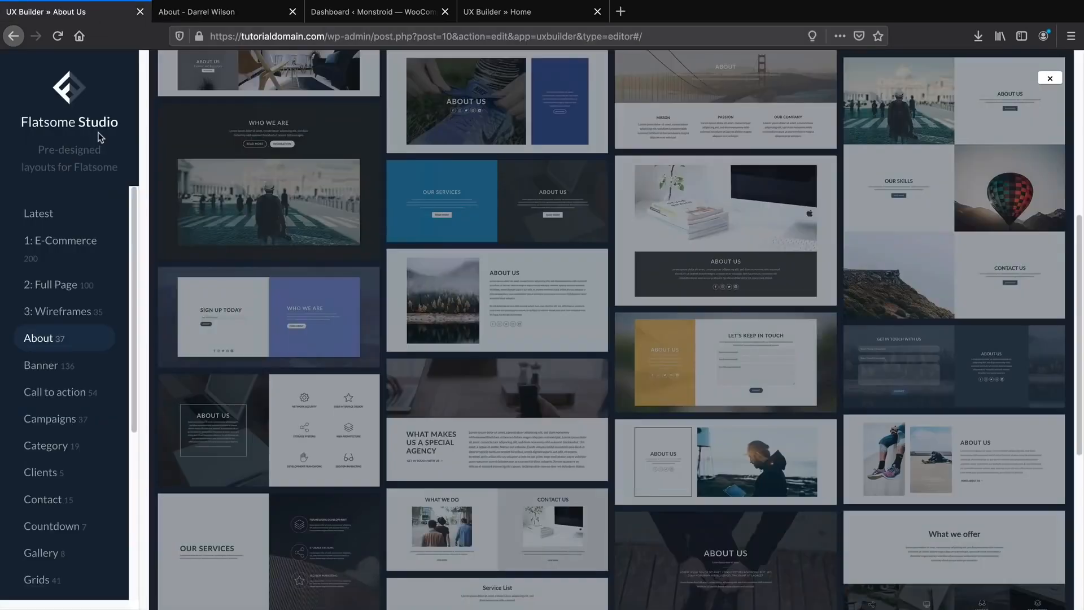
scroll(73, 448, down, 3)
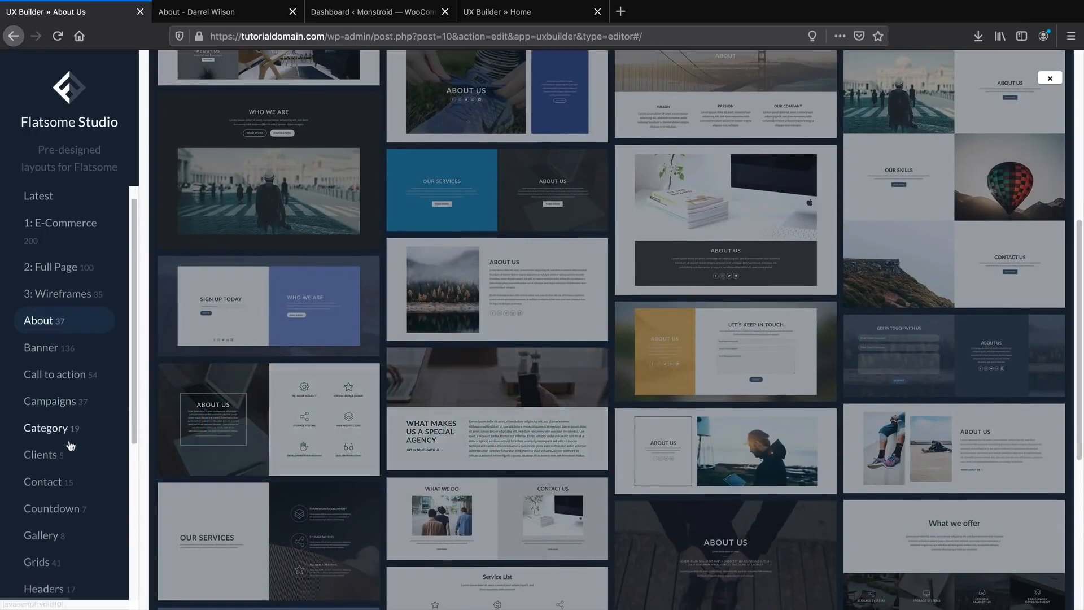
scroll(72, 448, down, 4)
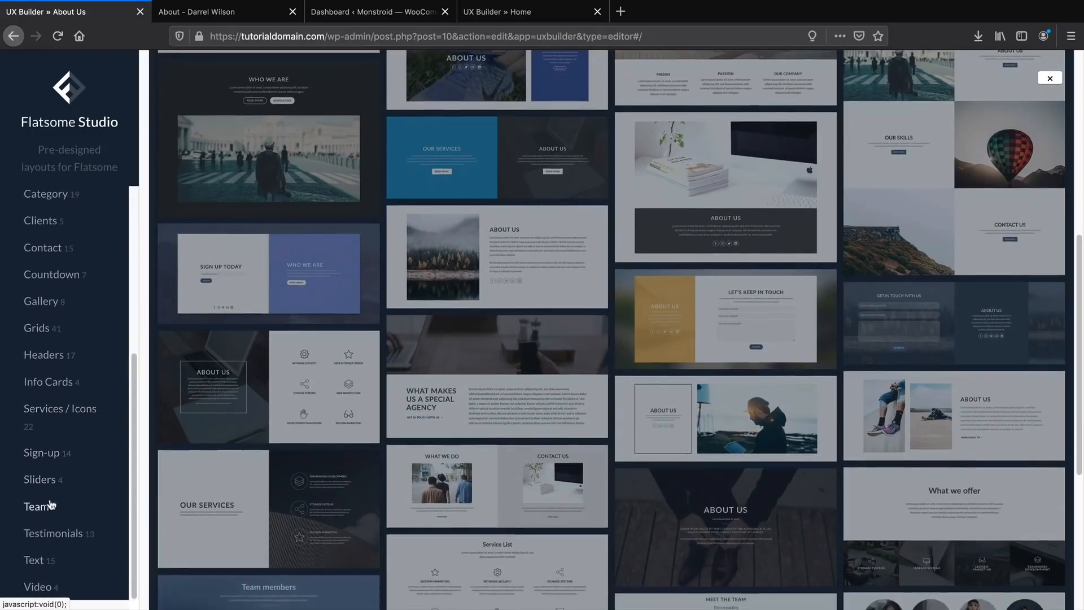
click(50, 507)
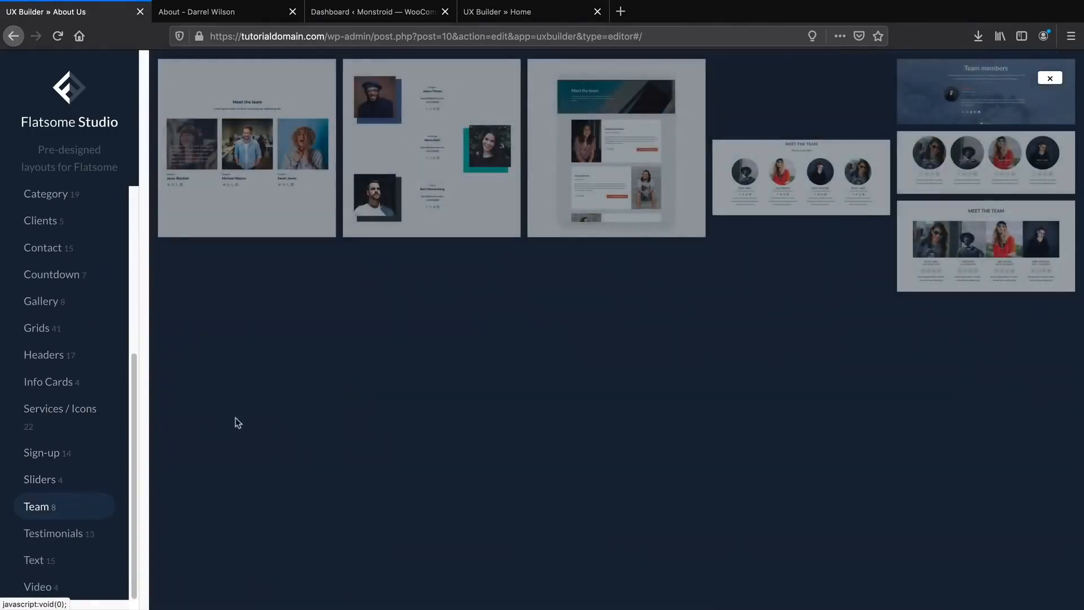
mouse_move(809, 181)
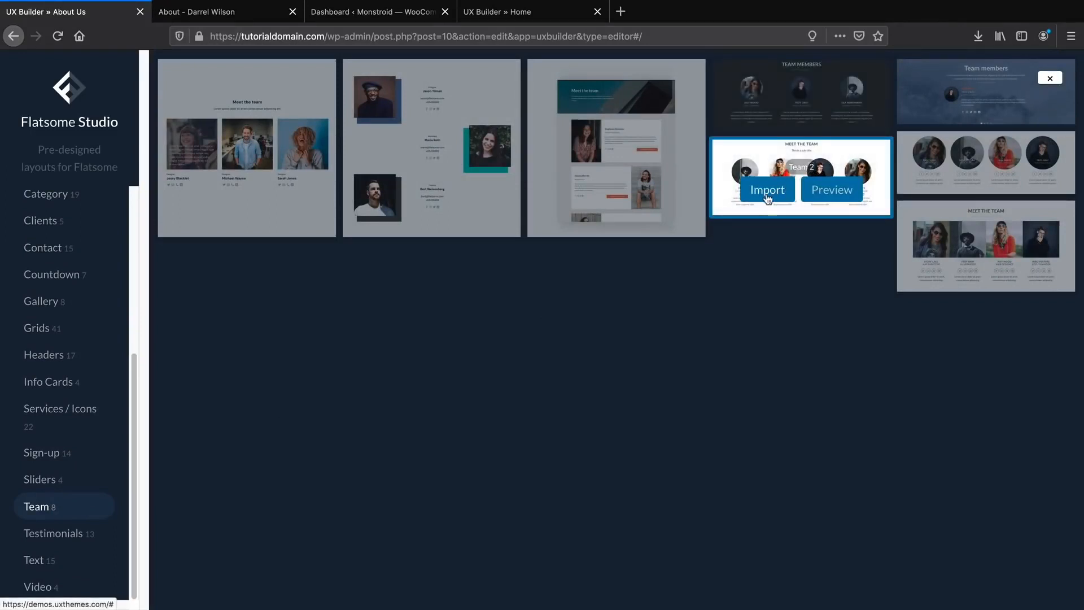
click(775, 110)
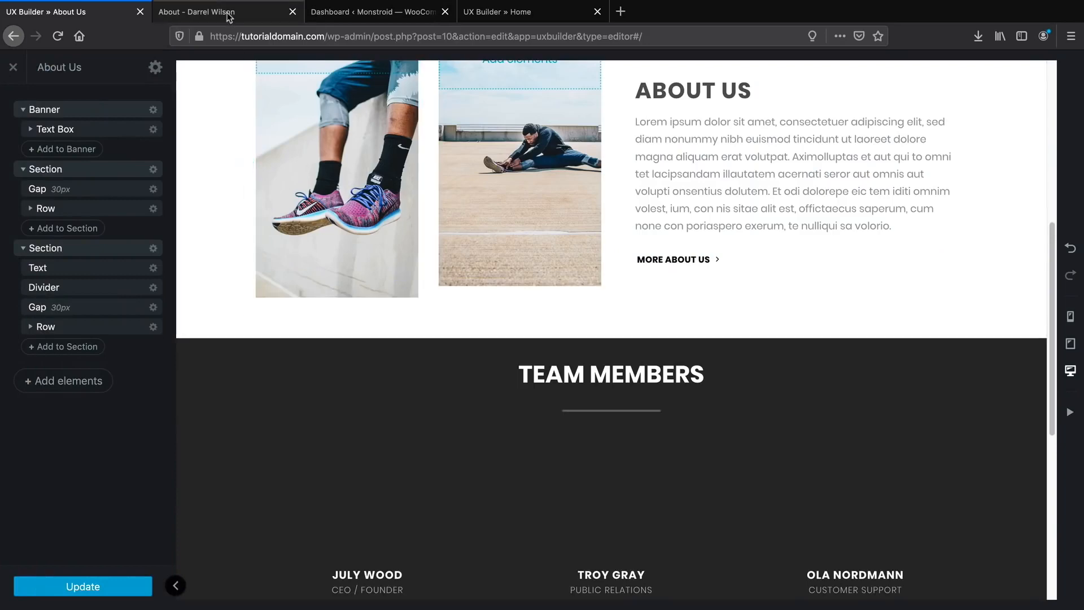
click(256, 19)
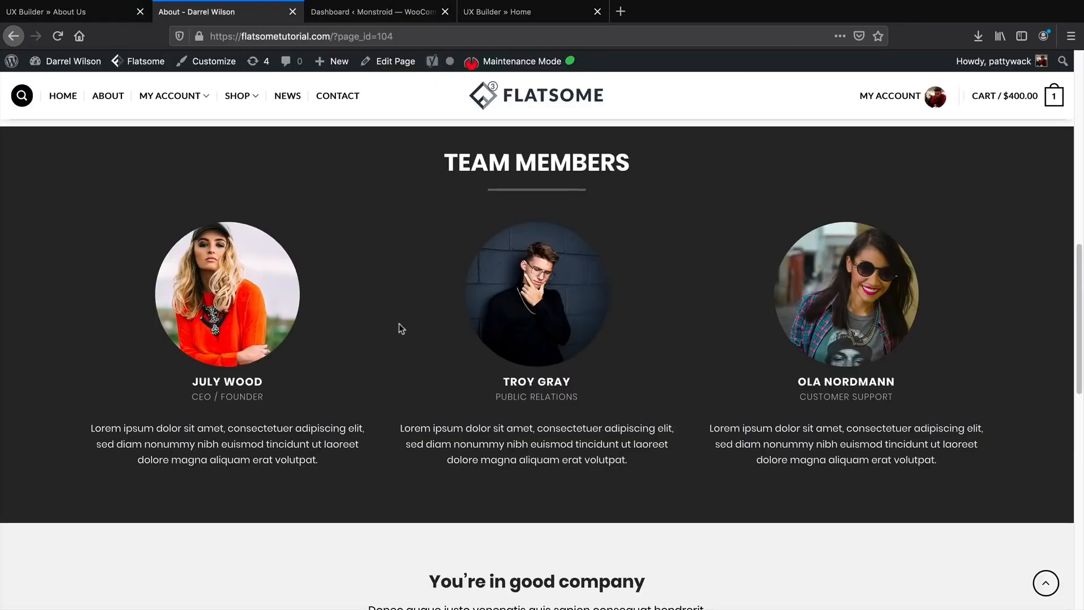
scroll(399, 327, up, 5)
scroll(410, 339, up, 3)
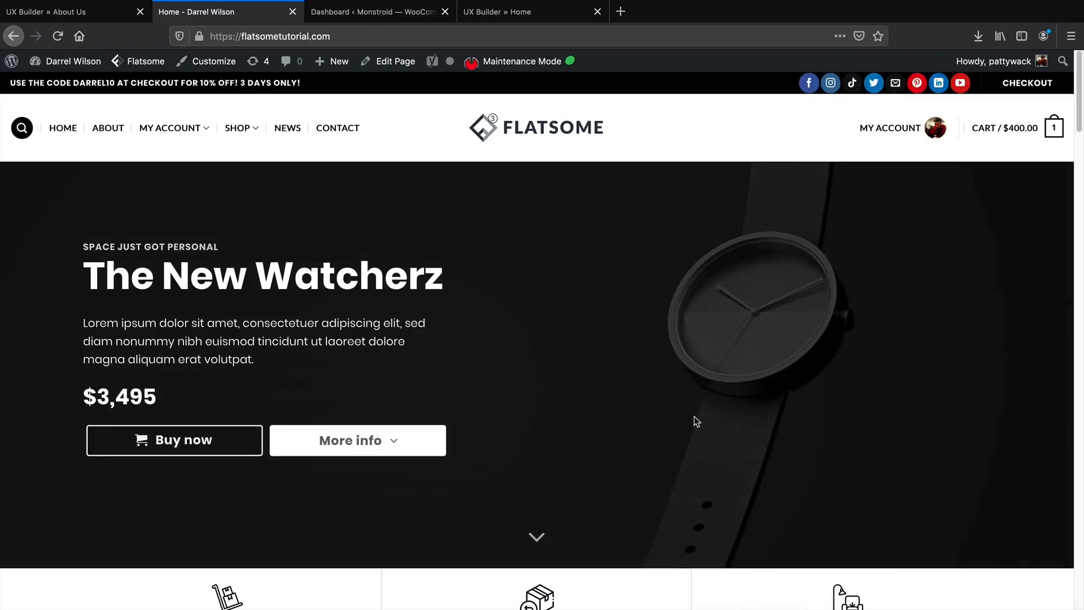
scroll(696, 421, down, 5)
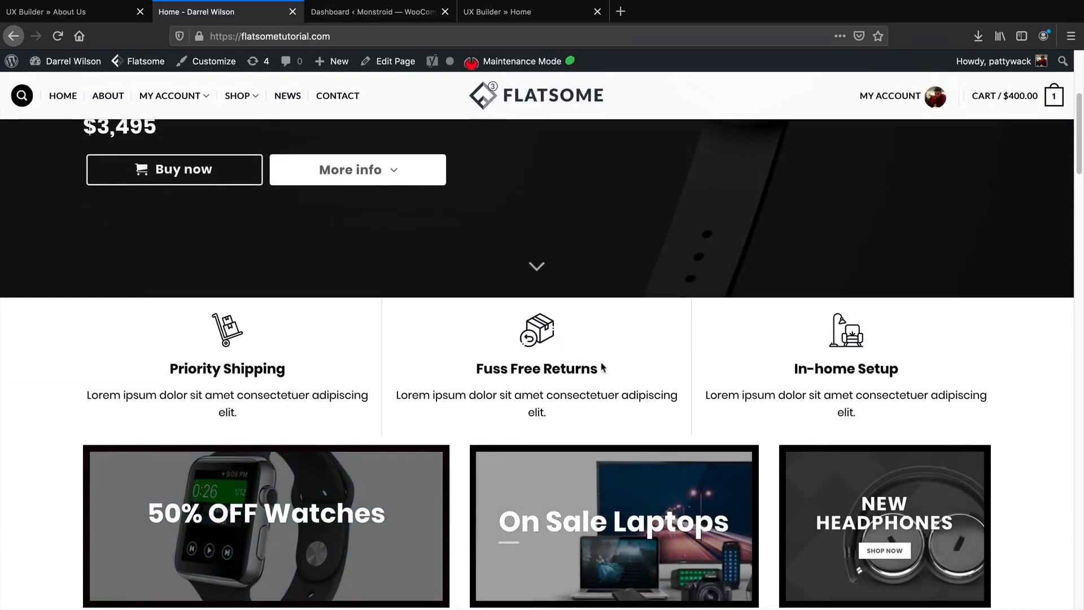
scroll(603, 368, down, 3)
scroll(608, 392, down, 8)
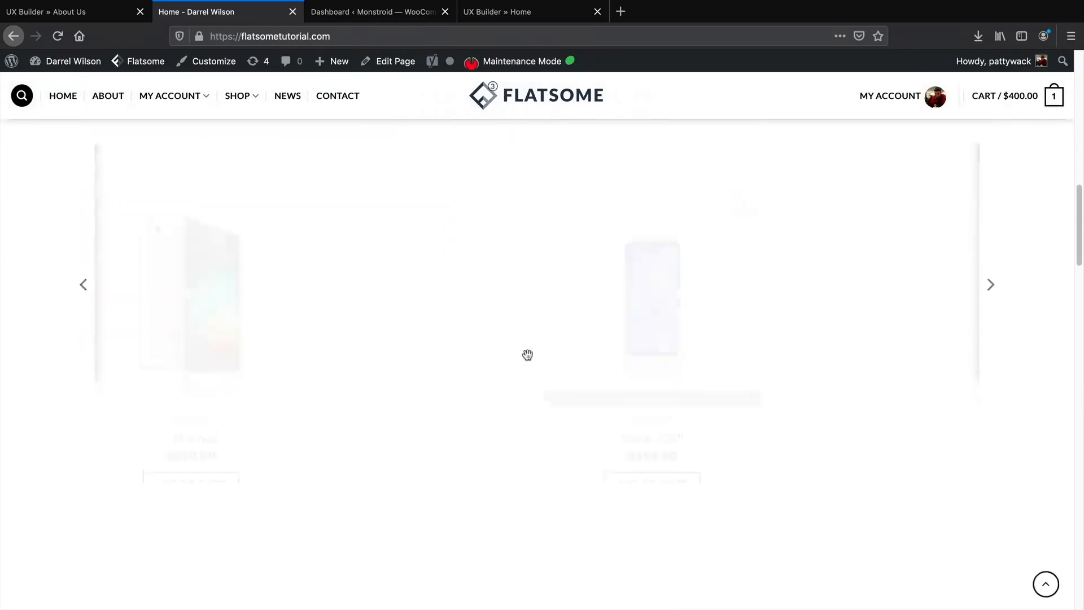
scroll(561, 387, down, 7)
scroll(562, 397, down, 3)
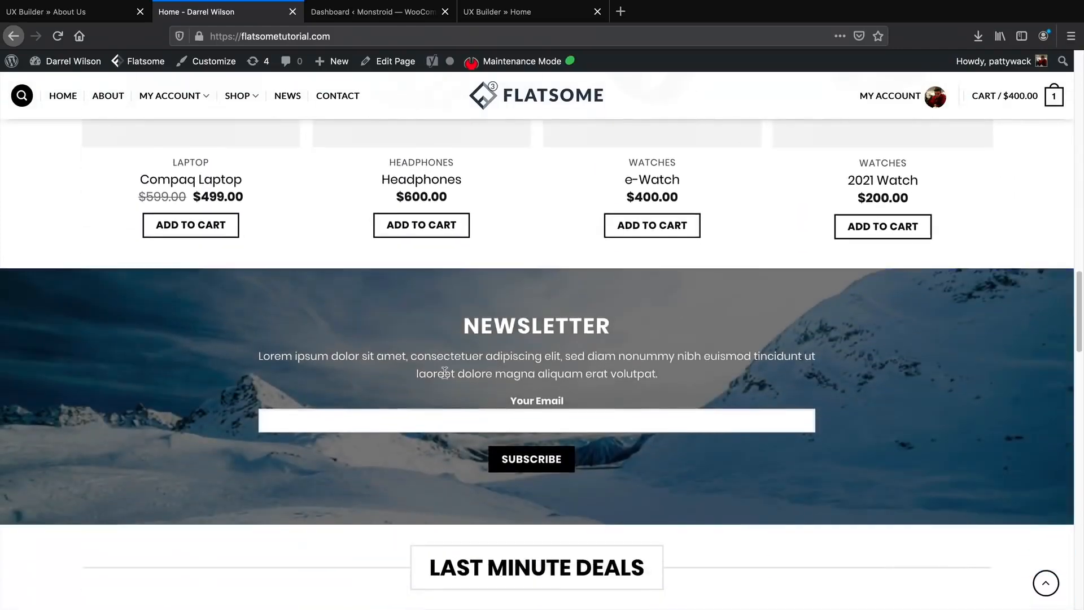
scroll(474, 382, down, 7)
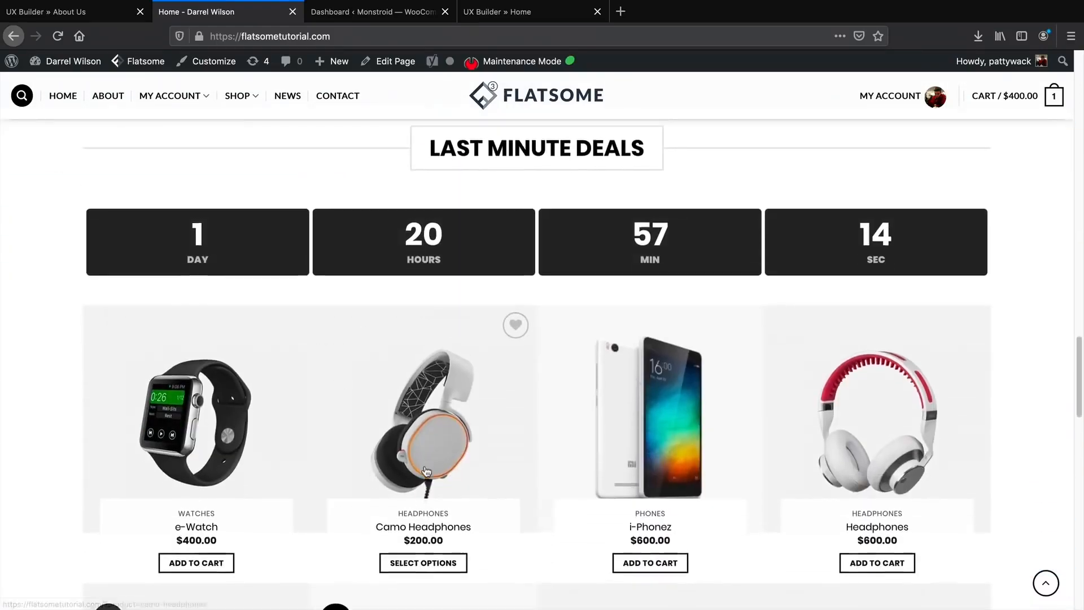
scroll(395, 395, down, 10)
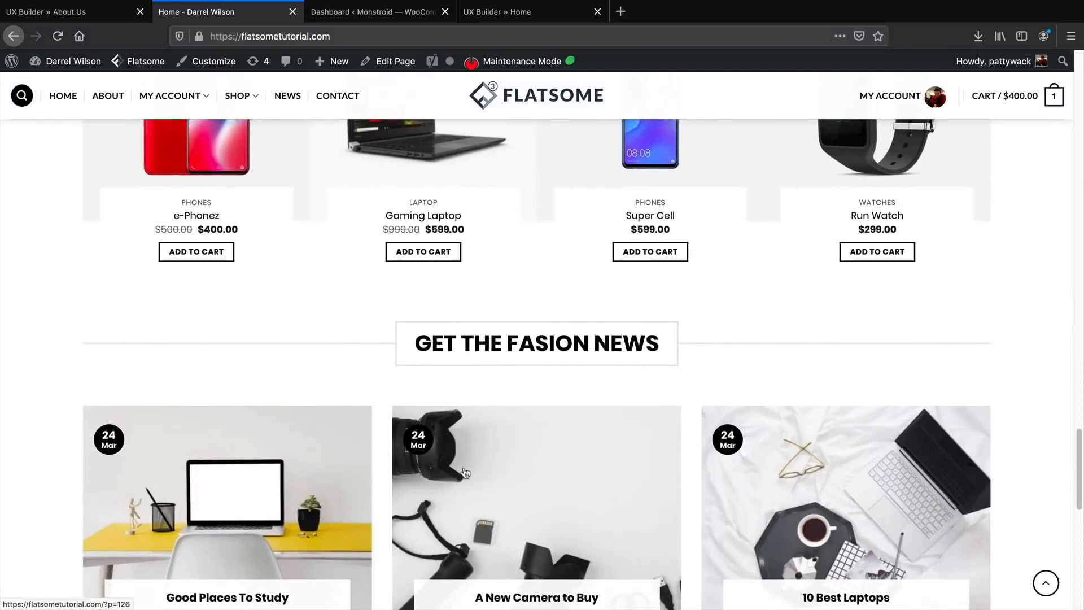
scroll(465, 472, down, 5)
scroll(489, 434, up, 5)
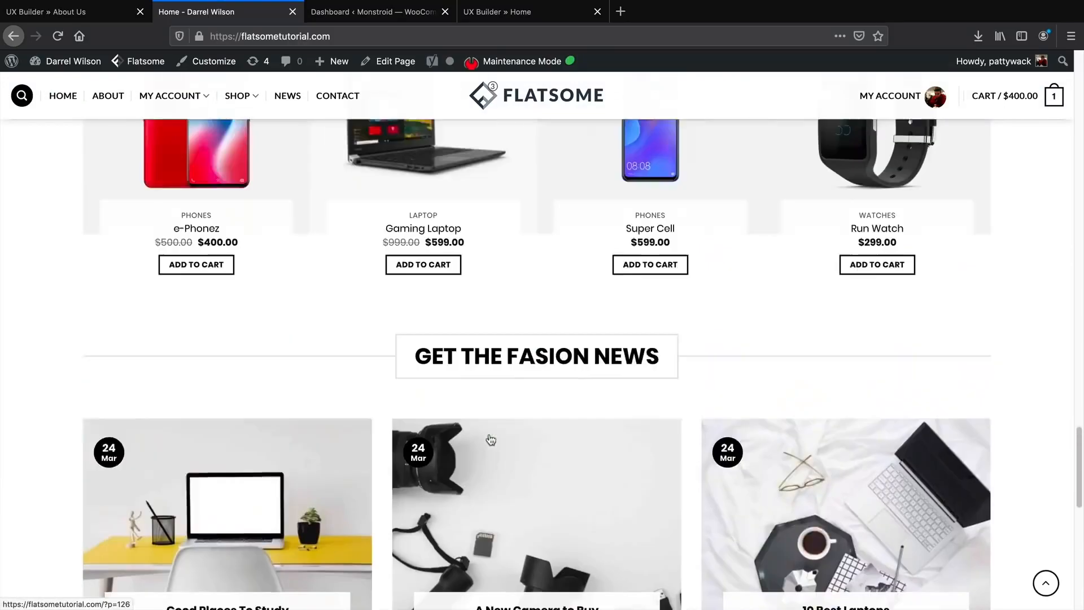
scroll(489, 438, up, 5)
scroll(1070, 283, up, 15)
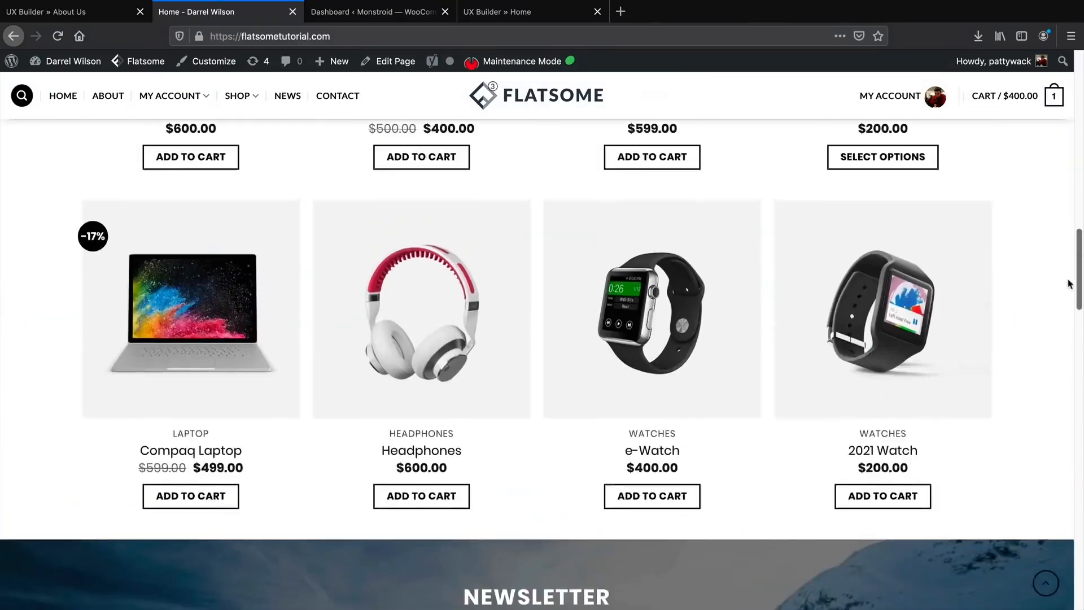
scroll(1070, 284, up, 15)
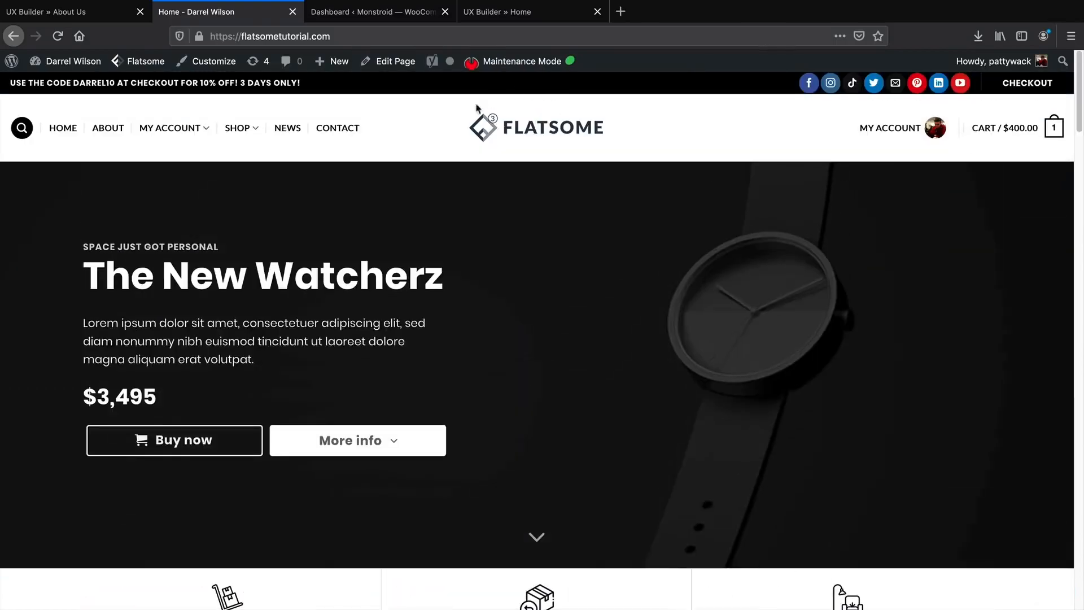
scroll(499, 321, down, 12)
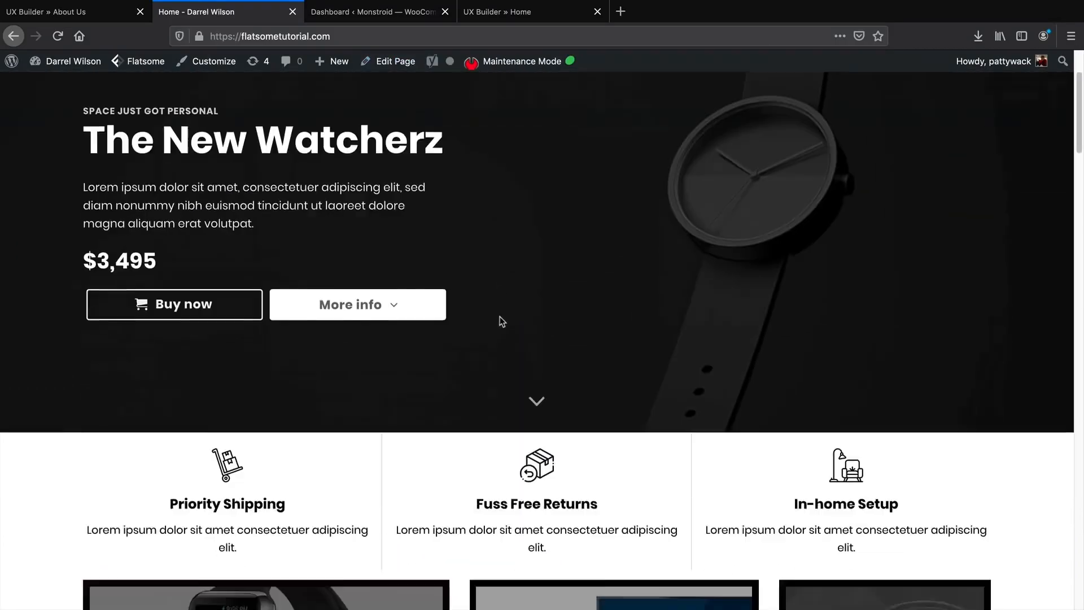
scroll(467, 327, down, 5)
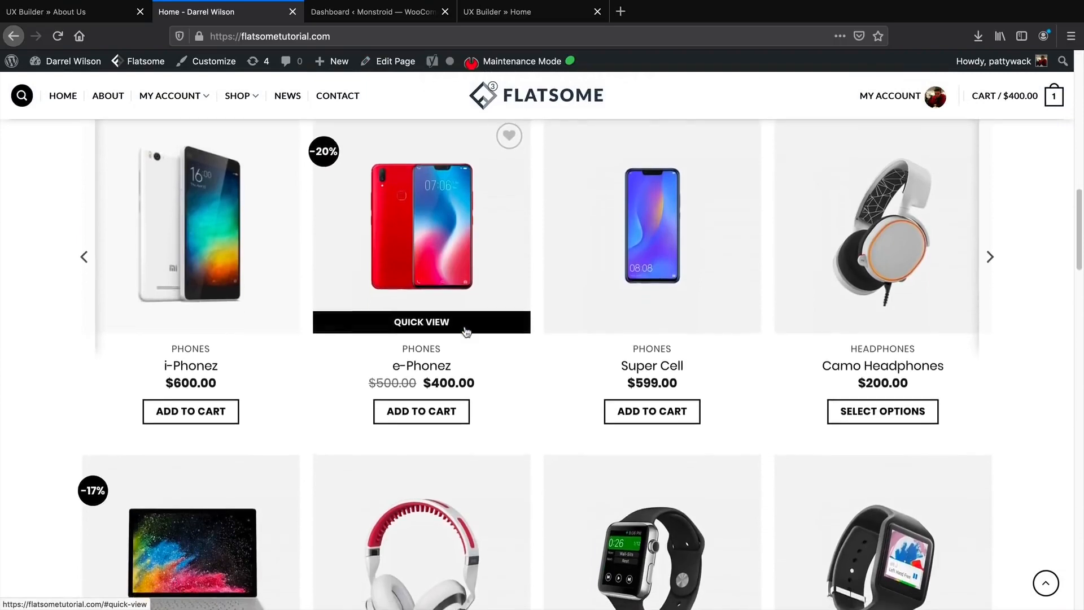
scroll(466, 338, down, 5)
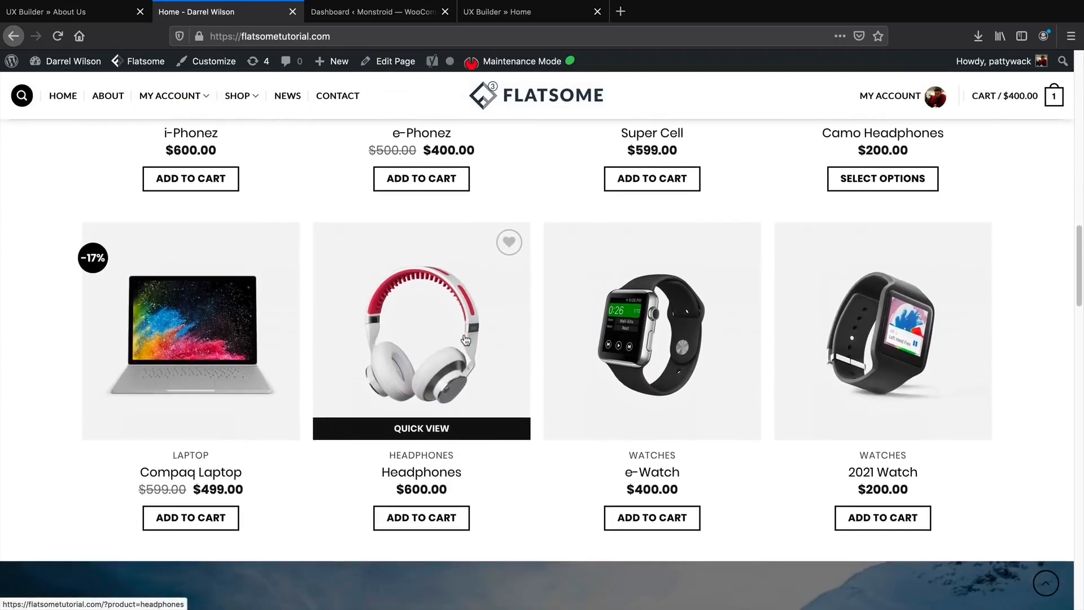
scroll(467, 339, down, 1)
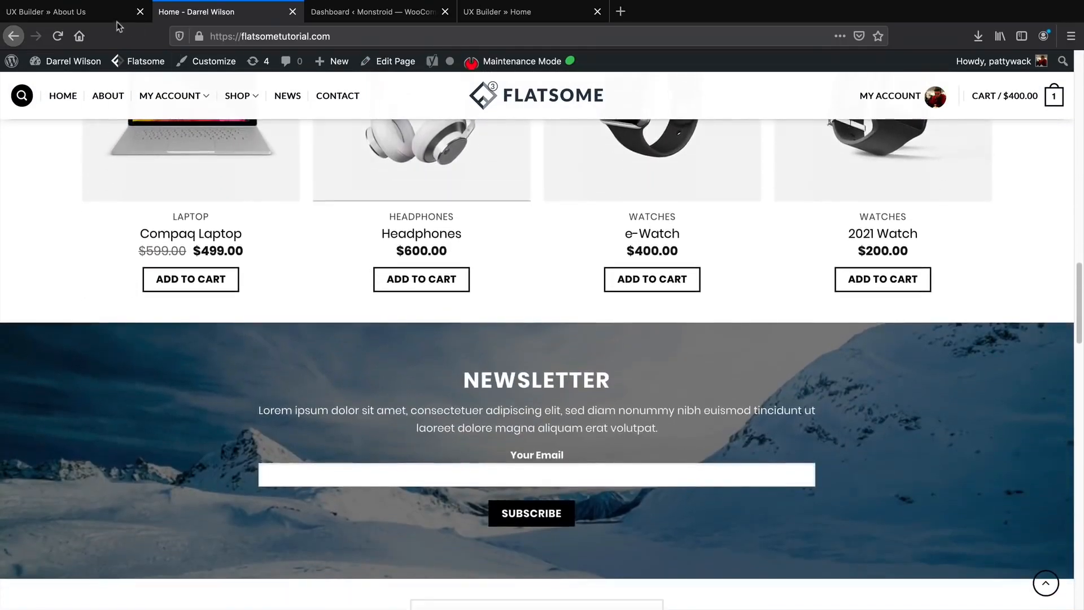
key(ctrl+shift+Tab)
scroll(559, 331, up, 5)
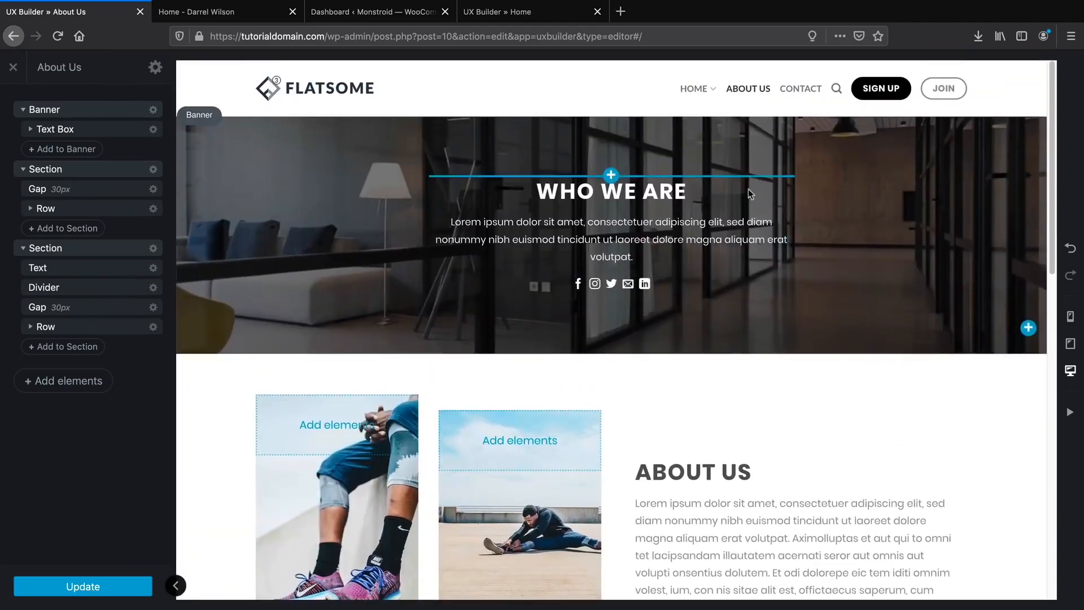
scroll(777, 319, down, 1)
scroll(774, 325, down, 7)
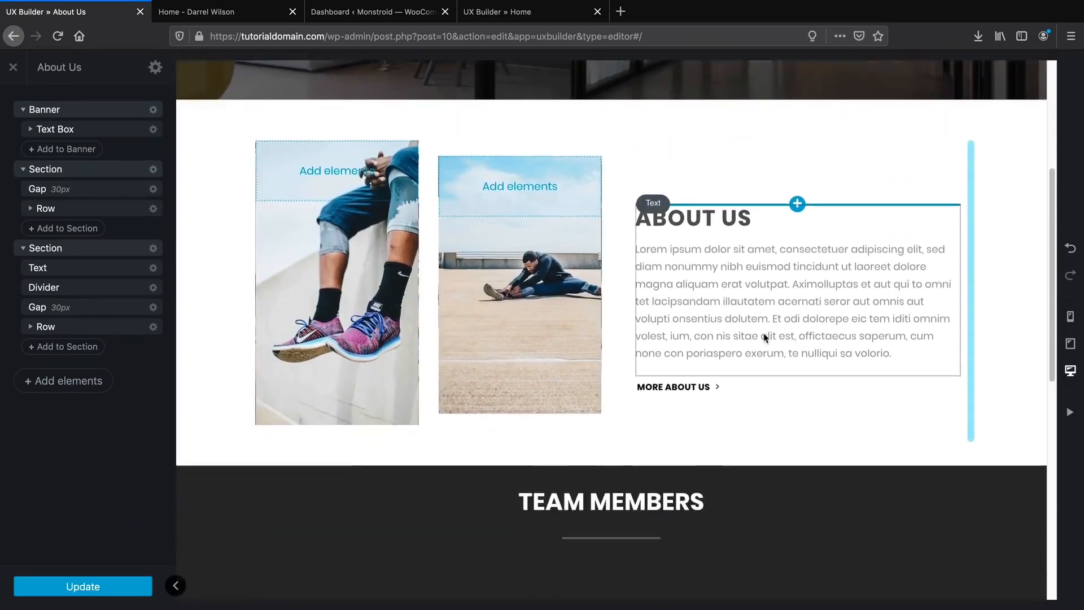
scroll(738, 417, down, 6)
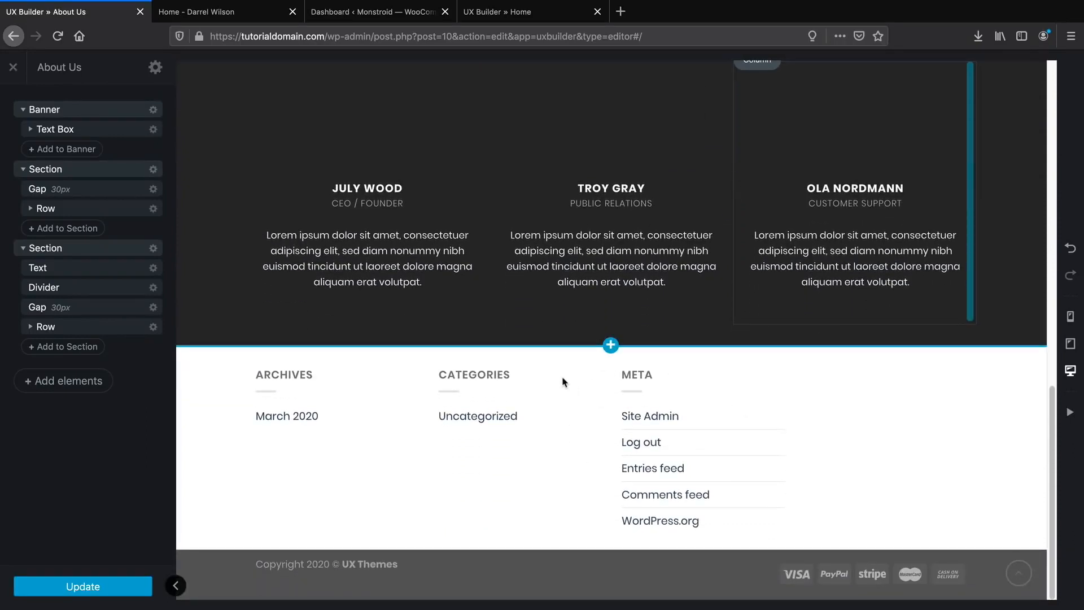
scroll(563, 381, up, 2)
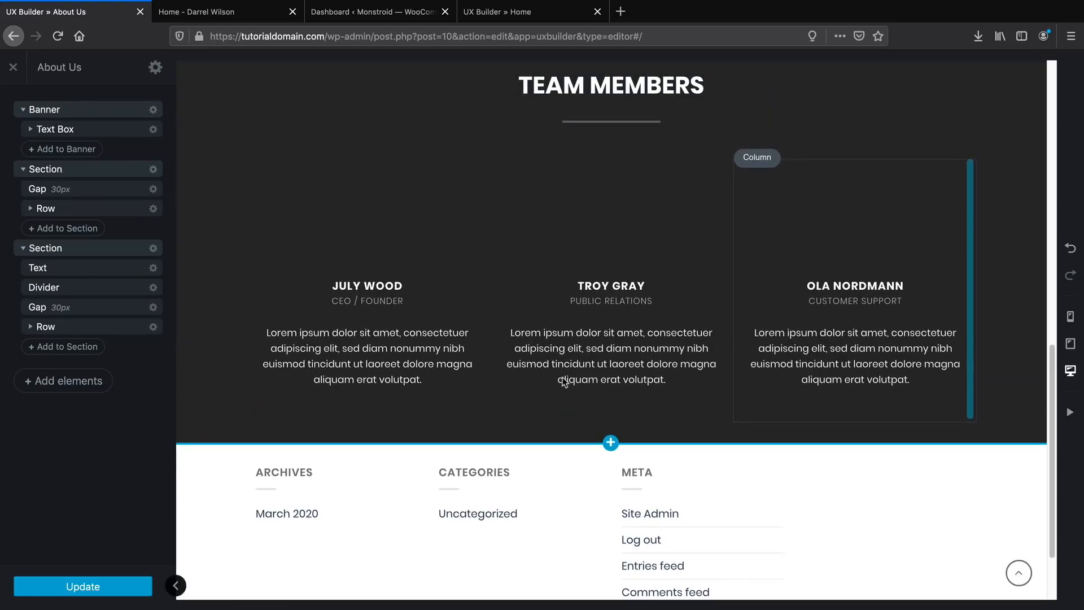
click(207, 17)
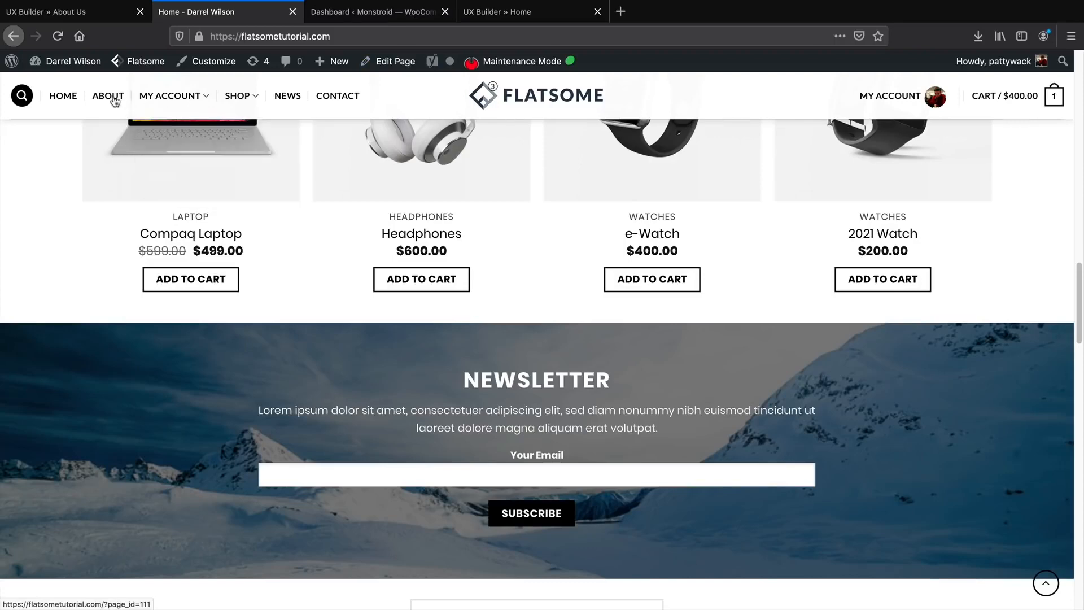
click(81, 11)
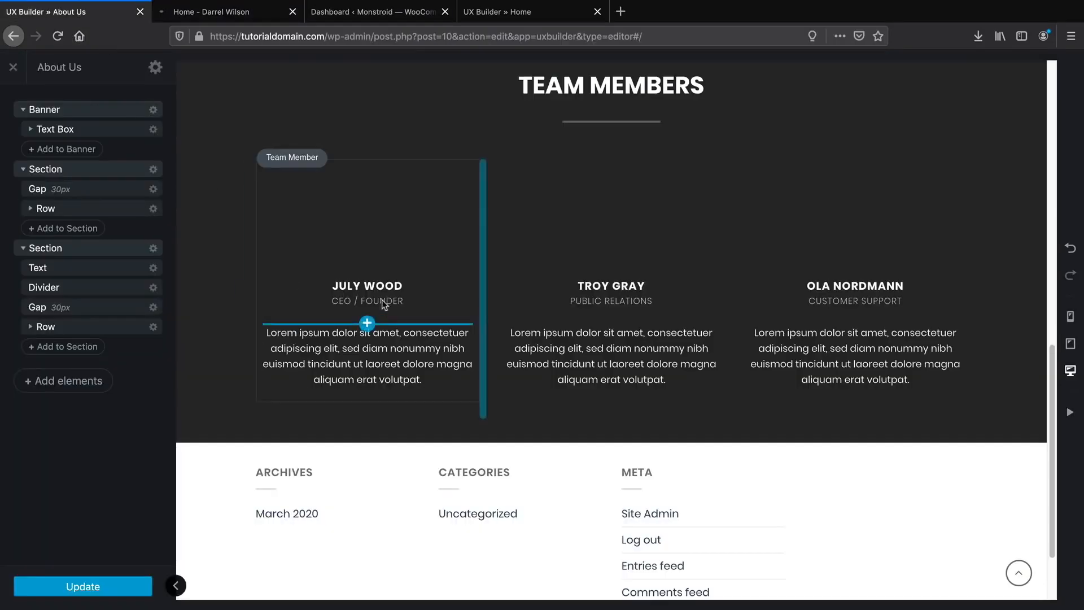
scroll(368, 358, up, 3)
click(368, 358)
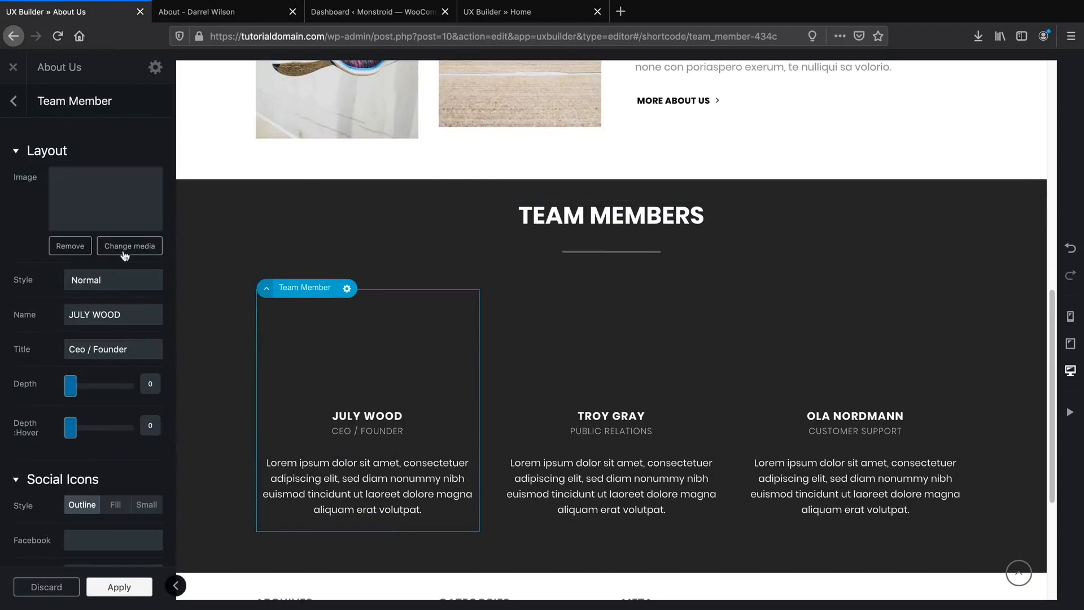
click(128, 246)
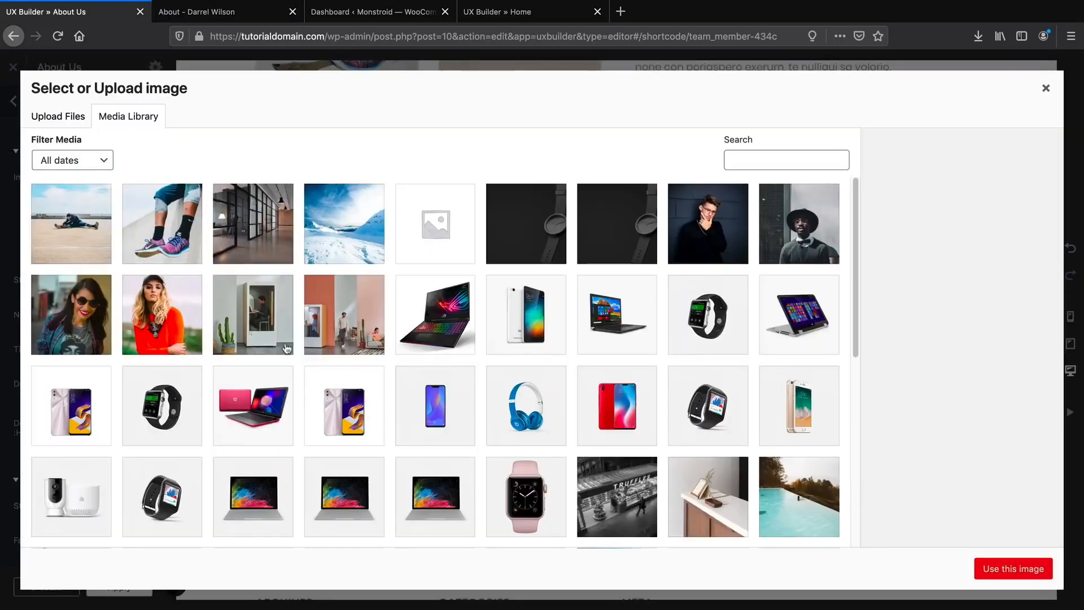
click(200, 324)
click(1011, 569)
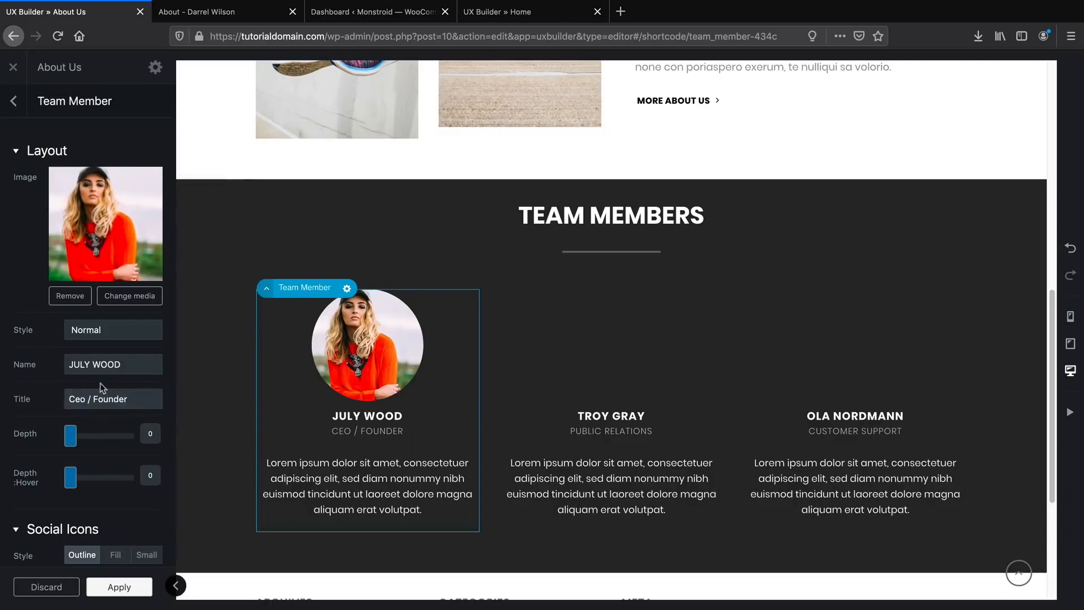
scroll(88, 424, down, 7)
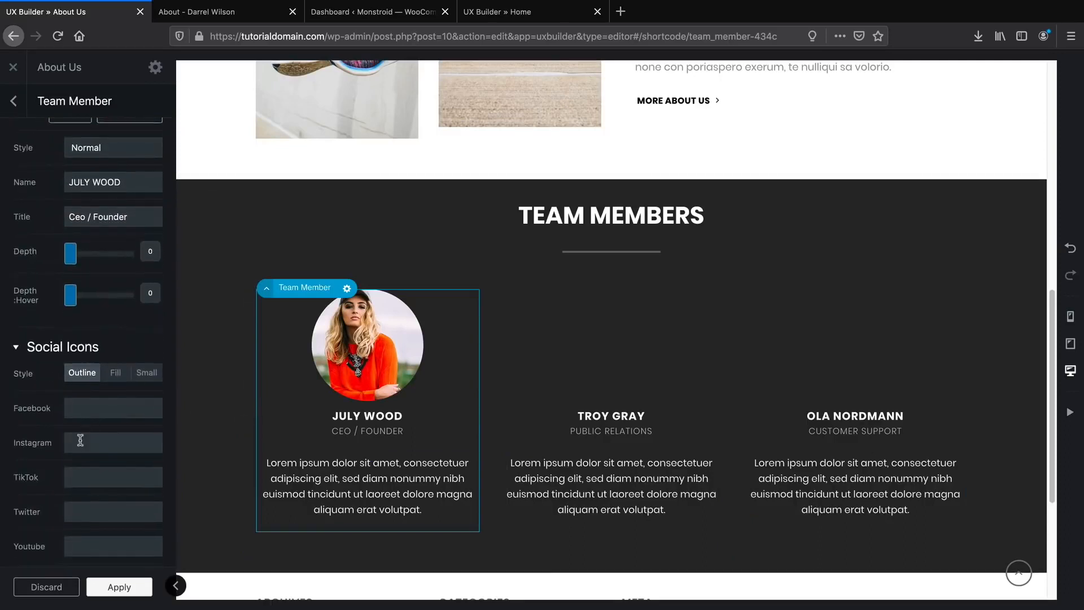
scroll(97, 275, down, 8)
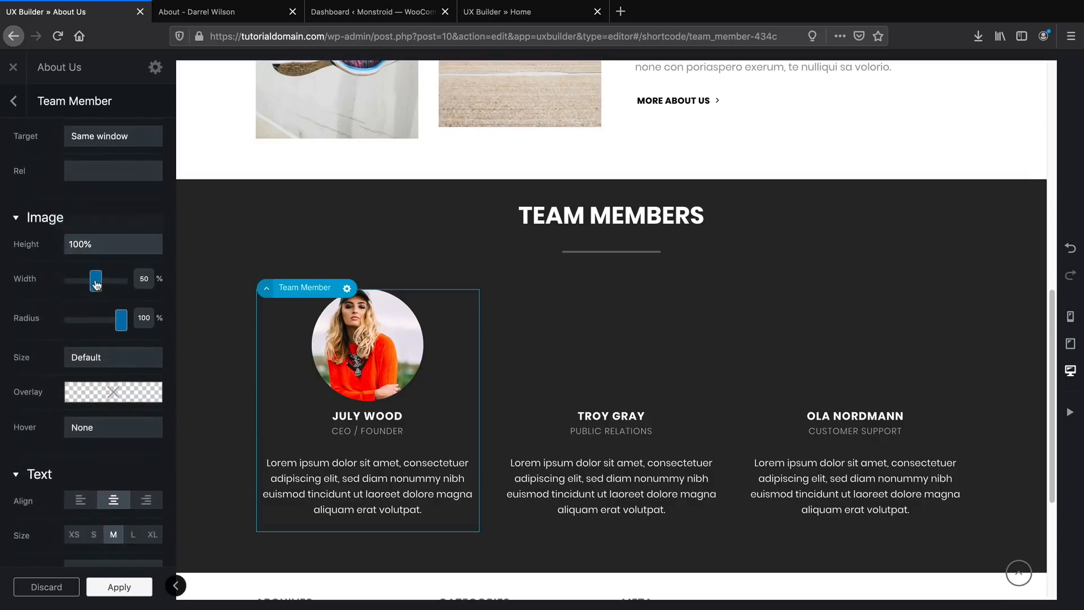
scroll(93, 276, up, 12)
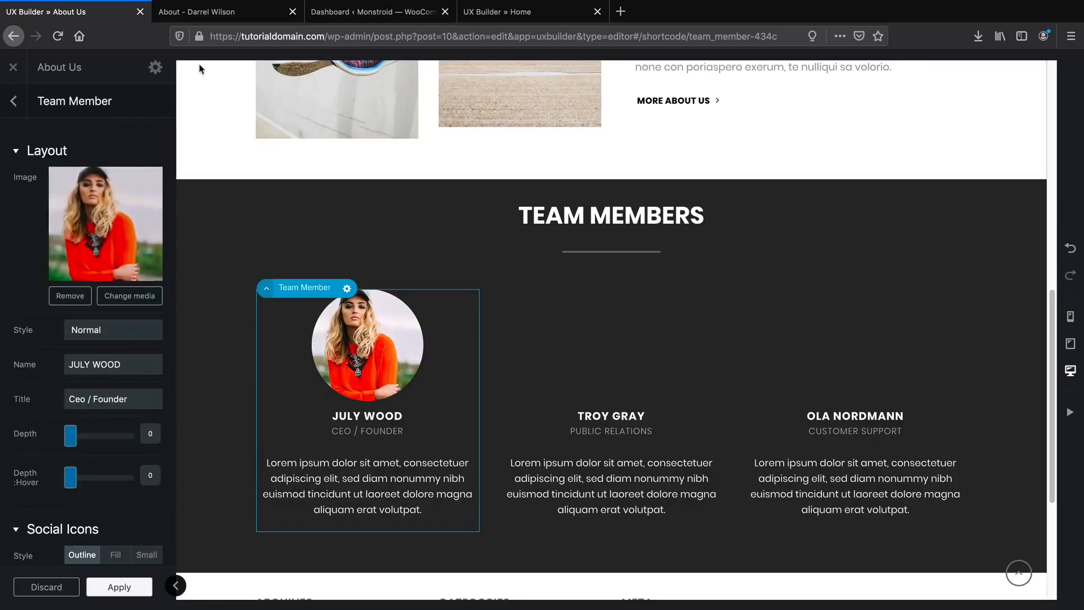
click(196, 12)
scroll(230, 288, down, 10)
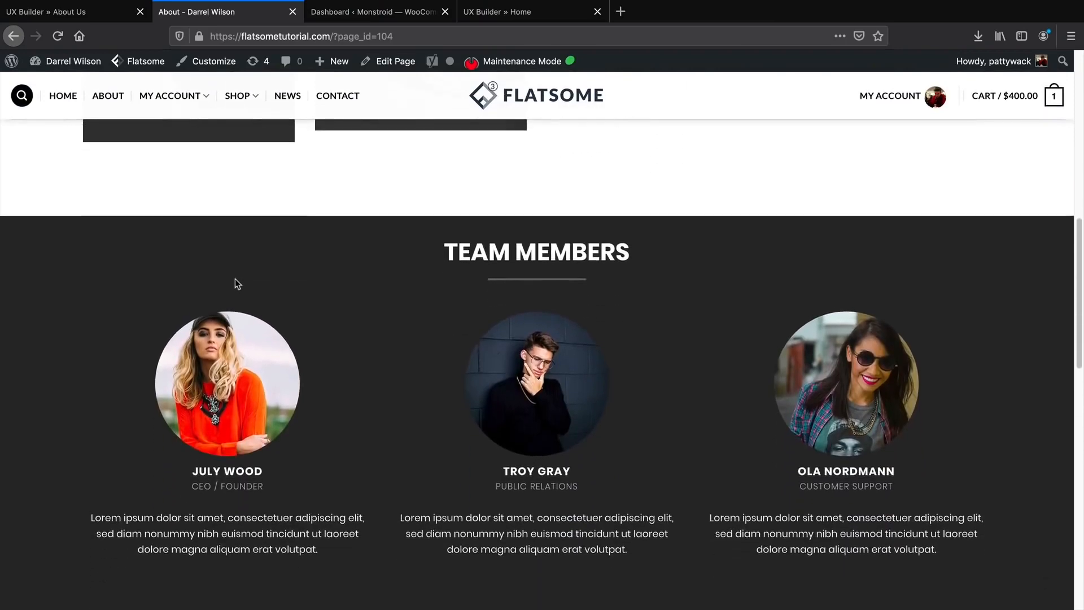
click(85, 12)
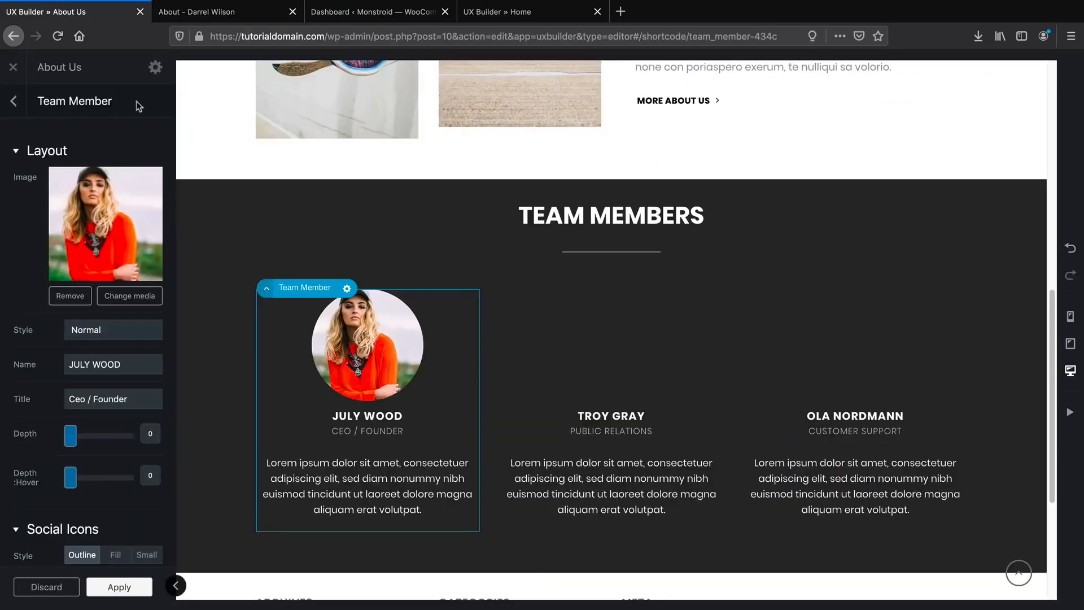
Set Troy Gray's photo to the woman in sunglasses and Ola Nordmann's to the man in a hat.
click(595, 376)
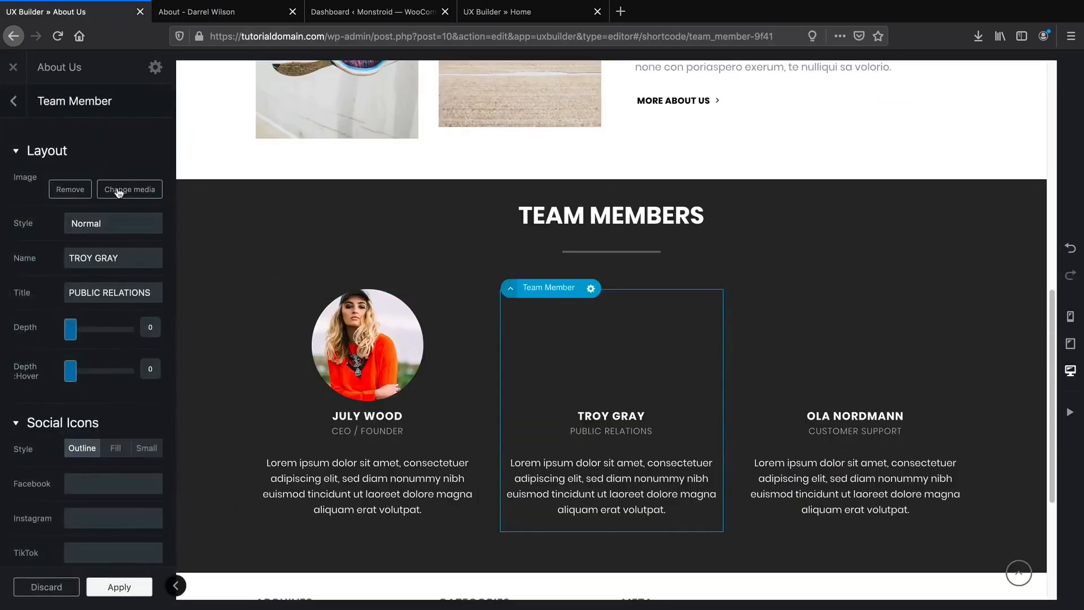
click(117, 189)
click(108, 282)
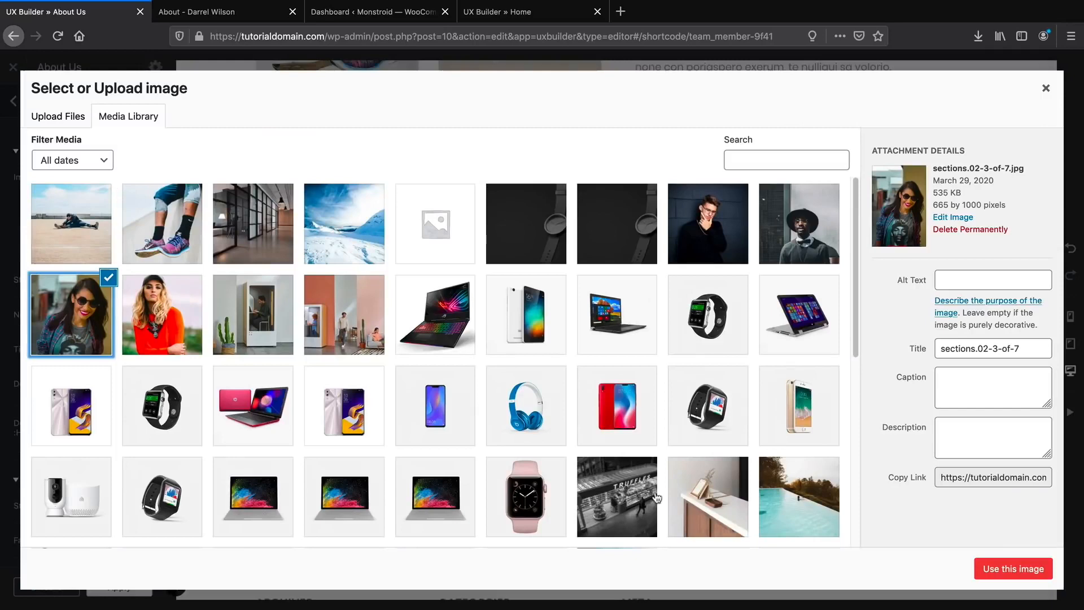
click(989, 577)
click(855, 351)
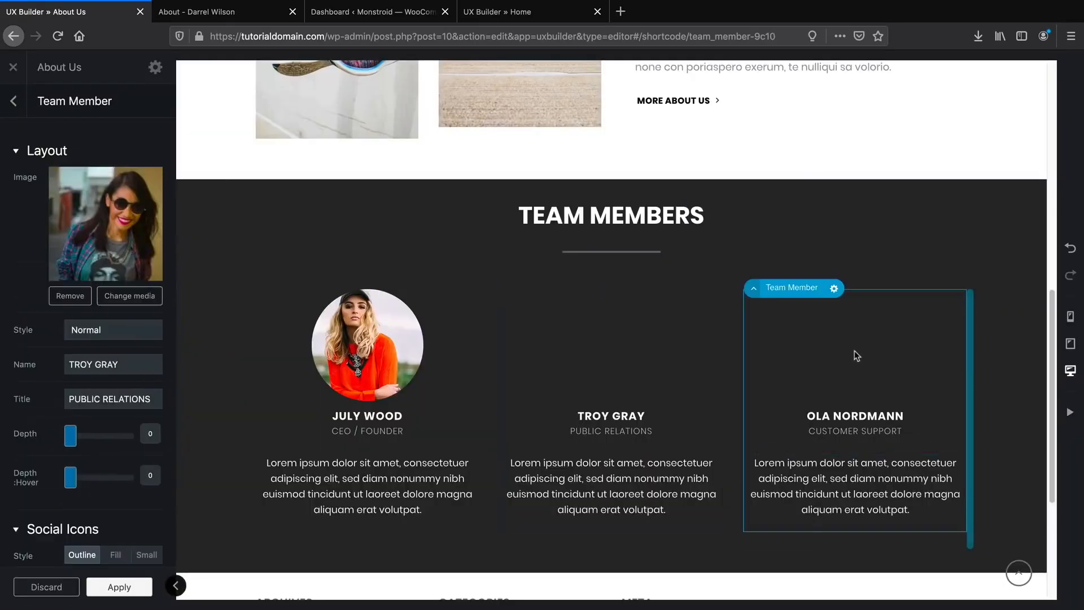
click(136, 248)
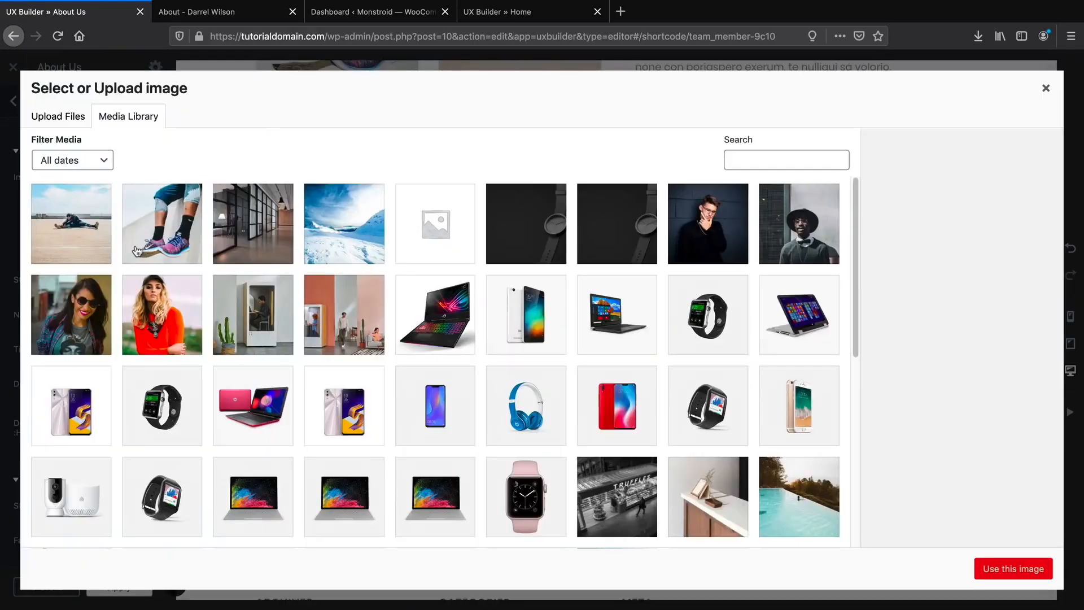
click(771, 213)
click(1013, 569)
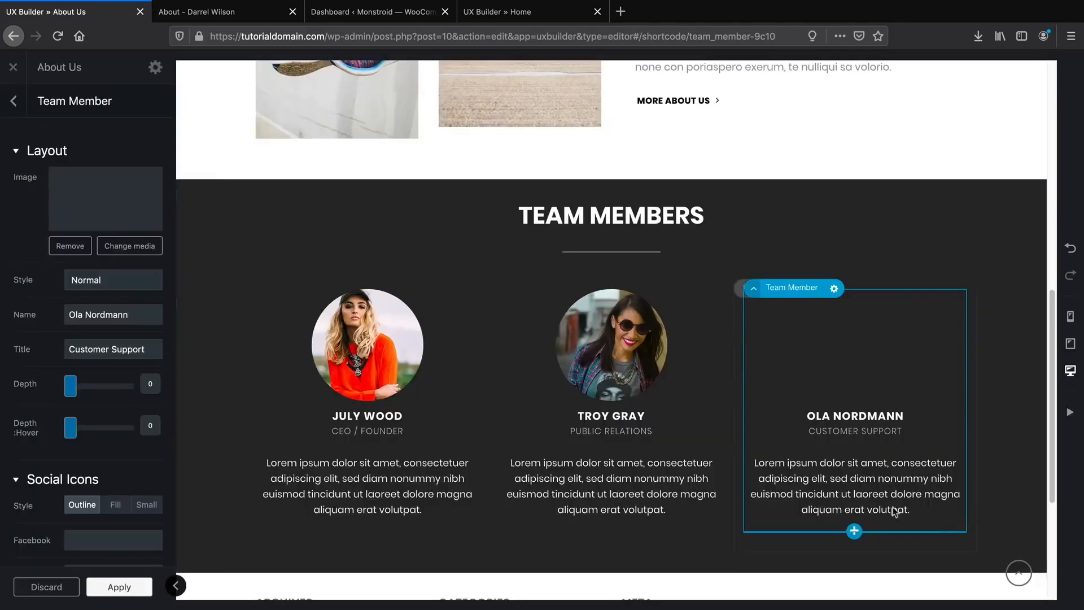
Review the reference page's testimonials section, then apply the team member changes.
scroll(699, 469, down, 1)
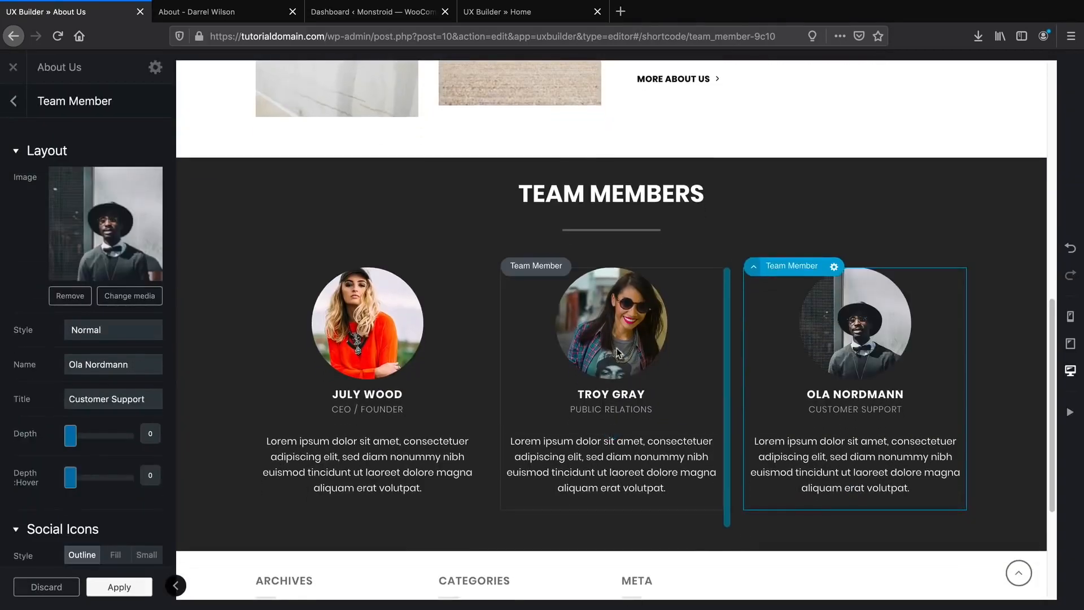
scroll(618, 396, down, 2)
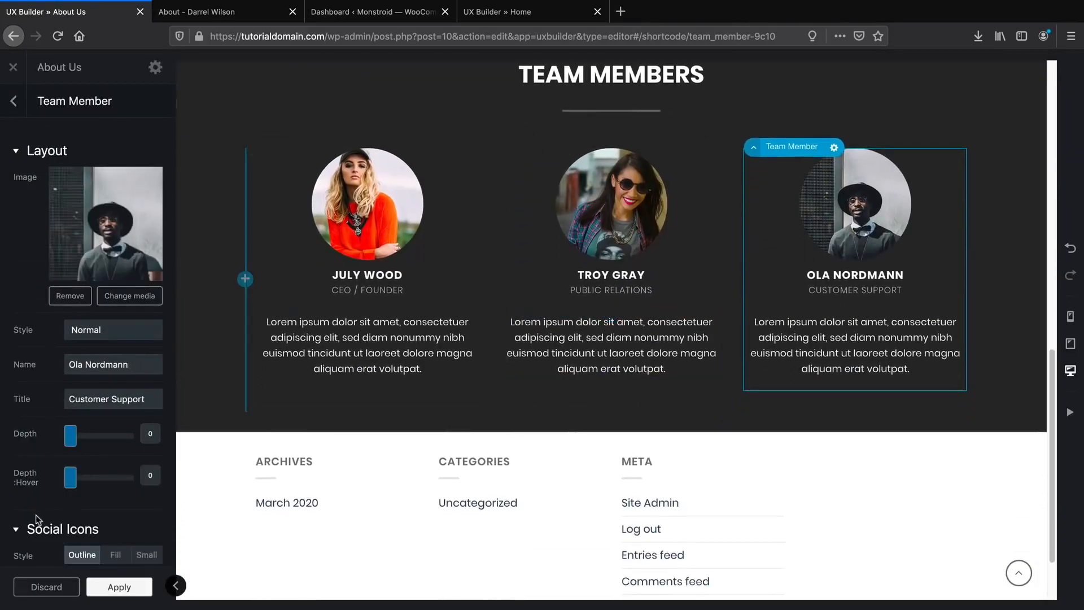
scroll(99, 461, down, 10)
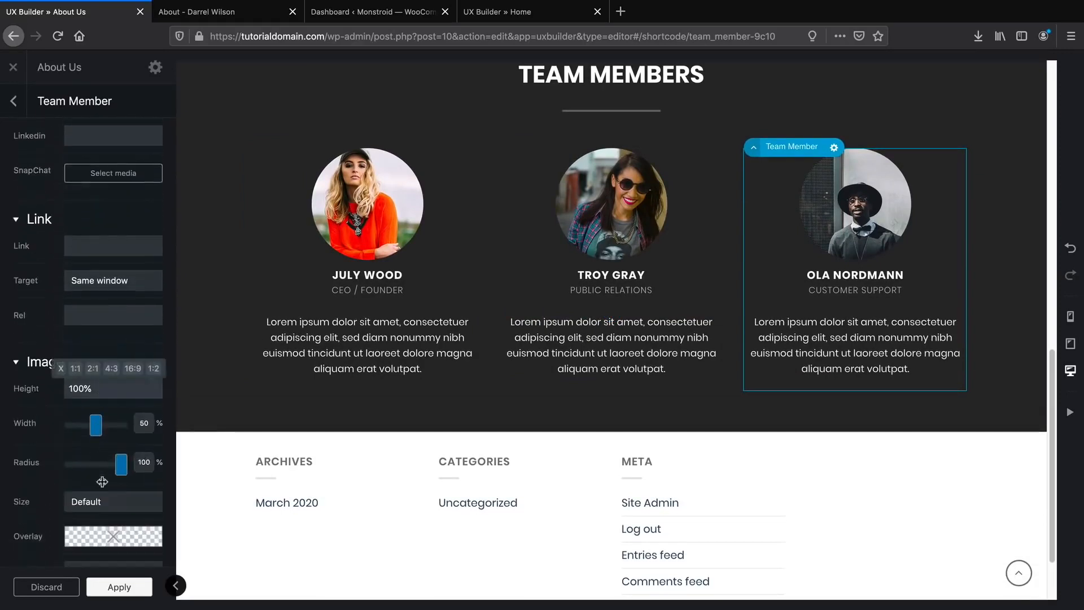
scroll(103, 480, down, 5)
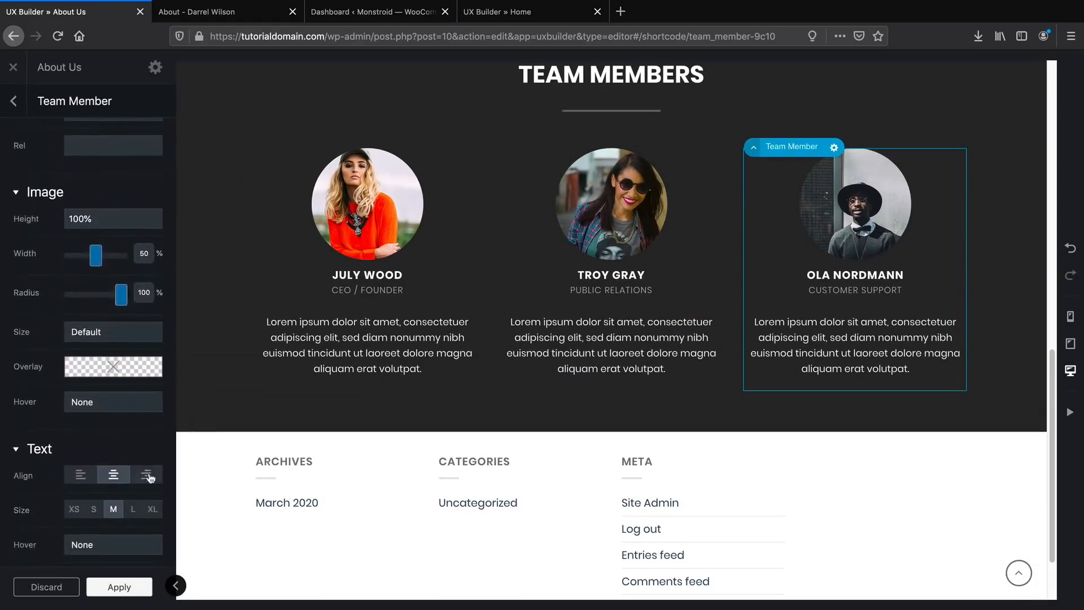
click(235, 12)
scroll(418, 320, down, 10)
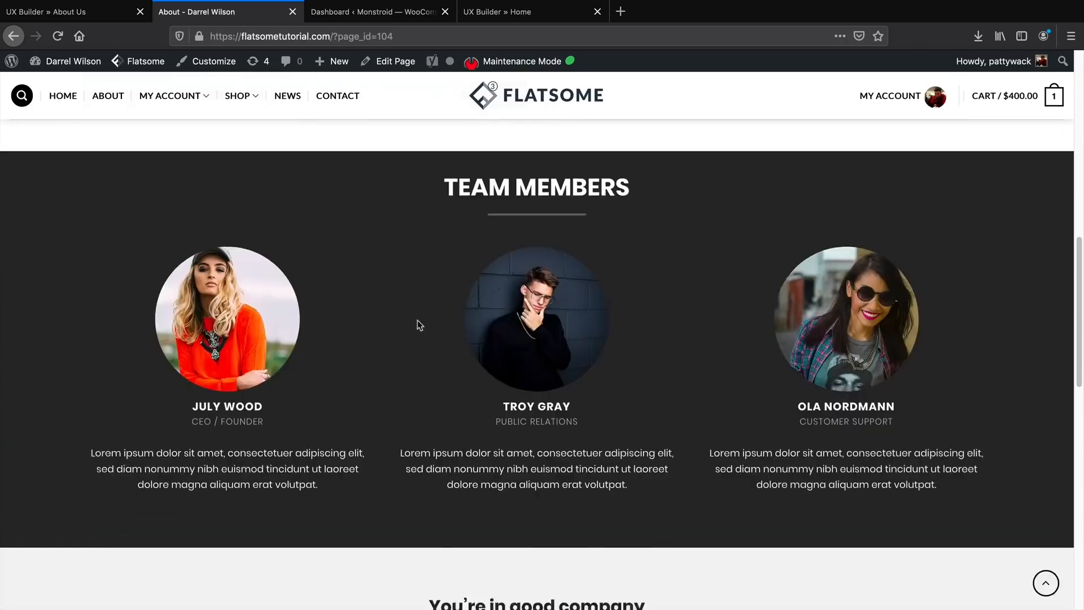
scroll(440, 295, up, 3)
scroll(474, 322, down, 1)
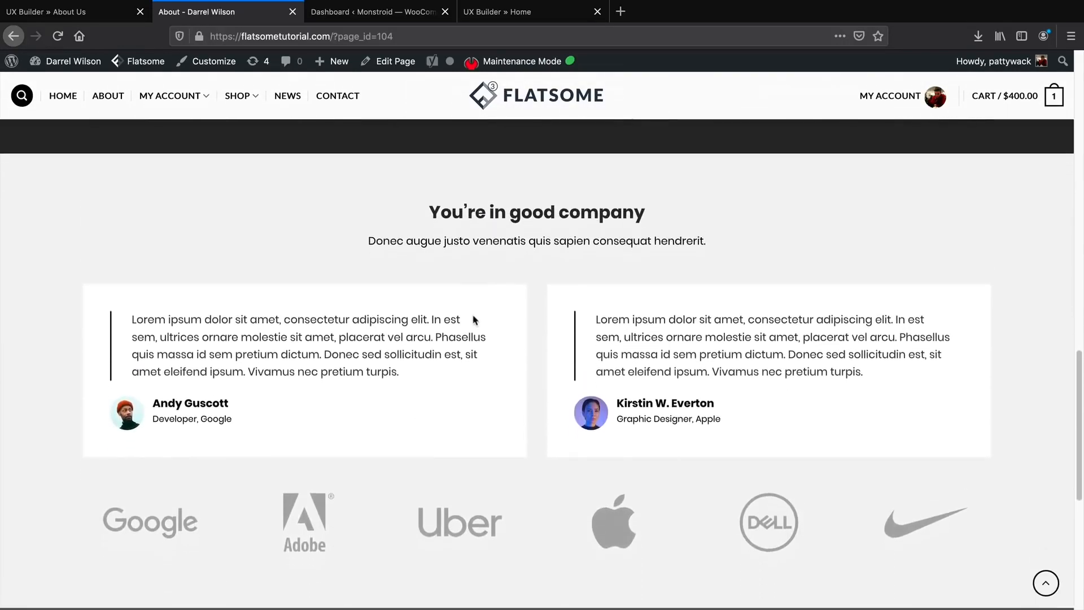
click(107, 21)
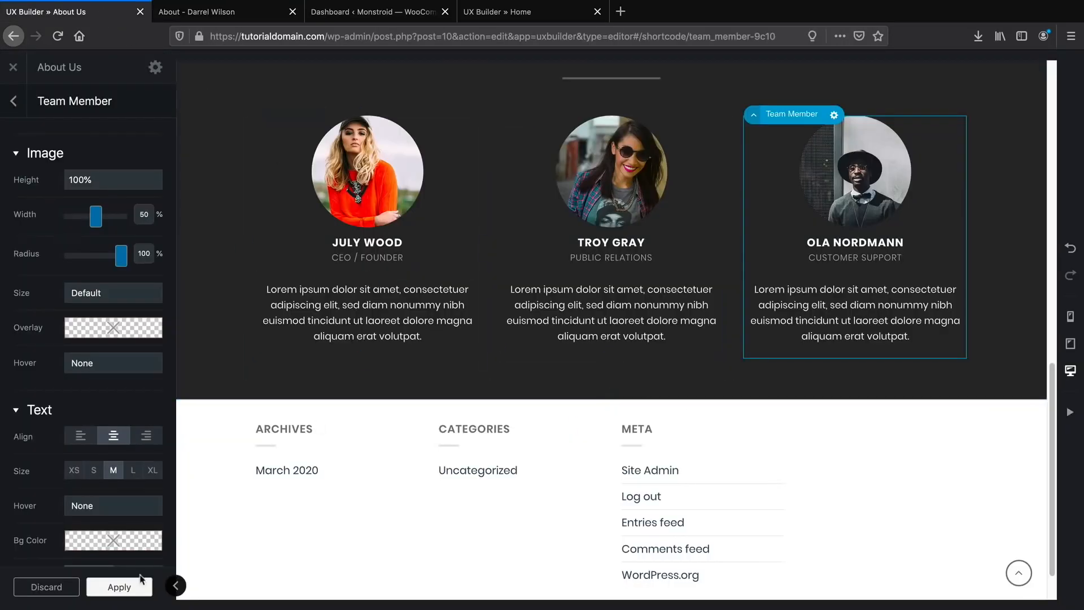
click(119, 586)
Open Flatsome Studio below the team section and filter to the Testimonials layouts.
click(73, 498)
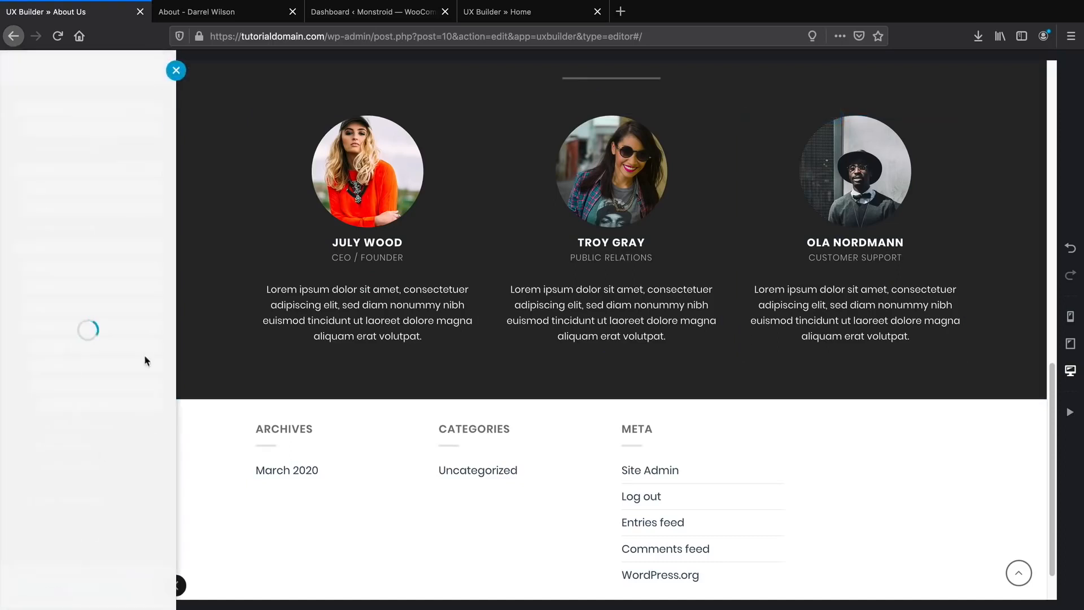
click(114, 136)
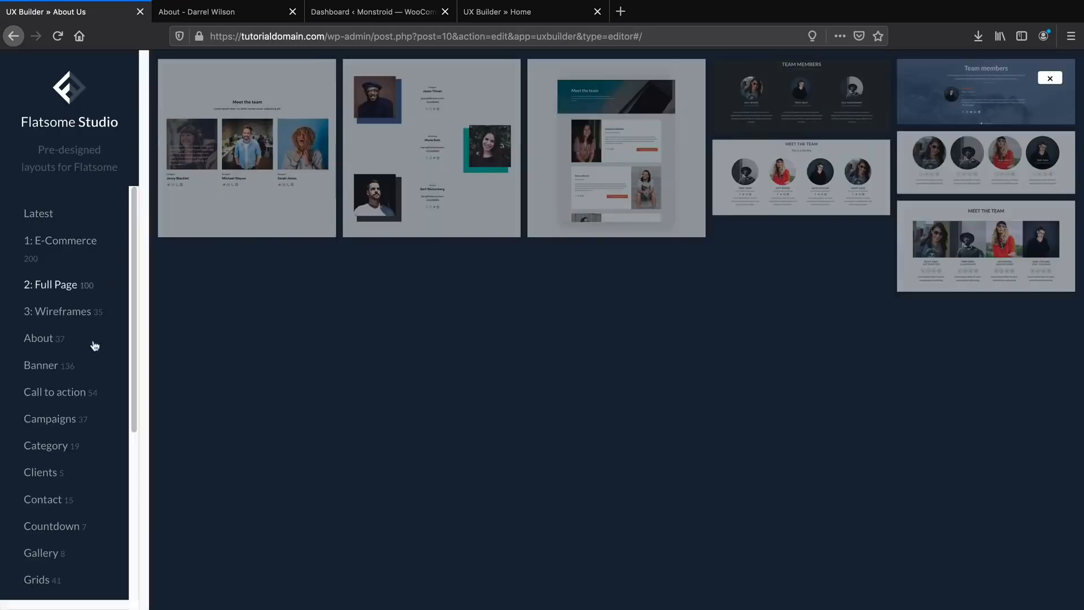
scroll(68, 435, down, 5)
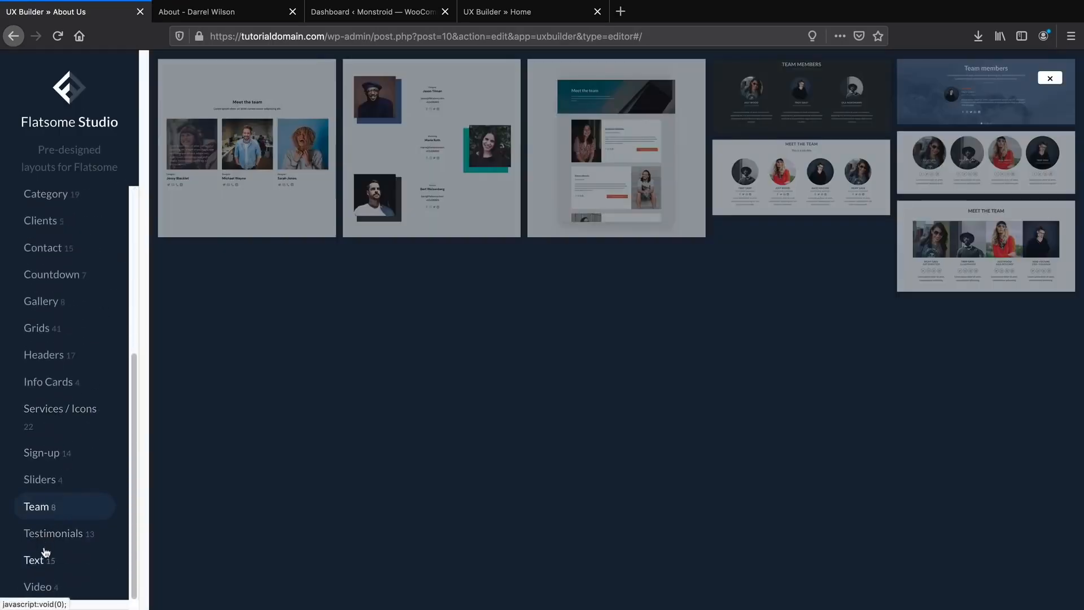
click(47, 536)
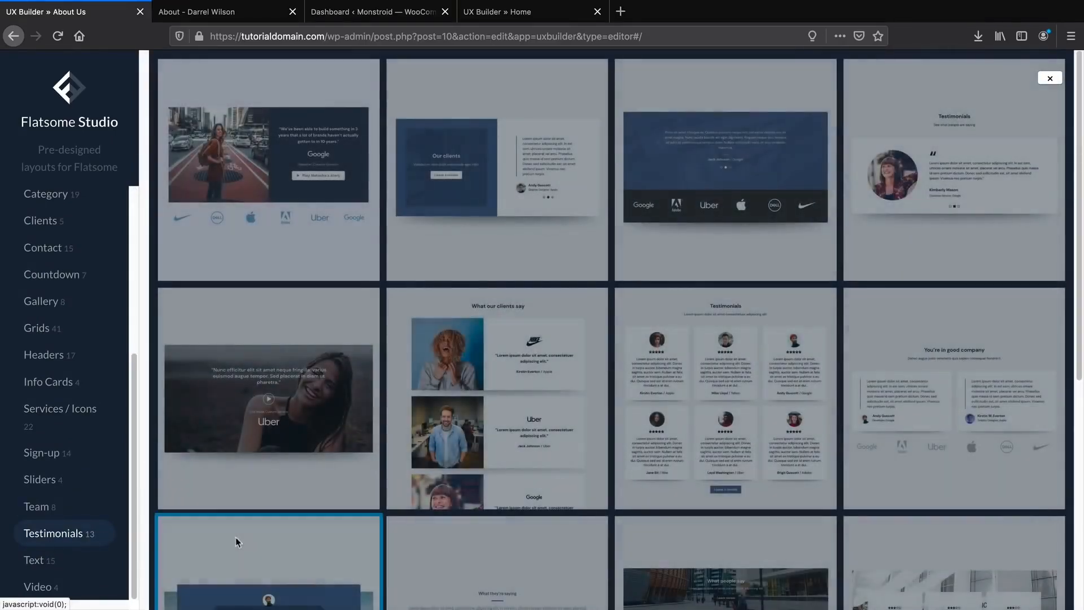
scroll(635, 344, down, 5)
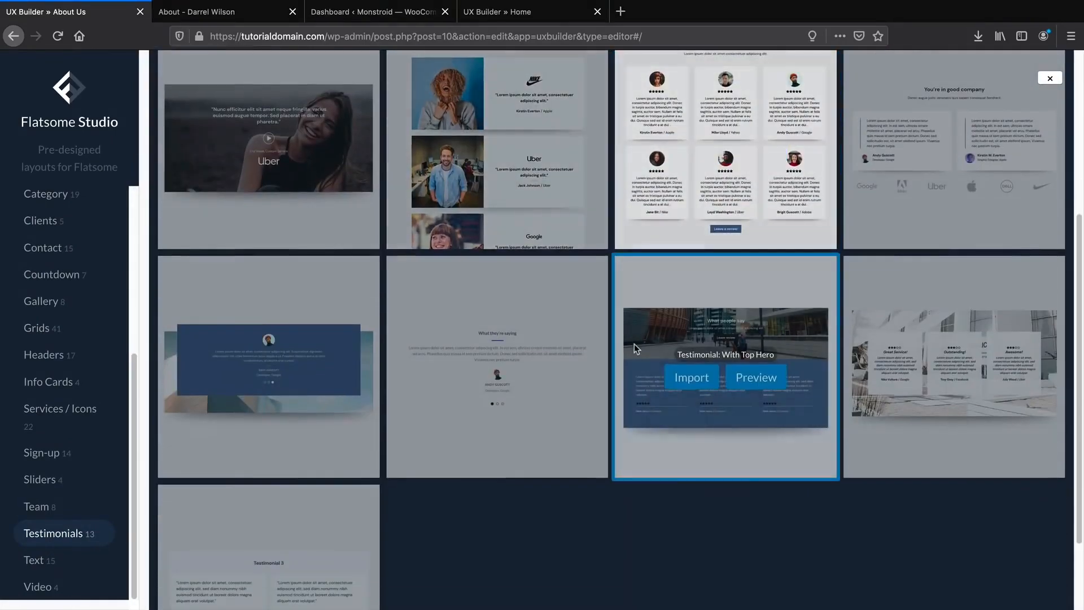
scroll(634, 345, down, 2)
mouse_move(707, 180)
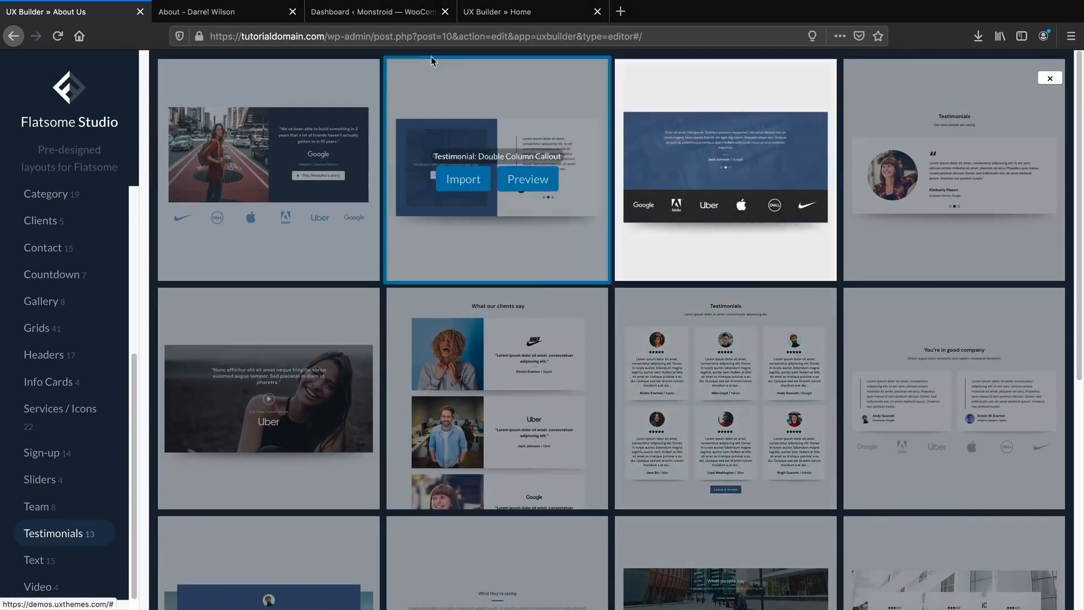
Compare with the reference testimonials, then import Double With Logos with its images.
click(225, 12)
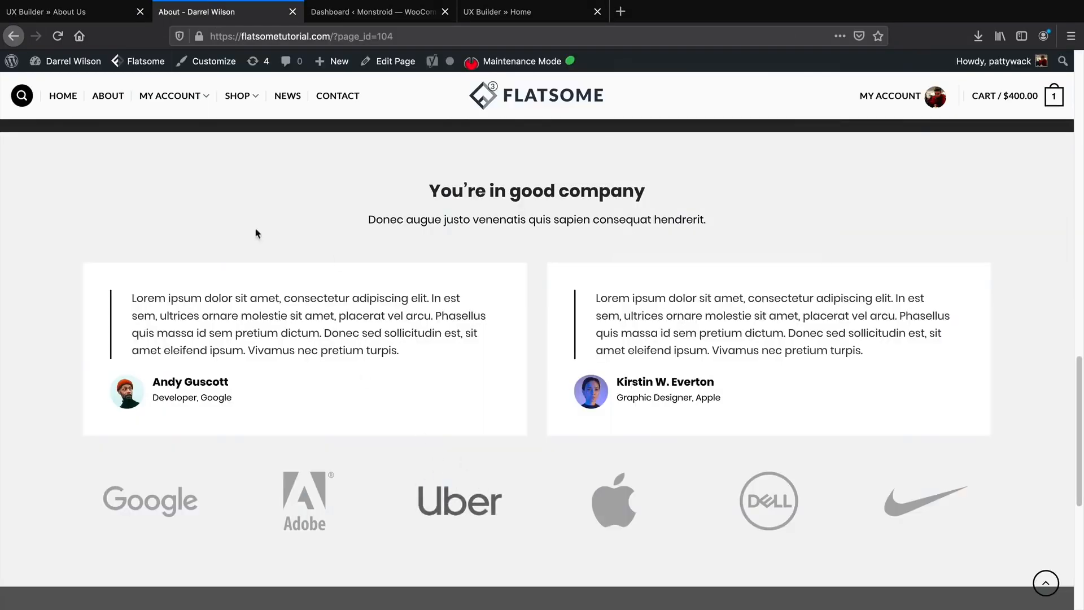
click(75, 13)
mouse_move(668, 312)
mouse_move(939, 455)
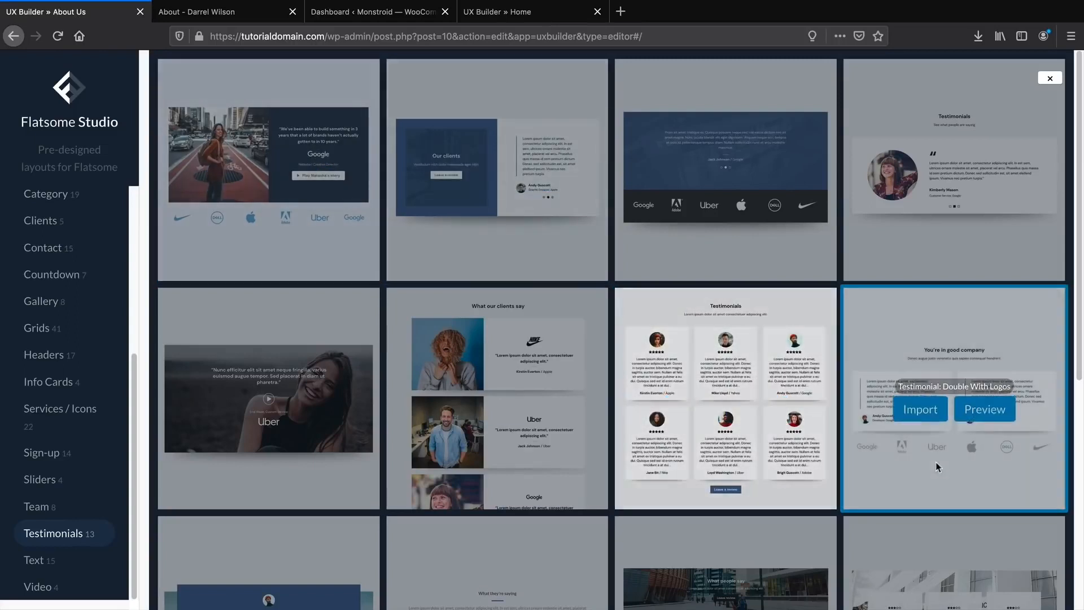
click(920, 415)
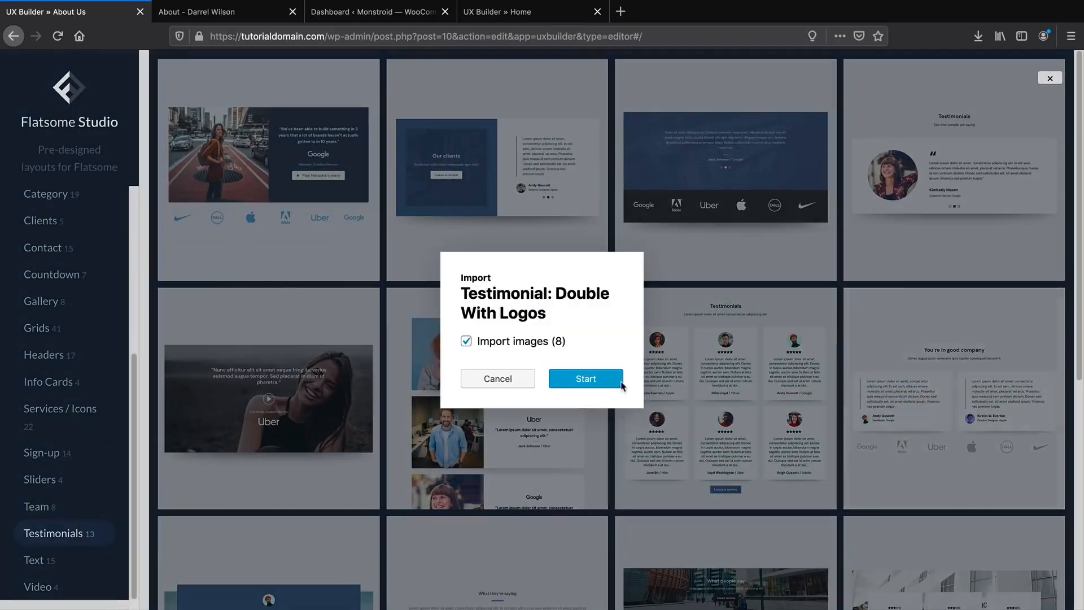
click(585, 379)
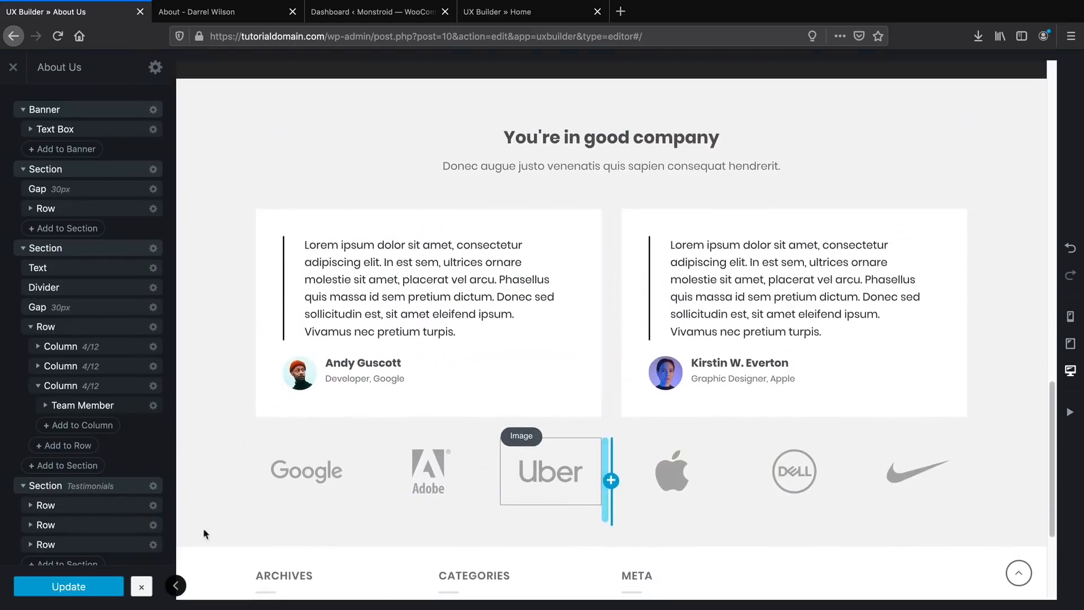
Save the About Us page, exit the builder, and go to the Contact page from the top menu.
click(94, 586)
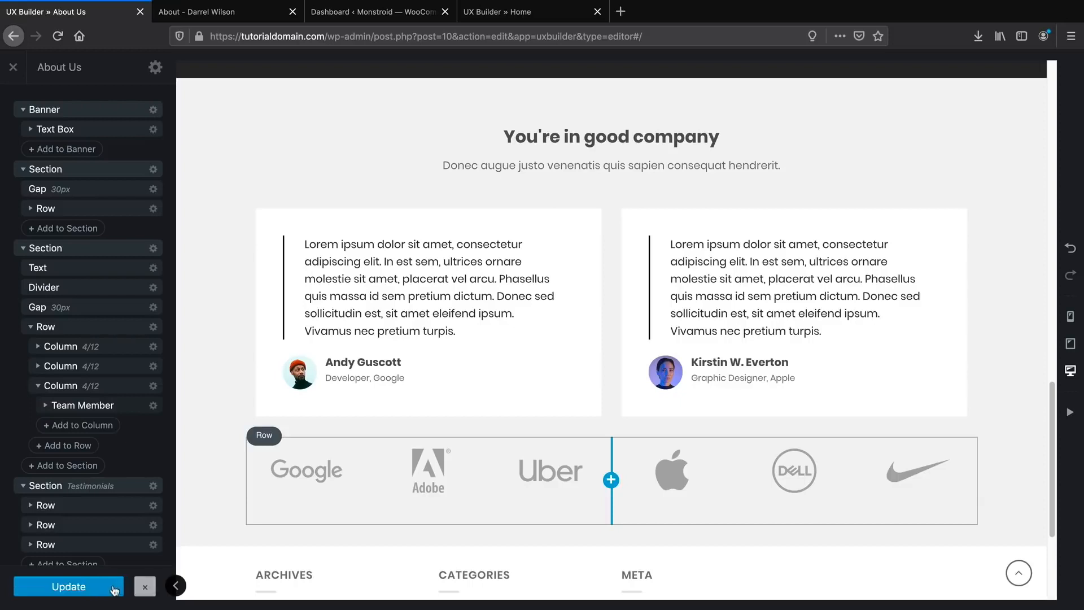
click(14, 67)
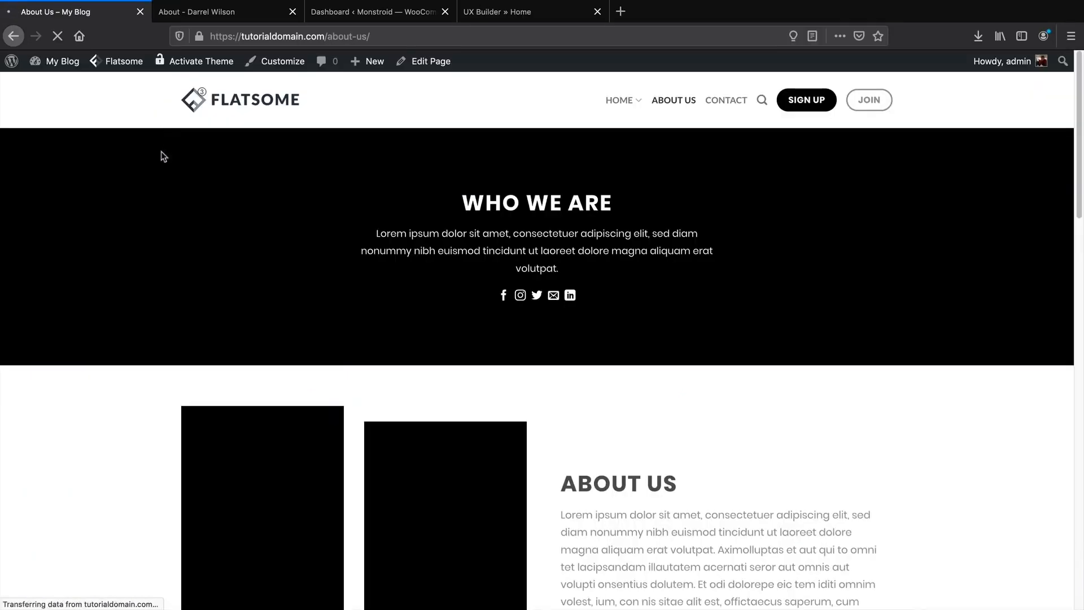
mouse_move(1079, 127)
mouse_down()
mouse_move(1081, 506)
mouse_move(1080, 111)
mouse_up()
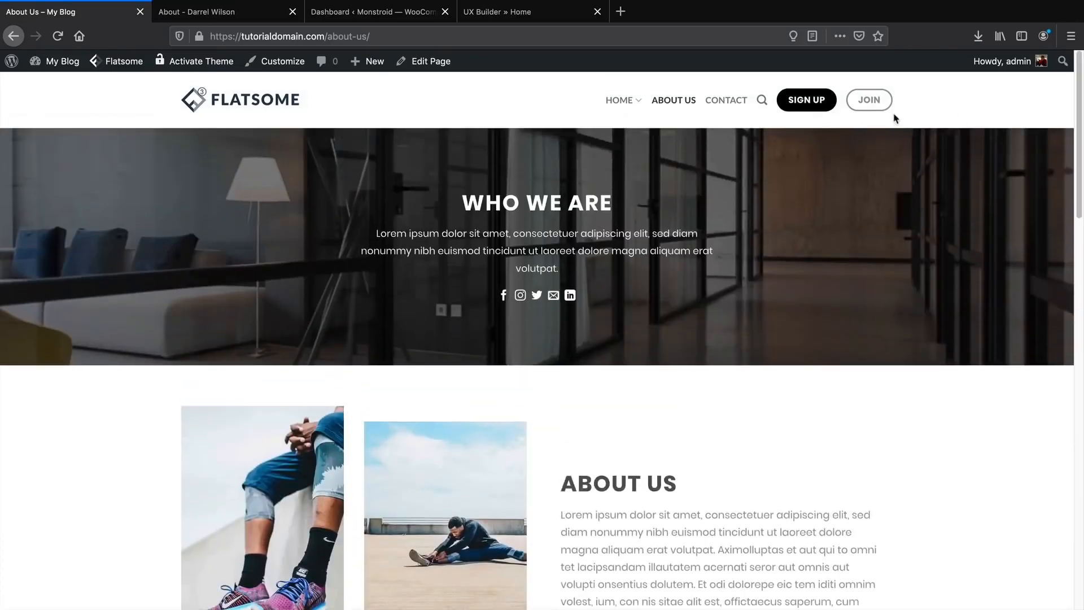
click(729, 101)
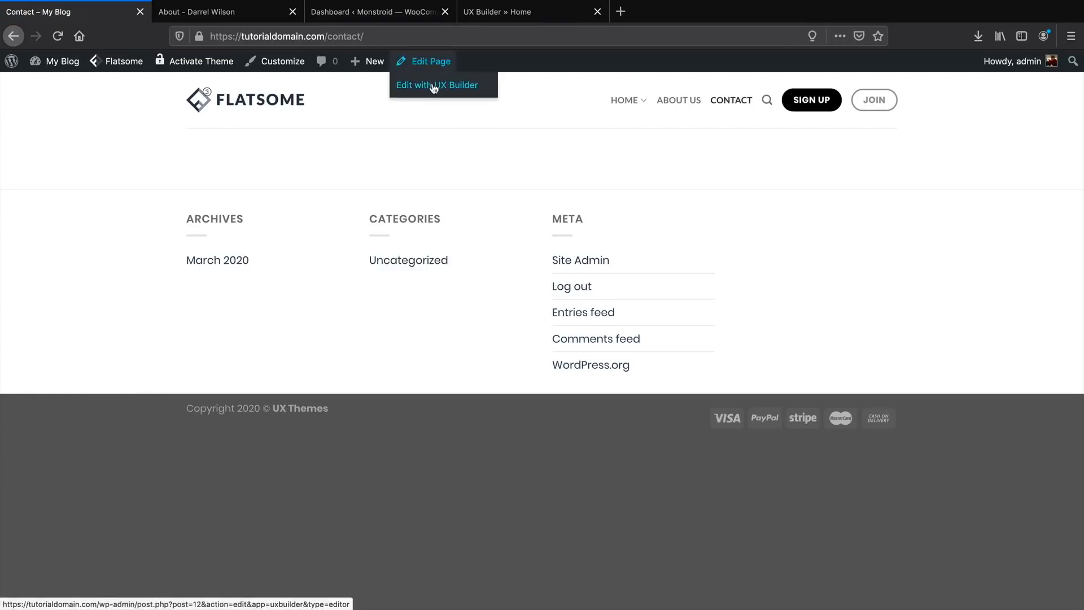
Open the Contact page in UX Builder and import Flatsome Studio's Contact Page: Pointed layout.
click(437, 85)
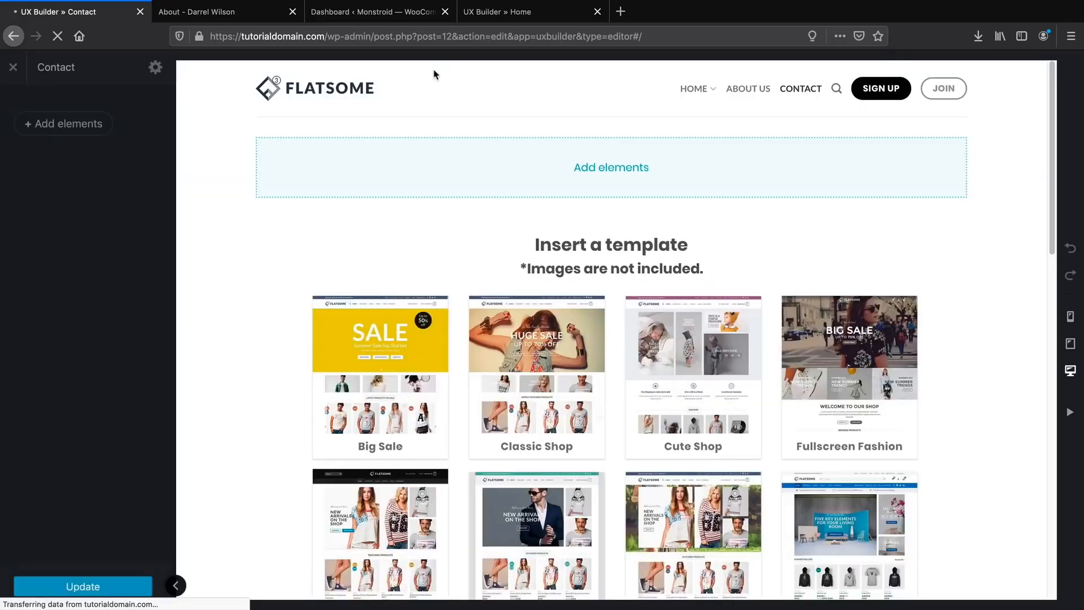
click(79, 134)
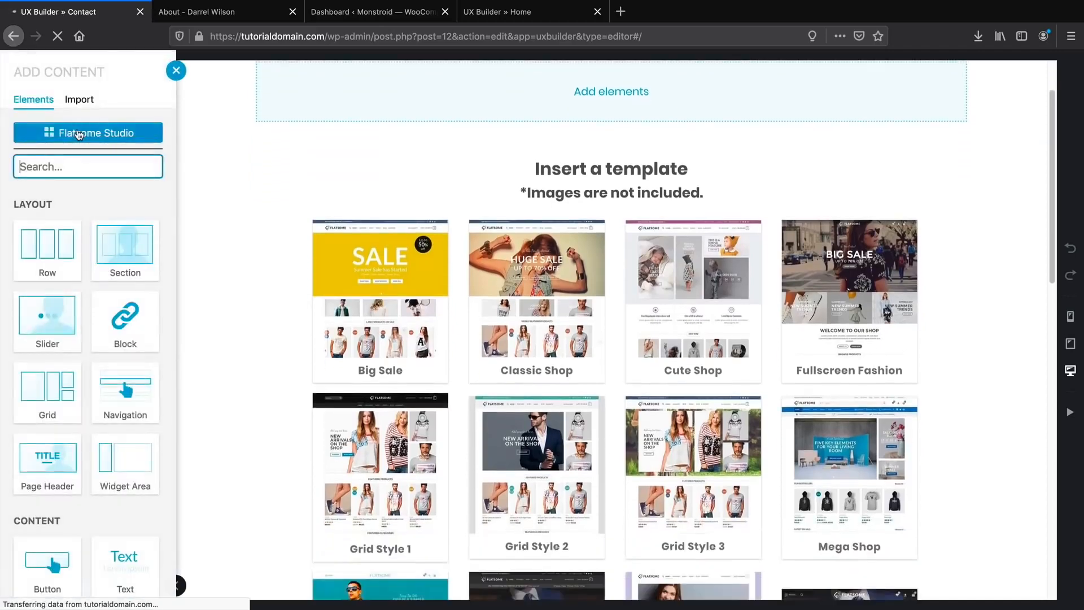
click(79, 133)
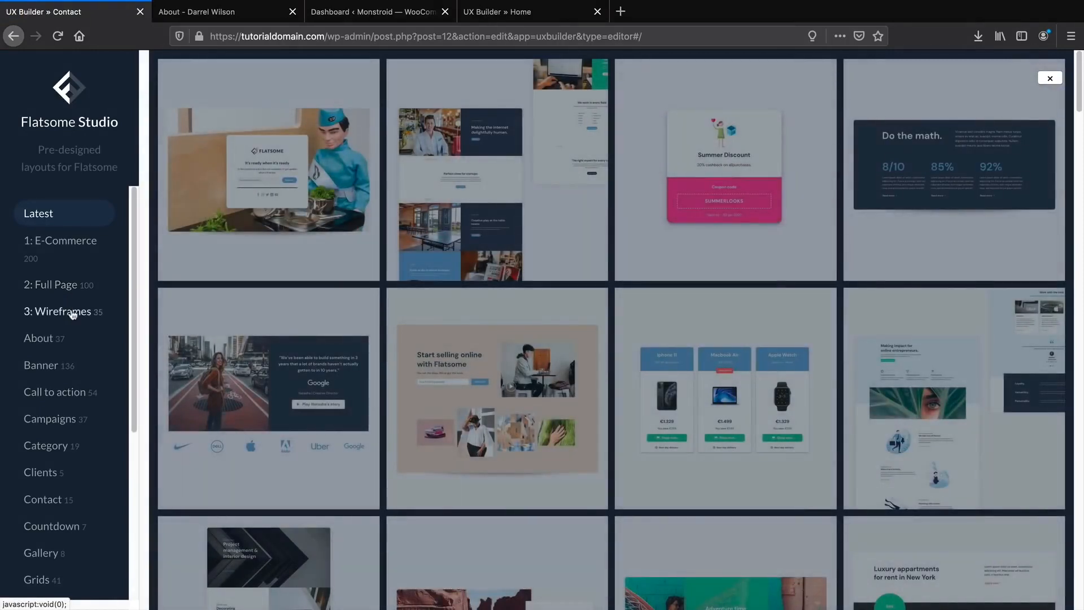
scroll(65, 464, down, 3)
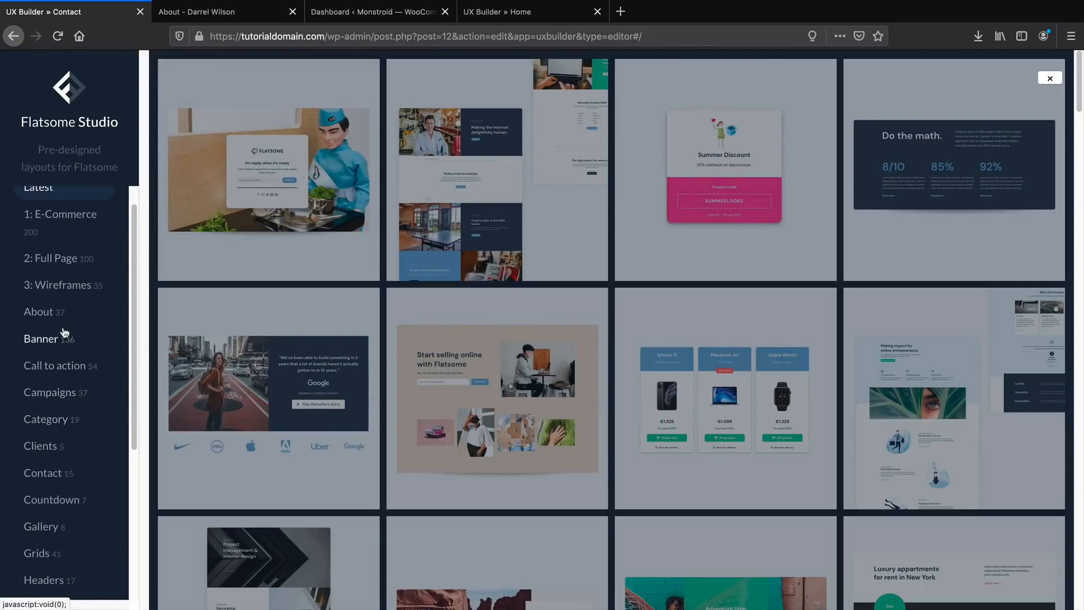
scroll(58, 470, down, 5)
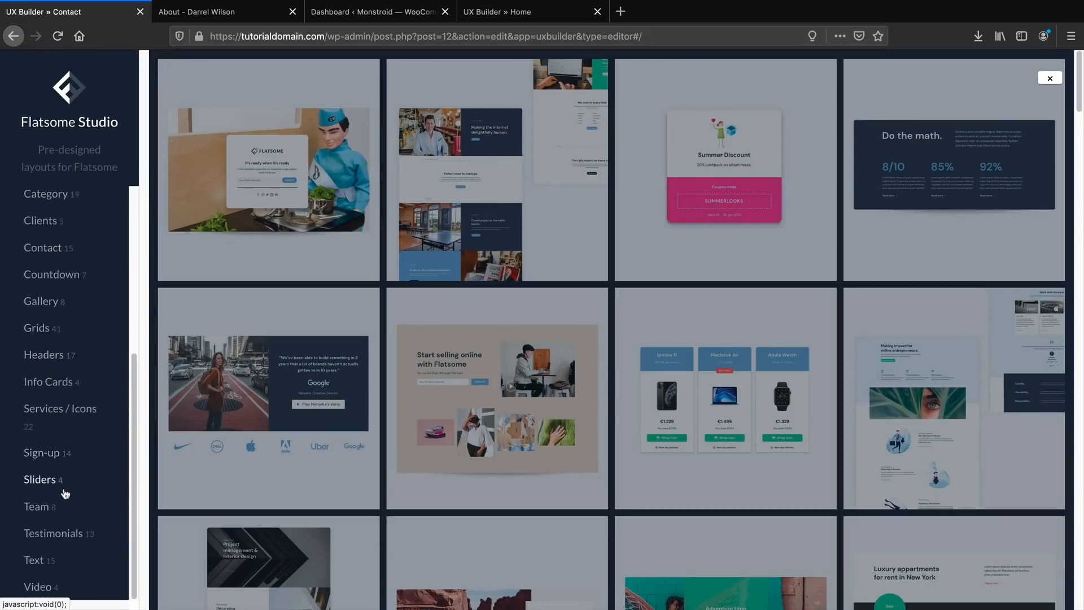
scroll(67, 497, down, 2)
scroll(68, 498, up, 5)
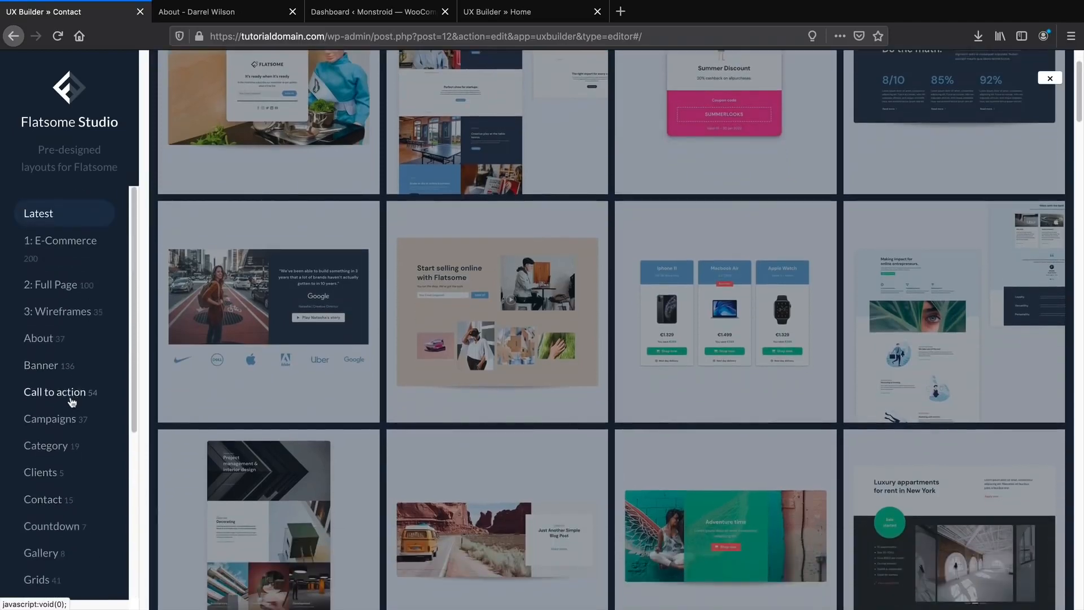
click(70, 500)
mouse_move(380, 293)
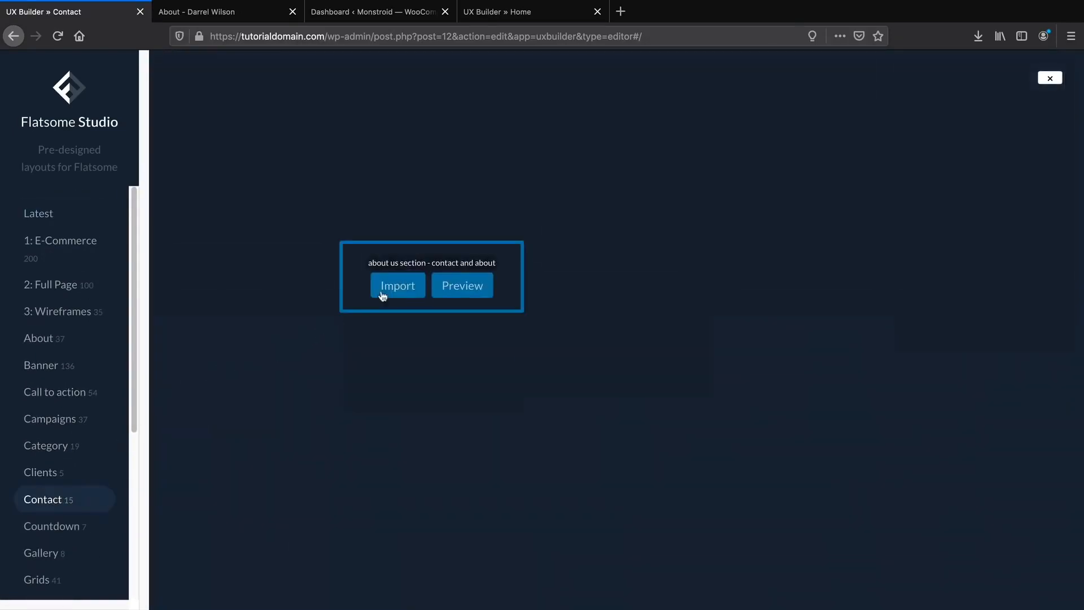
mouse_move(439, 217)
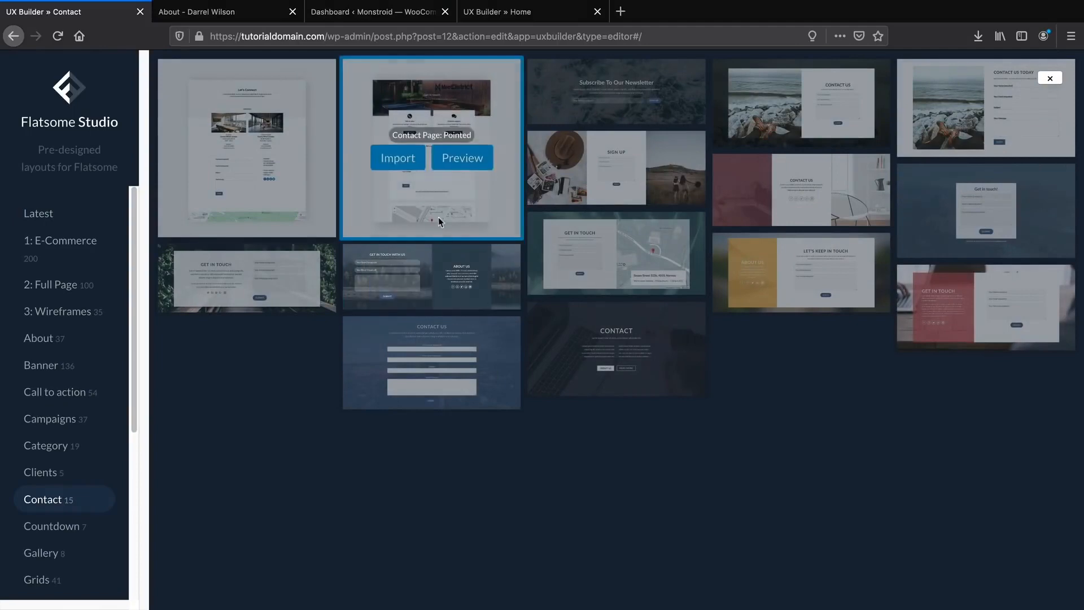
click(397, 163)
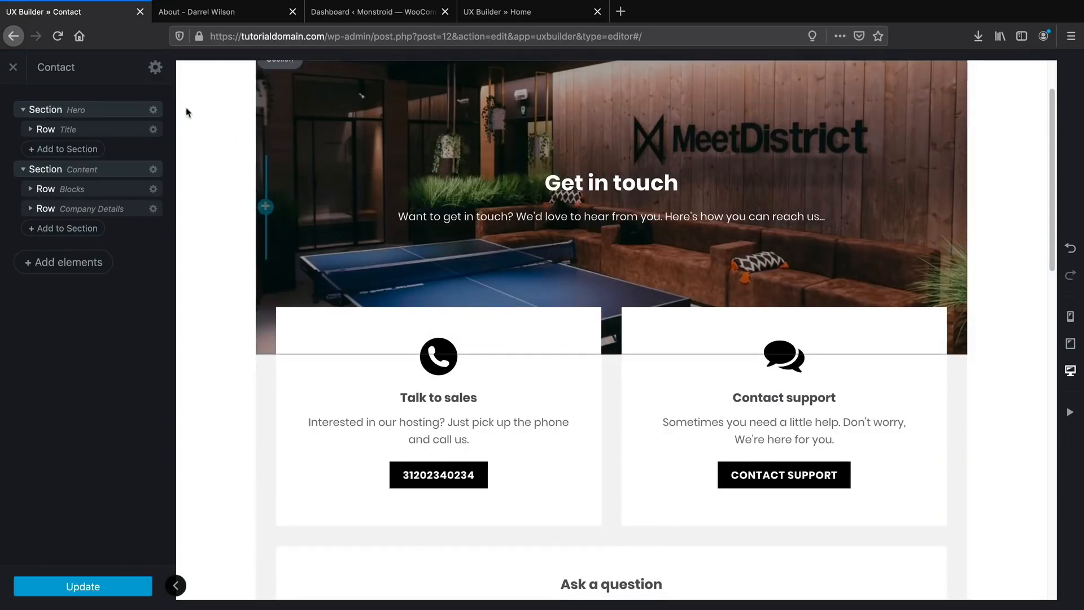
Switch the Contact page template to Page - Full Width and apply it.
click(155, 69)
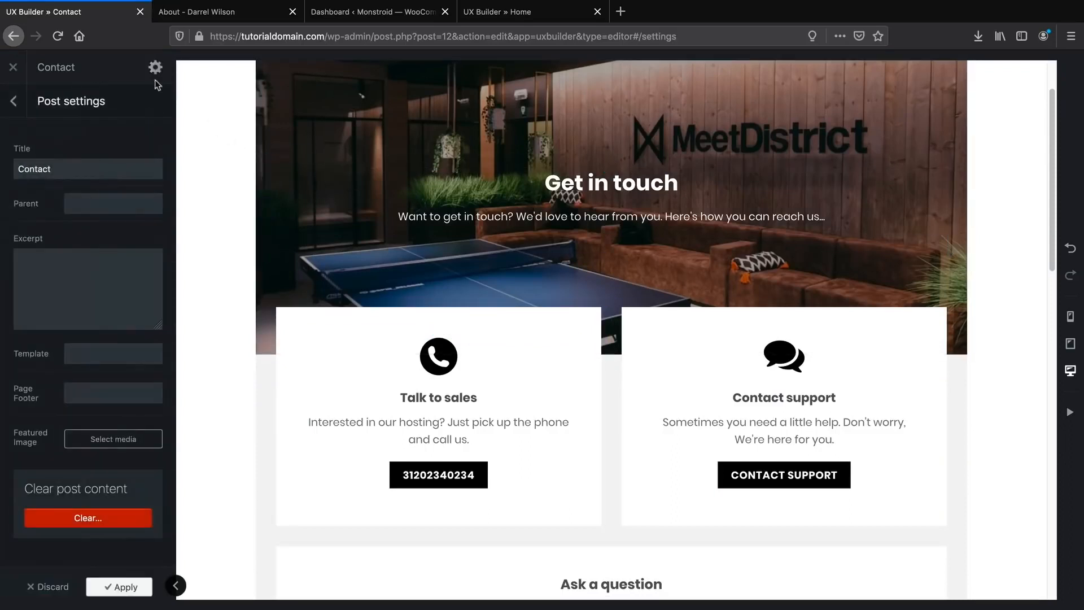
click(96, 362)
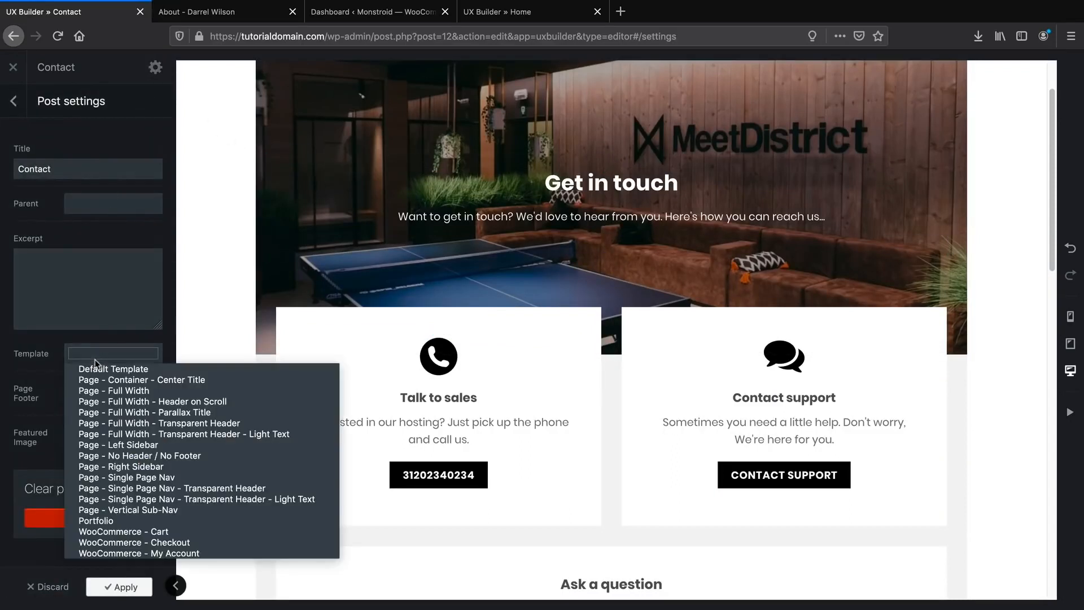
click(102, 396)
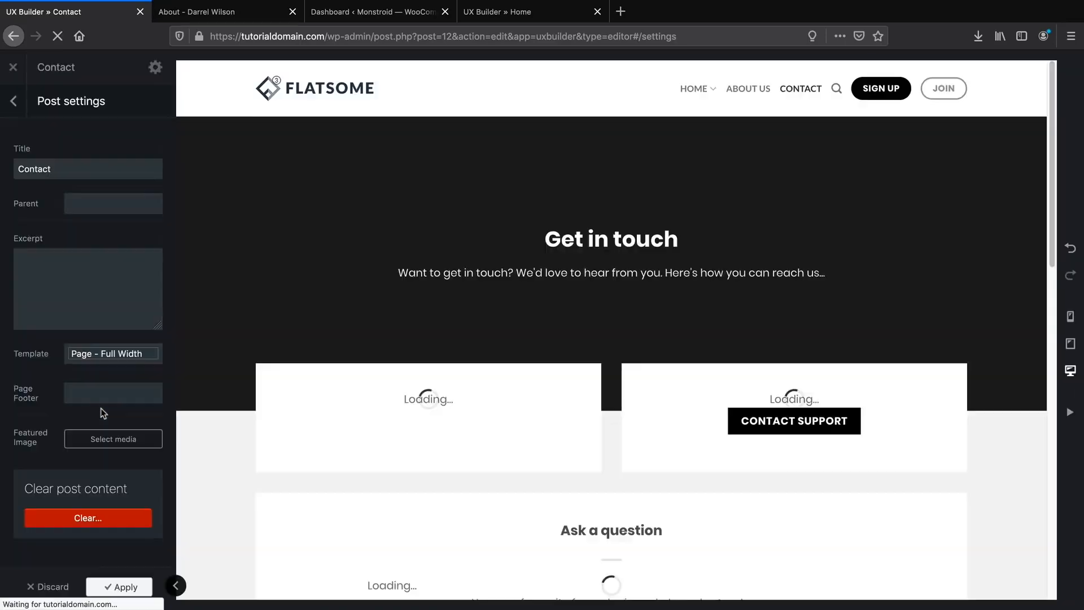
click(124, 587)
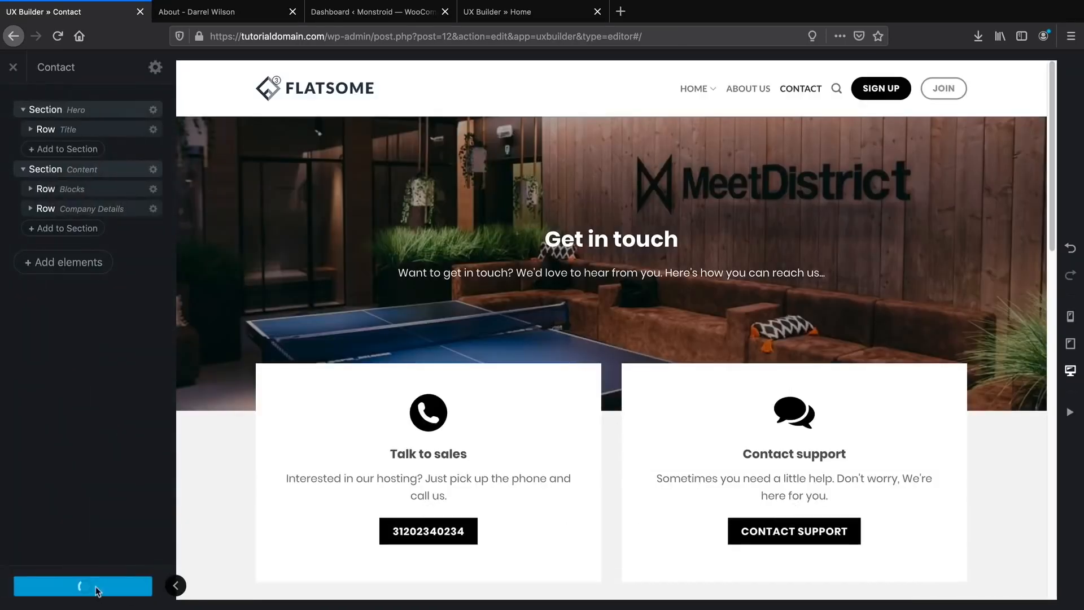
scroll(221, 548, down, 5)
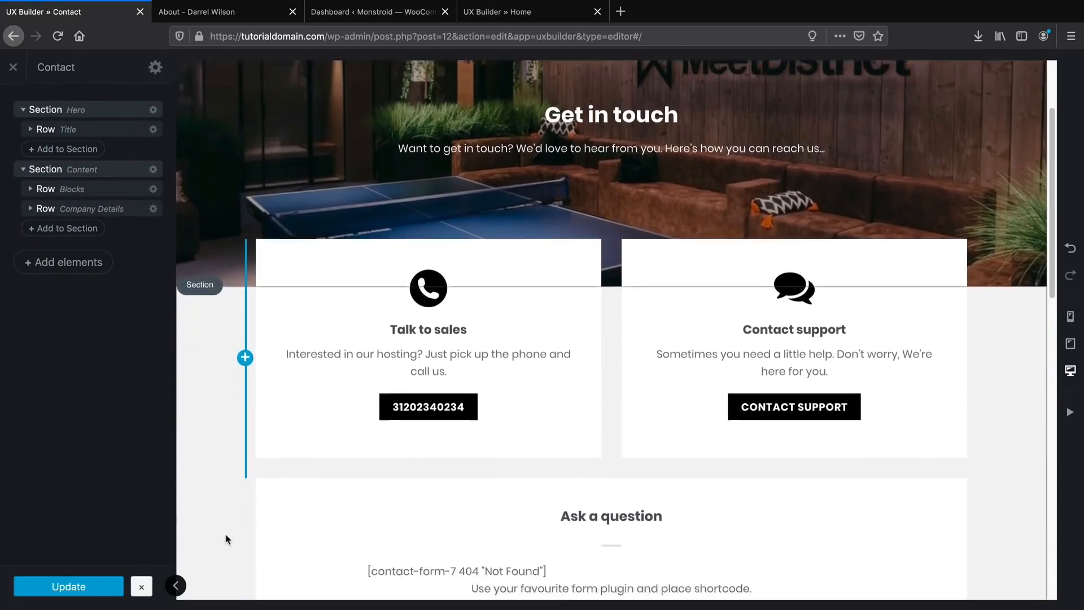
scroll(225, 538, down, 1)
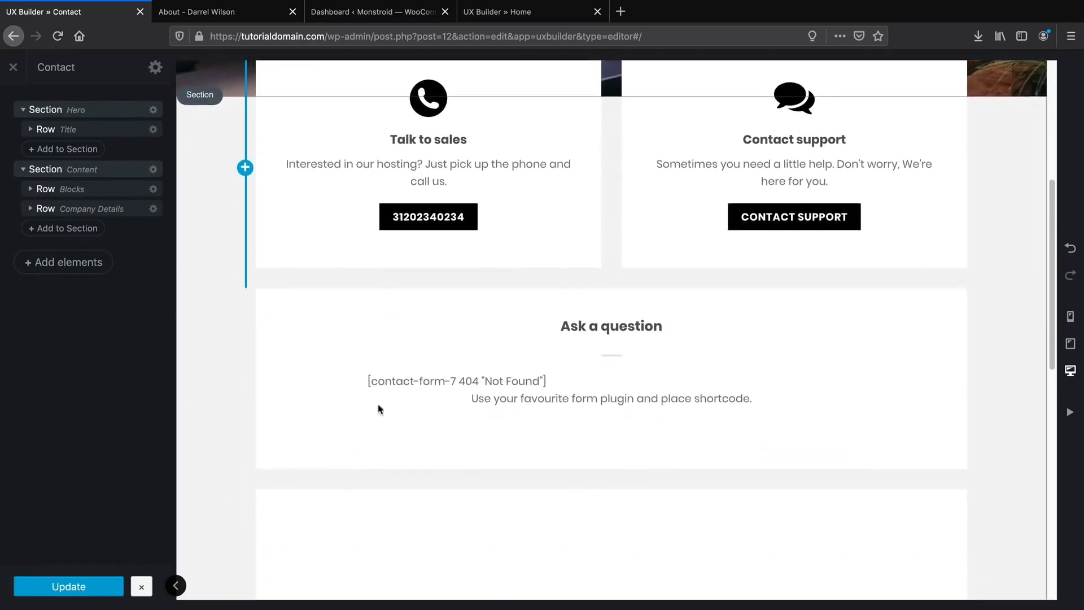
Set the Form (CF7) element under Ask a question to use Contact Form.
click(490, 383)
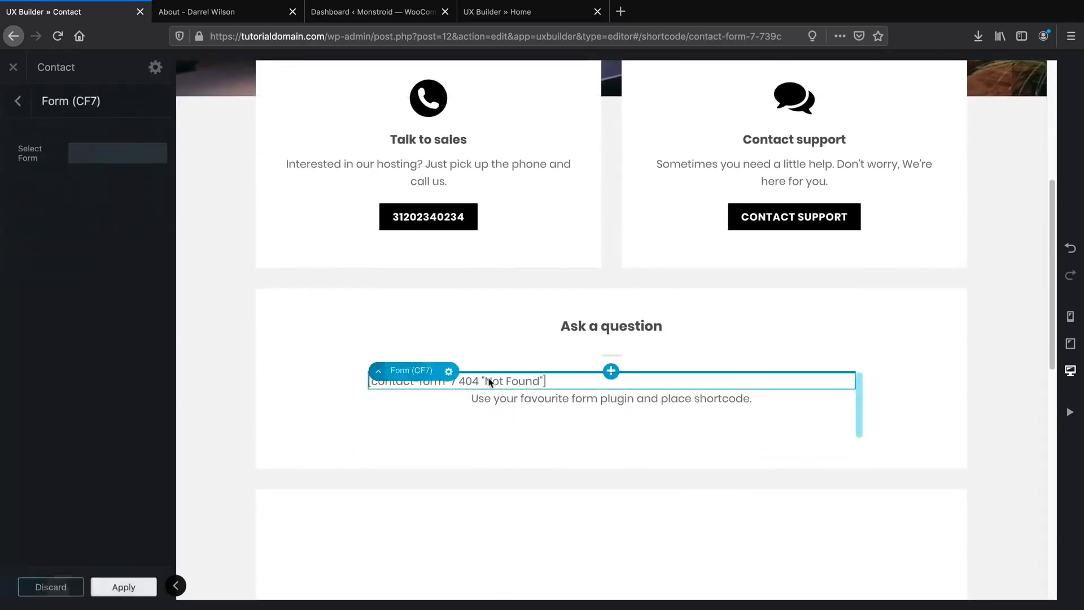
click(134, 154)
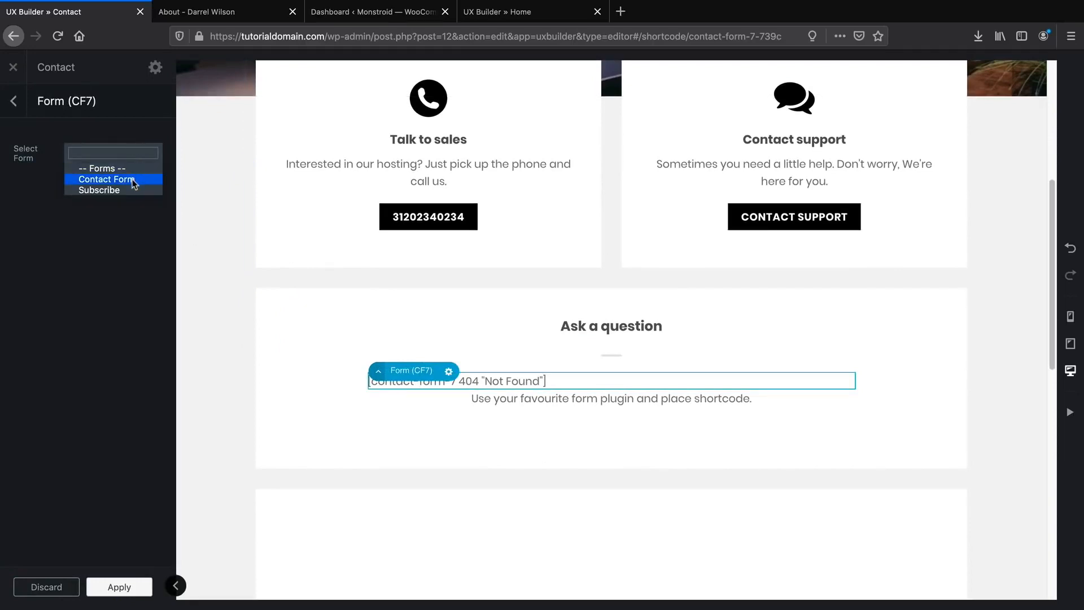
click(134, 180)
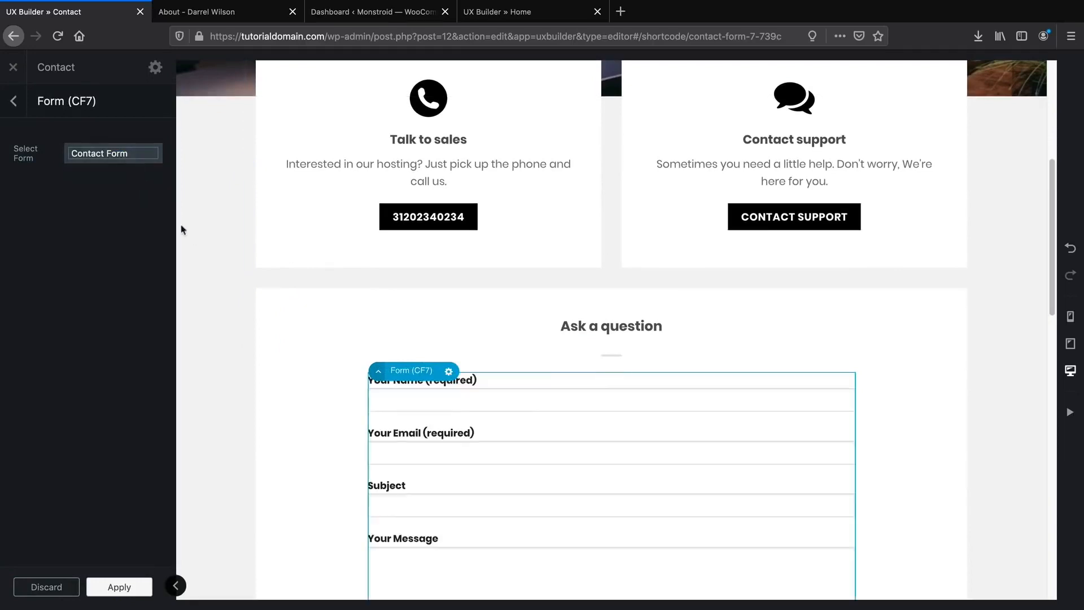
scroll(334, 417, down, 2)
scroll(335, 418, down, 1)
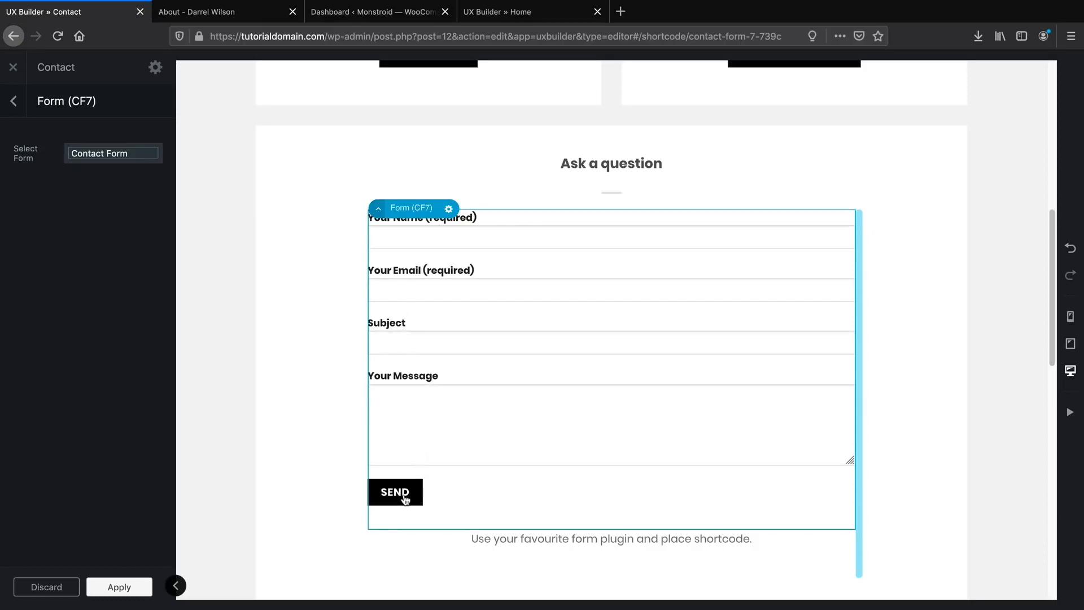
scroll(405, 497, down, 2)
Delete the placeholder Text element beneath the contact form.
click(511, 423)
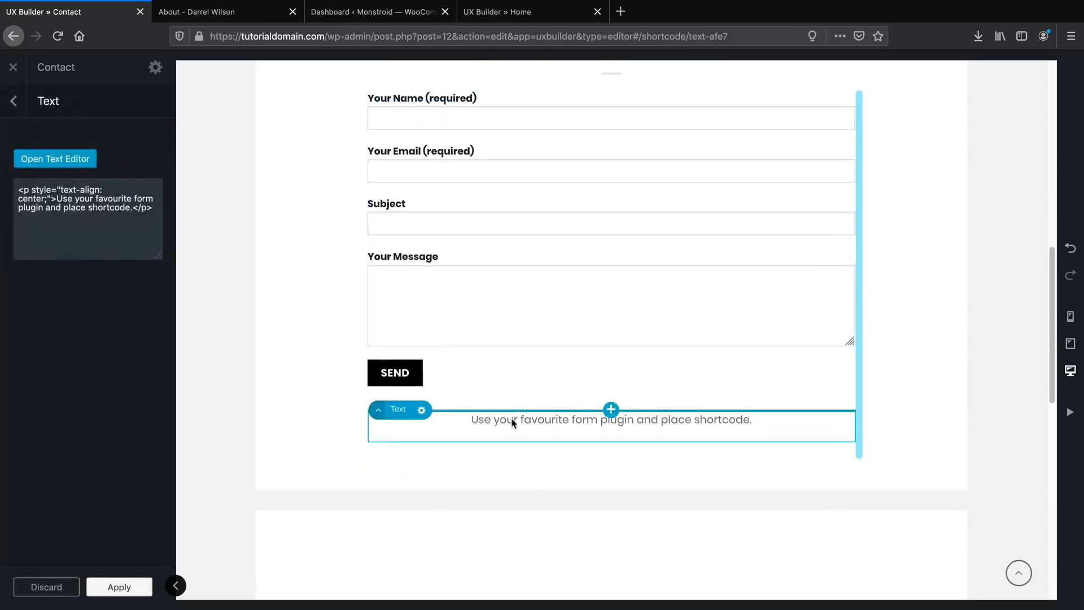
click(421, 410)
click(446, 498)
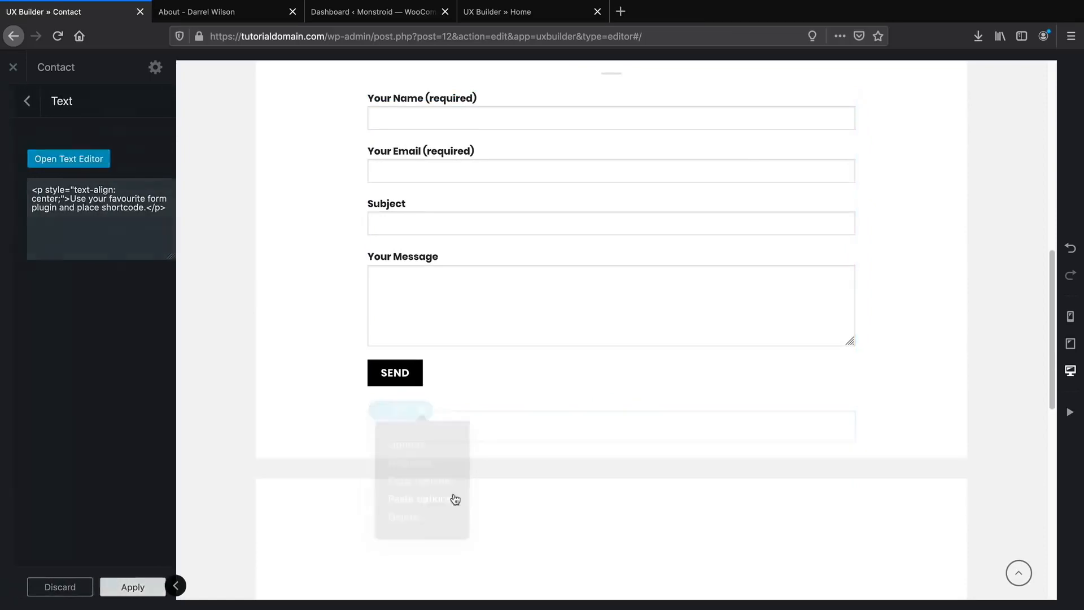
scroll(460, 496, down, 2)
click(522, 335)
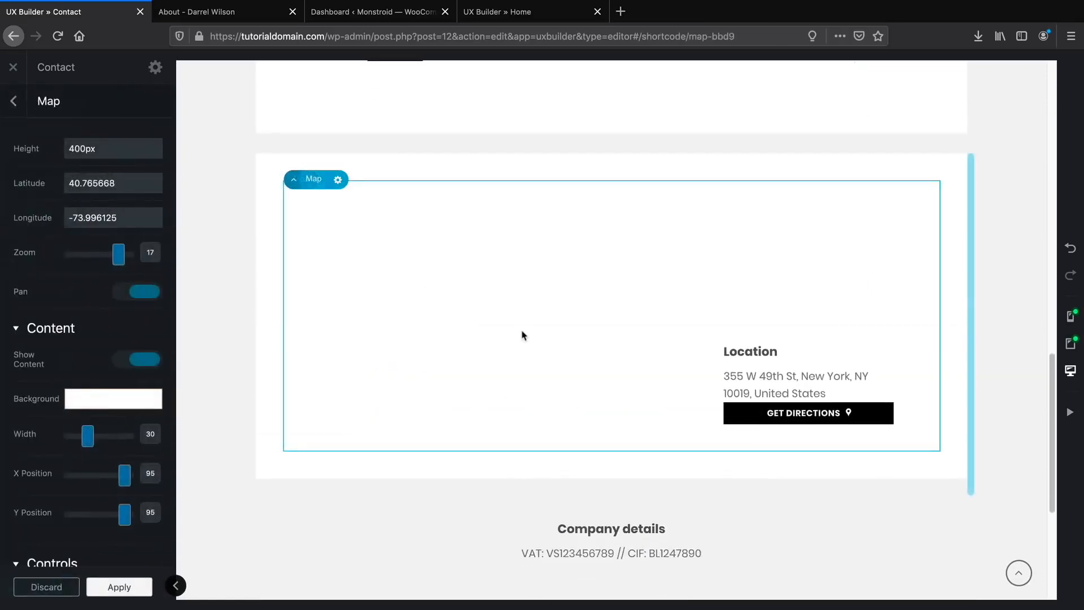
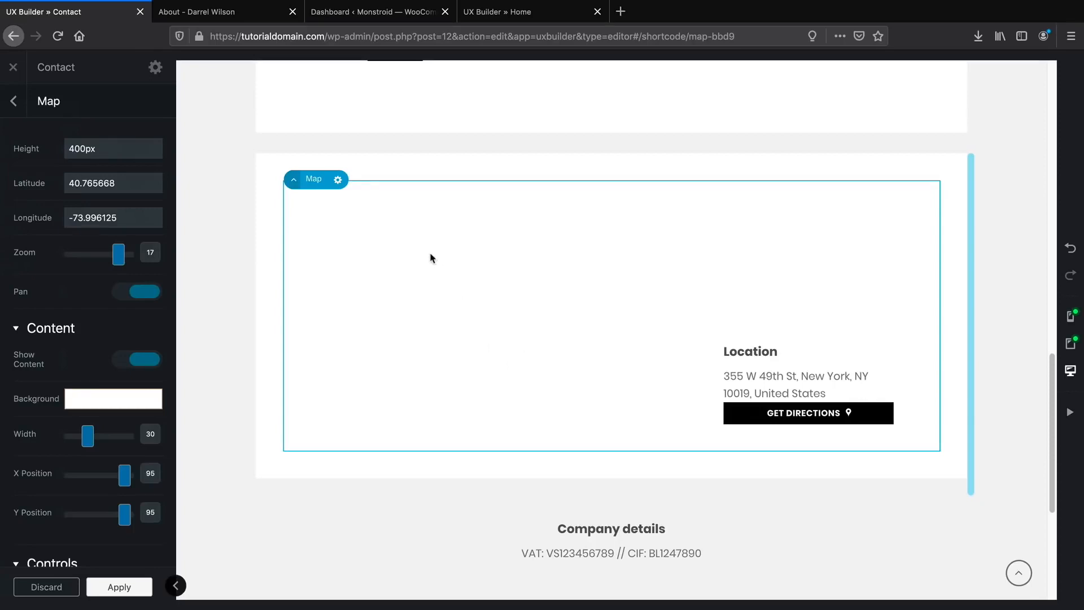
Delete the Map element and the leftover empty column from the Contact page.
click(338, 180)
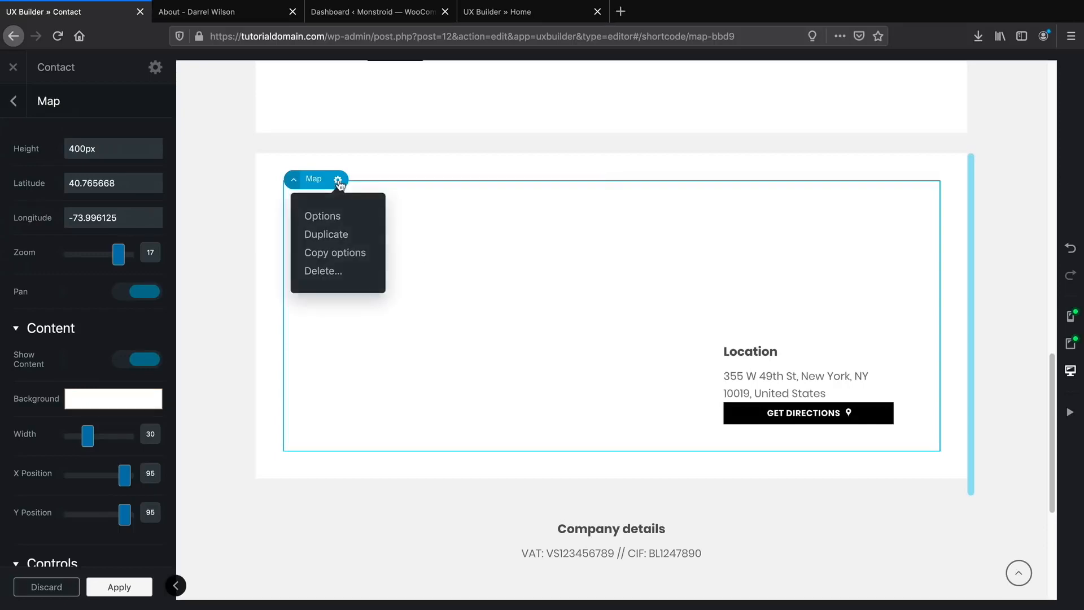
click(342, 277)
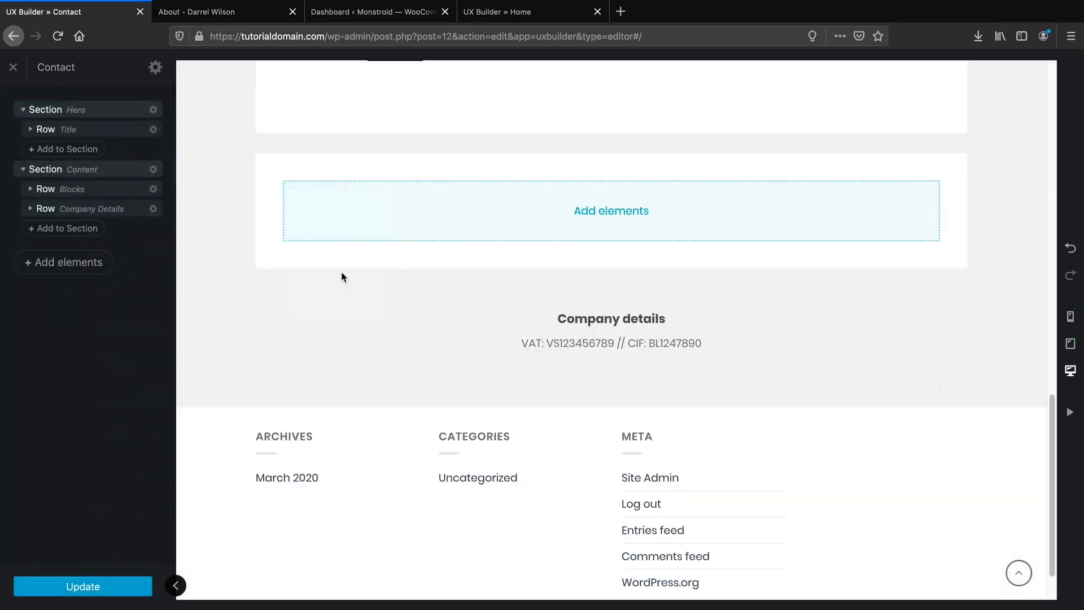
right_click(367, 212)
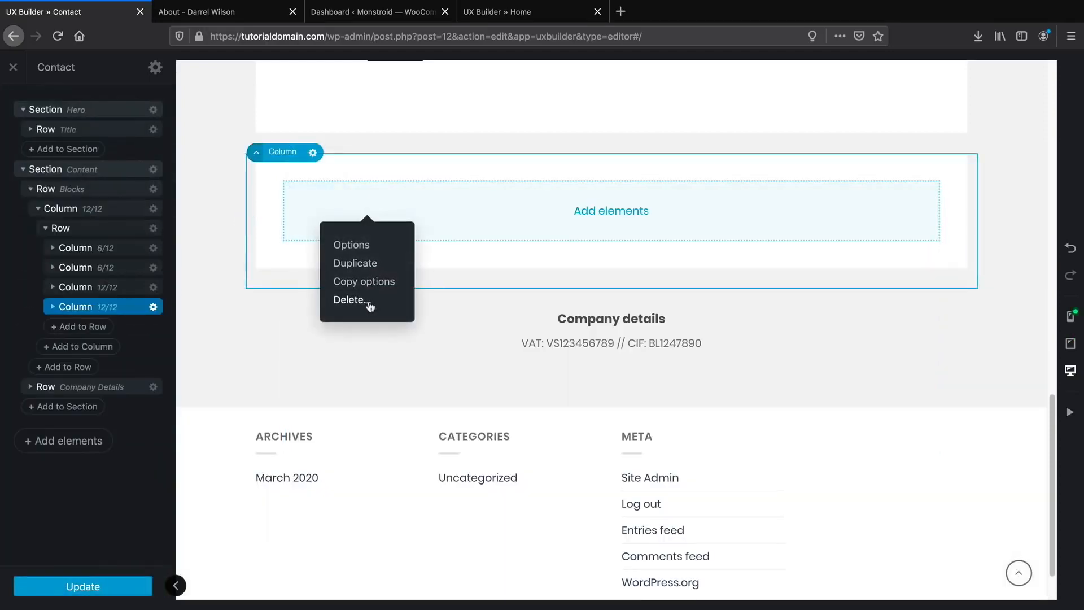
click(368, 305)
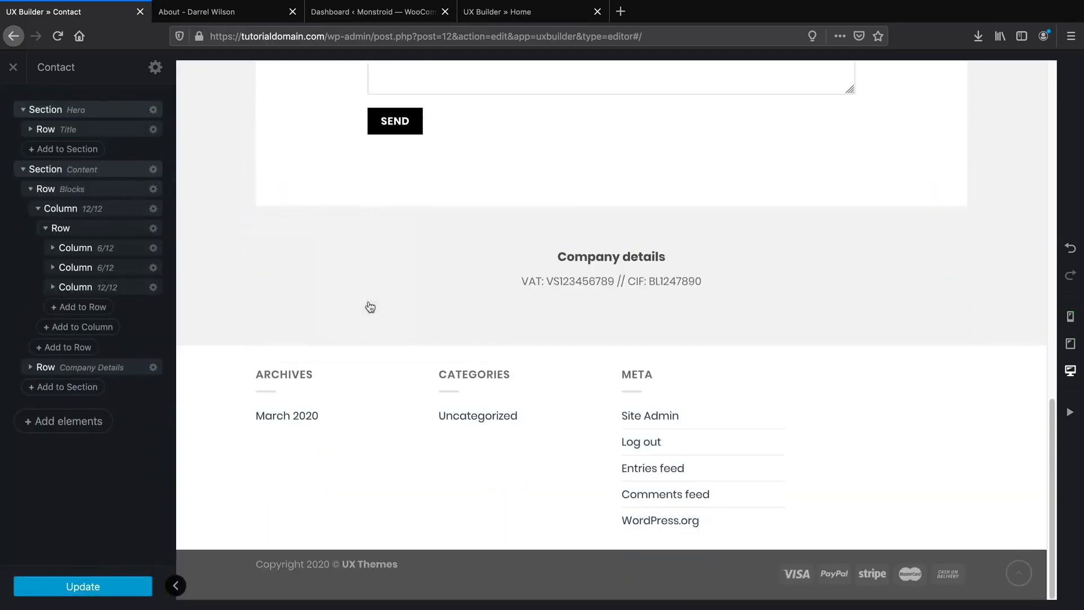
Replace the company details VAT line with 'We are amazing!'.
click(563, 283)
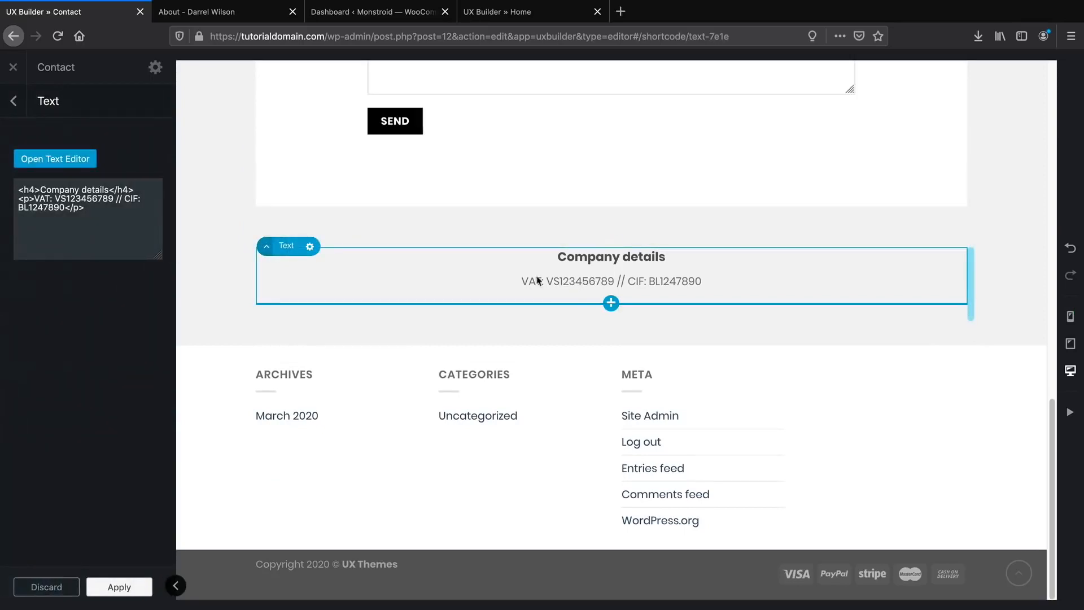
click(67, 159)
drag(193, 258, 1, 249)
text(We arfe)
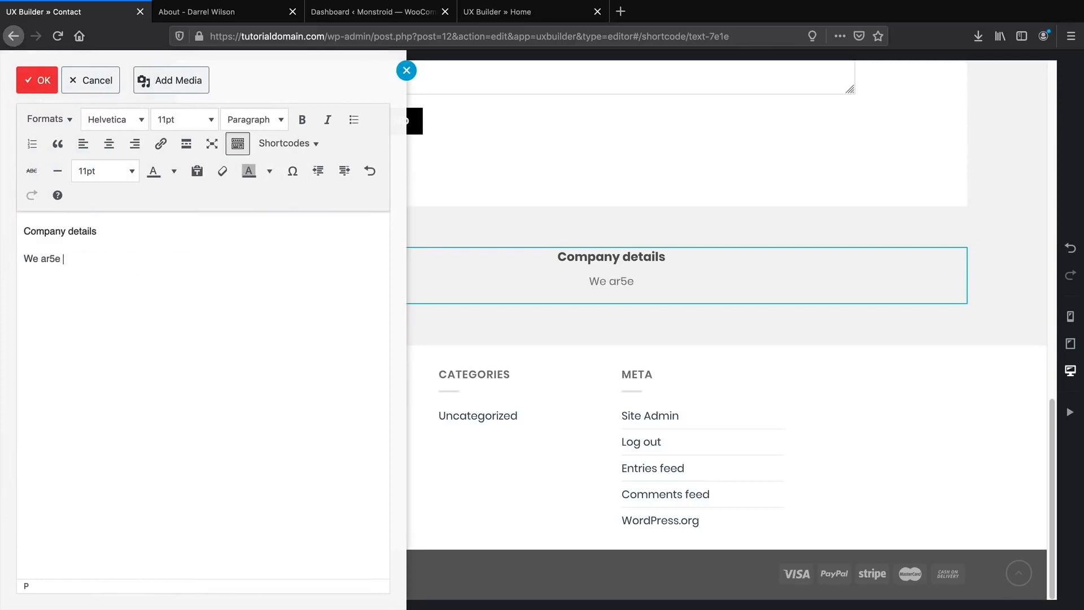
key(BackSpace)
key(BackSpace)
text(e amazing!)
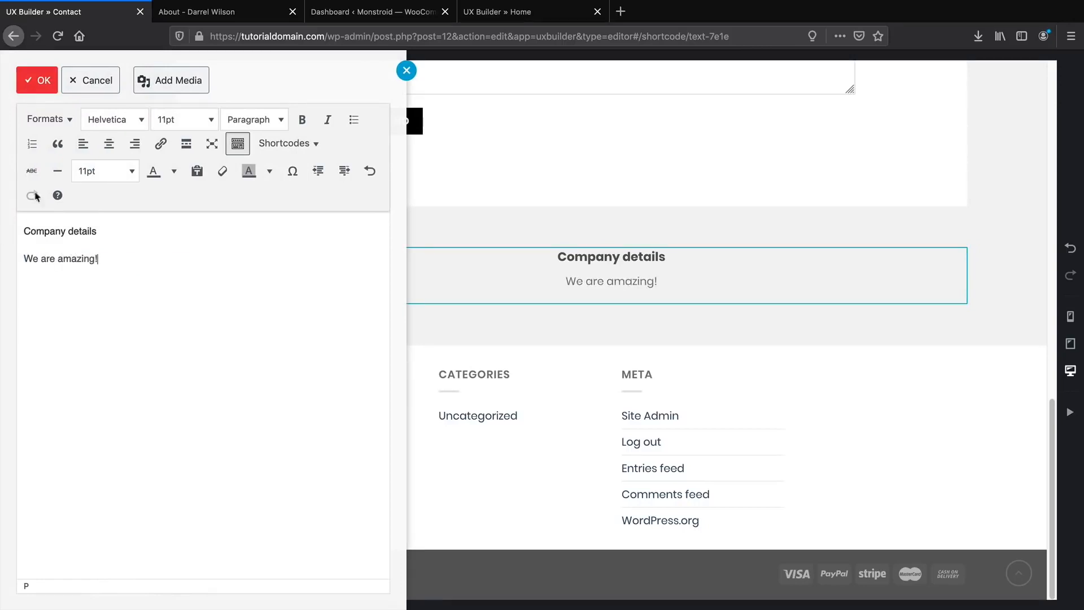
click(38, 80)
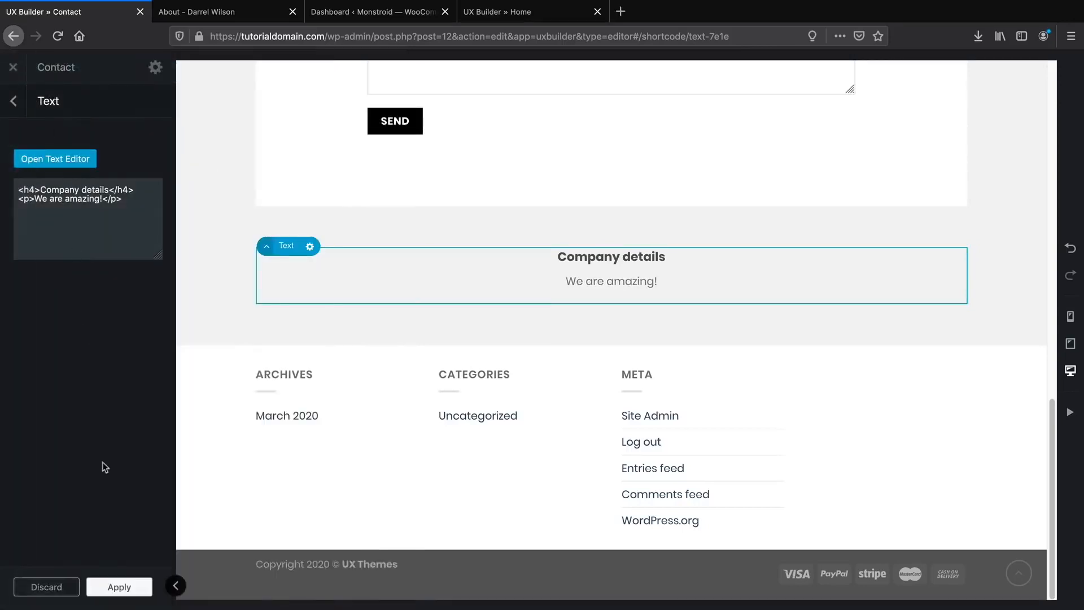
Apply the text change, update the Contact page, and exit to the live page.
click(119, 587)
click(118, 588)
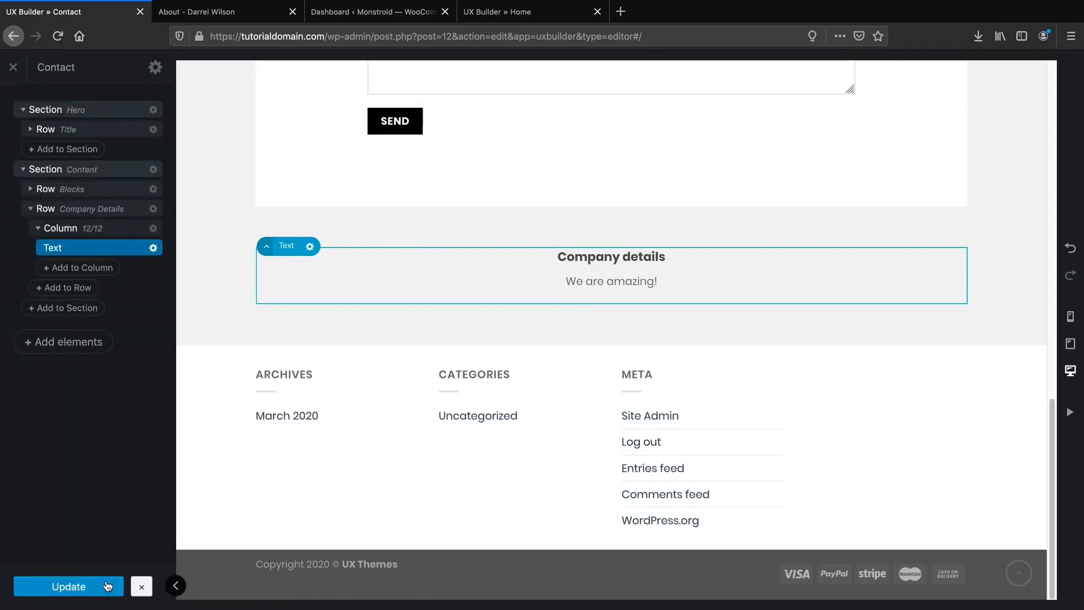
click(14, 67)
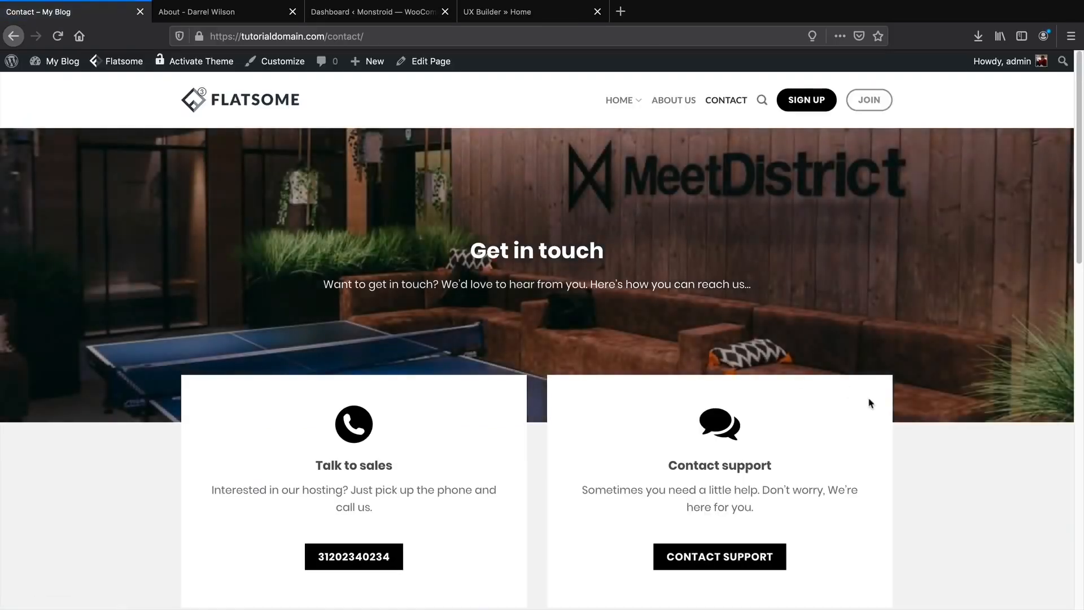
Scroll the Contact page, then go HOME and browse 'The New iPhonez Watch' home page.
scroll(923, 428, down, 2)
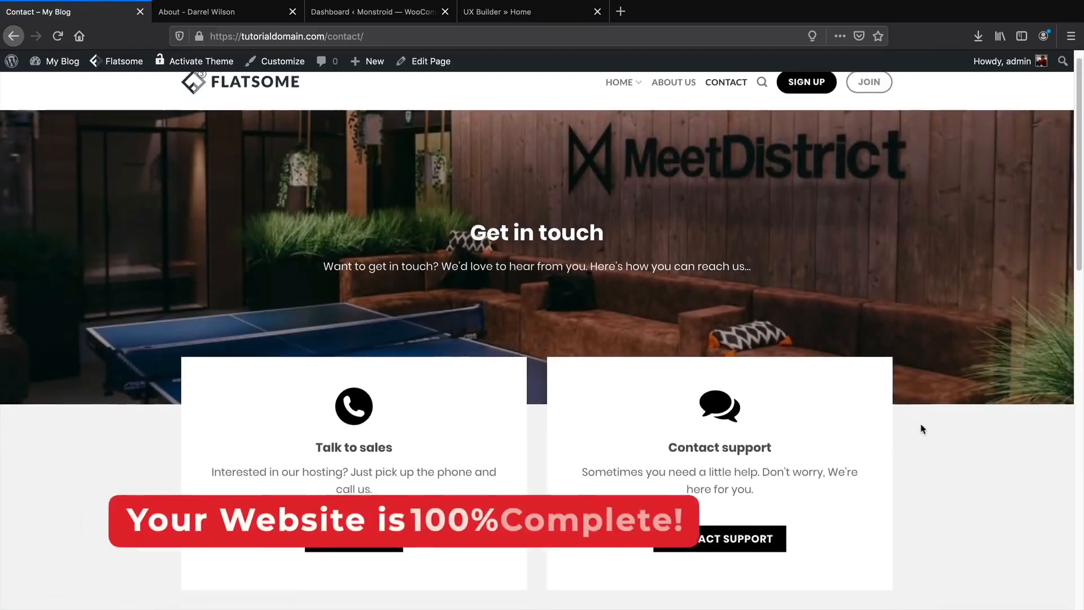
scroll(922, 428, down, 10)
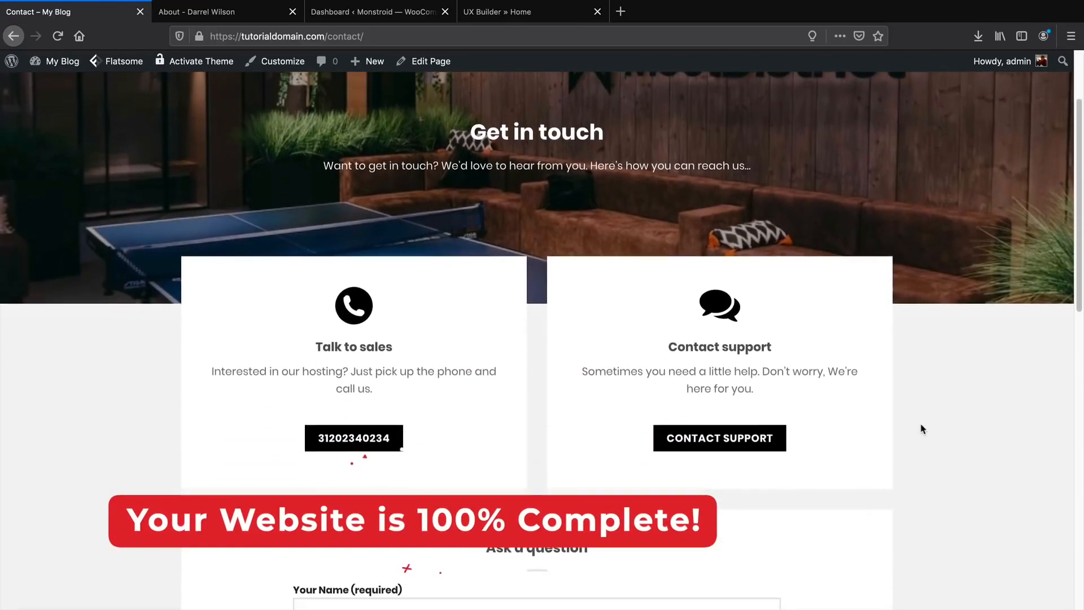
scroll(922, 428, down, 2)
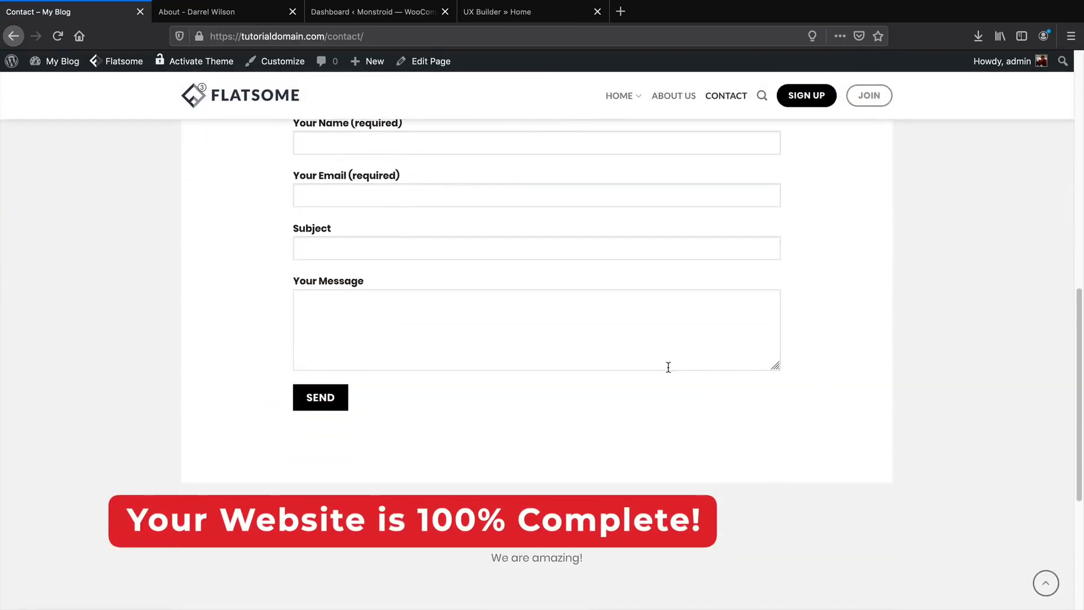
scroll(668, 372, up, 10)
click(616, 101)
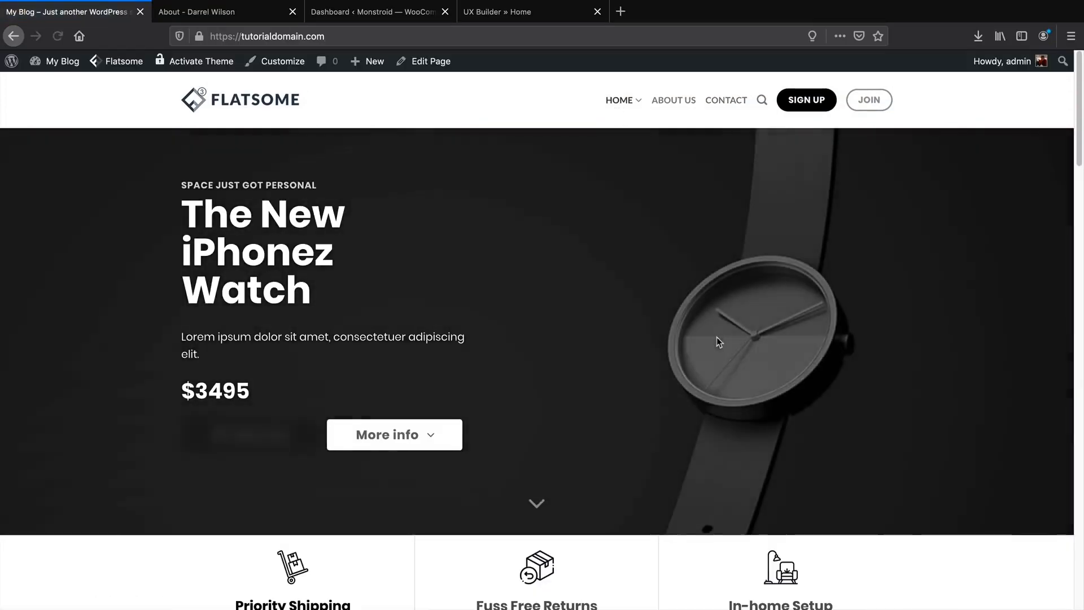
scroll(602, 401, down, 10)
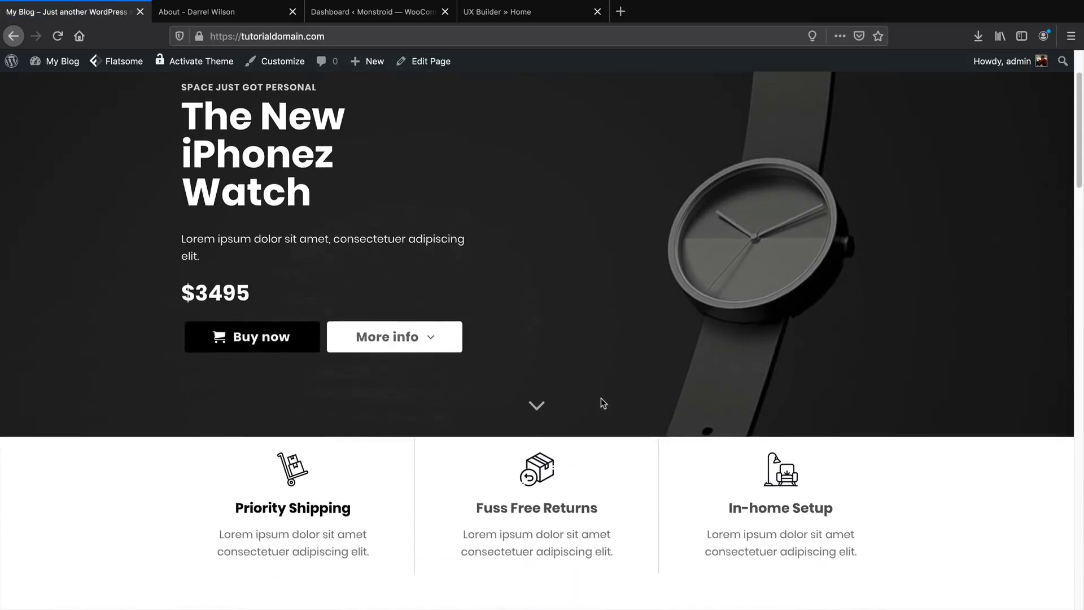
scroll(602, 403, down, 10)
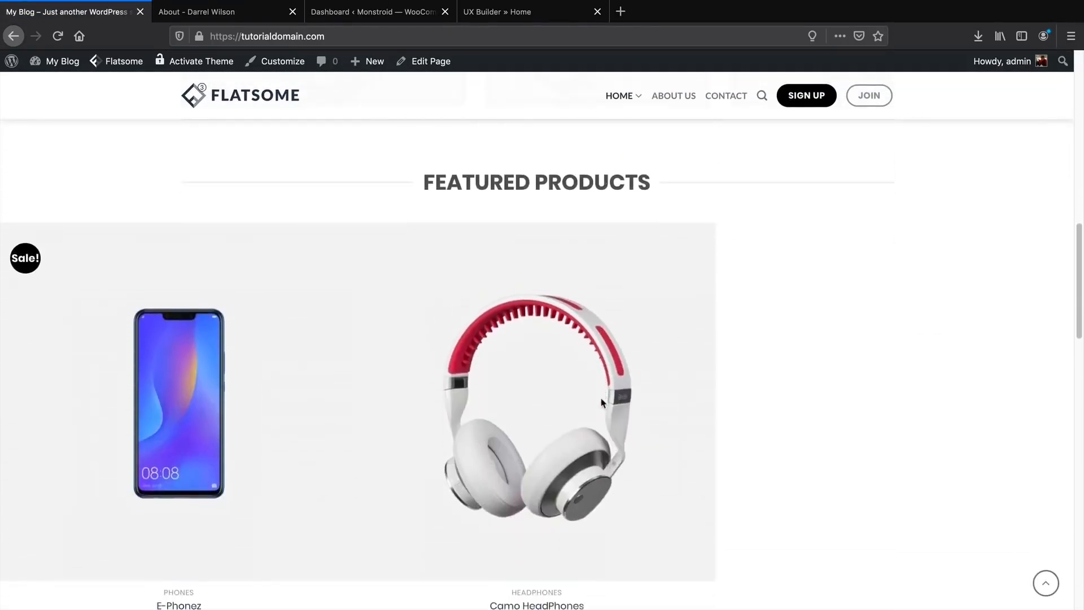
scroll(605, 407, down, 13)
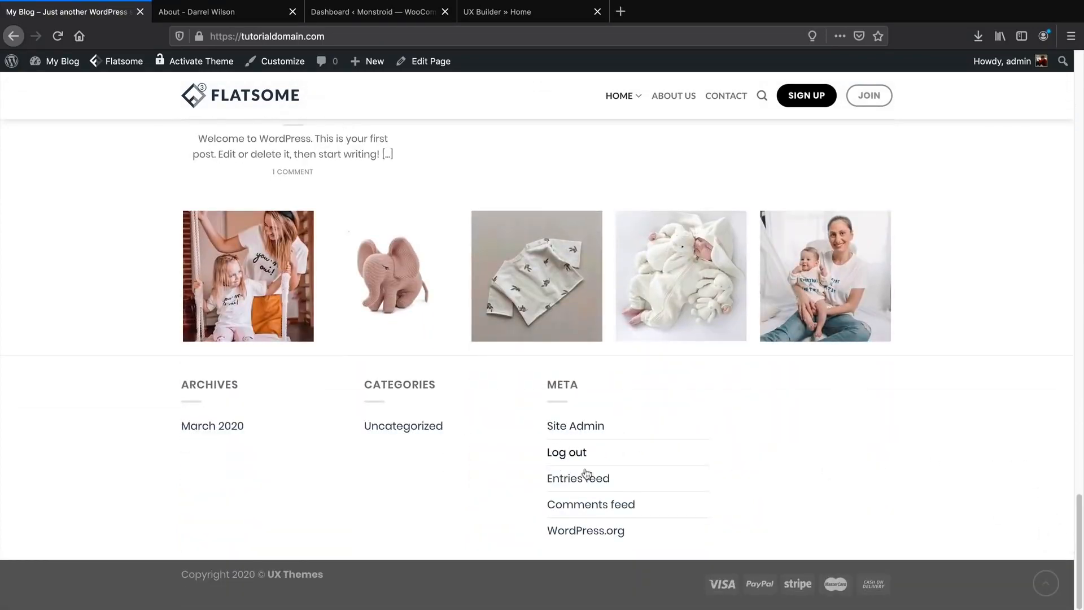
drag(1078, 533, 1048, 72)
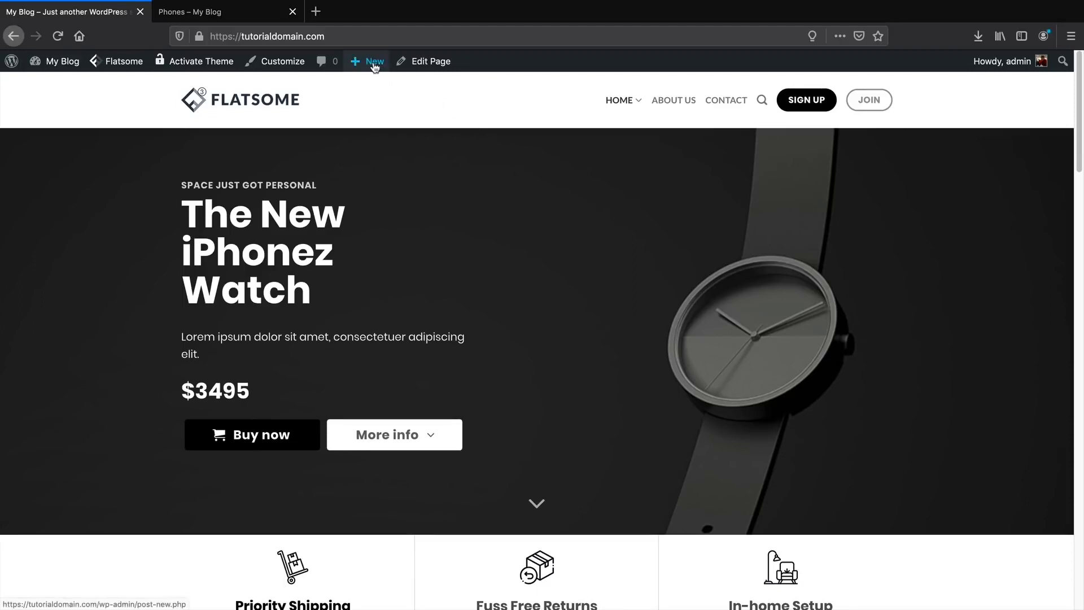
Start a new post titled 'Top 10 Best Electronics For Gaming'.
mouse_move(374, 65)
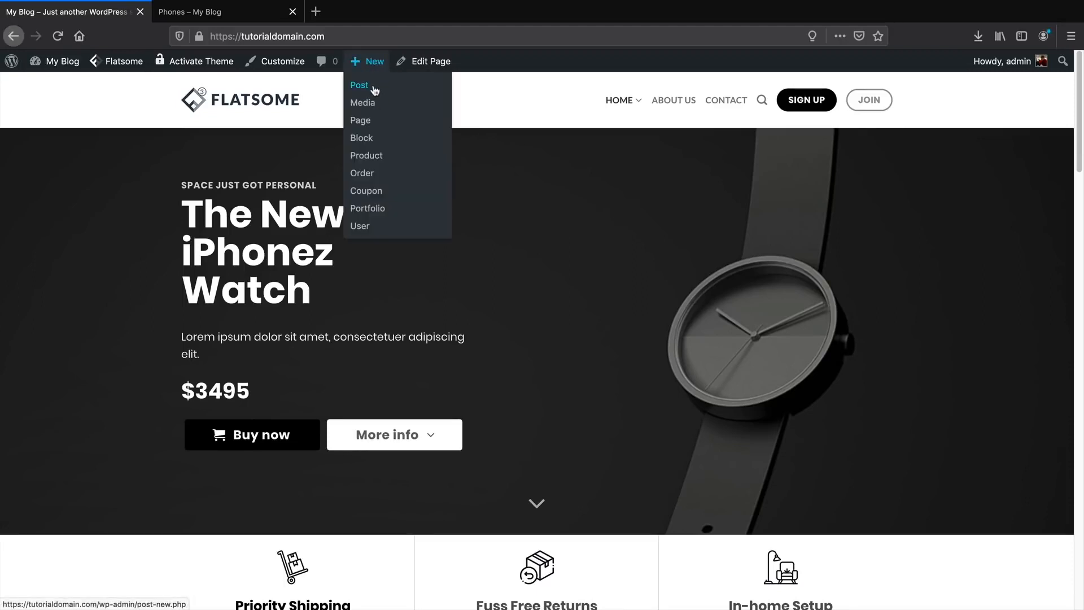
click(375, 88)
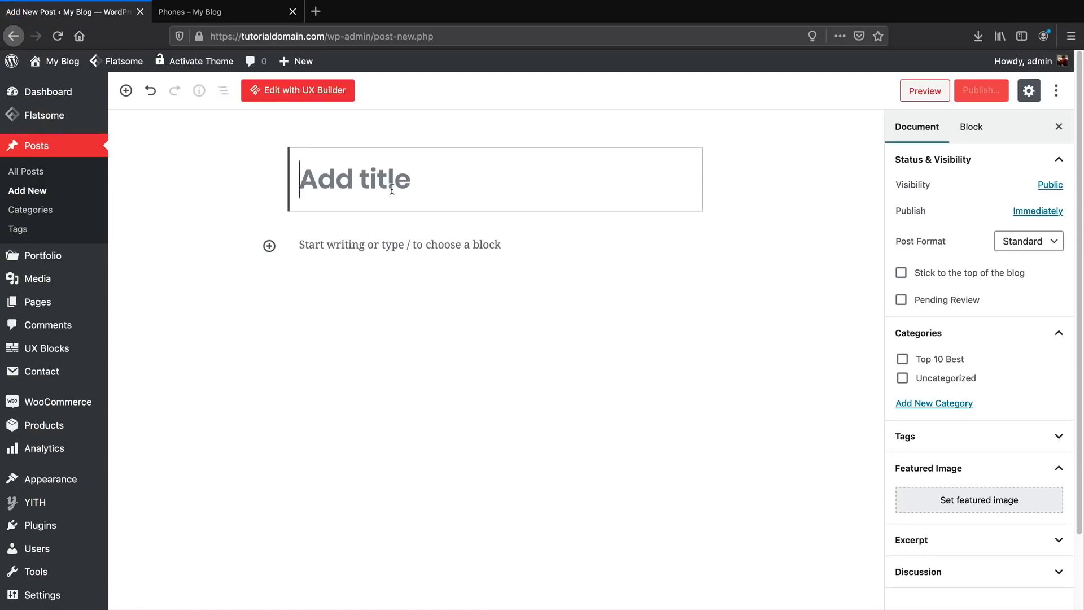
text(Top 10 Bes)
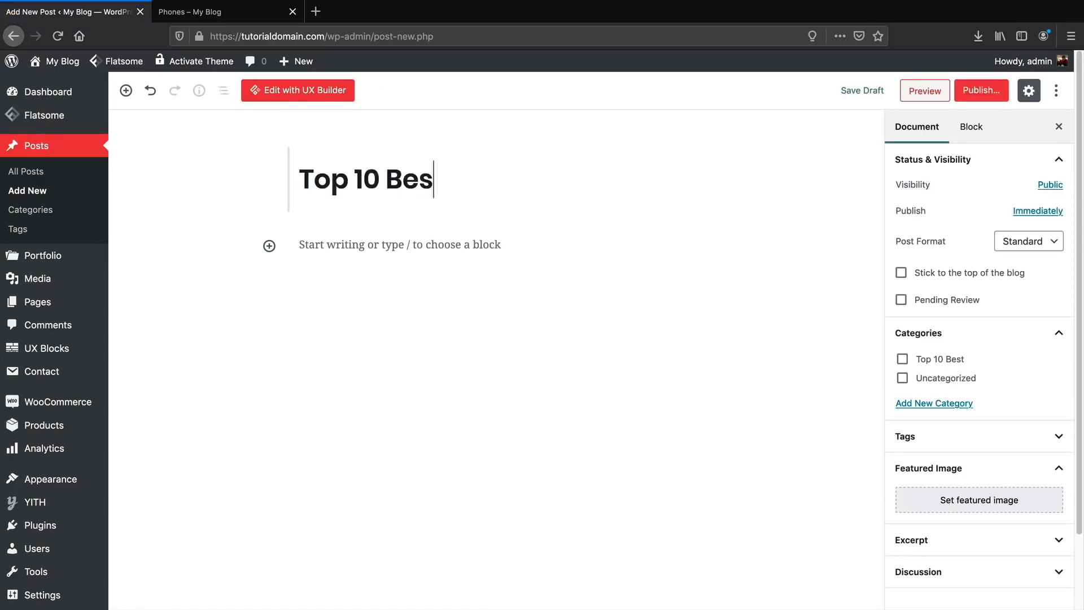
text(t Elec)
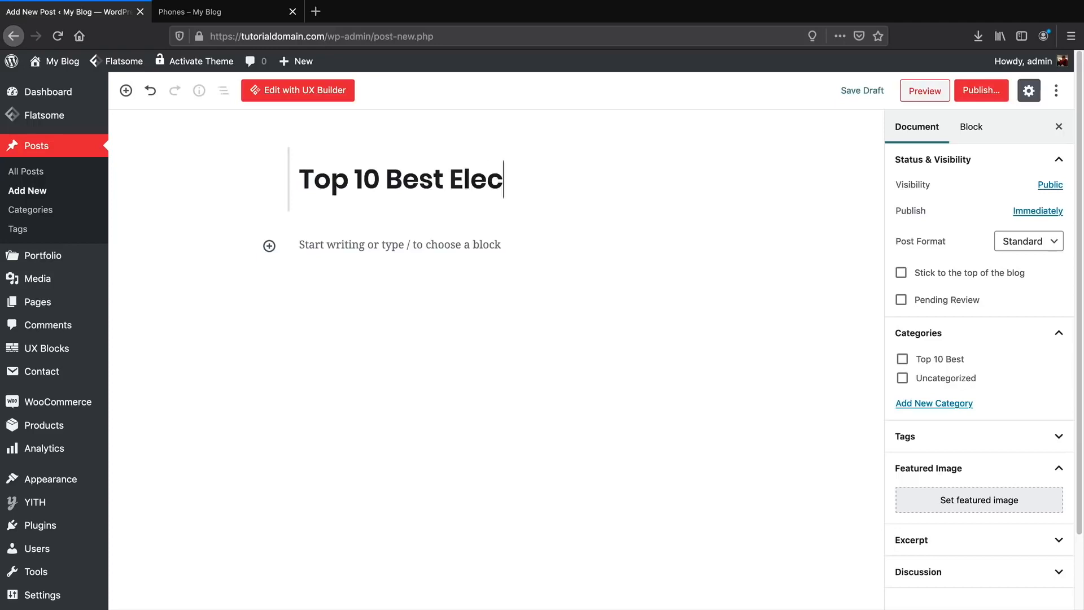
text(tronics For Gaming)
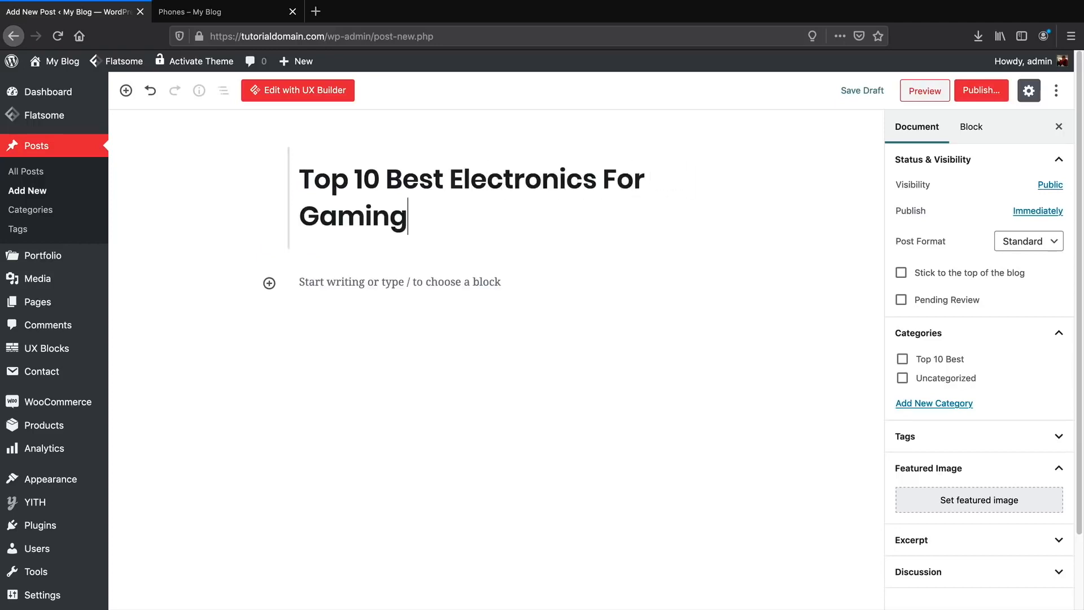
Paste the sample Lorem Ipsum article text into the post body.
click(378, 284)
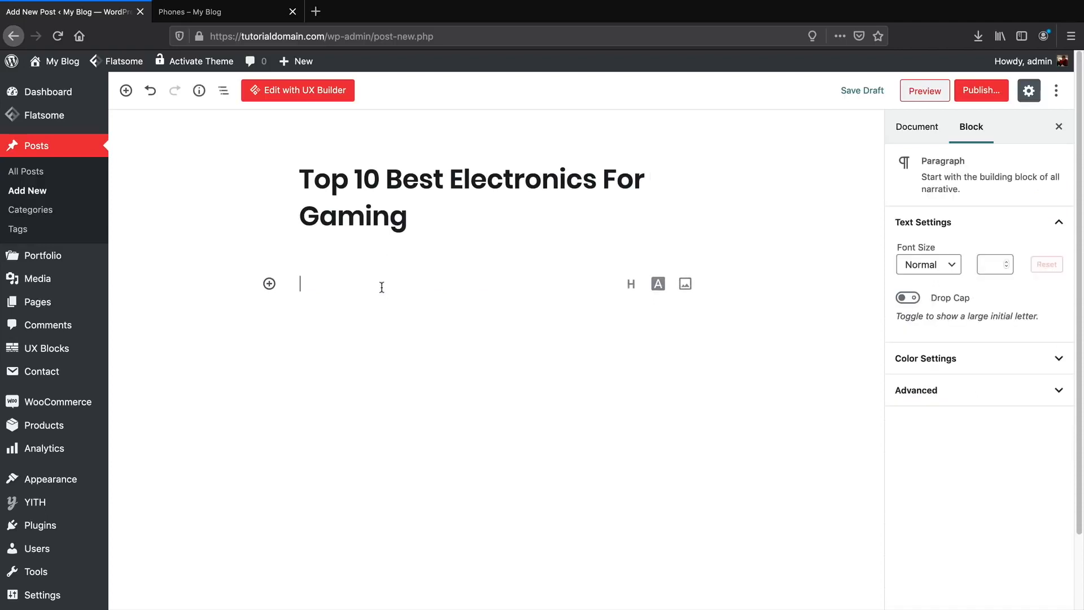
right_click(362, 284)
click(394, 335)
scroll(395, 338, down, 3)
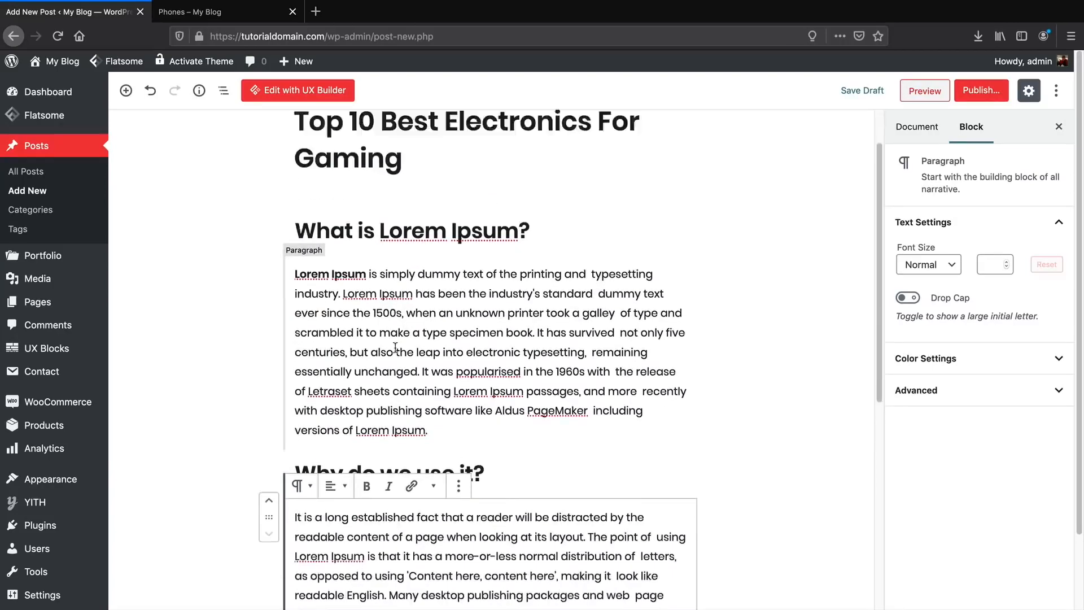
Add an image block after the first paragraph with the snowy mountain photo image-11-of-12-1.jpg.
click(455, 358)
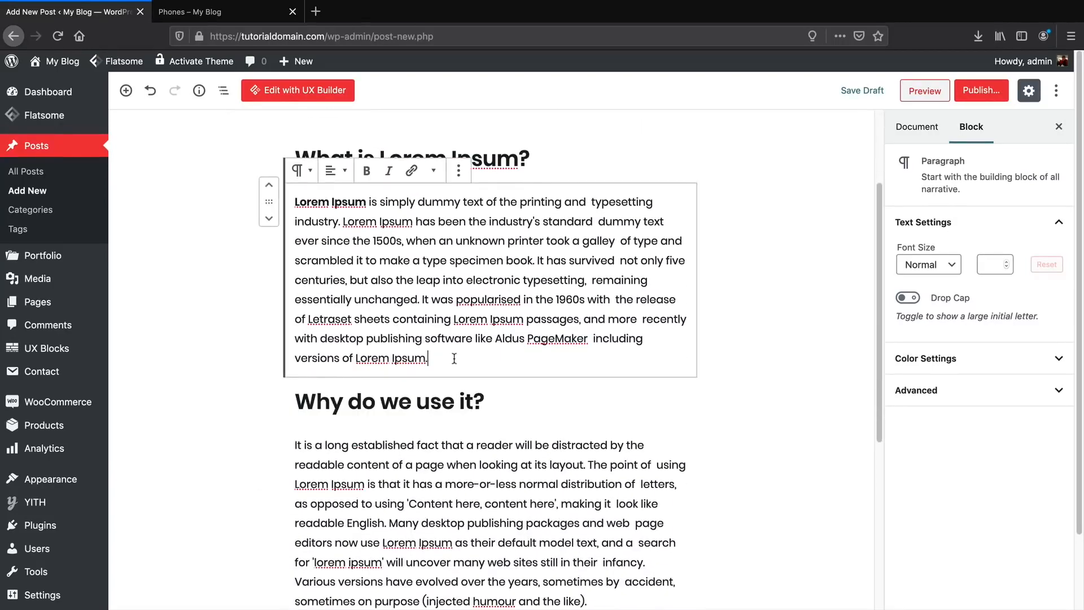
key(Return)
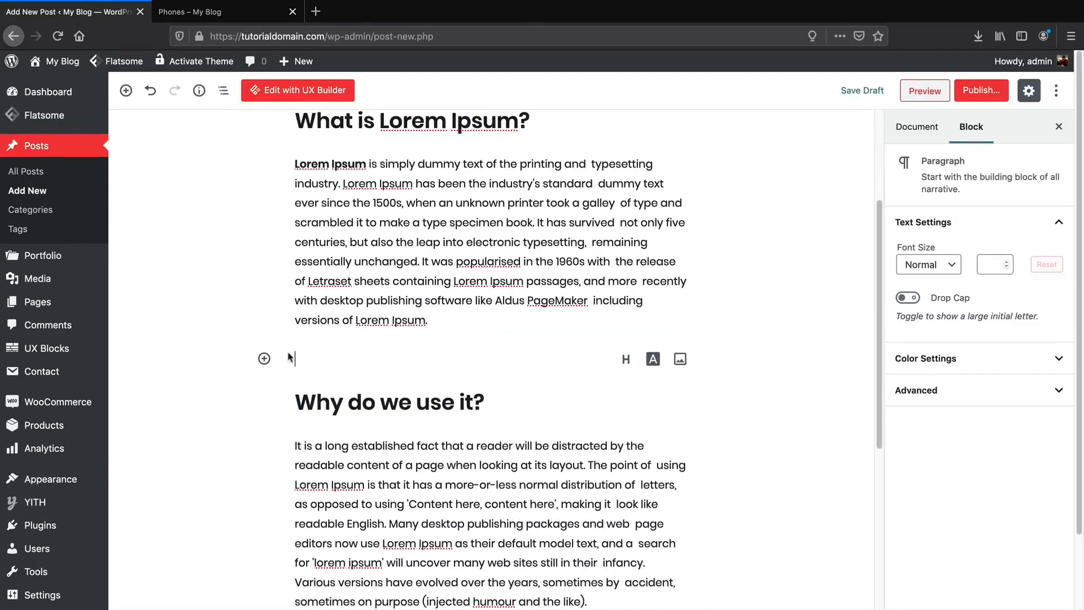
click(680, 359)
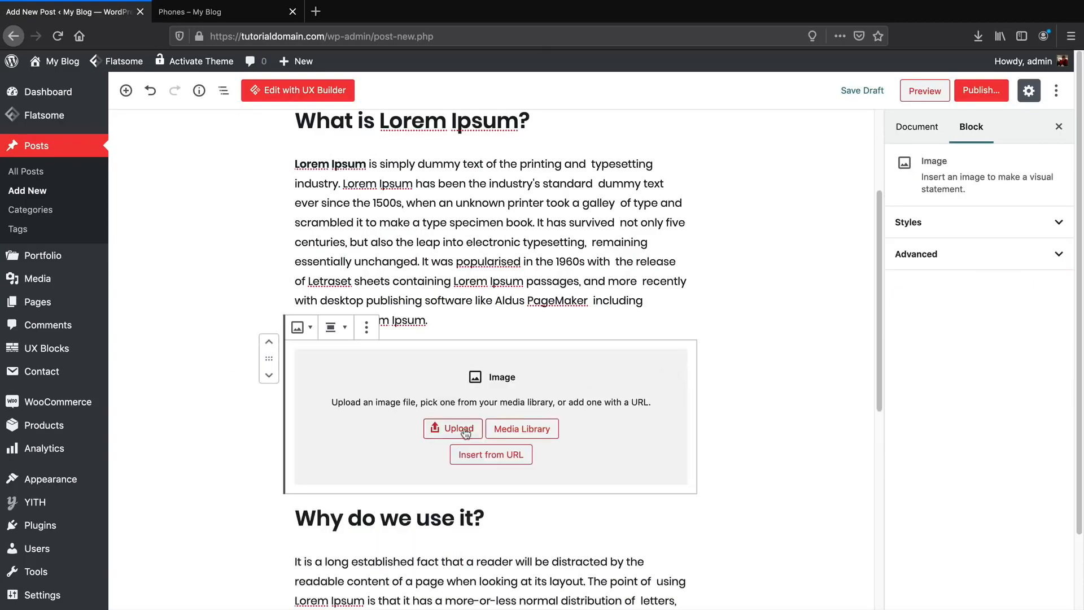
click(522, 429)
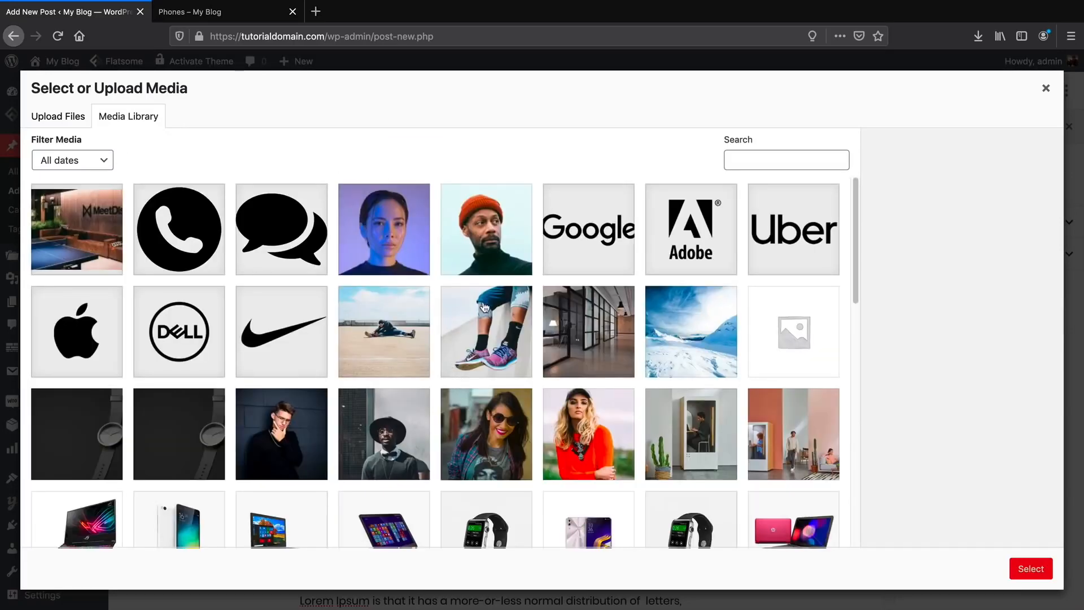
click(690, 349)
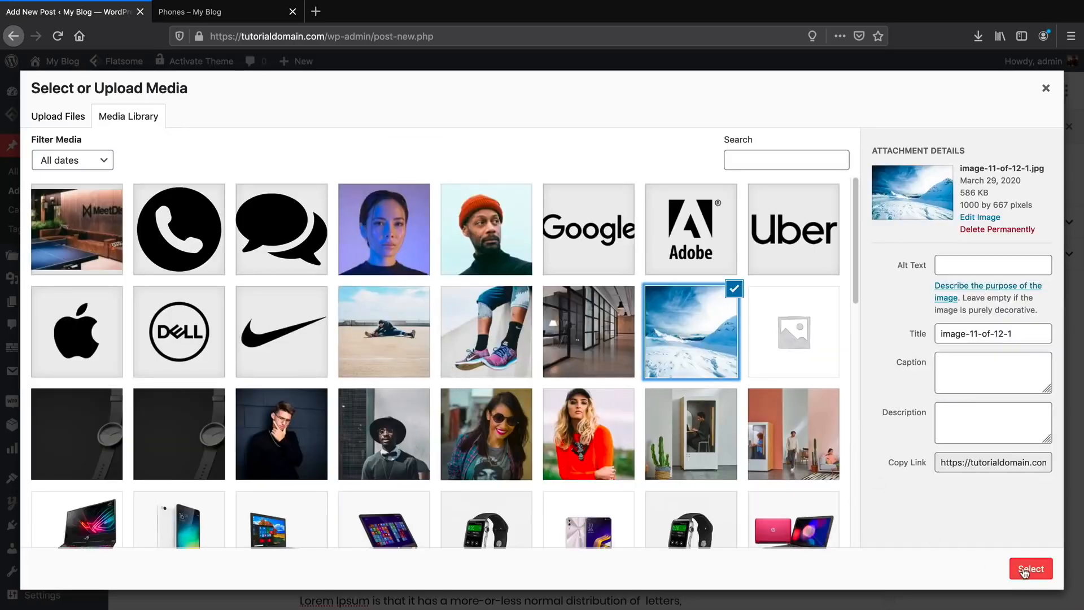
click(1031, 569)
scroll(706, 370, down, 6)
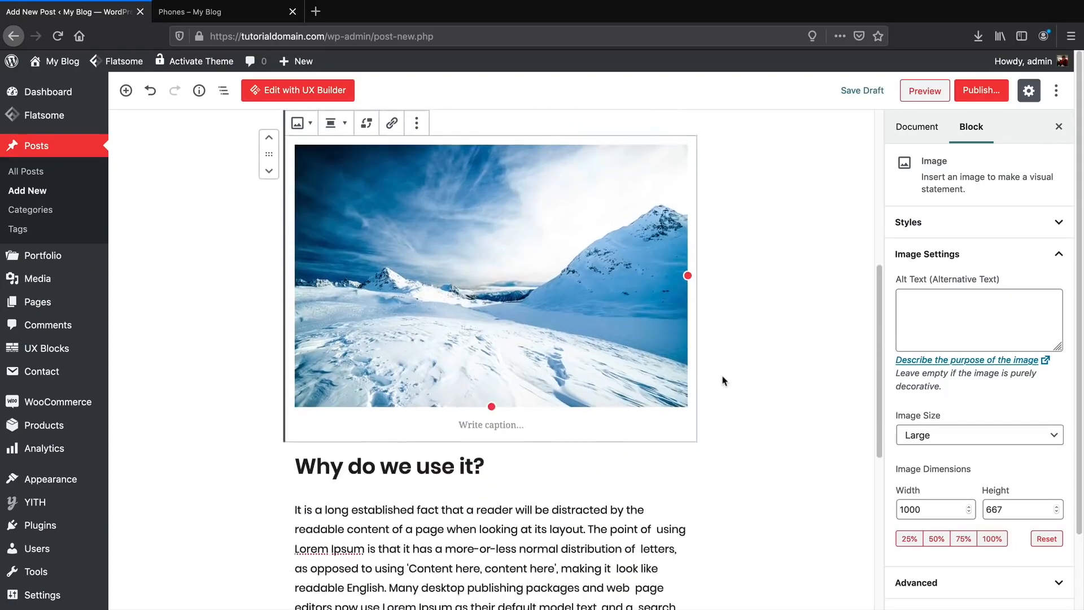
scroll(729, 396, up, 9)
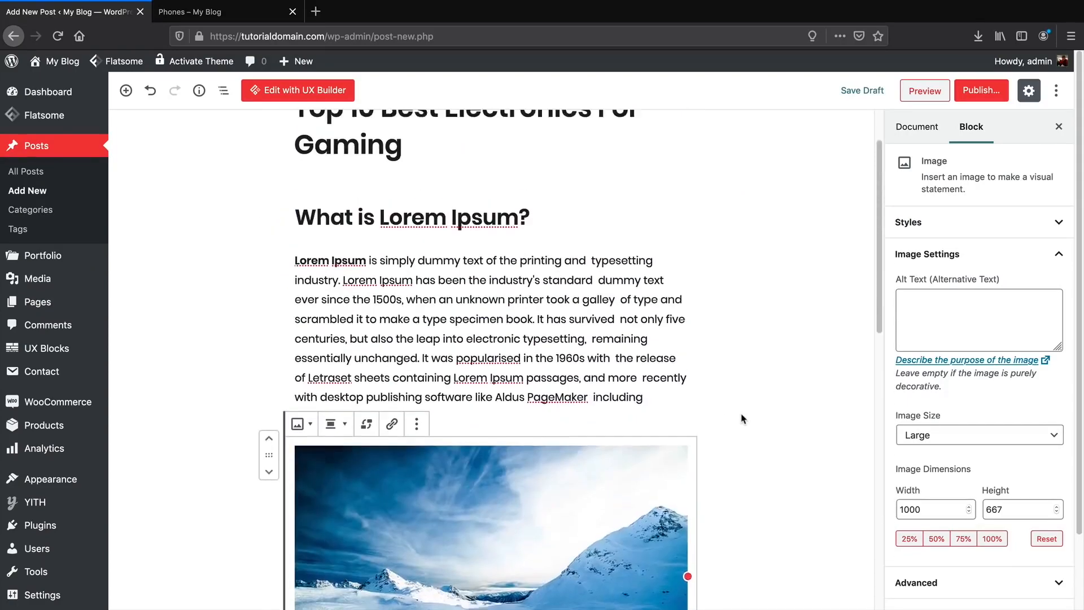
scroll(743, 418, down, 2)
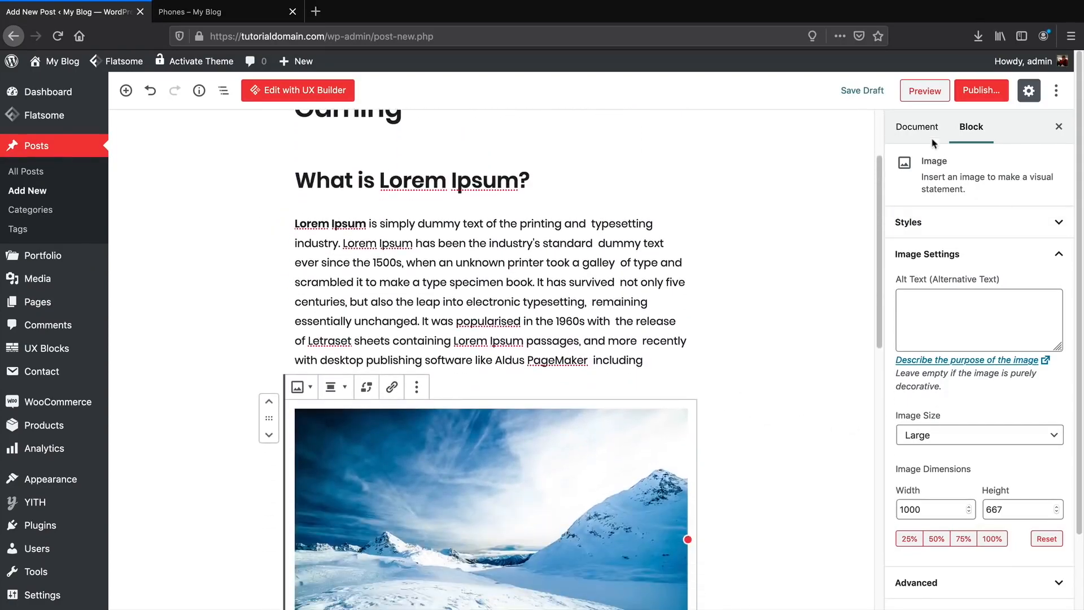
Set the desk-and-laptop photo blog-post-3 as the post's featured image.
click(917, 128)
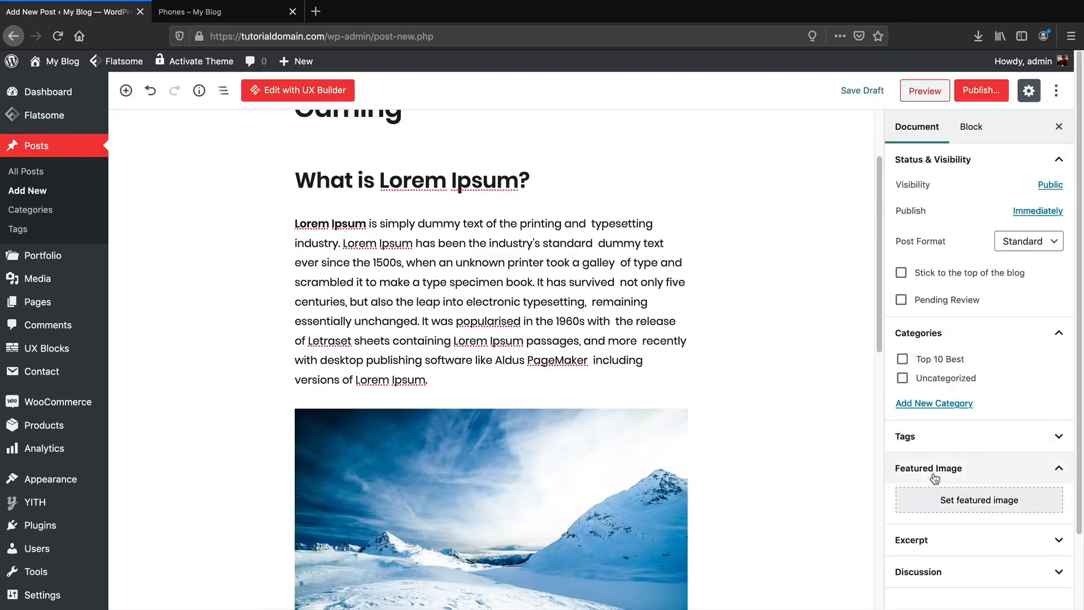
click(957, 504)
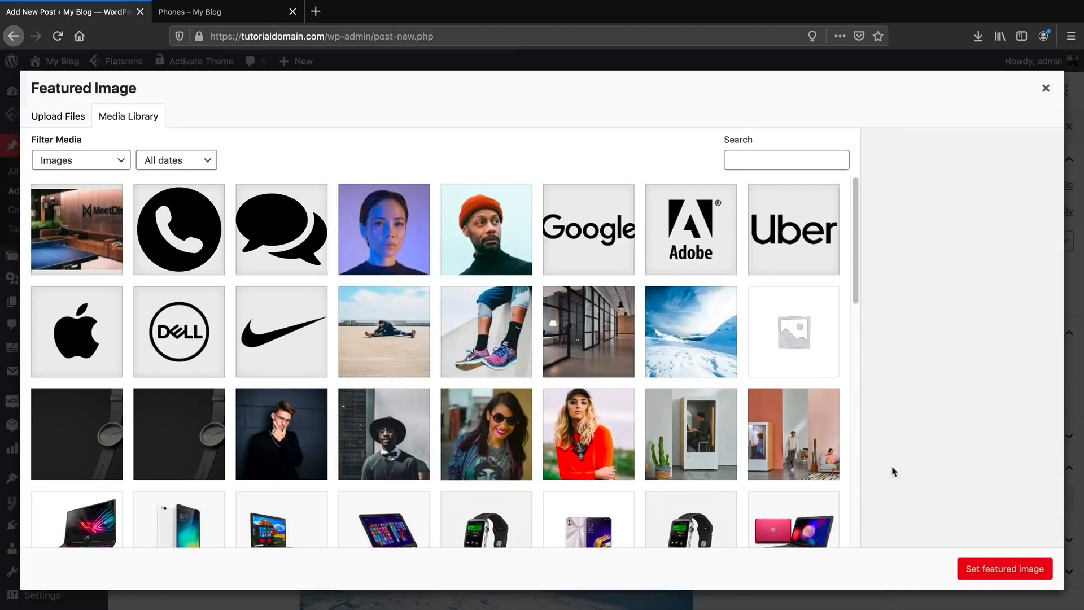
scroll(764, 433, down, 5)
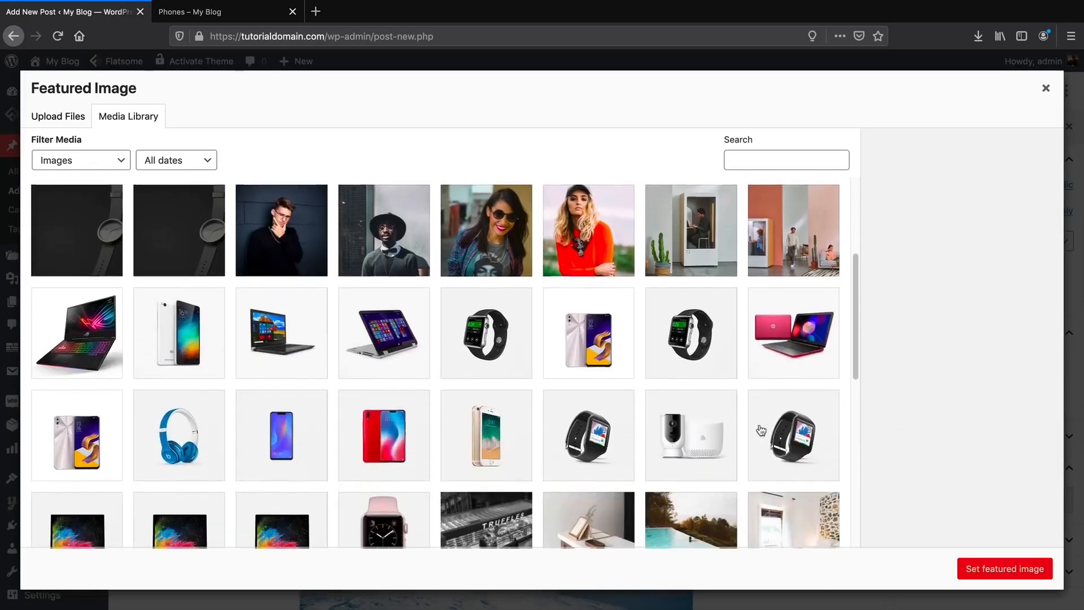
scroll(761, 431, down, 8)
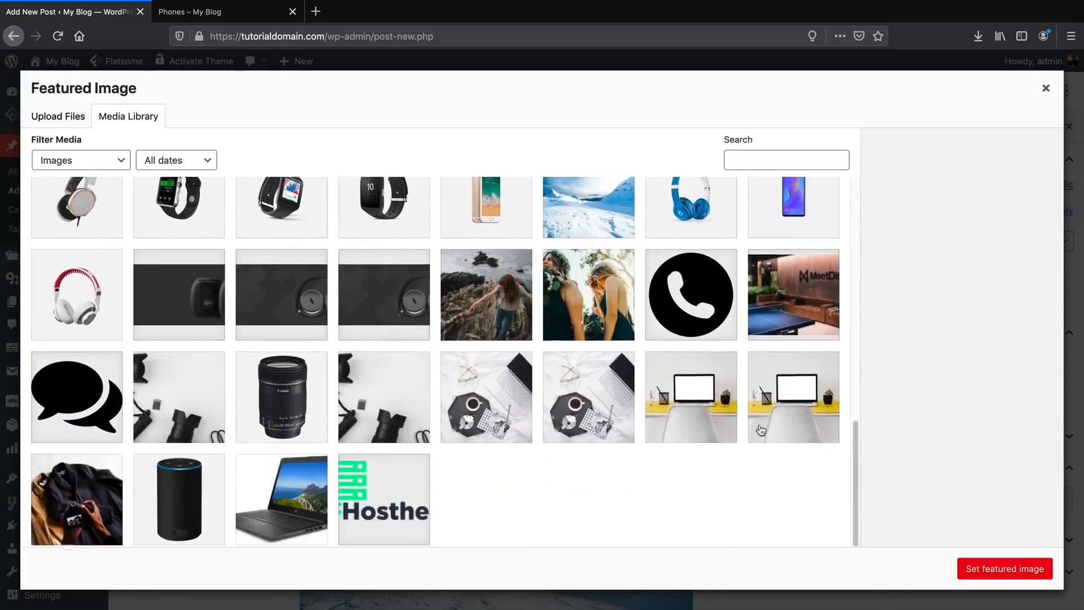
click(613, 397)
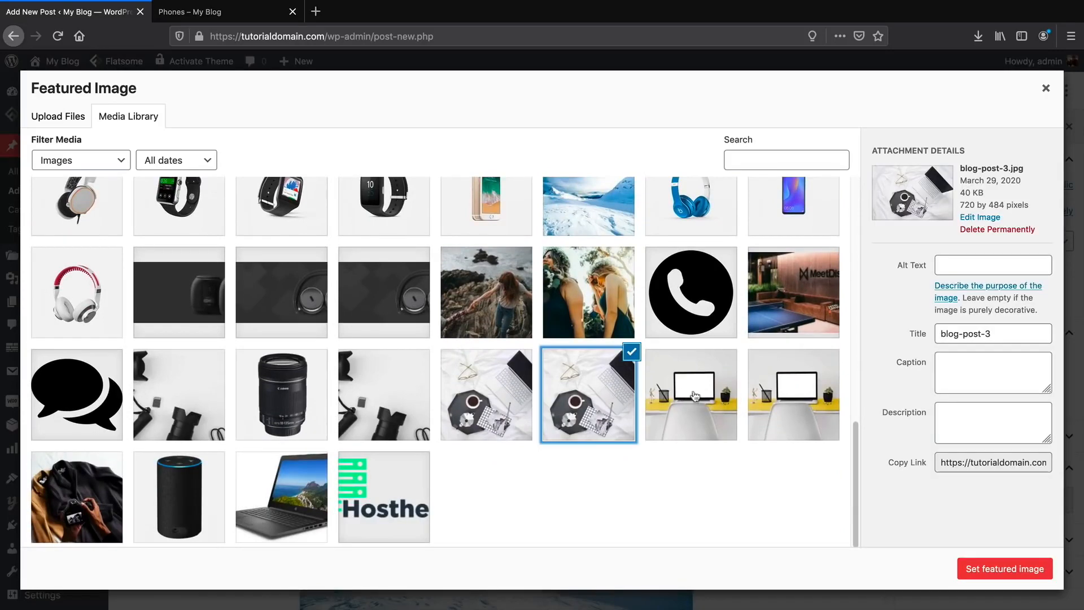
click(993, 570)
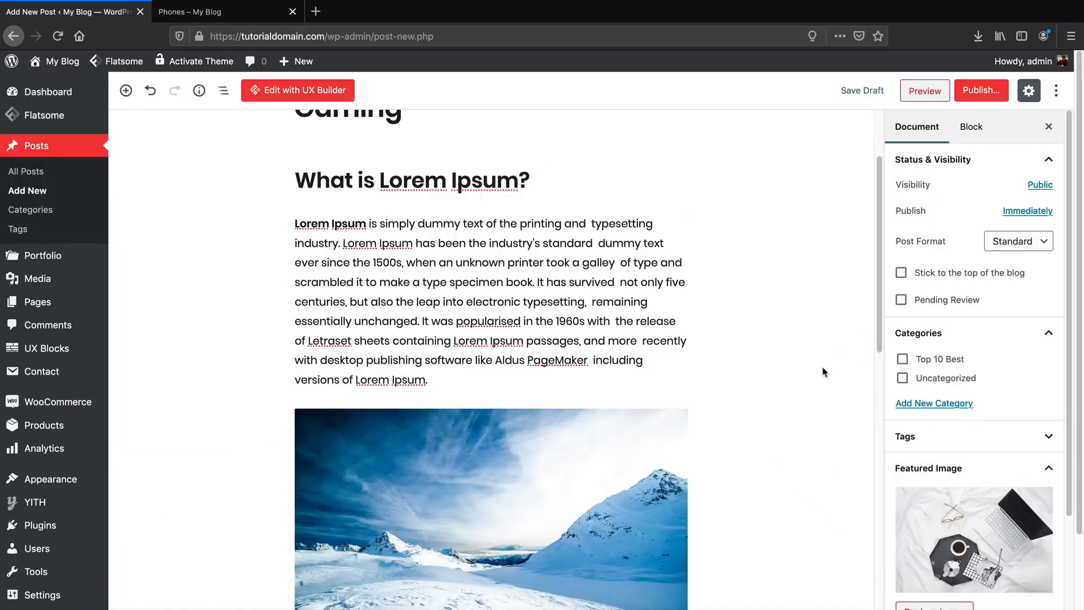
scroll(823, 368, up, 3)
Publish the post and view the live post page.
click(979, 96)
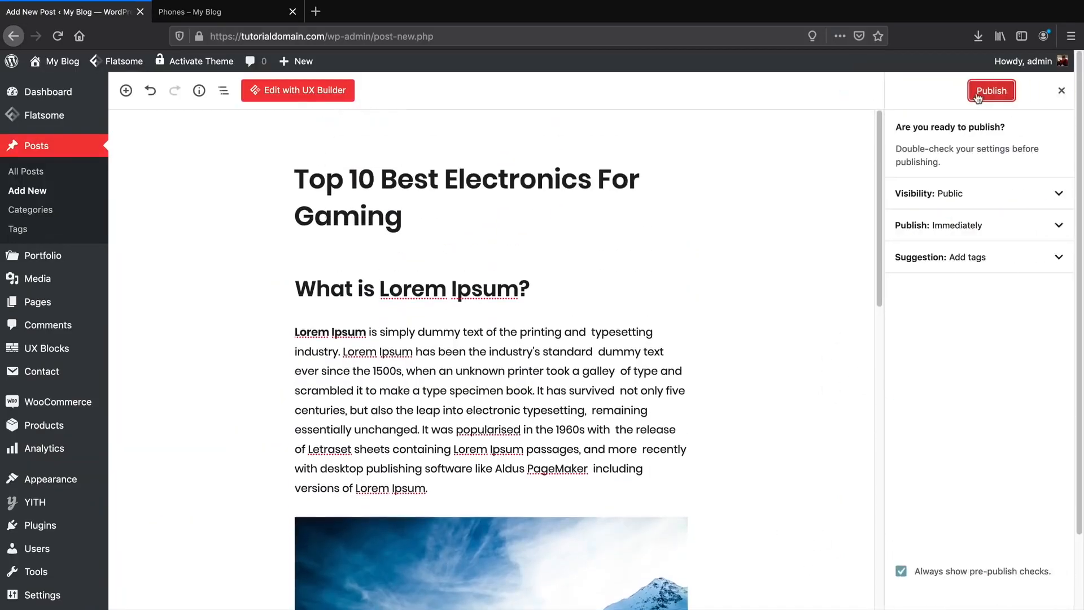
click(987, 97)
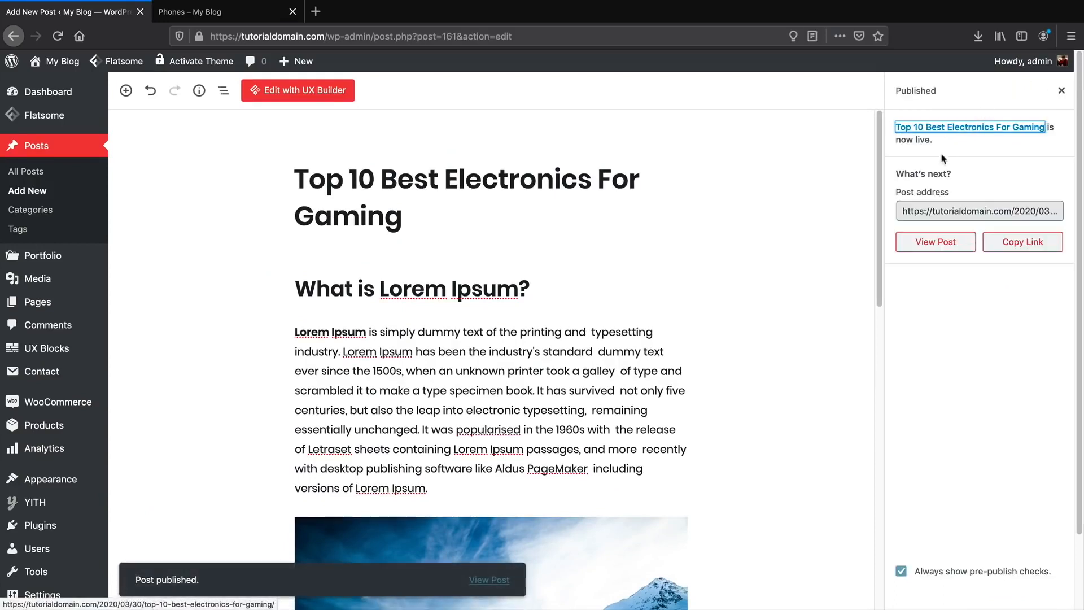
click(936, 248)
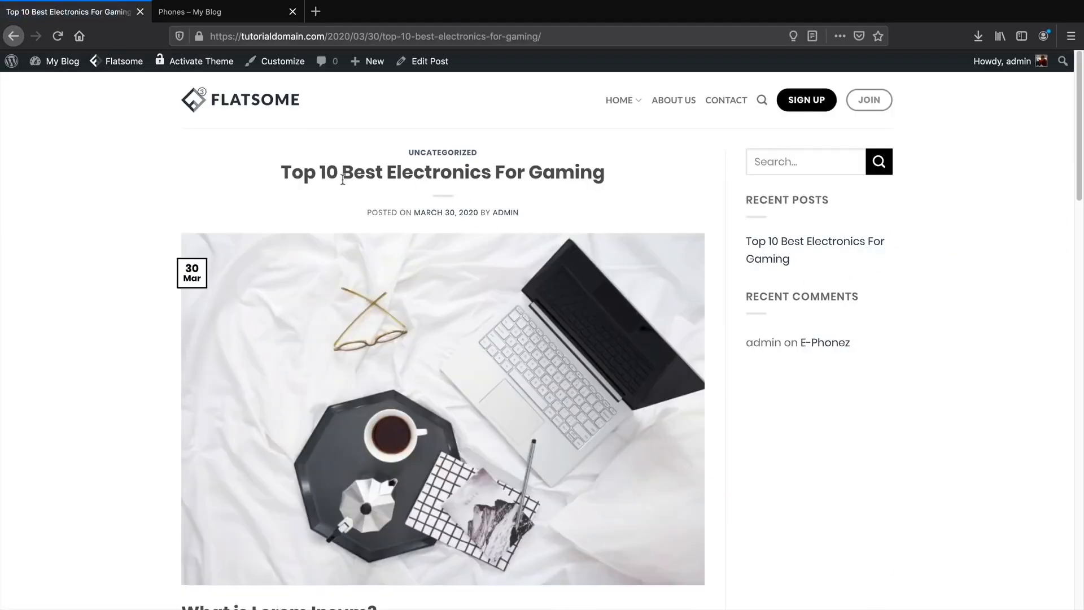
drag(306, 175, 579, 173)
scroll(421, 389, down, 5)
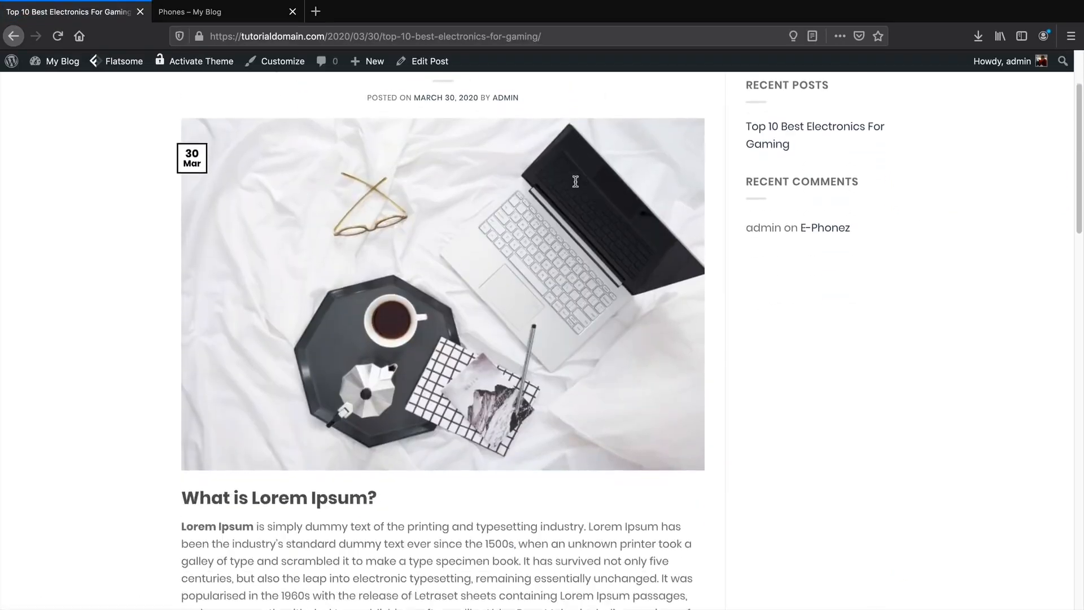
scroll(422, 390, down, 10)
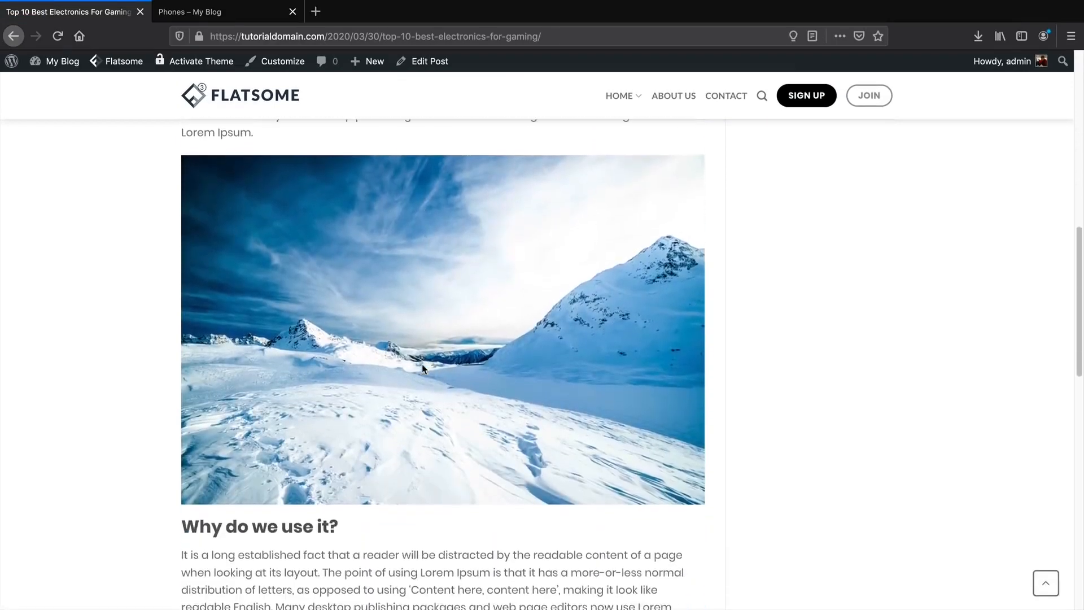
scroll(423, 370, down, 7)
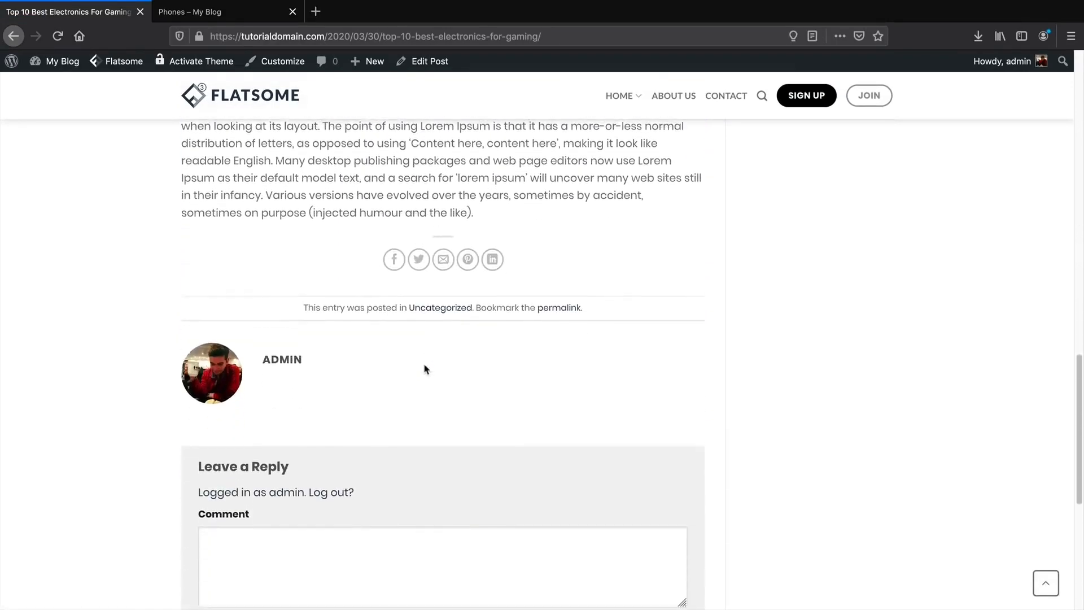
scroll(432, 371, up, 2)
scroll(432, 373, up, 20)
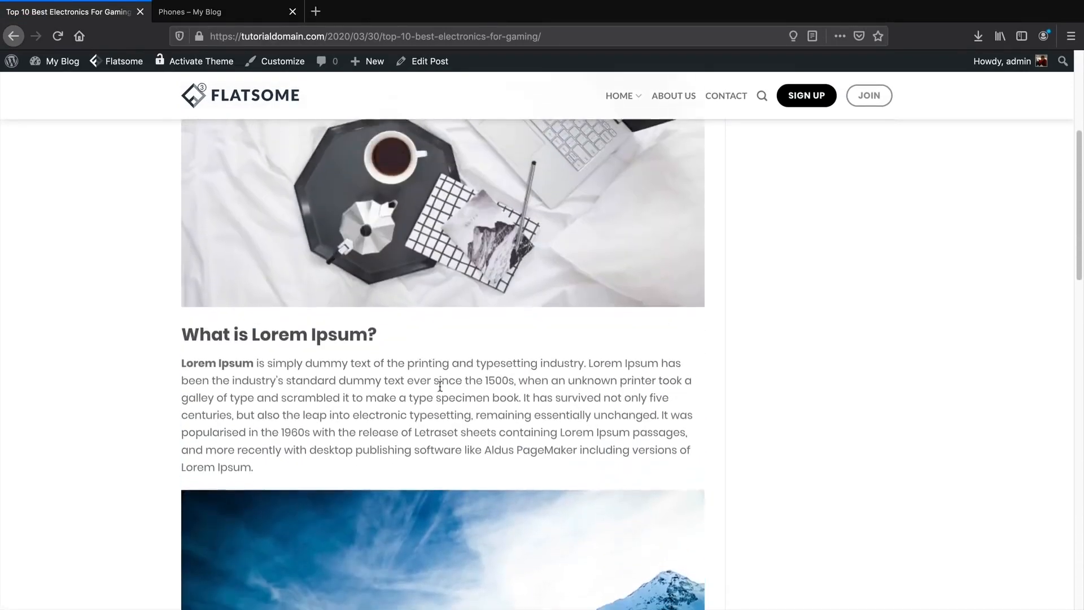
scroll(548, 318, up, 4)
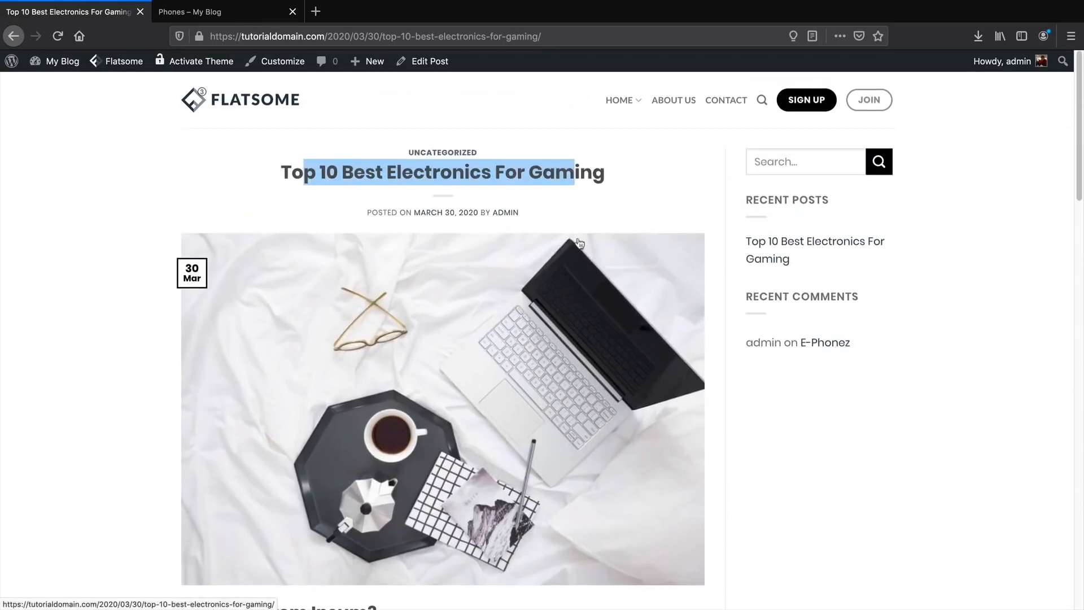
click(581, 192)
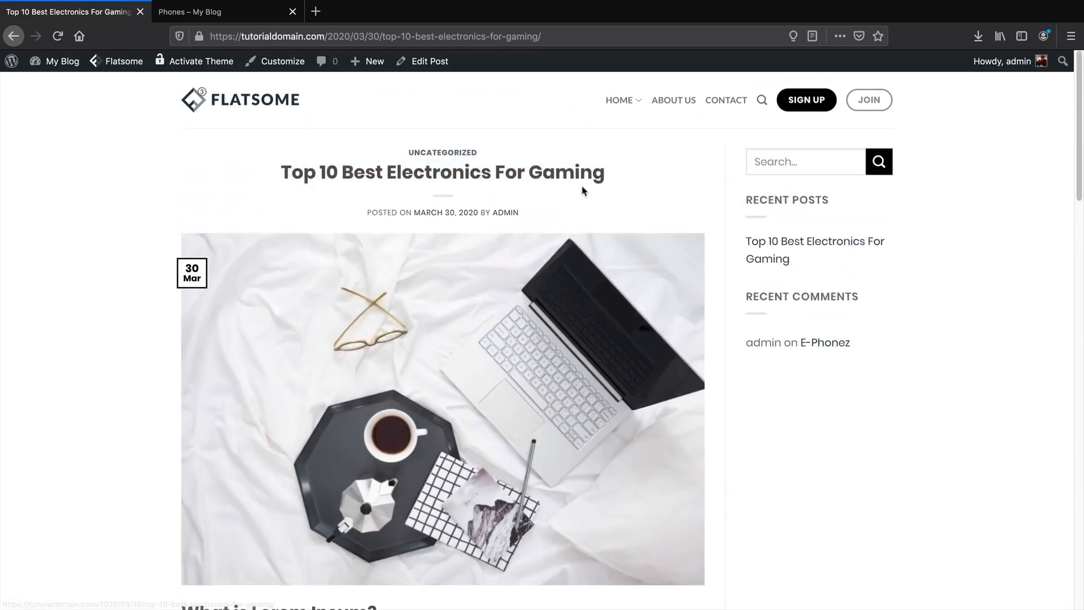
Recategorize the post from Uncategorized to Top 10 Best, update it, and visit the site.
click(441, 63)
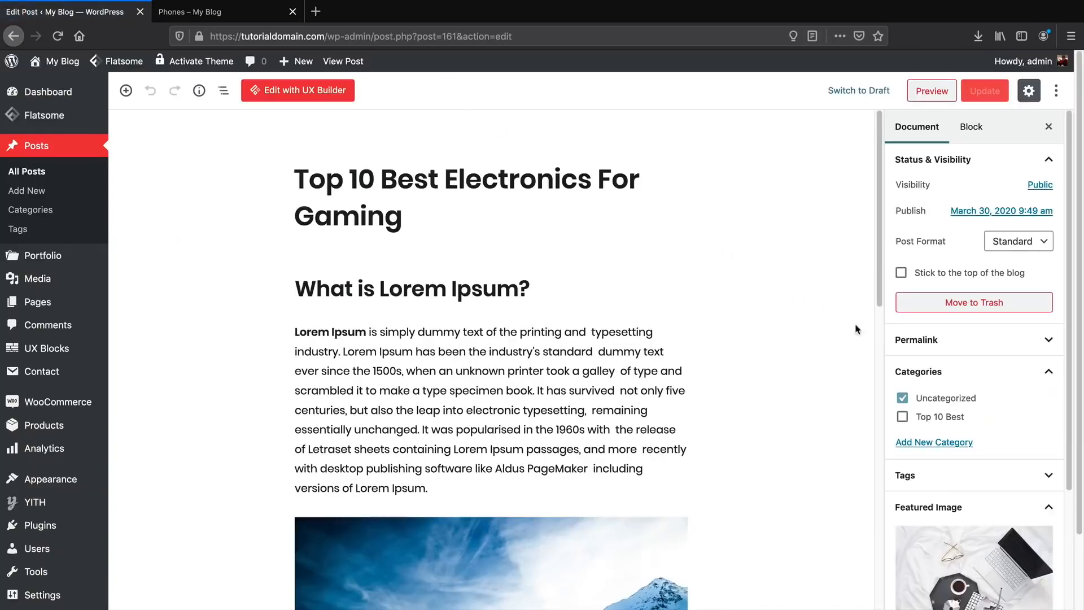
click(903, 418)
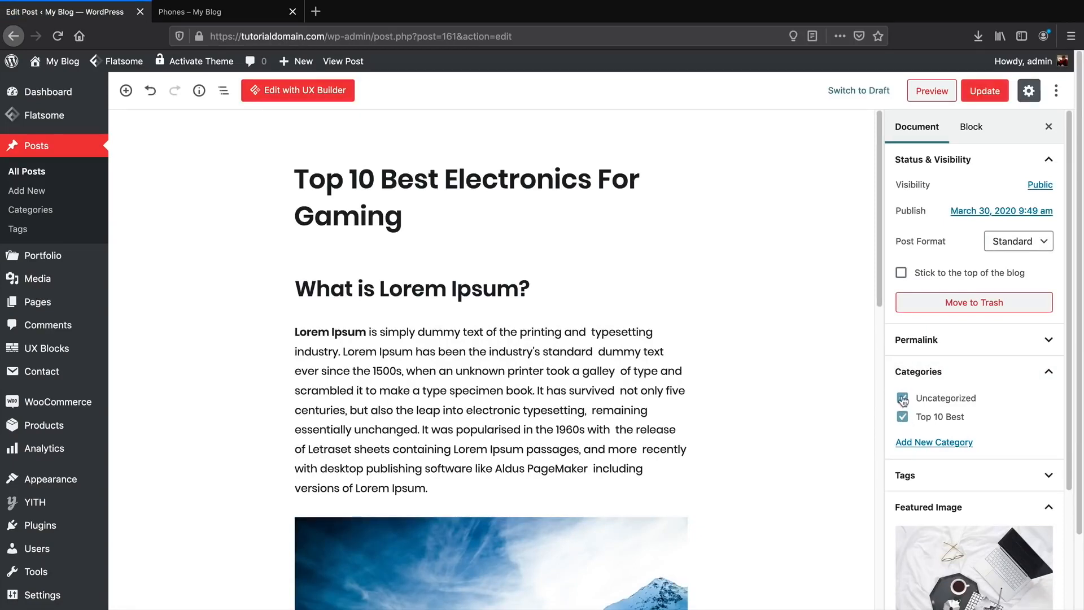
click(902, 398)
click(975, 90)
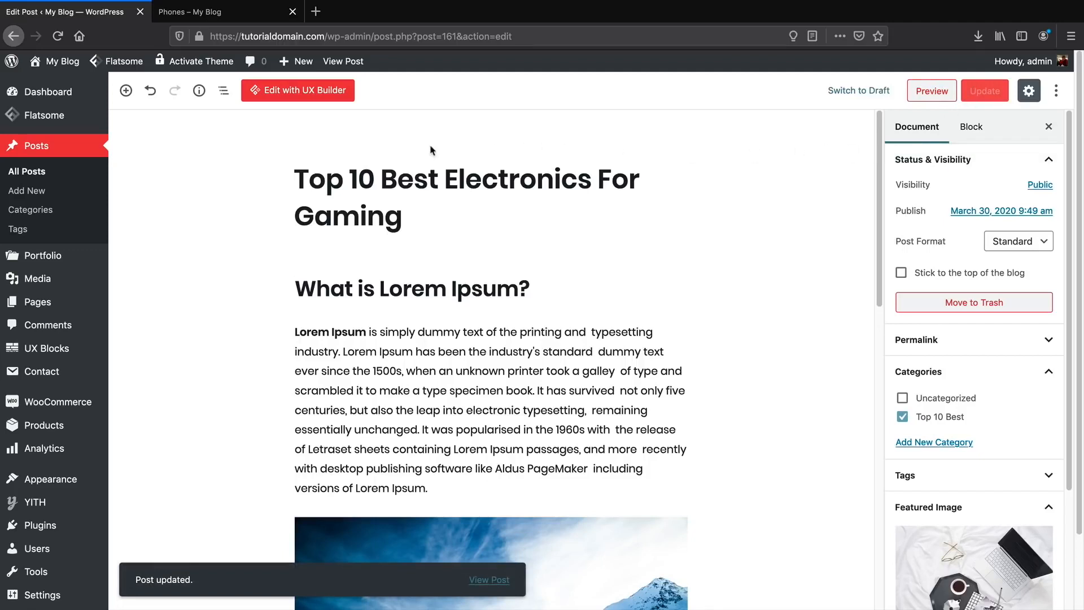
click(65, 86)
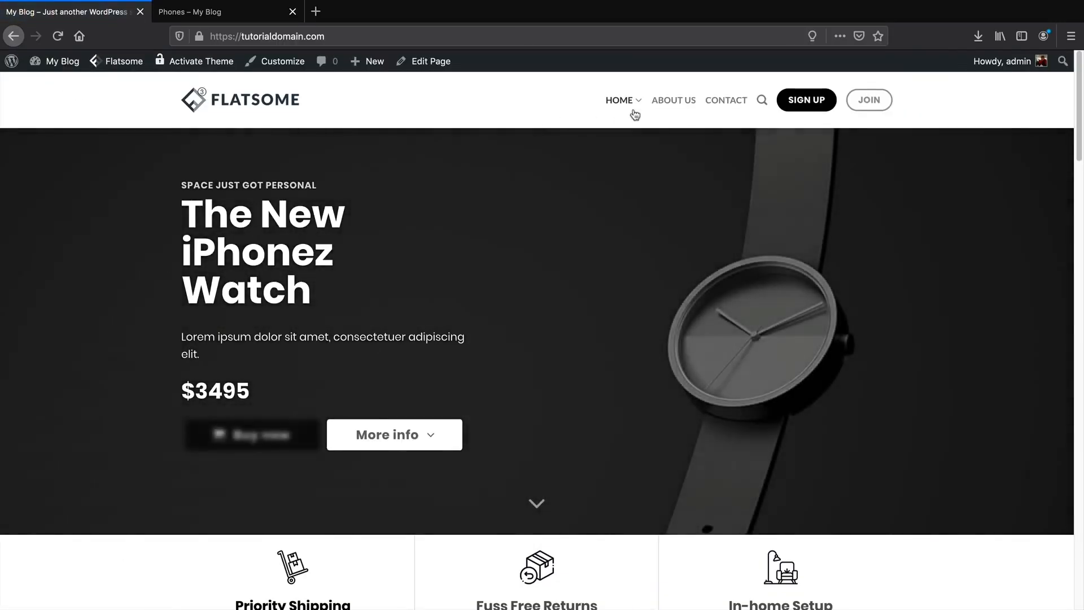
Open the Blog page and scroll through its posts.
click(633, 145)
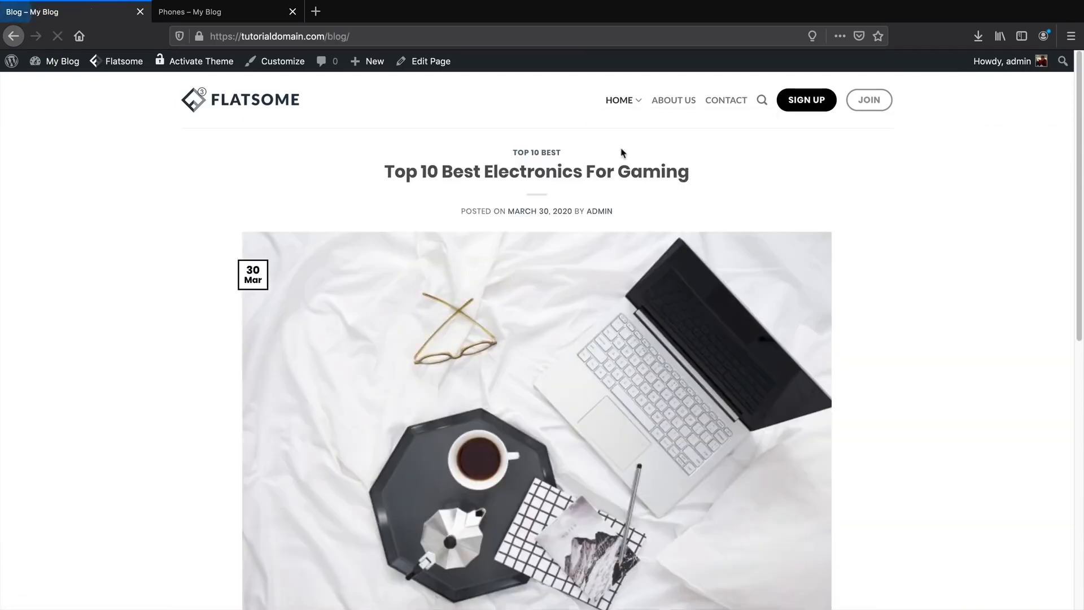
scroll(845, 266, down, 3)
scroll(844, 266, down, 5)
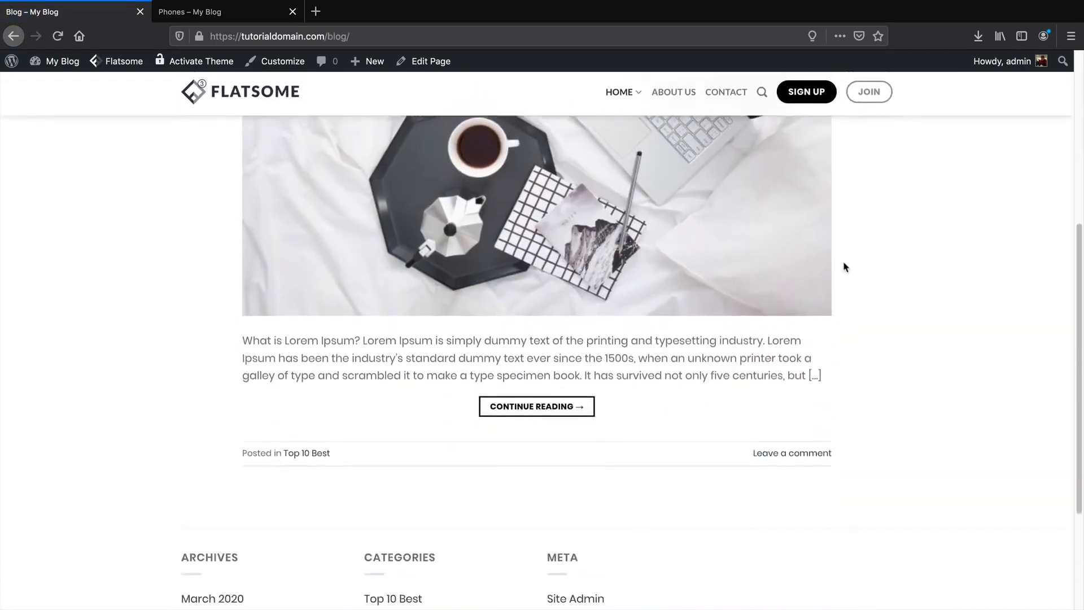
scroll(590, 417, up, 5)
scroll(590, 417, up, 2)
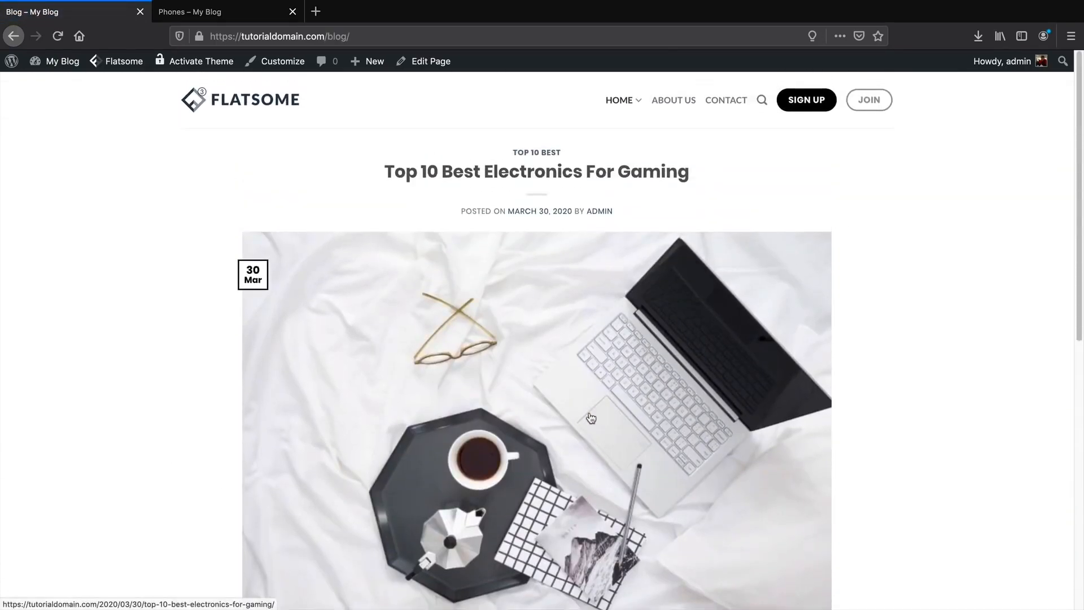
Return to the home page and go to the admin Dashboard.
mouse_move(619, 105)
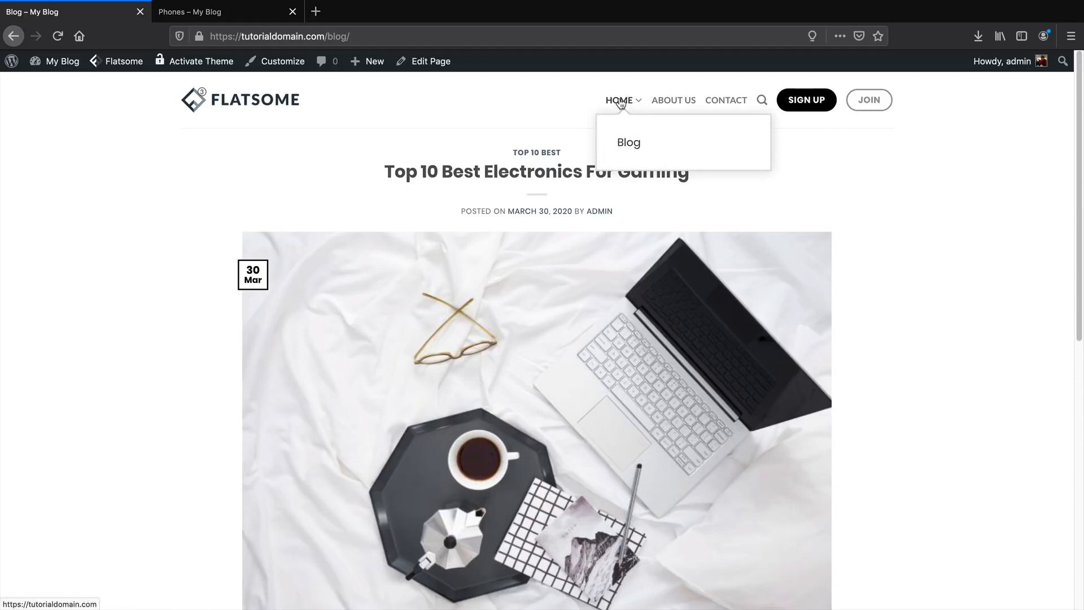
click(620, 103)
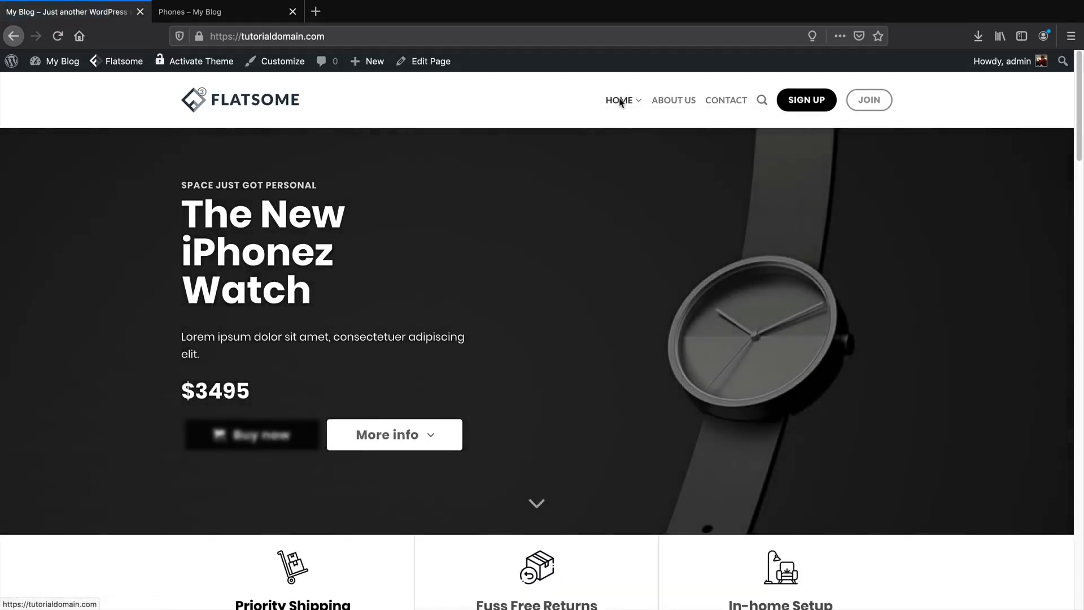
mouse_move(622, 109)
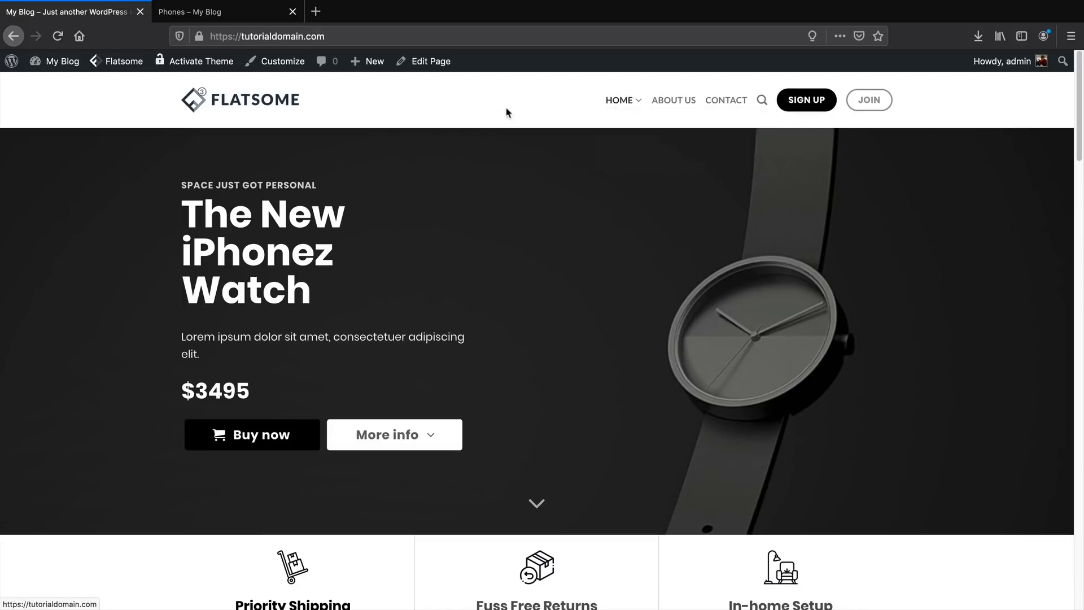
click(59, 86)
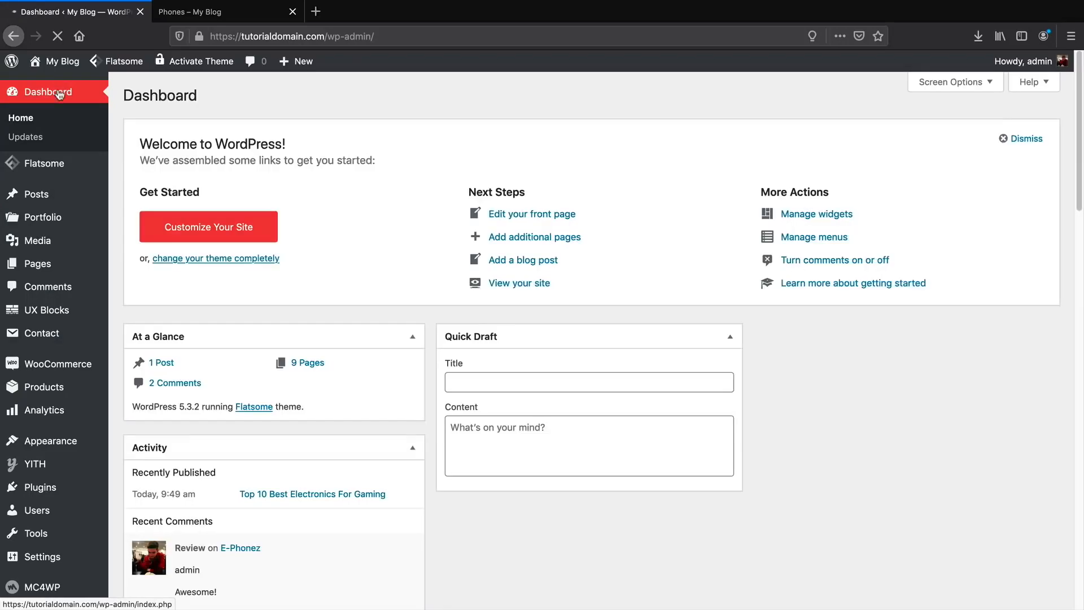
In Appearance > Menus, add Cart, Checkout and Shop to the Main Menu, with Shop after About Us.
mouse_move(77, 387)
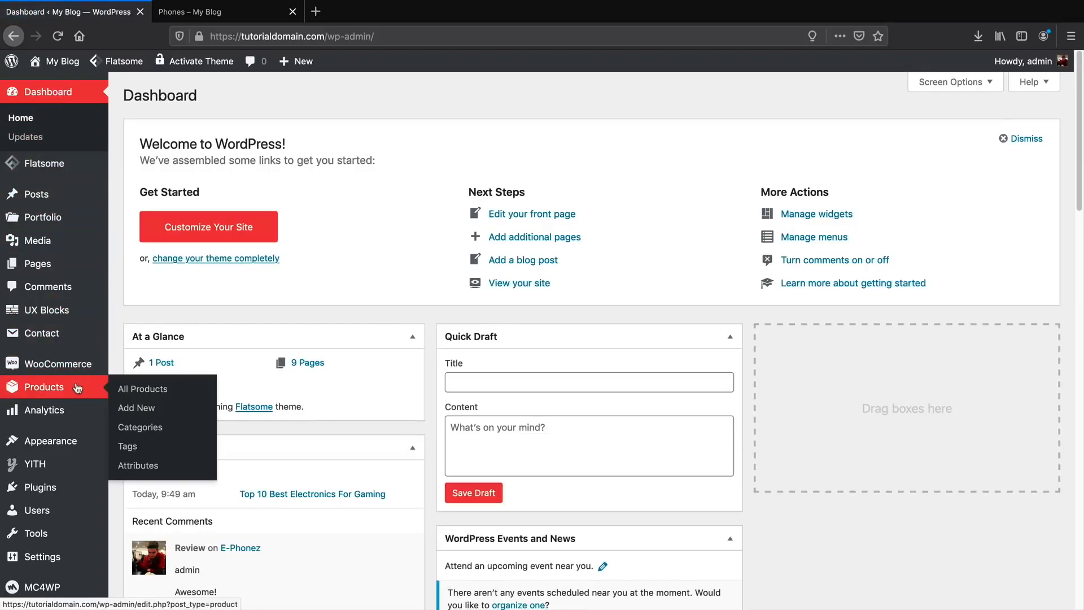
mouse_move(75, 441)
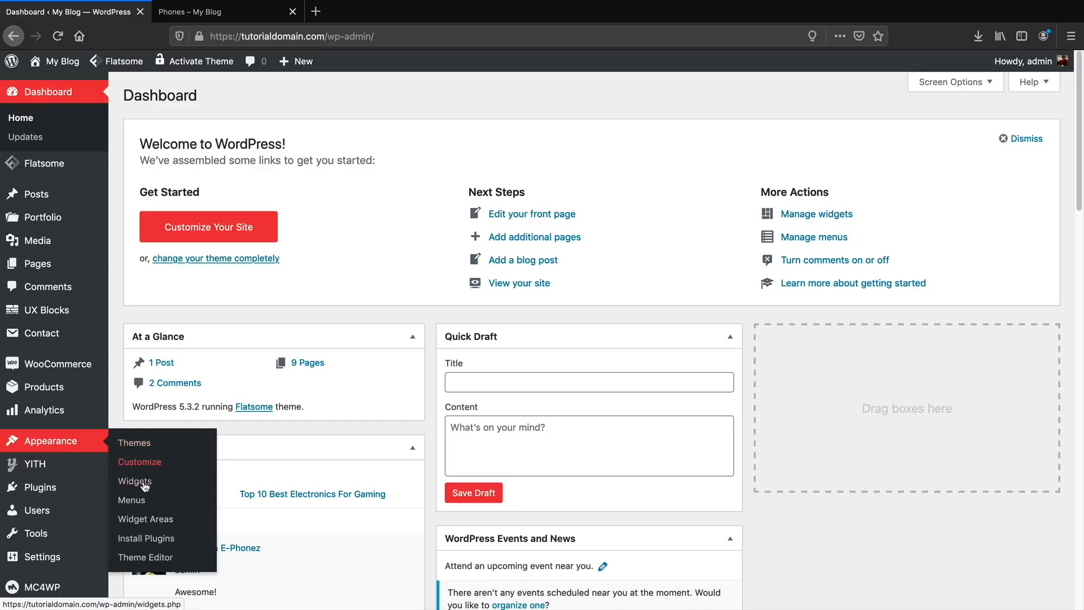
click(140, 501)
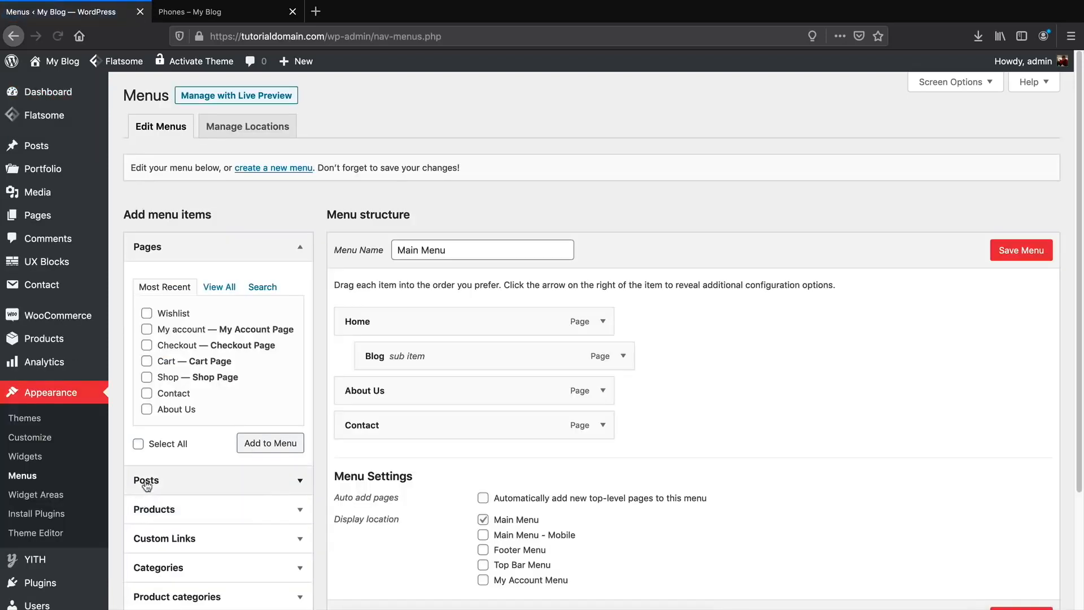
click(218, 288)
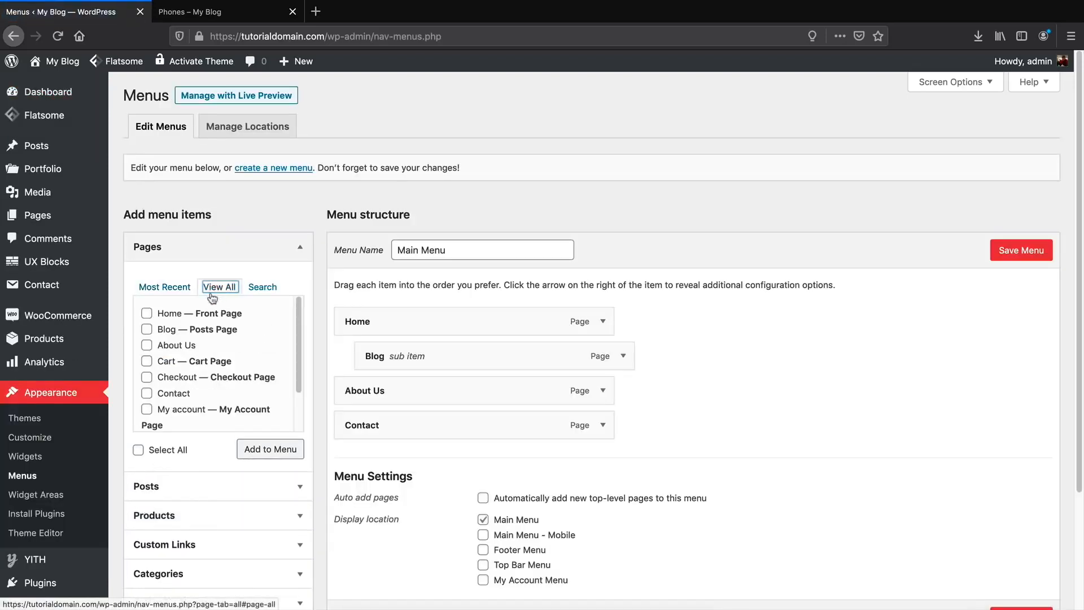
click(147, 362)
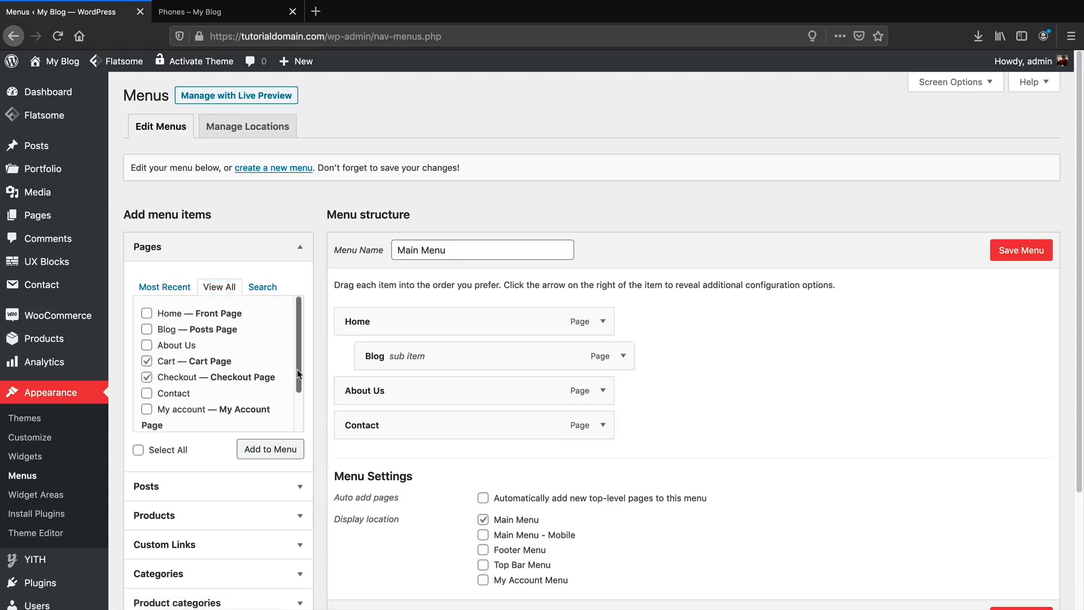
scroll(287, 376, down, 2)
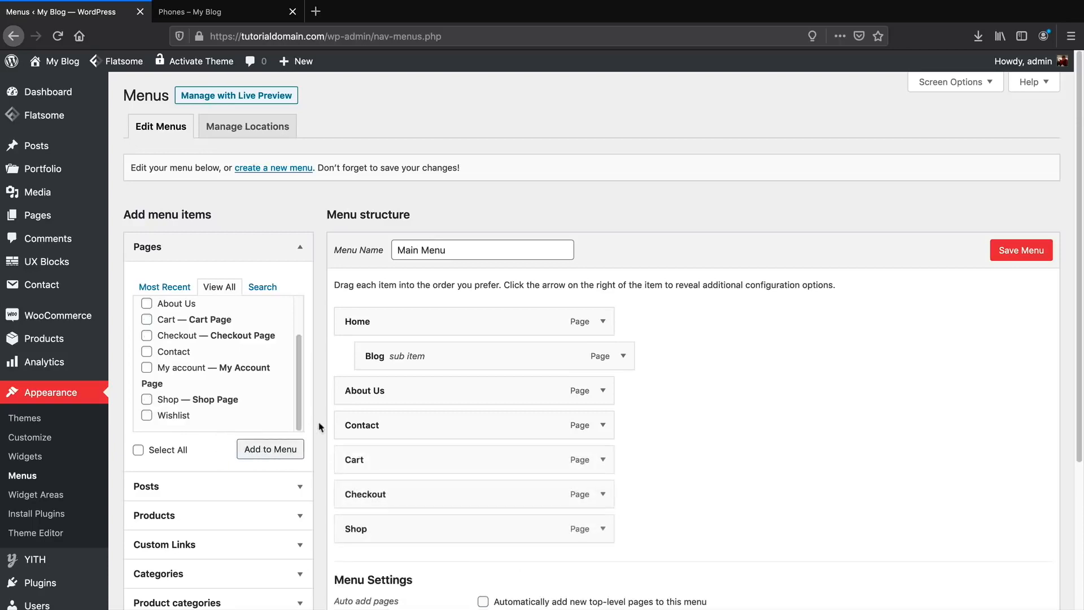
drag(389, 529, 399, 443)
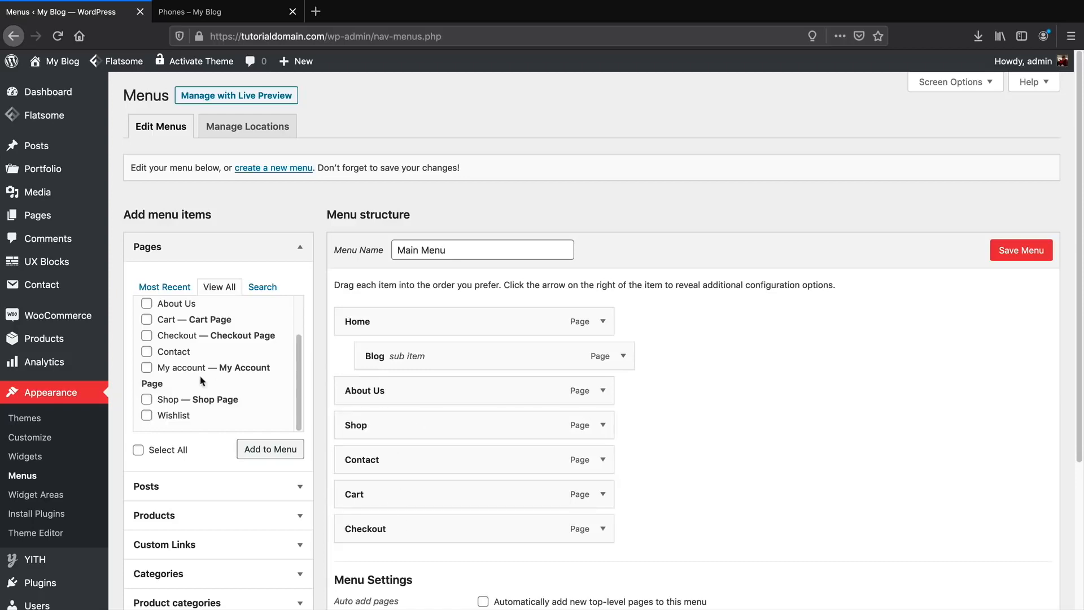
Add My account after Shop, nest Cart and Checkout under it, and save the menu.
click(147, 369)
drag(398, 560, 401, 456)
drag(423, 528, 408, 492)
drag(394, 563, 418, 526)
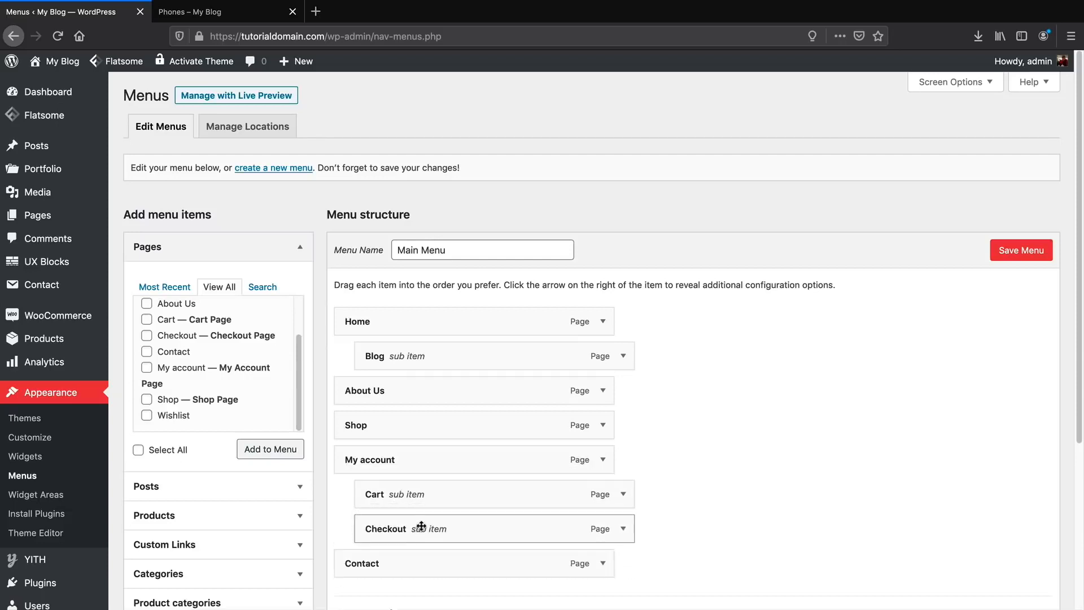
scroll(734, 282, down, 1)
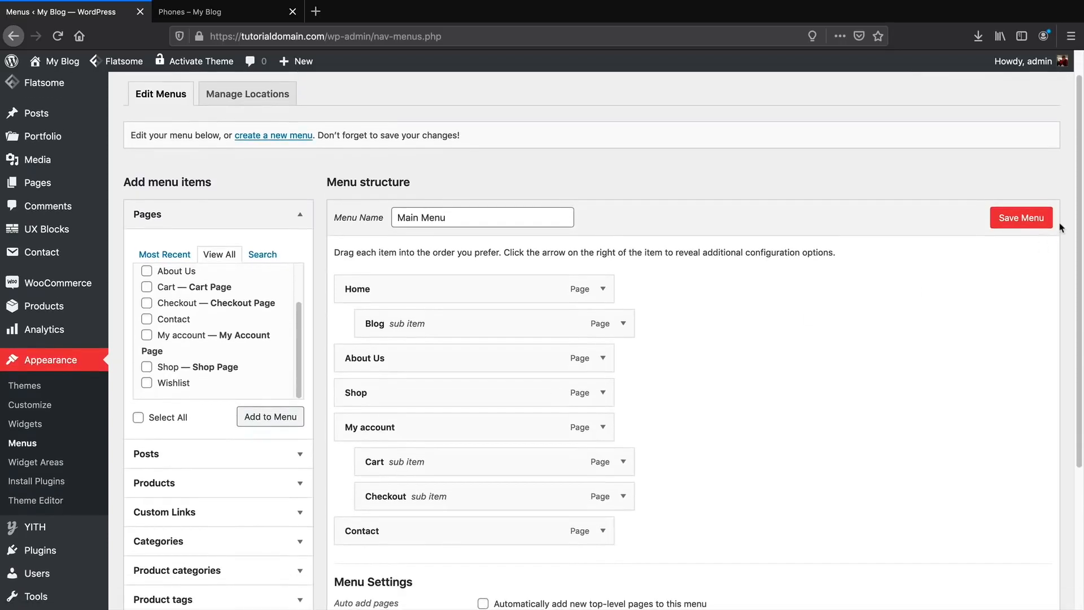
click(1038, 221)
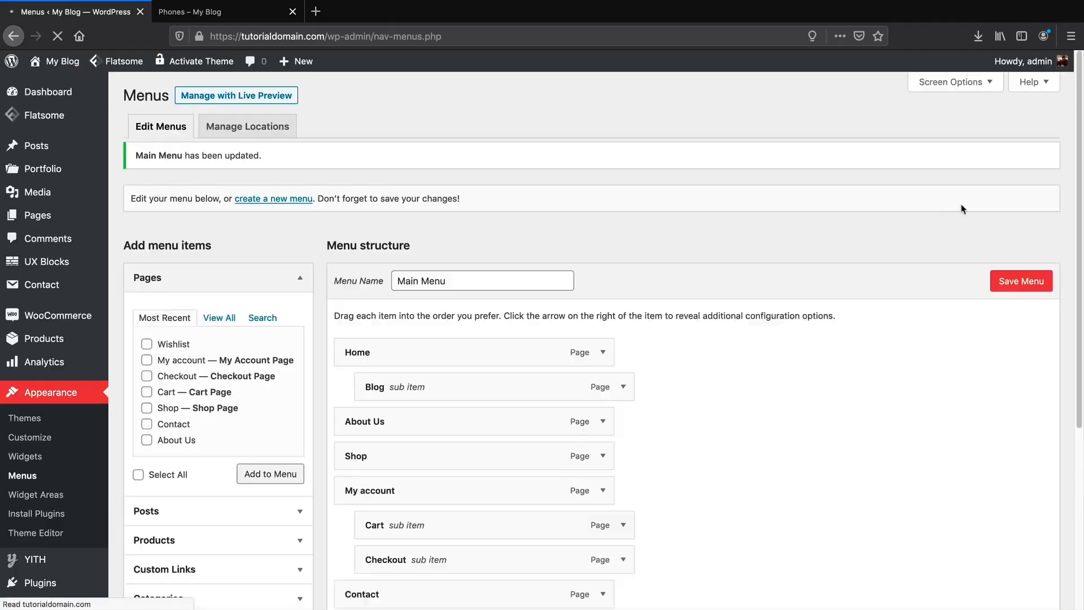
mouse_move(40, 67)
click(48, 89)
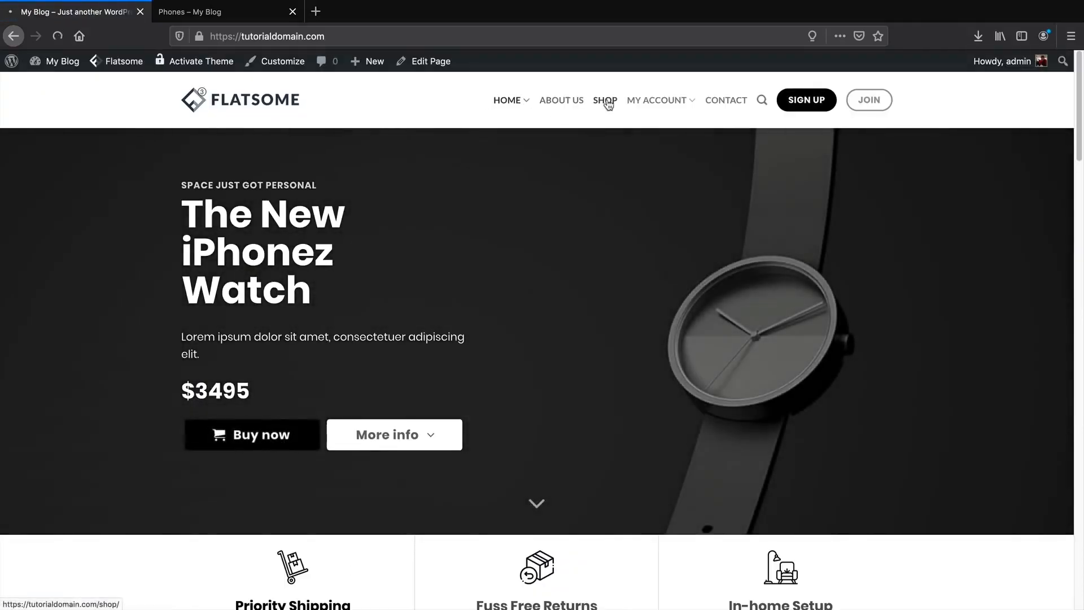
Visit Shop, My Account, Cart and Checkout from the new menu, then return Home.
click(606, 100)
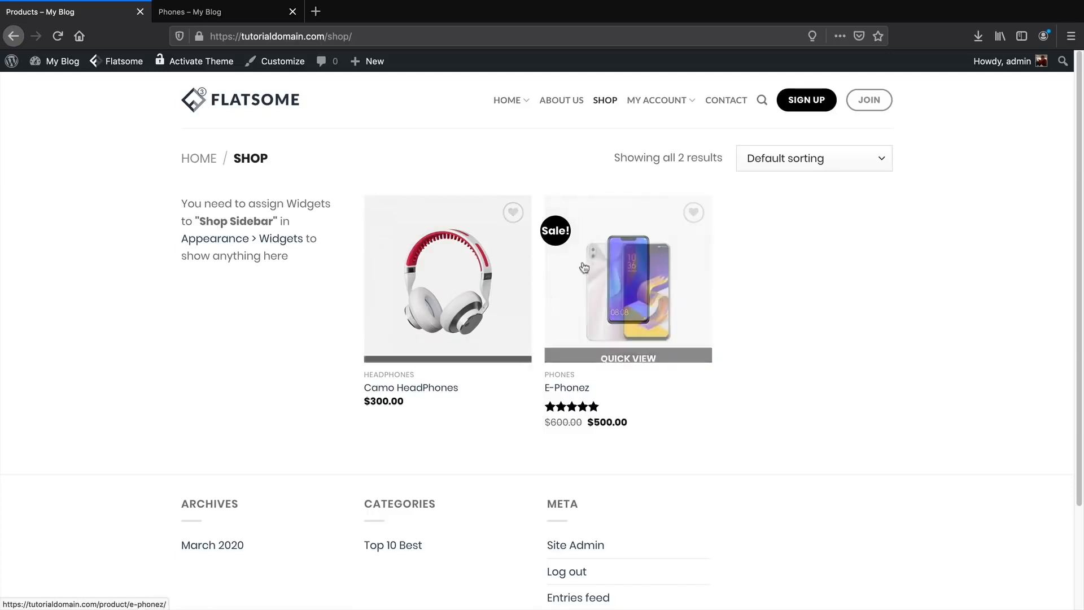
click(657, 101)
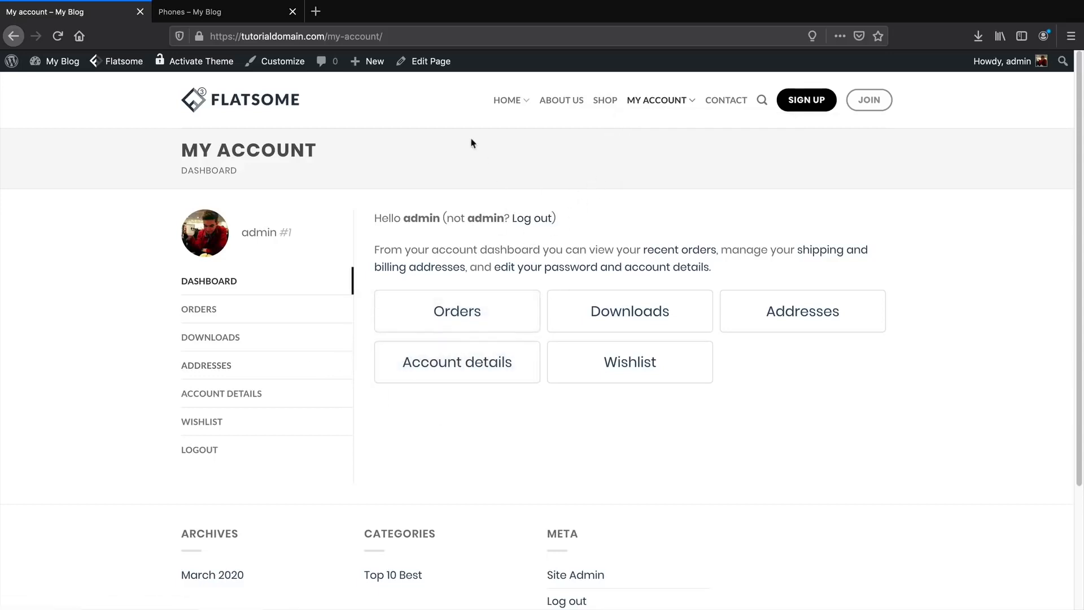
mouse_move(436, 67)
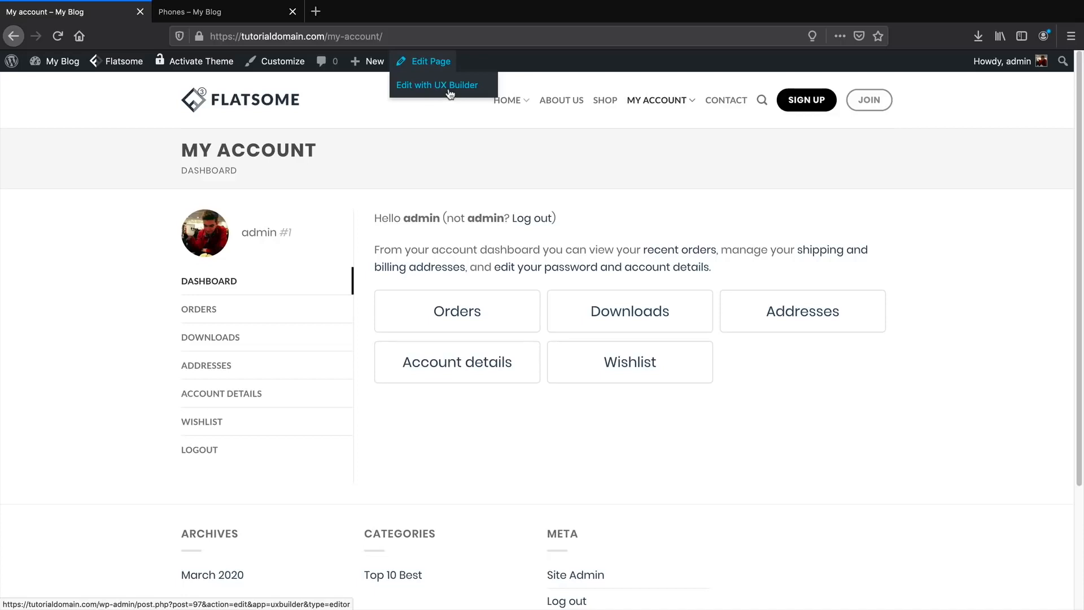
mouse_move(663, 104)
click(654, 146)
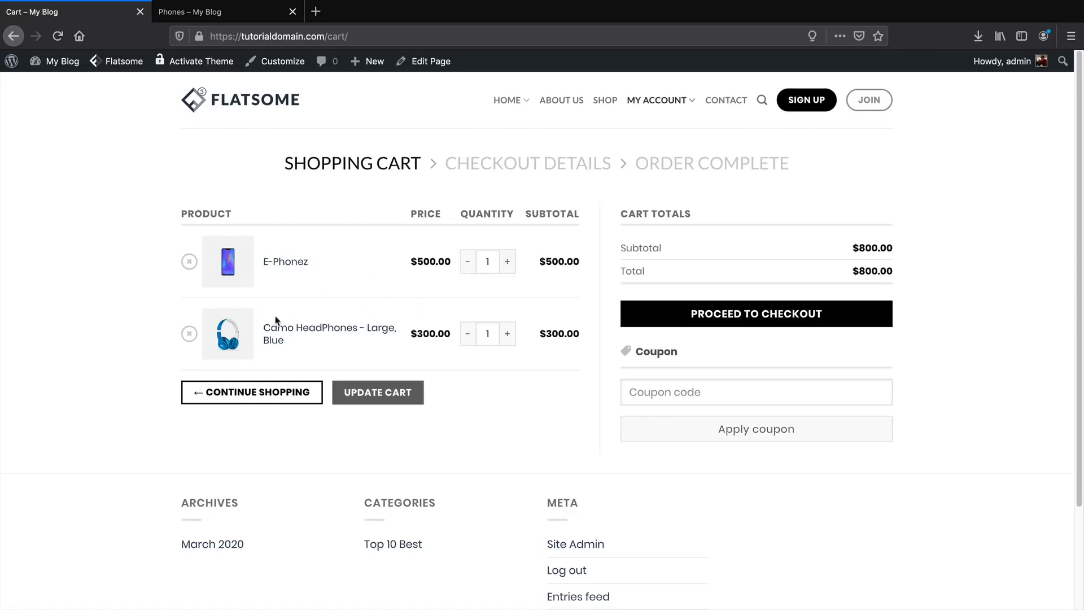
mouse_move(642, 113)
click(658, 174)
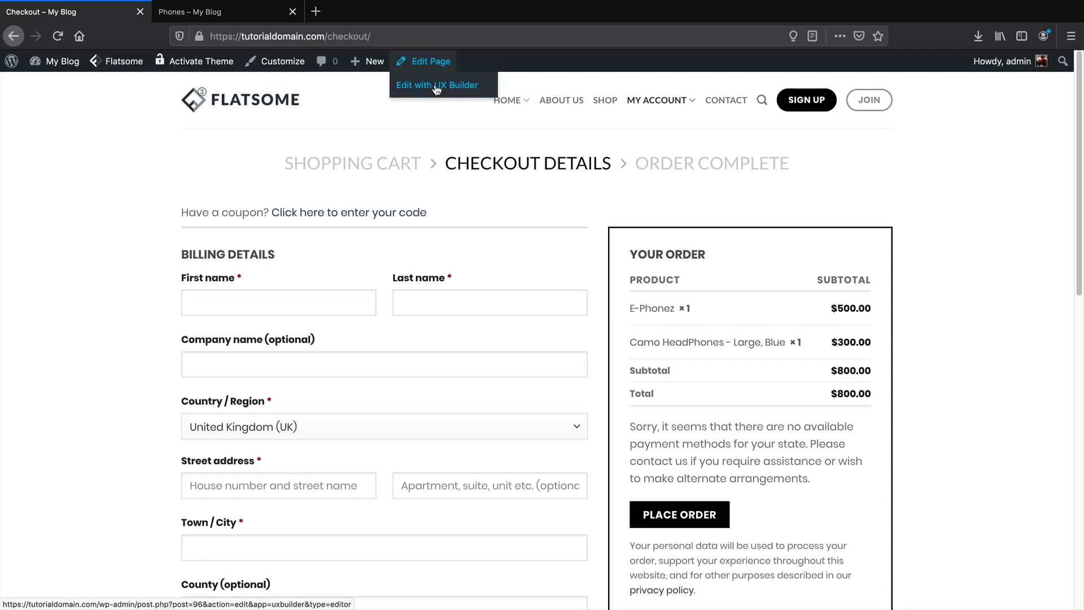
click(506, 101)
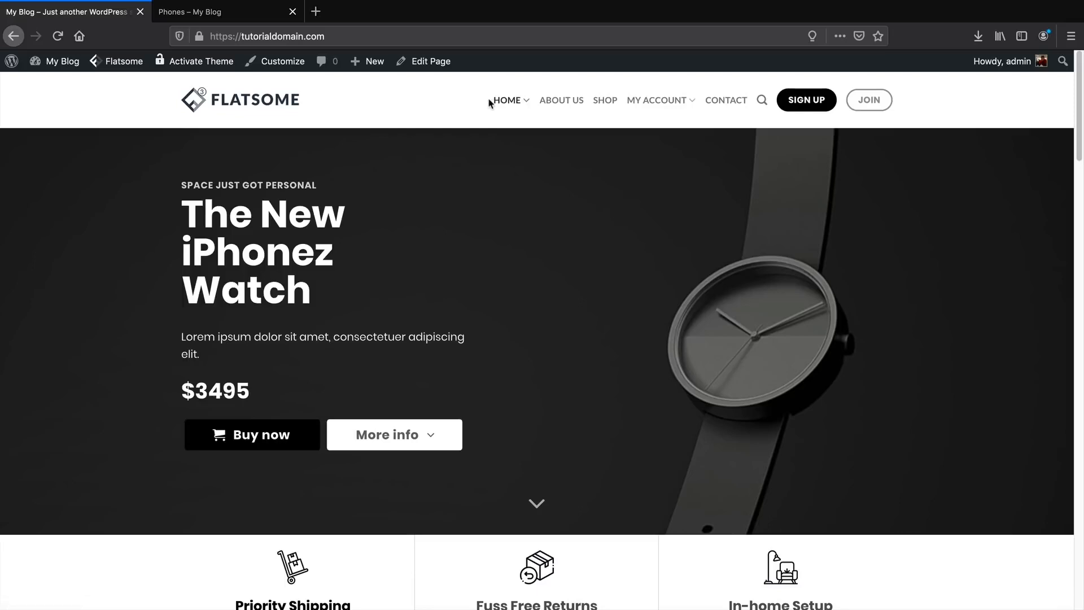
In the Customizer's Share settings, choose the filled-circle Share Icons Style.
click(277, 62)
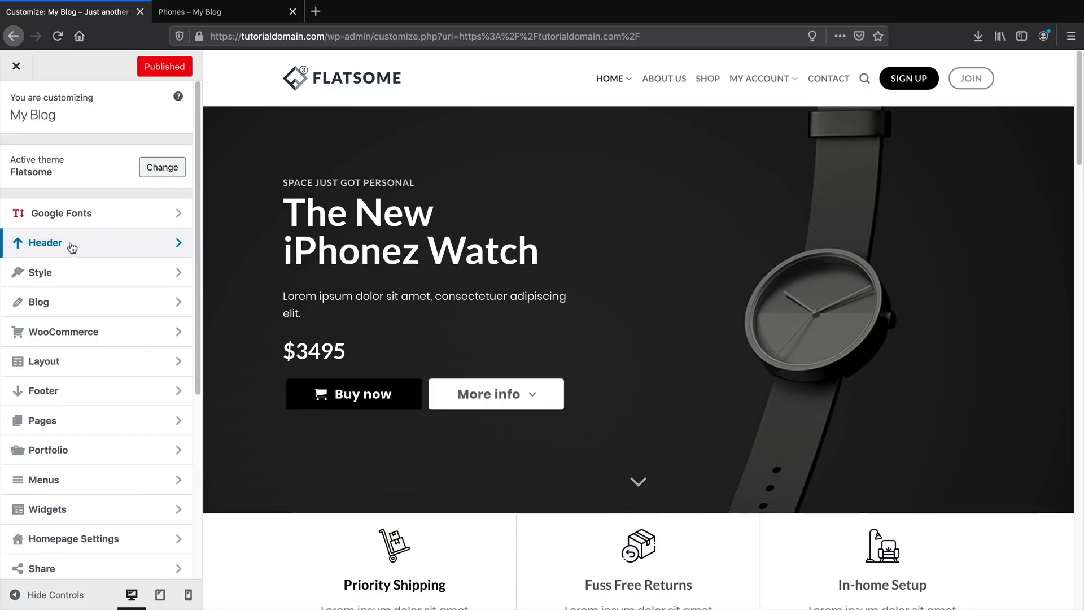
scroll(71, 245, down, 2)
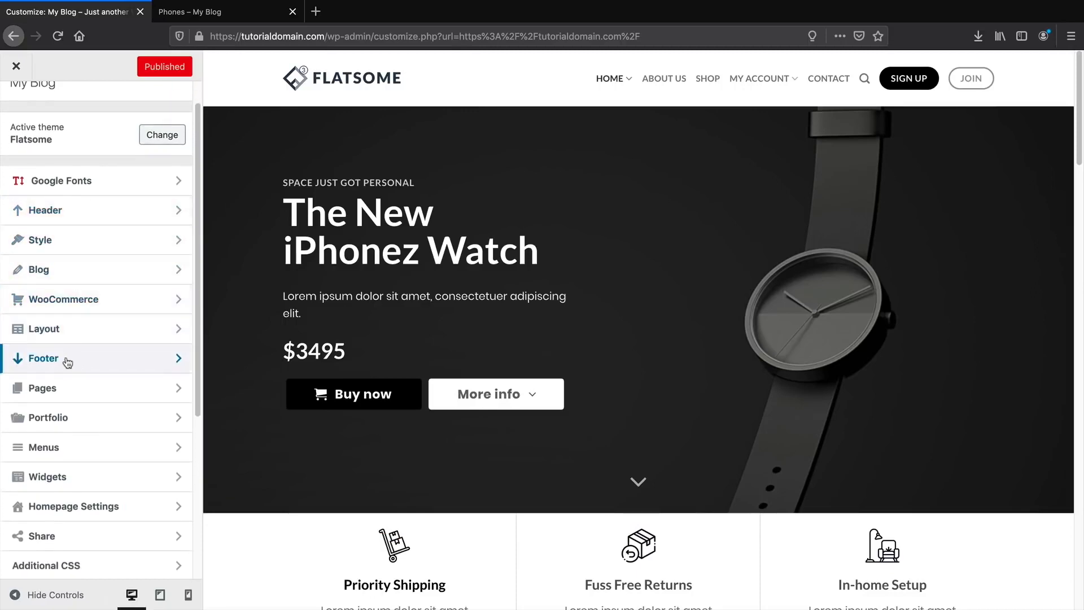
scroll(66, 359, down, 3)
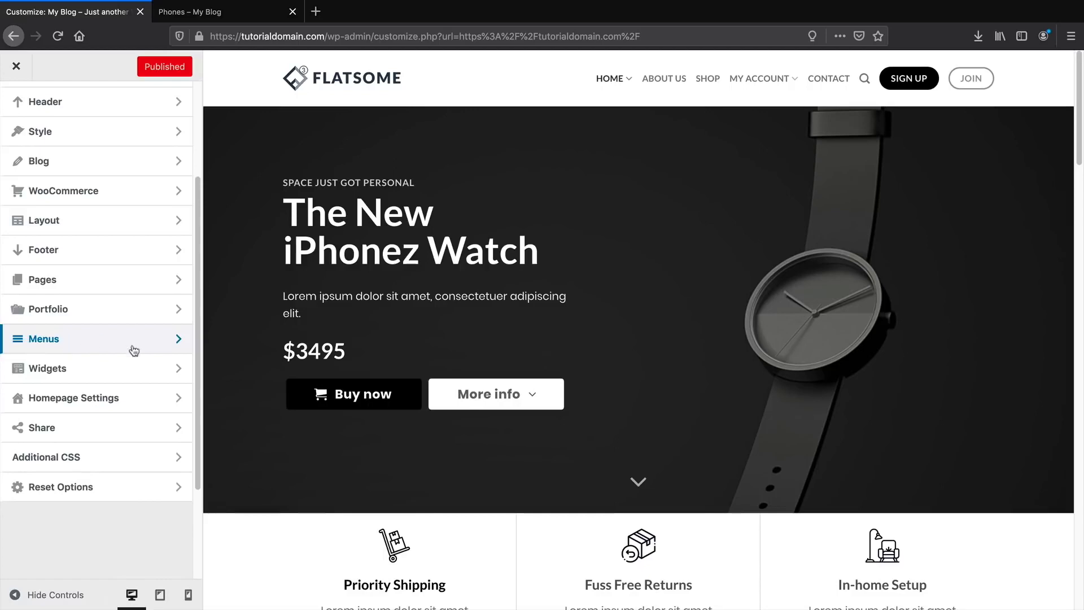
click(85, 425)
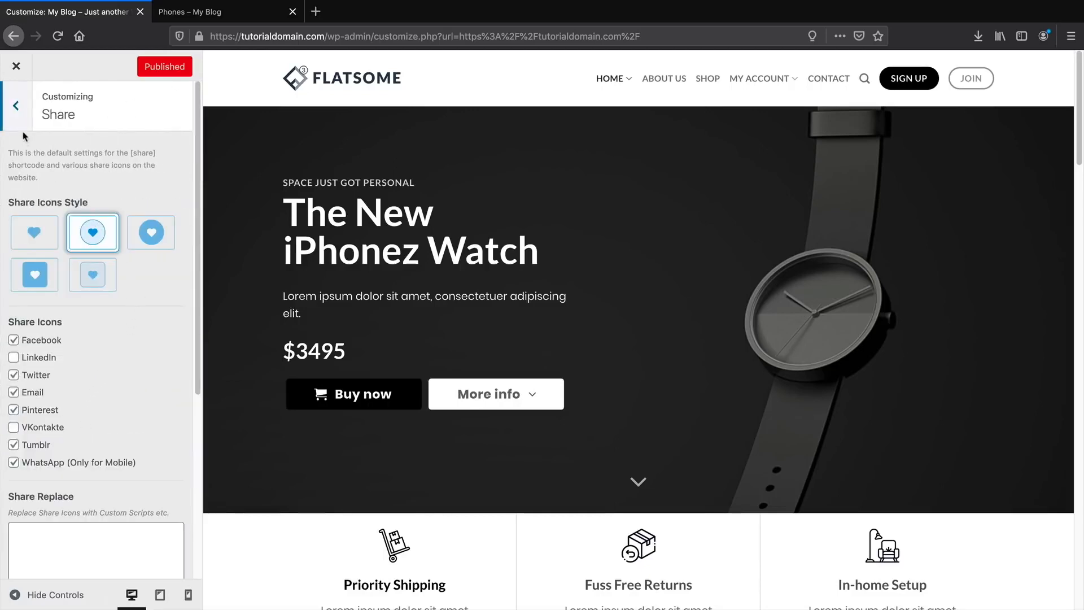
click(157, 236)
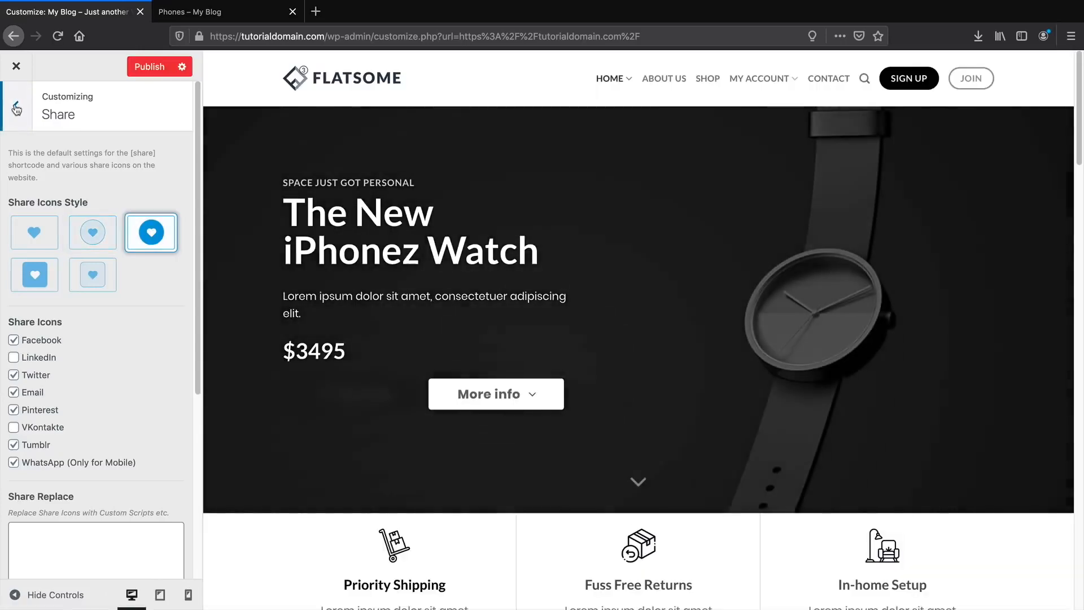
click(16, 109)
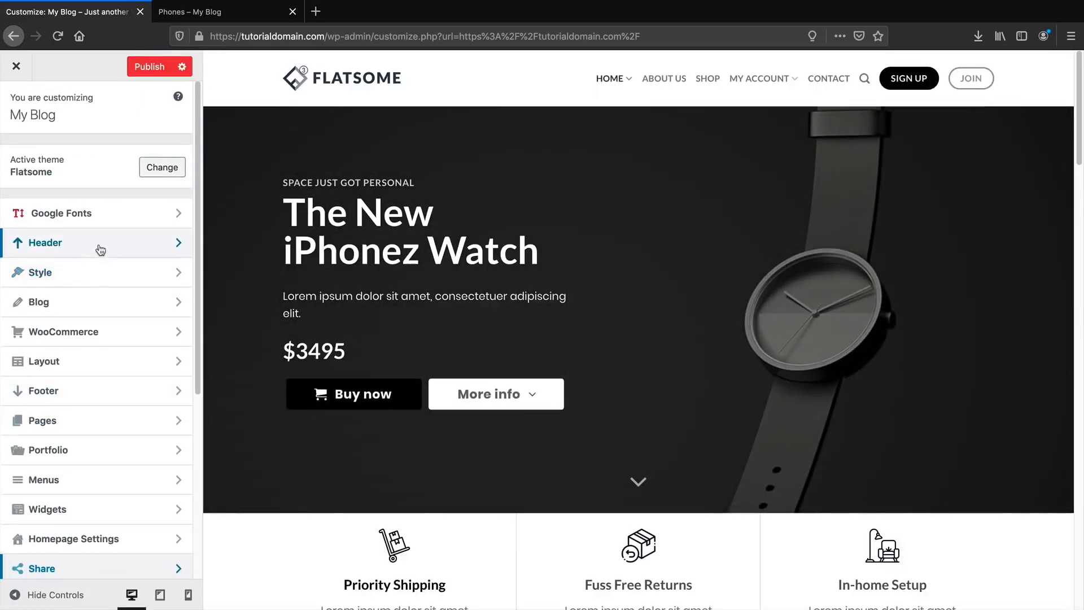
click(100, 250)
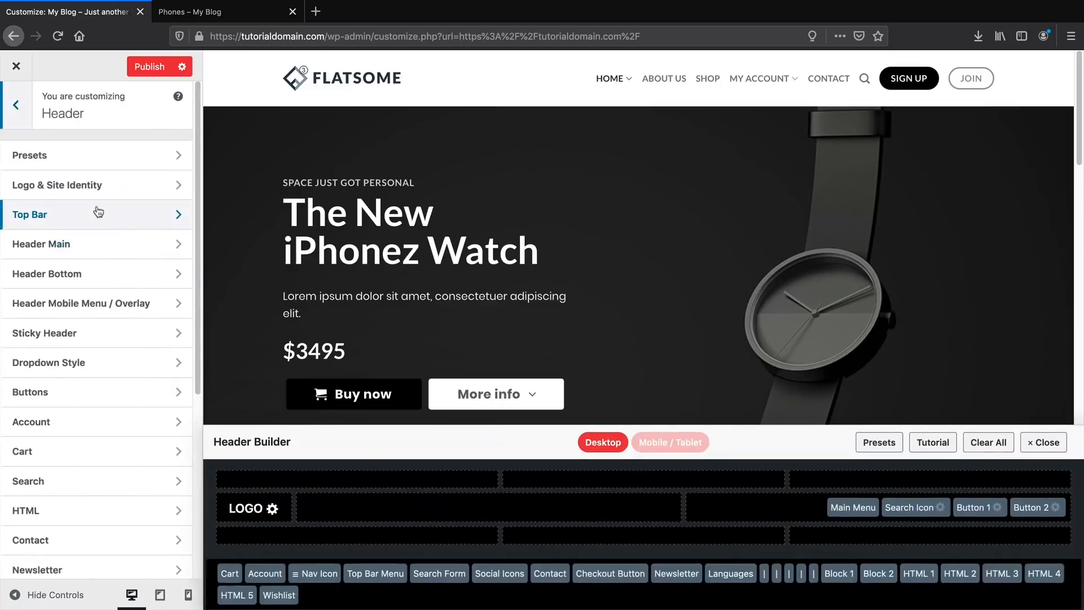
Change HTML 1 to 'Best eCommerce Tutorial' and place it in the top bar's left cell.
click(86, 162)
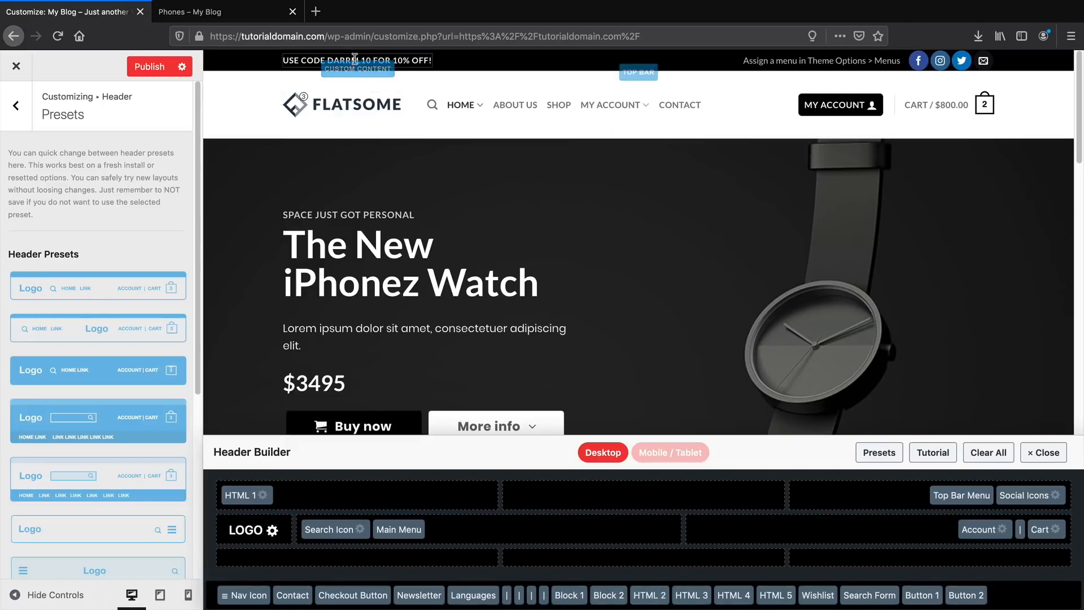
drag(238, 492, 587, 530)
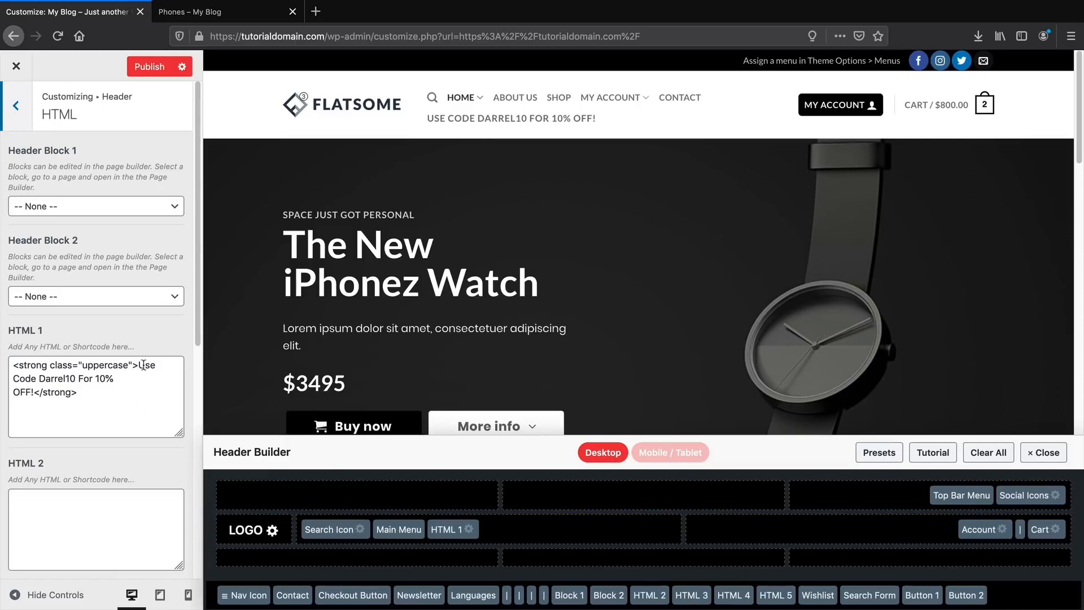
click(33, 389)
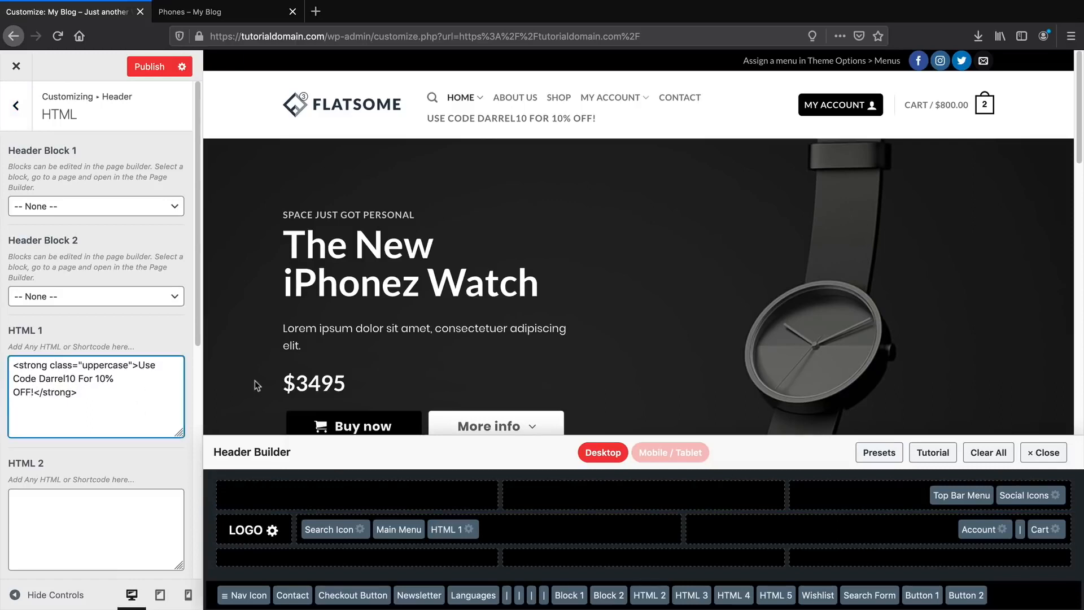
key(BackSpace)
key(BackSpace)
key(BackSpace)
key(BackSpace)
key(BackSpace)
key(BackSpace)
key(BackSpace)
key(BackSpace)
key(BackSpace)
key(BackSpace)
key(BackSpace)
key(BackSpace)
key(BackSpace)
key(BackSpace)
key(BackSpace)
key(BackSpace)
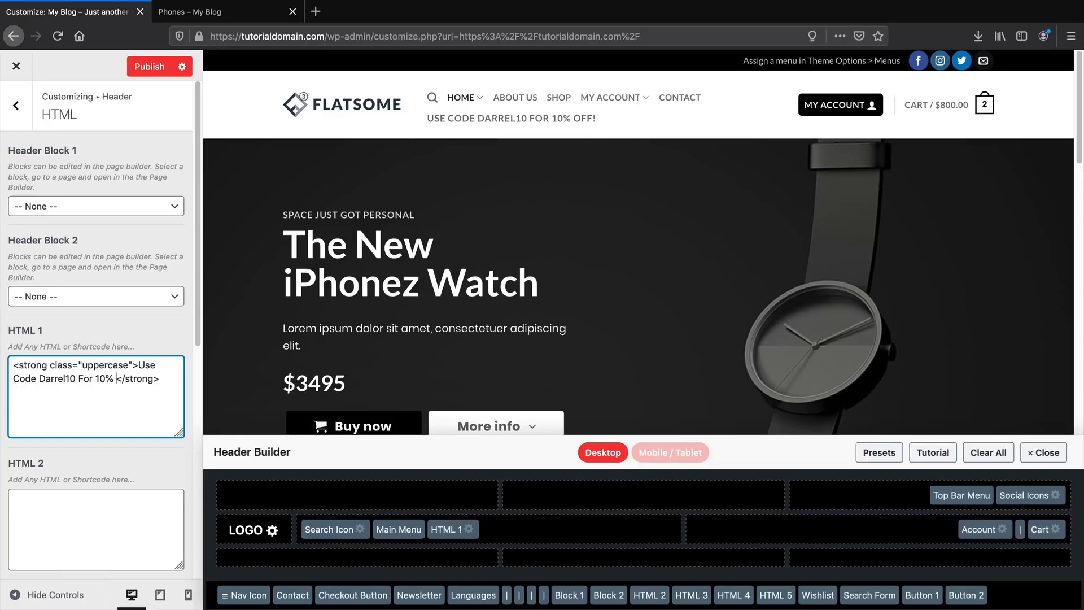
key(BackSpace)
key(BackSpace)
key(BackSpace)
key(BackSpace)
key(BackSpace)
key(BackSpace)
key(BackSpace)
key(BackSpace)
key(BackSpace)
key(BackSpace)
key(BackSpace)
key(BackSpace)
key(BackSpace)
key(BackSpace)
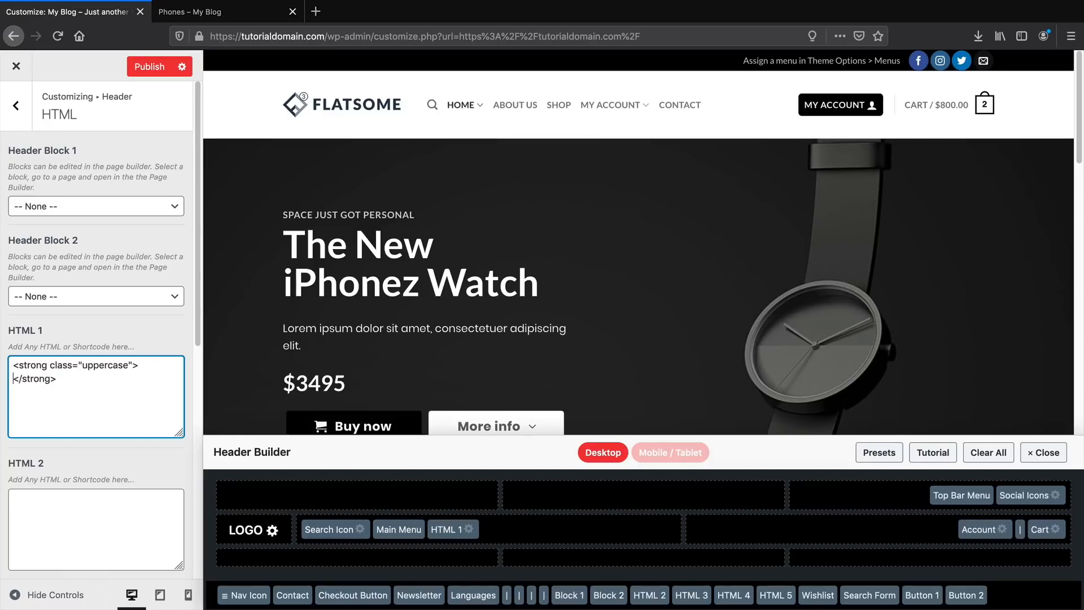
text(Best eComme)
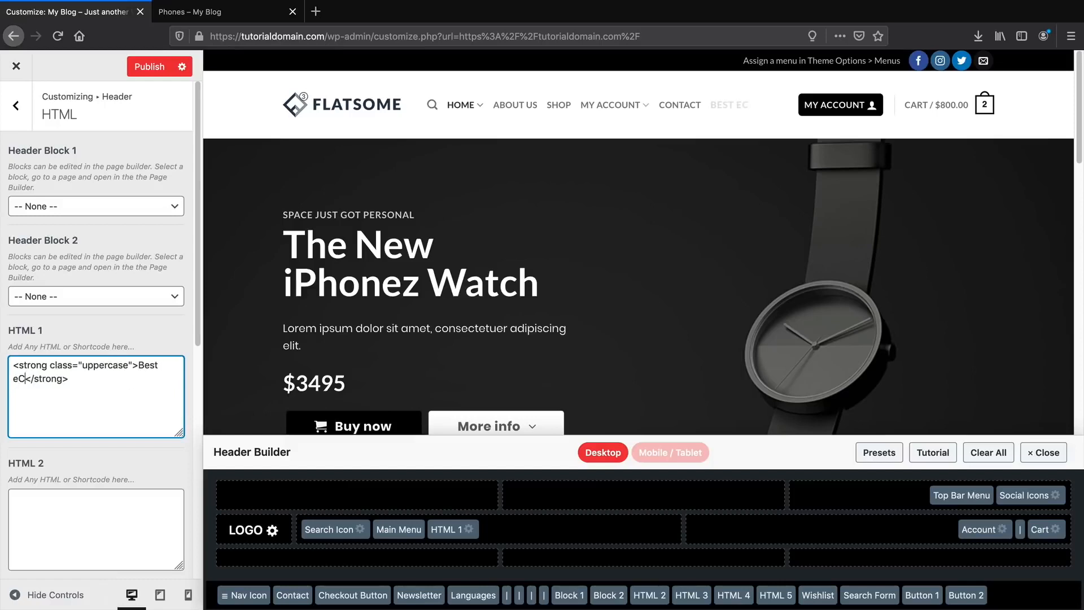
text(rce Tutor)
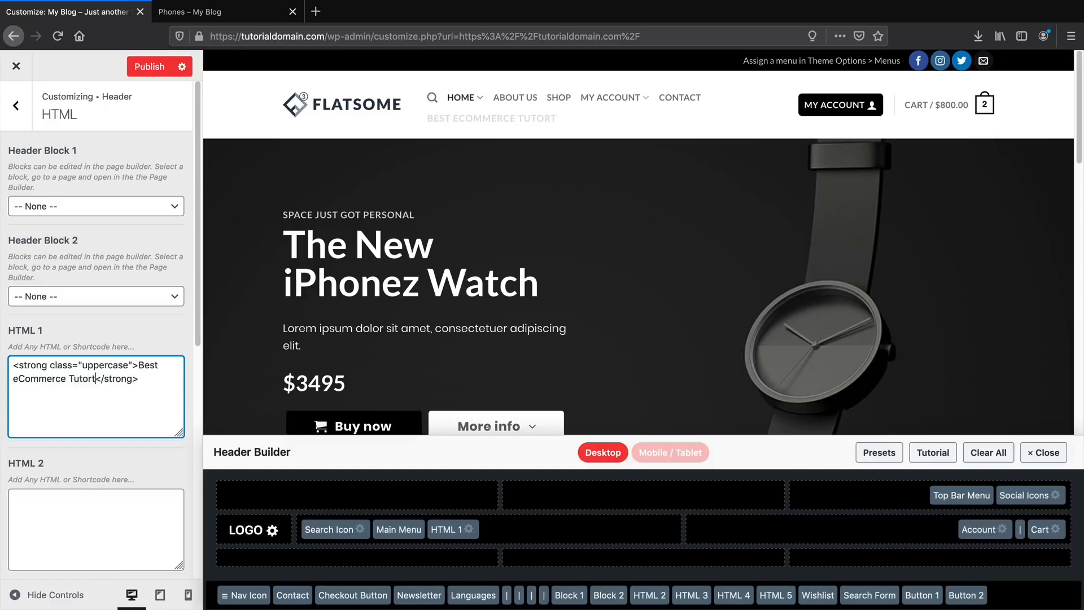
text(ial)
drag(446, 529, 356, 500)
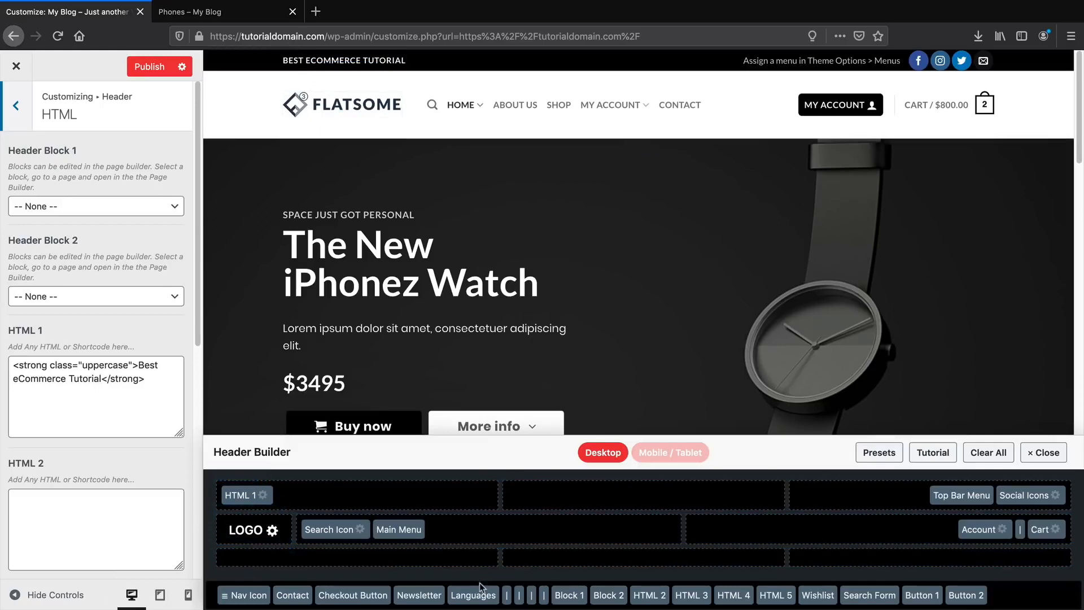
Add Checkout Button and Wishlist to the top bar centre, removing the briefly added Languages element.
drag(370, 596, 672, 492)
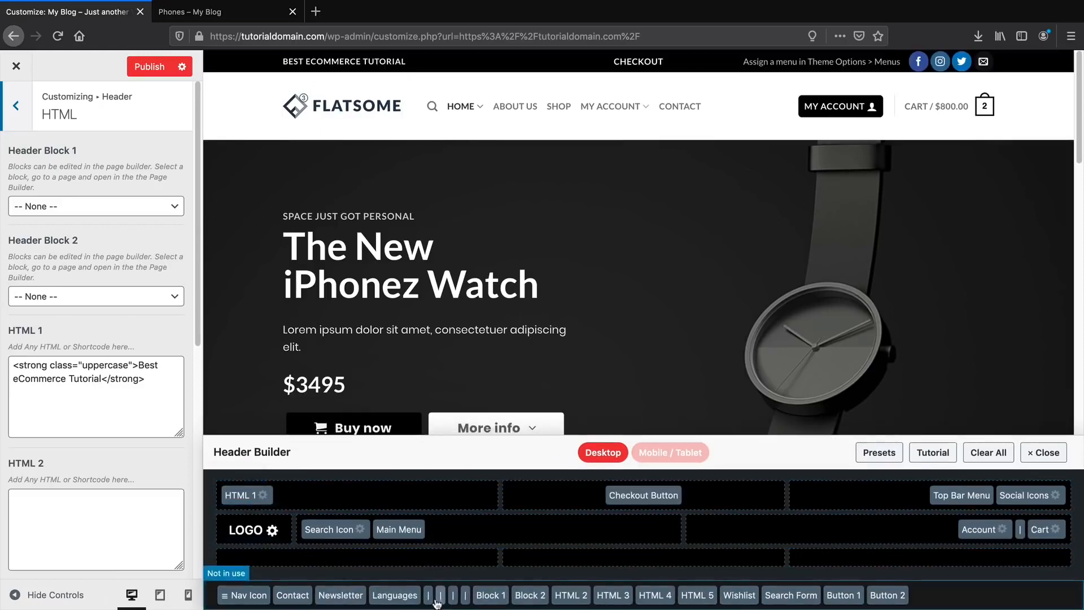
drag(395, 594, 740, 496)
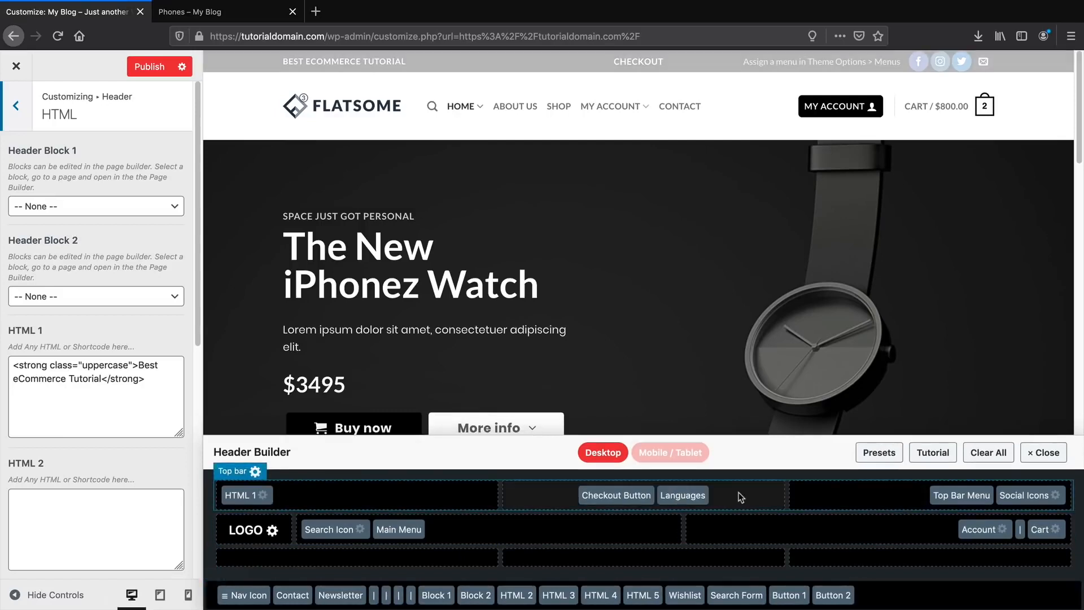
mouse_move(700, 62)
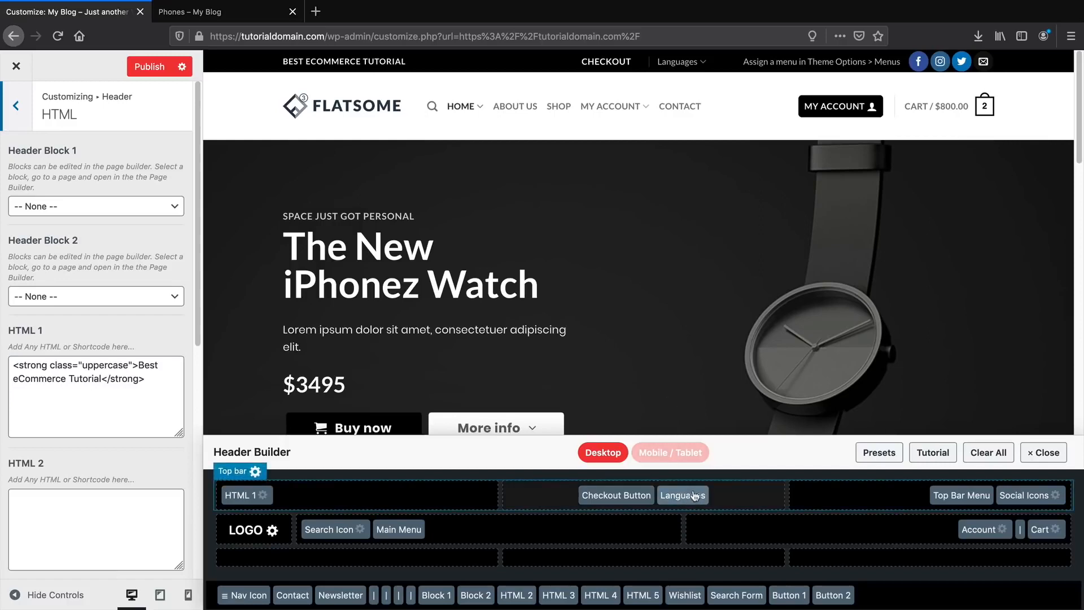
drag(694, 495, 579, 593)
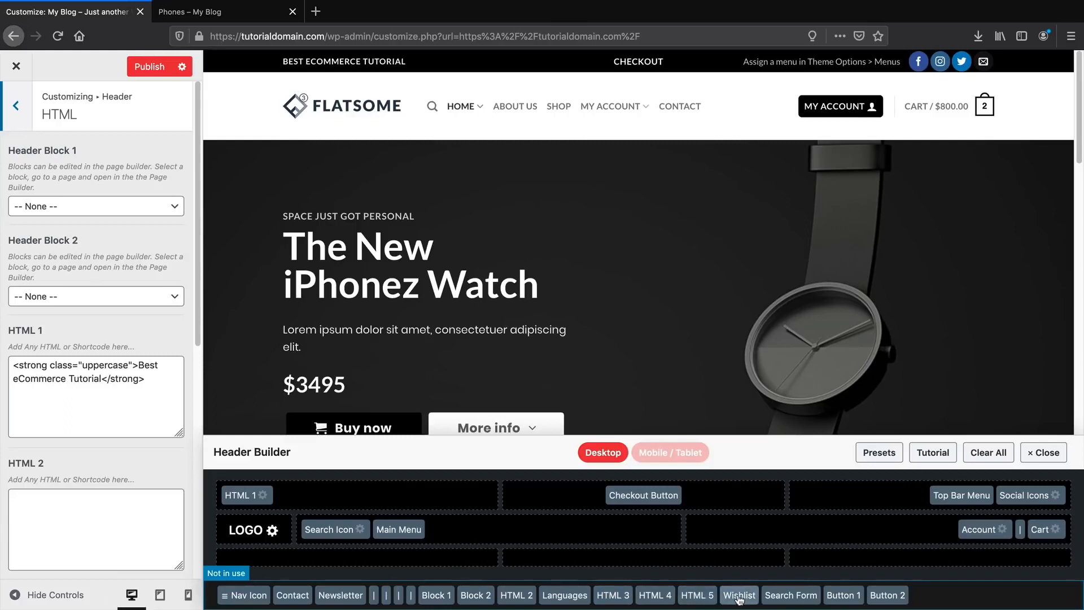
drag(740, 600, 700, 495)
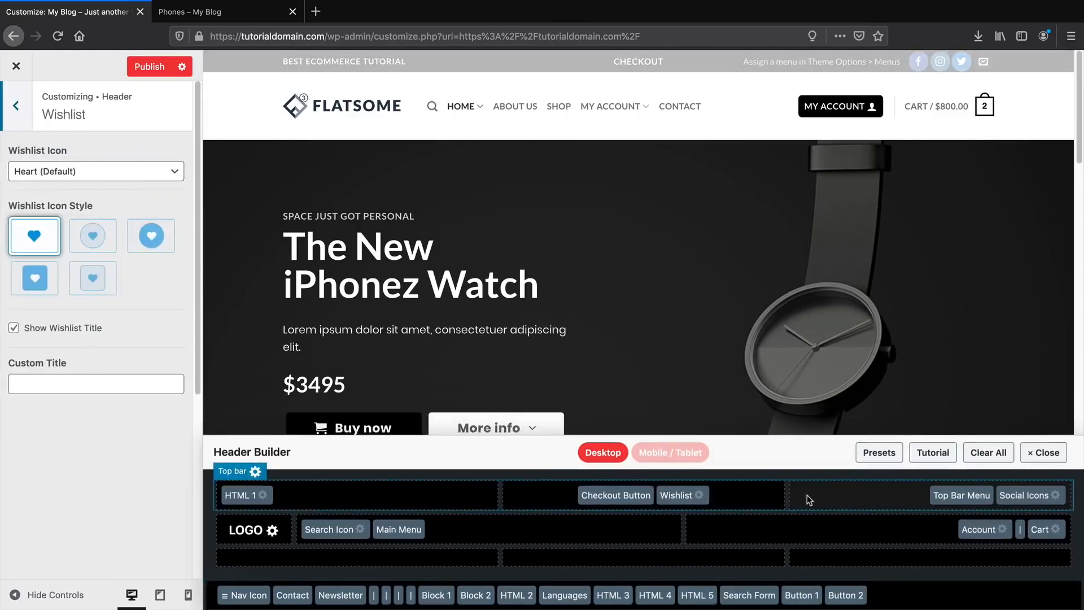
Set the Wishlist icon style to the outlined circle heart after trying the other swatches.
click(161, 238)
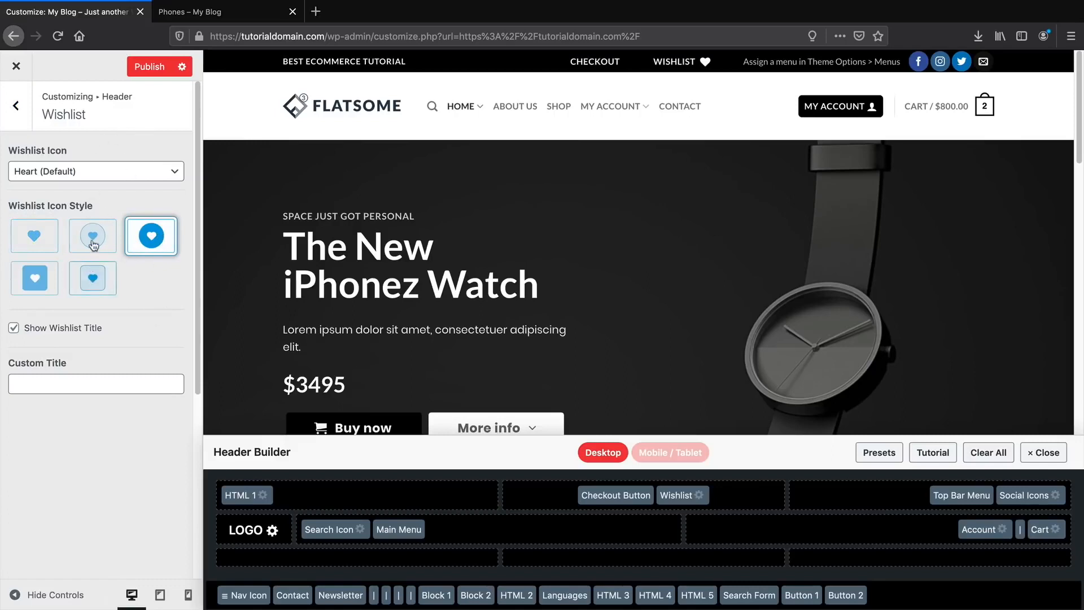
click(92, 278)
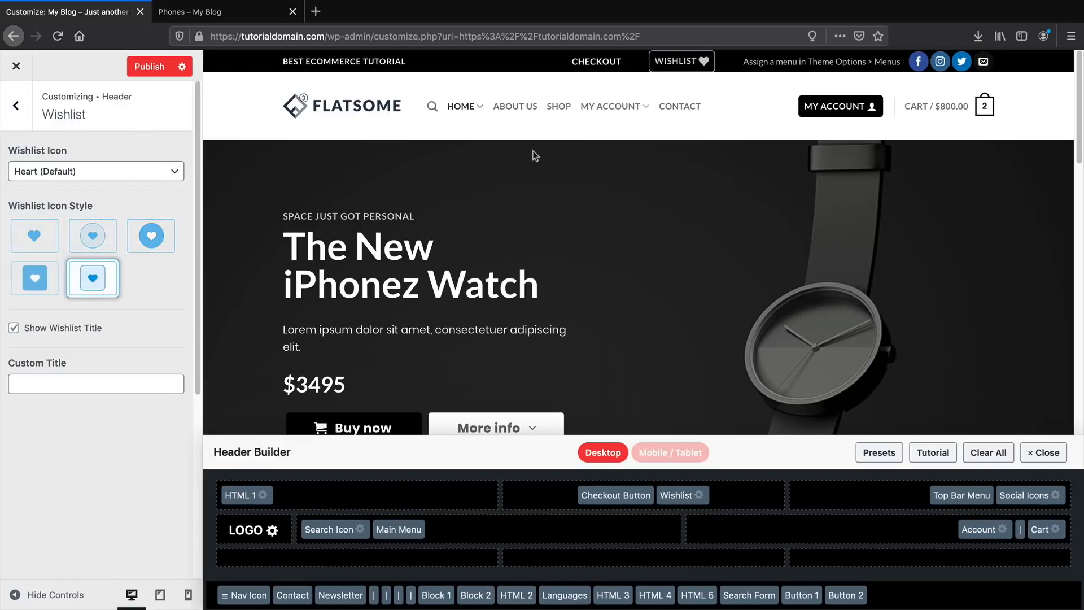
click(35, 274)
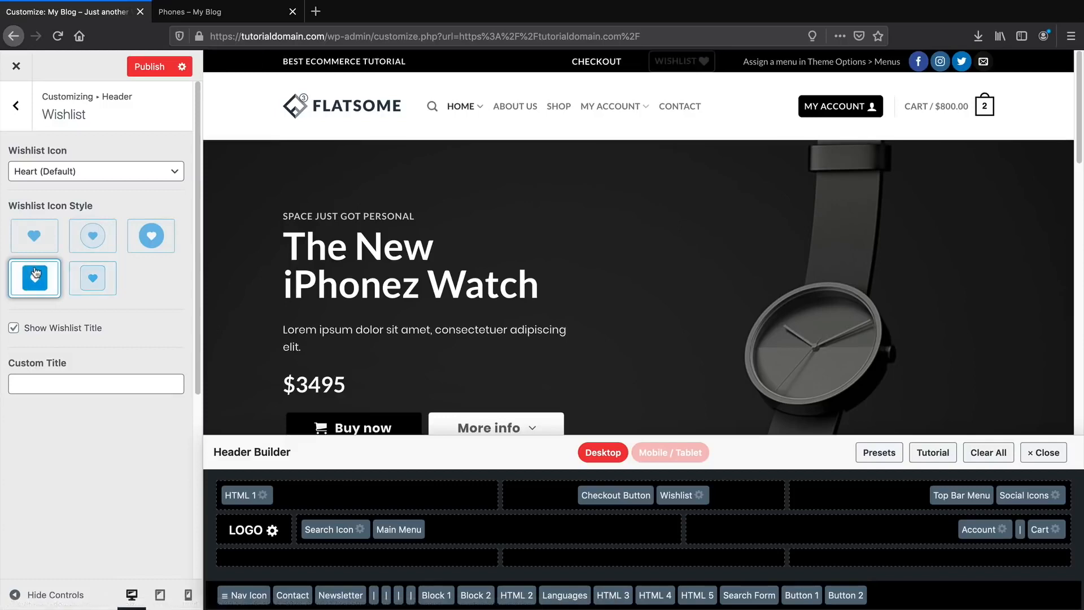
click(103, 240)
click(20, 118)
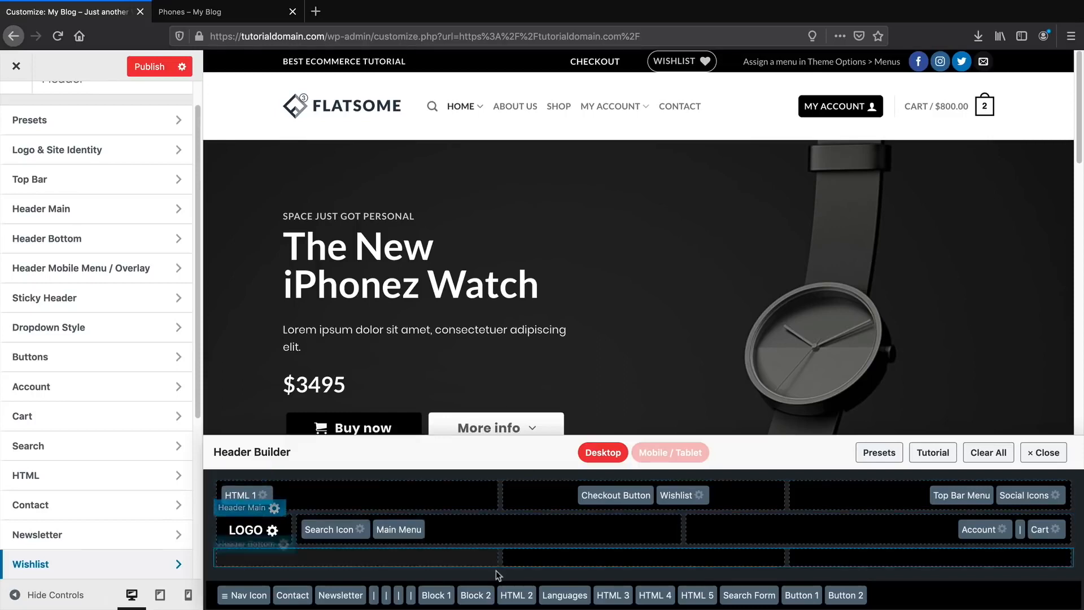
Fill Header Bottom with Newsletter, Contact, Nav Icon and Search Form; move Search Icon to the Top Bar right.
drag(340, 594, 310, 551)
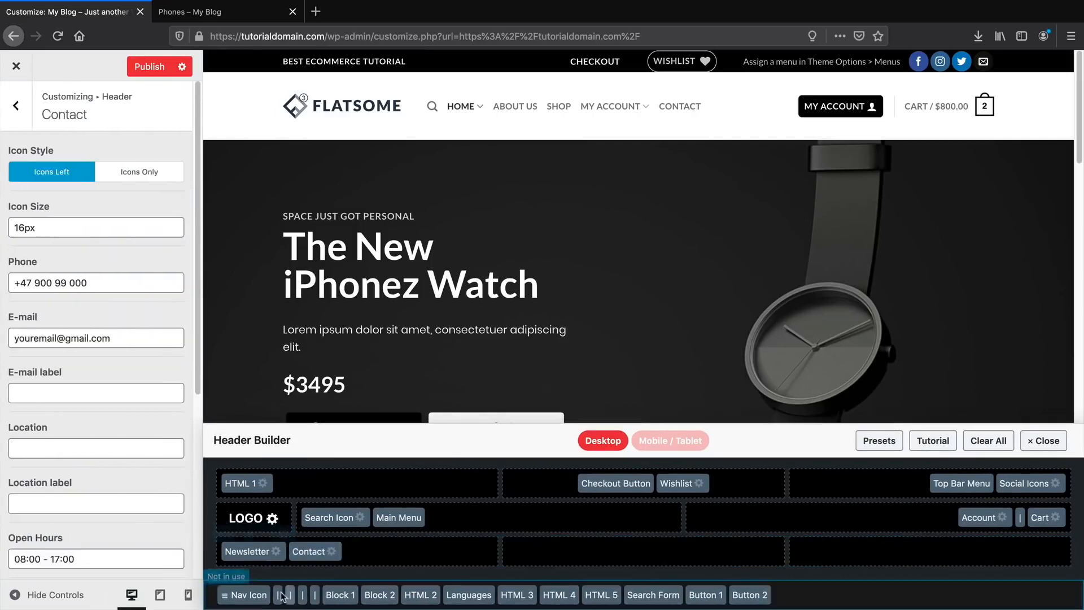
drag(242, 595, 564, 559)
drag(597, 595, 847, 556)
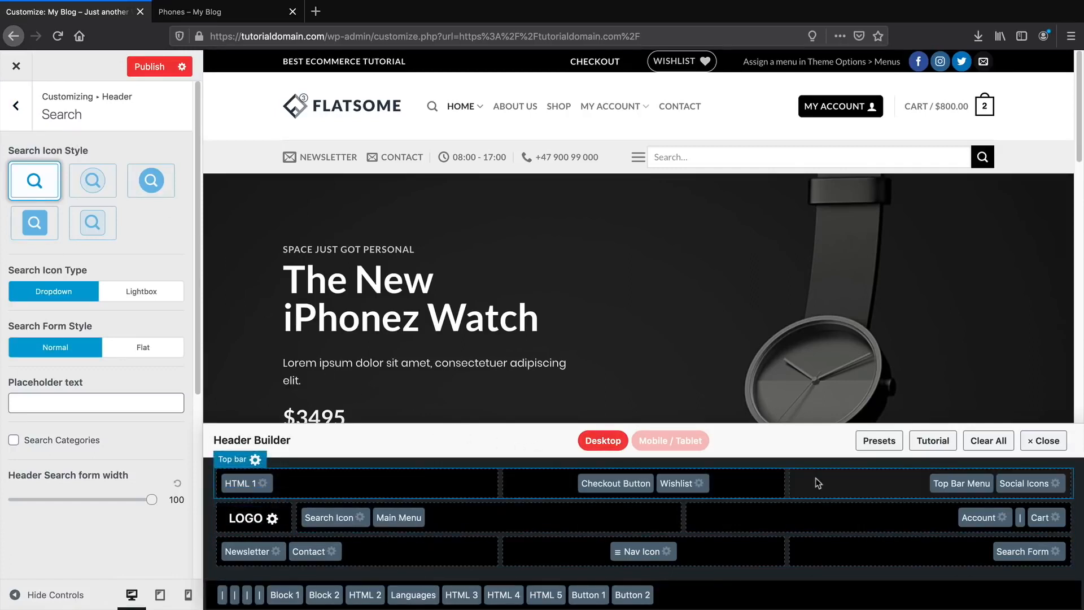
drag(351, 517, 807, 489)
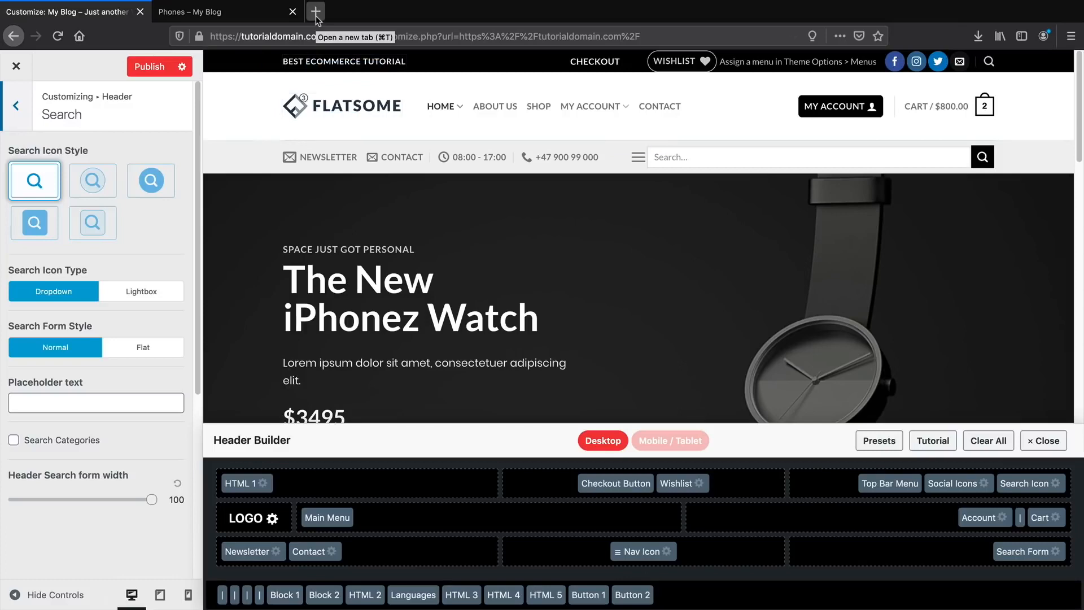
click(317, 16)
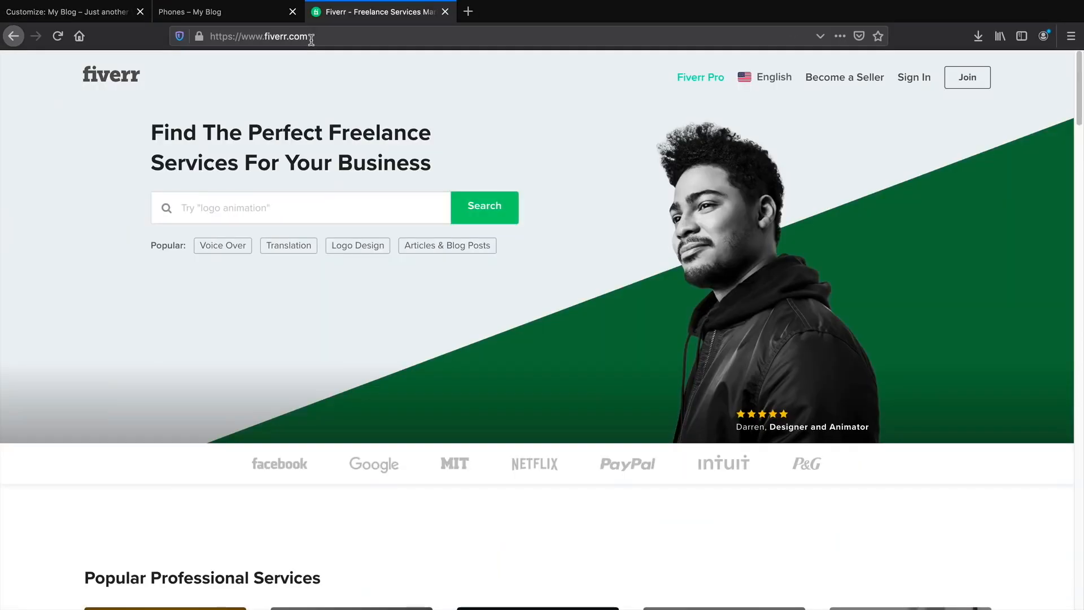
click(328, 207)
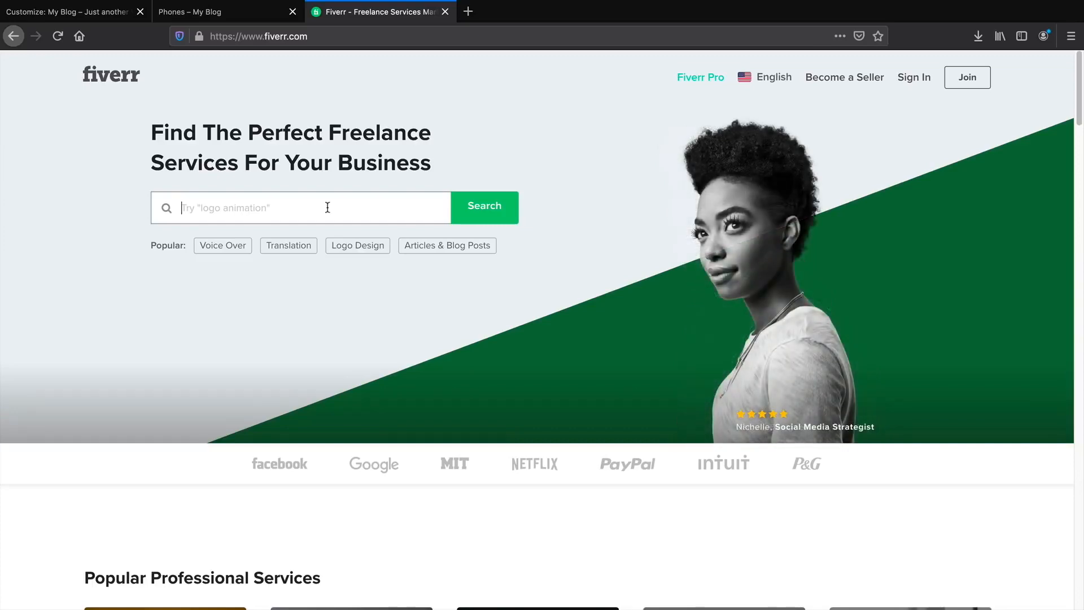
text(logo)
key(Return)
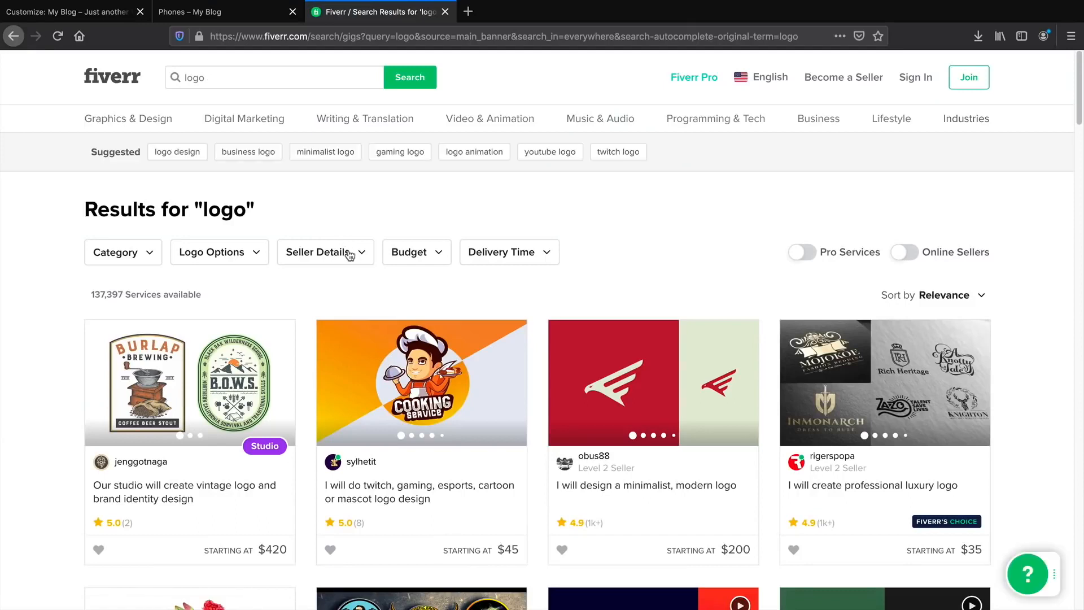
click(415, 252)
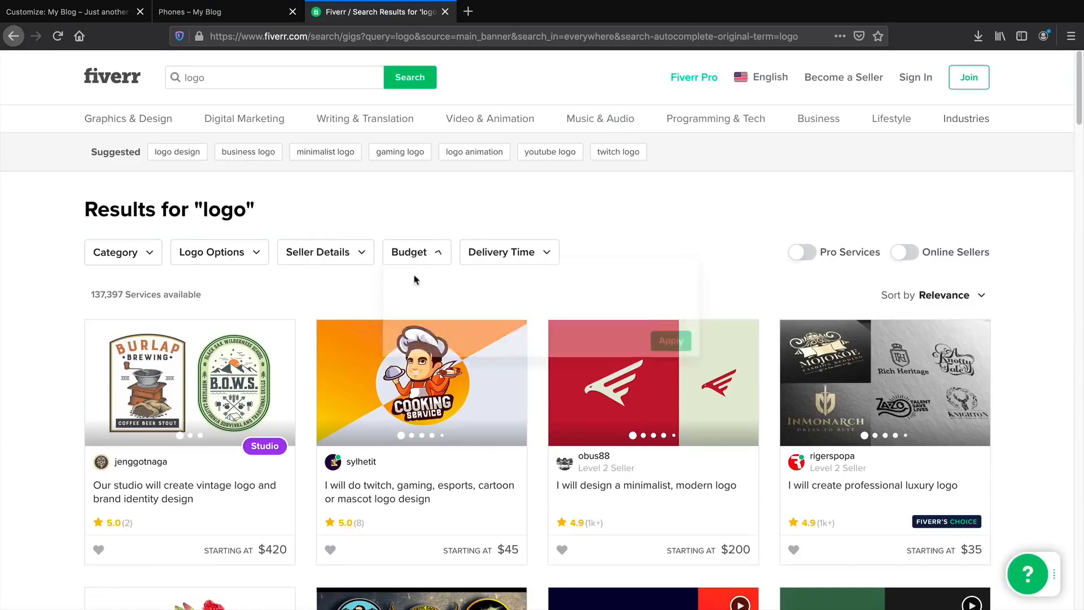
key(Tab)
text(5)
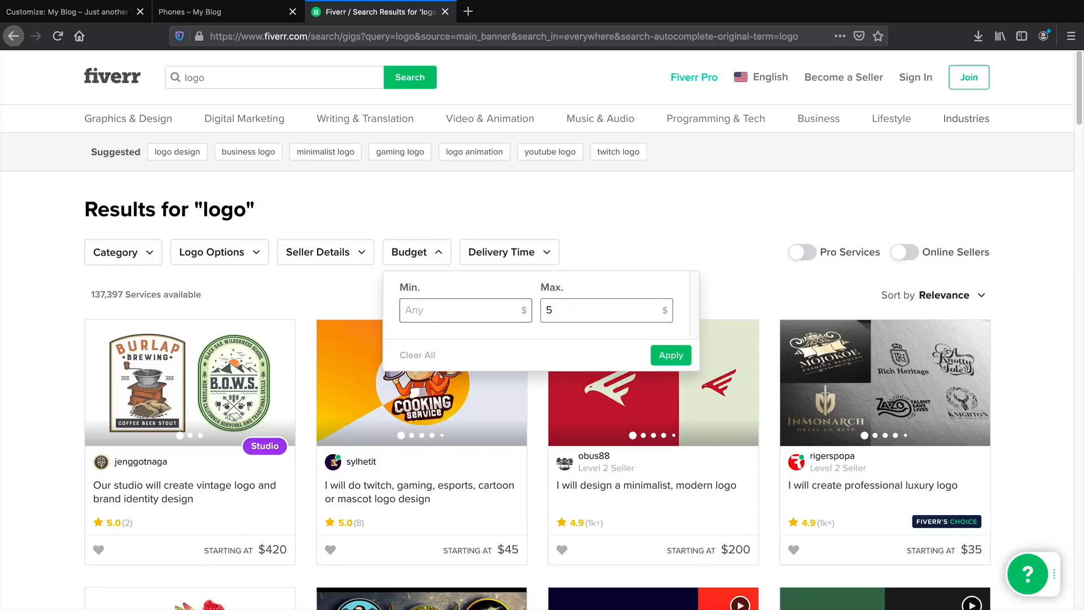
click(668, 356)
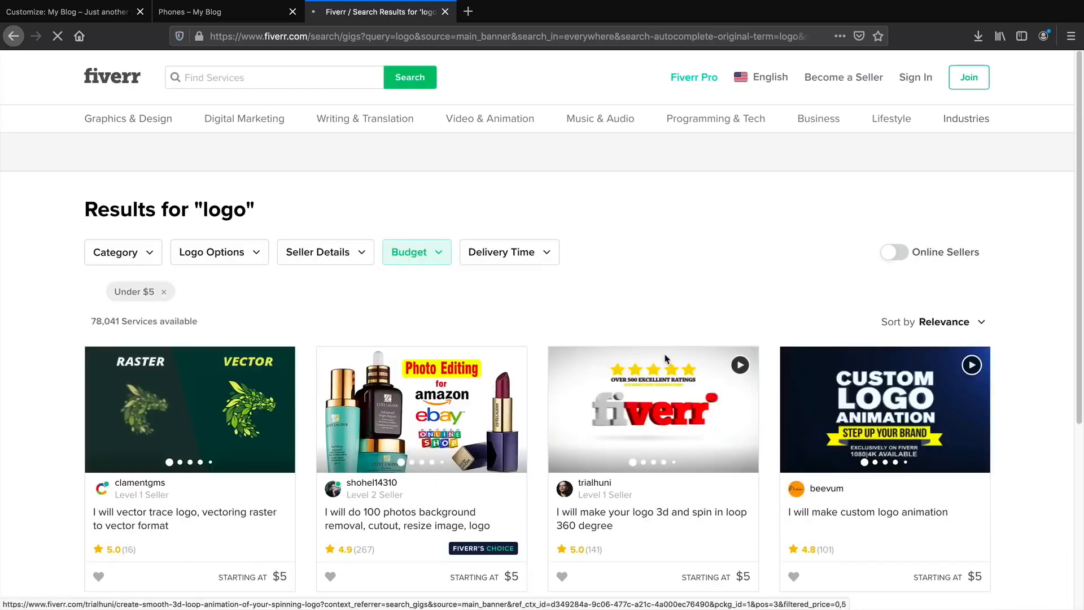
scroll(666, 359, down, 4)
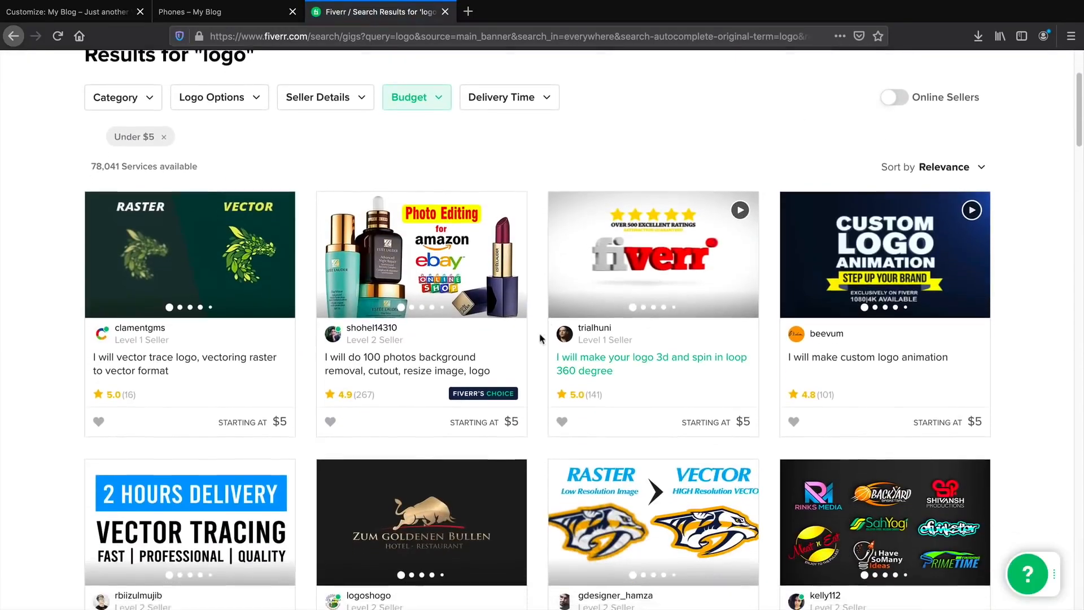
scroll(506, 340, down, 1)
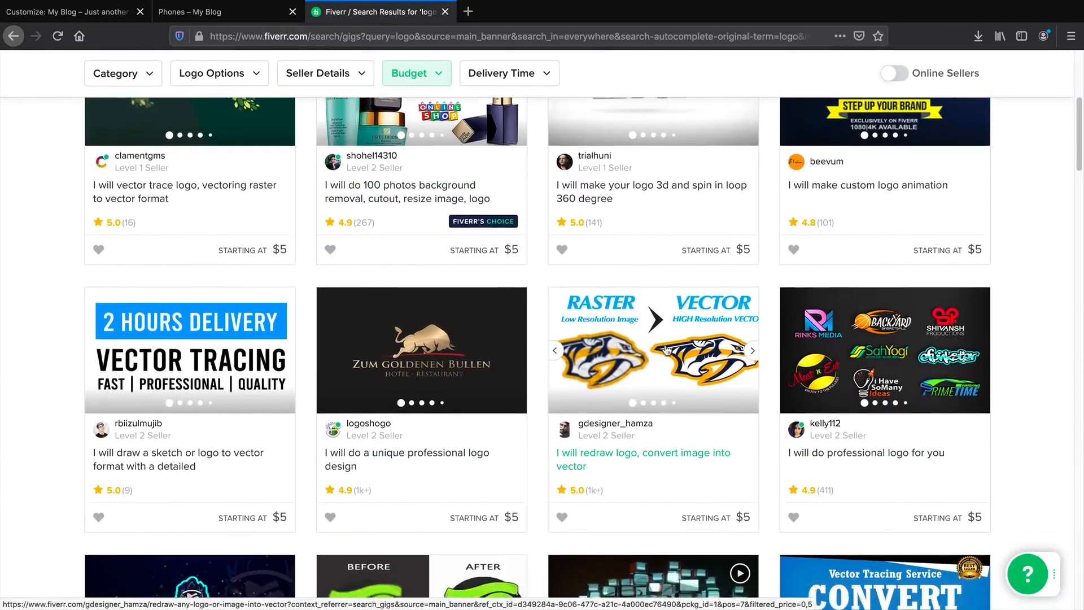
scroll(667, 374, down, 4)
scroll(666, 338, down, 1)
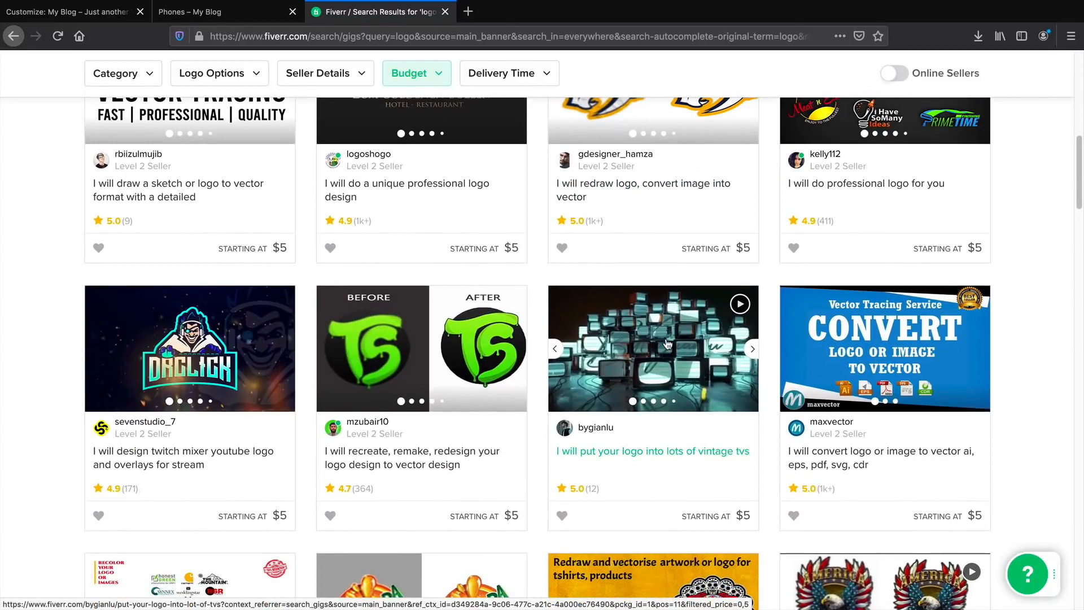
scroll(665, 347, down, 1)
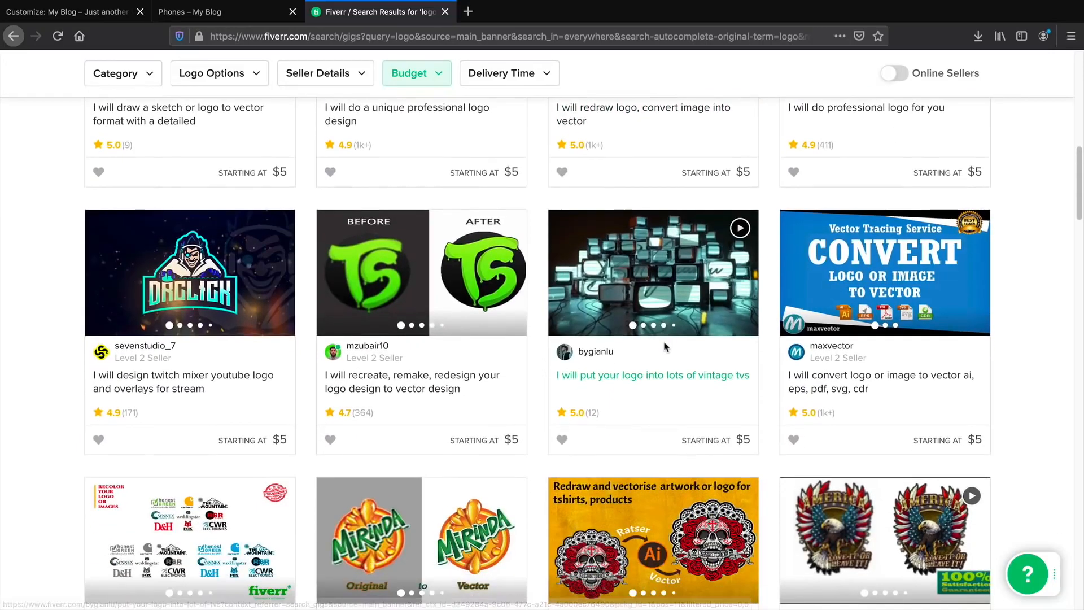
scroll(666, 345, down, 1)
scroll(666, 349, down, 2)
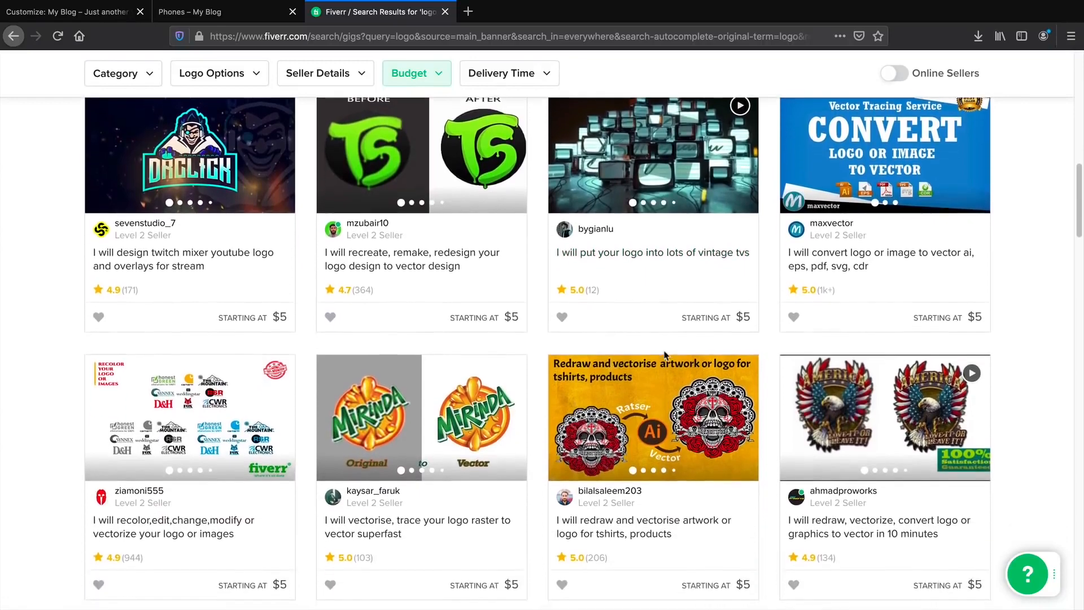
scroll(664, 365, down, 5)
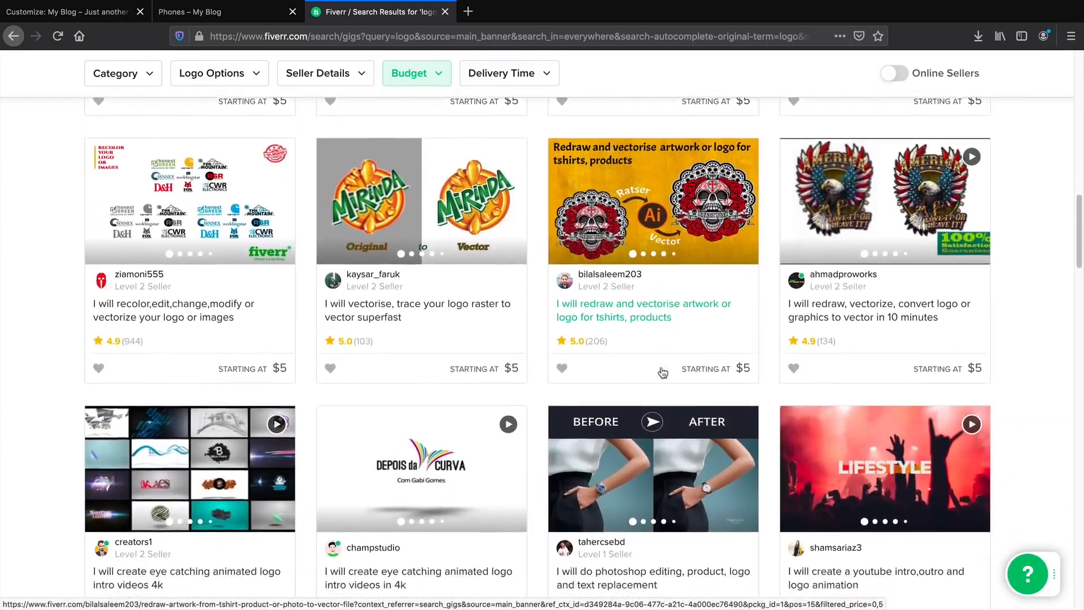
scroll(662, 373, down, 2)
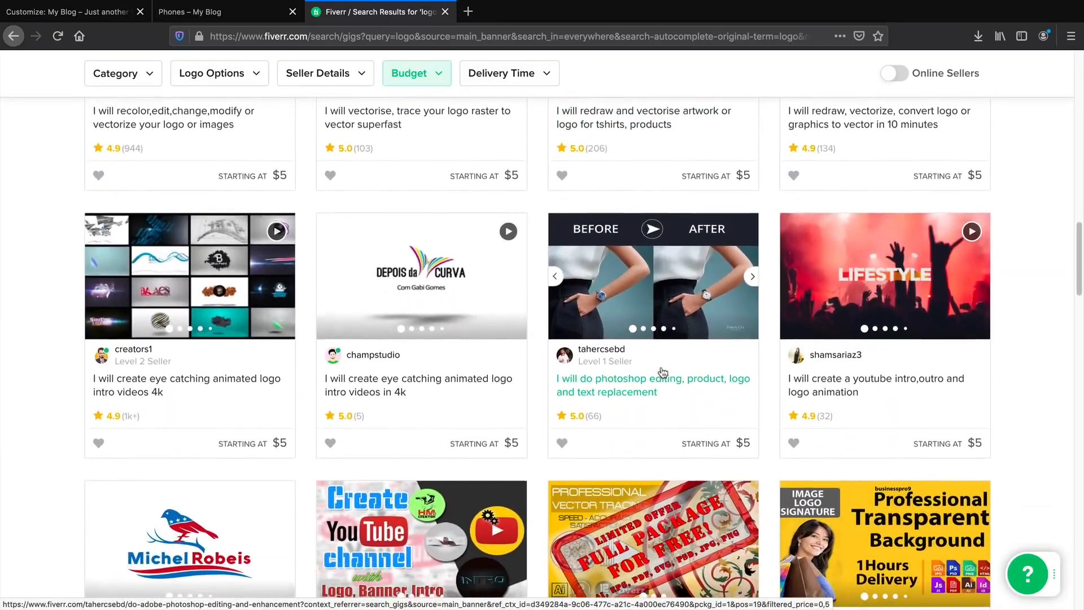
scroll(663, 372, down, 3)
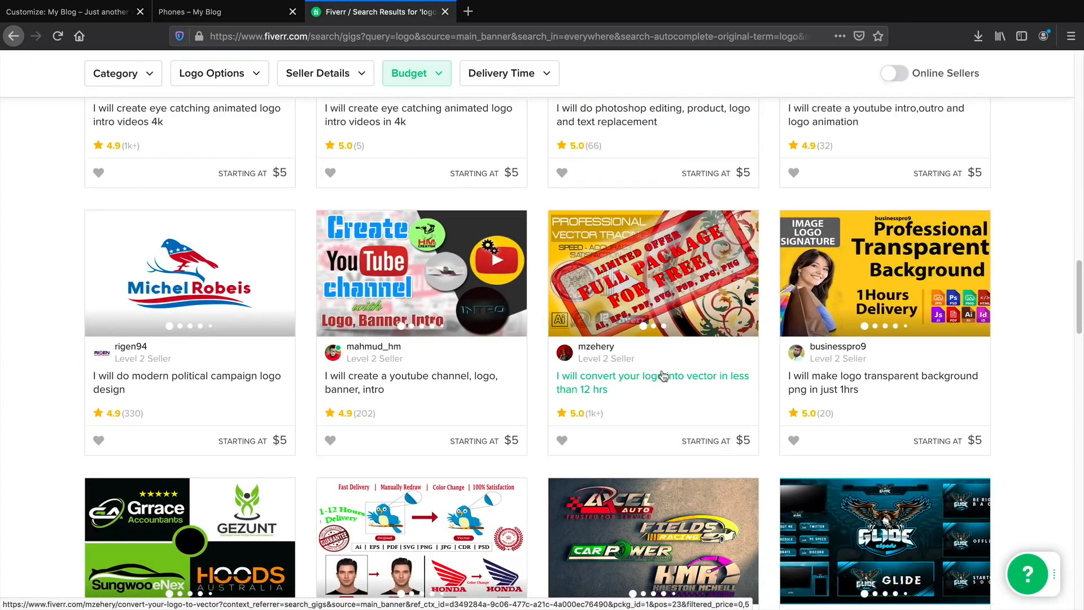
drag(1079, 324, 1035, 106)
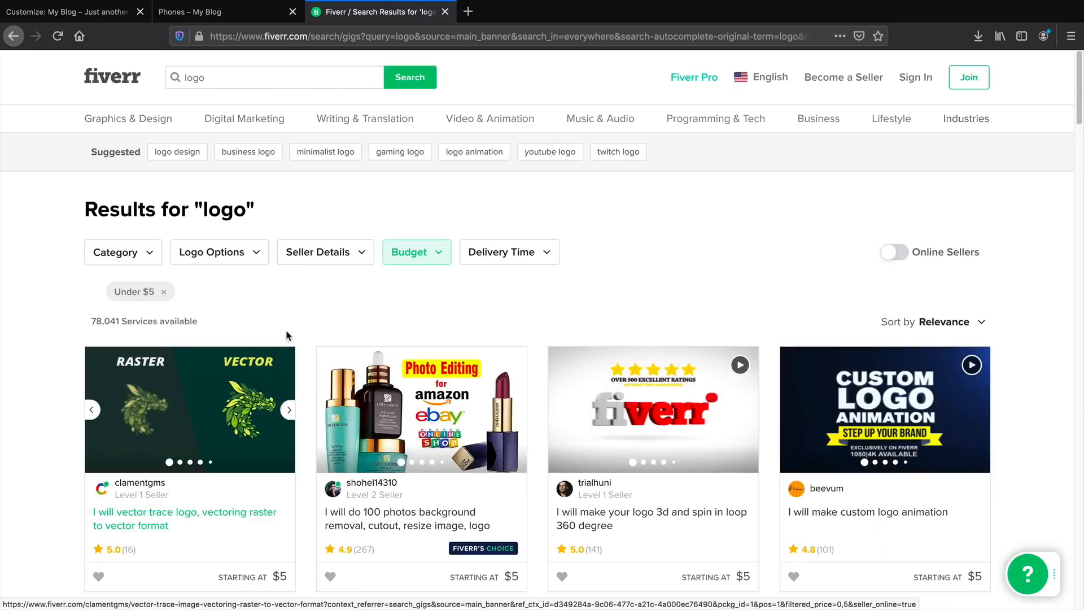
Apply the Header Default preset, with the logo on the left, after trying the centred-logo preset.
click(106, 20)
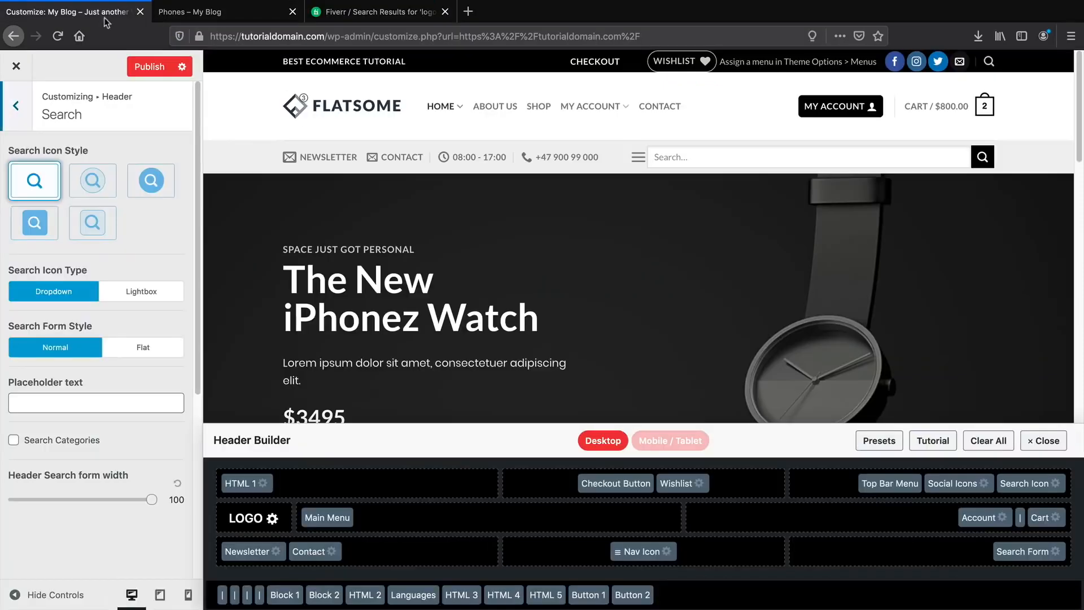
click(21, 106)
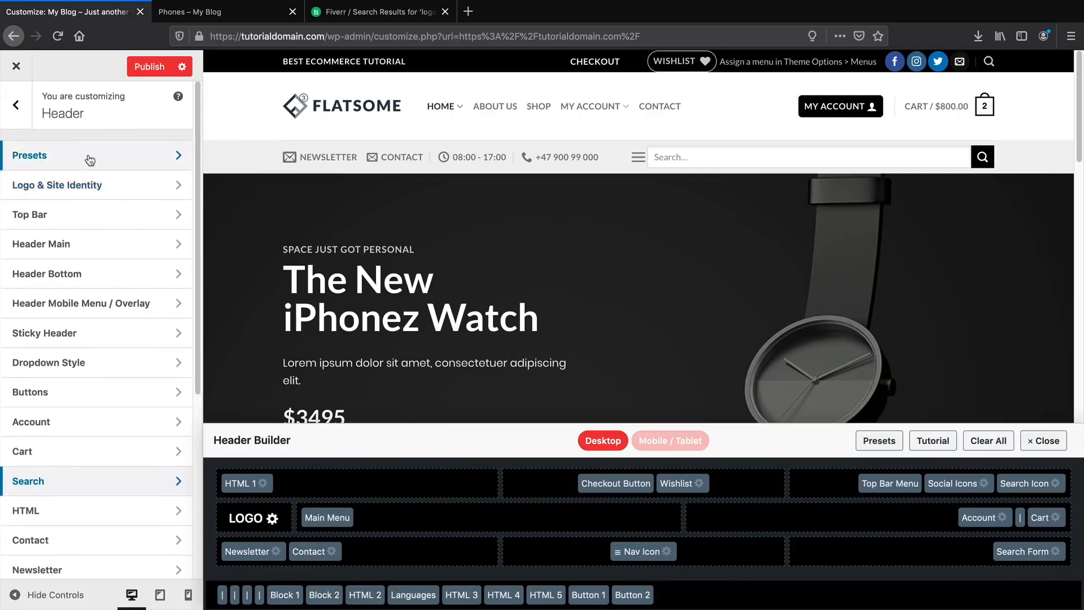
click(98, 159)
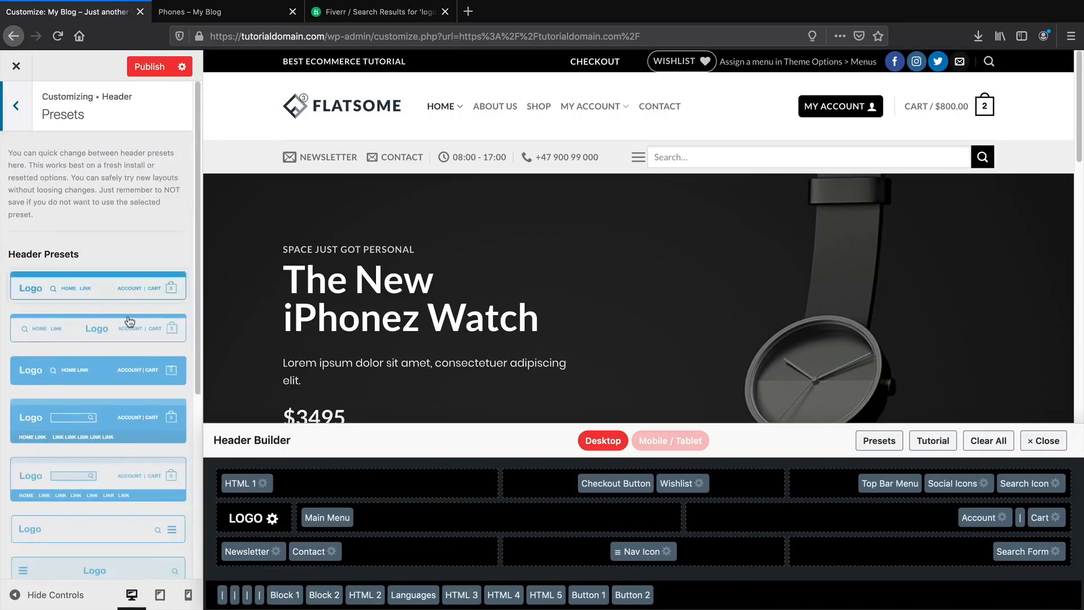
mouse_move(984, 109)
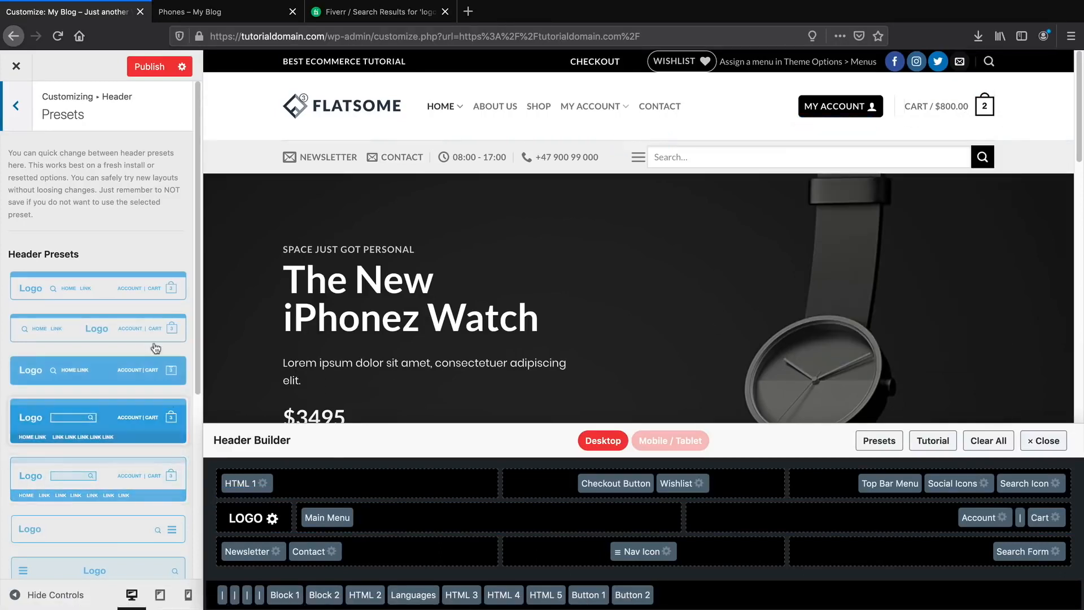
click(146, 290)
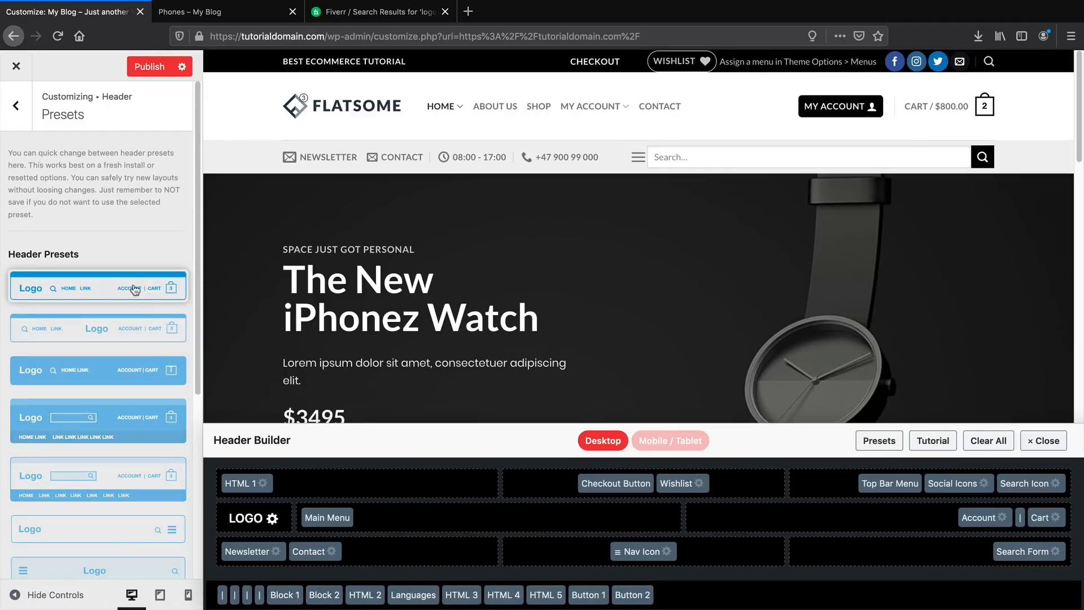
click(140, 318)
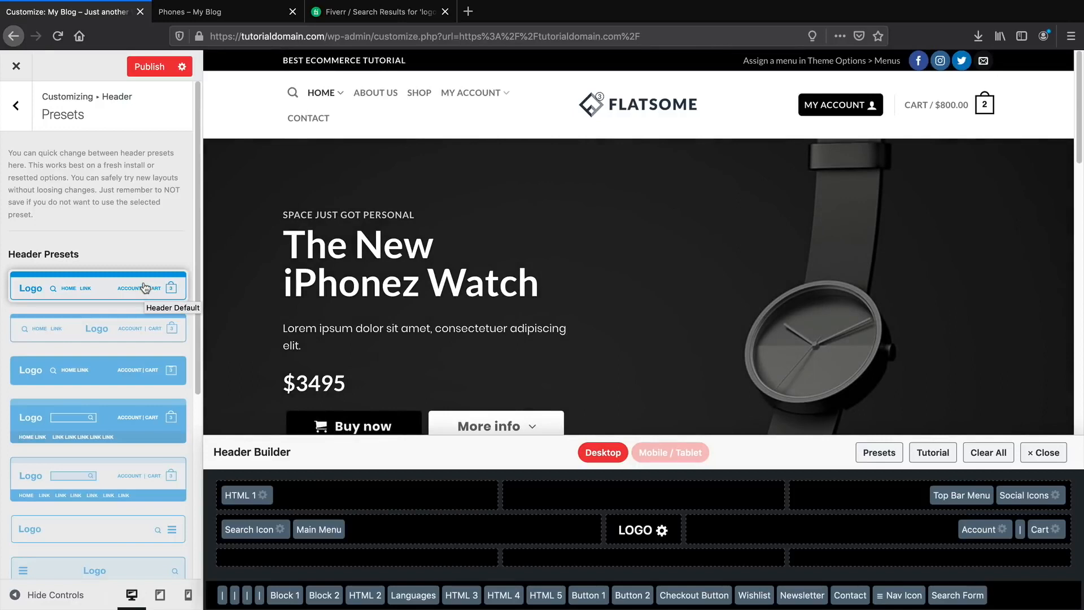
click(146, 288)
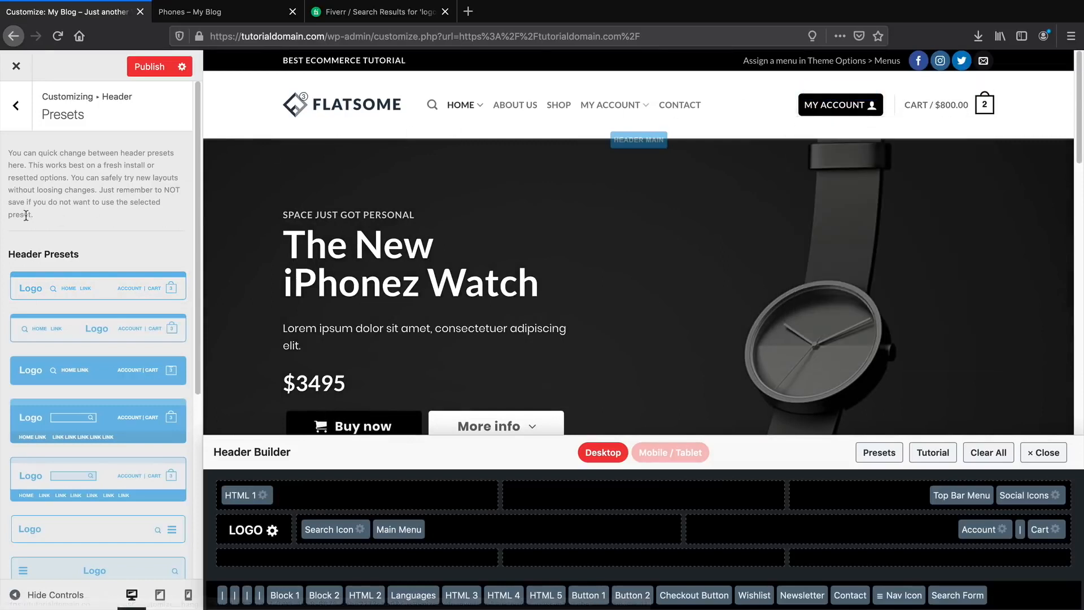
Publish the header changes and show the Logo & Site Identity settings.
click(146, 73)
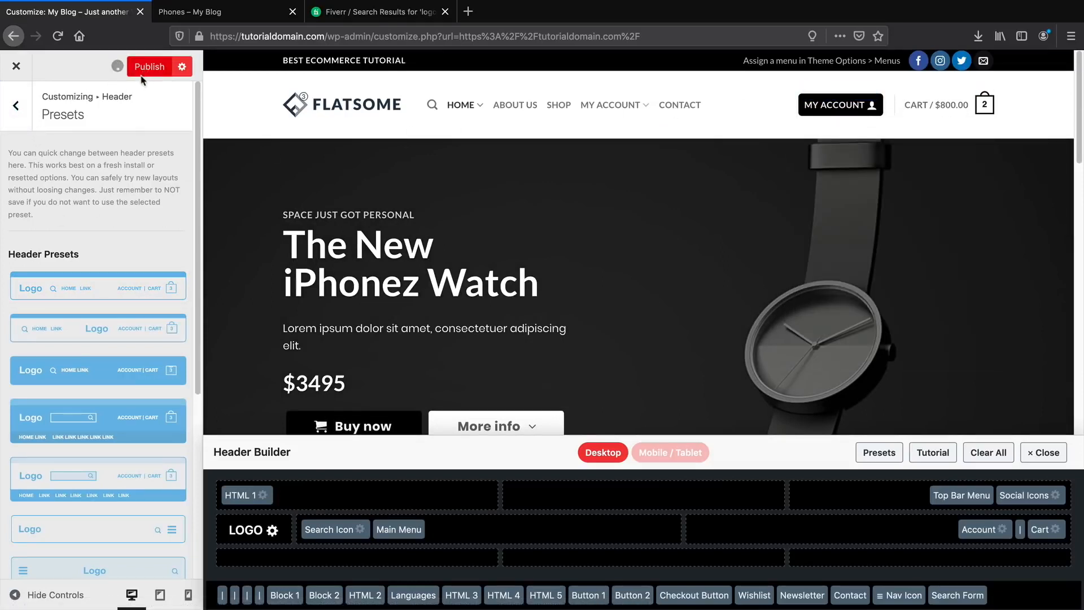
click(22, 118)
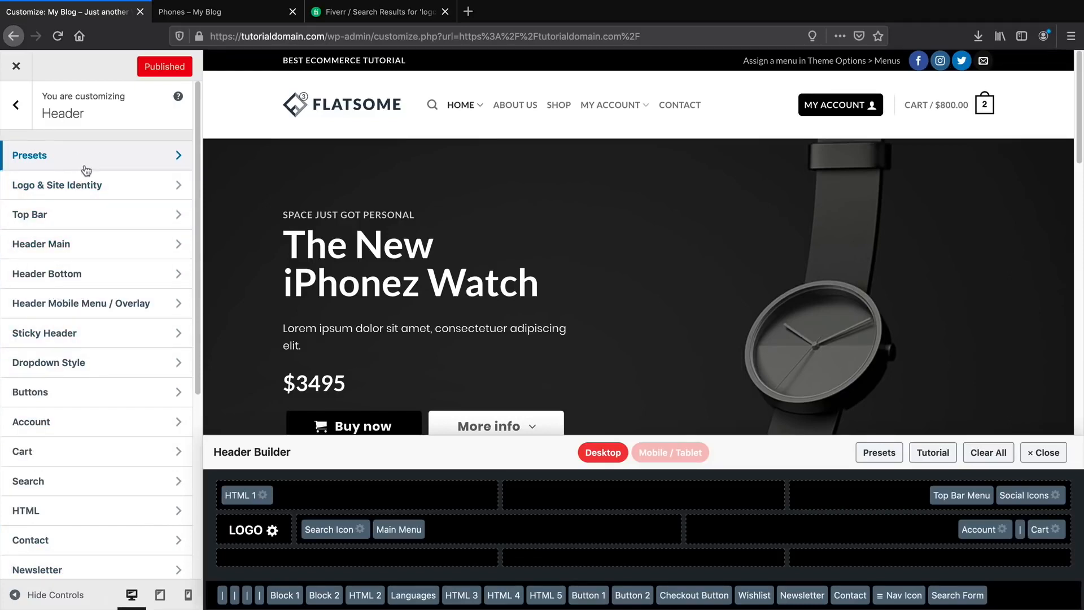
click(91, 187)
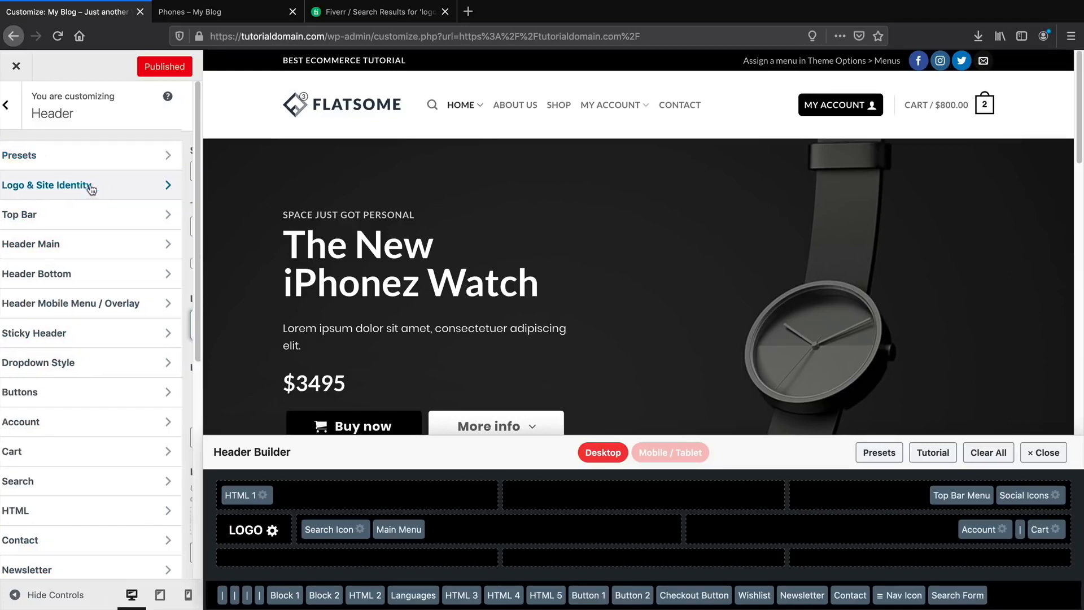
scroll(123, 322, down, 1)
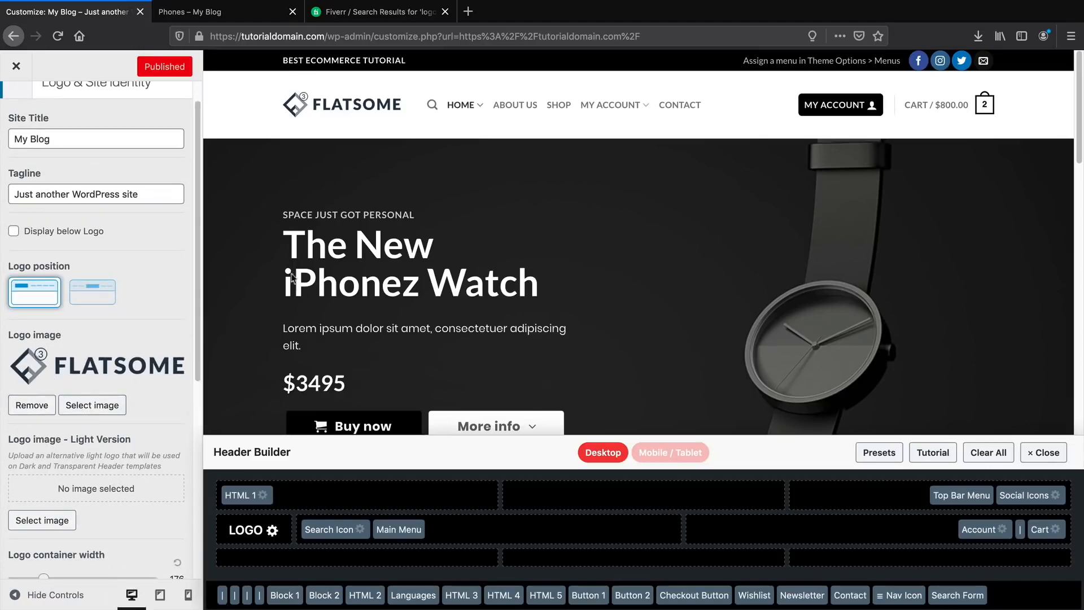
Try the centred logo position, return the logo to the left, and open header Cart settings.
click(110, 293)
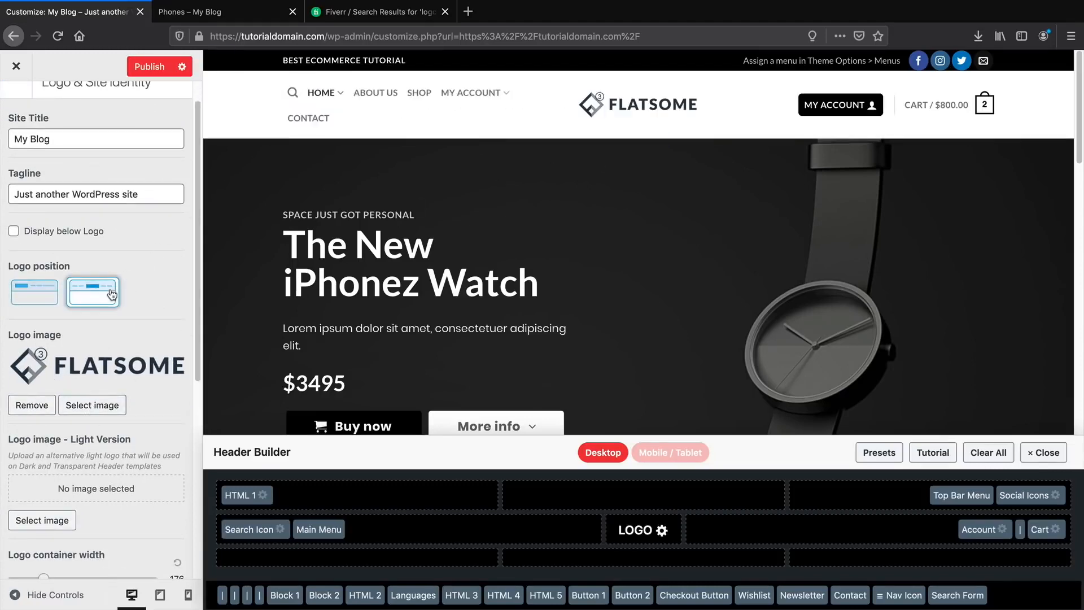
scroll(159, 295, up, 1)
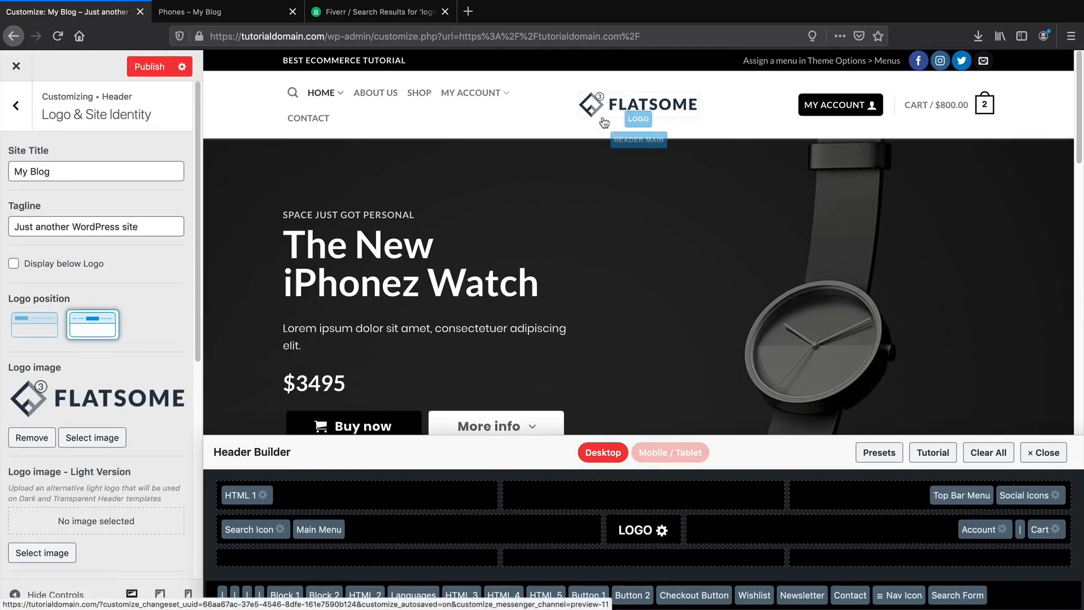
click(33, 330)
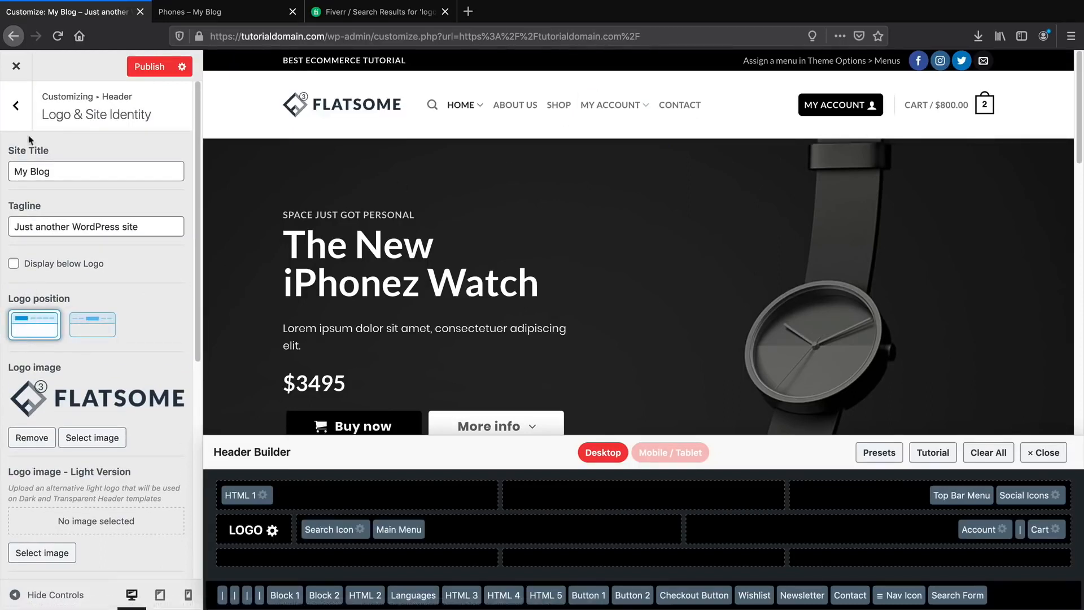
click(16, 105)
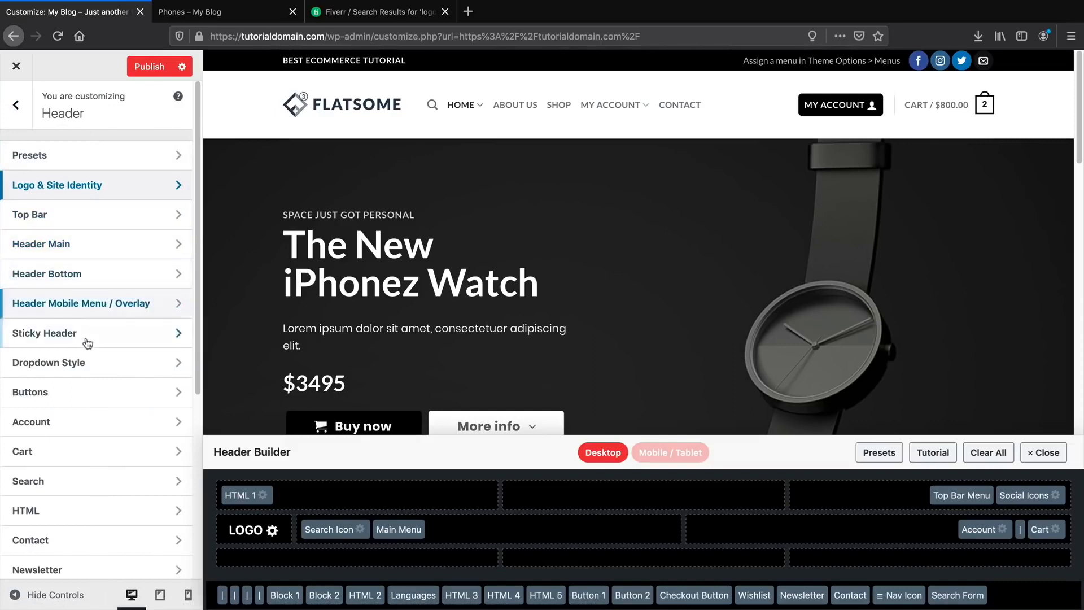
click(89, 457)
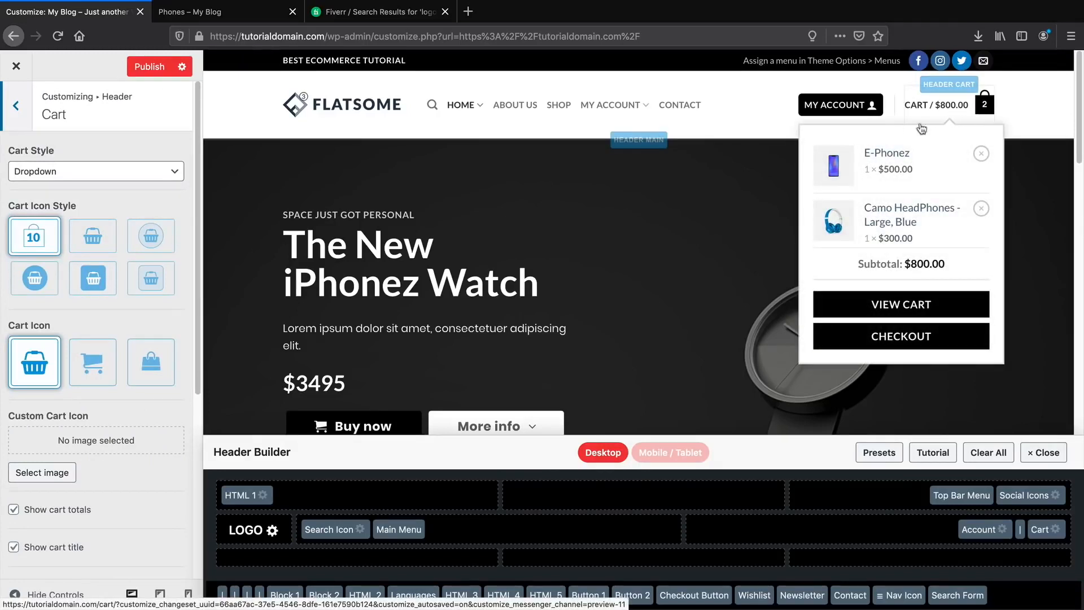
Switch the cart icon to a shopping trolley and keep the Dropdown cart style after trying Off-Canvas Sidebar.
click(100, 357)
click(93, 278)
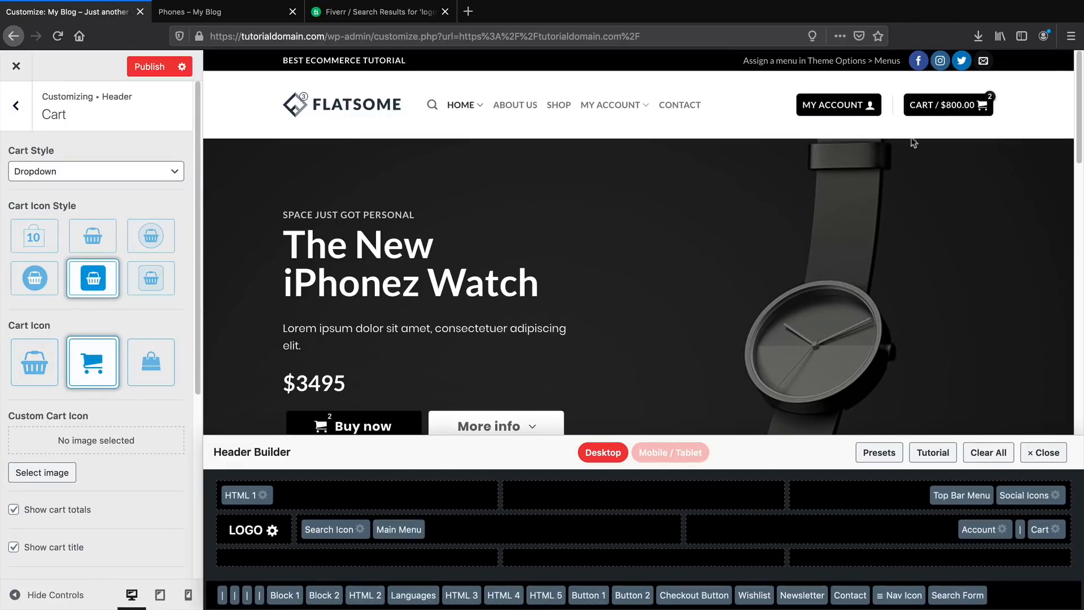
click(166, 284)
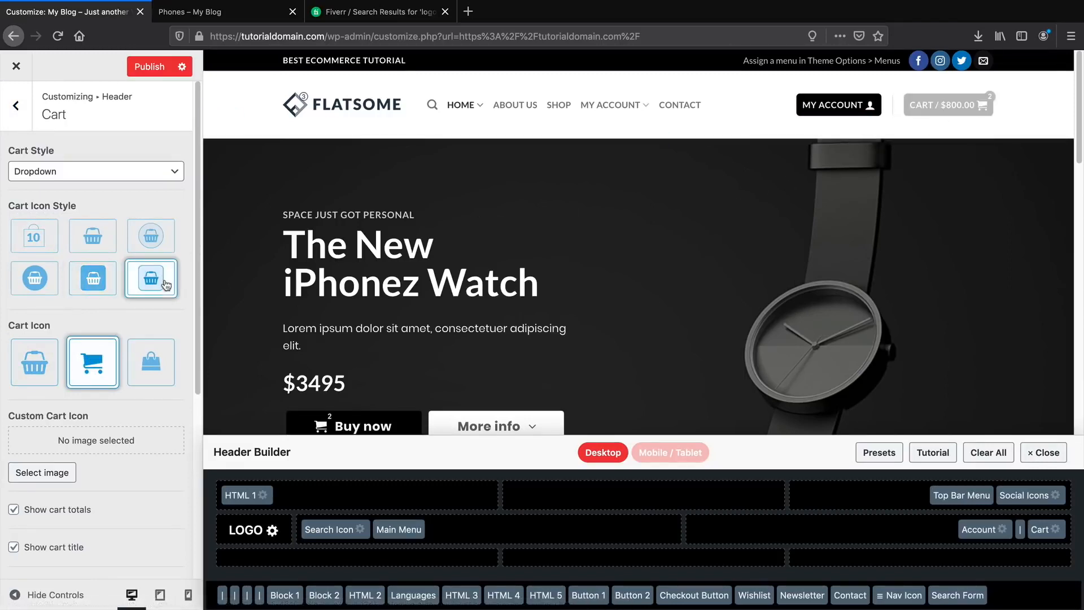
click(169, 177)
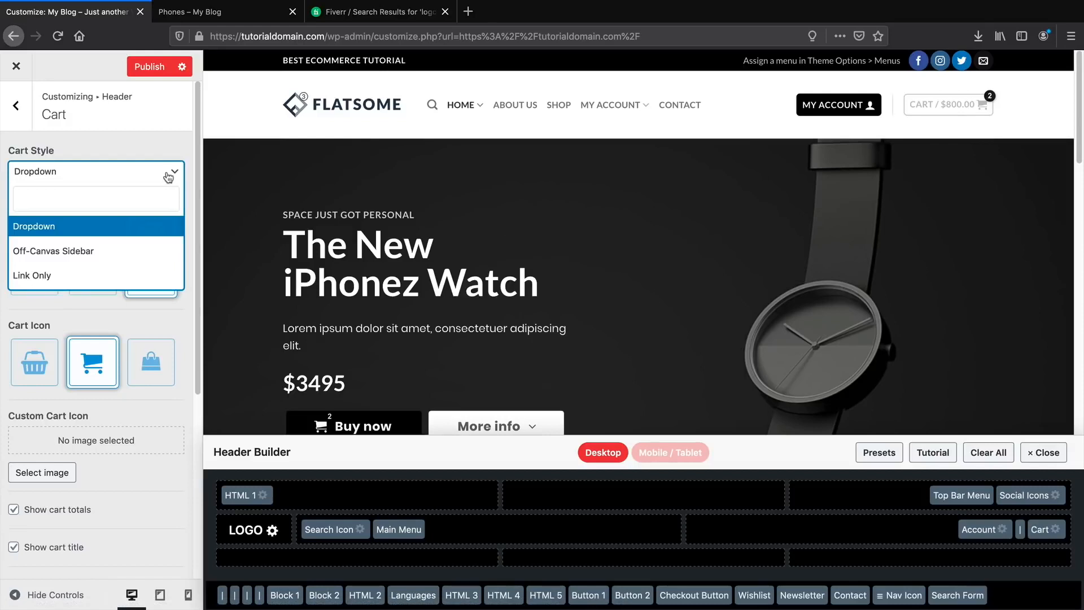
click(168, 176)
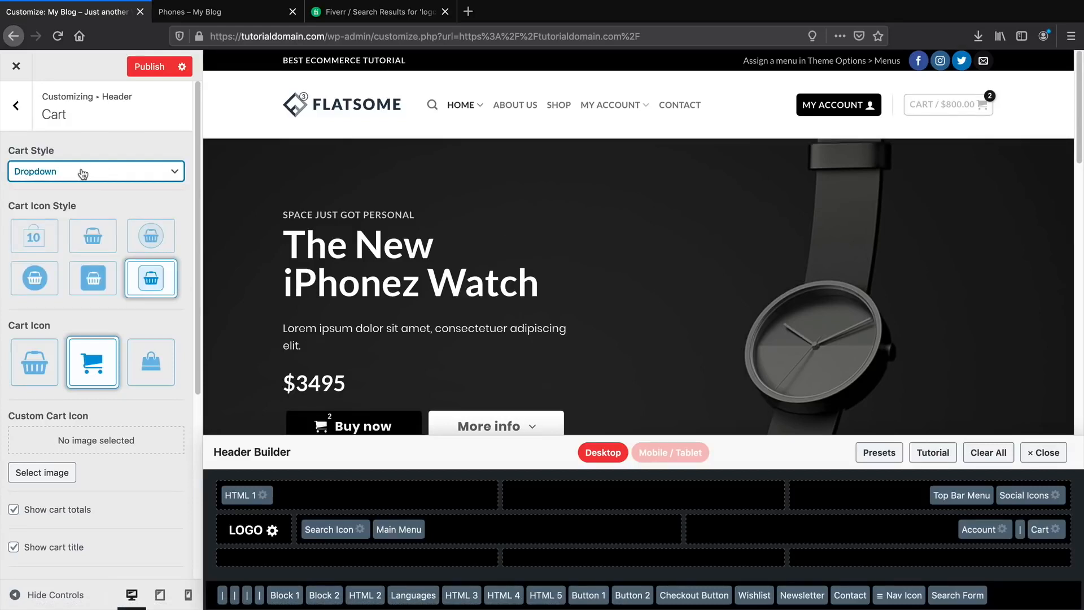
click(142, 172)
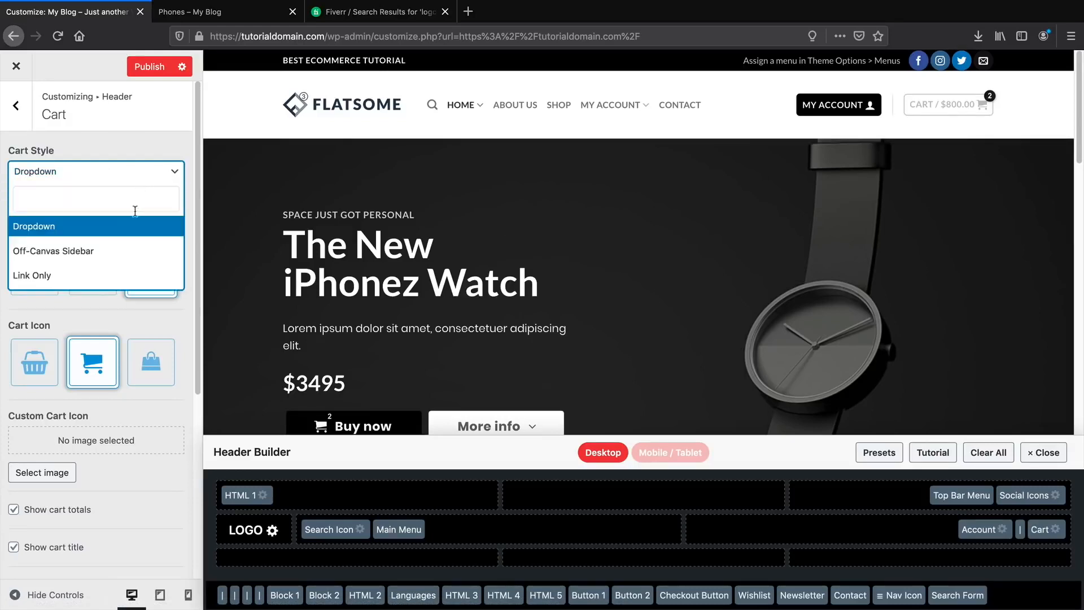
click(133, 252)
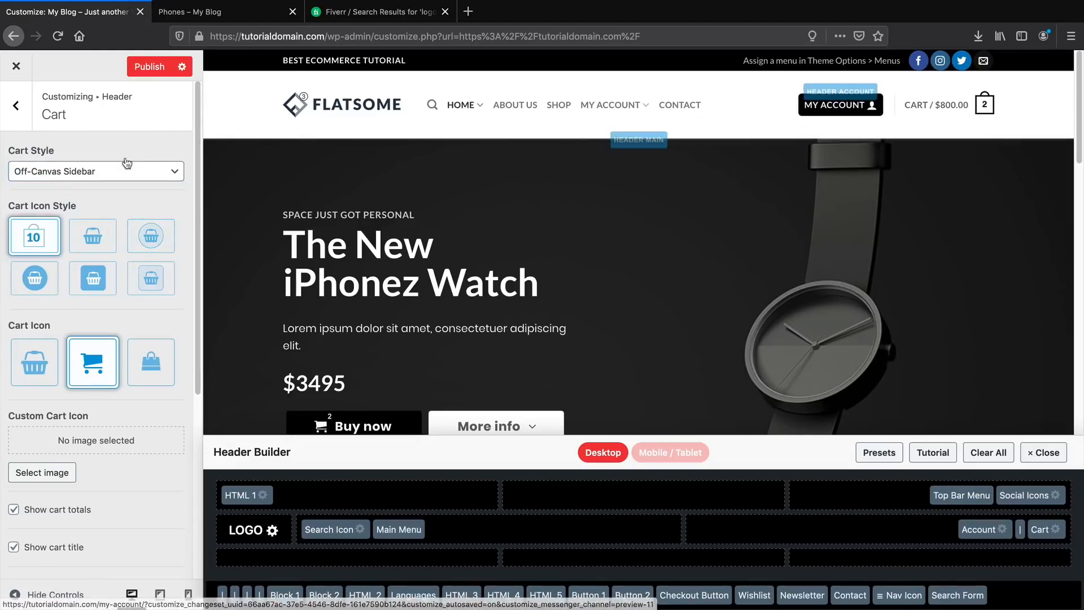
click(120, 176)
click(108, 233)
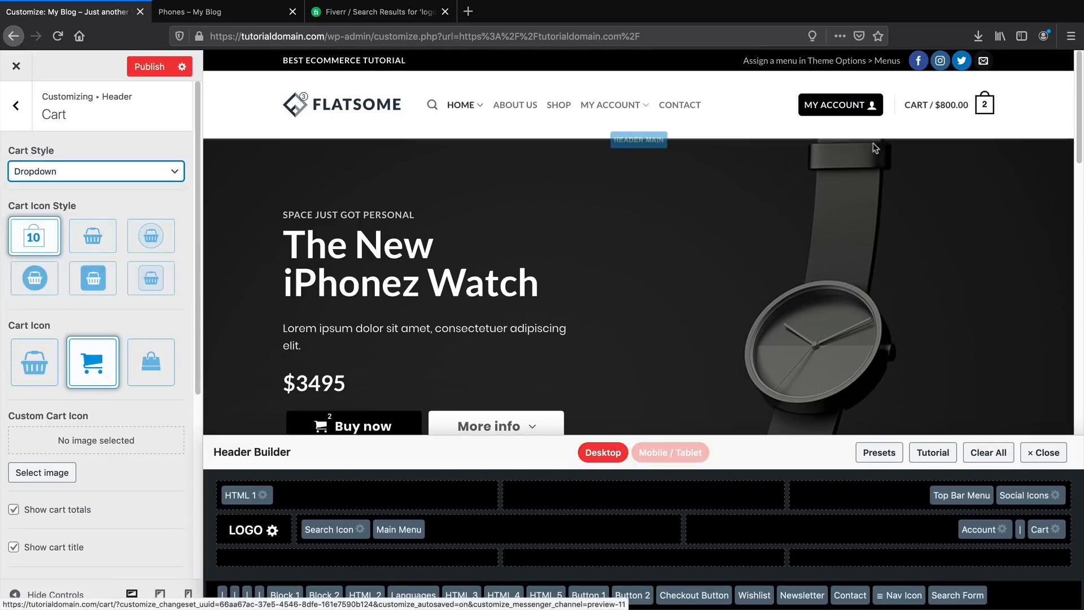
click(95, 177)
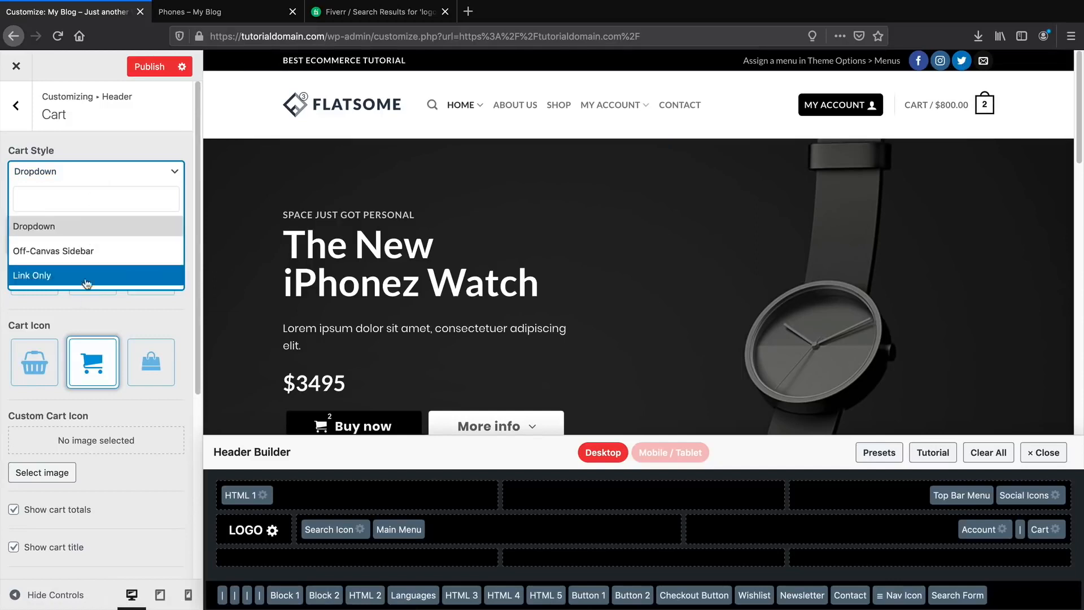
click(153, 323)
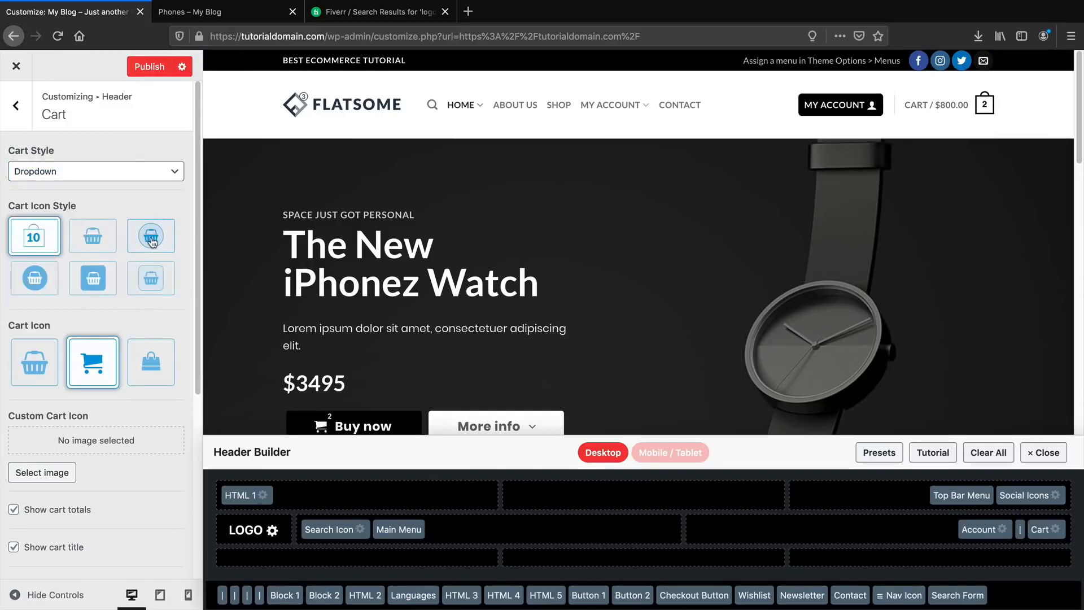
Restore the first cart icon style with count after trying the sixth and basket styles.
scroll(151, 277, down, 1)
click(151, 276)
click(93, 225)
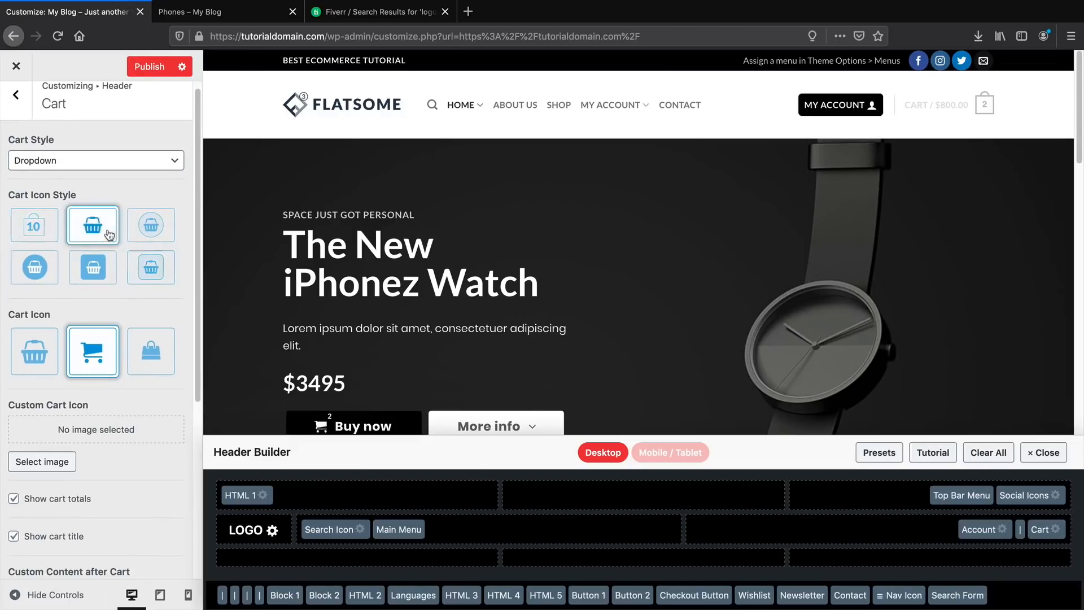
click(34, 228)
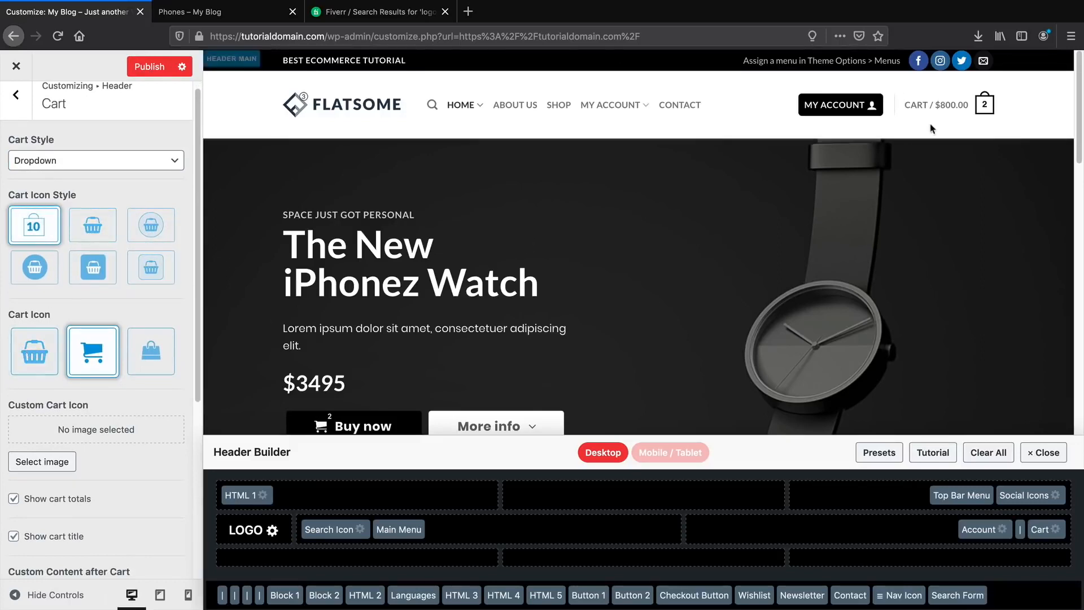
click(16, 97)
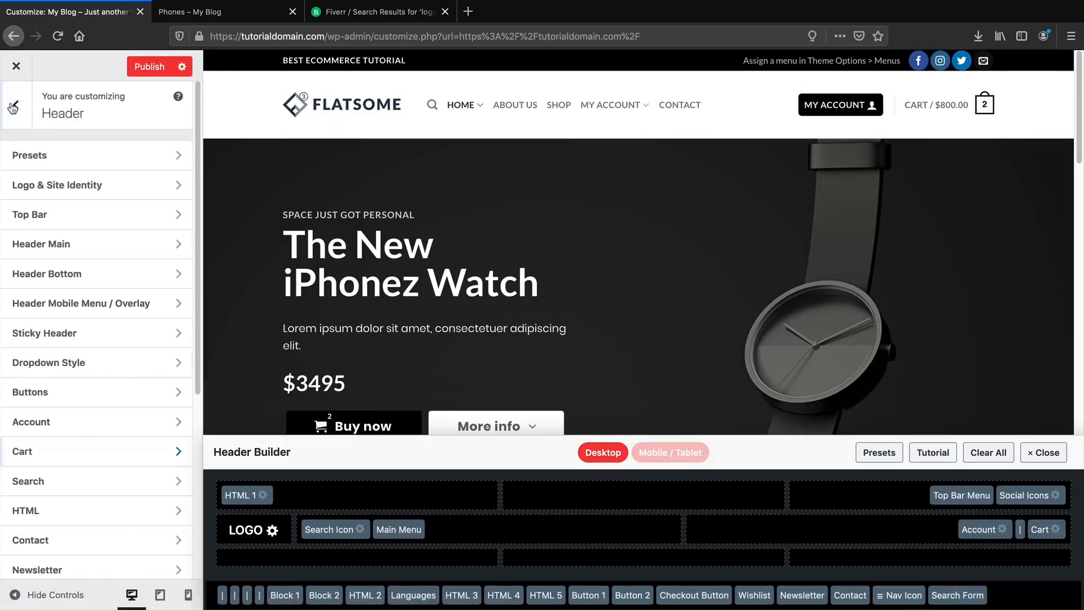
Set the Follow Icons style to outlined circle and return to the top-level Customizer menu.
scroll(62, 418, down, 3)
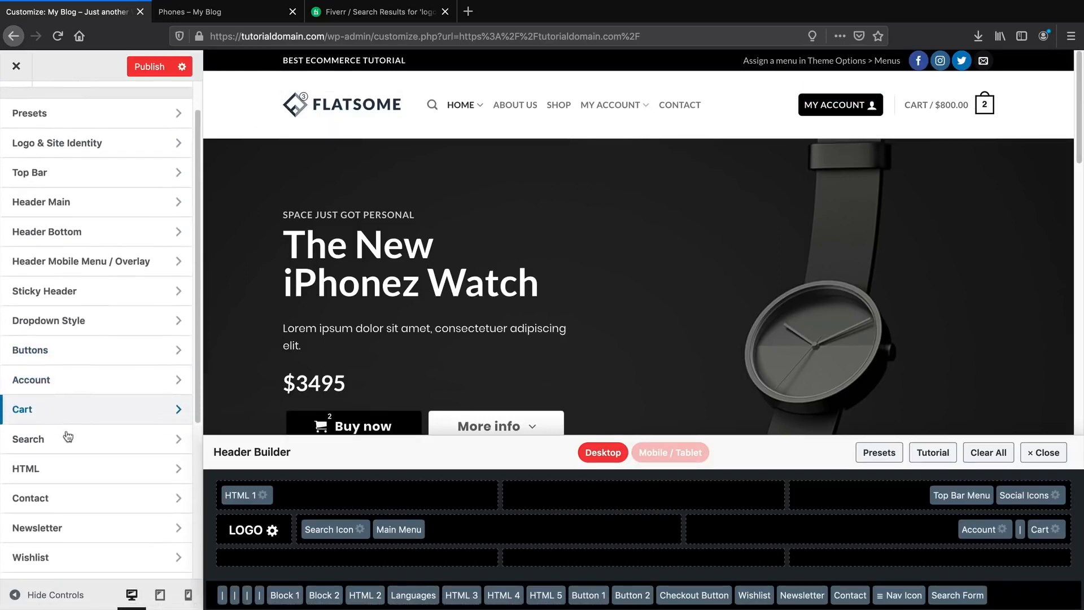
scroll(71, 465, down, 2)
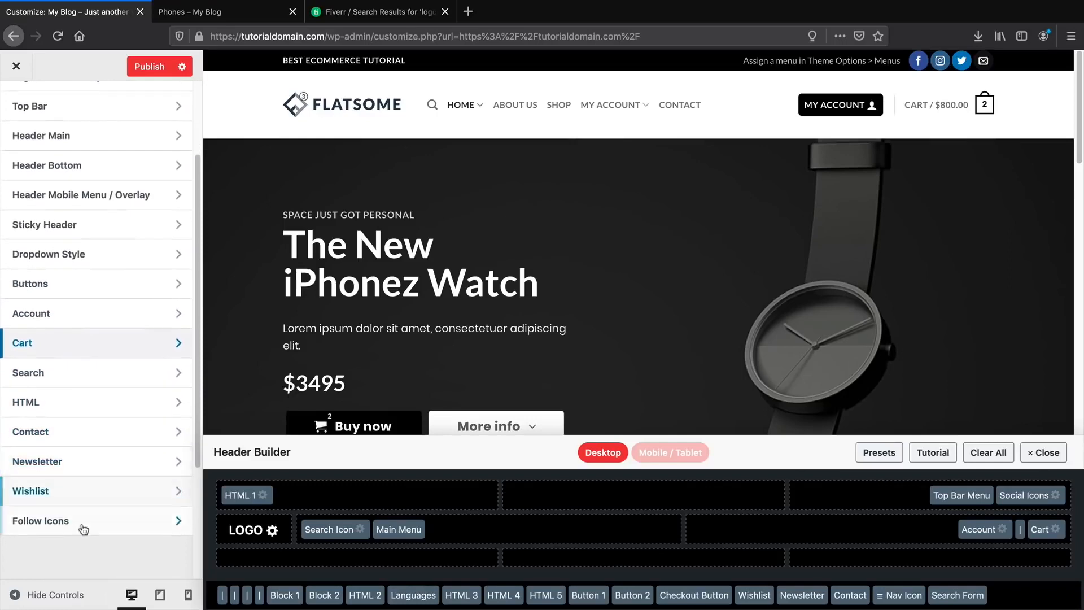
click(50, 450)
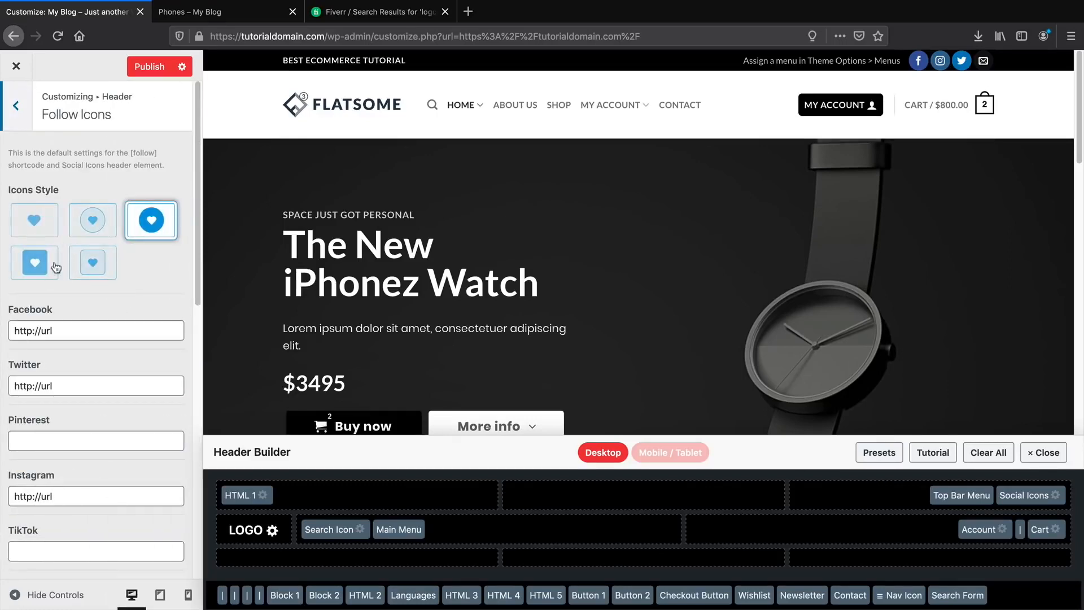
click(93, 223)
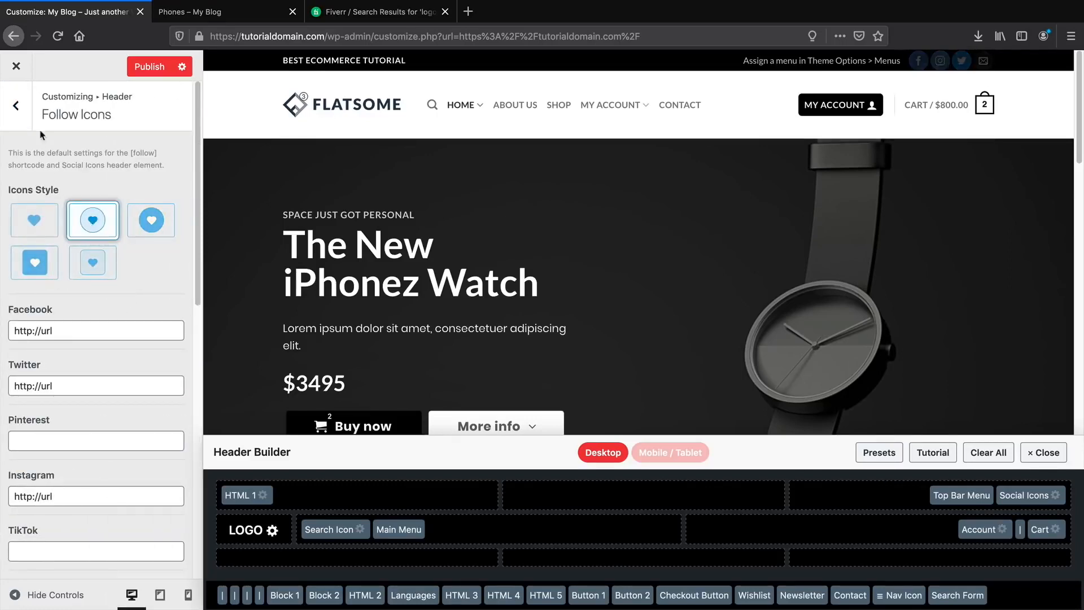
click(17, 106)
scroll(79, 316, up, 3)
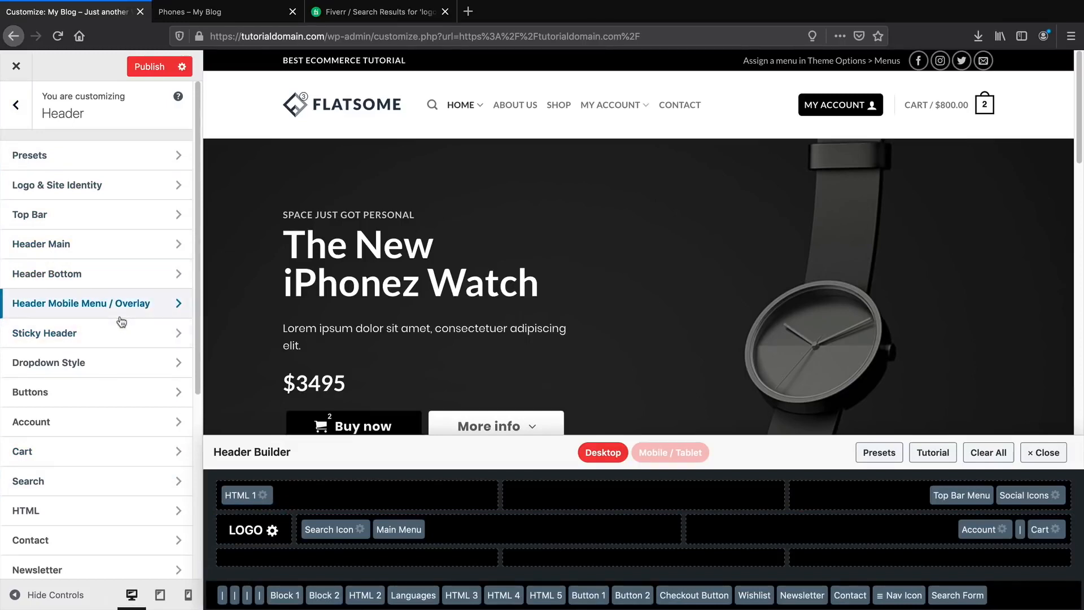
scroll(120, 308, down, 1)
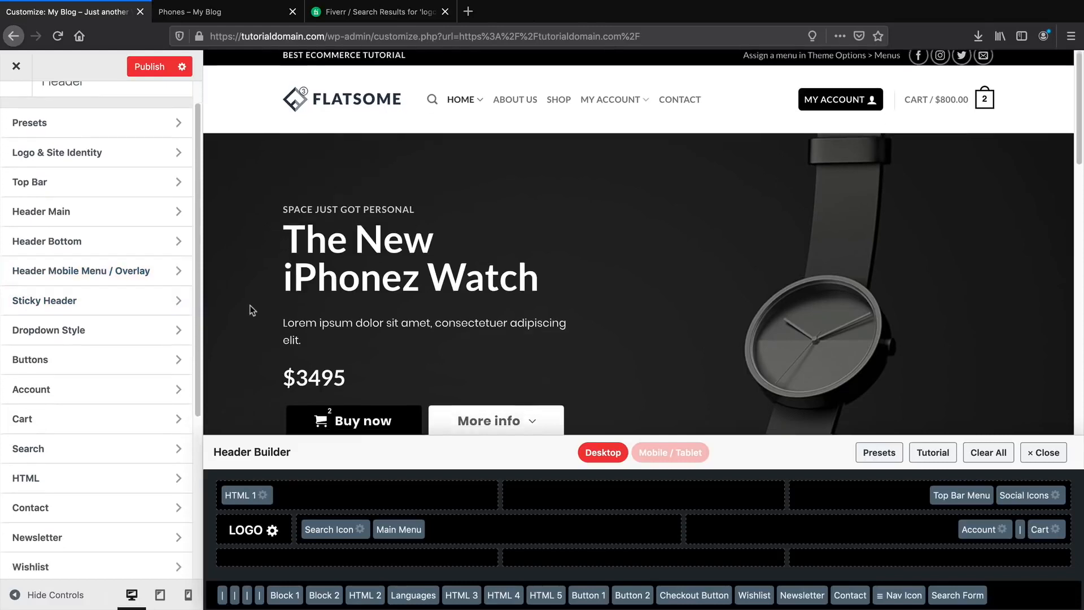
scroll(82, 307, up, 1)
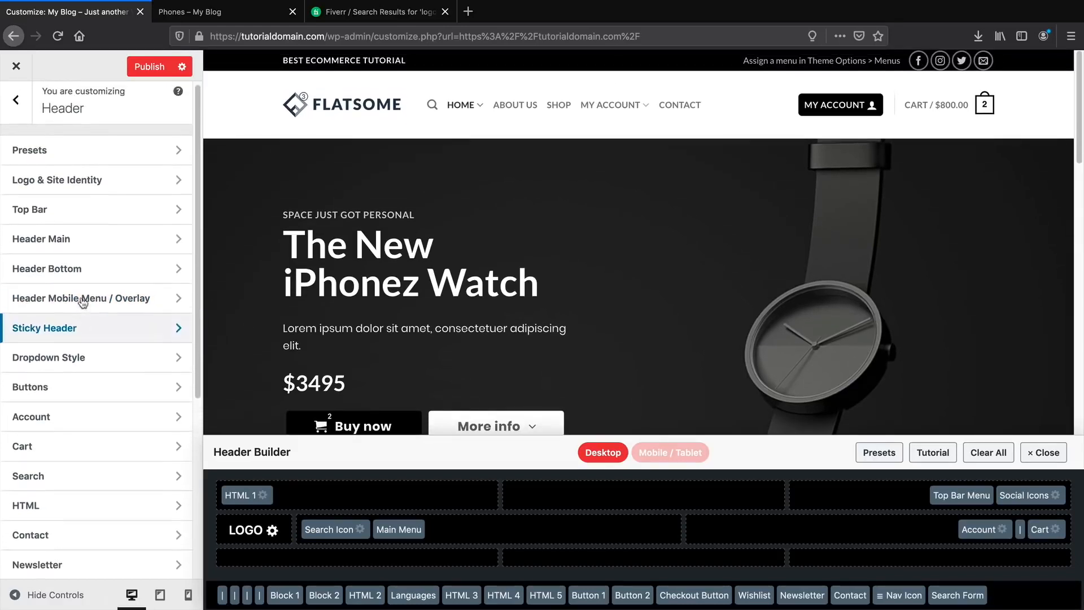
click(15, 106)
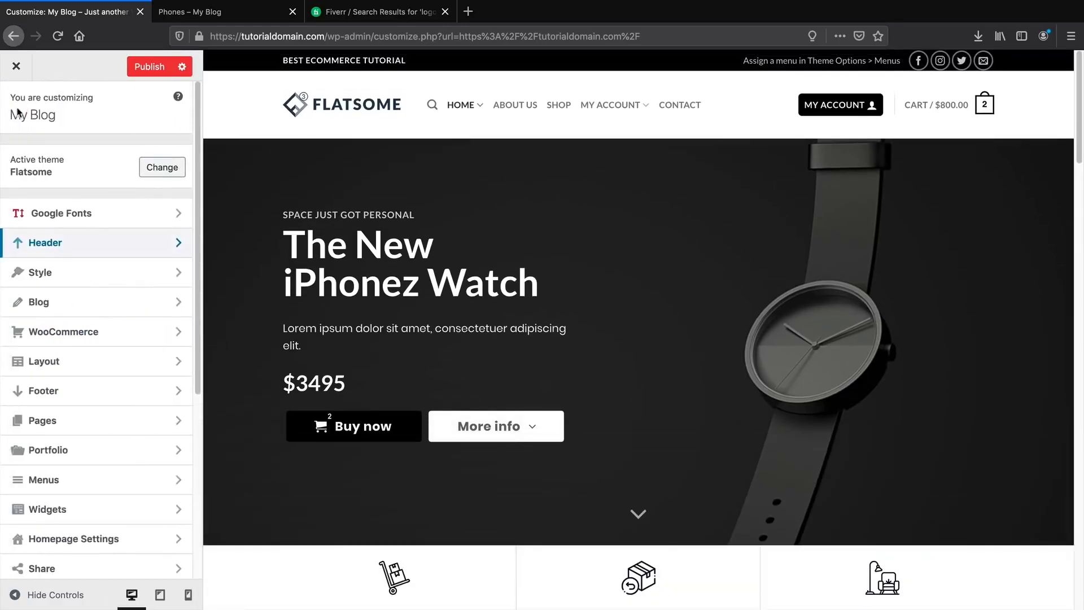
Set the Success Color under Style > Colors to blue #1e73be.
click(63, 272)
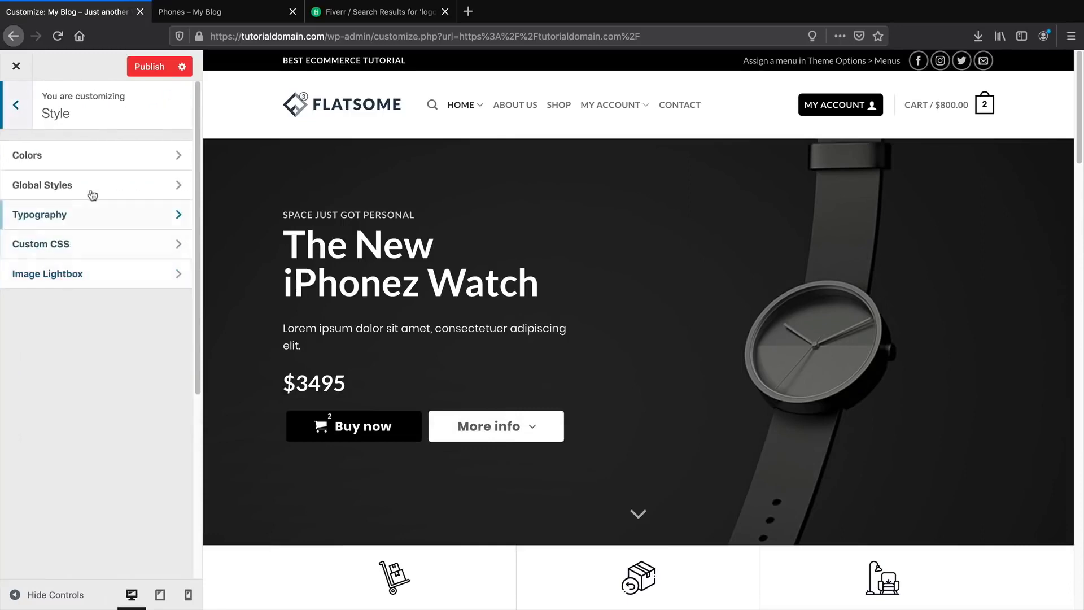
click(95, 160)
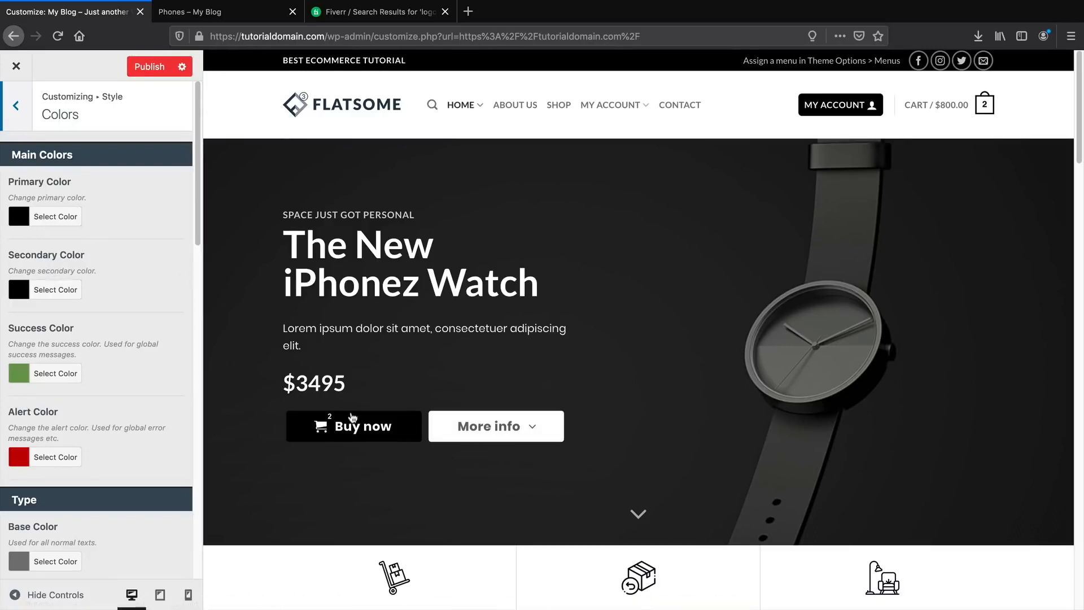
scroll(366, 426, down, 5)
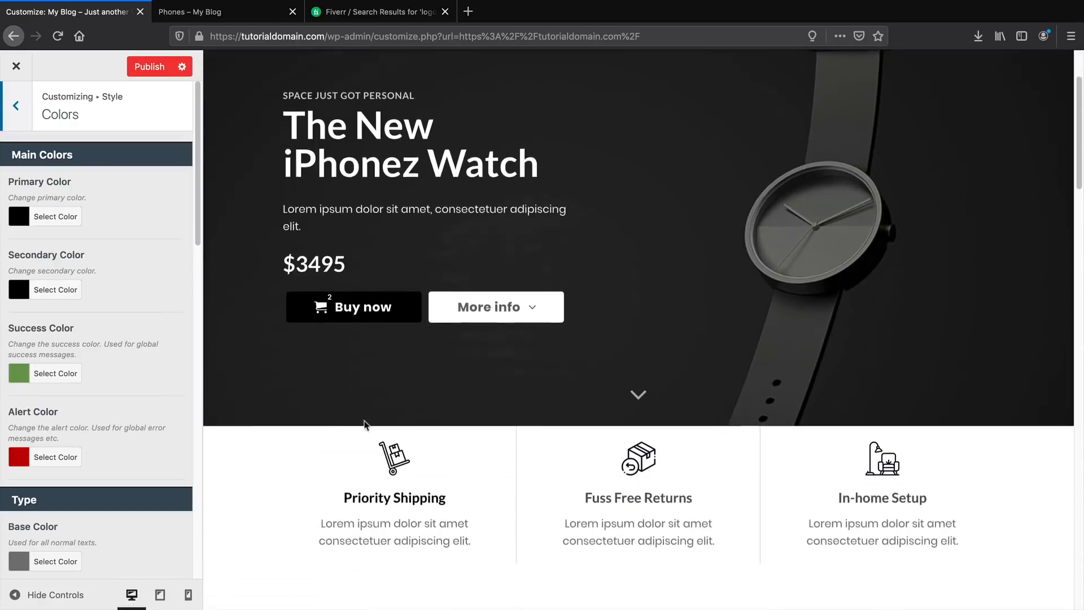
scroll(401, 421, down, 2)
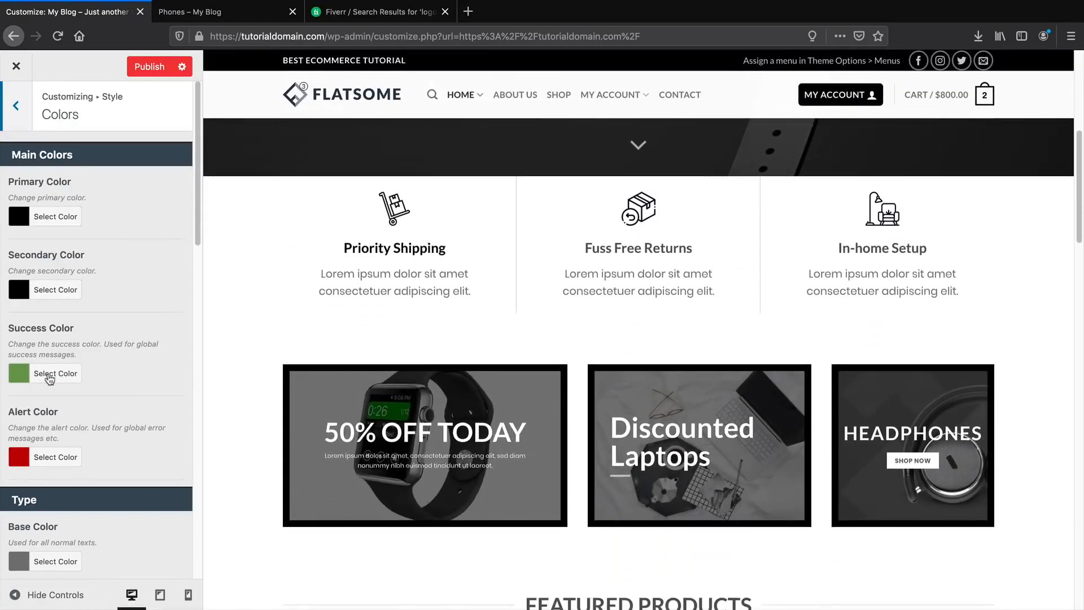
click(50, 377)
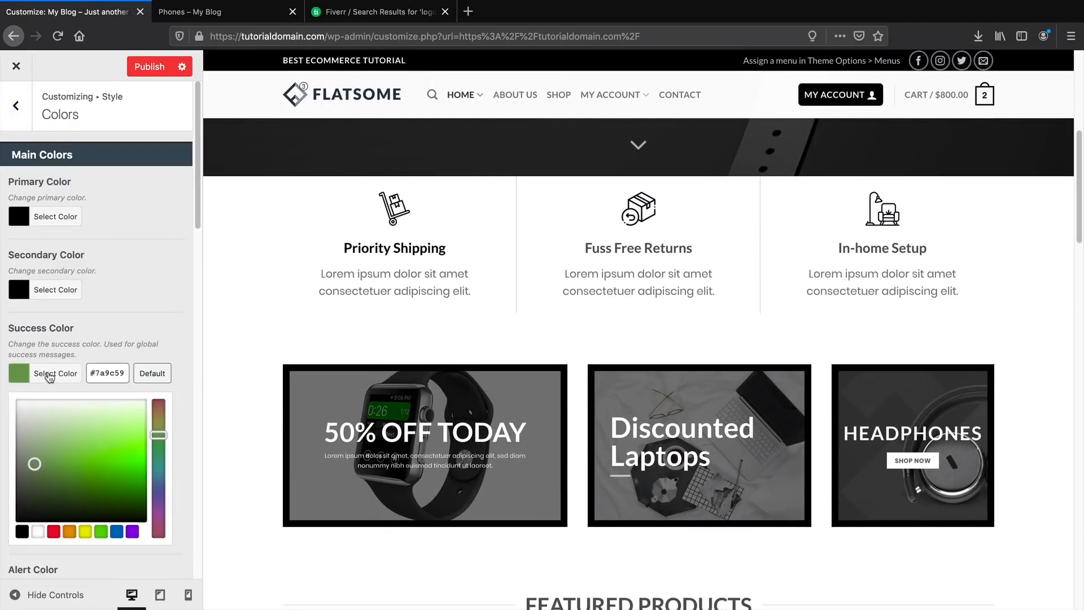
click(116, 531)
click(152, 302)
Scroll through the remaining colour settings and preview the Shop page.
scroll(633, 229, down, 1)
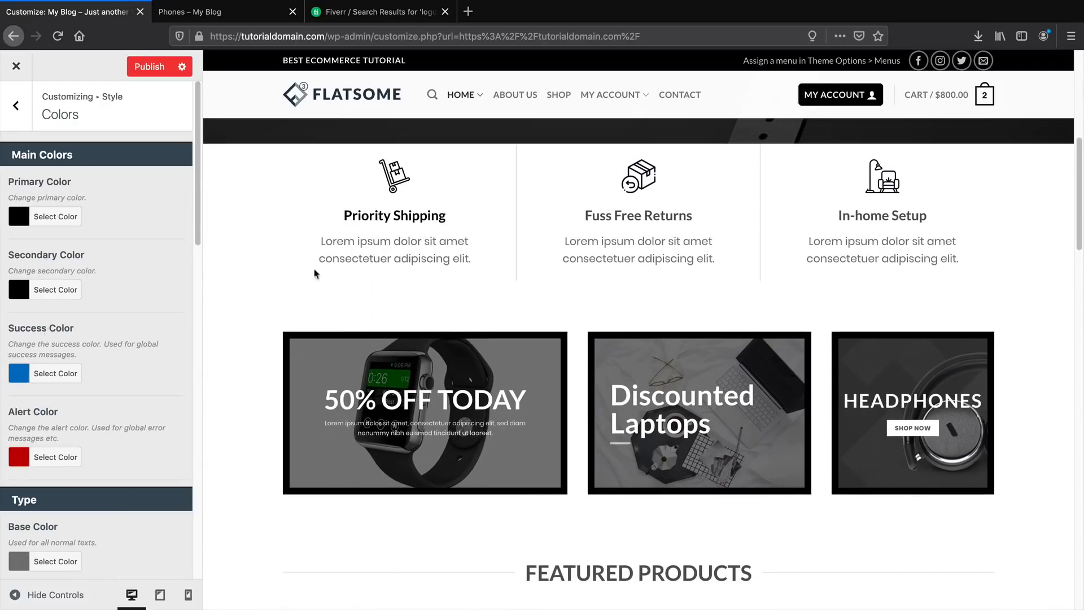
scroll(119, 400, down, 5)
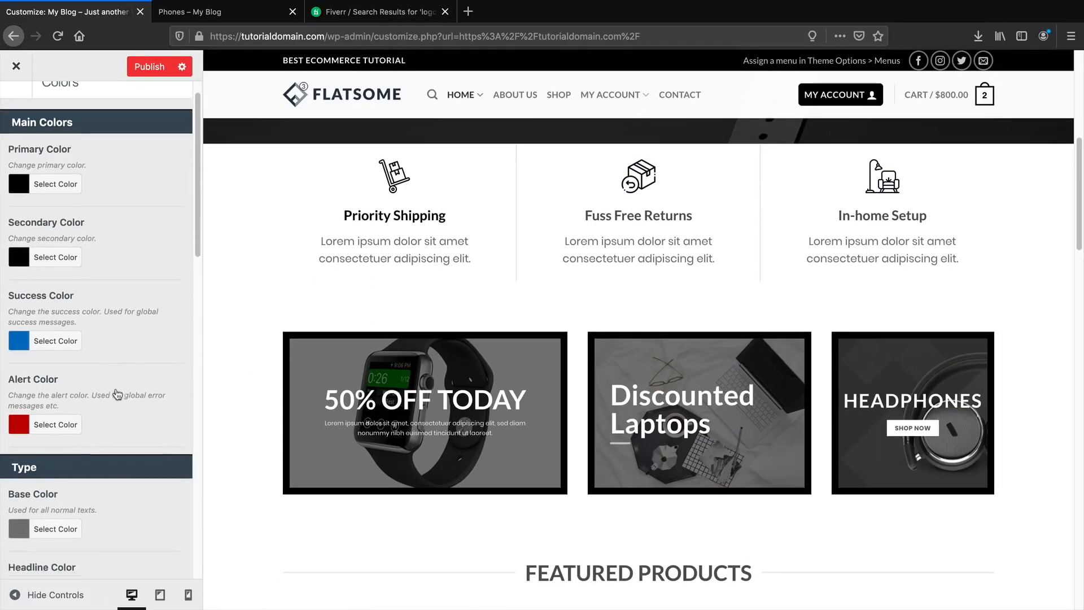
scroll(118, 393, down, 3)
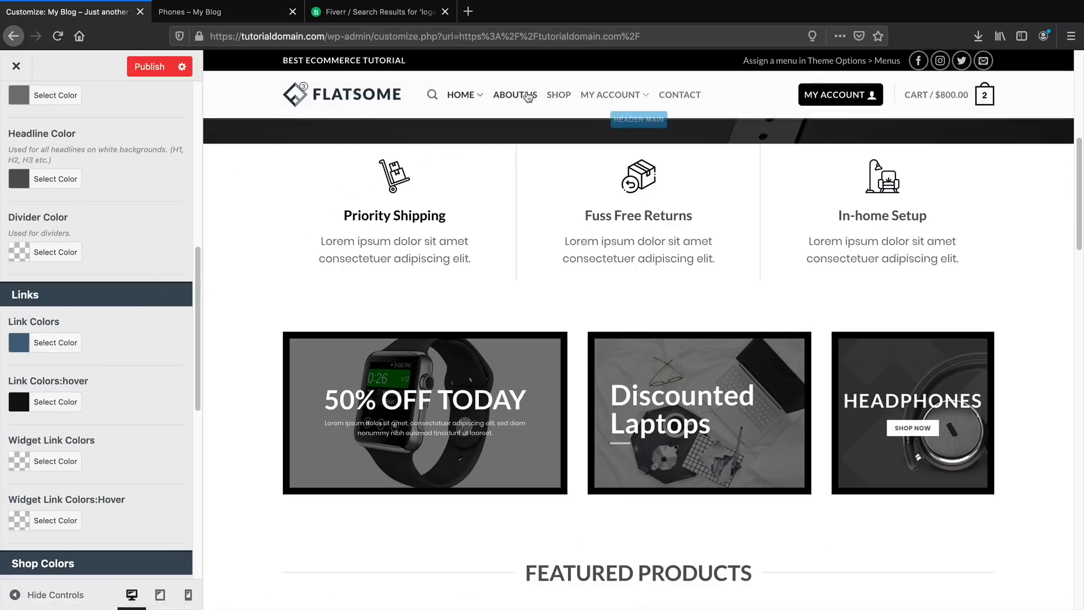
scroll(119, 401, down, 5)
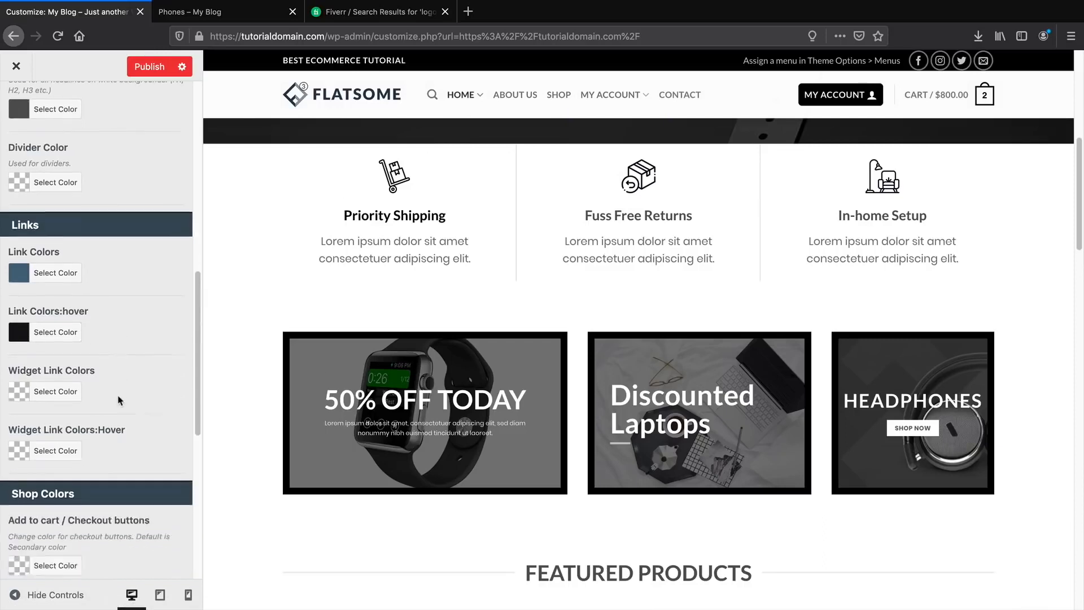
scroll(120, 395, down, 3)
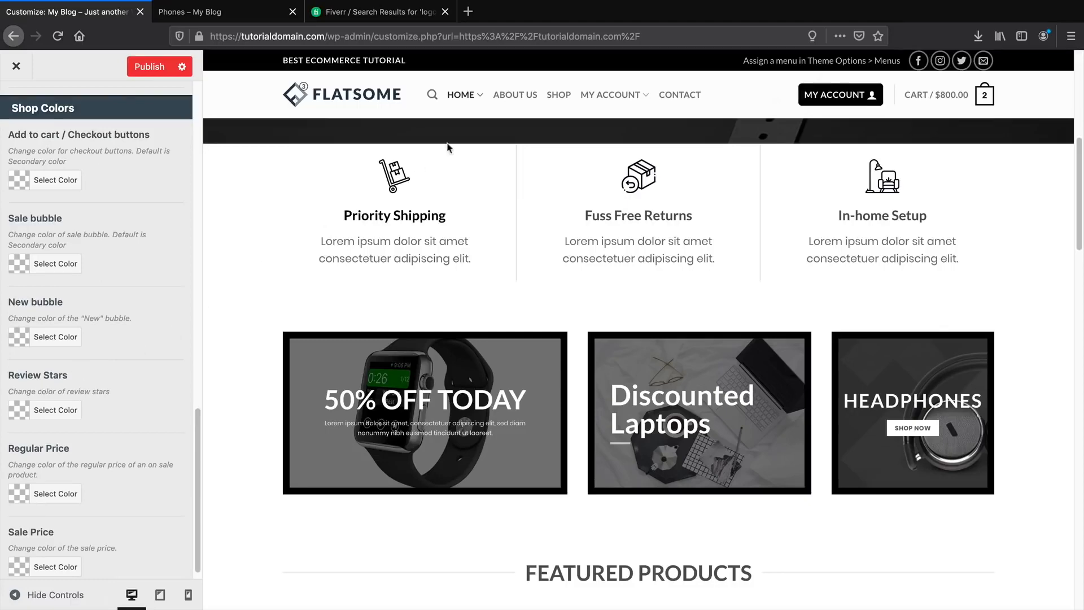
click(559, 95)
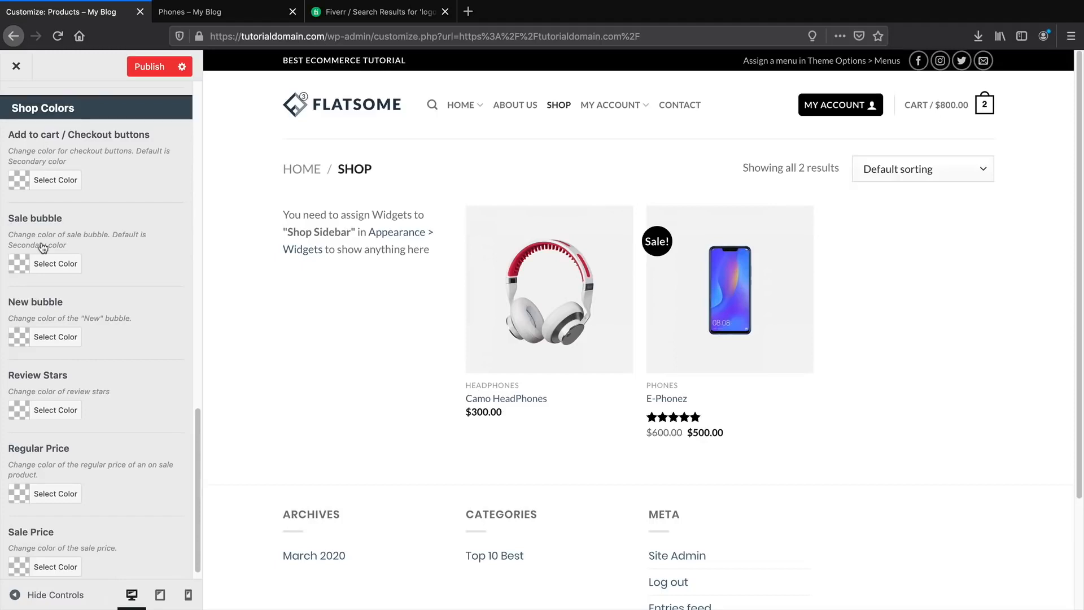
scroll(42, 248, up, 10)
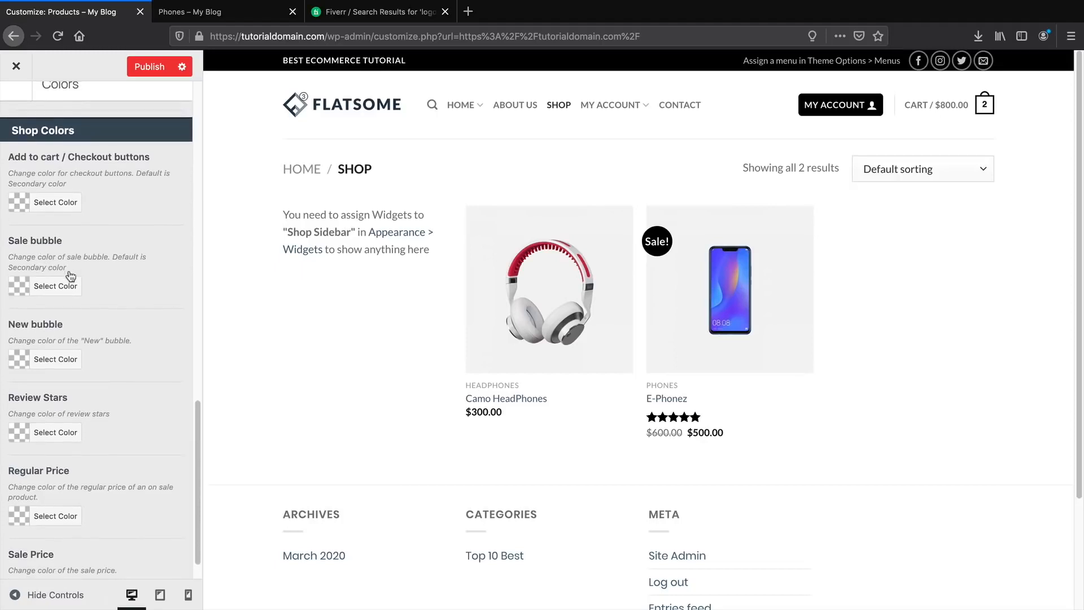
scroll(97, 220, up, 5)
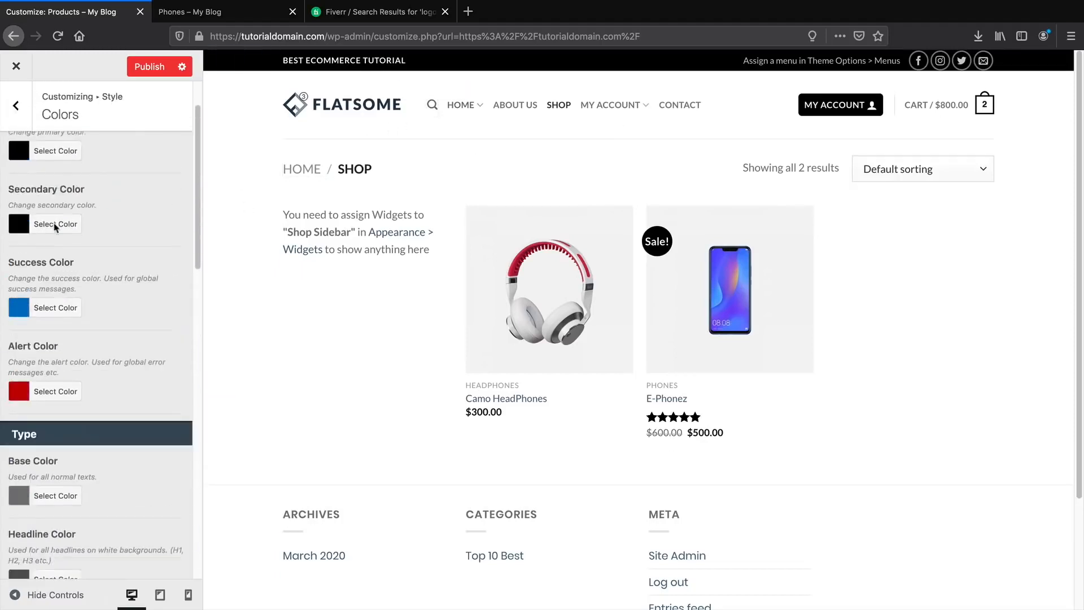
Set the blog posts layout to Inline in the Blog layout settings.
click(462, 109)
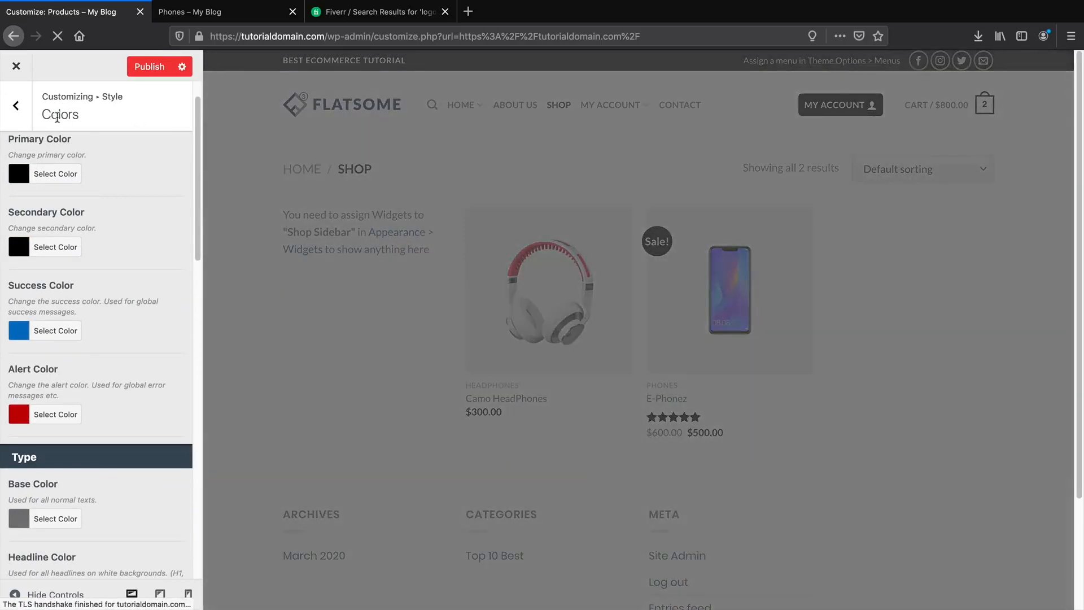
click(16, 106)
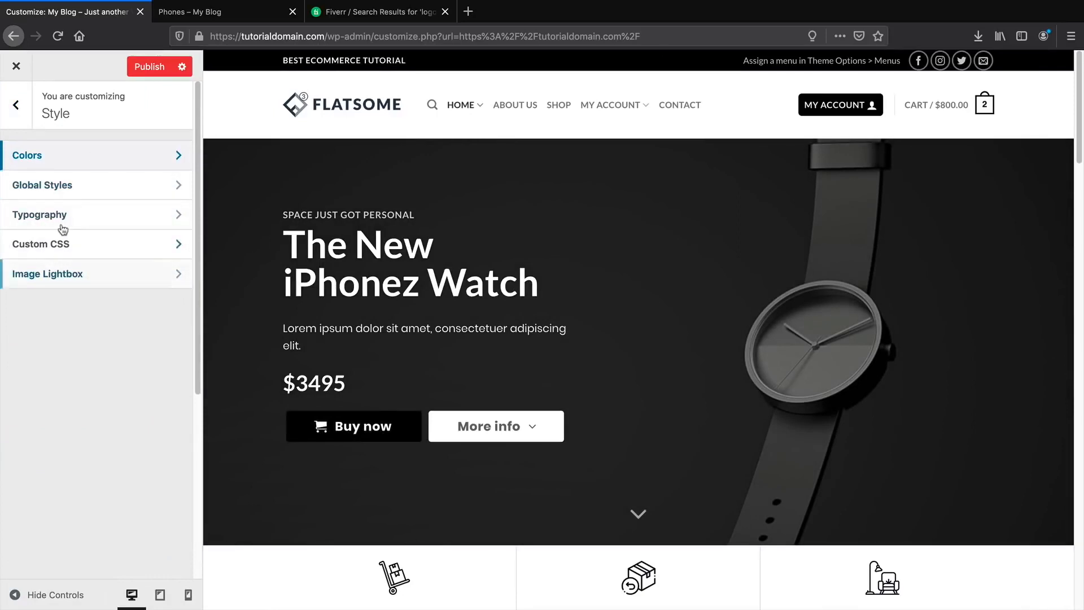
click(16, 105)
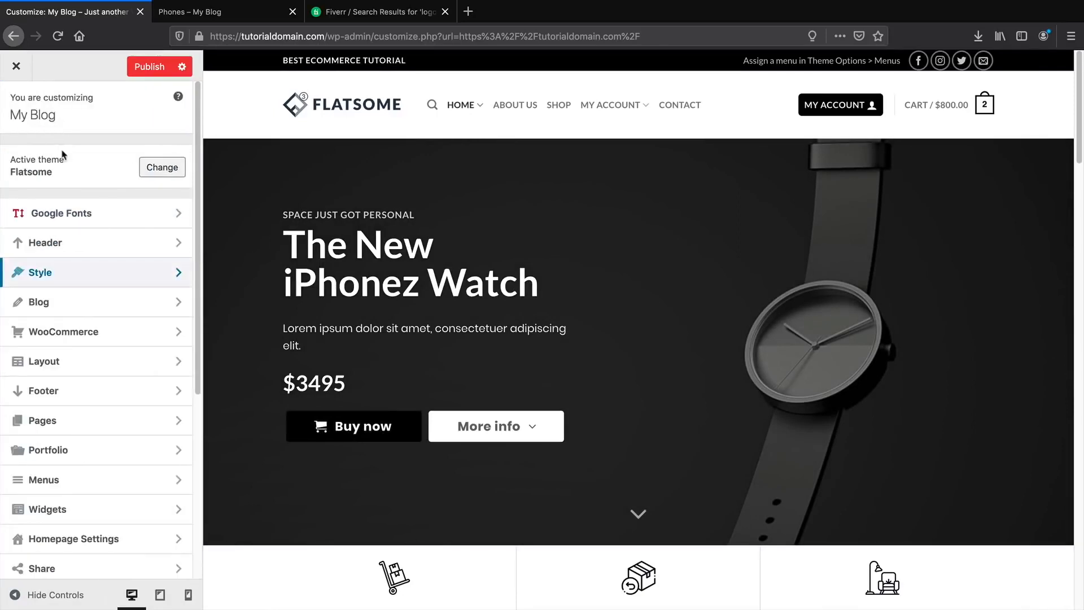
click(40, 303)
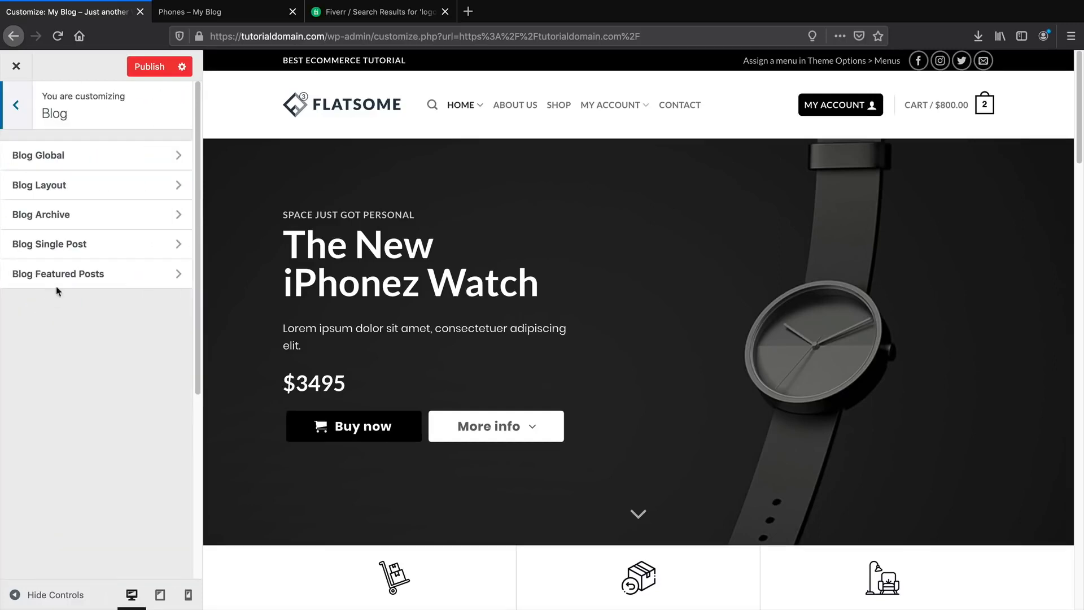
click(98, 195)
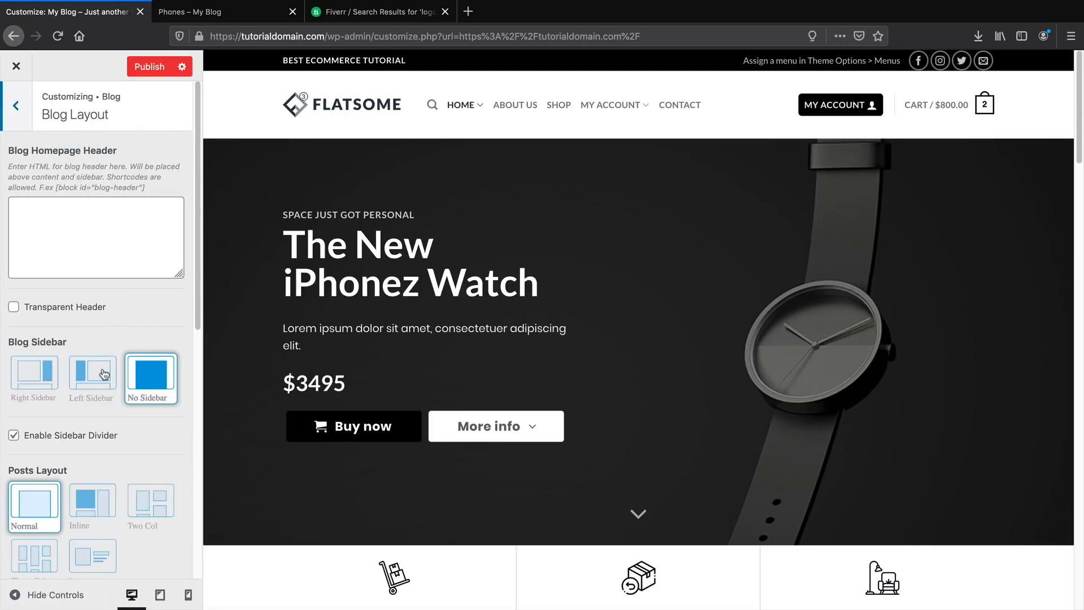
scroll(65, 475, down, 2)
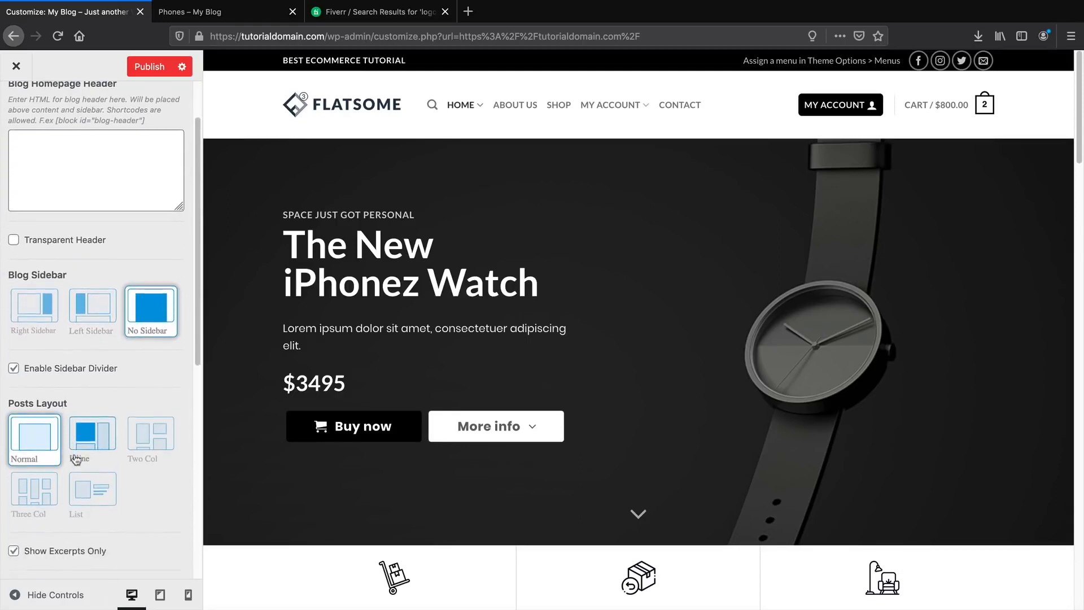
click(85, 398)
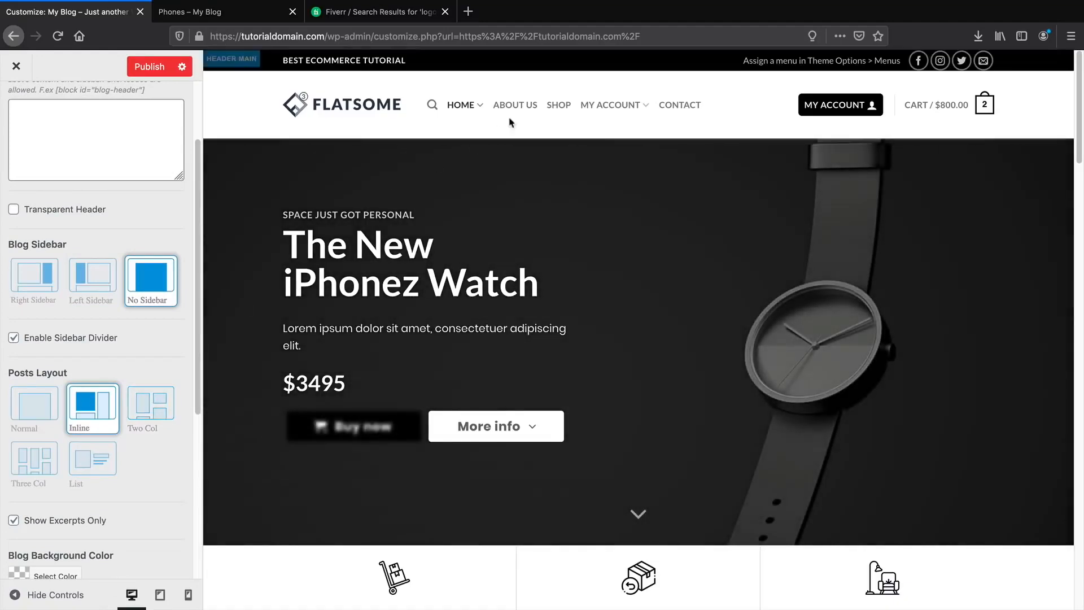
Preview the Blog page, compare the Normal and Inline layouts, and publish with Inline.
mouse_move(463, 106)
click(477, 144)
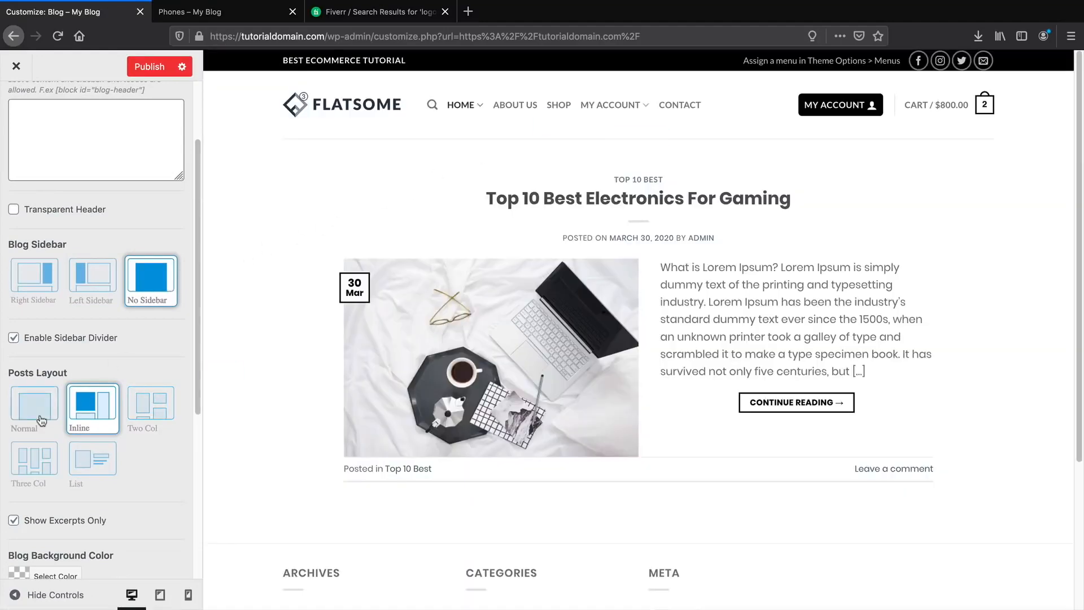
click(41, 419)
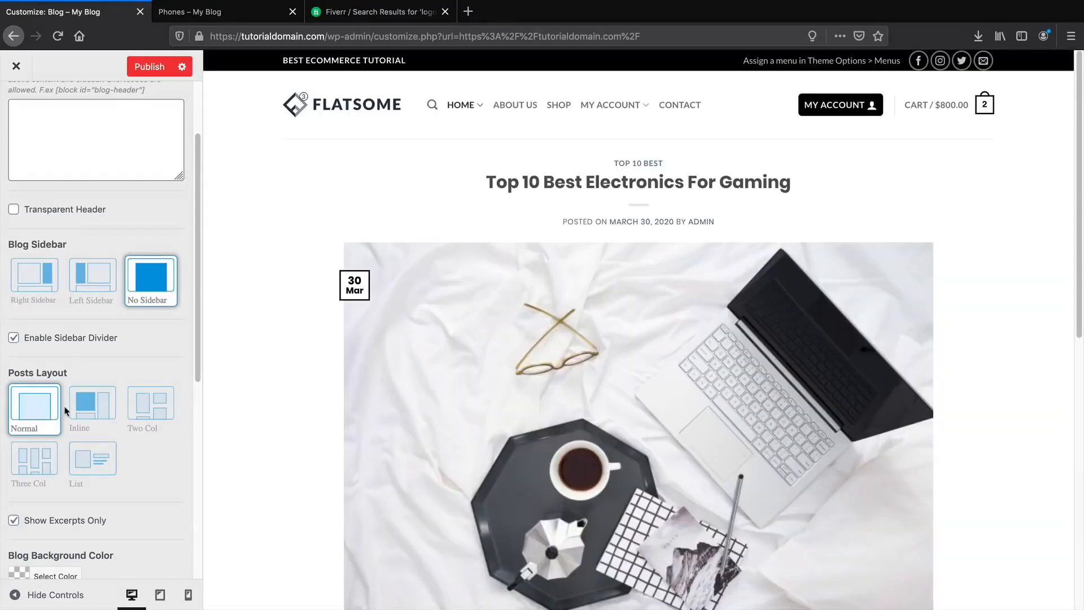
click(90, 404)
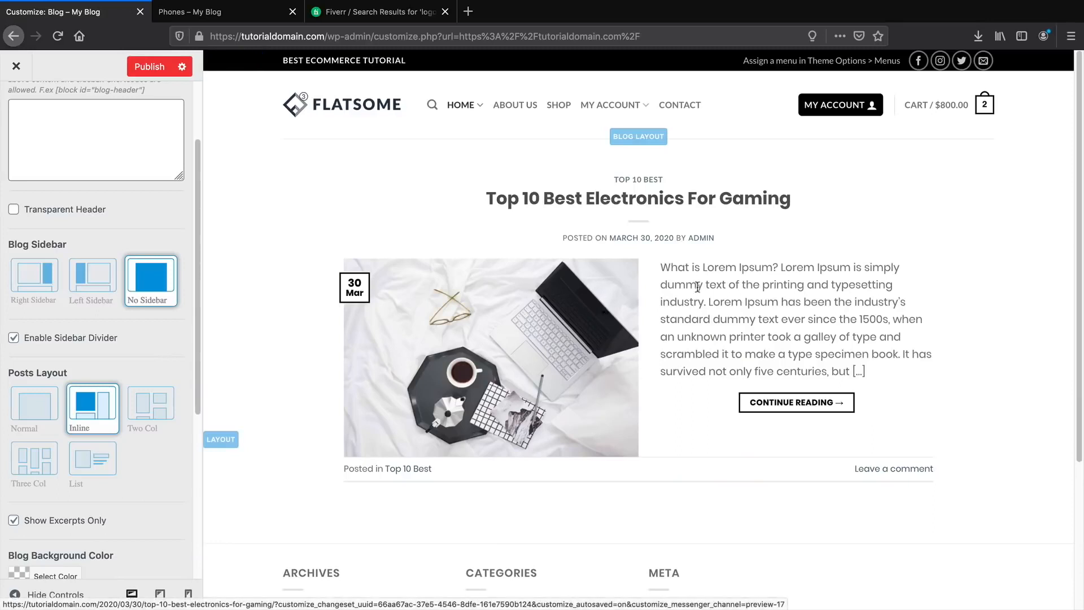
scroll(620, 387, down, 1)
scroll(620, 388, down, 3)
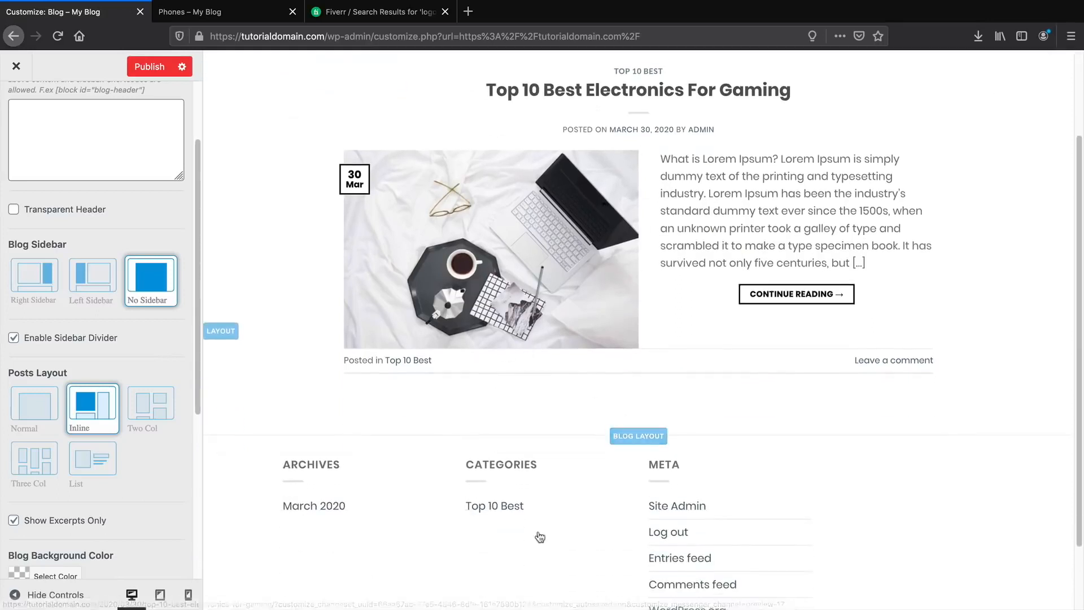
scroll(627, 395, up, 3)
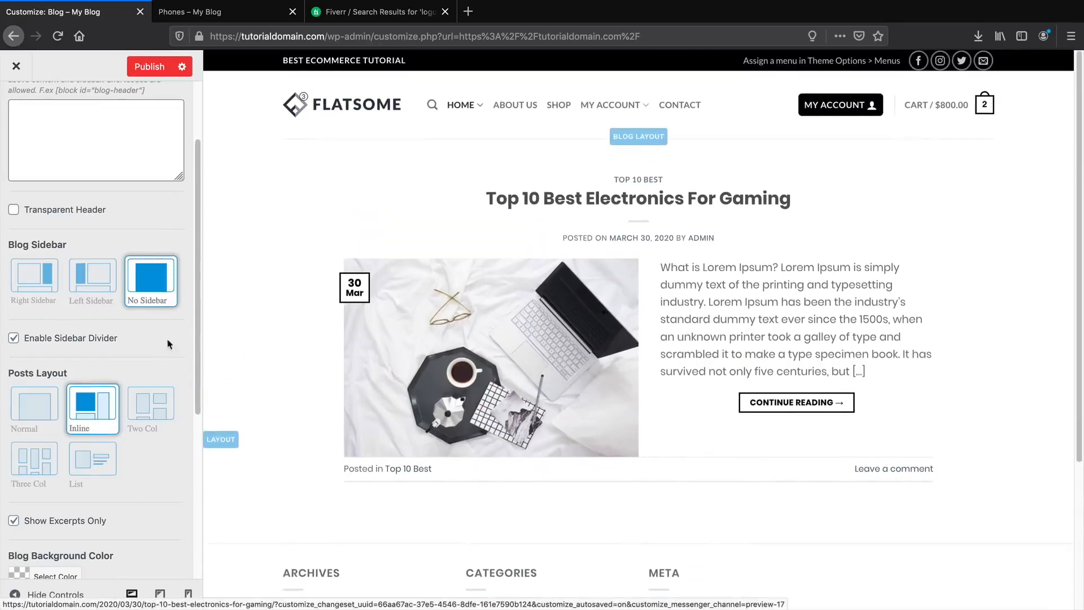
scroll(162, 331, up, 3)
click(151, 74)
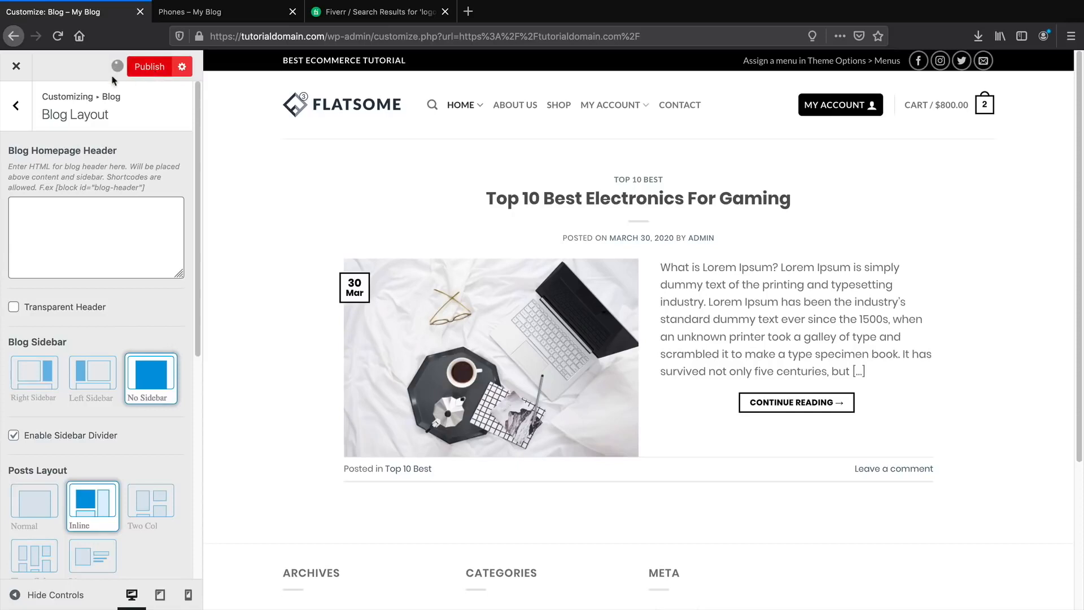
click(14, 108)
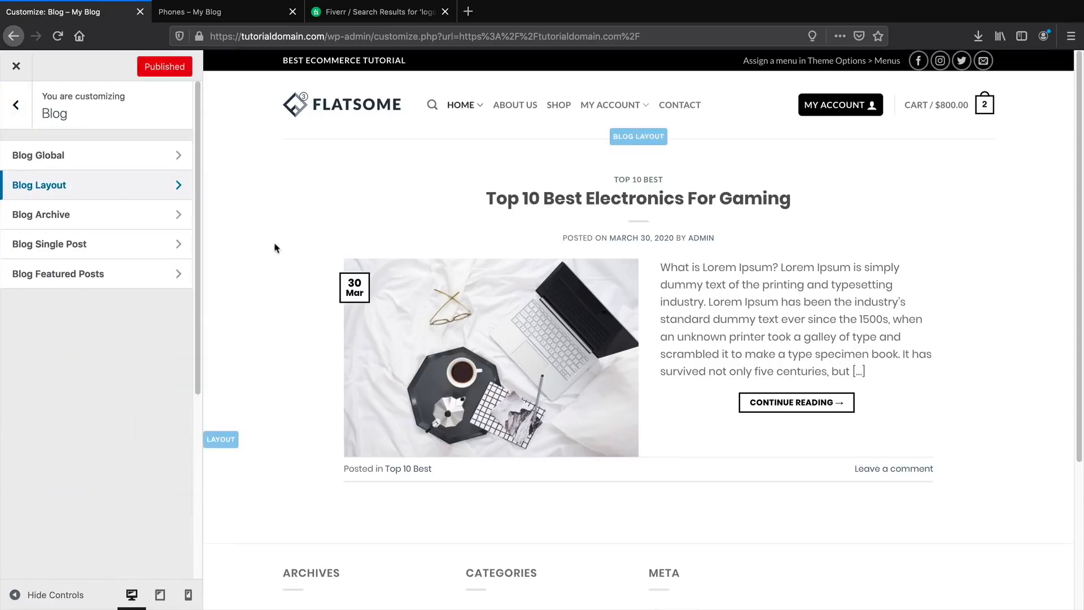
Enable the WooCommerce Store Notice so the demo-store message appears across the site.
click(56, 220)
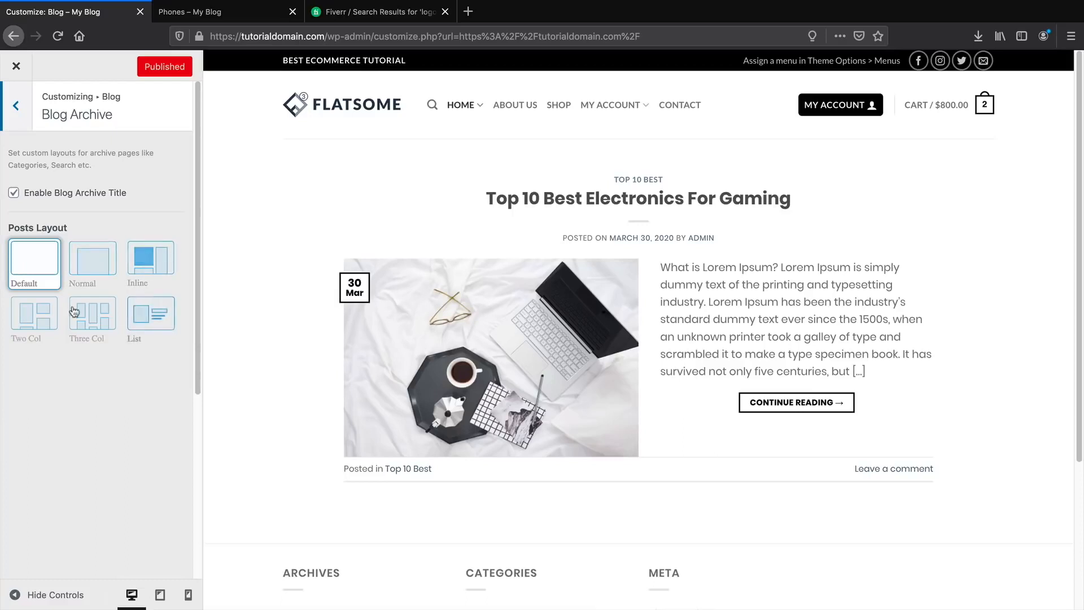
click(17, 105)
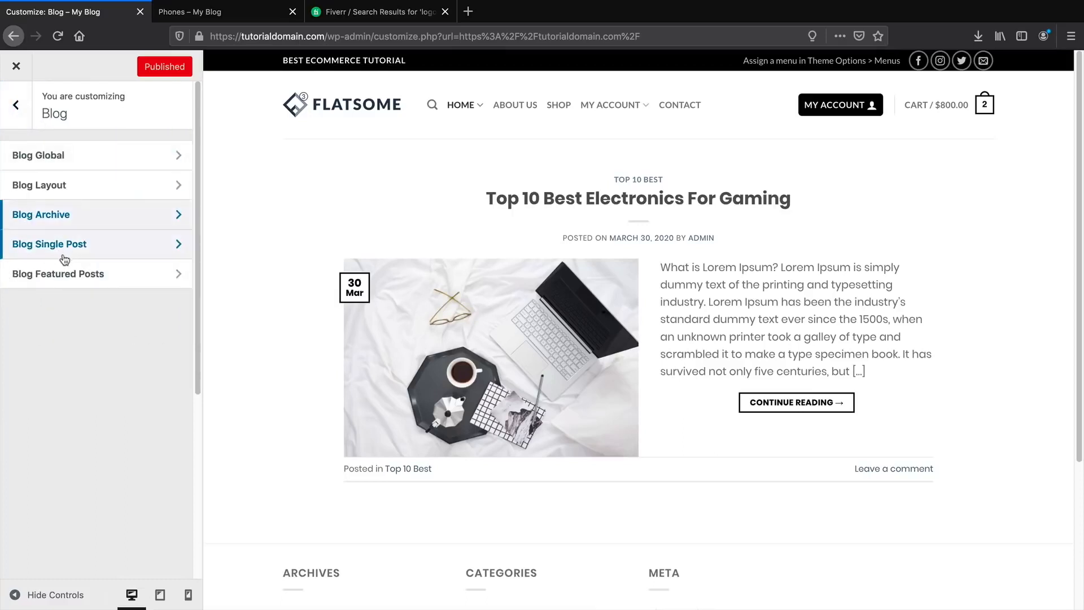
click(19, 110)
click(87, 325)
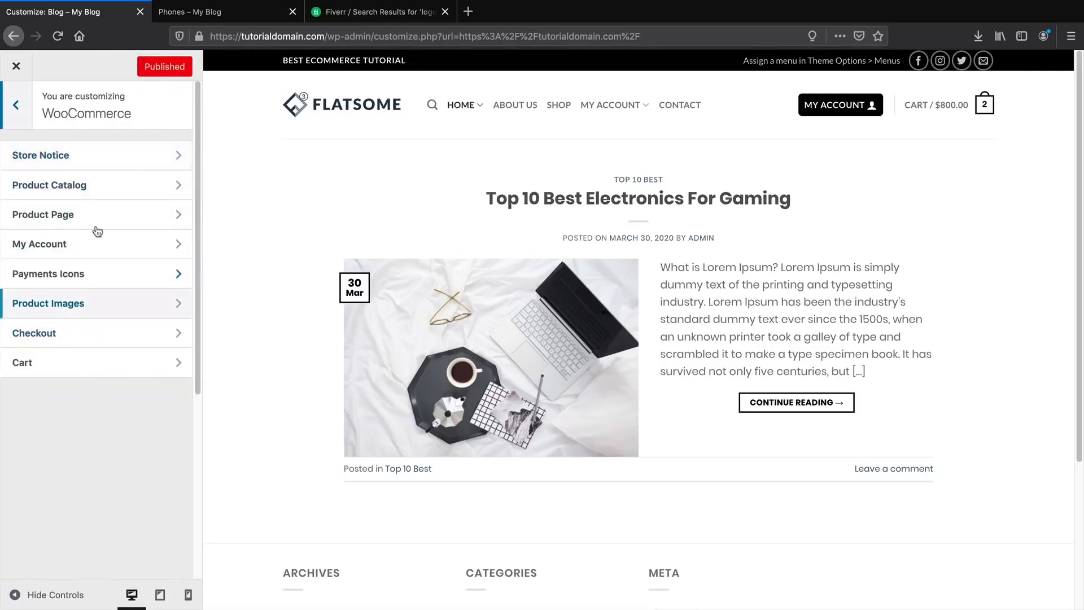
click(79, 155)
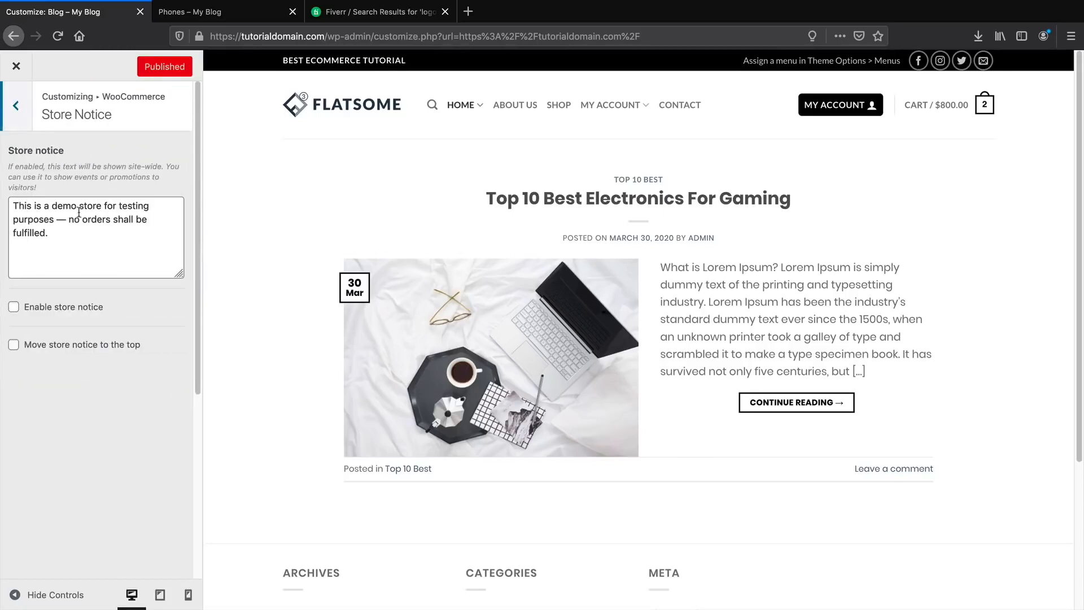
click(40, 310)
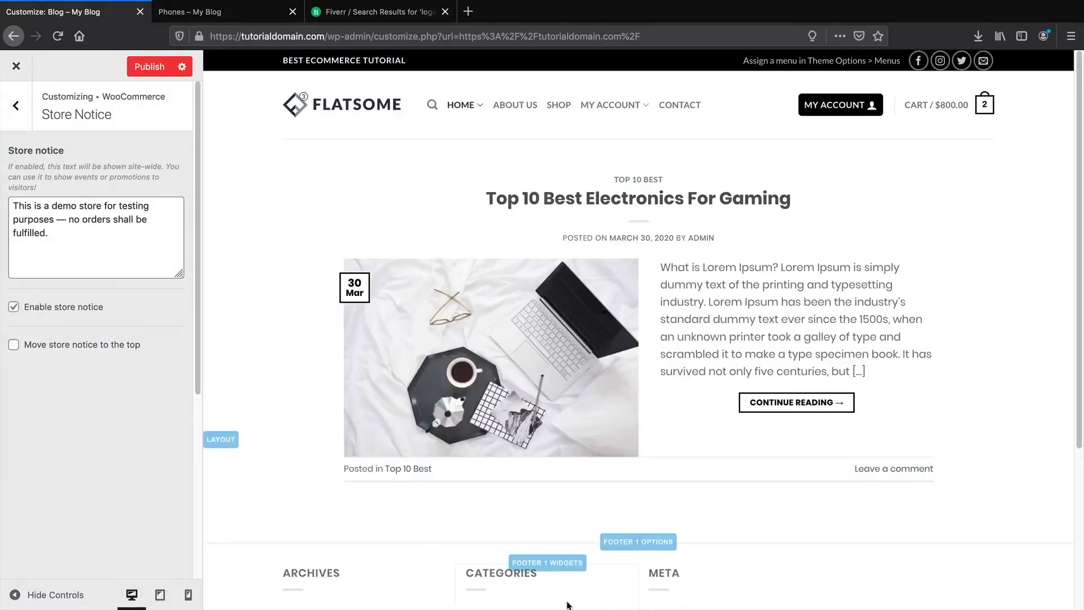
scroll(597, 603, down, 3)
scroll(591, 593, up, 3)
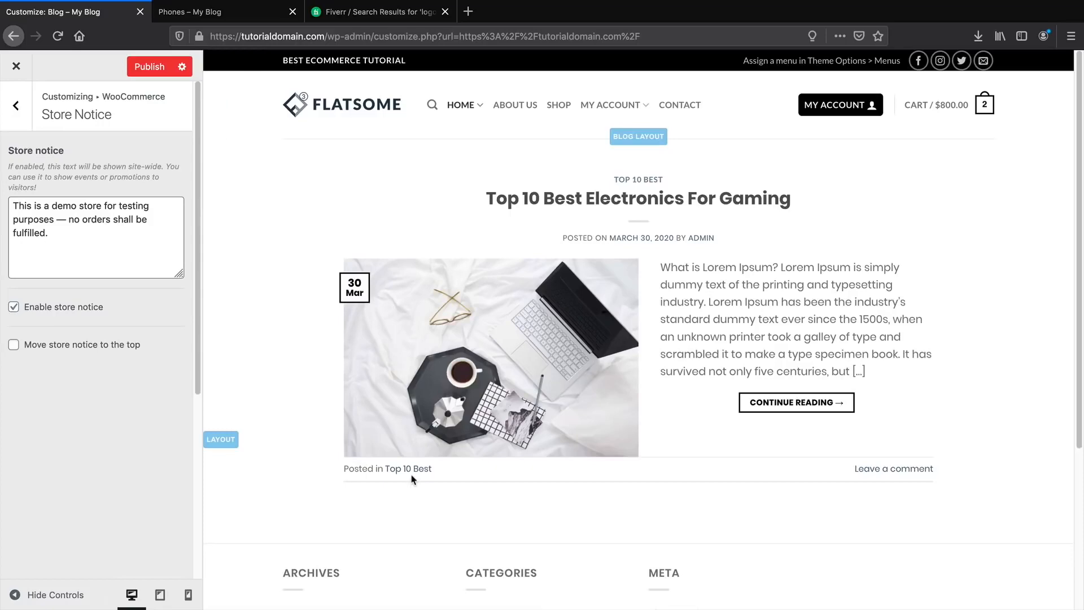
scroll(412, 479, down, 4)
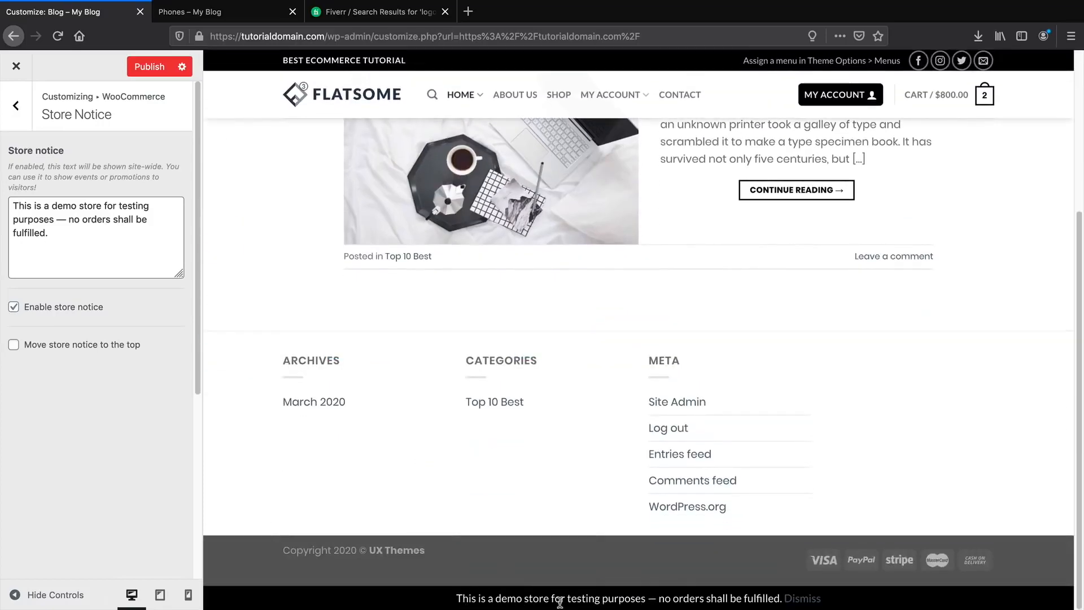
click(16, 105)
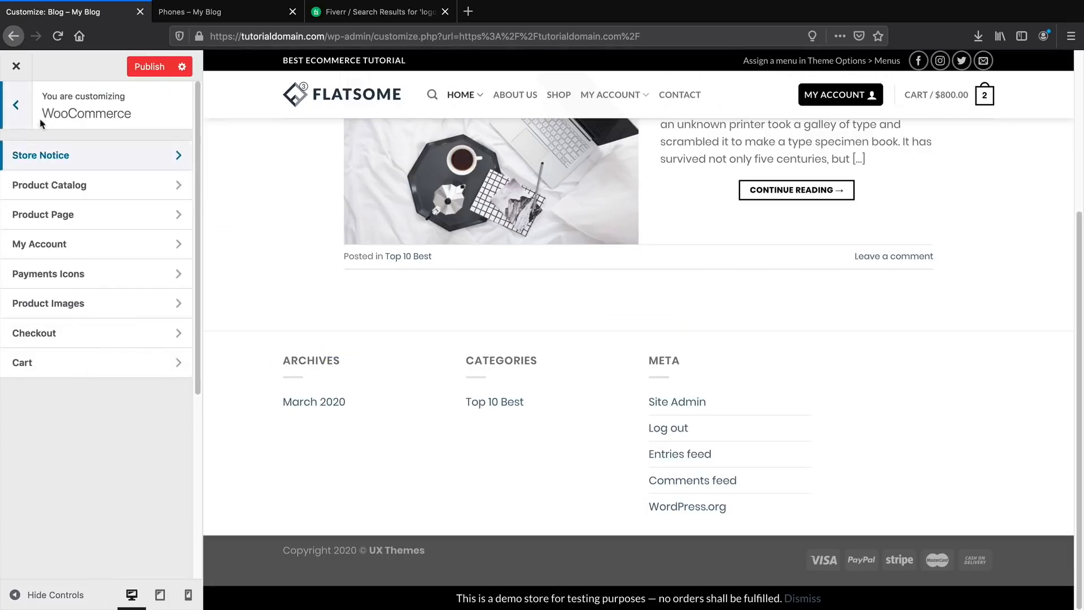
After trying list and masonry, keep the catalog grid style with equal image heights and two products per row.
click(62, 184)
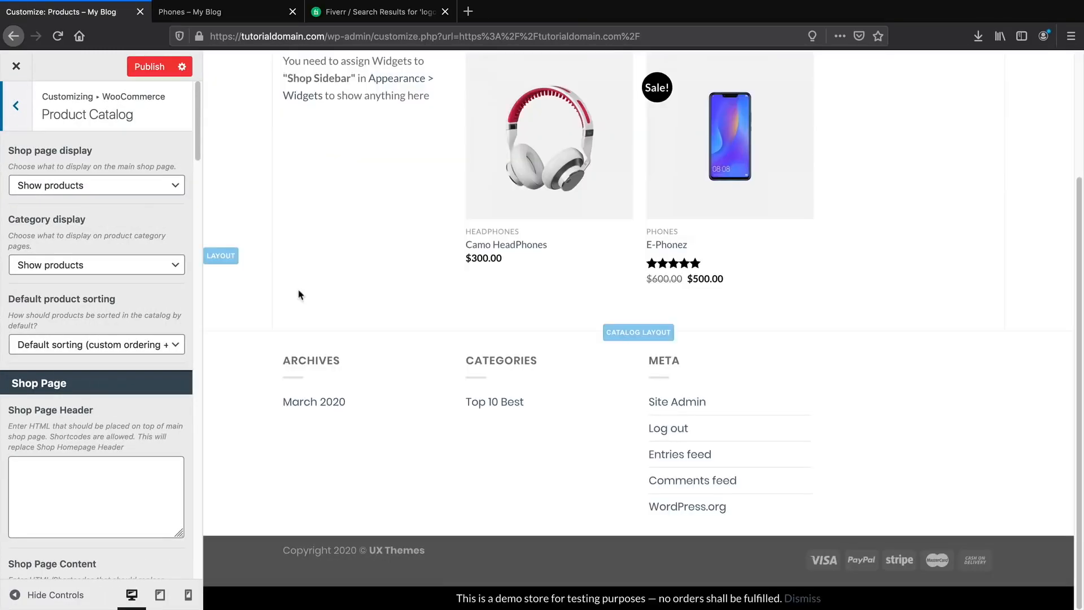
scroll(160, 319, down, 10)
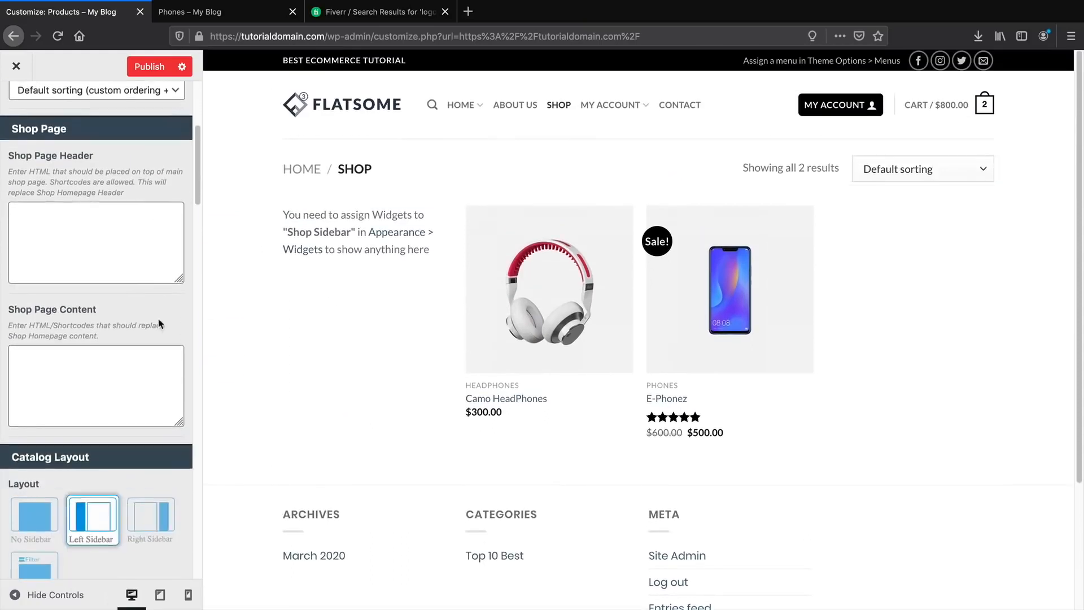
scroll(158, 314, down, 5)
click(93, 345)
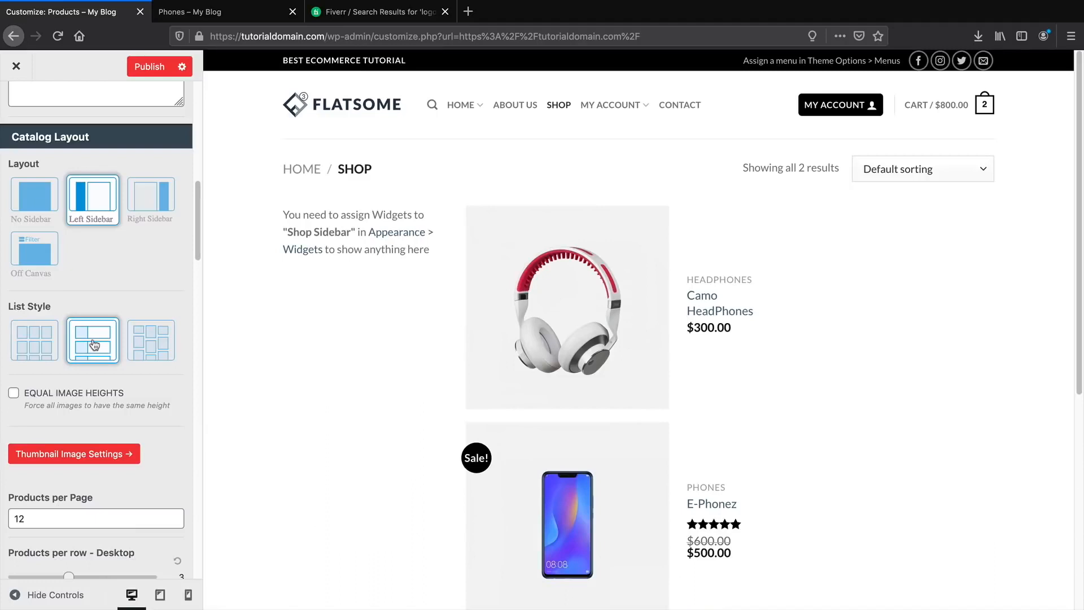
click(134, 342)
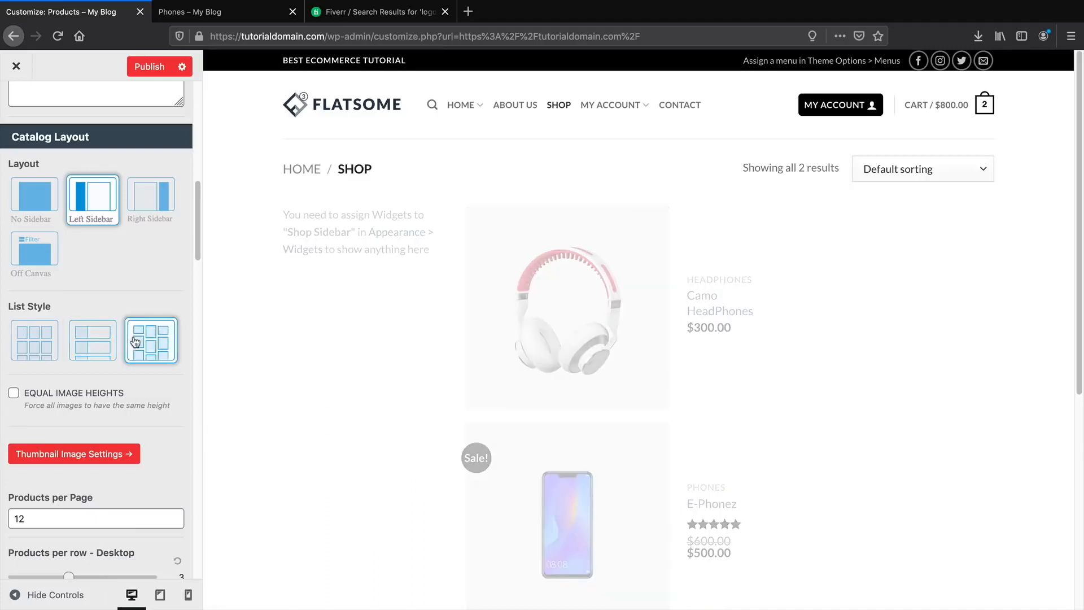
click(58, 337)
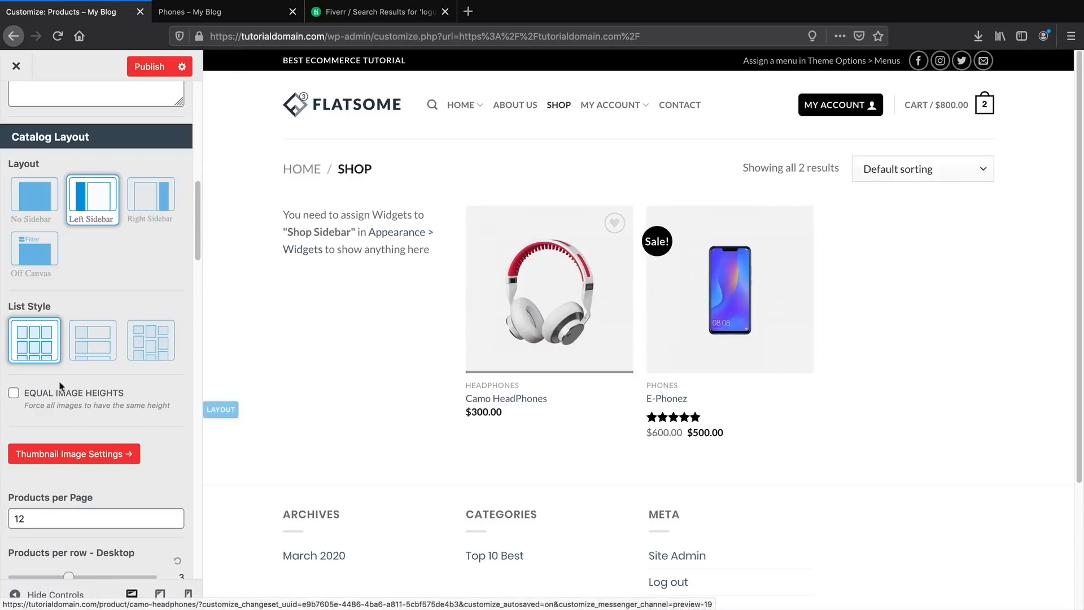
click(14, 394)
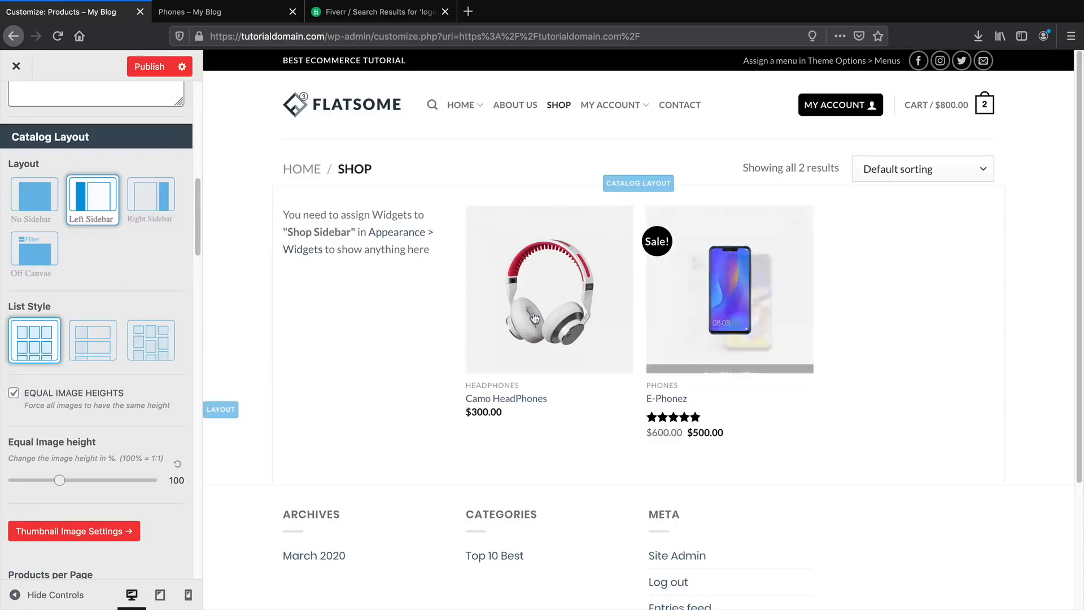
scroll(121, 390, down, 5)
scroll(107, 390, down, 2)
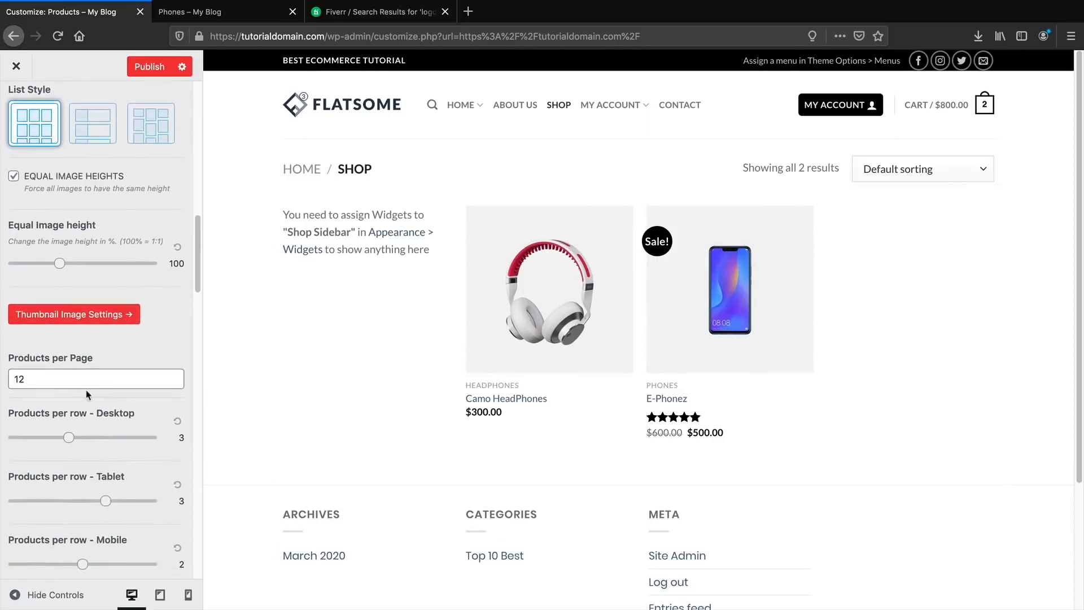
scroll(36, 381, down, 1)
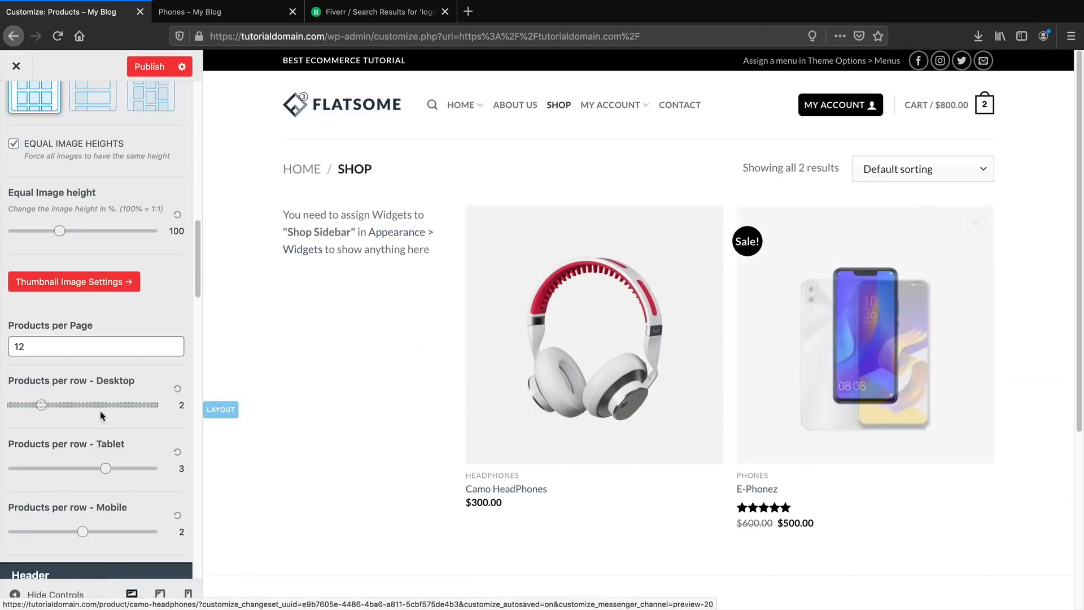
scroll(94, 343, down, 4)
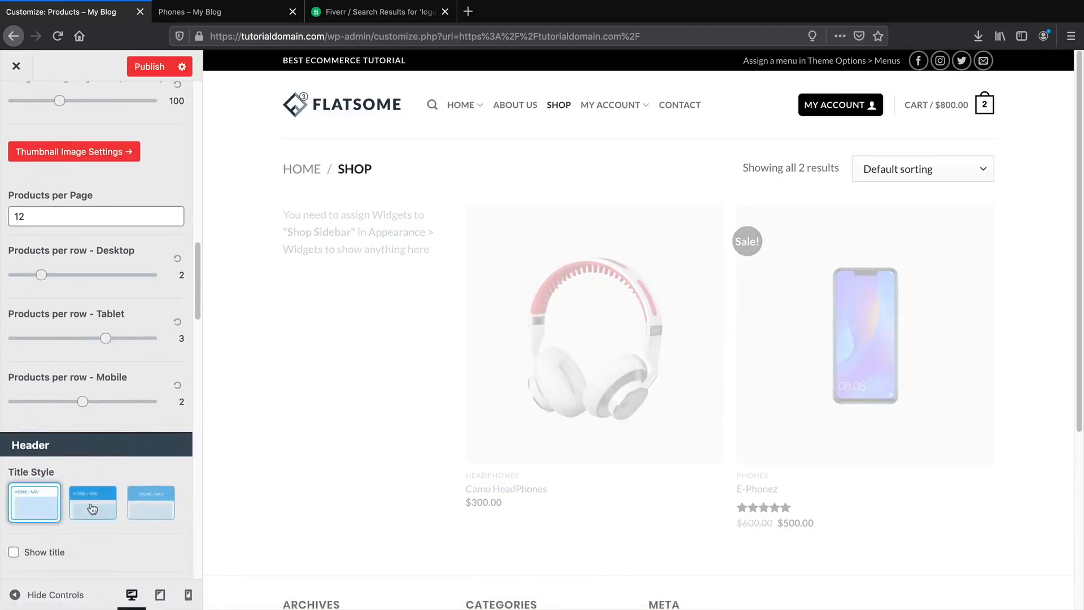
Use the second shop title bar style with the breadcrumb centred.
click(92, 509)
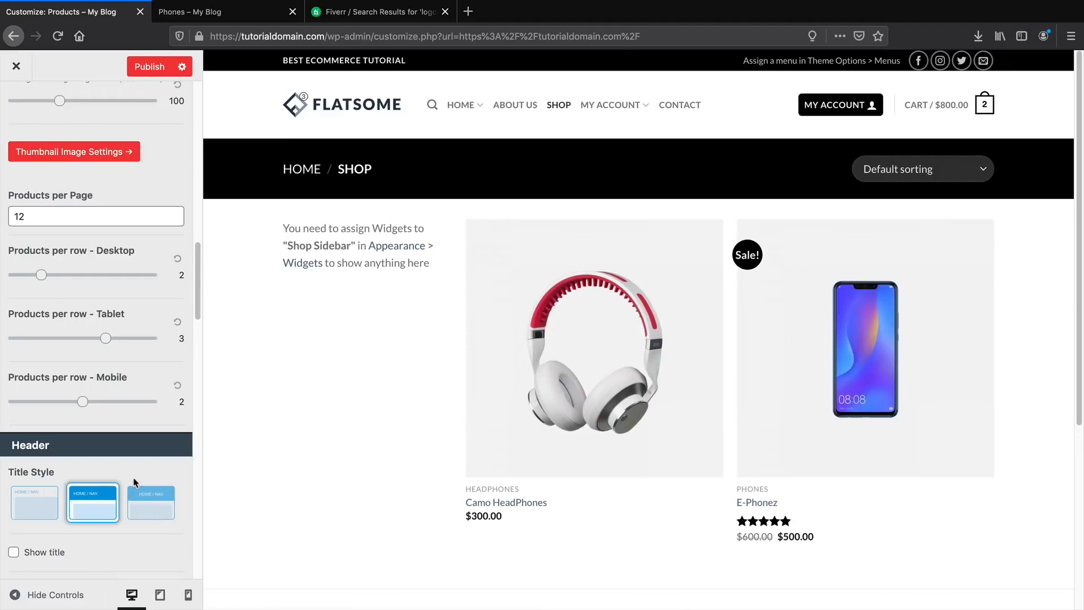
click(148, 497)
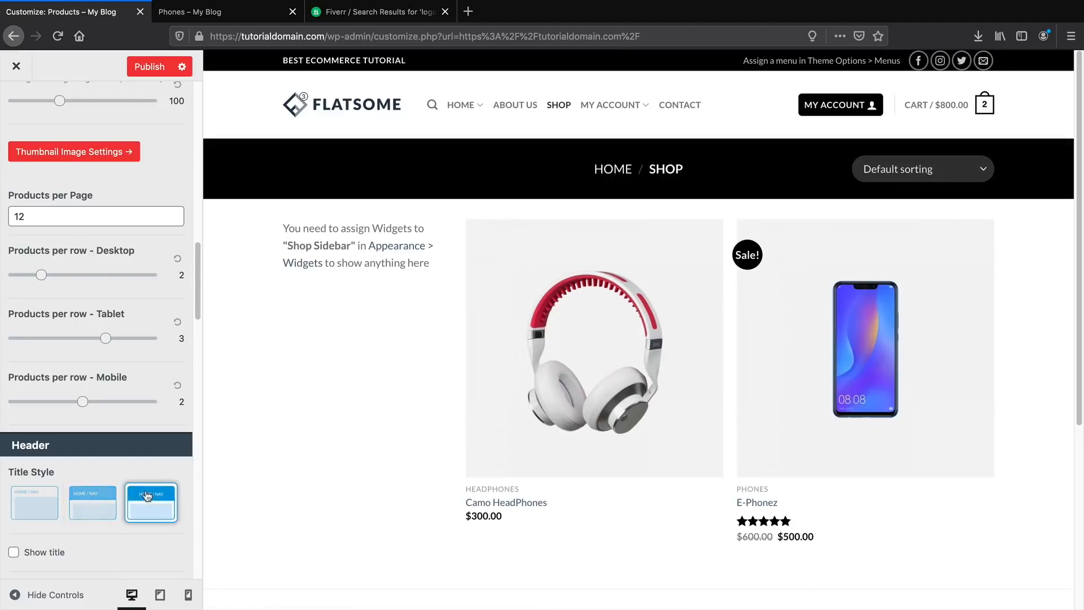
scroll(96, 440, down, 5)
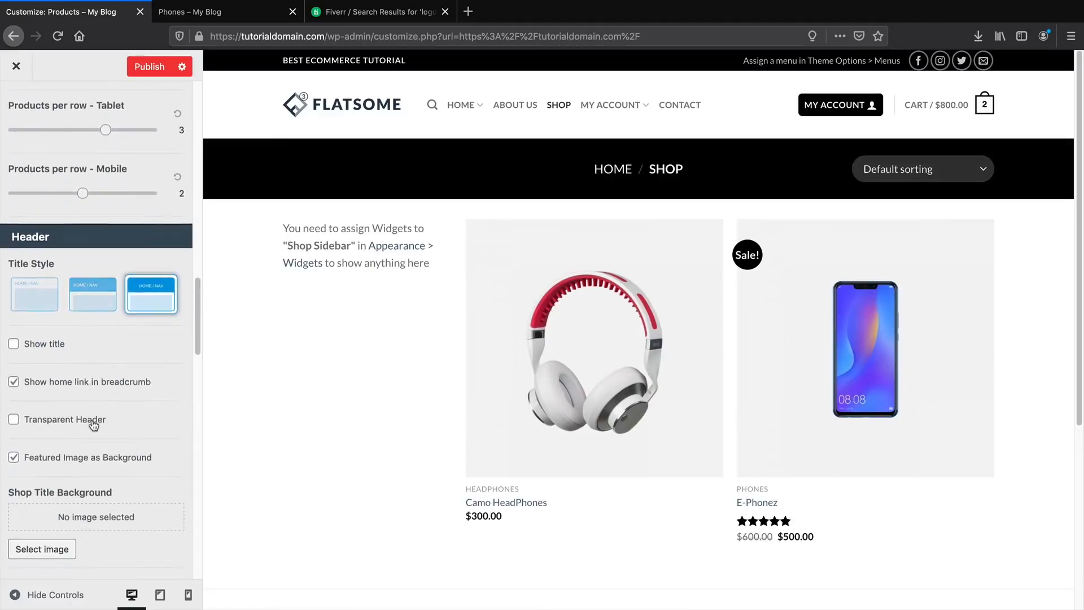
scroll(50, 405, down, 9)
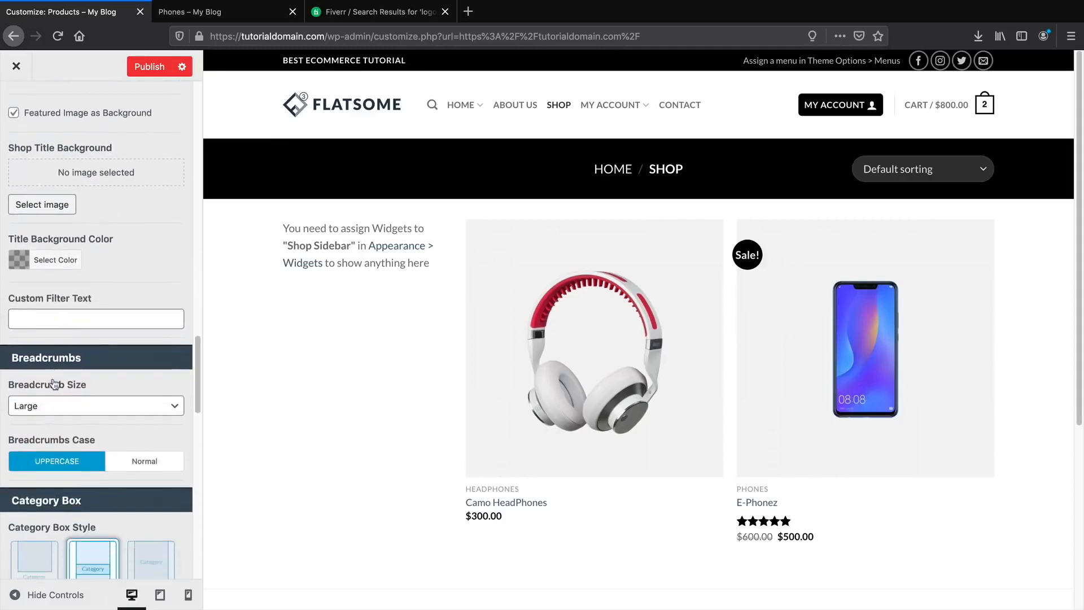
scroll(54, 385, down, 3)
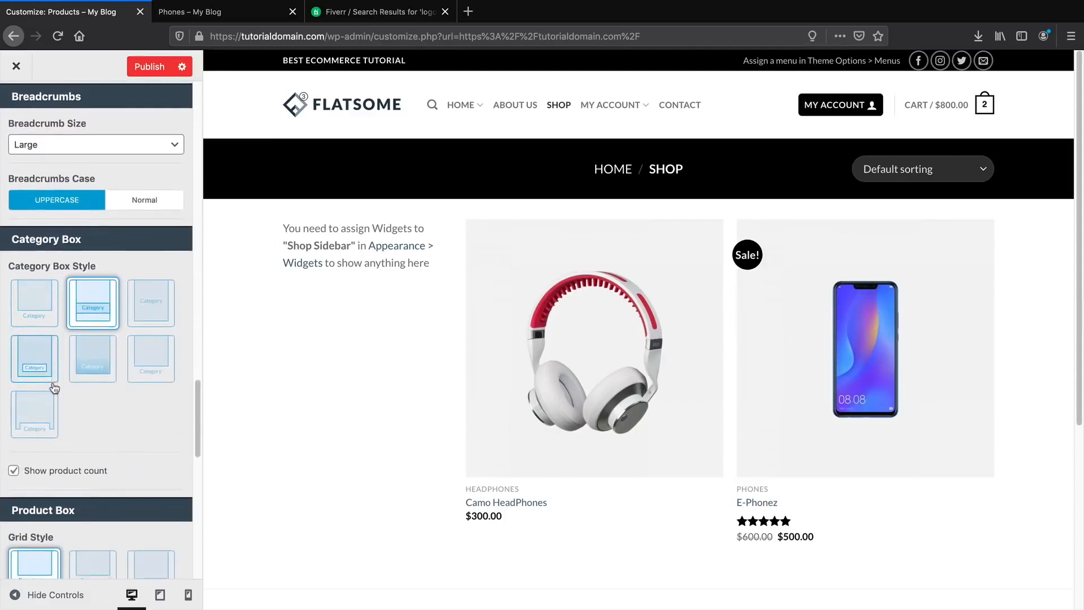
scroll(62, 401, down, 1)
Give product boxes centred text and outline add-to-cart buttons beneath each product.
click(93, 445)
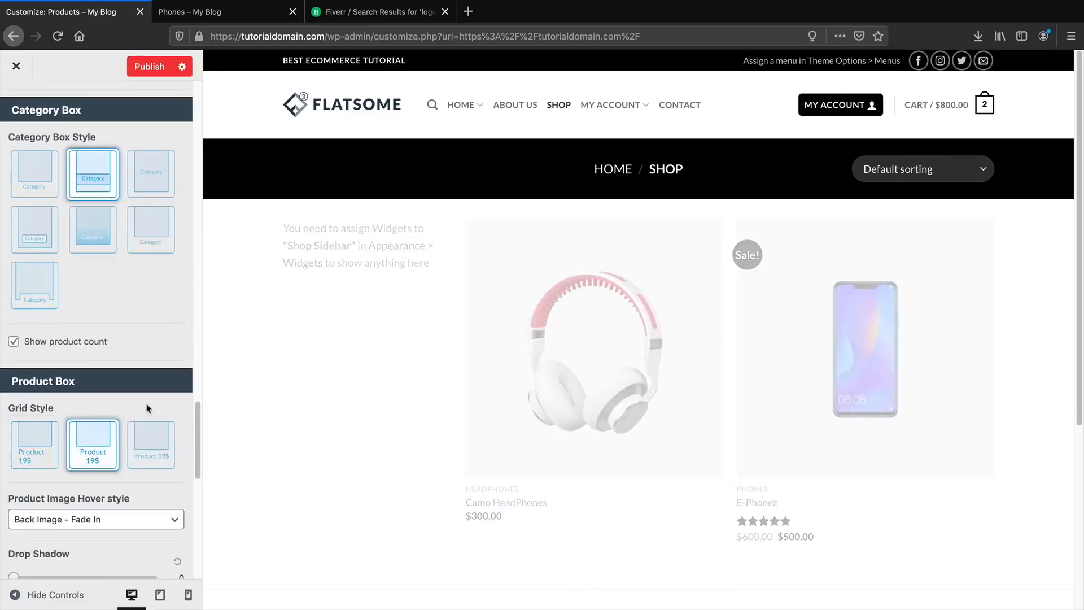
scroll(109, 412, down, 5)
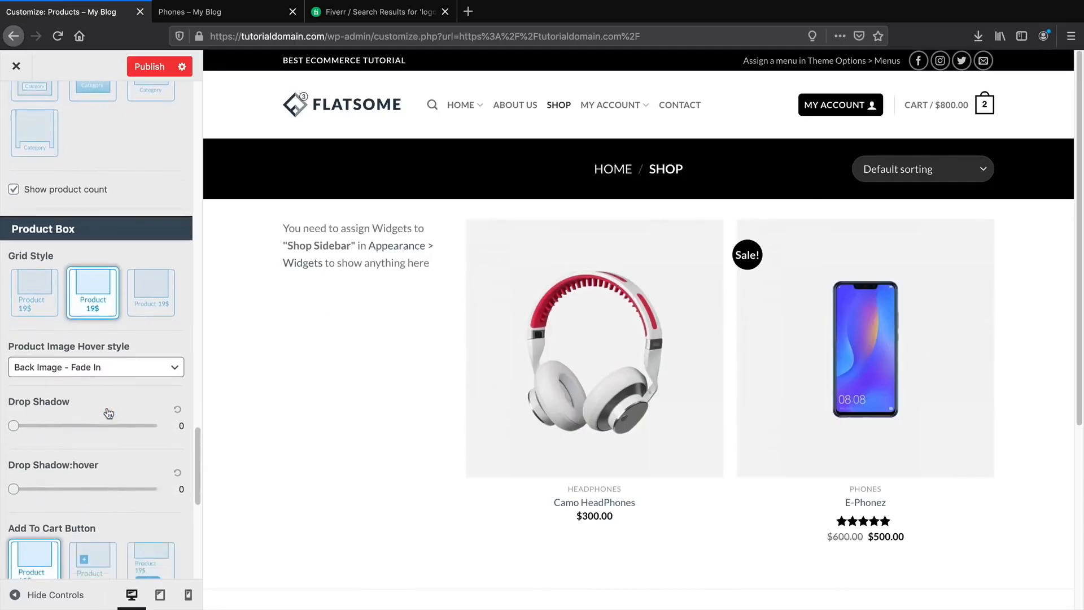
click(158, 453)
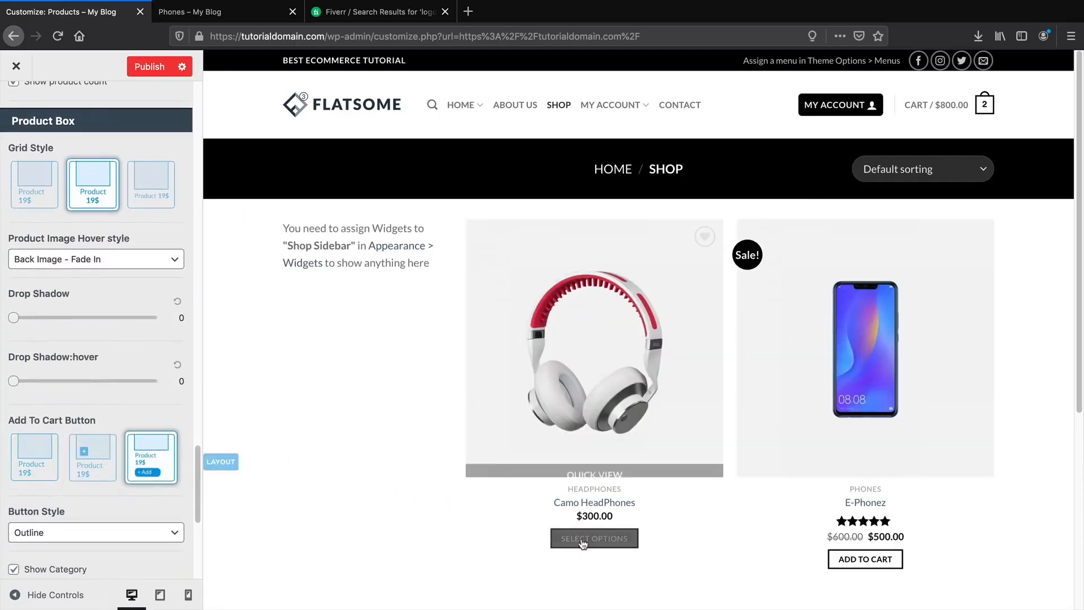
scroll(621, 508, down, 2)
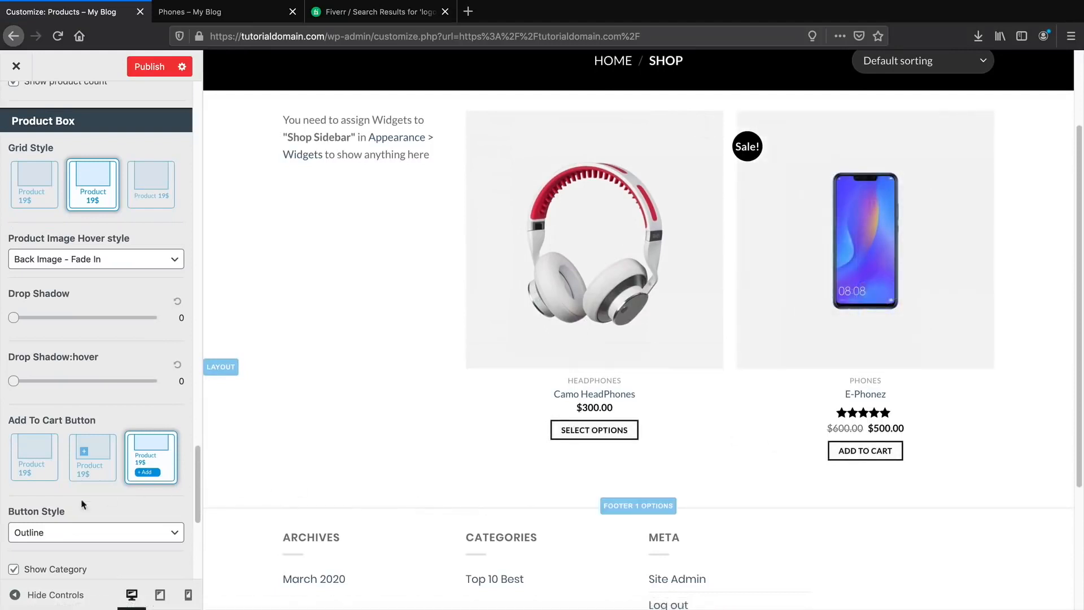
scroll(79, 469, down, 2)
scroll(97, 458, down, 4)
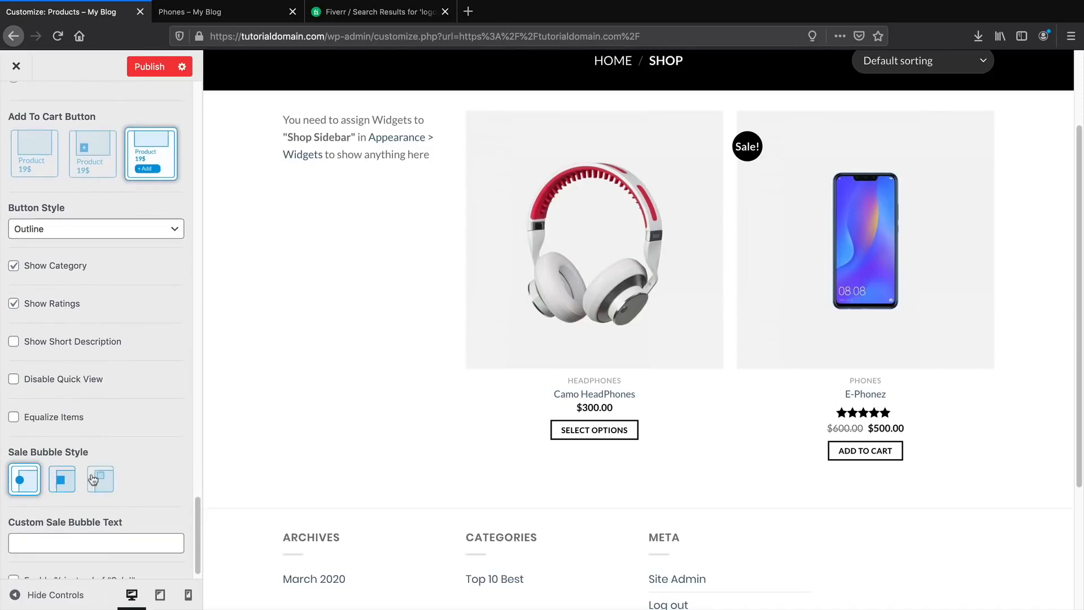
Compare rectangular and square Sale badge styles, settling on the round badge.
click(93, 479)
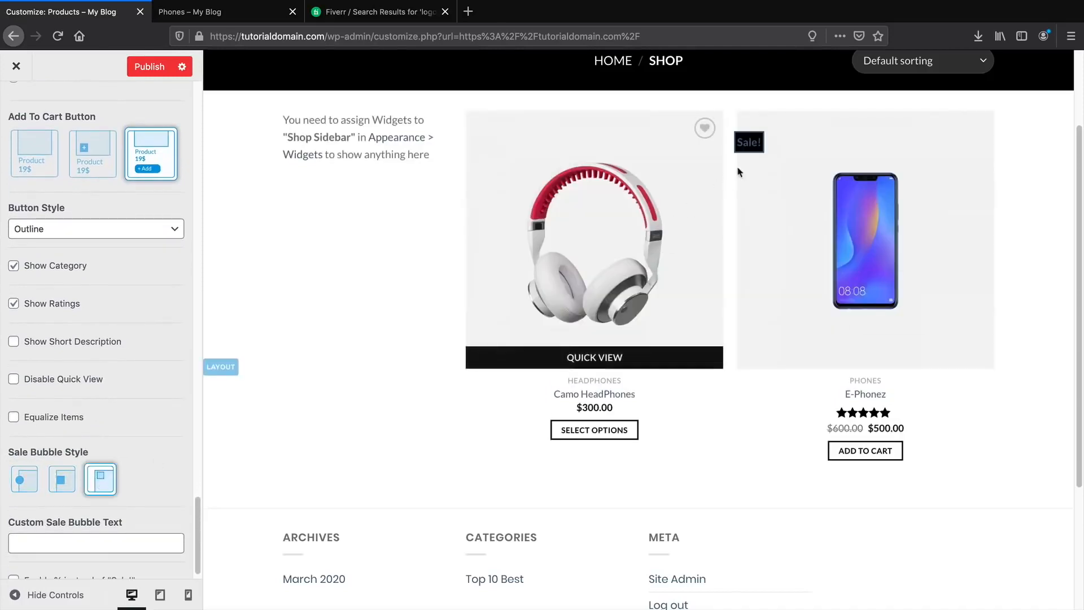
click(63, 479)
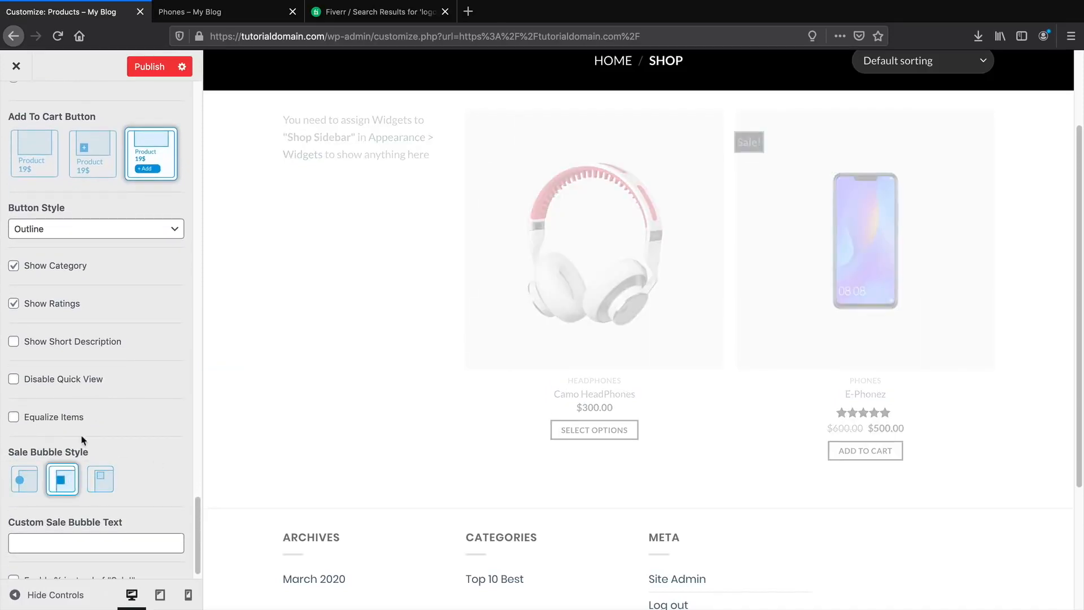
click(24, 480)
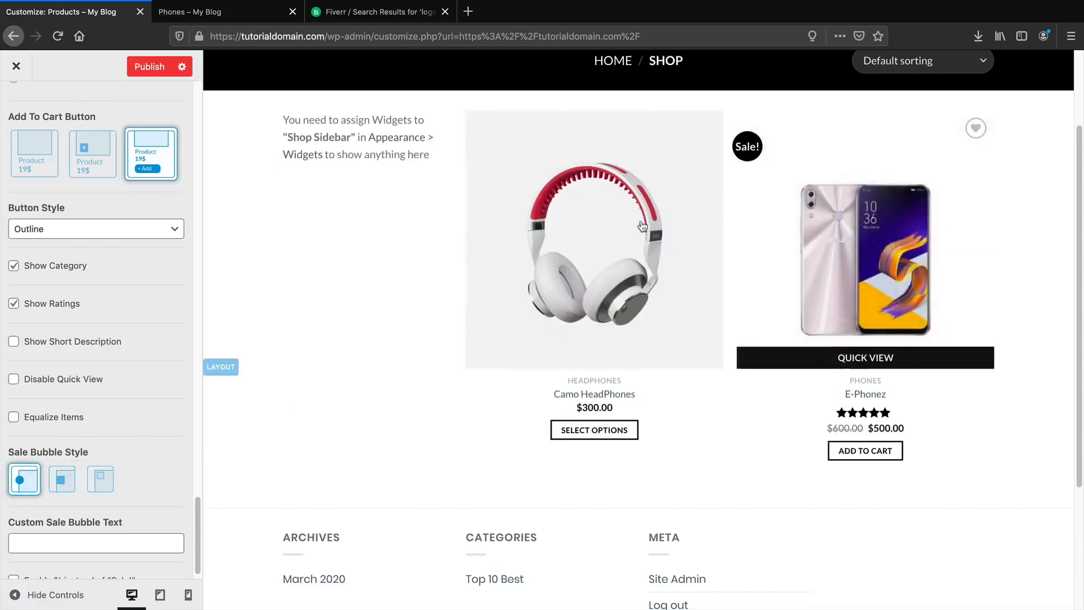
click(82, 479)
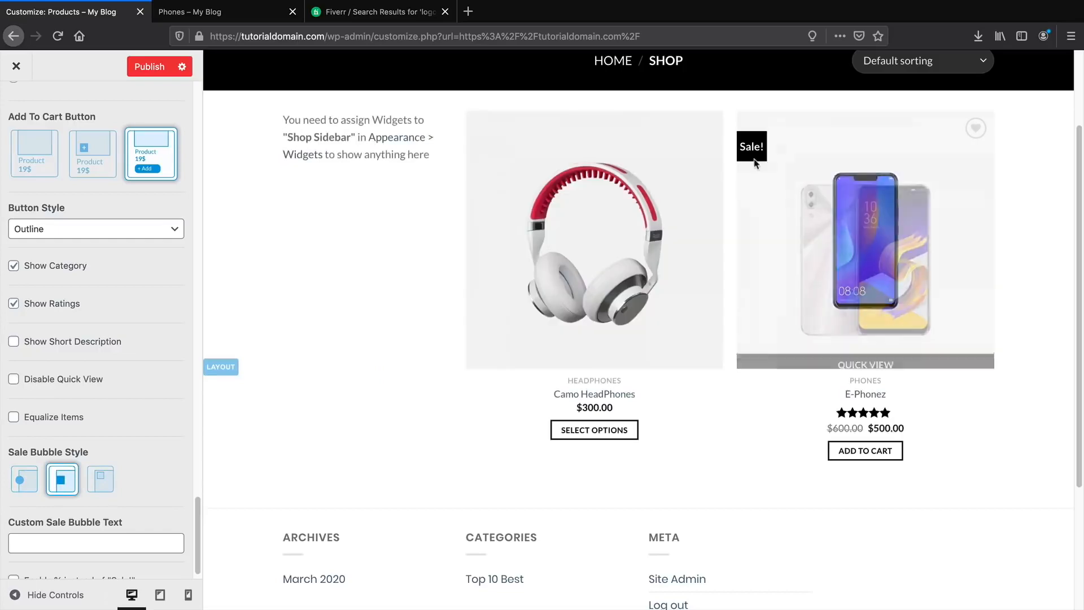
click(31, 481)
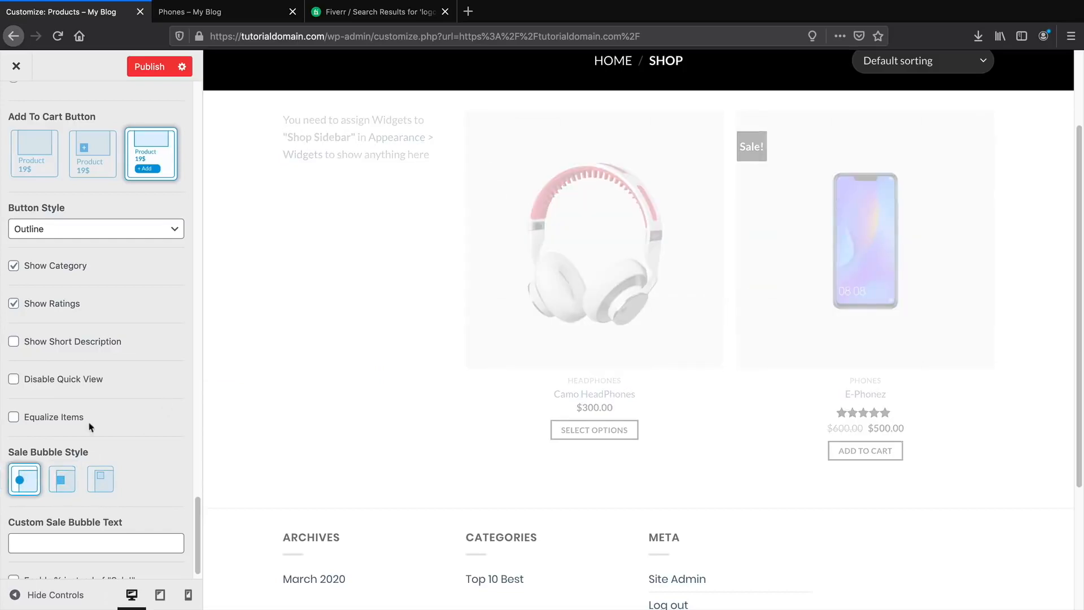
scroll(91, 421, up, 5)
scroll(99, 418, up, 15)
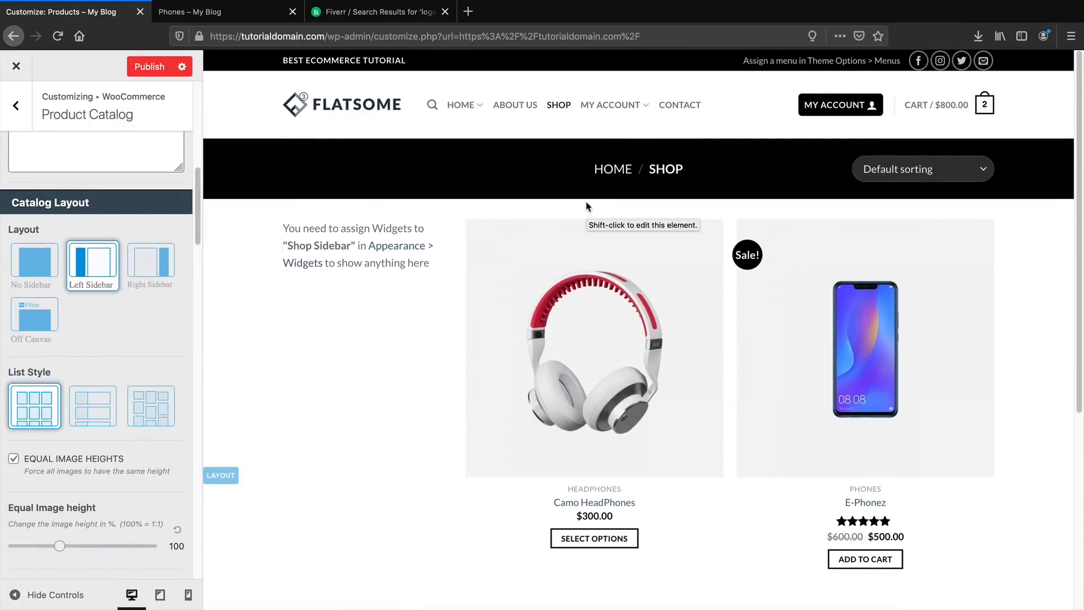
In WooCommerce Product Page settings, set the Product Header to the Title banner style.
scroll(49, 409, up, 10)
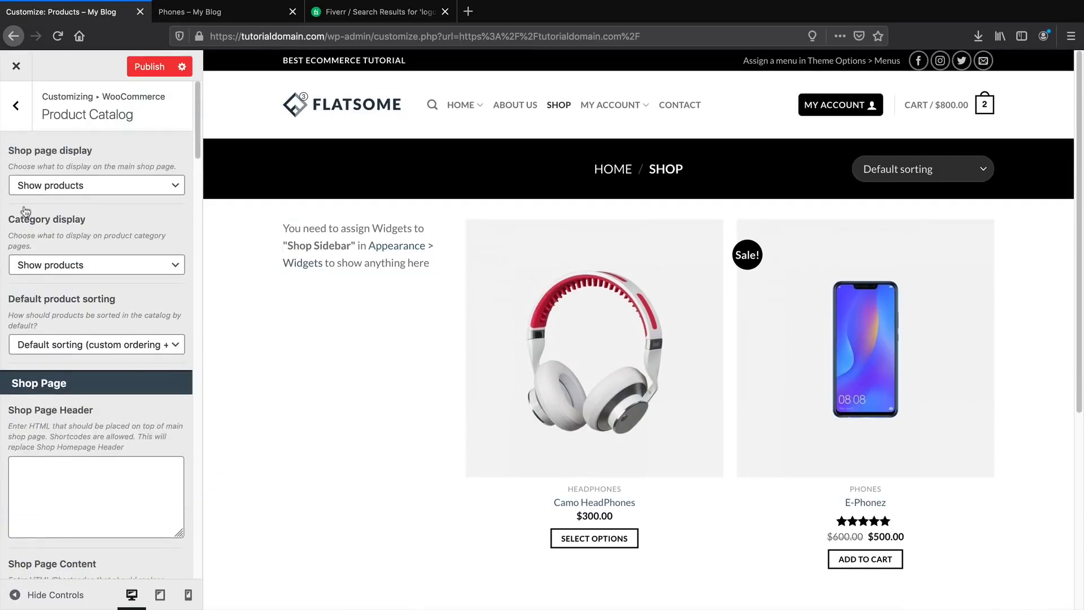
click(16, 110)
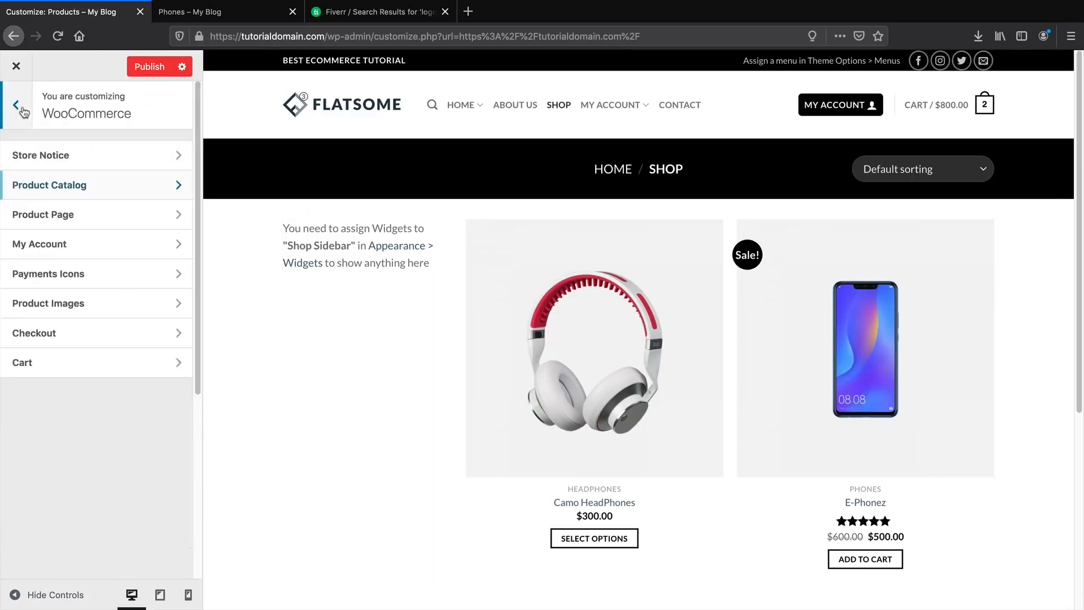
click(49, 213)
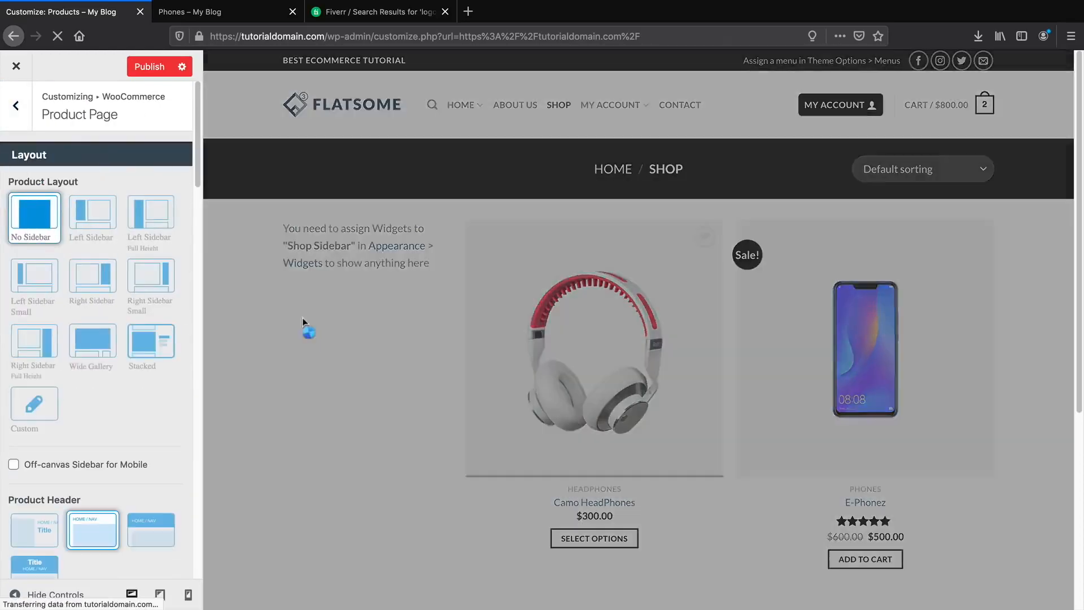
scroll(113, 390, down, 1)
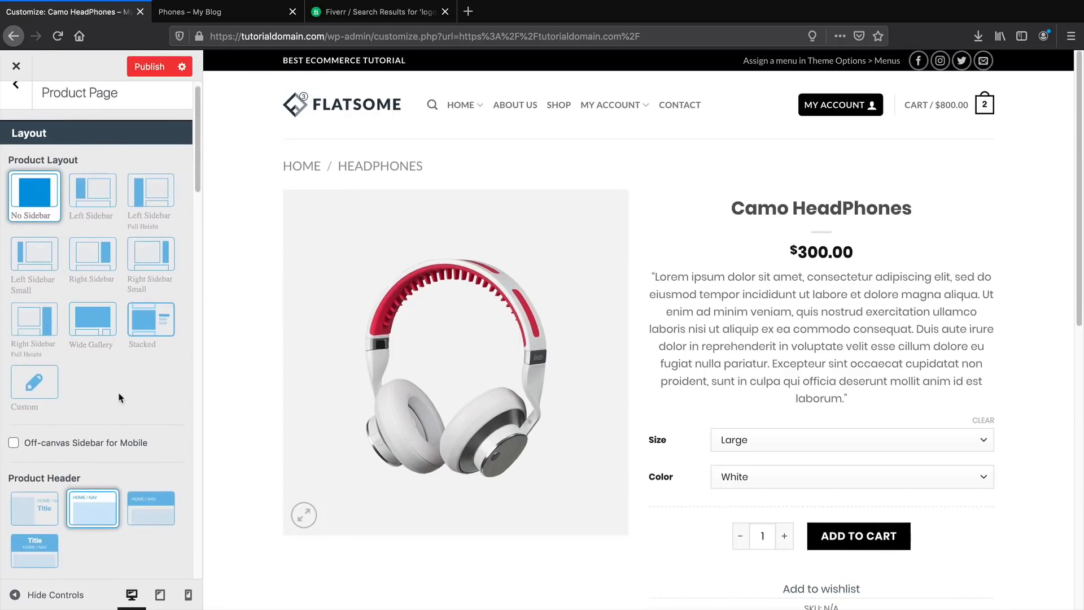
click(151, 509)
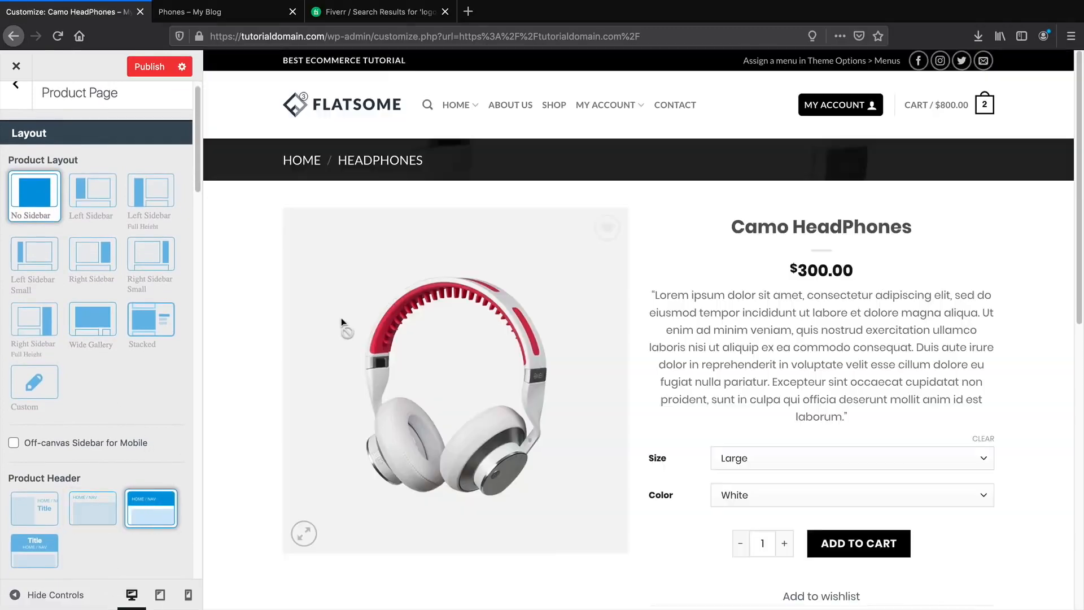
scroll(128, 369, down, 1)
scroll(127, 369, down, 3)
click(57, 434)
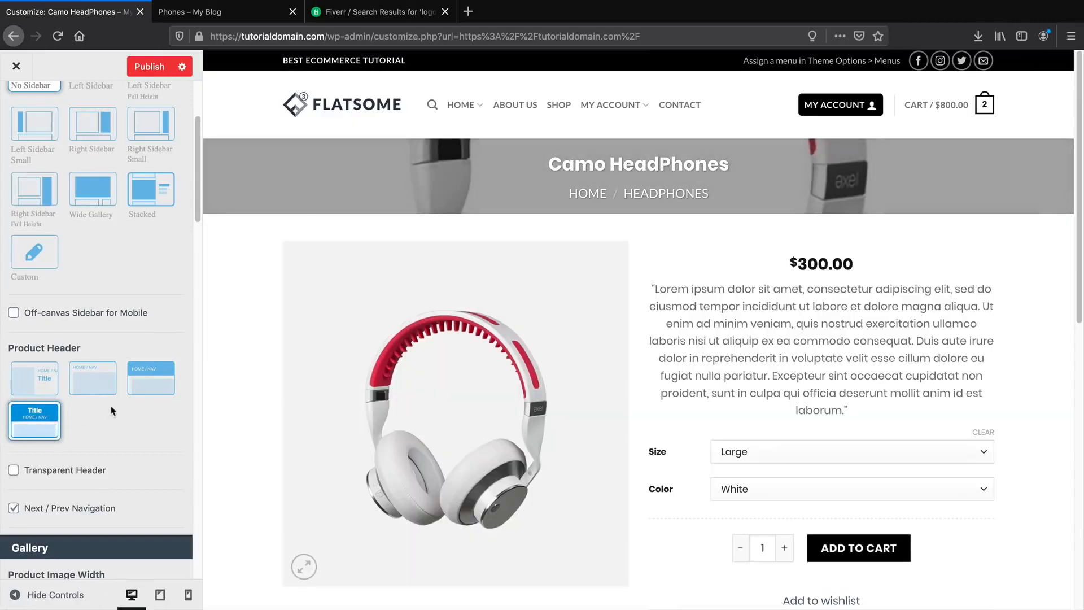
Scroll through the remaining Product Page options to review them.
scroll(122, 406, down, 4)
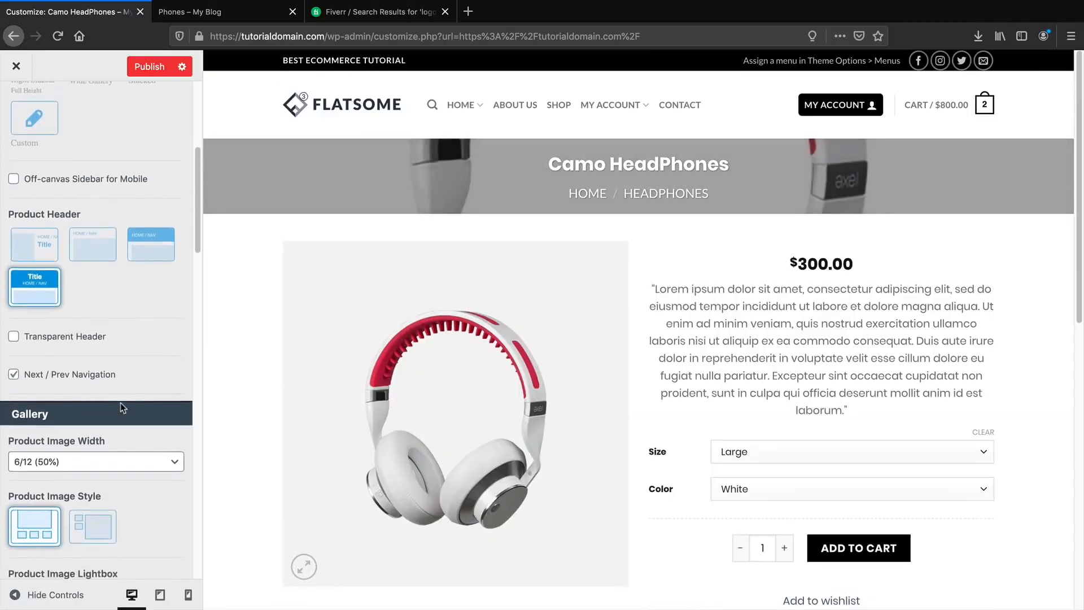
scroll(142, 394, down, 1)
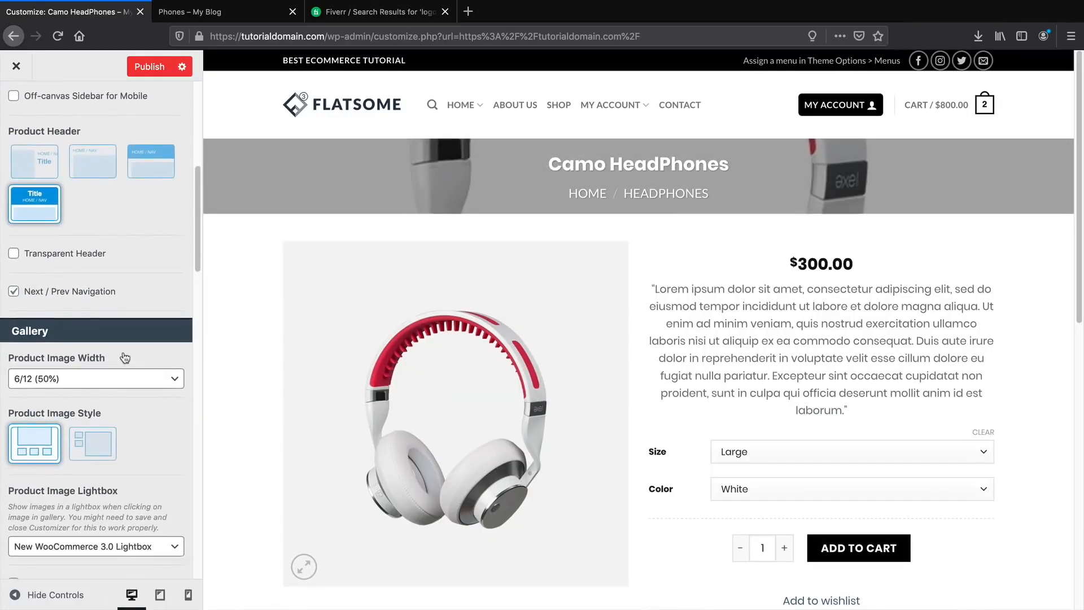
scroll(121, 358, down, 5)
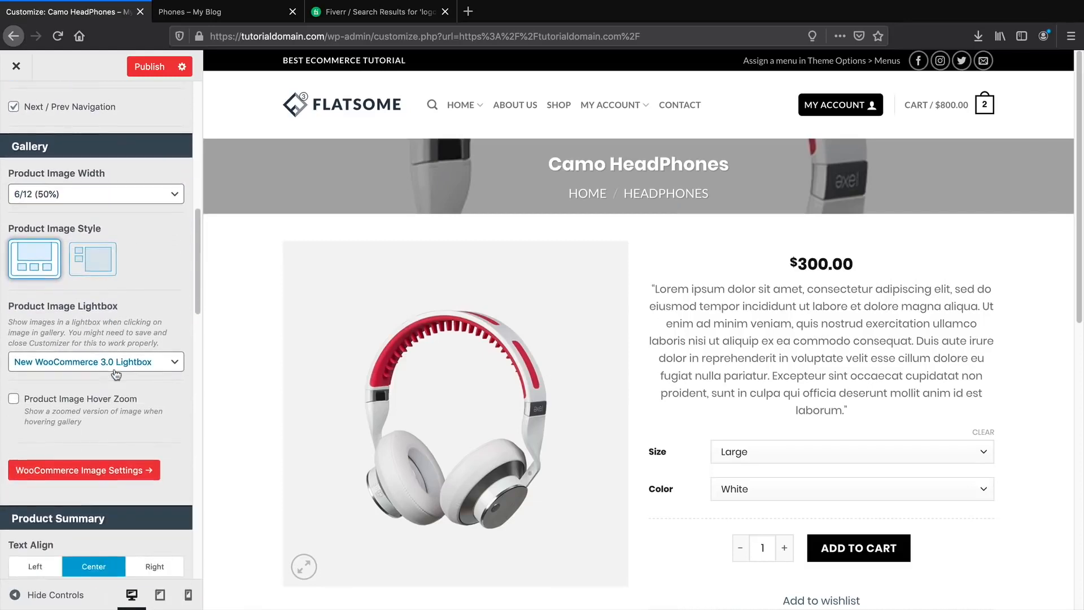
scroll(76, 335, down, 10)
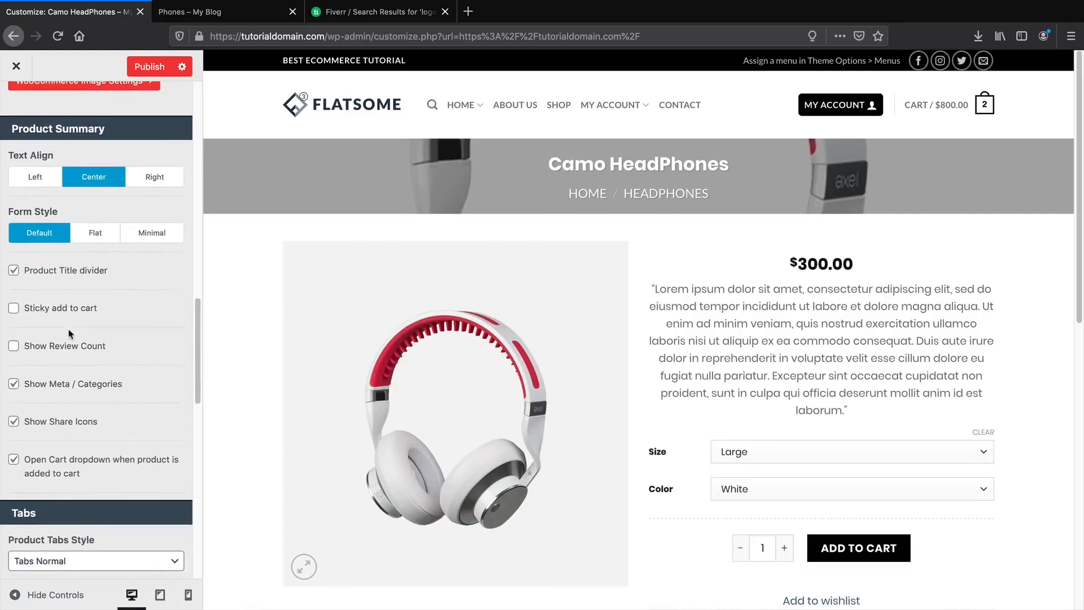
scroll(70, 334, down, 3)
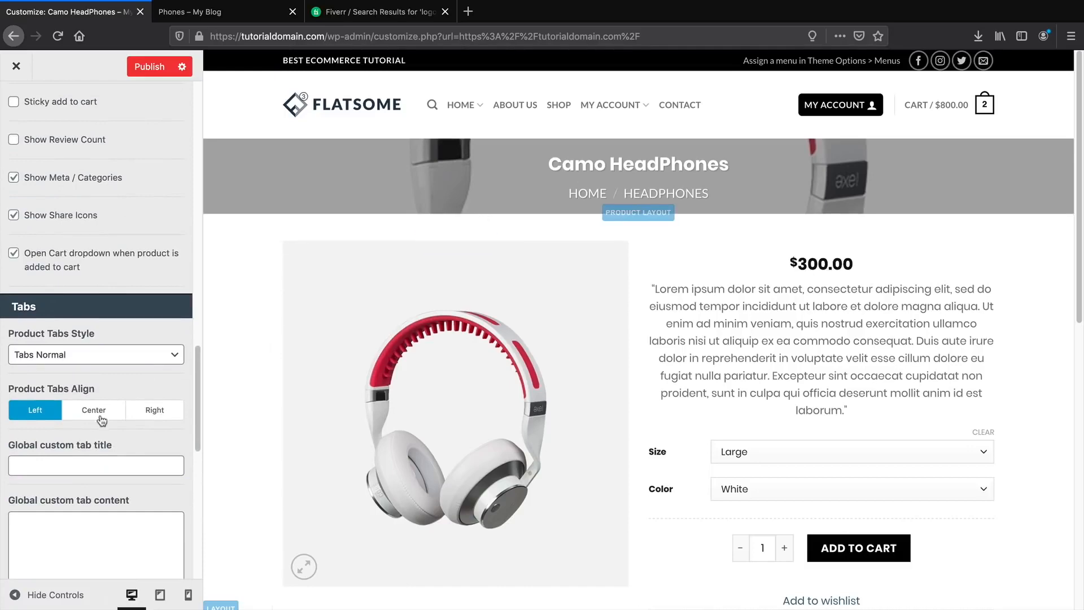
scroll(94, 443, down, 9)
scroll(94, 443, down, 3)
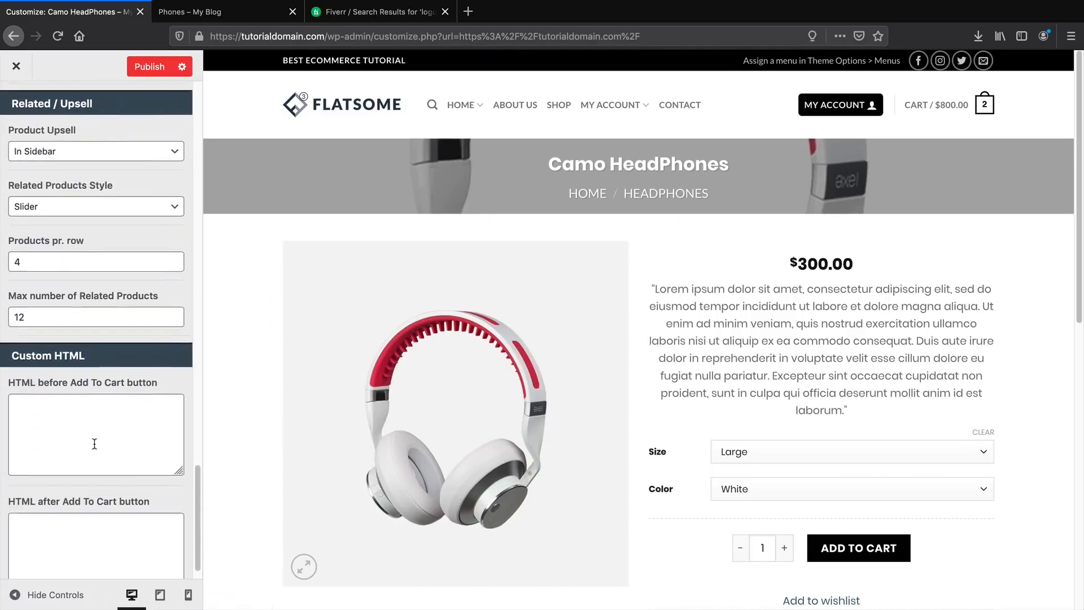
scroll(95, 446, up, 2)
scroll(96, 448, up, 15)
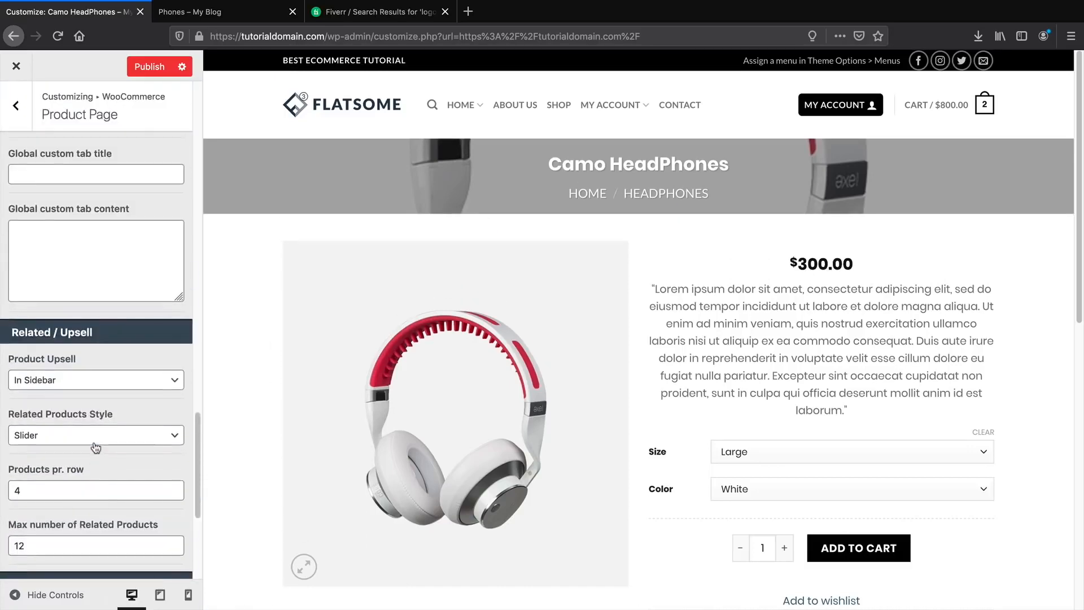
scroll(95, 447, up, 3)
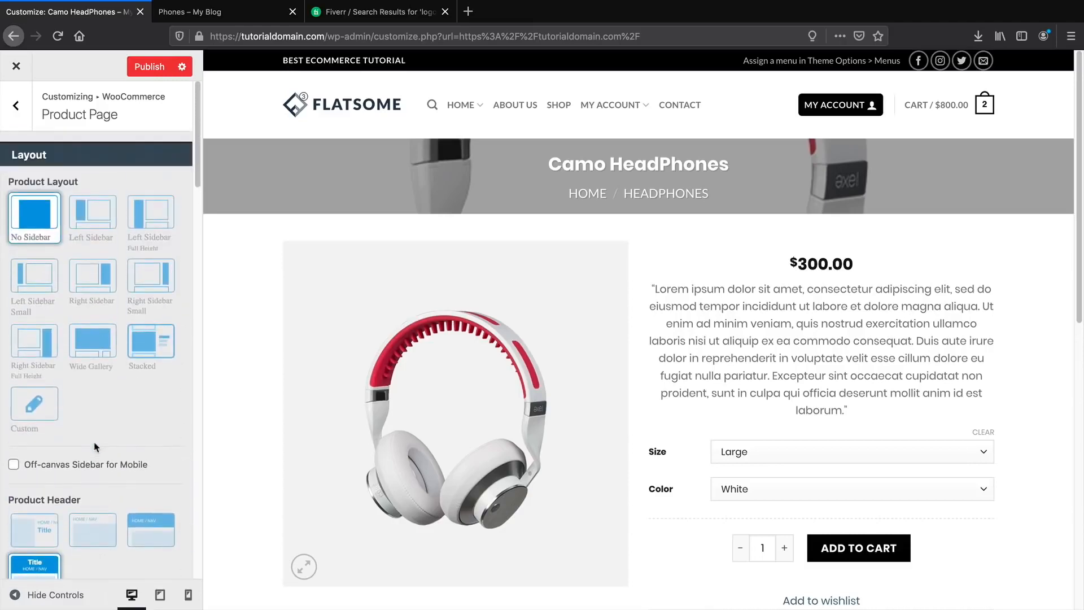
Try custom and stacked product layouts and a right sidebar, ending with no sidebar.
click(35, 410)
scroll(38, 307, down, 3)
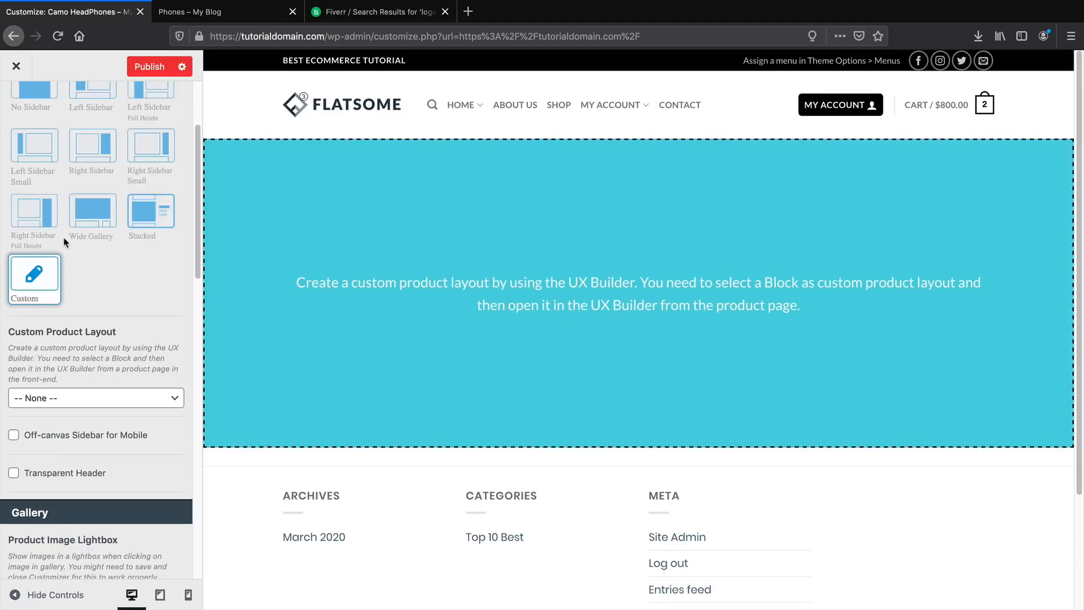
click(151, 210)
scroll(91, 237, up, 3)
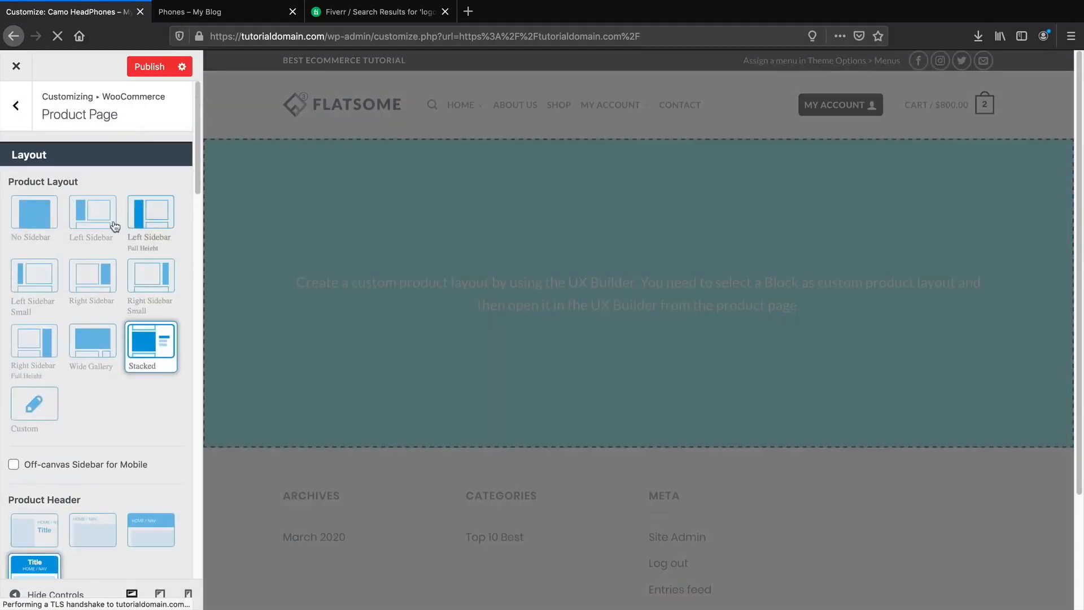
click(89, 279)
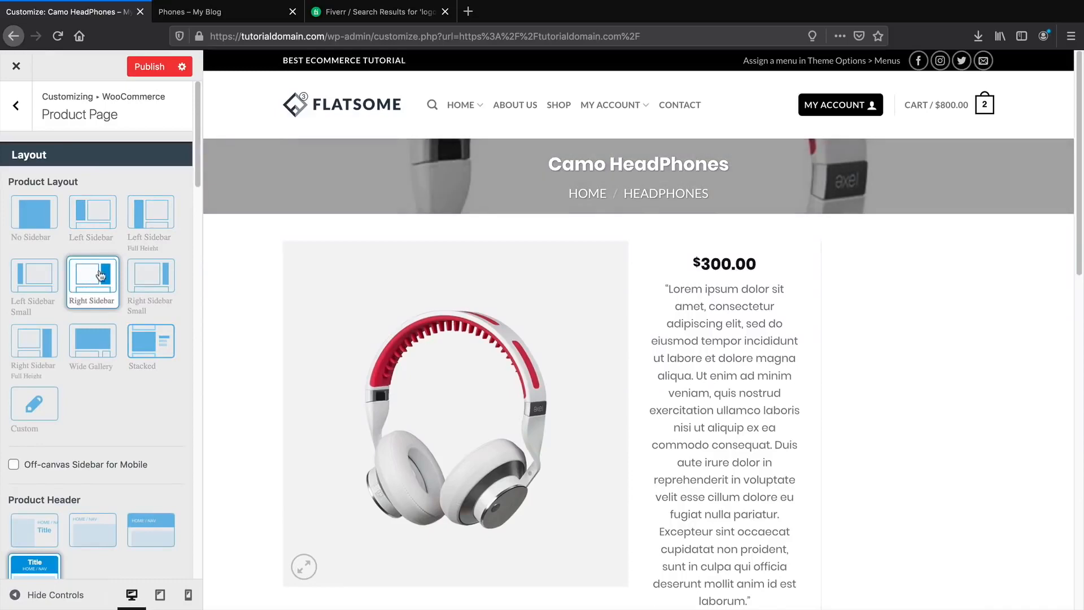
click(34, 215)
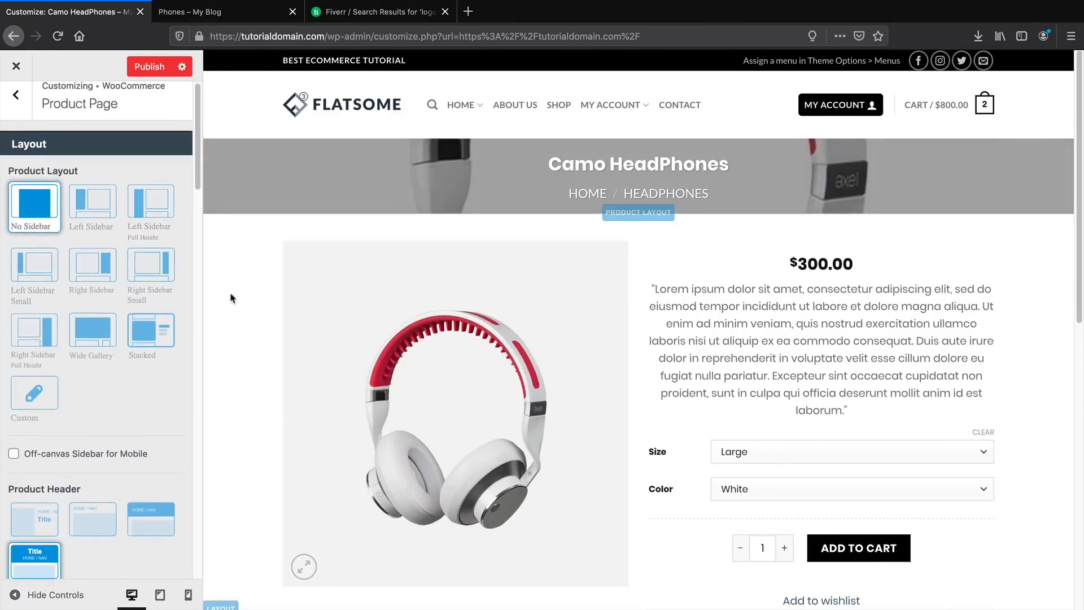
Scroll through the rest of the Product Page options and preview.
scroll(230, 298, down, 1)
scroll(153, 328, down, 3)
scroll(151, 328, down, 3)
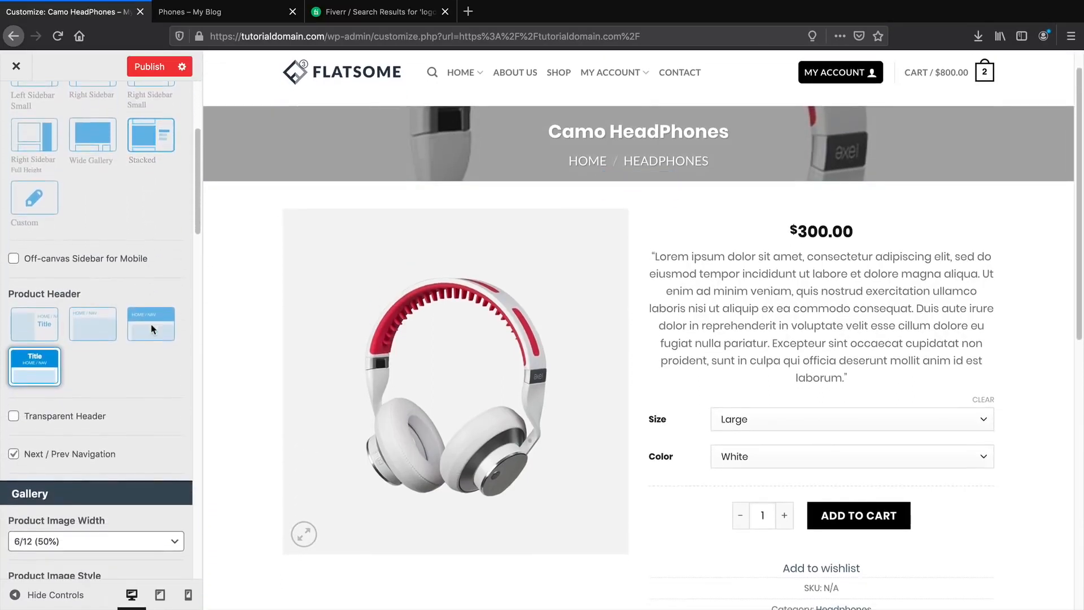
scroll(150, 324, down, 5)
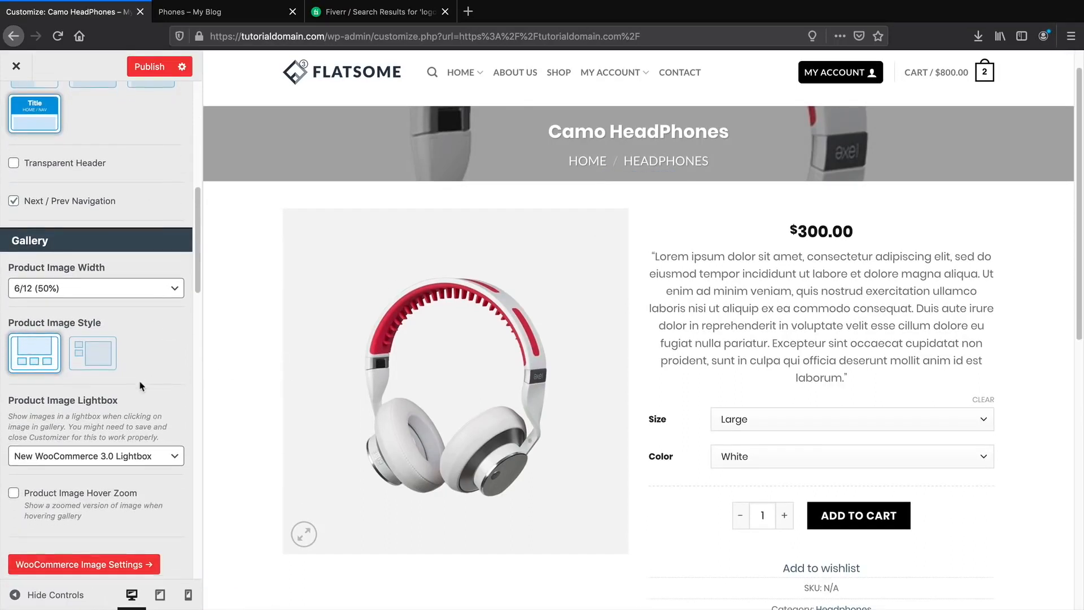
scroll(141, 384, down, 1)
scroll(446, 390, down, 6)
scroll(446, 391, down, 10)
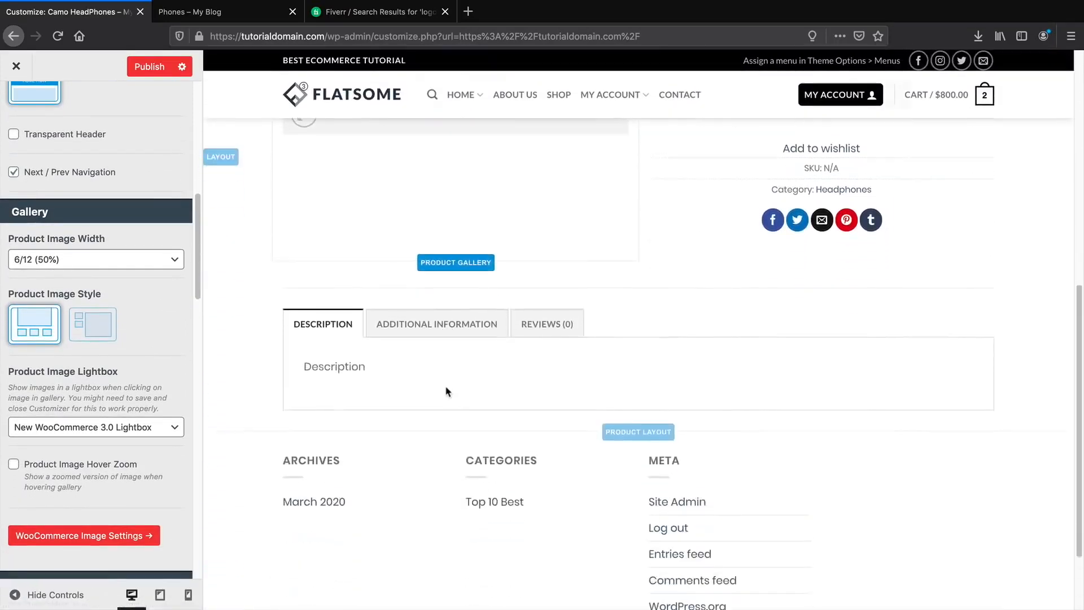
scroll(446, 391, up, 16)
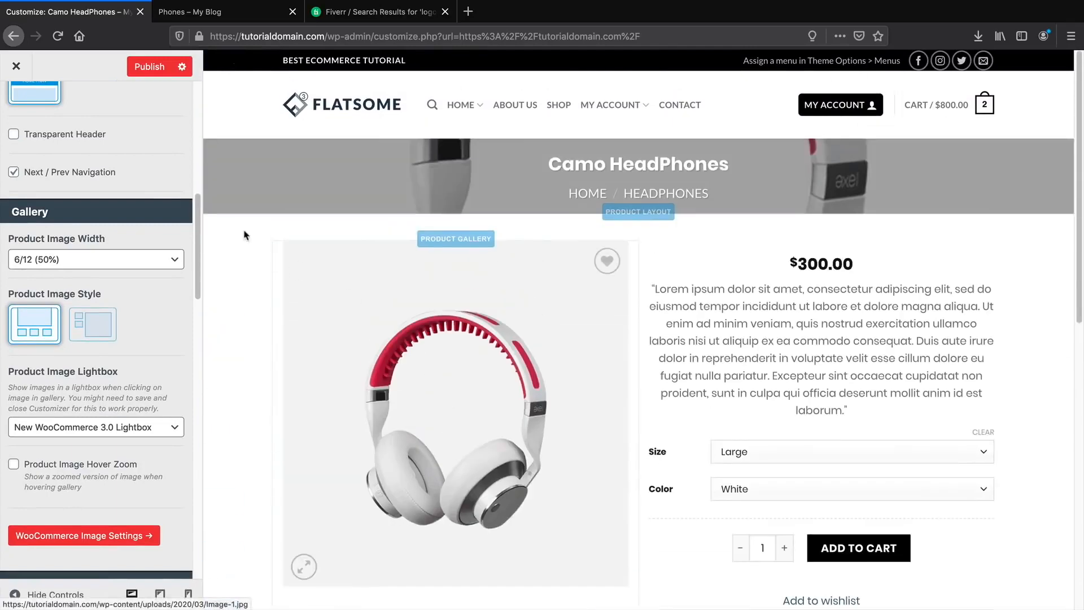
scroll(136, 97, up, 8)
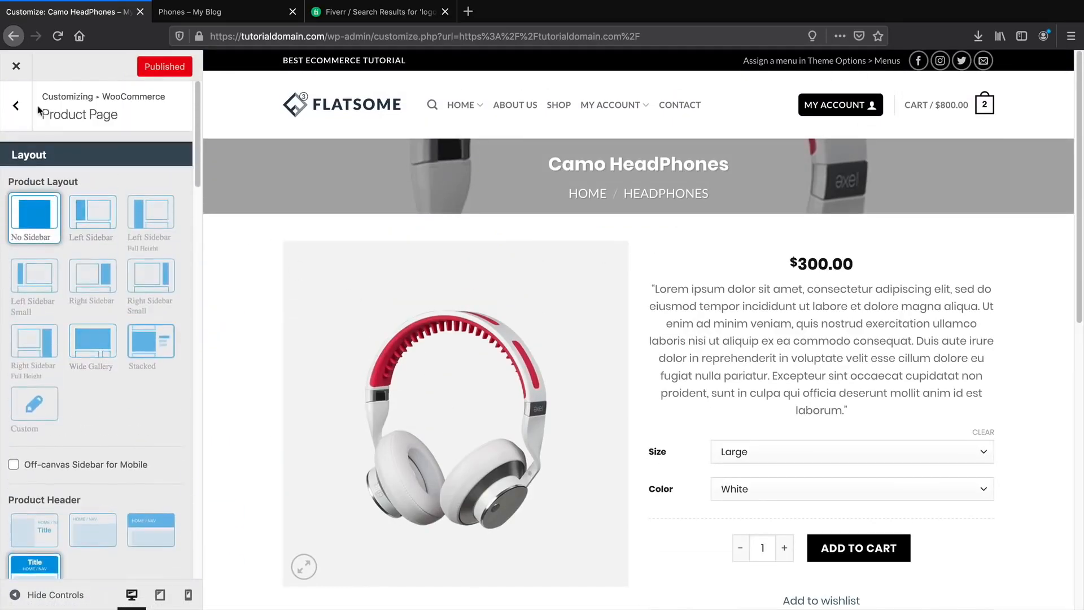
Glance at the My Account options, then return to the WooCommerce sections list.
click(17, 106)
click(43, 240)
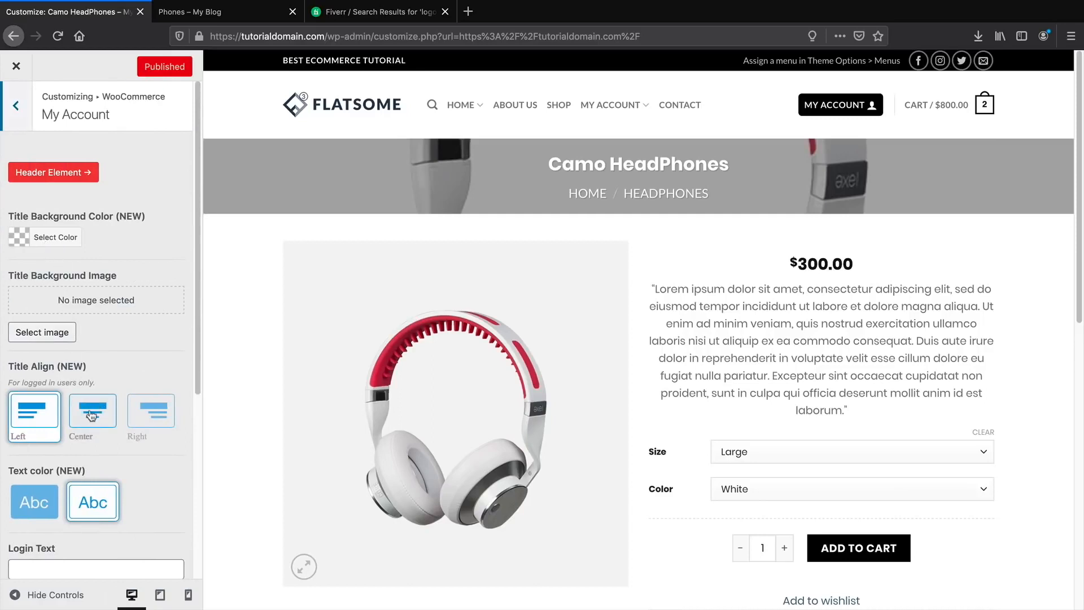
click(16, 106)
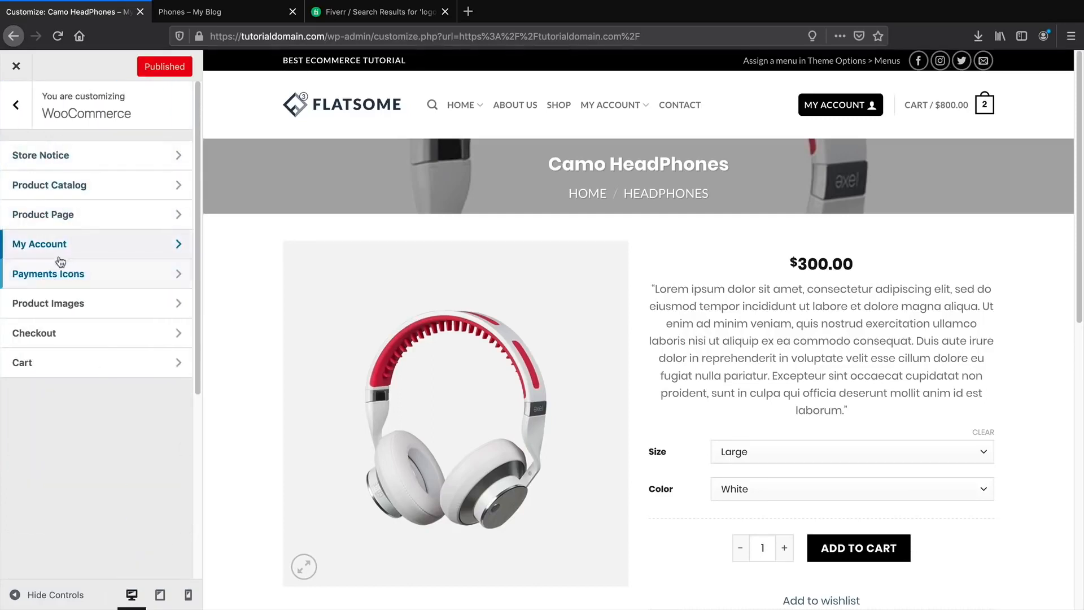
Set the Checkout layout to Focused after trying Simple.
click(45, 339)
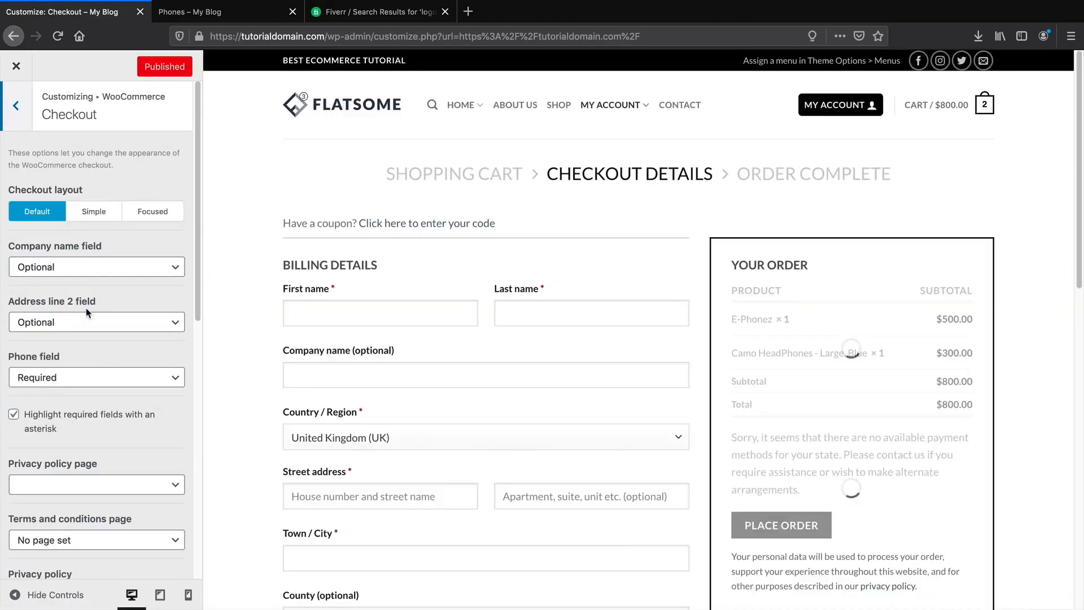
click(94, 213)
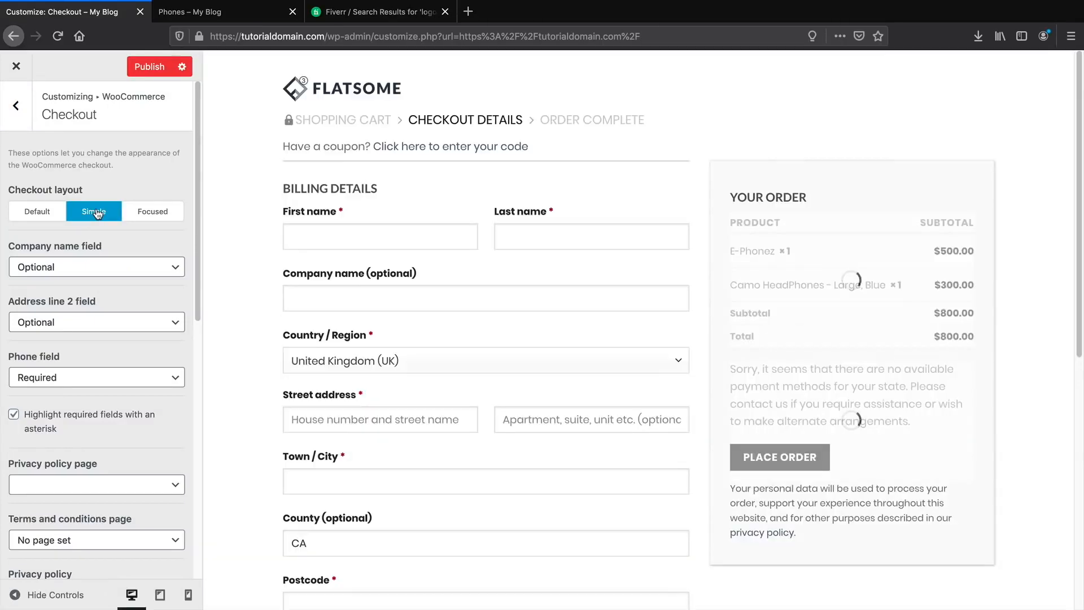
click(153, 212)
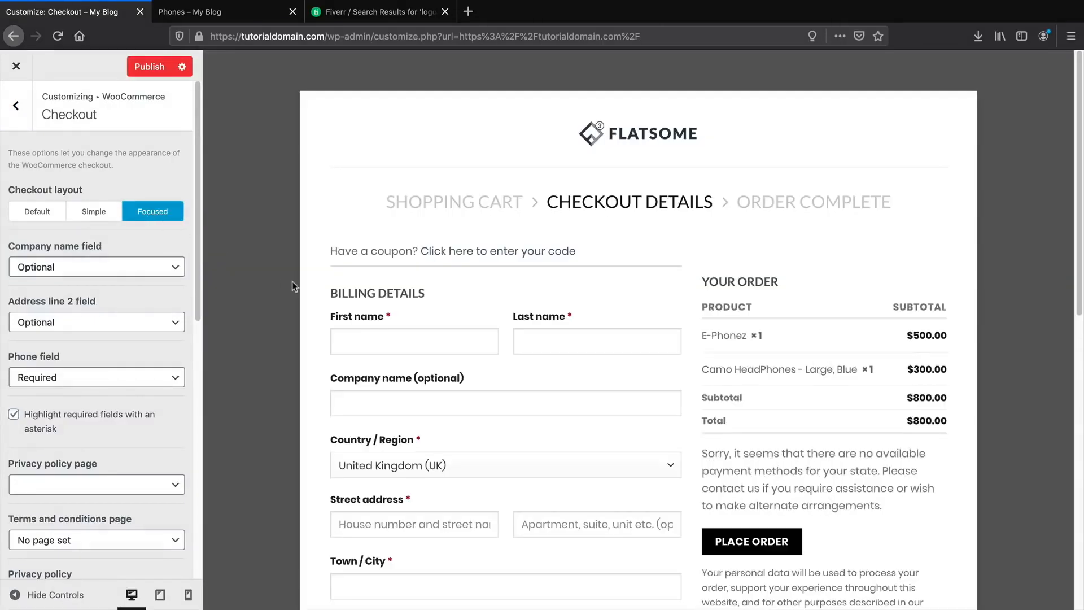
scroll(293, 281, down, 2)
scroll(293, 279, down, 3)
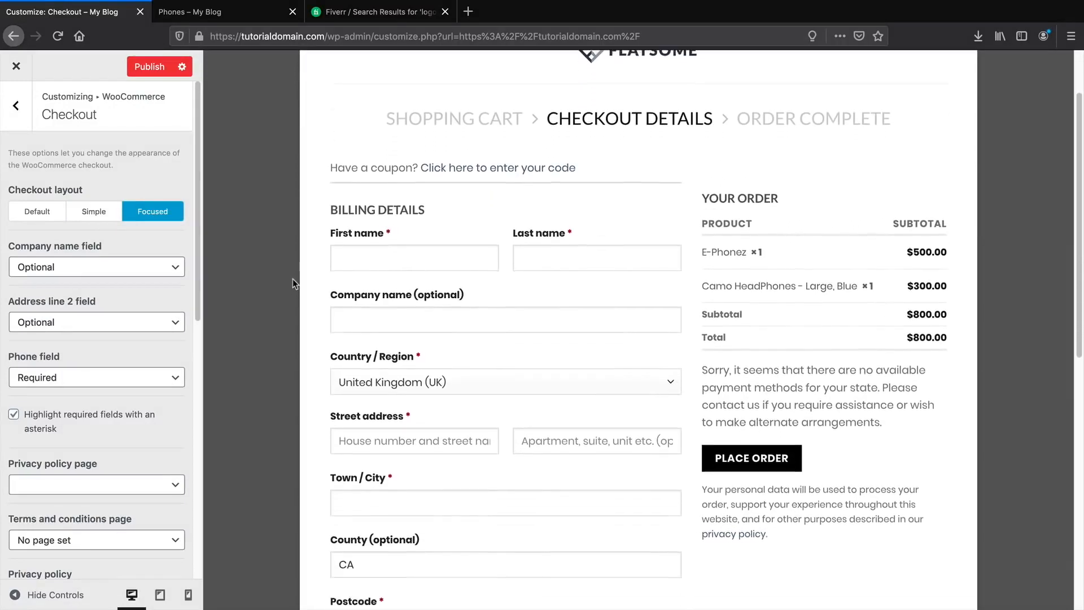
scroll(292, 279, down, 1)
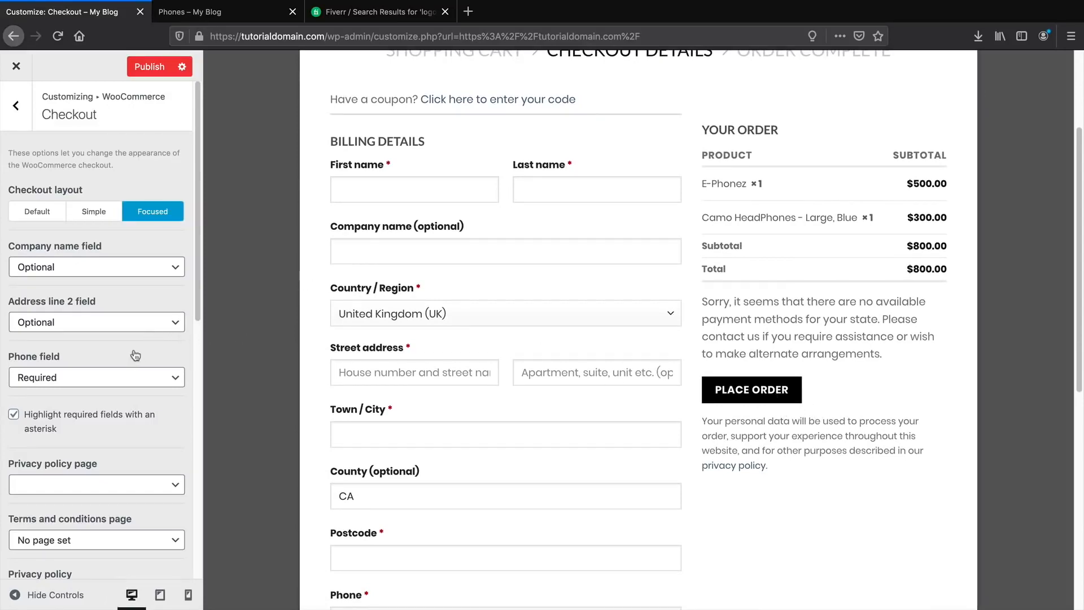
Hide the Address line 2 field and set the Phone field to Required.
click(101, 378)
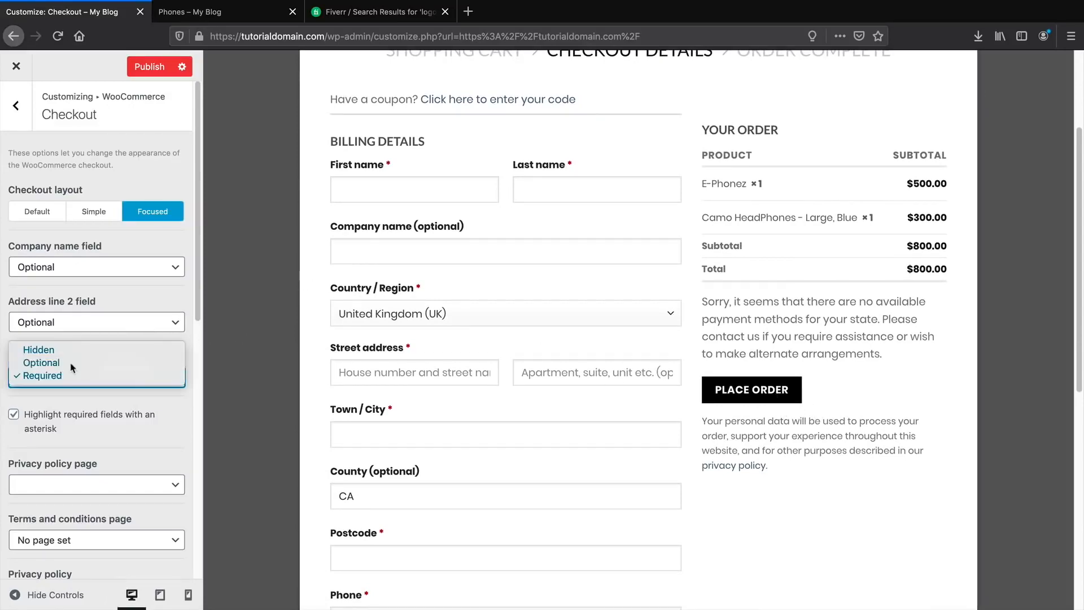
click(73, 359)
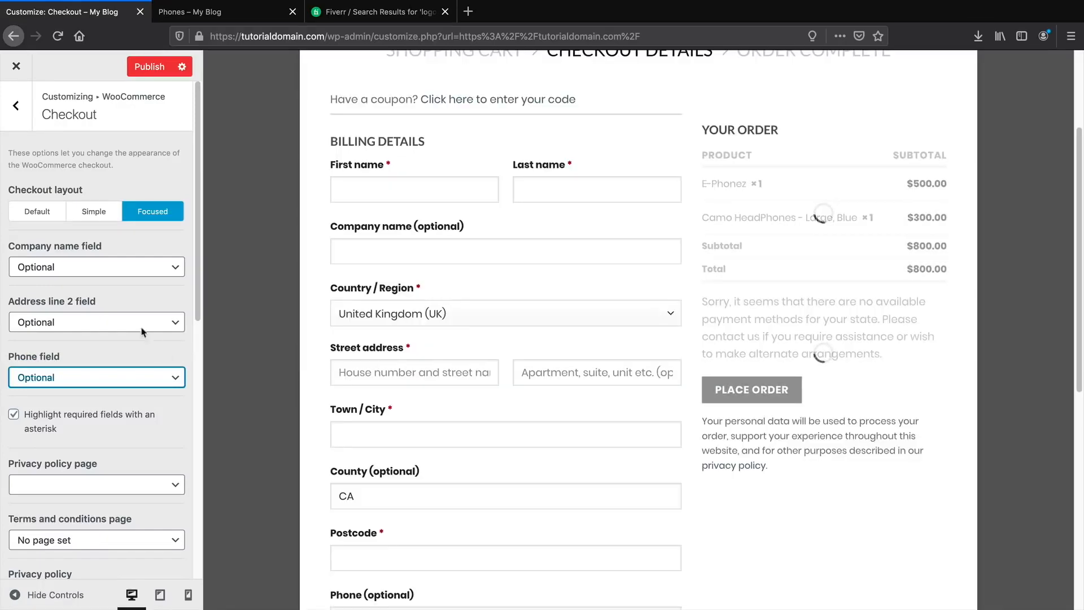
click(118, 322)
click(130, 309)
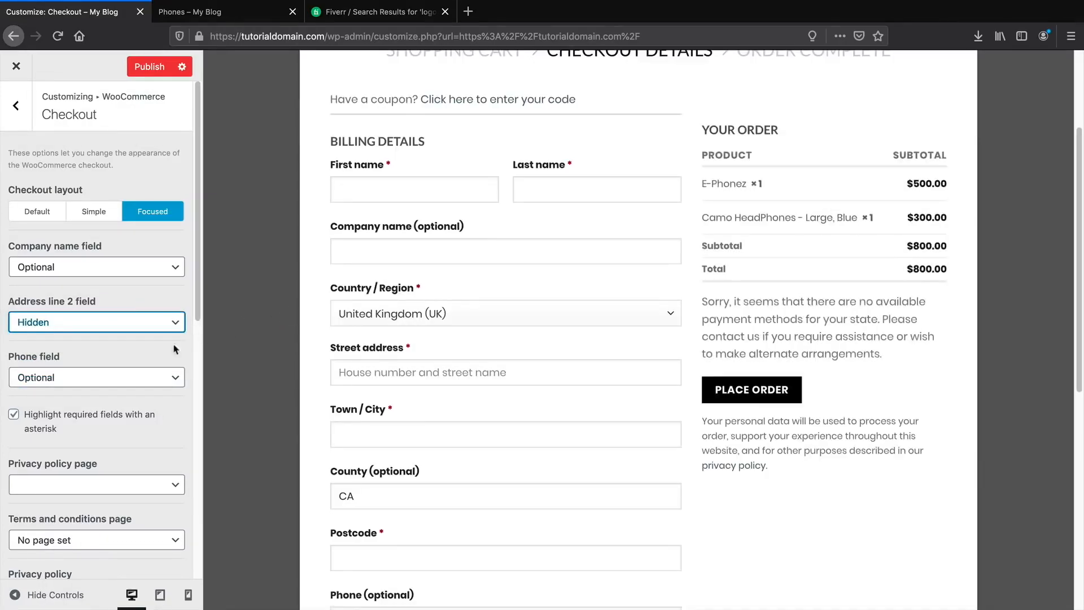
click(62, 379)
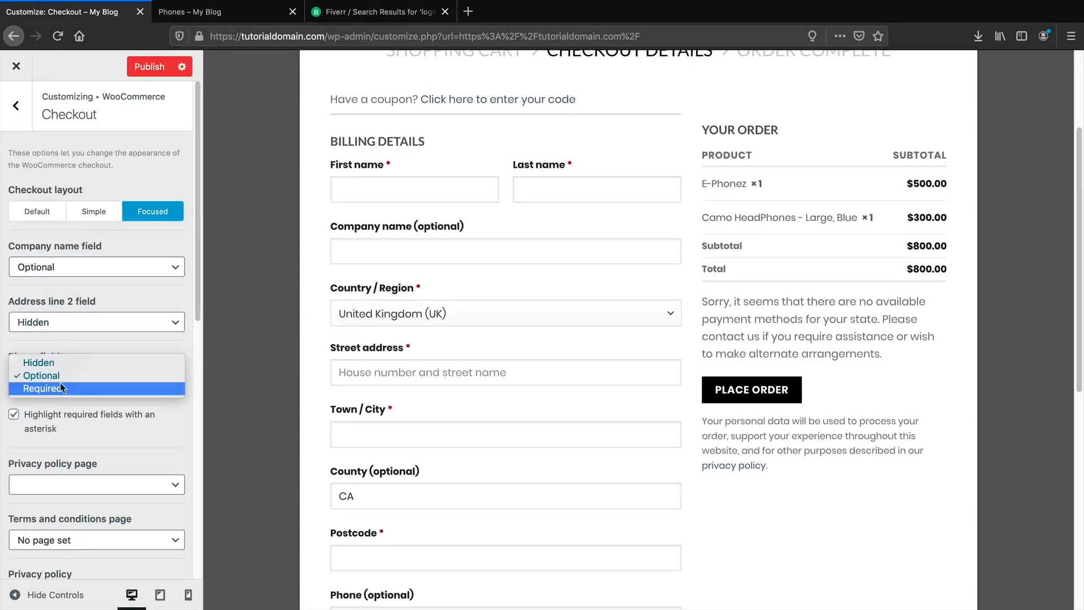
click(113, 385)
scroll(127, 387, down, 1)
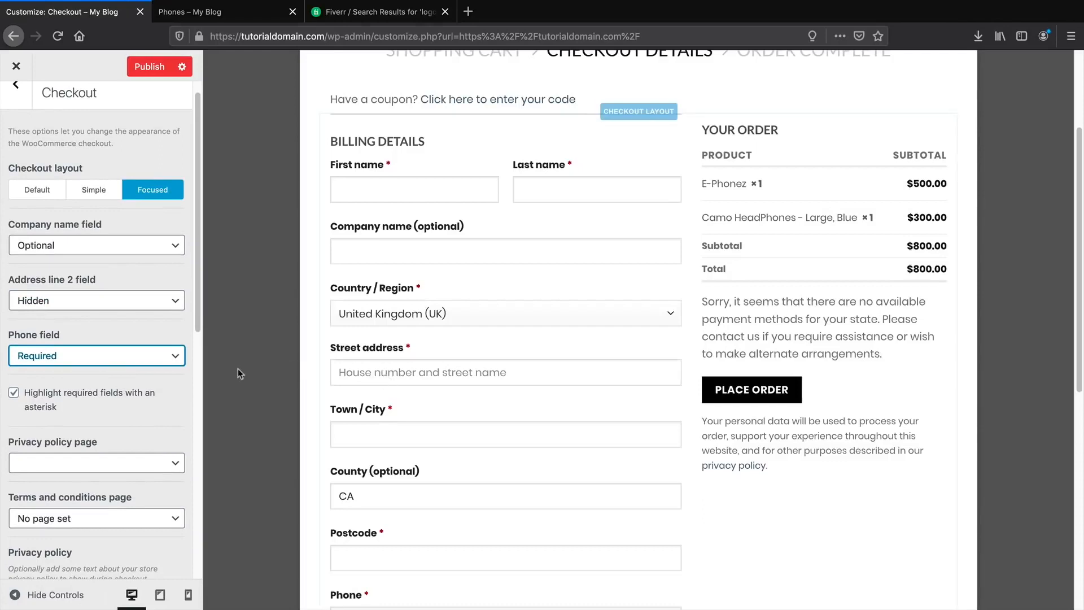
scroll(142, 376, up, 1)
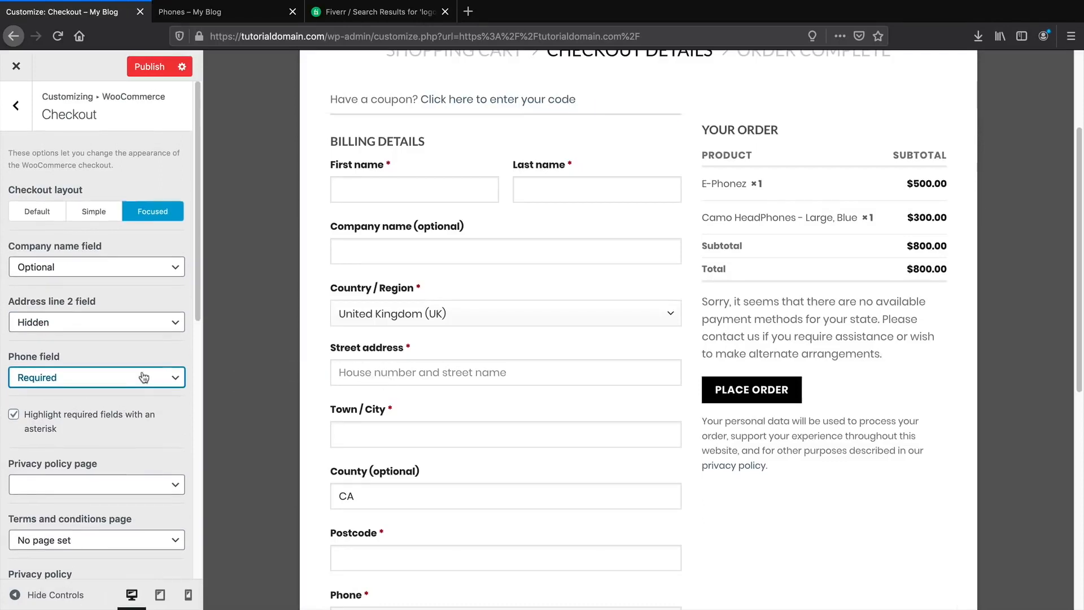
click(16, 106)
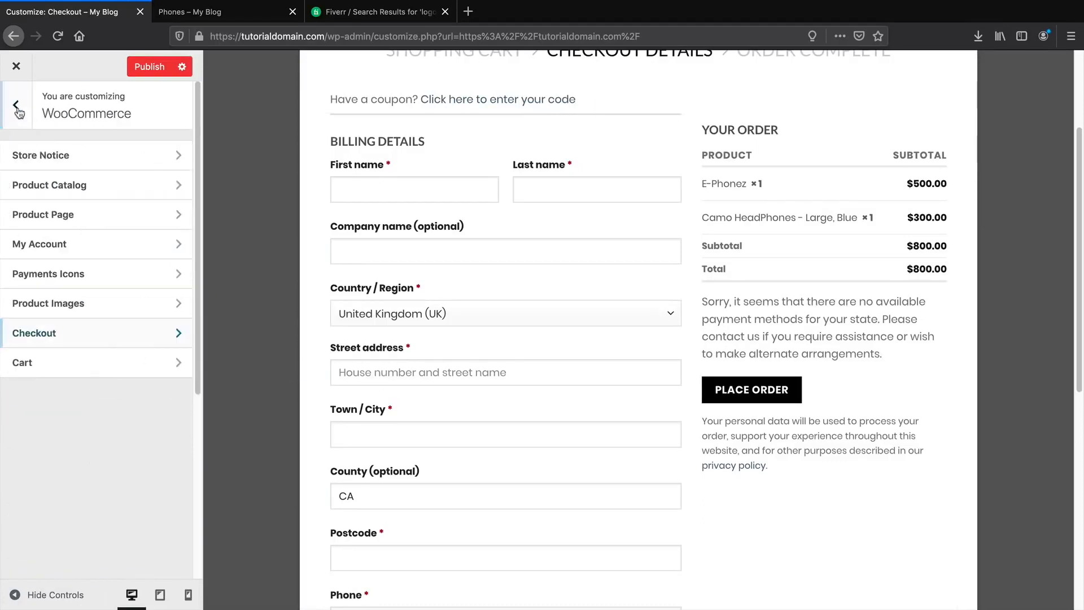
Load the Cart page in the preview and switch the cart layout from Simple to Focused.
click(62, 366)
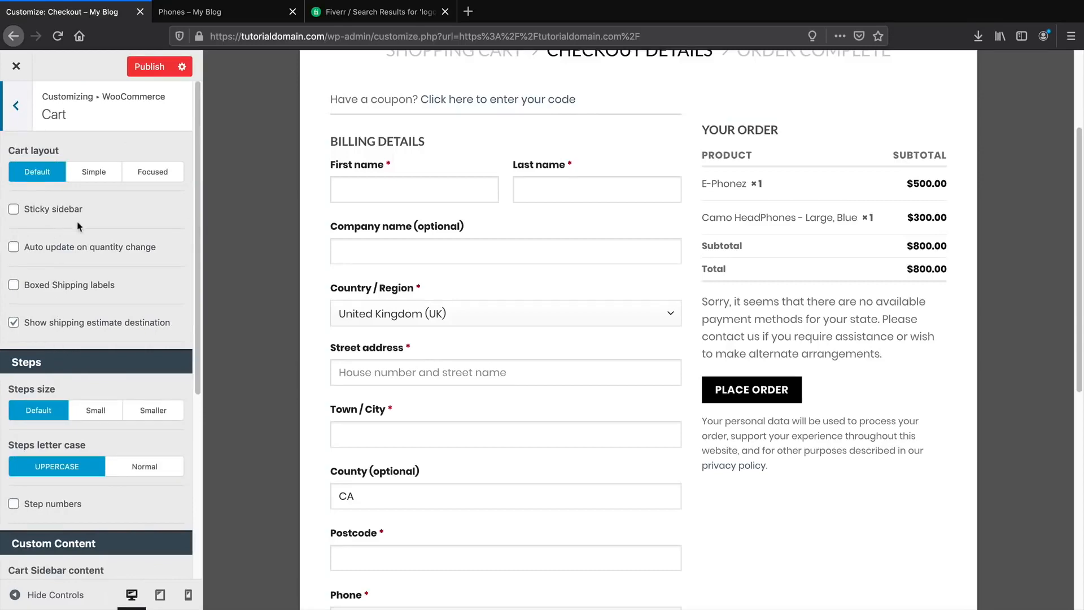
scroll(219, 260, up, 3)
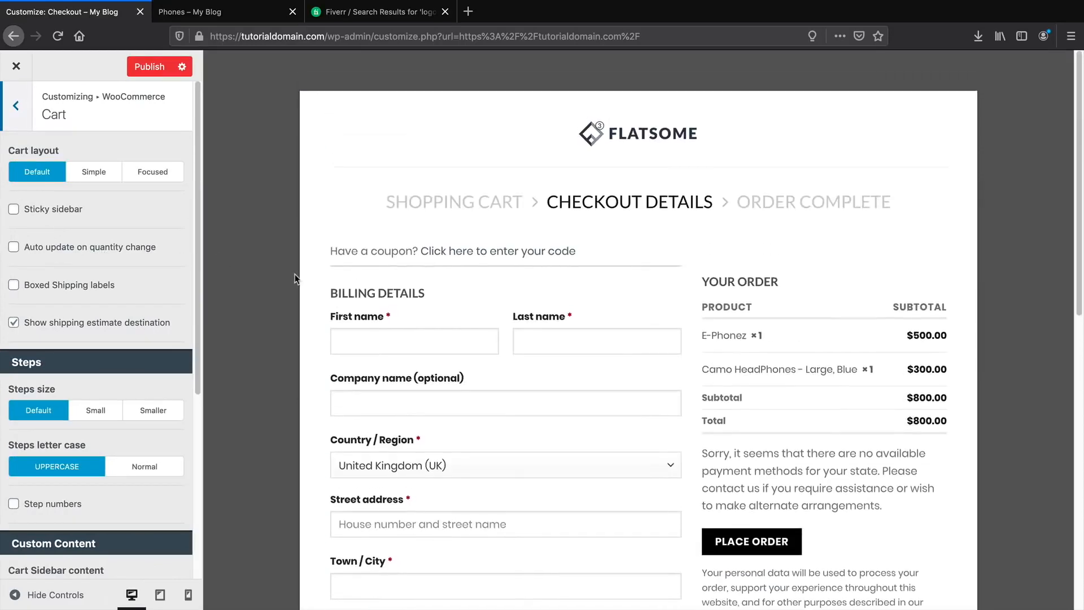
click(83, 176)
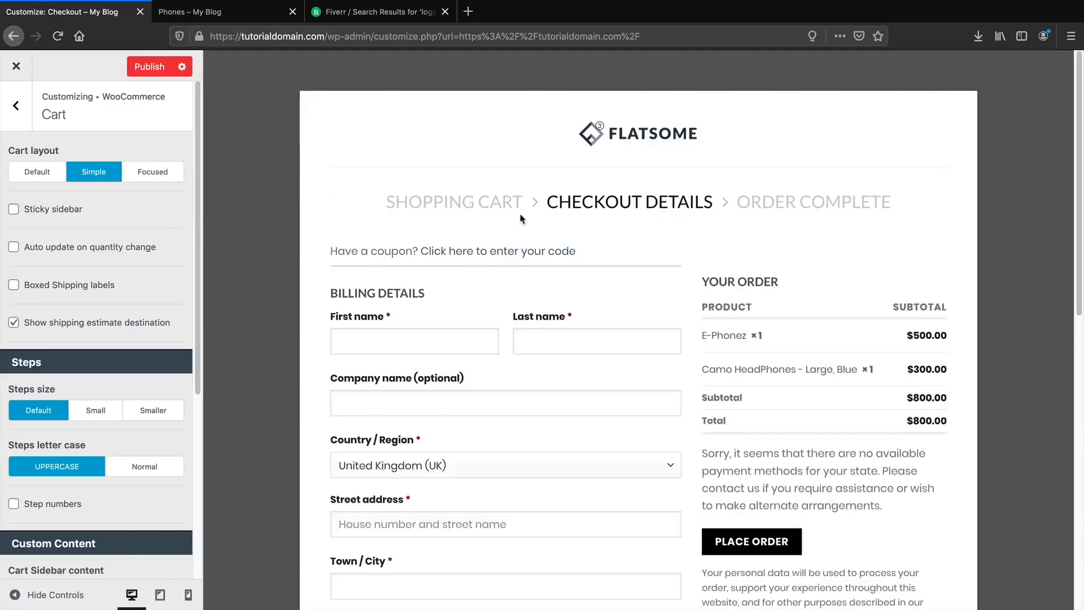
click(610, 133)
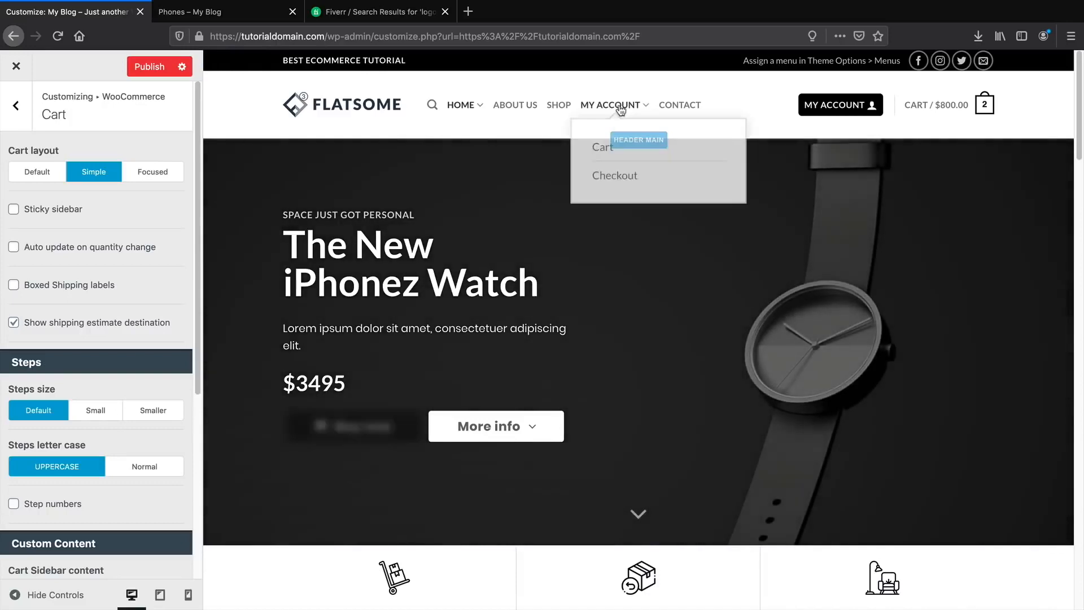
click(604, 148)
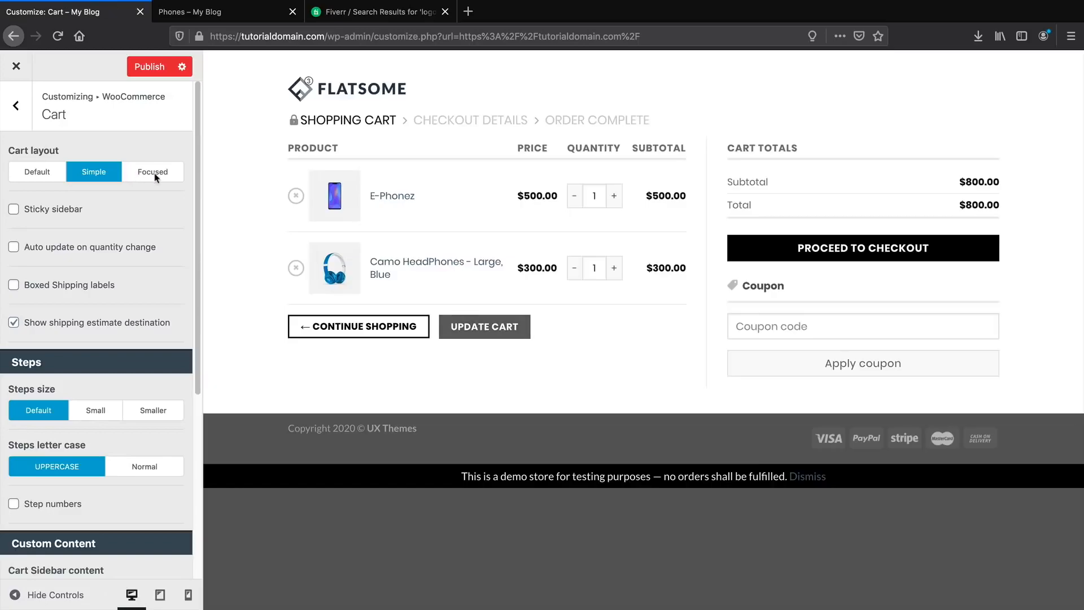
click(154, 176)
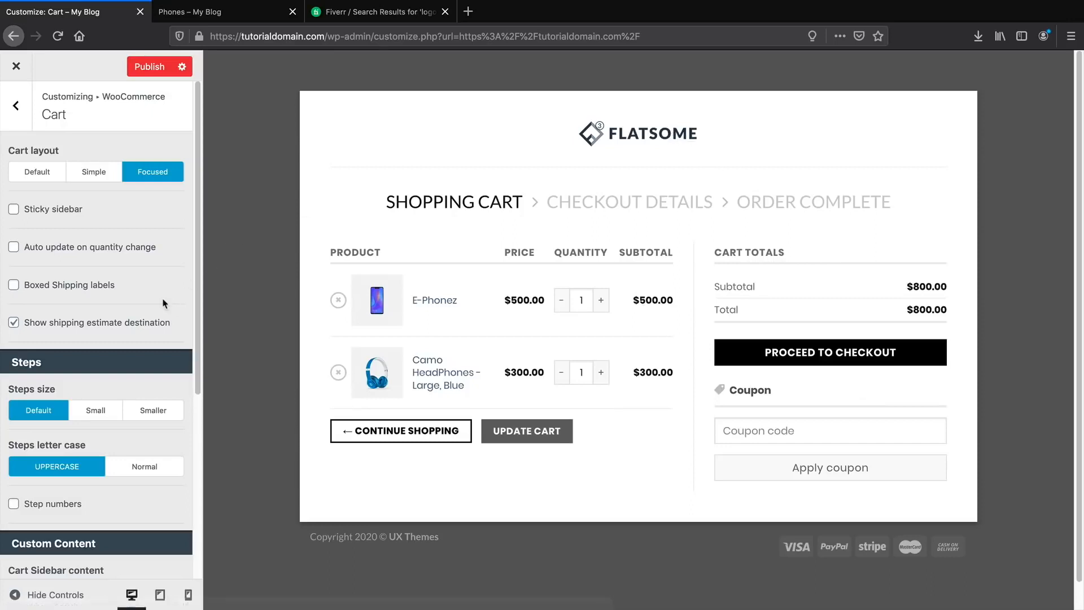
Back out of Cart options to the top-level Customizer sections and load the home page in the preview.
scroll(124, 293, down, 5)
scroll(106, 361, up, 5)
click(22, 107)
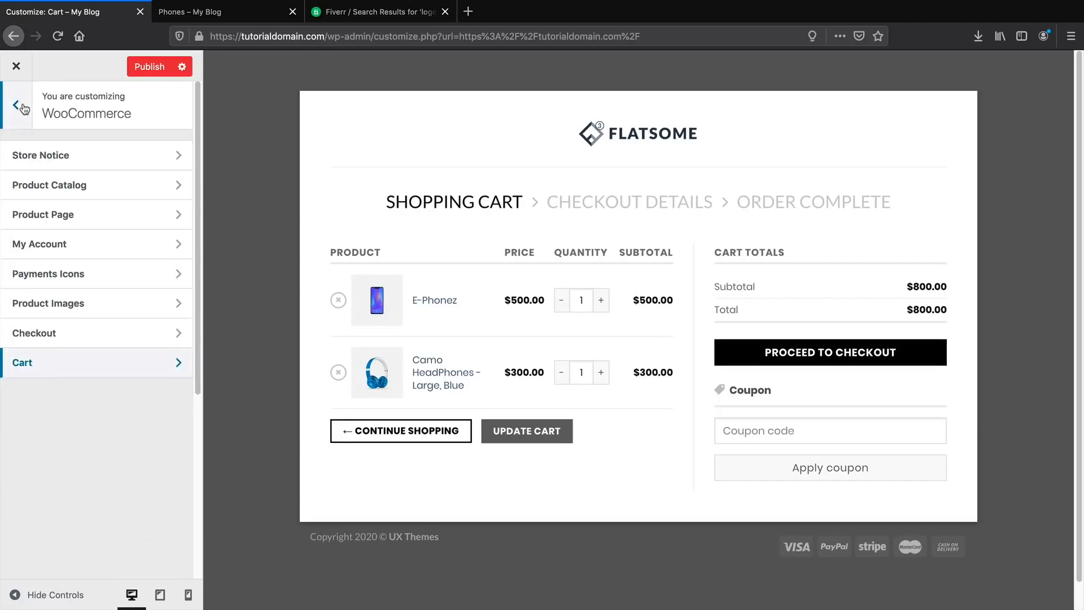
click(23, 106)
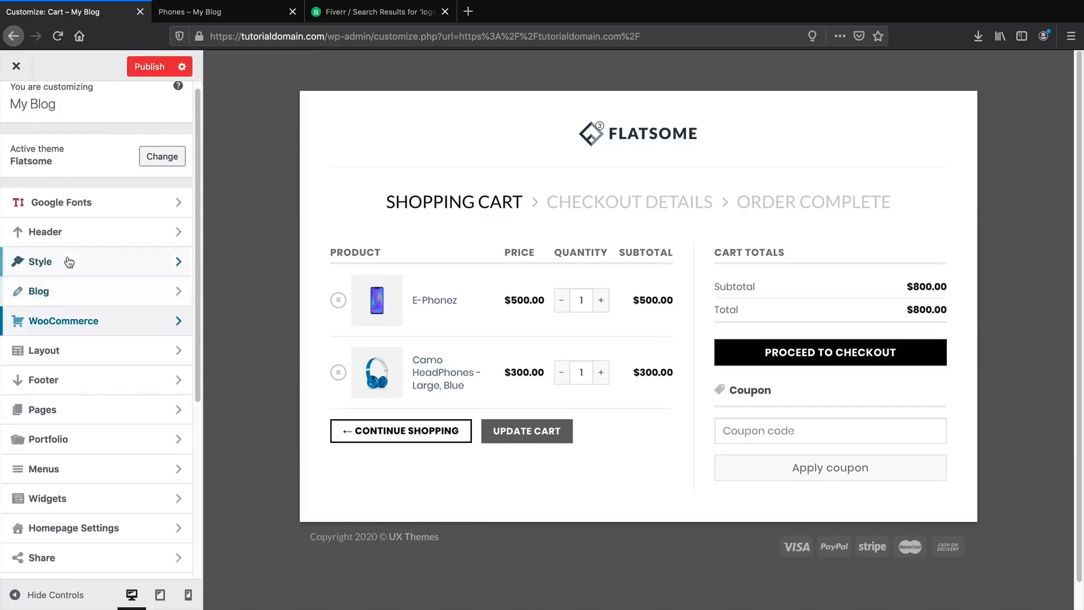
click(596, 133)
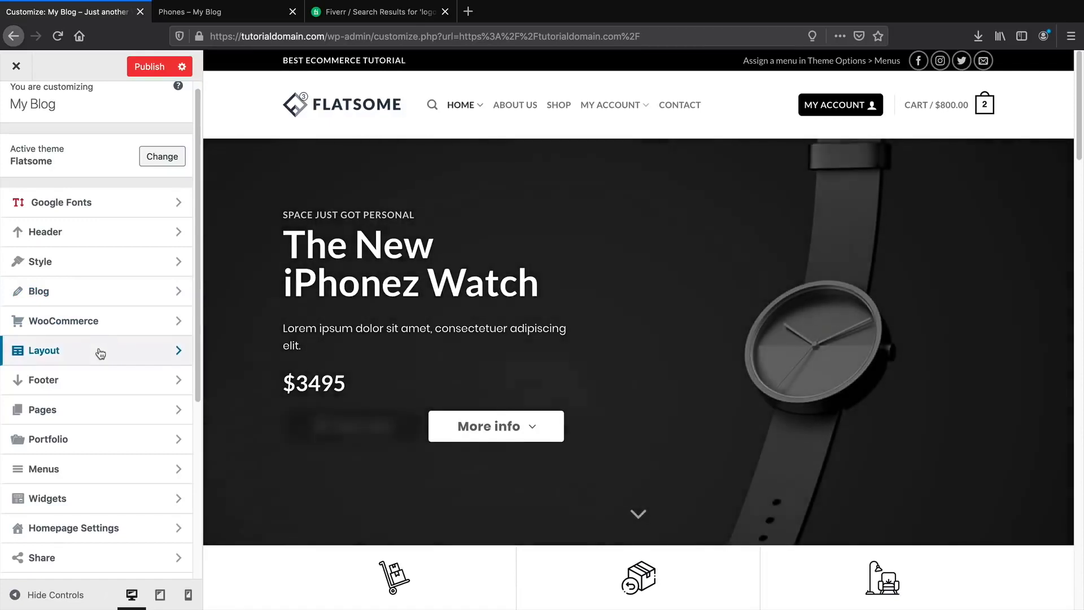
click(101, 350)
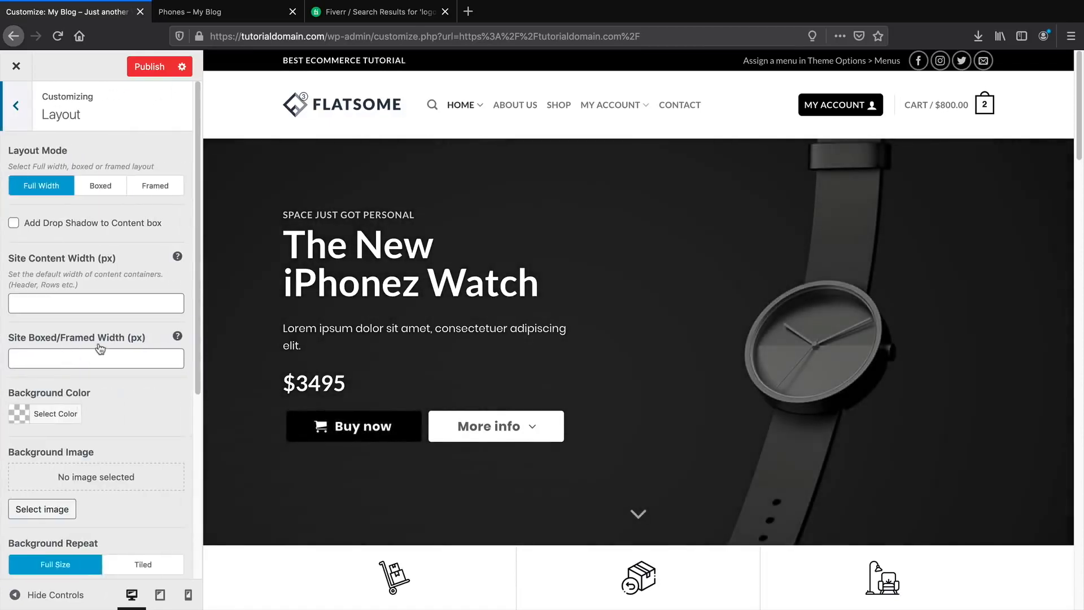
click(111, 186)
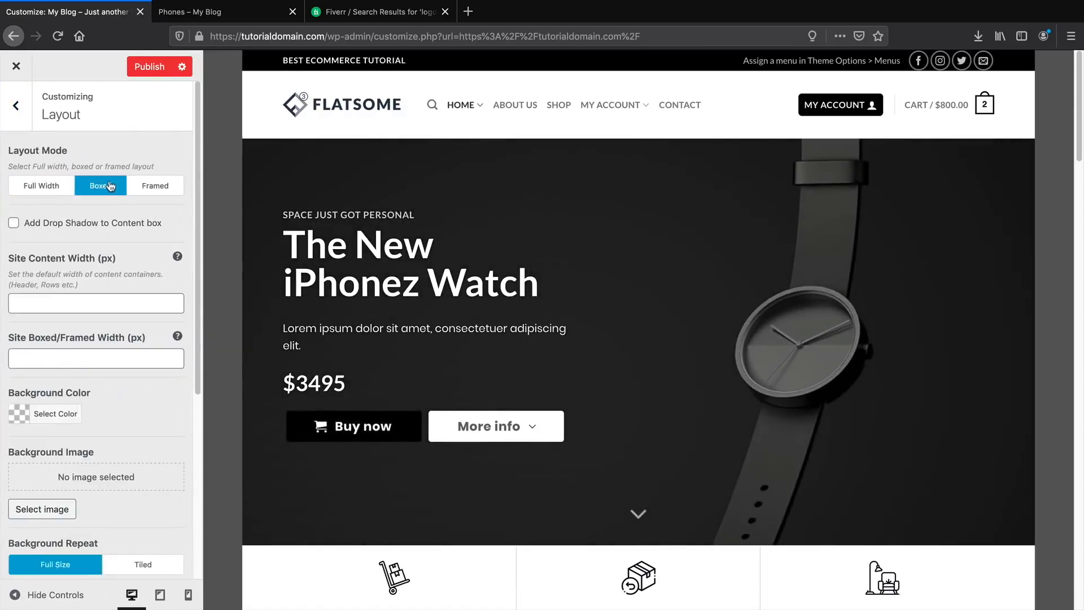
click(149, 186)
scroll(215, 265, down, 10)
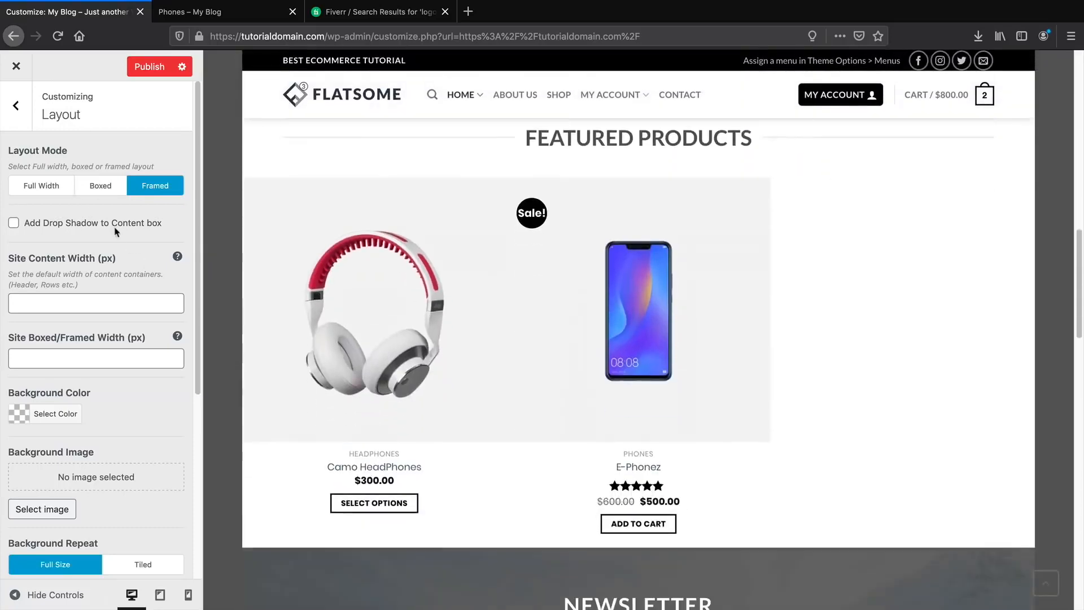
click(41, 185)
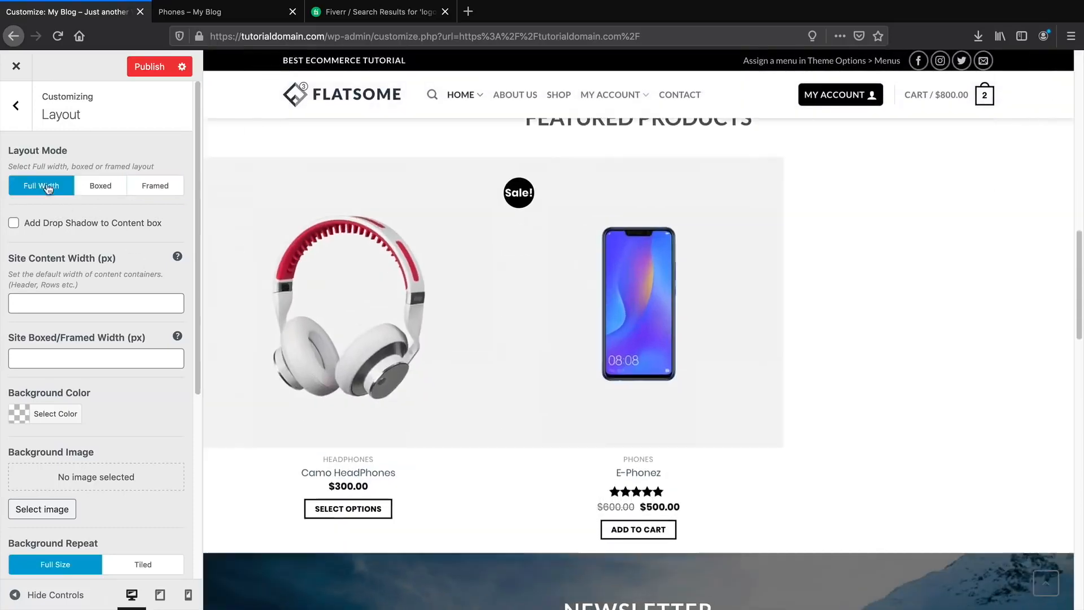
scroll(277, 335, down, 4)
scroll(276, 335, down, 8)
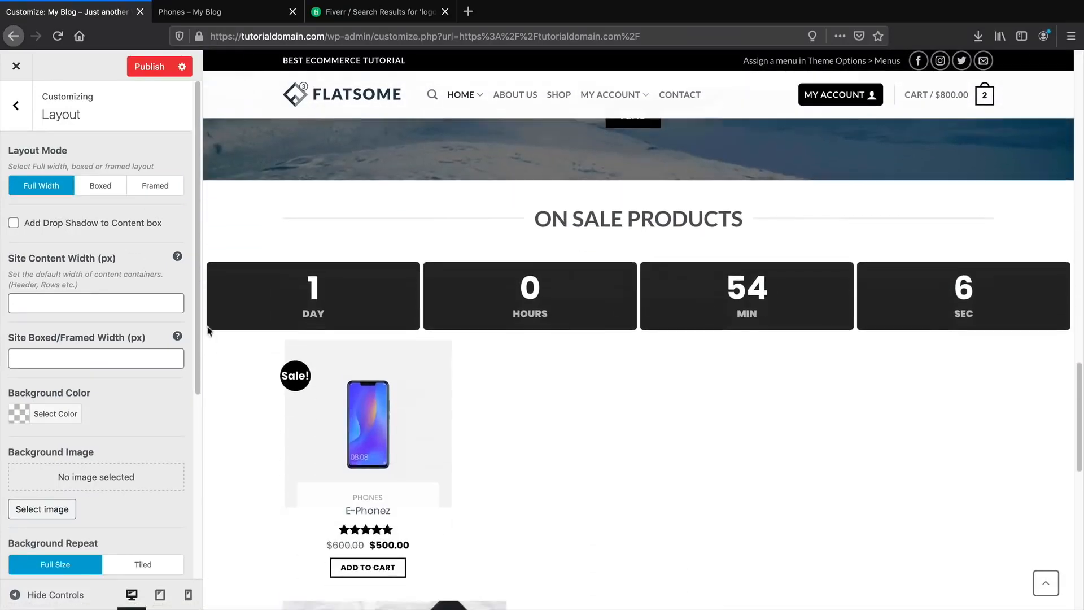
scroll(108, 373, down, 2)
scroll(104, 392, down, 3)
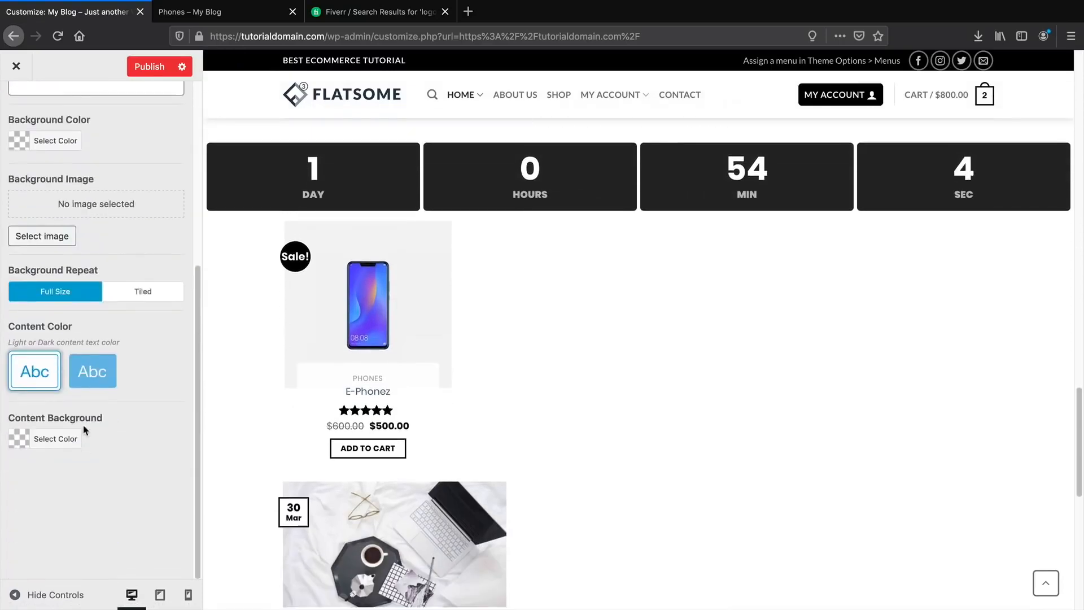
scroll(135, 405, up, 3)
scroll(91, 457, up, 3)
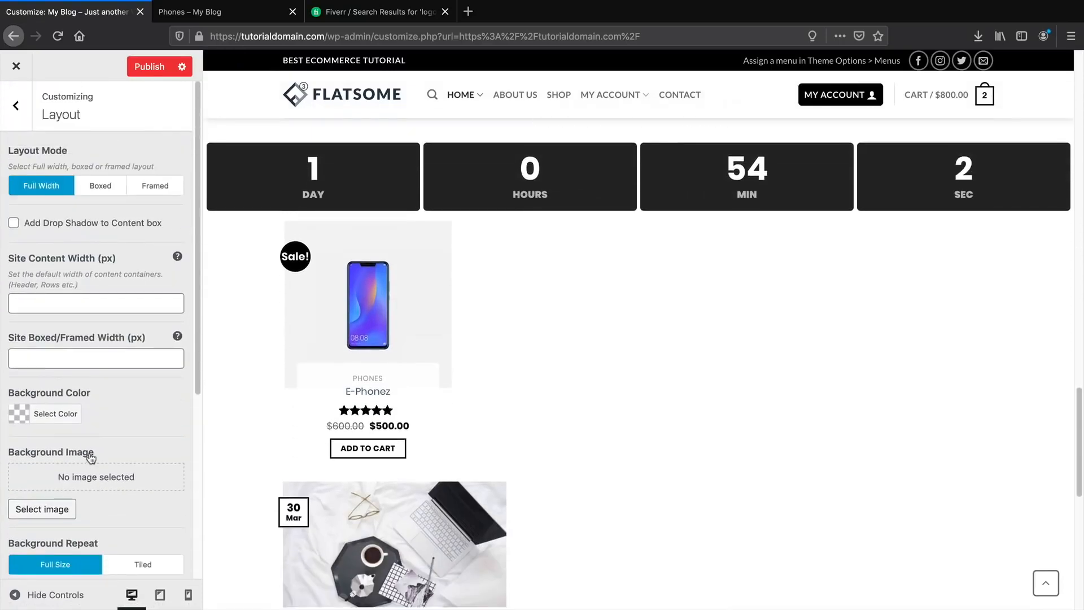
click(17, 119)
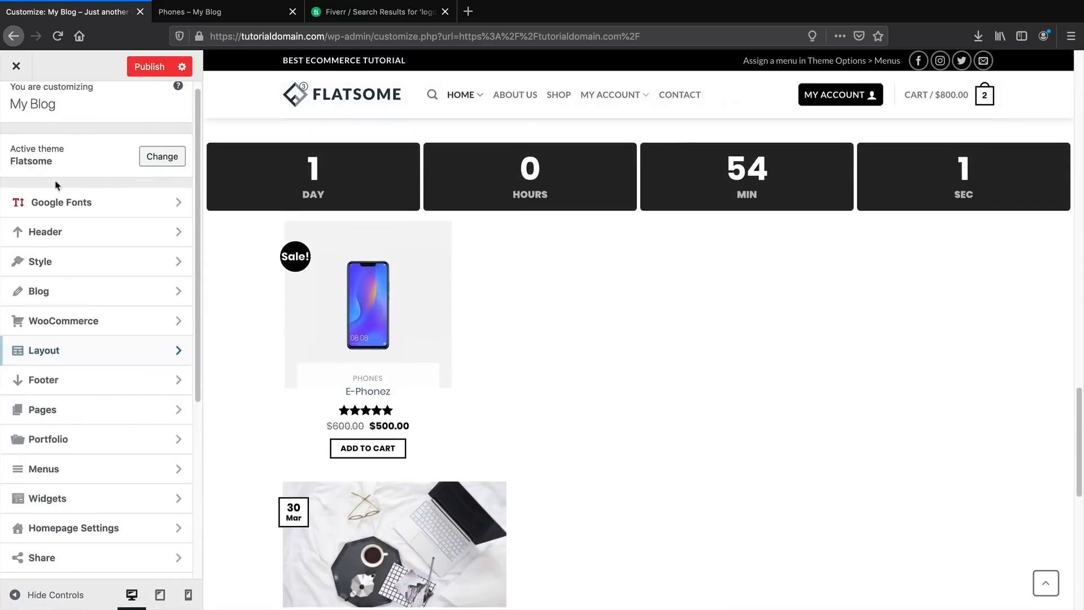
scroll(99, 394, down, 1)
click(103, 387)
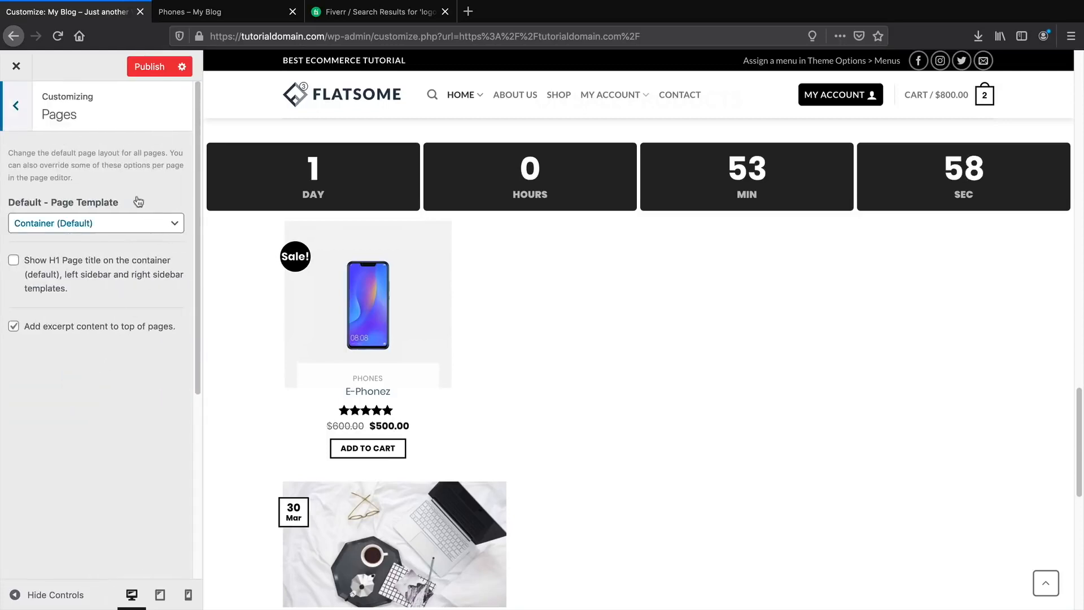
click(16, 105)
click(104, 409)
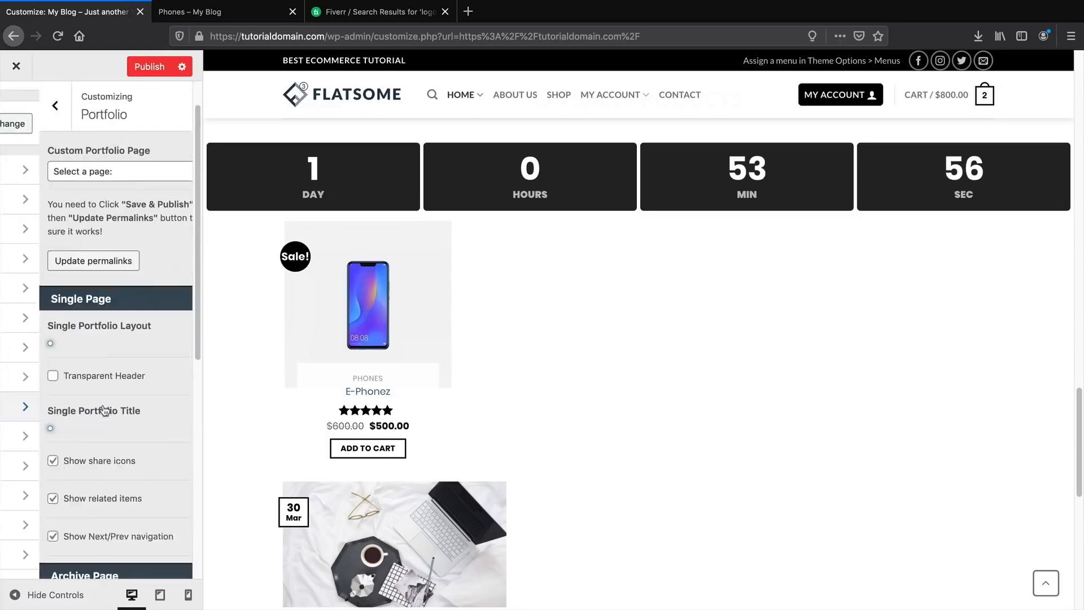
click(17, 106)
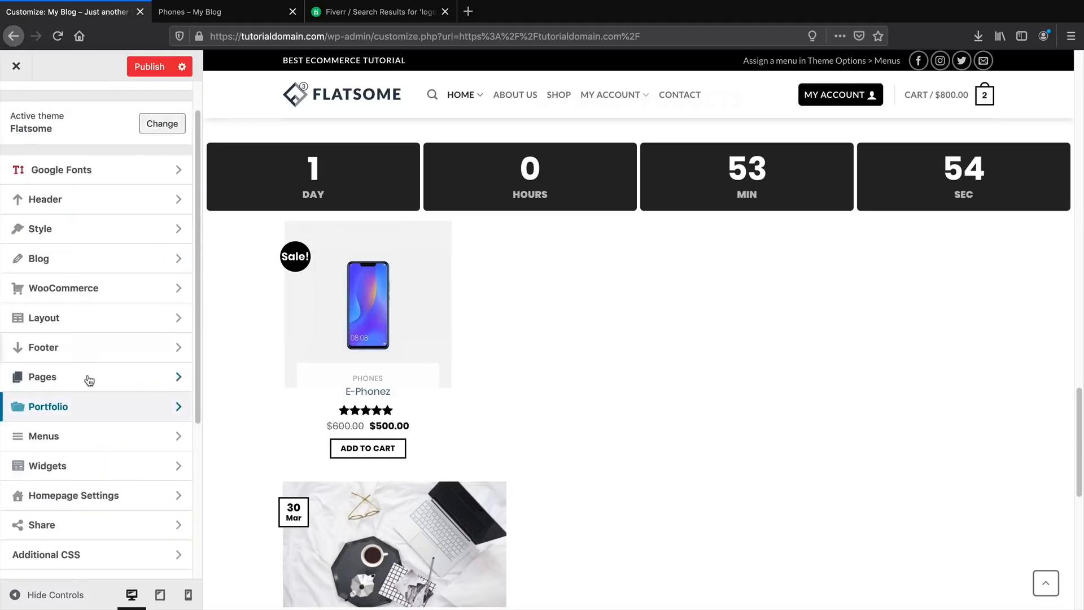
scroll(90, 379, down, 2)
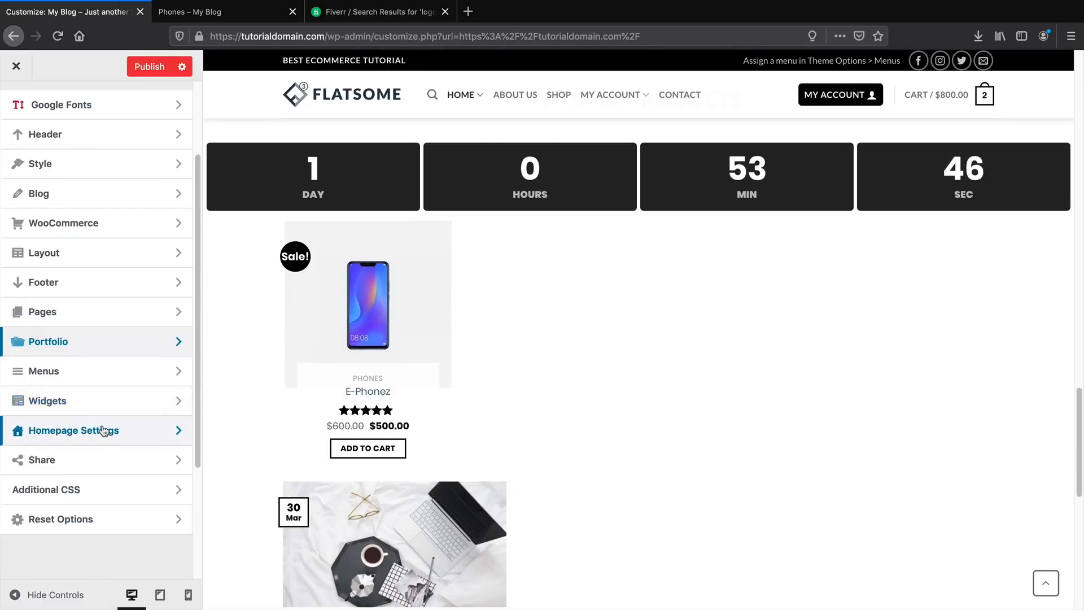
click(105, 459)
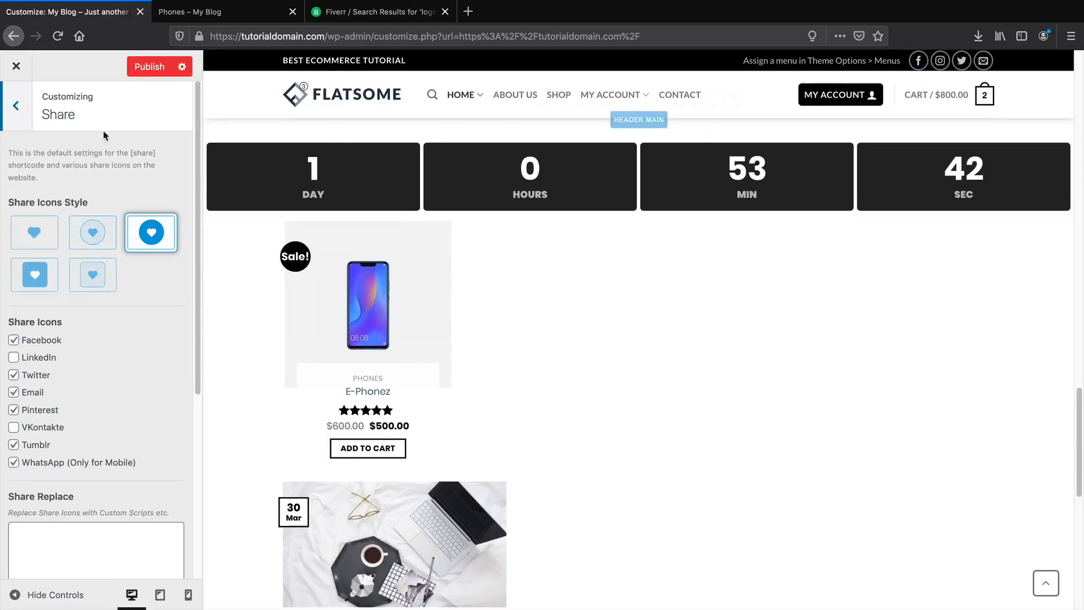
click(15, 105)
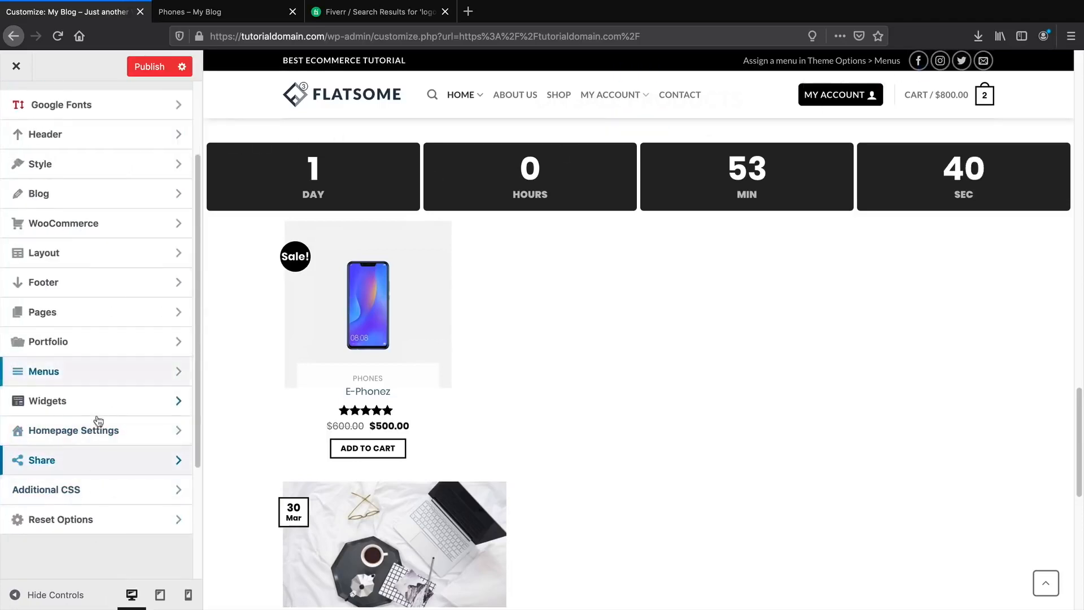
scroll(93, 390, up, 1)
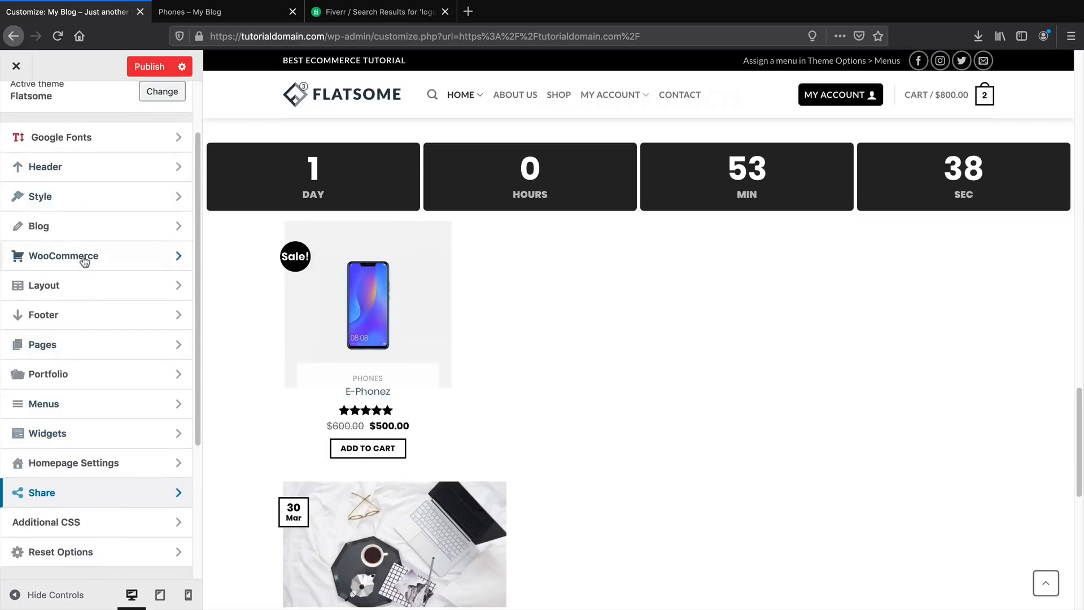
Open the Footer settings and turn off the first footer row.
click(136, 320)
scroll(277, 367, down, 8)
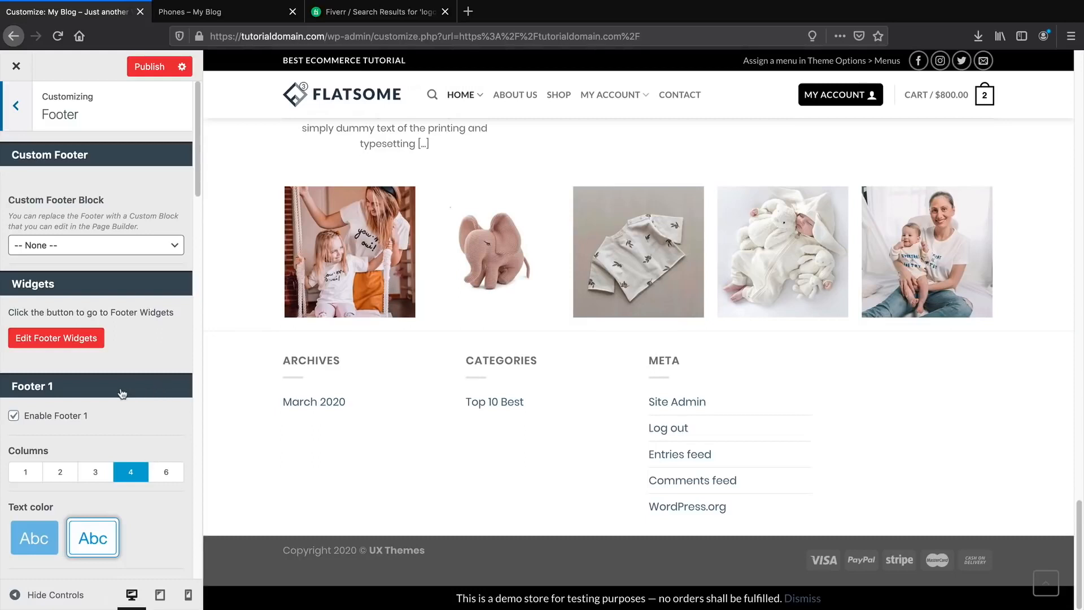
scroll(125, 389, down, 6)
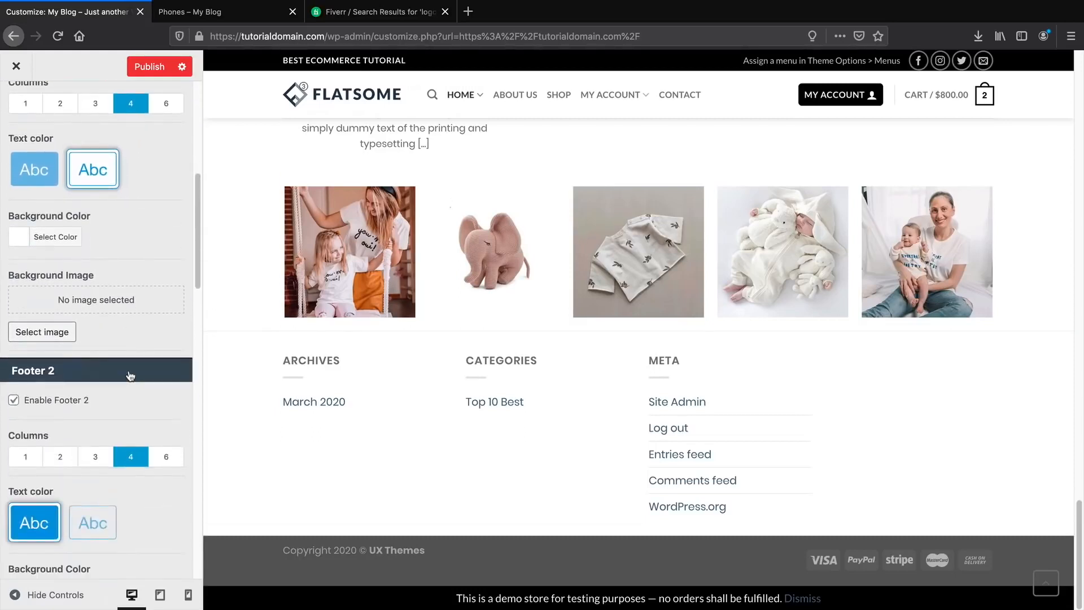
scroll(158, 322, up, 1)
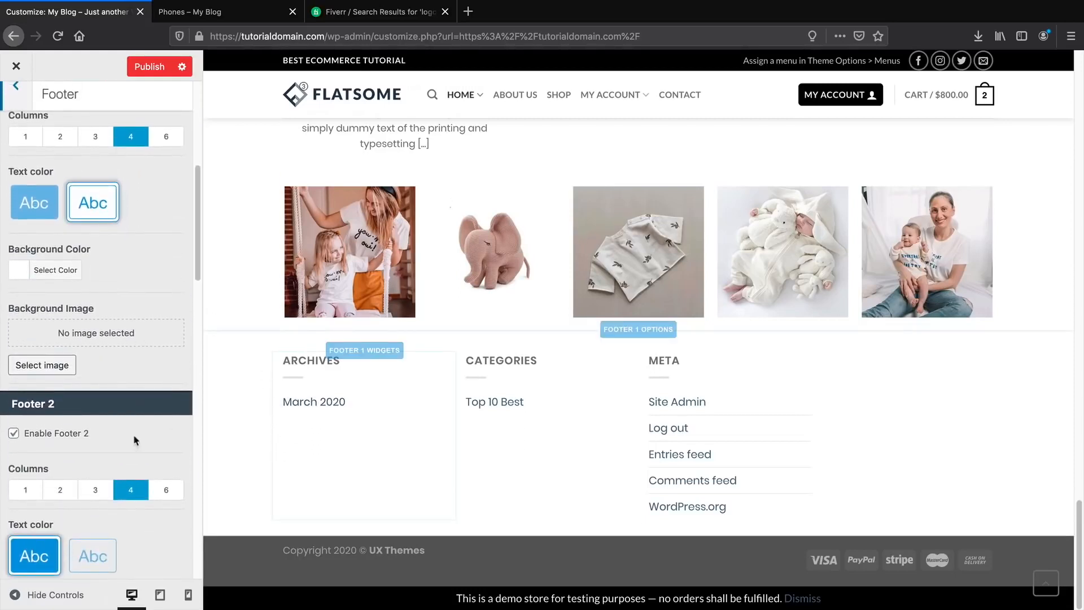
scroll(136, 441, down, 4)
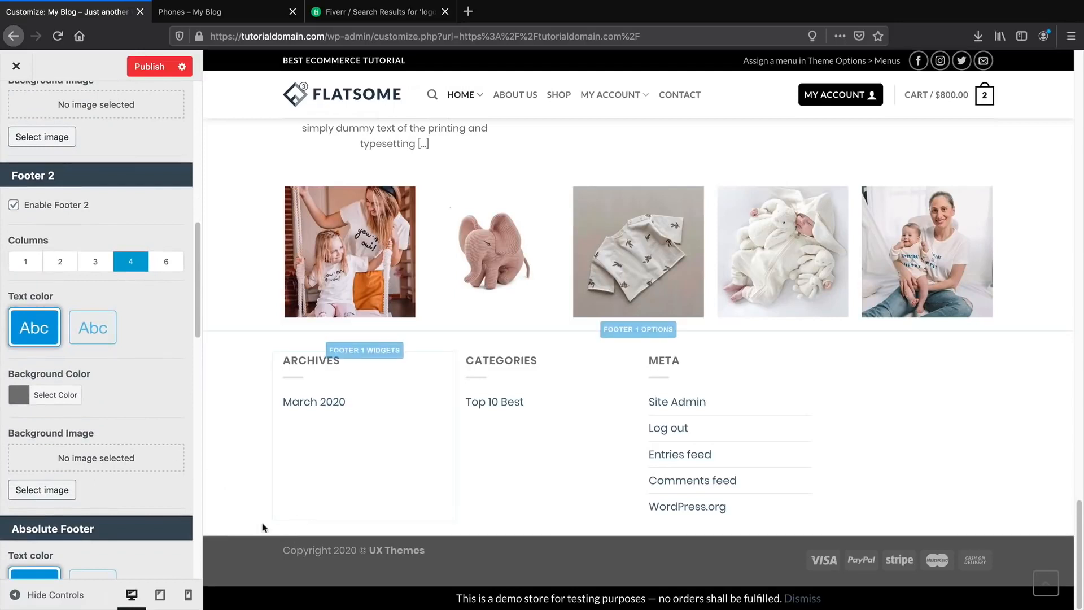
scroll(112, 487, down, 2)
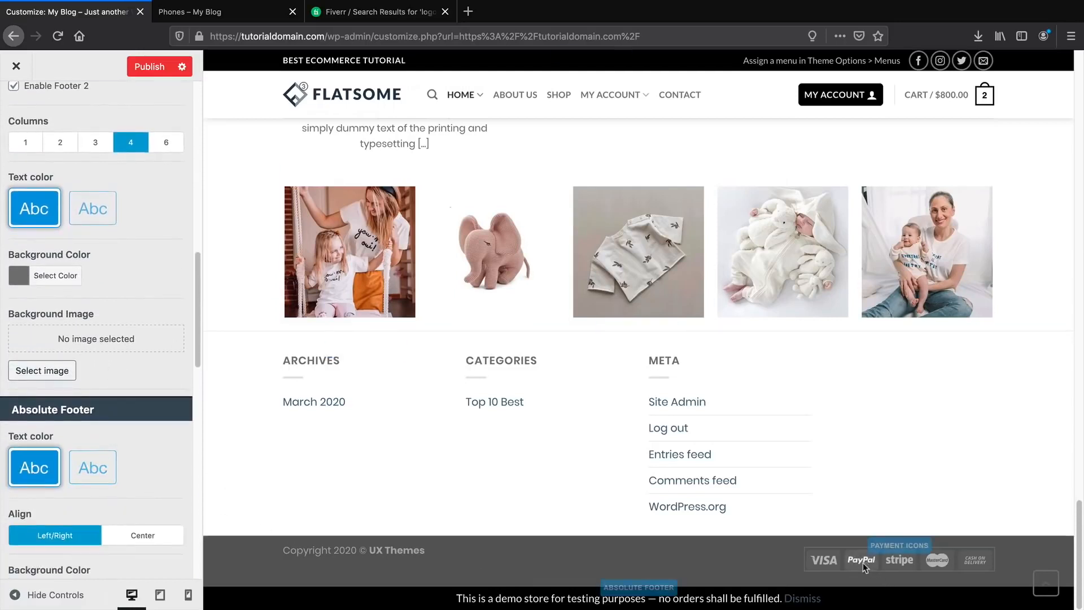
scroll(127, 457, up, 2)
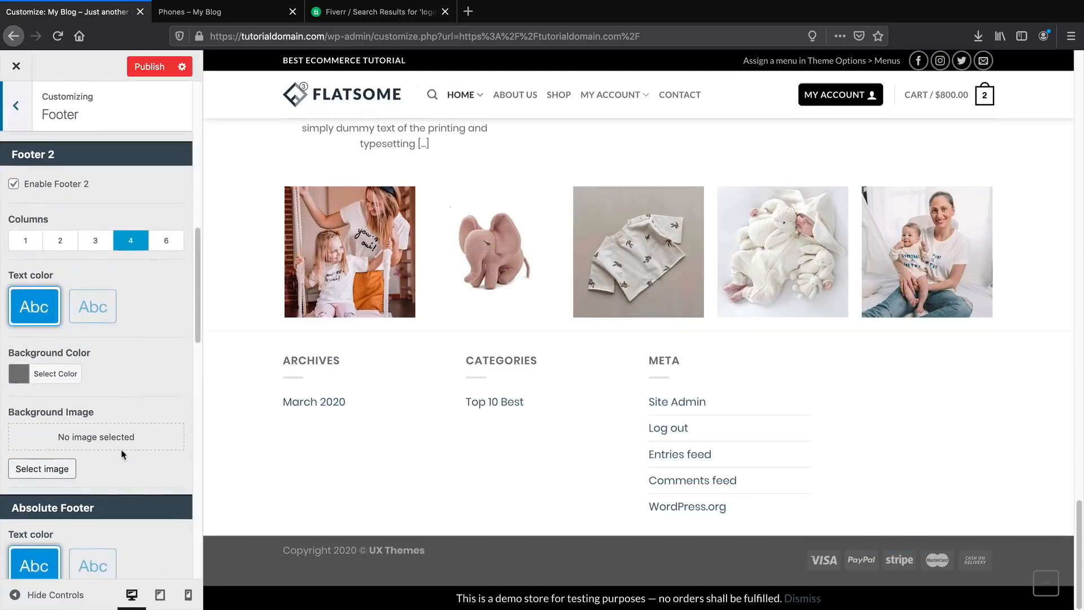
scroll(123, 446, up, 3)
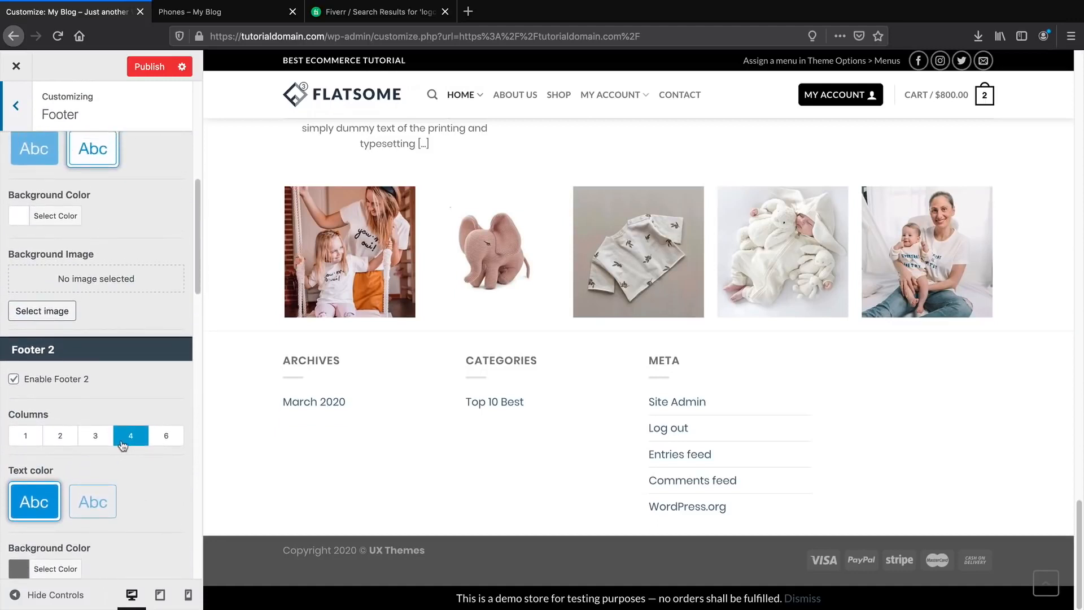
scroll(122, 446, up, 4)
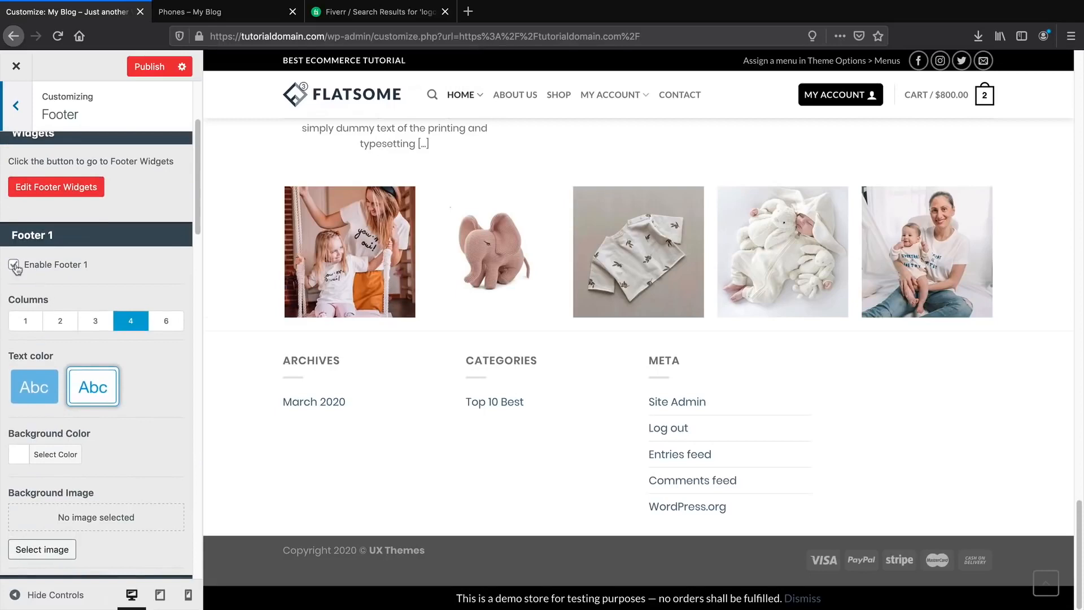
click(14, 265)
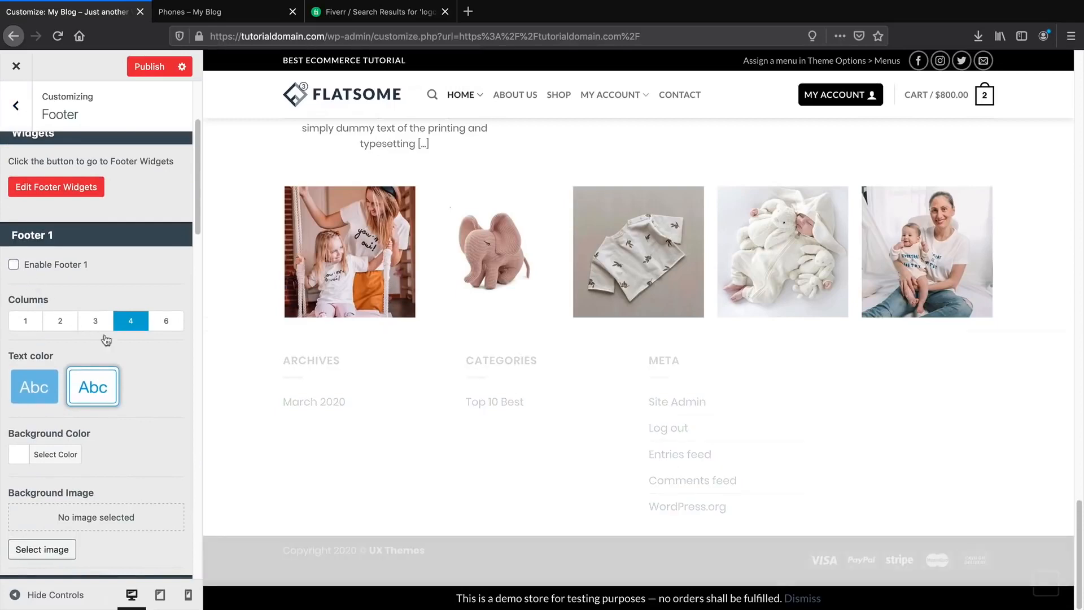
Review the remaining footer options and go back to the main Customizer menu.
scroll(160, 450, down, 5)
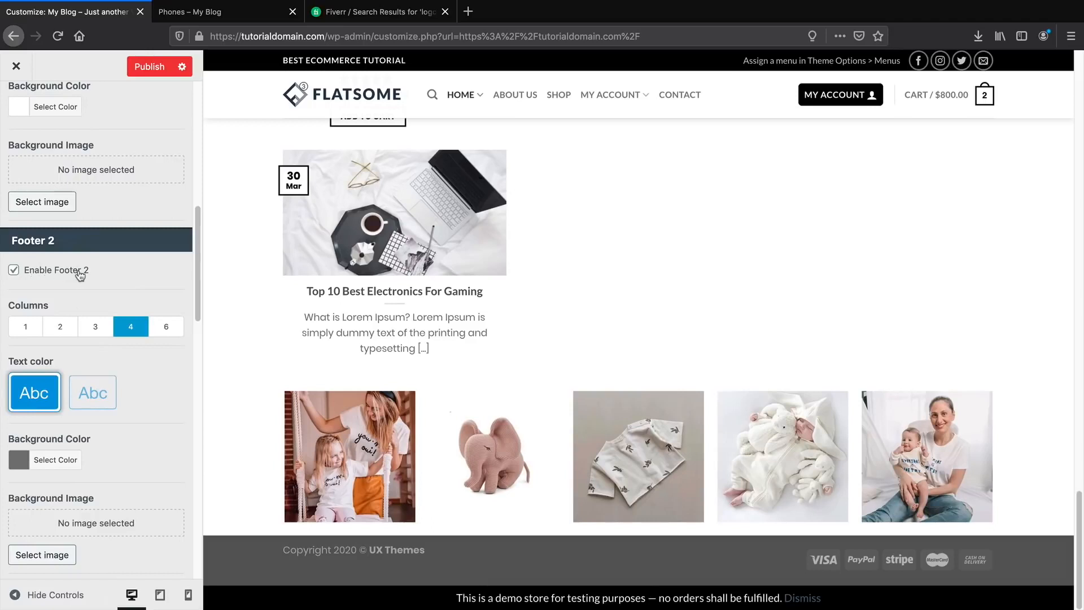
scroll(80, 277, down, 1)
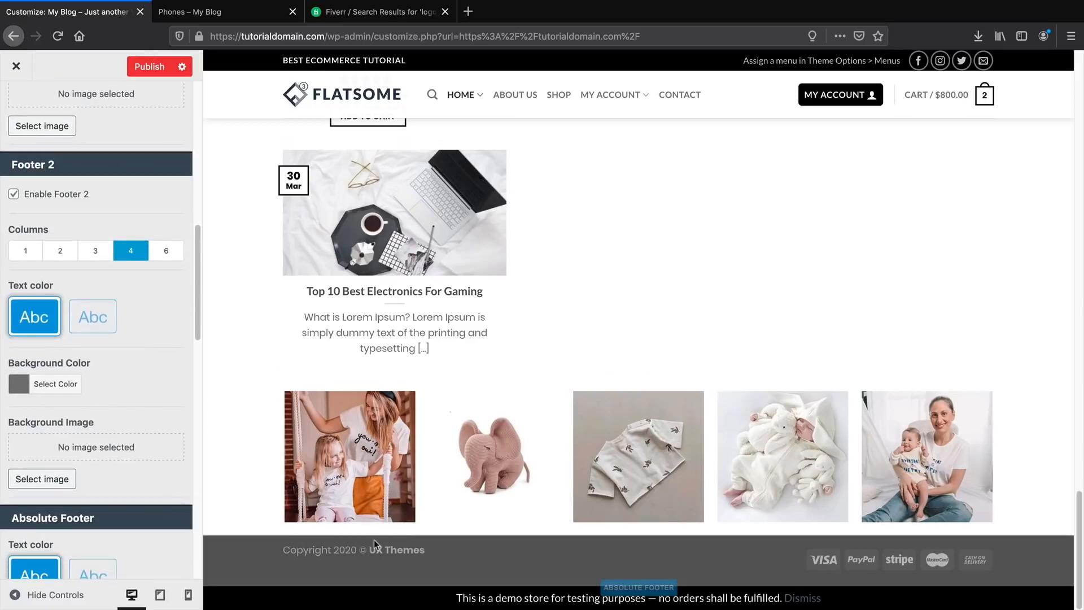
scroll(140, 497, down, 2)
scroll(141, 491, down, 5)
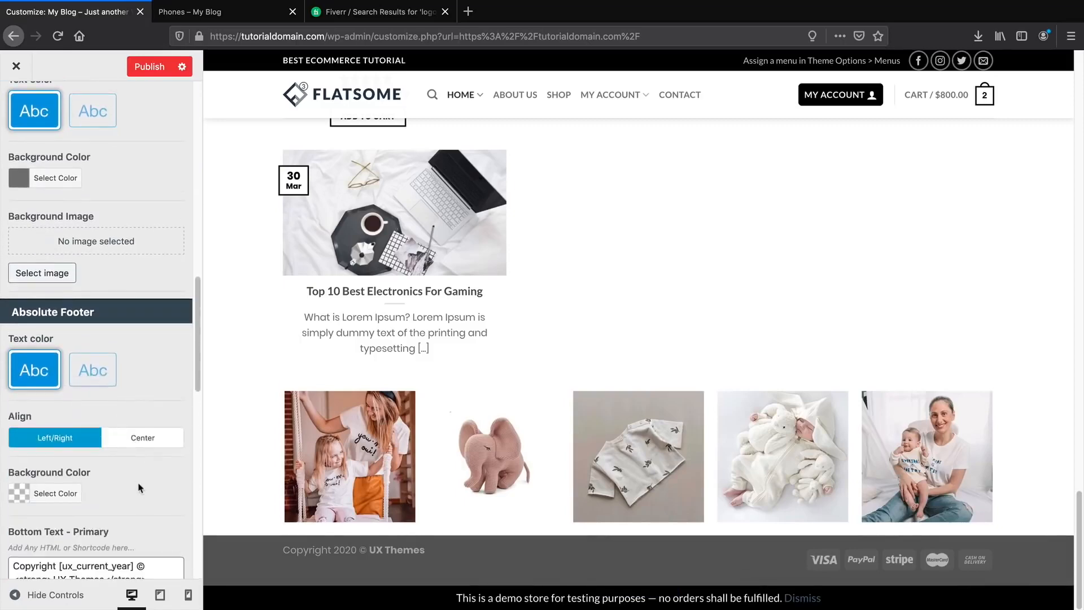
scroll(138, 483, up, 10)
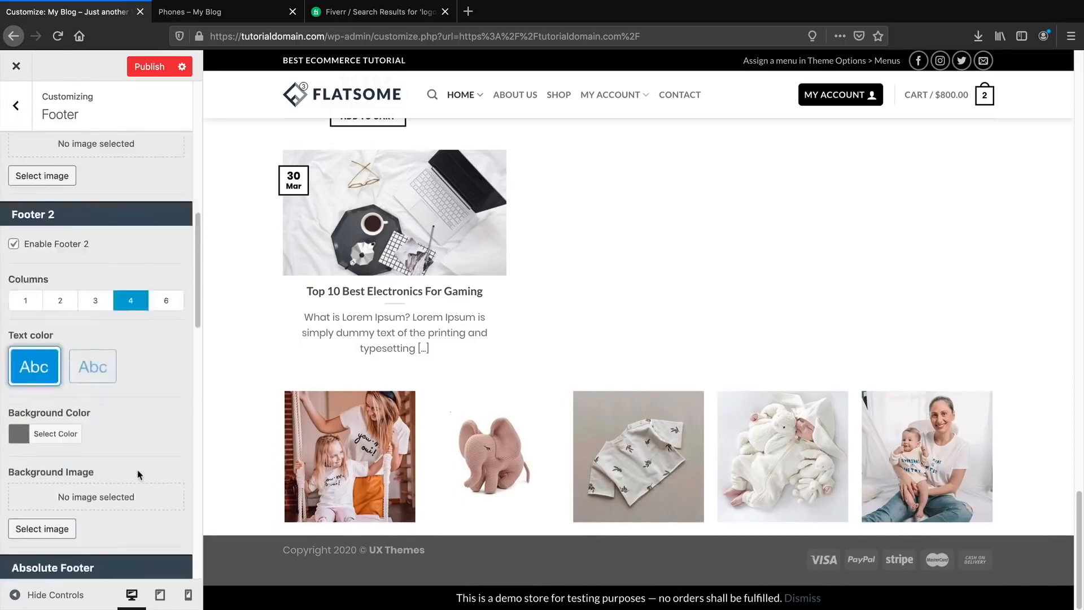
click(17, 107)
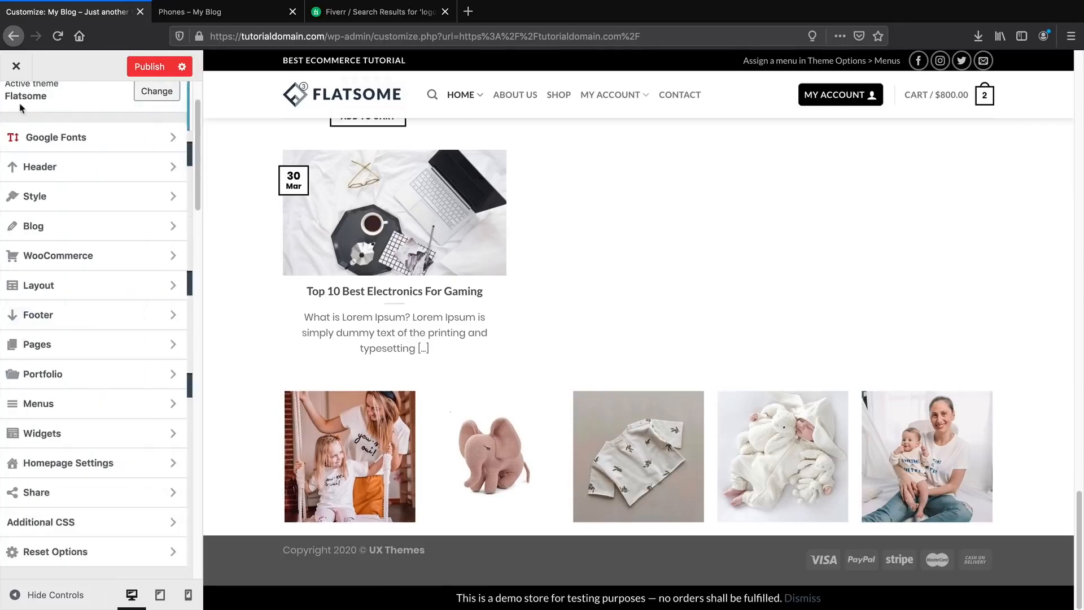
Go to the Footer 2 widget area under Widgets and list the widgets available to add.
click(52, 431)
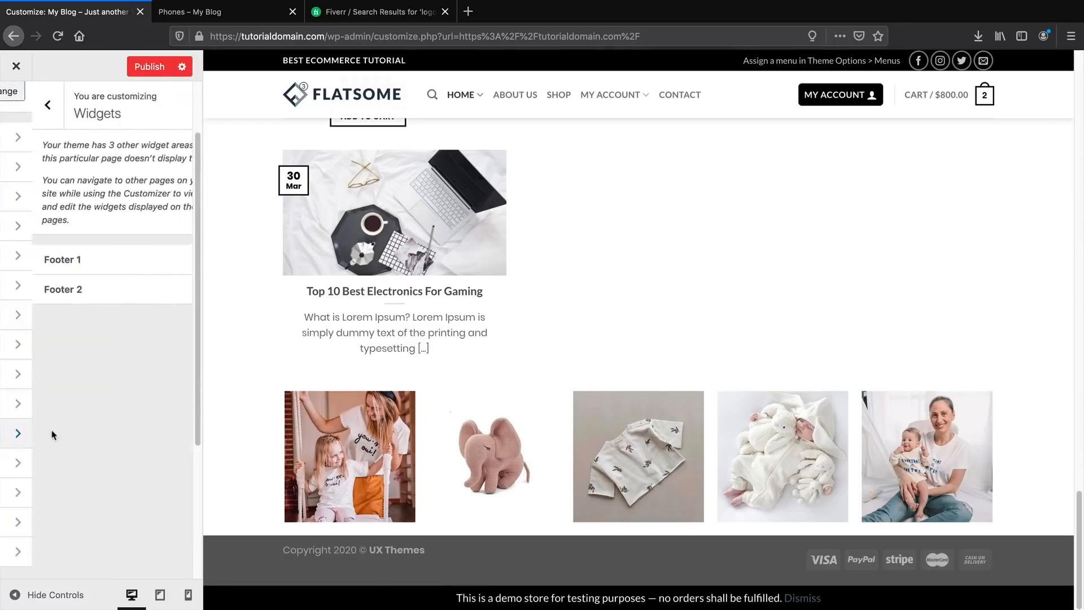
click(38, 290)
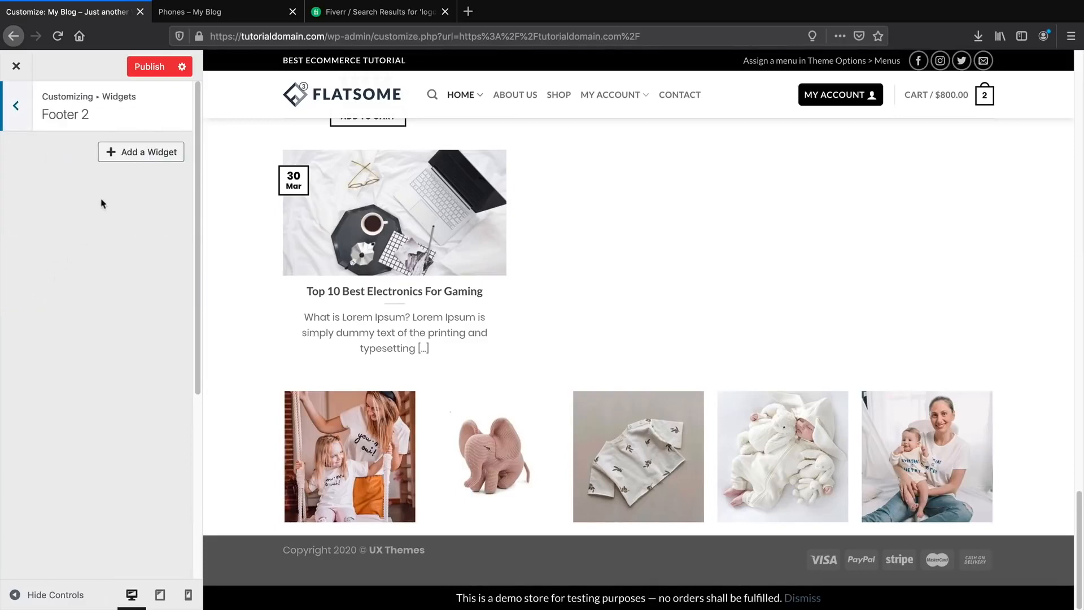
click(125, 156)
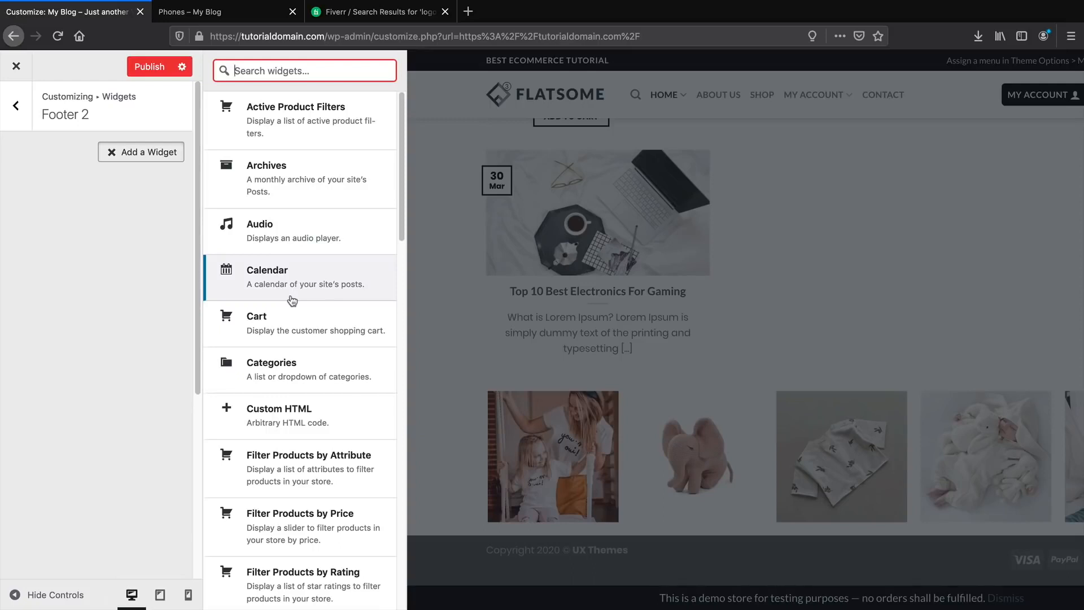
Add a Text widget to Footer 2 titled 'How We Got Started'.
text(te)
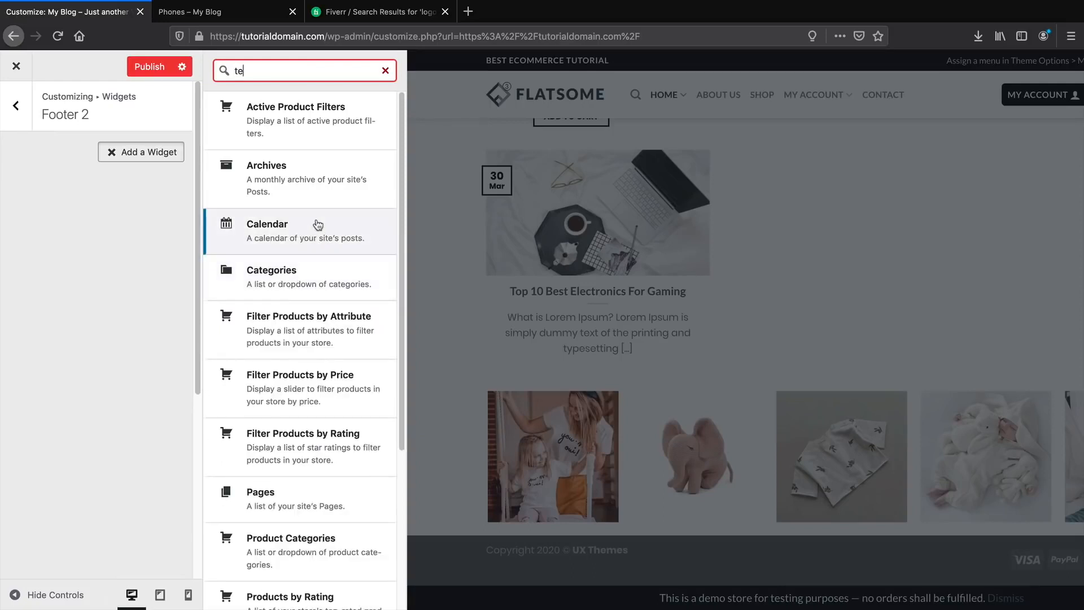
text(xt)
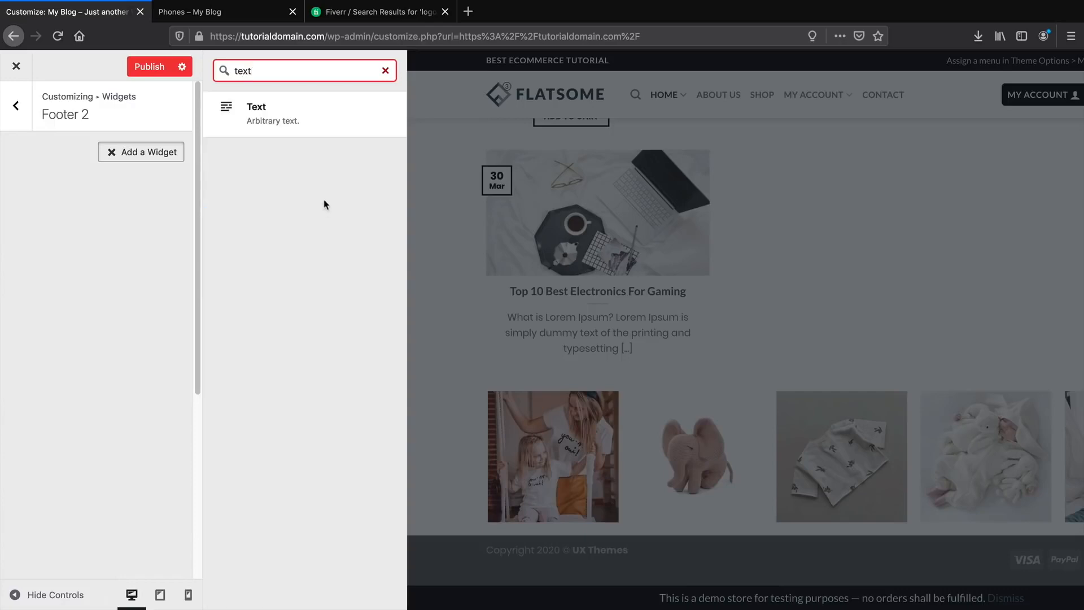
click(305, 133)
click(102, 206)
text(H)
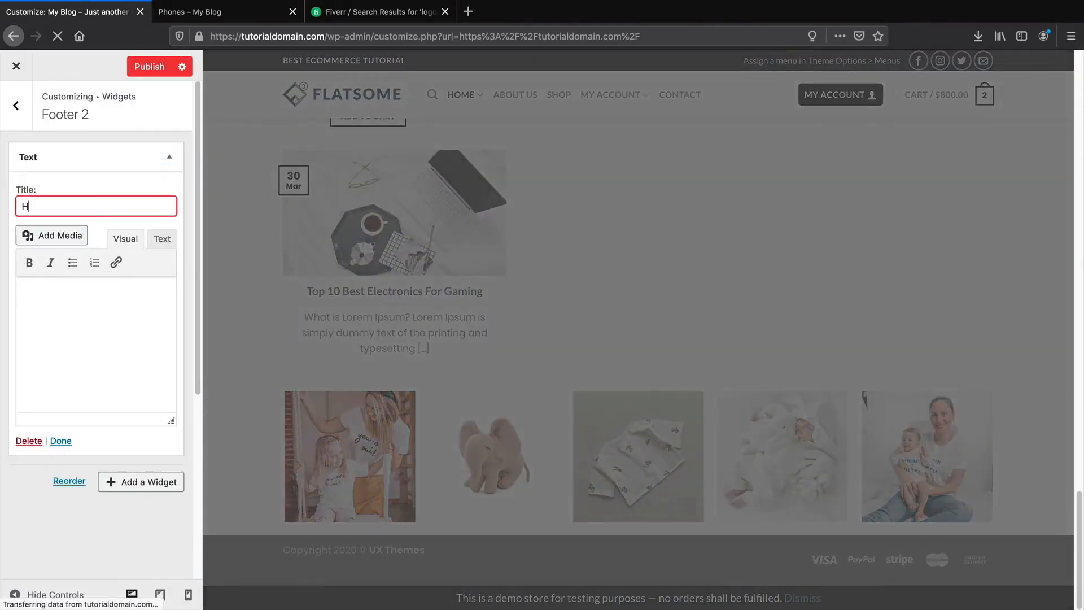
text(ow We )
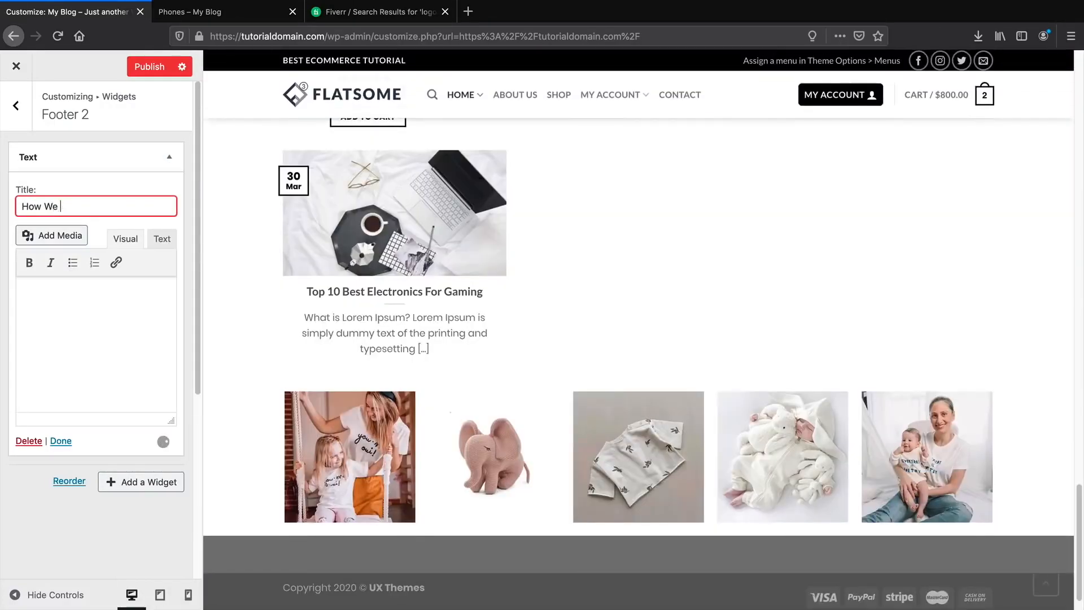
text(Aot Started)
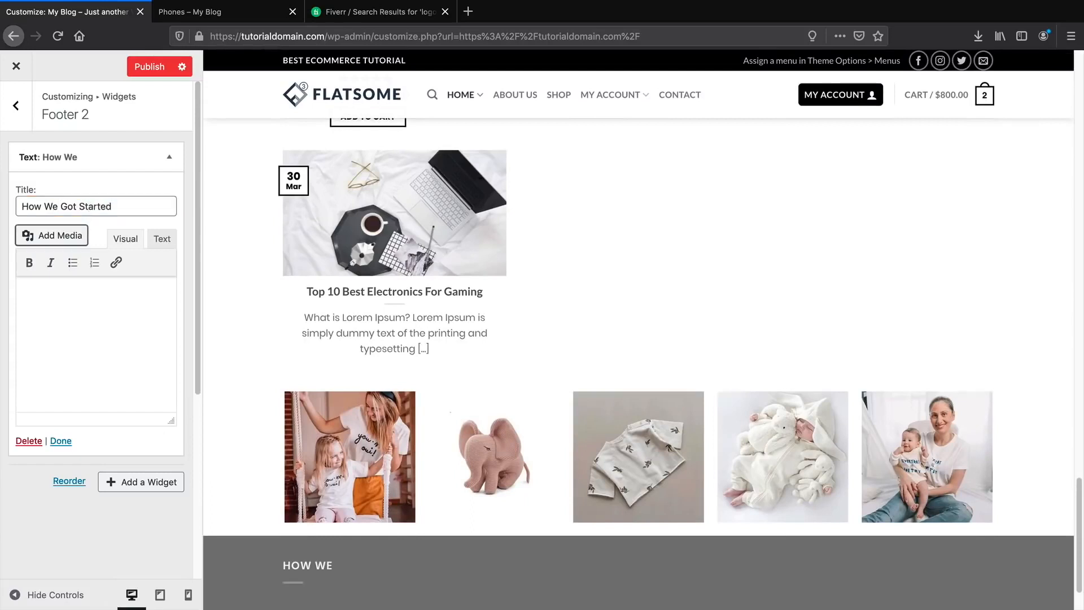
click(87, 294)
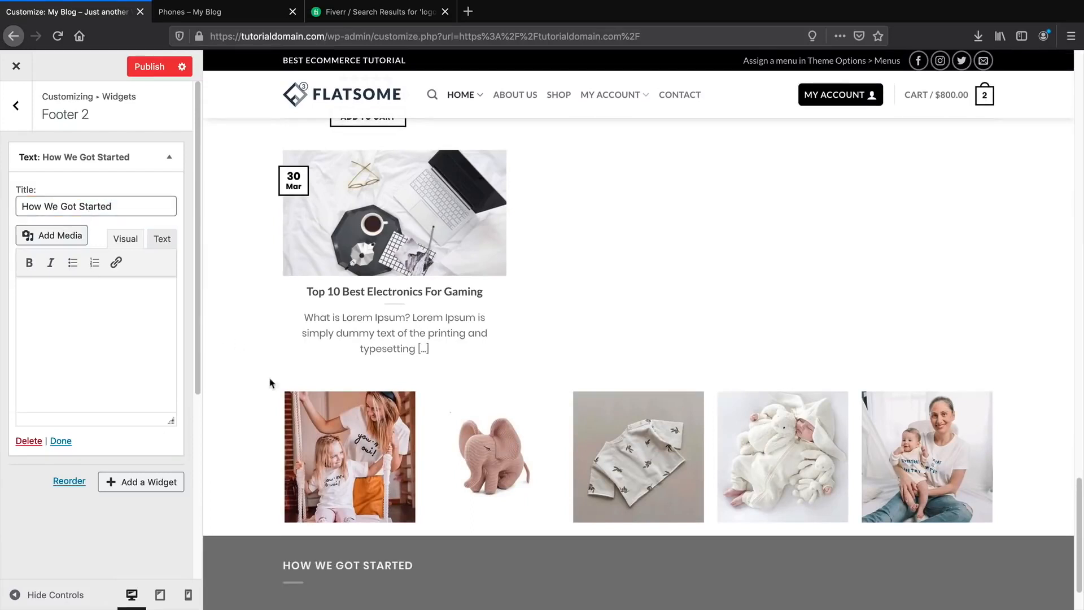
scroll(270, 383, down, 2)
Copy the Lorem ipsum paragraph from the reference site's footer.
click(222, 16)
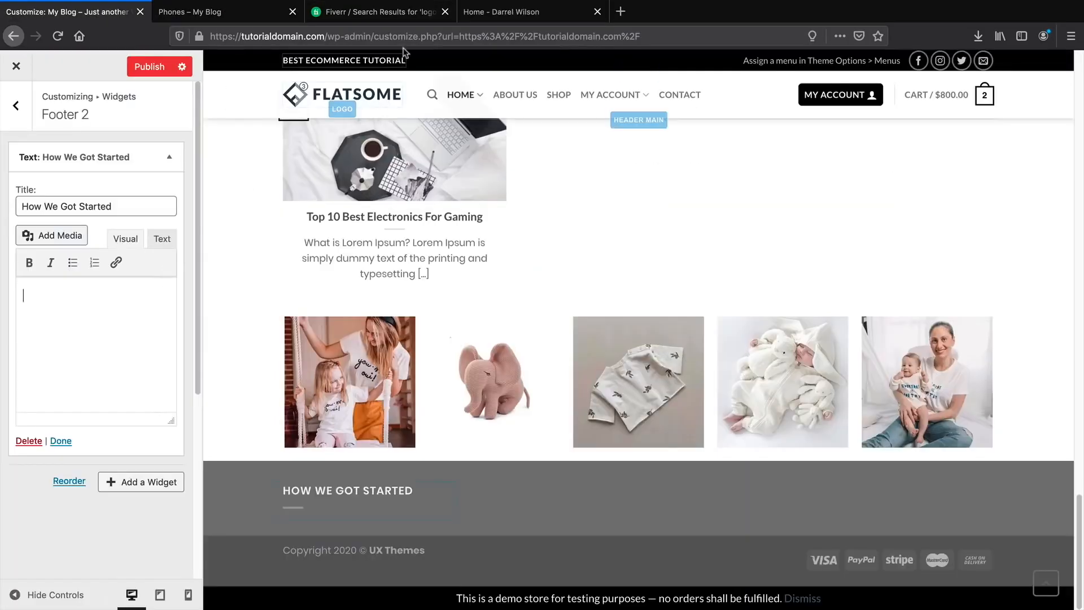
click(559, 17)
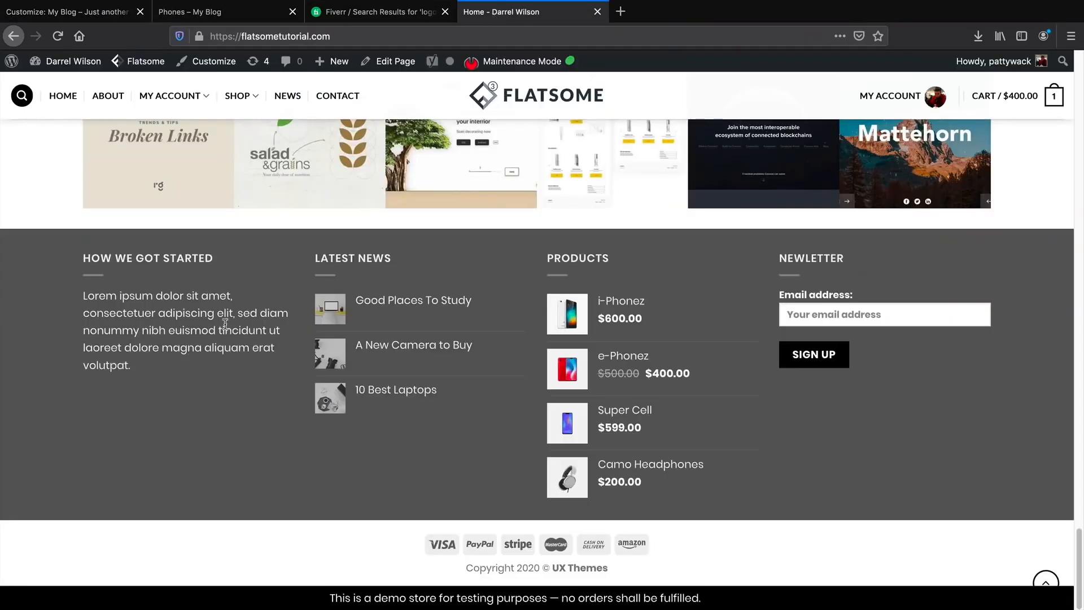
drag(170, 346, 87, 298)
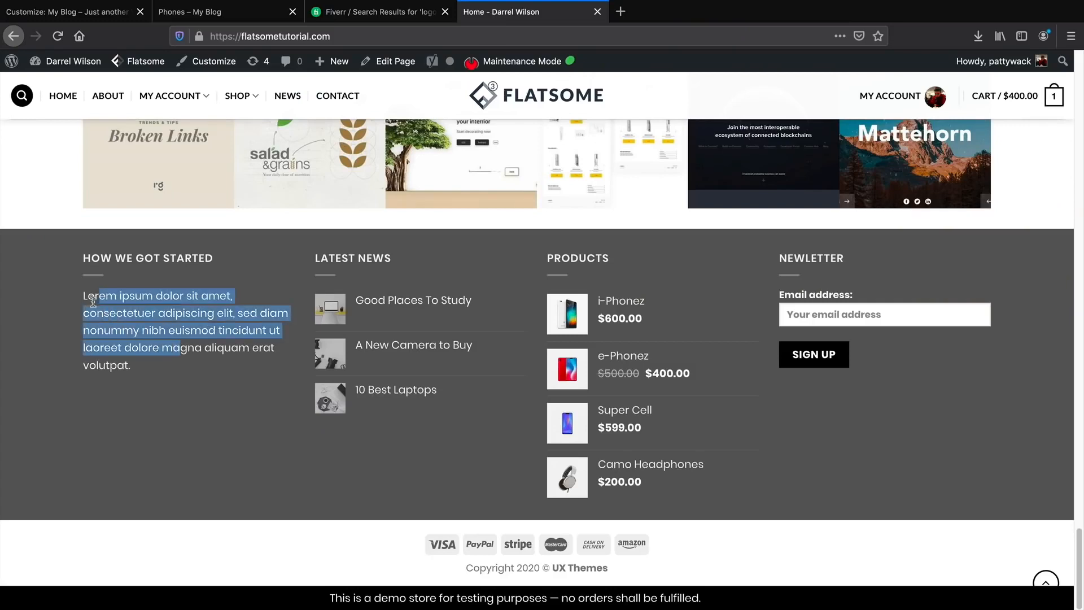
click(129, 356)
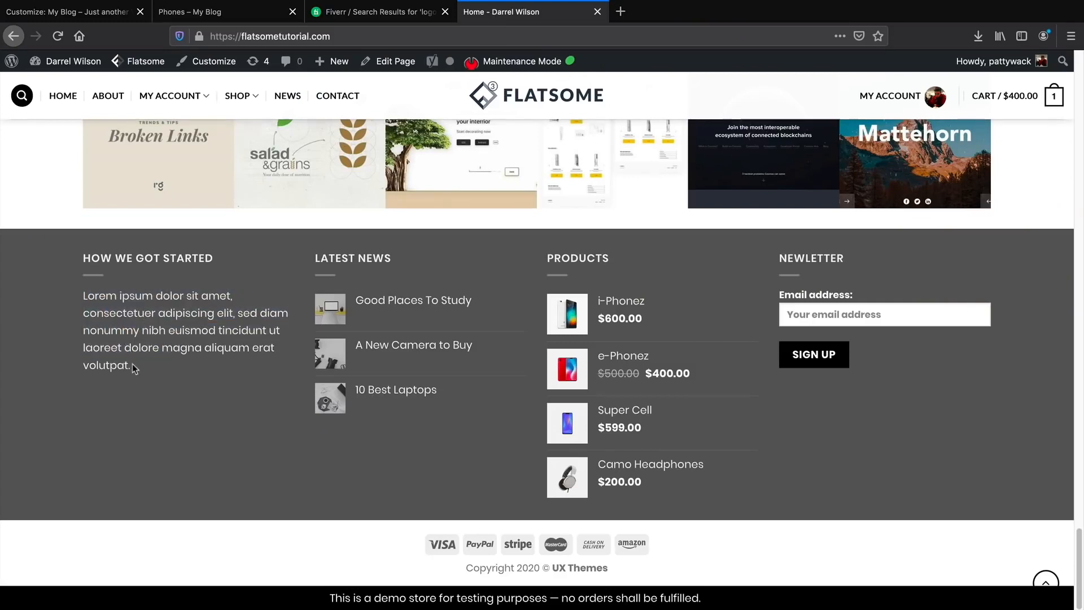
drag(133, 368, 87, 301)
right_click(84, 298)
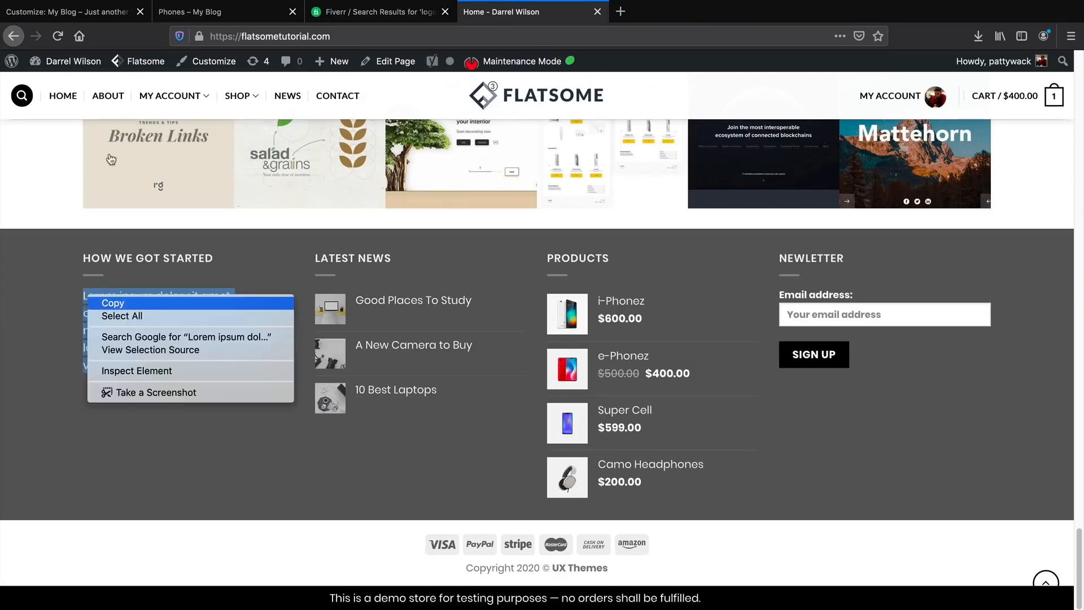
click(91, 13)
Paste the Lorem ipsum paragraph into the widget body and finish the Text widget.
right_click(40, 310)
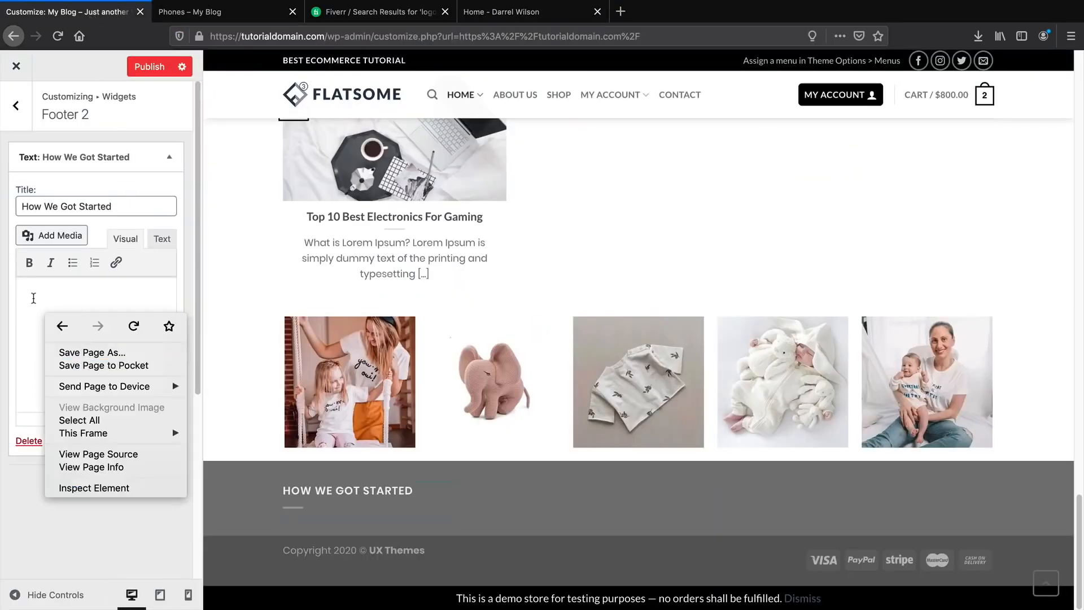
click(32, 294)
right_click(32, 290)
click(54, 344)
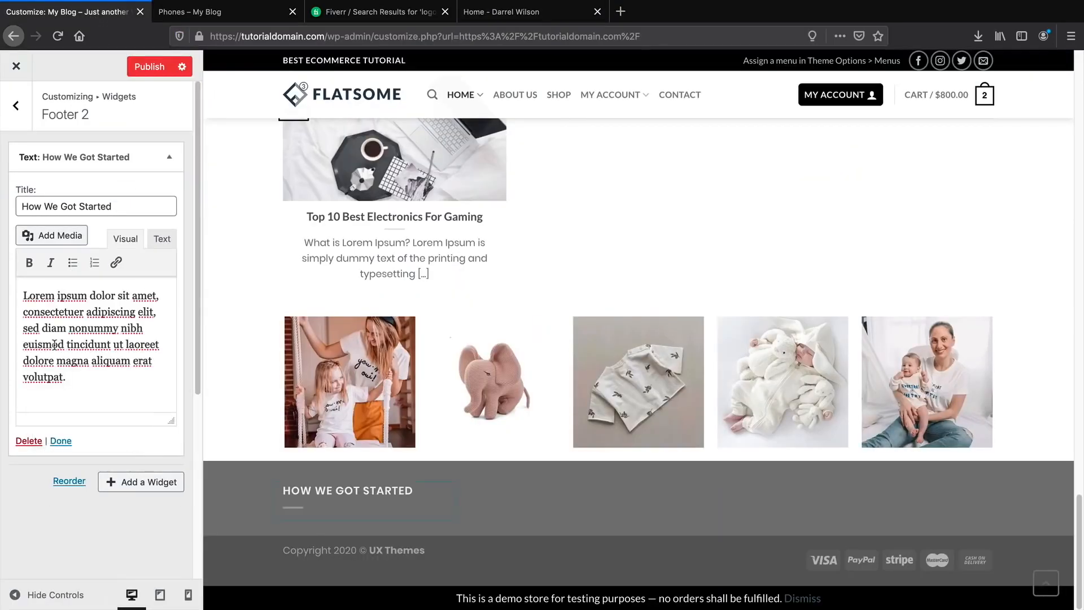
click(60, 441)
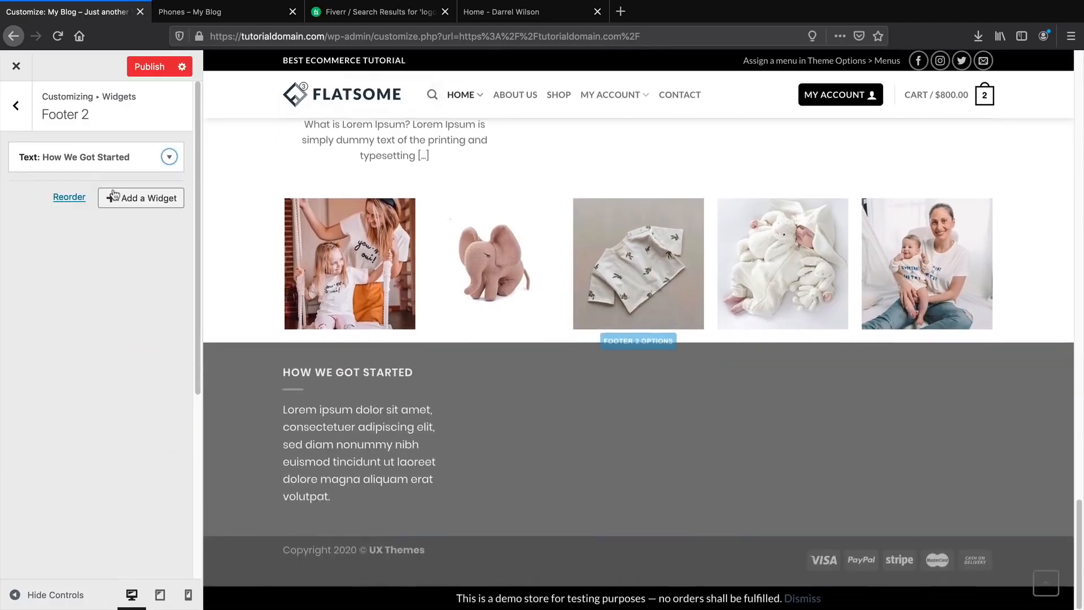
Add a Flatsome Recent Posts widget, found by searching 'pos', titled 'Our Blog' with thumbnails.
click(136, 201)
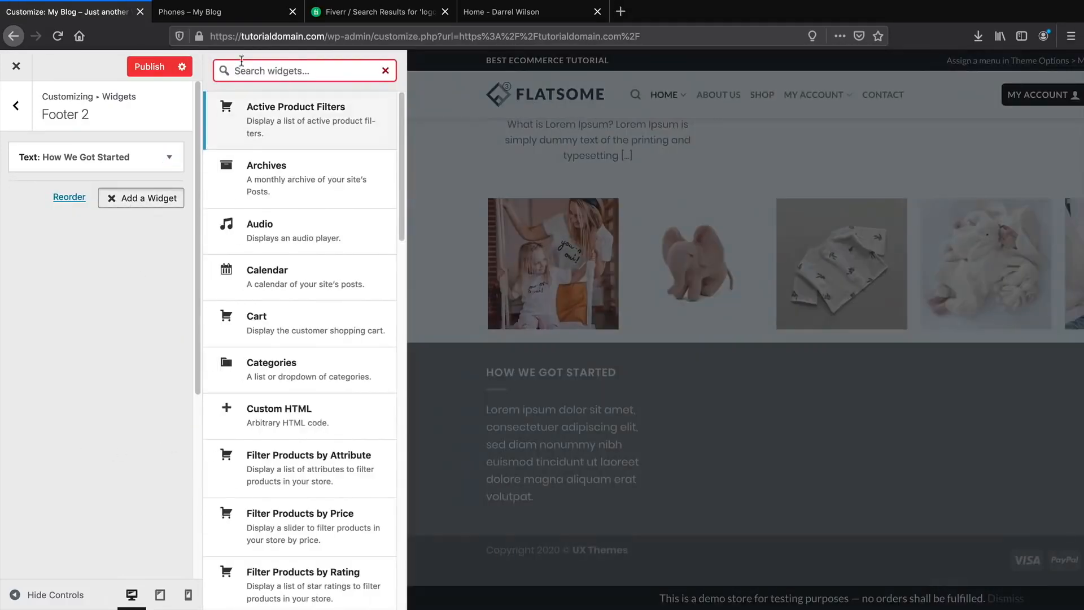
click(470, 11)
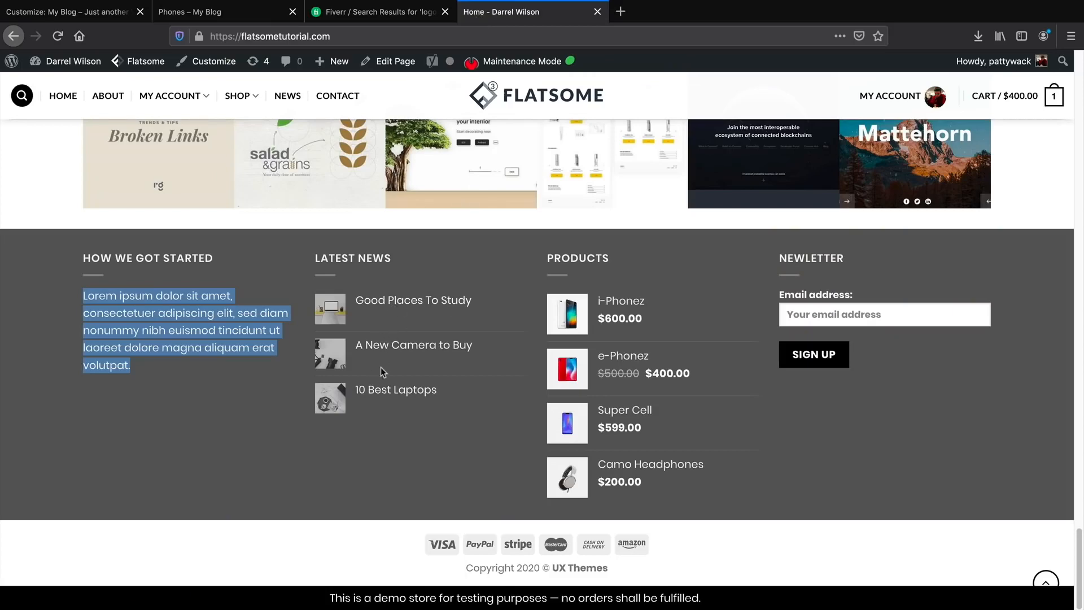
click(68, 12)
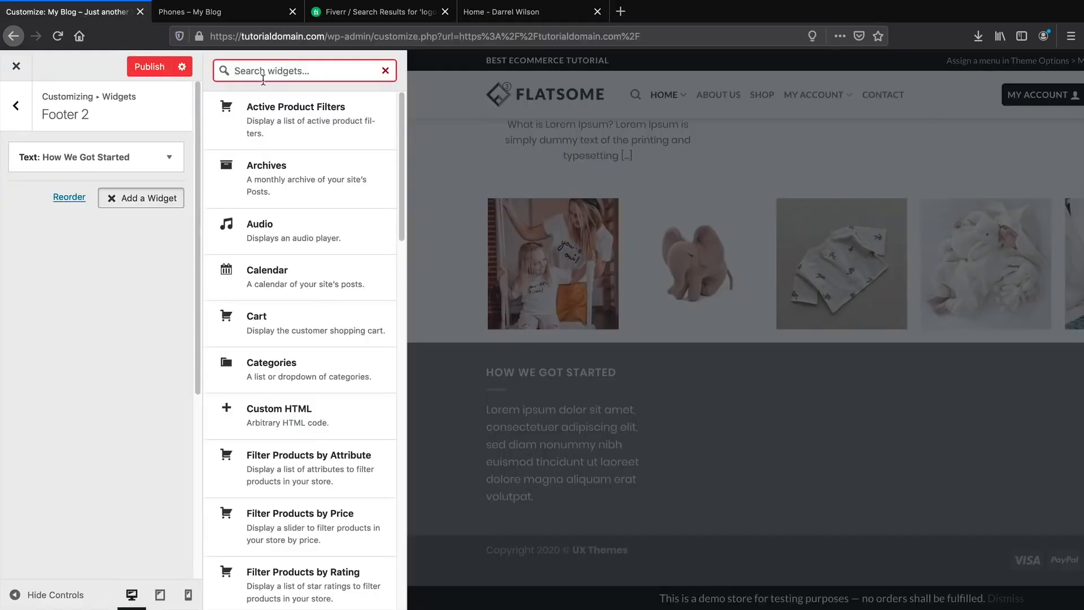
text(bl)
key(BackSpace)
key(BackSpace)
key(BackSpace)
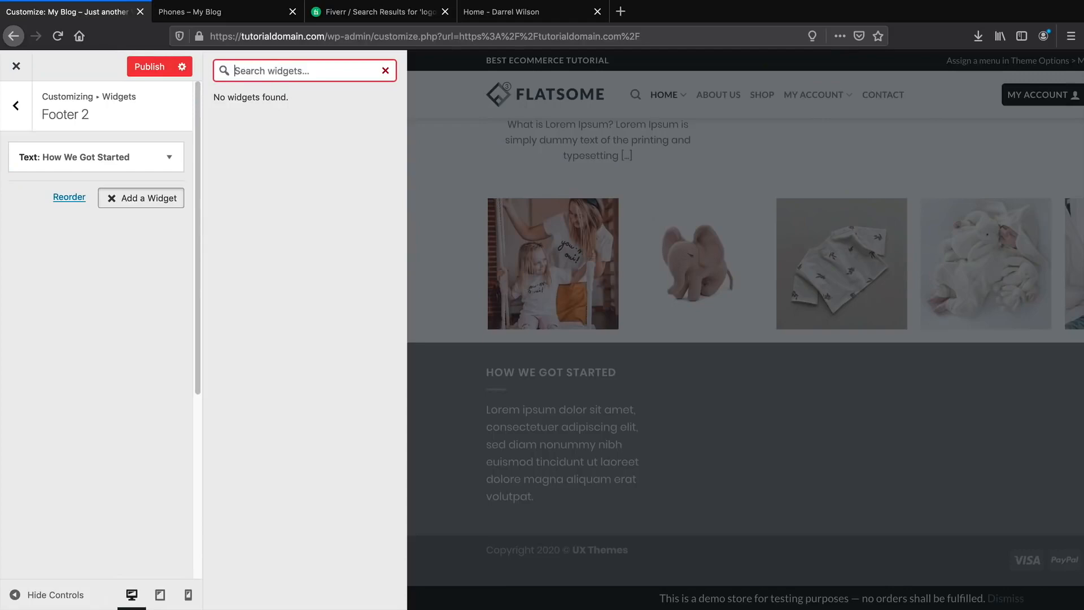
text(pos)
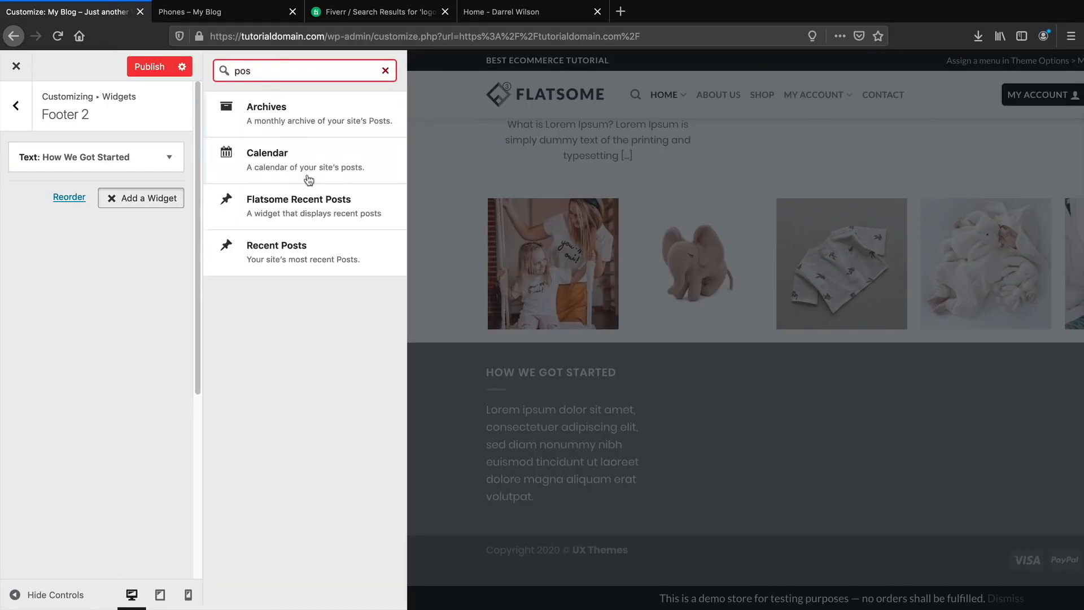
click(307, 210)
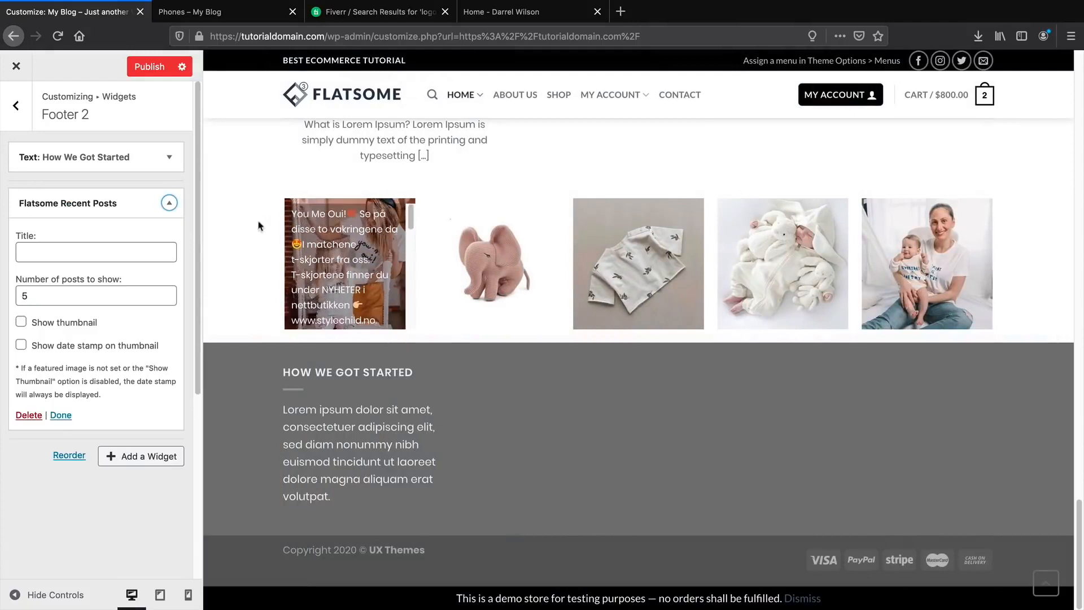
click(104, 253)
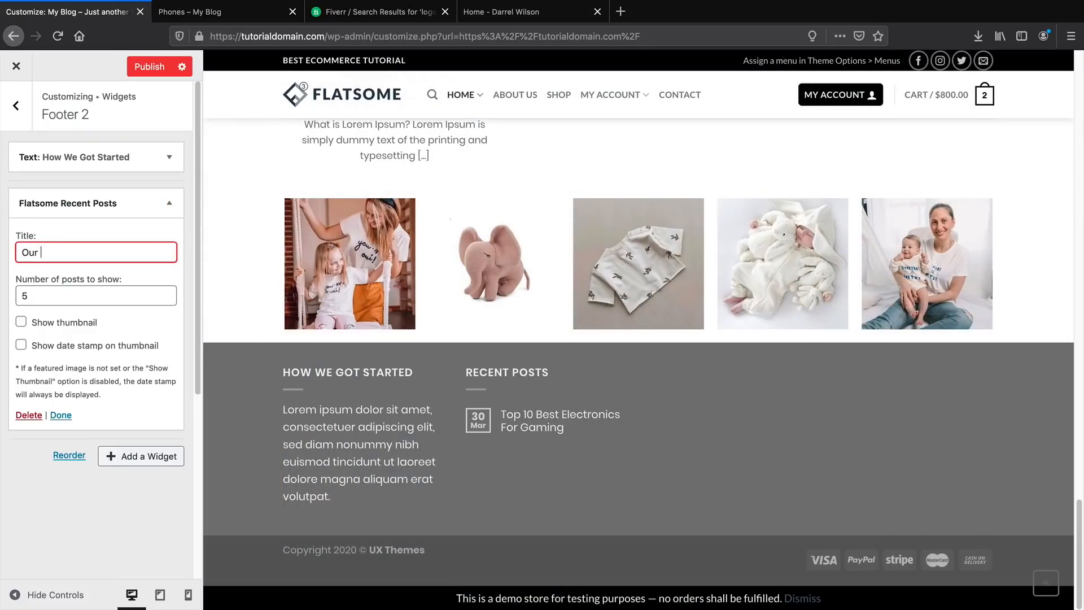
click(45, 326)
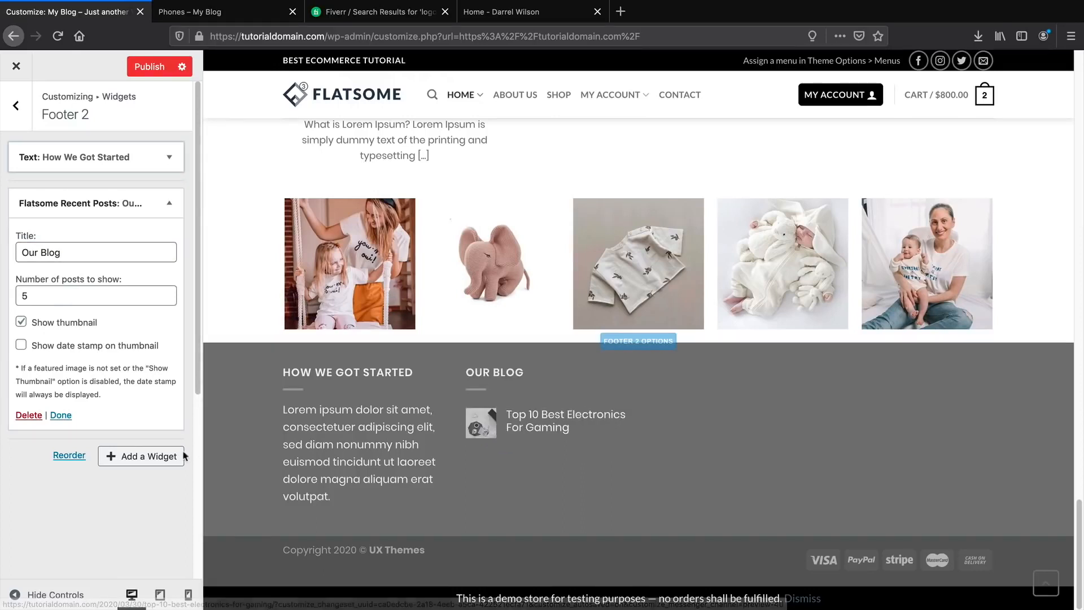
click(141, 456)
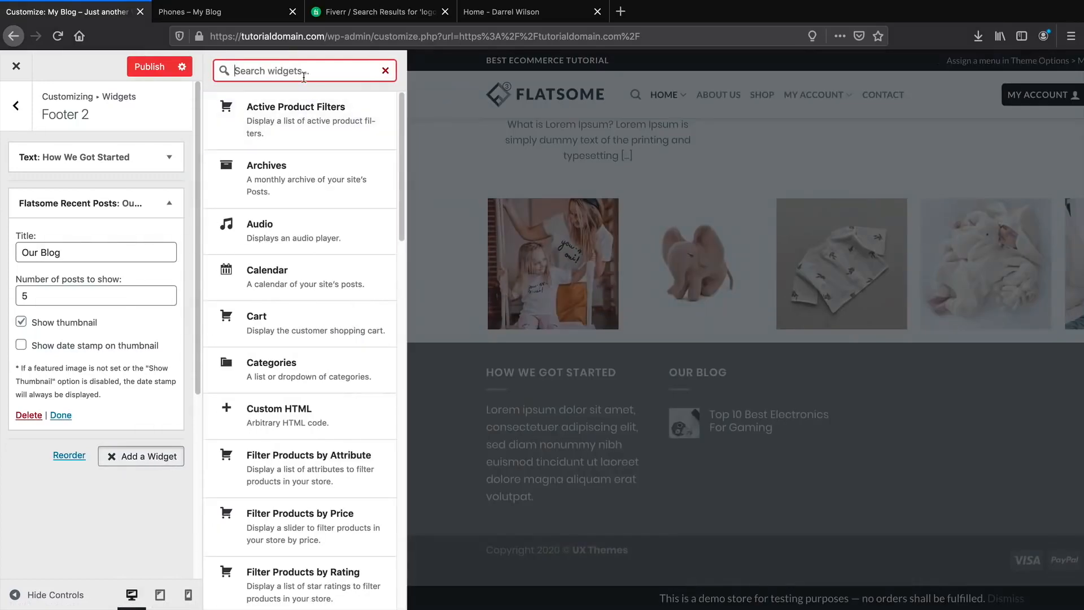
Add a Products widget, found by searching 'prod', showing 5 products by date.
text(product)
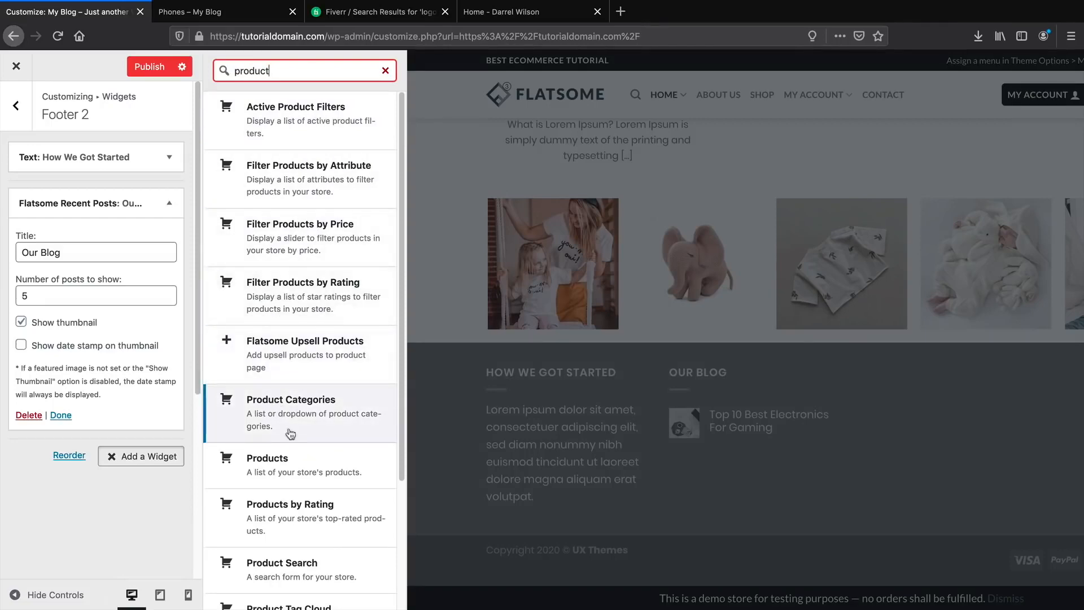
click(302, 471)
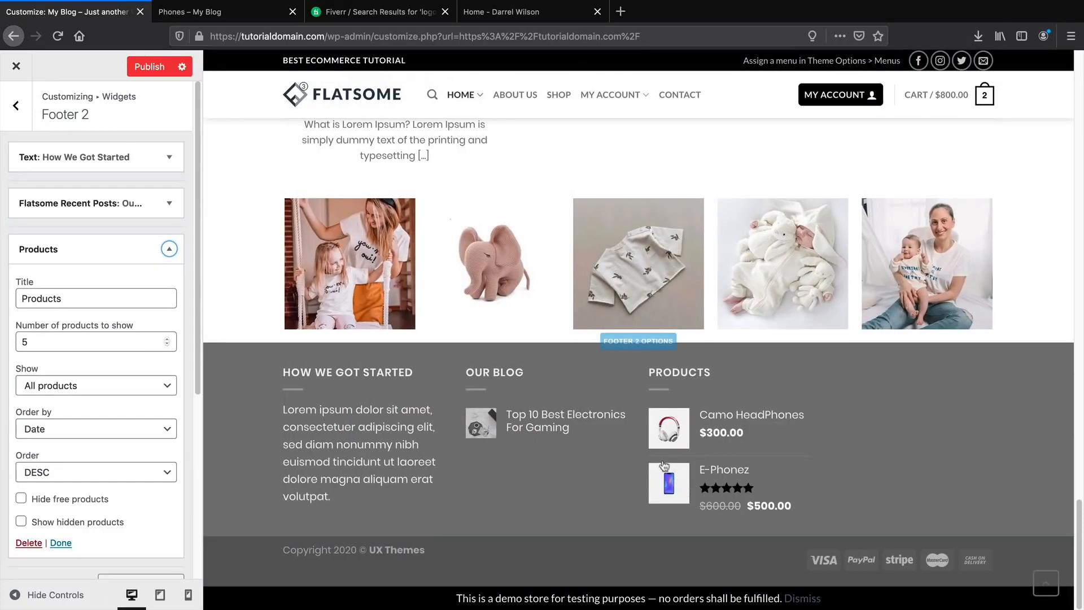
drag(55, 341, 14, 341)
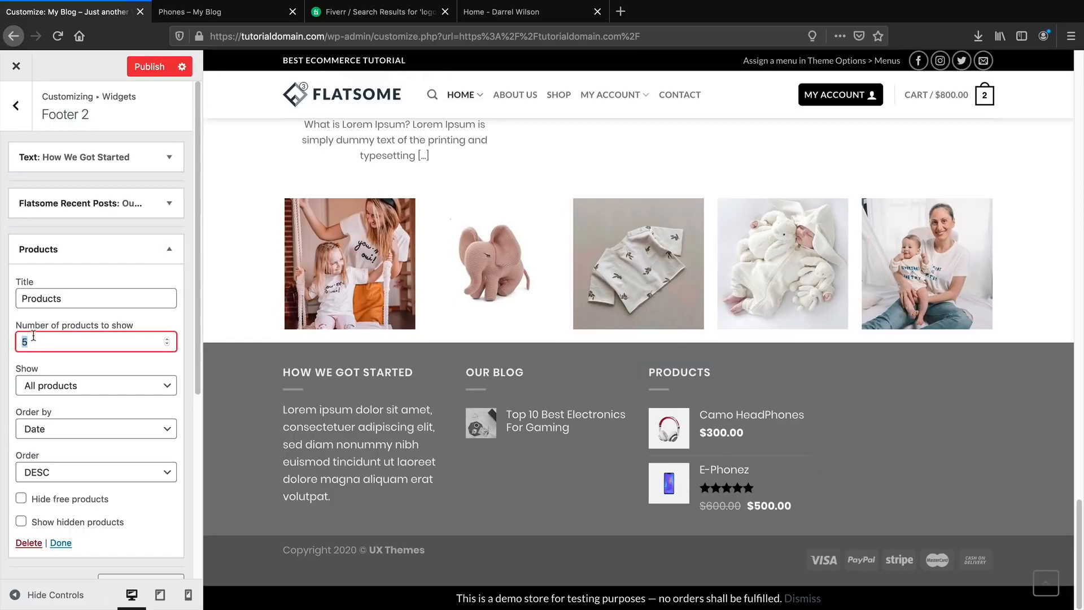
click(471, 15)
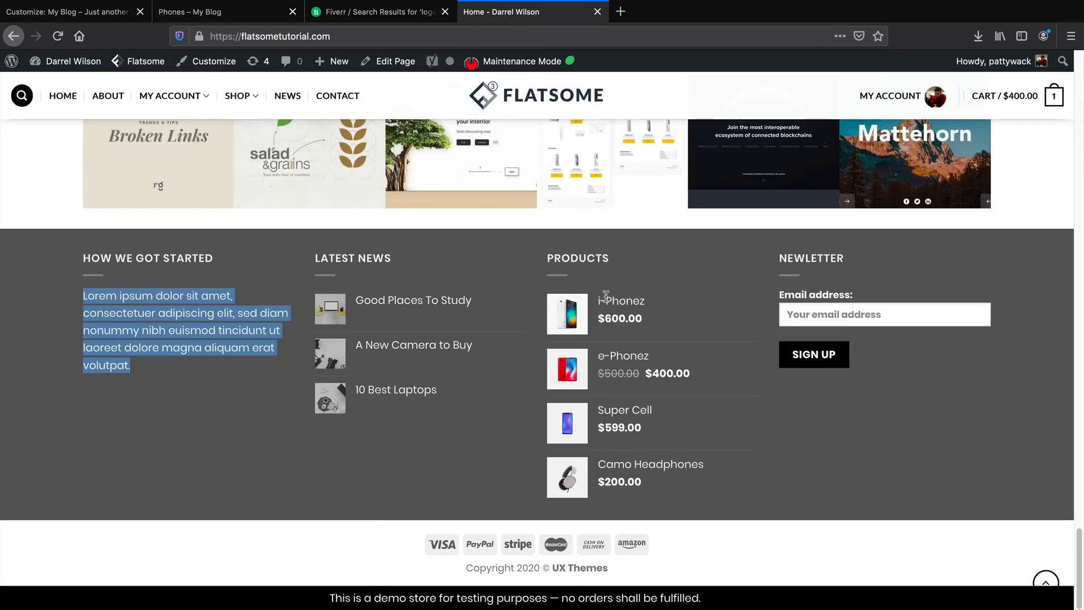
click(68, 12)
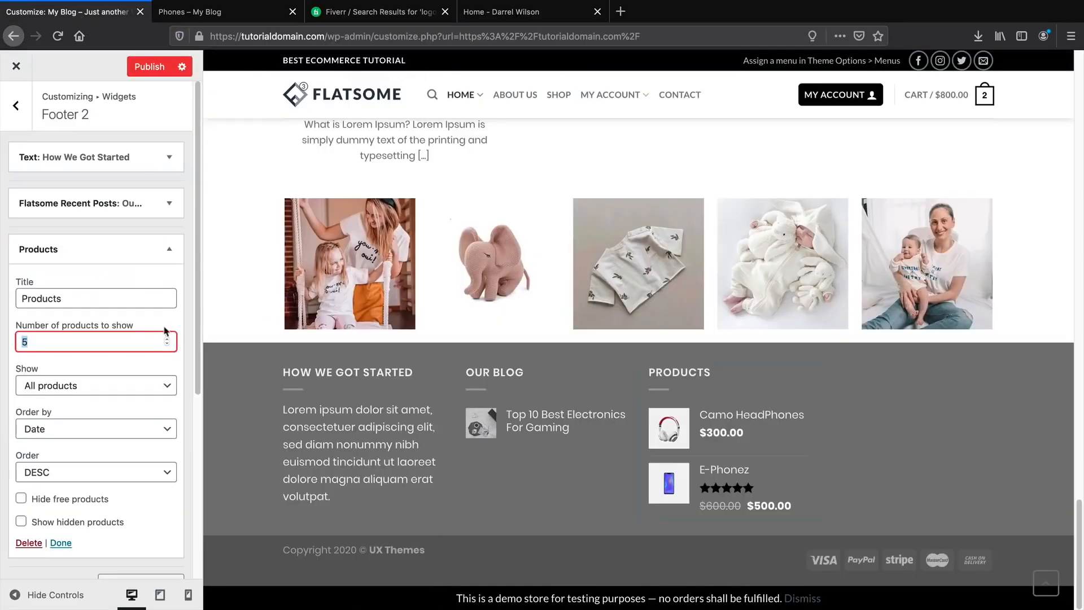
scroll(80, 298, down, 5)
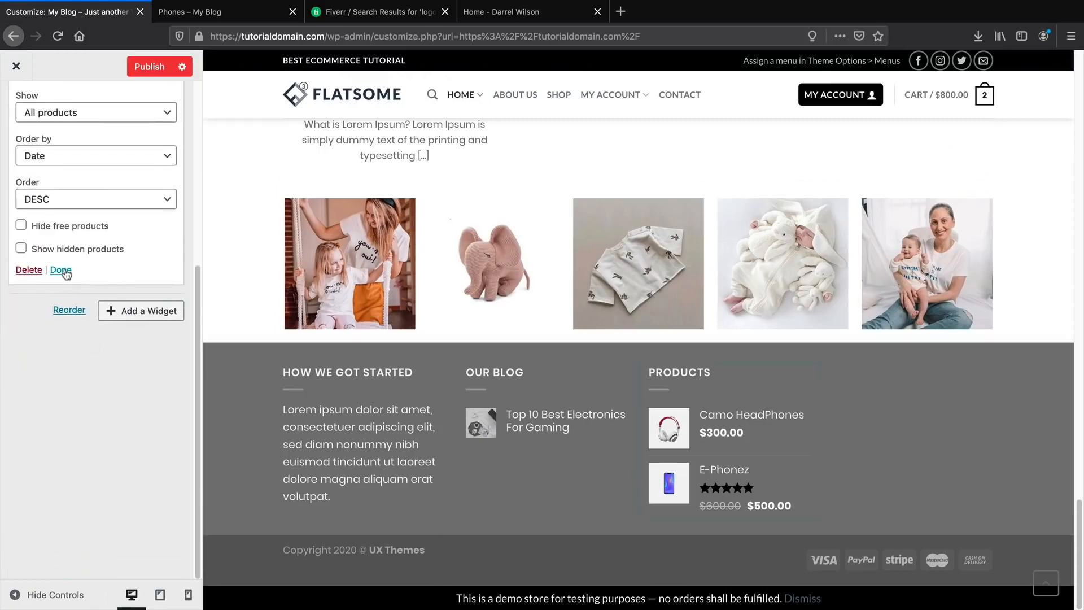
Finish the Products widget and add a Mailchimp Sign-Up Form widget to Footer 2.
click(61, 271)
click(116, 149)
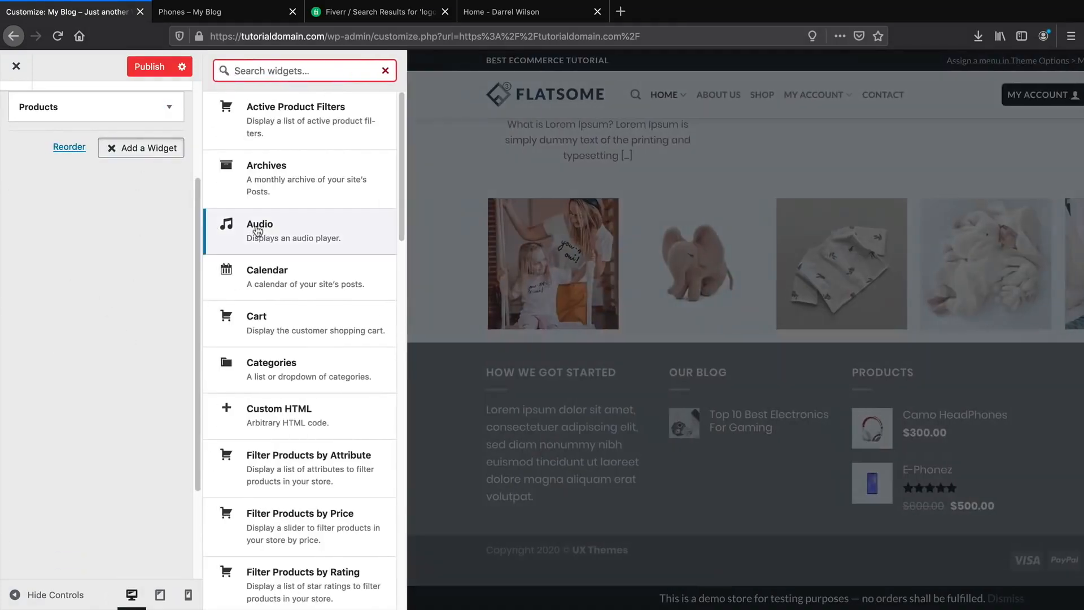
scroll(271, 271, down, 5)
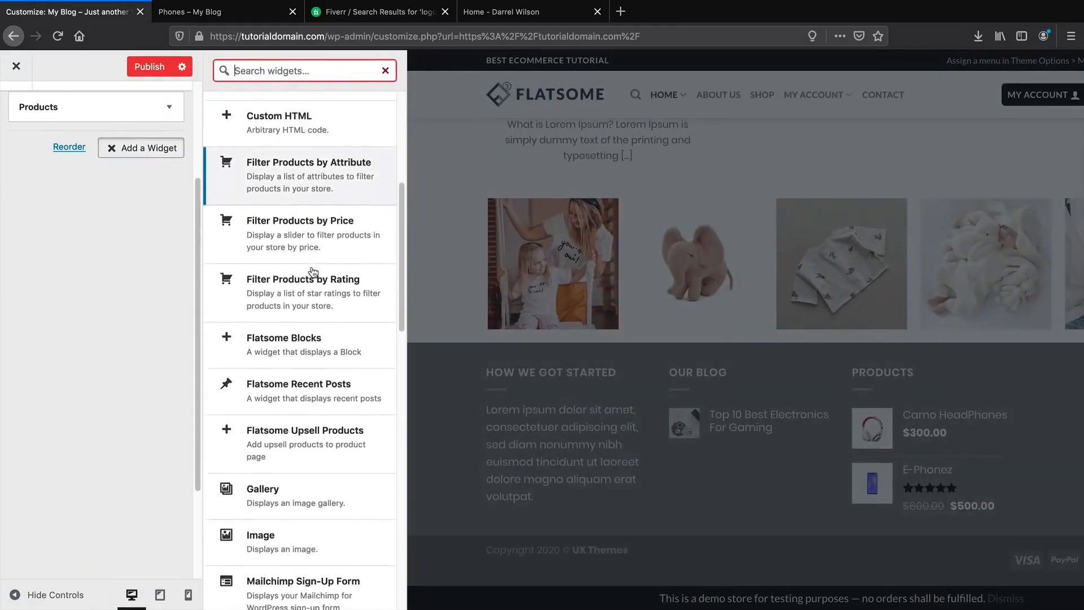
scroll(313, 272, down, 3)
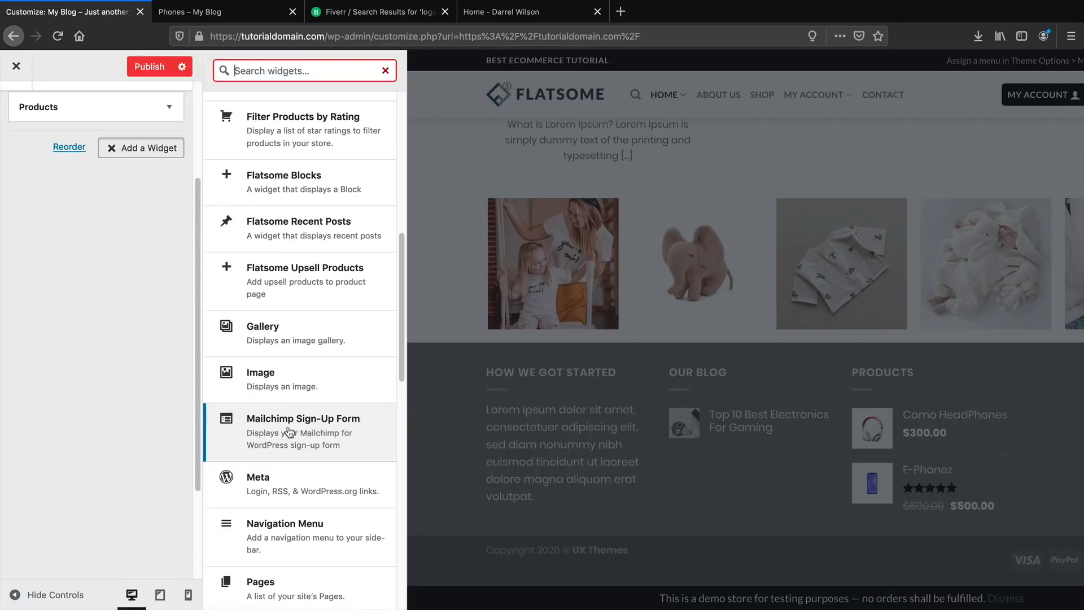
click(289, 432)
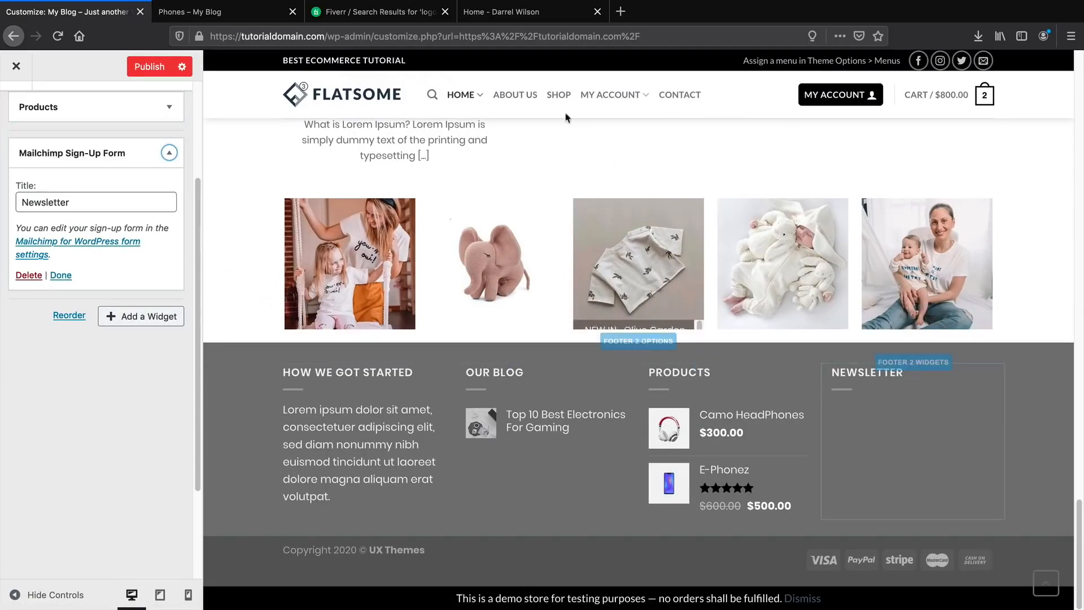
Compare with the live footer, publish the changes, then remove the Mailchimp sign-up widget.
click(544, 18)
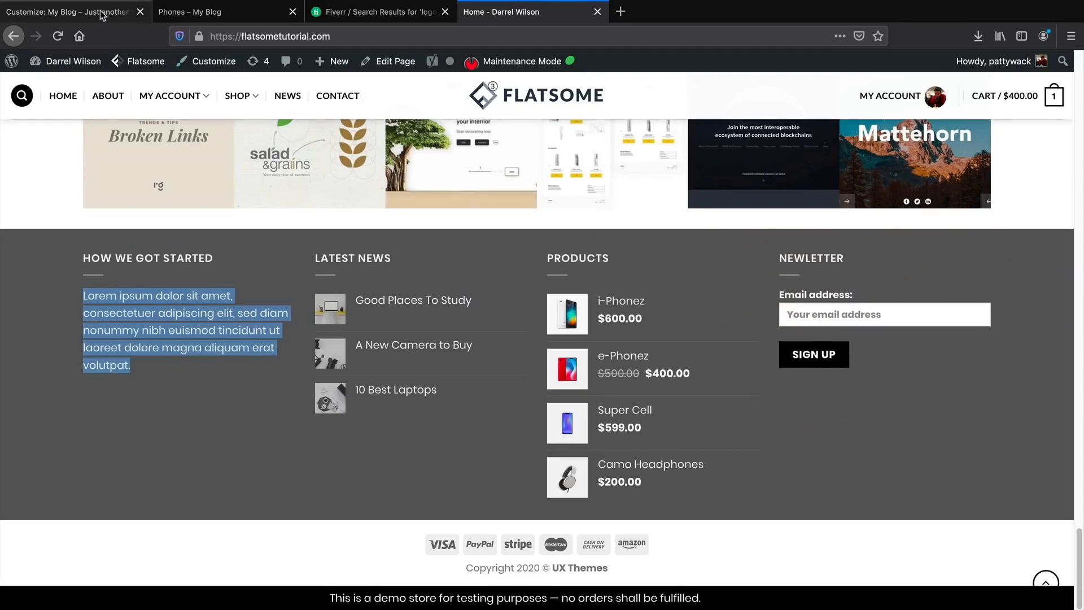
click(73, 12)
click(146, 68)
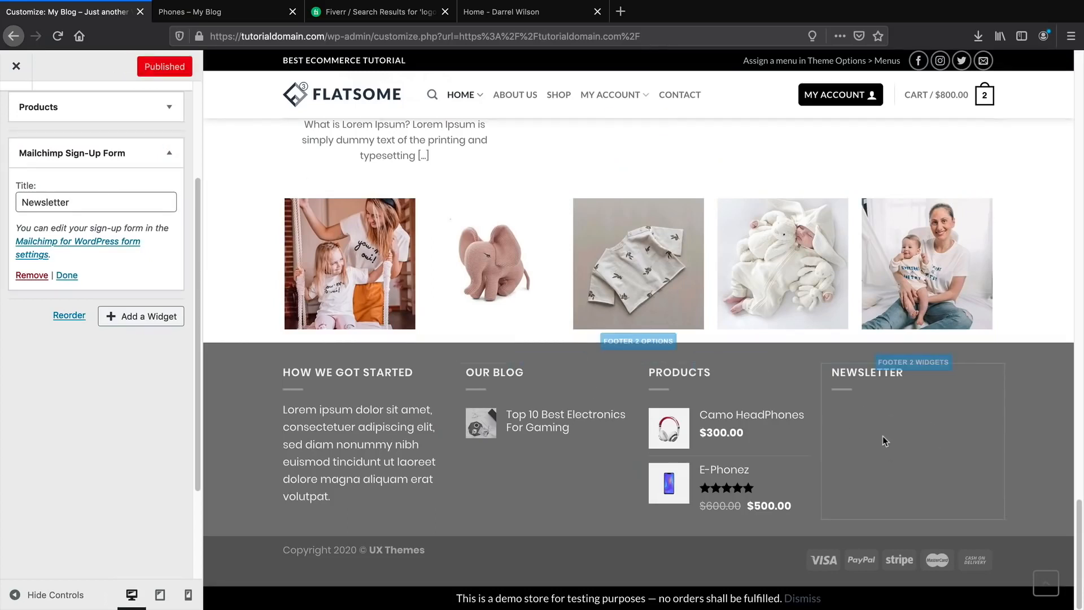
scroll(112, 315, up, 3)
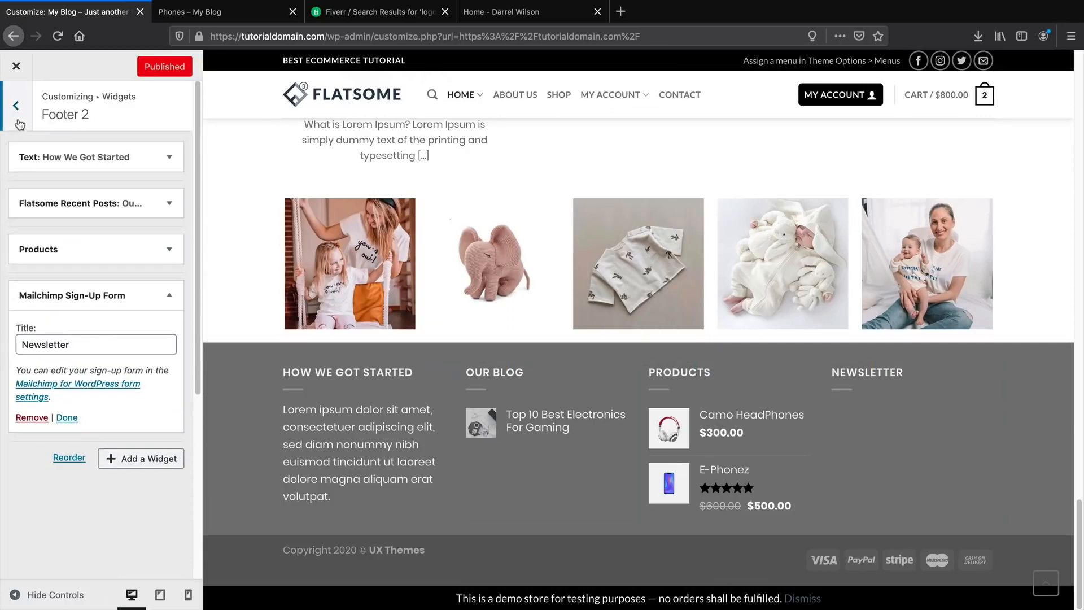
click(31, 418)
click(154, 293)
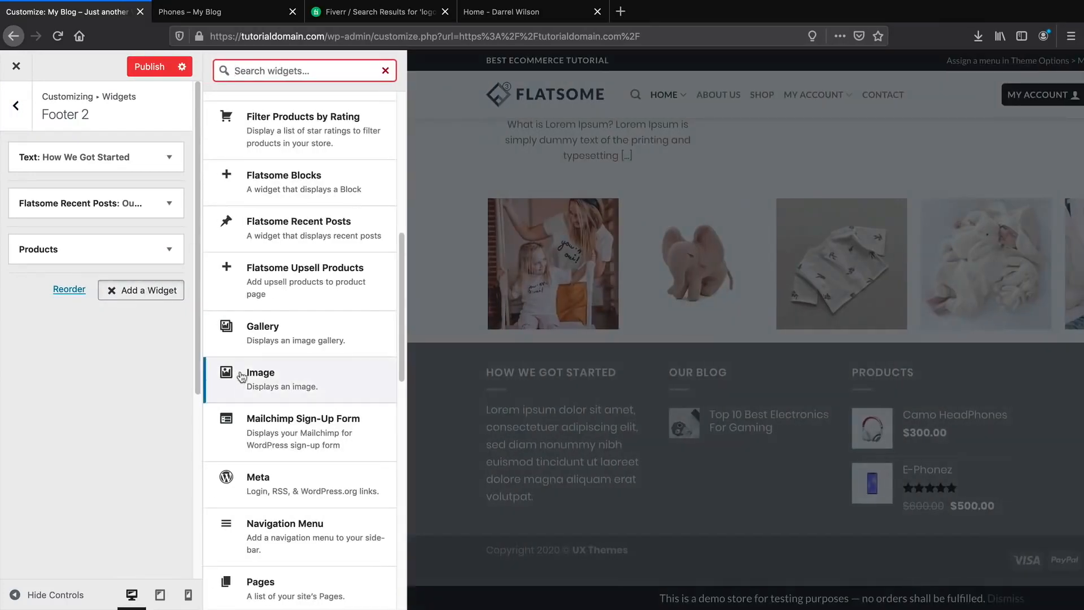
Add a Pages widget titled 'Pages' to Footer 2 and collapse it.
click(326, 583)
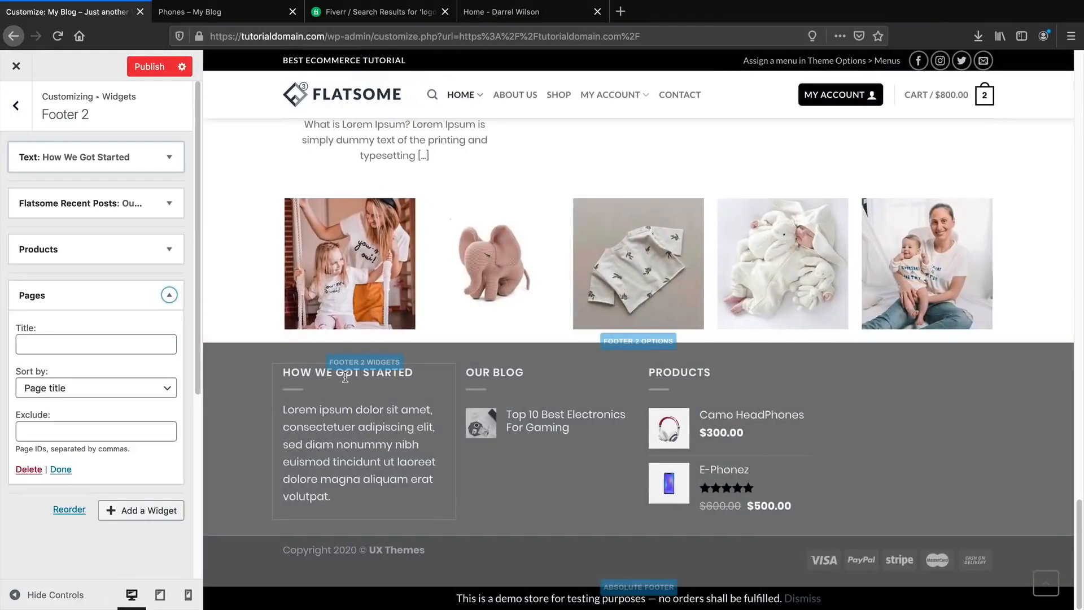
click(138, 342)
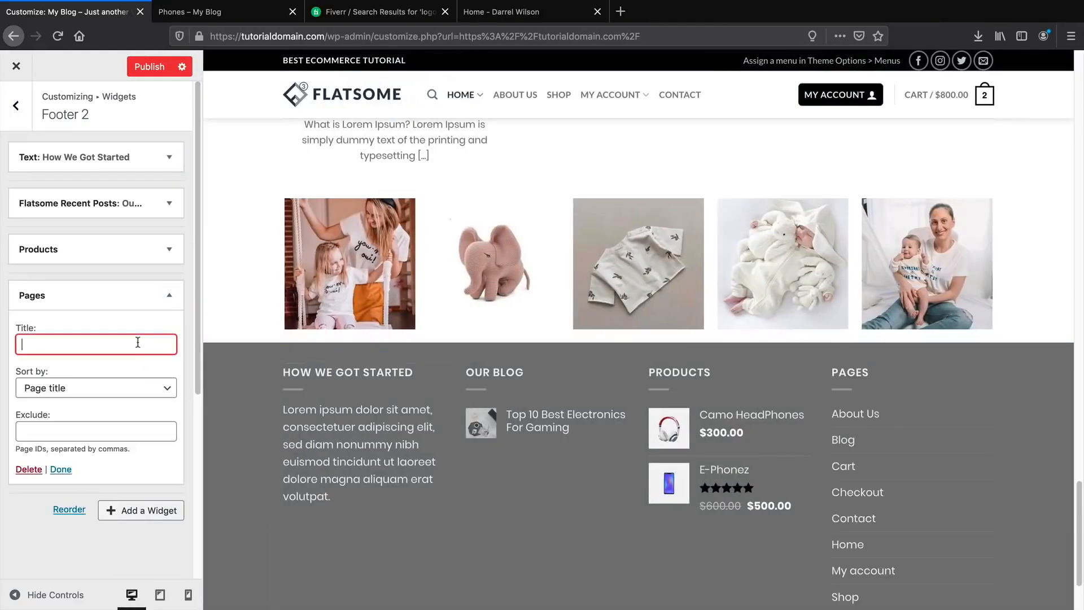
text(Pages)
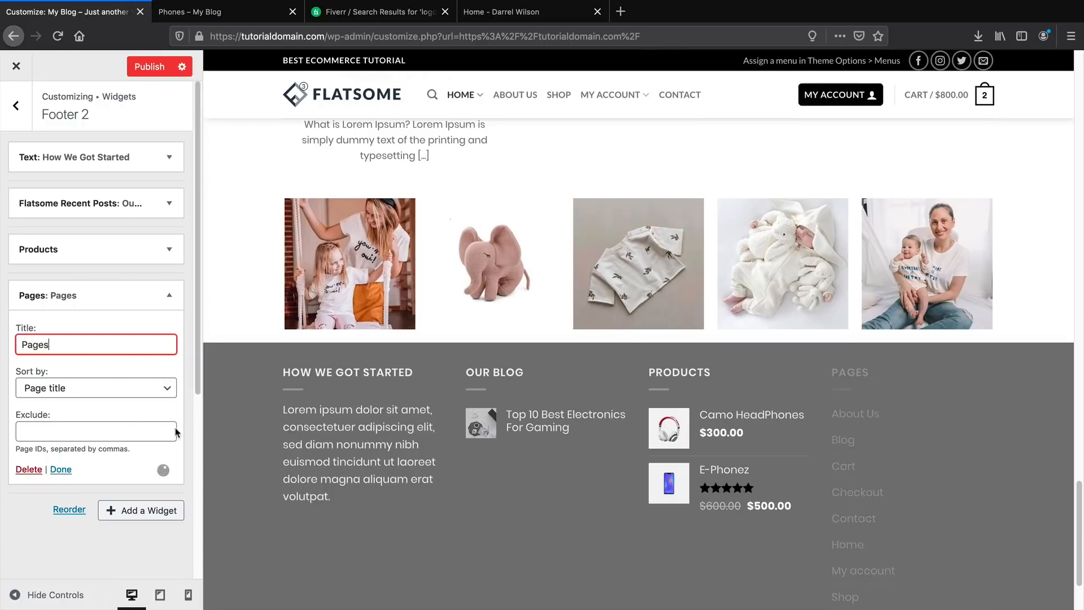
scroll(177, 434, down, 2)
scroll(486, 460, down, 2)
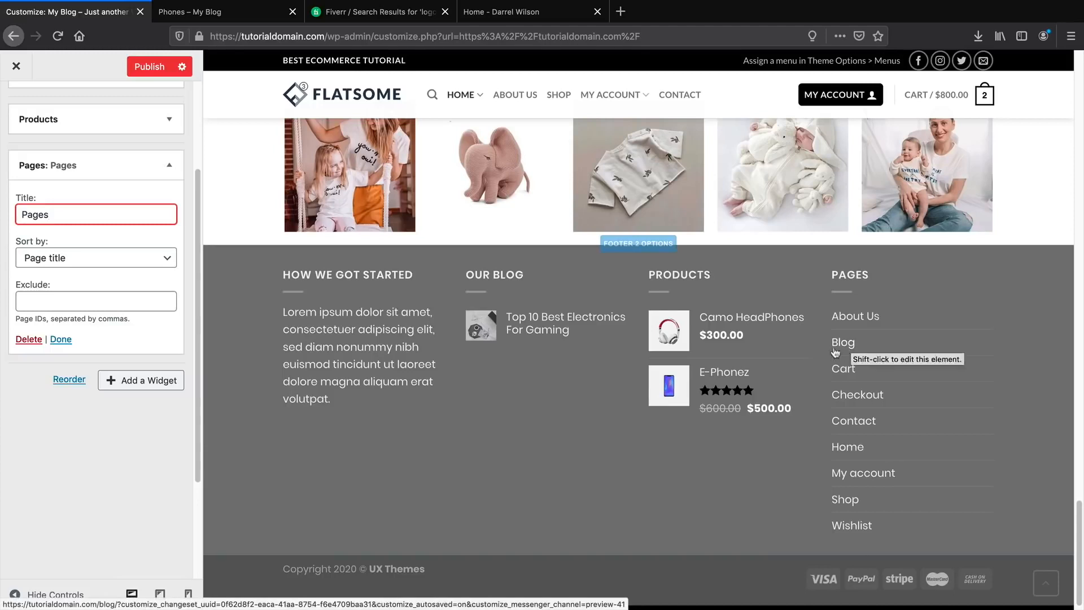
scroll(2, 363, up, 3)
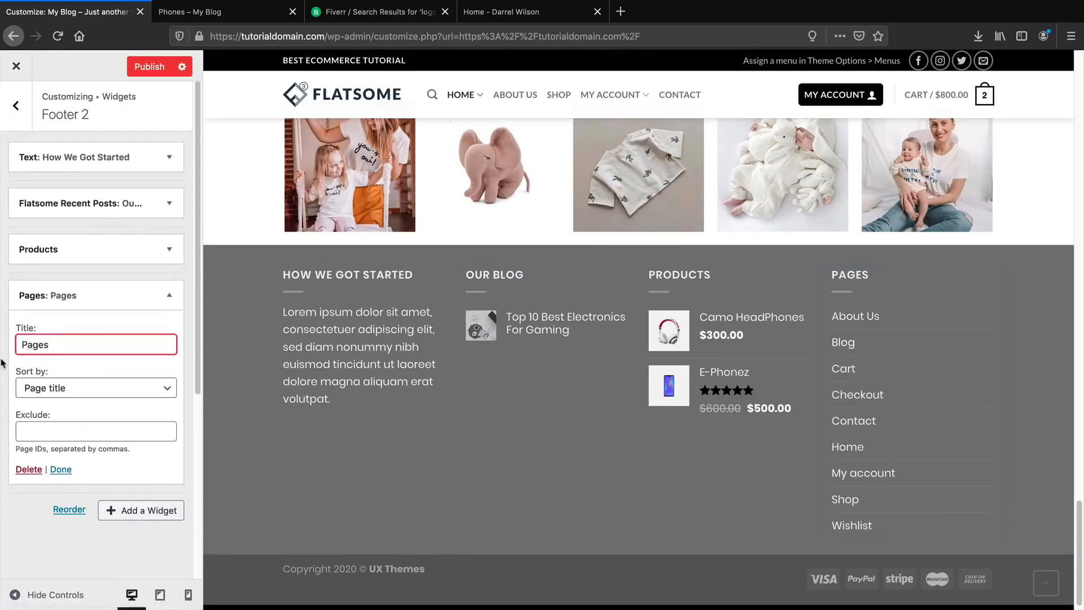
click(162, 297)
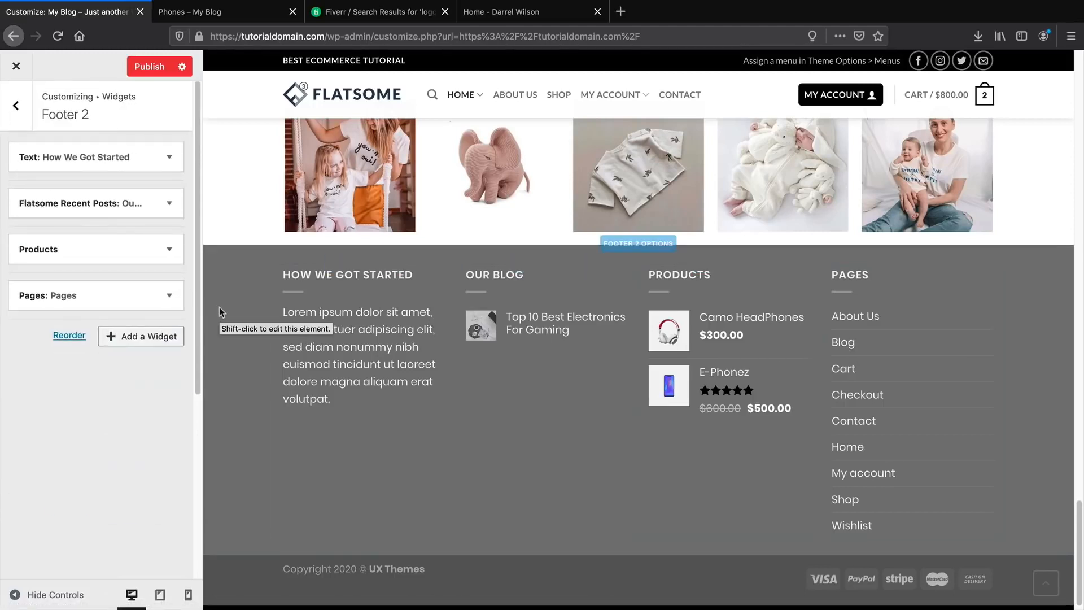
Return to the main Customizer menu, briefly check Layout, and reopen the Footer settings.
click(14, 117)
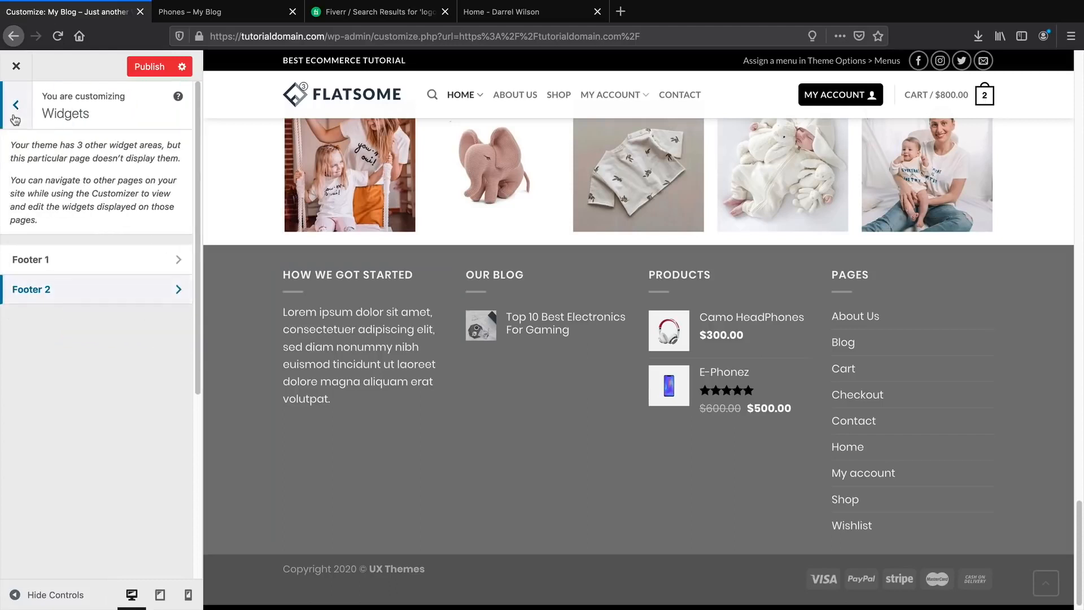
click(14, 118)
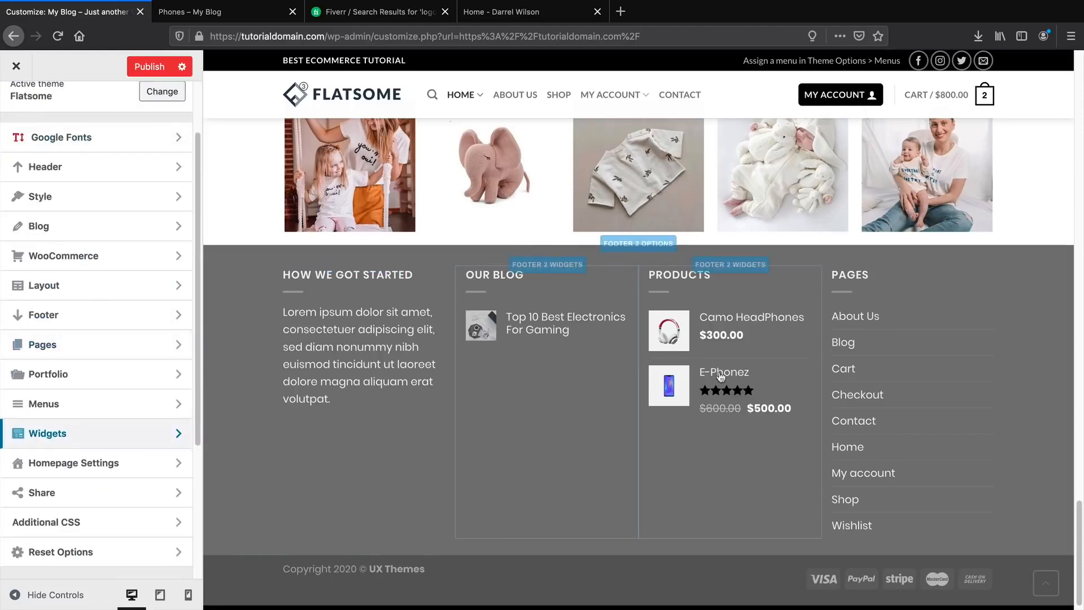
click(122, 295)
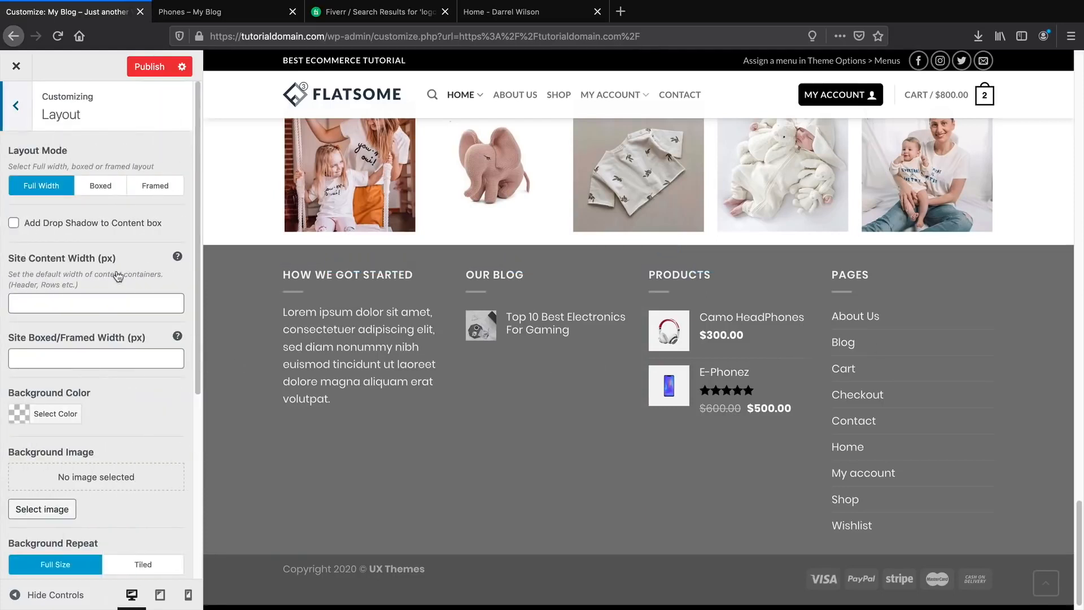
click(16, 106)
click(75, 321)
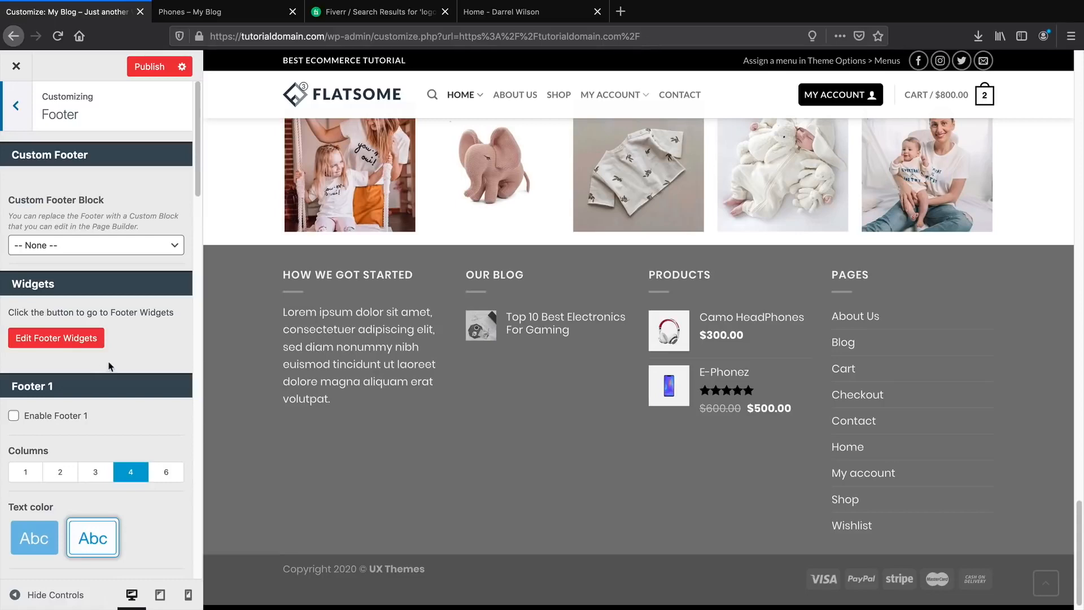
Center the absolute footer content and make its background black.
scroll(113, 361, down, 15)
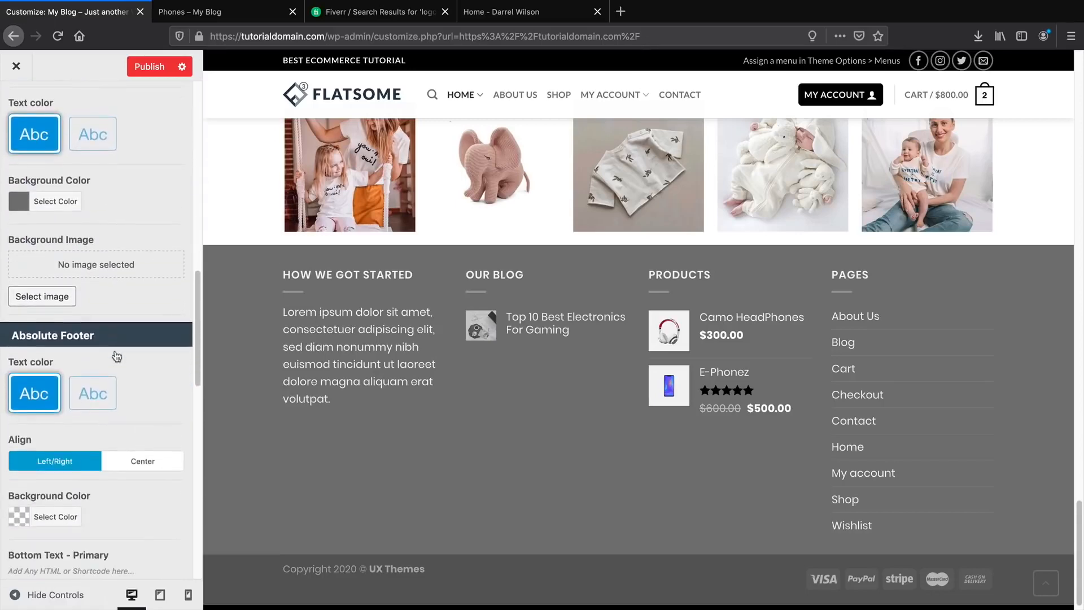
scroll(117, 355, down, 5)
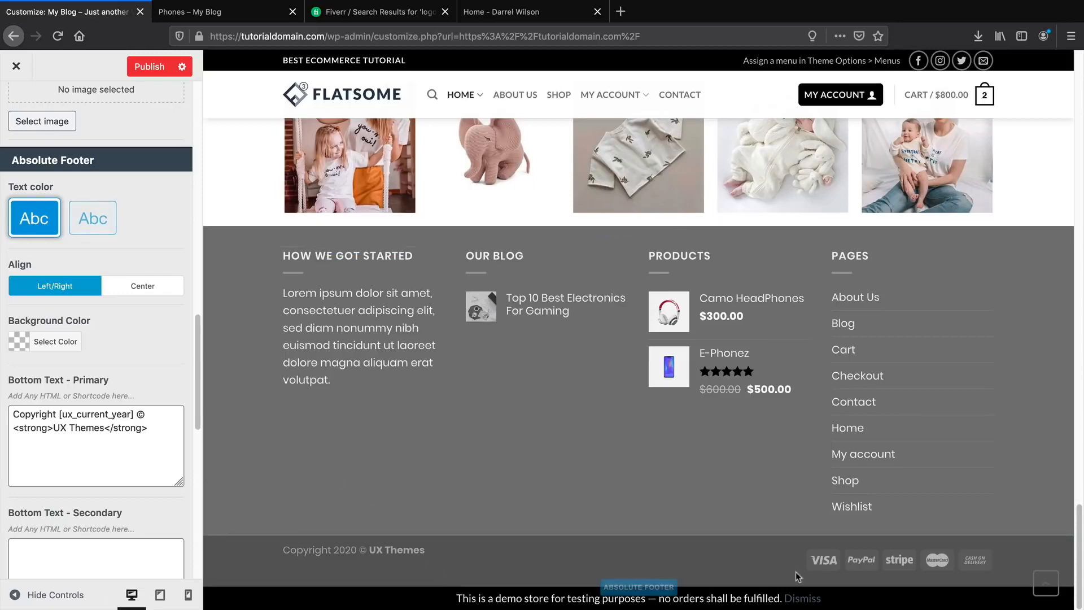
click(150, 289)
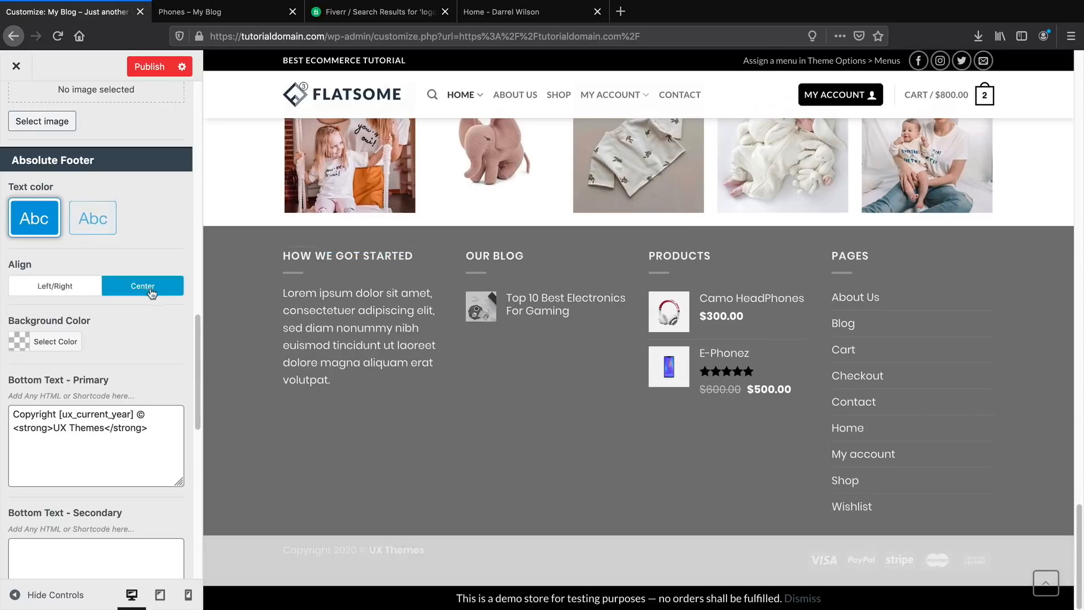
click(18, 342)
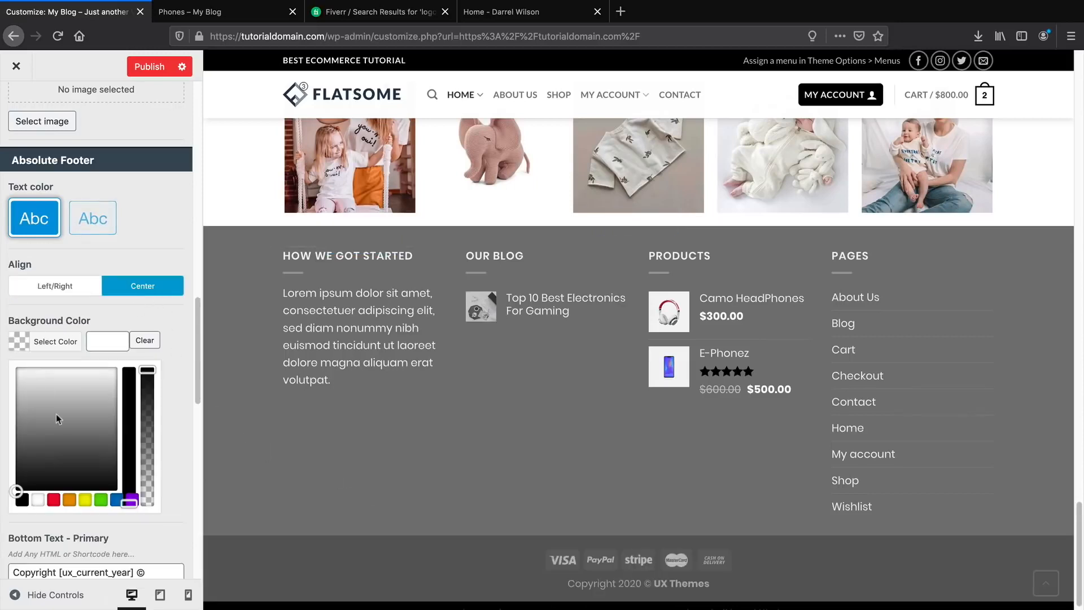
click(19, 502)
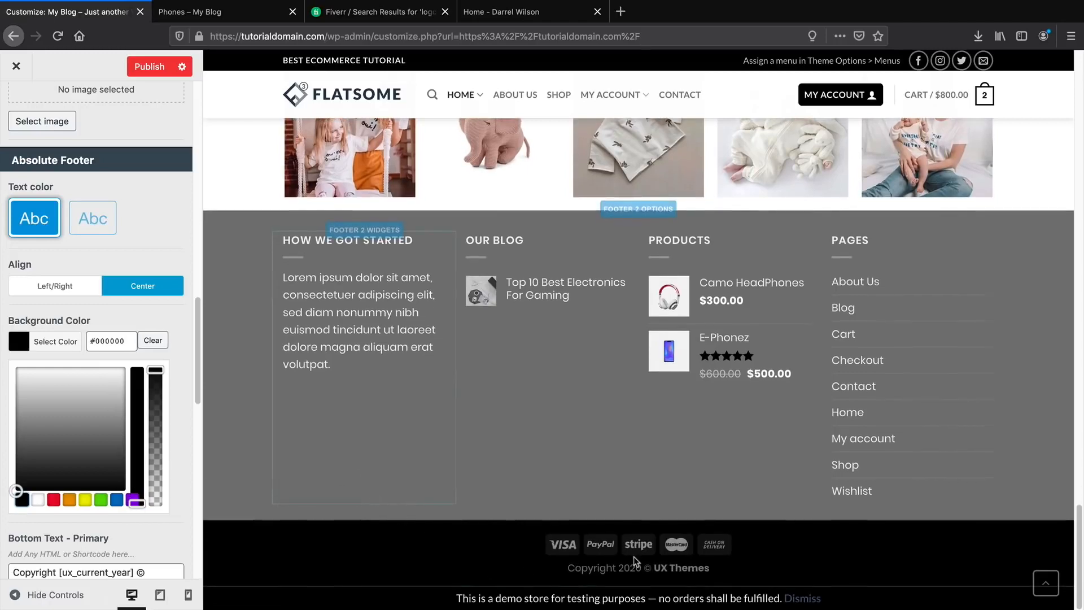
Keep the back-to-top button on the right after trying left, then return to top-level settings.
scroll(111, 401, down, 4)
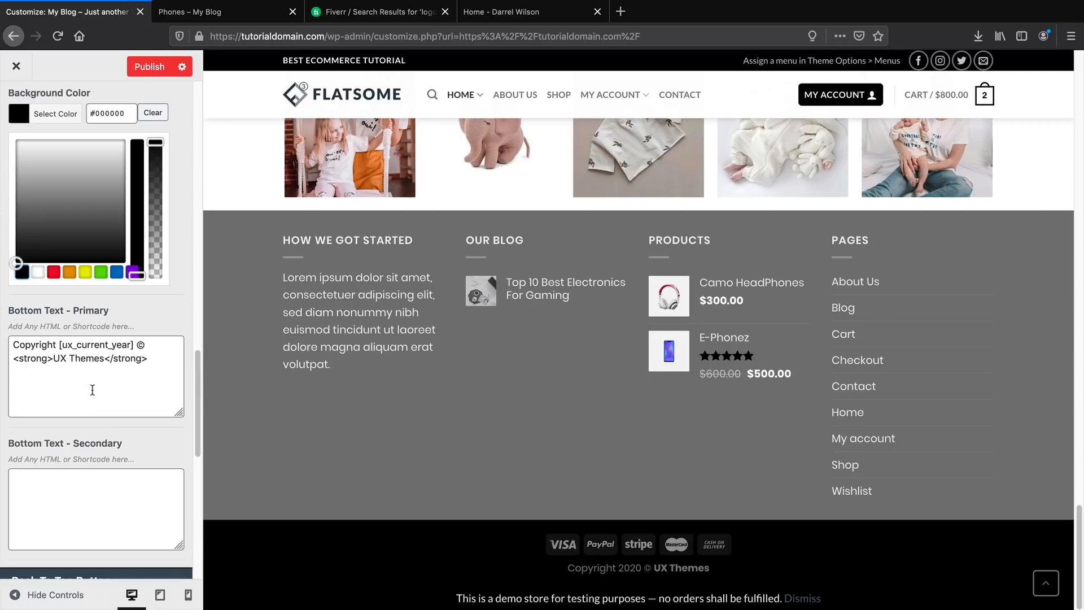
scroll(66, 404, down, 4)
scroll(66, 452, down, 3)
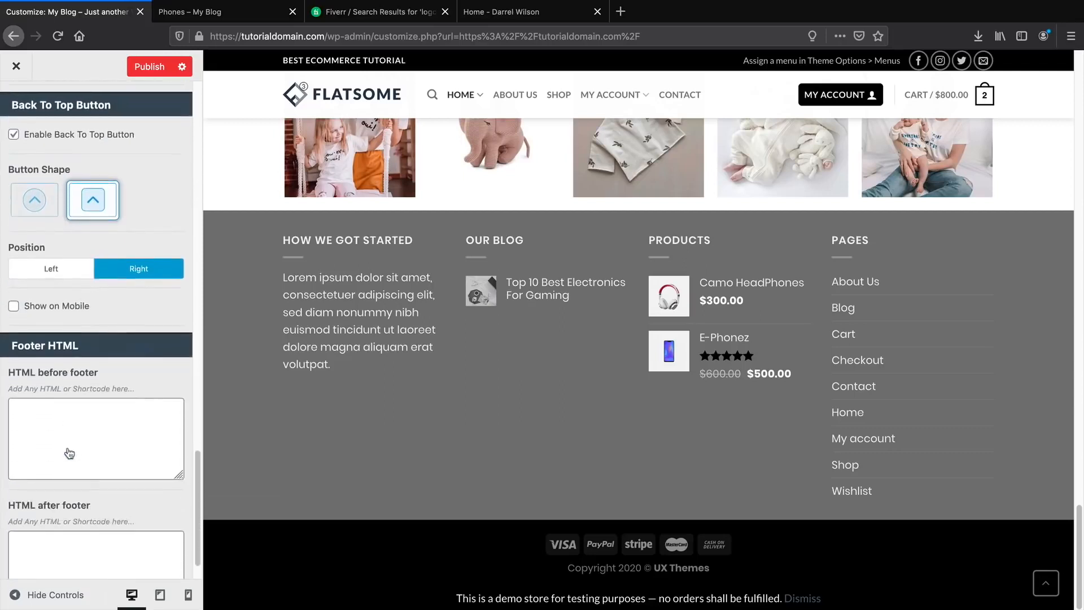
scroll(68, 454, down, 1)
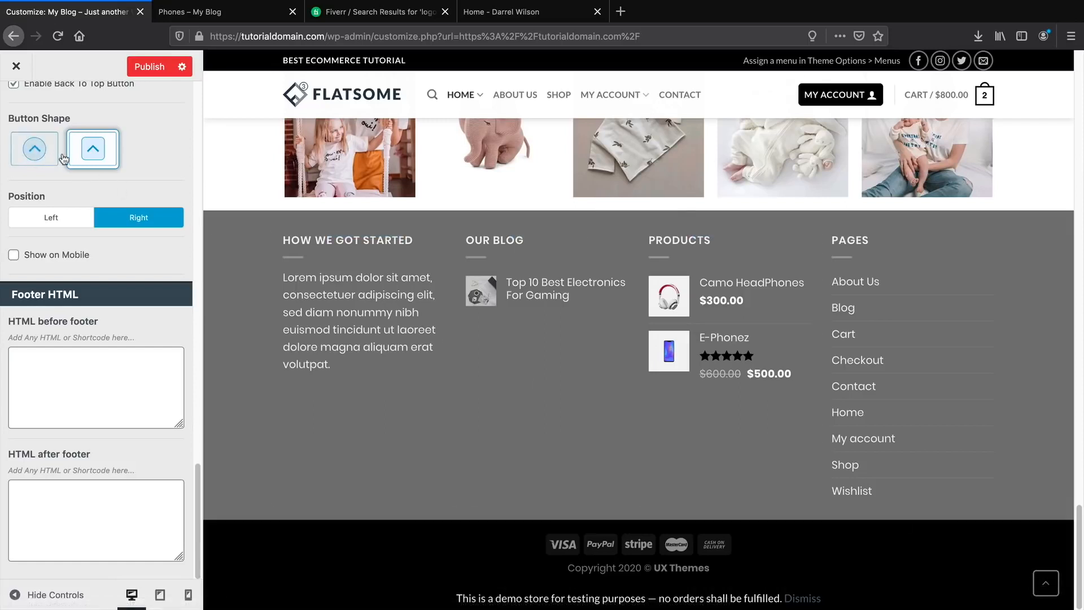
click(42, 219)
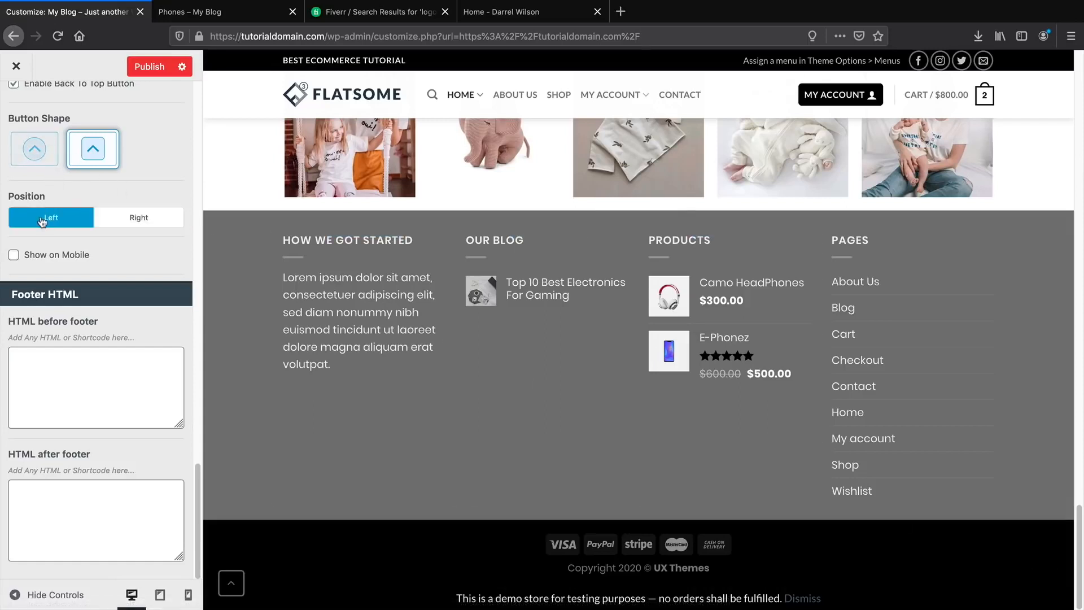
click(118, 222)
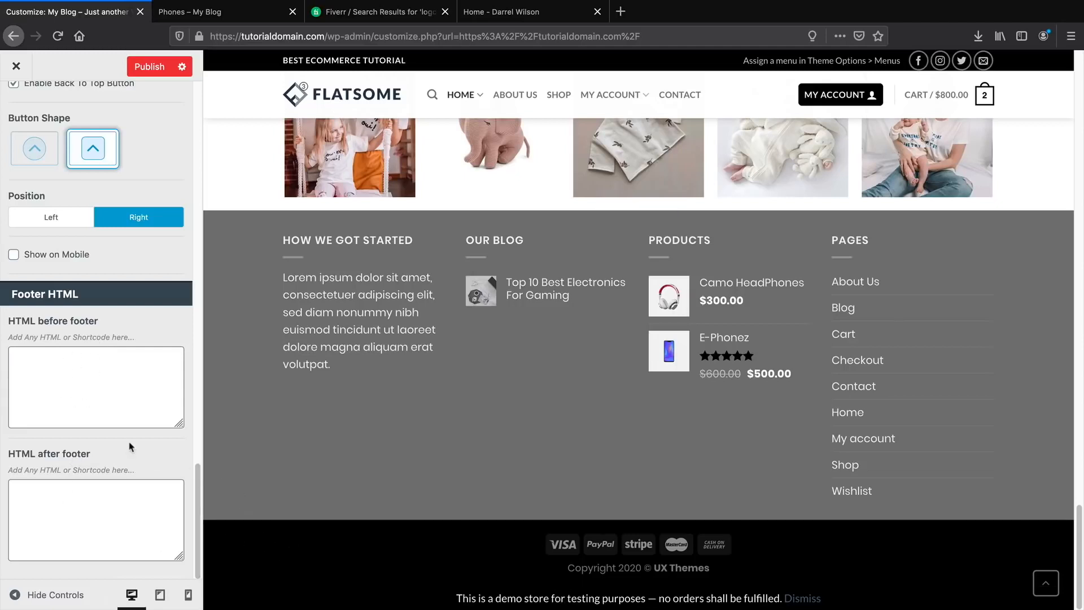
scroll(128, 406, up, 5)
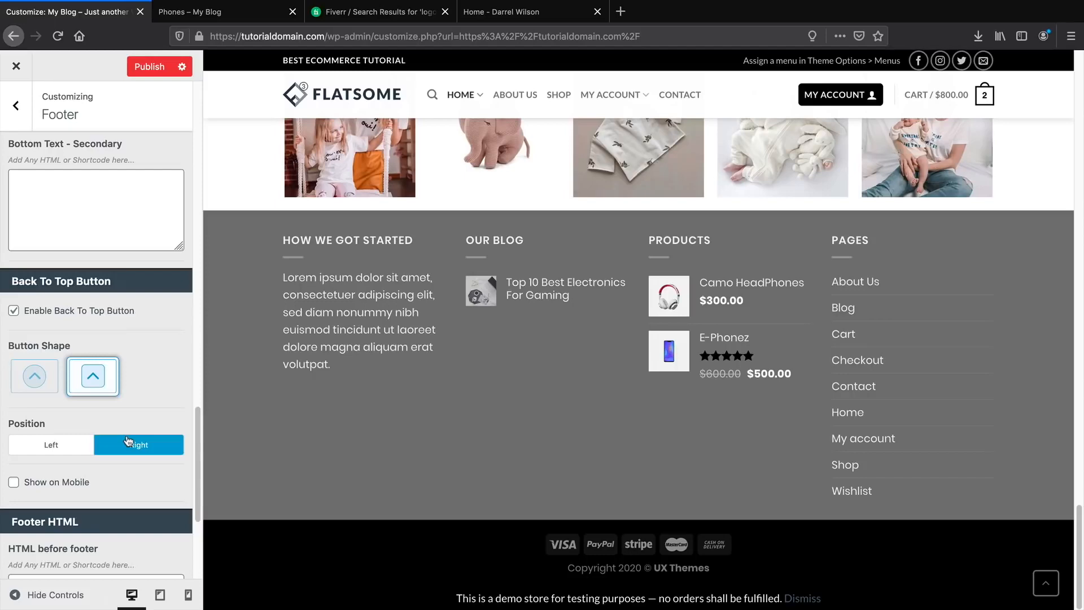
scroll(130, 438, up, 9)
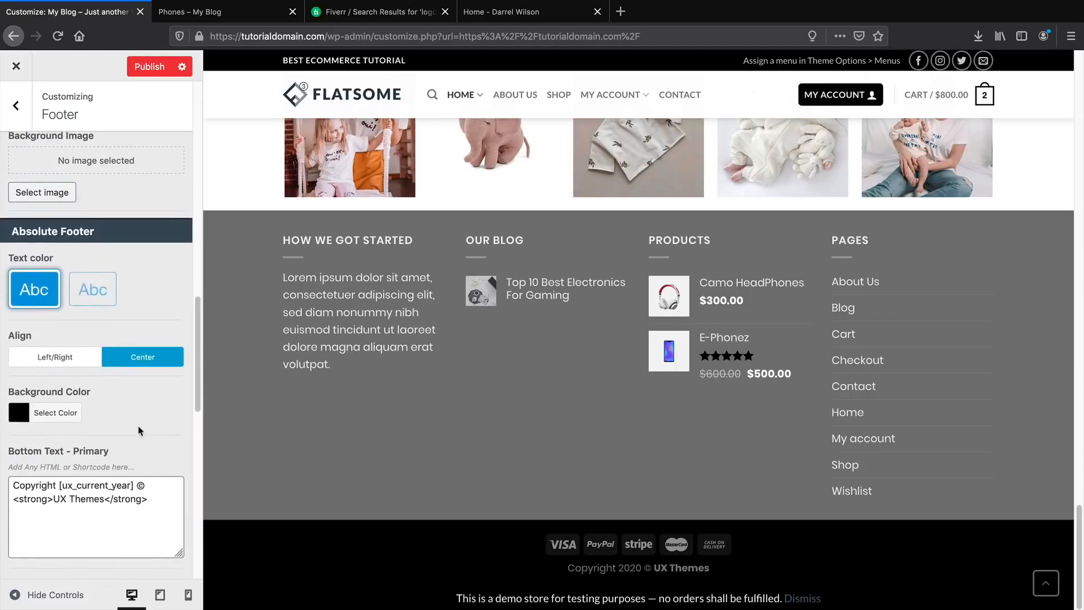
scroll(128, 316, up, 14)
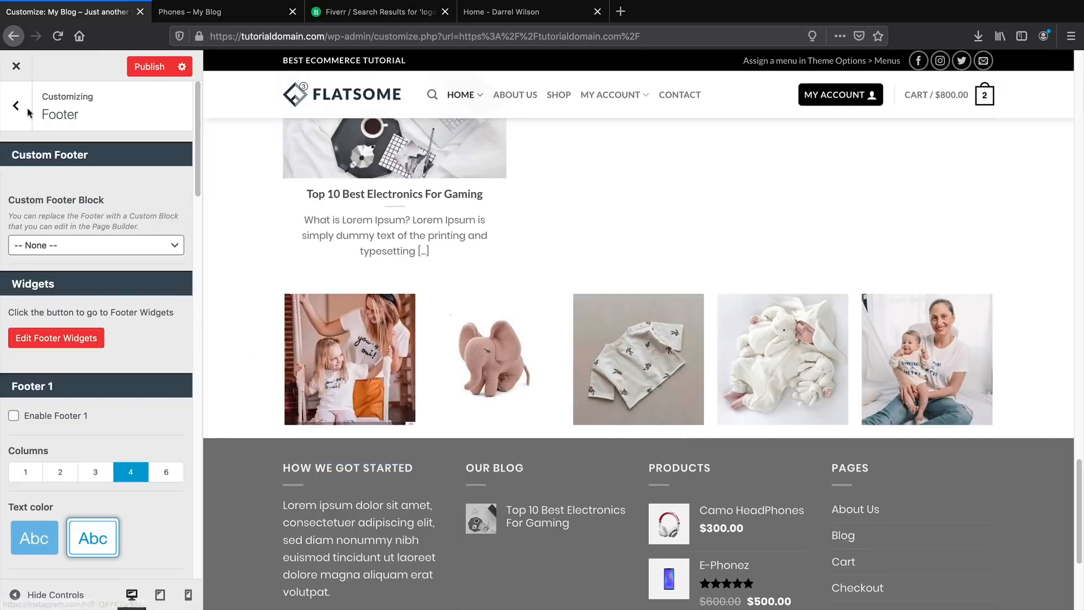
click(20, 120)
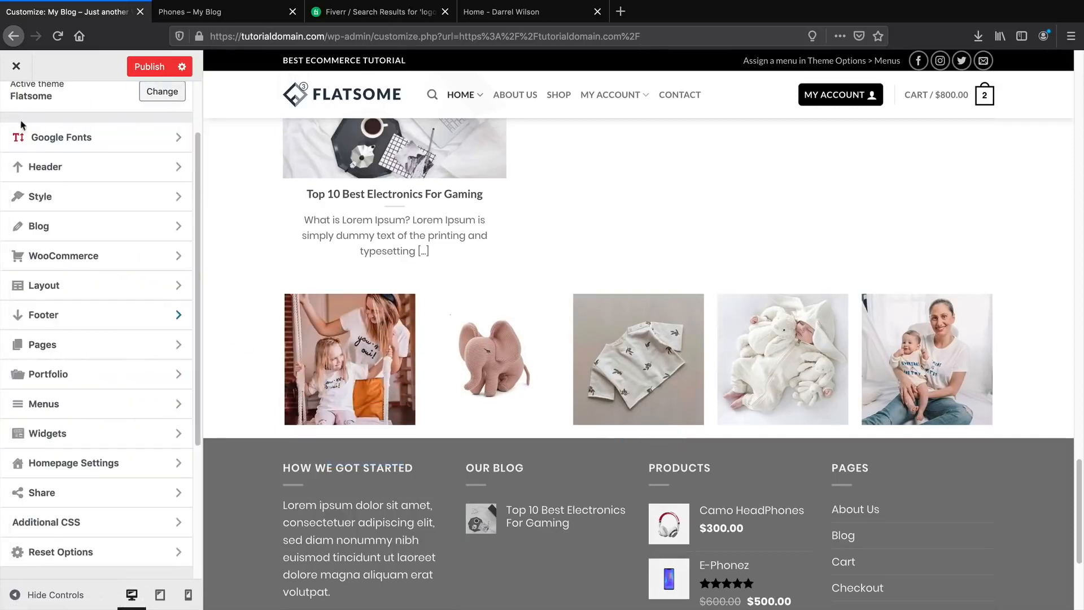
scroll(85, 272, up, 3)
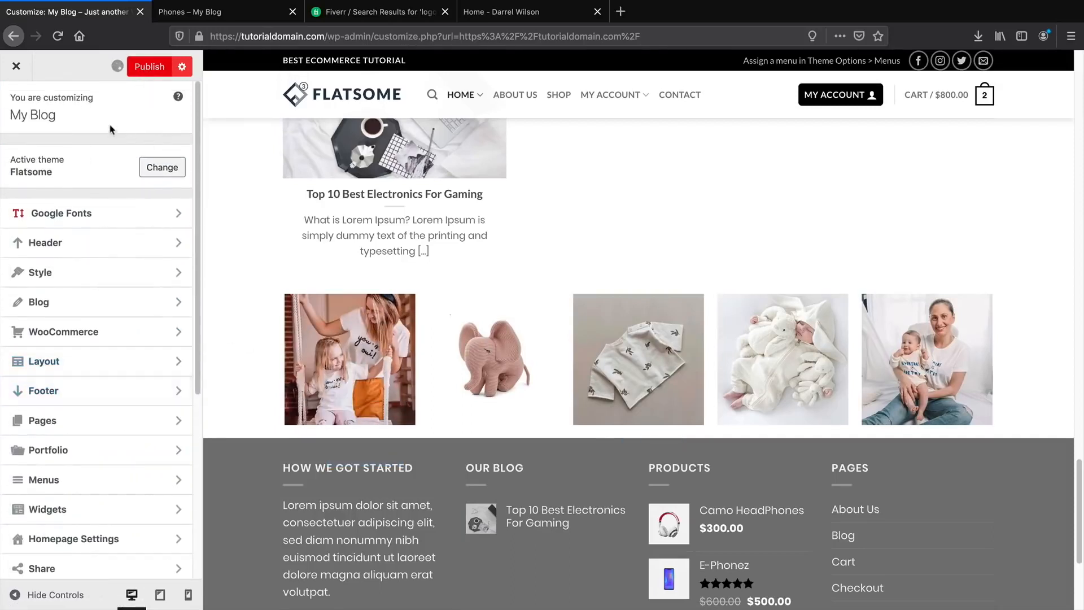
scroll(395, 424, down, 2)
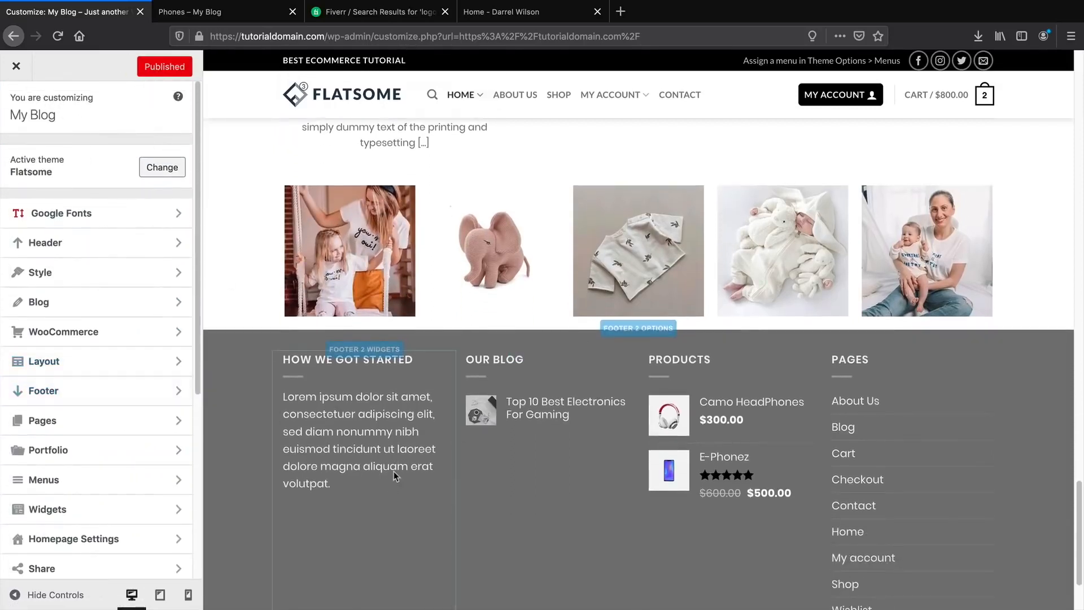
Load the Shop page in the preview, briefly check Layout, and open the WooCommerce settings.
click(557, 96)
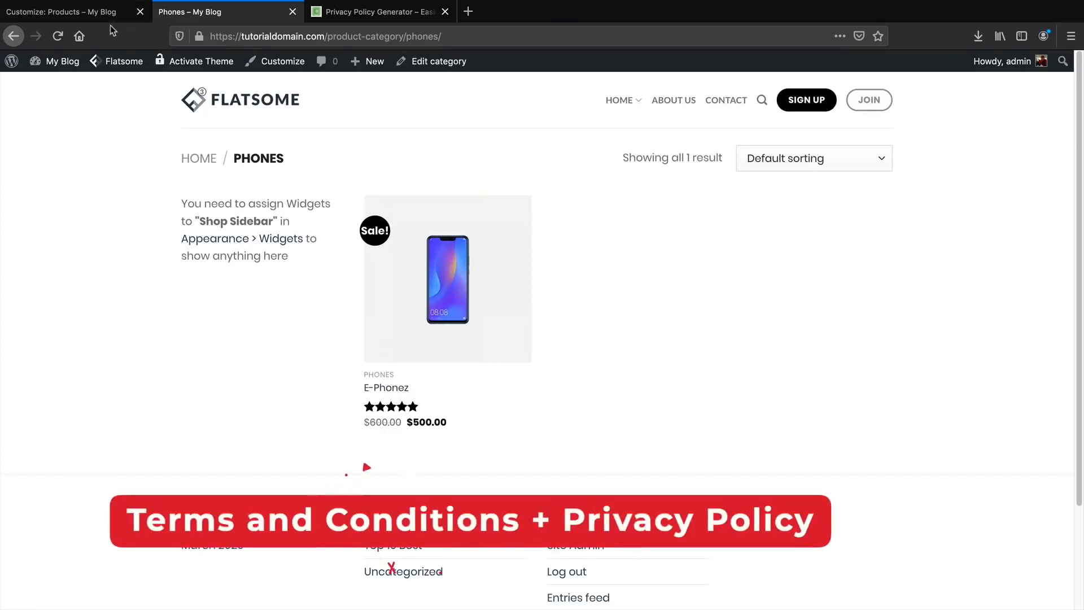
click(110, 17)
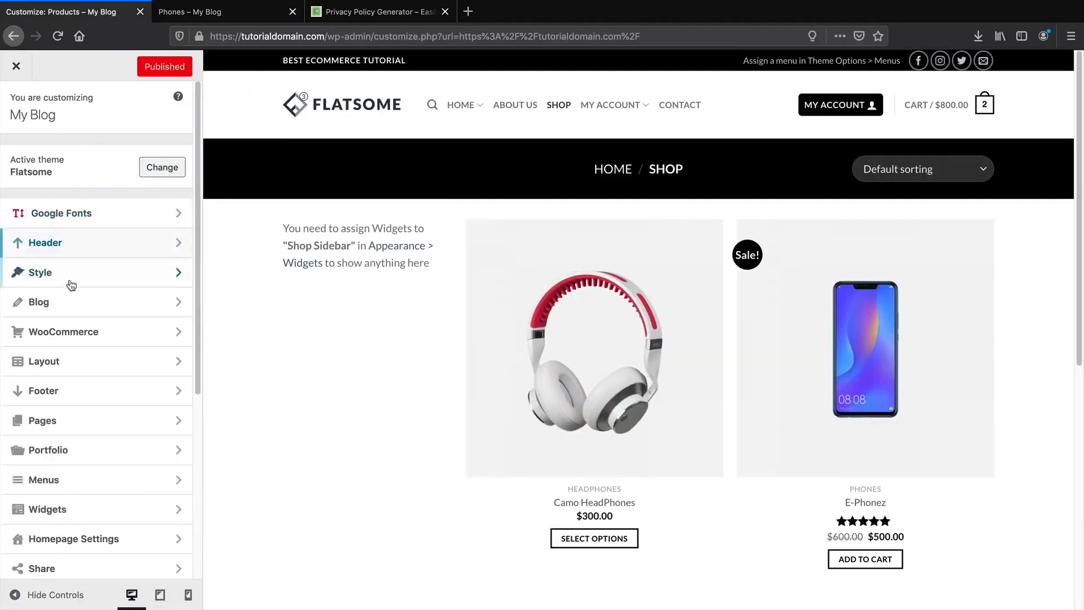
click(72, 369)
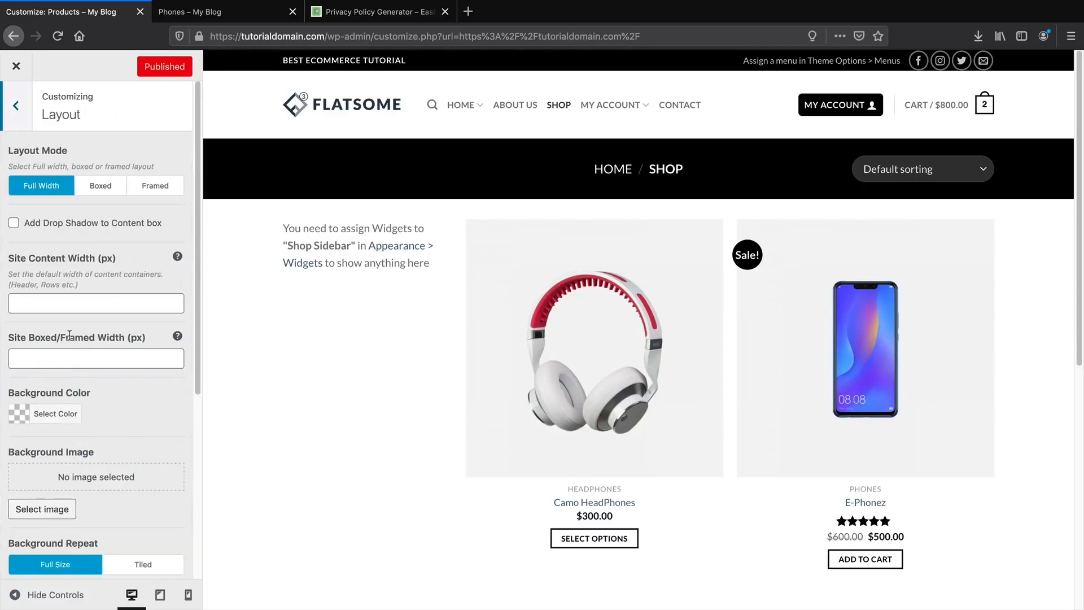
click(7, 99)
scroll(44, 213, down, 2)
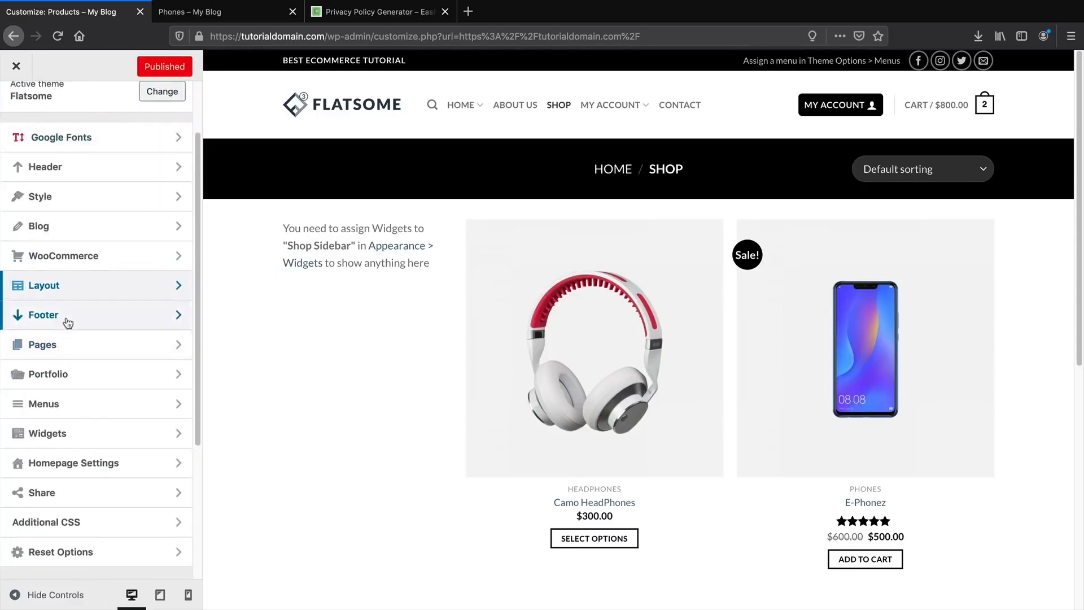
scroll(70, 338, down, 1)
scroll(77, 349, up, 1)
scroll(83, 316, up, 1)
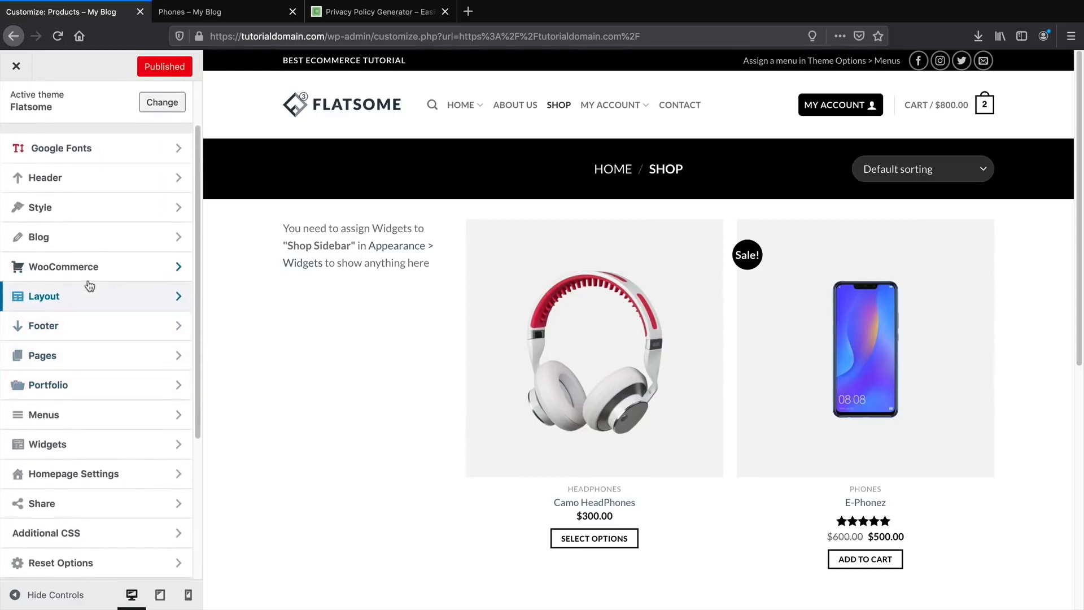
click(90, 268)
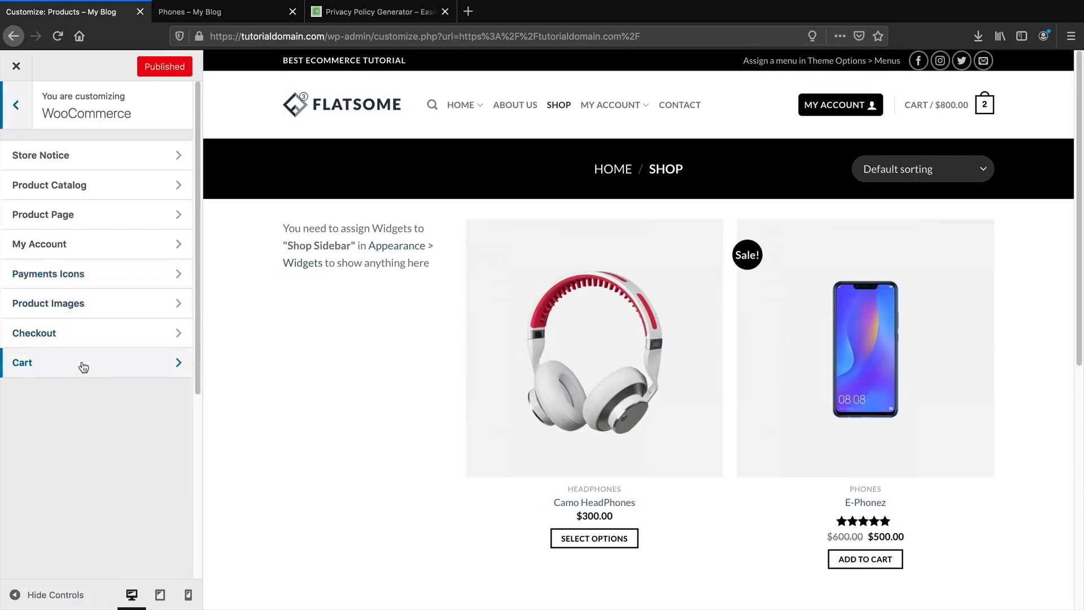
Show the Customizer's Checkout privacy policy fields, then go to the Privacy Policy Generator site.
click(89, 337)
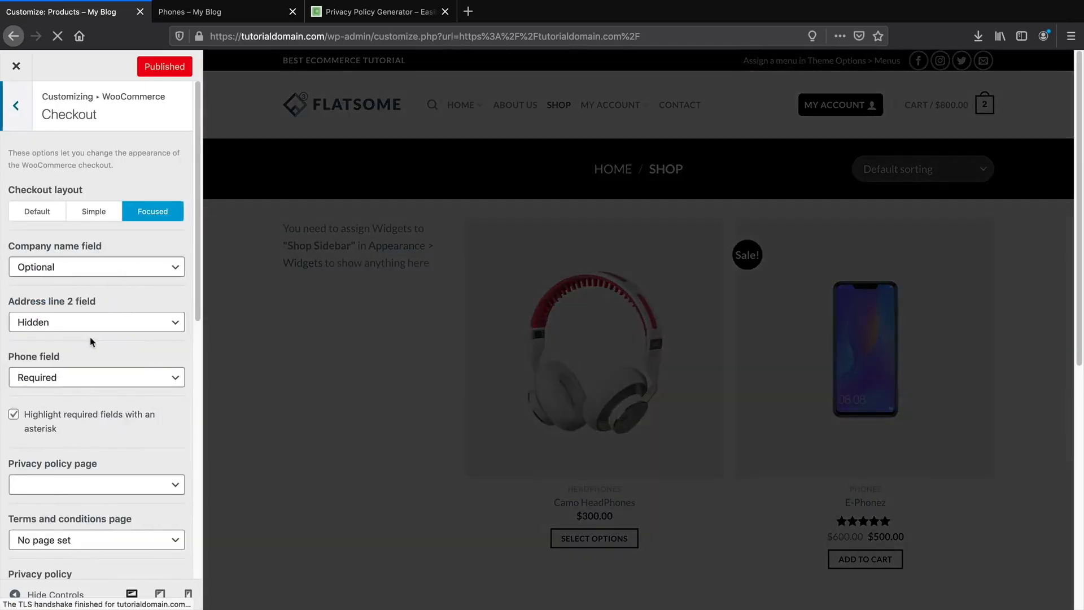
scroll(88, 338, down, 5)
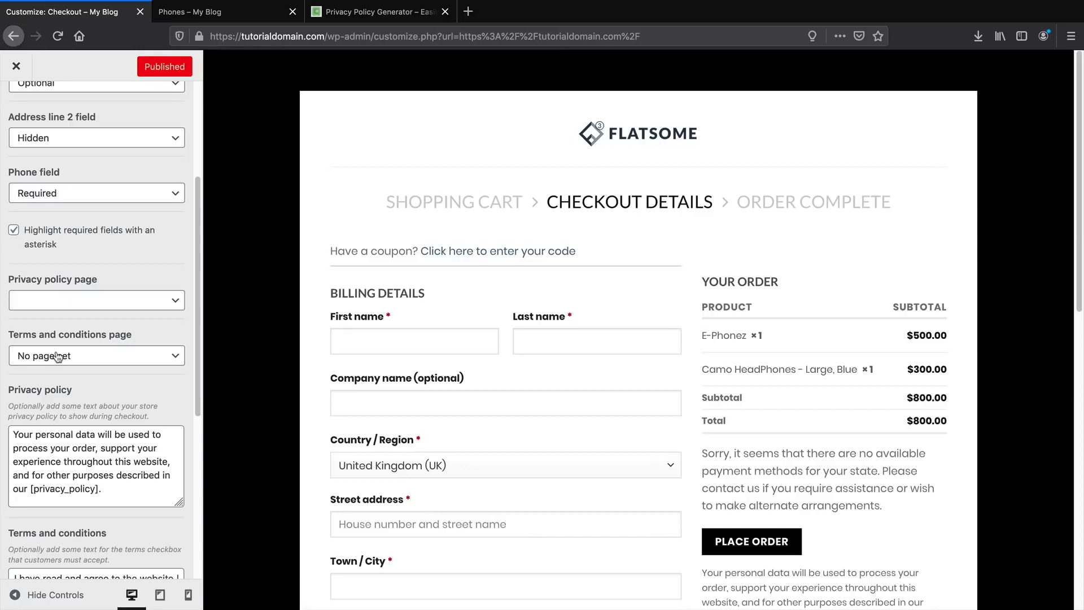
click(360, 16)
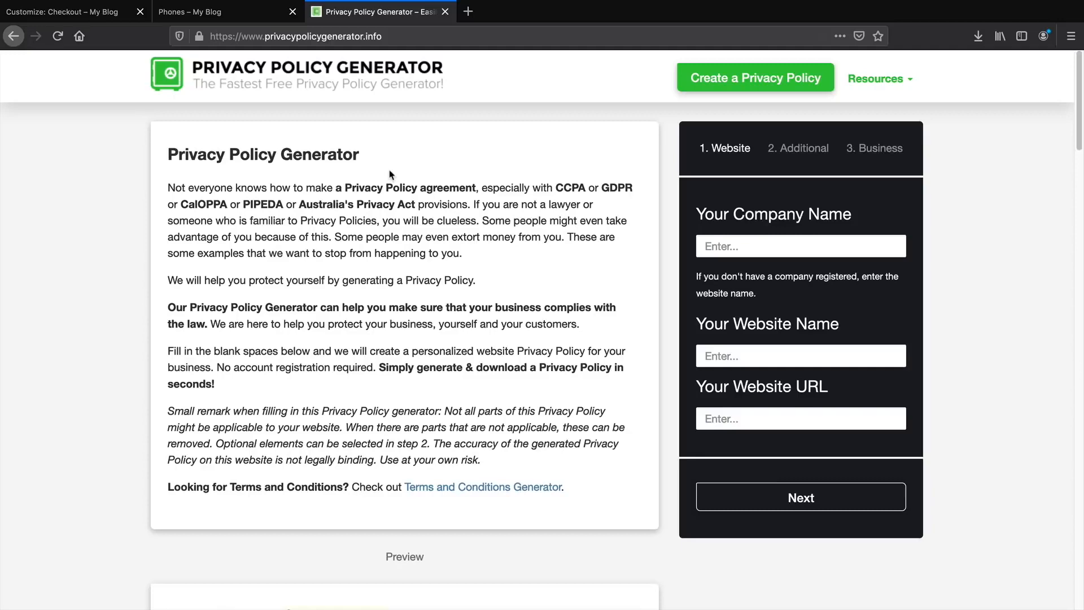
Return to the Customize: Checkout tab and close the Customizer to show the home page.
click(195, 12)
click(82, 17)
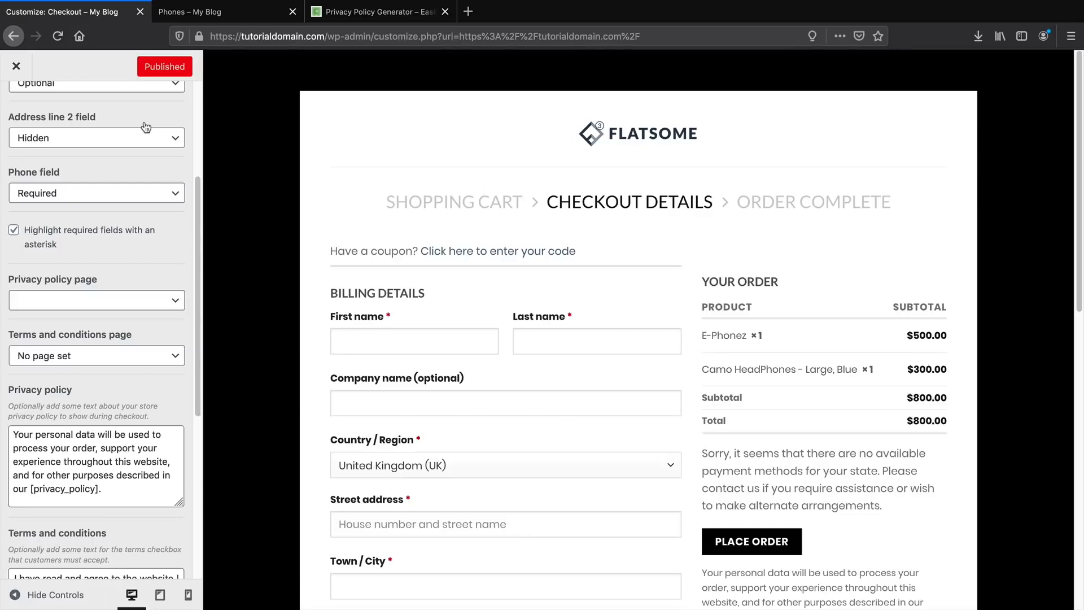
click(16, 67)
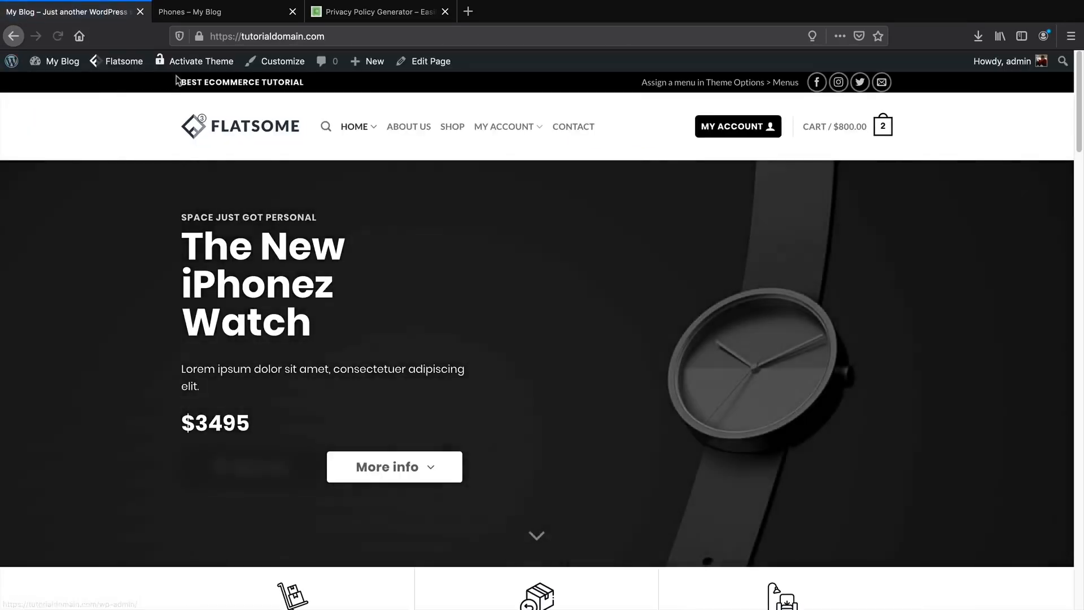
Create a new WordPress page titled 'Terms And Conditions'.
mouse_move(384, 66)
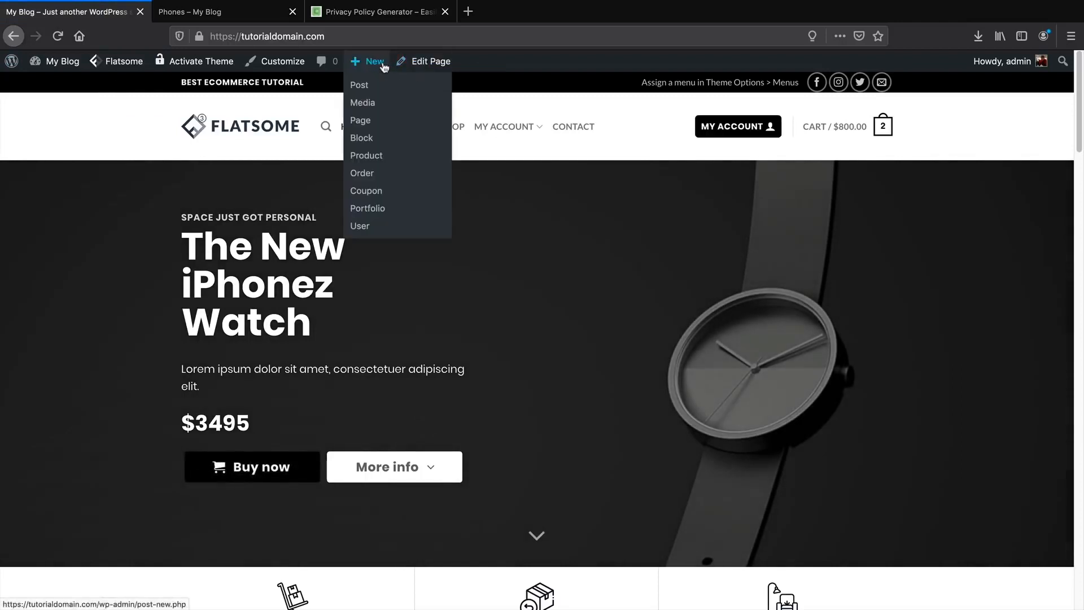
click(369, 129)
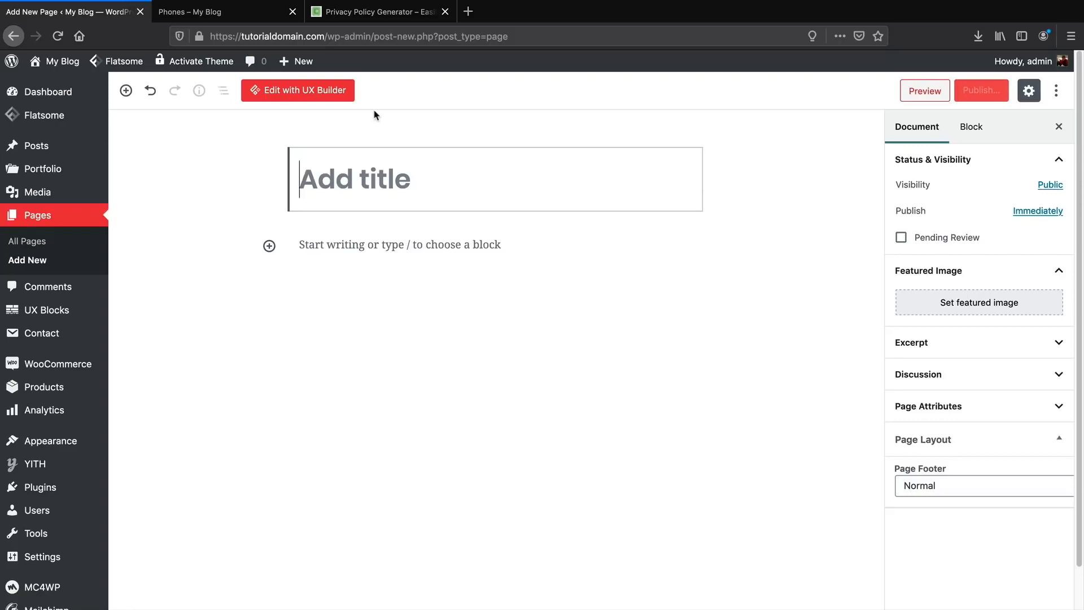
text(Terms And C)
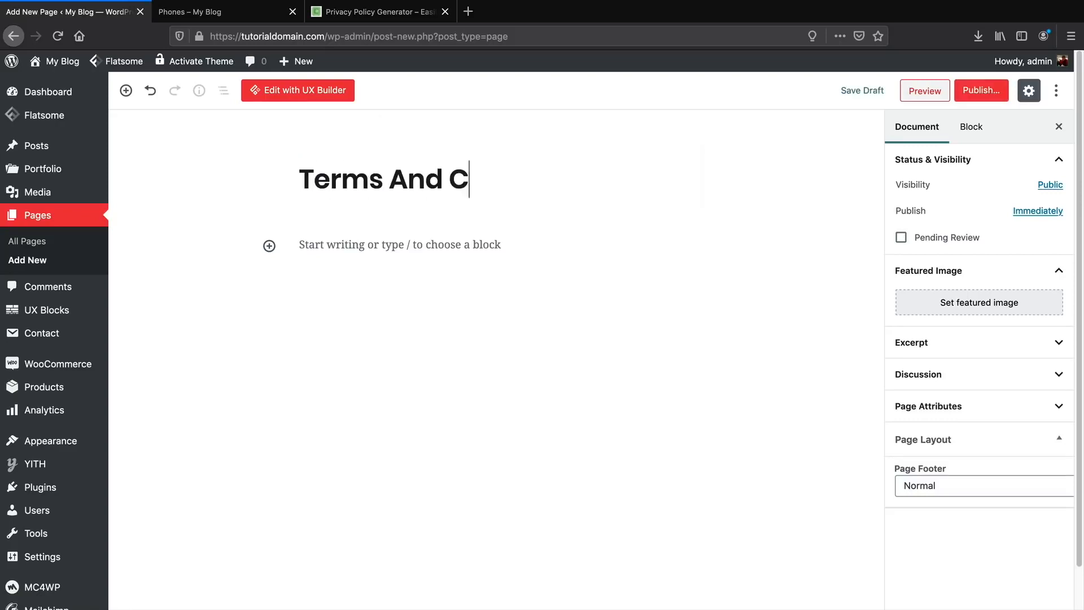
text(onditions)
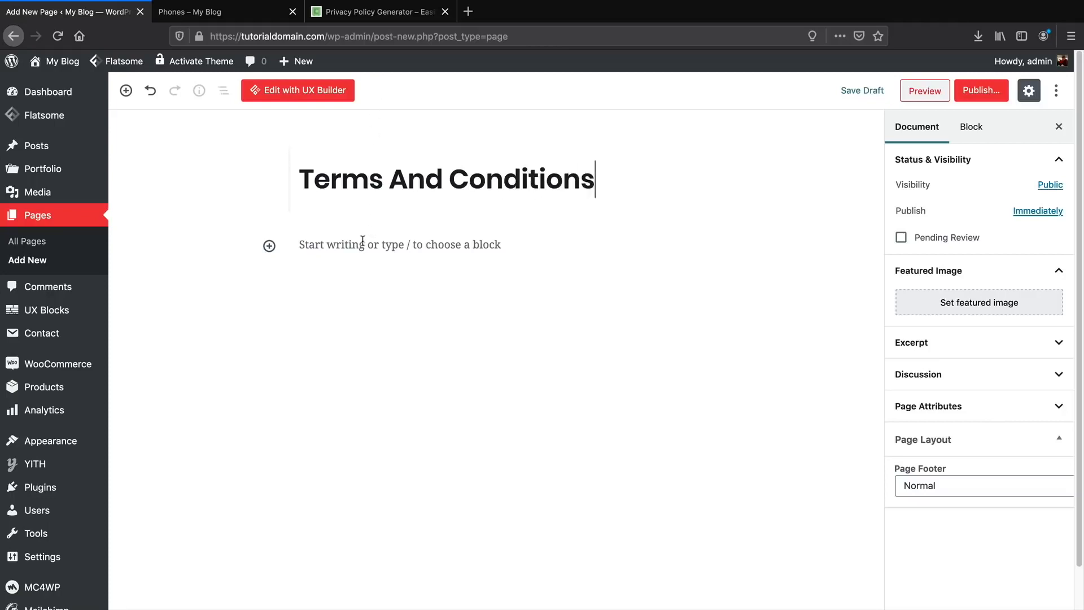
Paste the copied Lorem ipsum paragraph into the page body.
click(356, 243)
right_click(355, 242)
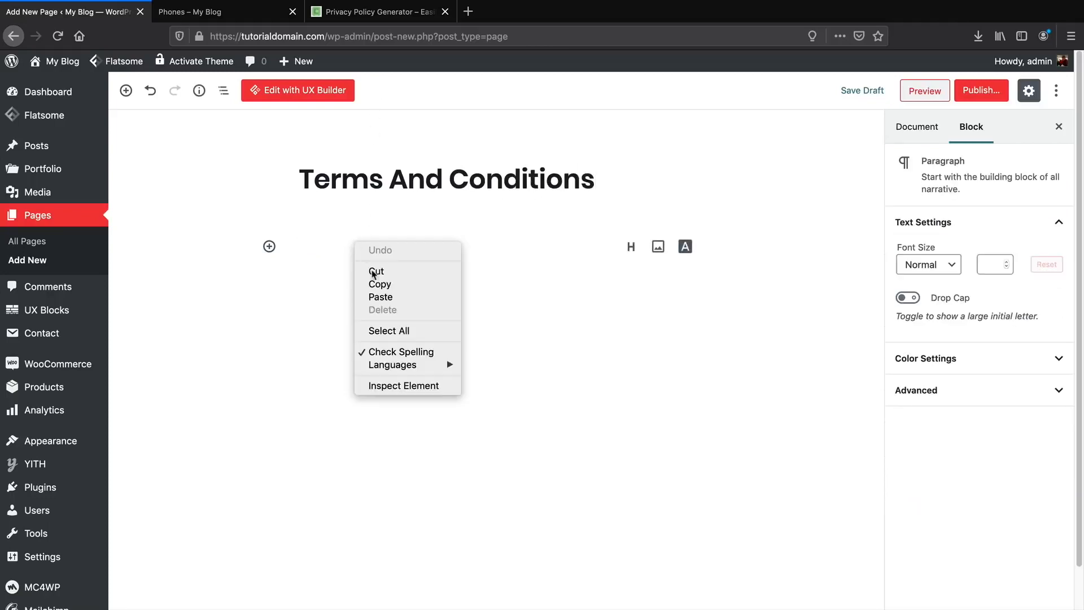
click(381, 298)
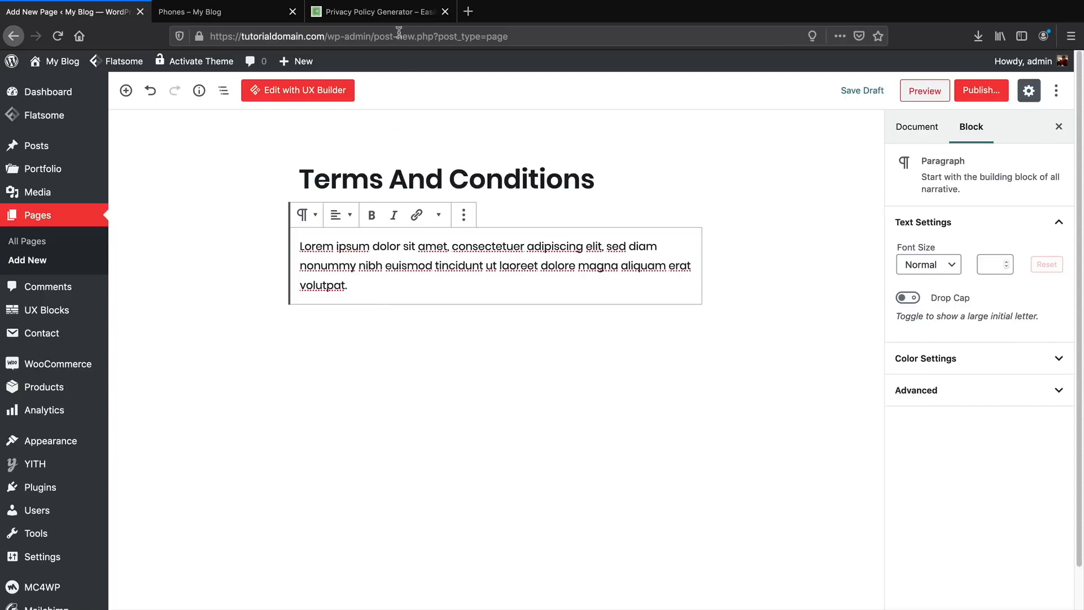
click(384, 12)
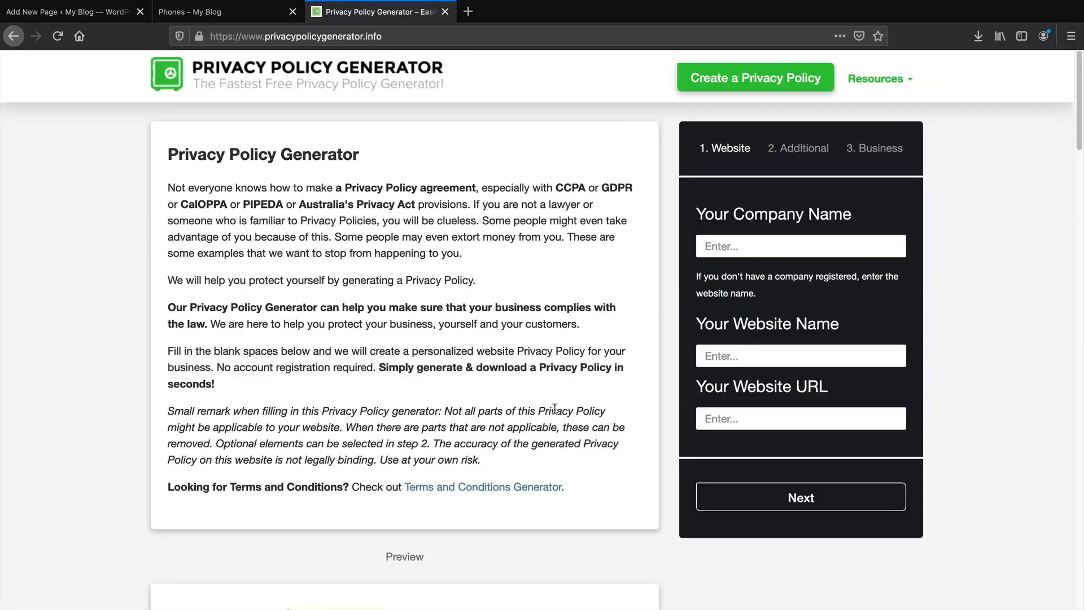
Copy the generator's five introductory policy paragraphs and return to the Terms And Conditions page.
scroll(475, 439, down, 12)
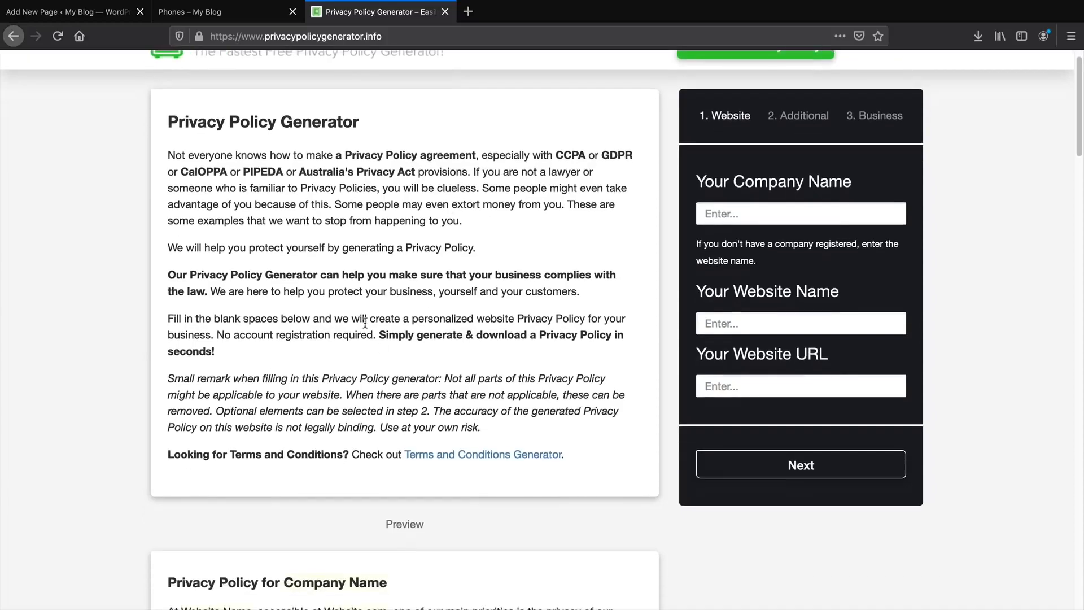
scroll(354, 310, down, 13)
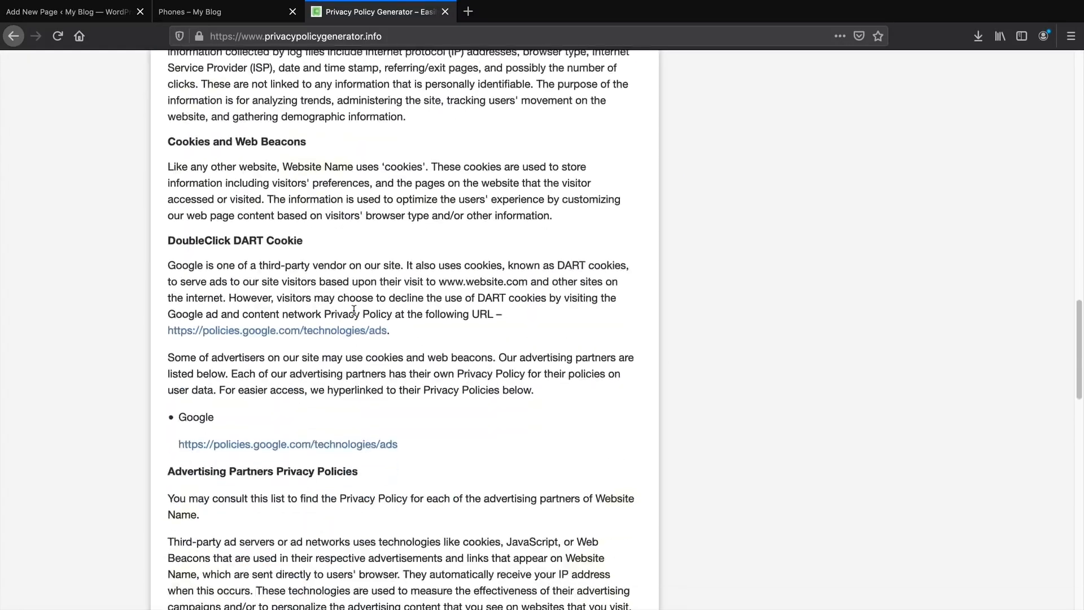
scroll(356, 319, up, 20)
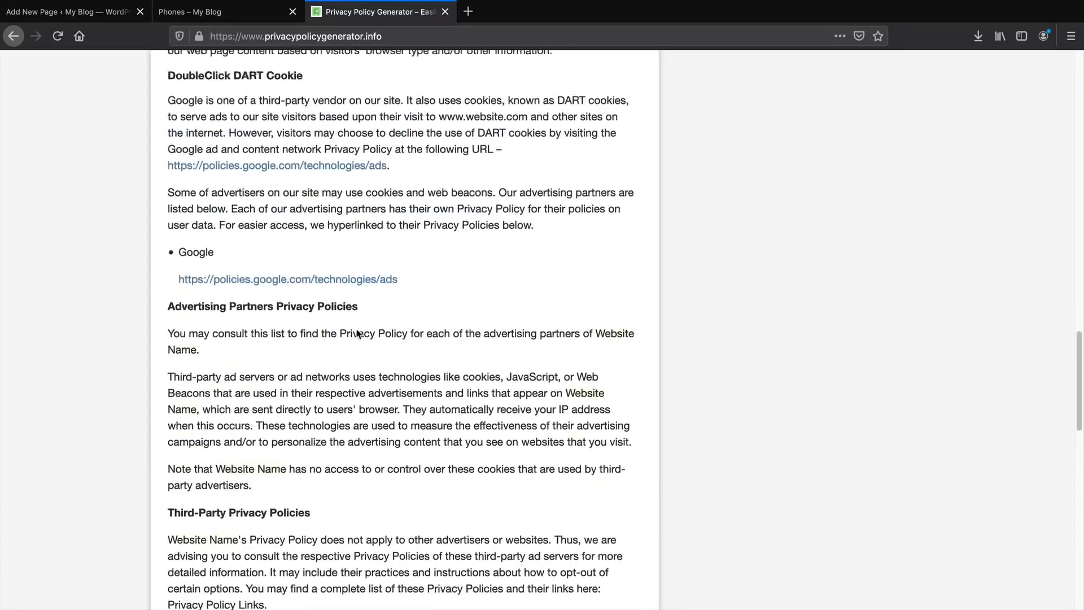
scroll(362, 349, up, 4)
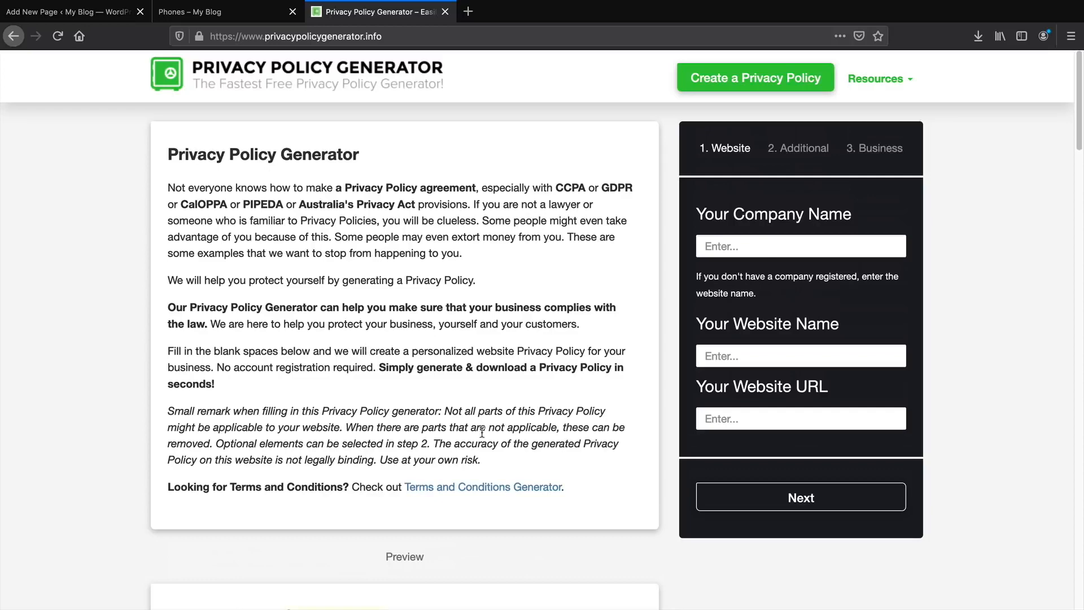
drag(485, 460, 168, 187)
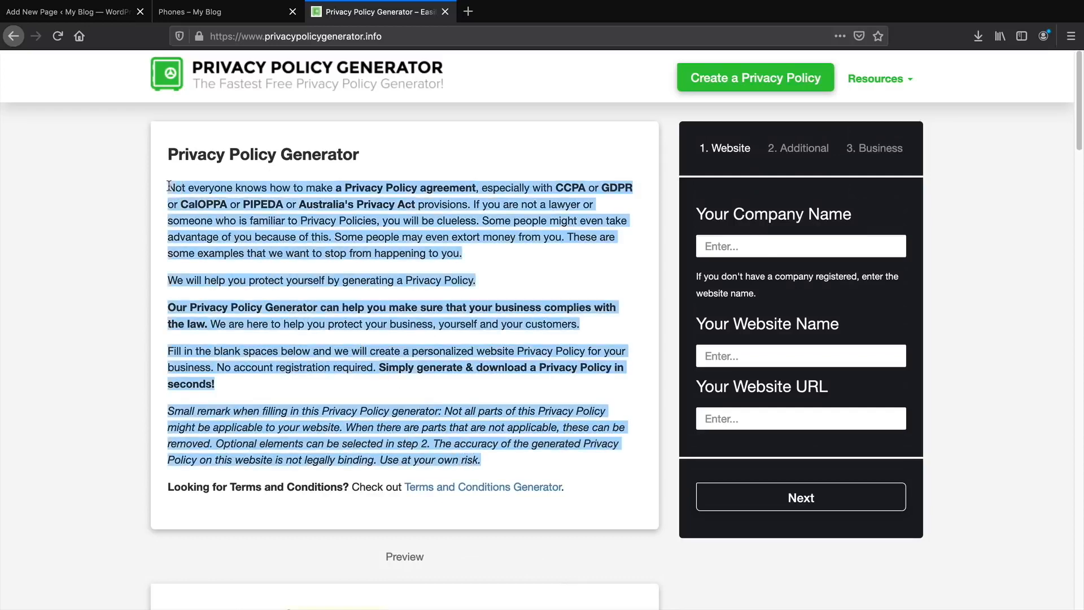
right_click(179, 186)
click(195, 193)
click(221, 12)
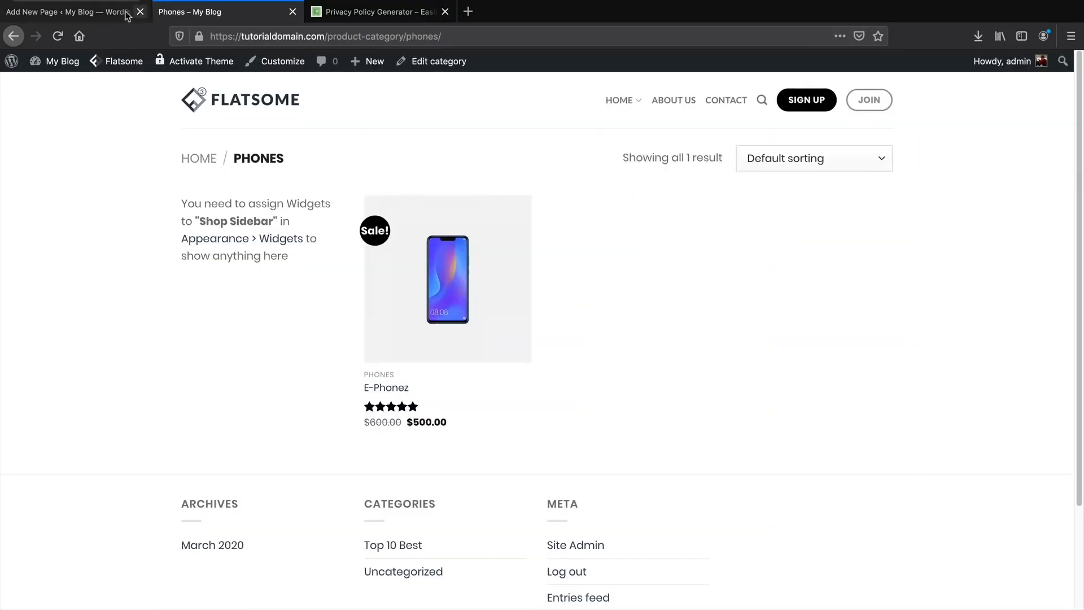
click(104, 13)
Paste the copied generator text after the existing paragraph and publish Terms And Conditions.
right_click(364, 280)
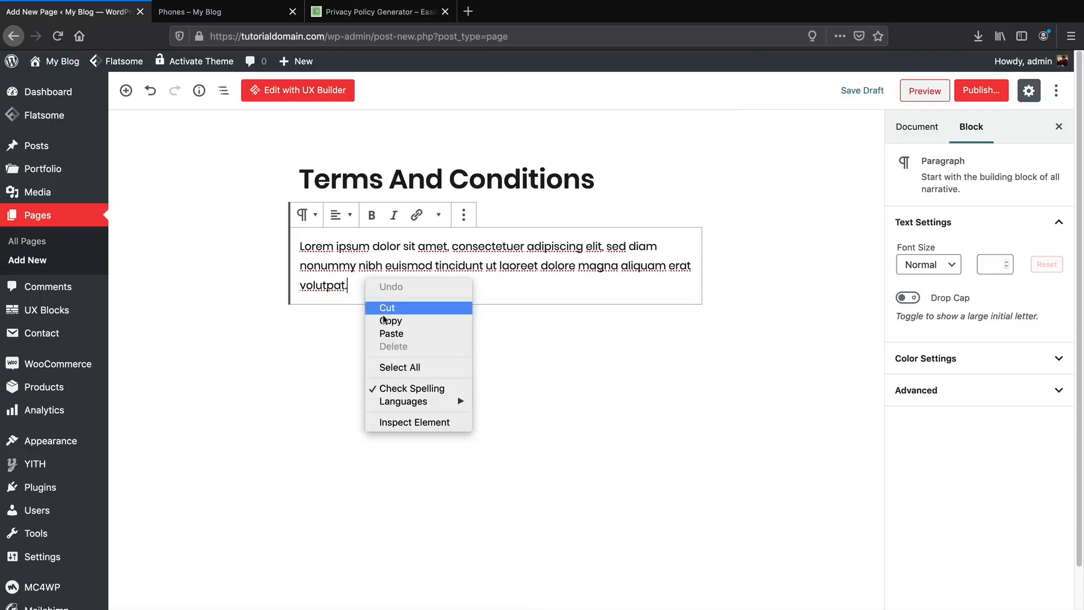
click(392, 334)
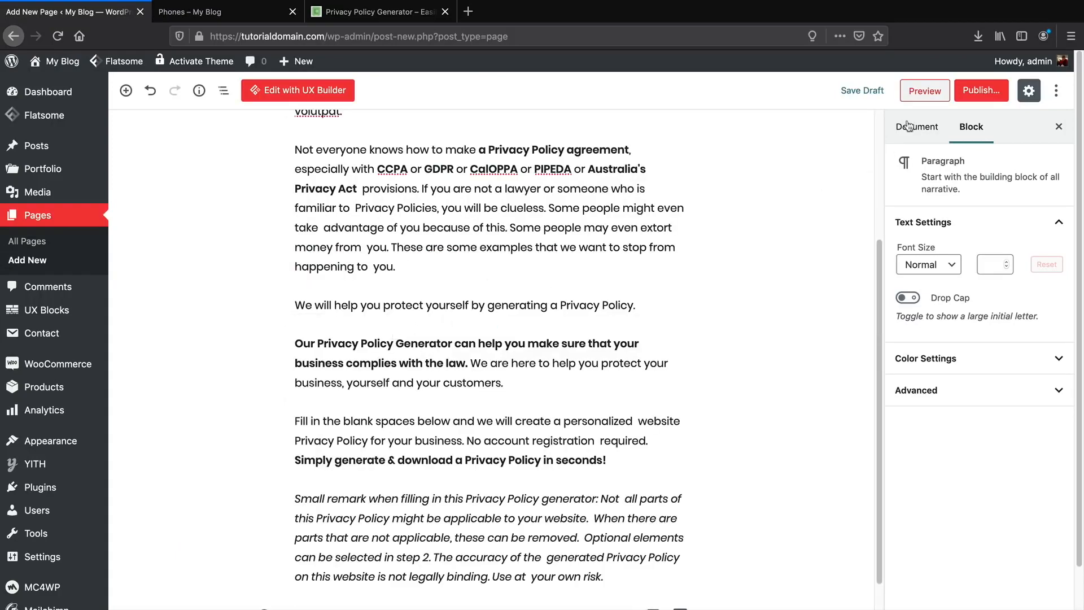
click(981, 90)
click(977, 91)
scroll(737, 205, up, 5)
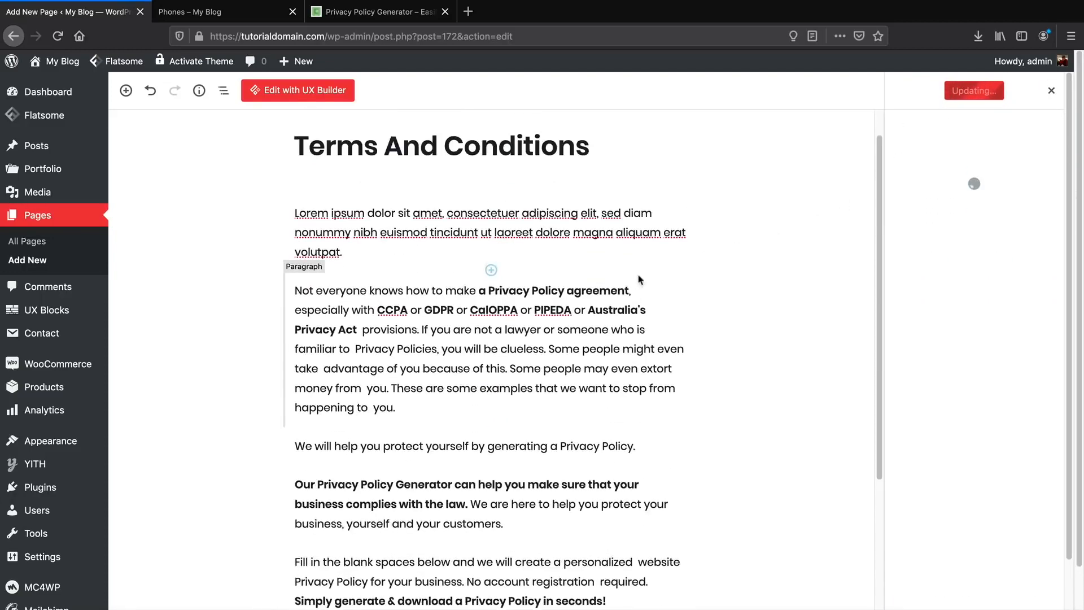
click(412, 12)
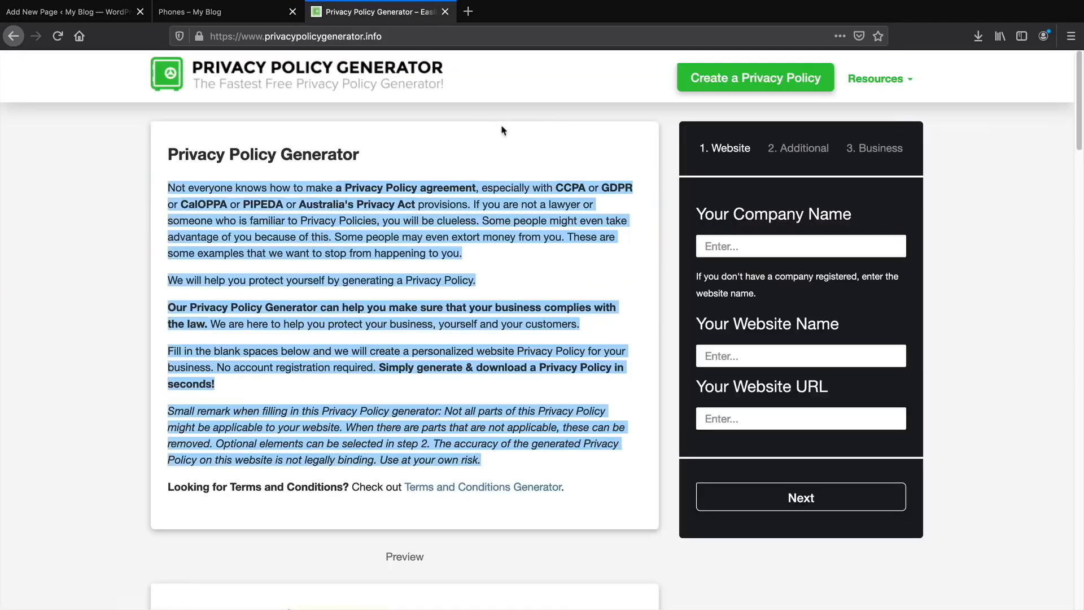
Open the Sample Terms and Conditions Template article from the generator's Resources menu.
click(860, 86)
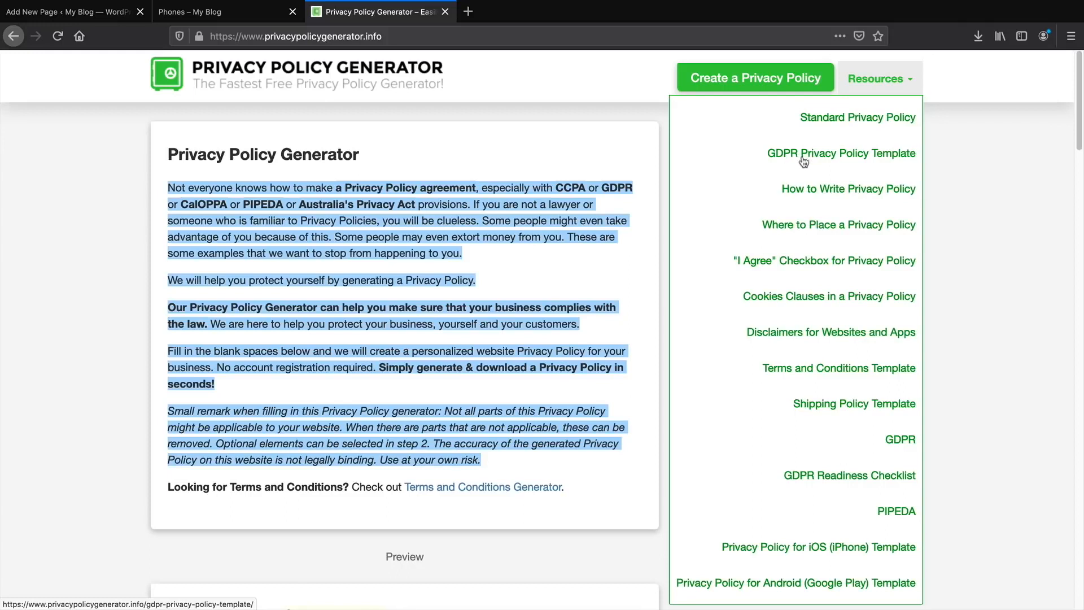
click(878, 369)
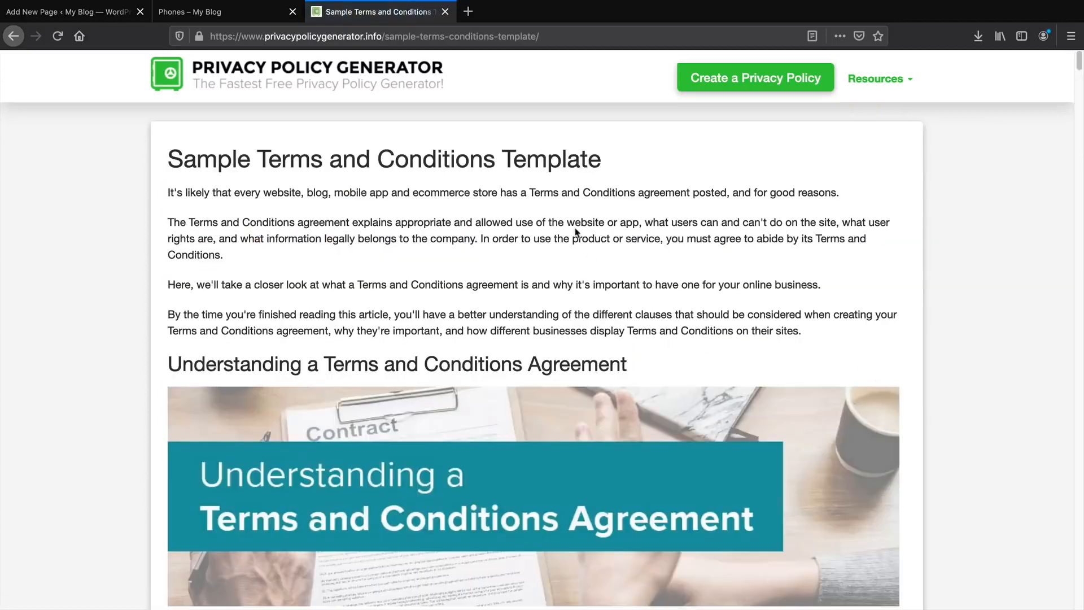
scroll(582, 386, down, 10)
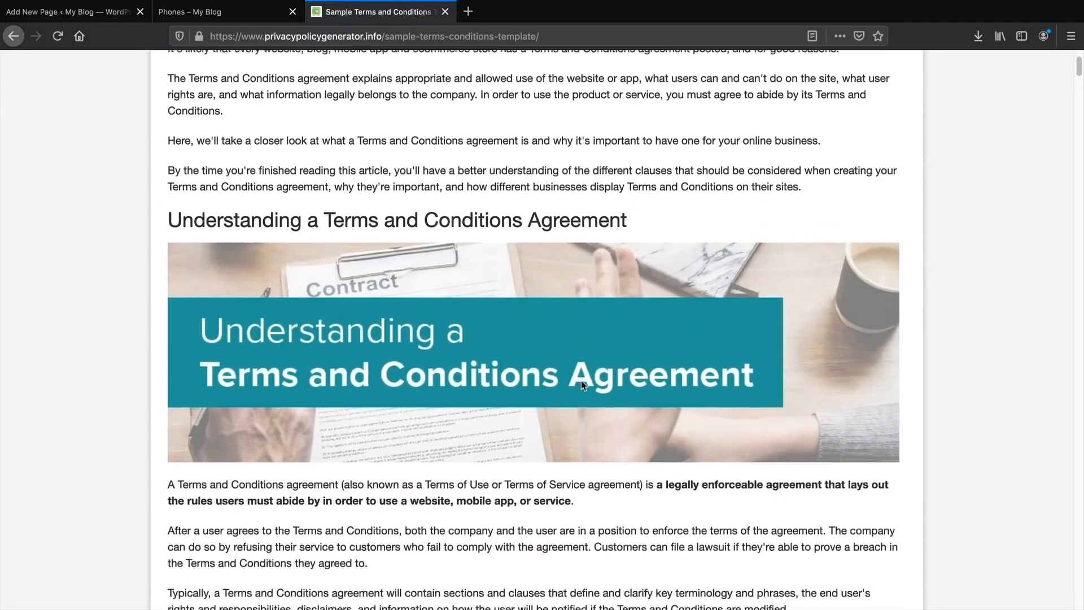
scroll(584, 385, down, 8)
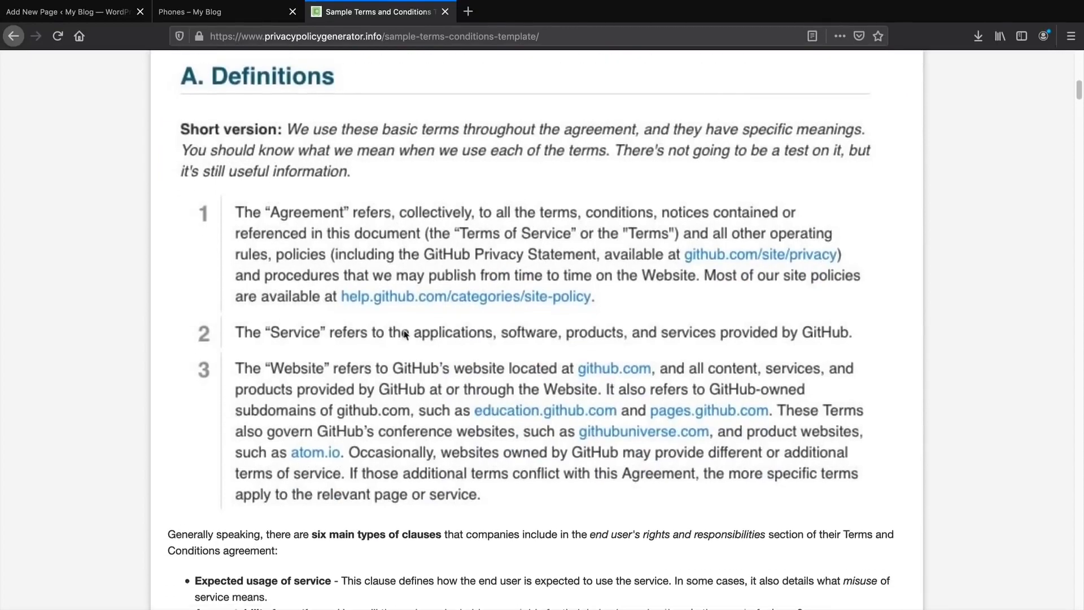
scroll(453, 386, up, 5)
scroll(453, 386, up, 10)
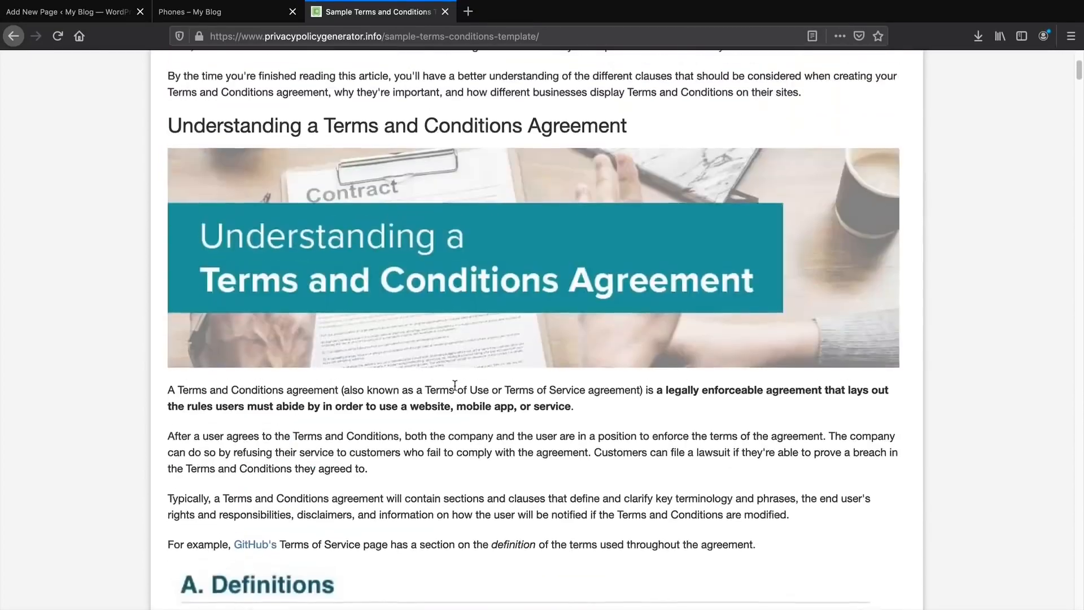
Copy the article's title and introduction, then return to the WordPress page editor.
drag(798, 334, 172, 160)
right_click(171, 159)
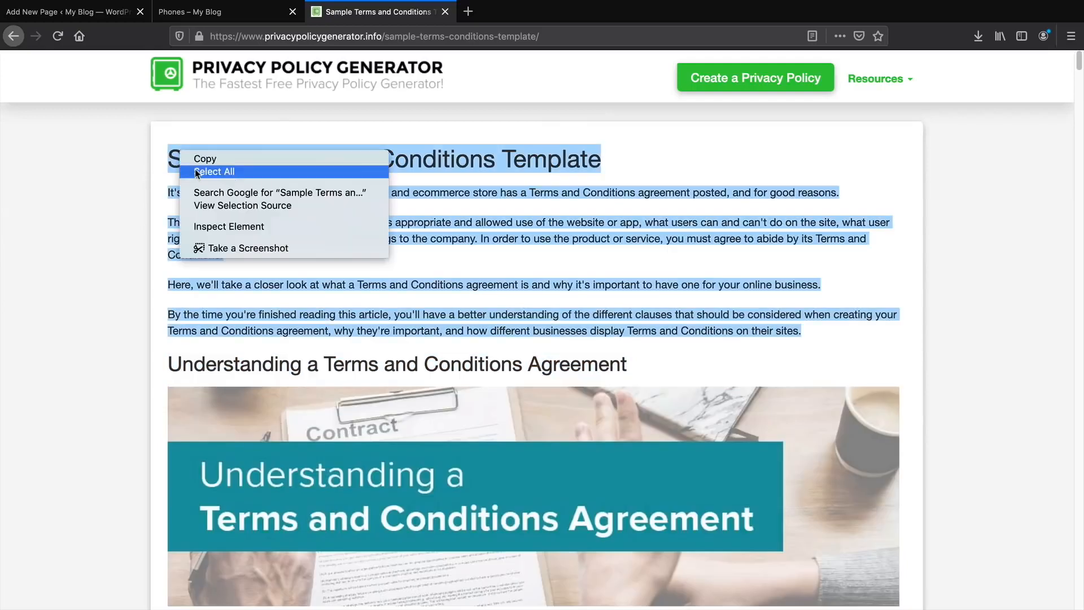
click(192, 156)
click(235, 14)
click(107, 13)
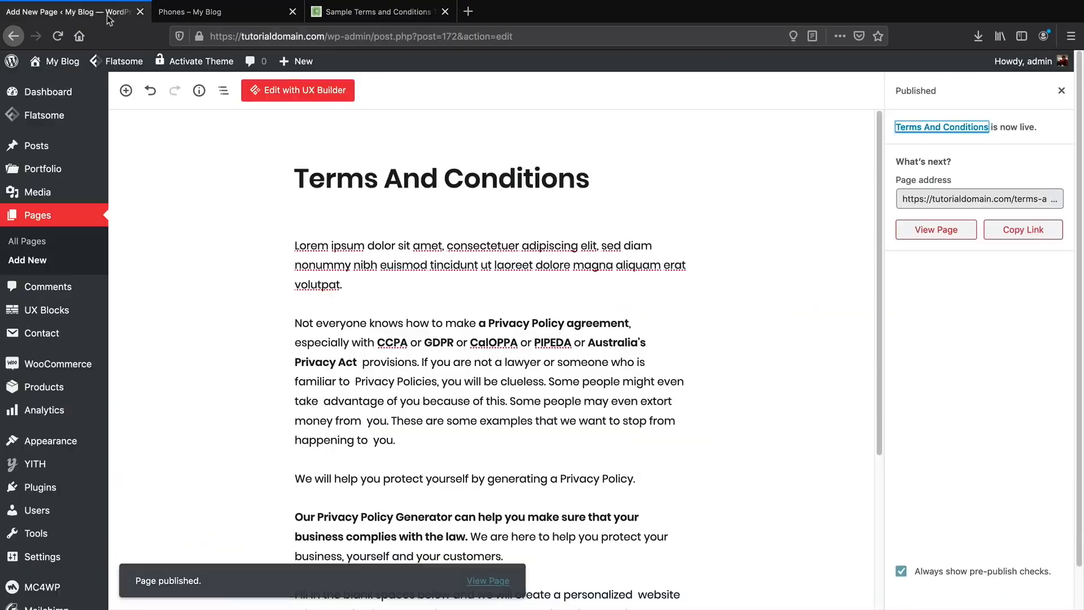
Create a new page titled 'Privacy Policy' and paste the copied terms template text.
mouse_move(315, 62)
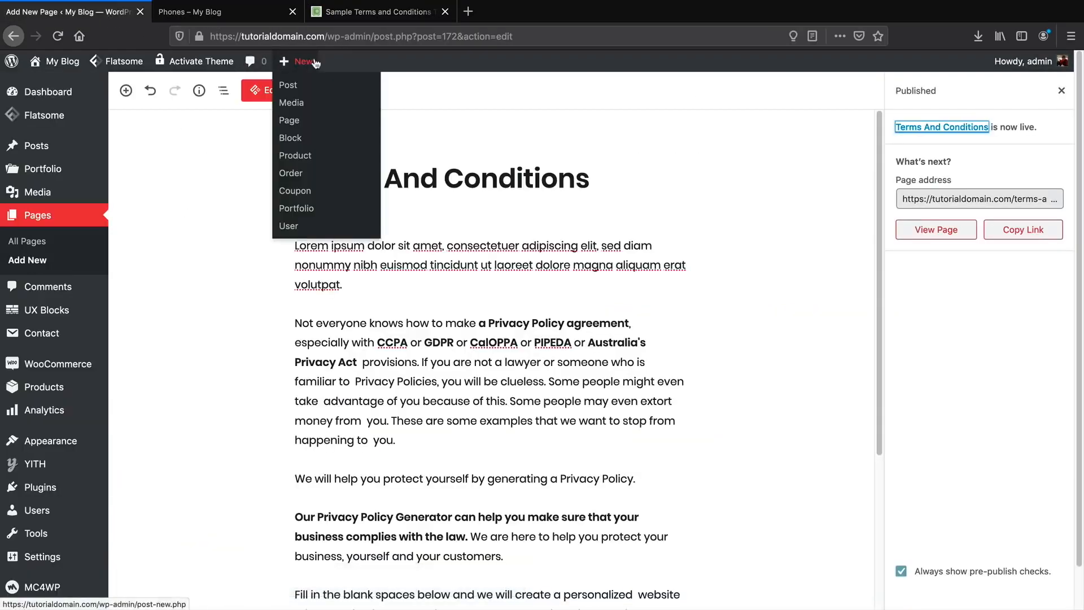
click(308, 127)
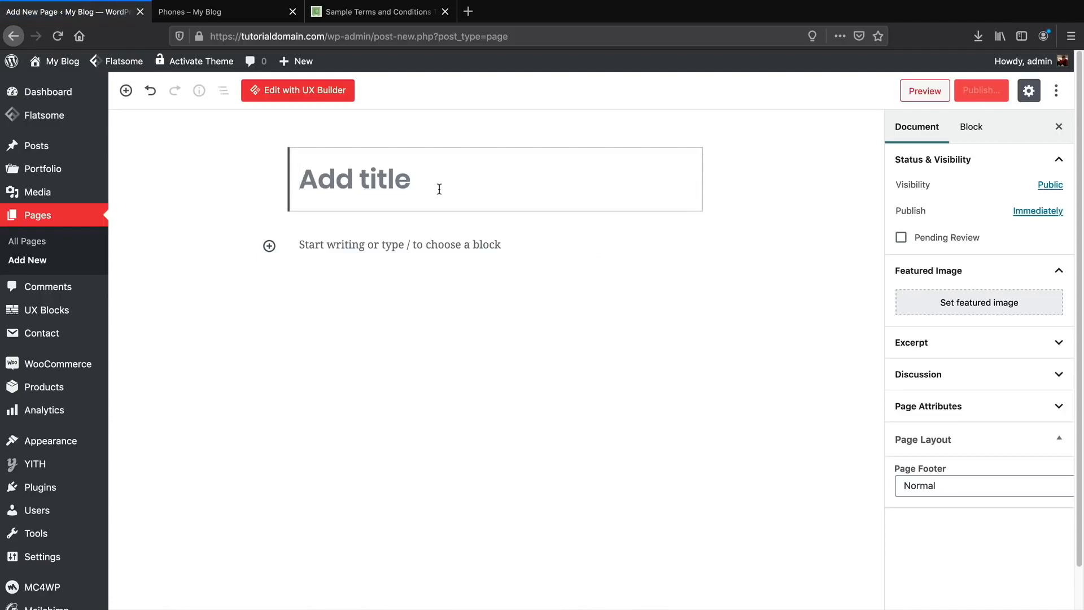
text(Priva)
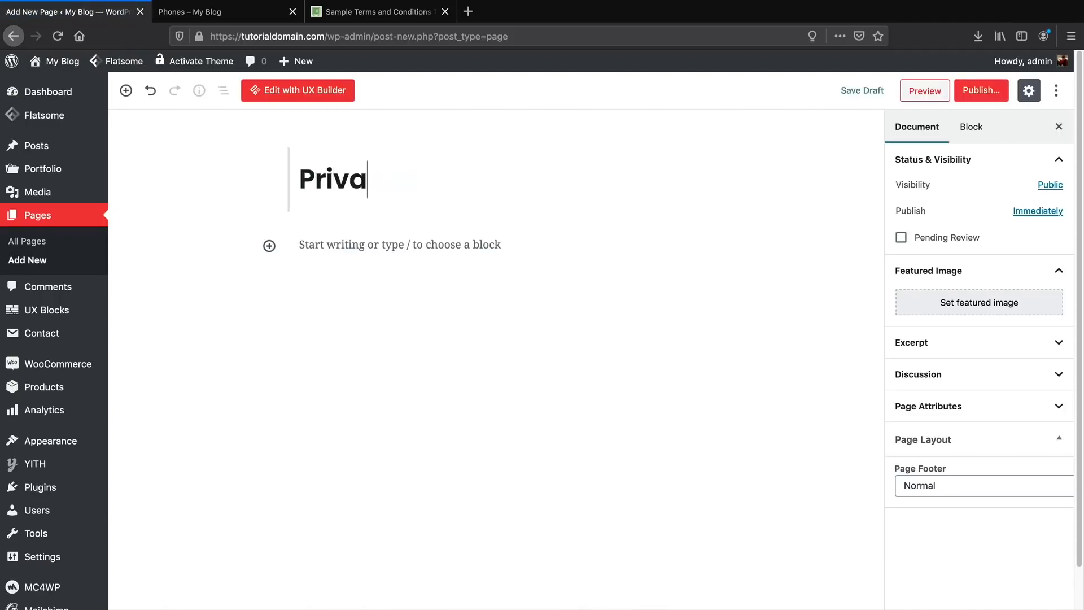
text(cy Policy)
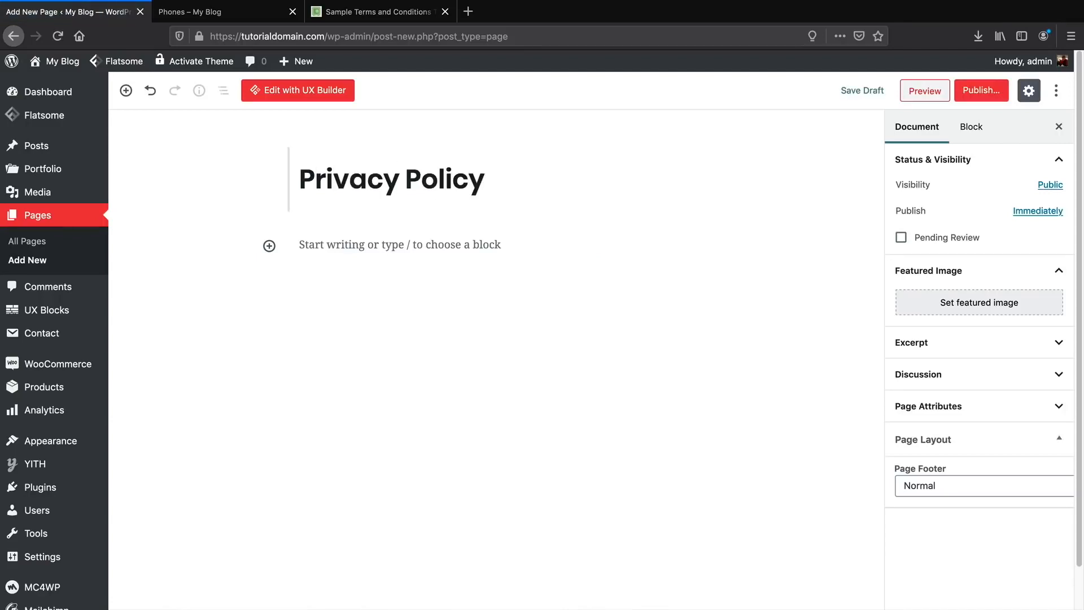
click(336, 244)
right_click(336, 243)
click(388, 299)
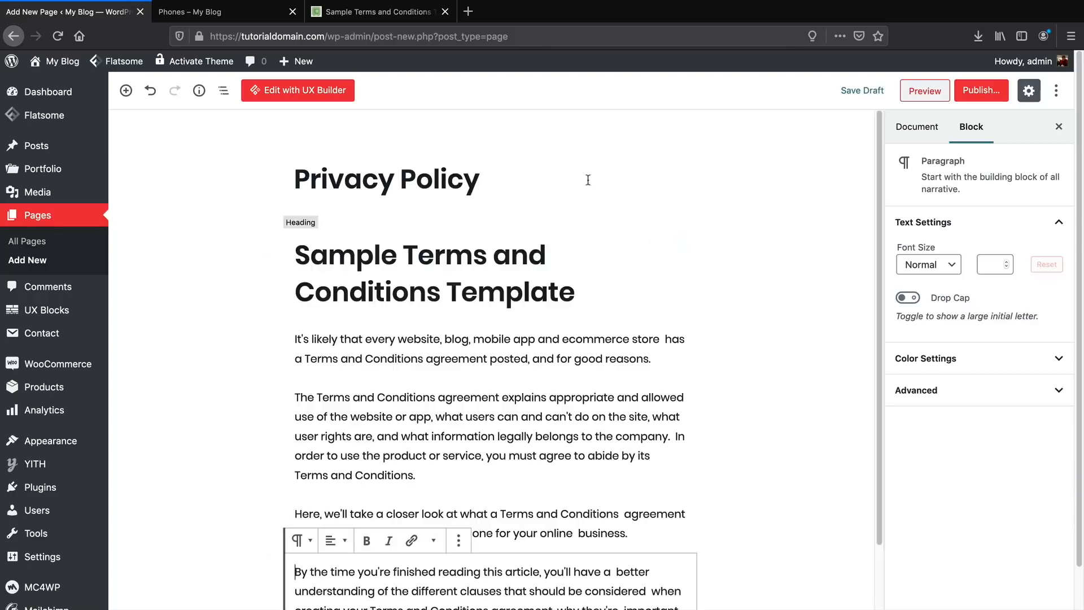
Publish the Privacy Policy page and visit the live site.
click(981, 90)
click(989, 90)
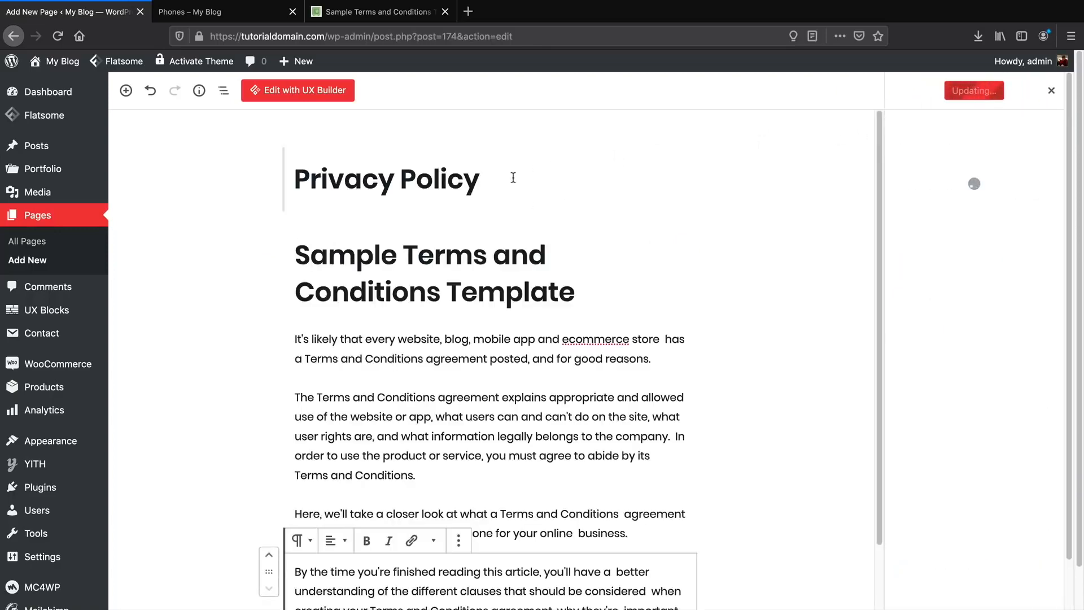
mouse_move(59, 63)
click(56, 85)
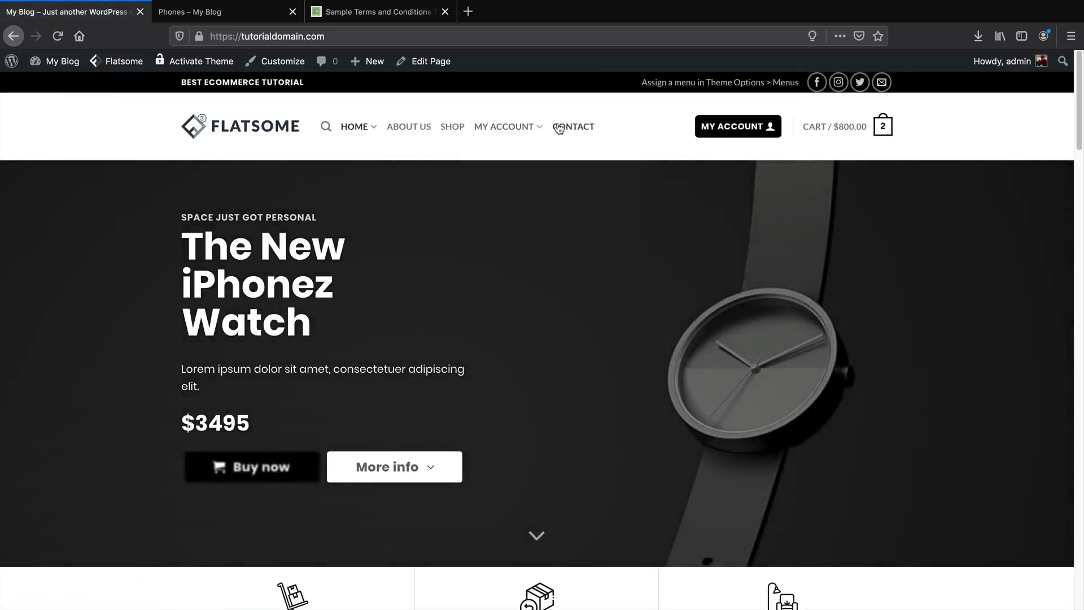
Open the Customizer from the live site, check the terms template article, then return.
click(292, 62)
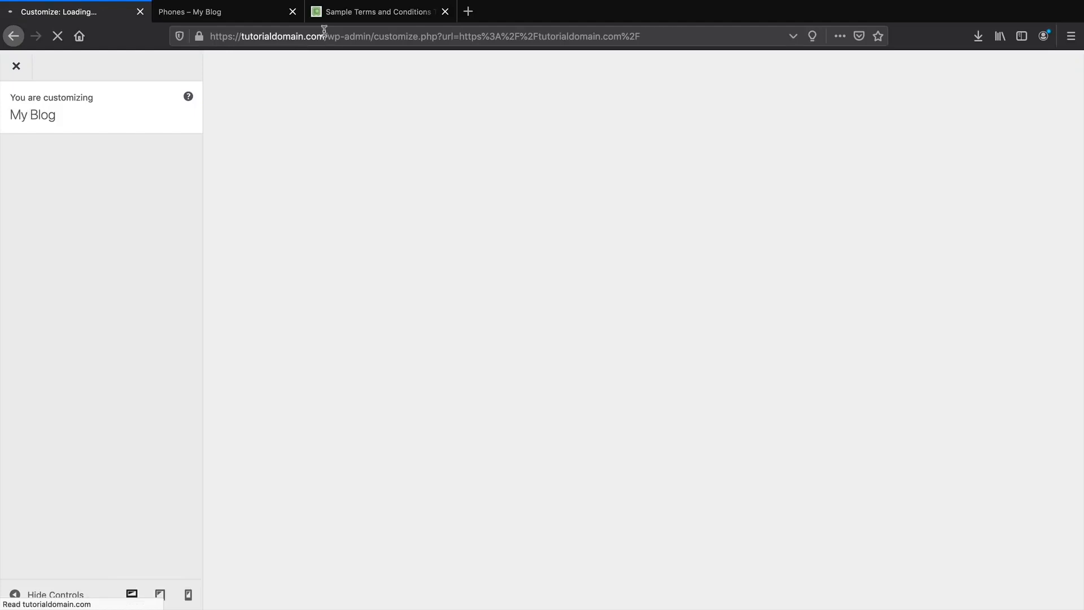
click(367, 11)
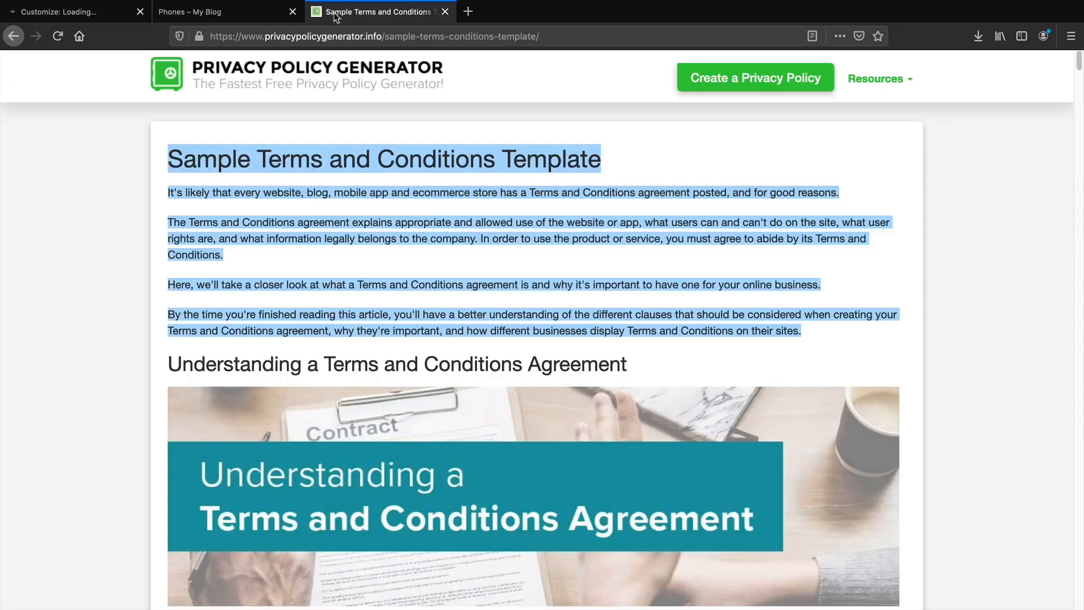
click(471, 190)
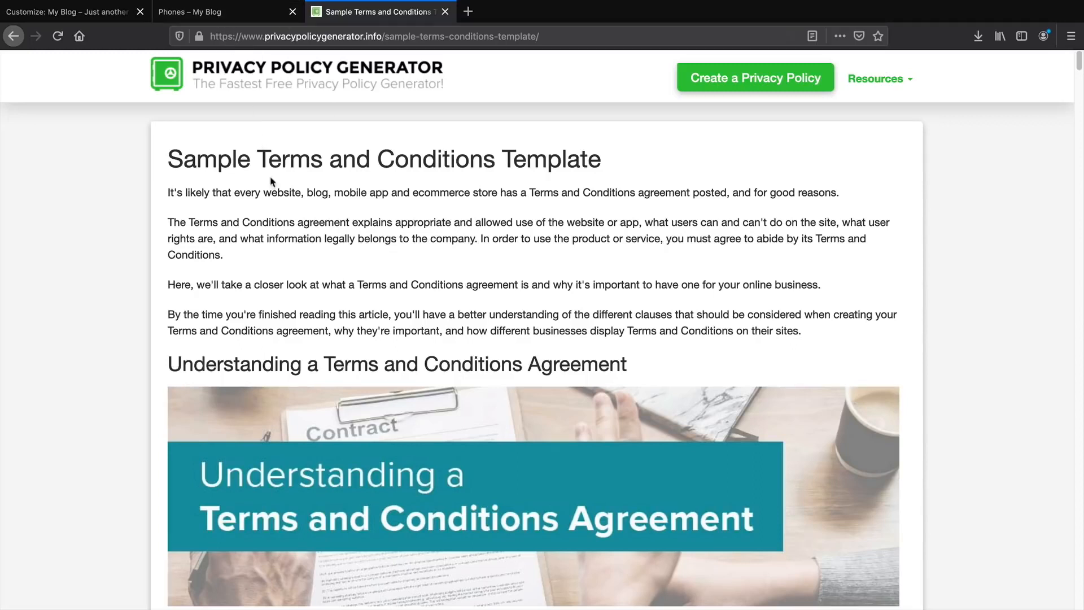
drag(264, 158, 285, 276)
click(286, 276)
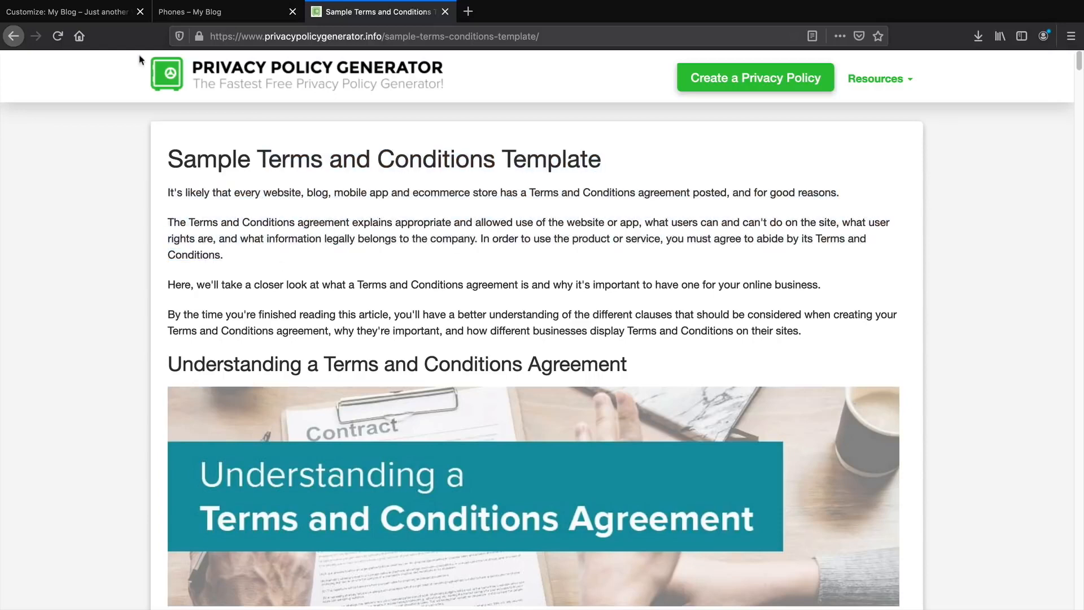
click(88, 19)
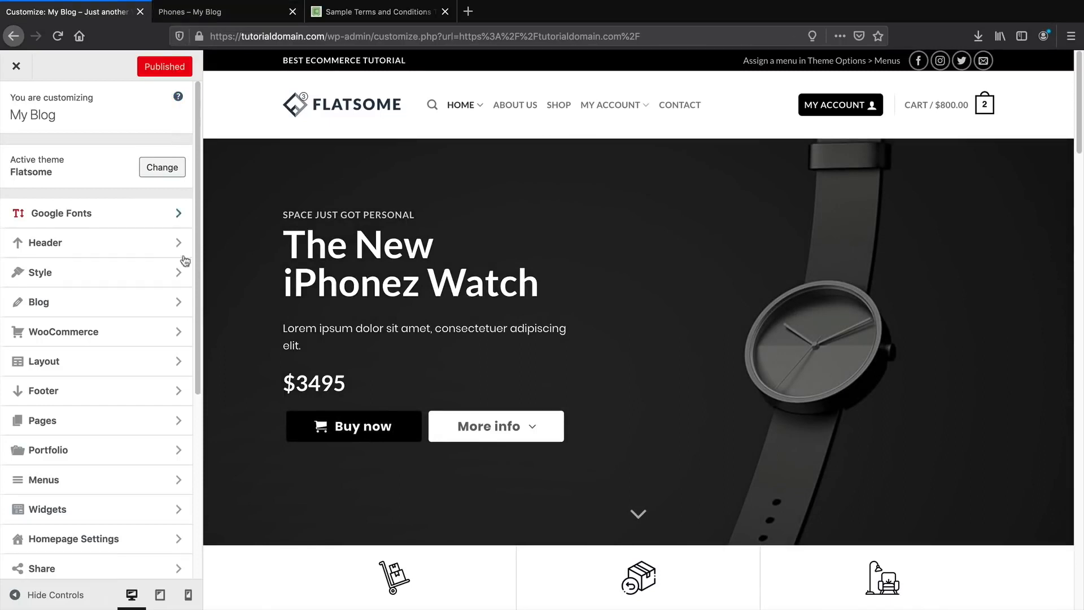
Look through the Customizer's WooCommerce Cart settings, then go back to the WooCommerce list.
click(127, 332)
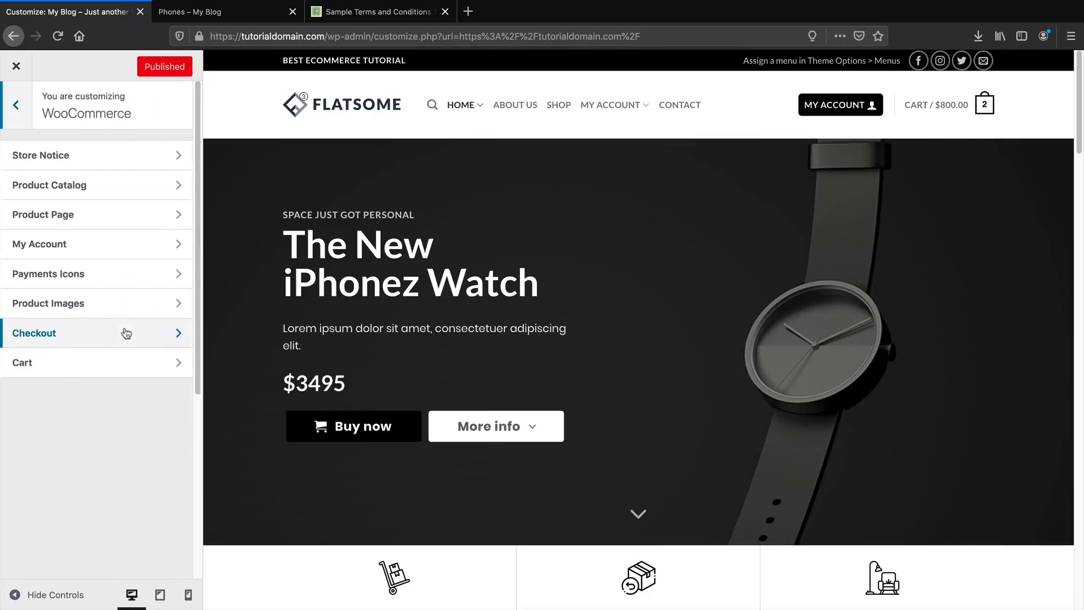
click(123, 362)
scroll(124, 361, down, 5)
scroll(124, 362, up, 4)
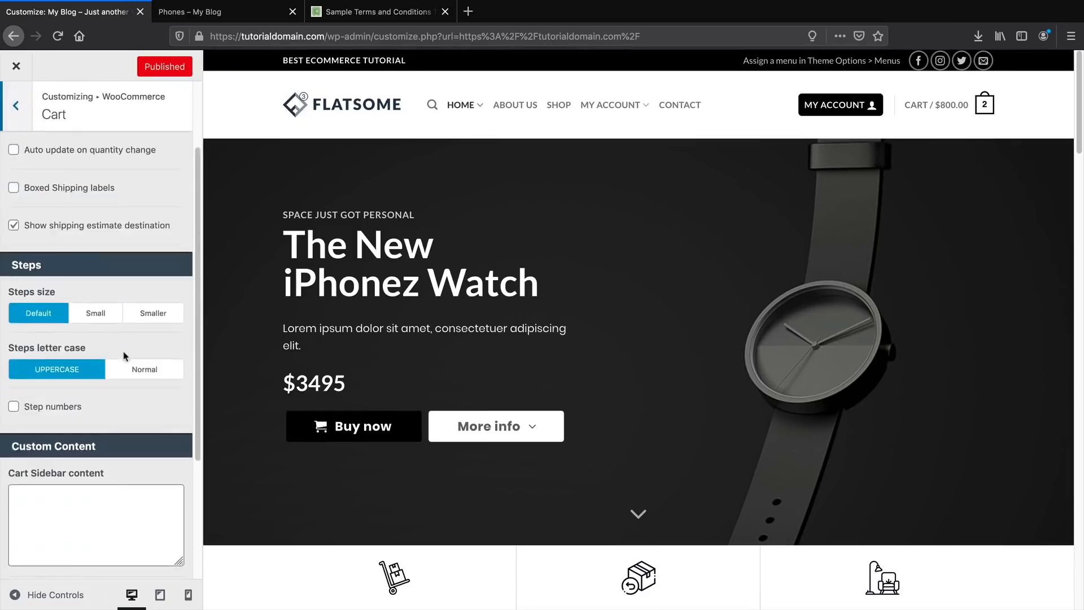
scroll(98, 273, down, 1)
scroll(99, 273, down, 3)
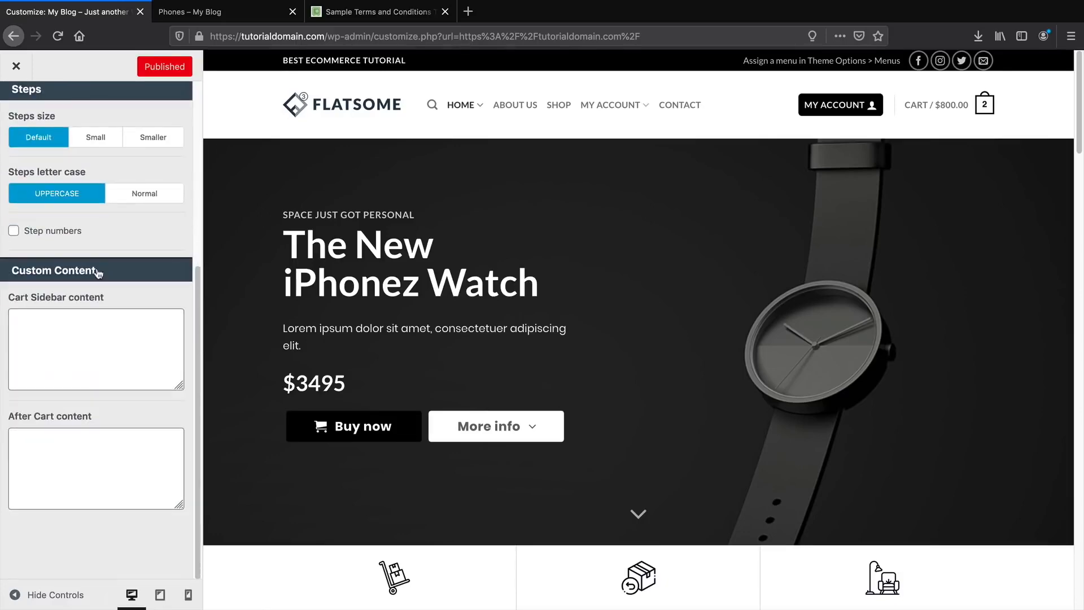
scroll(98, 273, up, 6)
click(24, 111)
Set the checkout privacy policy page to Privacy Policy and terms page to Terms And Conditions.
click(51, 333)
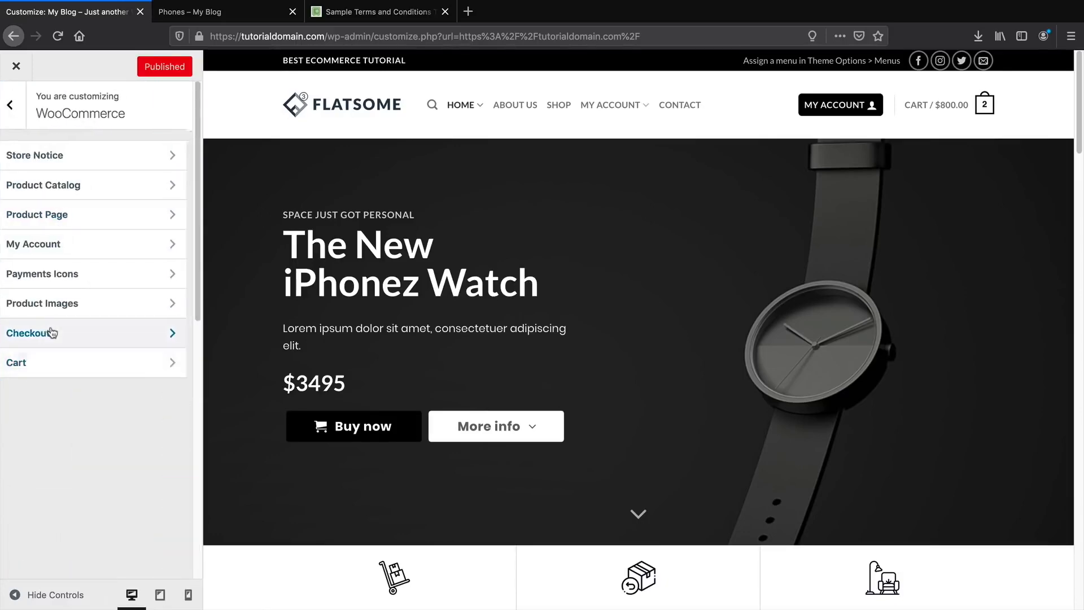
scroll(76, 329, down, 4)
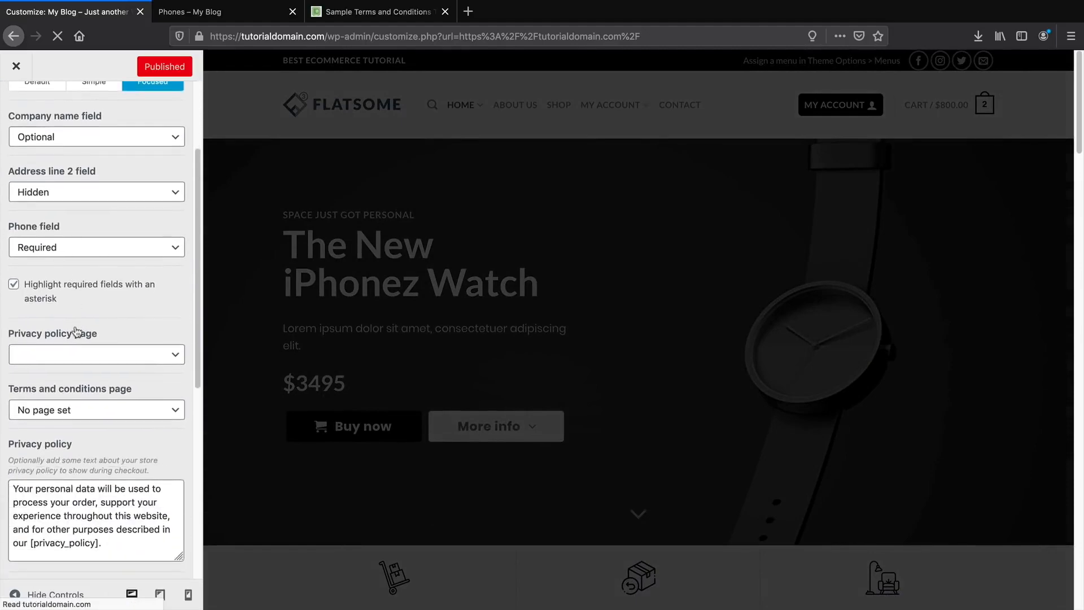
click(73, 354)
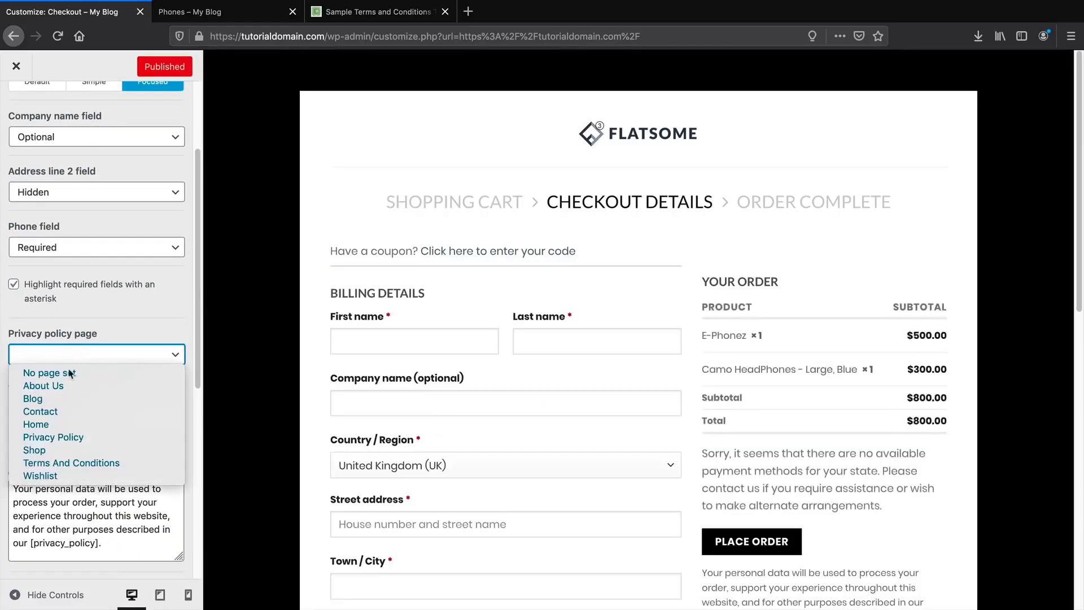
click(69, 437)
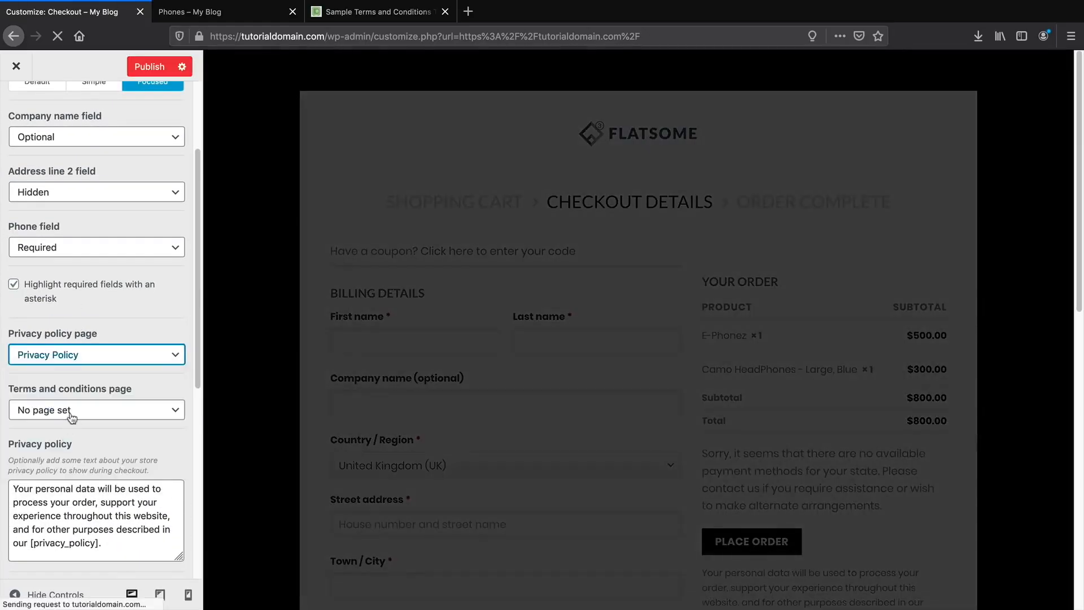
click(70, 411)
click(84, 499)
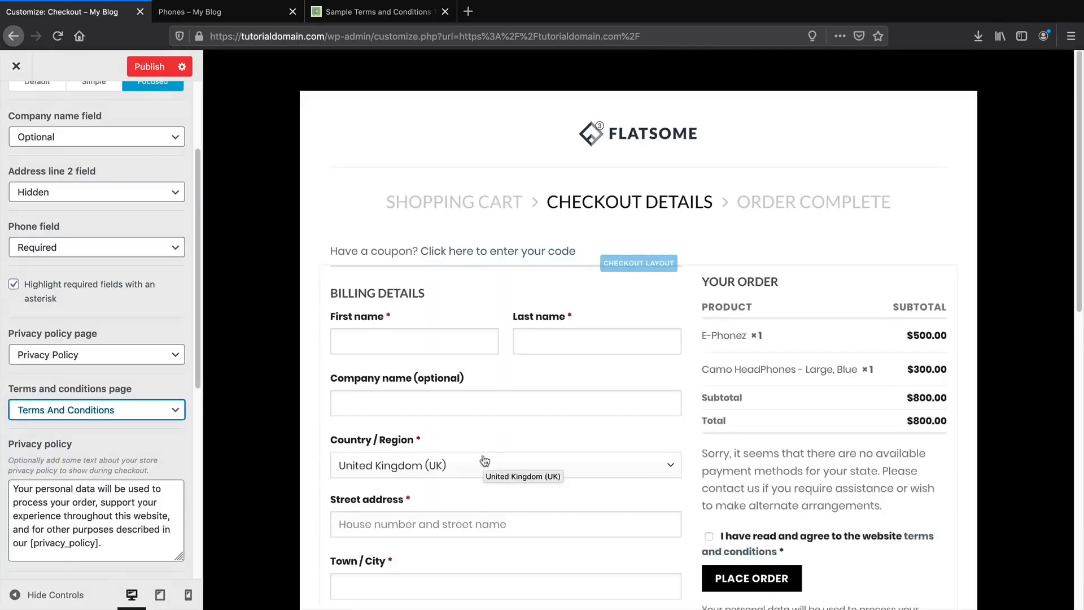
Review the remaining checkout options and publish the Customizer changes.
scroll(483, 455, down, 4)
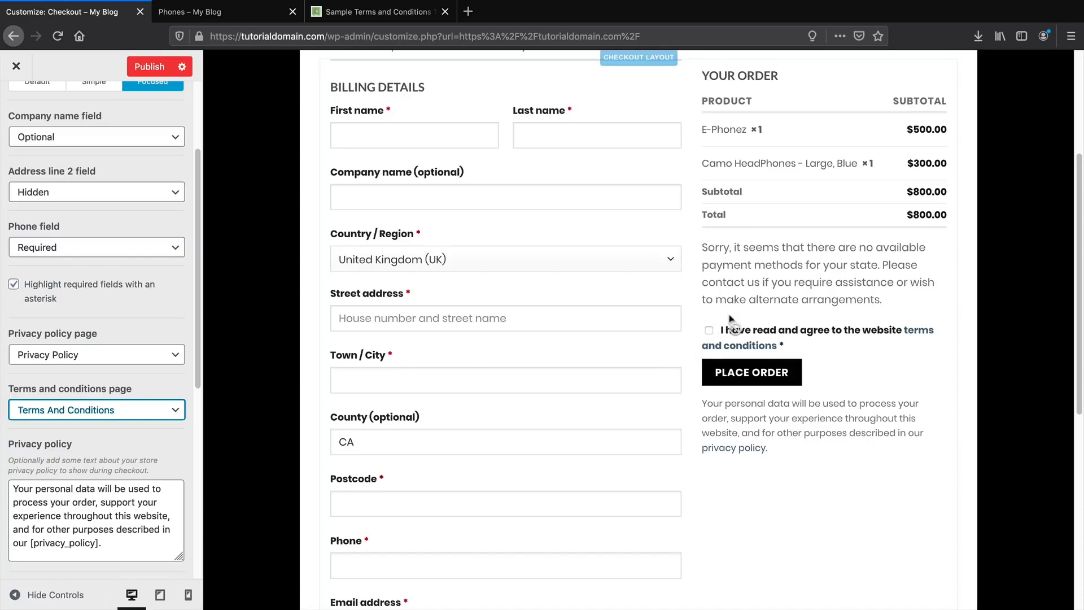
scroll(100, 350, down, 5)
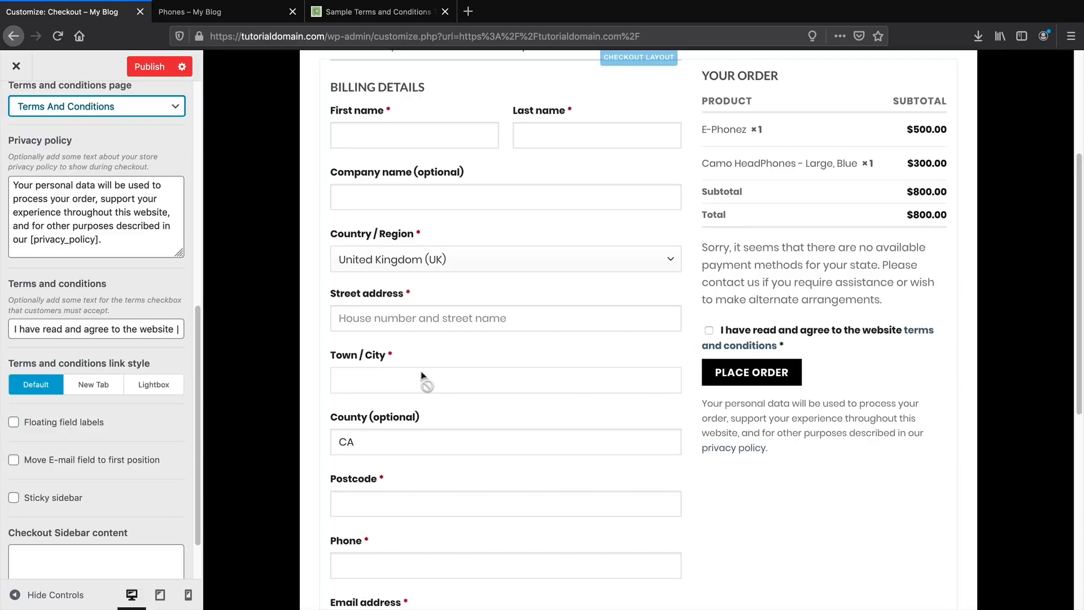
scroll(421, 371, up, 4)
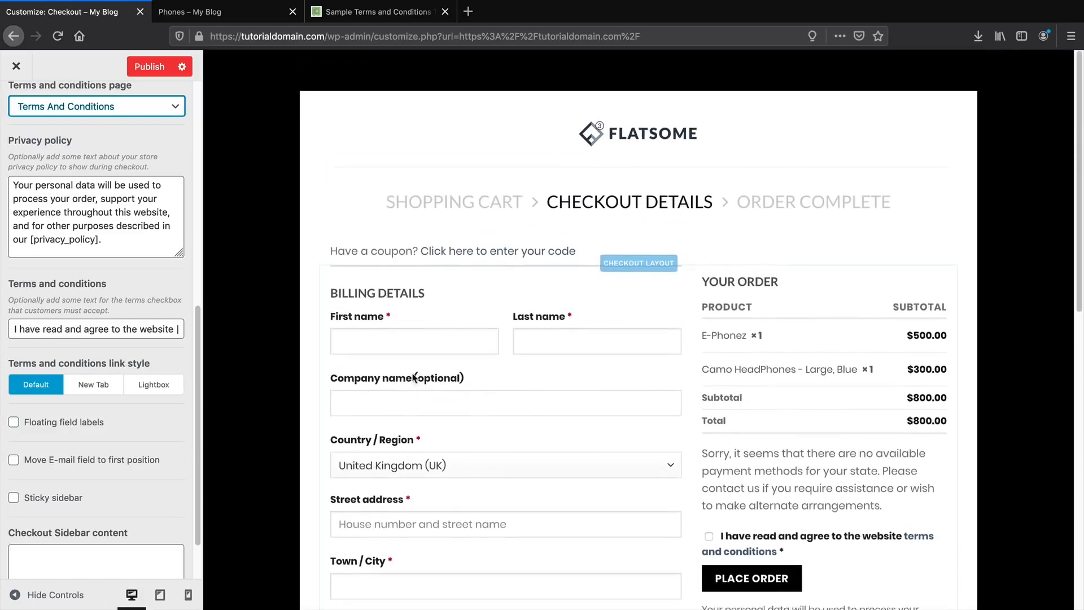
scroll(147, 265, up, 8)
click(149, 67)
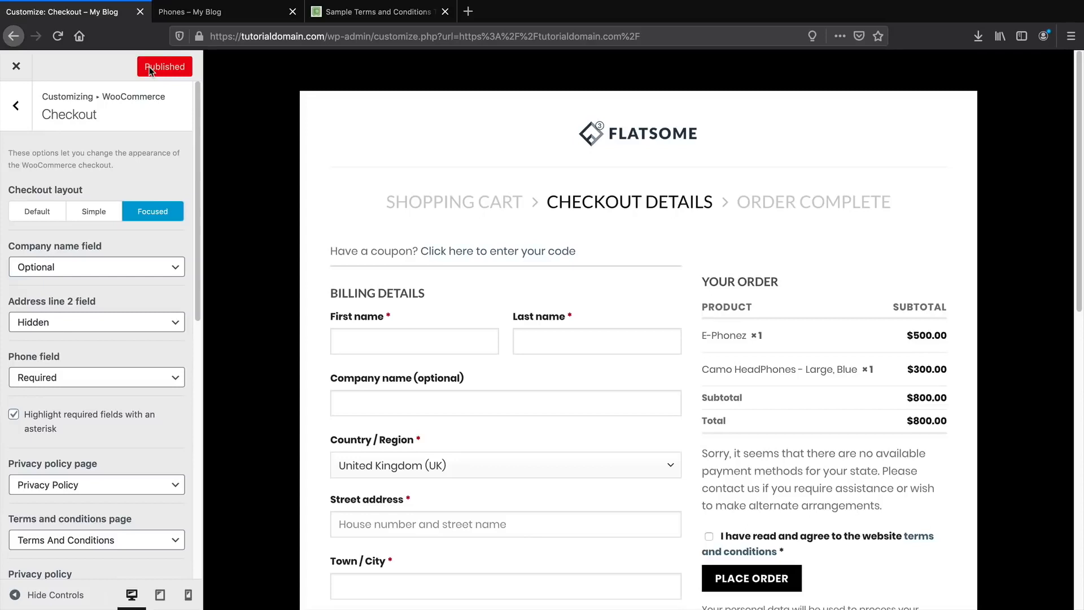
Close the Customizer and go to the Headphones category via Shop and Camo HeadPhones.
click(16, 68)
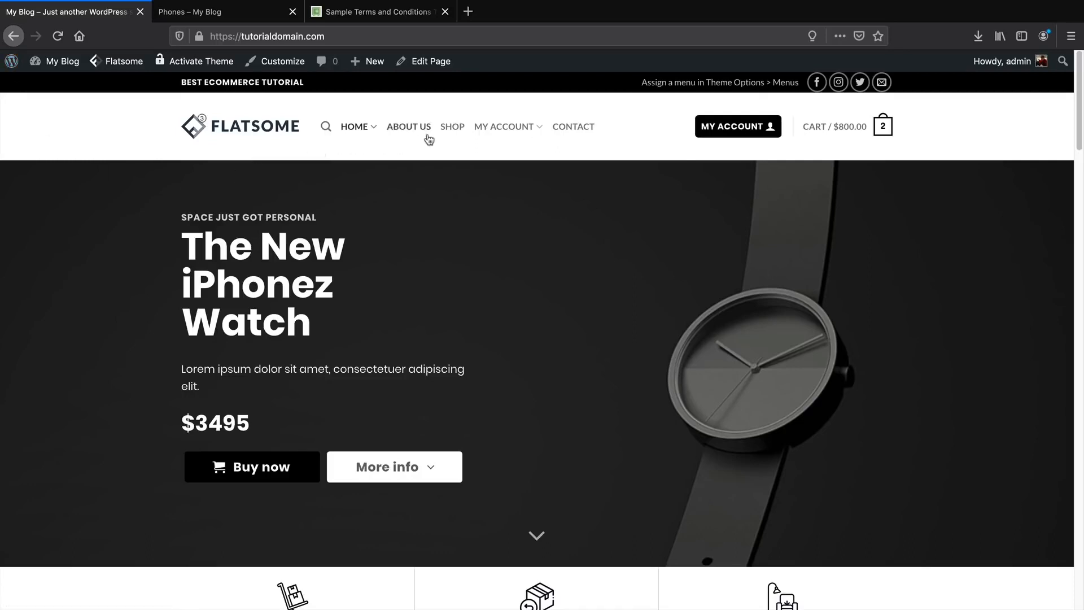
click(451, 131)
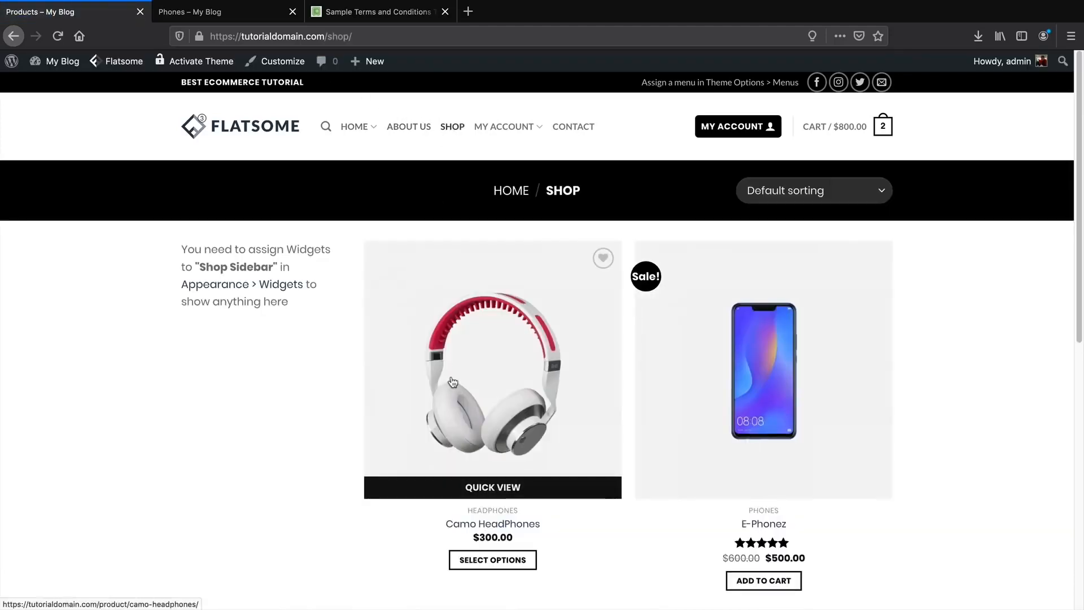
scroll(519, 421, down, 1)
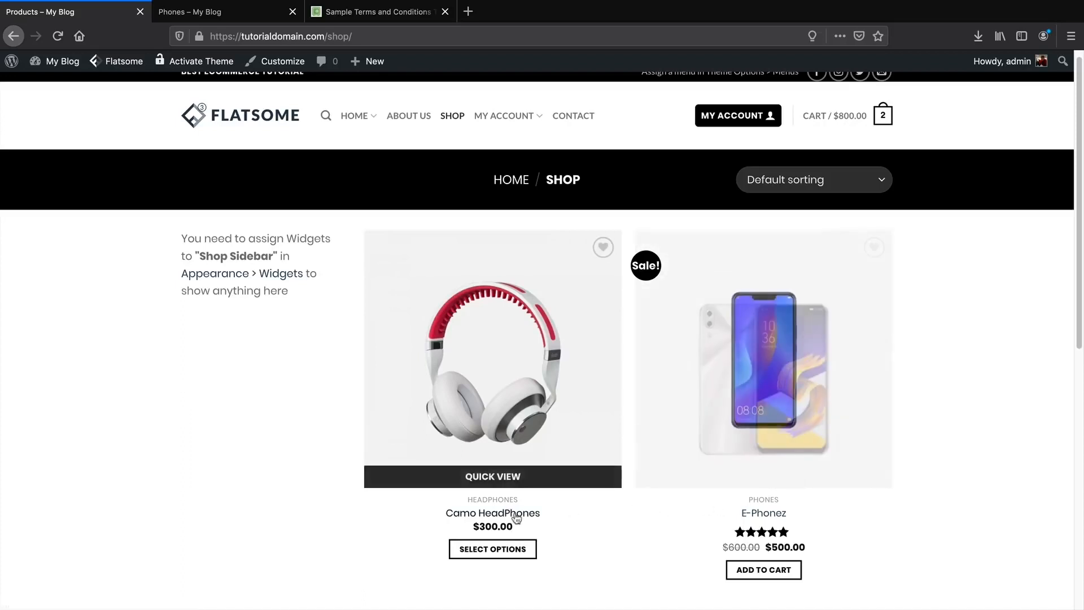
click(506, 514)
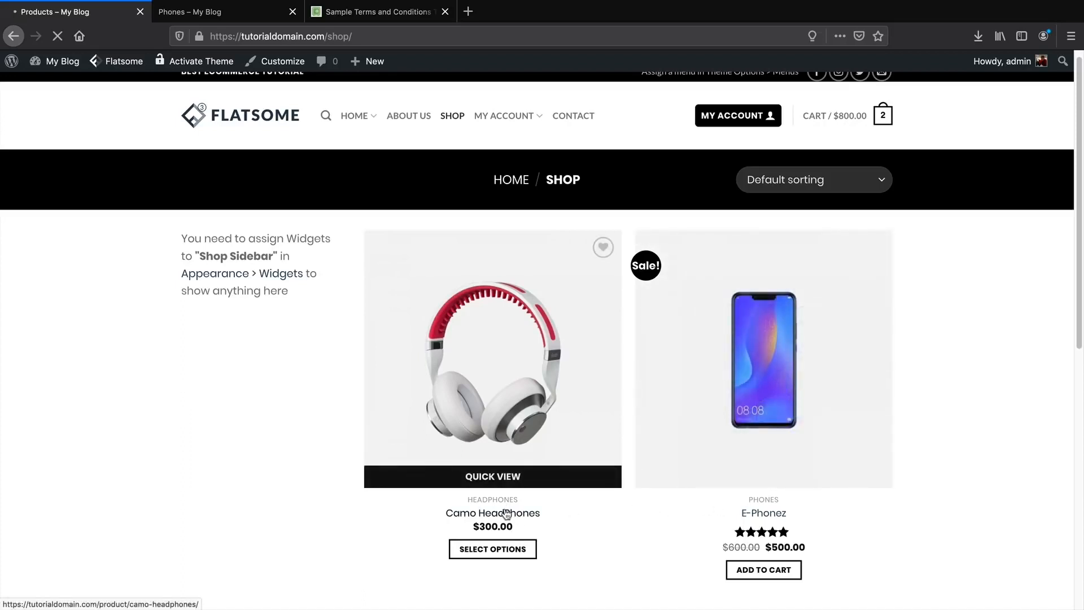
scroll(508, 511, down, 5)
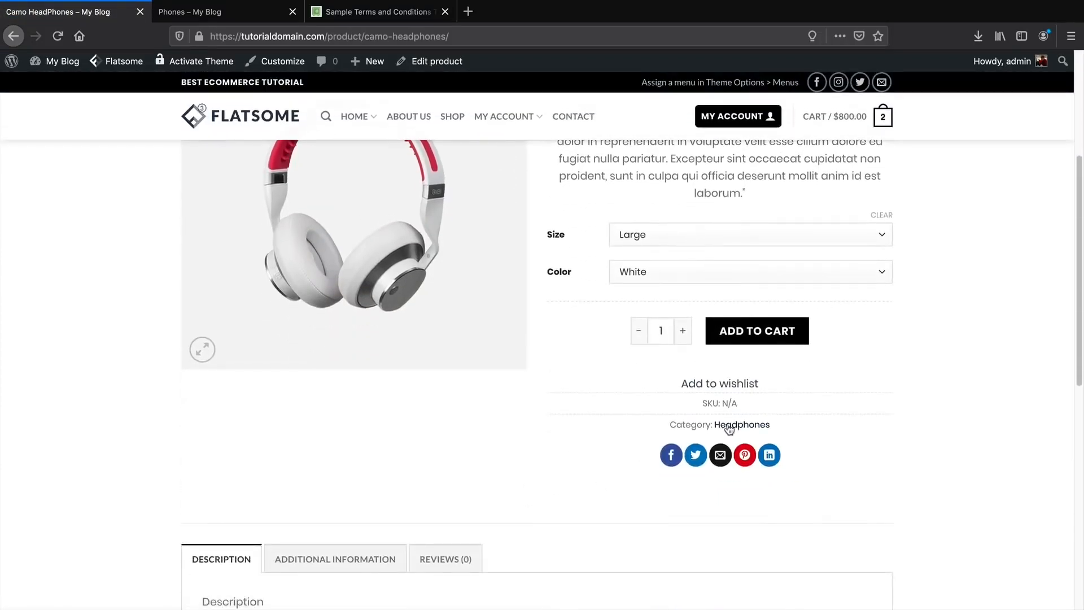
click(729, 426)
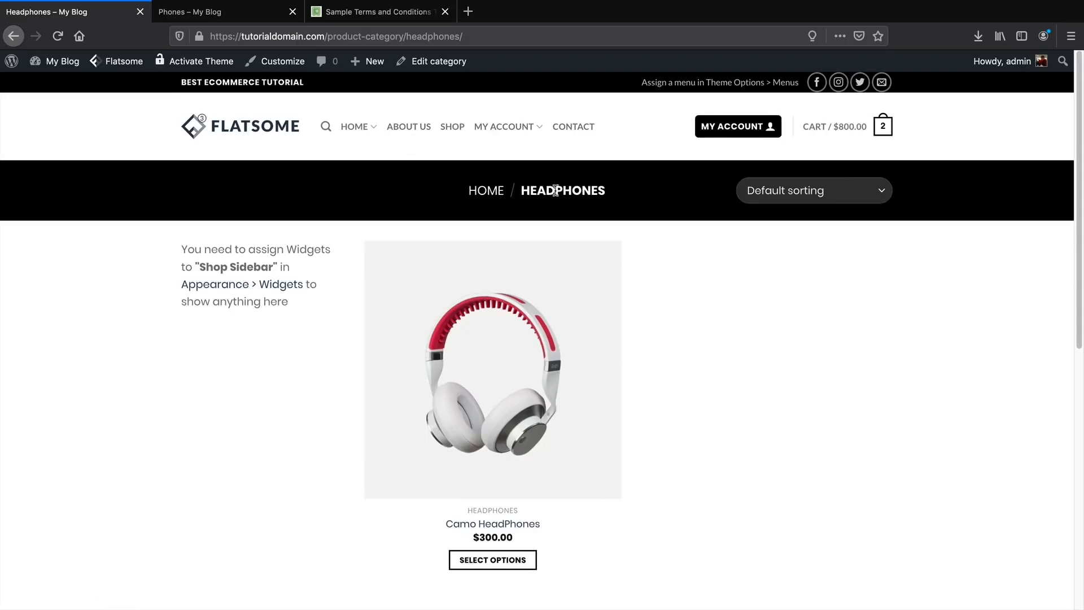
Copy the Headphones category page's web address from the address bar.
drag(581, 190, 524, 190)
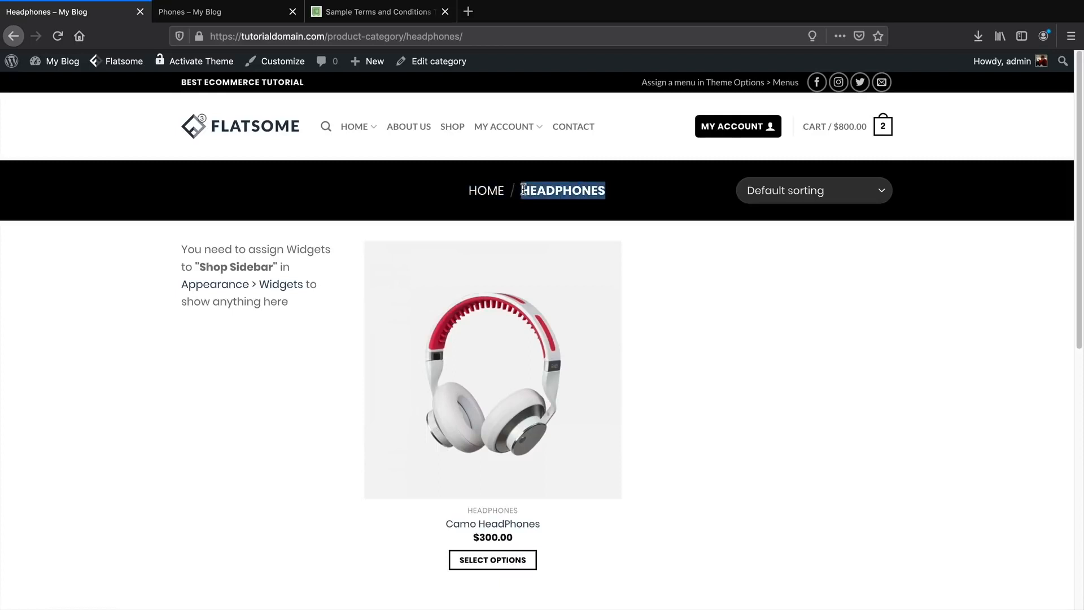
click(379, 36)
right_click(378, 36)
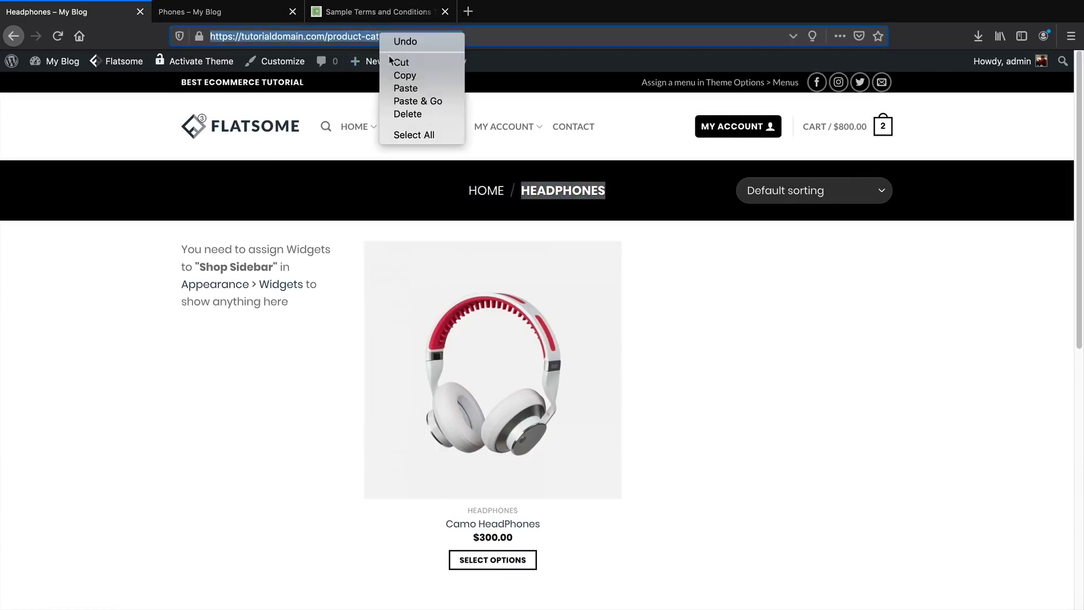
click(398, 76)
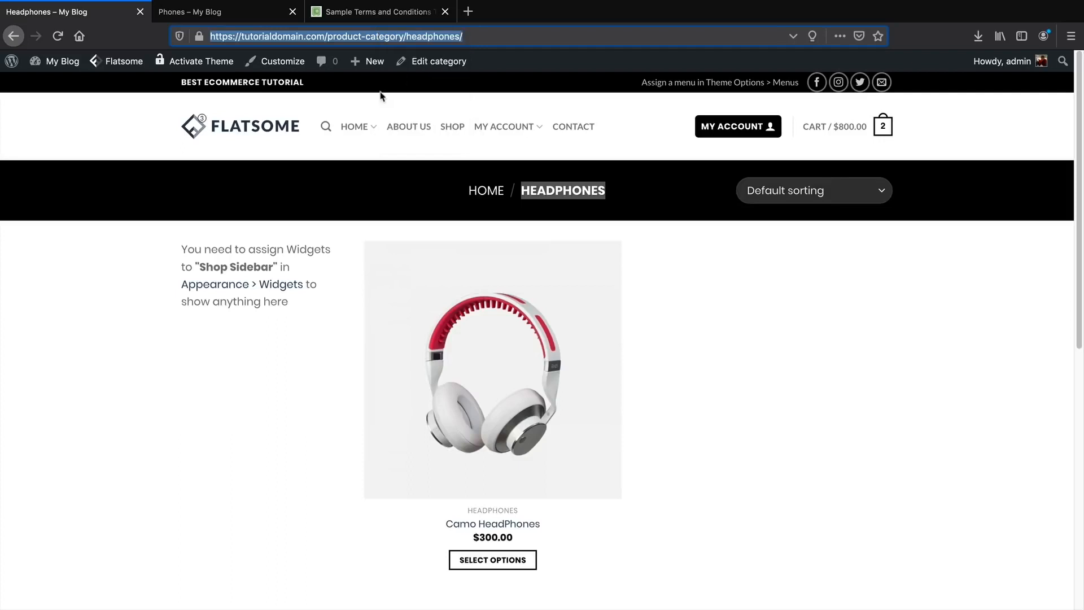
Go to the admin dashboard and open Appearance > Menus.
mouse_move(372, 70)
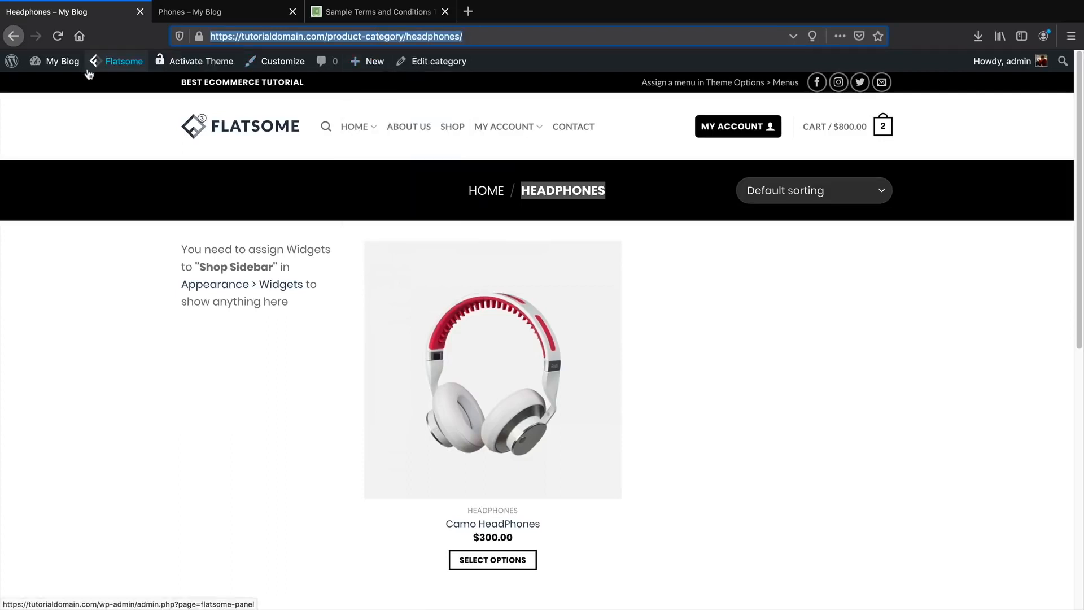
mouse_move(69, 70)
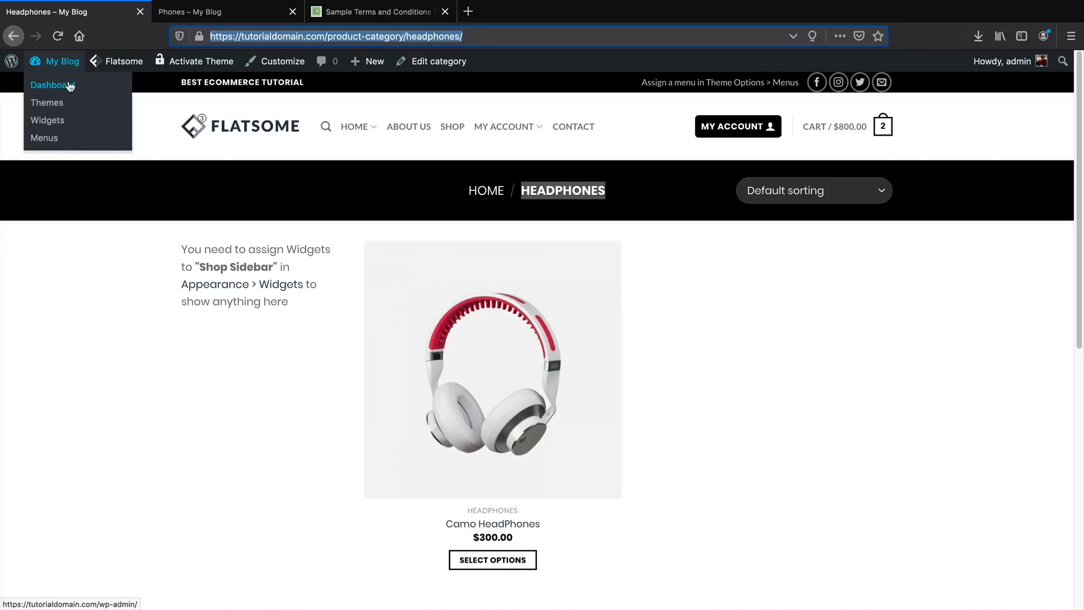
click(71, 90)
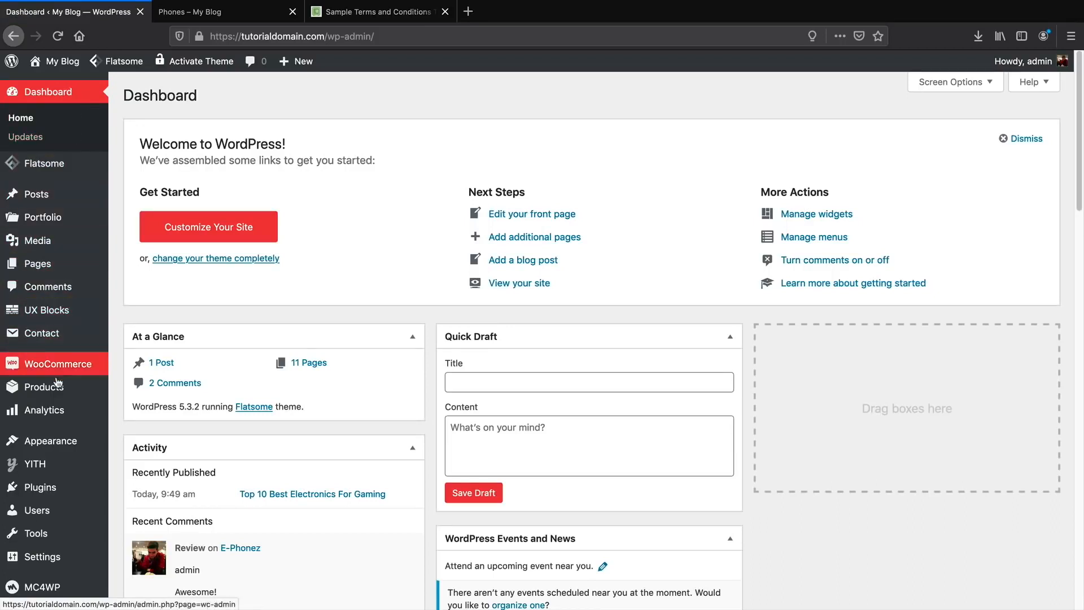
mouse_move(70, 443)
click(138, 504)
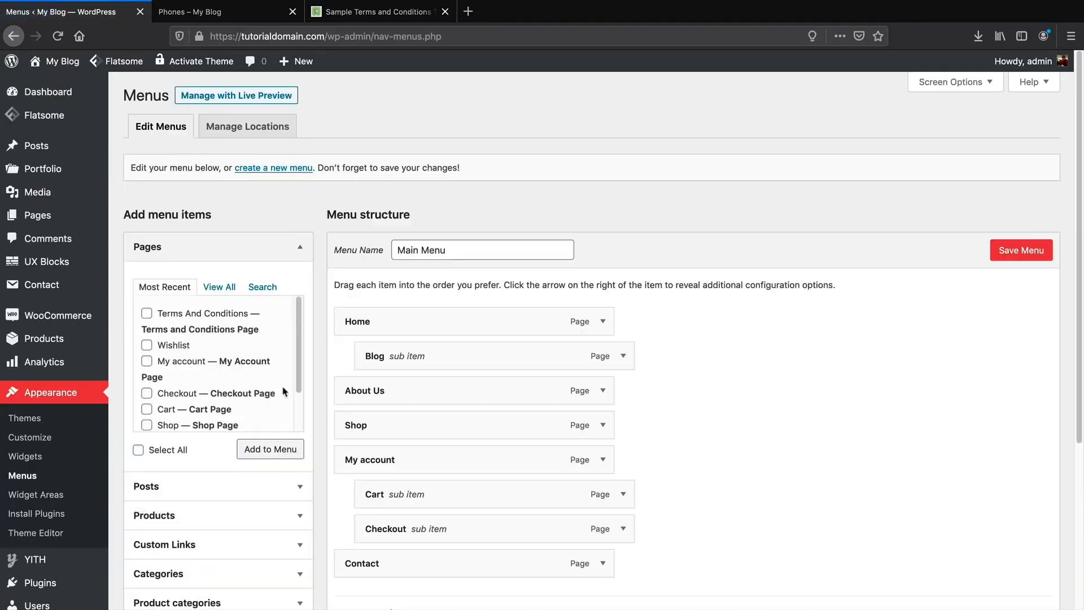
Add a HeadPhones custom link to the menu, using the pasted Headphones category URL.
scroll(243, 460, down, 3)
click(230, 450)
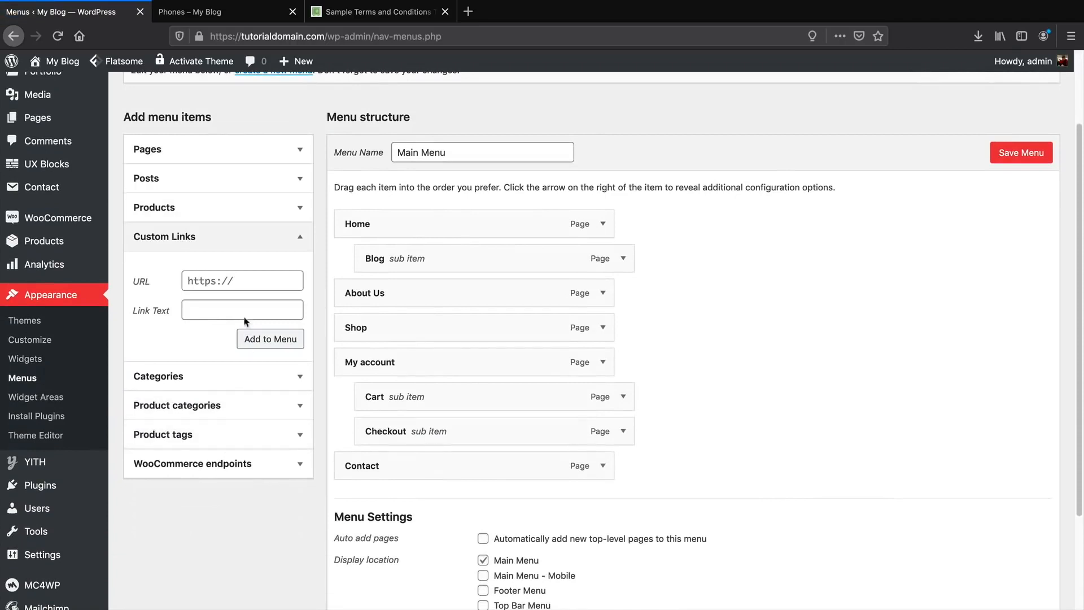
click(227, 280)
right_click(227, 280)
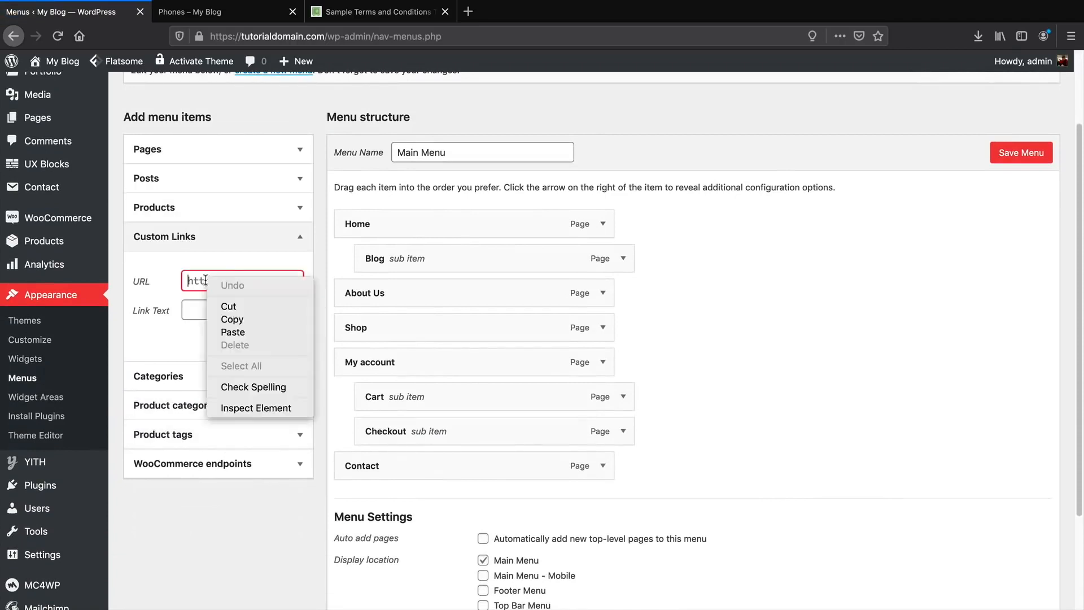
click(243, 334)
key(Tab)
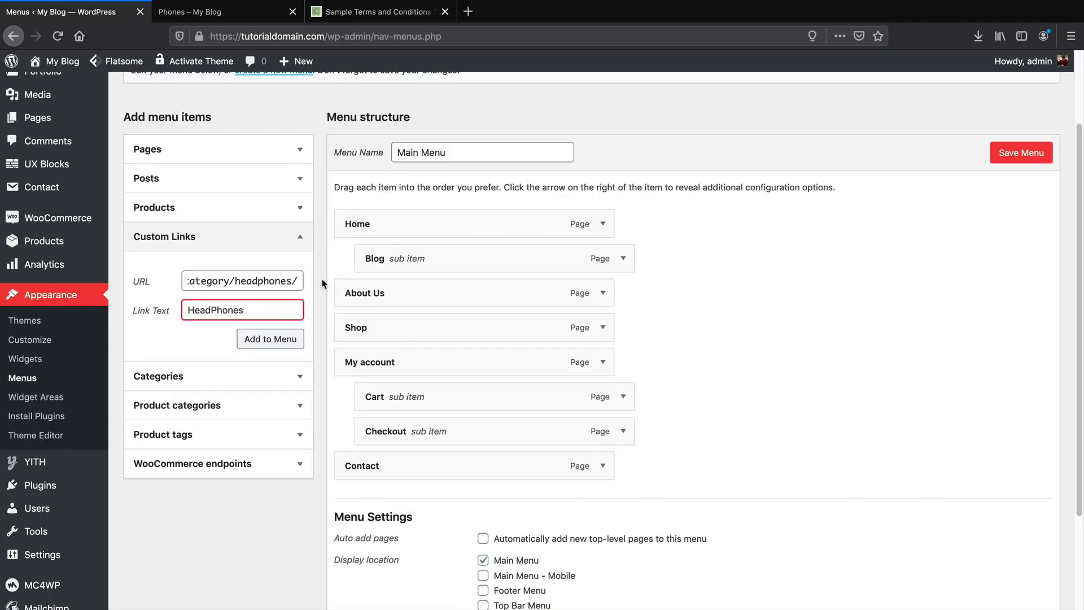
click(287, 341)
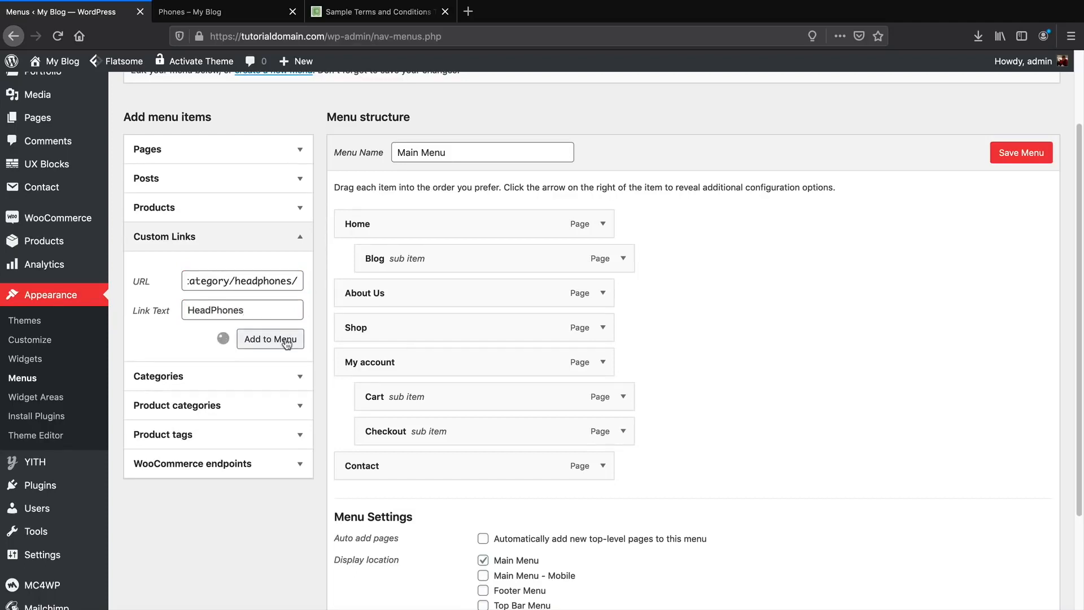
Add the Phones product category to the Main Menu.
click(298, 406)
click(225, 336)
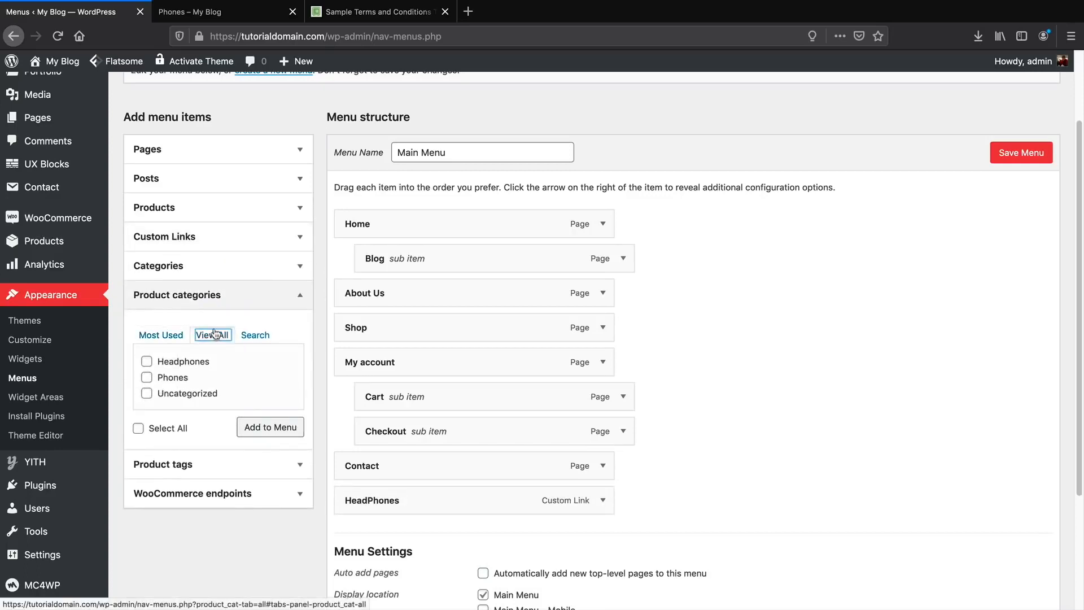
click(147, 378)
click(272, 429)
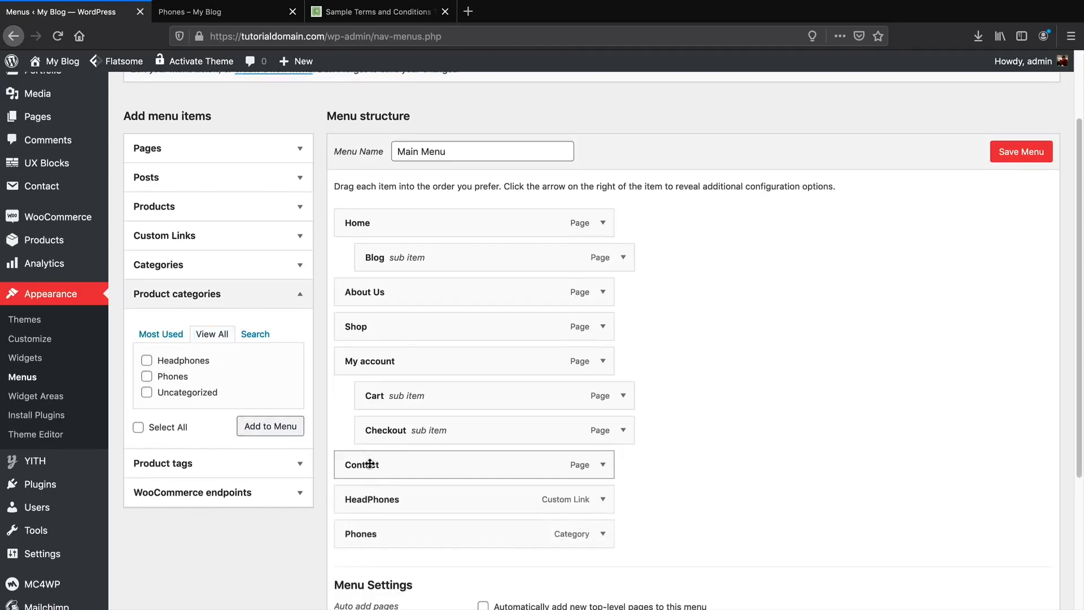
scroll(373, 429, down, 3)
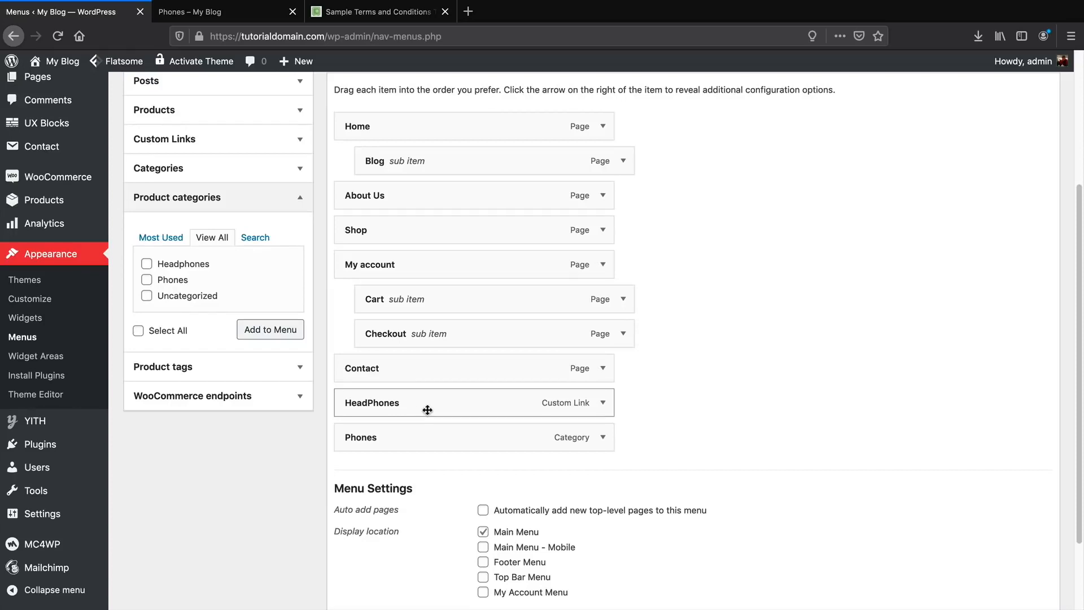
Review the HeadPhones menu item's settings, then save the Main Menu.
click(602, 403)
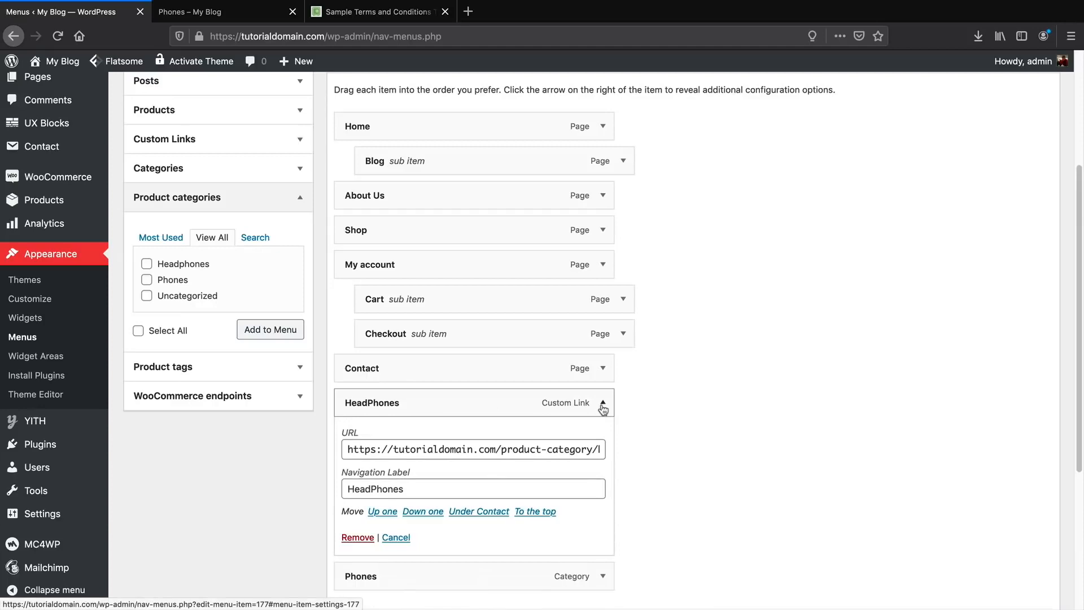
click(292, 148)
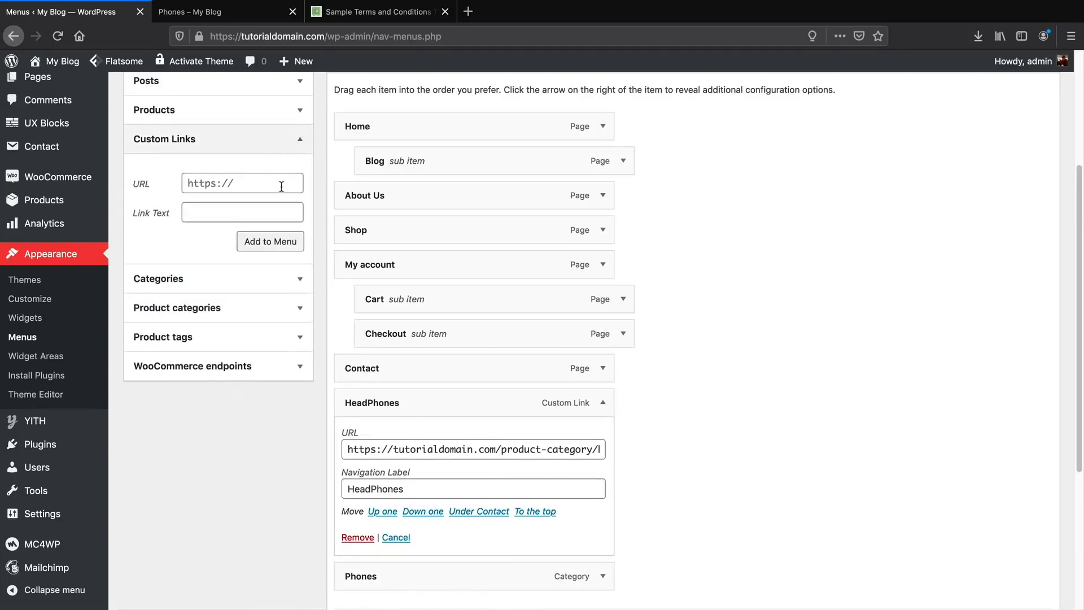
click(301, 144)
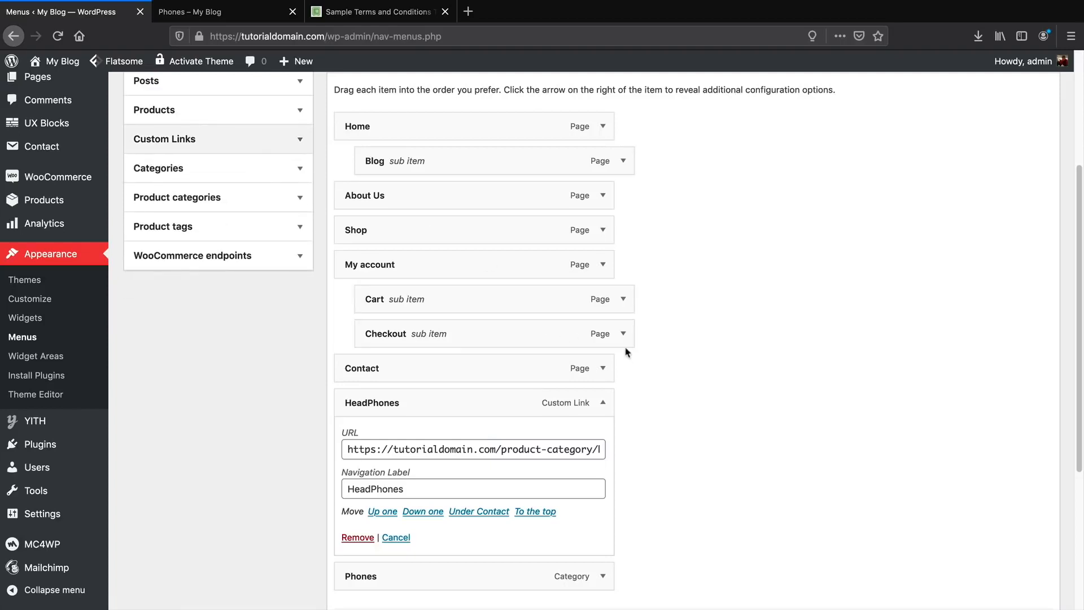
click(606, 405)
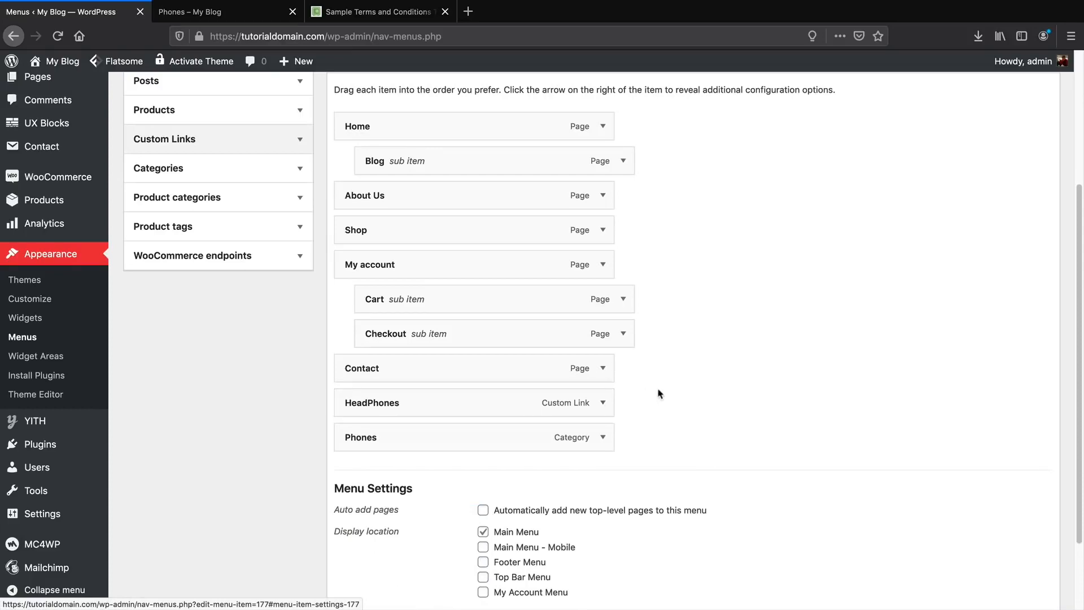
scroll(734, 390, up, 5)
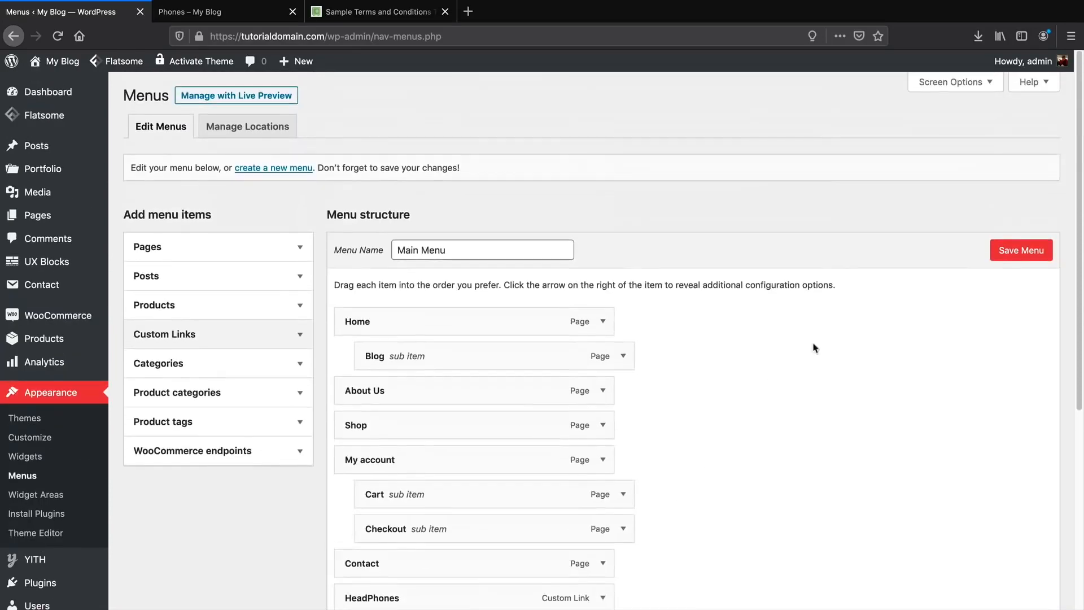
click(1021, 250)
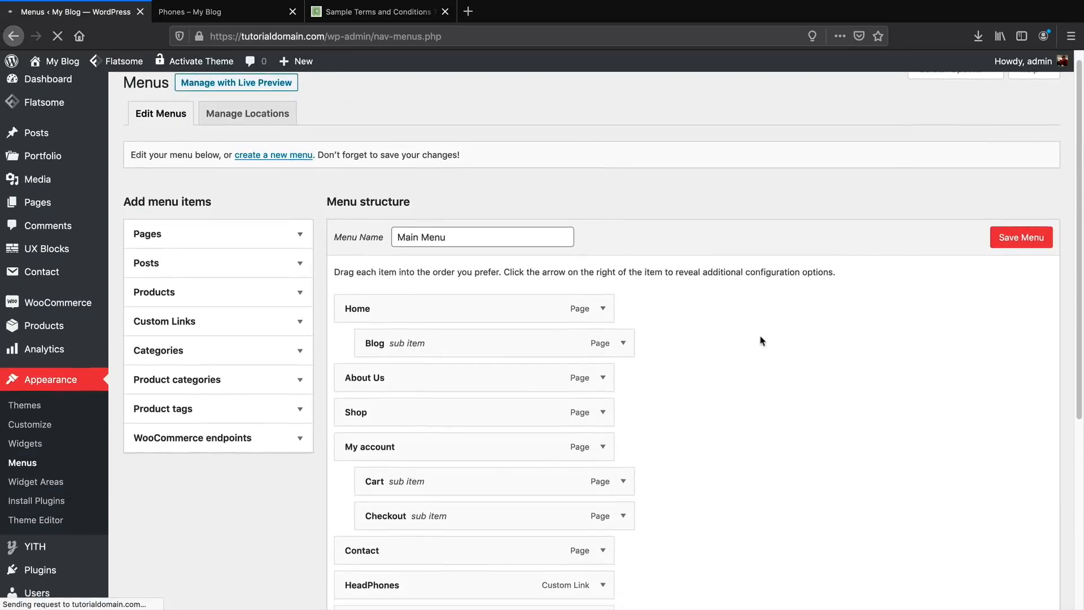
Move Phones between Checkout and Contact, HeadPhones after Phones, and save again.
scroll(734, 350, down, 3)
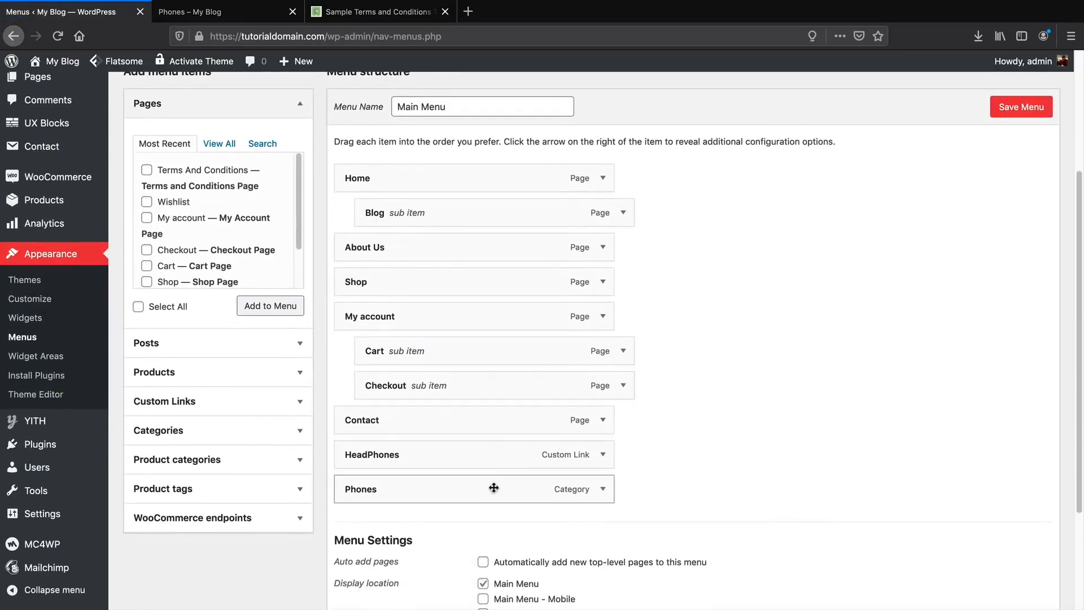
drag(494, 489, 484, 452)
click(995, 117)
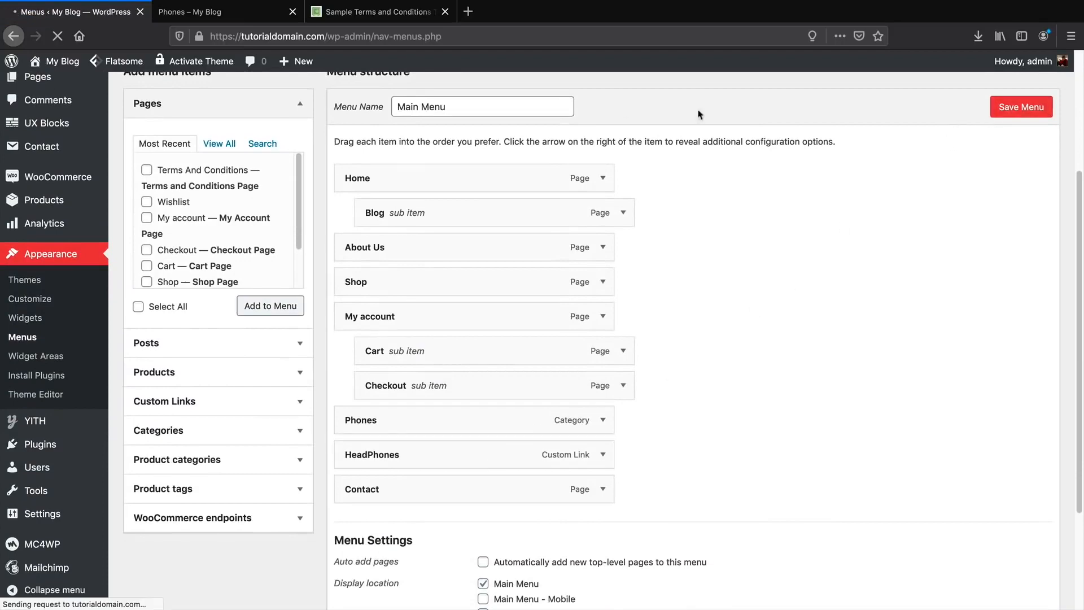
mouse_move(49, 67)
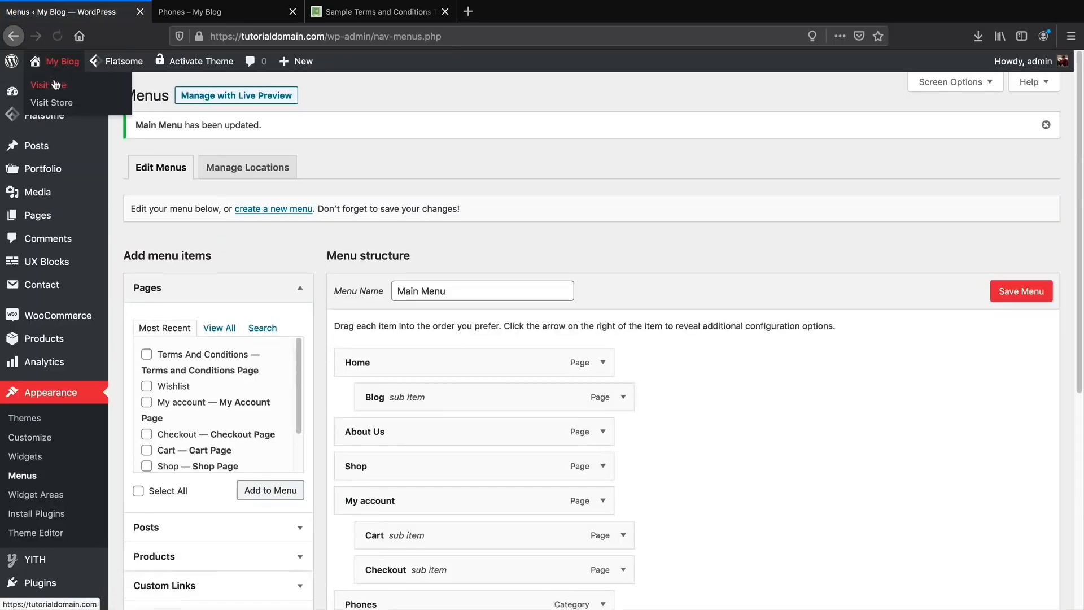
Visit the live store, browse the Phones, Headphones and Phones pages, then open Shop.
click(49, 85)
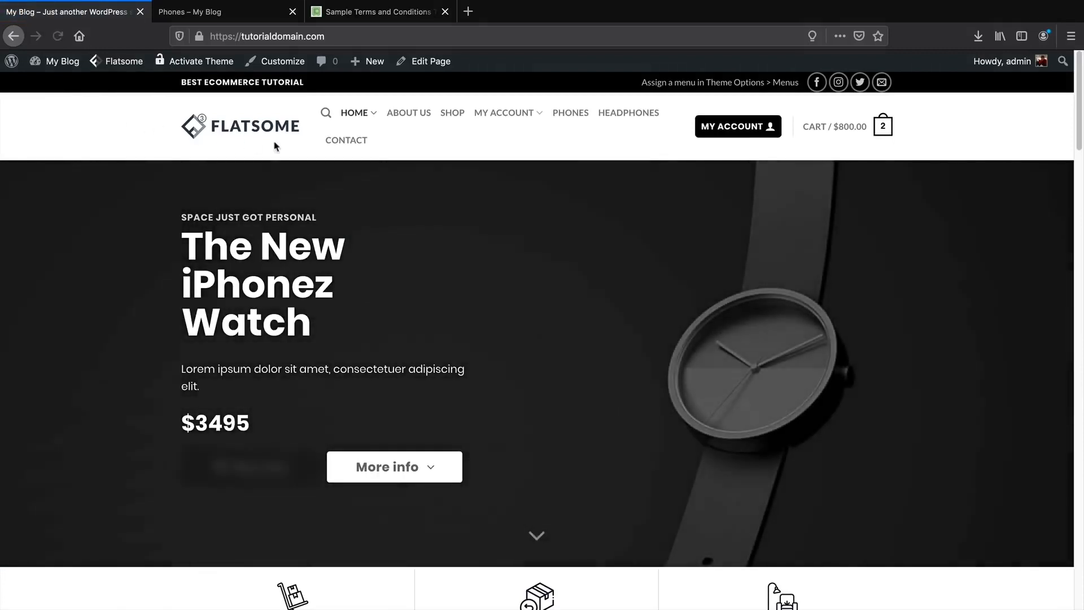
click(571, 115)
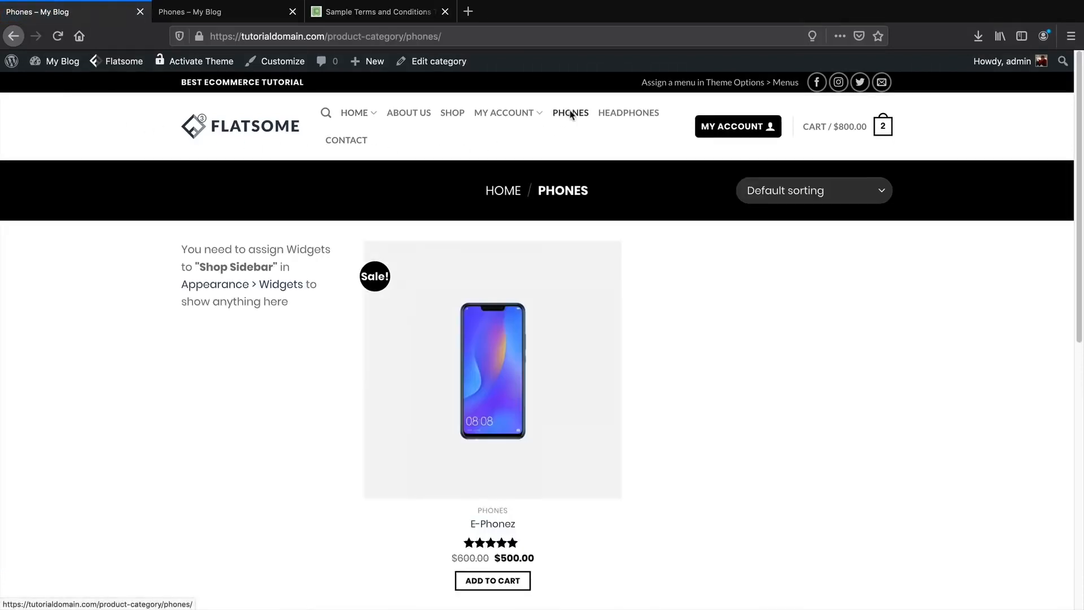
click(618, 115)
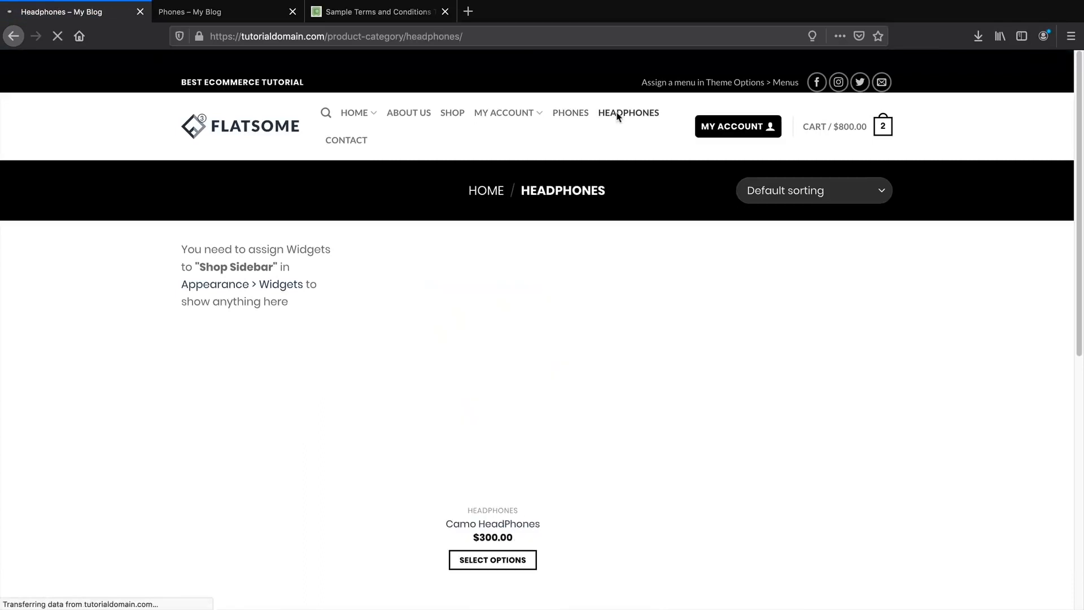
click(576, 115)
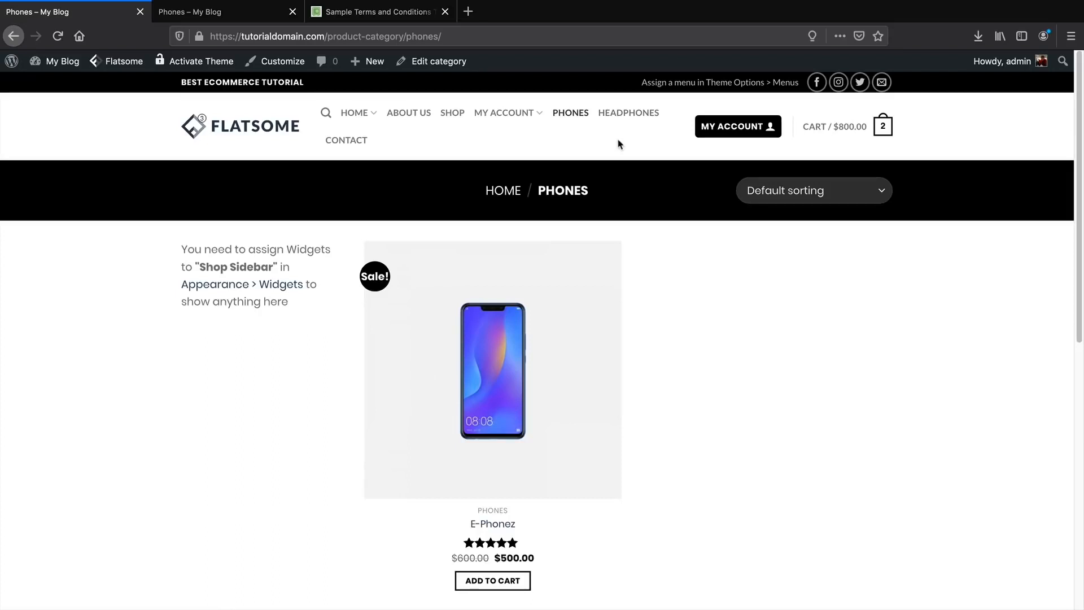
click(453, 119)
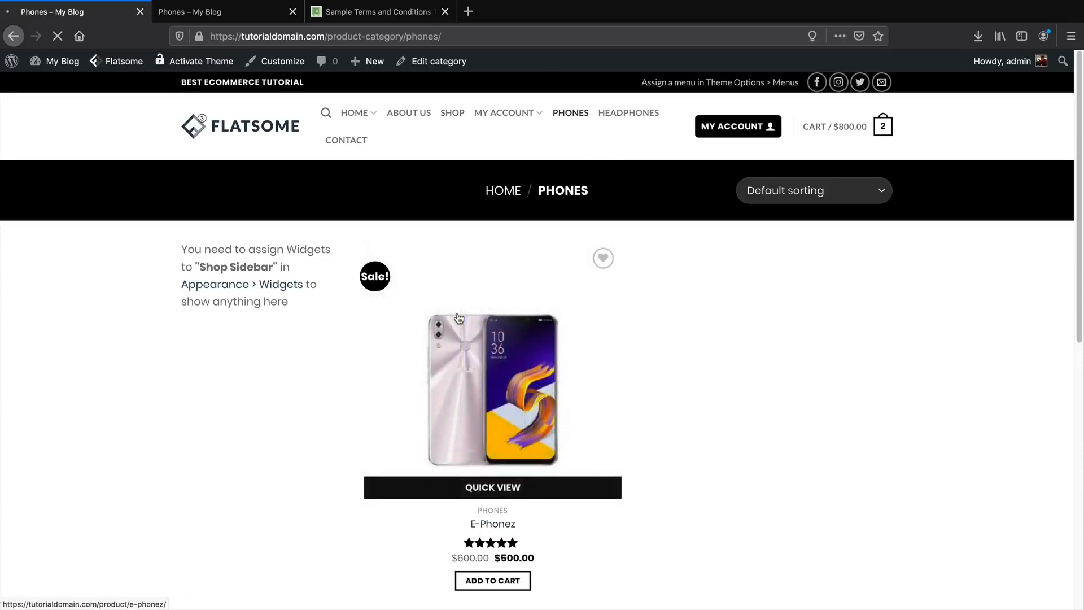
scroll(397, 300, down, 1)
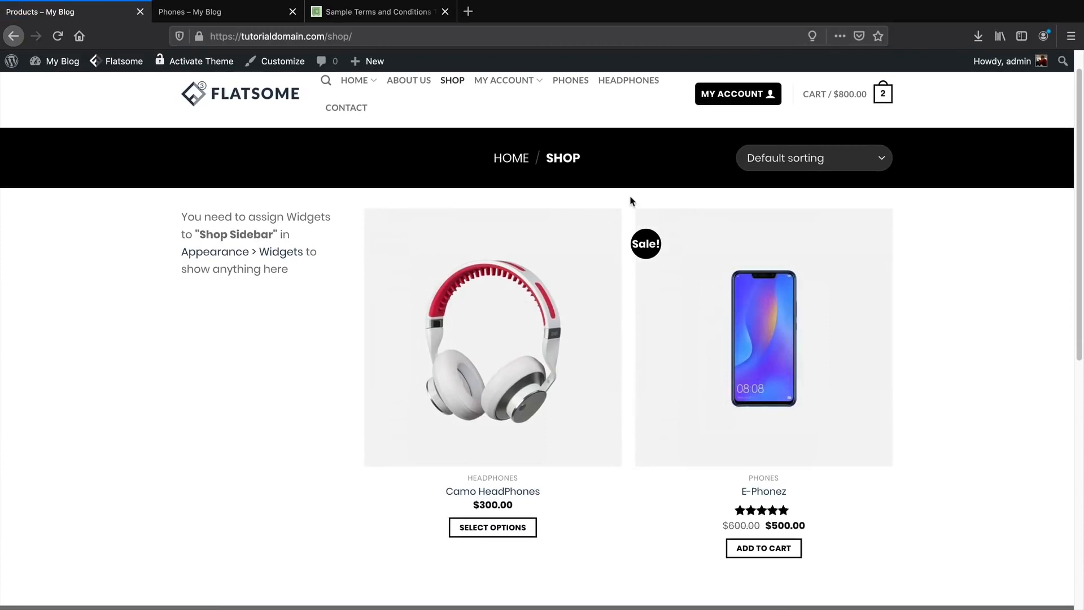
Under UX Blocks > Add New, publish a block titled 'Shop Header' and open UX Builder.
mouse_move(62, 61)
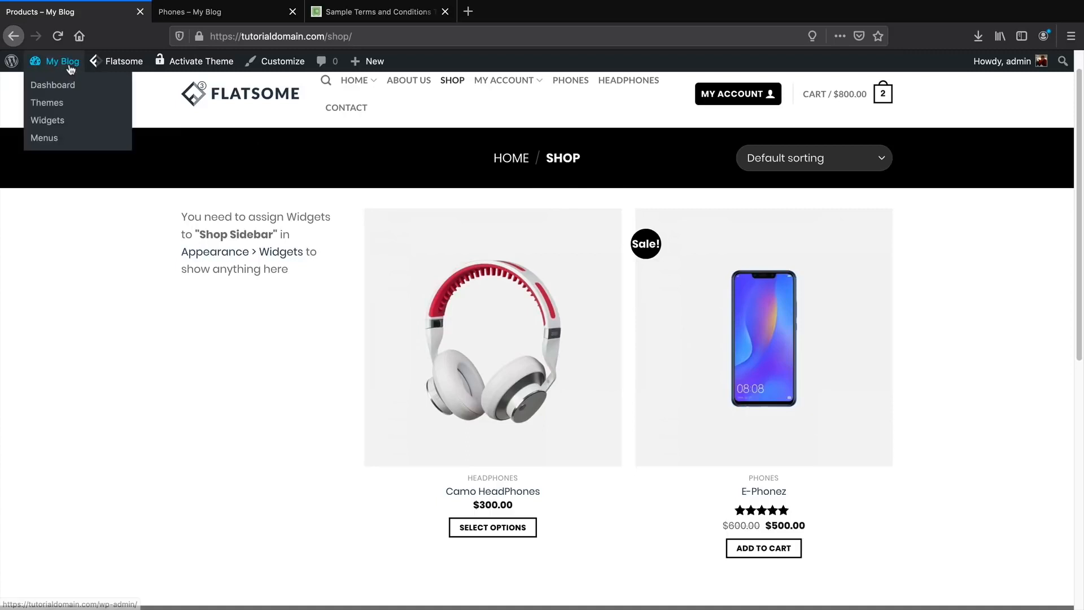
click(65, 86)
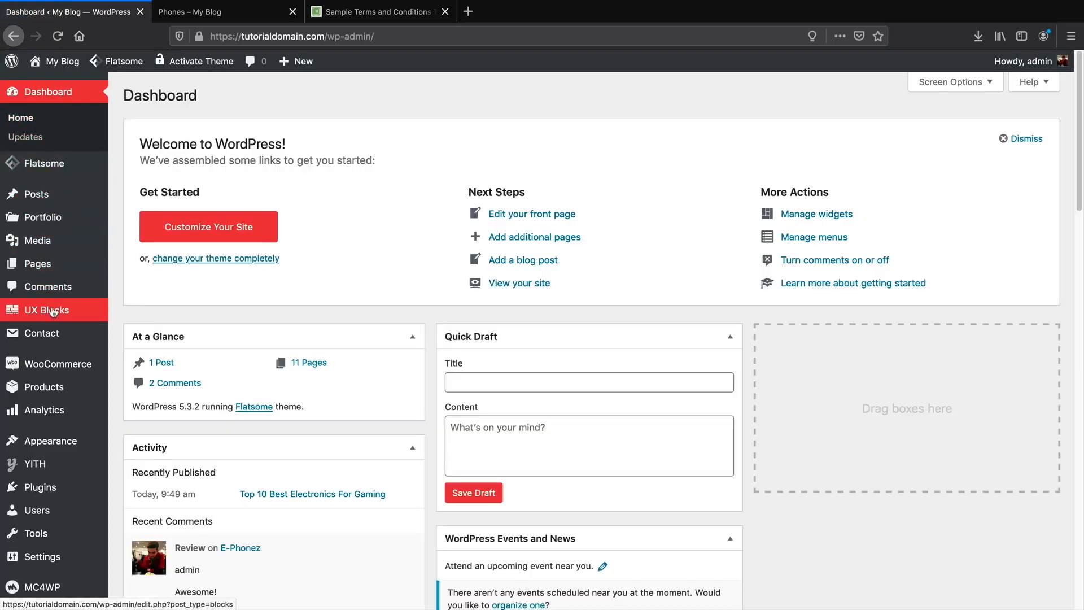
mouse_move(54, 316)
click(130, 315)
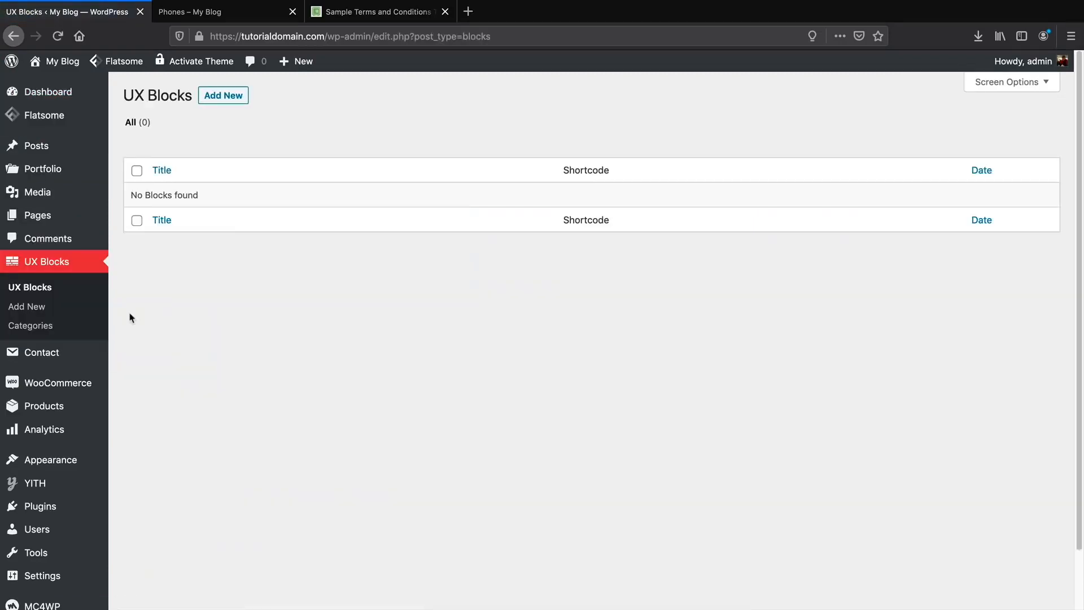
click(223, 98)
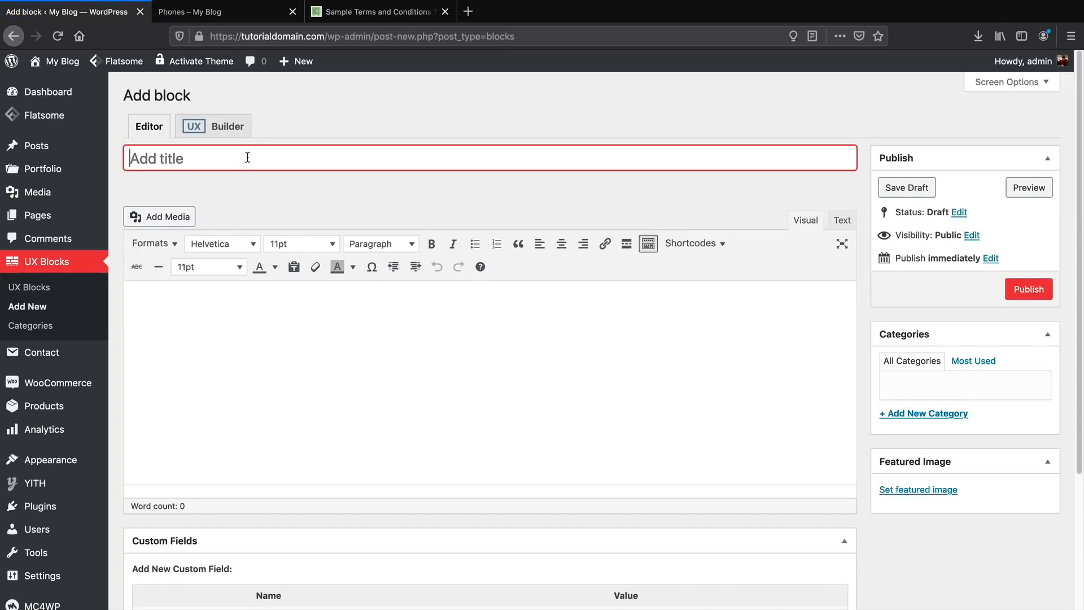
text(Shop Header)
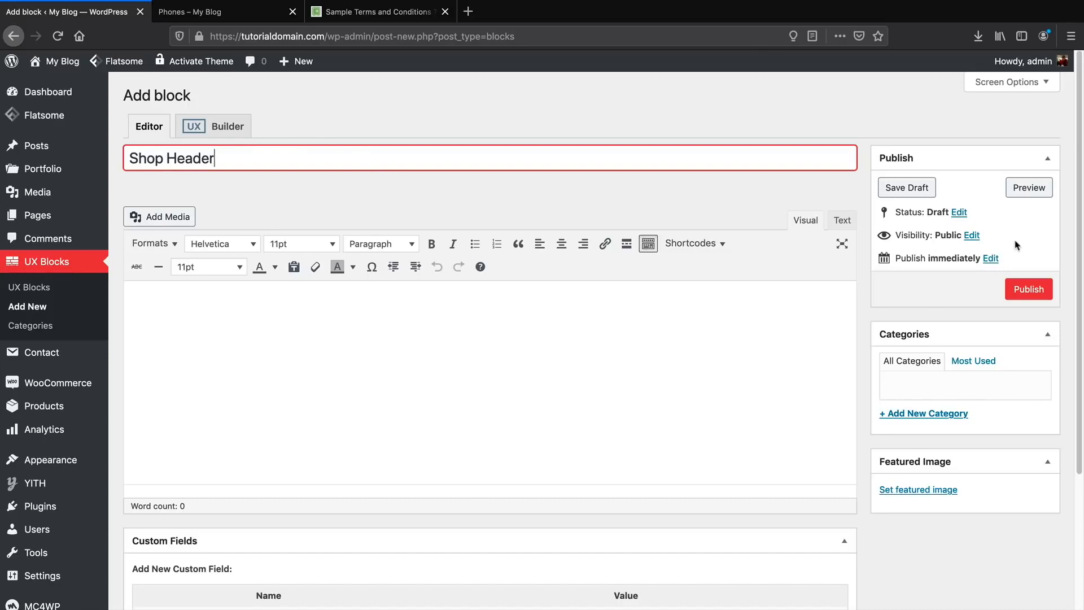
click(1030, 290)
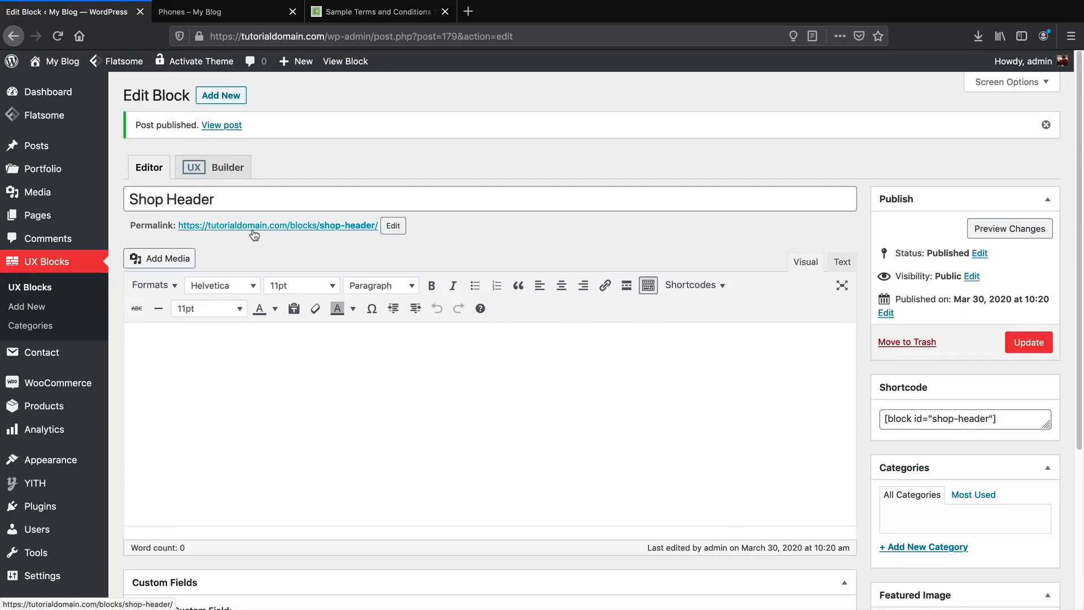
click(220, 168)
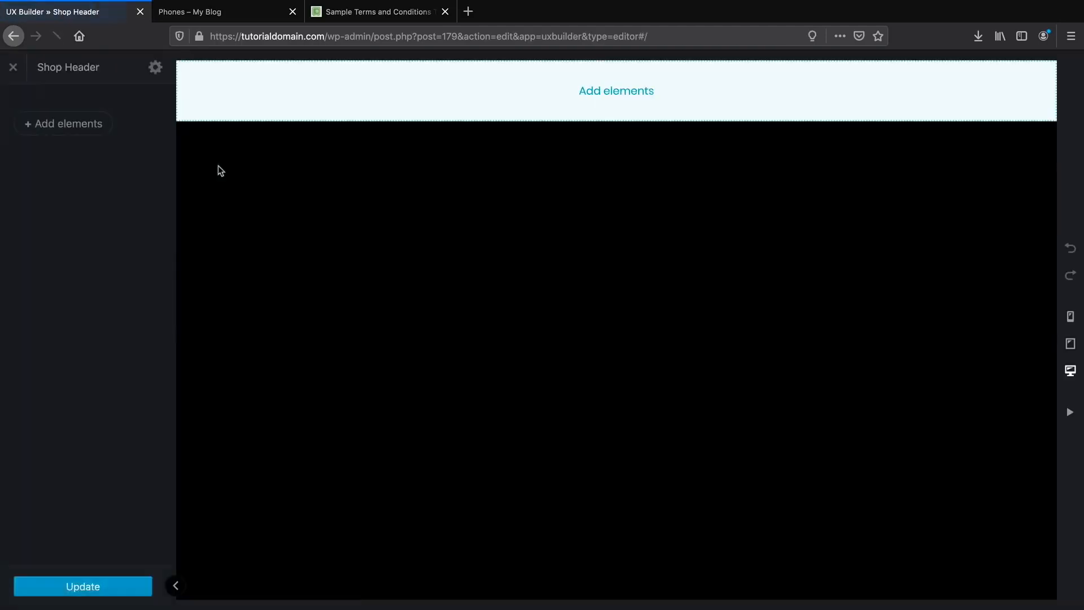
Open Flatsome Studio's Campaigns layouts and scroll to the Black Friday Banner Sparkle Effect.
click(75, 128)
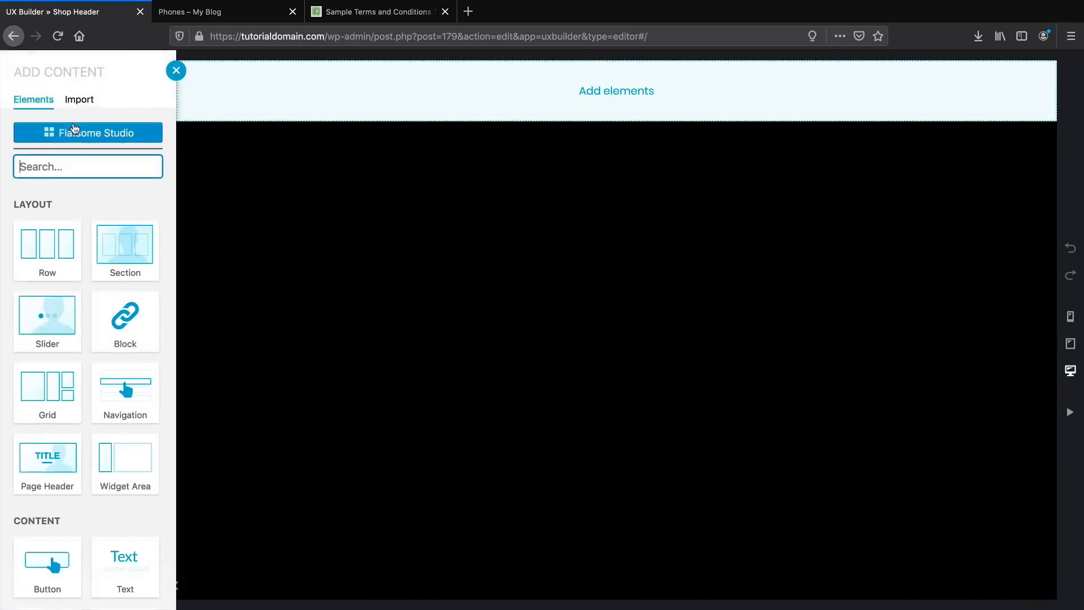
click(91, 136)
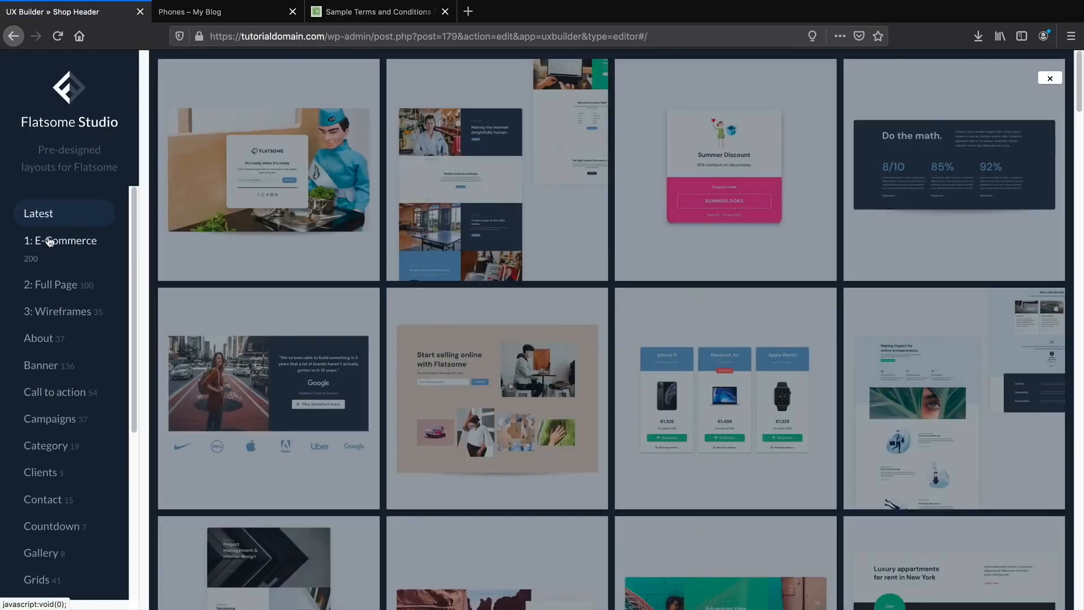
click(60, 418)
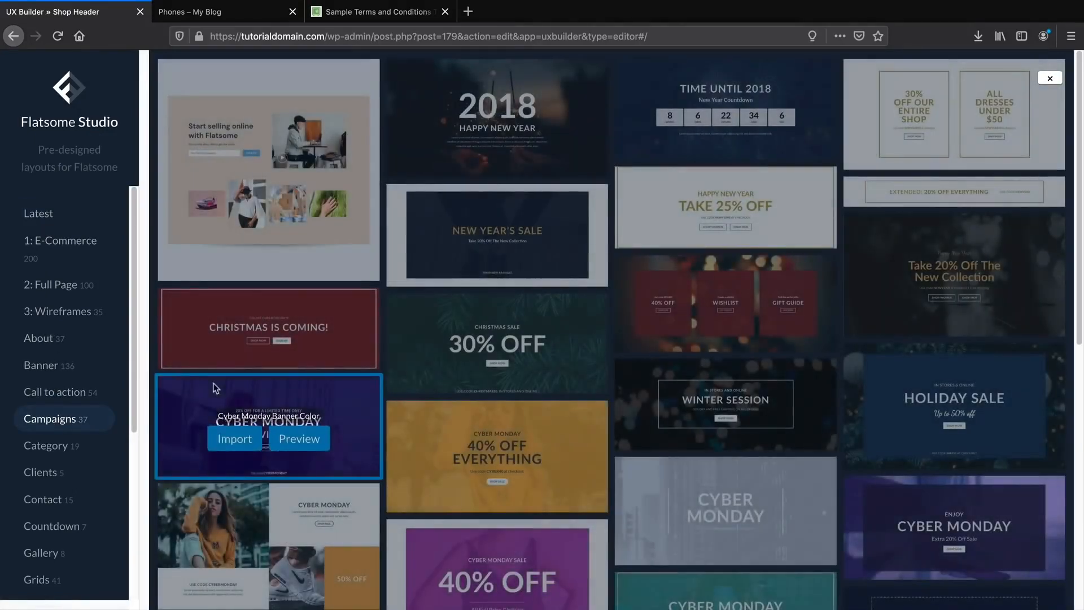
scroll(214, 389, down, 1)
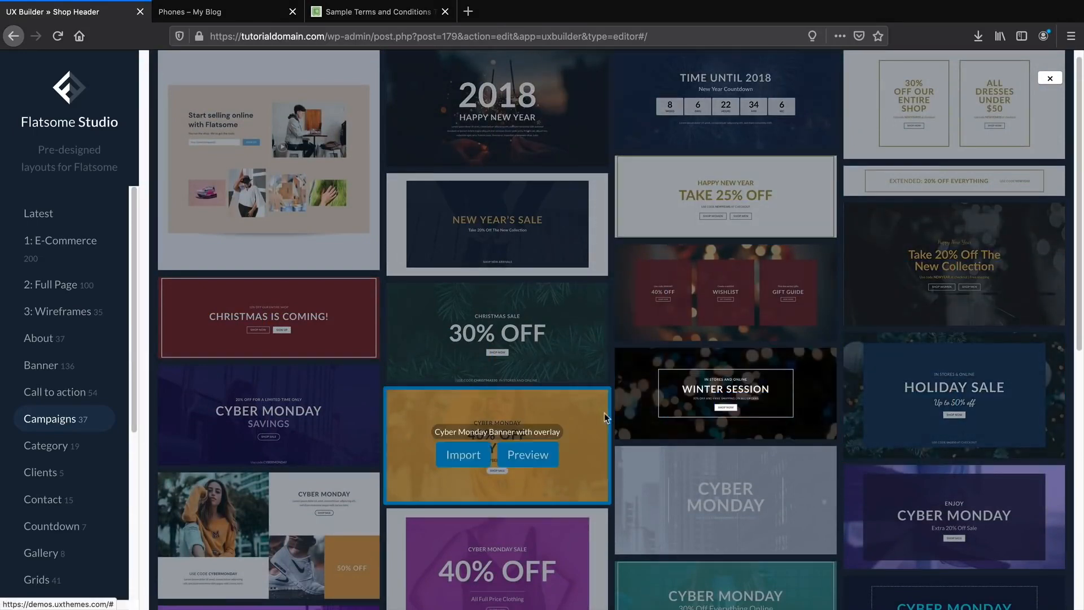
scroll(541, 414, down, 1)
scroll(540, 417, down, 4)
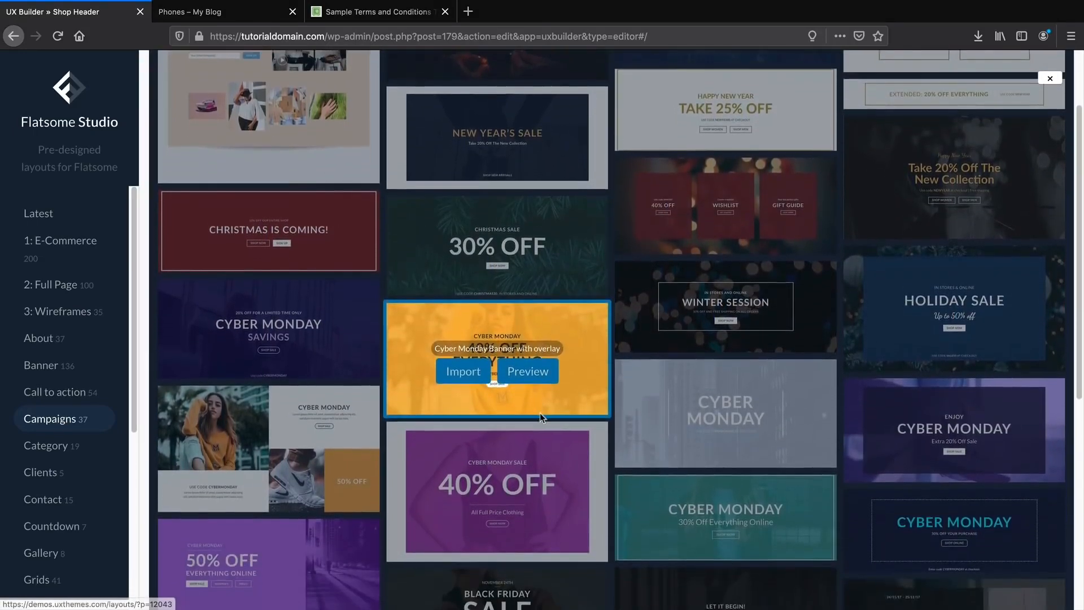
scroll(543, 406, down, 1)
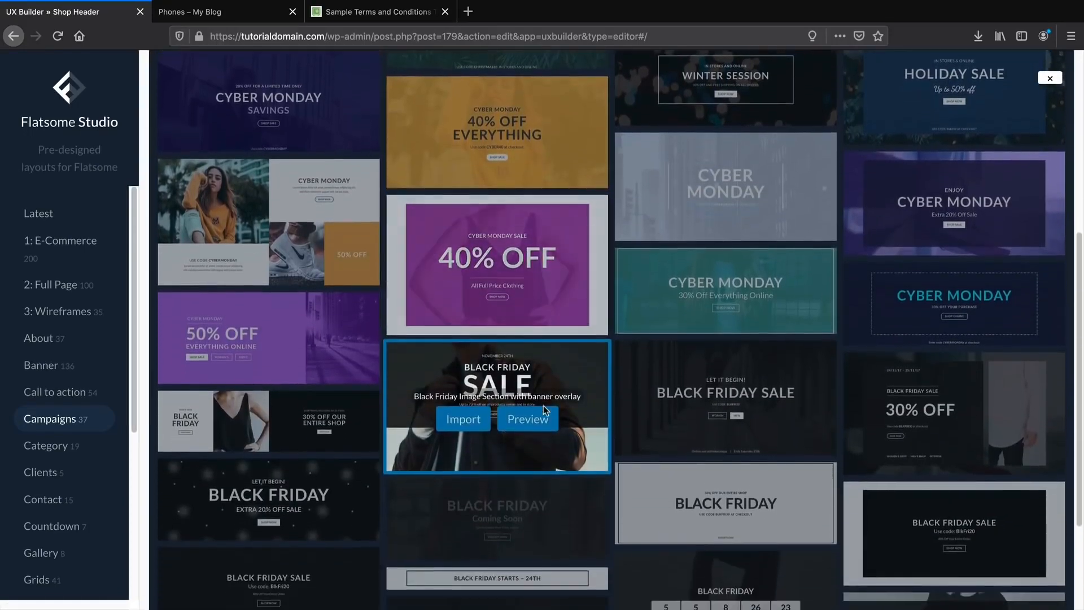
scroll(544, 406, down, 2)
scroll(544, 405, down, 1)
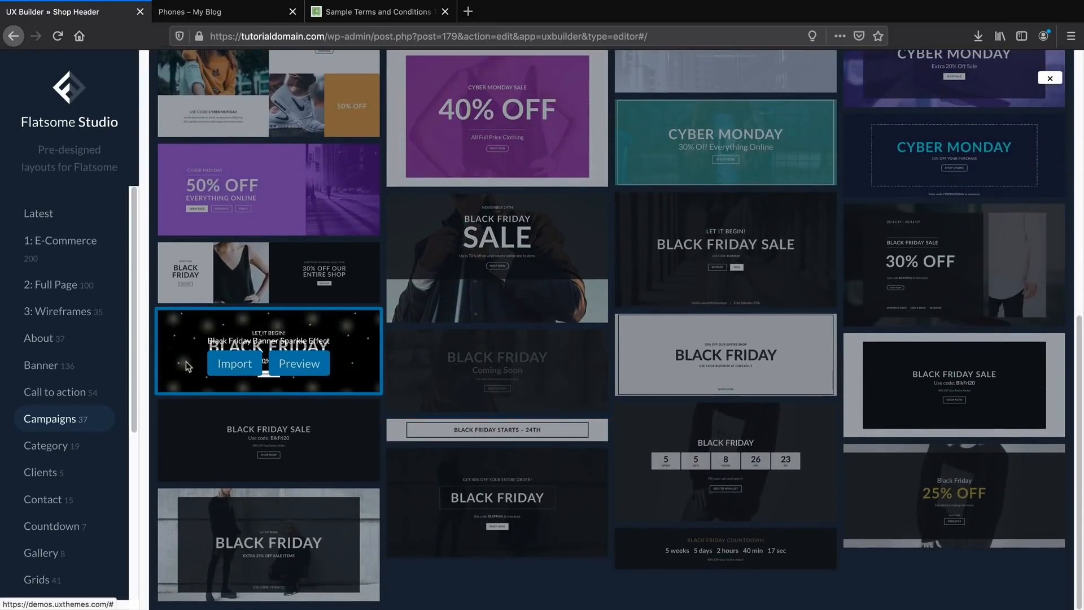
Import the Black Friday sparkle banner and set its background effect to Snow.
click(240, 365)
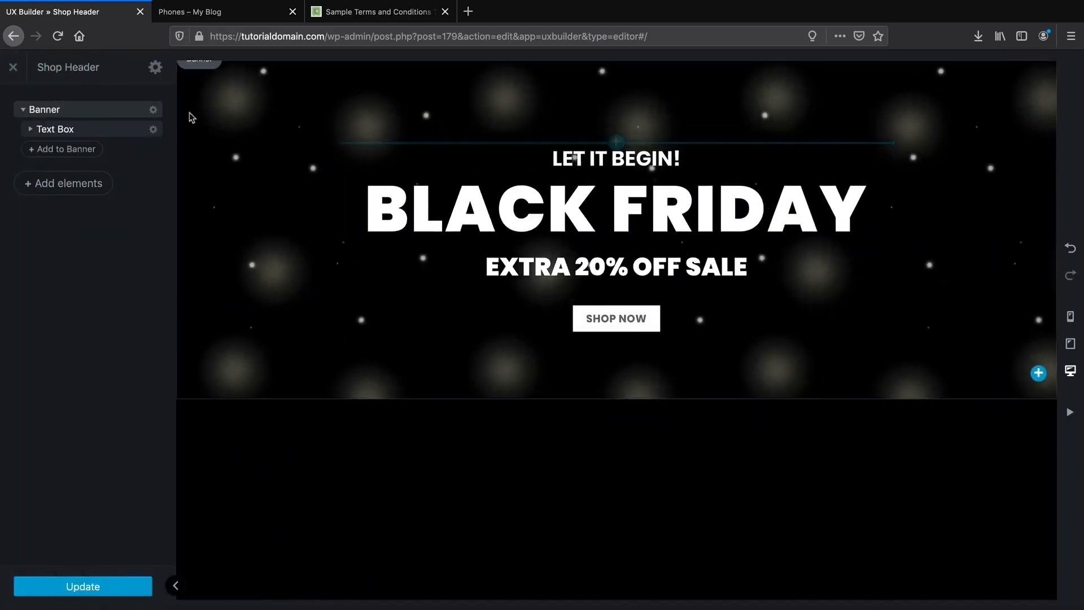
click(151, 111)
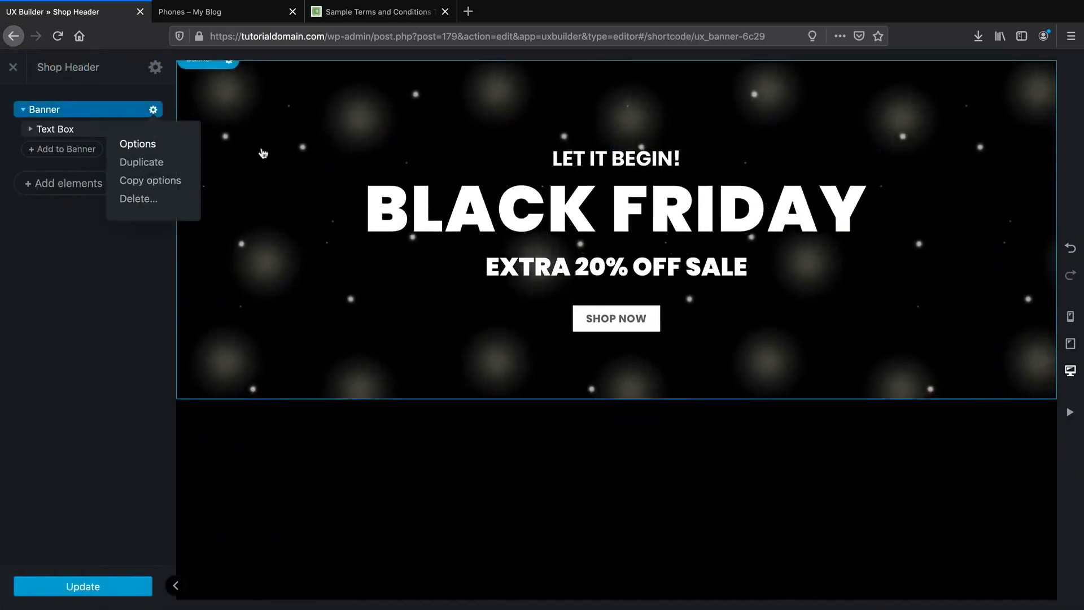
click(137, 142)
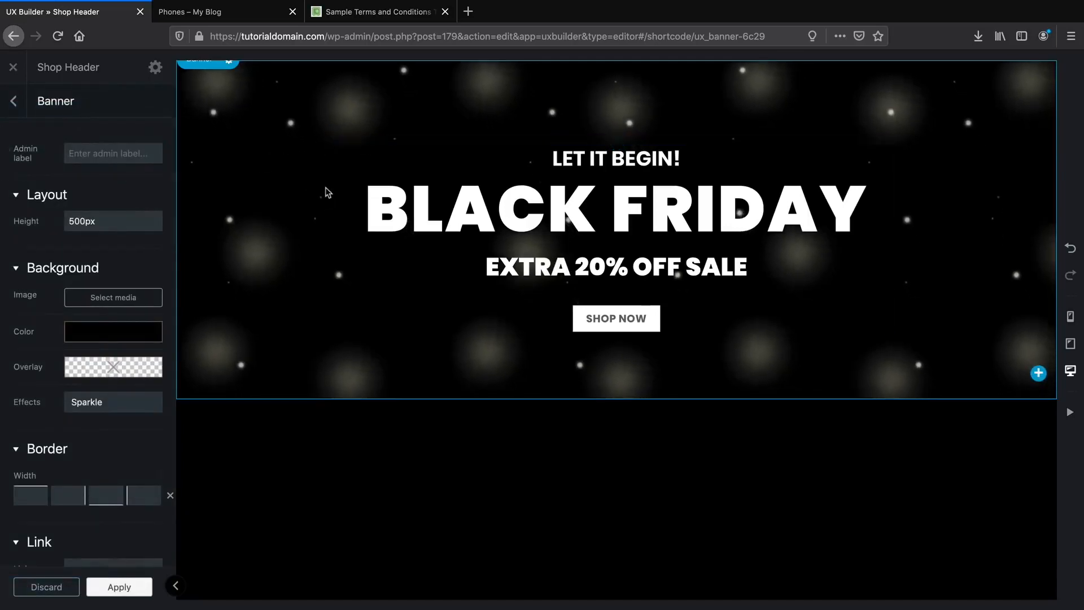
click(130, 401)
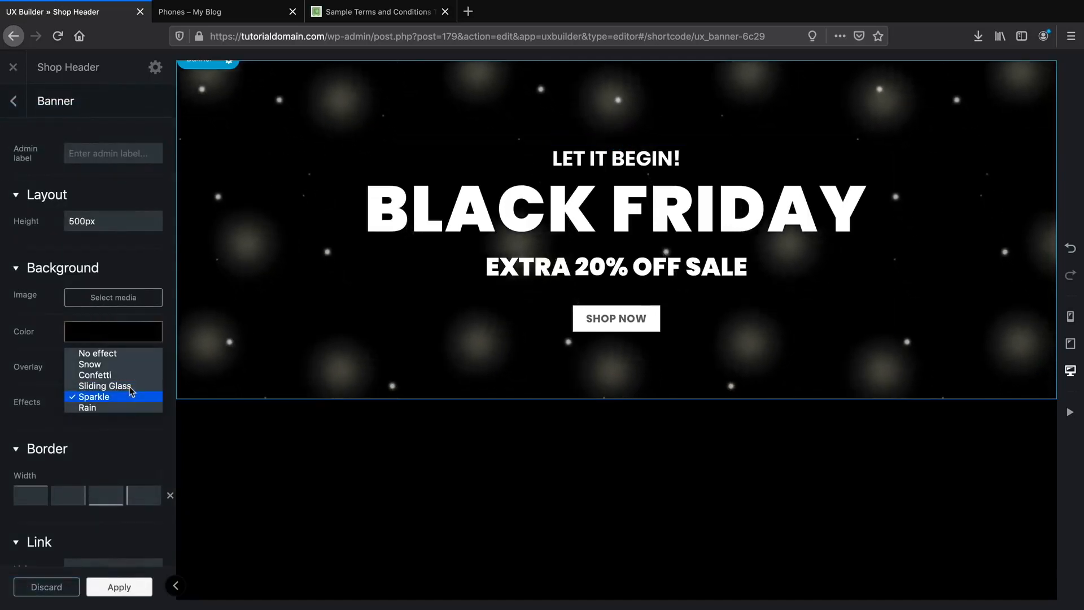
click(130, 386)
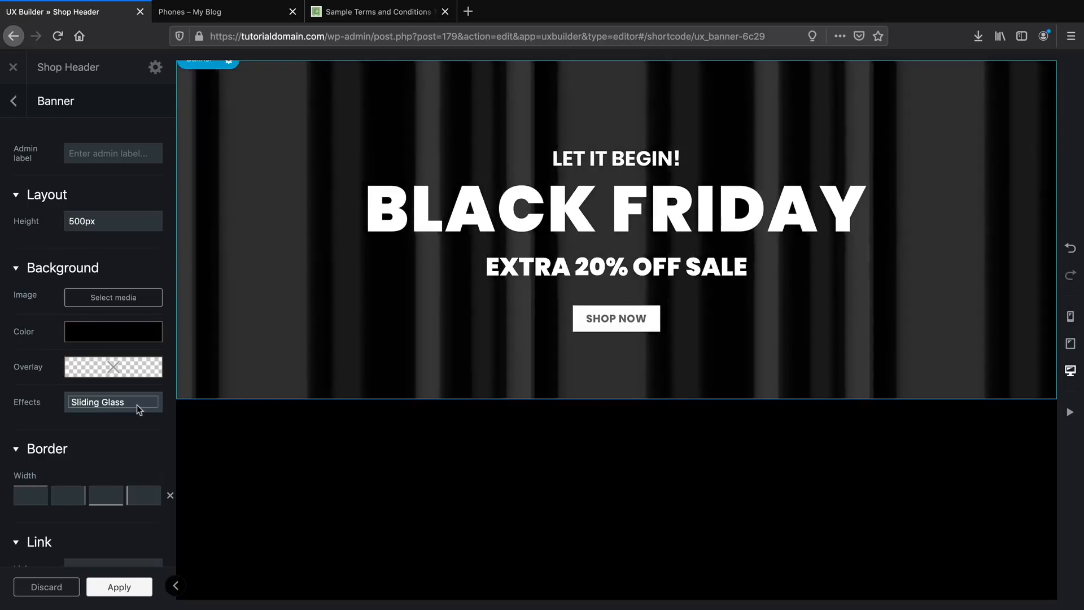
click(137, 404)
click(131, 386)
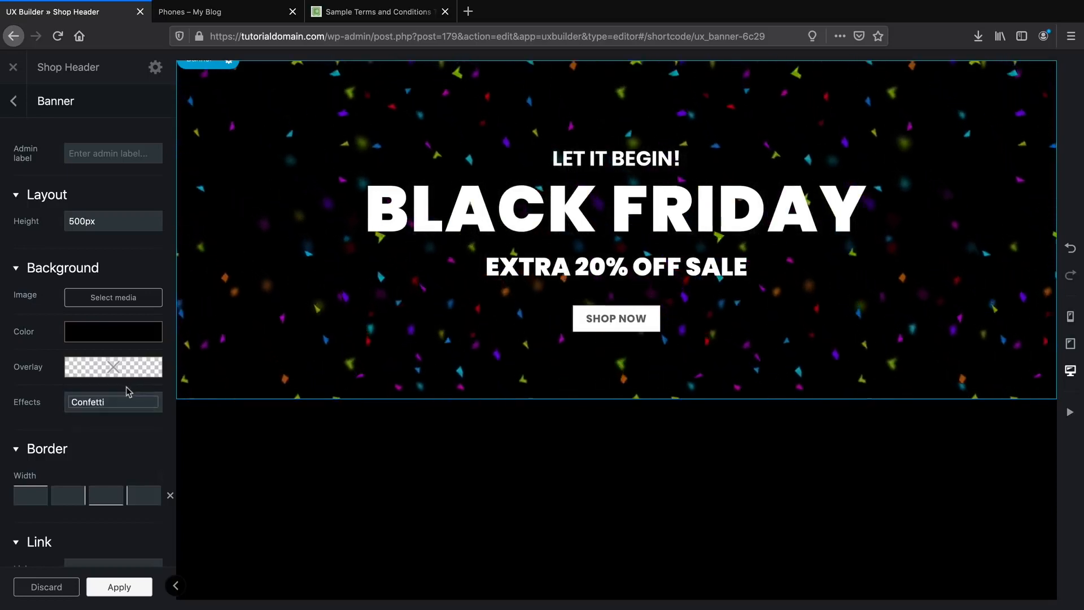
click(123, 402)
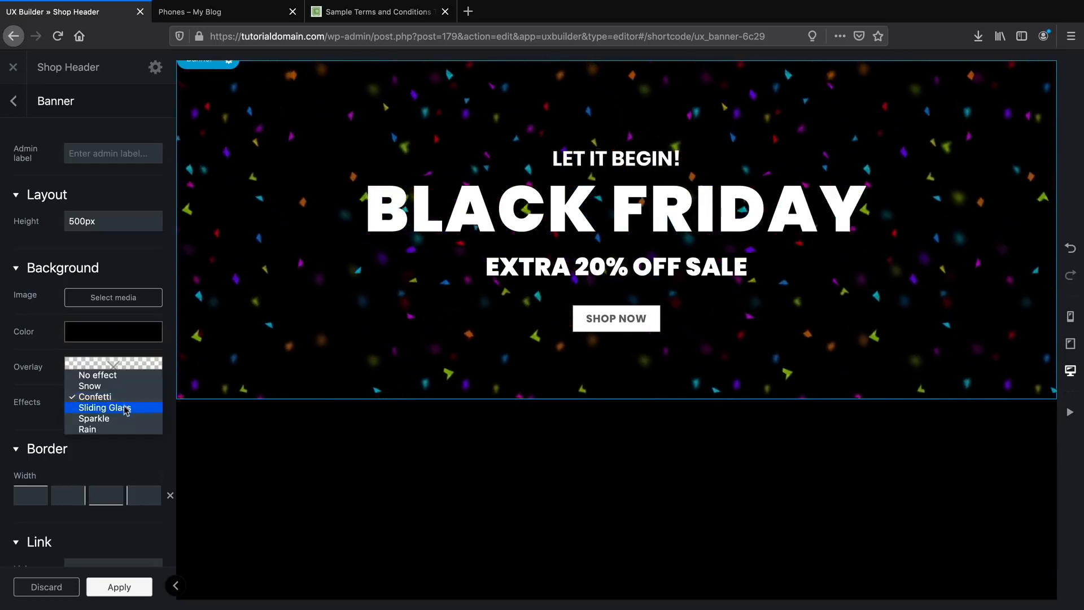
click(122, 386)
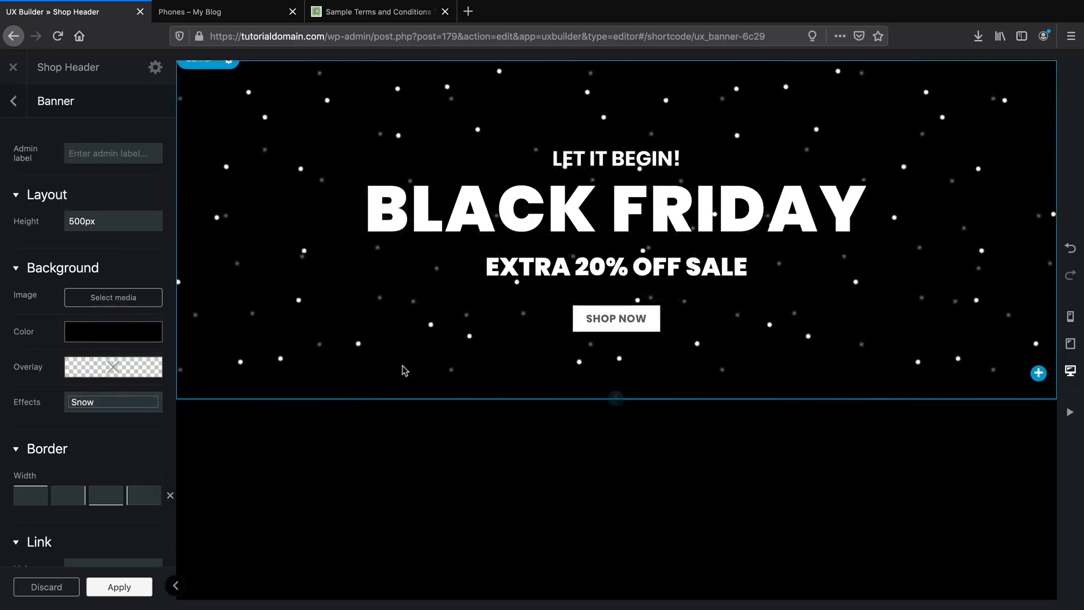
Reduce the banner height to 349px and apply the settings.
drag(105, 220, 3, 218)
drag(114, 221, 91, 220)
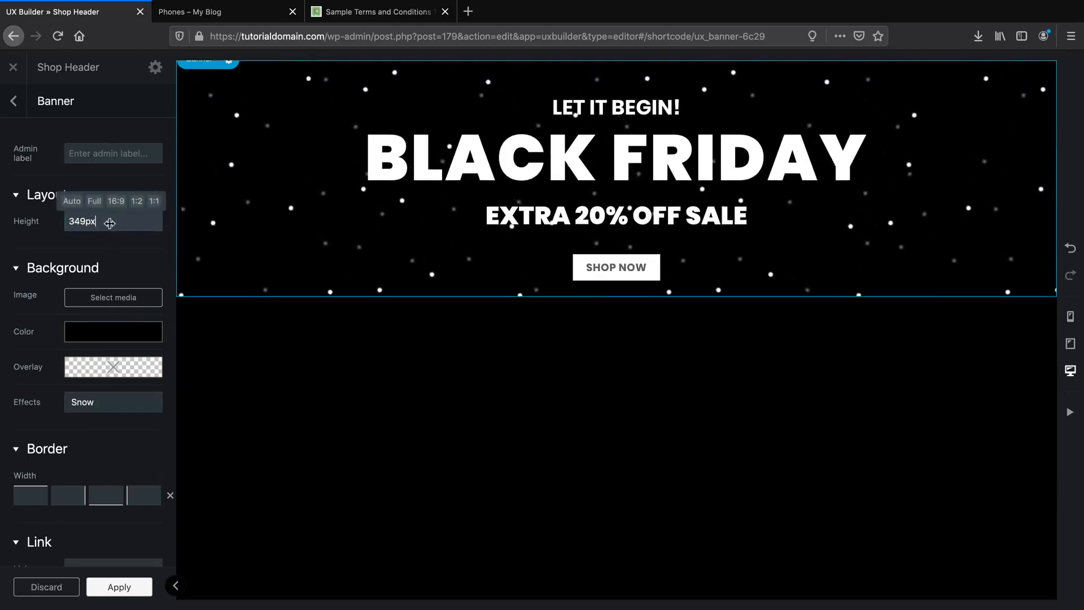
click(110, 223)
click(129, 587)
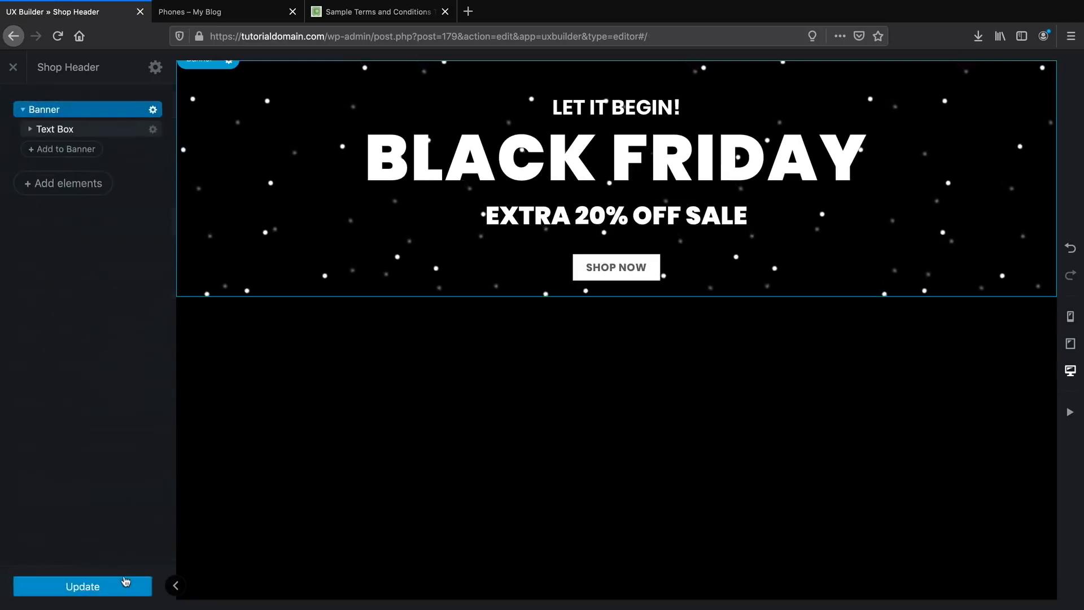
Update the Shop Header block and exit UX Builder to its Edit Block page.
click(118, 586)
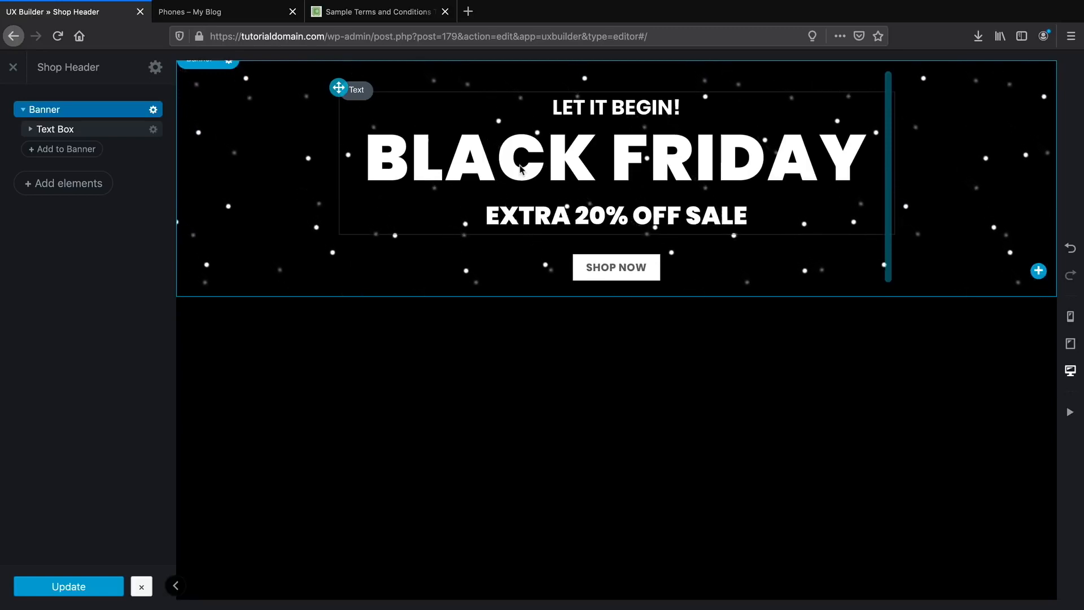
click(22, 71)
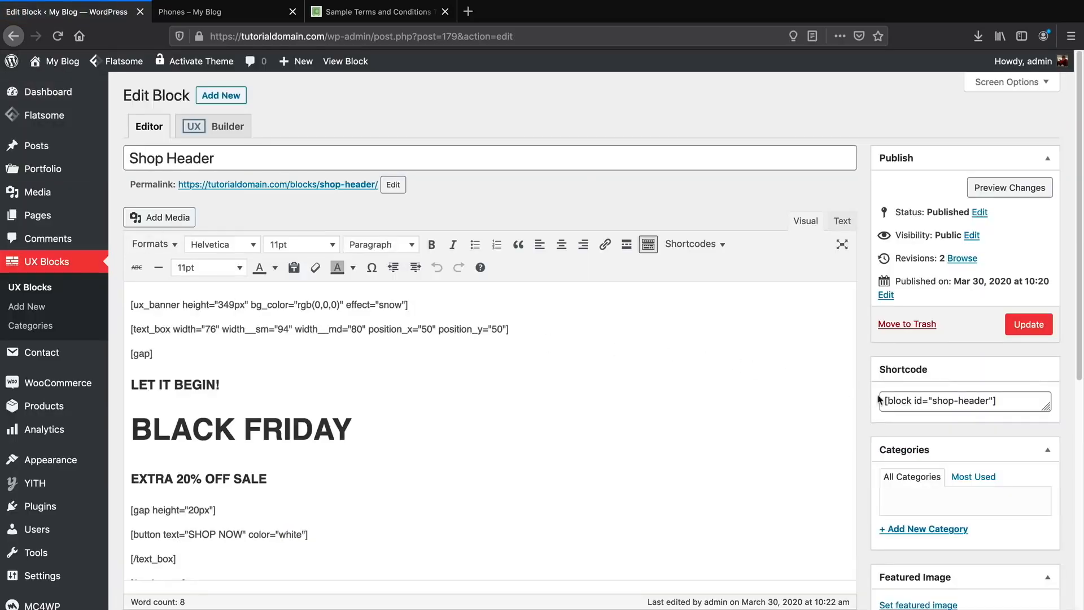
Copy the shortcode [block id="shop-header"] from the block's Shortcode box.
right_click(918, 401)
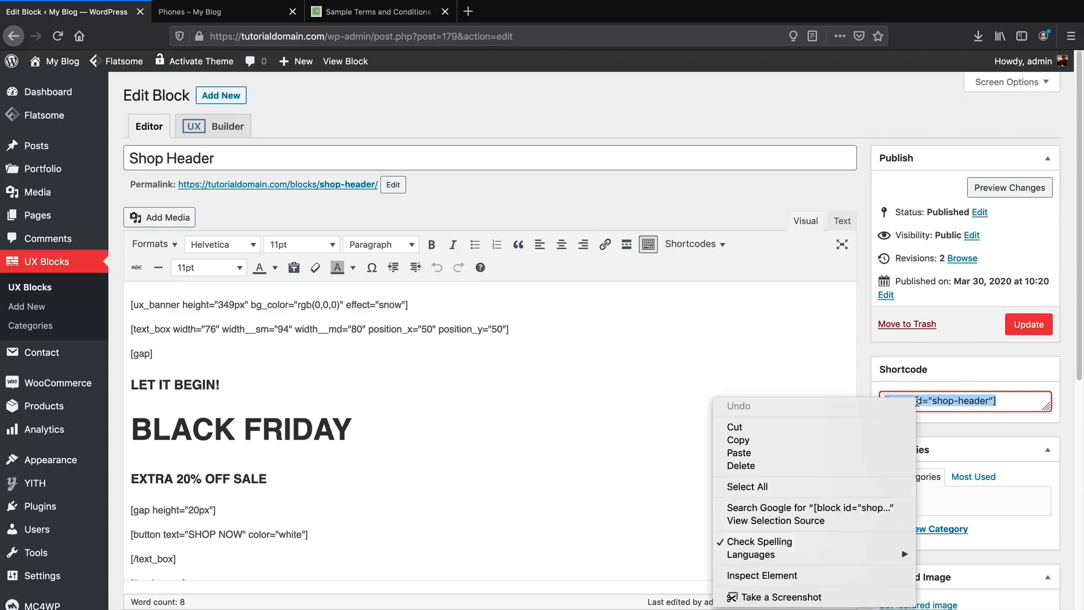
click(896, 440)
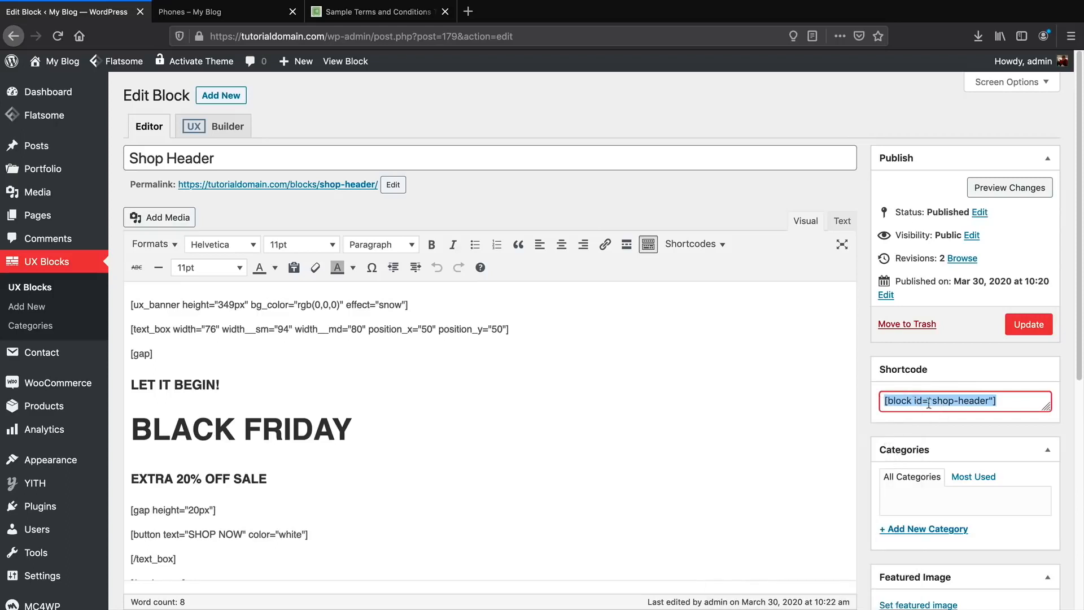
scroll(310, 366, down, 5)
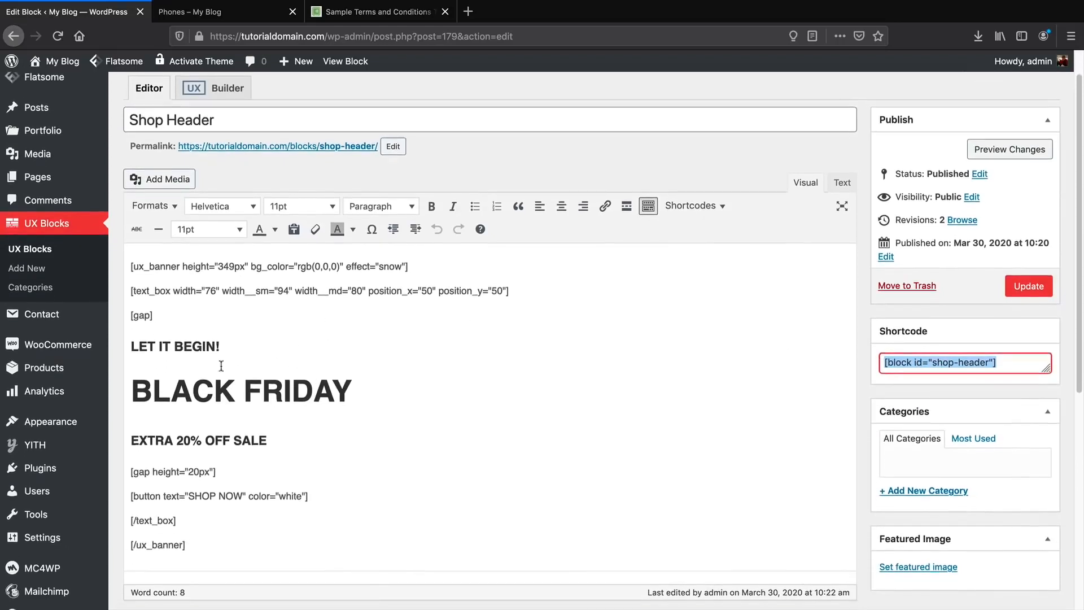
scroll(244, 402, up, 3)
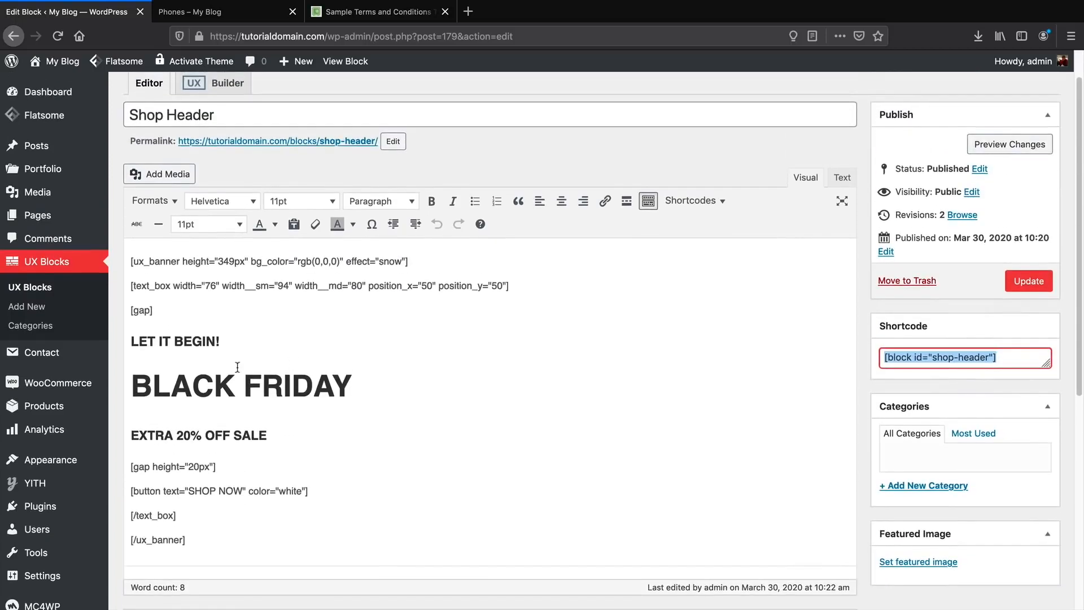
scroll(135, 180, up, 1)
mouse_move(51, 77)
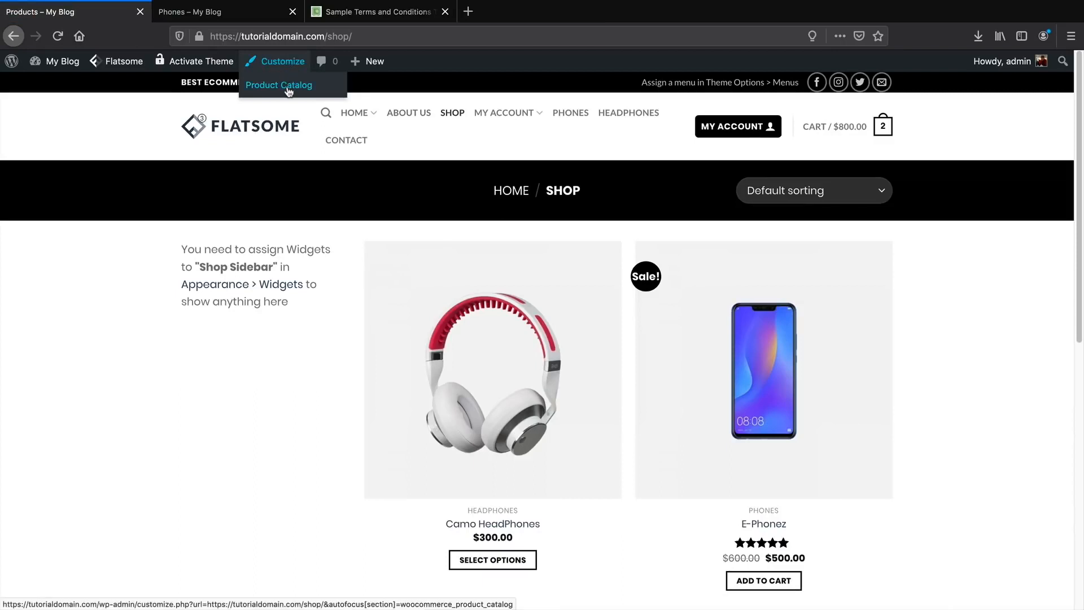
In Customize > Product Catalog, paste [block id="shop-header"] into Shop Page Header.
click(288, 89)
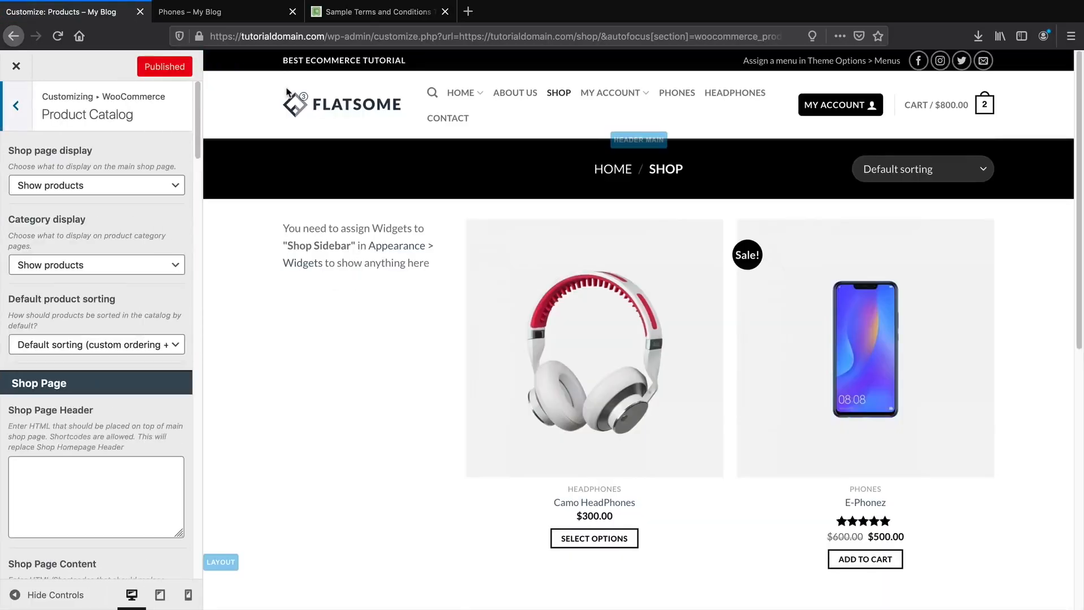
scroll(93, 395, down, 4)
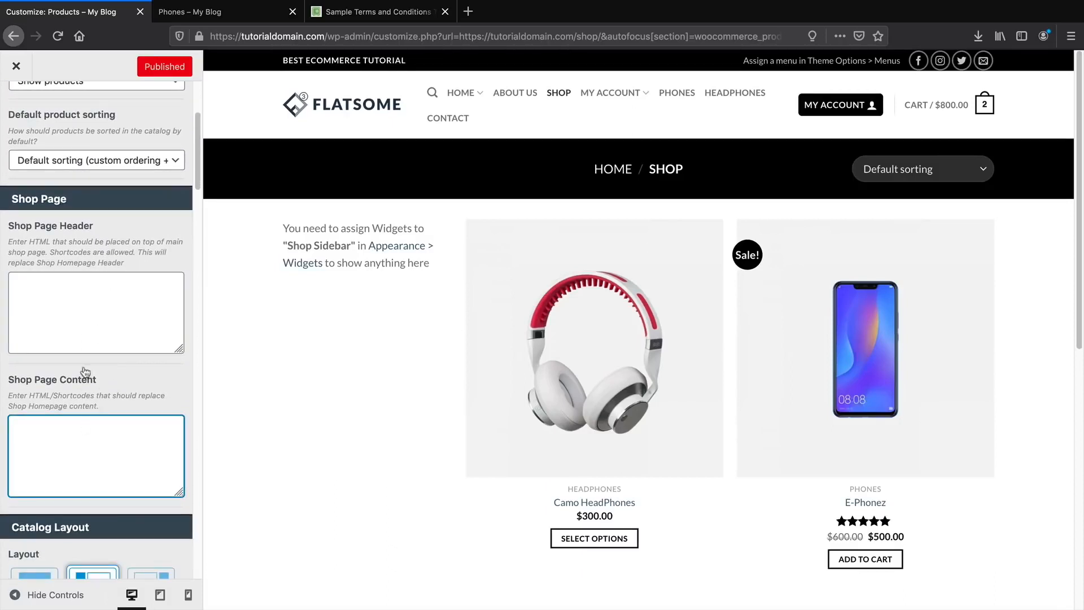
right_click(44, 301)
click(67, 342)
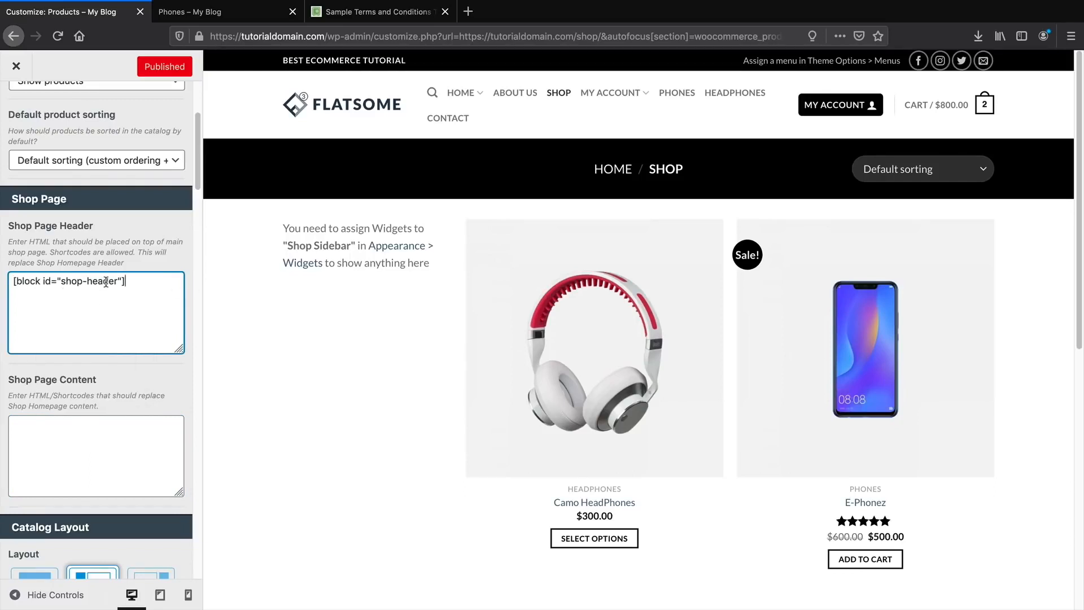
scroll(108, 276, up, 4)
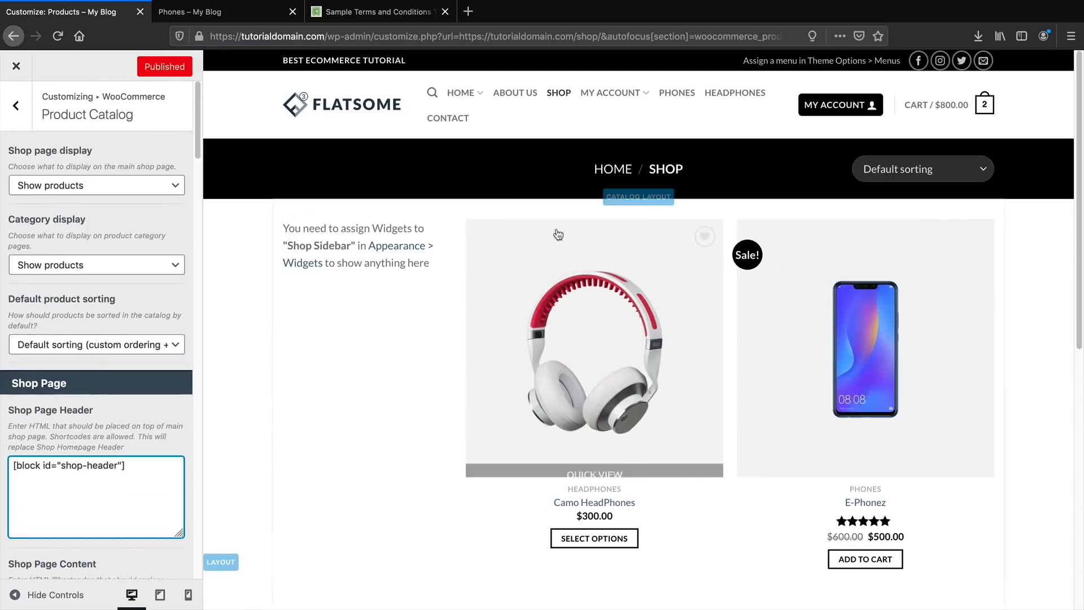
click(163, 474)
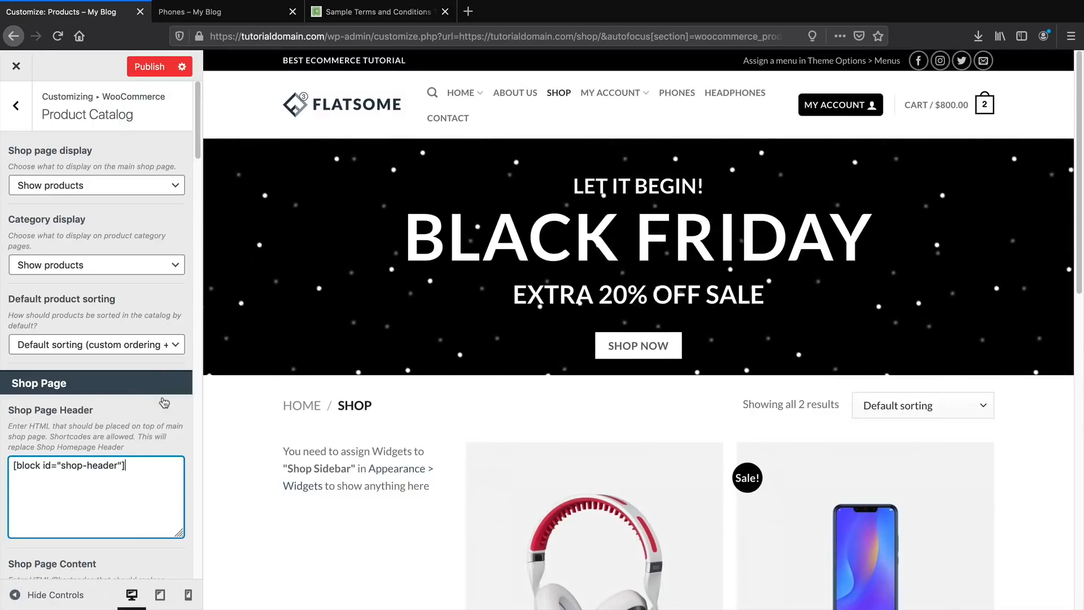
Check the banner in the preview, publish the change, and close the Customizer.
scroll(152, 451, down, 3)
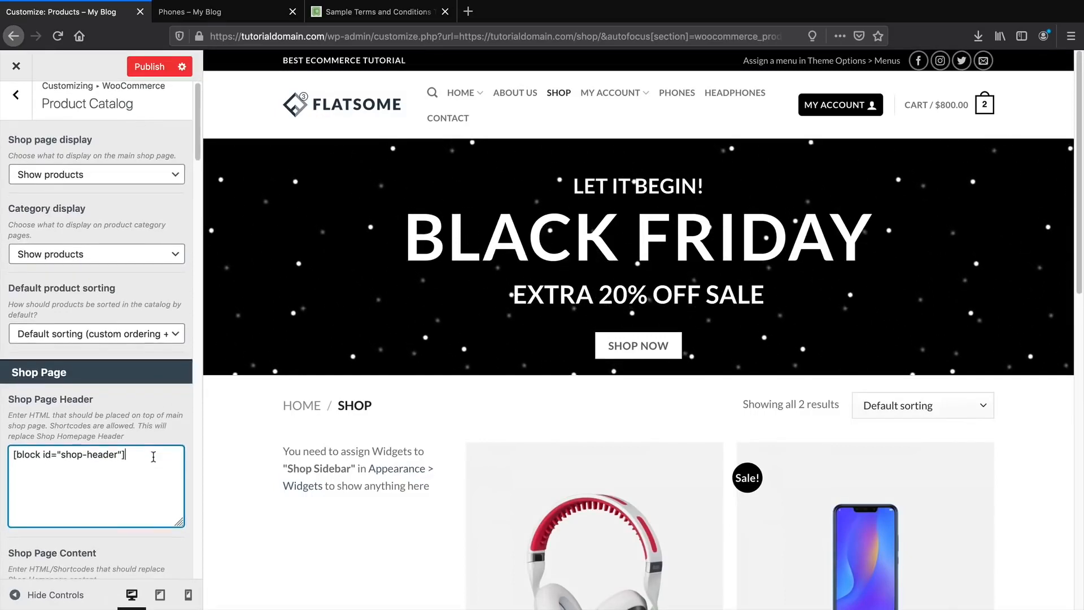
scroll(347, 439, down, 2)
scroll(353, 439, up, 2)
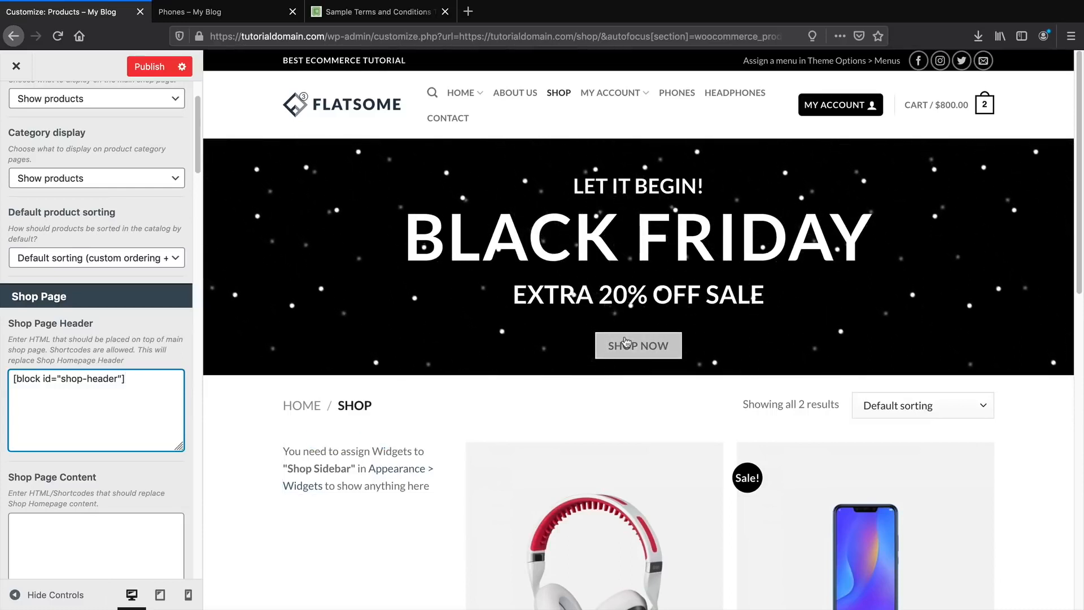
scroll(554, 353, down, 3)
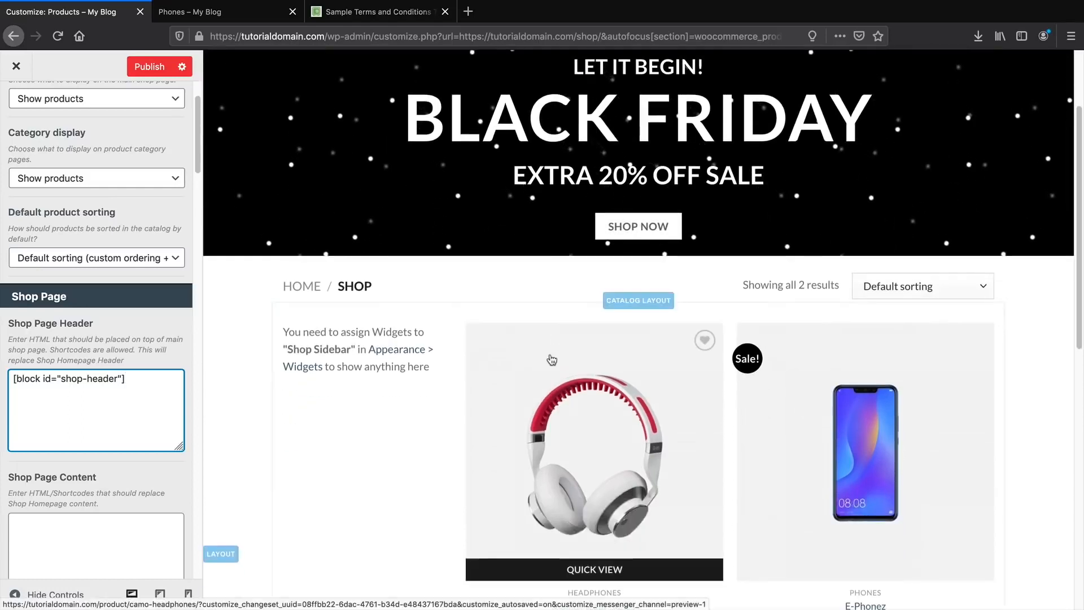
scroll(580, 202, up, 3)
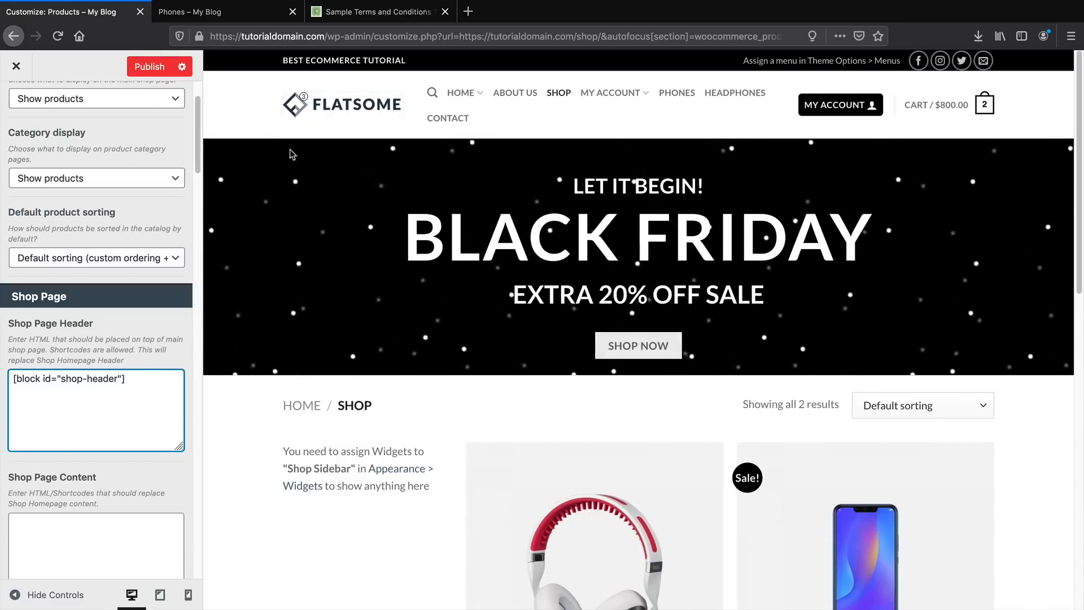
click(156, 68)
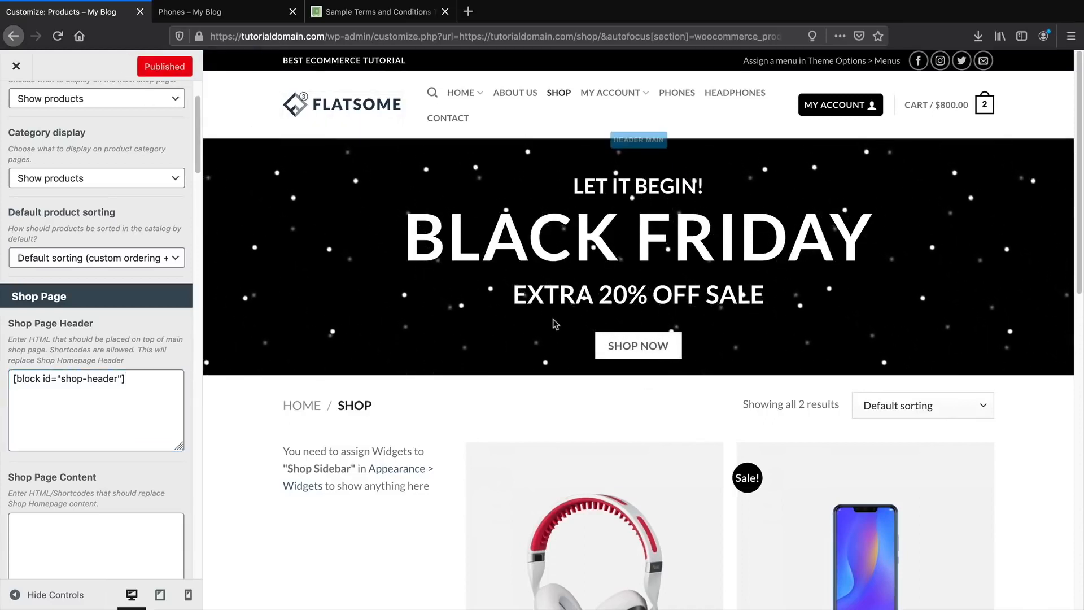
click(17, 67)
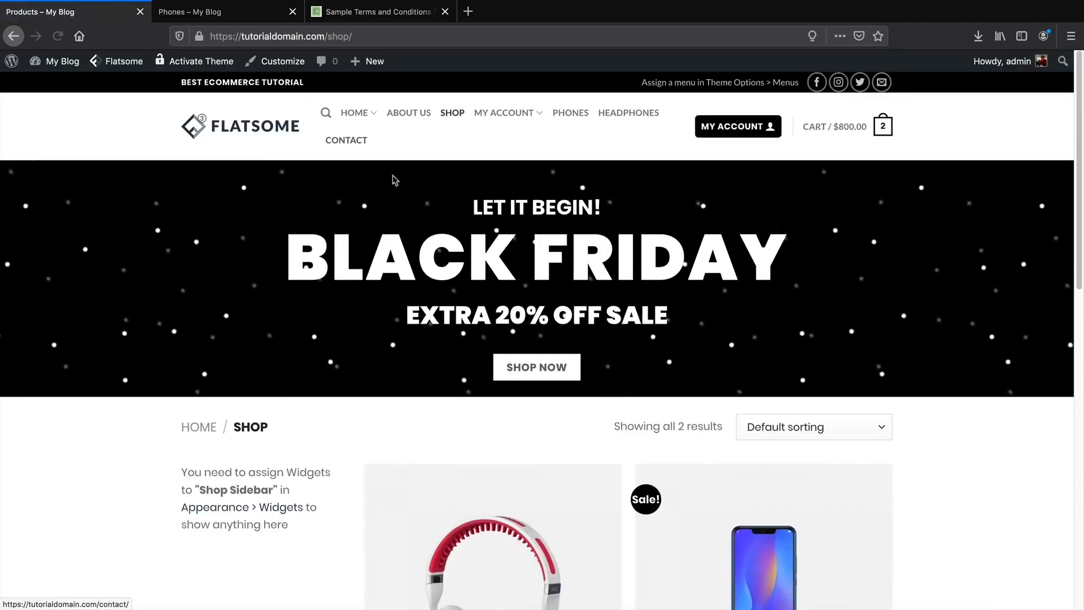
Delete the SHOP NOW button from the Shop Header banner, update it, and review the shop page.
mouse_move(397, 182)
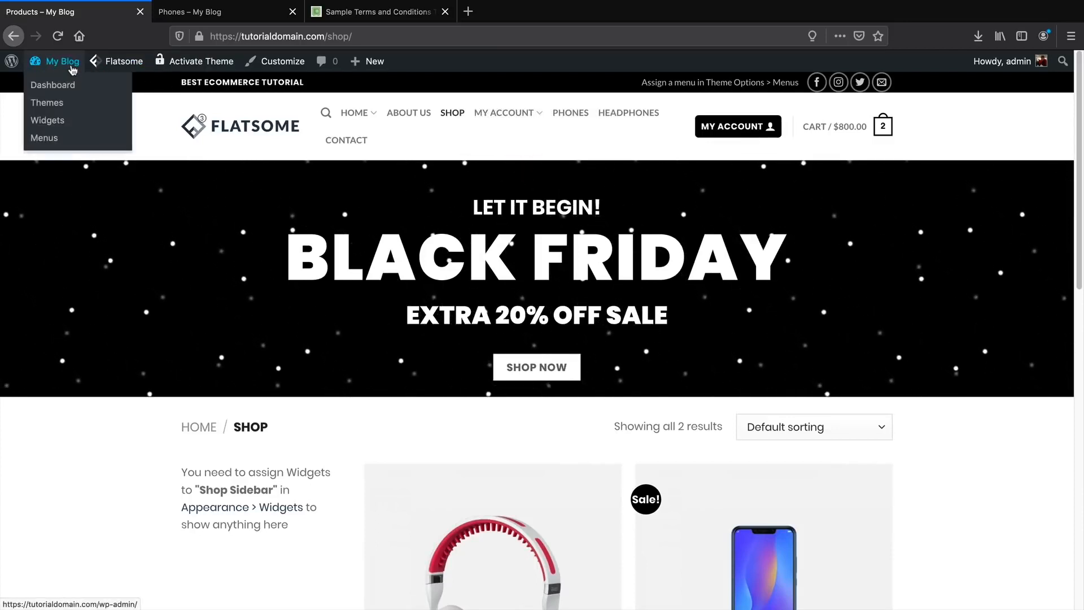
click(497, 136)
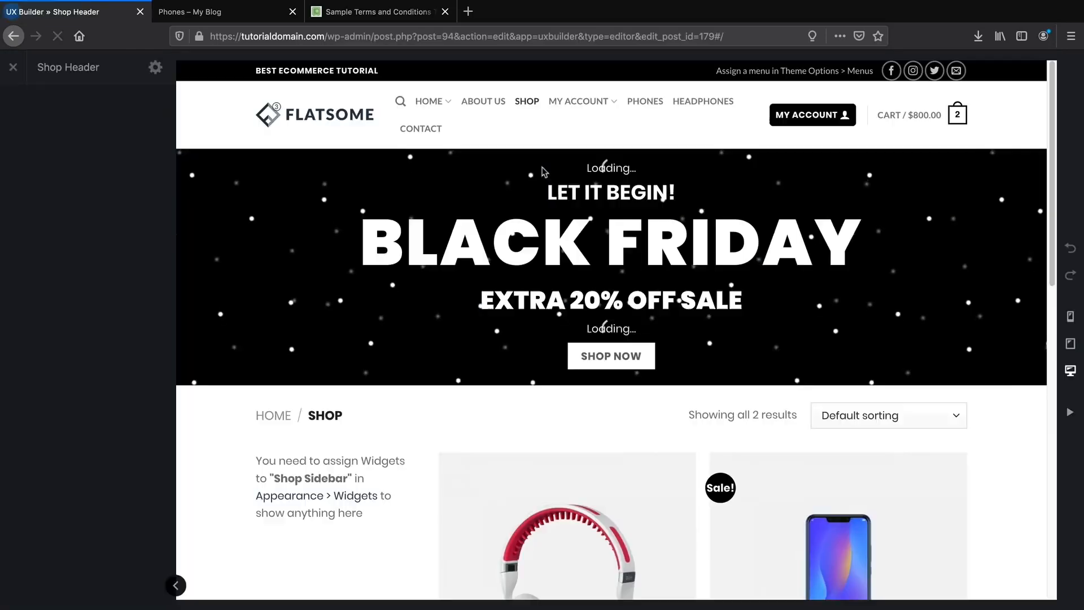
right_click(608, 363)
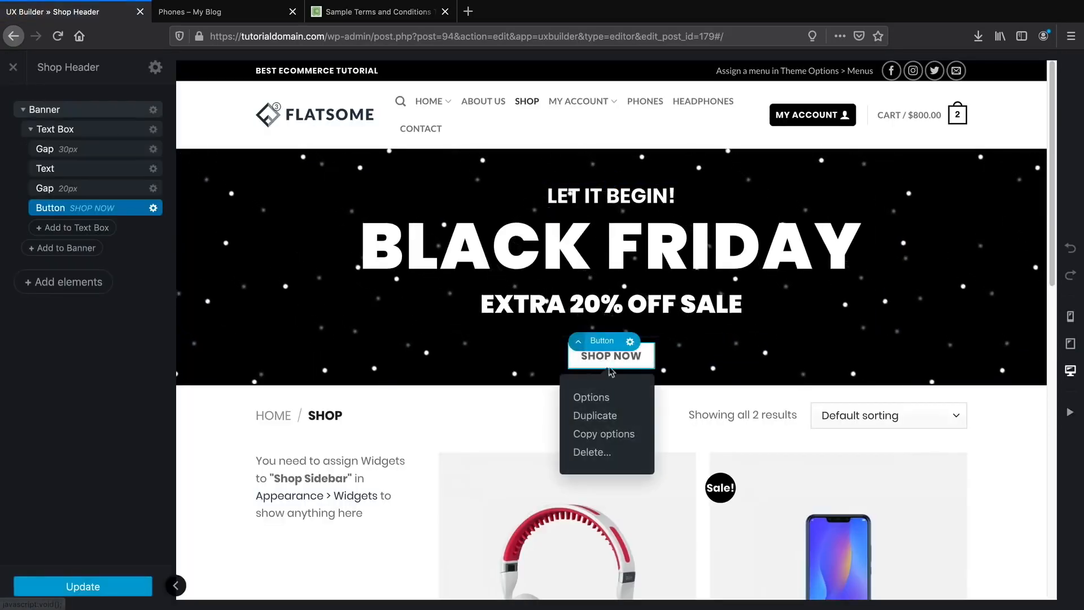
click(622, 450)
click(118, 591)
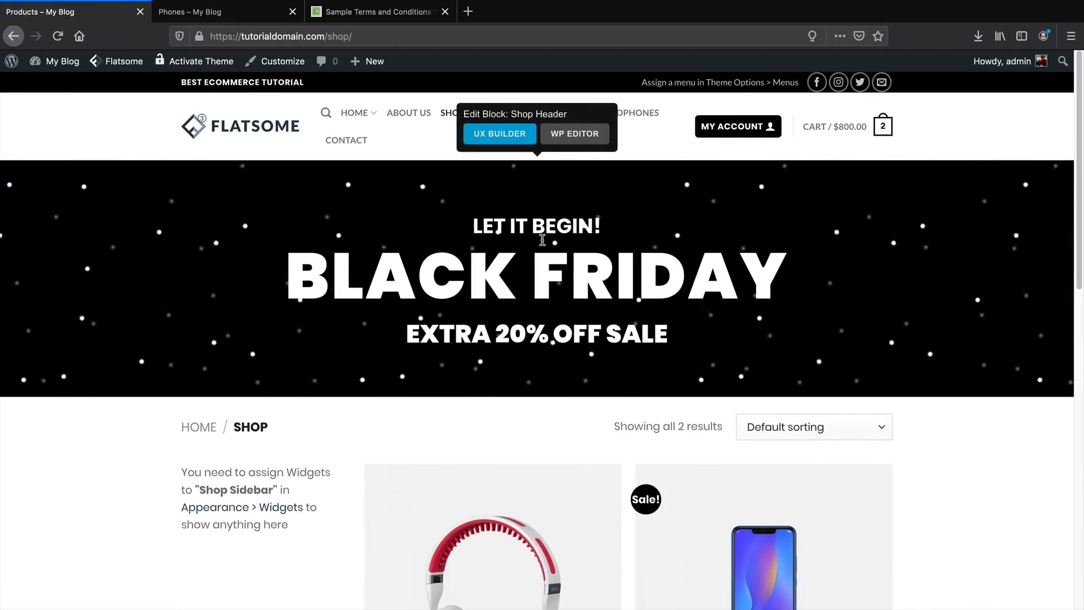
scroll(560, 310, down, 1)
scroll(560, 310, down, 2)
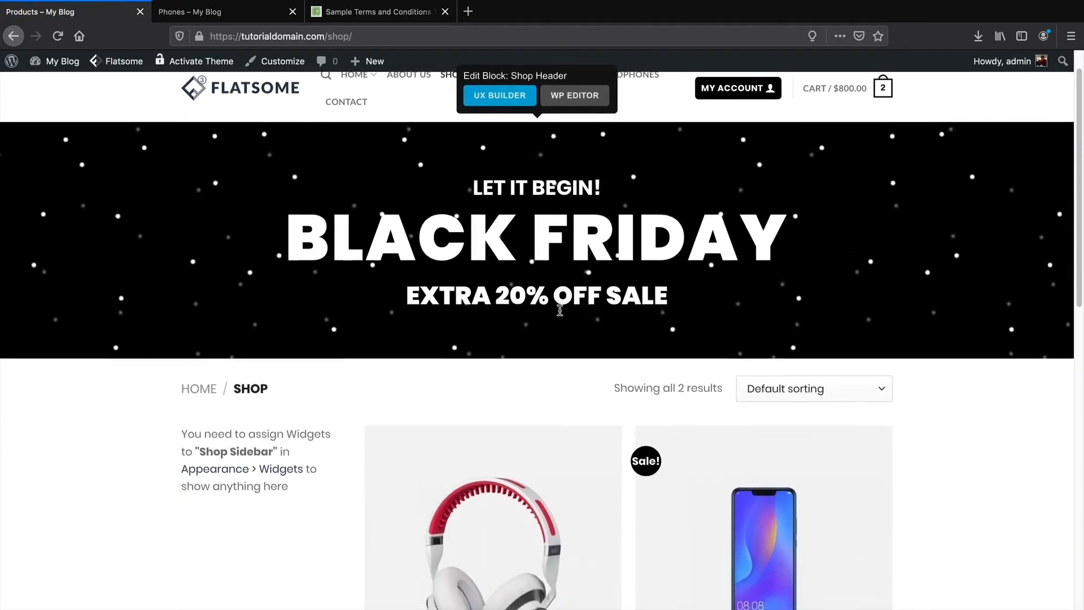
scroll(563, 298, up, 1)
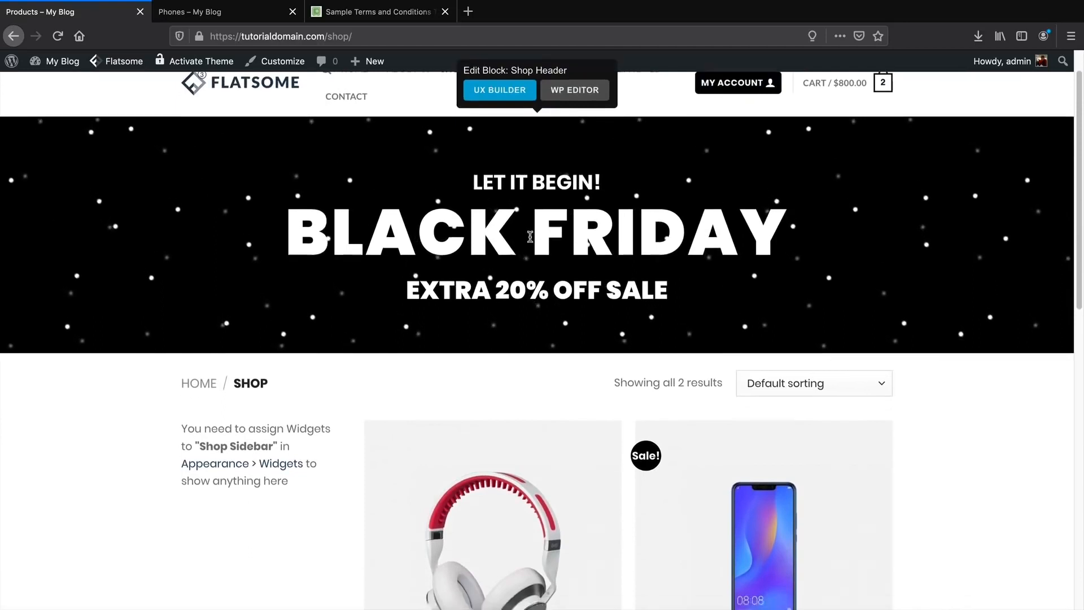
scroll(528, 235, down, 3)
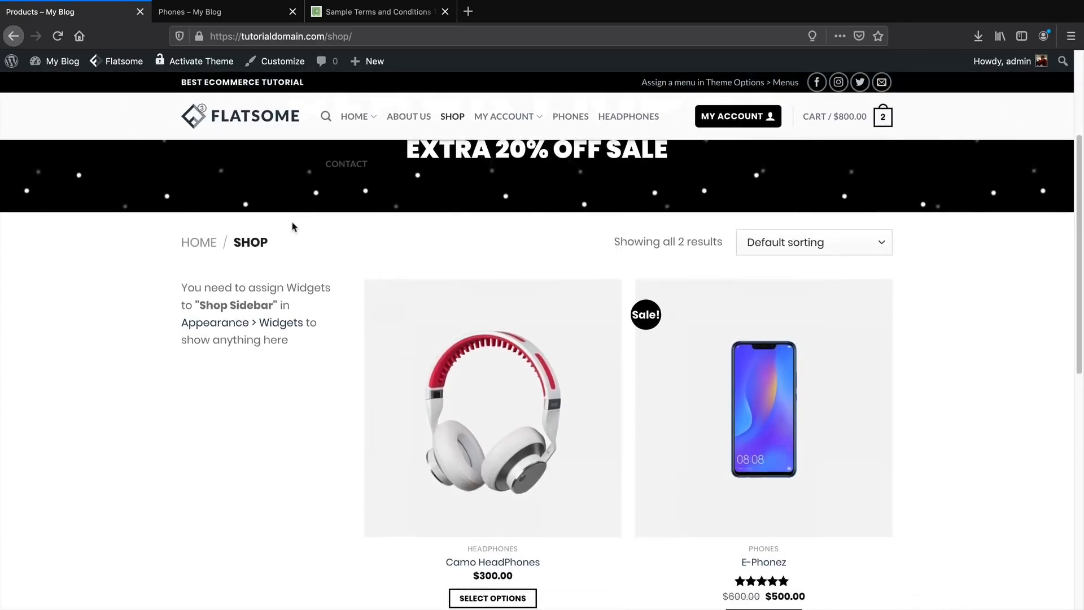
In the Flatsome demo site's Customizer, show the Widgets > Shop Sidebar widget list.
click(253, 18)
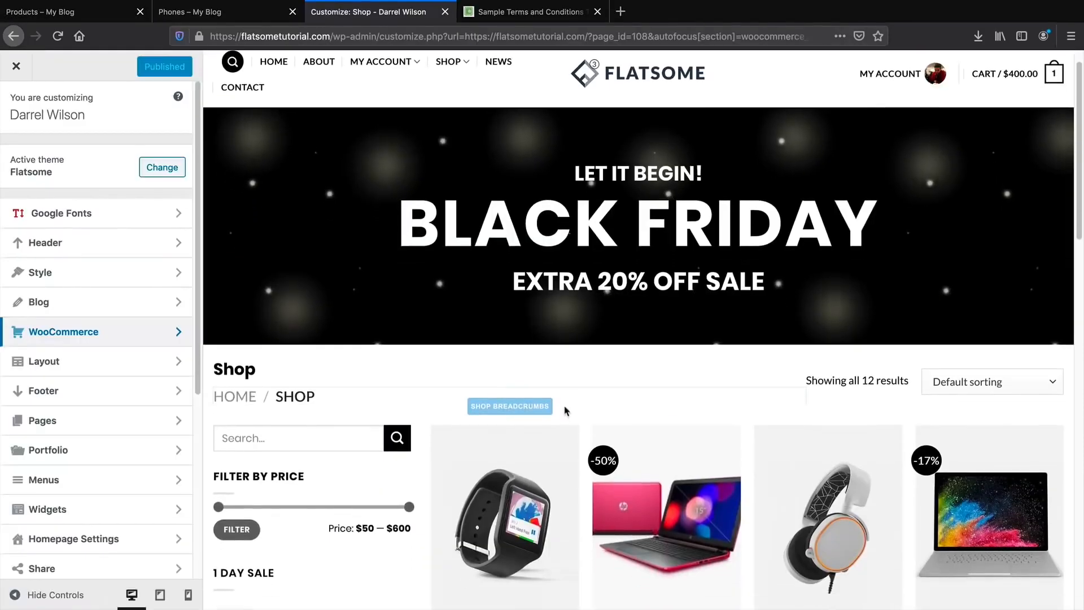
scroll(582, 394, down, 1)
scroll(581, 394, down, 3)
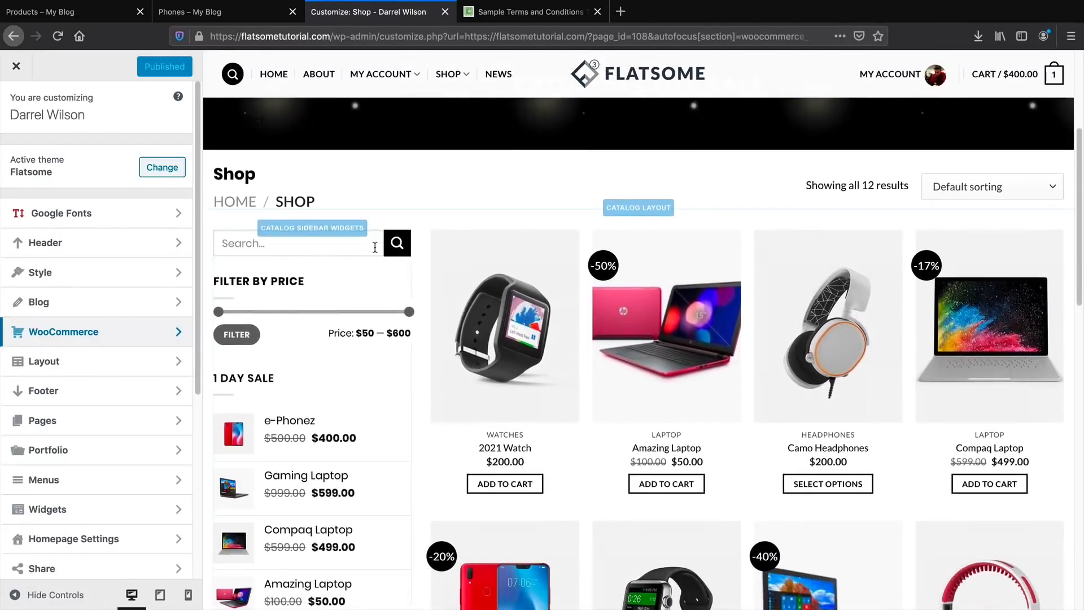
mouse_move(470, 413)
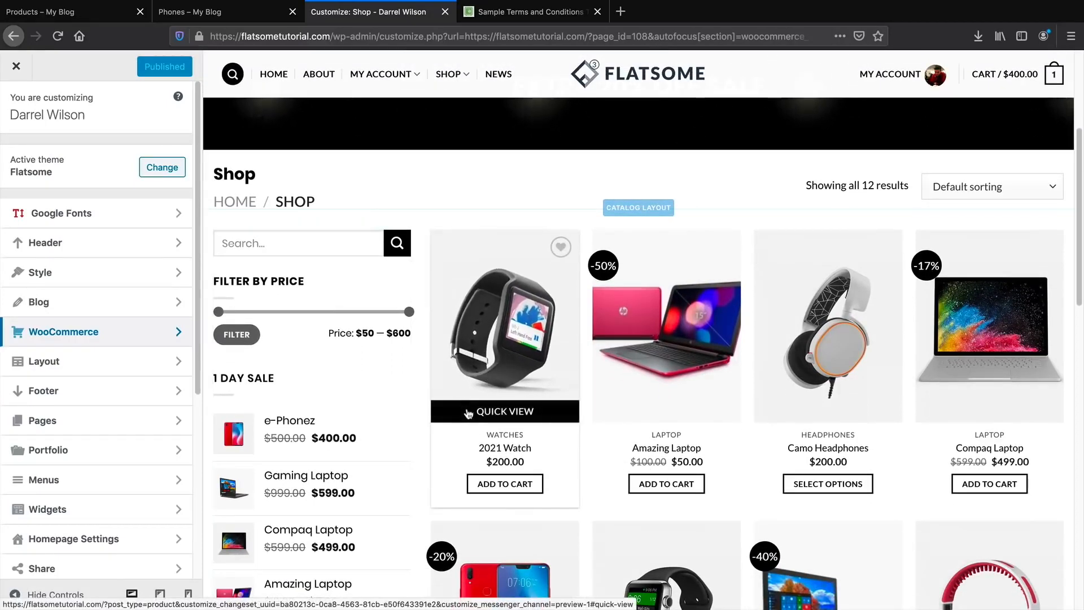
scroll(468, 411, down, 2)
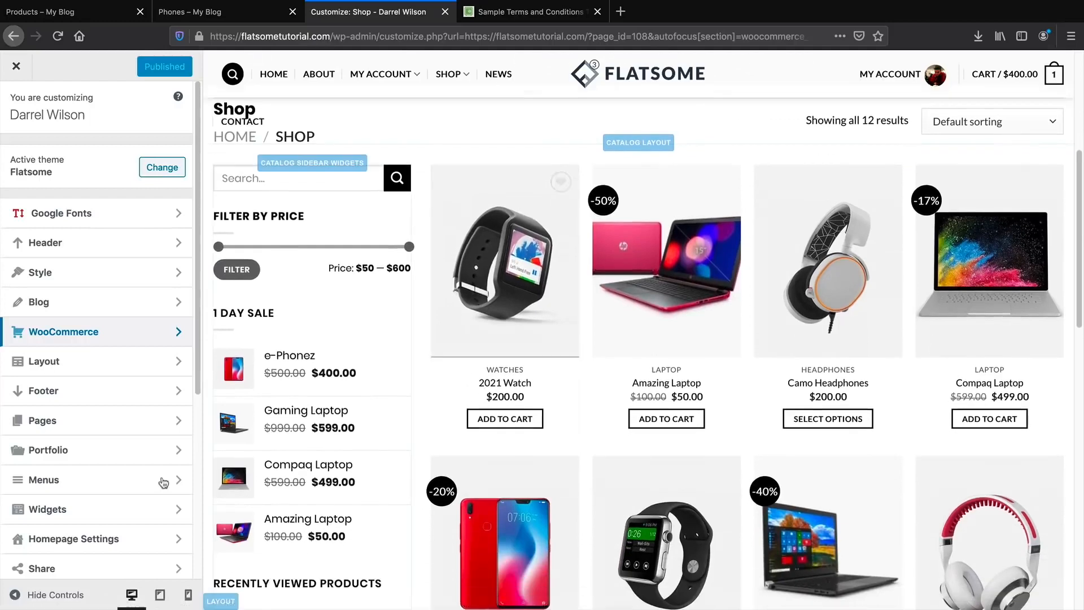
click(47, 510)
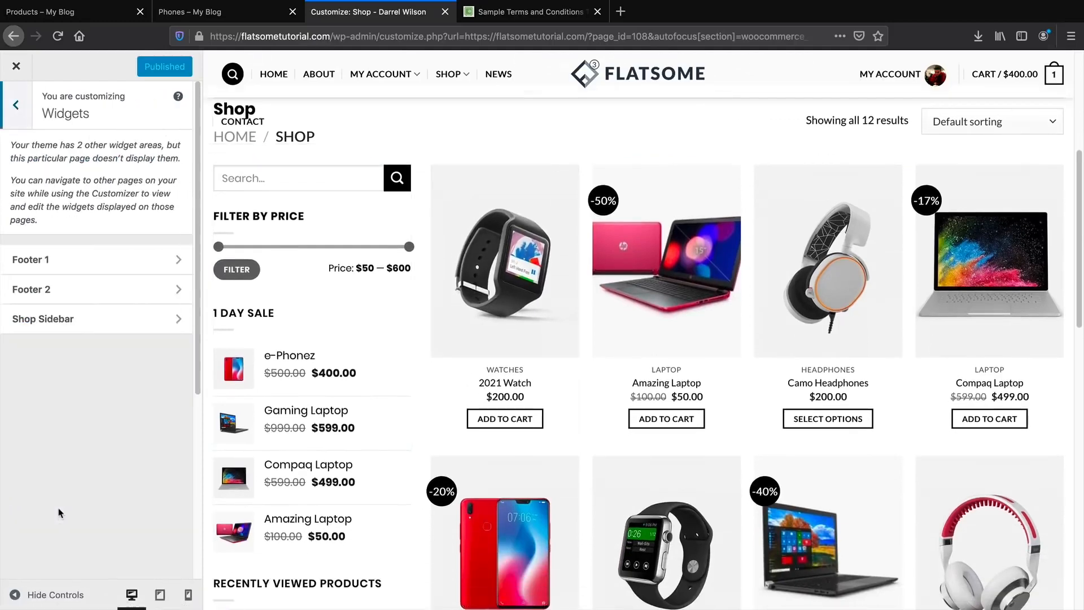
click(70, 320)
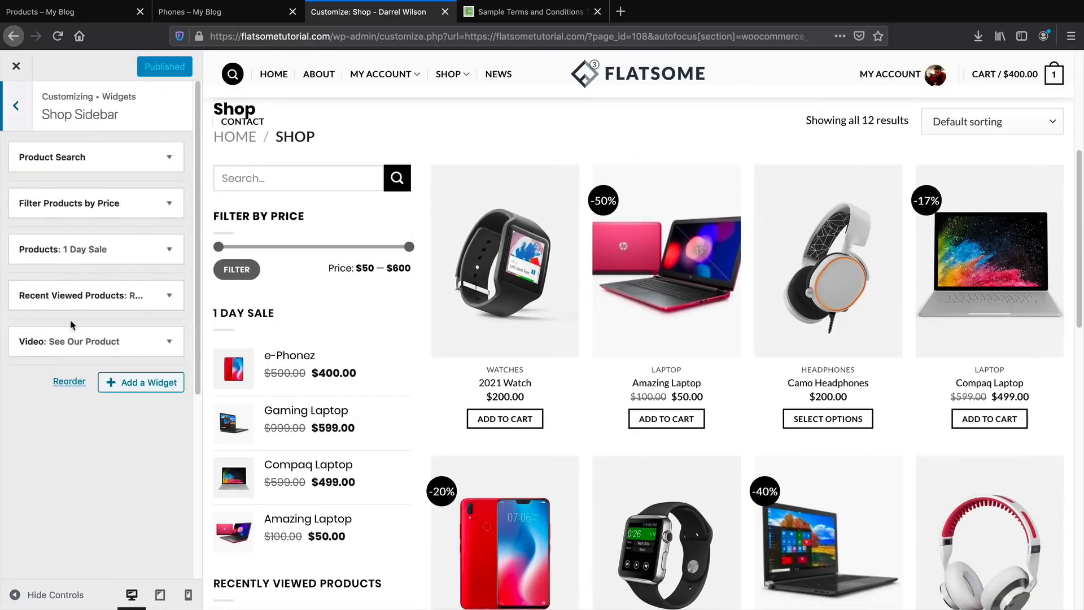
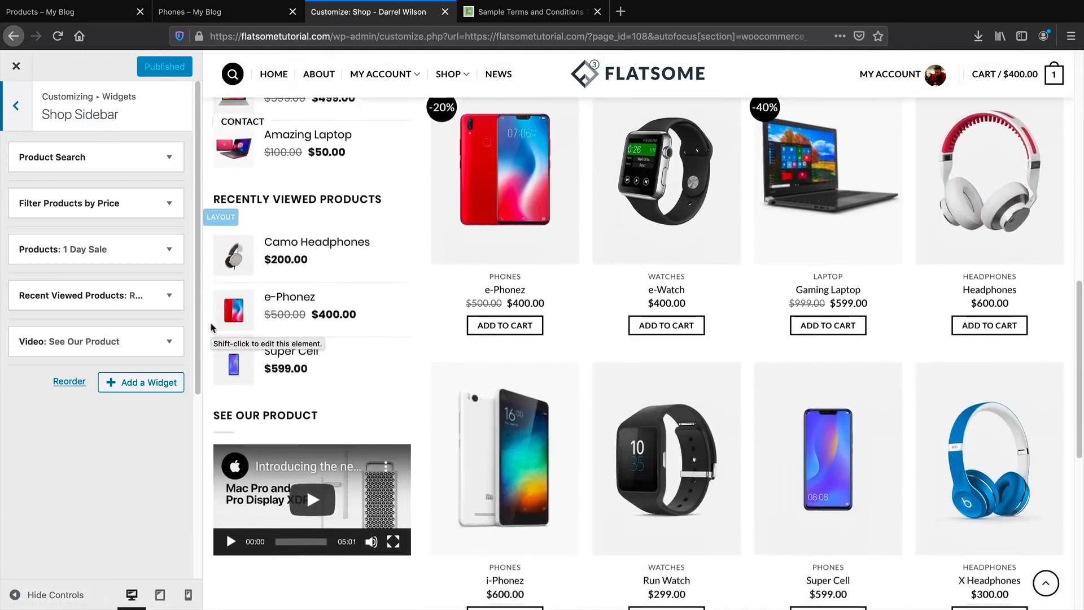
Move Filter Products by Price above Product Search in the demo Shop Sidebar.
click(167, 342)
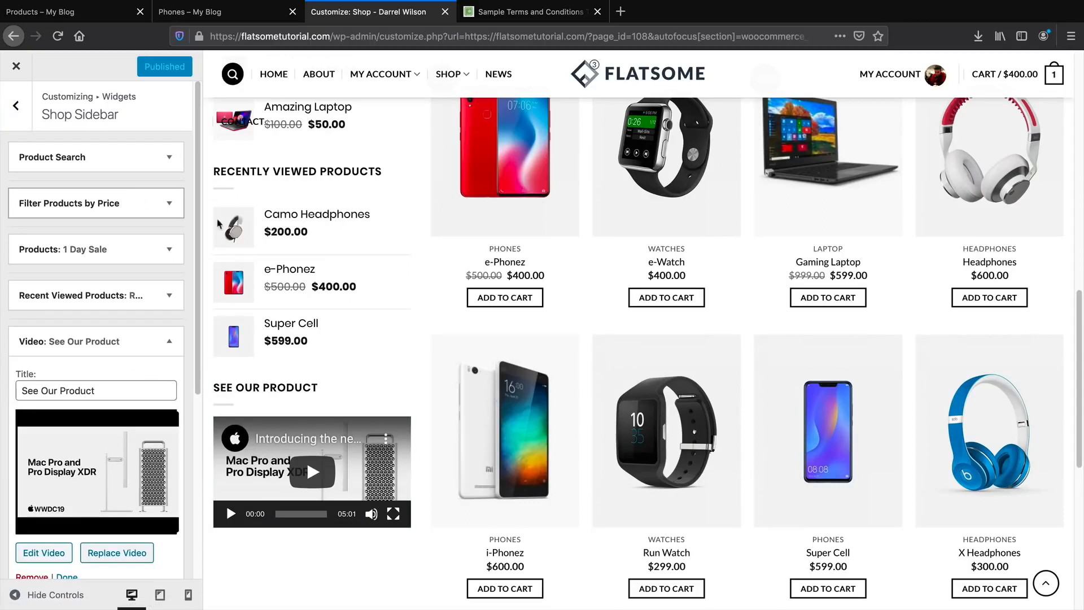
click(172, 343)
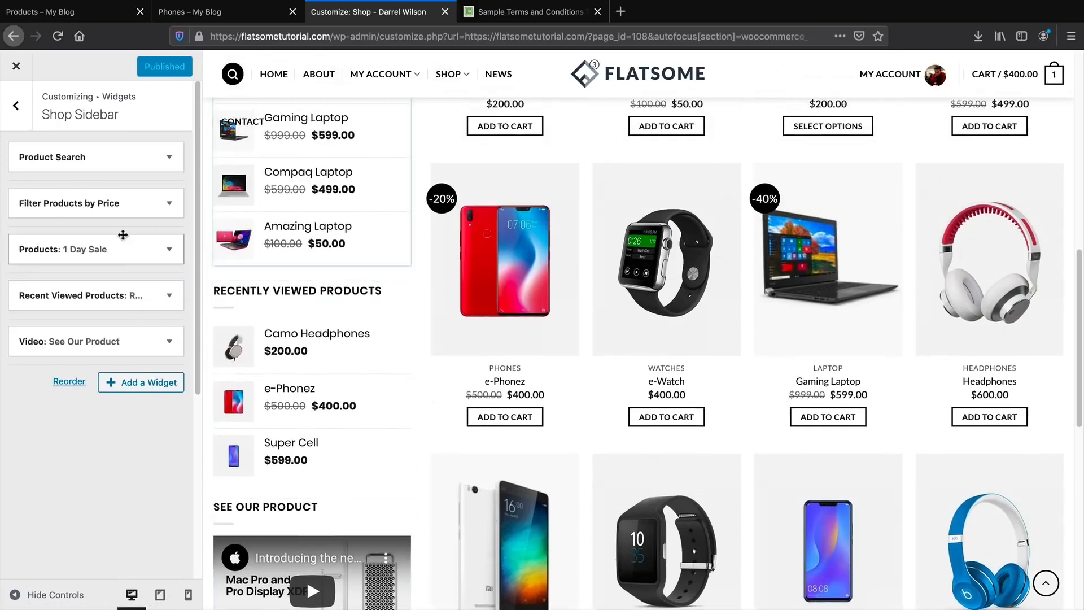
drag(121, 203, 121, 162)
click(121, 162)
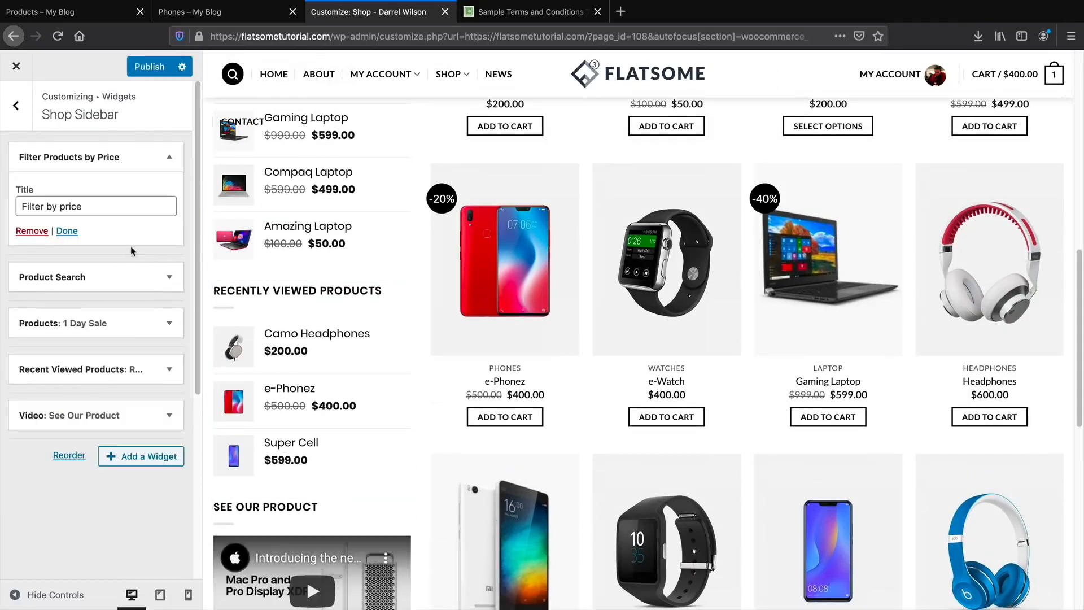
Add a Cart widget to the demo sidebar, then return to the Products – My Blog tab.
click(159, 454)
click(293, 322)
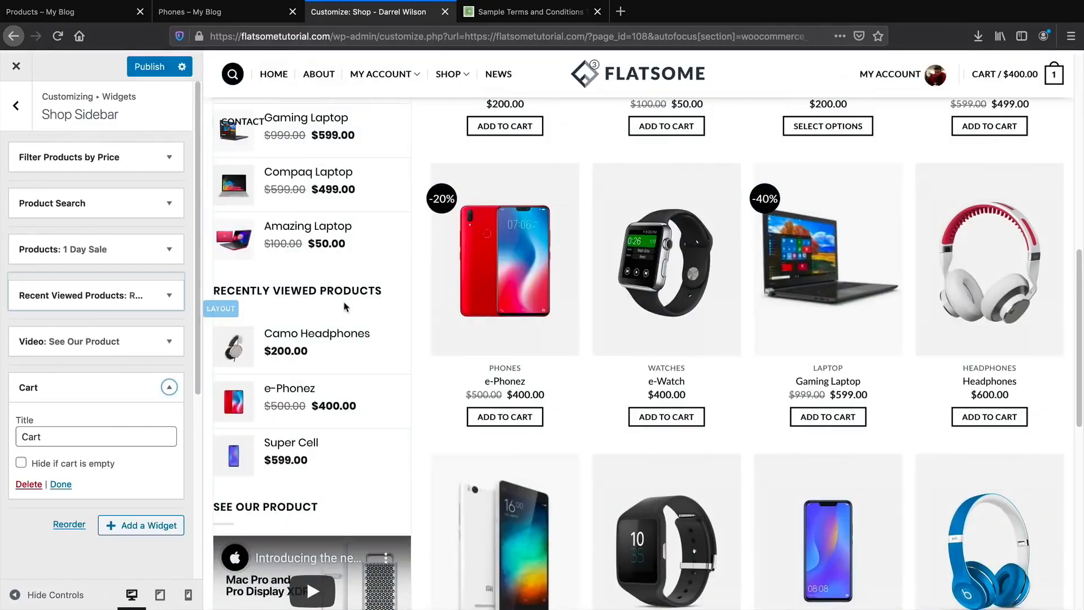
click(169, 343)
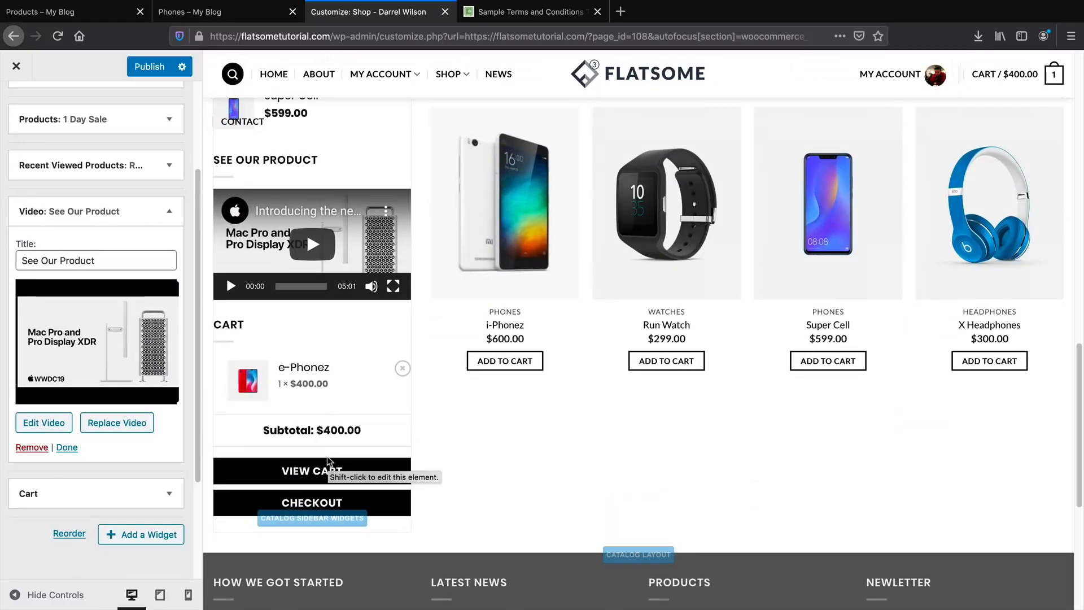
click(109, 13)
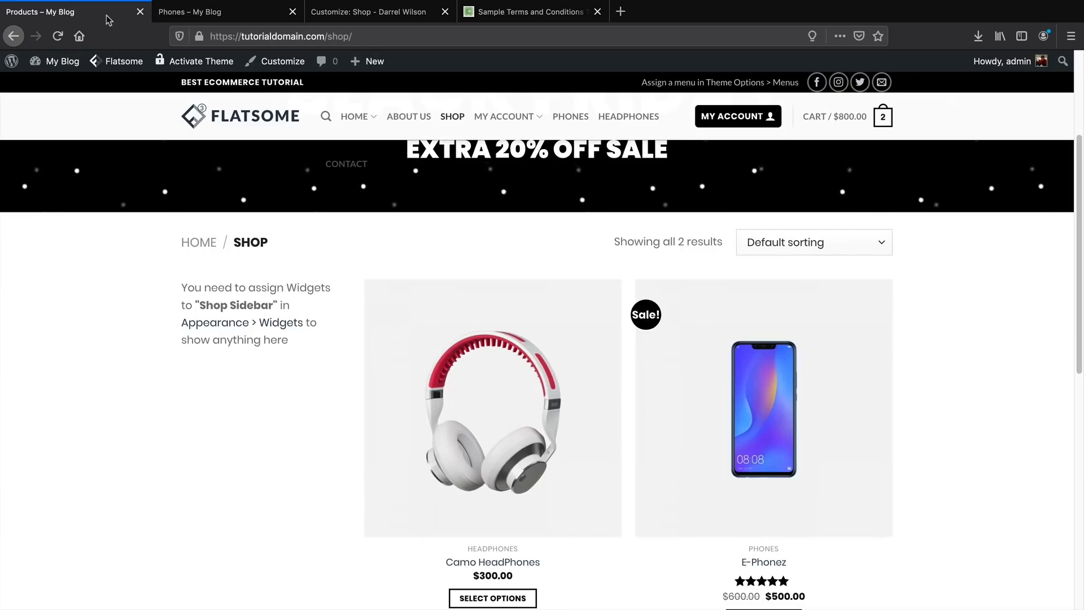
Open the Shop Sidebar widget area in the My Blog shop page's Customizer.
click(231, 16)
click(113, 17)
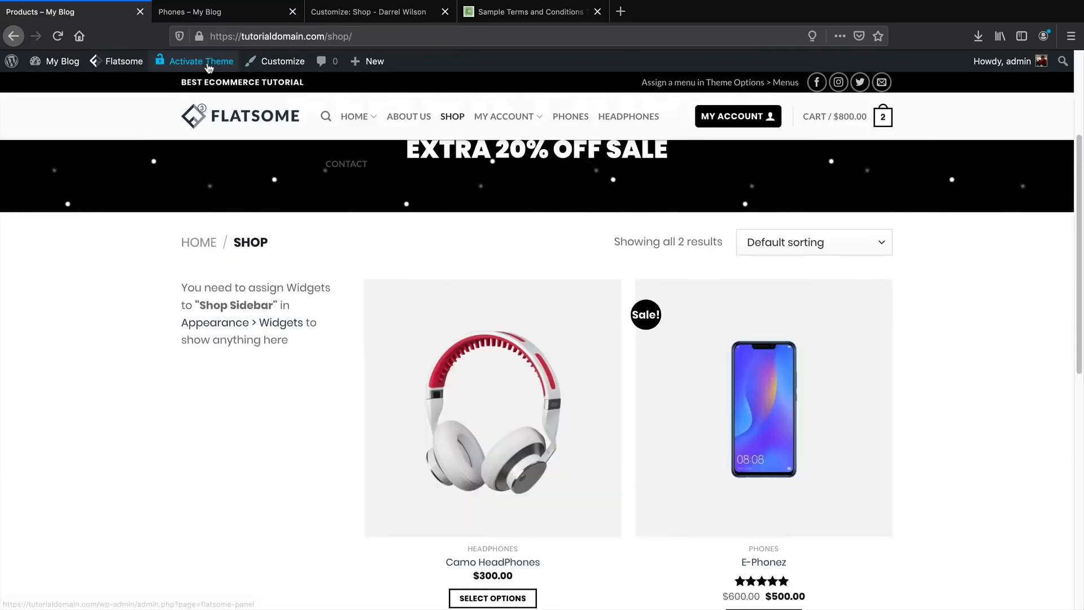
click(274, 62)
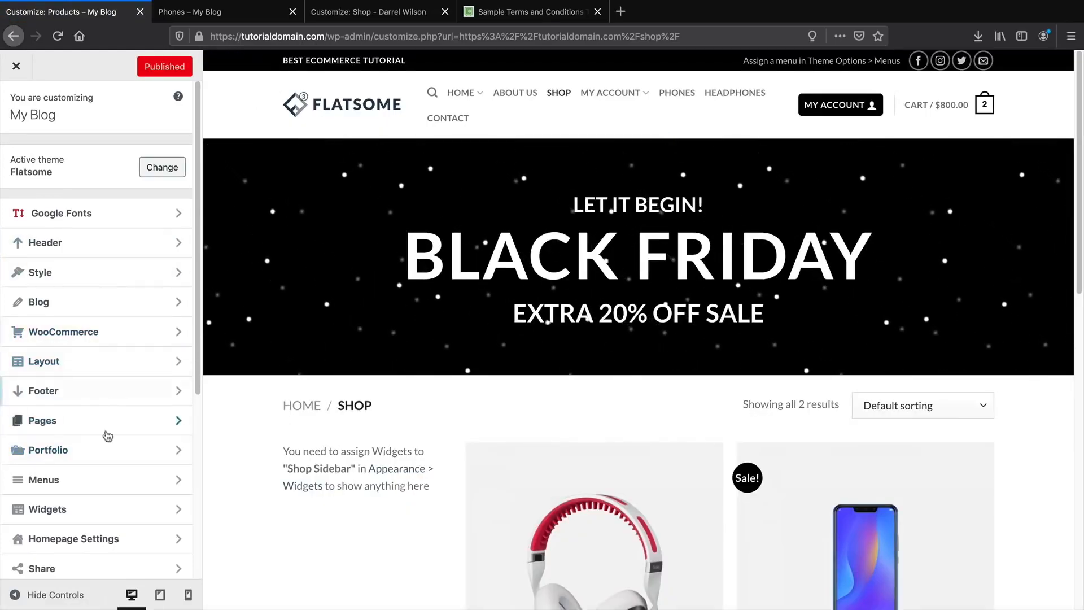
click(96, 508)
click(109, 318)
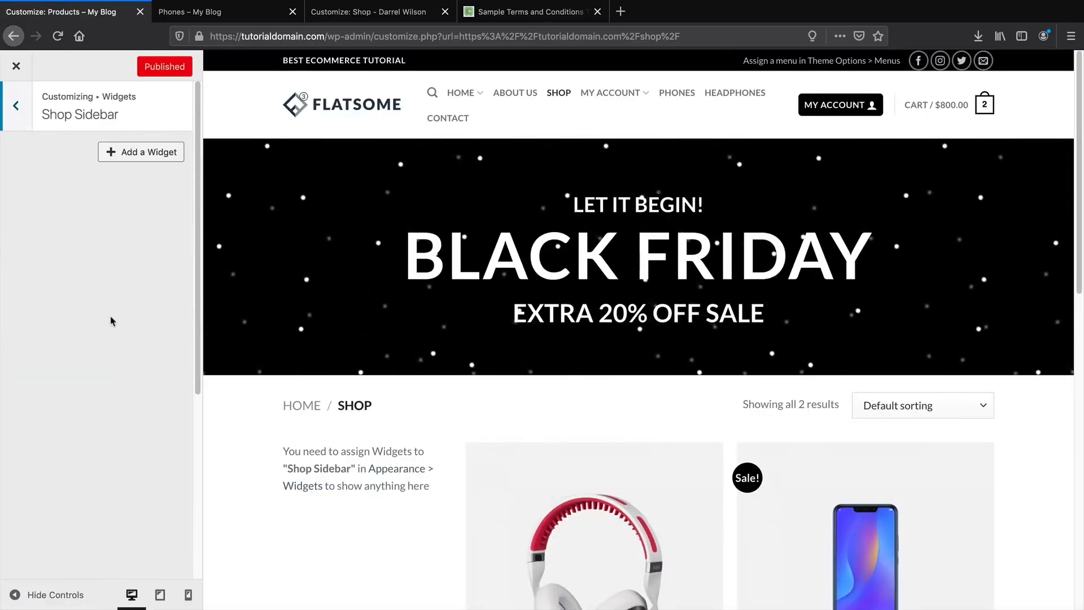
scroll(373, 481, down, 3)
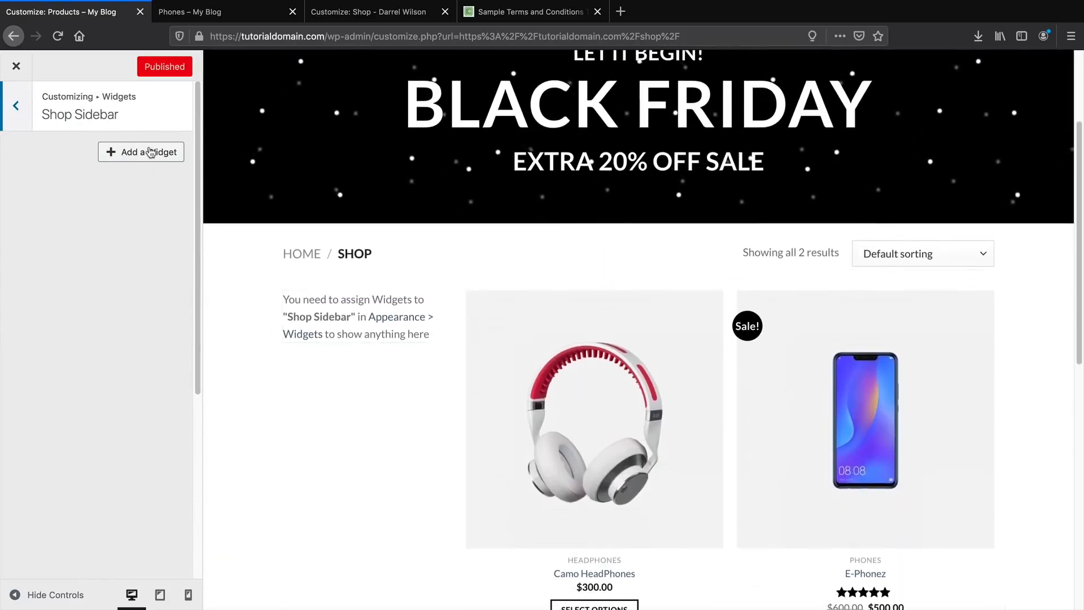
Add a Product Search widget titled 'Search' and a Filter Products by Price widget.
click(153, 151)
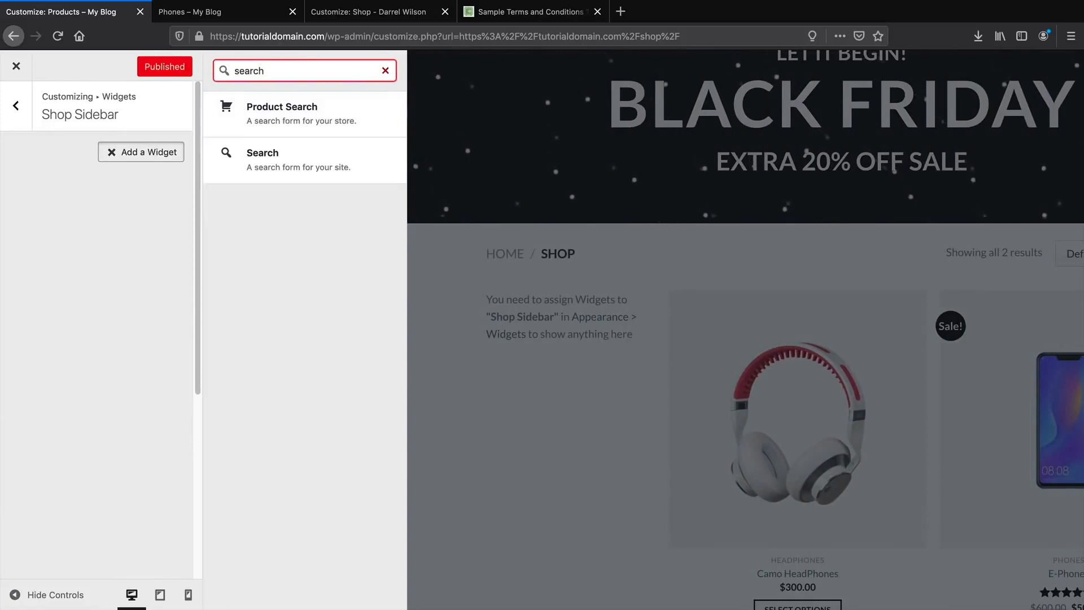
click(298, 111)
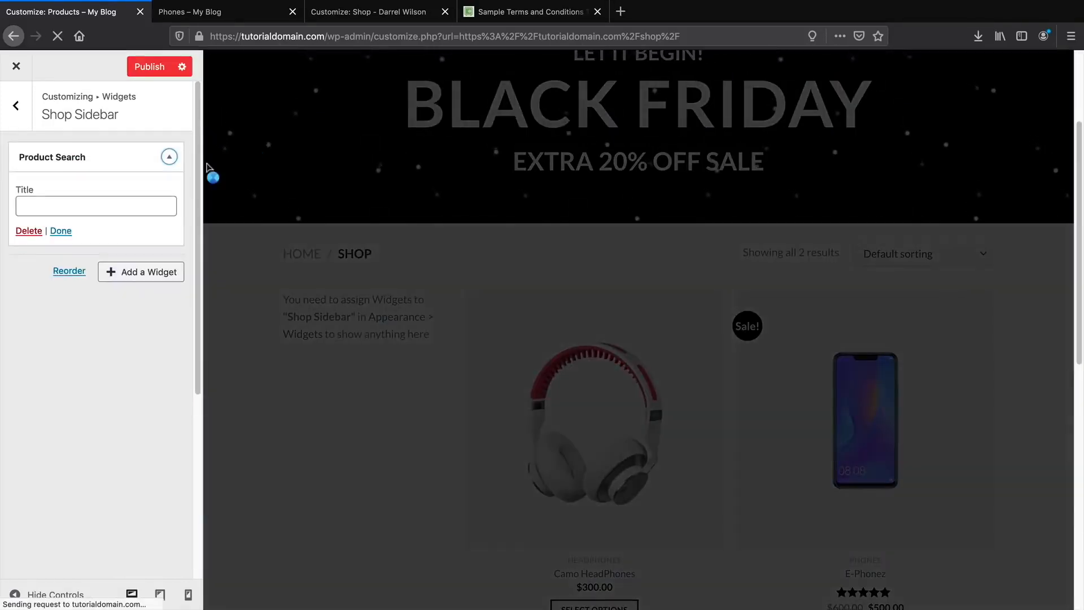
click(95, 211)
text(Search)
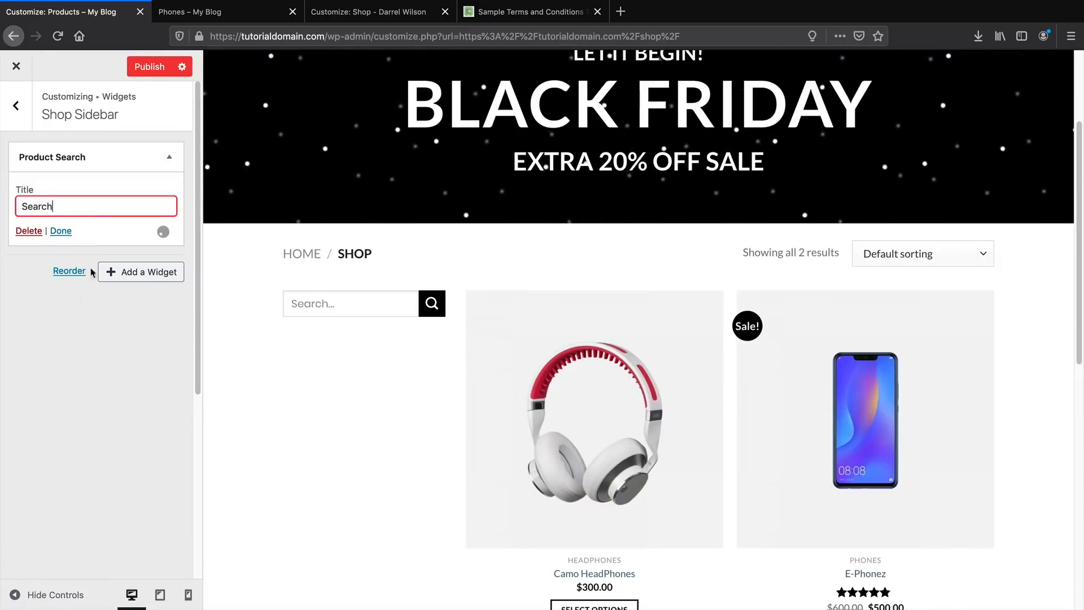
click(161, 273)
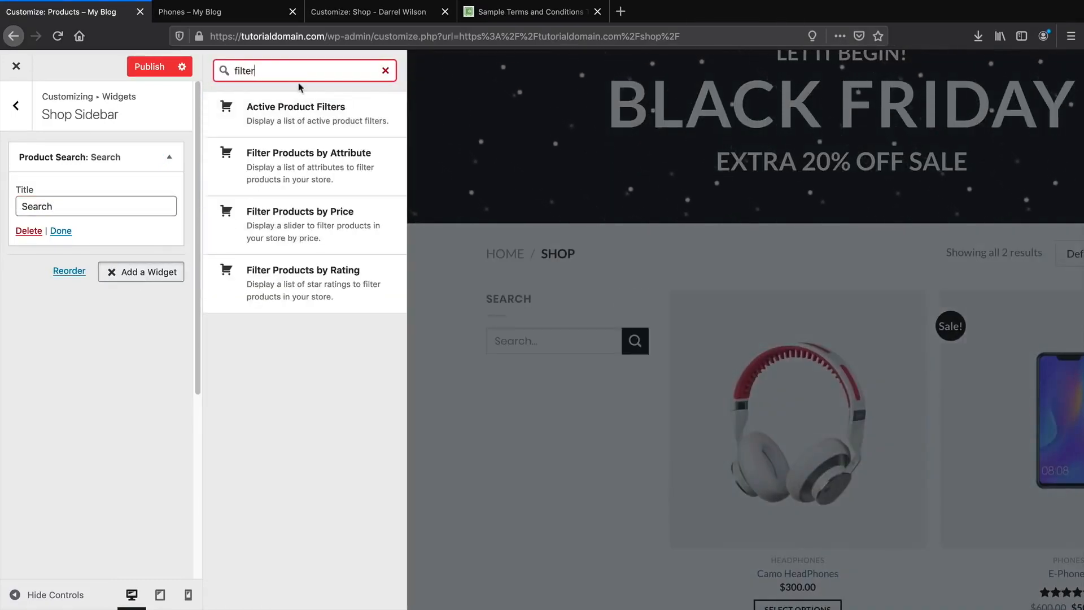
click(308, 221)
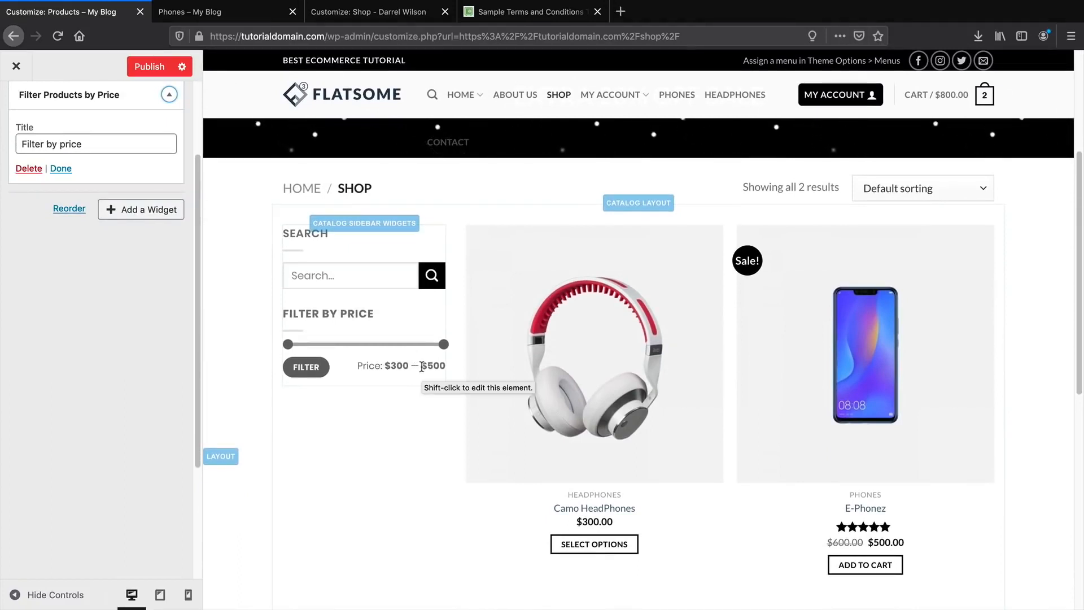
click(146, 209)
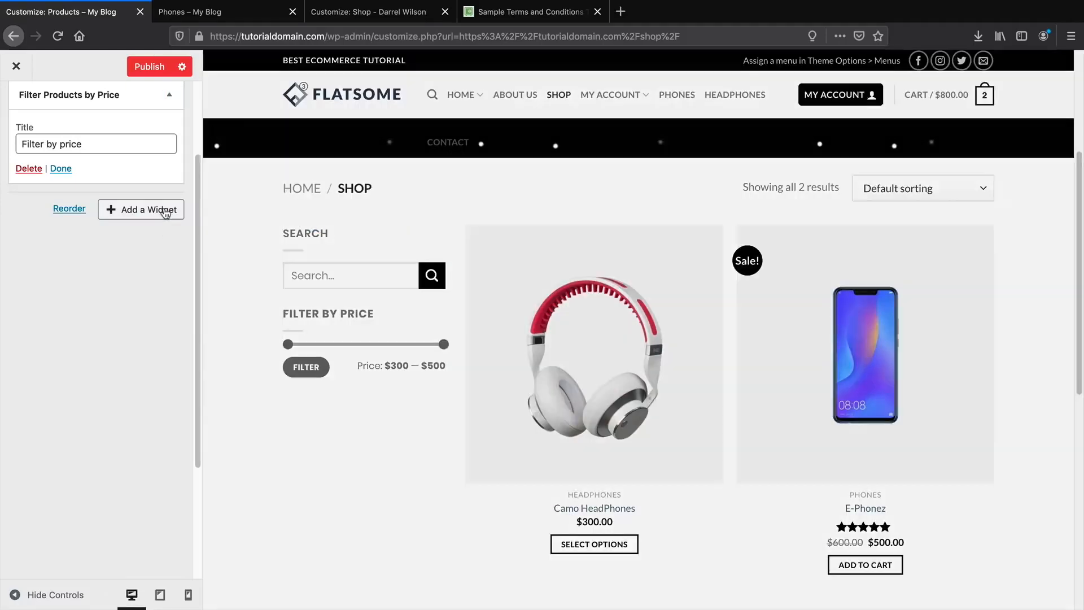
Add a Flatsome Blocks widget and set its block to Shop Header.
scroll(309, 388, down, 5)
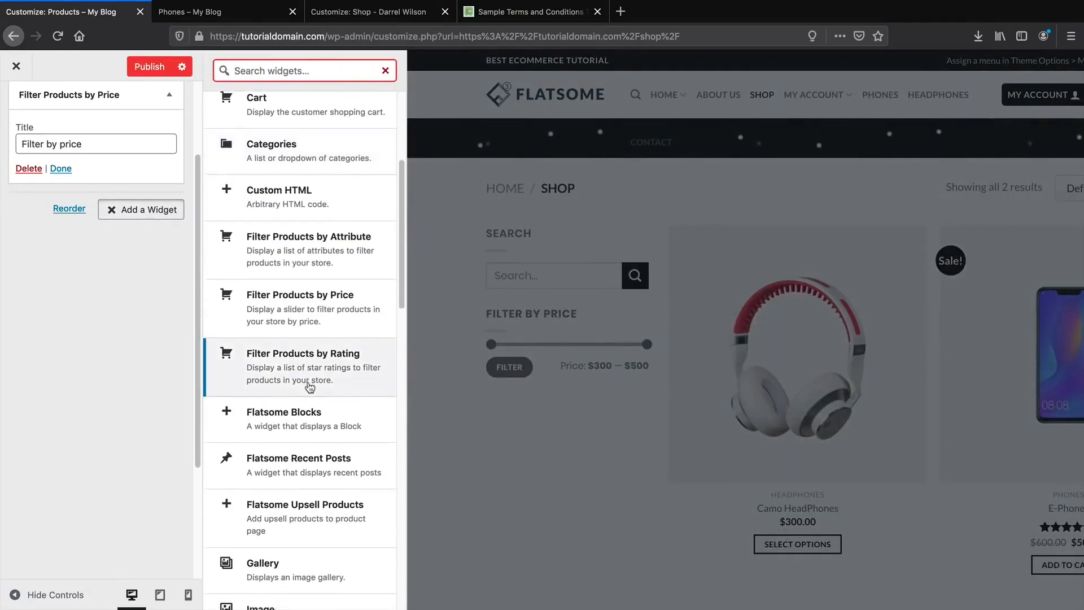
scroll(309, 384, down, 2)
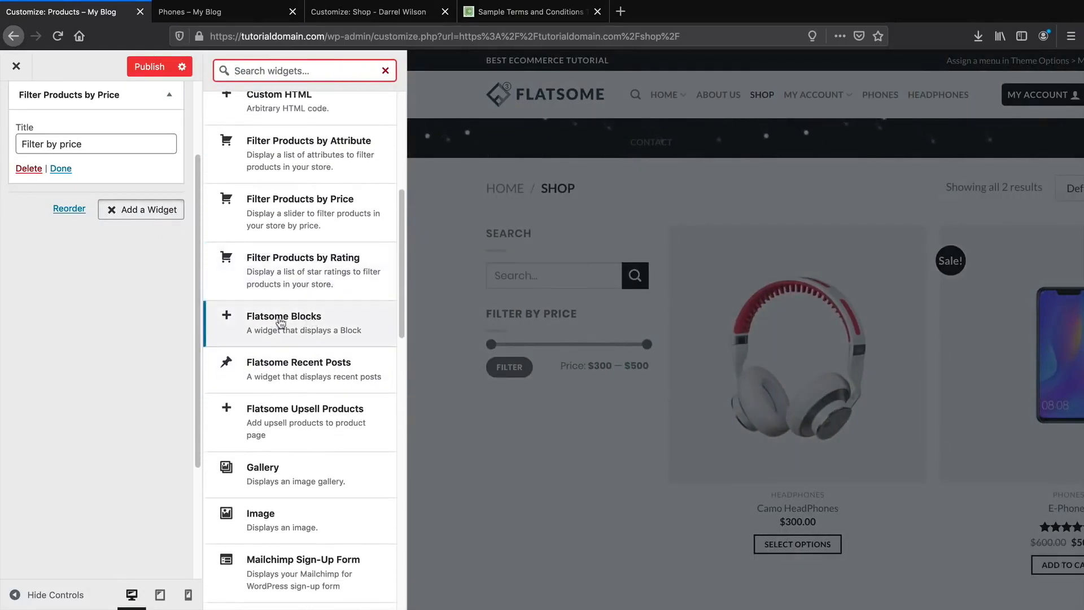
click(321, 332)
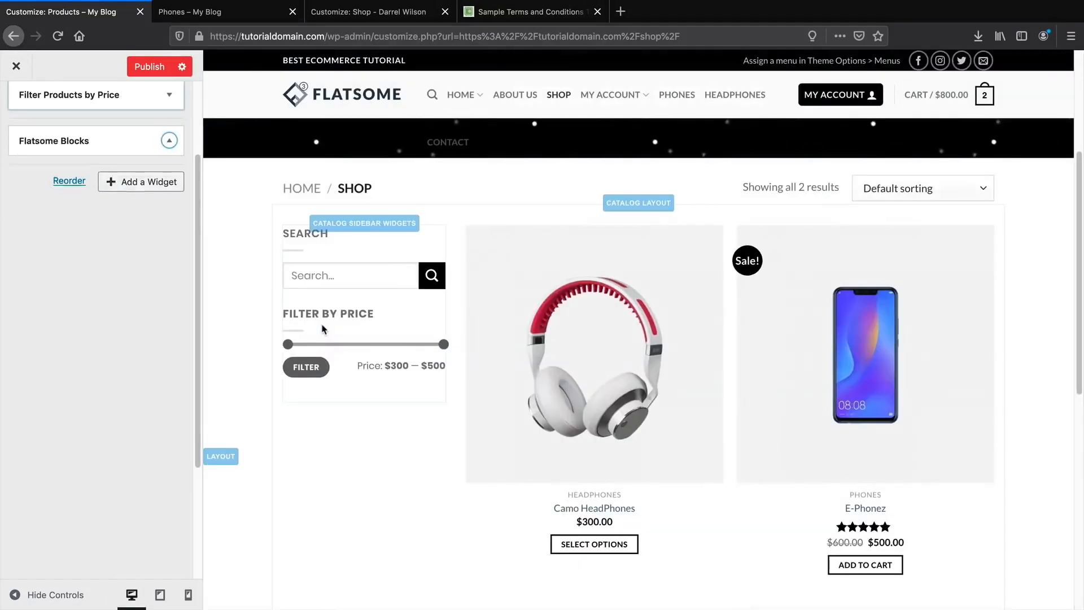
click(161, 238)
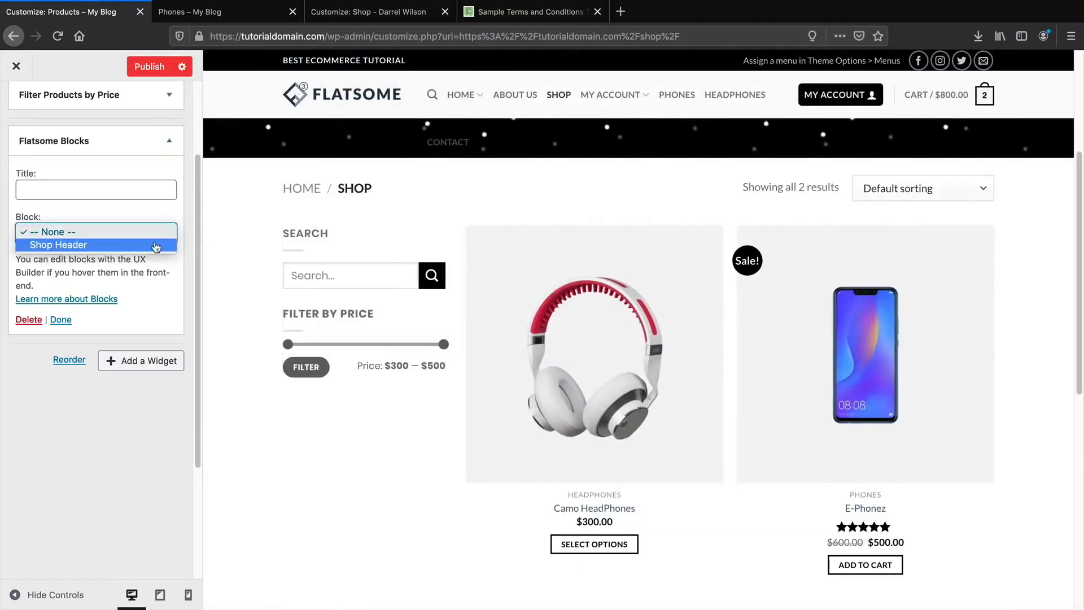
click(161, 243)
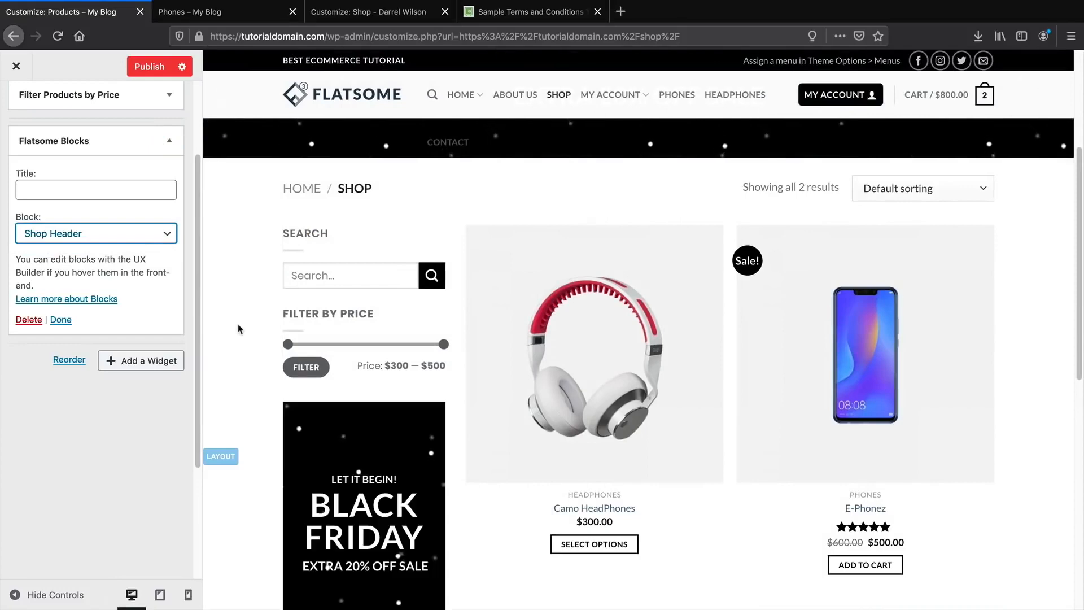
Confirm Shop Header as the chosen block and collapse the Flatsome Blocks widget.
scroll(339, 373, down, 4)
scroll(377, 377, up, 3)
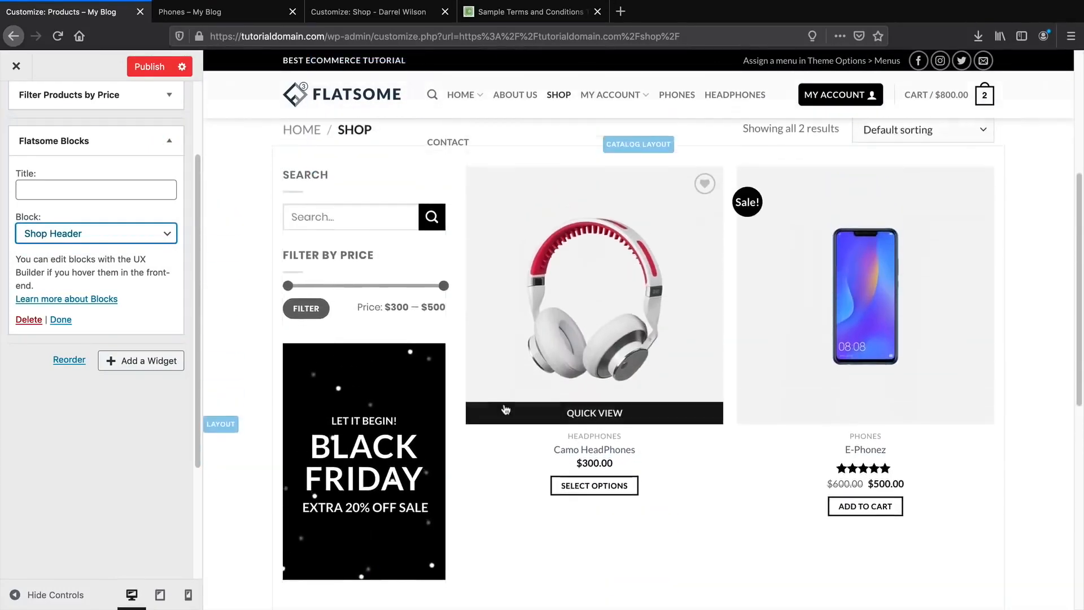
scroll(383, 421, down, 2)
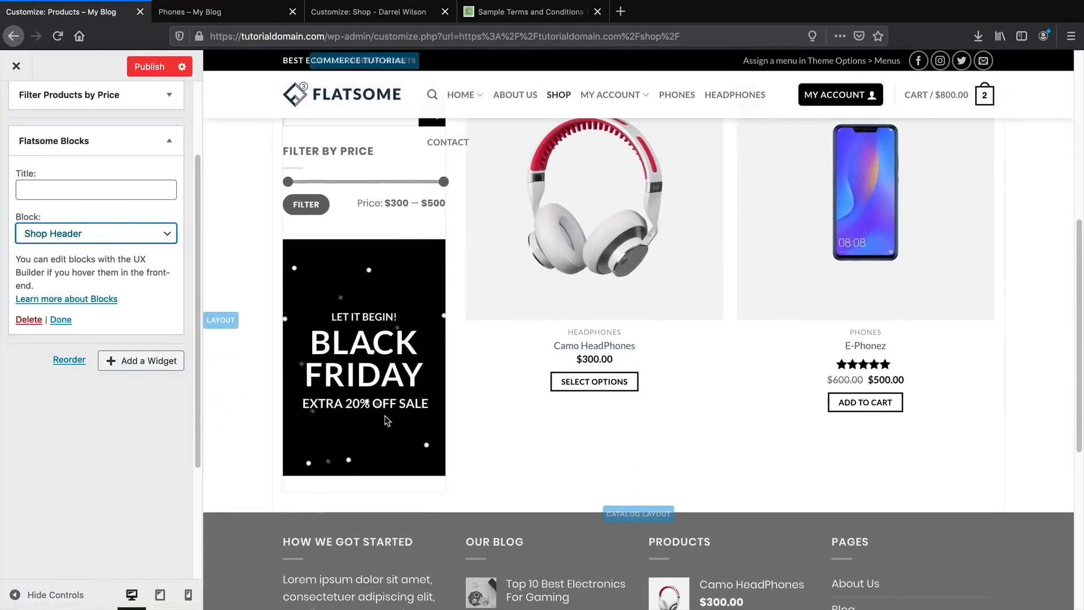
scroll(453, 421, up, 4)
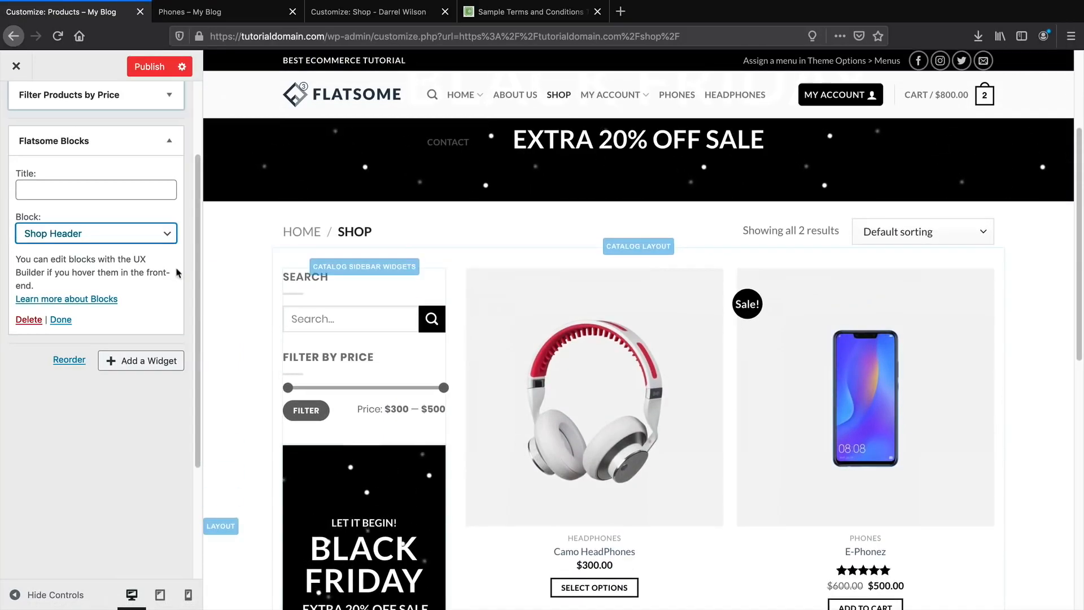
click(168, 233)
click(169, 231)
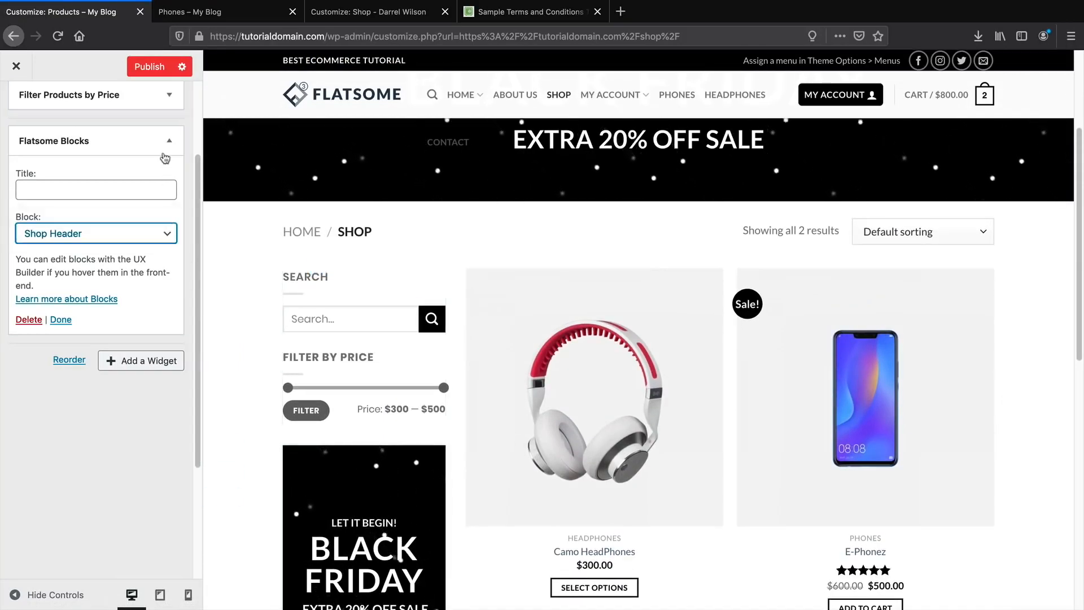
click(169, 141)
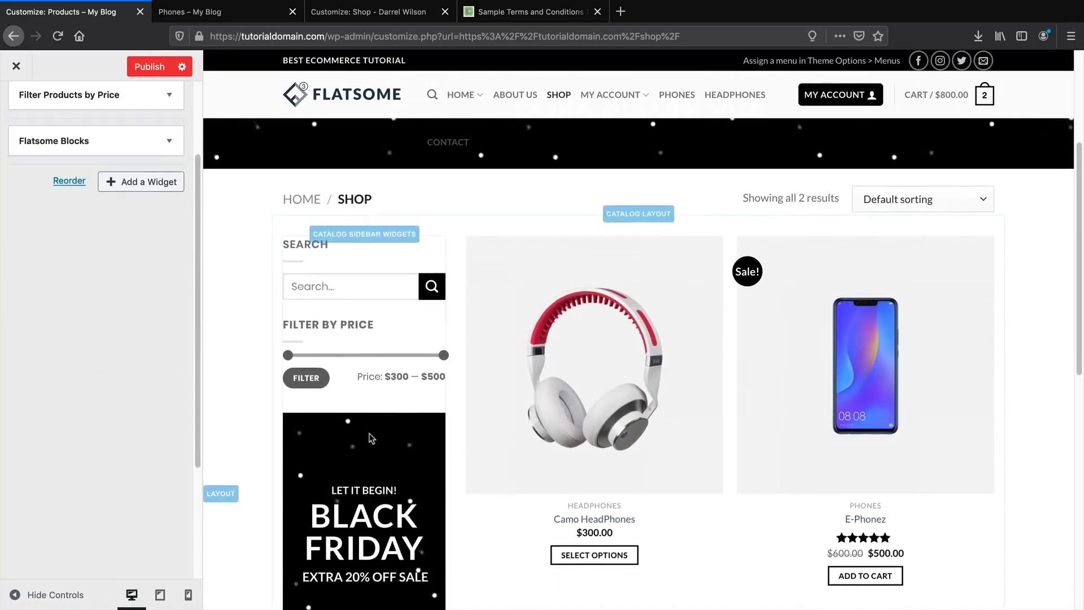
scroll(369, 433, down, 2)
scroll(369, 434, down, 1)
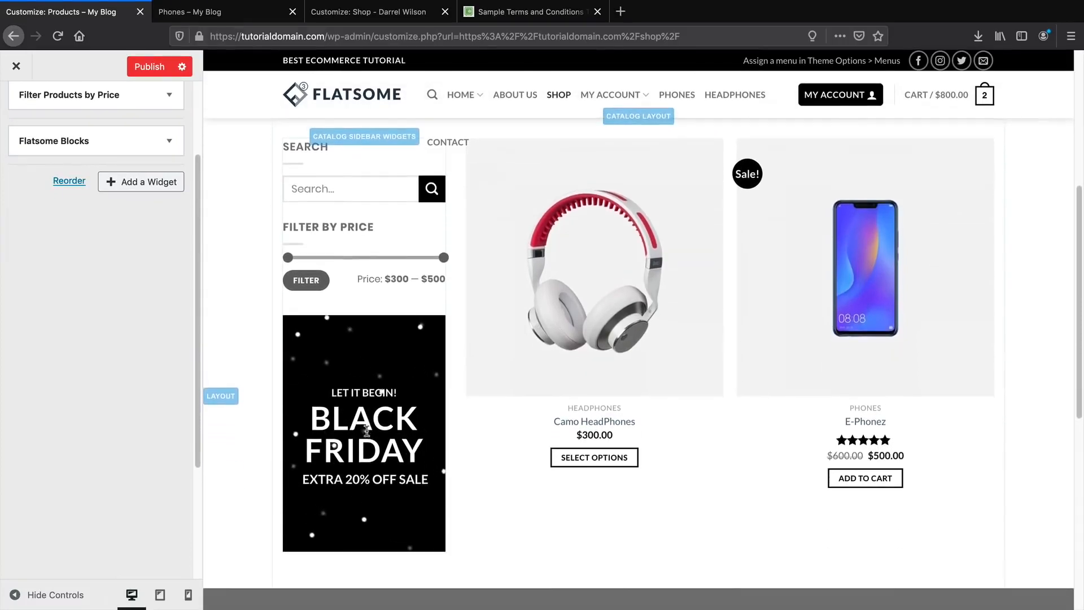
click(133, 184)
scroll(282, 316, down, 3)
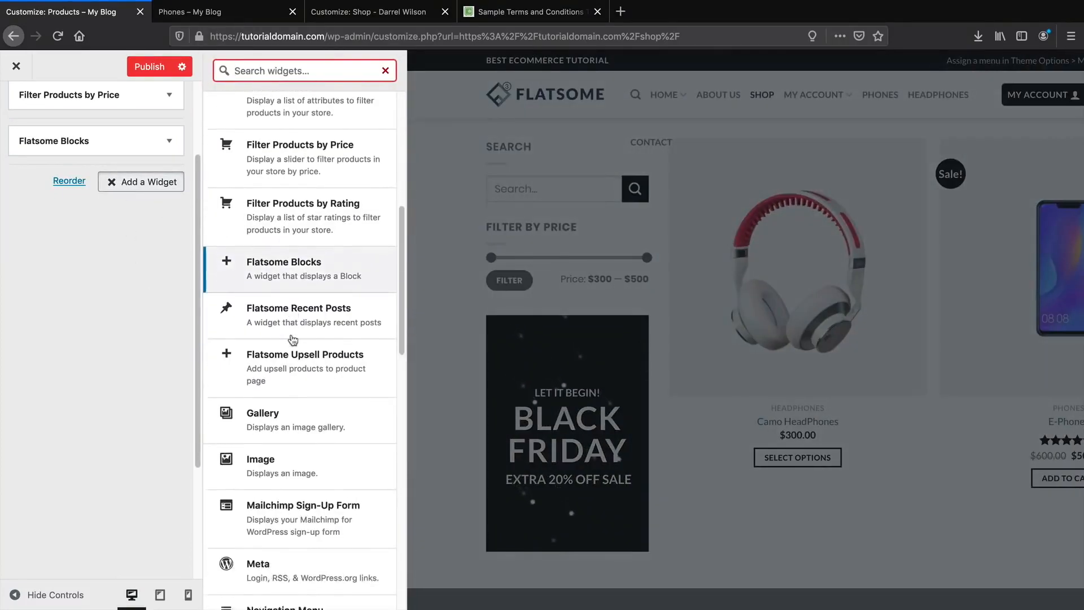
Add a Products widget to the shop sidebar below the banner.
scroll(292, 340, down, 6)
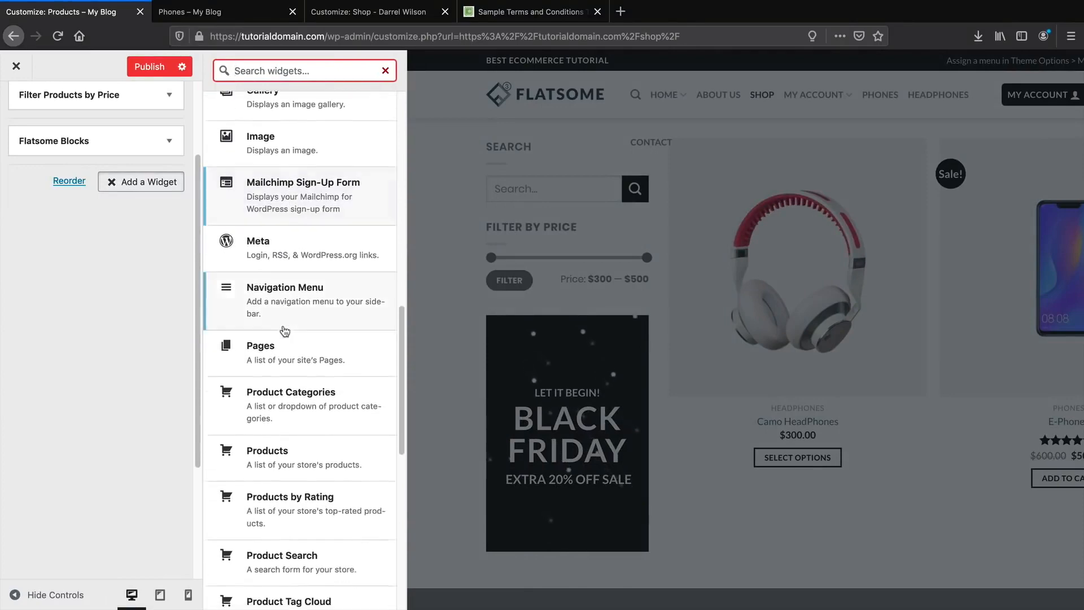
click(282, 310)
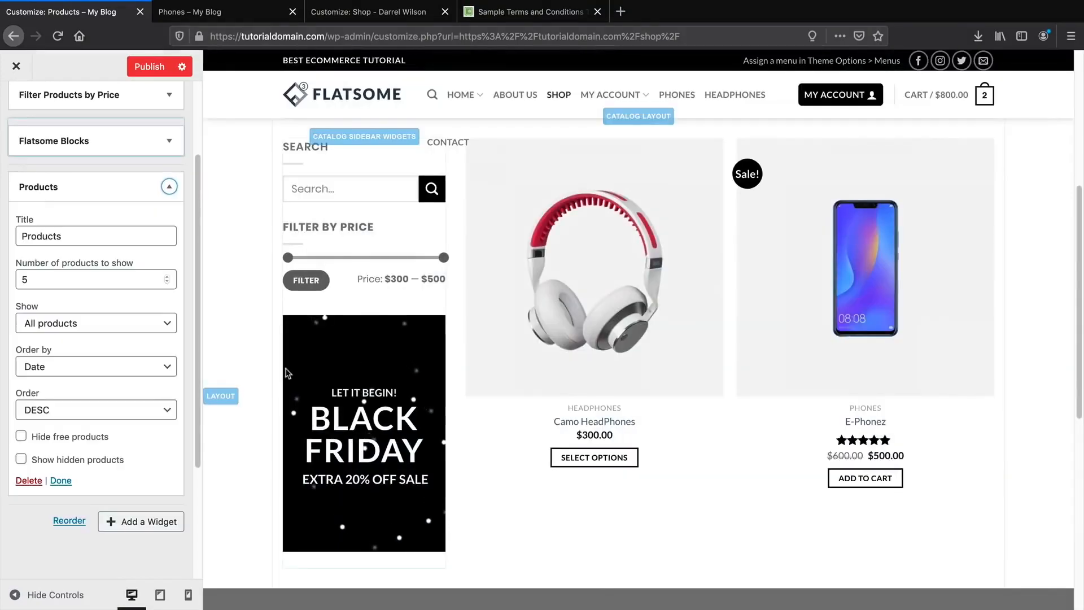
scroll(262, 360, down, 5)
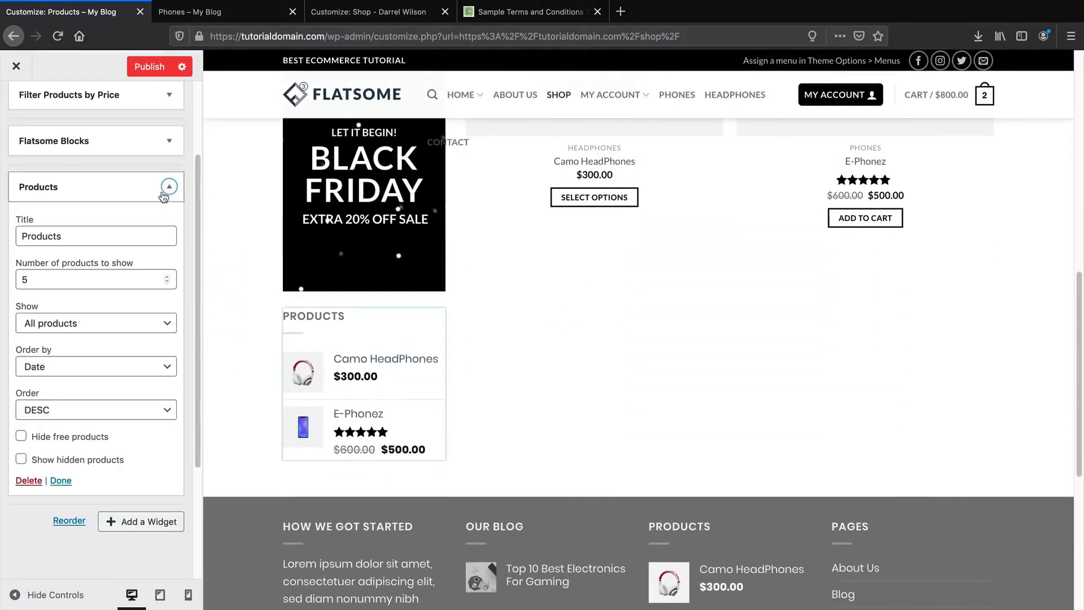
click(169, 187)
Add a Video widget to the shop sidebar.
click(154, 230)
scroll(254, 378, down, 6)
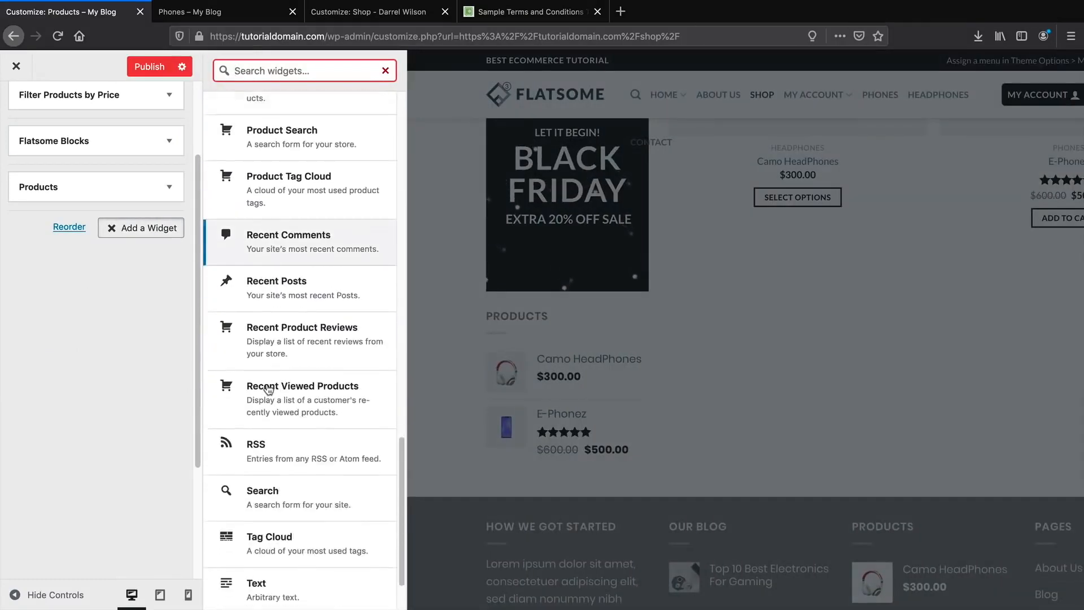
click(260, 556)
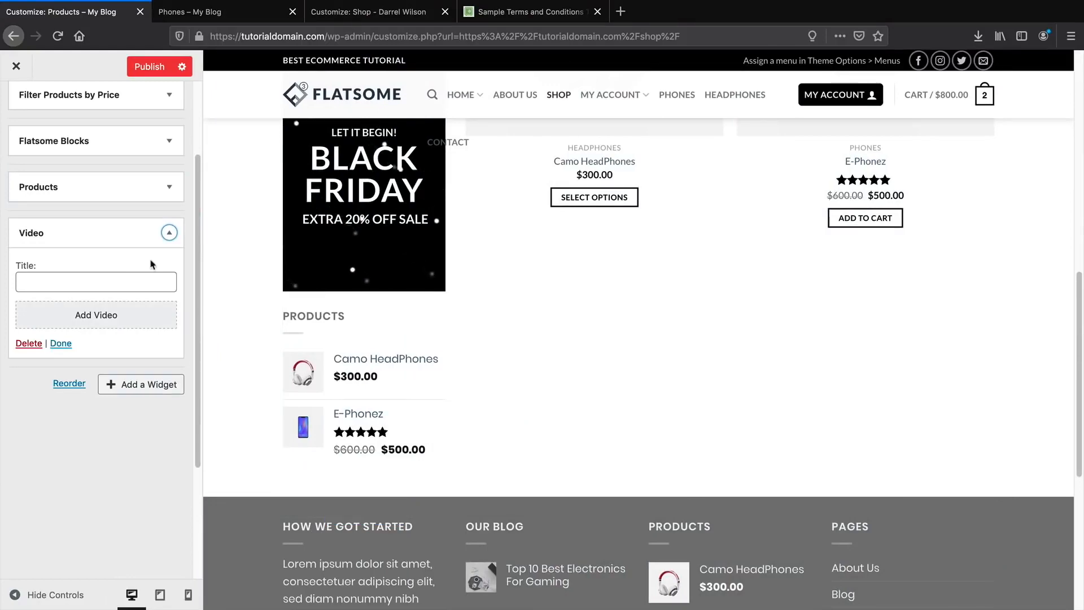
click(163, 234)
Publish the Shop Sidebar widget changes.
click(159, 281)
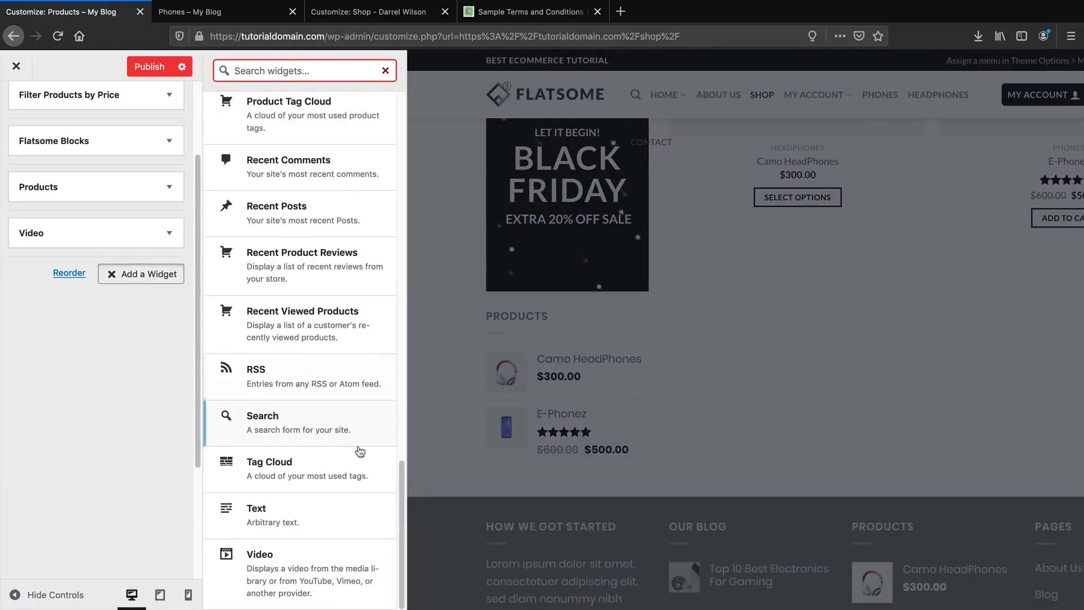
scroll(389, 406, up, 7)
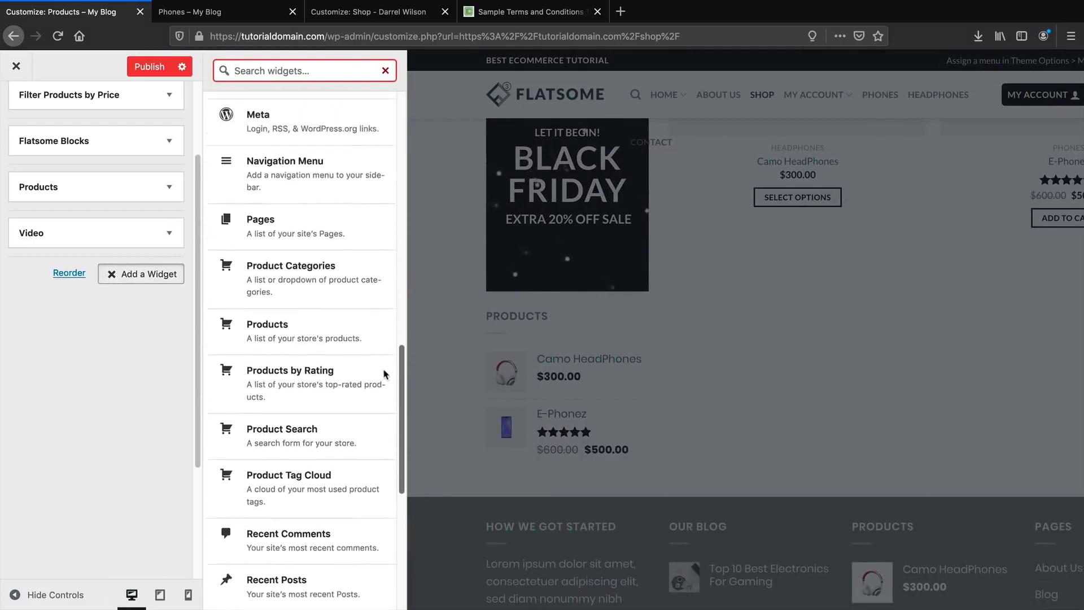
scroll(385, 374, up, 7)
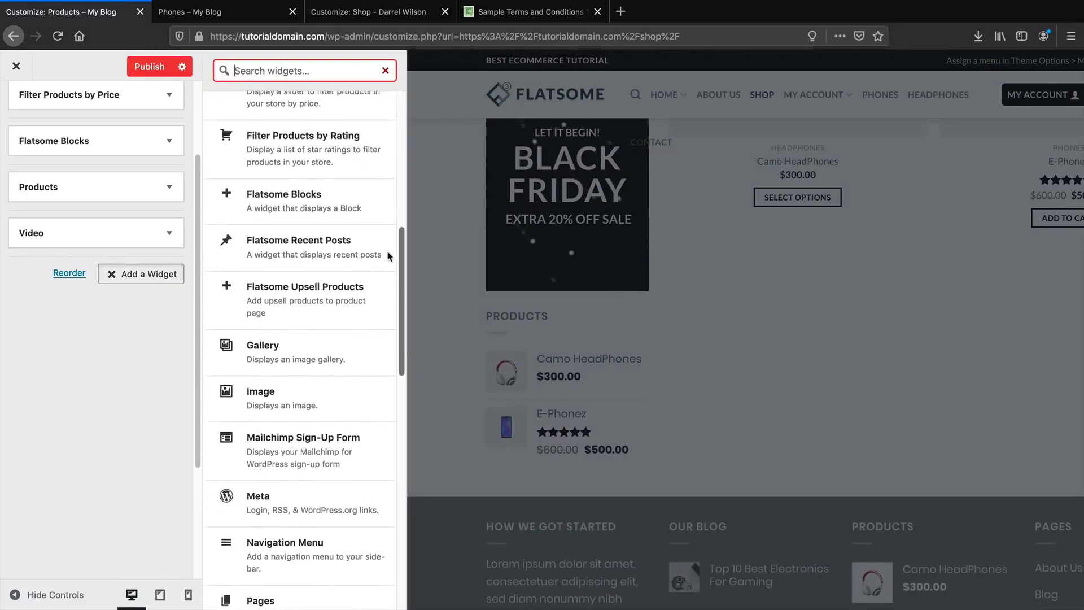
scroll(389, 256, up, 8)
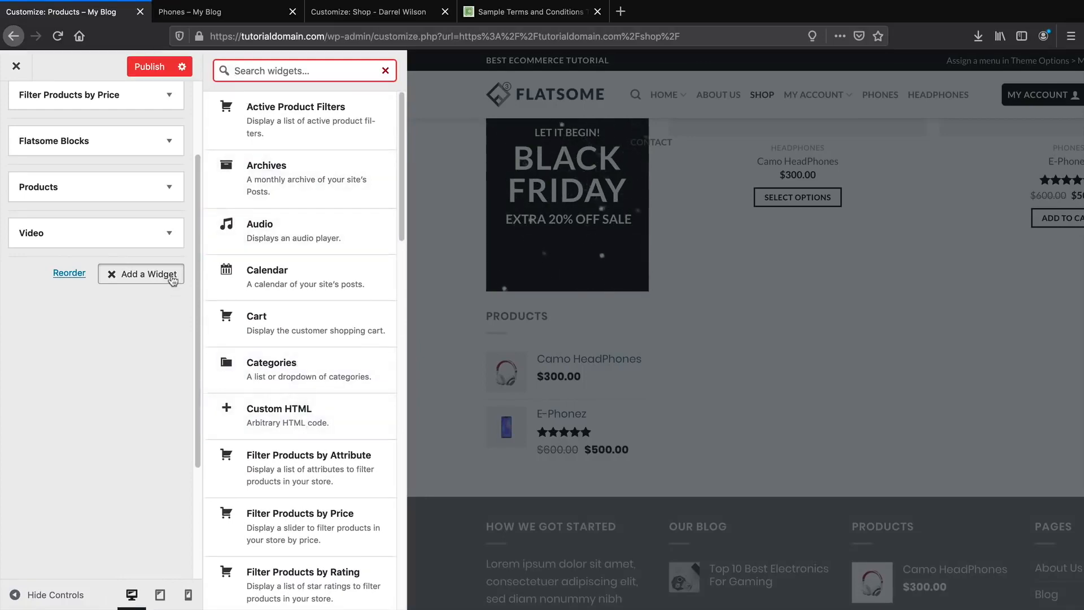
click(160, 67)
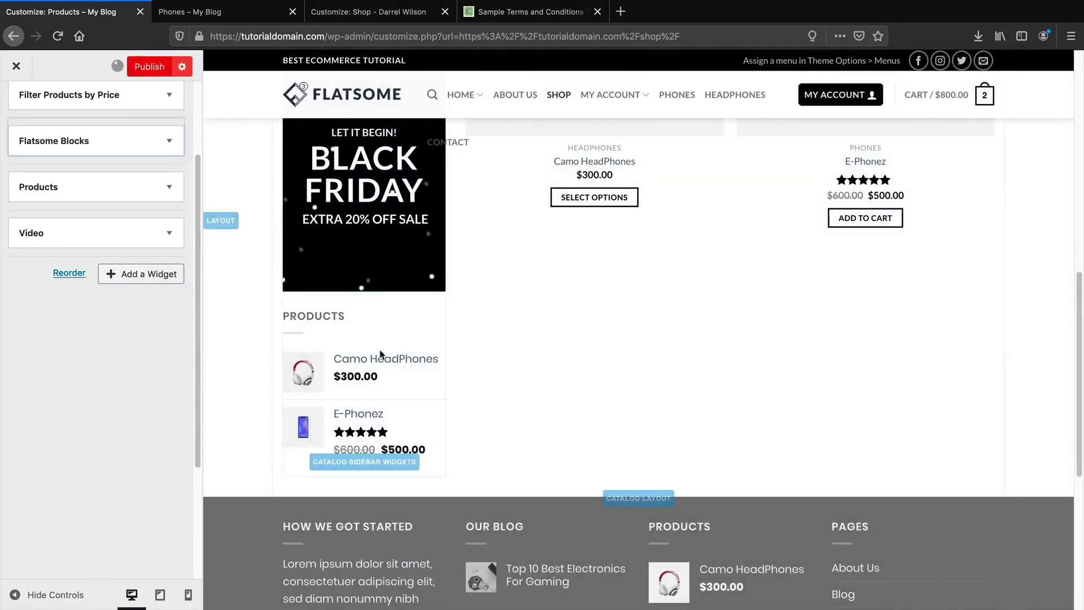
Review the new sidebar widgets in the preview and close the Customizer.
scroll(498, 406, up, 7)
scroll(523, 423, down, 6)
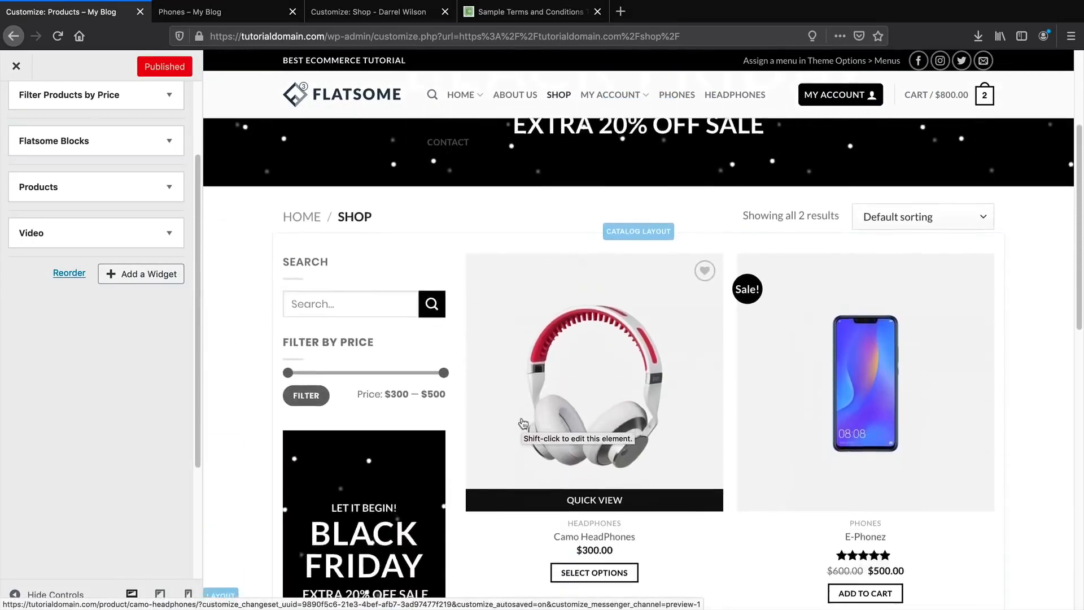
scroll(522, 421, down, 5)
scroll(612, 337, up, 4)
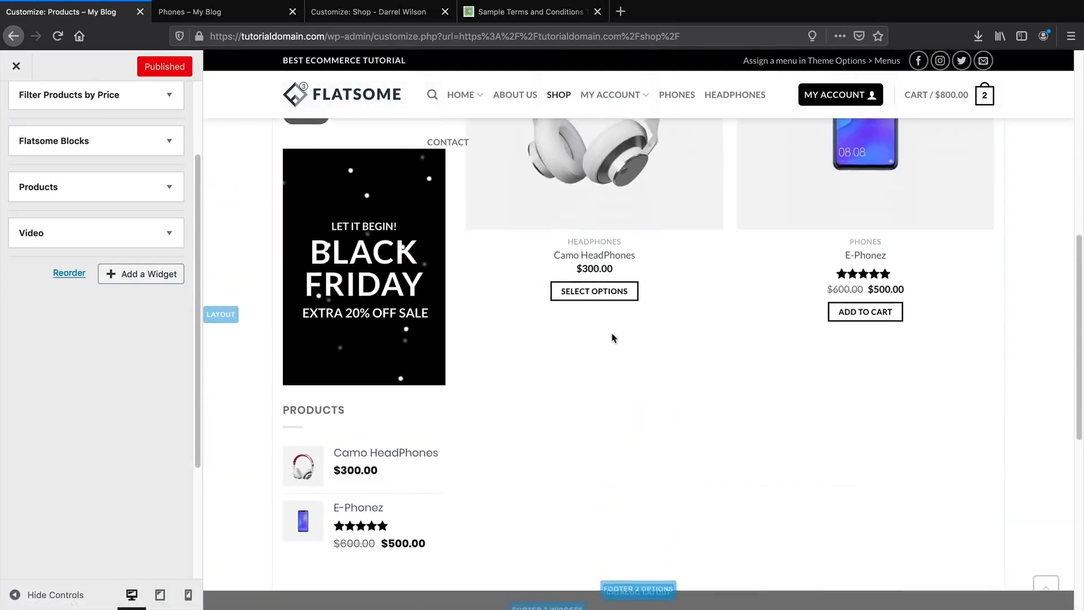
scroll(544, 439, up, 6)
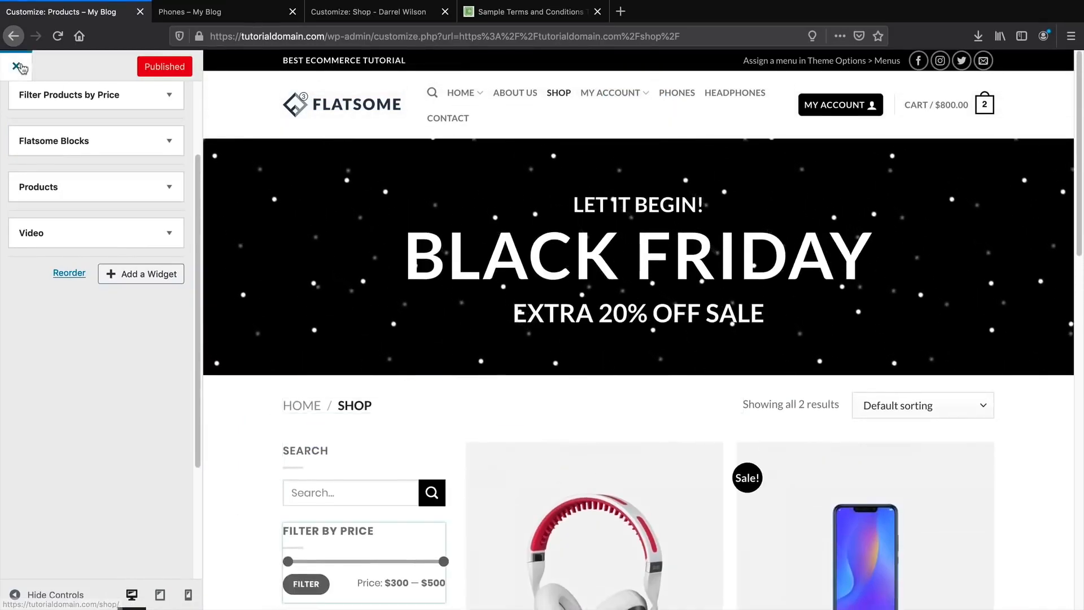
click(347, 313)
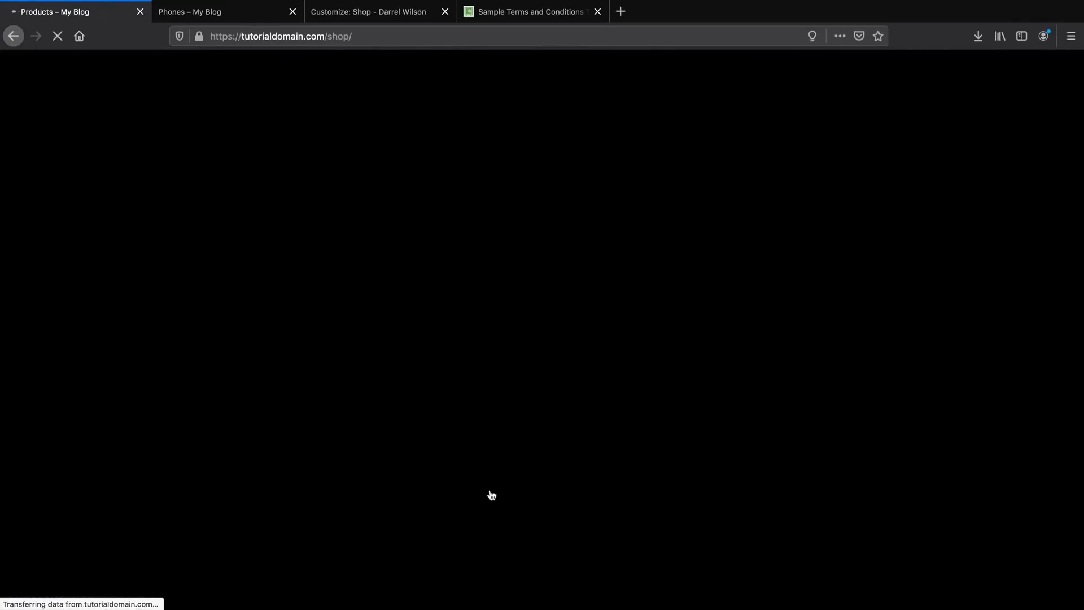
Scroll down the live shop page to check the sidebar.
scroll(491, 495, down, 1)
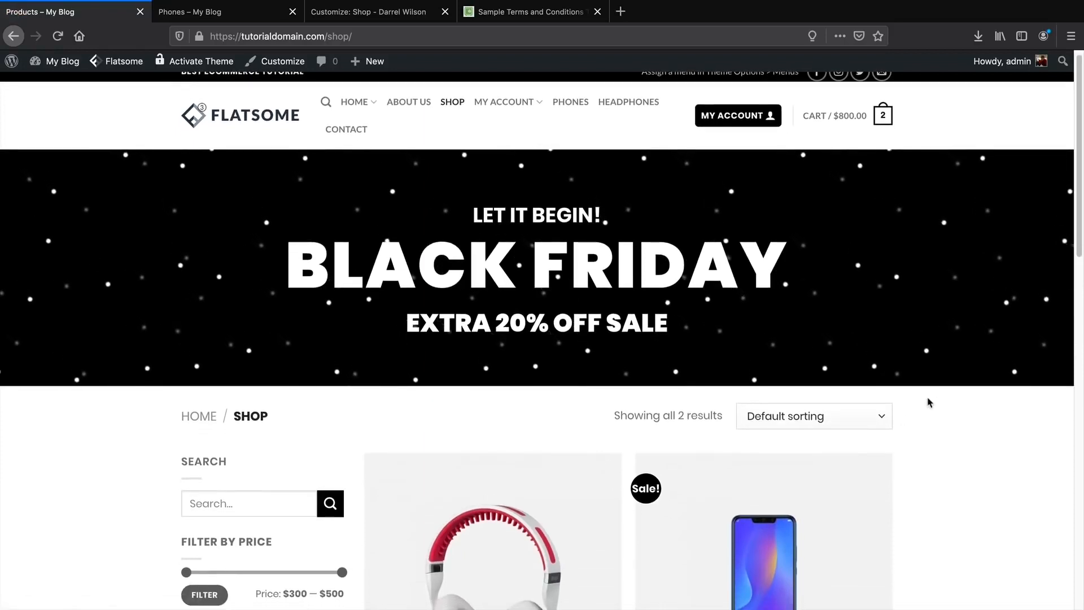
scroll(893, 395, down, 2)
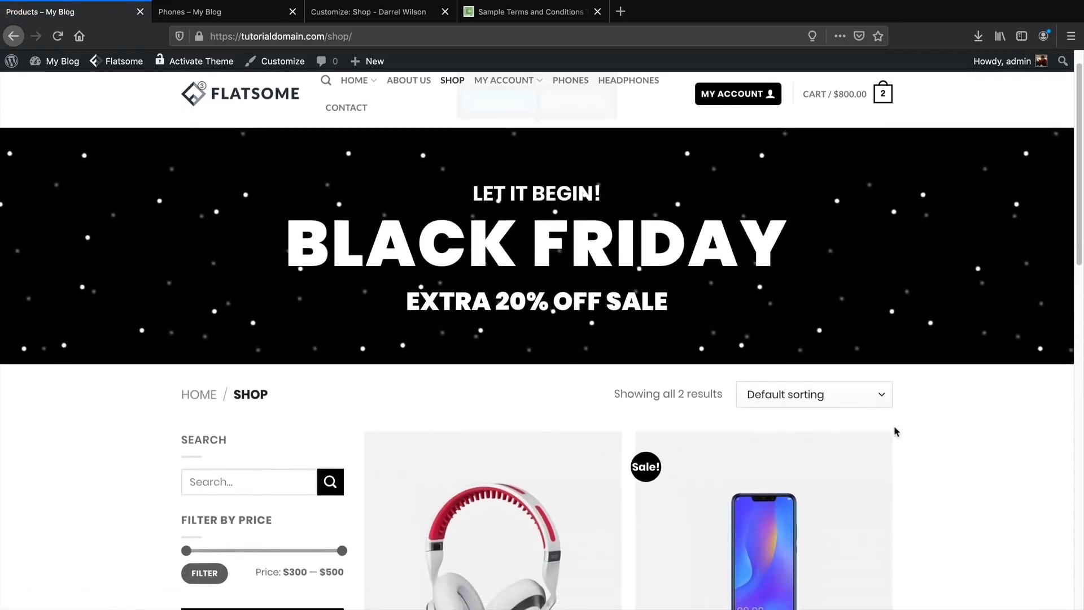
scroll(895, 432, down, 3)
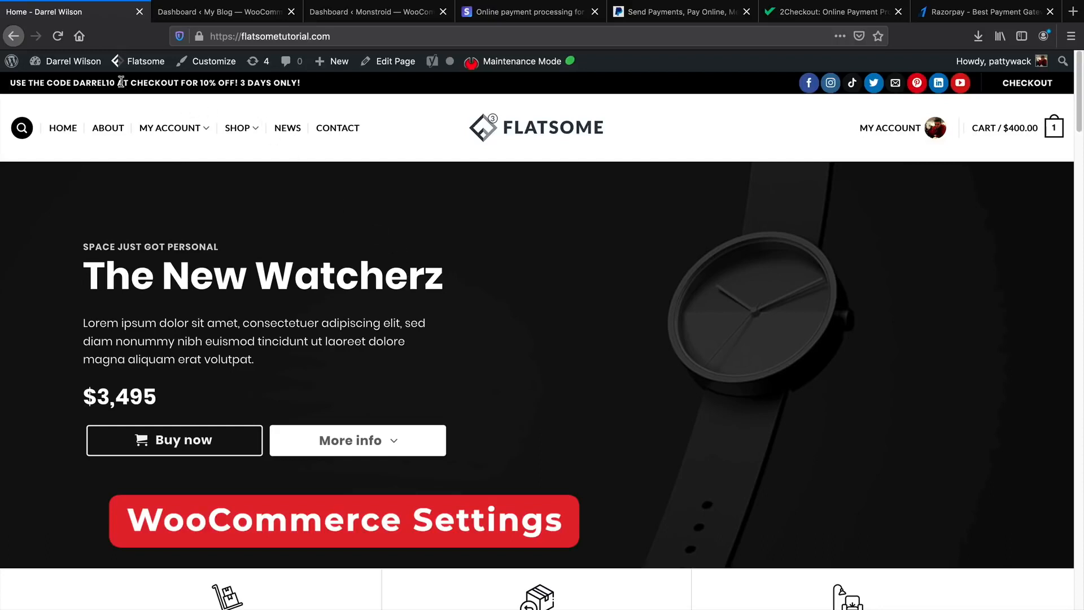
mouse_move(92, 59)
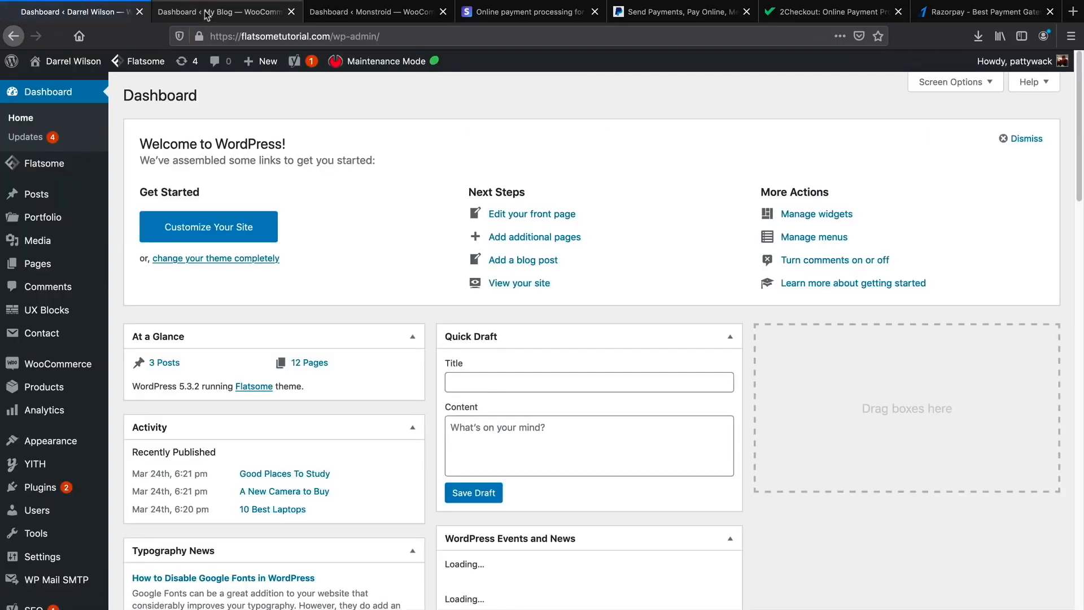
Move the Monstroid dashboard tab to second position and highlight its 'set up your store' heading.
mouse_move(47, 366)
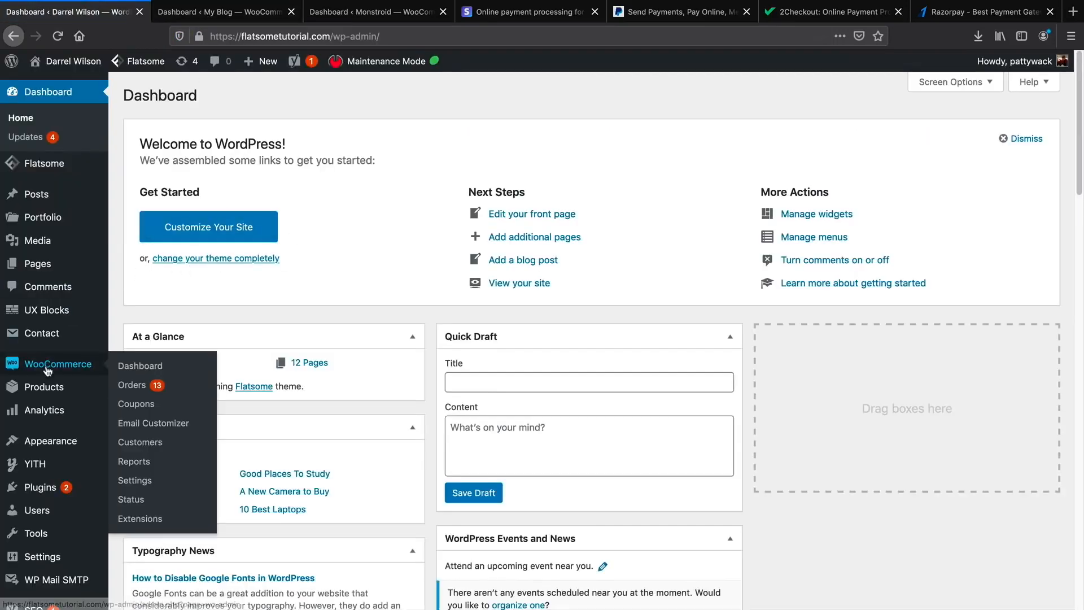
click(220, 11)
drag(378, 12, 224, 28)
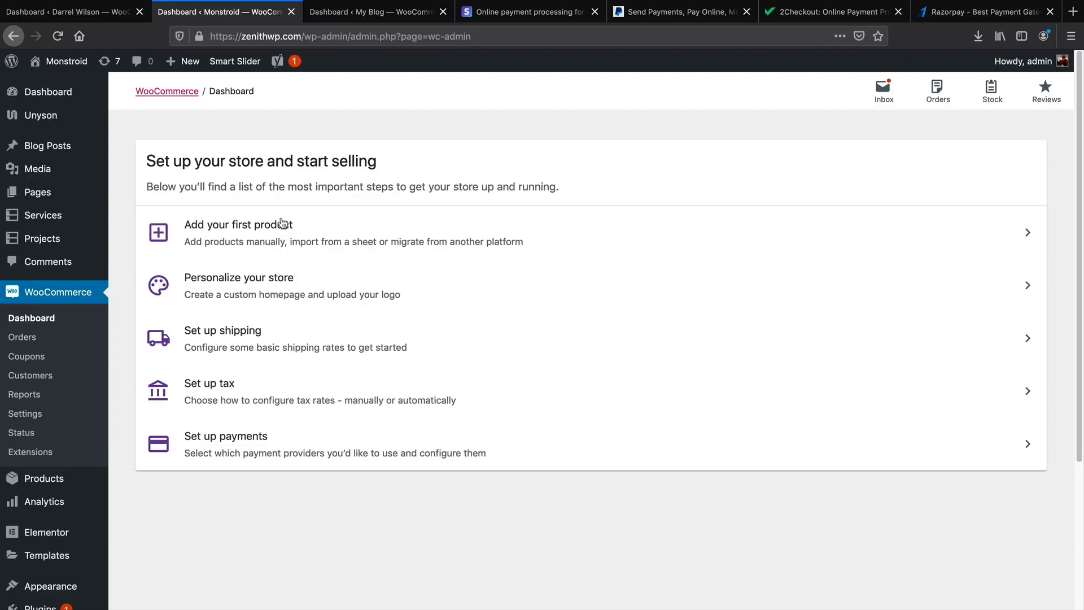
drag(184, 160, 384, 172)
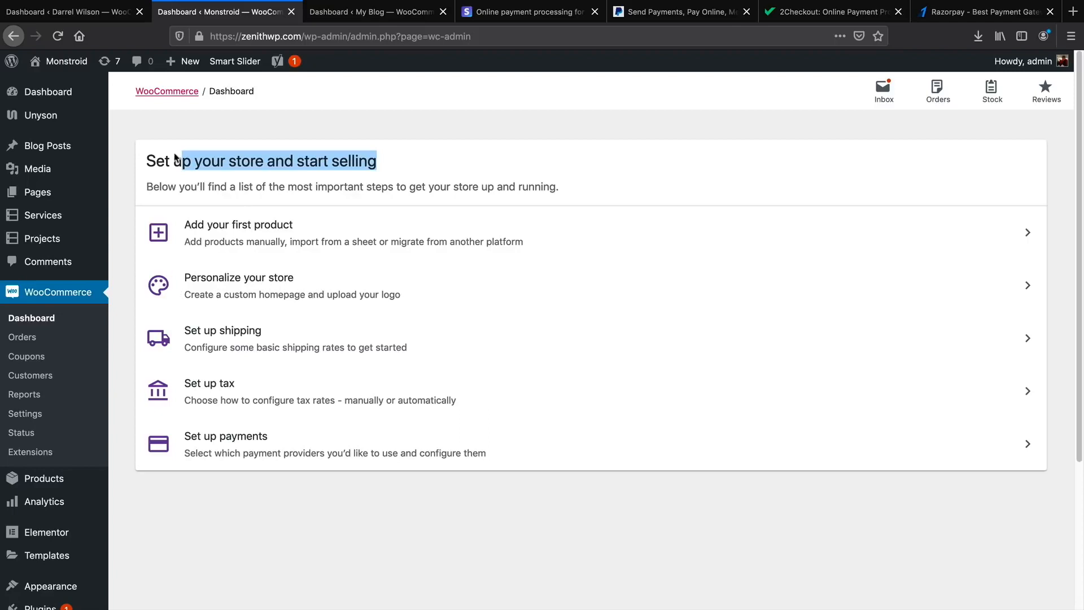
Compare with the established store's sales dashboard, then return to the Monstroid setup checklist.
click(93, 11)
scroll(339, 271, down, 3)
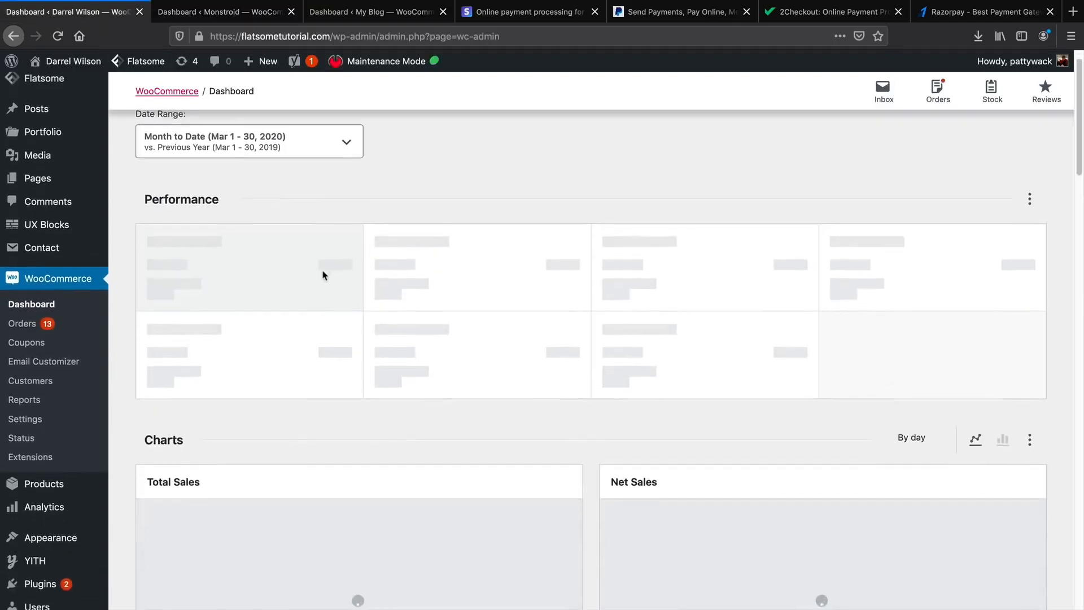
scroll(404, 277, up, 1)
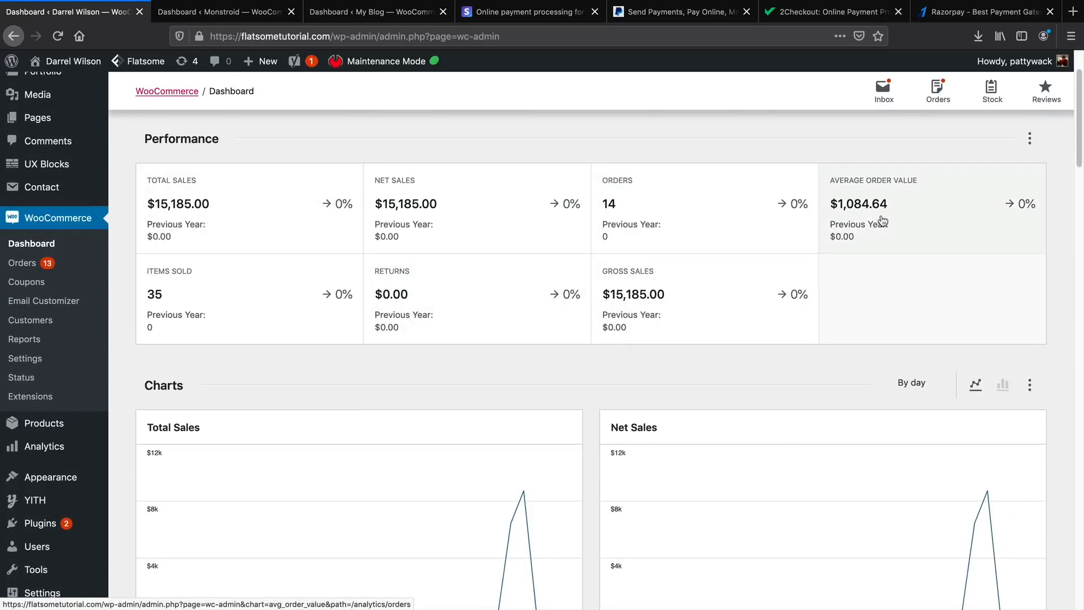
scroll(767, 250, down, 1)
scroll(634, 296, down, 3)
scroll(395, 303, up, 5)
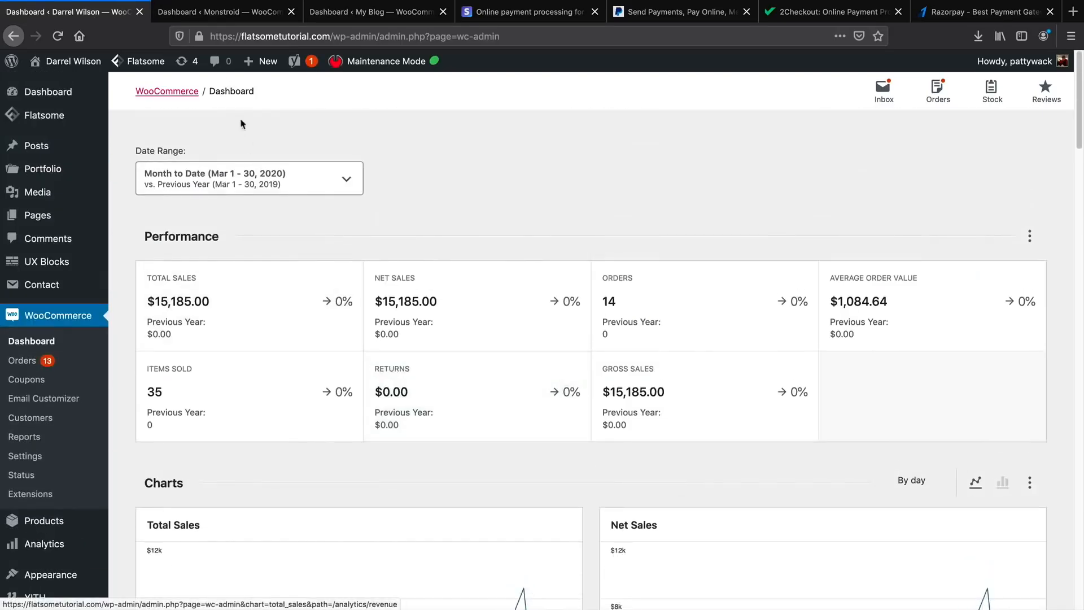
click(219, 16)
click(216, 486)
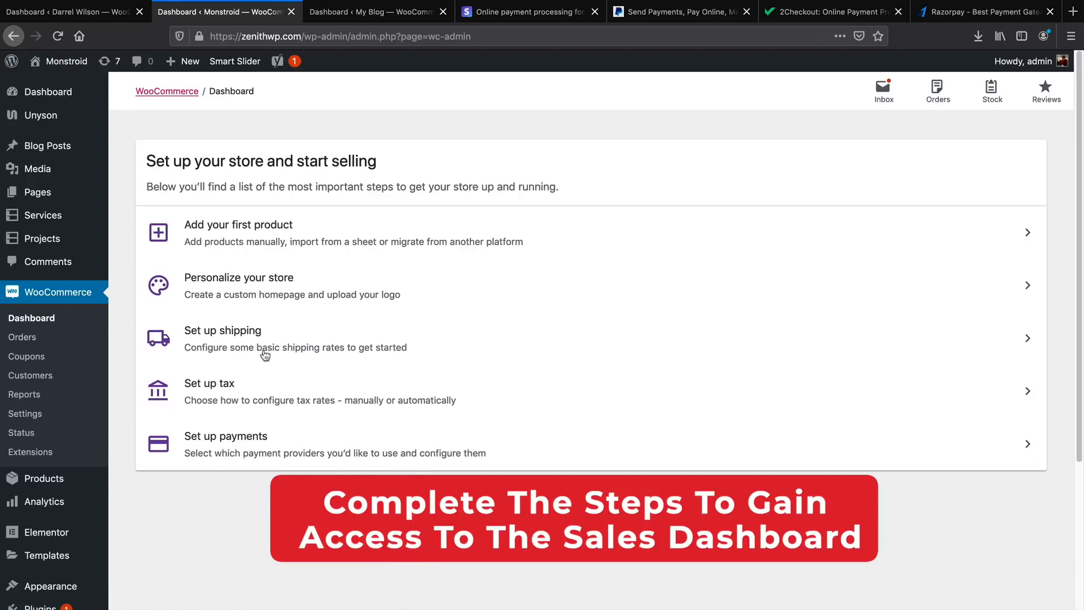
Finish the Personalize your store task, skipping demo products, custom homepage, logo and store notice.
click(273, 289)
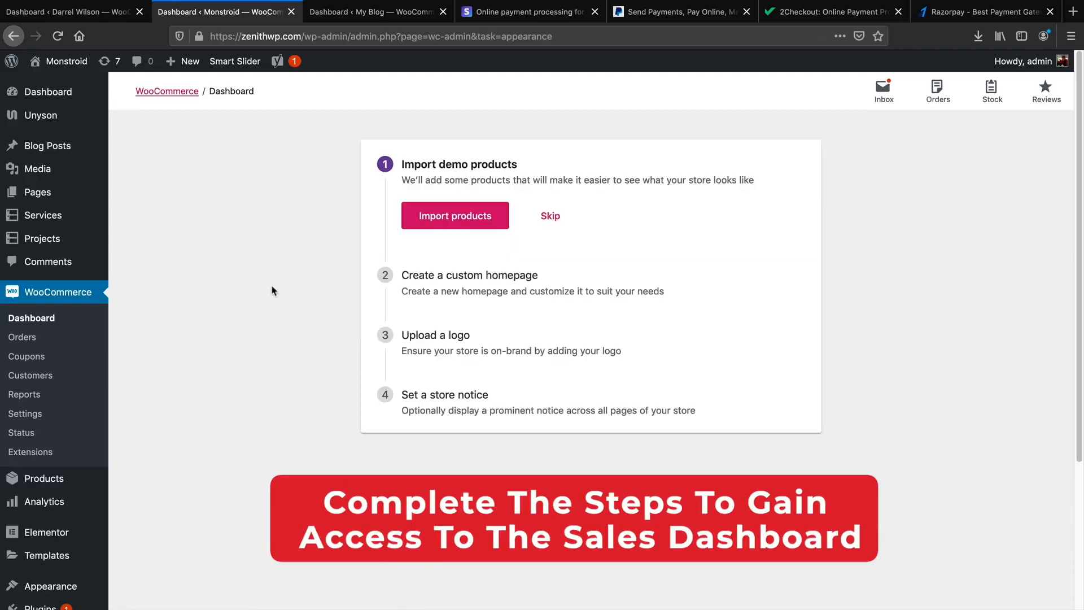
click(548, 218)
click(558, 277)
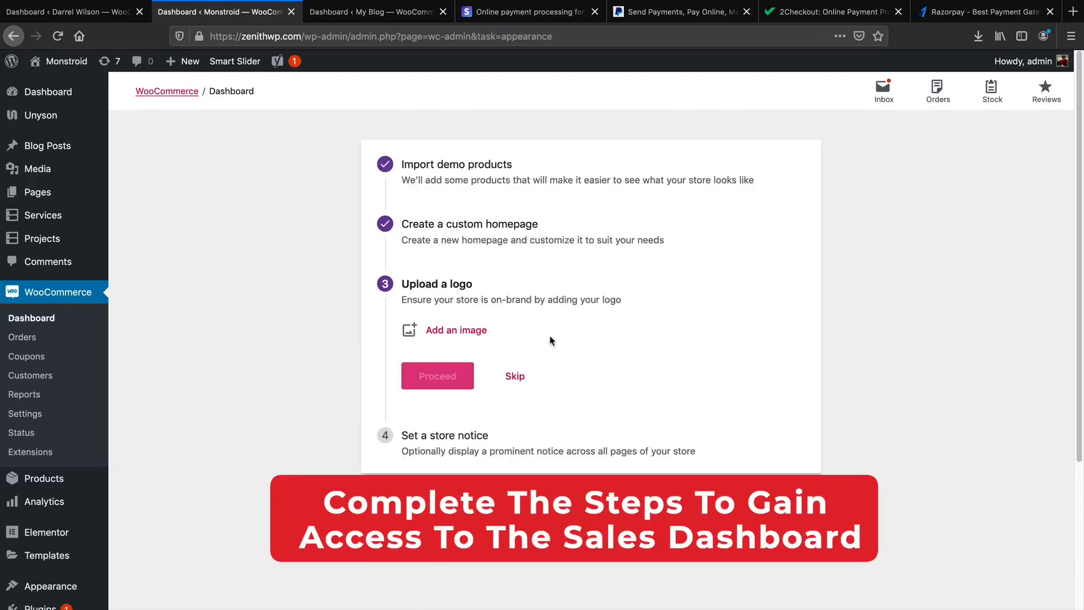
click(513, 375)
click(467, 450)
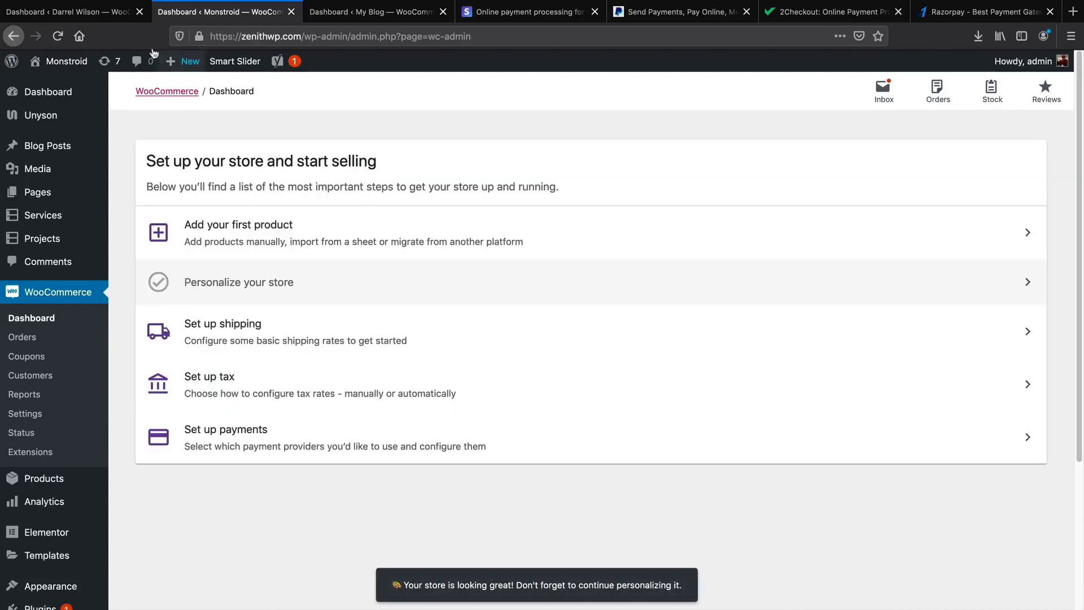
Switch between stores and settle on the Flatsome dashboard's month-to-date sales figures.
click(95, 12)
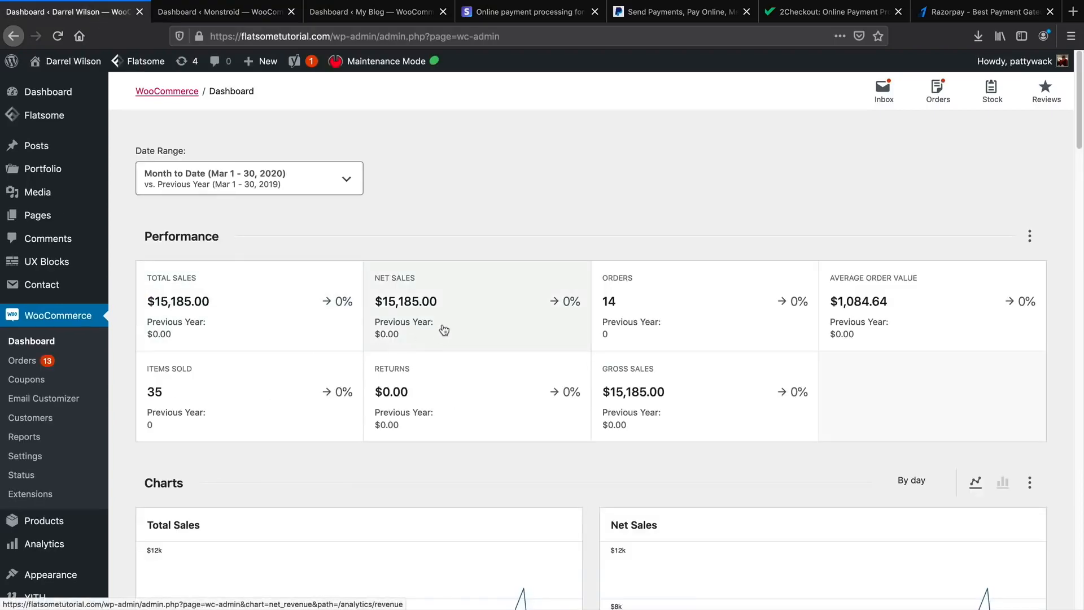
click(248, 21)
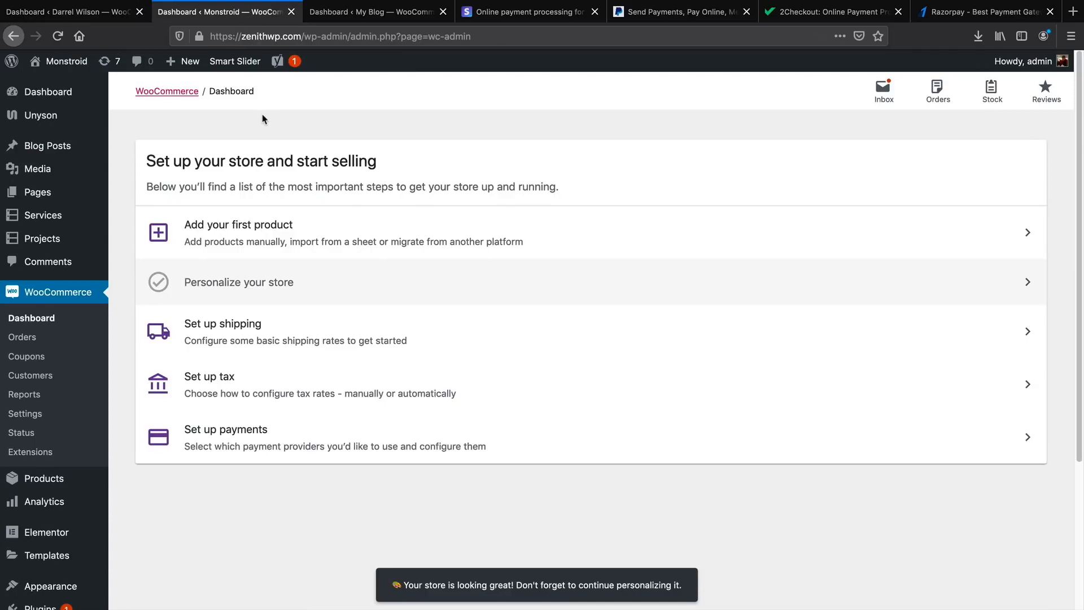
click(110, 18)
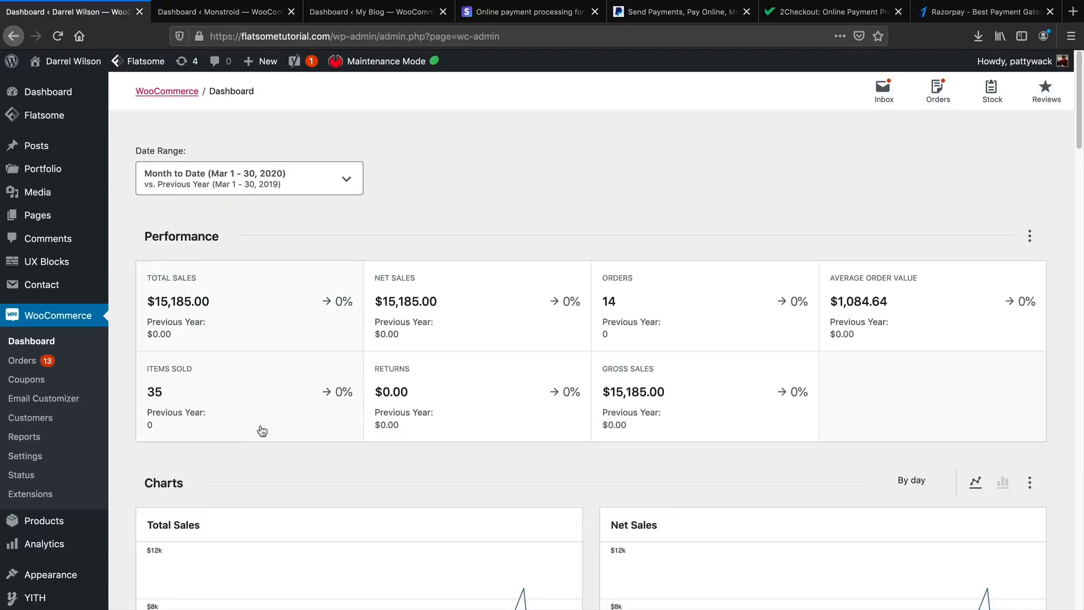
scroll(262, 431, down, 2)
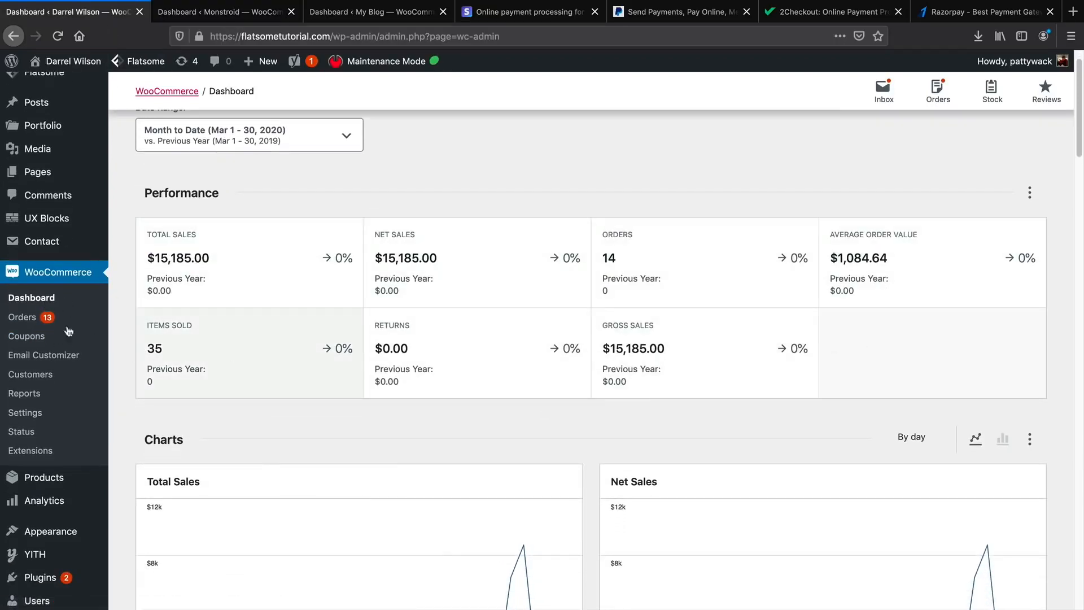
Set the newest $2,200.00 order's status to Completed and update it.
click(30, 320)
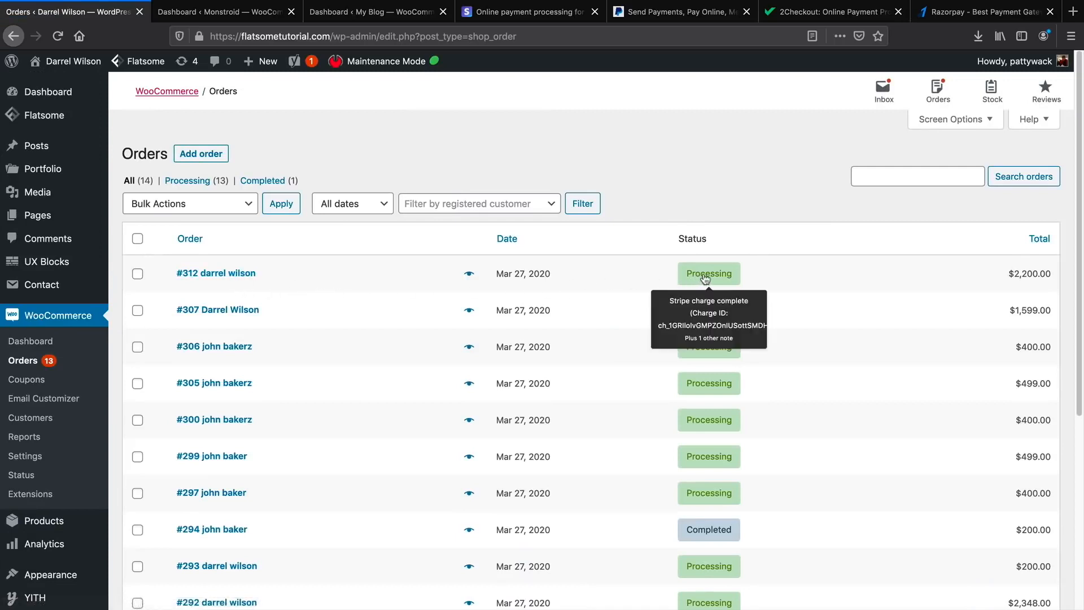
mouse_move(714, 277)
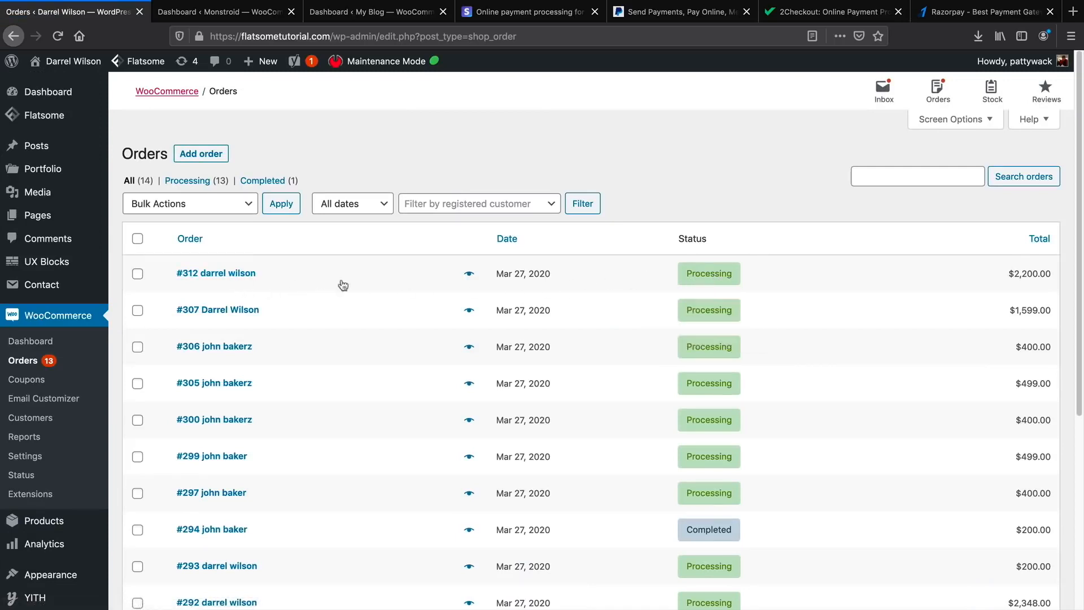
click(247, 276)
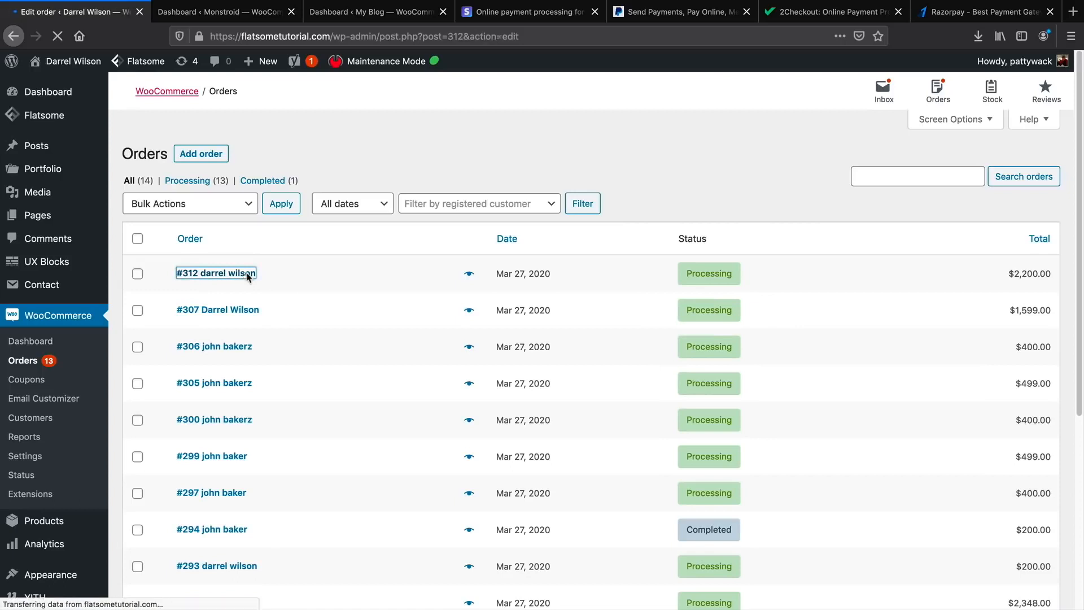
click(248, 322)
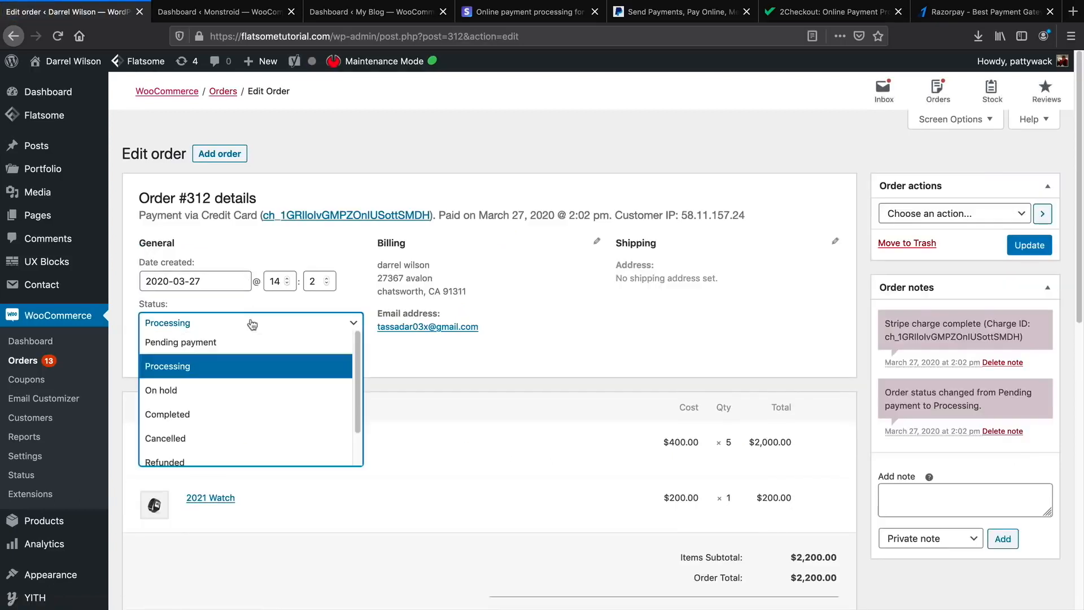
click(238, 415)
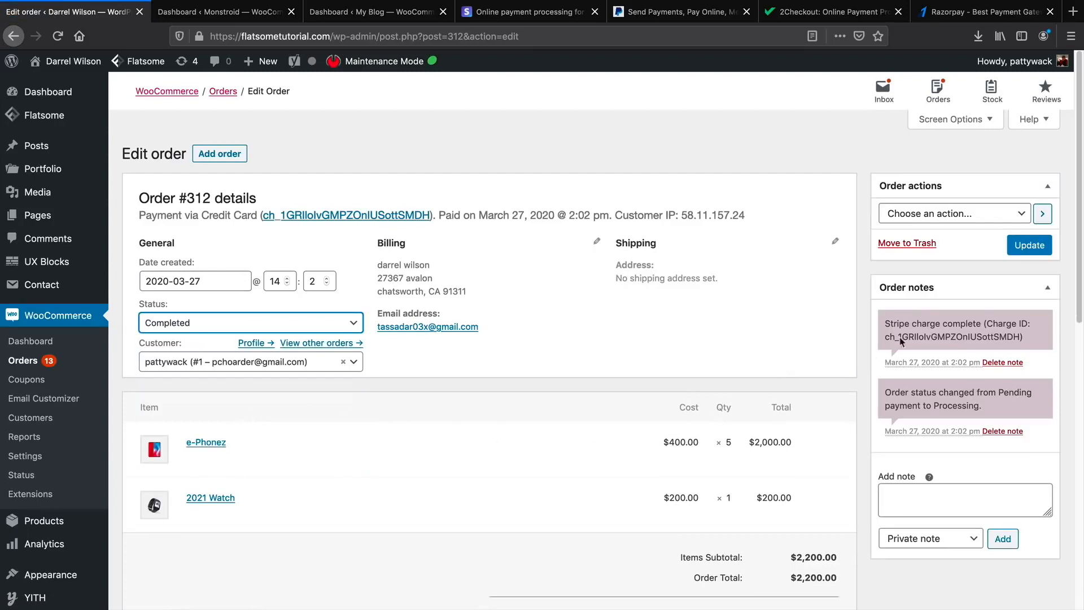
click(1026, 249)
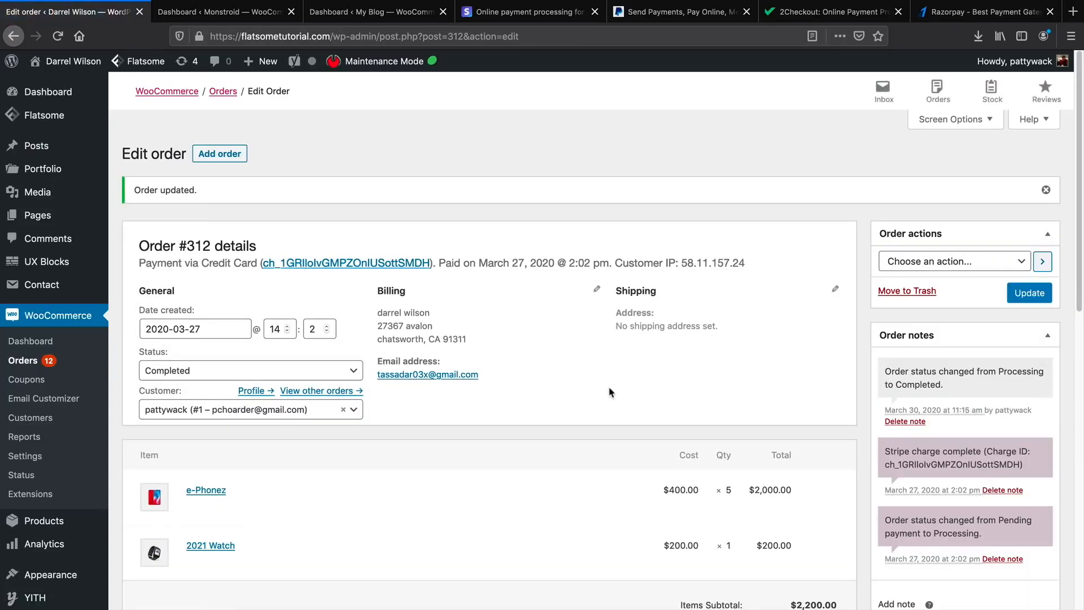
Scroll through the updated order to review its totals.
scroll(675, 436, down, 3)
scroll(584, 455, down, 2)
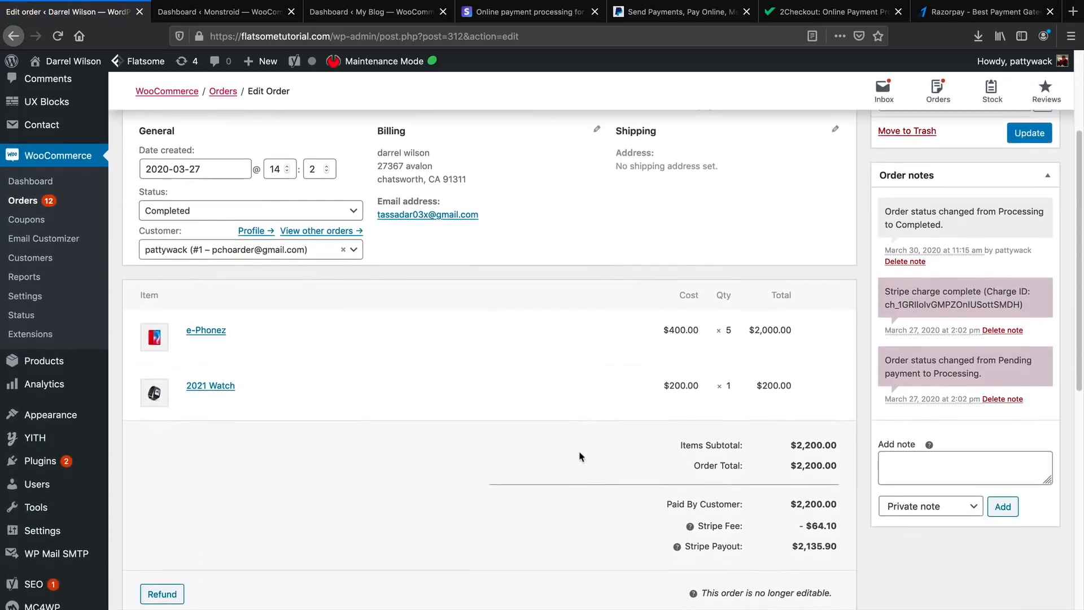
scroll(576, 456, up, 1)
scroll(569, 462, down, 5)
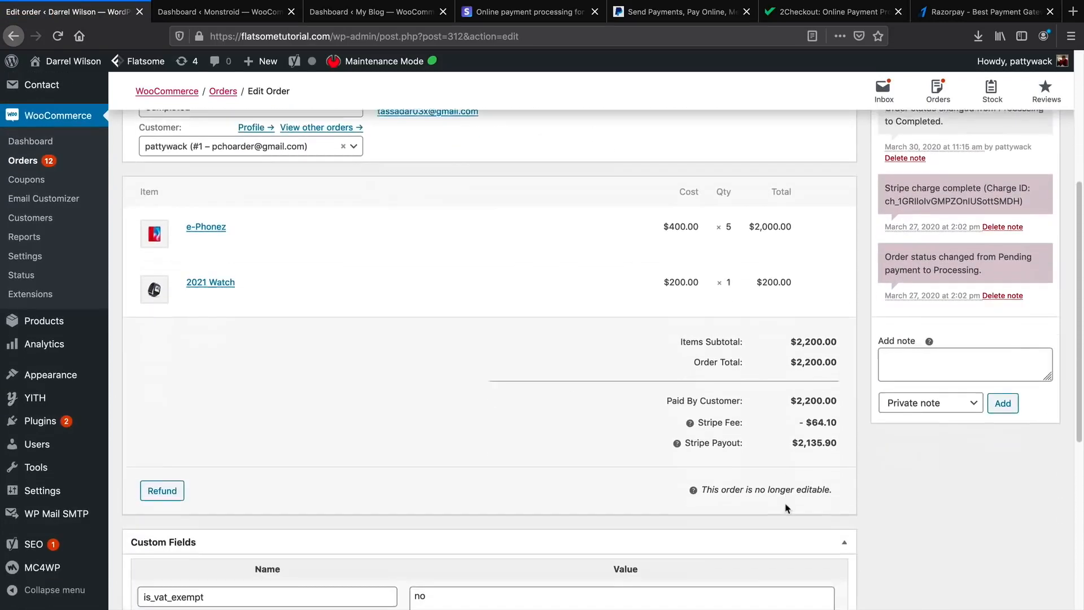
click(821, 445)
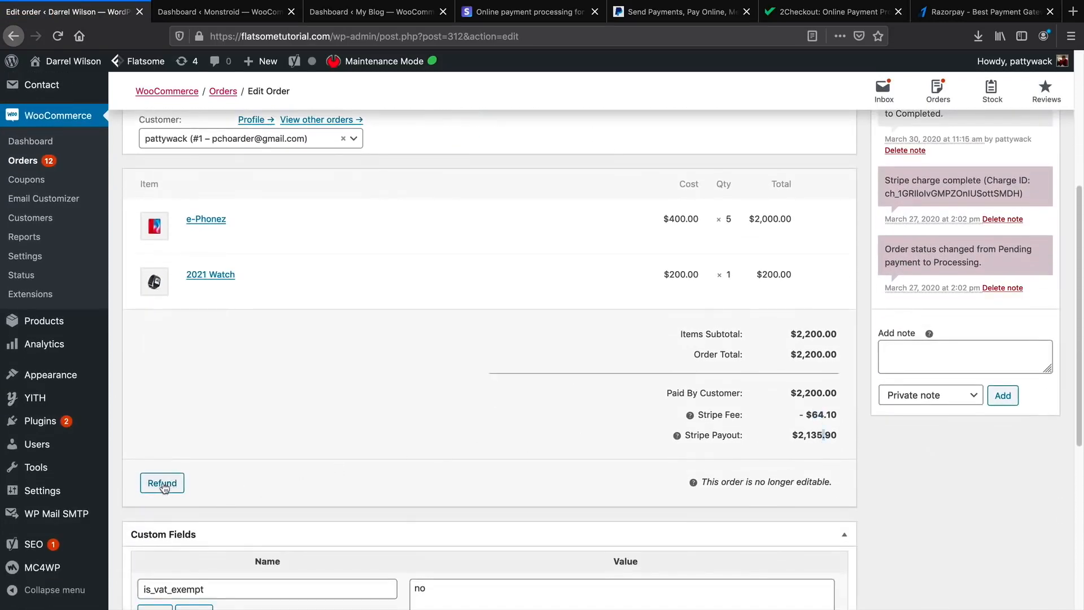
scroll(169, 484, up, 5)
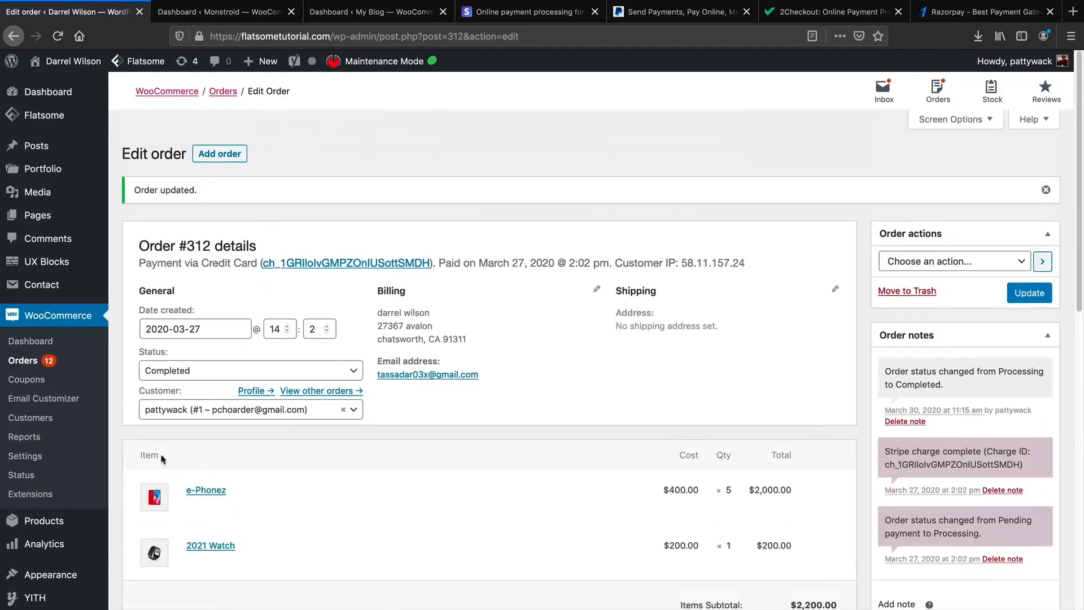
Look through the Flatsome store's Coupons and Email Customizer pages, then switch site tabs.
click(45, 384)
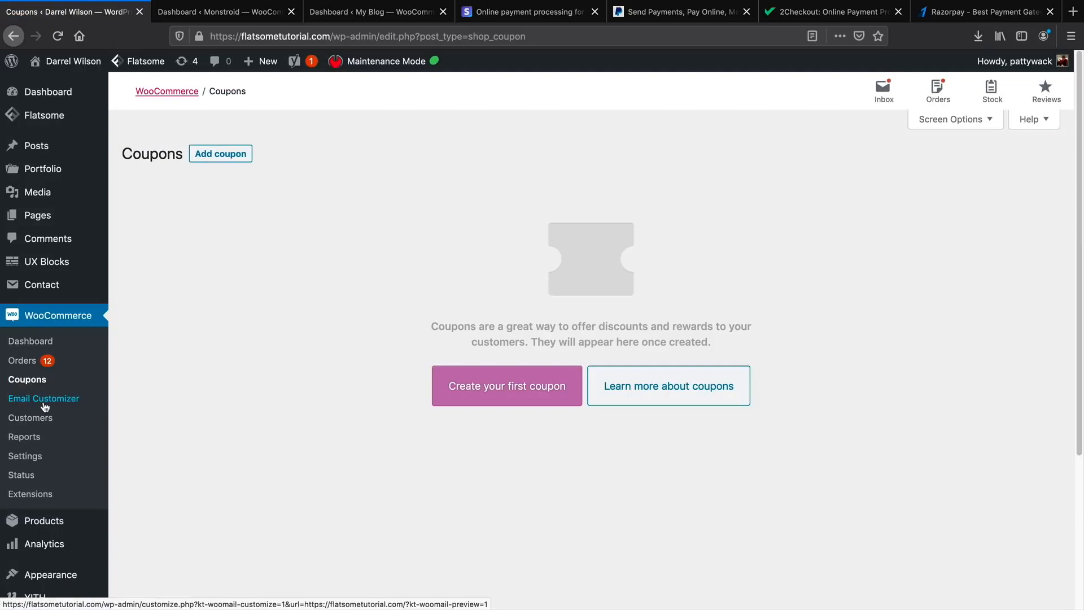
click(43, 403)
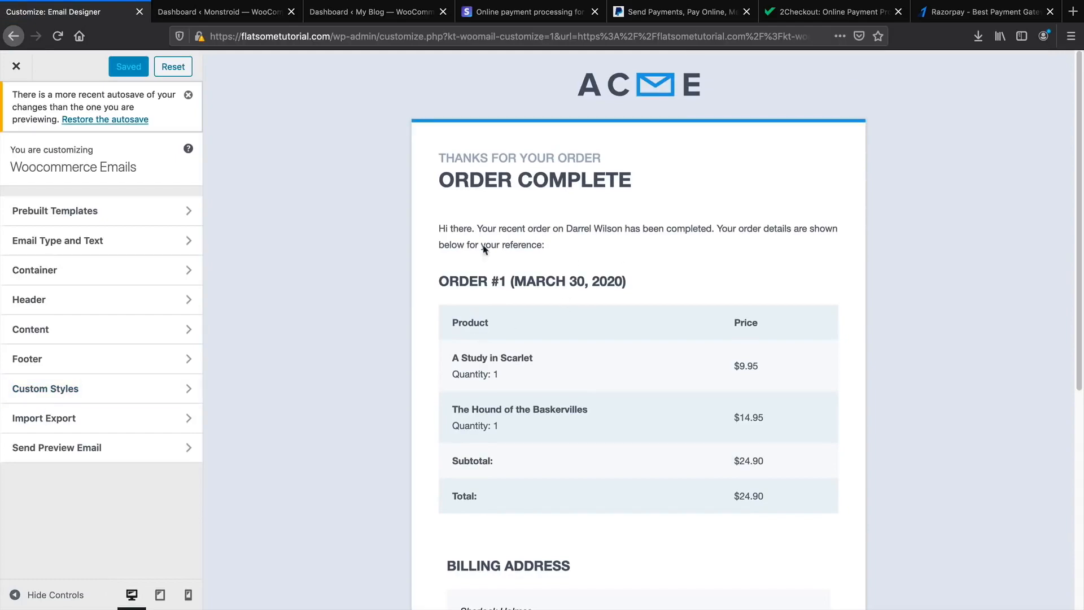
click(227, 17)
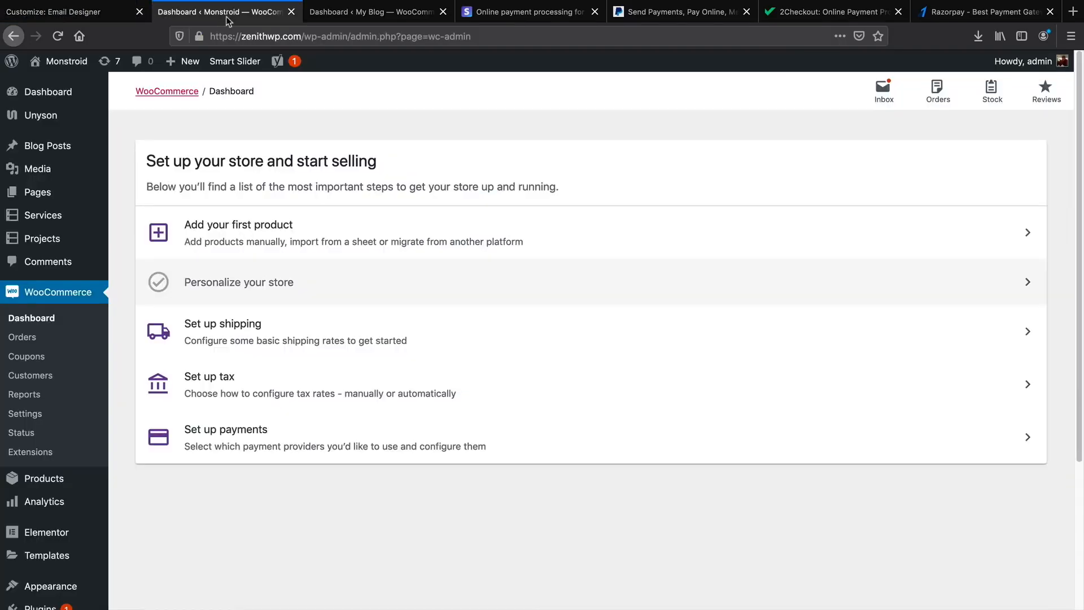
Bring up the My Blog dashboard as the second tab and go to Plugins > Add New.
drag(314, 10, 213, 10)
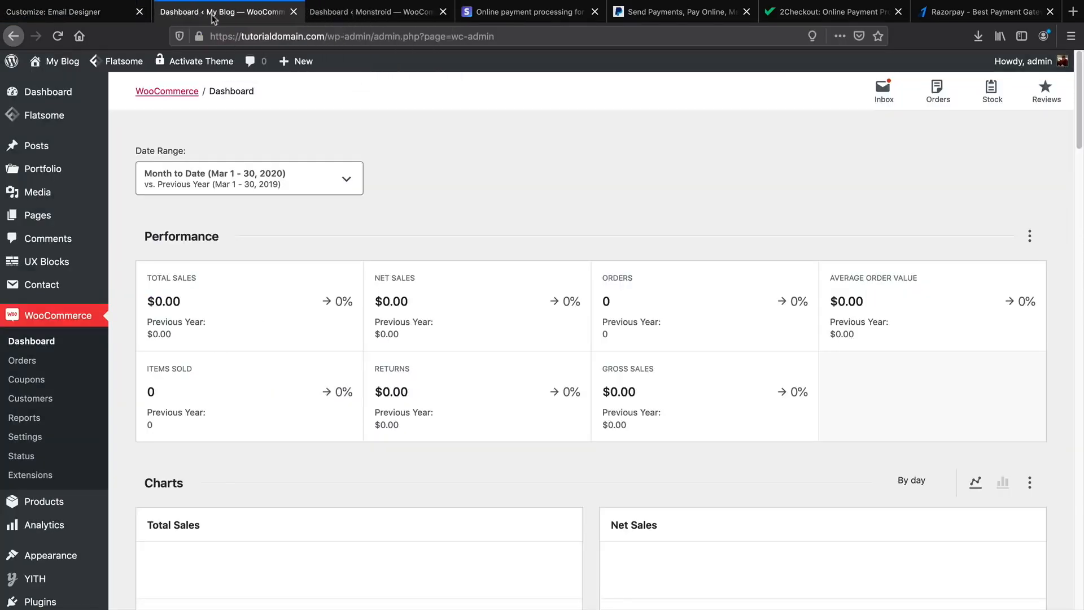
scroll(65, 361, down, 5)
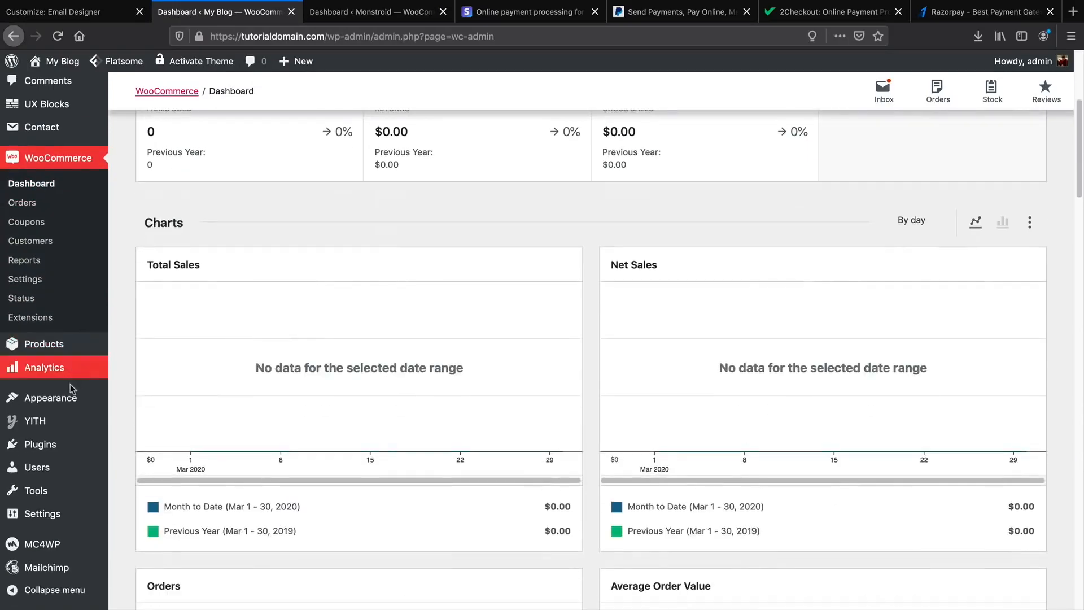
mouse_move(59, 448)
click(141, 466)
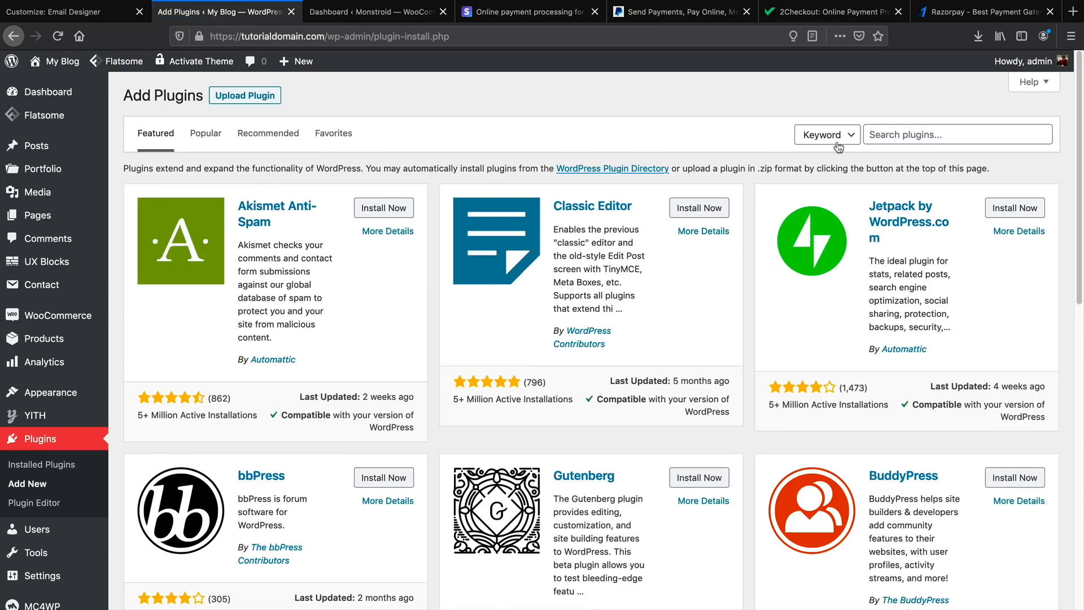
Search plugins for 'kad' and install Kadence WooCommerce Email Designer.
click(895, 134)
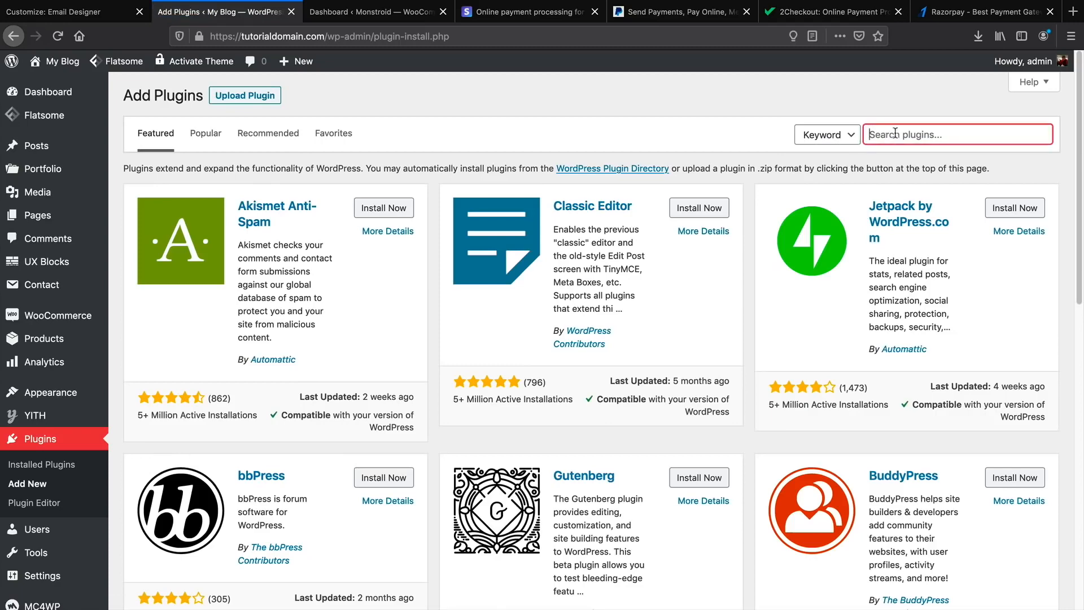
text(kadence)
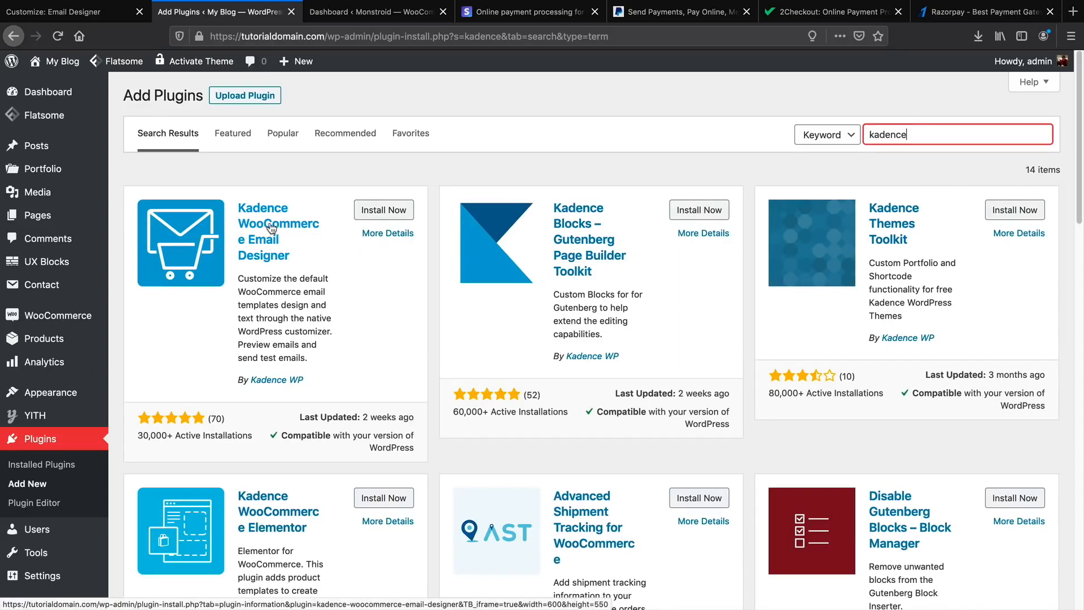
click(375, 211)
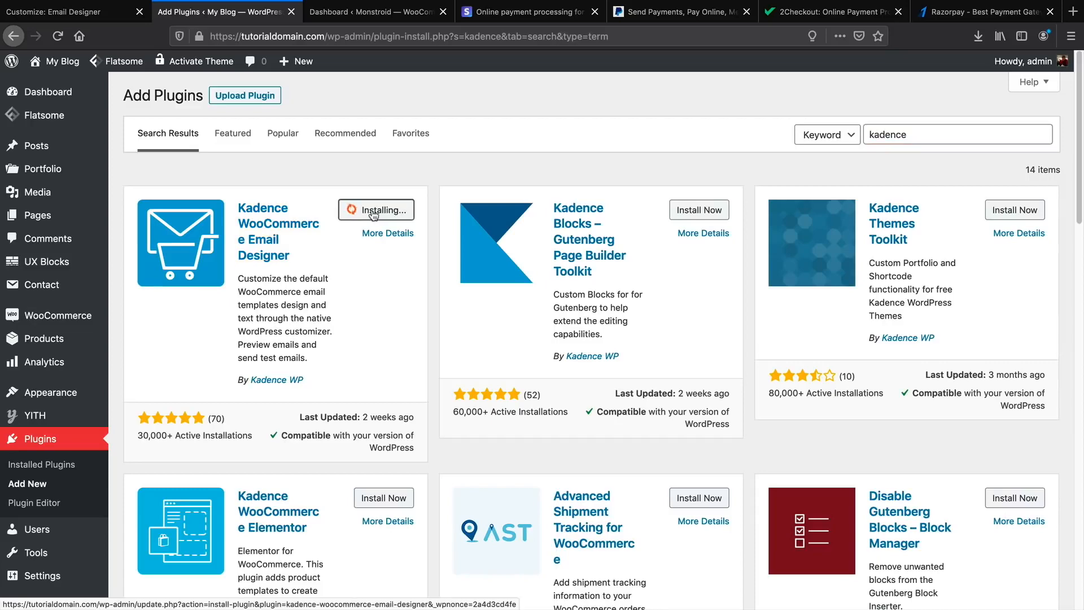
Browse the Email Designer's prebuilt templates while checking on the Kadence installation.
click(94, 15)
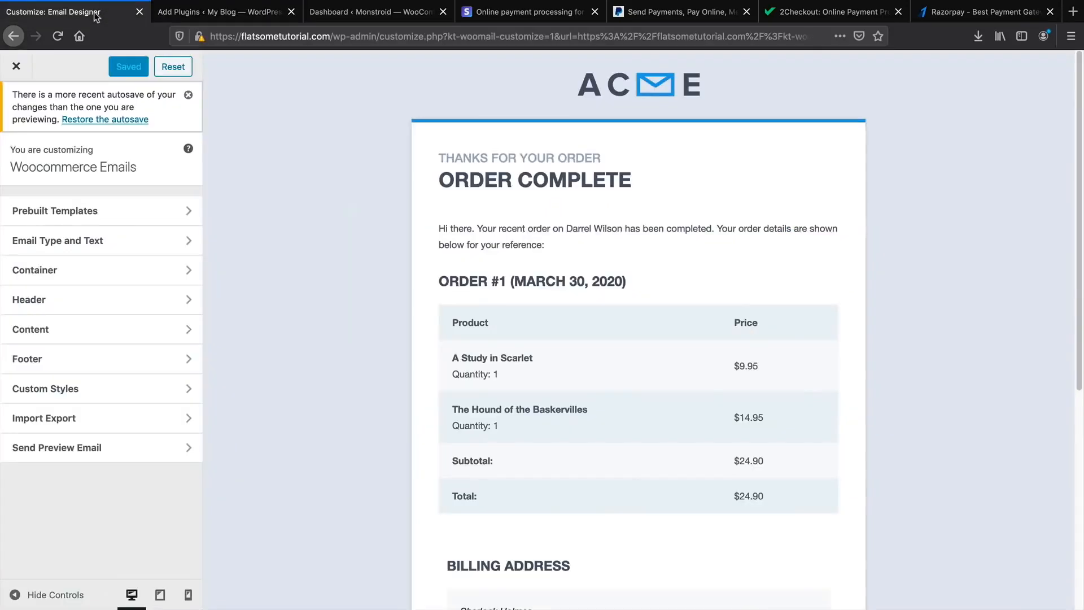
click(125, 215)
scroll(134, 279, down, 9)
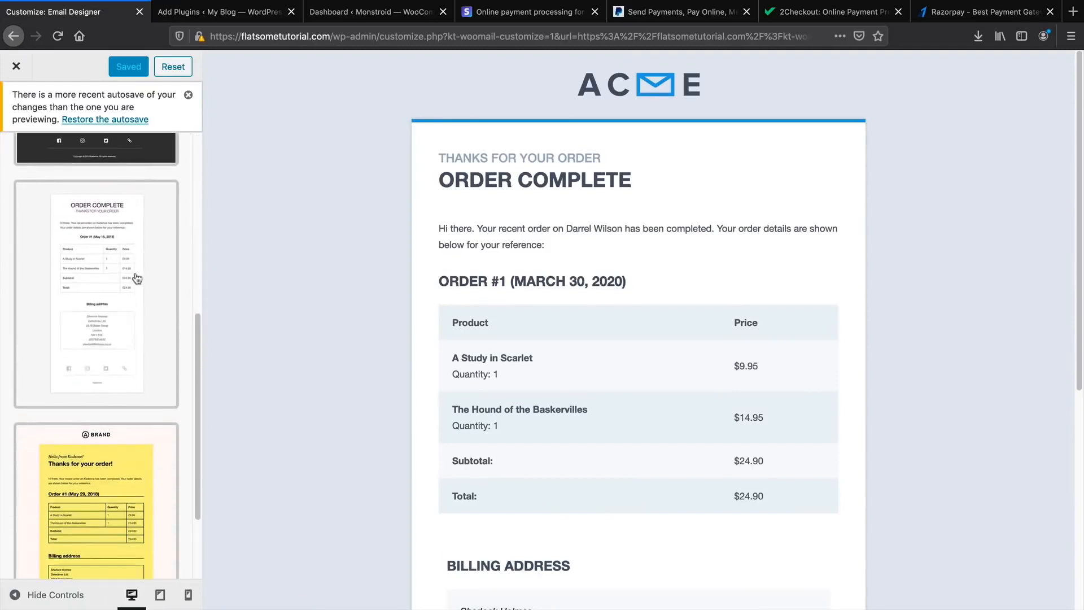
drag(198, 392, 200, 178)
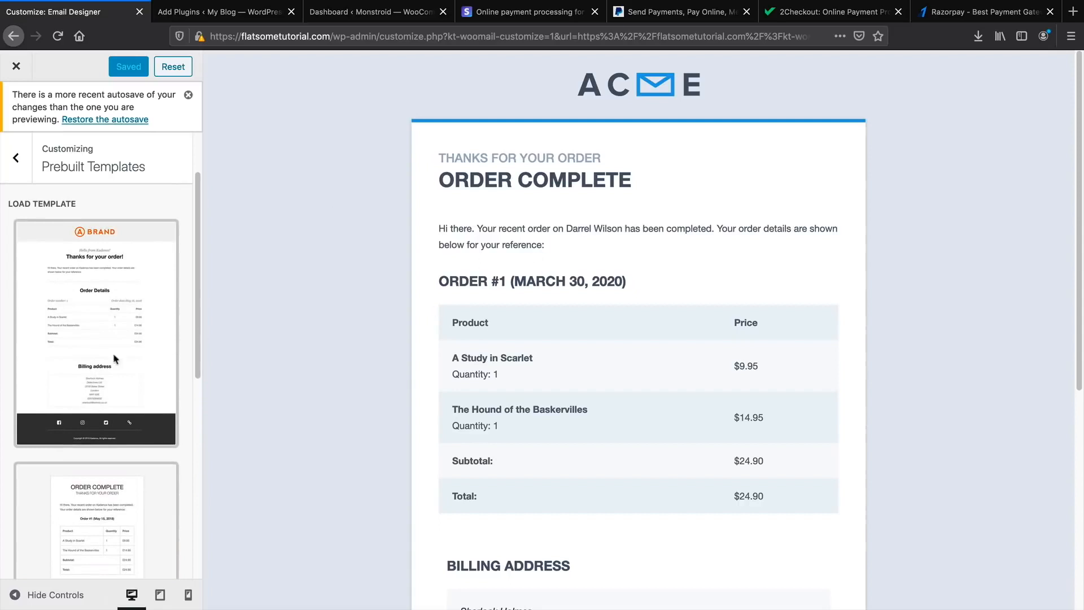
scroll(114, 358, up, 2)
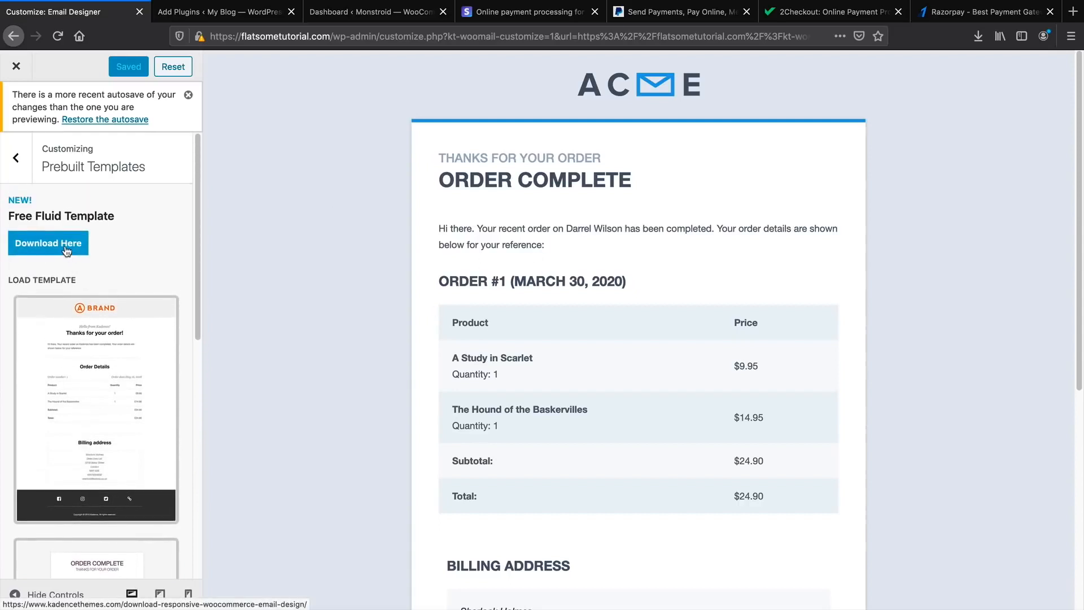
click(32, 169)
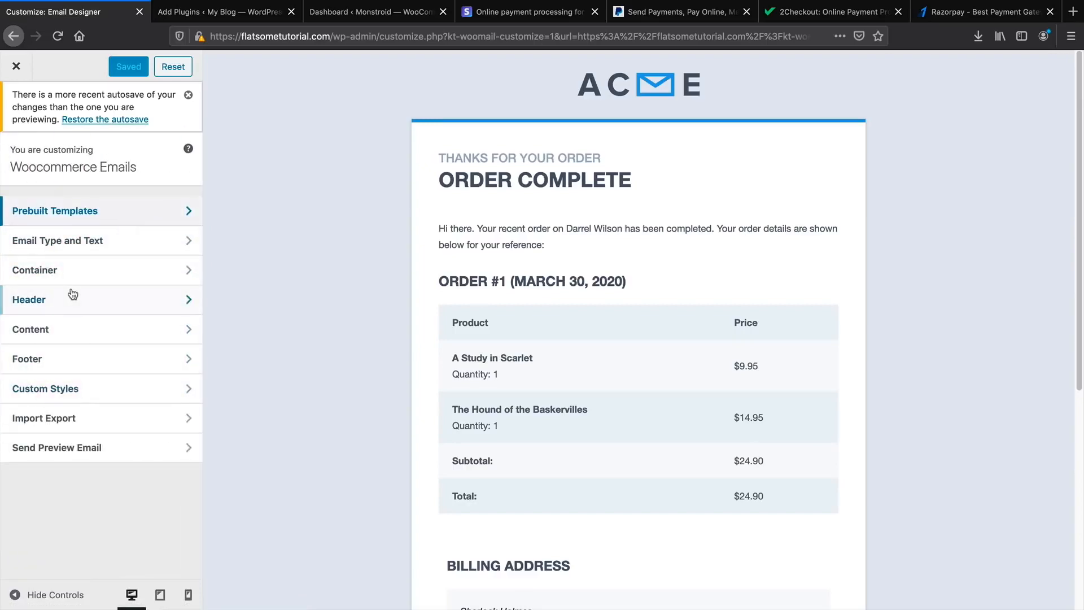
click(222, 17)
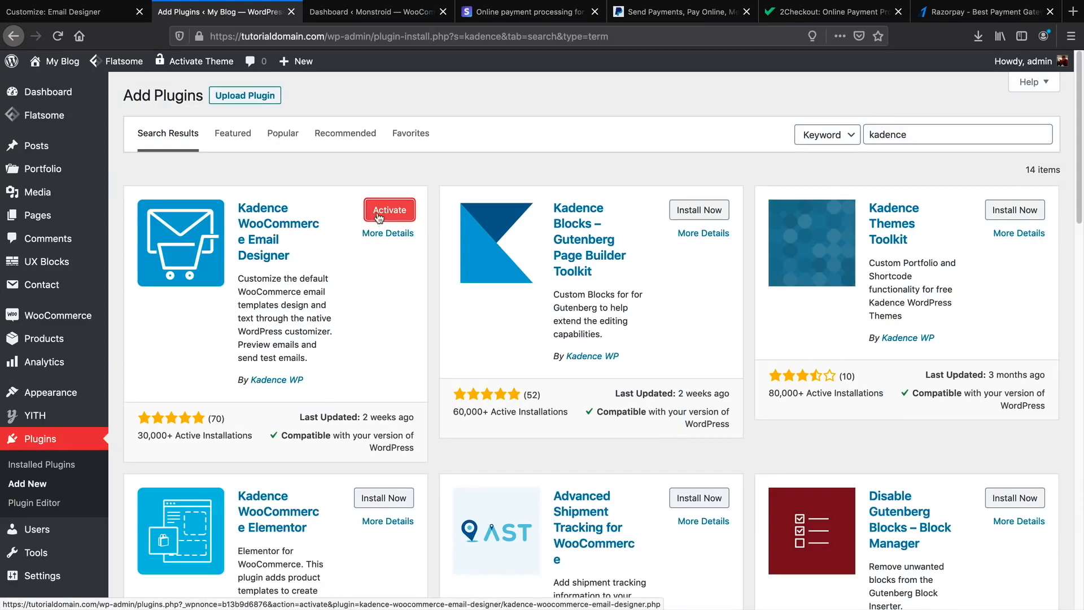
click(74, 11)
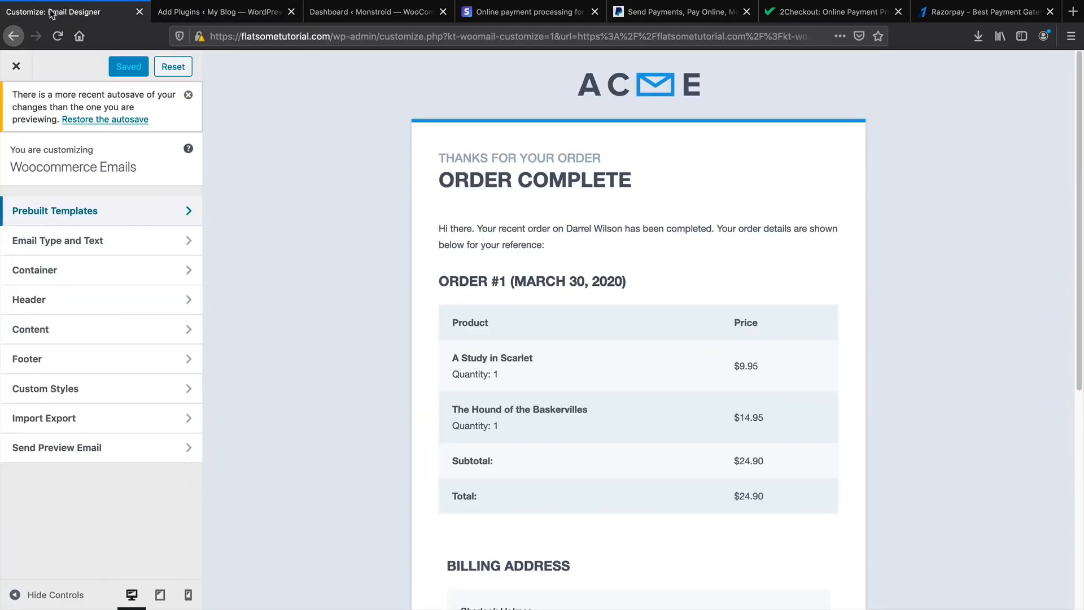
Glance at the customers list, then view the last-7-days sales-by-date report ($15,185.00 gross, 14 orders).
click(17, 67)
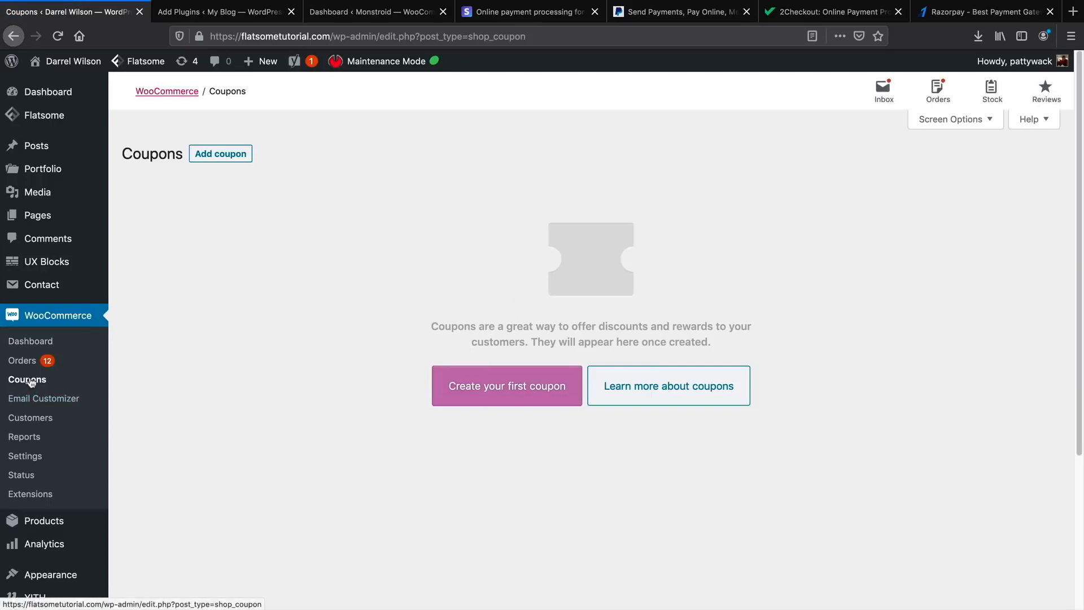
click(37, 421)
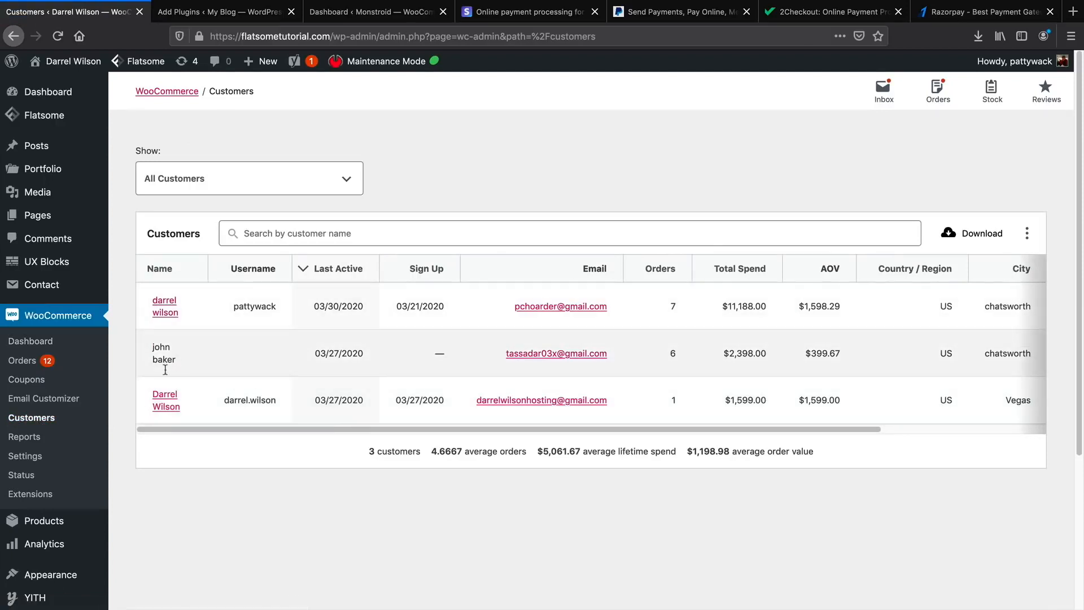
click(21, 438)
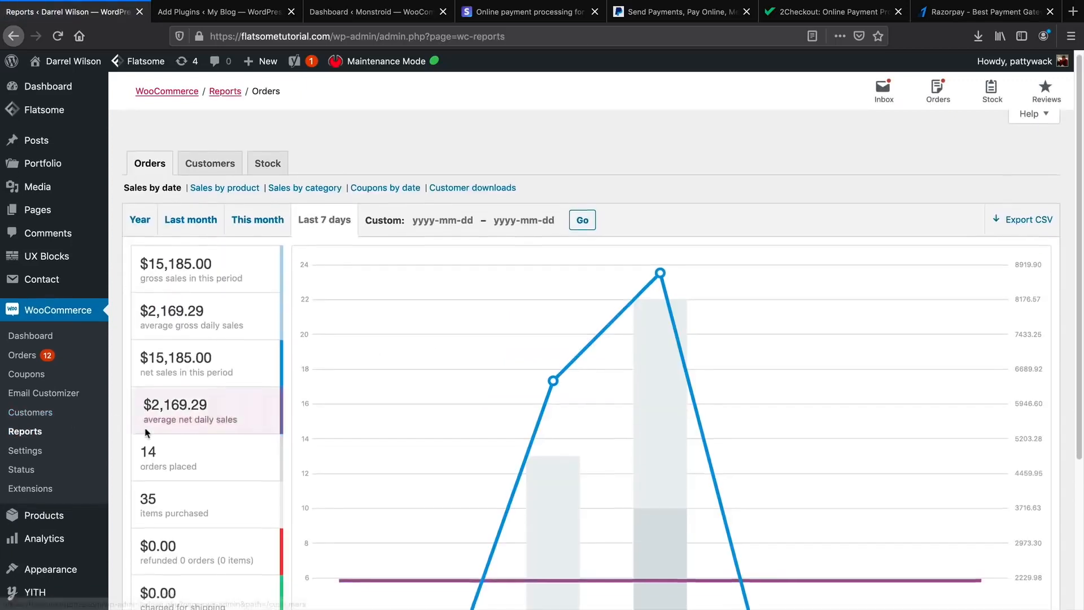
scroll(257, 411, down, 2)
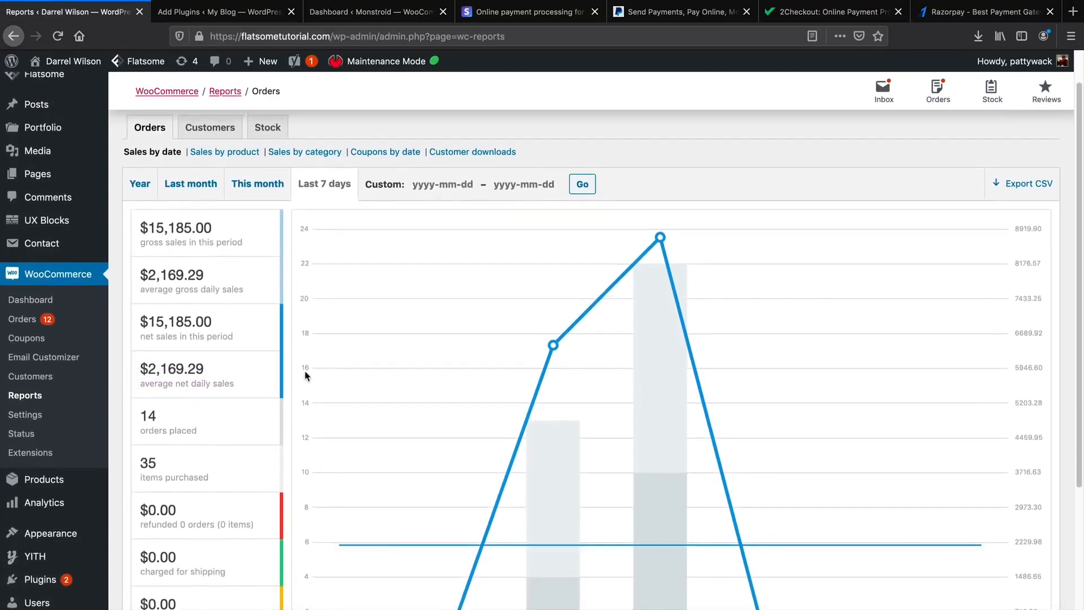
scroll(303, 370, up, 1)
scroll(225, 440, down, 4)
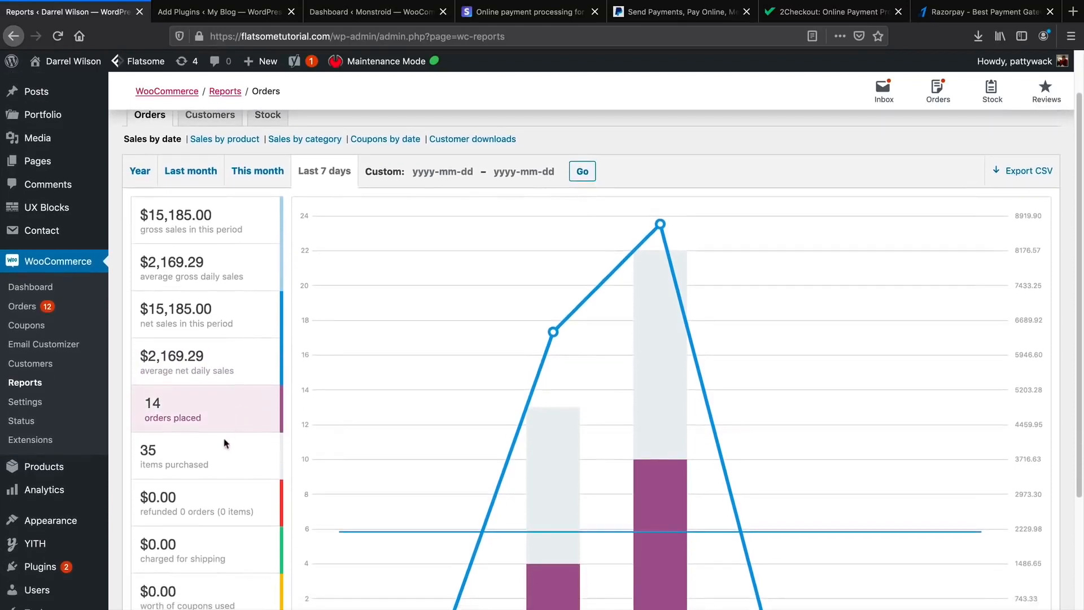
Open the WooCommerce system status report and scroll down to the Server environment section.
scroll(223, 460, up, 2)
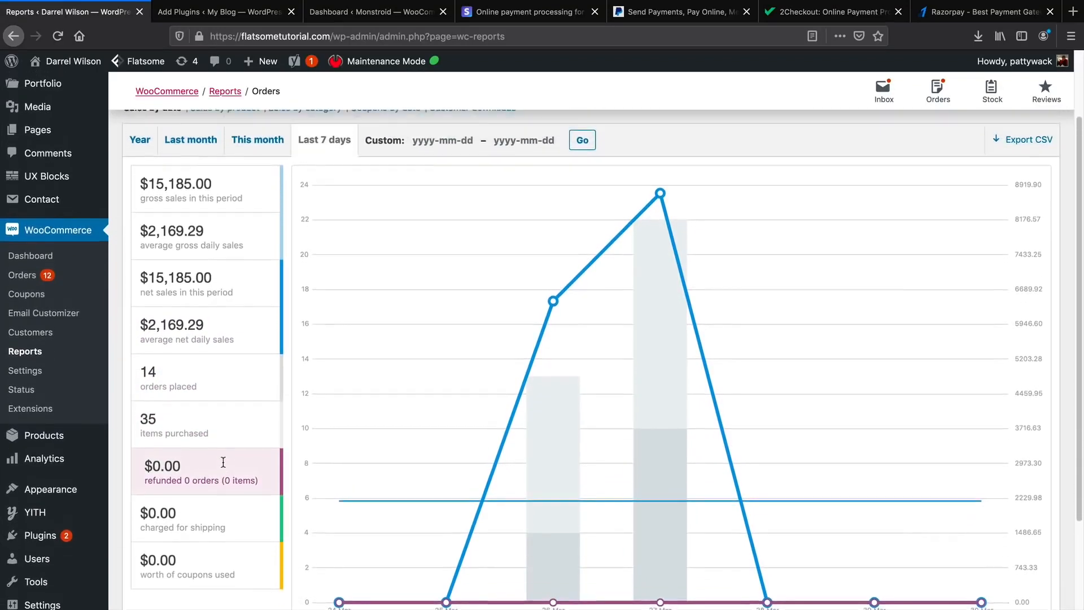
click(43, 402)
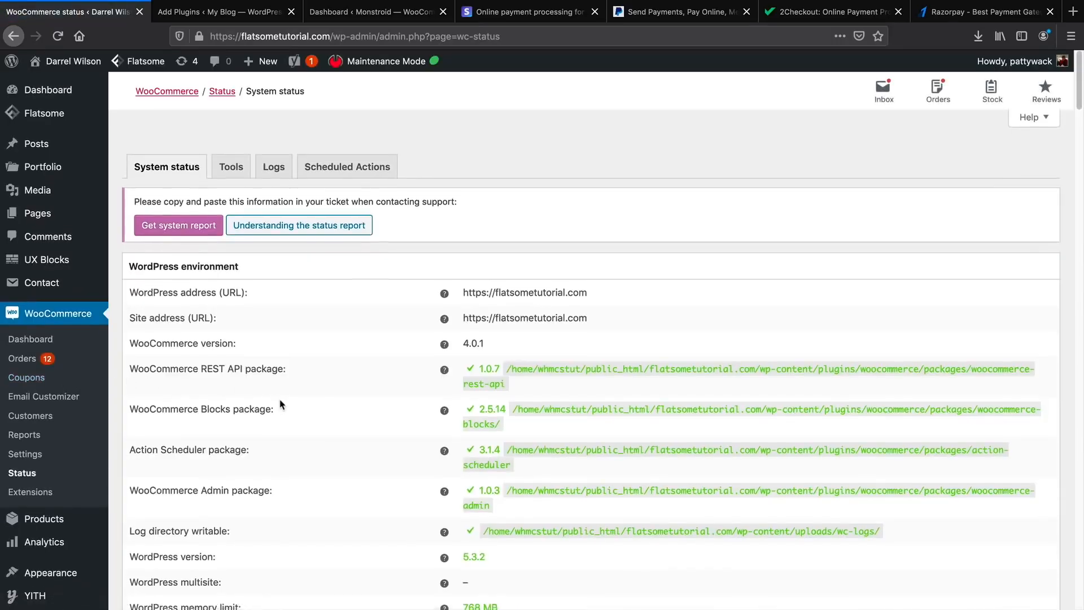
scroll(280, 404, down, 5)
scroll(280, 403, up, 5)
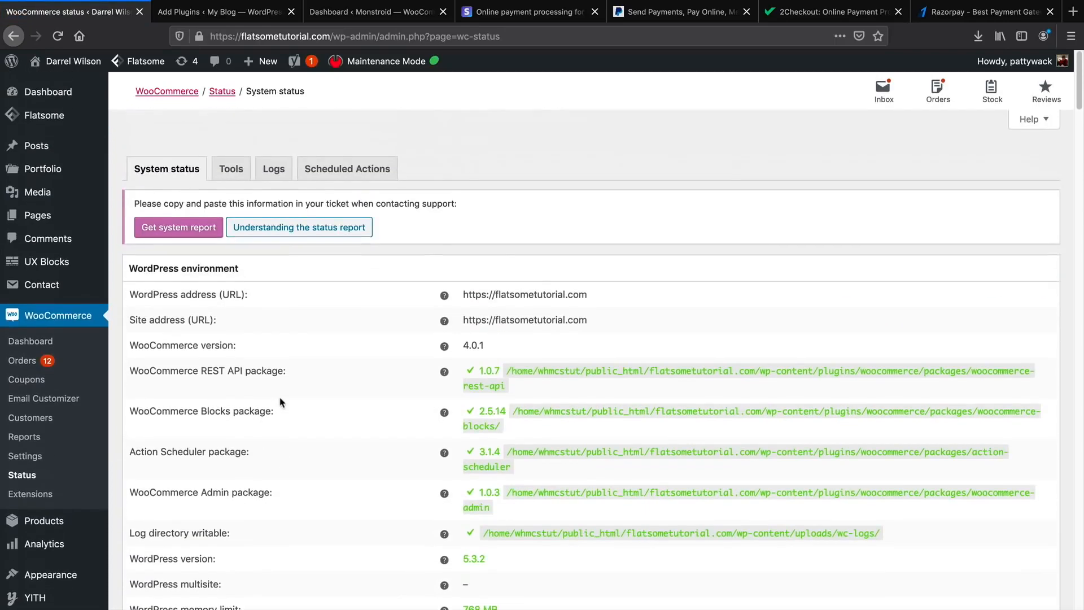
scroll(280, 404, down, 1)
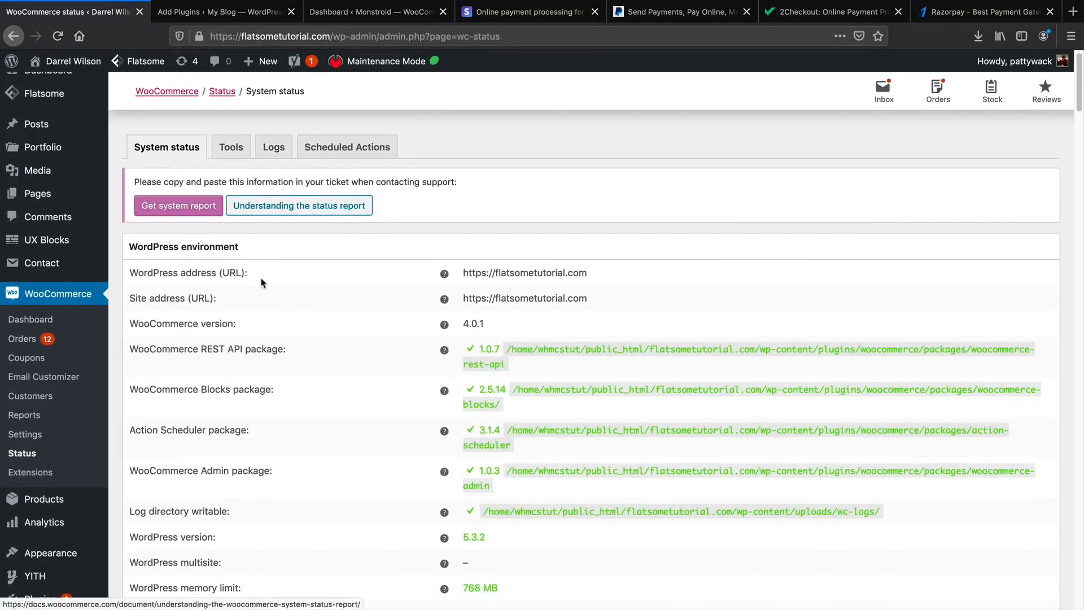
scroll(274, 293, down, 4)
scroll(275, 371, down, 4)
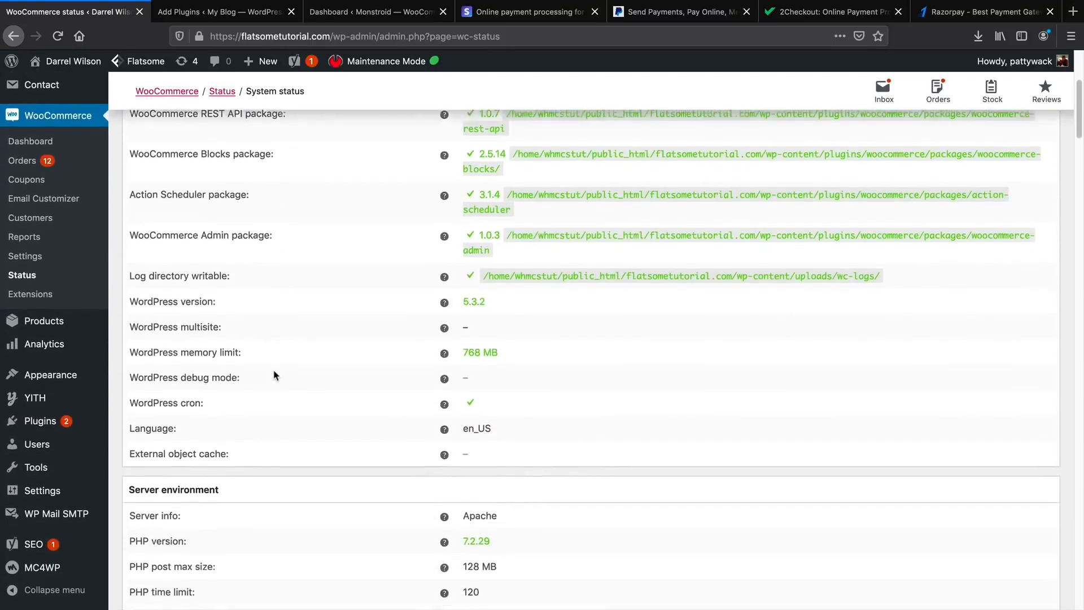
scroll(275, 376, down, 1)
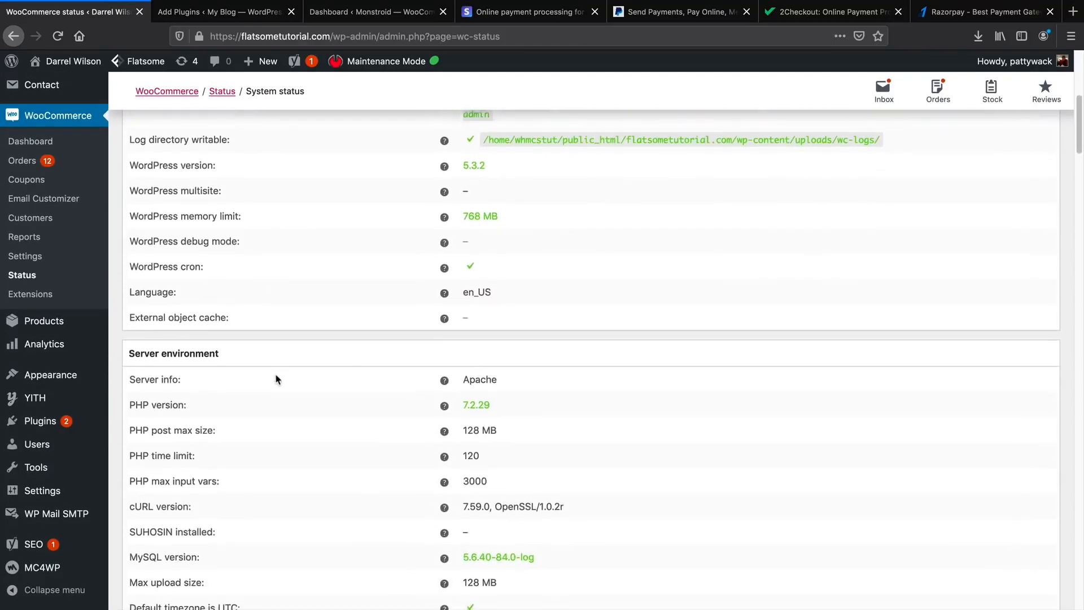
Highlight the PHP version 7.2.29 and PHP post max size values in the server environment.
drag(499, 397, 459, 401)
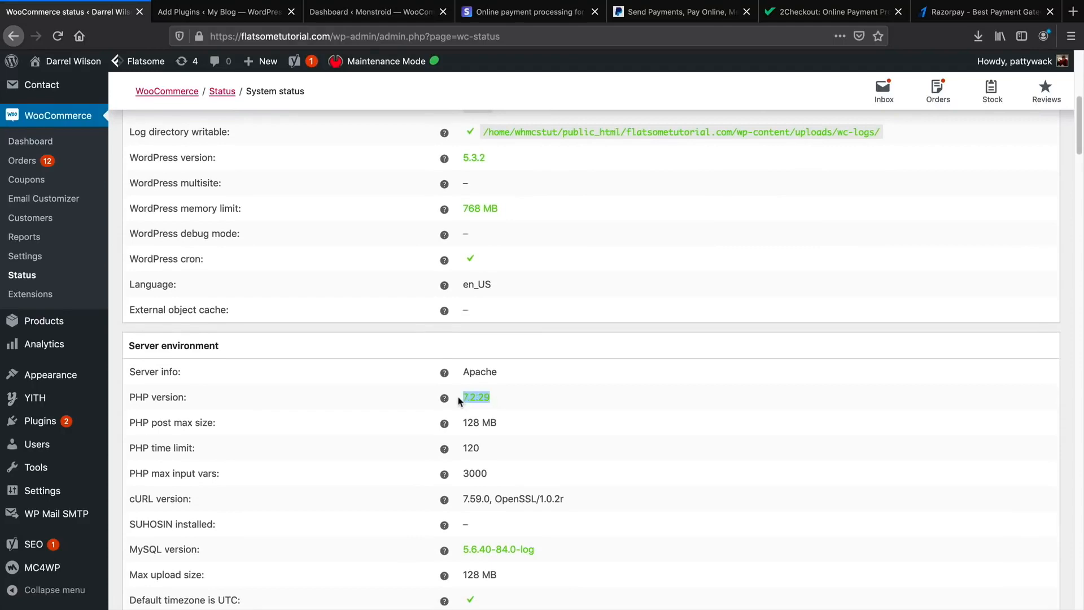
triple_click(492, 418)
drag(216, 423, 152, 425)
scroll(285, 426, down, 4)
scroll(316, 432, up, 6)
scroll(347, 439, up, 5)
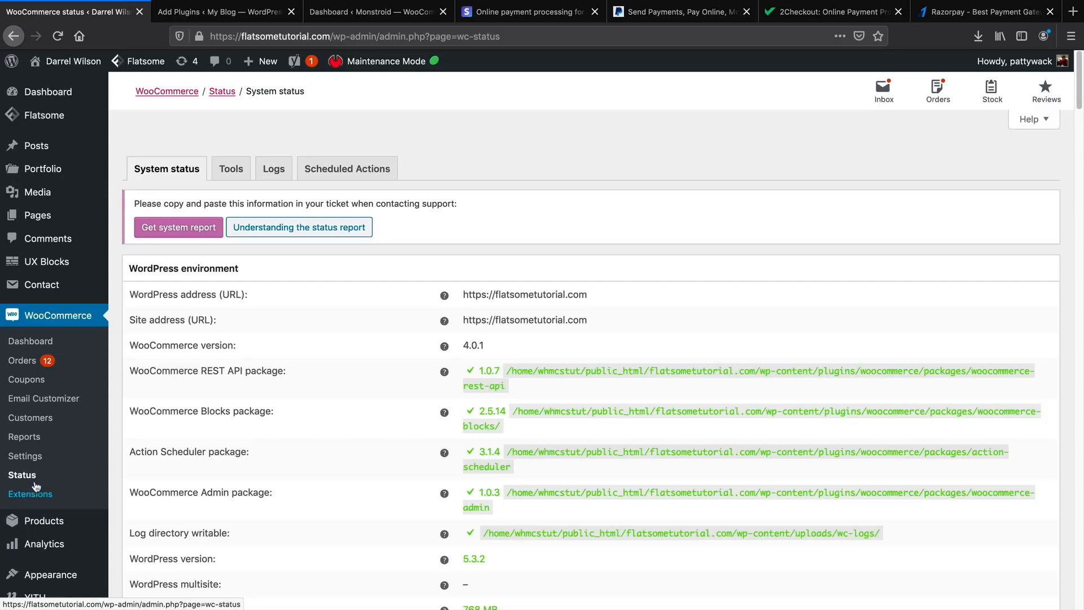
click(22, 456)
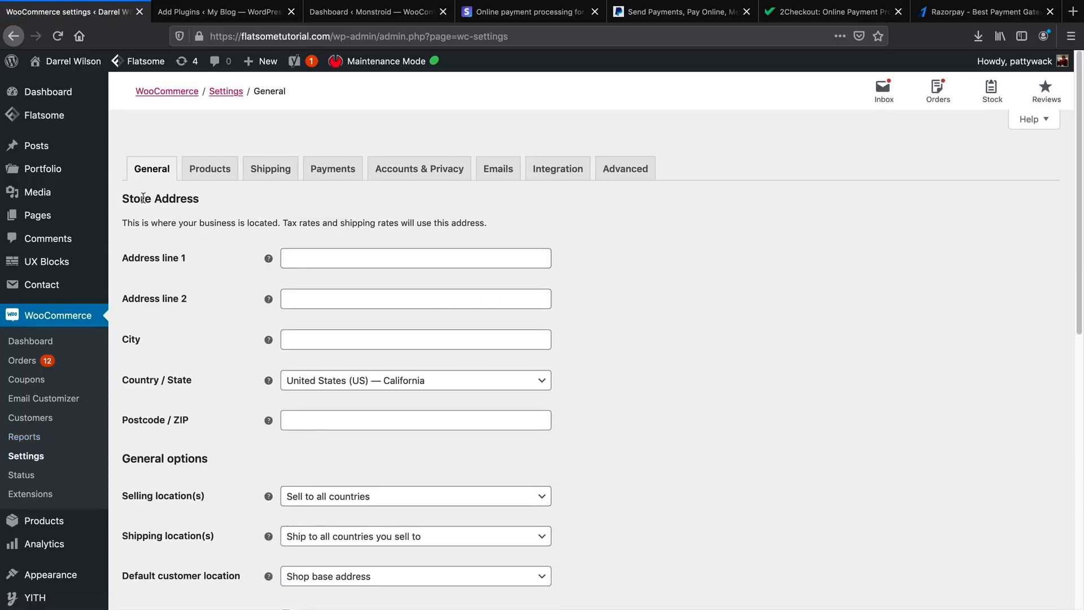
Review the store address fields, keep US dollar as the currency, and save the General settings.
drag(145, 198, 202, 199)
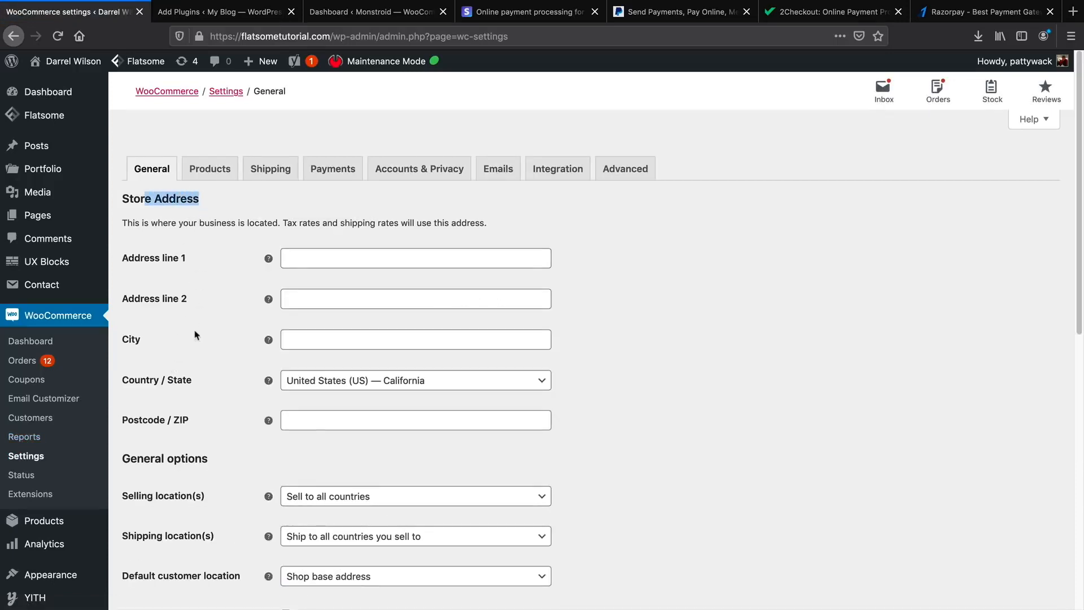
scroll(194, 368, down, 2)
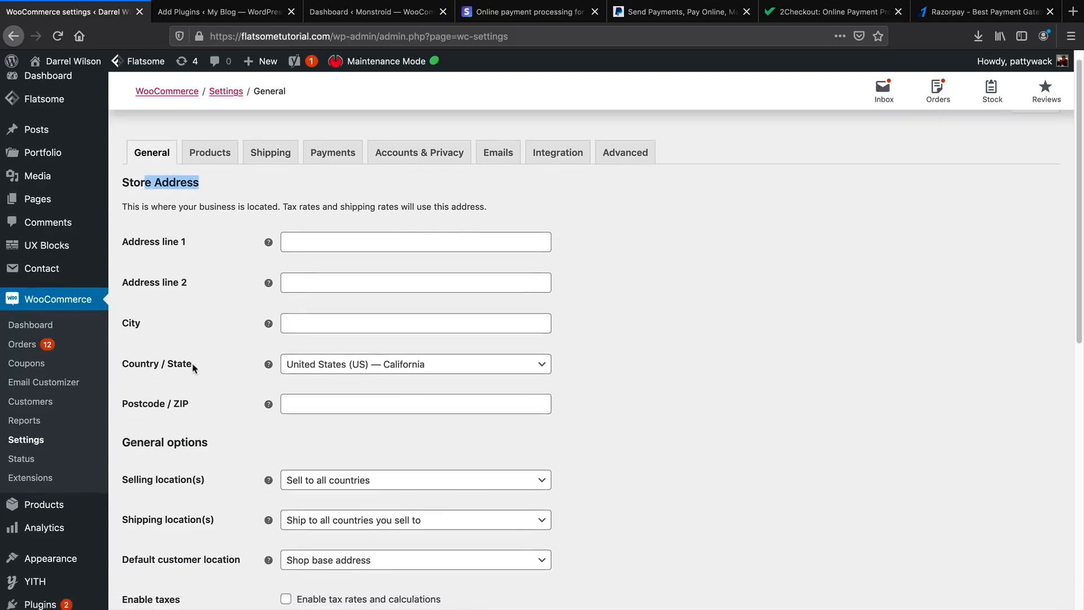
scroll(194, 370, down, 1)
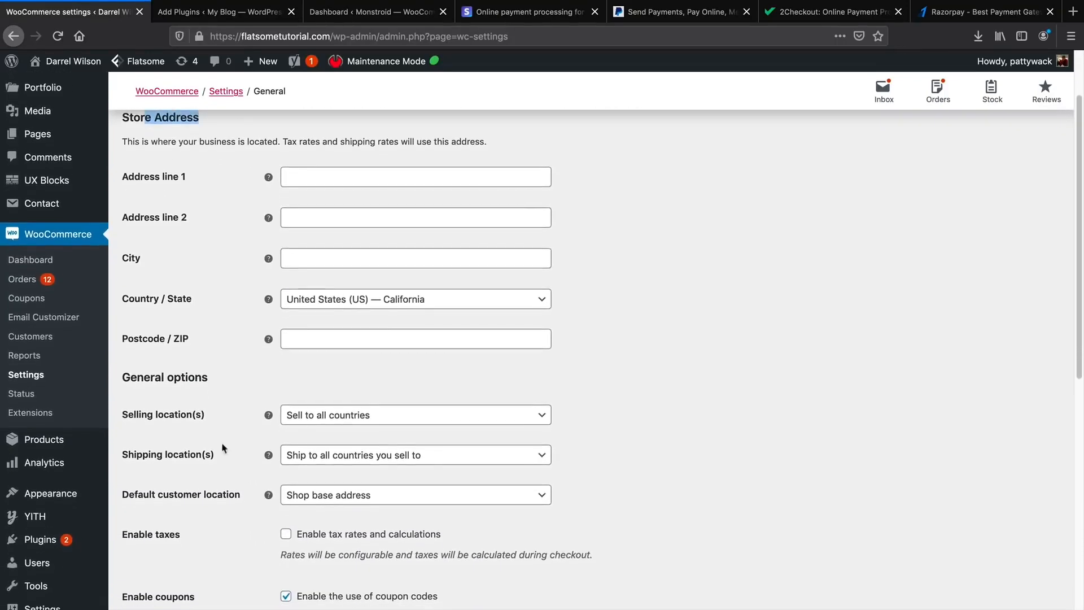
scroll(289, 533, down, 3)
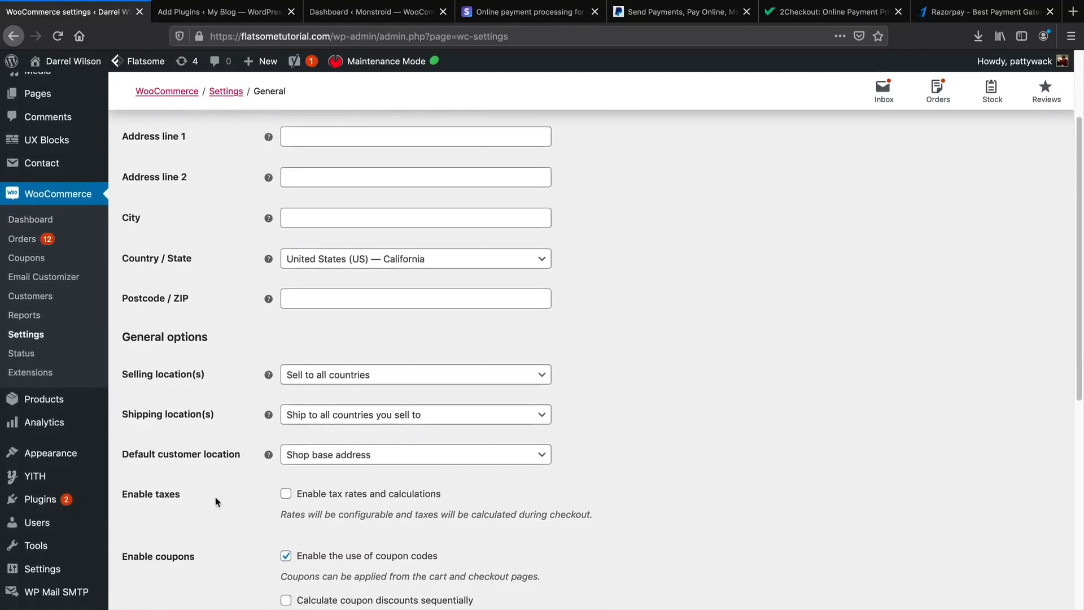
scroll(281, 519, down, 6)
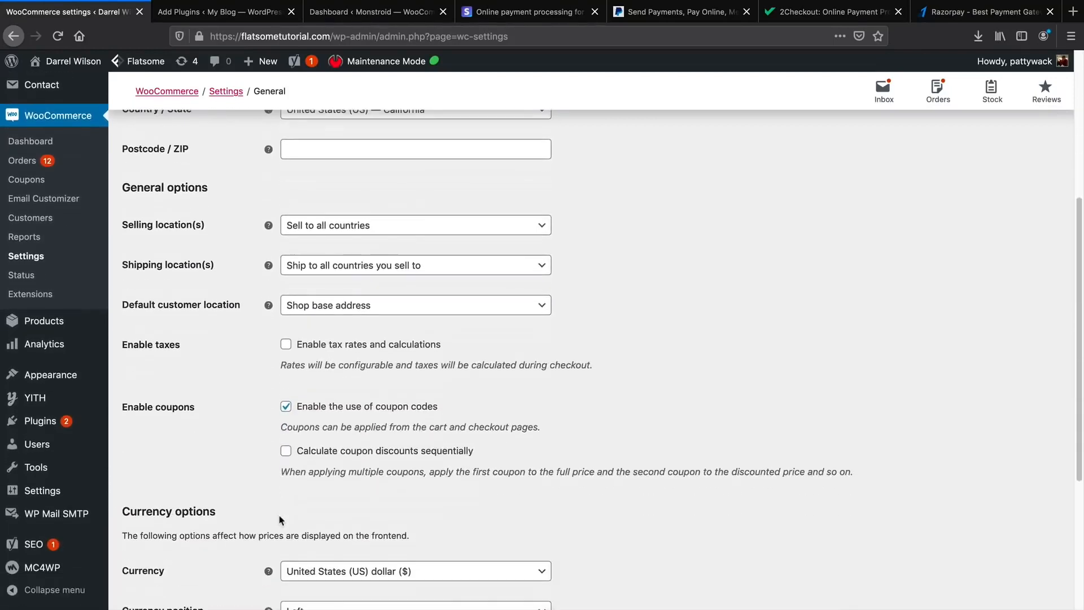
scroll(281, 515, down, 5)
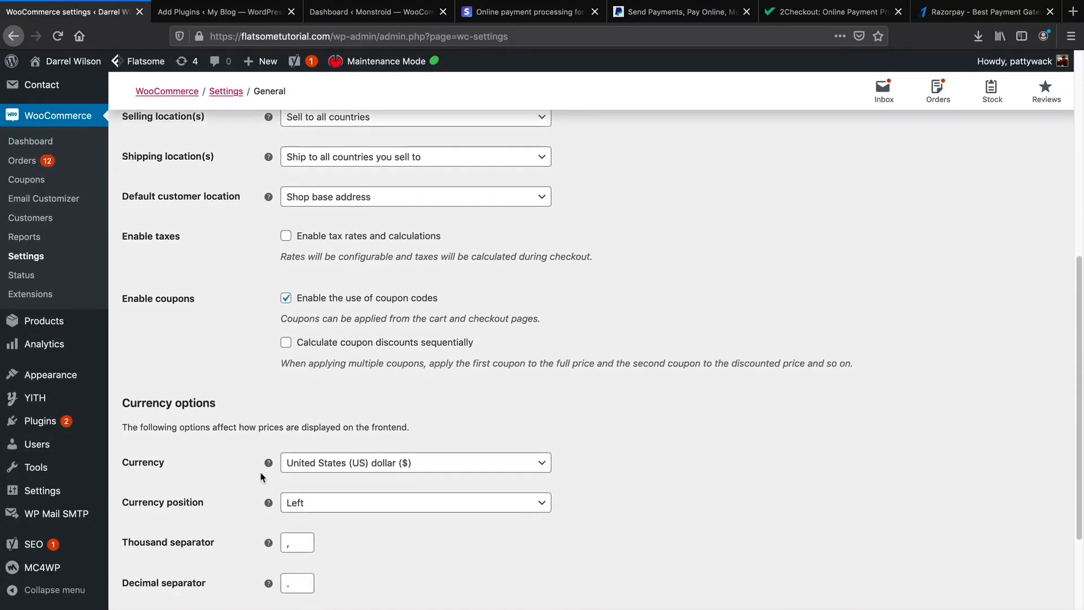
scroll(339, 441, down, 1)
click(361, 354)
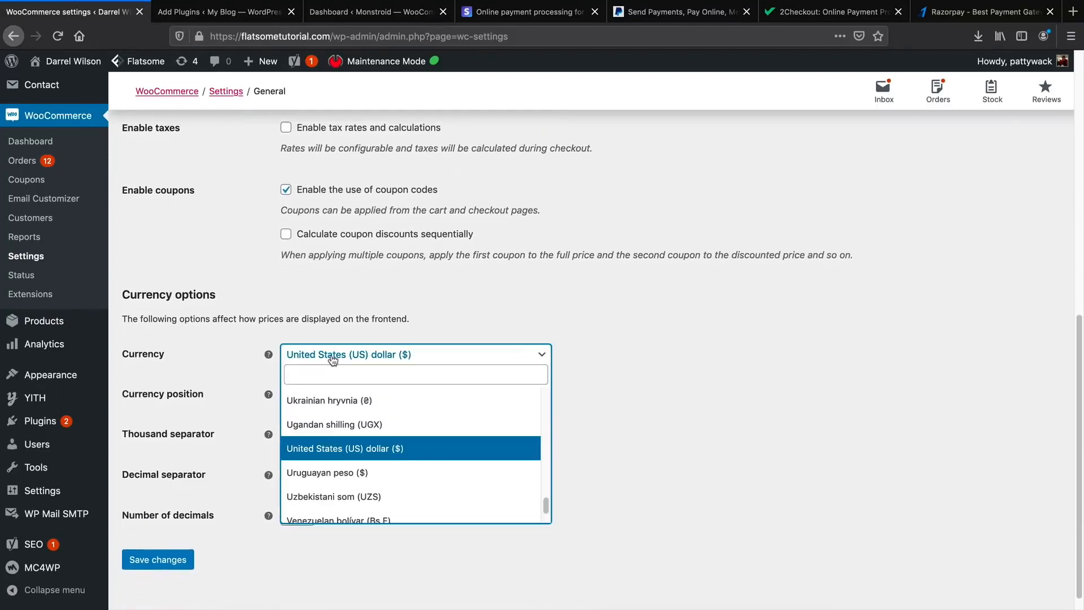
scroll(353, 480, down, 5)
scroll(372, 486, up, 7)
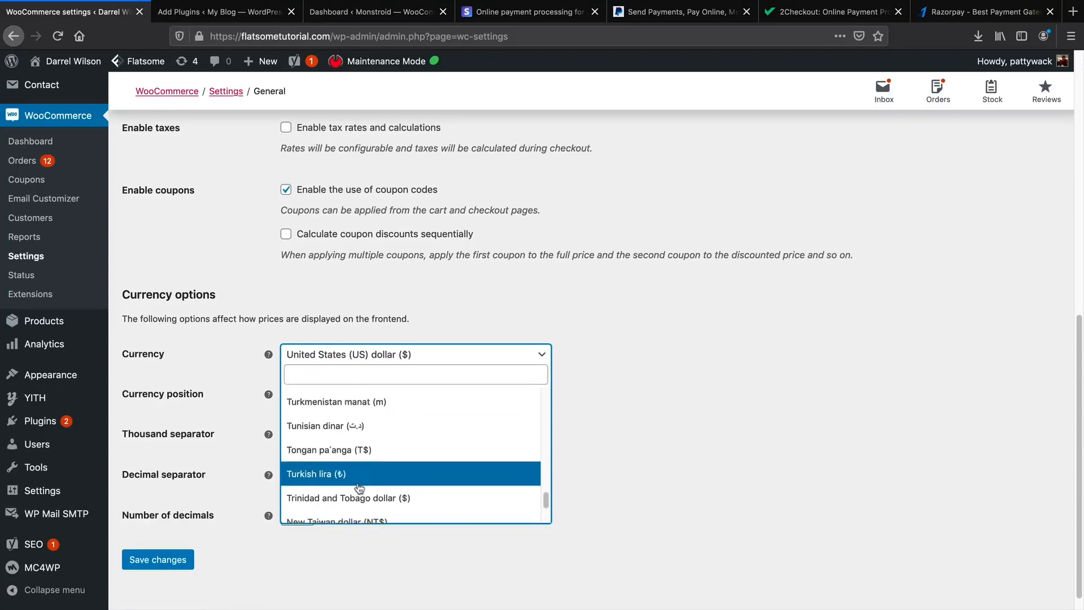
scroll(386, 490, down, 2)
click(718, 414)
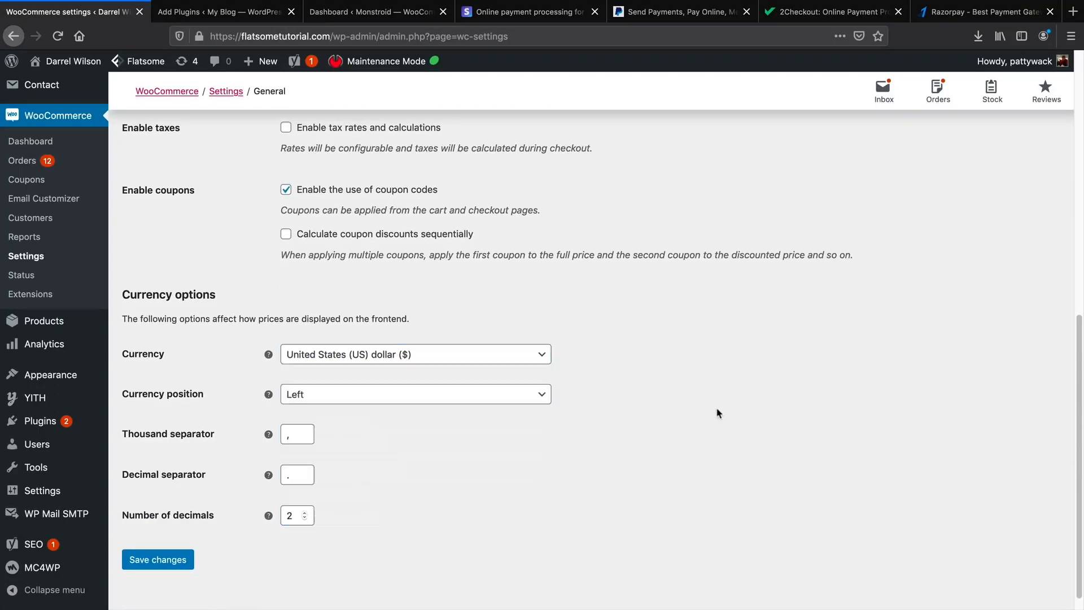
click(183, 560)
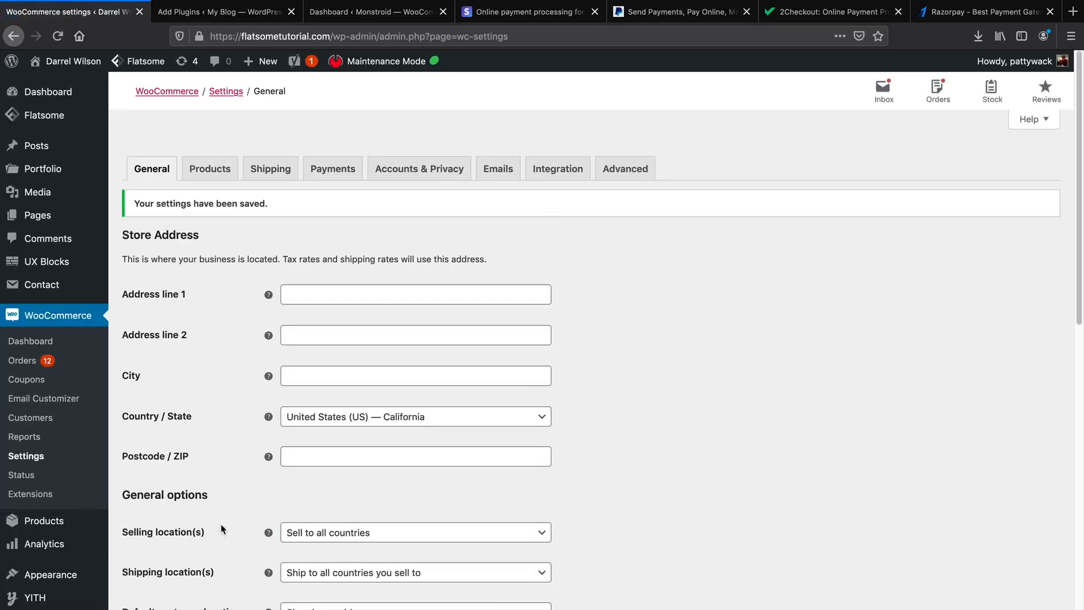
Set the selling location back to Sell to all countries after briefly trying the exclusion option.
scroll(149, 518, down, 5)
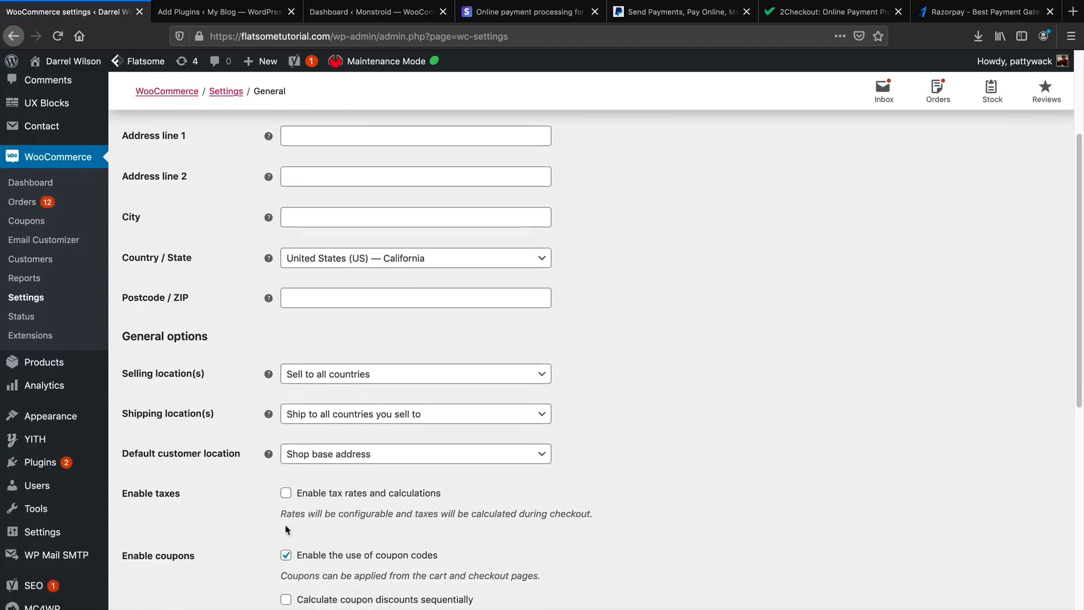
click(342, 372)
click(351, 406)
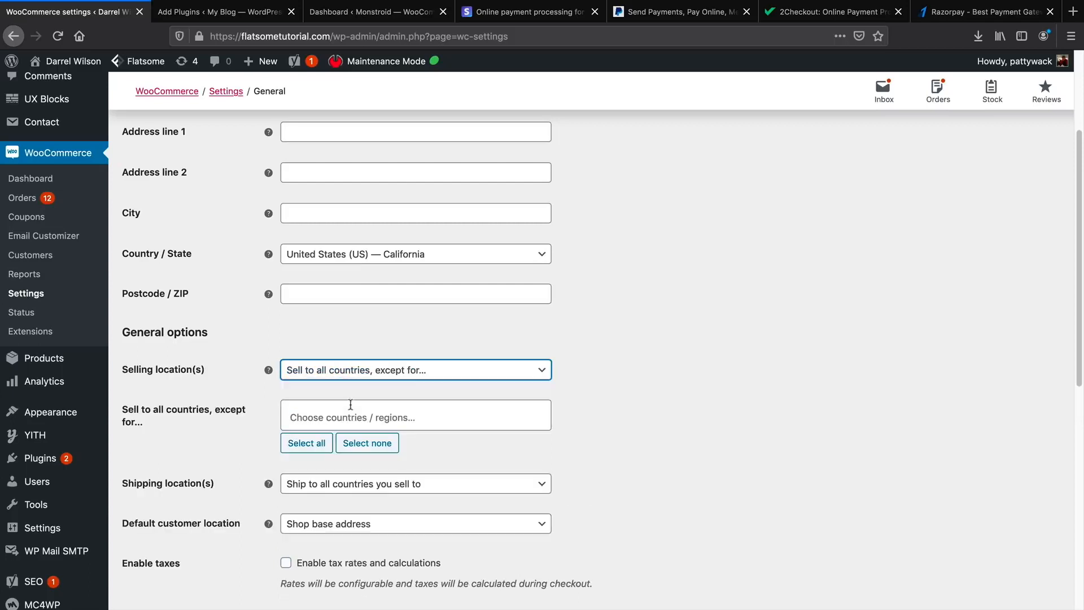
click(435, 415)
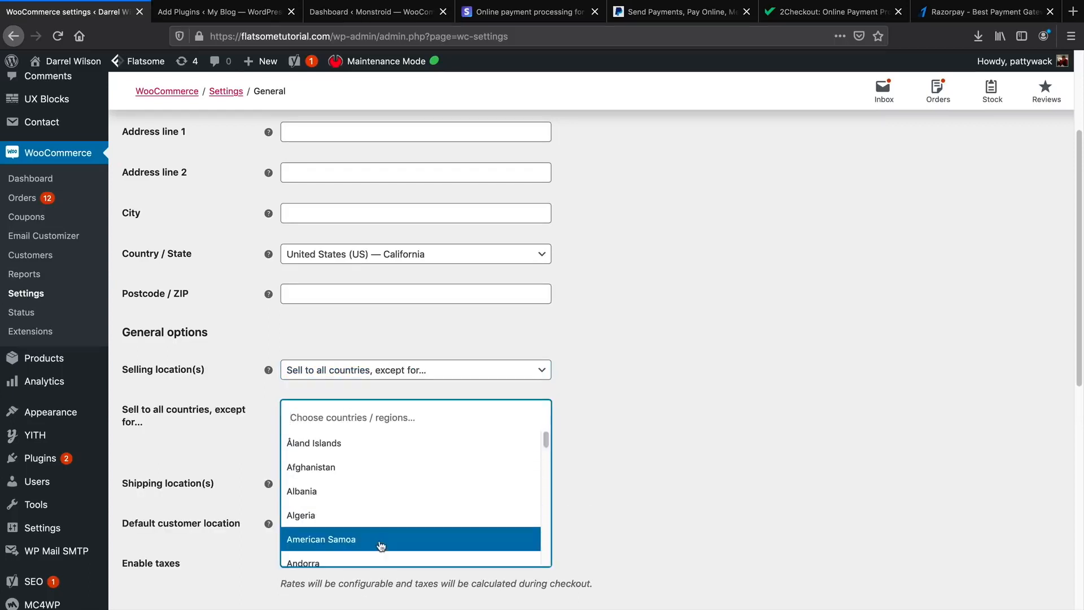
scroll(389, 514, down, 15)
click(708, 441)
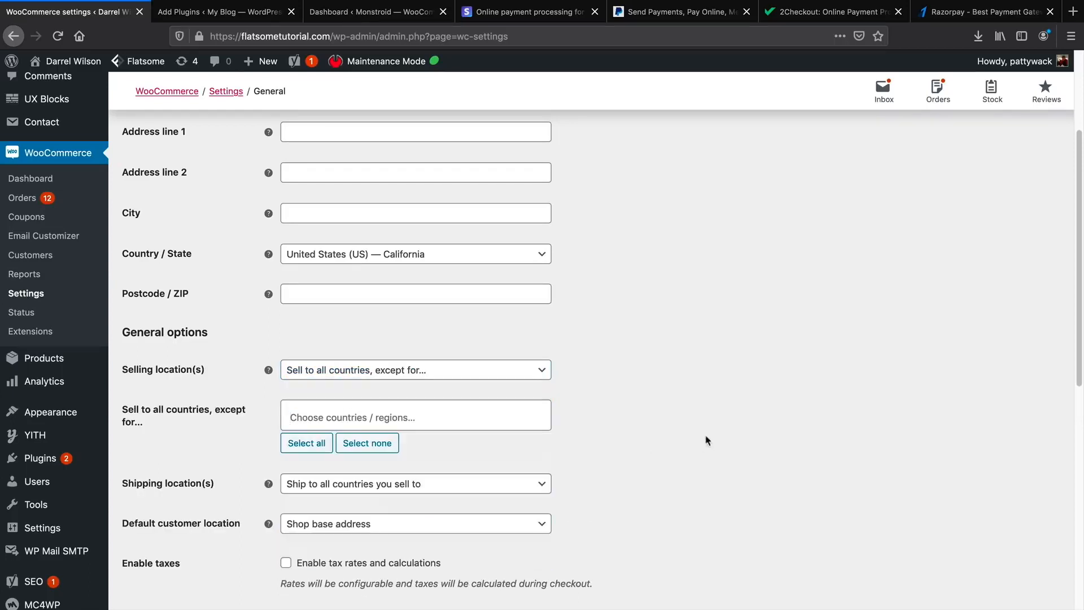
click(545, 373)
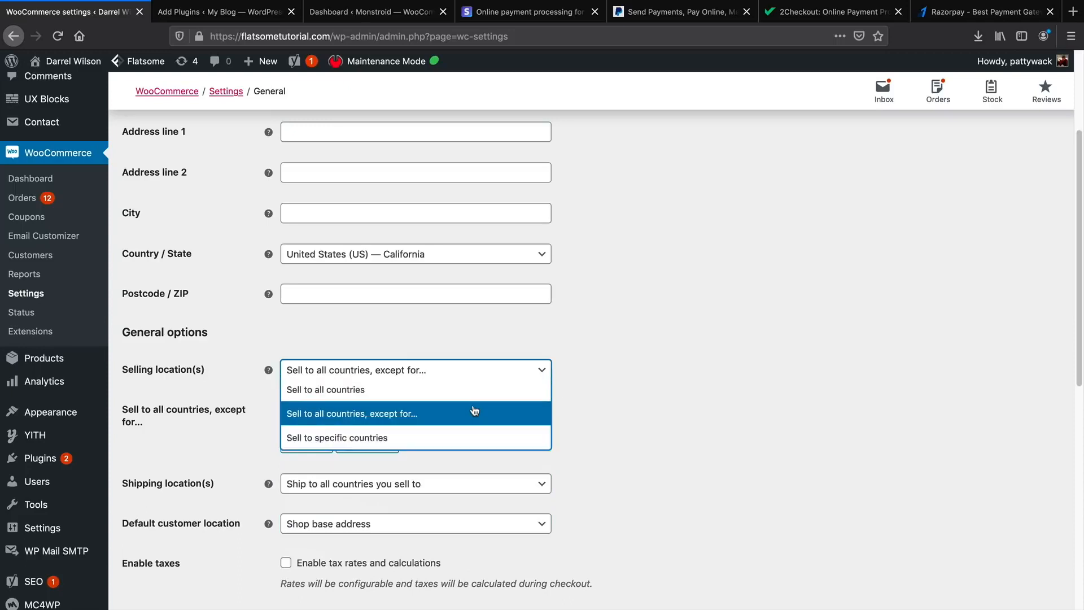
click(469, 389)
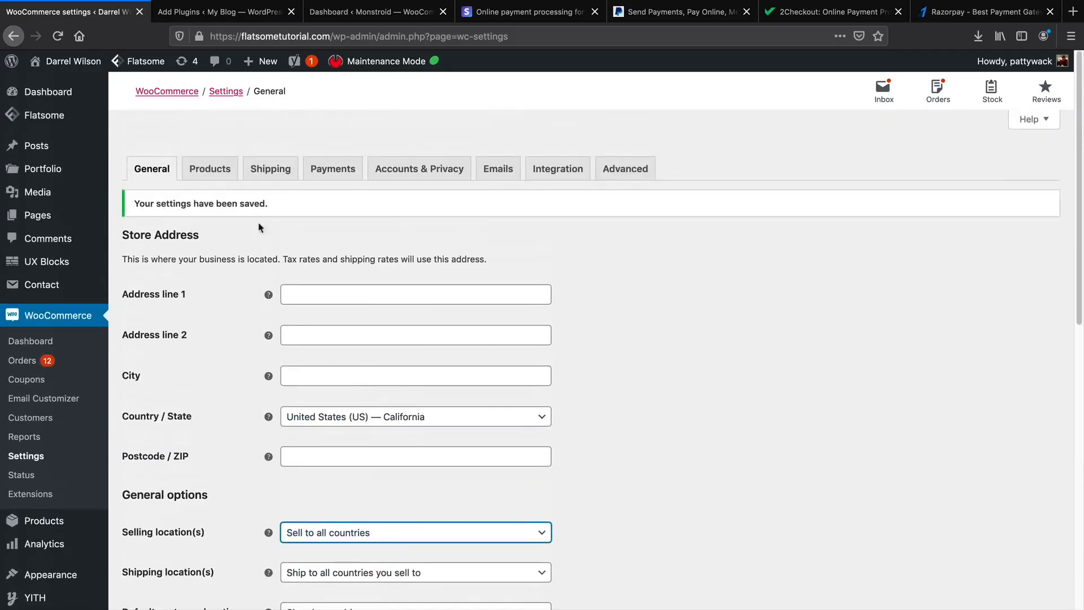
click(224, 178)
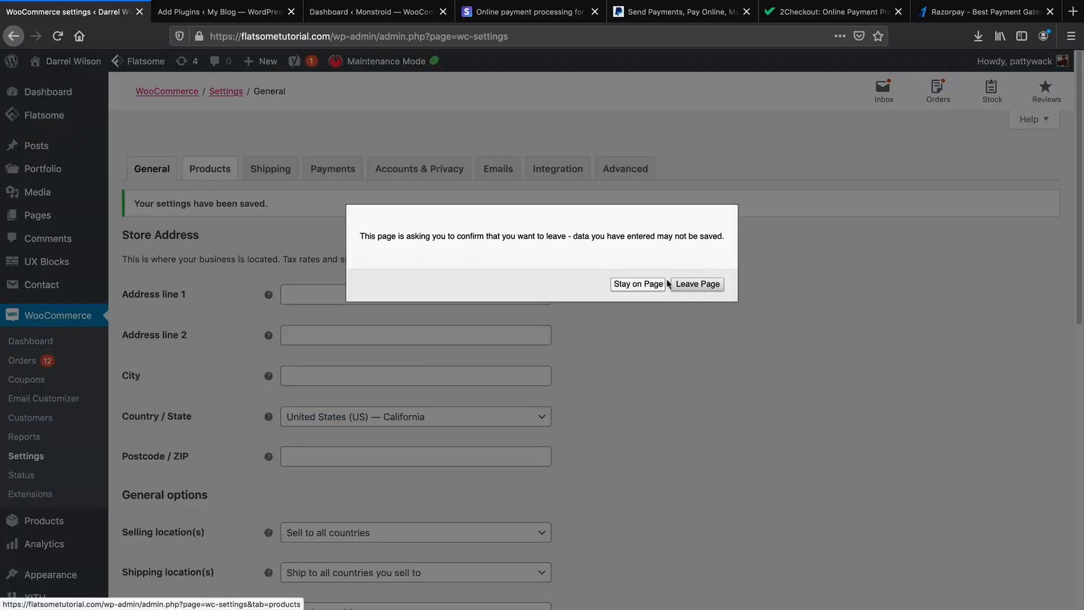
Leave the General page and scroll through the Products general options, highlighting Product ratings.
click(686, 286)
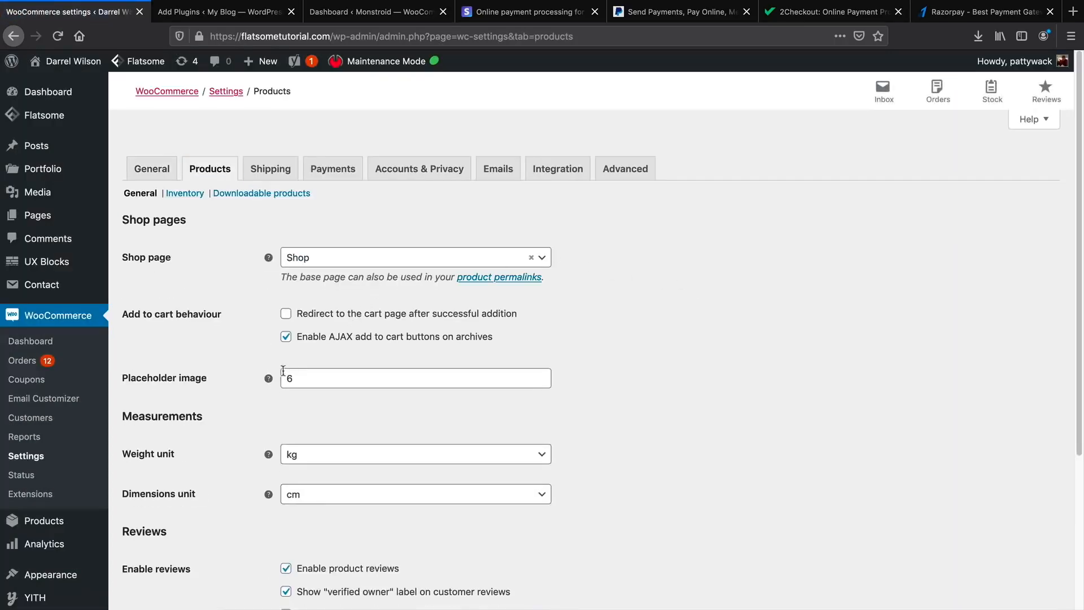
scroll(316, 378, down, 1)
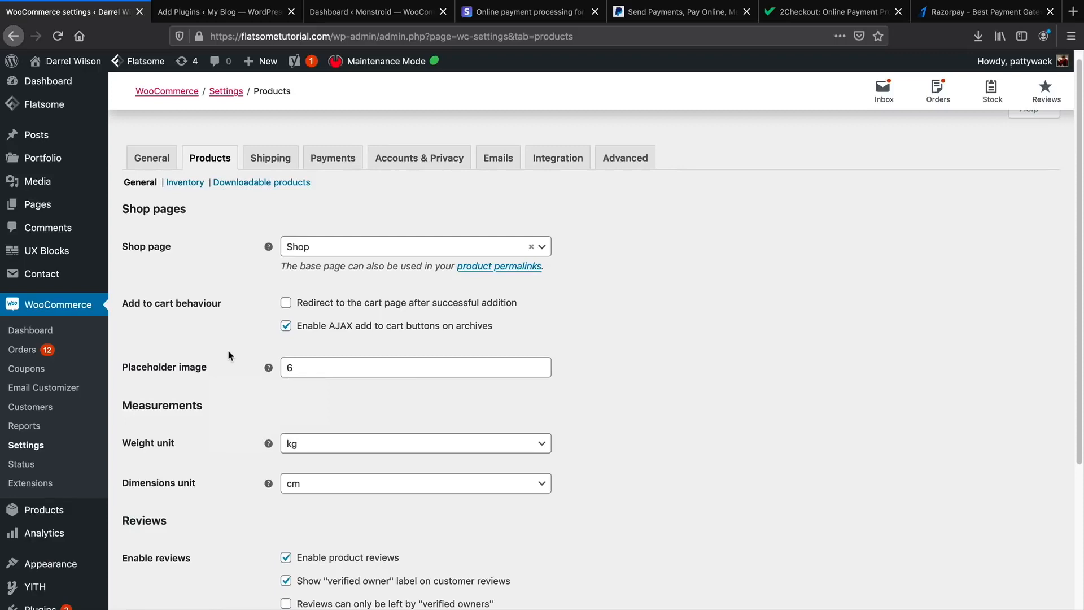
scroll(230, 355, down, 3)
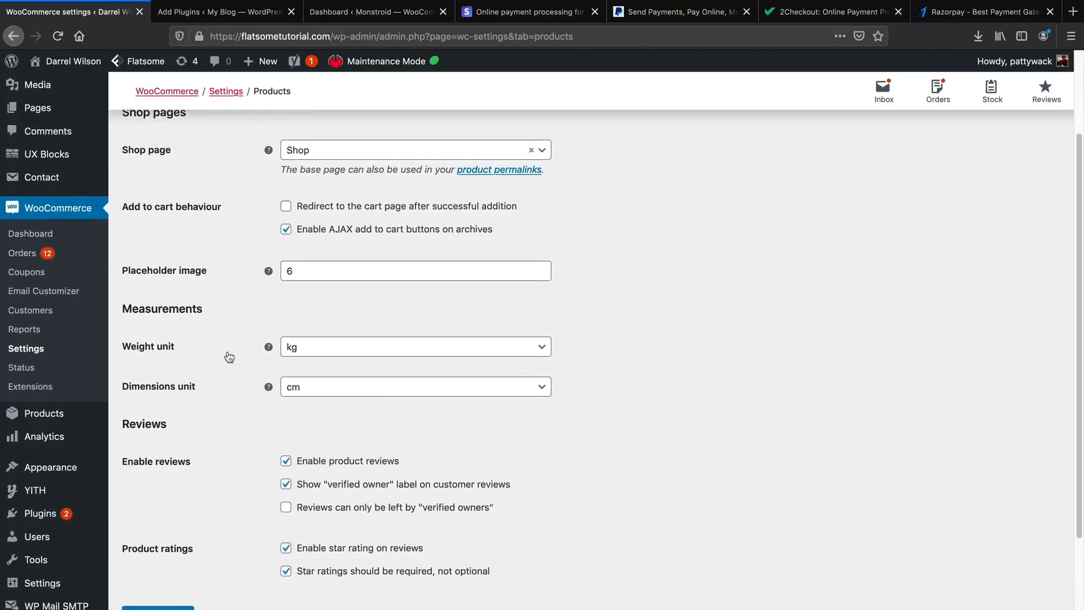
scroll(229, 357, down, 2)
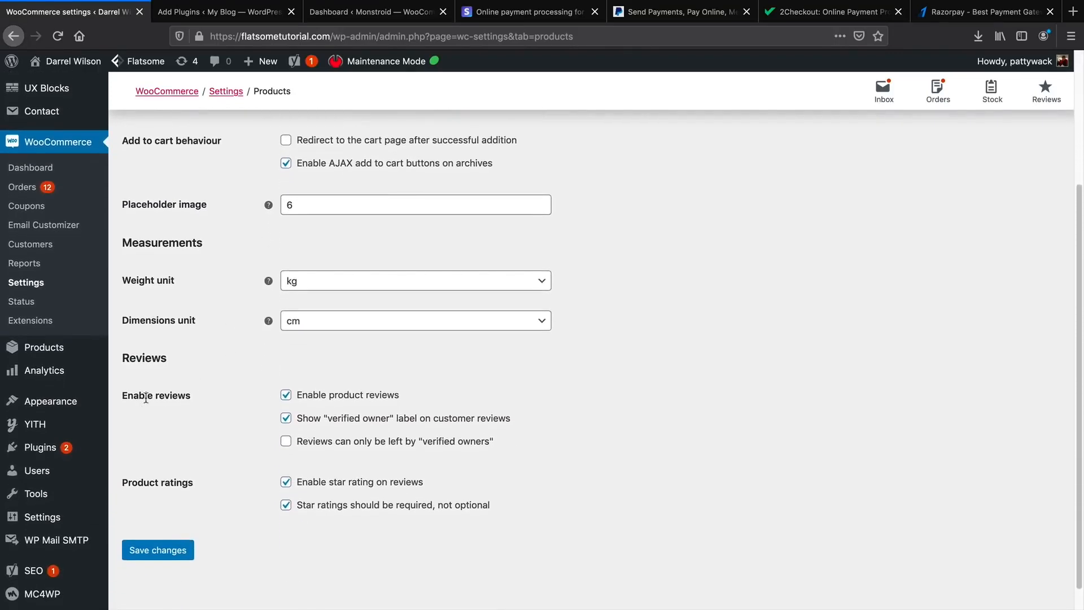
drag(132, 484, 176, 484)
scroll(251, 449, up, 5)
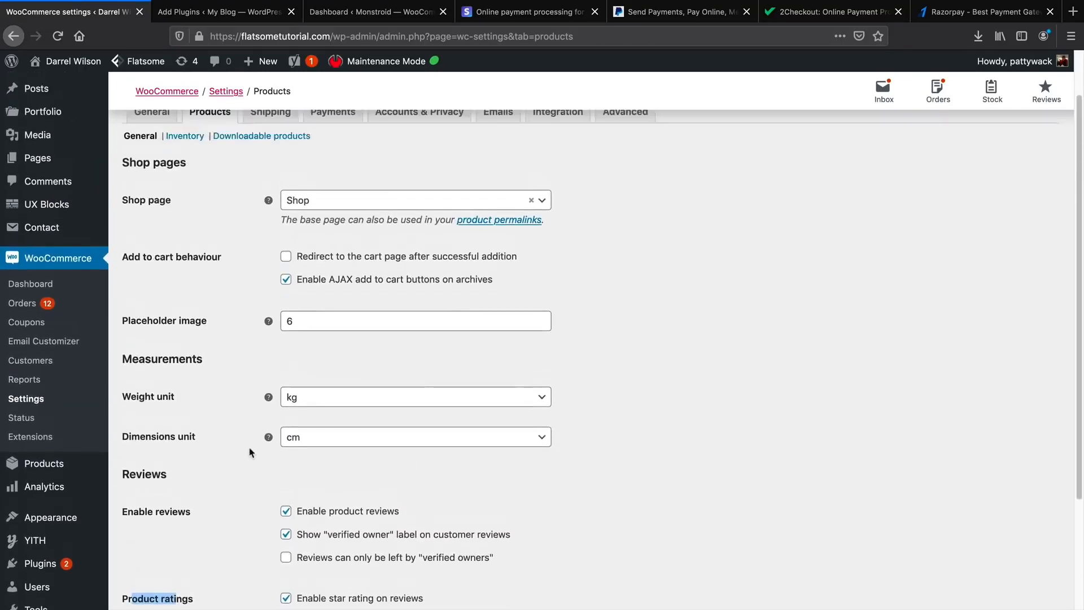
Review the Downloadable products settings, pointing out the note about guest purchases.
click(261, 193)
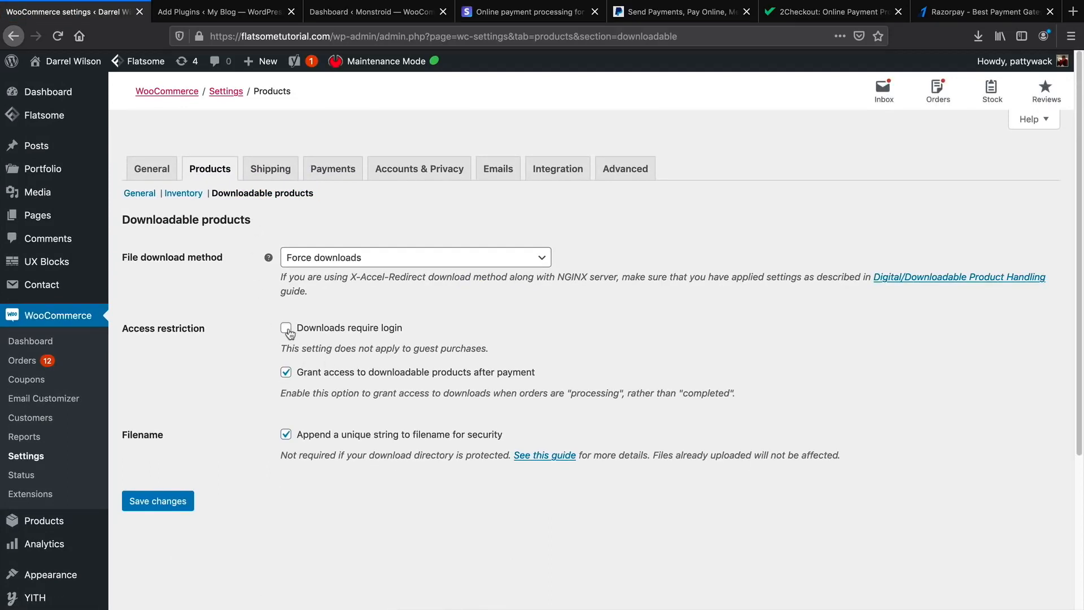
drag(292, 349, 475, 350)
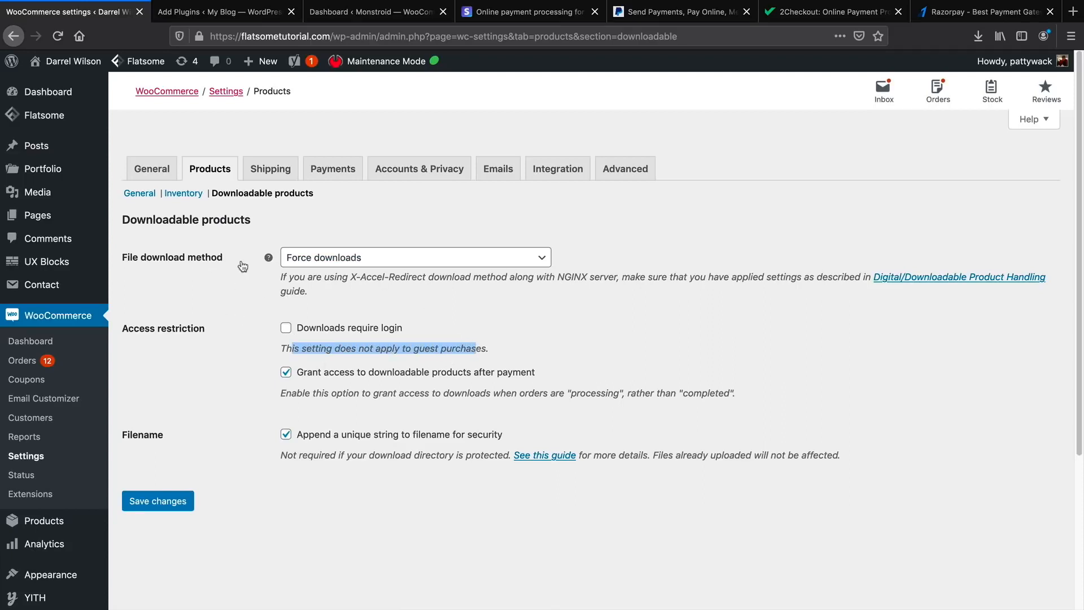
click(274, 173)
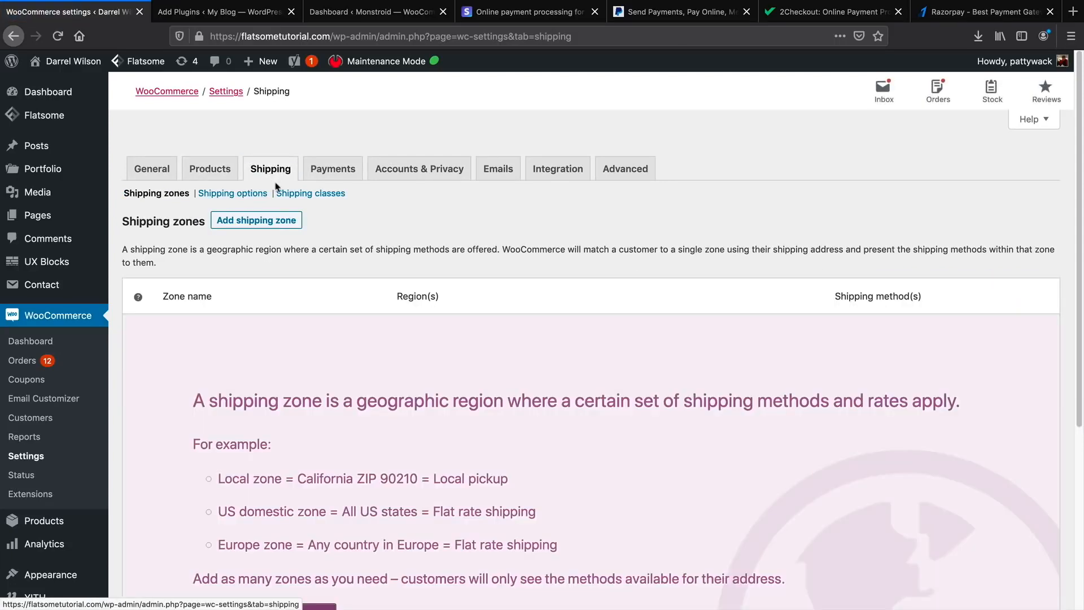
Create a shipping zone named 'United States' with the region United States (US).
click(269, 227)
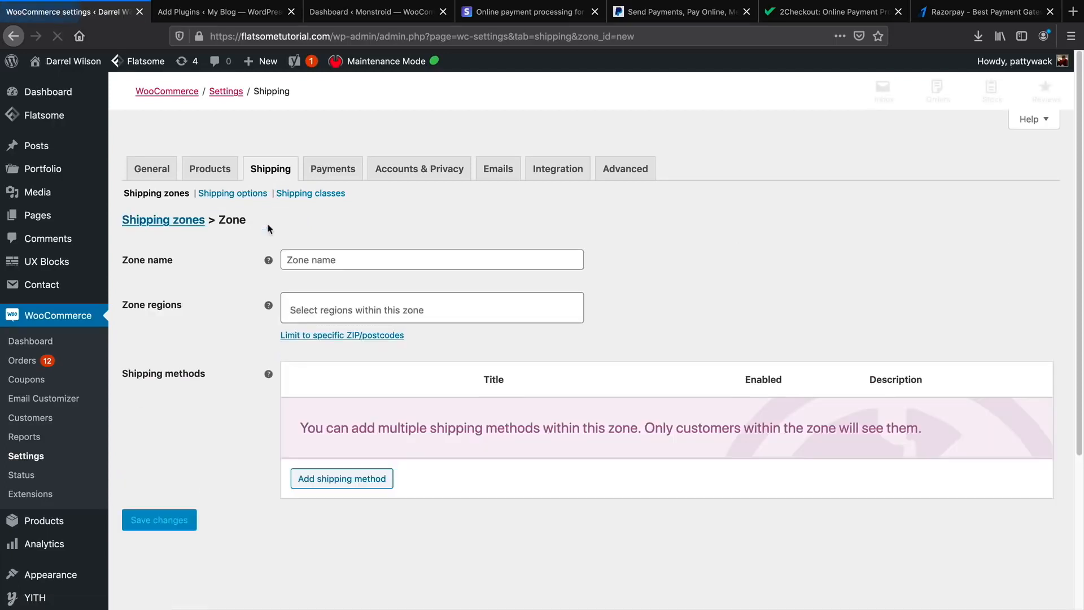
click(304, 258)
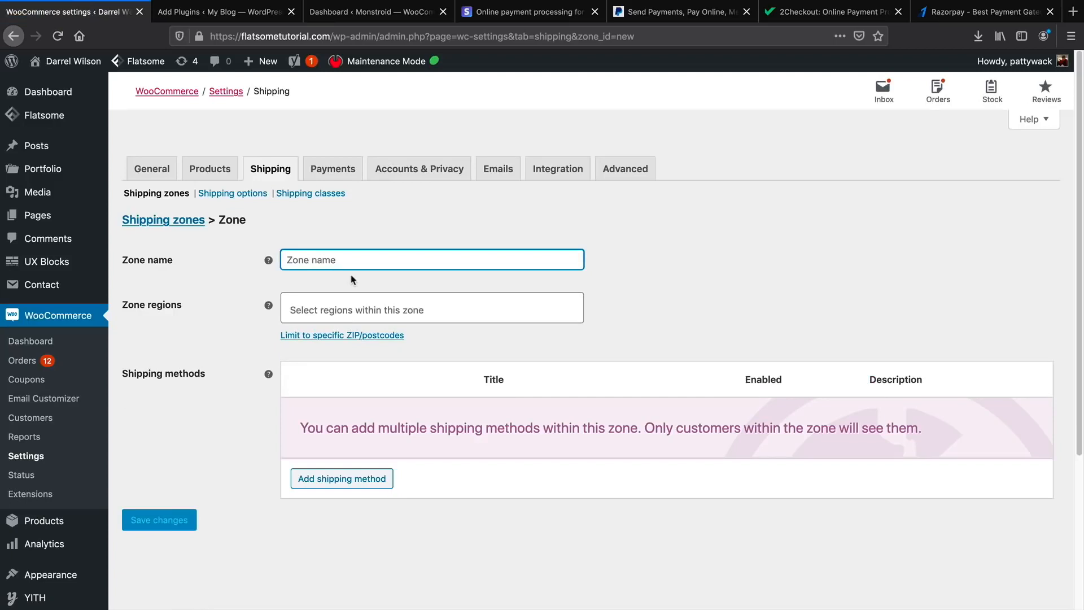
text(United )
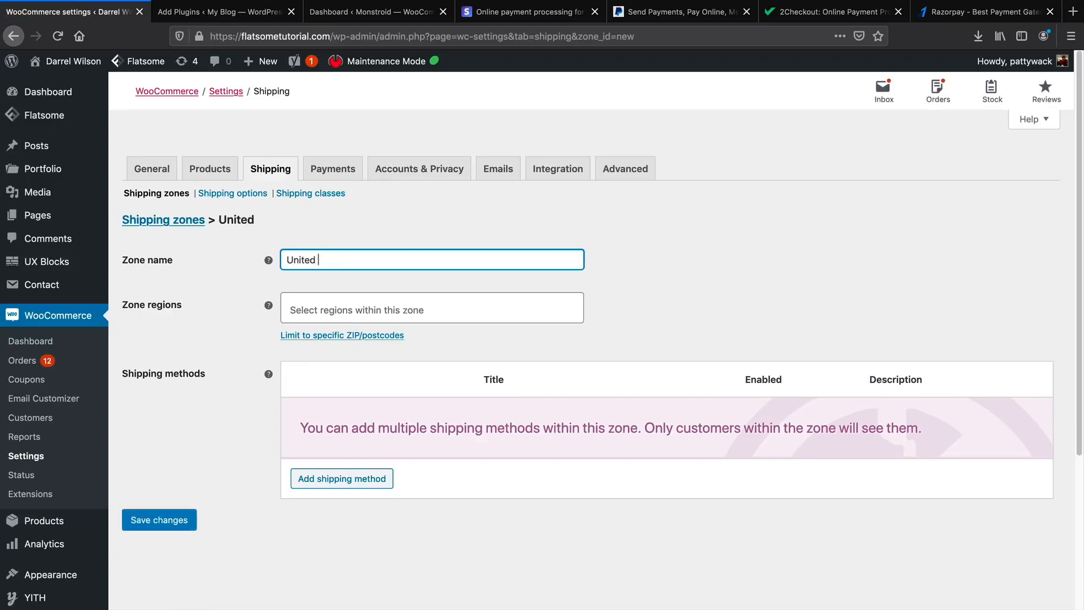
text(Statee)
key(BackSpace)
text(s)
key(Tab)
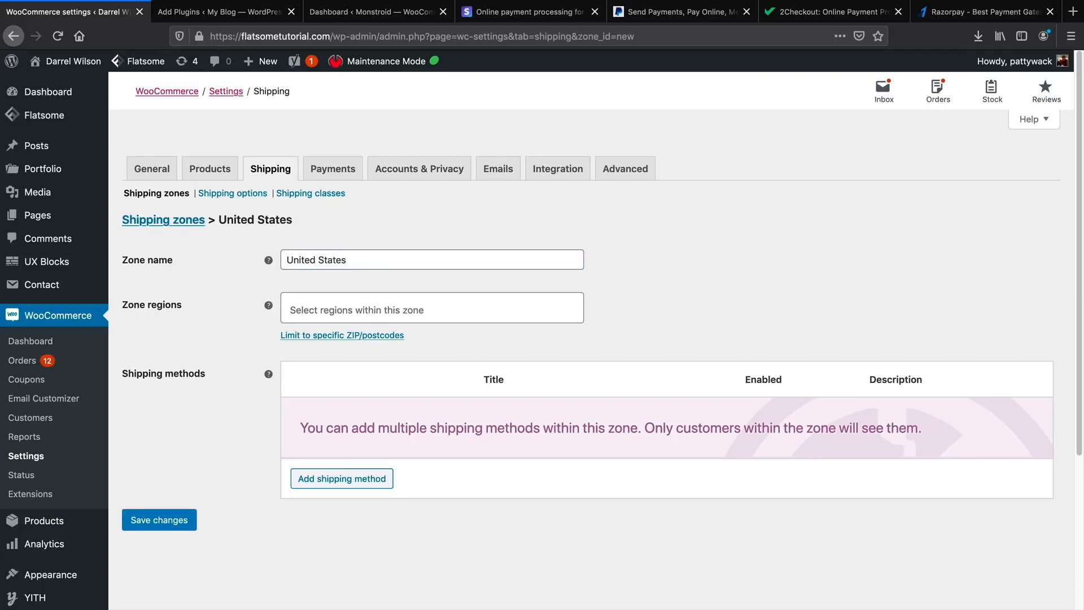
text(United)
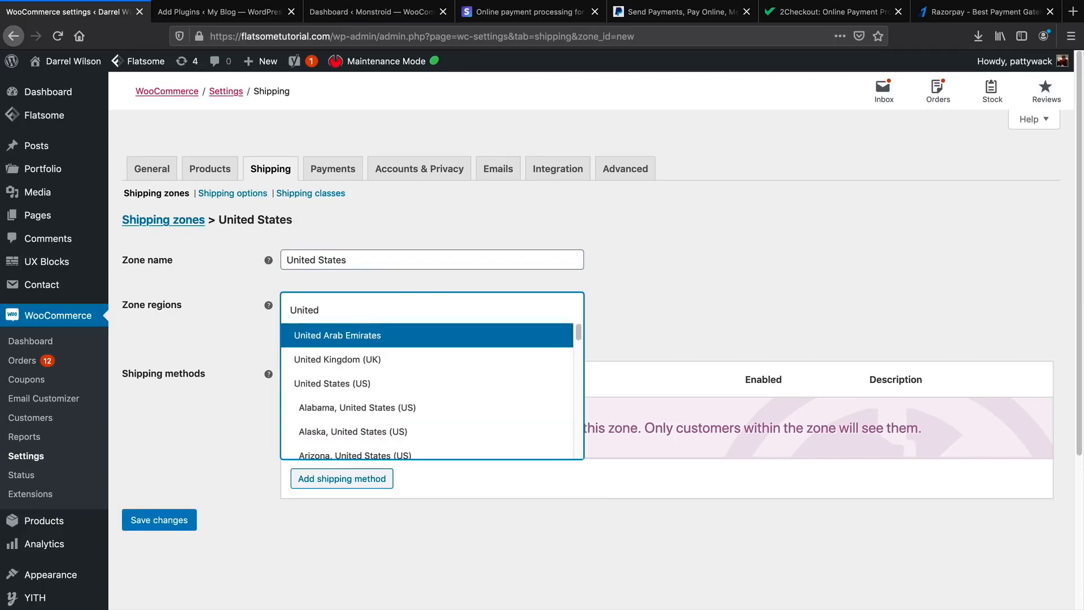
click(368, 387)
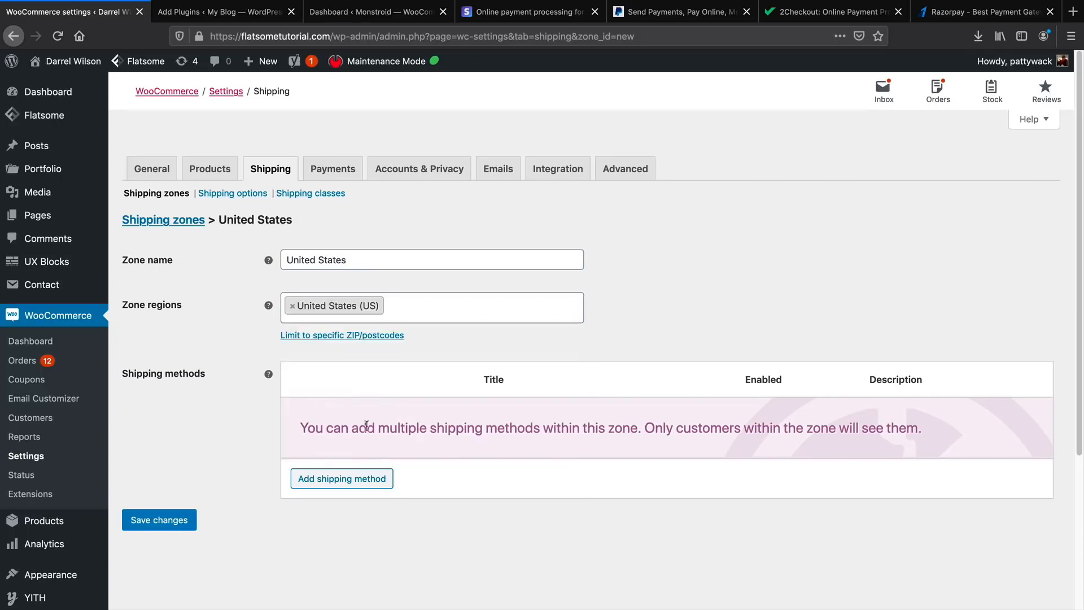
Add a Flat rate method to the zone with tax status None and cost 4.95.
click(372, 479)
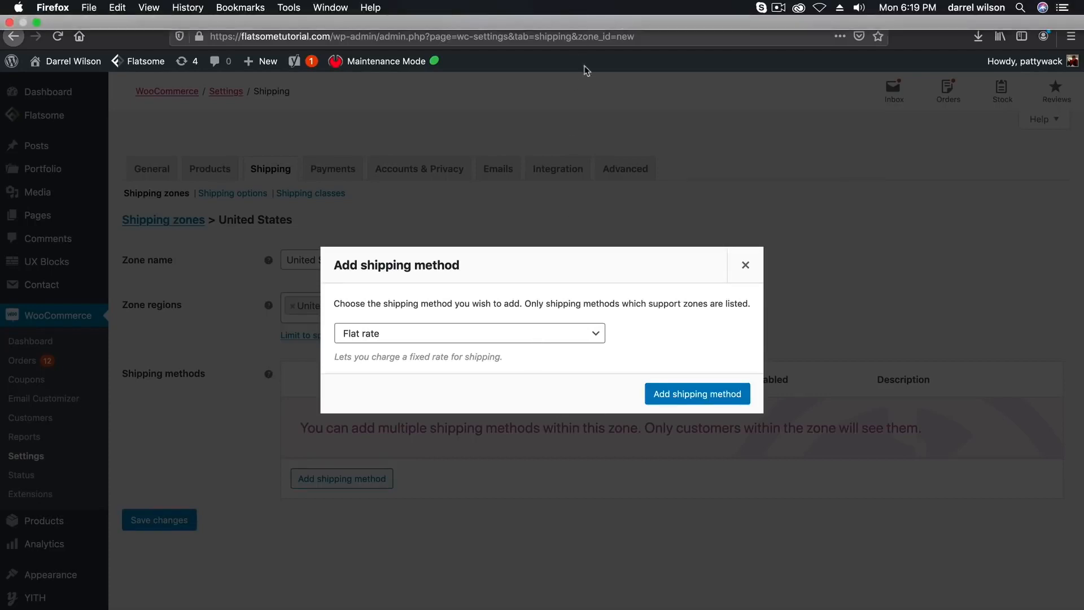
click(510, 338)
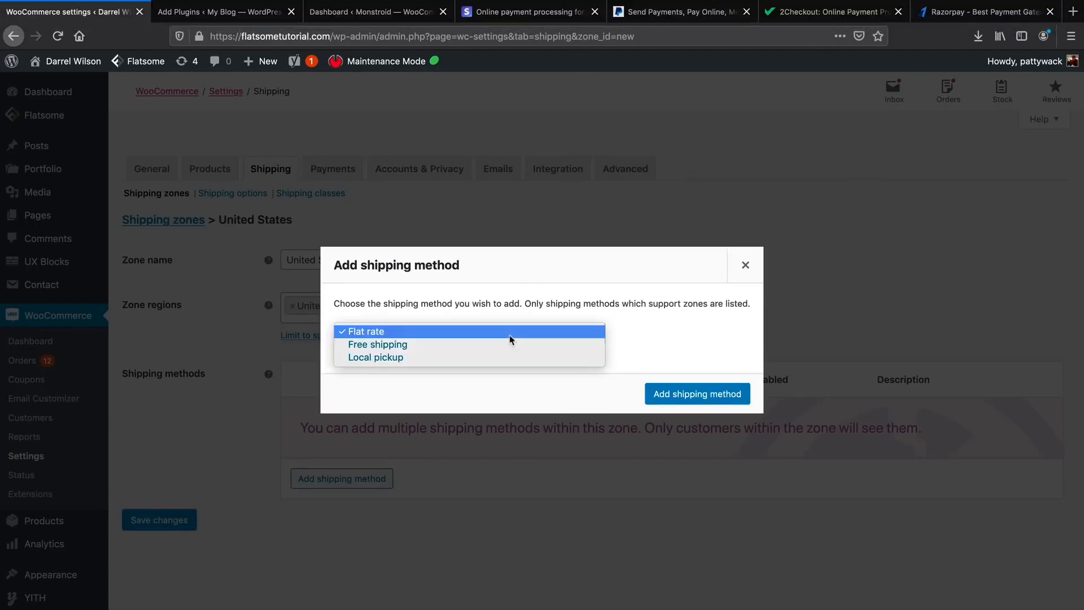
click(516, 333)
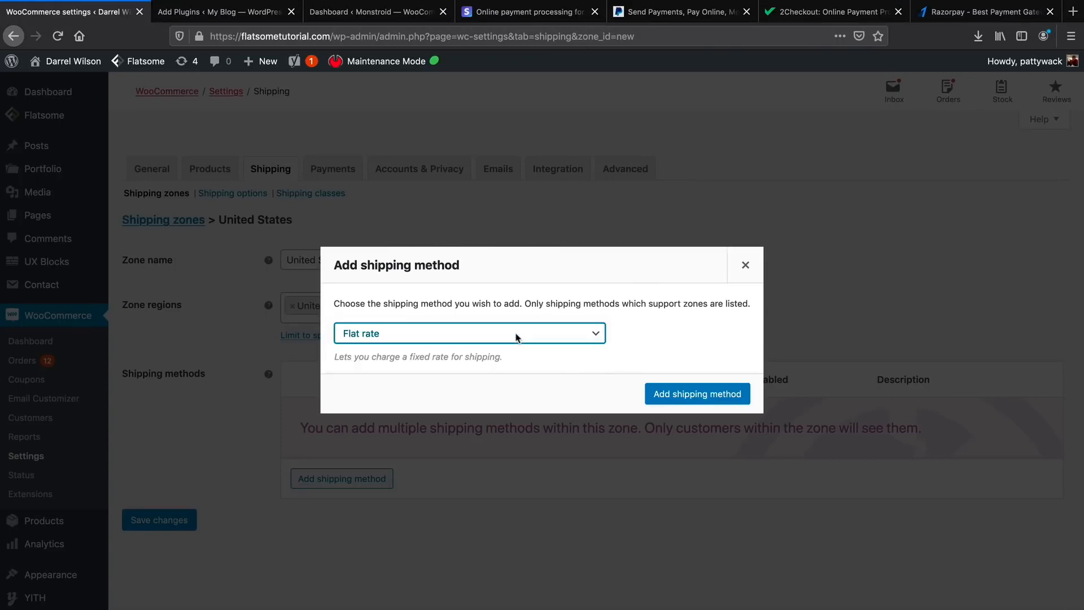
click(672, 397)
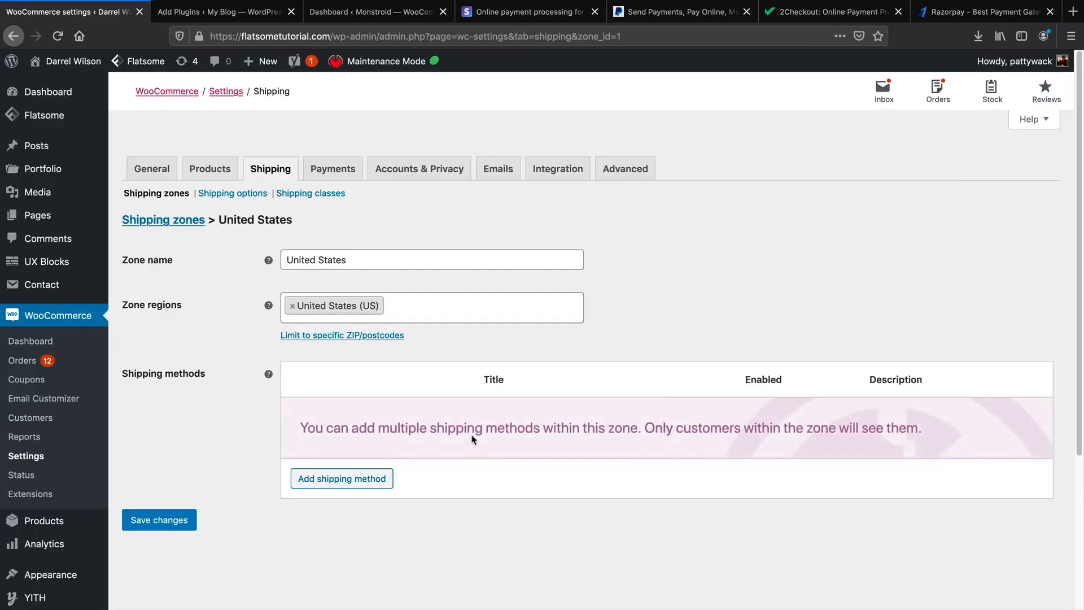
click(327, 435)
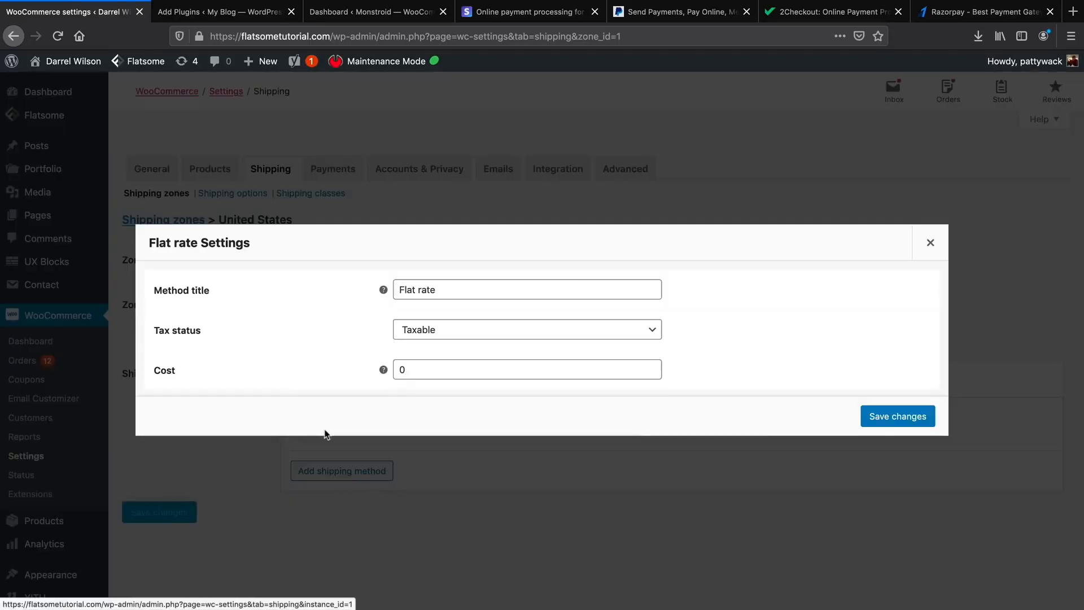
click(433, 333)
click(441, 344)
key(Tab)
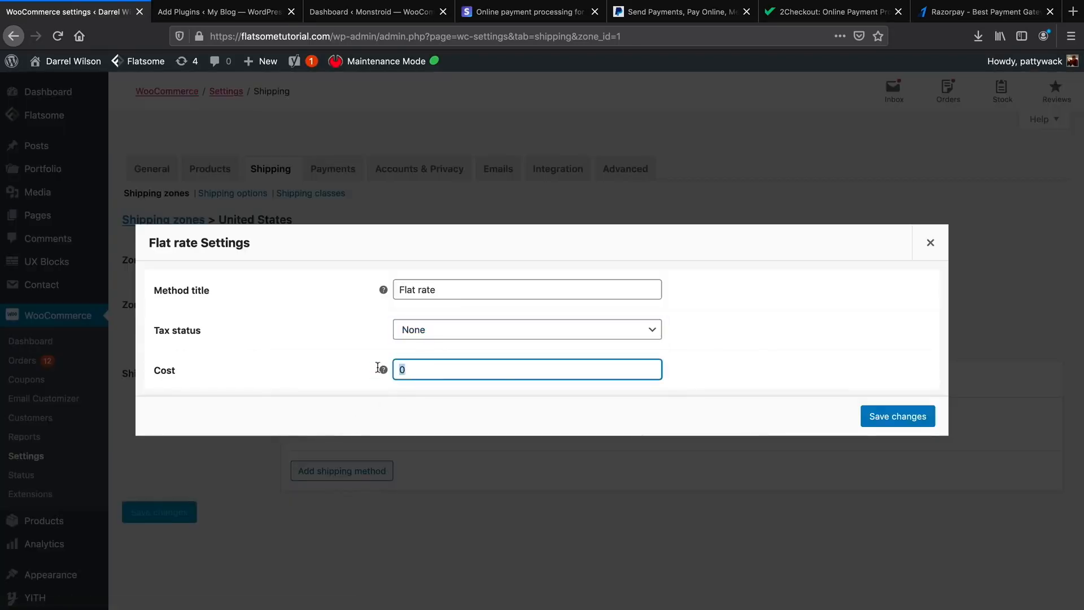
text(4.95)
click(873, 422)
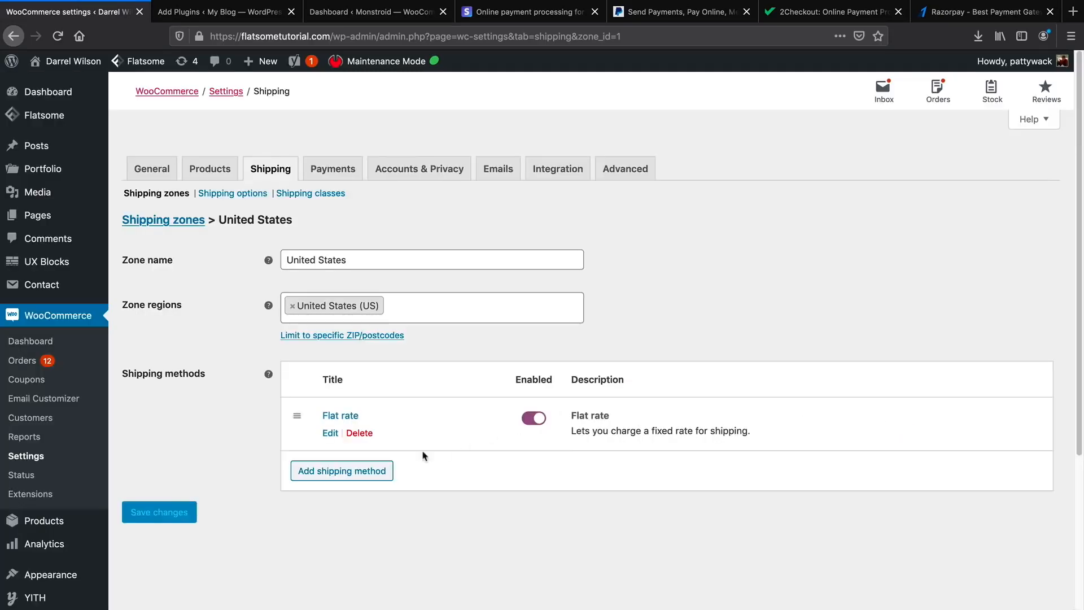
Add a Free shipping method that requires a minimum order amount, entering 5, and save it.
click(364, 473)
click(407, 334)
click(406, 343)
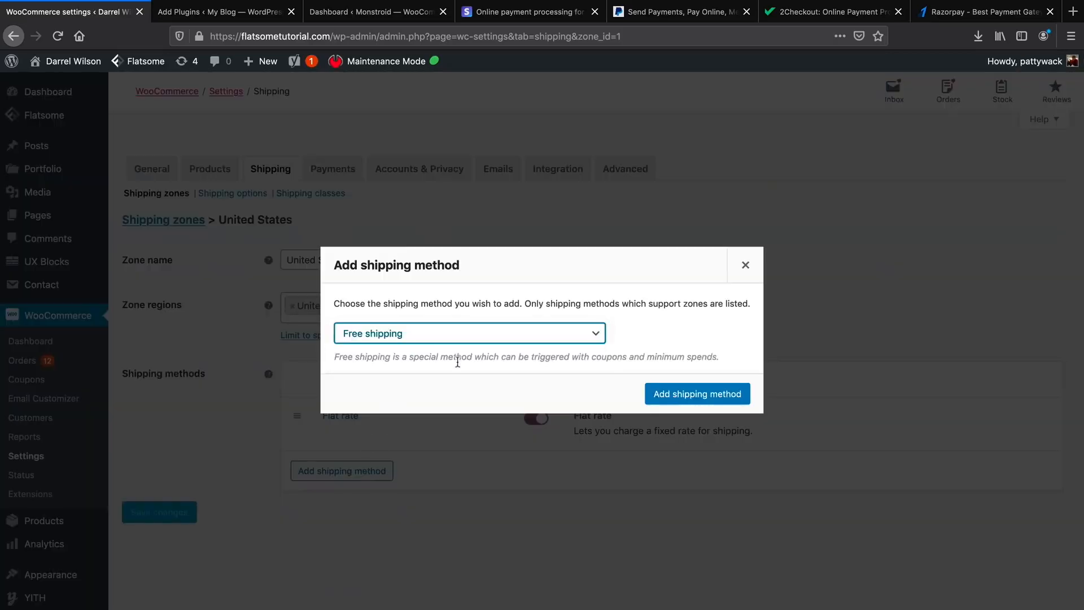
click(675, 395)
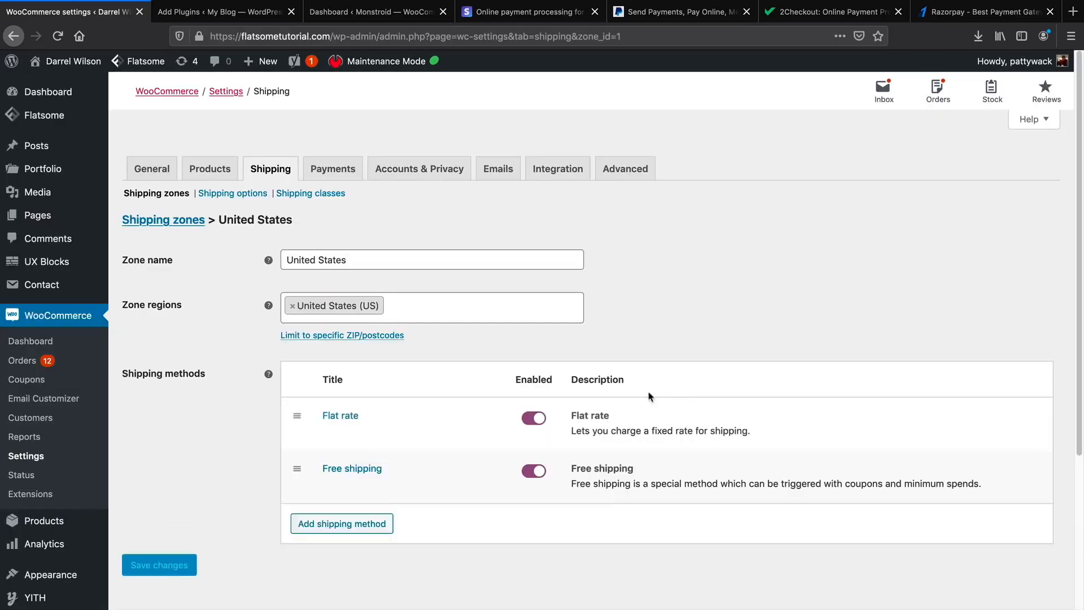
click(331, 484)
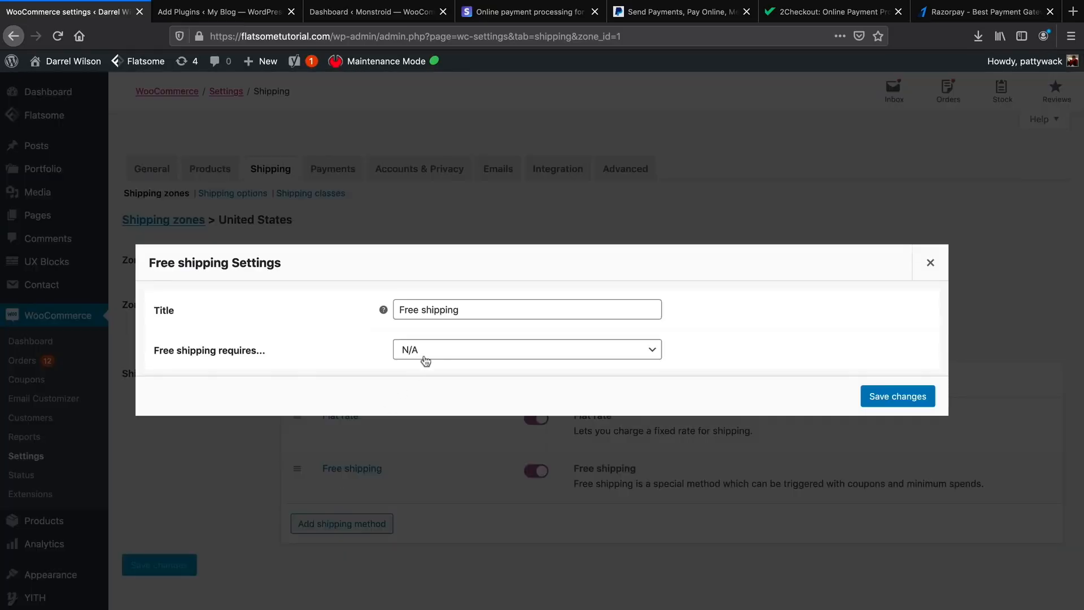
click(429, 353)
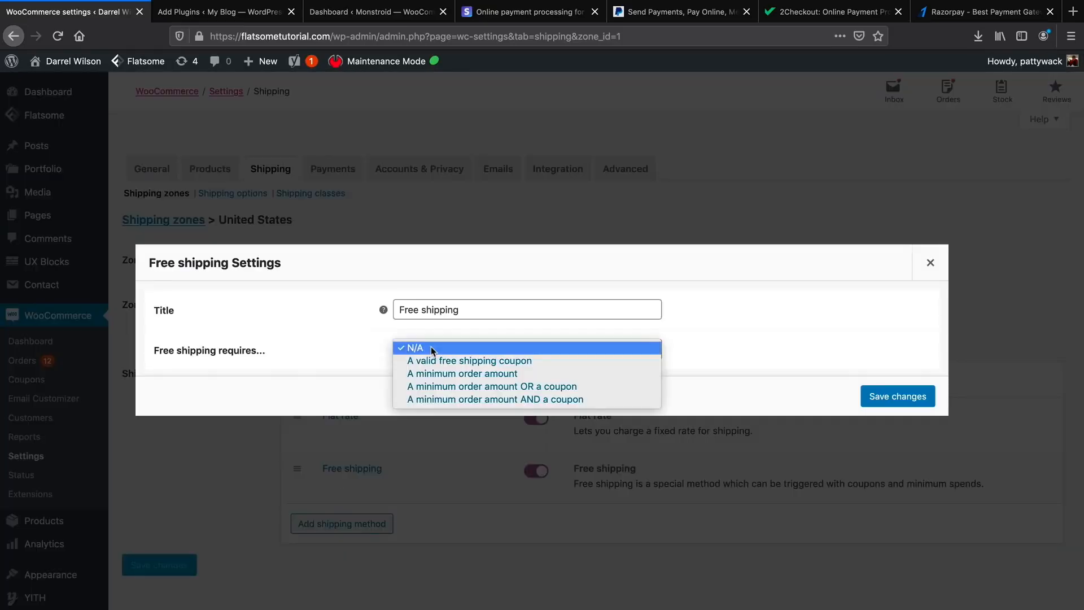
click(455, 375)
double_click(459, 365)
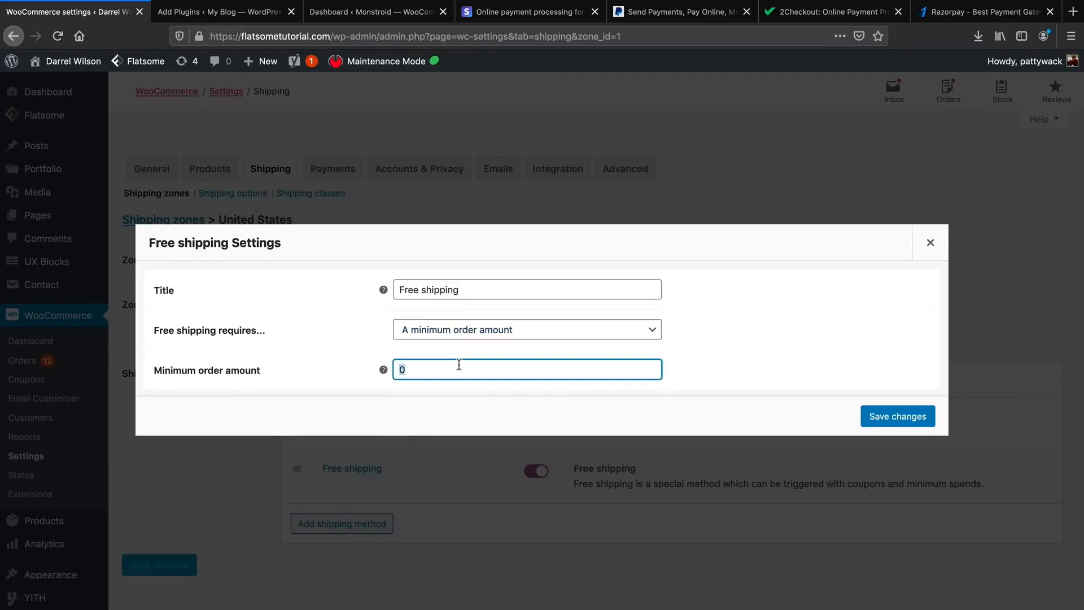
text(5)
click(892, 416)
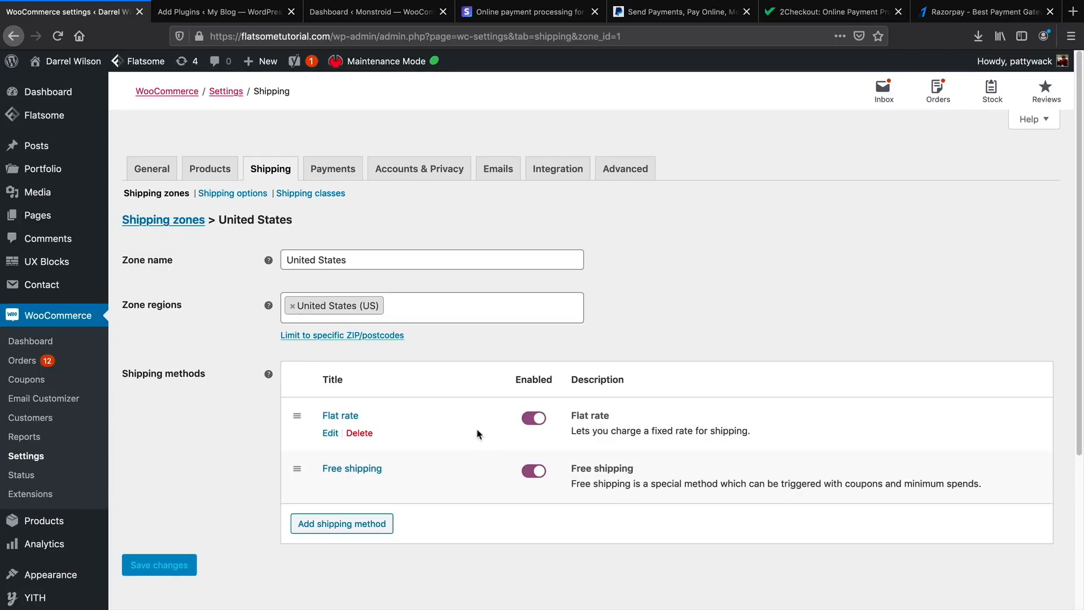
scroll(477, 434, down, 1)
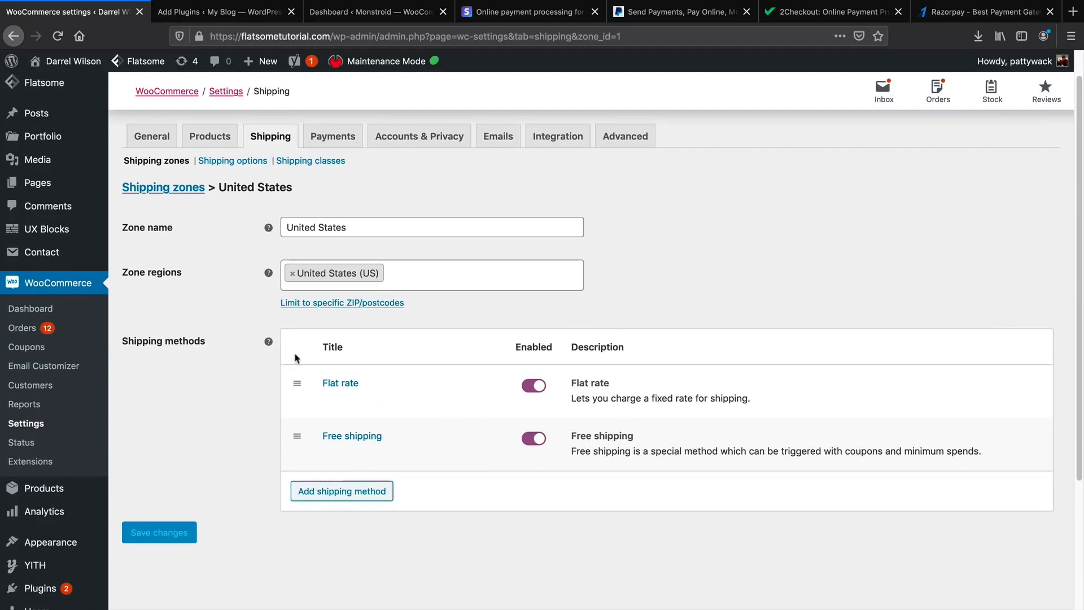
Add a Flat rate method to the zone for locations not covered by other zones.
click(185, 189)
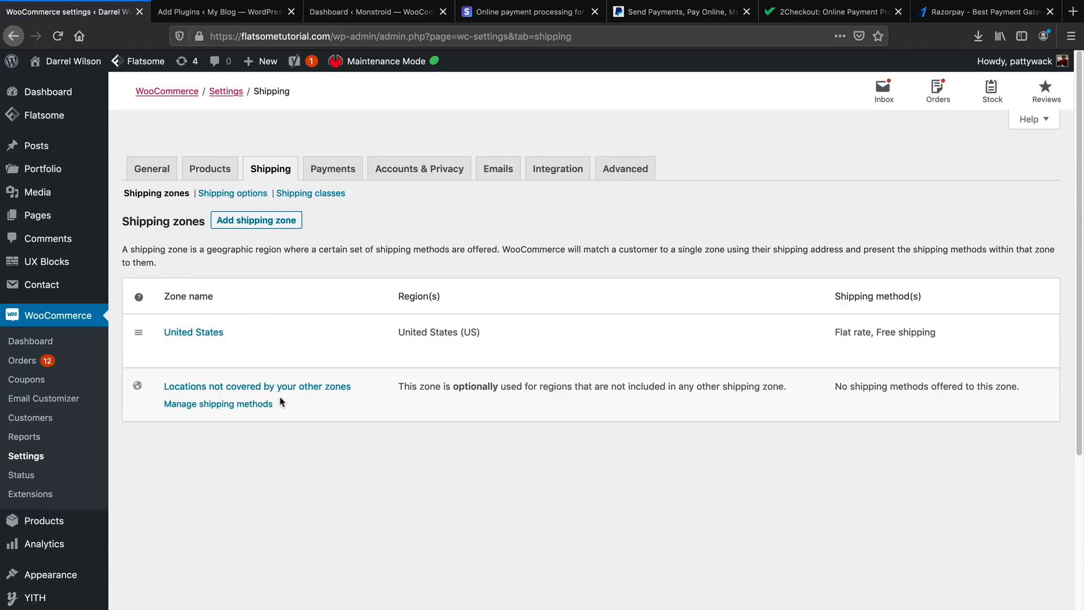
click(215, 405)
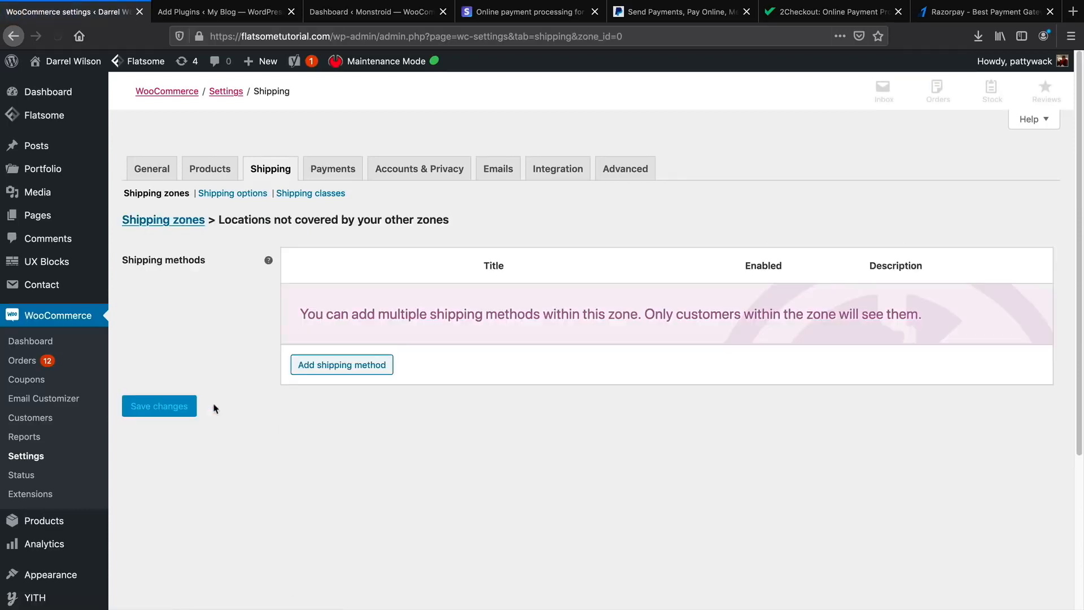
click(370, 370)
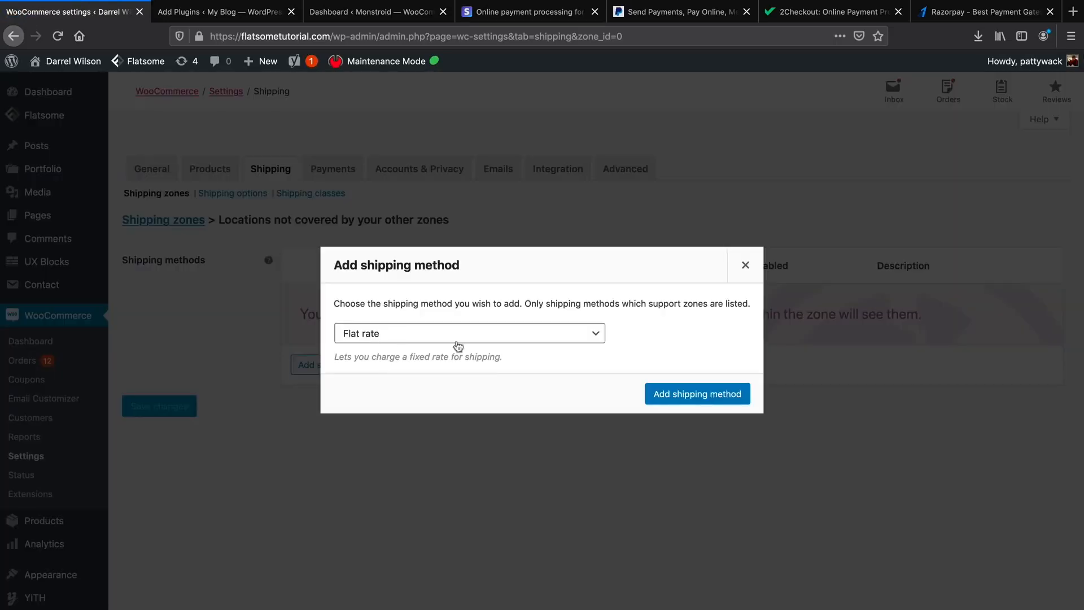
click(718, 402)
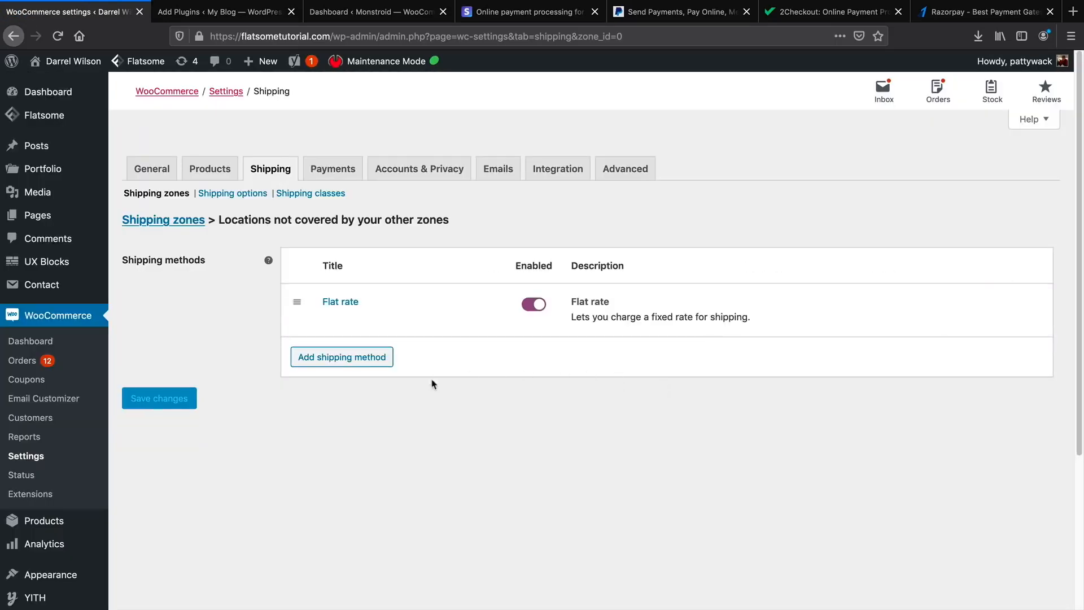
Set that Flat rate's cost to 9 and tax status None, and save it.
click(327, 317)
double_click(444, 363)
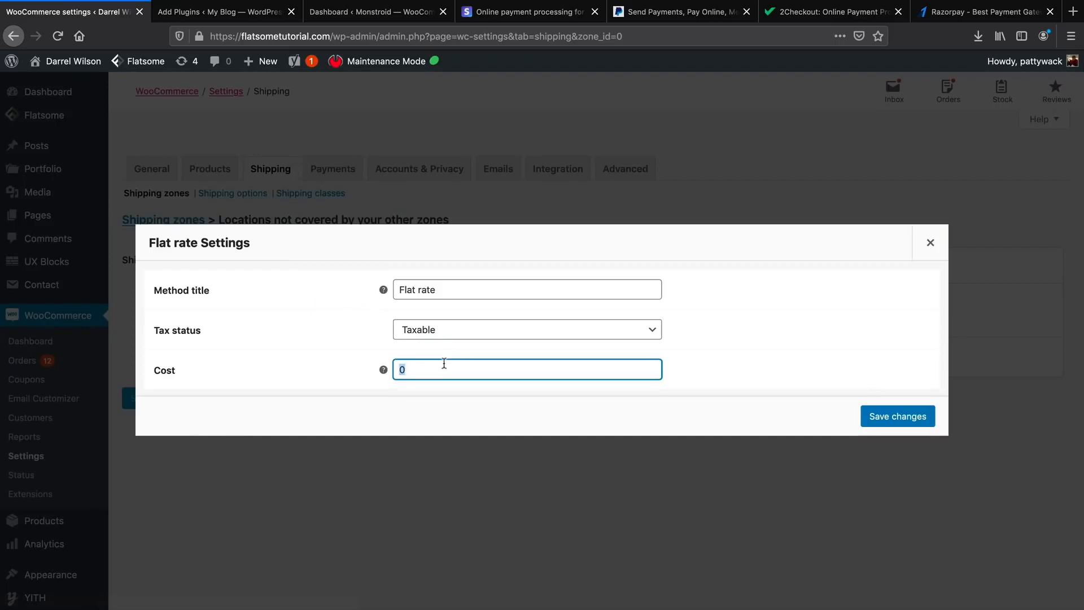
text(9)
click(460, 333)
click(464, 339)
click(919, 420)
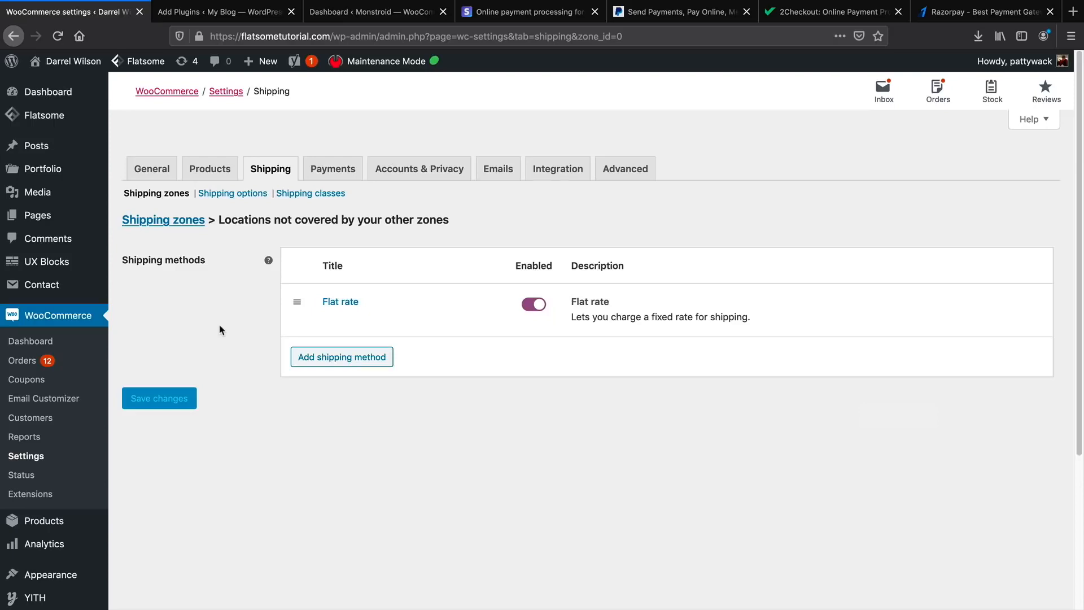
mouse_move(353, 313)
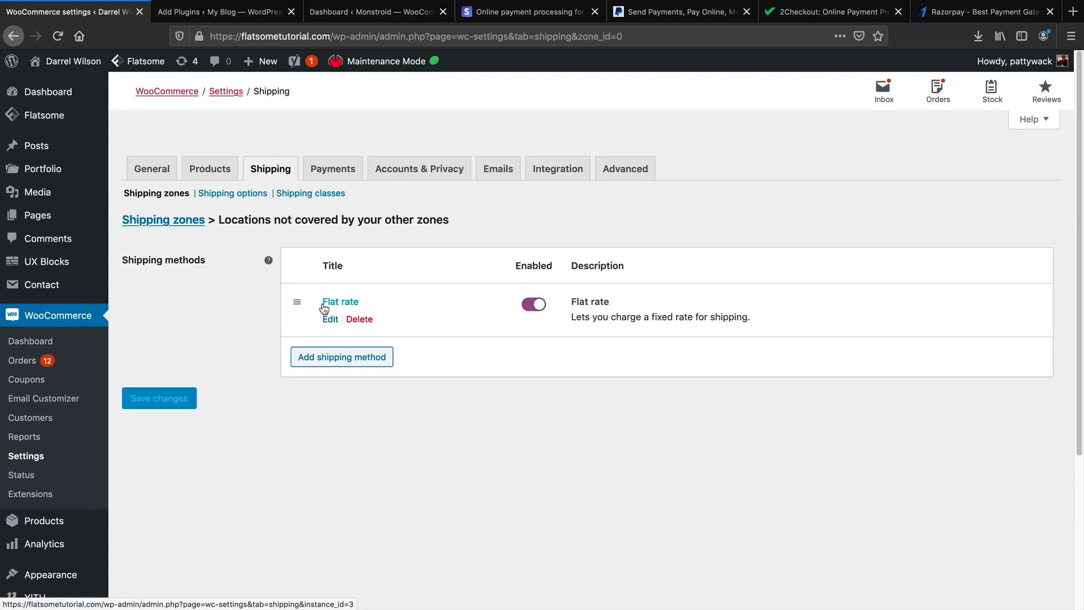
click(393, 175)
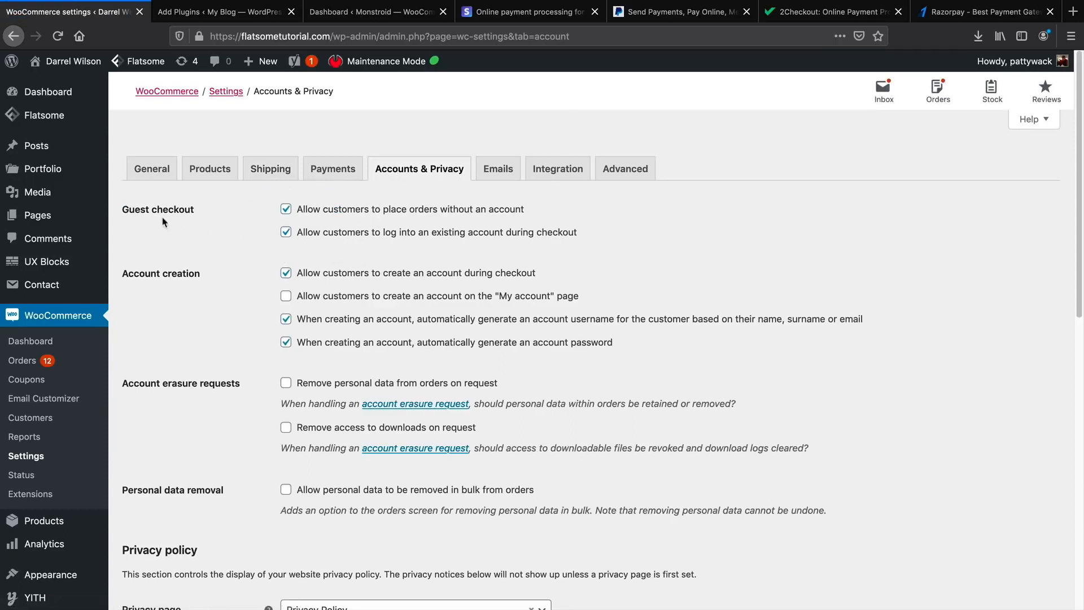
Highlight the Guest checkout, Account creation and Account erasure requests headings.
drag(124, 209, 185, 206)
drag(133, 274, 202, 277)
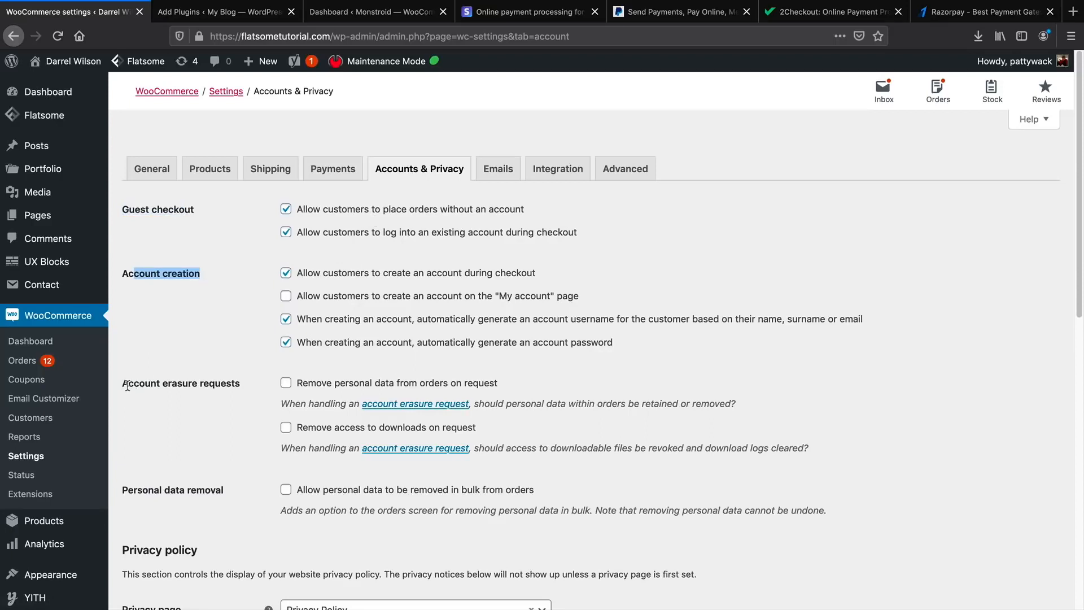
drag(128, 385, 209, 384)
triple_click(208, 384)
click(208, 383)
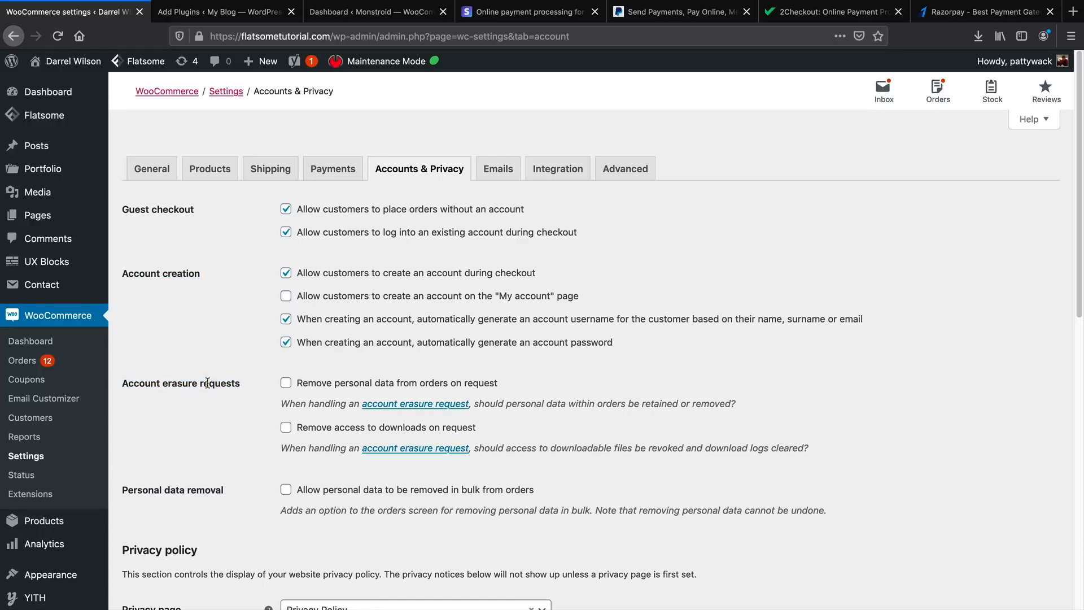
Scroll through the privacy policy and personal data retention options, leaving them unchanged.
scroll(291, 391, down, 1)
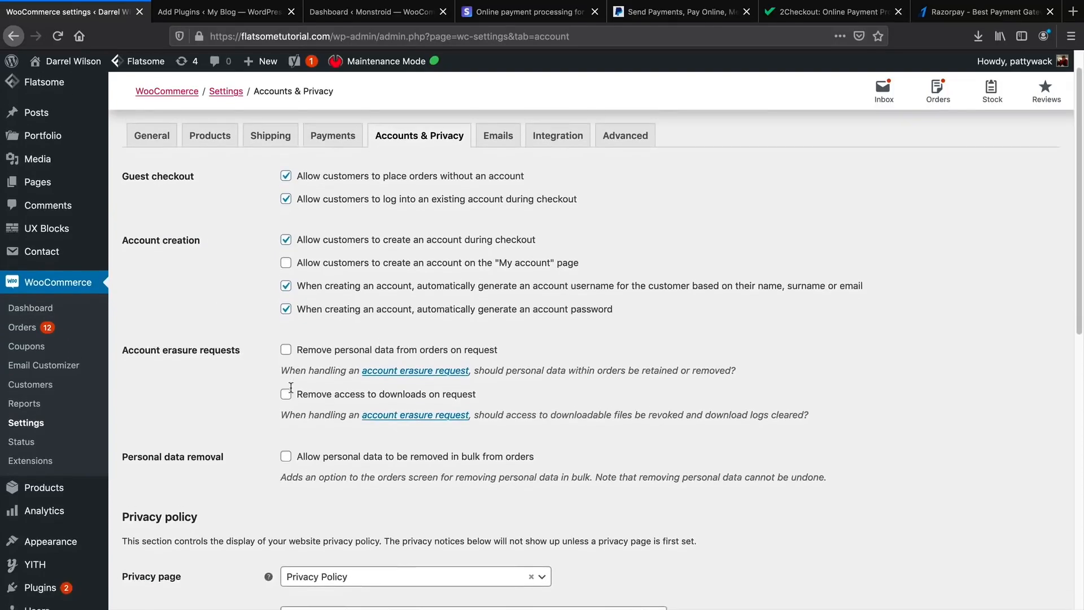
scroll(291, 387, down, 4)
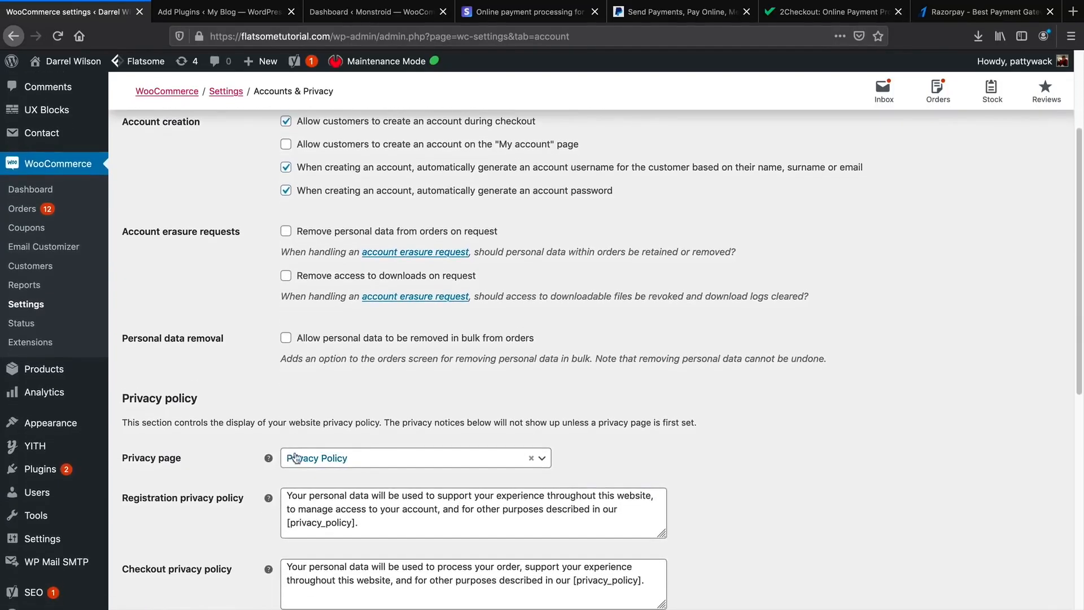
scroll(291, 409, down, 8)
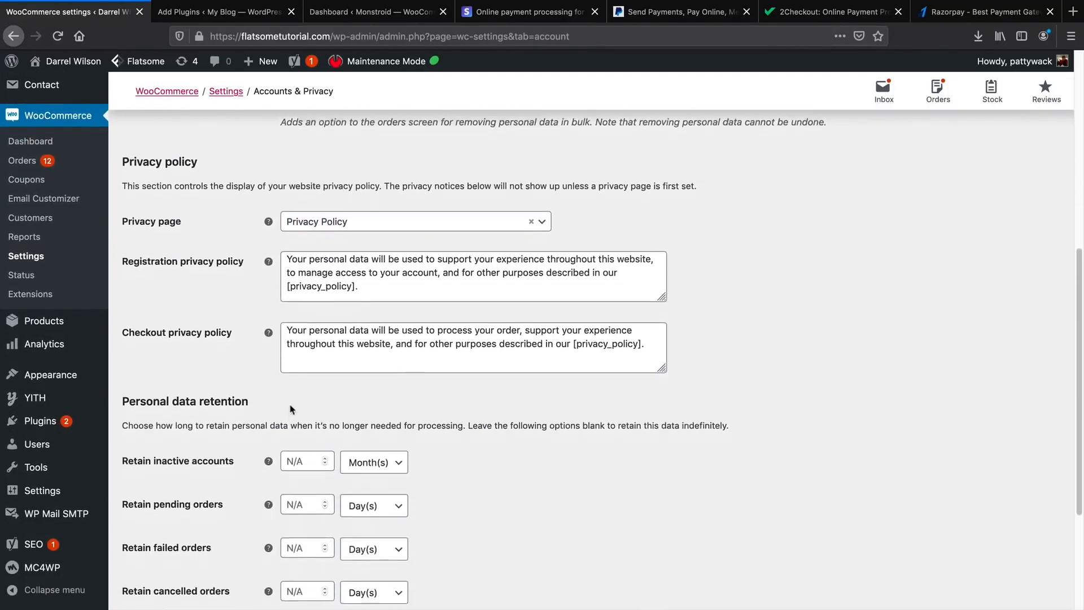
scroll(291, 409, down, 3)
mouse_move(249, 323)
mouse_down()
mouse_move(204, 324)
mouse_move(235, 327)
mouse_up()
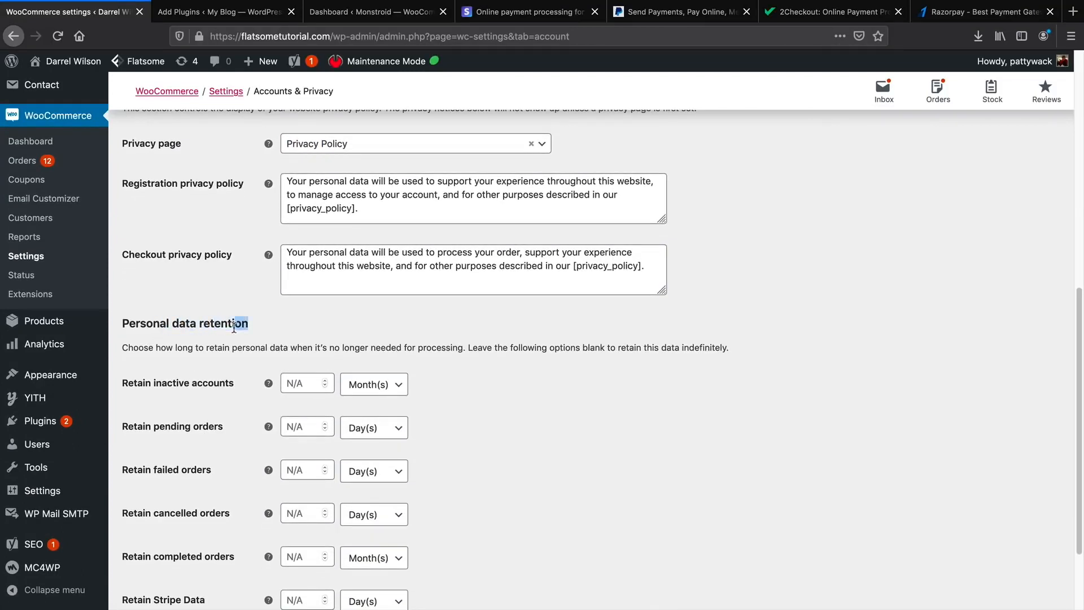
scroll(238, 333, down, 4)
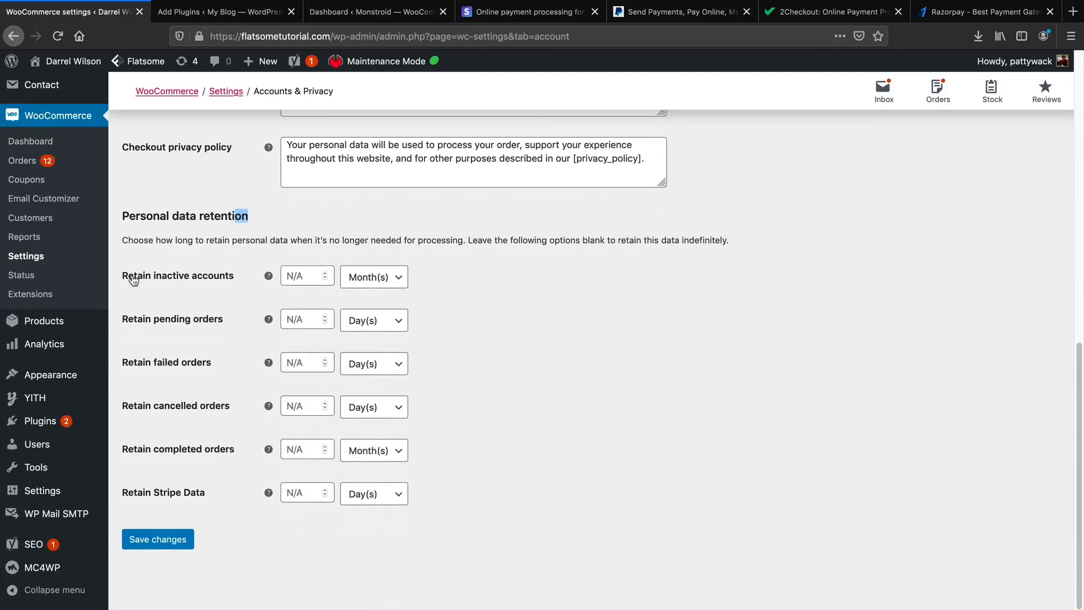
scroll(240, 402, up, 10)
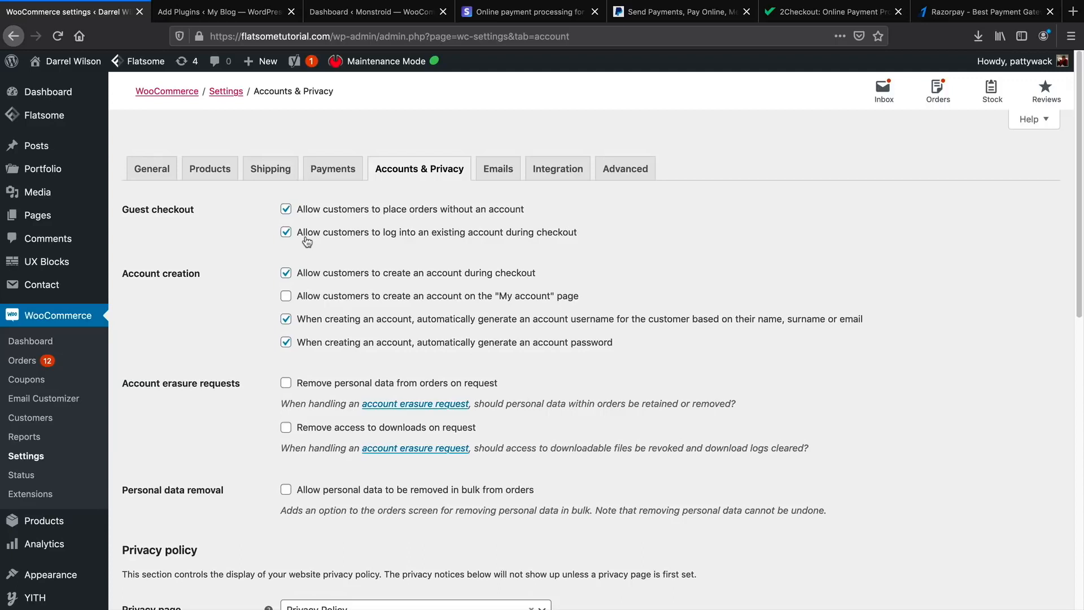
Review the recipients of the New, Cancelled, Processing, Completed and Refunded order emails.
click(497, 172)
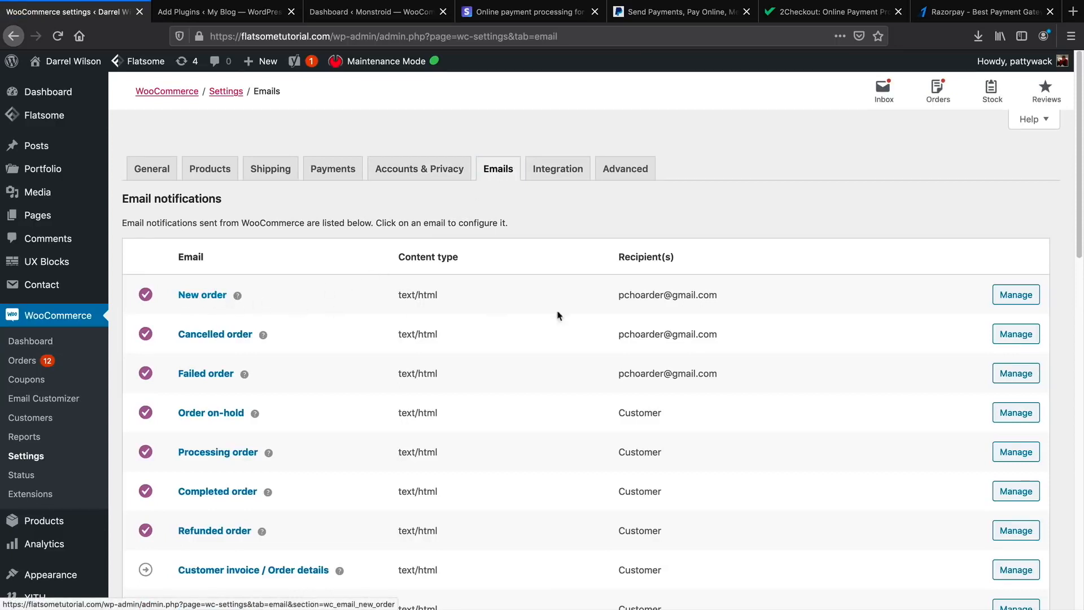
drag(618, 294, 718, 297)
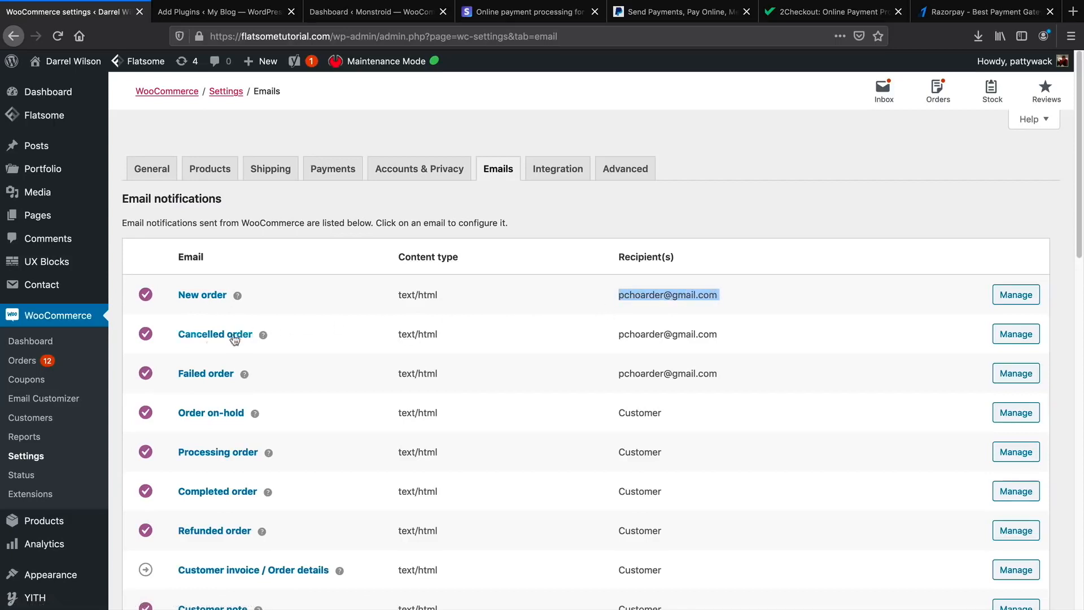
drag(617, 334, 718, 335)
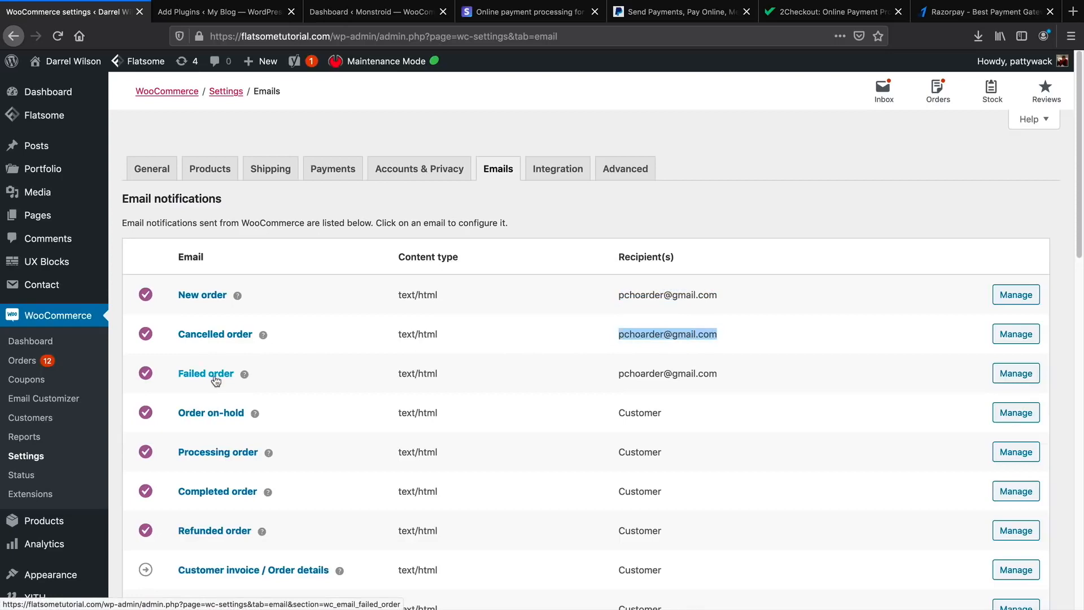
drag(618, 373, 769, 375)
scroll(664, 347, down, 5)
scroll(664, 347, up, 5)
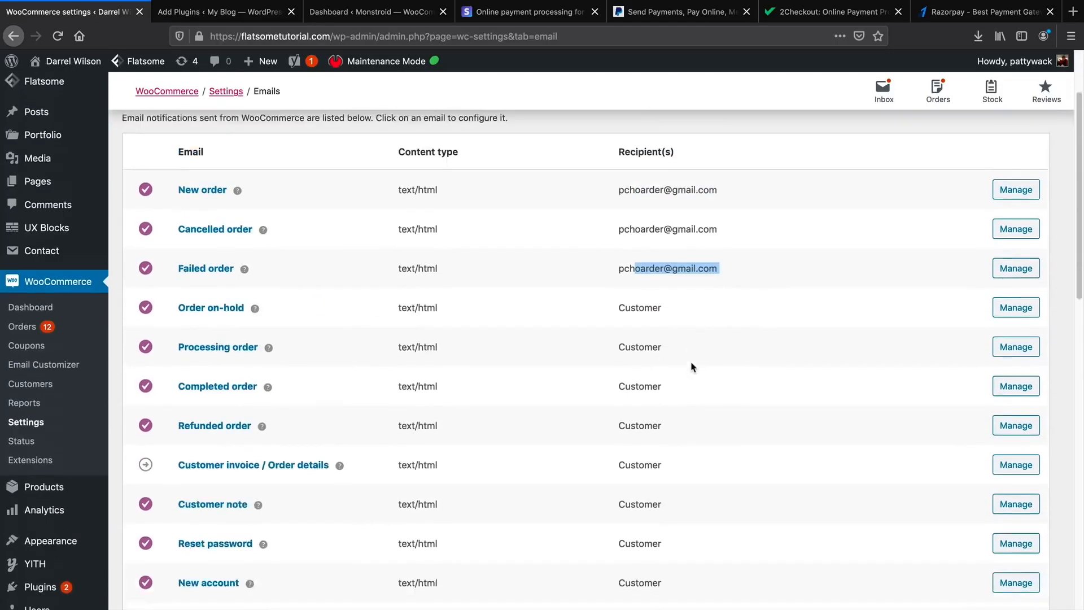
scroll(641, 395, down, 1)
double_click(633, 398)
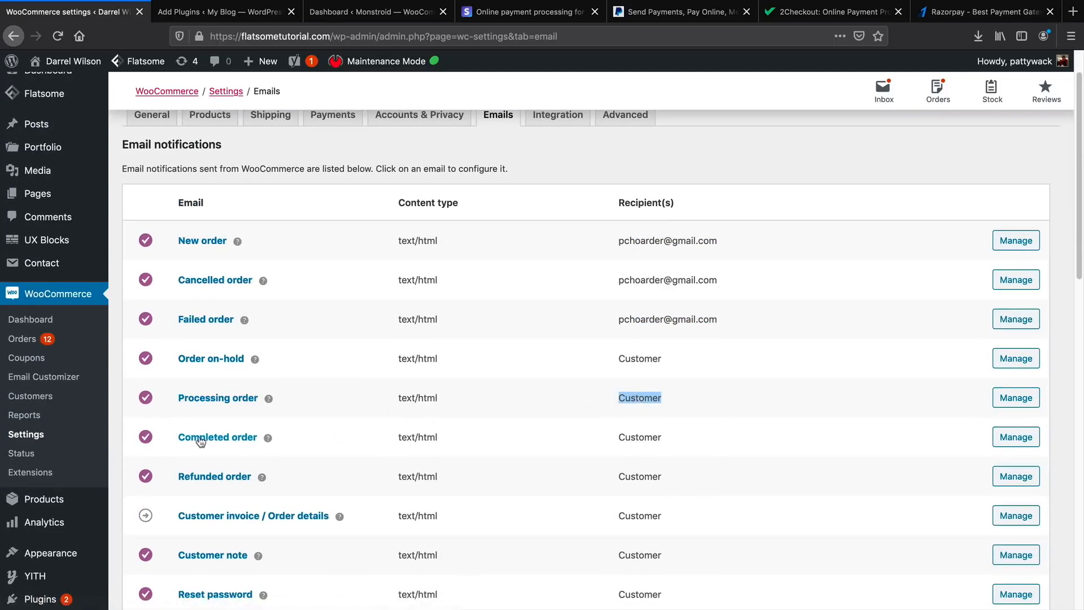
drag(625, 437, 678, 440)
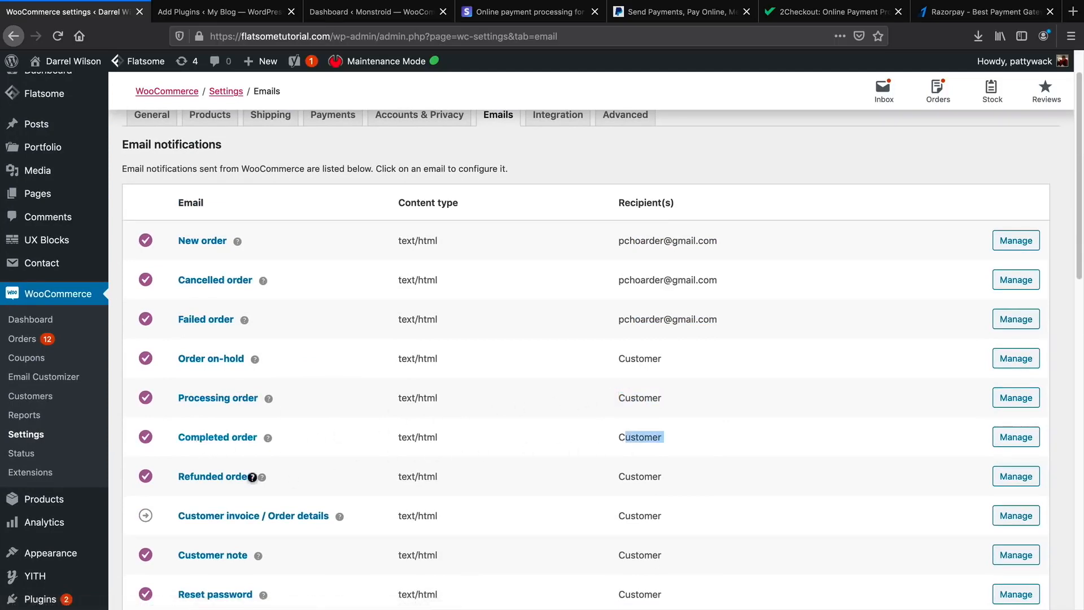
drag(625, 476, 658, 476)
Keep the Processing order email enabled with heading THANK YOU and save its settings.
click(1015, 400)
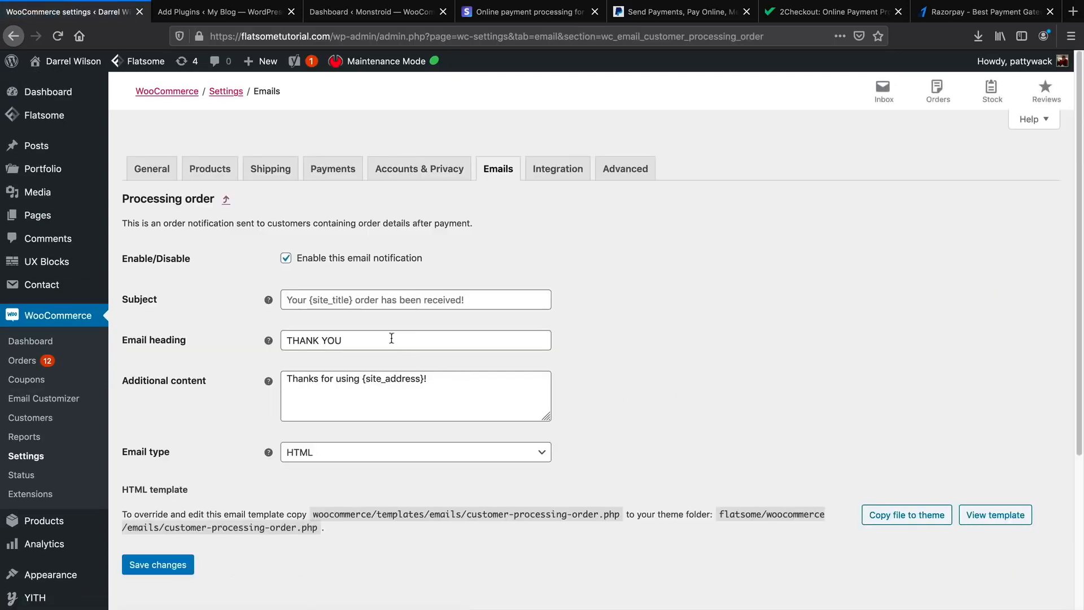
click(390, 341)
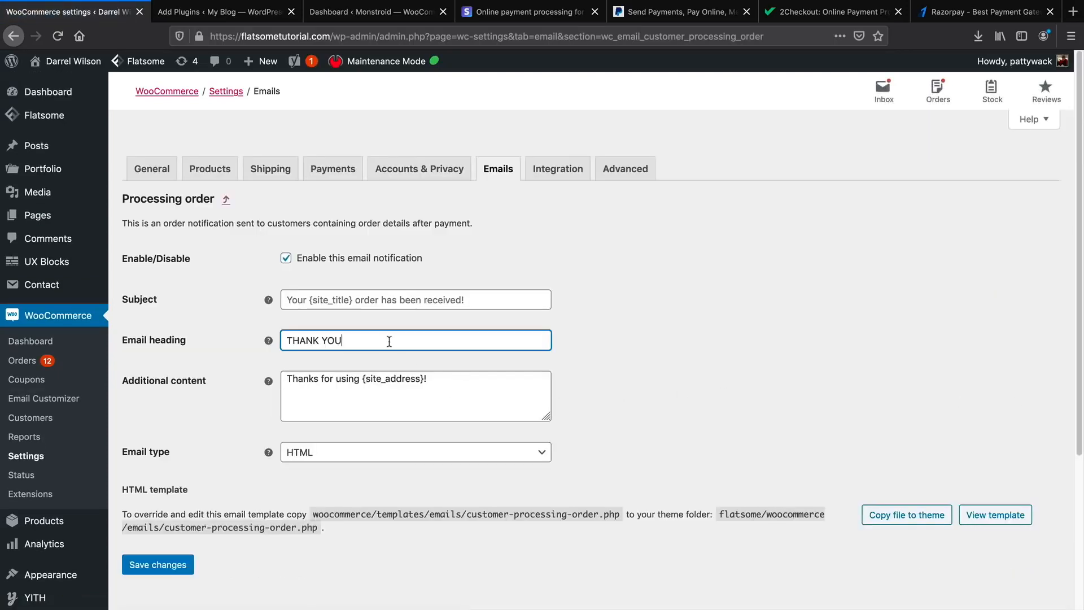
click(358, 379)
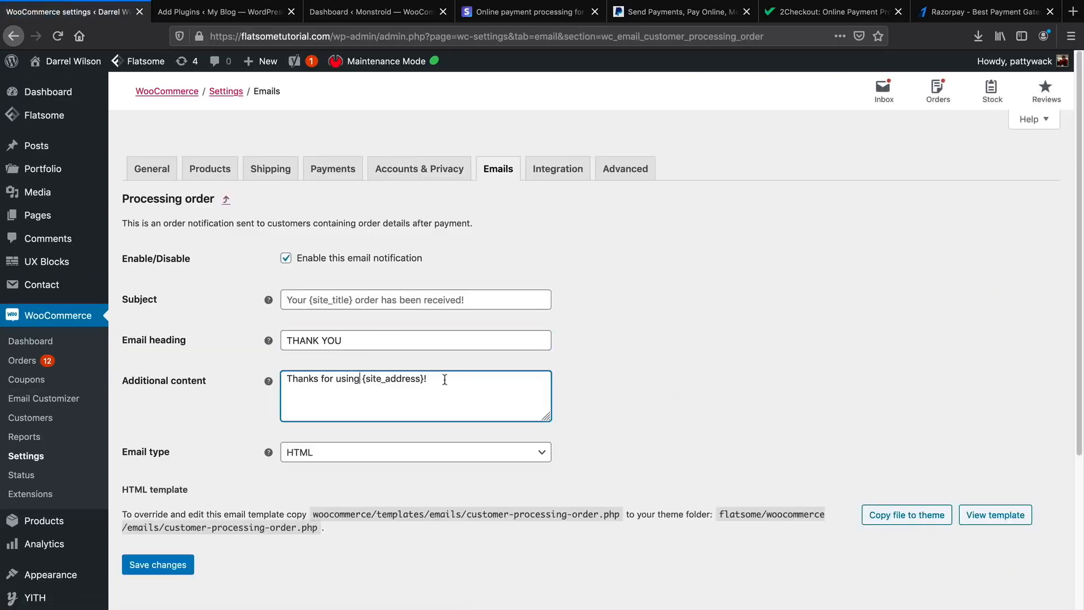
click(286, 259)
click(286, 258)
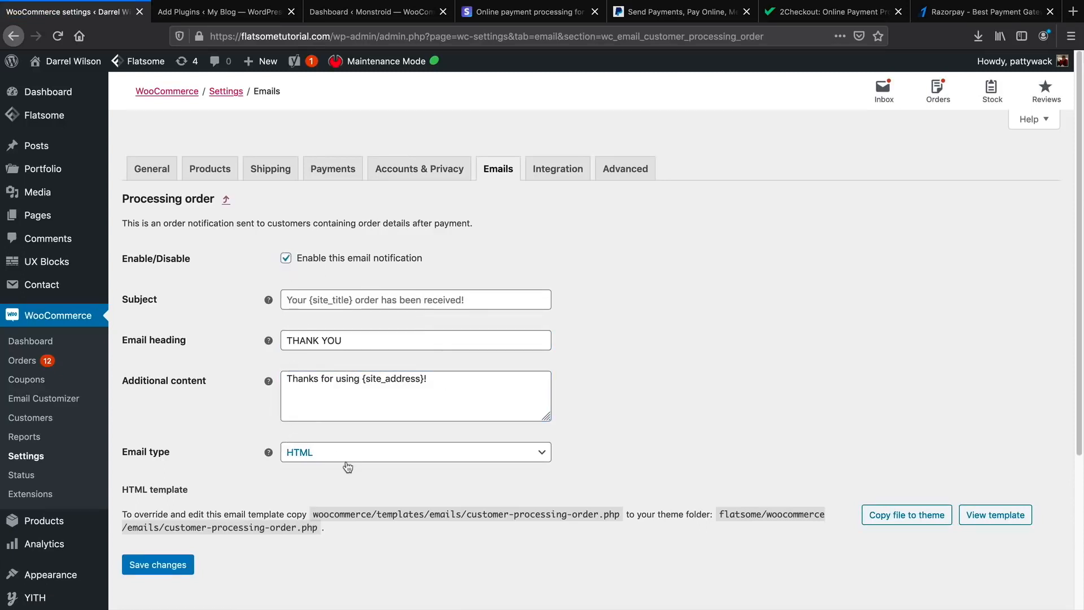
click(186, 571)
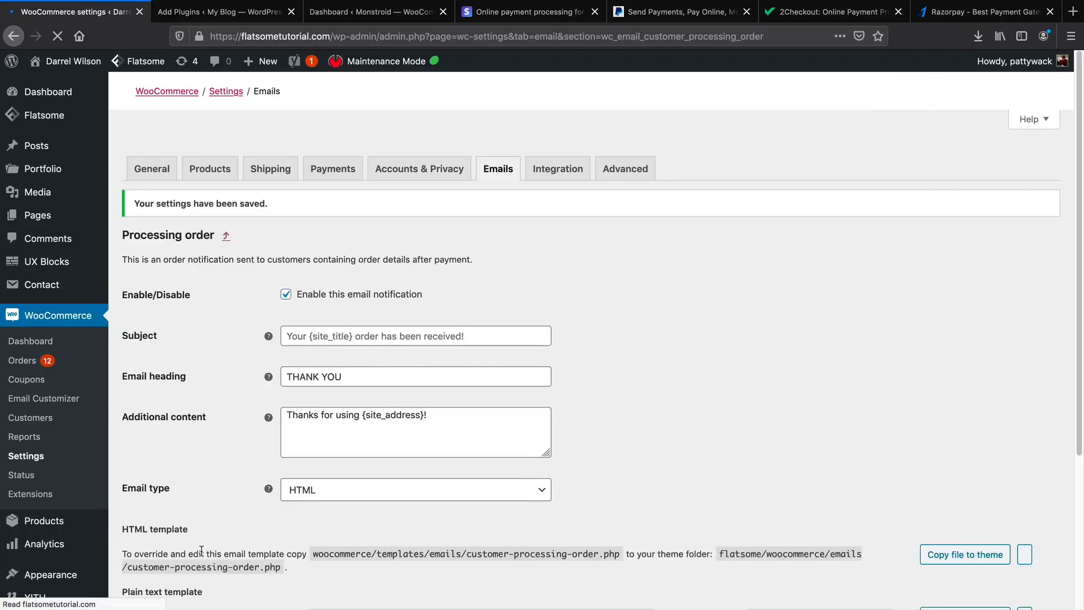
View the MaxMind integration description, then scroll through the Advanced page setup options.
click(556, 166)
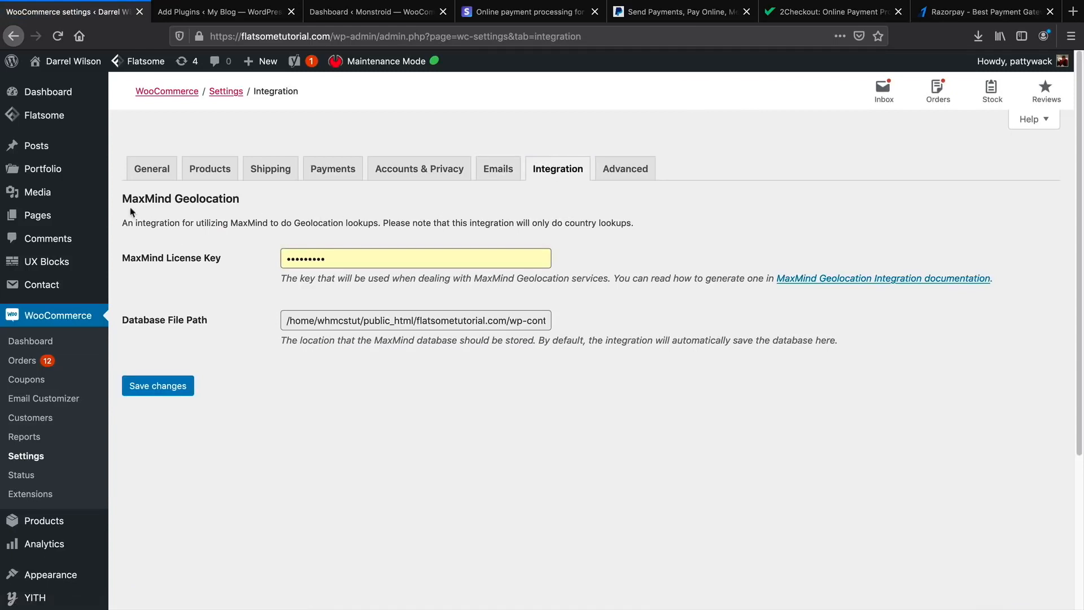
drag(158, 226, 485, 225)
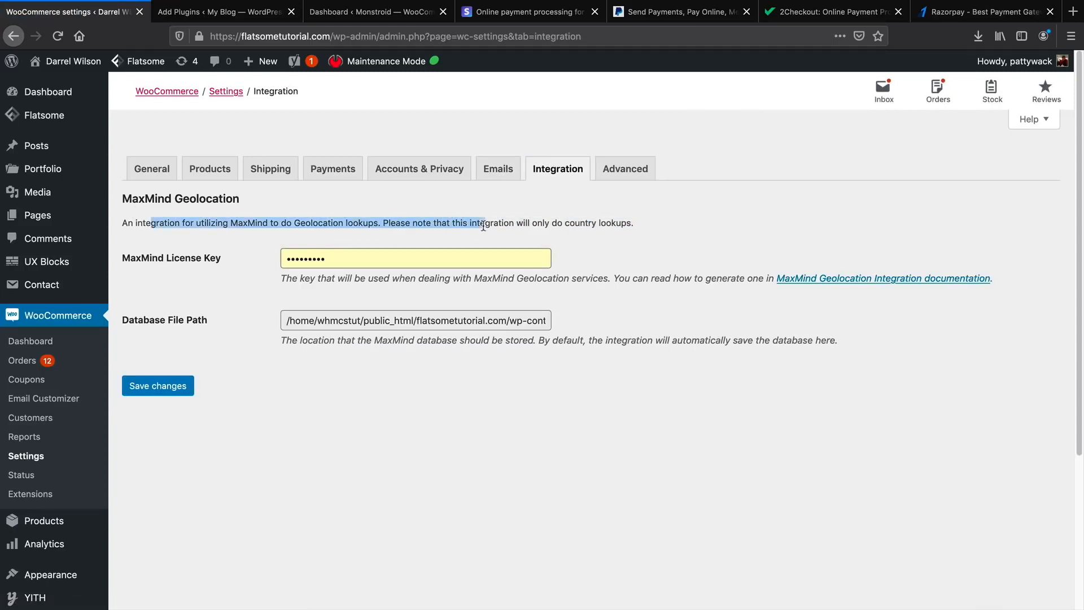
click(612, 179)
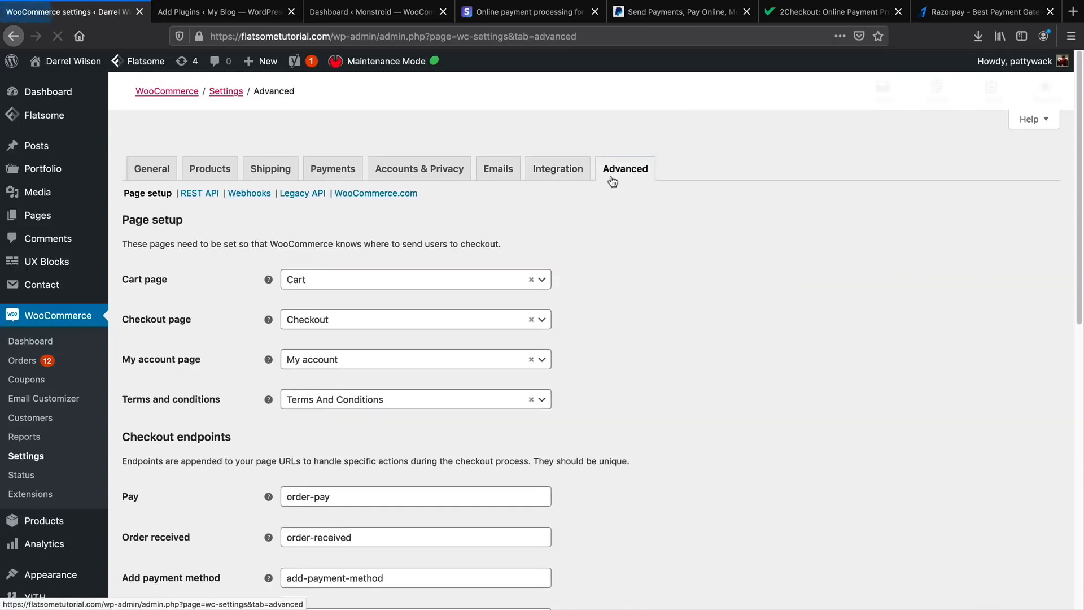
scroll(663, 308, down, 1)
scroll(664, 307, down, 1)
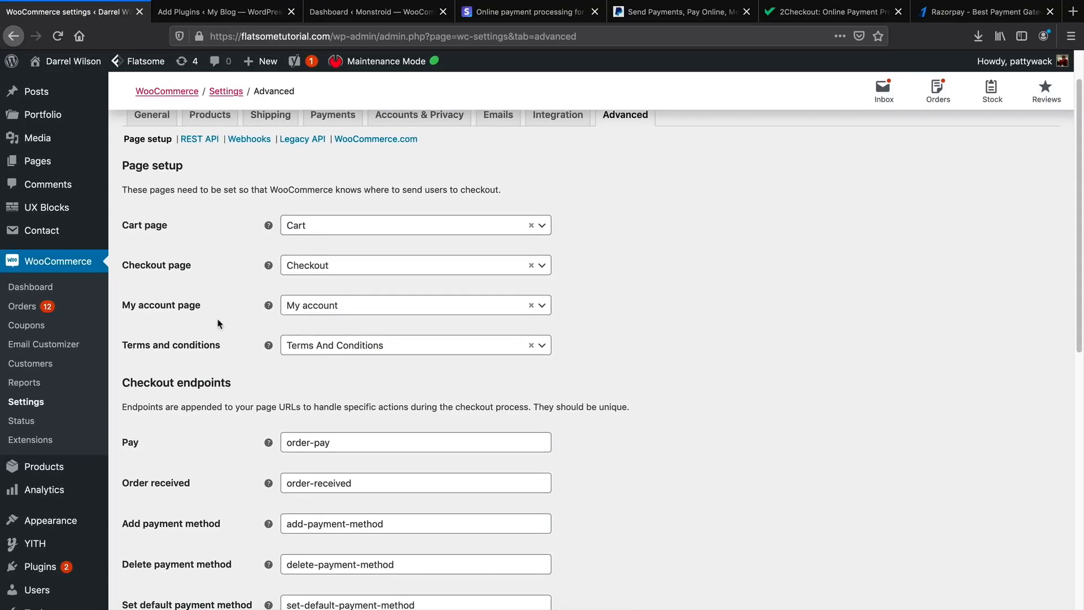
scroll(218, 323, down, 5)
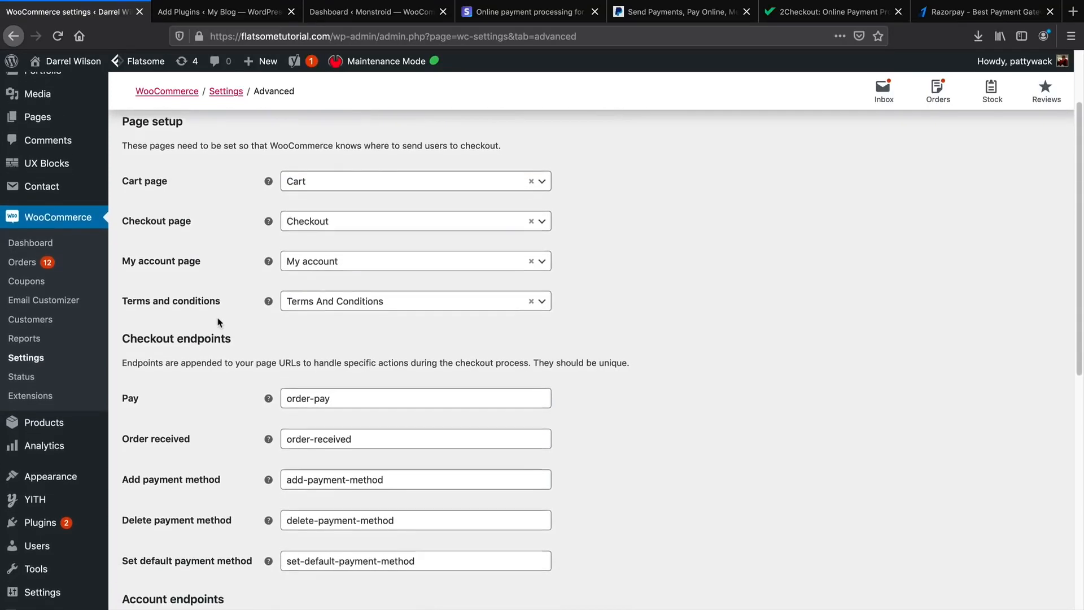
scroll(219, 322, down, 6)
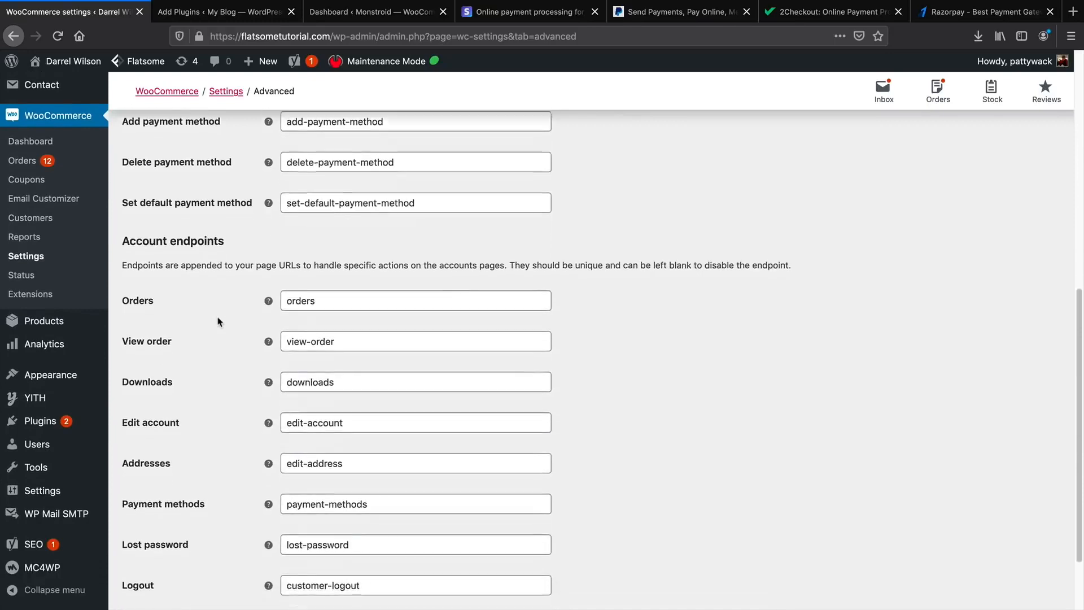
Review the orders, view-order, downloads and edit-account endpoints and save the Advanced settings.
drag(321, 237, 286, 234)
drag(333, 273, 284, 276)
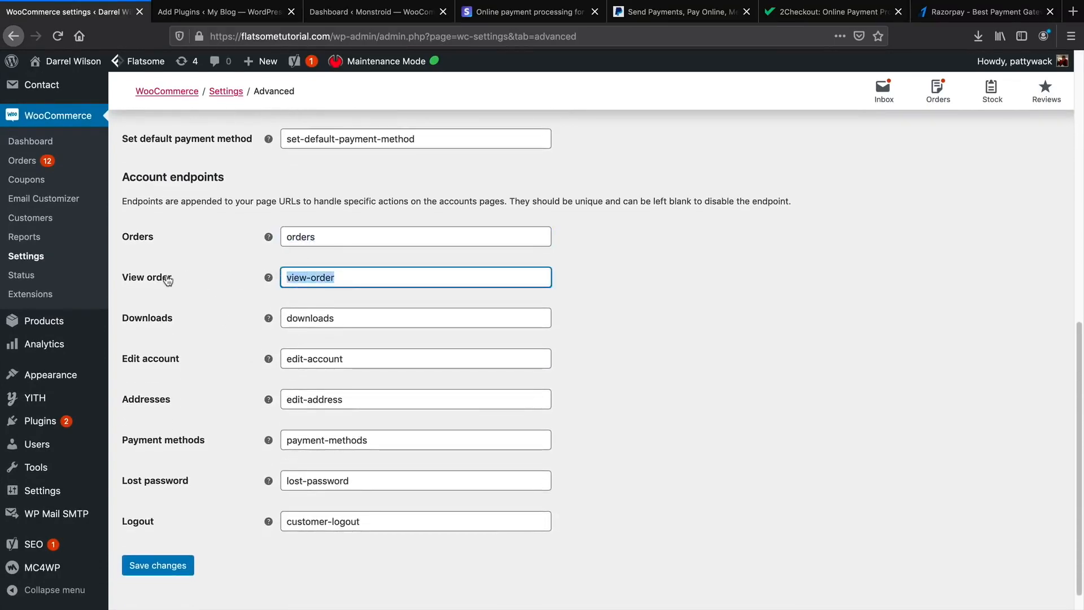
drag(337, 318, 305, 318)
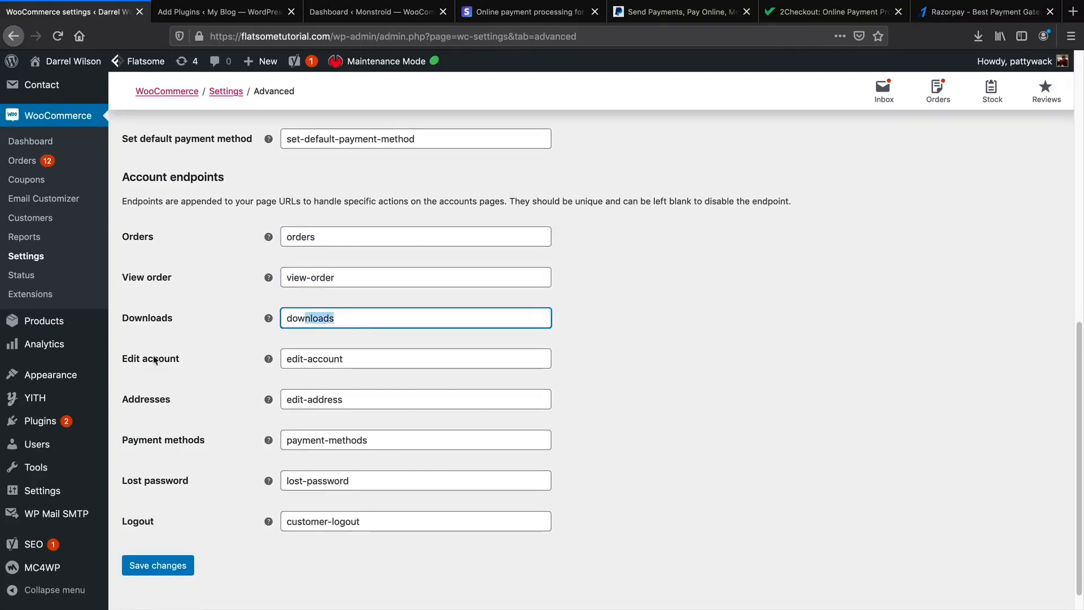
drag(357, 361, 276, 359)
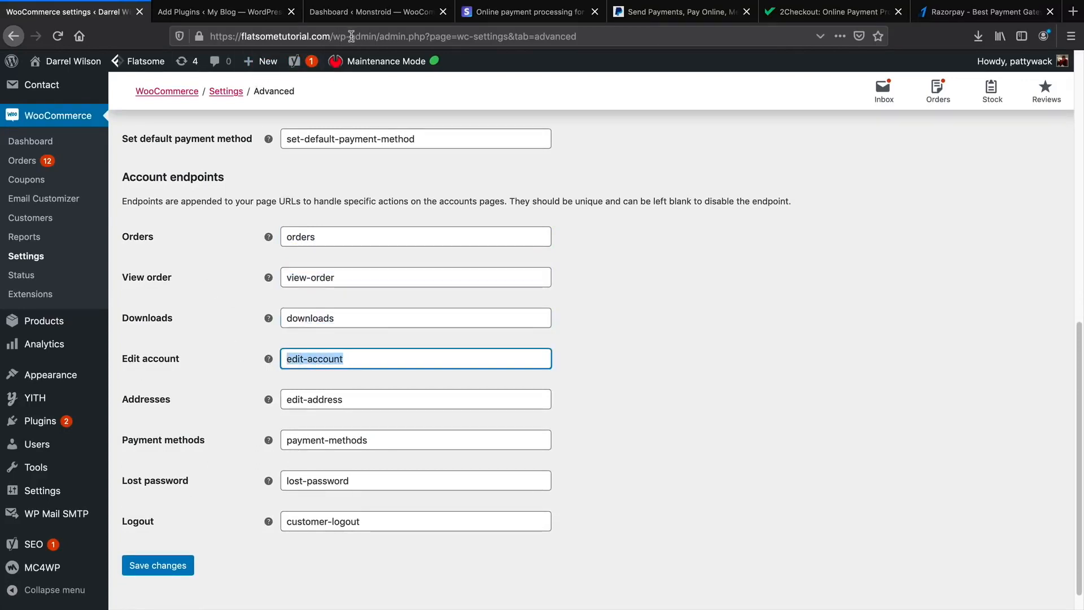
click(182, 566)
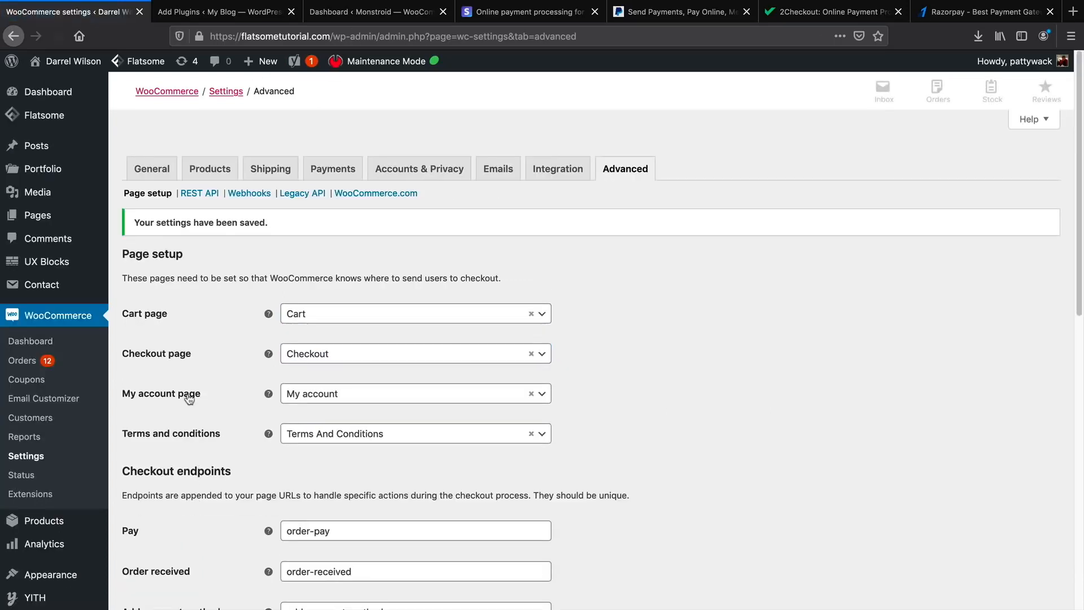
click(163, 172)
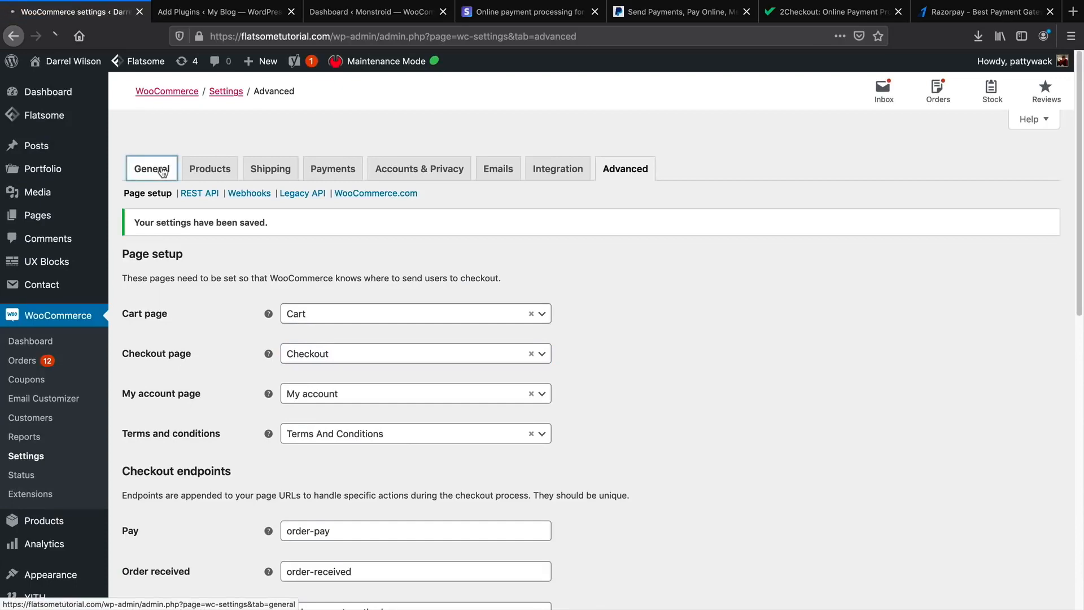
Turn on tax rates and calculations in General settings, save, and go to Tax options.
scroll(184, 337, down, 5)
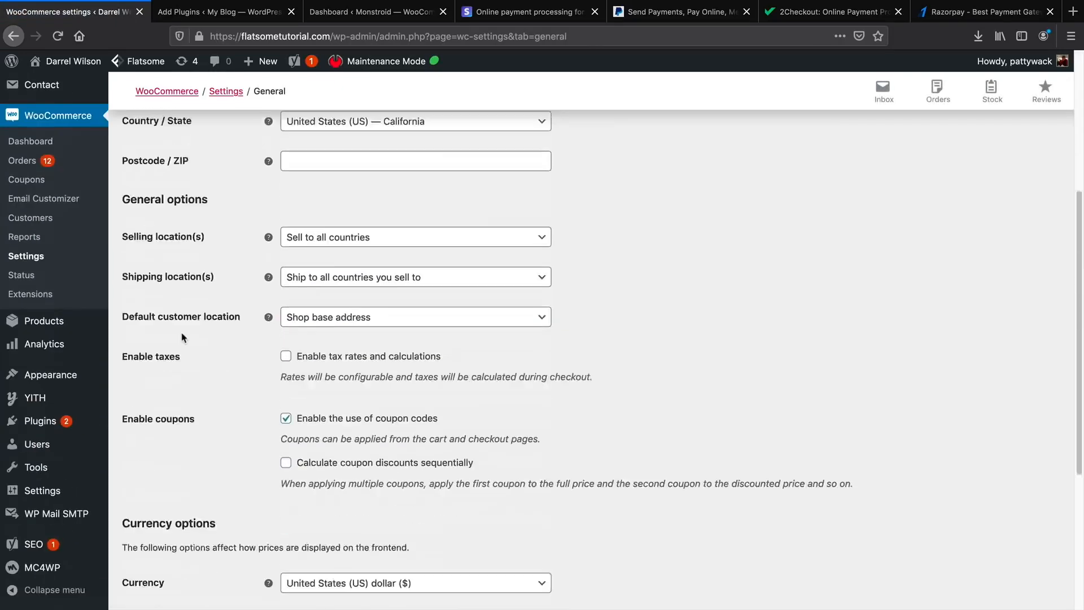
click(286, 323)
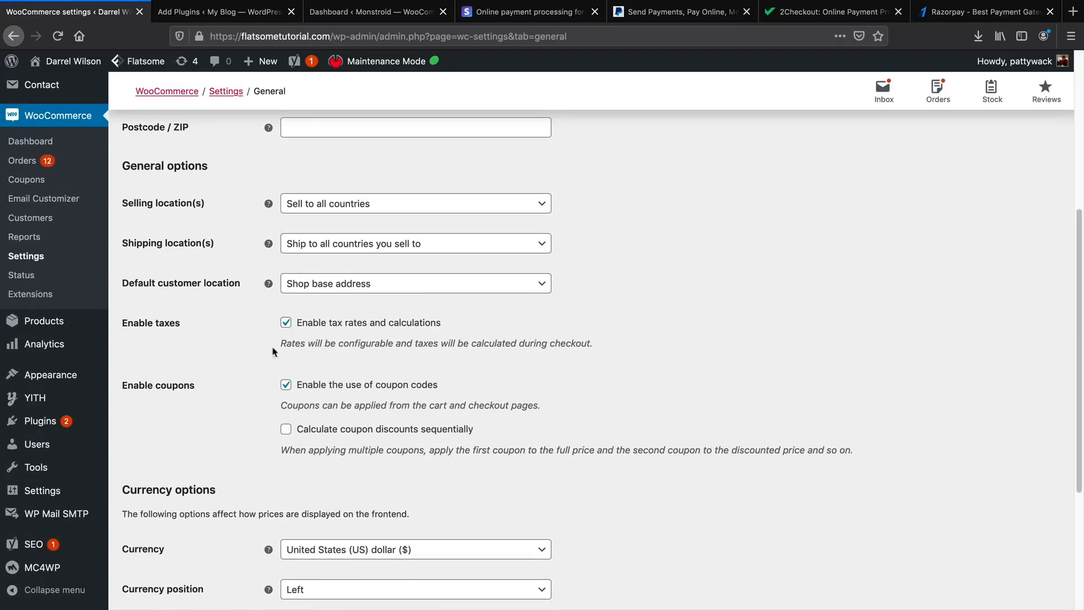
scroll(189, 462, down, 4)
click(164, 543)
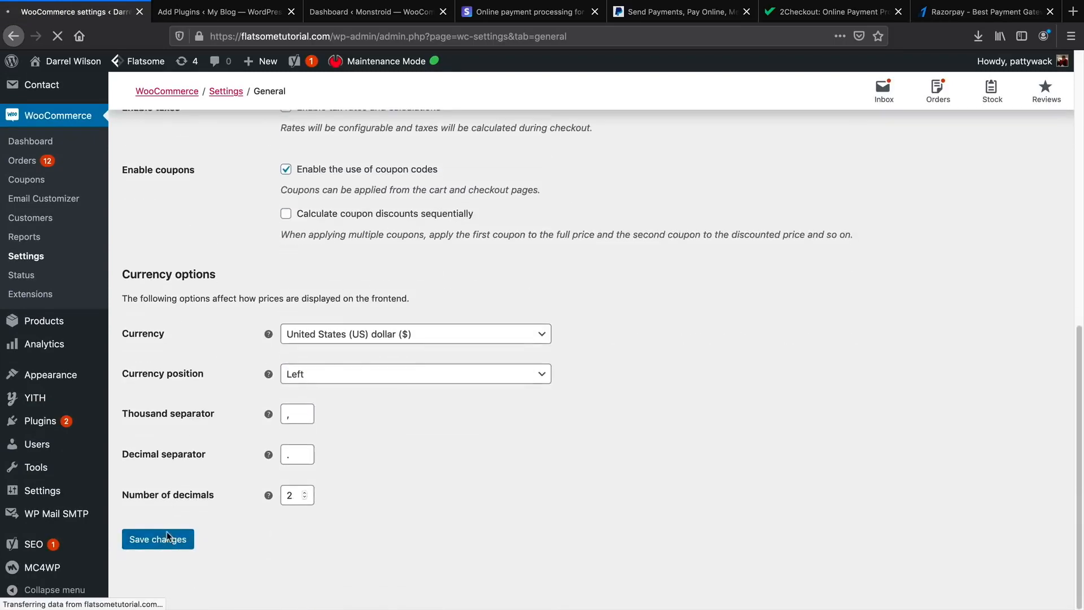
click(259, 170)
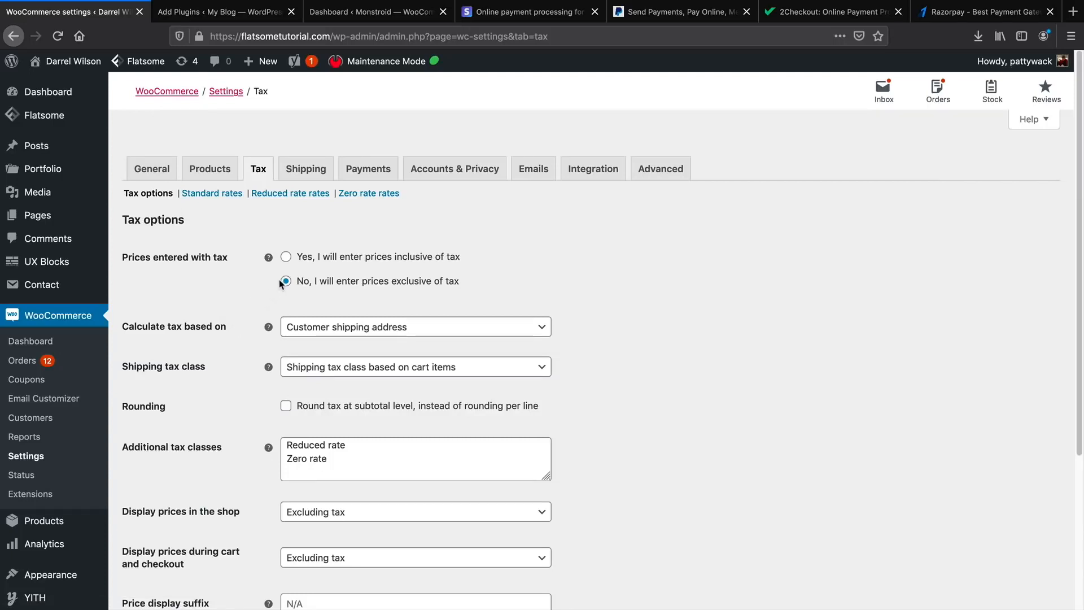
Display shop and cart/checkout prices Excluding tax, then save the tax options.
scroll(251, 299, down, 2)
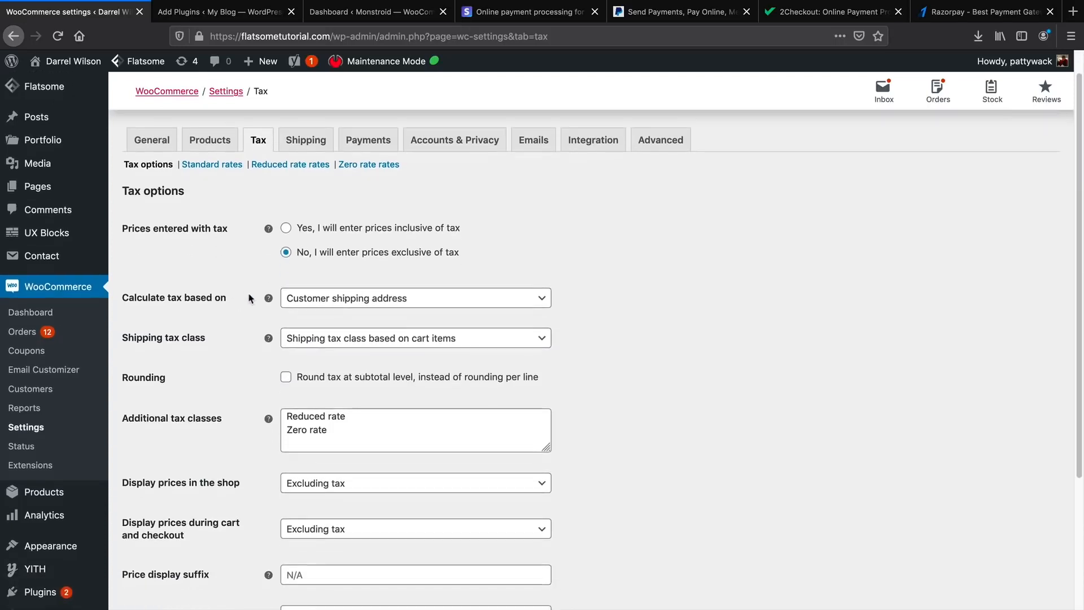
scroll(251, 299, down, 2)
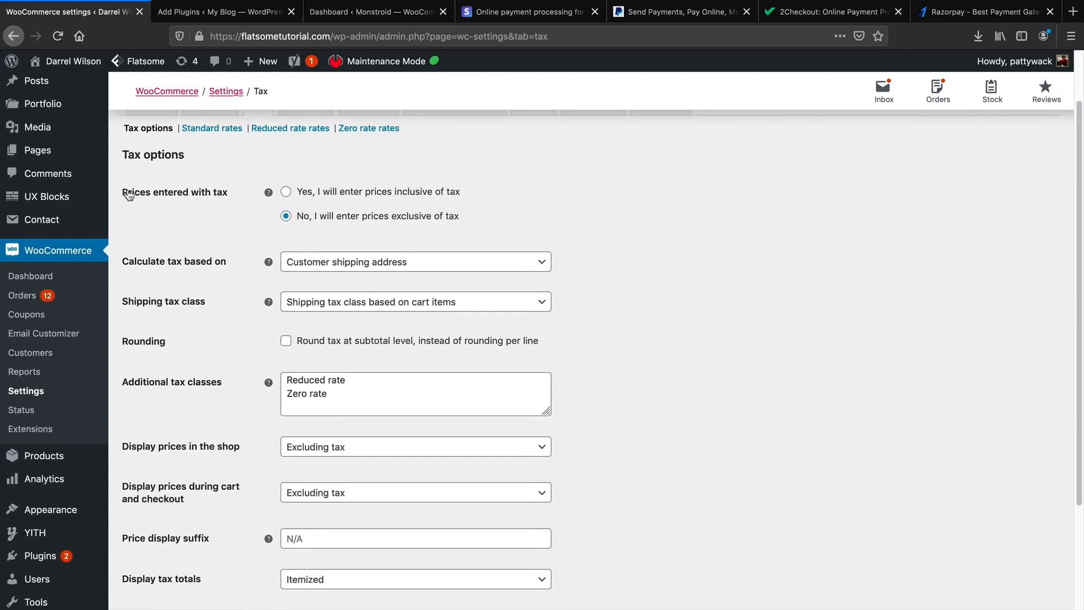
drag(129, 195, 229, 196)
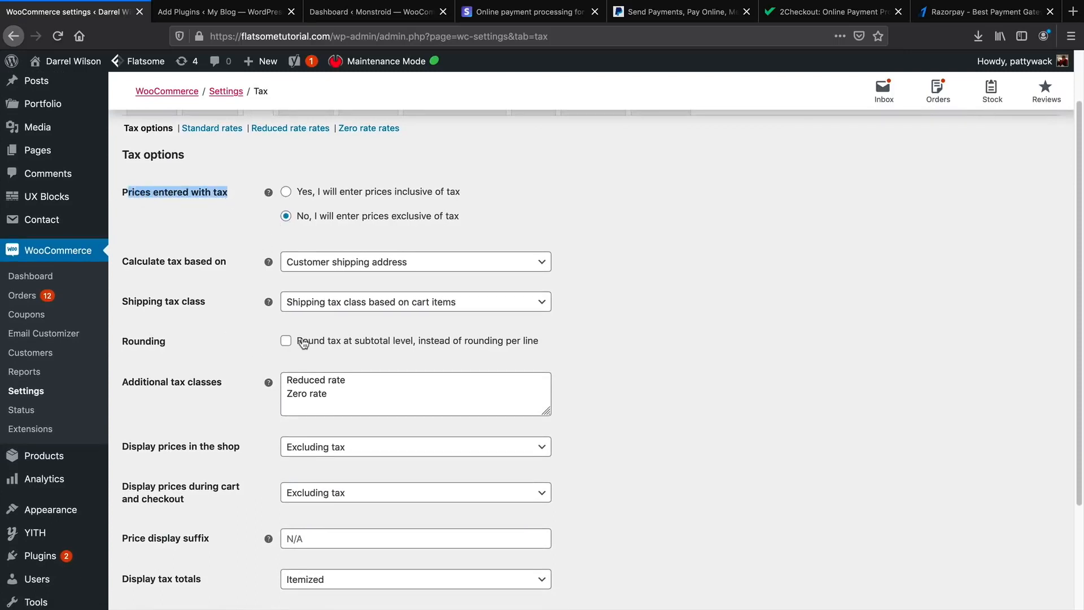
scroll(303, 343, down, 5)
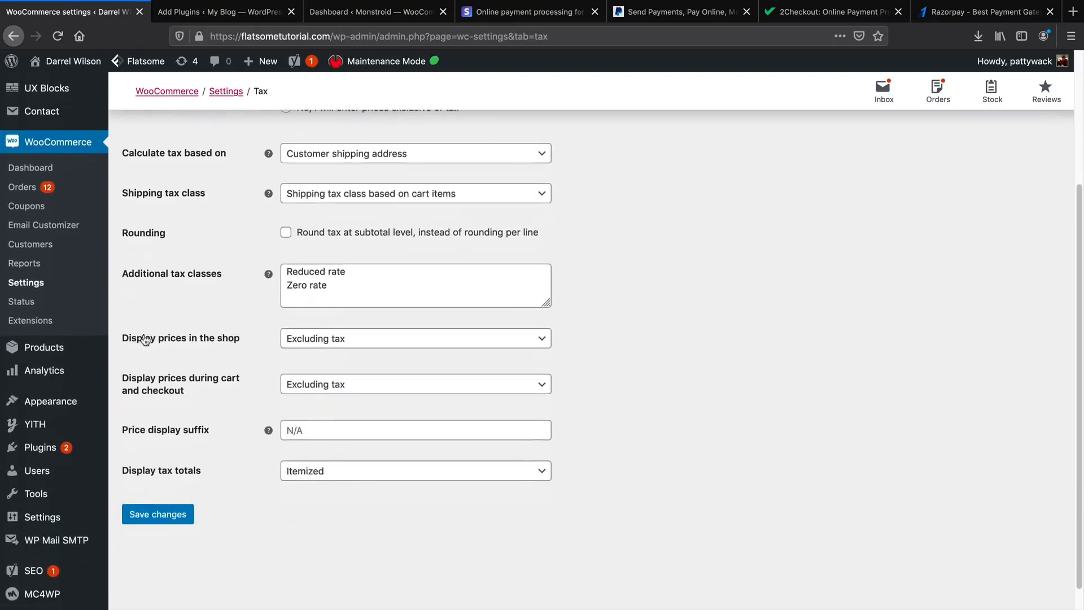
drag(137, 341, 218, 342)
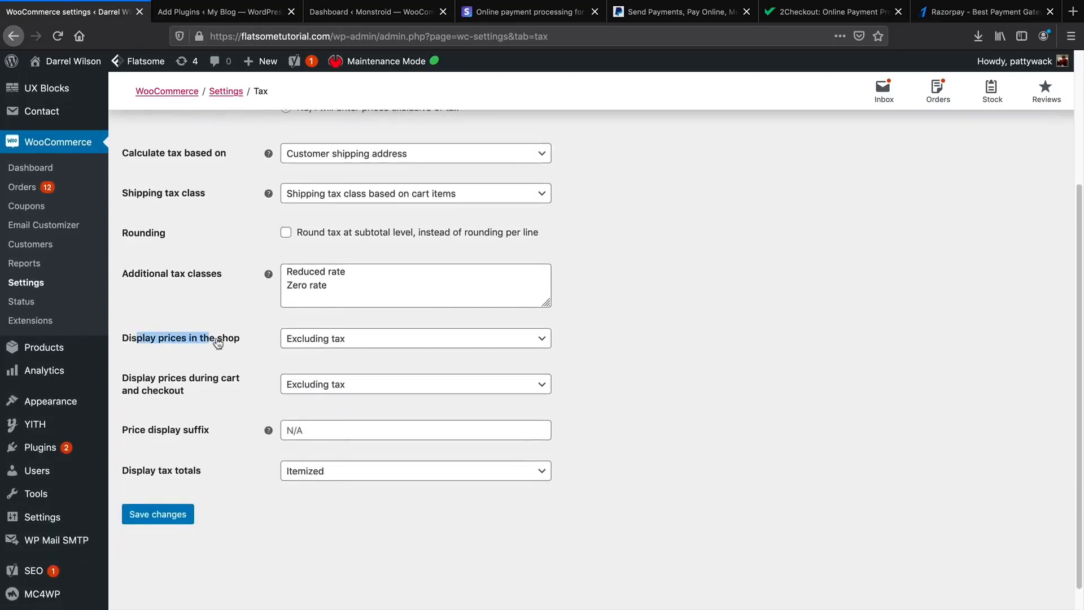
click(299, 343)
click(315, 381)
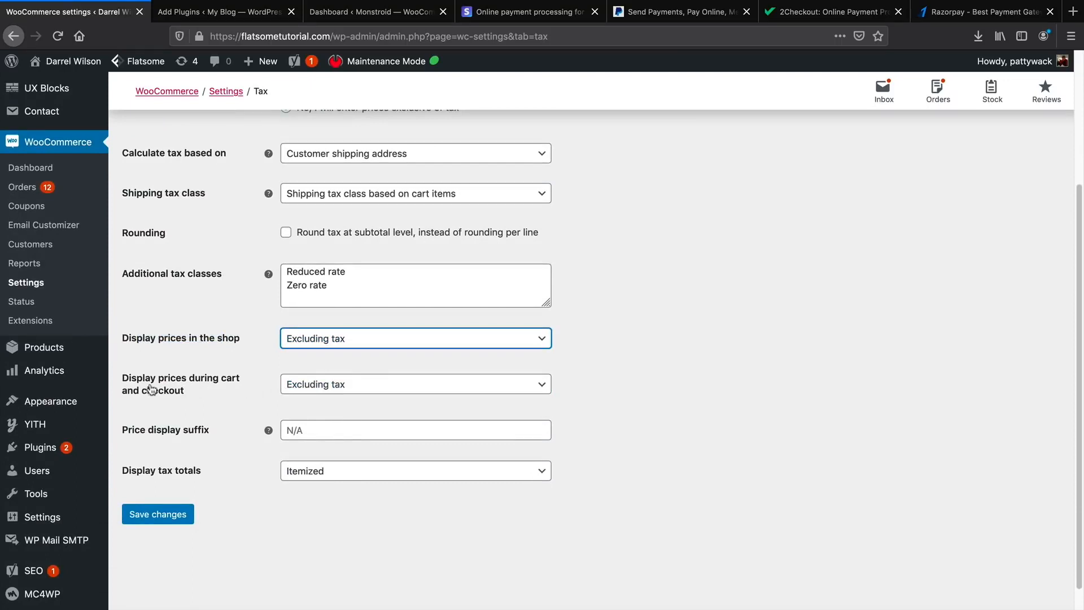
click(311, 388)
click(320, 423)
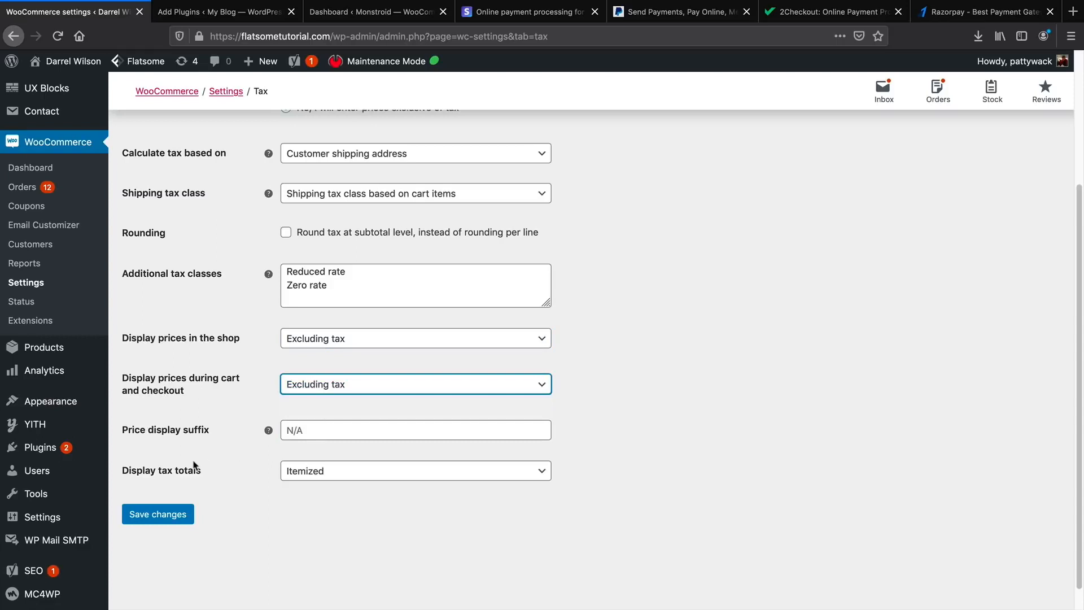
click(169, 514)
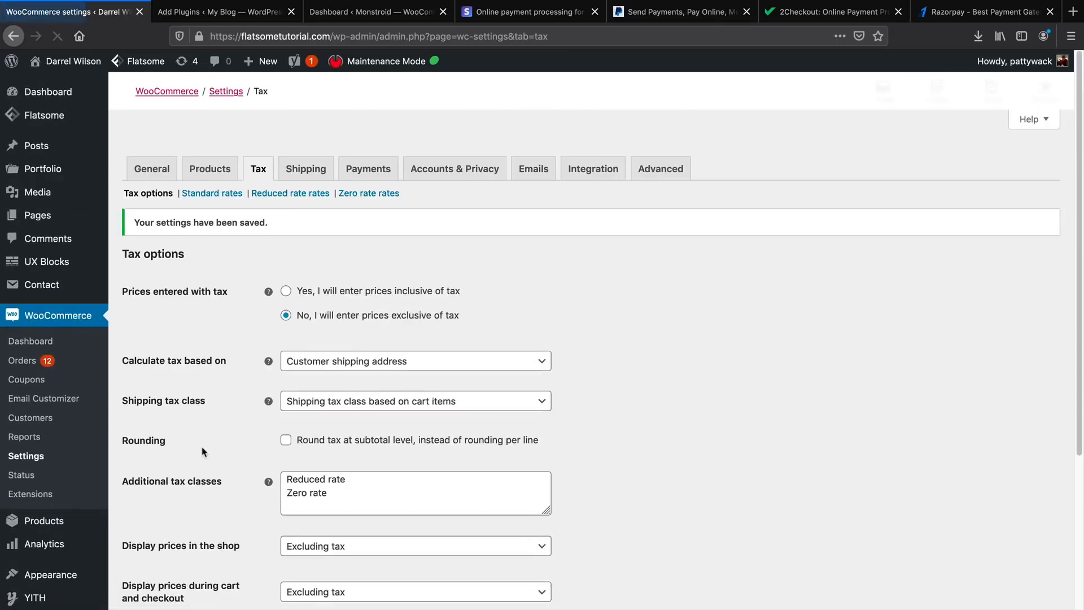
Add a new row to the Standard rates table with country United States (US).
click(210, 194)
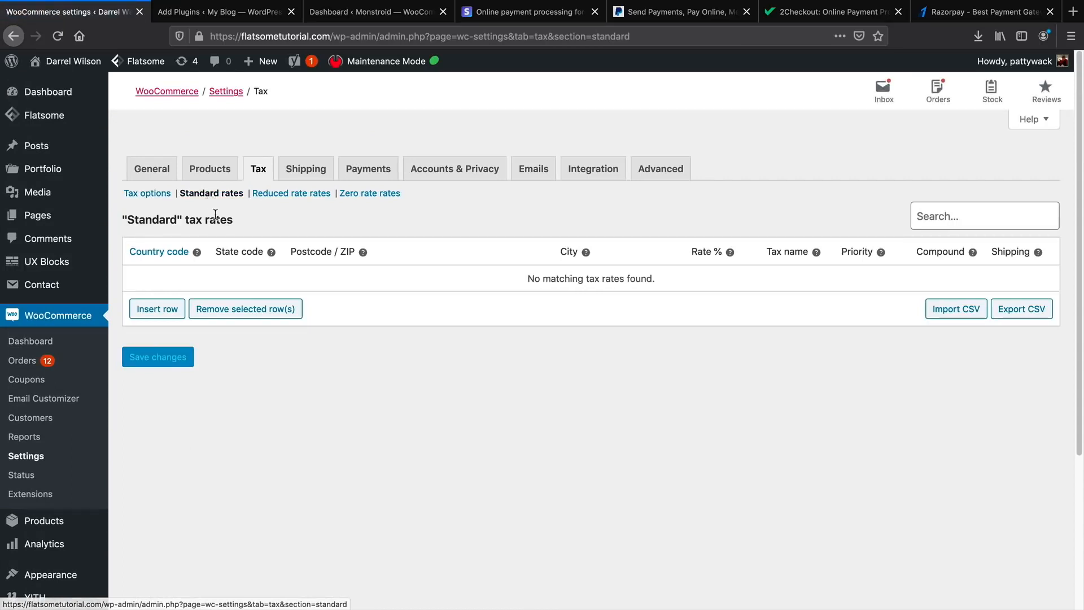
click(170, 310)
click(173, 274)
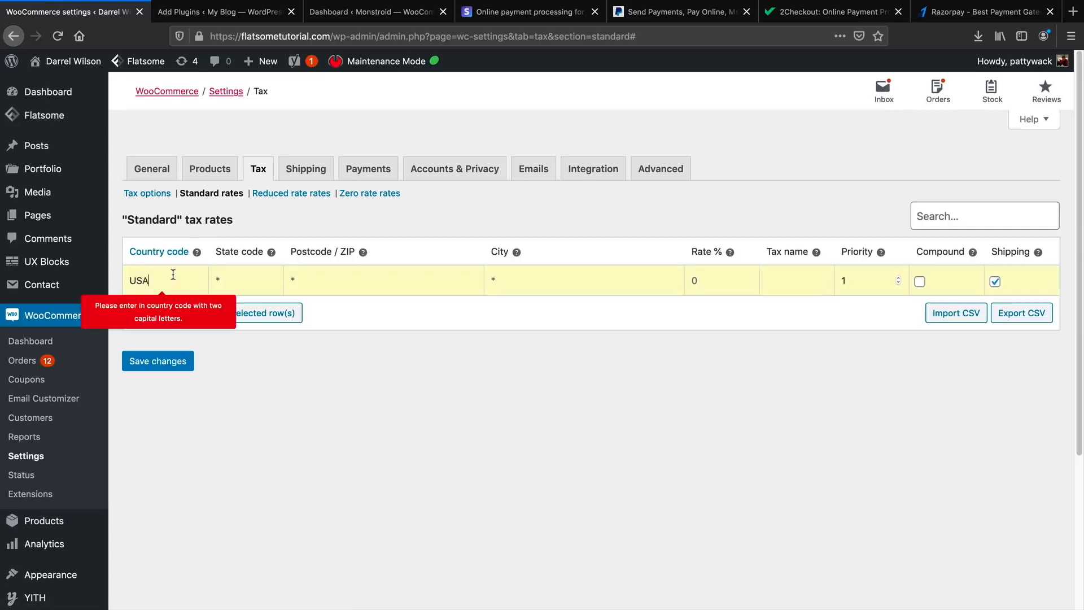
key(BackSpace)
key(BackSpace)
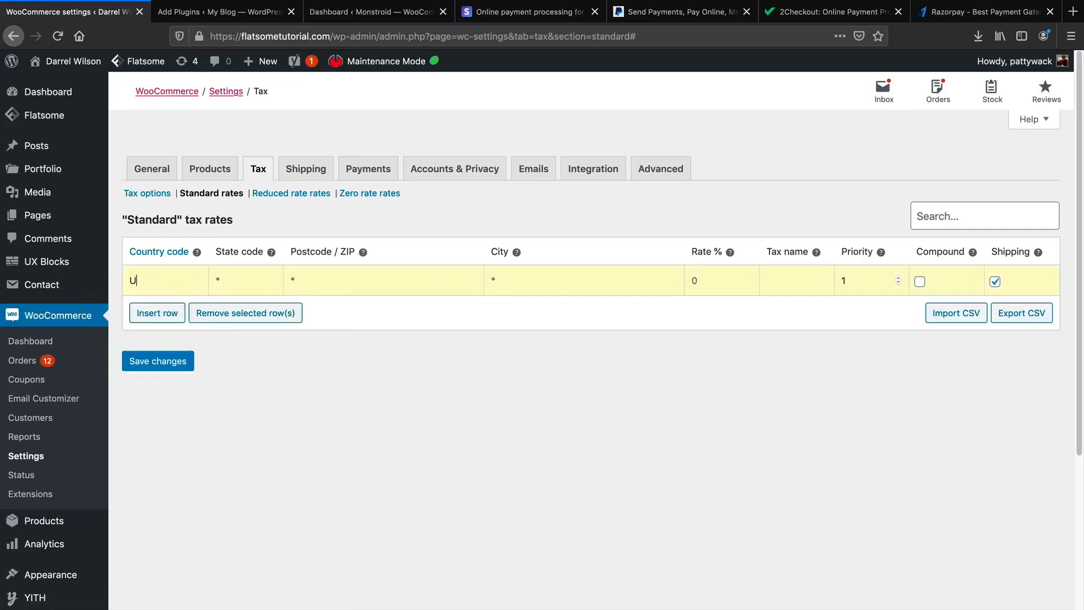
text(N)
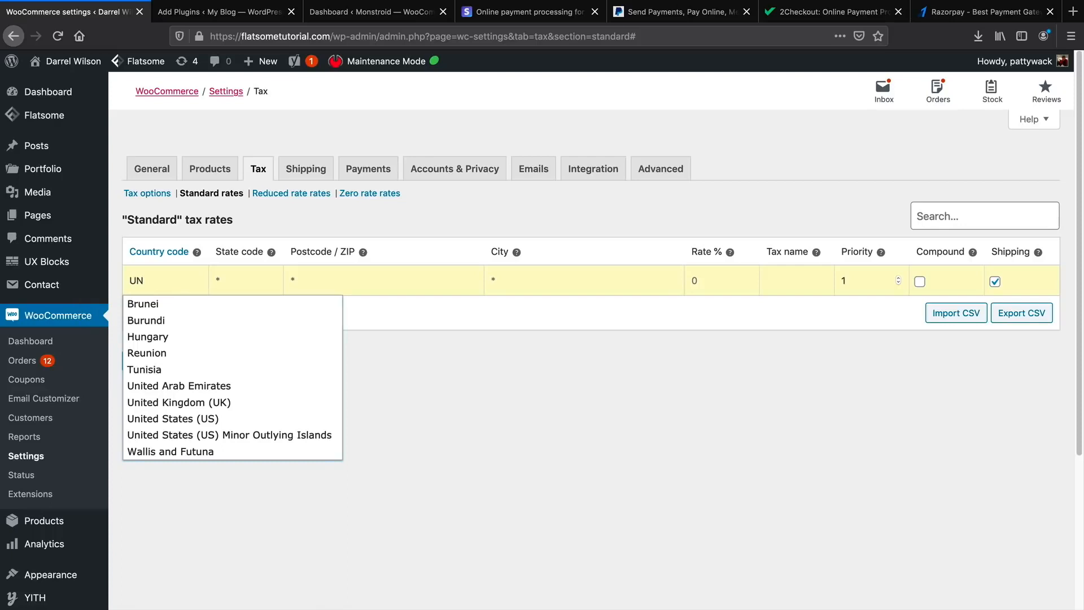
click(223, 418)
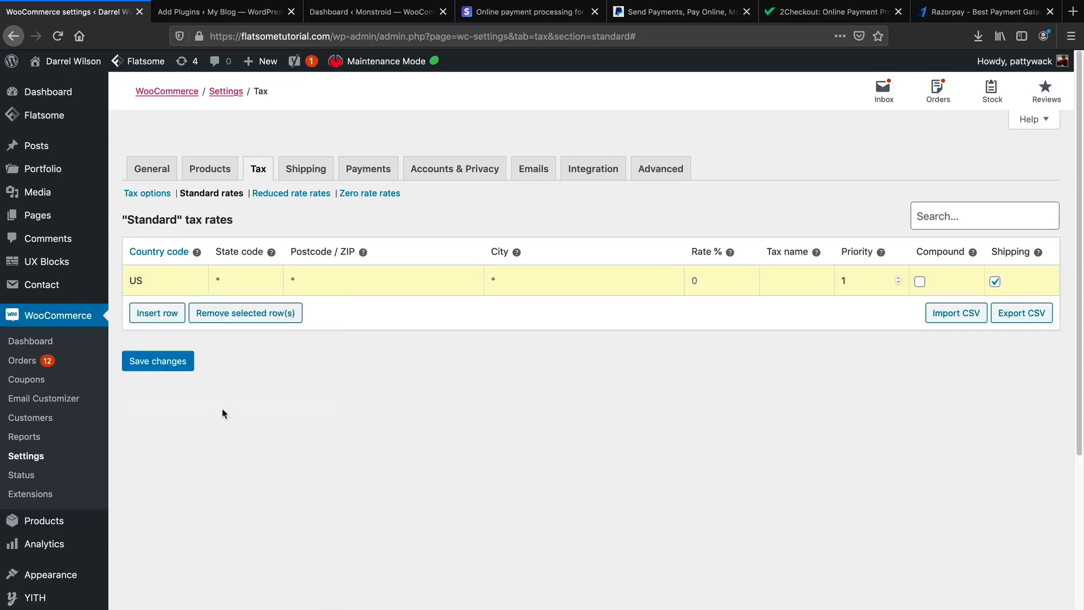
Give the 9.75% rate state CA and city Los Angeles, and toggle its compound setting.
click(256, 274)
text(CA)
click(290, 277)
text(Los Angeles)
key(Tab)
key(Tab)
key(Tab)
mouse_move(882, 251)
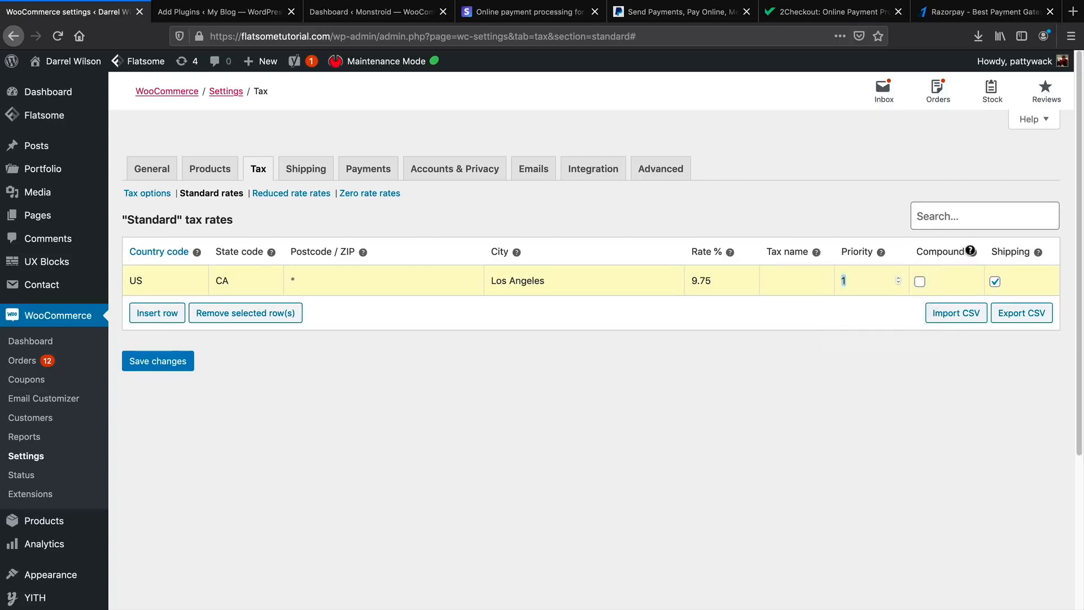
mouse_move(970, 250)
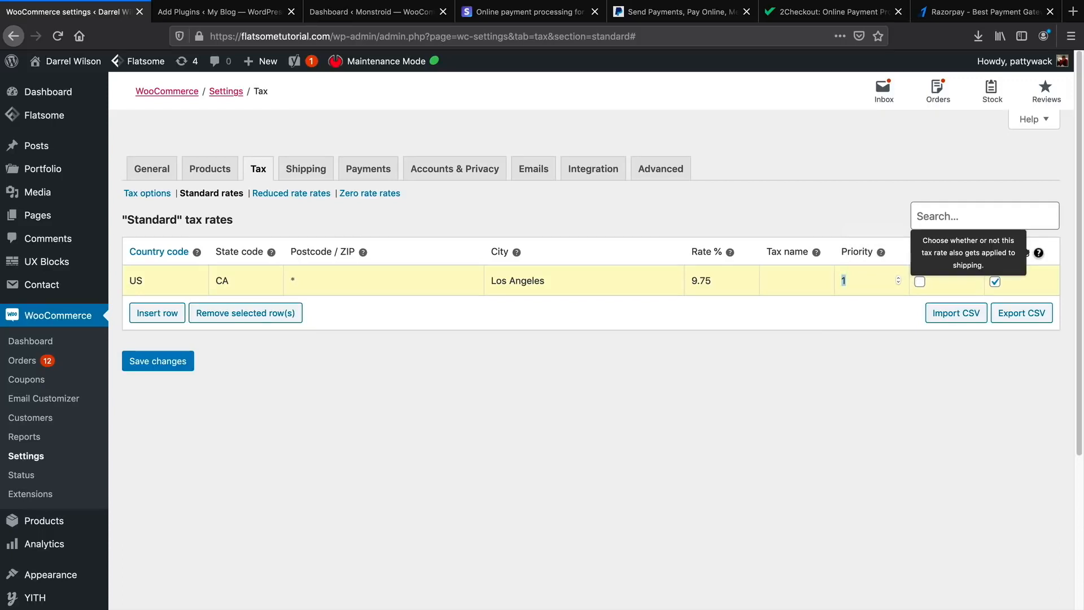
mouse_move(975, 251)
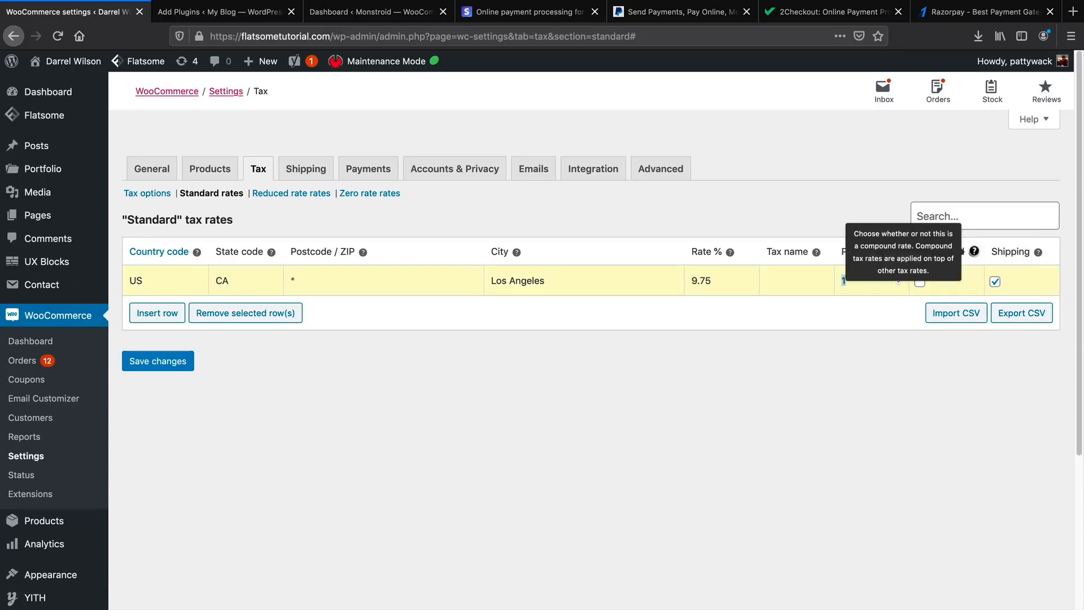
click(920, 282)
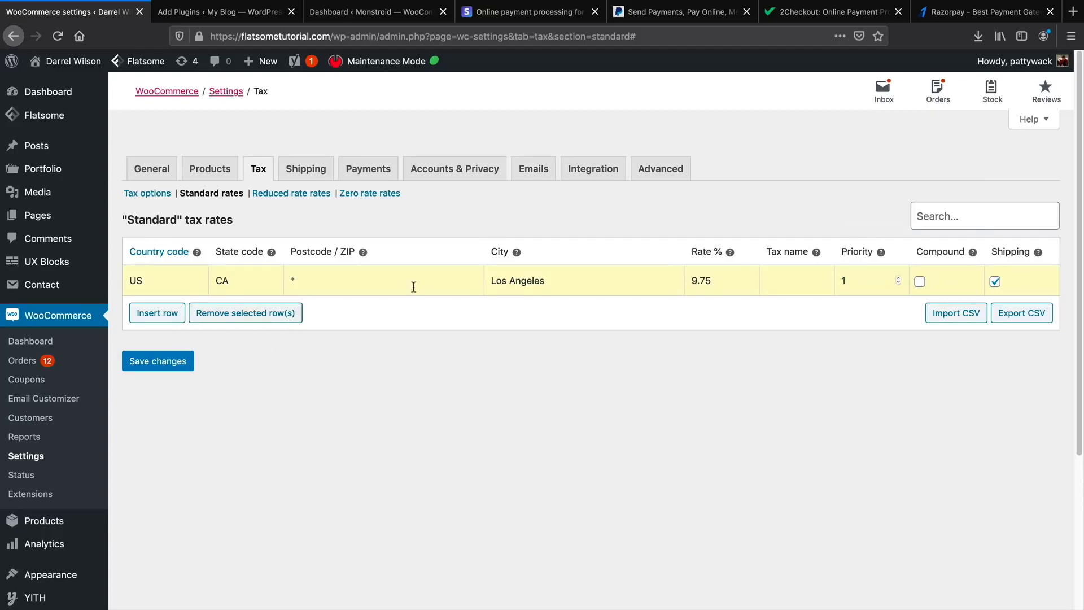
Add a blank test tax row, then remove it and save the table.
click(166, 314)
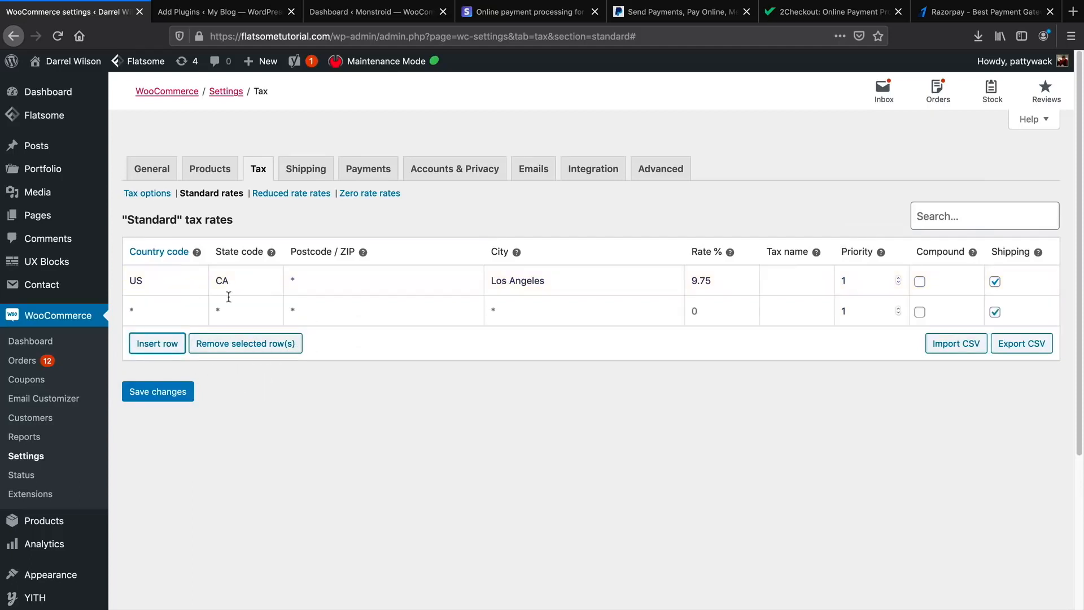
click(167, 394)
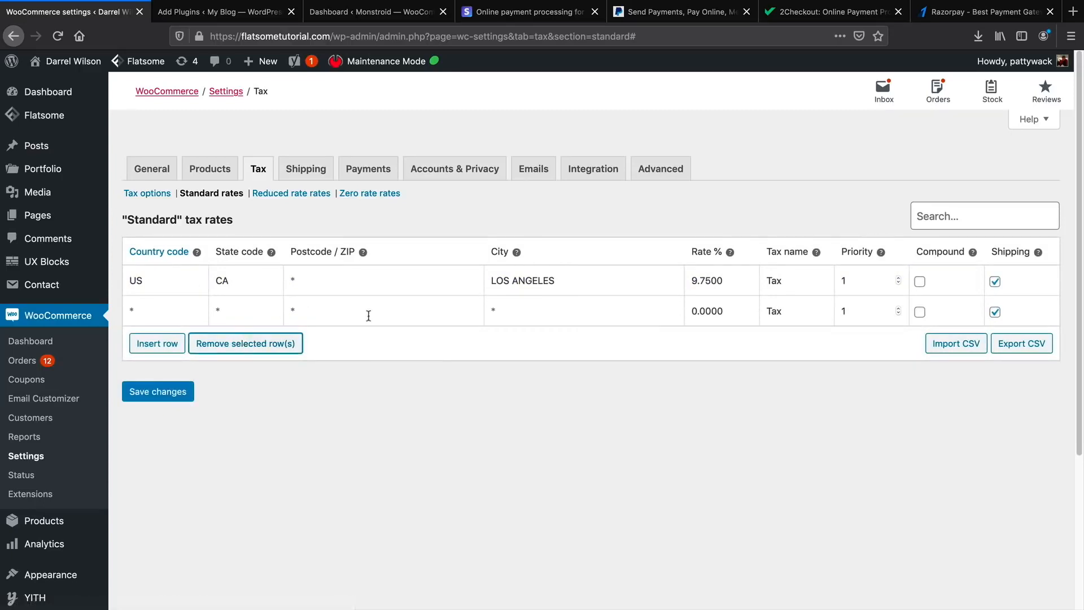
click(919, 311)
click(201, 312)
click(231, 342)
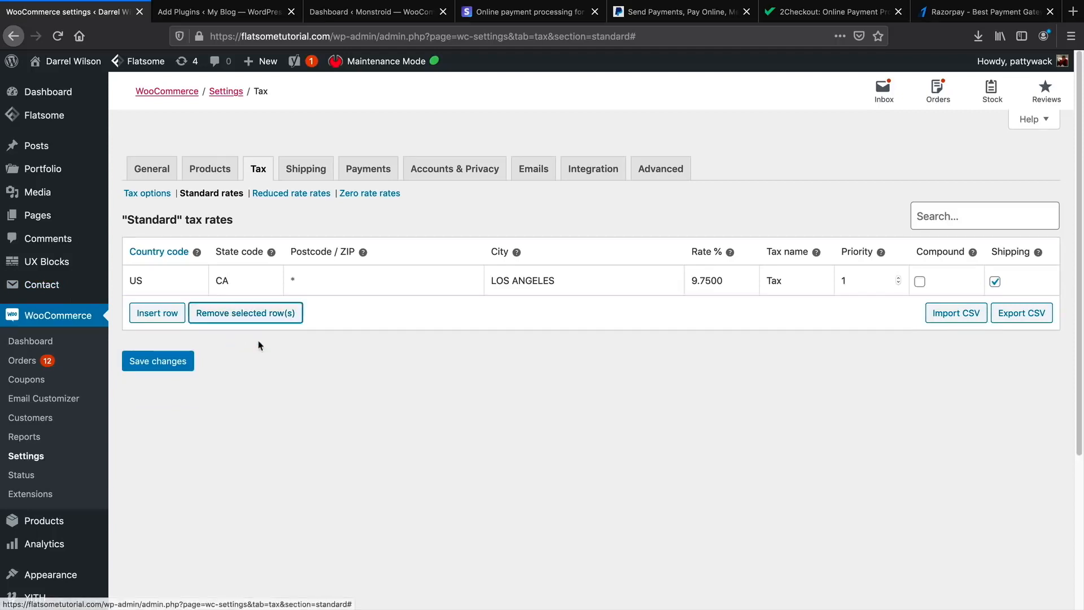
click(168, 367)
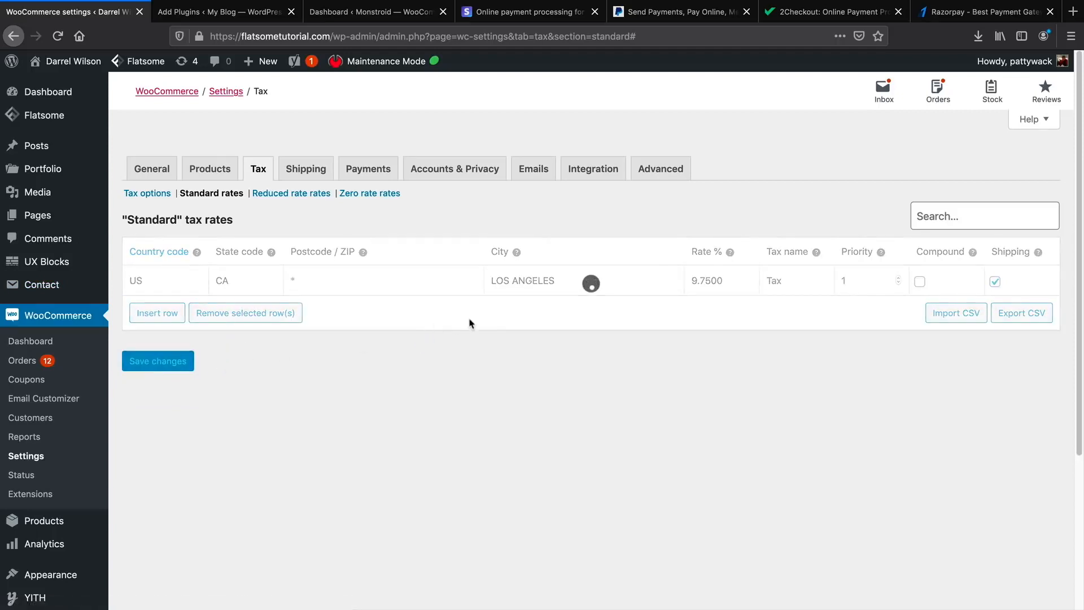
Replace Los Angeles and CA with * wildcards and save the 9.75% US rate.
double_click(534, 281)
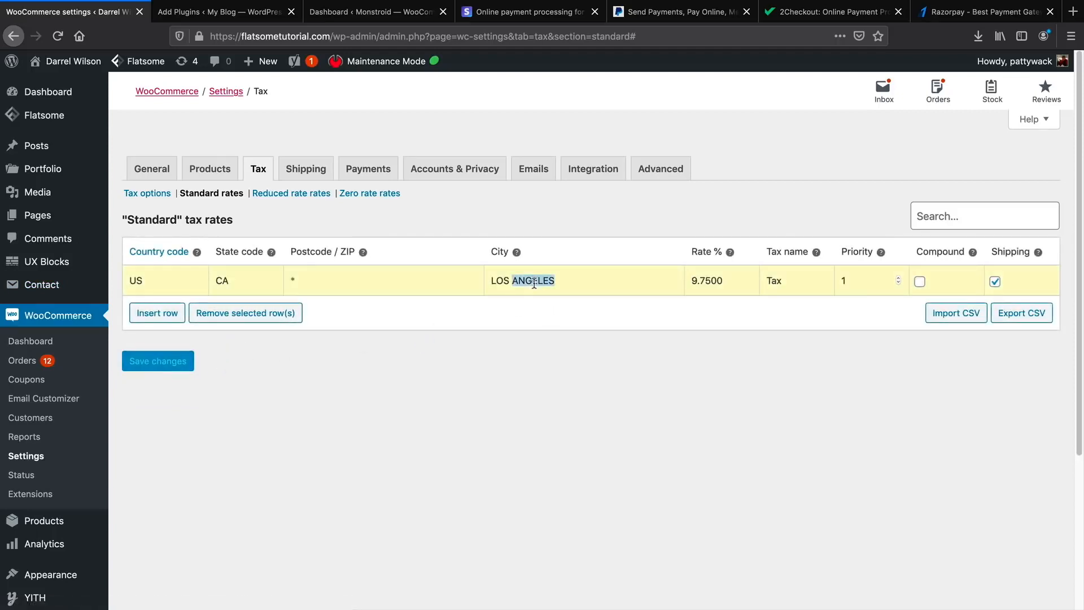
key(BackSpace)
double_click(512, 283)
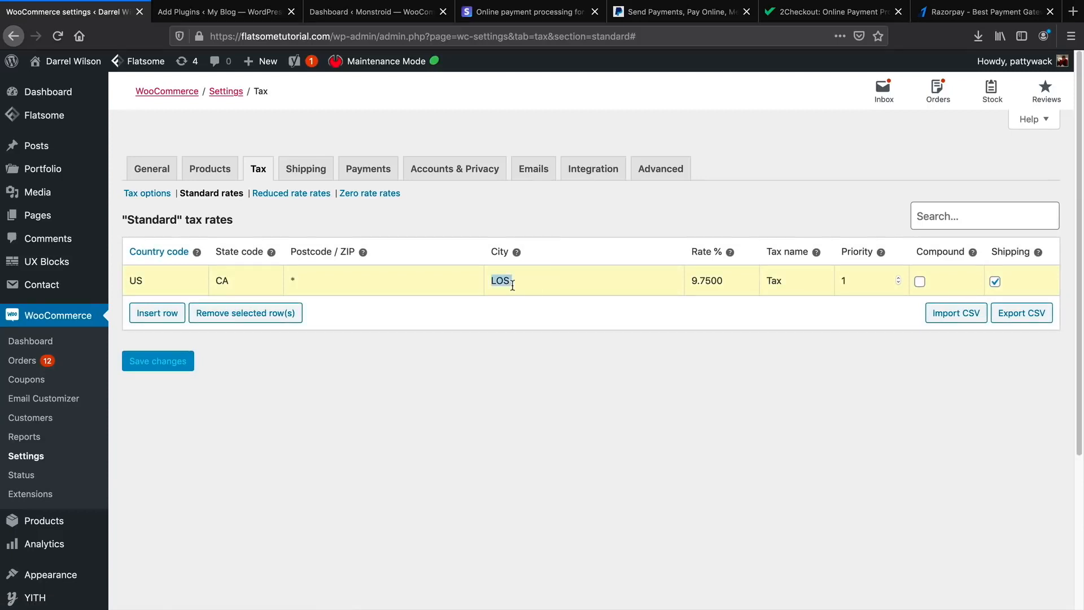
text(*)
double_click(232, 280)
text(*)
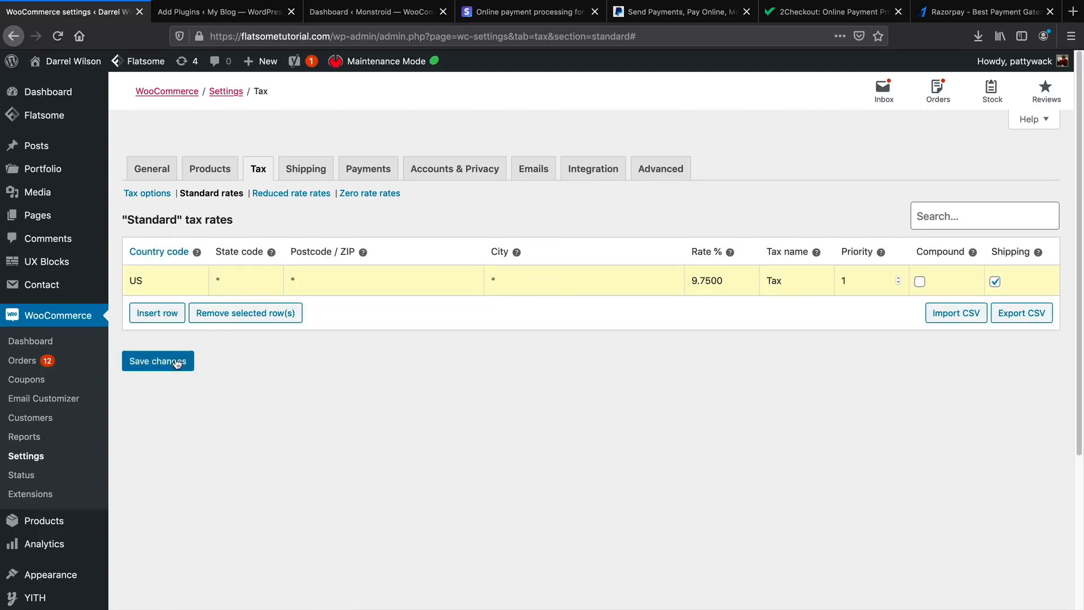
click(191, 357)
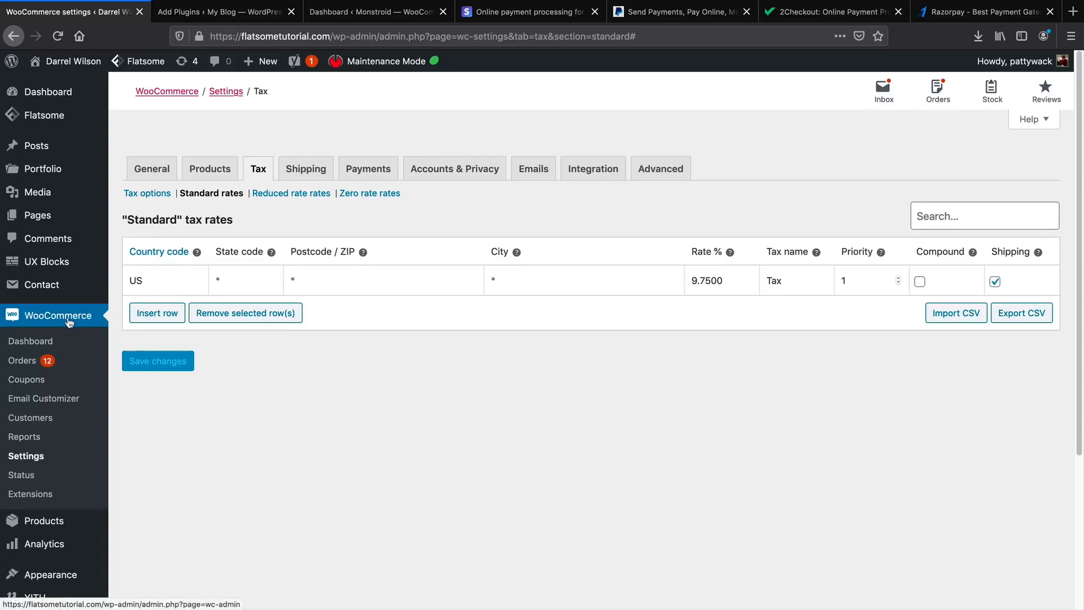
Return to the WooCommerce Dashboard, then go to Plugins > Add New.
mouse_move(62, 525)
click(53, 341)
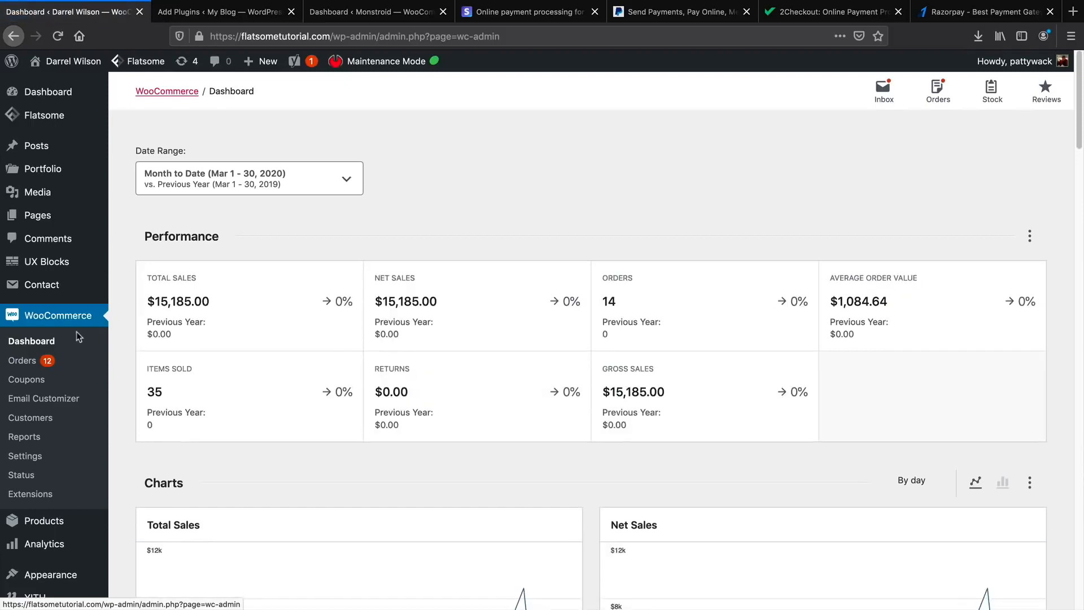
mouse_move(60, 524)
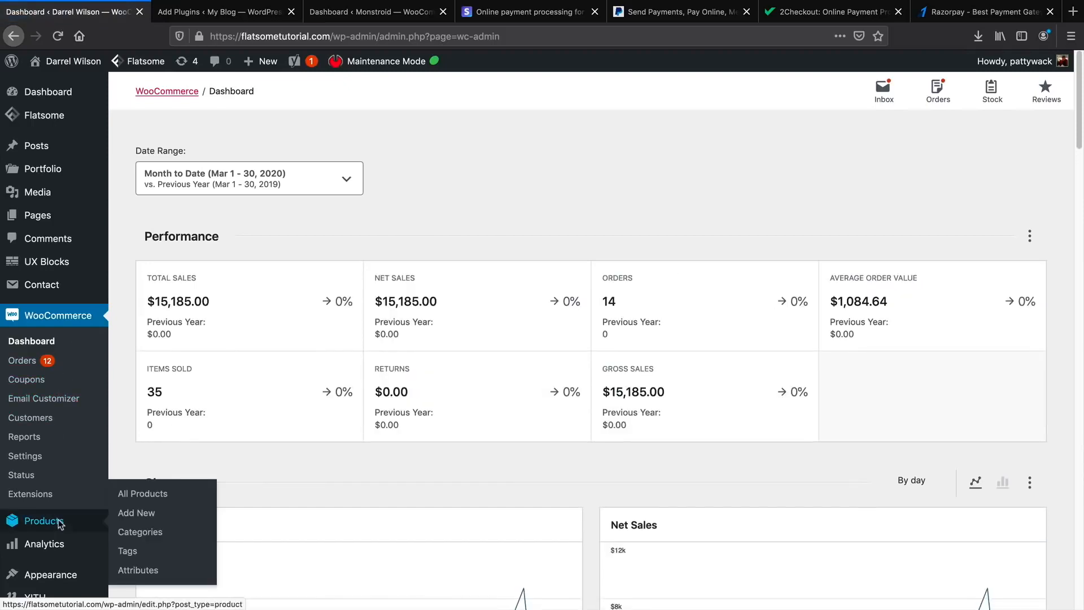
scroll(62, 536, down, 3)
mouse_move(59, 458)
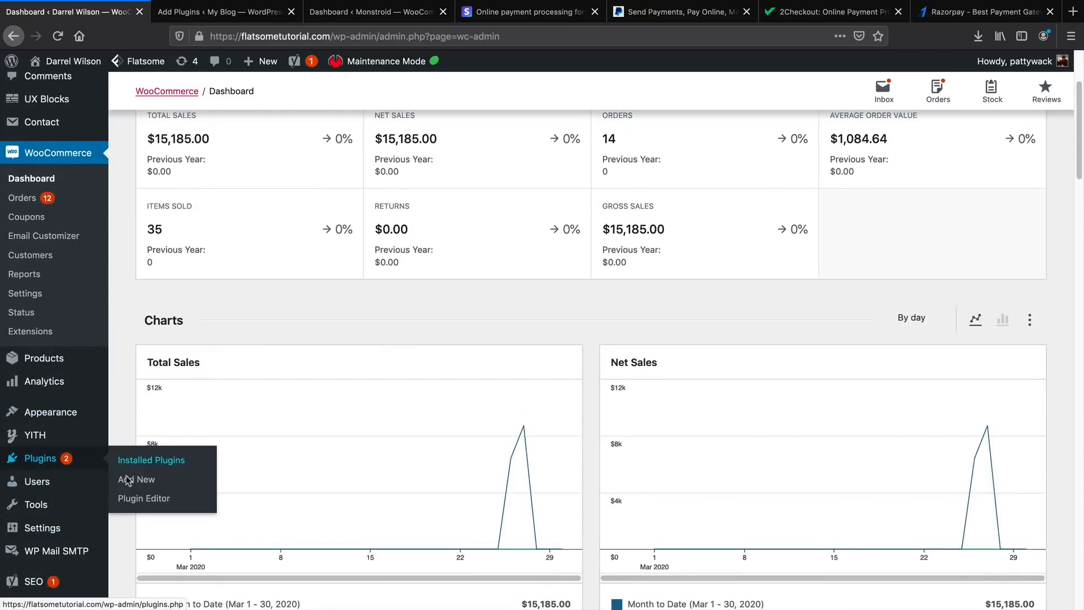
click(129, 483)
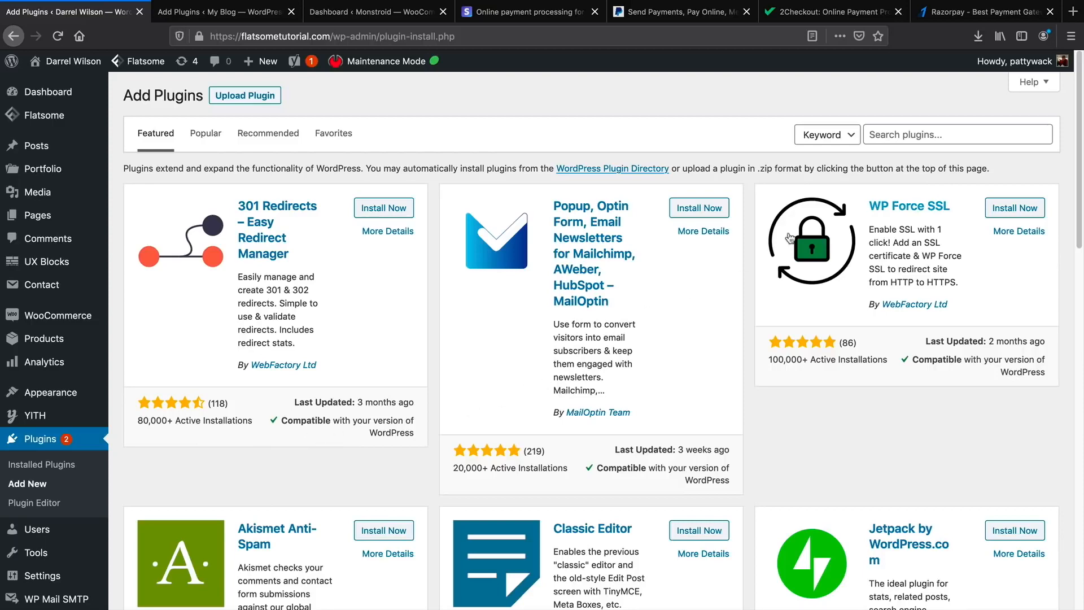
Install and activate the Jetpack plugin.
scroll(847, 350, down, 5)
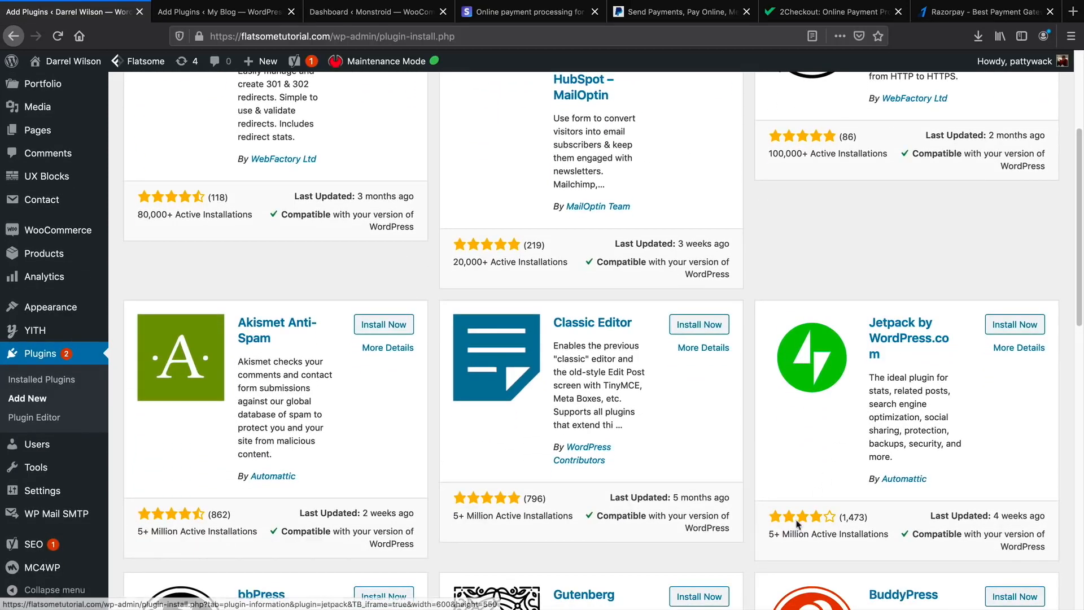
drag(777, 533, 929, 515)
click(1015, 324)
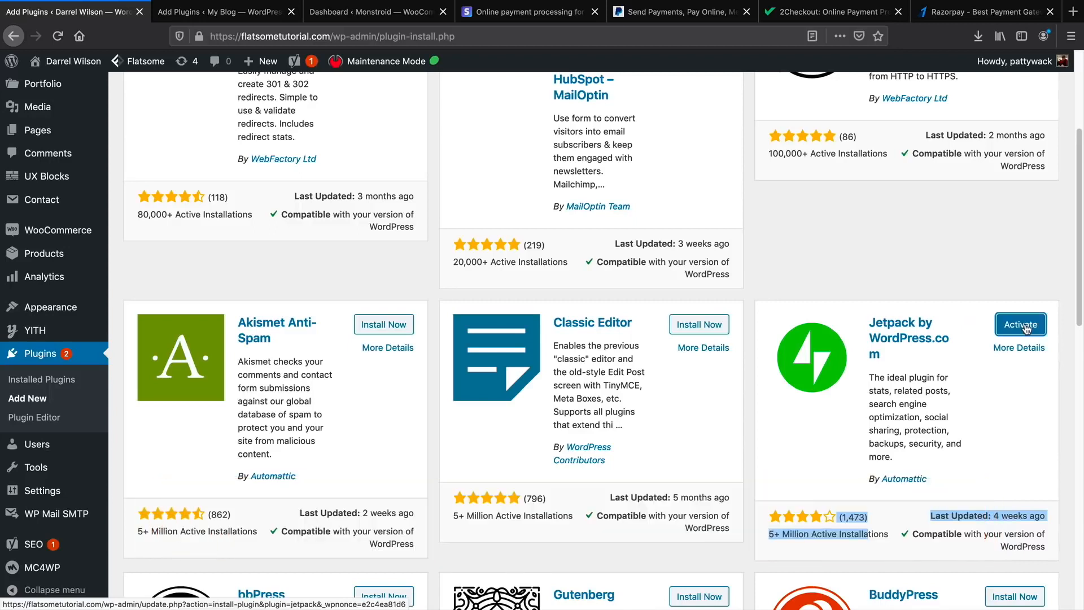
click(1021, 330)
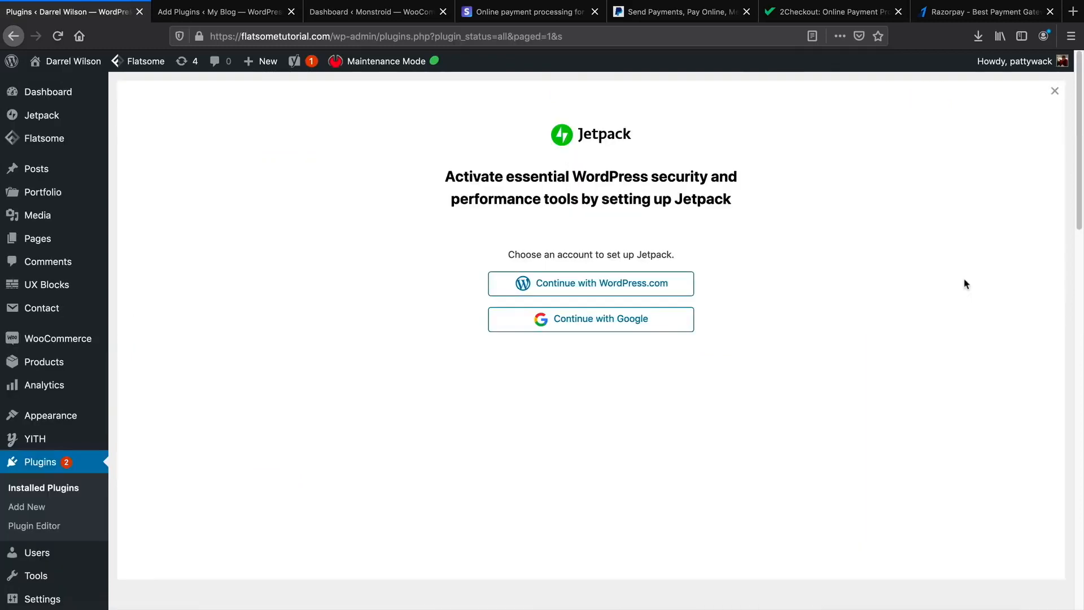
Connect Jetpack with a WordPress.com account and return to Plugins > Add New.
click(583, 289)
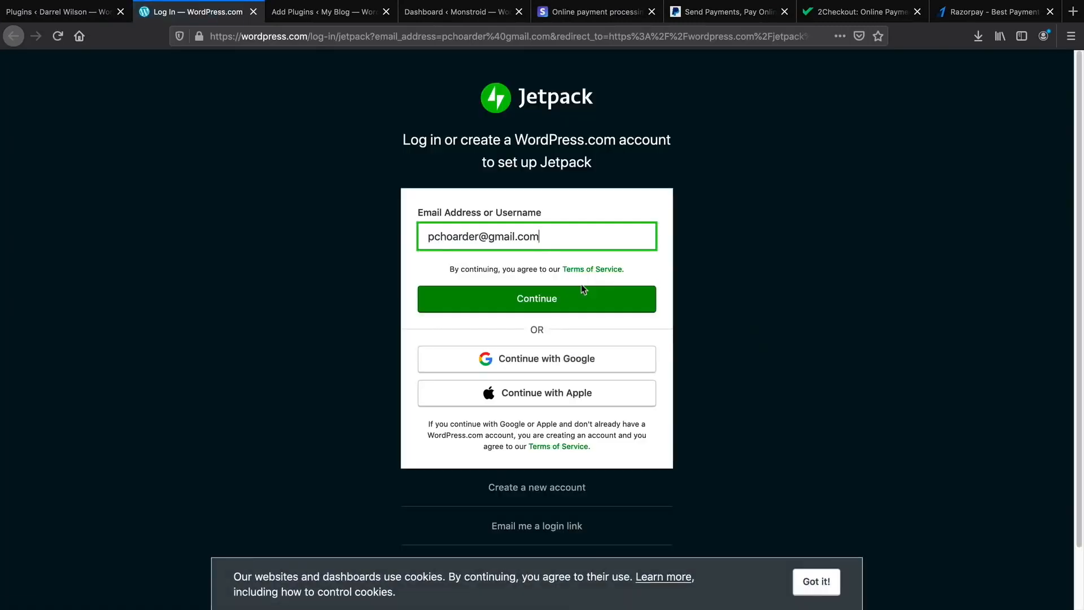
click(826, 582)
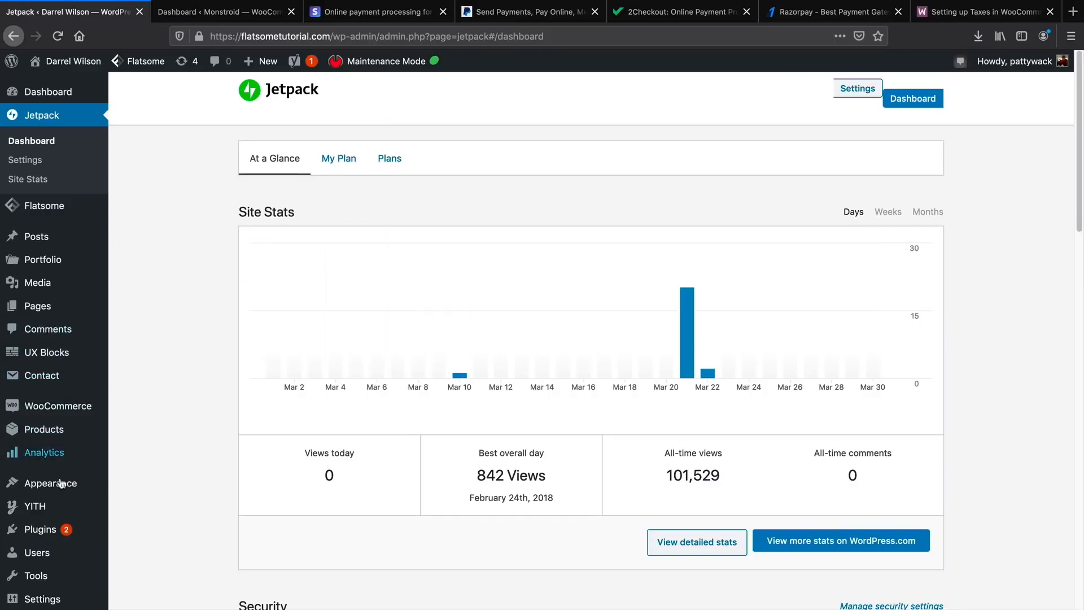
mouse_move(57, 532)
click(136, 550)
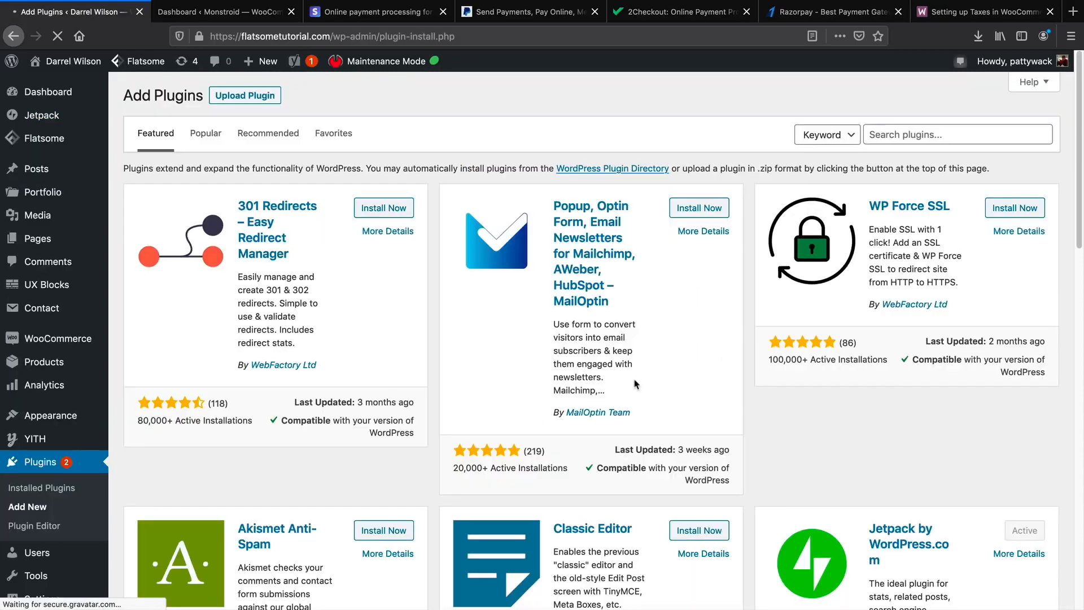
Search plugins for 'woocommerce services', then install and activate WooCommerce Services.
click(935, 135)
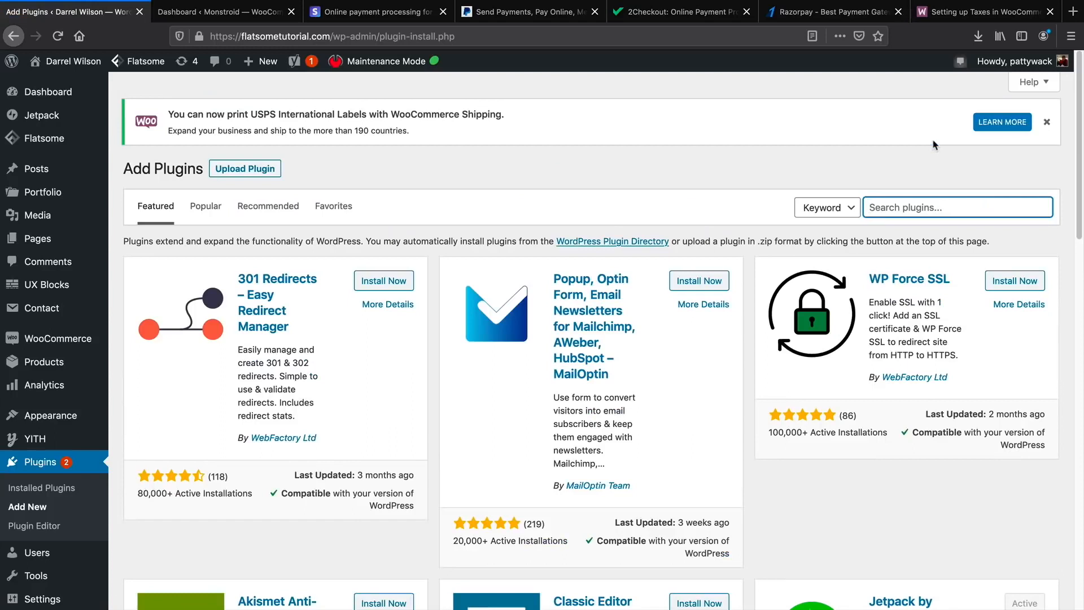
click(927, 208)
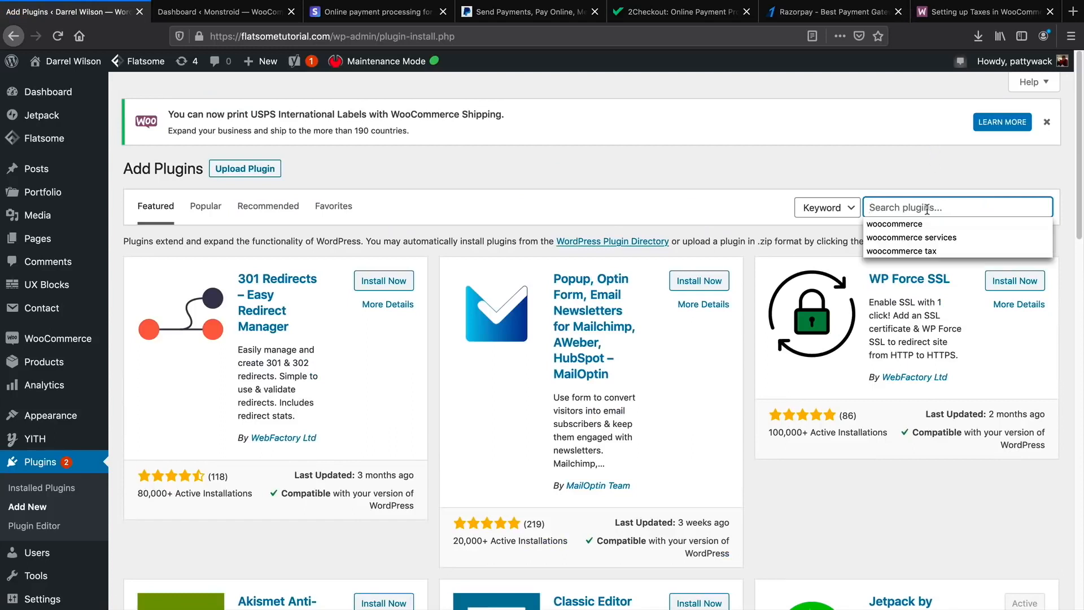
click(927, 237)
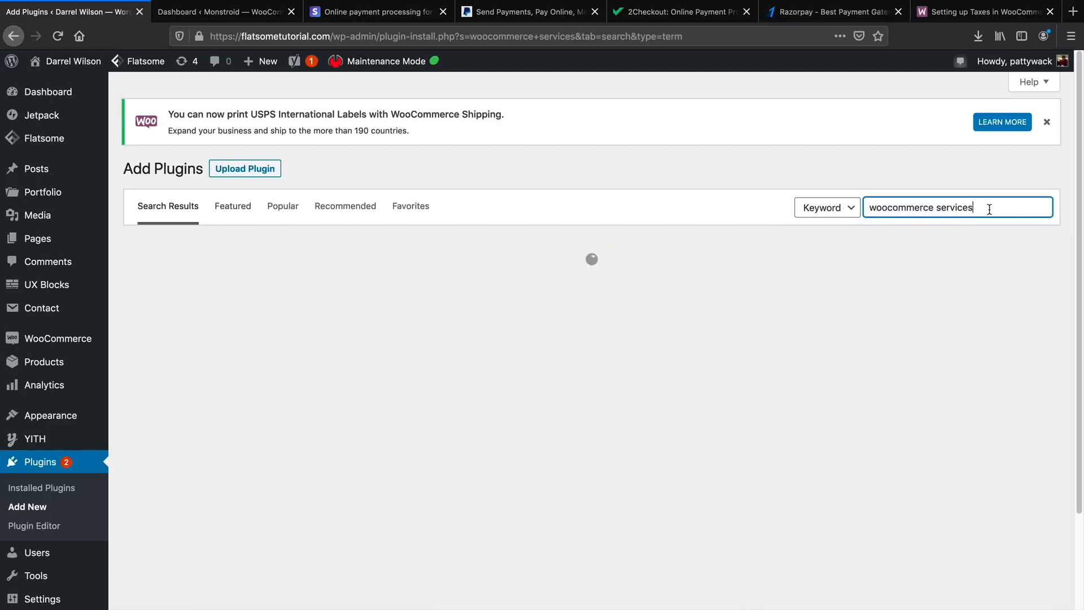
click(990, 209)
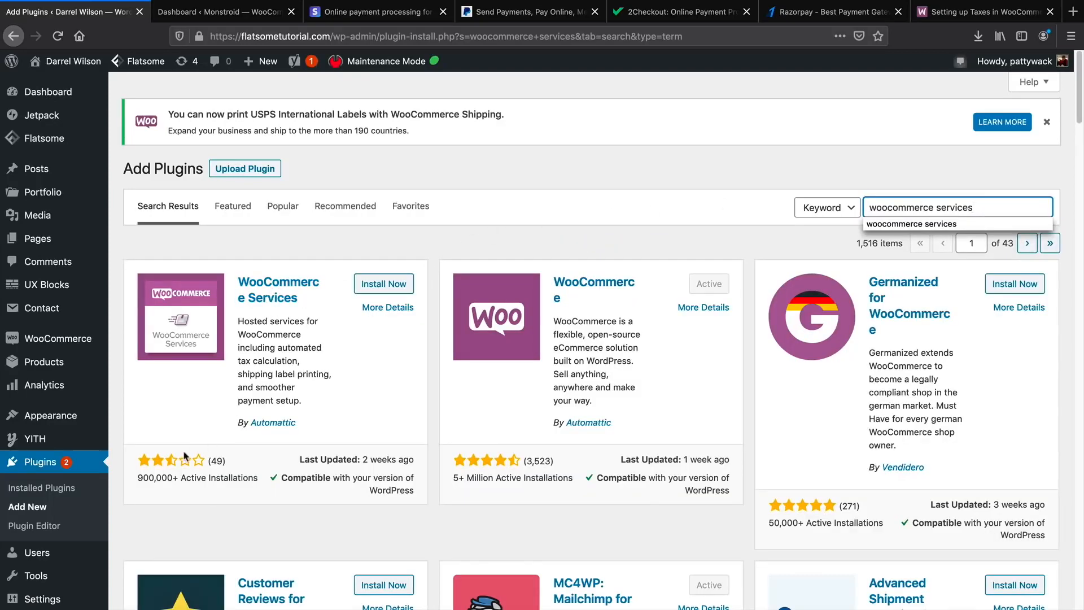
click(384, 286)
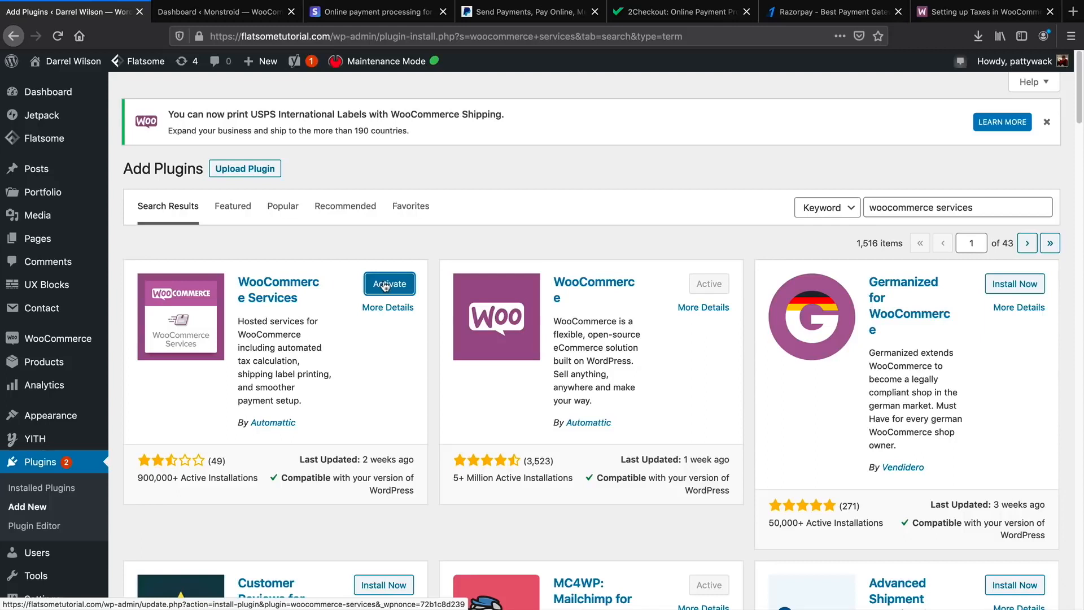
click(386, 286)
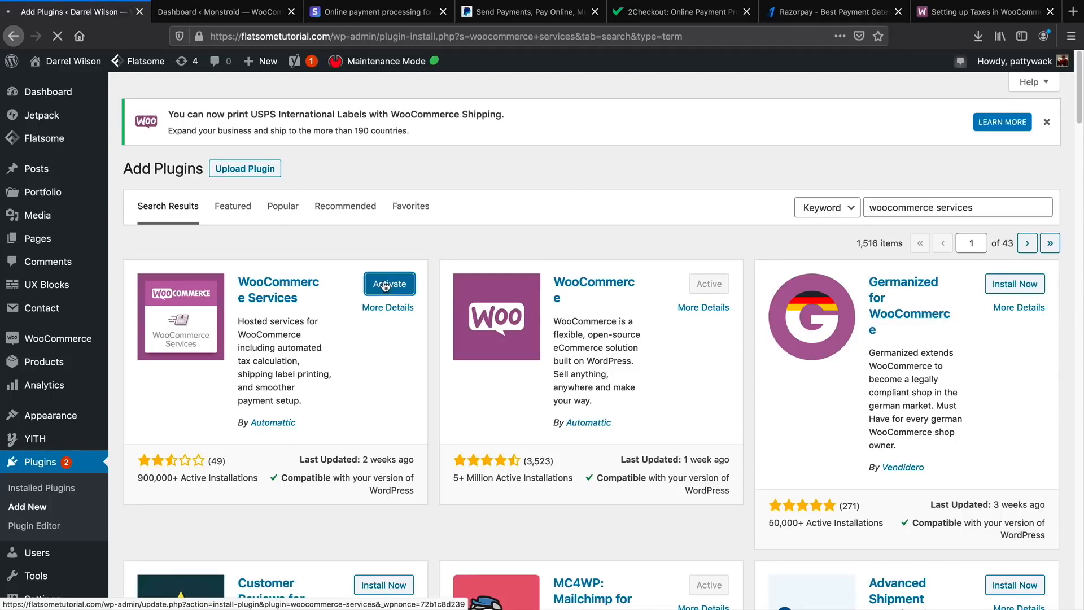
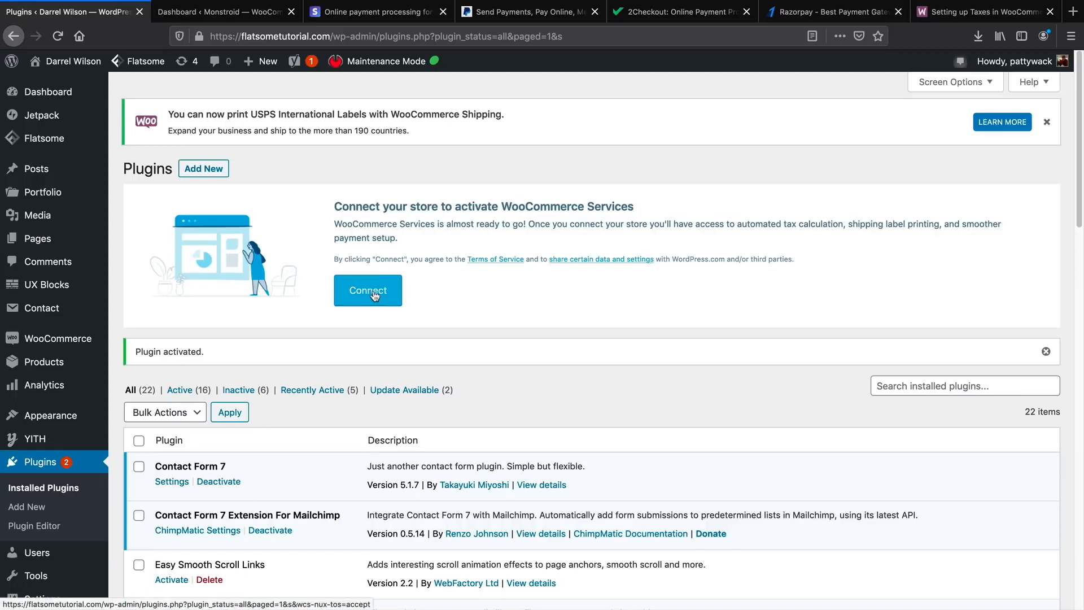
Connect the store on the WooCommerce Services notice, then open WooCommerce > Settings.
click(374, 297)
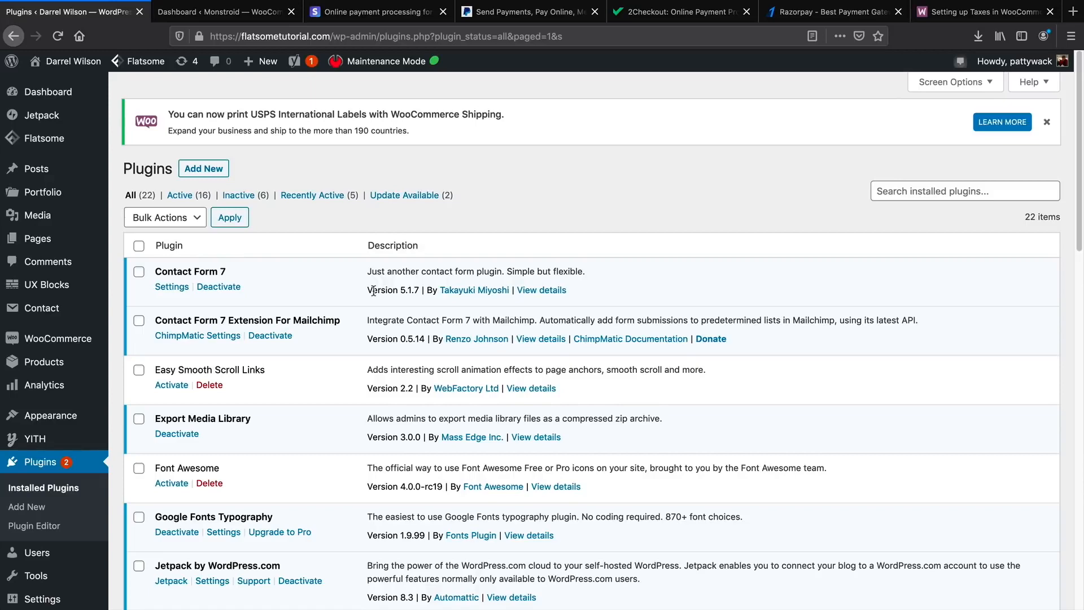
mouse_move(74, 339)
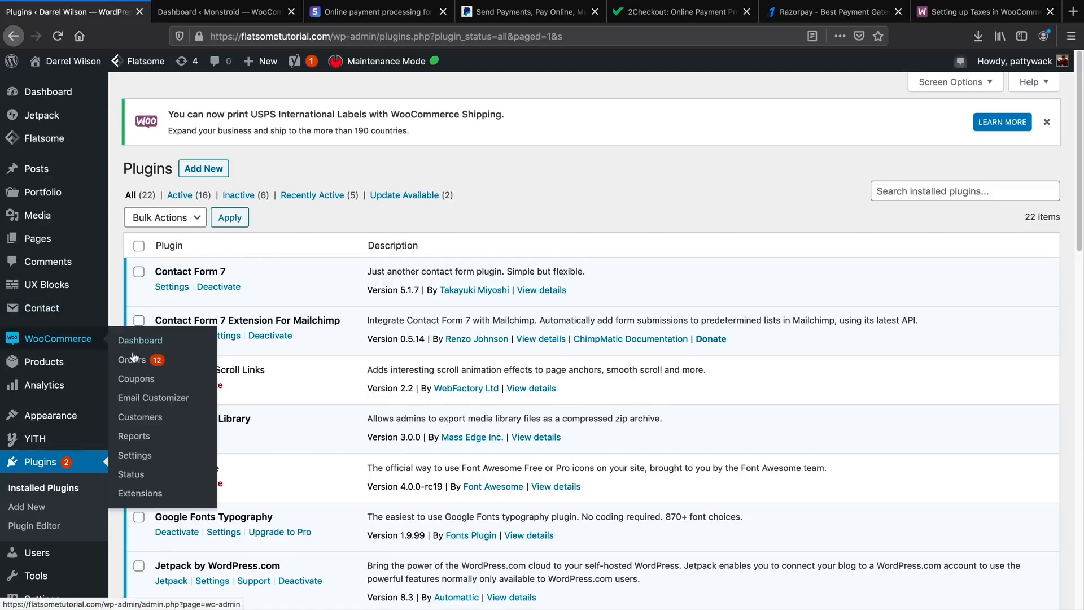
click(142, 459)
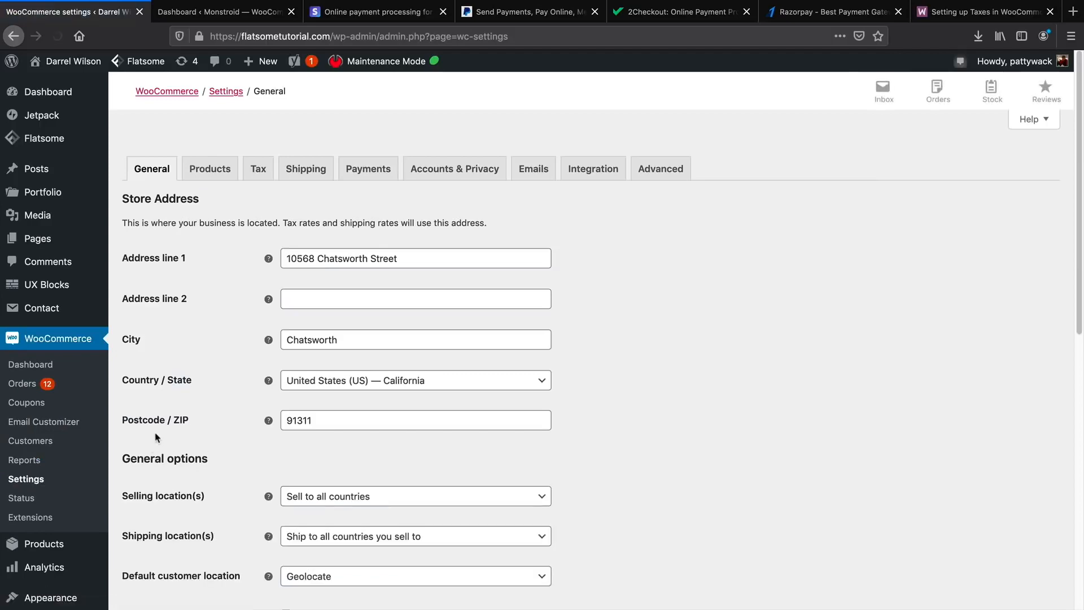
Keep Geolocate as the default customer location in the General settings.
scroll(219, 306, down, 3)
scroll(219, 306, down, 3)
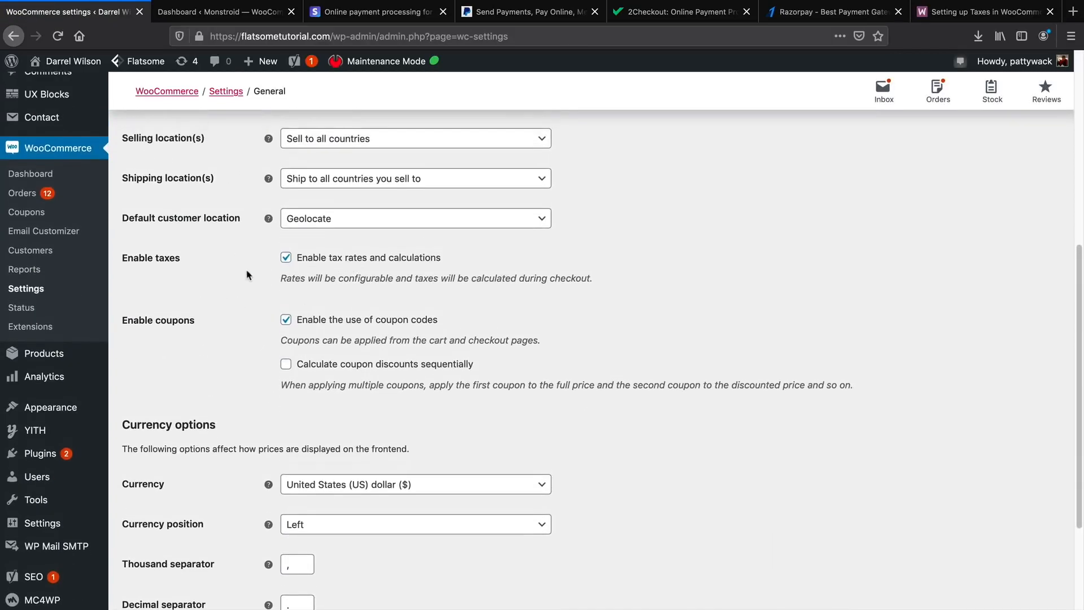
click(330, 222)
click(330, 286)
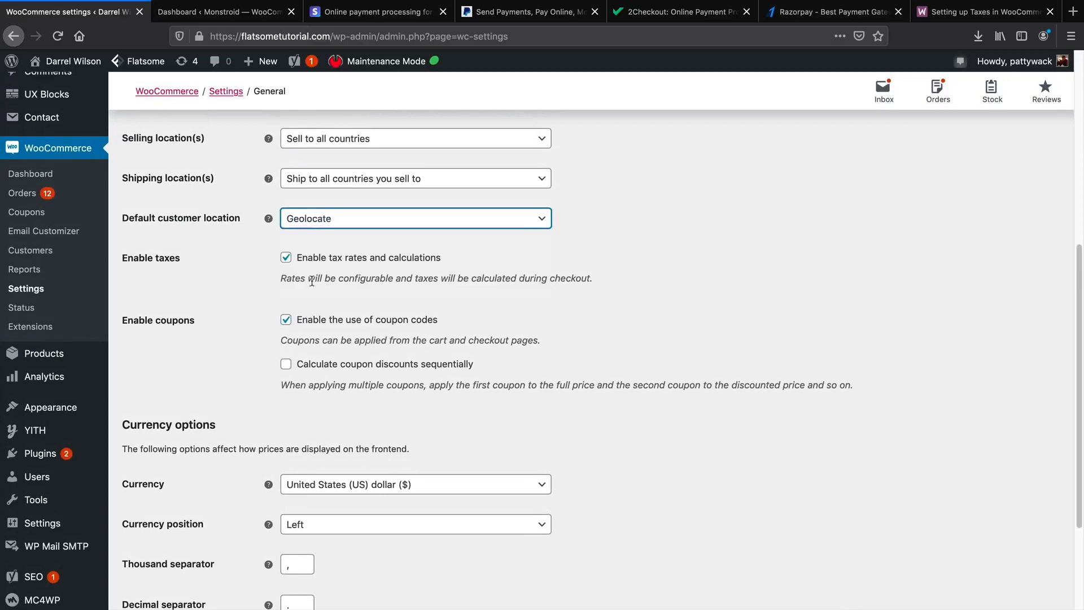
scroll(229, 305, up, 5)
scroll(225, 313, up, 2)
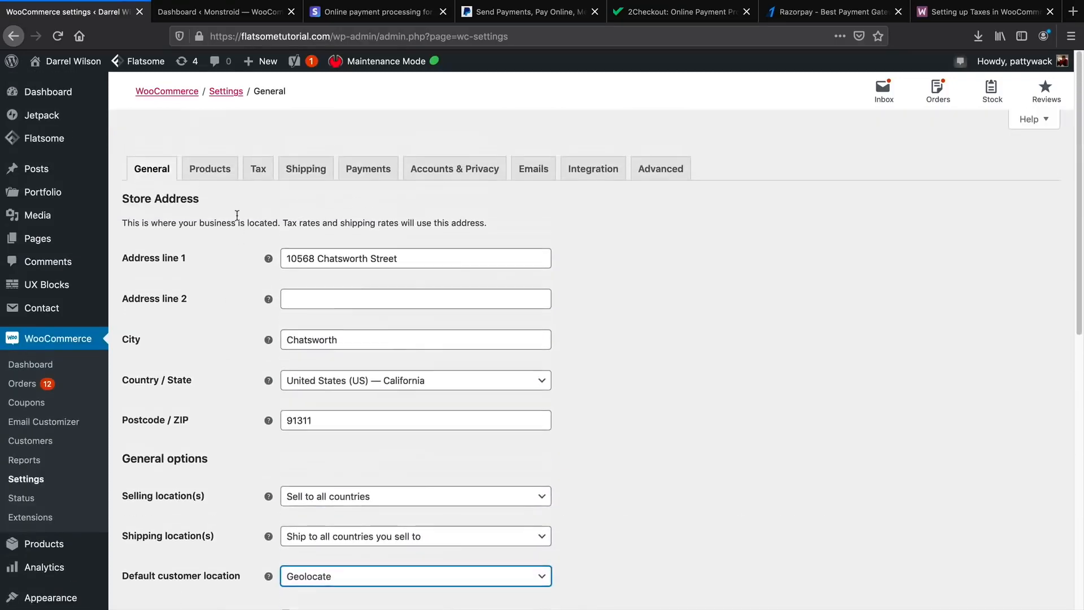
Set Automated taxes to Enable on the Tax tab, save, and go to Coupons.
click(267, 171)
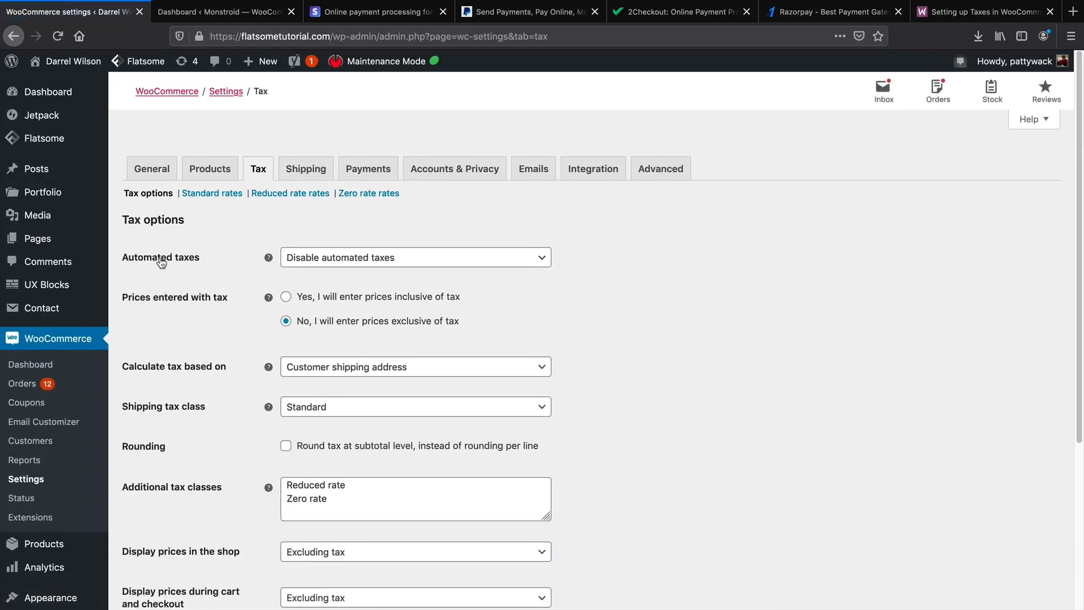
click(307, 257)
click(322, 299)
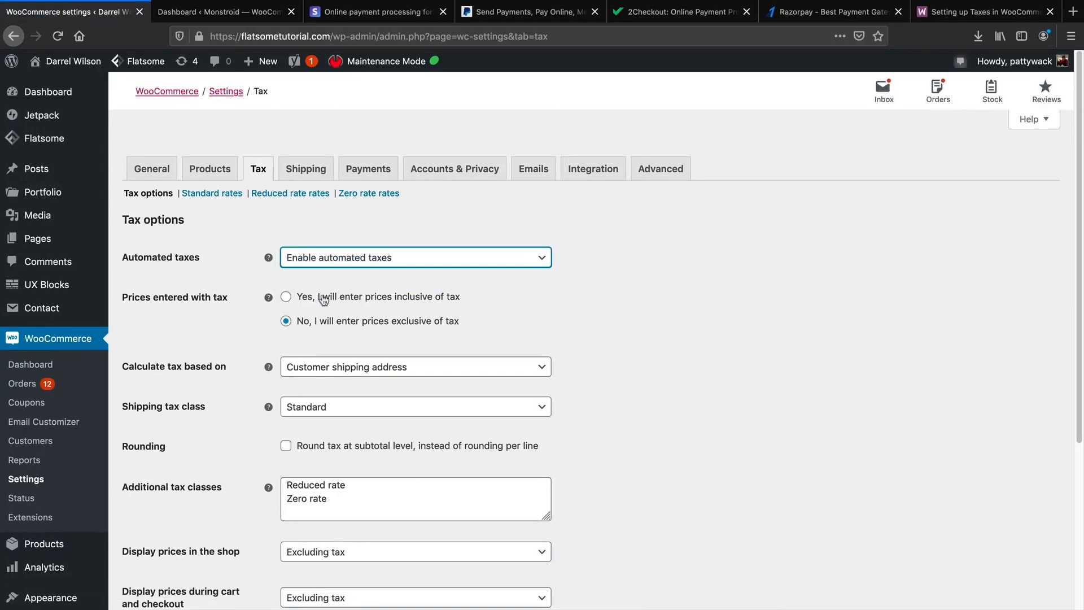
scroll(200, 399, down, 5)
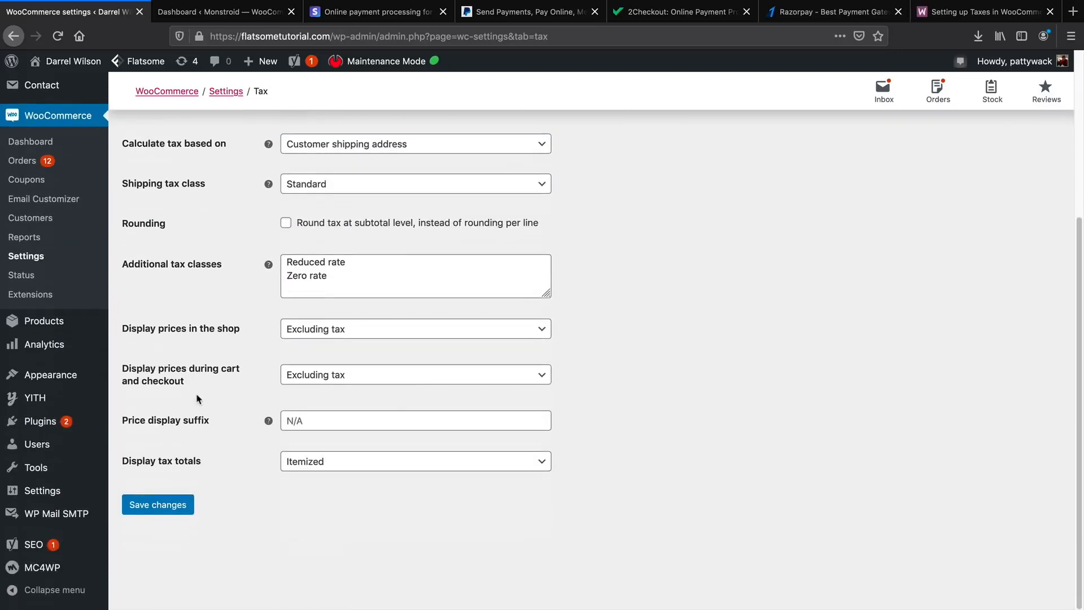
click(165, 511)
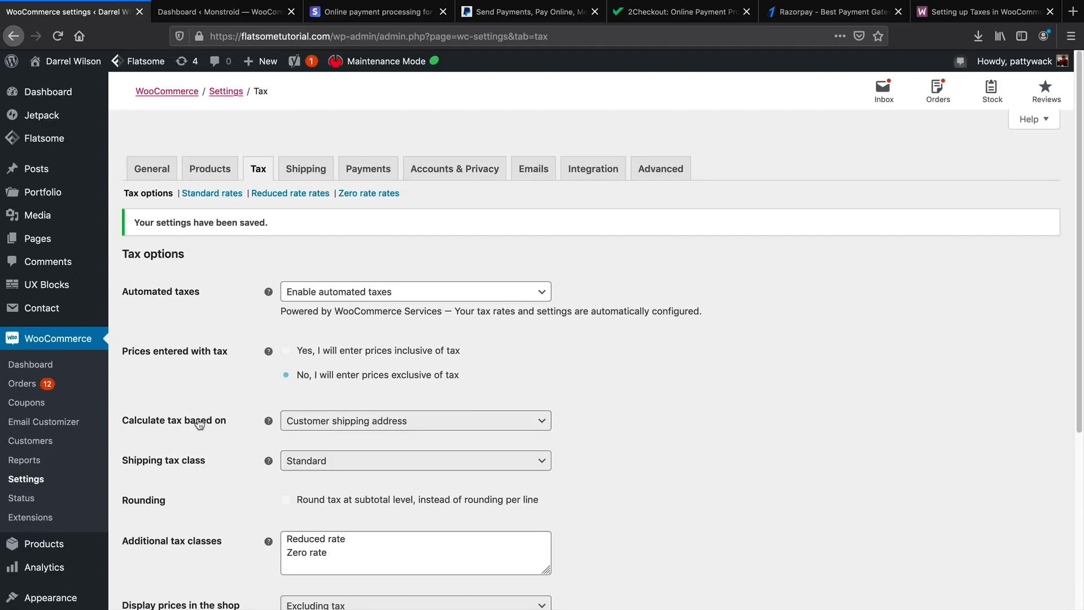
click(38, 405)
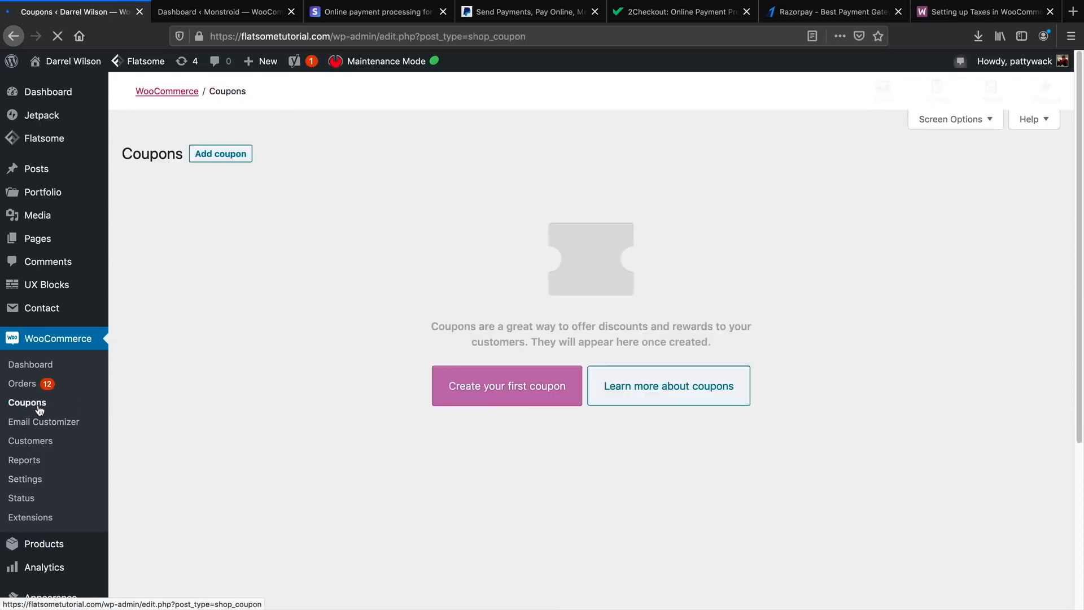
Start a new coupon with a code ending in 10, set as a percentage discount.
click(221, 157)
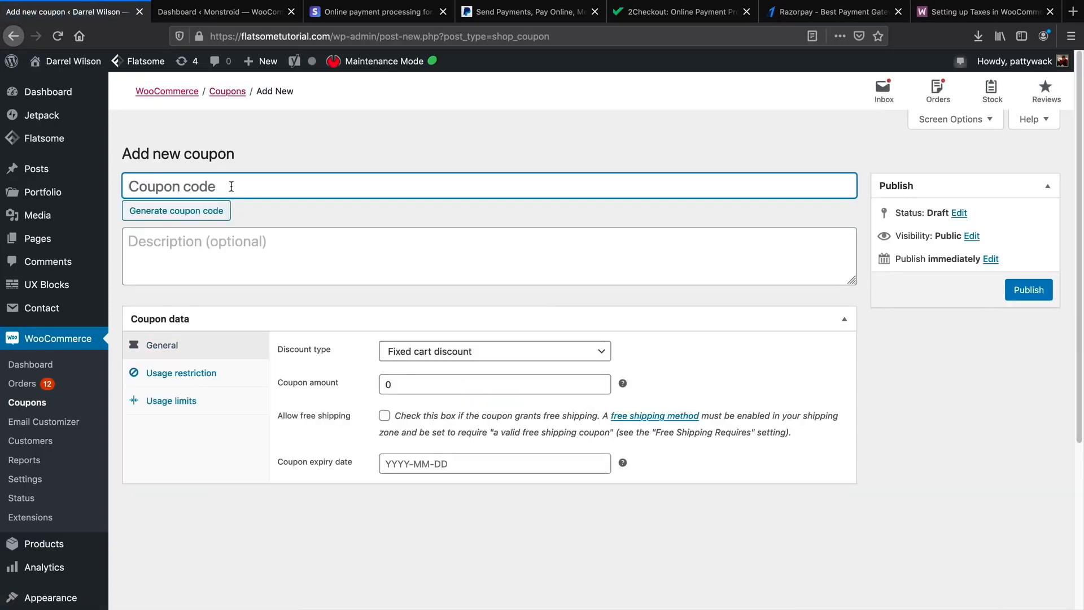
text(darrel10)
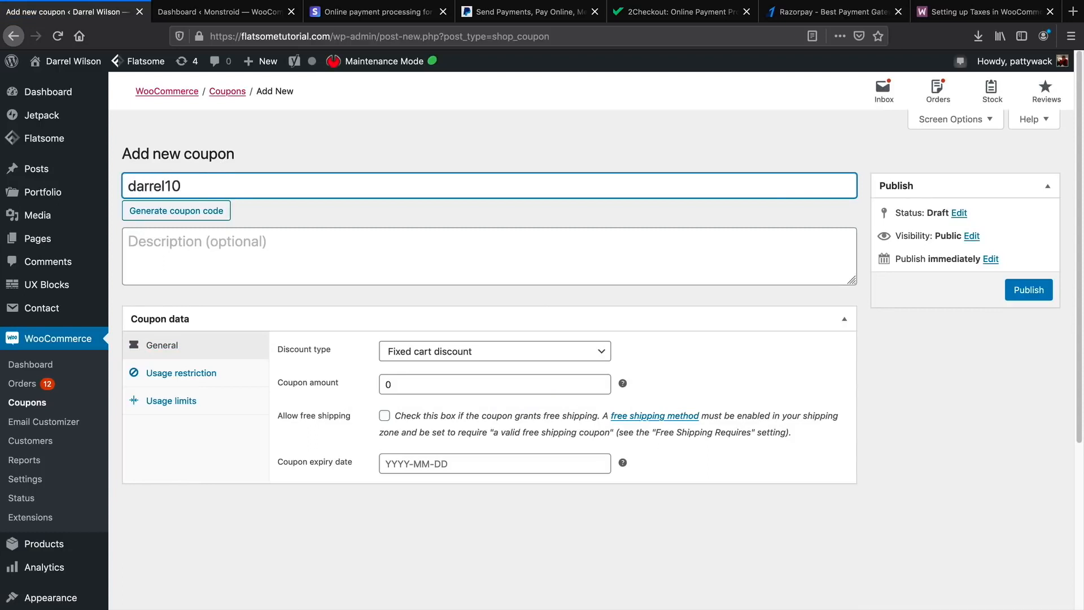
key(Tab)
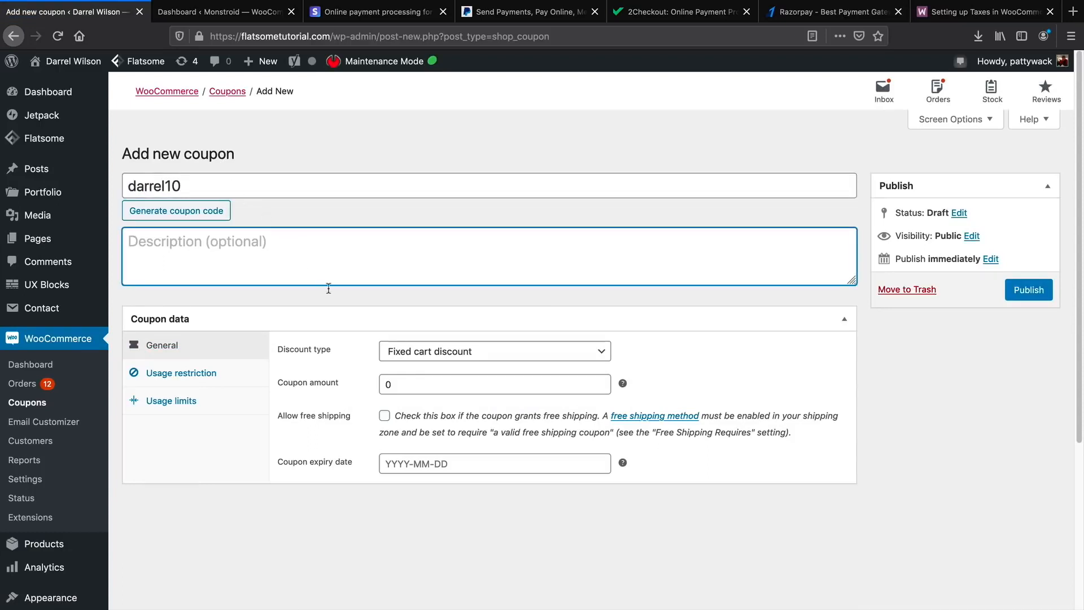
click(415, 352)
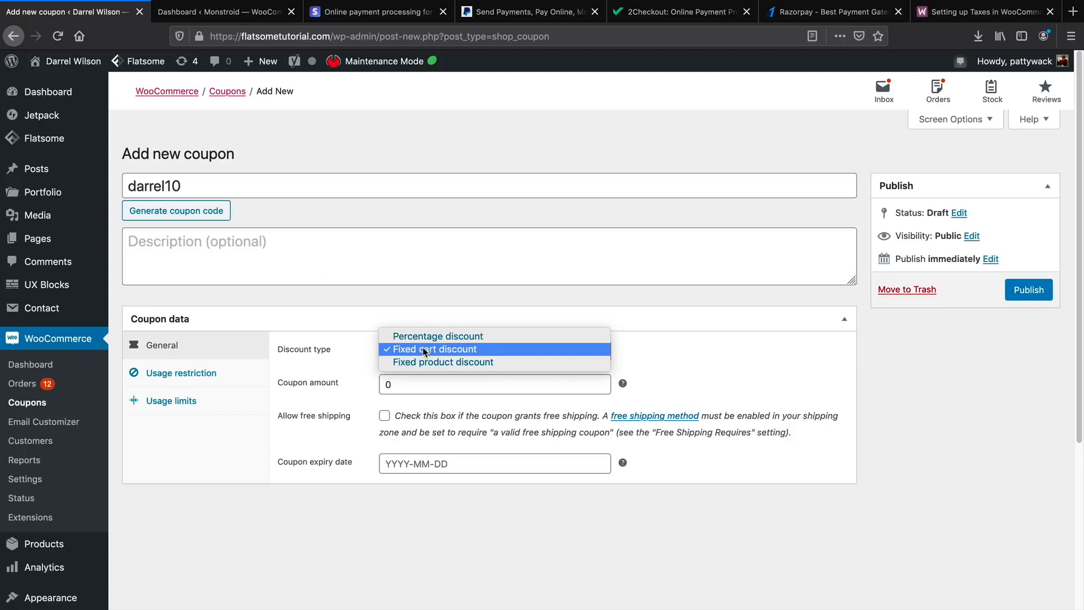
click(428, 339)
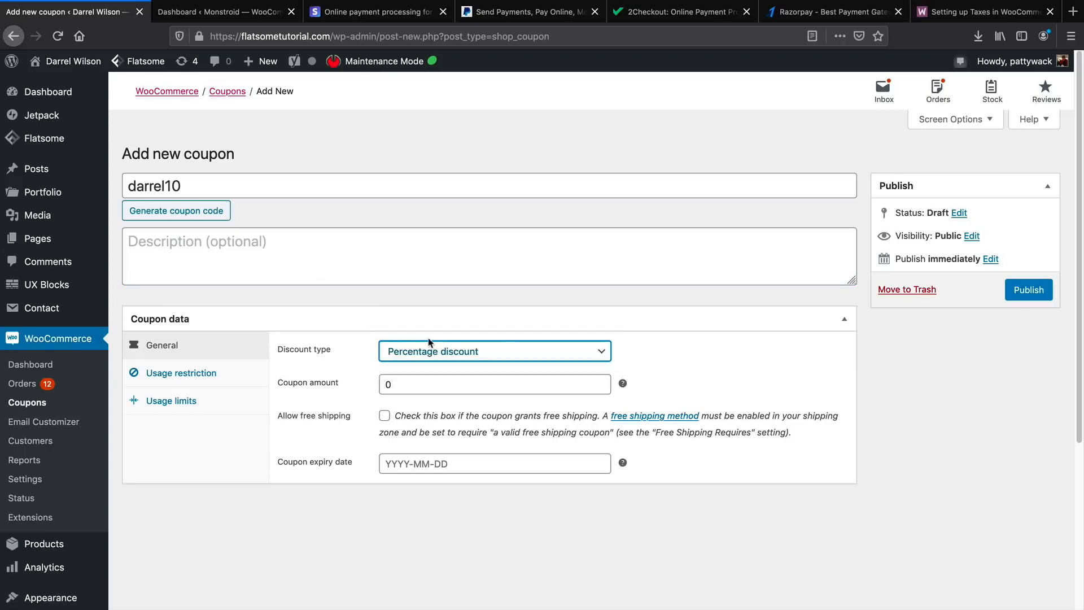
Give the coupon amount 10, allow free shipping, and set expiry to 2020-04-05.
double_click(450, 380)
text(10)
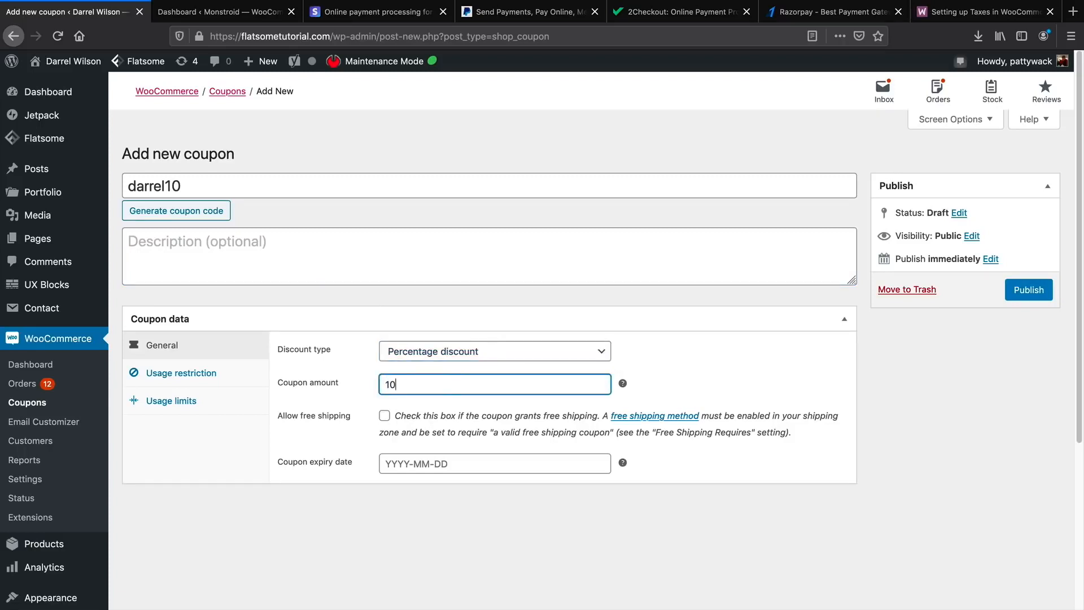
click(385, 419)
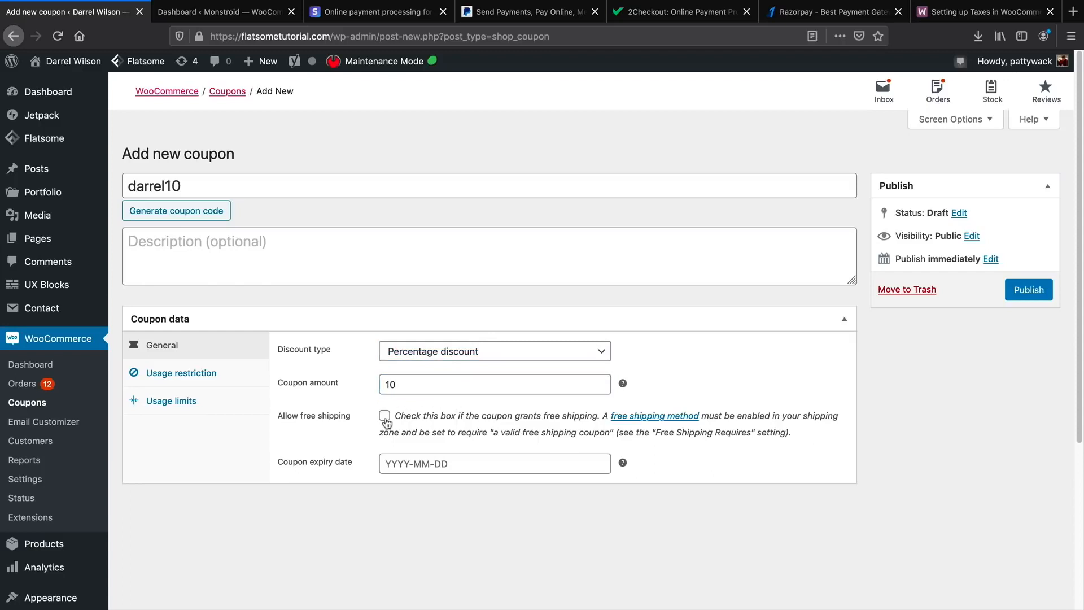
click(407, 460)
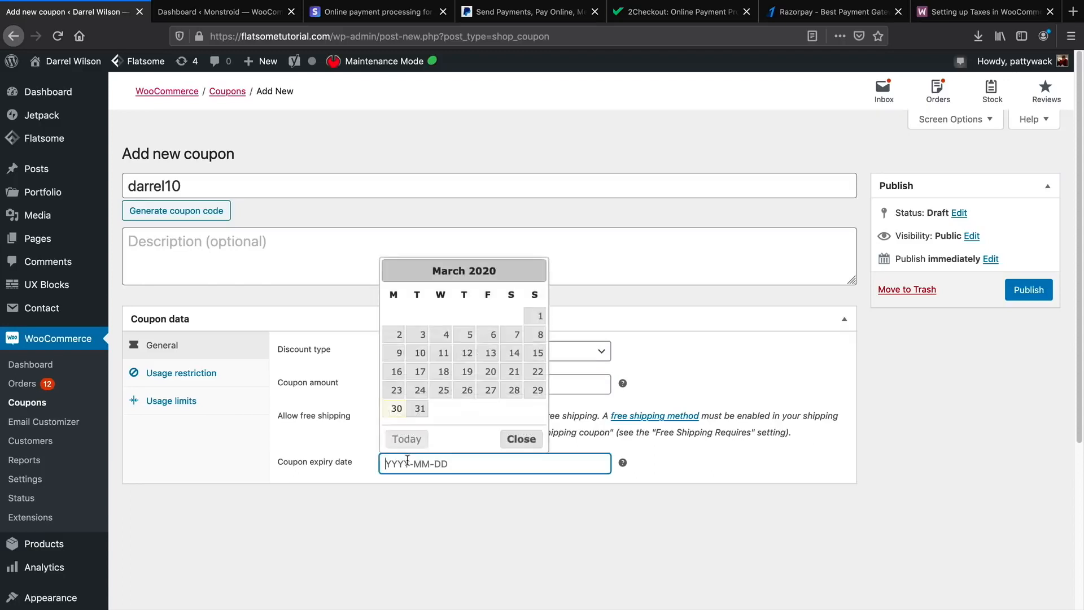
click(536, 270)
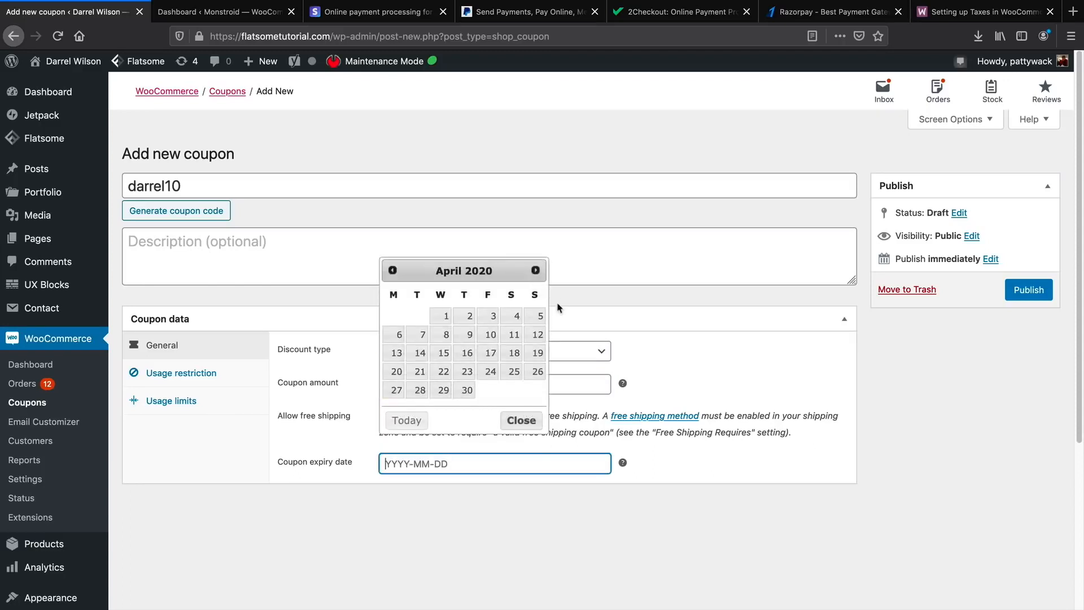
click(540, 317)
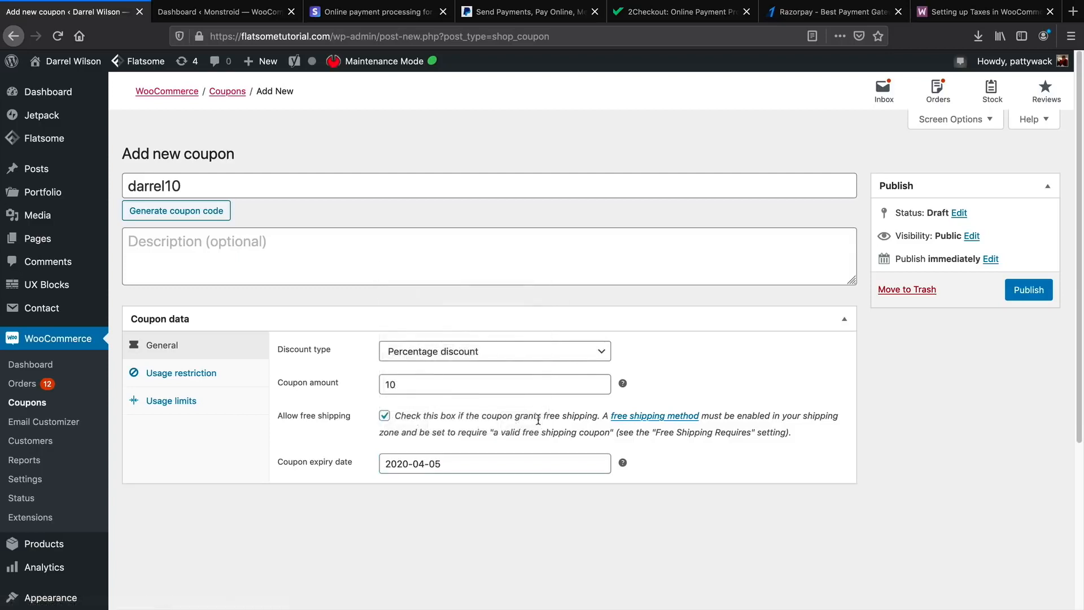
click(179, 373)
scroll(229, 415, down, 3)
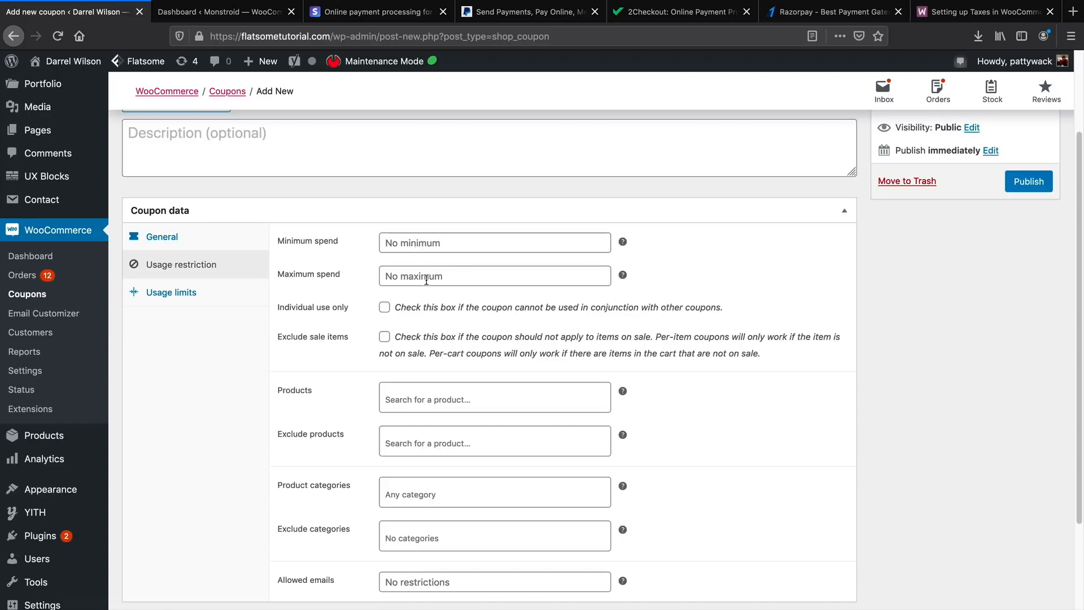
scroll(296, 349, down, 1)
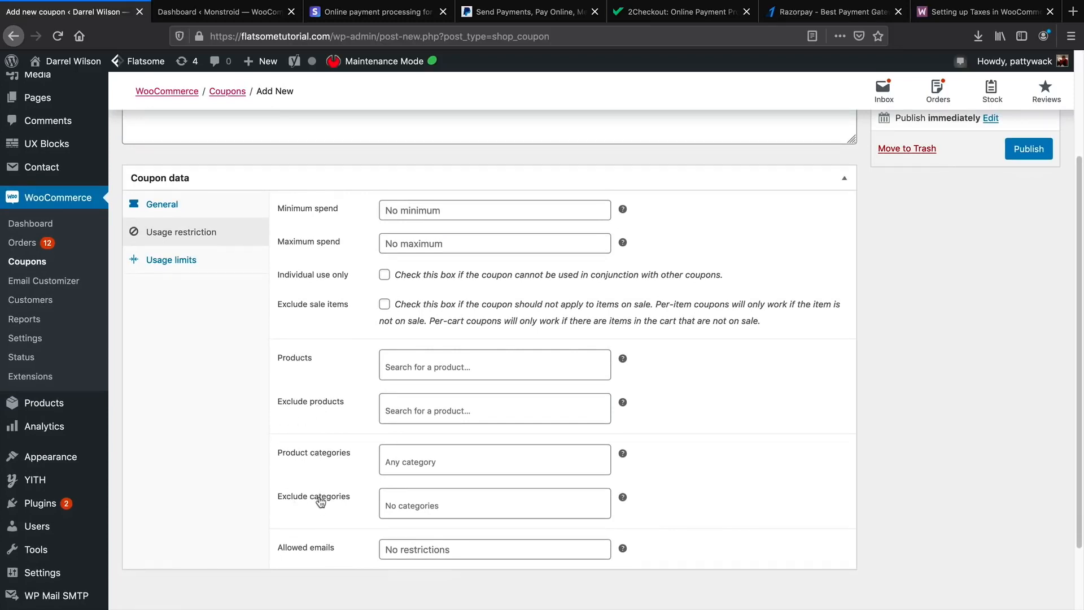
click(198, 257)
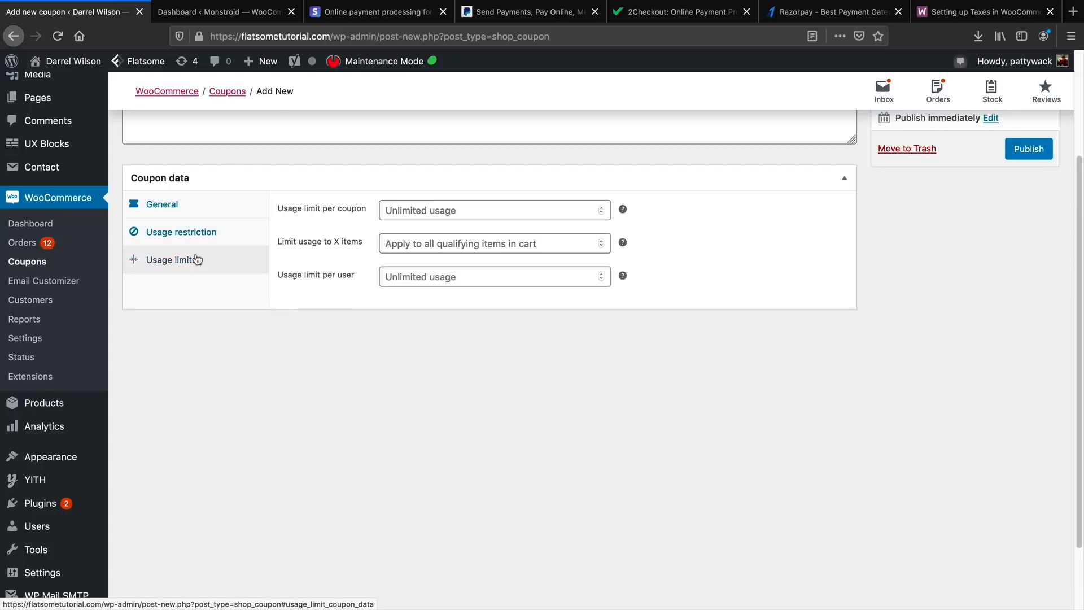
scroll(305, 304, up, 1)
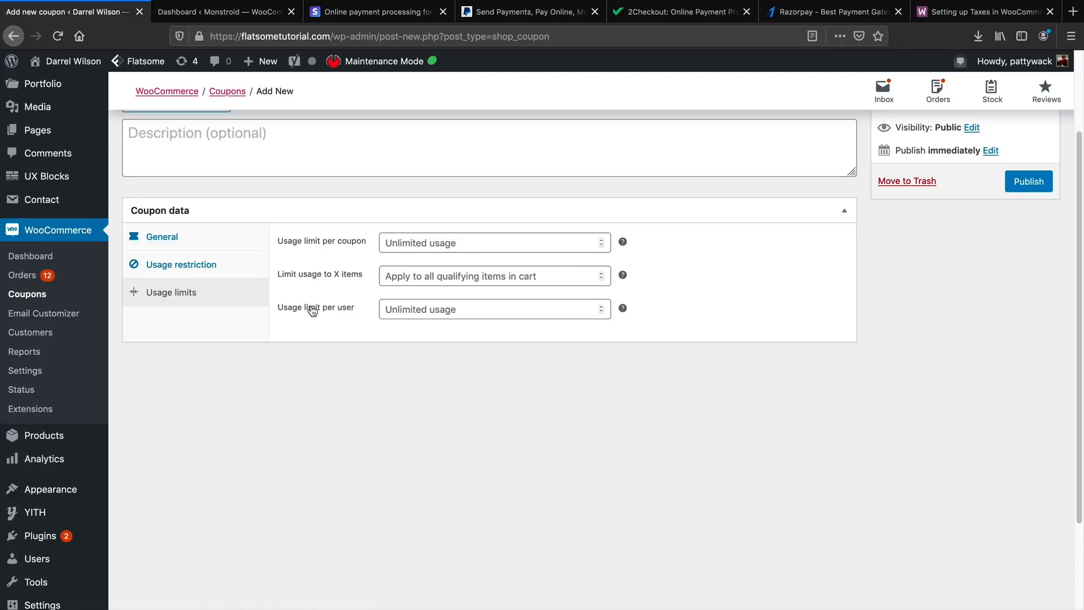
click(188, 246)
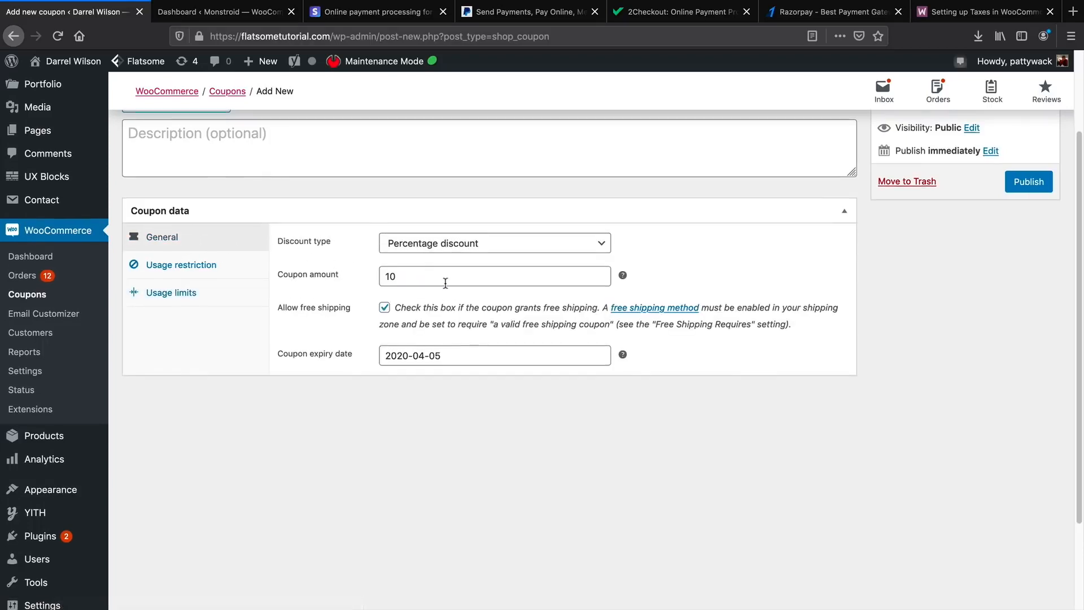
Raise the coupon amount to 50 and change the code's ending from 10 to 50.
scroll(442, 283, up, 1)
double_click(446, 308)
text(5)
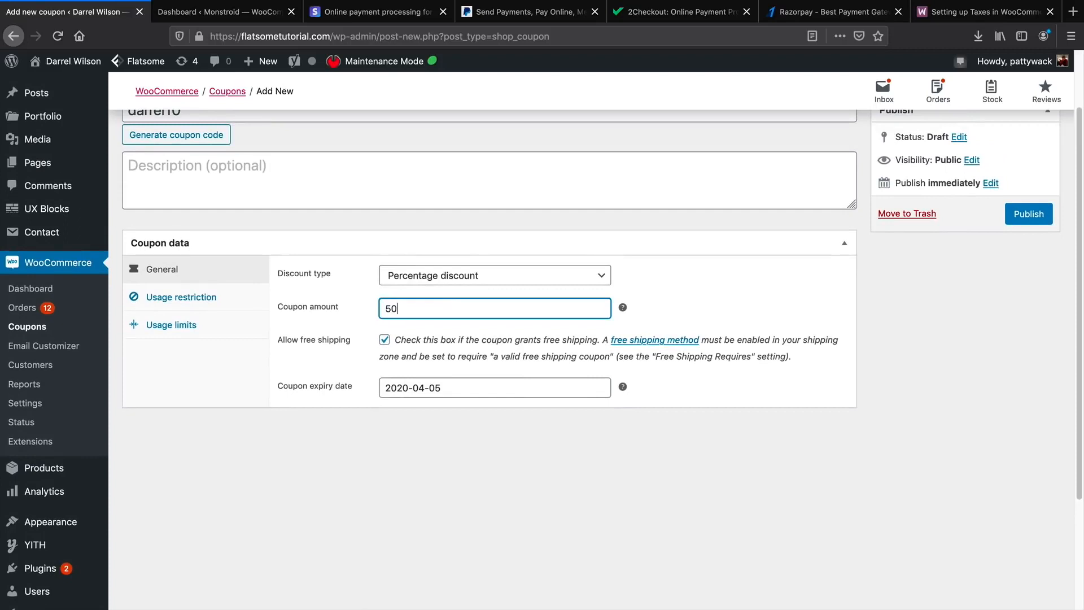
scroll(231, 123, up, 1)
click(231, 123)
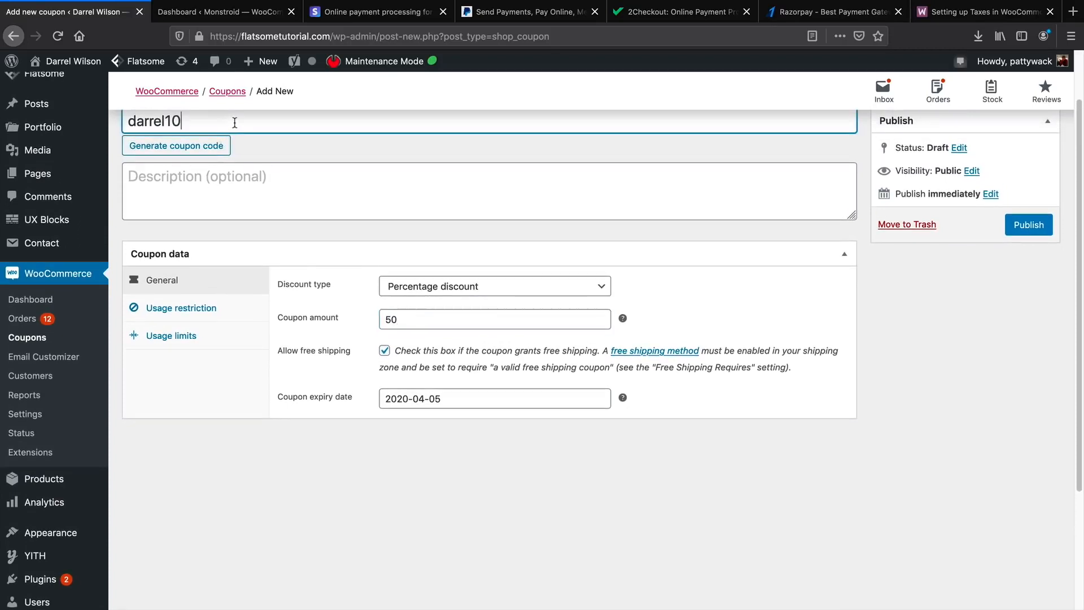
key(BackSpace)
key(BackSpace)
text(50)
Add the description 'Gives 50% OFF!' and publish the coupon.
click(352, 188)
text(Gives)
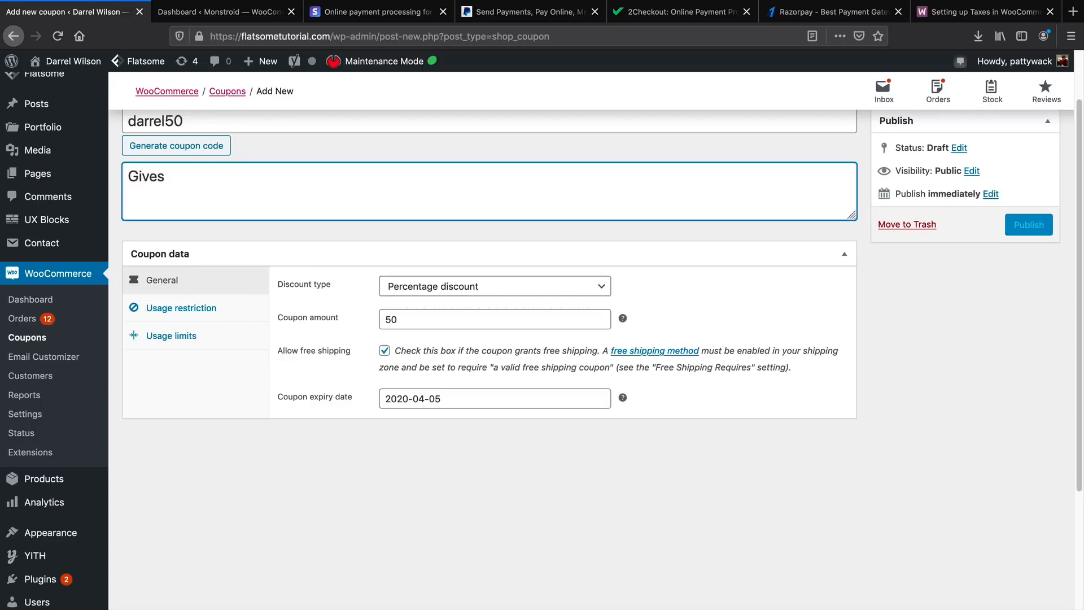
text( 50% OFF!)
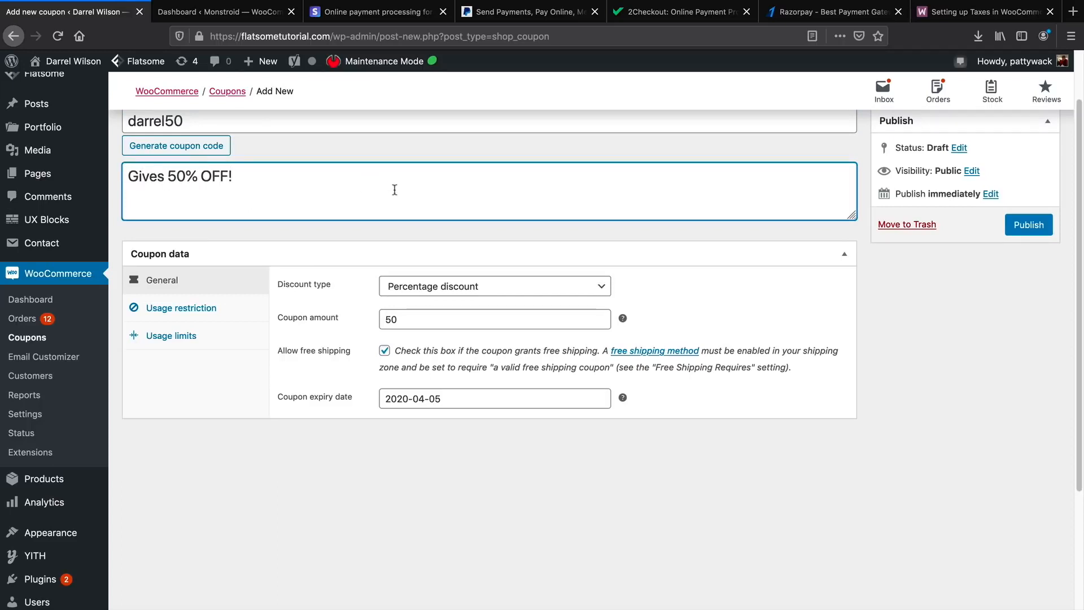
click(1028, 224)
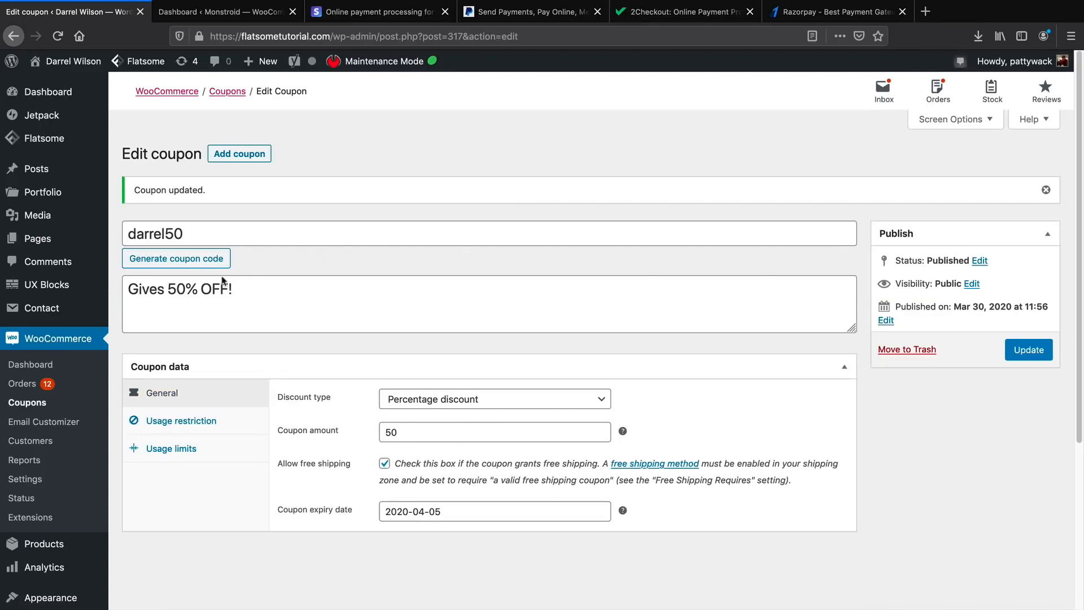
click(35, 478)
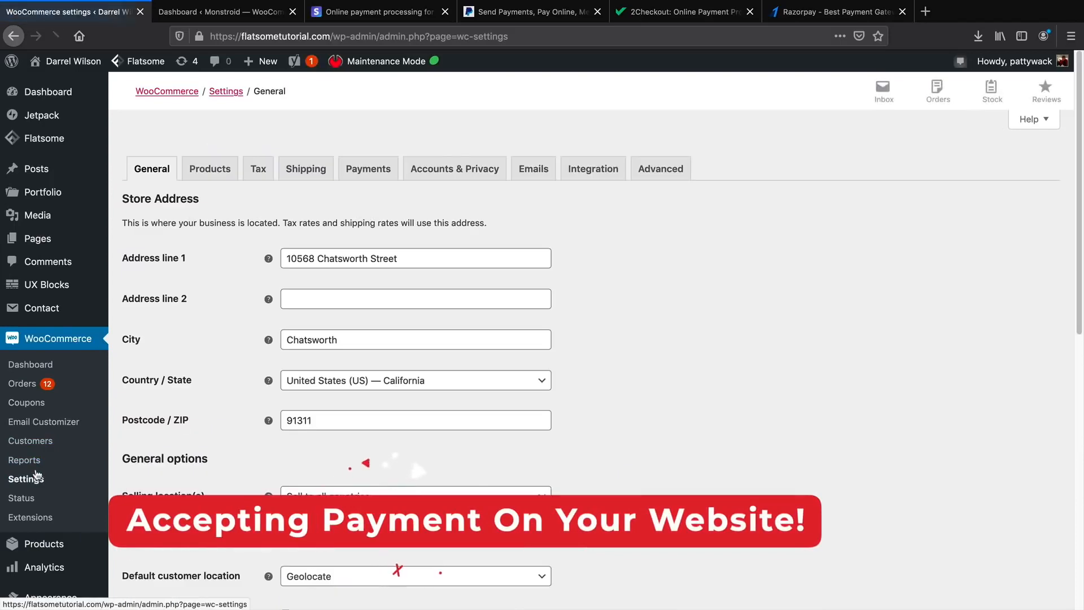
Check the Payments tab shows PayPal and Stripe enabled, then view the Stripe site.
click(373, 172)
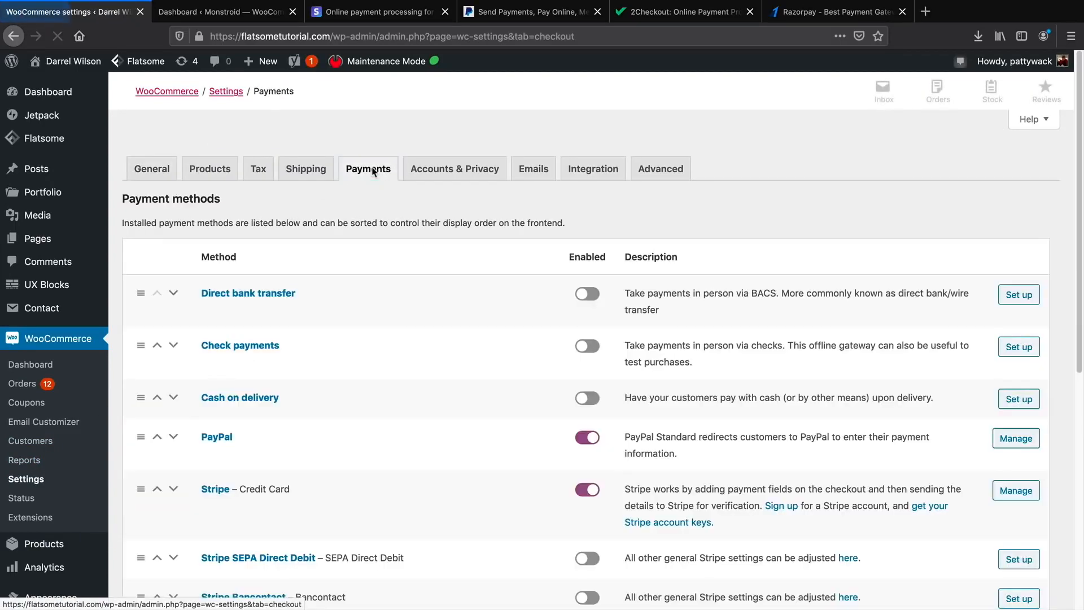
scroll(382, 219, down, 3)
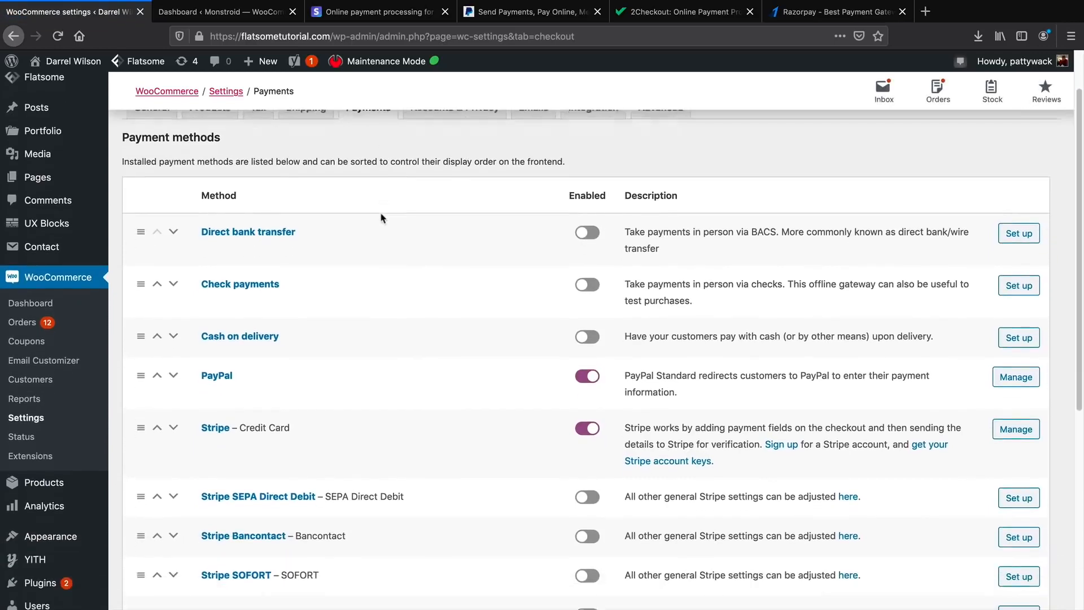
scroll(382, 218, down, 1)
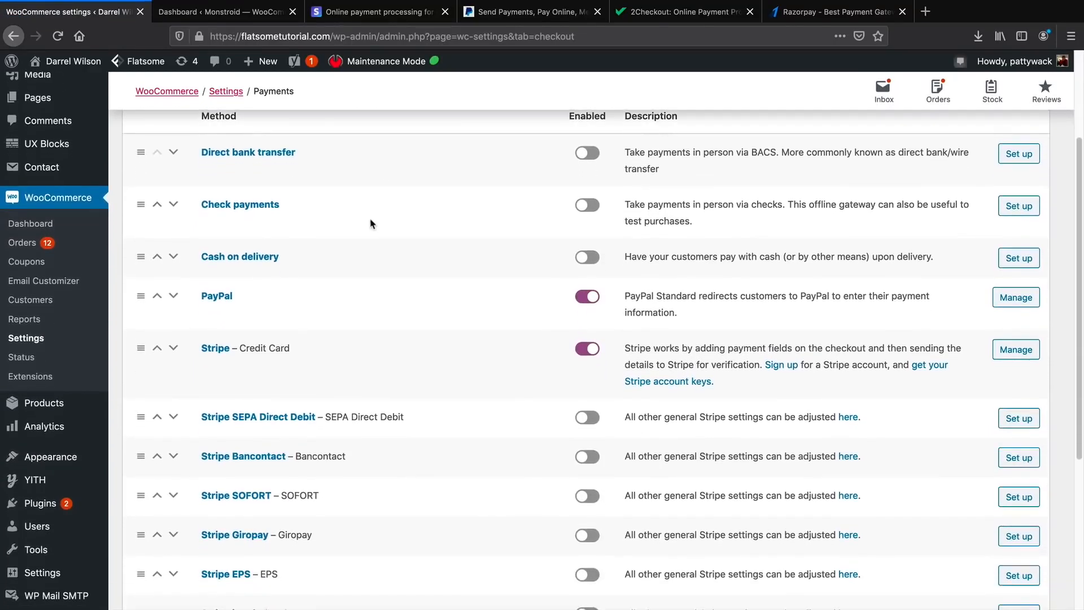
click(367, 13)
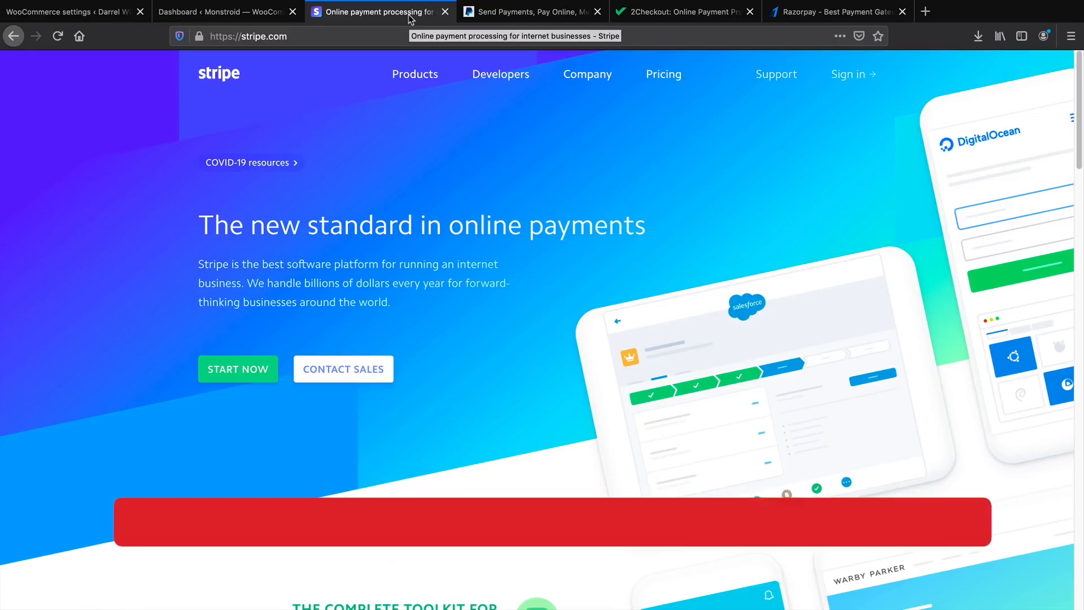
Browse the PayPal, 2Checkout, Razorpay and Stripe homepages, ending back on PayPal.
click(539, 8)
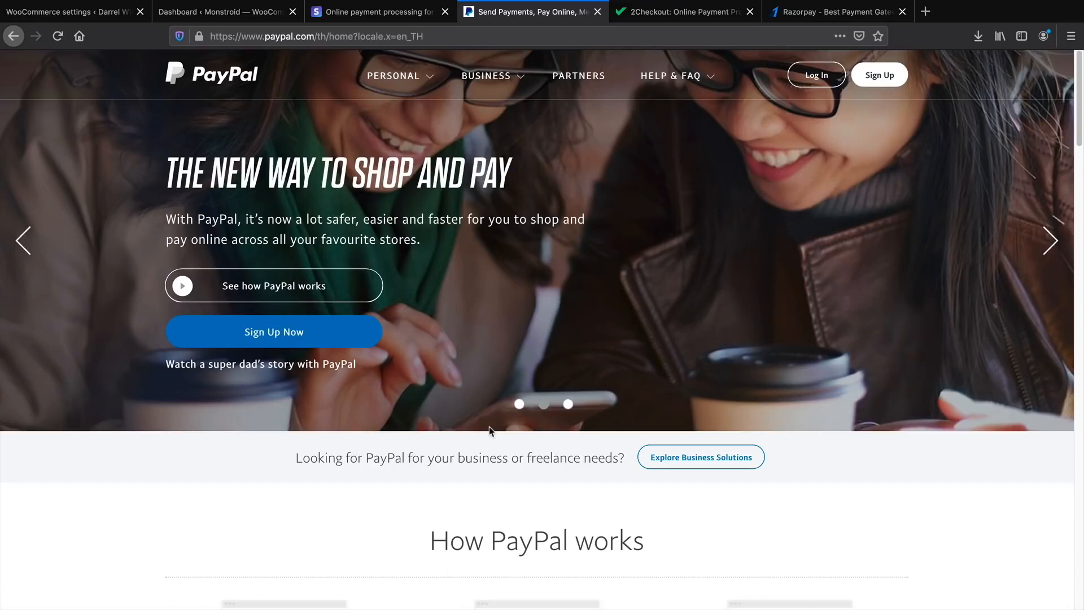
click(676, 15)
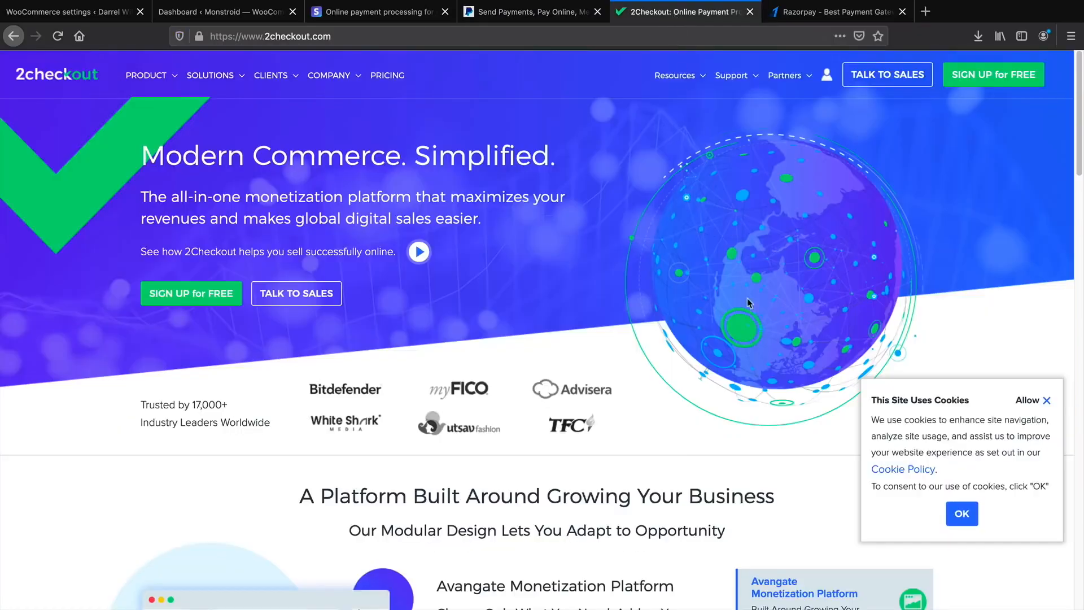
click(804, 16)
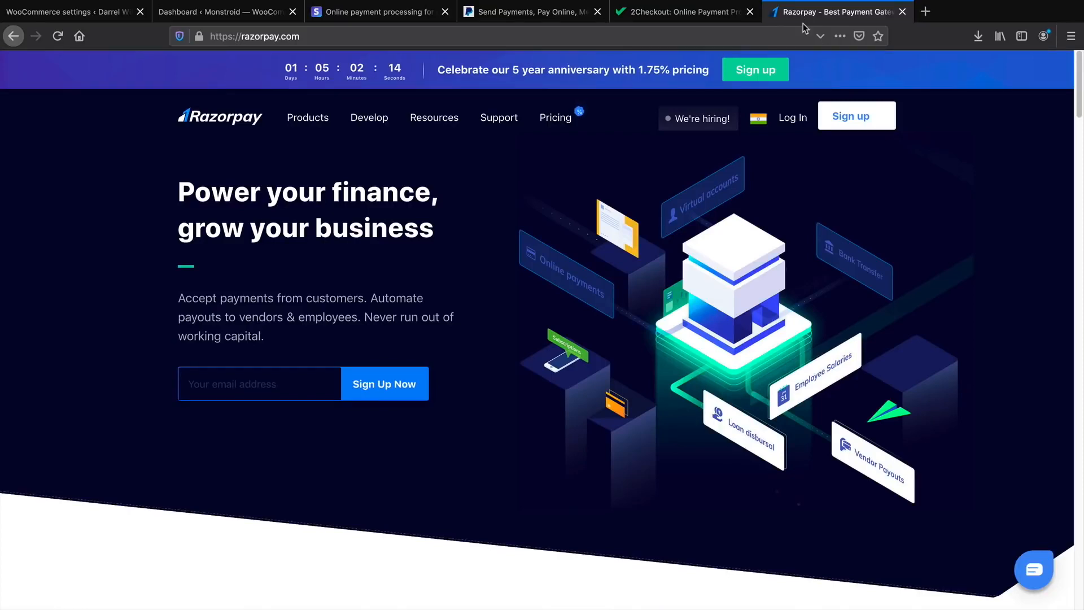
click(707, 17)
click(771, 19)
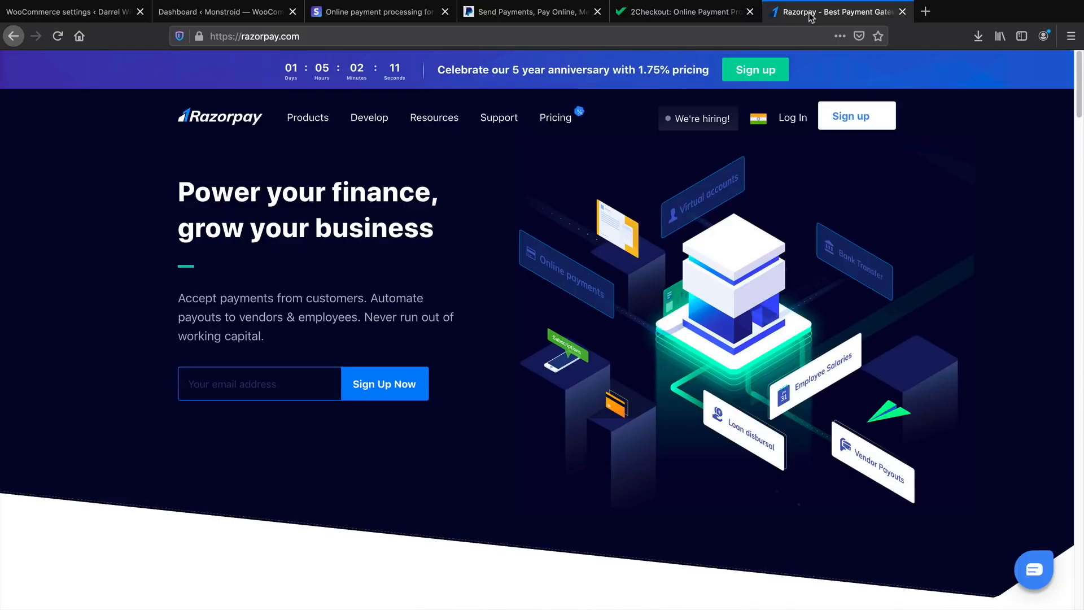
click(715, 19)
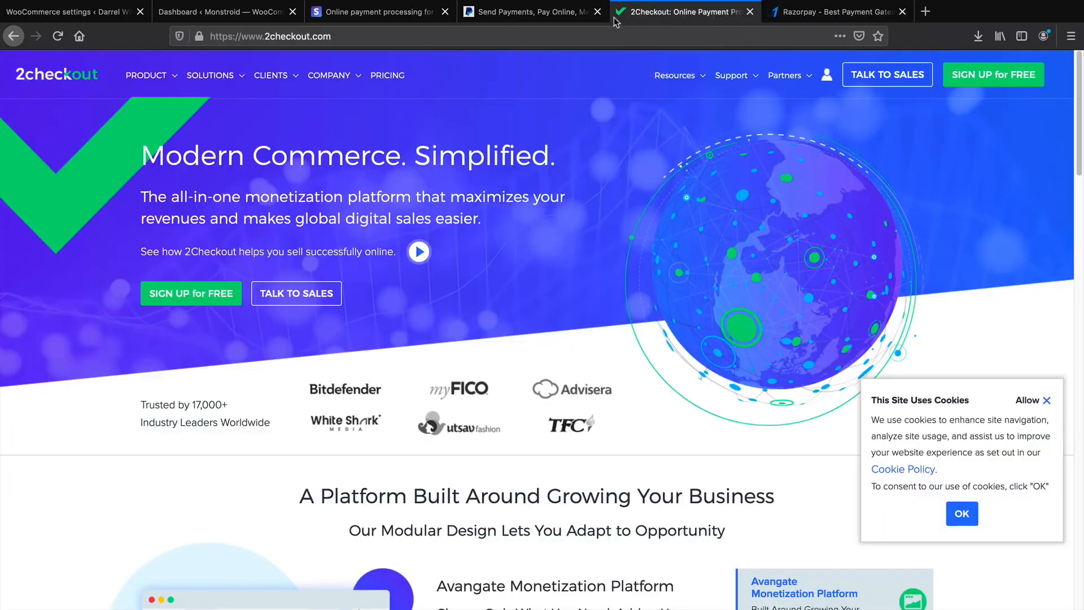
click(559, 22)
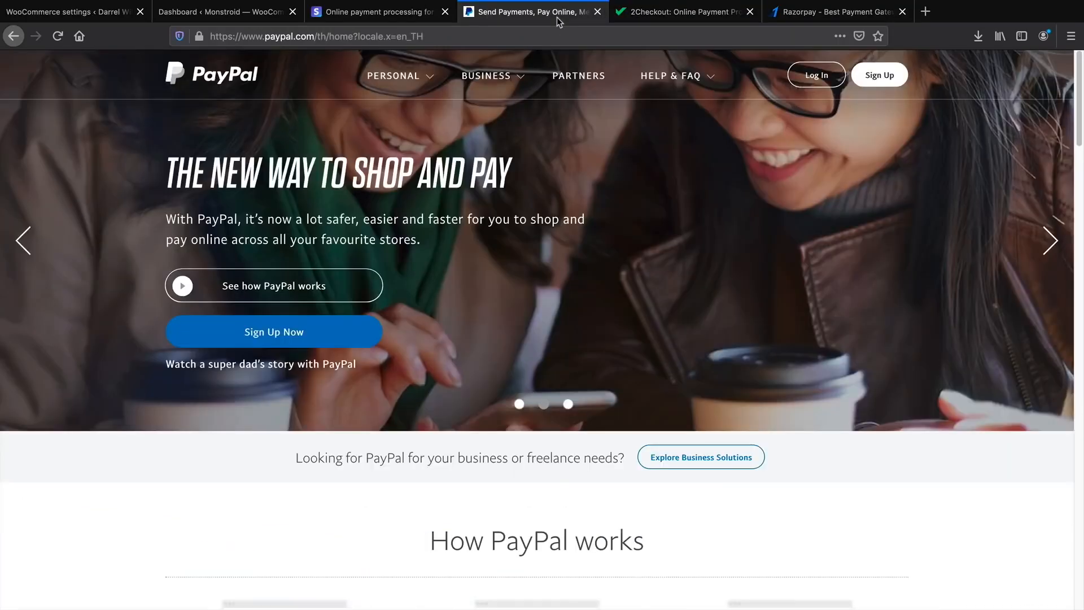
click(401, 17)
mouse_move(409, 65)
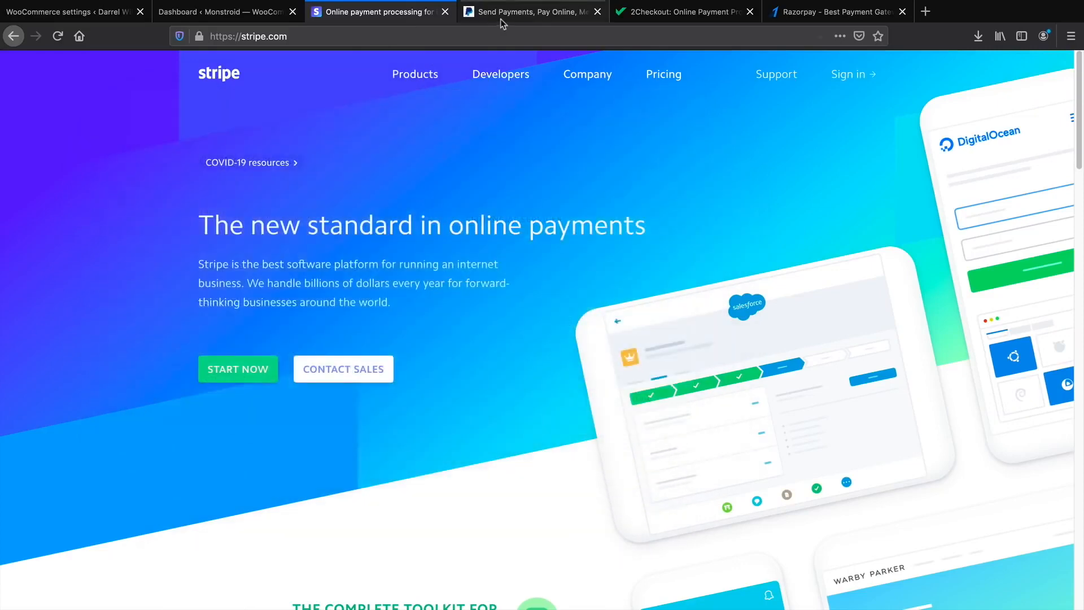
click(506, 17)
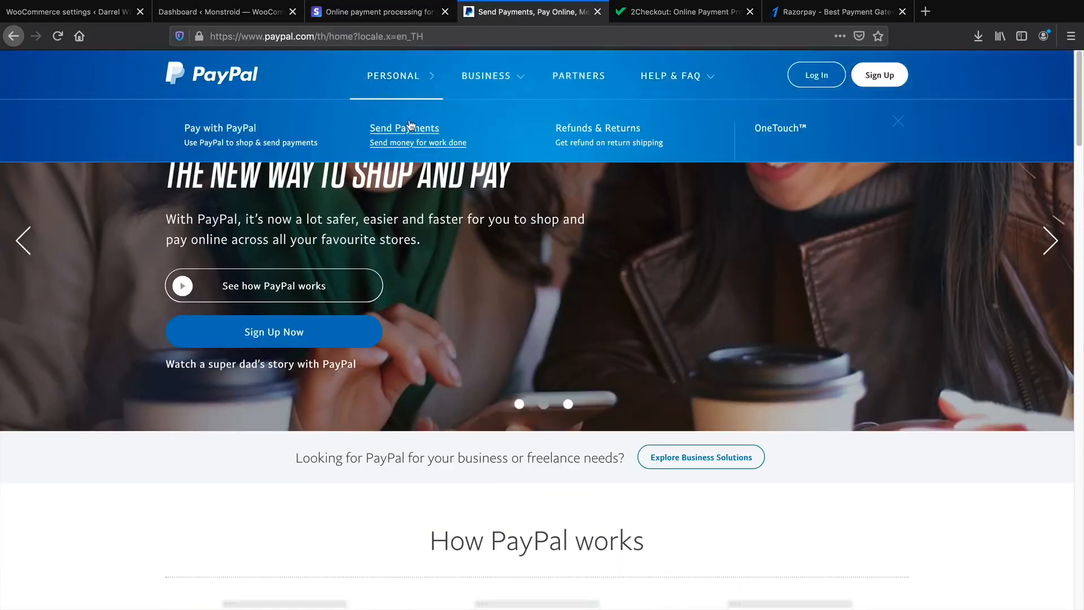
Open PayPal's 'Buy with PayPal' sign-up form, then return to WooCommerce payment settings.
click(880, 75)
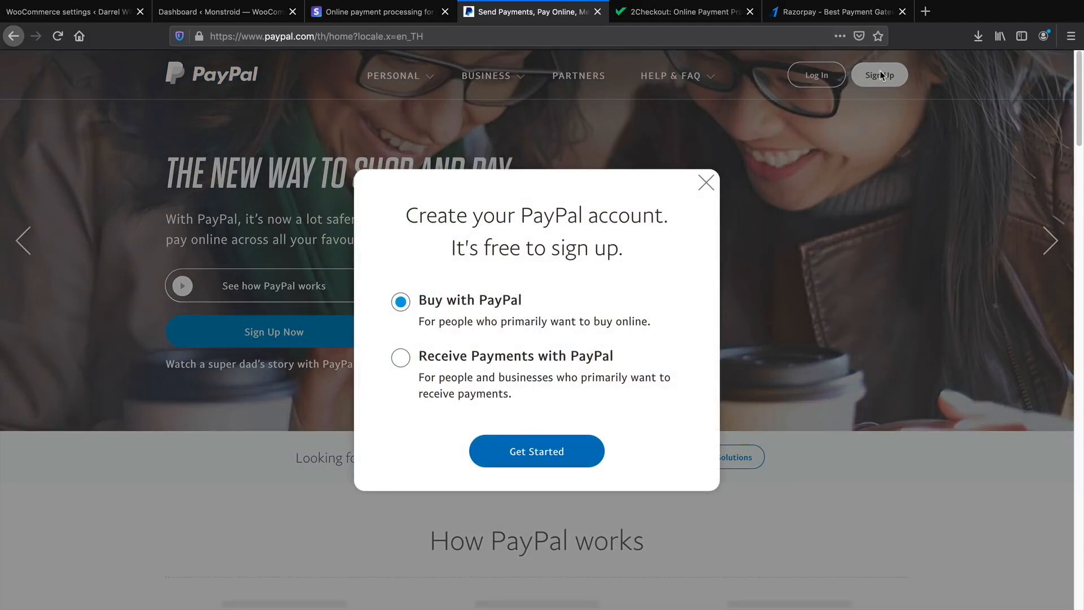
click(531, 450)
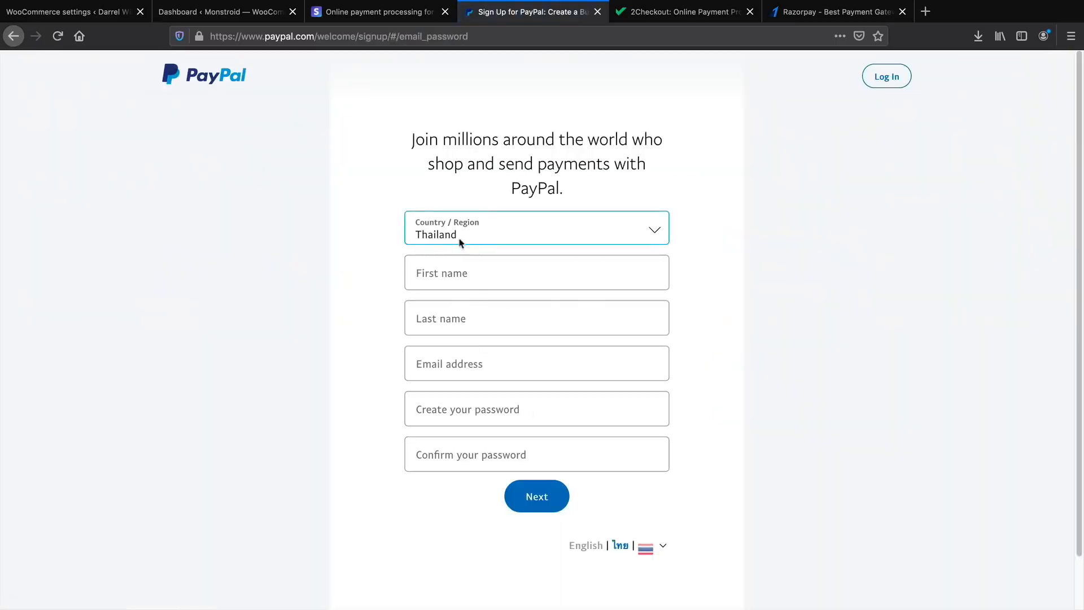
click(480, 358)
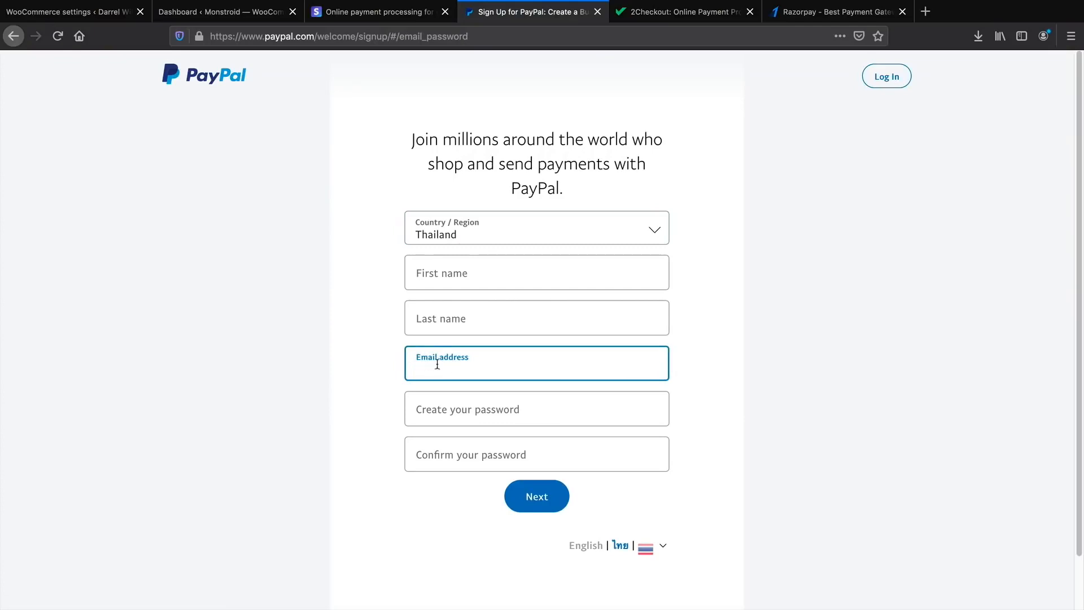
click(105, 12)
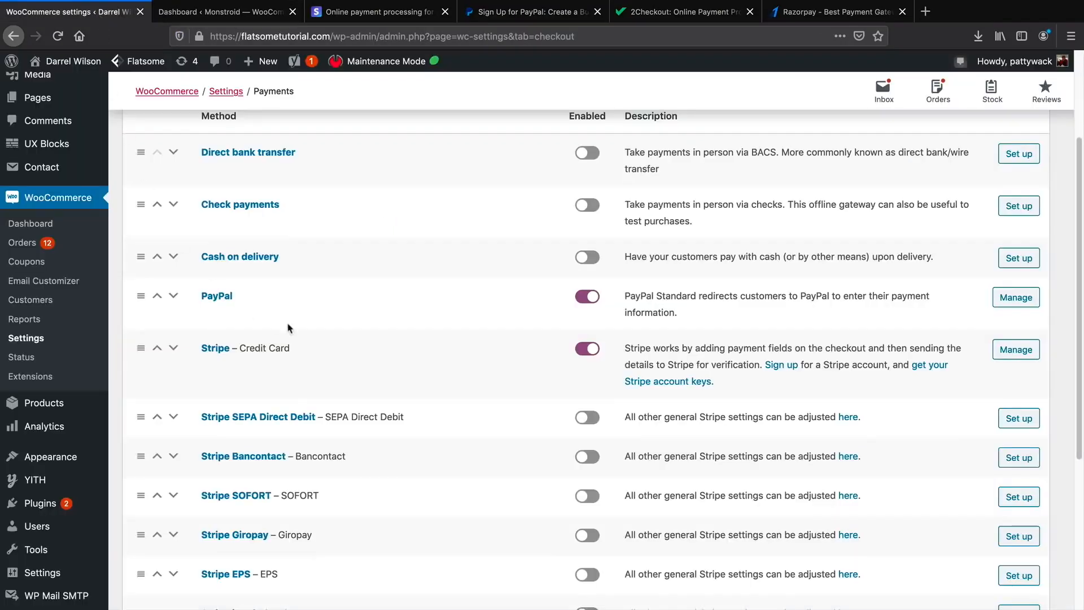
Review PayPal Standard's settings and its PayPal email, comparing against the PayPal site.
click(1008, 311)
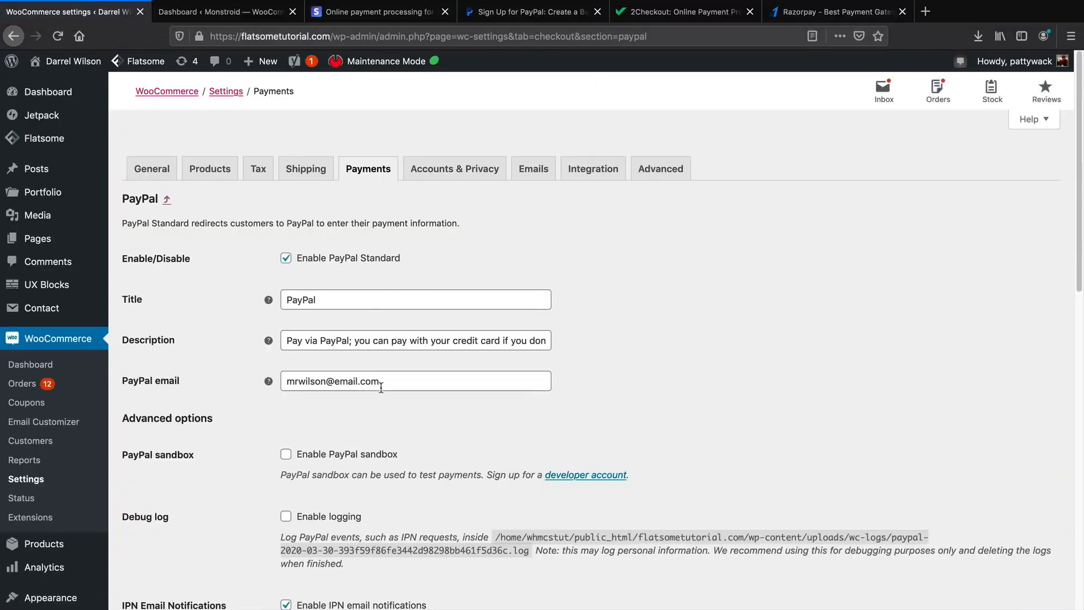
drag(400, 386, 288, 378)
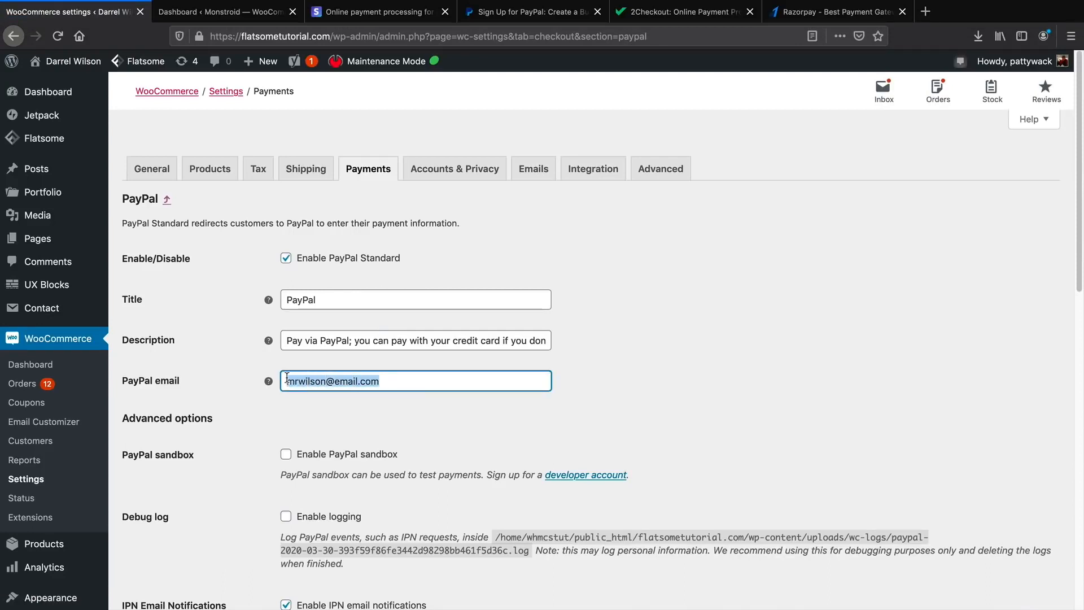
click(497, 19)
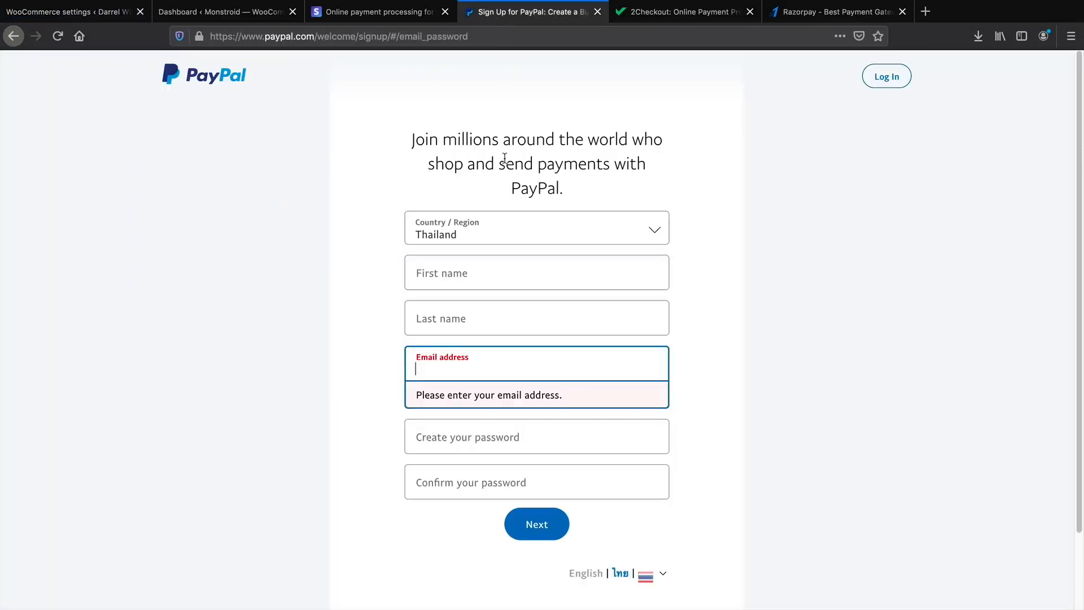
click(323, 368)
click(91, 12)
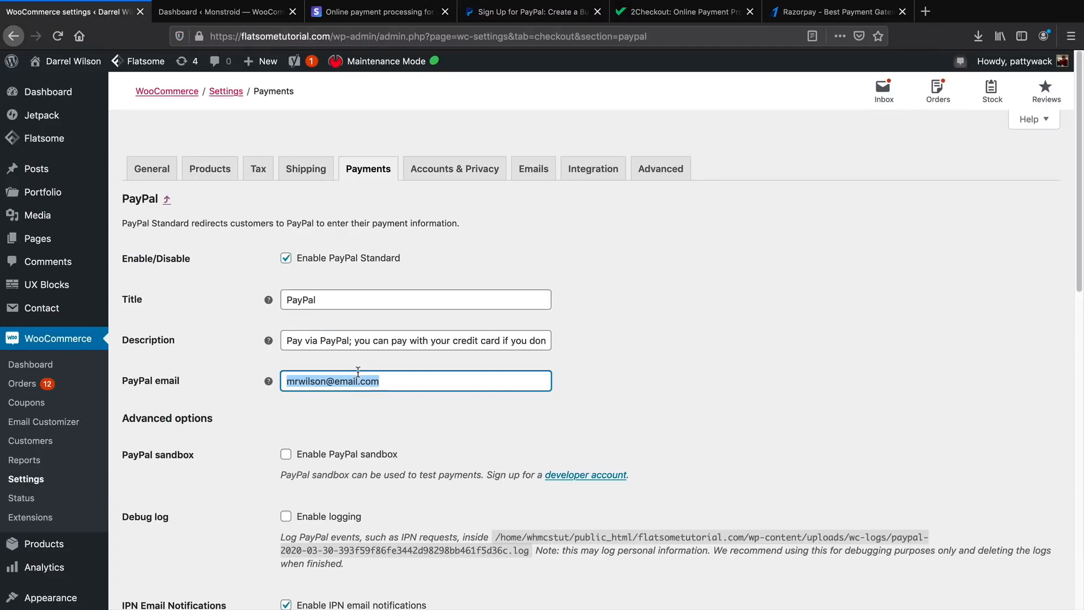
click(520, 14)
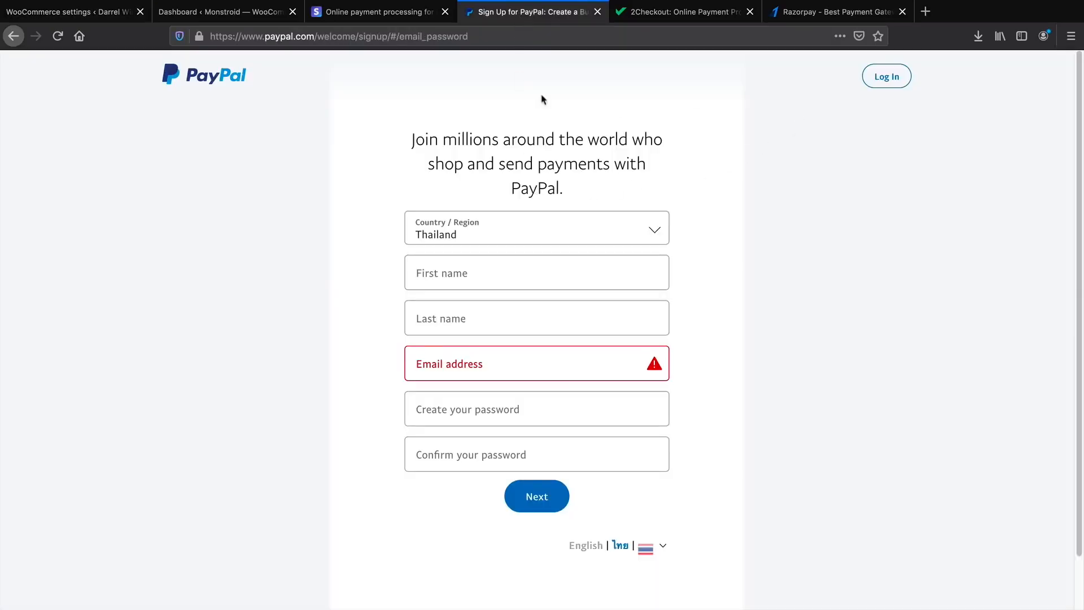
click(195, 72)
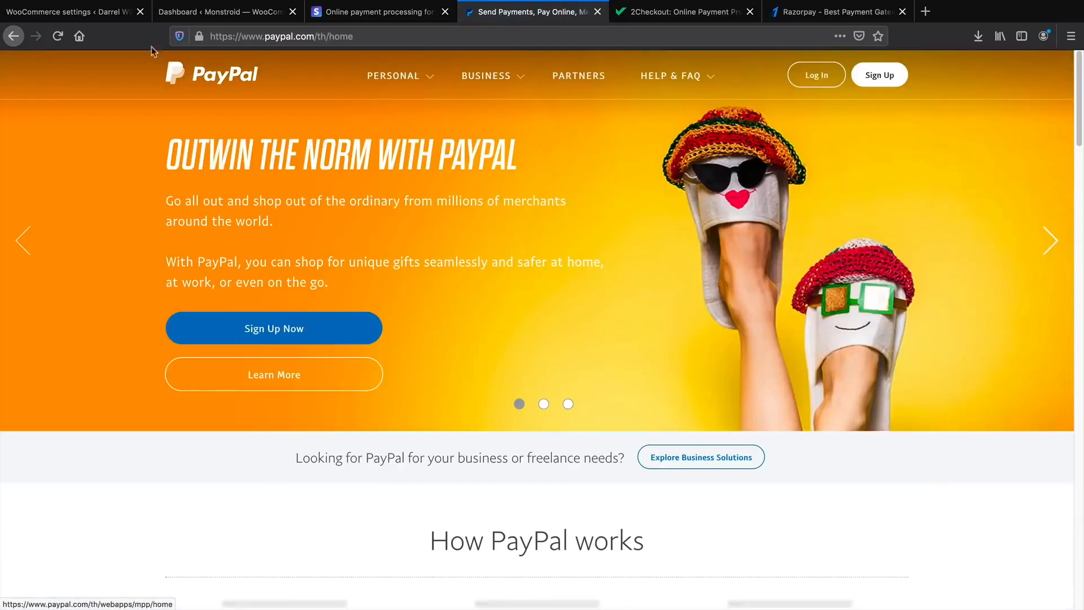
click(103, 16)
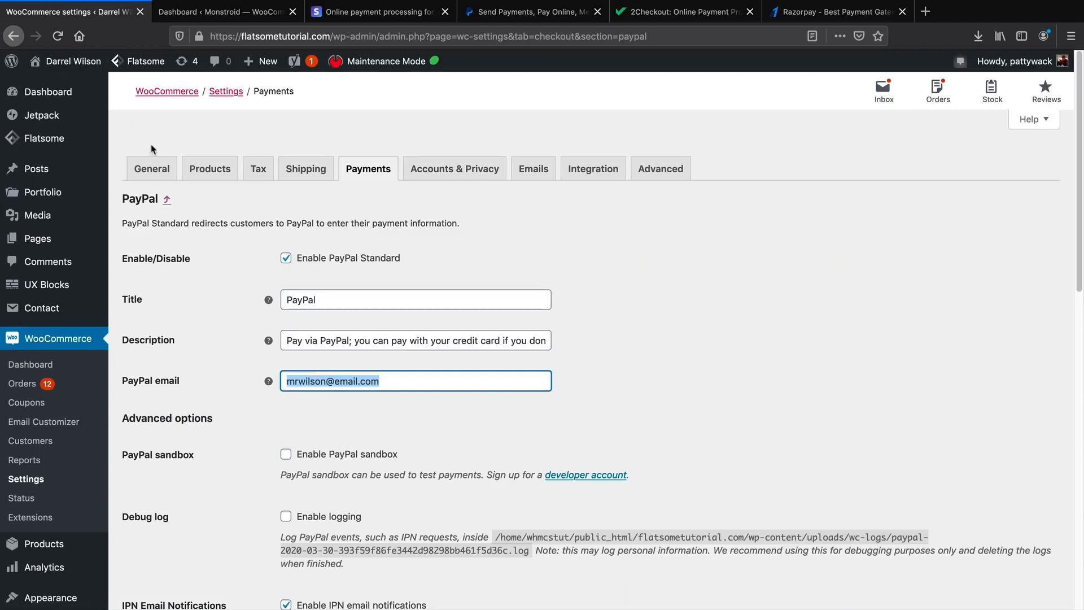
click(199, 37)
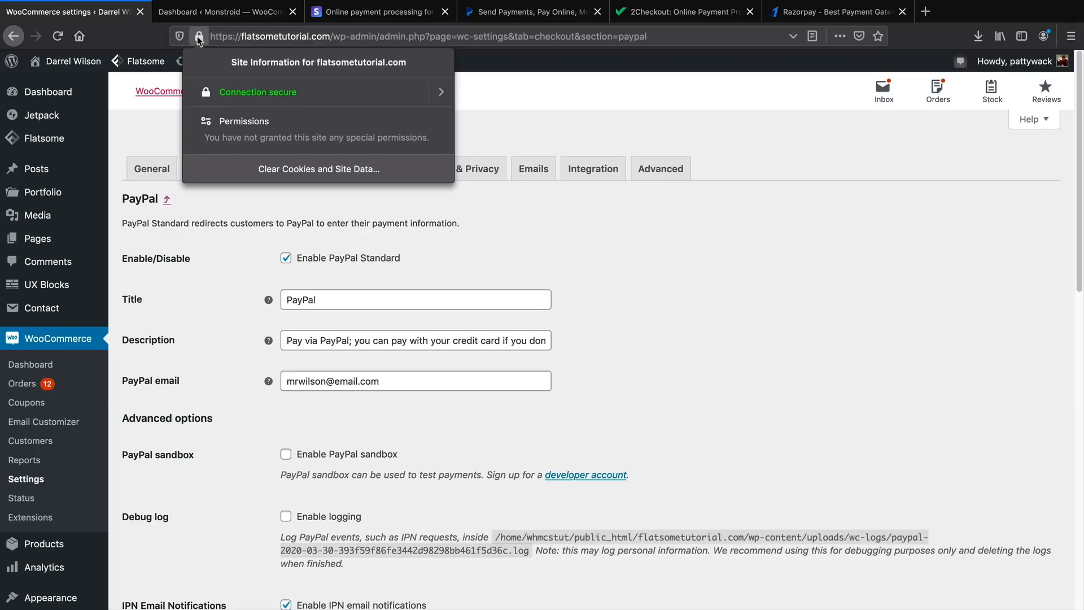
click(372, 170)
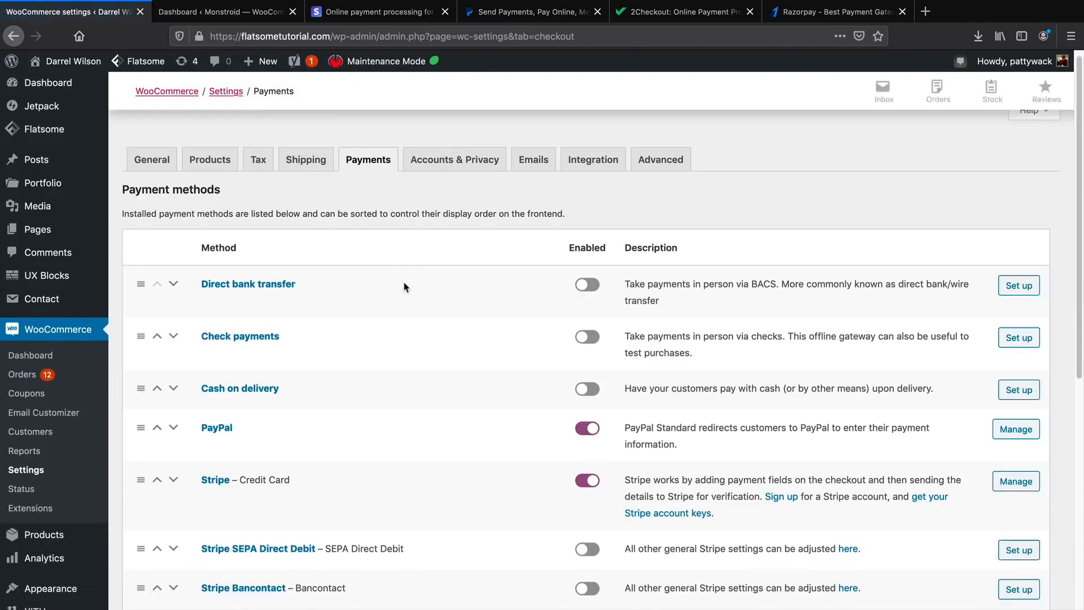
Scroll through Stripe's Credit Card settings, showing test mode on with test keys.
scroll(360, 261, down, 3)
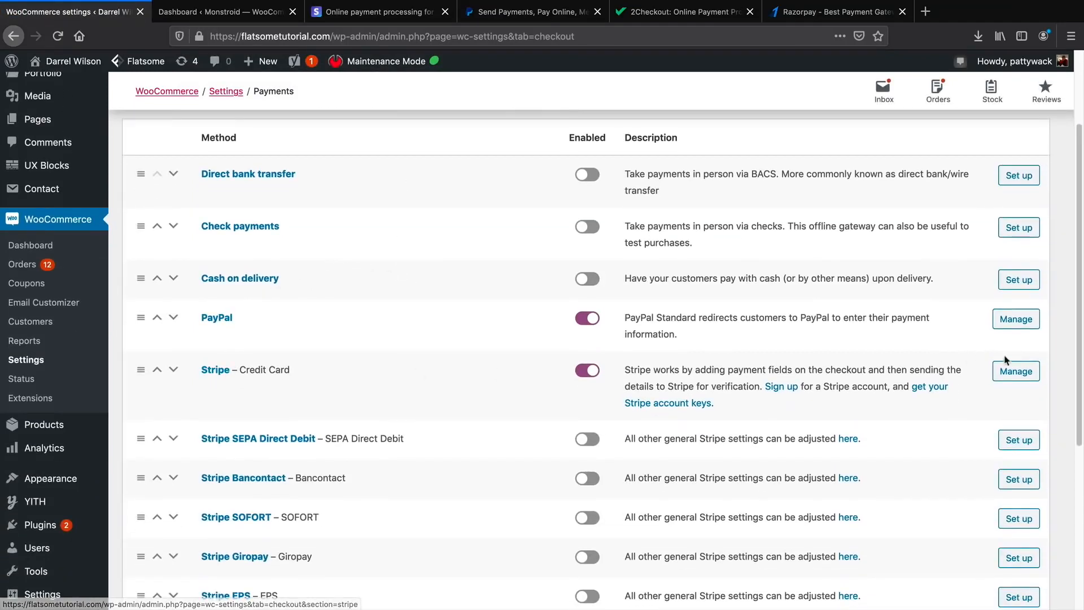
click(1018, 374)
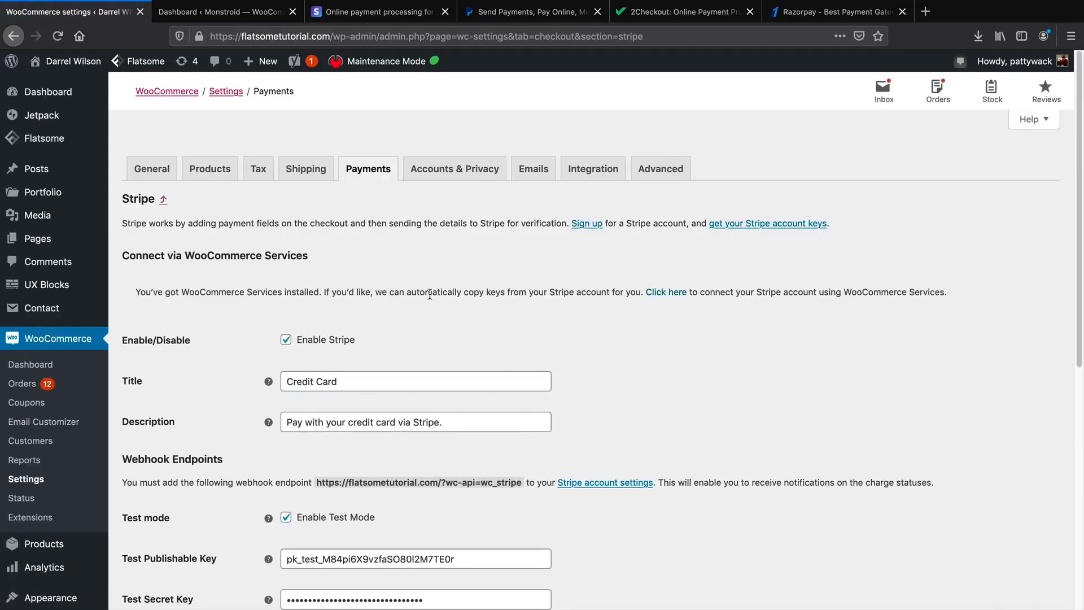
scroll(430, 294, down, 1)
scroll(399, 303, down, 1)
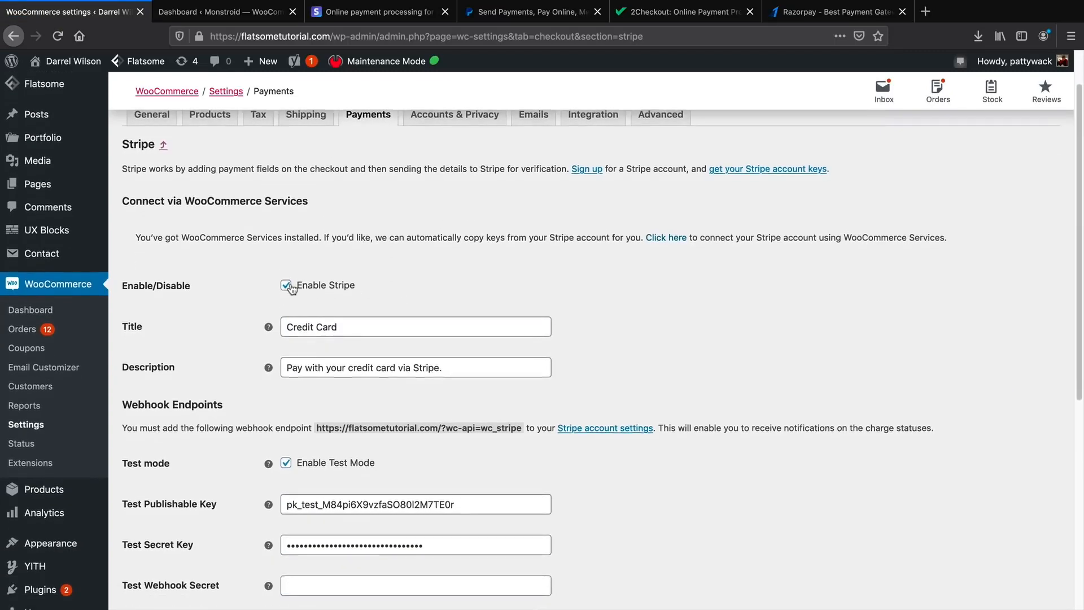
scroll(287, 288, down, 5)
scroll(286, 283, down, 1)
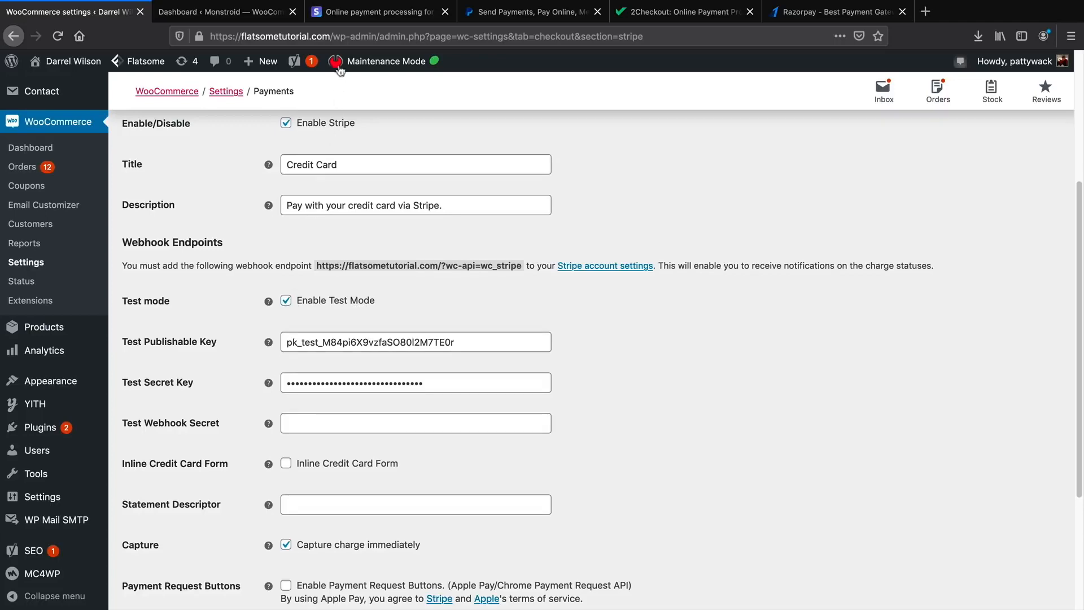
click(351, 12)
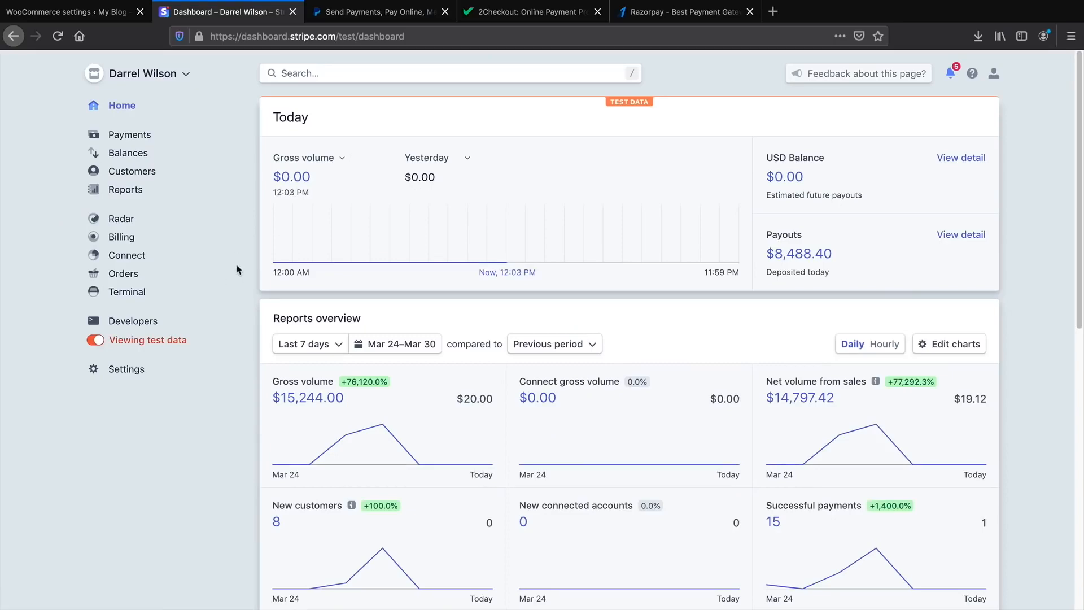
Go from the Stripe test dashboard back to WooCommerce's payment methods list.
click(66, 11)
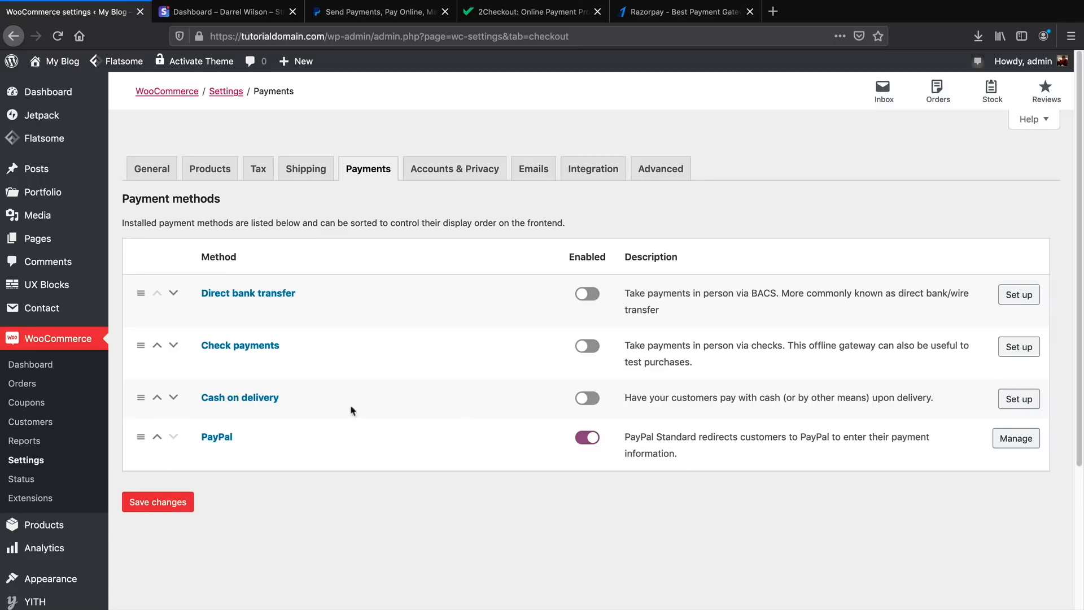
Search Plugins > Add New for 'stripe', then install and activate WooCommerce Stripe Payment Gateway.
scroll(34, 480, down, 3)
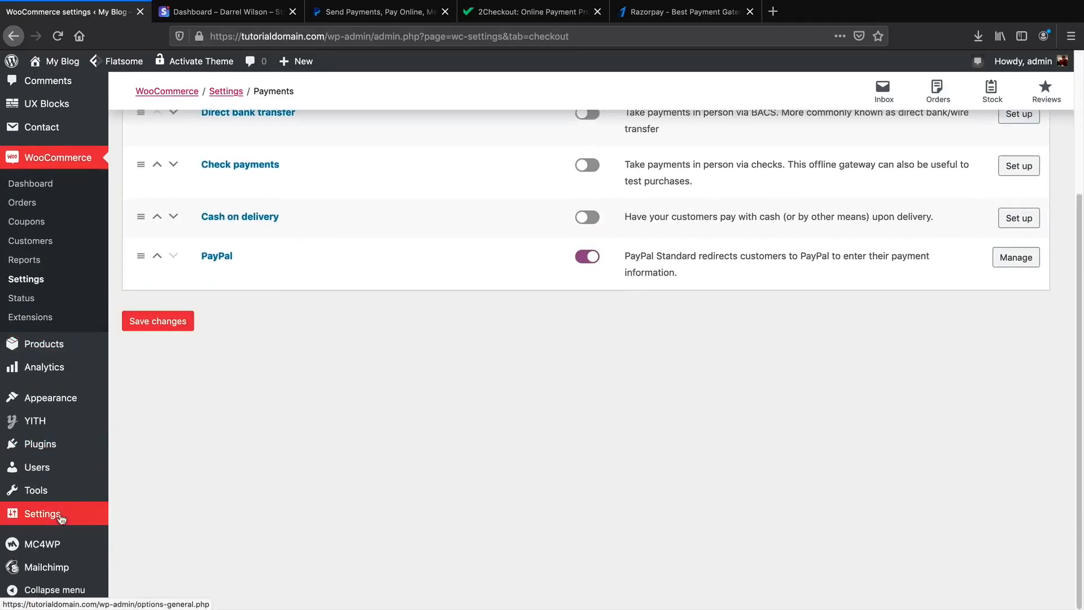
mouse_move(77, 447)
click(143, 466)
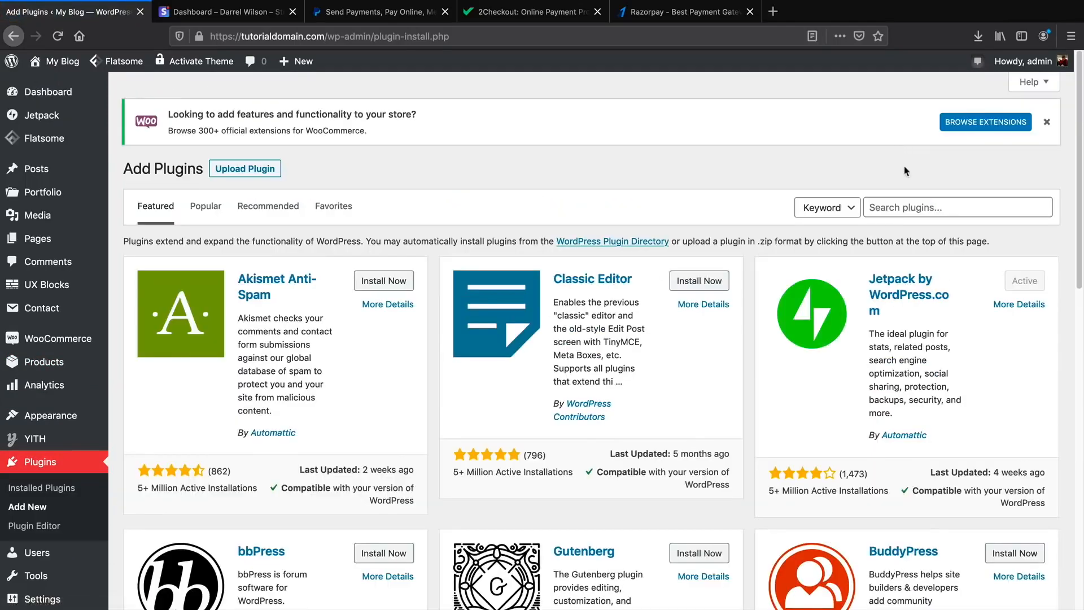
click(908, 205)
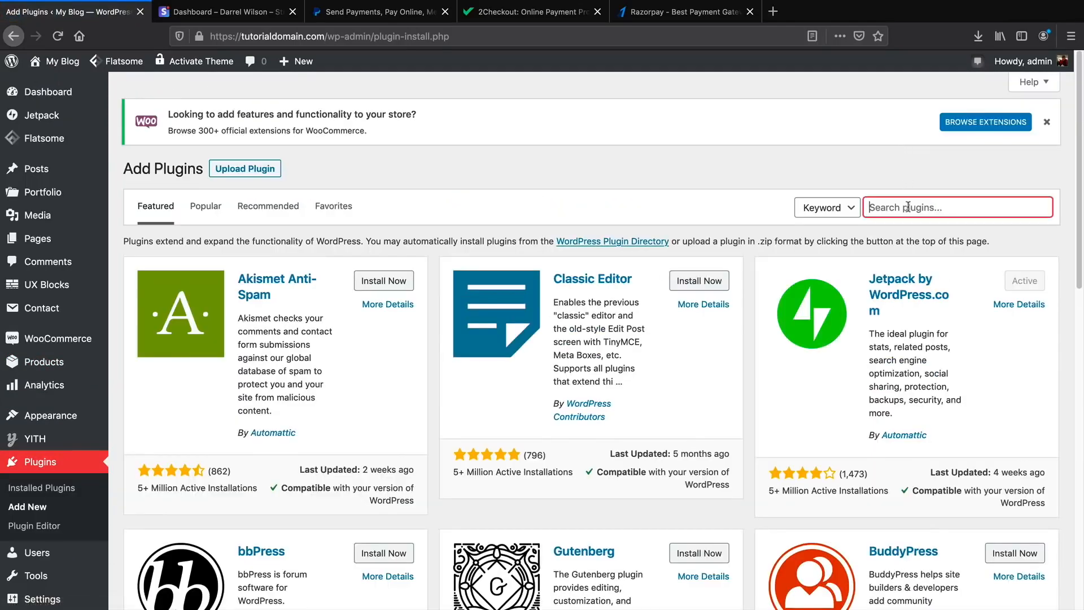
text(stripe)
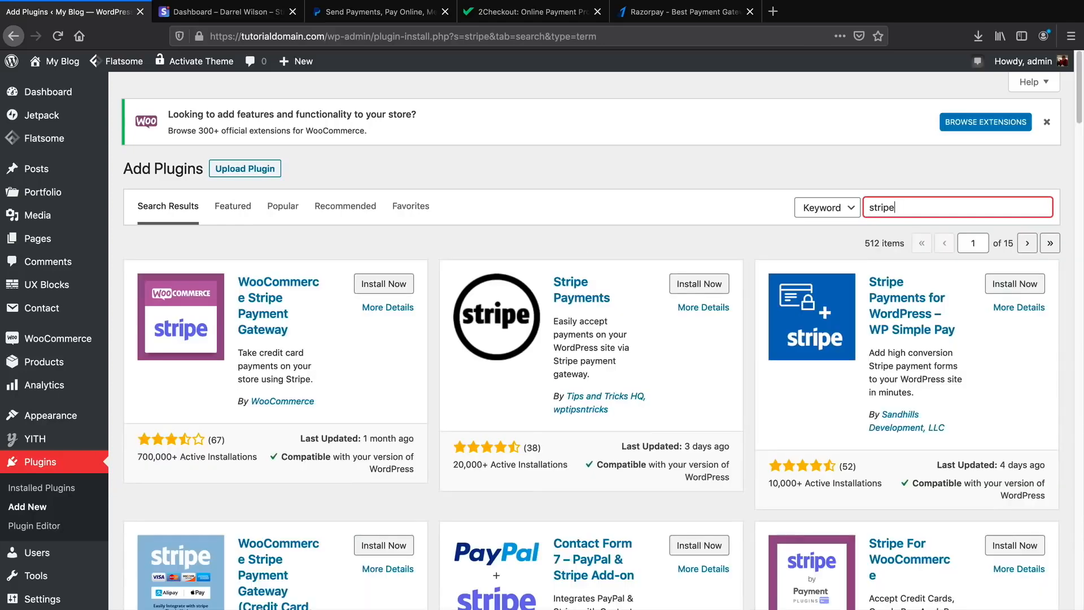
click(368, 290)
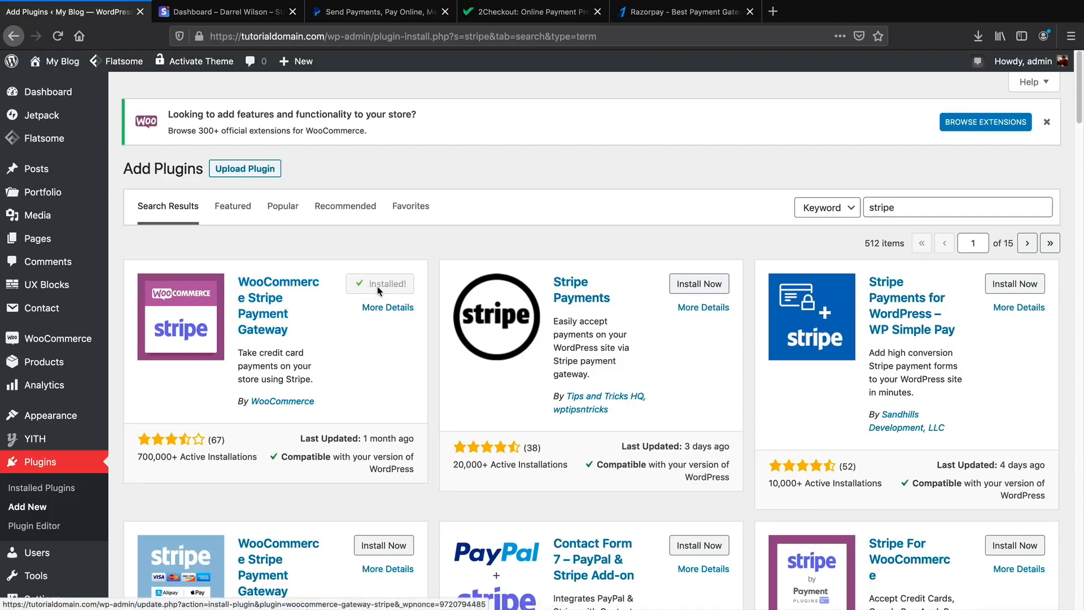
click(382, 287)
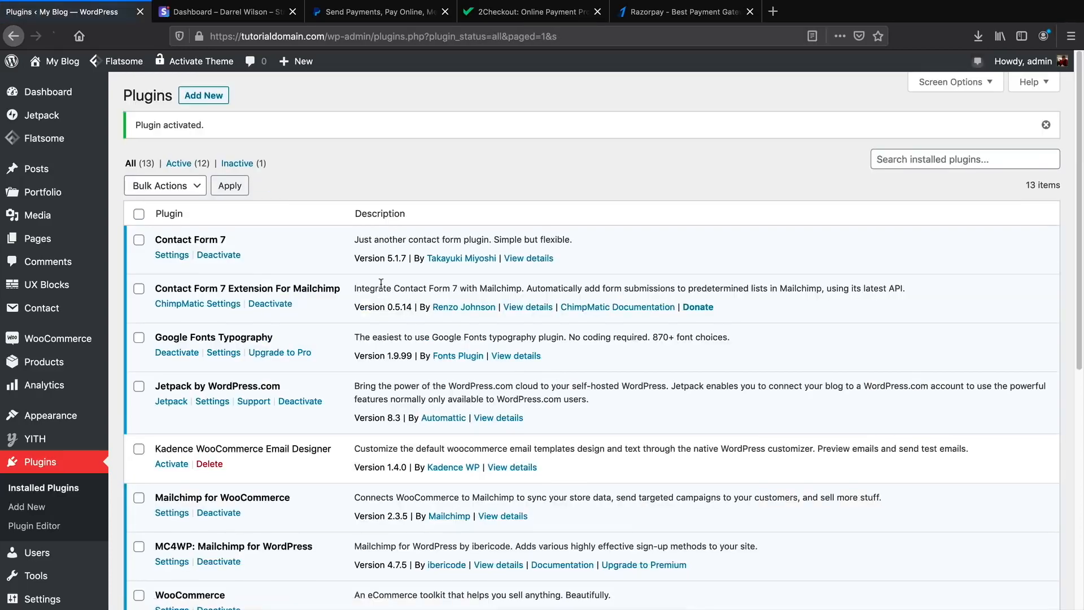
Enable the Stripe credit-card method in WooCommerce's Payments settings.
mouse_move(73, 341)
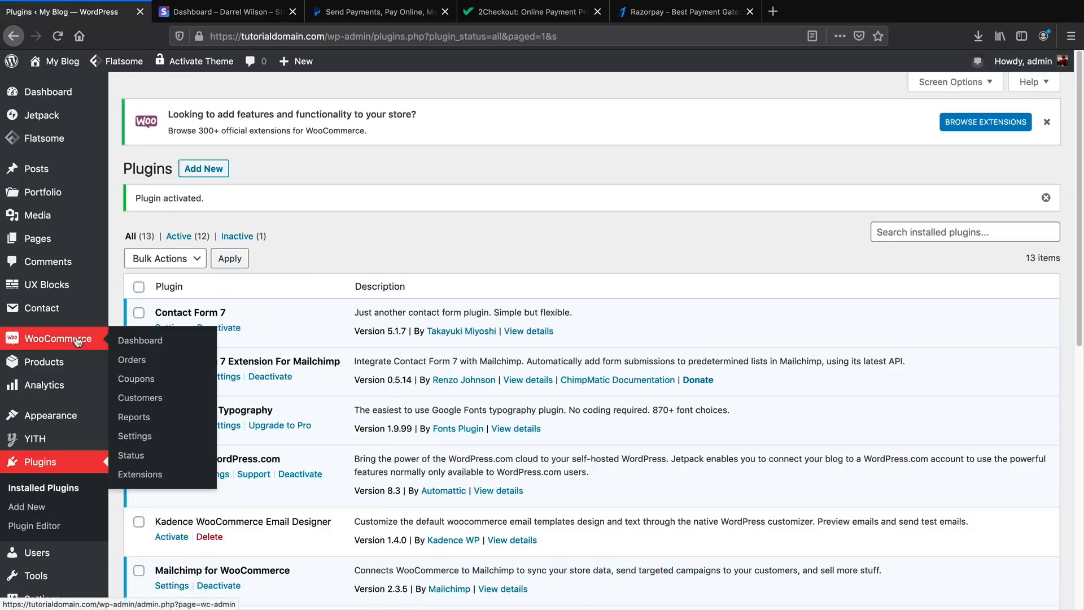
click(135, 437)
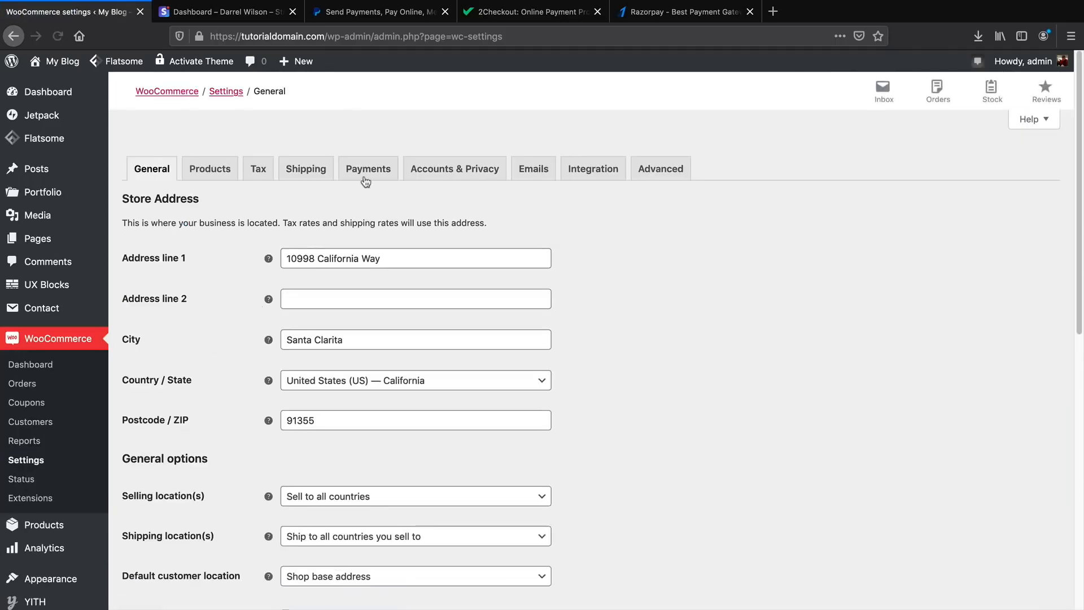
click(366, 179)
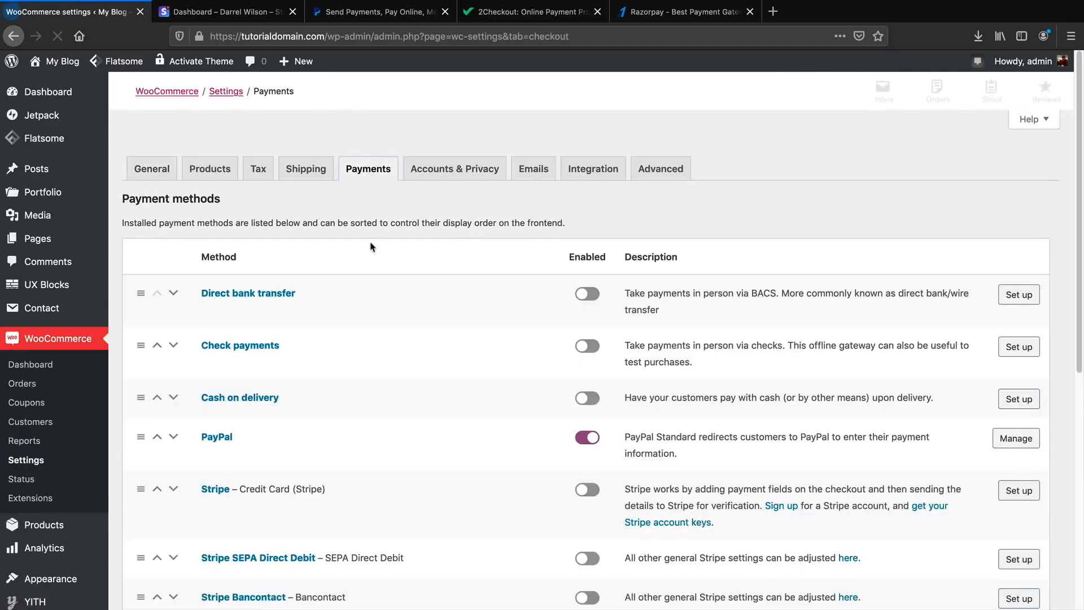
scroll(400, 350, down, 5)
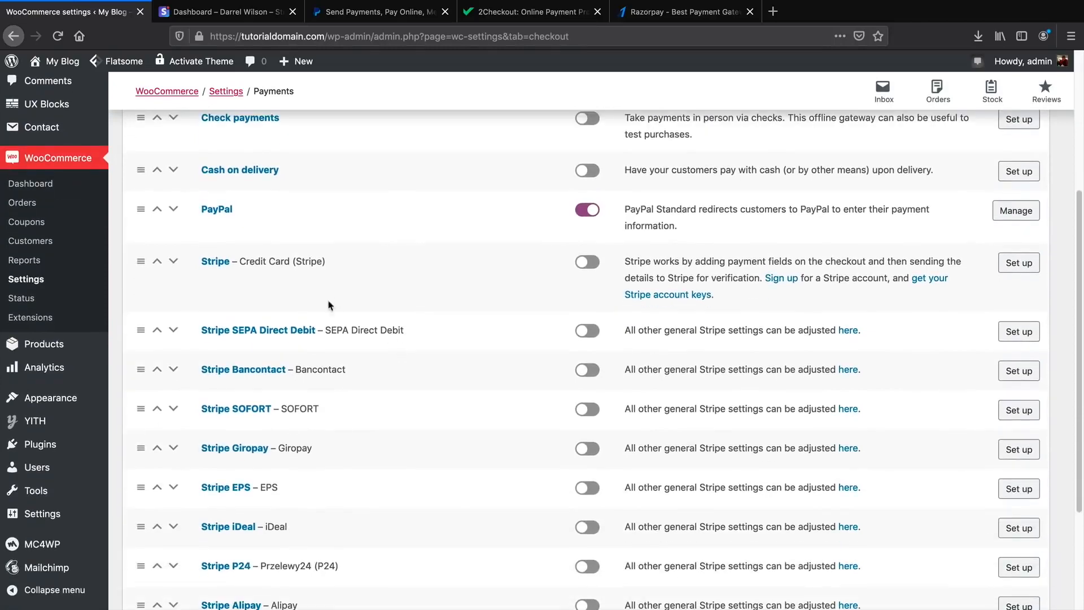
scroll(310, 333, down, 3)
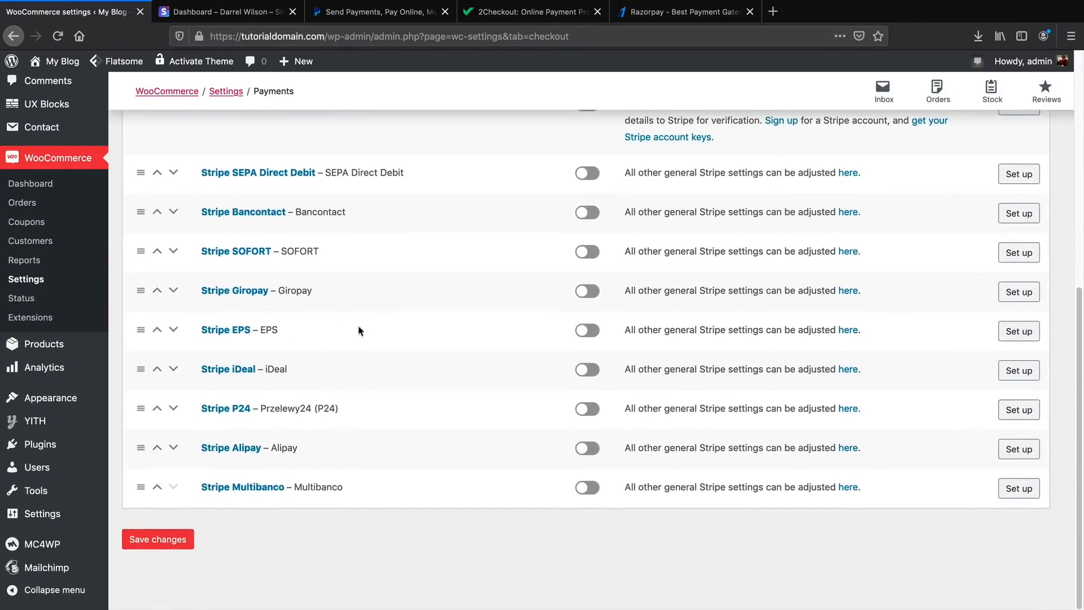
scroll(366, 453, up, 3)
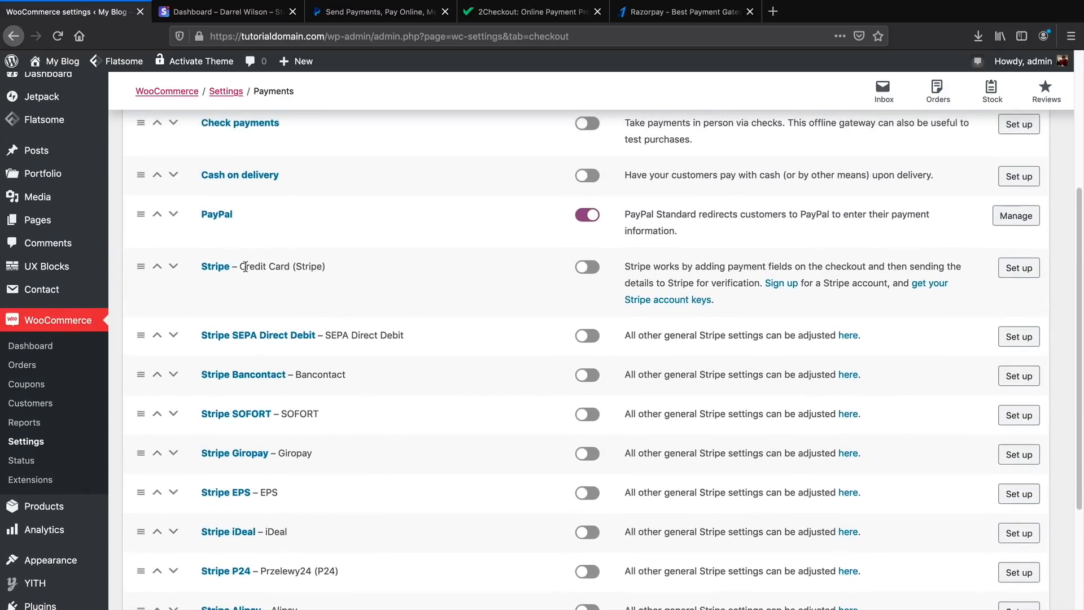
click(588, 269)
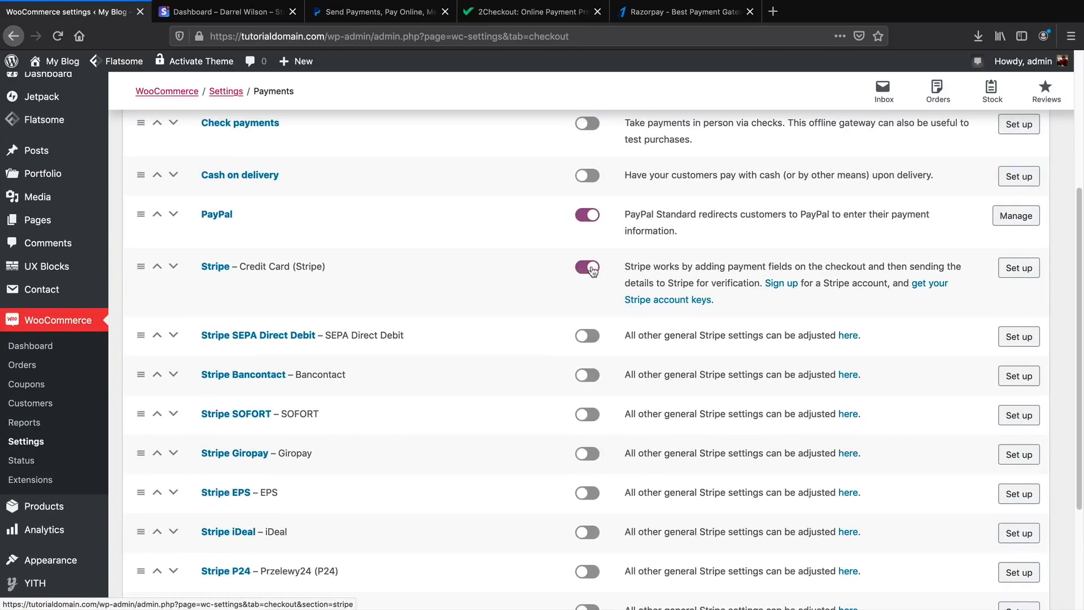
In Stripe's setup, change the checkout title to 'Credit Card' and keep test mode enabled.
click(1020, 270)
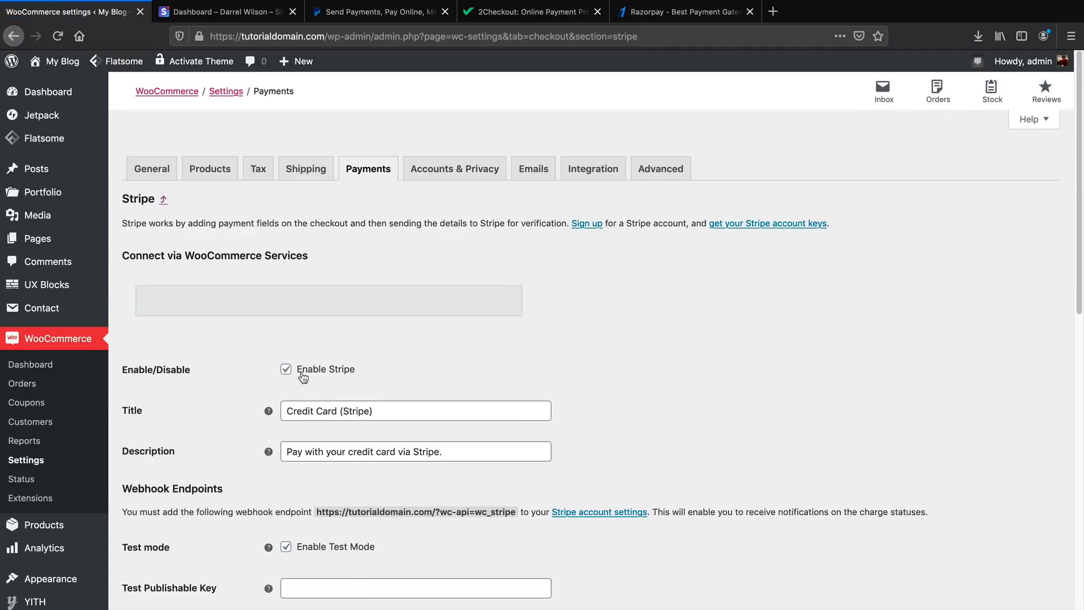
scroll(299, 373, down, 3)
click(419, 328)
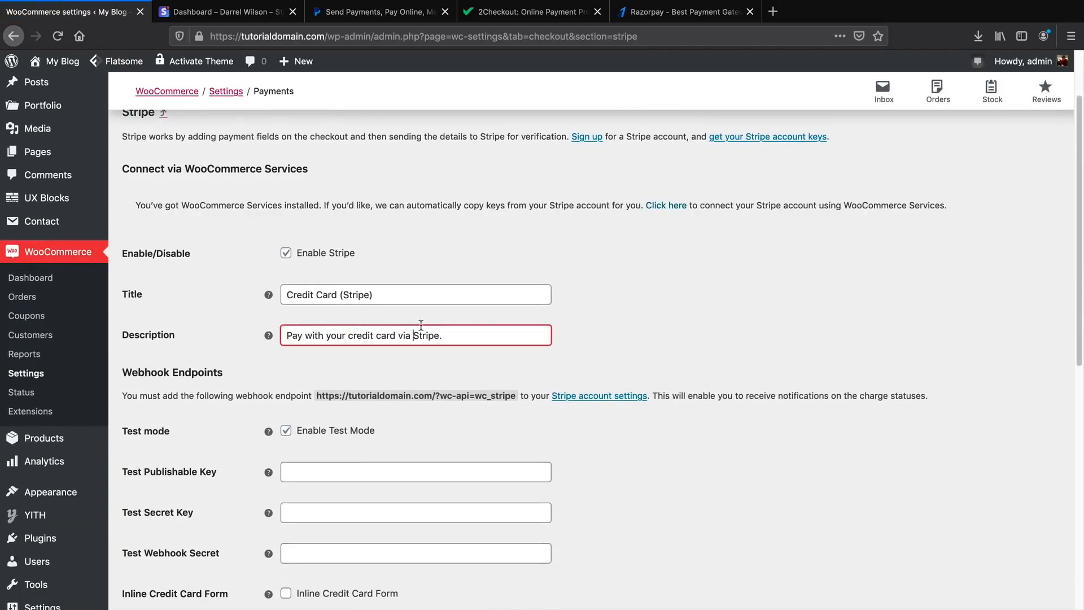
click(407, 293)
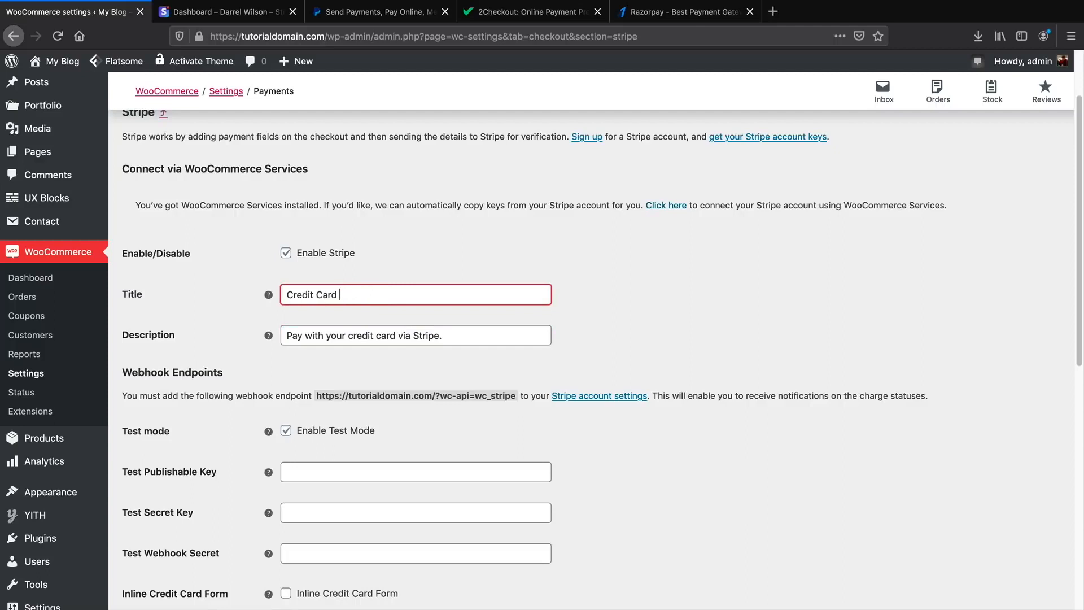
scroll(325, 271, down, 2)
scroll(326, 271, up, 1)
scroll(326, 271, down, 2)
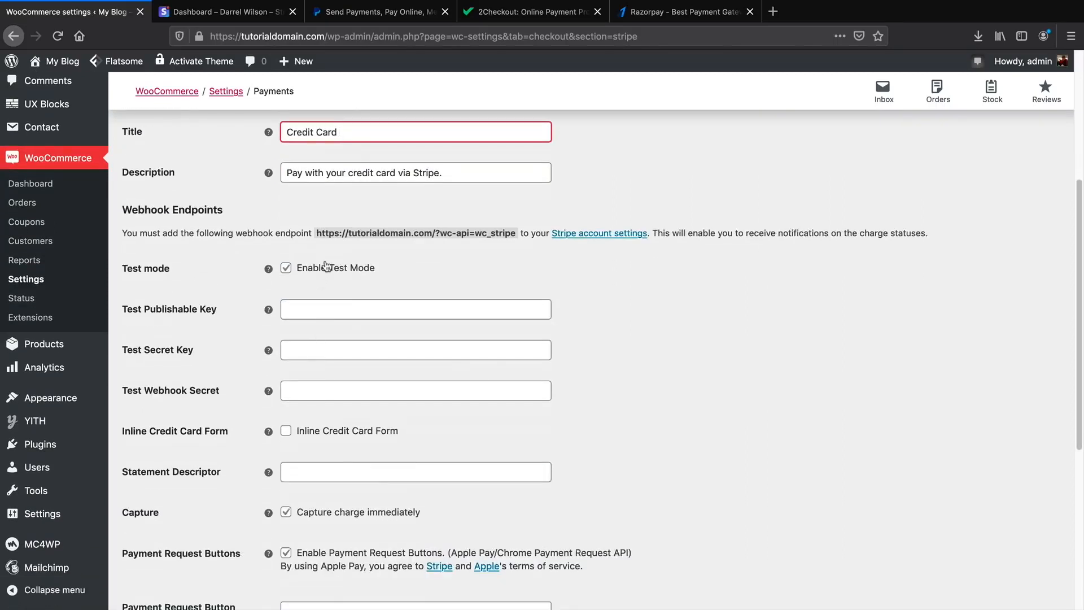
click(287, 269)
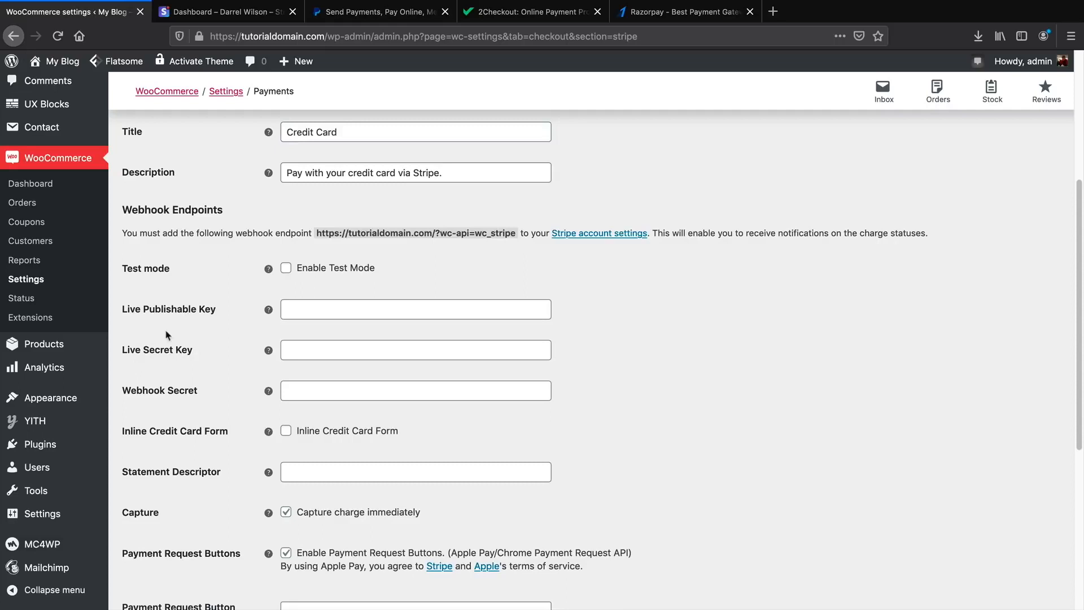
click(287, 268)
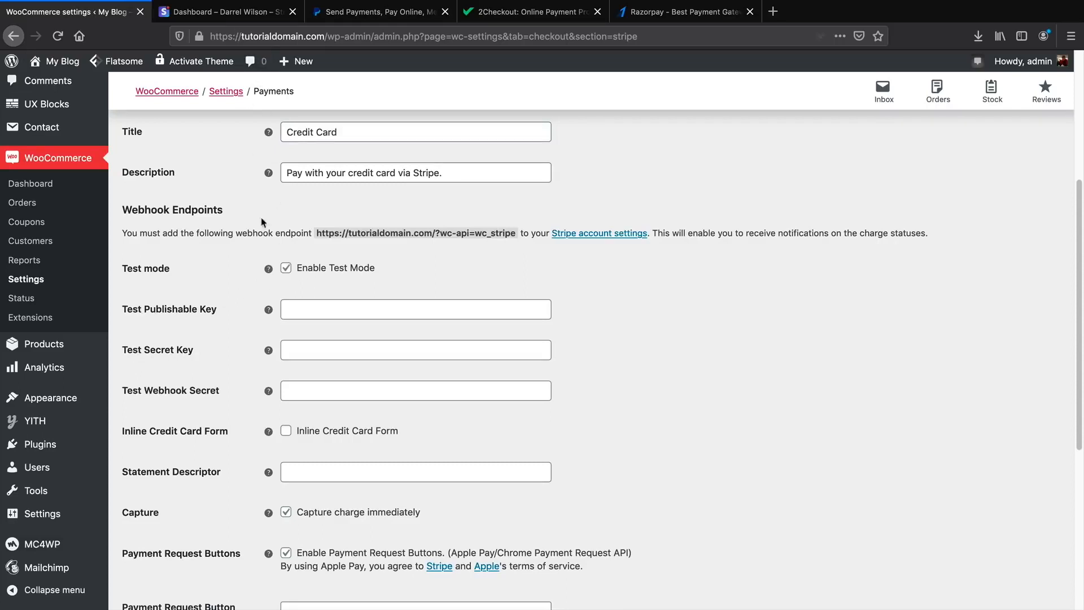
In the Stripe Dashboard, view test data and open Developers > API keys.
click(239, 14)
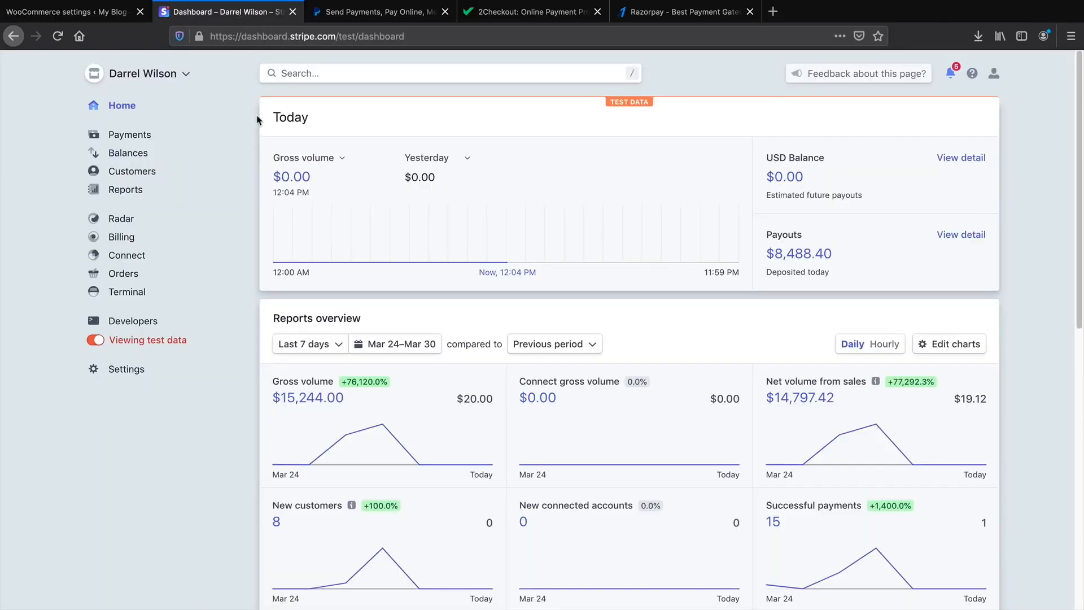
click(101, 340)
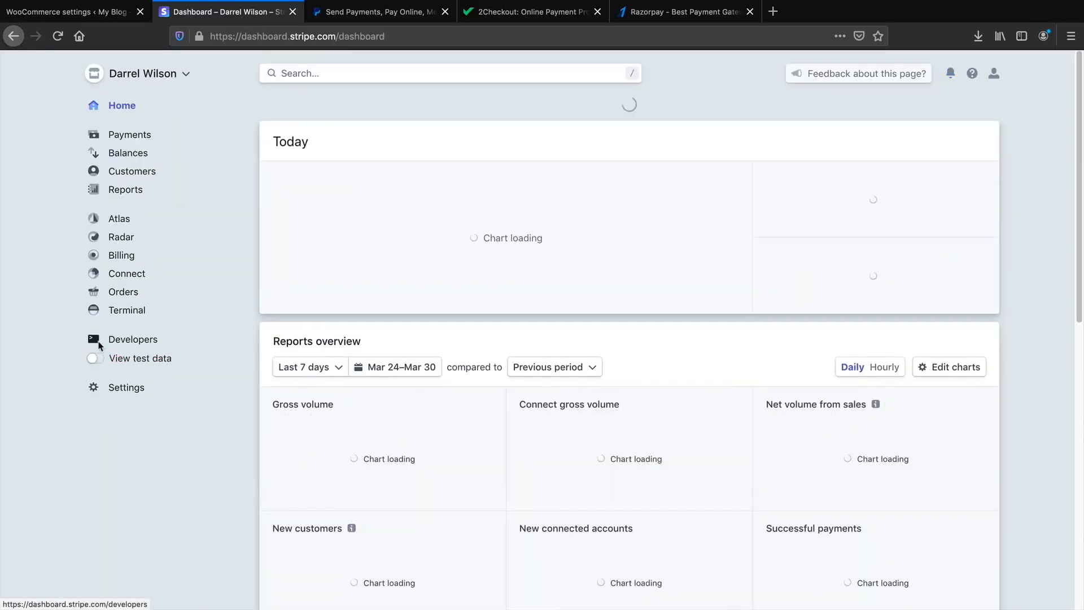
click(98, 361)
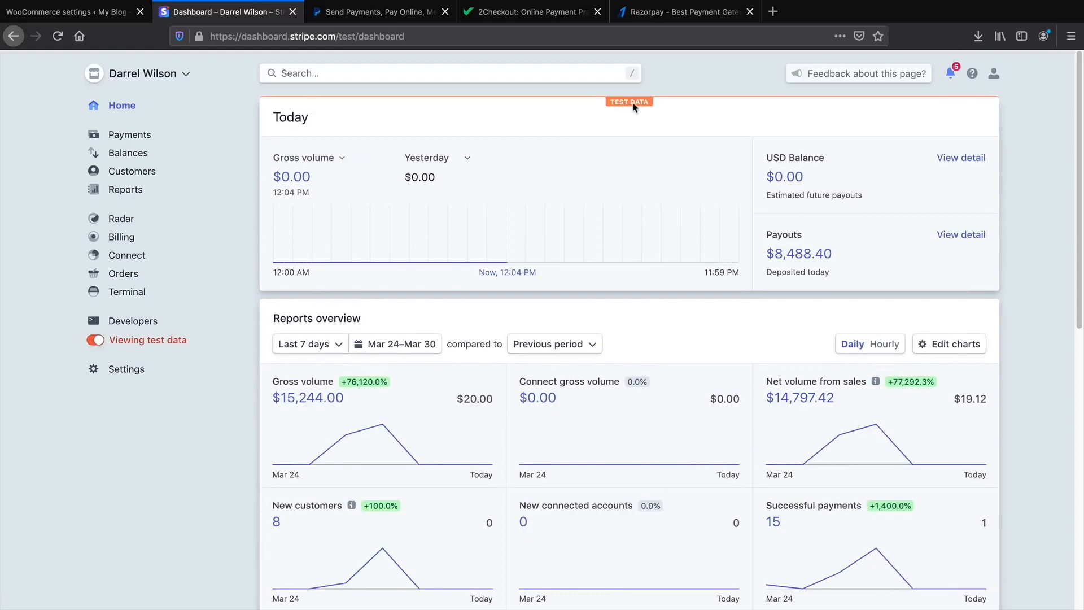
click(148, 323)
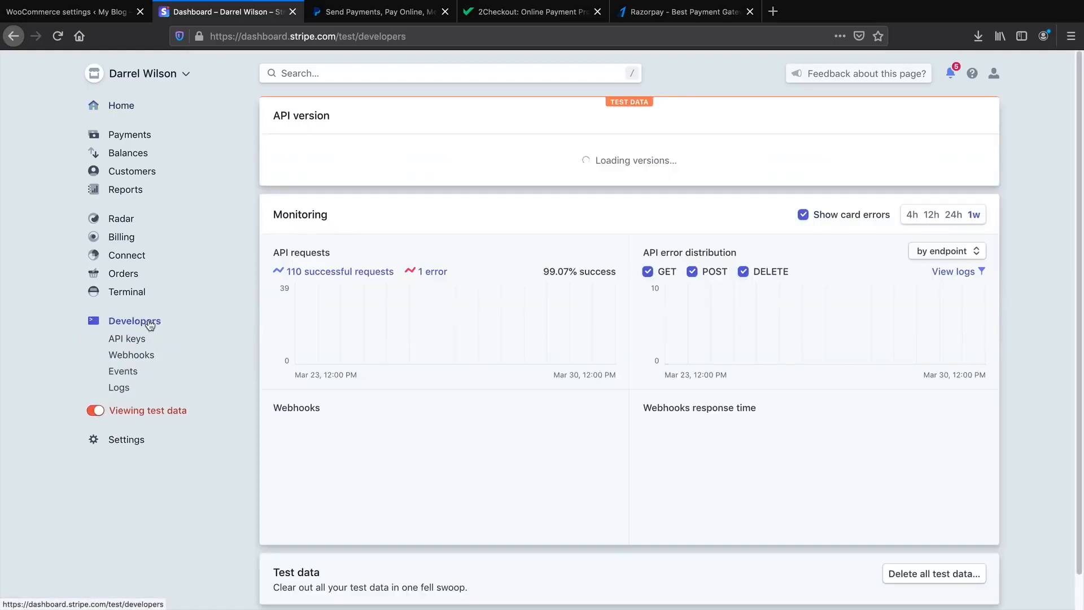
click(140, 343)
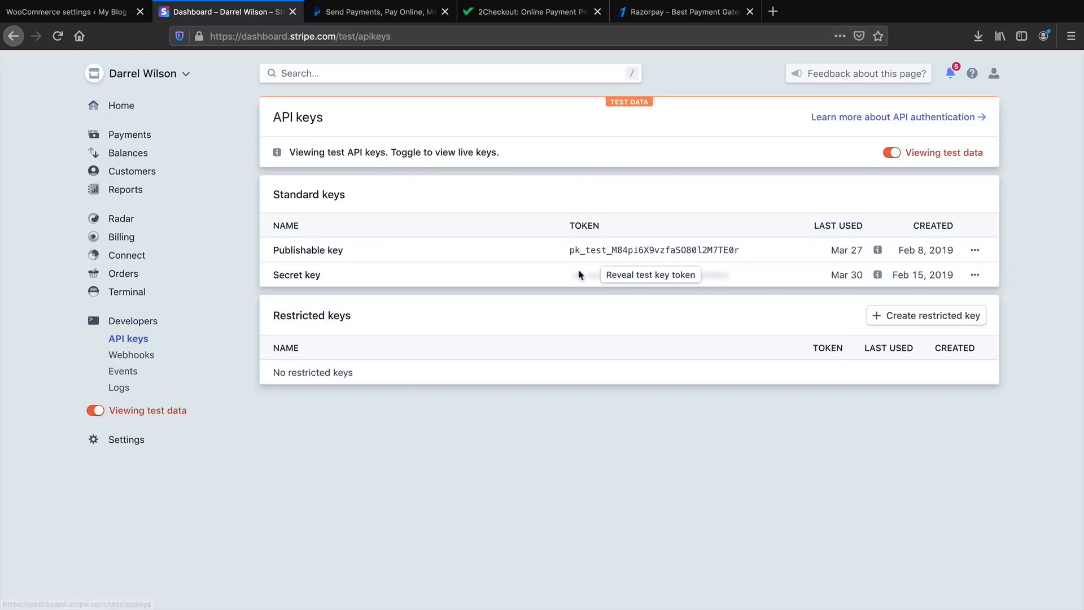
Copy the Stripe test publishable key into WooCommerce's Test Publishable Key field.
click(612, 250)
right_click(622, 259)
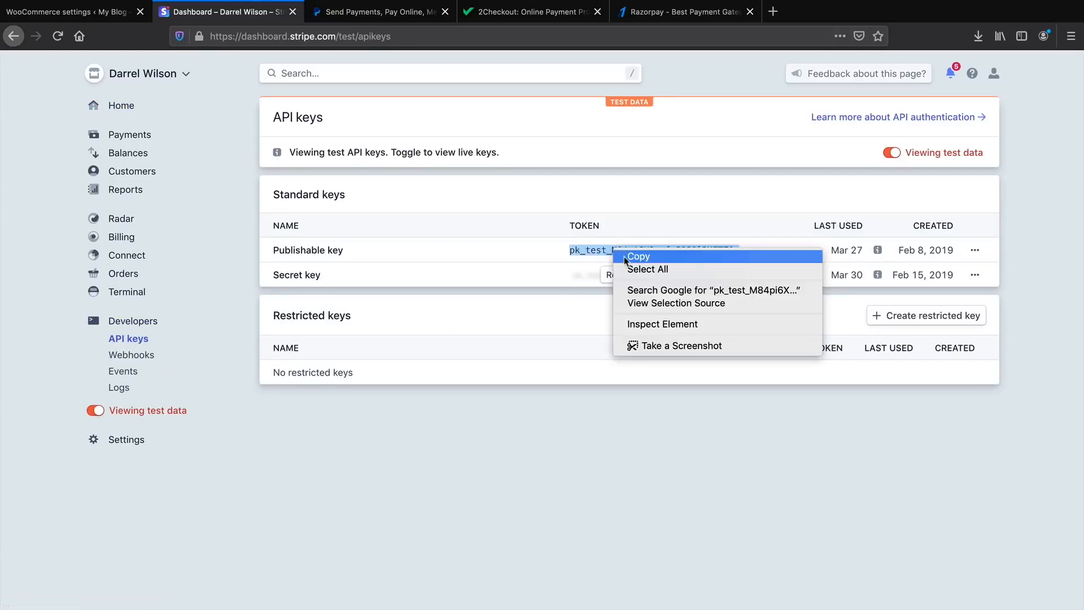
click(638, 257)
click(116, 11)
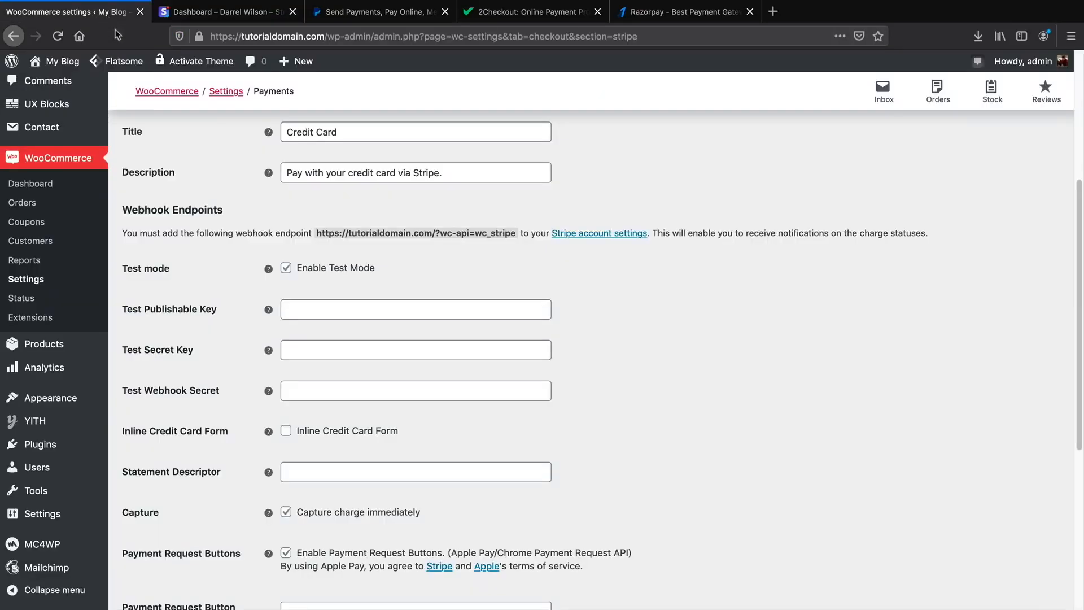
click(309, 307)
right_click(308, 308)
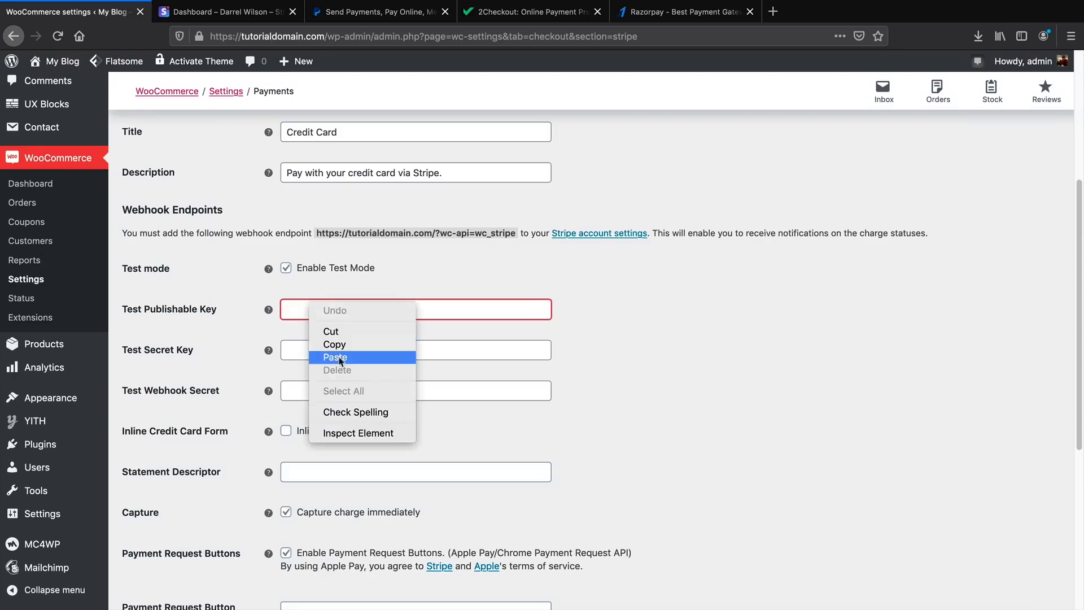
click(335, 357)
Reveal the Stripe test secret key and paste it into WooCommerce's Test Secret Key field.
click(226, 11)
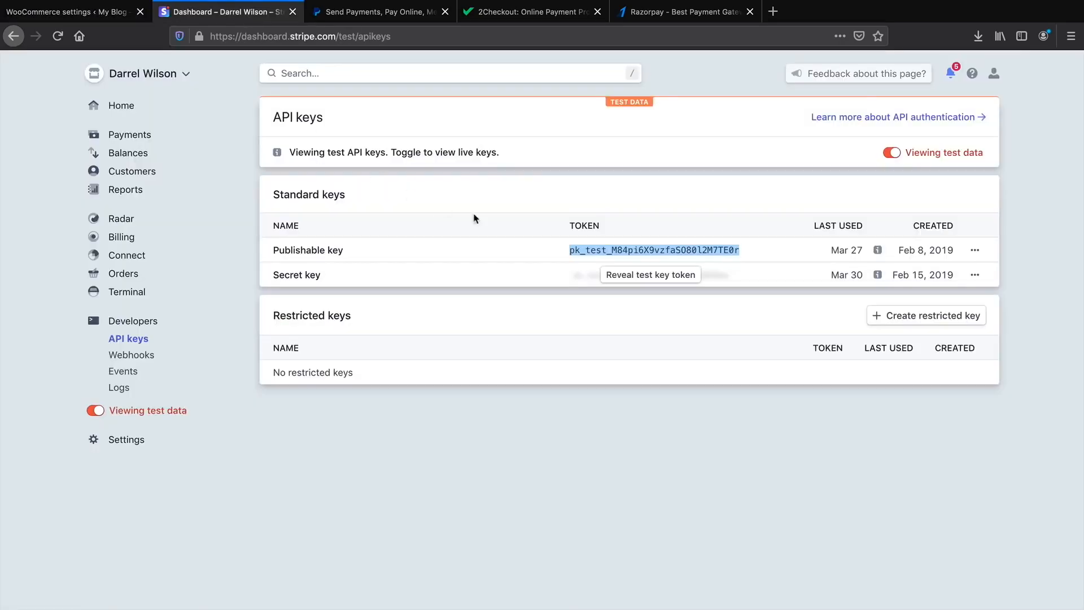
click(633, 275)
click(632, 275)
right_click(633, 275)
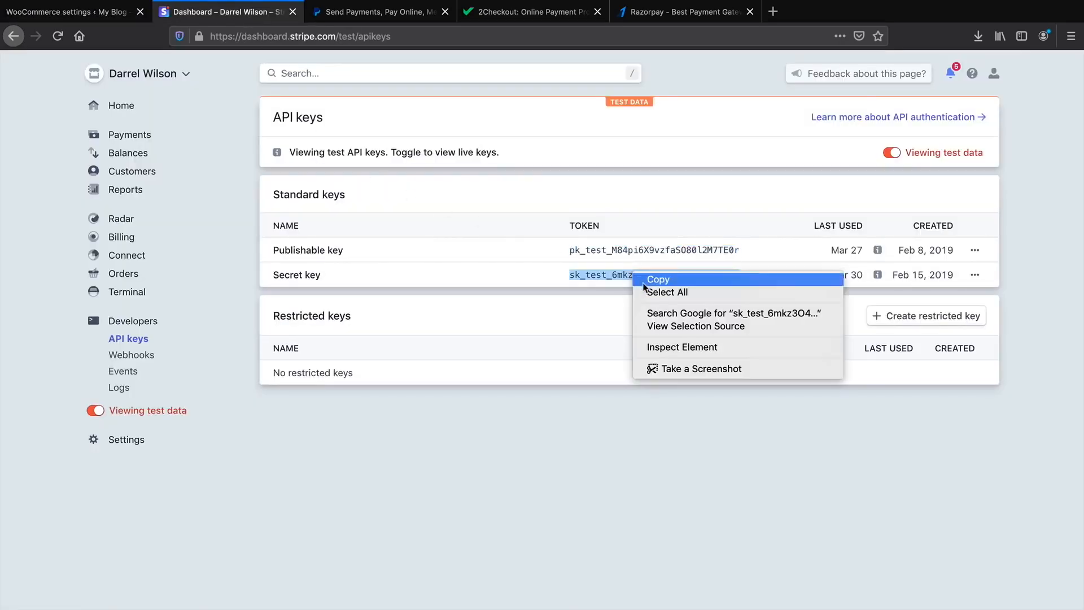
click(655, 279)
click(79, 12)
right_click(305, 348)
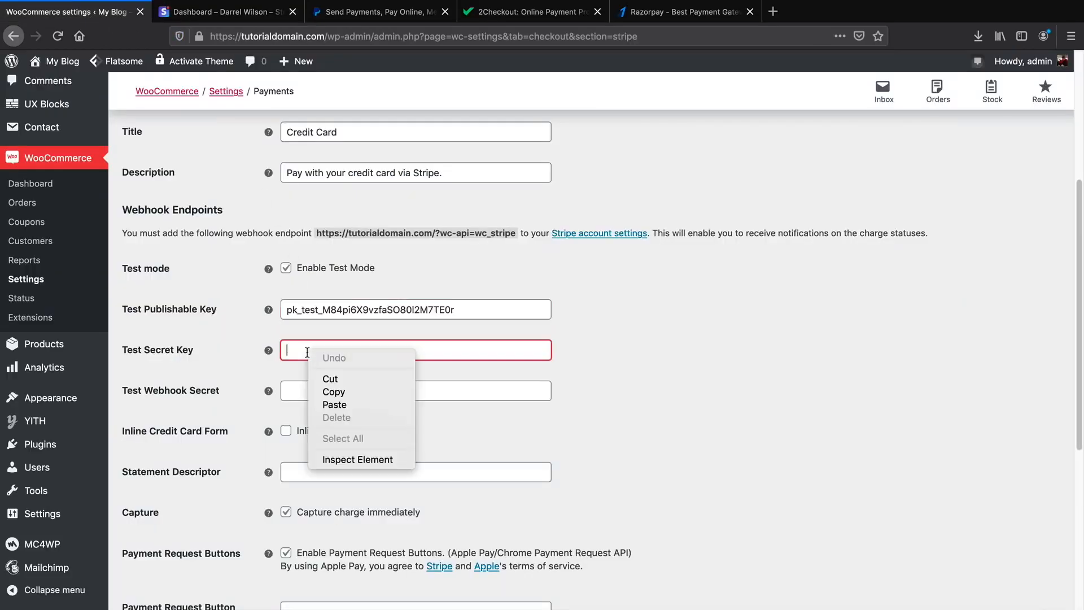
click(337, 406)
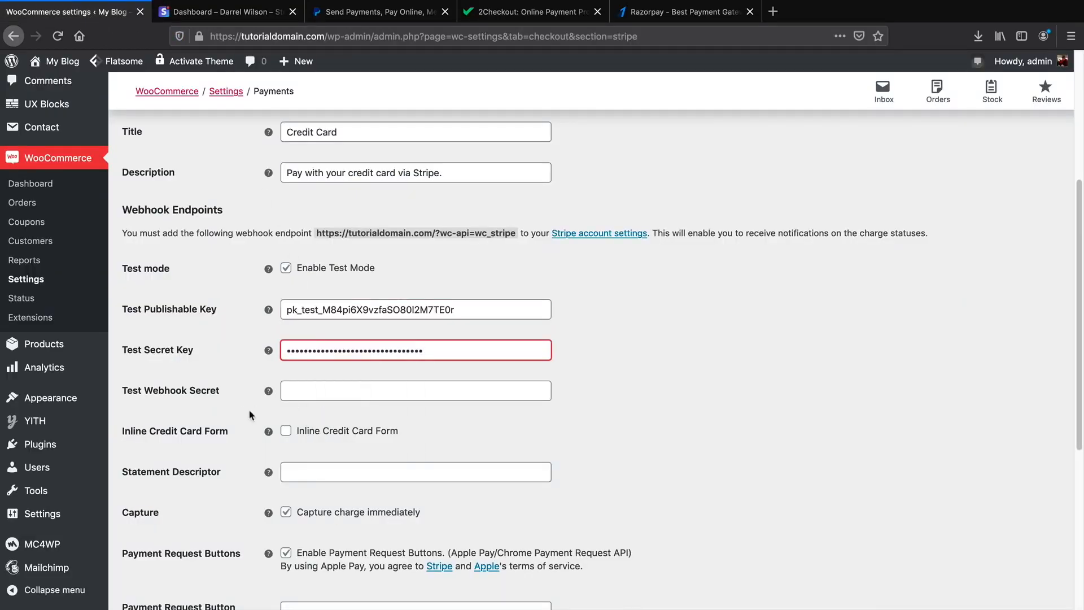
scroll(252, 415, down, 3)
Leave the inline credit card form off, disable Payment Request Buttons, and save the Stripe settings.
click(286, 313)
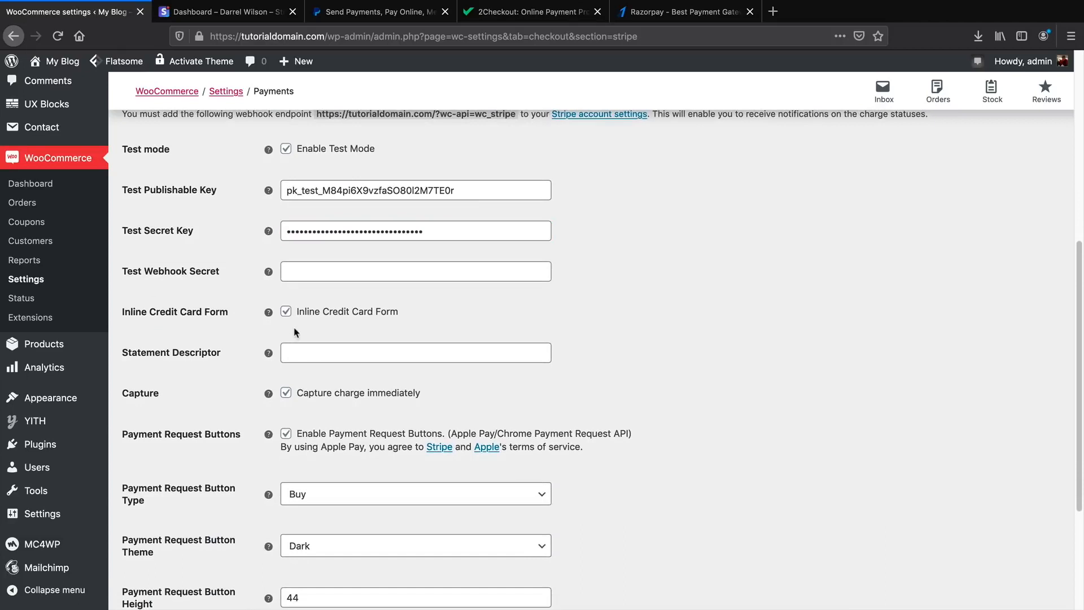
mouse_move(269, 312)
click(286, 312)
scroll(175, 344, down, 5)
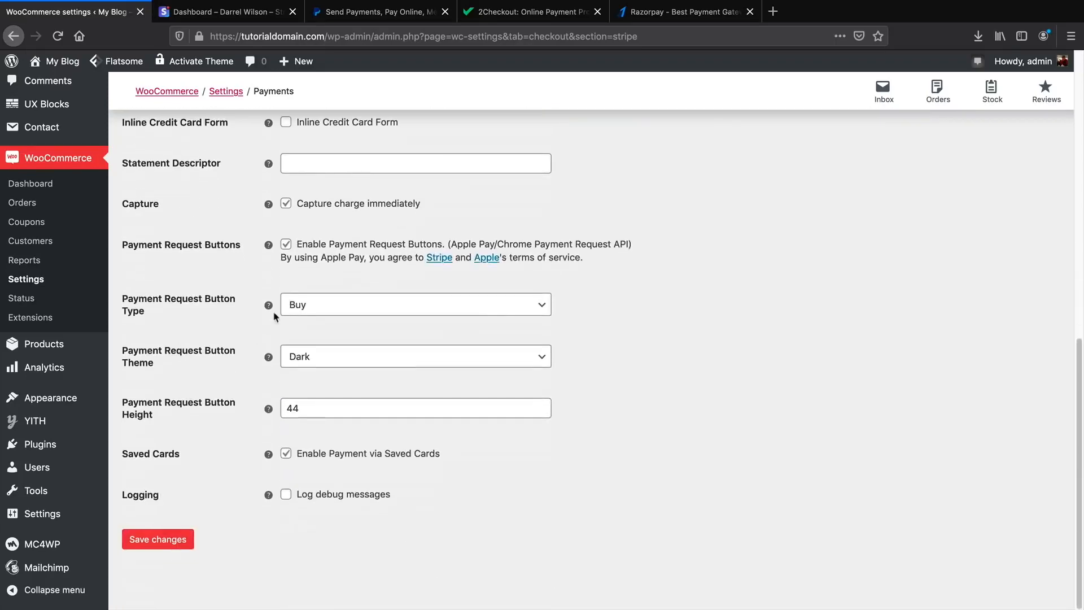
click(284, 245)
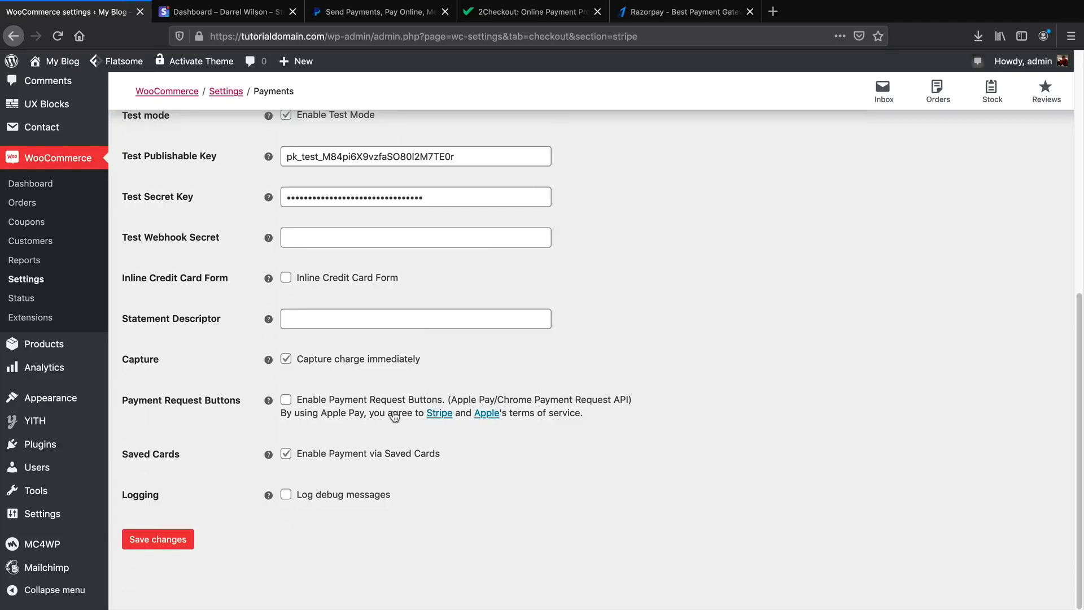
click(164, 541)
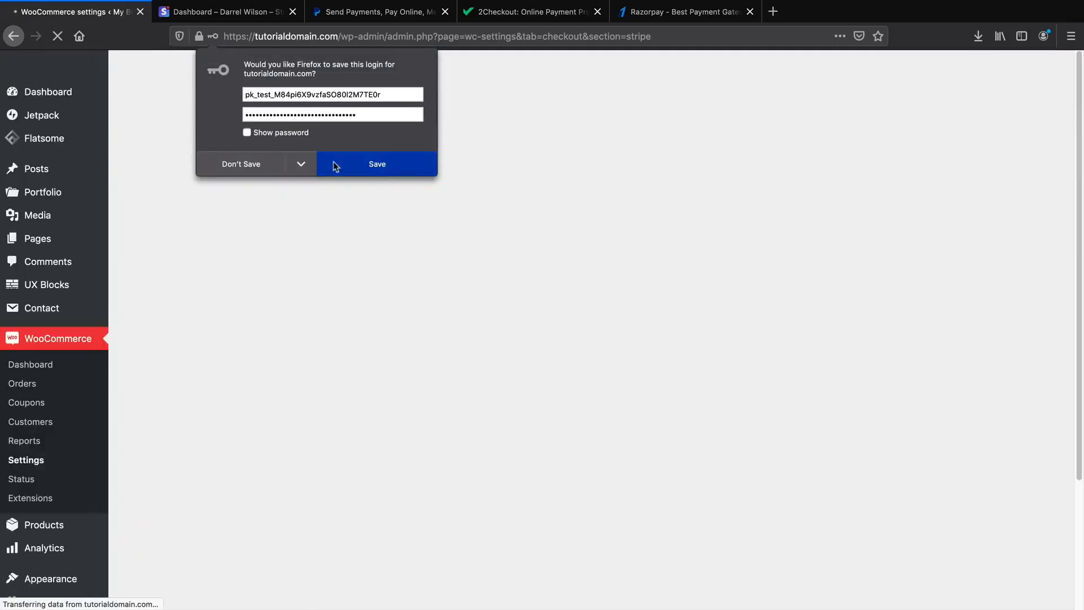
click(373, 167)
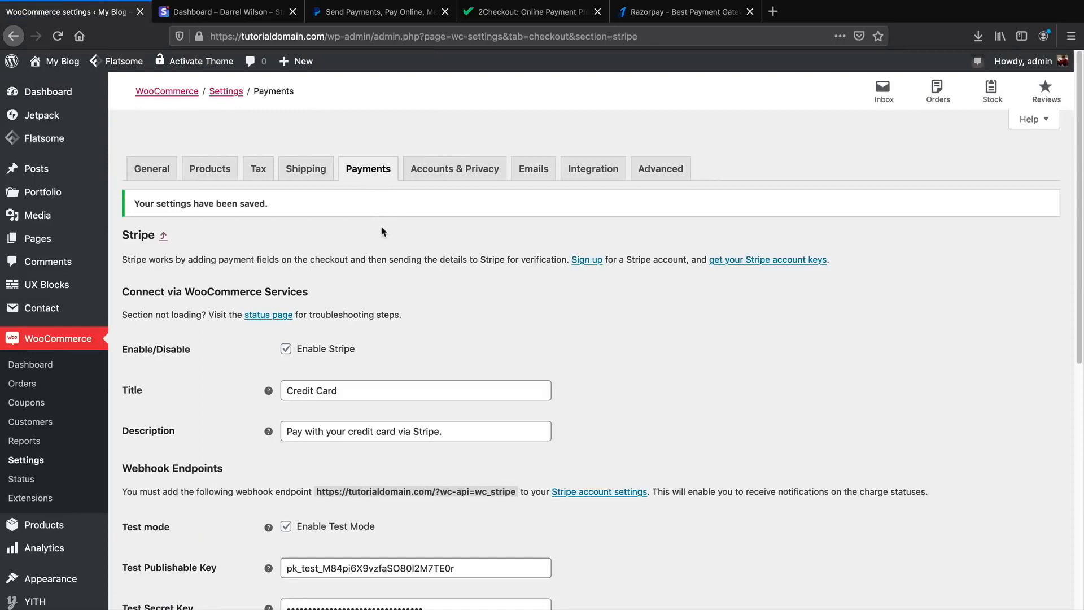
On the live storefront, add the E-Phonez to the cart and view the cart.
click(57, 84)
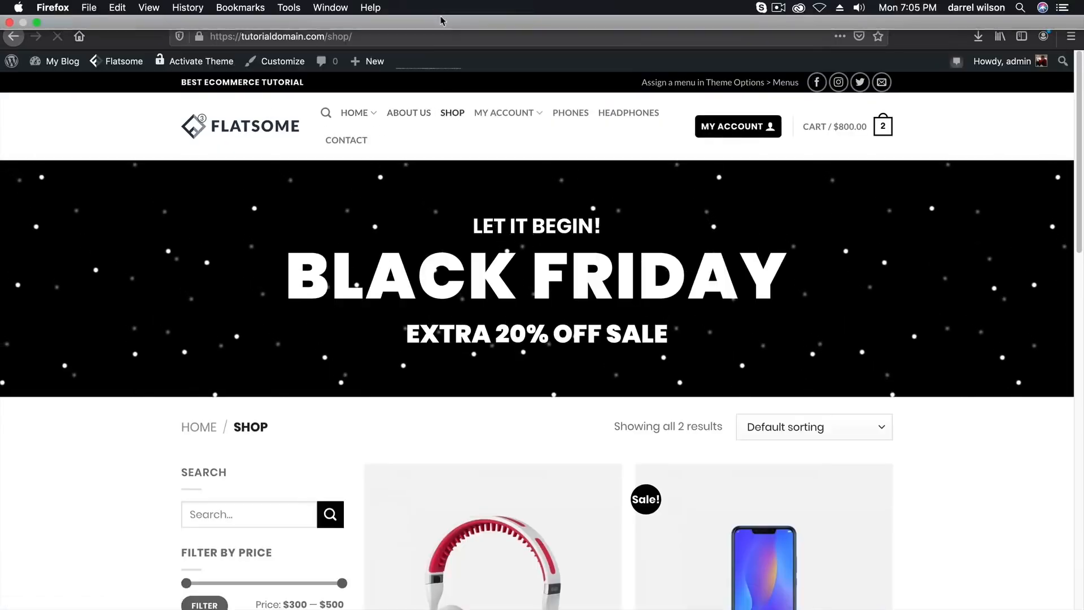
scroll(521, 339, down, 7)
scroll(527, 380, up, 2)
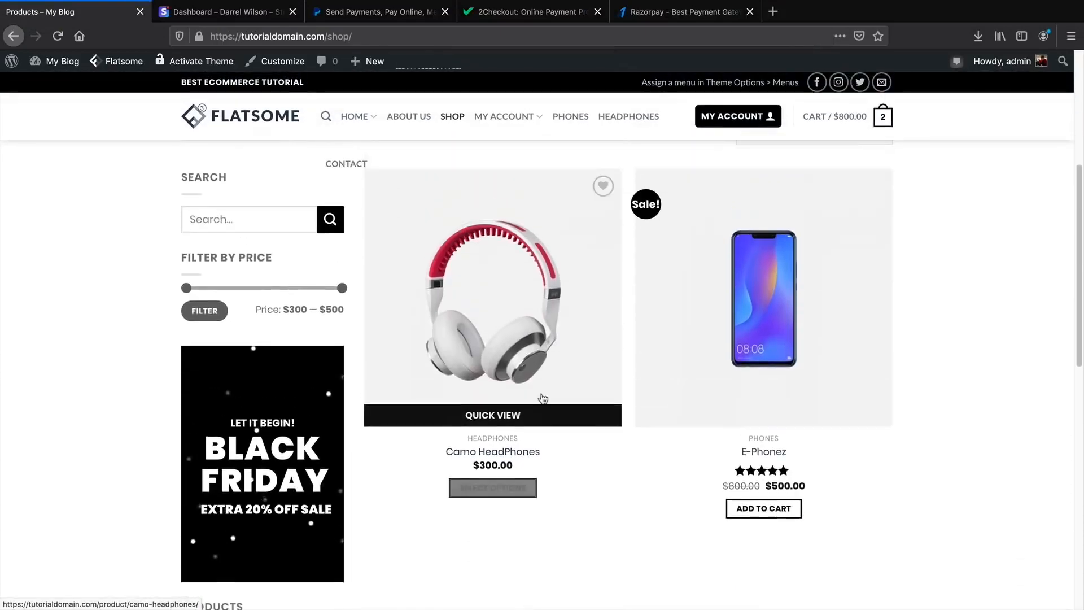
click(780, 529)
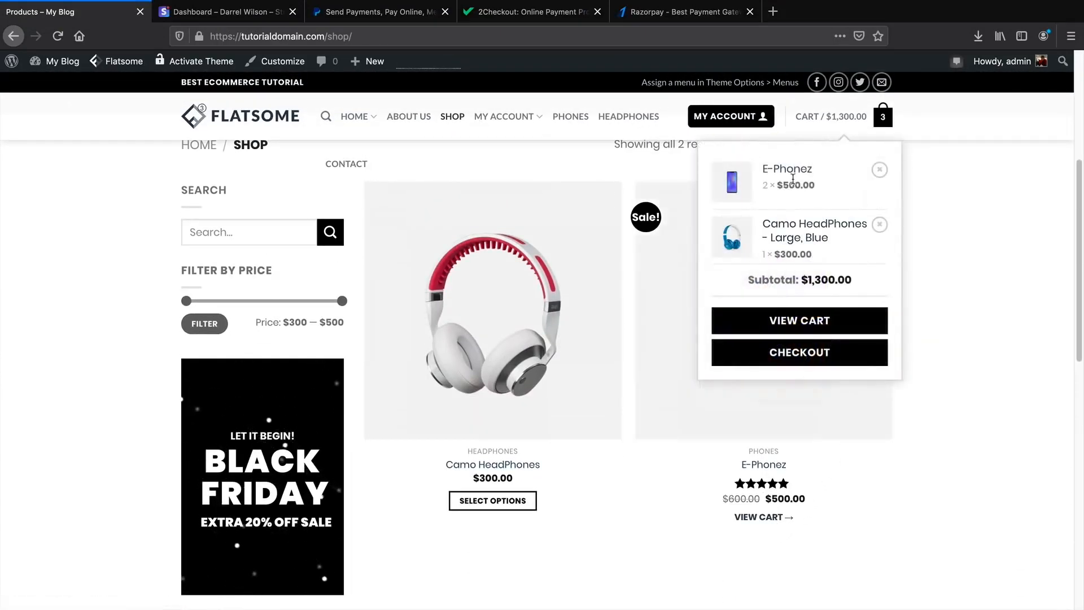
click(811, 323)
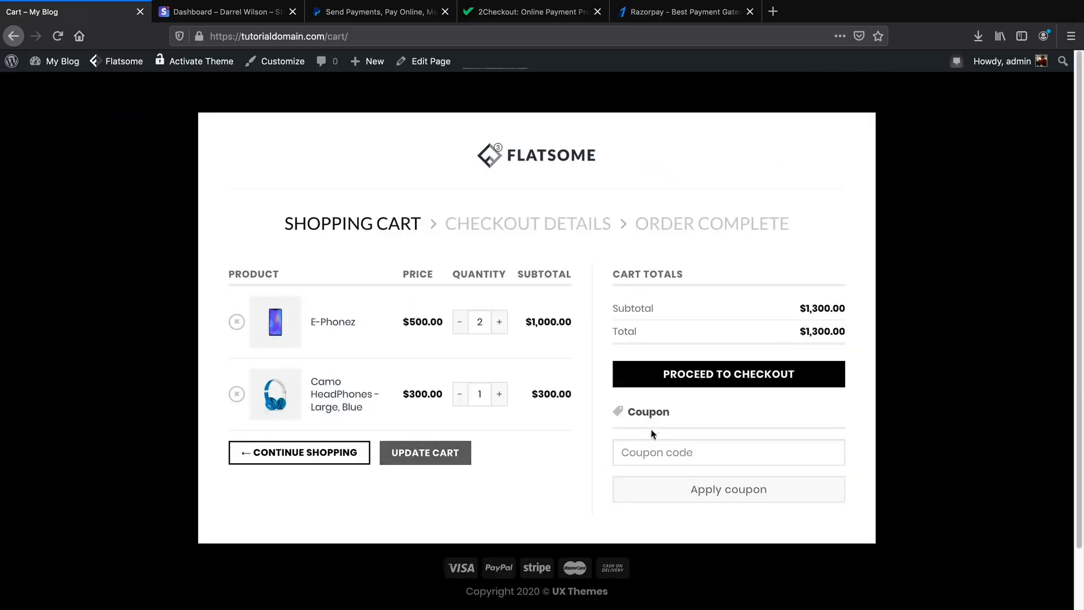
Apply the 50% coupon code, cutting the $1,300.00 total to $650.00, and proceed to checkout.
click(718, 446)
text(darrel)
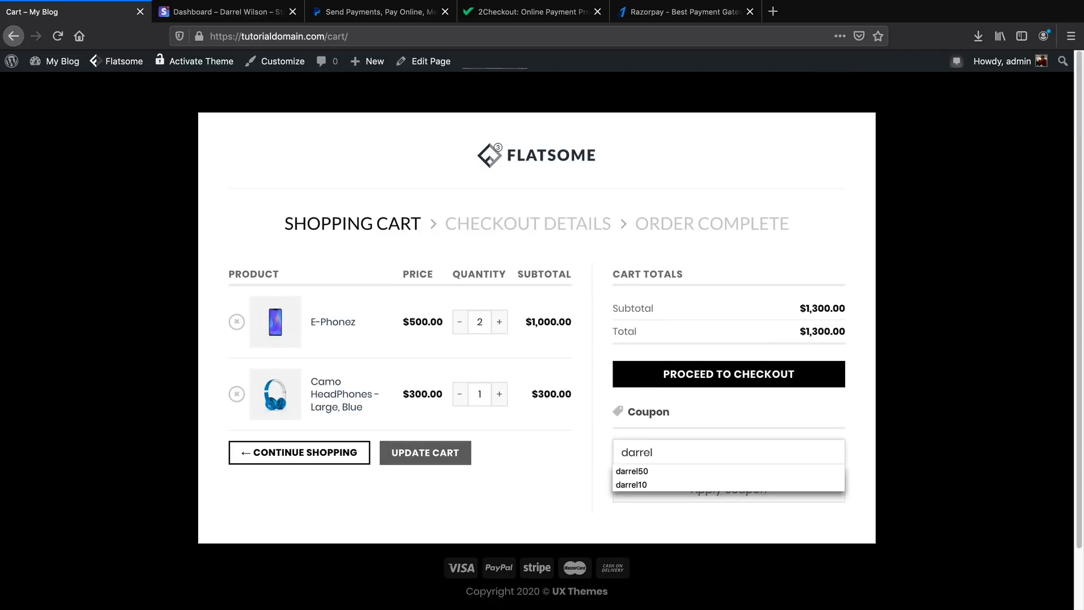
text(50)
click(661, 471)
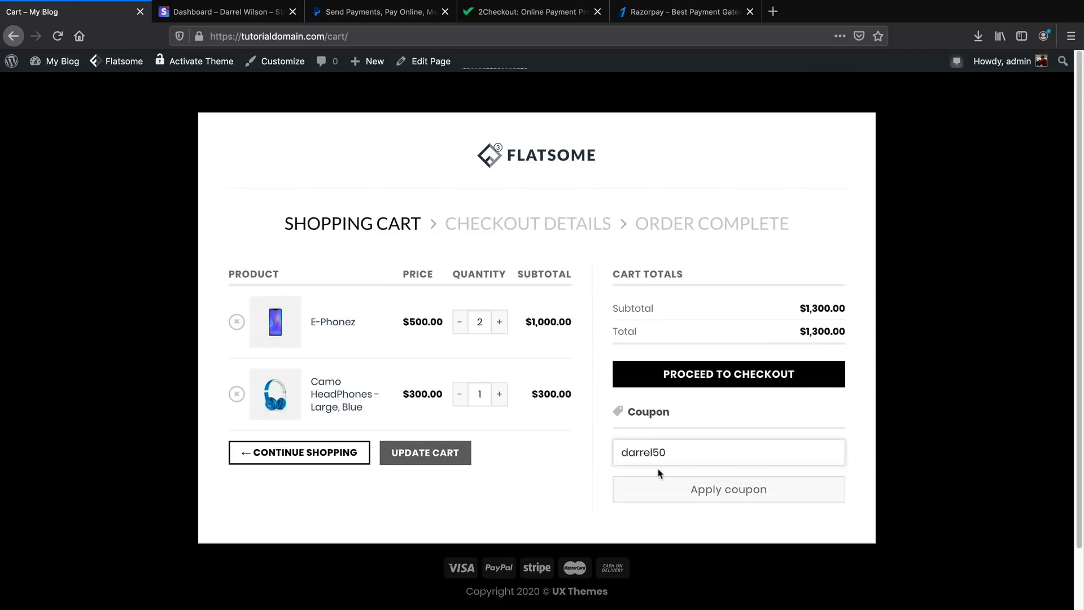
click(713, 495)
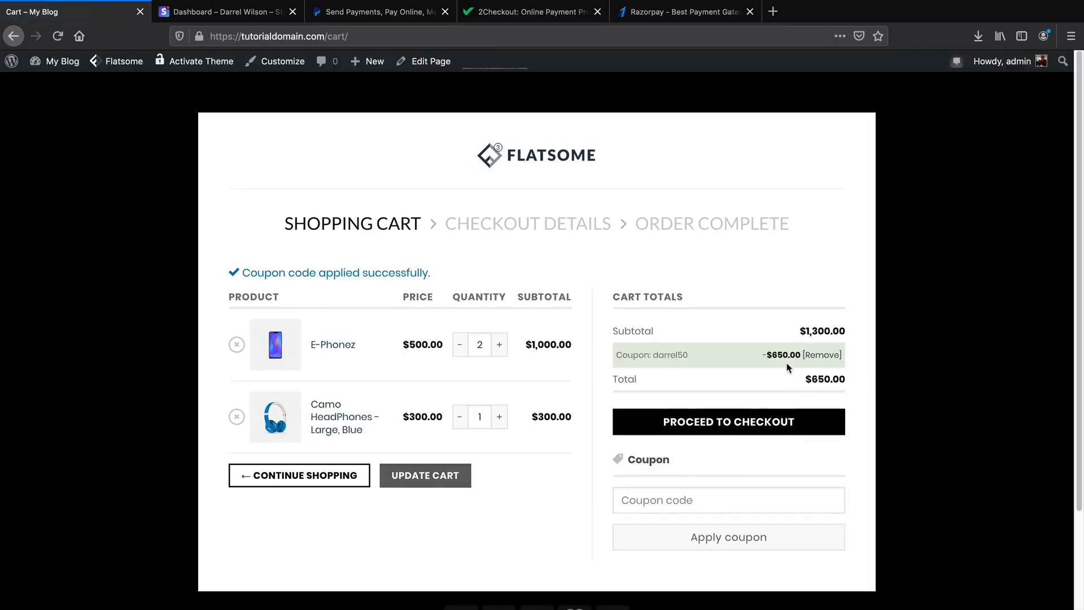
click(753, 424)
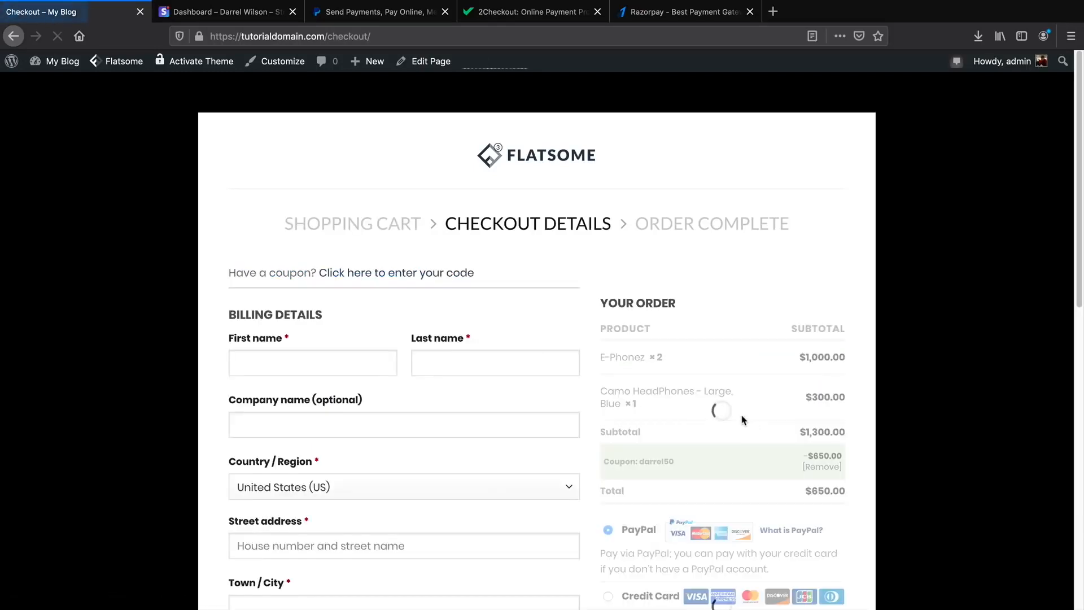
scroll(699, 405, down, 1)
scroll(699, 405, down, 2)
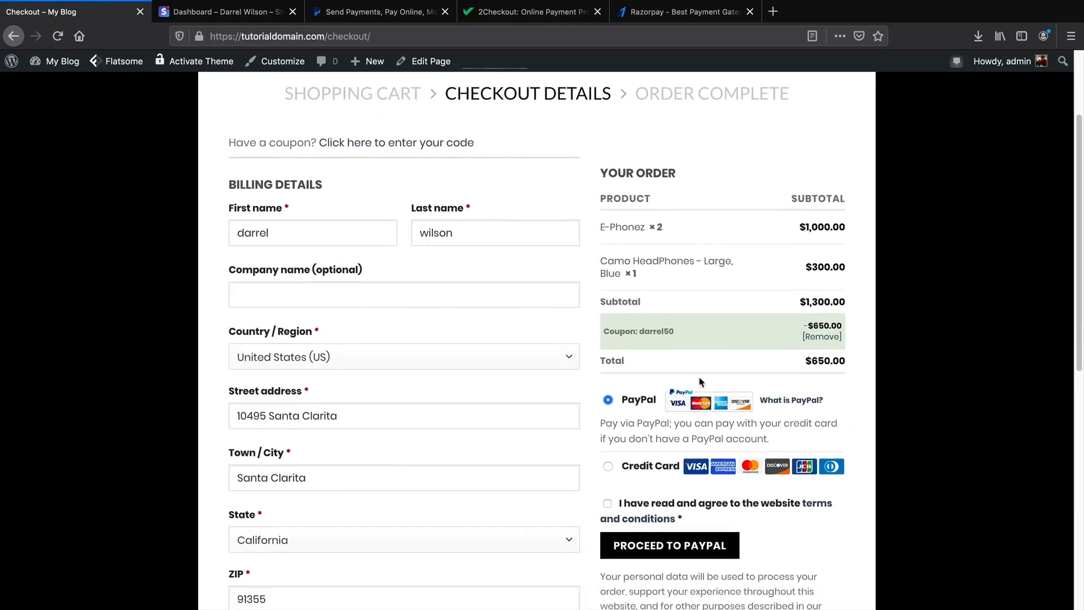
scroll(699, 382, down, 1)
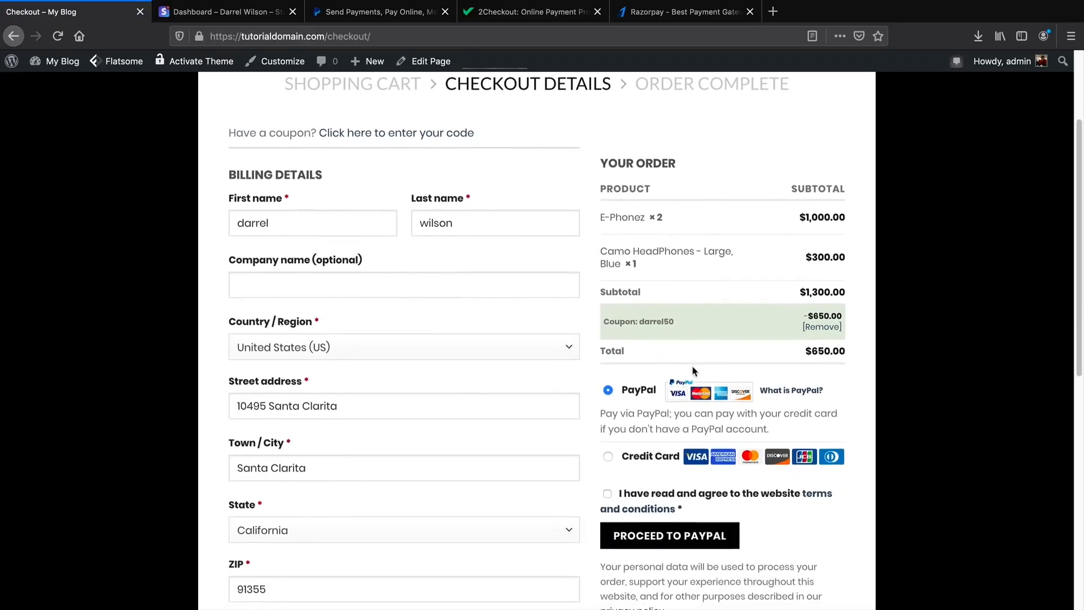
scroll(615, 344, down, 2)
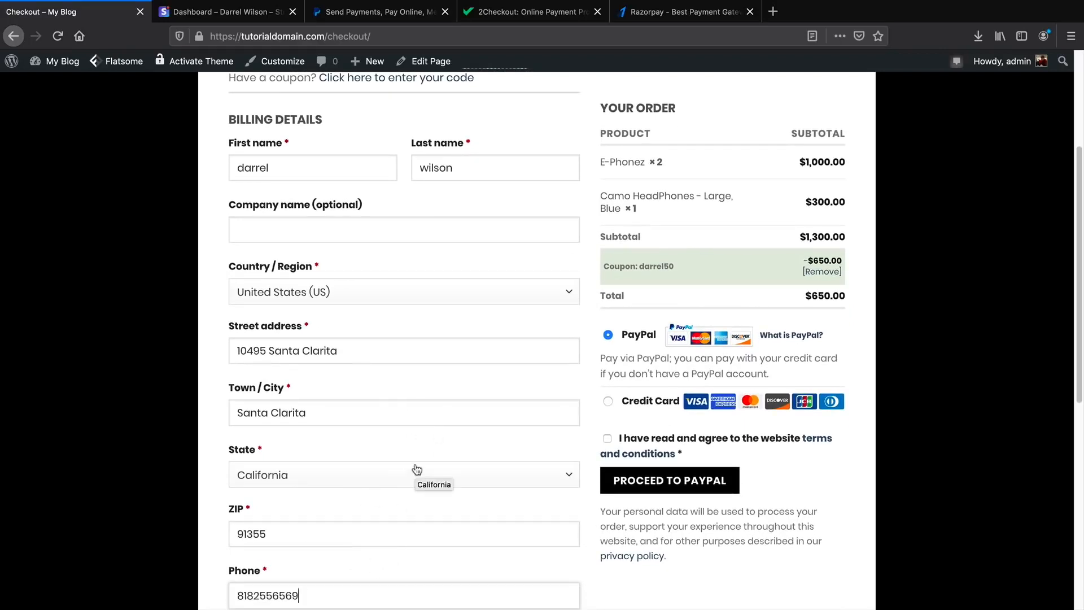
scroll(565, 429, up, 1)
click(609, 412)
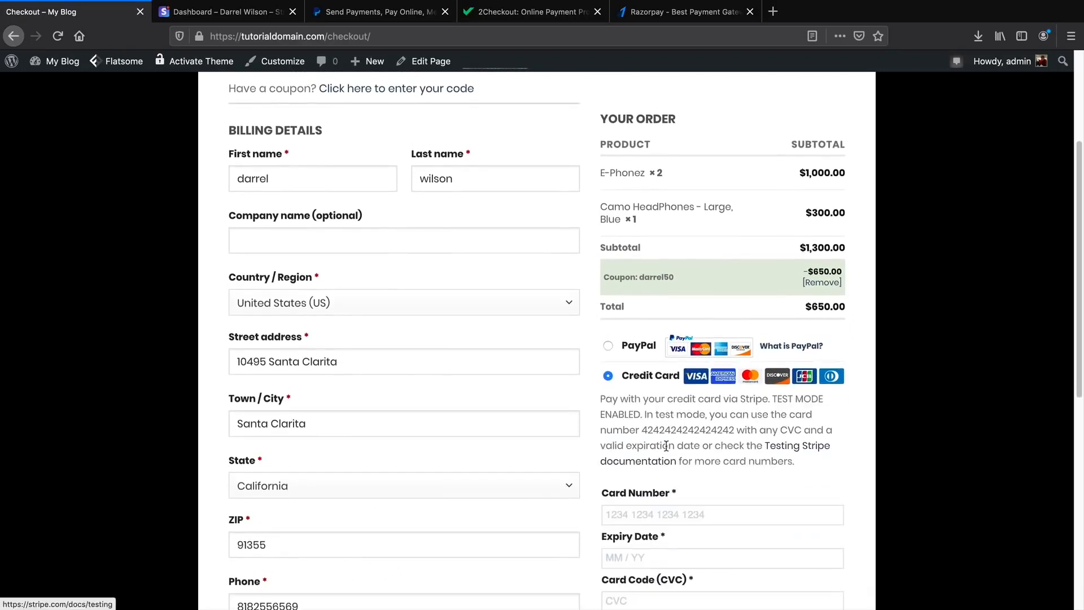
scroll(678, 486, down, 2)
scroll(689, 462, down, 1)
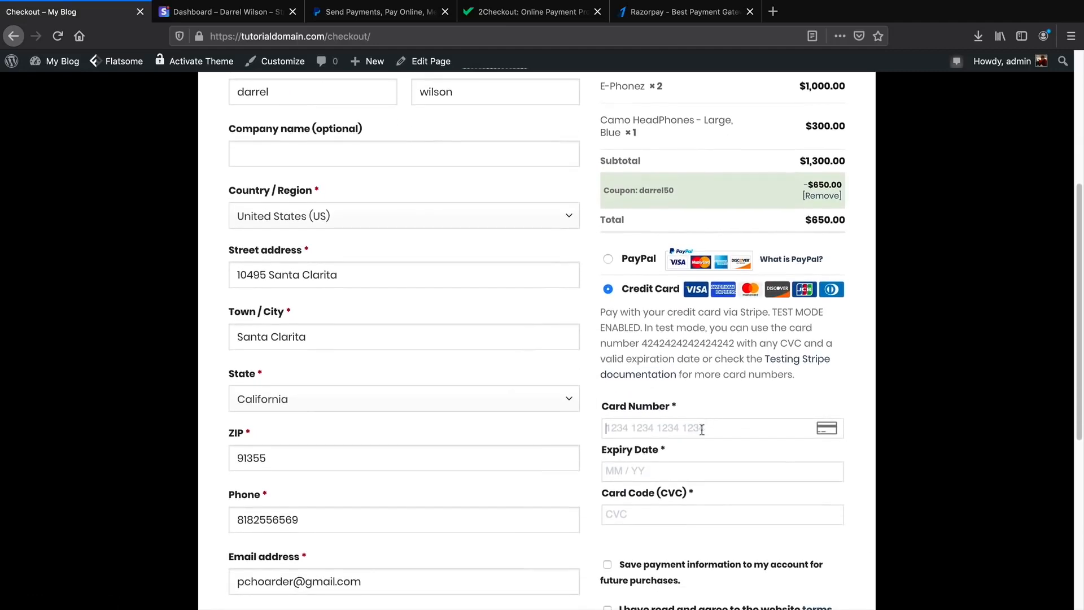
click(703, 428)
text(42424)
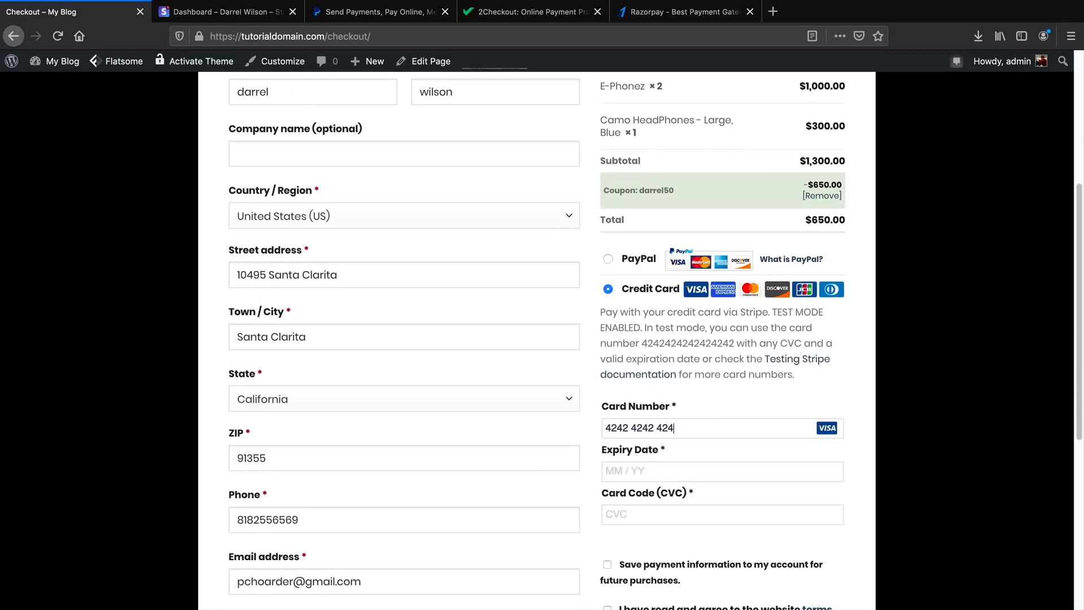
text(24242424242023)
scroll(677, 256, down, 3)
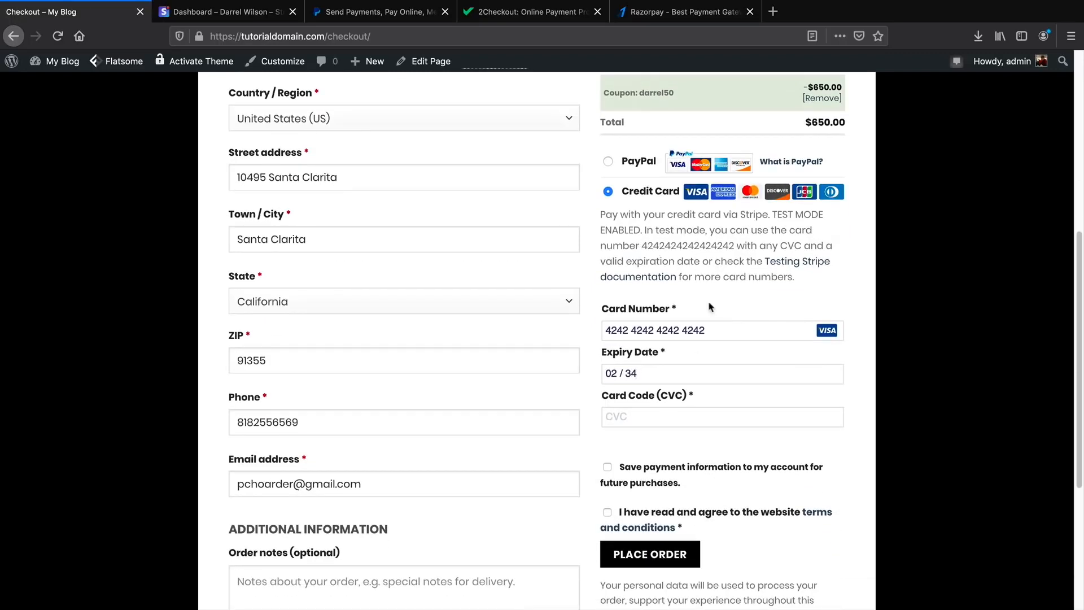
text(123)
Accept the terms and conditions and place the $650.00 order.
click(607, 513)
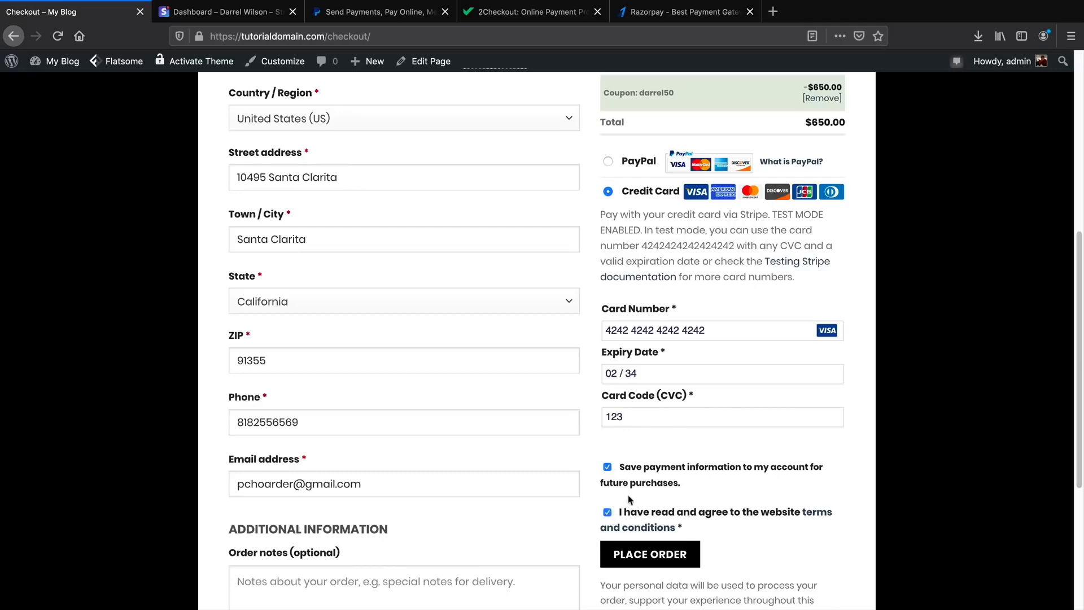
click(655, 555)
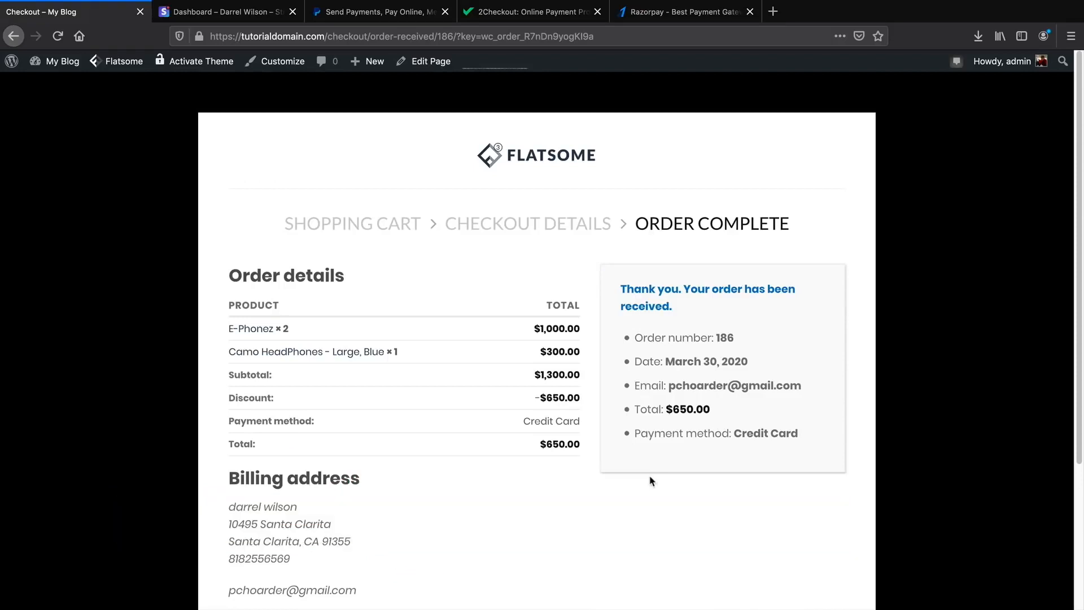
click(229, 14)
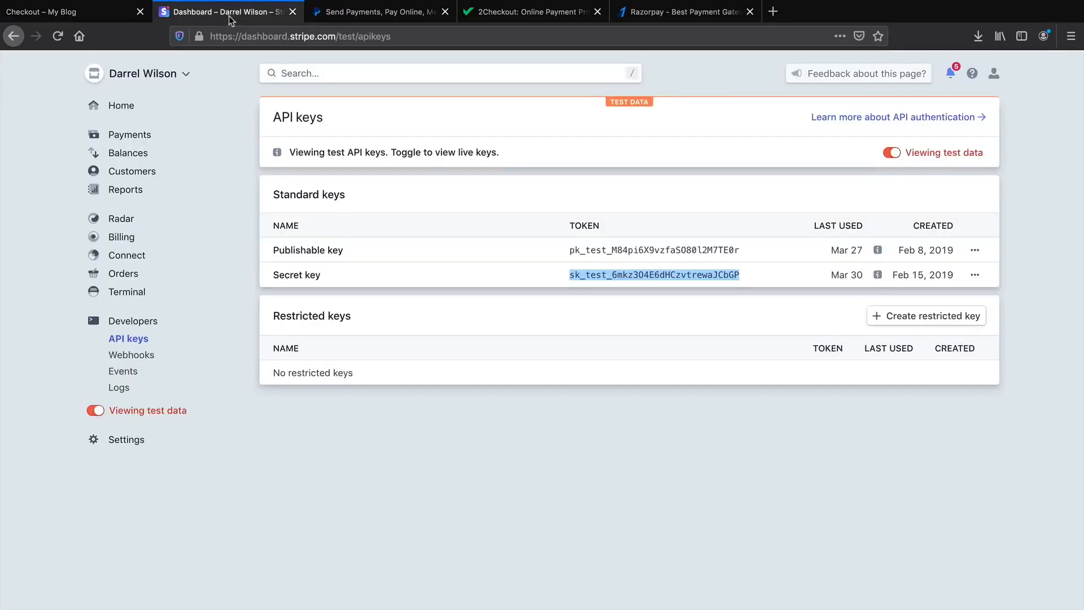
On the Stripe Dashboard home, check the $650.00 gross volume and $630.85 USD balance.
click(128, 109)
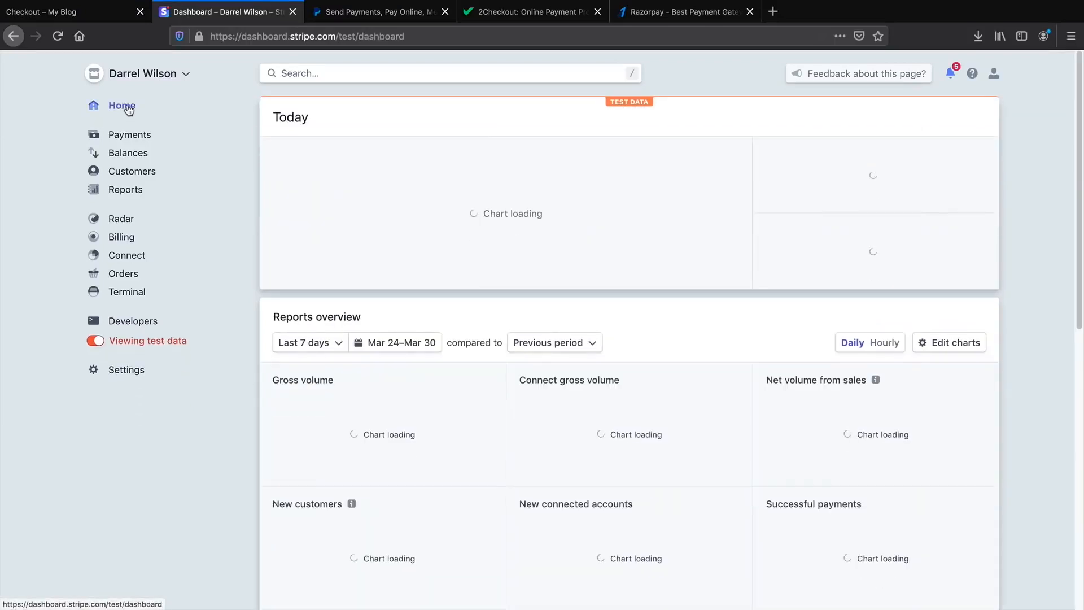
drag(333, 176, 270, 177)
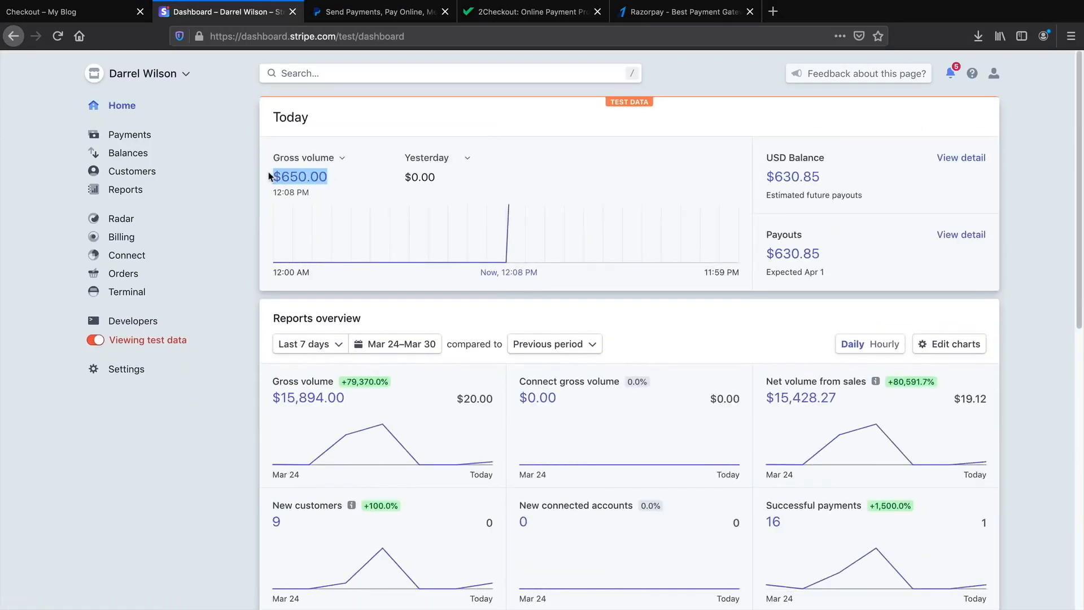
drag(877, 192, 761, 182)
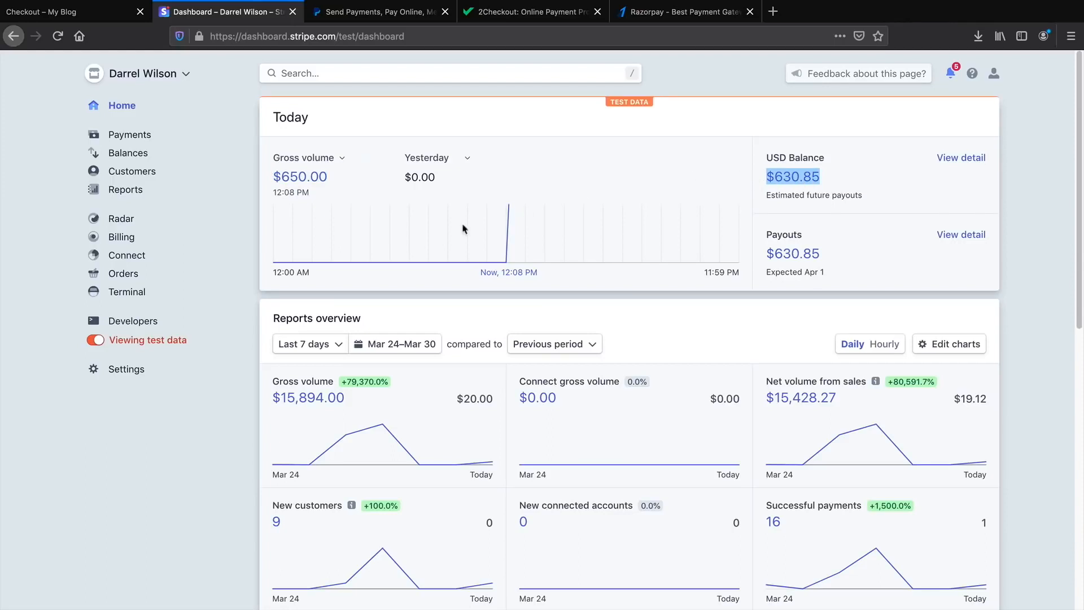
Switch Stripe to live data to view the live API keys, then return to the store.
click(97, 341)
click(128, 340)
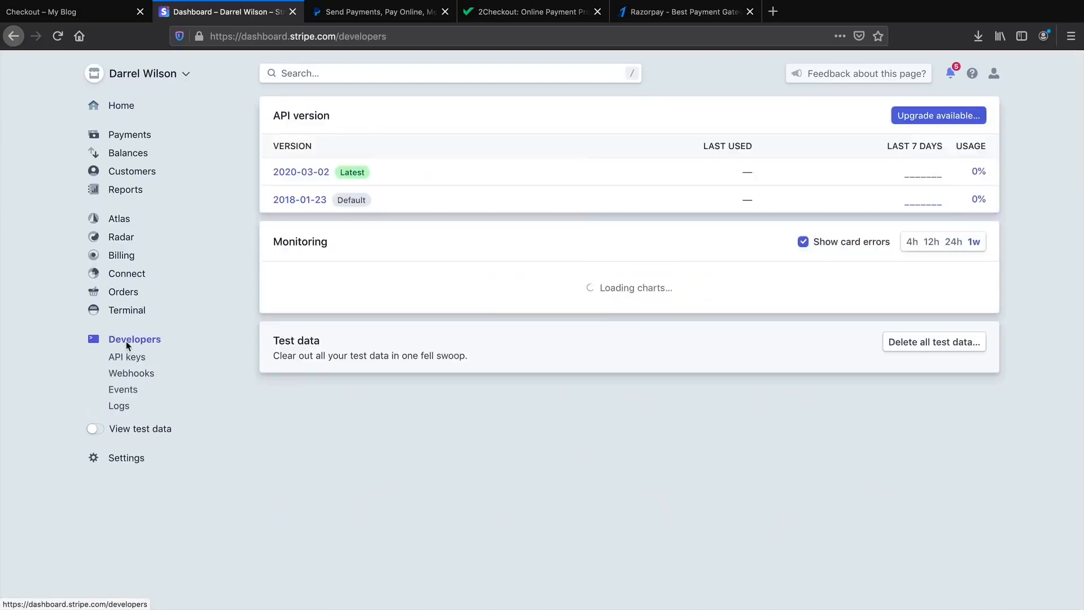
click(127, 358)
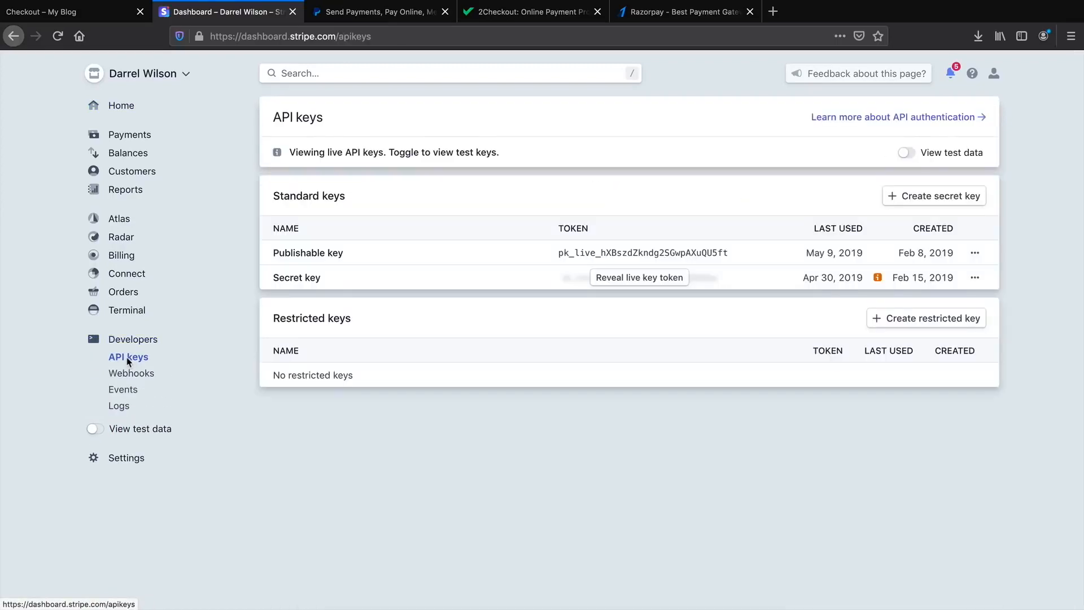
drag(594, 253, 559, 253)
click(103, 18)
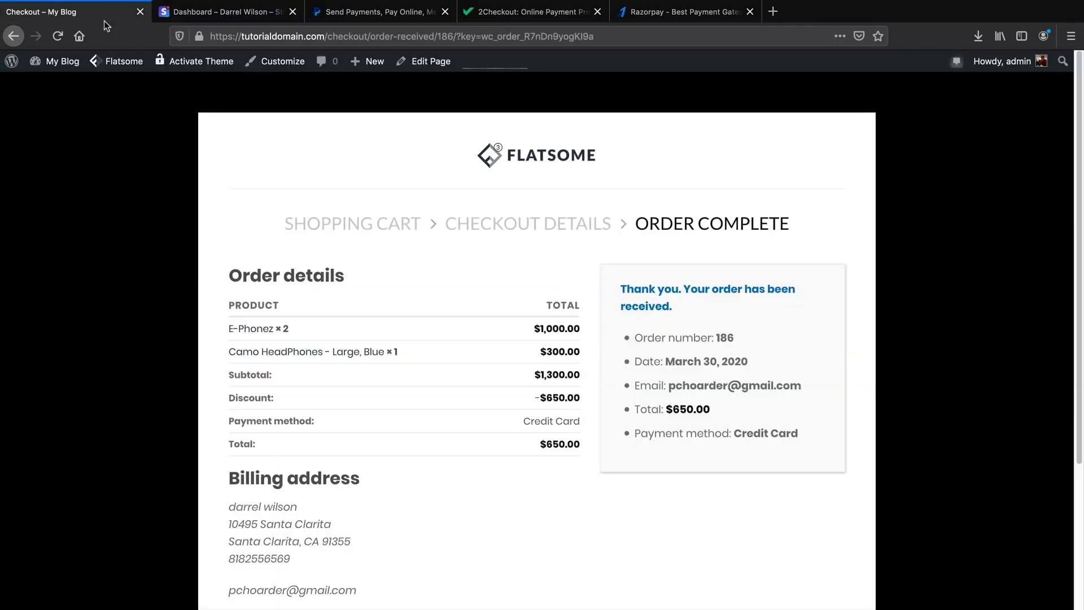
Go from the store home to My Account > Orders, where the $650.00 order shows Processing.
click(544, 156)
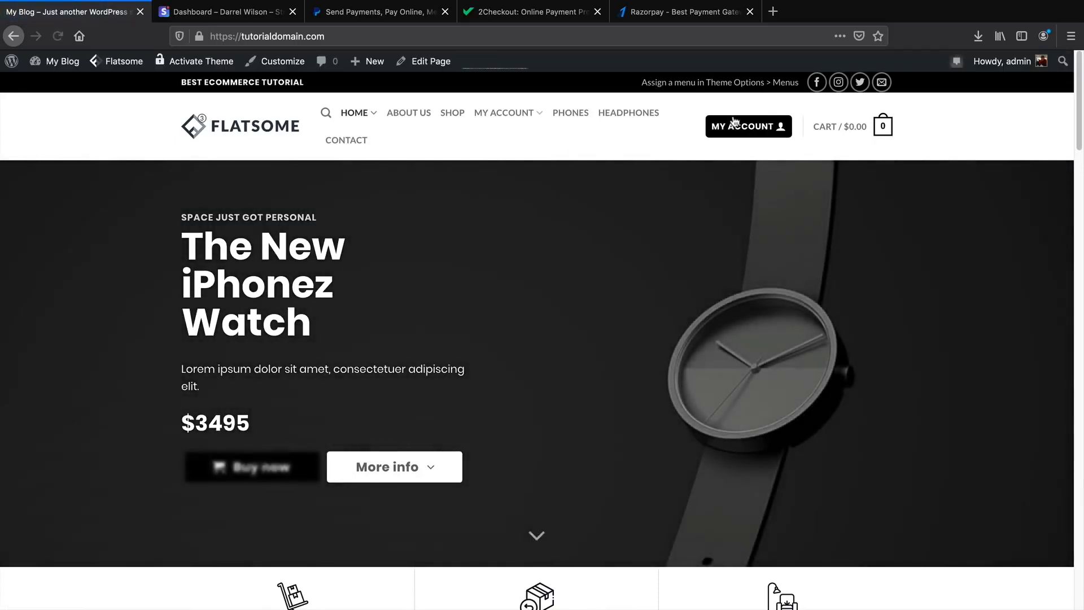
click(737, 124)
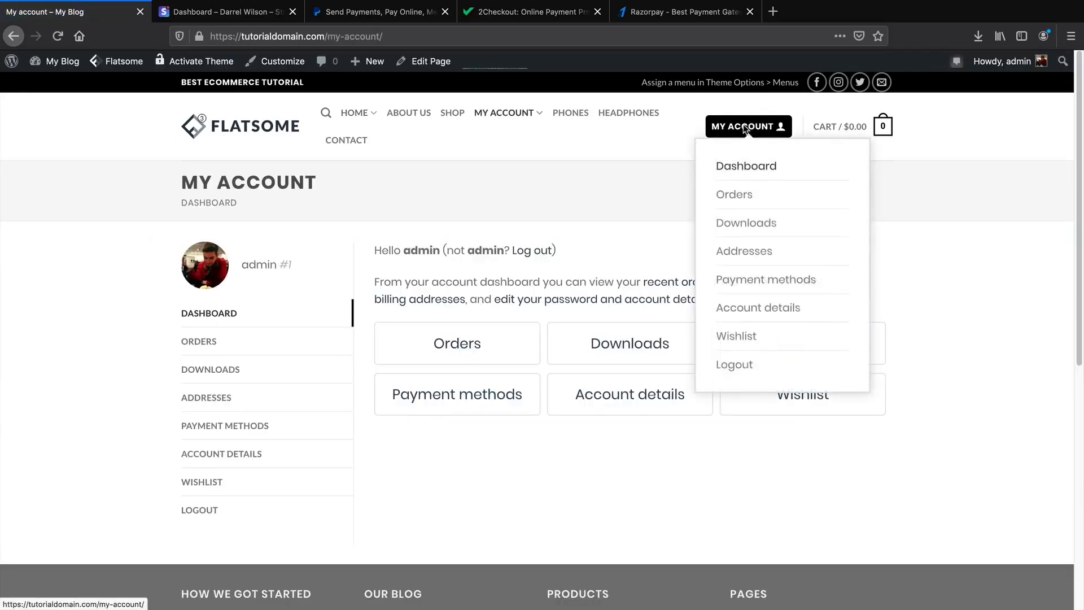
click(474, 347)
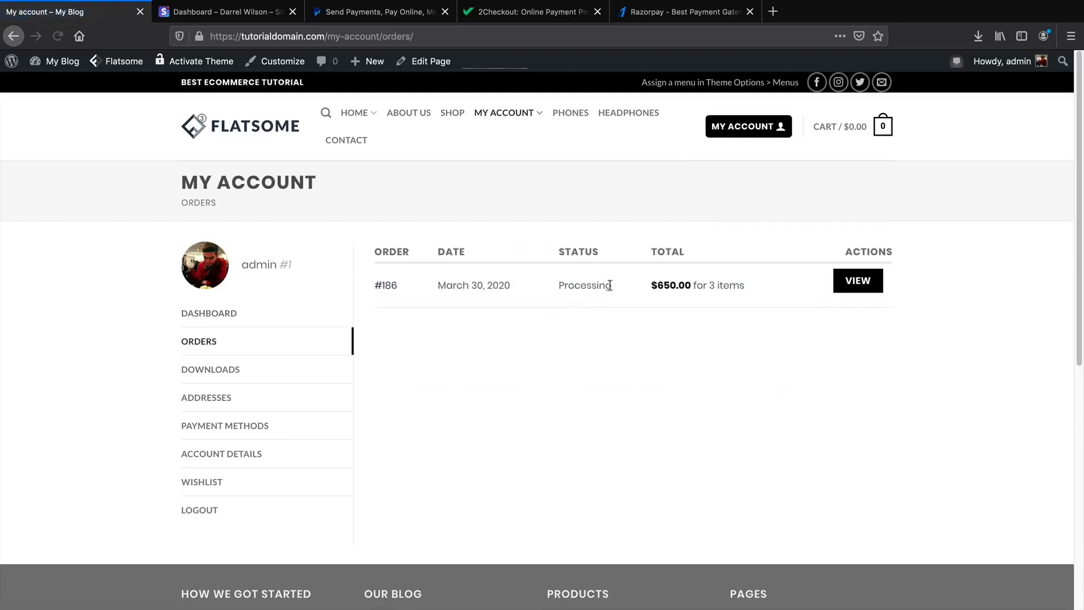
drag(611, 285, 568, 283)
In UX Builder, insert a product Flip Book below the My account content, apply it, and close the builder.
mouse_move(429, 61)
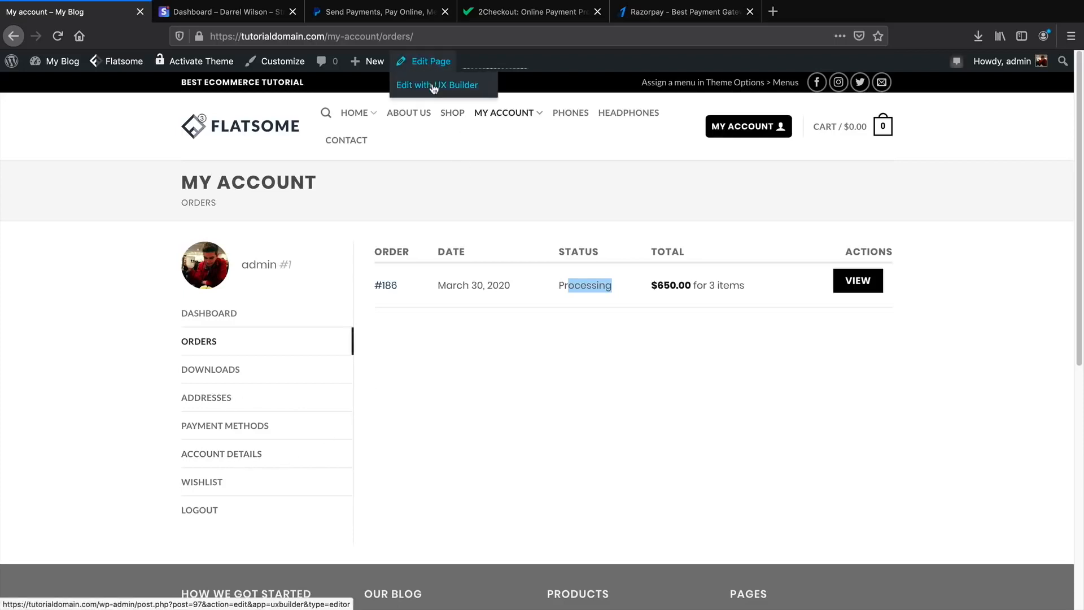
click(433, 85)
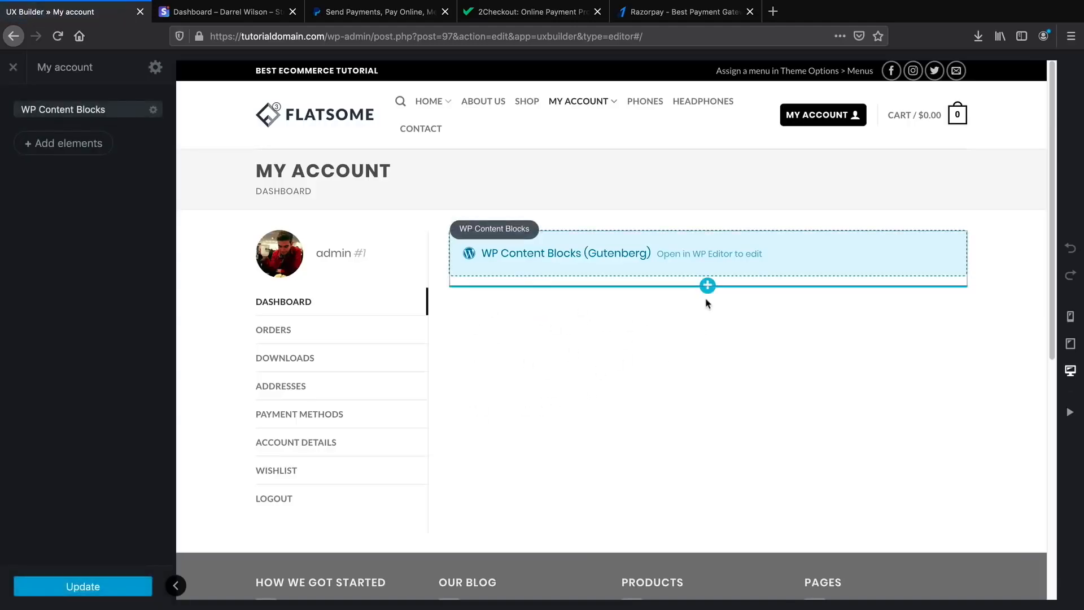
click(708, 285)
scroll(105, 215, down, 10)
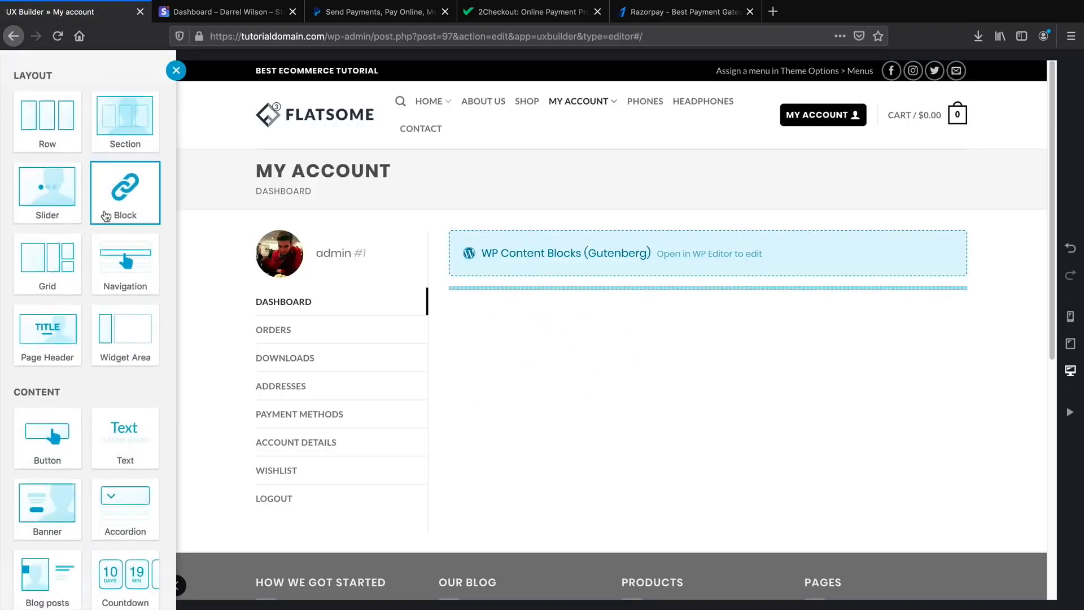
scroll(105, 215, down, 15)
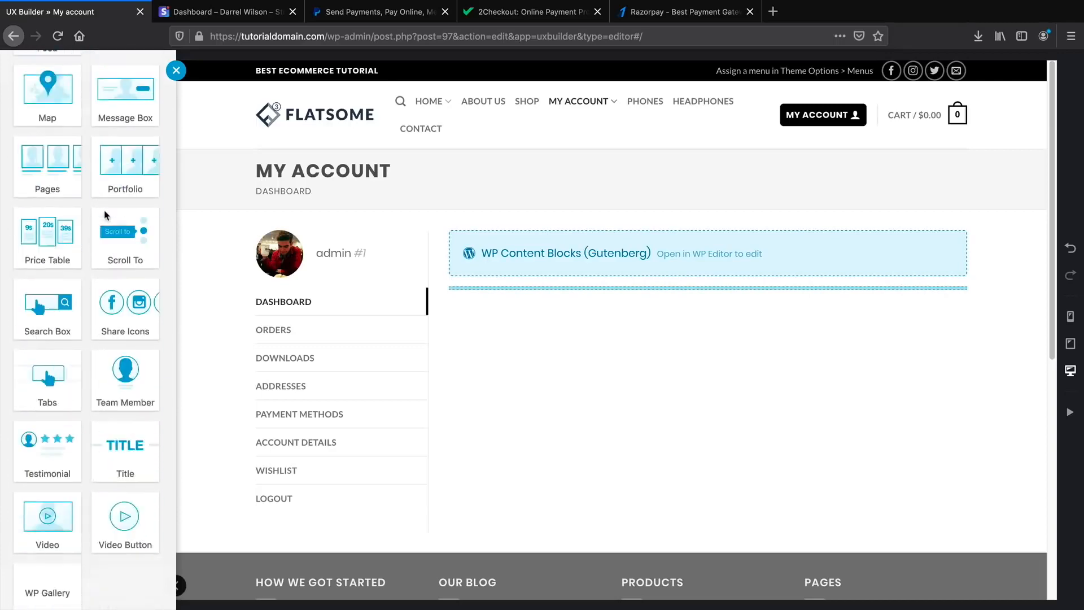
click(120, 316)
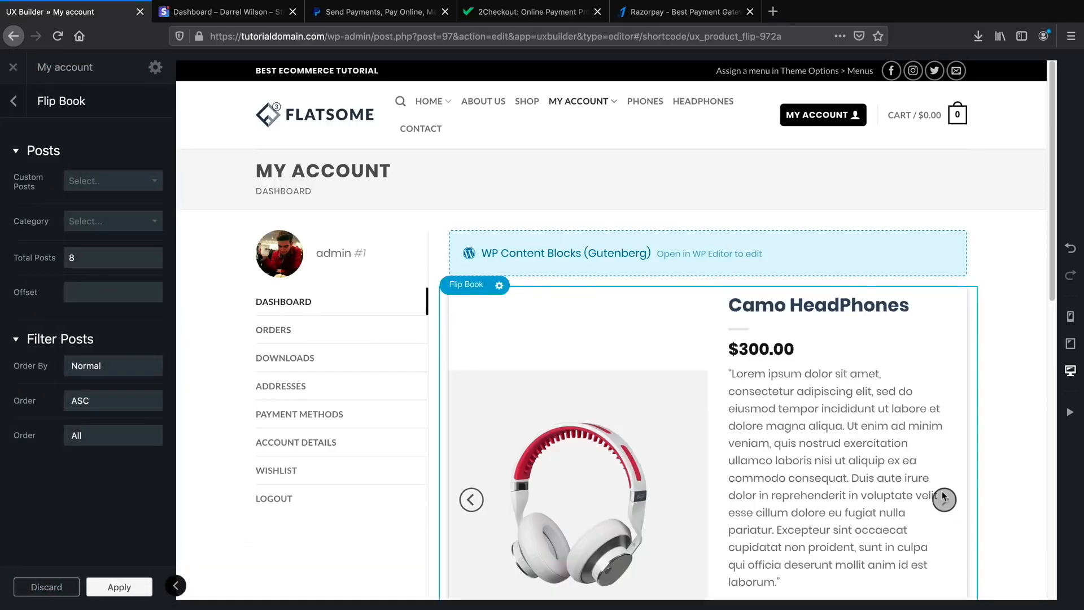
scroll(944, 500, down, 1)
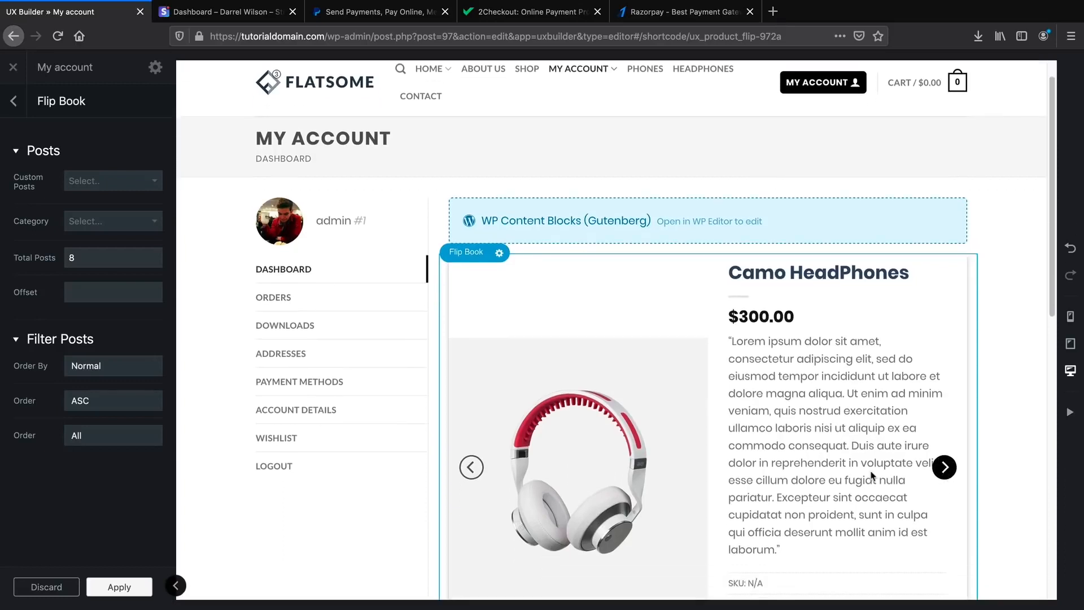
scroll(425, 477, down, 3)
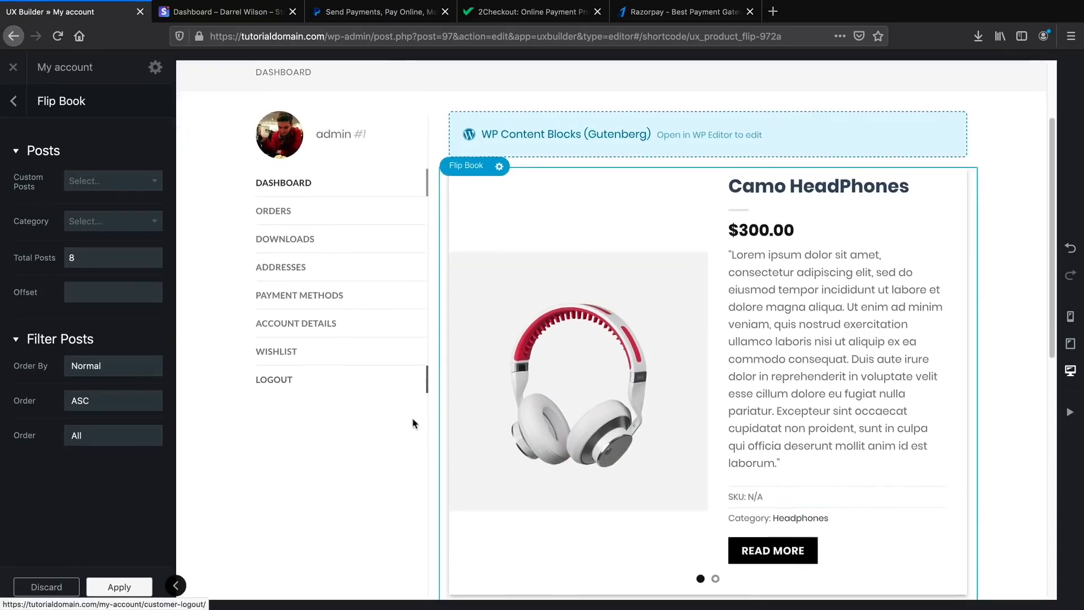
click(117, 586)
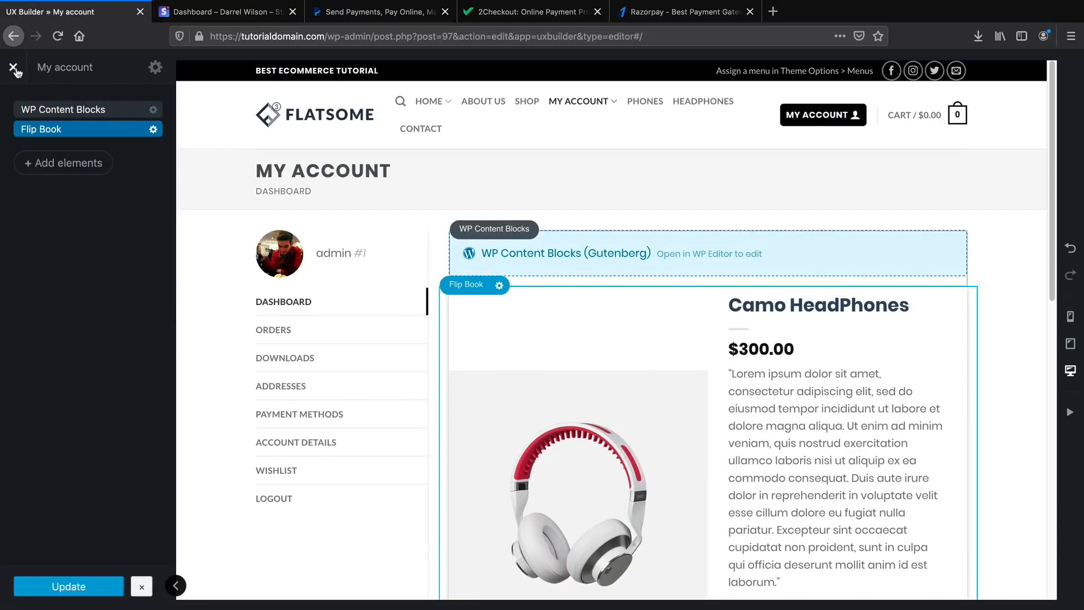
click(13, 68)
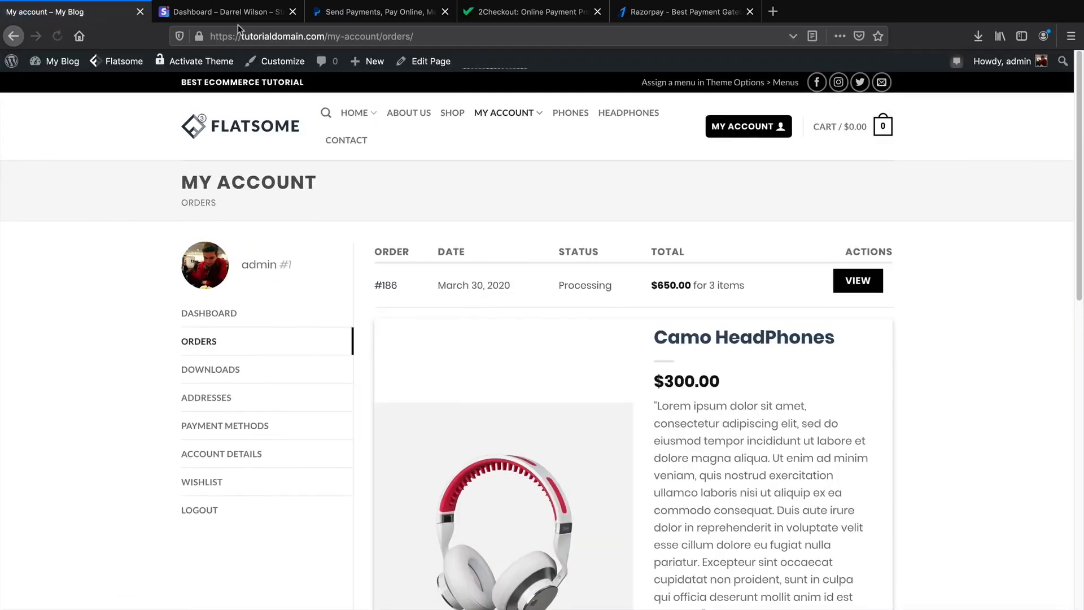
From the store, return to WP admin and open WooCommerce Payments' Stripe – Credit Card settings.
click(240, 16)
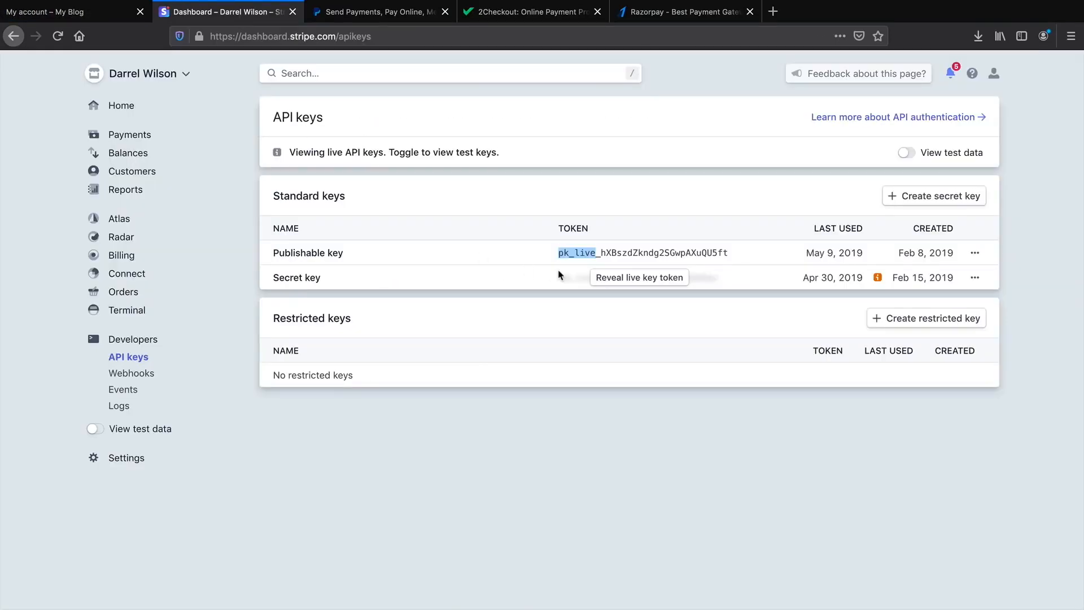
click(87, 16)
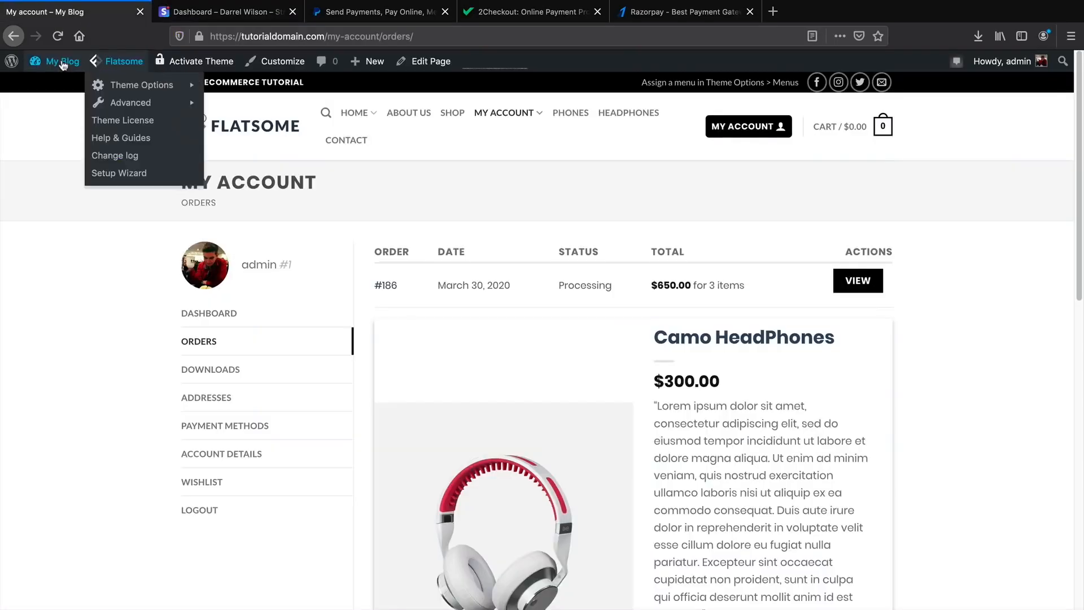
mouse_move(63, 66)
click(62, 86)
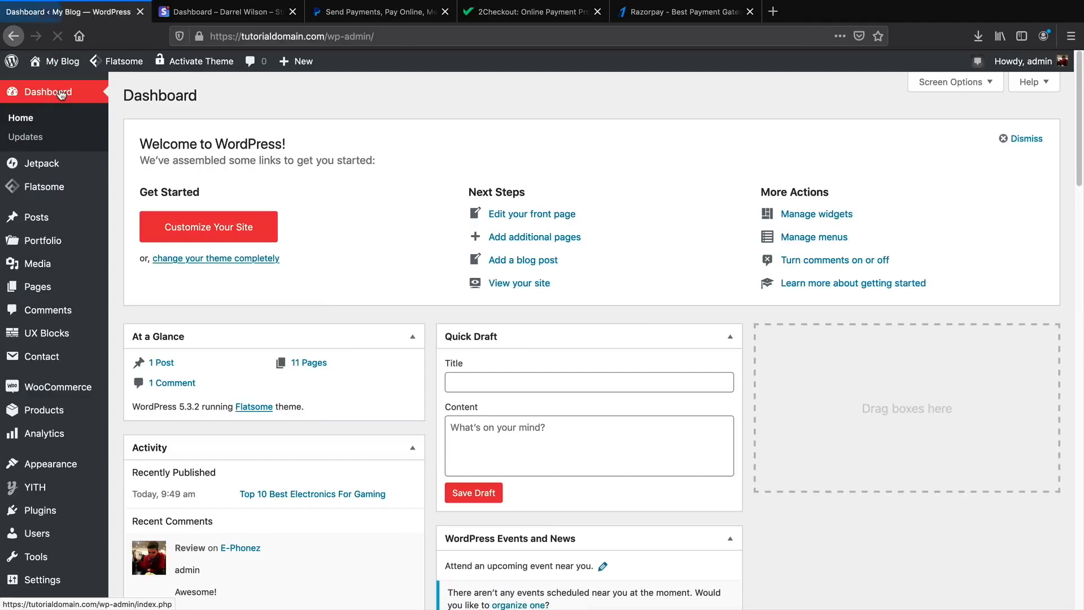
mouse_move(107, 392)
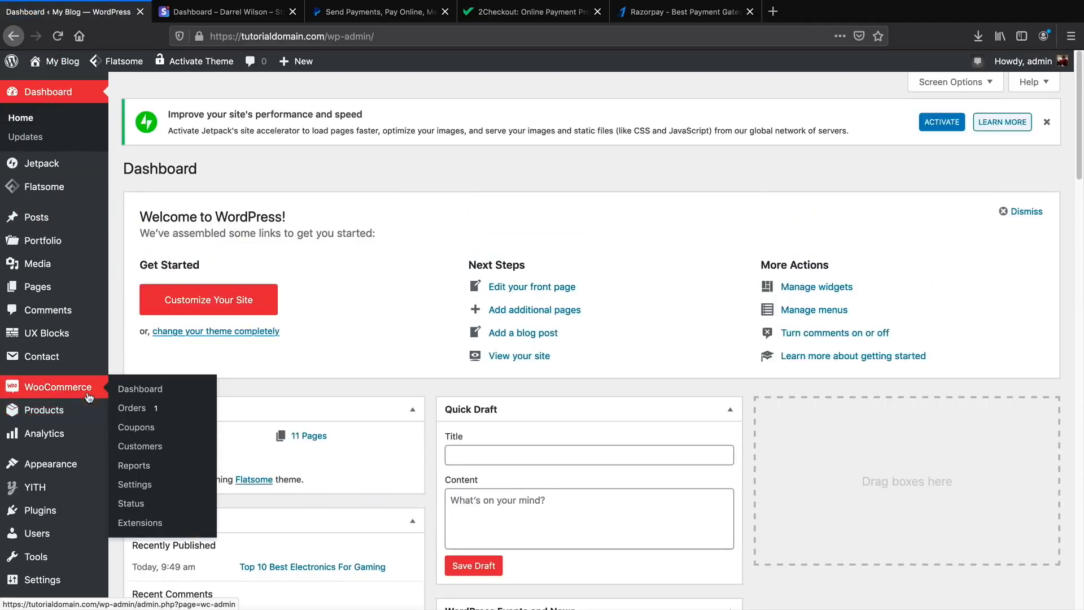
click(145, 485)
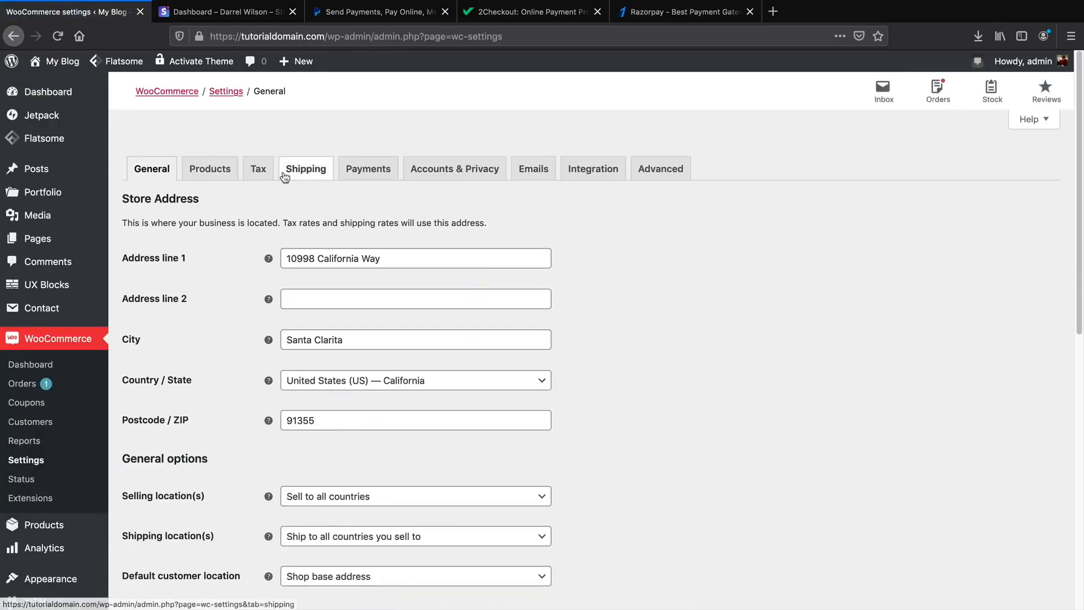
click(357, 172)
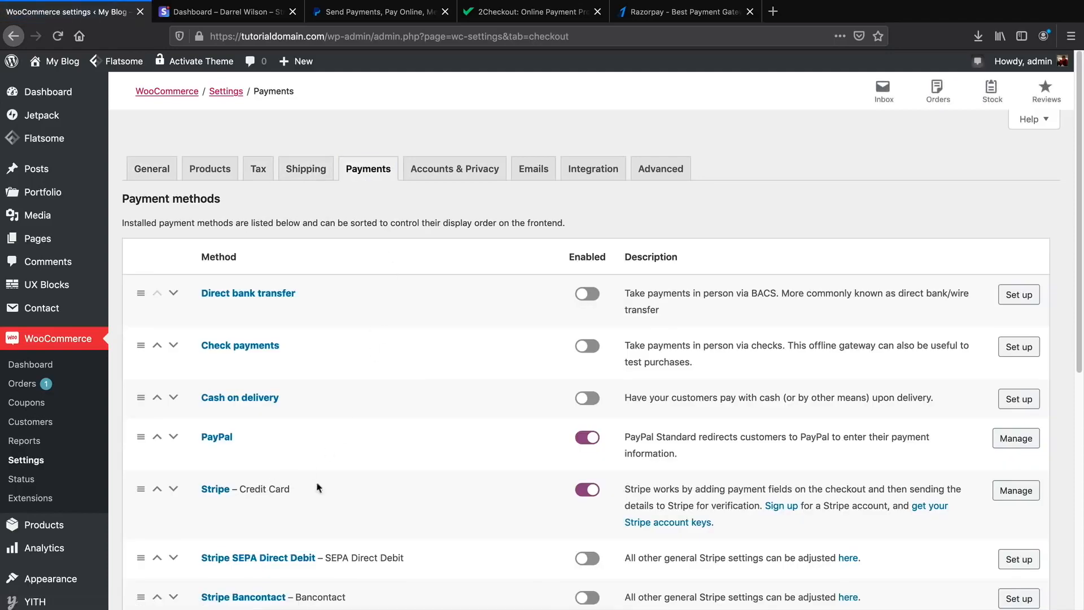
click(1015, 490)
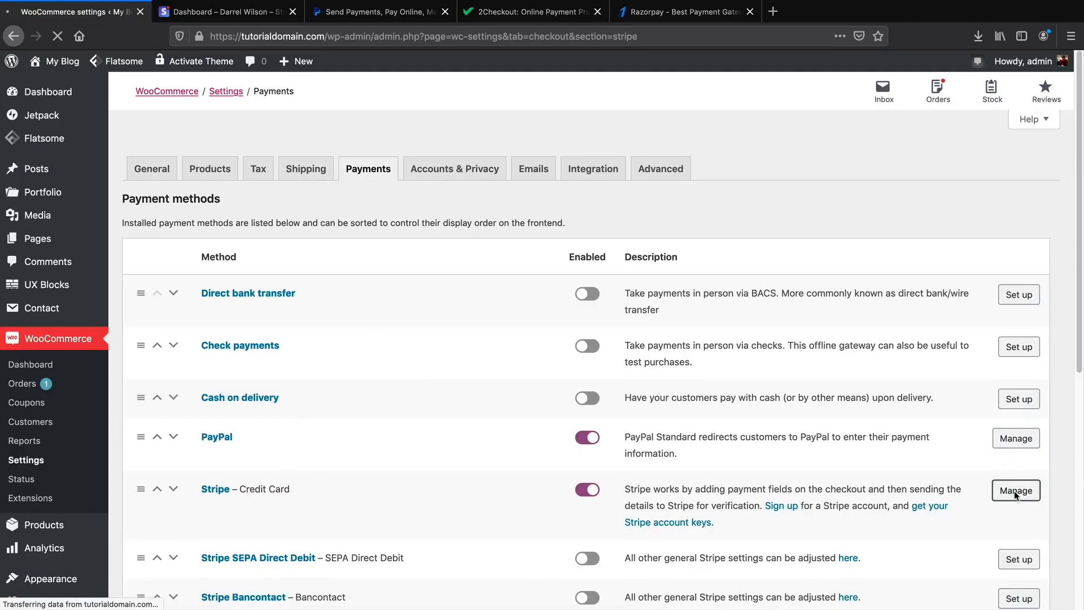
scroll(322, 288, down, 5)
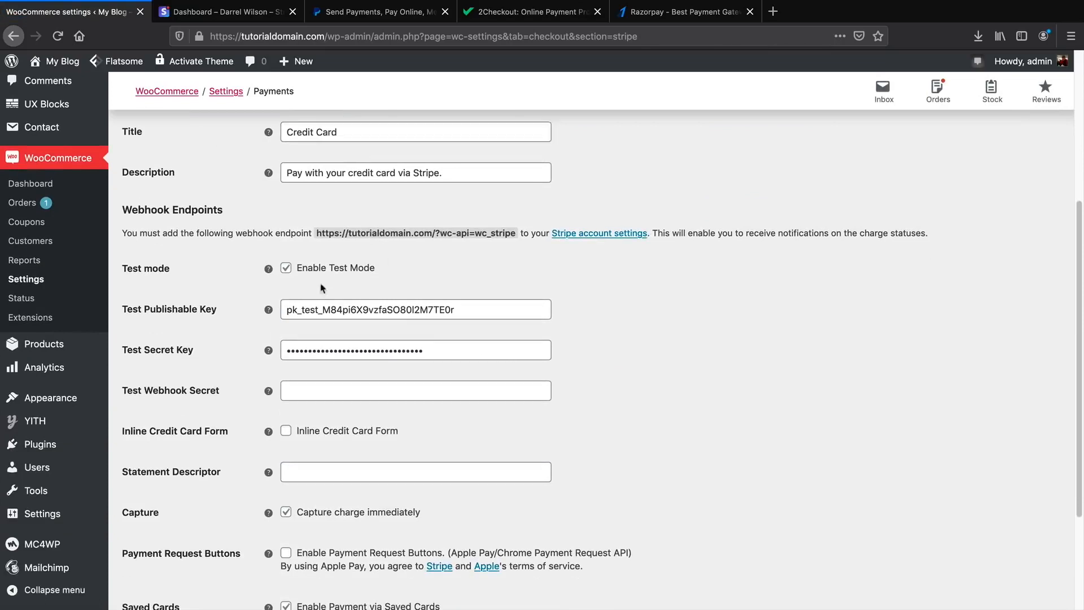
Disable Stripe test mode and paste the live publishable key from the Stripe dashboard.
click(287, 269)
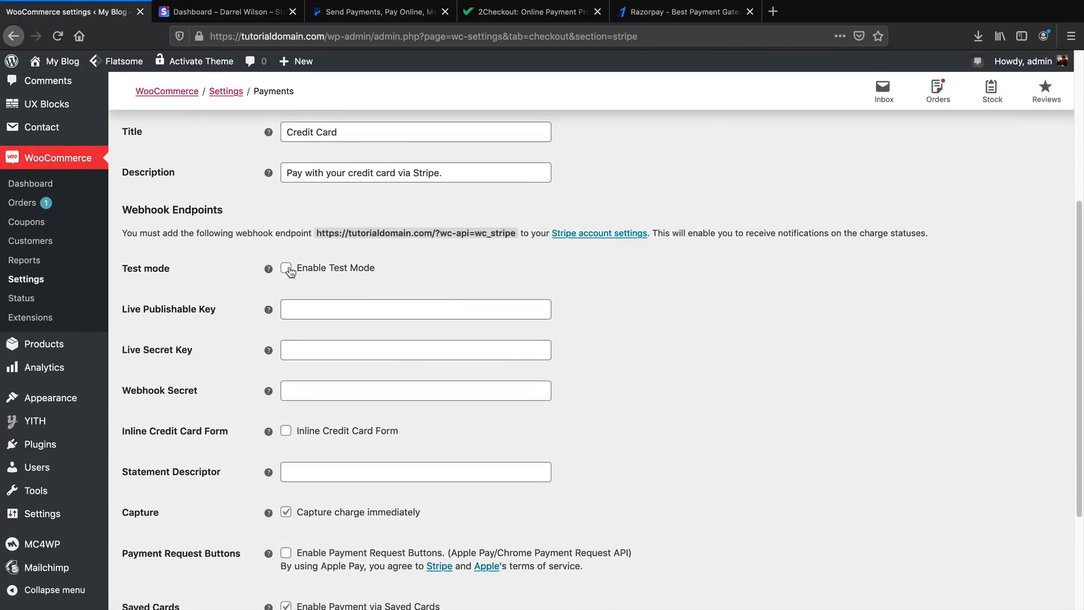
click(243, 12)
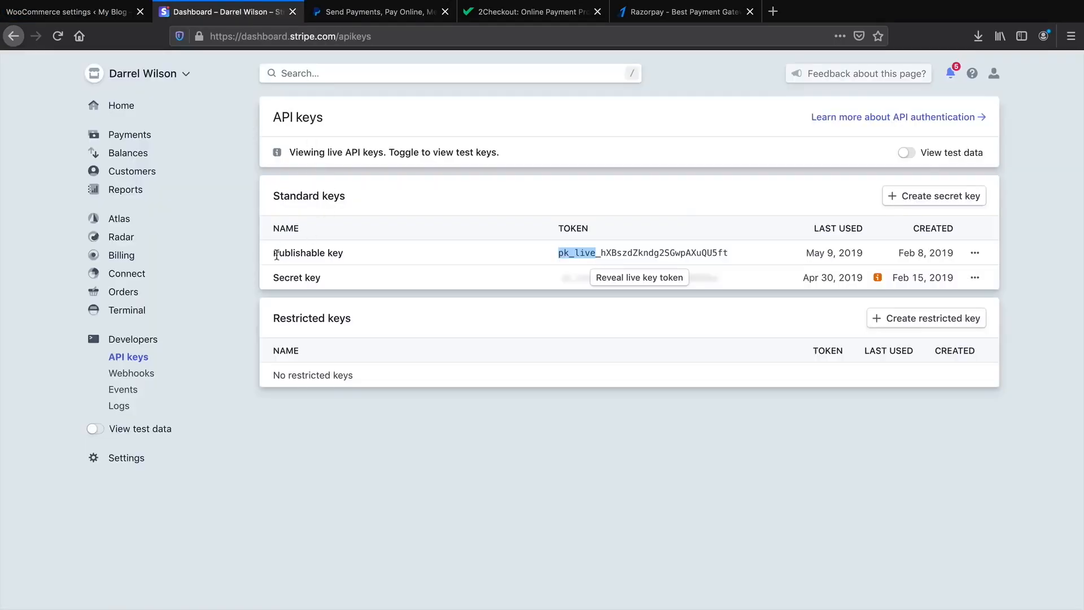
drag(277, 254, 341, 255)
click(616, 254)
double_click(617, 254)
right_click(617, 254)
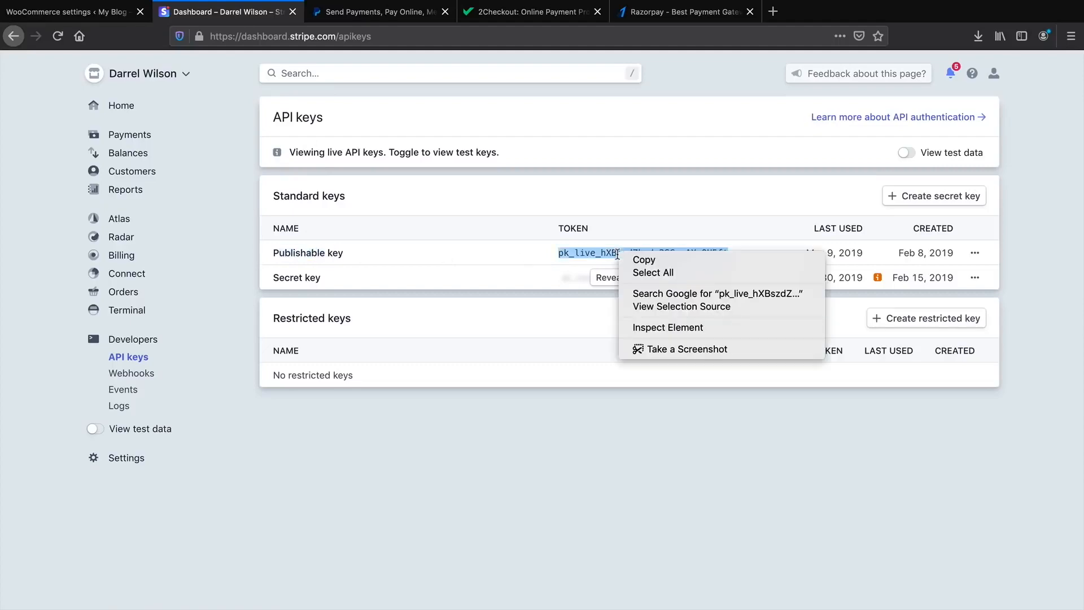
click(643, 259)
click(73, 11)
click(314, 305)
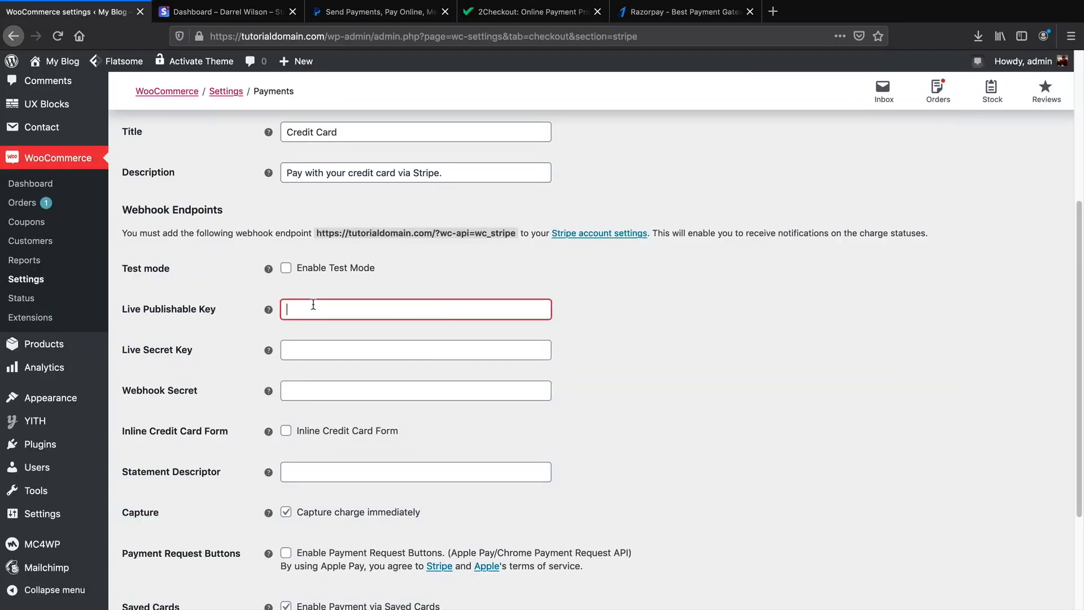
right_click(313, 305)
click(350, 357)
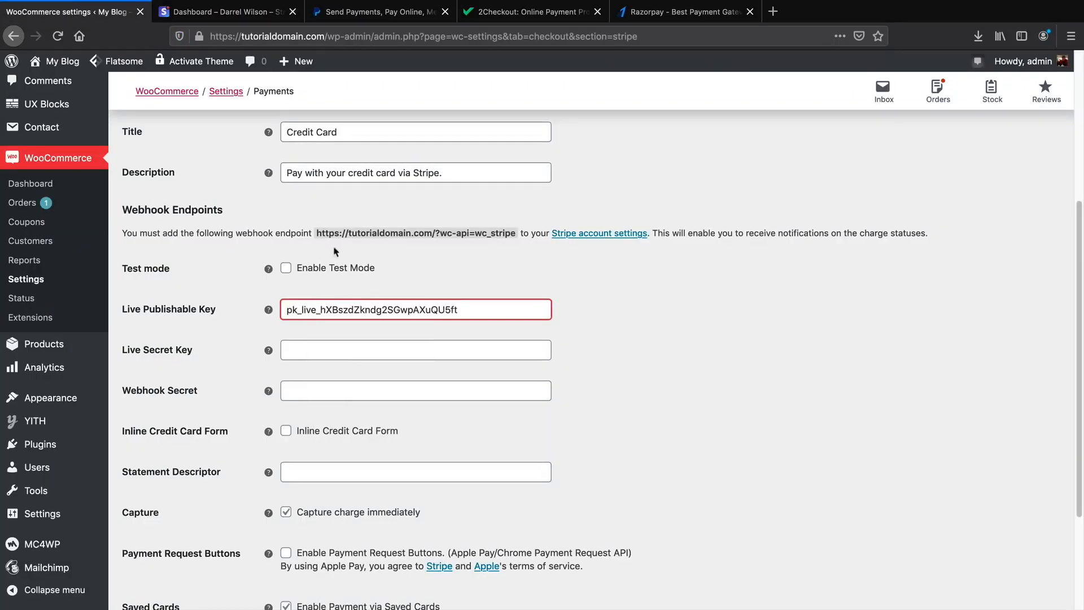
Paste the Stripe dashboard's live secret key into the Live Secret Key field.
click(258, 17)
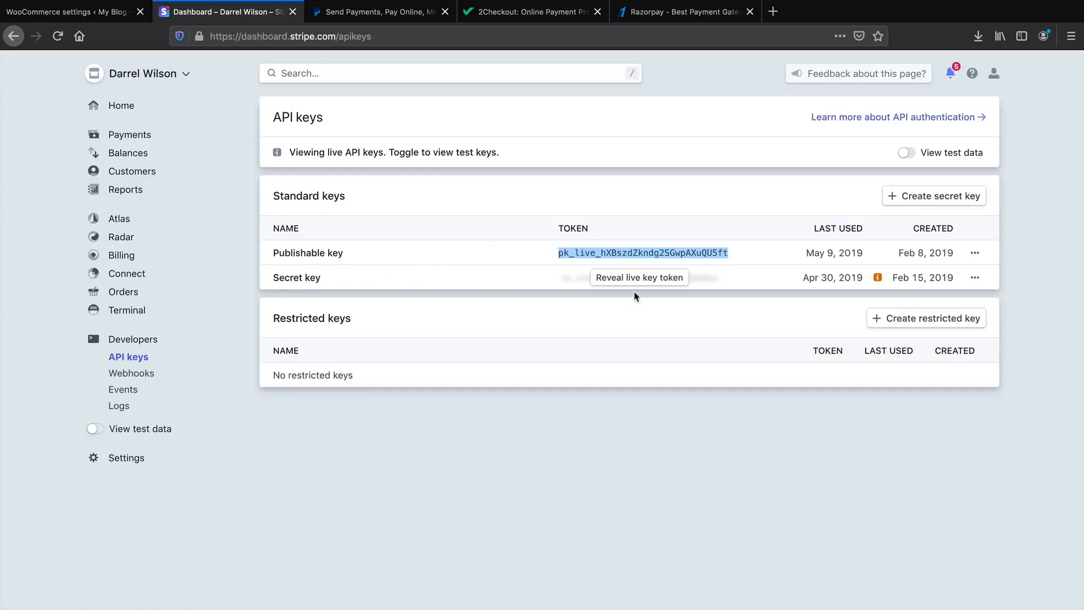
click(87, 12)
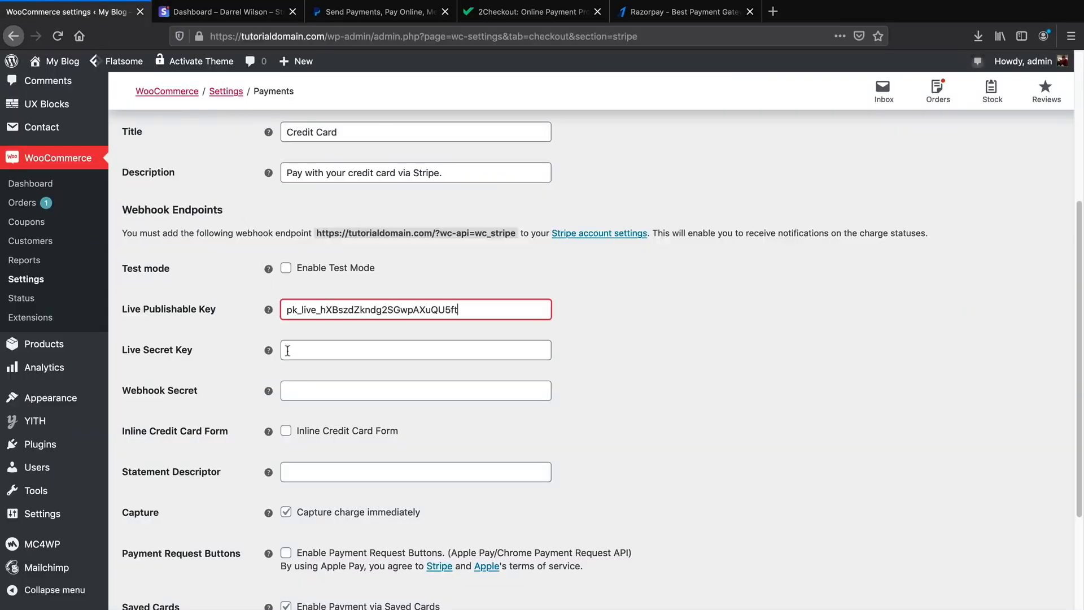
click(288, 351)
right_click(282, 409)
click(317, 467)
click(637, 357)
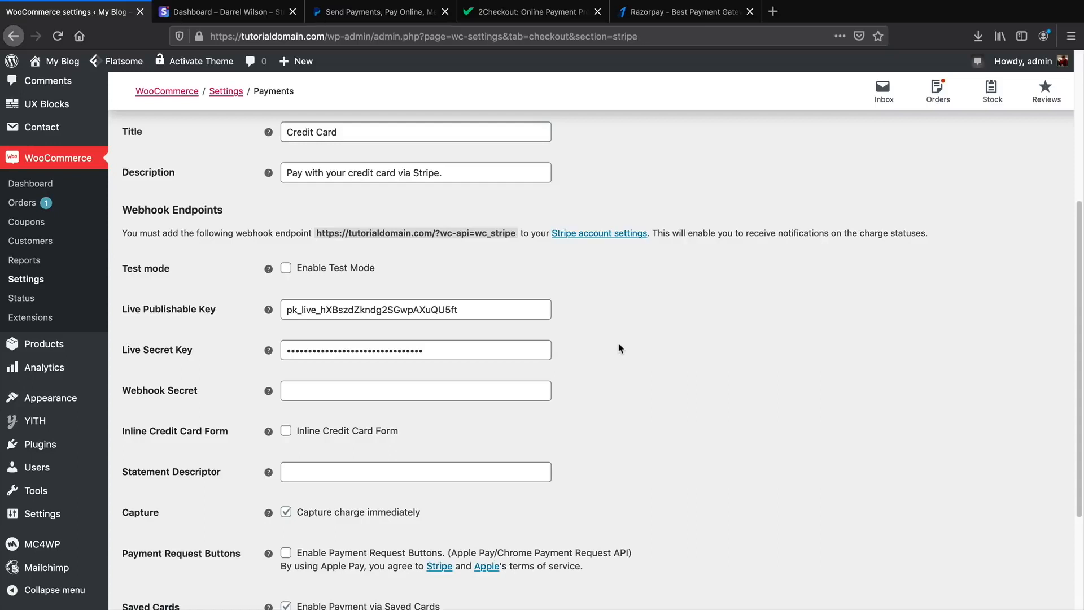
scroll(620, 348, down, 3)
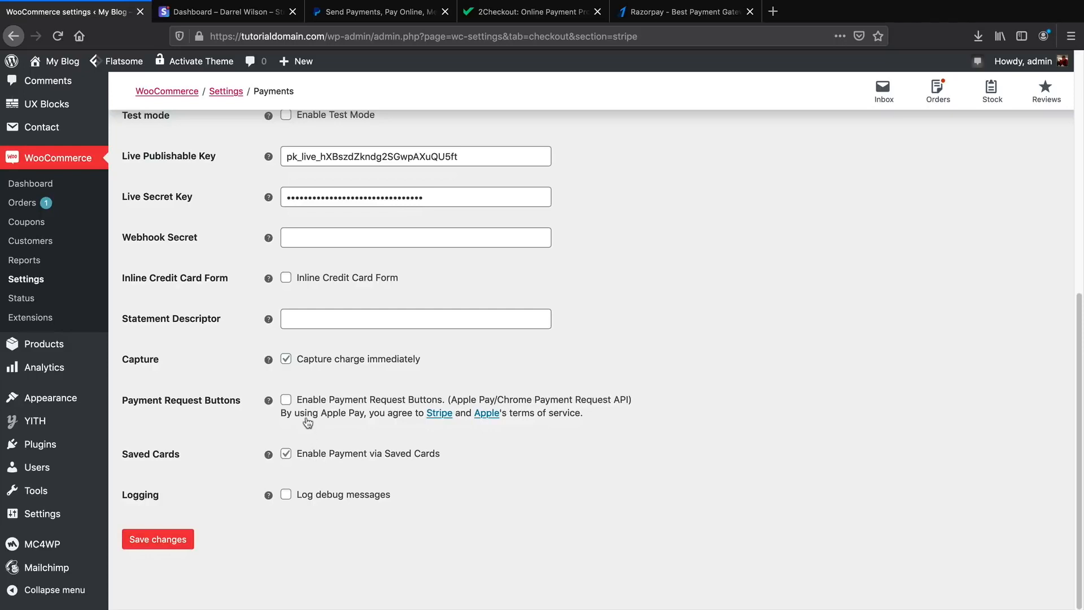
Enter the website's name as the Stripe statement descriptor.
click(315, 320)
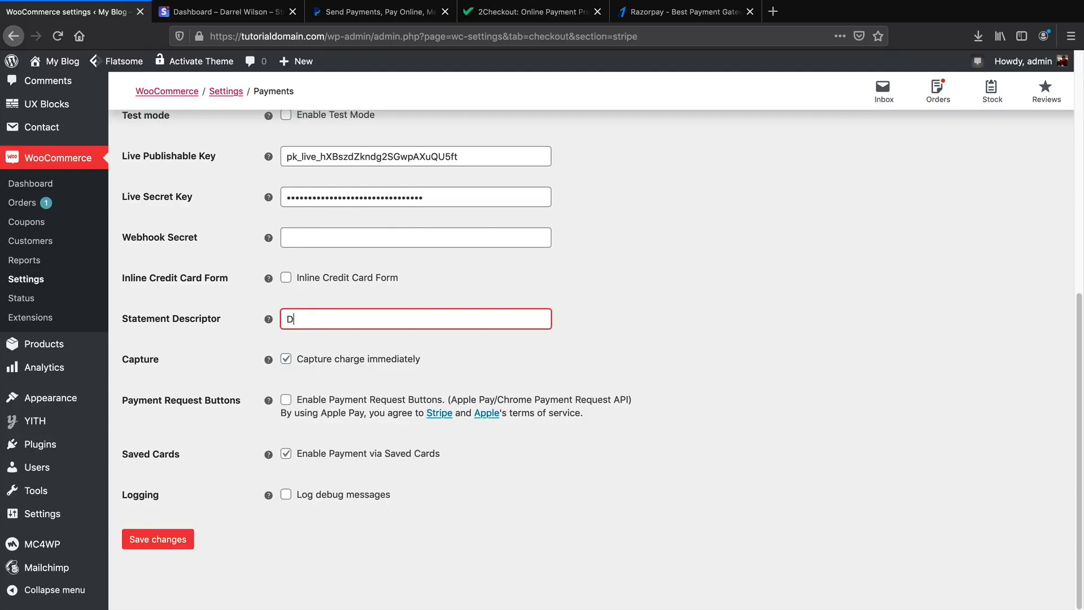
text(Darrel Wilson Website)
scroll(208, 339, up, 4)
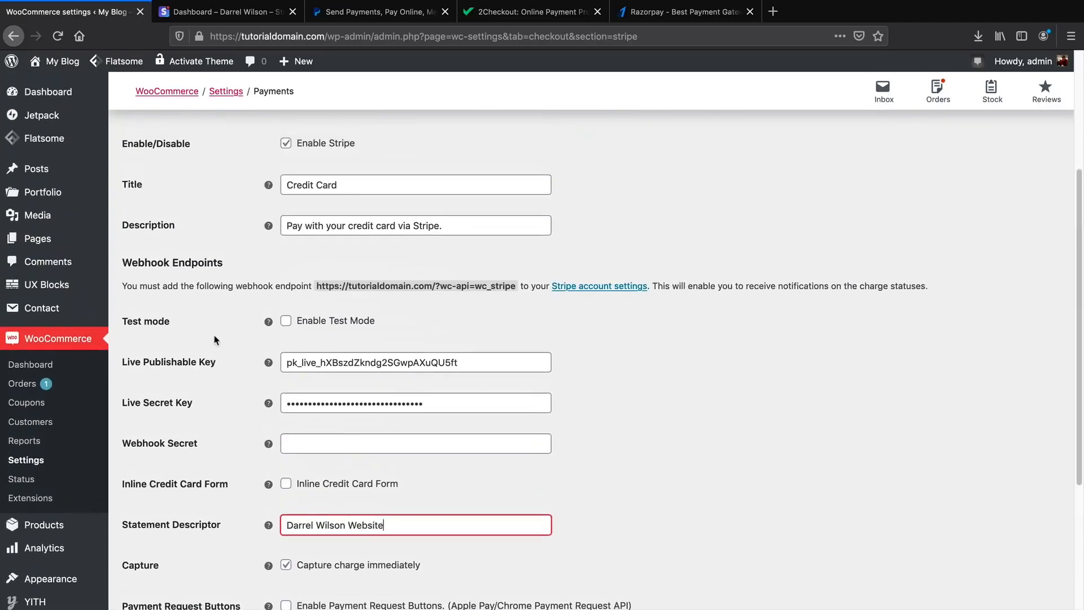
scroll(220, 334, up, 1)
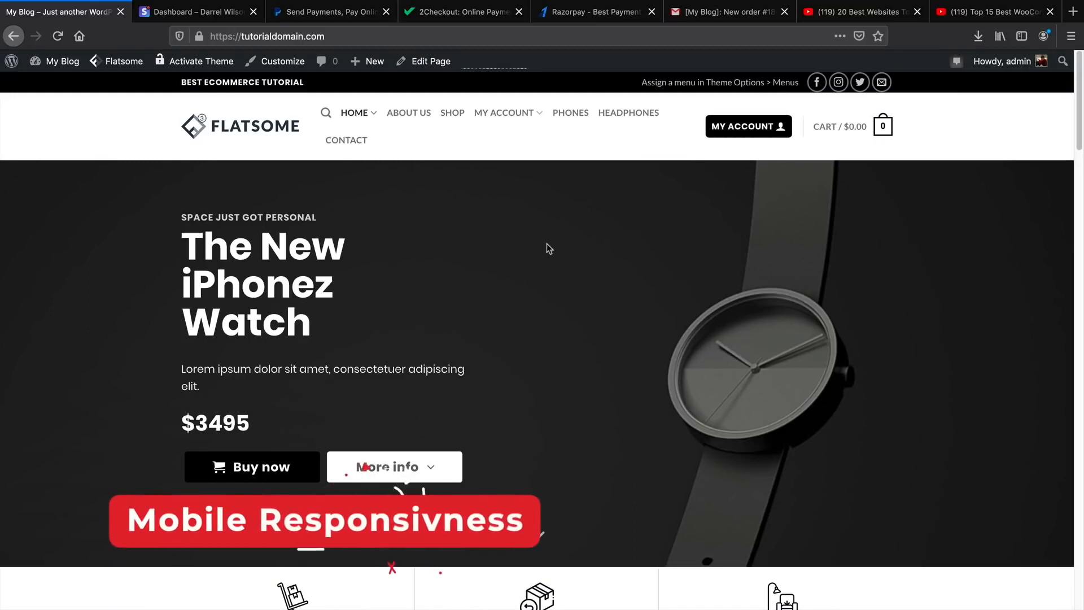
Launch Flatsome's UX Builder on the Home page from the admin bar's Edit Page menu.
mouse_move(441, 68)
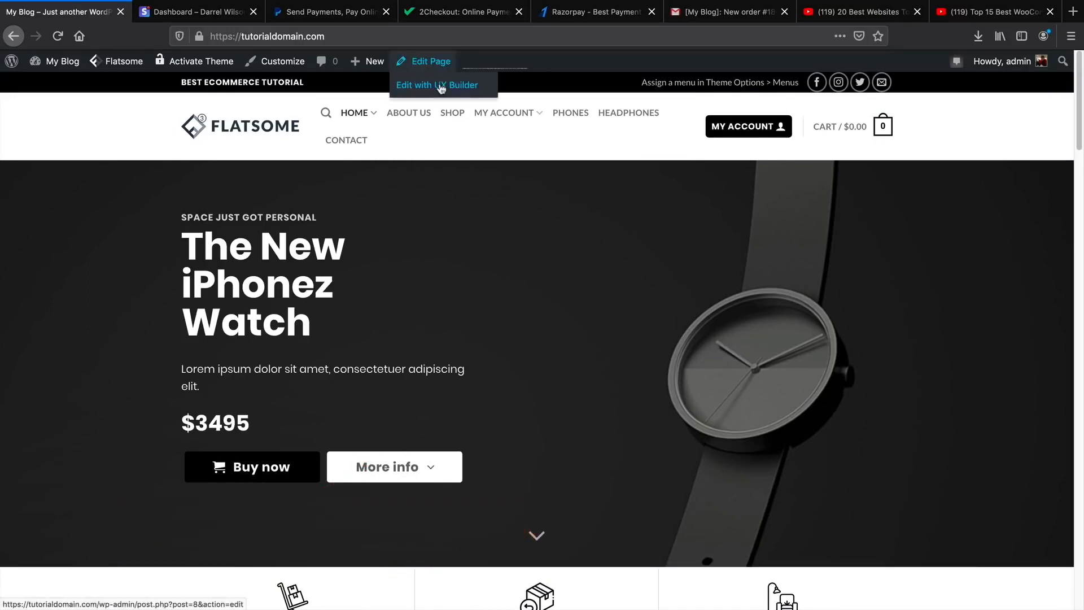
click(440, 90)
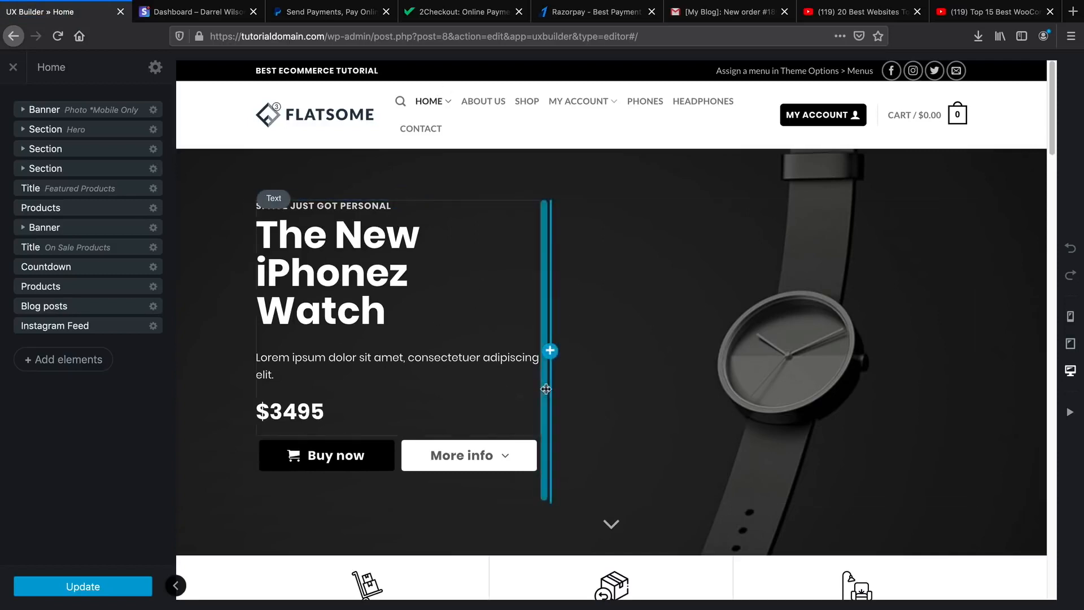
Compare tablet and mobile previews, select Section Hero in the layers list, and end on tablet.
click(1070, 347)
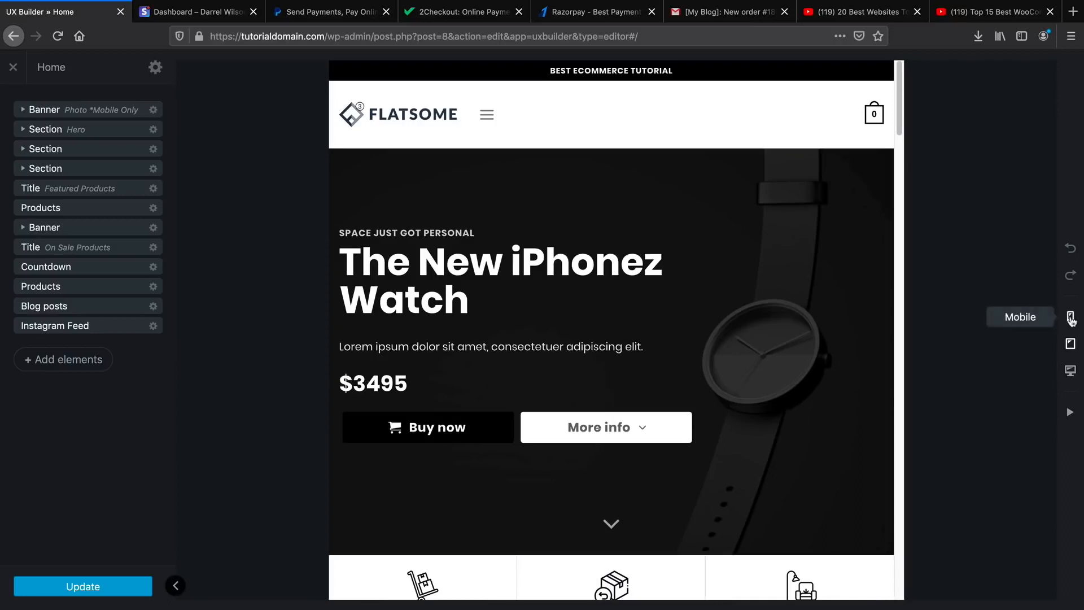
click(1070, 317)
click(1071, 343)
click(1070, 317)
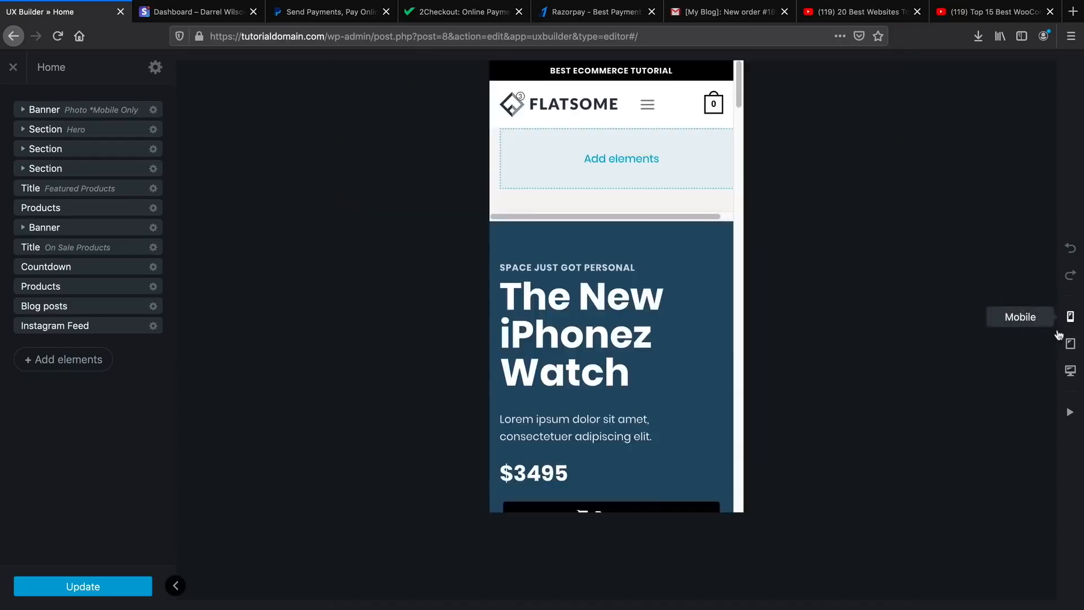
click(138, 154)
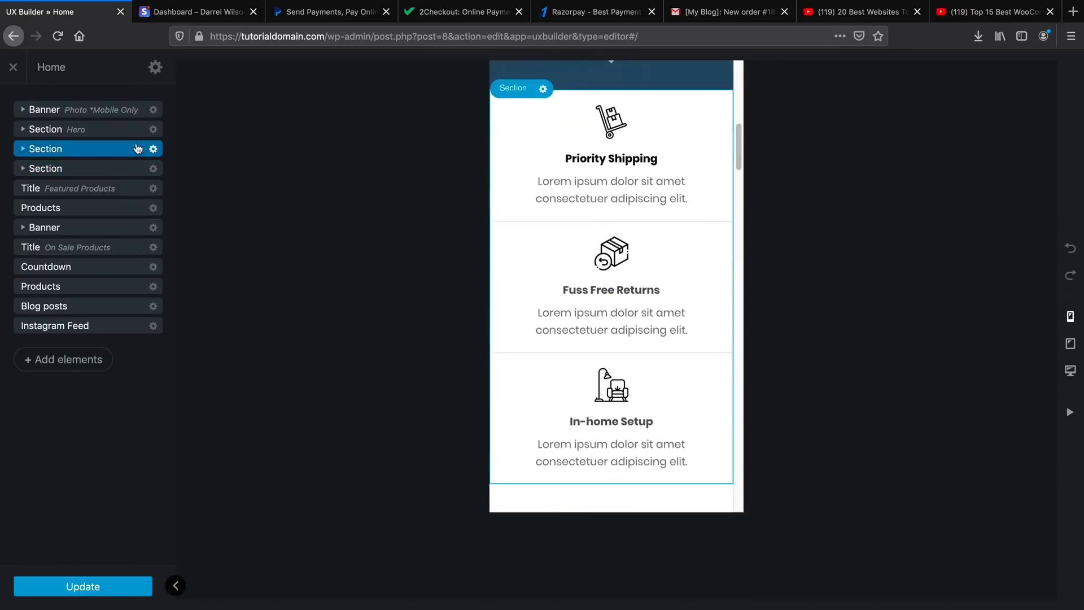
click(136, 132)
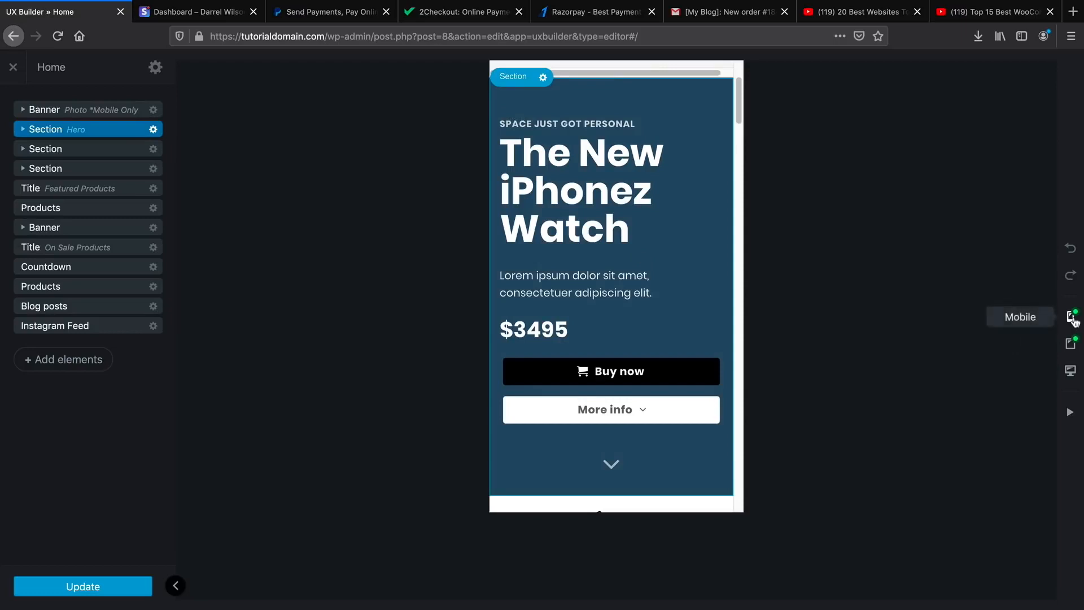
click(1071, 345)
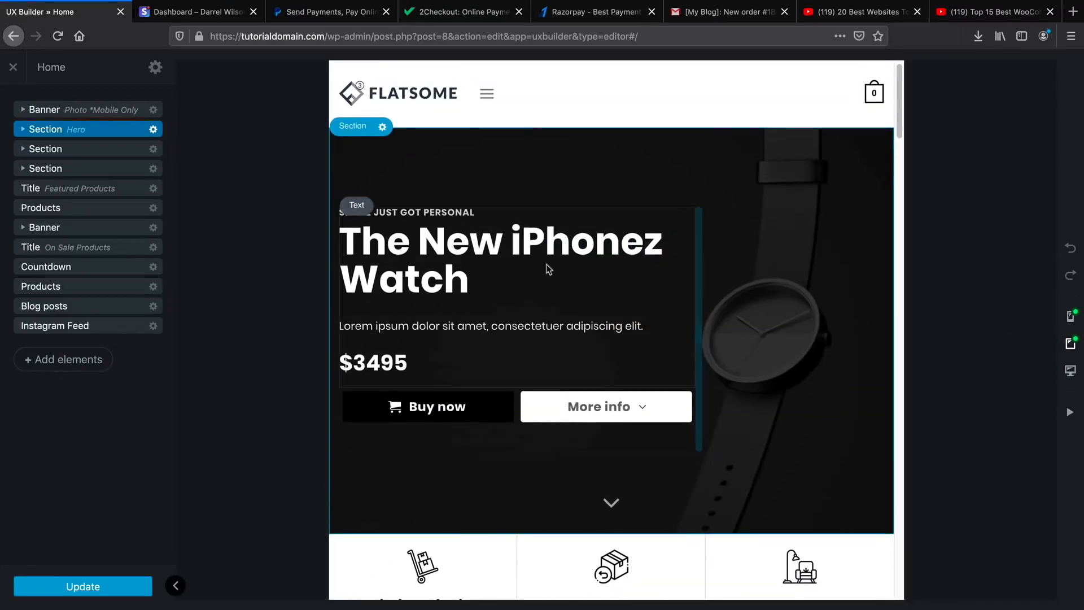
Open the hero section's Layout settings and scrub its Padding down to 36px.
click(153, 129)
click(141, 163)
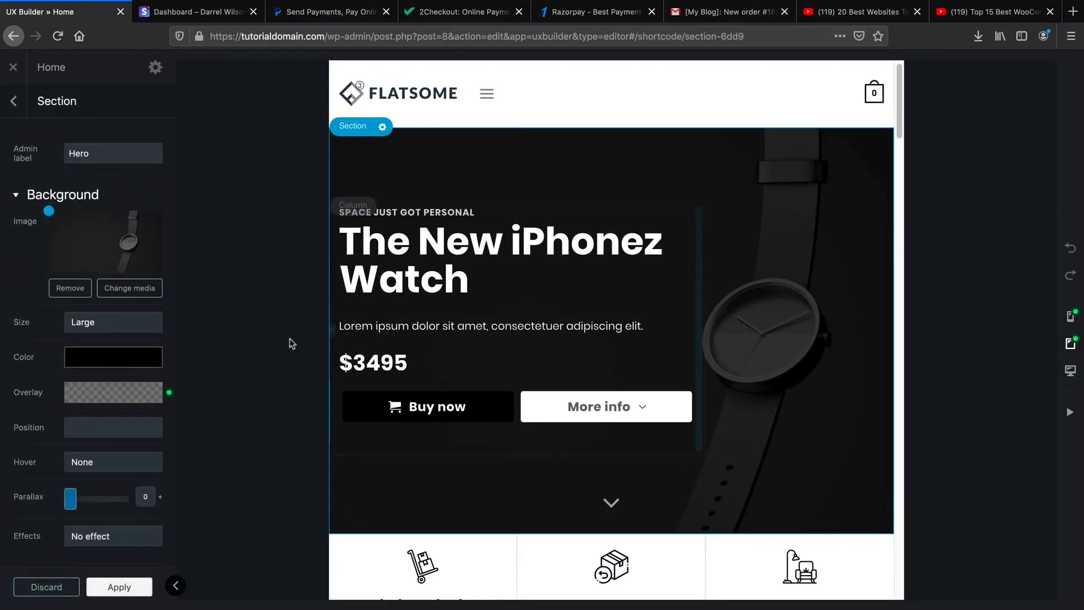
scroll(136, 350, down, 3)
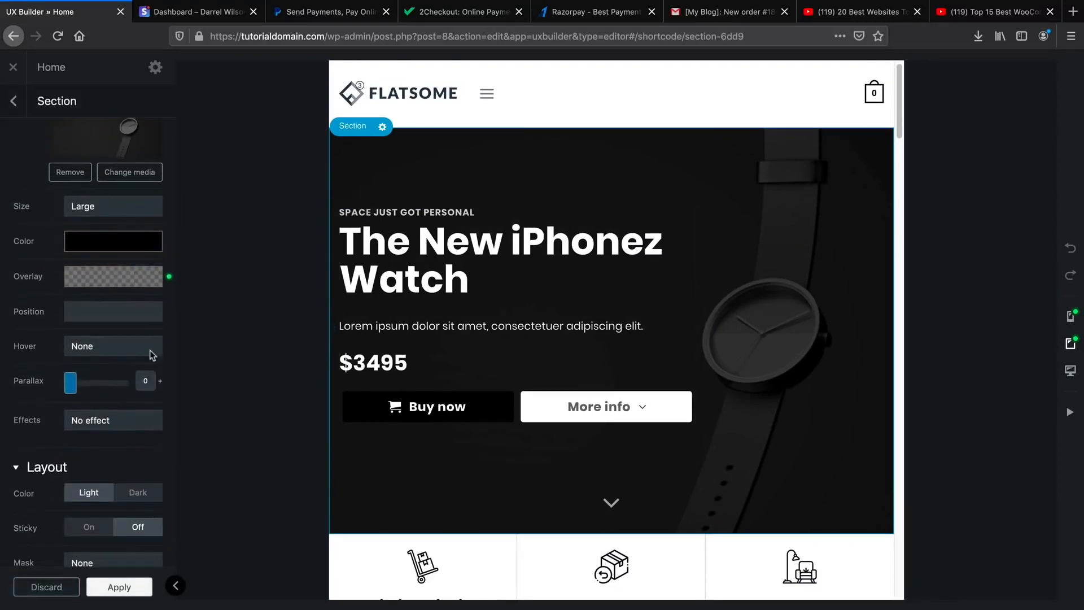
mouse_move(170, 281)
scroll(120, 290, down, 4)
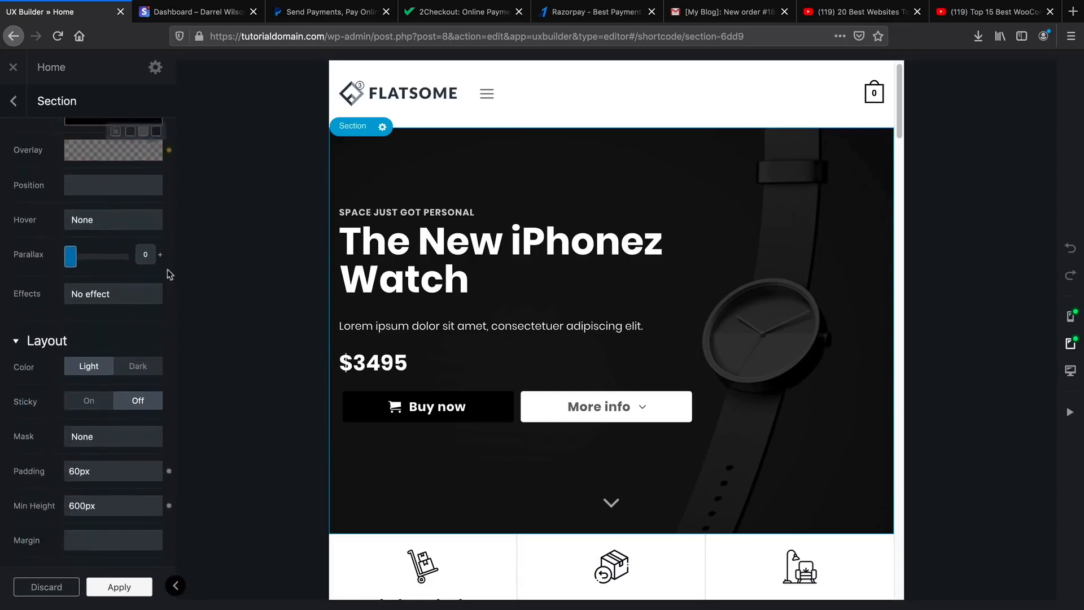
scroll(108, 367, down, 2)
scroll(108, 364, up, 7)
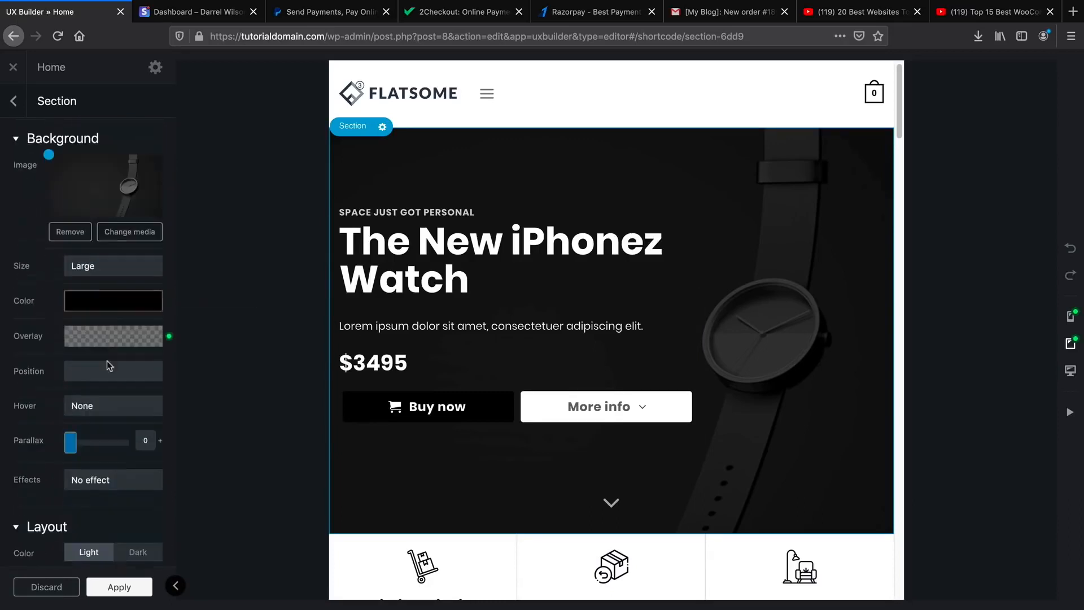
mouse_move(109, 366)
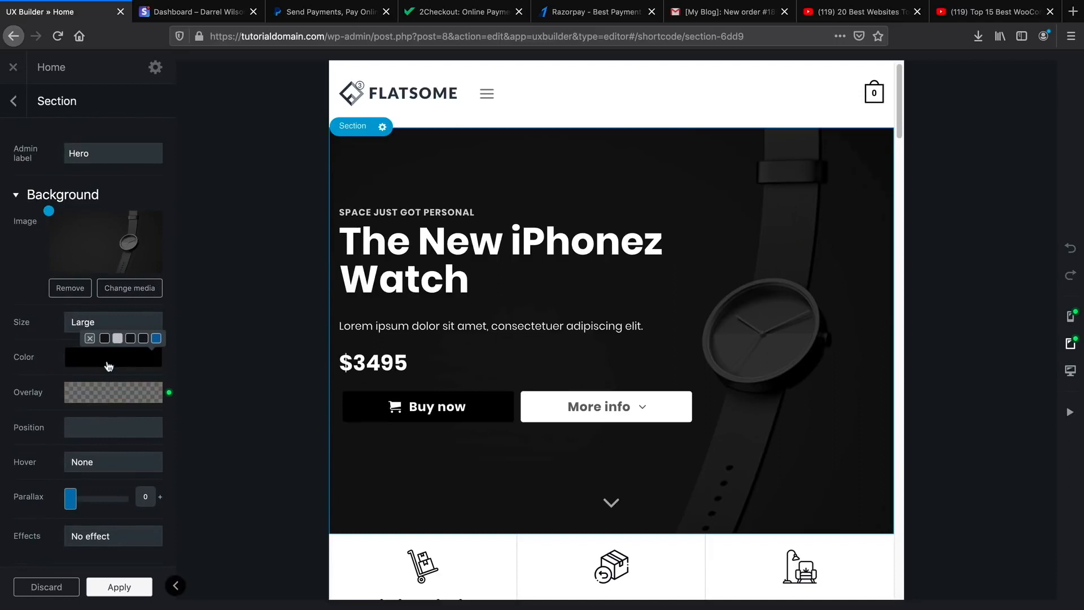
scroll(118, 420, down, 3)
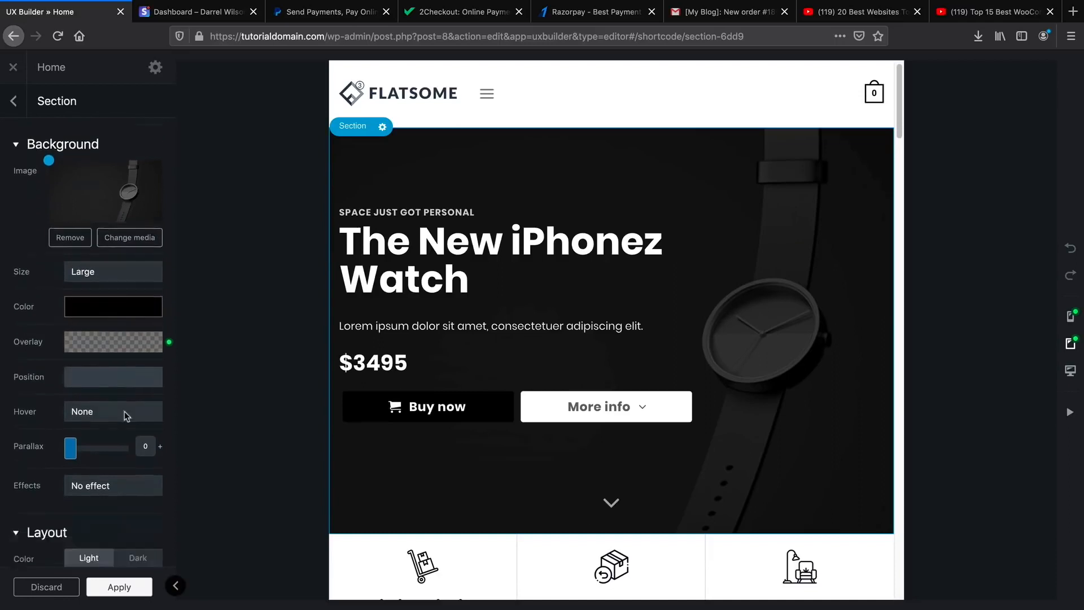
scroll(117, 417, down, 10)
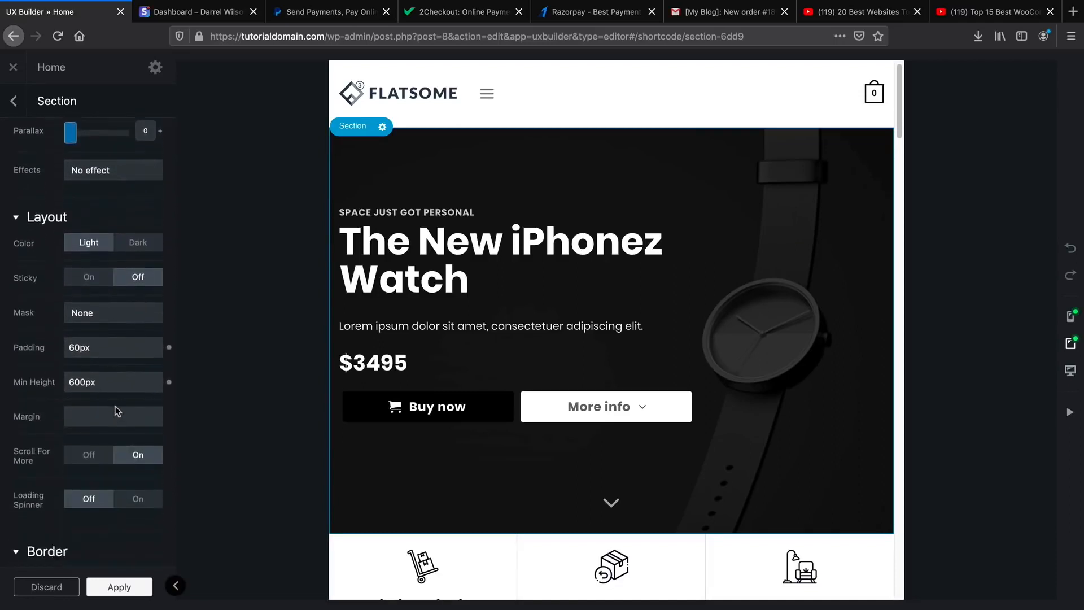
scroll(117, 408, up, 3)
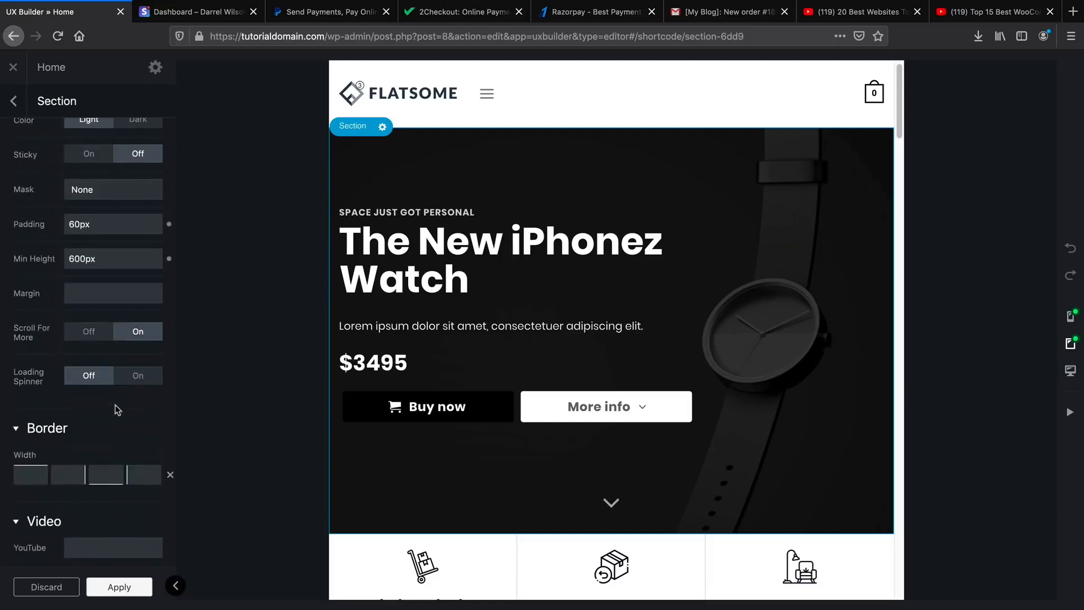
drag(117, 267, 0, 292)
Lower the hero's min height to about 461px, then give mobile 24px padding and 455px min height.
click(136, 299)
drag(136, 300, 28, 295)
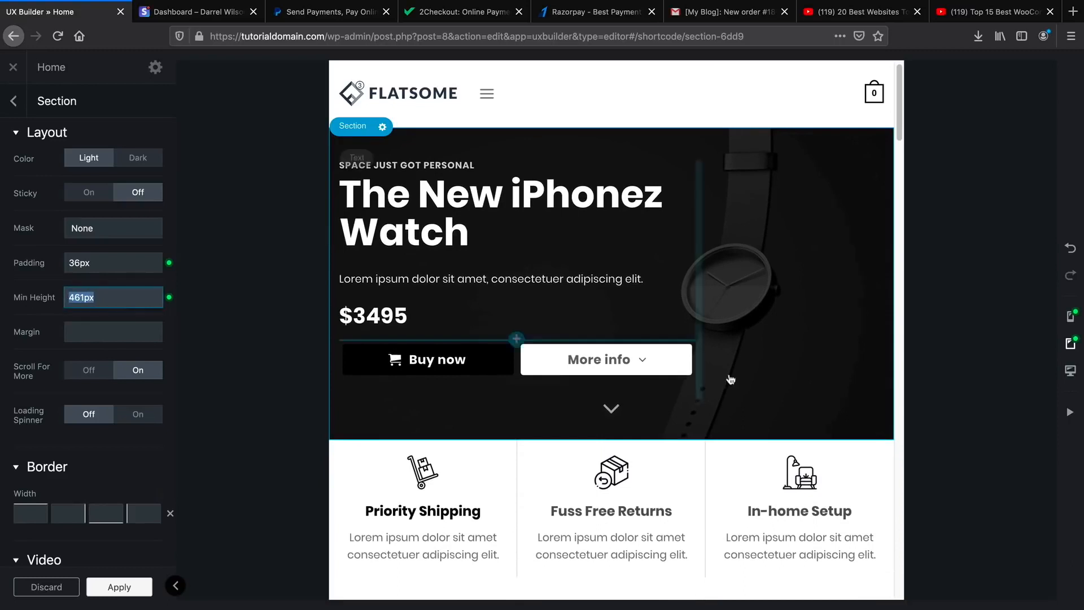
click(1069, 319)
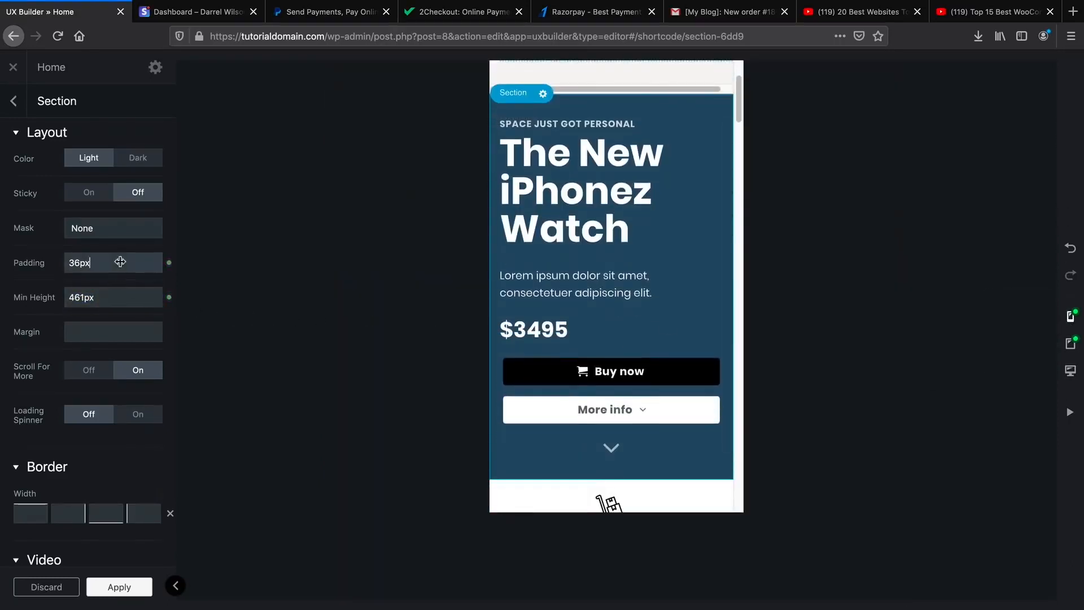
drag(119, 262, 103, 264)
drag(109, 302, 98, 299)
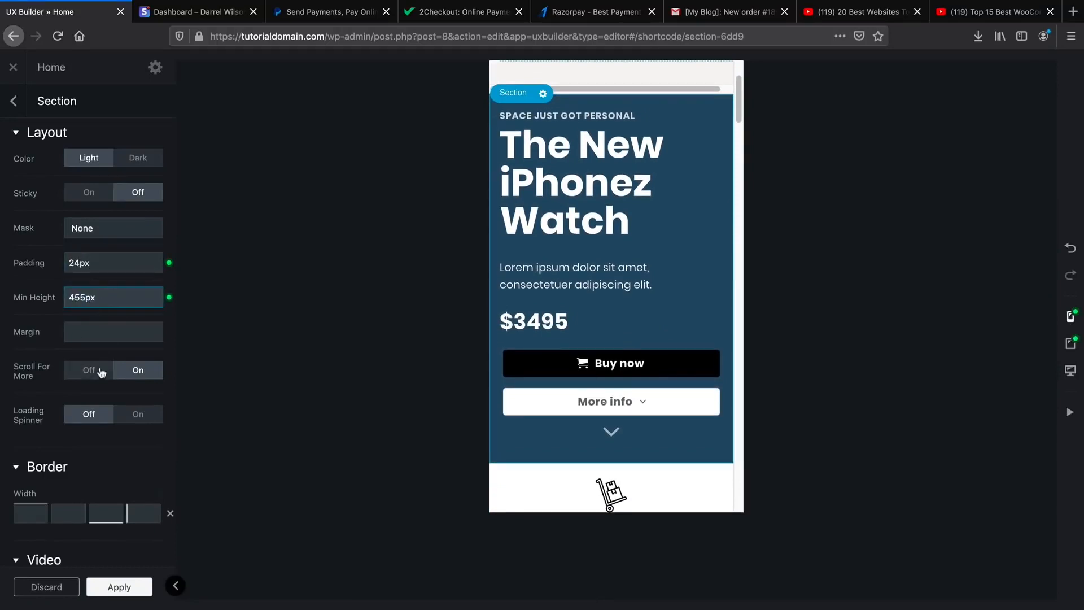
Check the adjusted hero in the desktop and tablet previews.
scroll(102, 354, down, 4)
scroll(103, 348, down, 3)
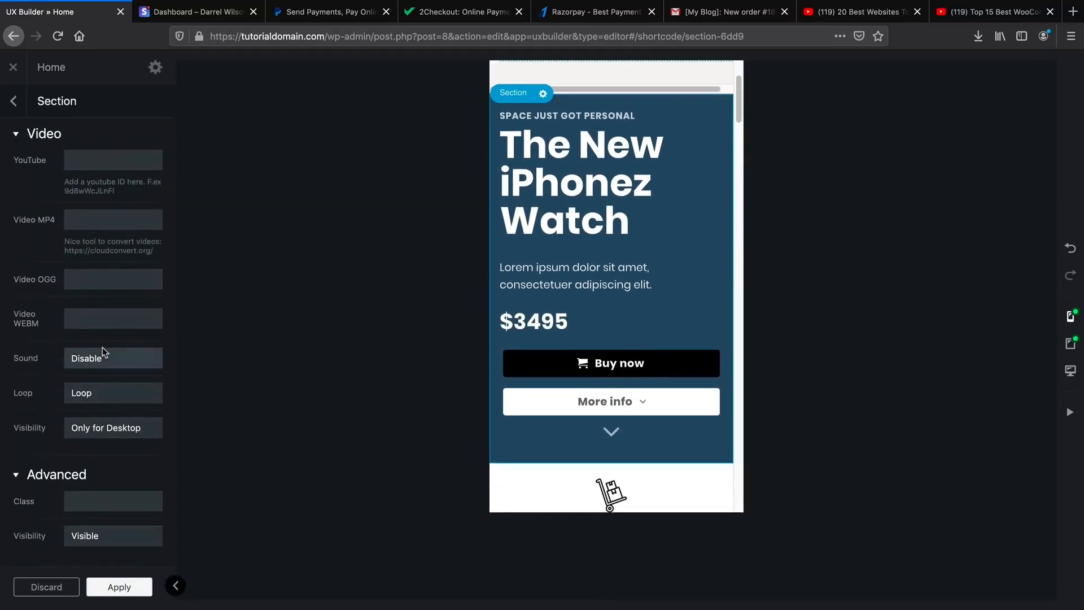
scroll(106, 348, up, 10)
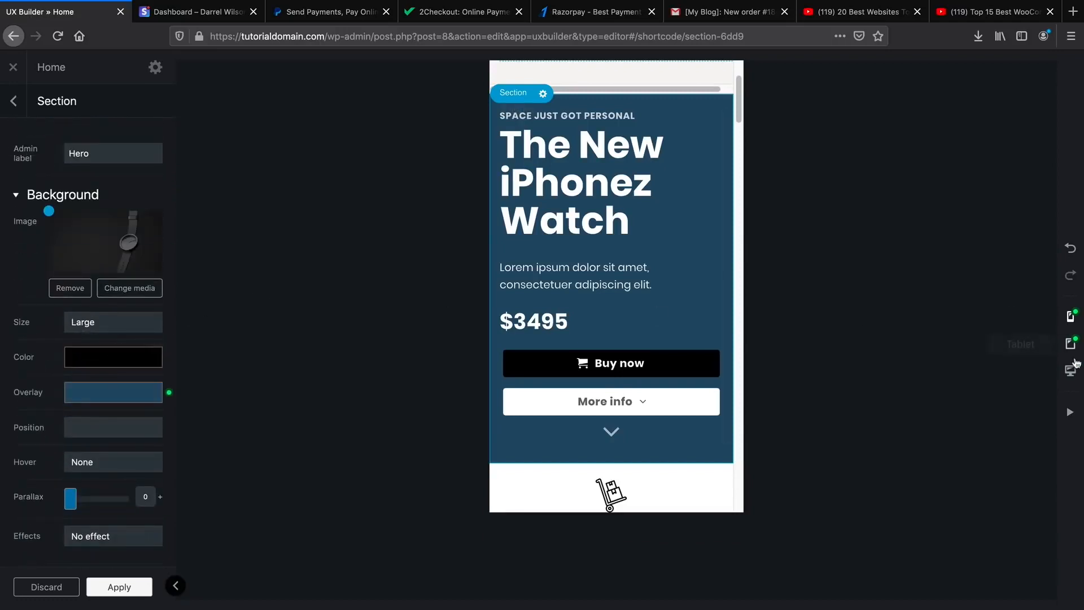
click(1070, 371)
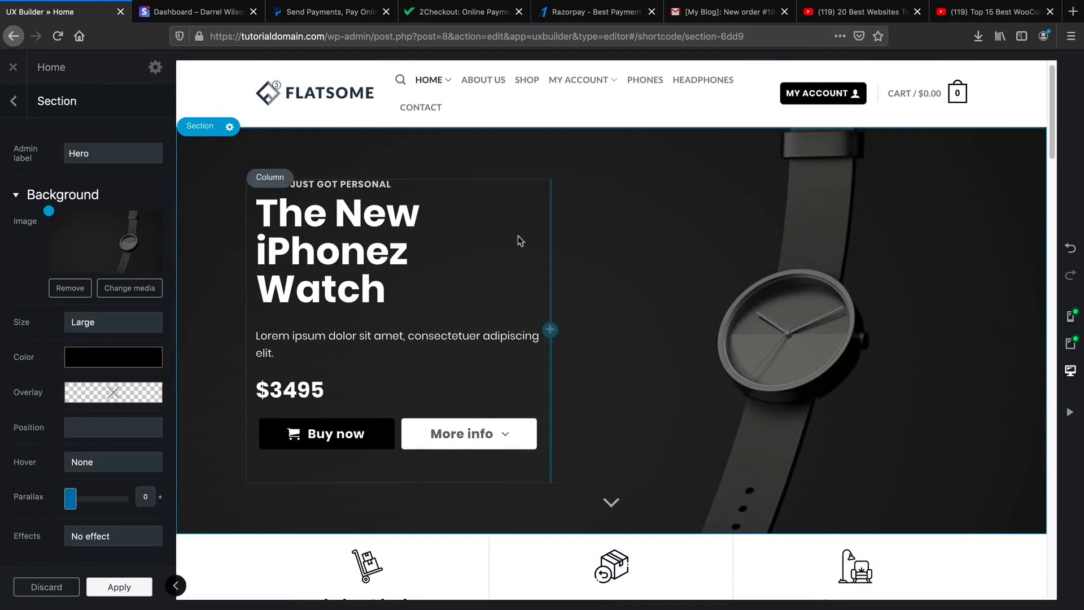
click(1071, 344)
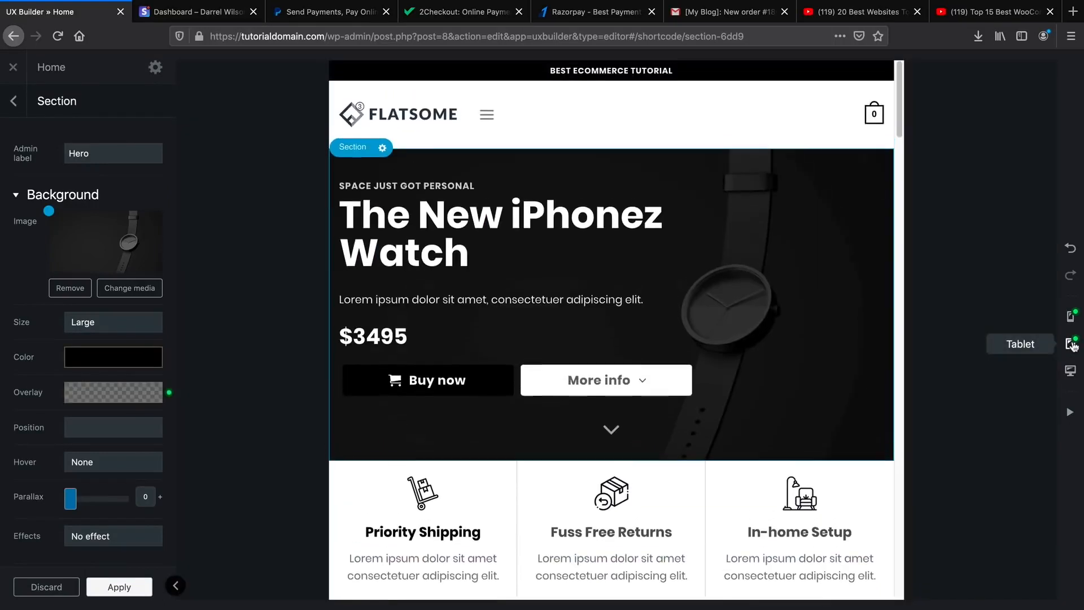
scroll(842, 394, down, 6)
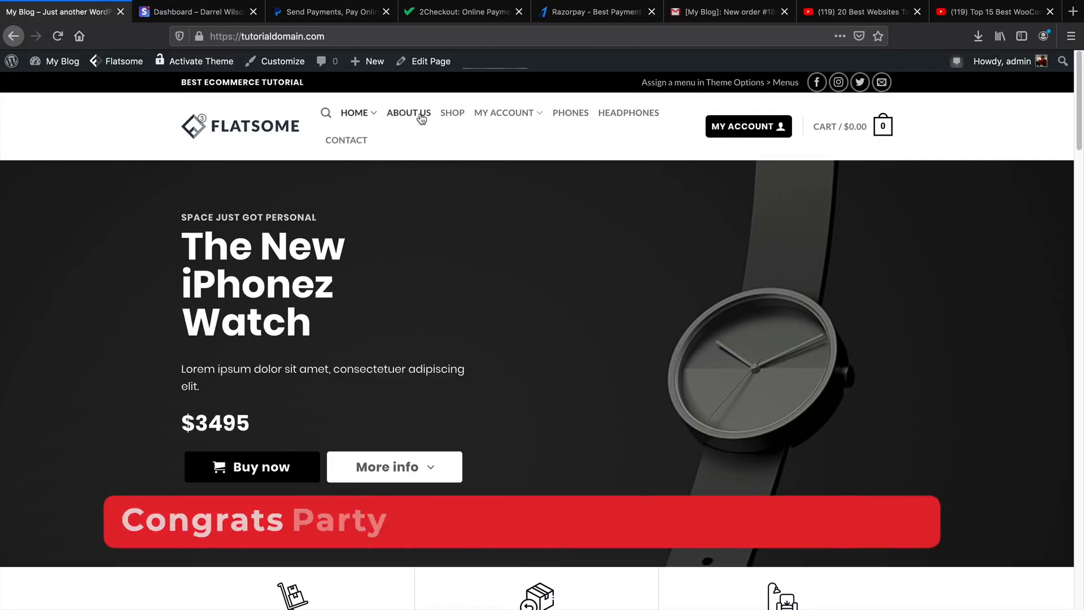
click(485, 115)
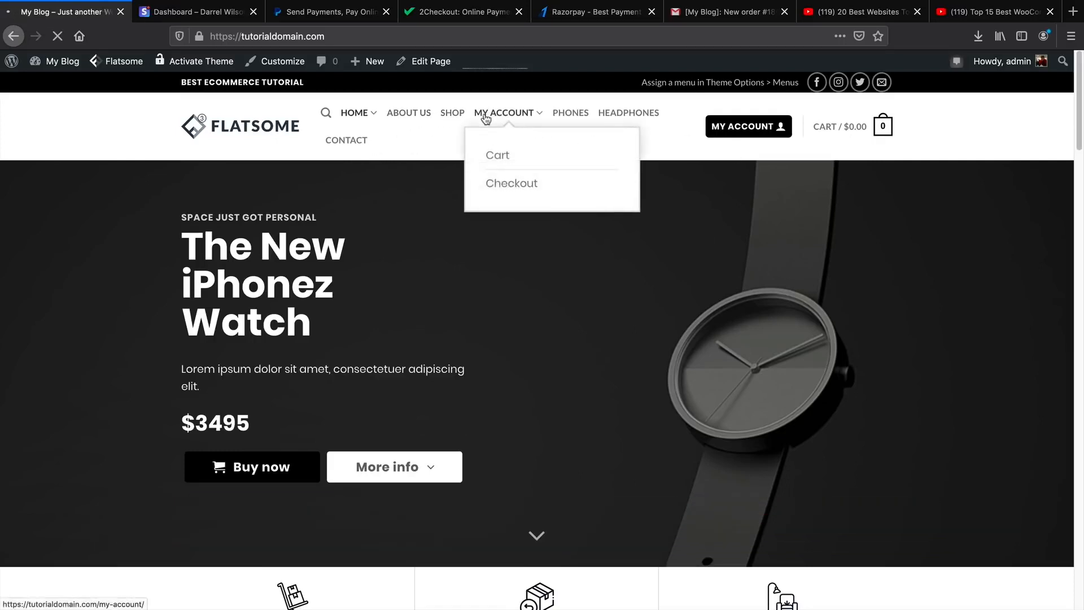
mouse_move(425, 65)
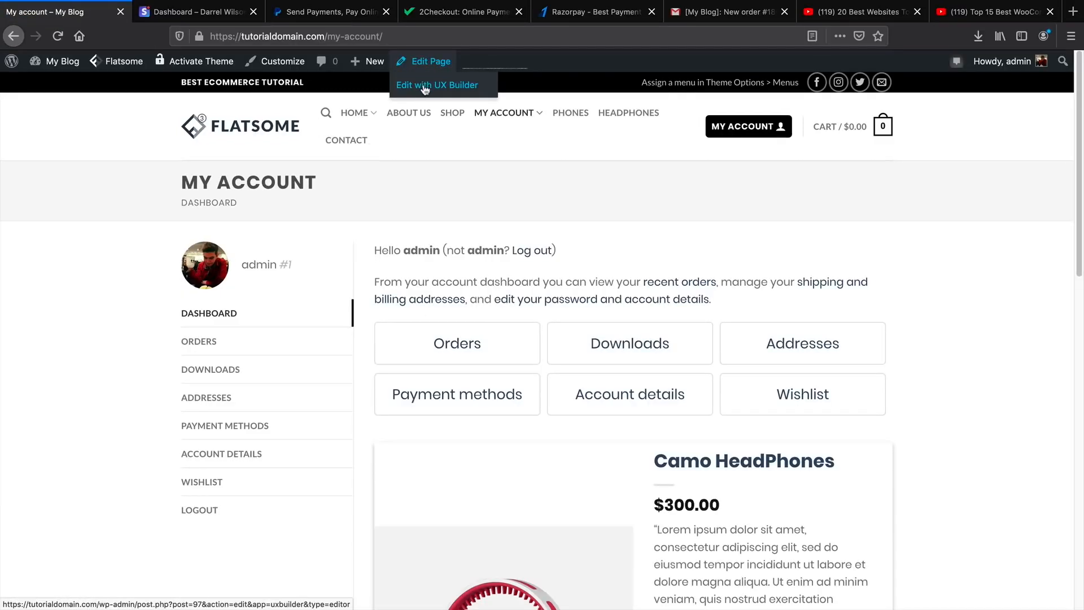
scroll(506, 269, down, 3)
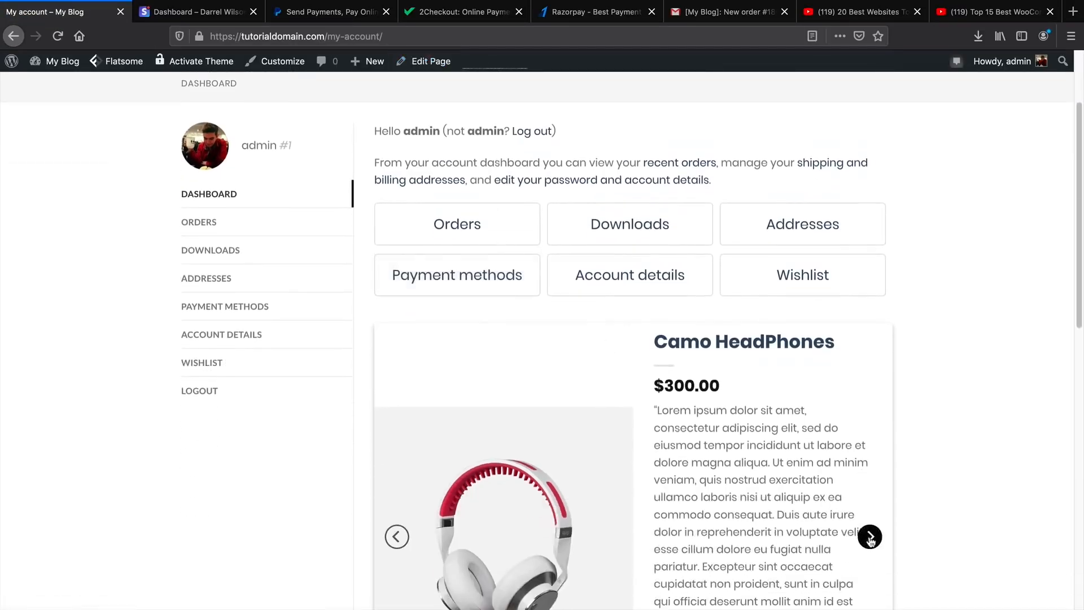
click(870, 538)
click(867, 537)
scroll(651, 404, up, 3)
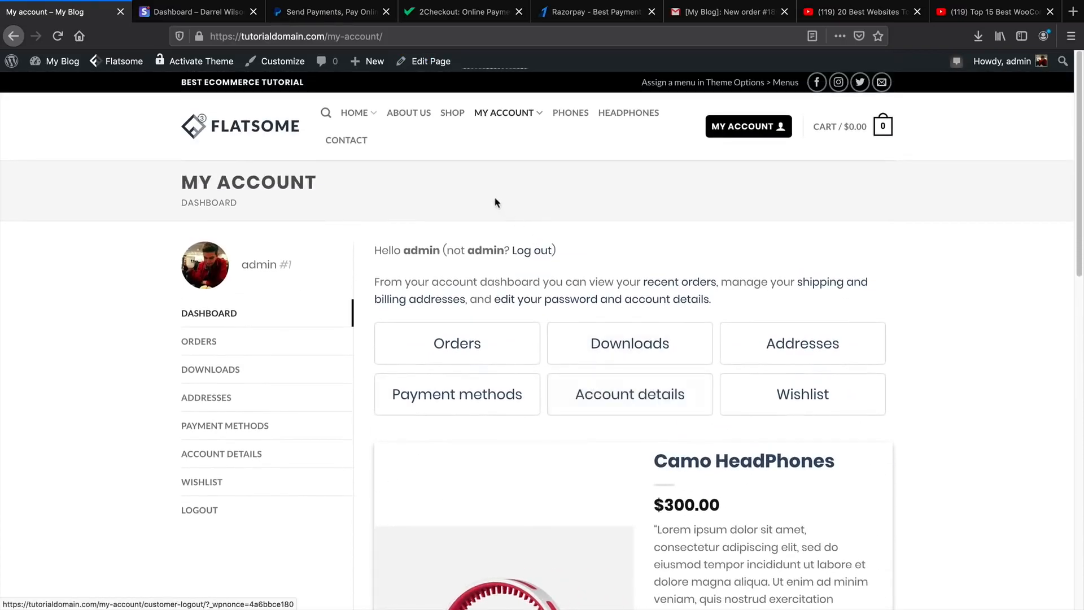
click(354, 115)
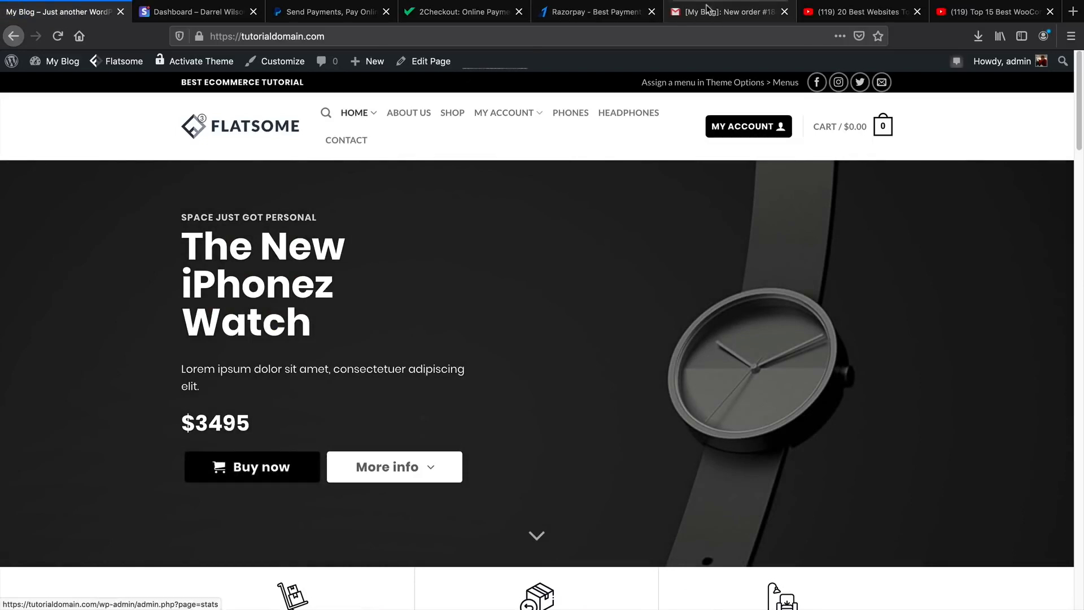
Review the new-order email's products, discount and $650.00 total, then move to the '20 Best Websites' video.
click(722, 12)
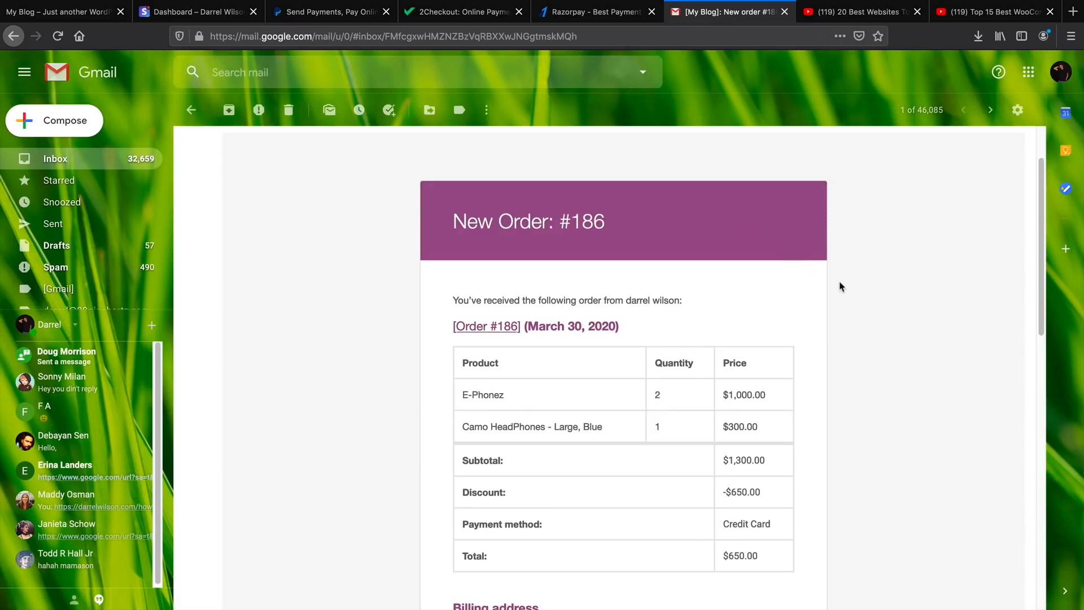
scroll(841, 286, down, 1)
scroll(666, 341, up, 3)
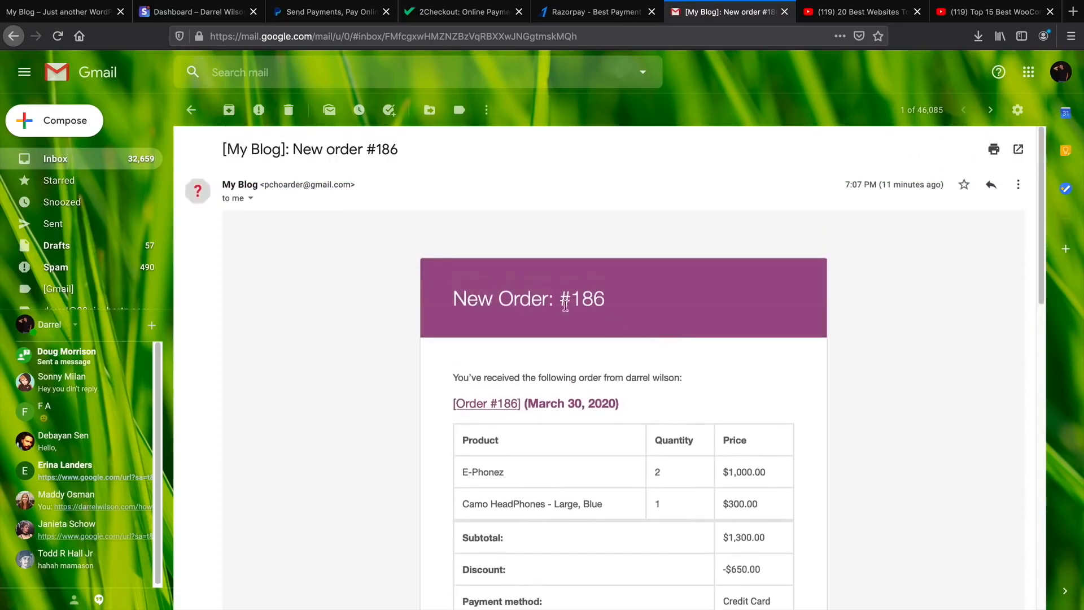
drag(858, 186, 883, 279)
scroll(884, 279, down, 3)
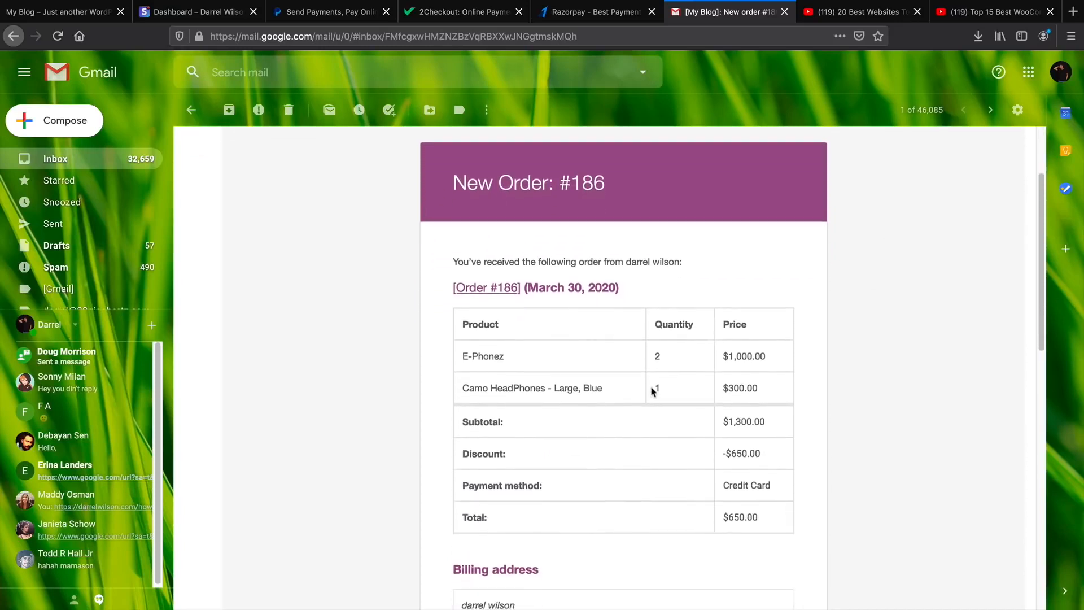
scroll(528, 398, down, 1)
scroll(556, 354, down, 1)
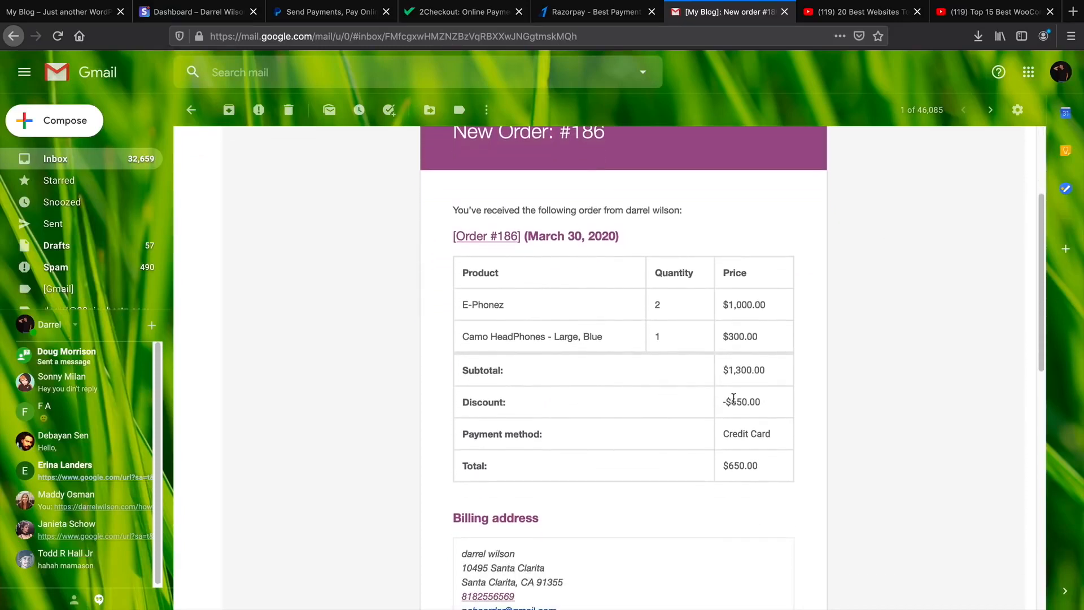
drag(752, 399, 724, 402)
scroll(787, 412, down, 4)
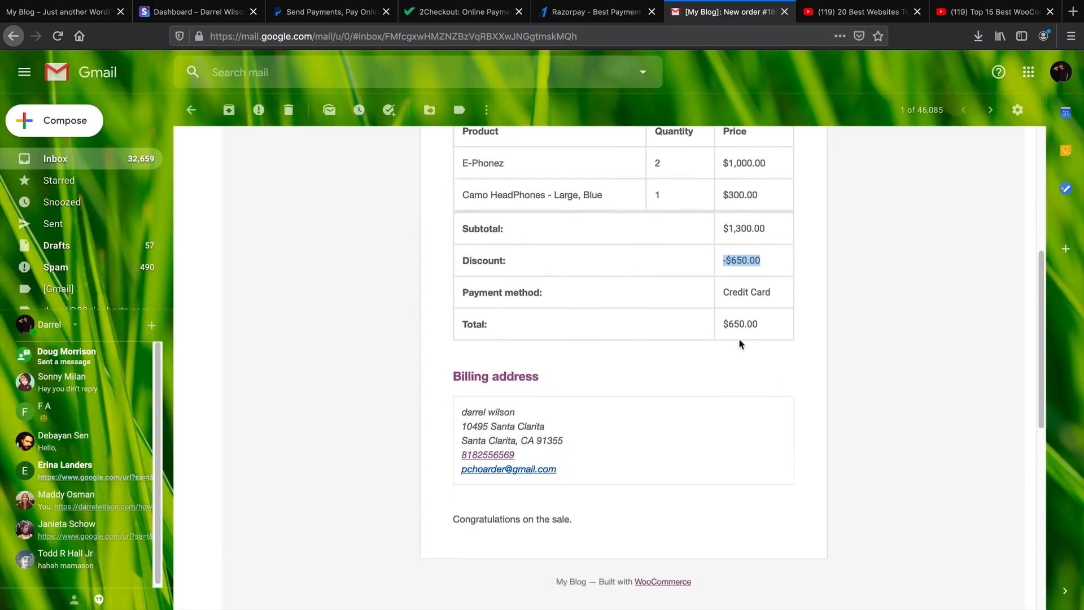
scroll(538, 508, up, 8)
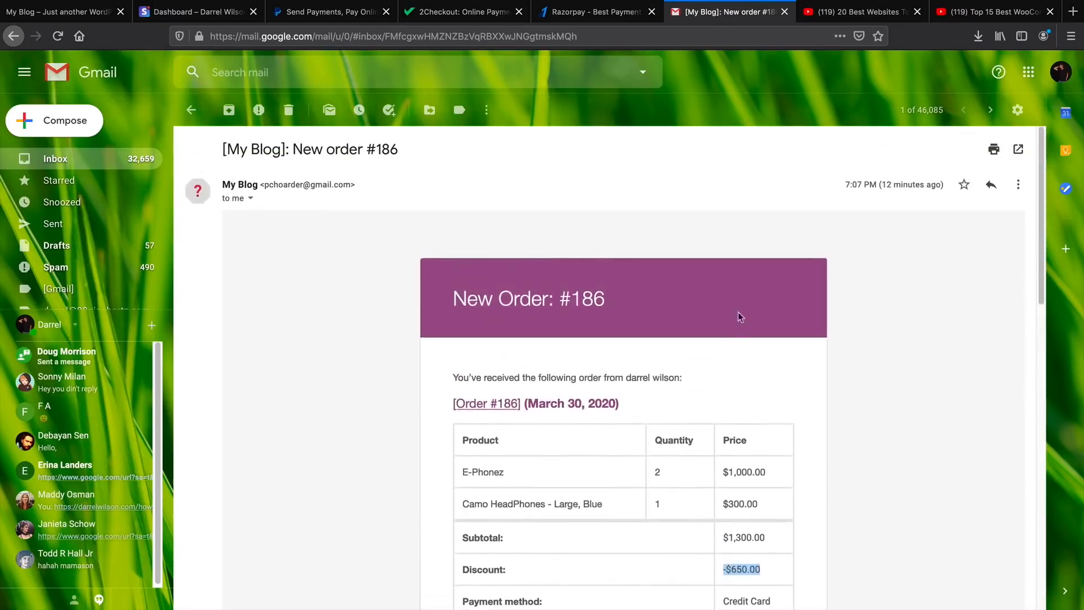
click(855, 11)
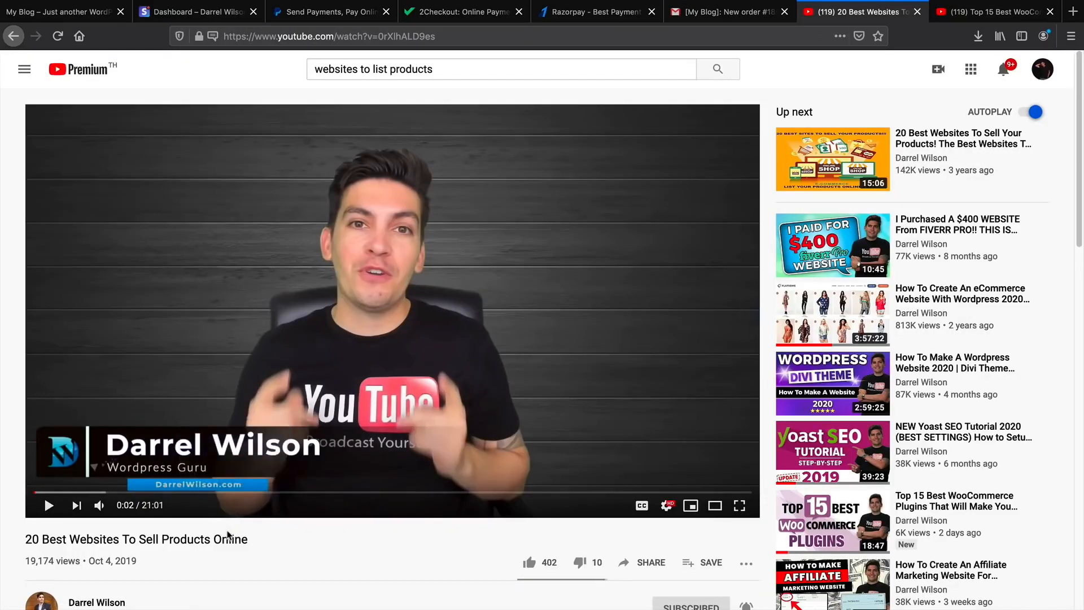
Skim the 'Top 15 Best WooCommerce Plugins' video, then return to the My Blog storefront.
drag(242, 542, 21, 543)
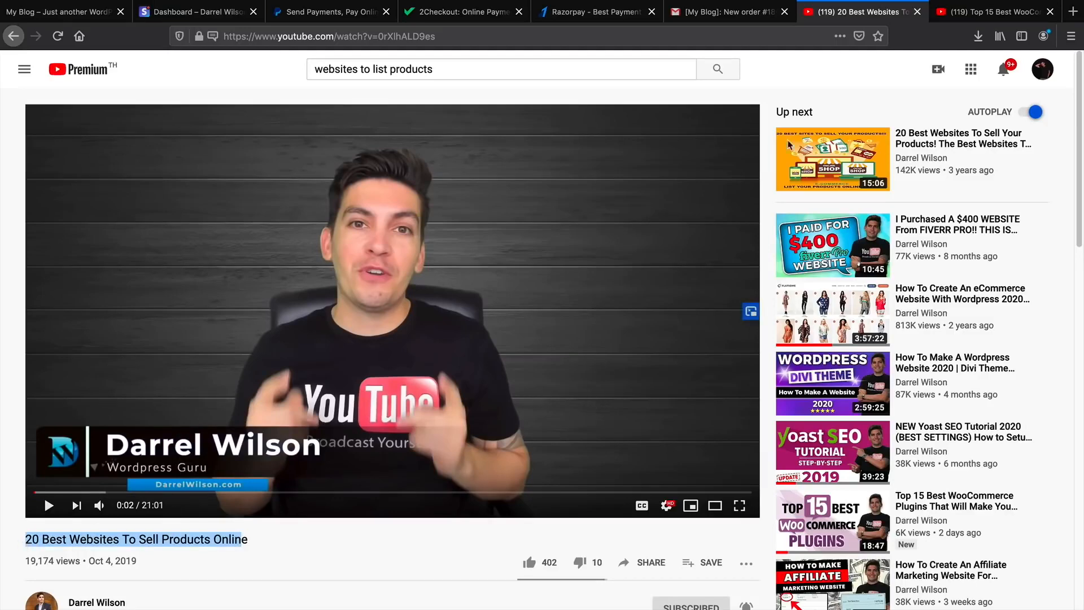
click(986, 11)
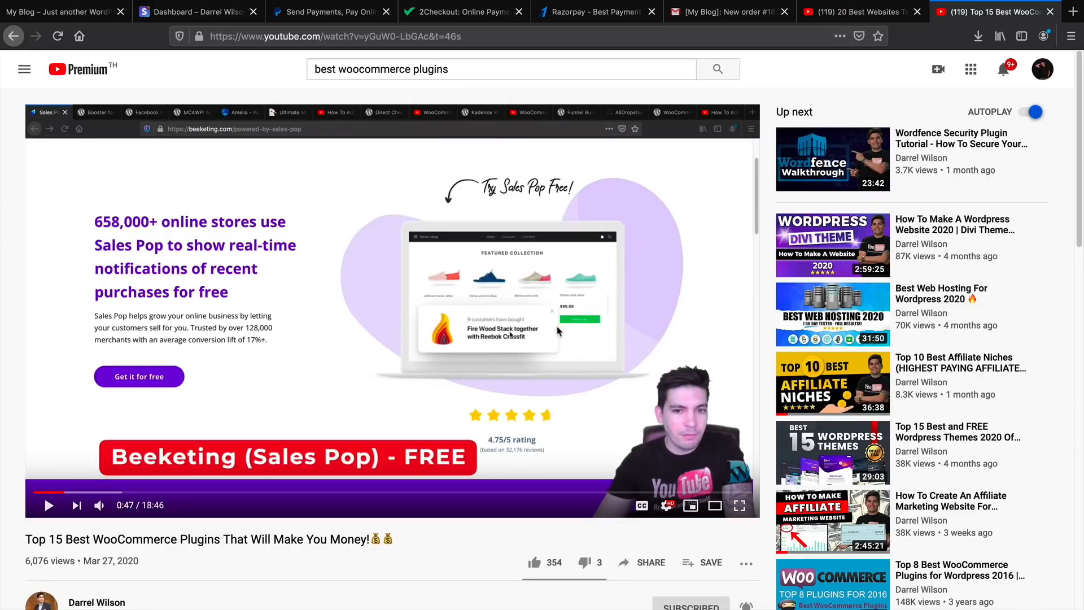
scroll(558, 331, down, 1)
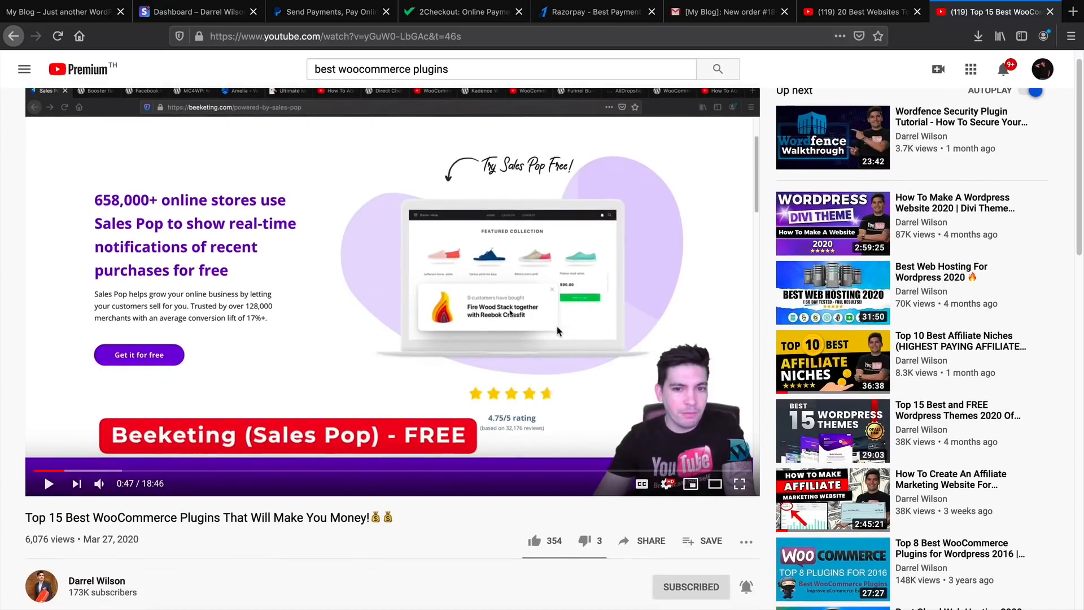
scroll(558, 332, down, 1)
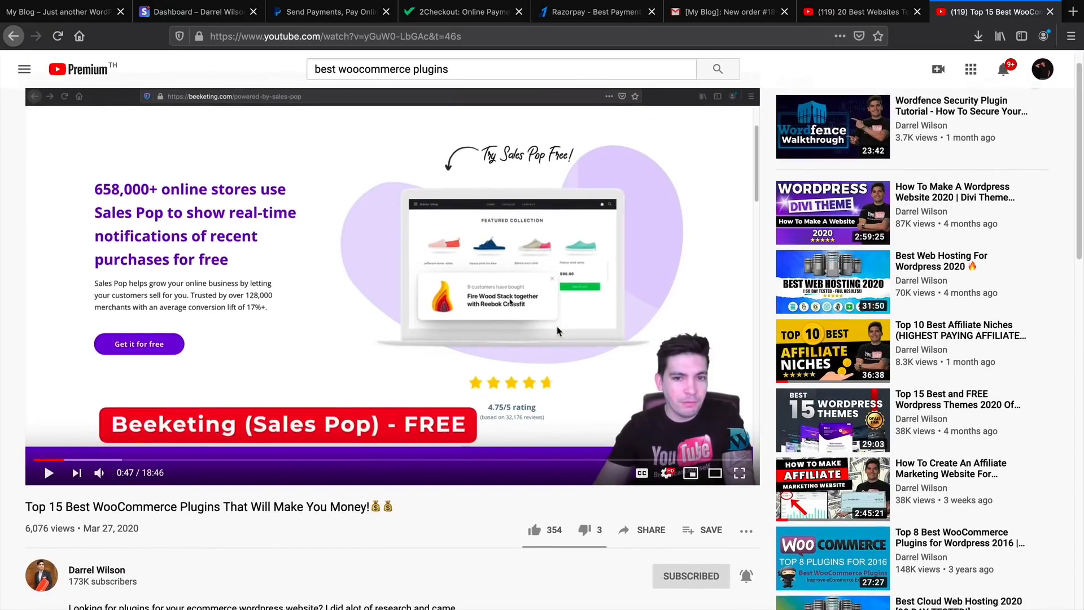
scroll(558, 331, up, 2)
click(59, 11)
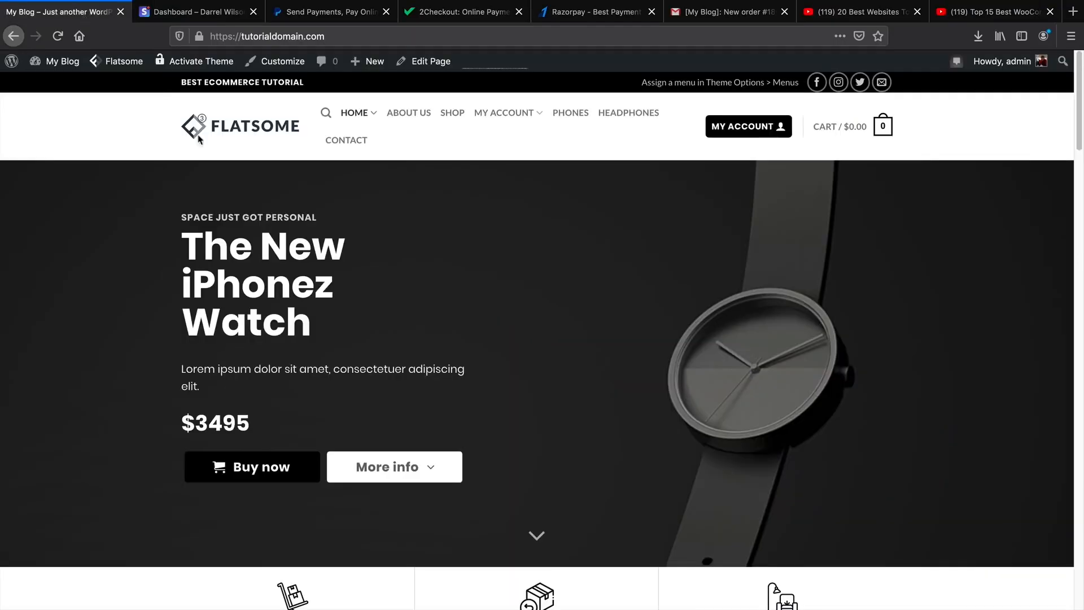